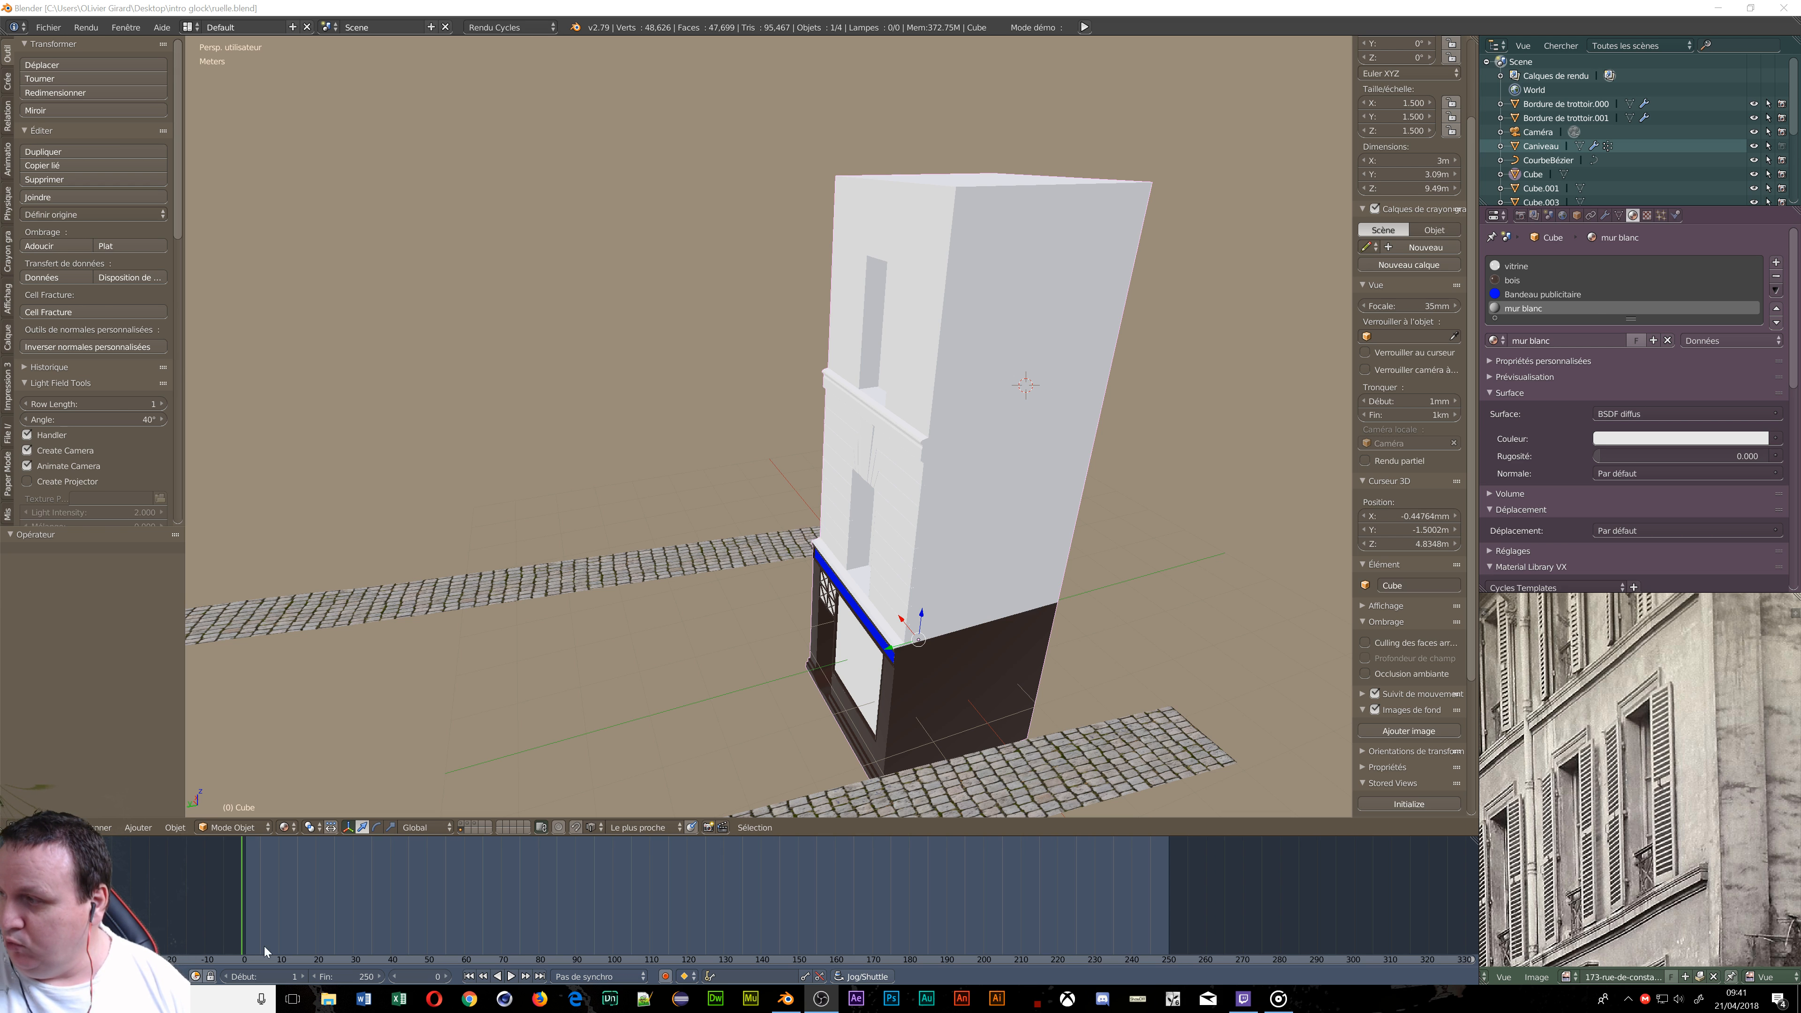
Examine the building model and the reference photo's cornice and shuttered windows.
scroll(916, 474, down, 4)
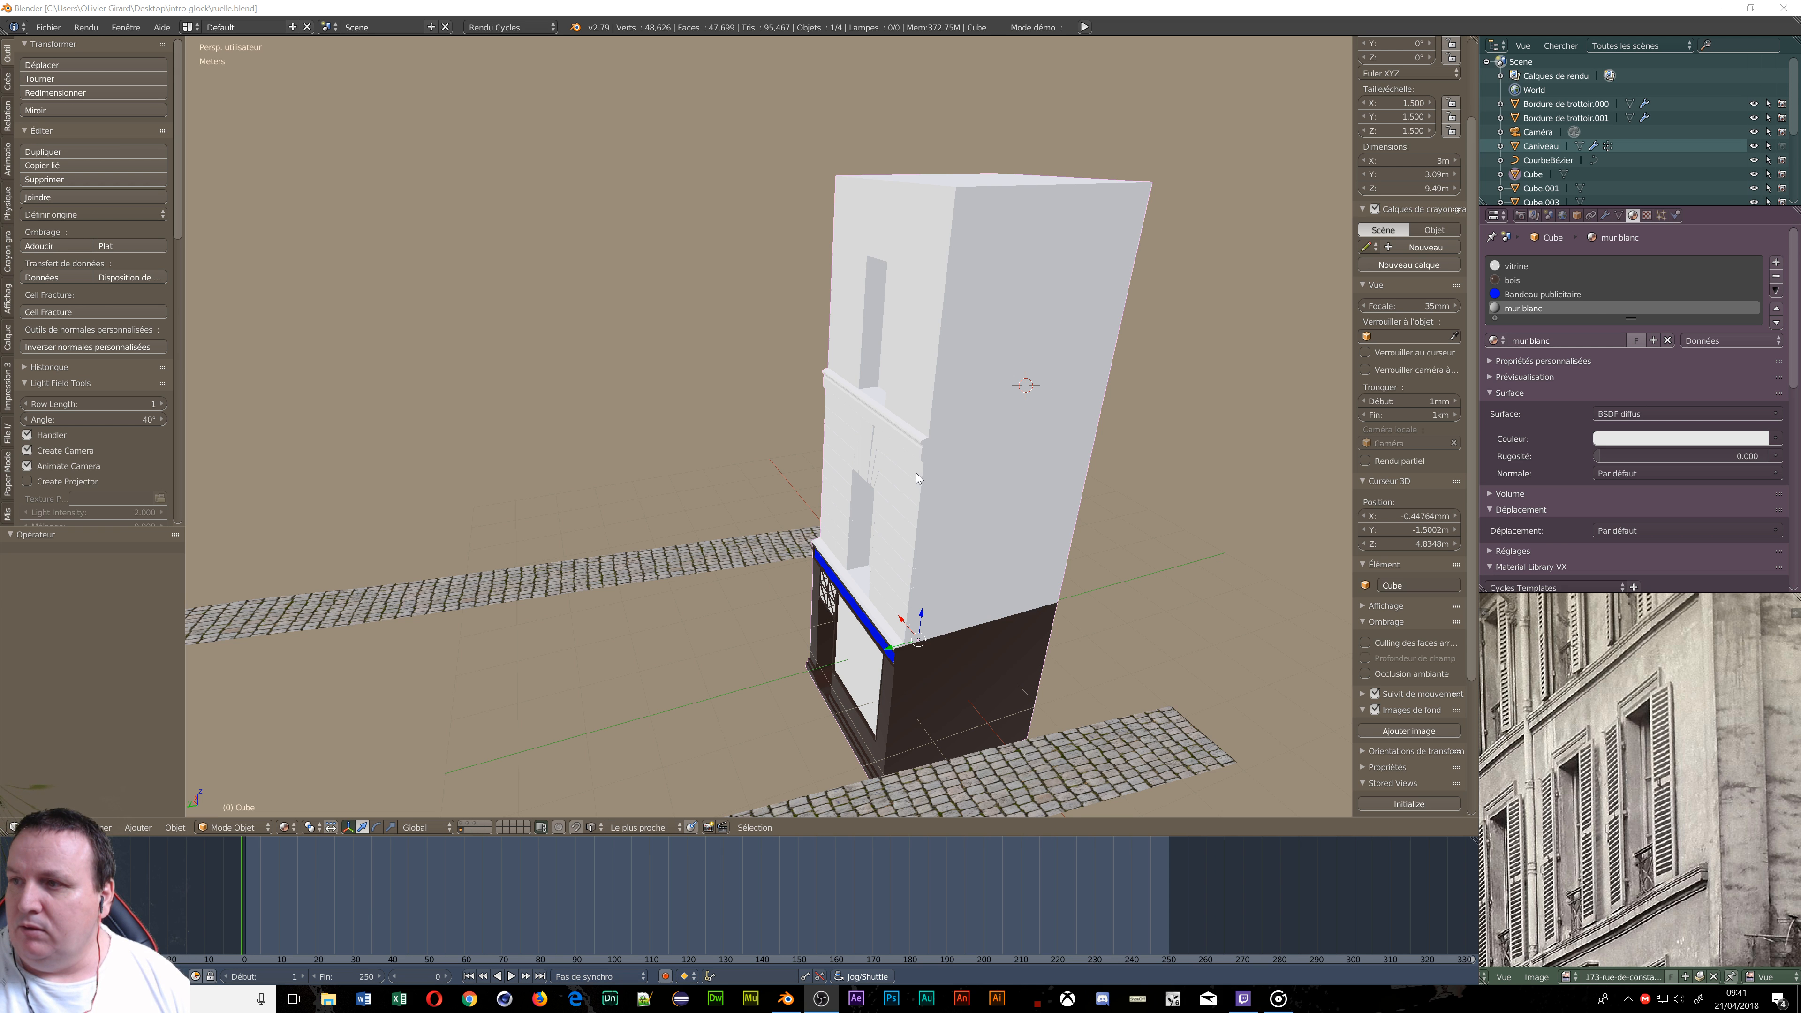
scroll(916, 473, up, 7)
scroll(910, 474, down, 2)
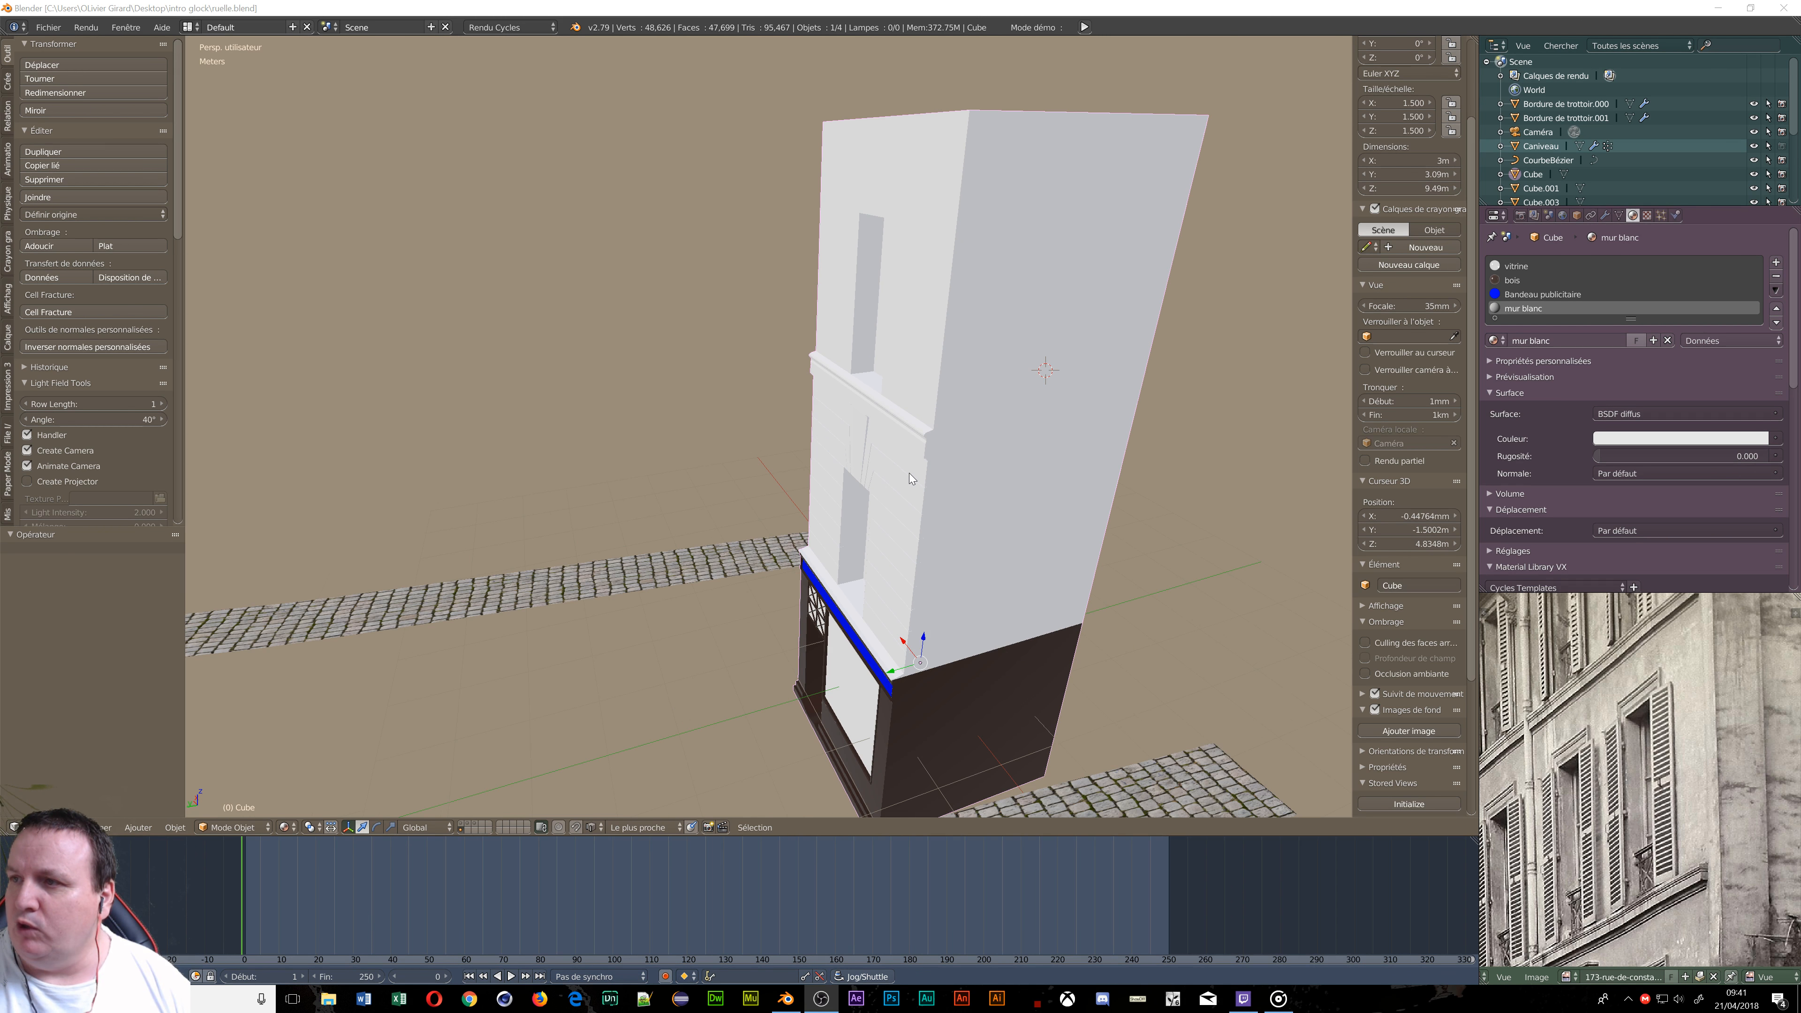
mouse_move(881, 320)
middle_down()
mouse_move(973, 312)
mouse_move(1013, 244)
mouse_move(878, 330)
mouse_move(709, 342)
mouse_move(809, 346)
mouse_move(892, 316)
mouse_move(1010, 376)
mouse_move(873, 352)
mouse_move(874, 327)
middle_up()
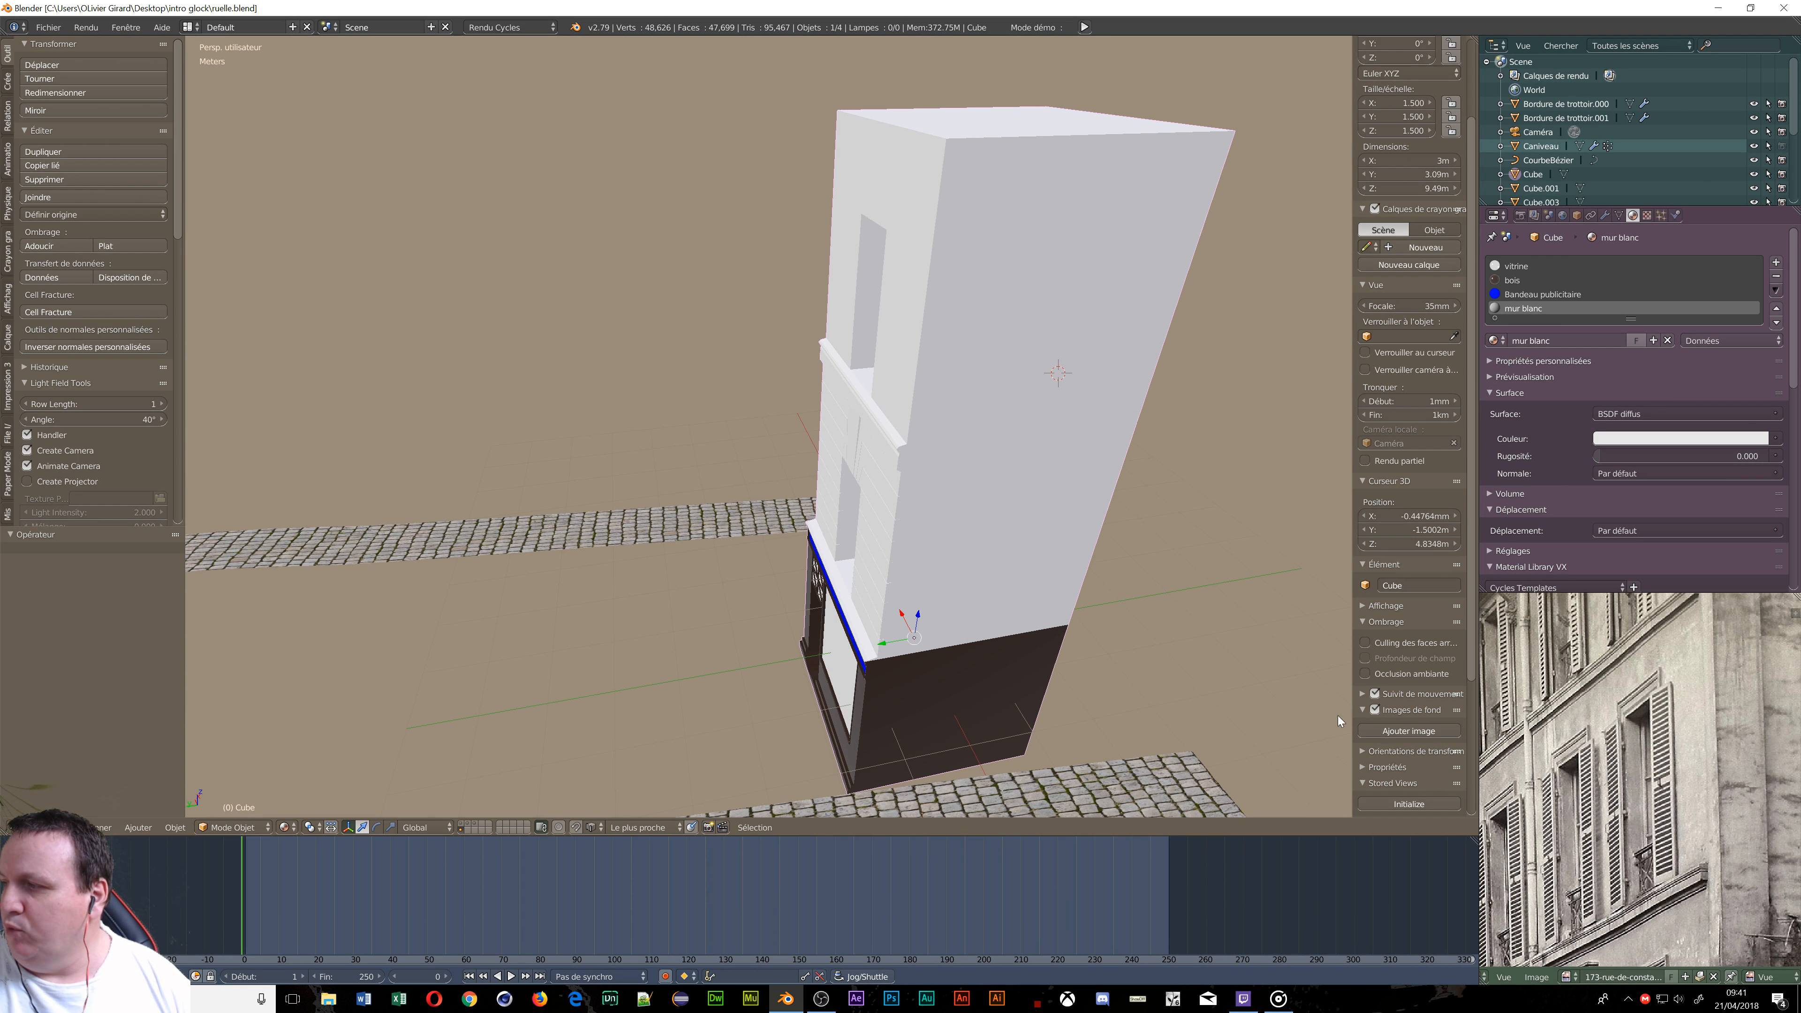
scroll(1647, 635, up, 2)
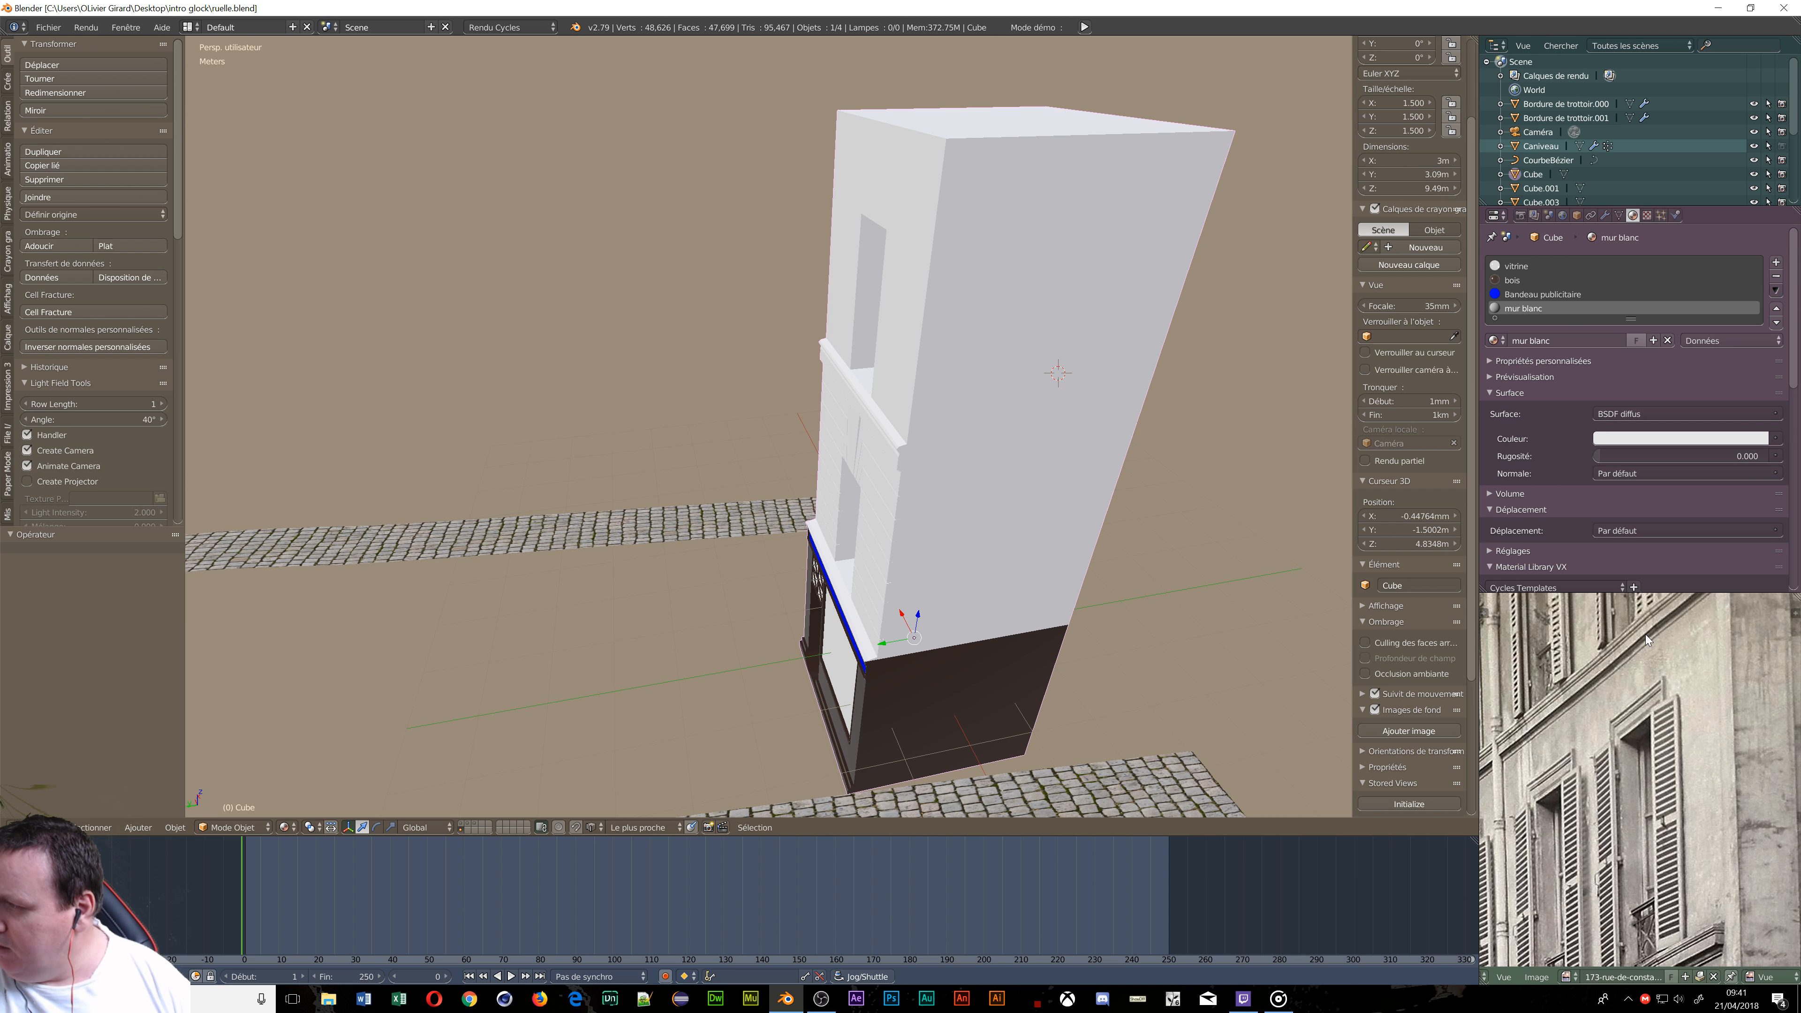
scroll(1646, 638, up, 1)
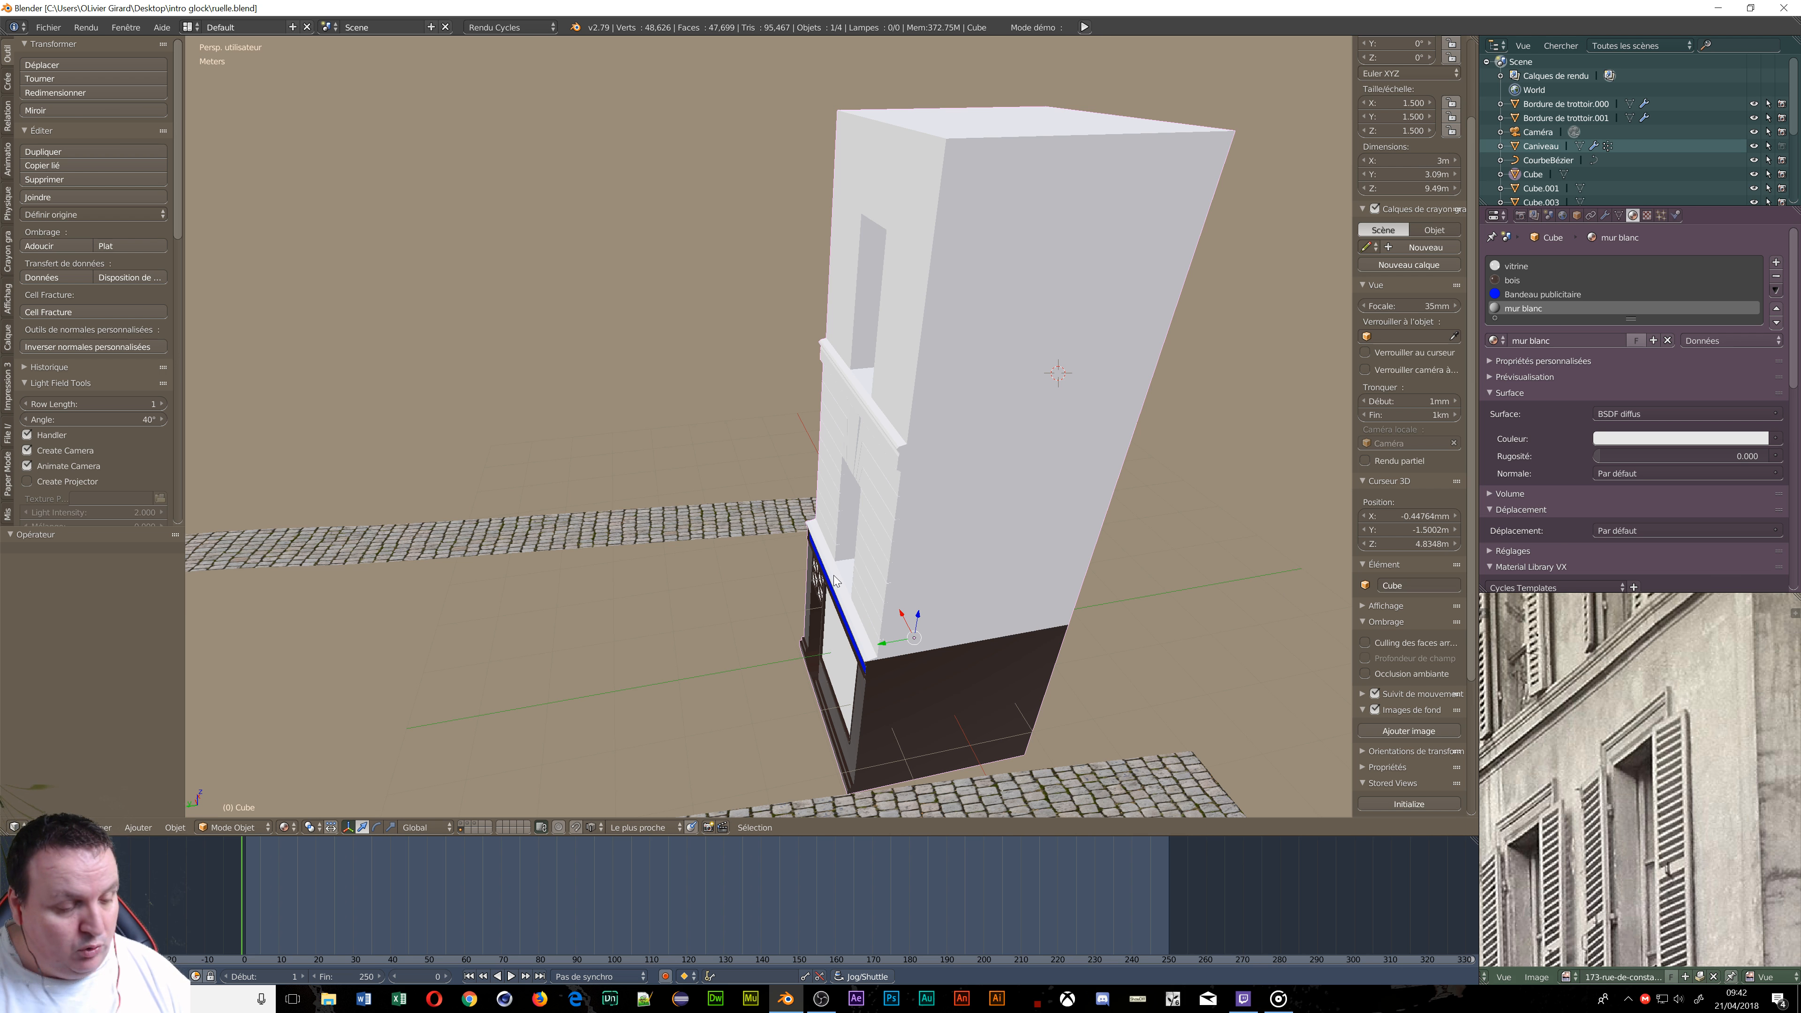
Start the Screencast Keys display in the 3D view.
scroll(1417, 686, down, 5)
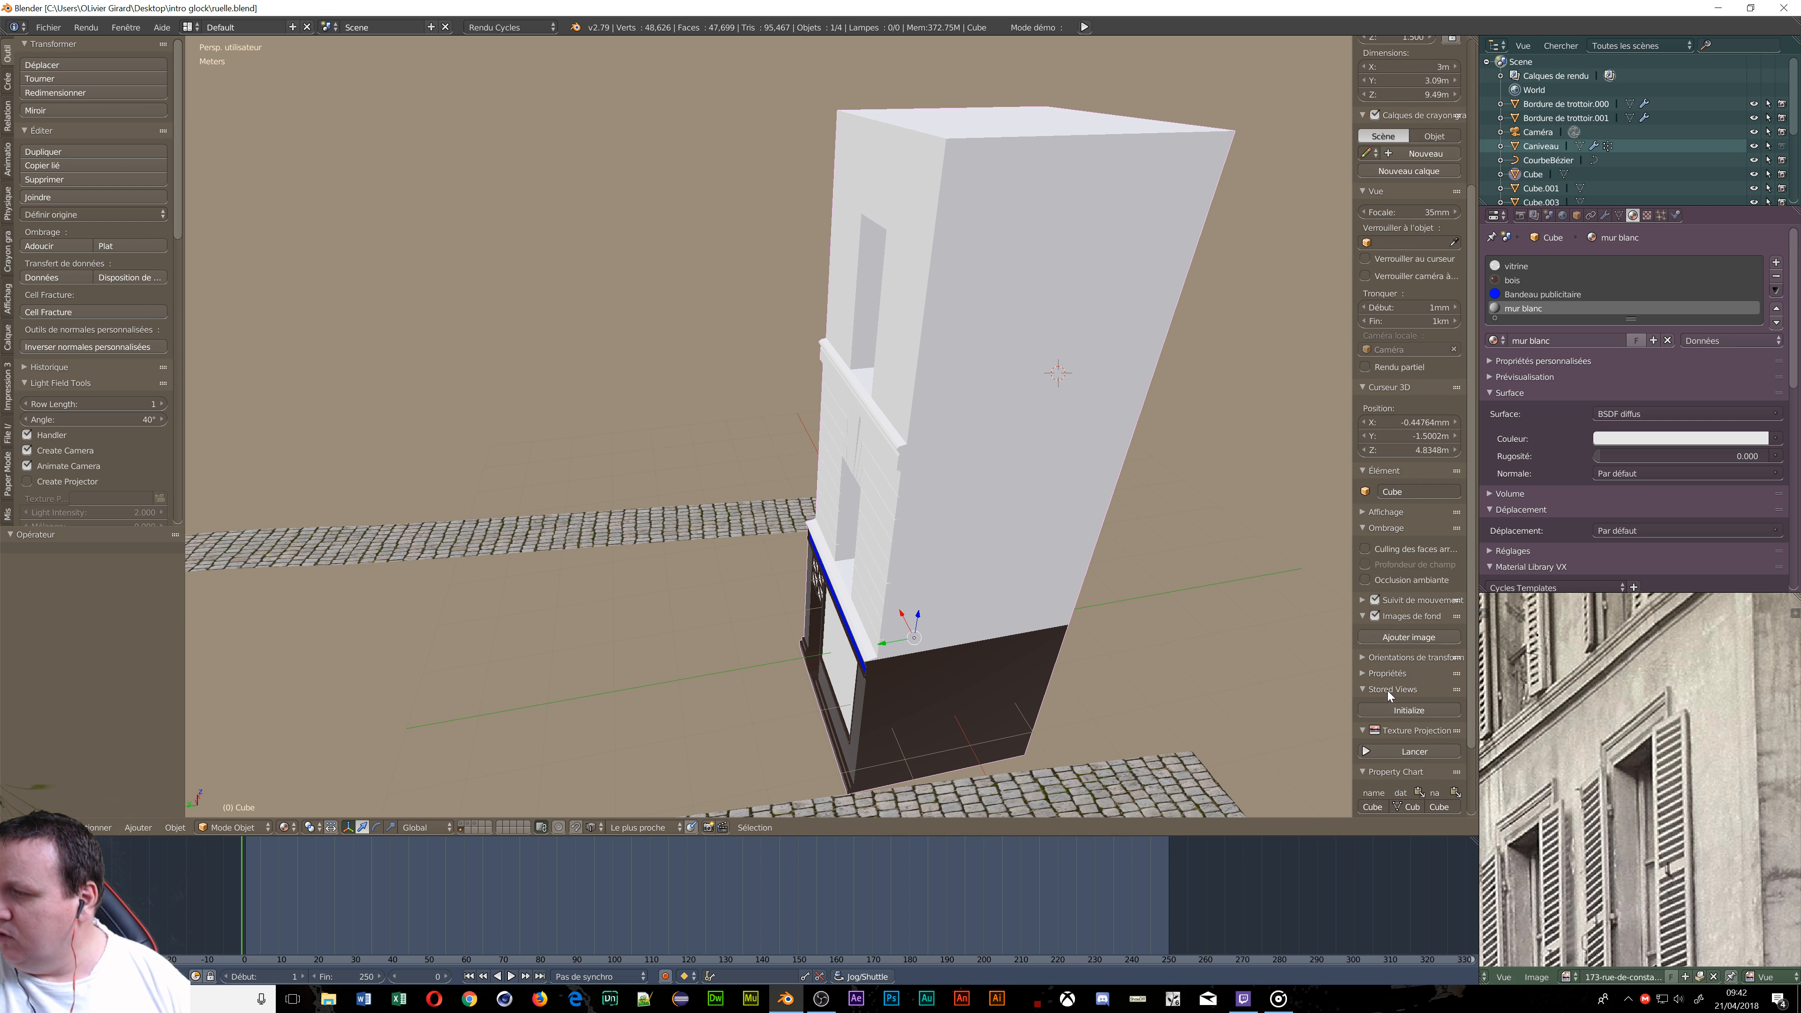
click(1376, 809)
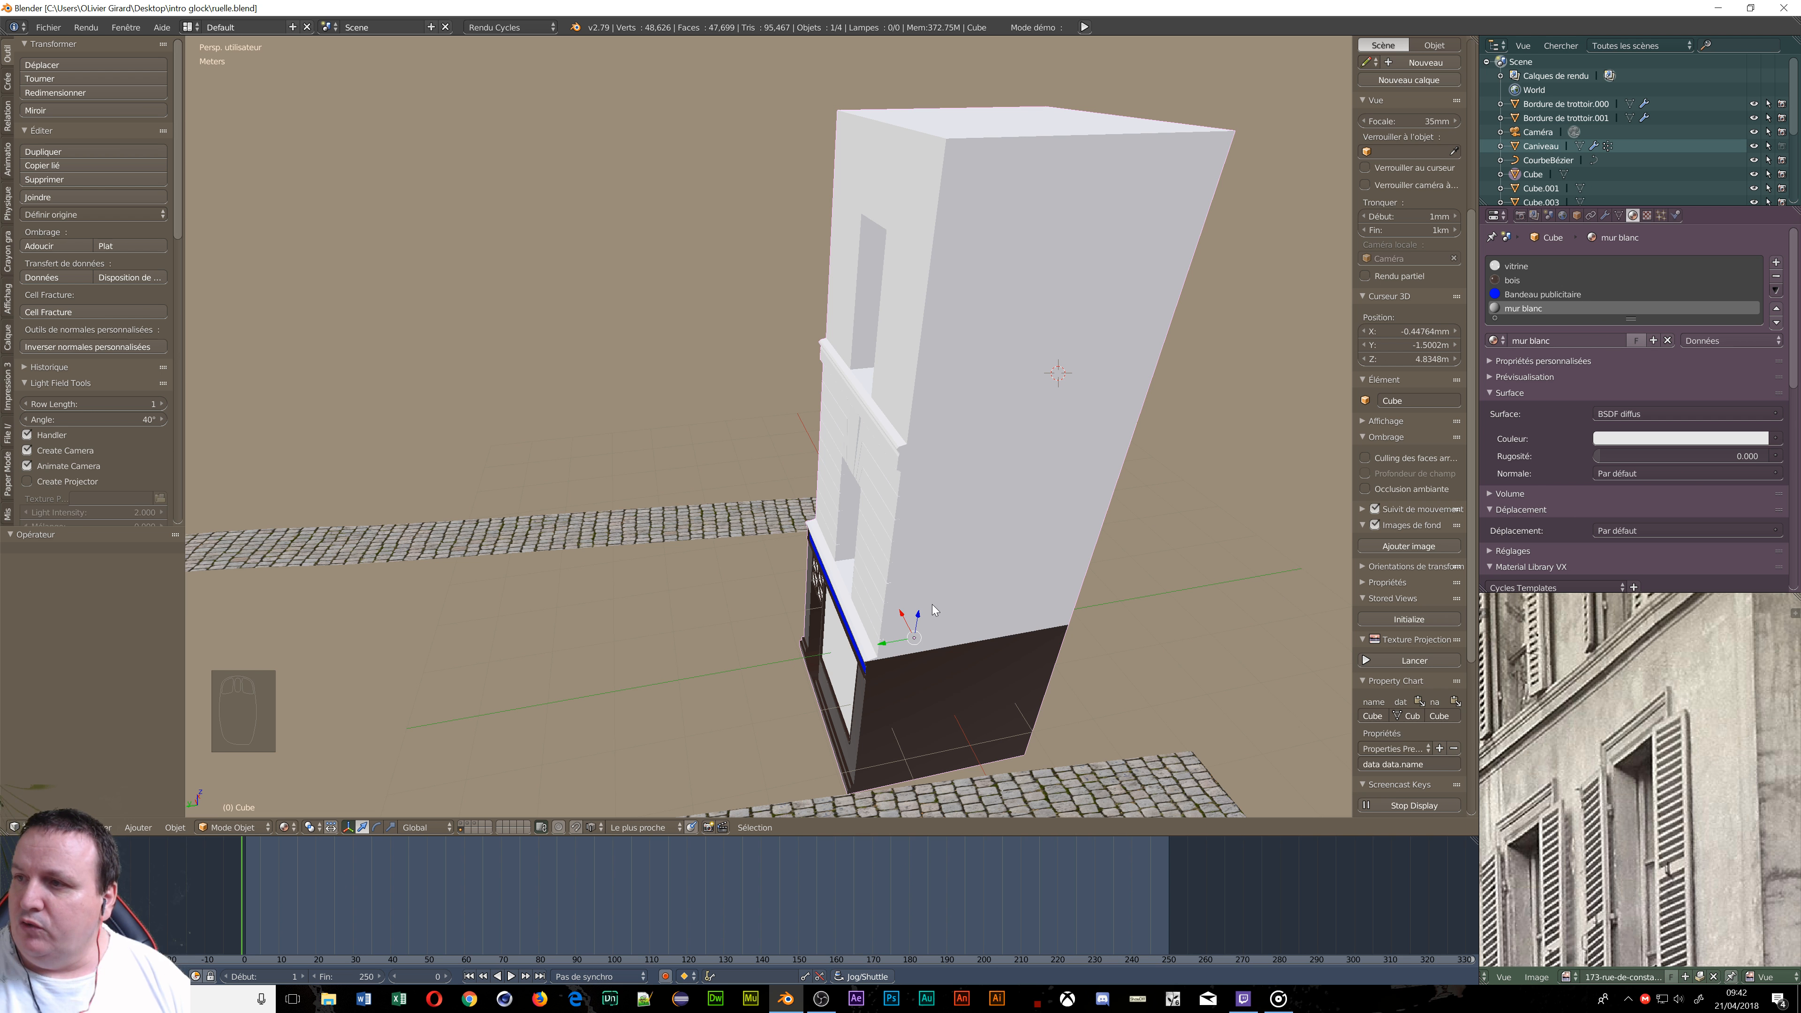
Lower the computer's audio playback volume.
key(XF86AudioLowerVolume)
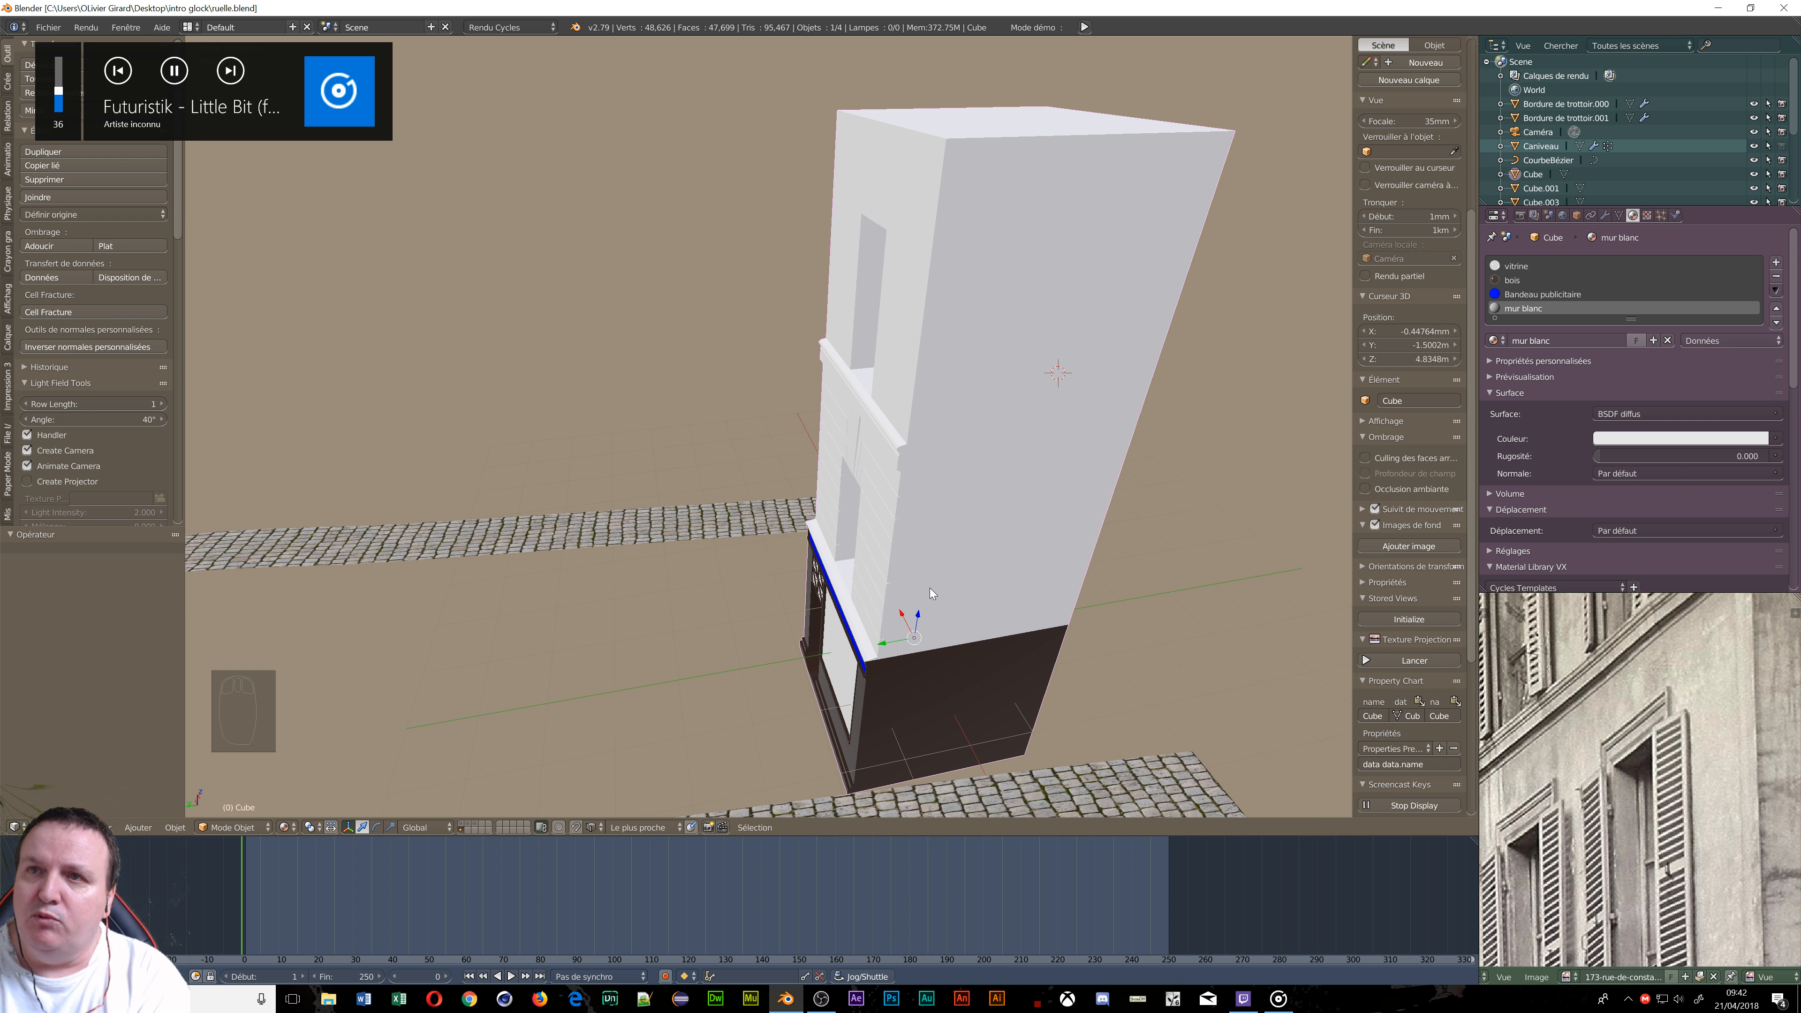
key(XF86AudioLowerVolume)
key(XF86AudioLowerVolume)
key(XF86AudioLowerVolume)
key(XF86AudioLowerVolume)
key(XF86AudioLowerVolume)
key(XF86AudioLowerVolume)
key(XF86AudioLowerVolume)
key(XF86AudioLowerVolume)
key(XF86AudioLowerVolume)
key(XF86AudioLowerVolume)
key(XF86AudioLowerVolume)
key(XF86AudioLowerVolume)
key(XF86AudioLowerVolume)
key(XF86AudioLowerVolume)
key(XF86AudioLowerVolume)
key(XF86AudioLowerVolume)
key(XF86AudioLowerVolume)
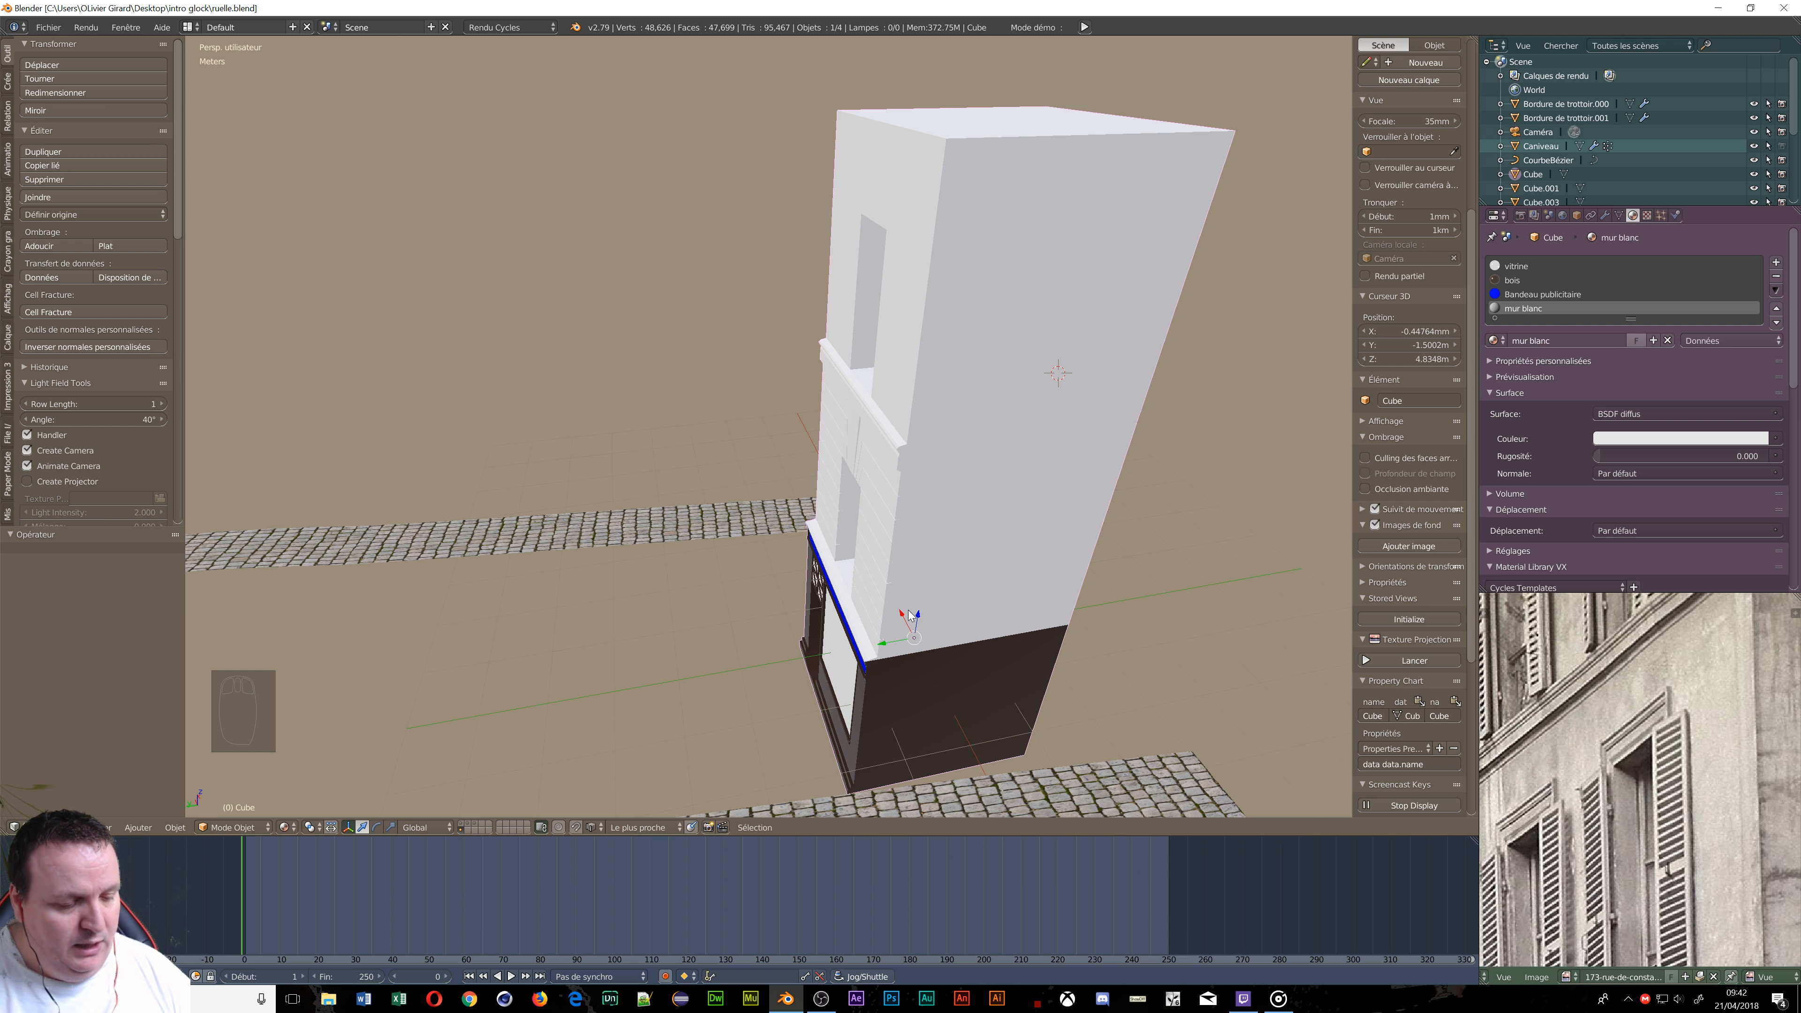
Show the scene in wireframe shading and enter Edit Mode on the building mesh.
key(z)
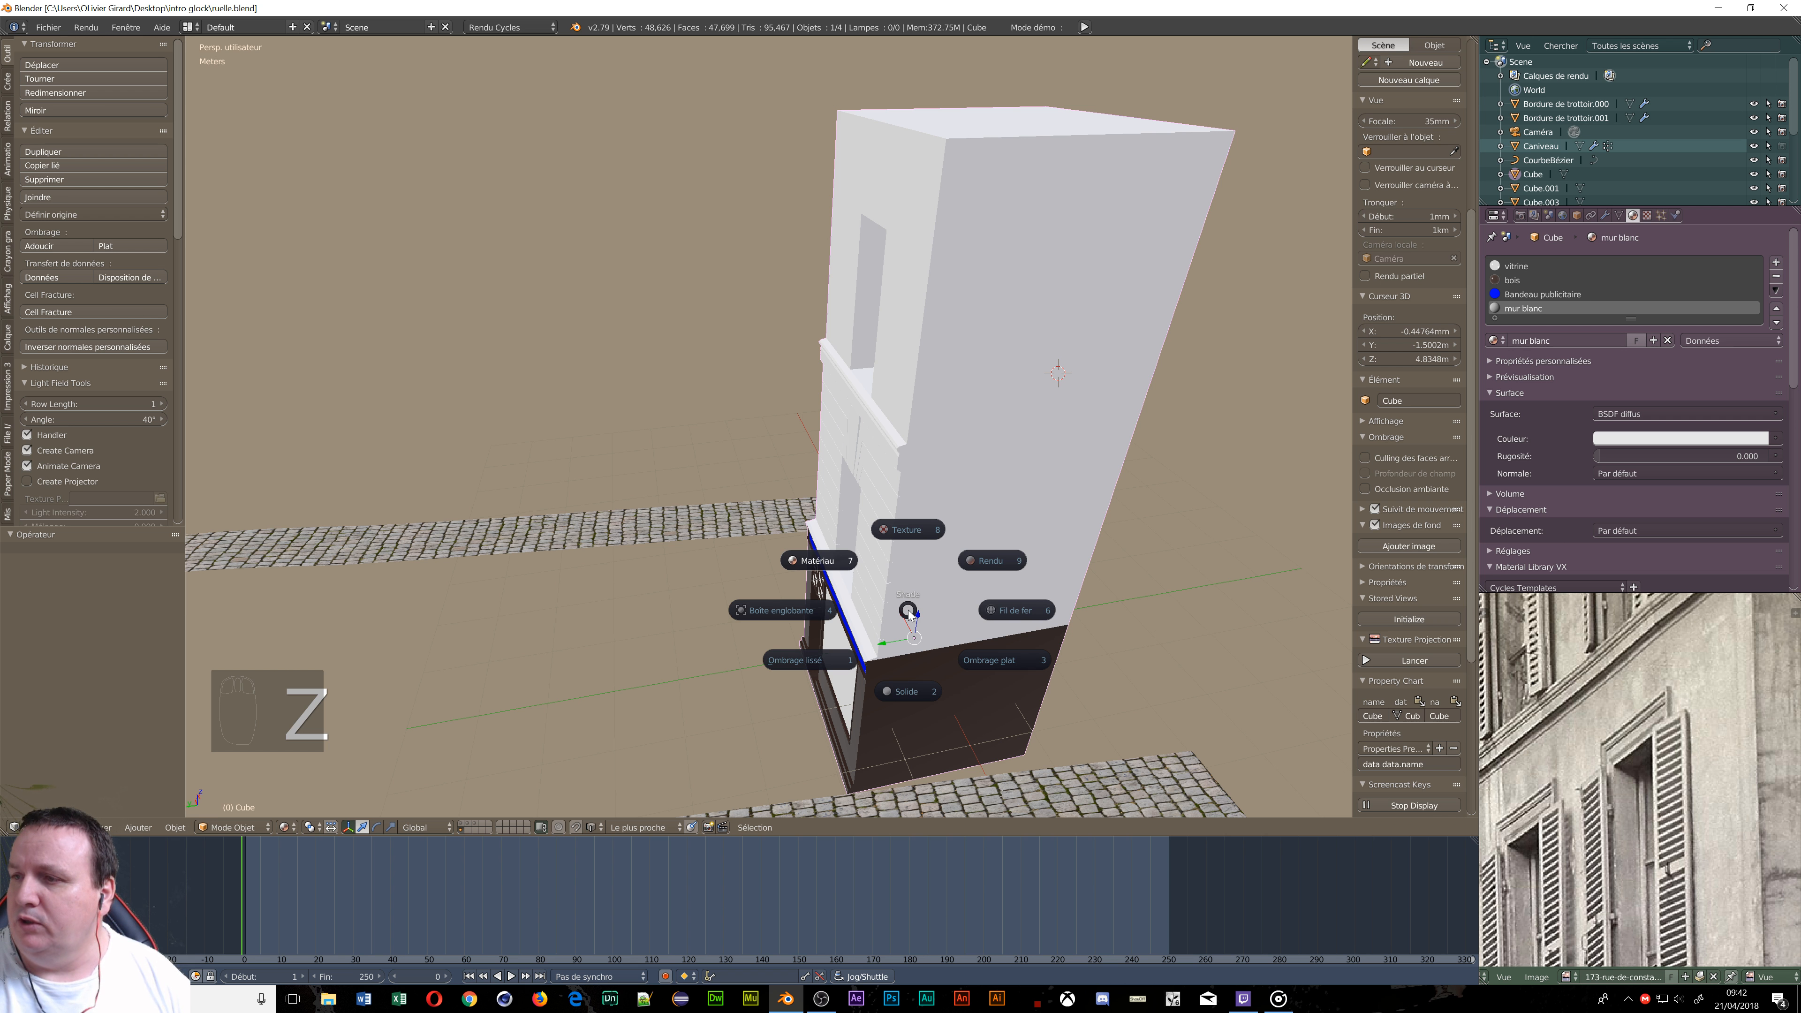
click(999, 612)
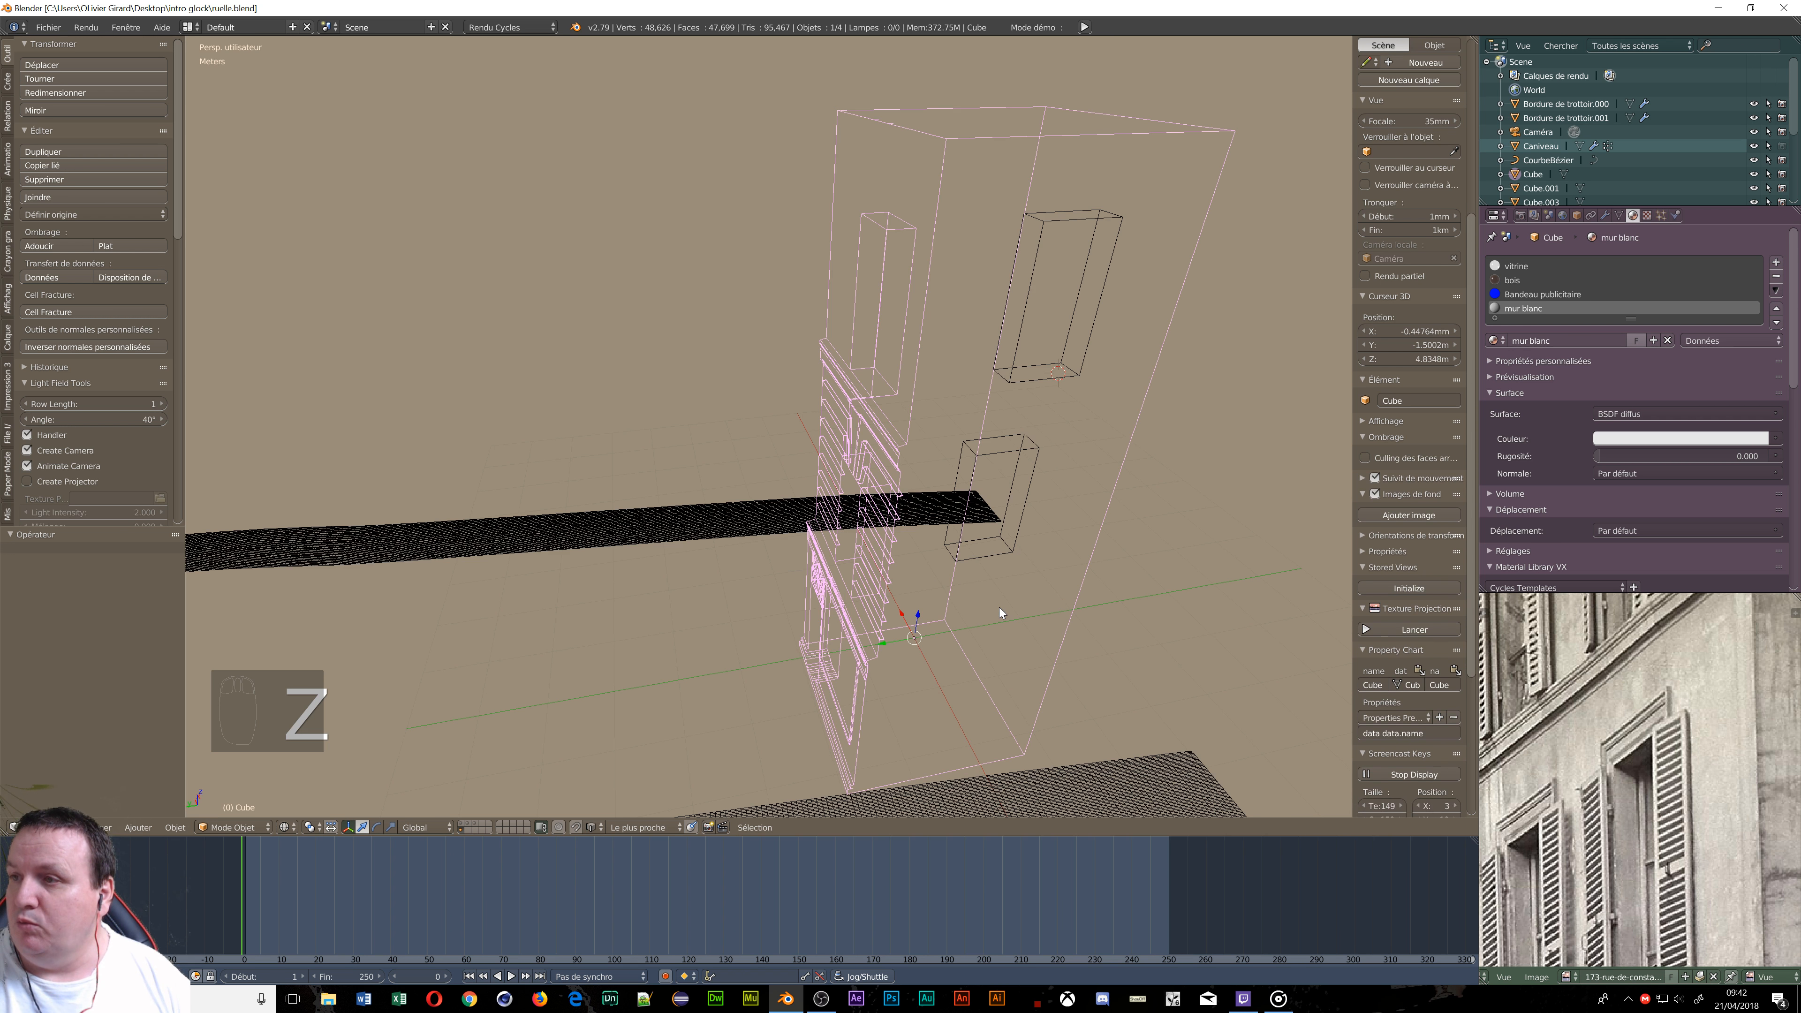
key(Tab)
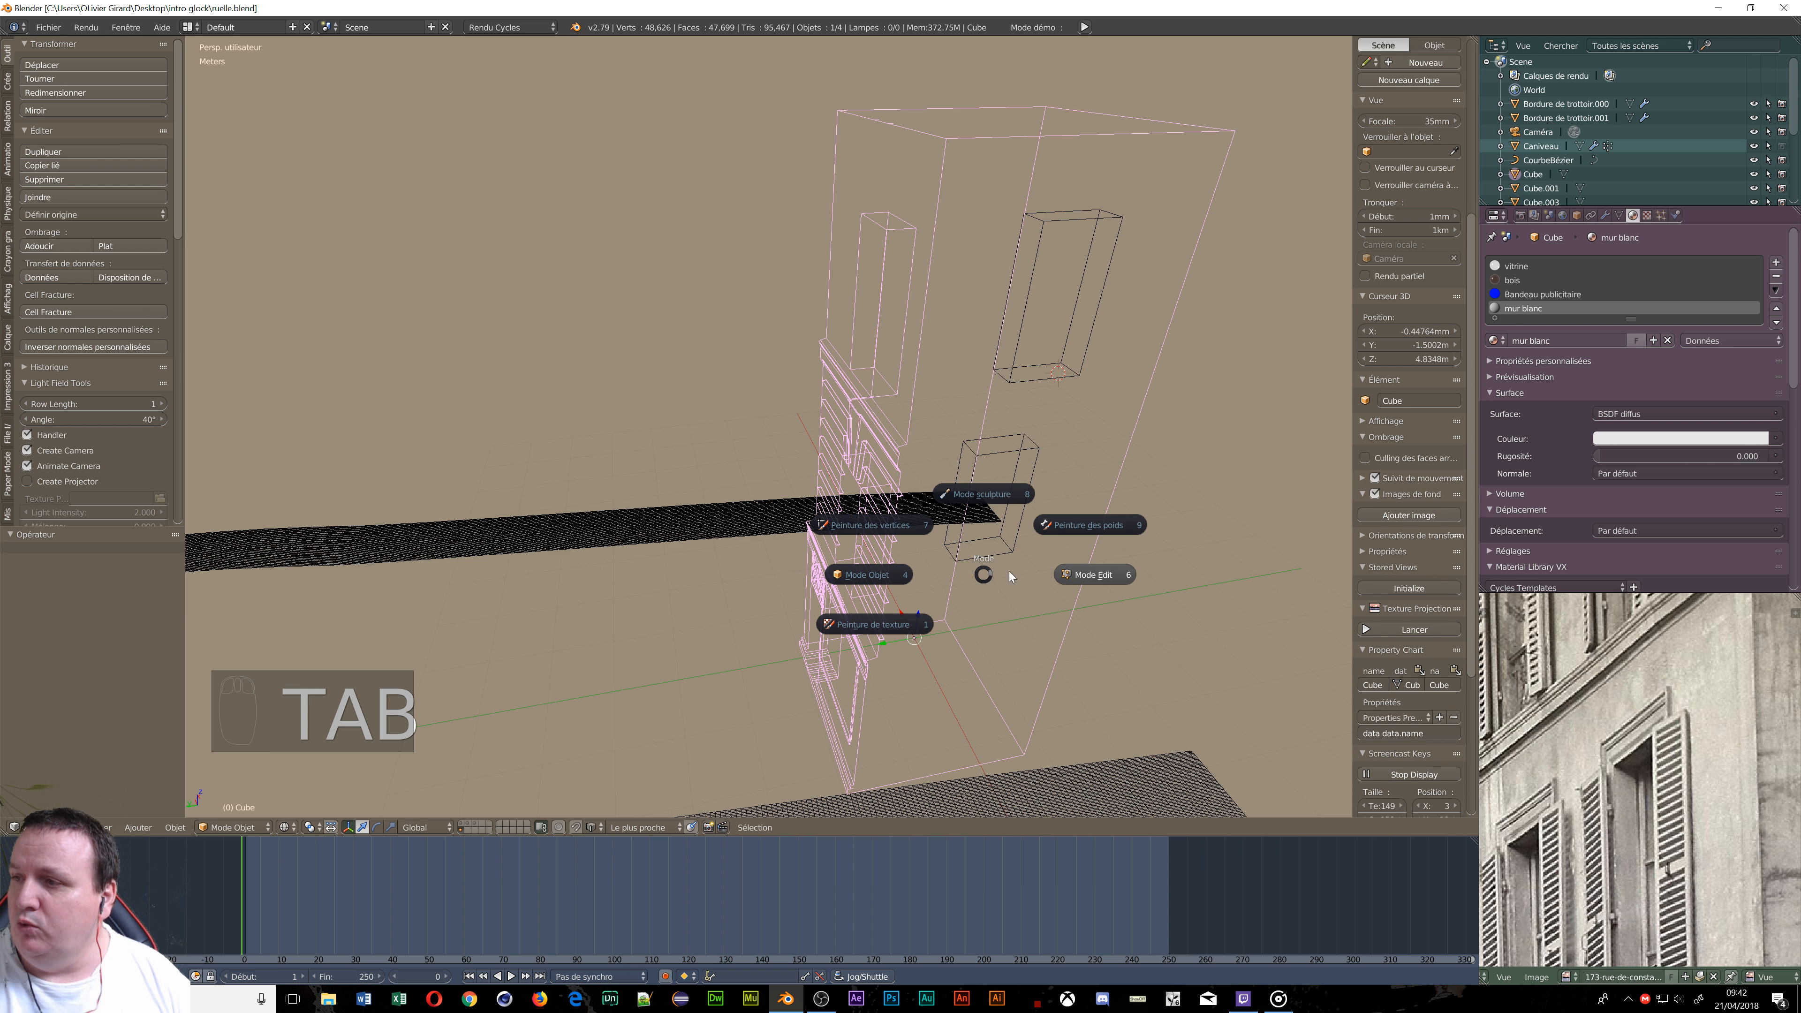
click(1072, 576)
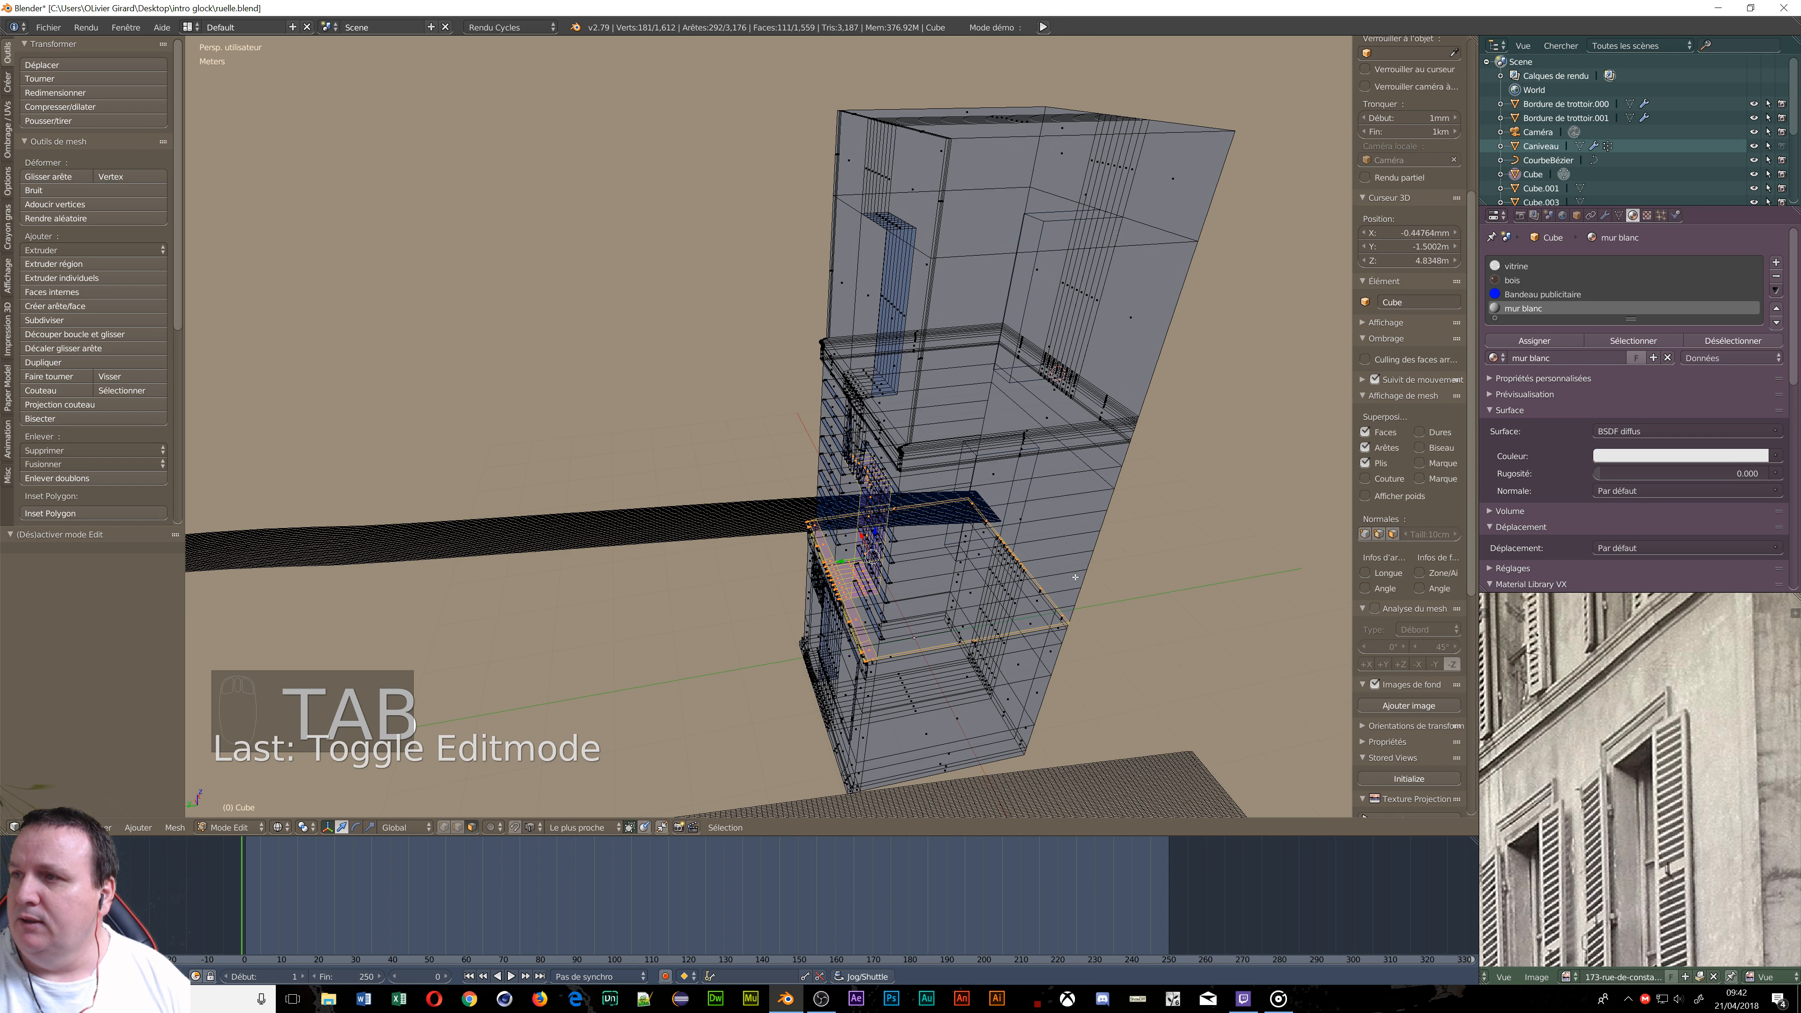
In an orthographic view with vertex selection, box-select the vertices along the building's rear top edge.
middle_drag(945, 314, 959, 283)
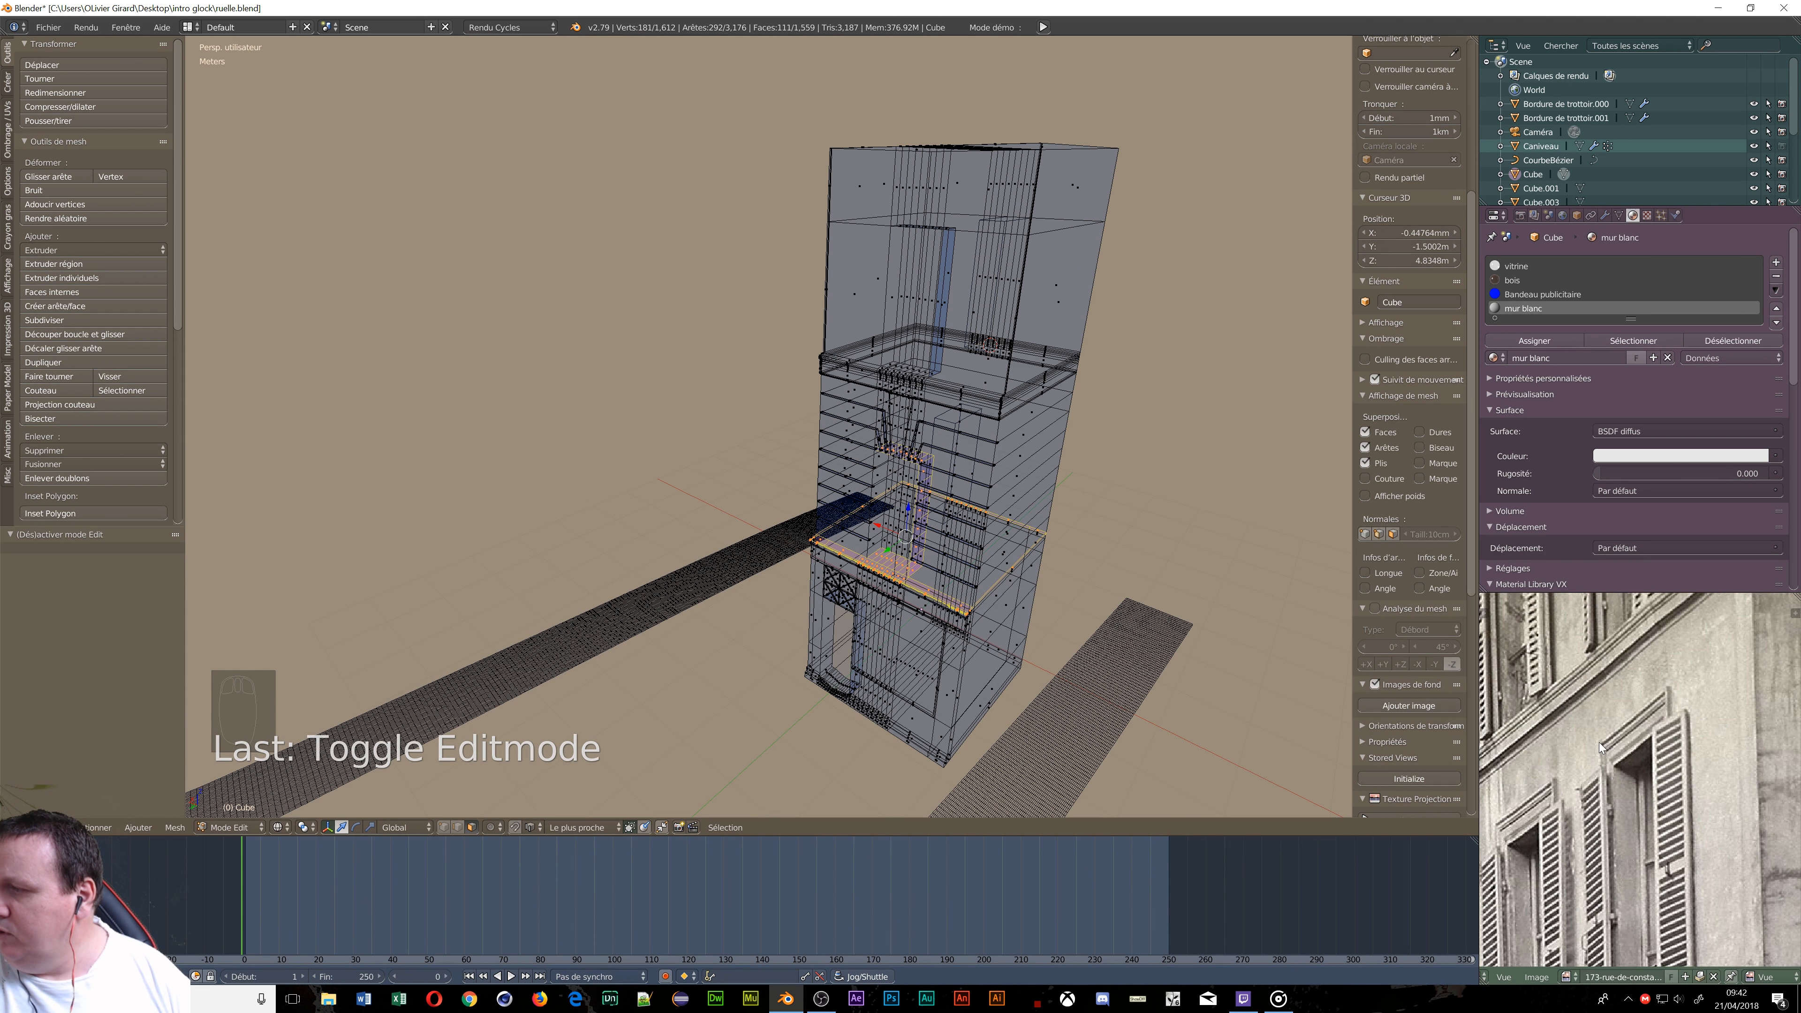
middle_drag(918, 565, 900, 566)
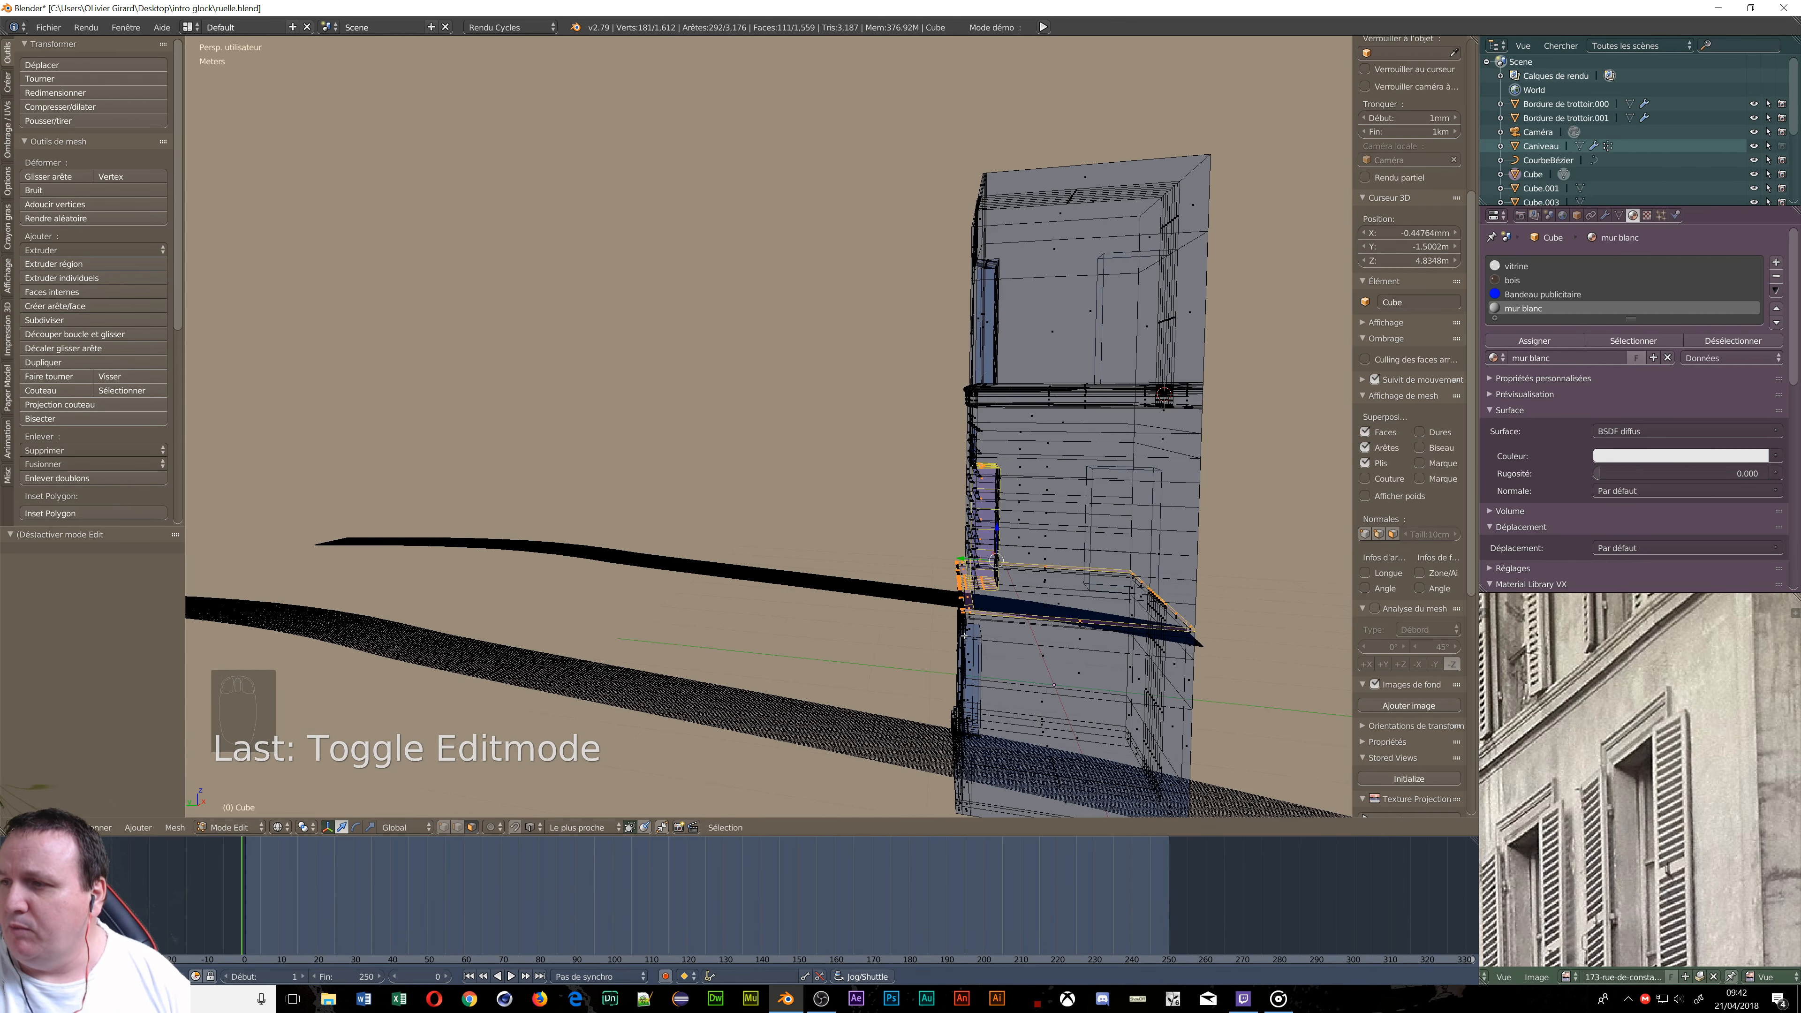
scroll(899, 566, up, 5)
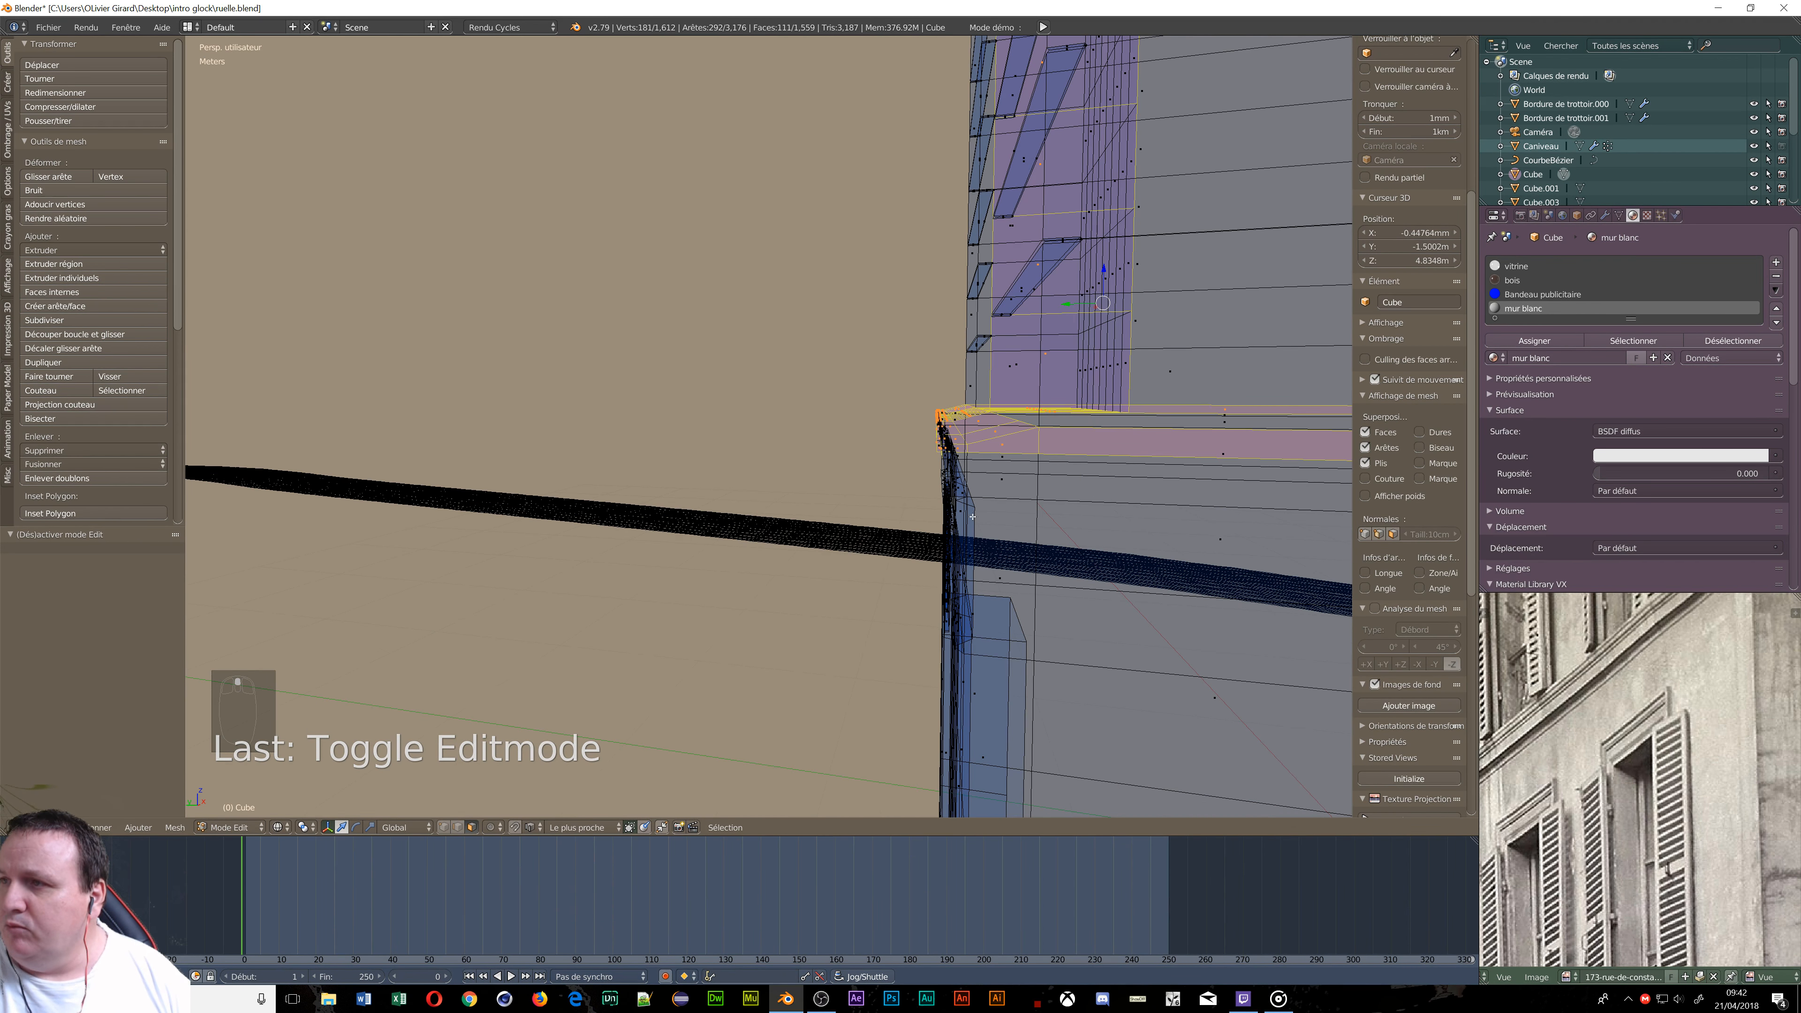
shift+middle_drag(1065, 294, 993, 631)
scroll(993, 567, down, 10)
key(KP_5)
key(ctrl+Tab)
key(b)
middle_drag(1130, 376, 867, 689)
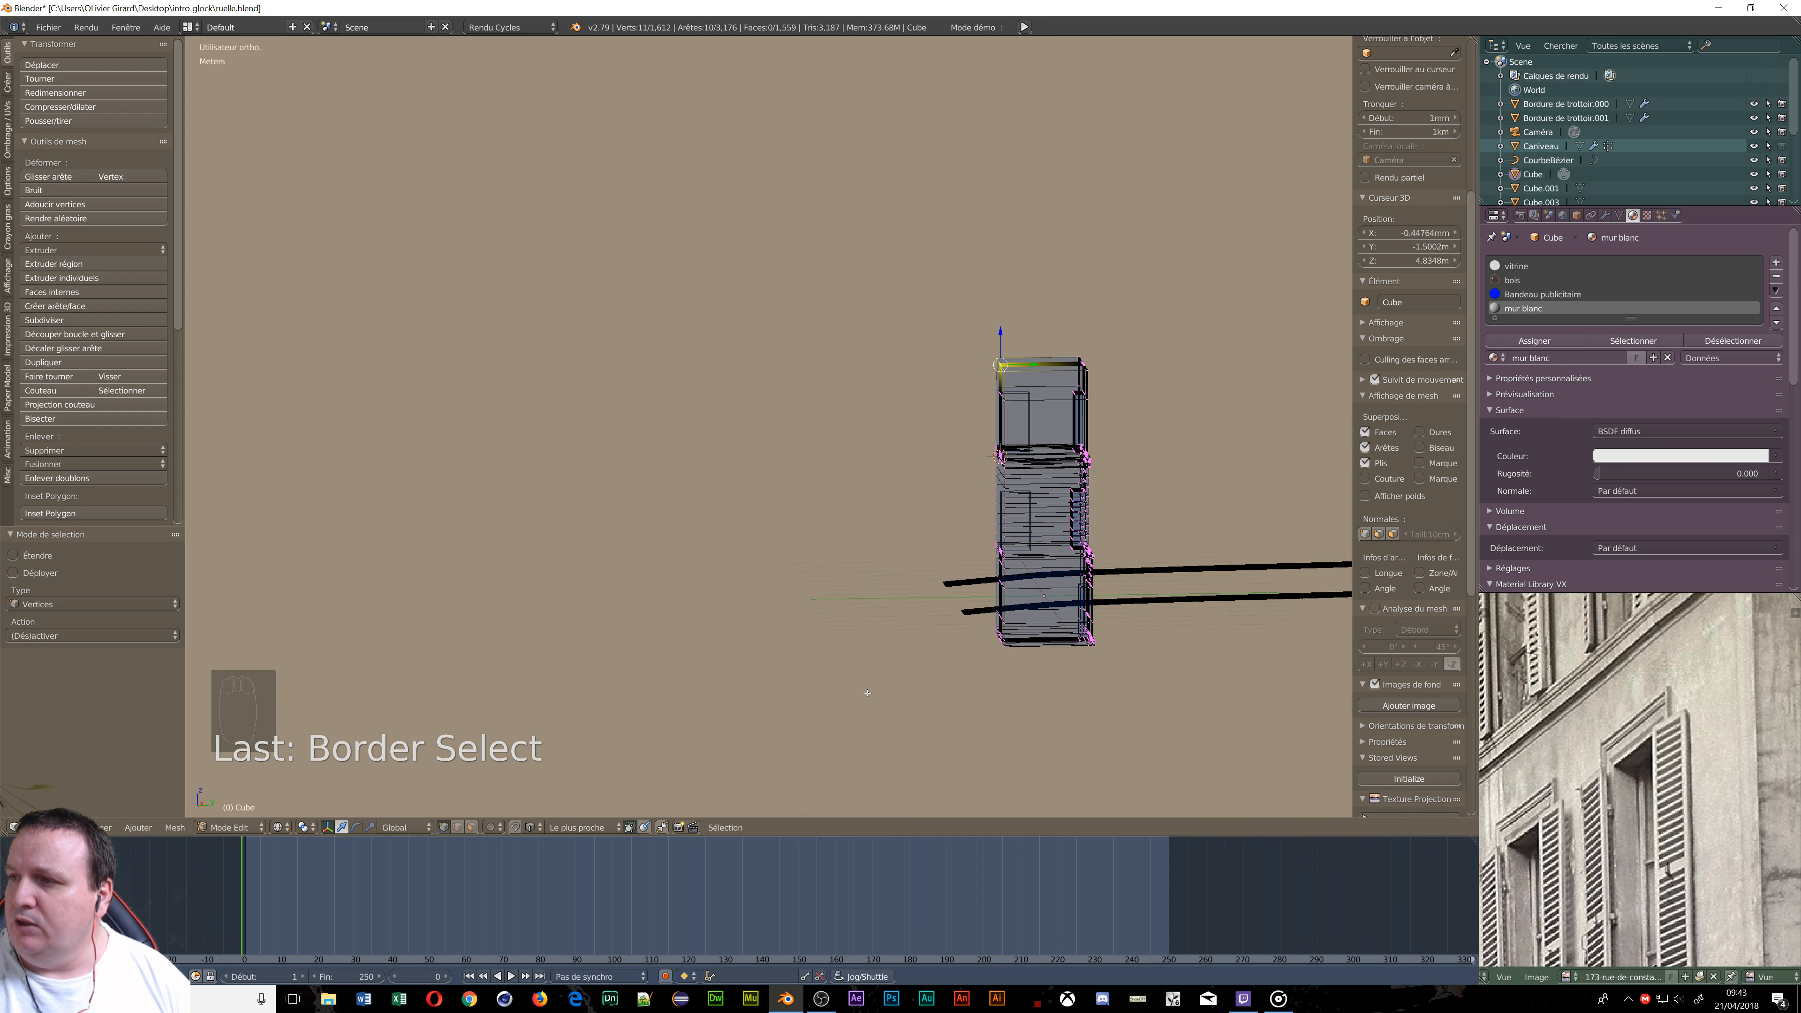
Snap the 3D cursor to the selected rear top edge and make the cursor the pivot point.
scroll(1055, 392, up, 10)
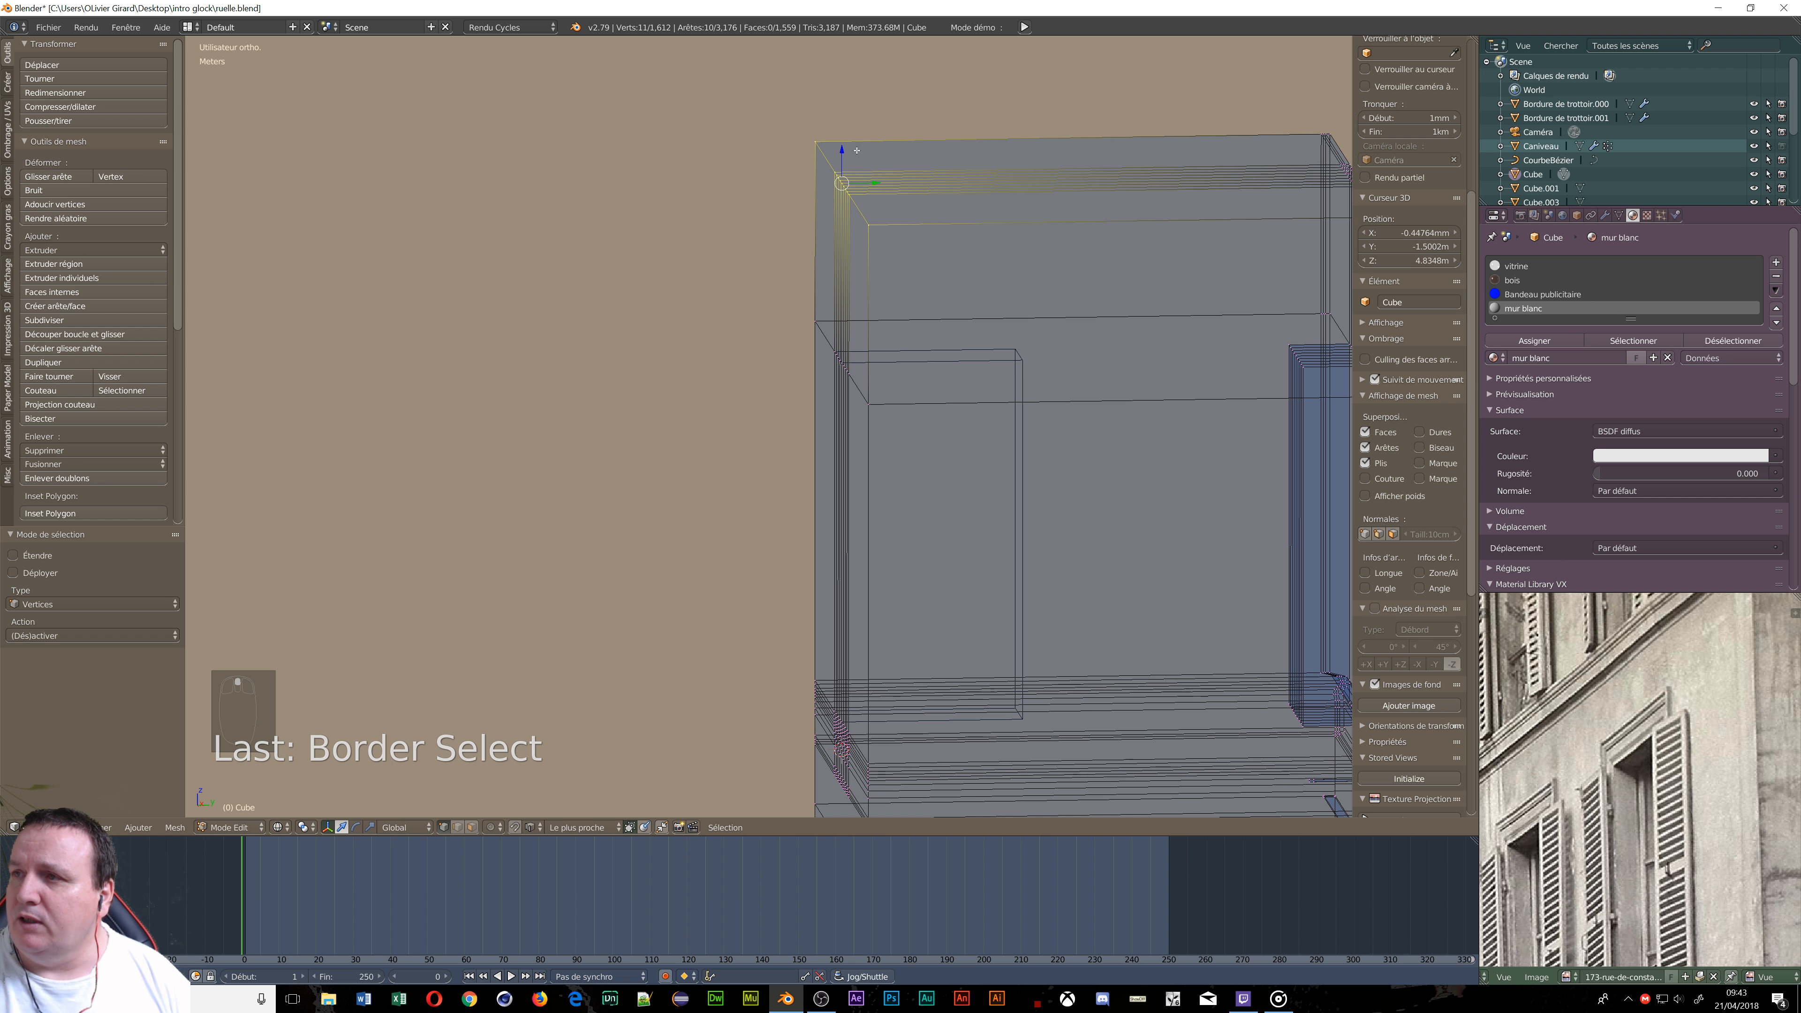
click(169, 828)
click(461, 601)
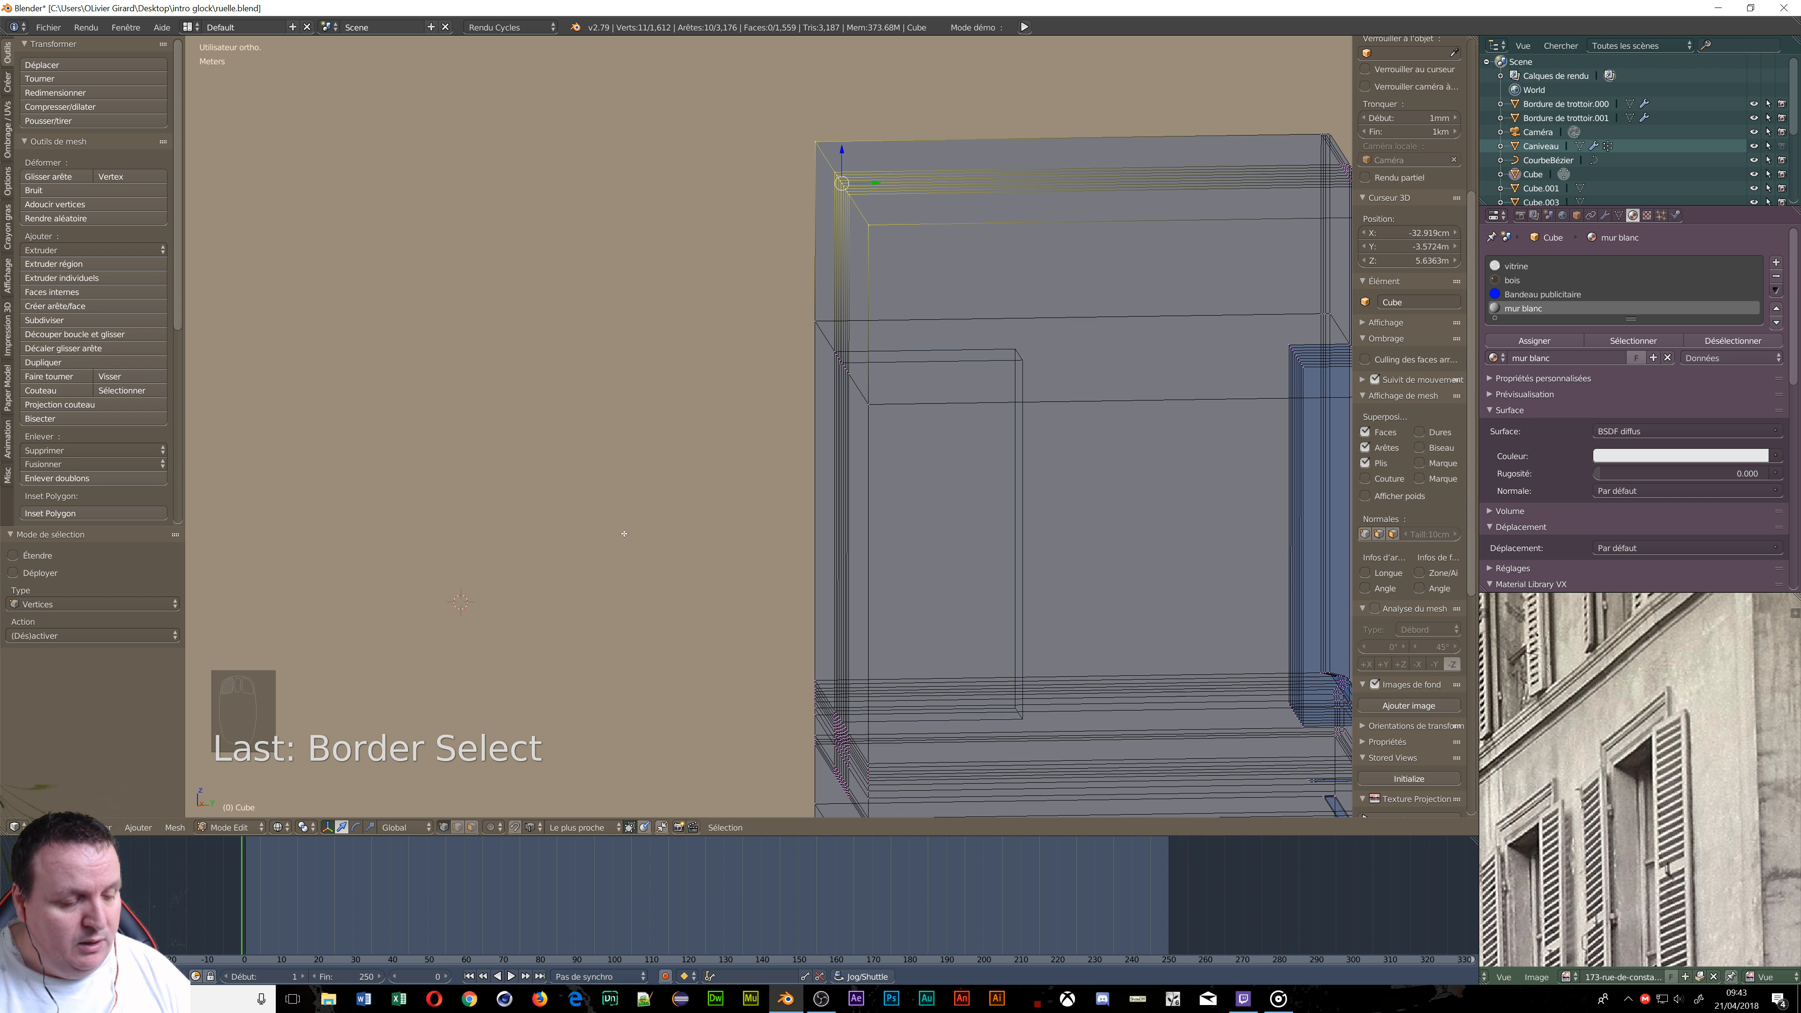
key(shift+s)
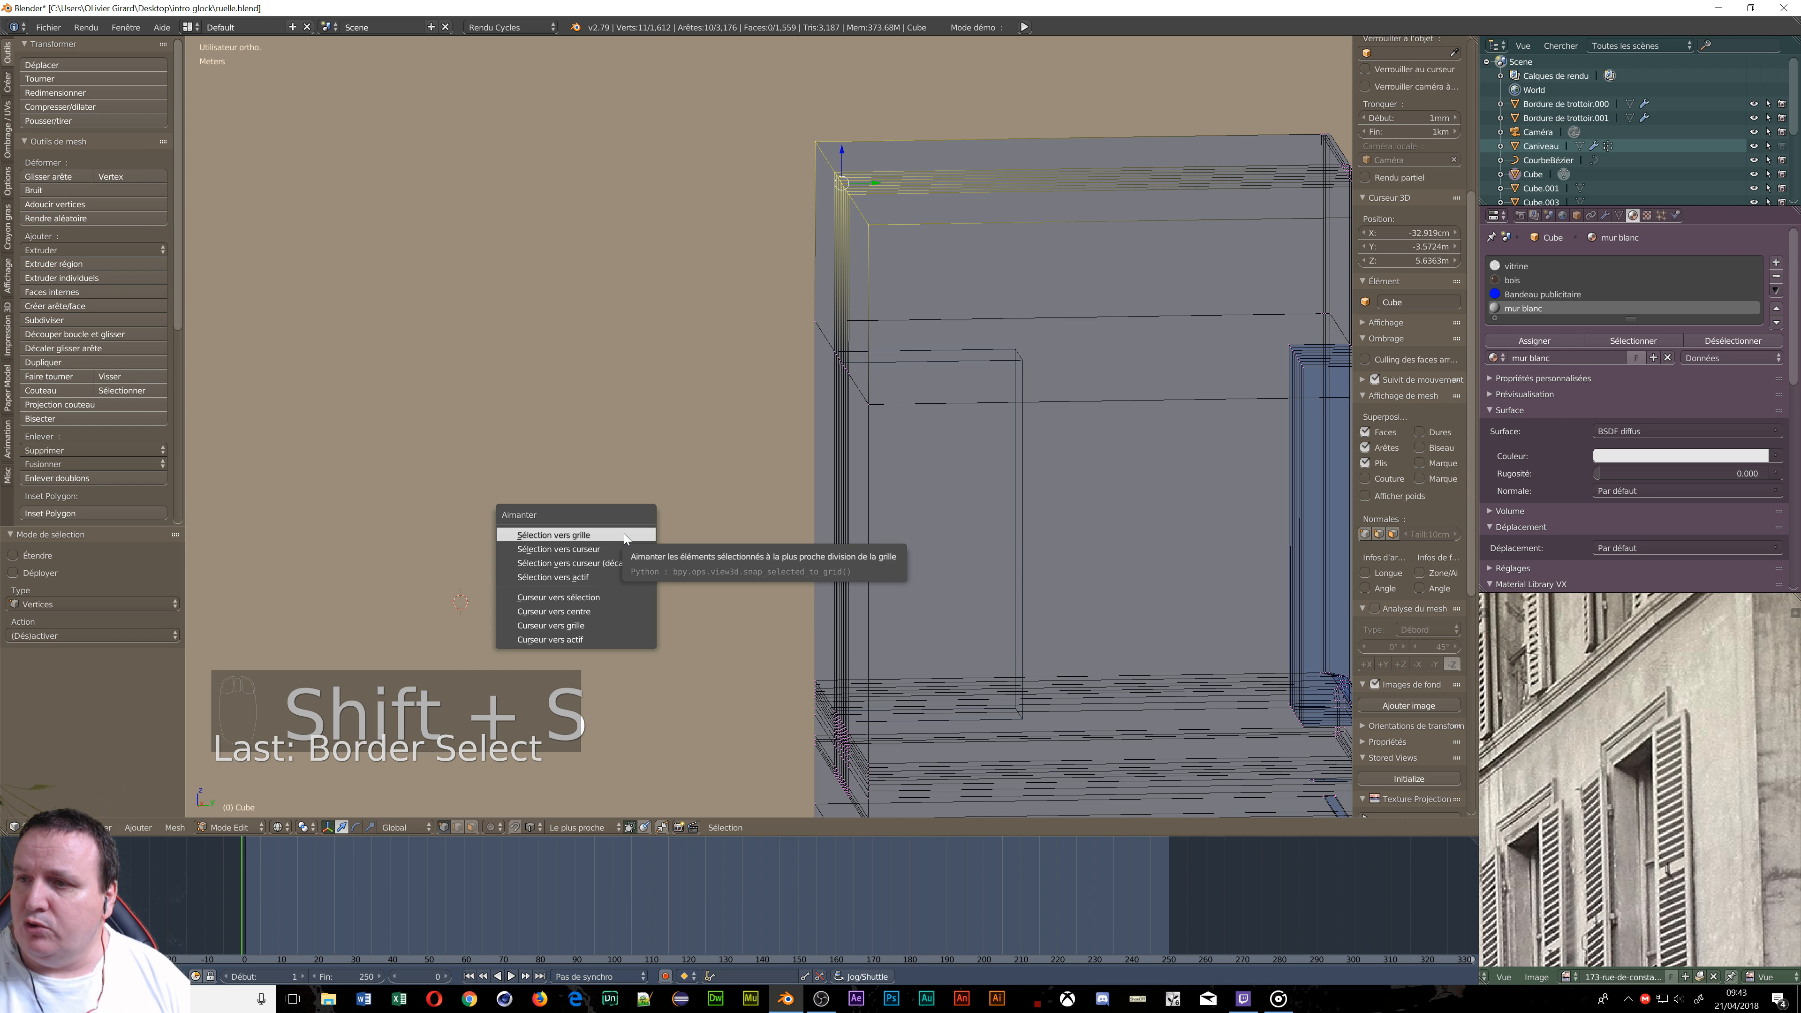
click(609, 599)
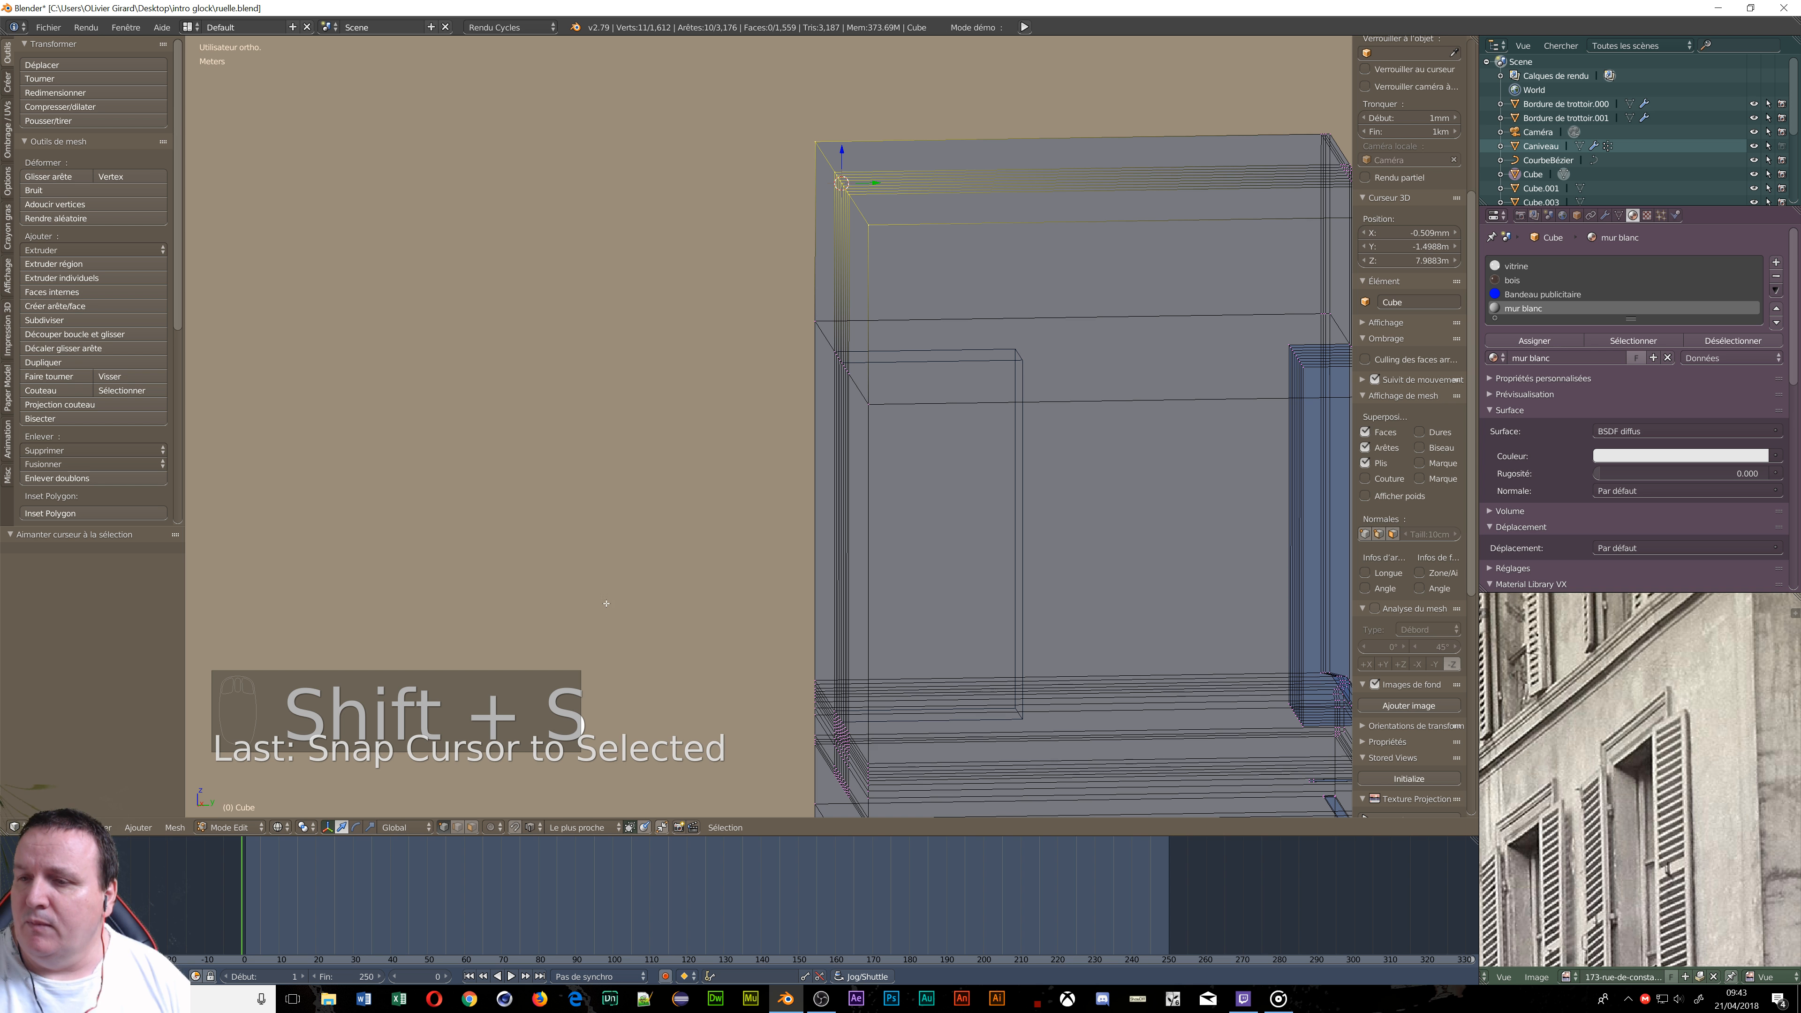
click(302, 828)
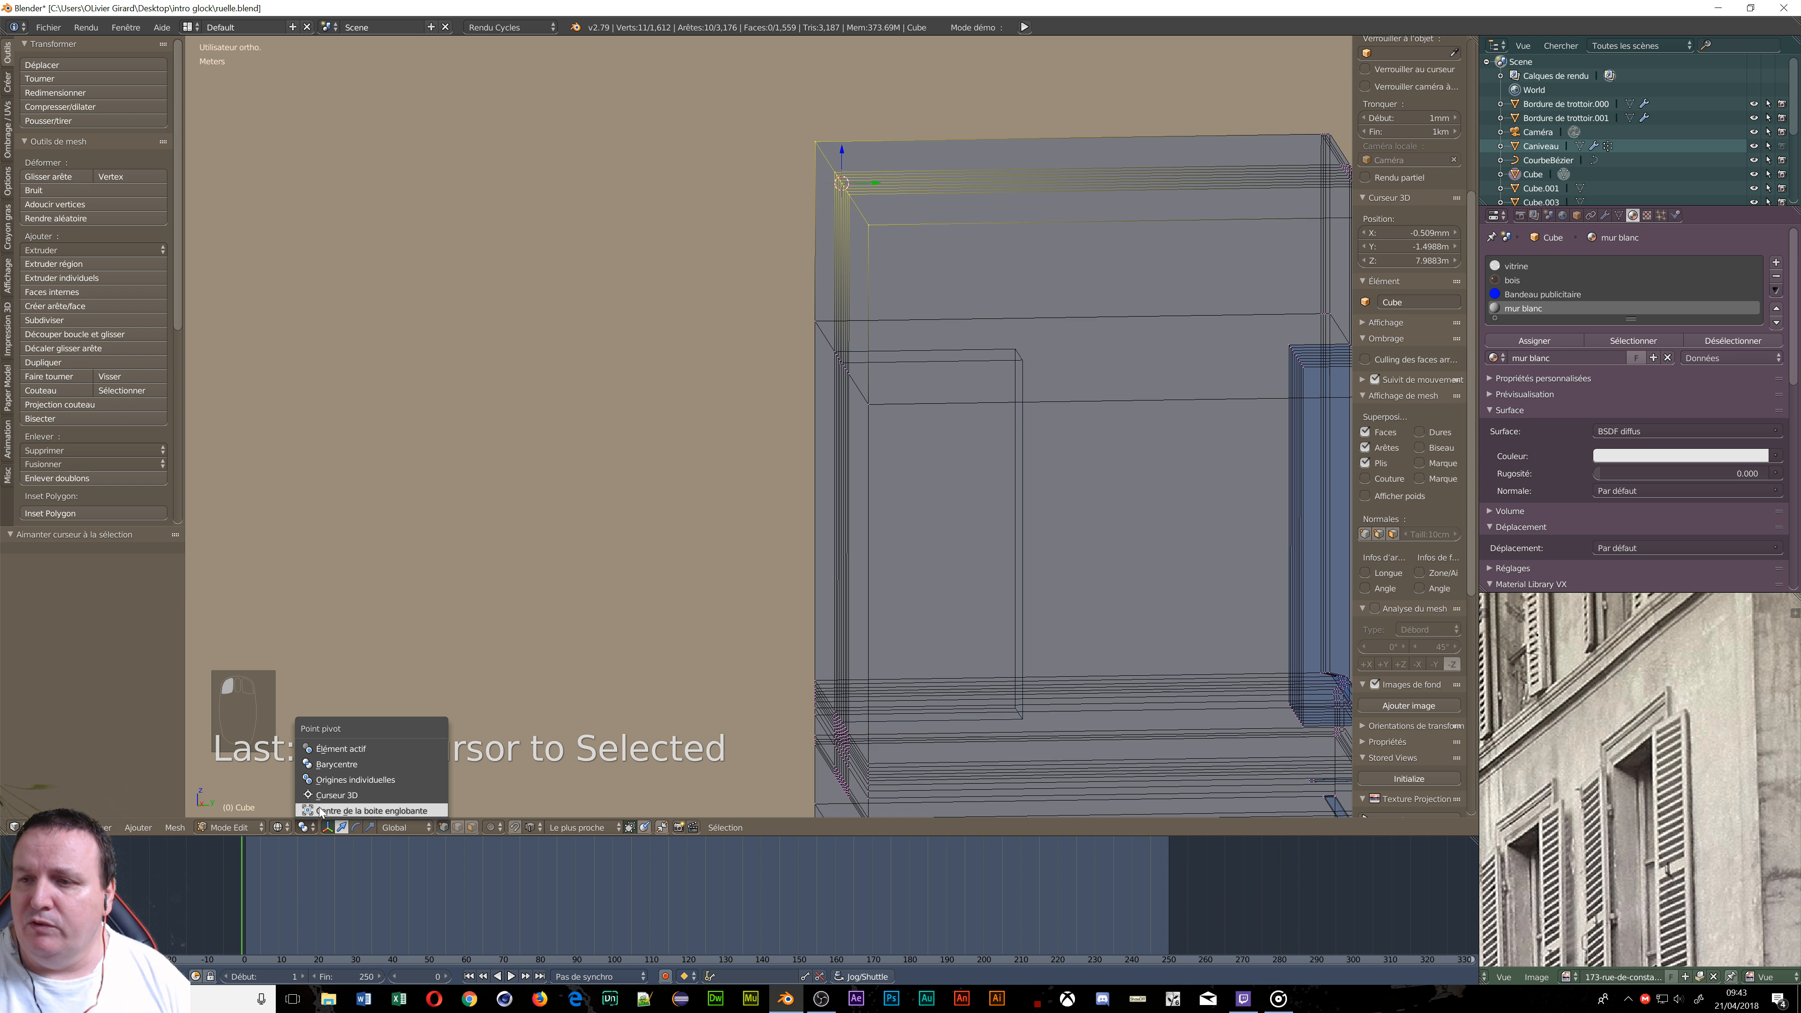
click(324, 802)
Switch the mesh to face selection mode and solid shading.
scroll(718, 649, down, 5)
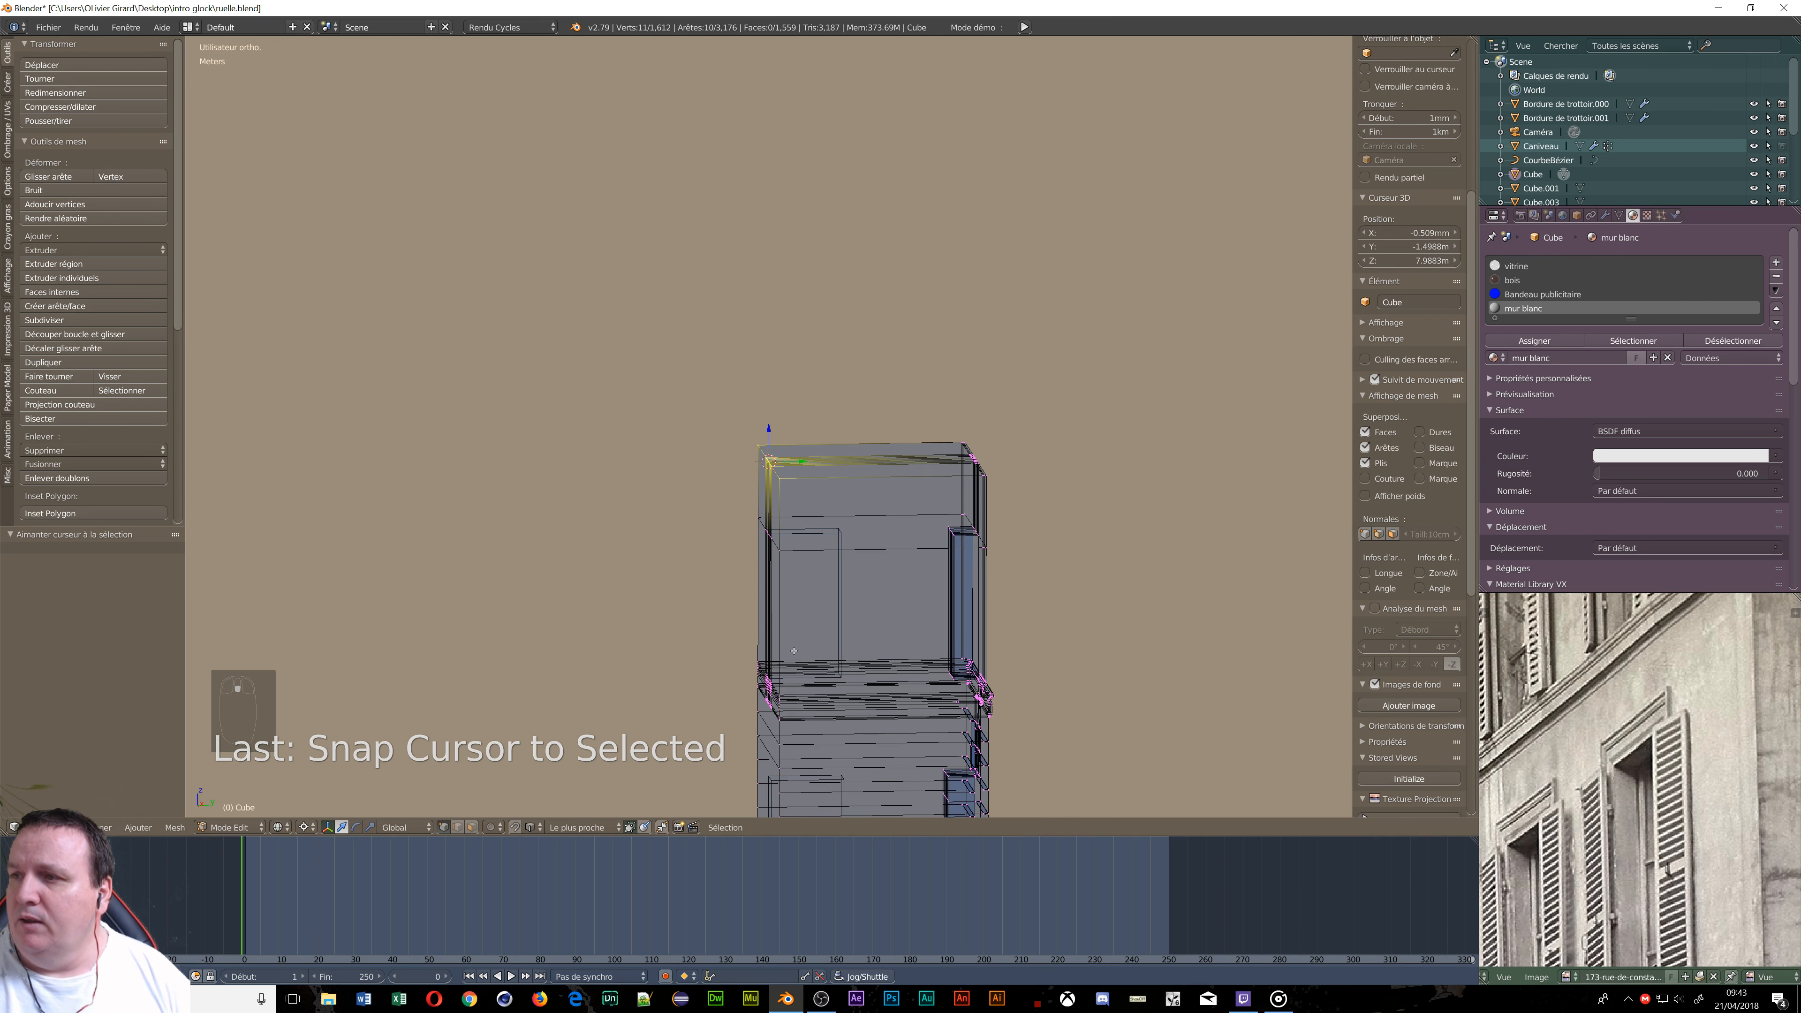
middle_drag(791, 651, 615, 555)
scroll(628, 607, up, 5)
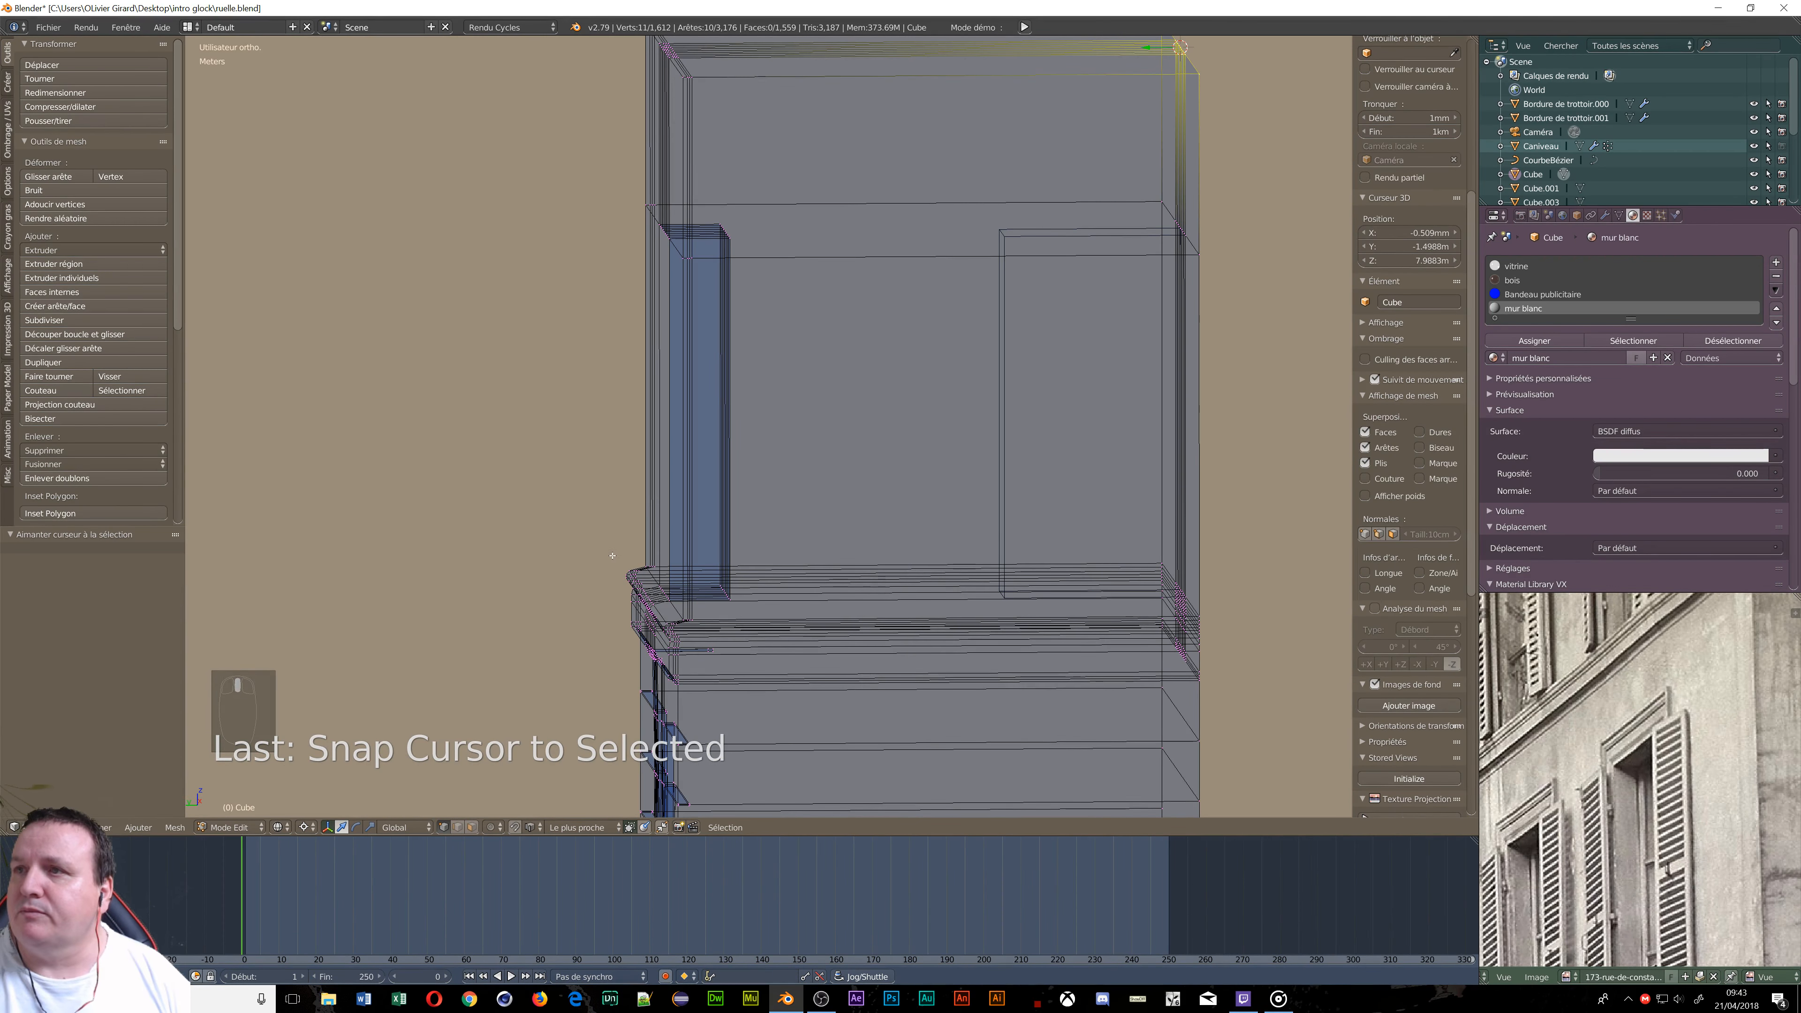
middle_drag(740, 411, 699, 747)
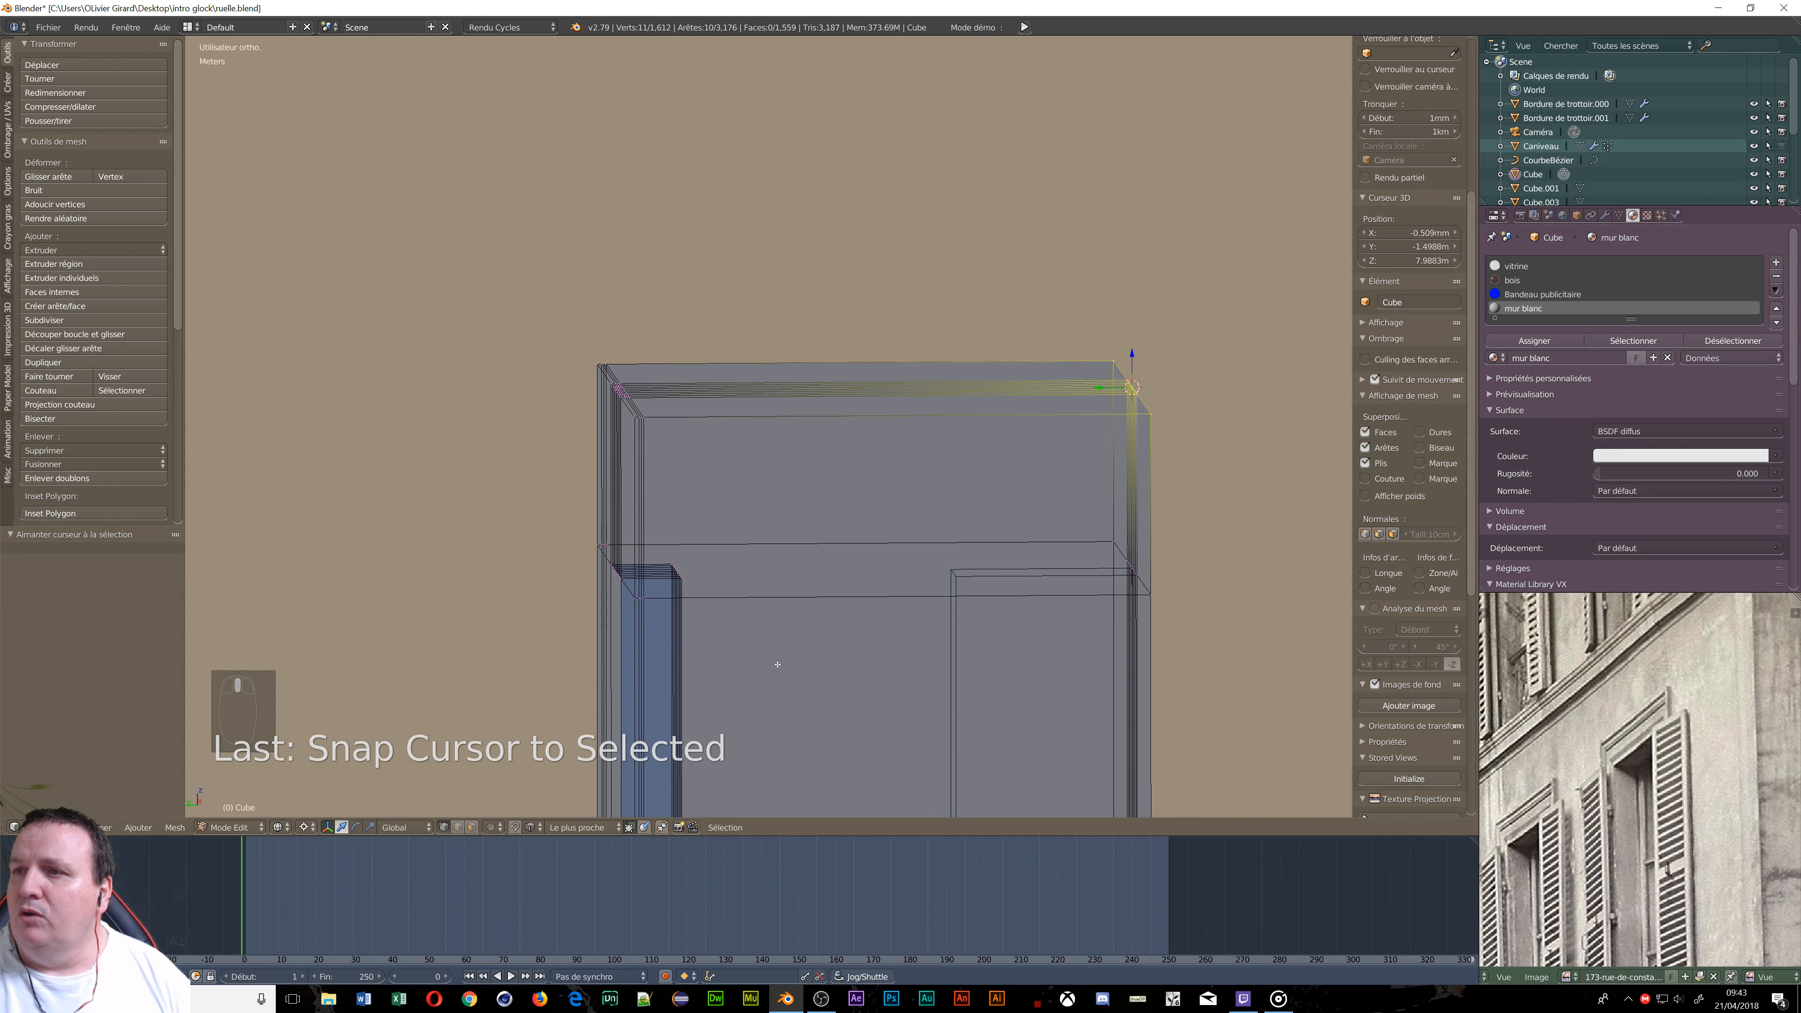
middle_drag(777, 665, 777, 665)
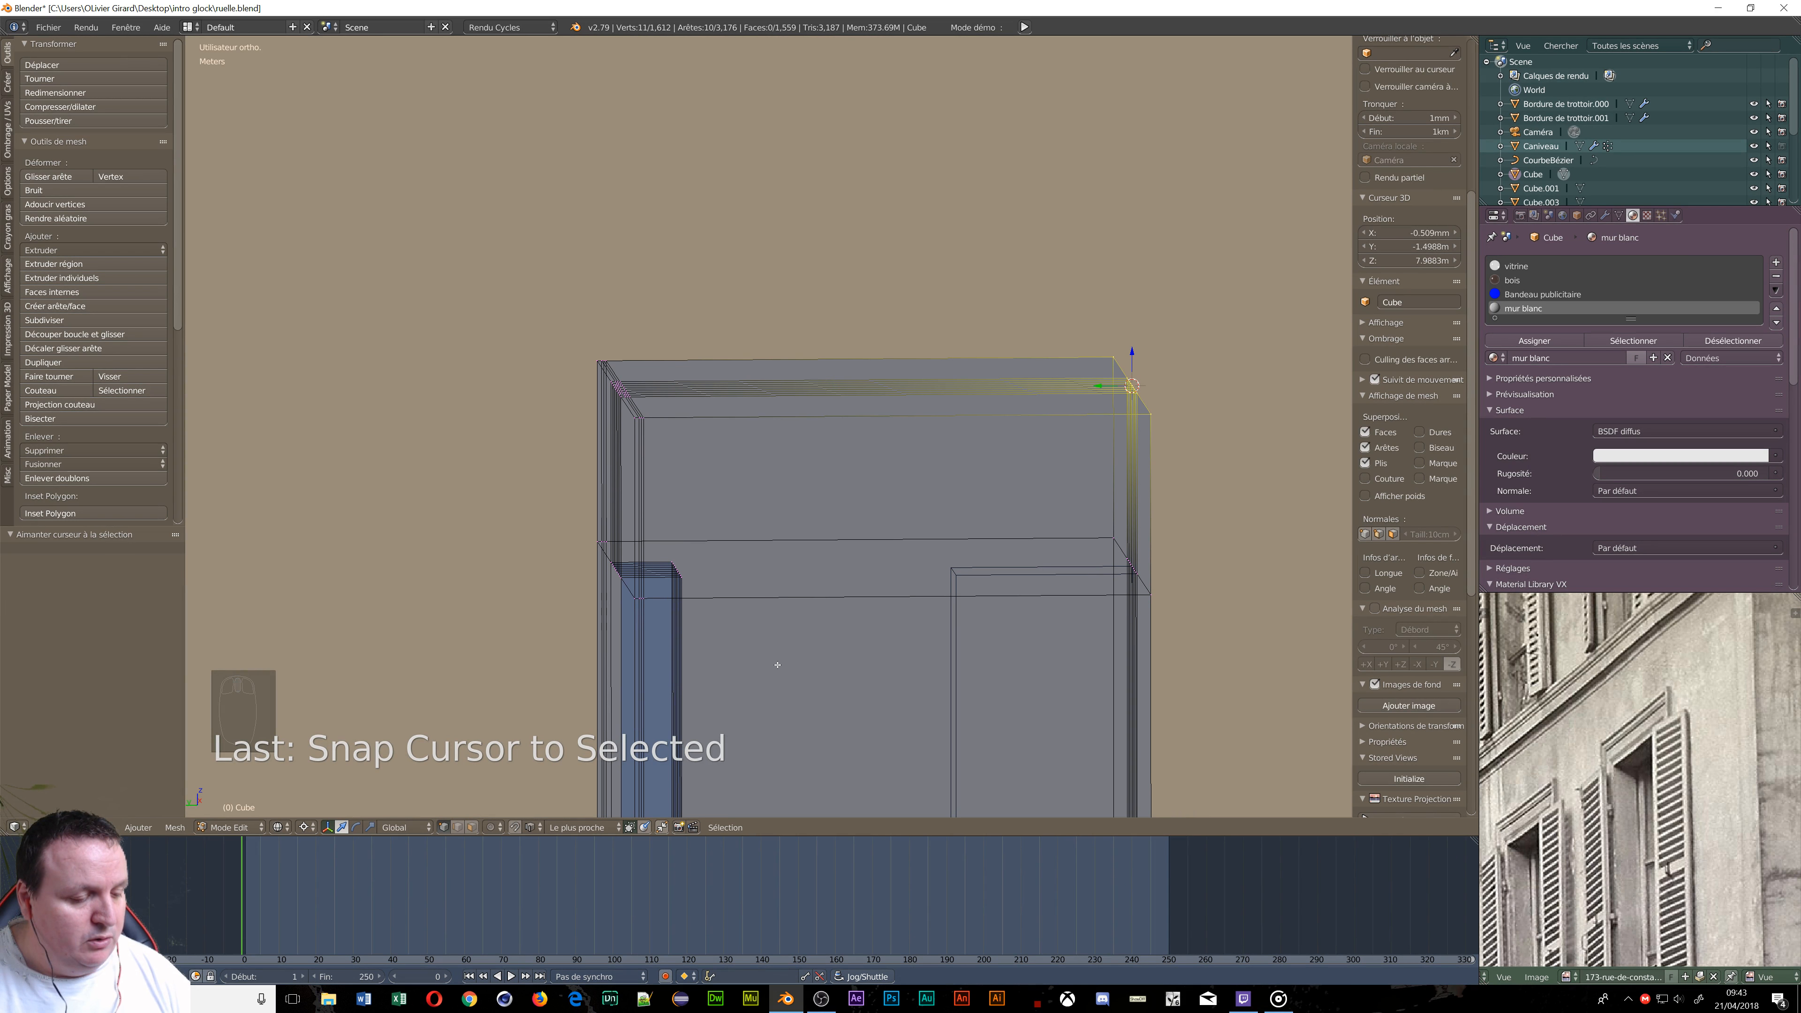
key(ctrl+Tab)
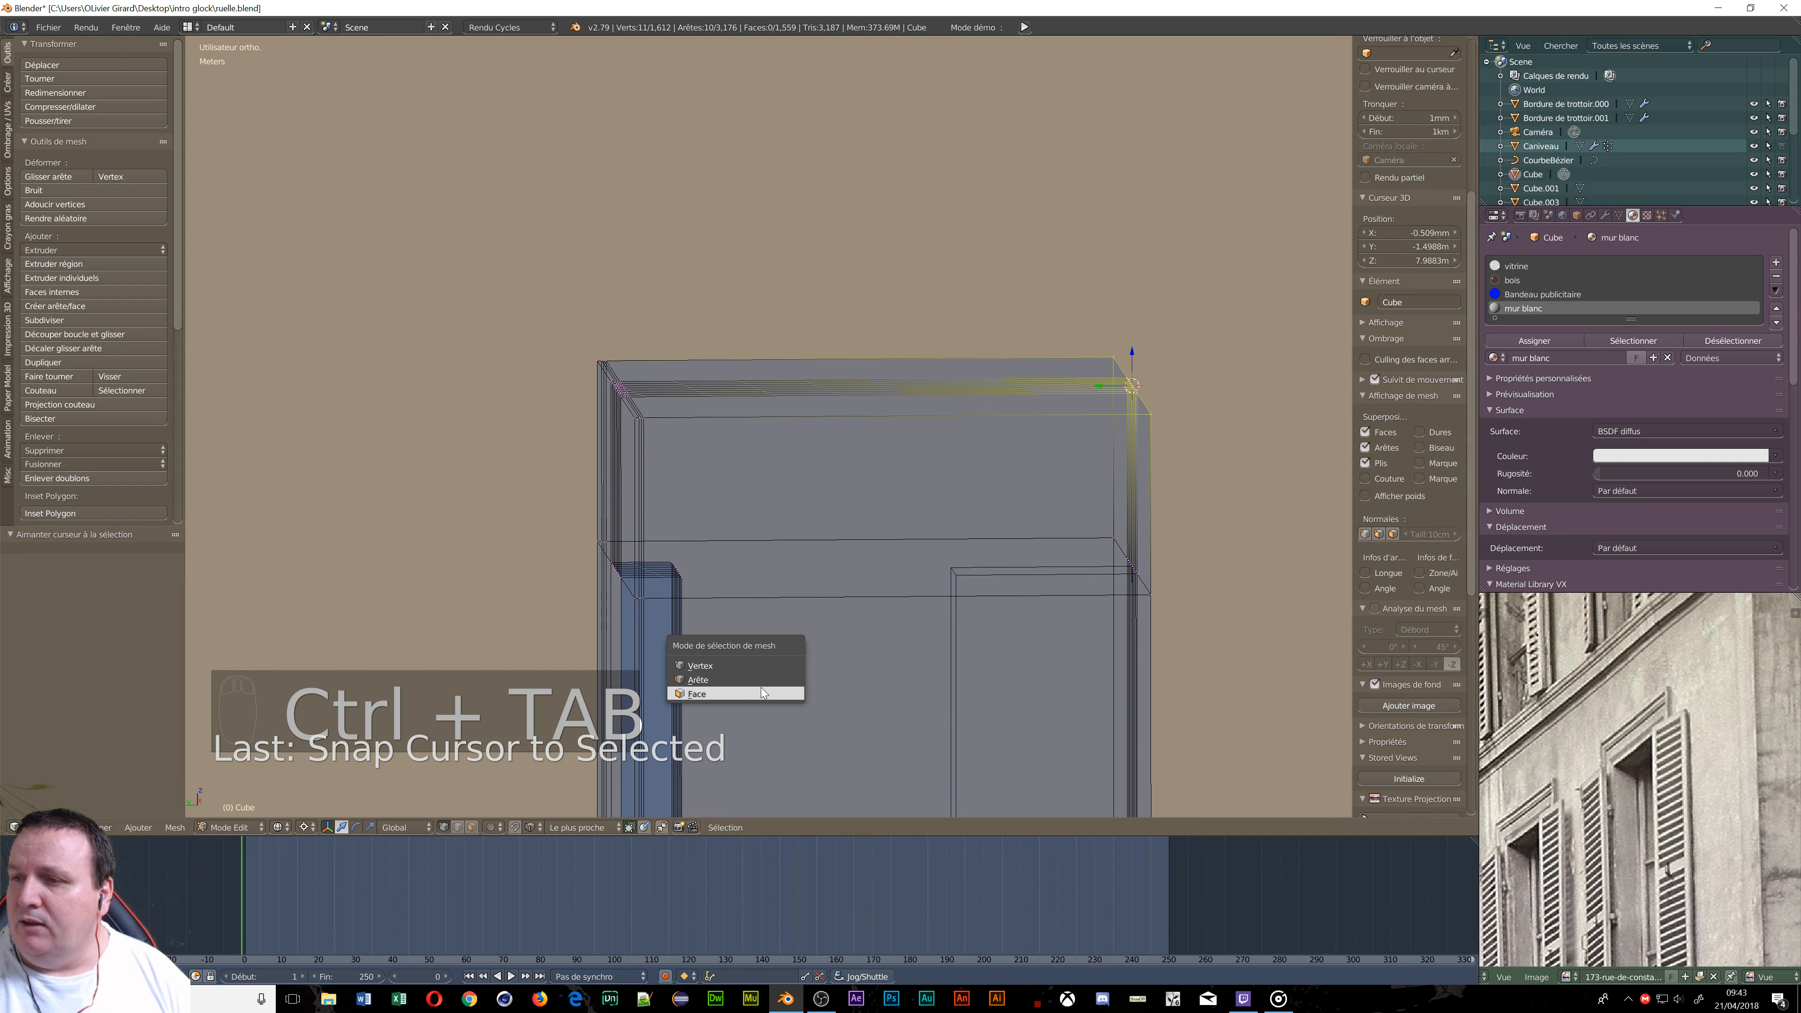
click(762, 693)
key(z)
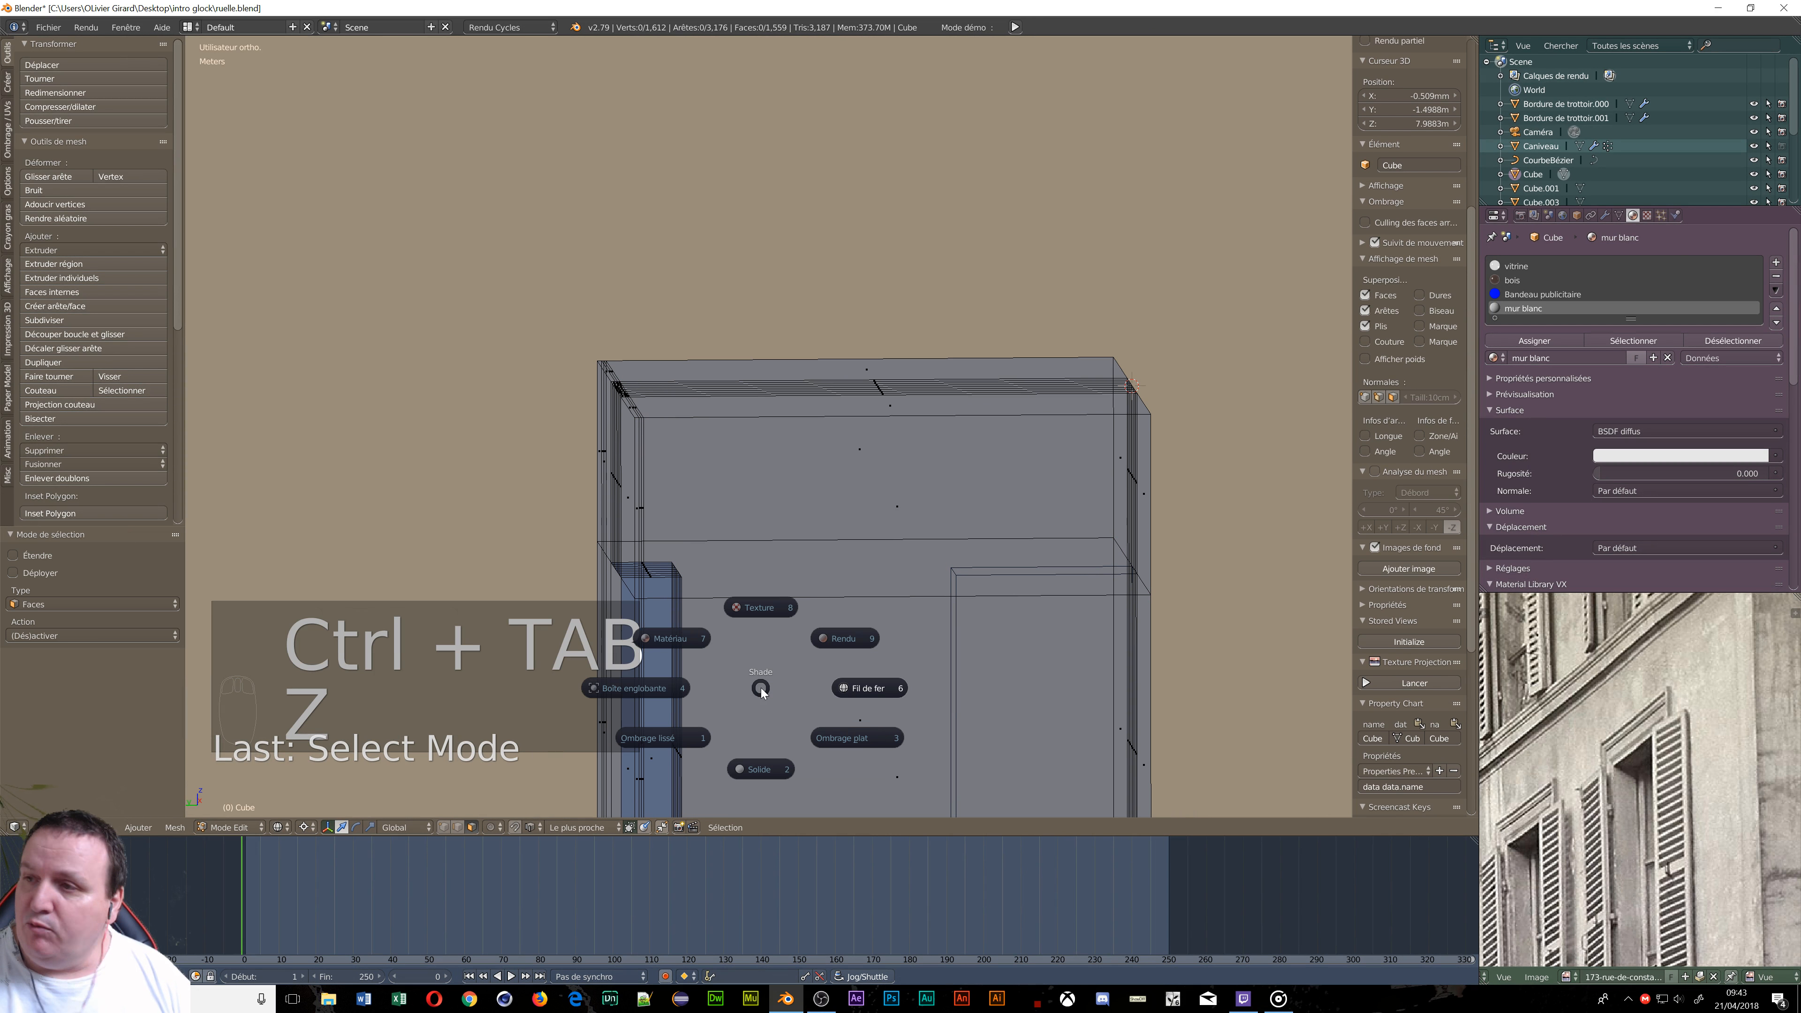
click(762, 768)
Box-select all the faces that form the flat top of the building.
middle_drag(823, 504, 807, 543)
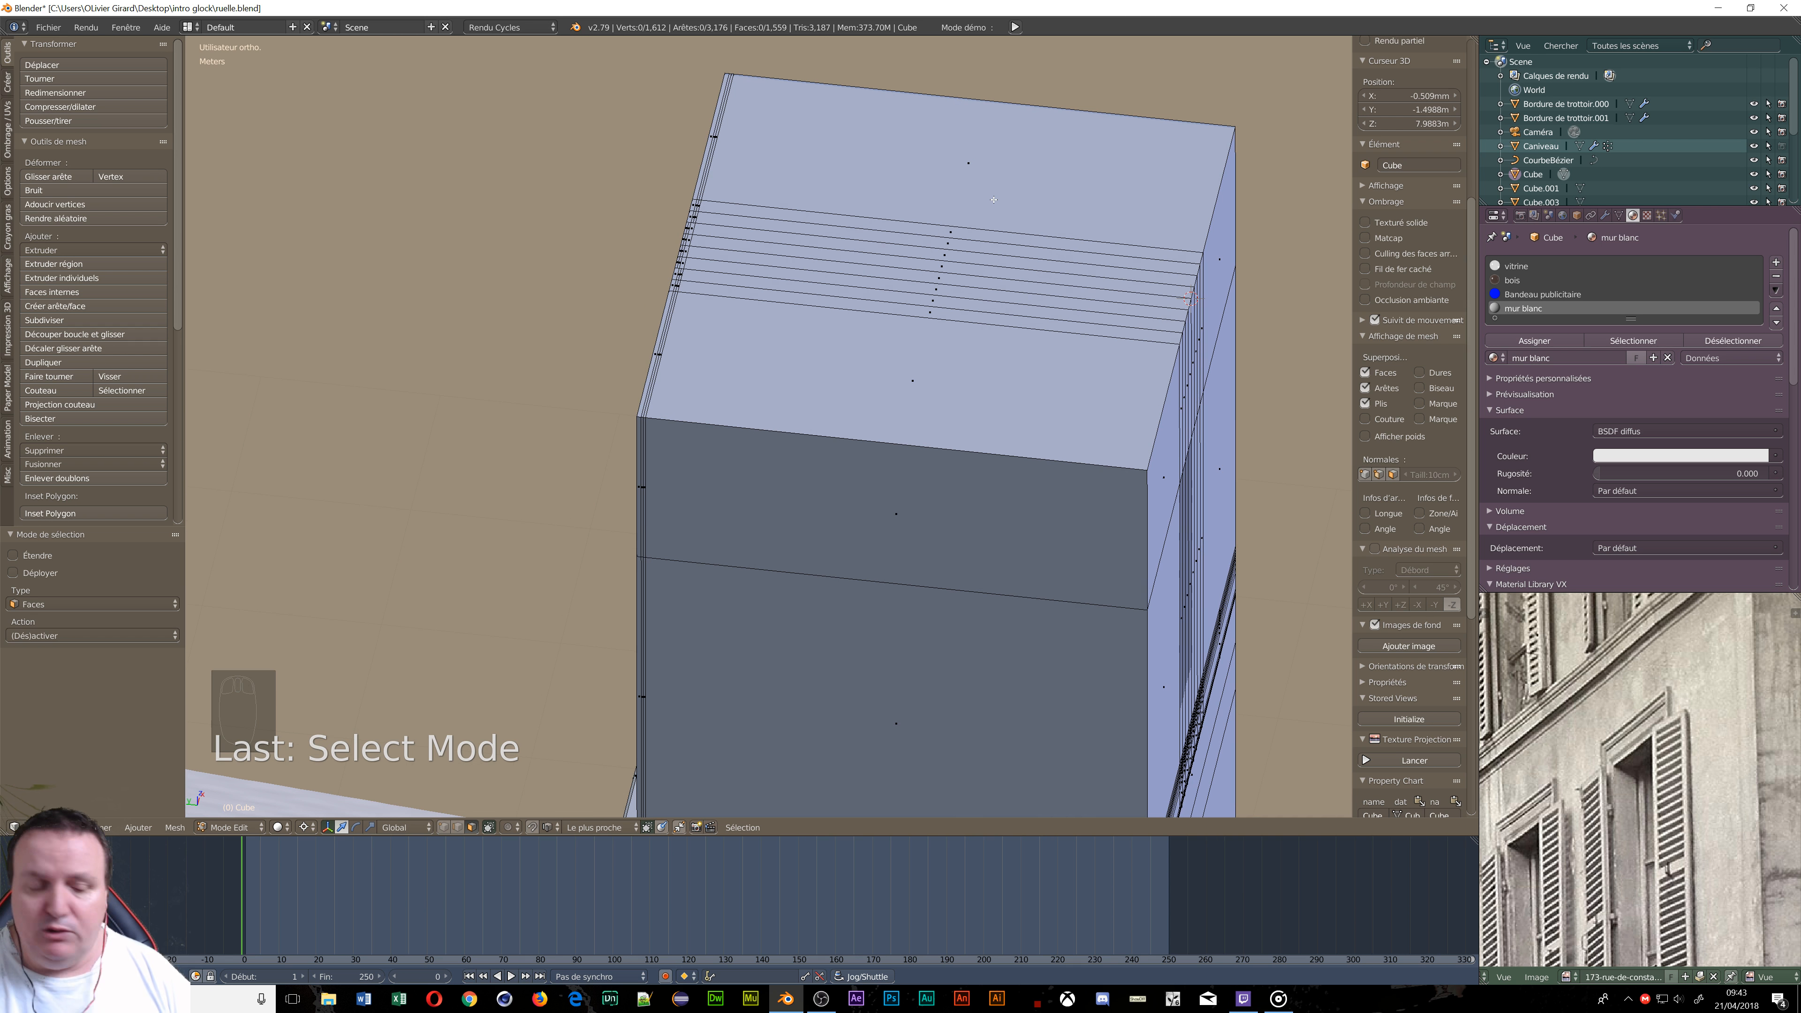
middle_drag(980, 211, 975, 217)
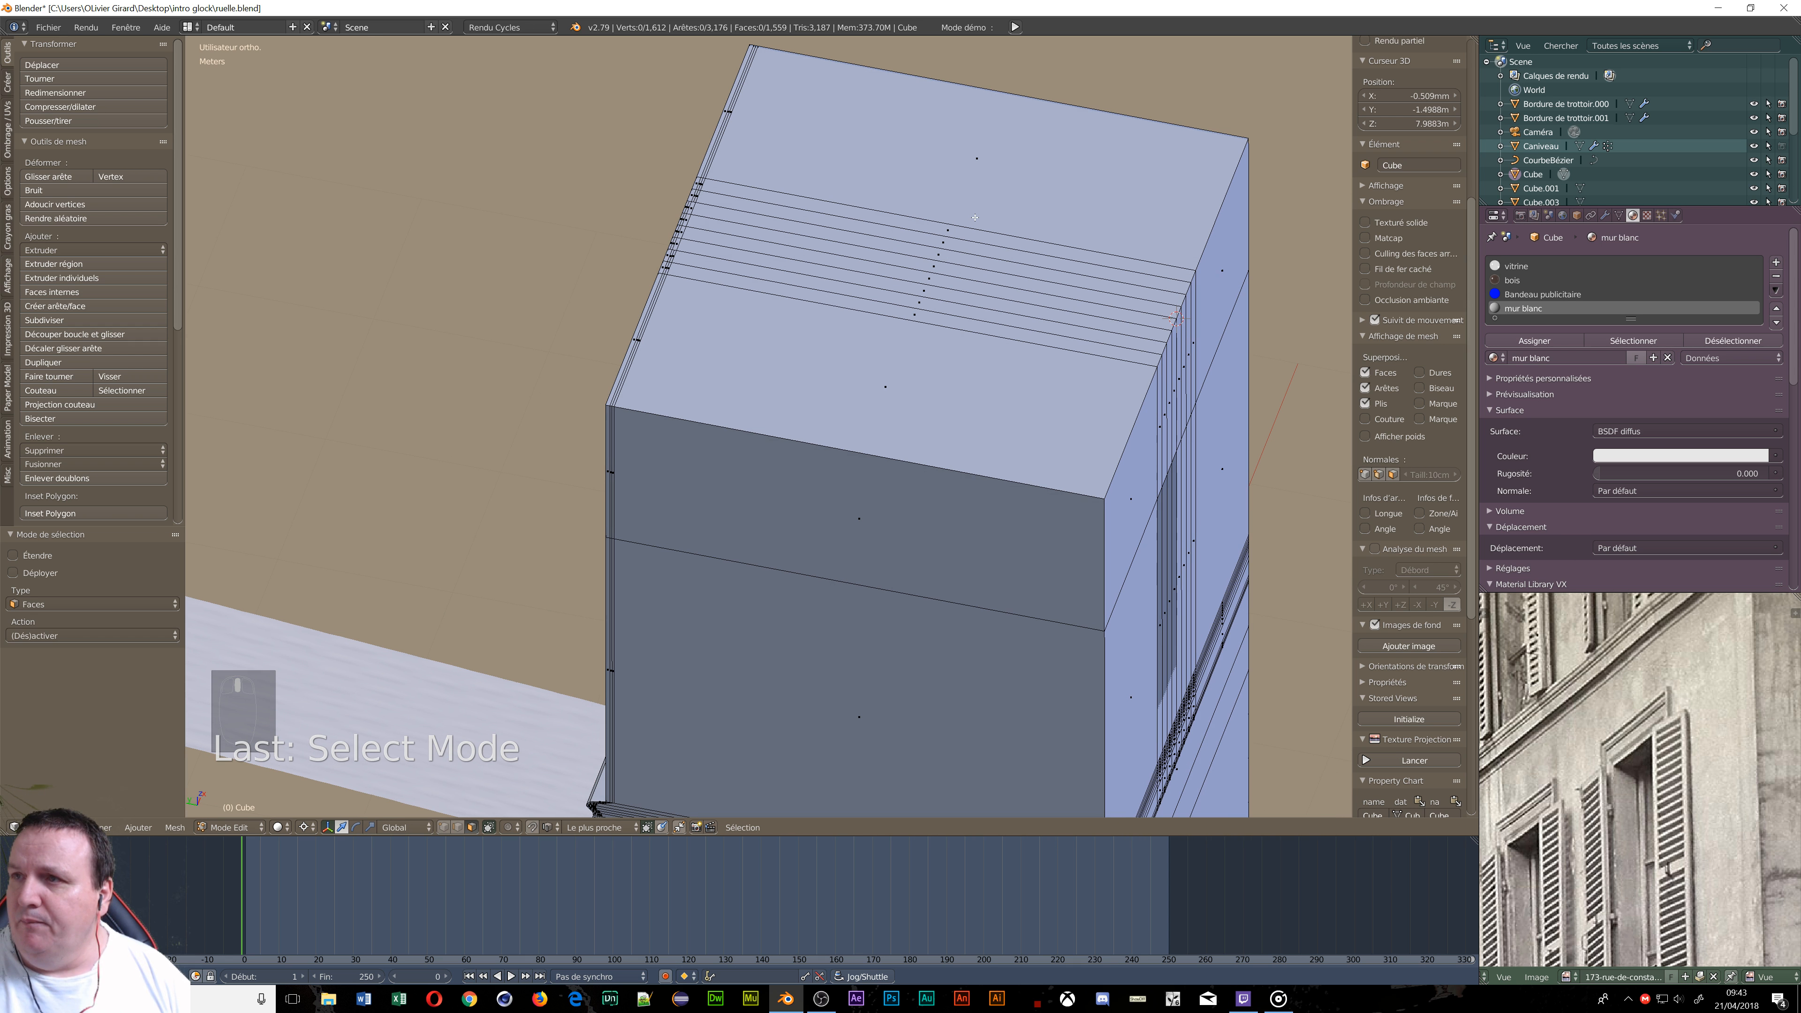
key(b)
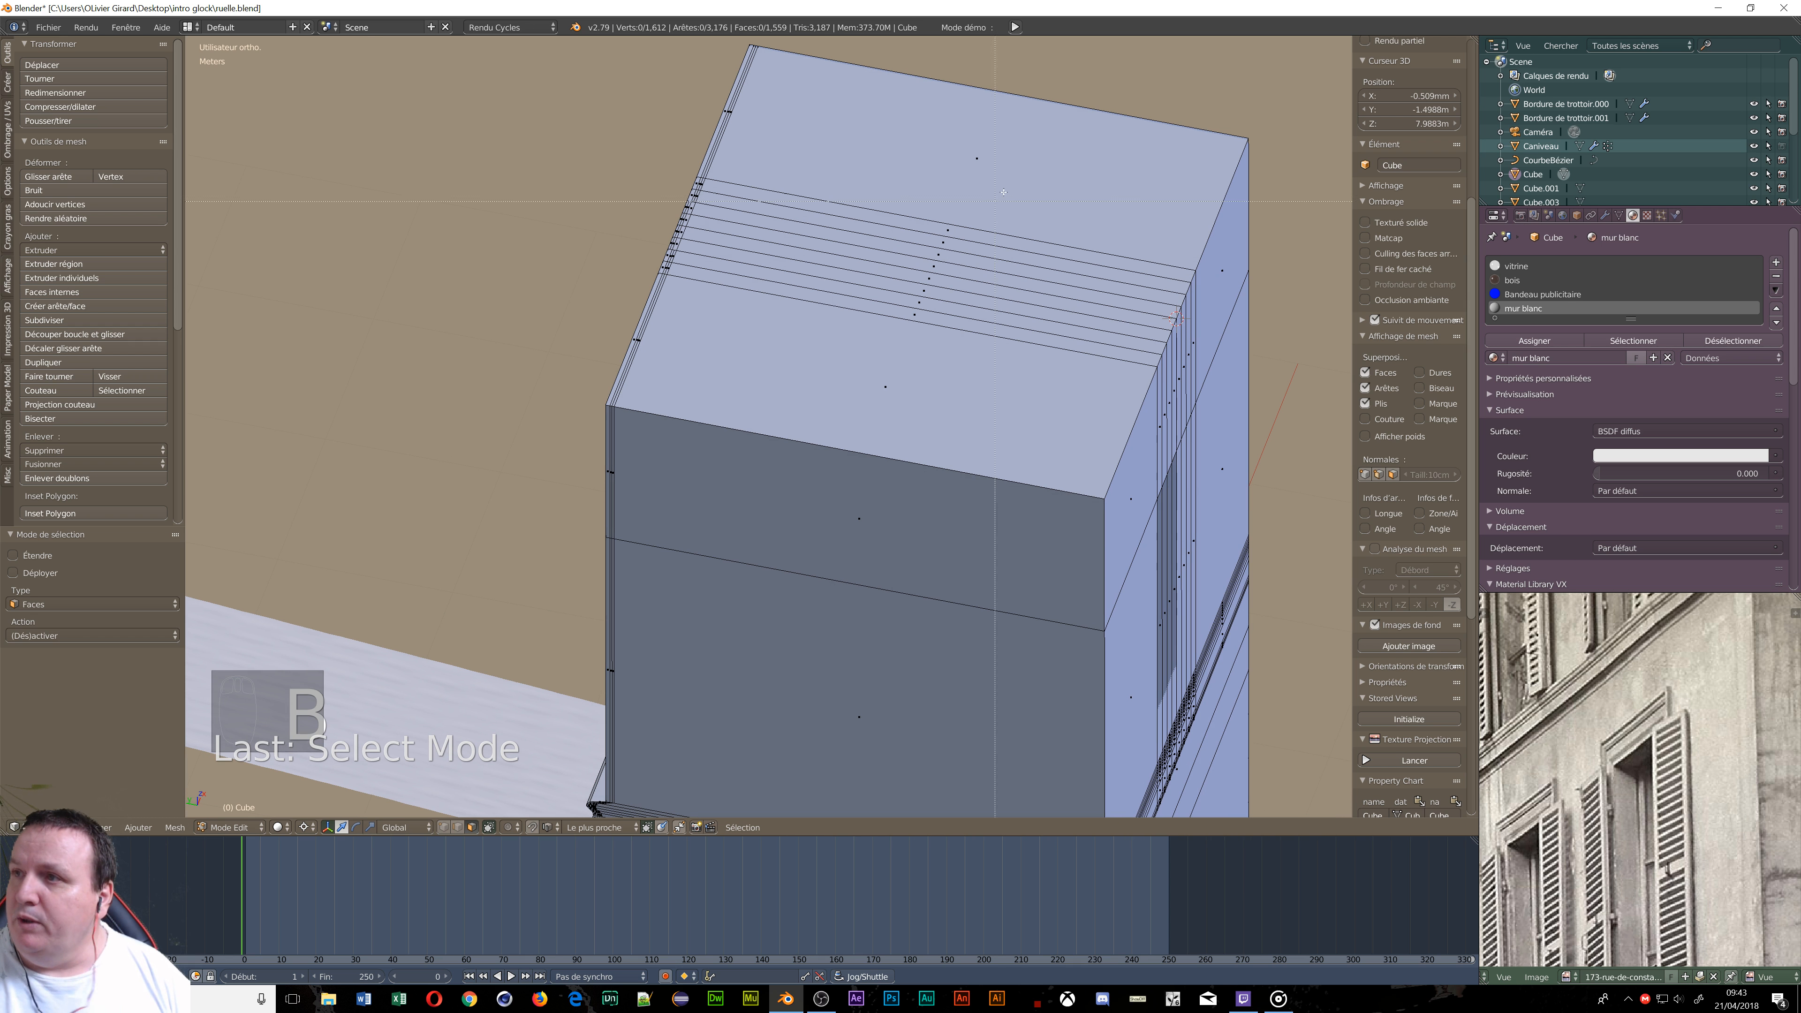
drag(603, 255, 517, 312)
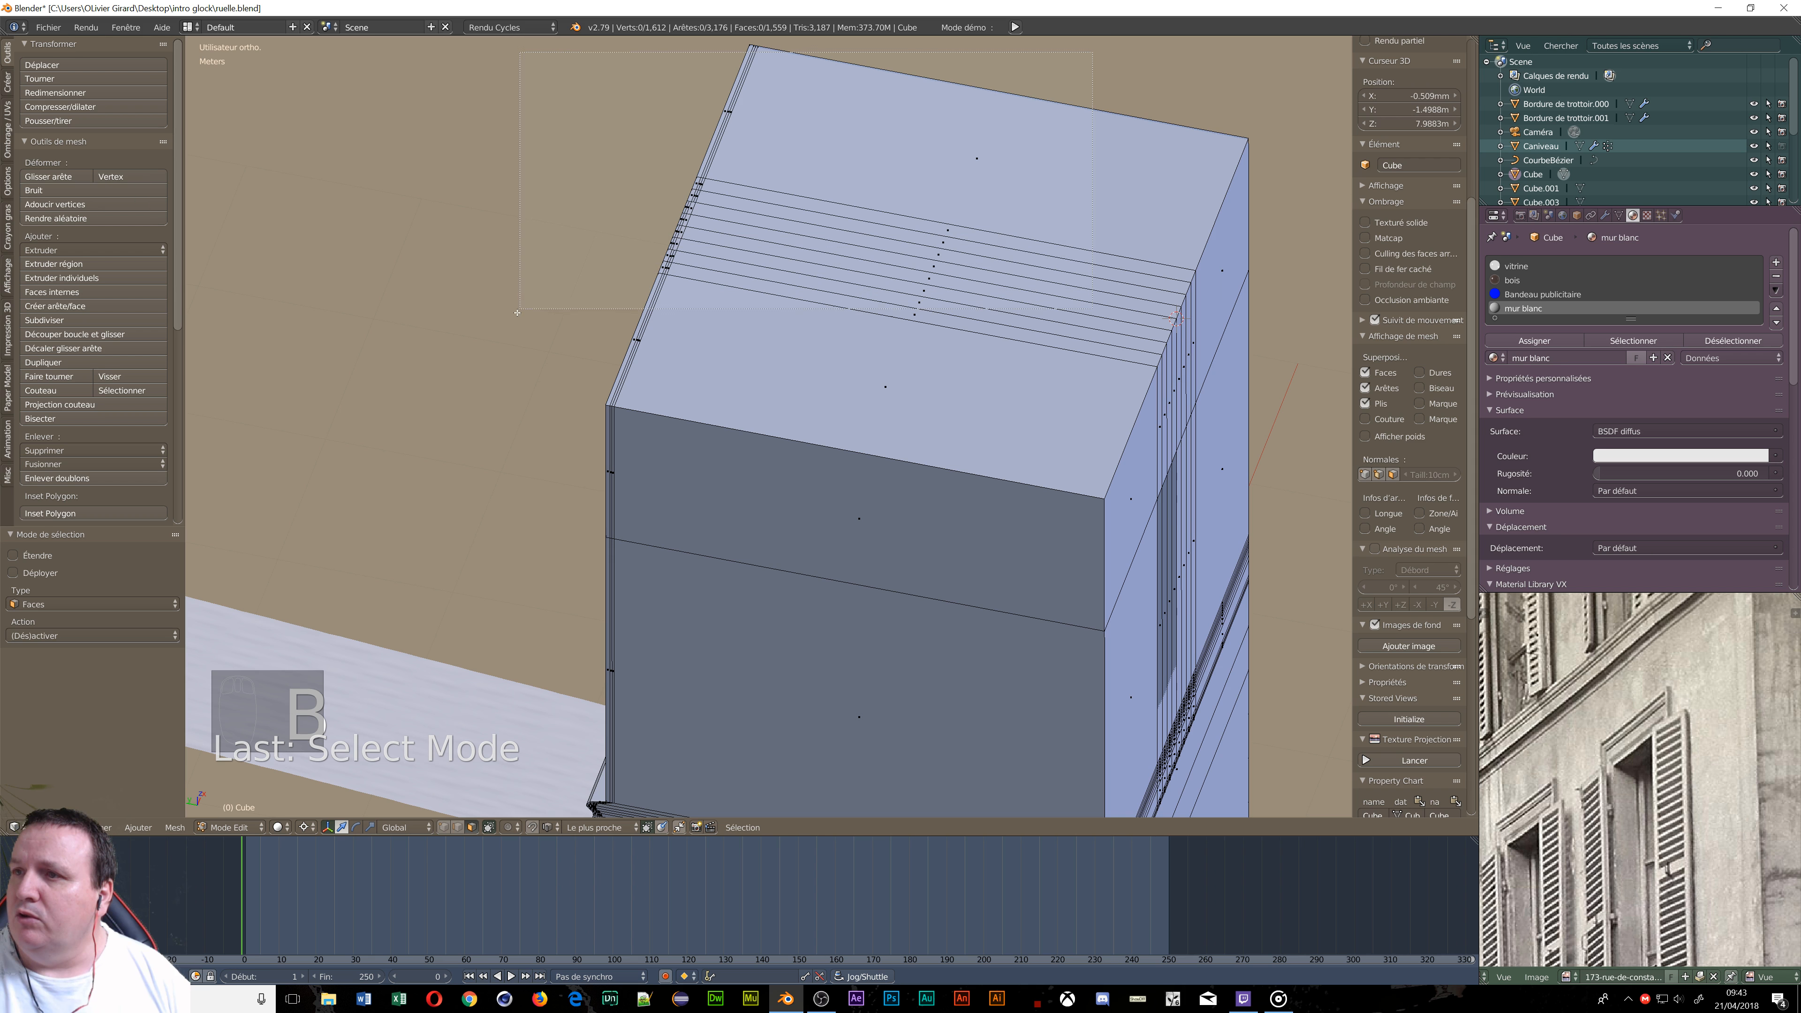
drag(466, 377, 465, 378)
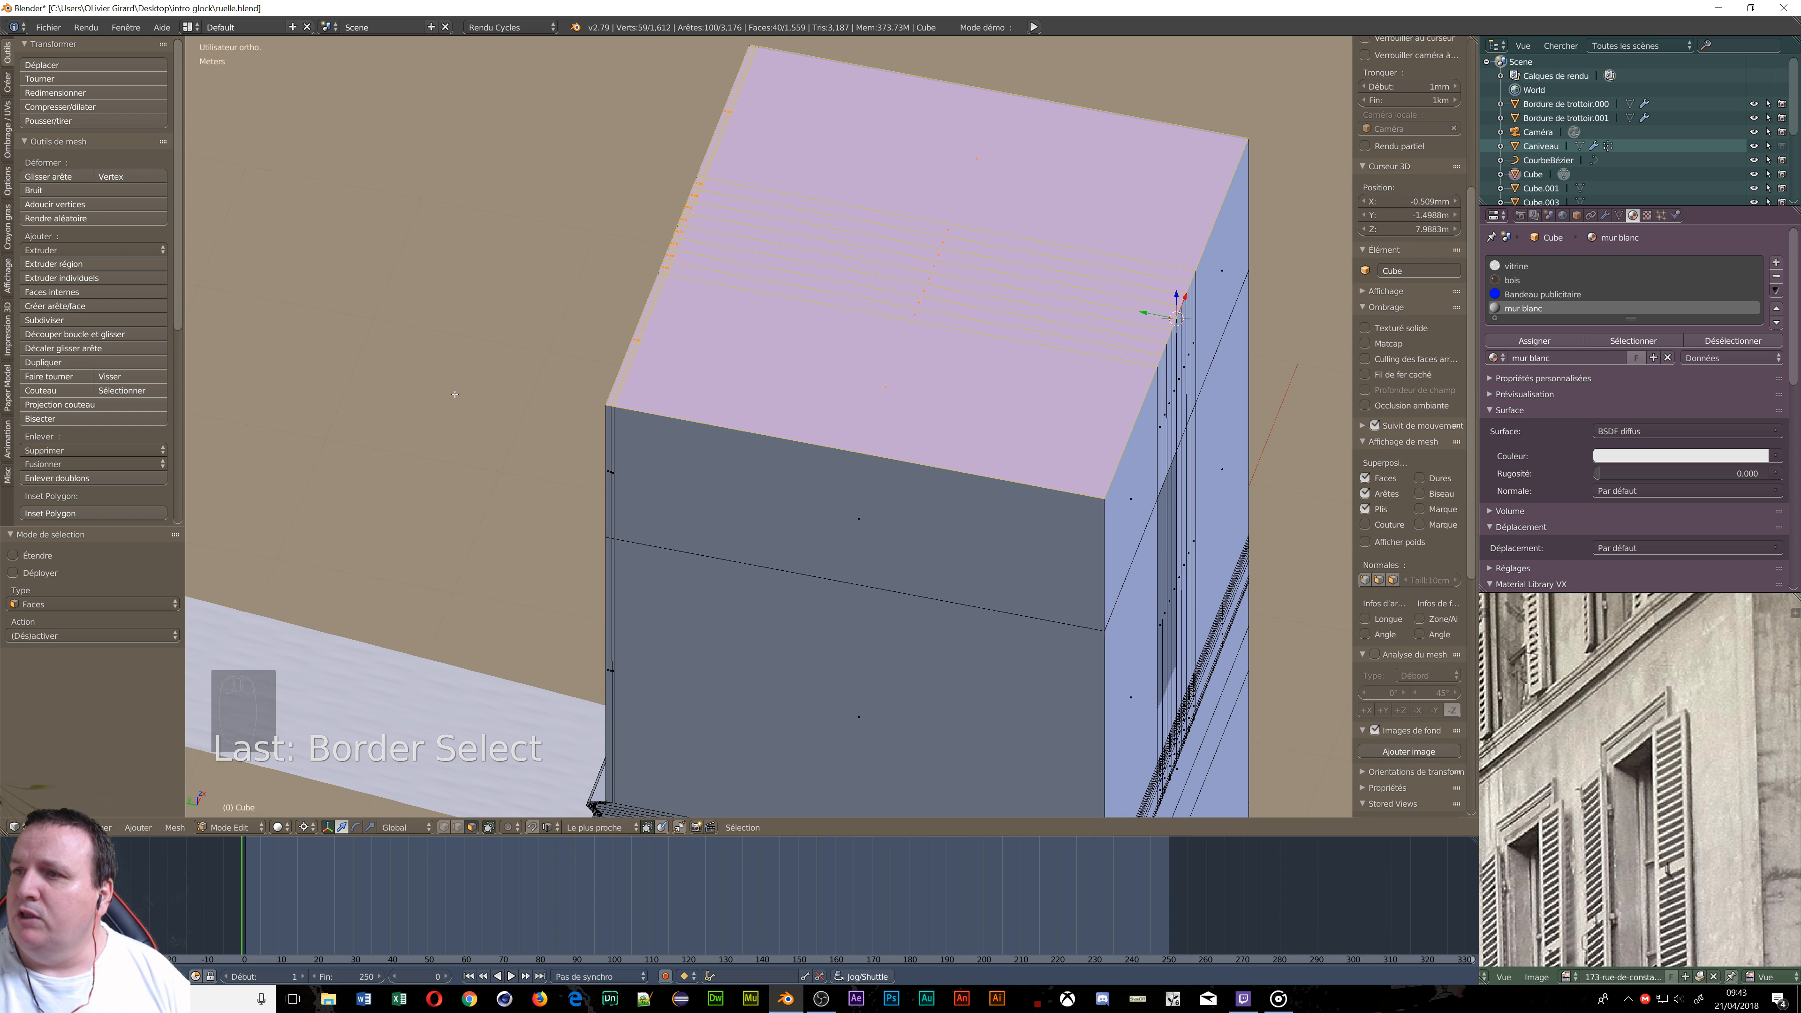
middle_drag(733, 387, 819, 369)
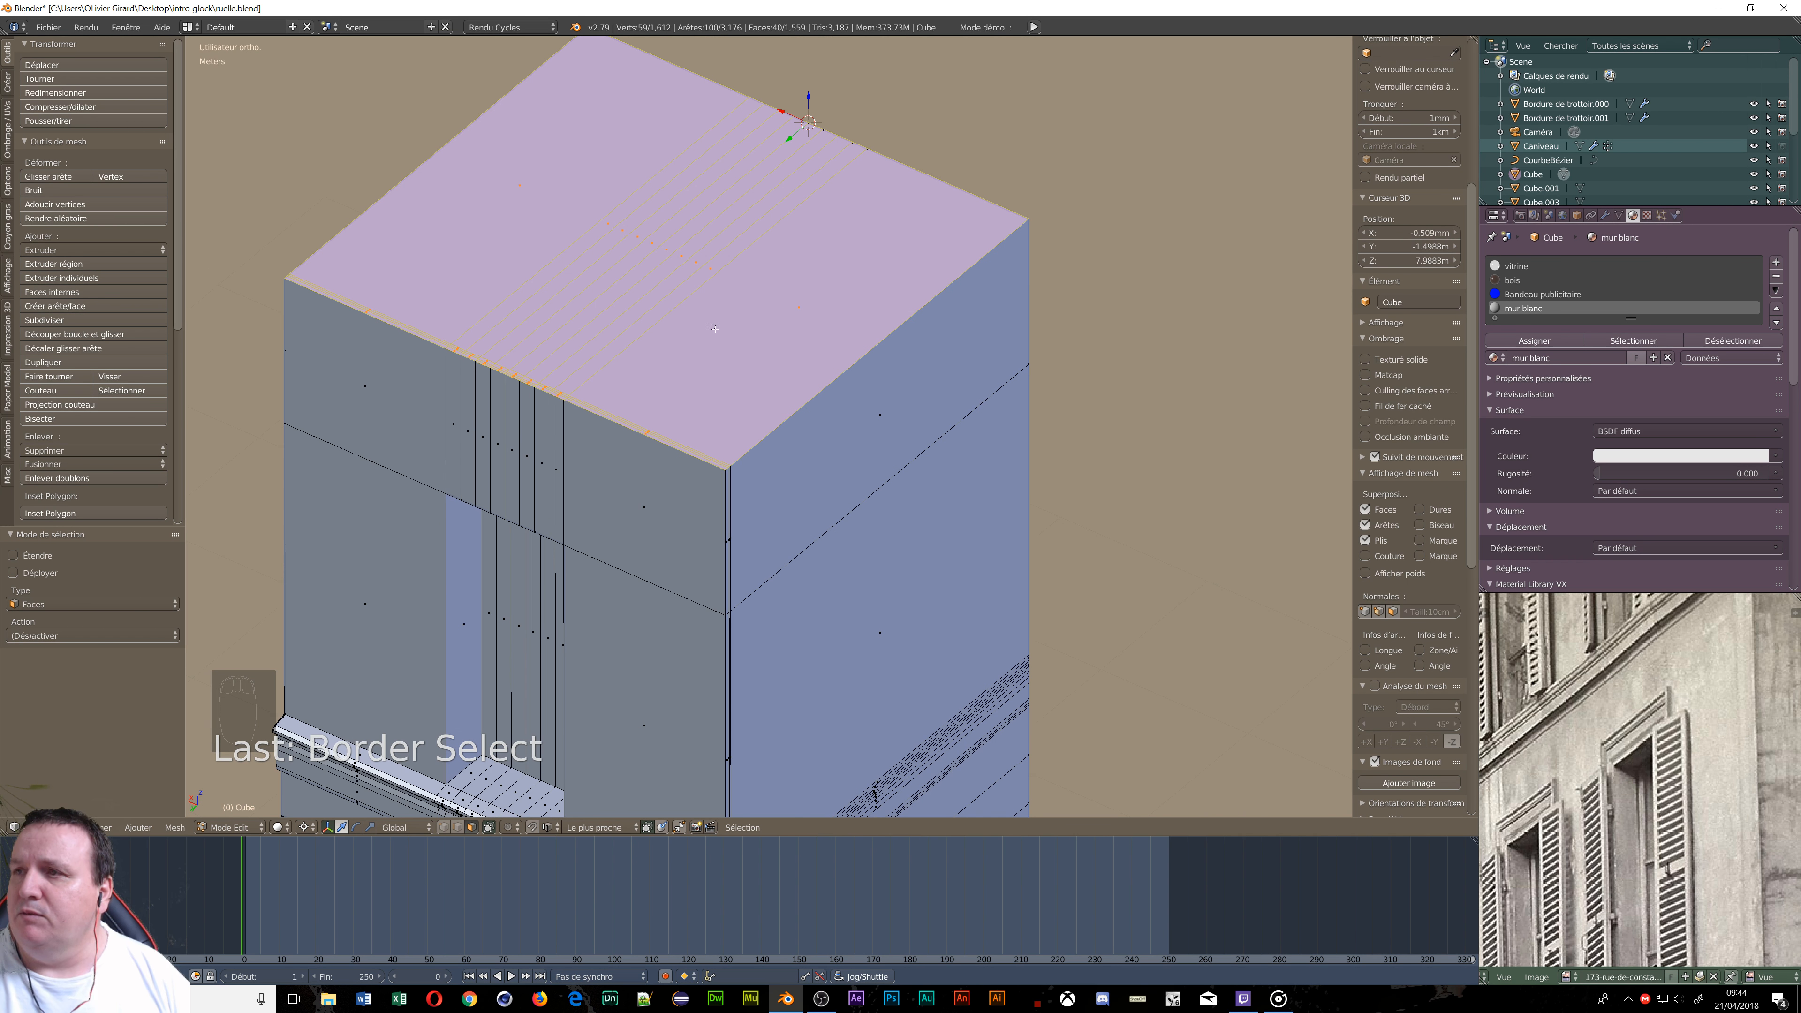
middle_drag(715, 329, 880, 492)
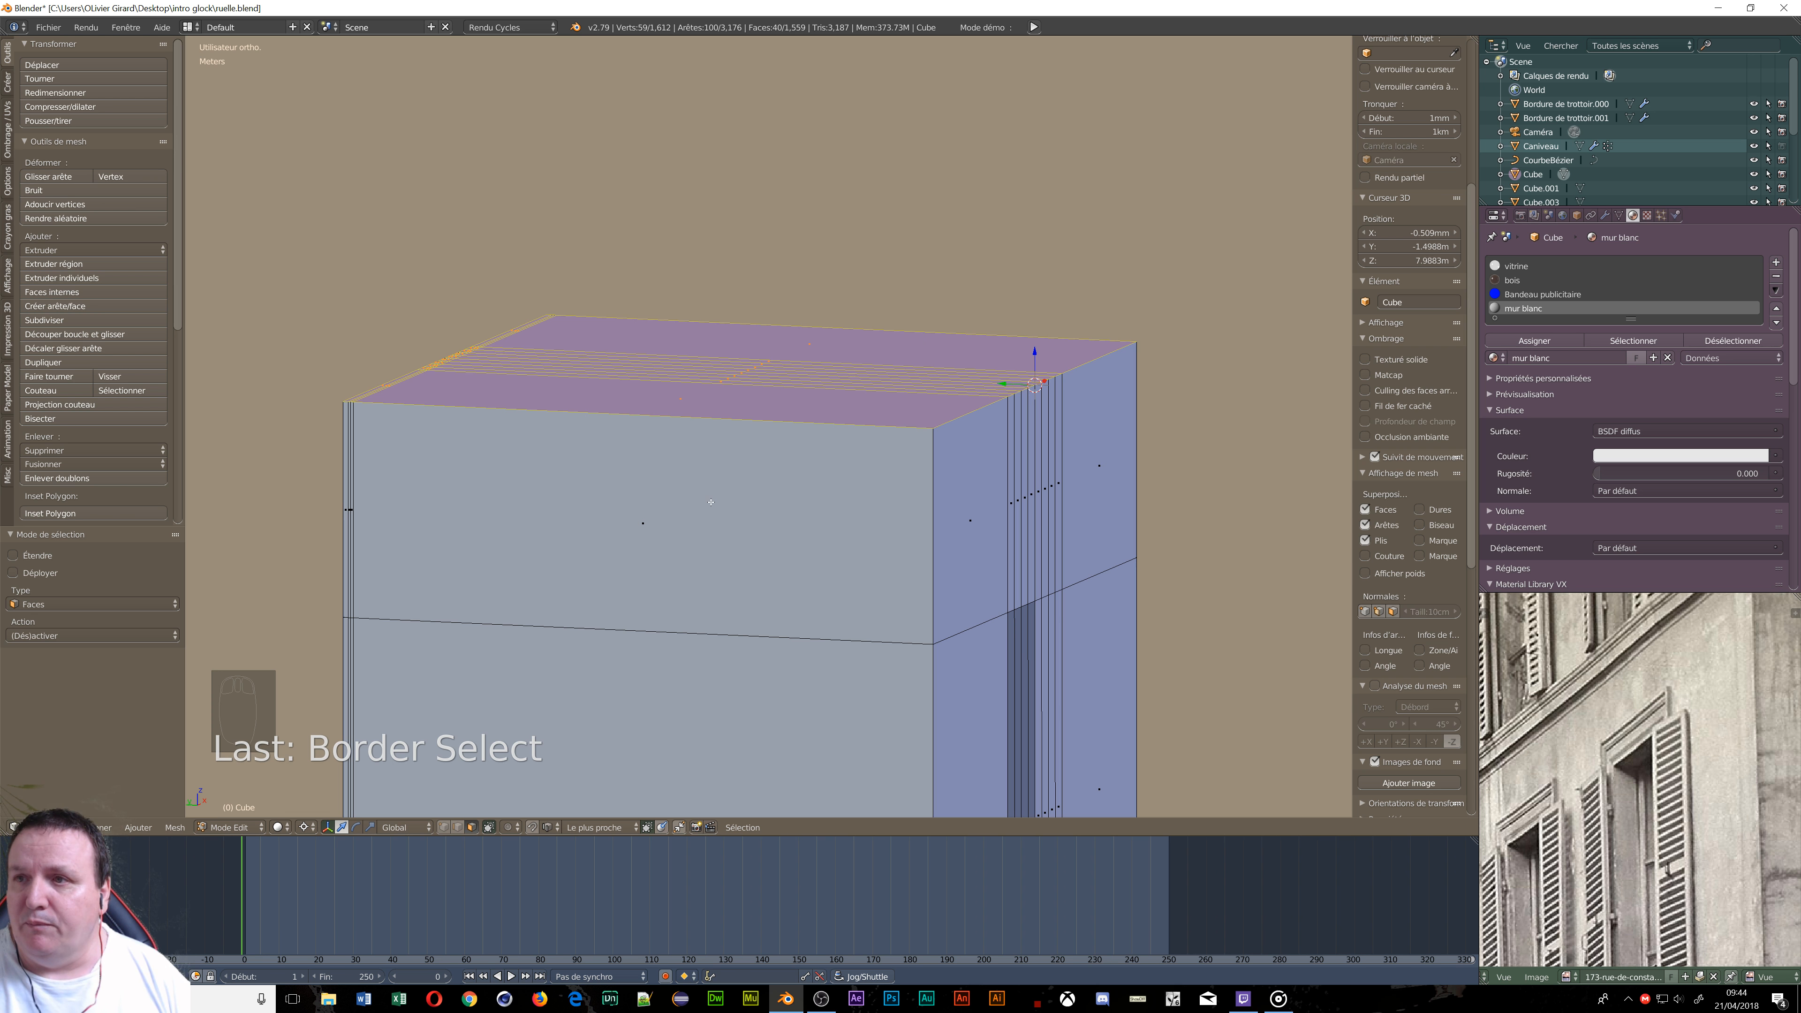
In left orthographic view, extrude the selected flat top faces of the building upward by about 1.88 cm.
mouse_move(711, 502)
middle_down()
mouse_move(741, 512)
mouse_move(721, 524)
middle_up()
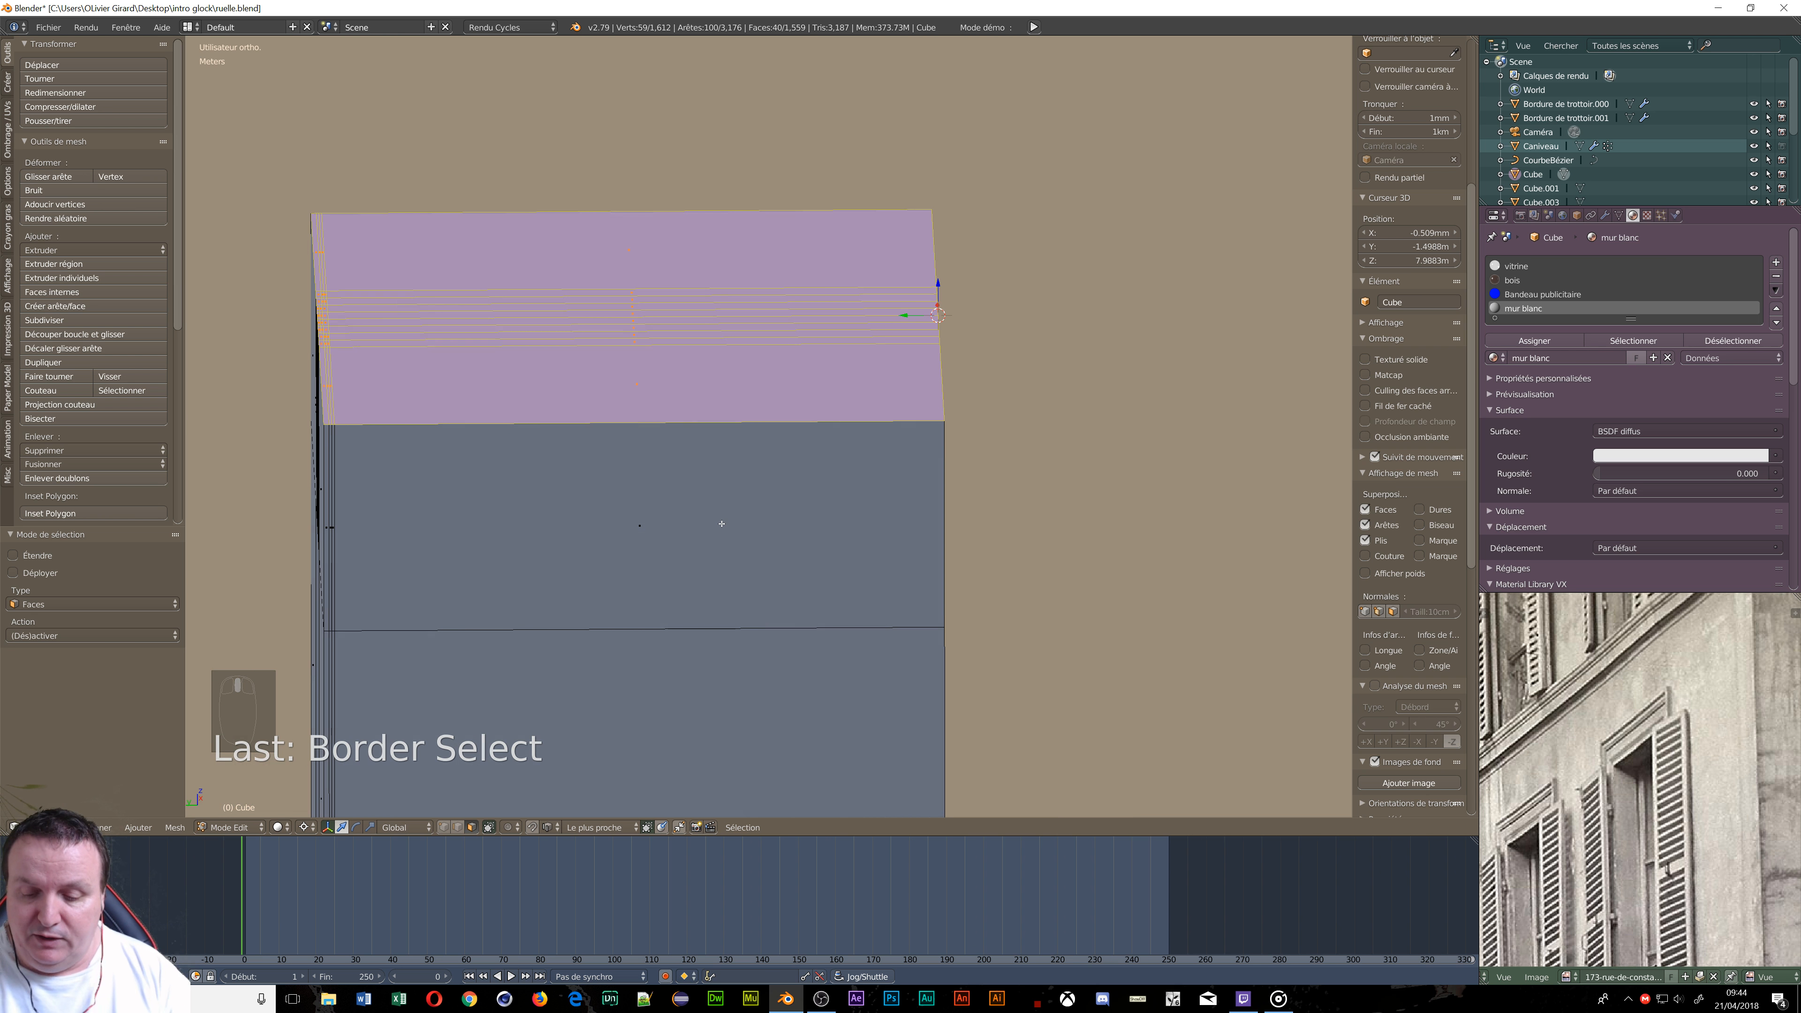
key(KP_3)
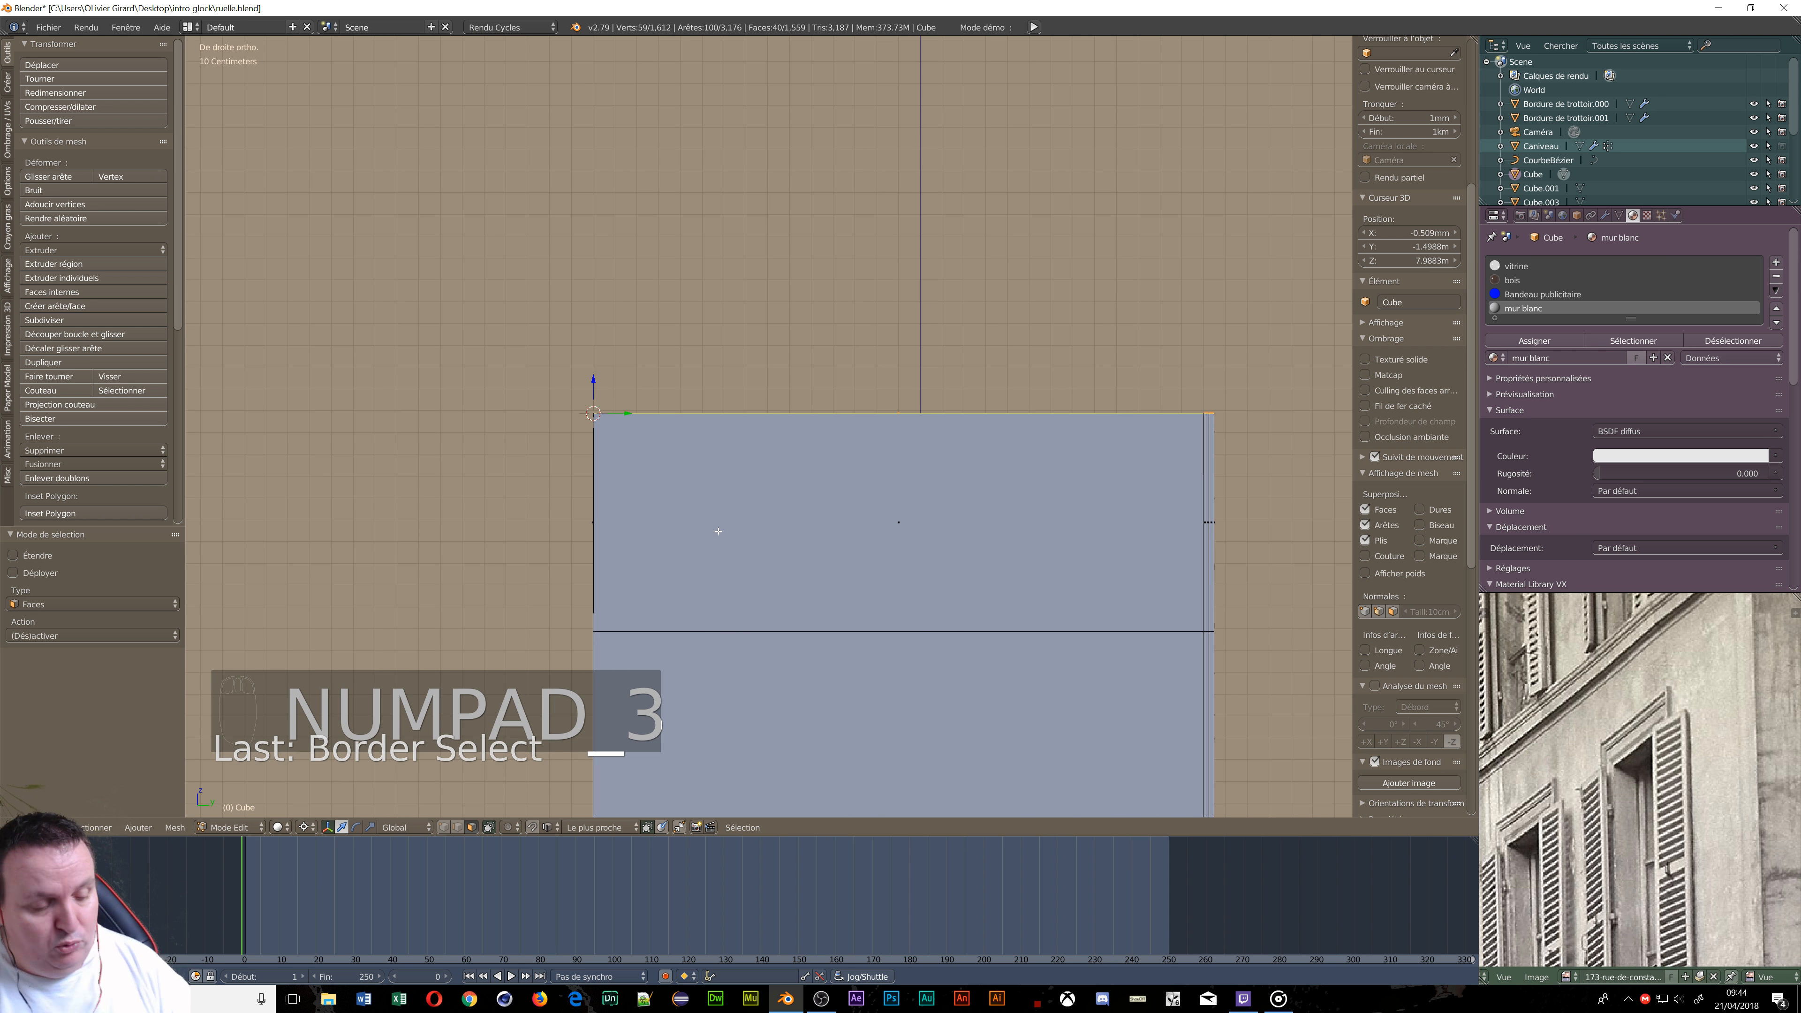
key(ctrl+KP_3)
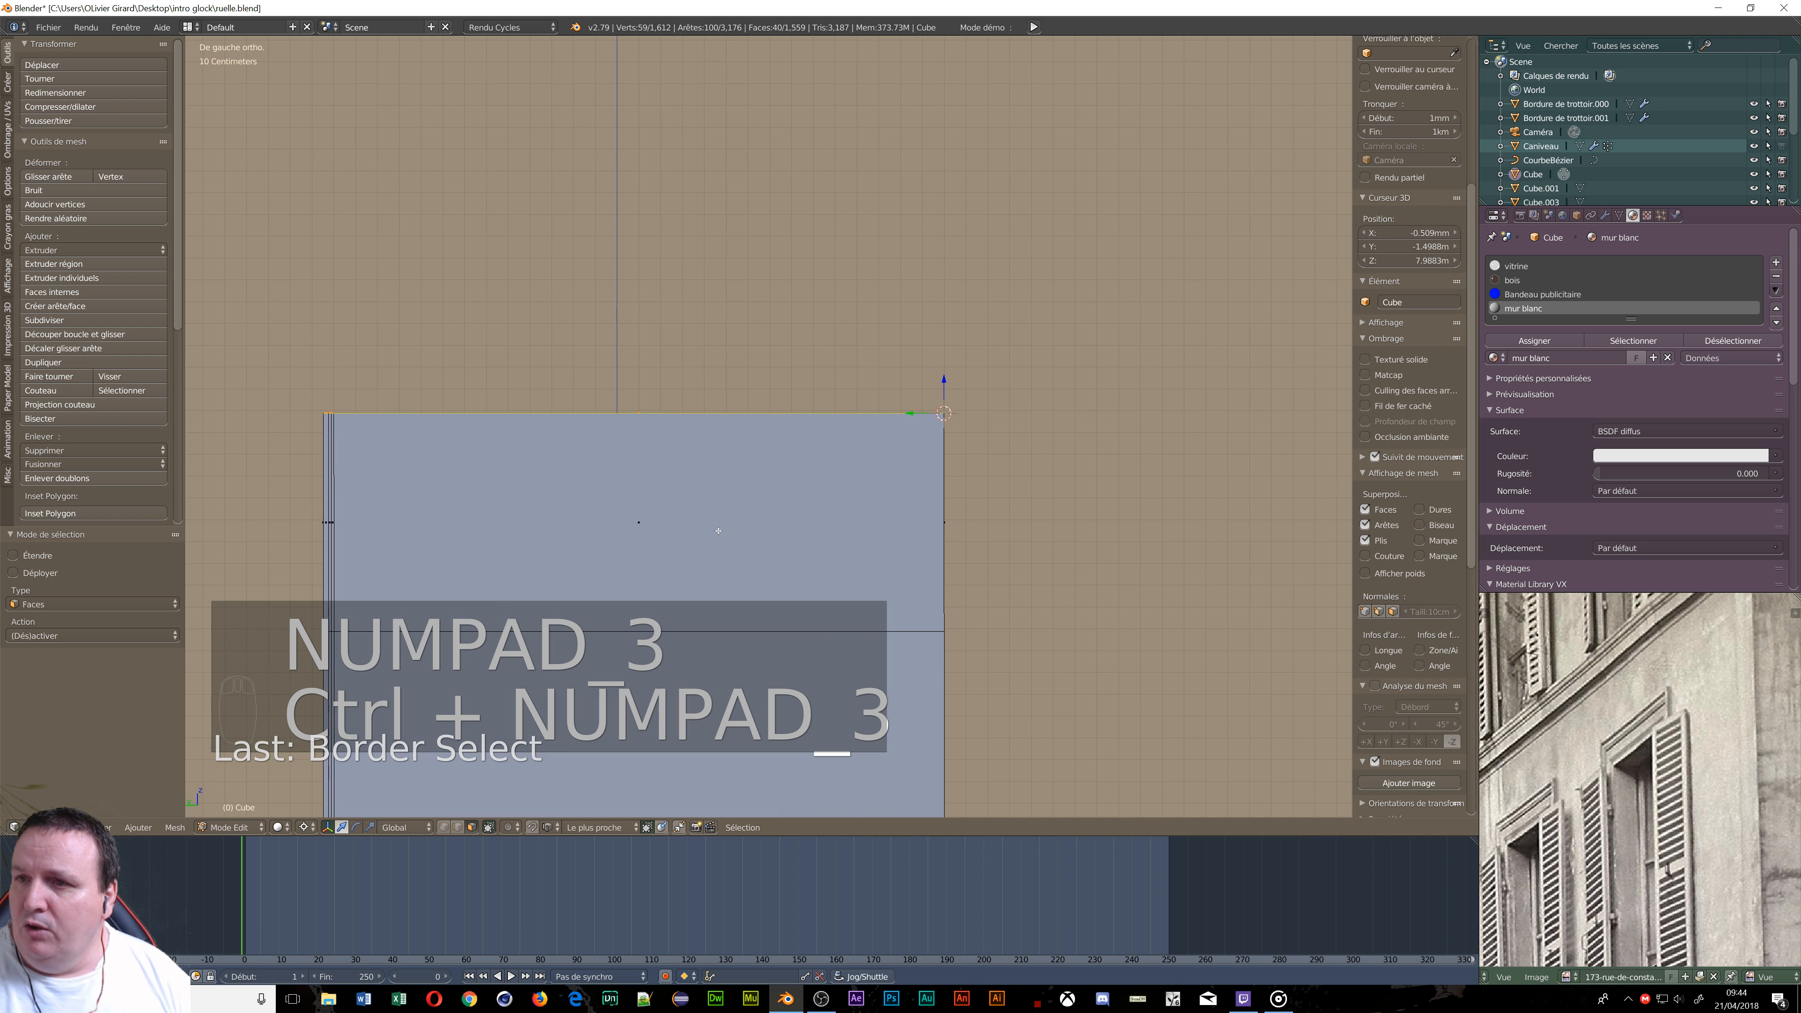
scroll(718, 530, up, 1)
shift+middle_drag(718, 530, 952, 514)
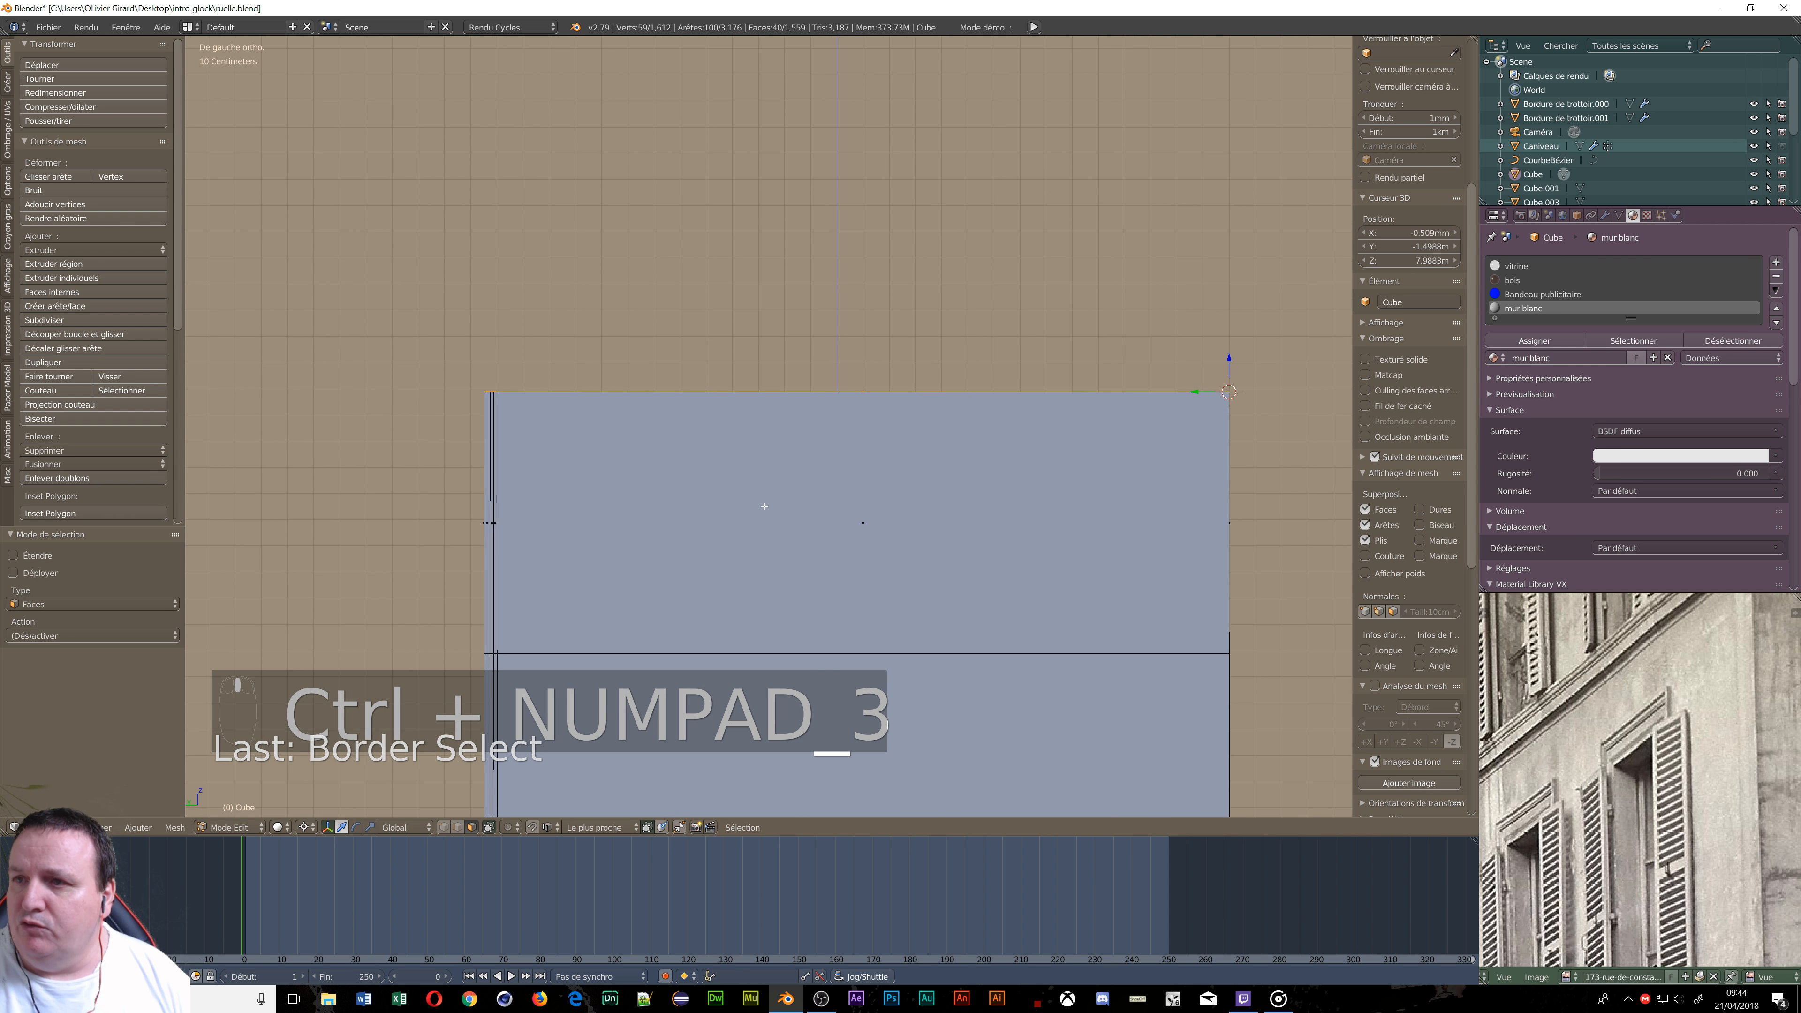
scroll(765, 506, up, 3)
shift+middle_drag(354, 404, 906, 605)
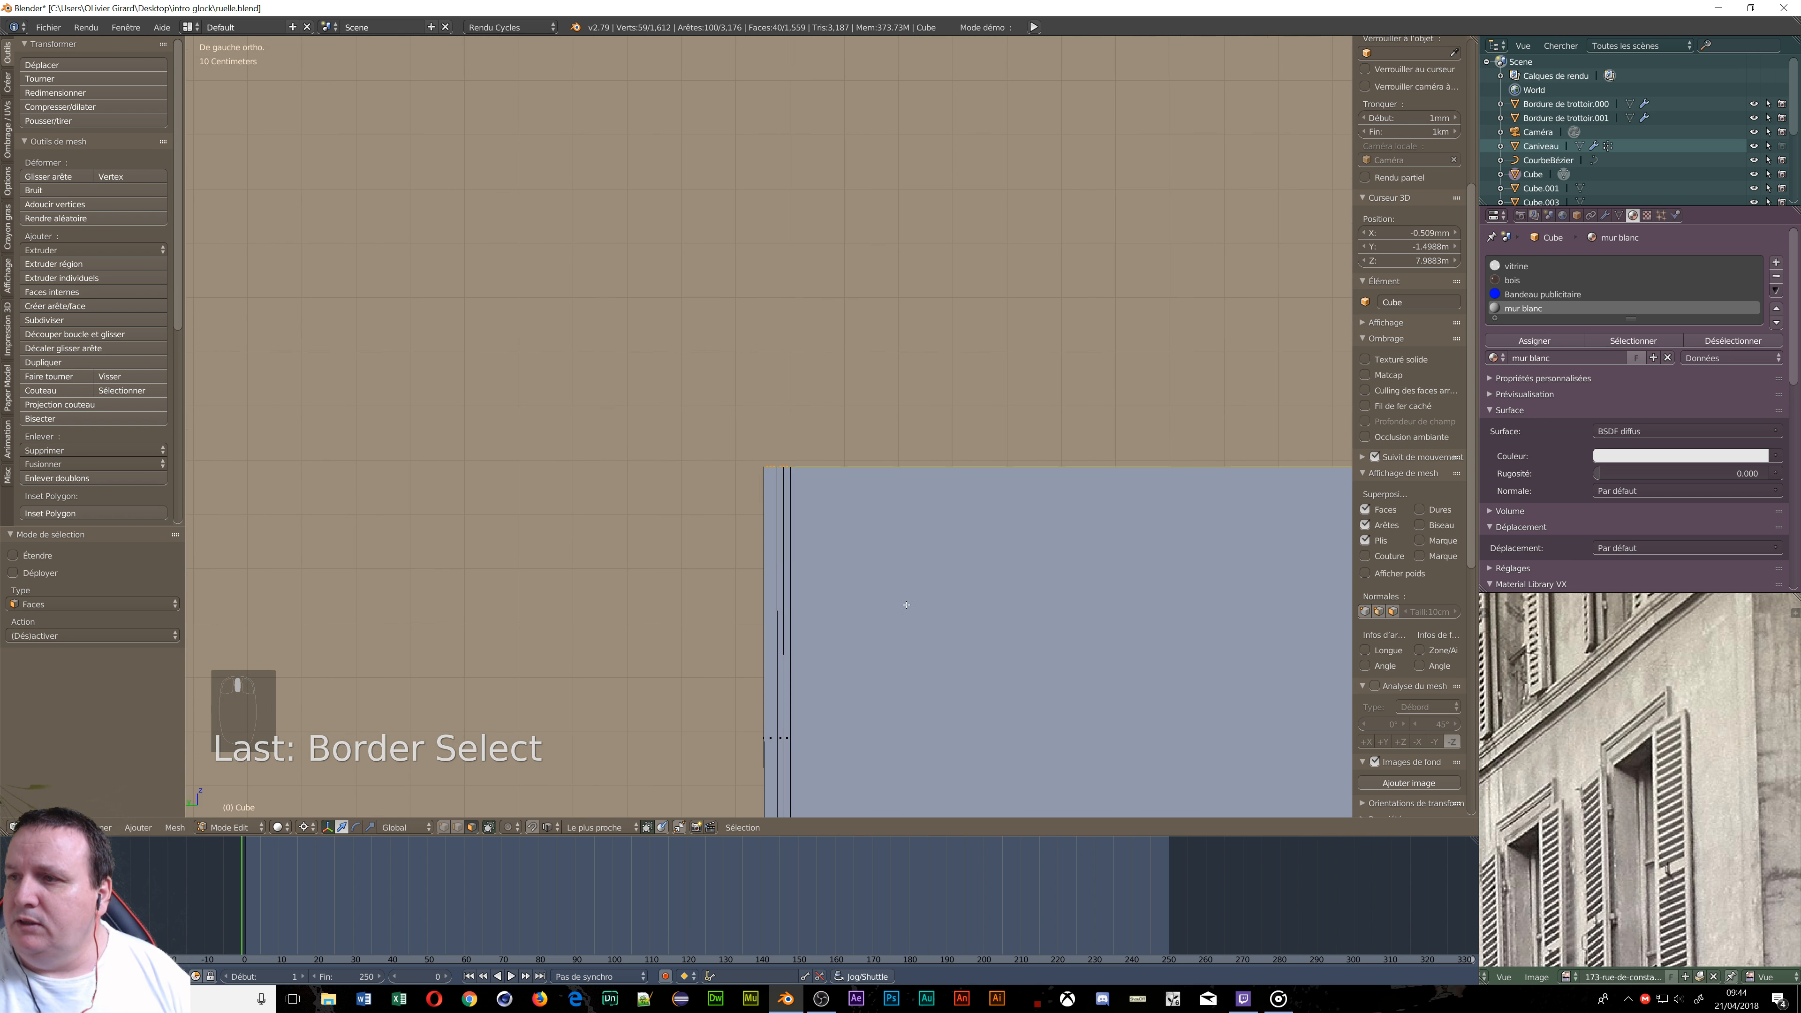
scroll(877, 595, up, 5)
shift+middle_drag(820, 441, 838, 671)
scroll(798, 661, down, 8)
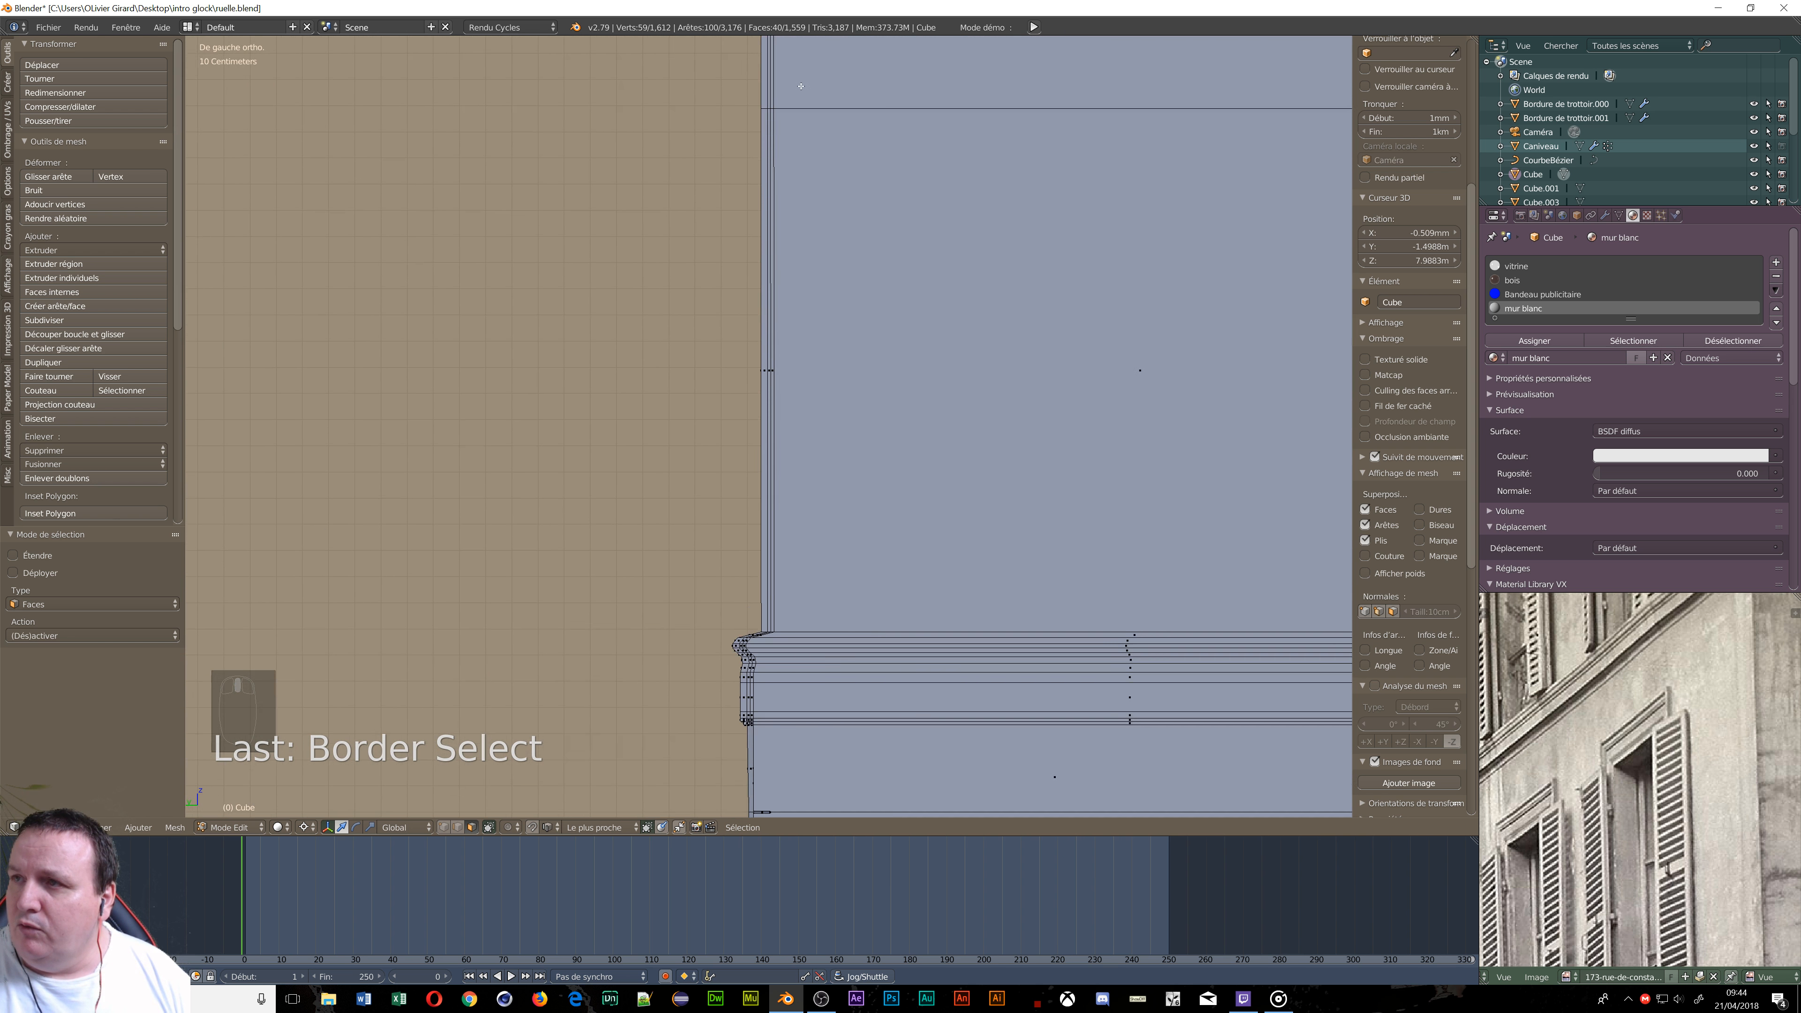
shift+middle_drag(796, 84, 720, 564)
shift+middle_drag(762, 382, 732, 612)
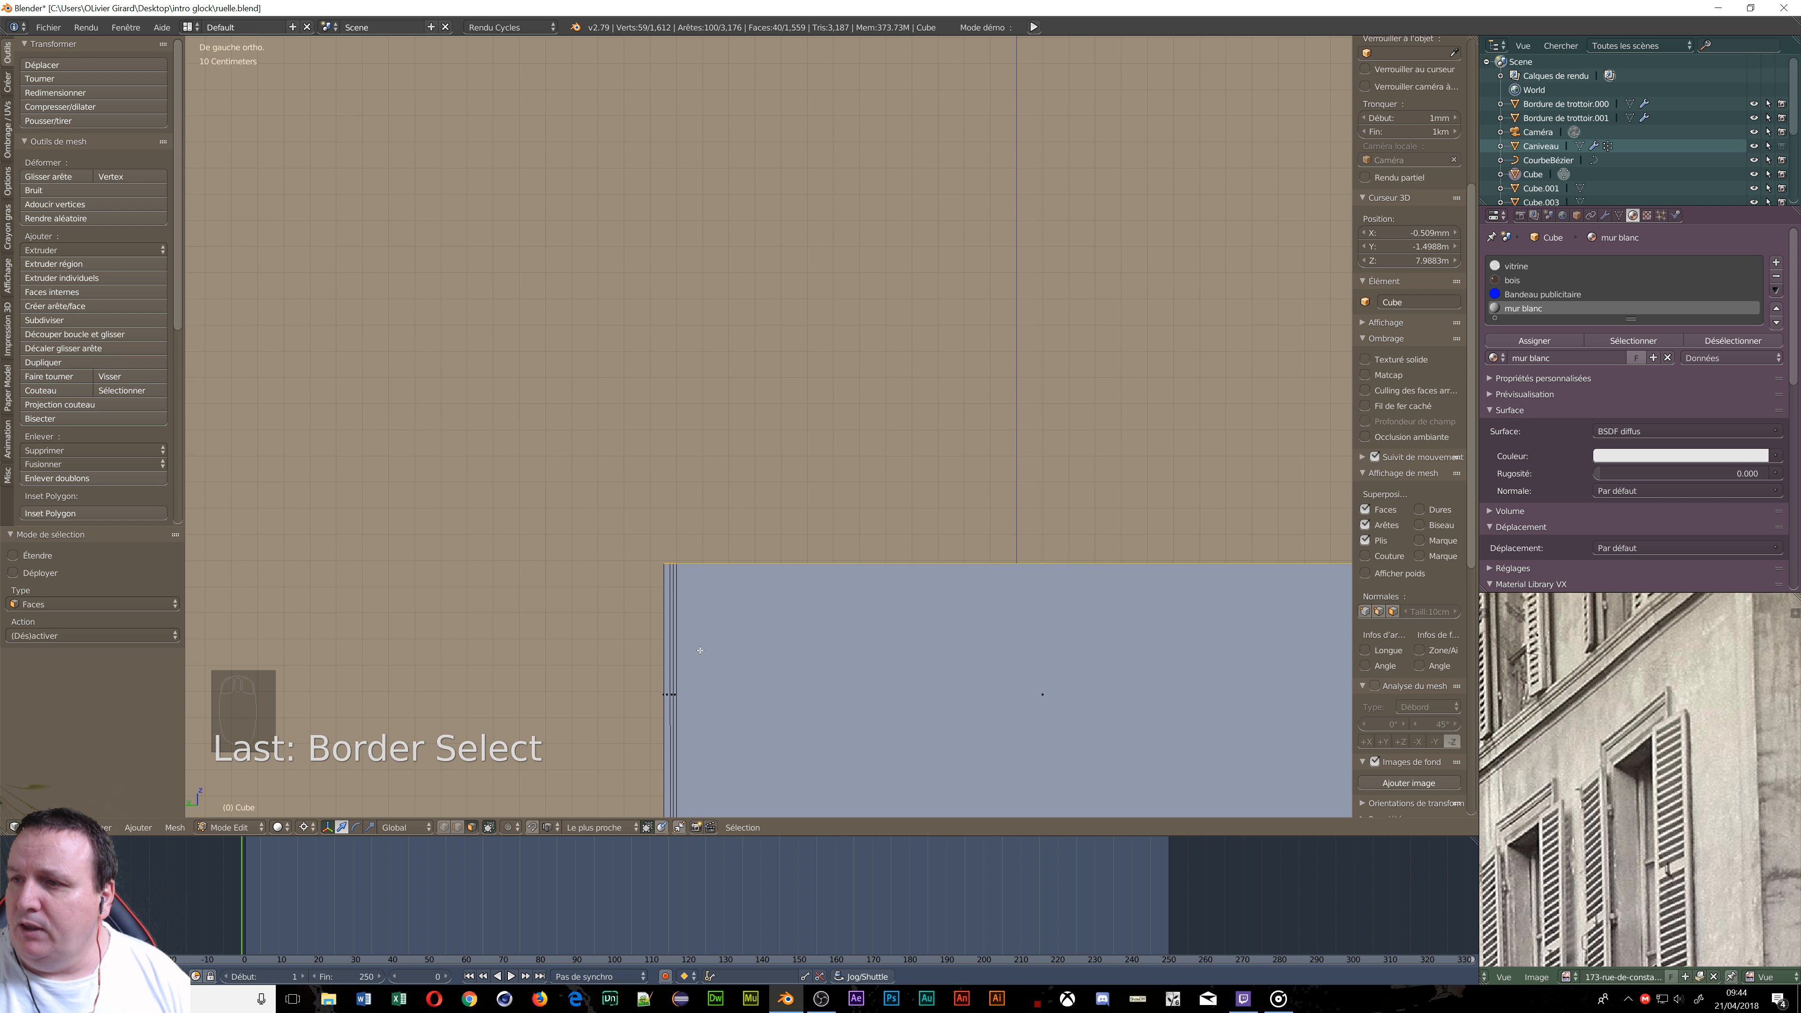
scroll(699, 651, up, 5)
scroll(686, 594, up, 4)
shift+middle_drag(672, 386, 679, 543)
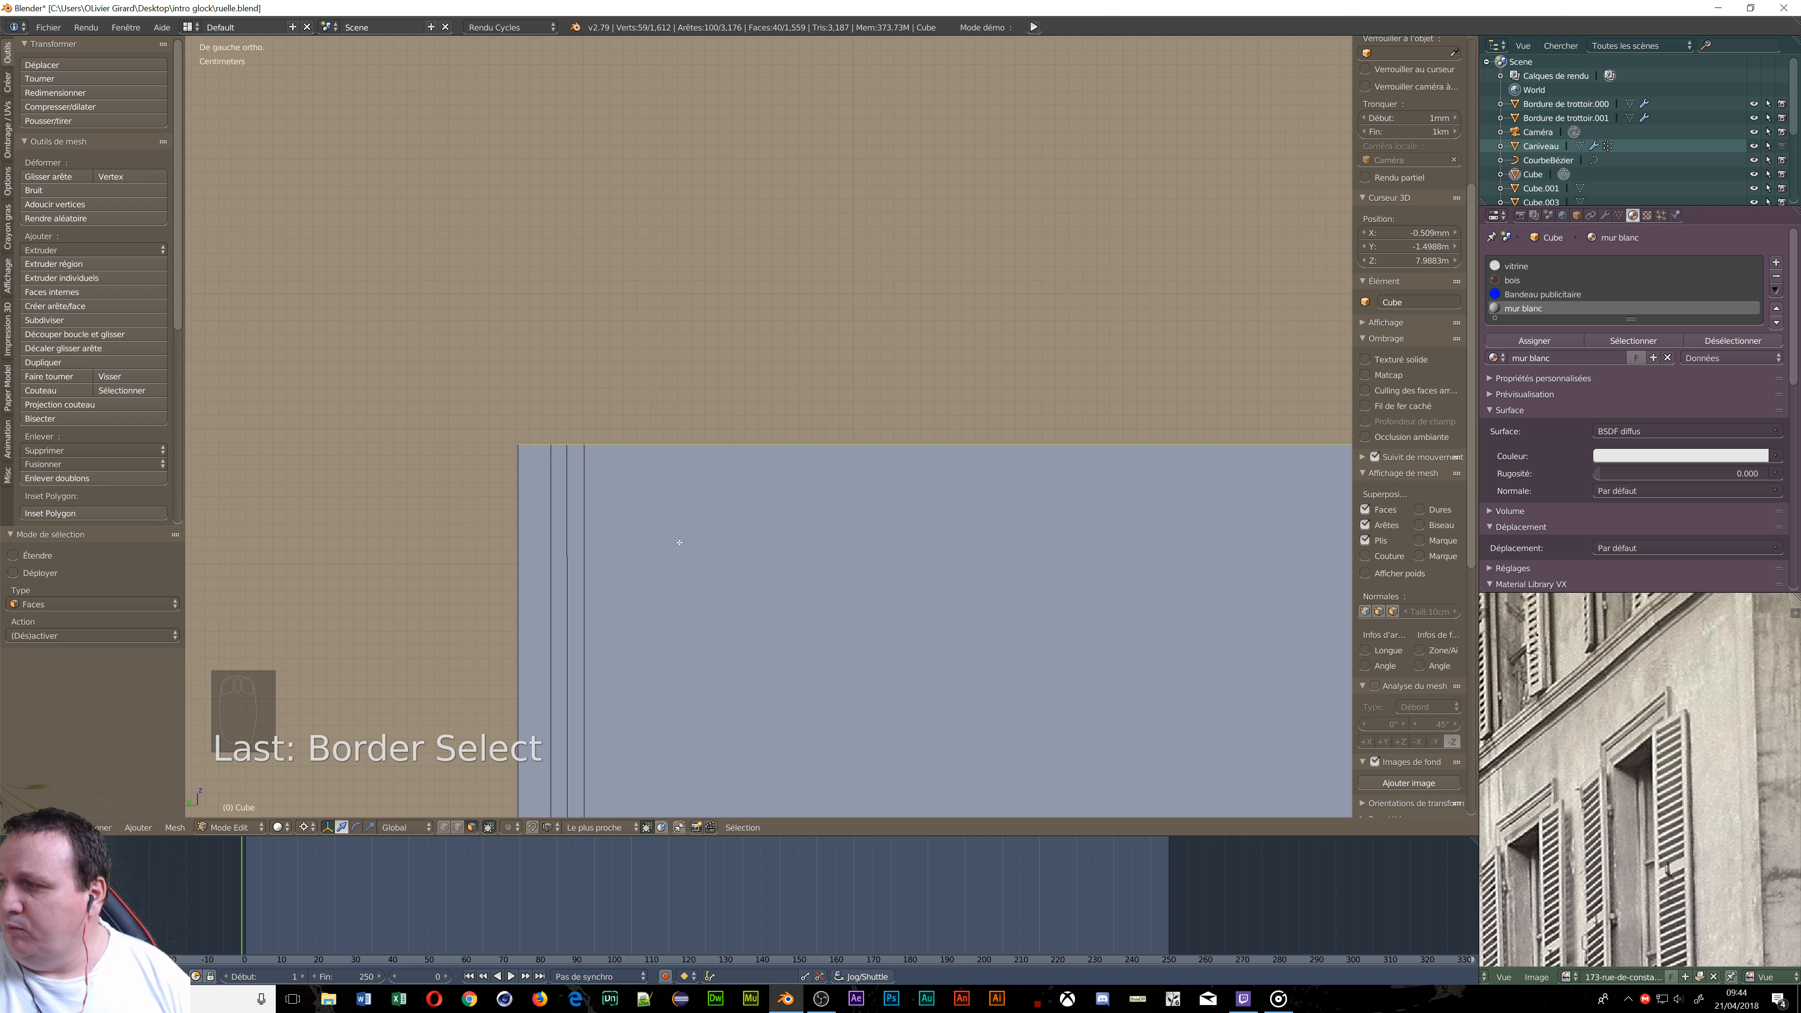
key(e)
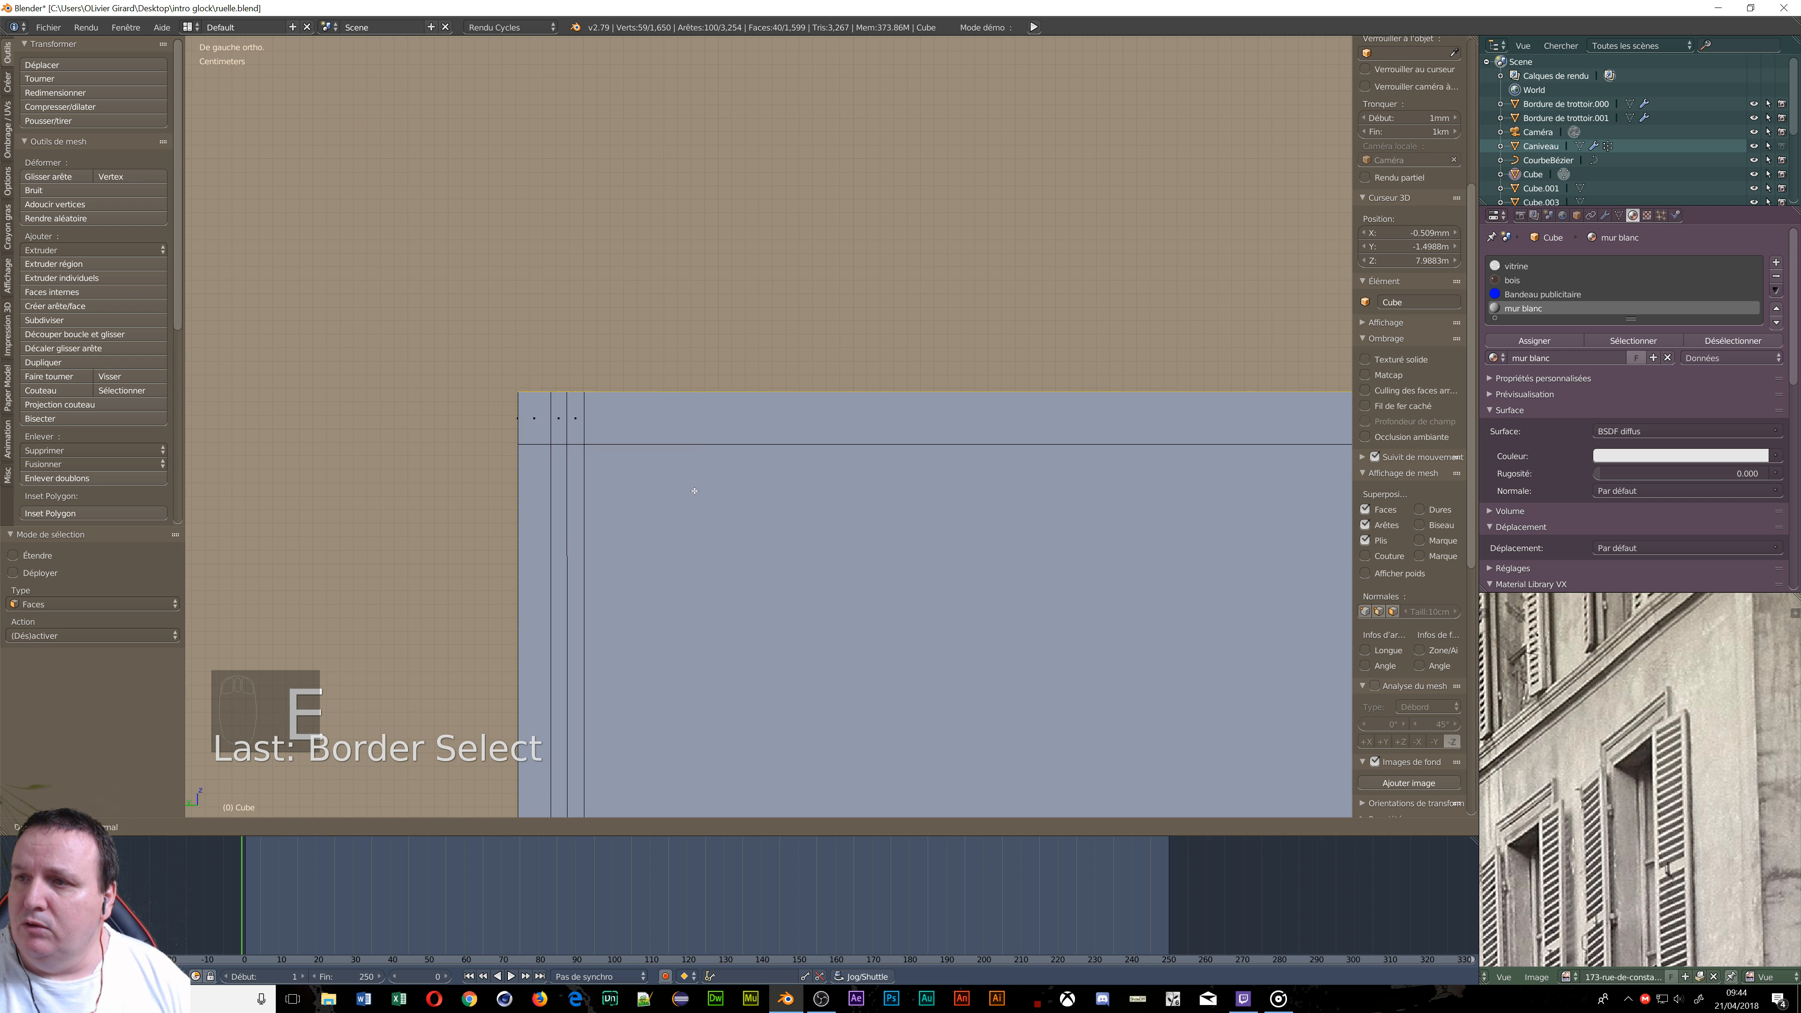
click(699, 517)
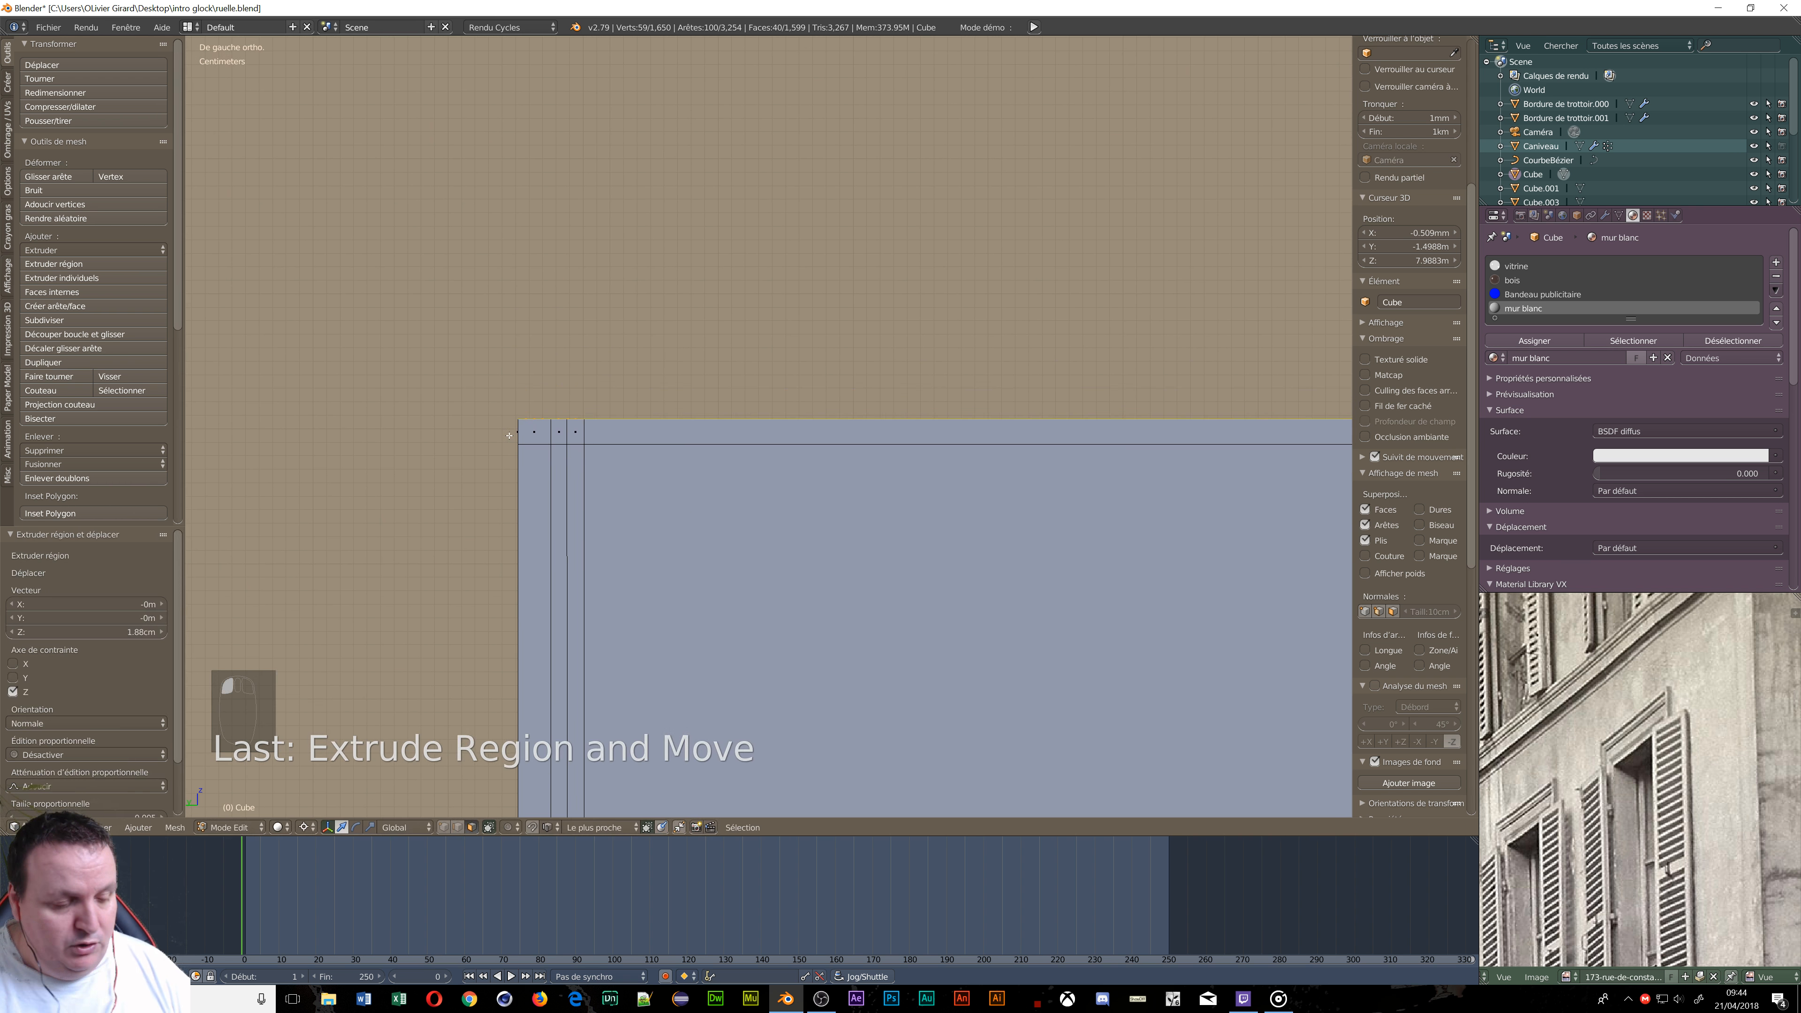
In wireframe shading, box-select the façade-side faces of the new top strip and extrude them outward by about 1.04 cm.
key(z)
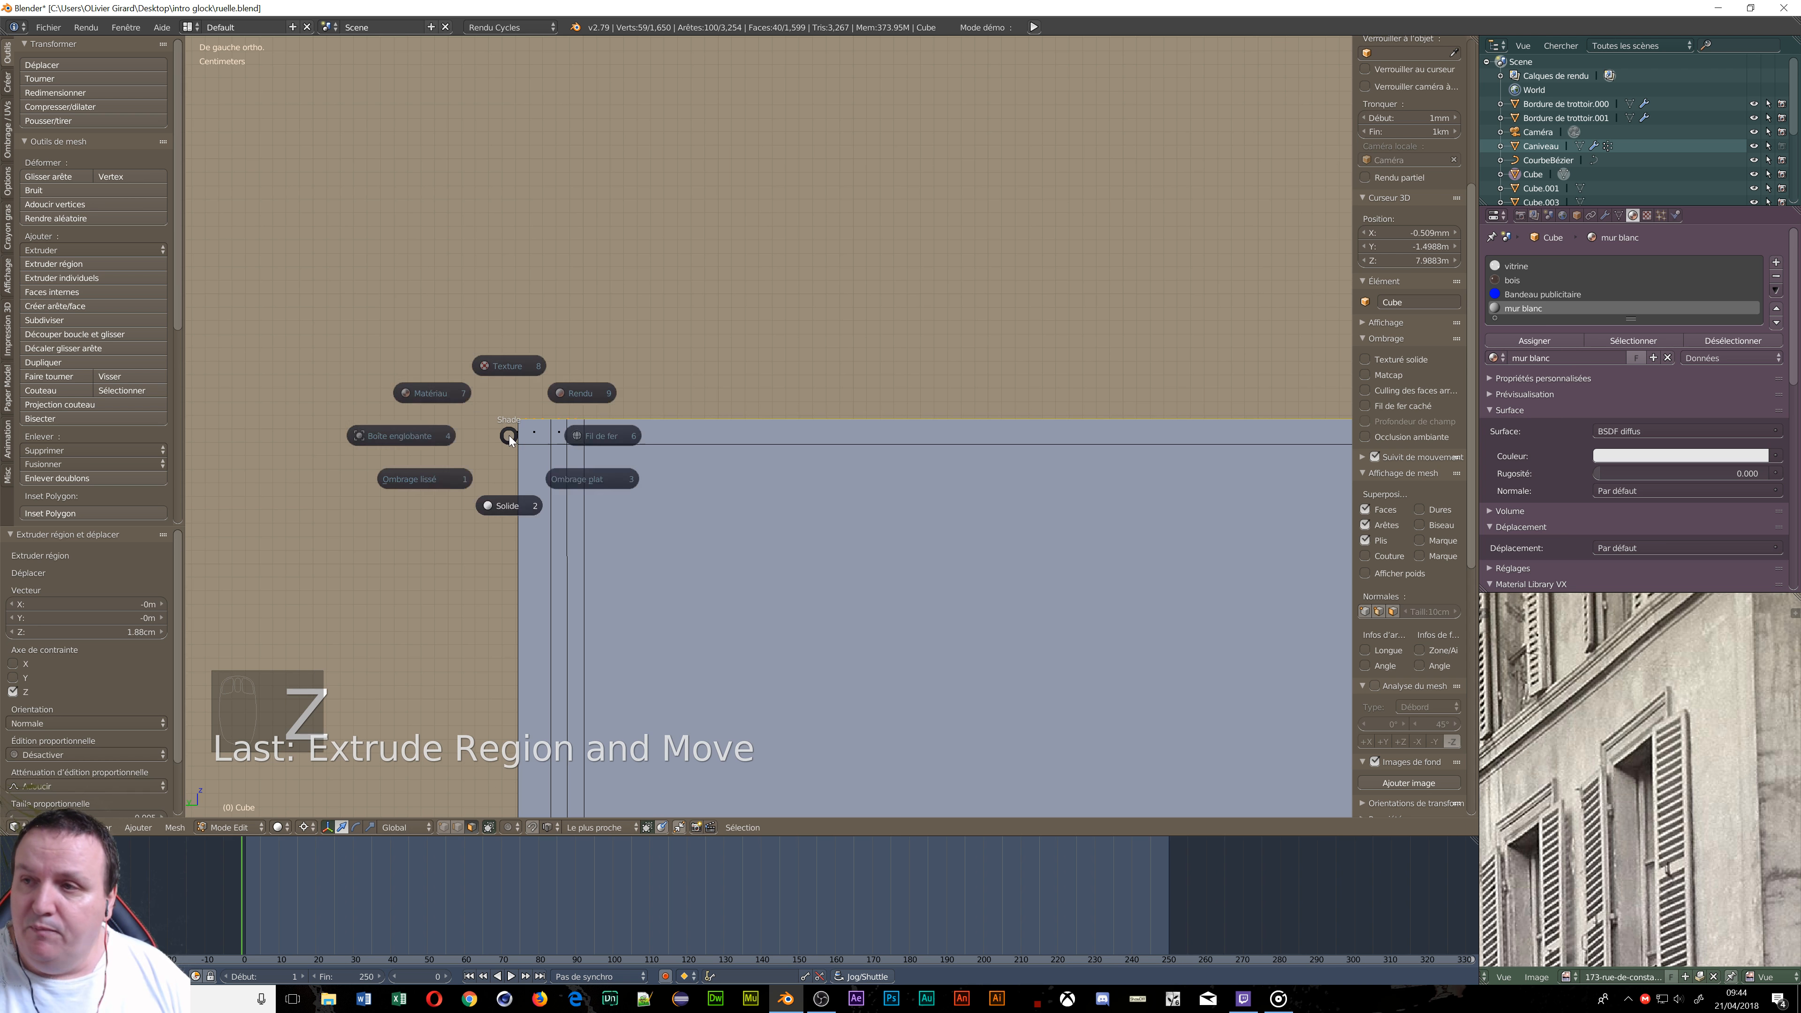
click(606, 435)
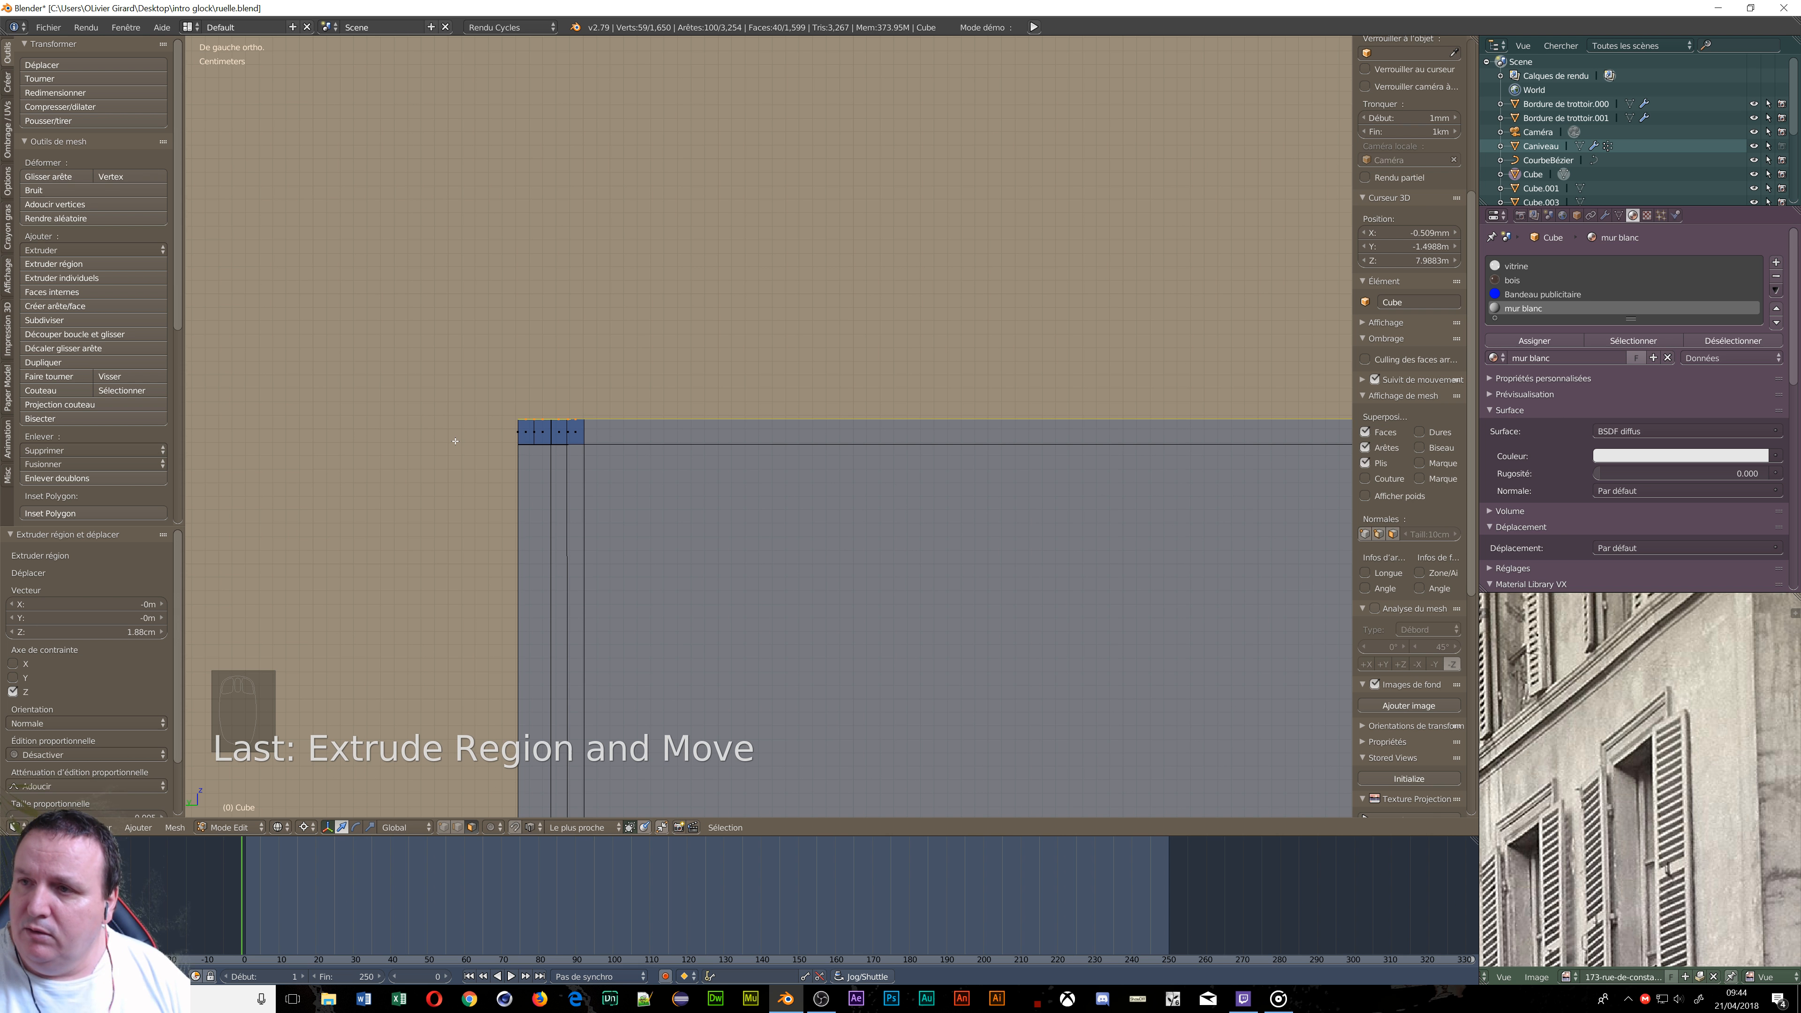
key(a)
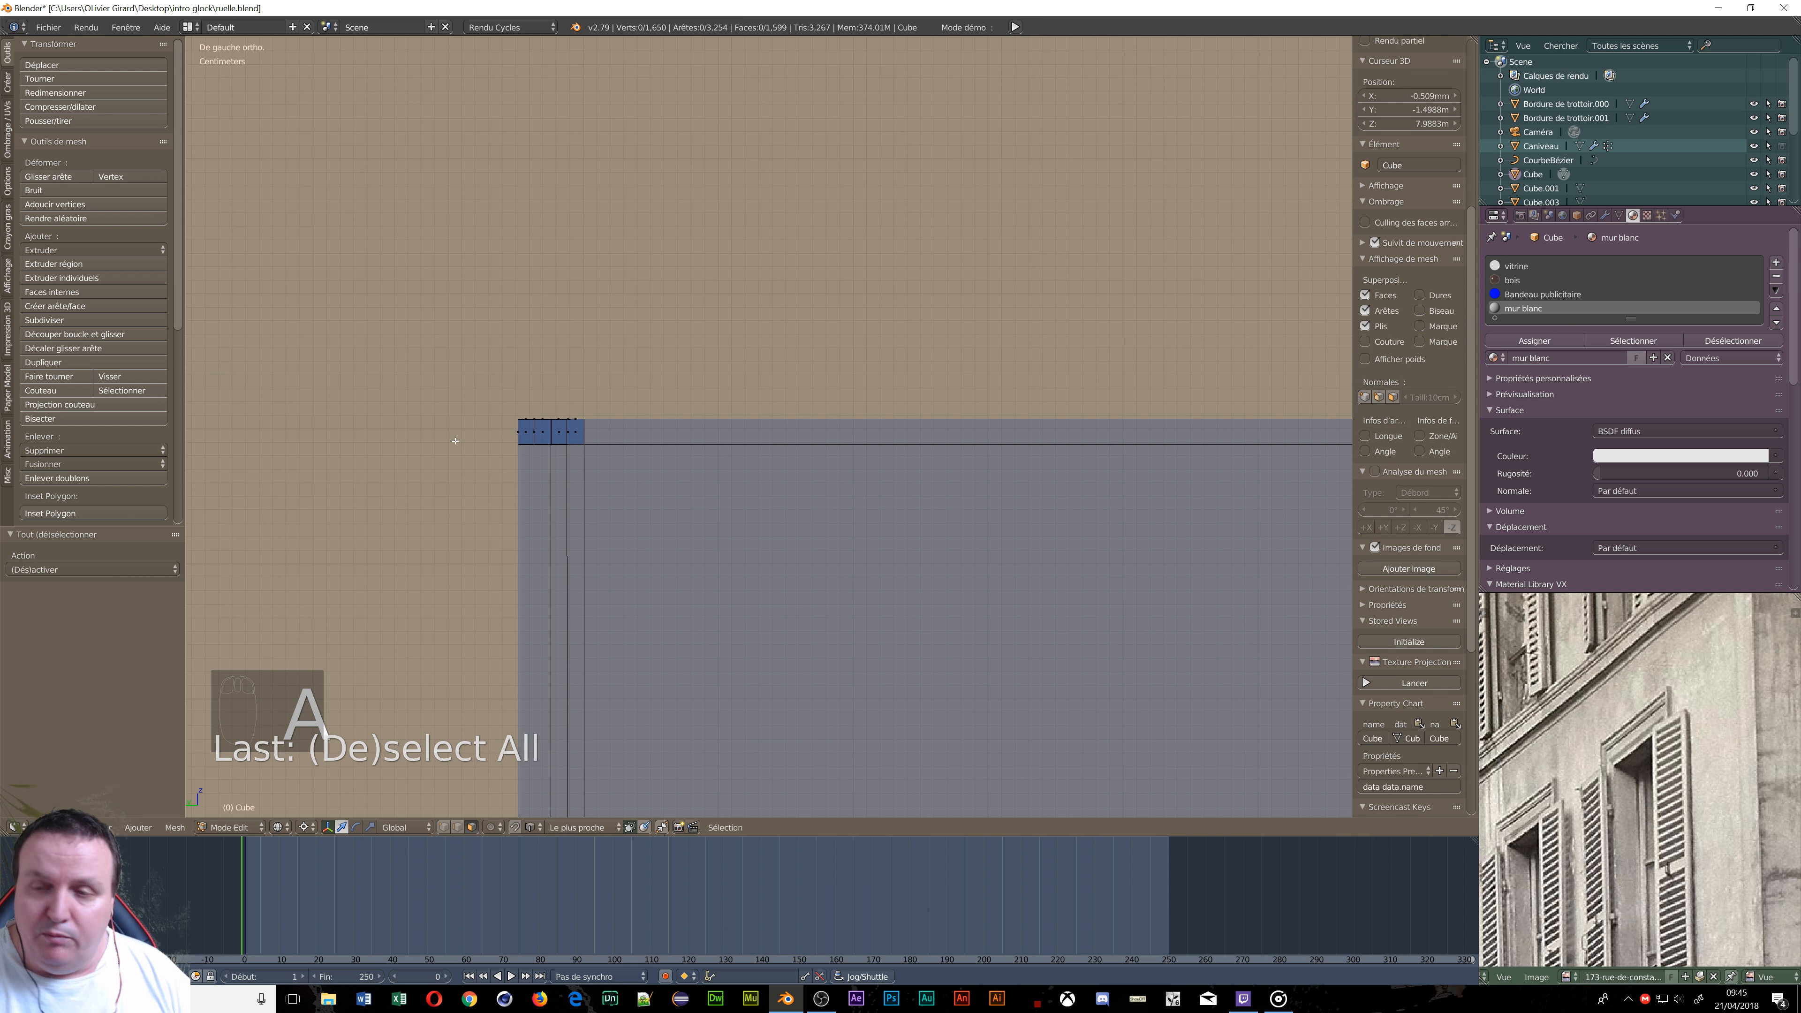
key(b)
drag(454, 438, 525, 435)
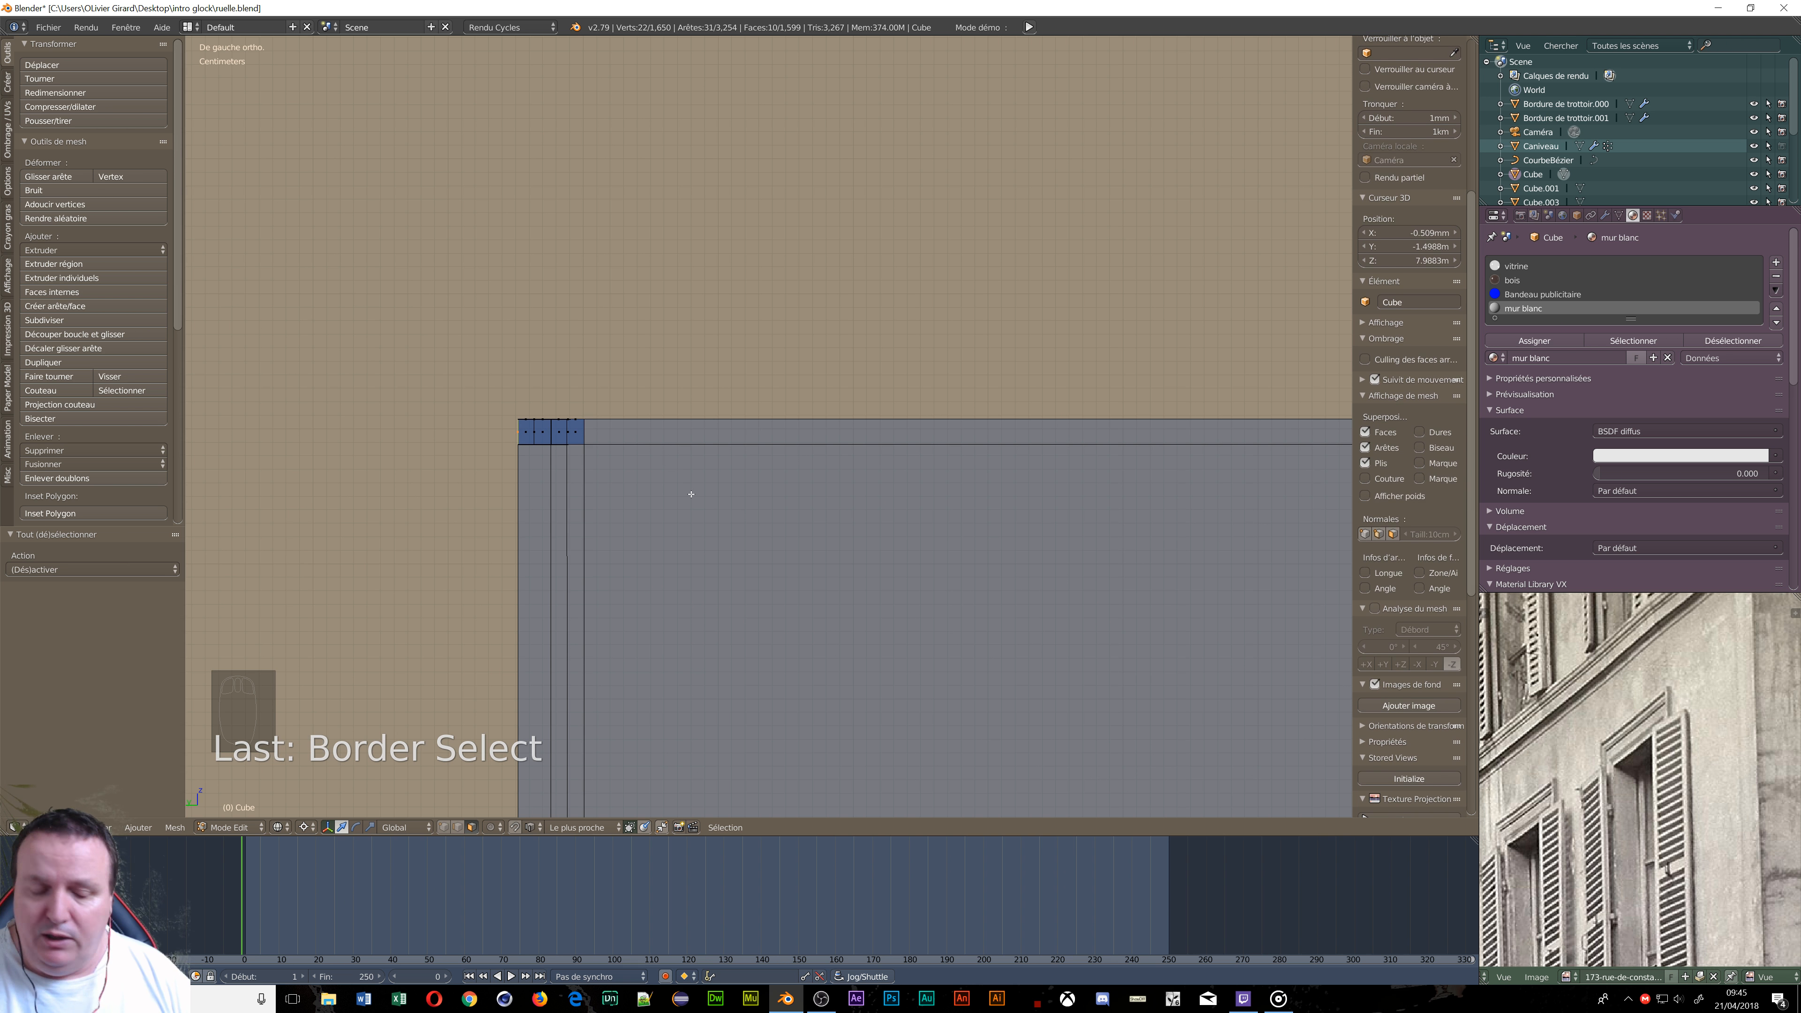
key(e)
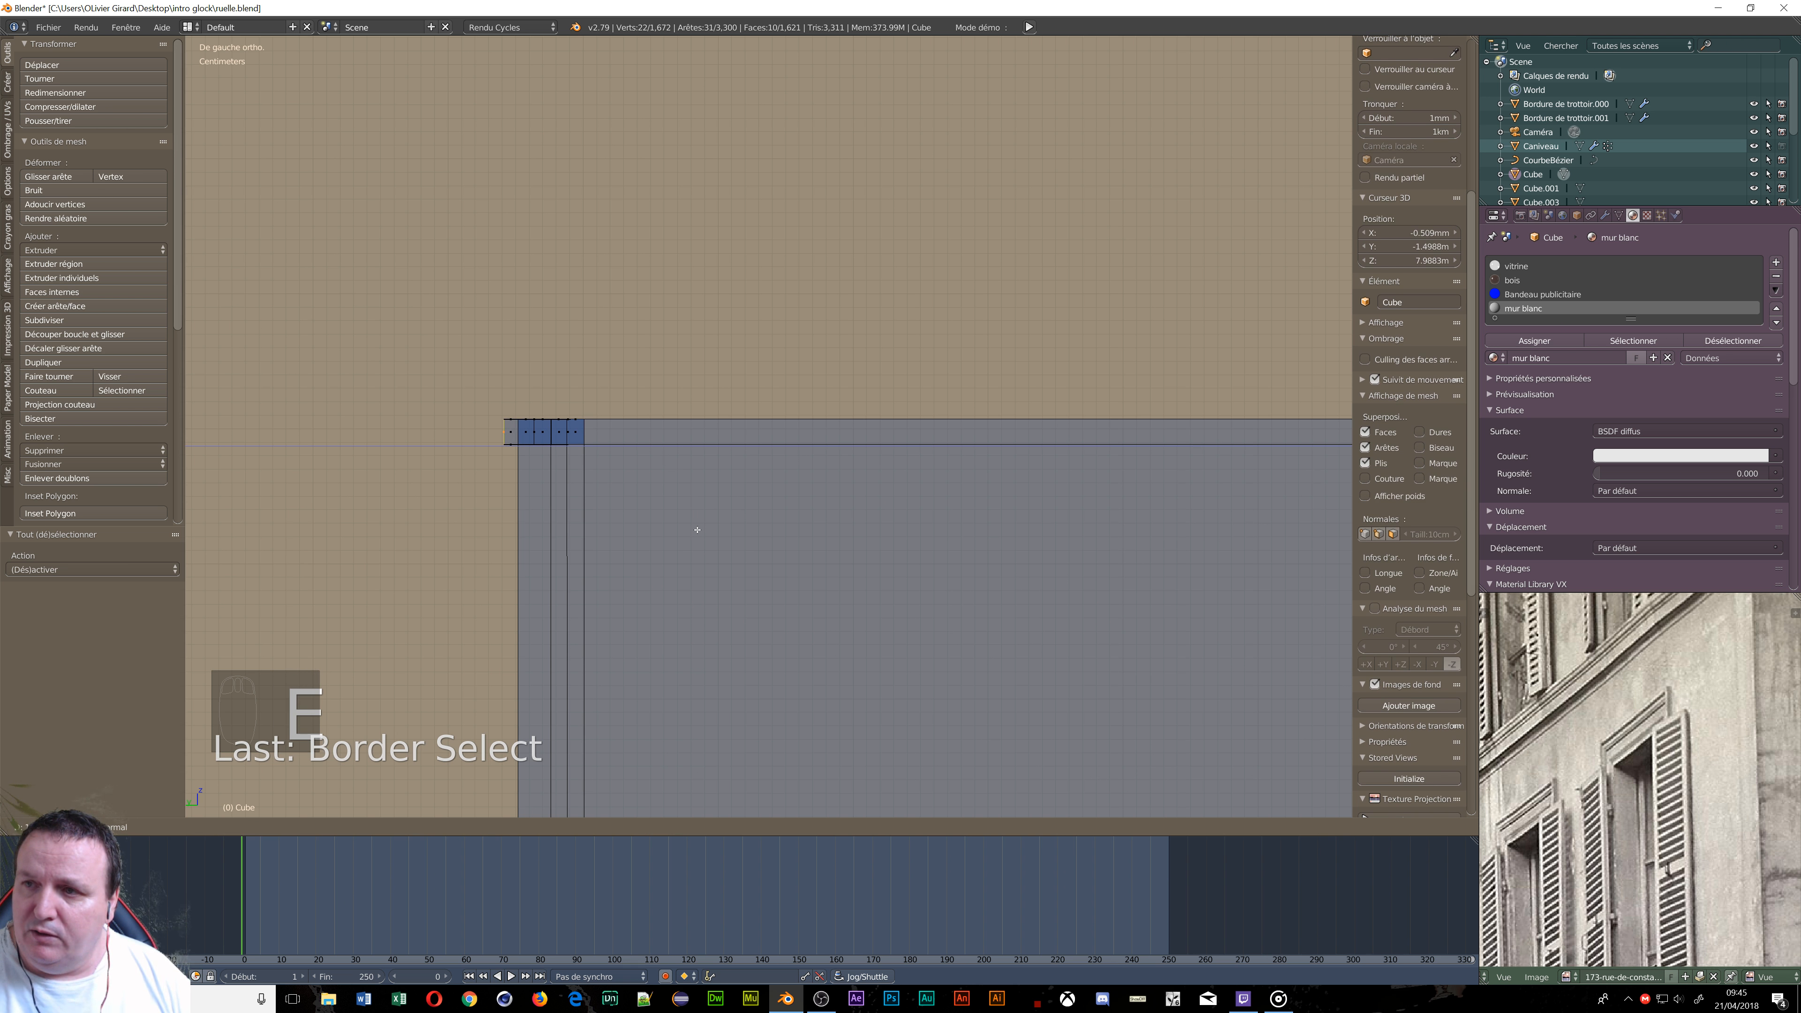
click(697, 529)
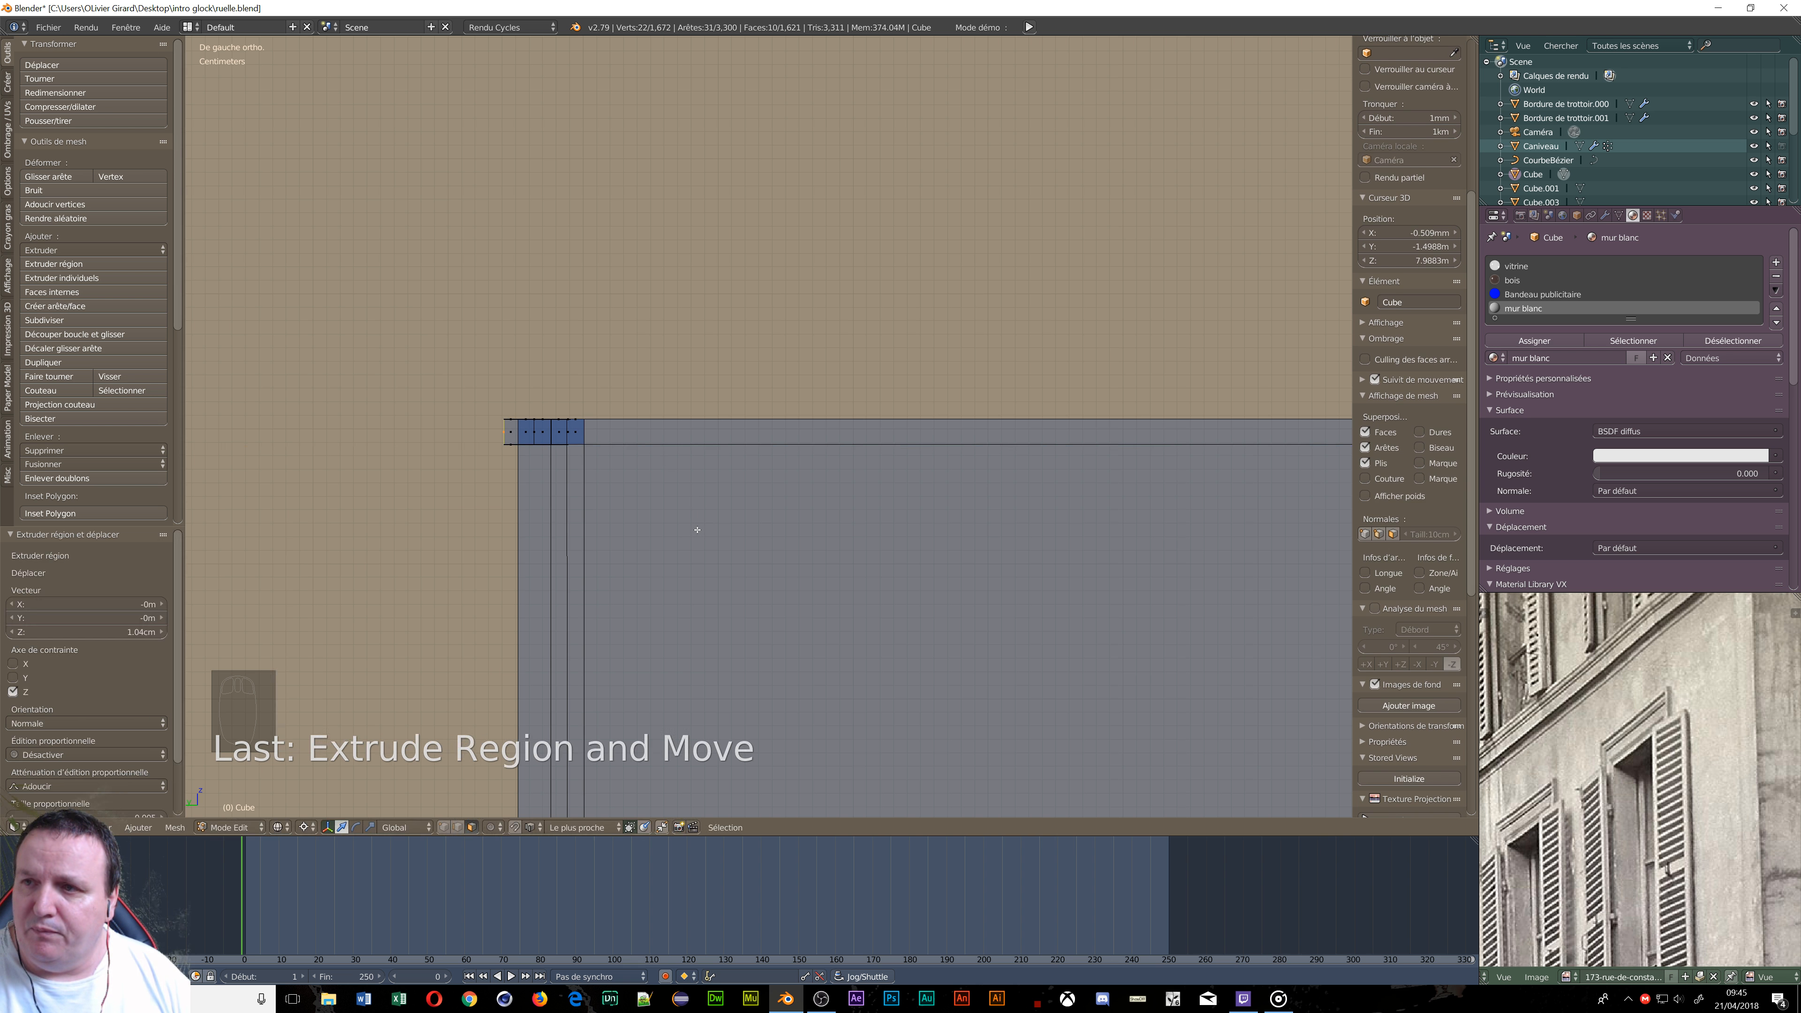
Select the two groups of blue interior faces inside the extruded top strip and delete them as faces.
mouse_move(697, 530)
middle_down()
mouse_move(707, 571)
mouse_move(772, 551)
mouse_move(714, 542)
middle_up()
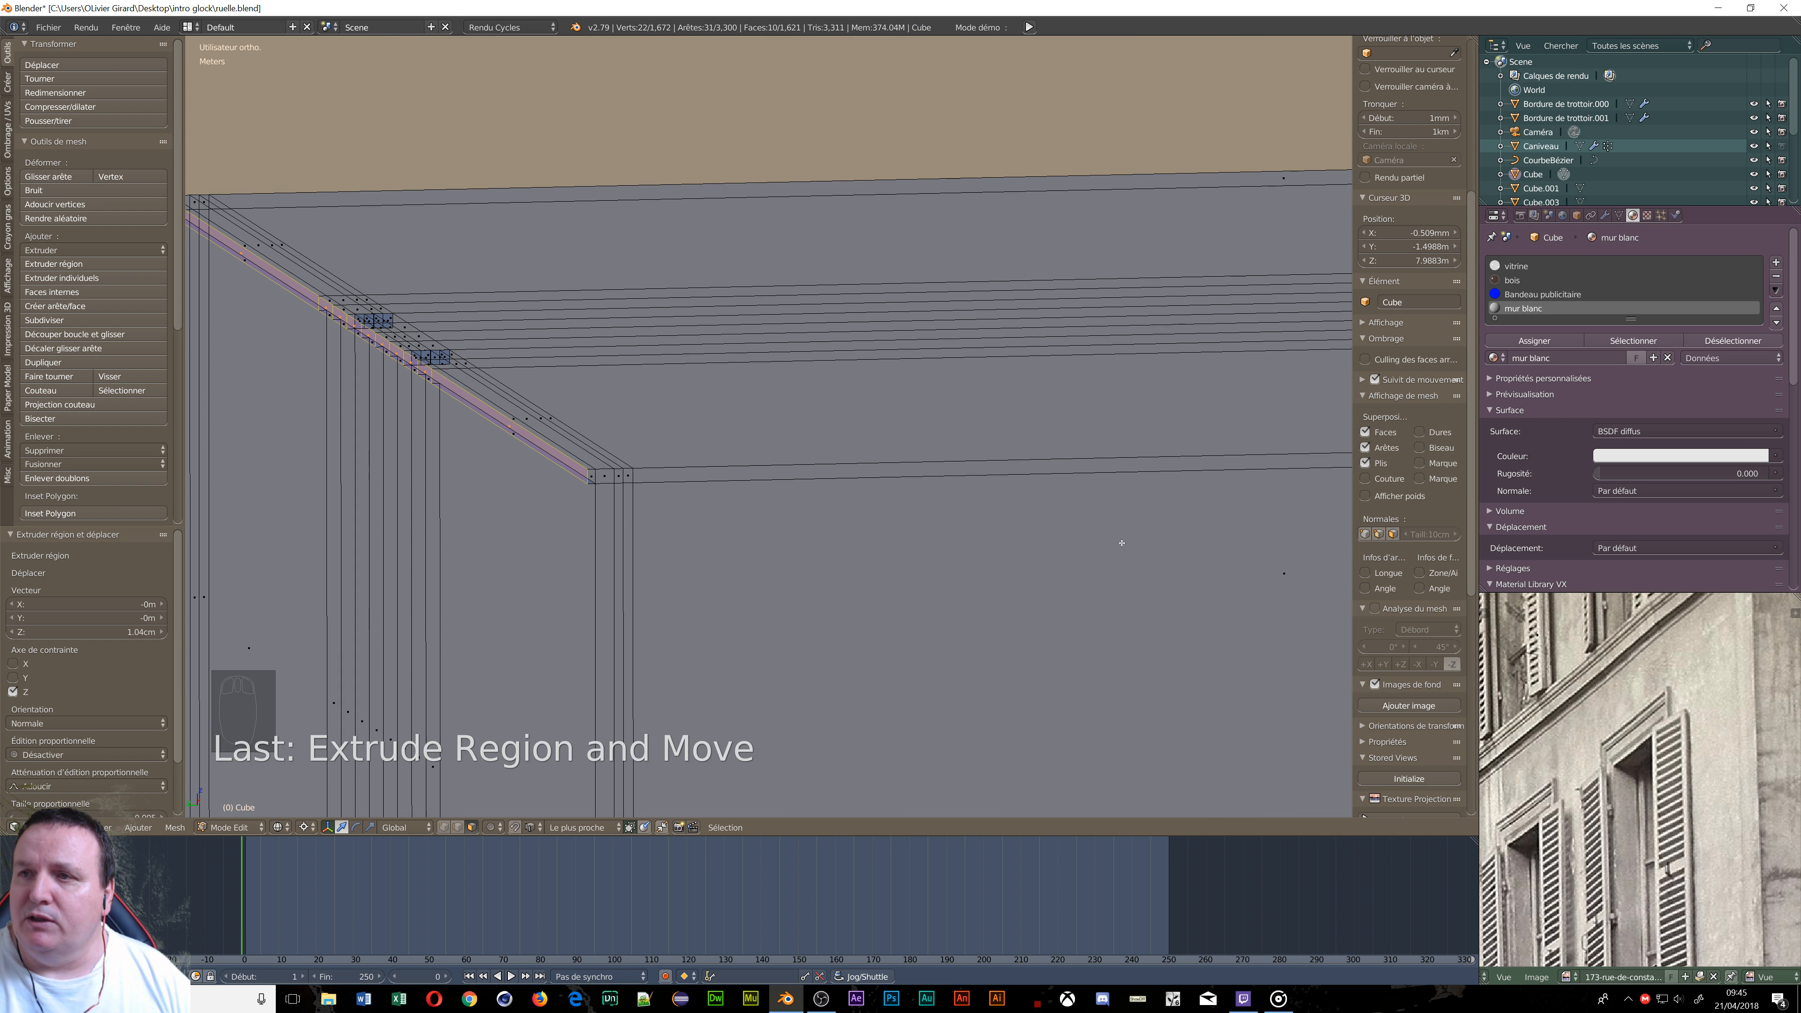
scroll(730, 401, up, 8)
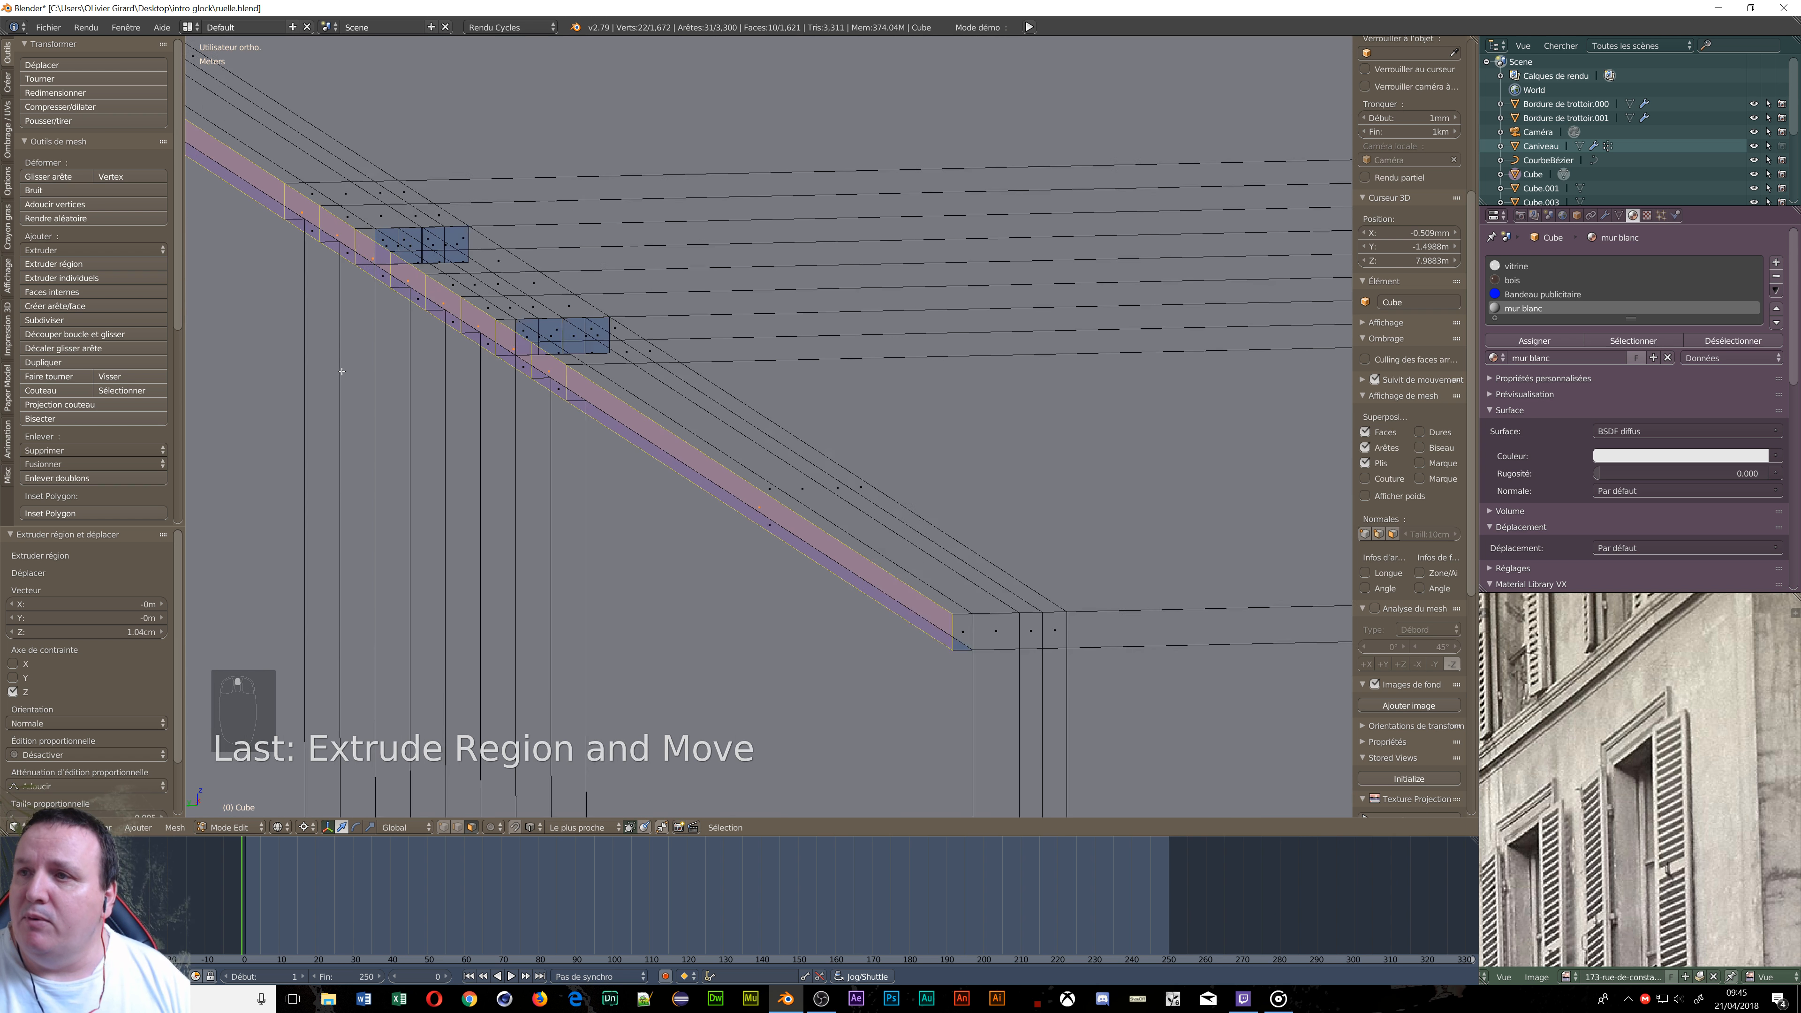
shift+middle_drag(752, 354, 723, 639)
scroll(711, 599, up, 2)
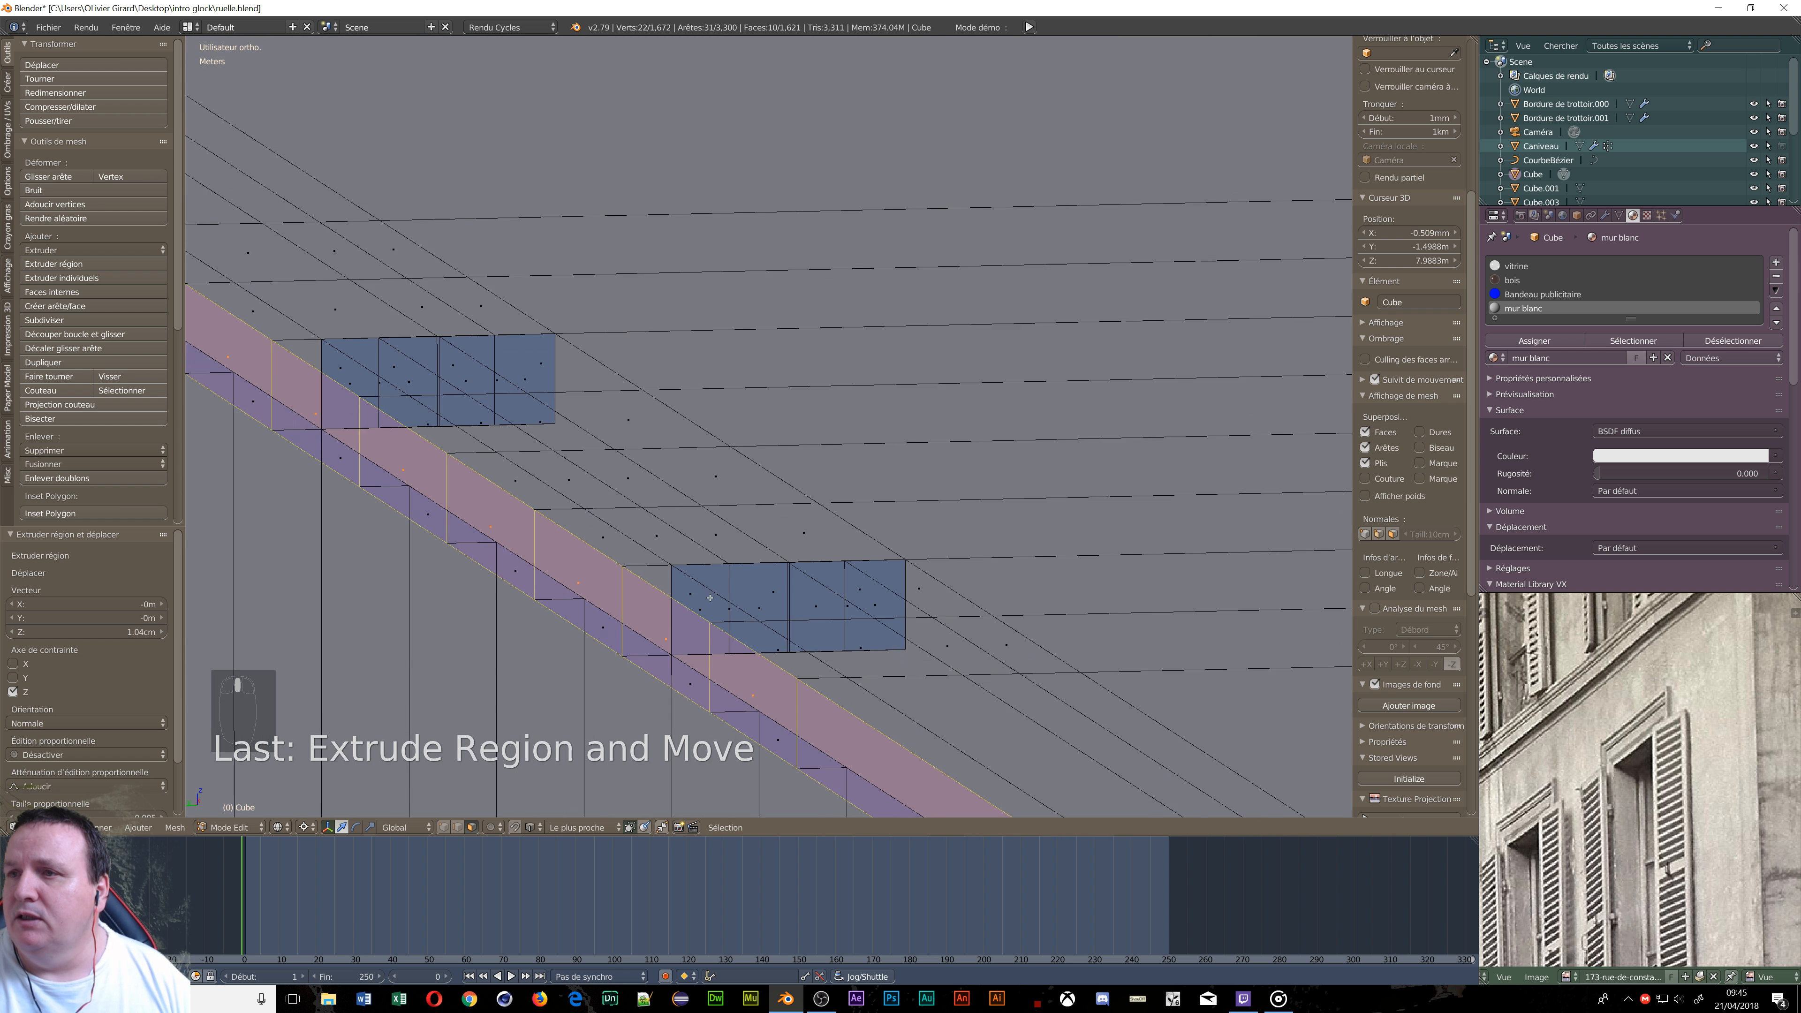
right_click(298, 339)
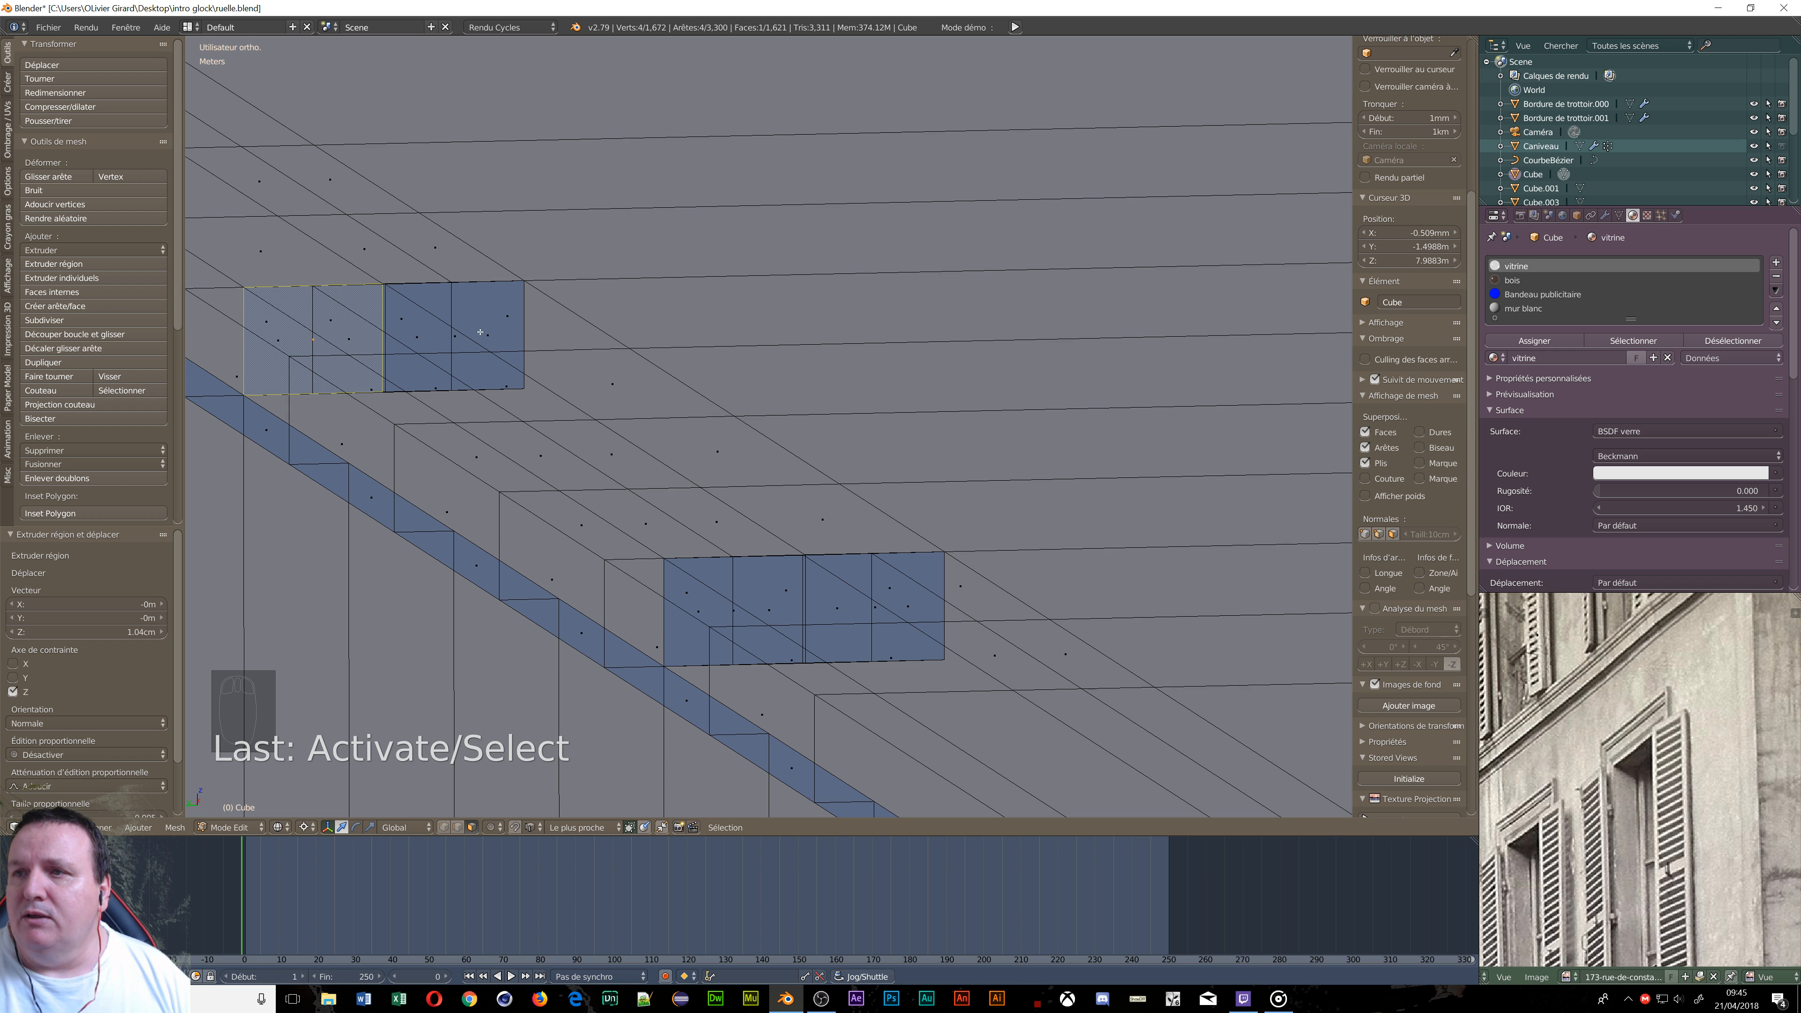
shift+right_click(458, 335)
shift+right_click(432, 327)
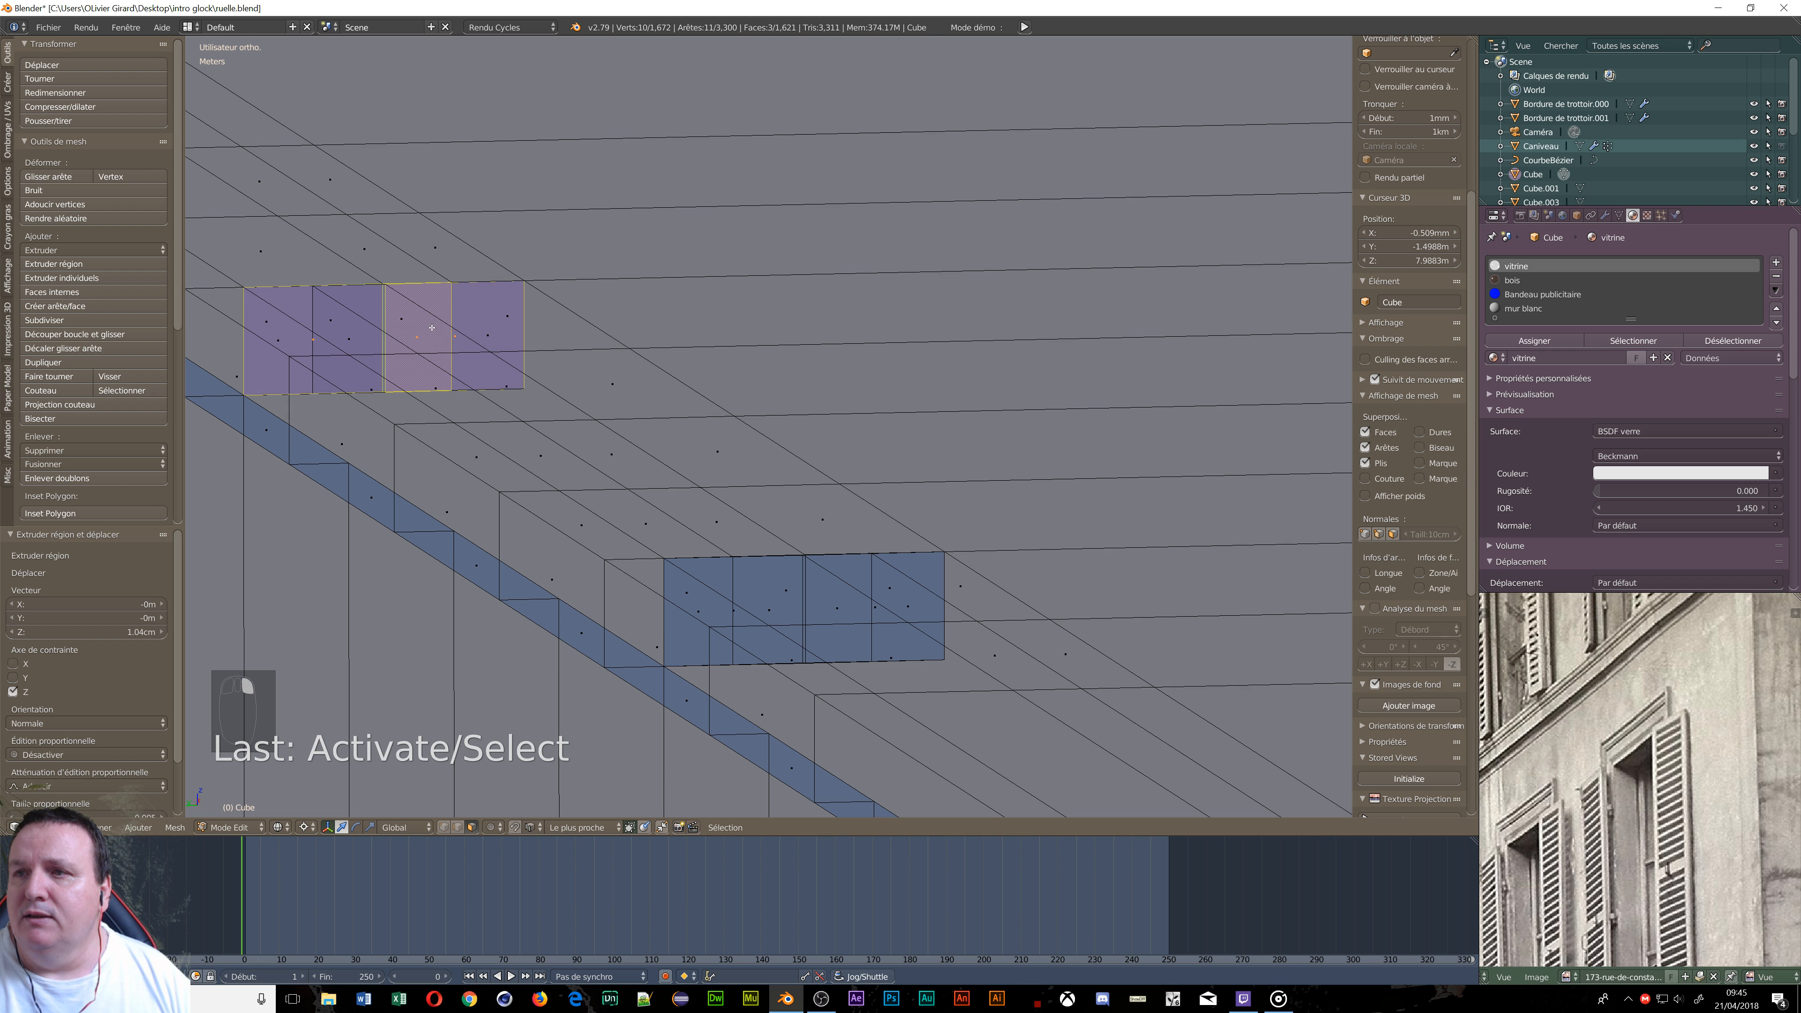
shift+right_click(489, 335)
shift+right_click(363, 337)
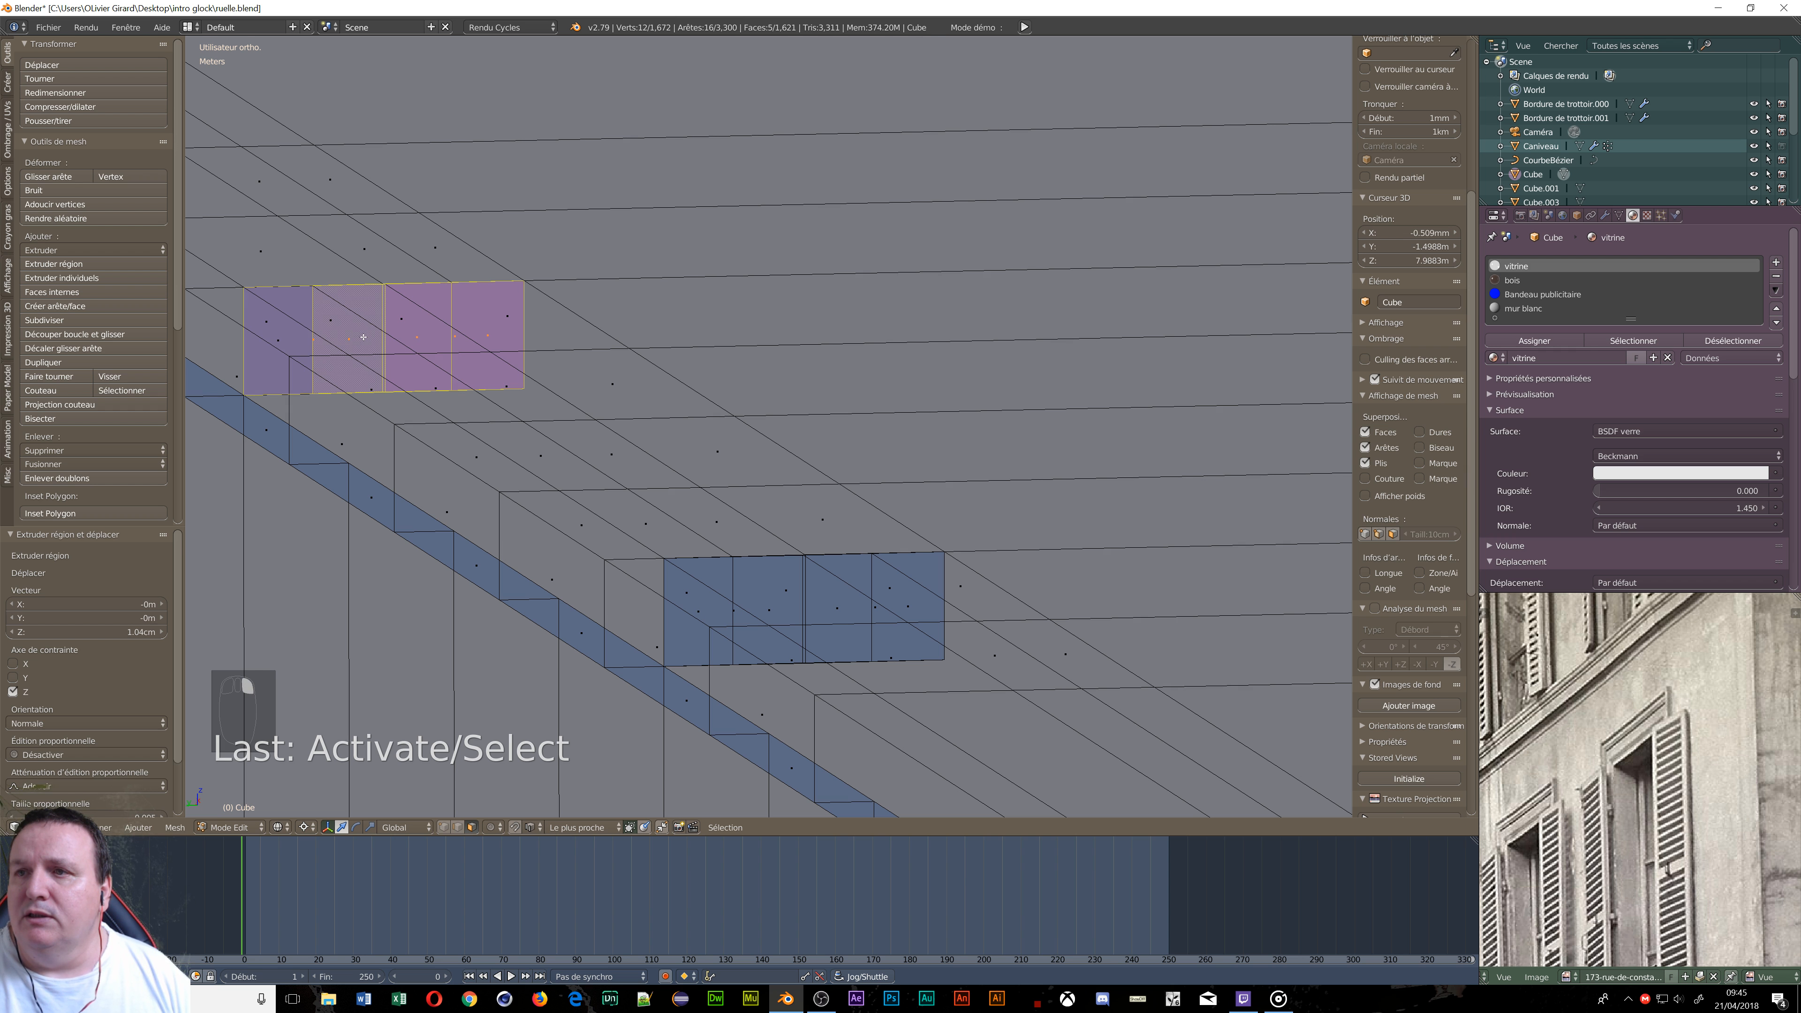
shift+right_click(287, 350)
shift+right_click(676, 613)
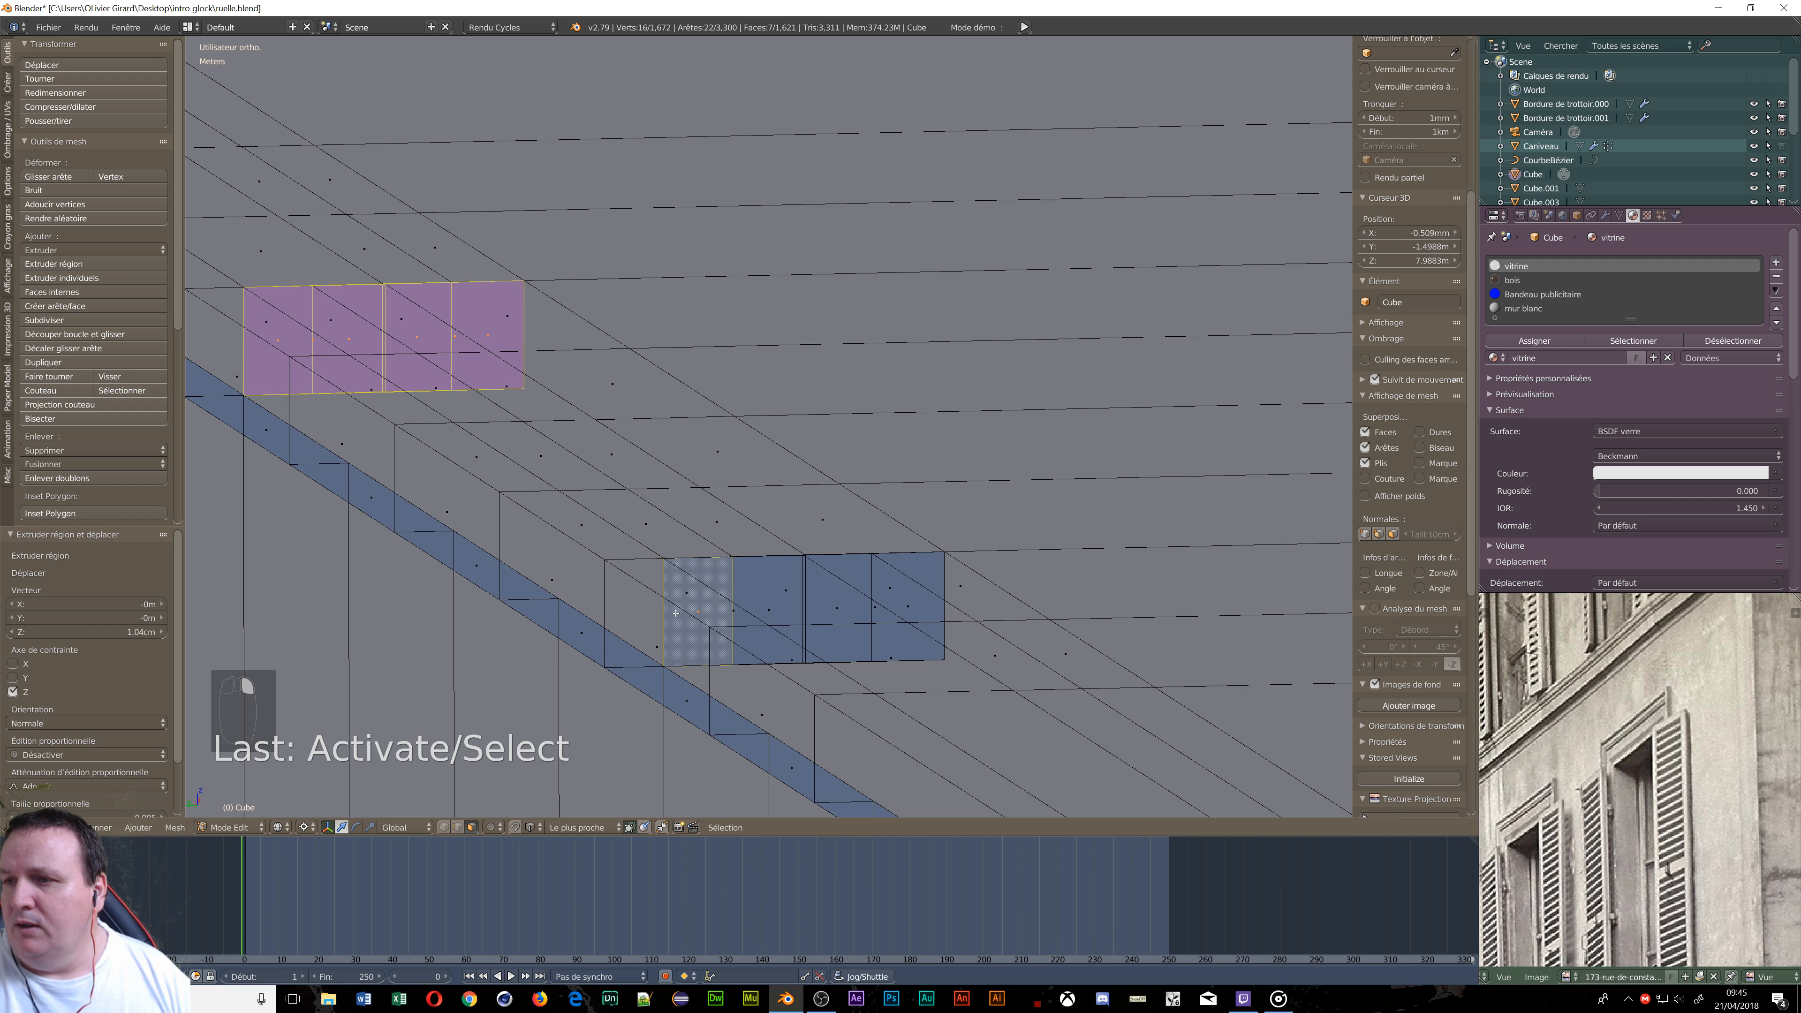
shift+right_click(777, 606)
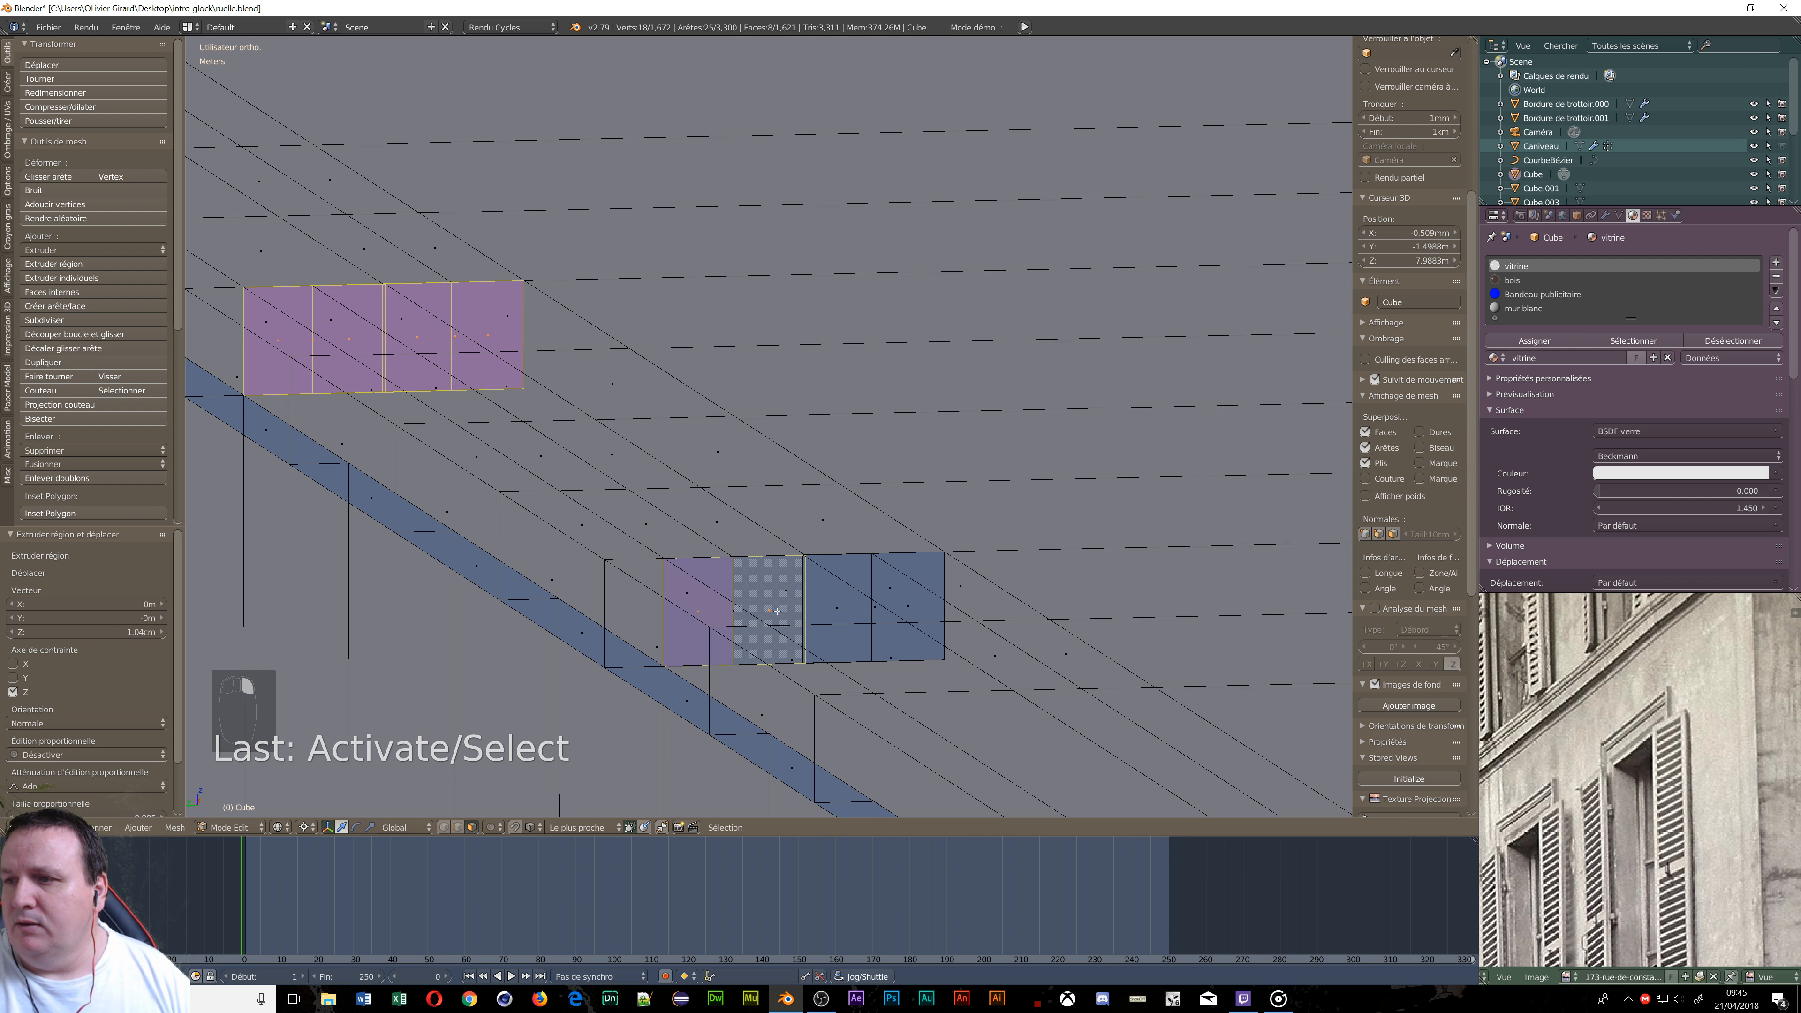
shift+right_click(839, 607)
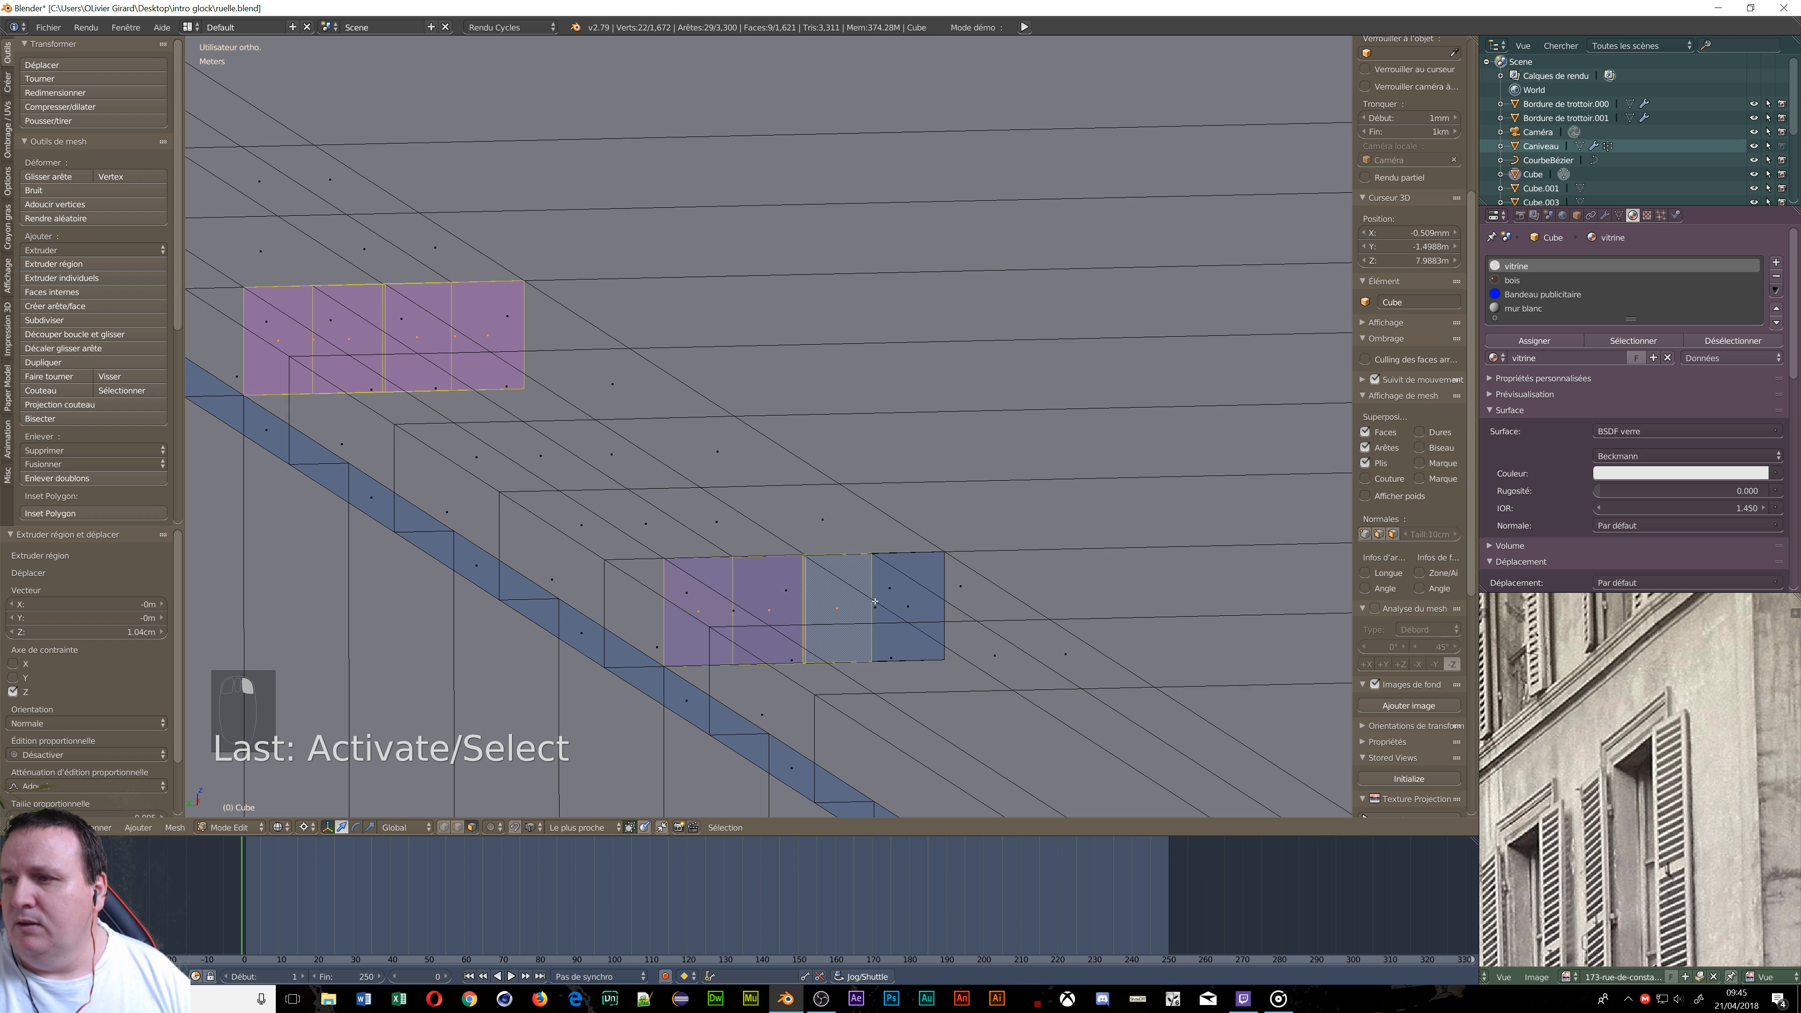
shift+right_click(913, 599)
shift+right_click(883, 605)
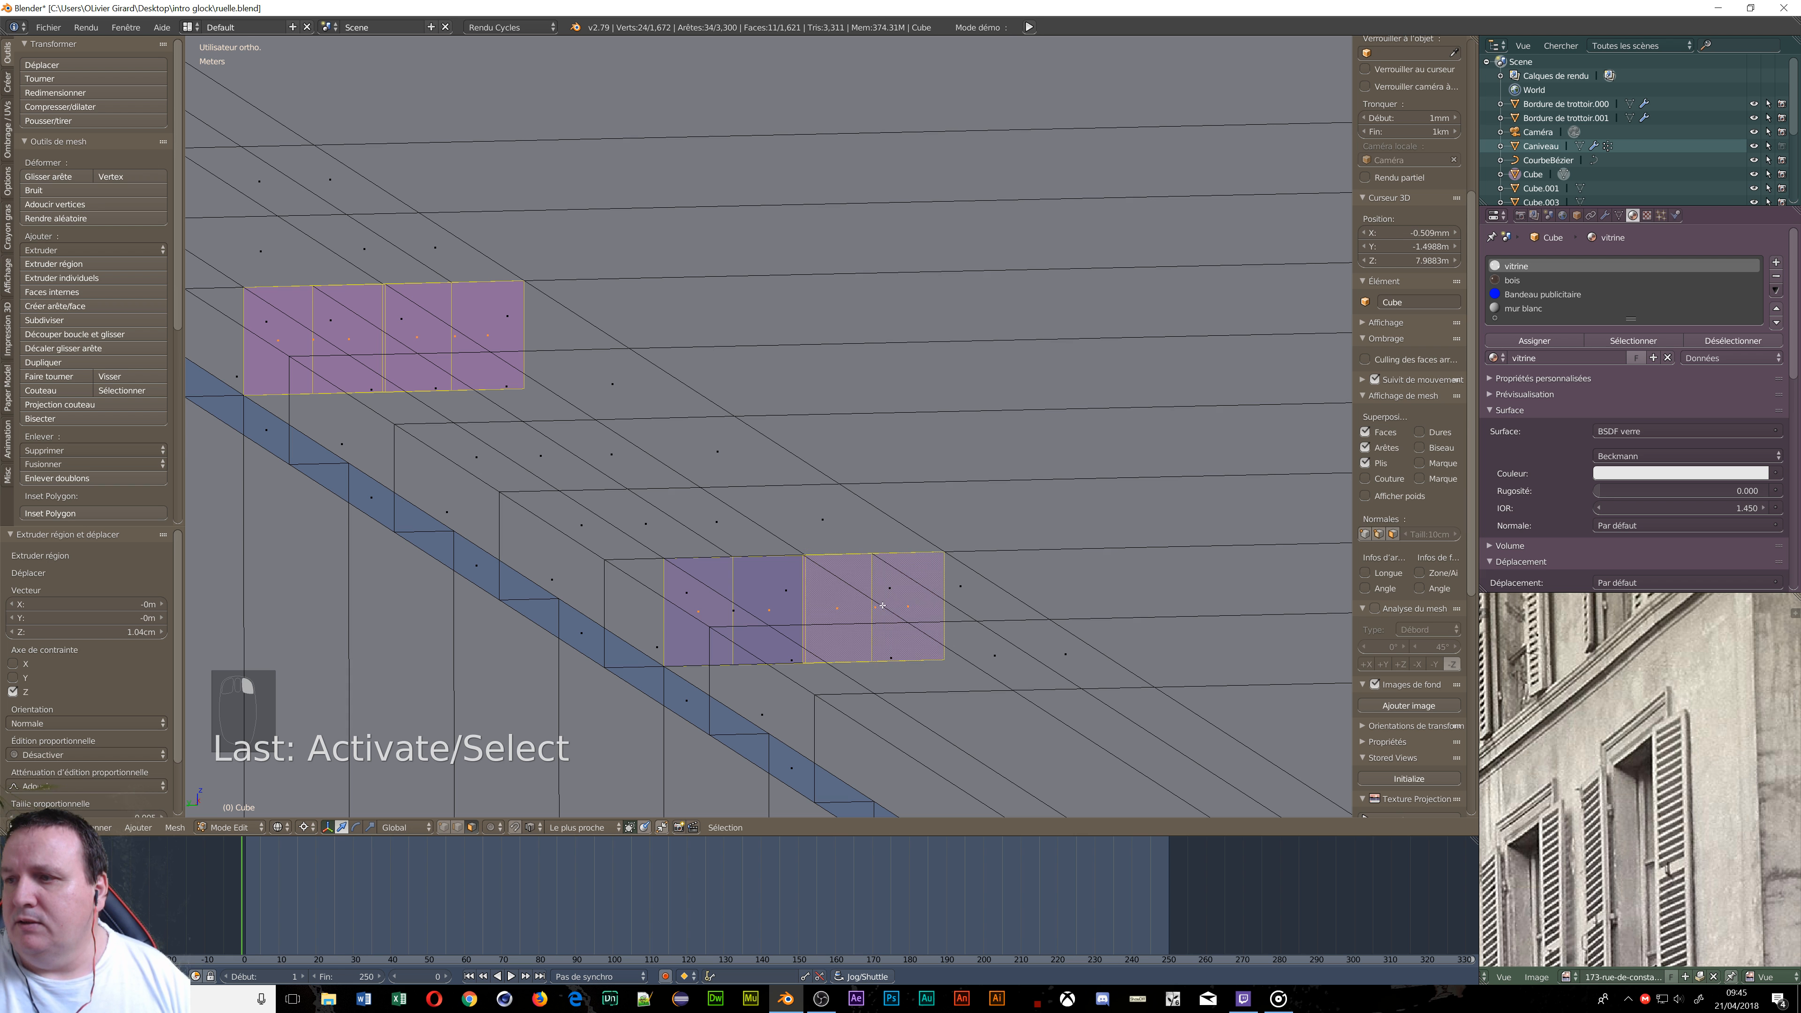
shift+right_click(729, 618)
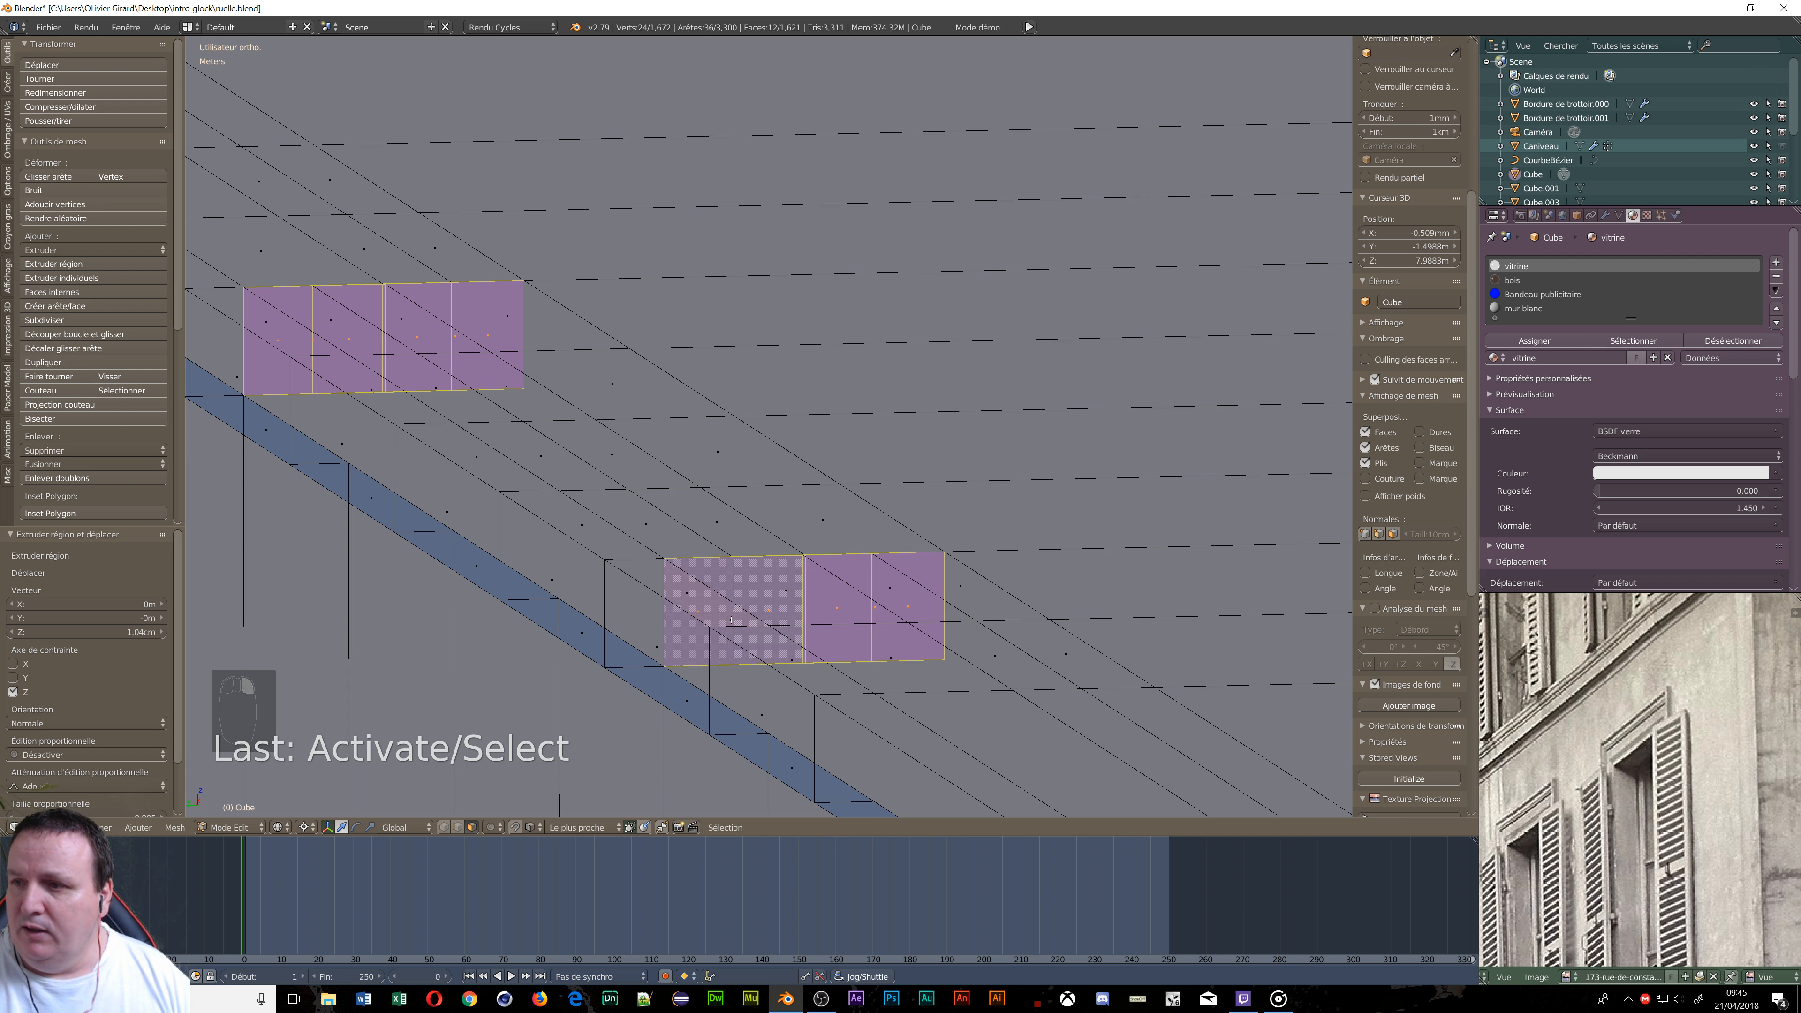
key(x)
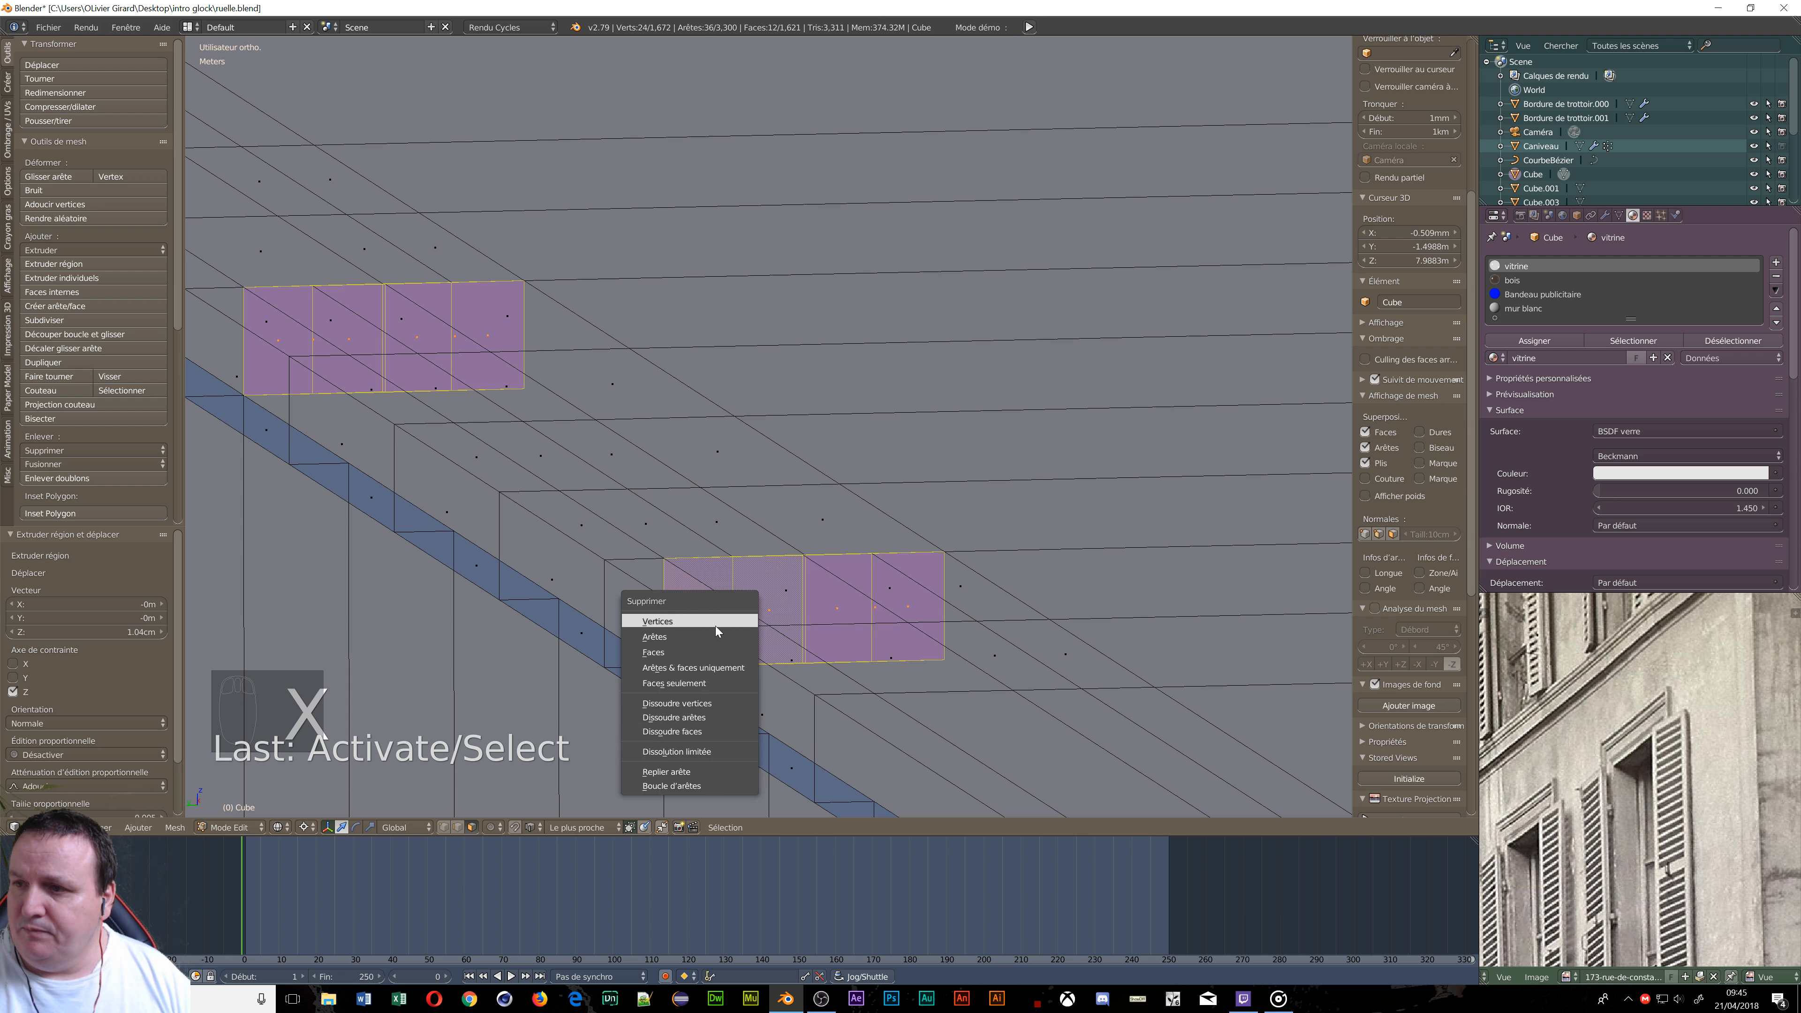
click(716, 652)
Return to solid shading and box-select all the faces covering the building's top, including the new overhang.
scroll(723, 638, down, 6)
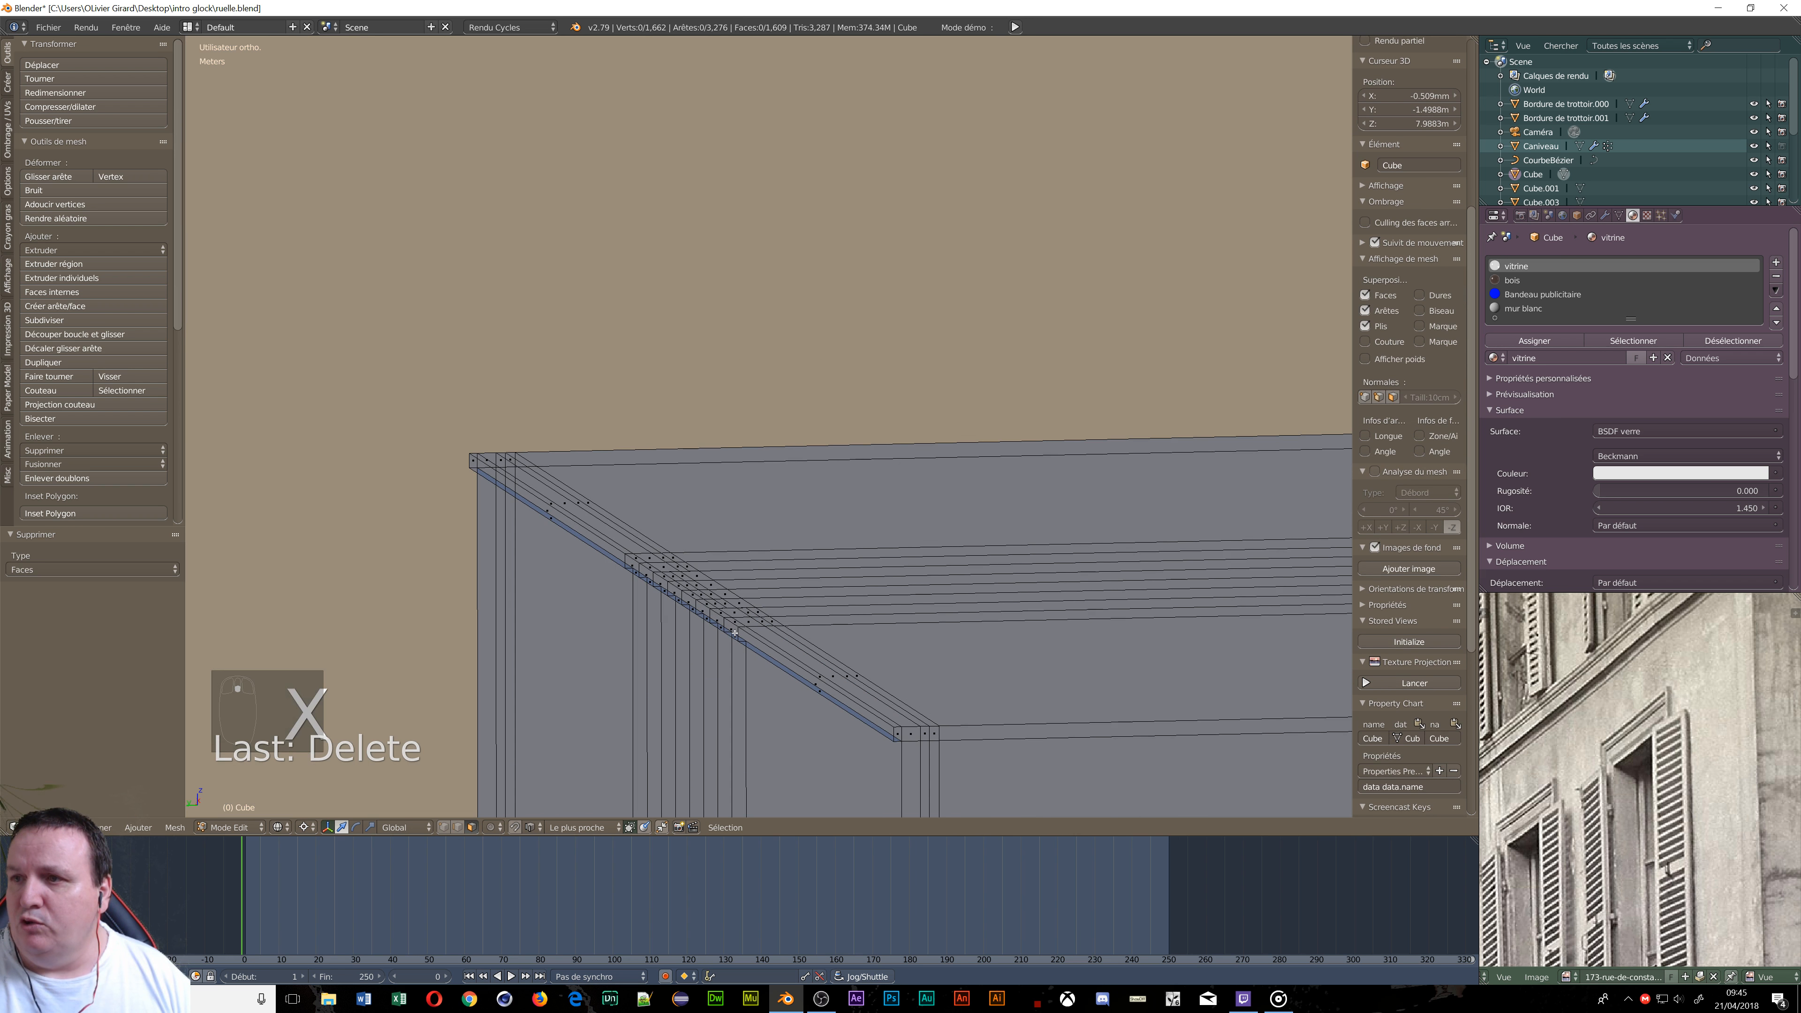
mouse_move(874, 644)
middle_down()
mouse_move(845, 673)
mouse_move(890, 681)
mouse_move(837, 673)
mouse_move(862, 669)
middle_up()
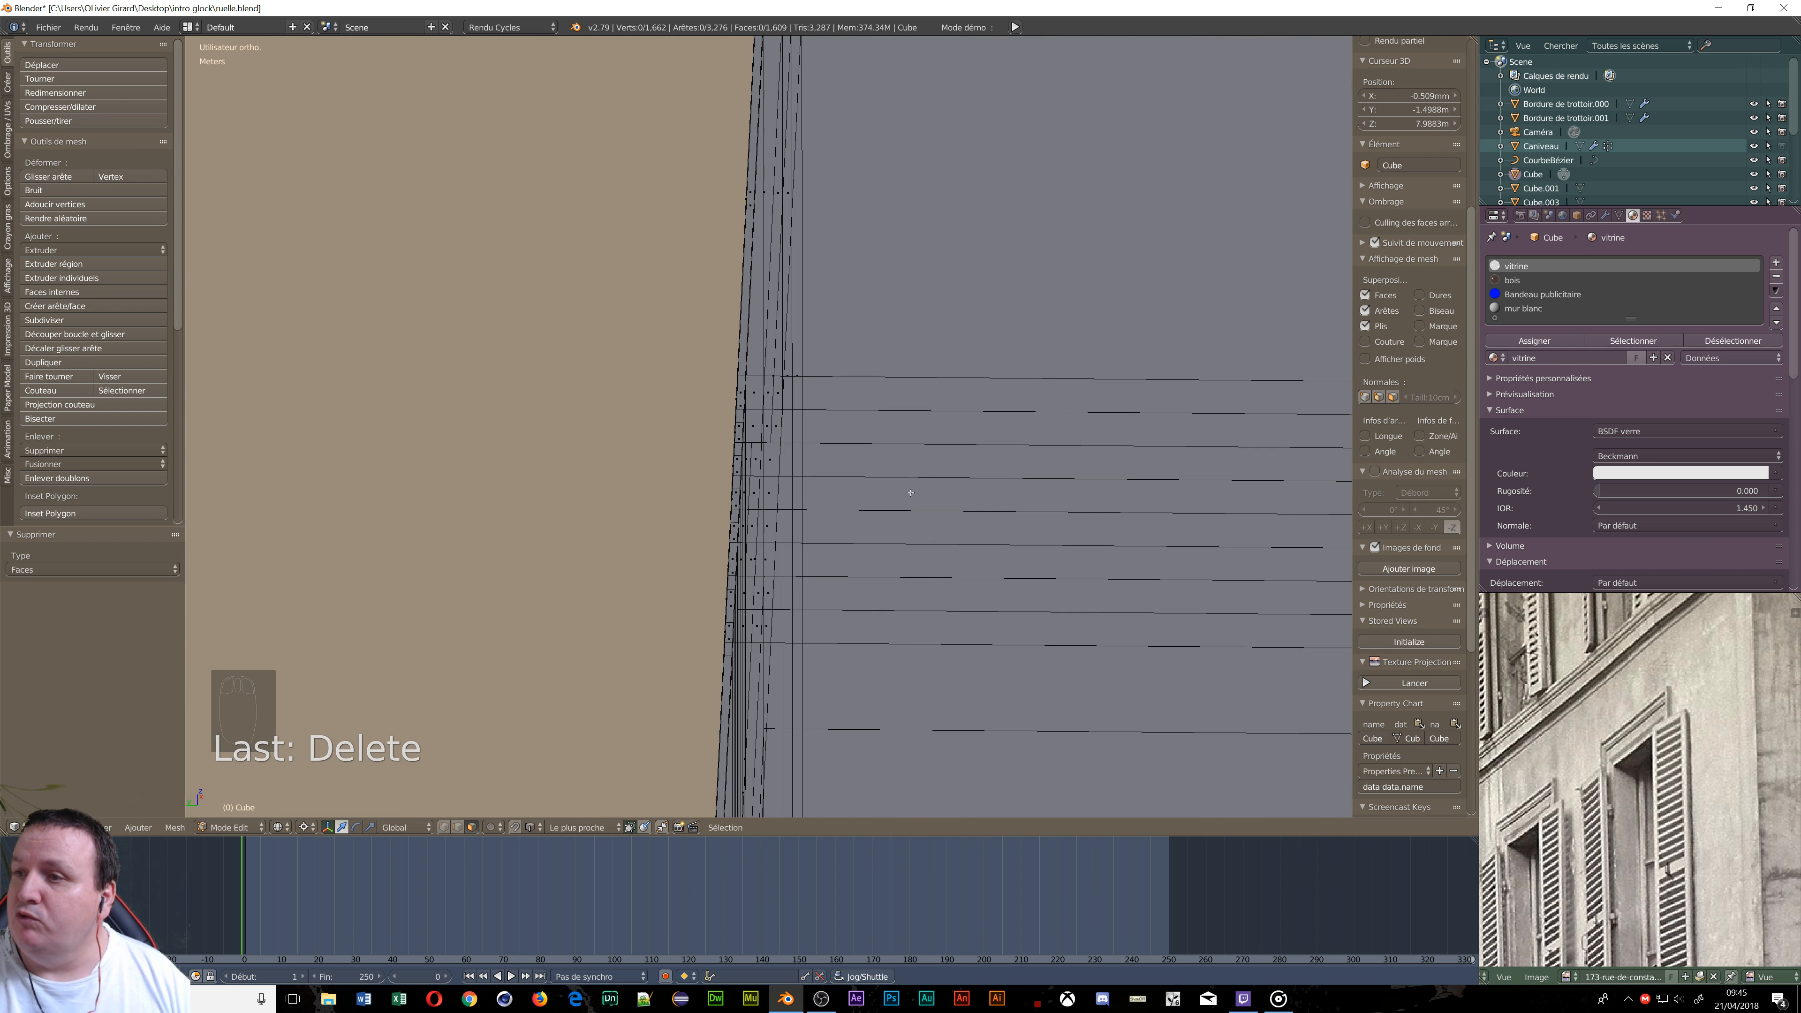
middle_drag(910, 492, 830, 538)
scroll(848, 571, down, 1)
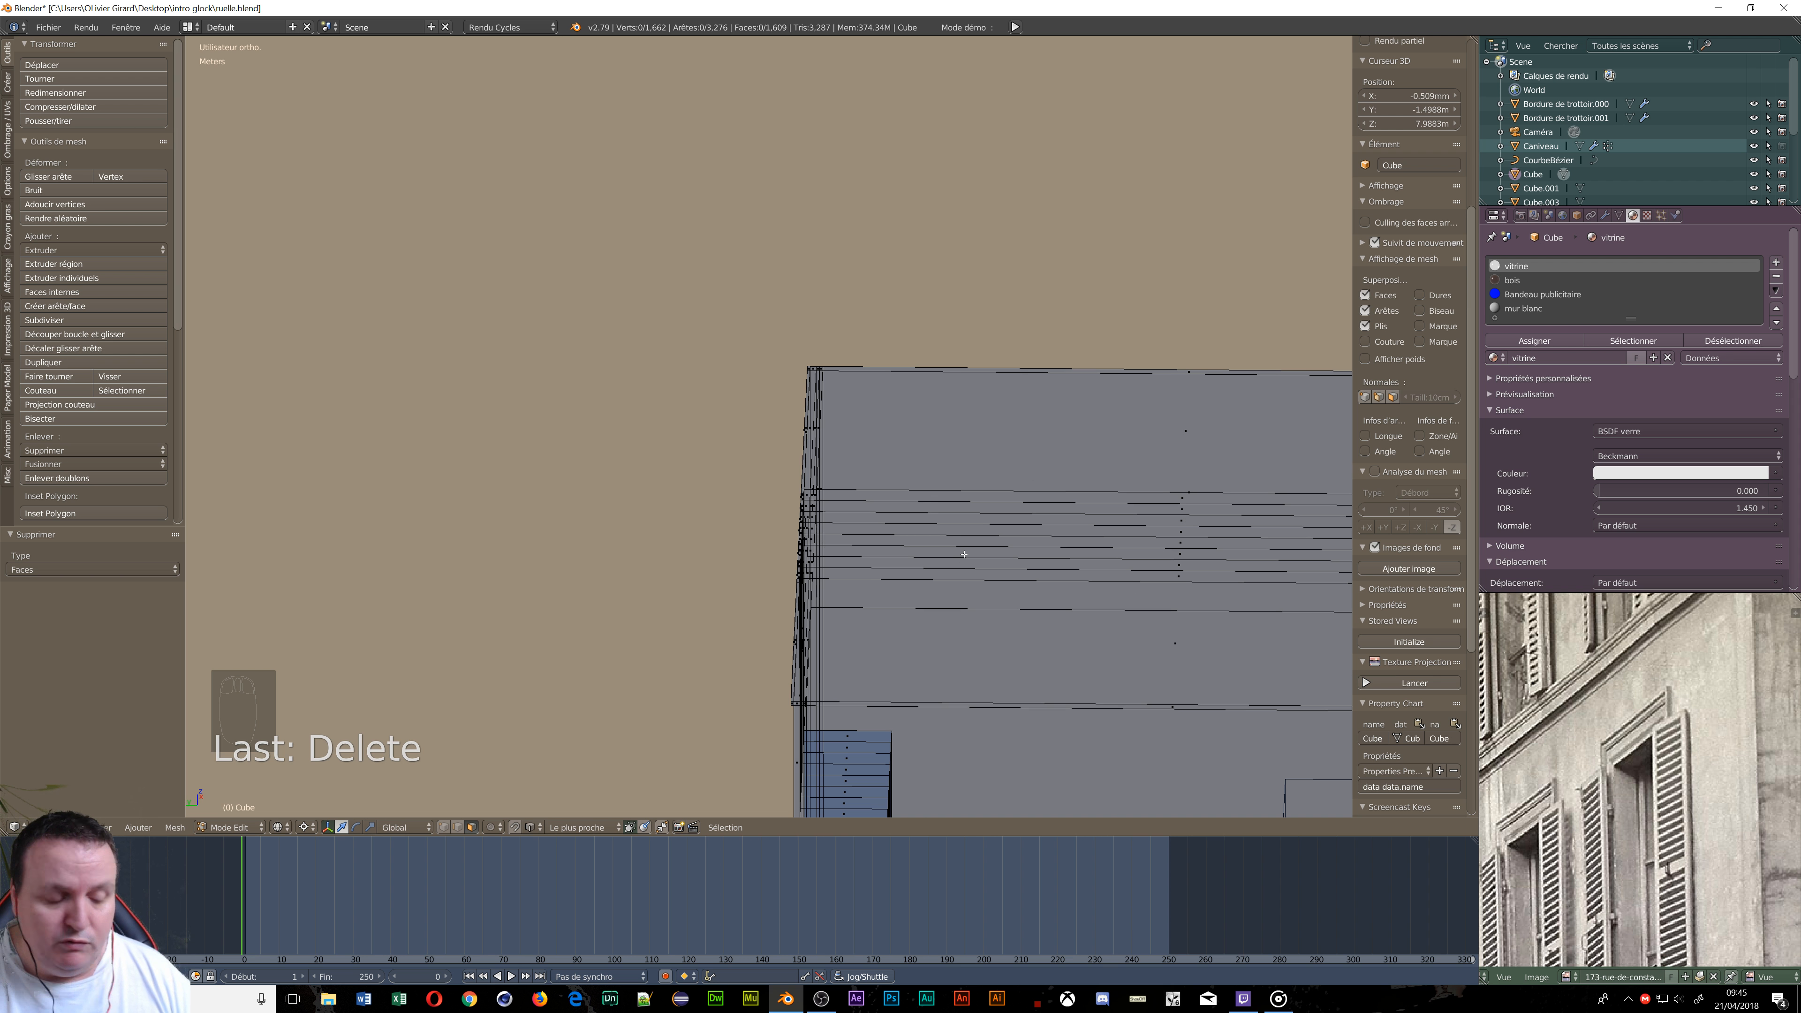
key(z)
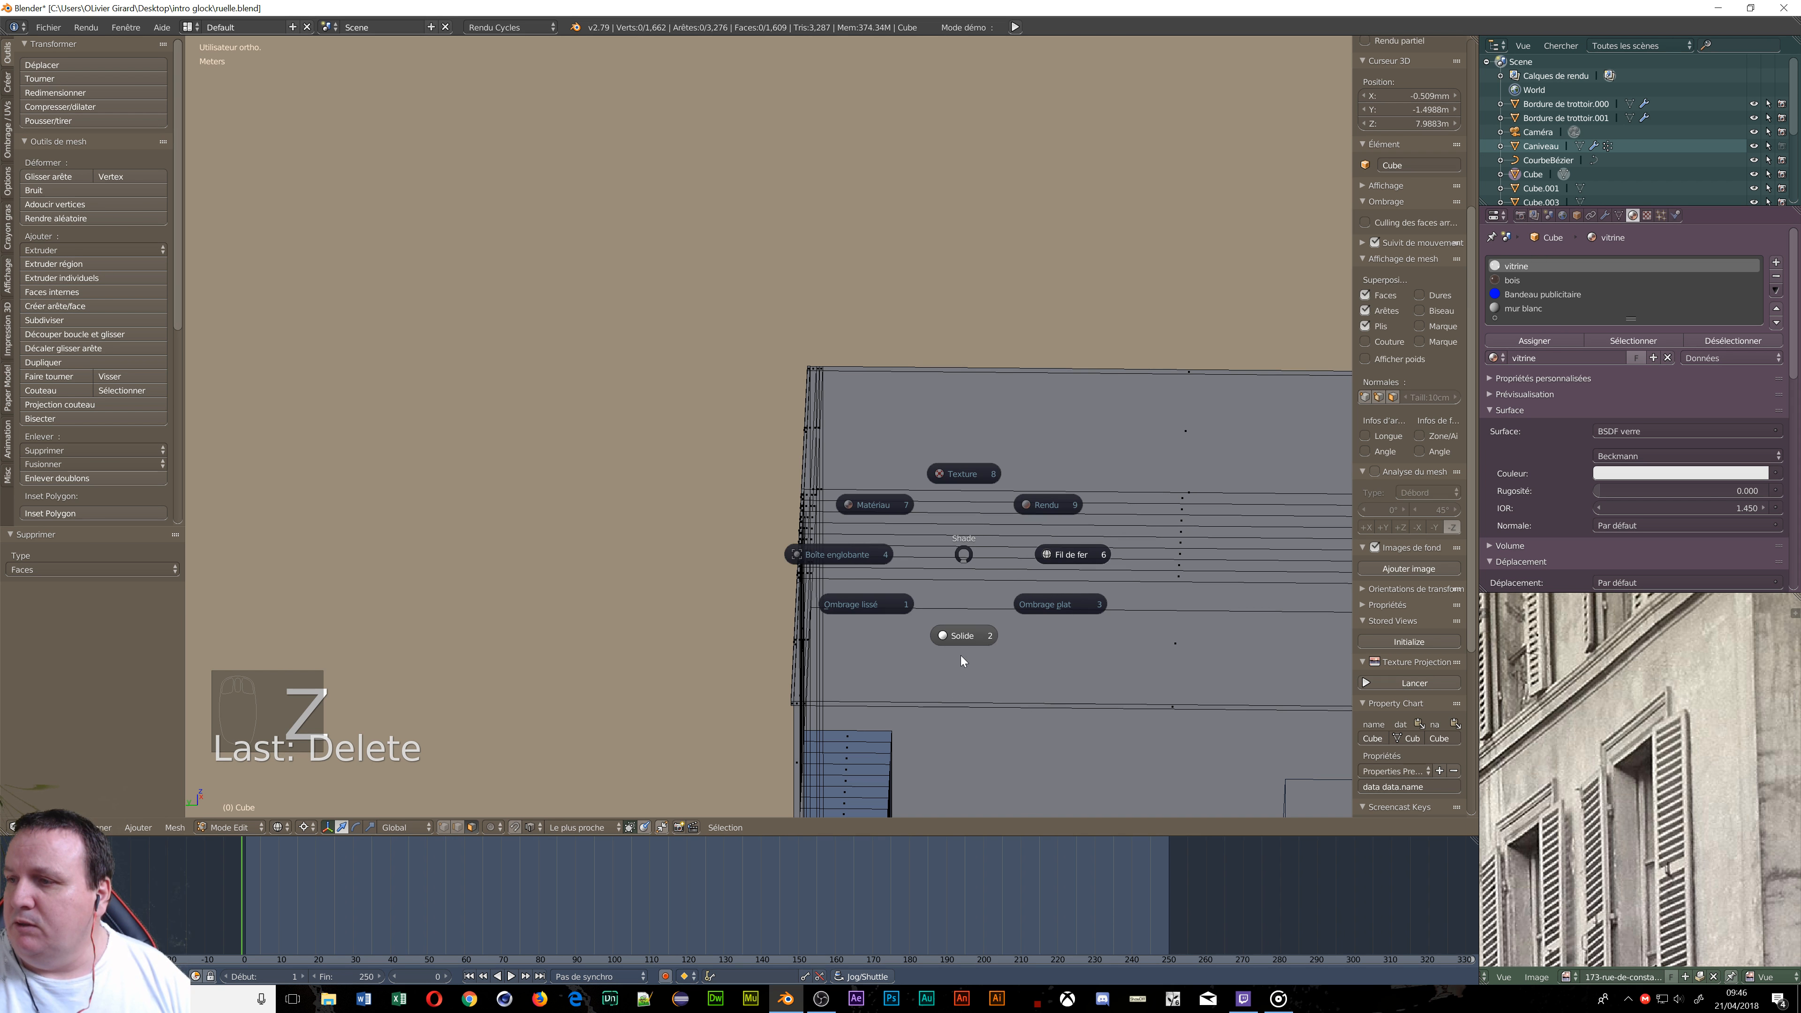
click(962, 649)
mouse_move(962, 649)
middle_down()
mouse_move(1026, 621)
mouse_move(968, 749)
middle_up()
scroll(1027, 621, down, 3)
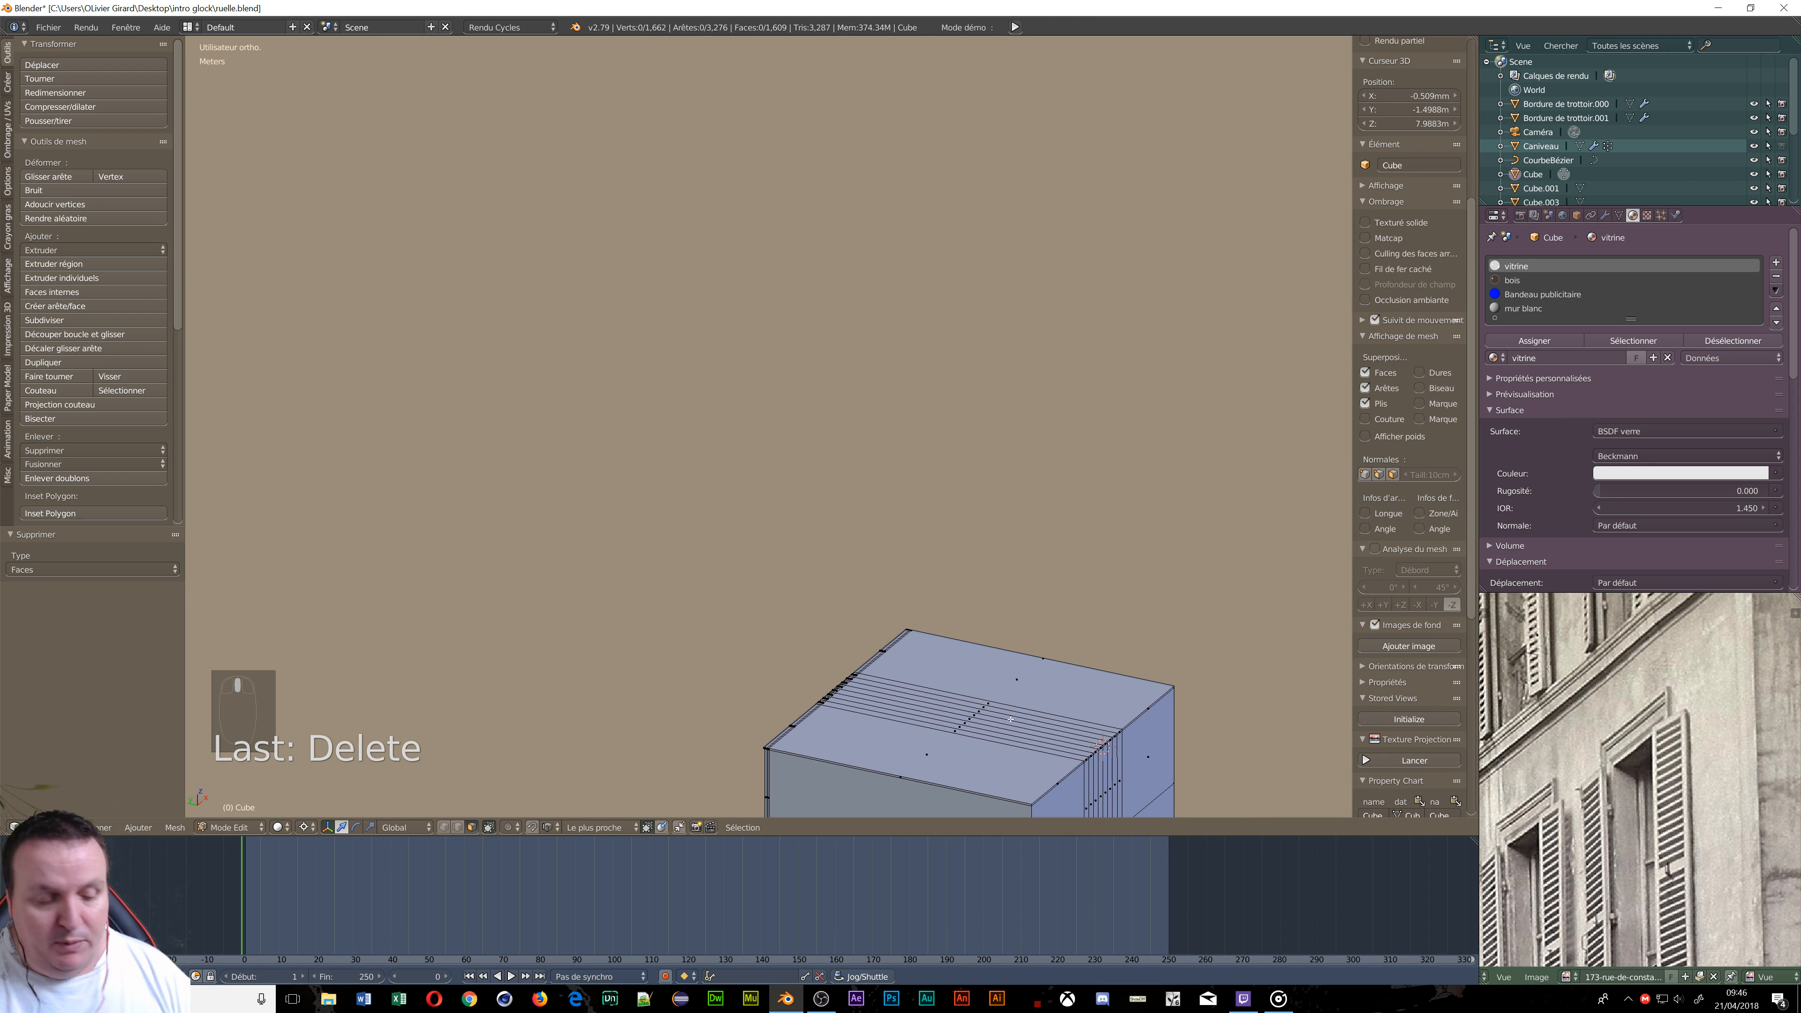
key(b)
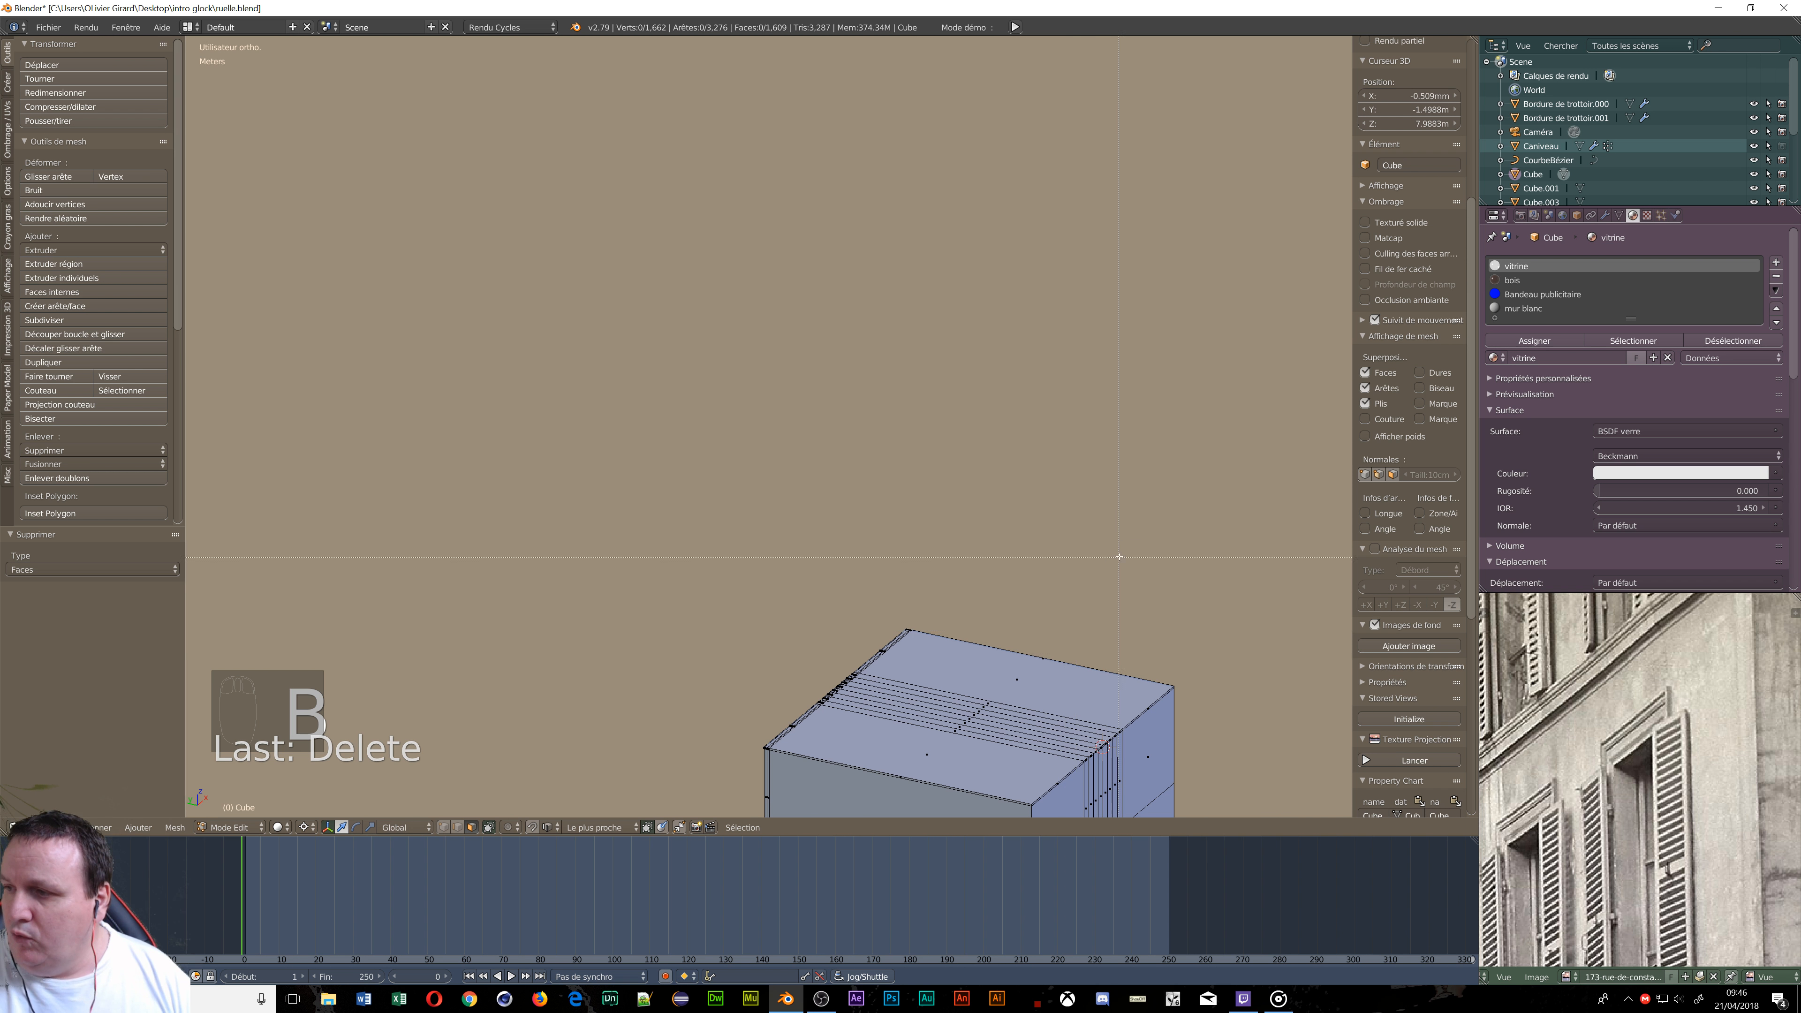
drag(1119, 542, 898, 688)
mouse_move(764, 717)
mouse_down()
mouse_move(728, 745)
mouse_move(744, 746)
mouse_up()
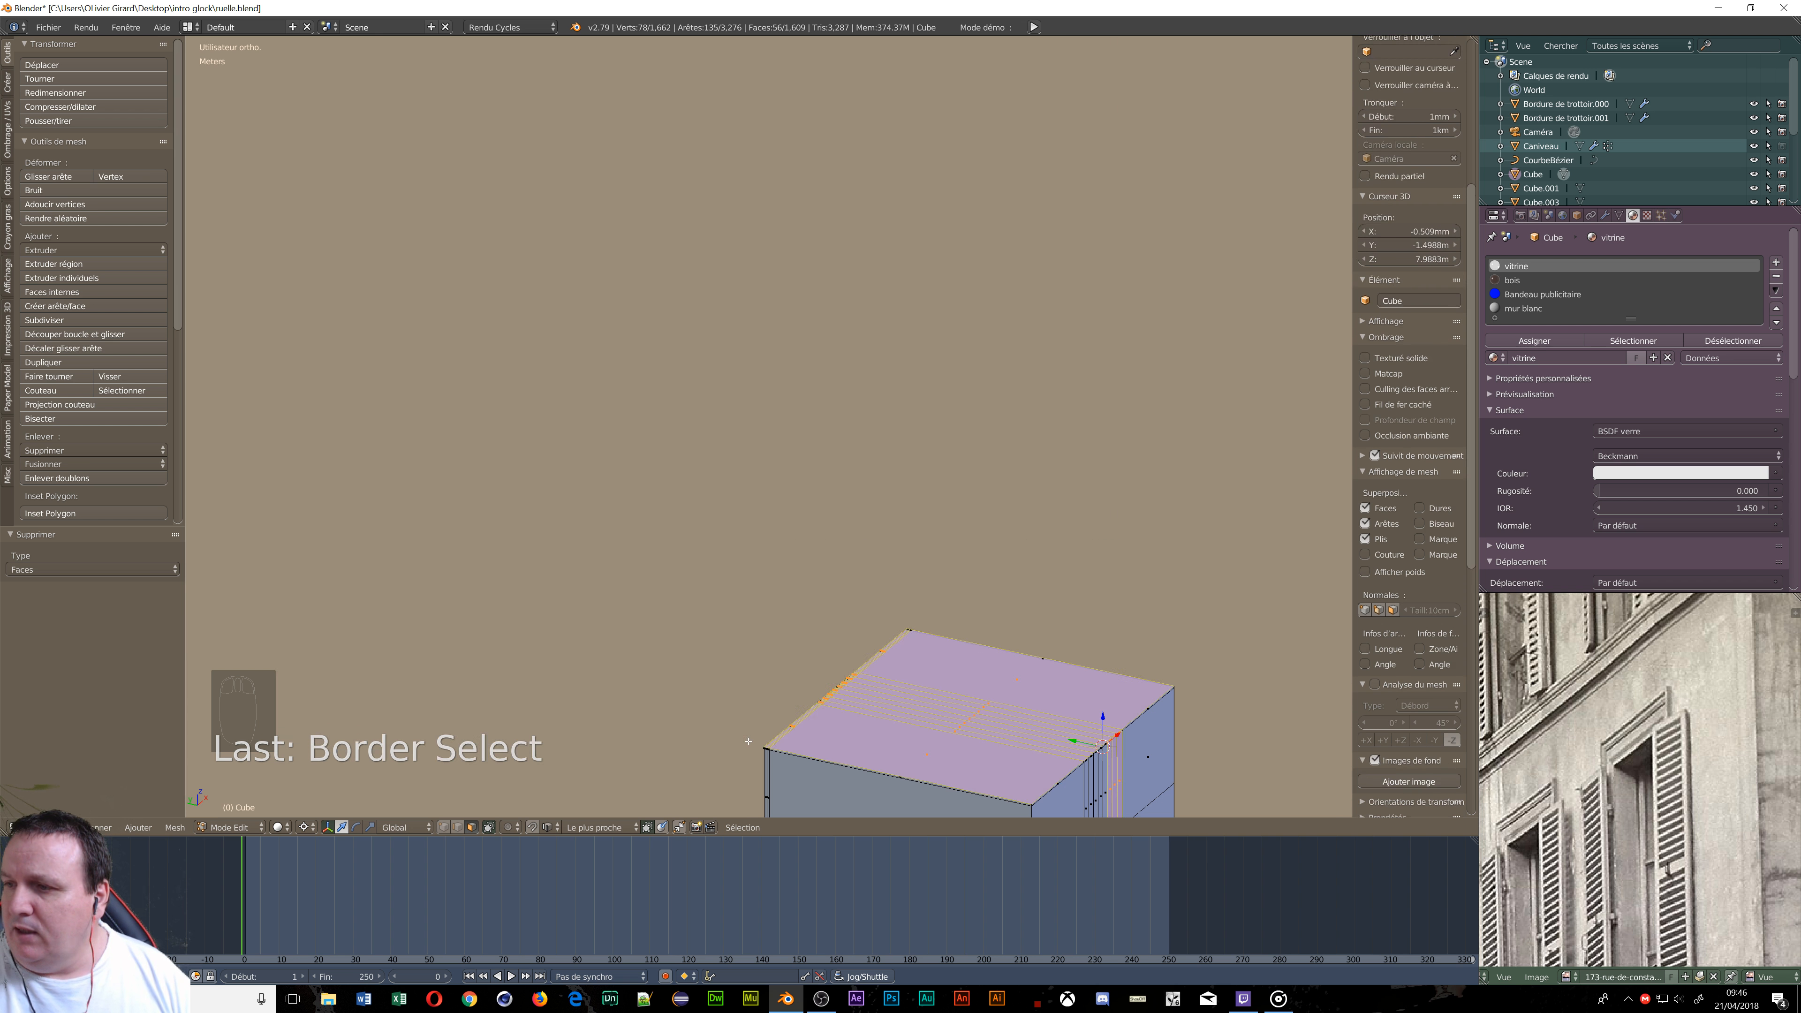
Deselect the small rim faces and narrow vertical wall strips below the roof's rear edge, keeping only the top faces selected.
scroll(987, 749, up, 4)
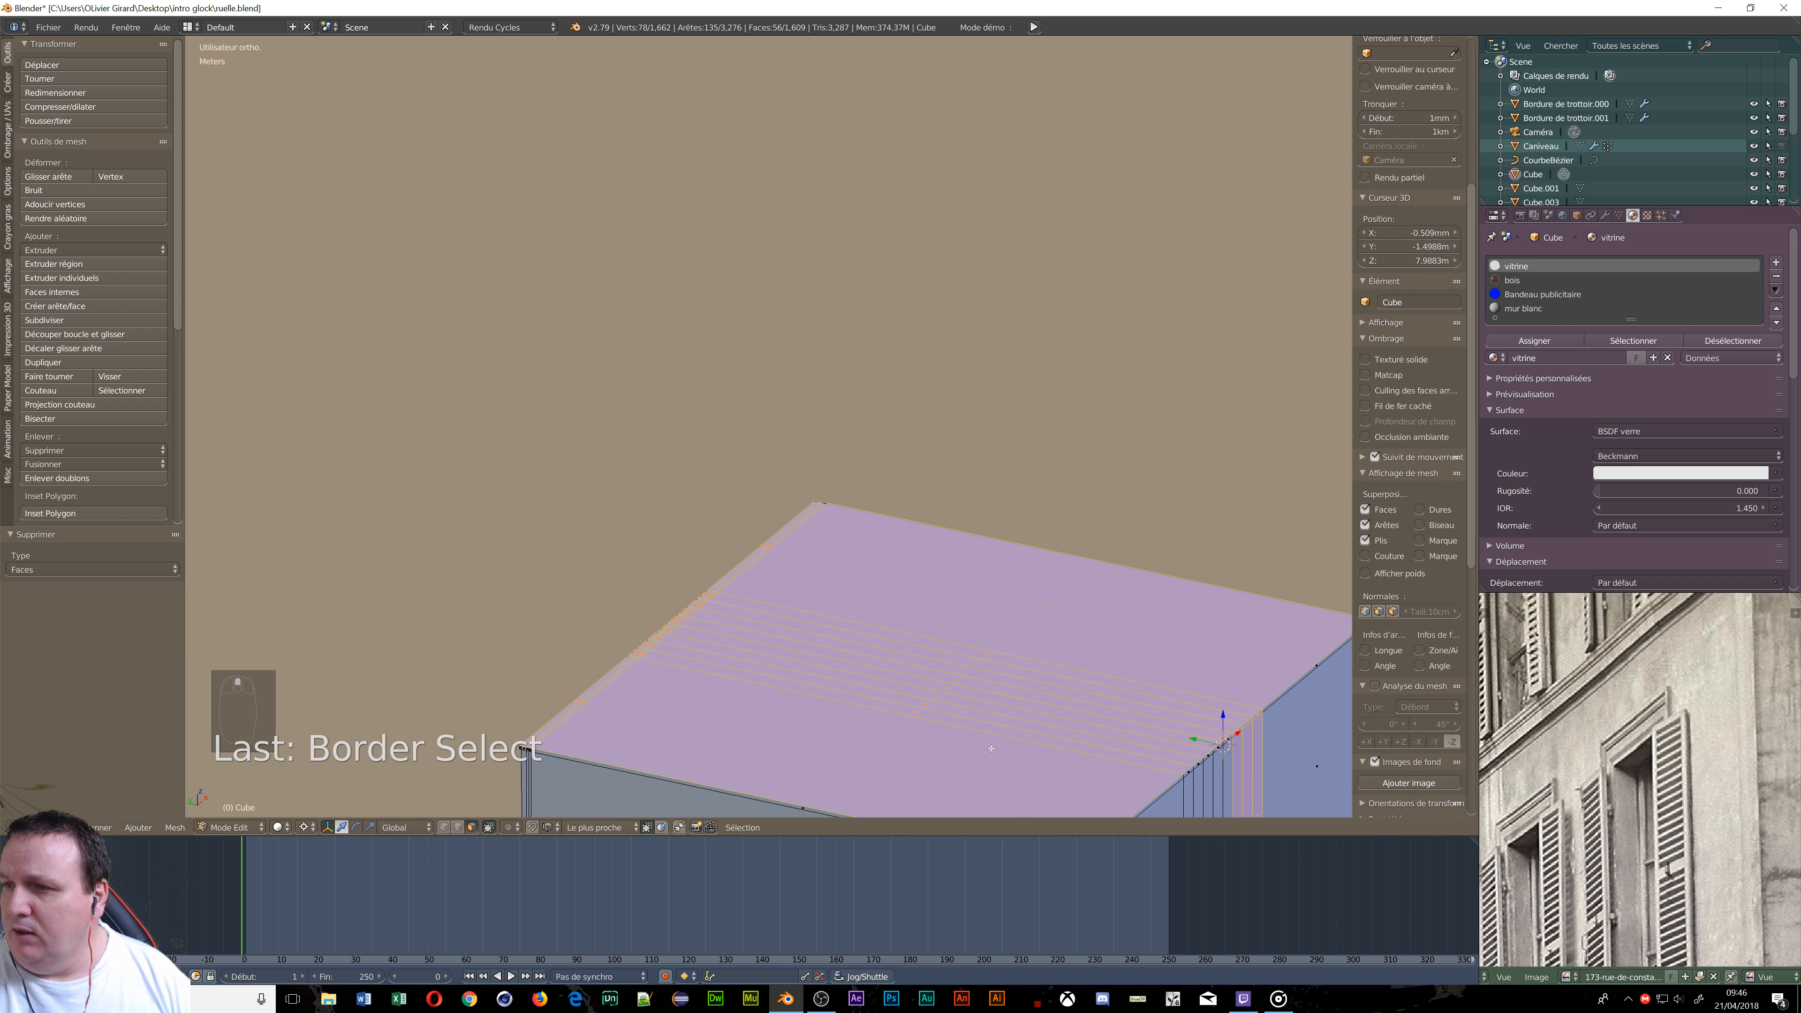
scroll(993, 745, down, 3)
scroll(1014, 737, up, 5)
scroll(1014, 738, down, 4)
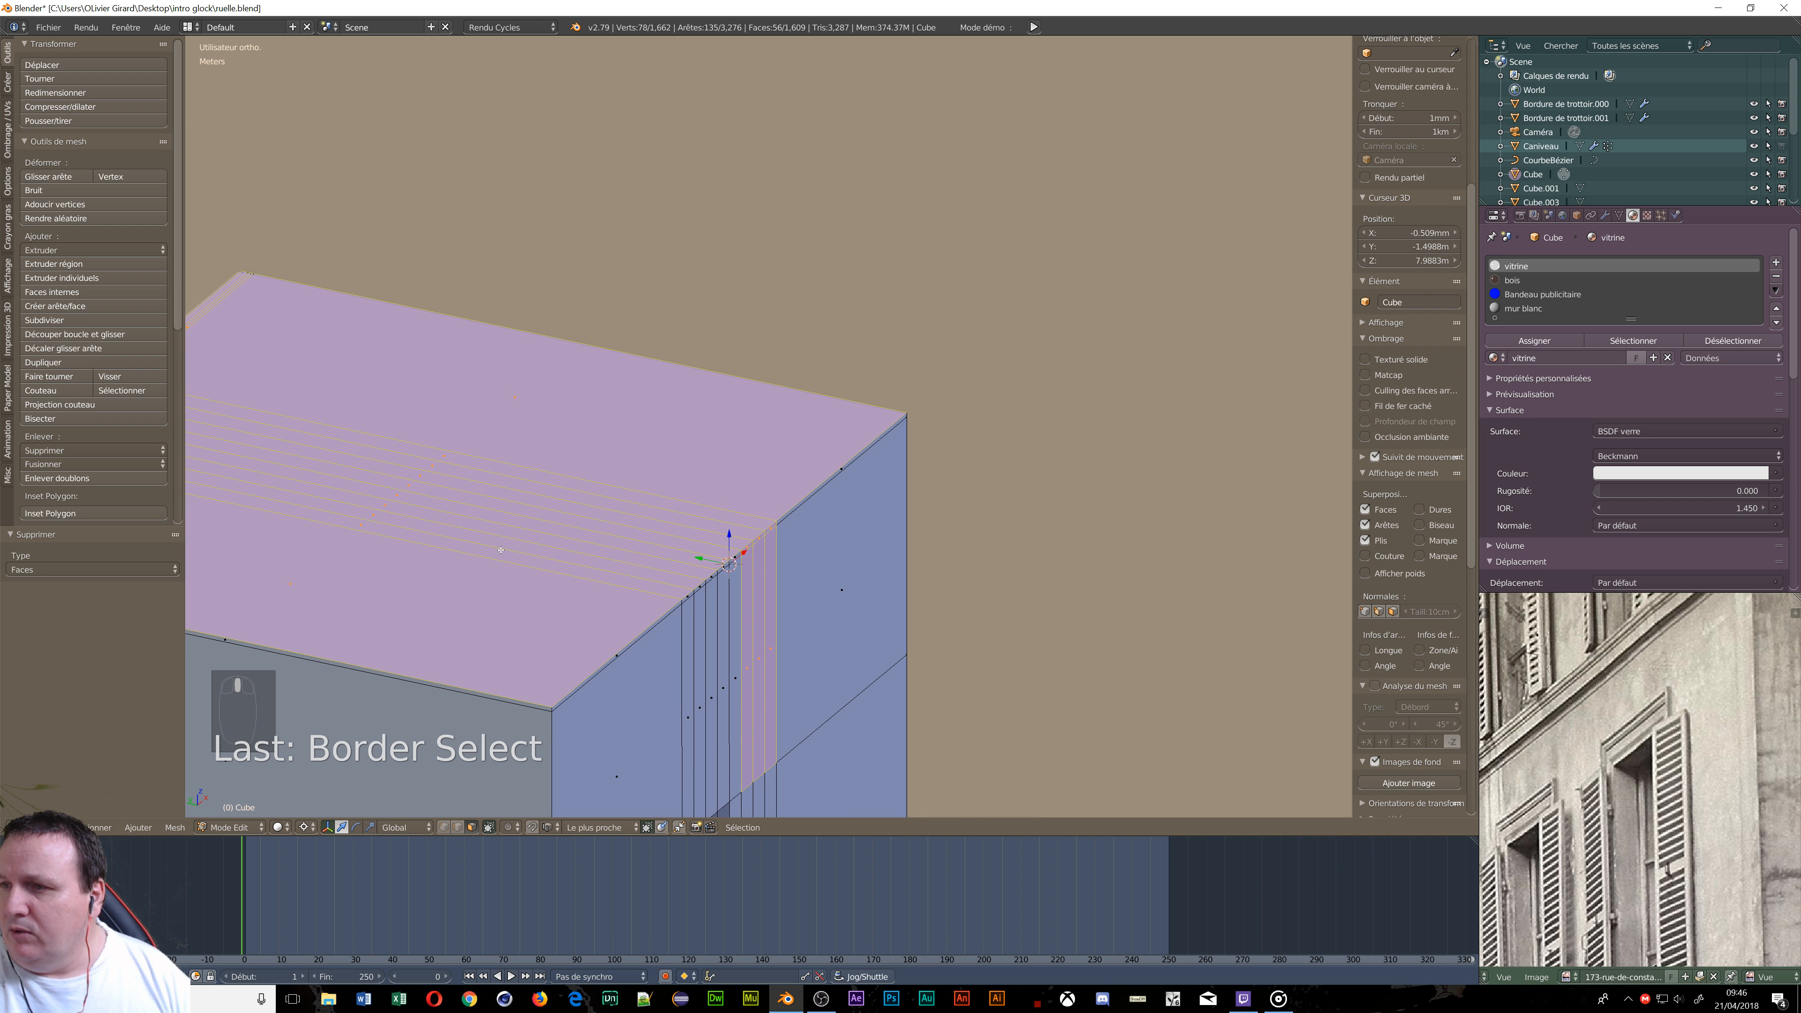
scroll(845, 506, up, 6)
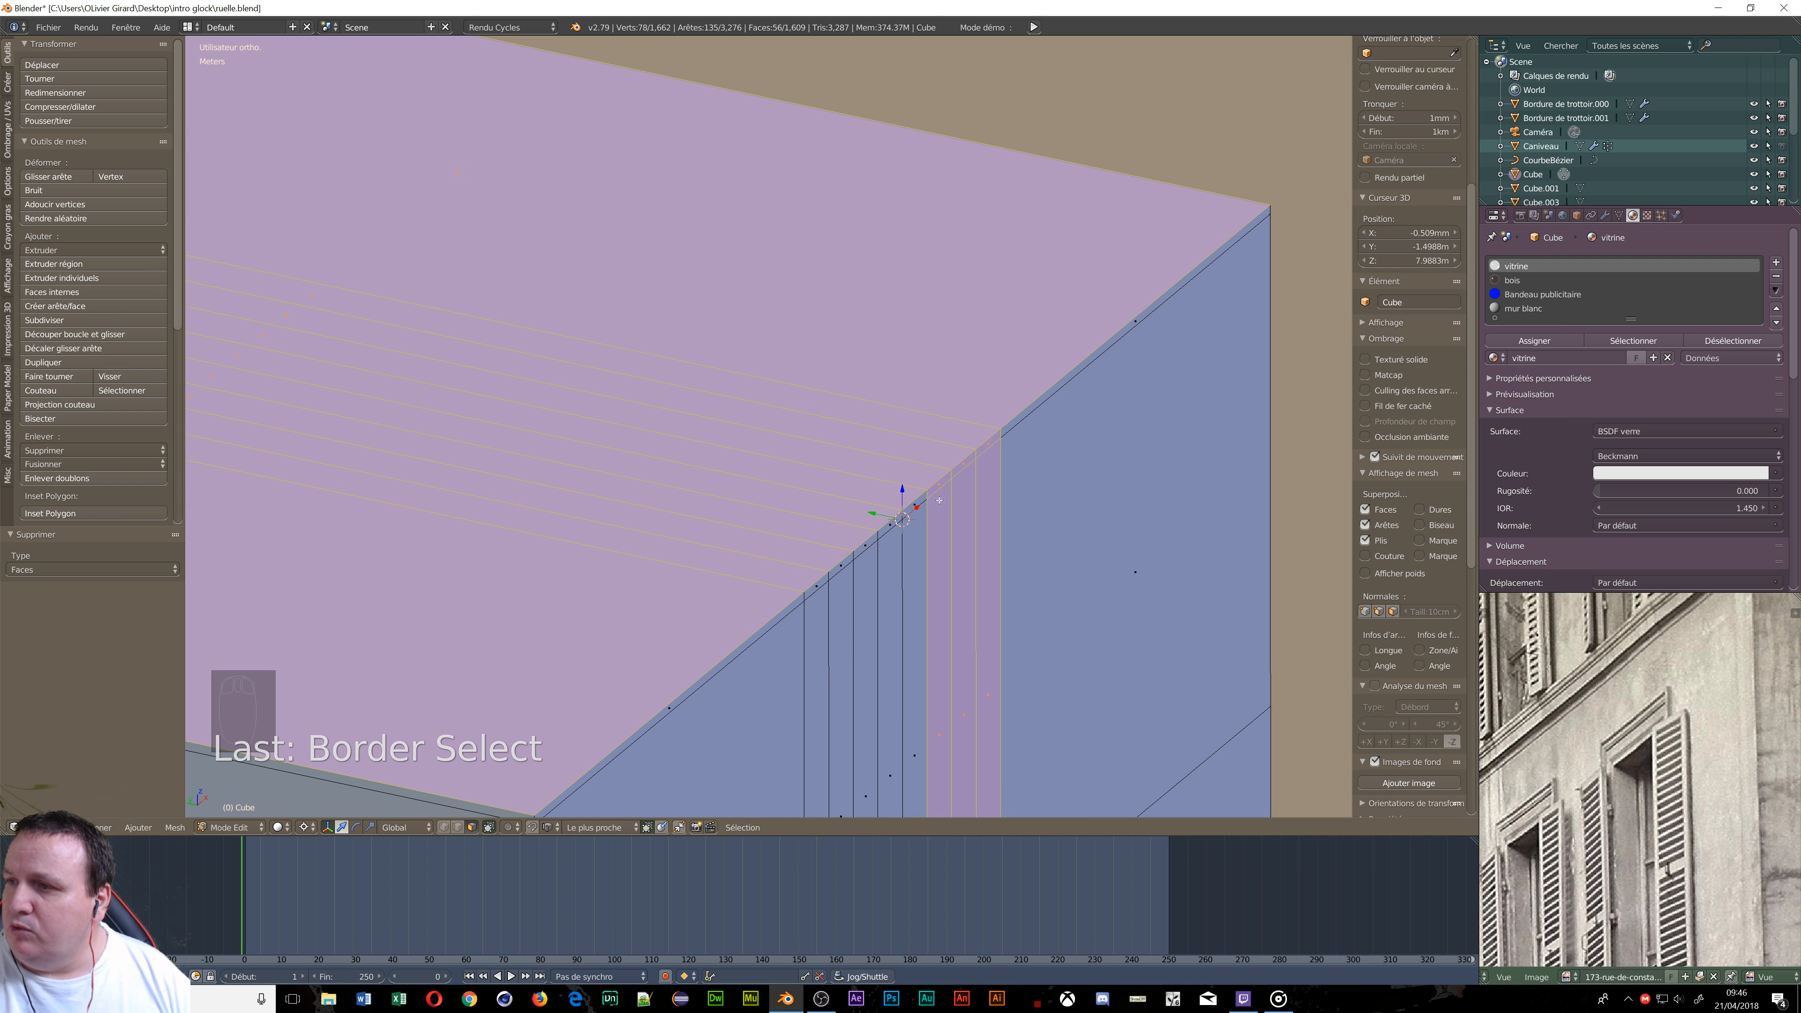
shift+right_click(949, 483)
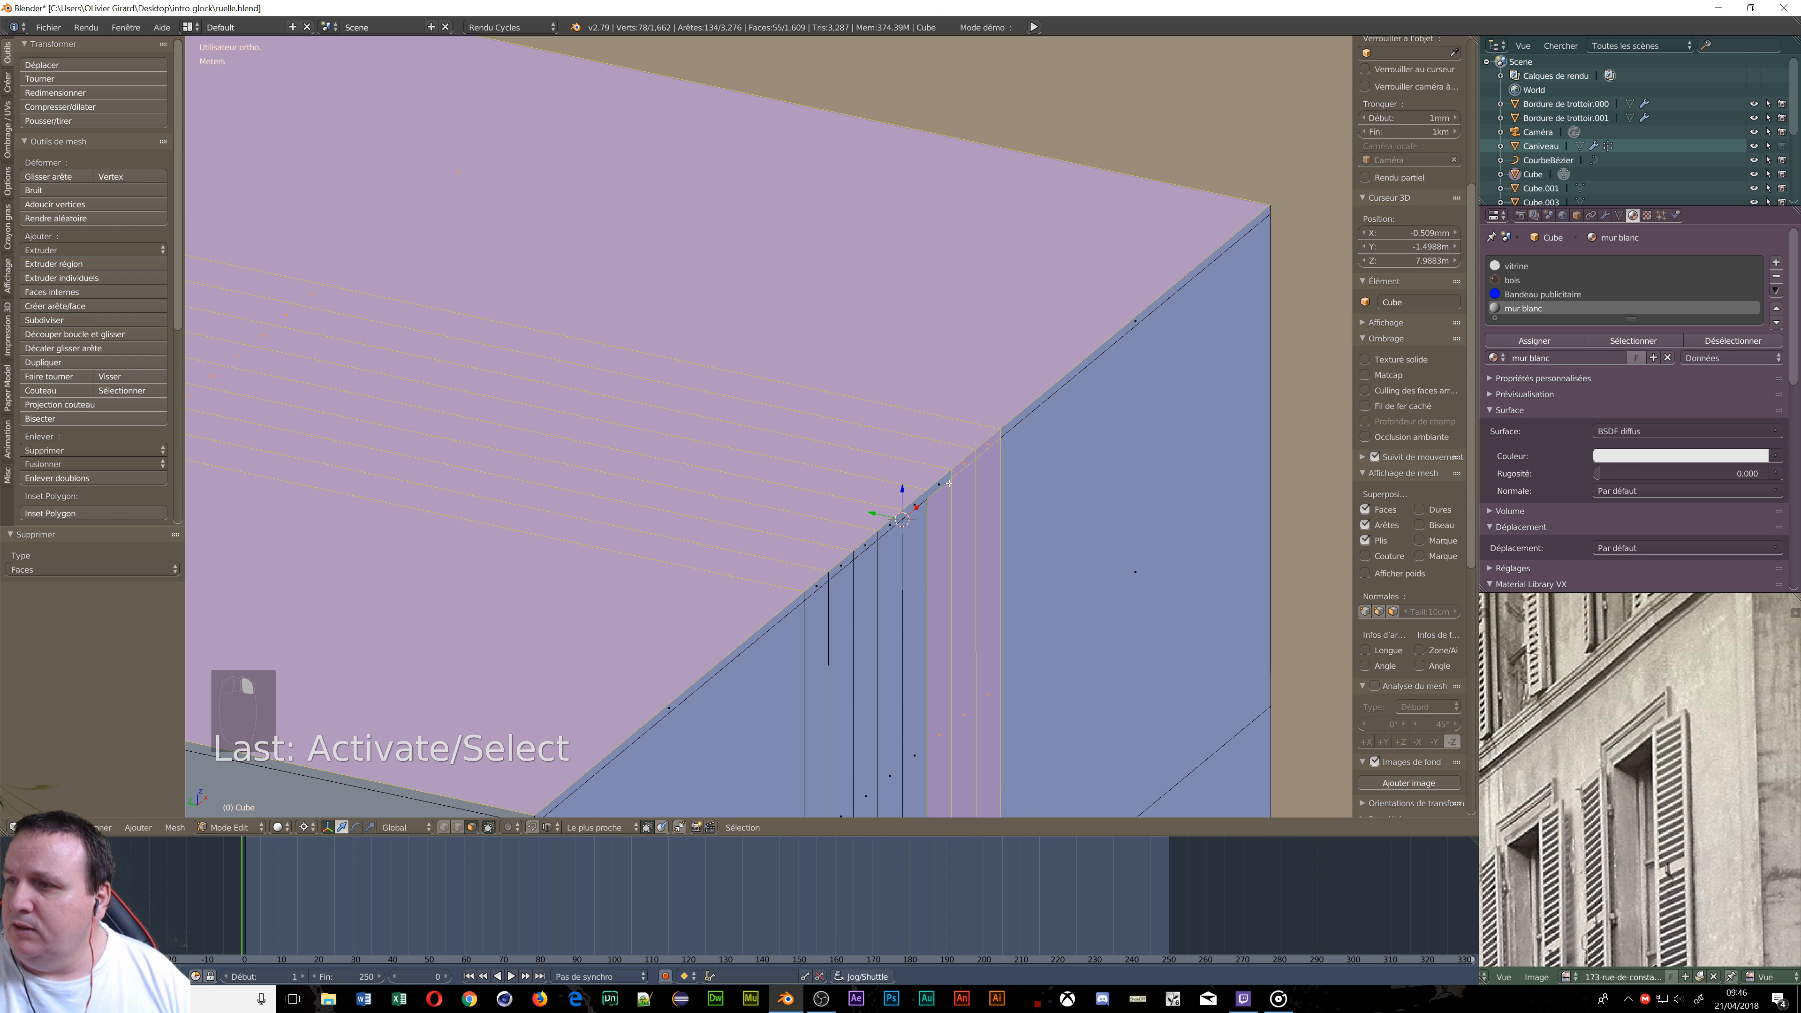
shift+right_click(954, 470)
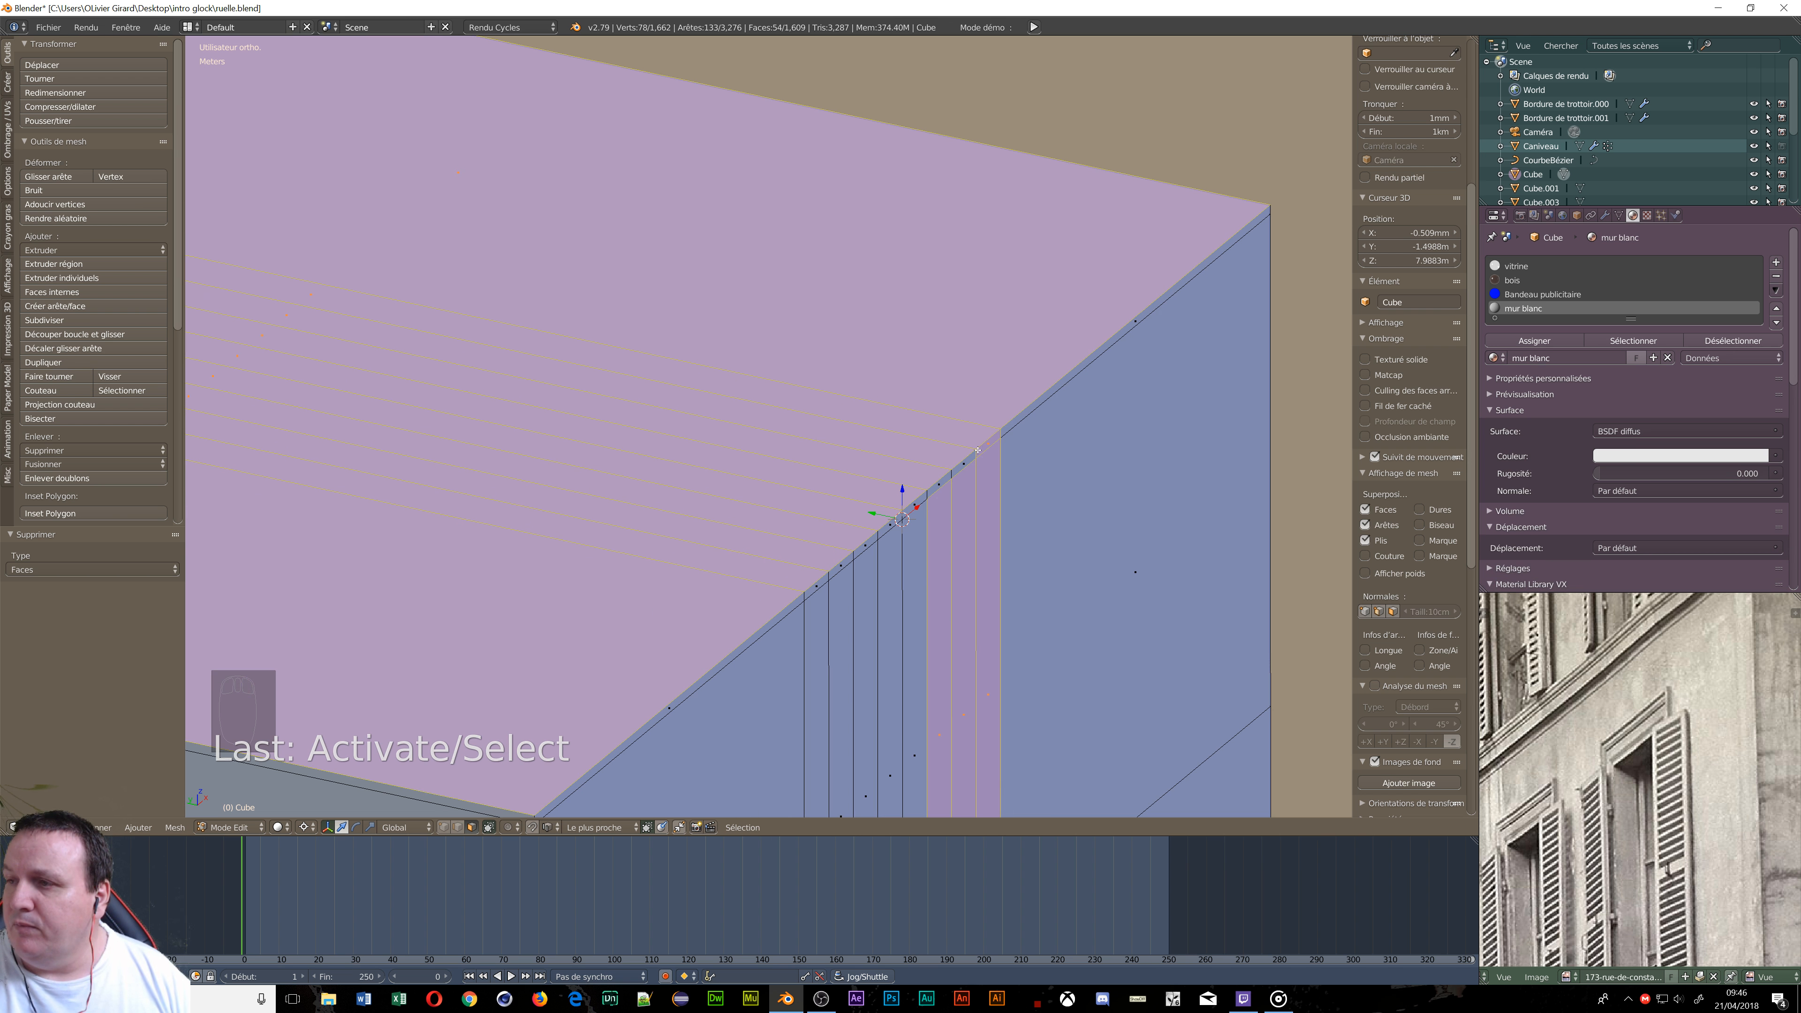
shift+right_click(983, 448)
shift+right_click(986, 539)
shift+right_click(963, 560)
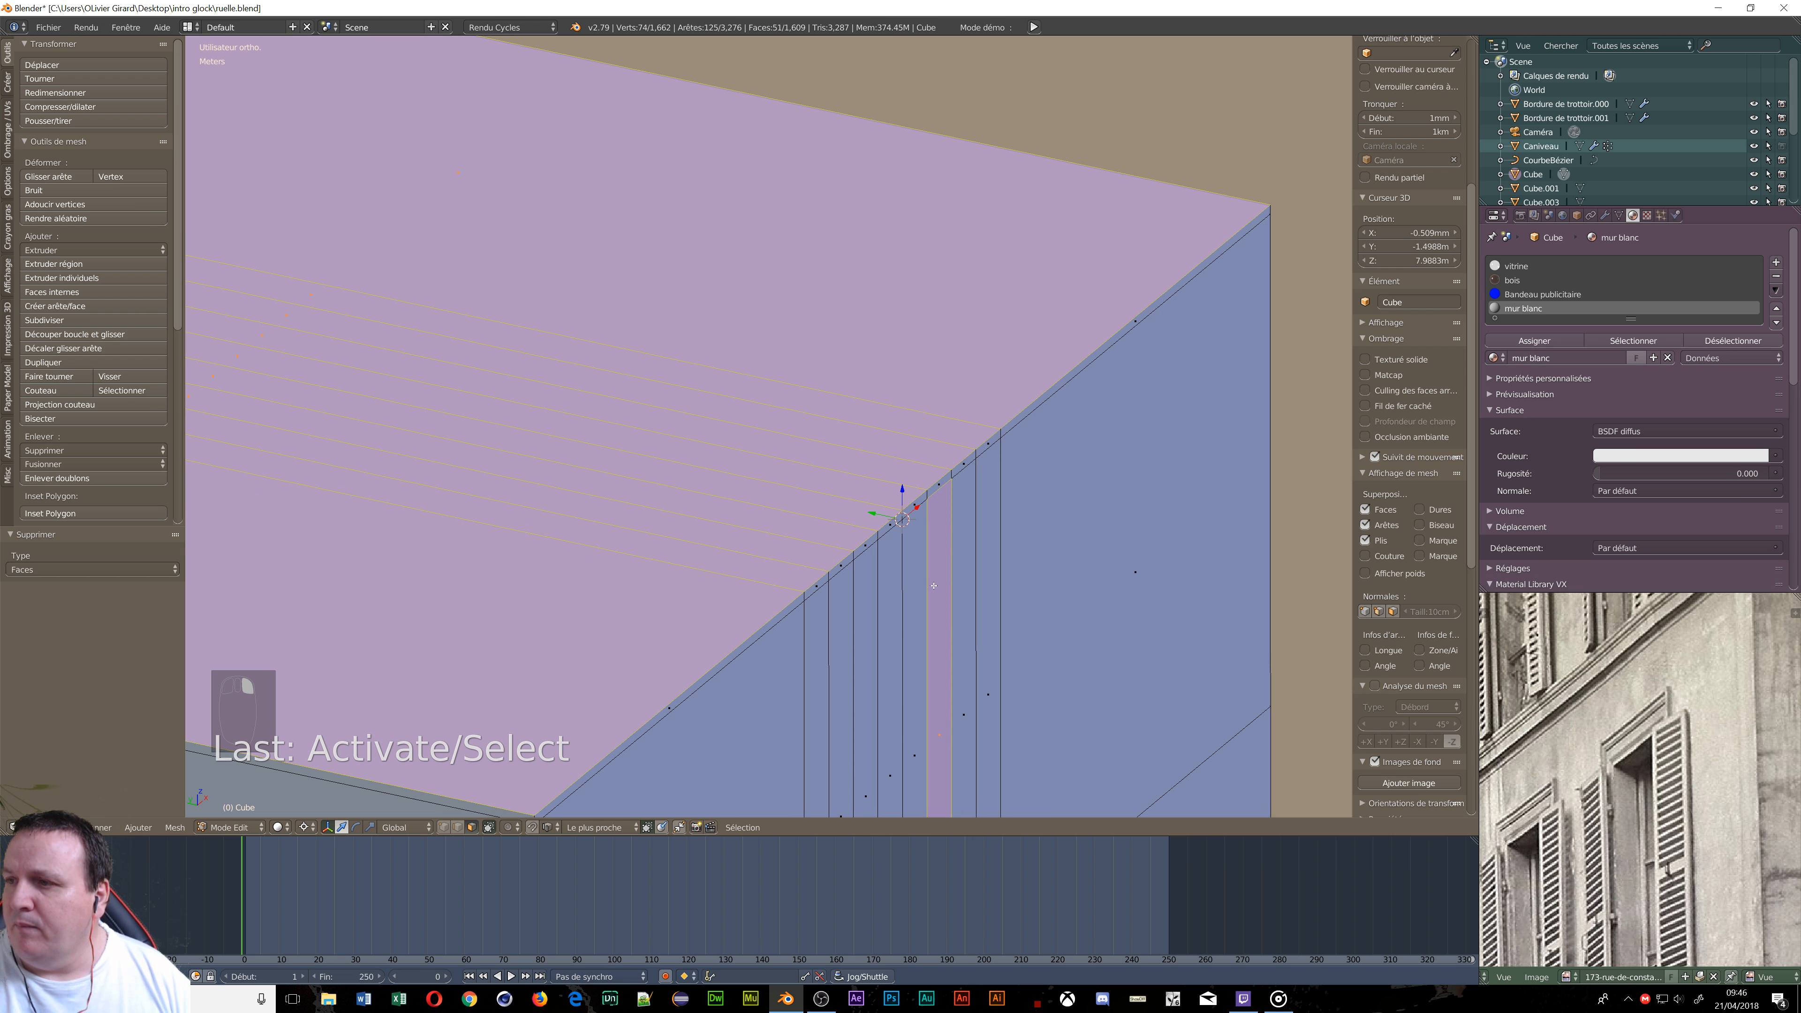
shift+right_click(934, 585)
scroll(934, 585, down, 9)
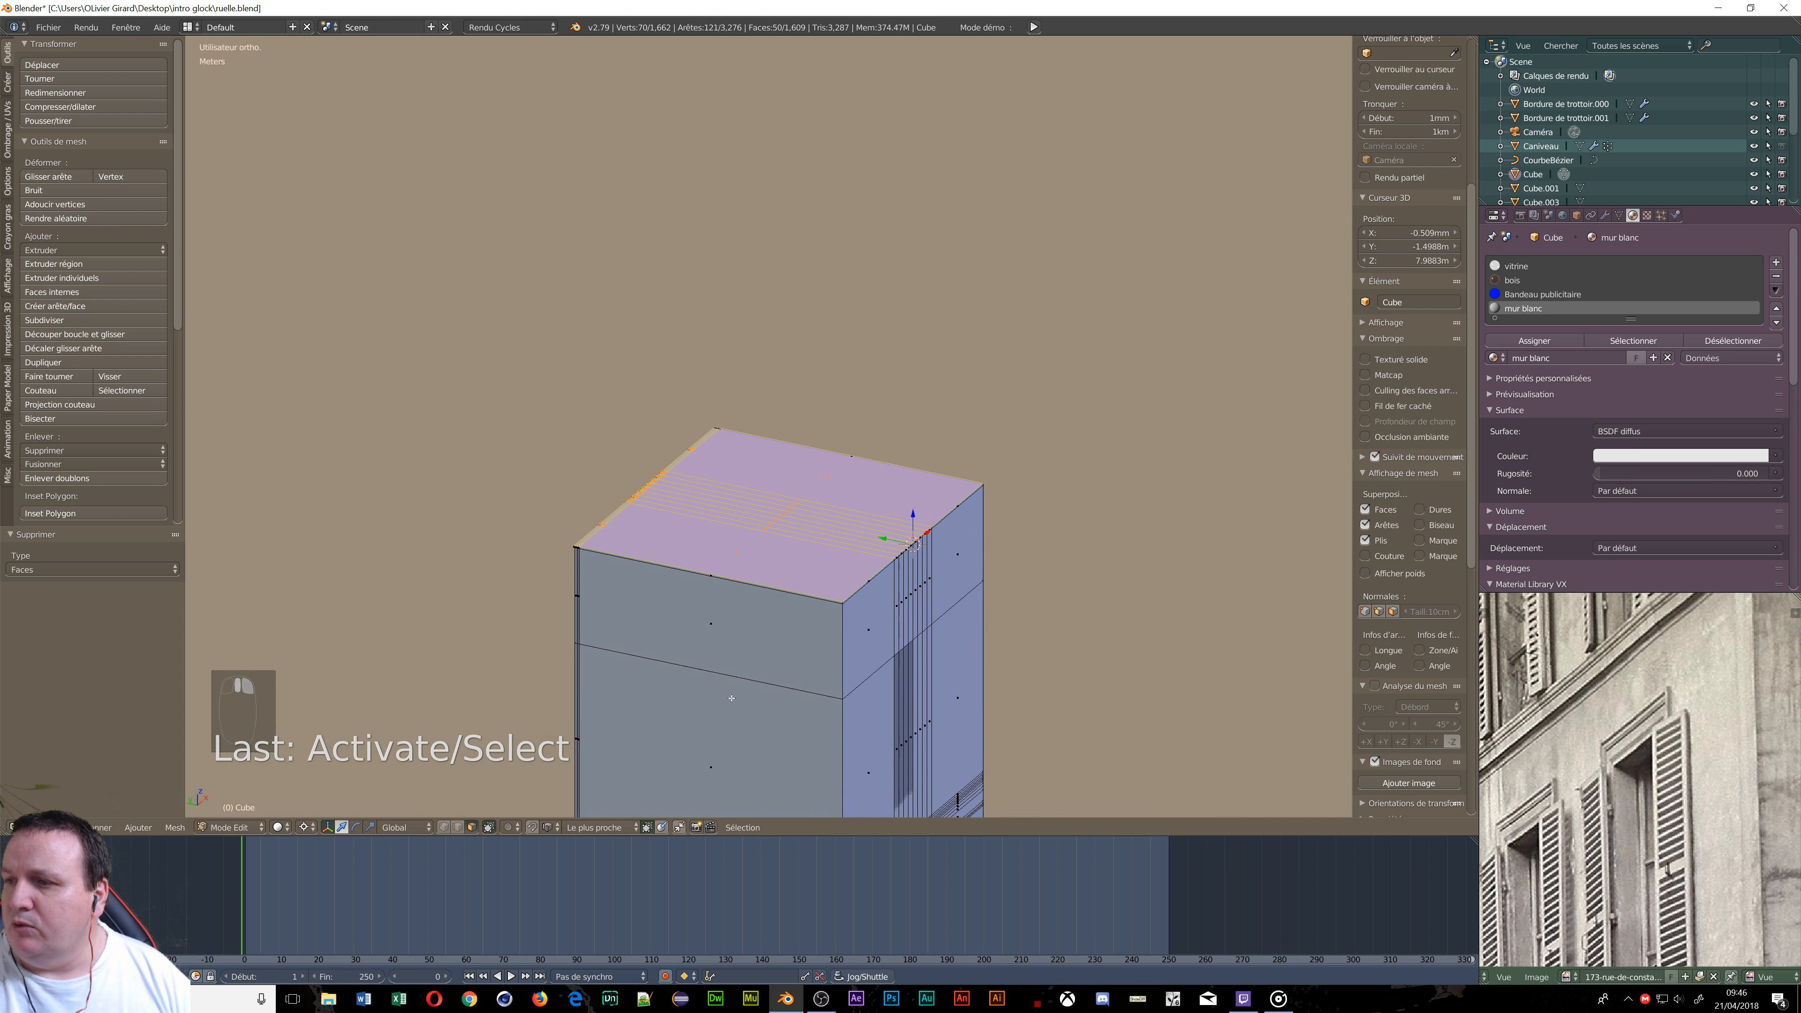
In left orthographic view, extrude the selected top faces upward by about 6.63 mm and scale them along Y by about 1.002.
middle_drag(971, 709, 692, 688)
scroll(693, 689, down, 5)
scroll(693, 689, up, 10)
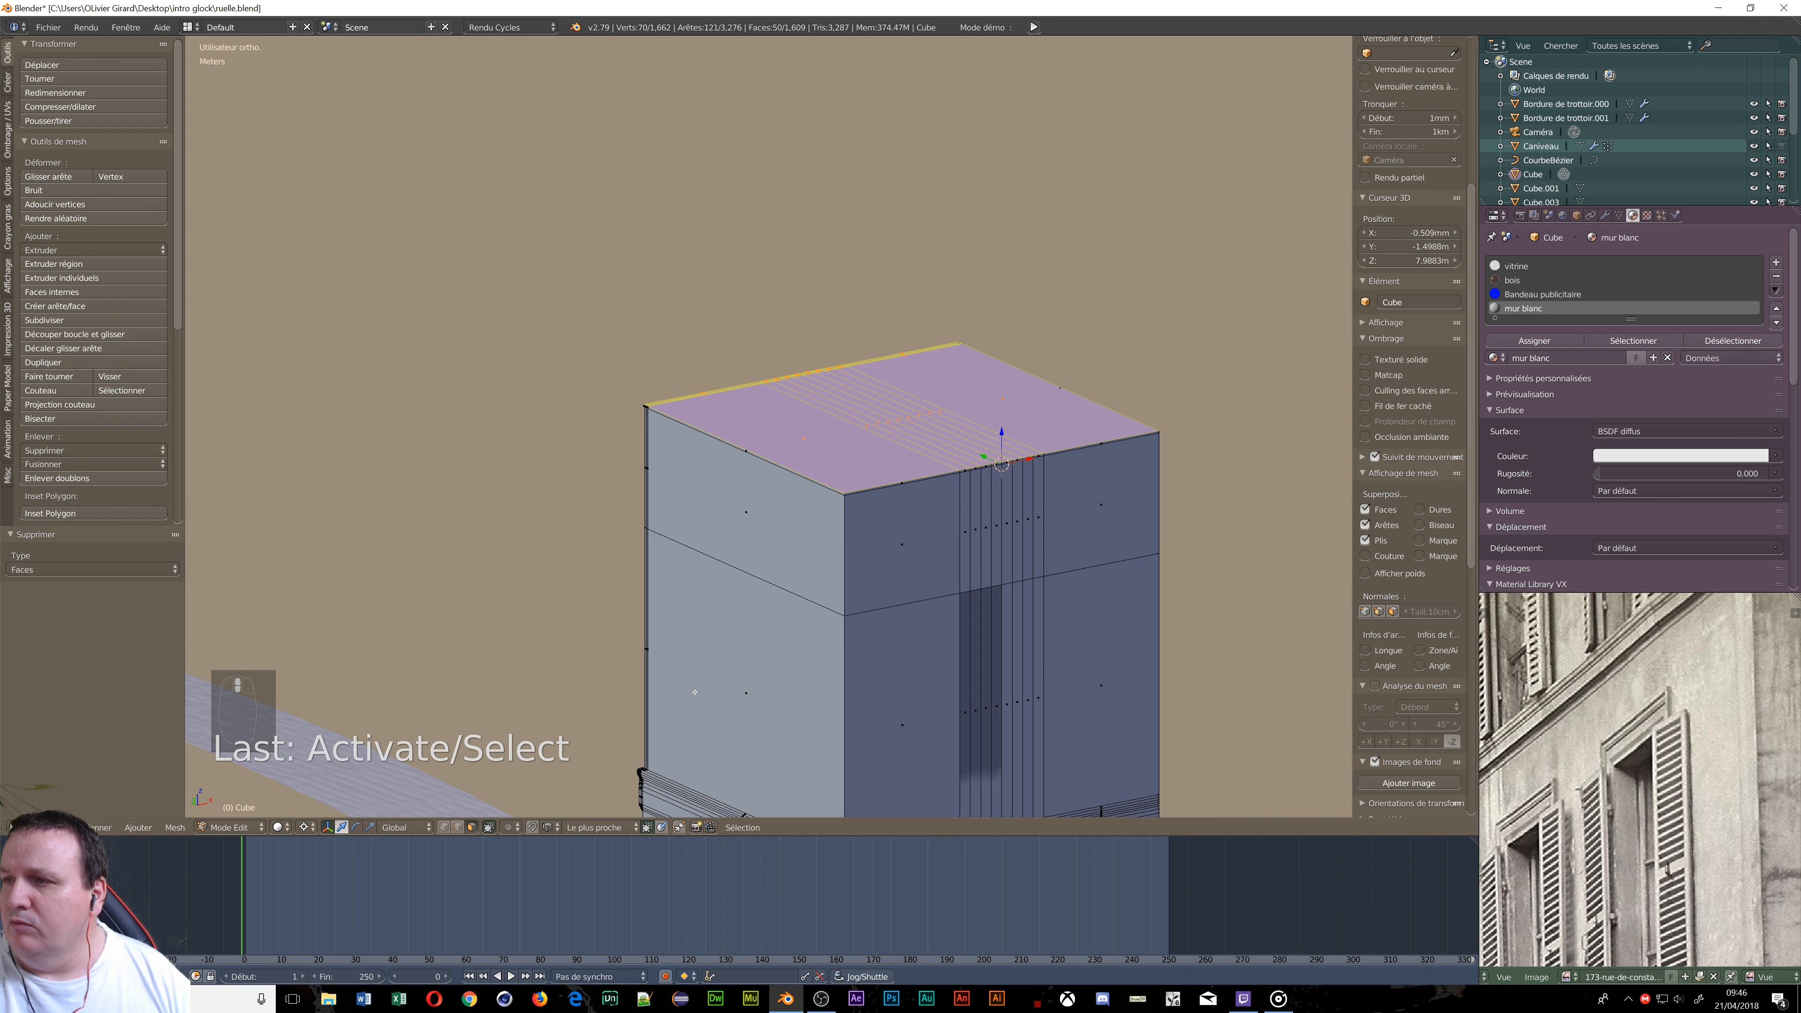
middle_drag(768, 616, 815, 606)
middle_drag(661, 549, 1175, 286)
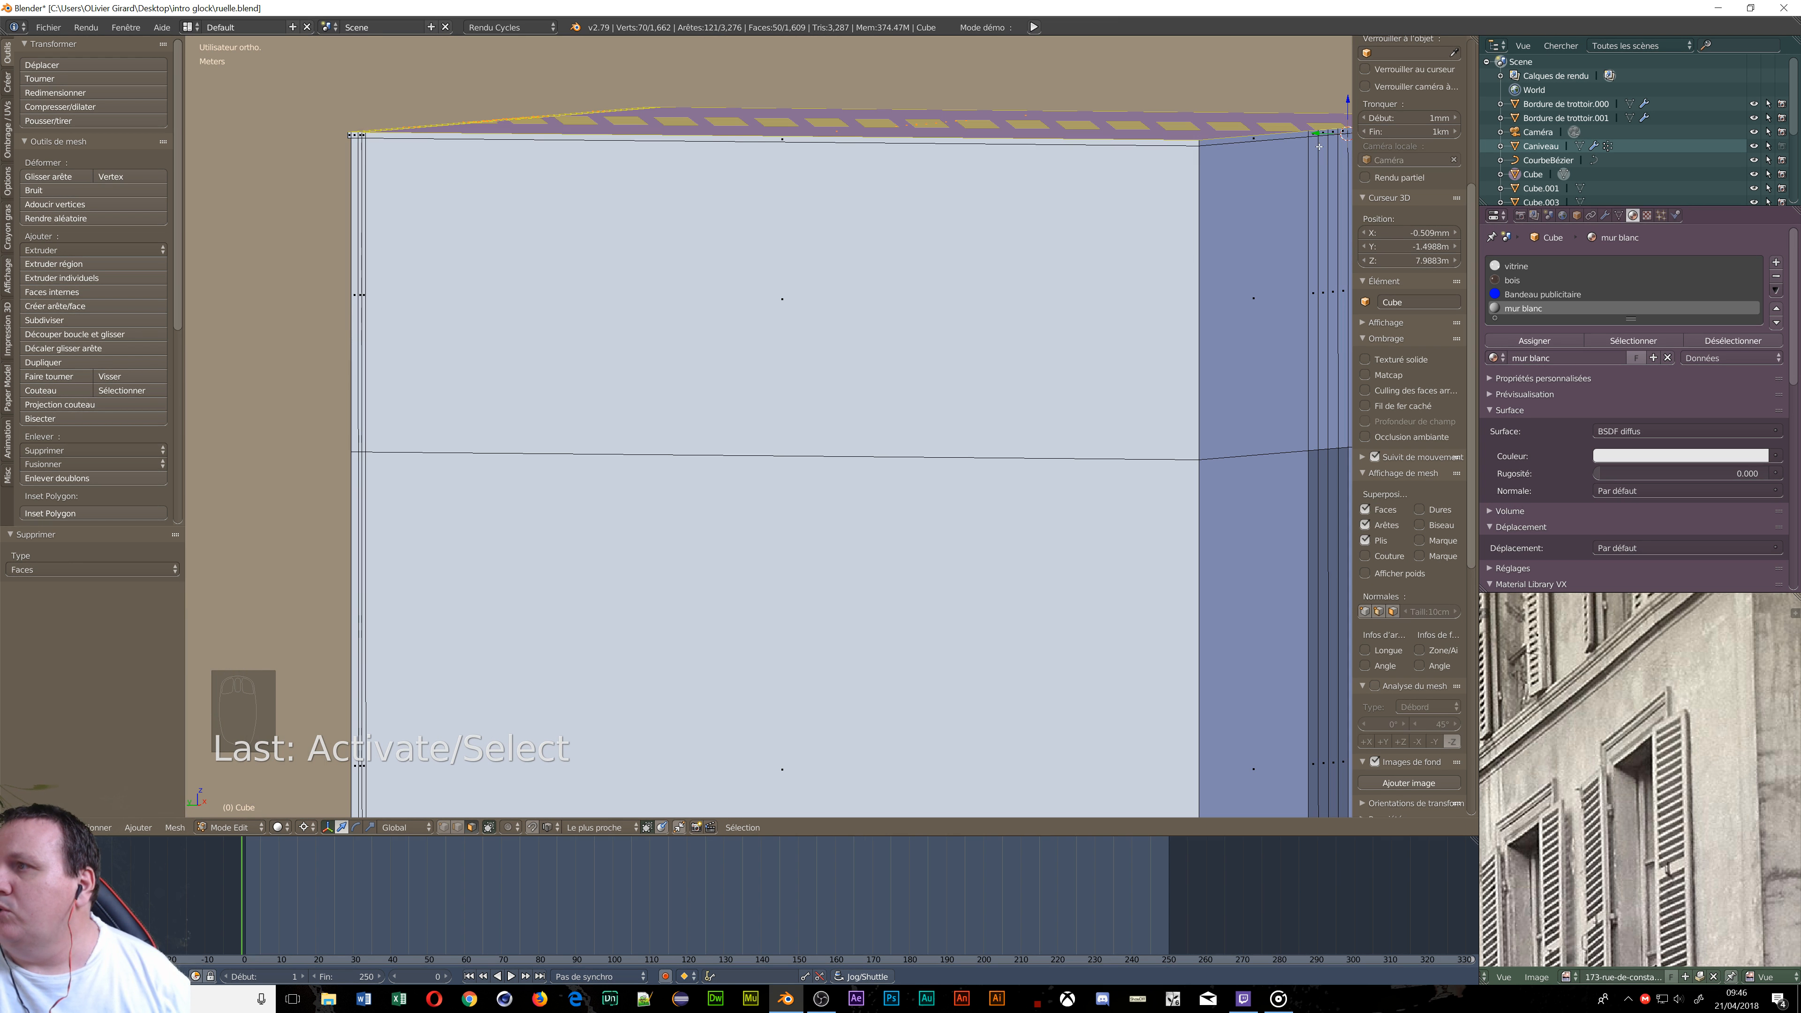
key(KP_3)
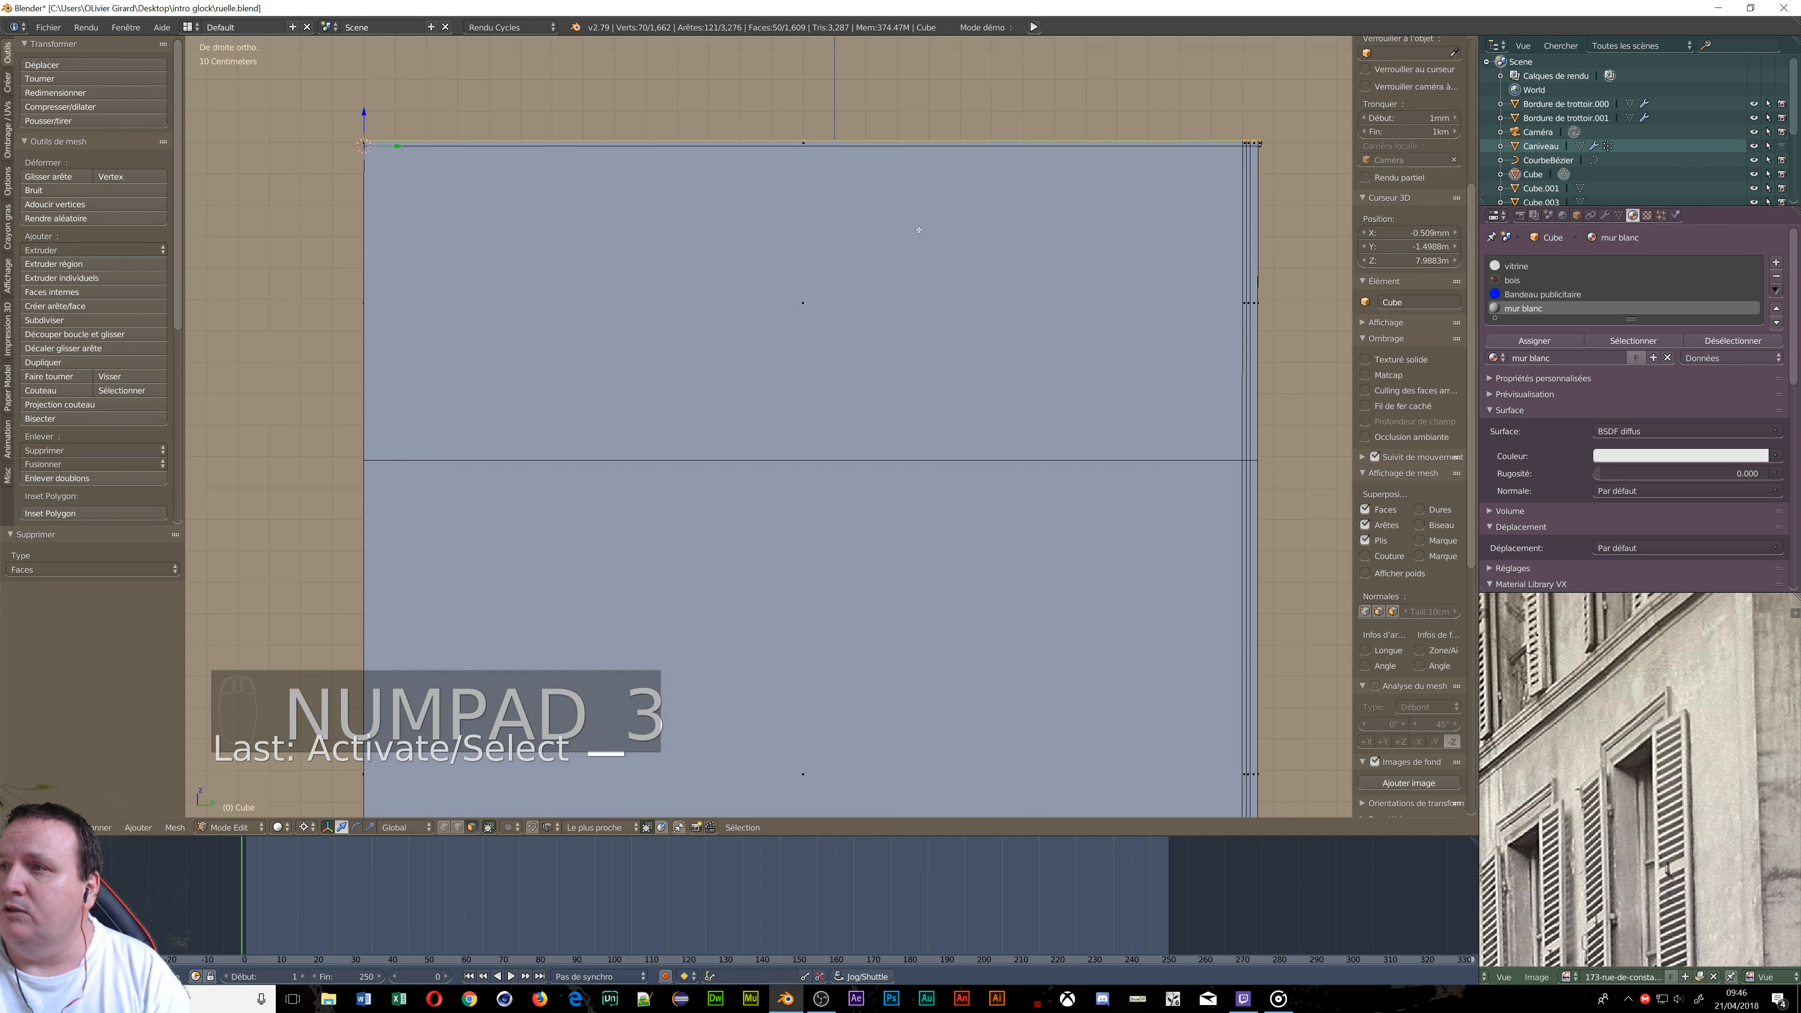
key(ctrl+KP_3)
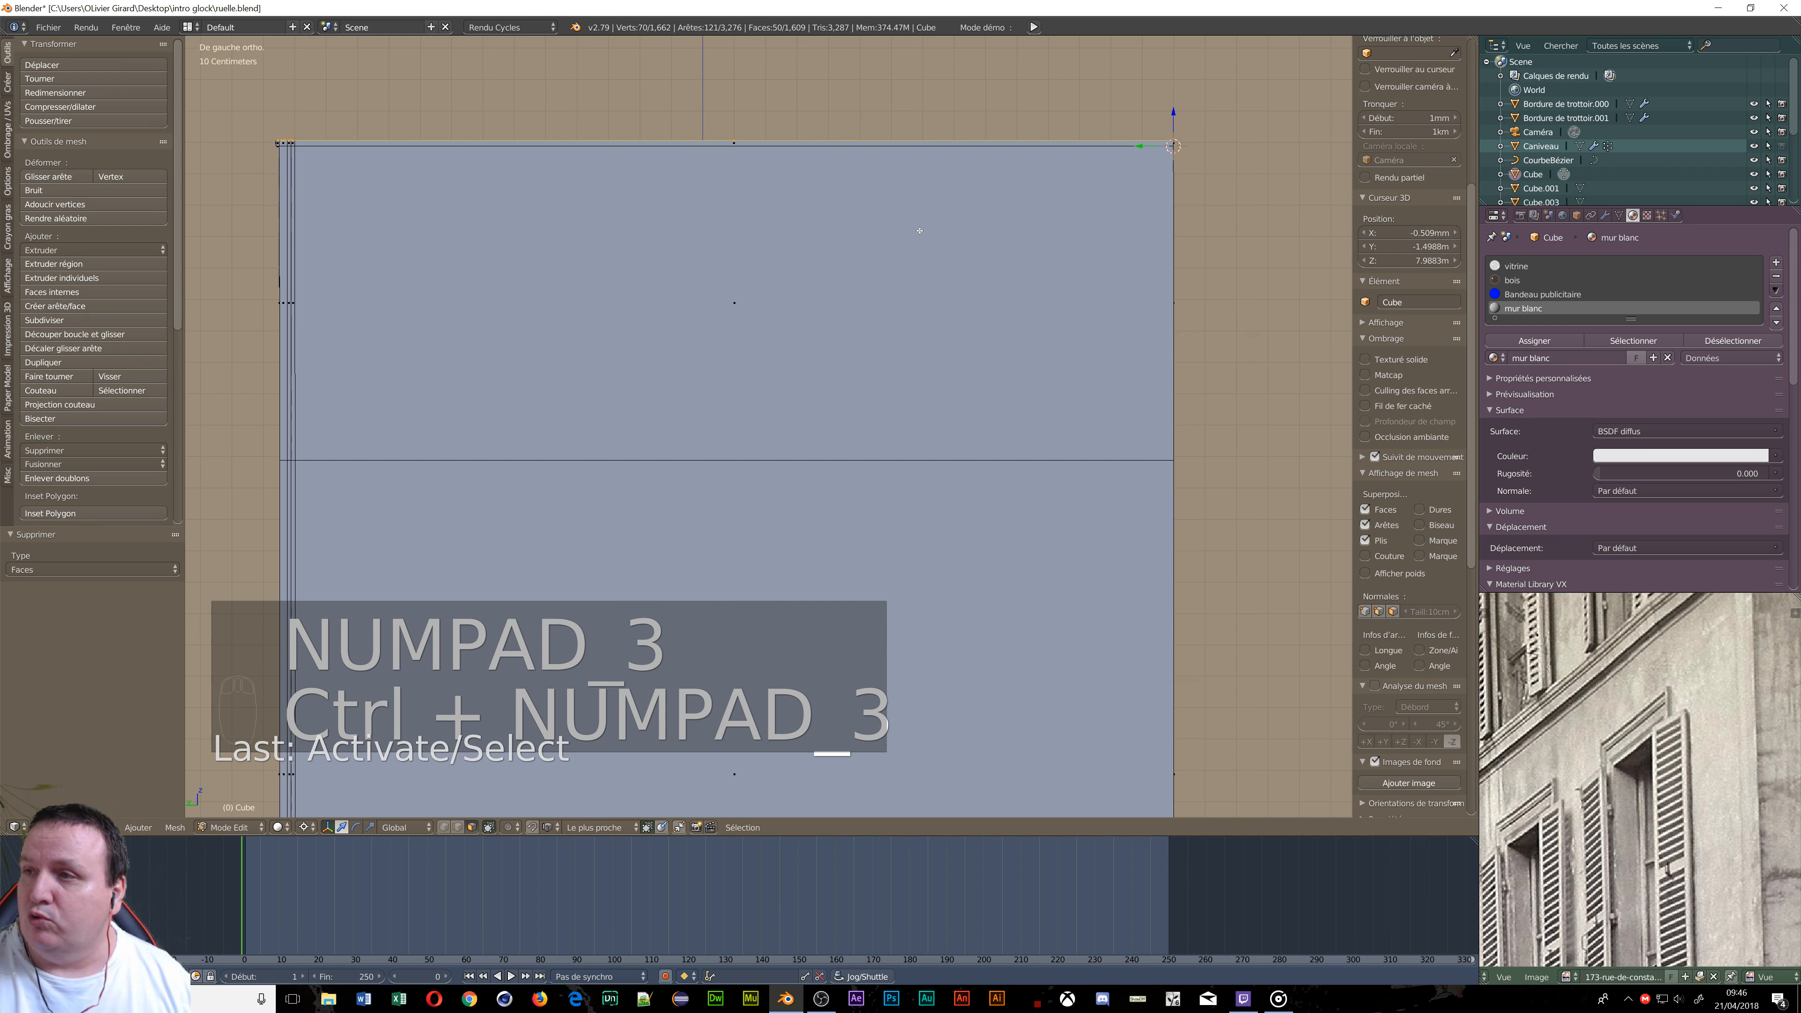
shift+middle_drag(560, 199, 1057, 605)
scroll(743, 556, up, 9)
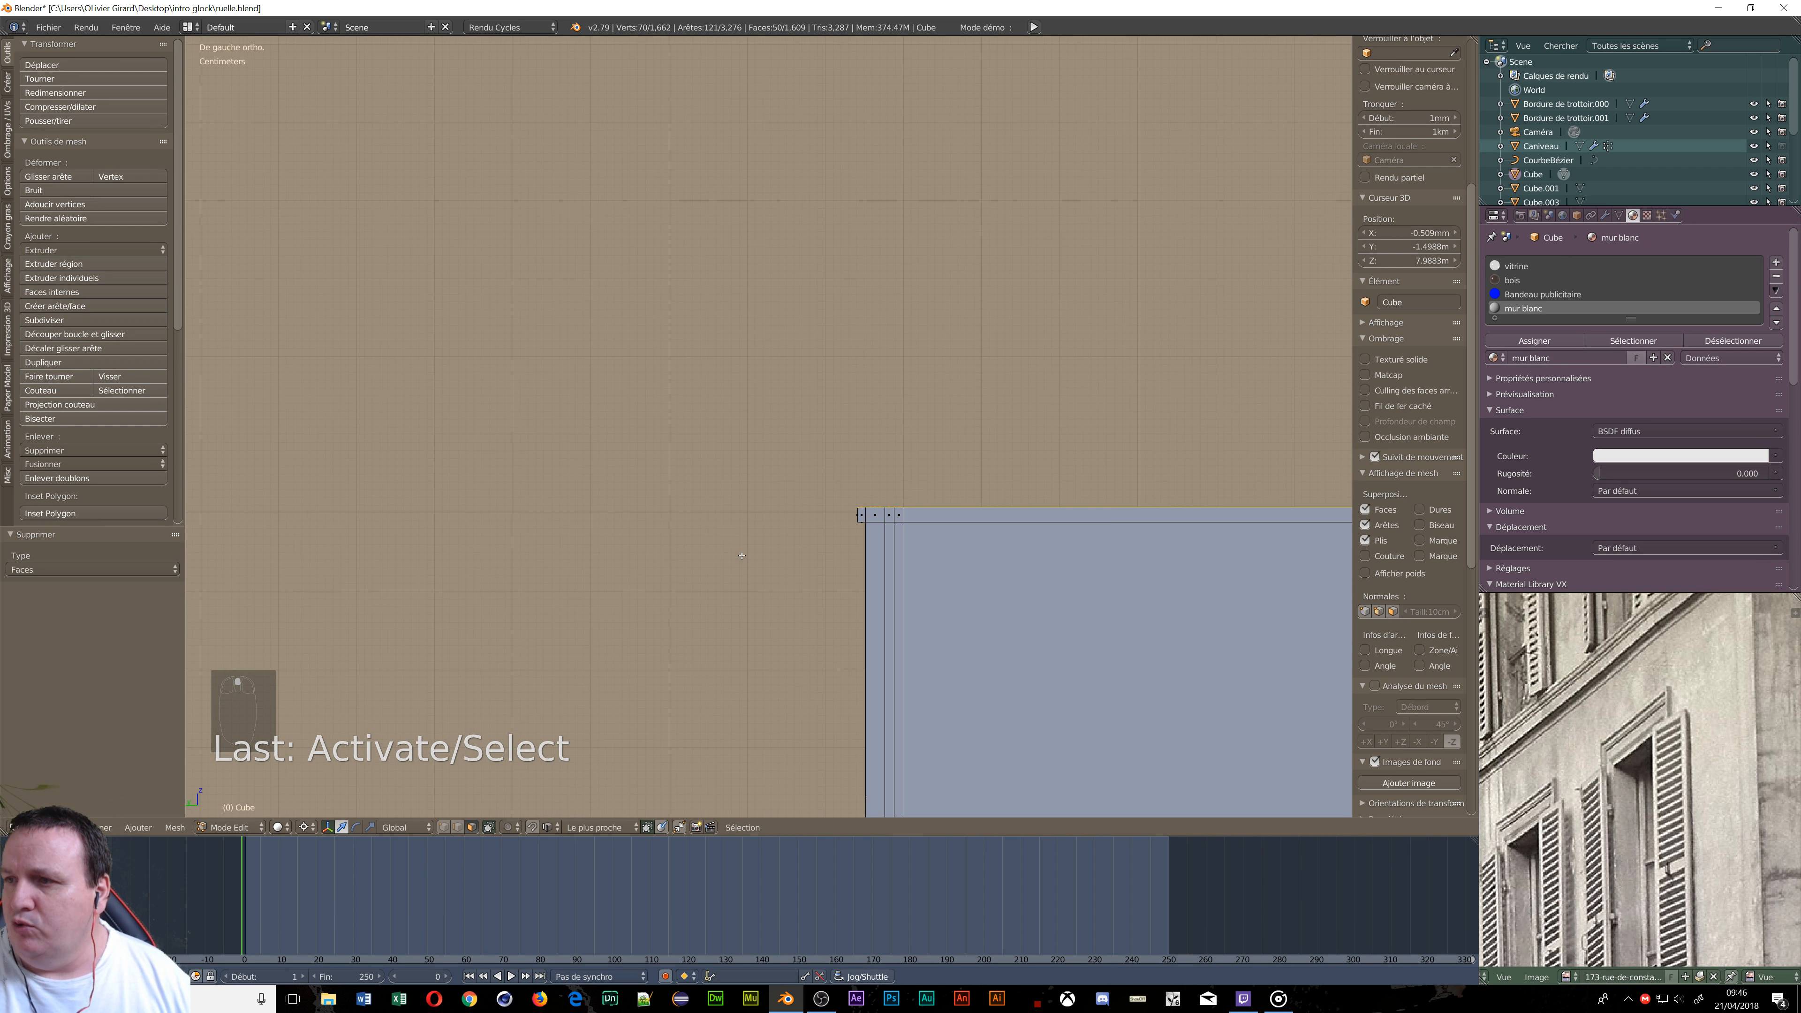
shift+middle_drag(1184, 627, 741, 541)
scroll(695, 487, up, 2)
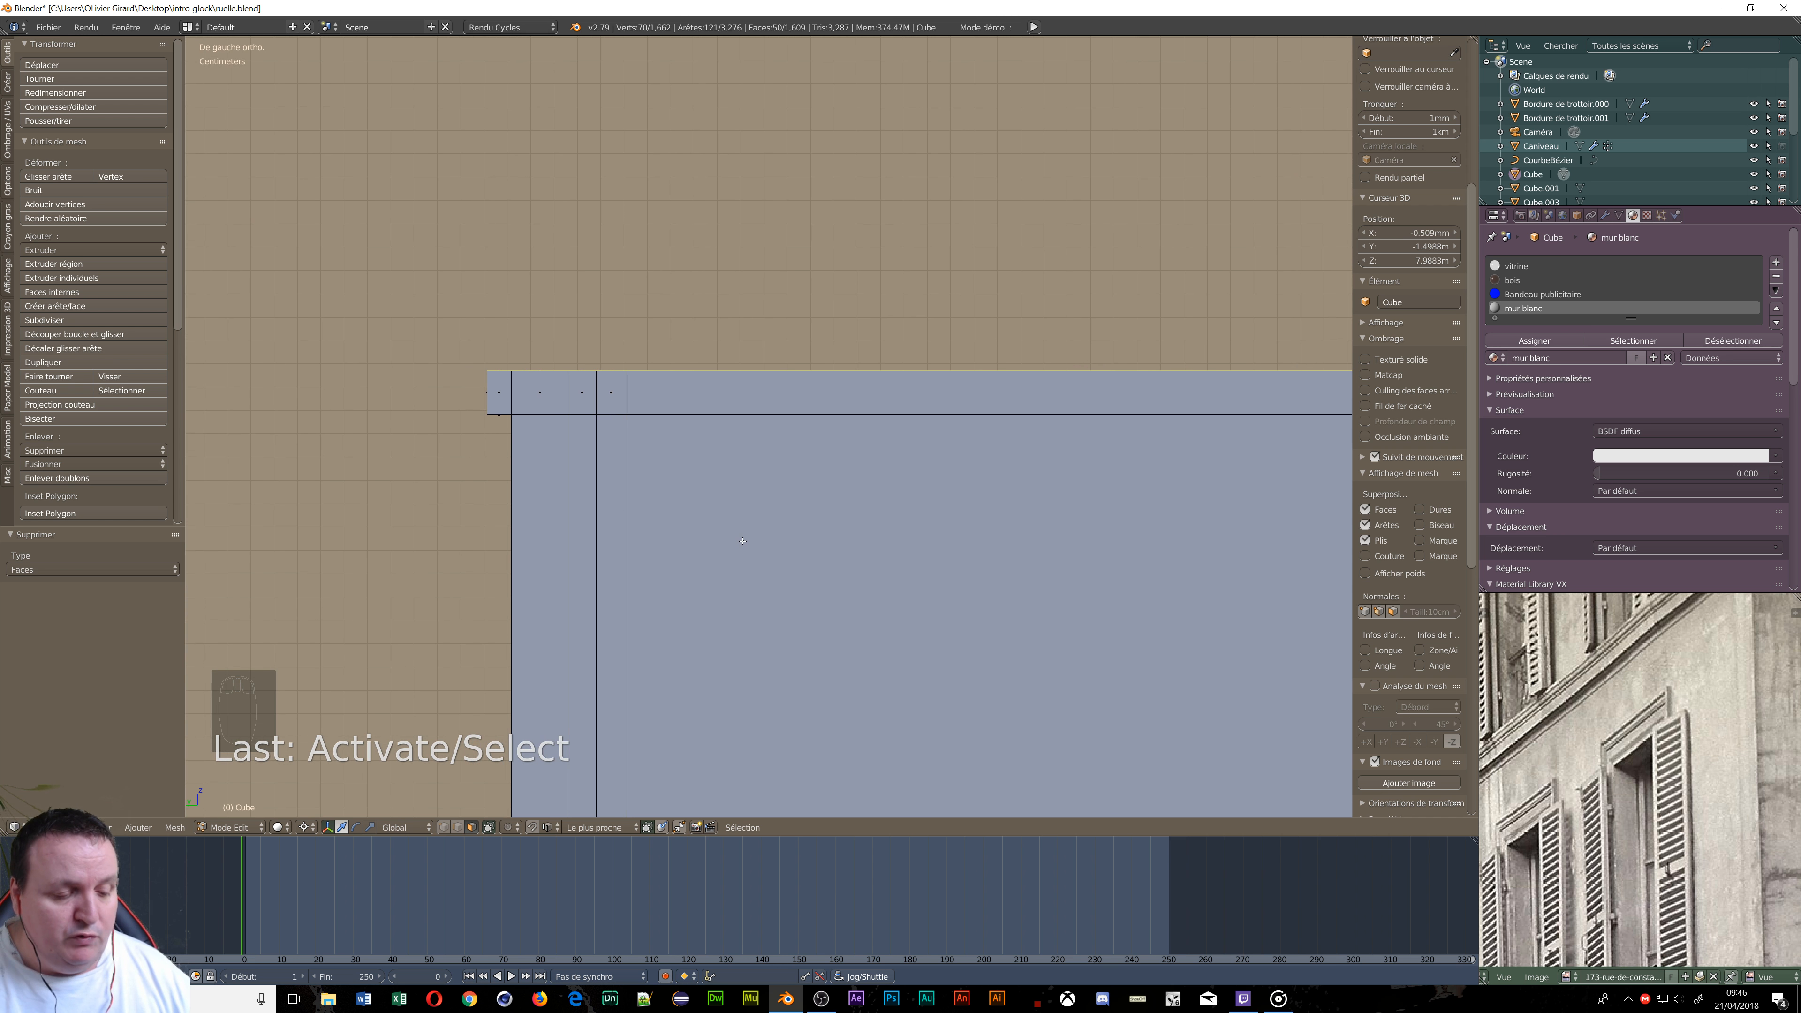
key(e)
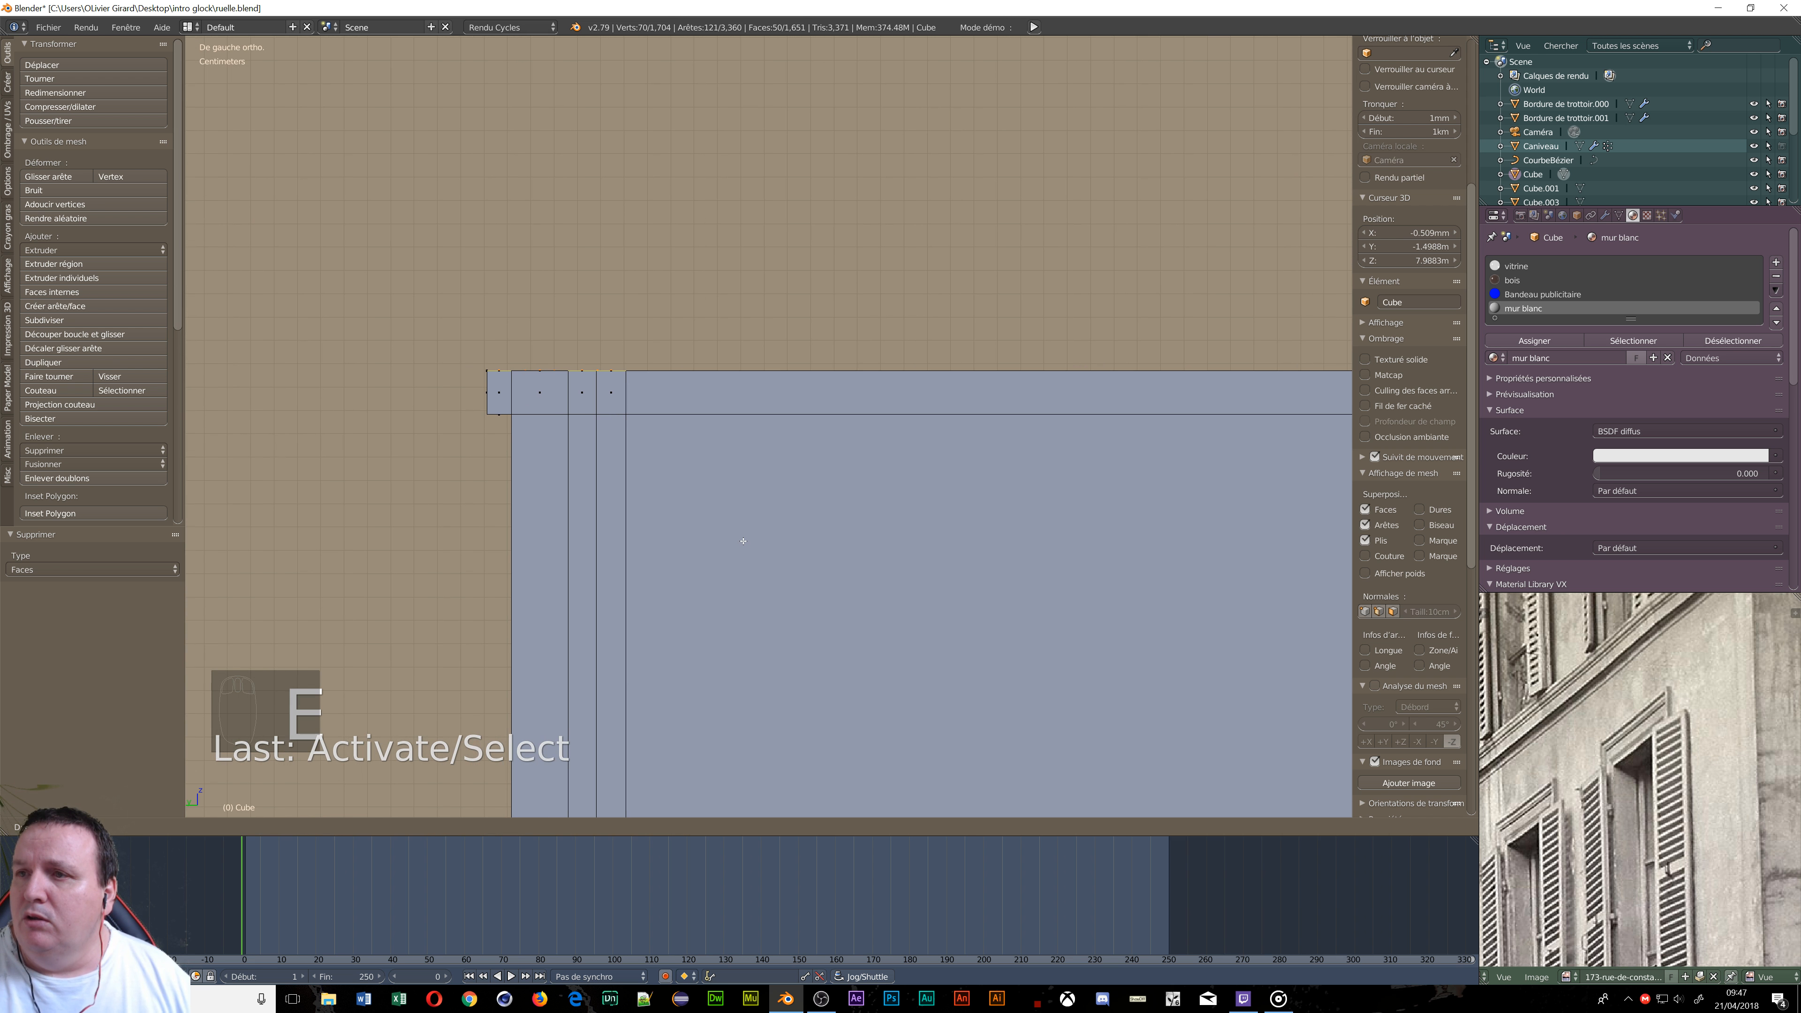
click(741, 526)
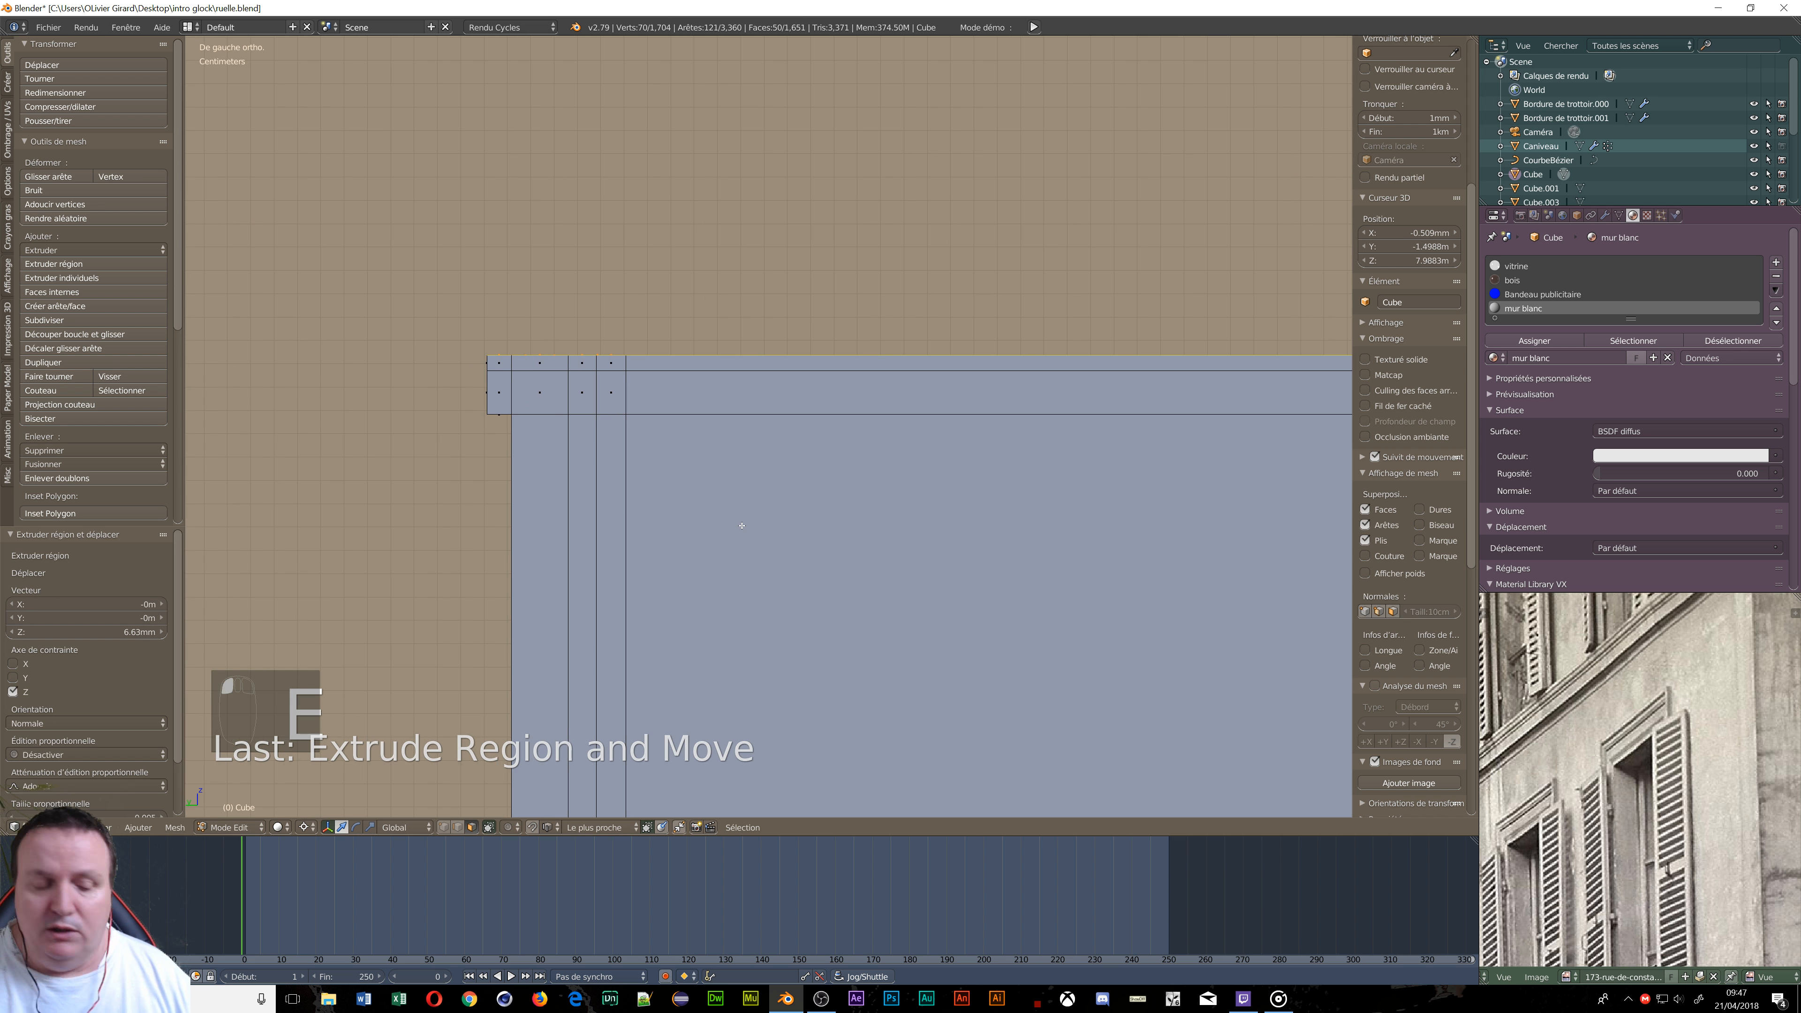
key(s)
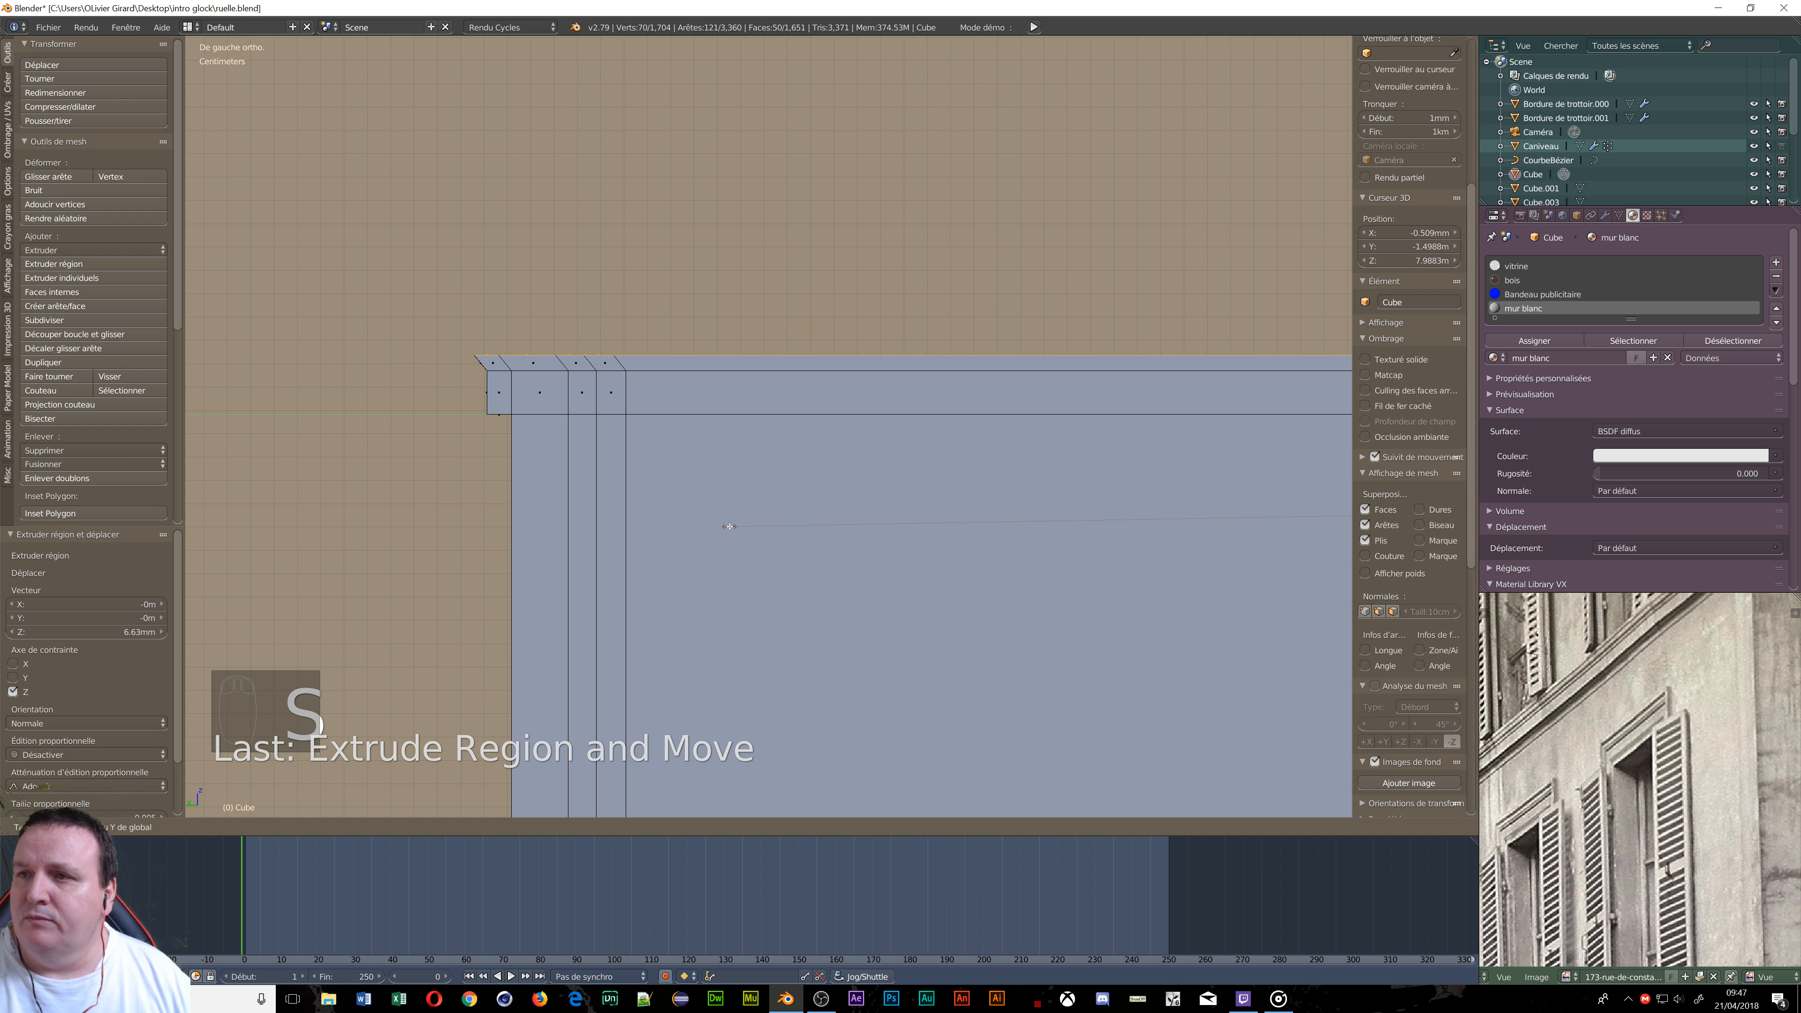
click(730, 526)
Extrude the top faces upward by about 1.05 cm and widen them along Y by a factor of about 1.003.
key(e)
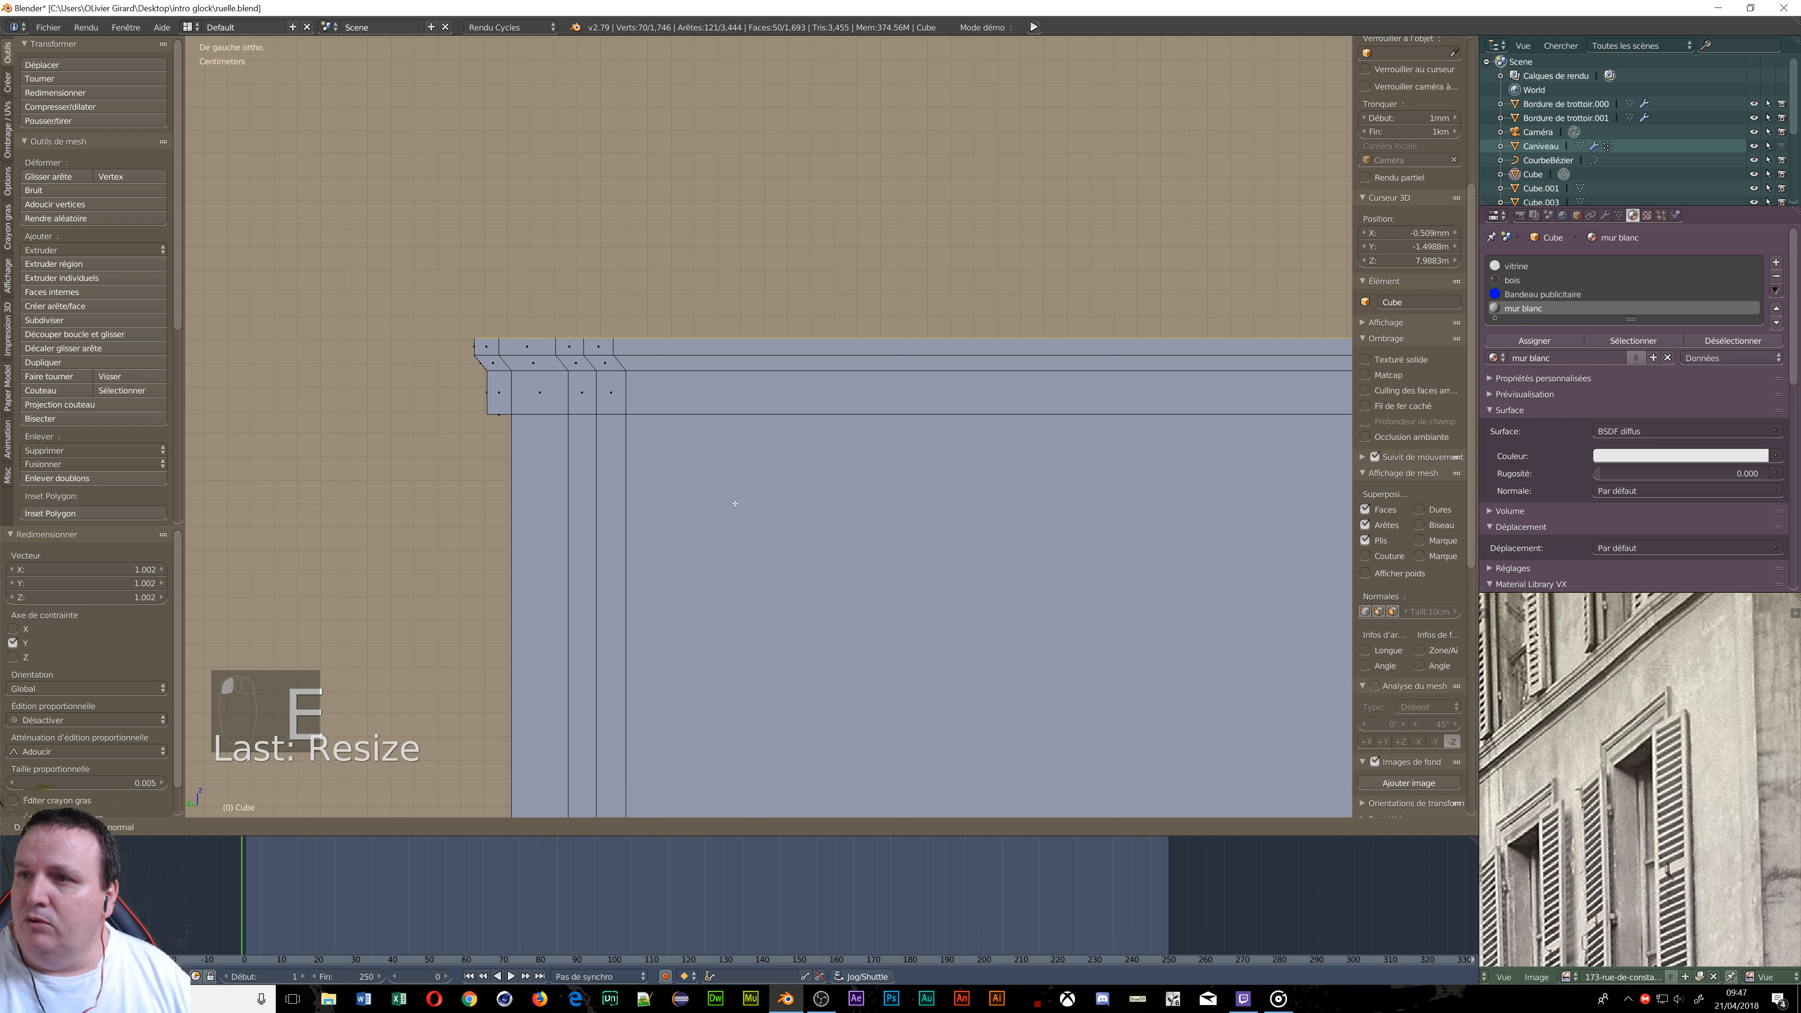
click(735, 502)
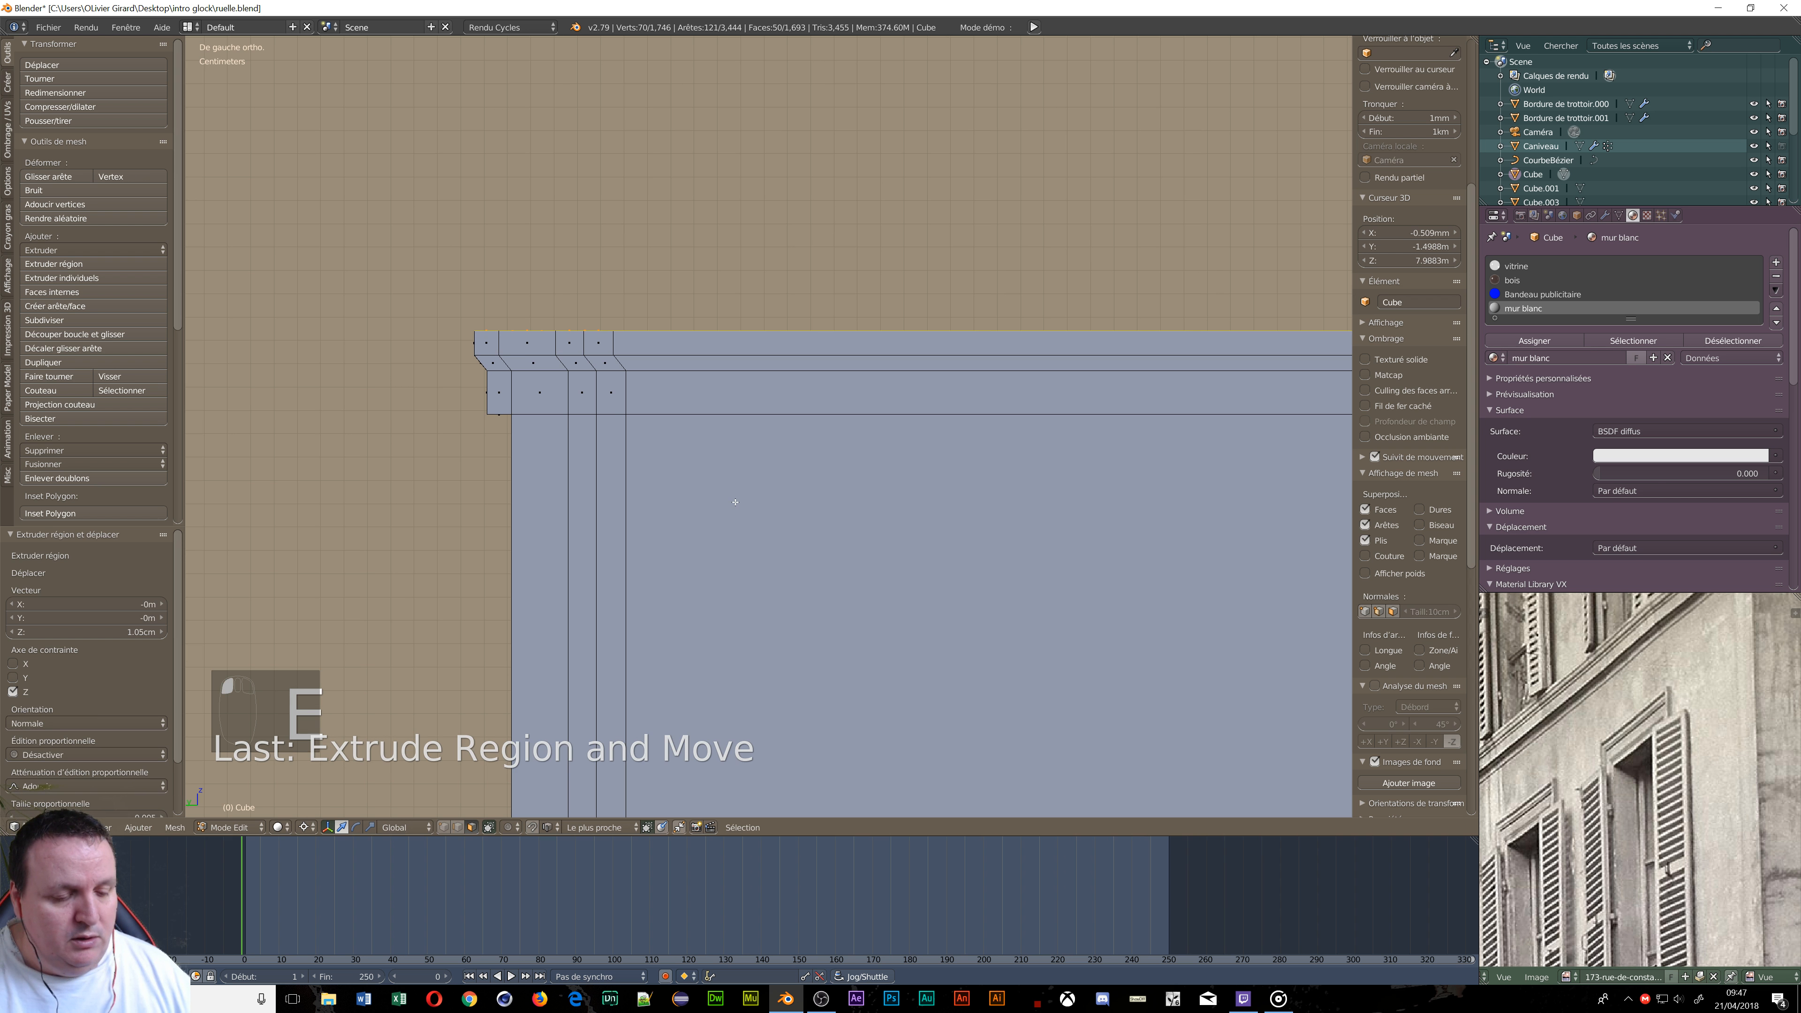
key(s)
key(y)
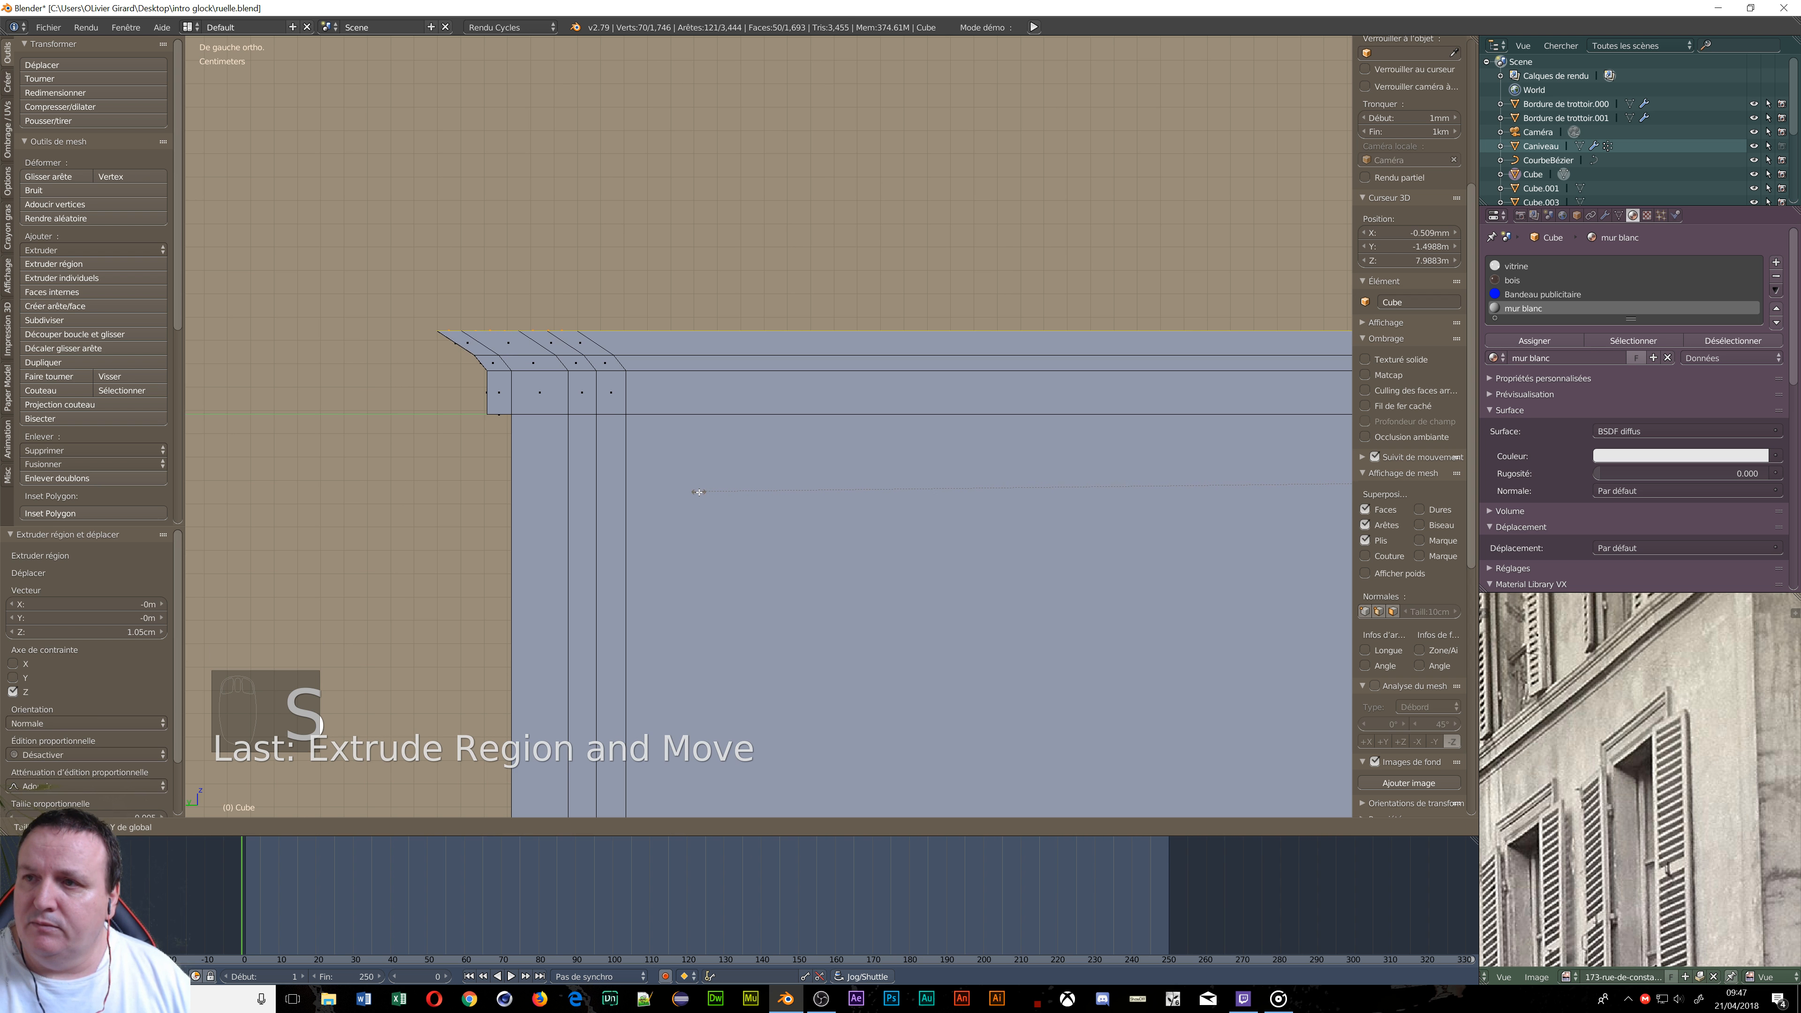
click(713, 494)
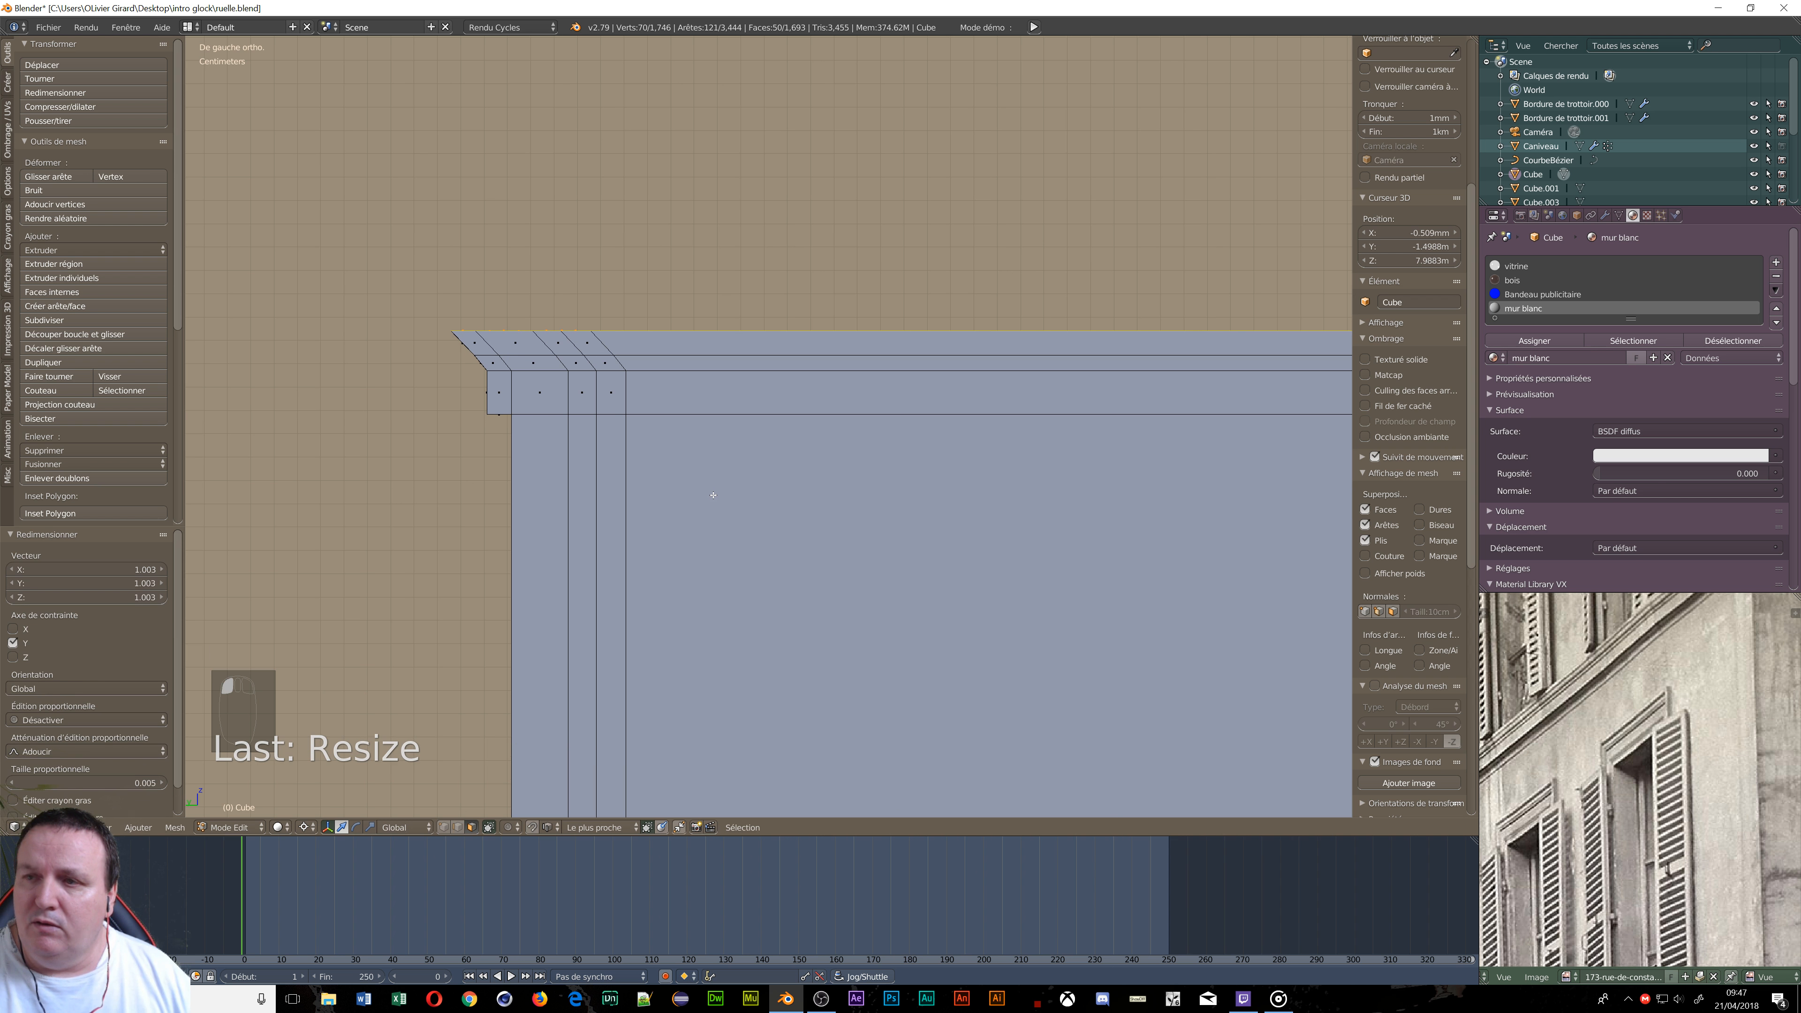
Extrude the top faces upward by about 1.27 cm and scale them along Y by about 1.001.
key(e)
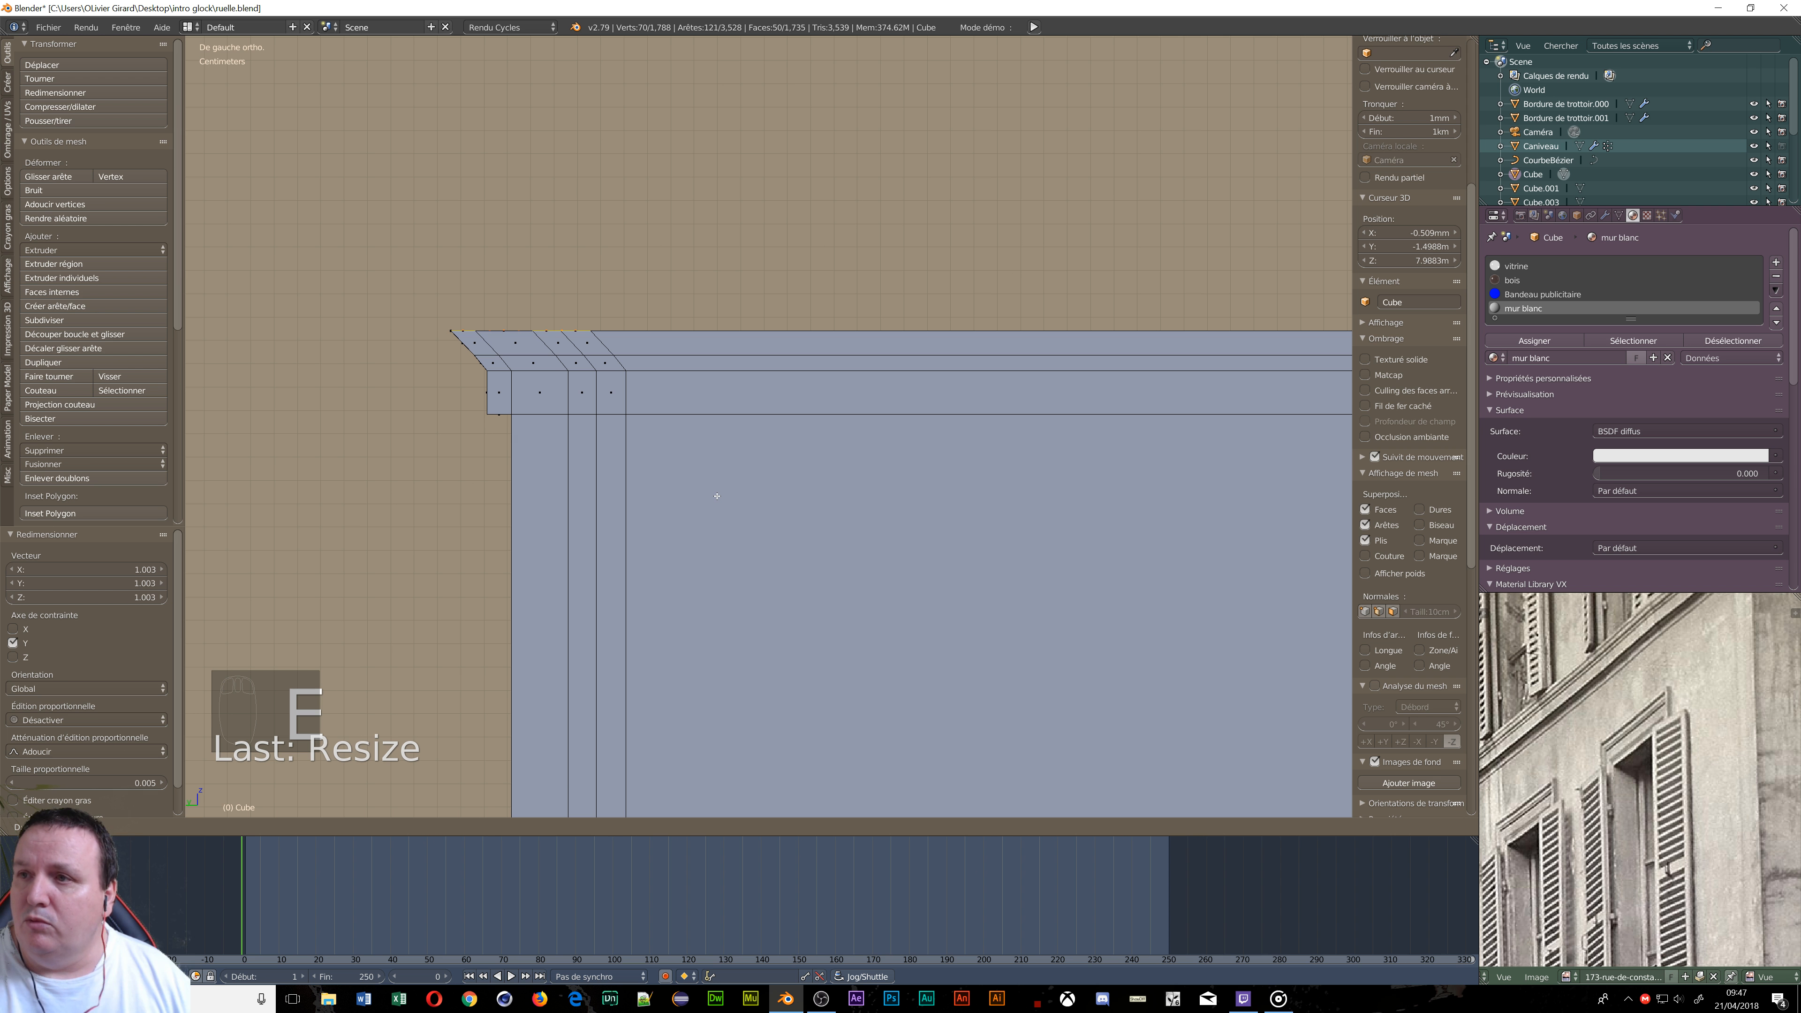
click(718, 467)
key(s)
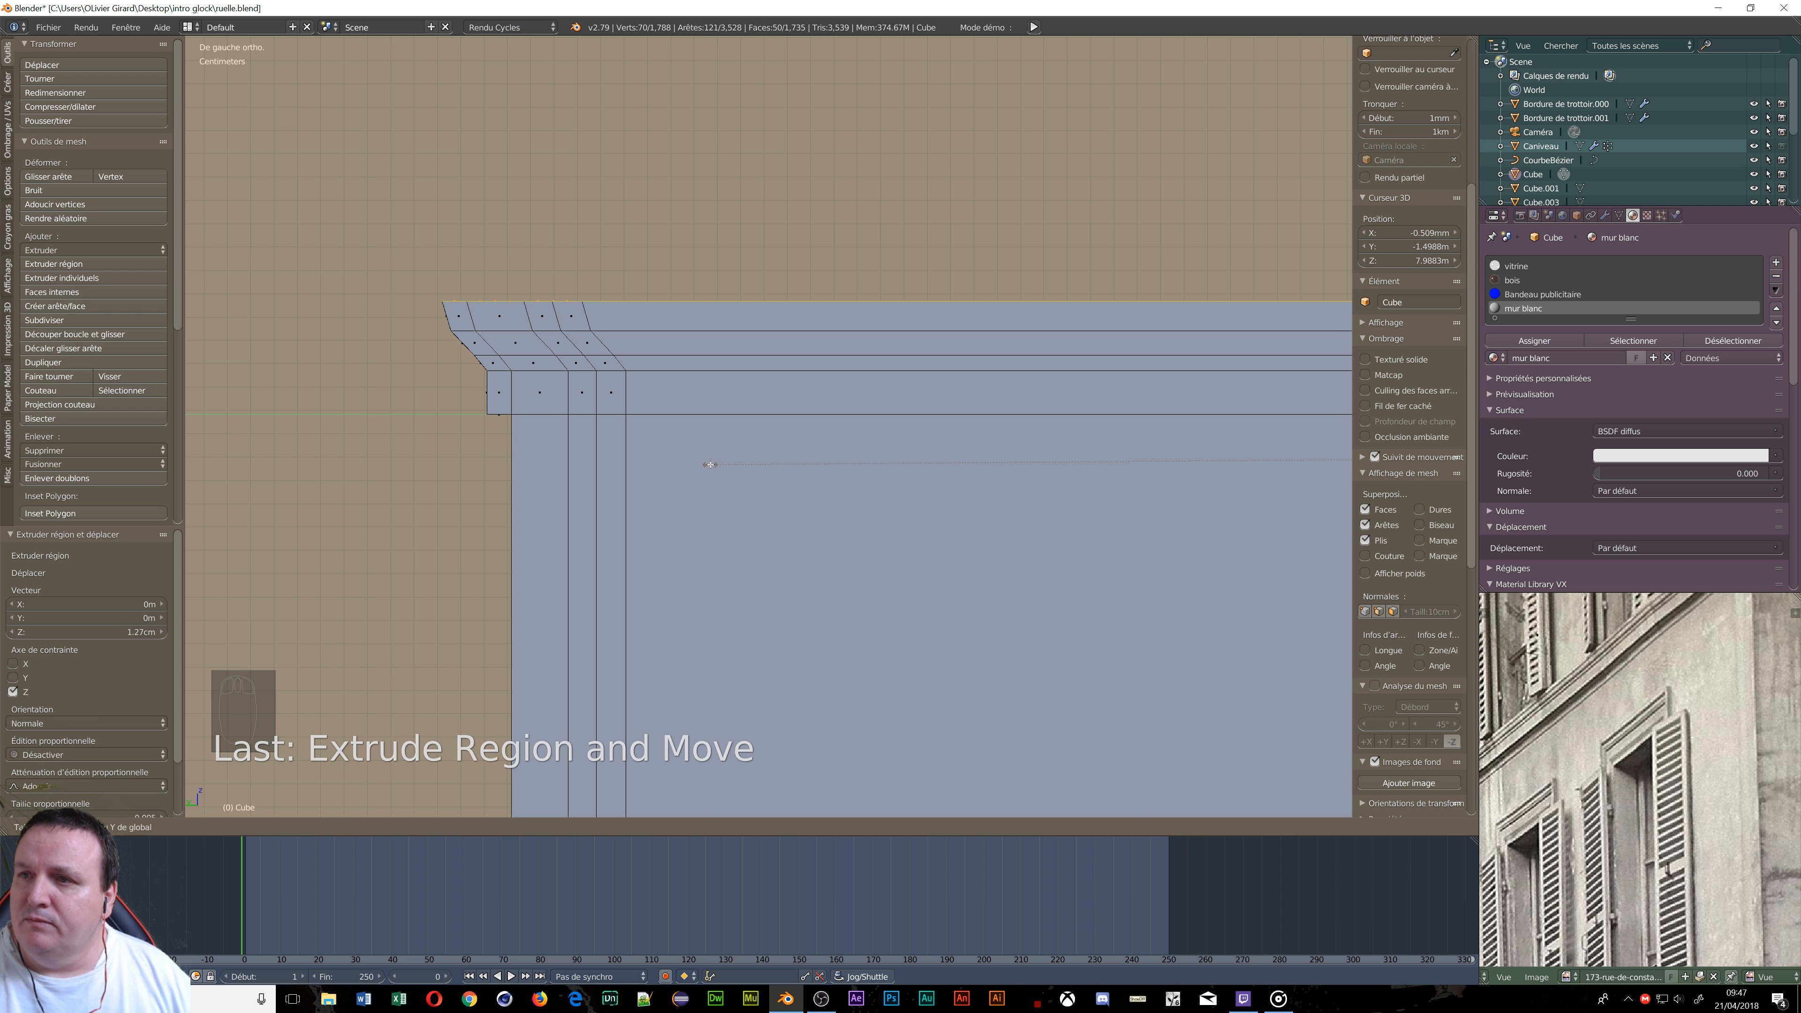
click(711, 465)
Extrude the cornice's top faces straight upward by about 8.24 mm.
key(e)
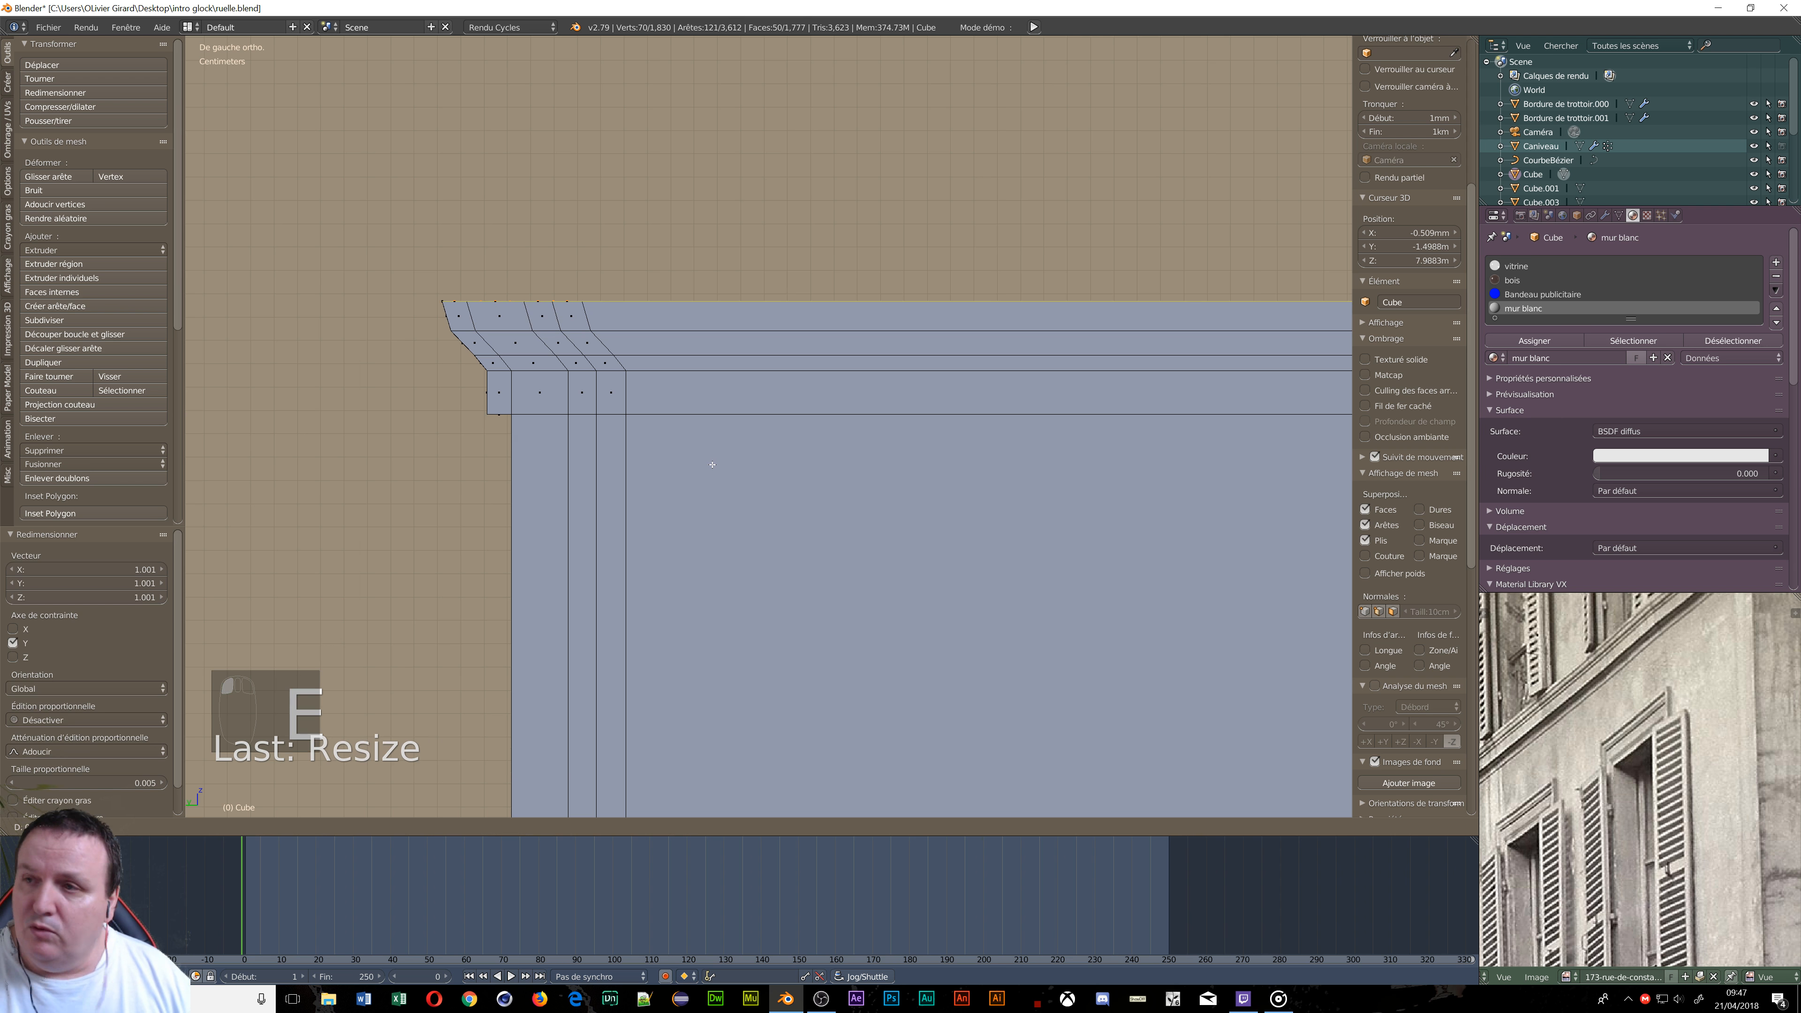
click(714, 444)
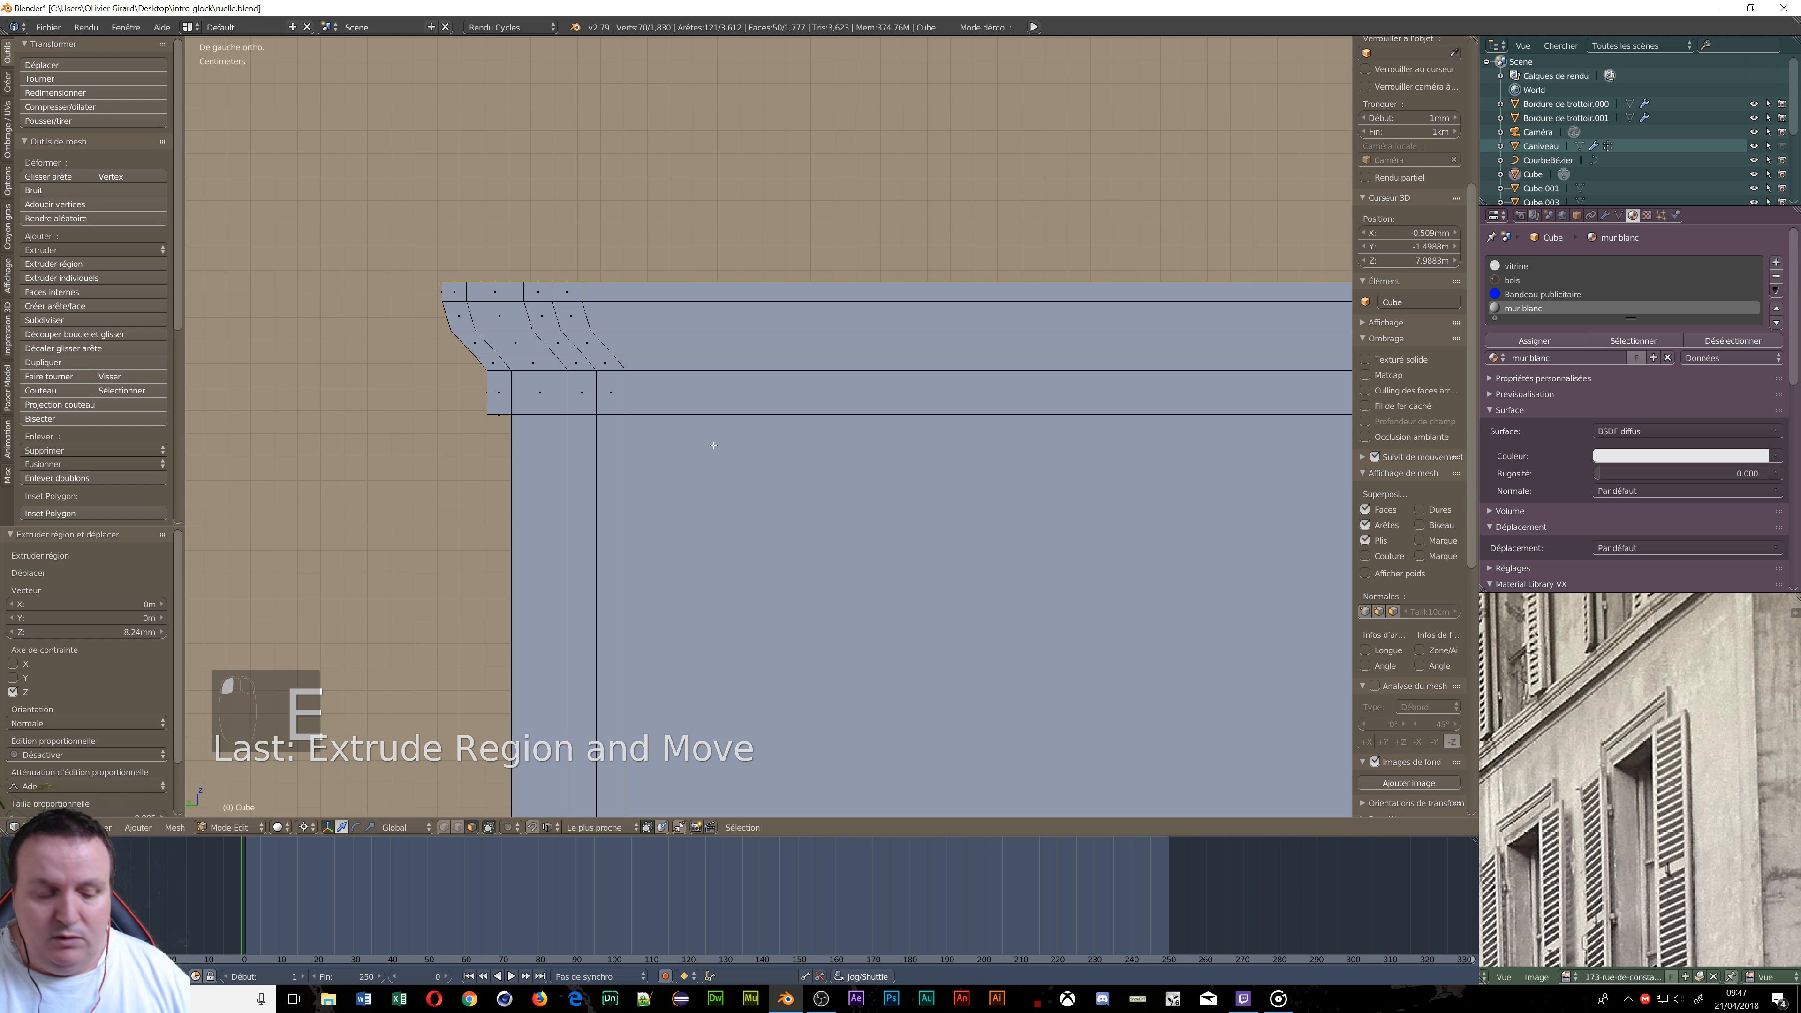
key(e)
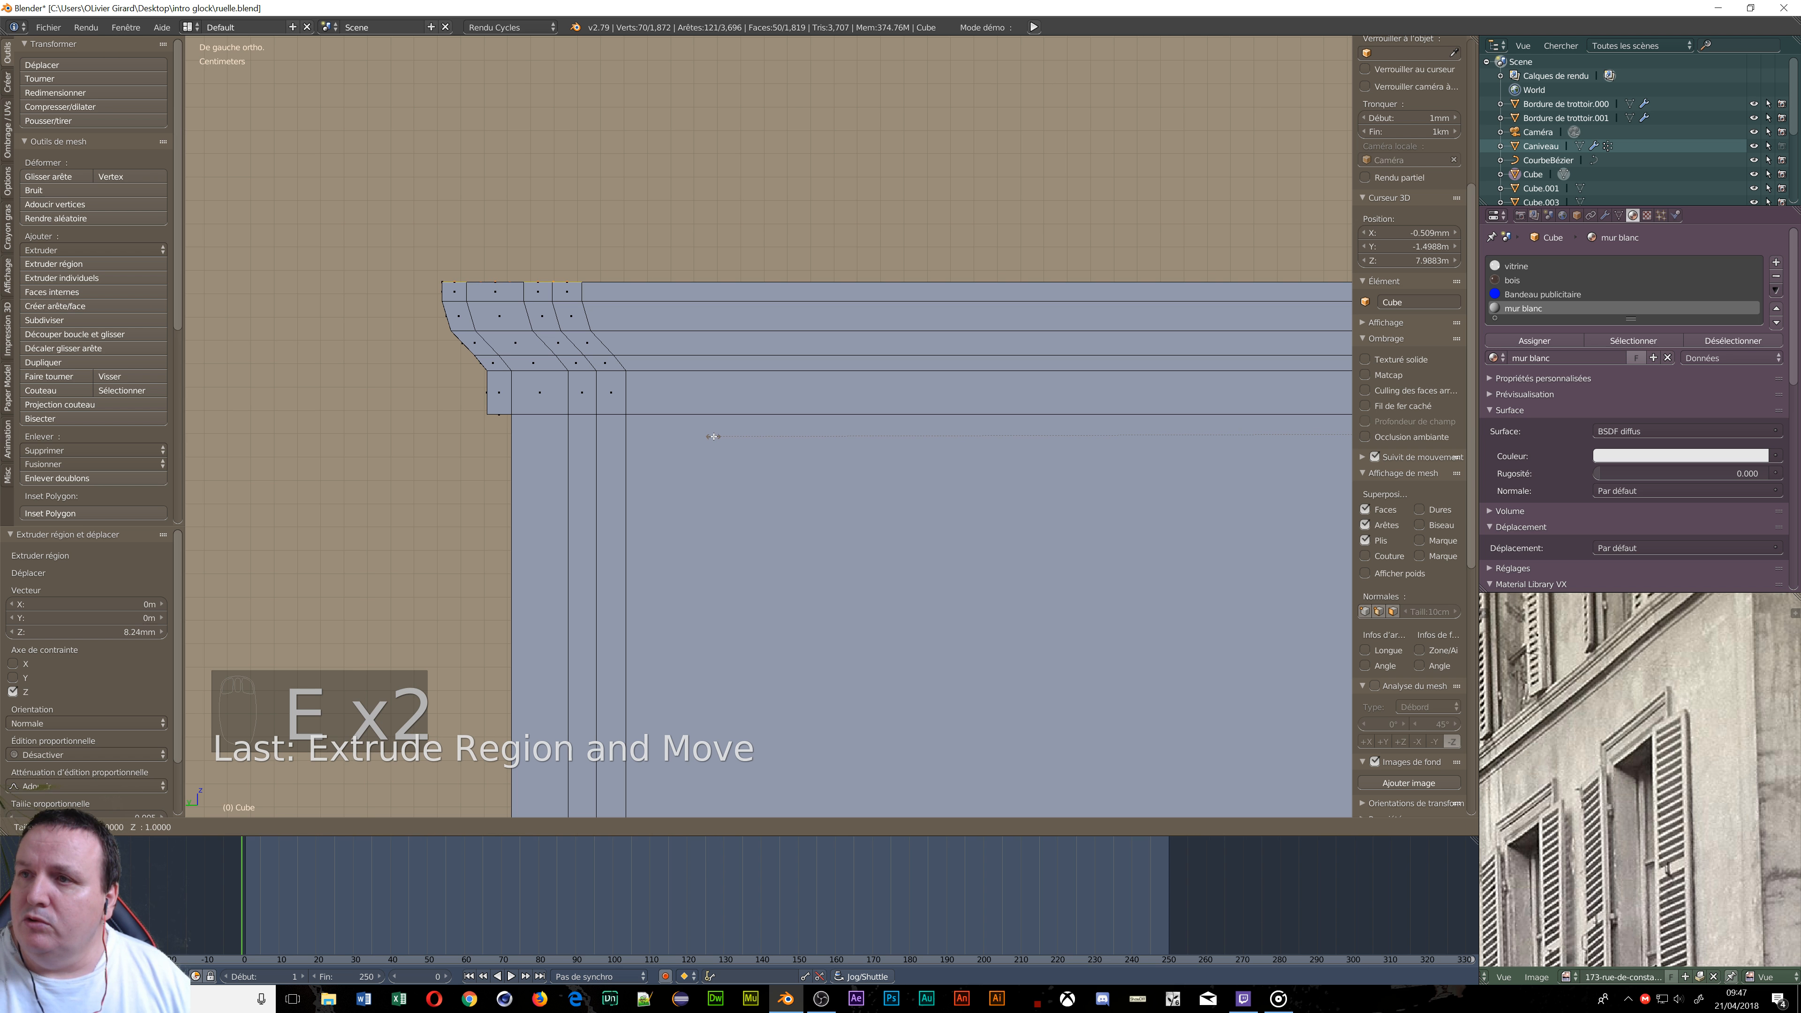
right_click(752, 456)
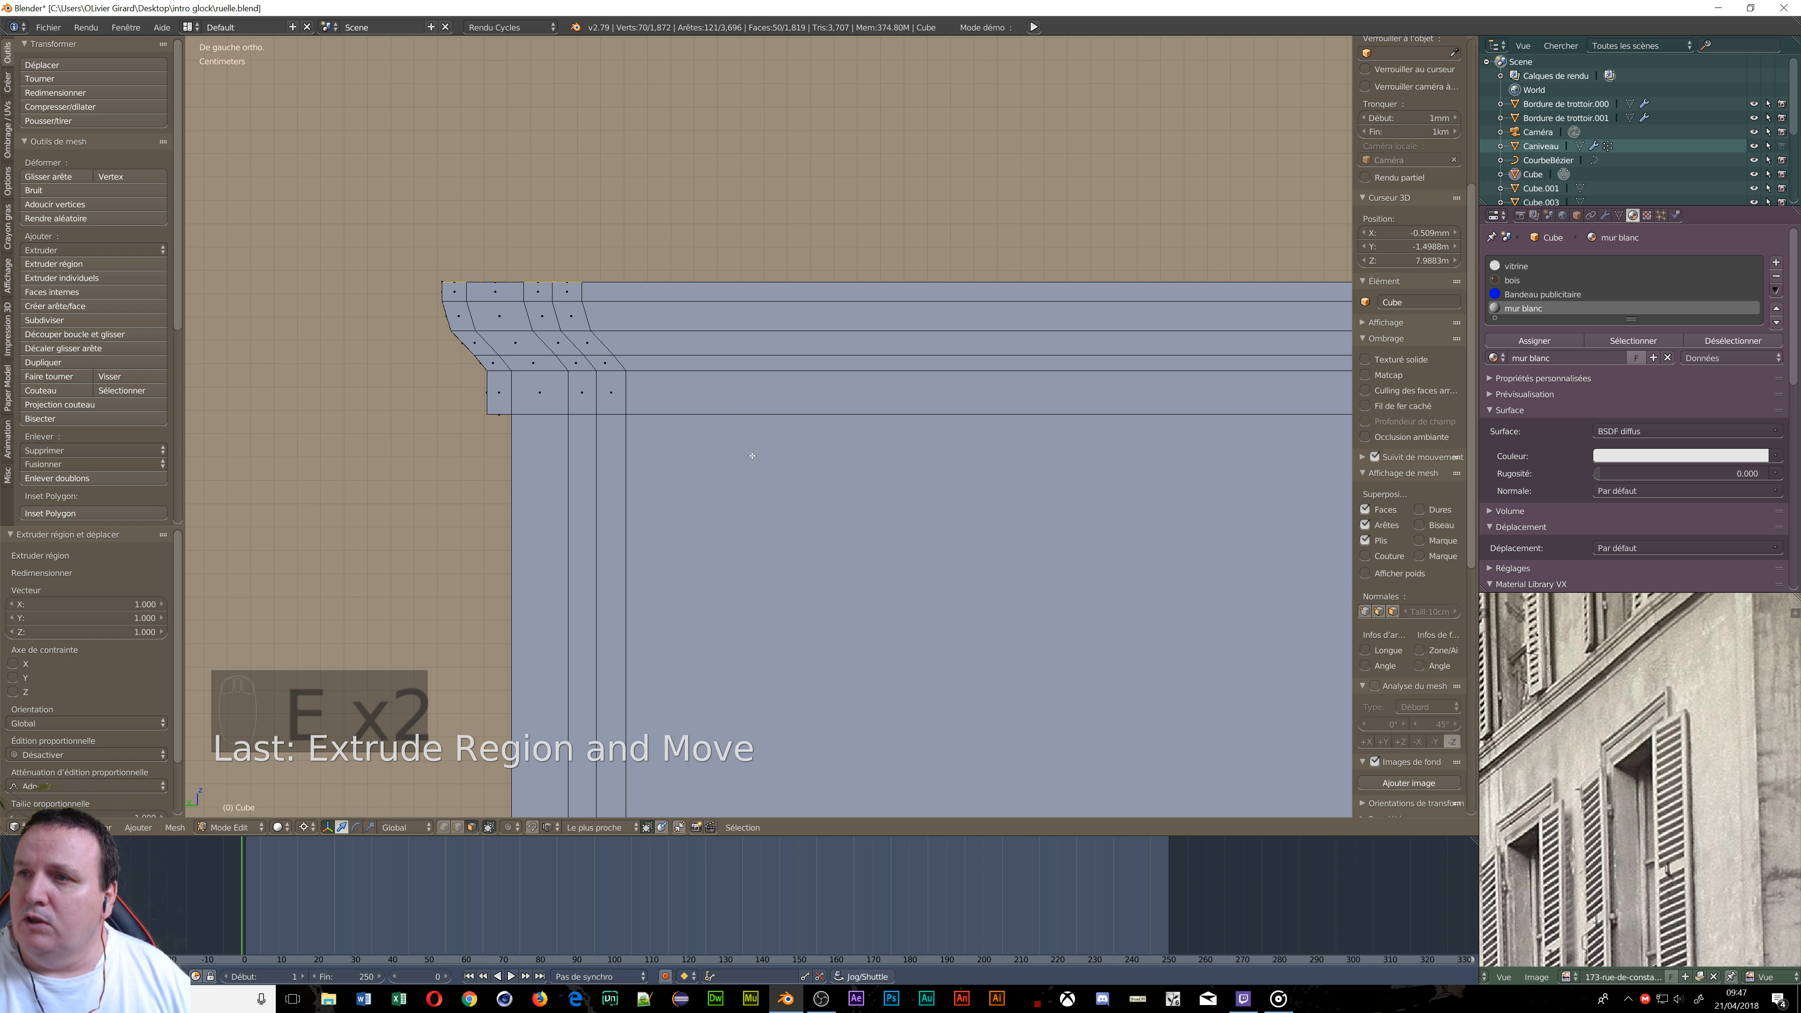
key(ctrl+z)
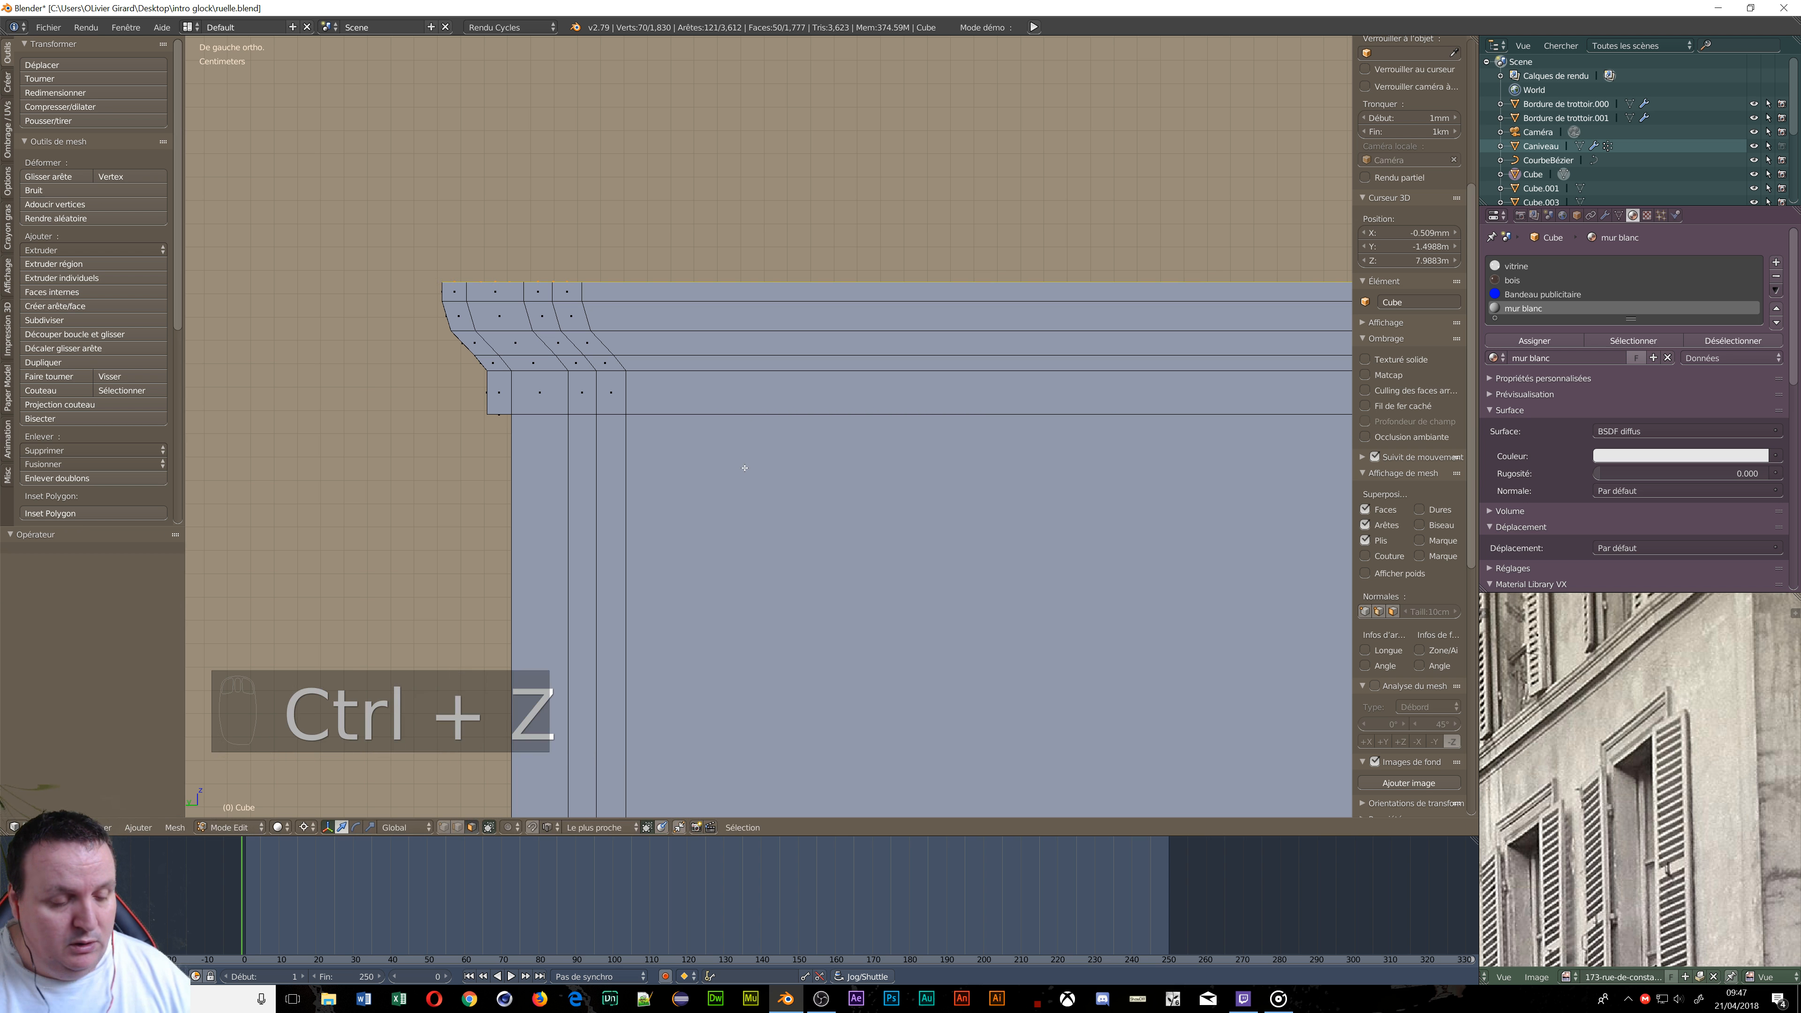
Raise the cornice's top faces along Z by about 3.22 mm.
key(g)
key(z)
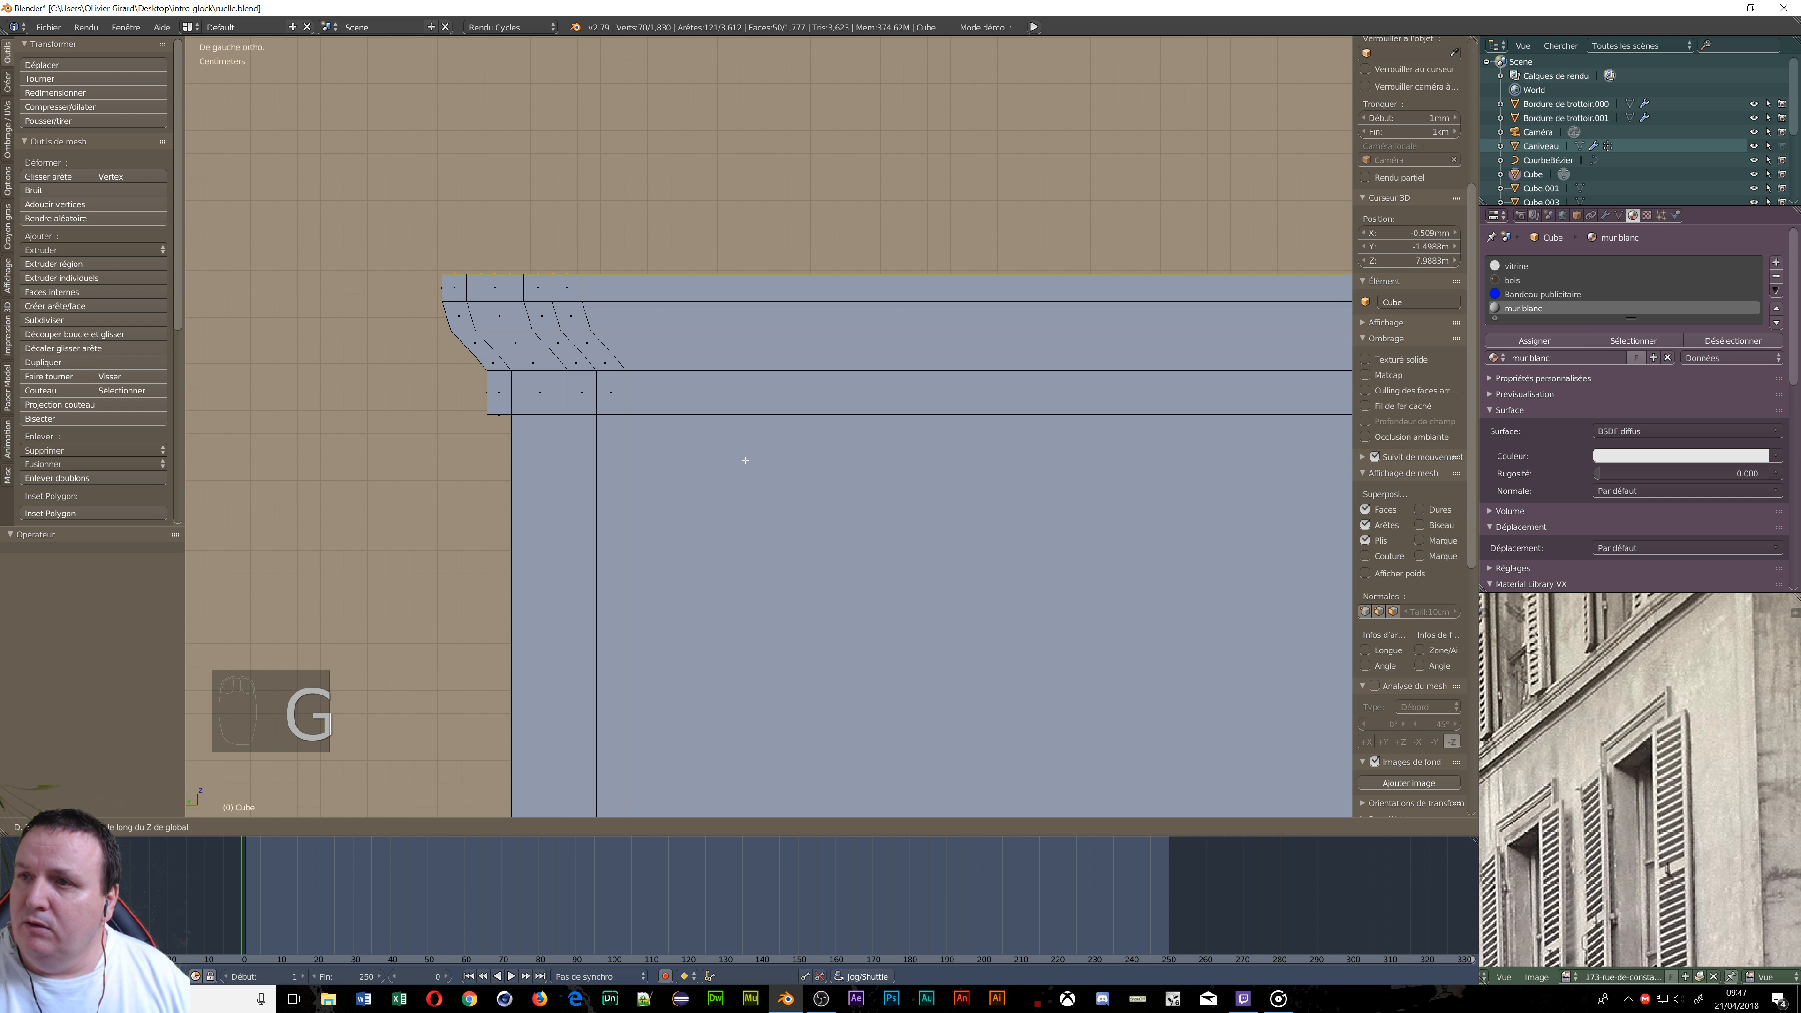
click(745, 460)
Extrude the top faces upward by about 1.05 cm and narrow them along Y to a factor of about 0.993.
key(e)
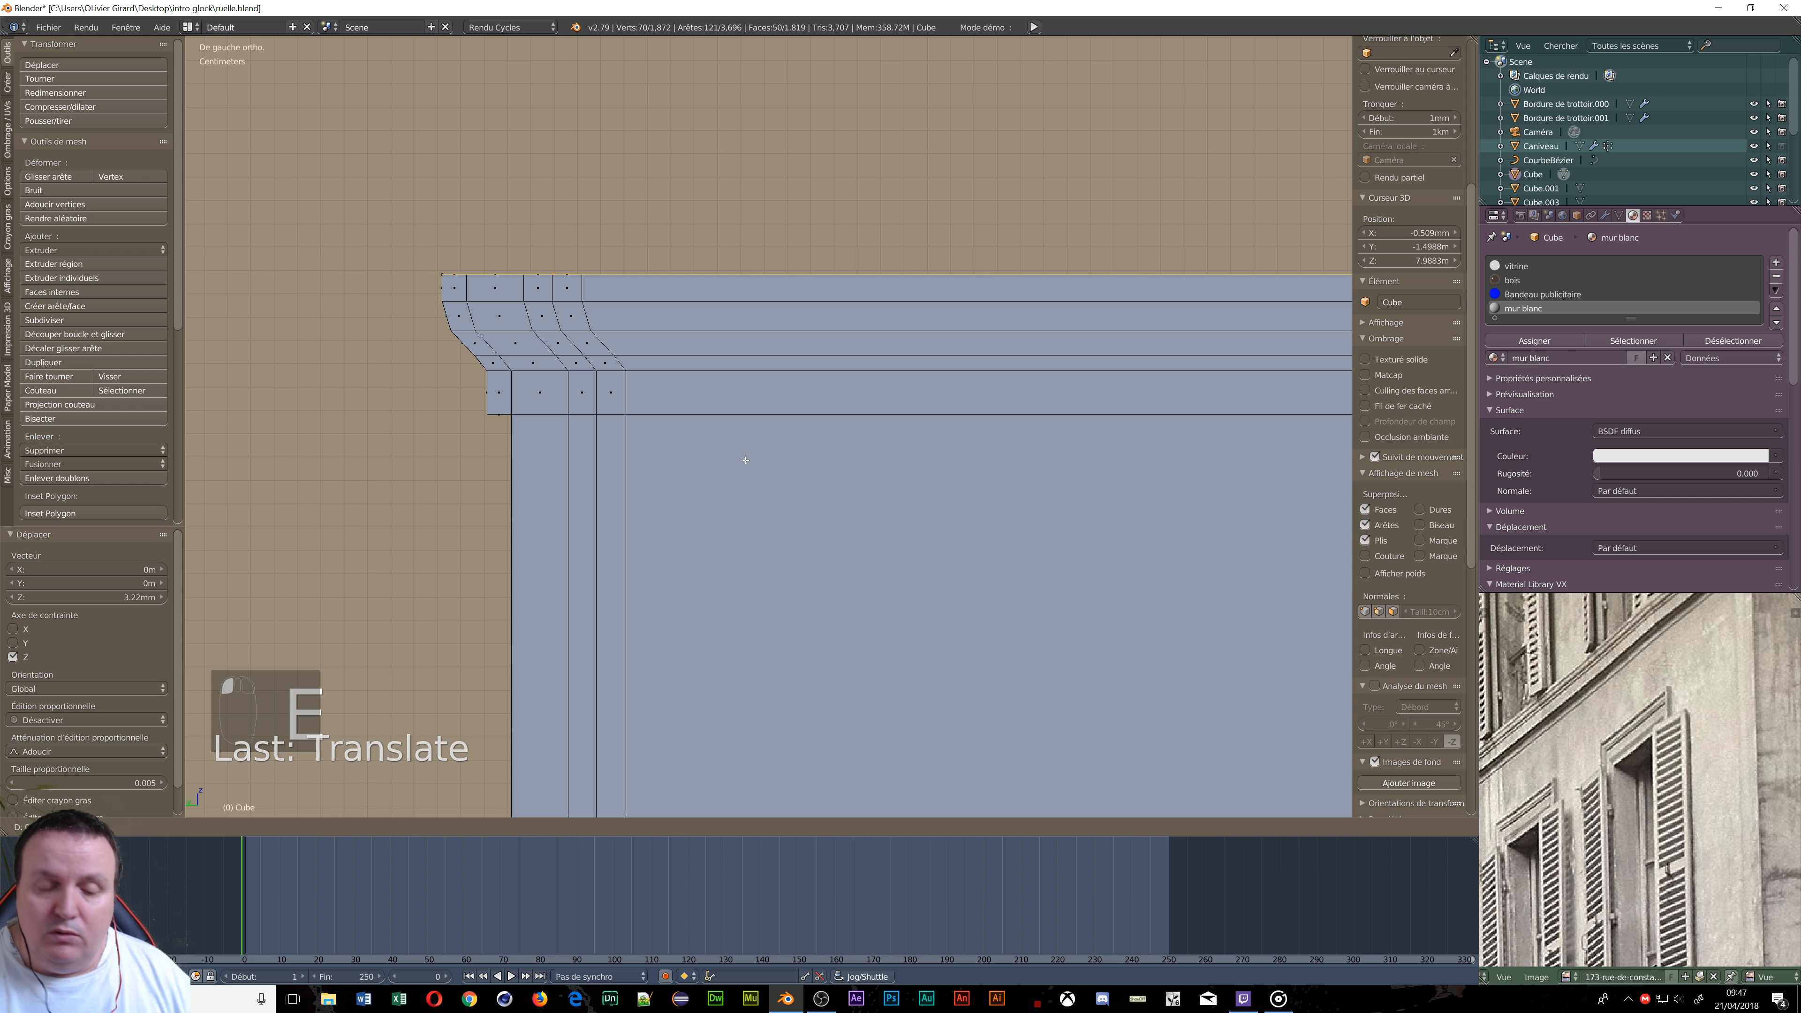
click(746, 436)
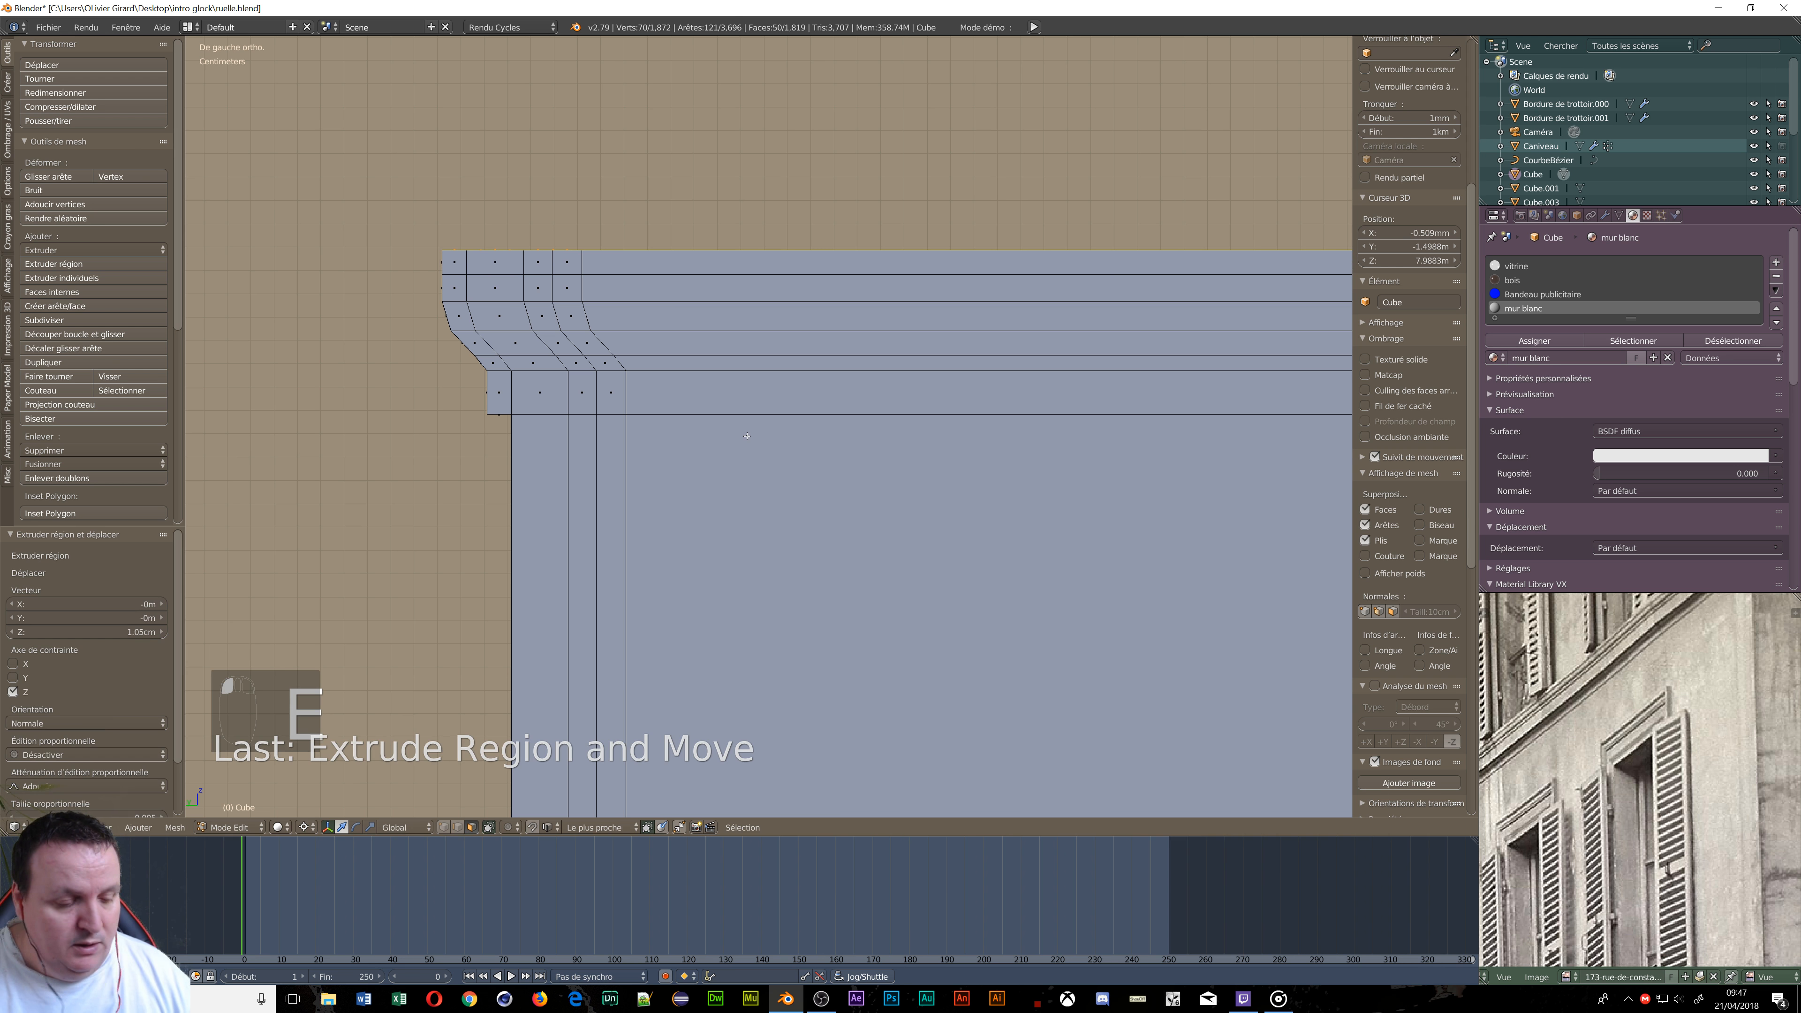
key(s)
key(y)
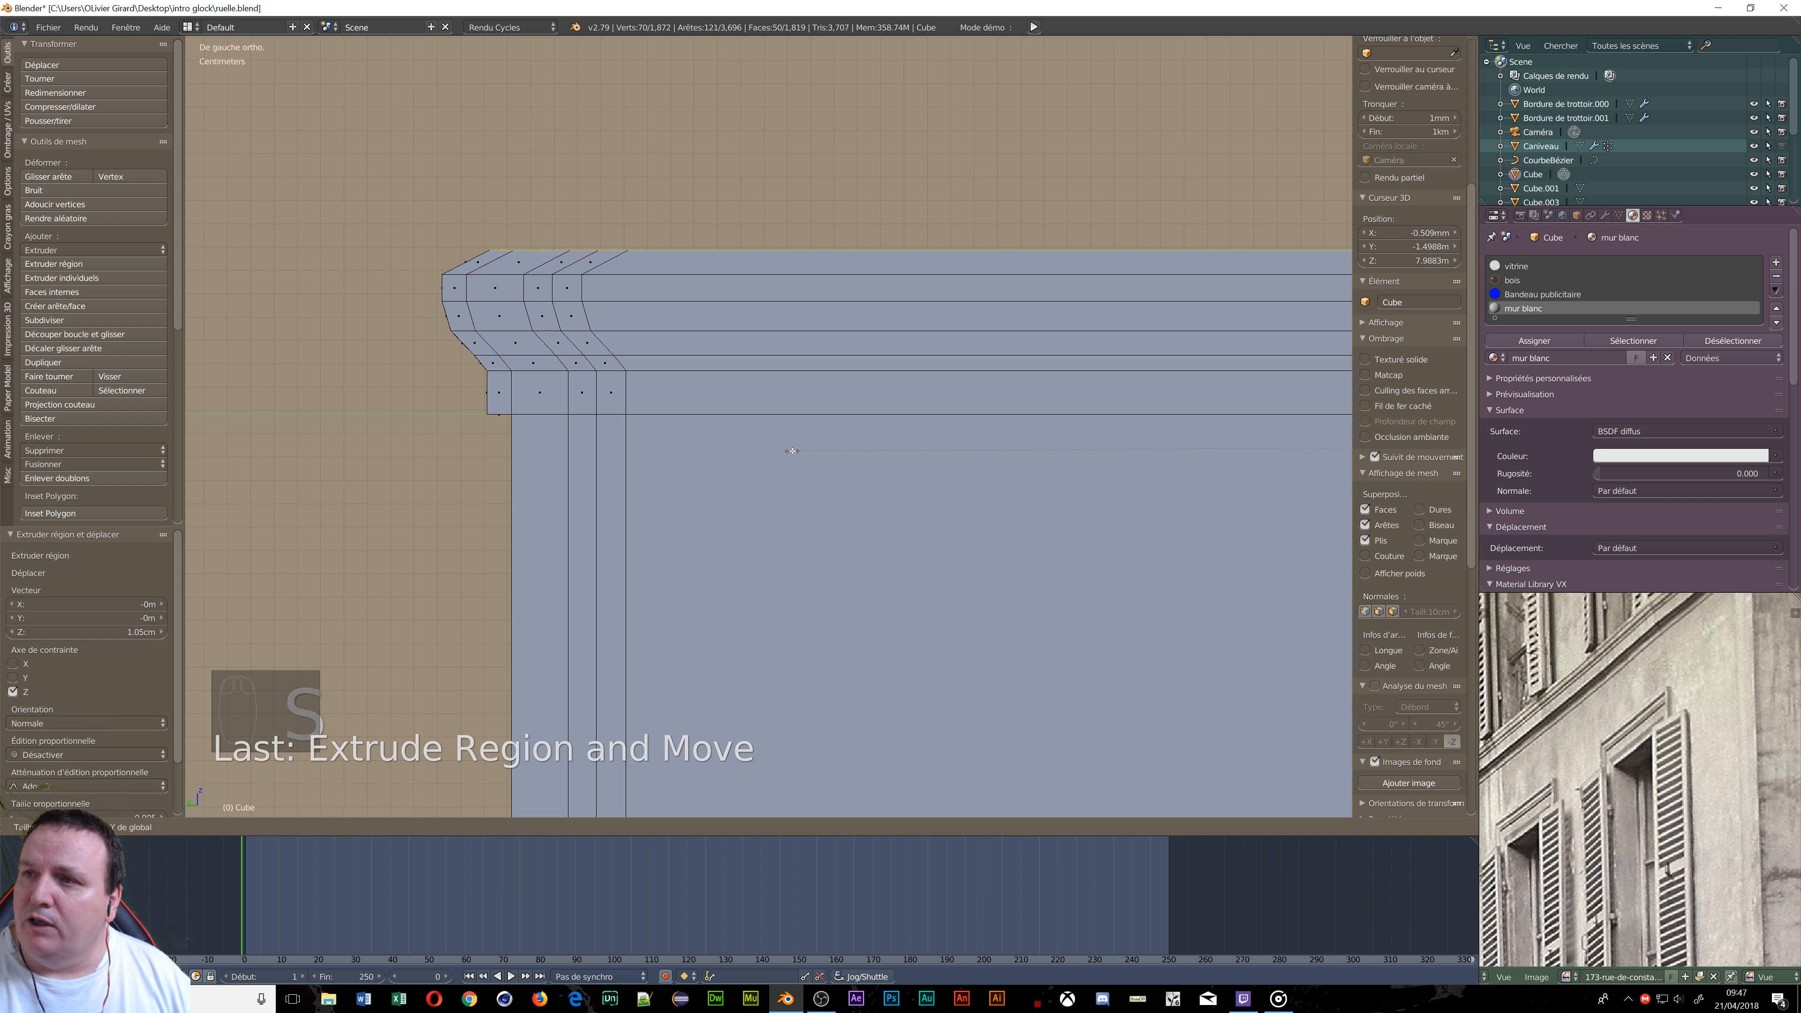
click(792, 451)
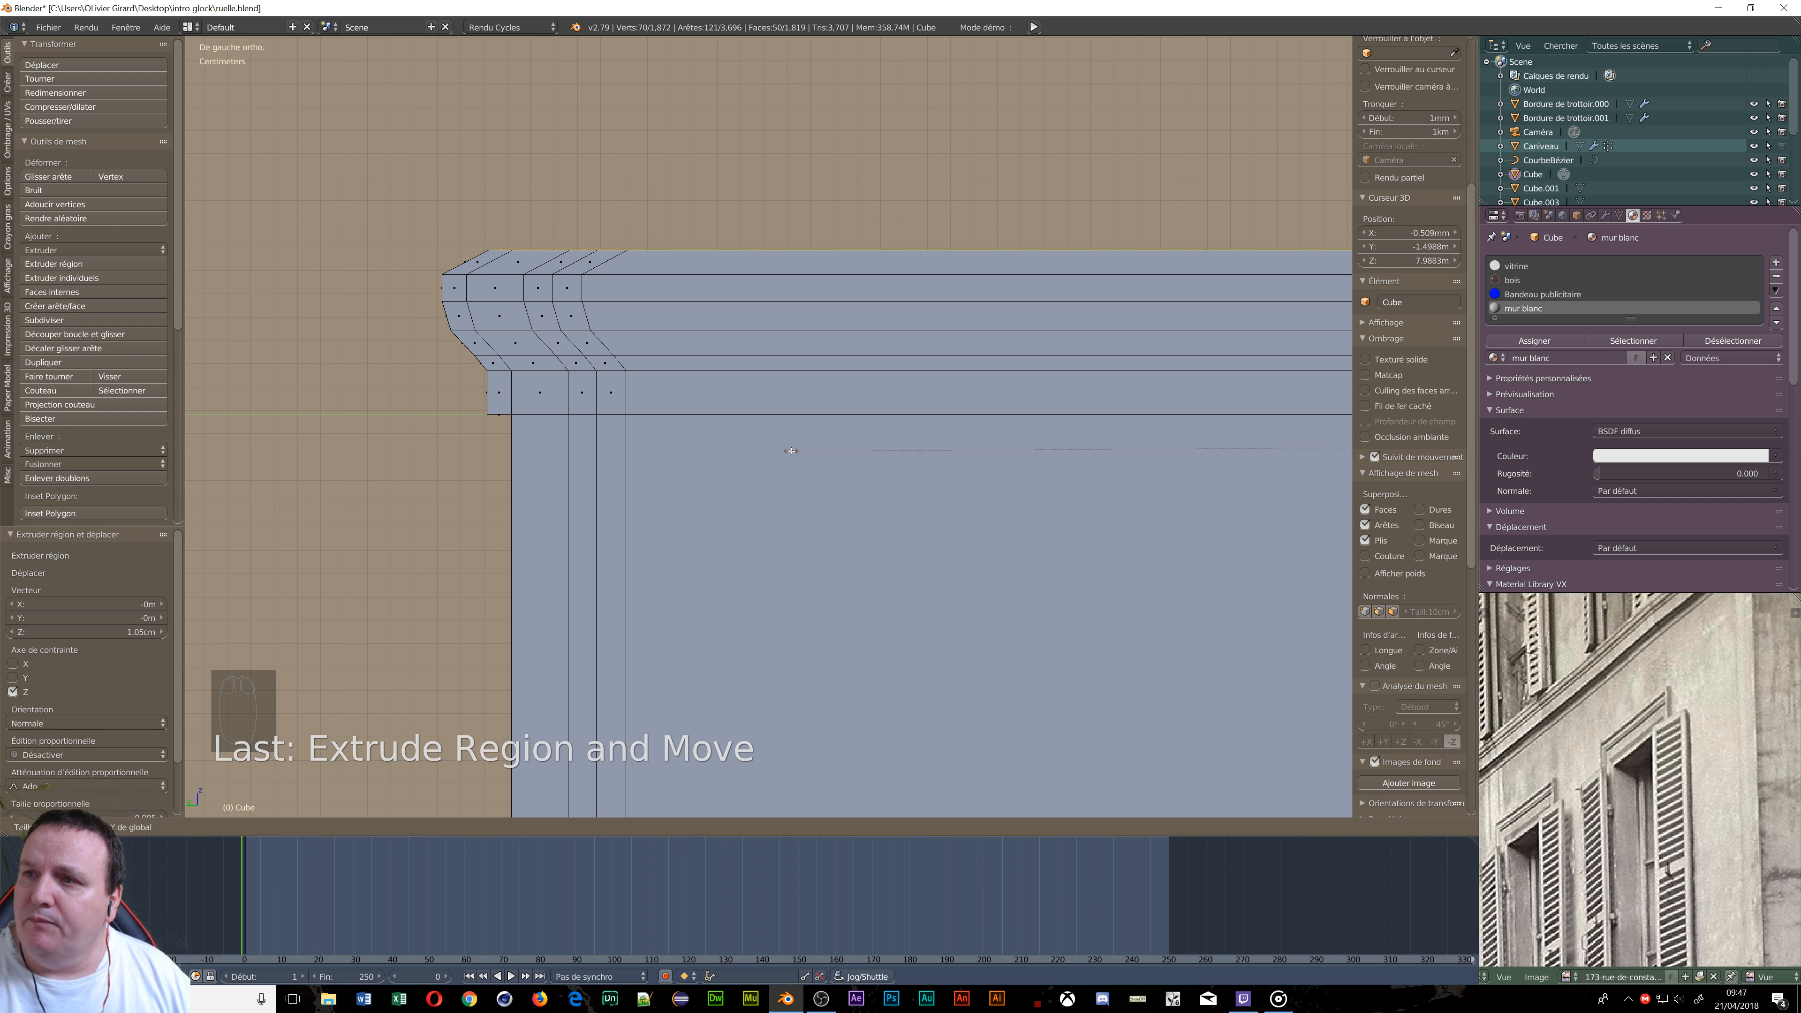
Select the large side wall face below the cornice and examine the stepped cornice around the building's top corner.
right_click(791, 512)
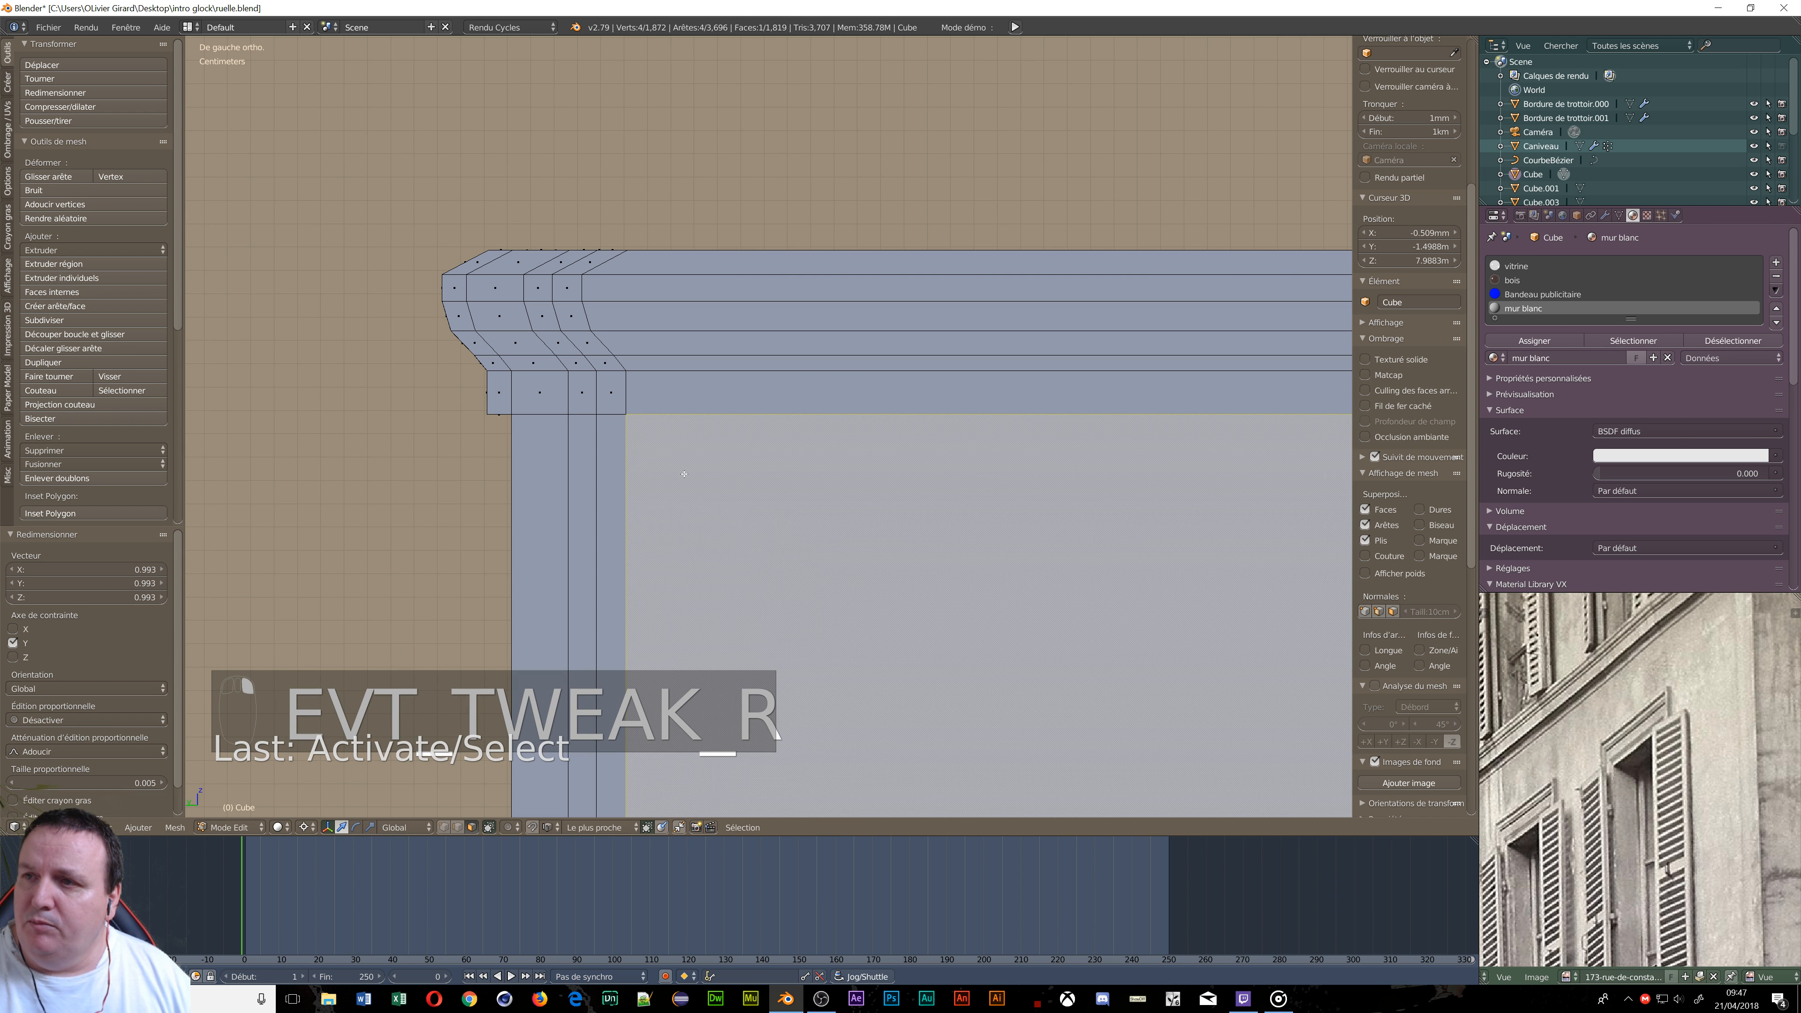
scroll(684, 473, down, 5)
middle_drag(685, 473, 1049, 466)
scroll(772, 510, down, 4)
scroll(881, 551, up, 6)
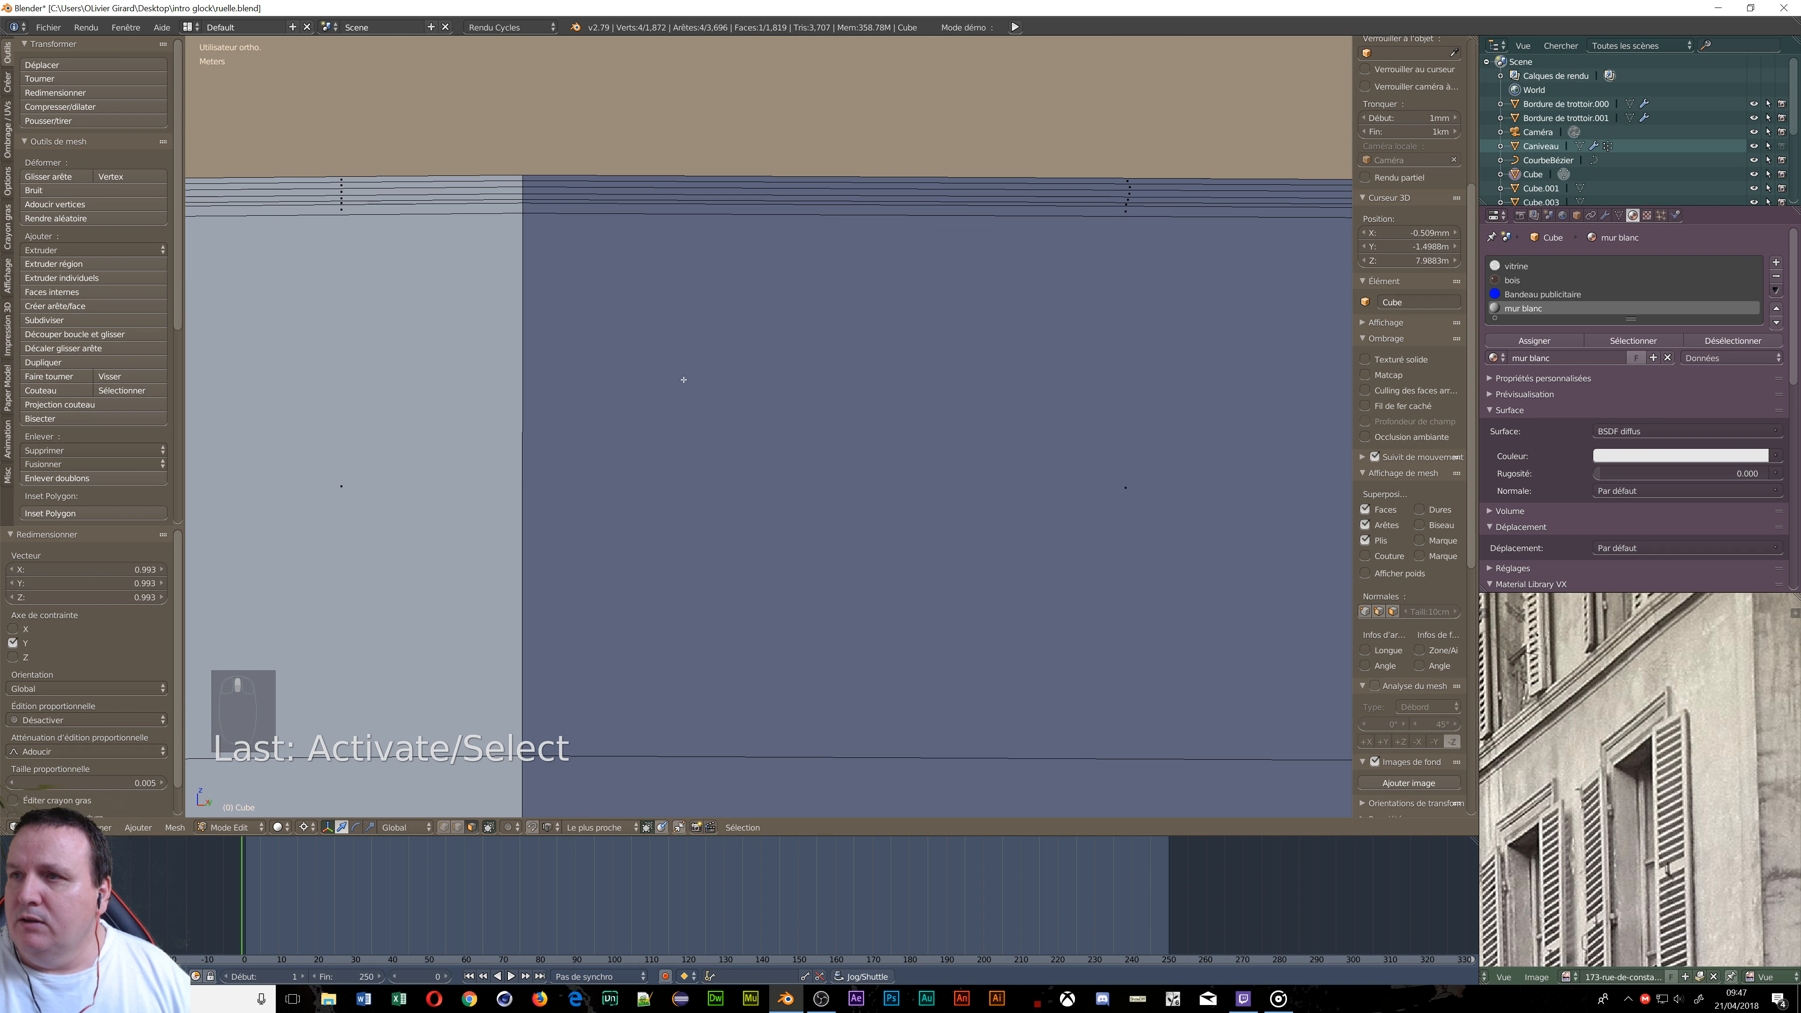
mouse_move(684, 380)
middle_down()
mouse_move(730, 373)
mouse_move(707, 371)
middle_up()
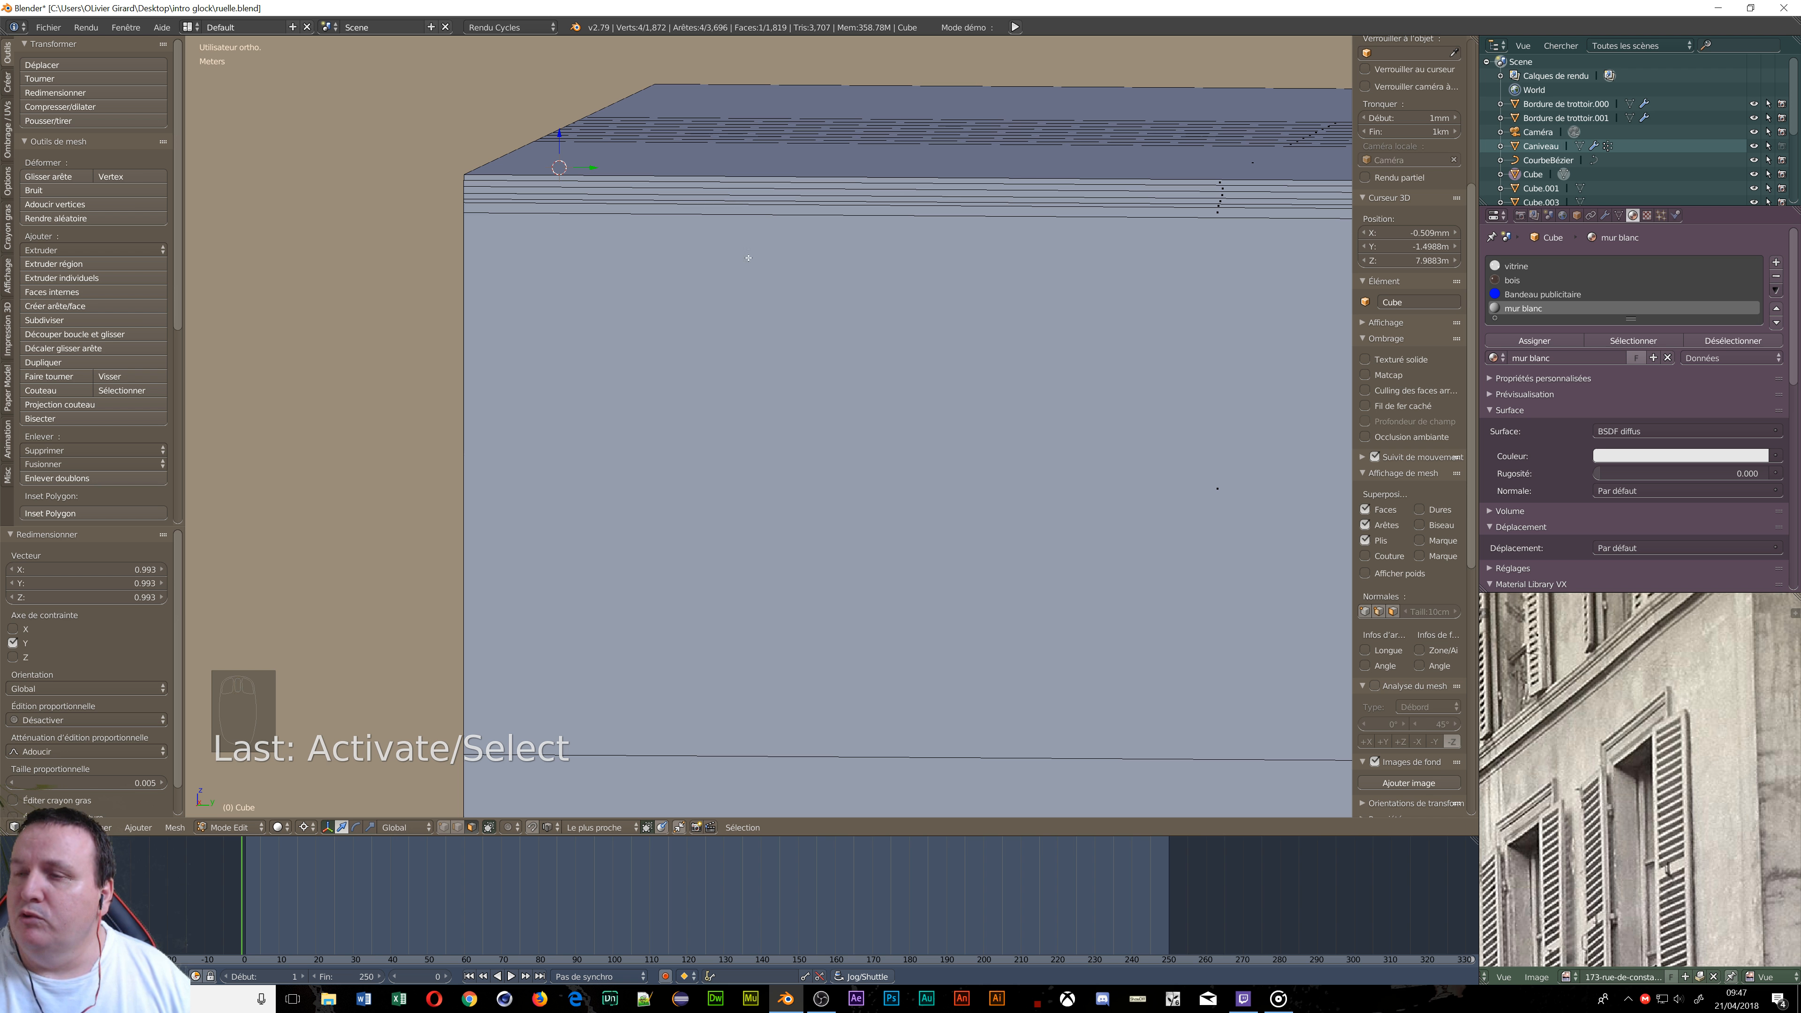
Undo the side wall face selection so that the cornice's top faces are selected again.
scroll(773, 298, down, 8)
middle_drag(1085, 408, 940, 412)
scroll(1146, 321, up, 4)
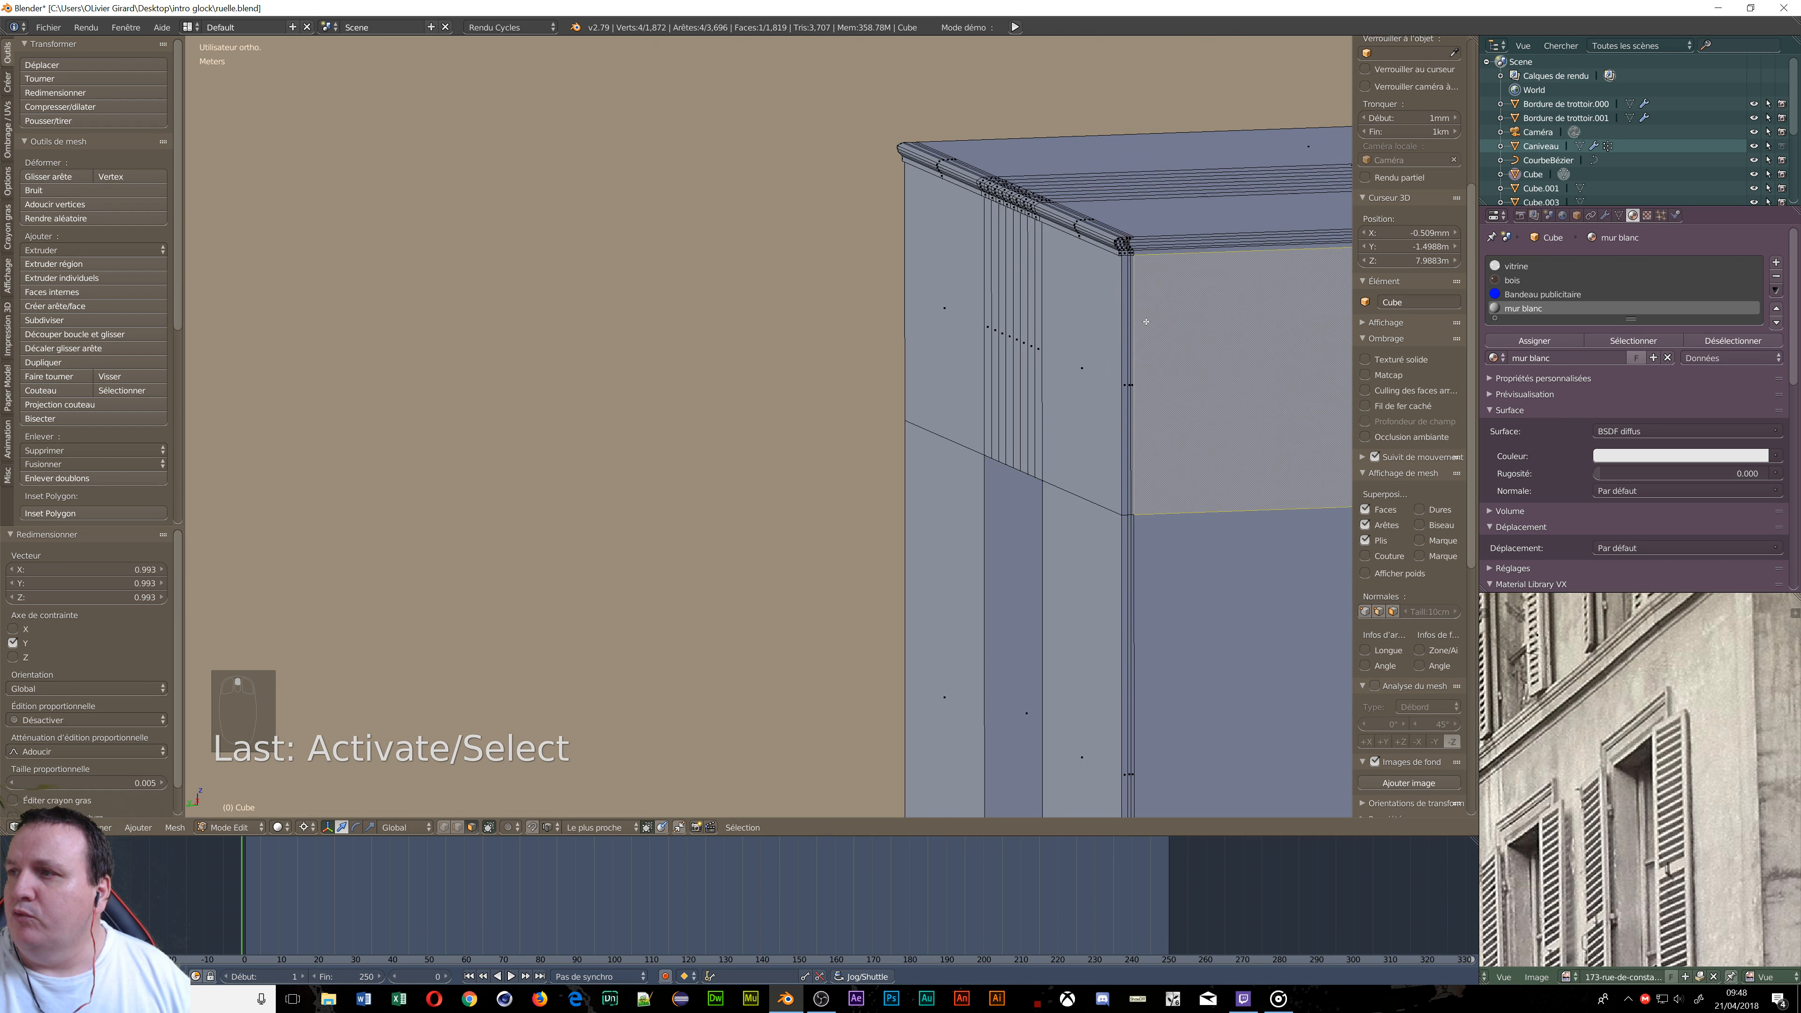
scroll(1146, 322, up, 8)
shift+middle_drag(1167, 273, 802, 587)
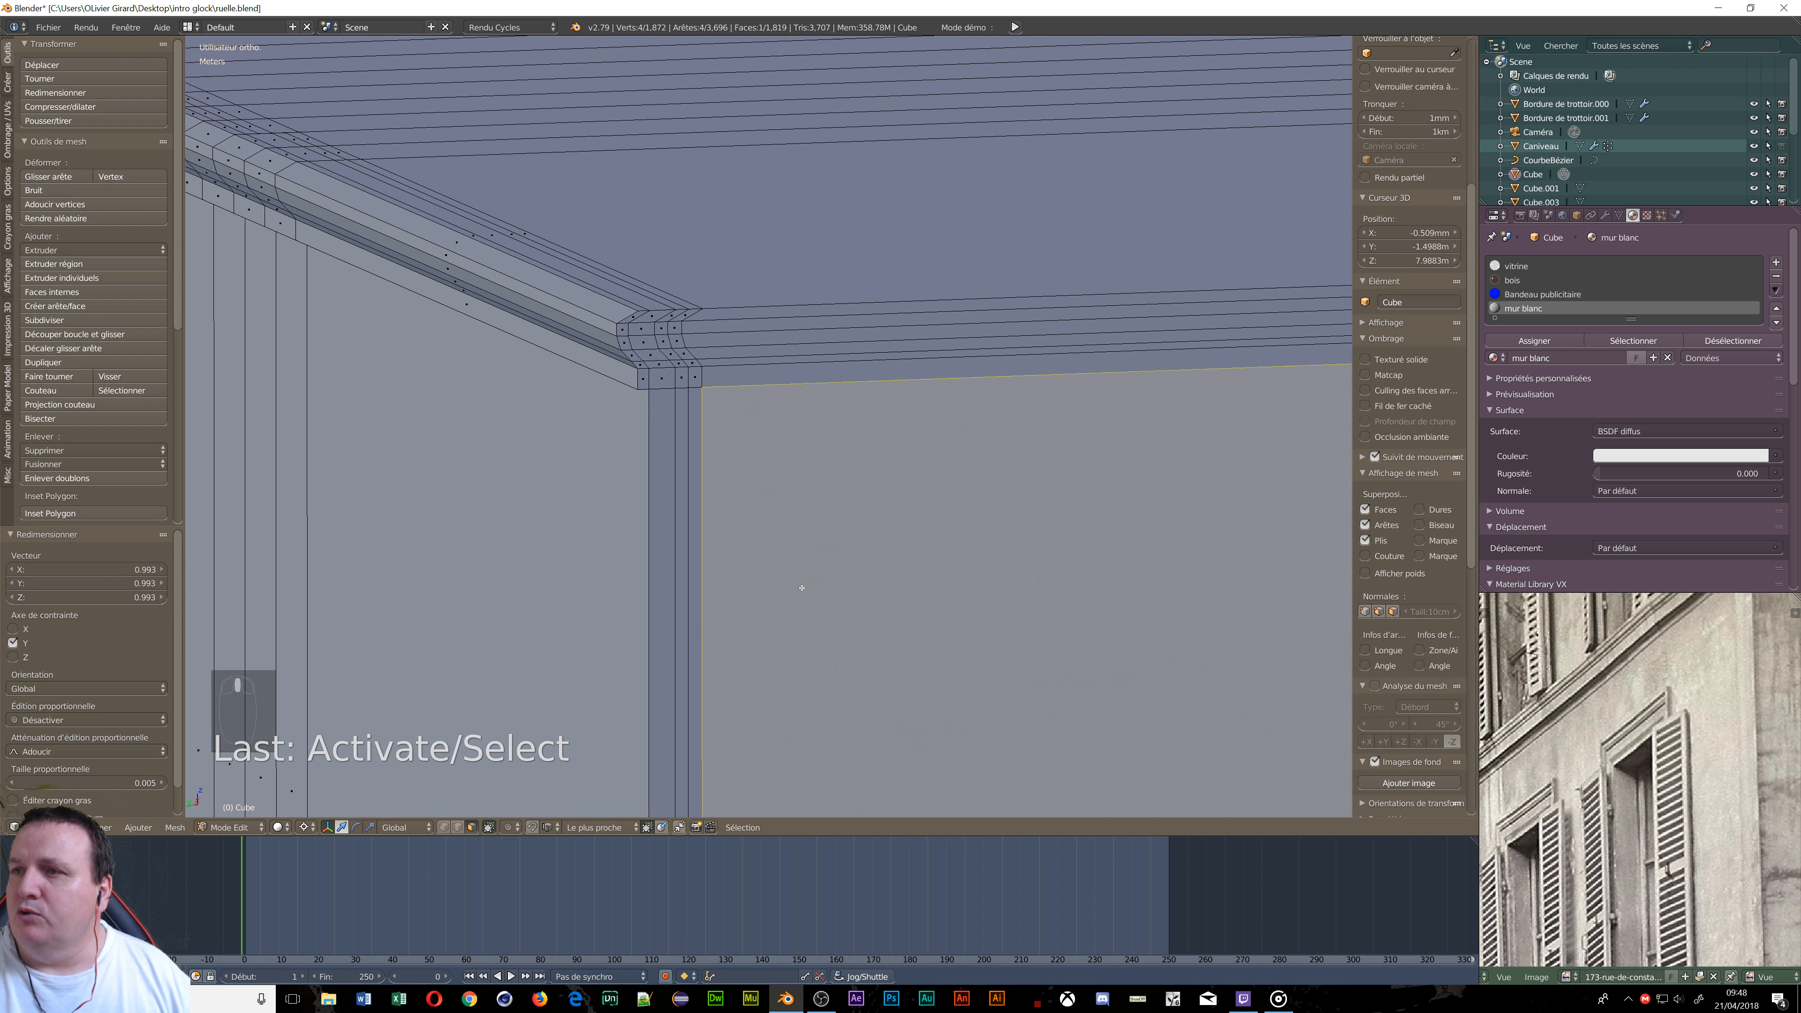
key(ctrl+z)
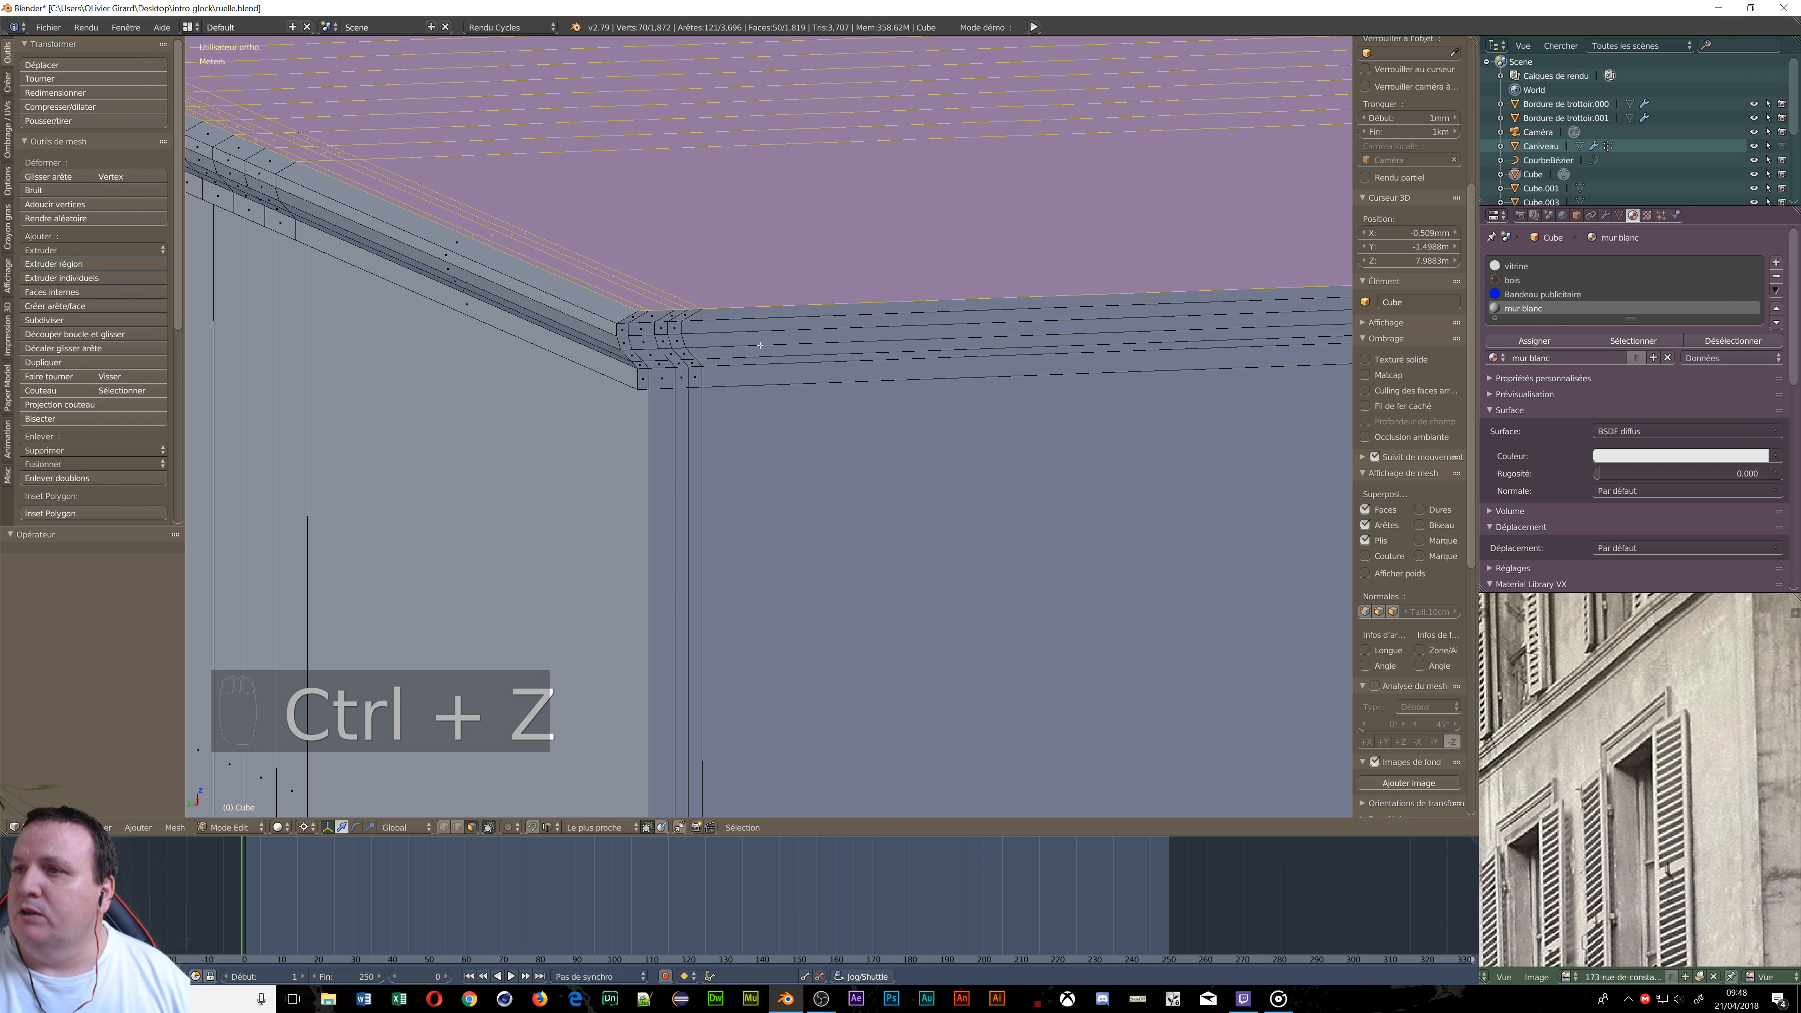
In the left side view, extrude the cornice's top faces straight upward by about 4.63 cm.
middle_drag(905, 187, 1006, 280)
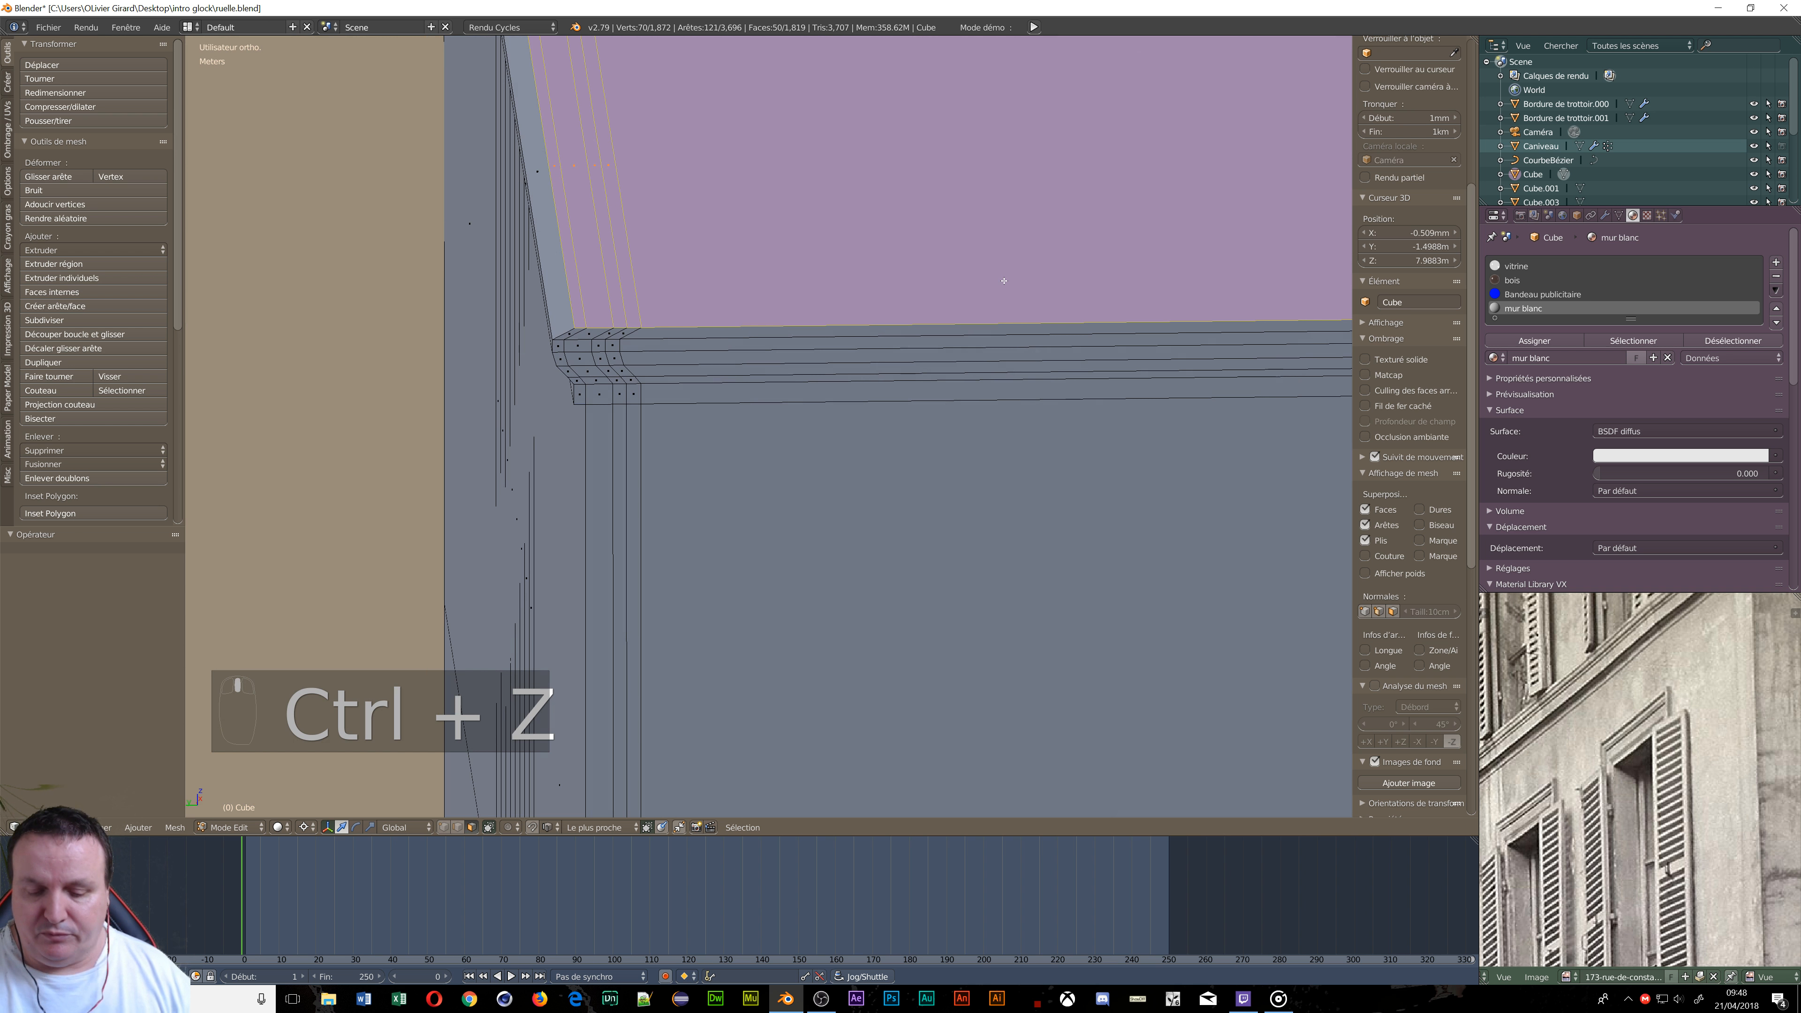
key(ctrl+KP_3)
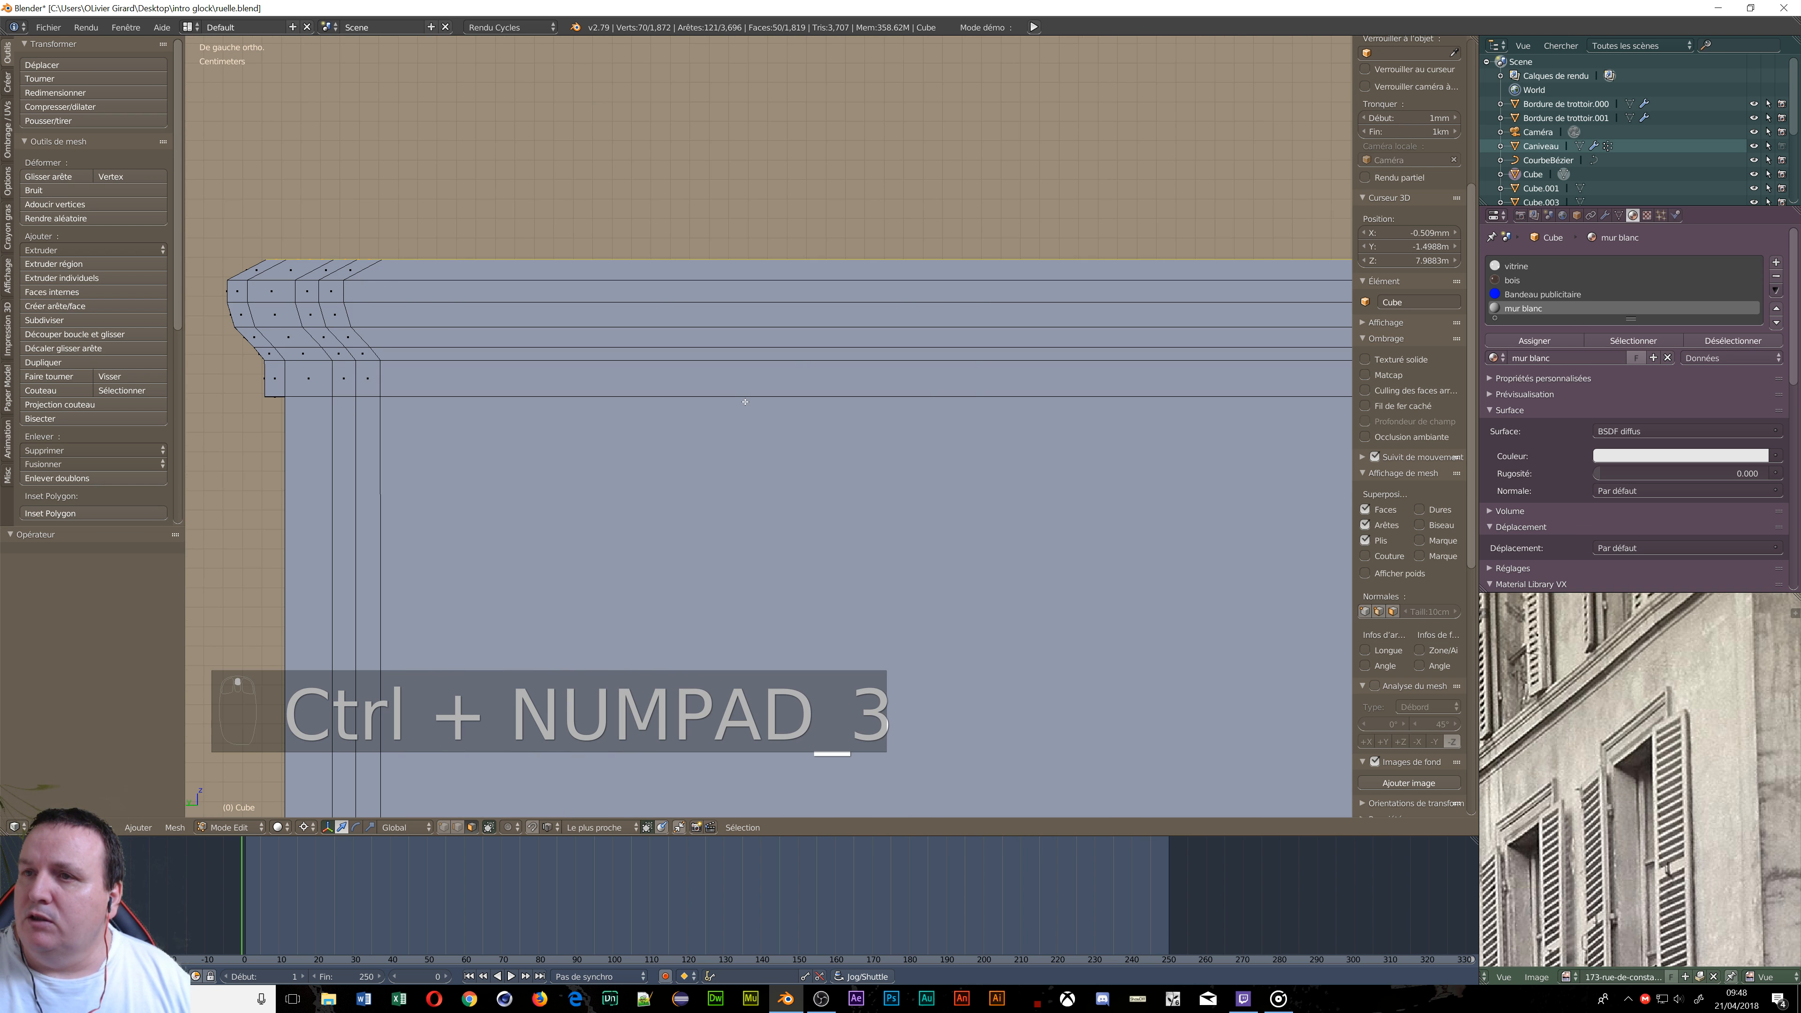
shift+middle_drag(745, 403, 847, 581)
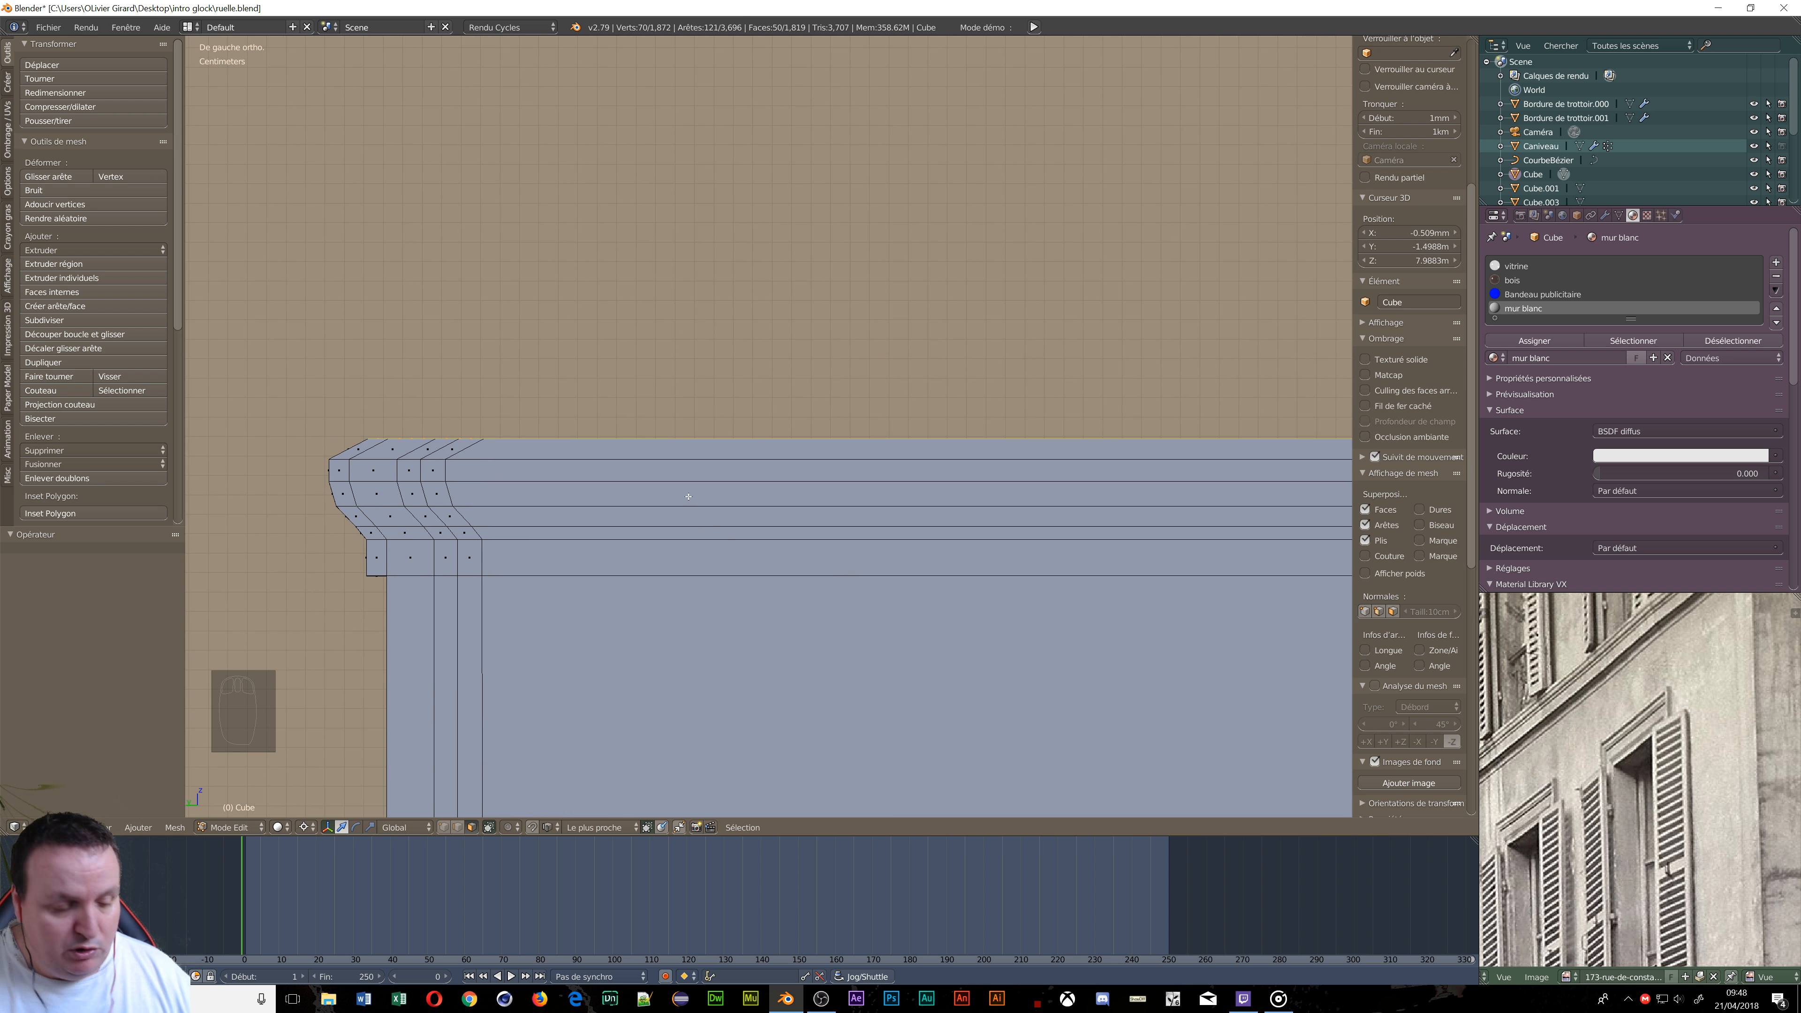
key(e)
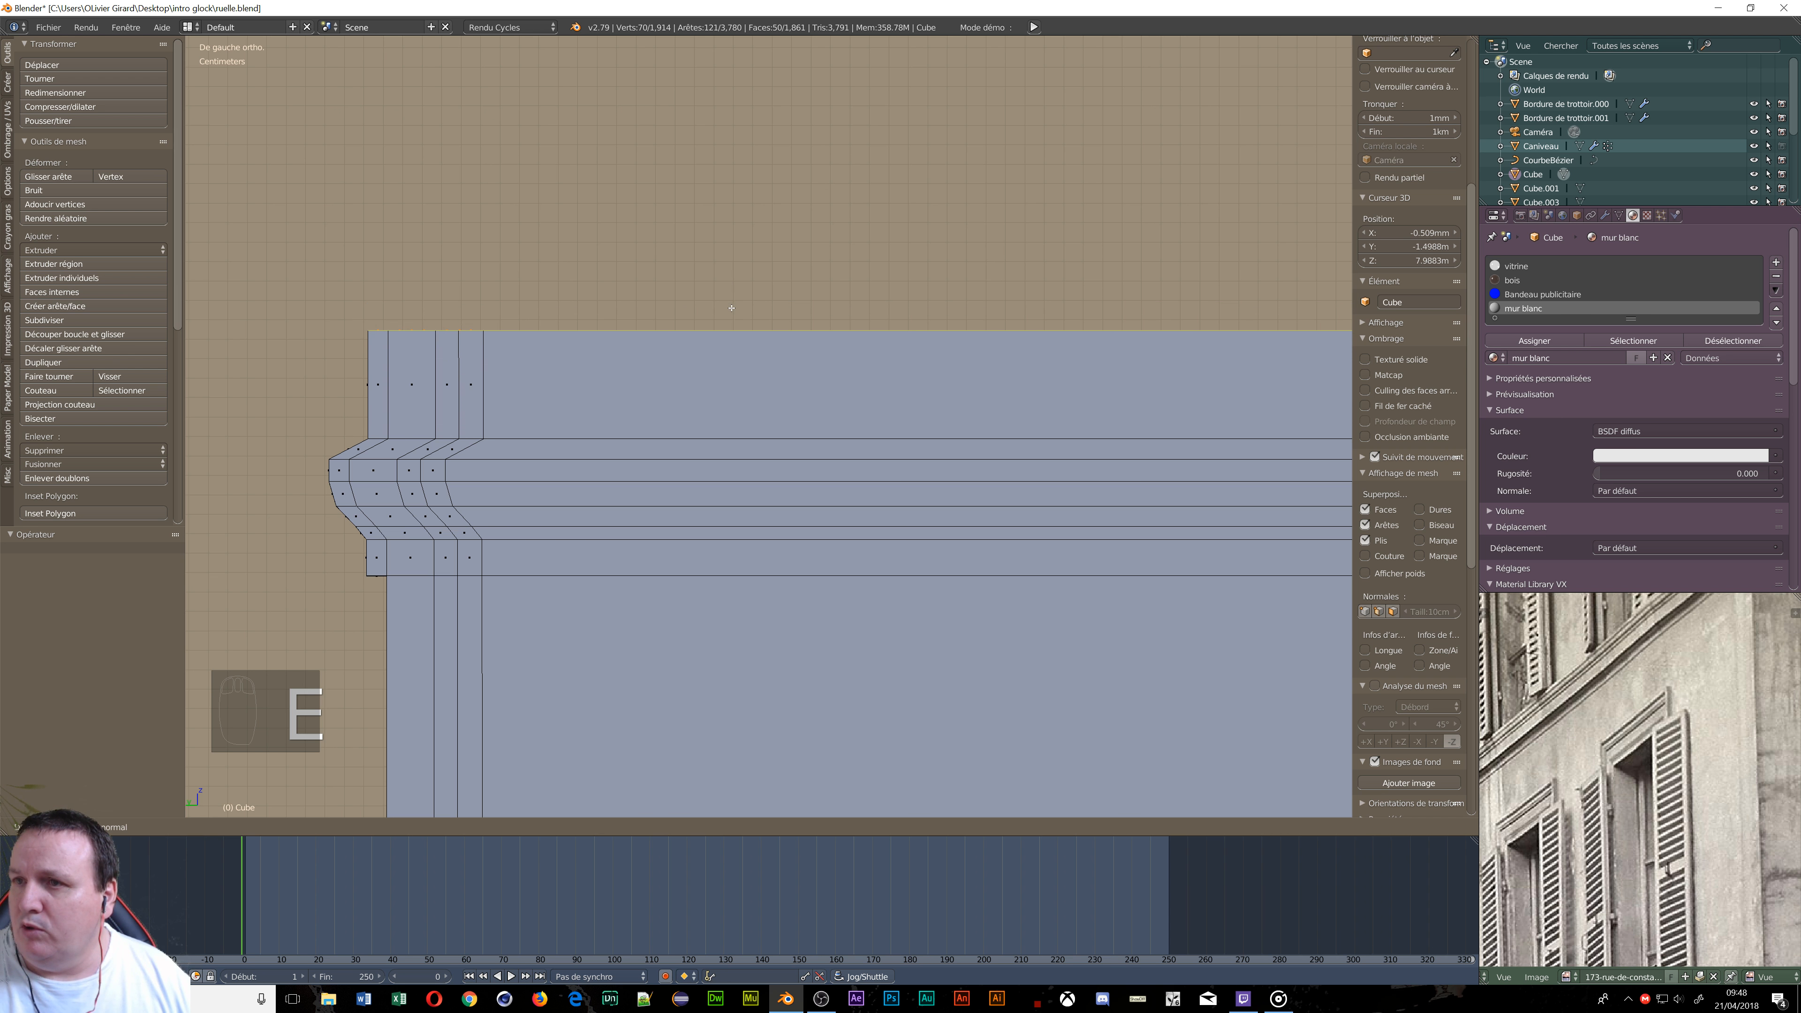
click(731, 326)
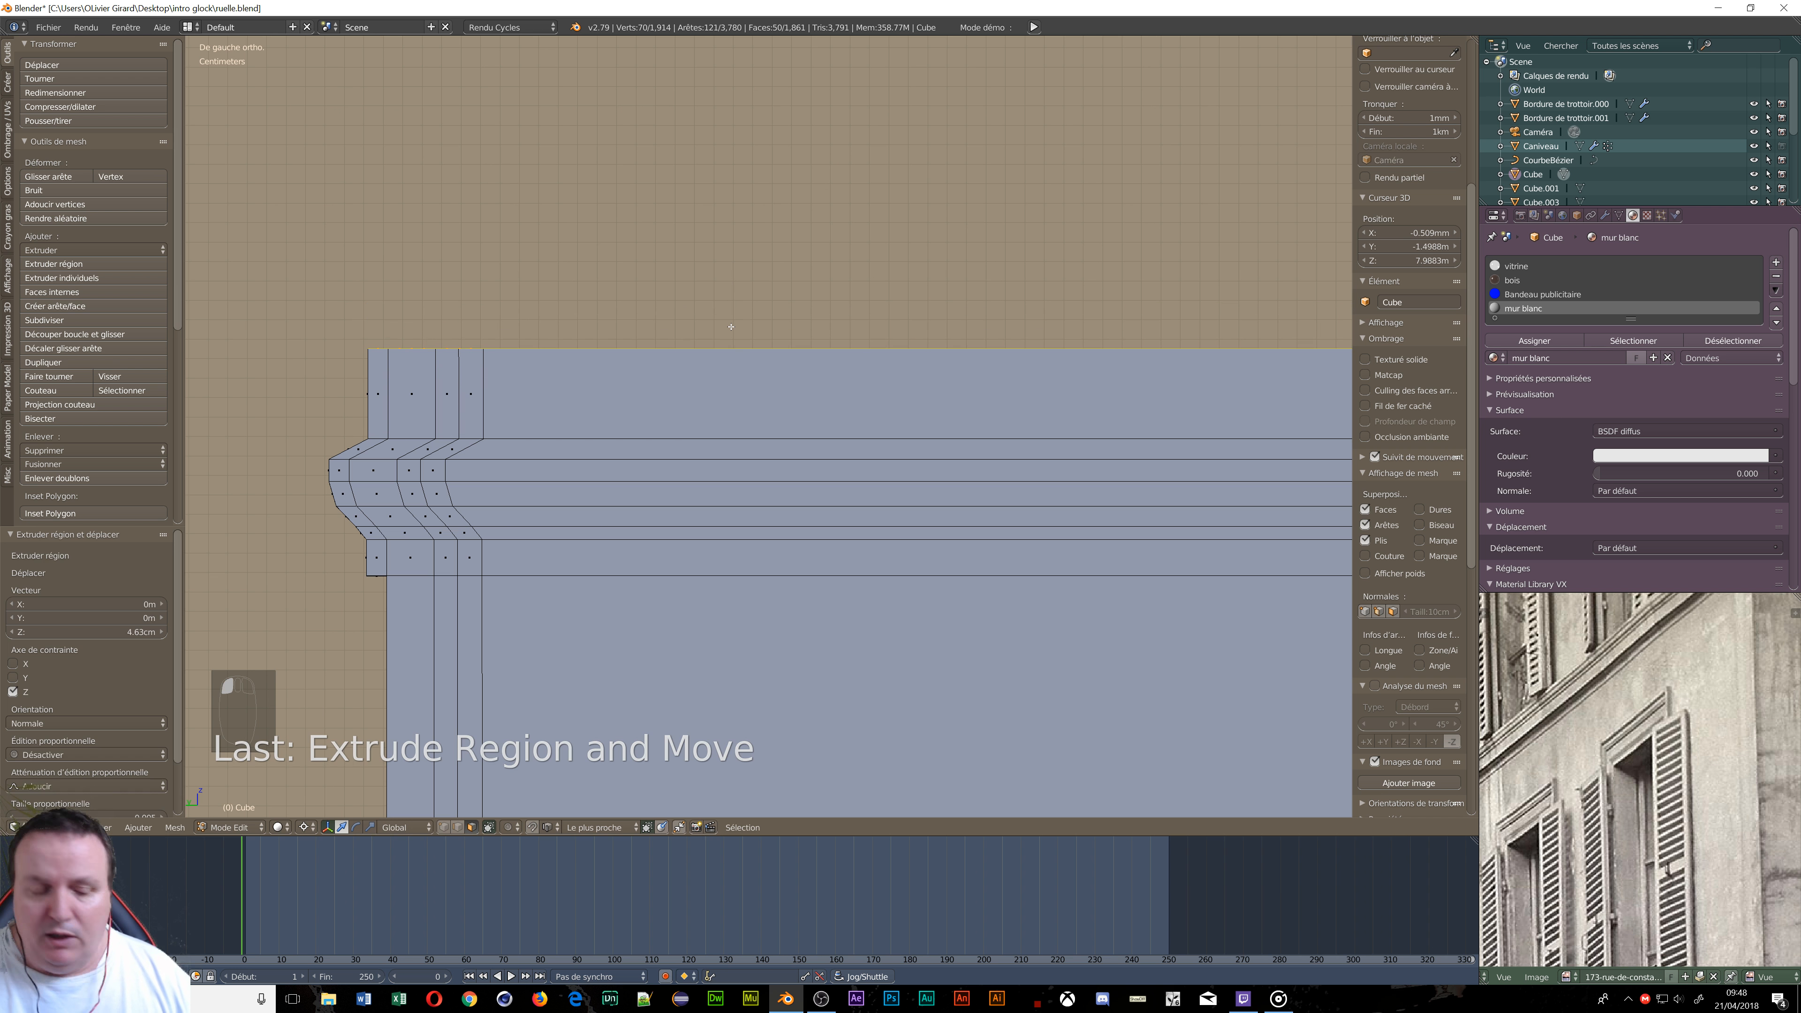
Extrude the top faces upward by about 6.75 mm and widen them along Y to a factor of about 1.002.
key(e)
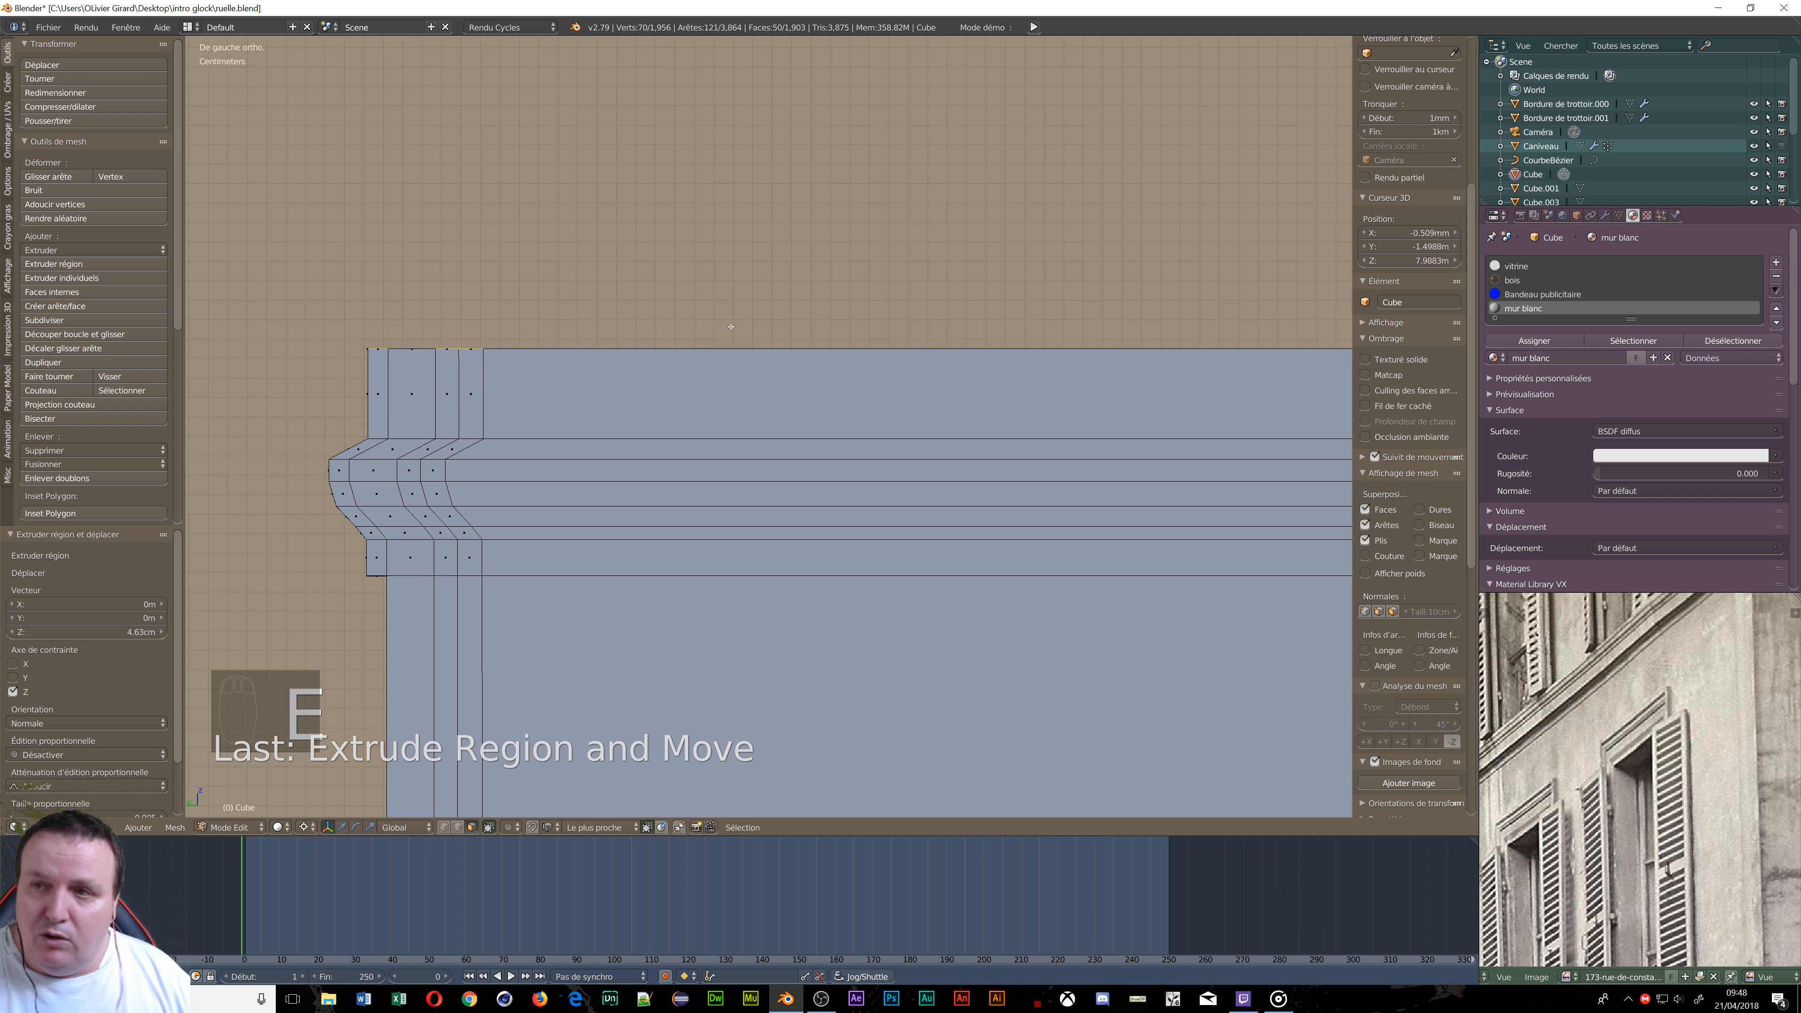
click(730, 314)
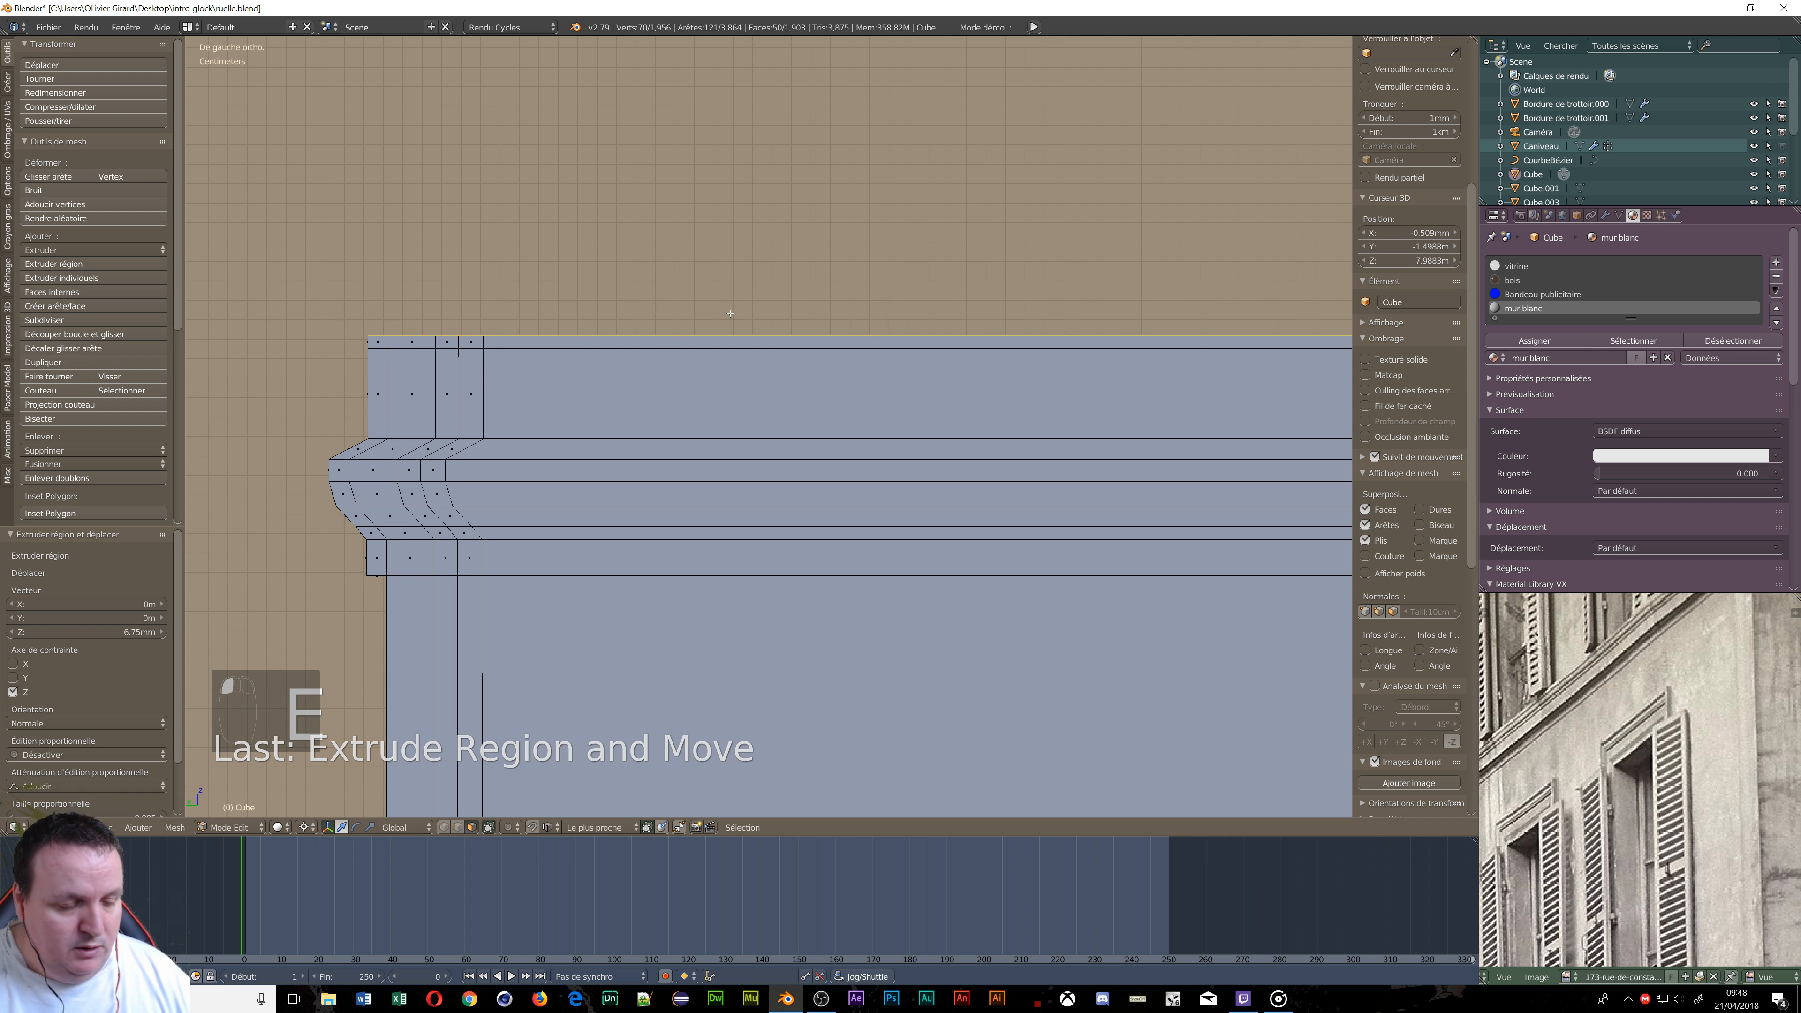
key(s)
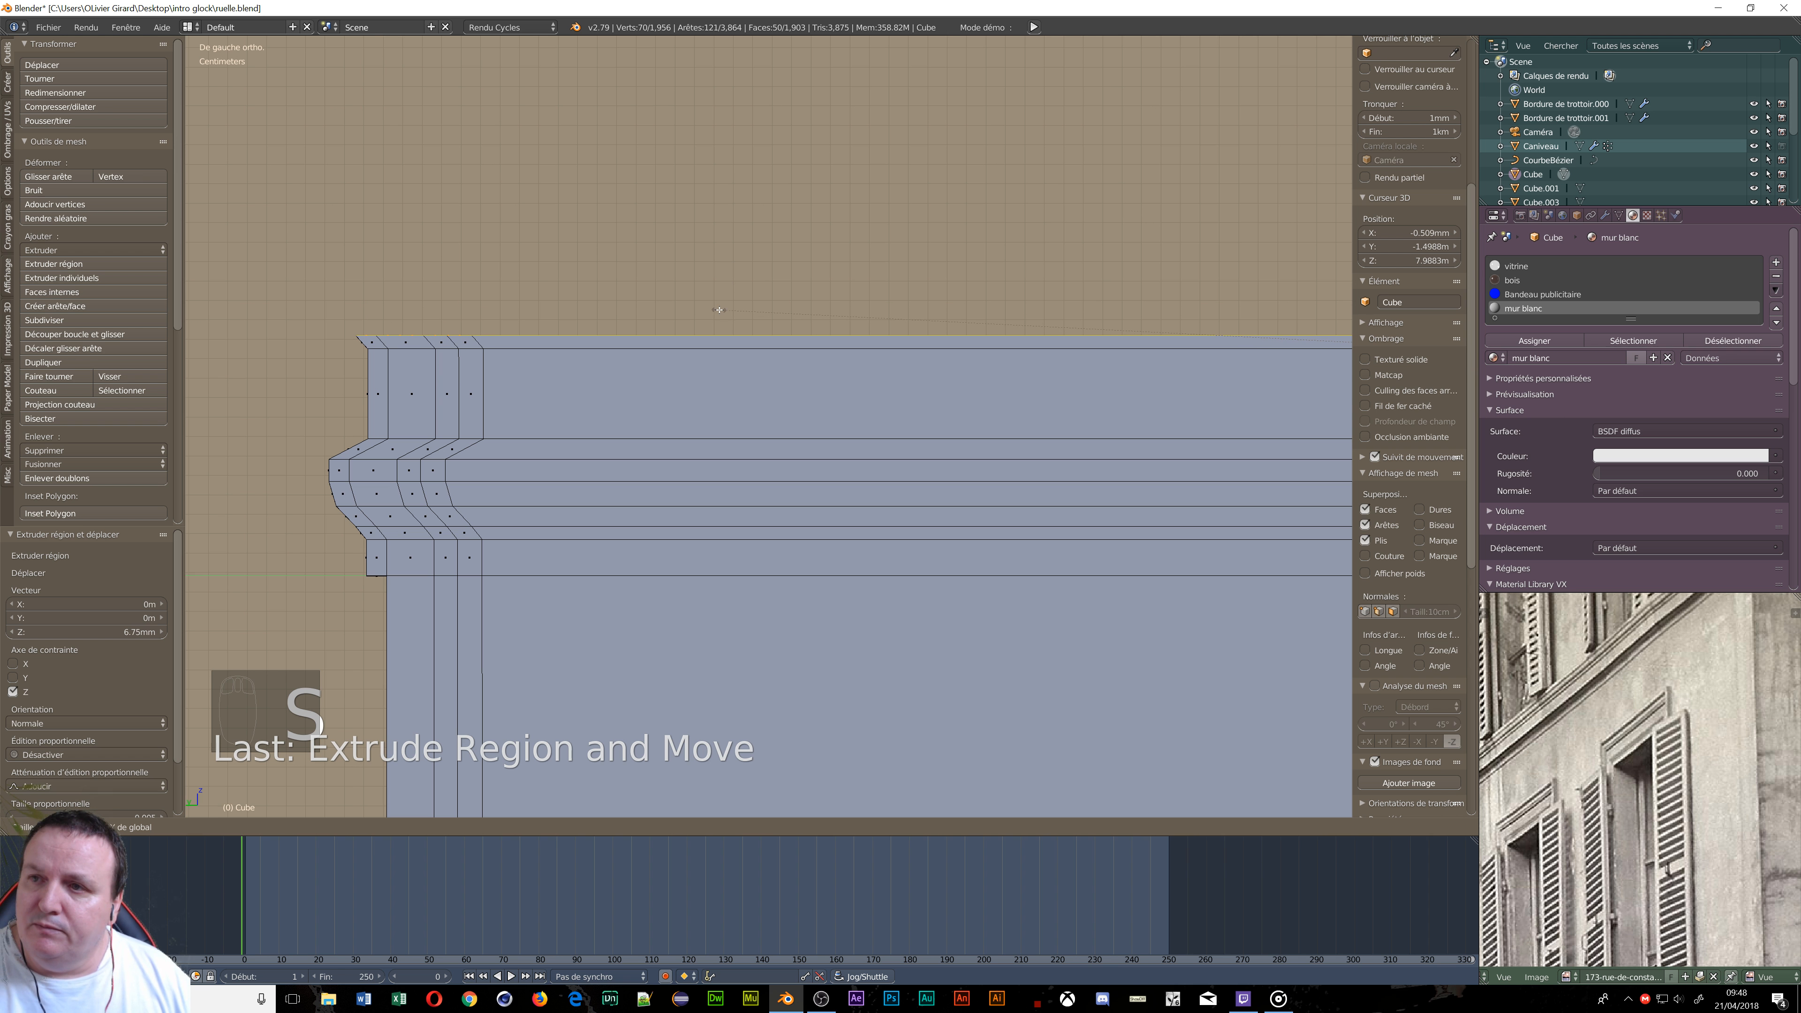
click(719, 310)
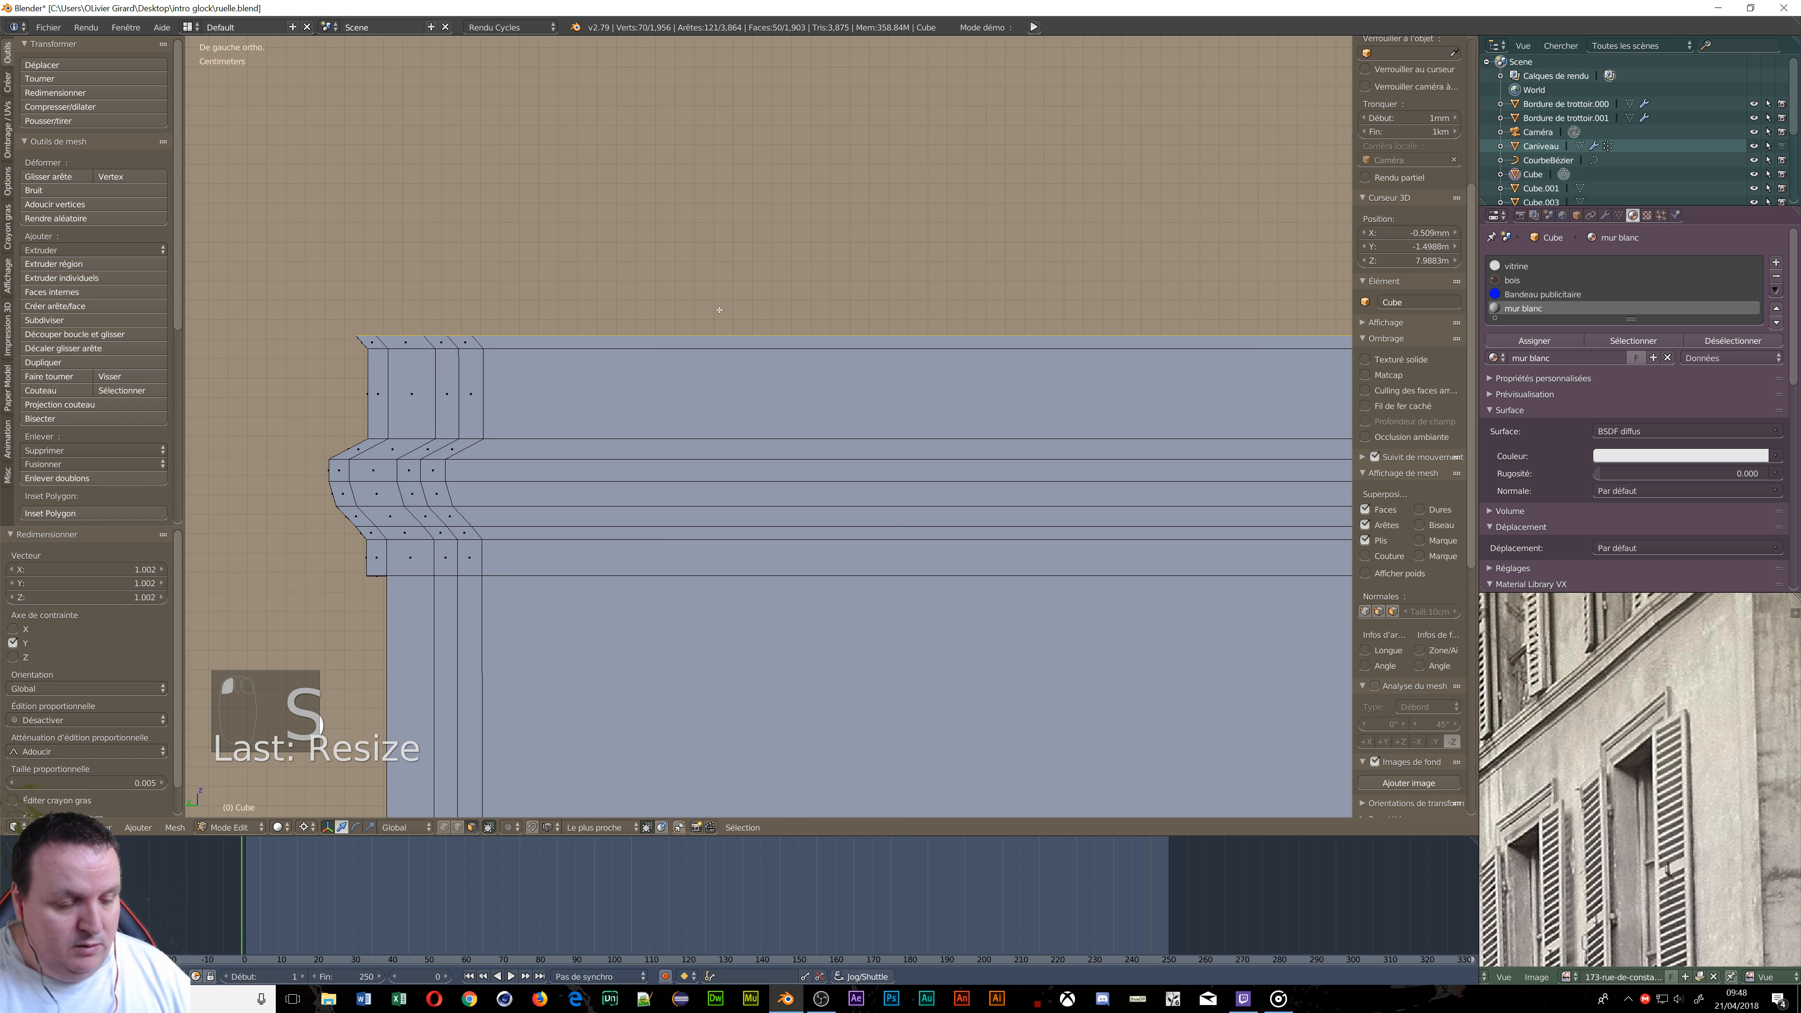
Extrude the top faces upward by about 6.03 mm and again by 7 mm, widening the last level along Y to about 1.004.
key(e)
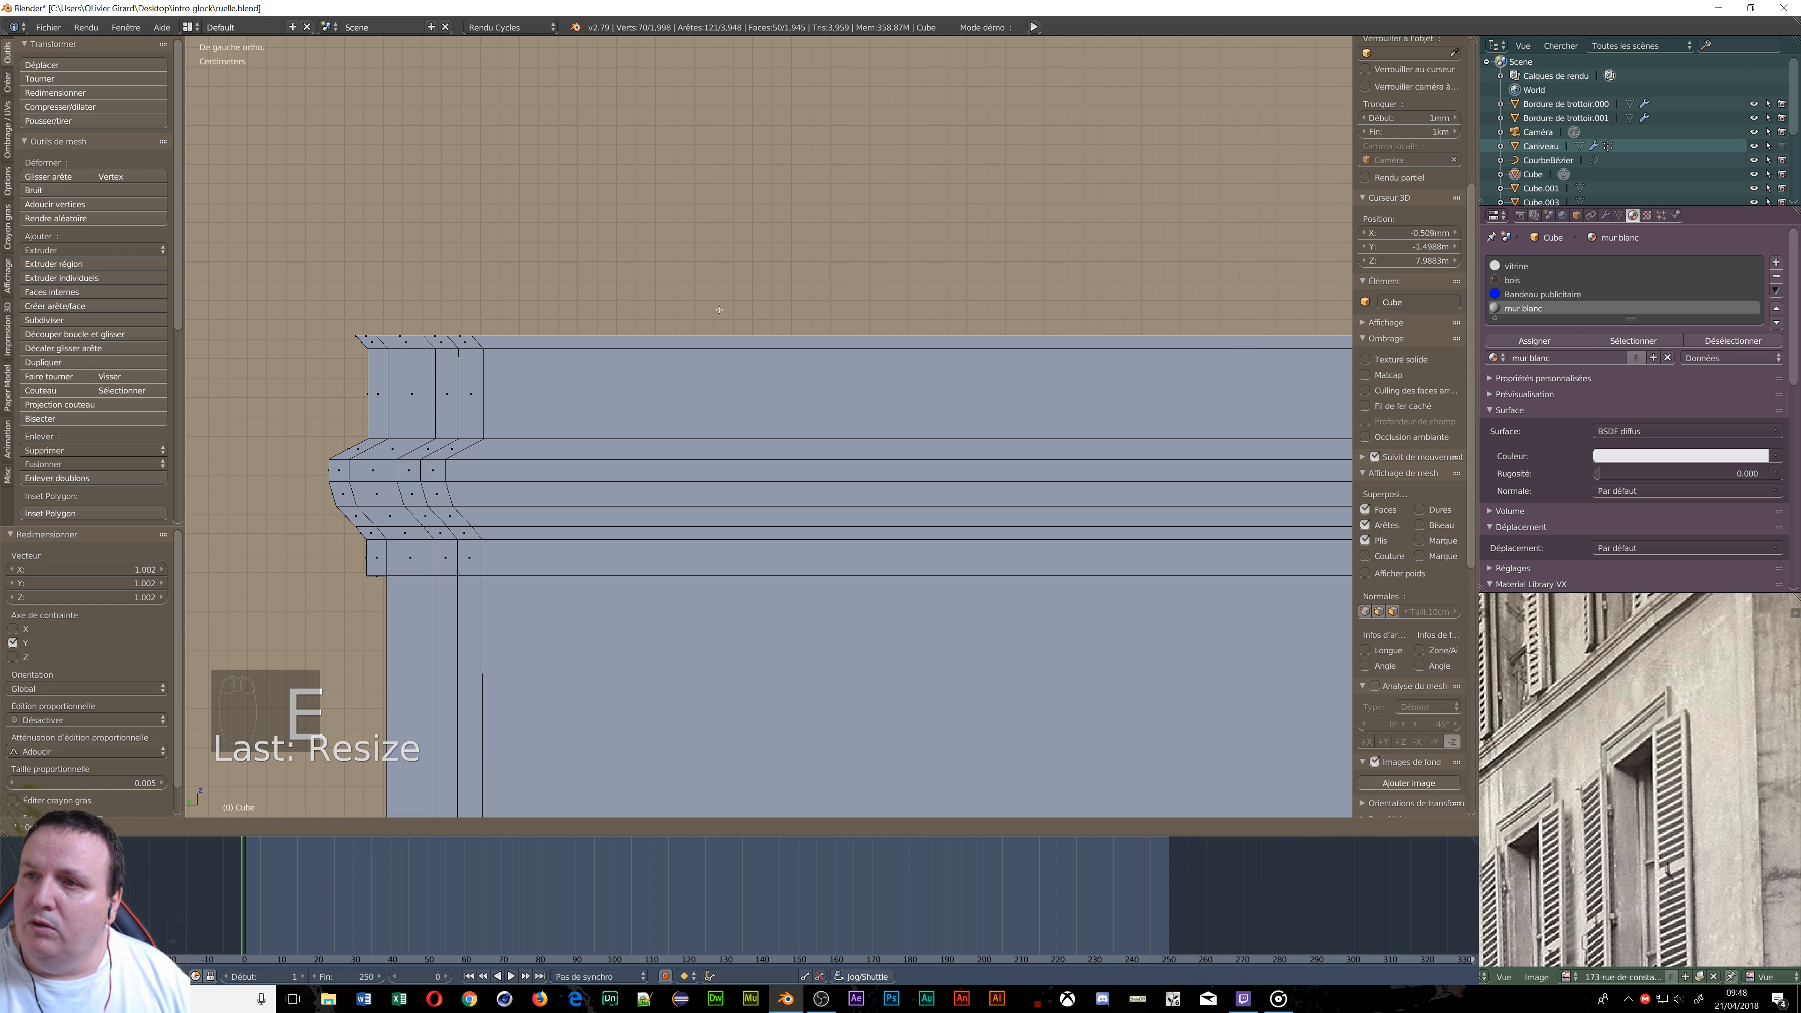
click(718, 297)
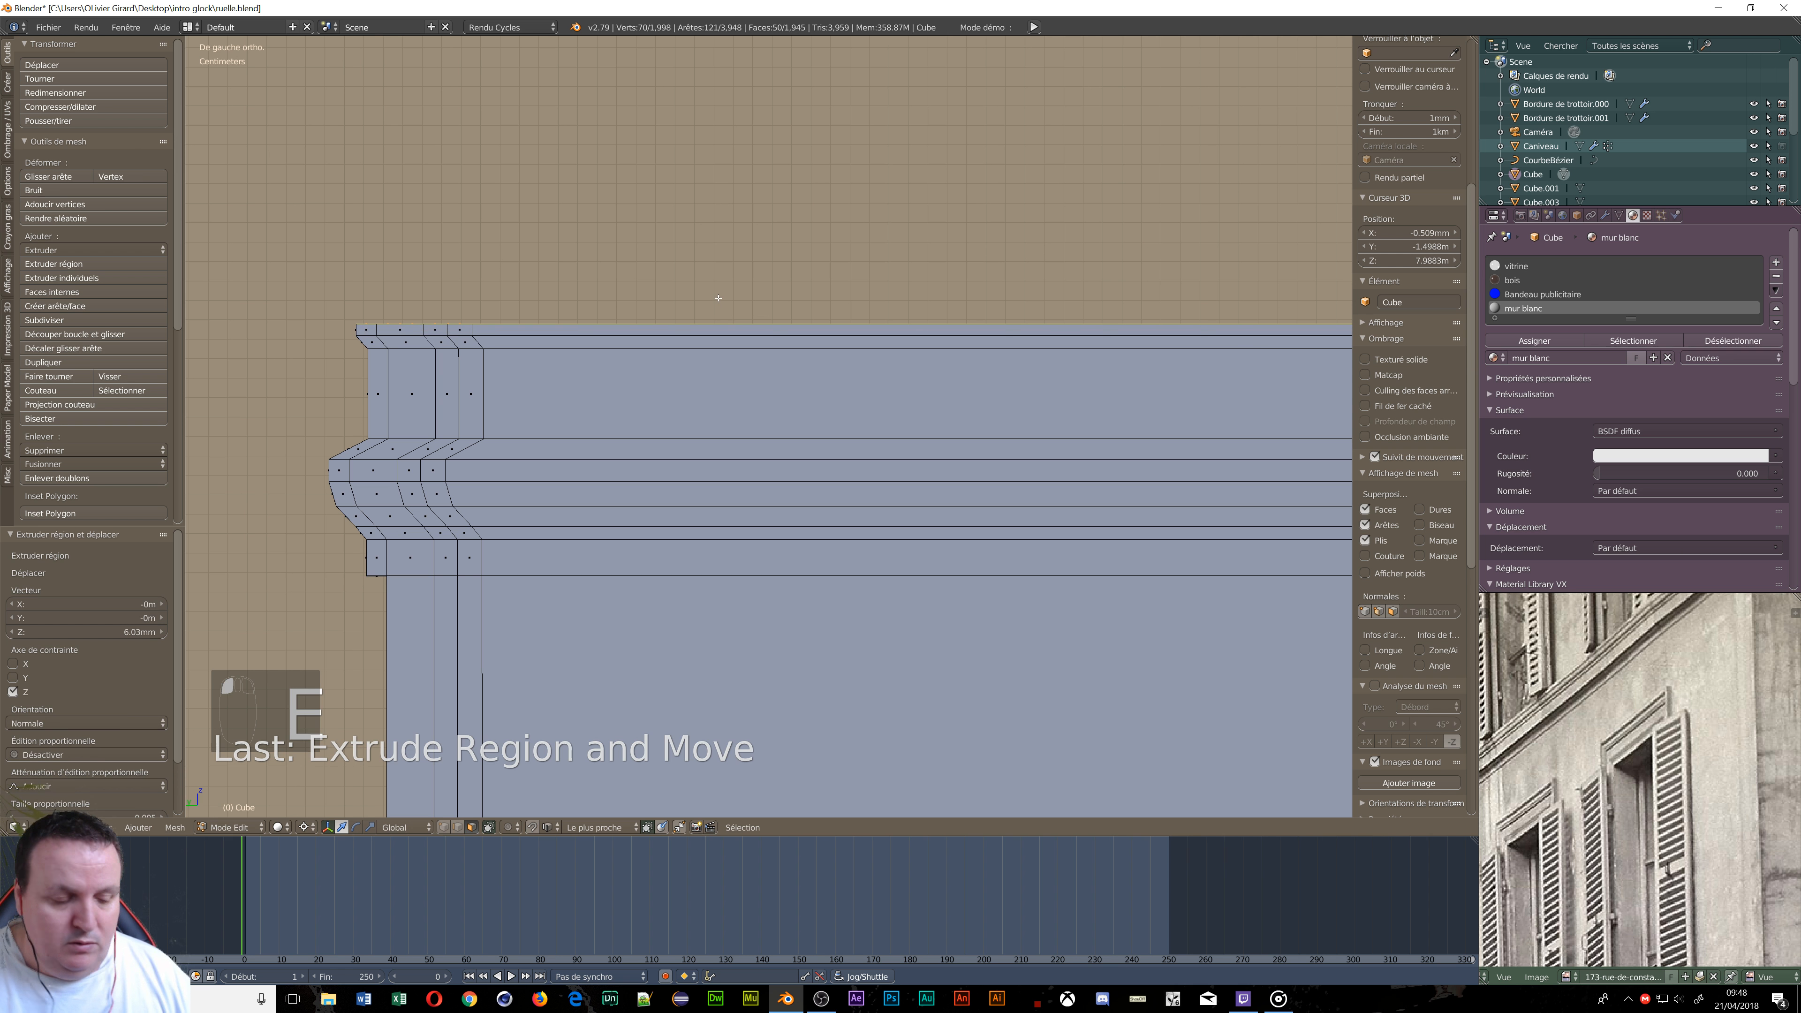
key(e)
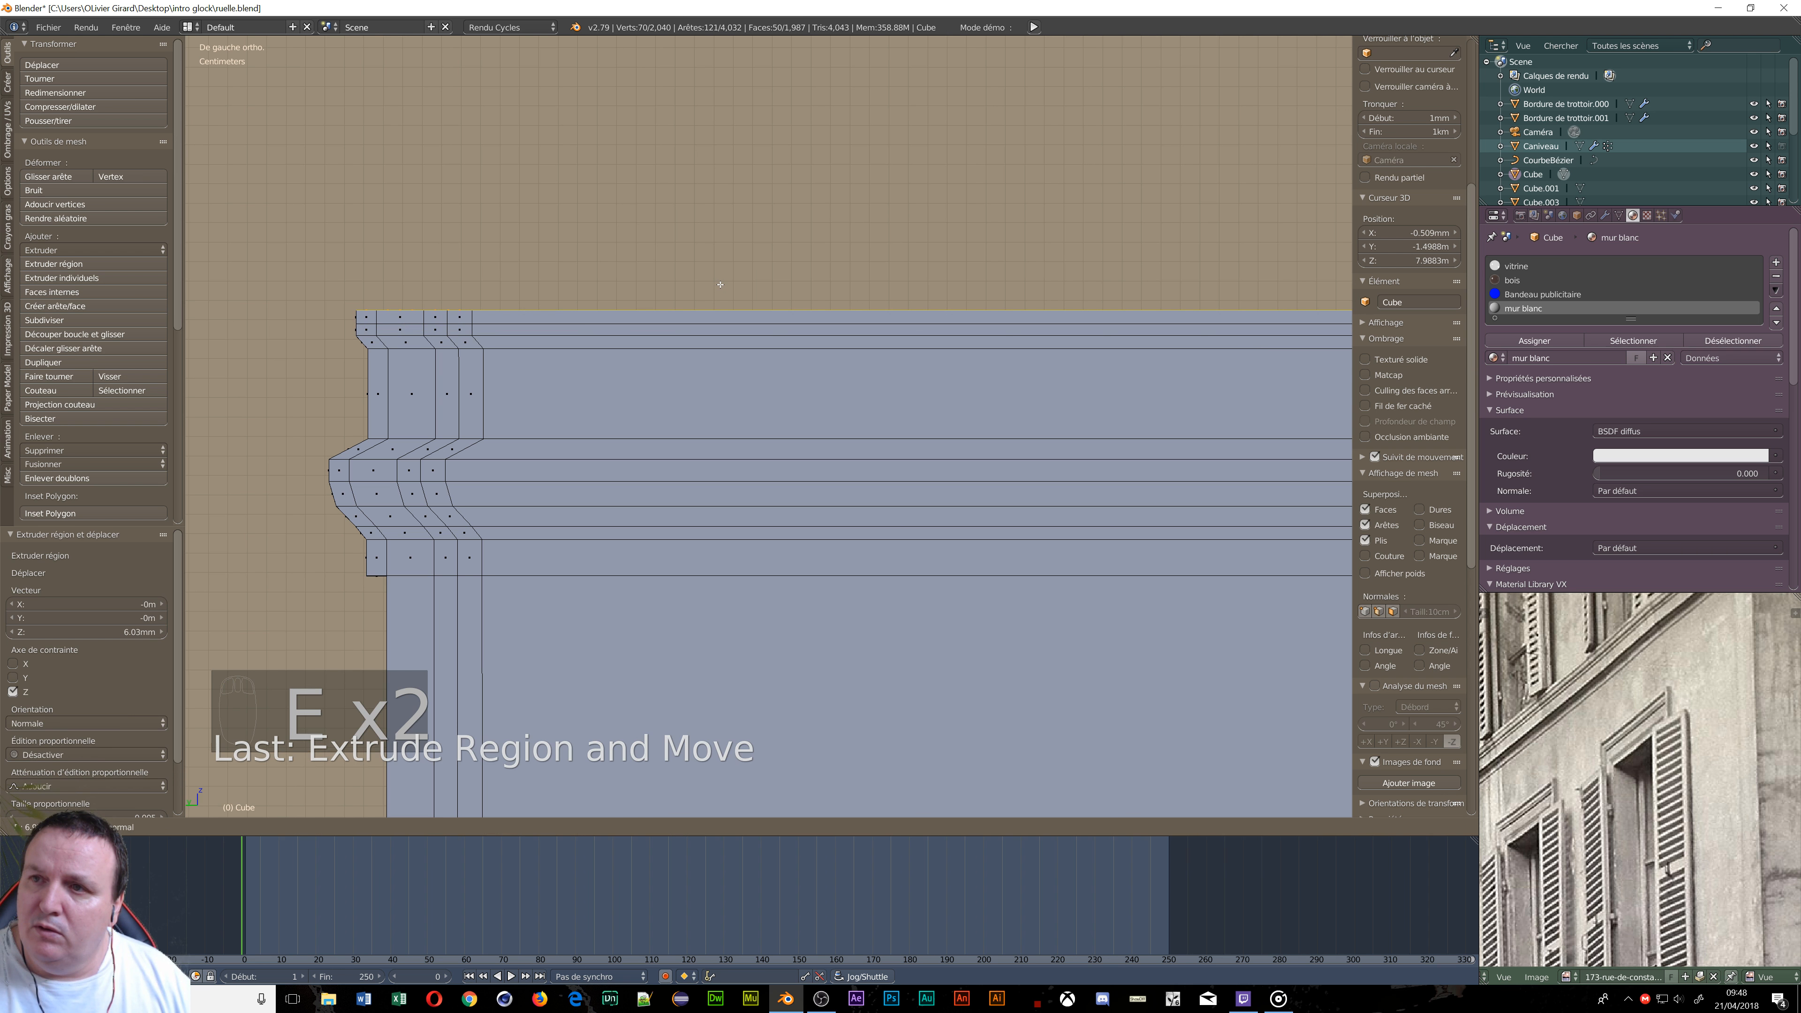
click(721, 284)
key(s)
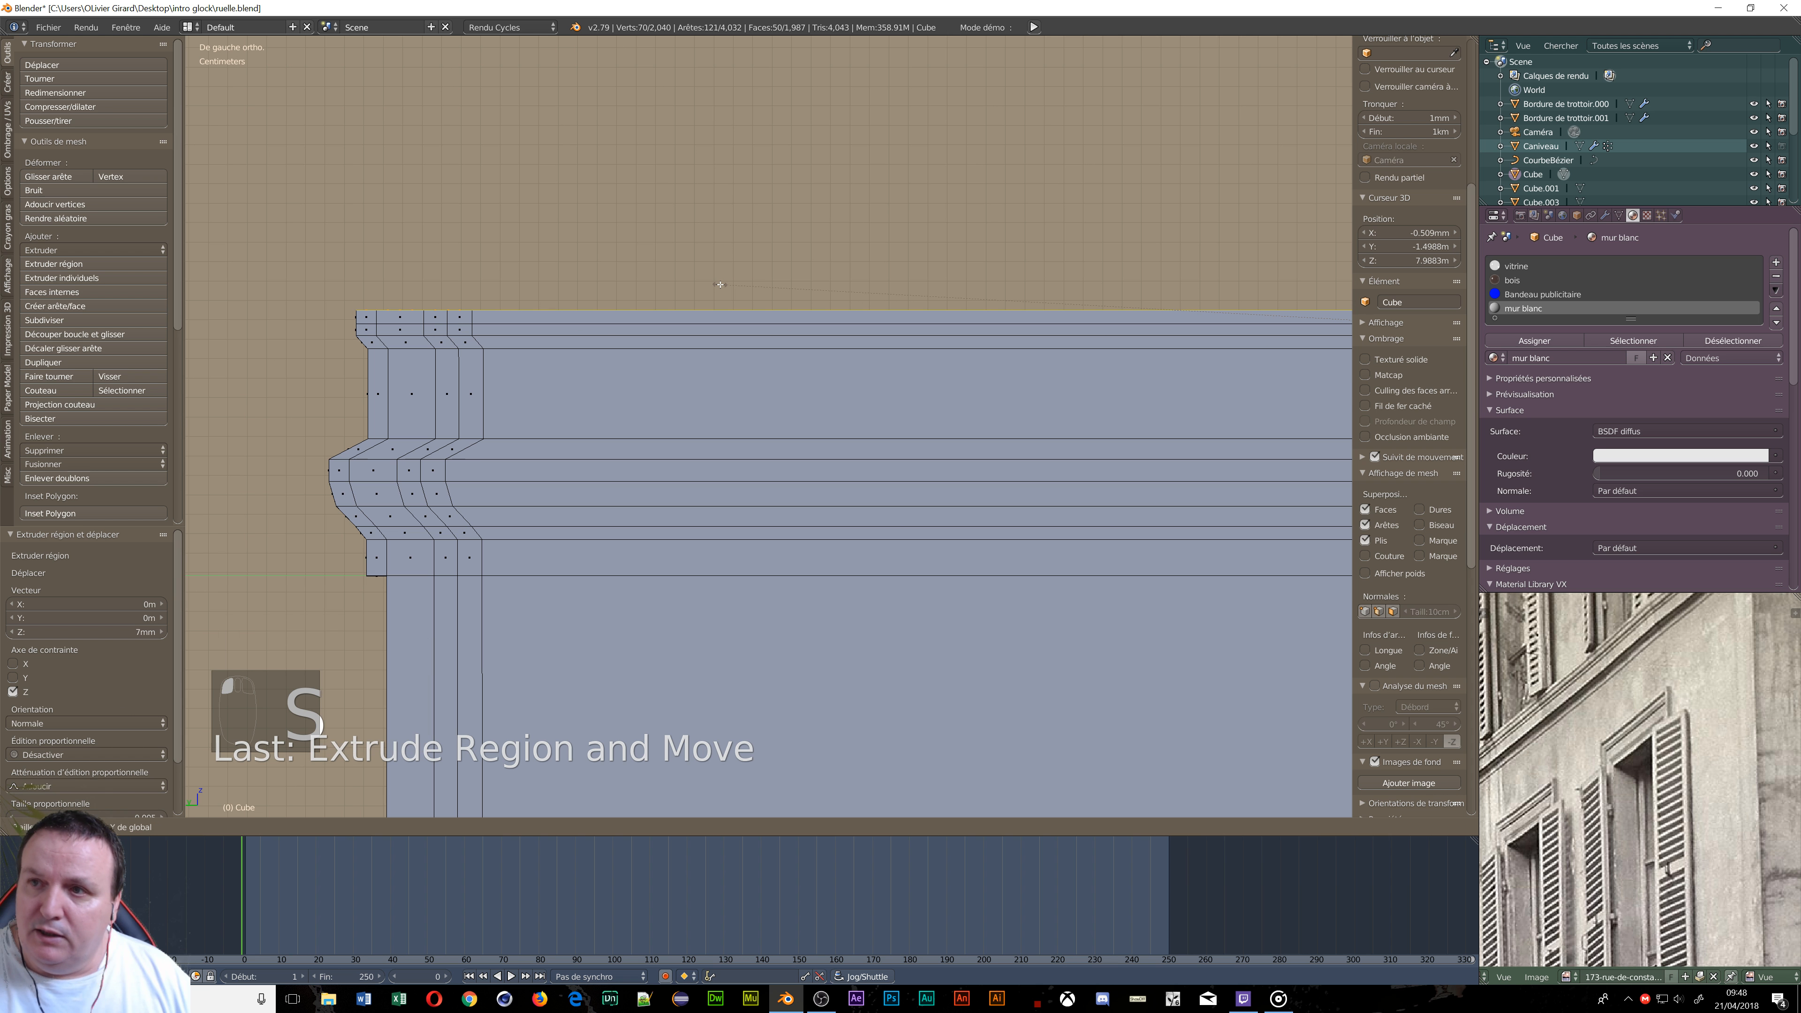
click(698, 303)
Extrude the top faces upward by about 8.2 mm and again by 9.65 mm, narrowing the last level along Y to about 0.996.
key(e)
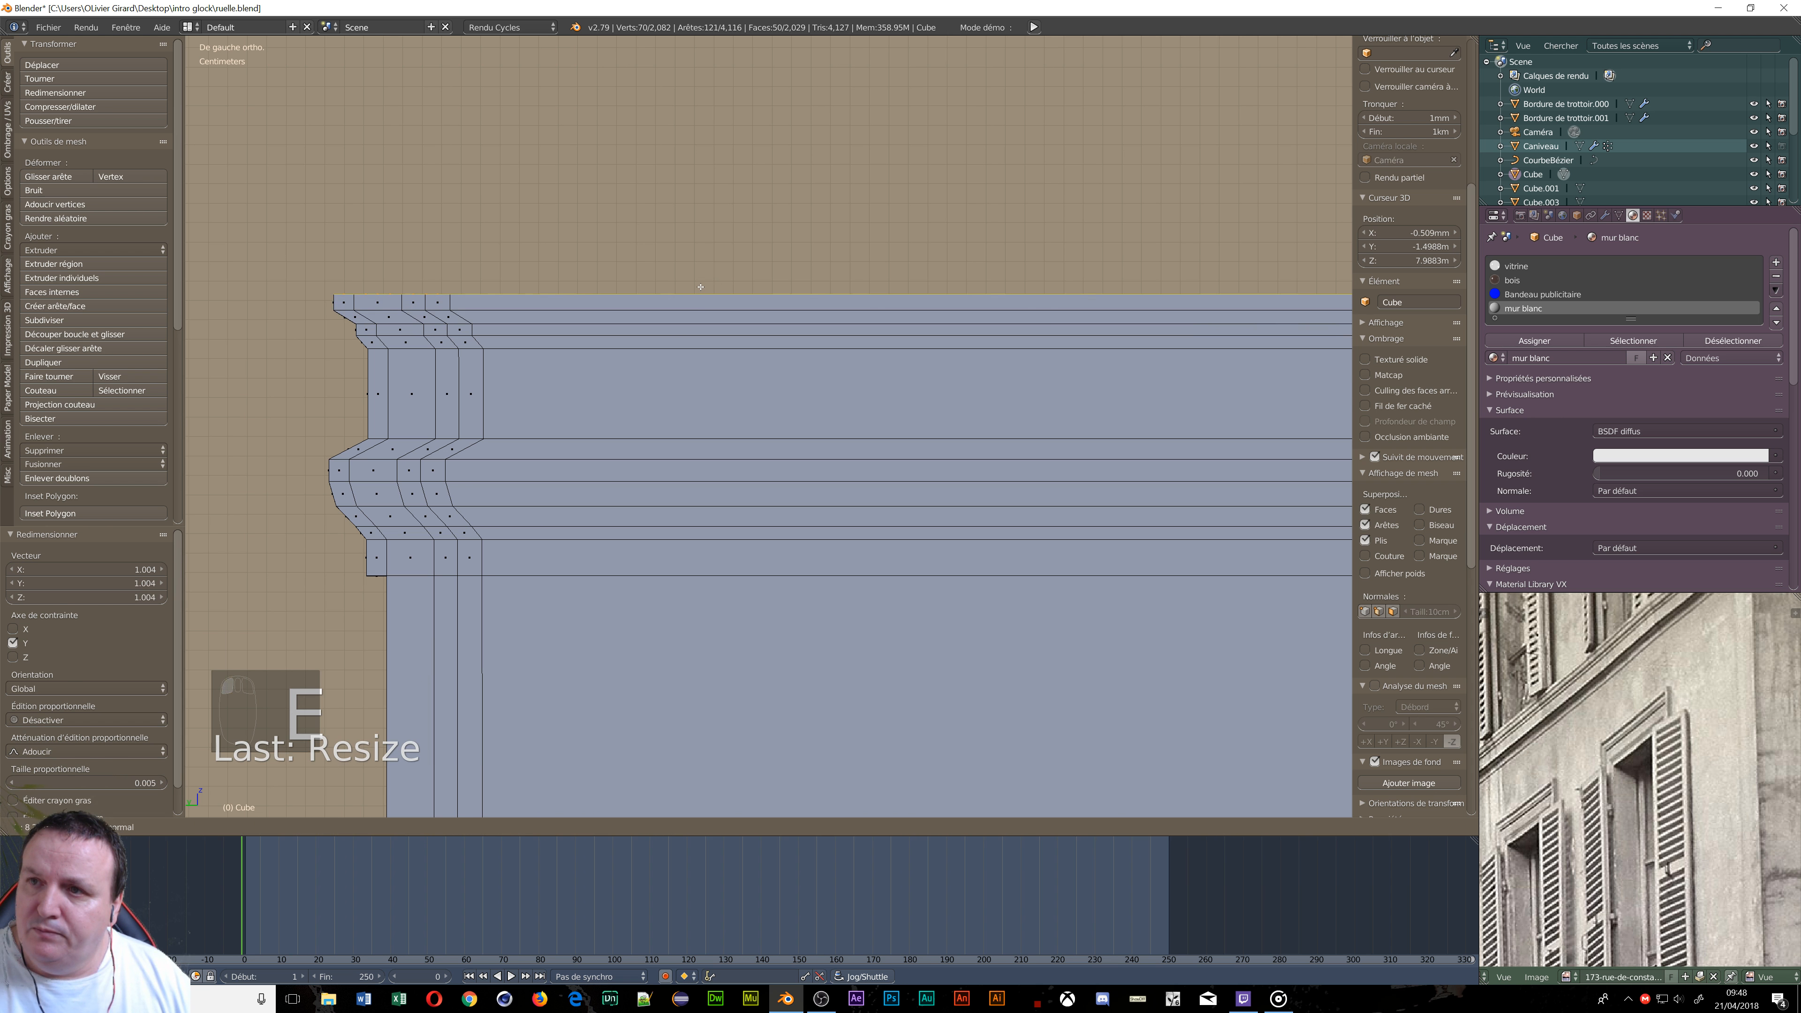
click(700, 287)
key(e)
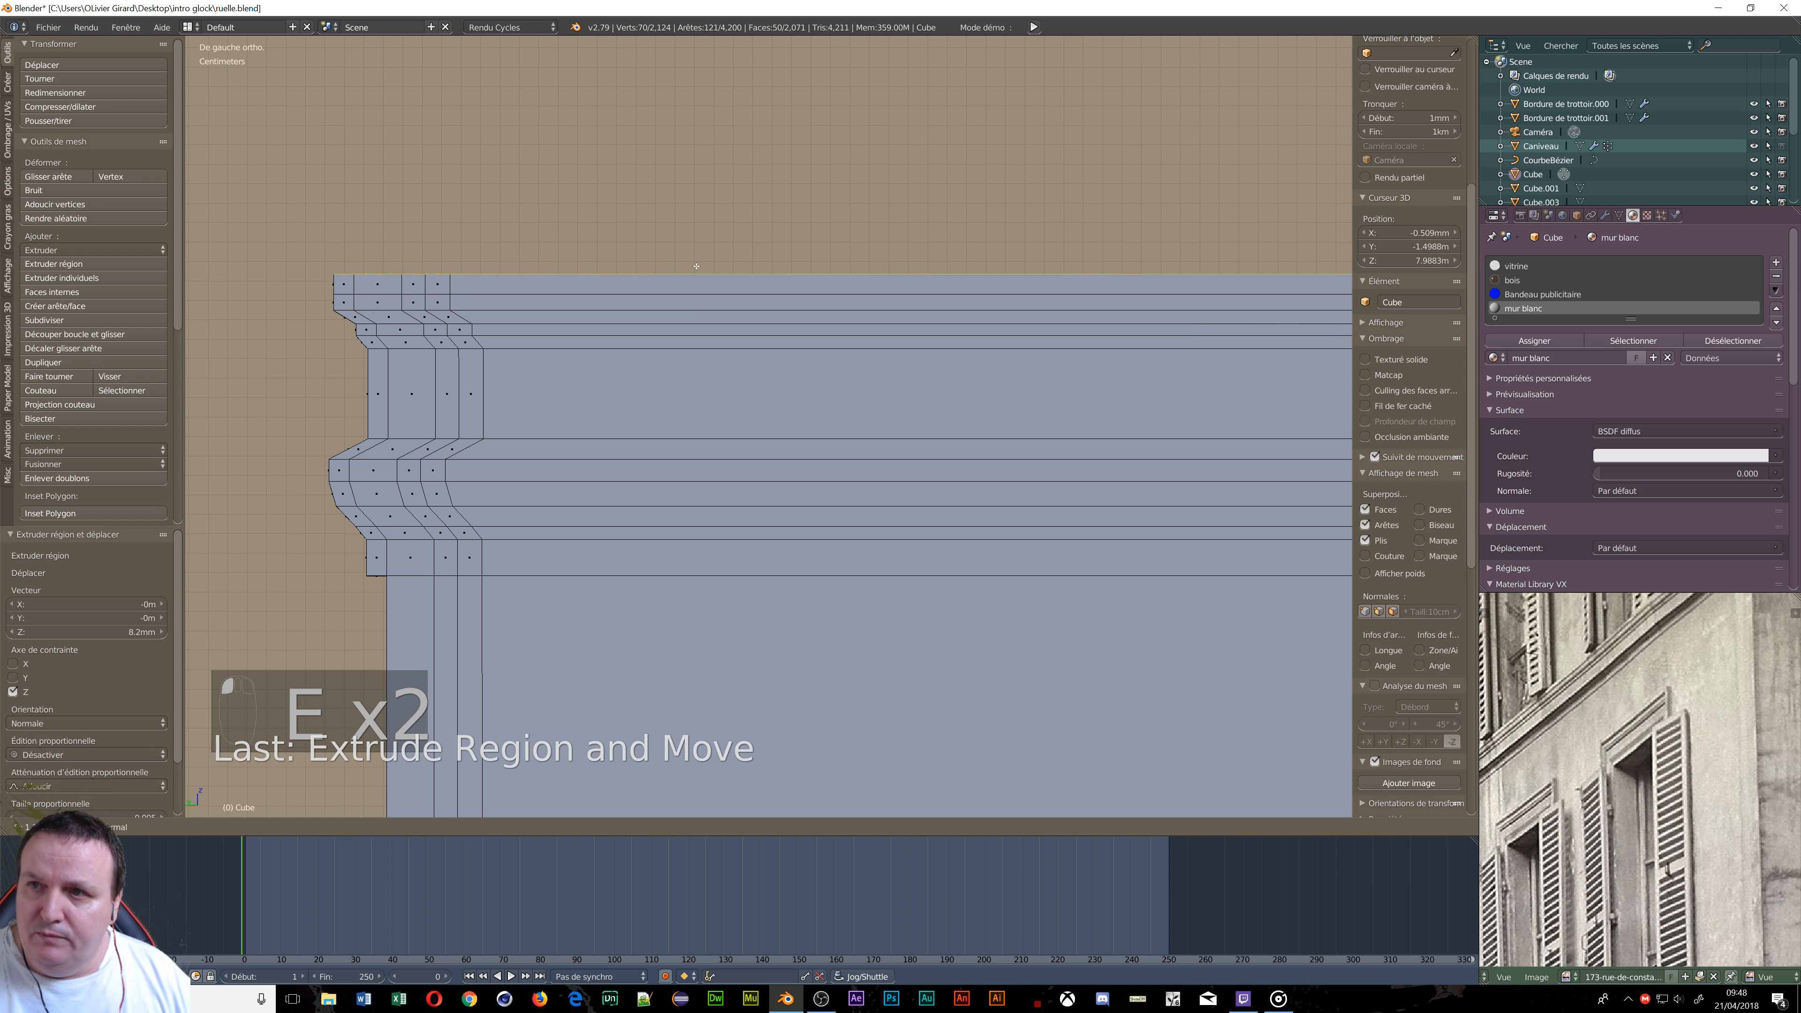
click(696, 267)
key(s)
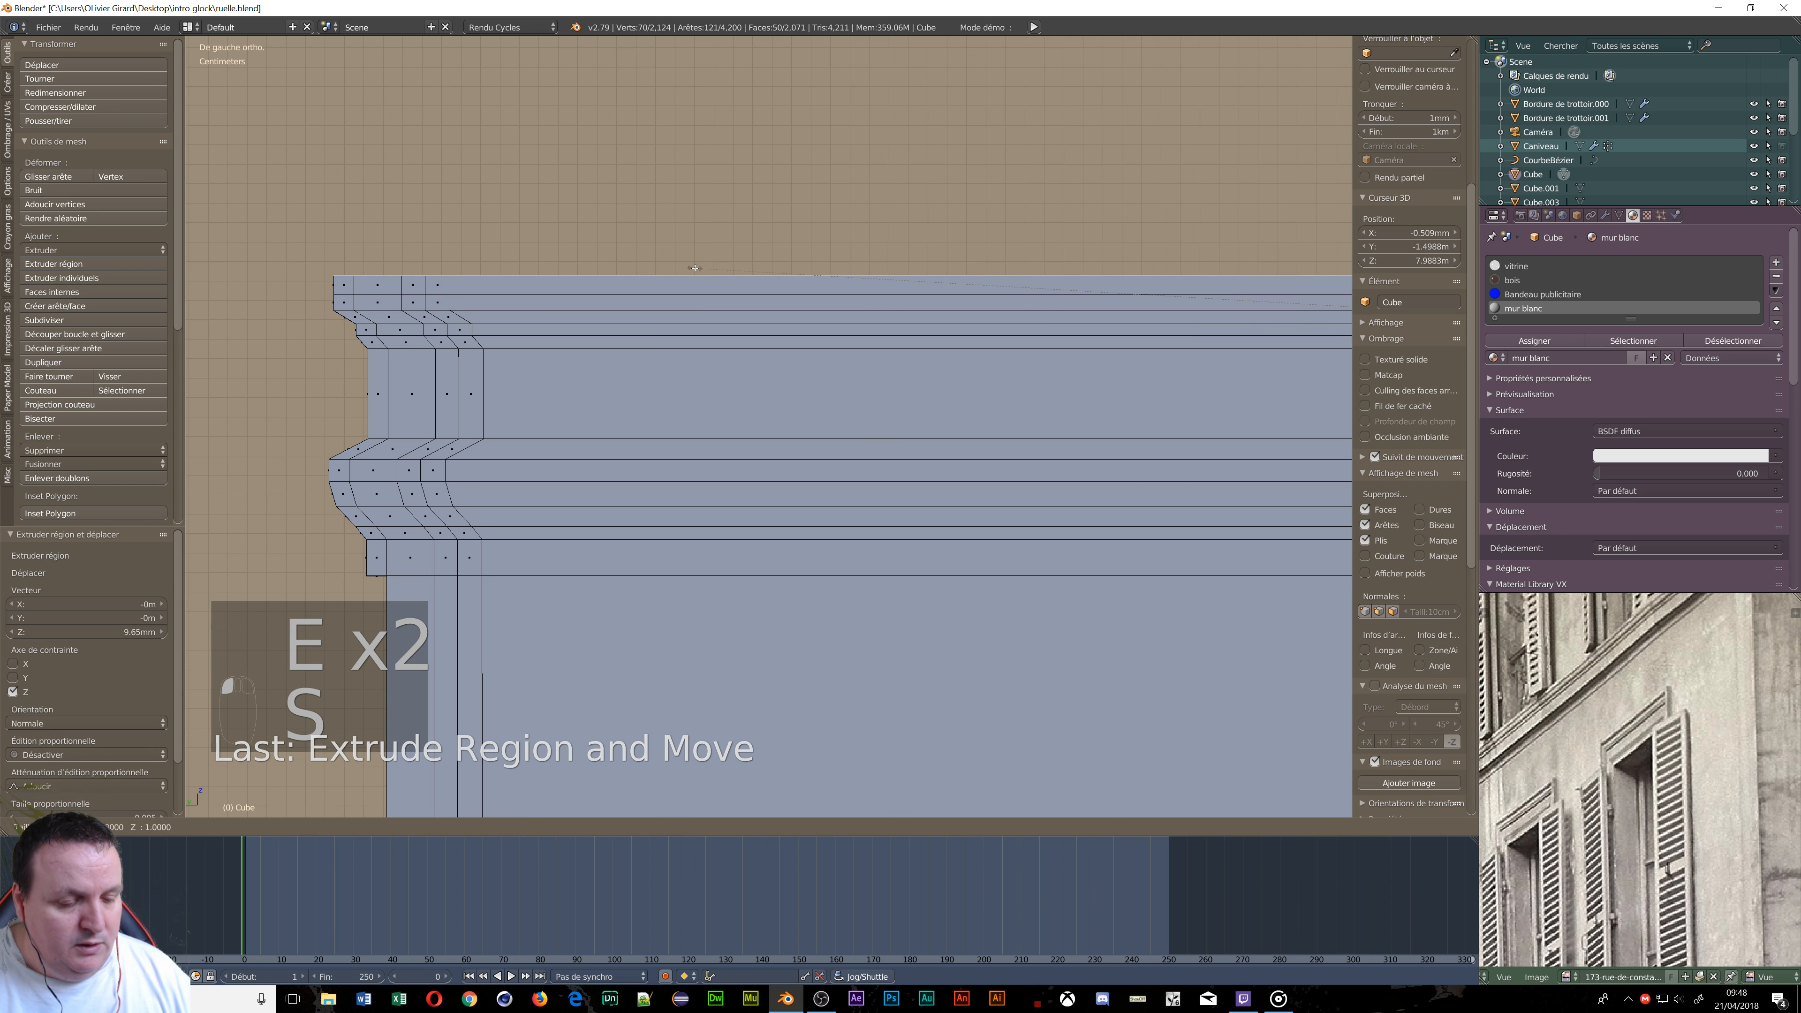
key(y)
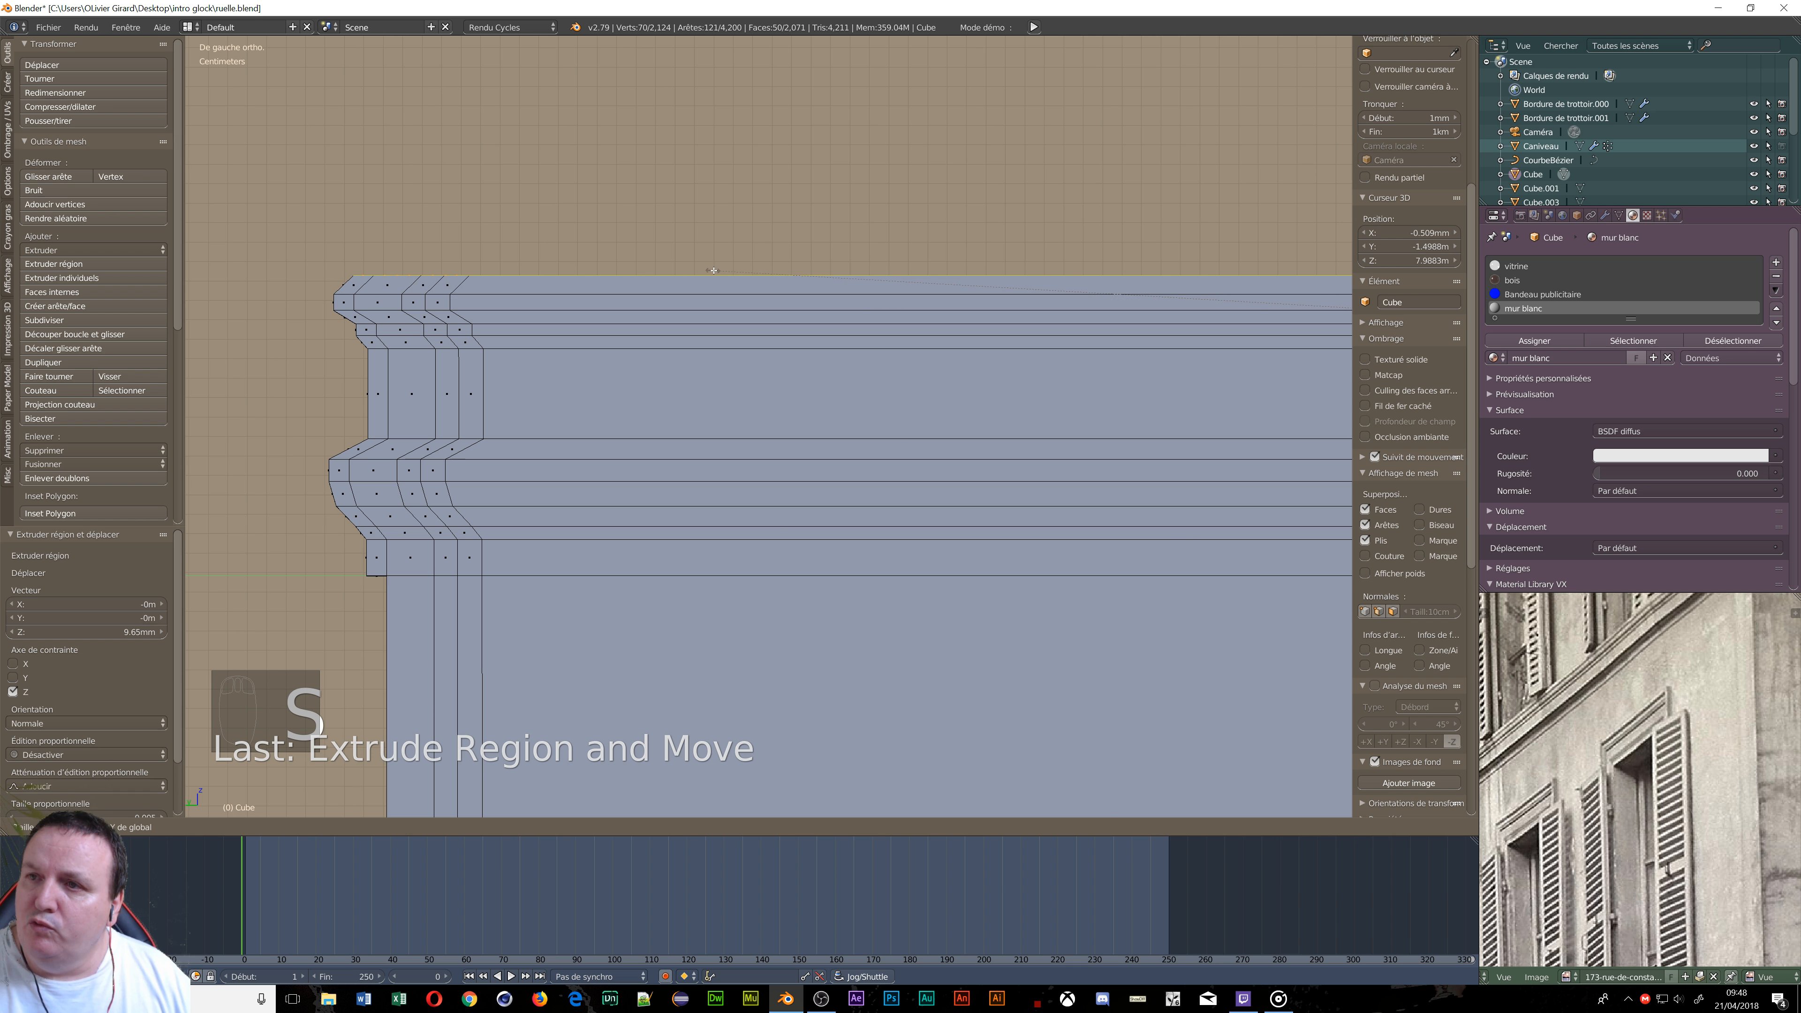
click(713, 270)
Extrude the top faces upward by about 1.01 cm and narrow them along Y to a factor of about 0.994.
key(e)
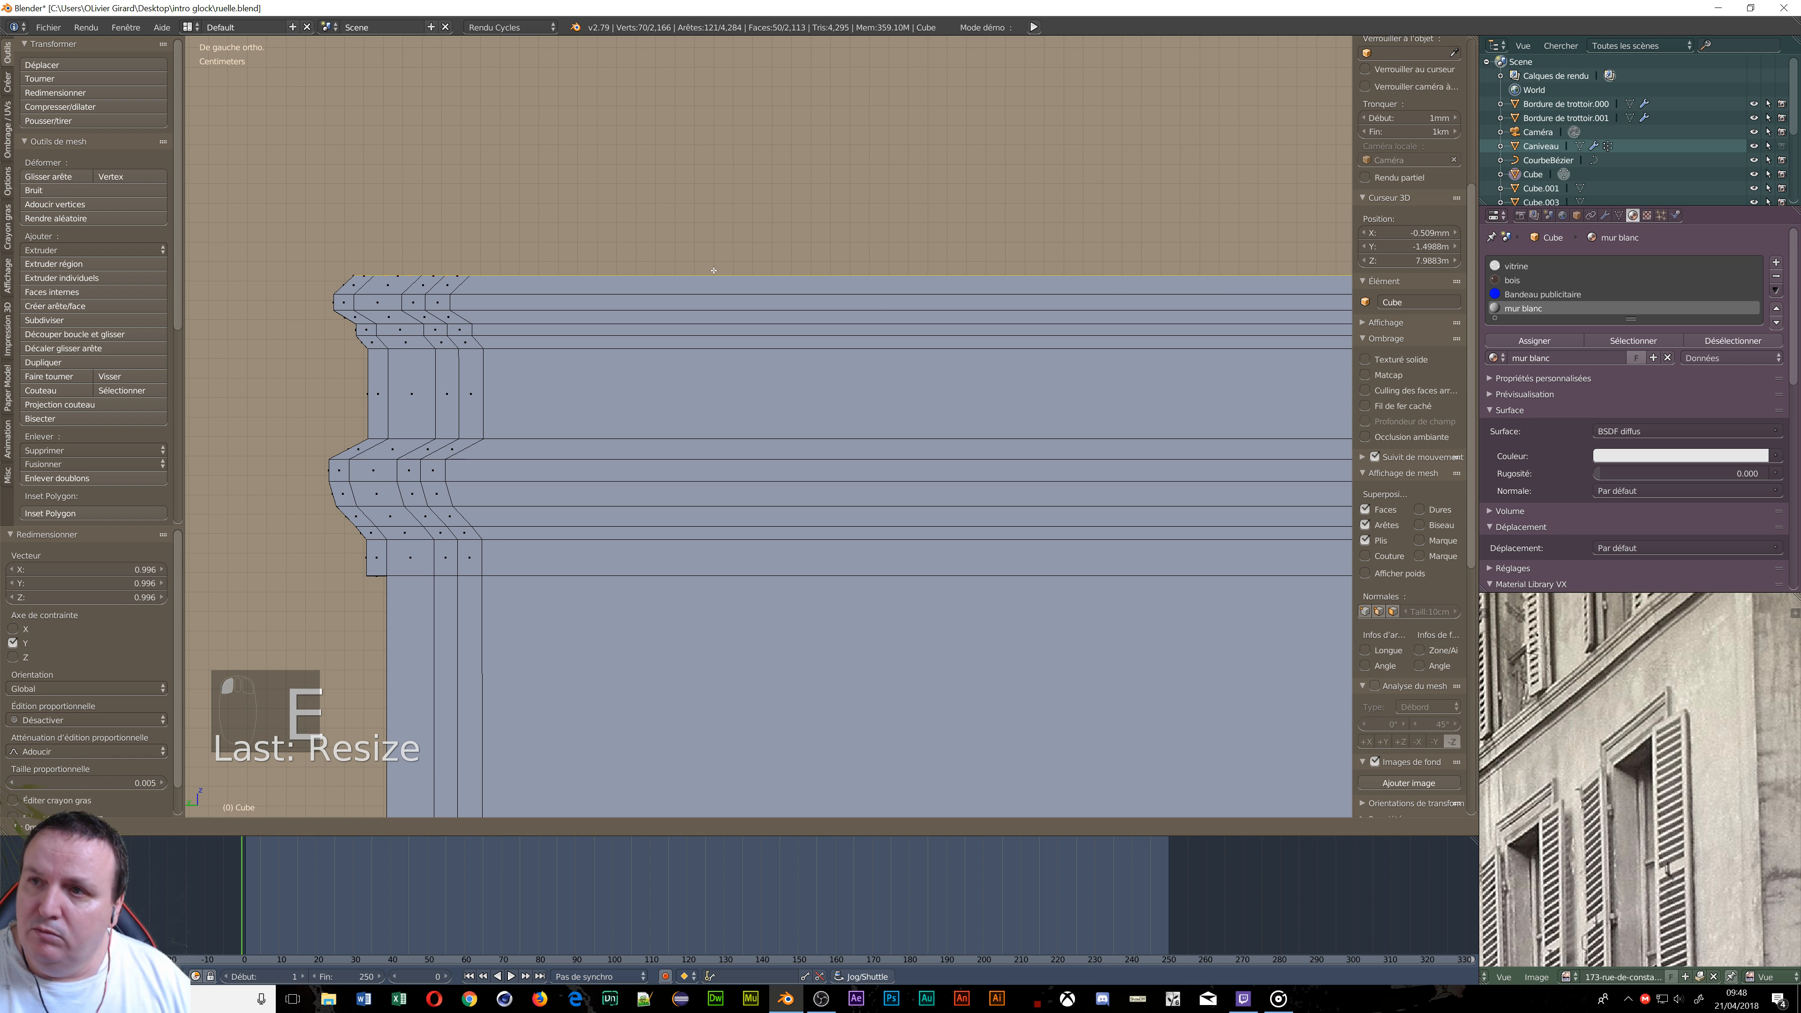
click(712, 251)
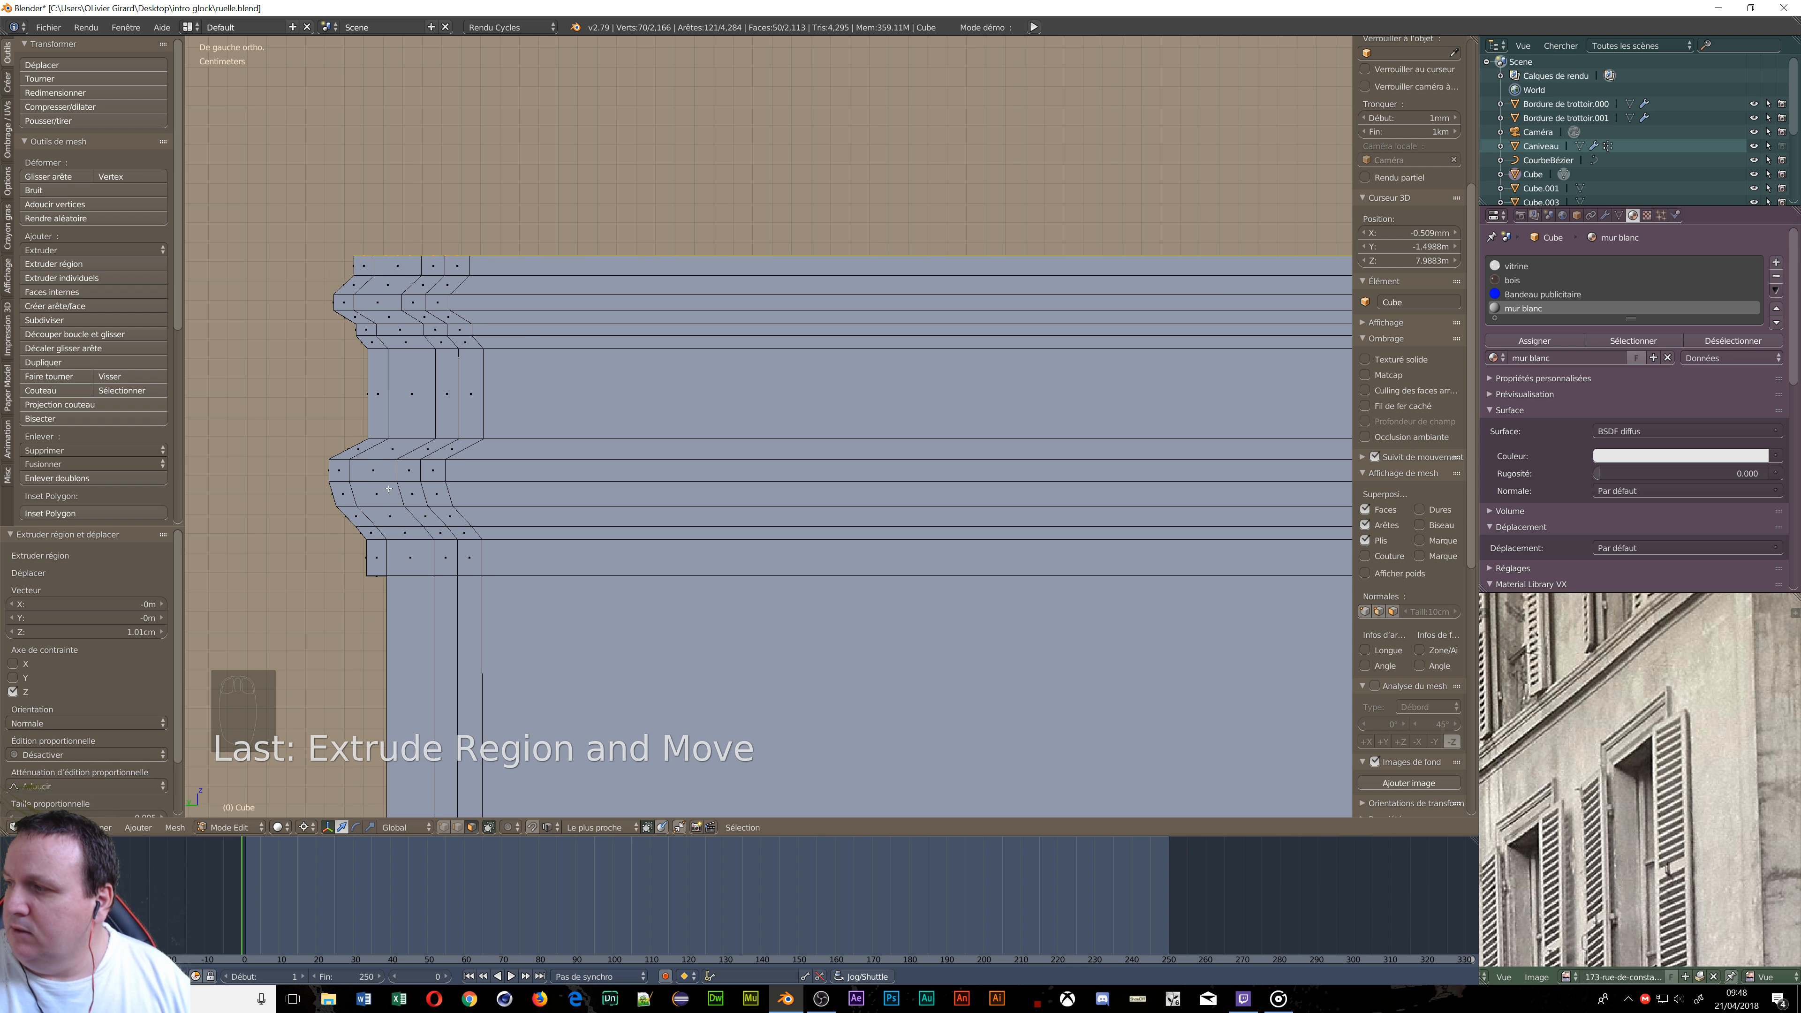
middle_drag(383, 438, 356, 351)
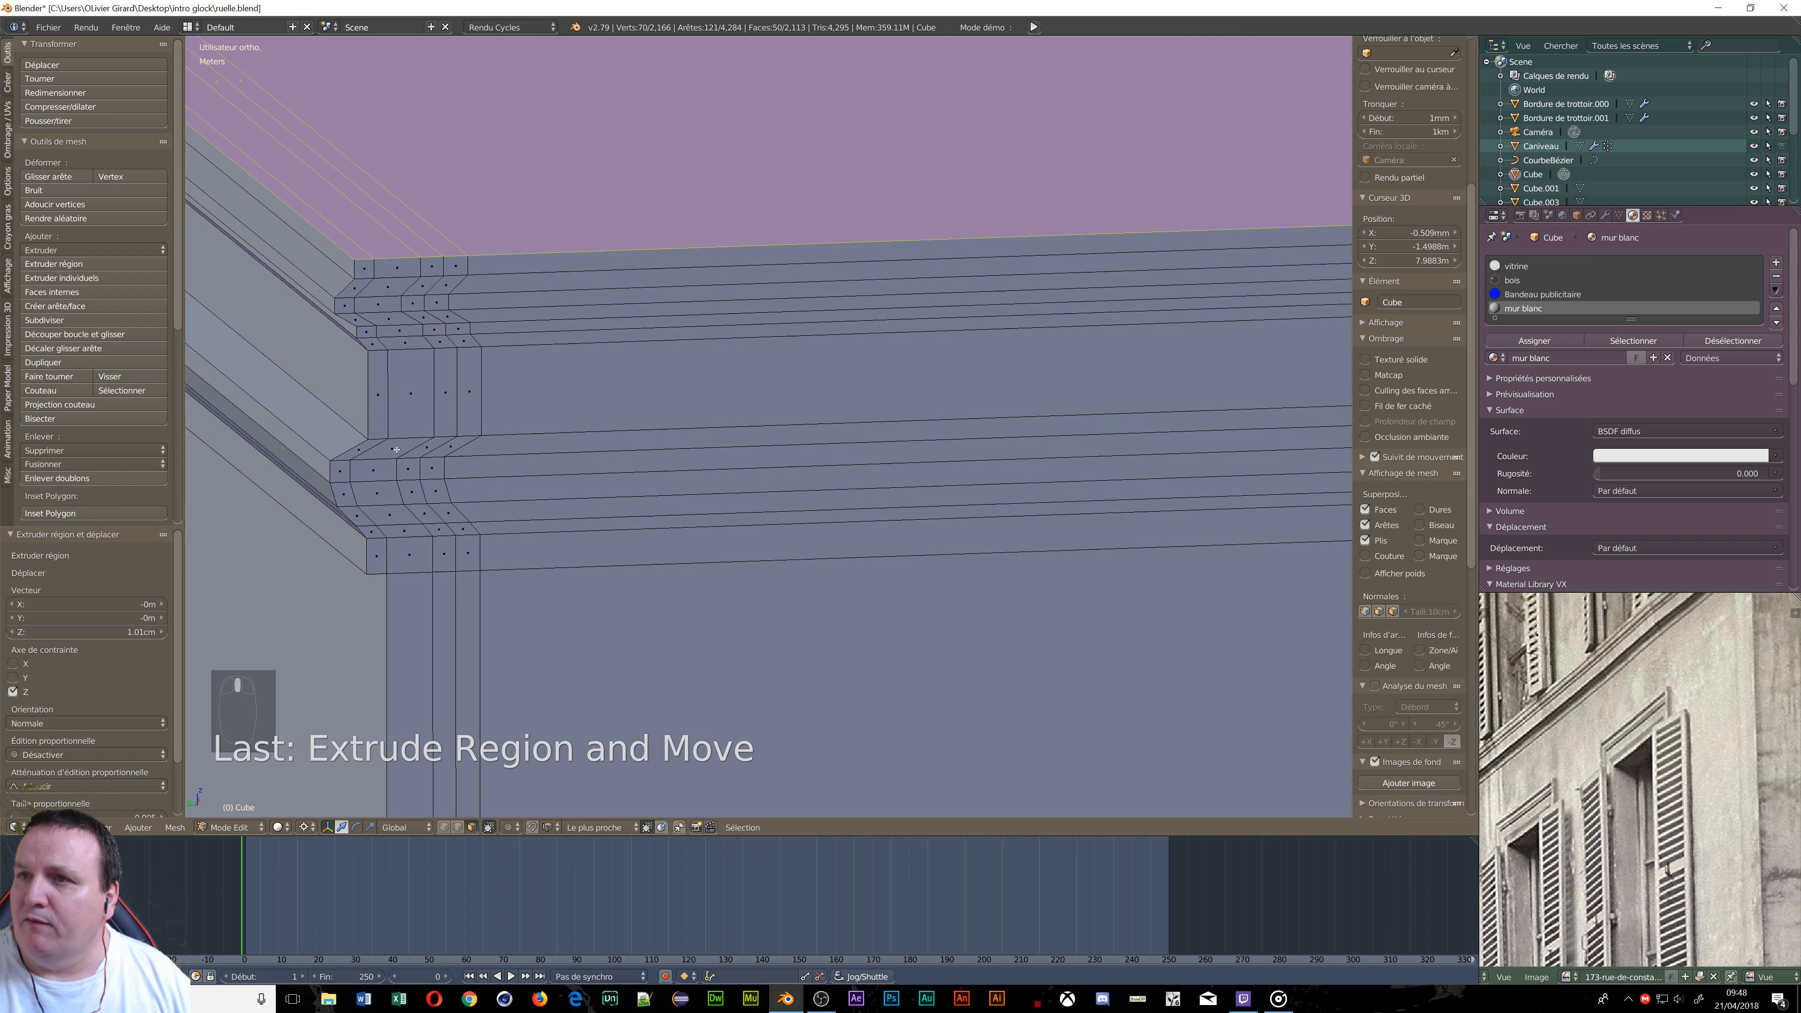
scroll(320, 251, down, 2)
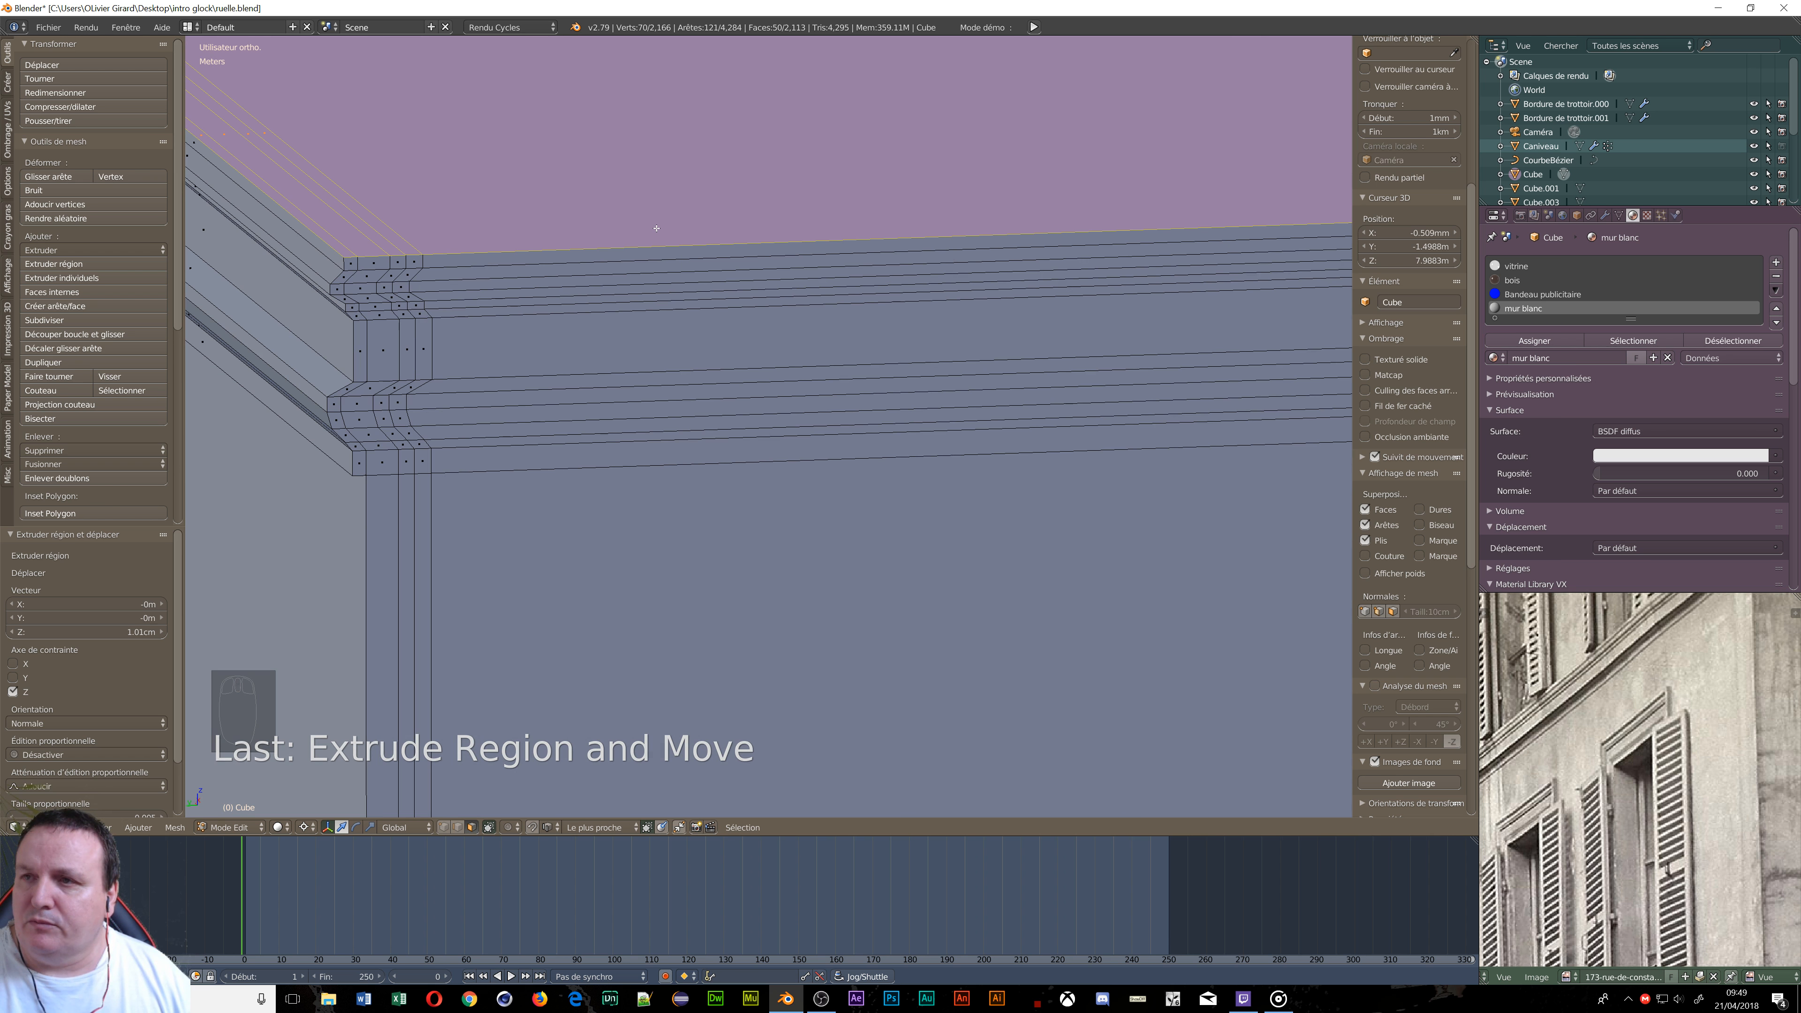
scroll(656, 228, down, 2)
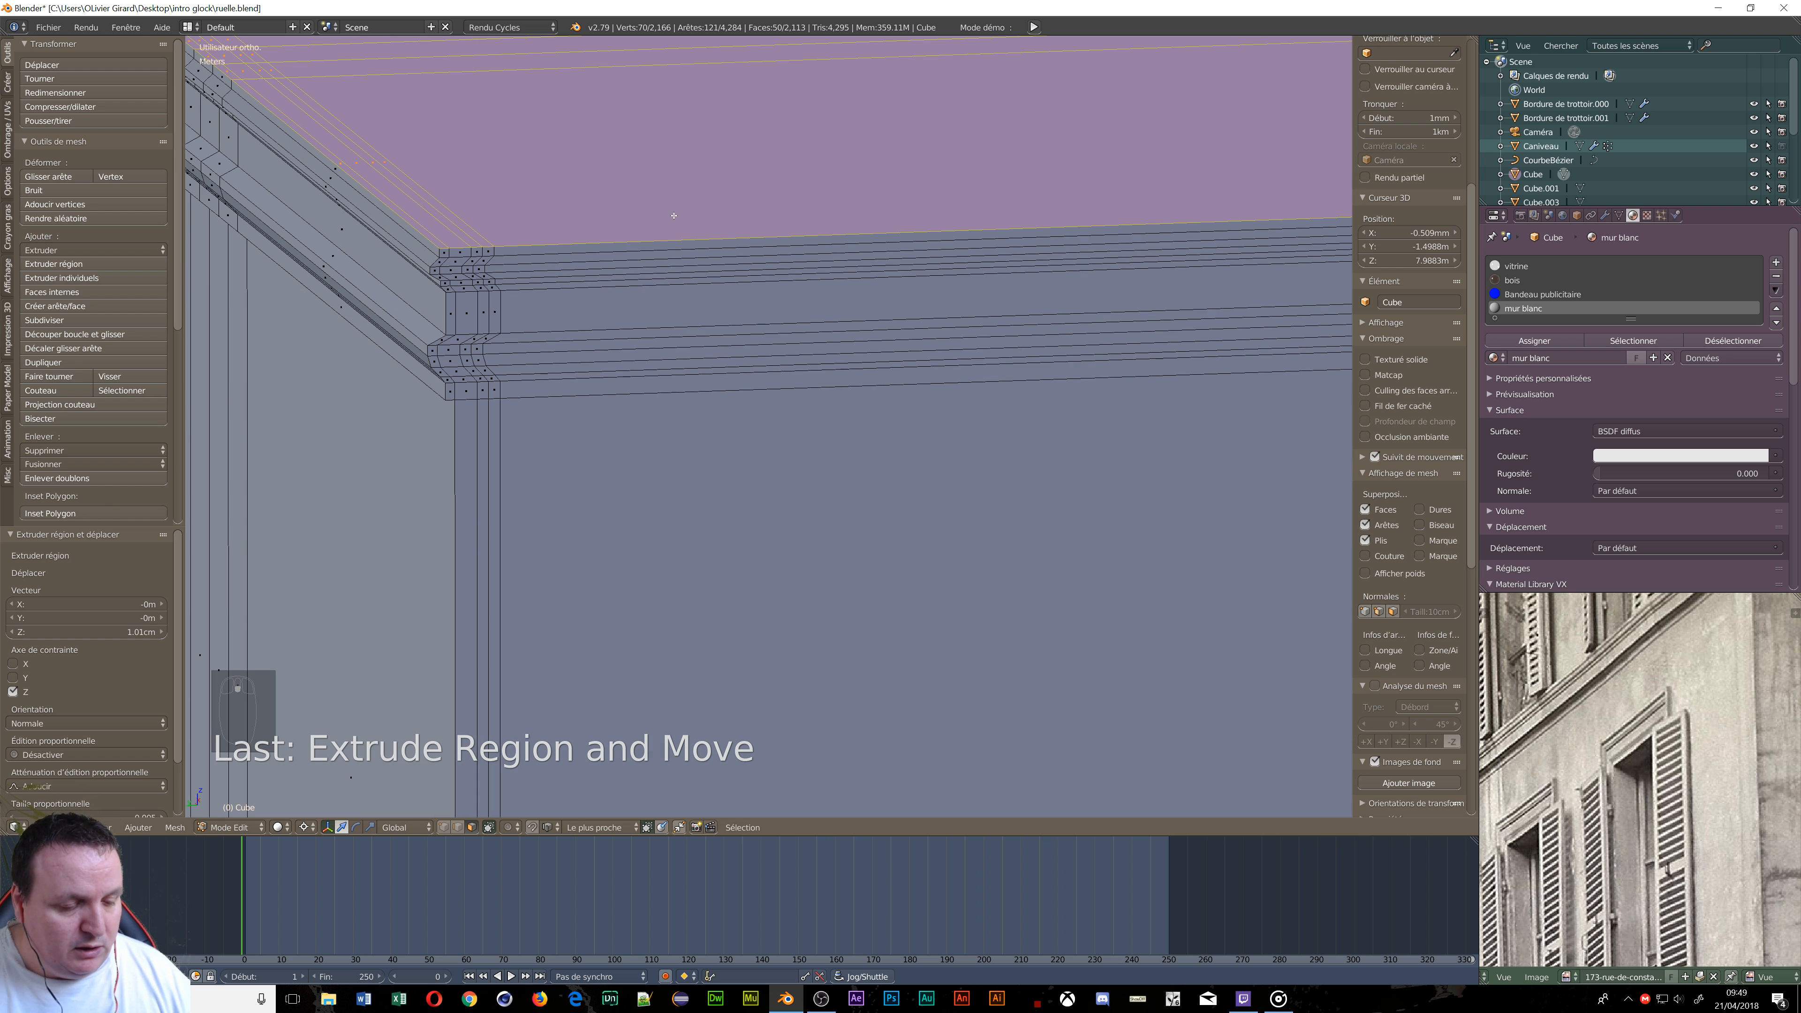
key(s)
key(y)
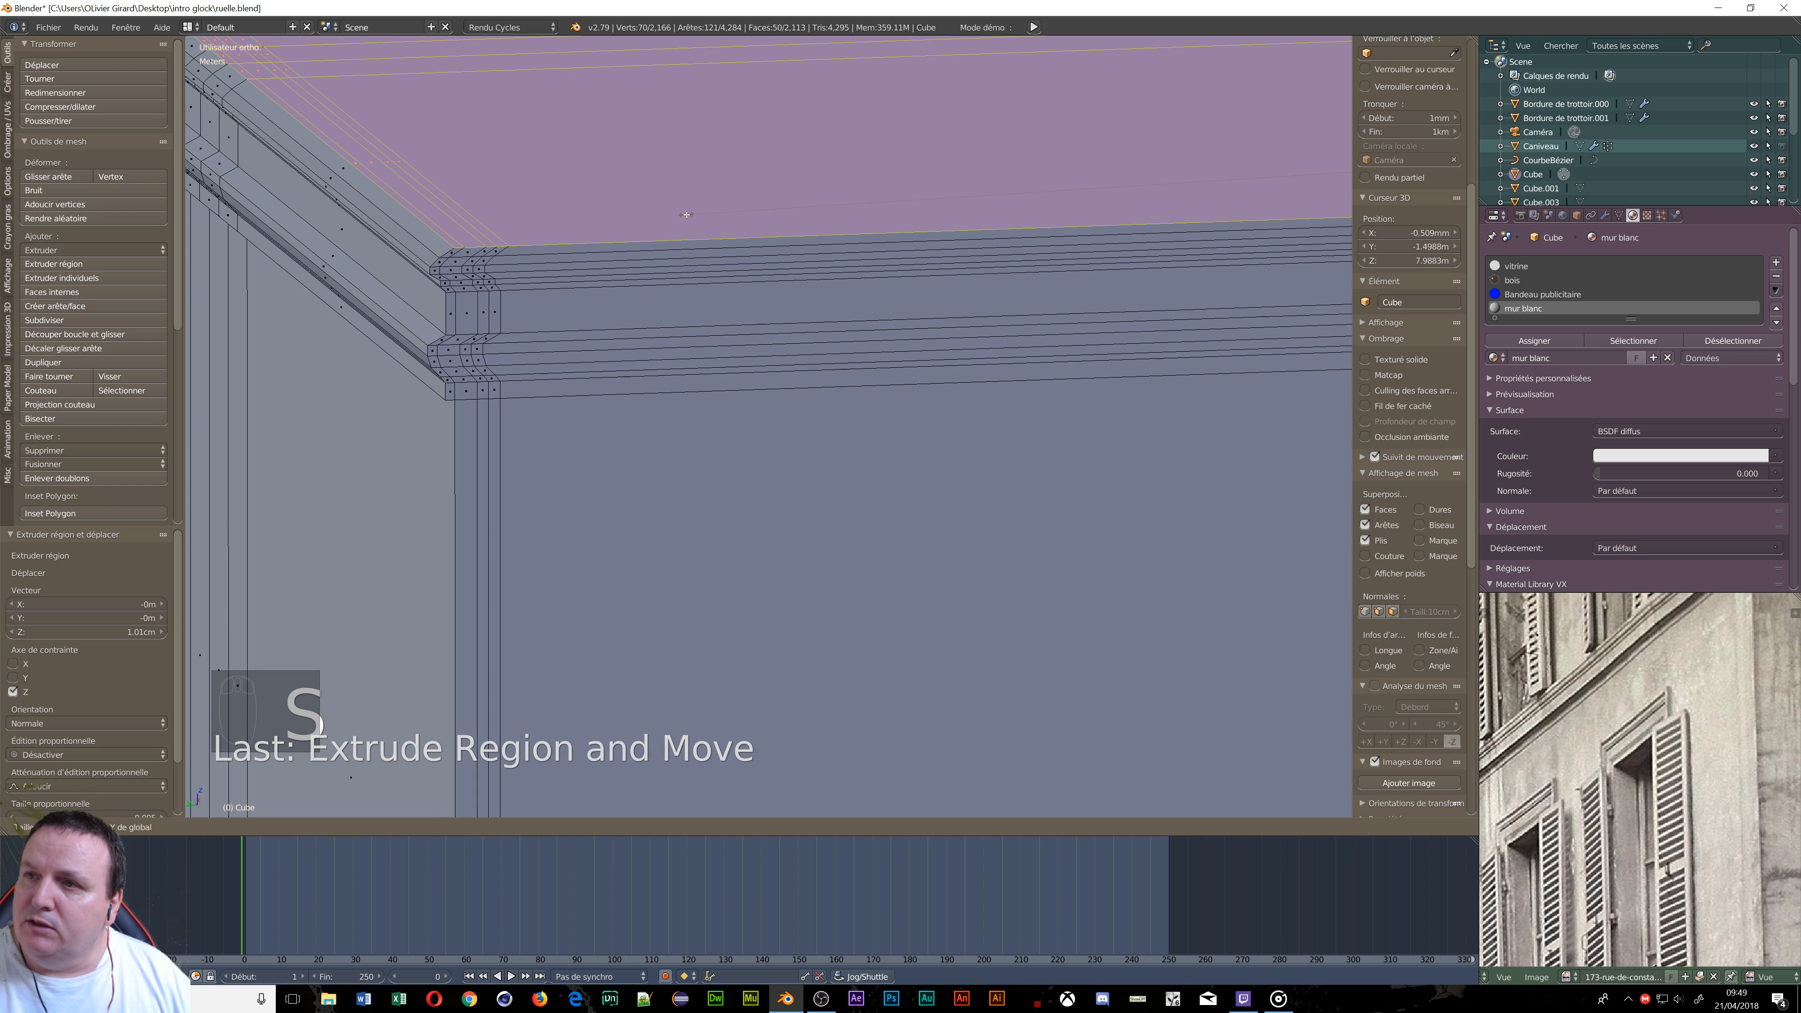
click(687, 215)
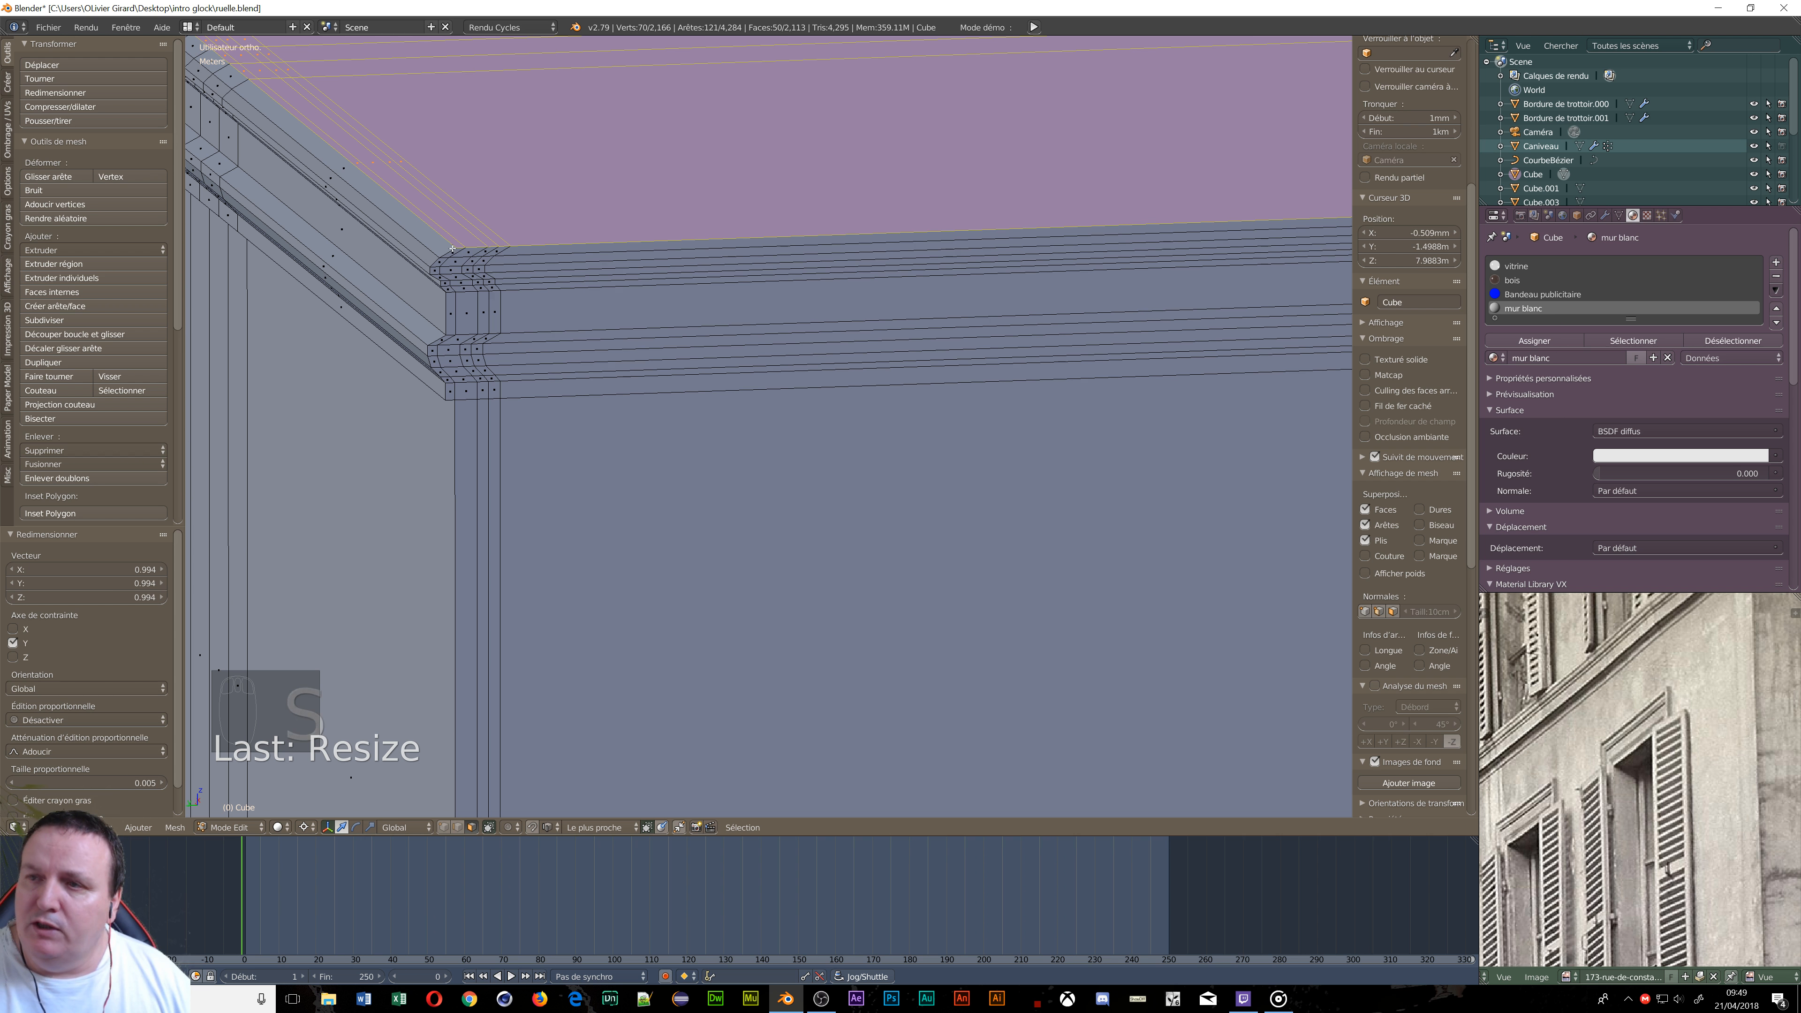
Switch to edge selection and select the edge loop along the cornice's upper rim on the narrow façade side.
key(ctrl+Tab)
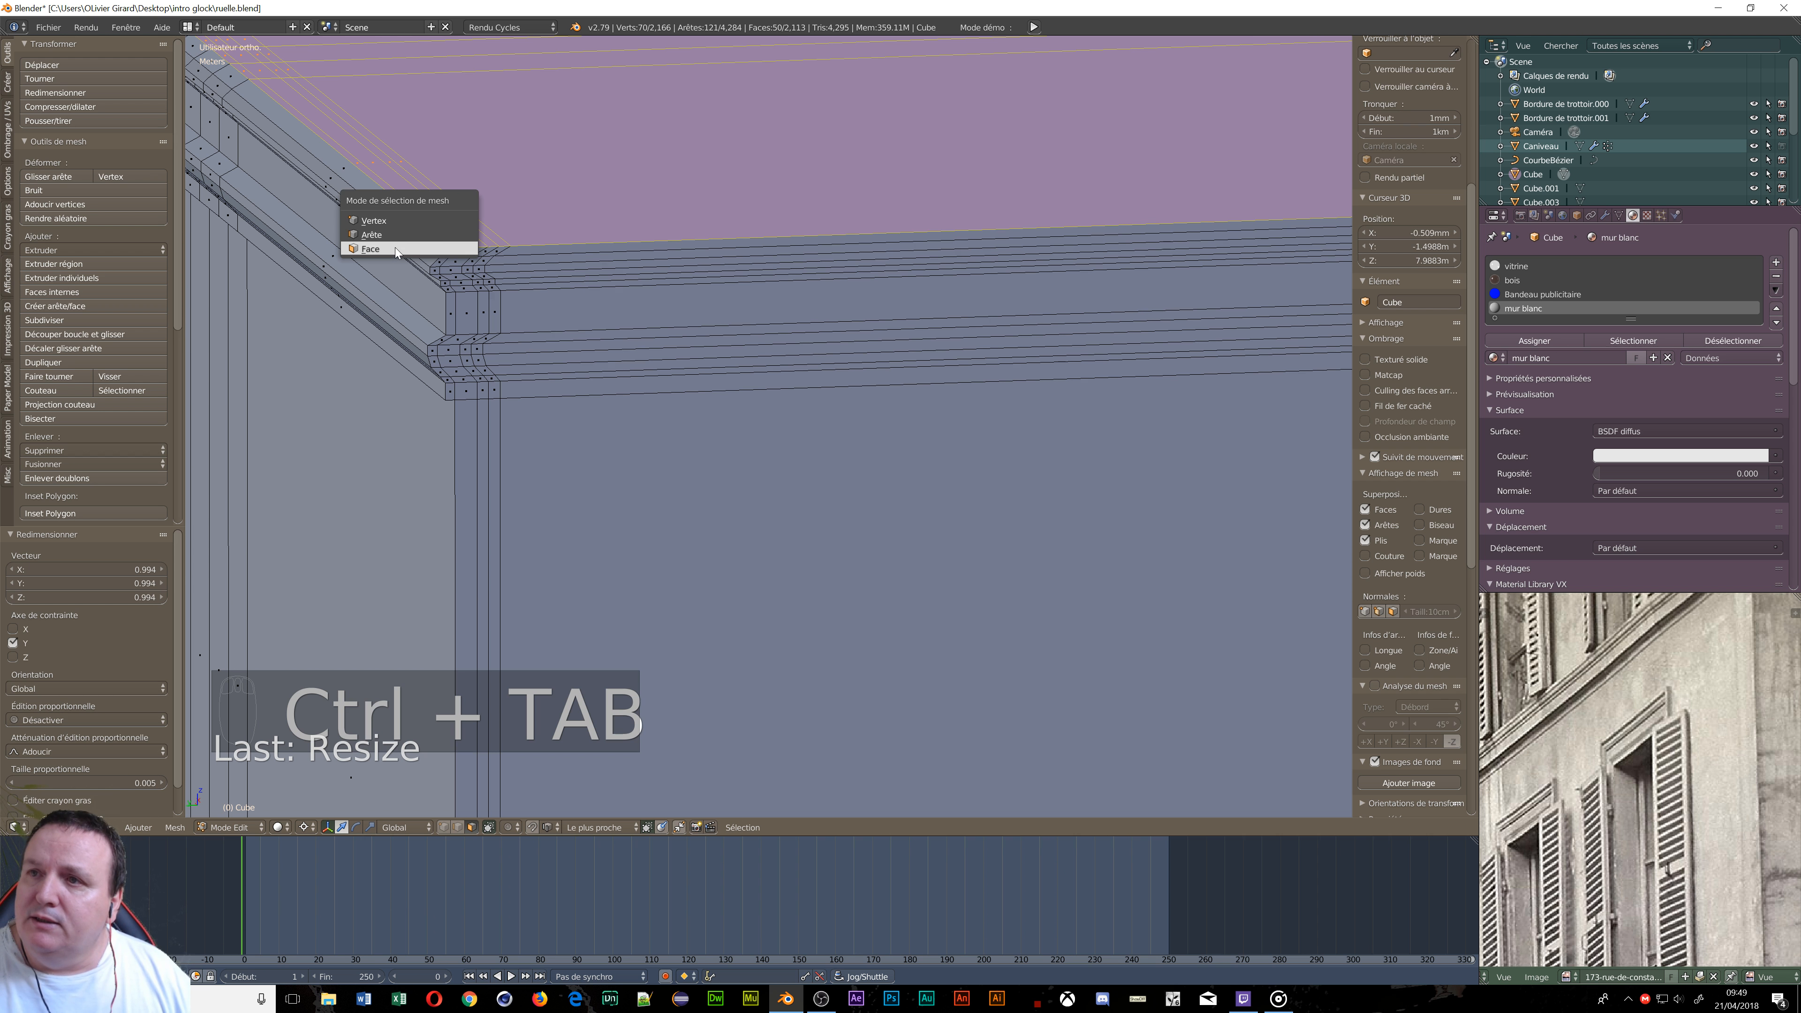
click(366, 238)
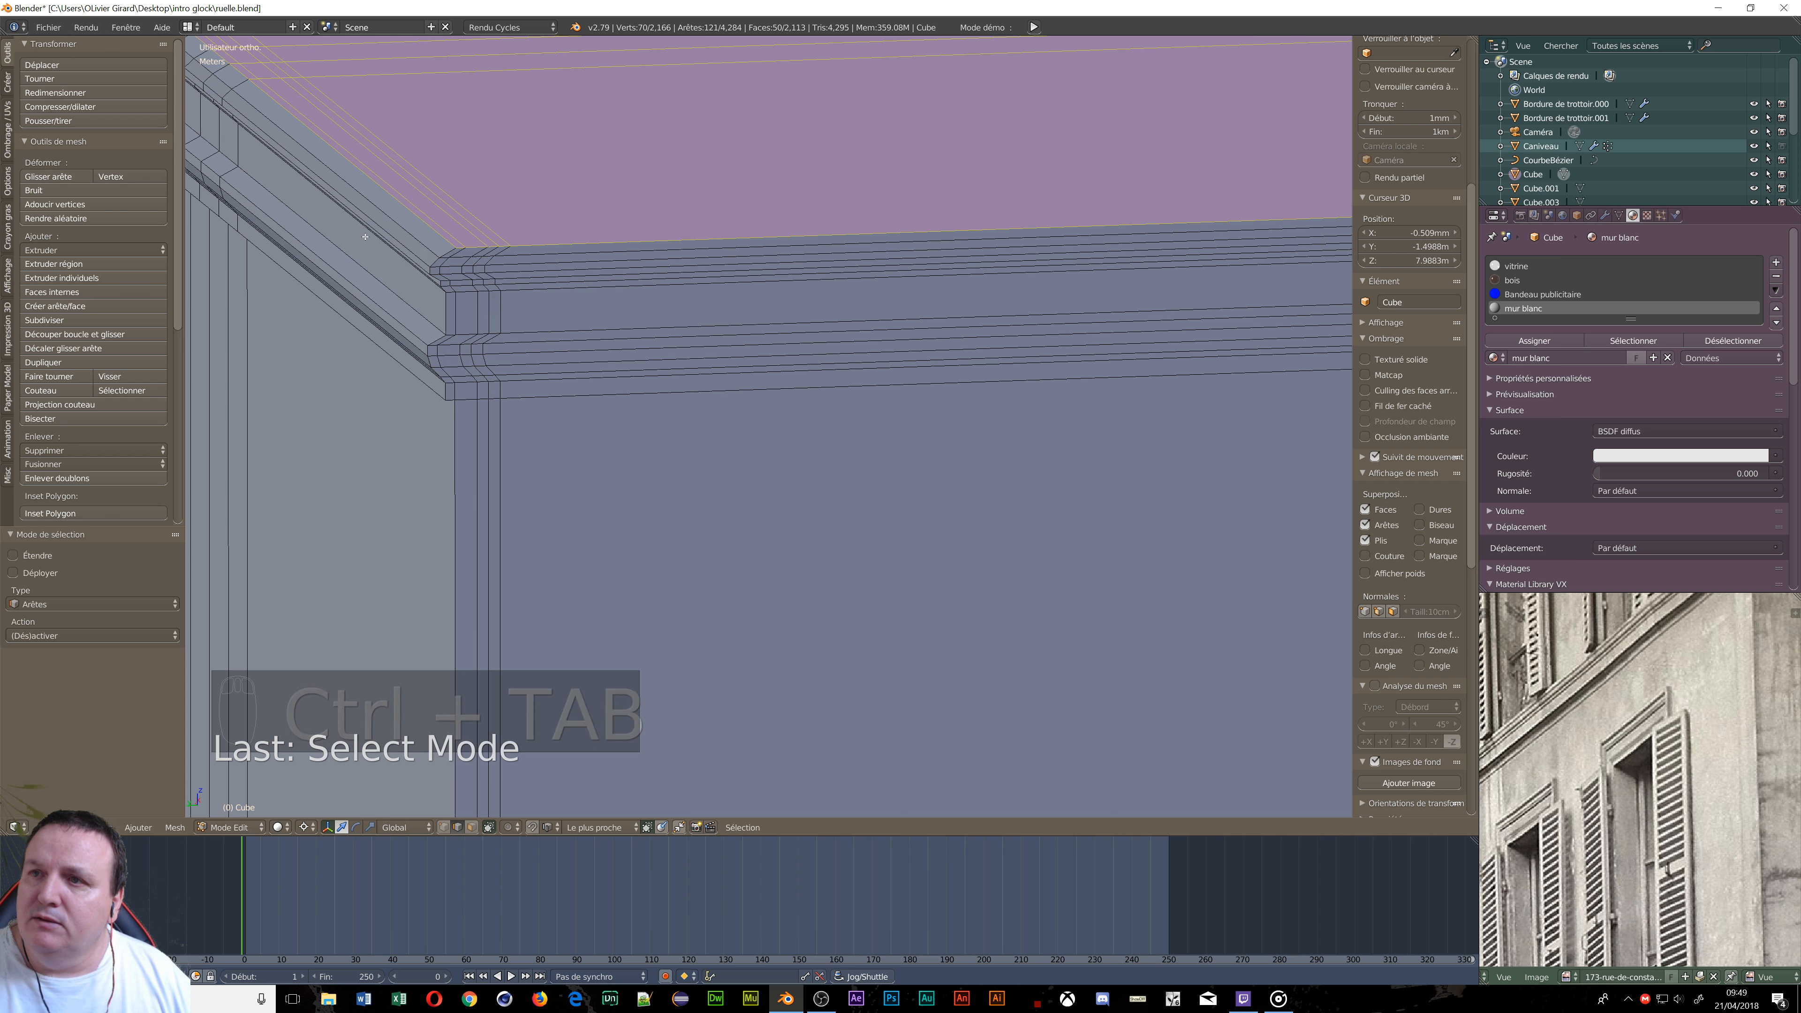
alt+right_click(392, 195)
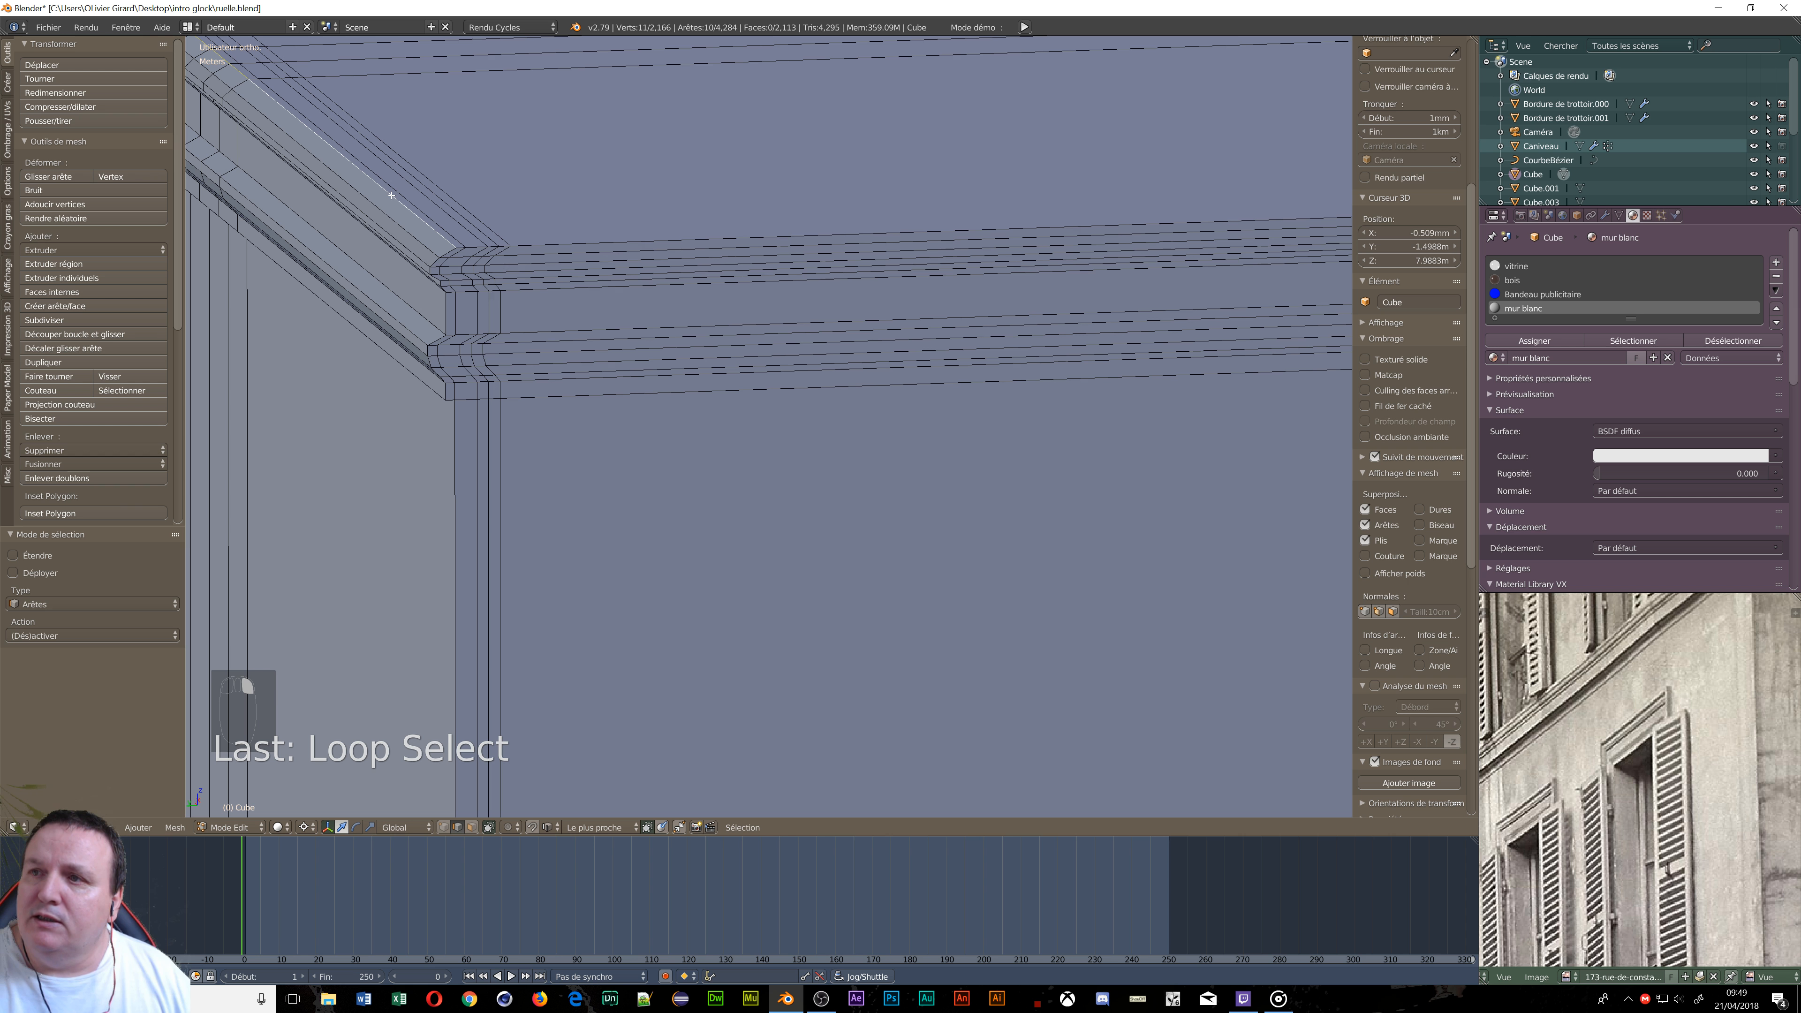
Set the pivot point to Barycentre and move the selected rim edges by about 1.37 mm along Y.
scroll(276, 193, down, 4)
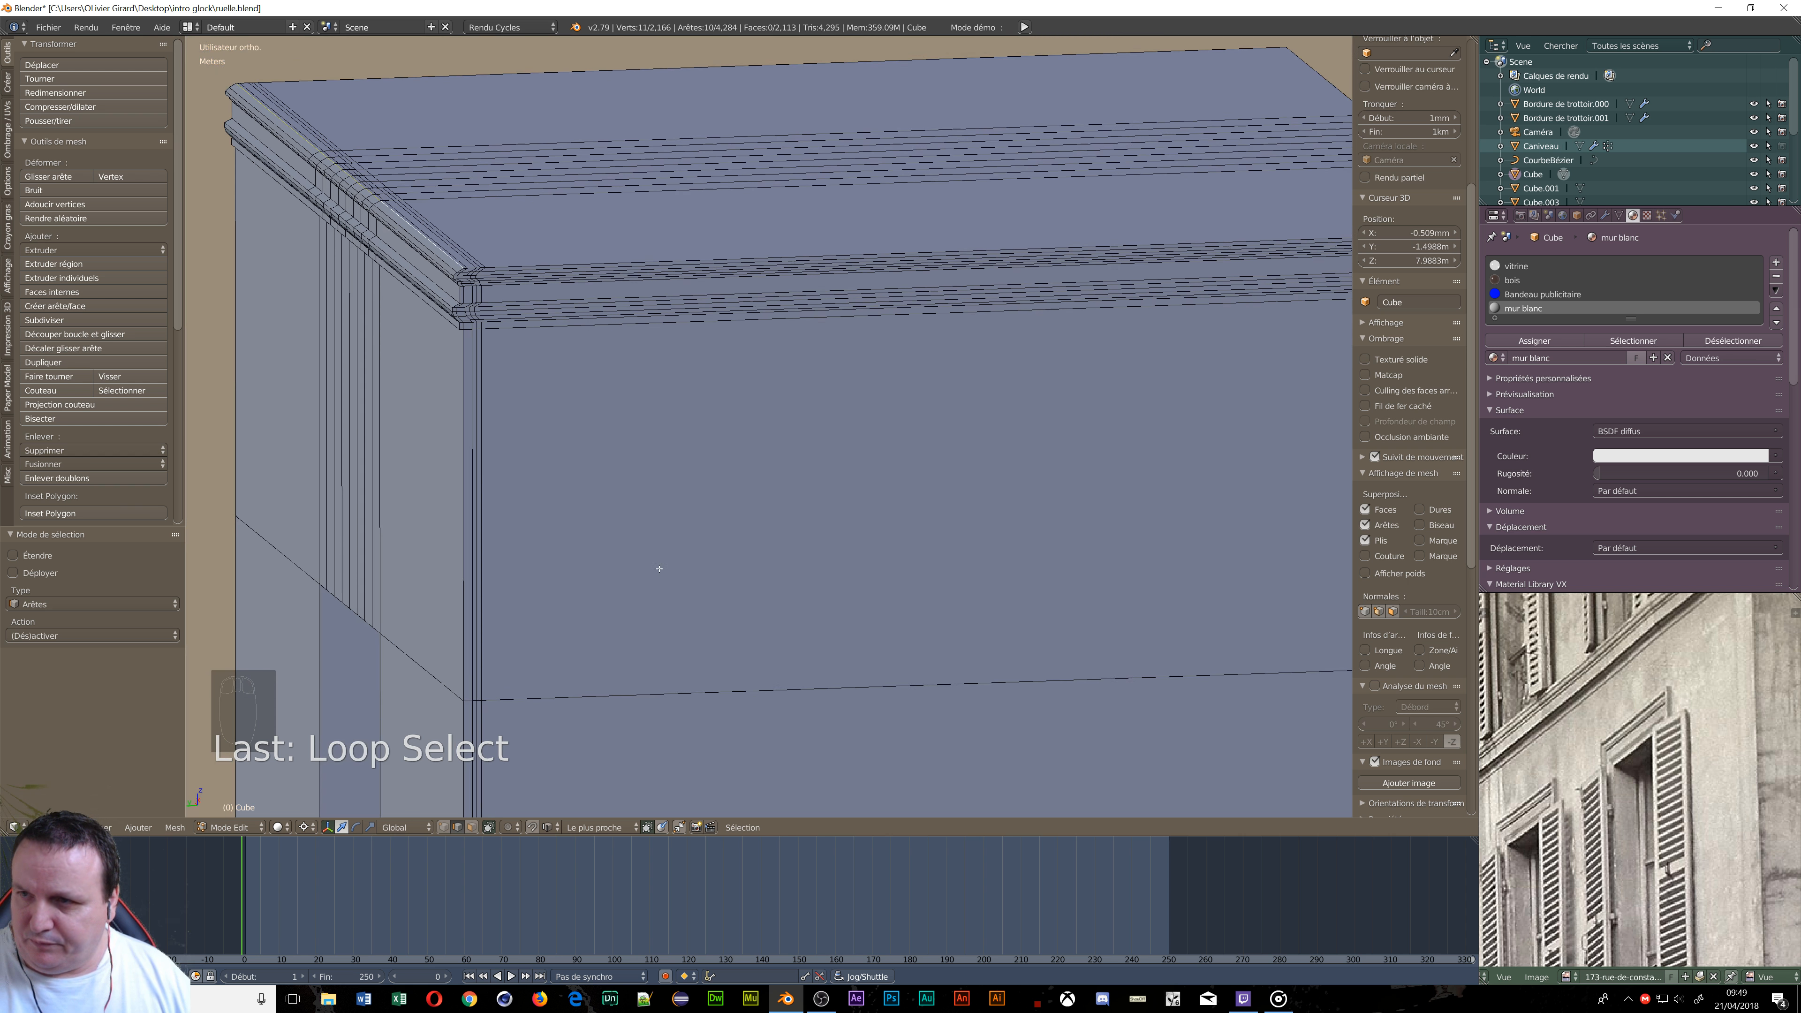
middle_drag(653, 523, 516, 646)
click(313, 834)
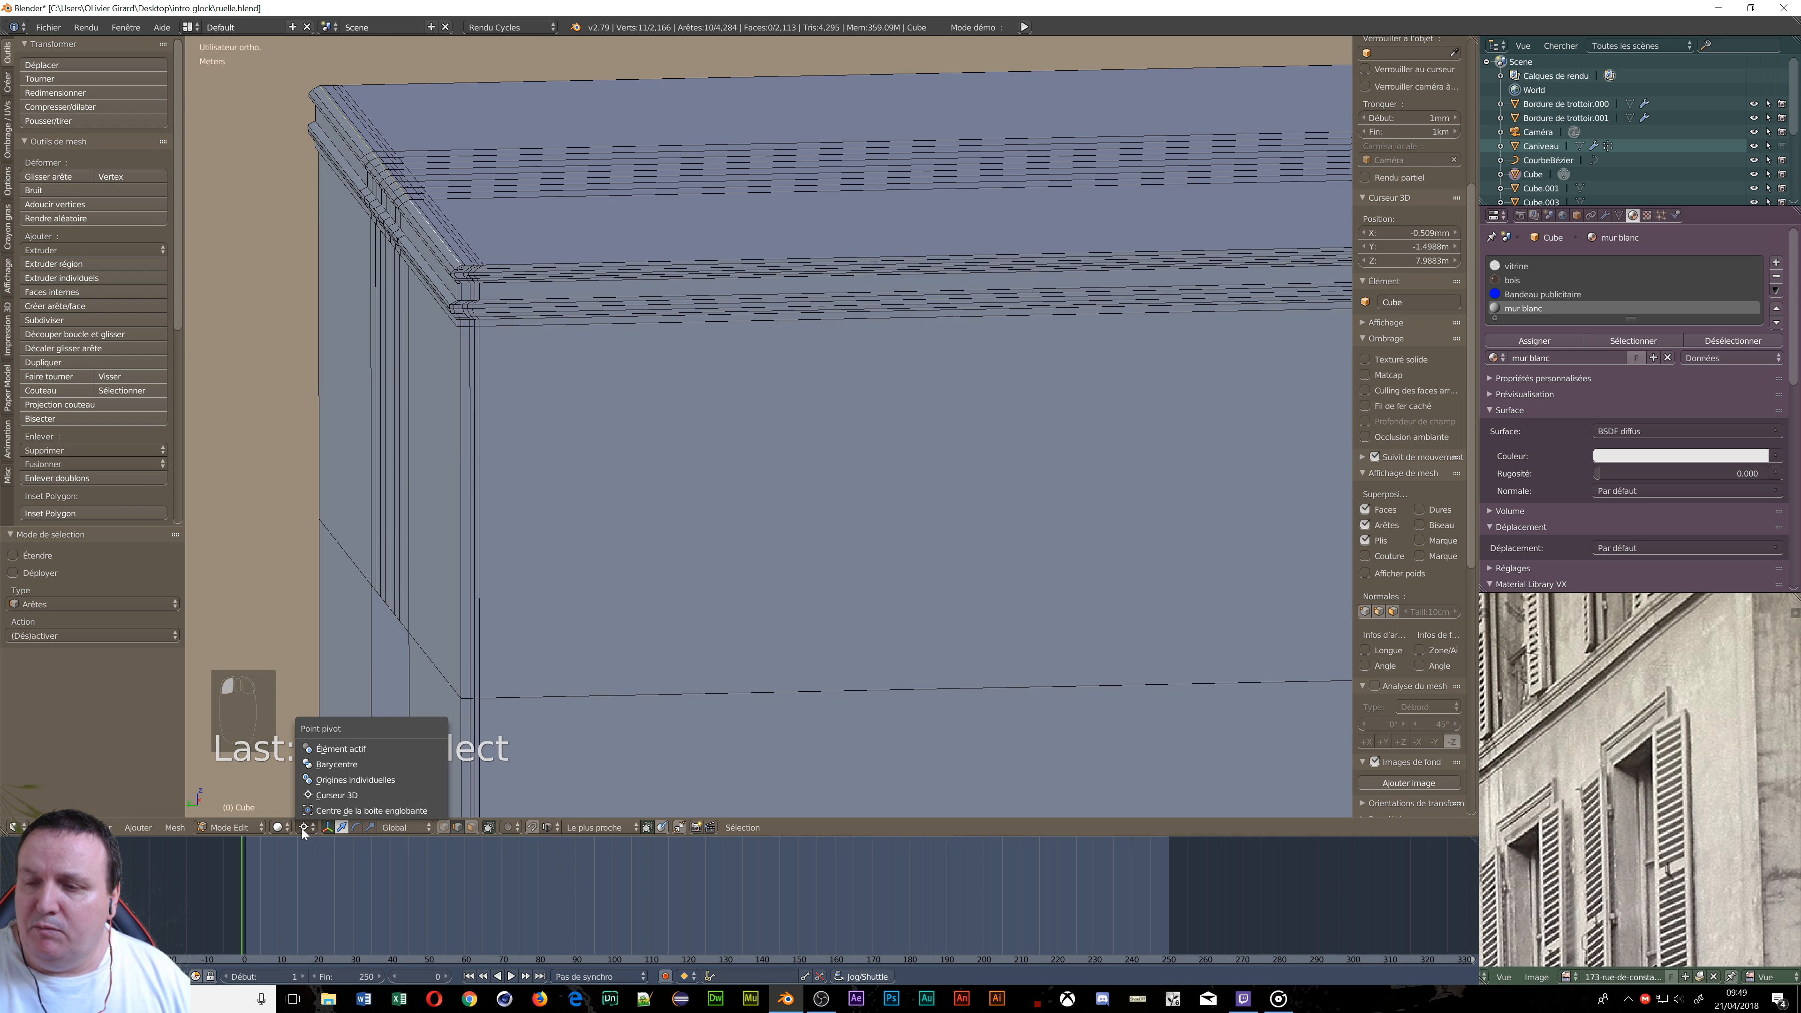
click(330, 767)
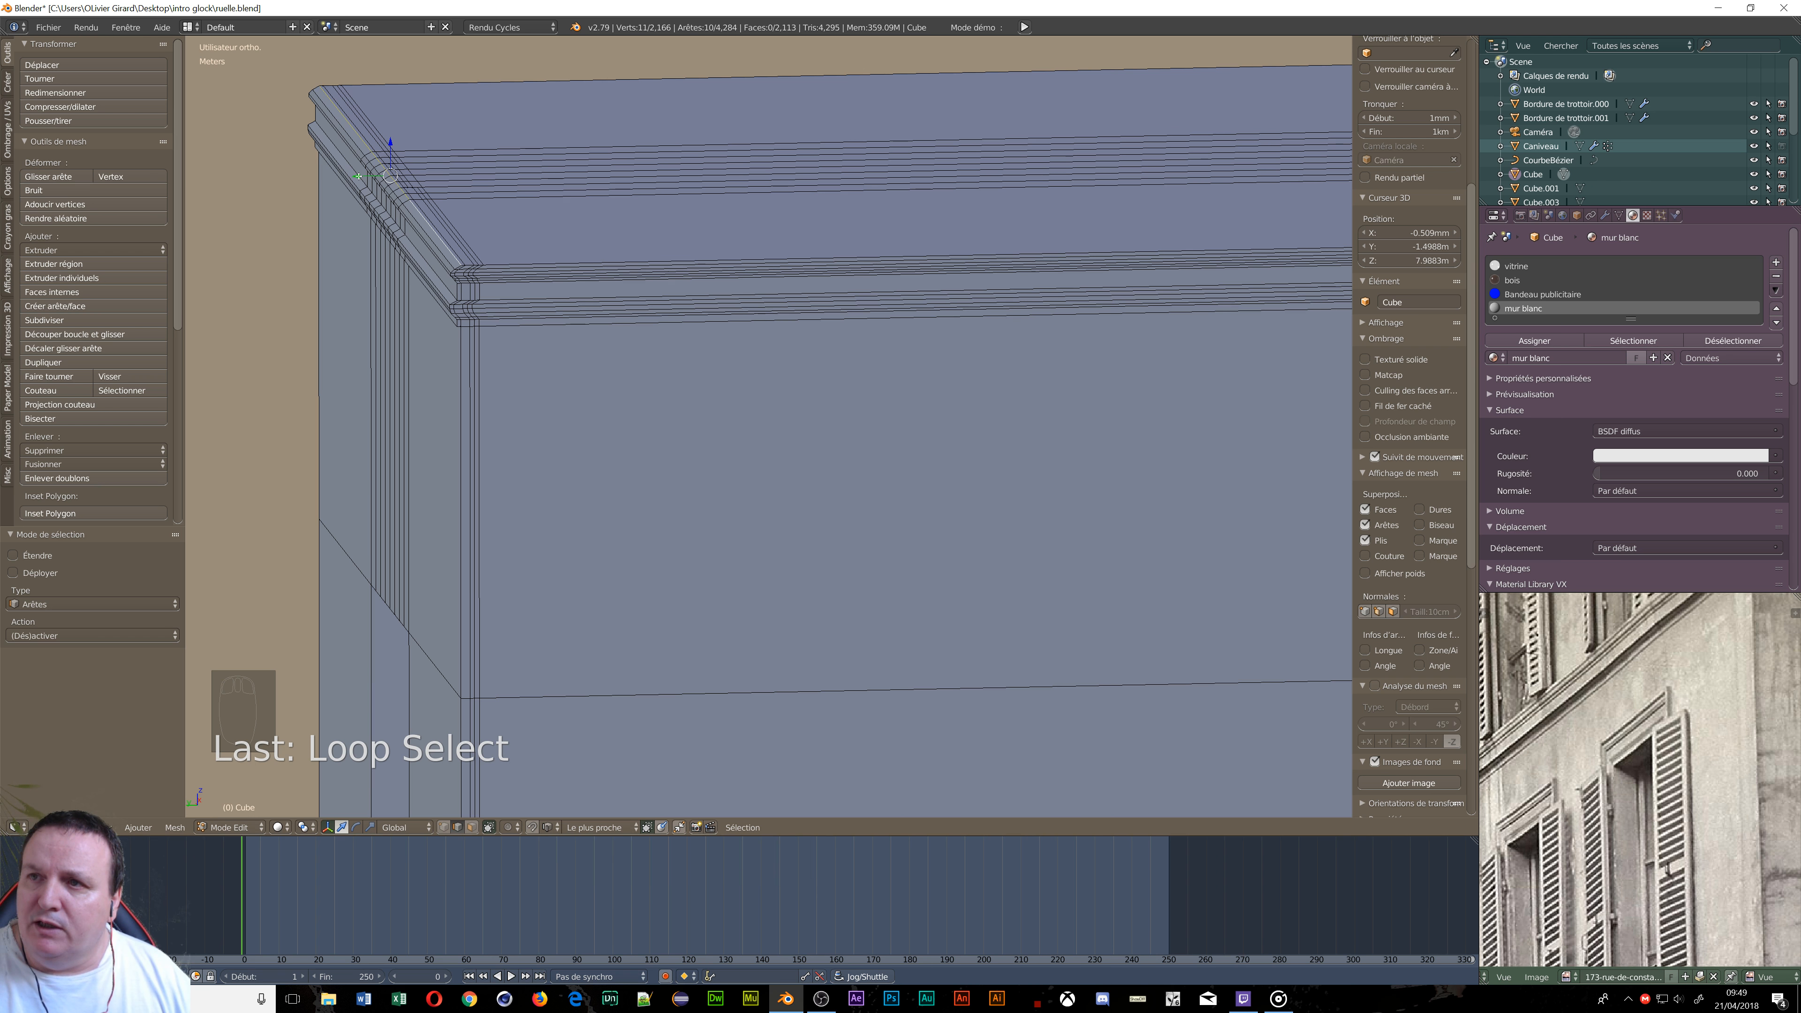
drag(358, 176, 460, 455)
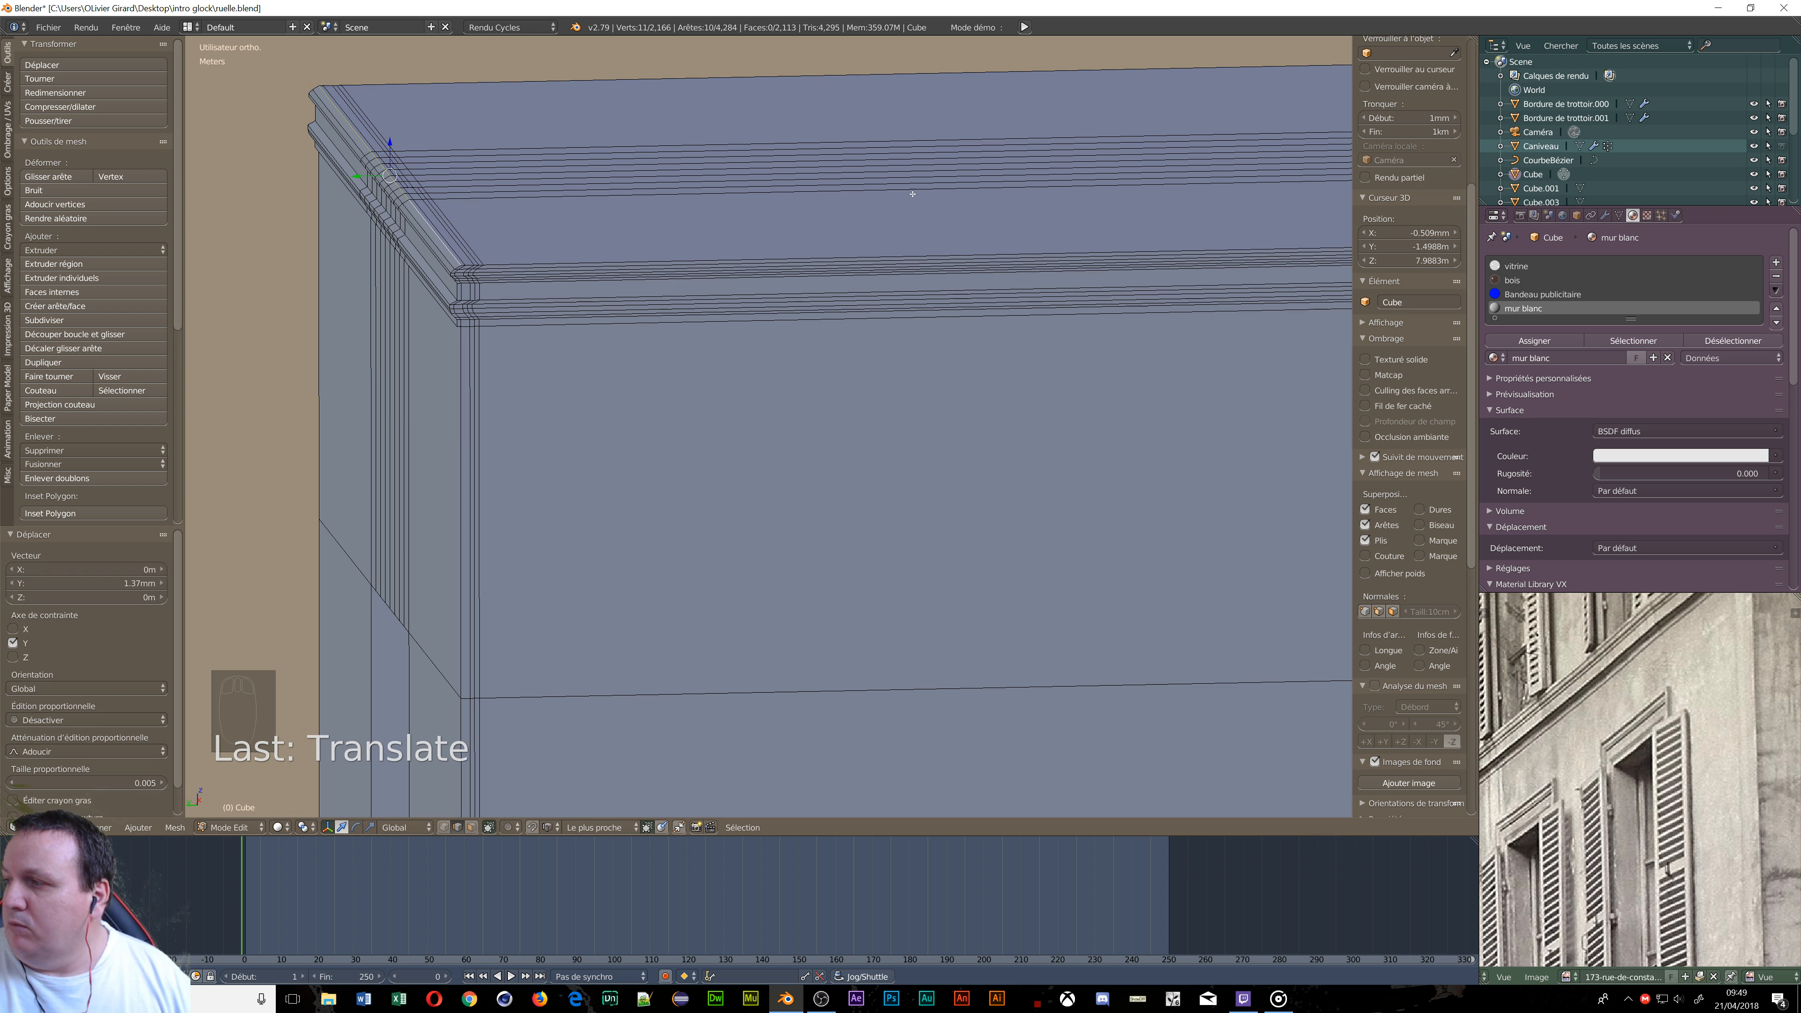
scroll(910, 192, down, 3)
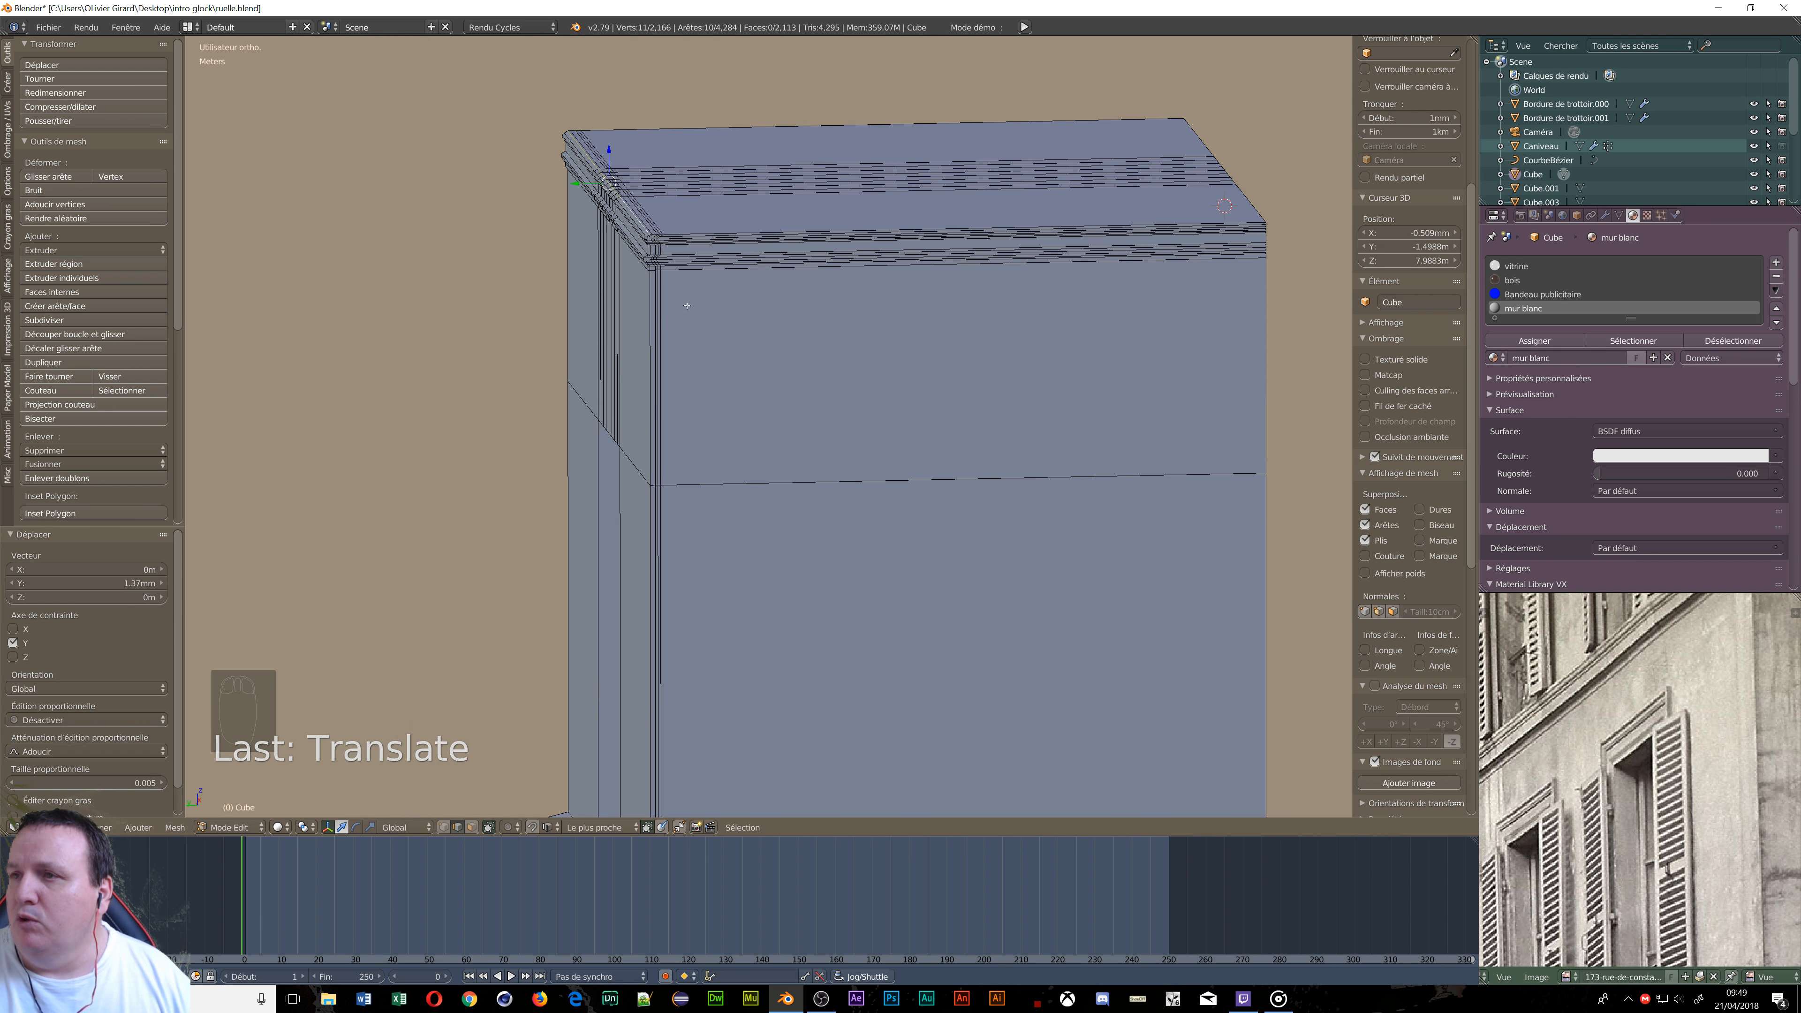
Switch the mesh selection mode from edges to faces.
middle_drag(686, 306, 830, 295)
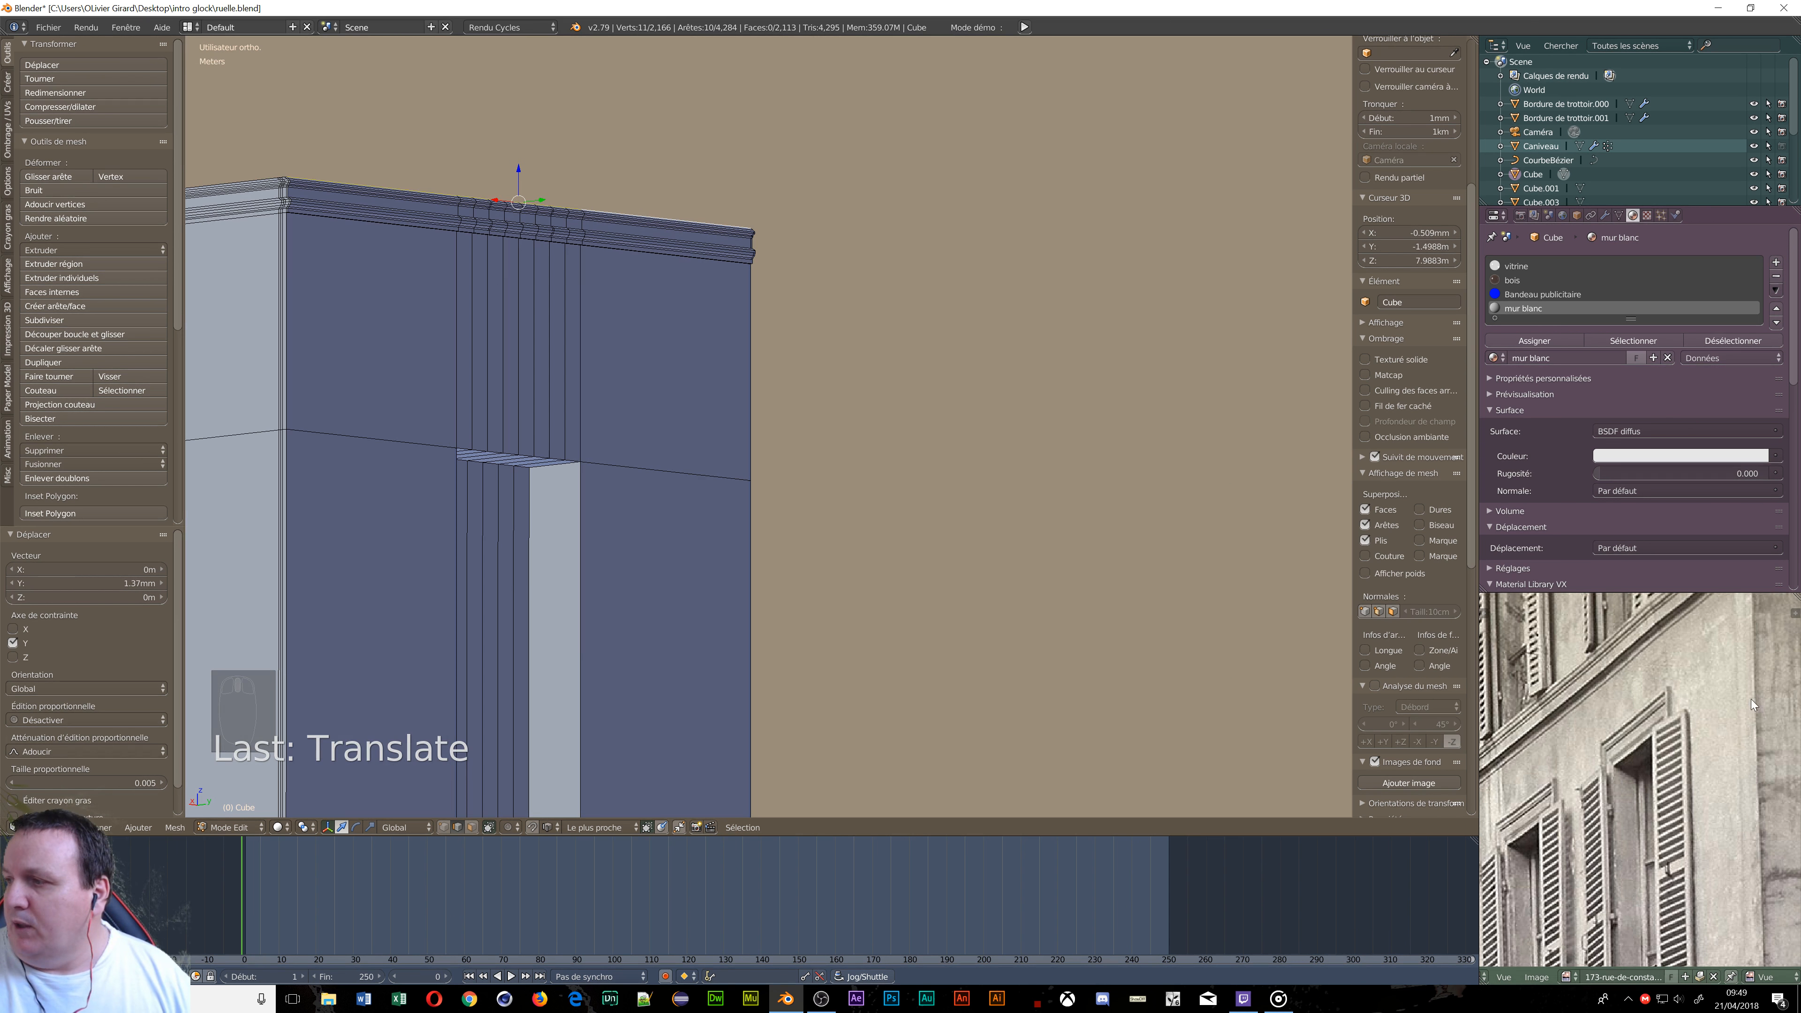
scroll(1780, 696, down, 4)
middle_drag(1737, 702, 1572, 852)
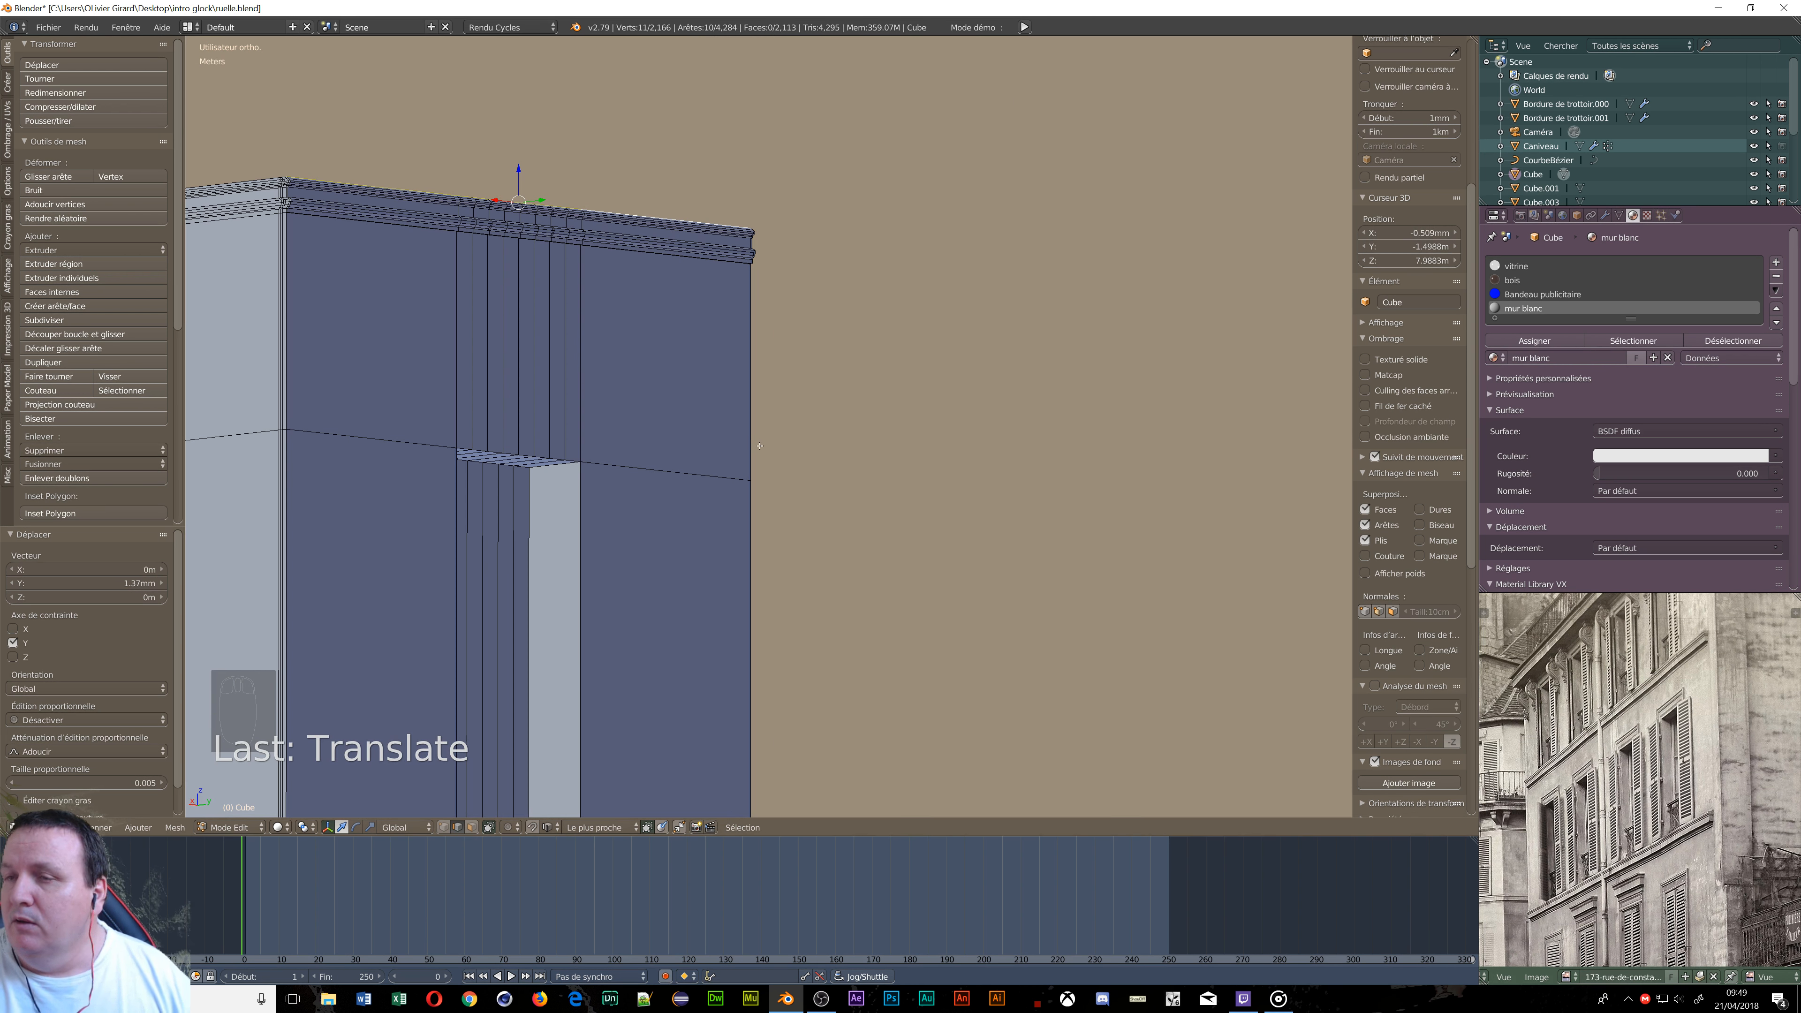
middle_drag(539, 454, 602, 474)
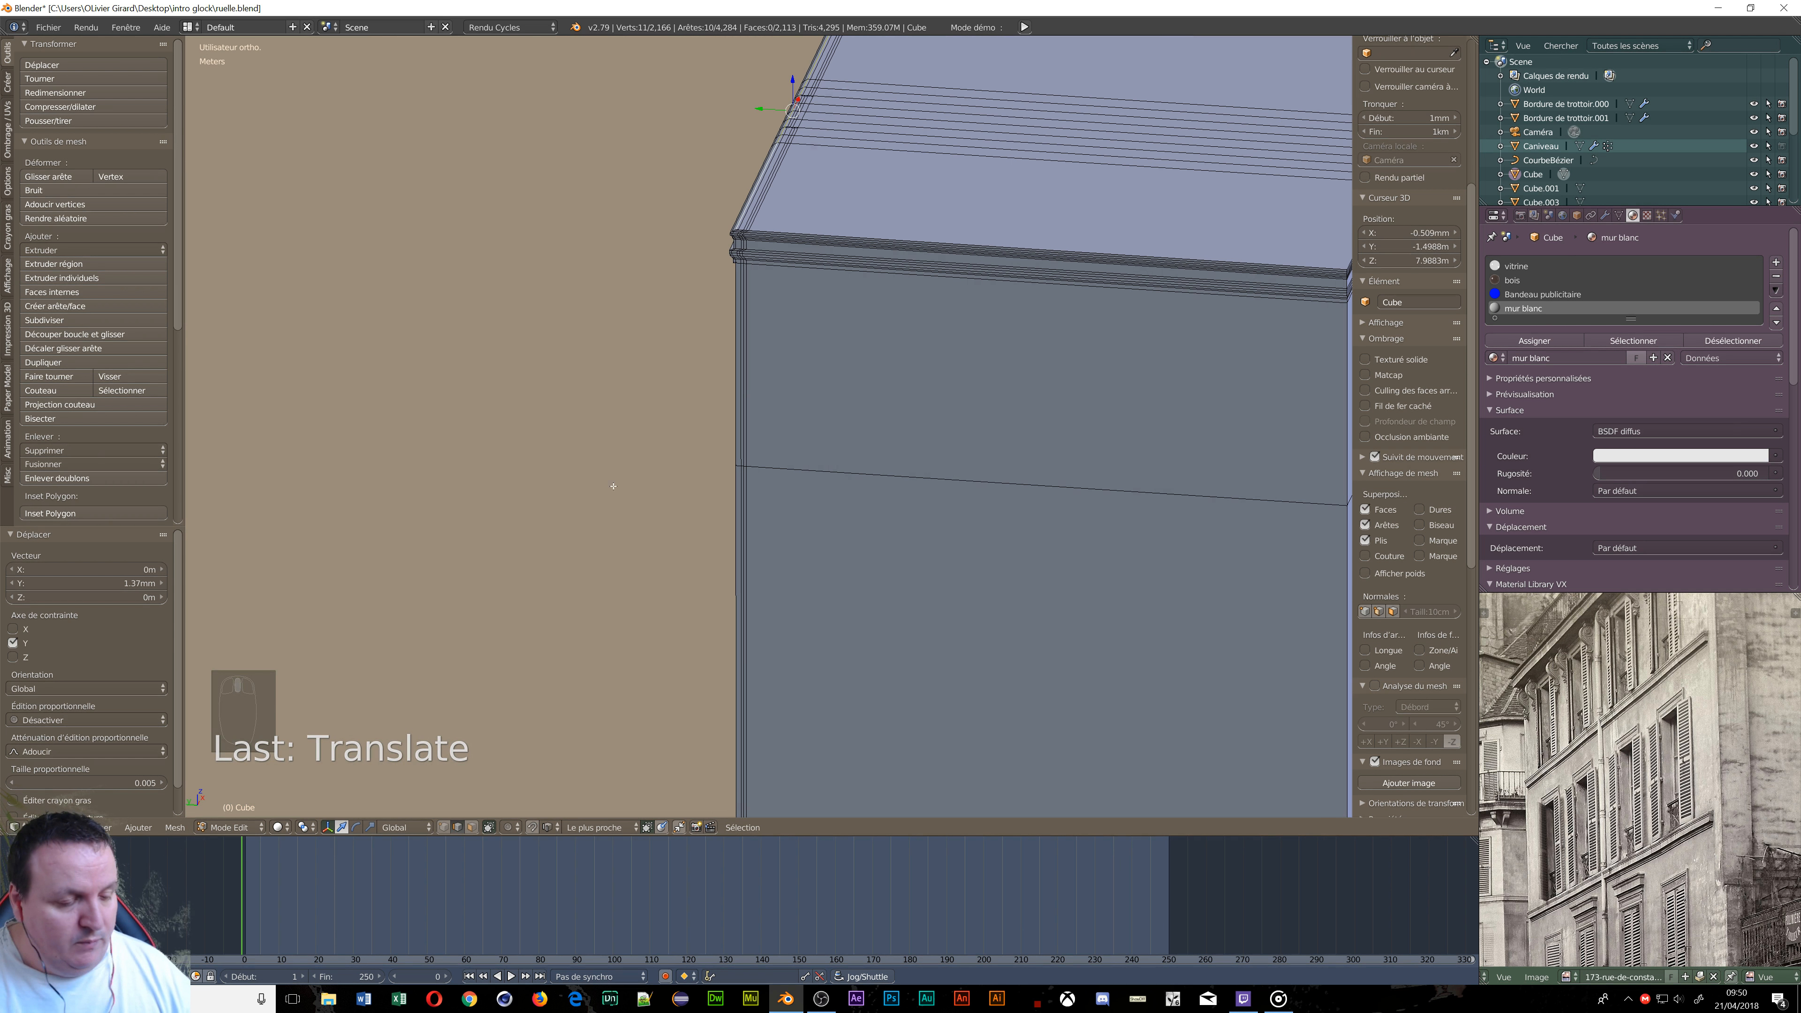
key(ctrl+Tab)
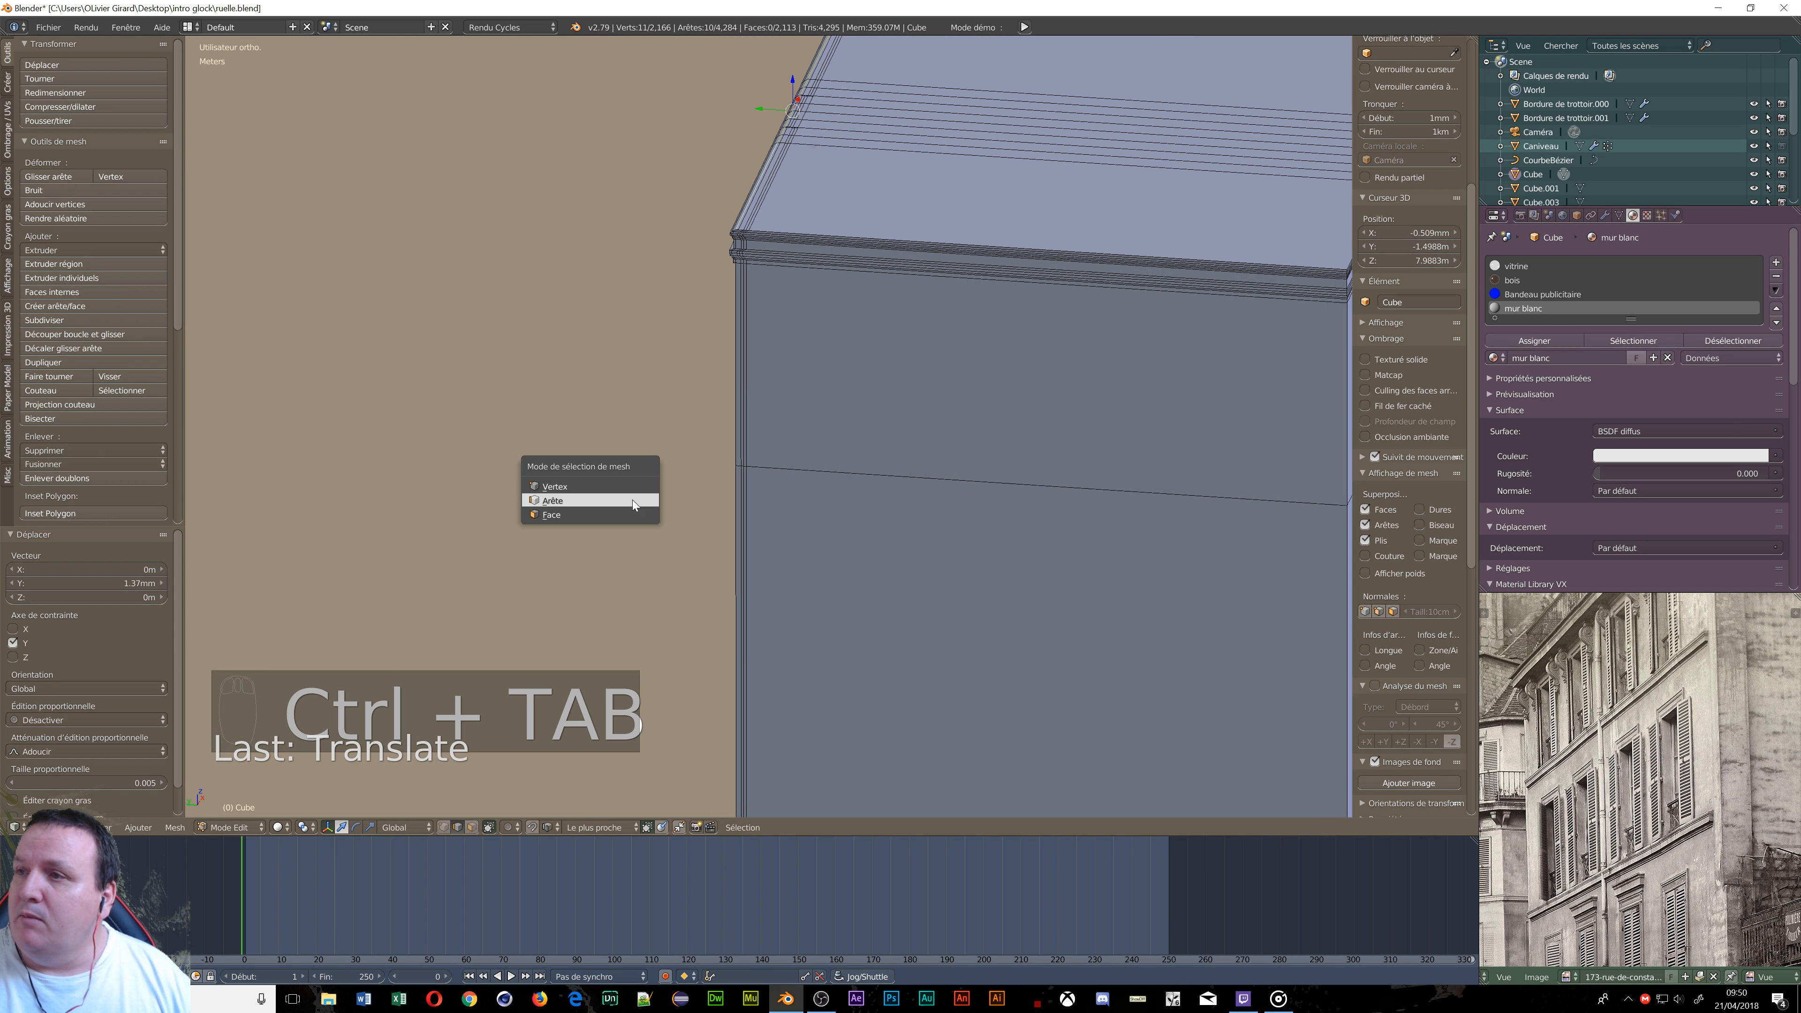
click(580, 516)
middle_drag(952, 393, 1007, 497)
scroll(737, 369, up, 9)
alt+right_click(414, 312)
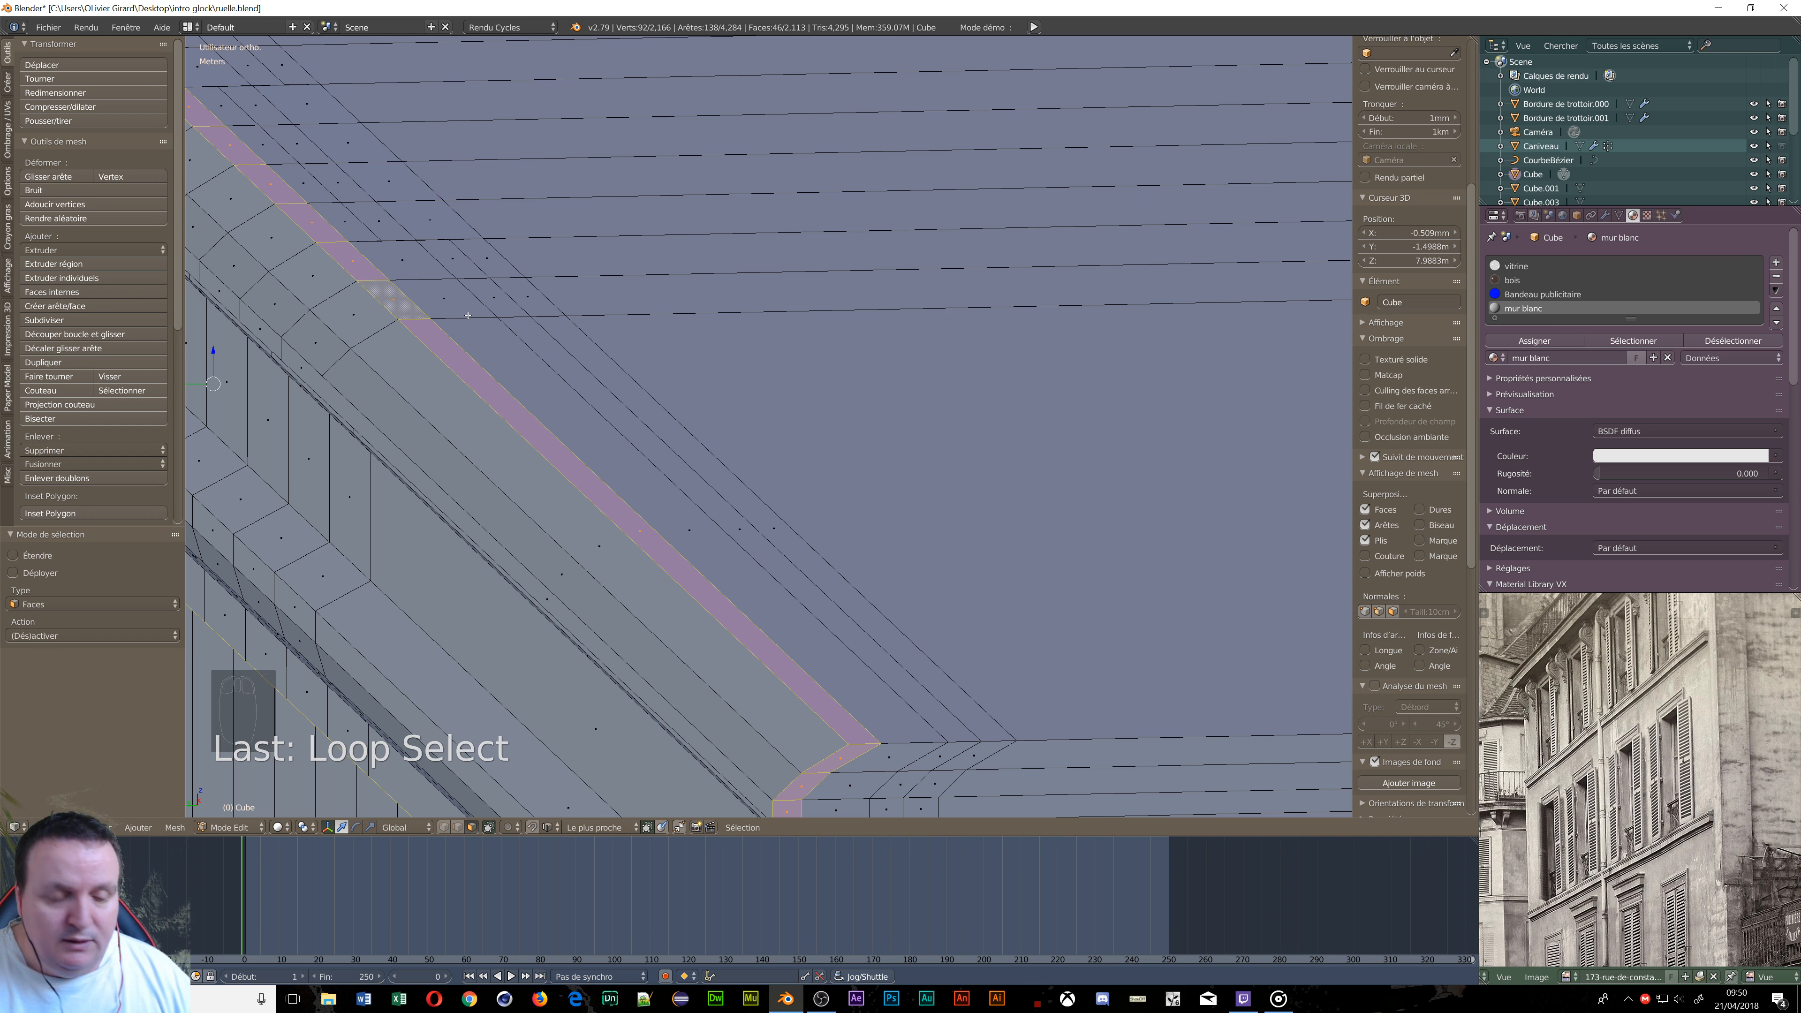
key(ctrl+z)
Circle-select all the faces of the building's flat top, including the narrow strips along the façade edge inside the cornice.
scroll(519, 302, down, 3)
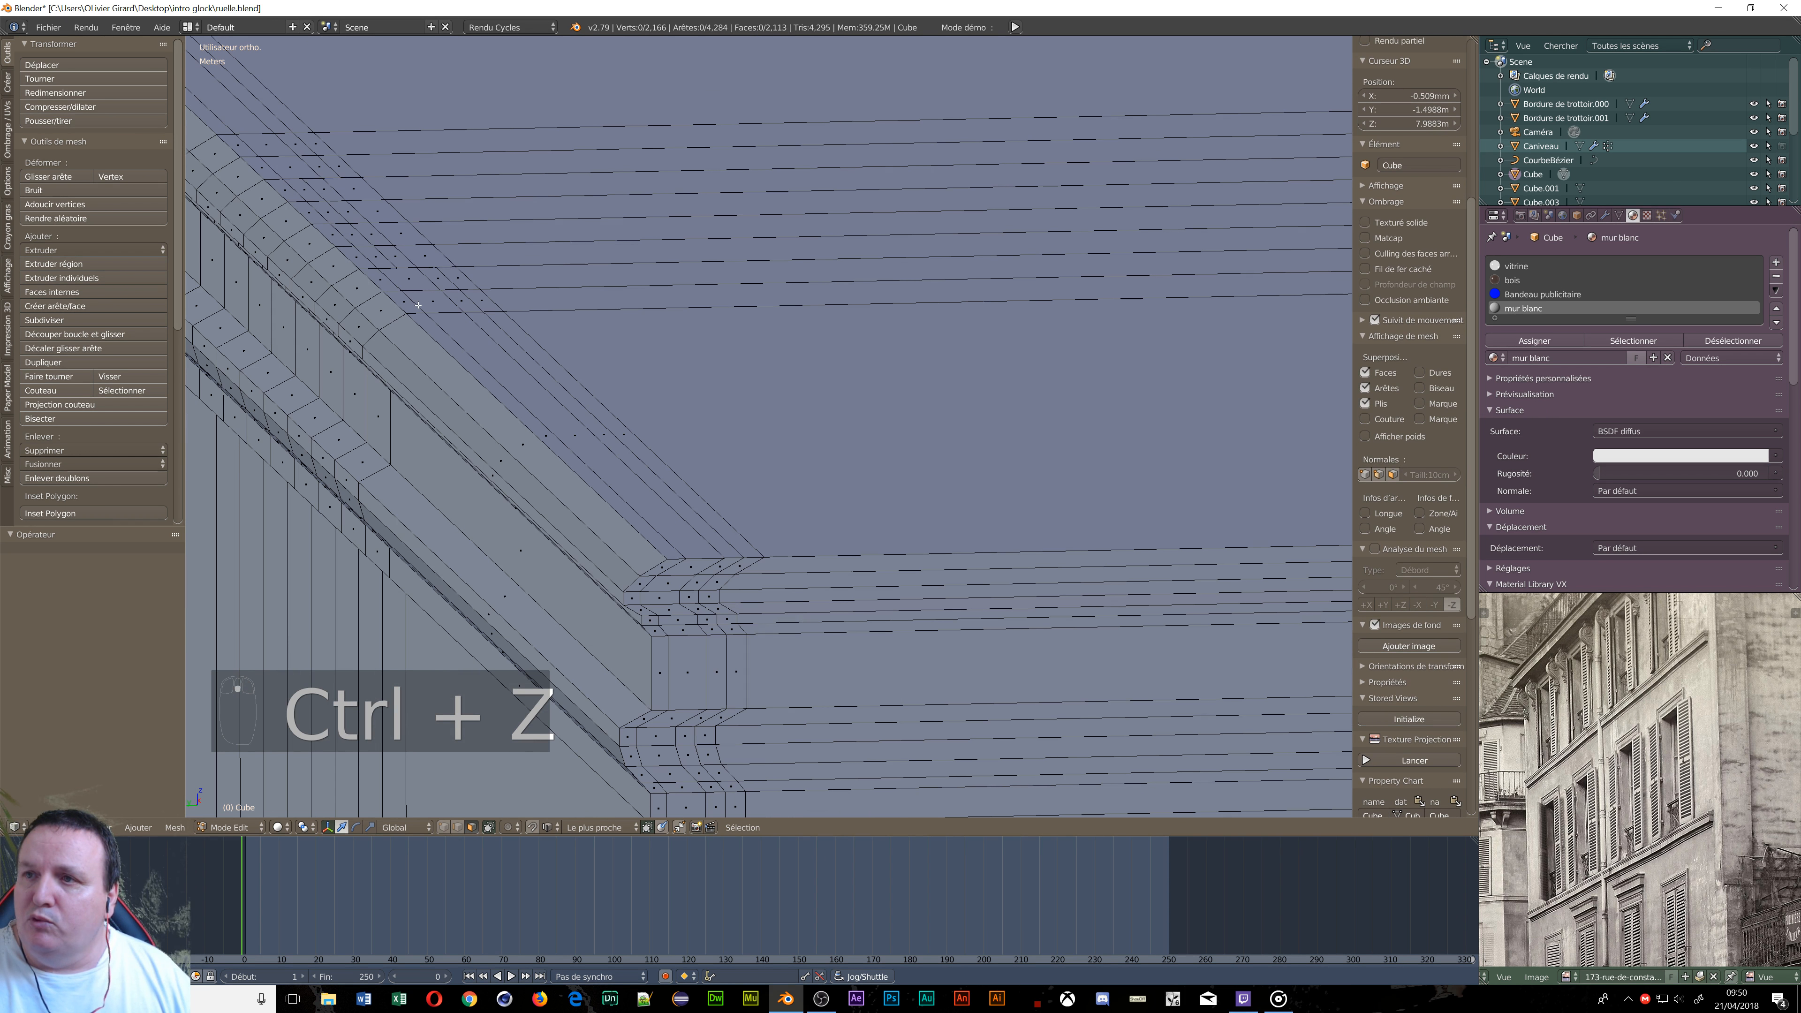
scroll(519, 301, down, 3)
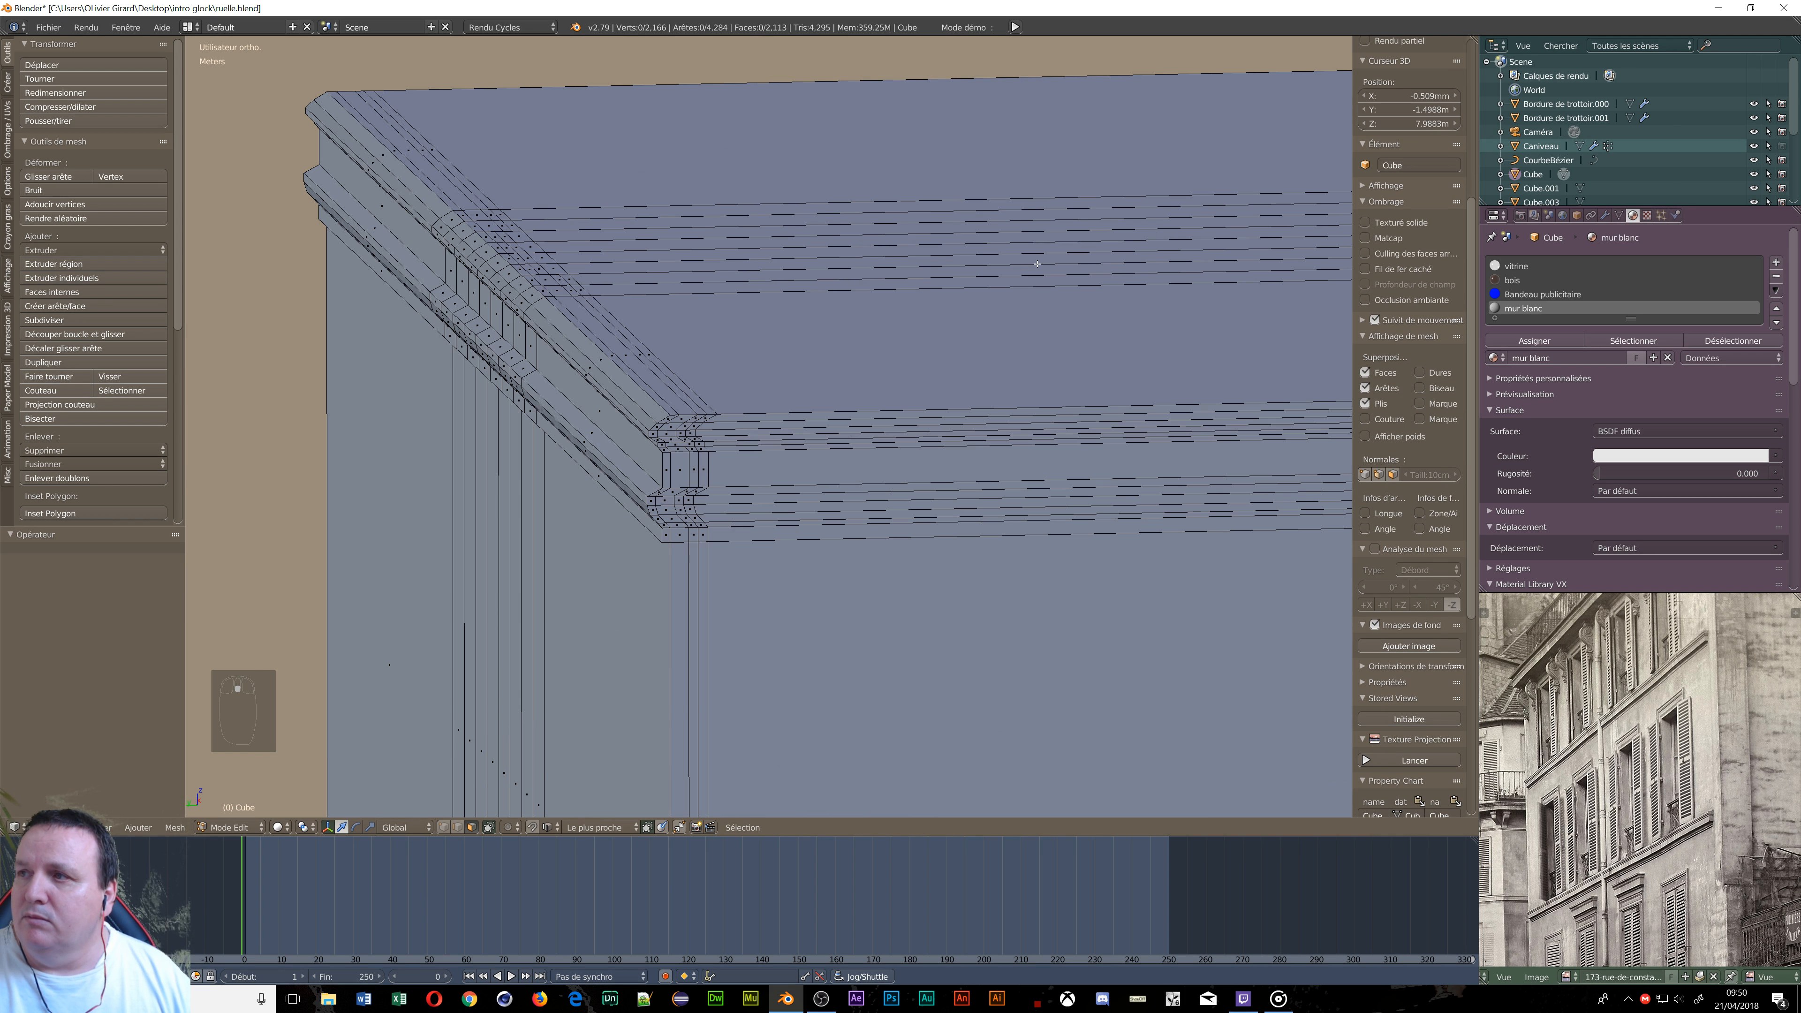
key(c)
drag(458, 190, 578, 308)
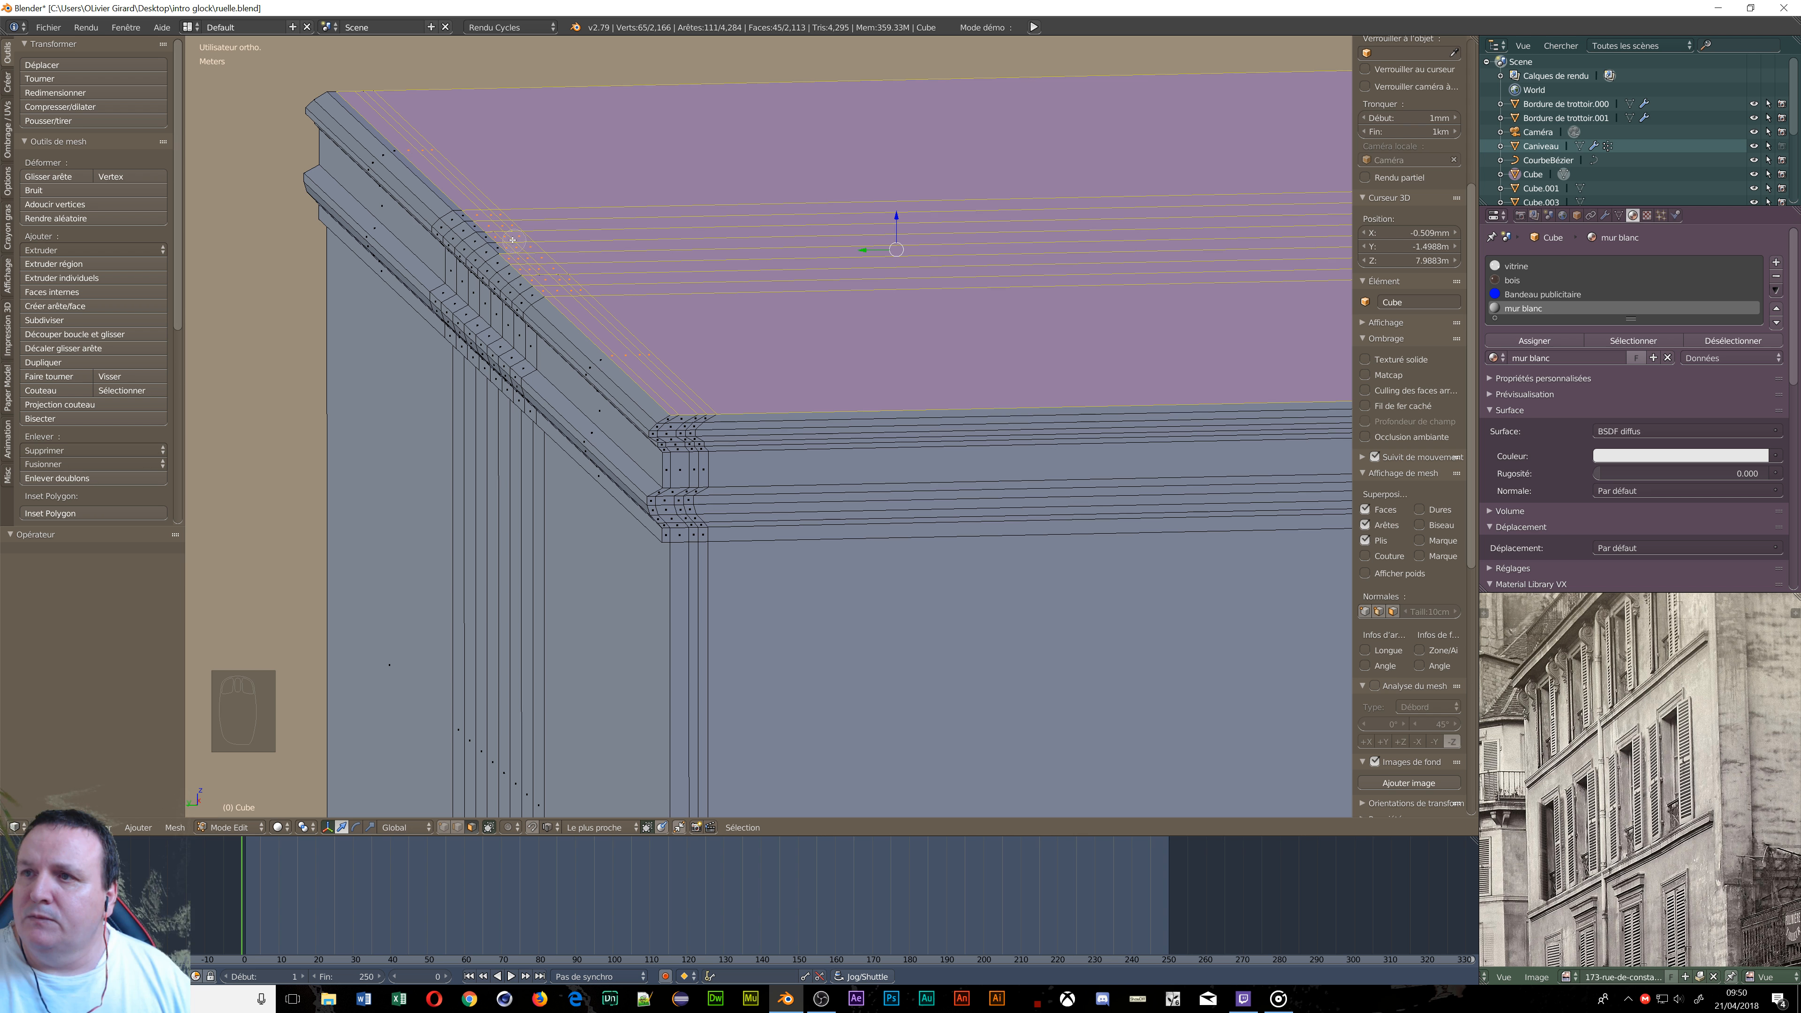
drag(502, 235, 501, 235)
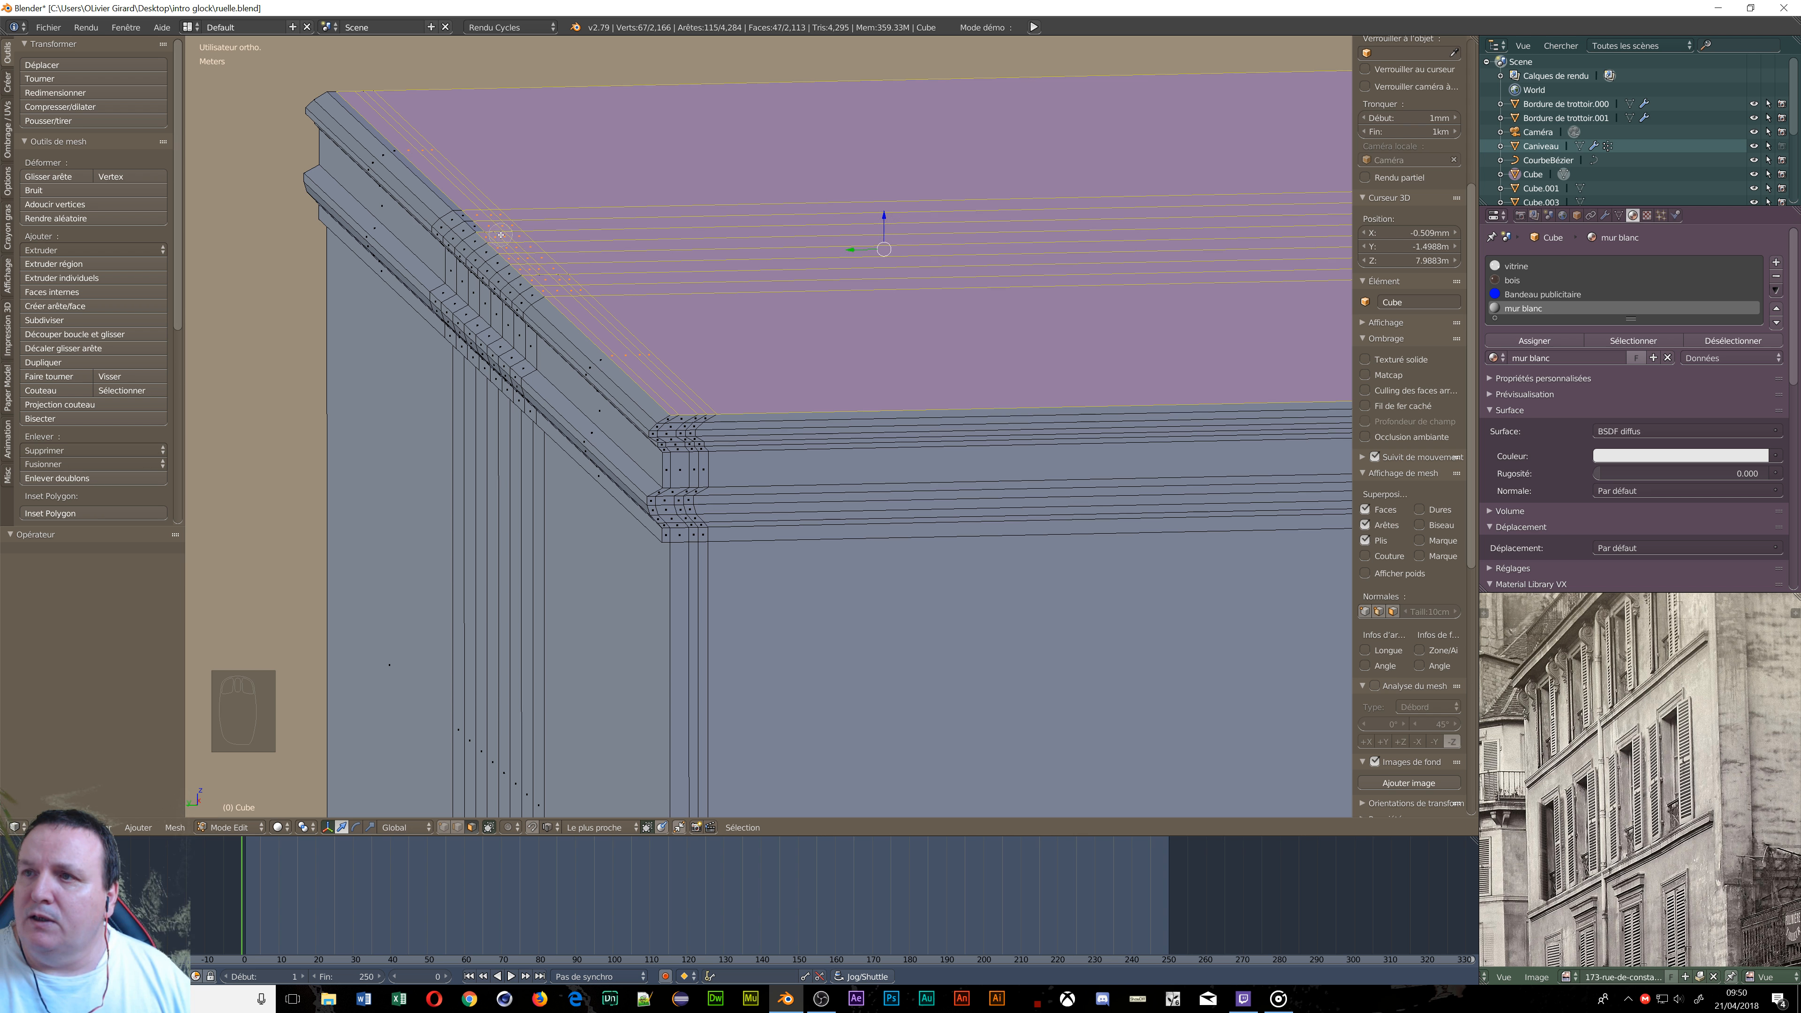
click(481, 213)
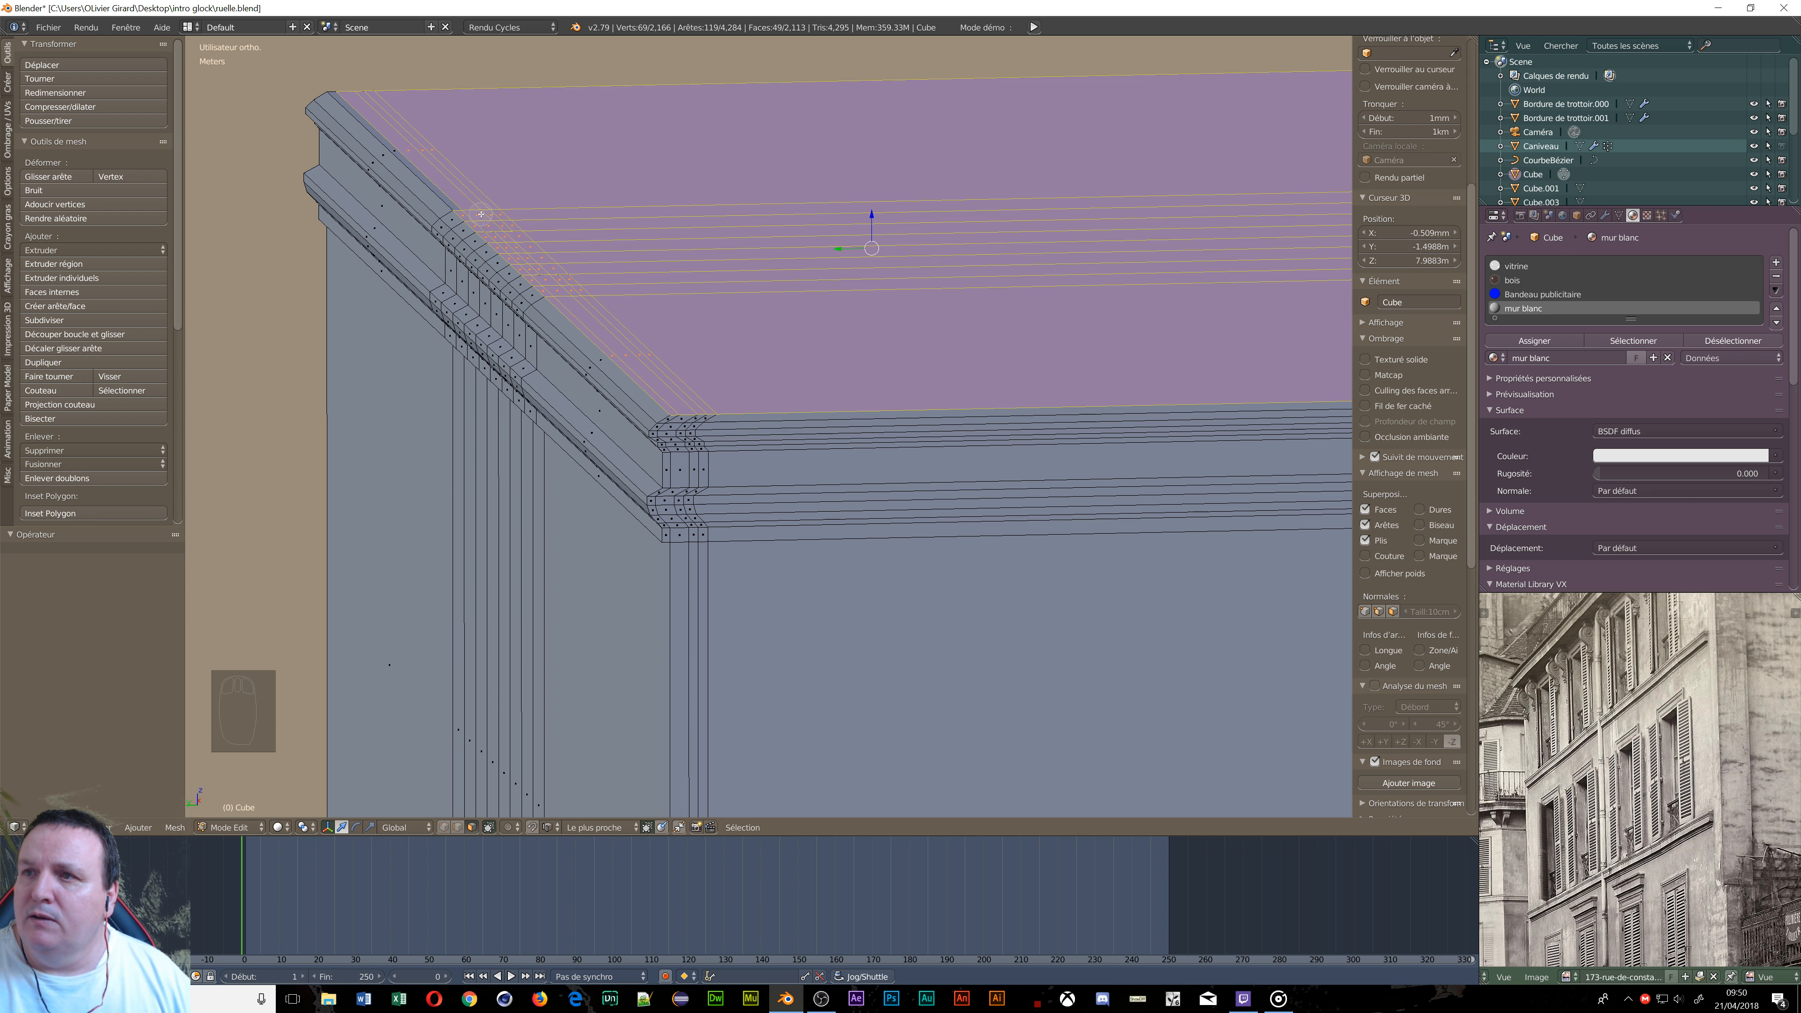
click(440, 177)
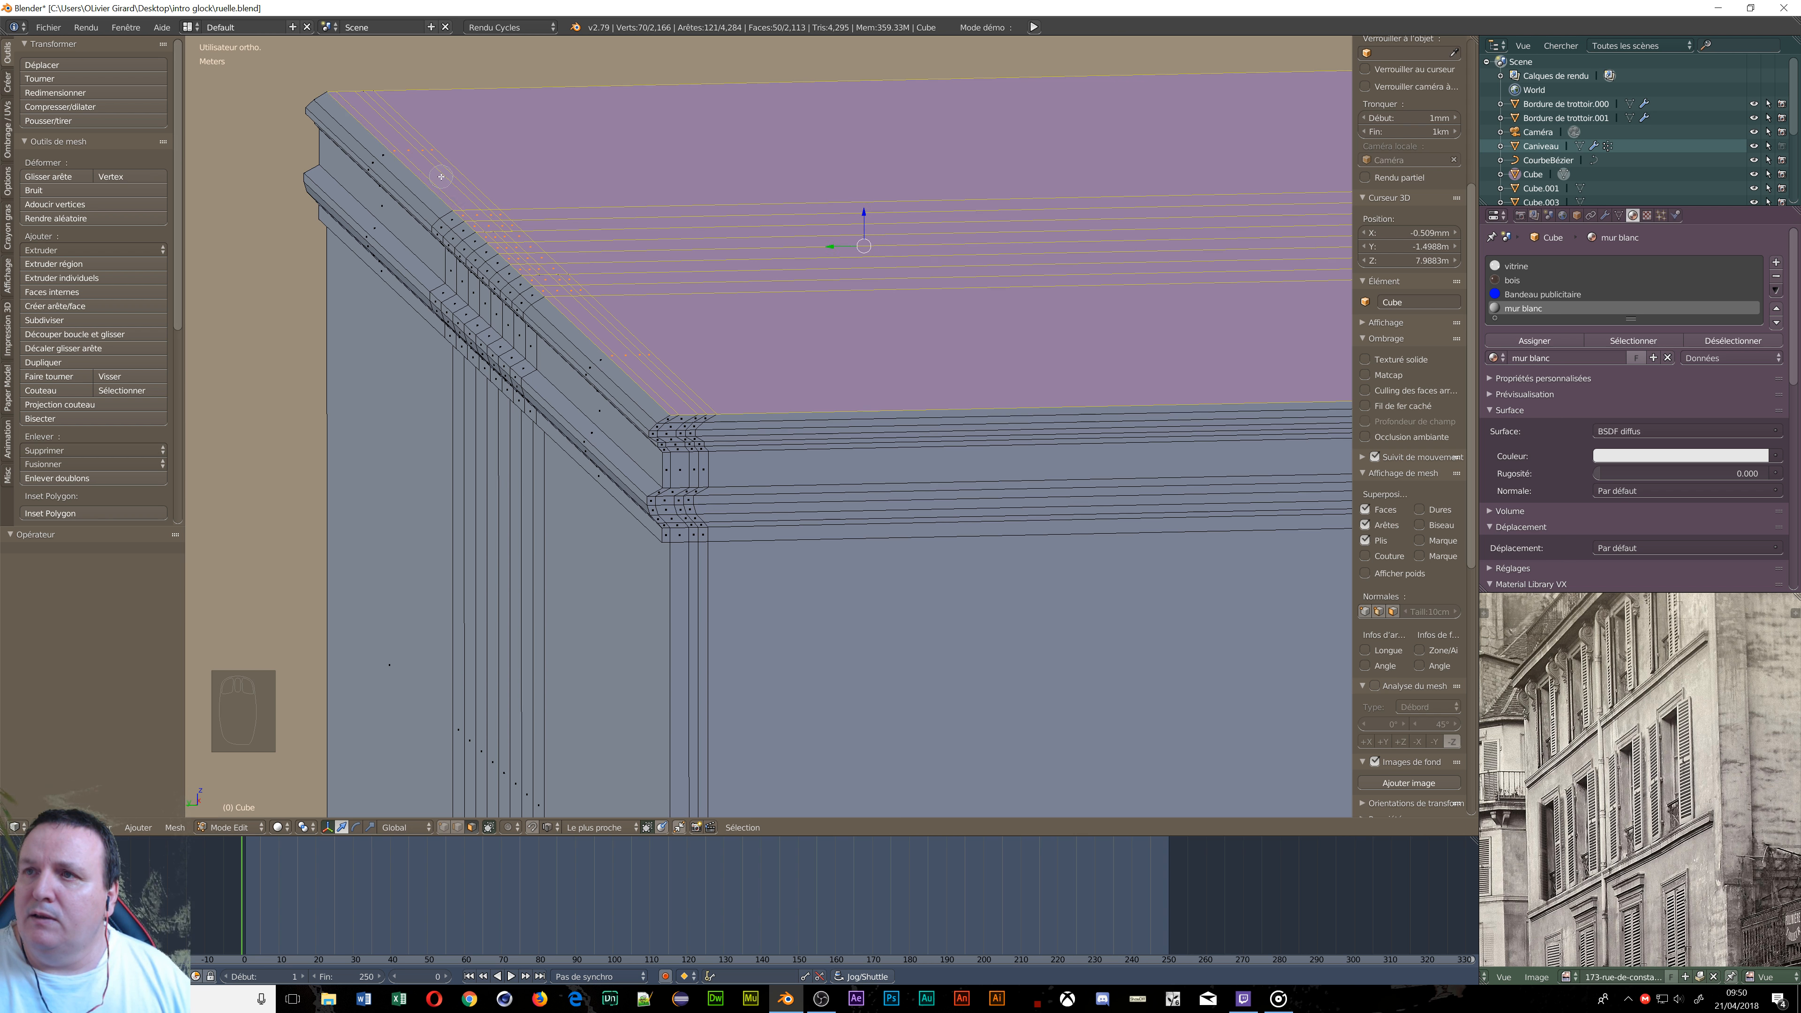
right_click(786, 147)
Extrude the selected top faces straight up by 2 m to raise another storey above the cornice.
scroll(781, 231, down, 5)
mouse_move(1062, 290)
middle_down()
mouse_move(1064, 312)
mouse_move(1060, 270)
mouse_move(1068, 285)
middle_up()
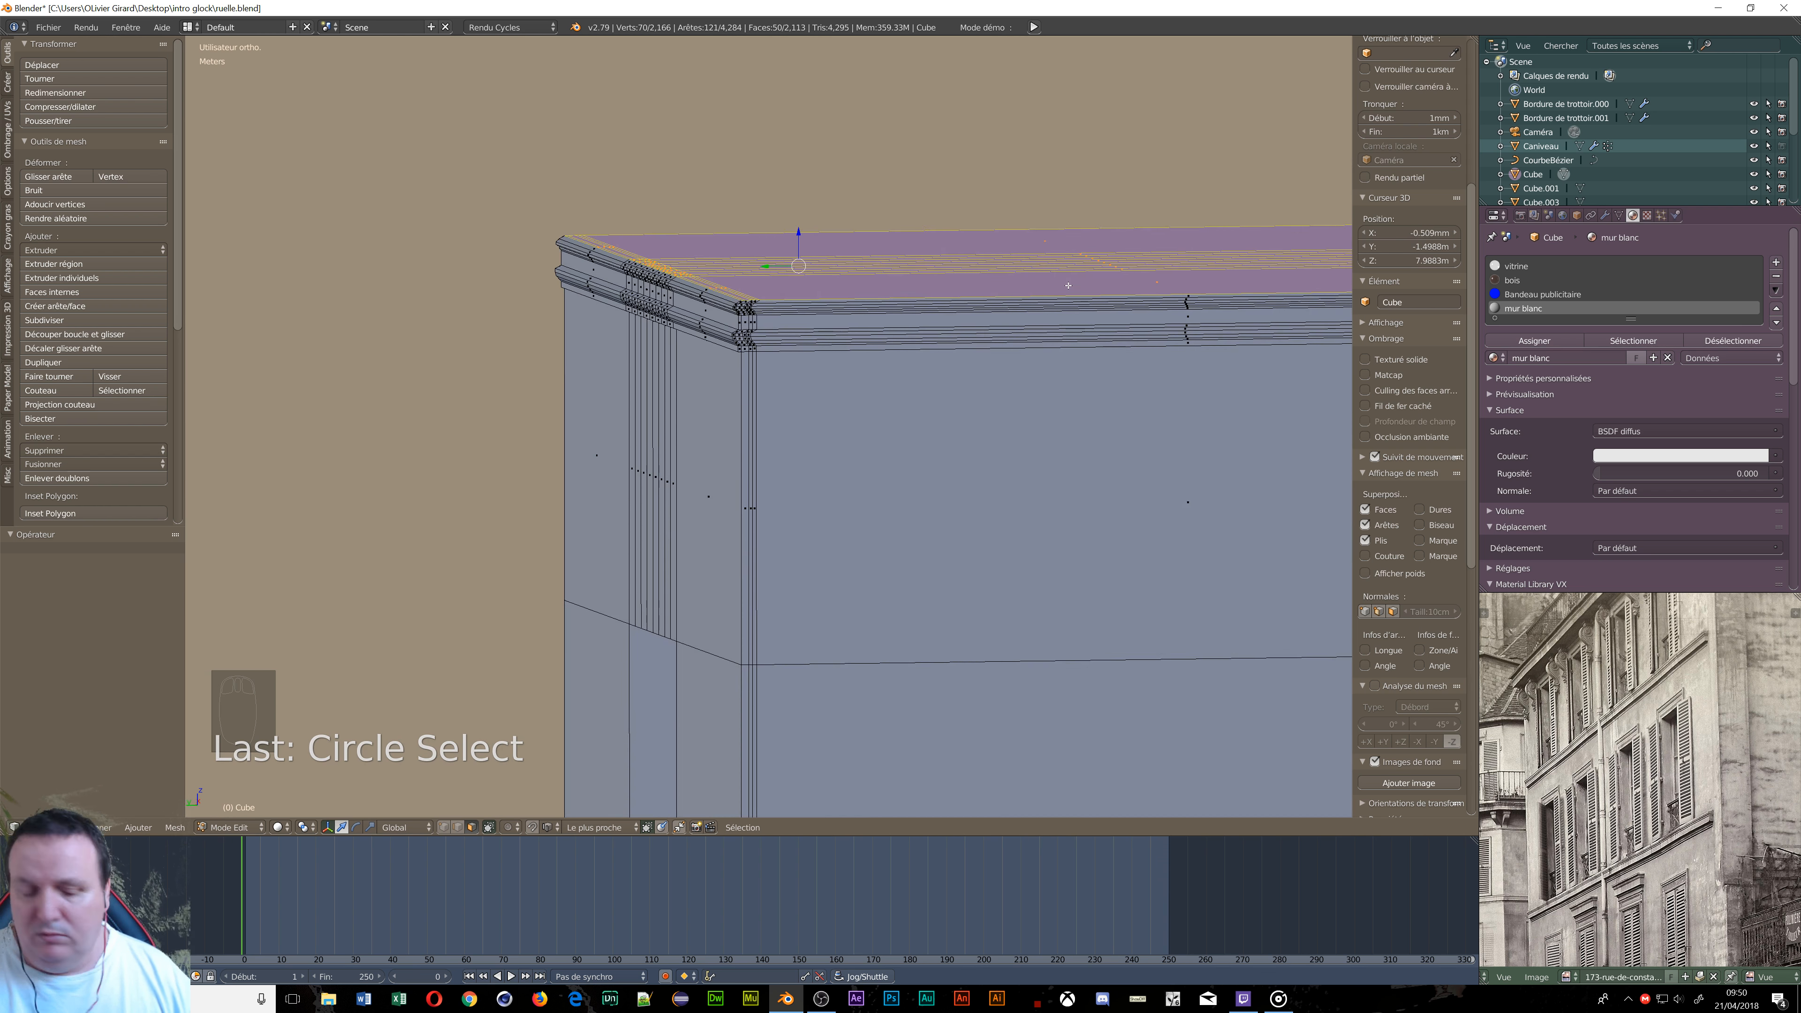
key(e)
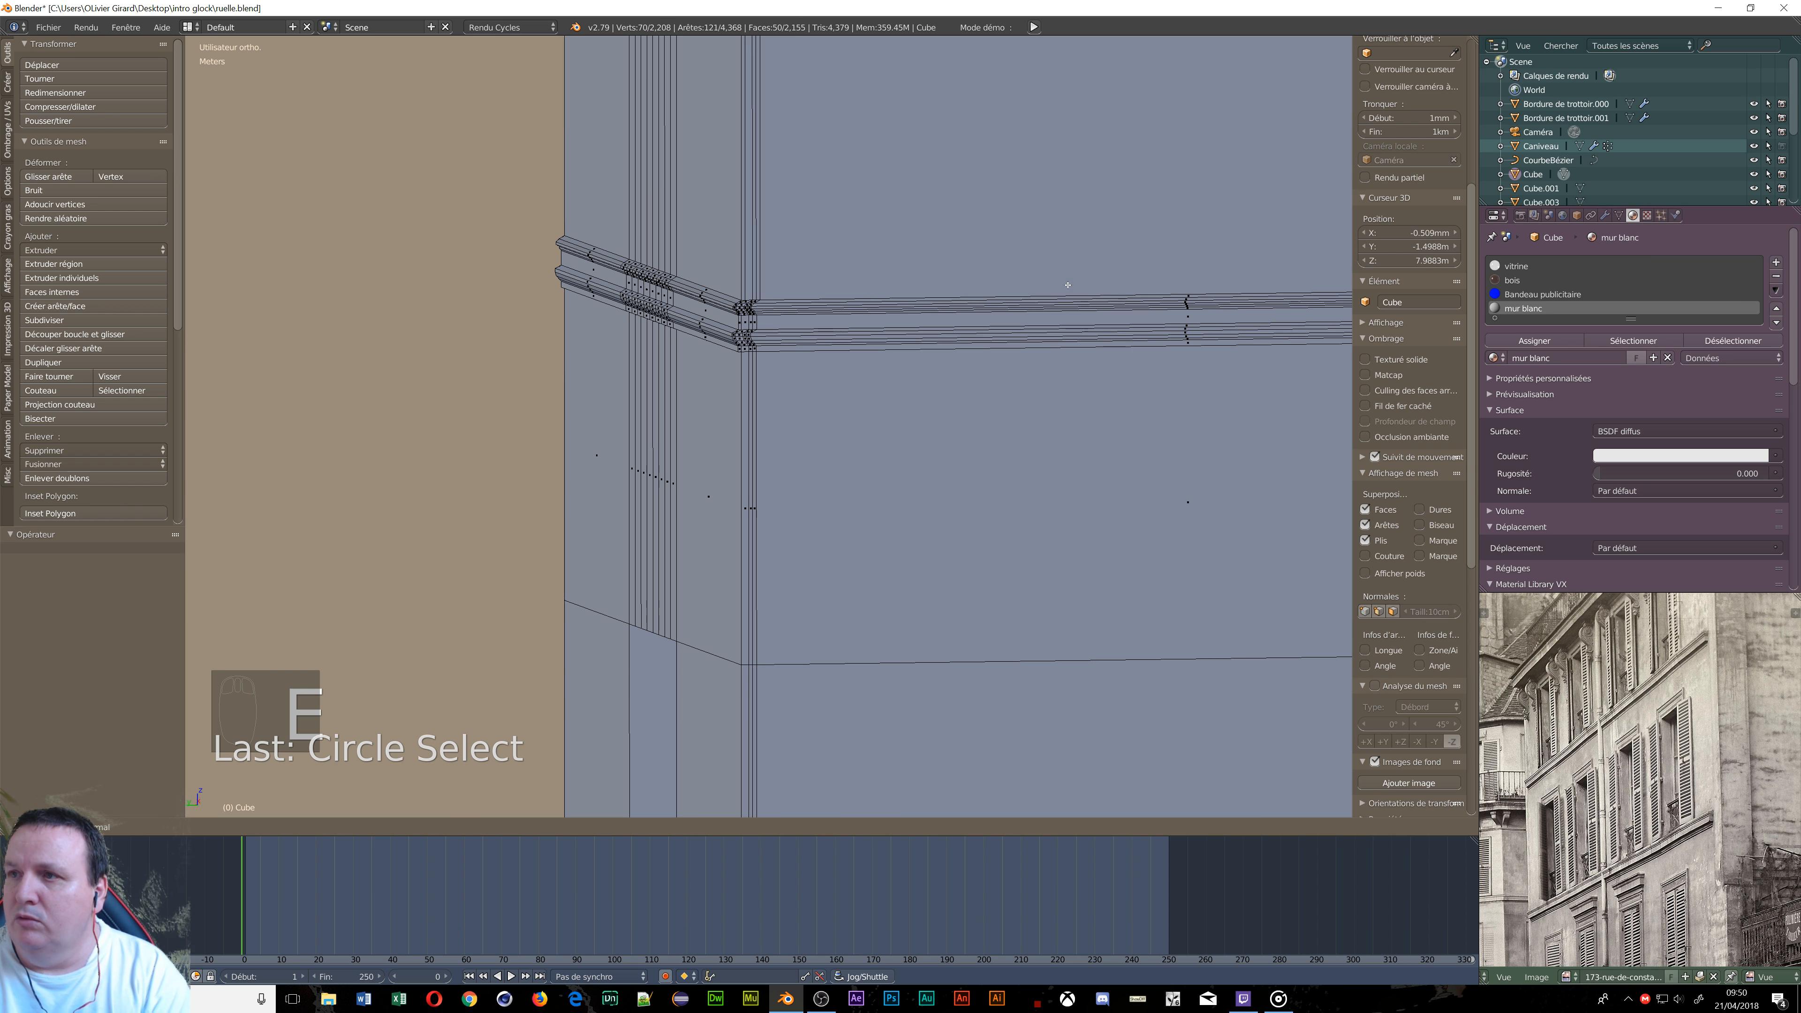
click(1068, 285)
scroll(1043, 309, down, 6)
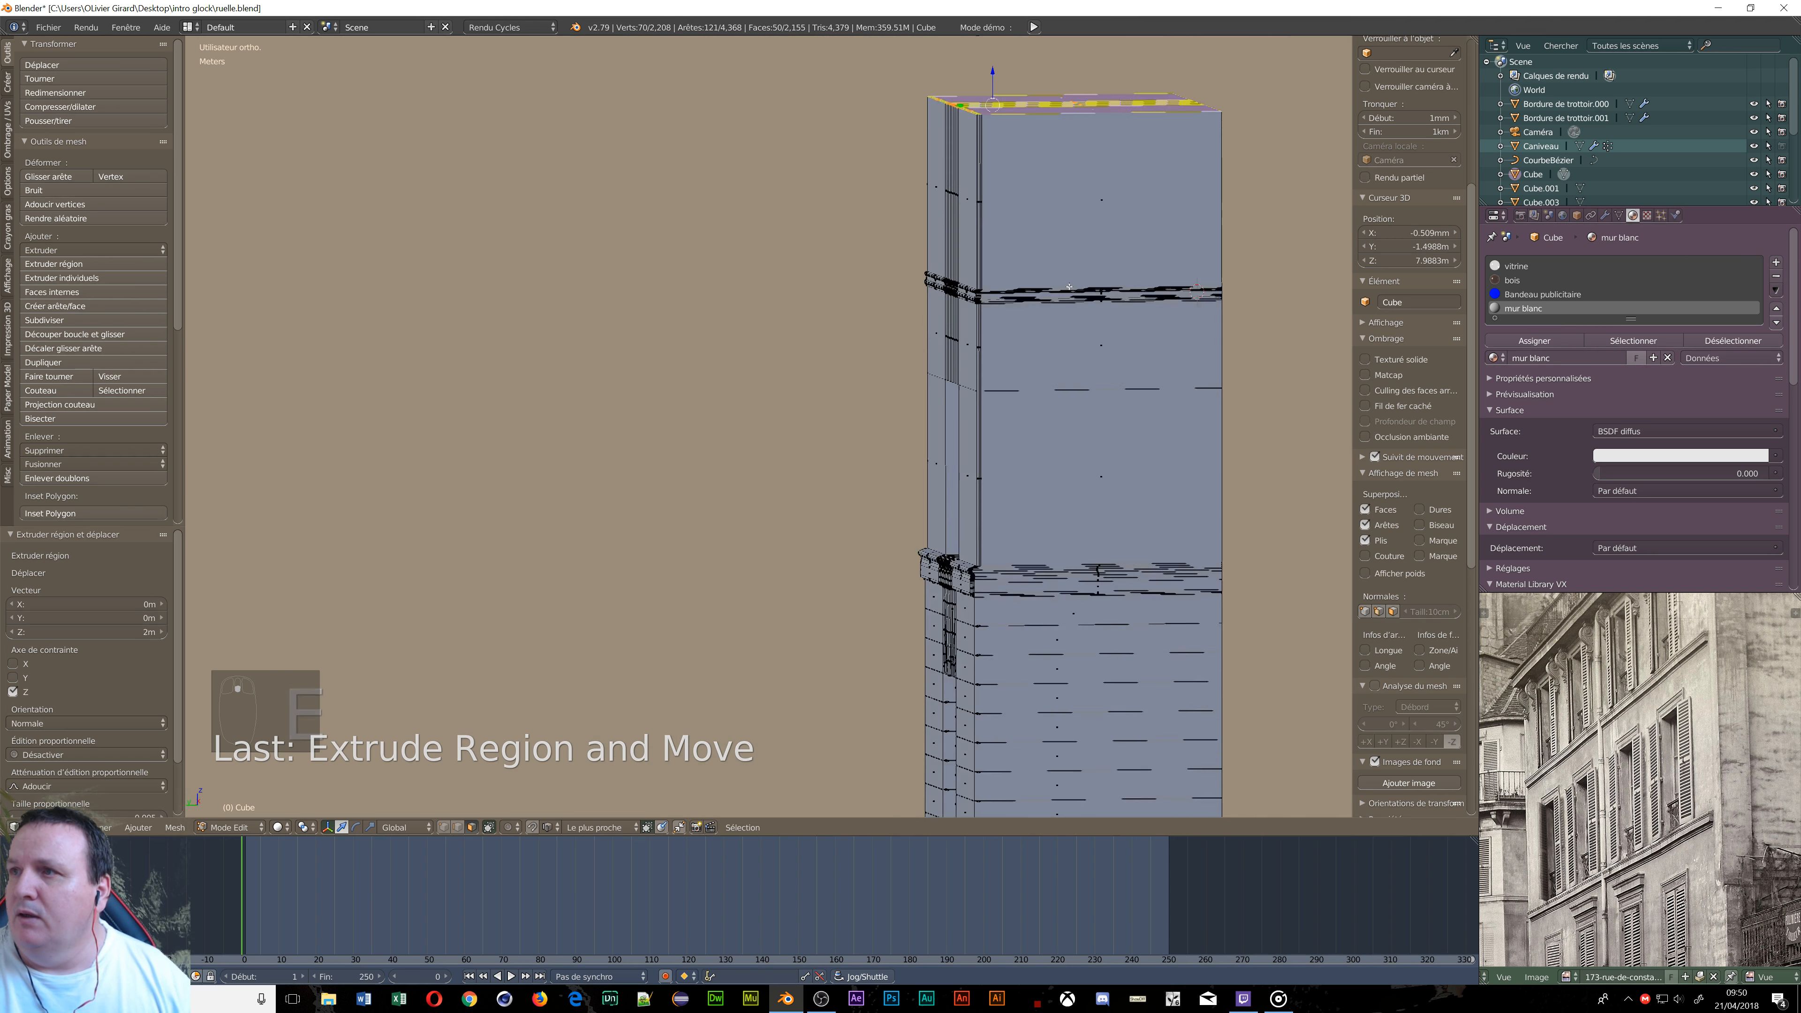
Examine the upper-storey windows in the façade photo and compare them with the building's raised storey and cornice.
middle_drag(1044, 309, 1124, 310)
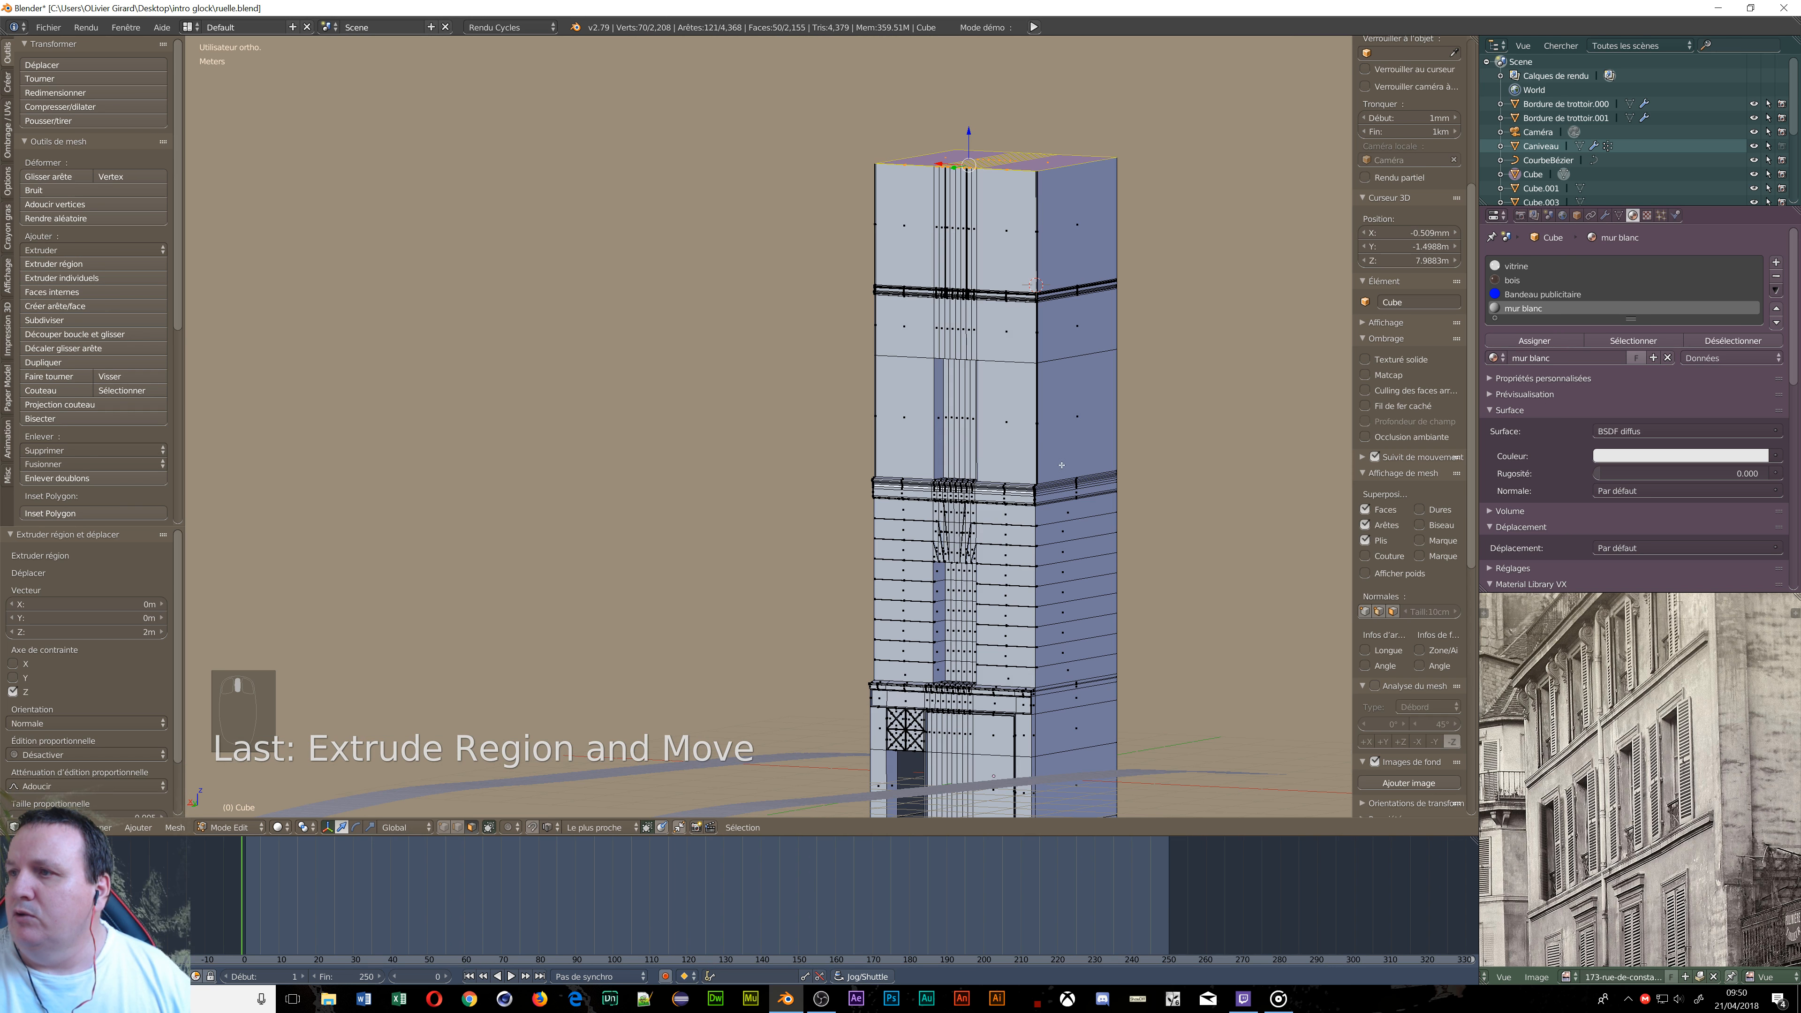
mouse_move(1061, 465)
middle_down()
mouse_move(1021, 463)
mouse_move(1085, 468)
middle_up()
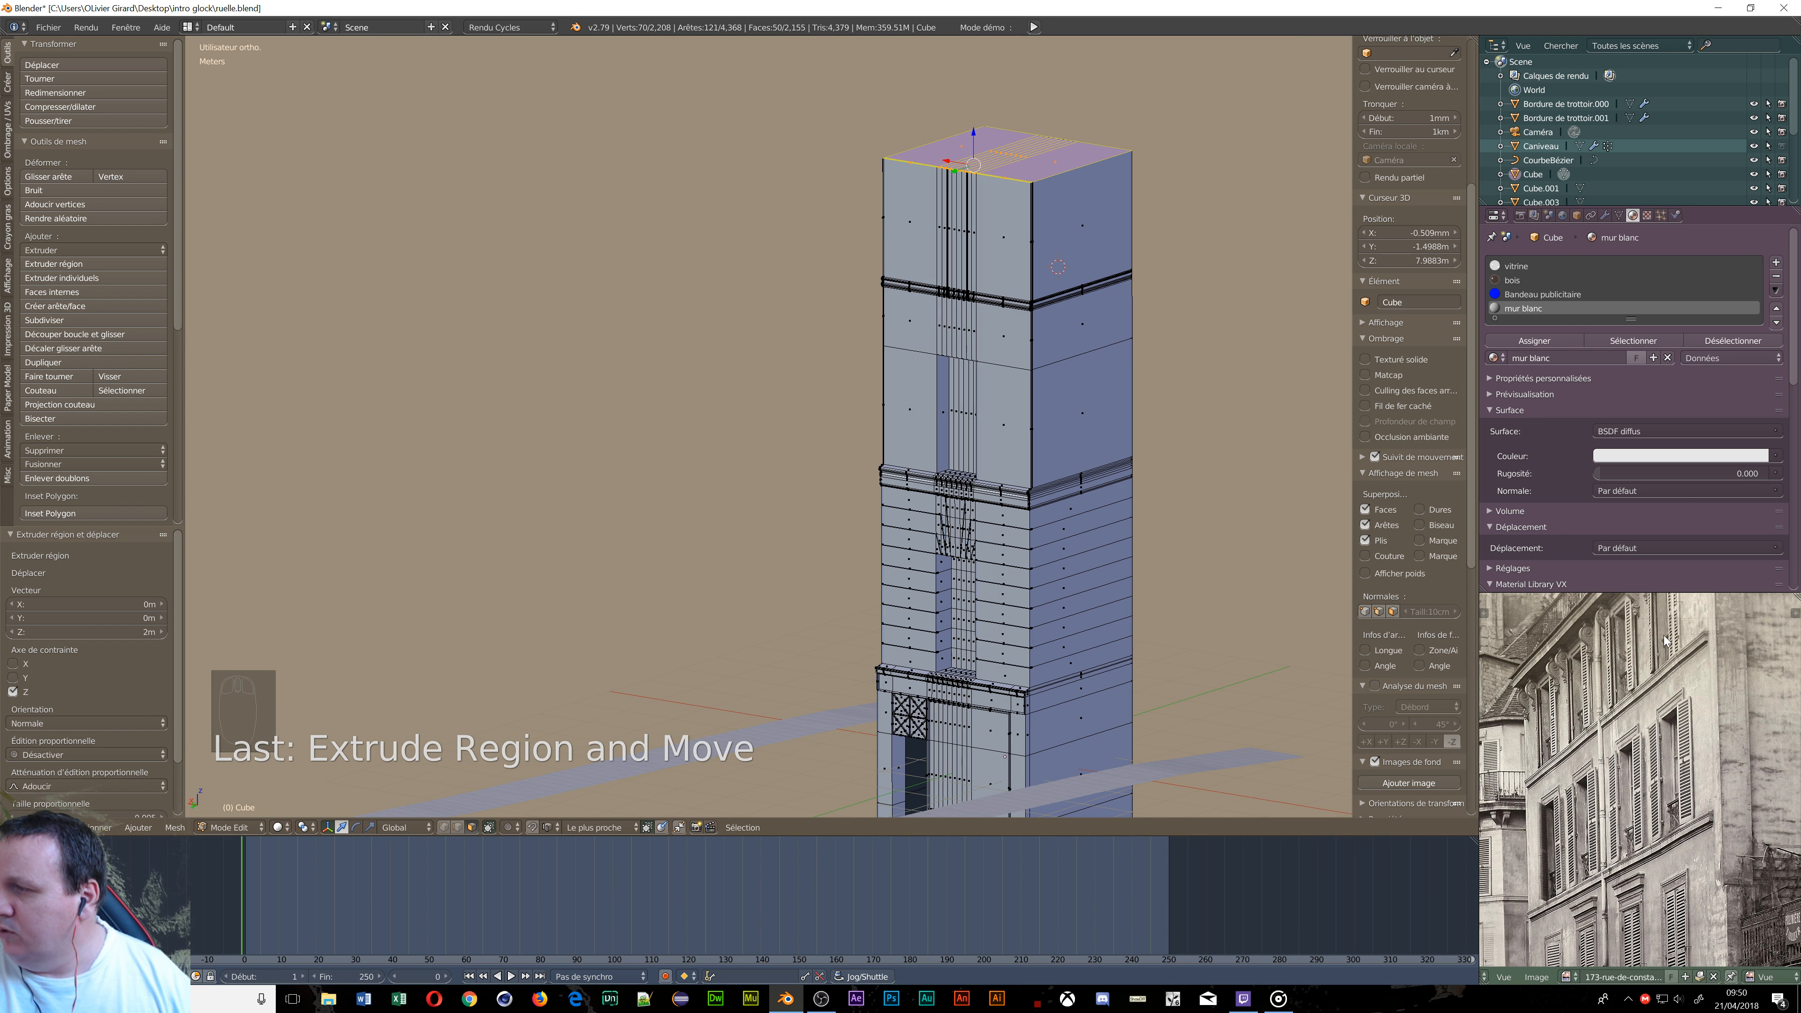
scroll(1669, 684, down, 2)
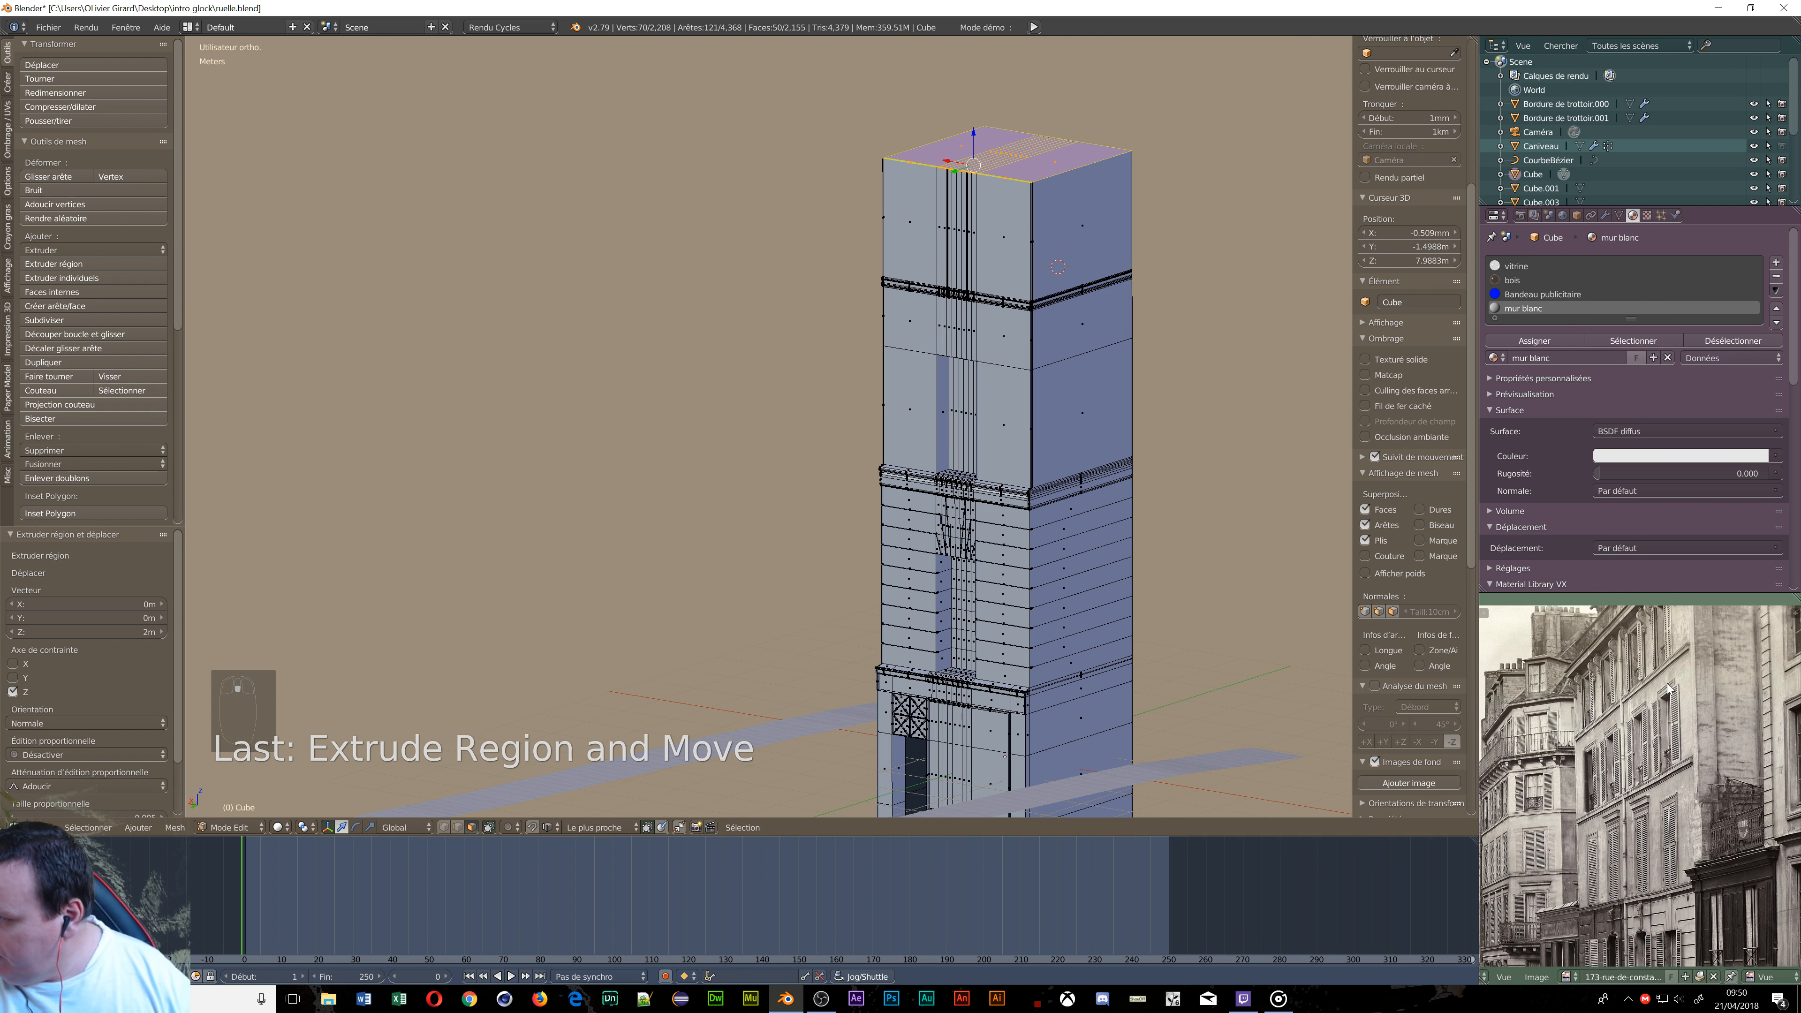
middle_drag(1669, 684, 1666, 756)
scroll(1623, 762, up, 5)
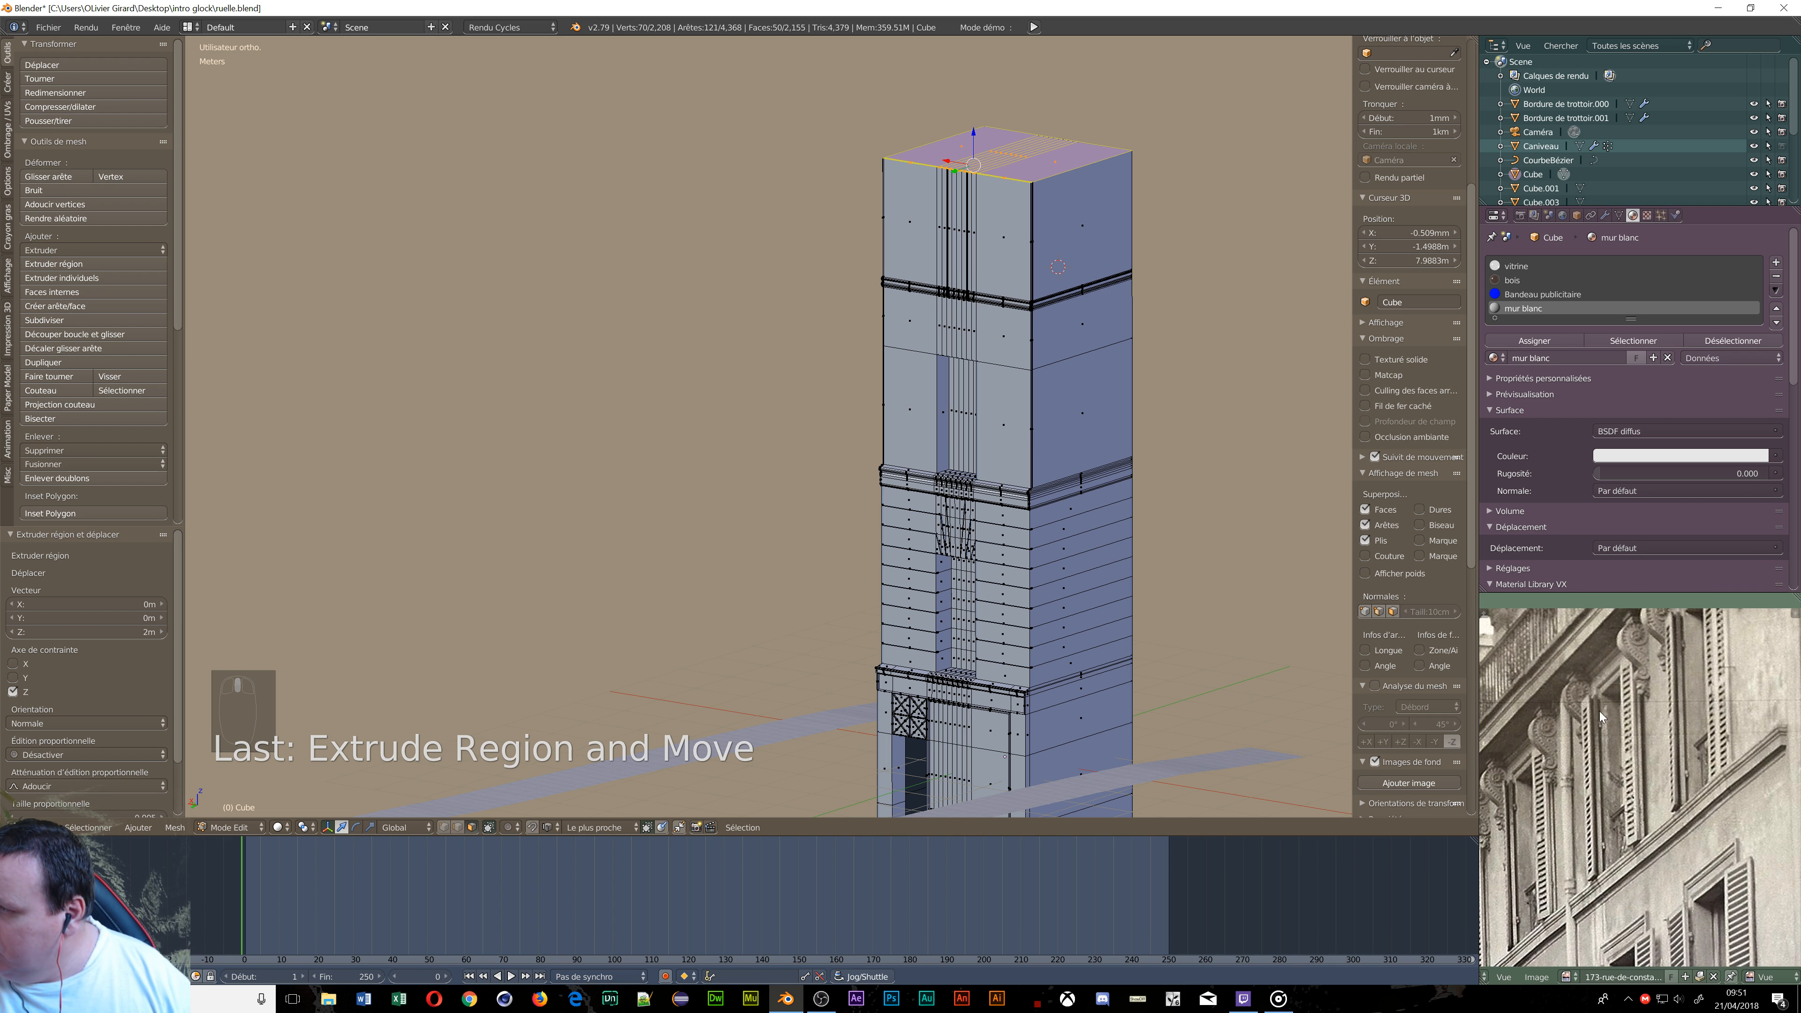
scroll(1043, 298, up, 2)
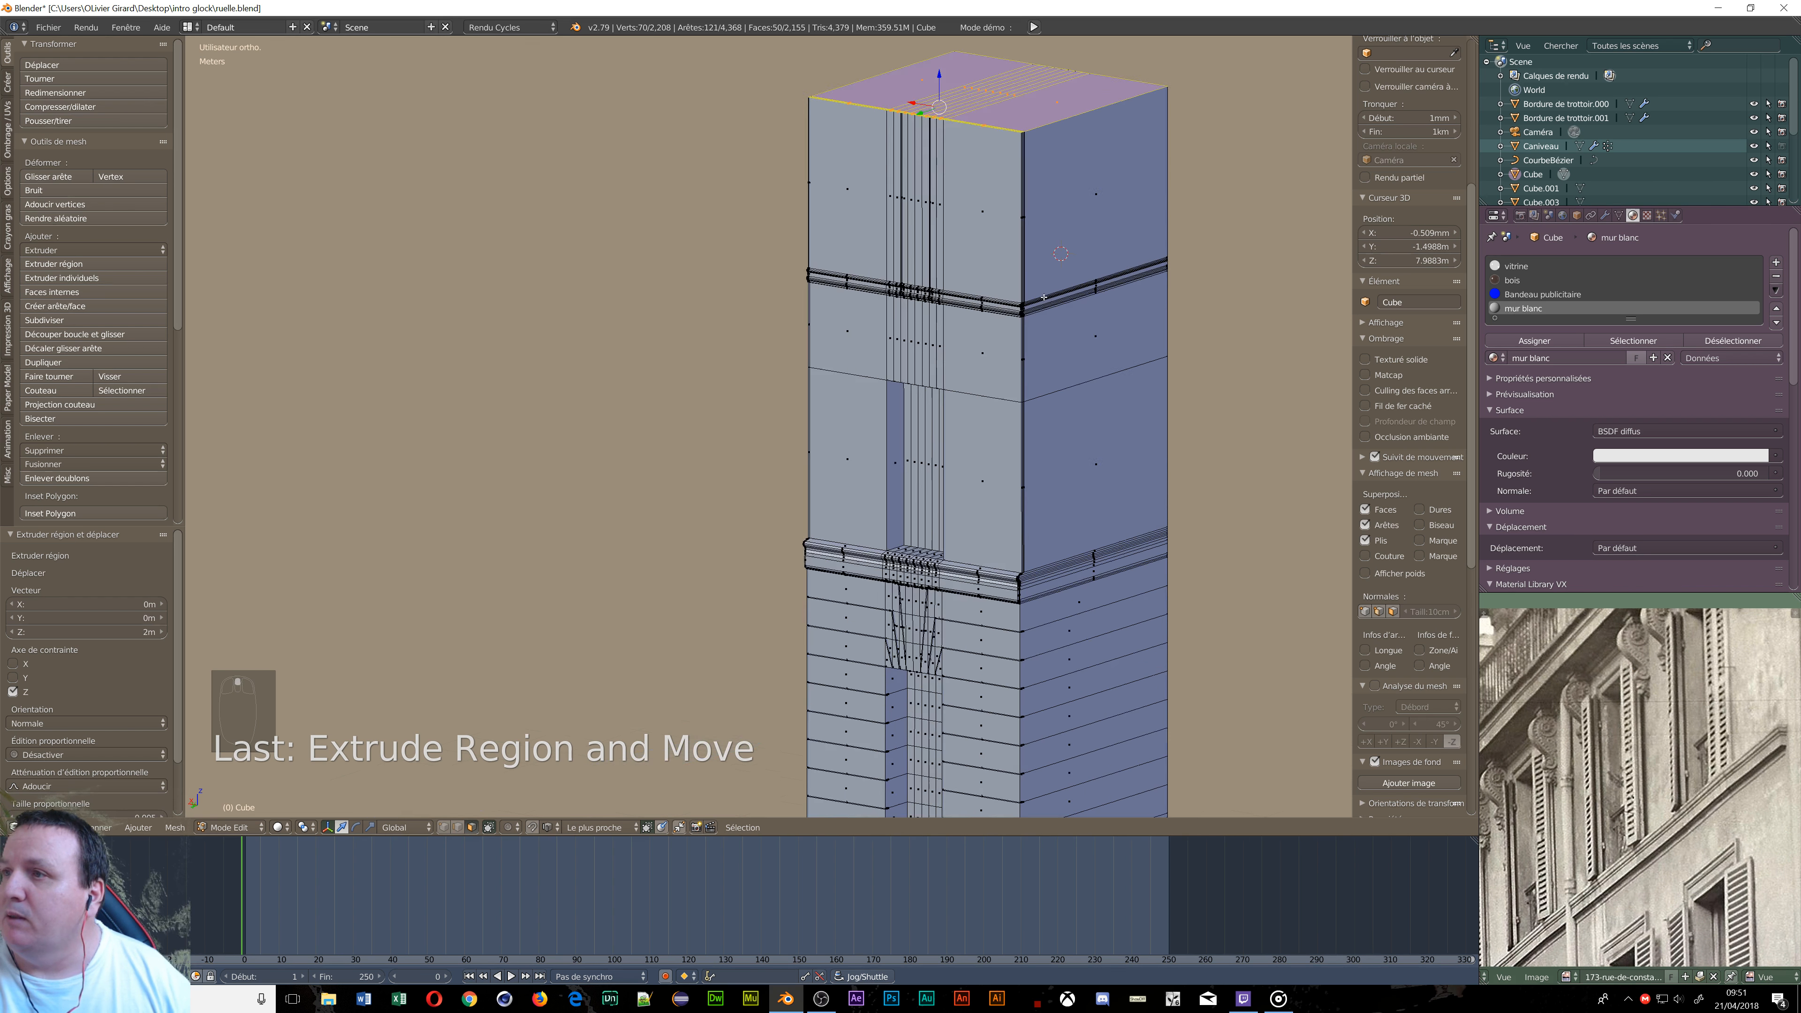
scroll(1035, 295, up, 5)
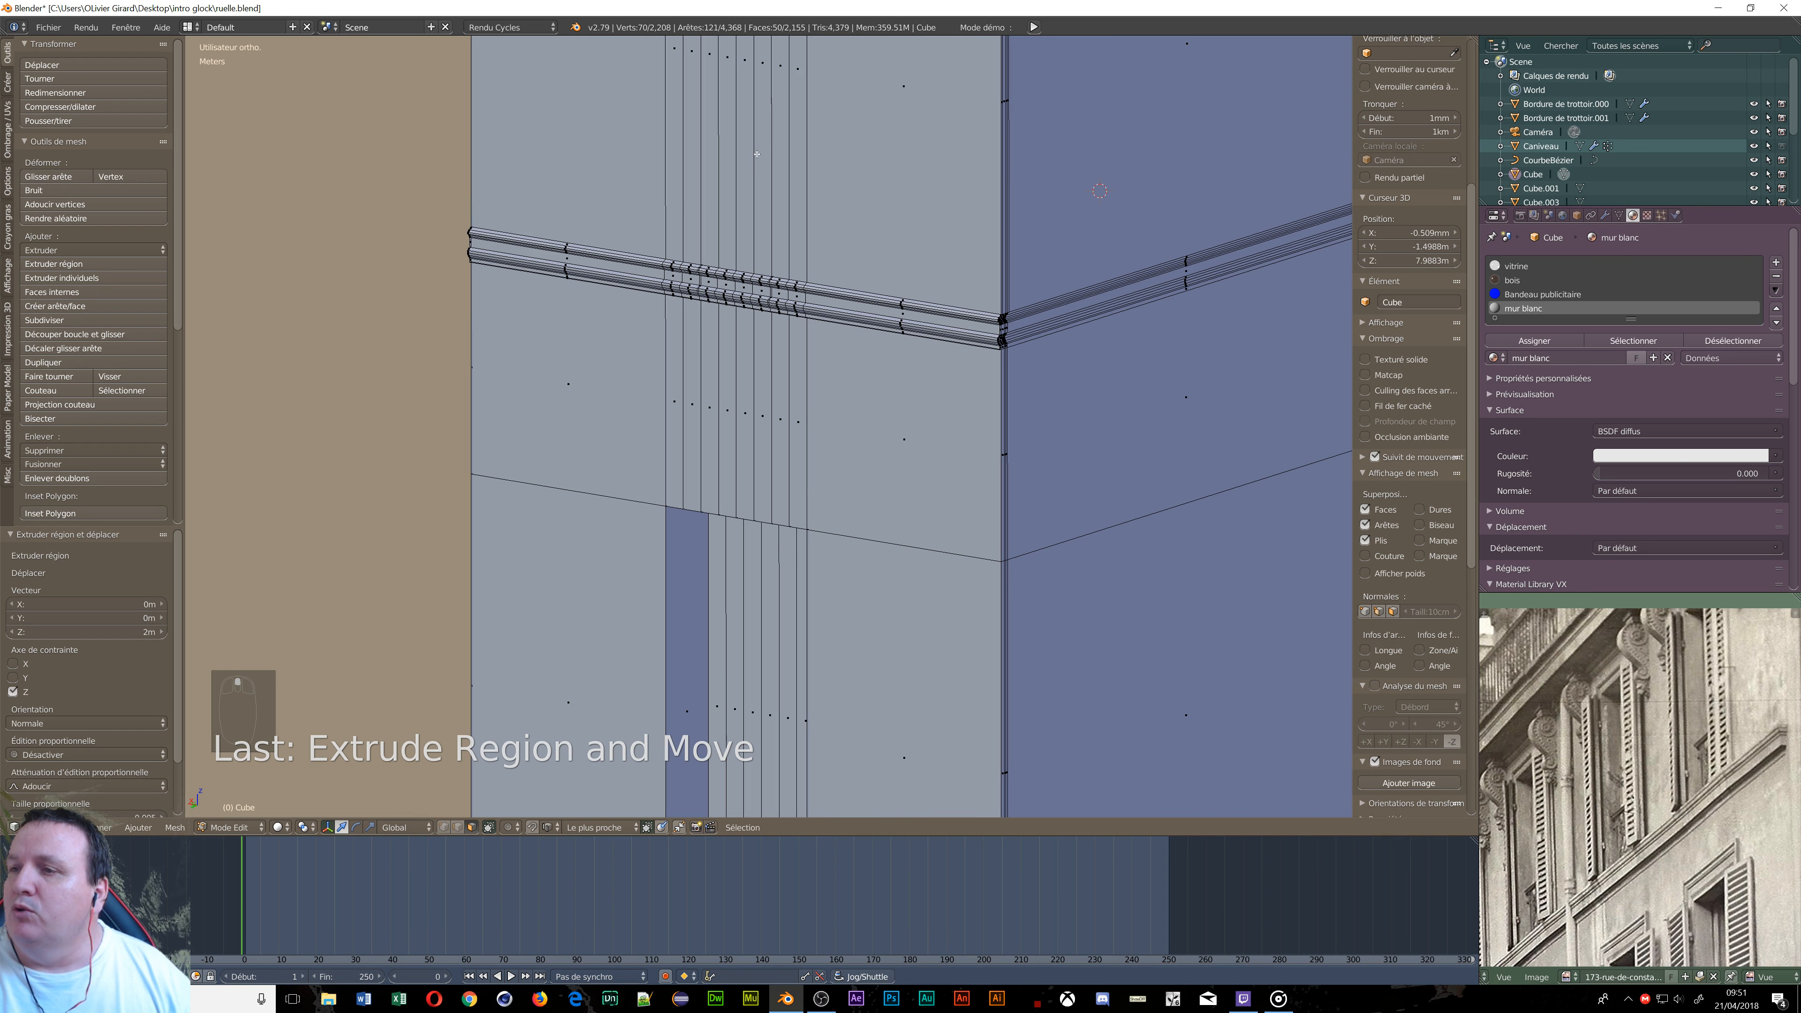
scroll(753, 221, down, 3)
middle_drag(755, 279, 794, 287)
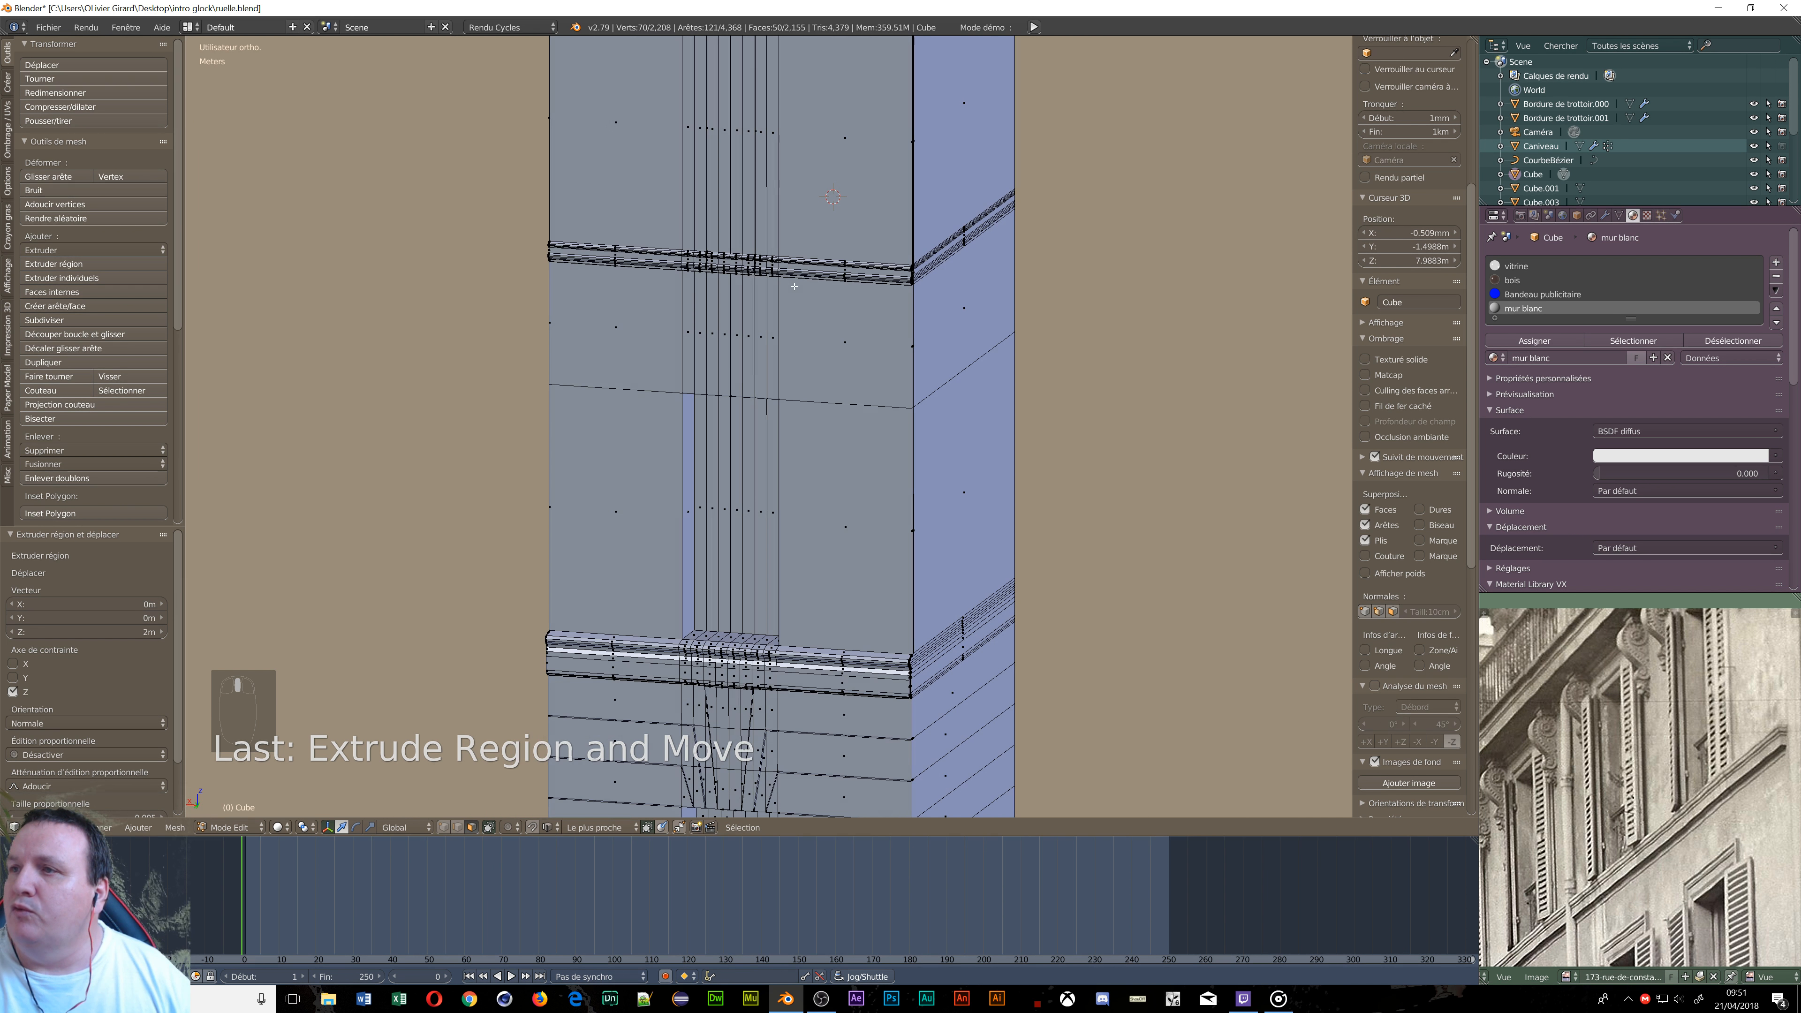
scroll(804, 273, up, 4)
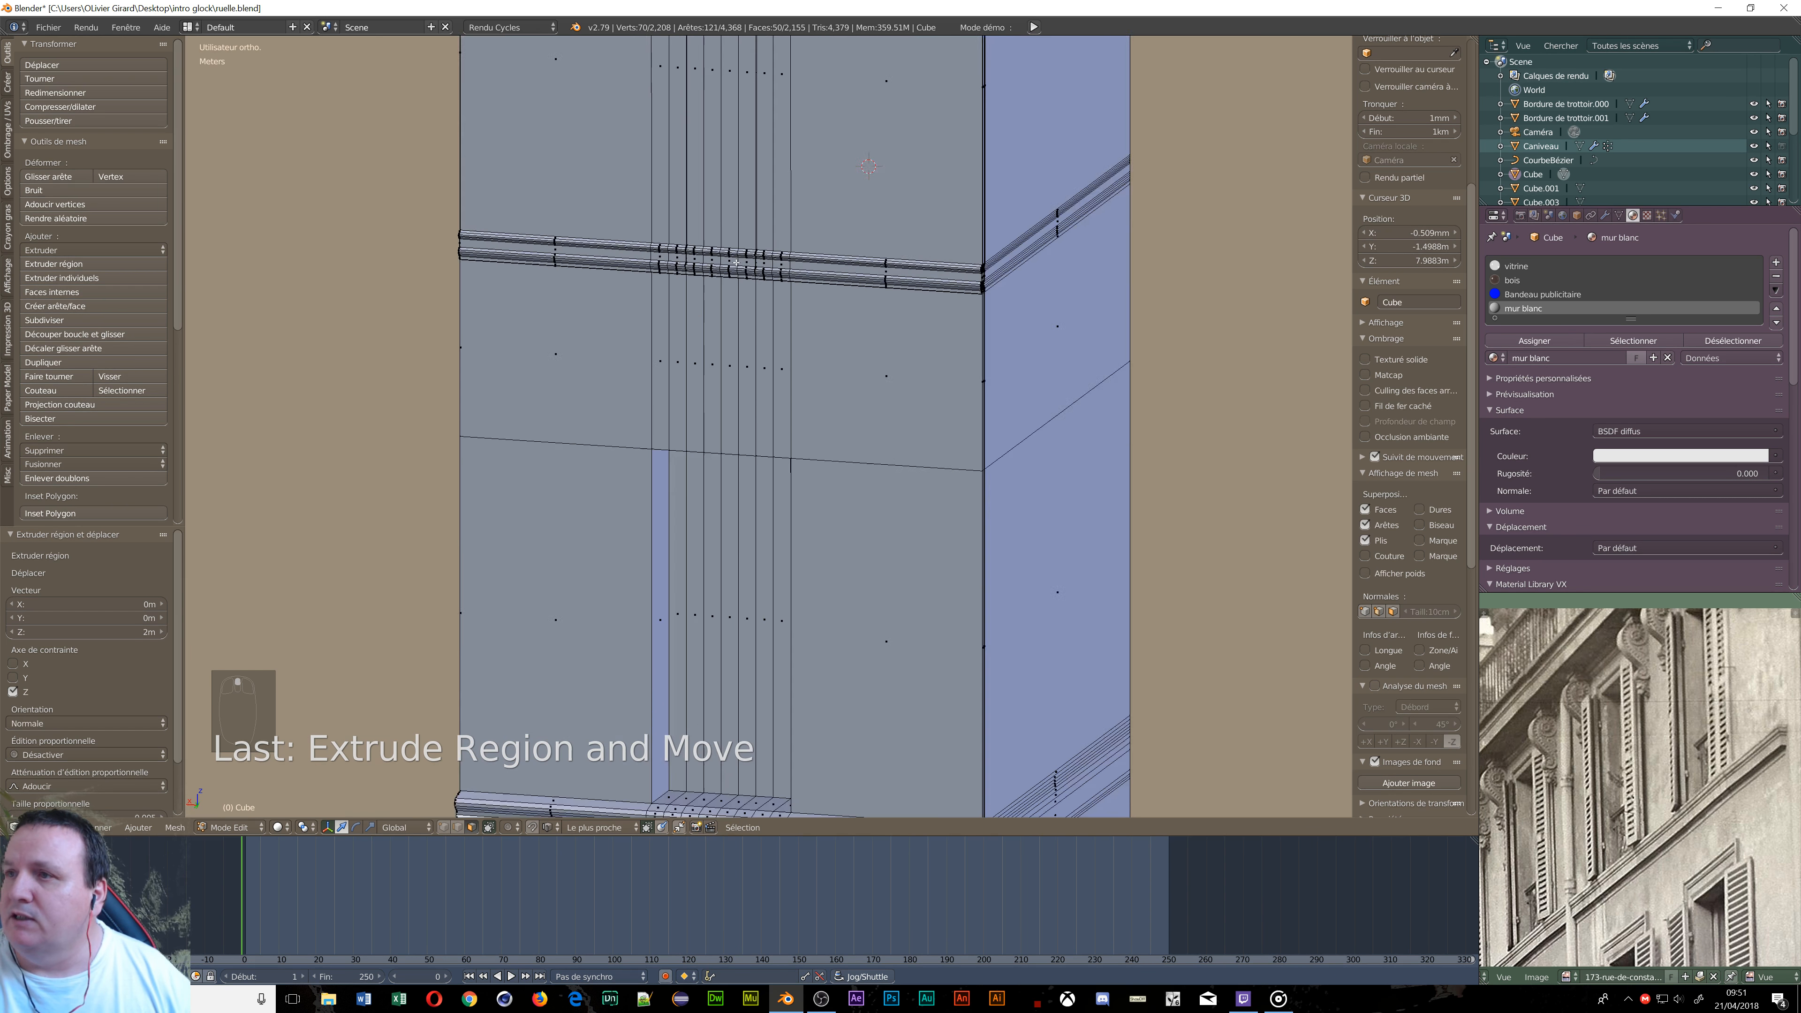
scroll(689, 112, up, 2)
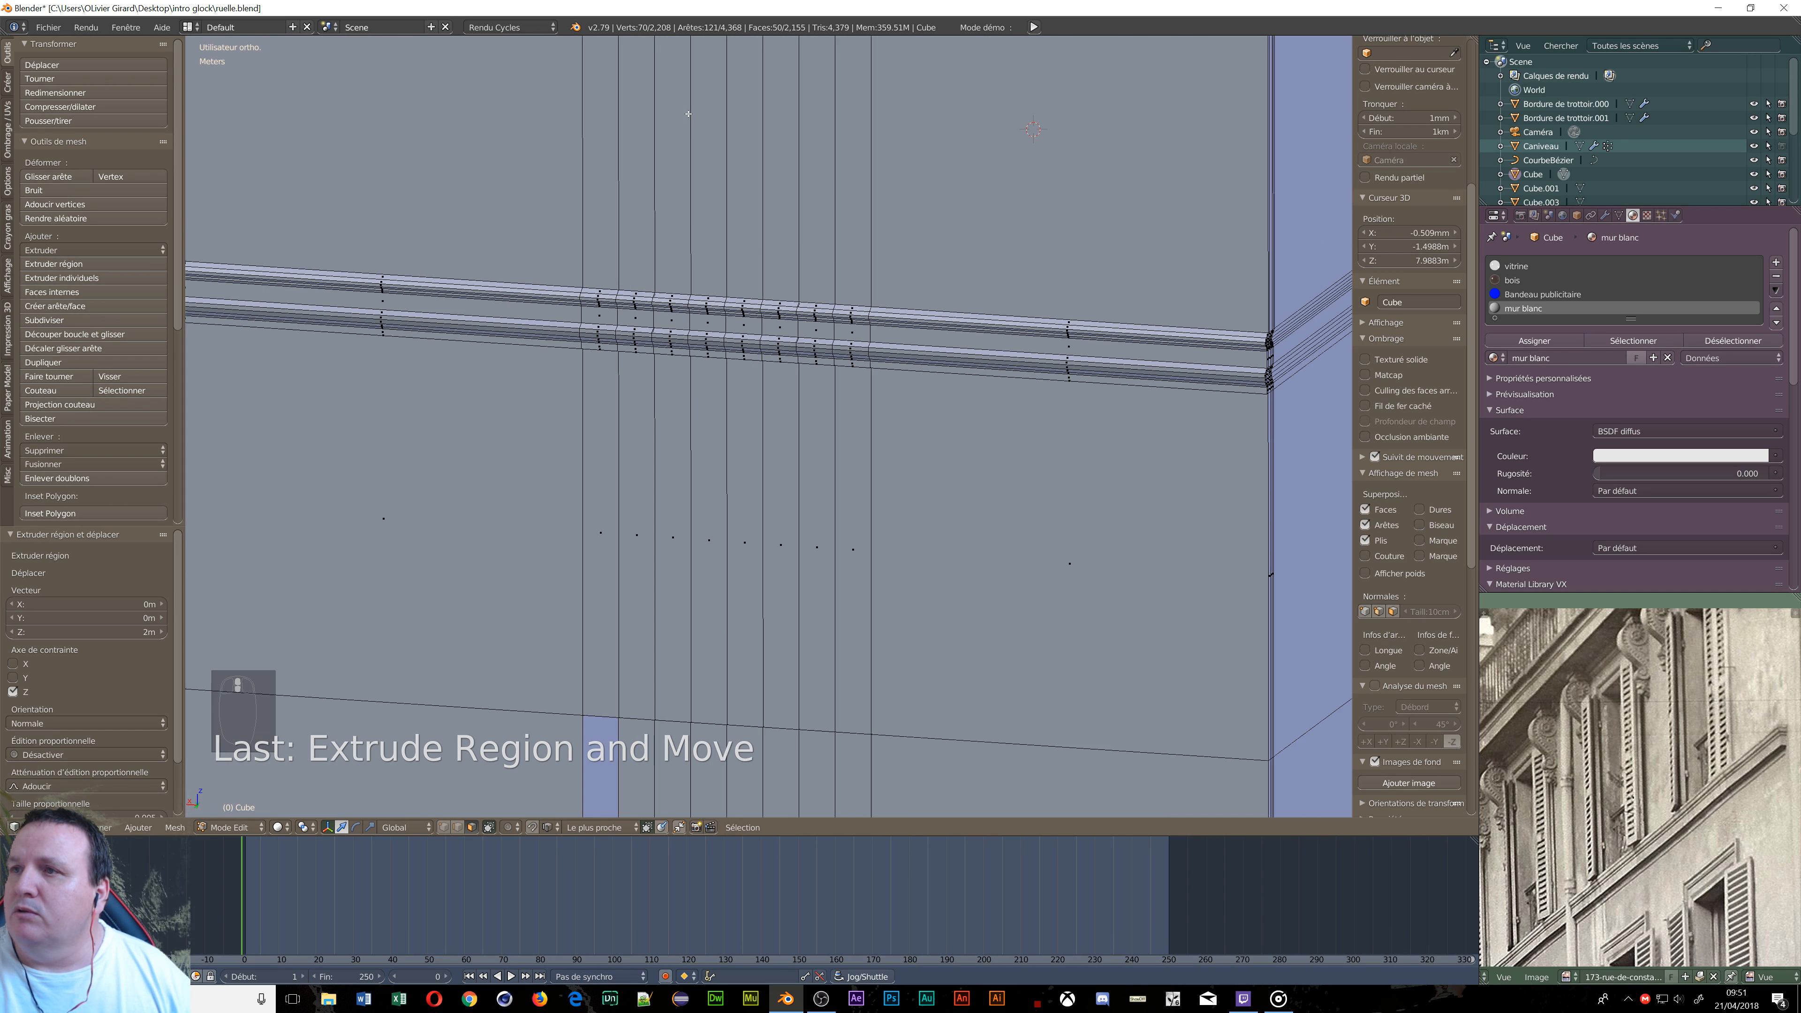
scroll(689, 113, down, 3)
shift+middle_drag(689, 115, 758, 381)
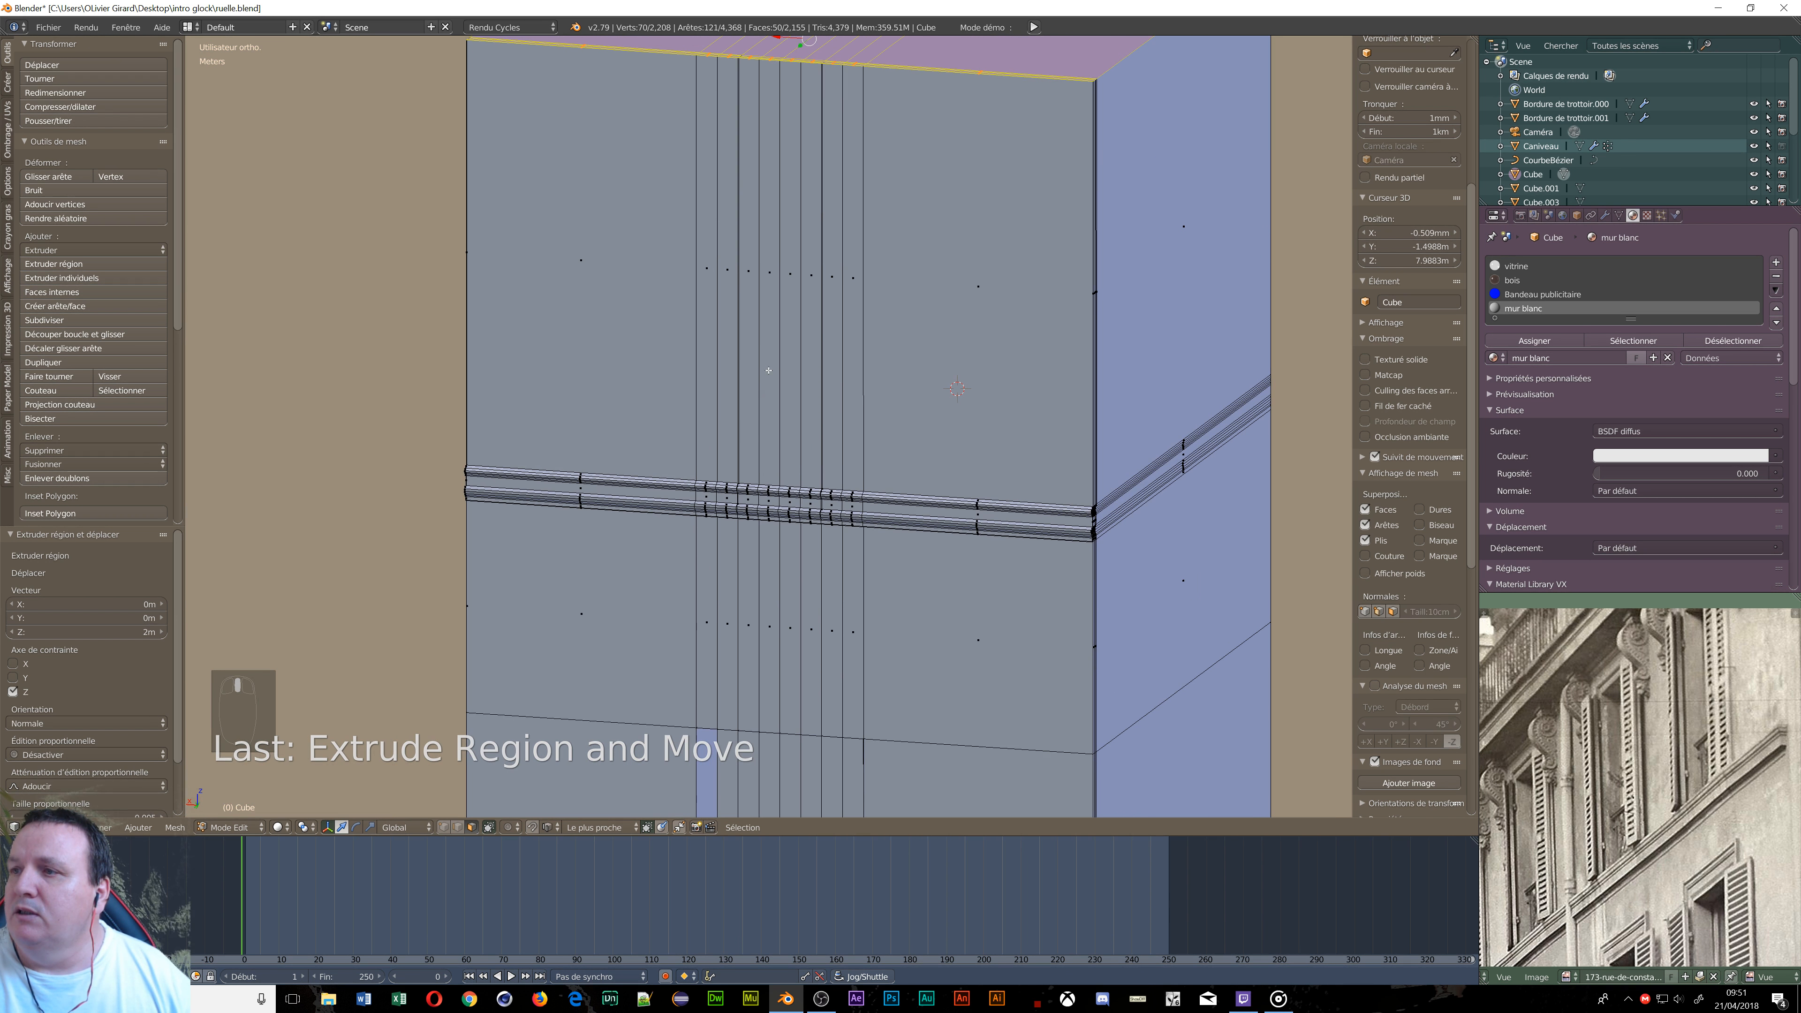
scroll(769, 371, down, 4)
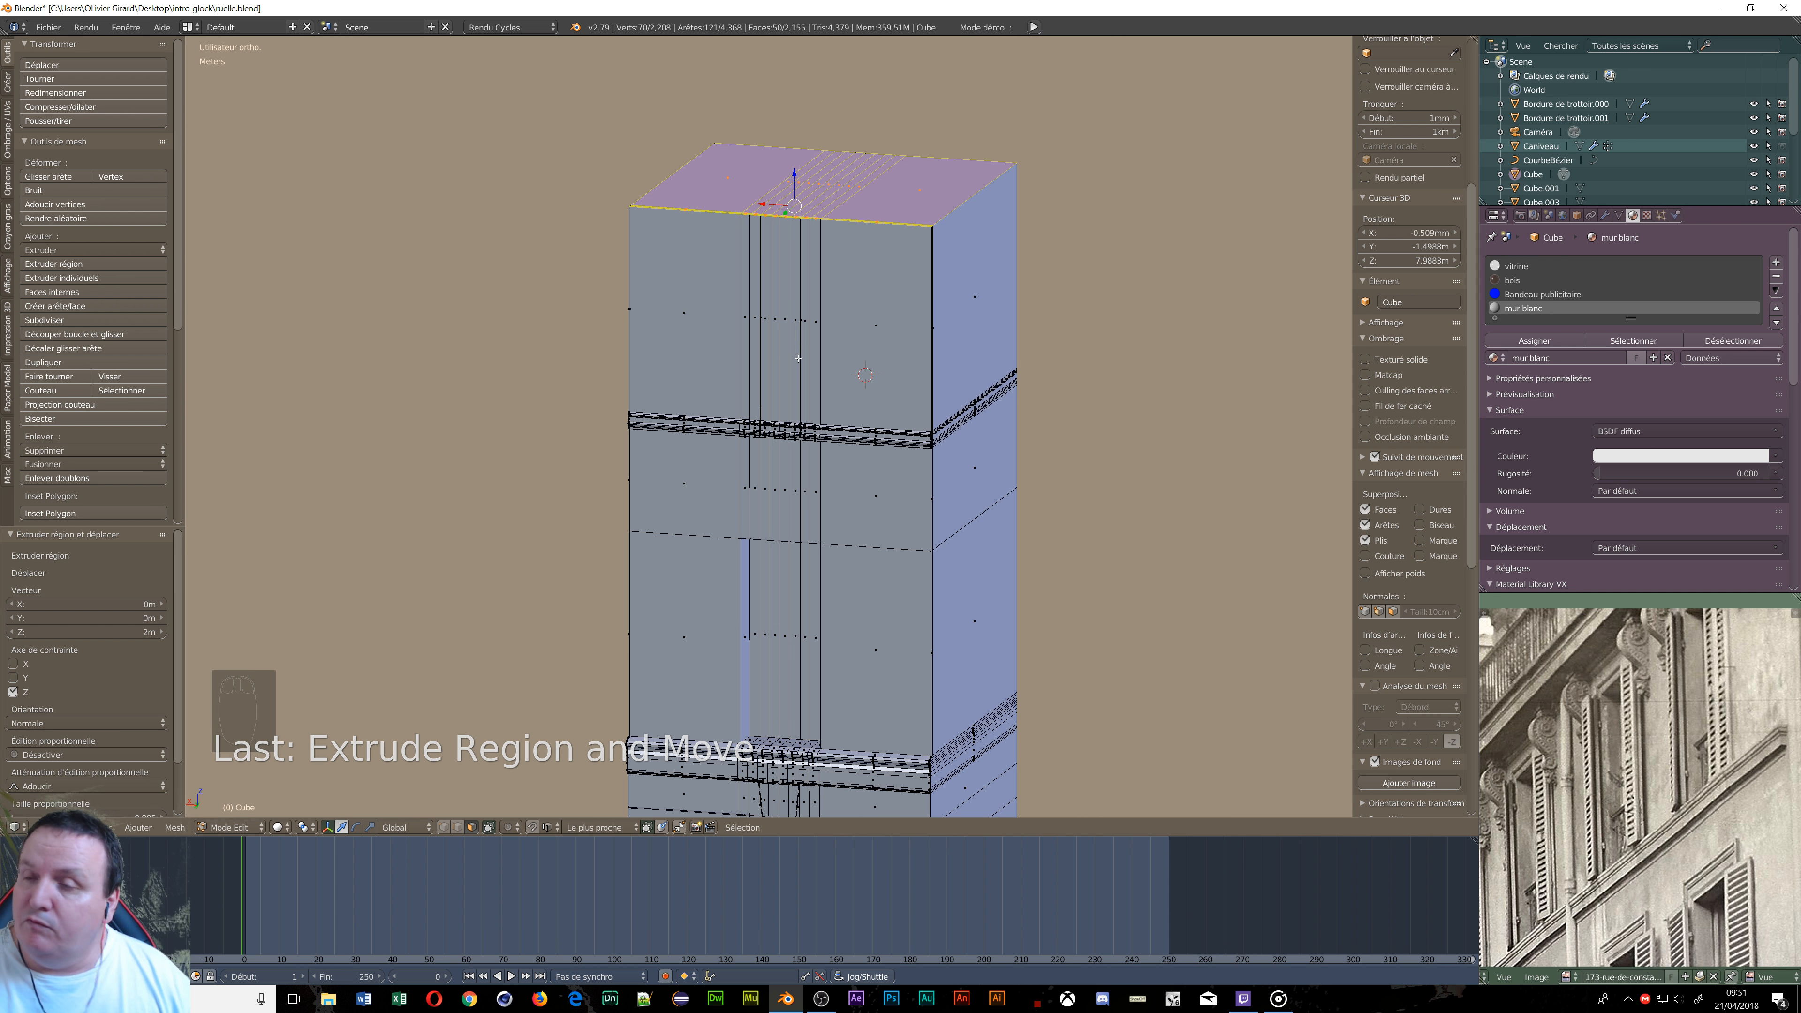
Select the free-standing tall box beside the upper window opening, in Object mode with wireframe display.
key(z)
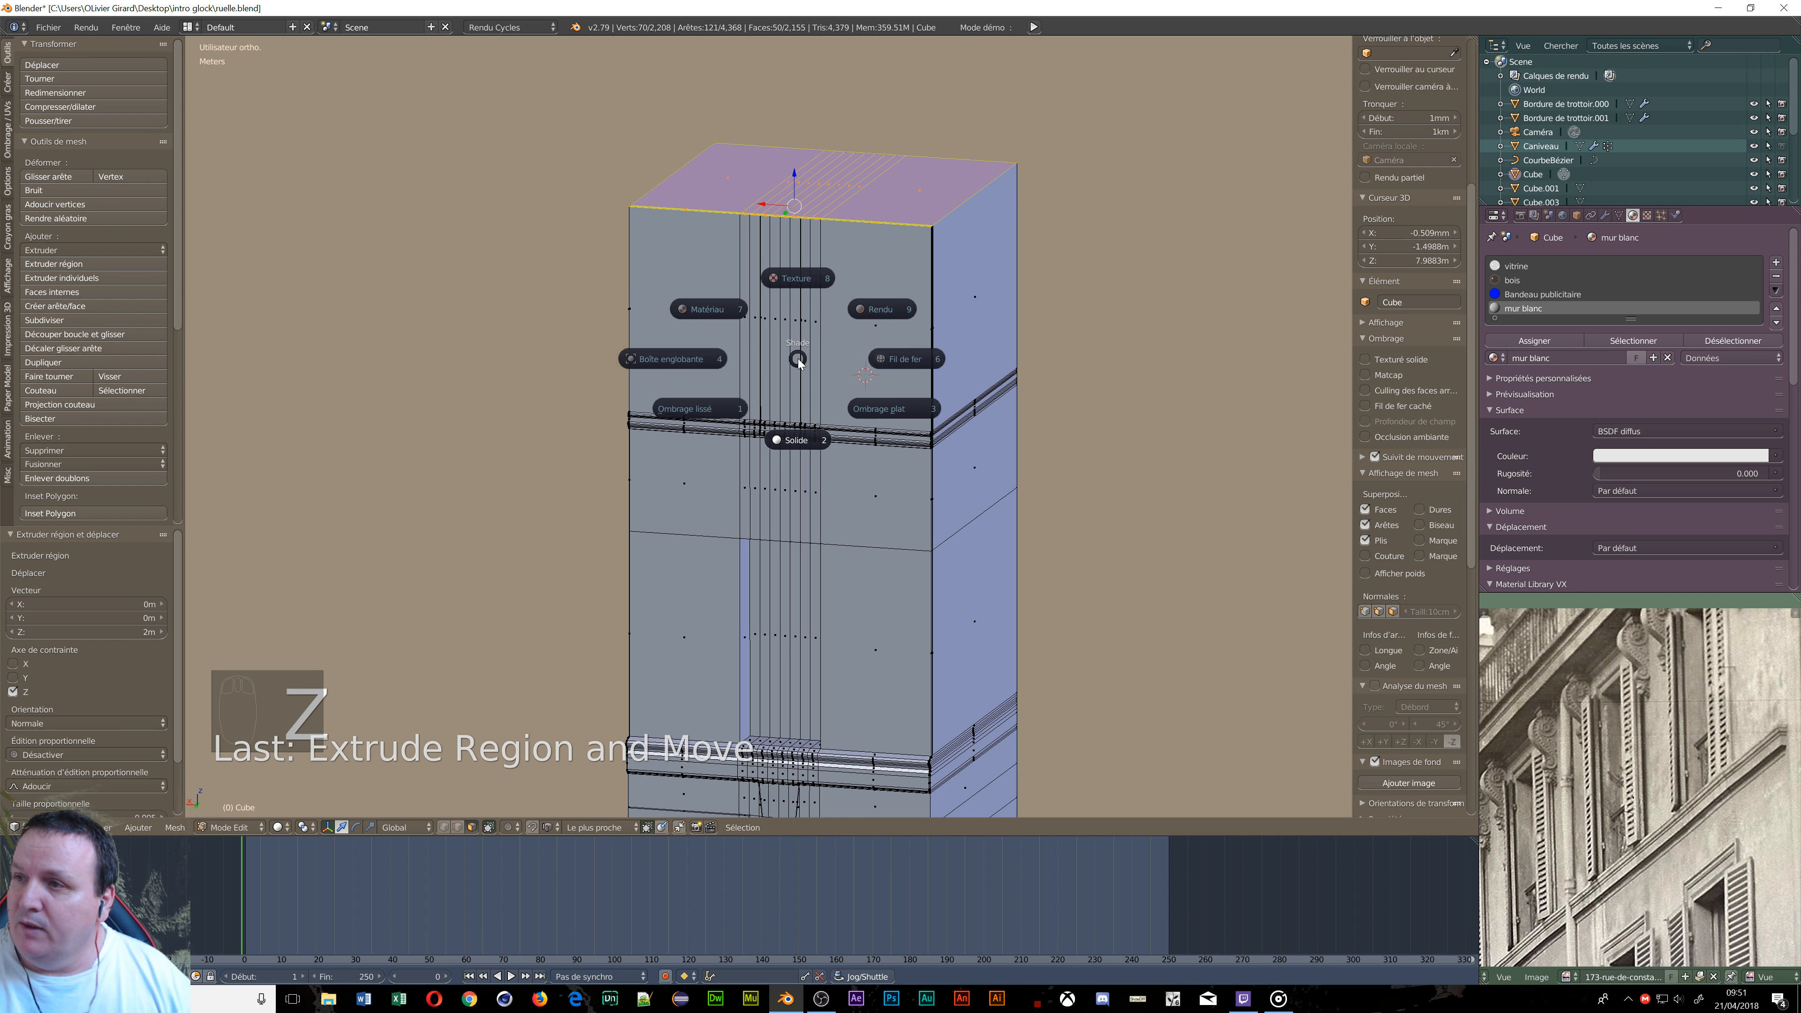
click(914, 365)
key(Tab)
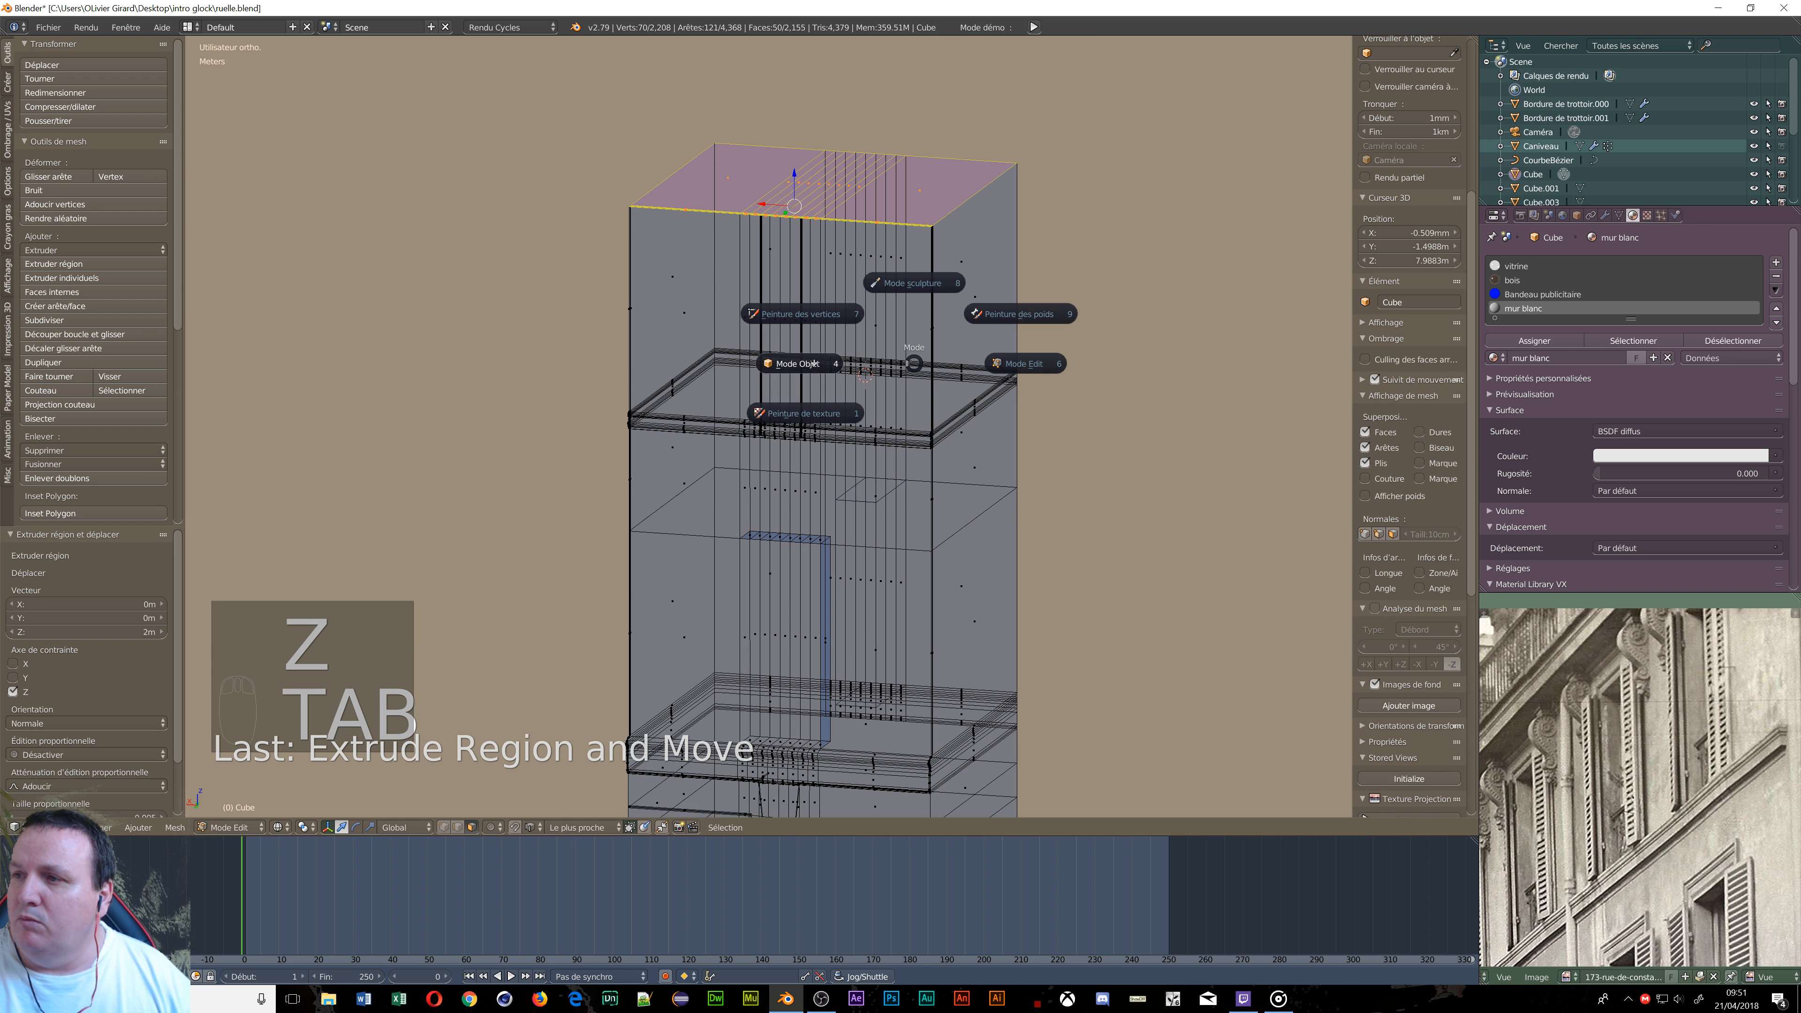
key(Tab)
click(866, 517)
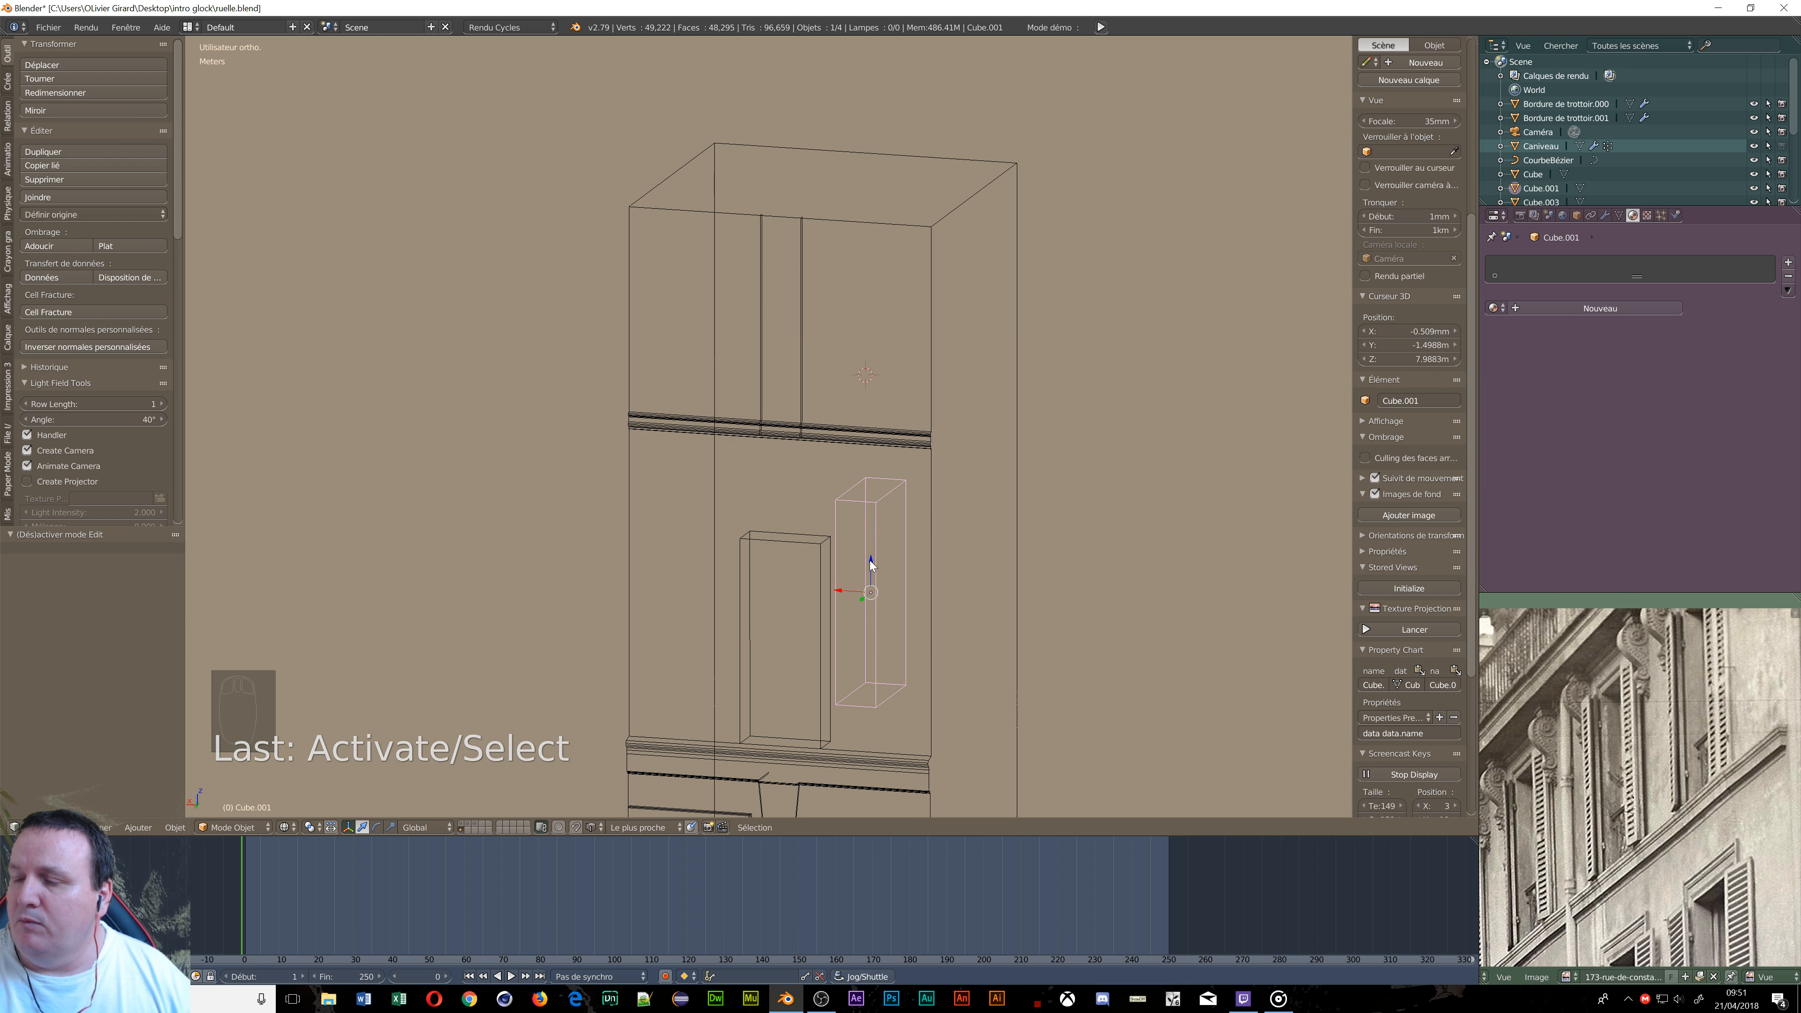
Move the selected box down by about 23.3 cm along Z and back up by about 3.64 m to the new storey.
mouse_move(871, 564)
mouse_down()
mouse_move(871, 651)
mouse_move(871, 588)
mouse_up()
scroll(1414, 208, up, 5)
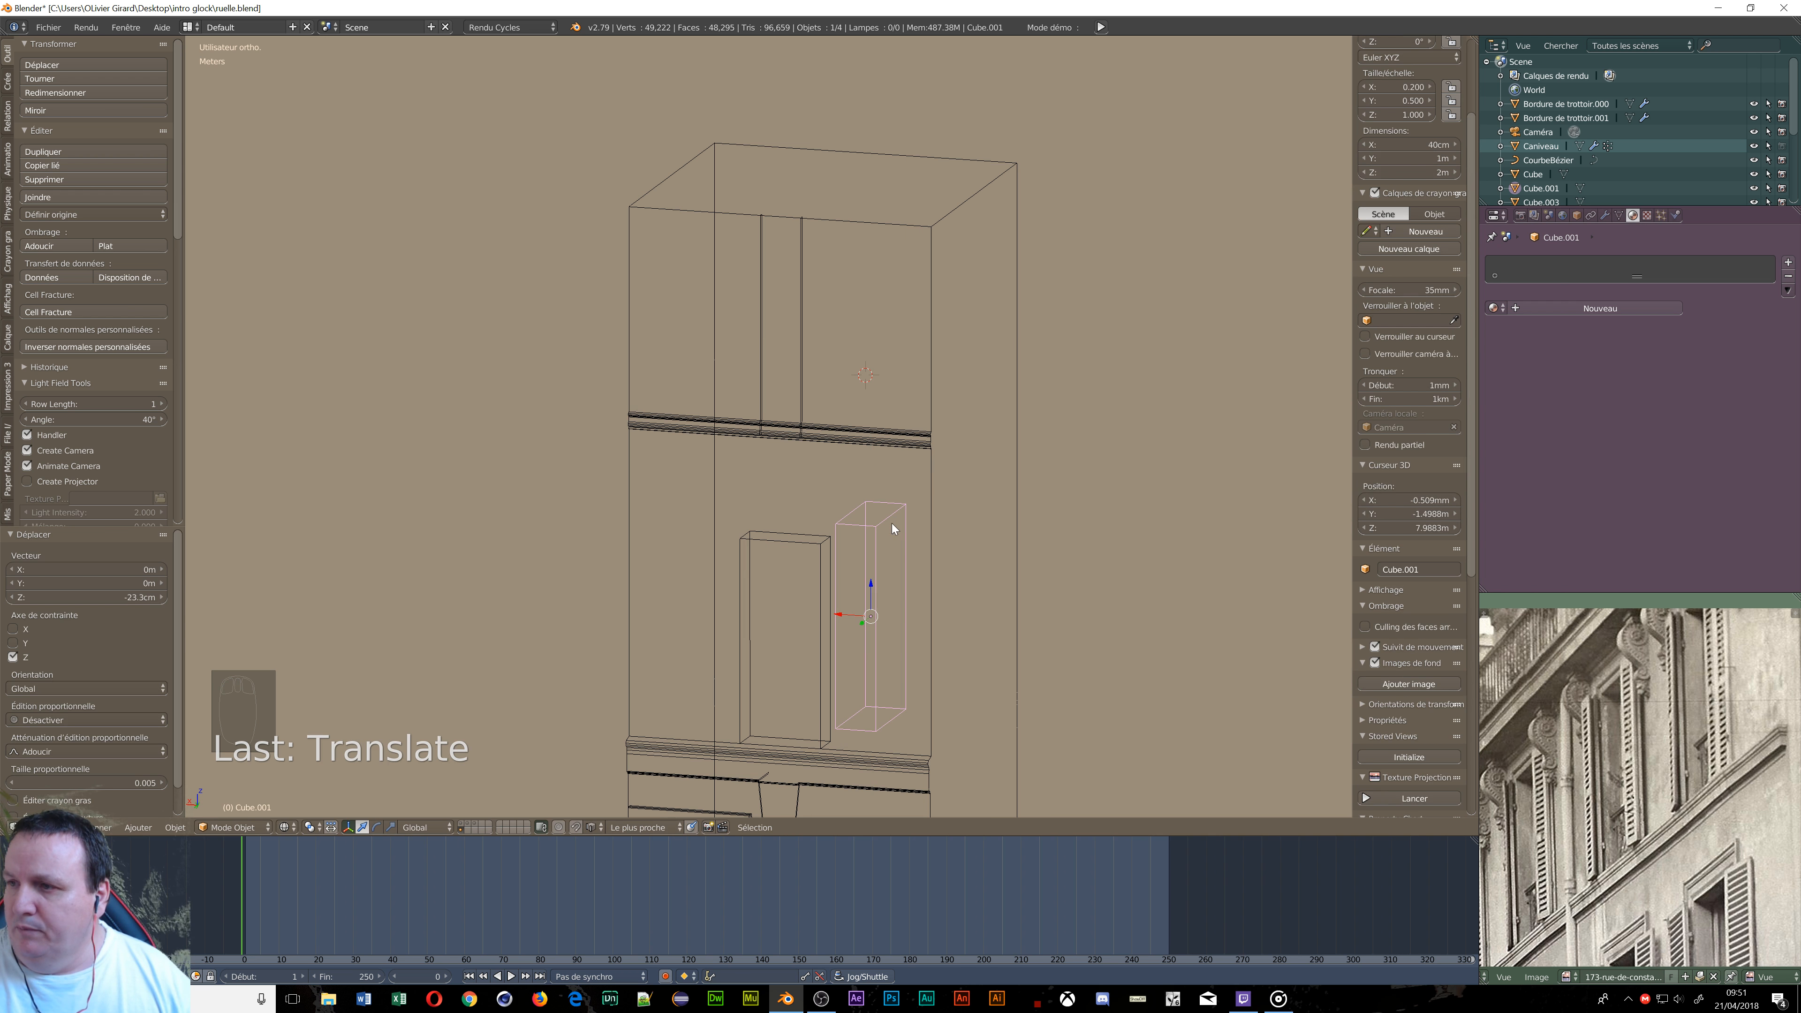
drag(870, 586, 880, 214)
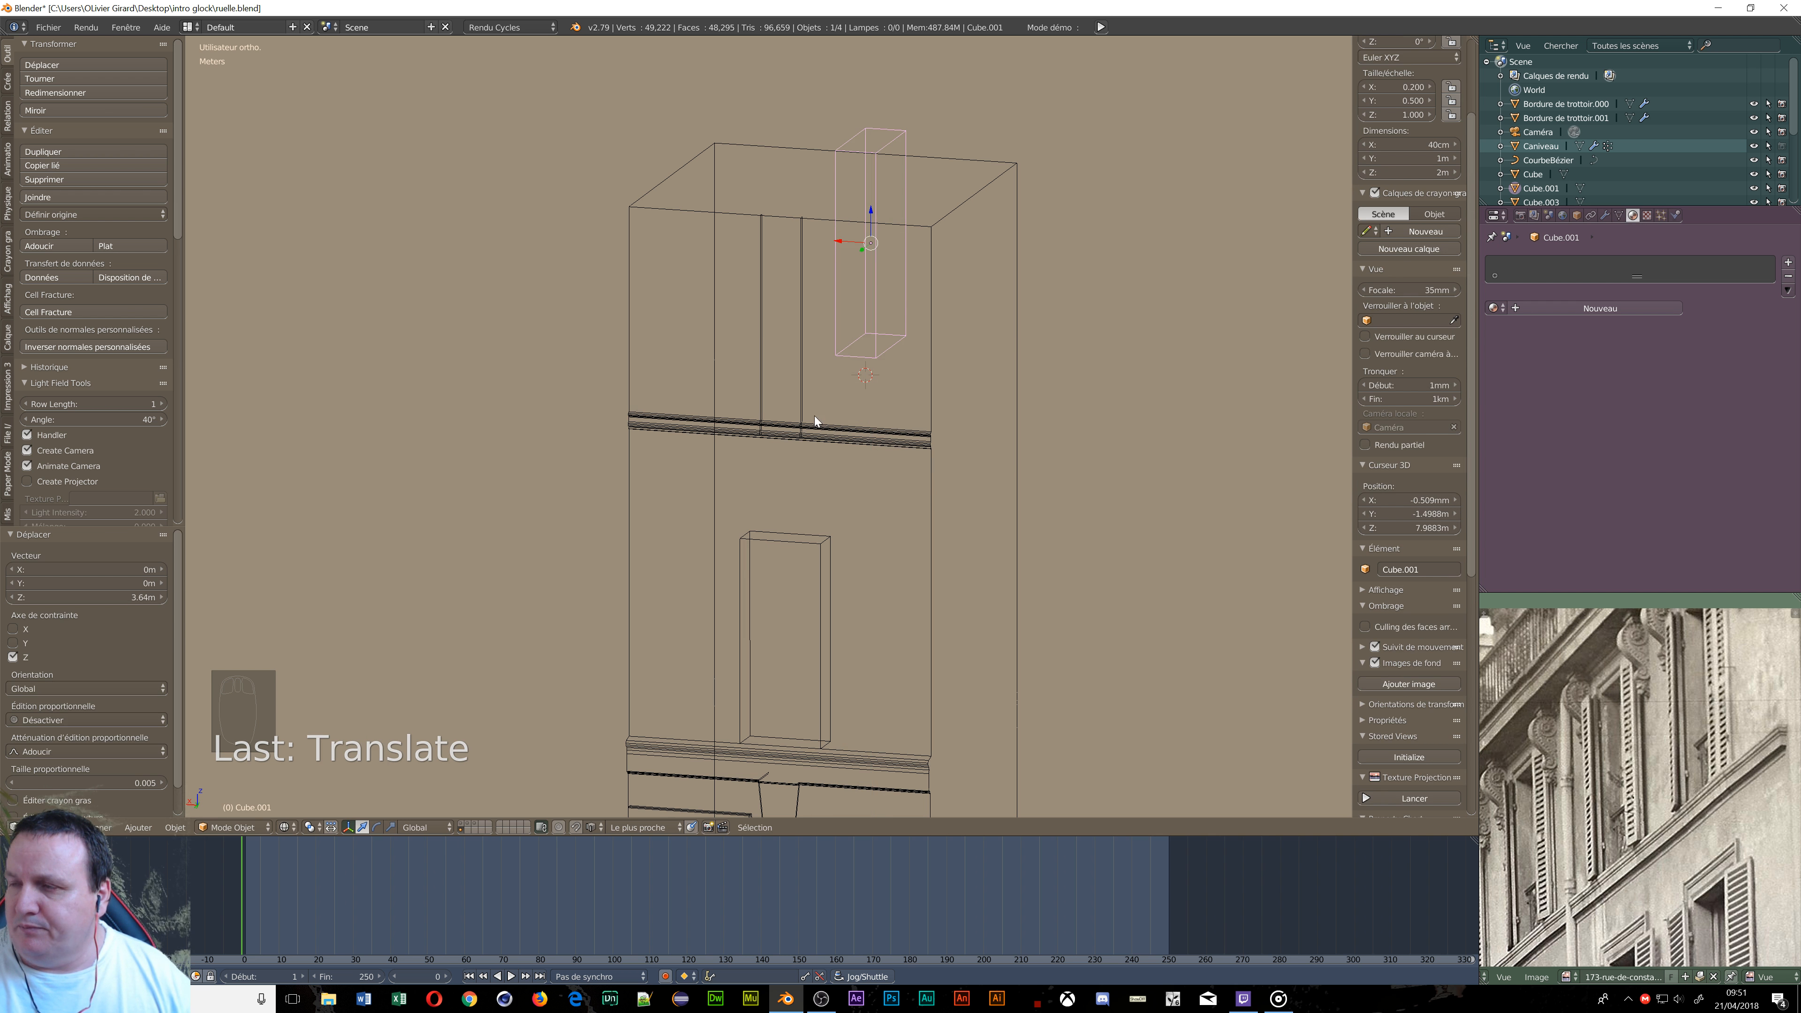
scroll(823, 426, up, 5)
shift+middle_drag(853, 113, 838, 248)
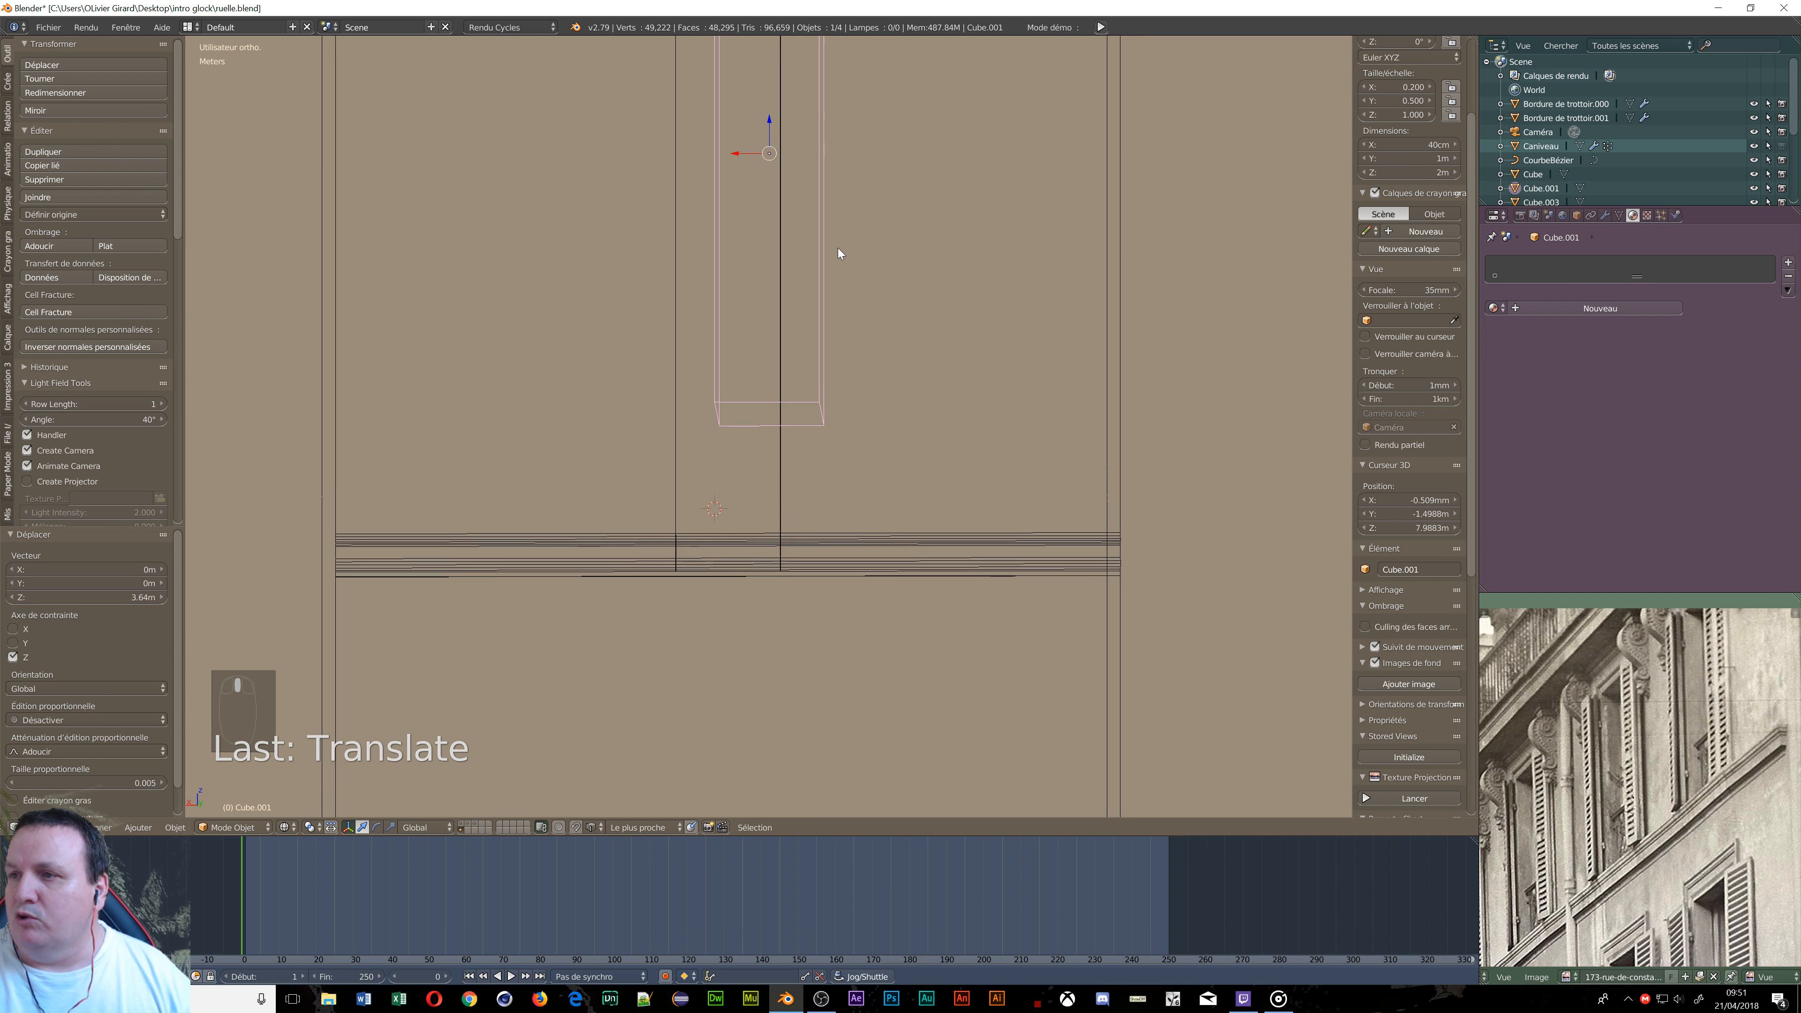
scroll(823, 159, down, 3)
middle_drag(823, 165, 816, 162)
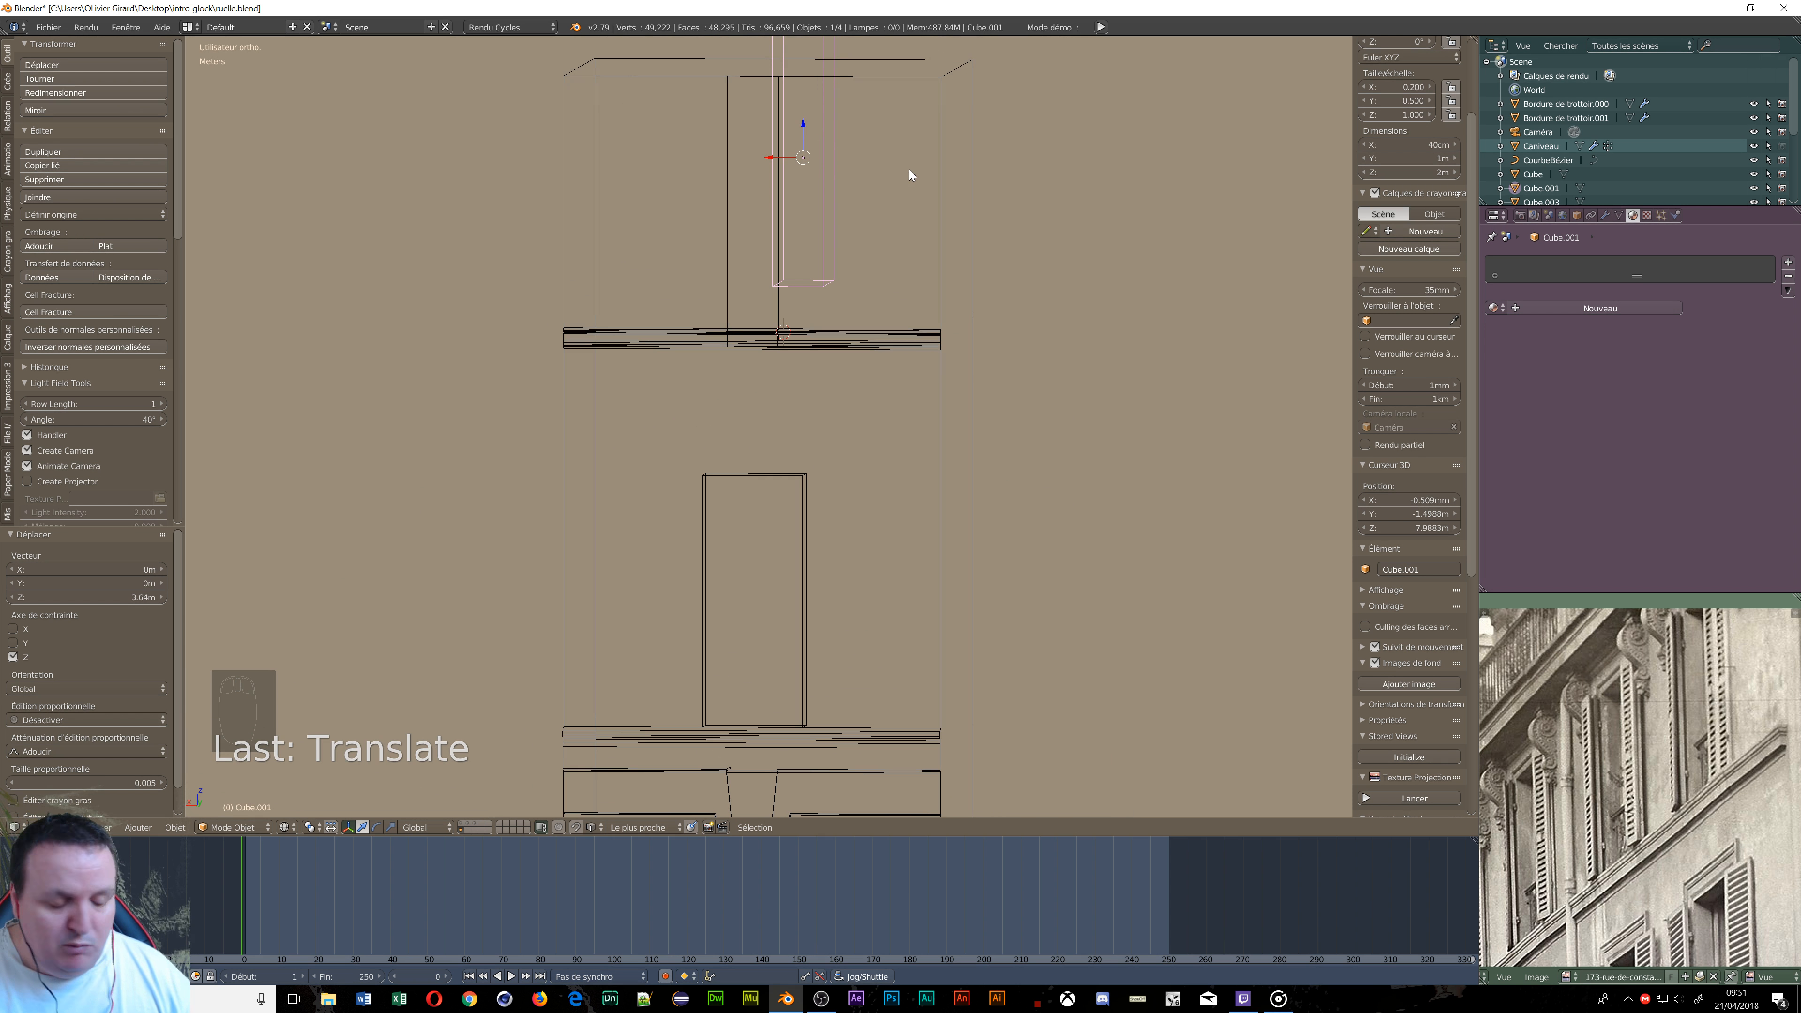
Delete the box raised to the new storey and the remaining free-standing box beside the building.
key(x)
click(893, 173)
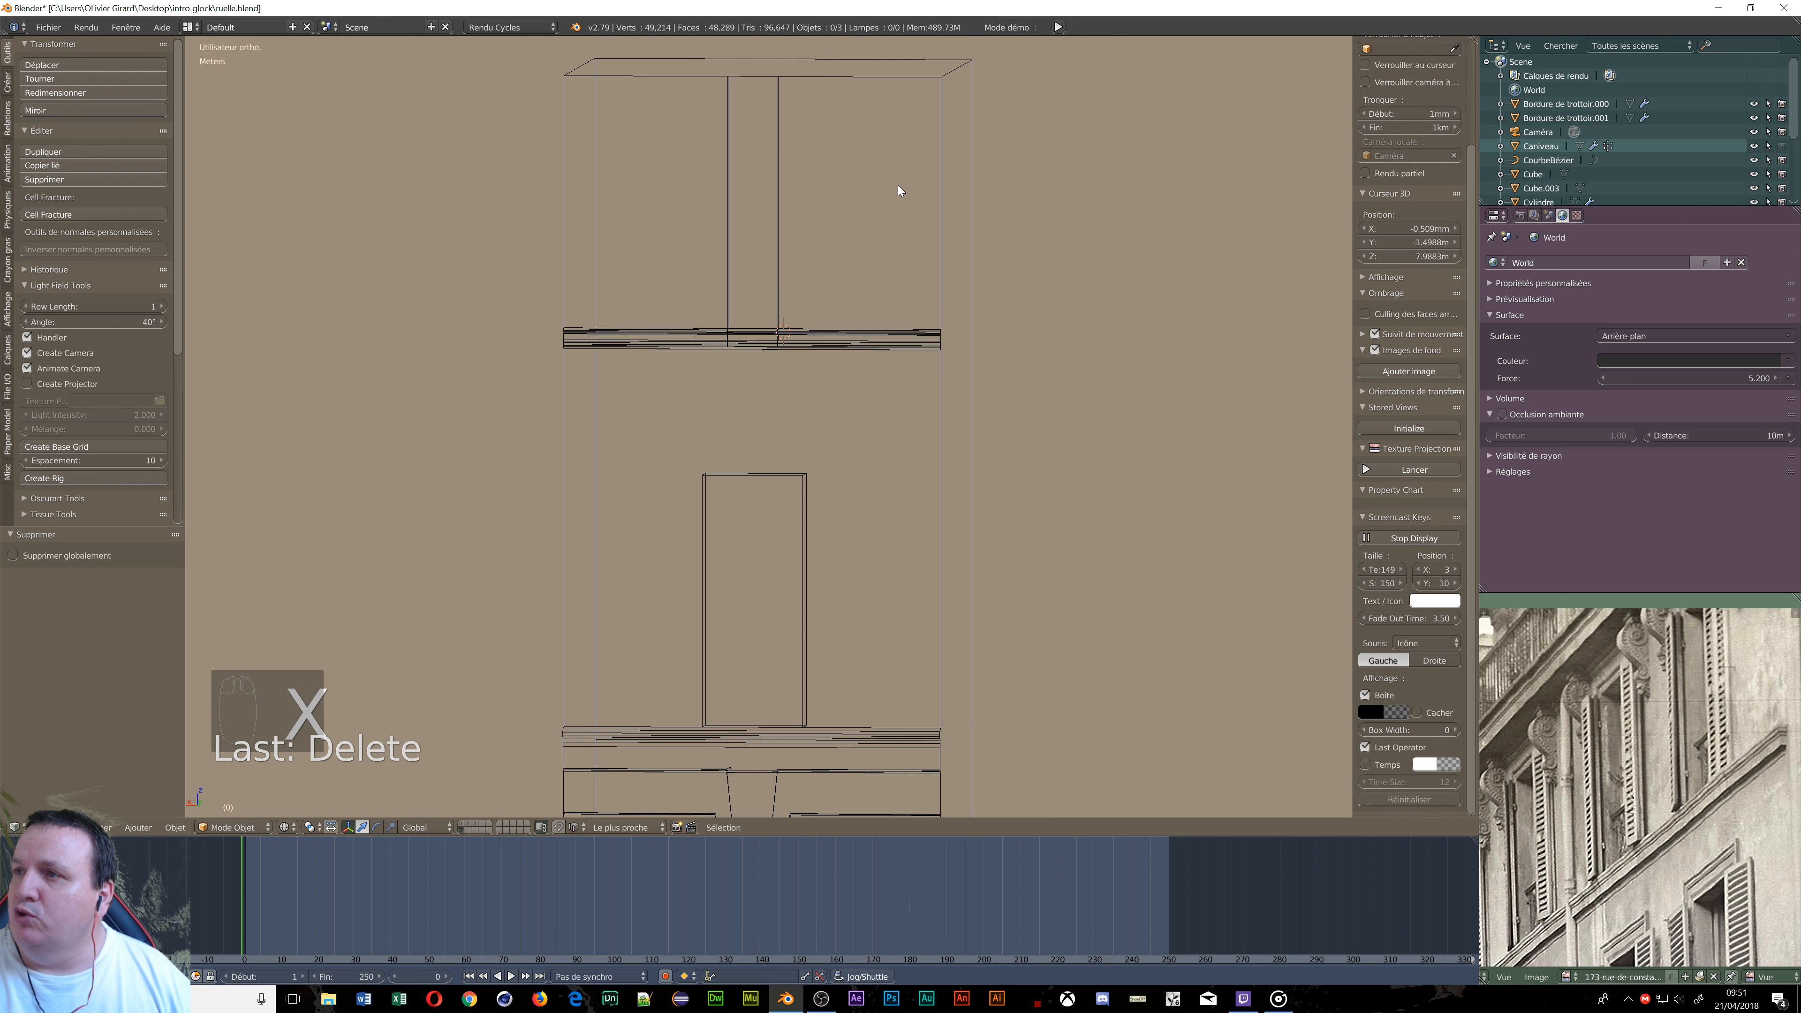
scroll(794, 399, down, 3)
middle_drag(788, 437, 805, 579)
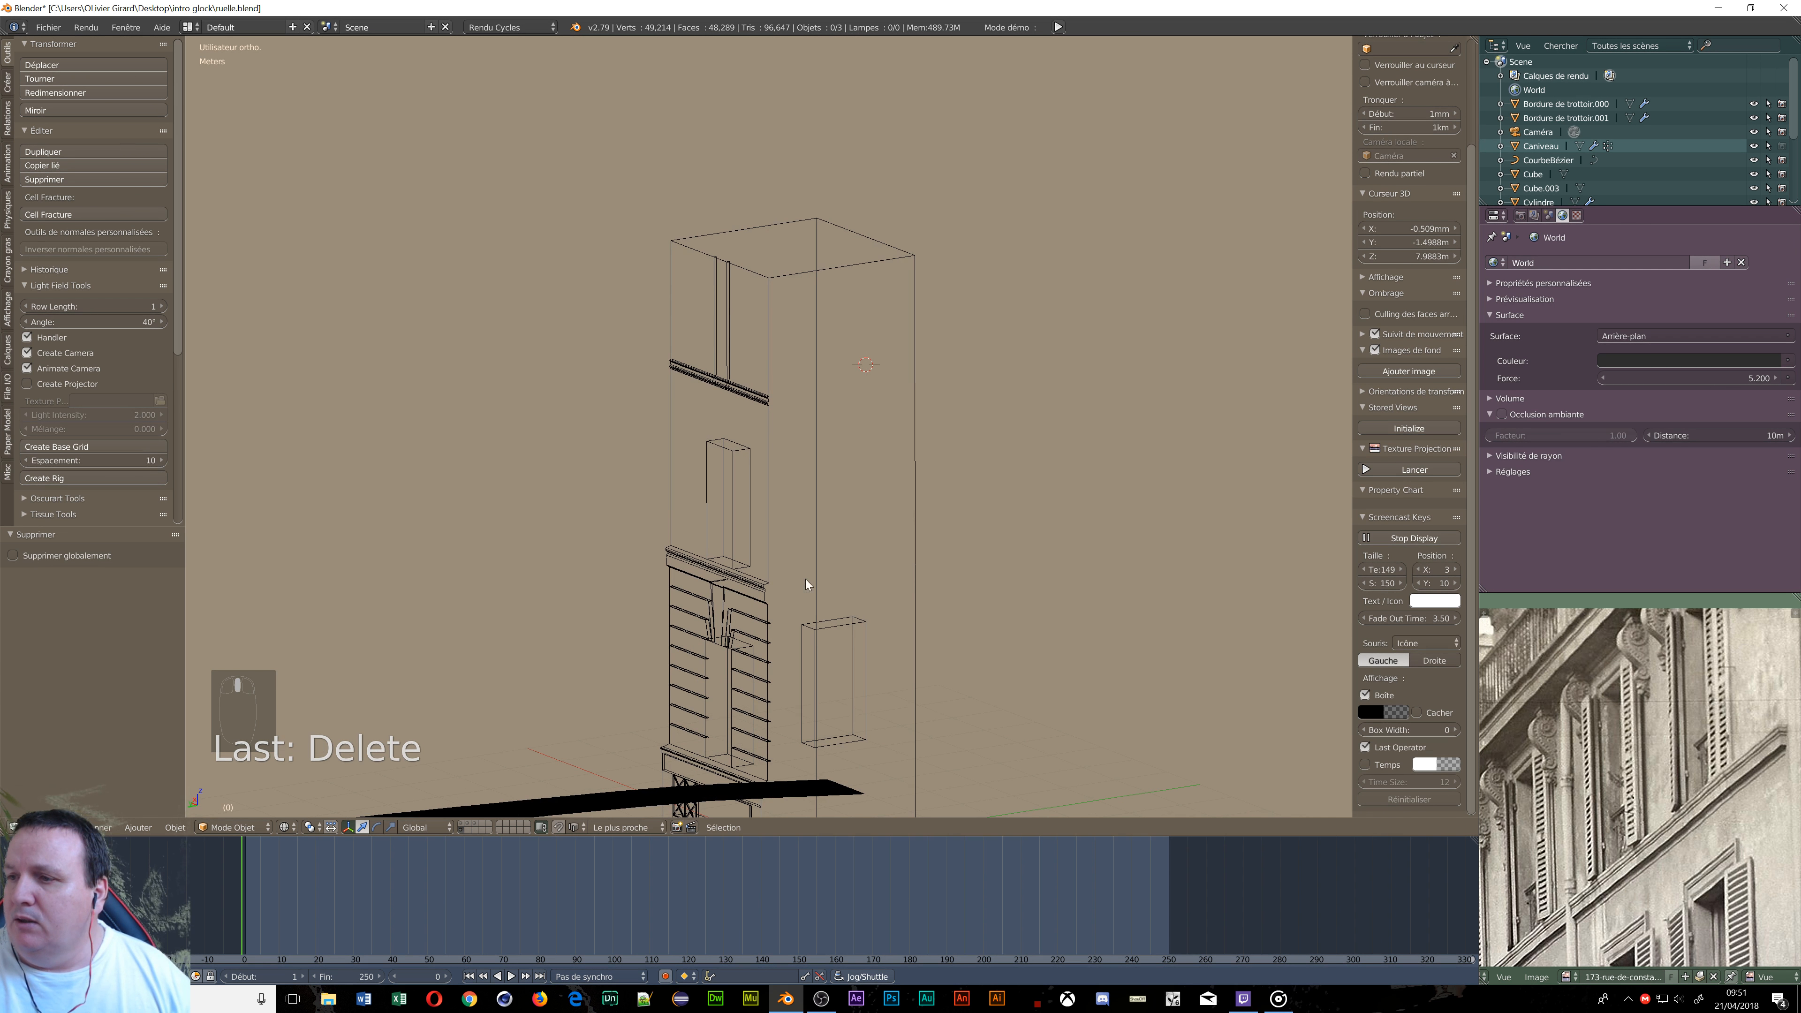
click(856, 624)
key(x)
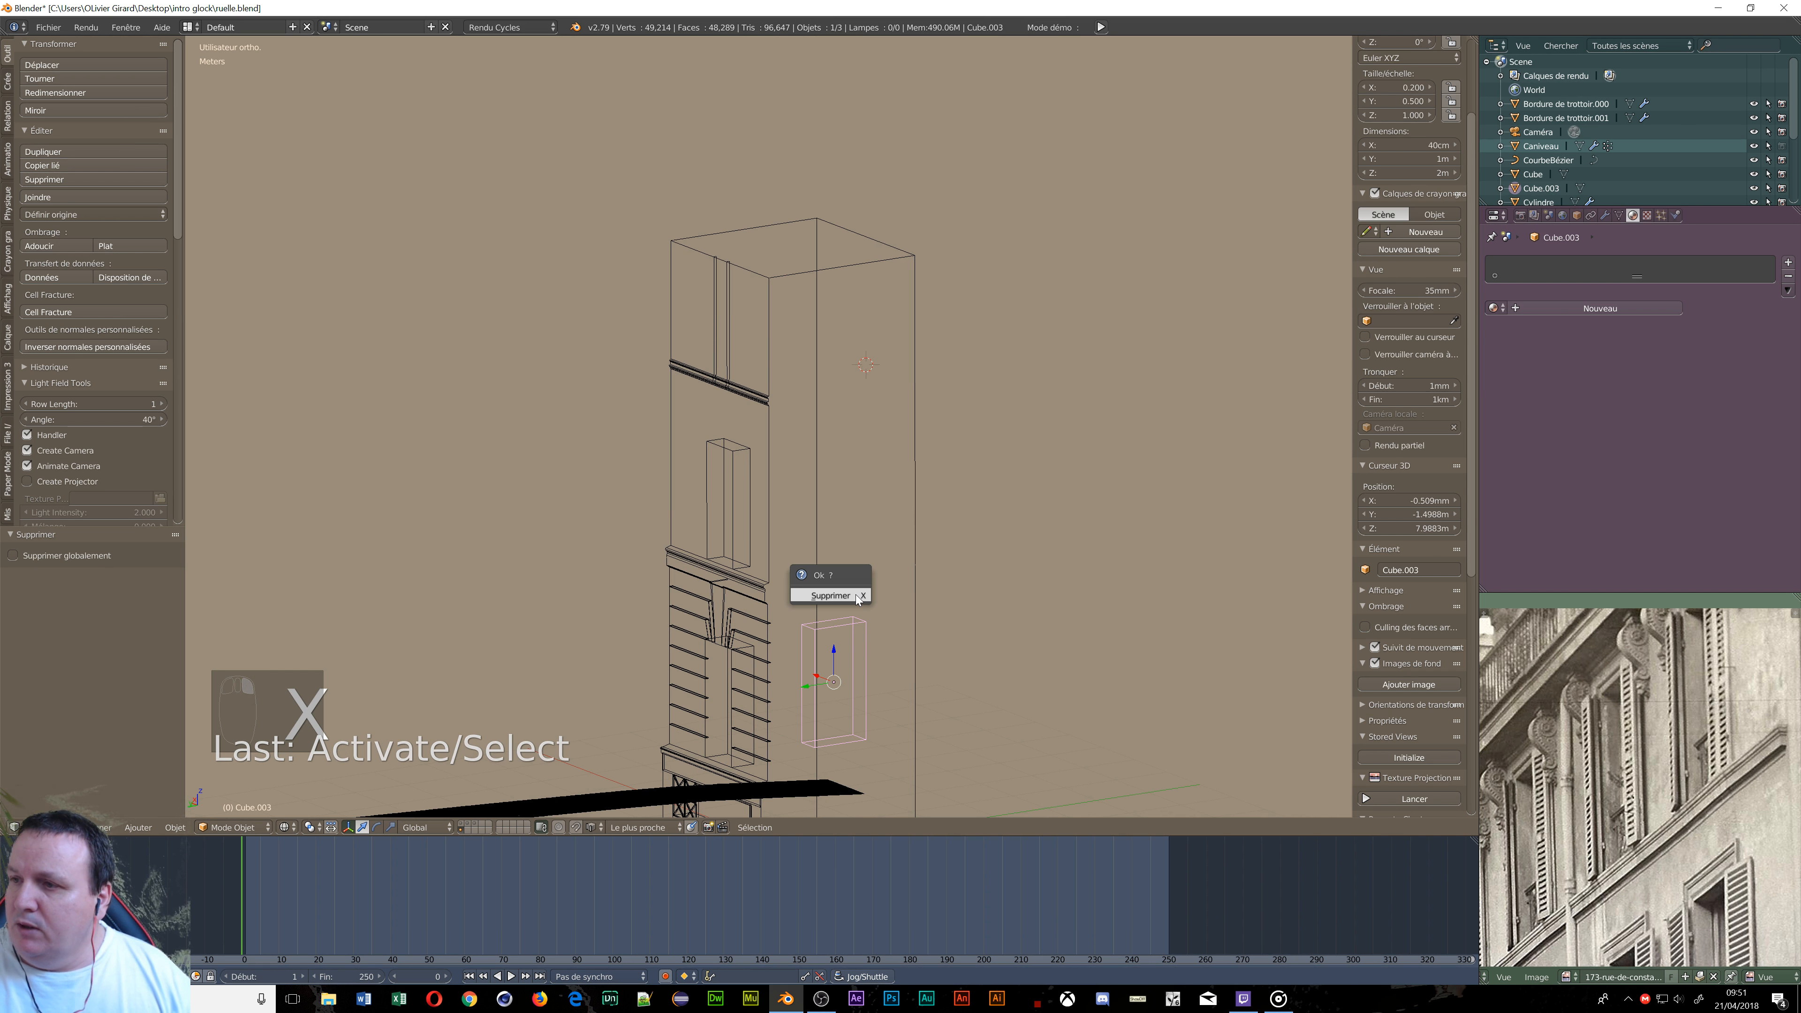
click(855, 596)
Select the building mesh and switch it to Edit mode.
scroll(712, 383, up, 8)
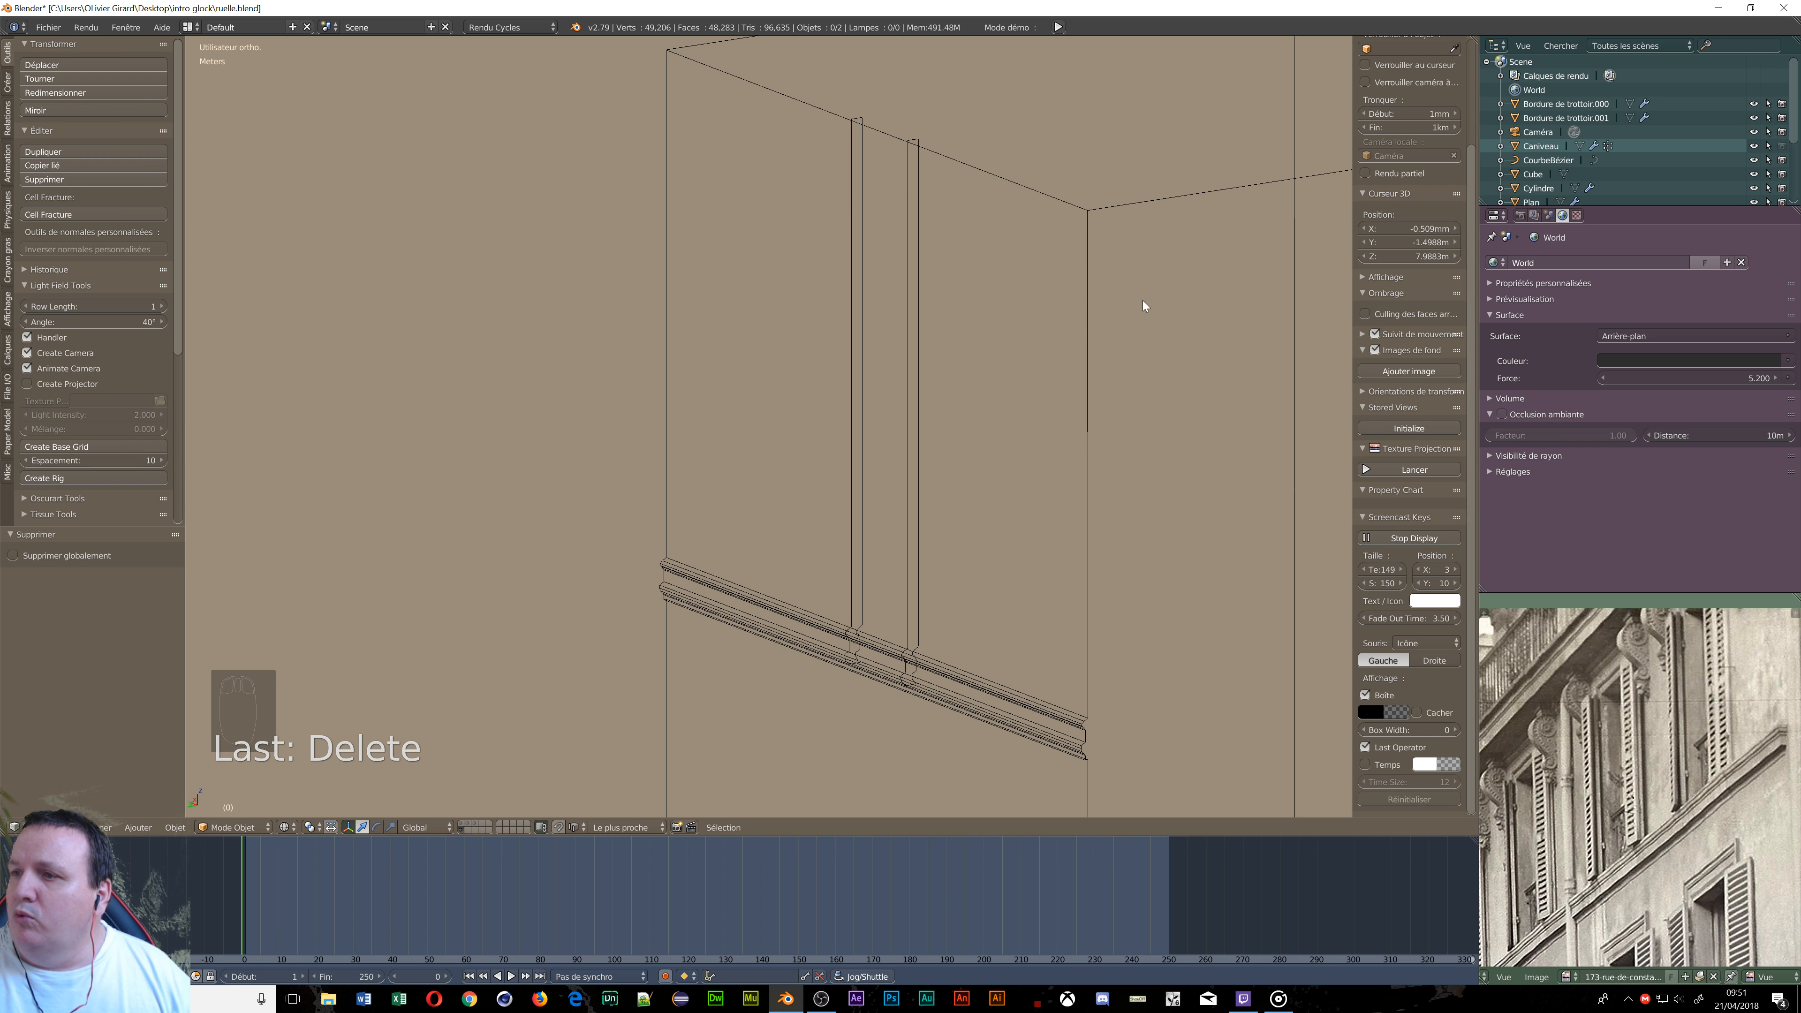
middle_drag(927, 364, 1089, 418)
scroll(1089, 418, down, 2)
scroll(1066, 455, up, 5)
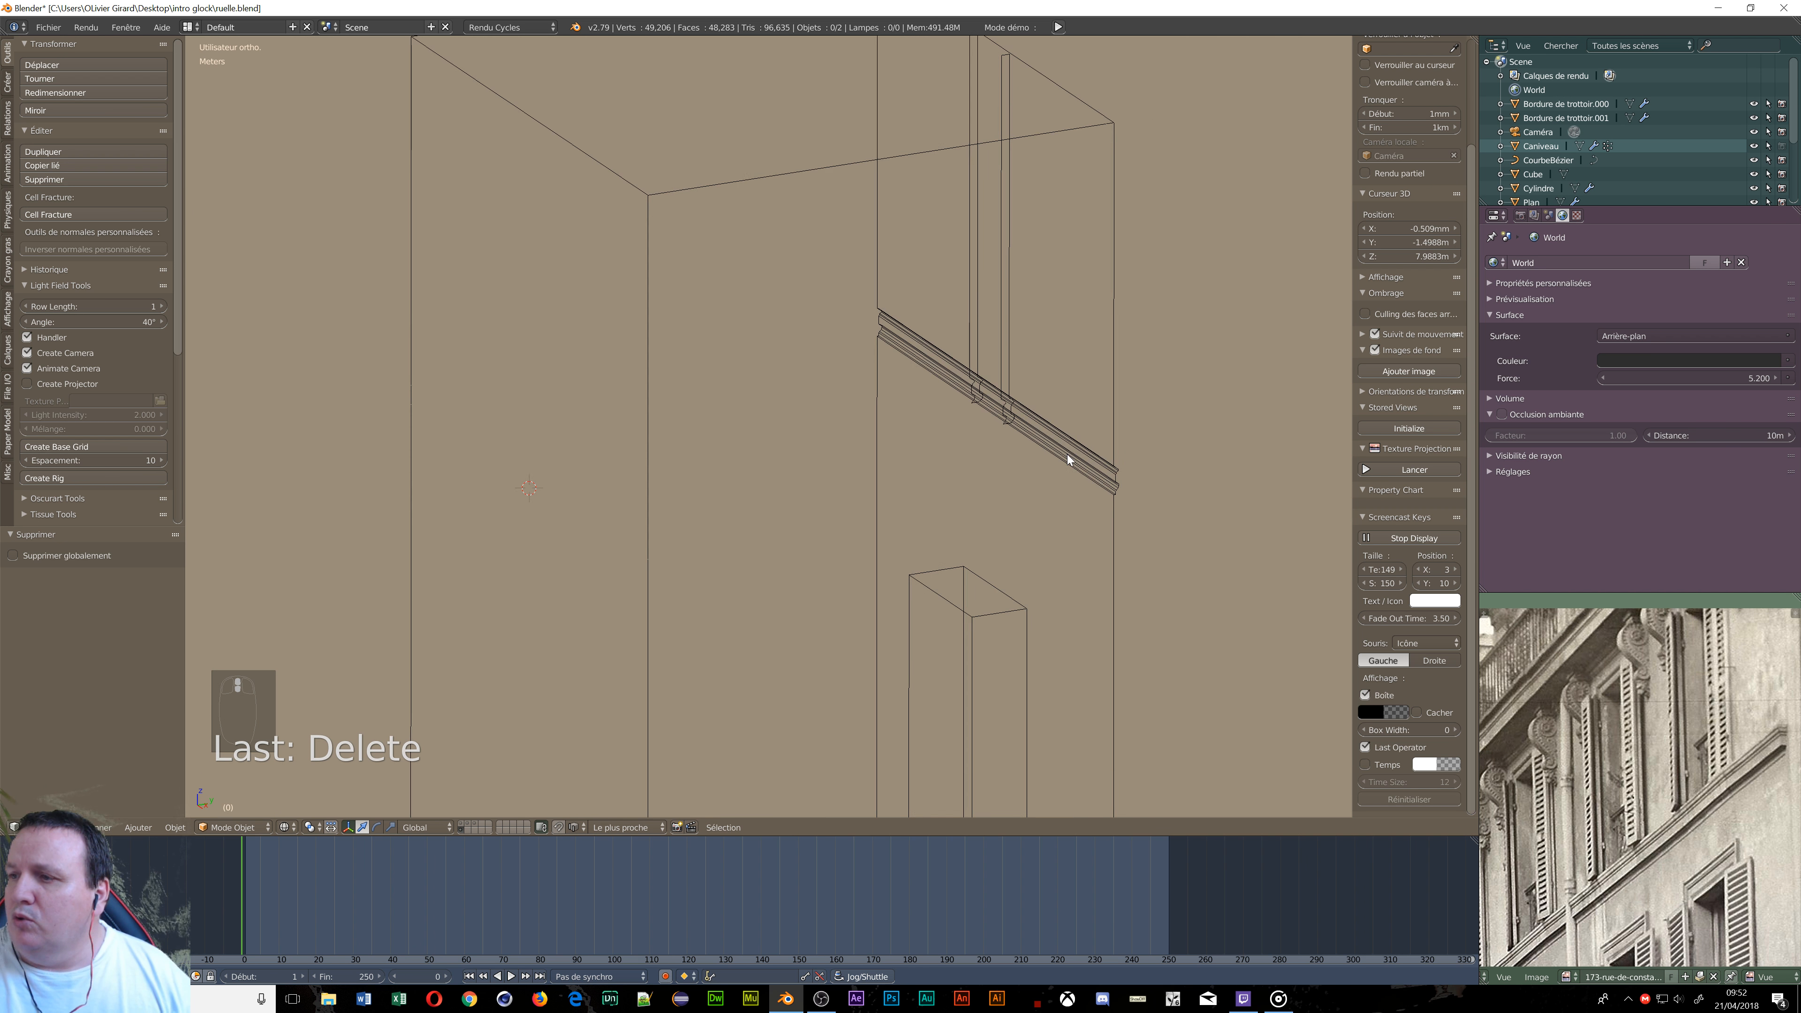
middle_drag(1021, 493, 990, 484)
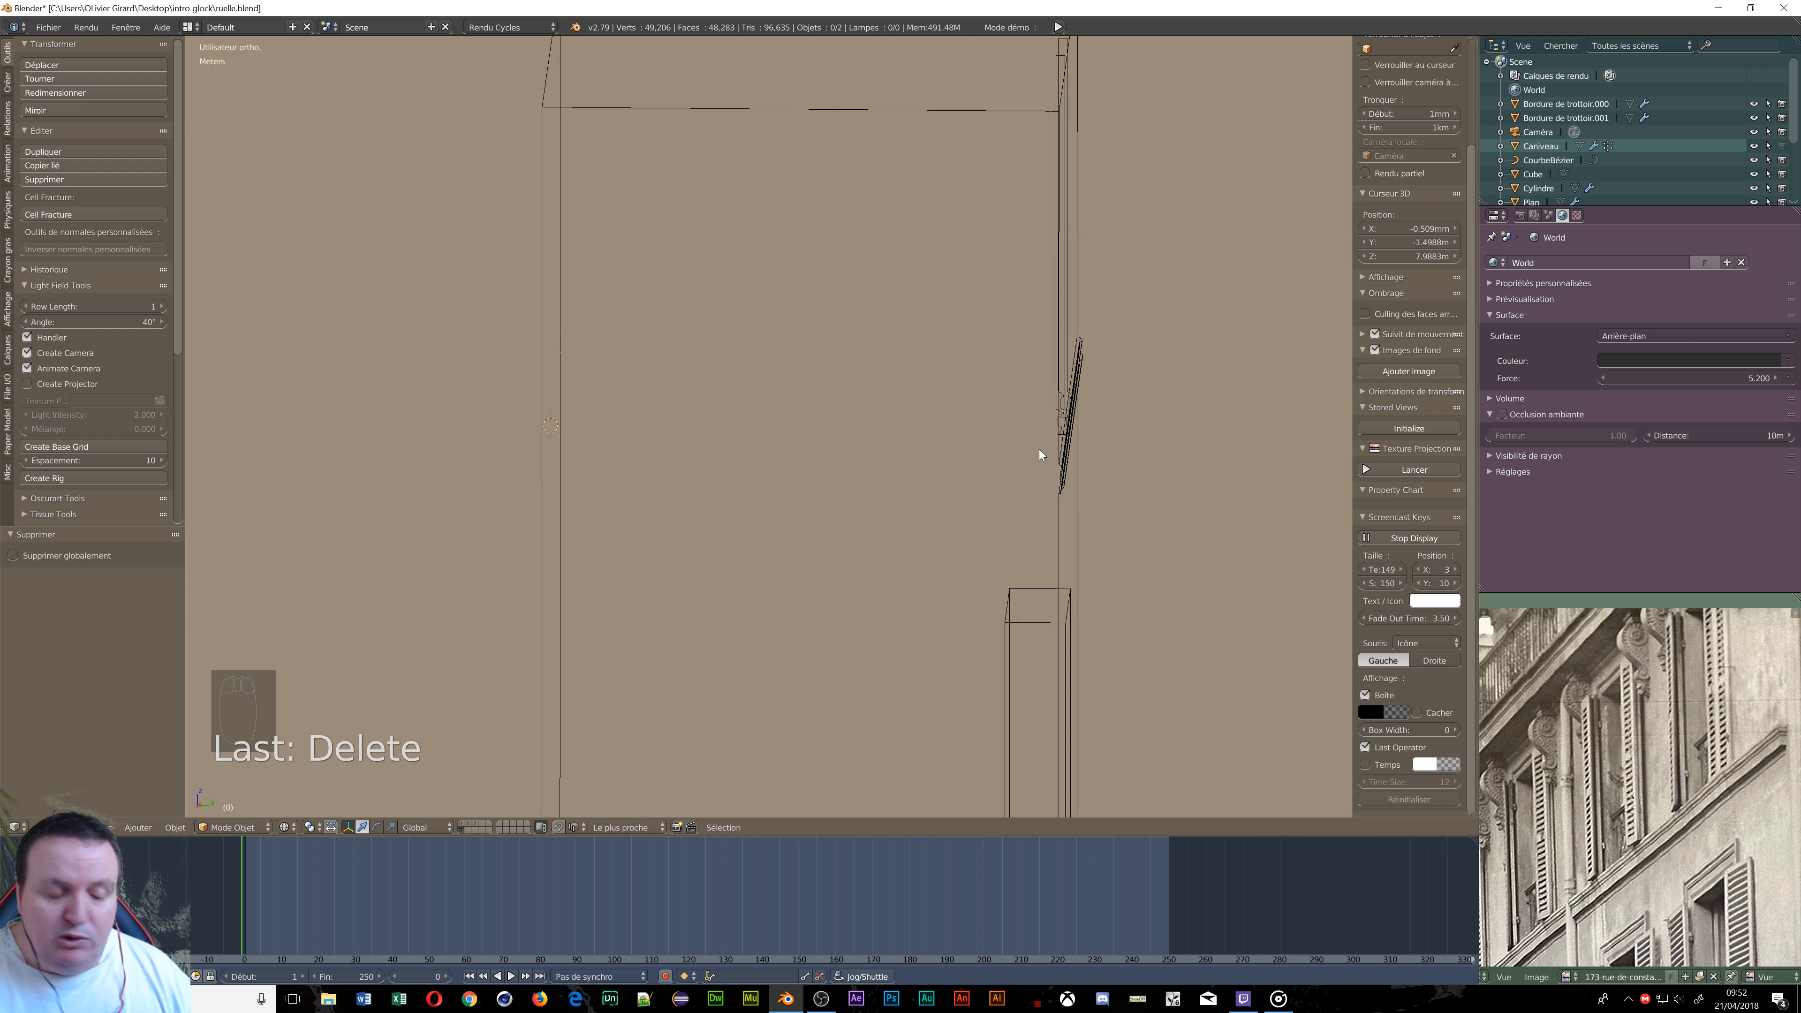
right_click(1061, 395)
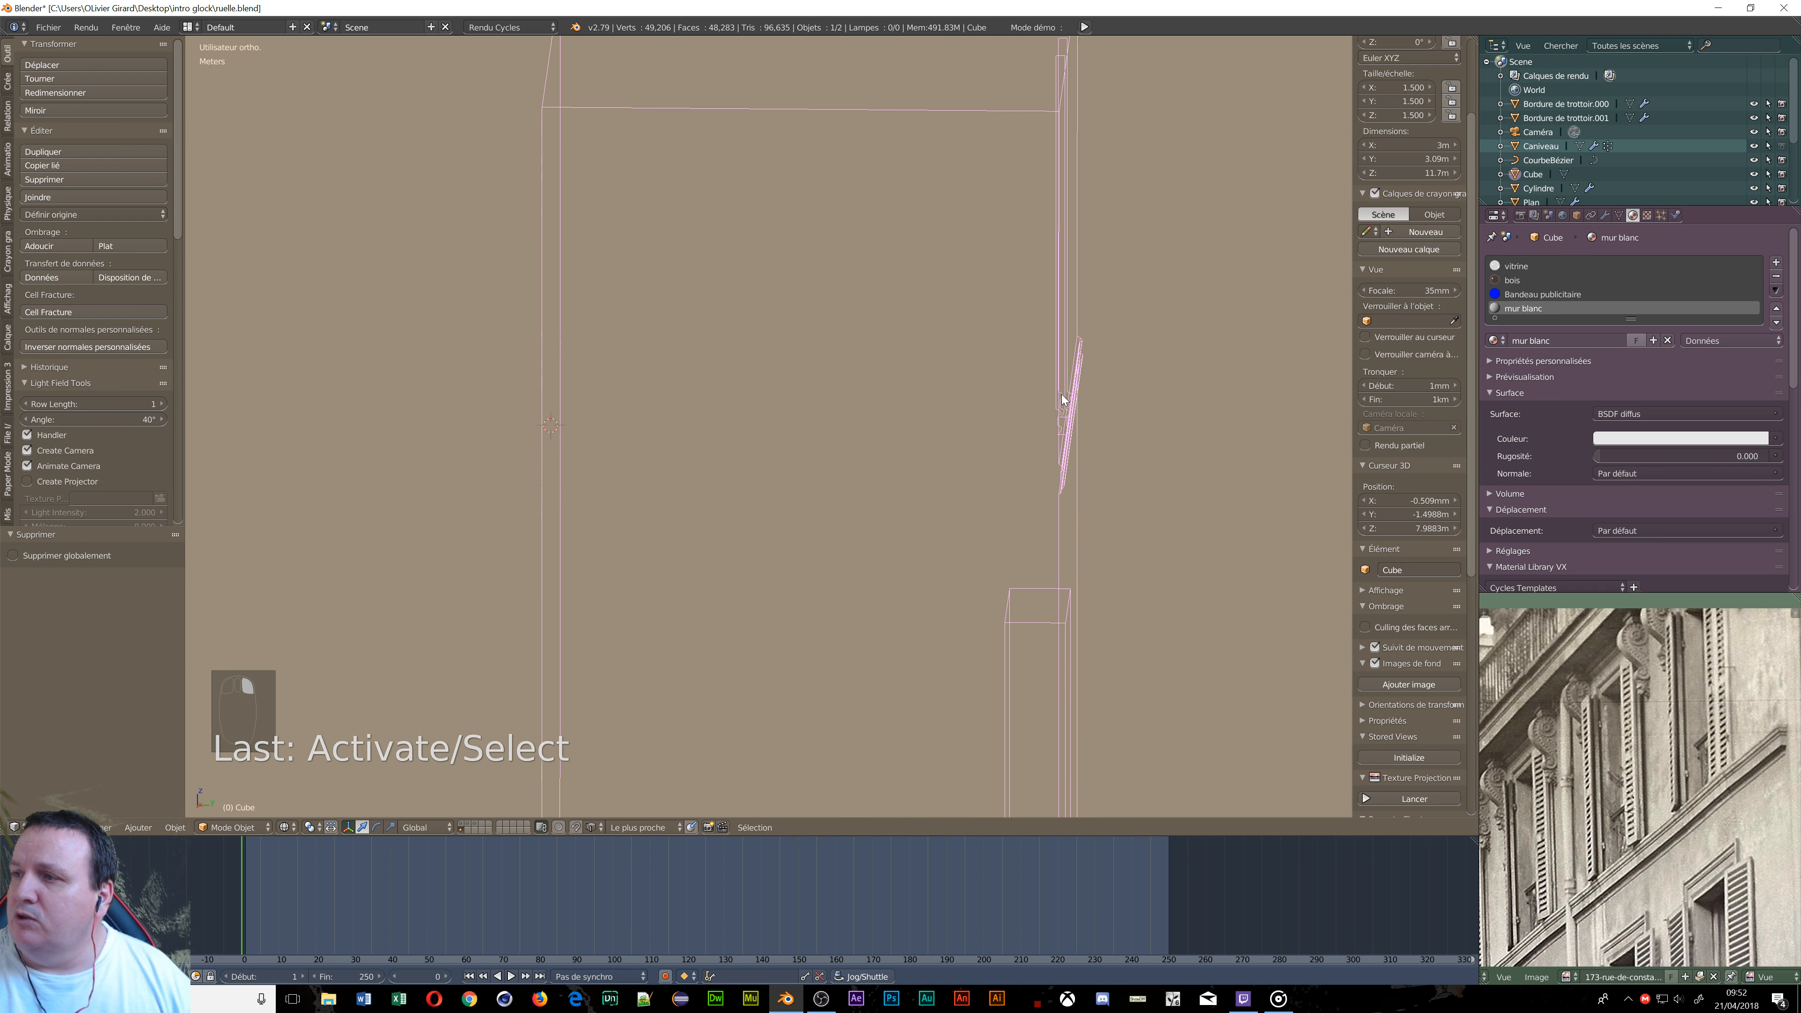
key(Tab)
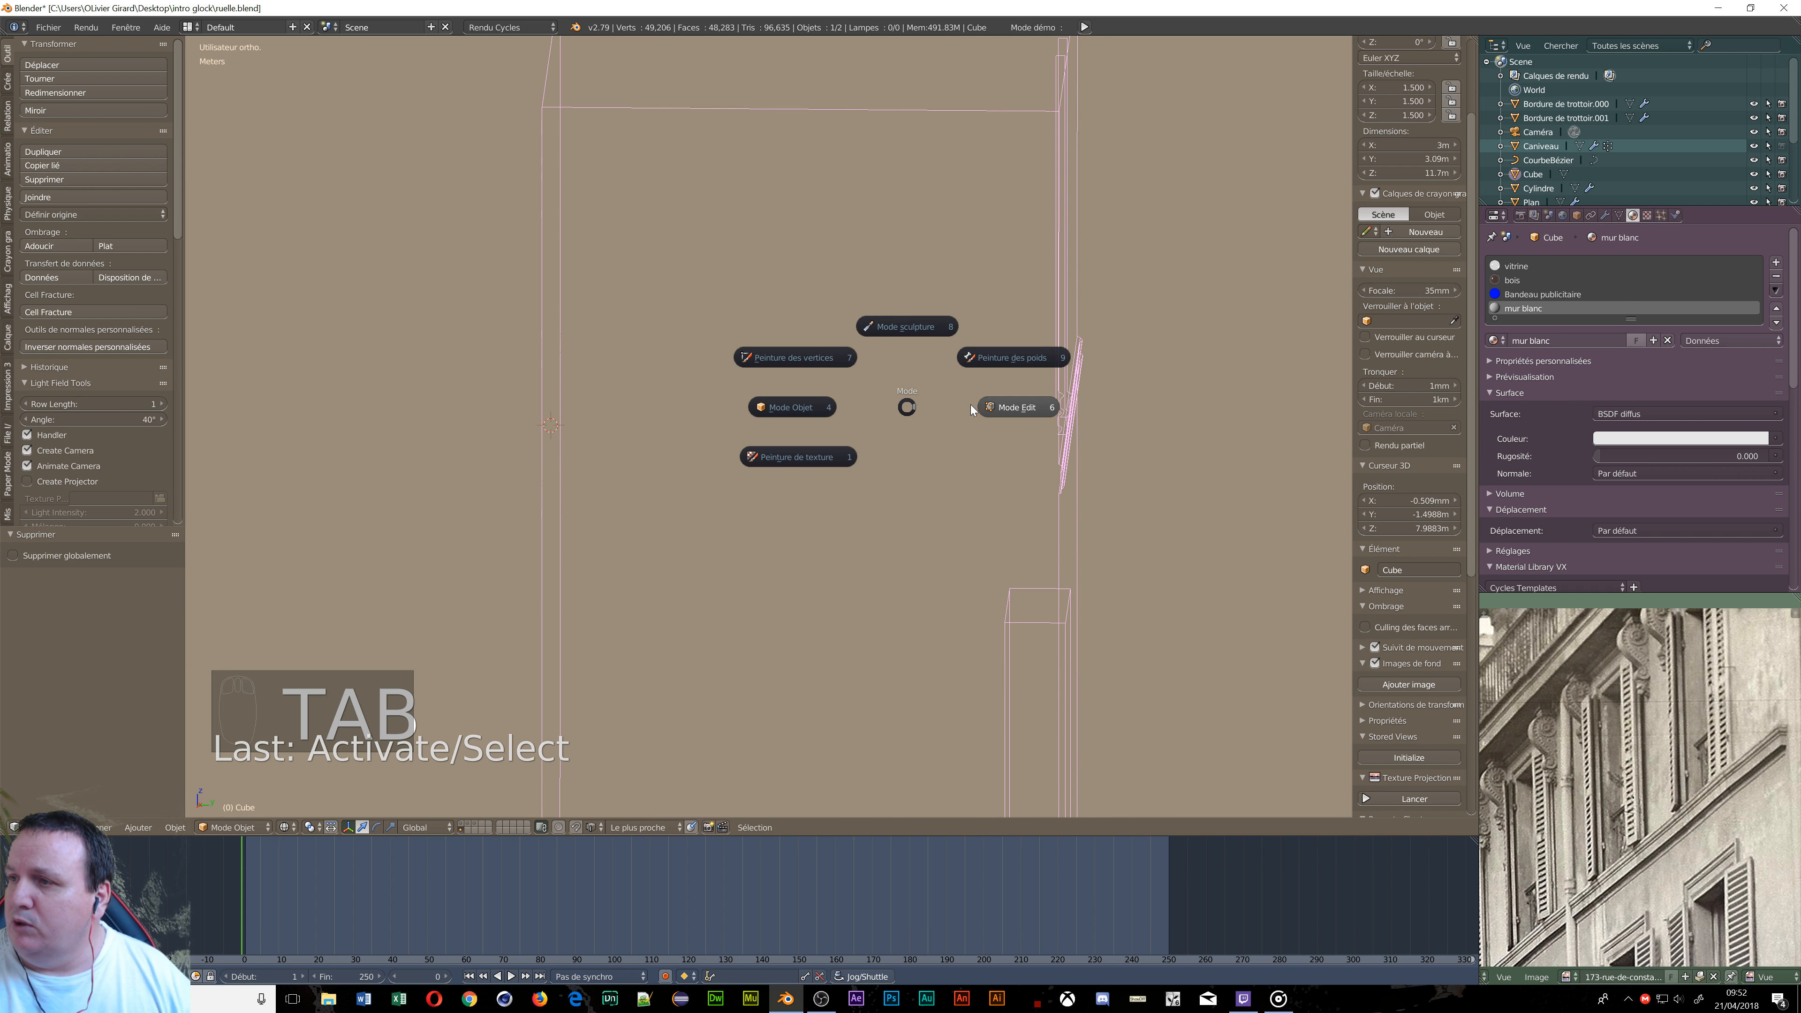
click(1014, 408)
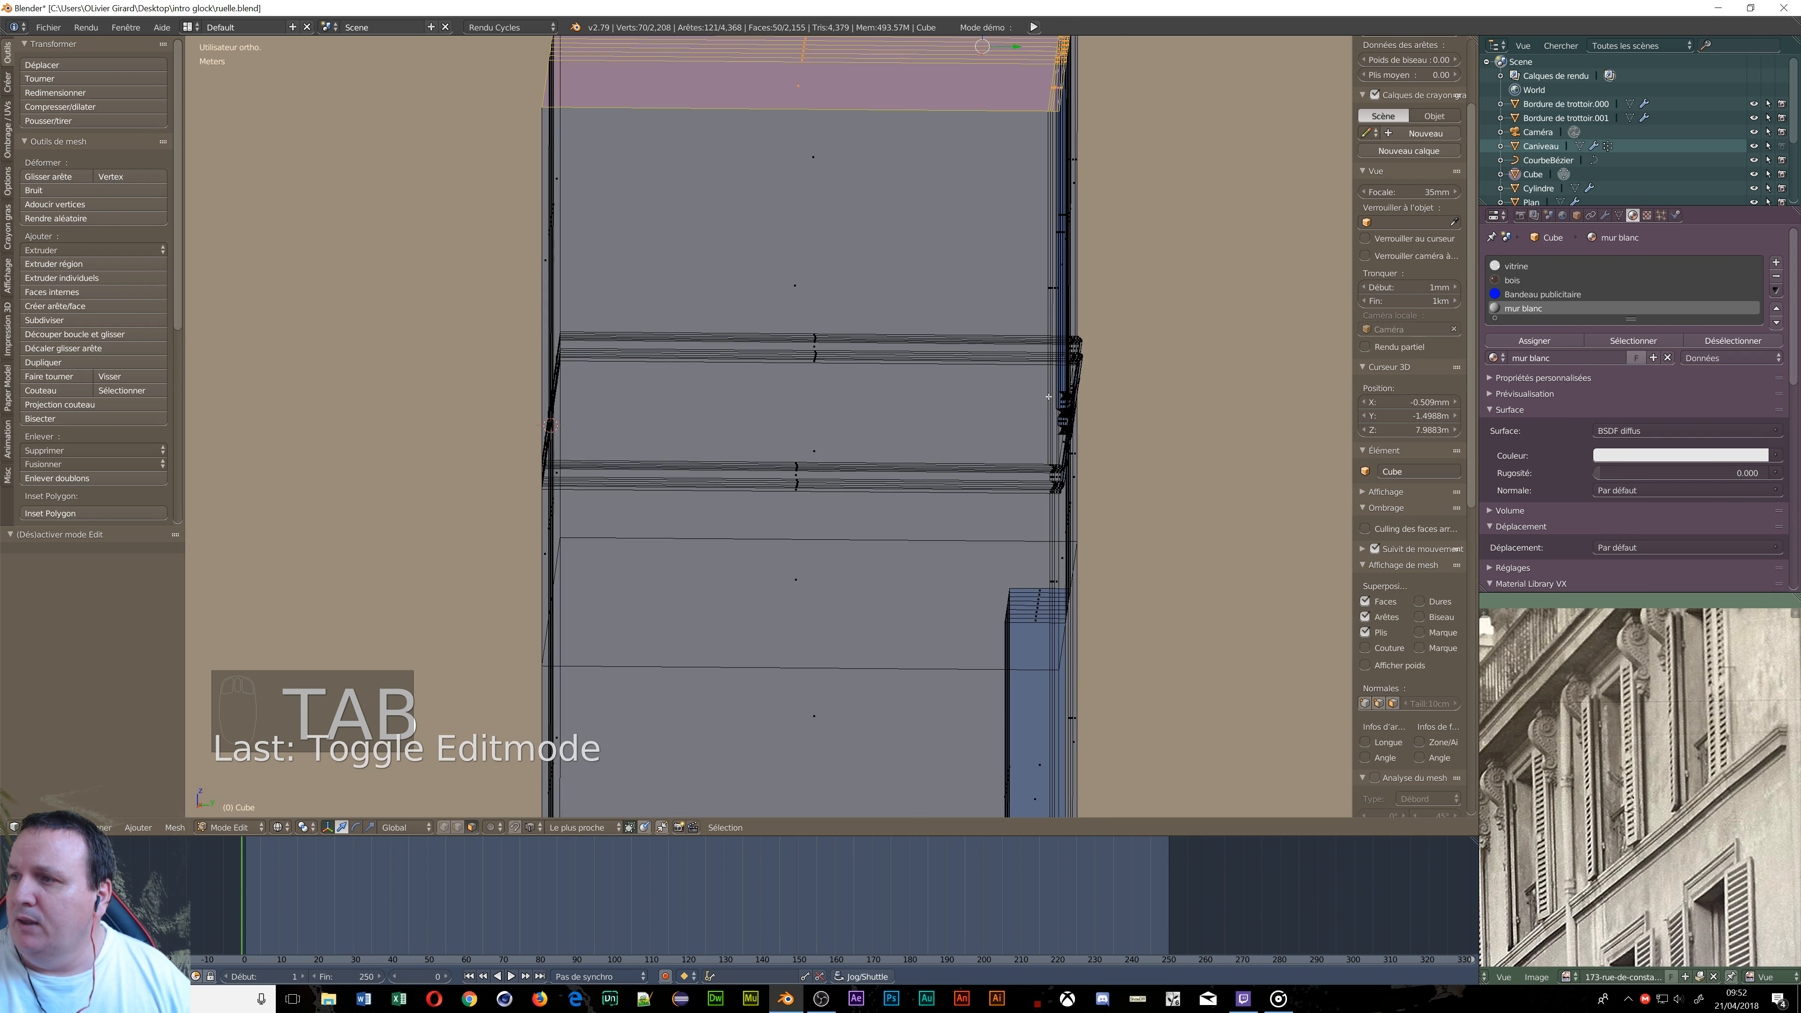
Examine the cornice and the two narrow vertical strips above it from the left side and at close range.
middle_drag(1049, 397, 907, 466)
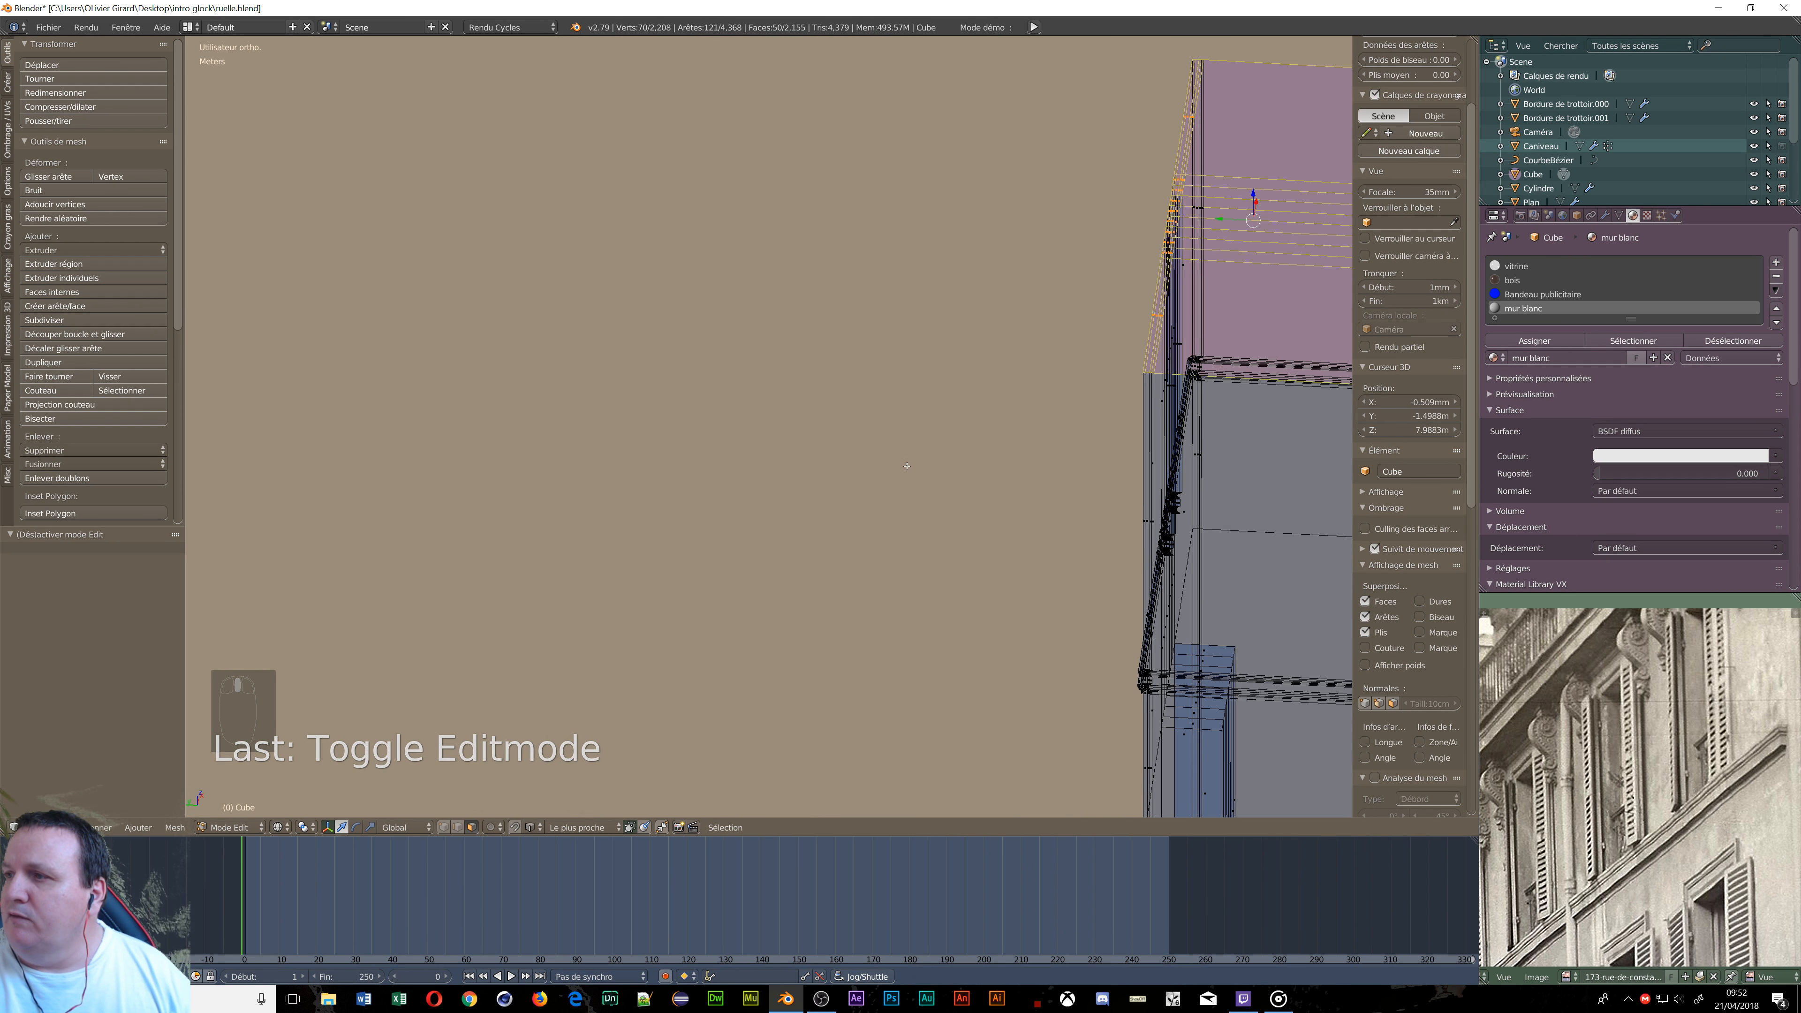
scroll(1254, 420, up, 10)
middle_drag(1033, 323, 1012, 252)
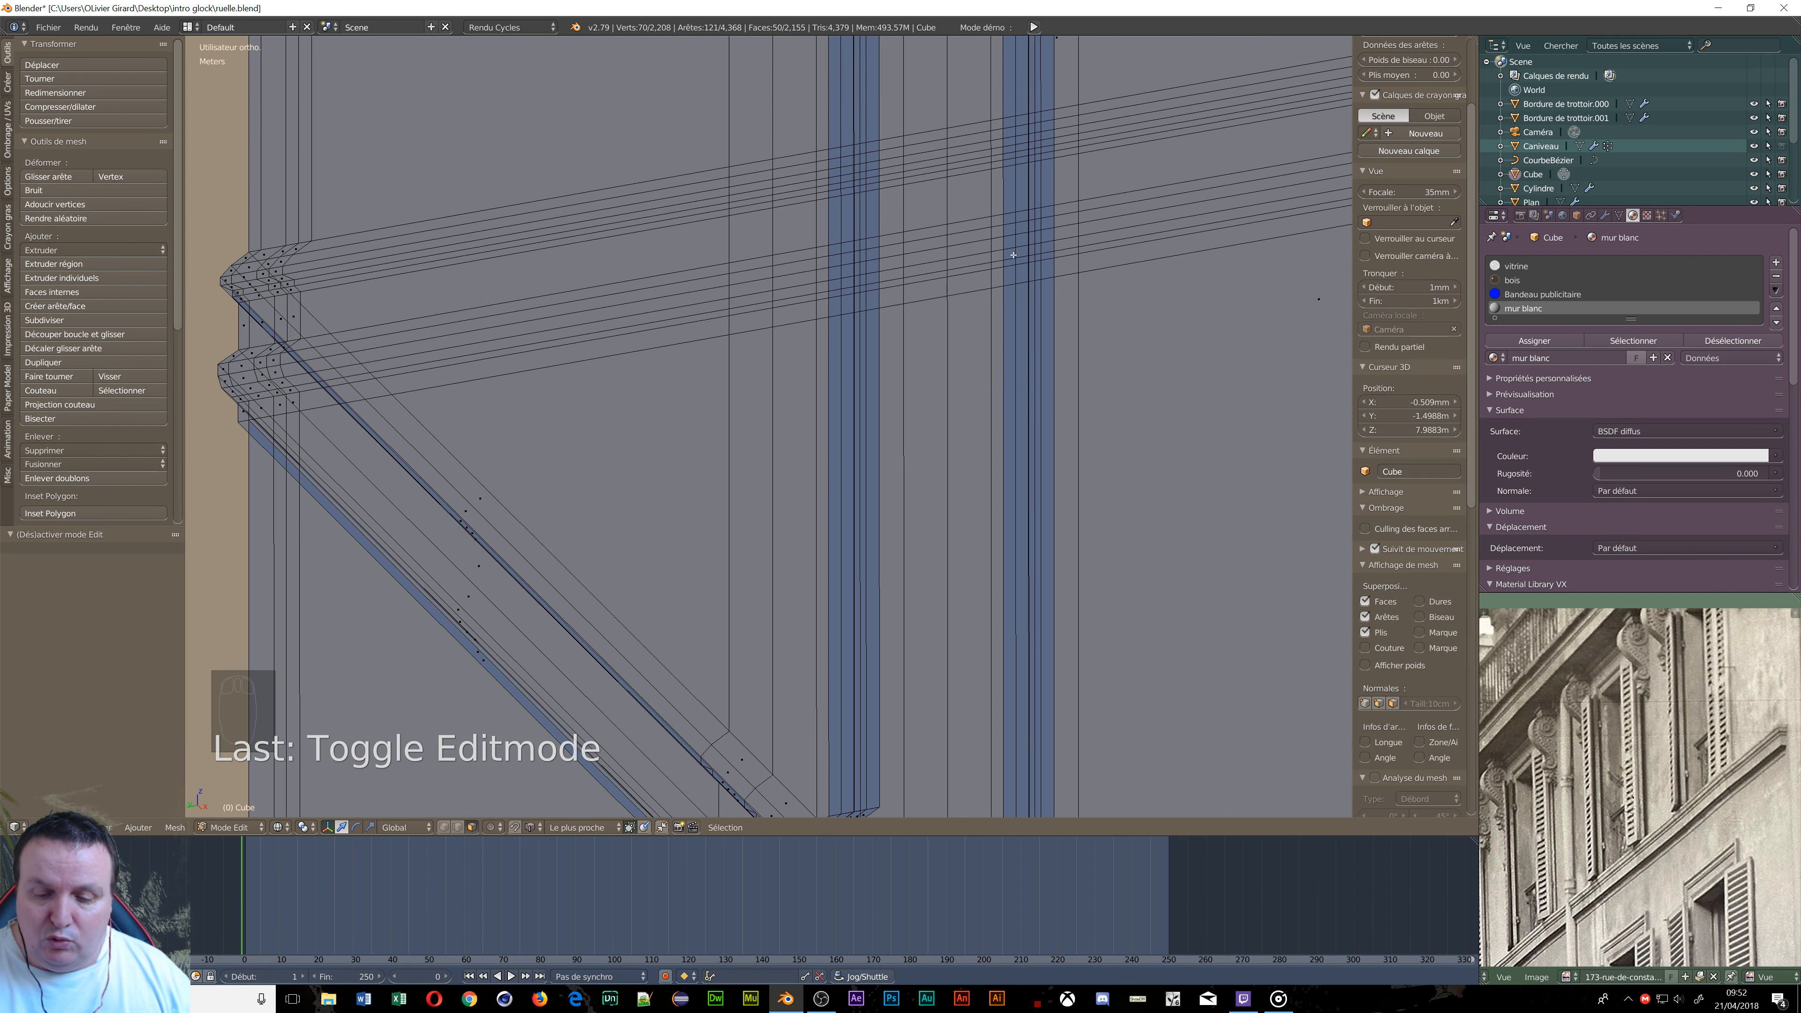
key(ctrl+KP_3)
scroll(1013, 255, down, 5)
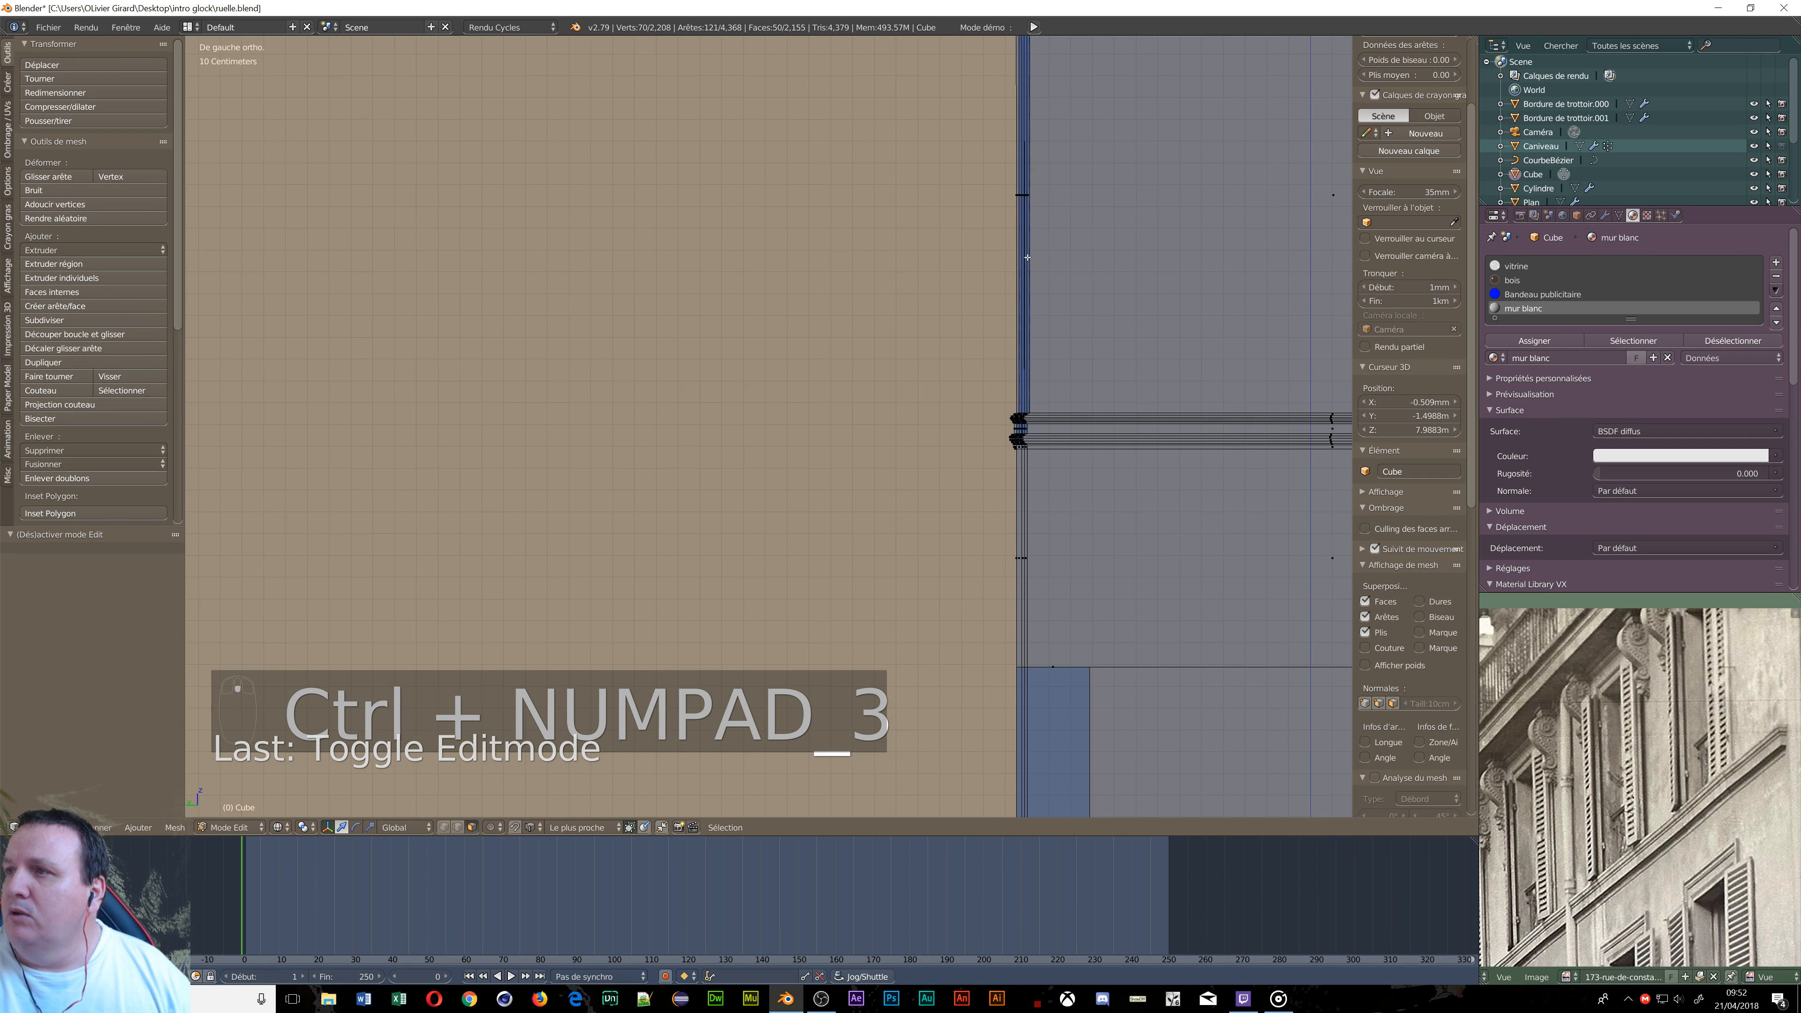
middle_drag(1152, 171, 922, 245)
scroll(1021, 255, down, 5)
scroll(935, 248, up, 5)
scroll(935, 248, up, 4)
shift+scroll(1202, 201, up, 2)
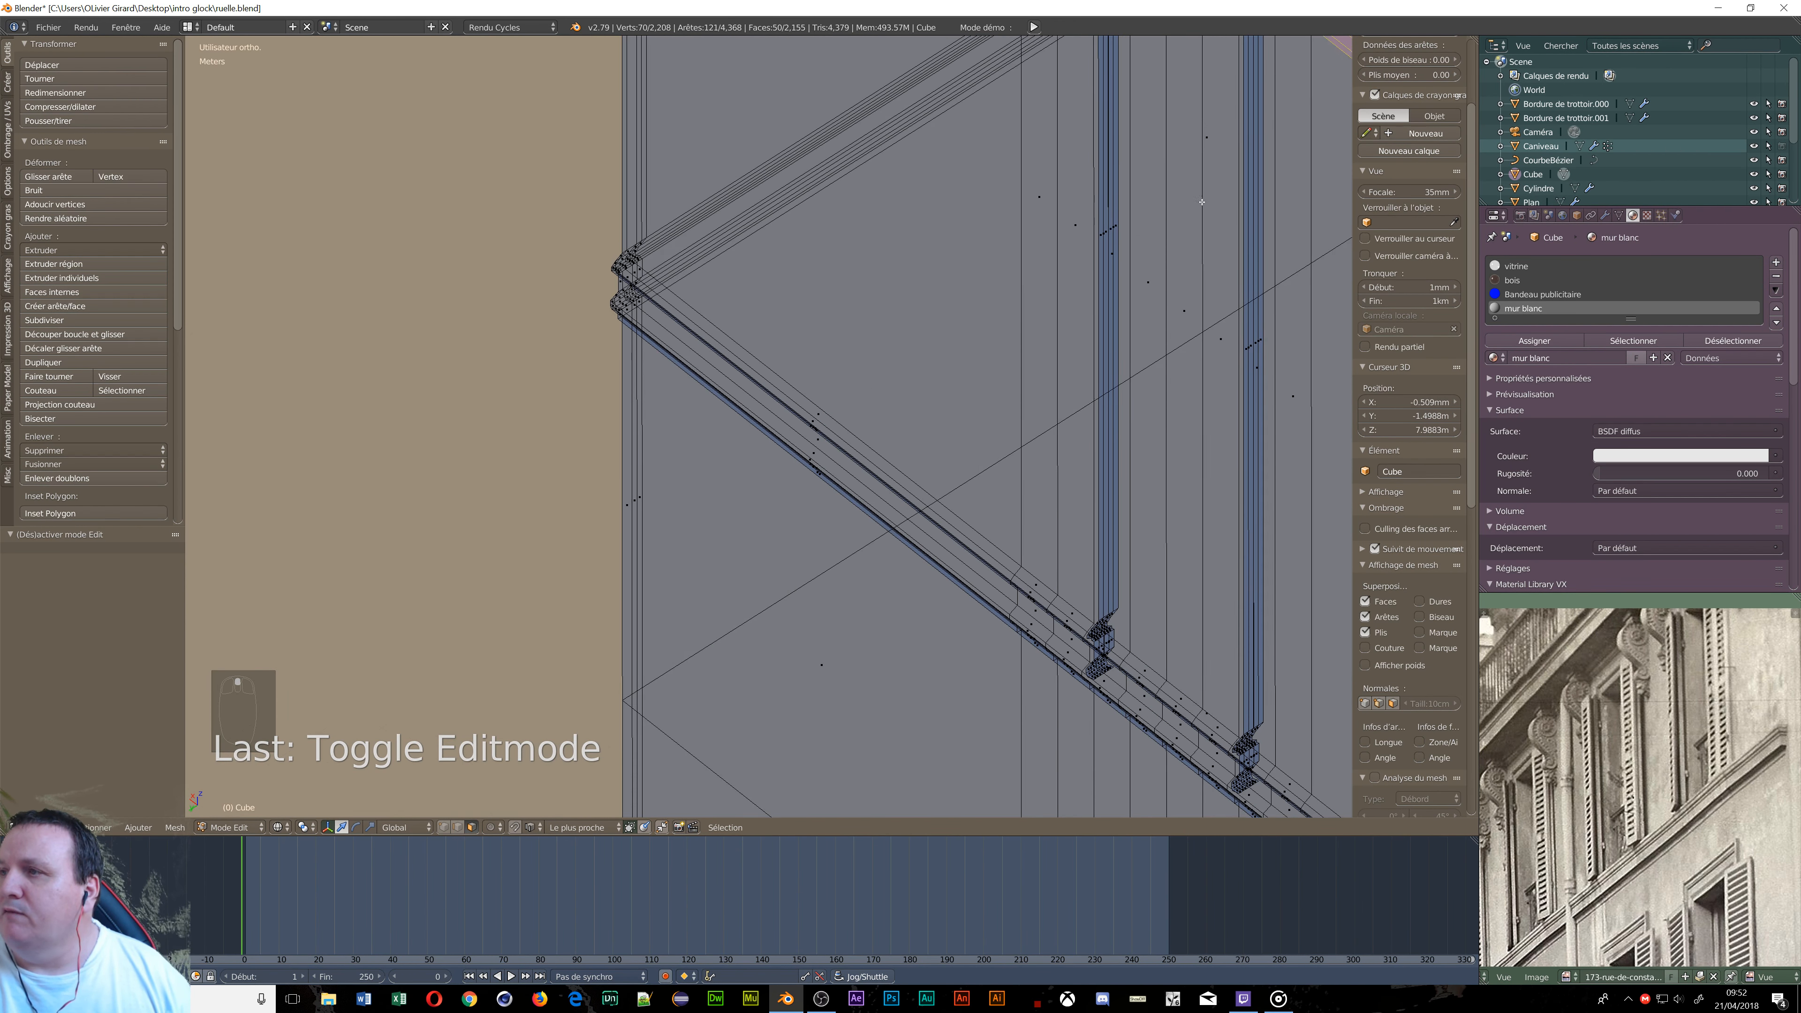
scroll(1166, 245, up, 7)
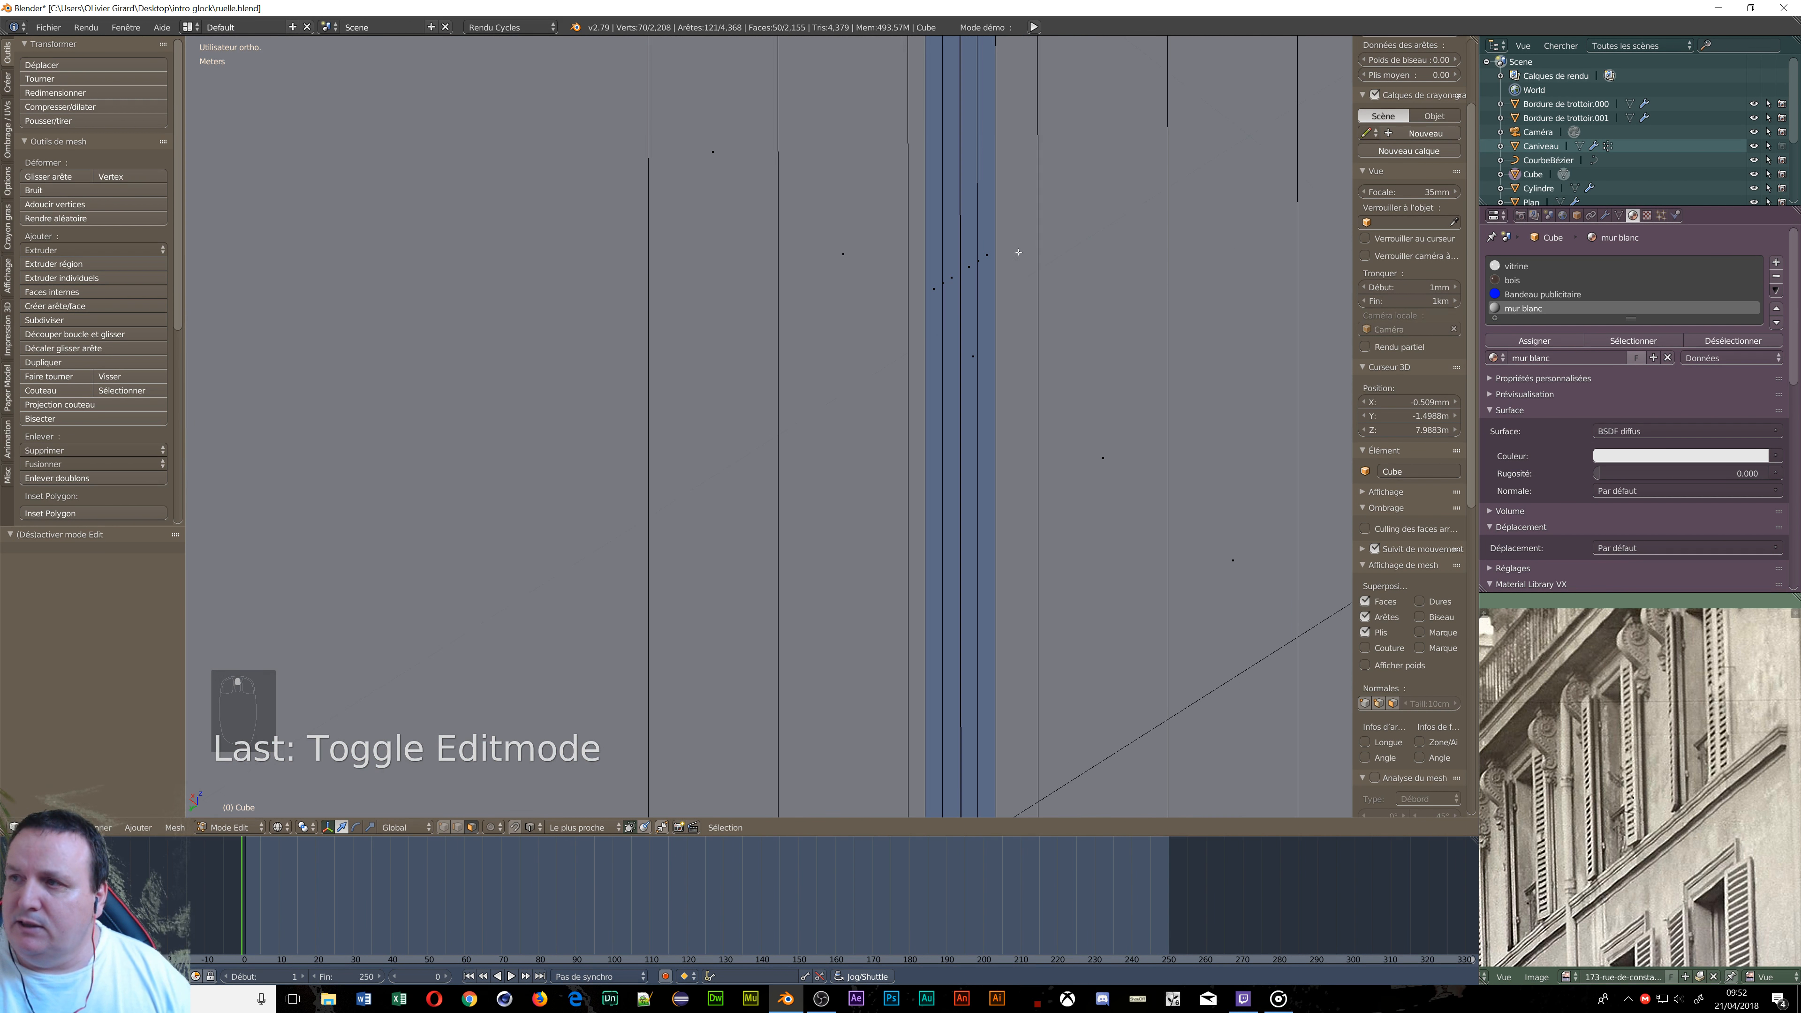
Add the faces of both narrow vertical strips above the cornice to the current selection and delete the selected faces.
key(c)
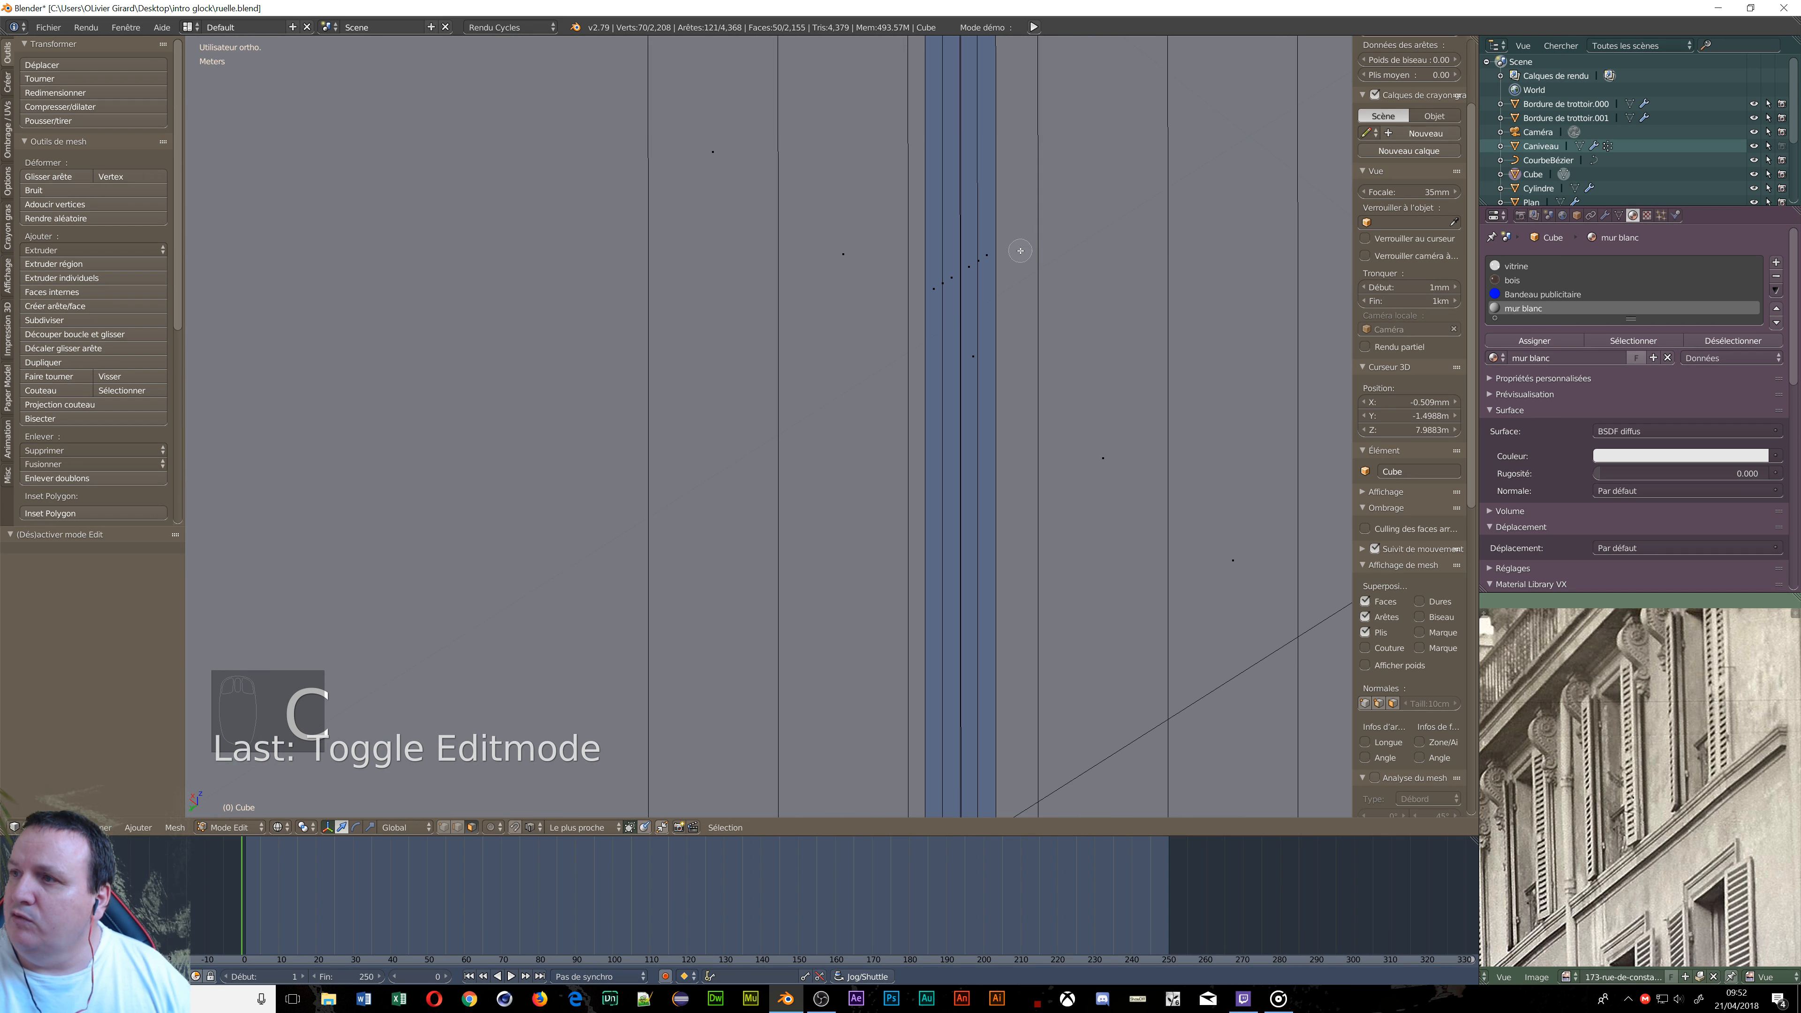
drag(926, 286, 980, 249)
right_click(982, 246)
scroll(982, 247, down, 5)
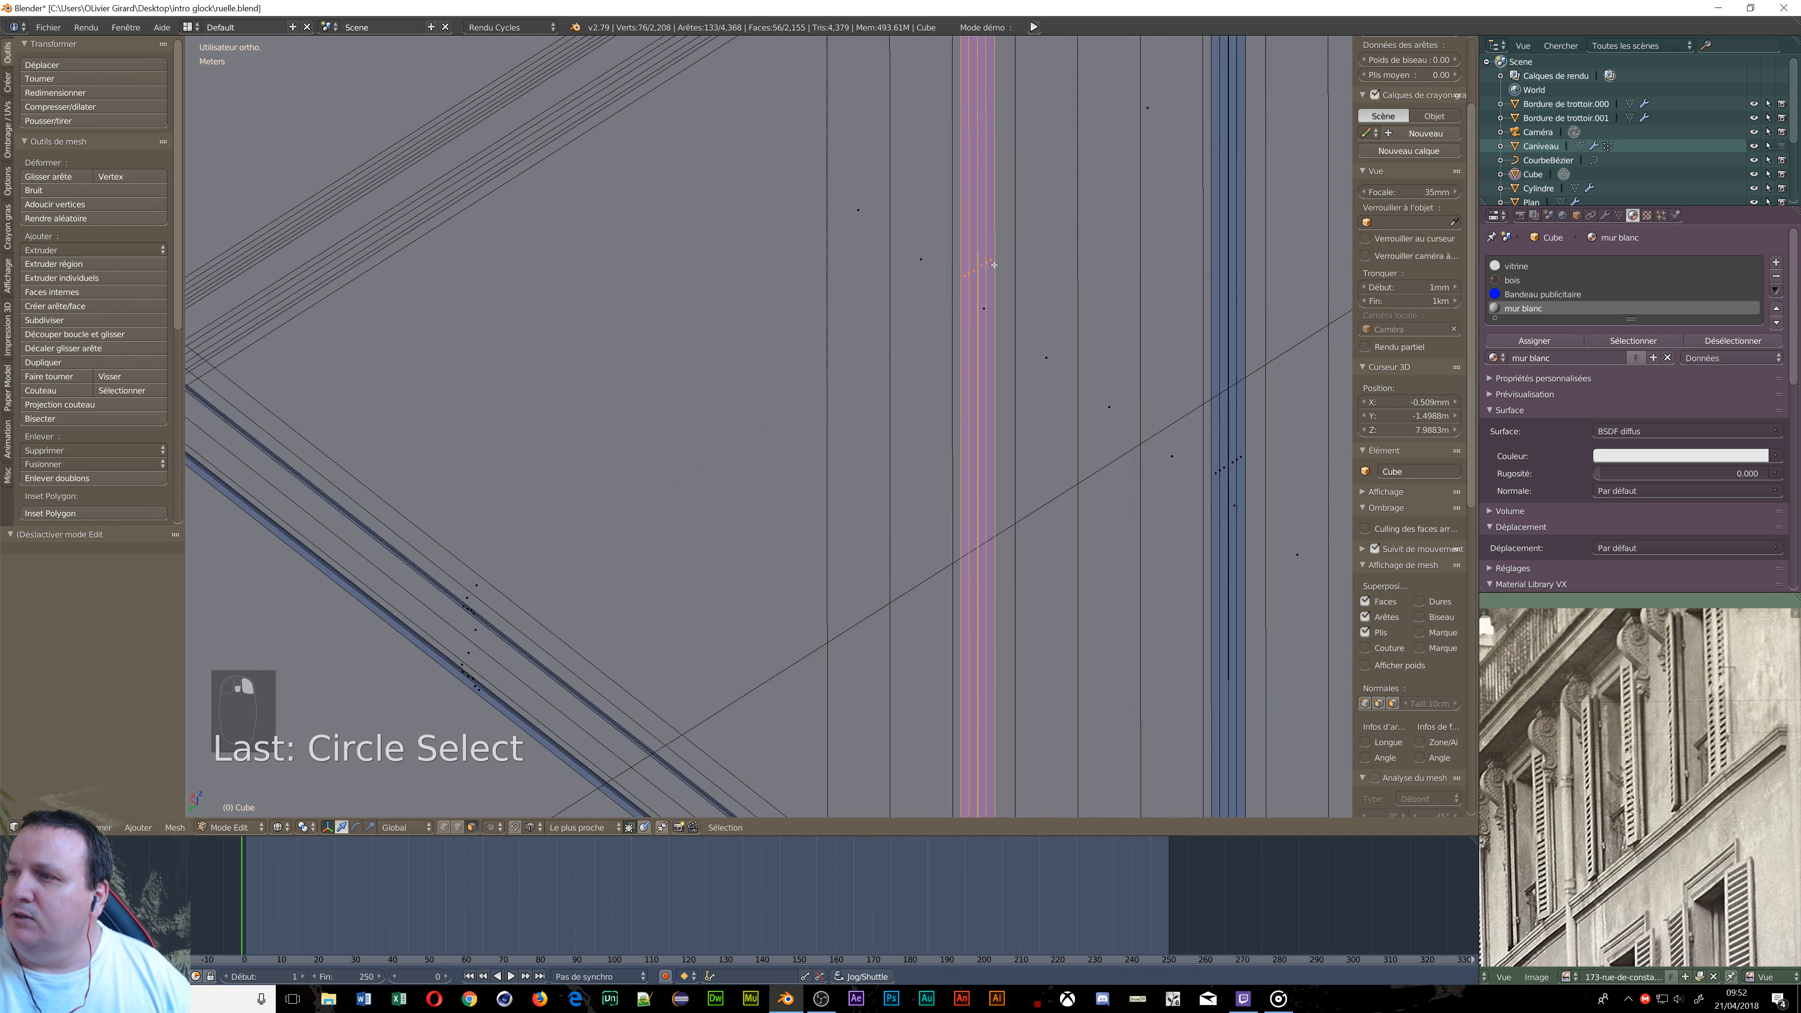
scroll(1084, 349, up, 5)
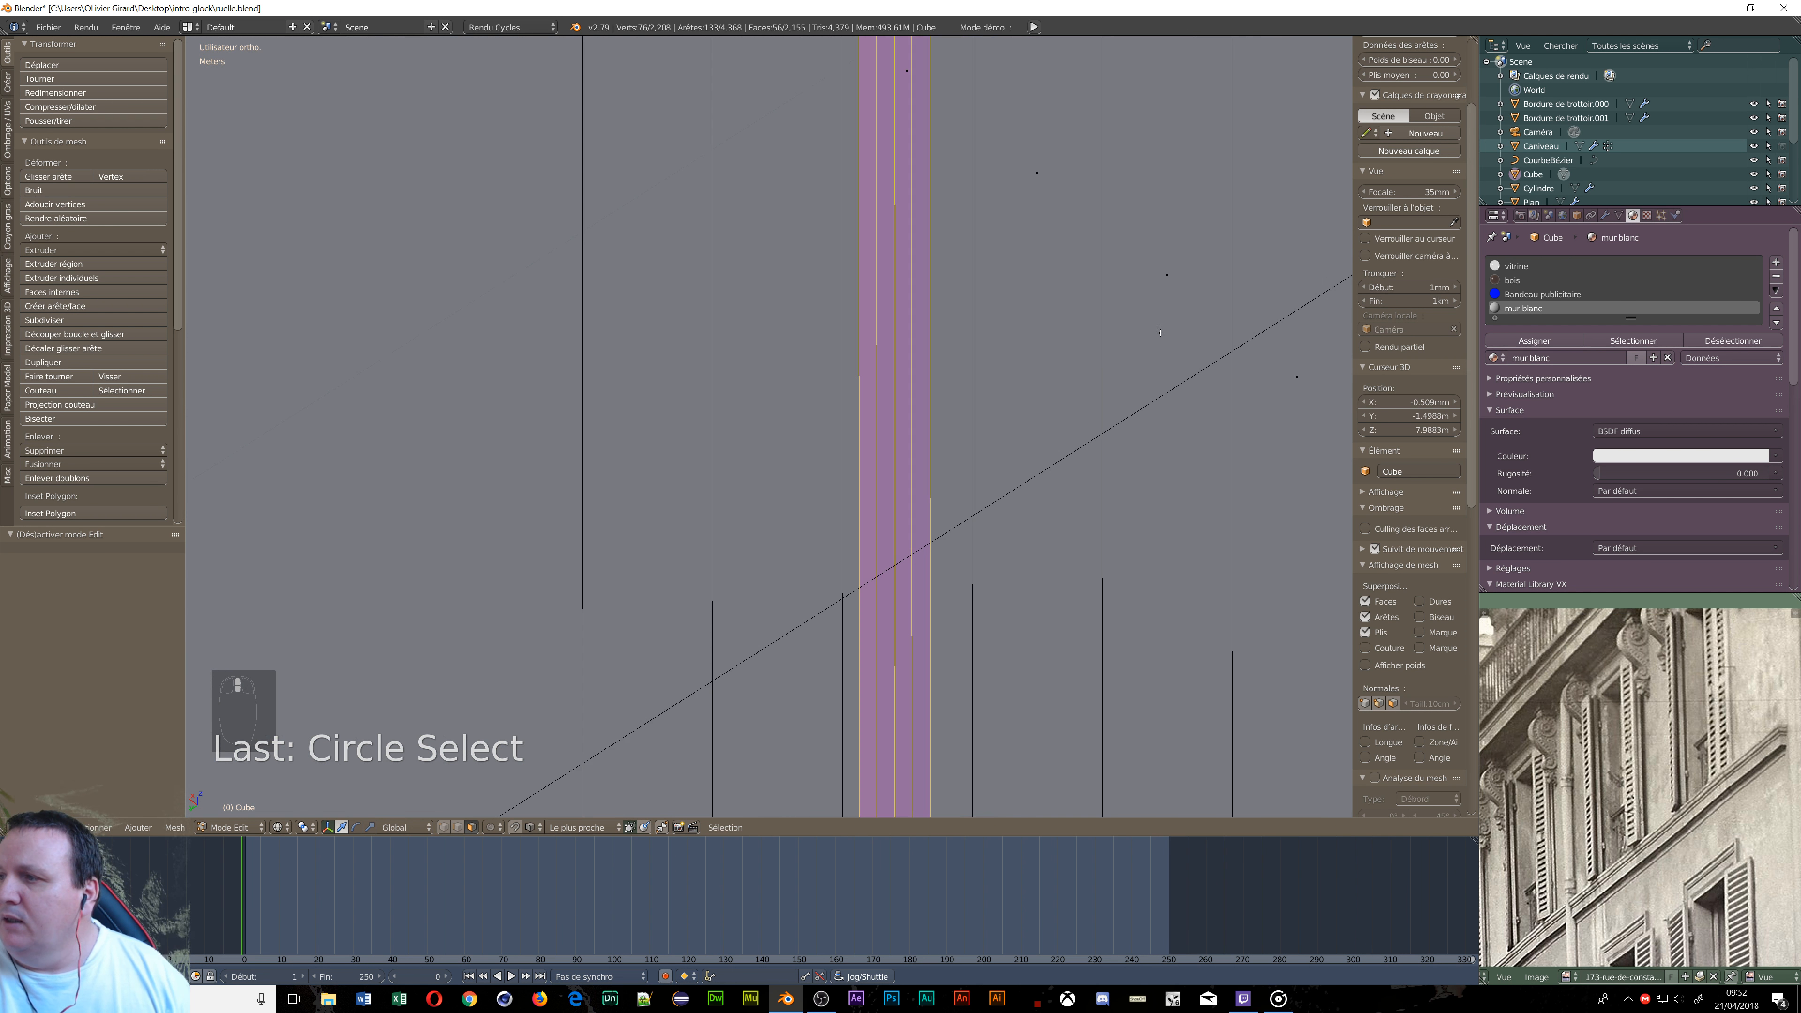
shift+middle_drag(1158, 334, 498, 243)
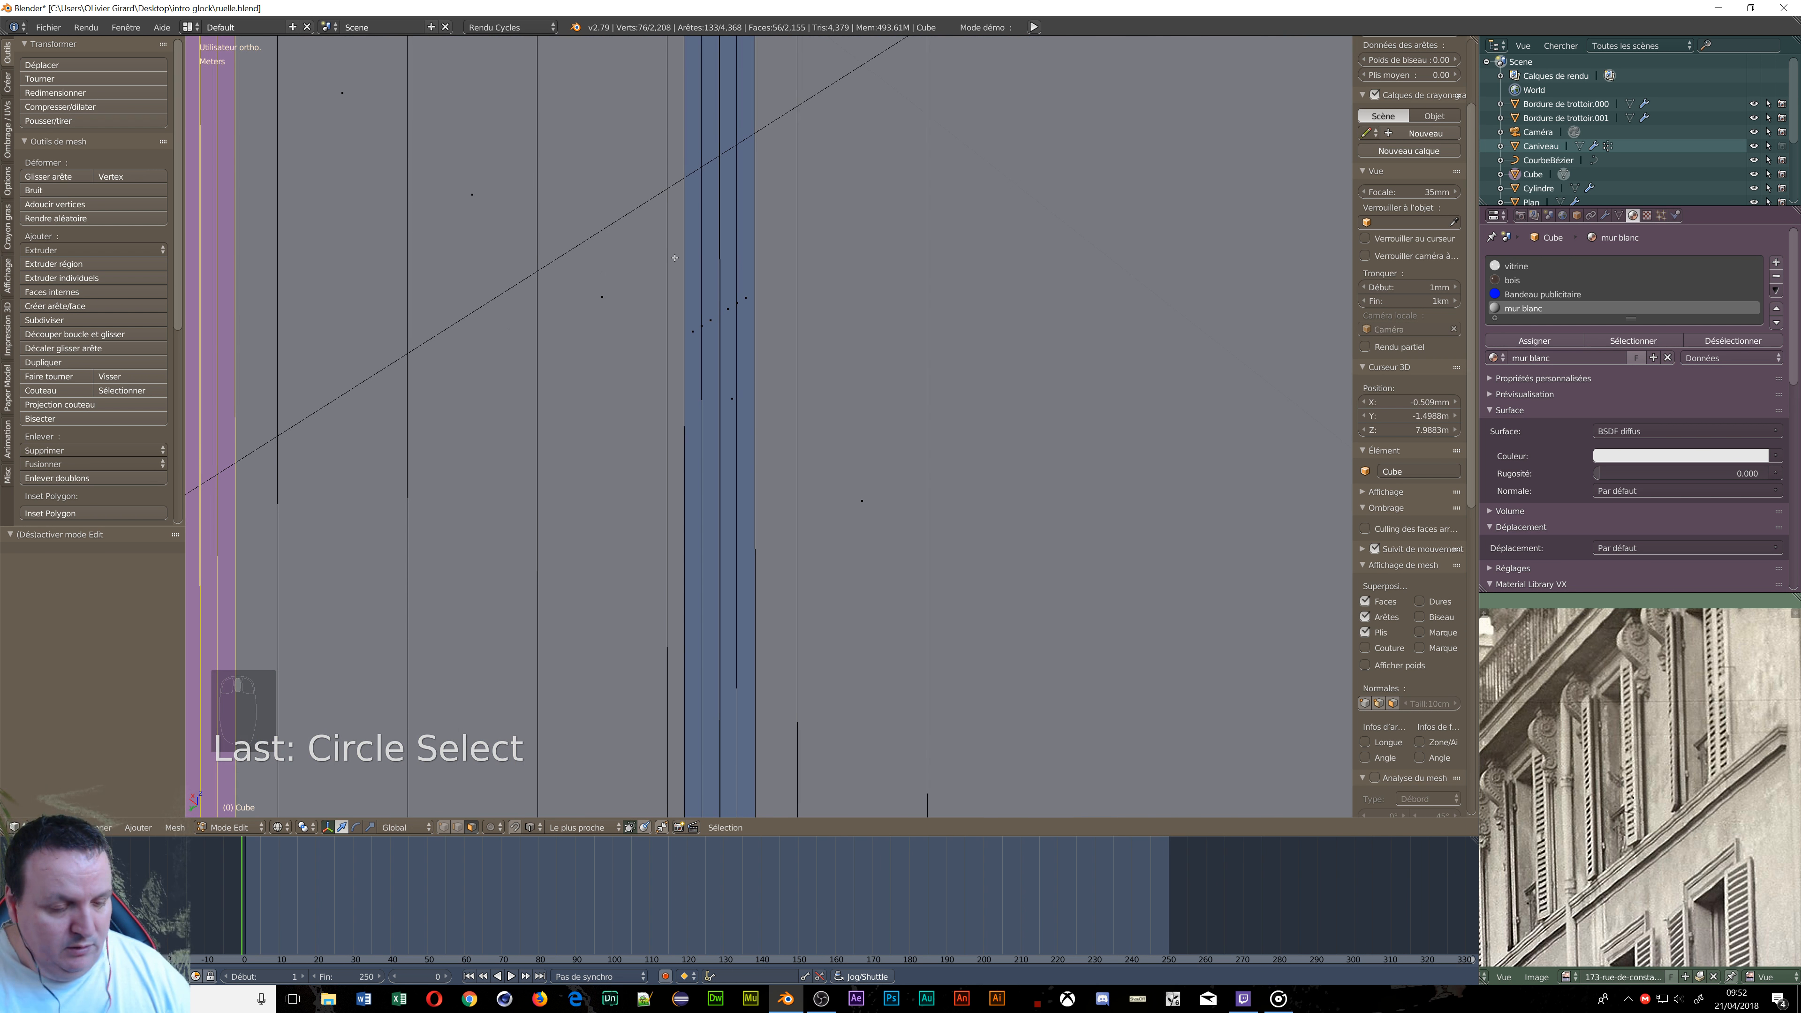
key(c)
drag(752, 286, 688, 329)
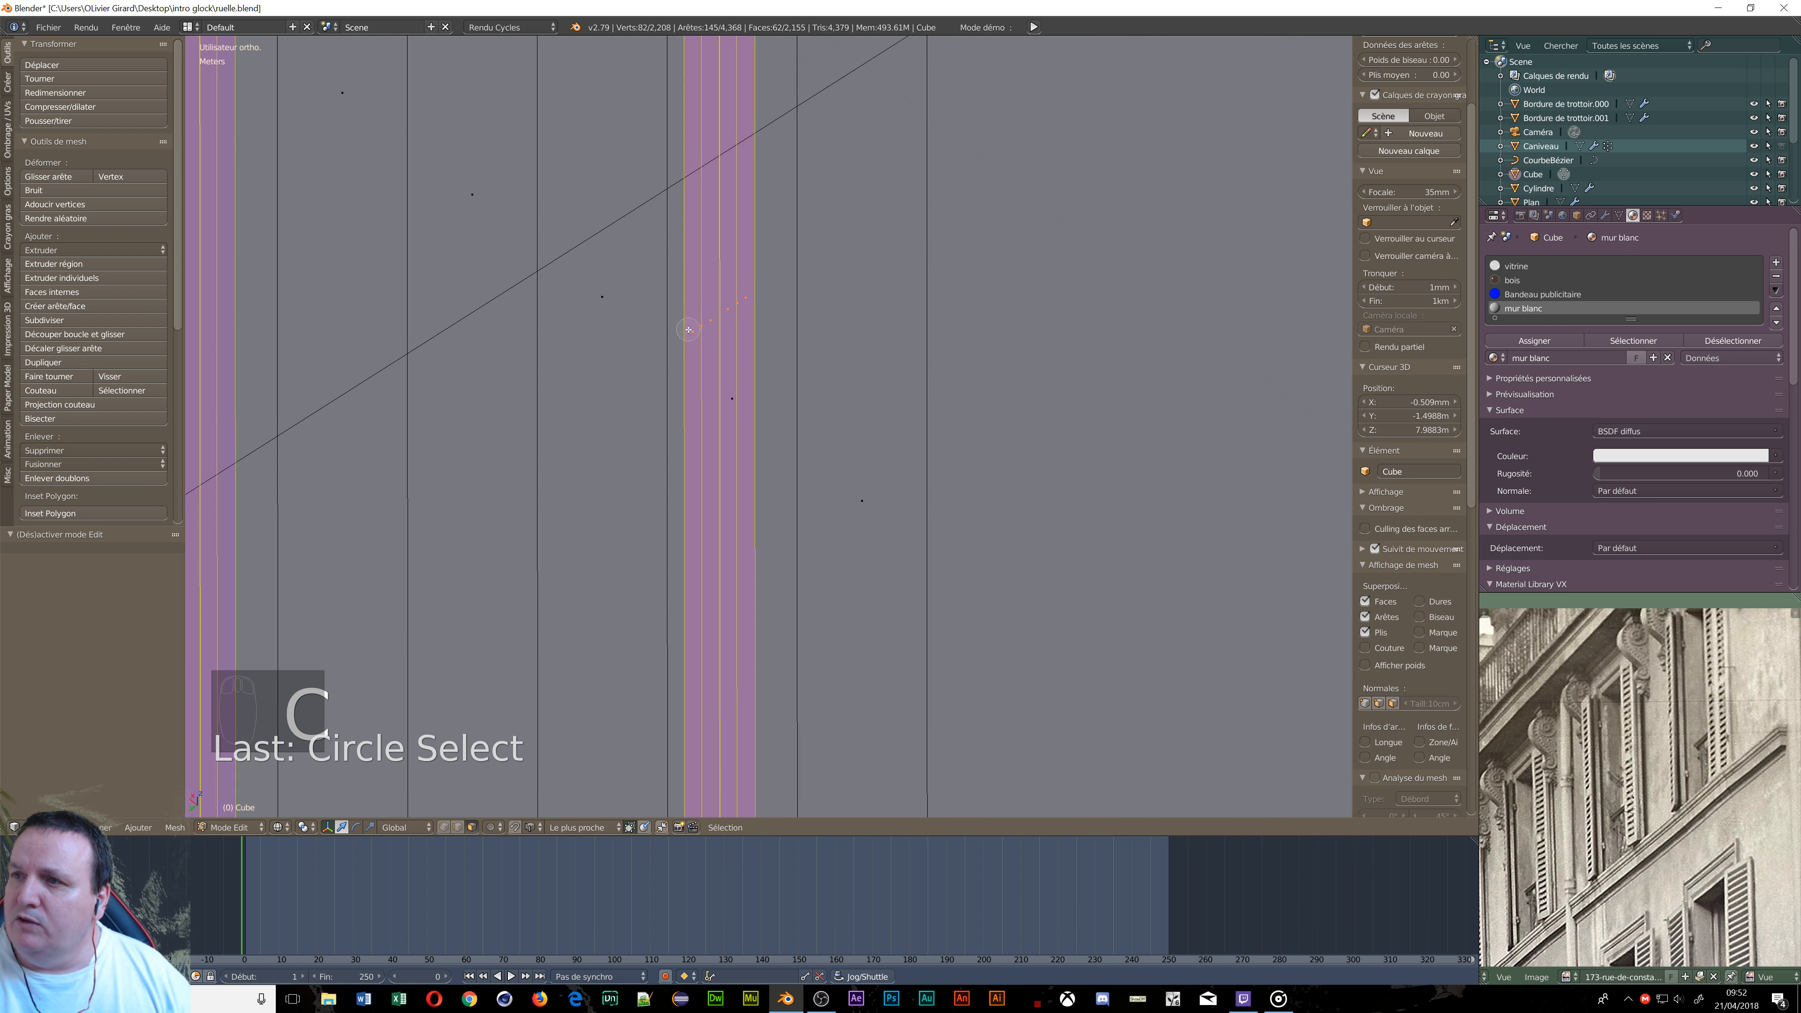
key(x)
click(596, 370)
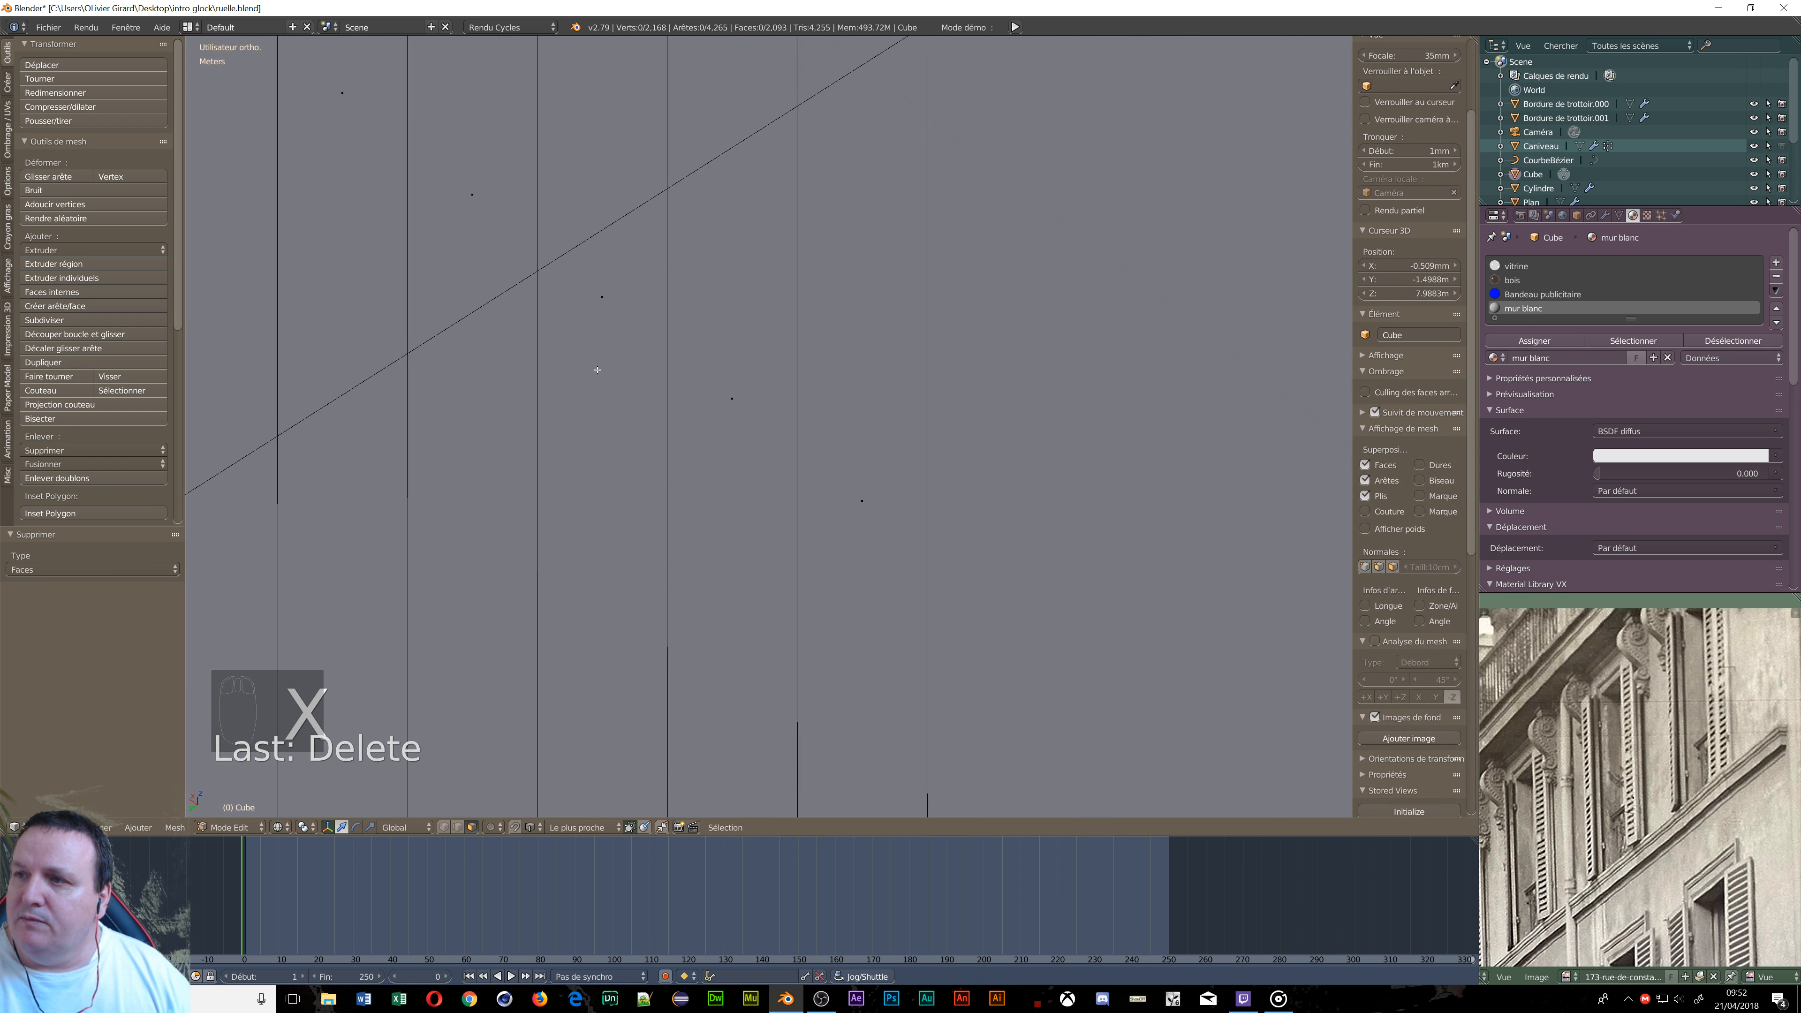
Circle-select the leftover moulded profile faces crossing the cornice beneath one of the removed vertical strips.
scroll(625, 493, down, 6)
shift+middle_drag(625, 533, 721, 215)
scroll(722, 219, up, 11)
shift+middle_drag(722, 484, 664, 575)
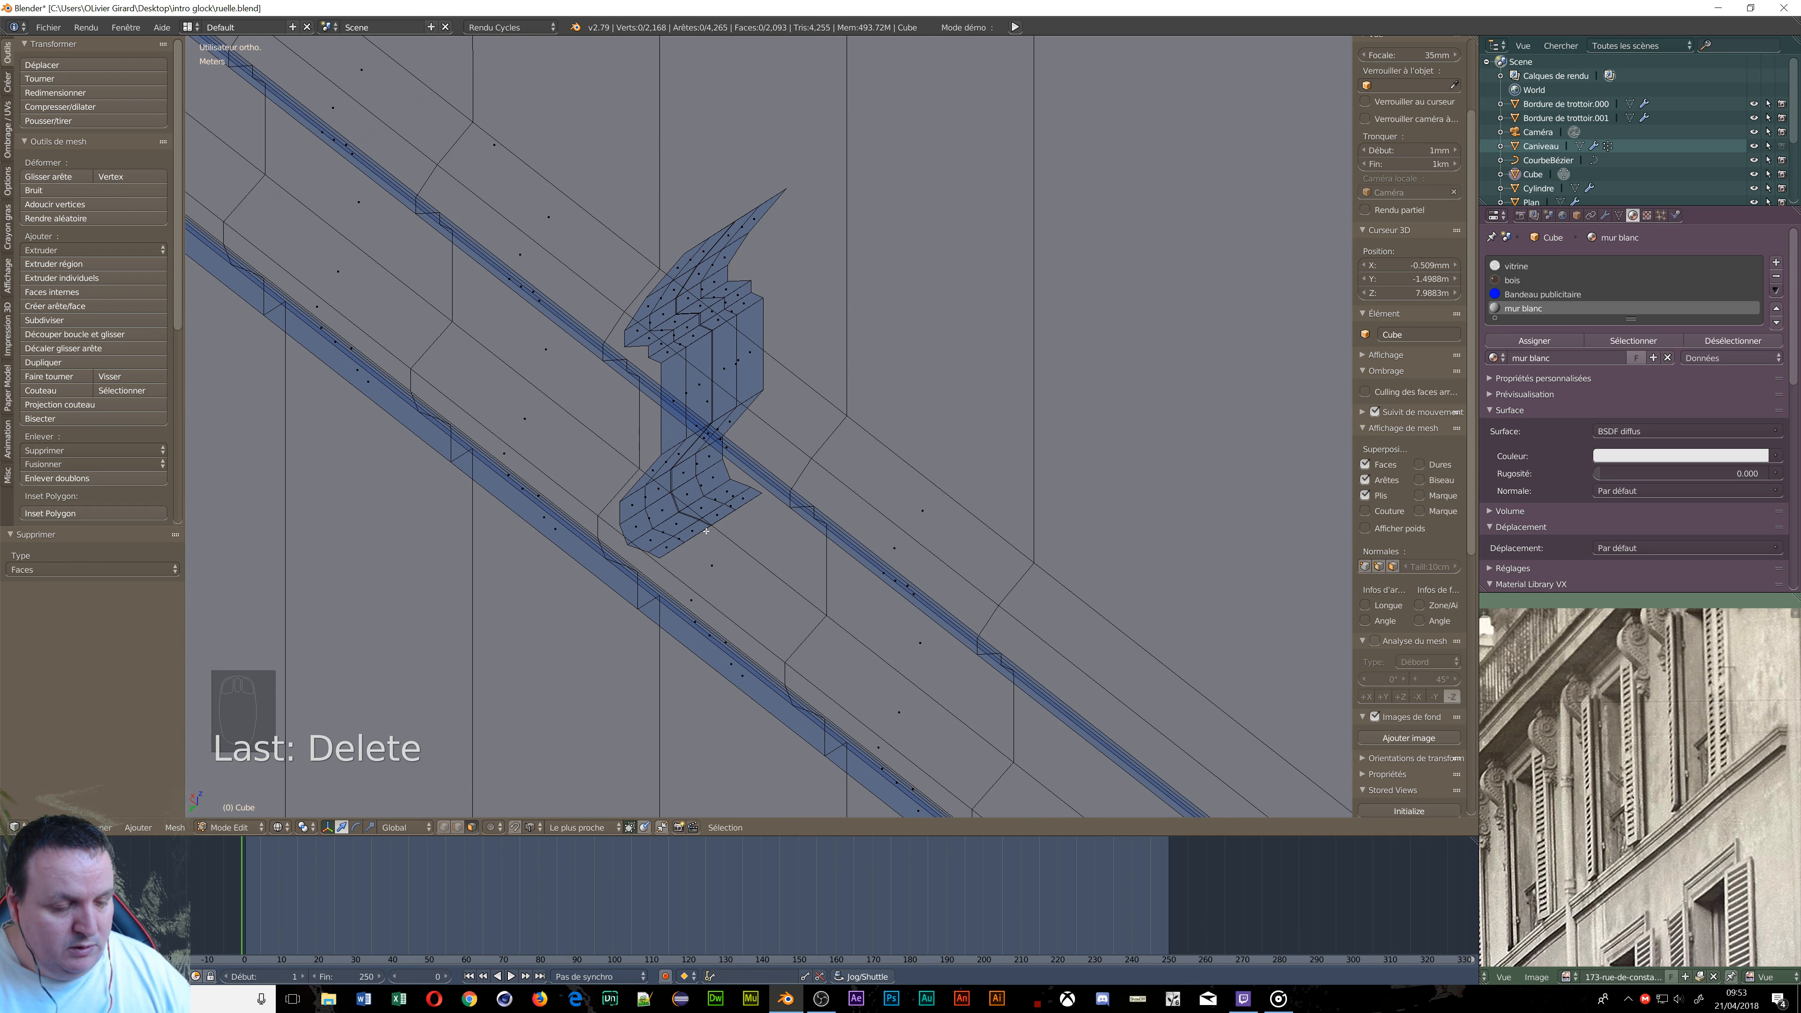
key(c)
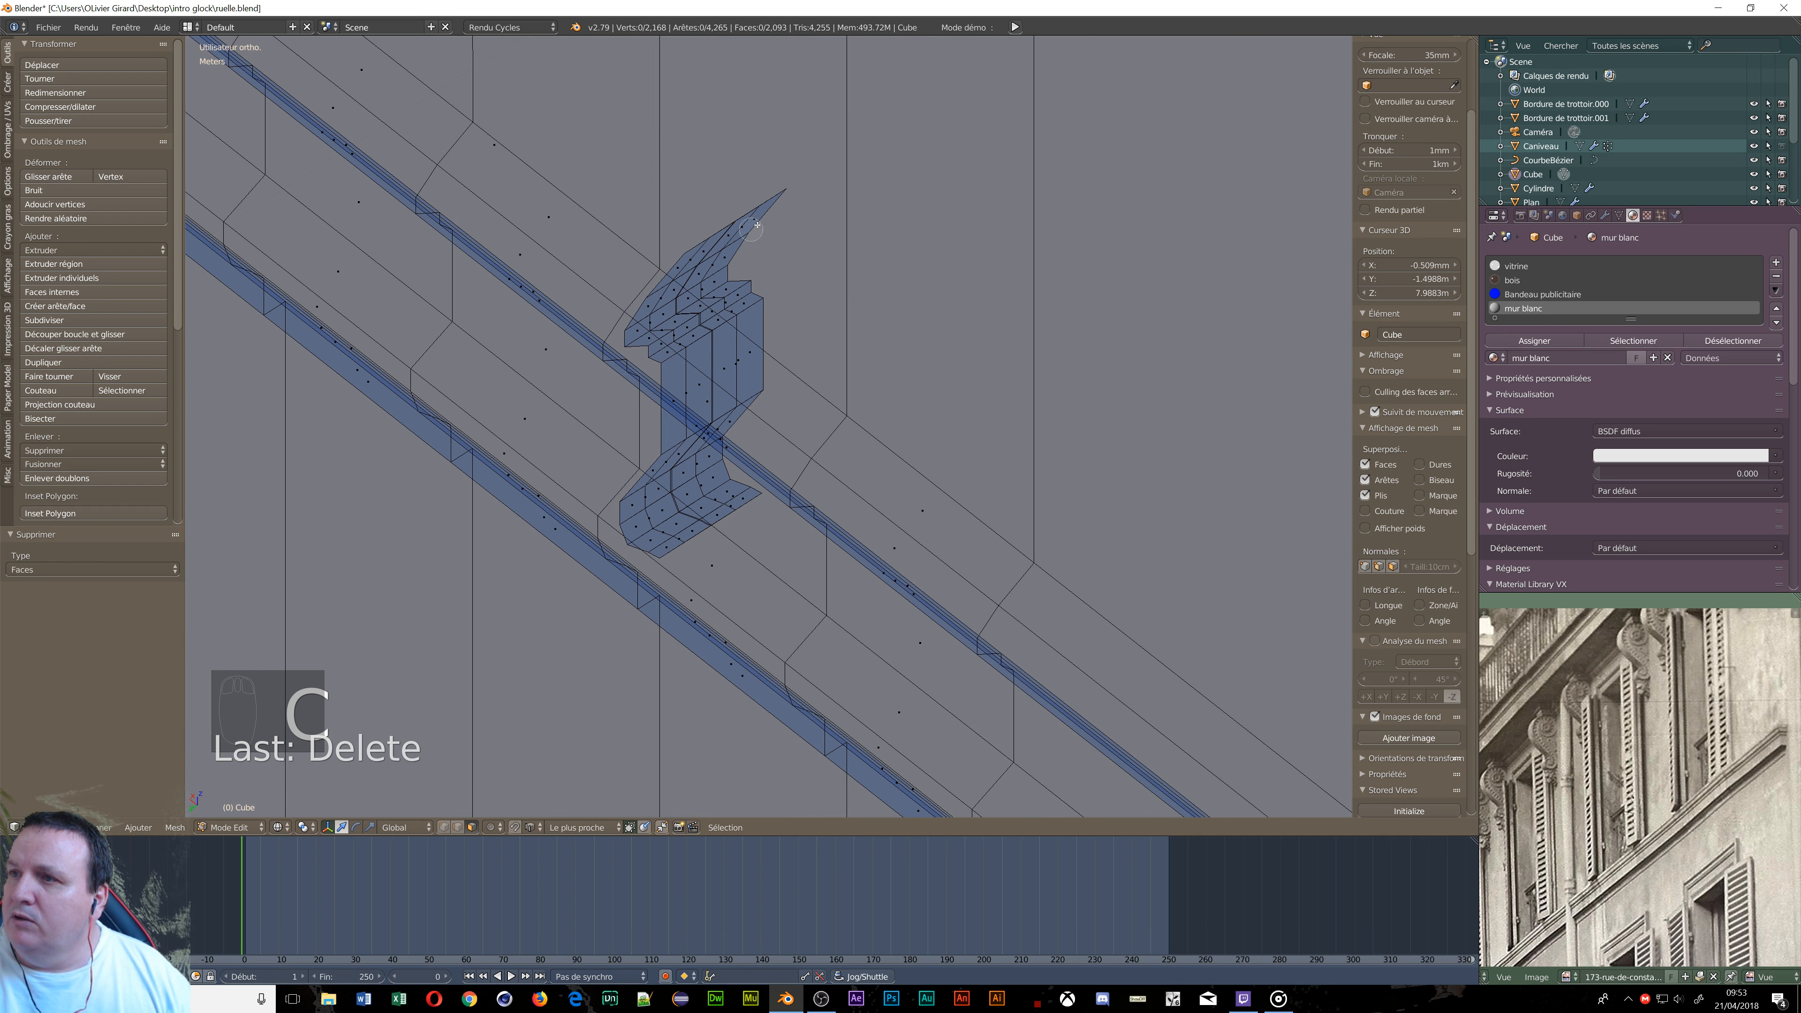
mouse_move(753, 225)
mouse_down()
mouse_move(674, 277)
mouse_move(638, 332)
mouse_move(712, 287)
mouse_move(660, 344)
mouse_move(745, 312)
mouse_up()
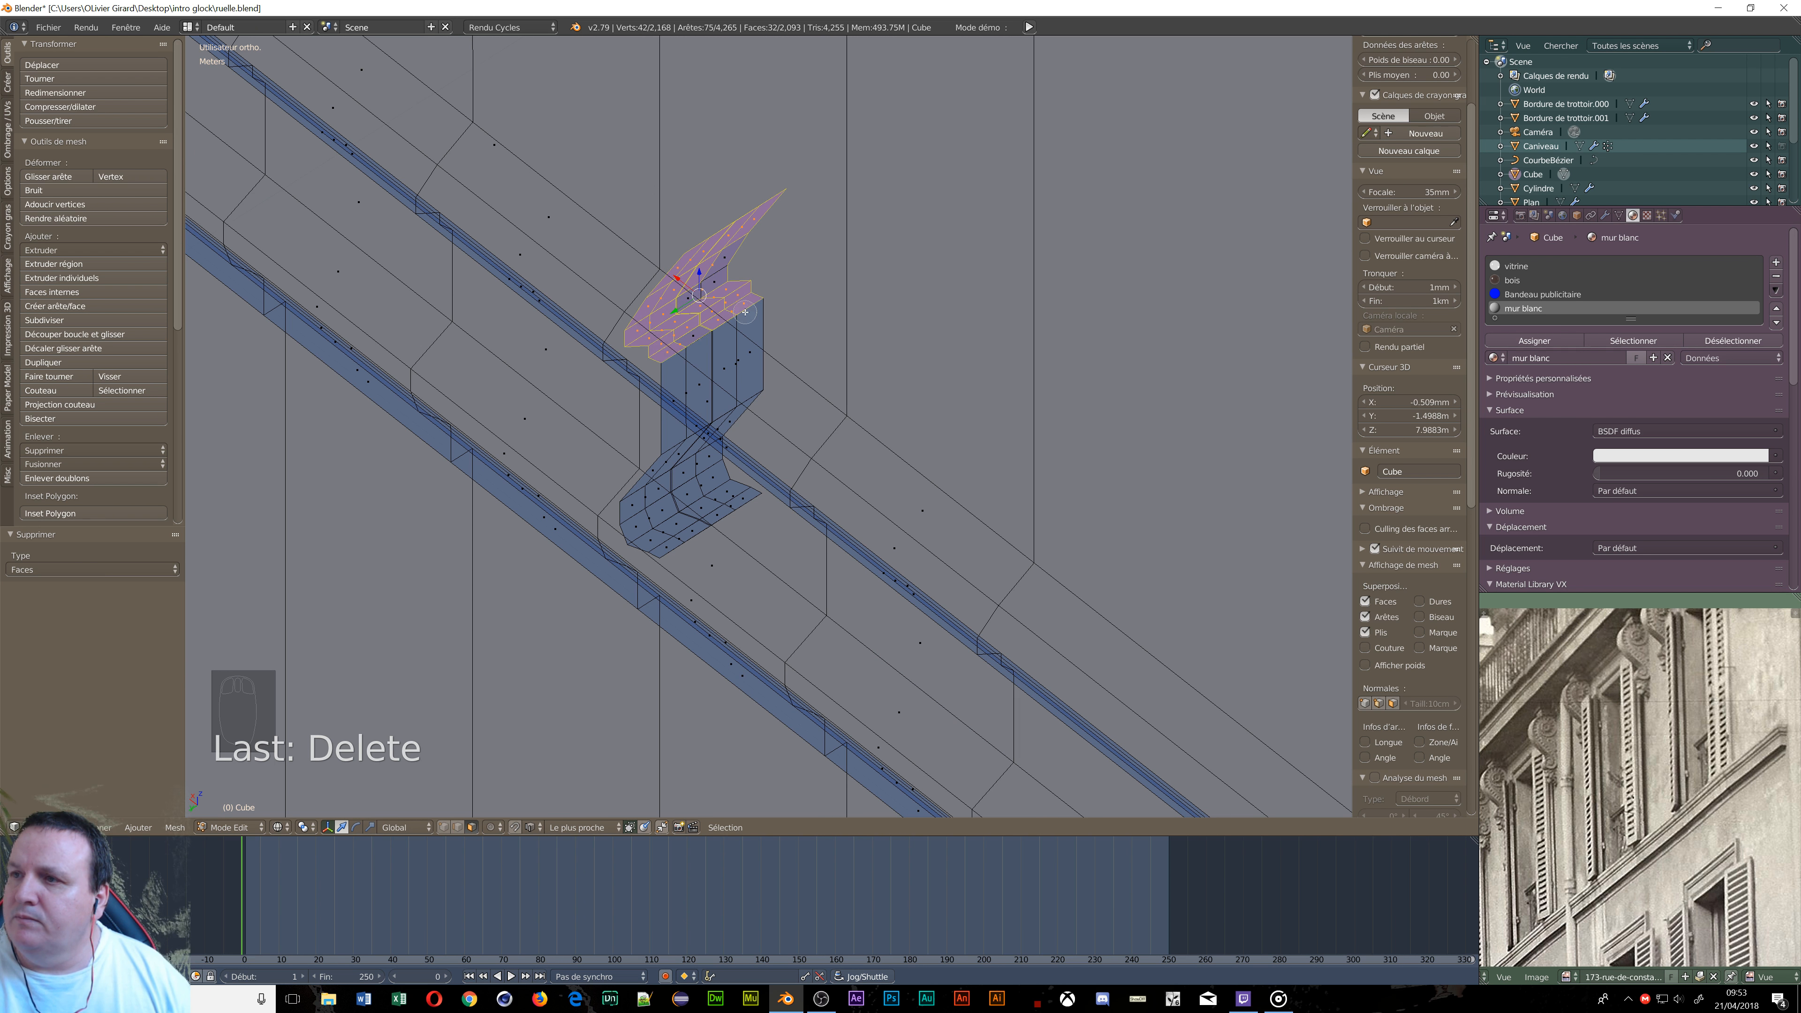
click(758, 357)
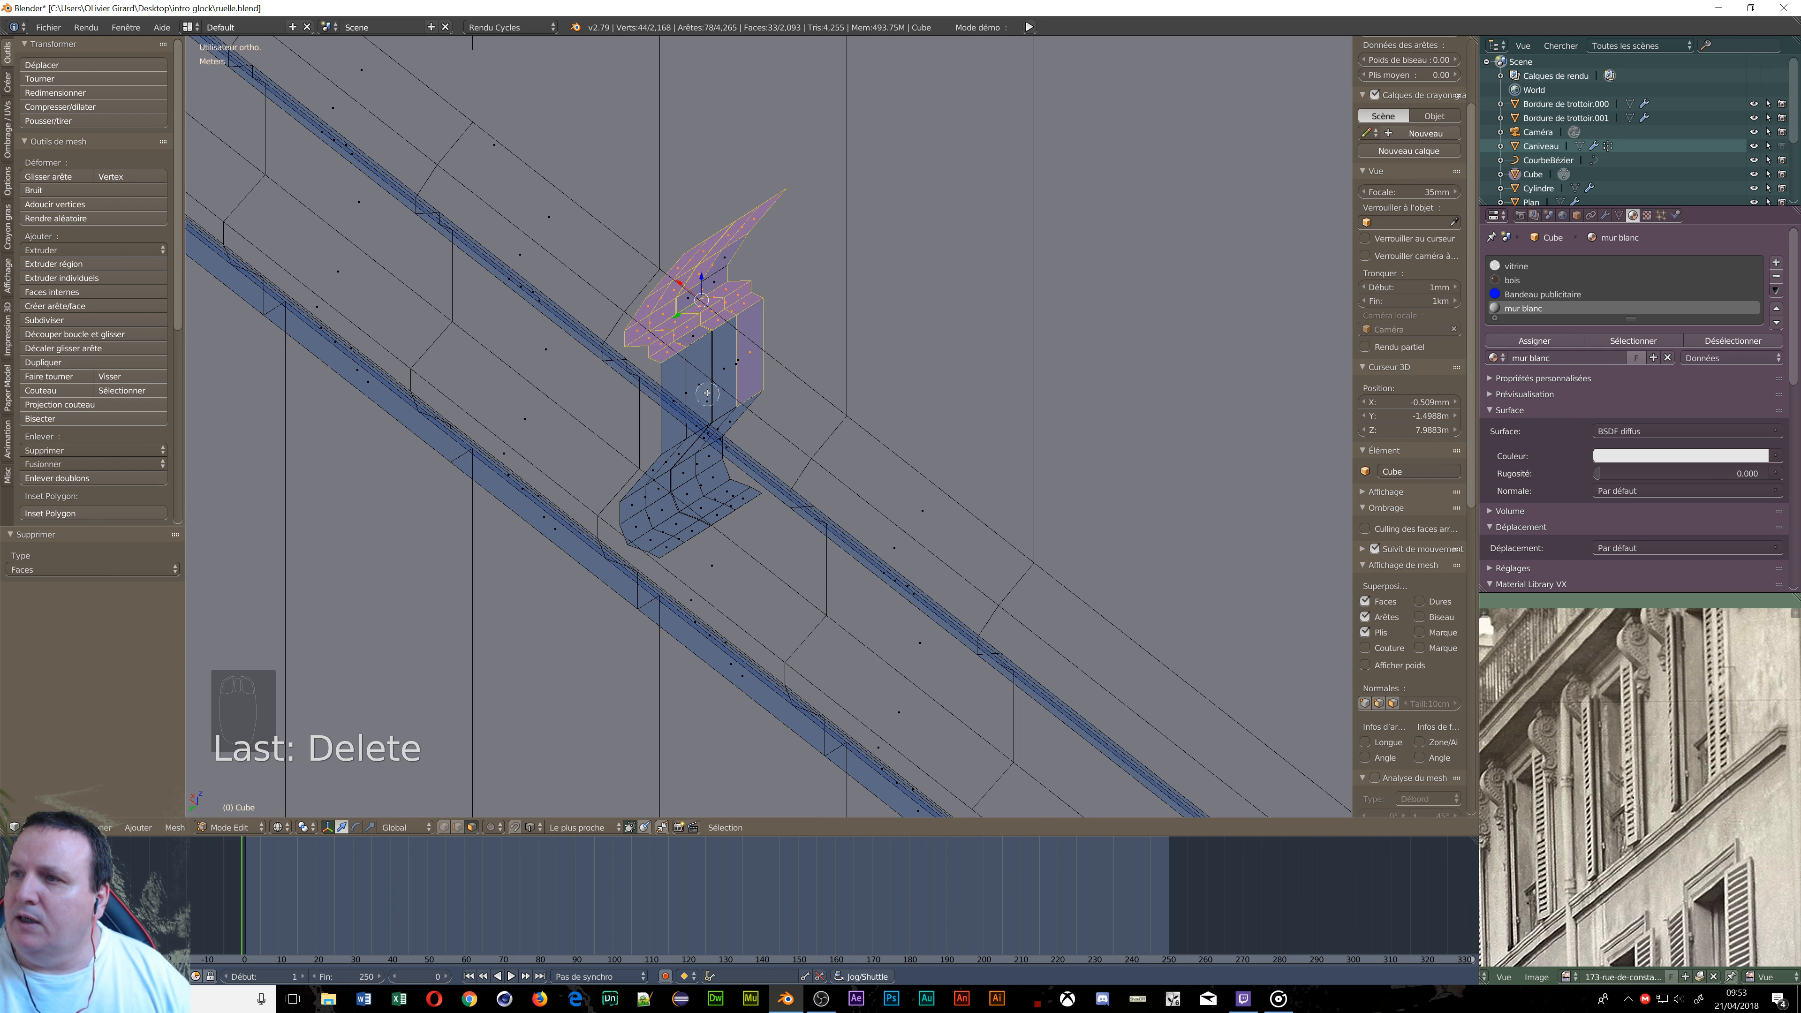
drag(717, 377, 682, 389)
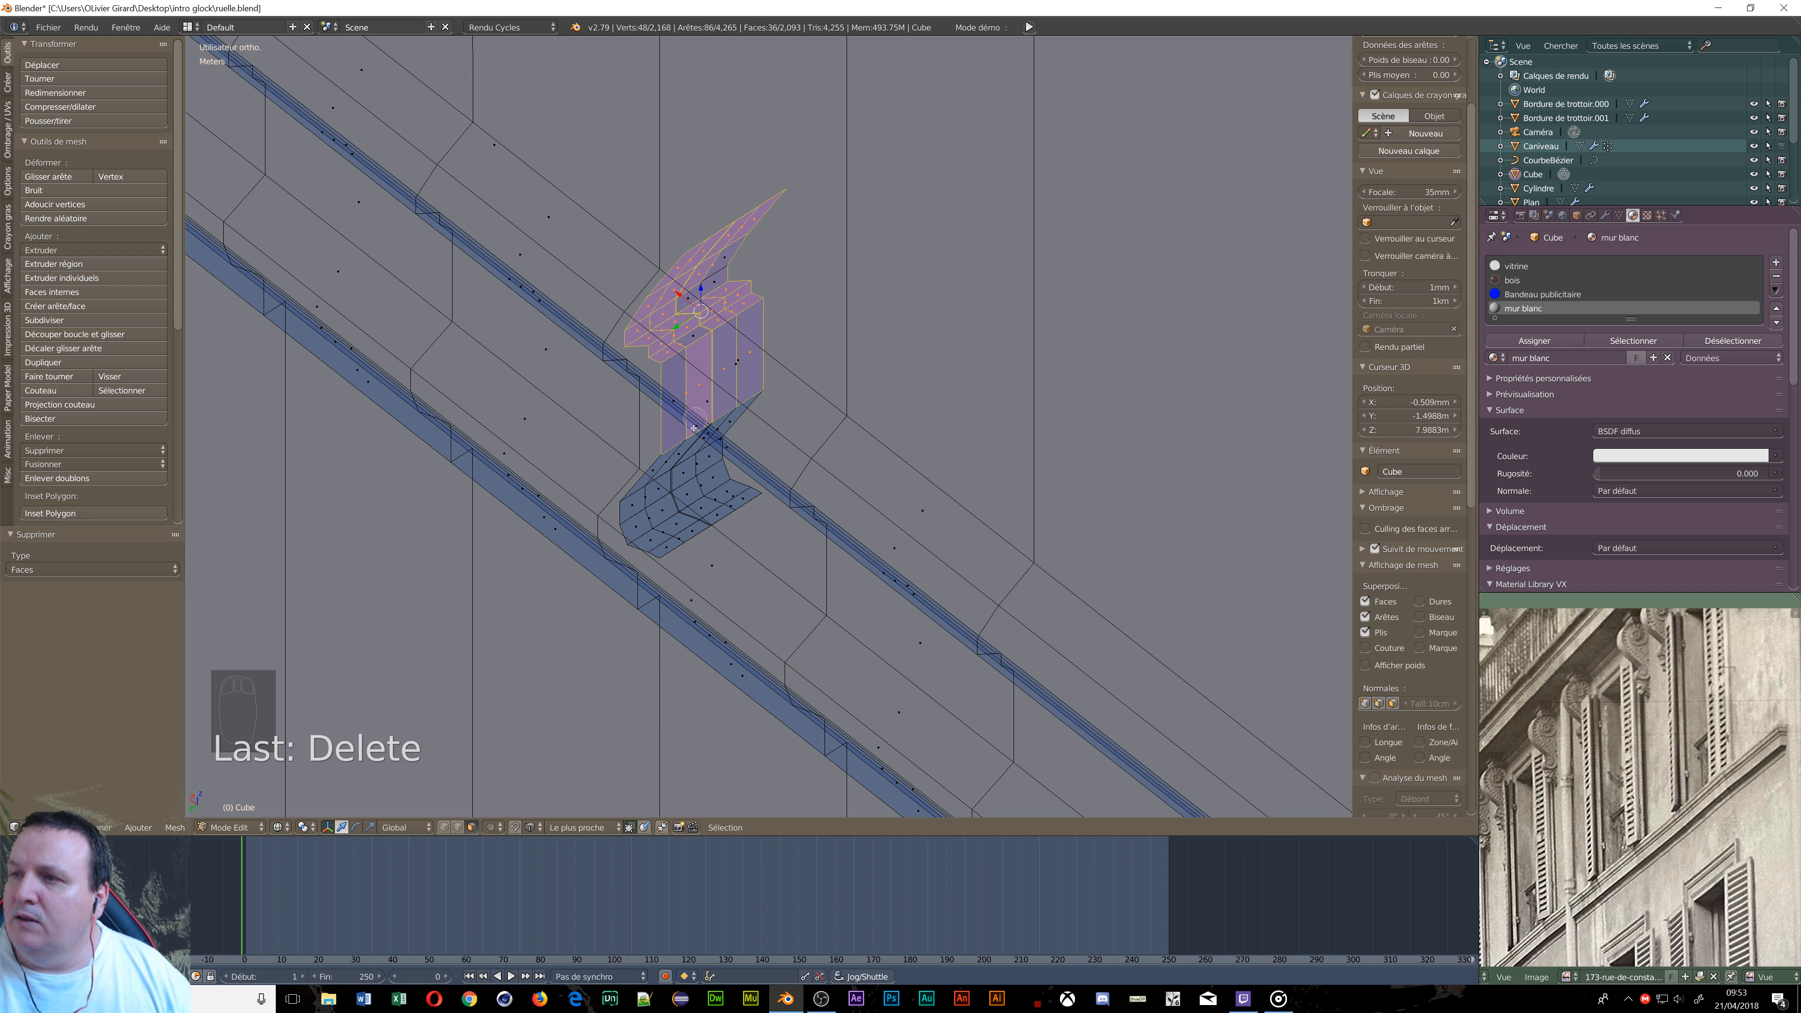
click(681, 404)
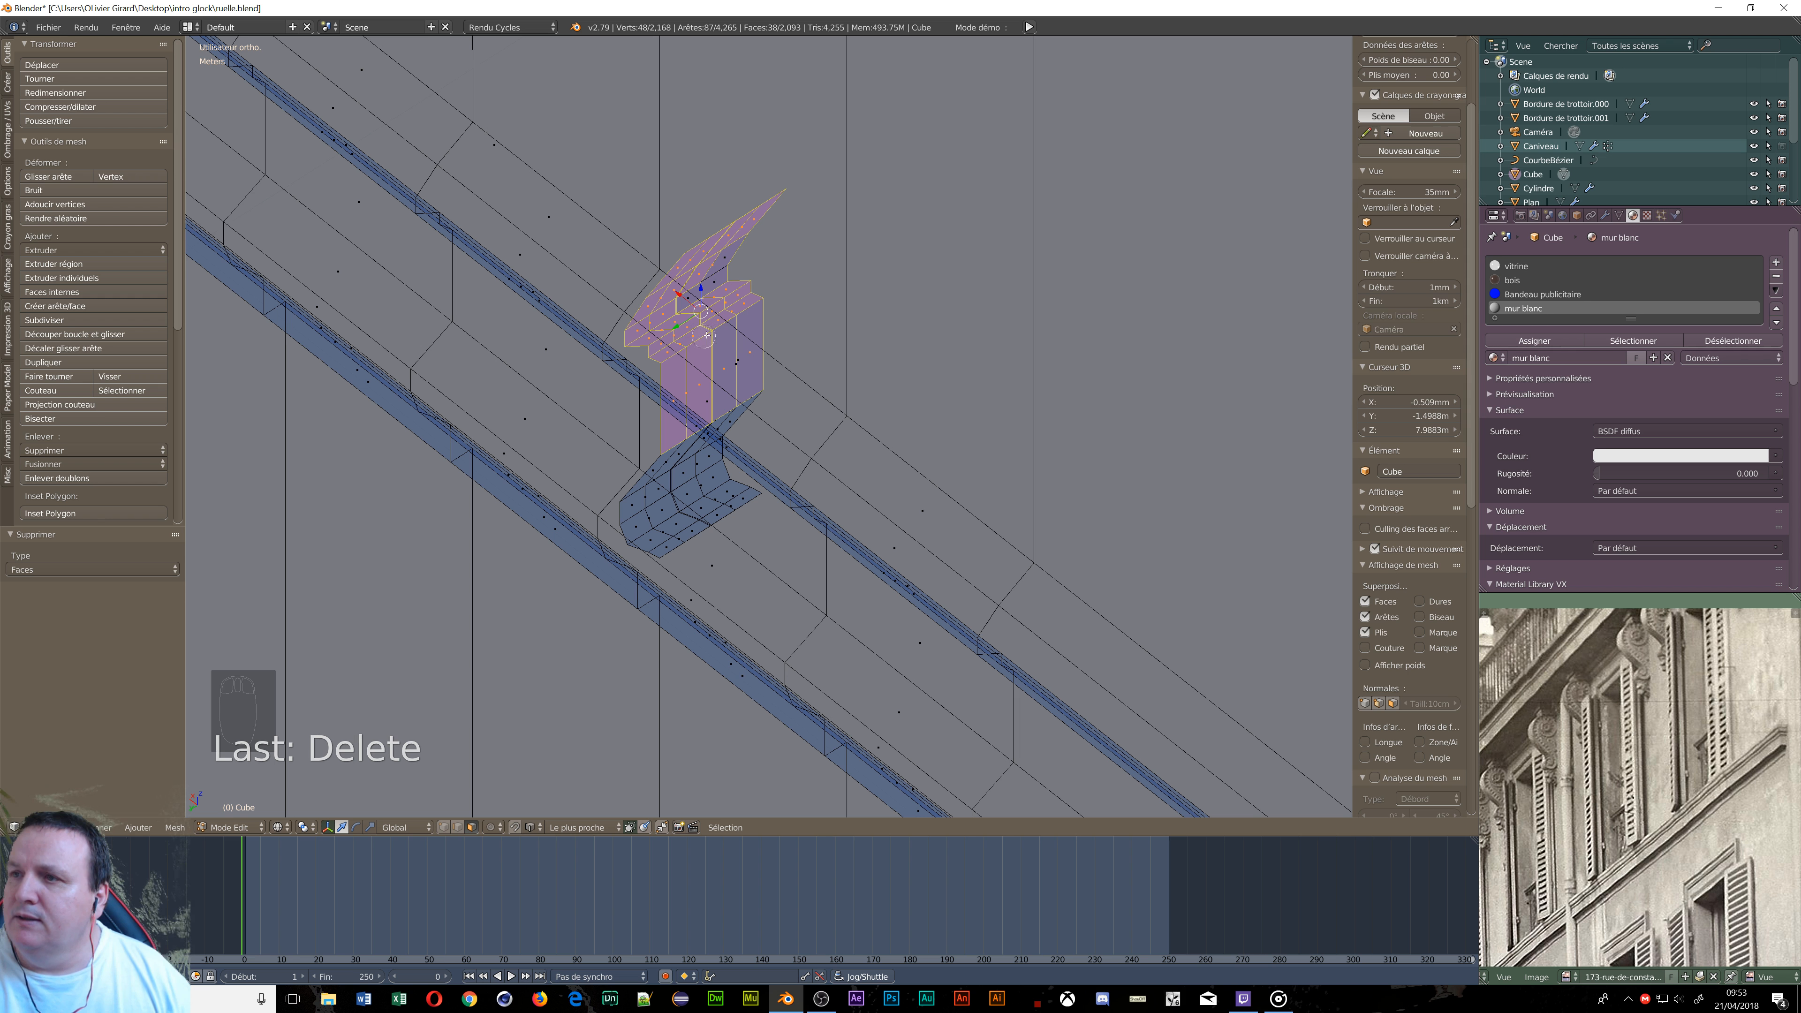
drag(711, 285, 723, 260)
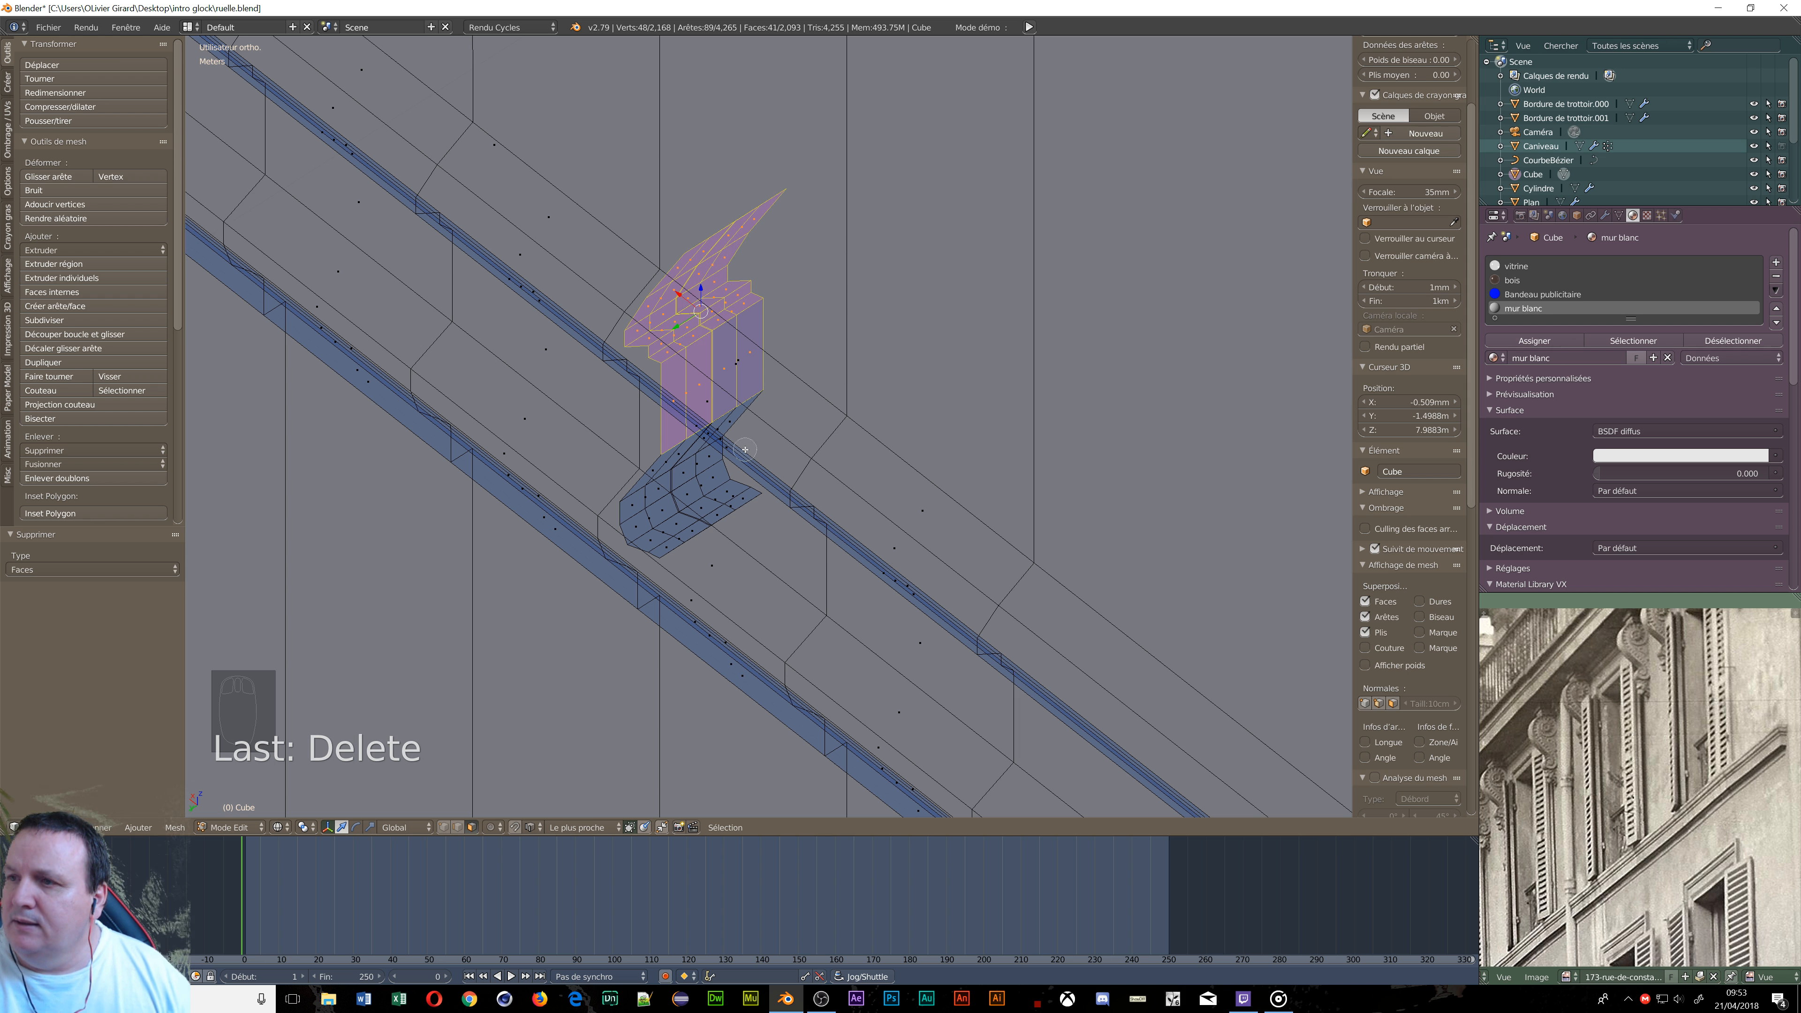
mouse_move(710, 469)
mouse_down()
mouse_move(649, 509)
mouse_move(668, 458)
mouse_move(730, 500)
mouse_move(649, 539)
mouse_move(639, 512)
mouse_move(715, 486)
mouse_up()
right_click(722, 497)
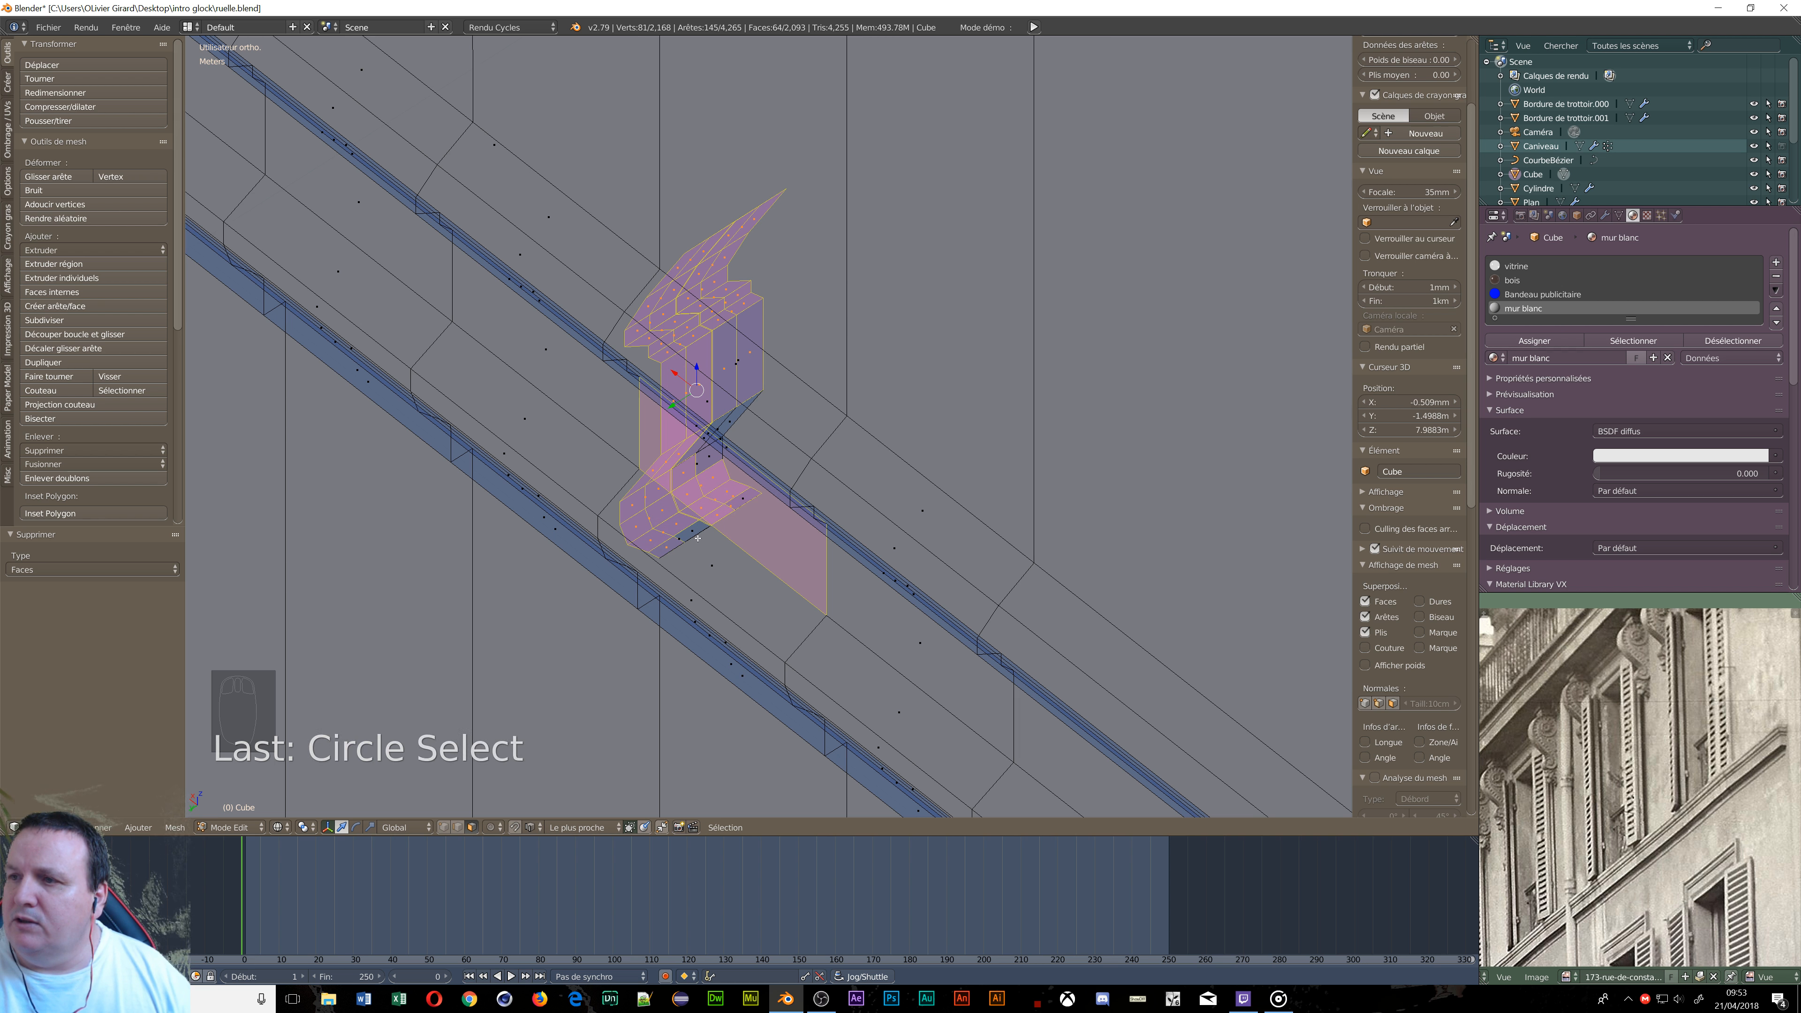
Deselect the stray large cornice face and add the remaining side, middle and lower faces of the leftover moulded profile to the selection.
middle_drag(724, 501, 685, 546)
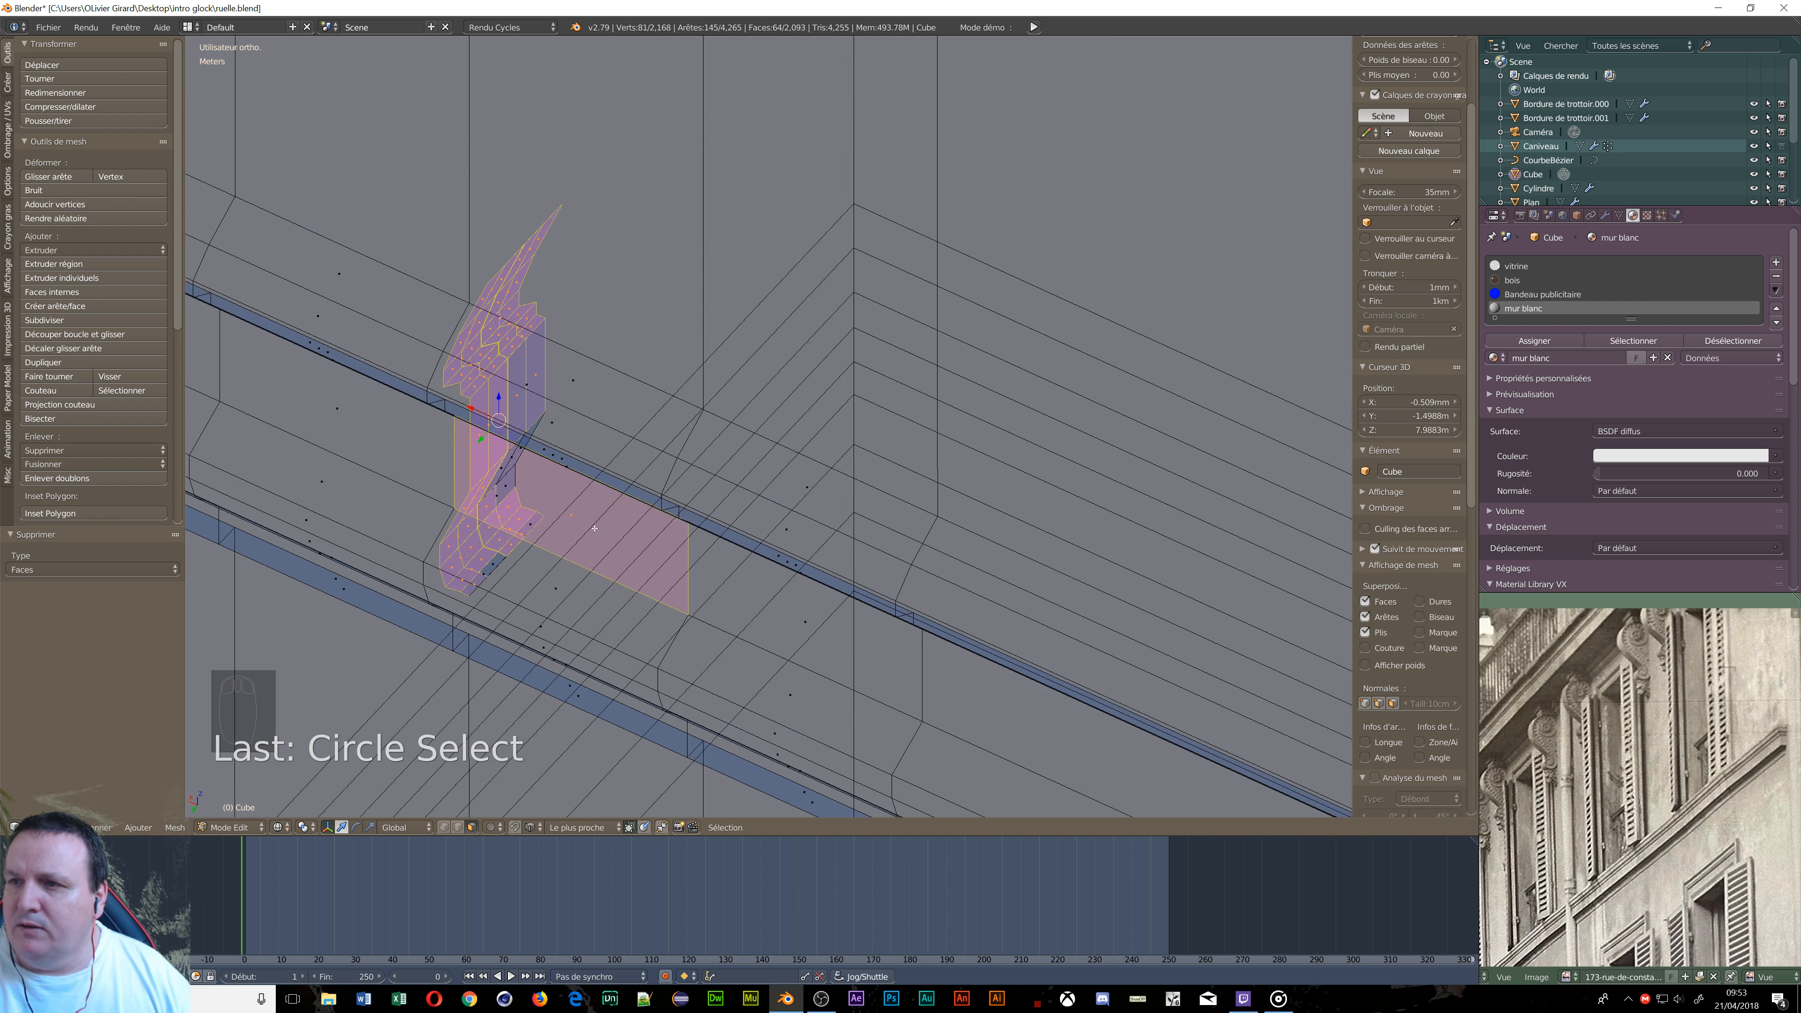
shift+right_click(566, 519)
scroll(545, 509, up, 3)
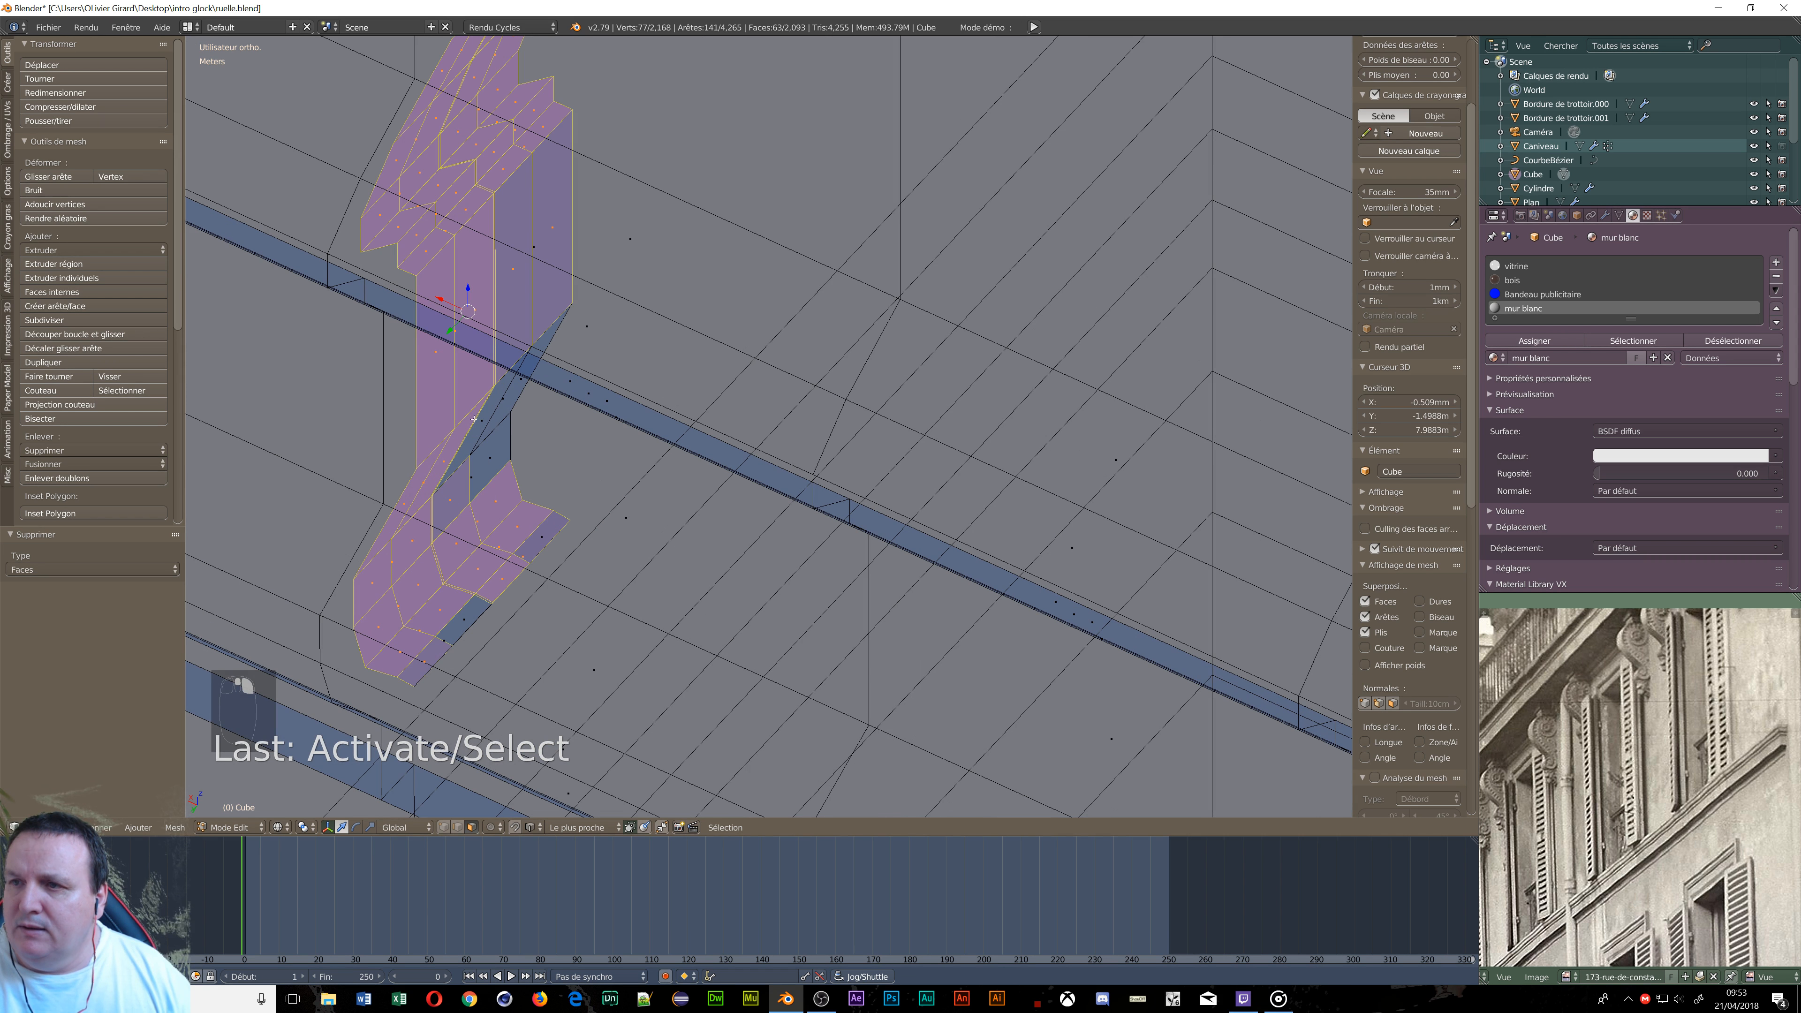
key(c)
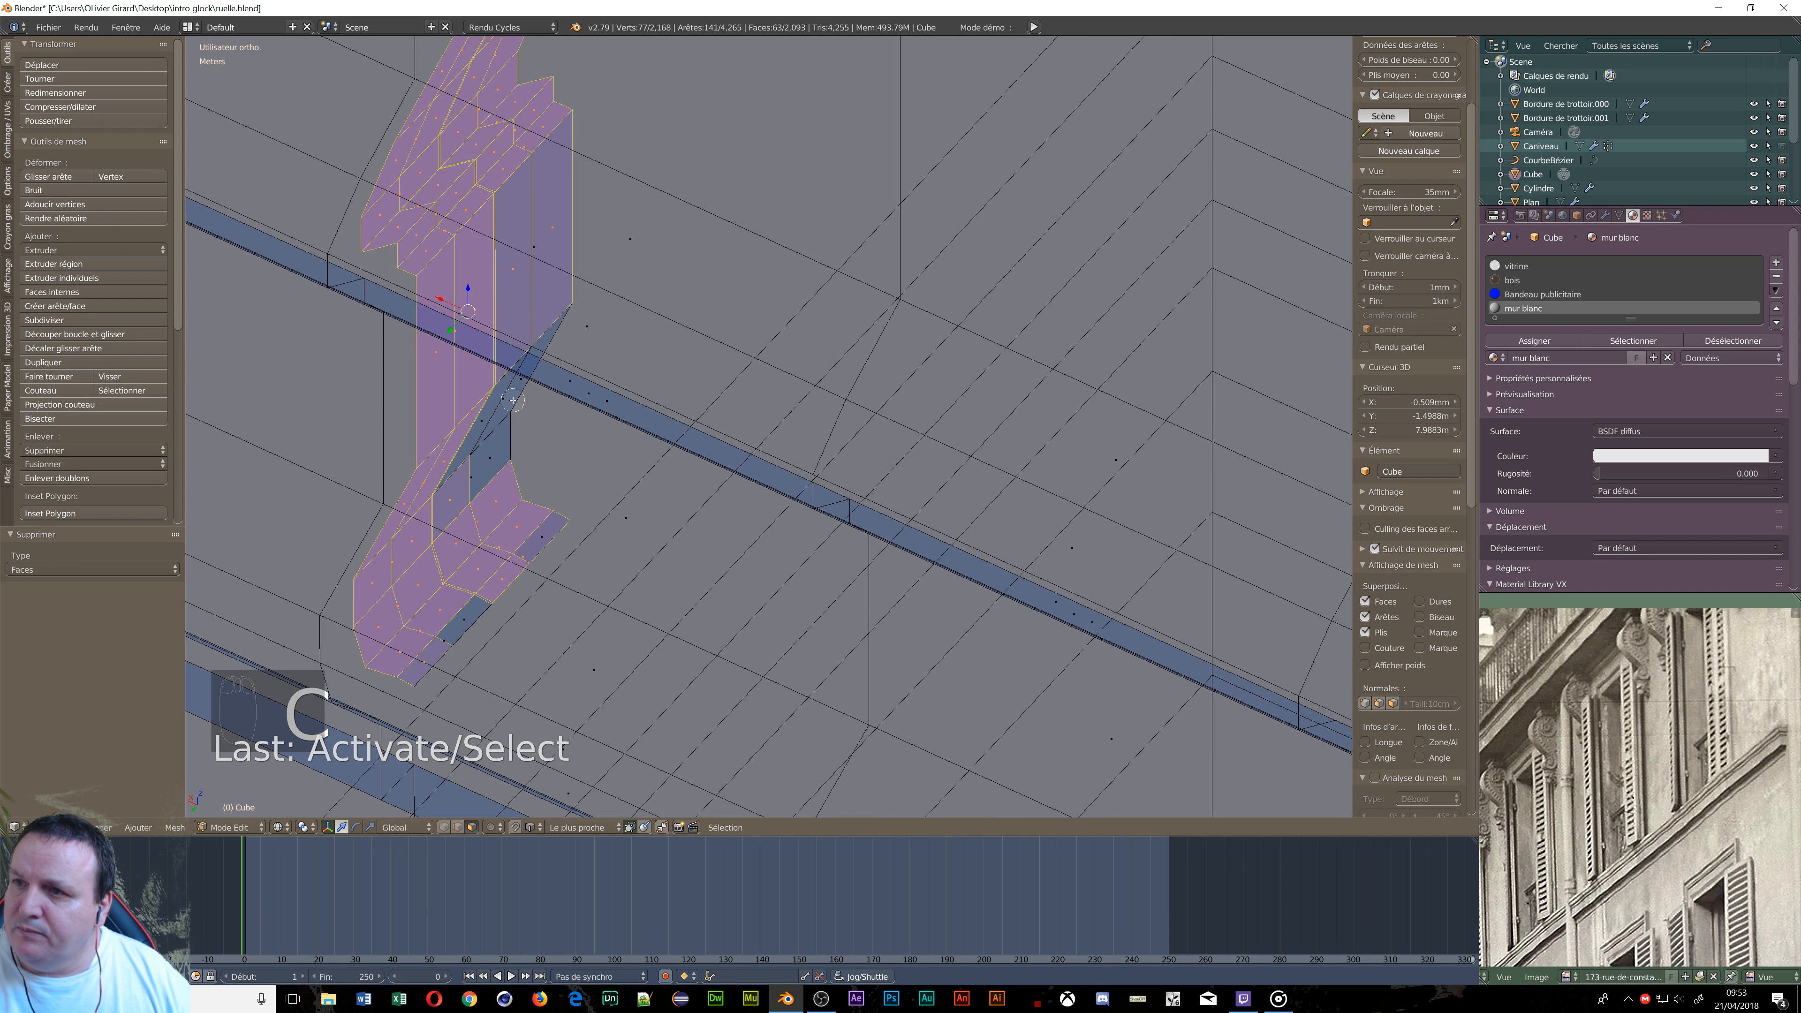
click(533, 258)
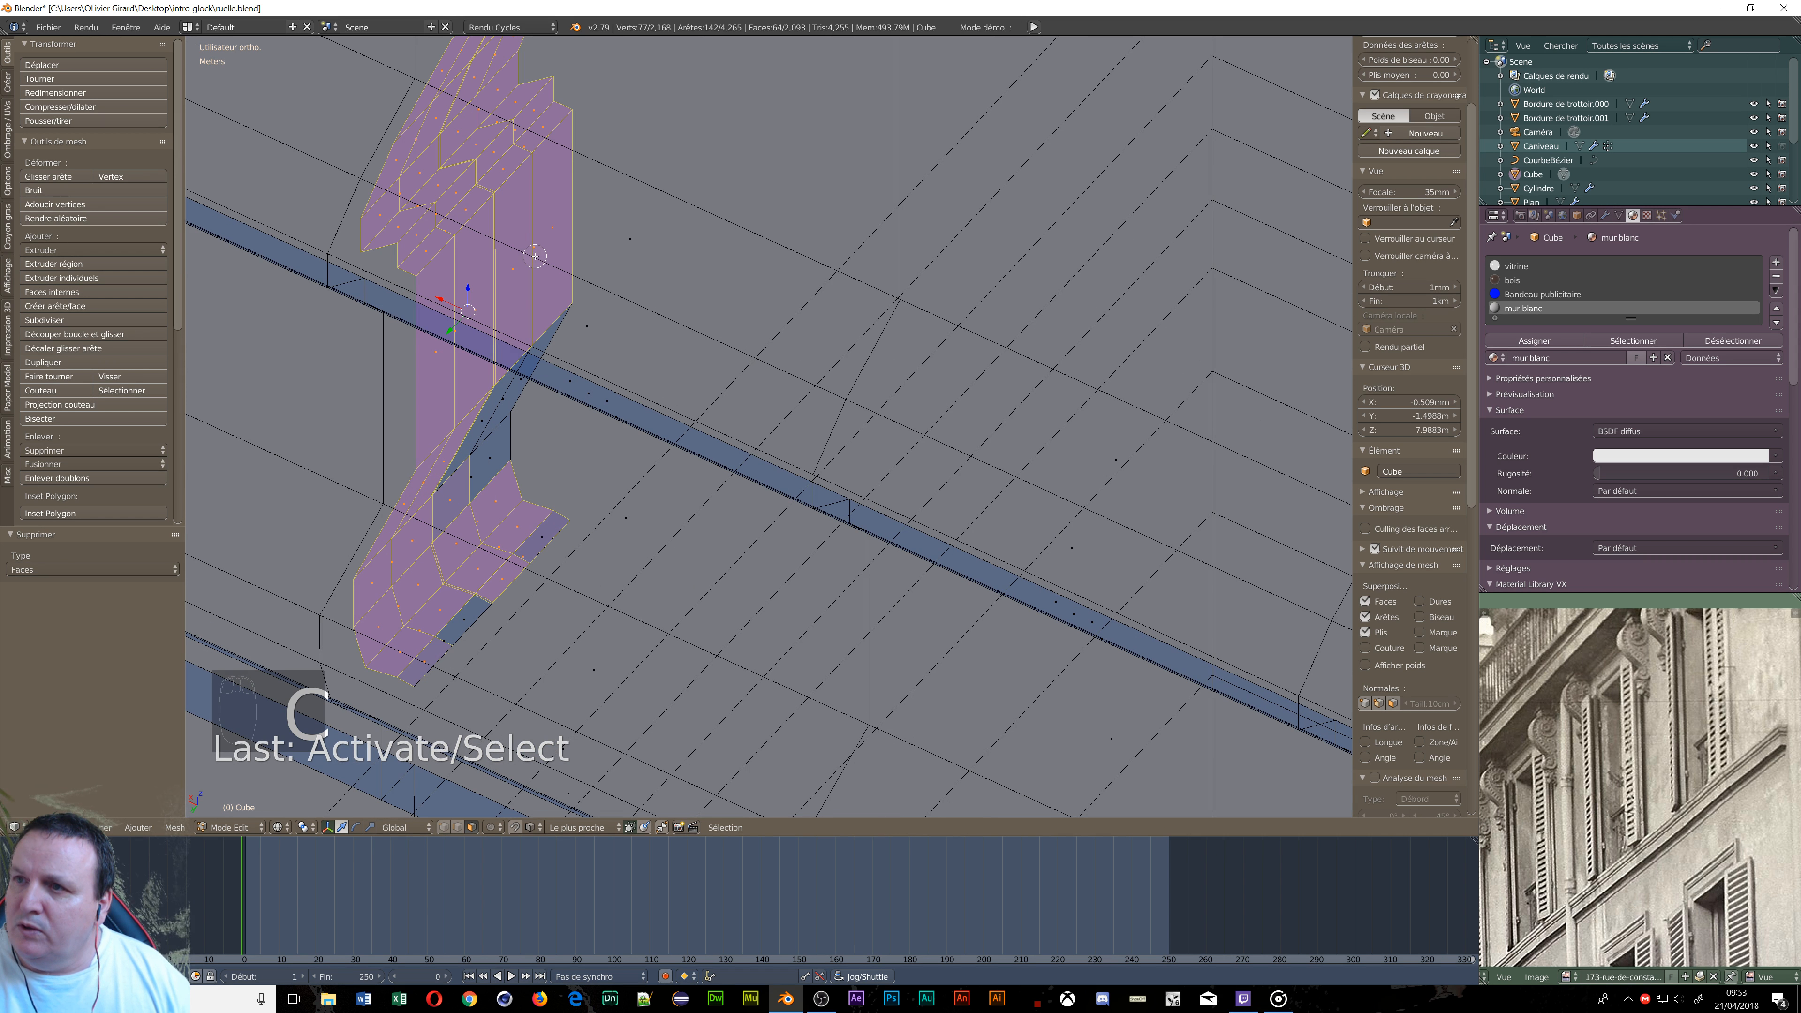
mouse_move(520, 389)
mouse_down()
mouse_move(514, 372)
mouse_move(485, 419)
mouse_move(477, 465)
mouse_move(492, 463)
mouse_up()
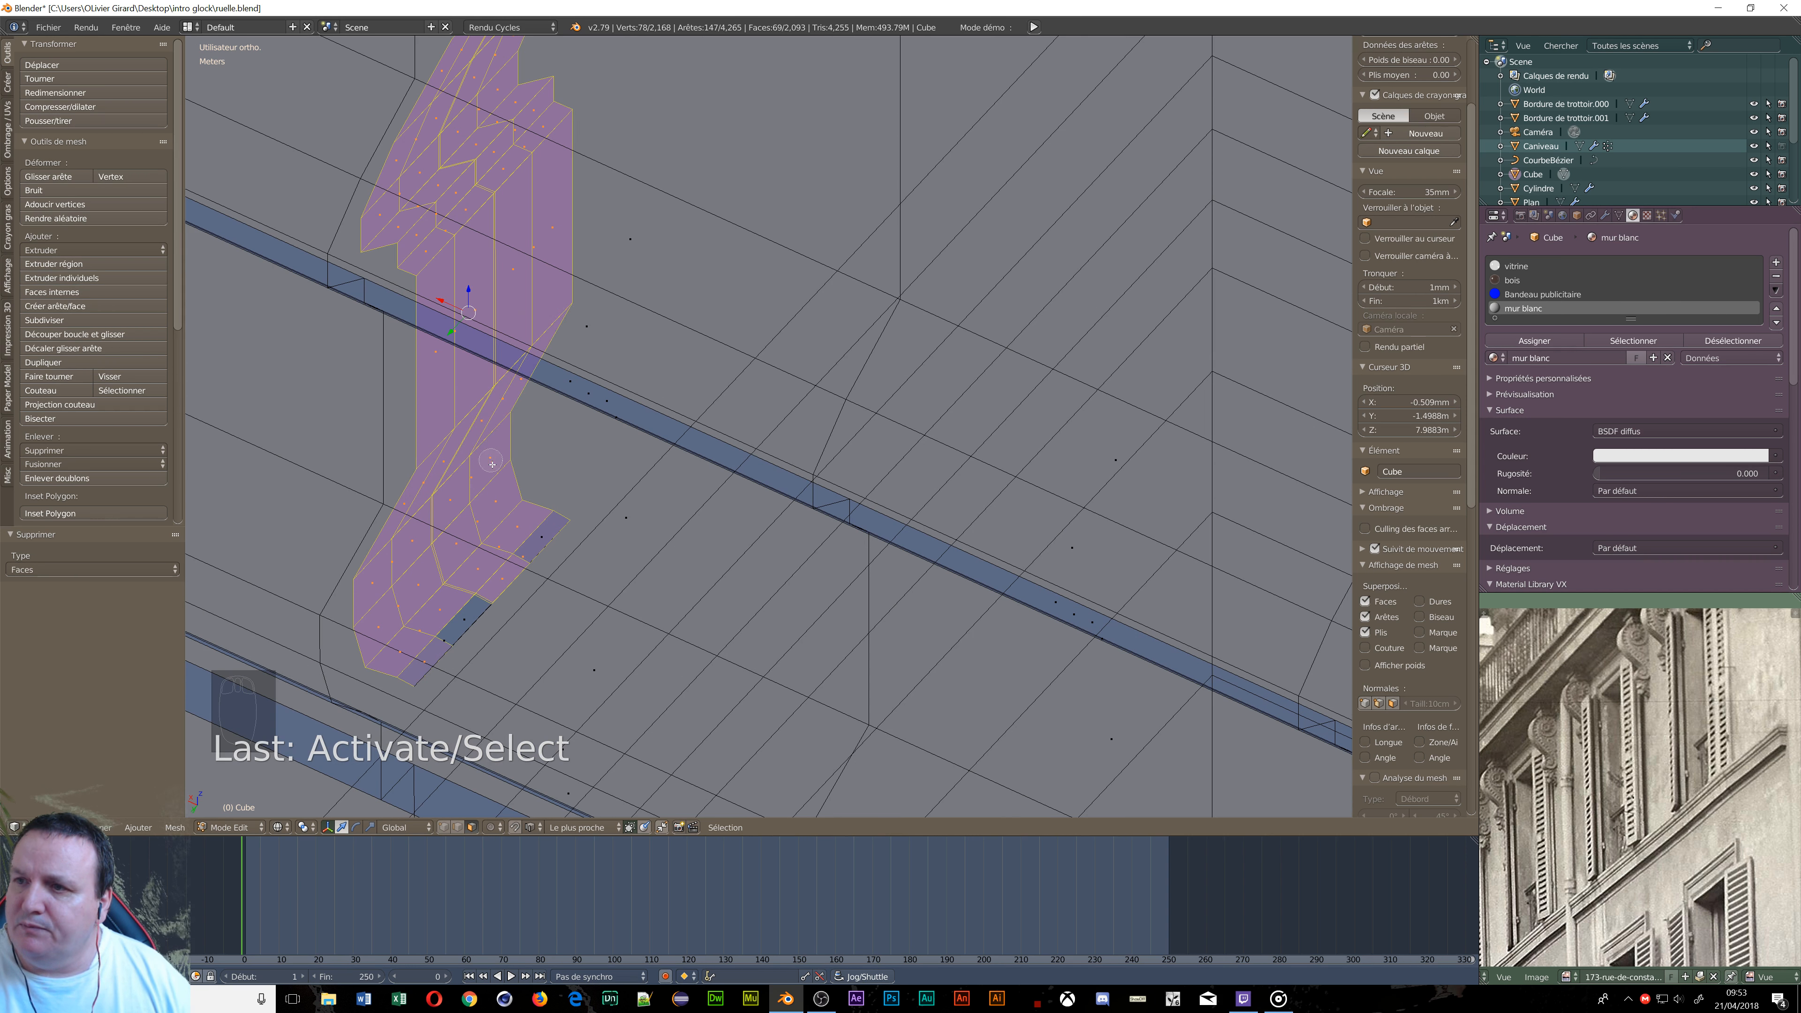
drag(525, 531, 535, 537)
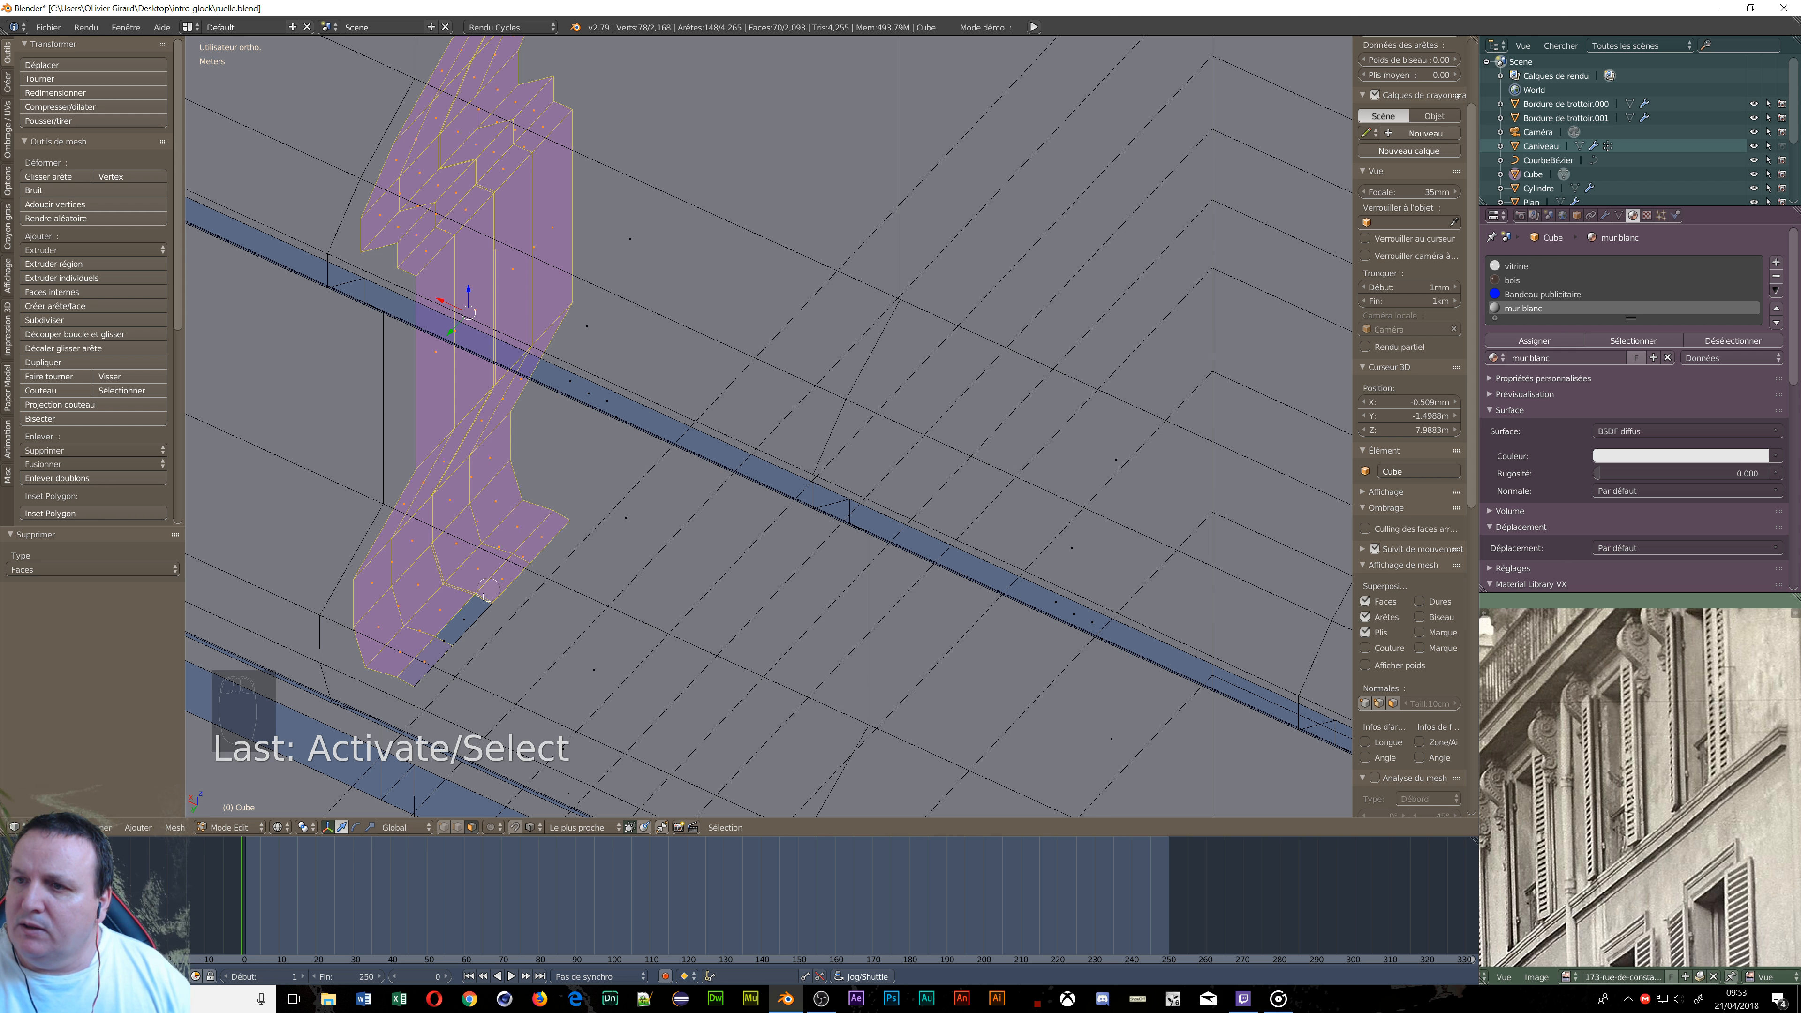
mouse_move(484, 597)
mouse_down()
mouse_move(441, 631)
mouse_move(432, 602)
mouse_up()
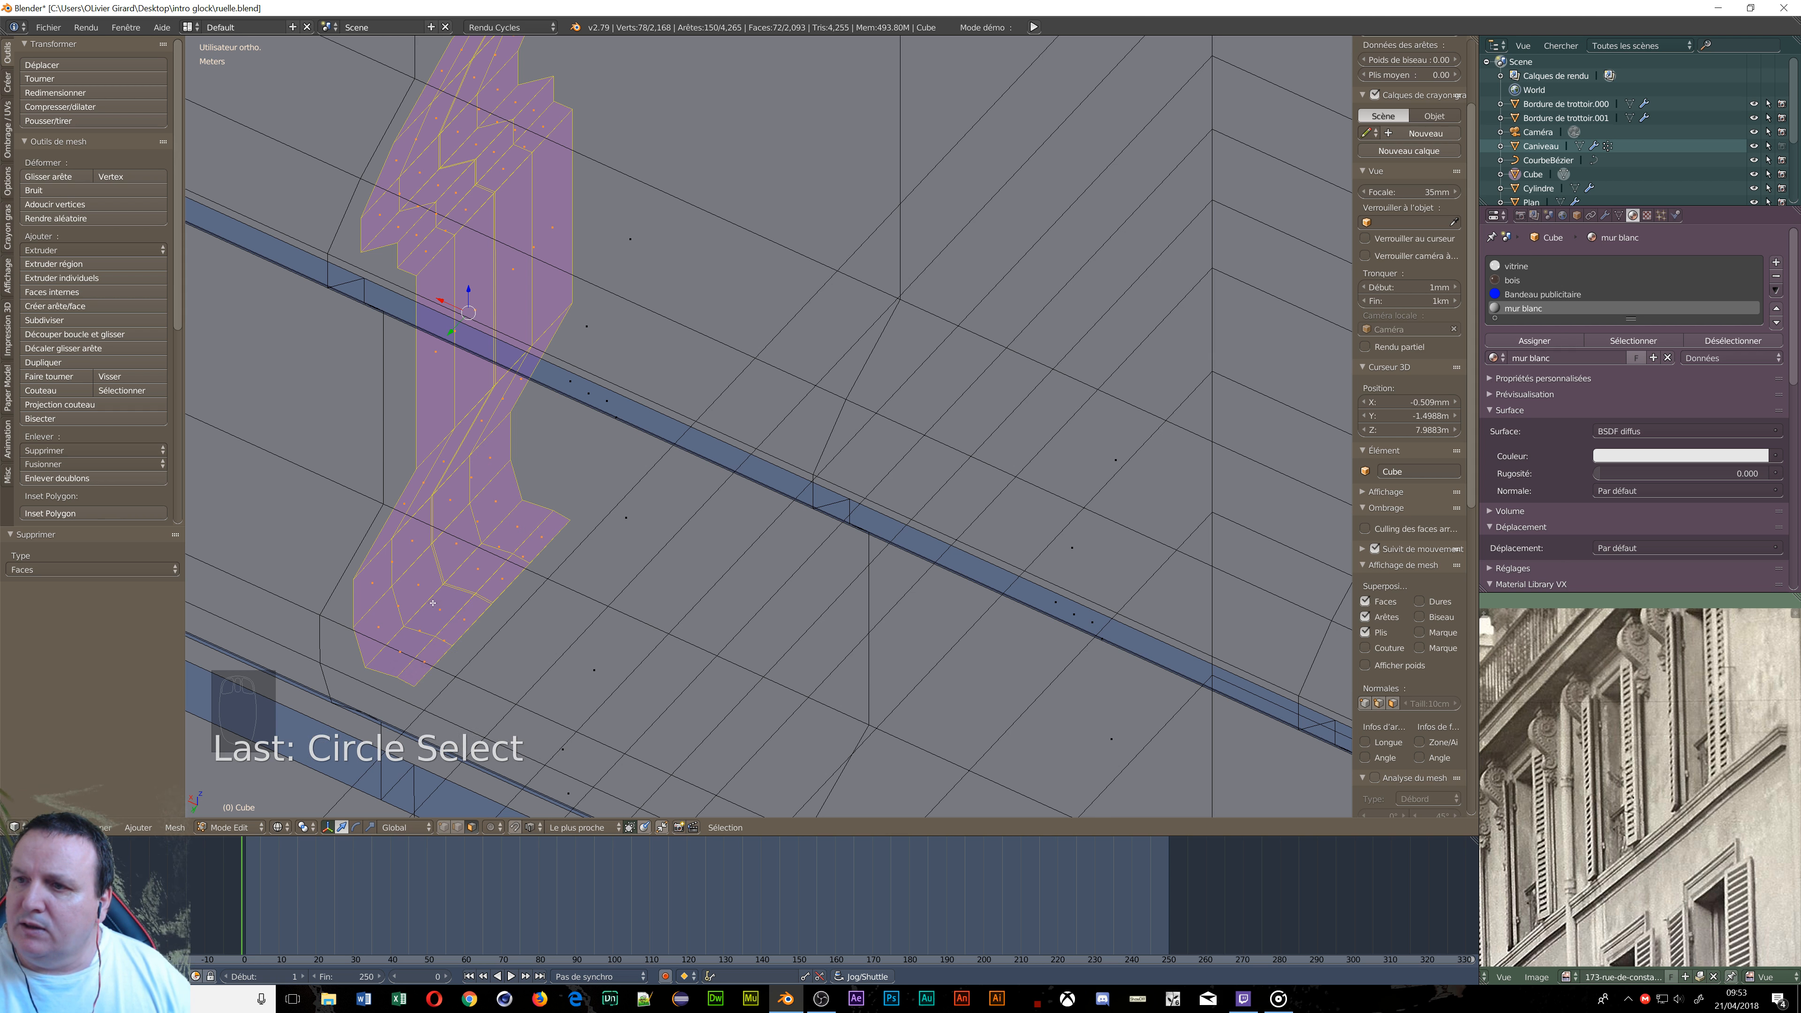
Delete the selected faces of the leftover moulded profile crossing the cornice.
key(x)
click(446, 583)
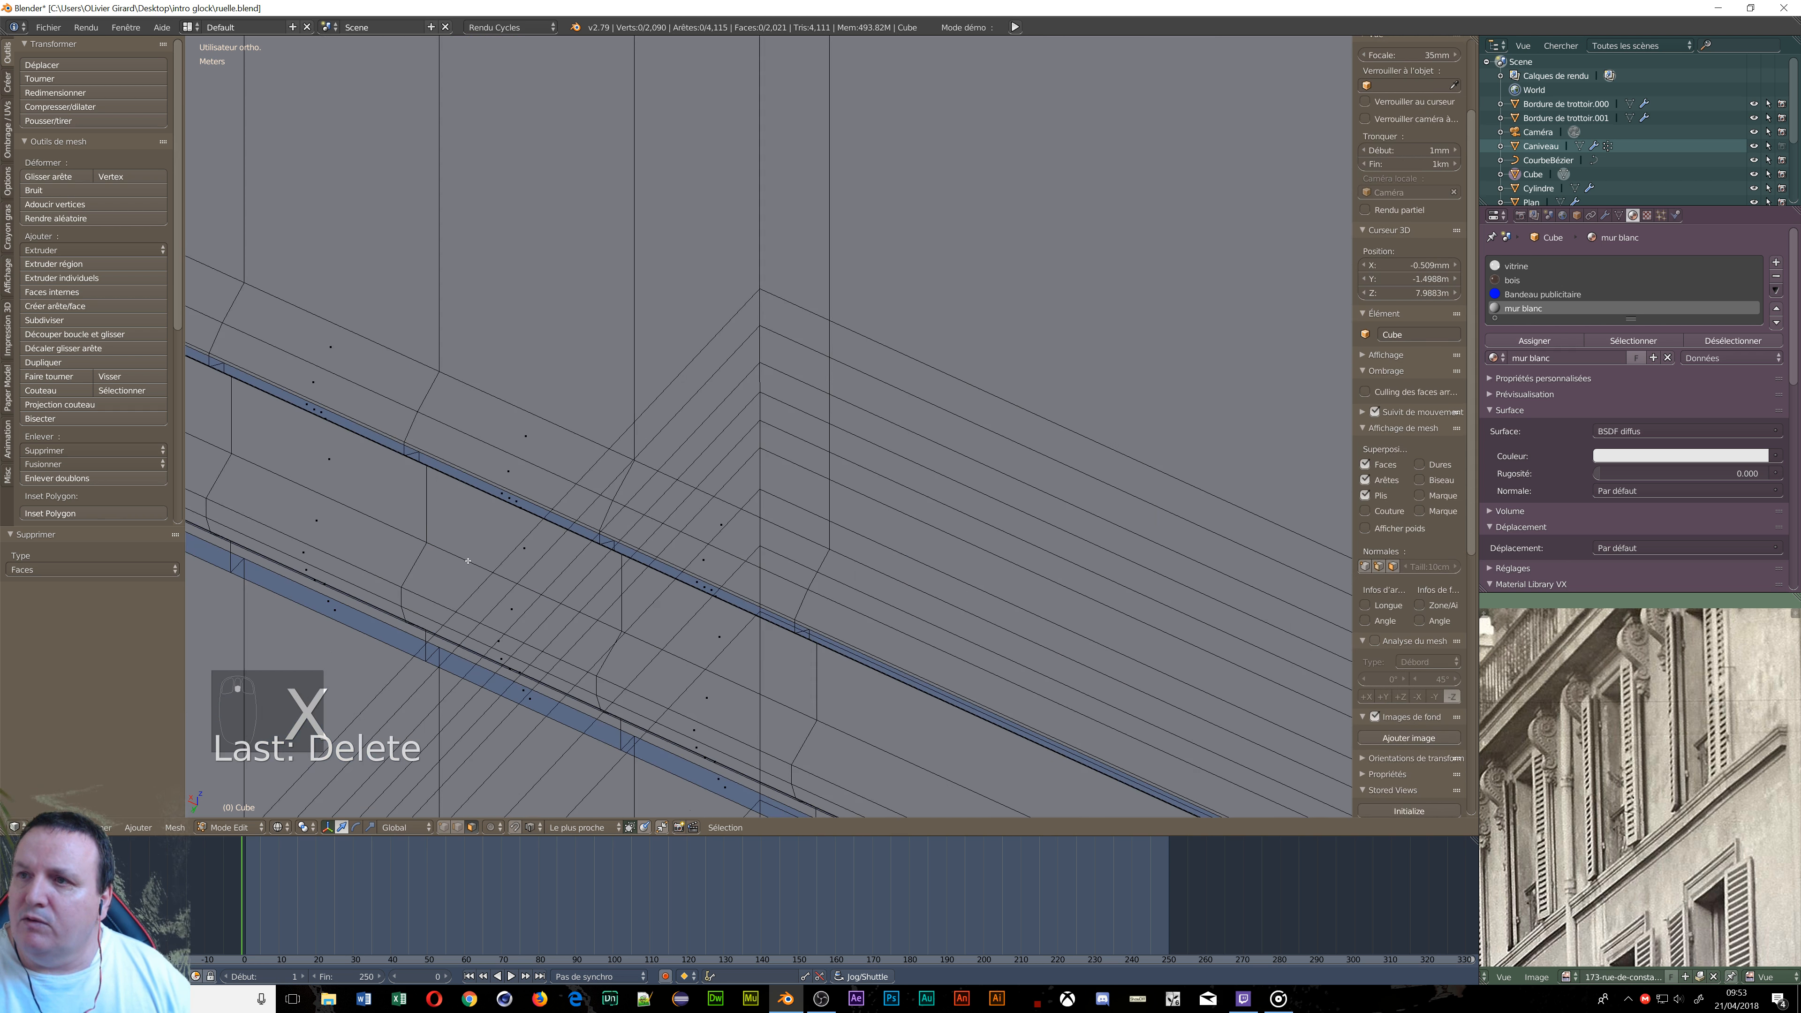
Circle-select all faces of the other leftover moulded profile crossing the cornice, from its upper tip to its base, and delete them.
scroll(468, 561, down, 4)
shift+middle_drag(369, 496, 1014, 688)
scroll(837, 561, up, 5)
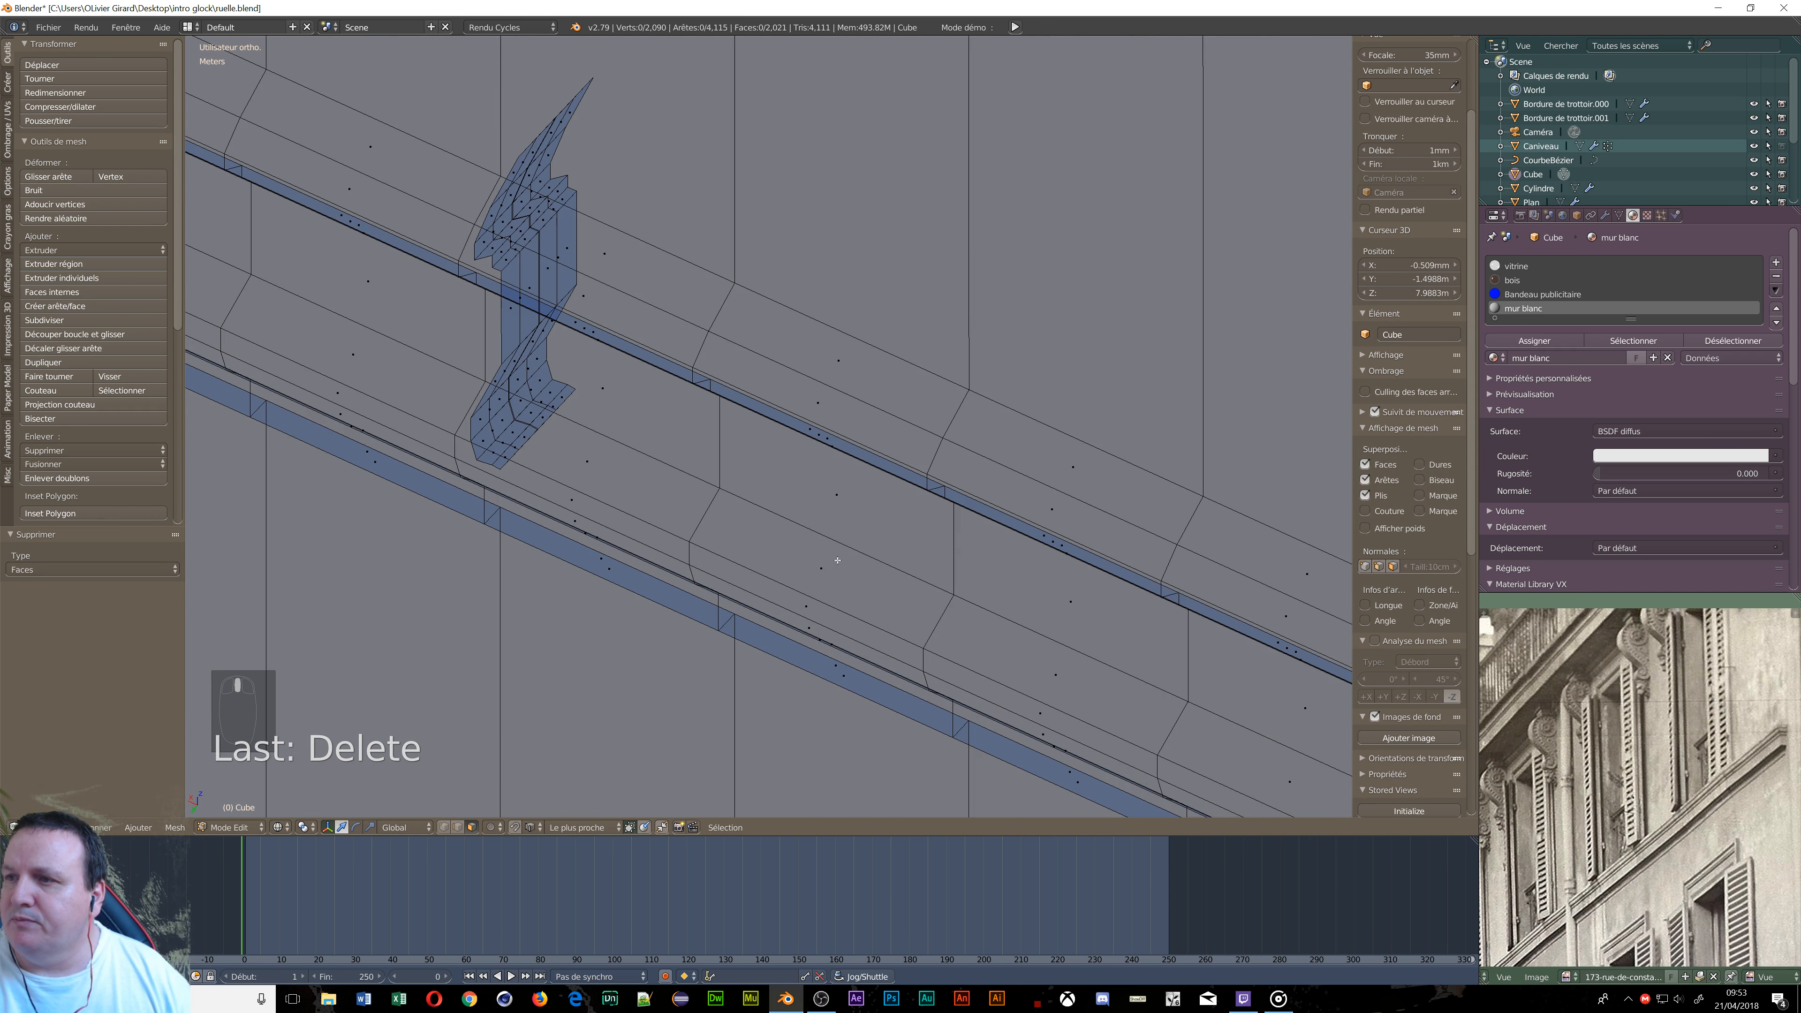
scroll(837, 561, up, 4)
shift+middle_drag(534, 373, 1060, 618)
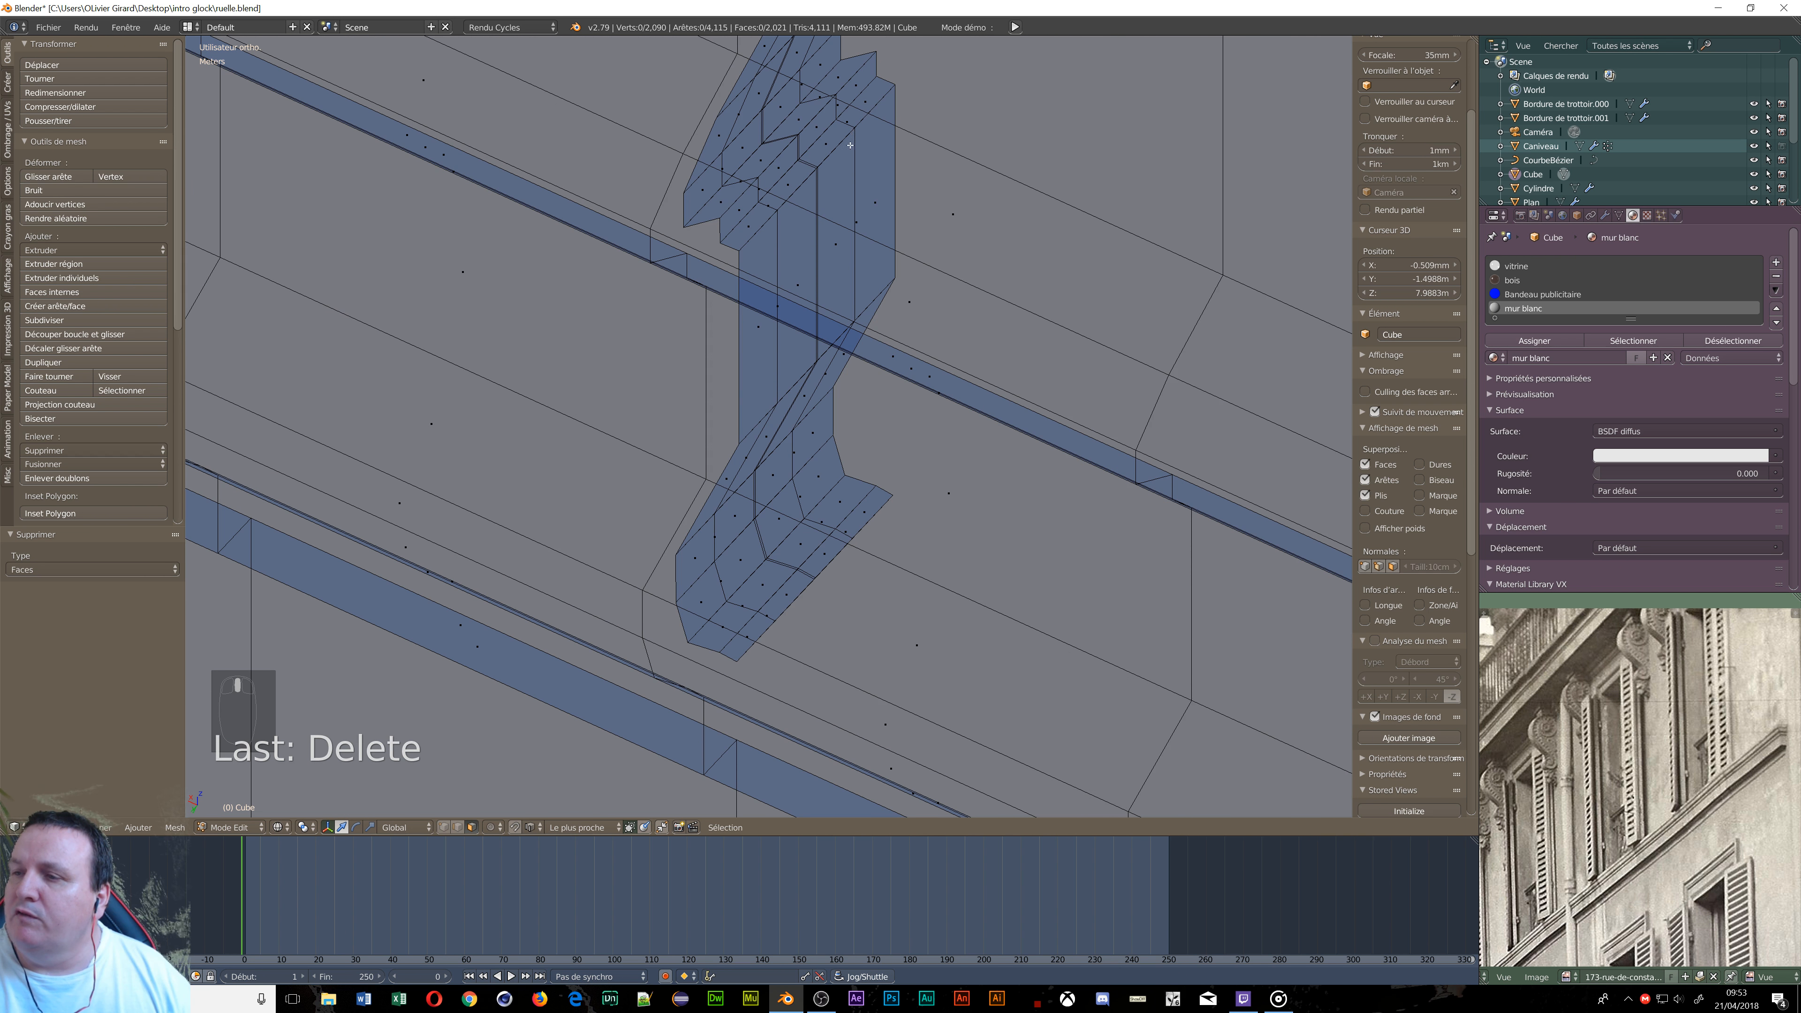
scroll(851, 145, down, 5)
scroll(851, 157, up, 3)
shift+middle_drag(841, 158, 915, 290)
key(x)
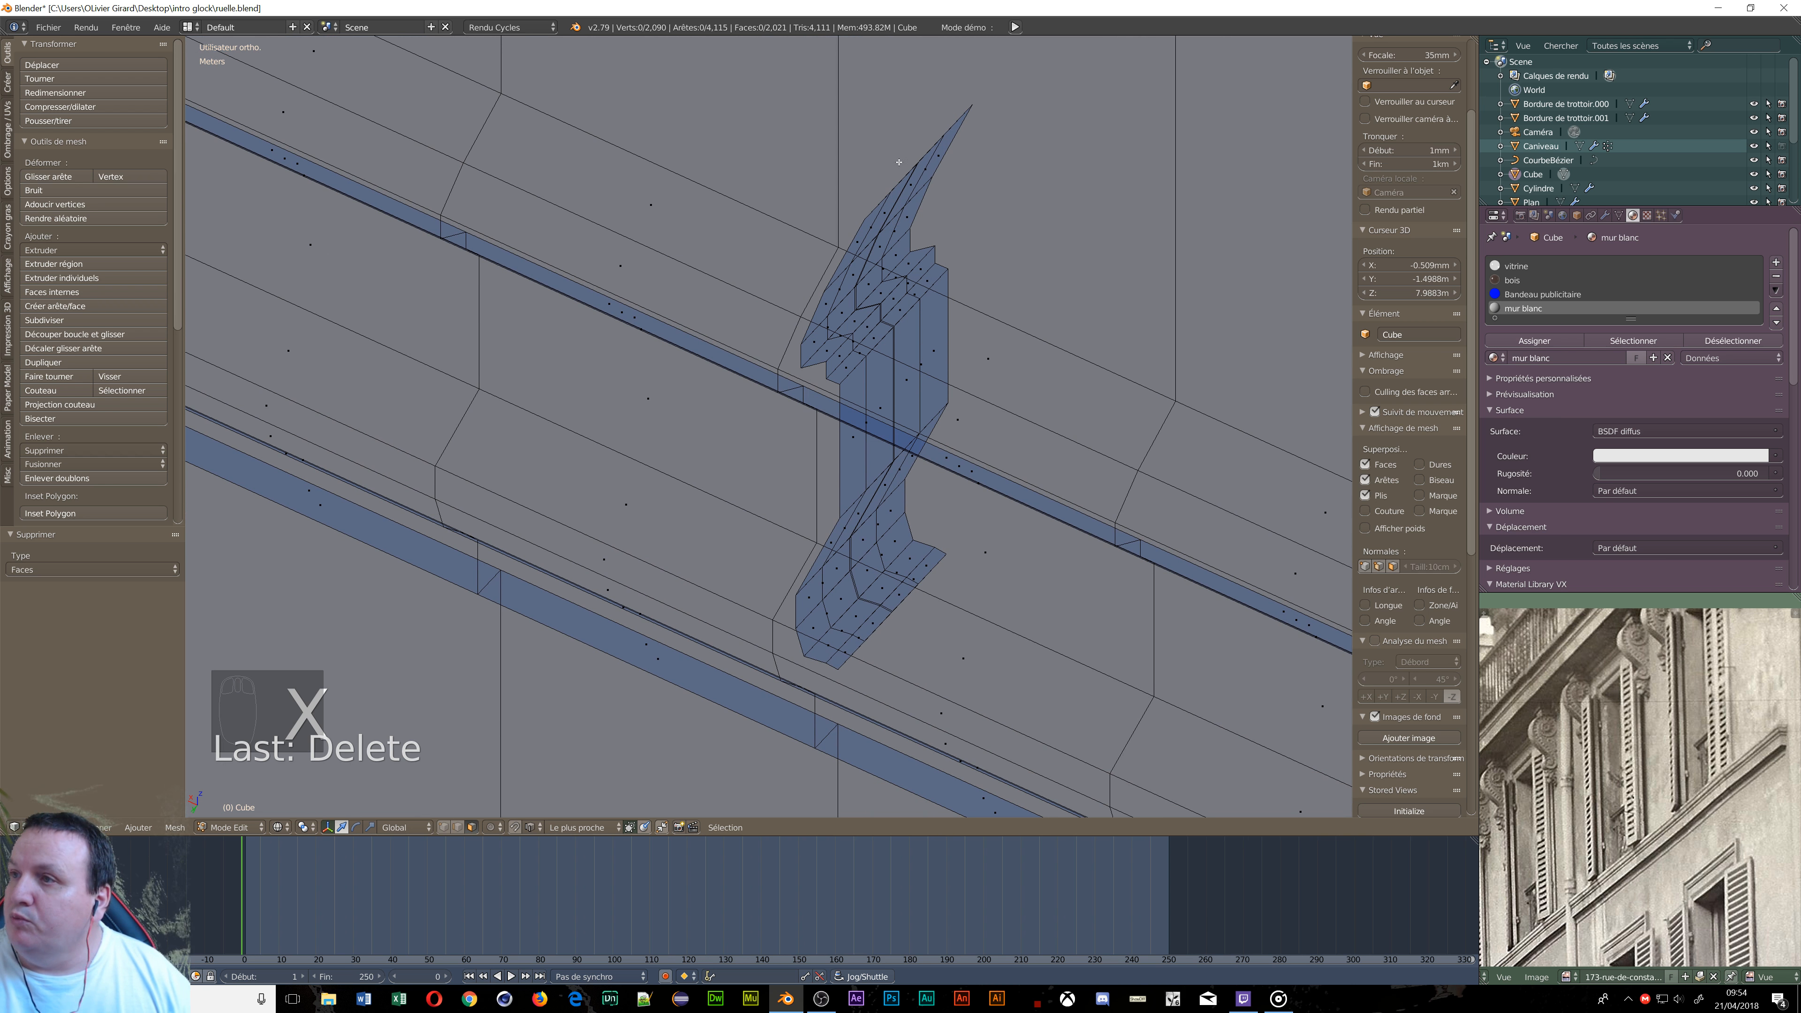
key(c)
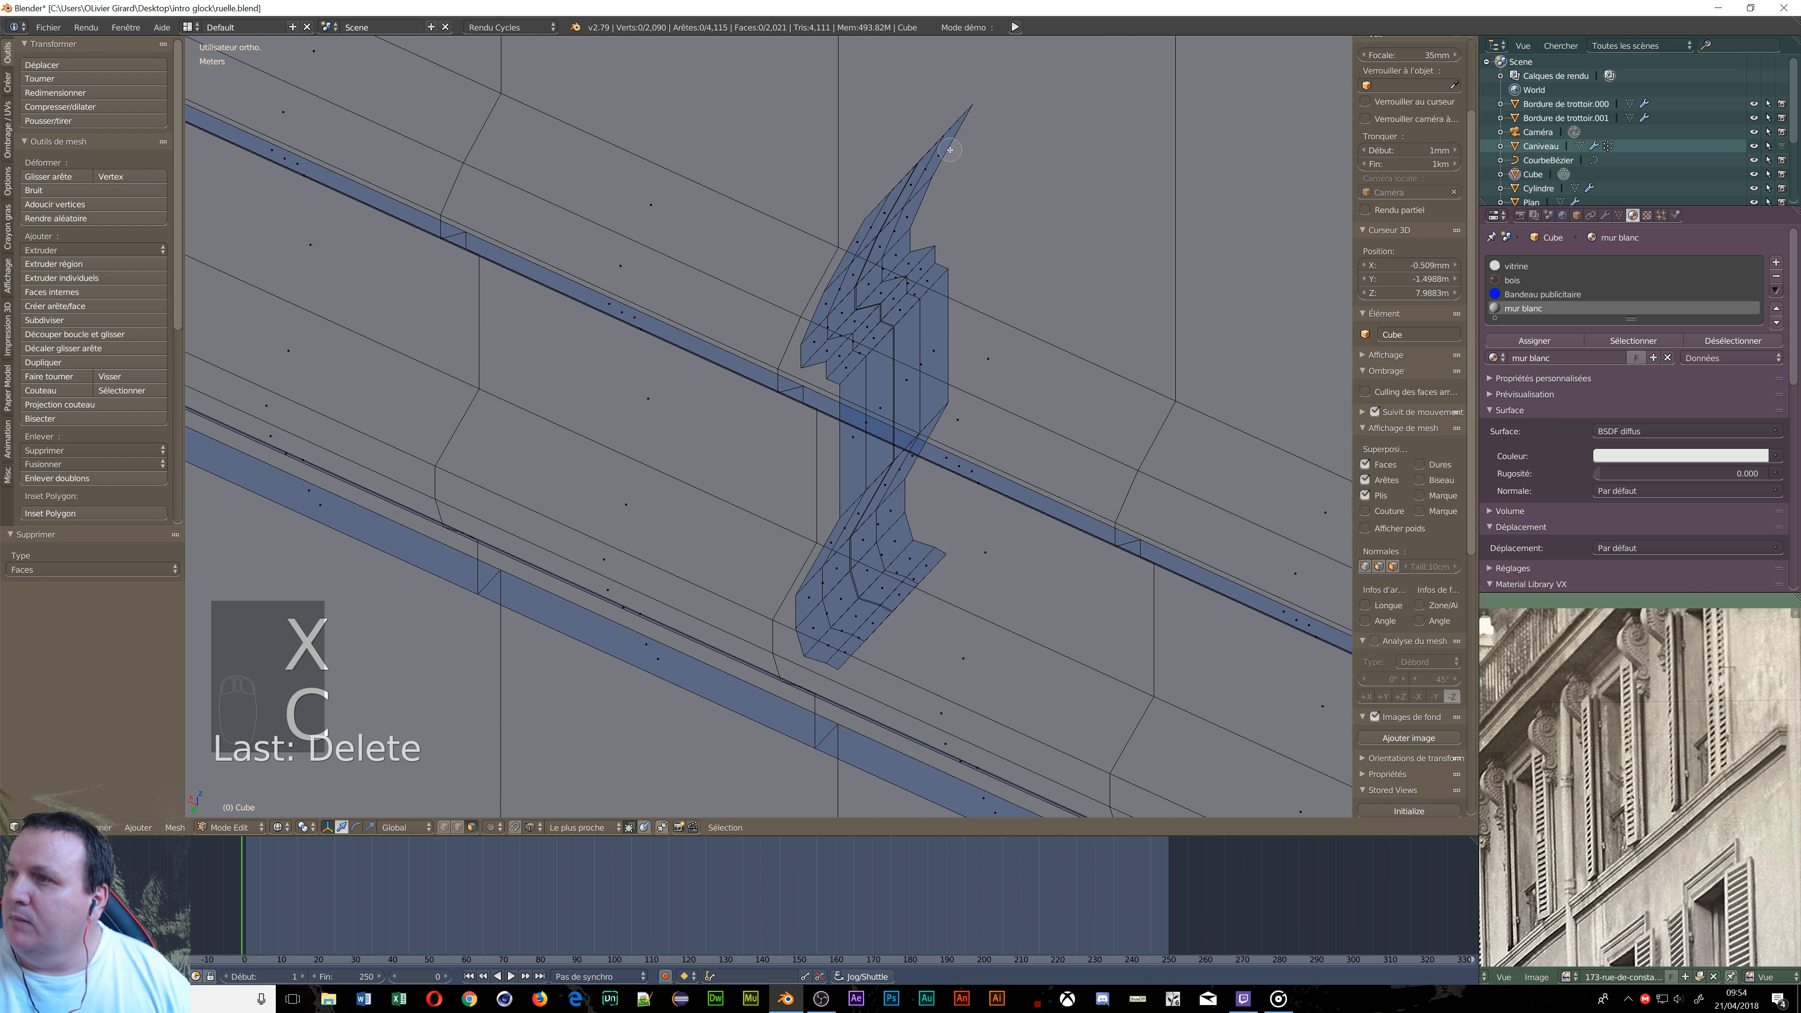
mouse_move(940, 151)
mouse_down()
mouse_move(893, 169)
mouse_move(824, 323)
mouse_move(840, 349)
mouse_move(823, 322)
mouse_move(876, 241)
mouse_move(914, 276)
mouse_move(906, 183)
mouse_move(926, 273)
mouse_move(855, 344)
mouse_move(887, 287)
mouse_move(922, 397)
mouse_move(878, 404)
mouse_move(856, 459)
mouse_move(907, 458)
mouse_move(838, 541)
mouse_move(815, 606)
mouse_move(801, 598)
mouse_move(895, 523)
mouse_move(902, 561)
mouse_move(822, 631)
mouse_move(869, 623)
mouse_move(921, 567)
mouse_move(890, 513)
mouse_up()
right_click(885, 510)
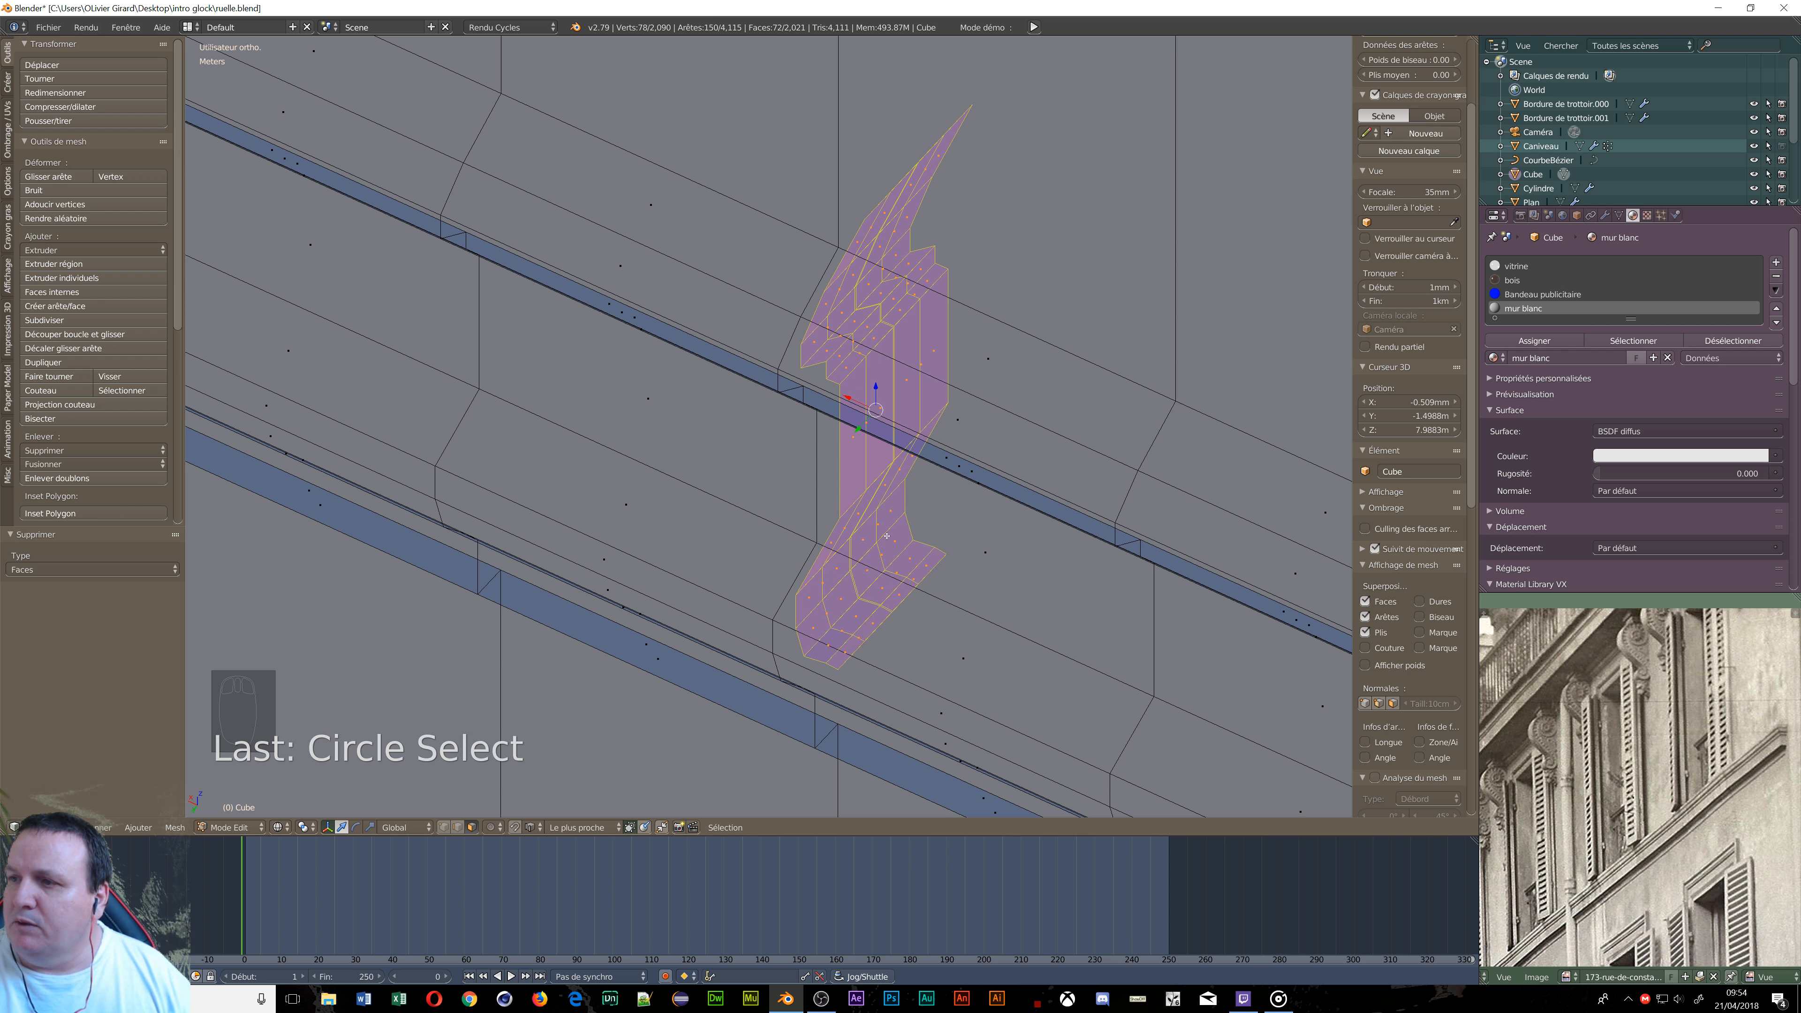
key(x)
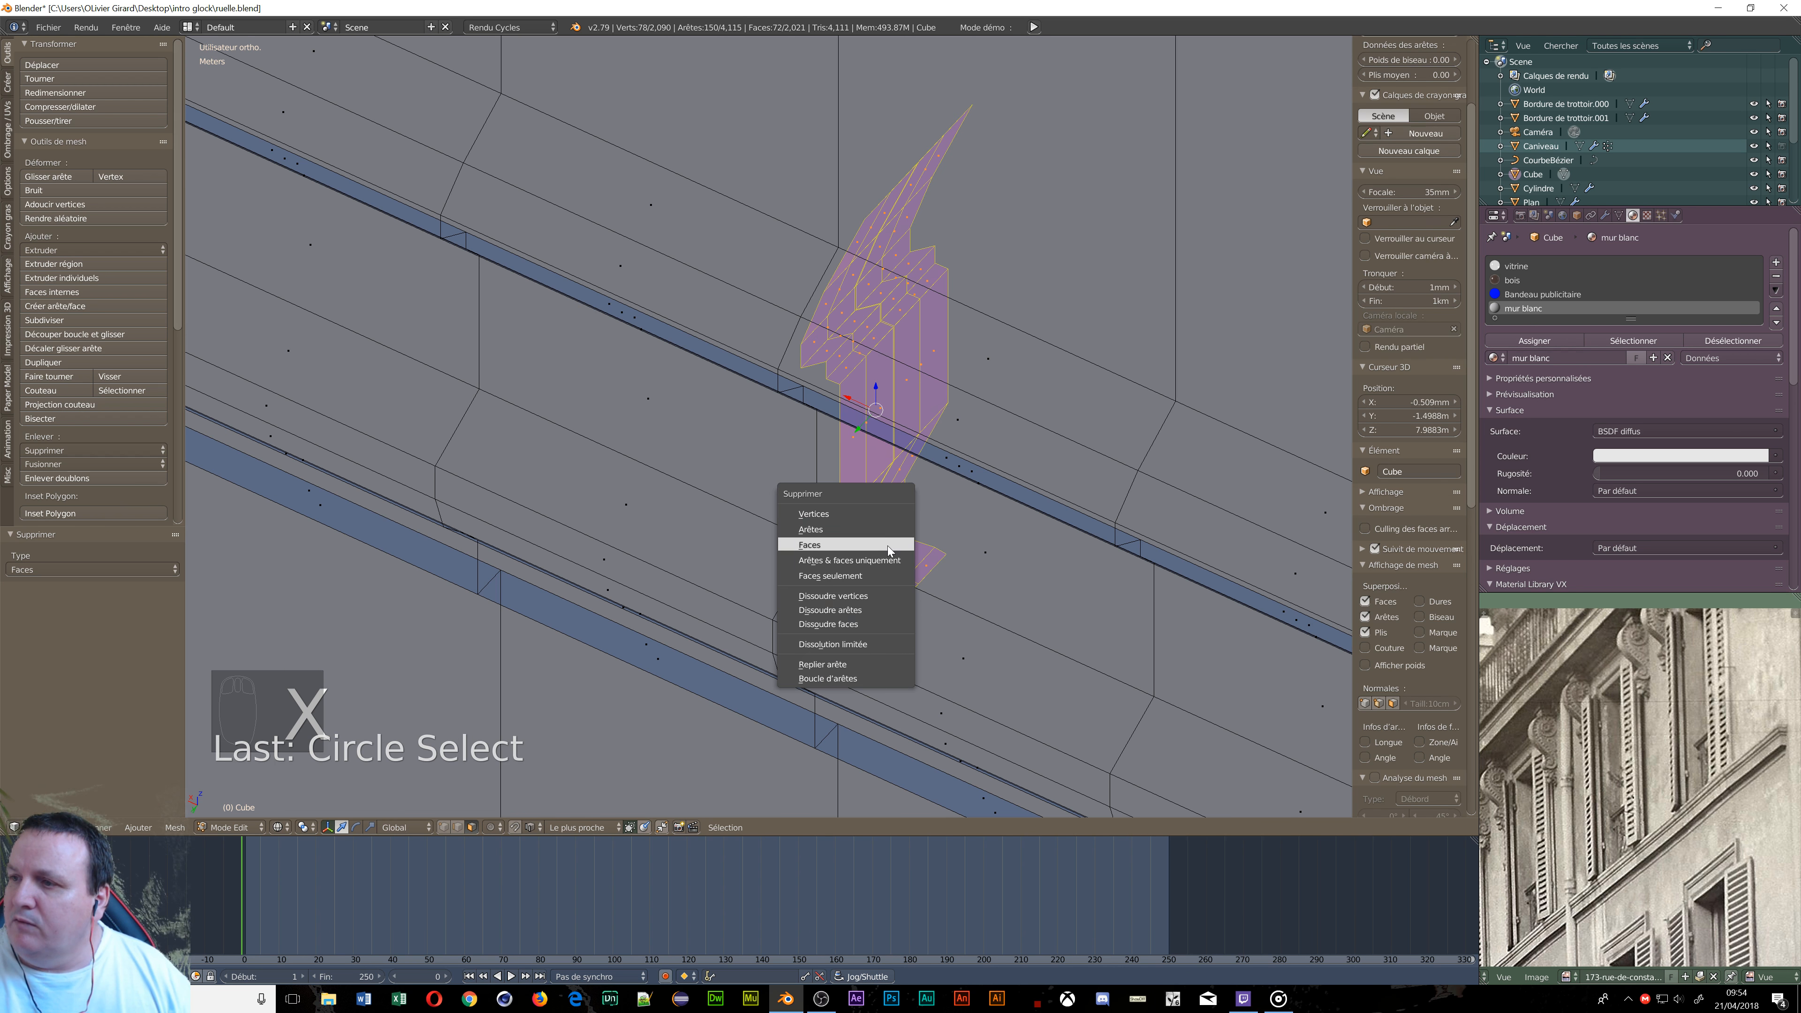
click(888, 545)
Examine the cleared upper storey, its walls above the cornice and its roof from several angles.
scroll(941, 621, down, 5)
mouse_move(941, 622)
middle_down()
mouse_move(1026, 506)
mouse_move(996, 537)
mouse_move(914, 544)
mouse_move(960, 592)
mouse_move(1113, 591)
mouse_move(873, 604)
mouse_move(942, 592)
middle_up()
scroll(914, 544, down, 5)
scroll(942, 593, up, 8)
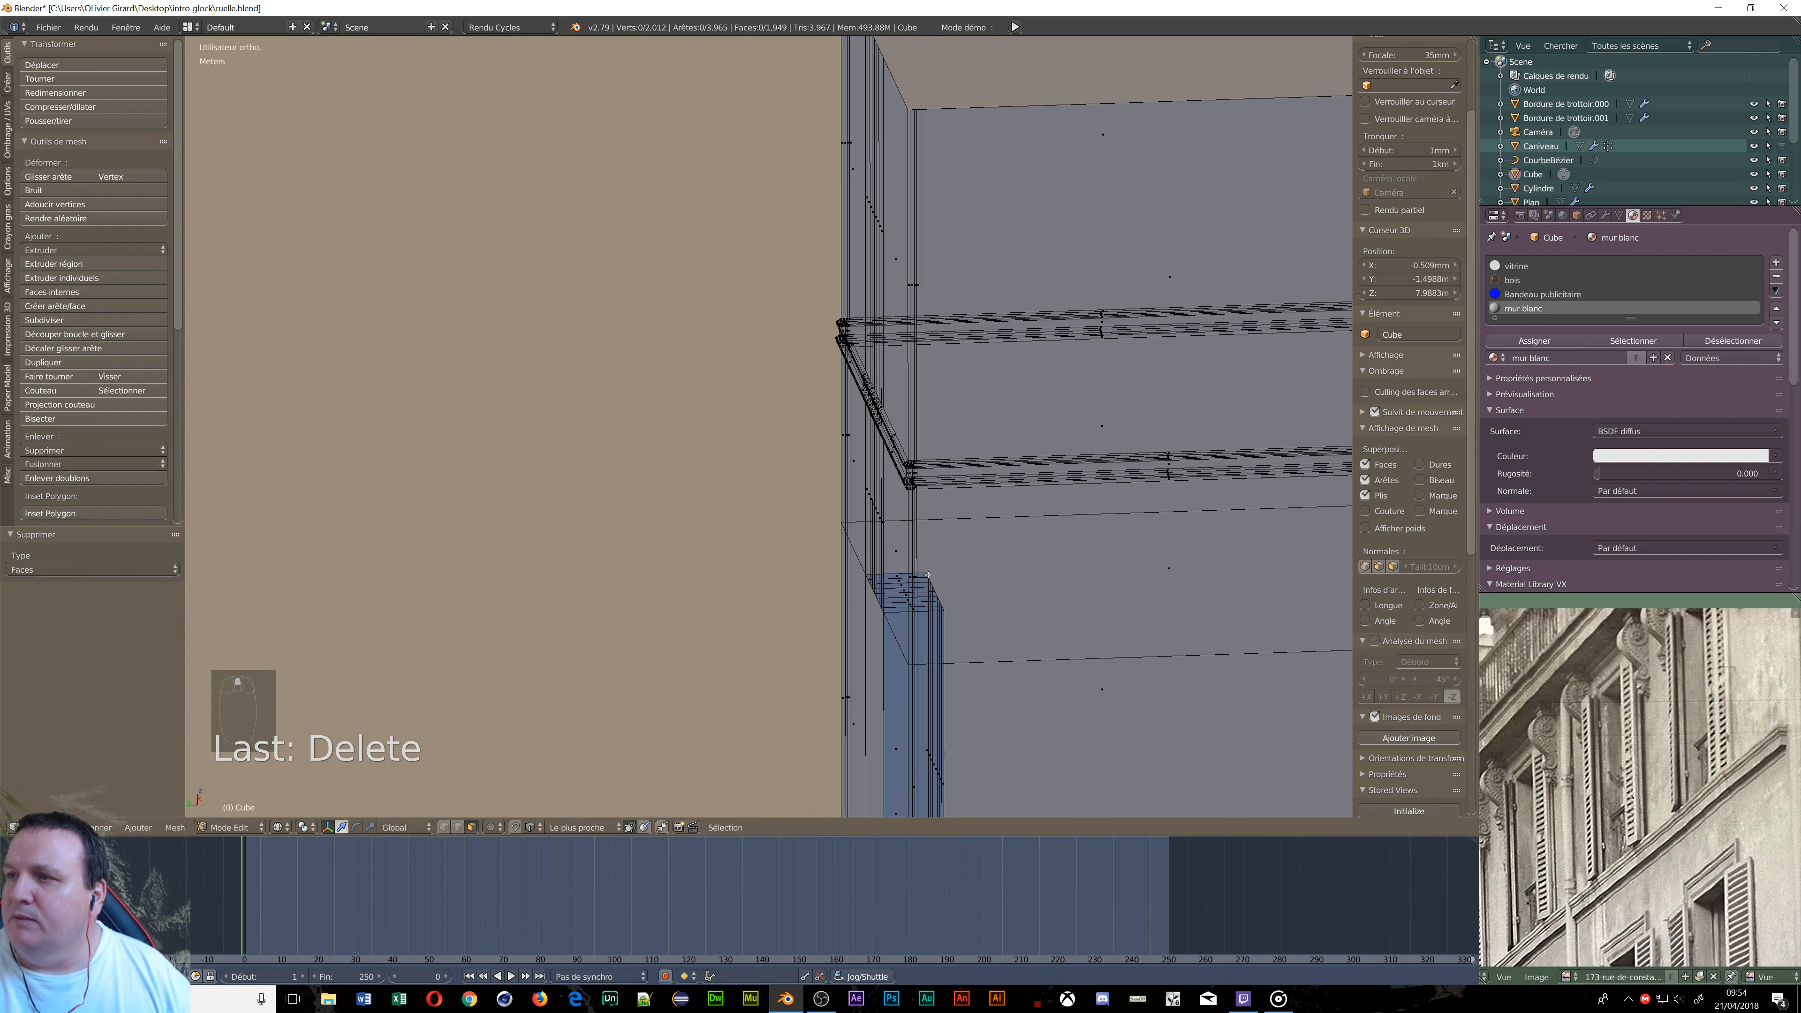
scroll(930, 492, up, 3)
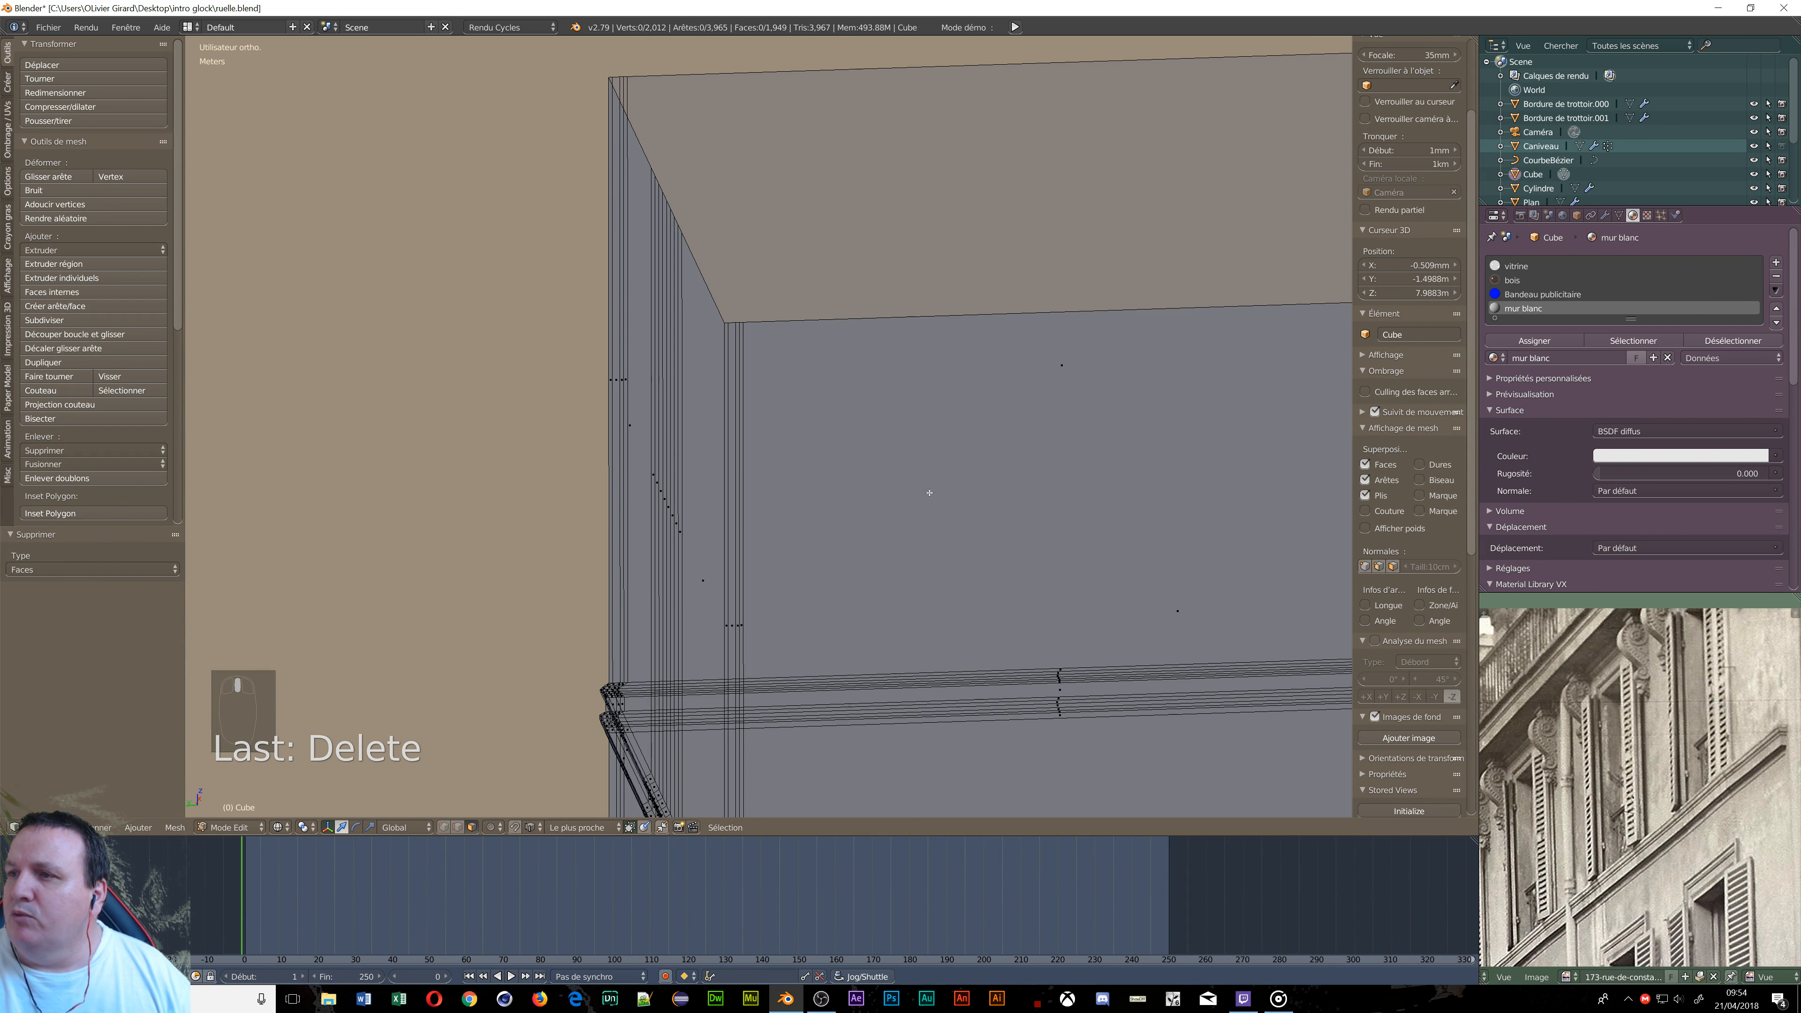
scroll(838, 490, down, 2)
scroll(903, 433, up, 2)
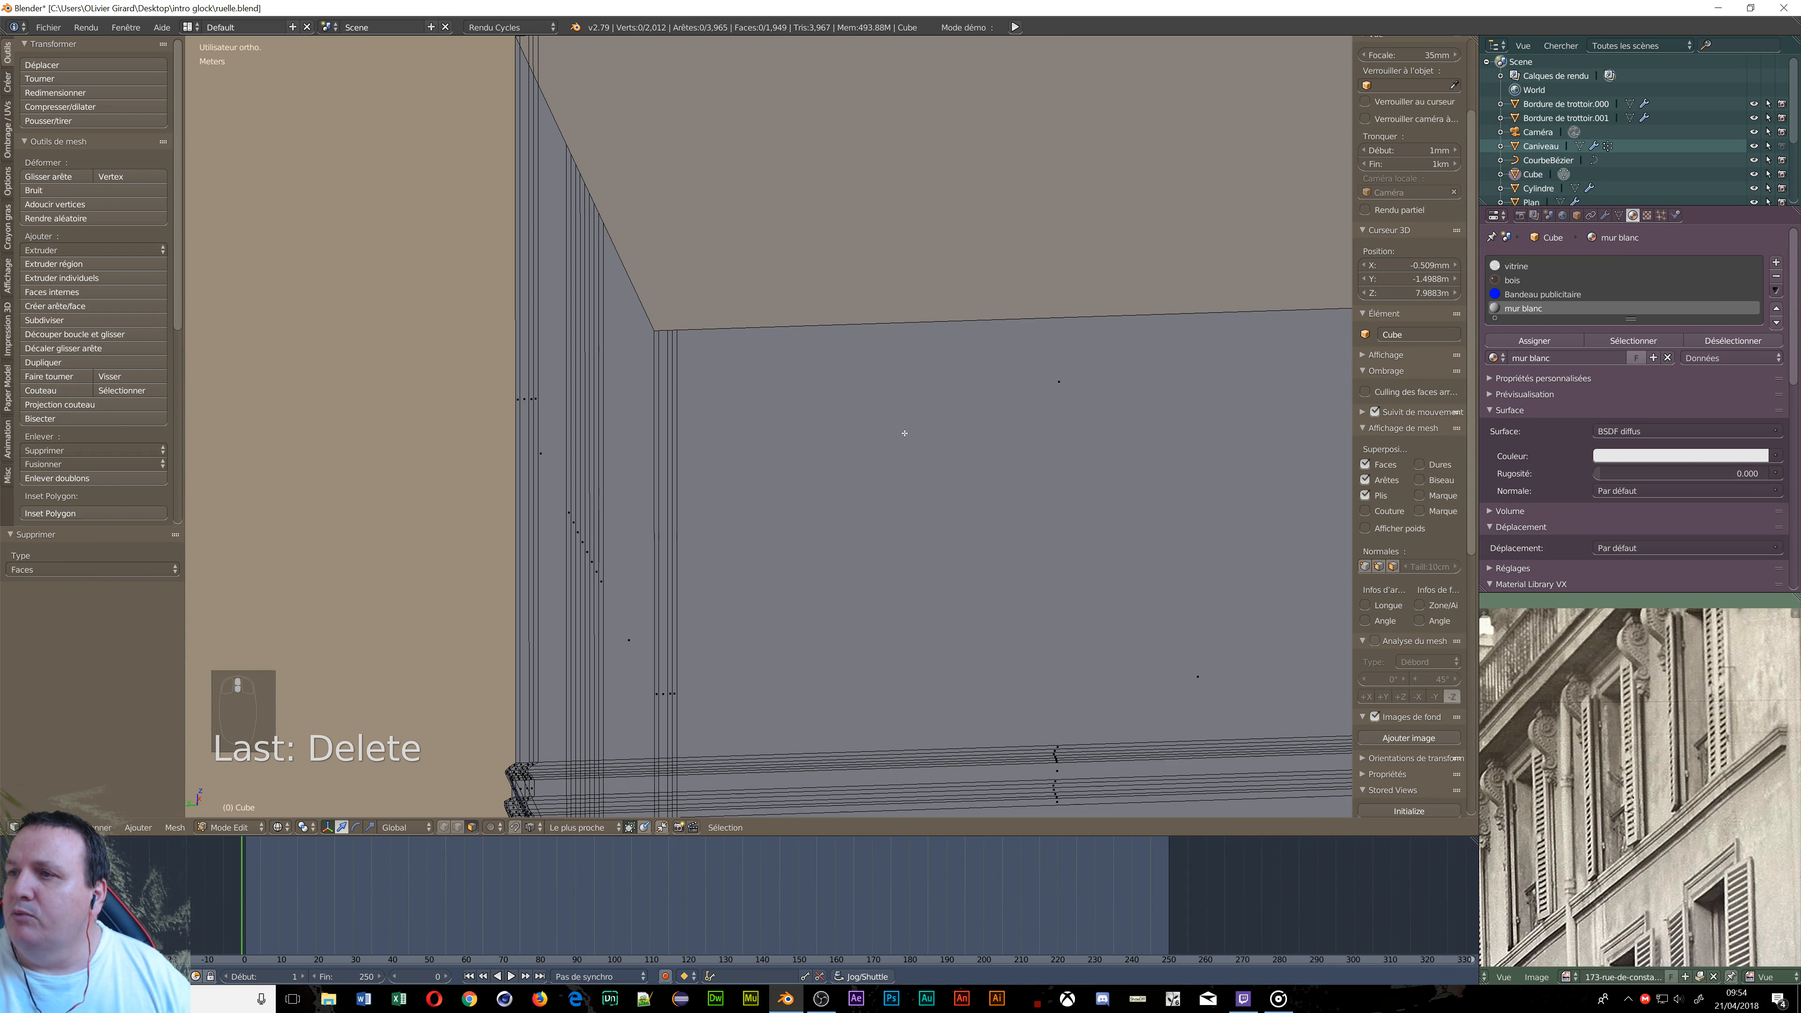
scroll(702, 399, up, 1)
scroll(721, 408, down, 2)
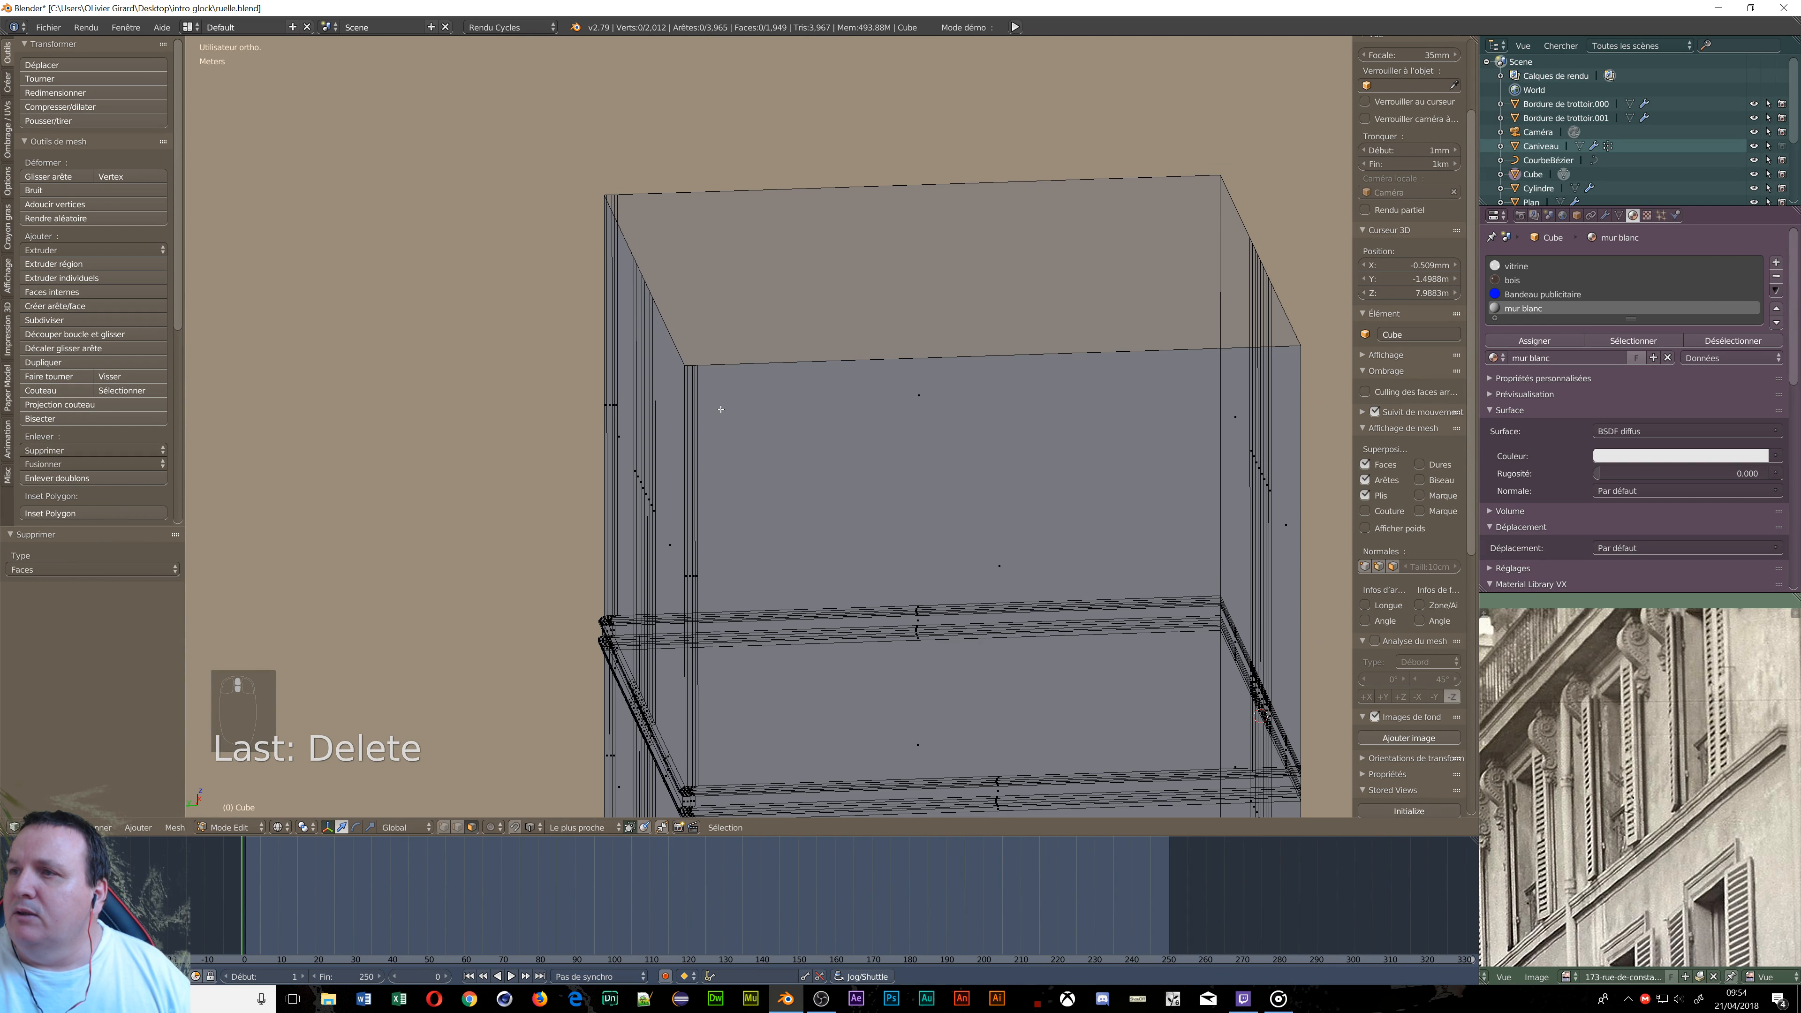
mouse_move(783, 419)
middle_down()
mouse_move(784, 451)
mouse_move(806, 430)
middle_up()
scroll(361, 317, up, 2)
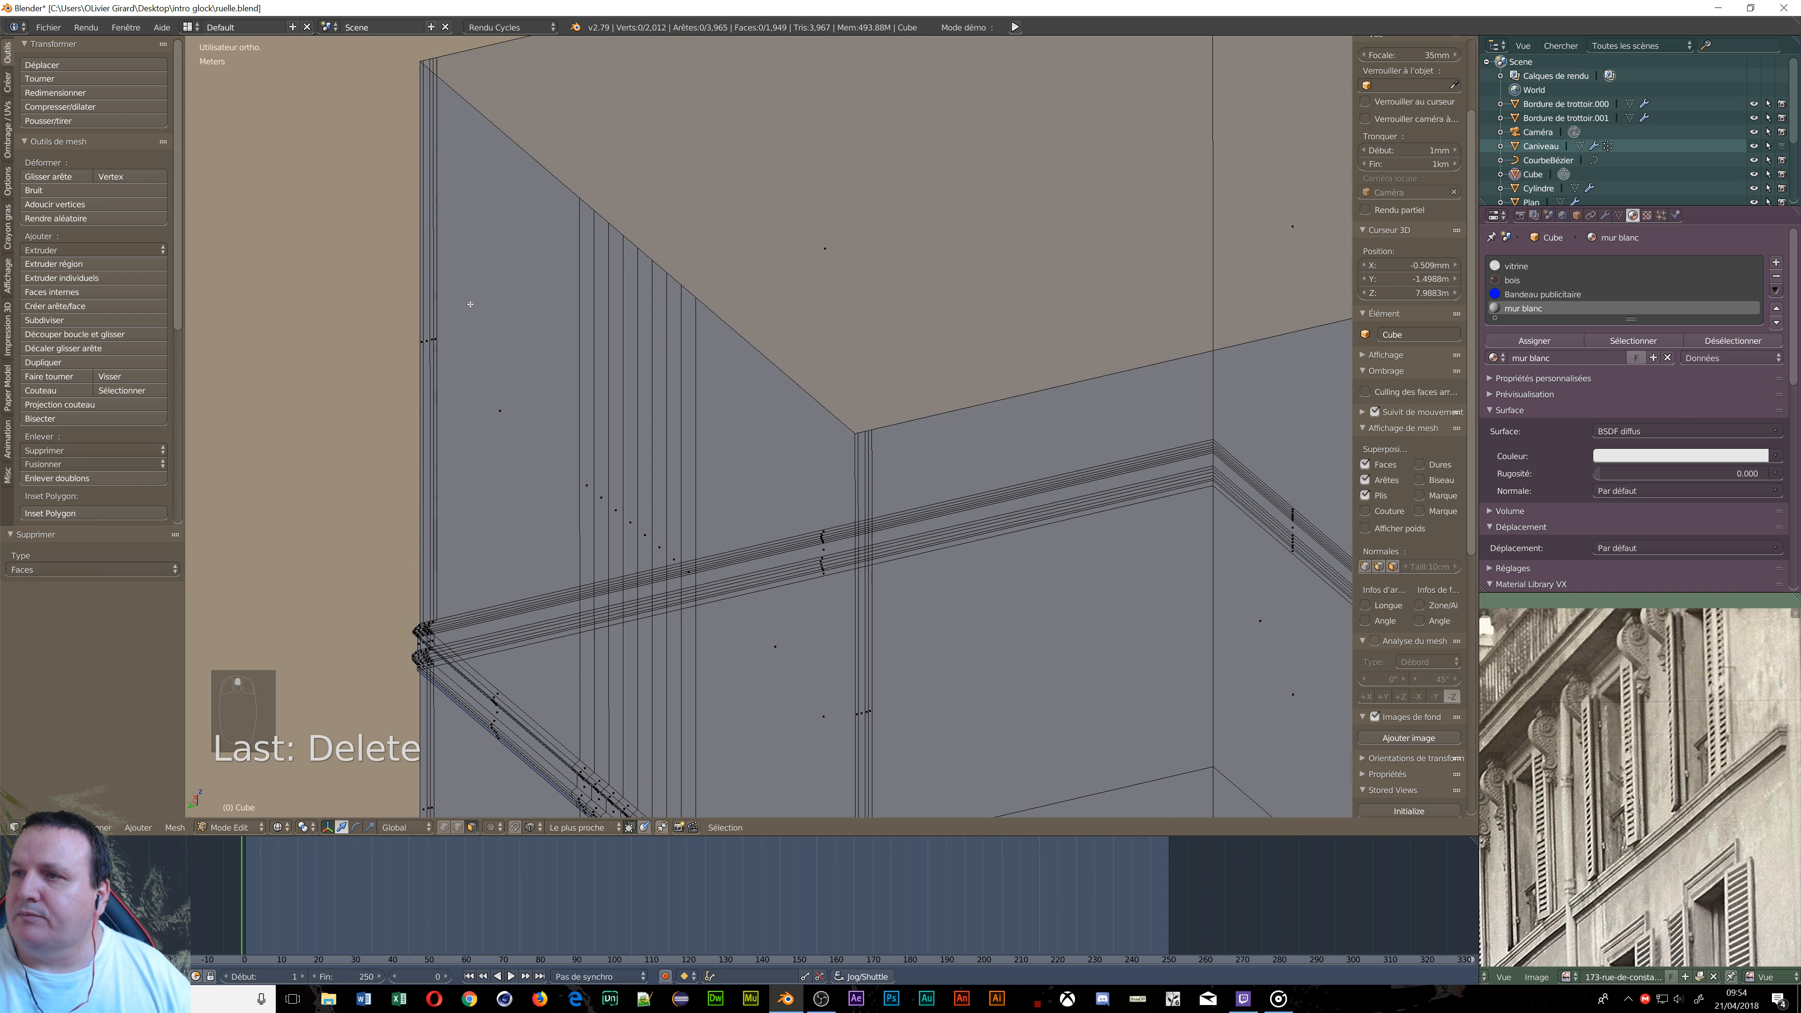
shift+middle_drag(722, 346, 685, 525)
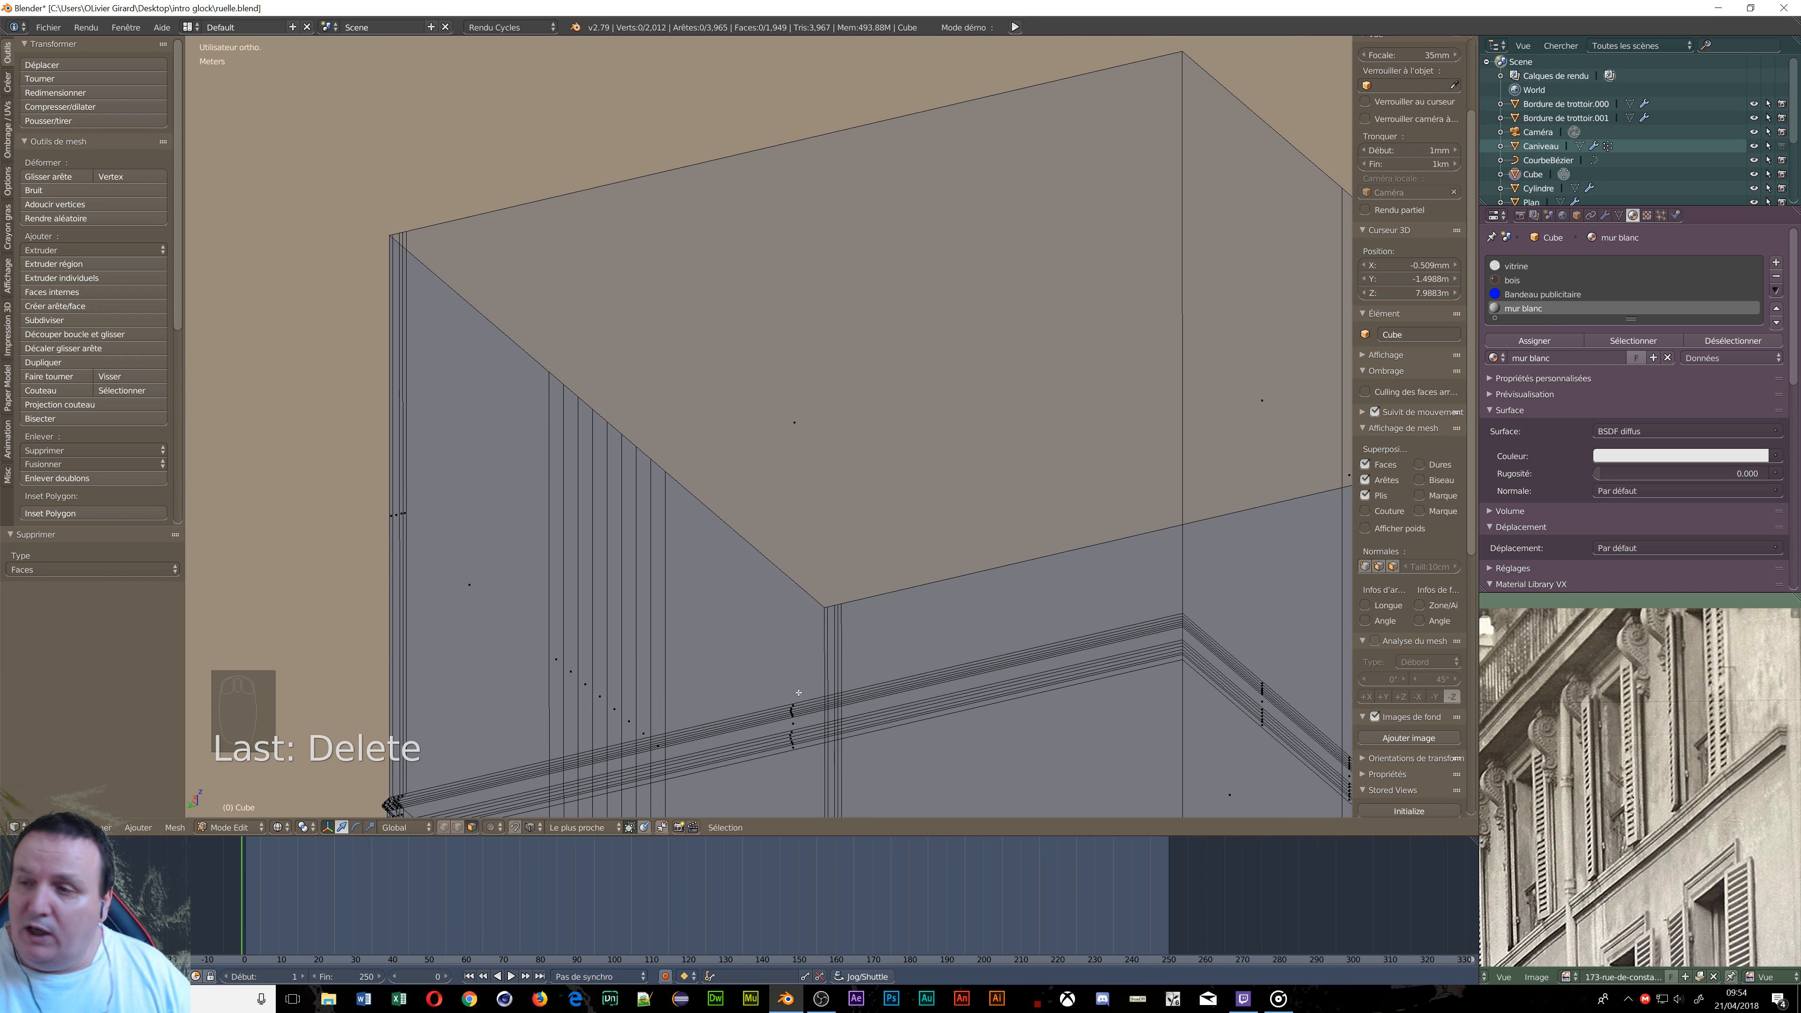
Add a single horizontal loop cut around the top storey near the roof, with a slide factor of -0.908, and lower it 10.4 cm.
key(ctrl+r)
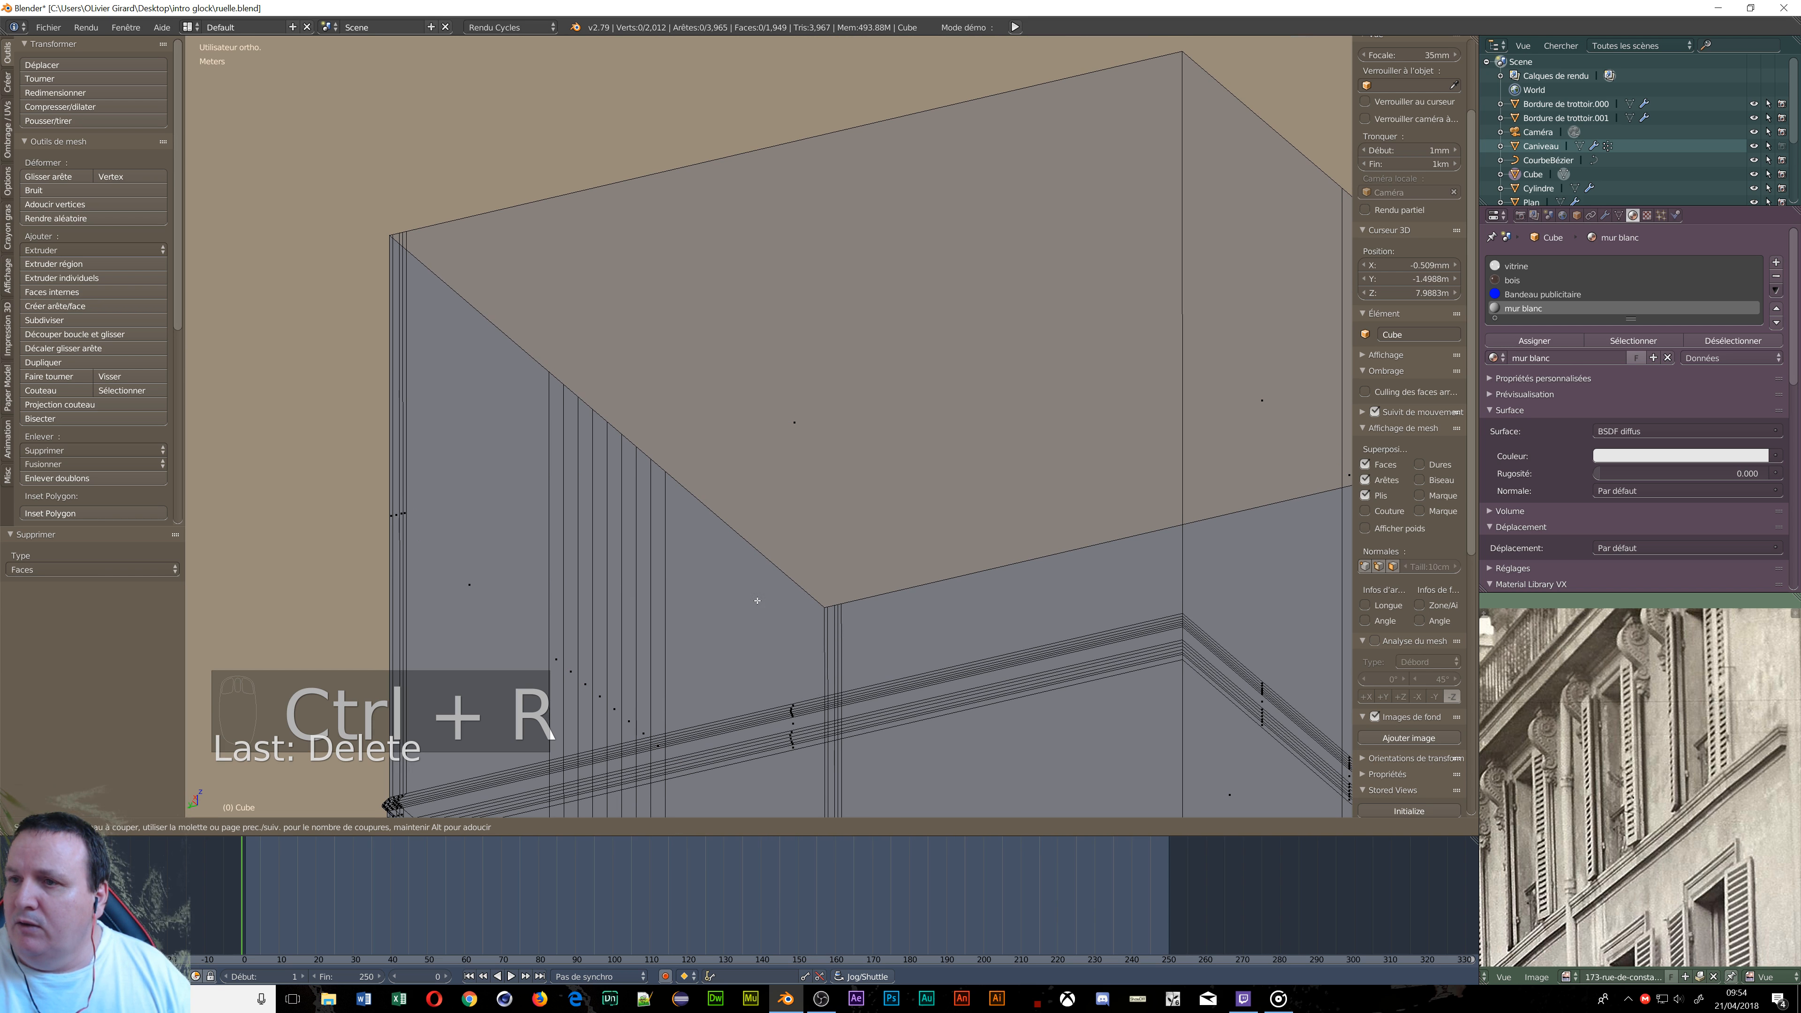
click(807, 647)
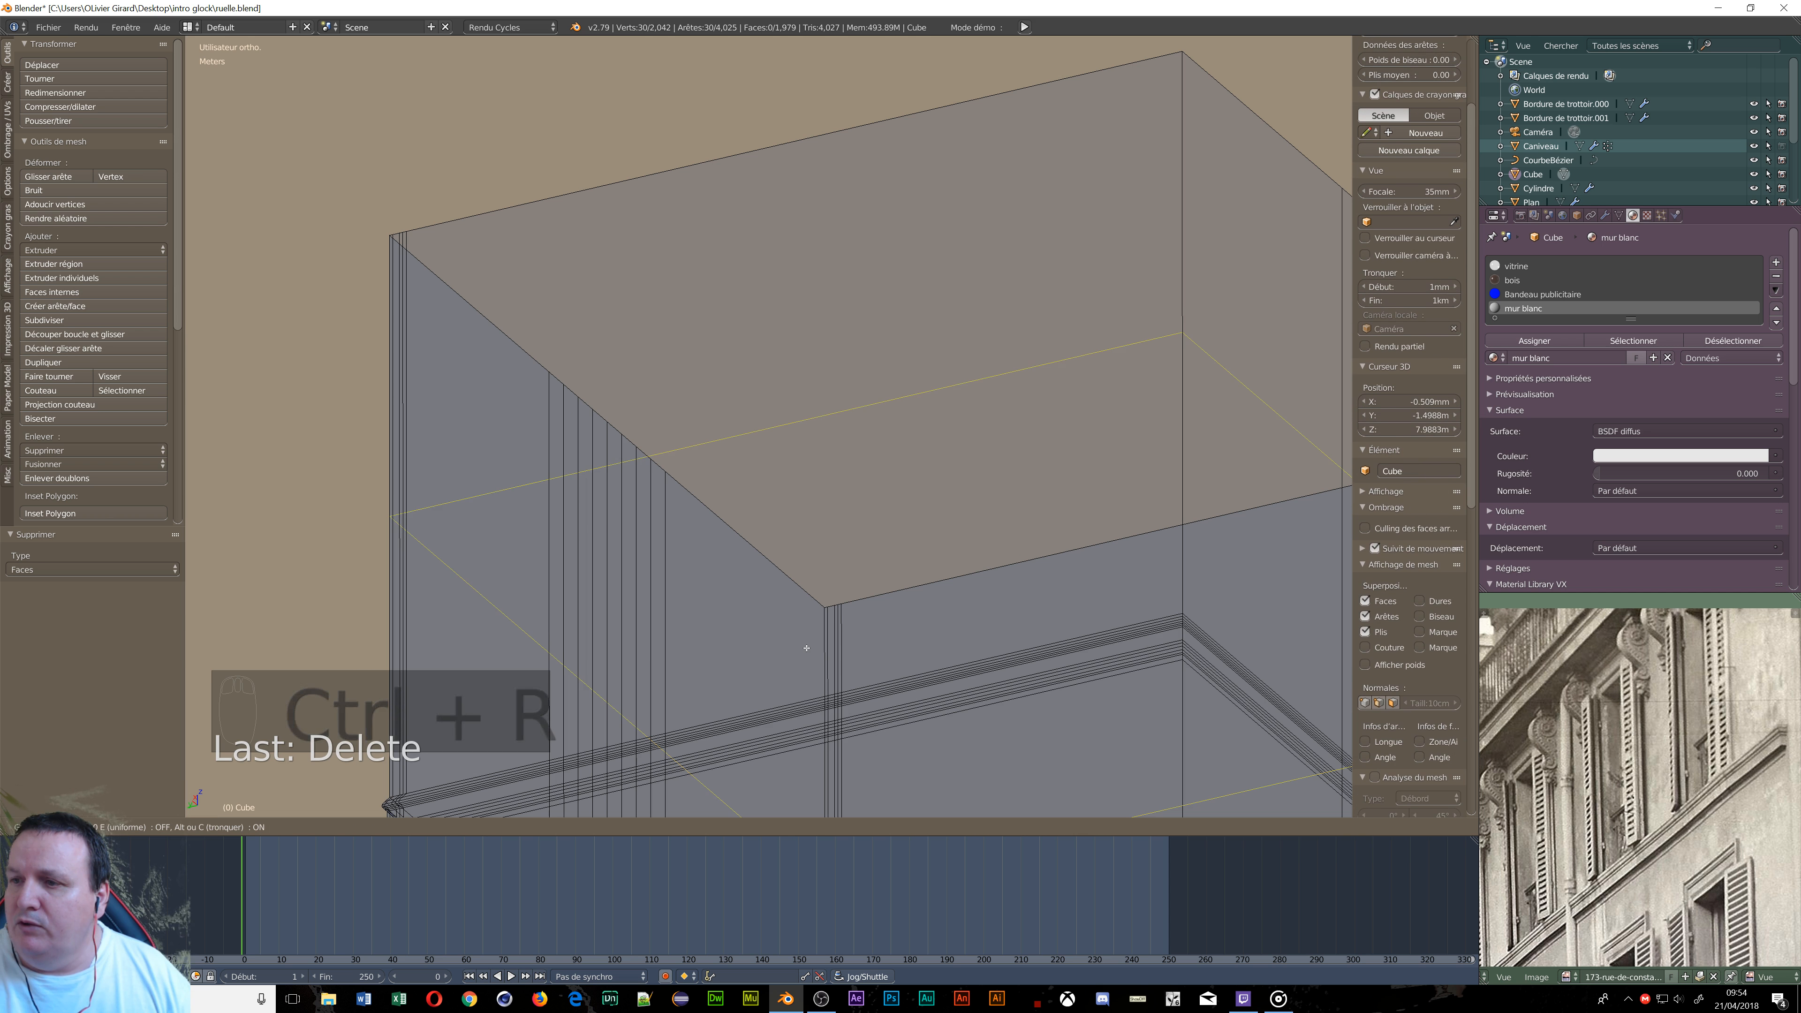
click(833, 392)
scroll(749, 467, down, 3)
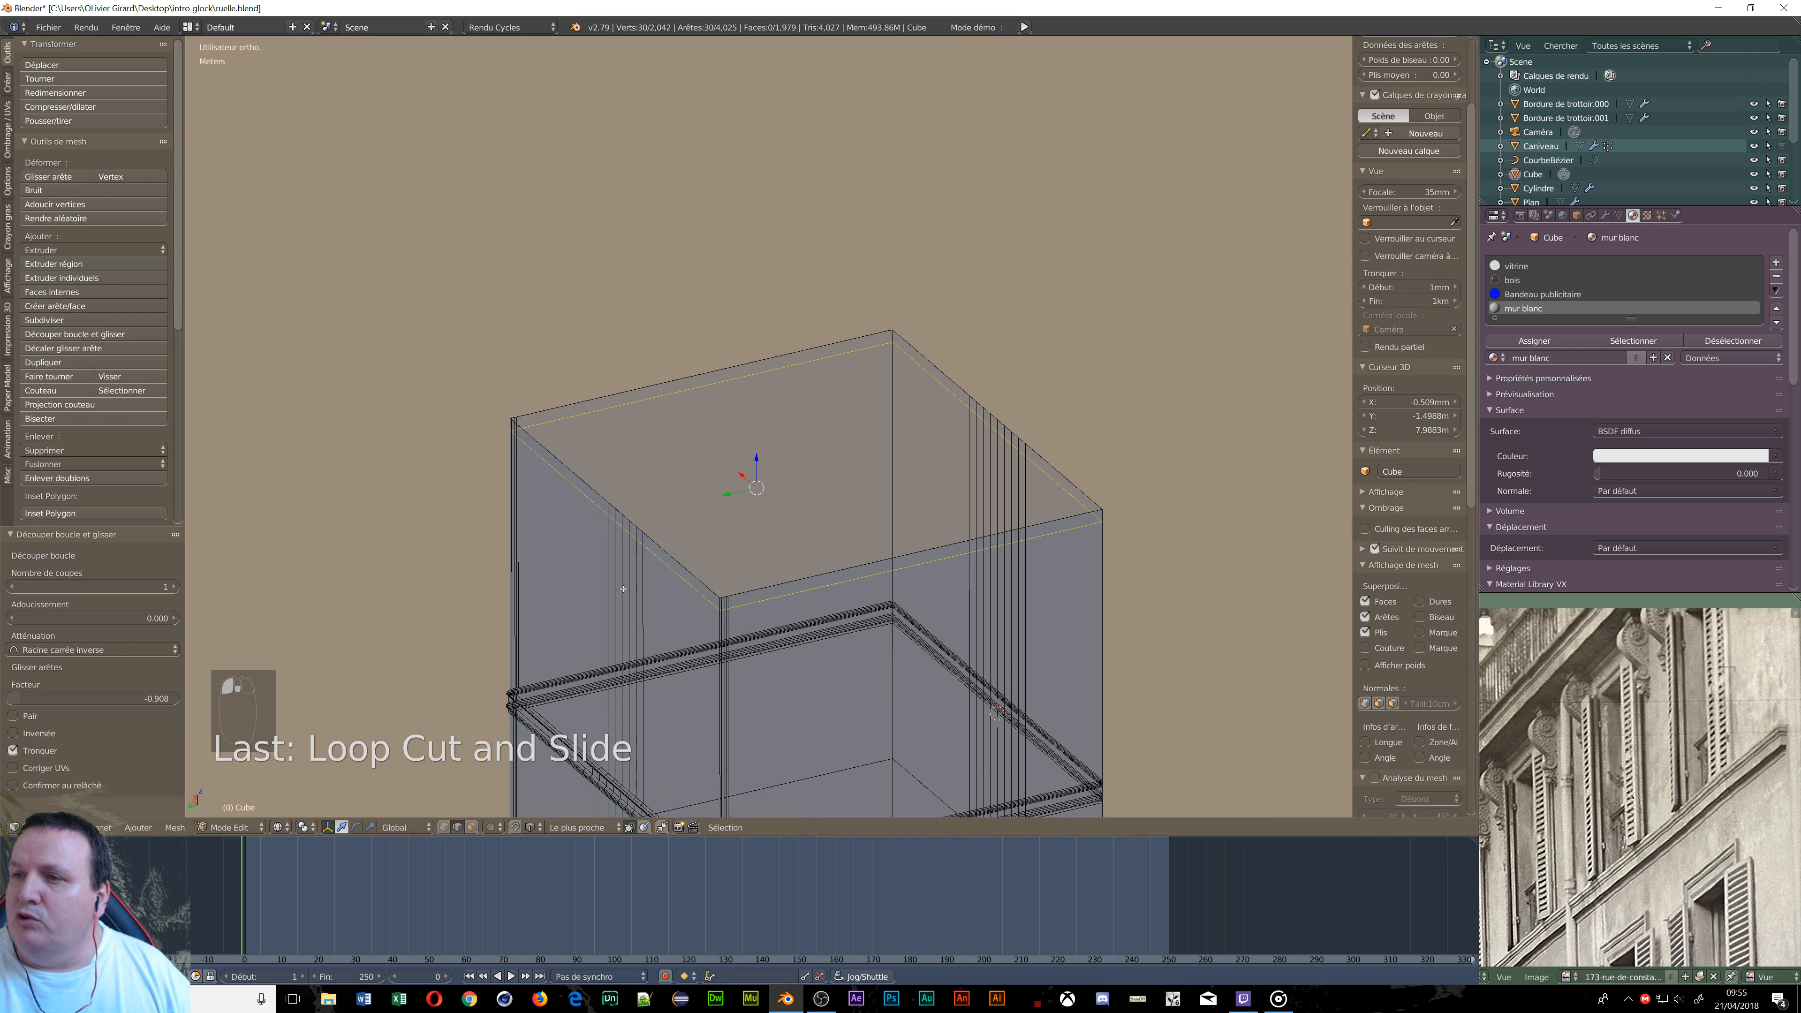
scroll(784, 431, up, 3)
scroll(620, 618, down, 3)
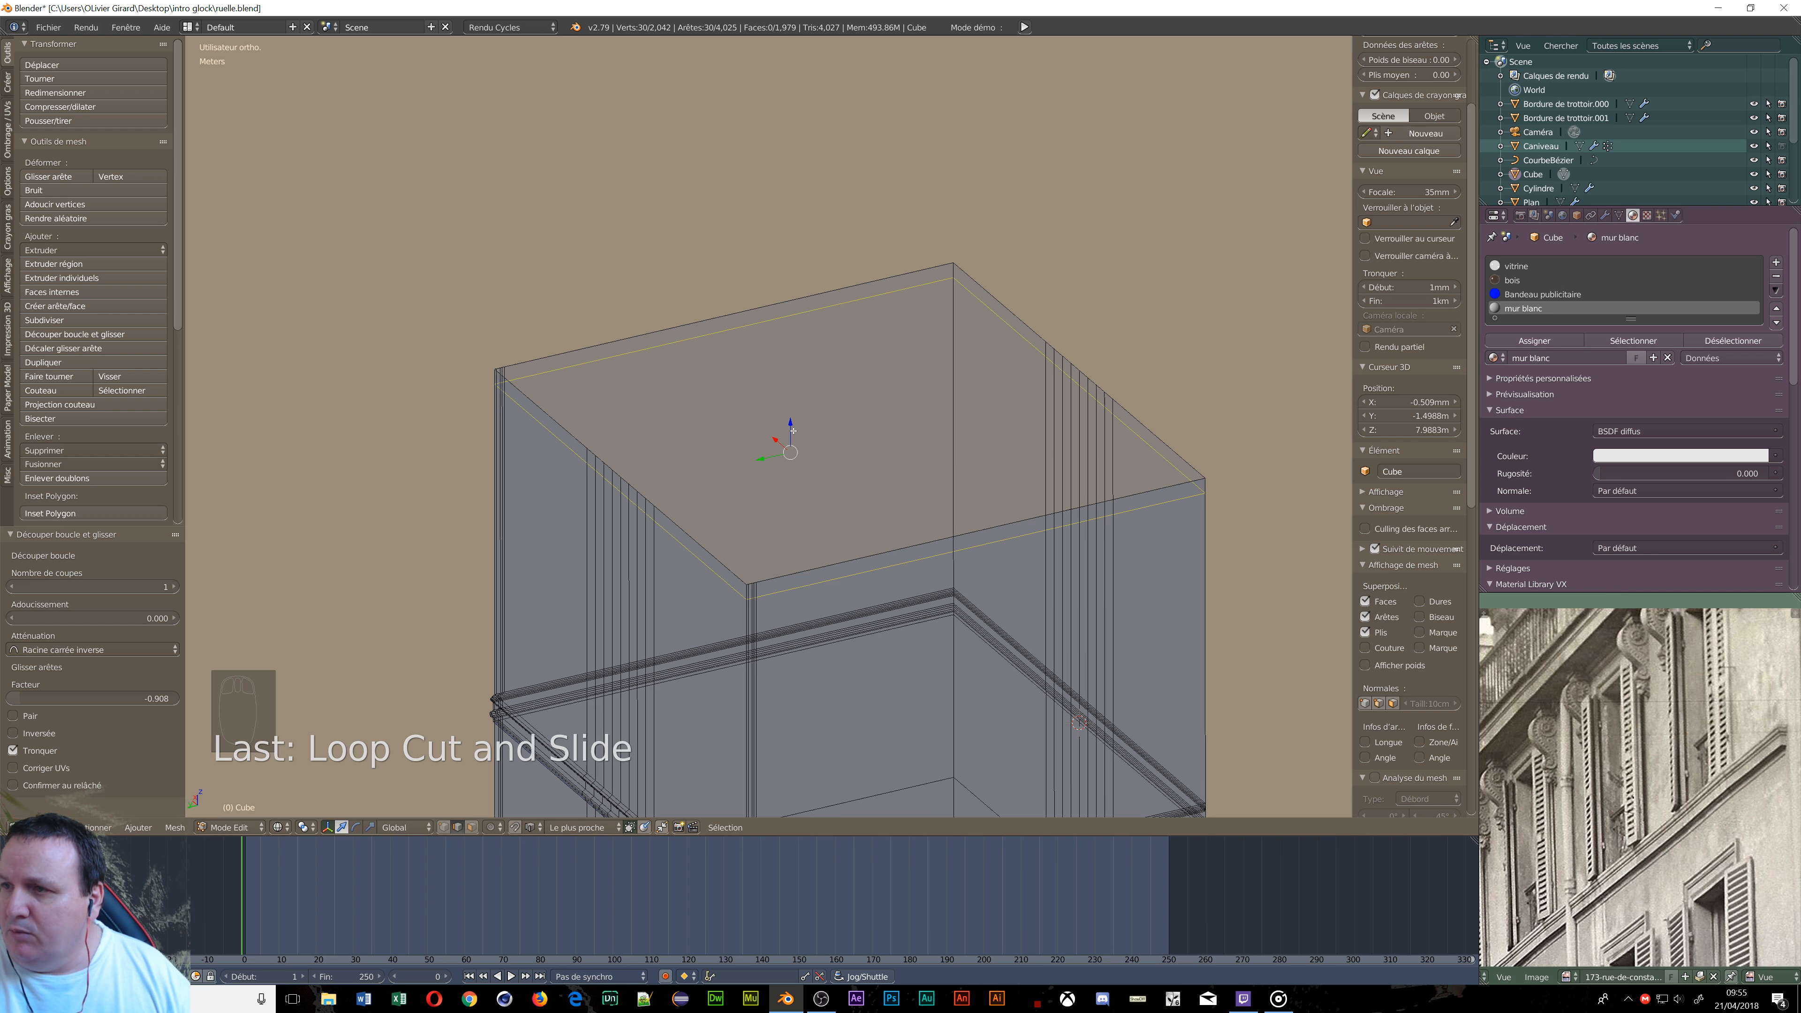
drag(792, 429, 788, 443)
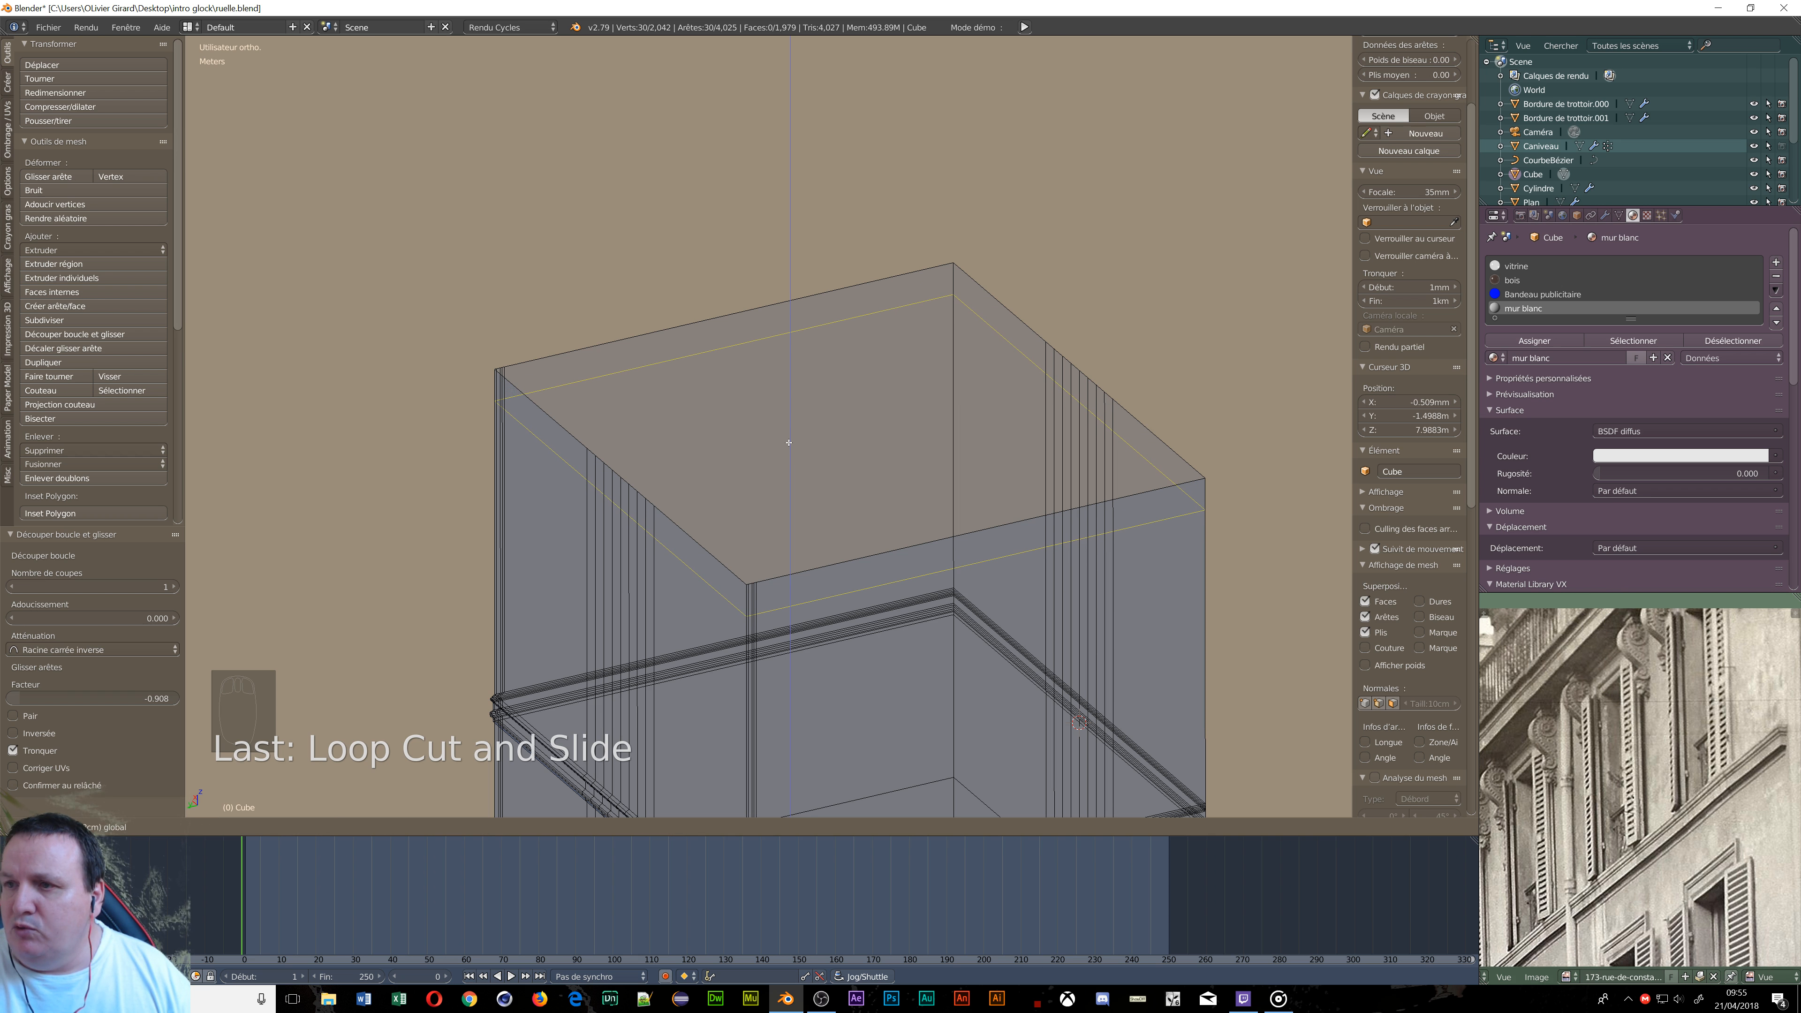
Examine the vertical edges between the roof and the new edge loop along the walls and at the building's corners.
scroll(614, 460, up, 3)
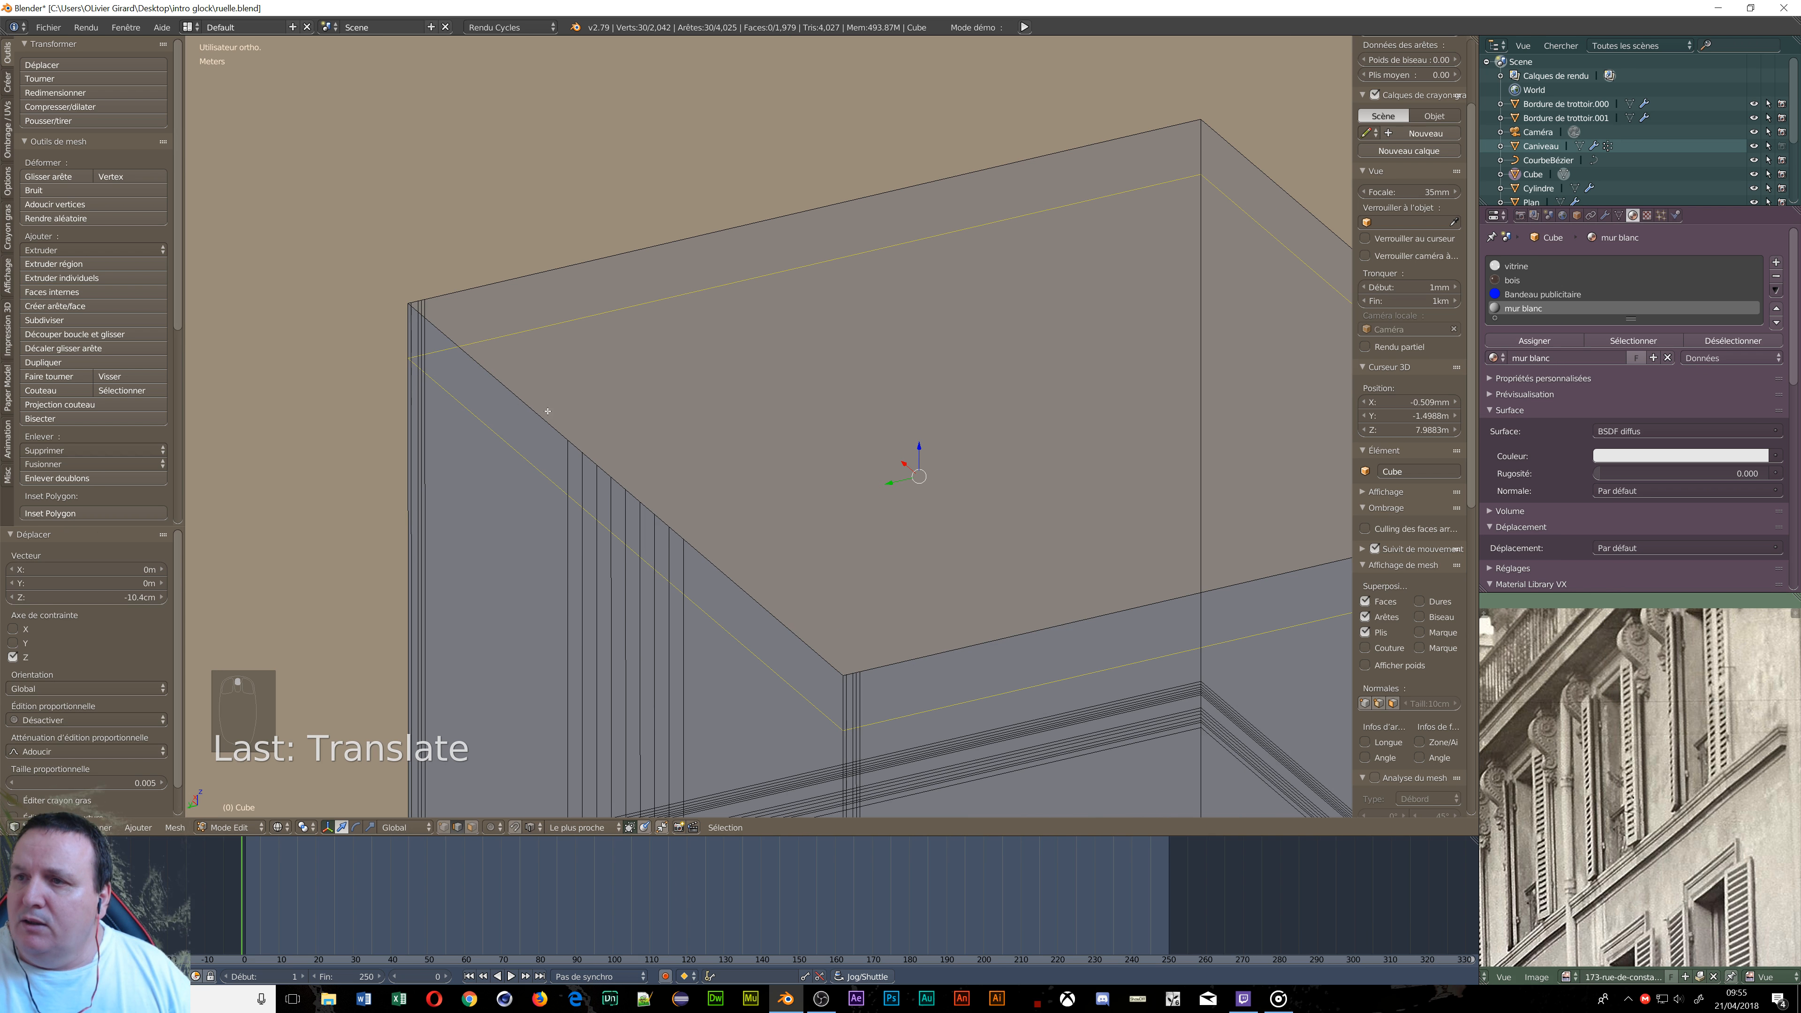
scroll(547, 411, up, 3)
scroll(547, 411, down, 3)
scroll(1114, 326, down, 3)
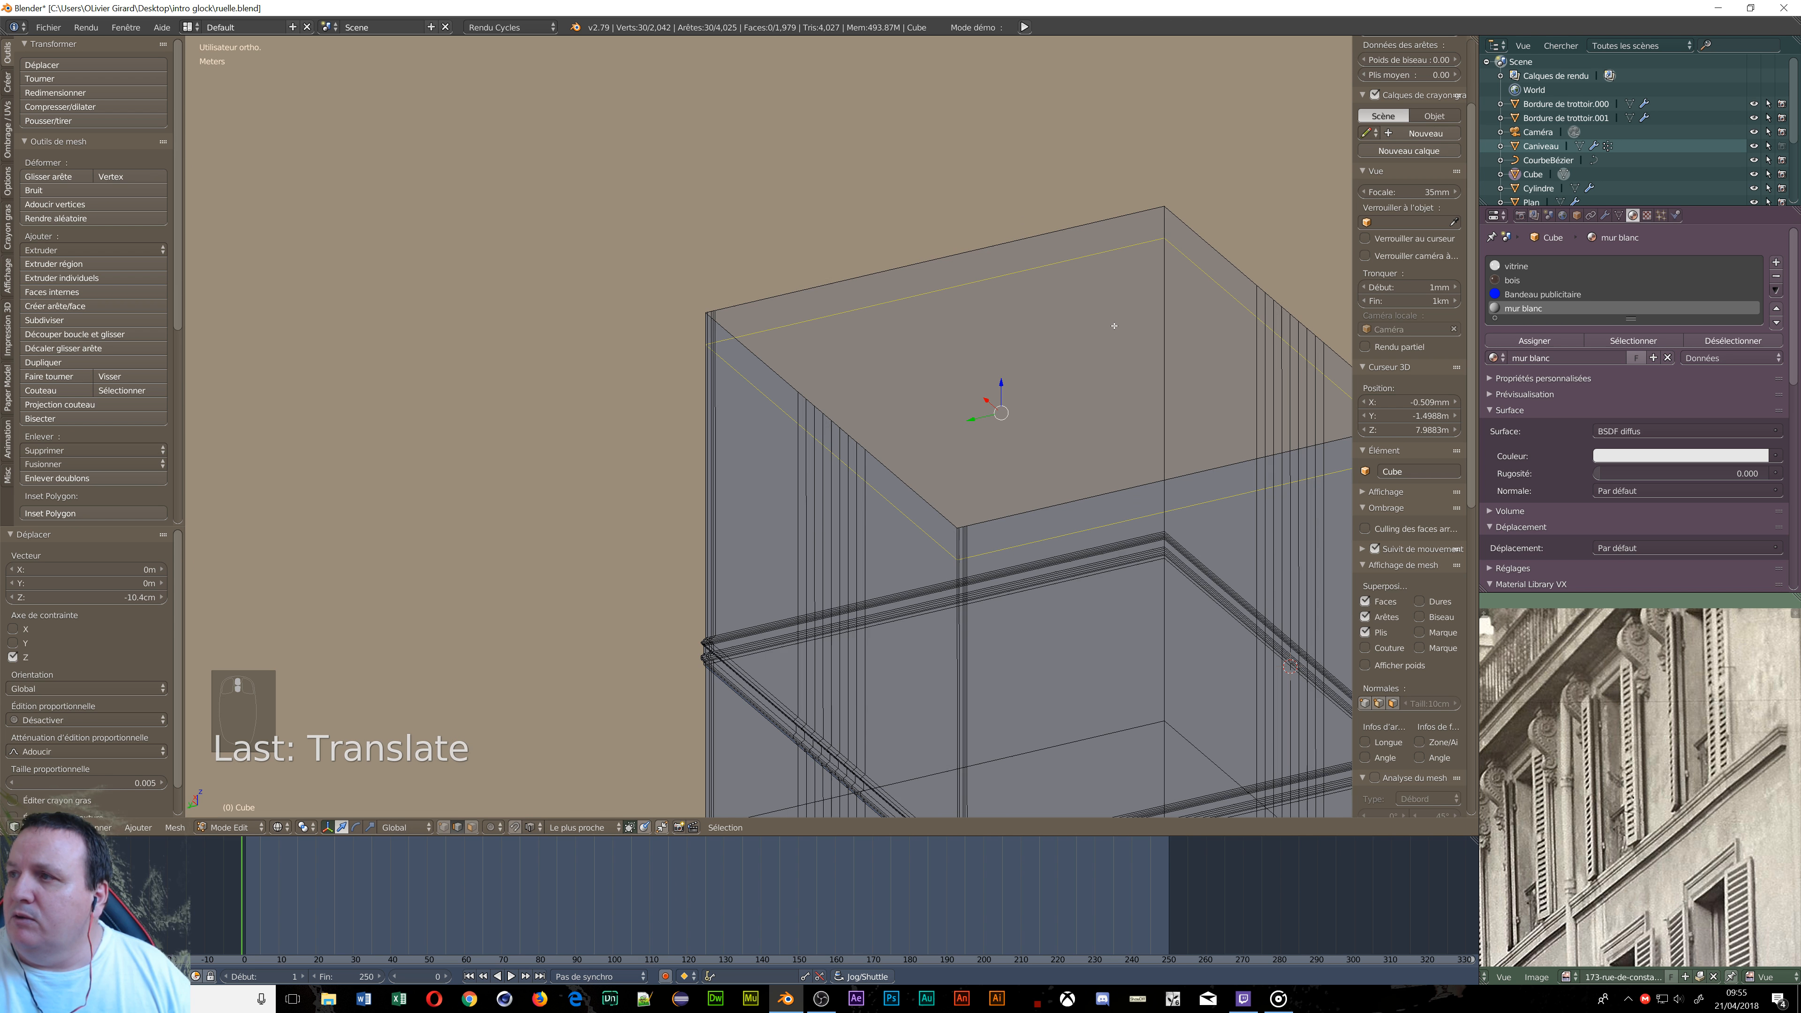
scroll(825, 404, up, 5)
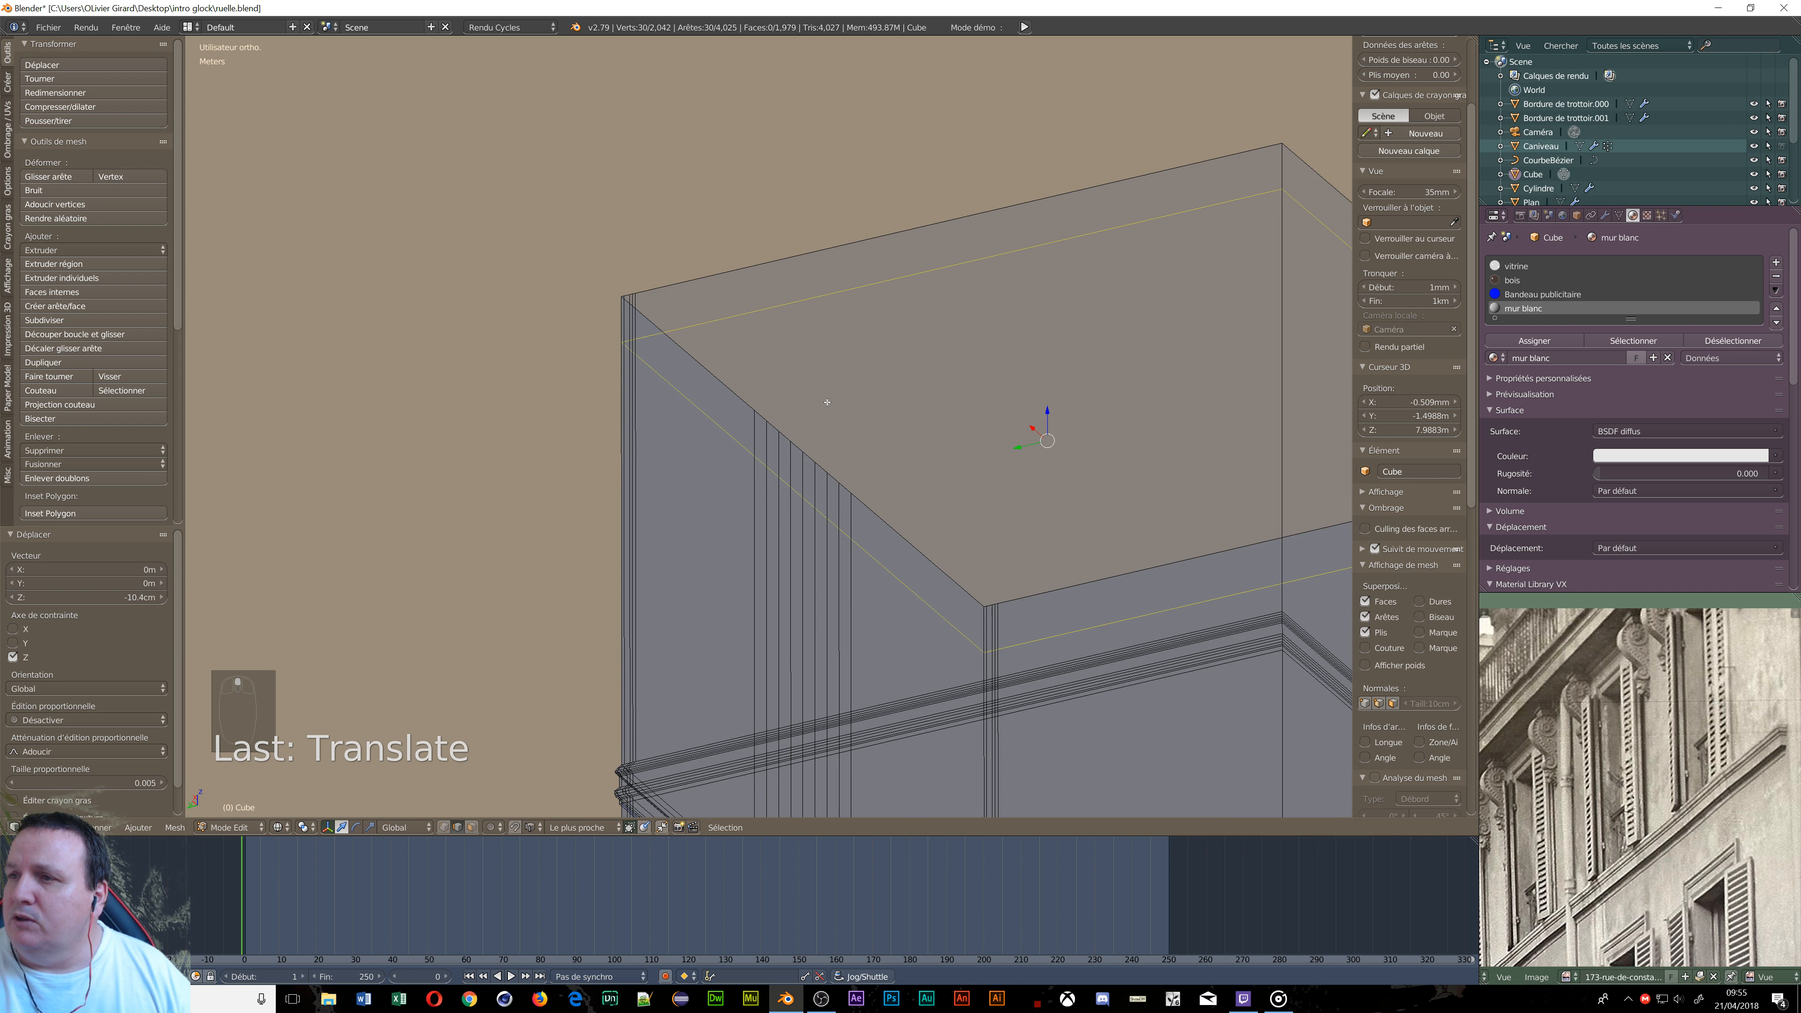
scroll(667, 363, up, 2)
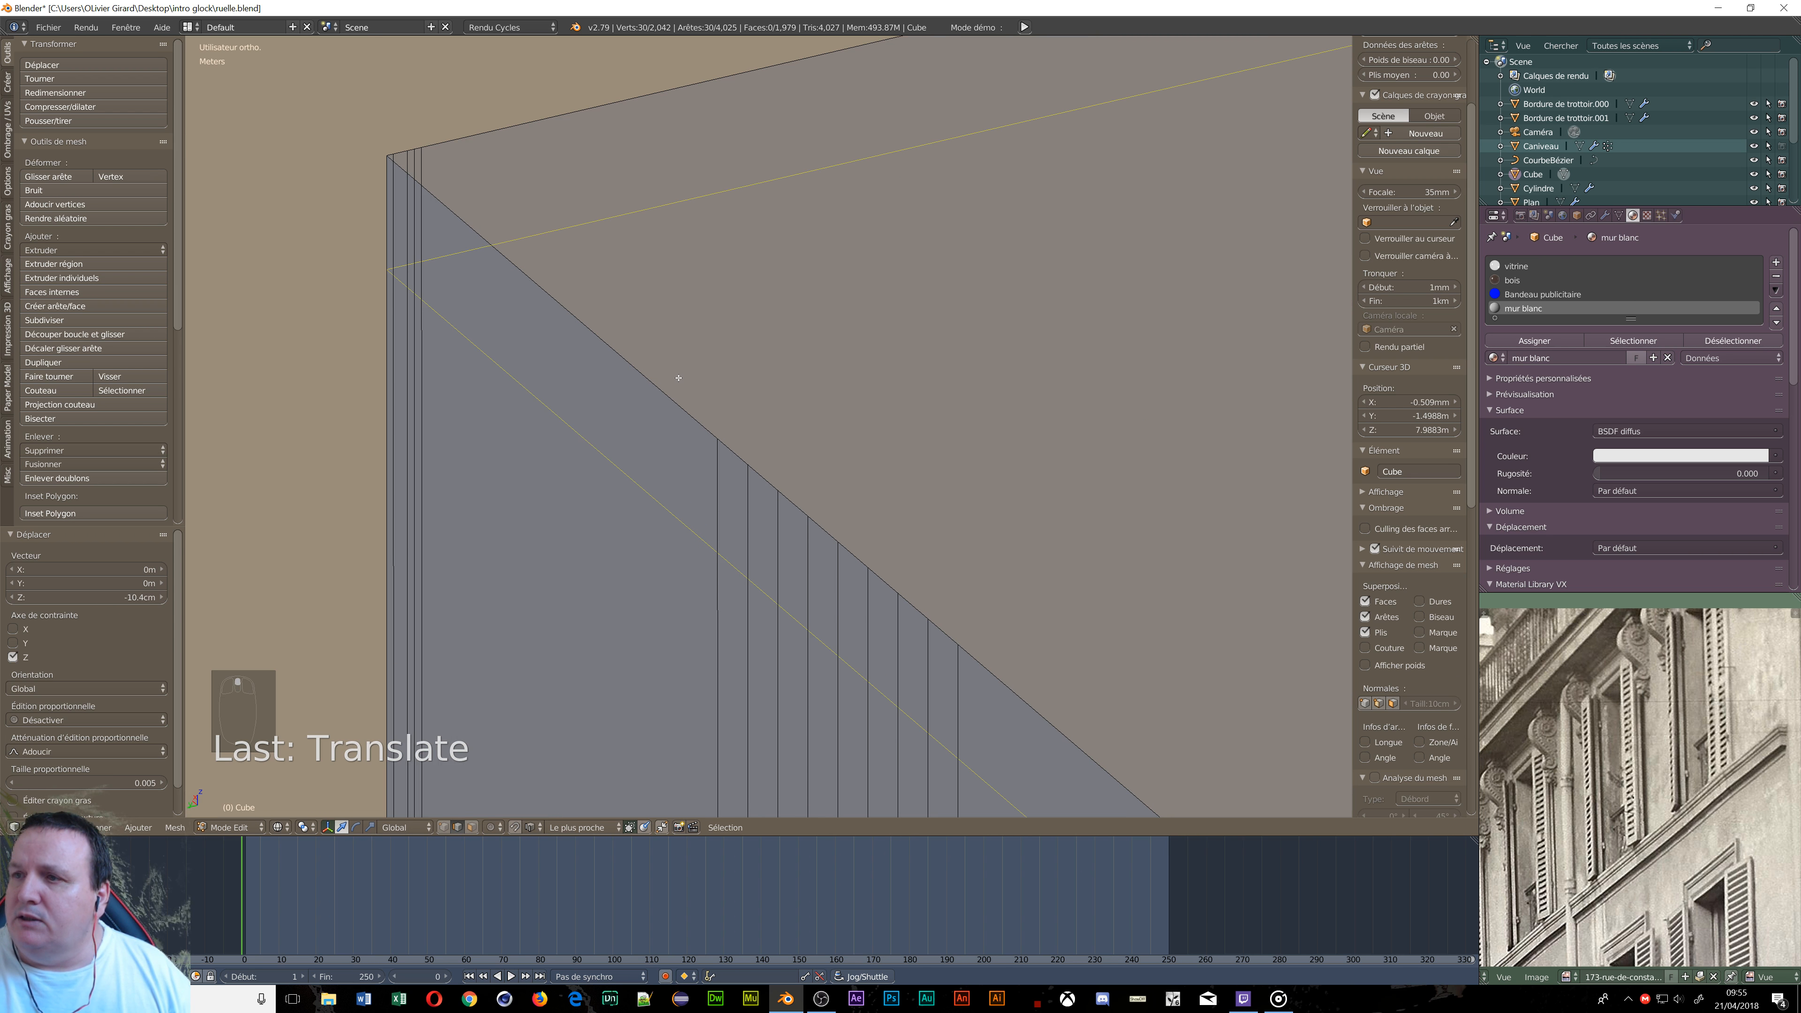
scroll(679, 378, down, 2)
middle_drag(603, 411, 644, 412)
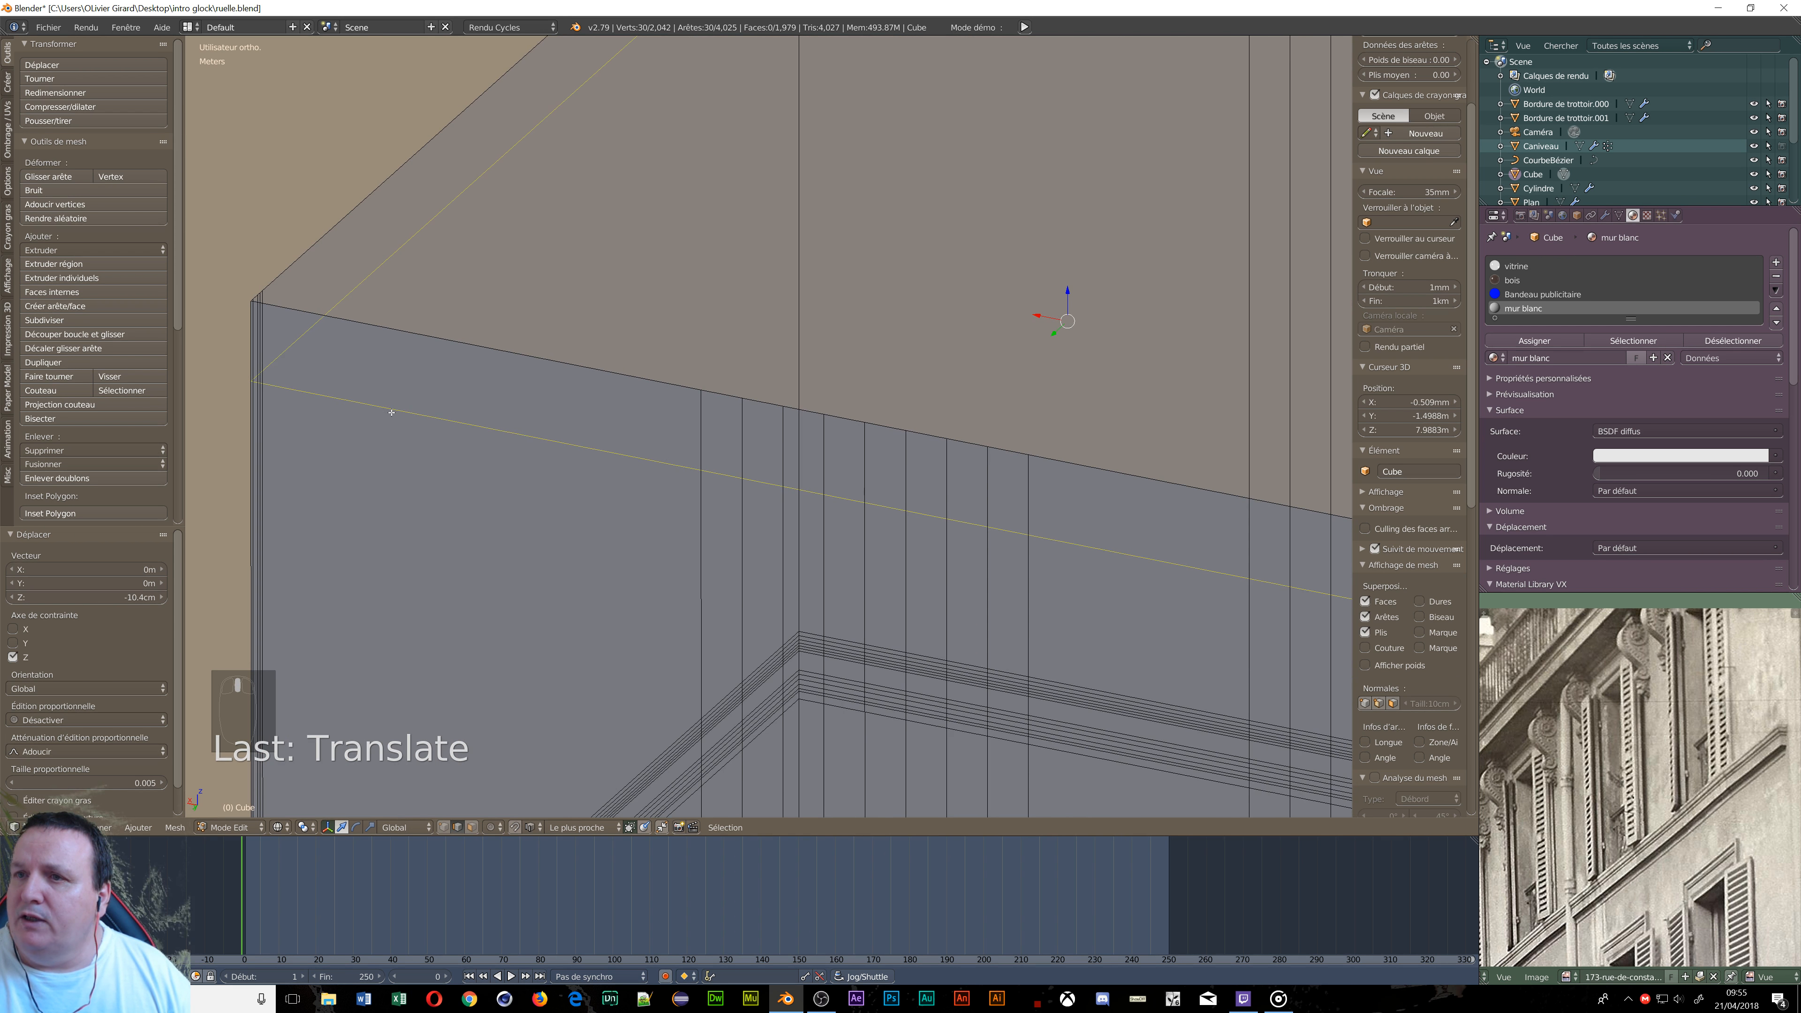
middle_drag(391, 413, 540, 397)
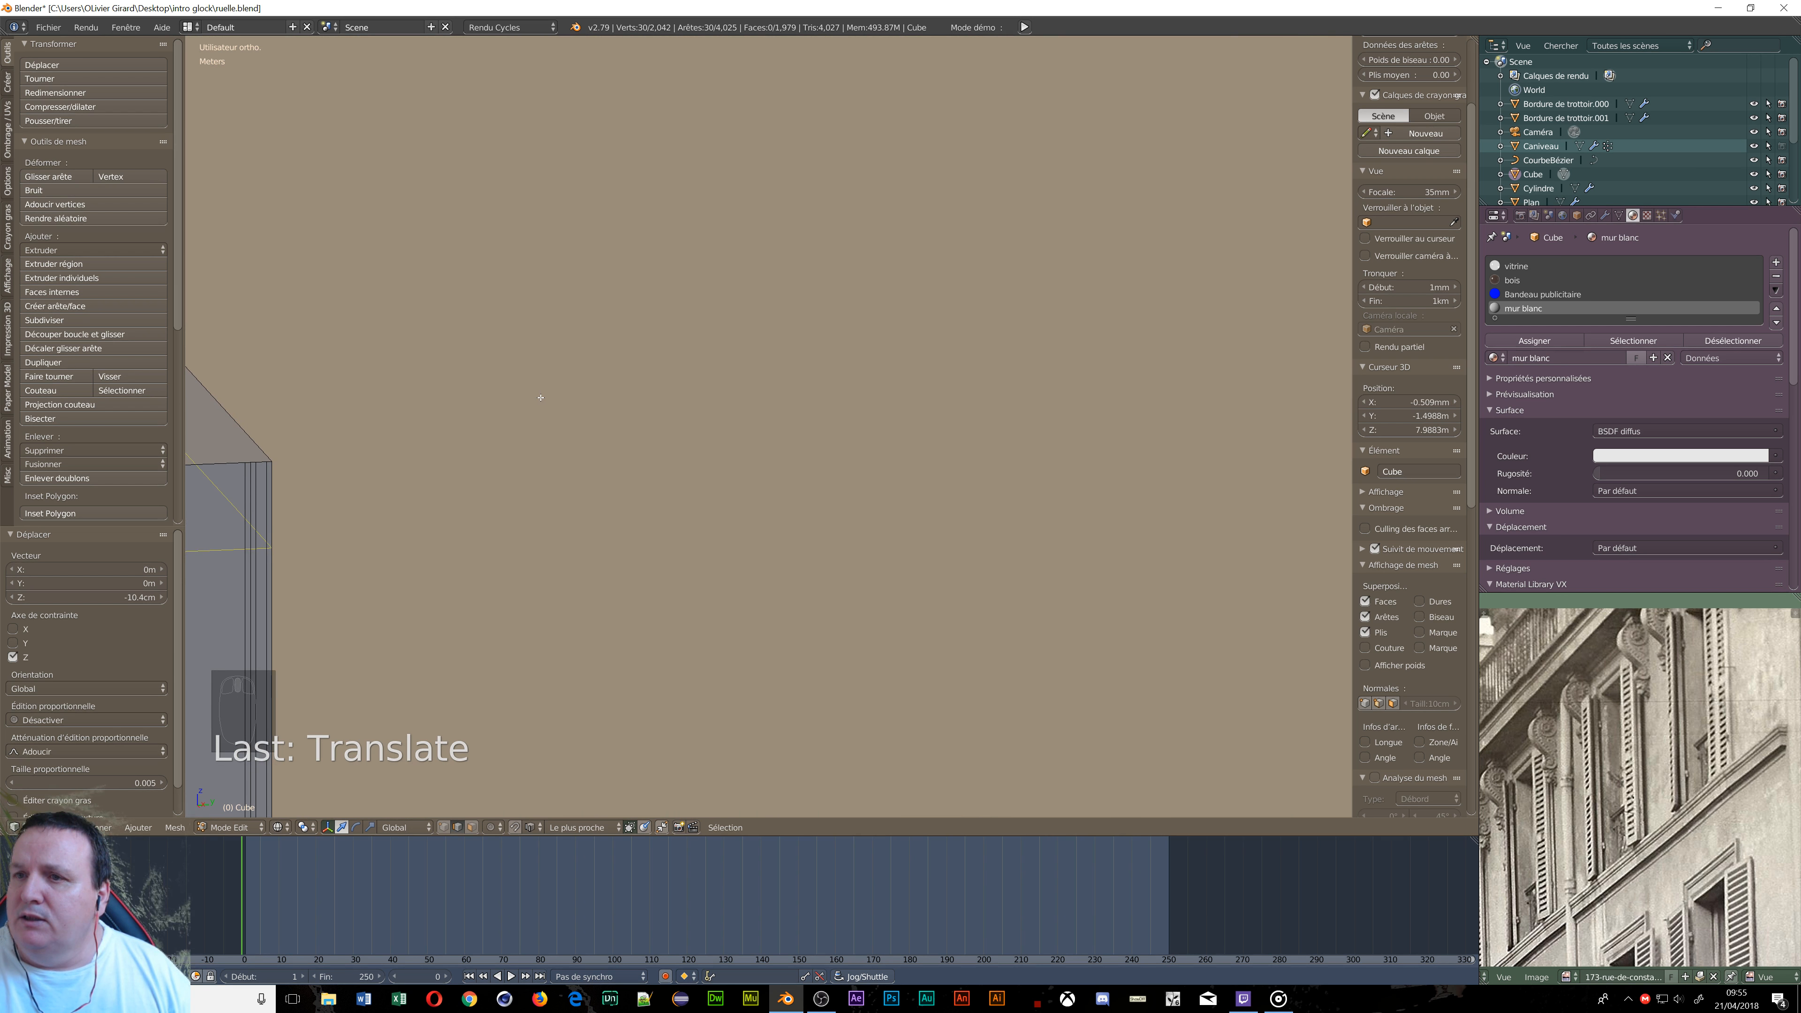
middle_drag(296, 548, 587, 404)
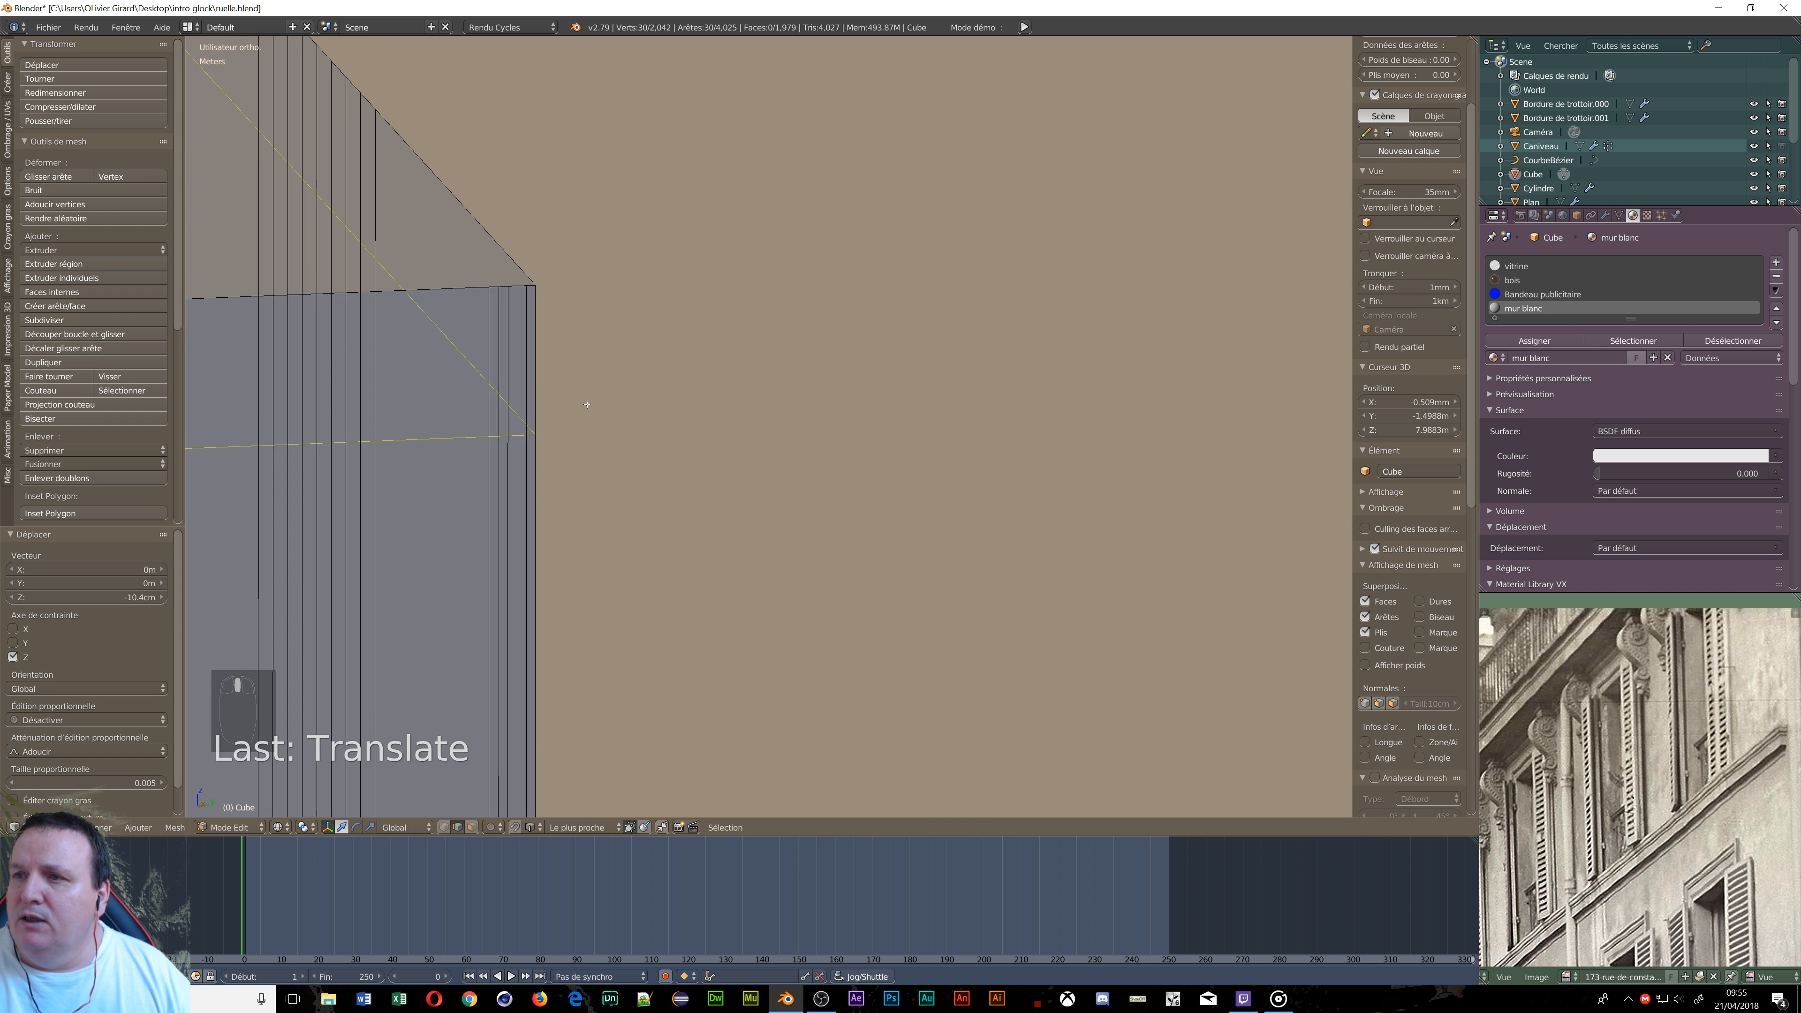
scroll(455, 402, up, 3)
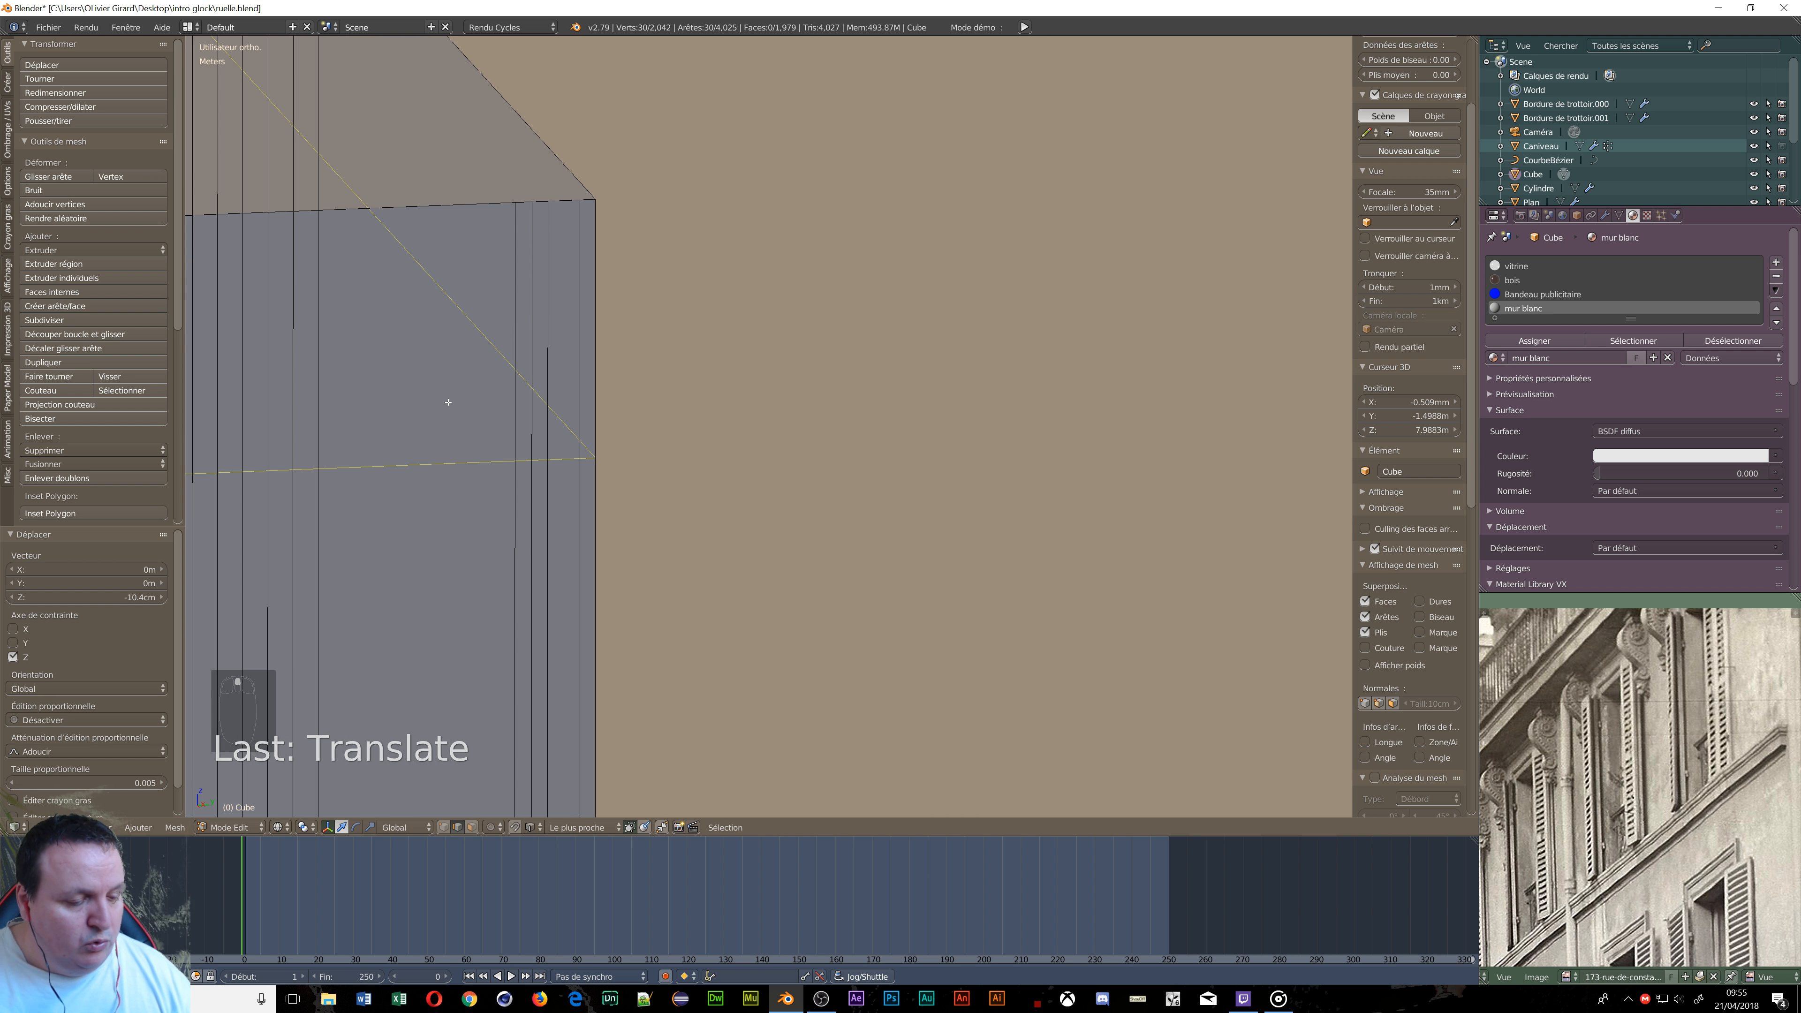
Switch to edge selection, deselect everything and circle-select the four short vertical edges beside the corner in the band under the roof.
key(ctrl+Tab)
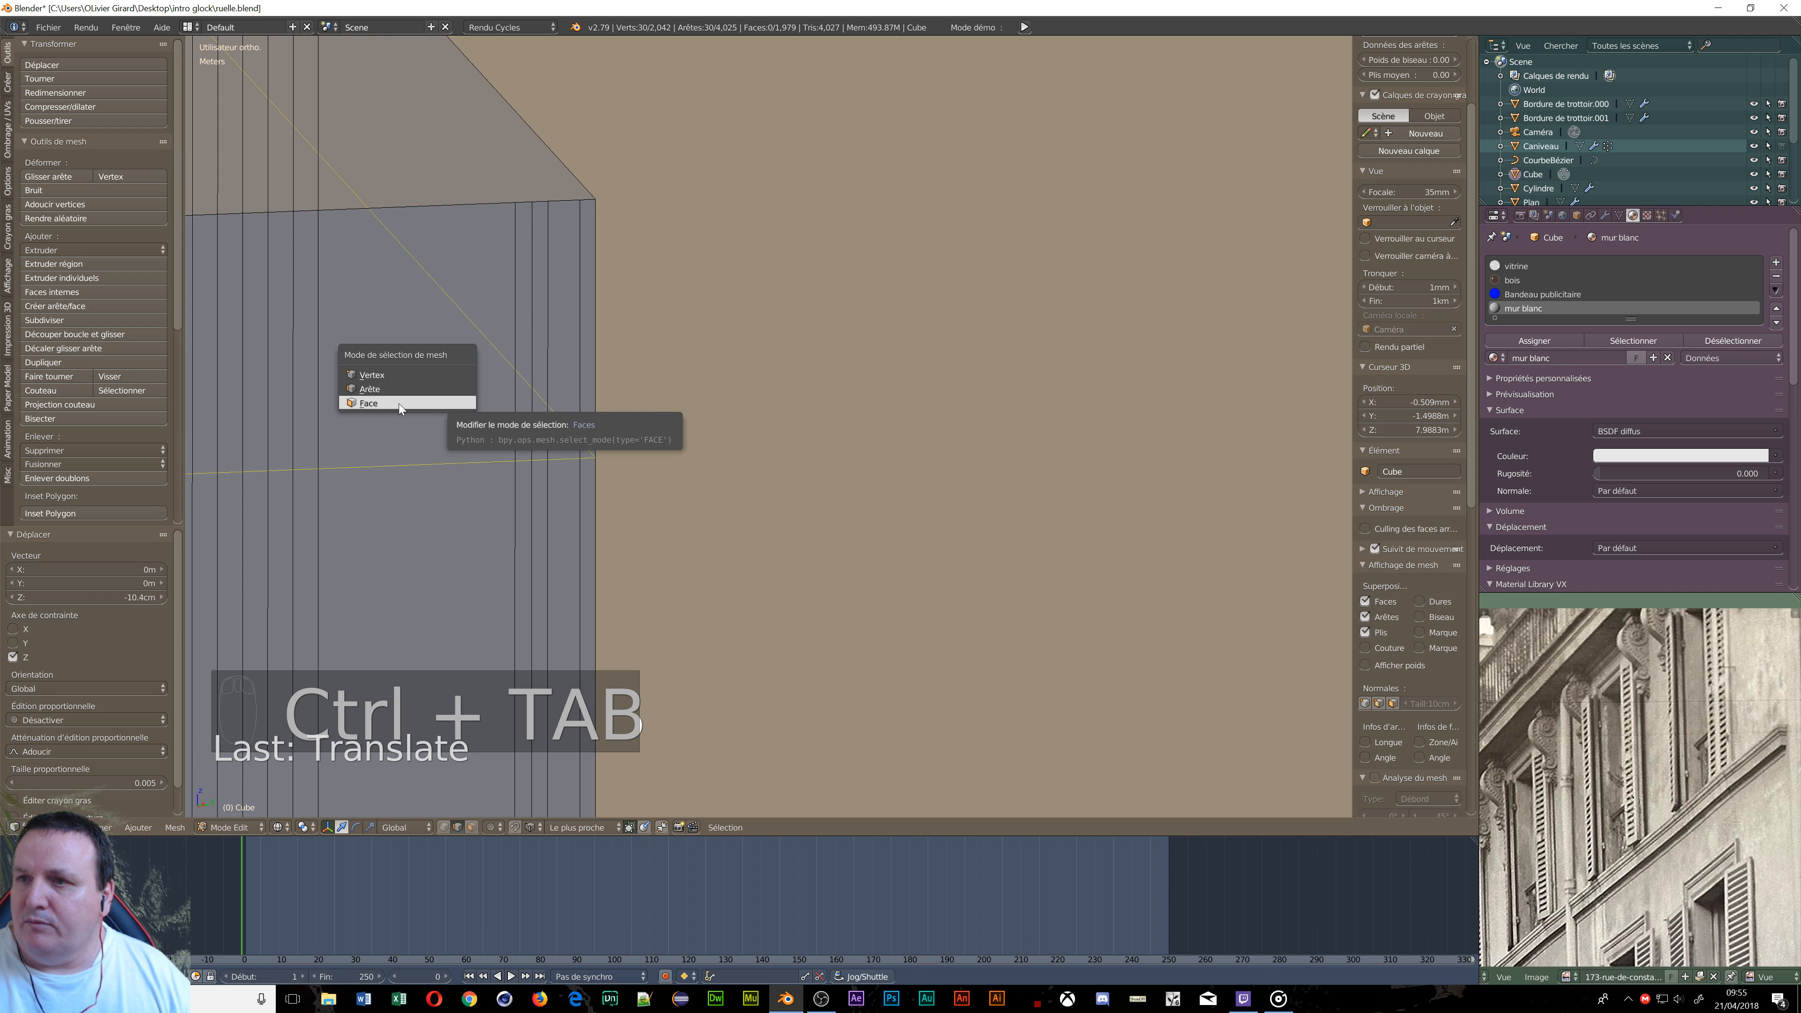
click(371, 389)
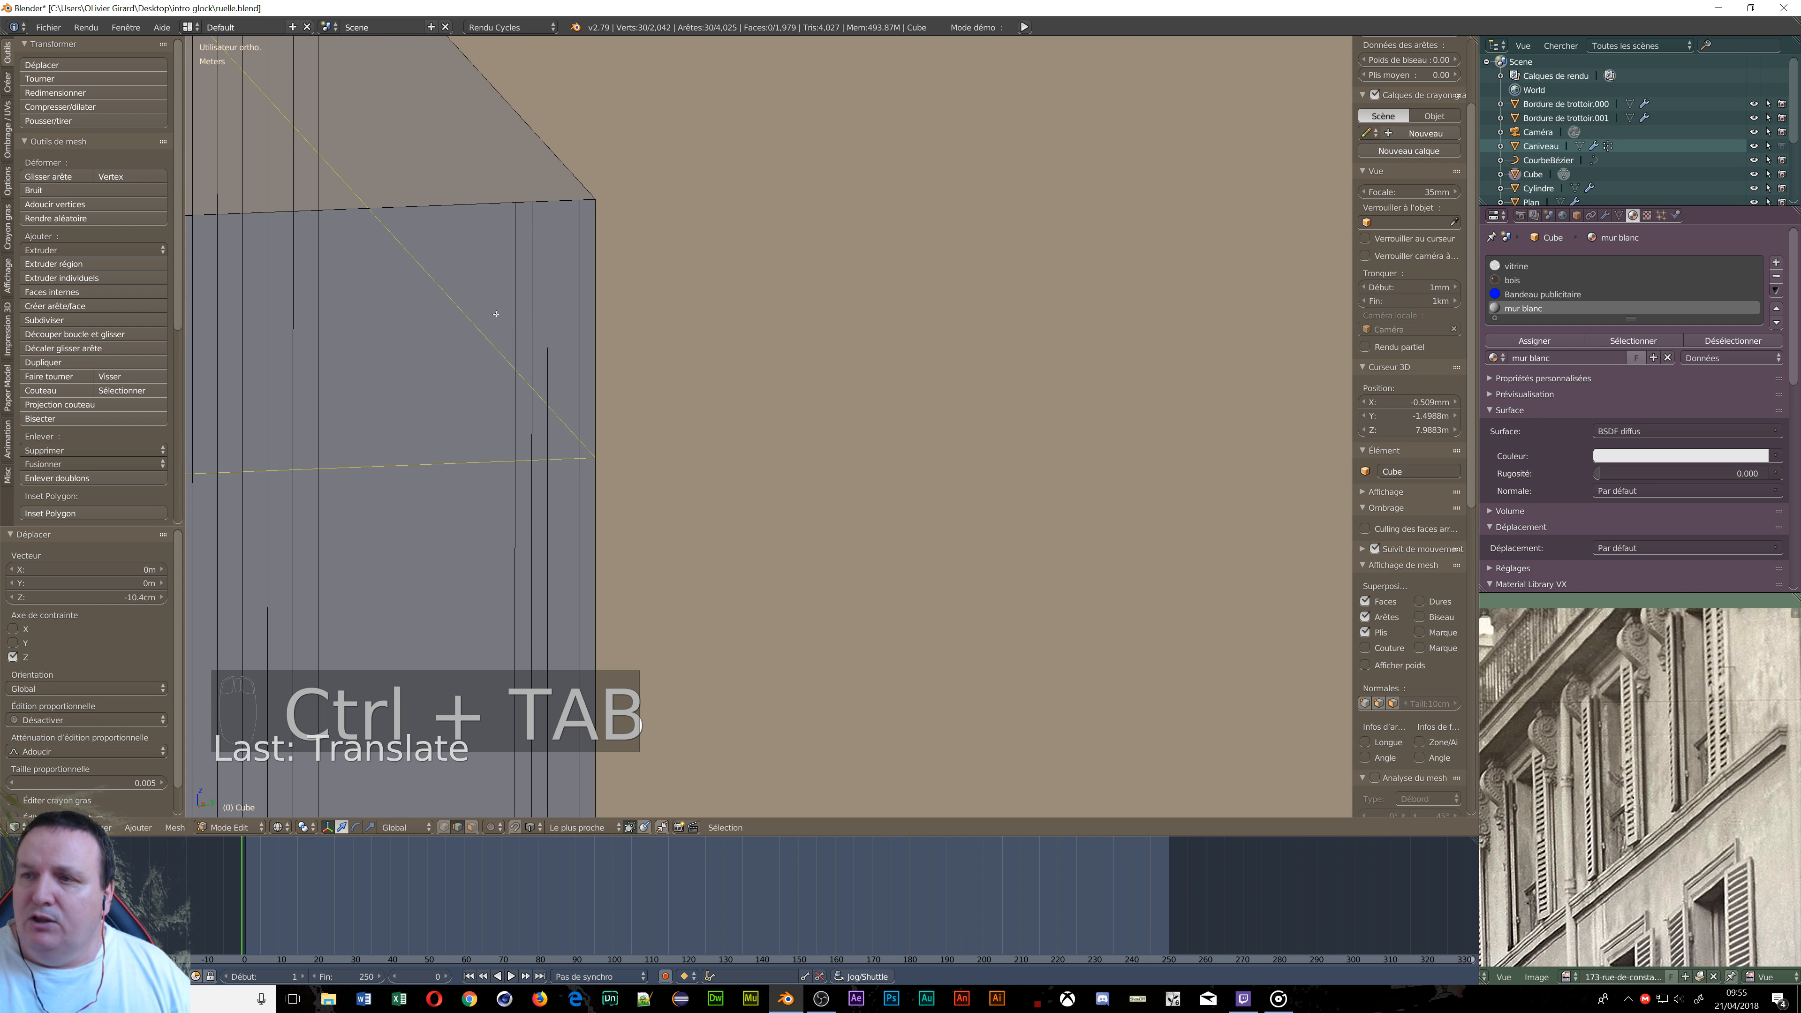
key(a)
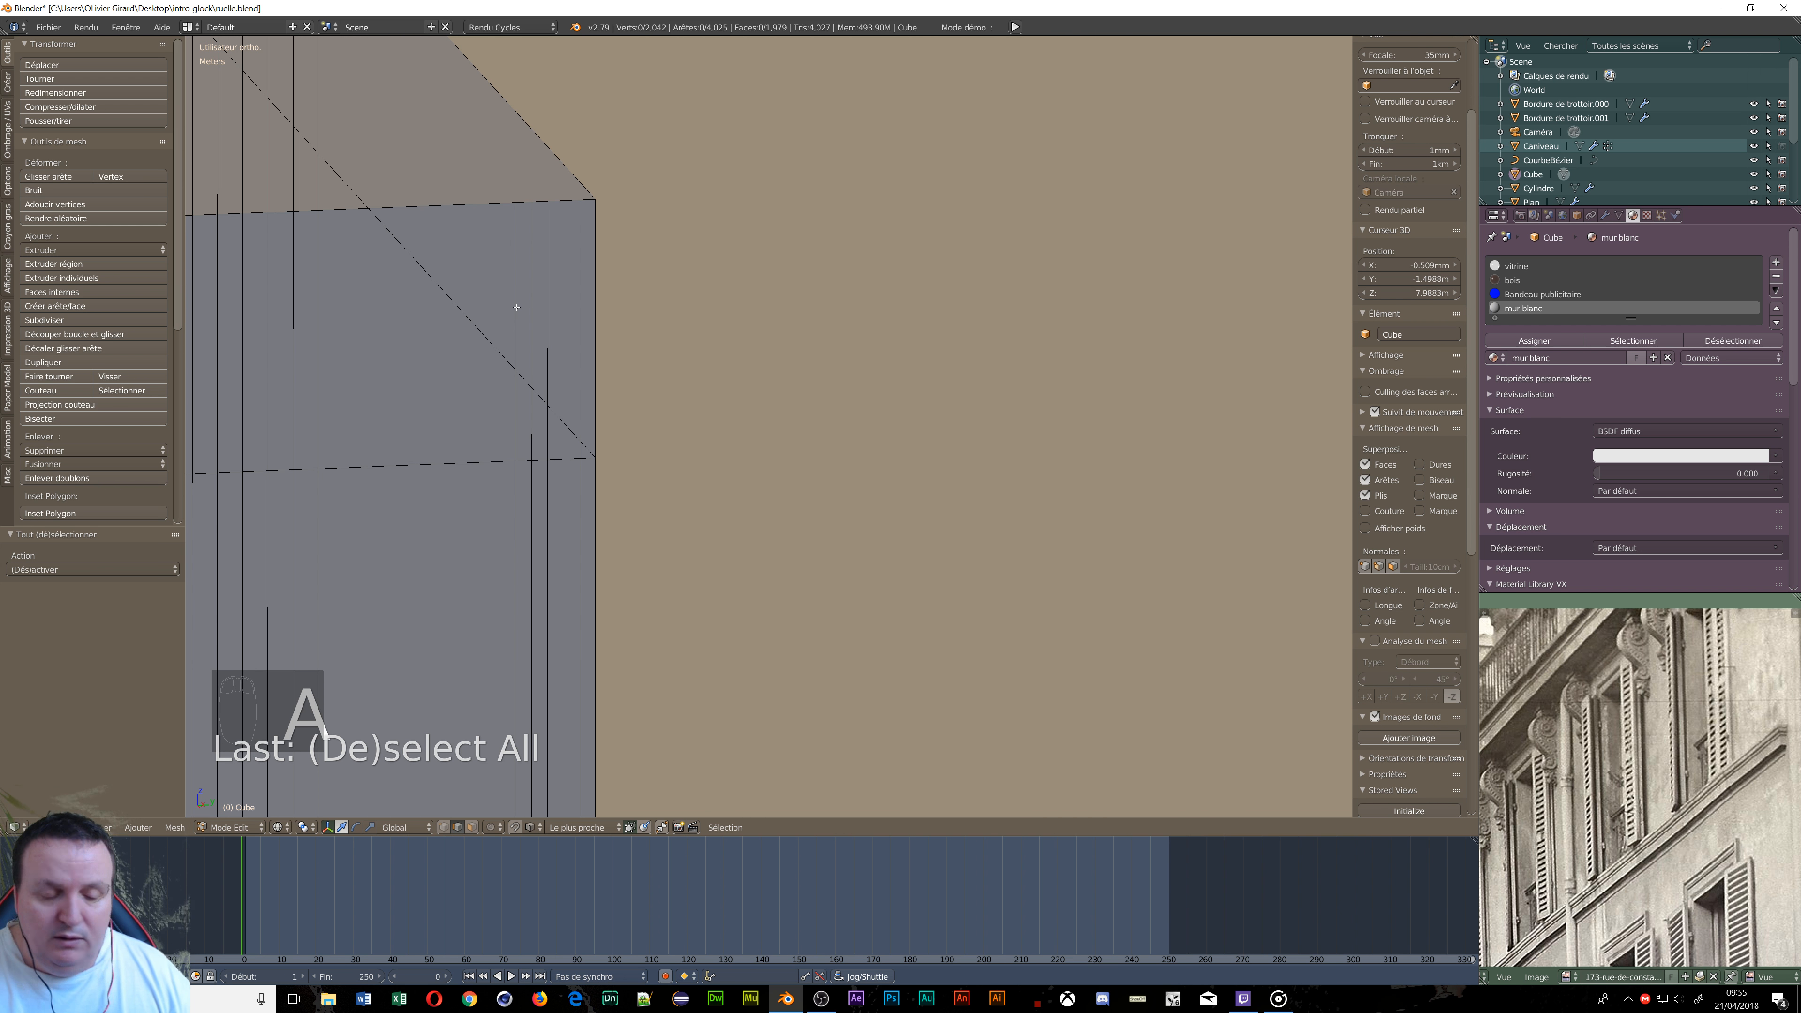
key(c)
drag(516, 305, 572, 320)
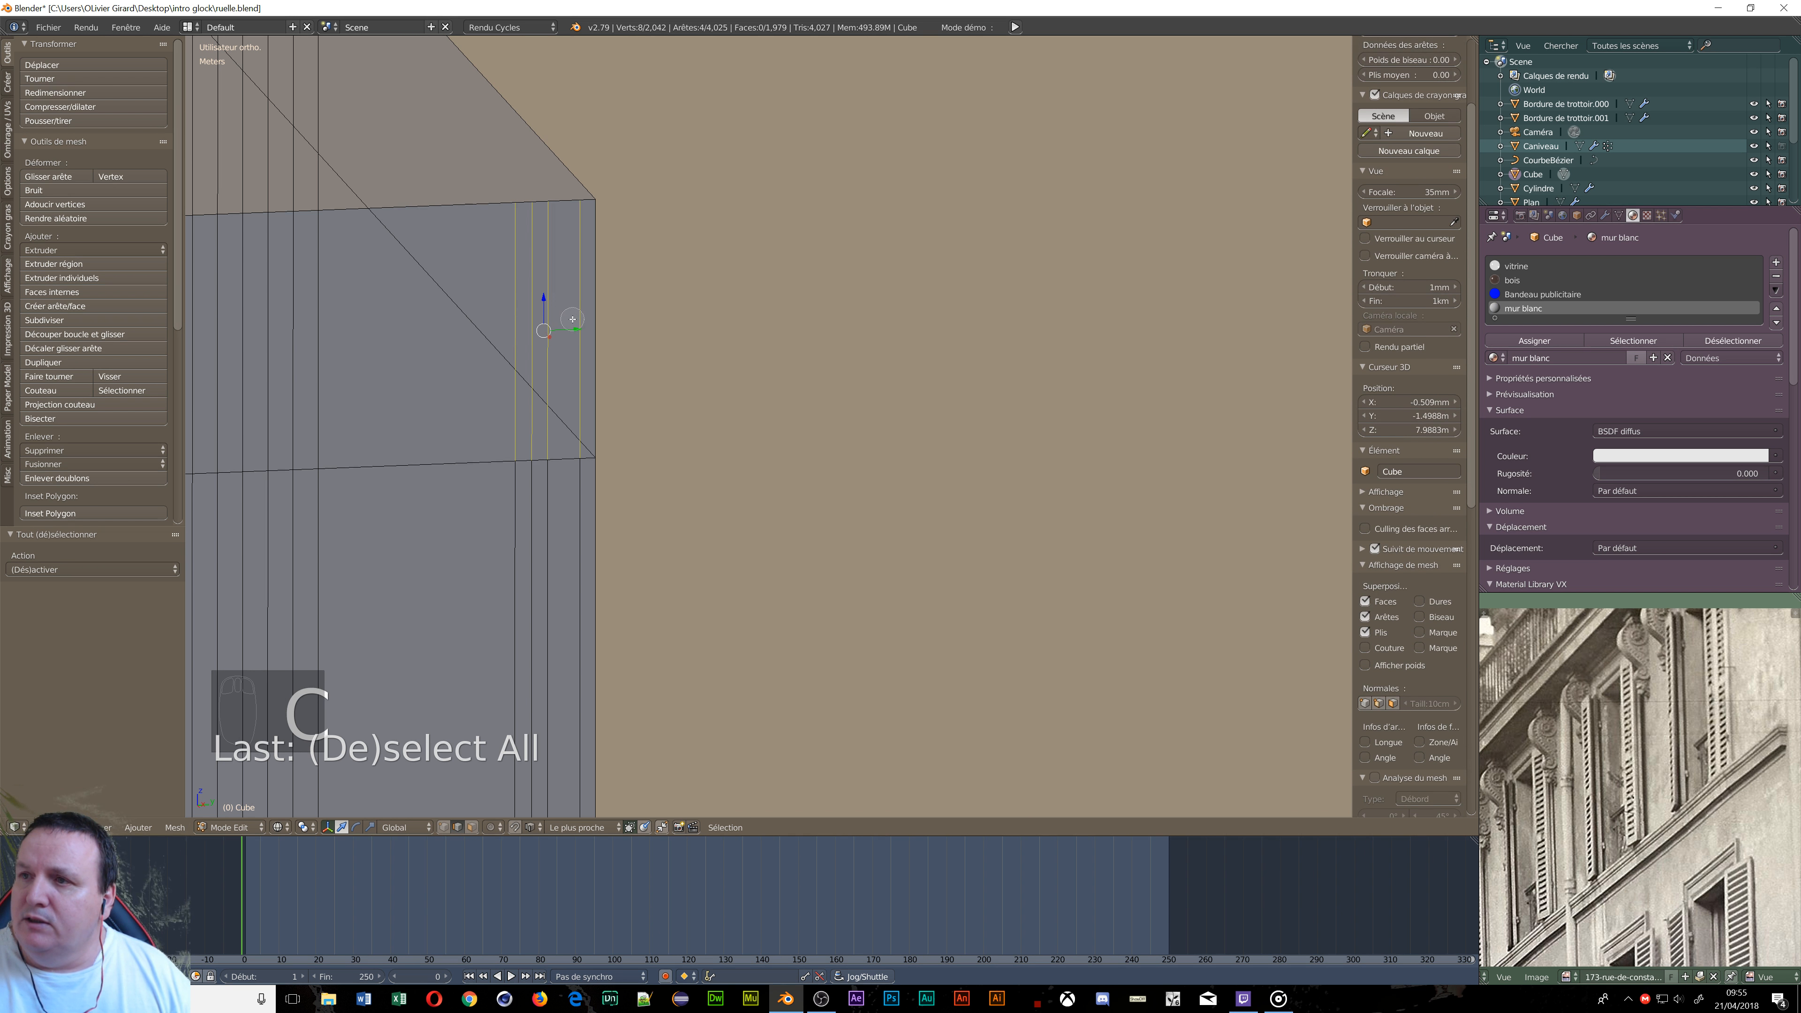
right_click(572, 320)
Circle-select the short vertical edges in the band under the roof along the wall, leaving out the long edges of the wall behind.
middle_drag(229, 429, 674, 354)
scroll(578, 340, down, 7)
scroll(1725, 752, down, 3)
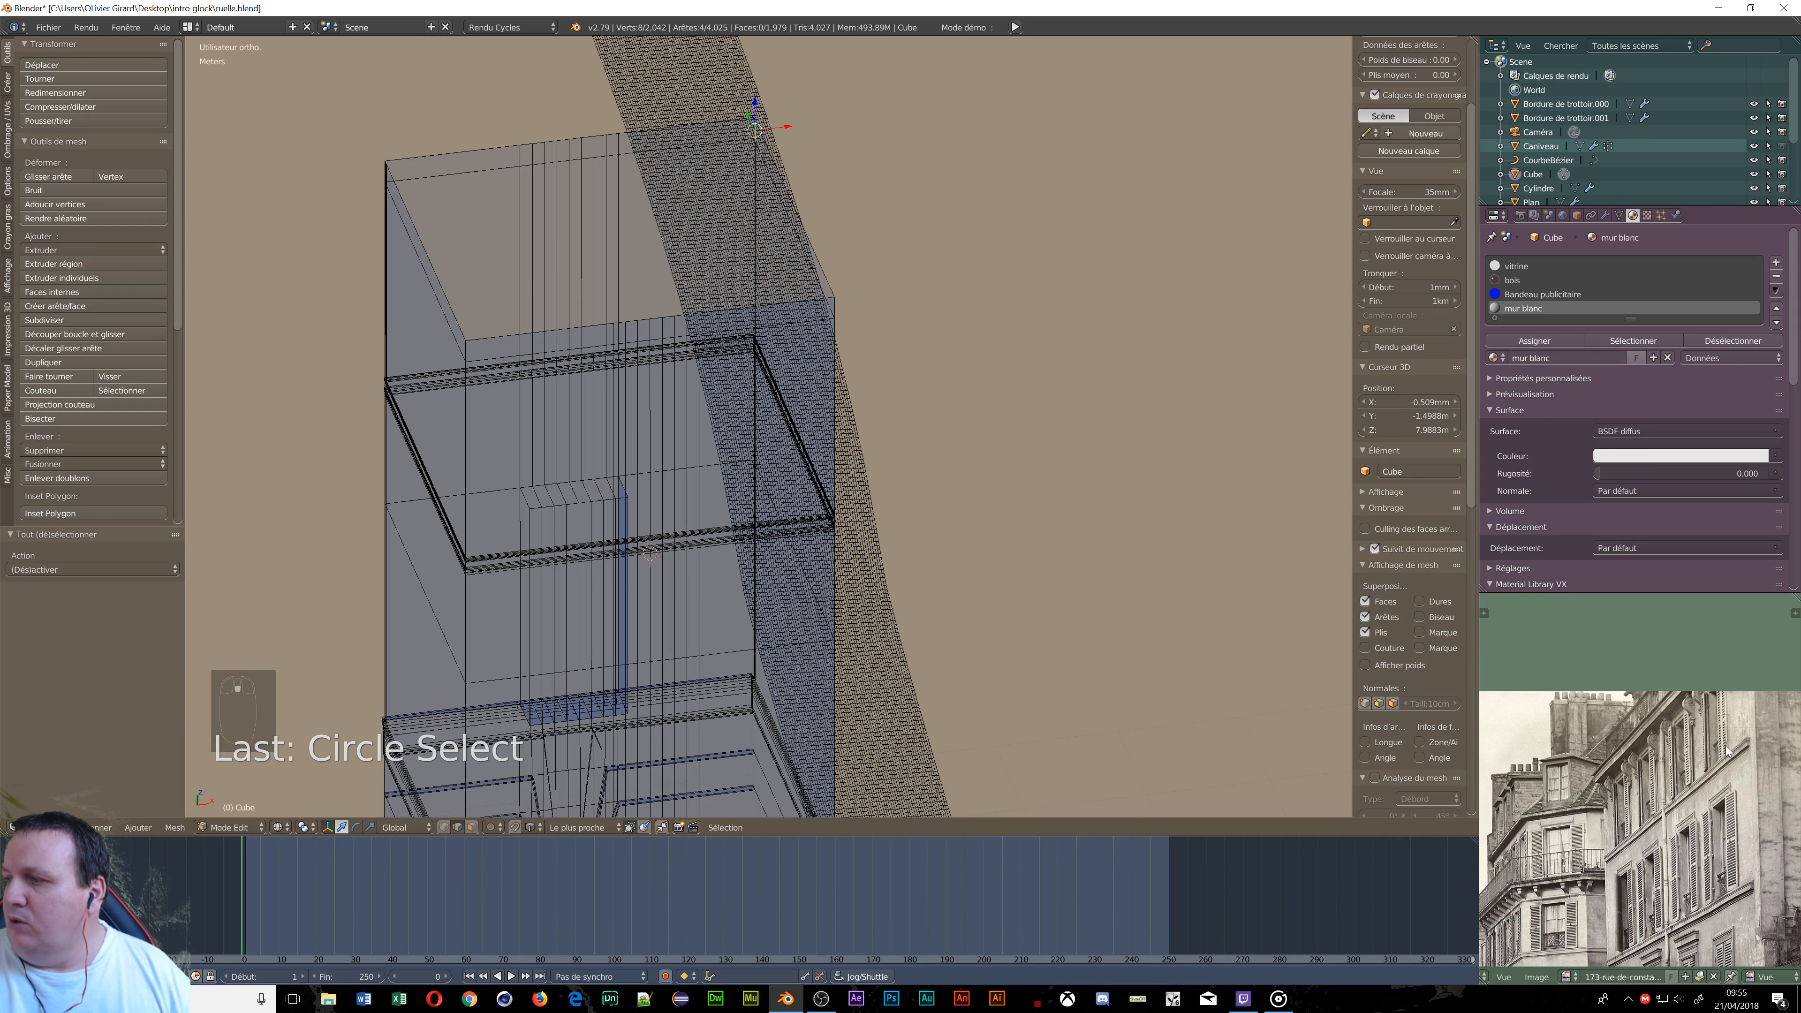
scroll(614, 460, up, 4)
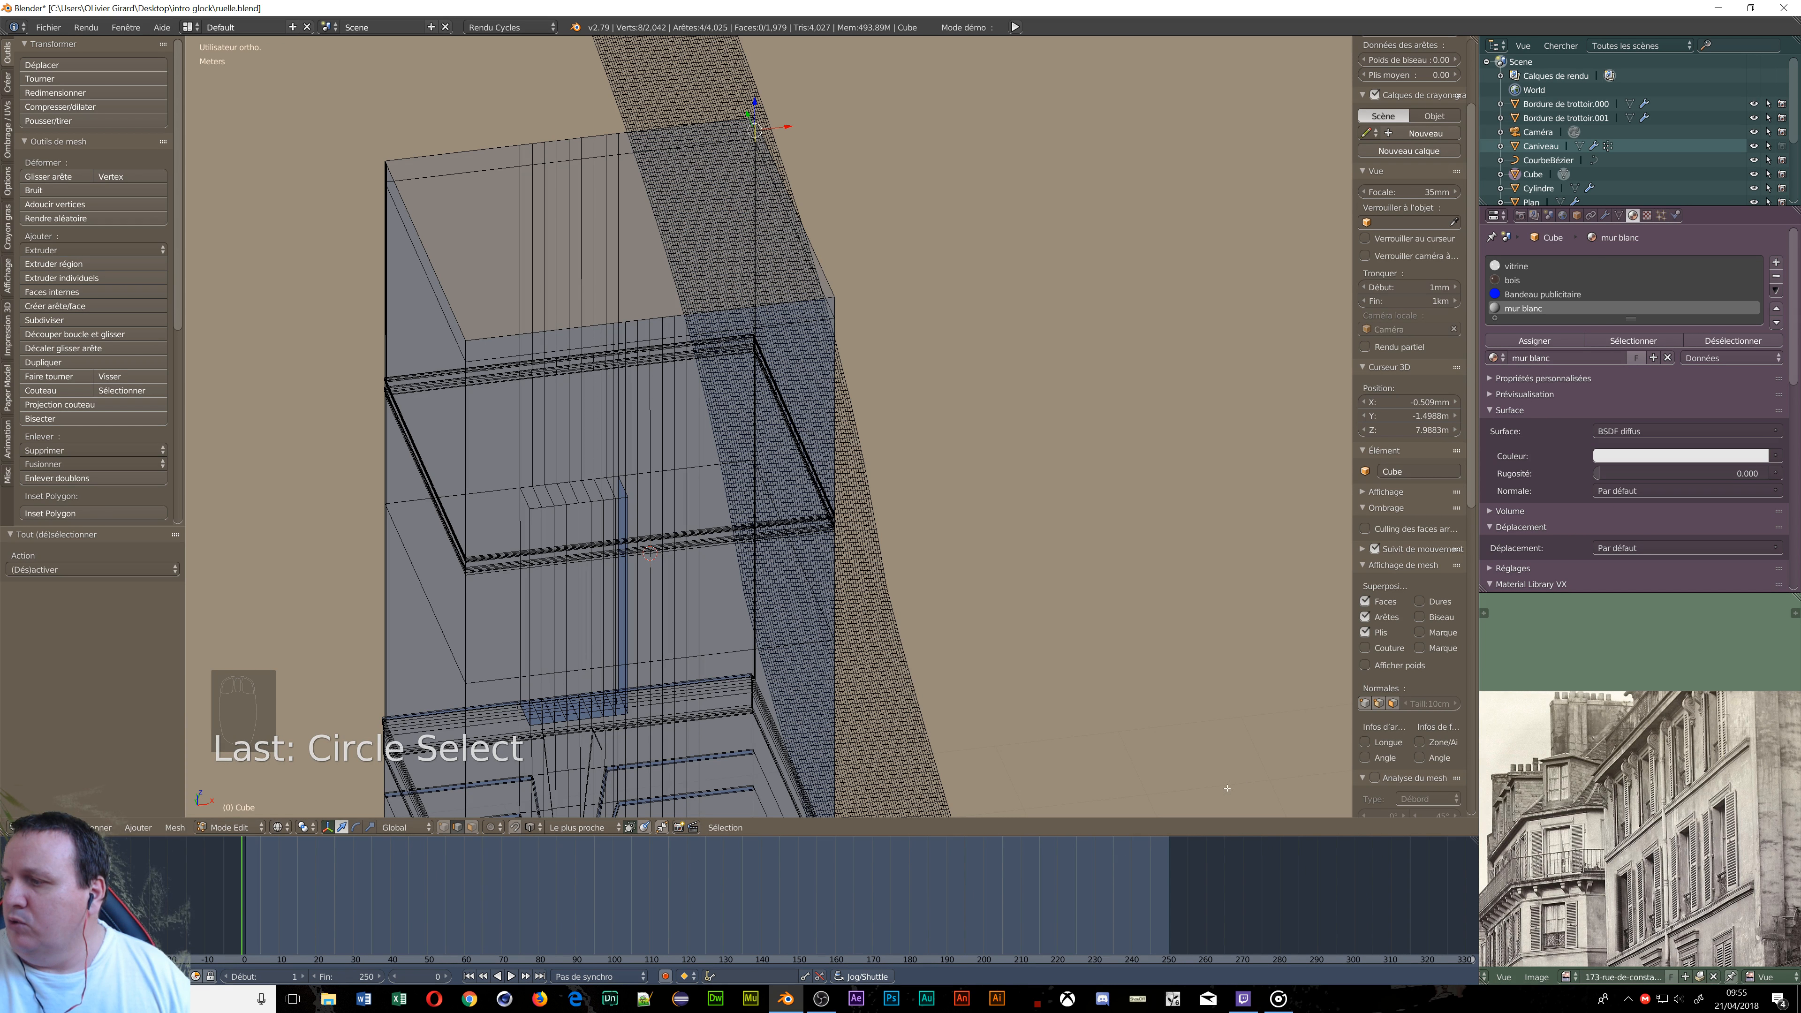
scroll(499, 348, up, 1)
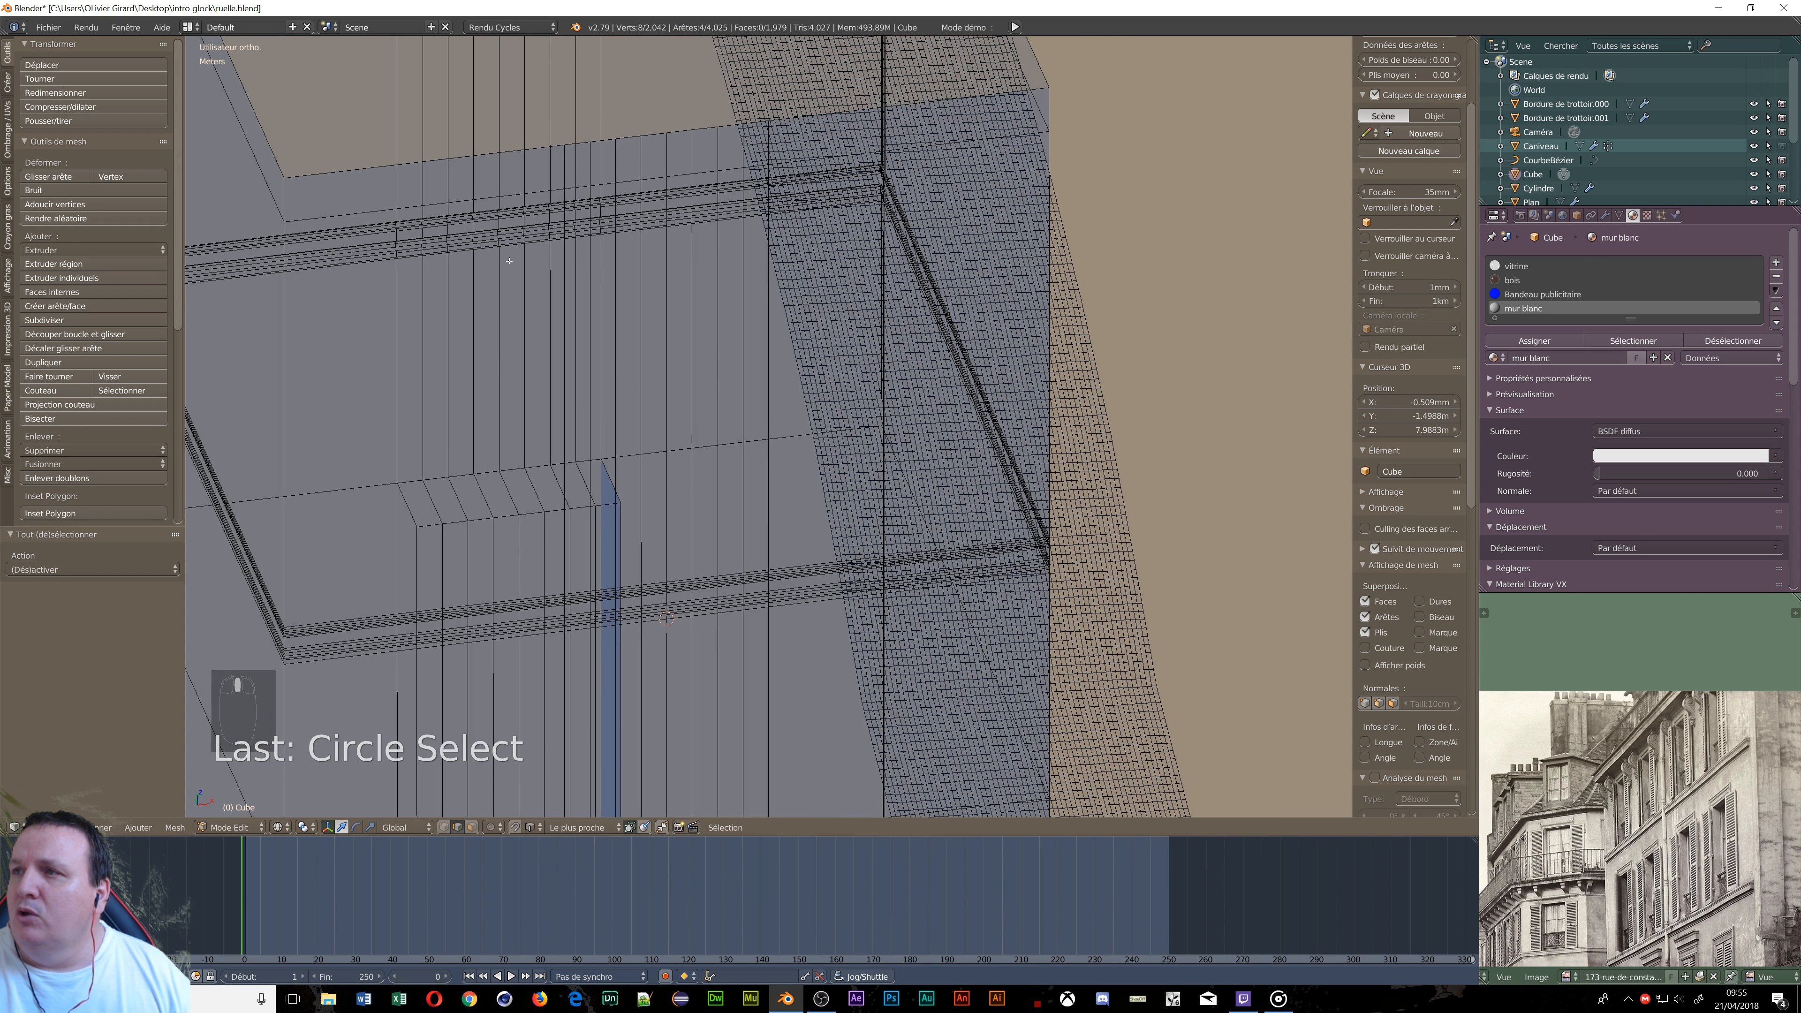
shift+middle_drag(508, 273, 368, 562)
scroll(358, 566, up, 2)
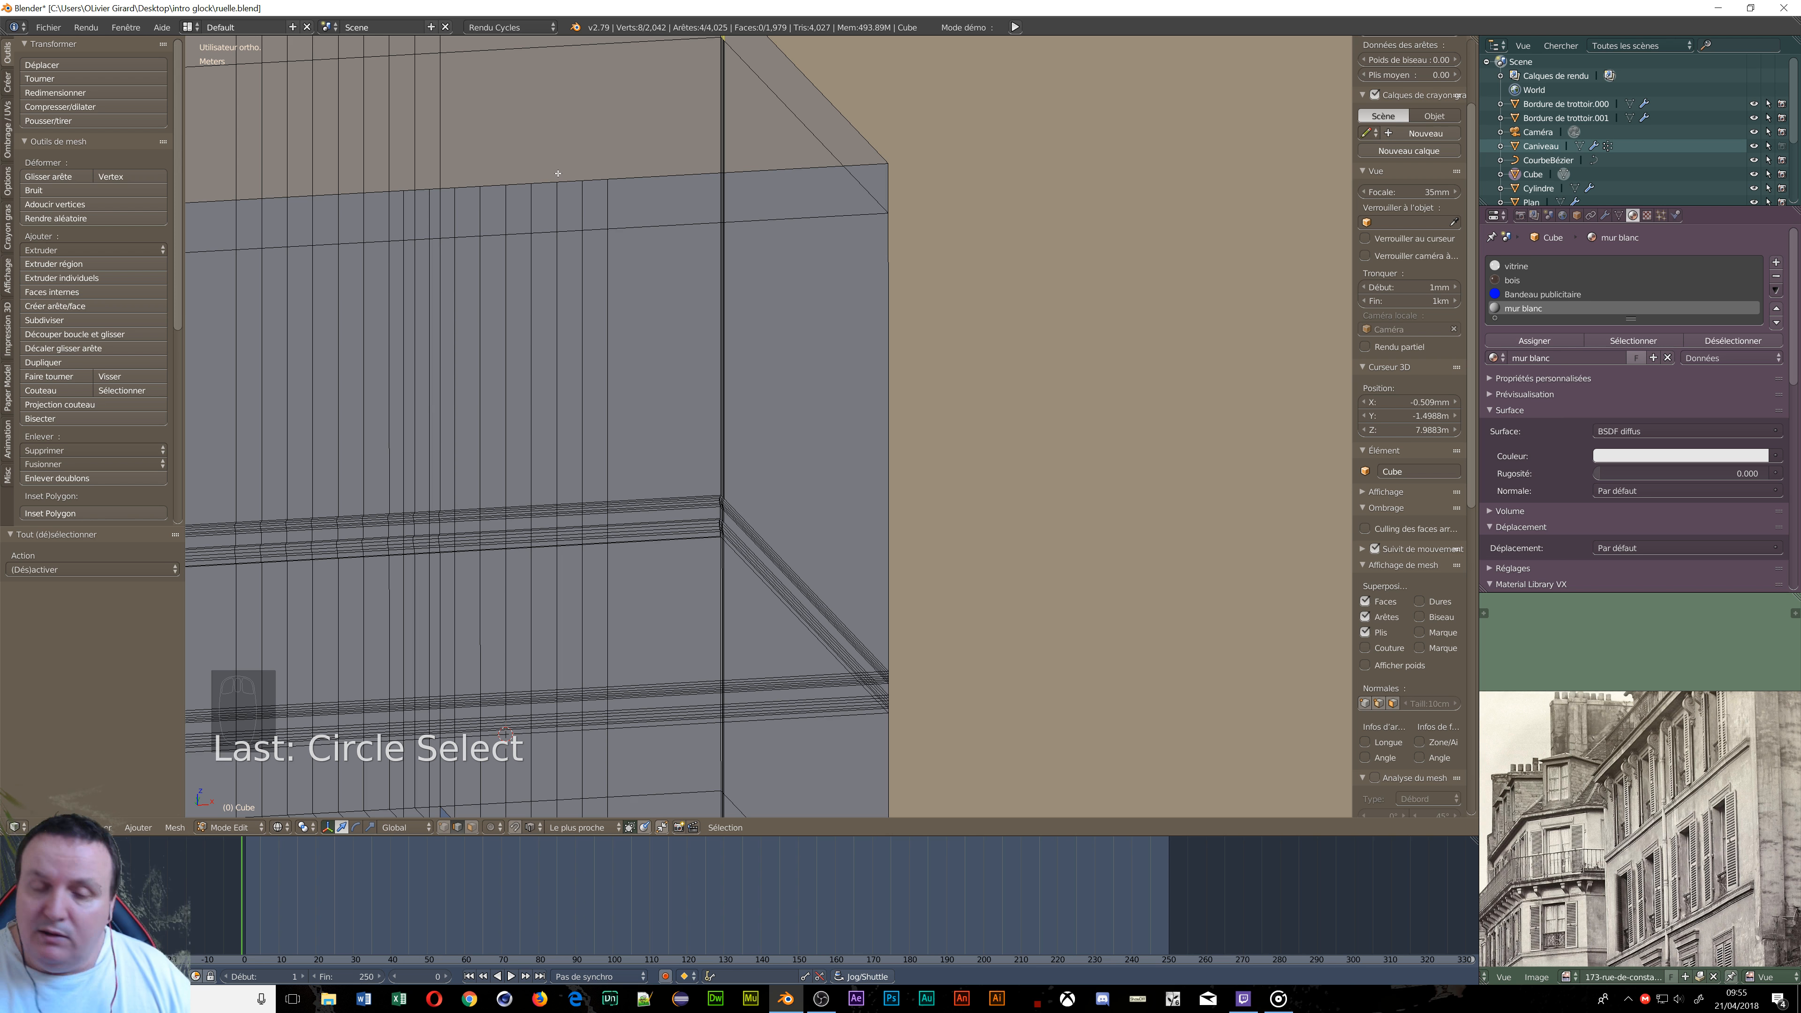
key(x)
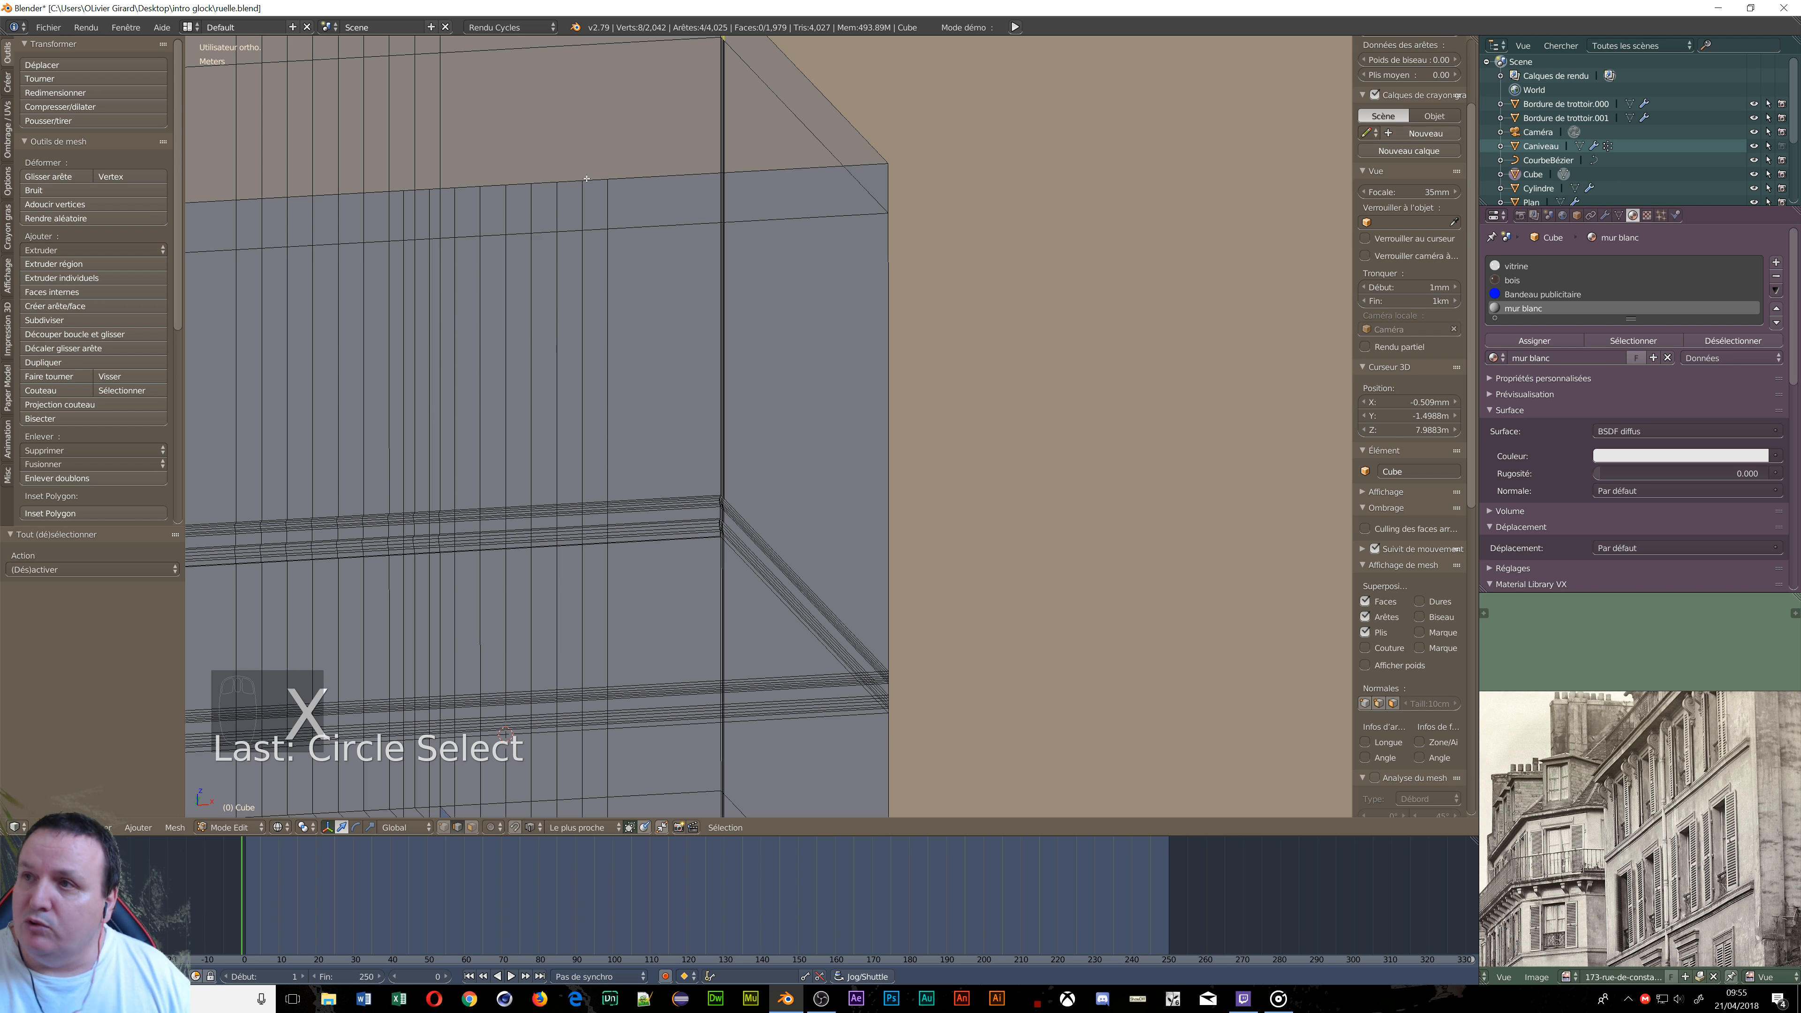
key(c)
drag(619, 202, 234, 220)
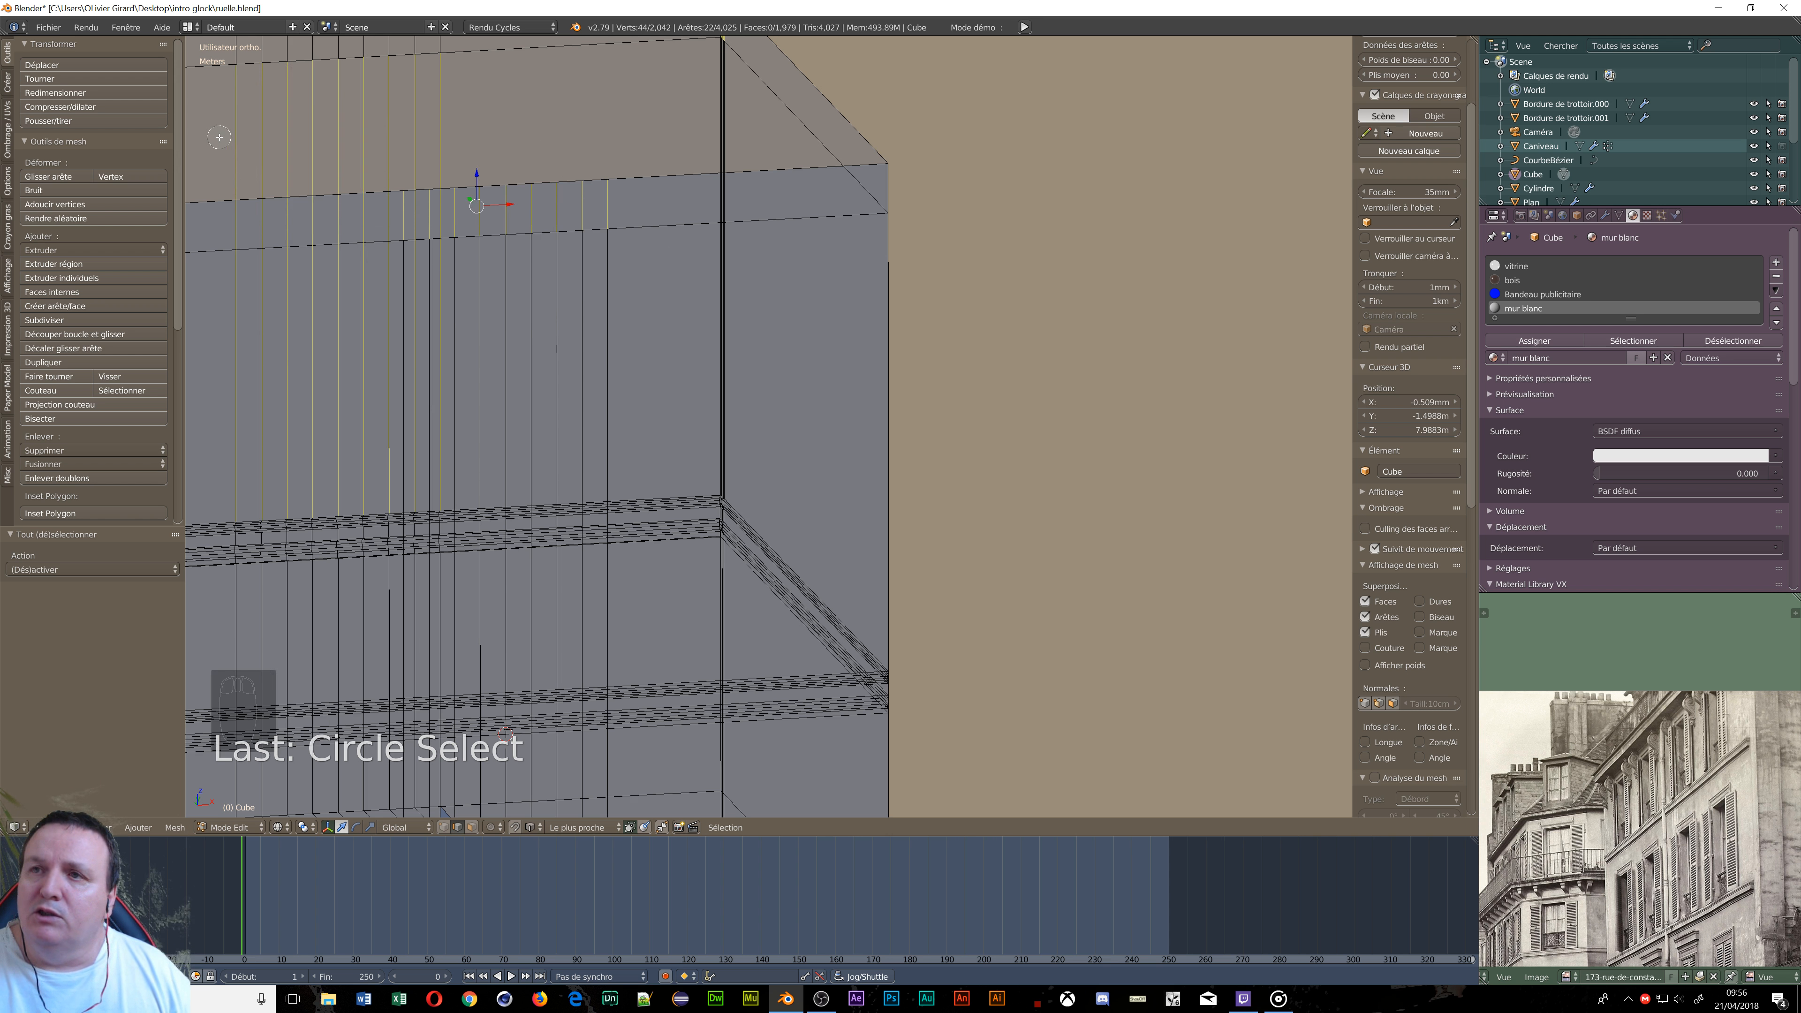
mouse_move(219, 137)
middle_down()
mouse_move(491, 104)
mouse_move(585, 222)
middle_up()
right_click(497, 100)
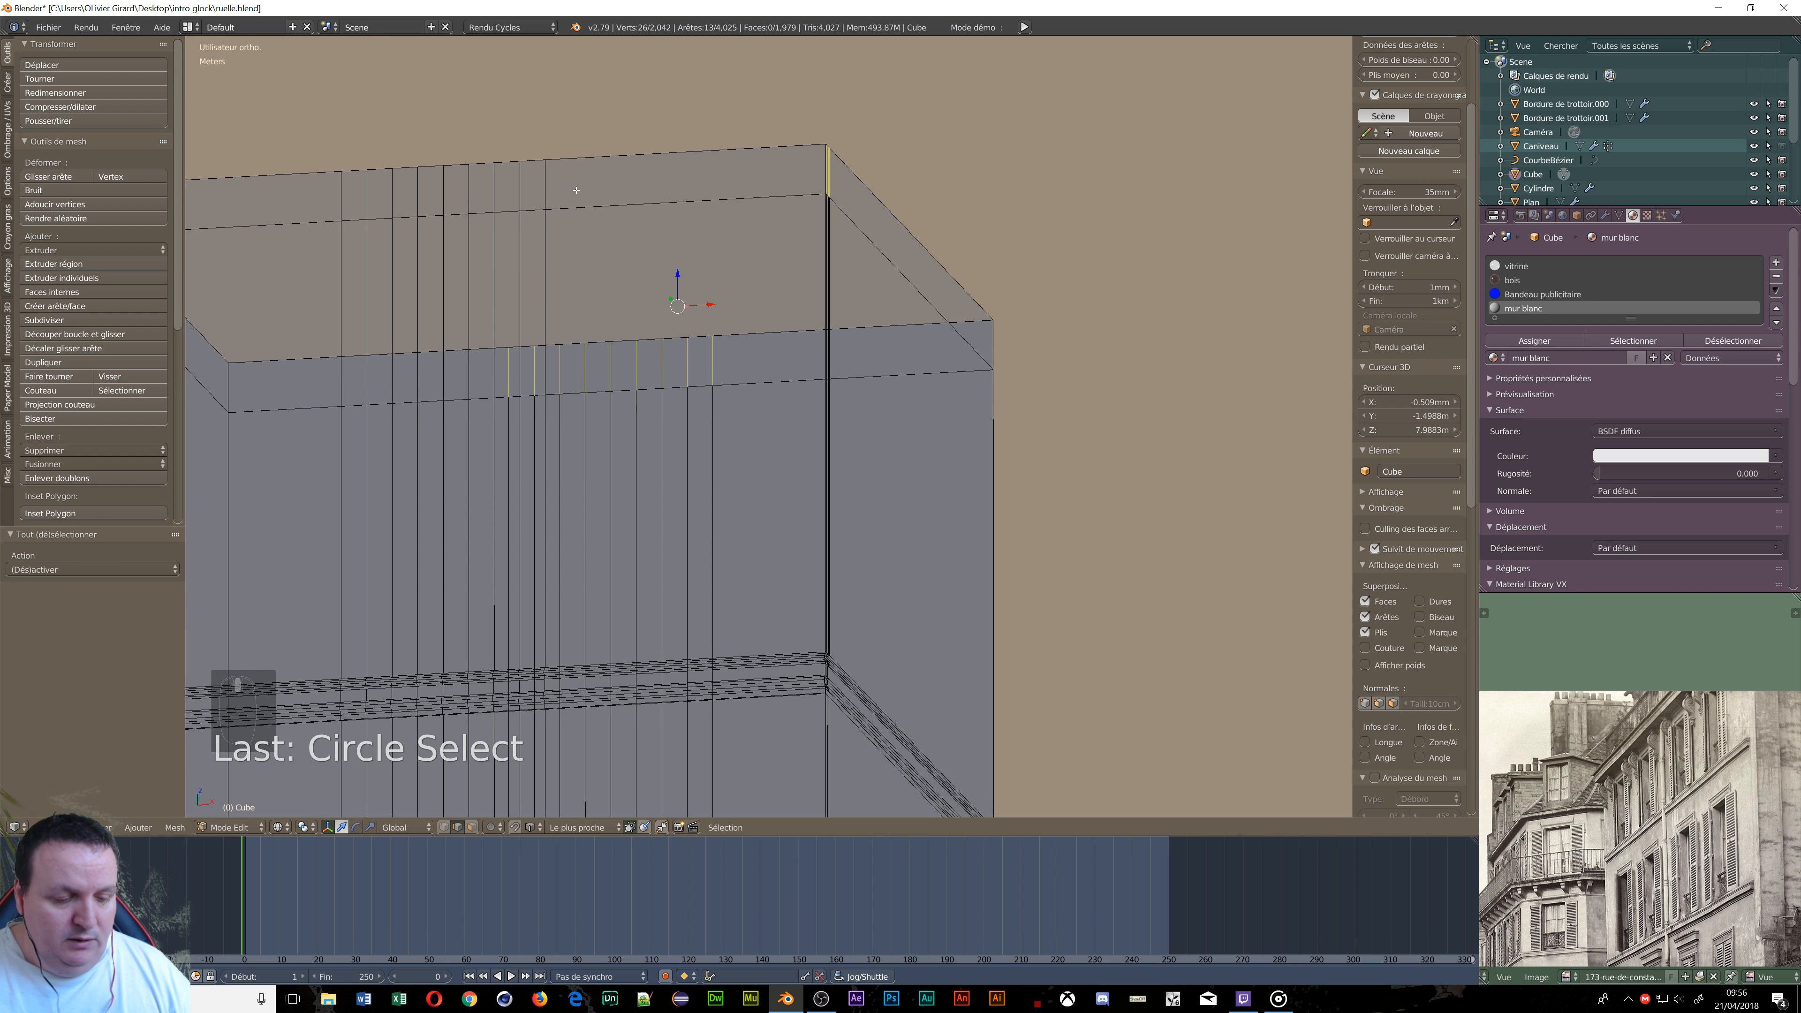
Add the short vertical edges in the band under the roof on the opposite wall to the selection with circle select.
key(c)
drag(570, 190, 338, 197)
right_click(338, 200)
Add the short vertical edges beside the other building corner in the roof band to the selection, leaving out the corner edge itself.
shift+middle_drag(349, 270, 738, 260)
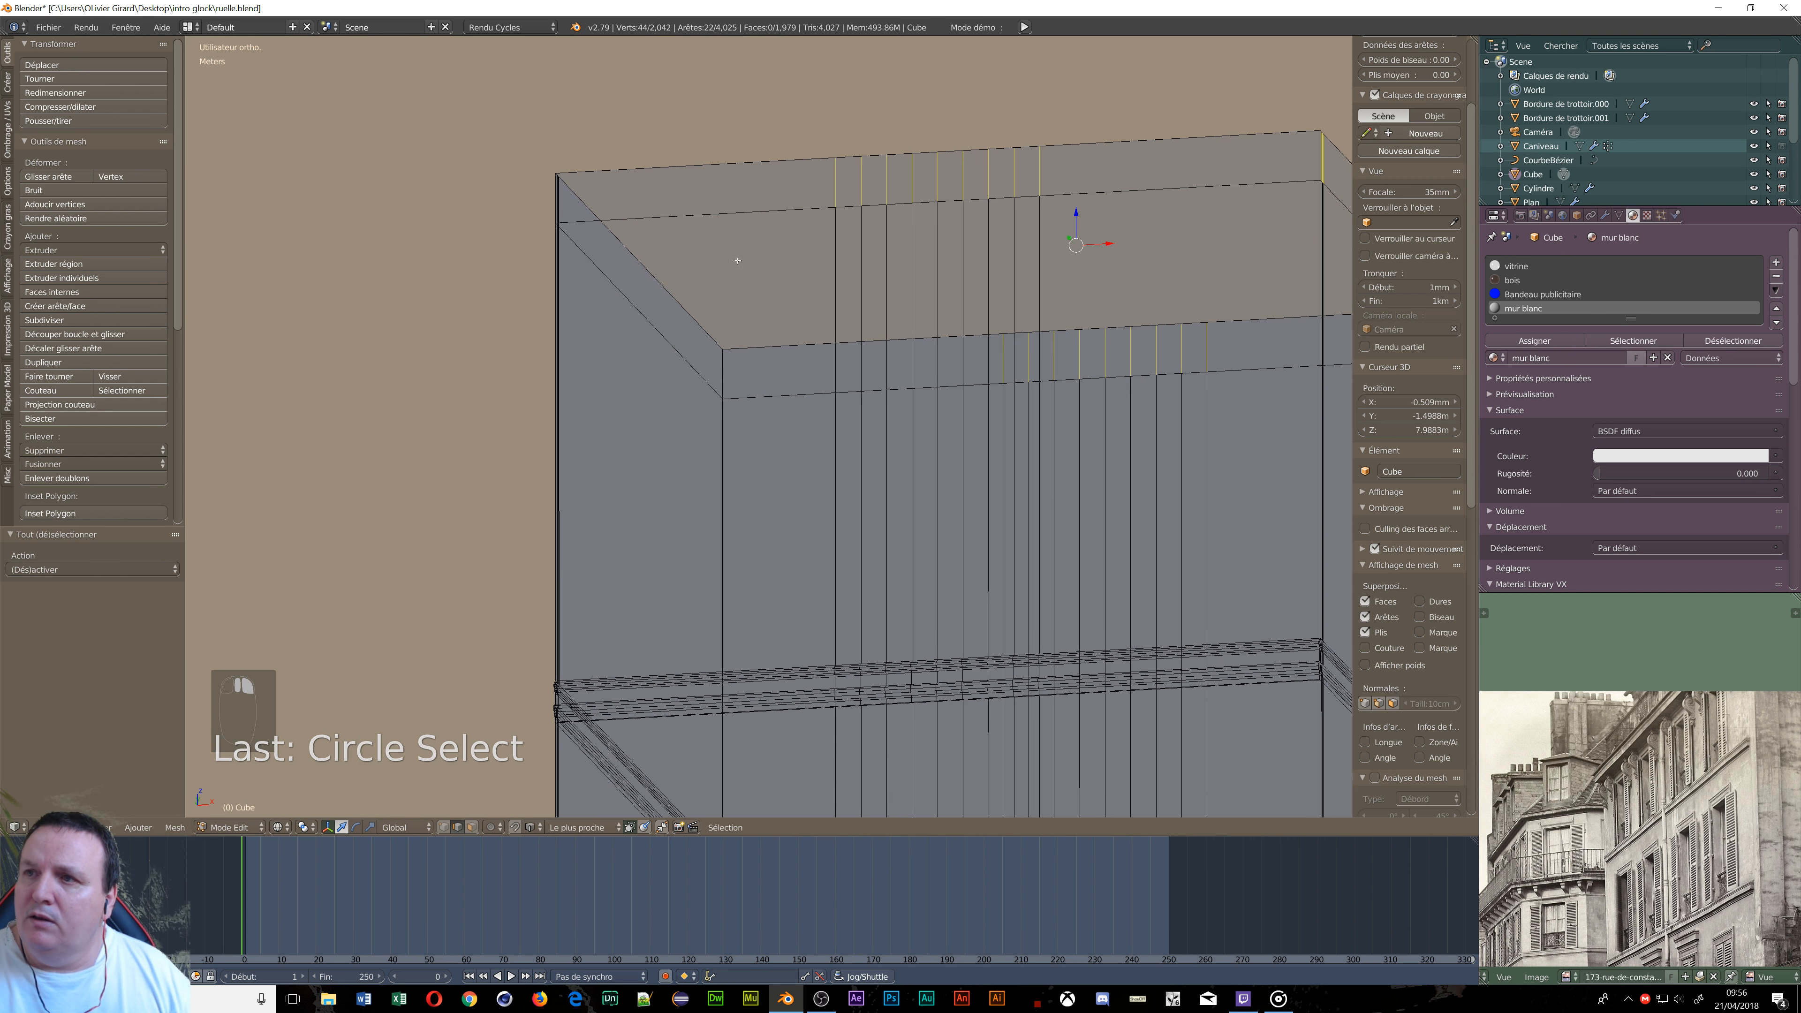
middle_drag(516, 320, 836, 451)
scroll(836, 446, up, 4)
scroll(812, 334, up, 4)
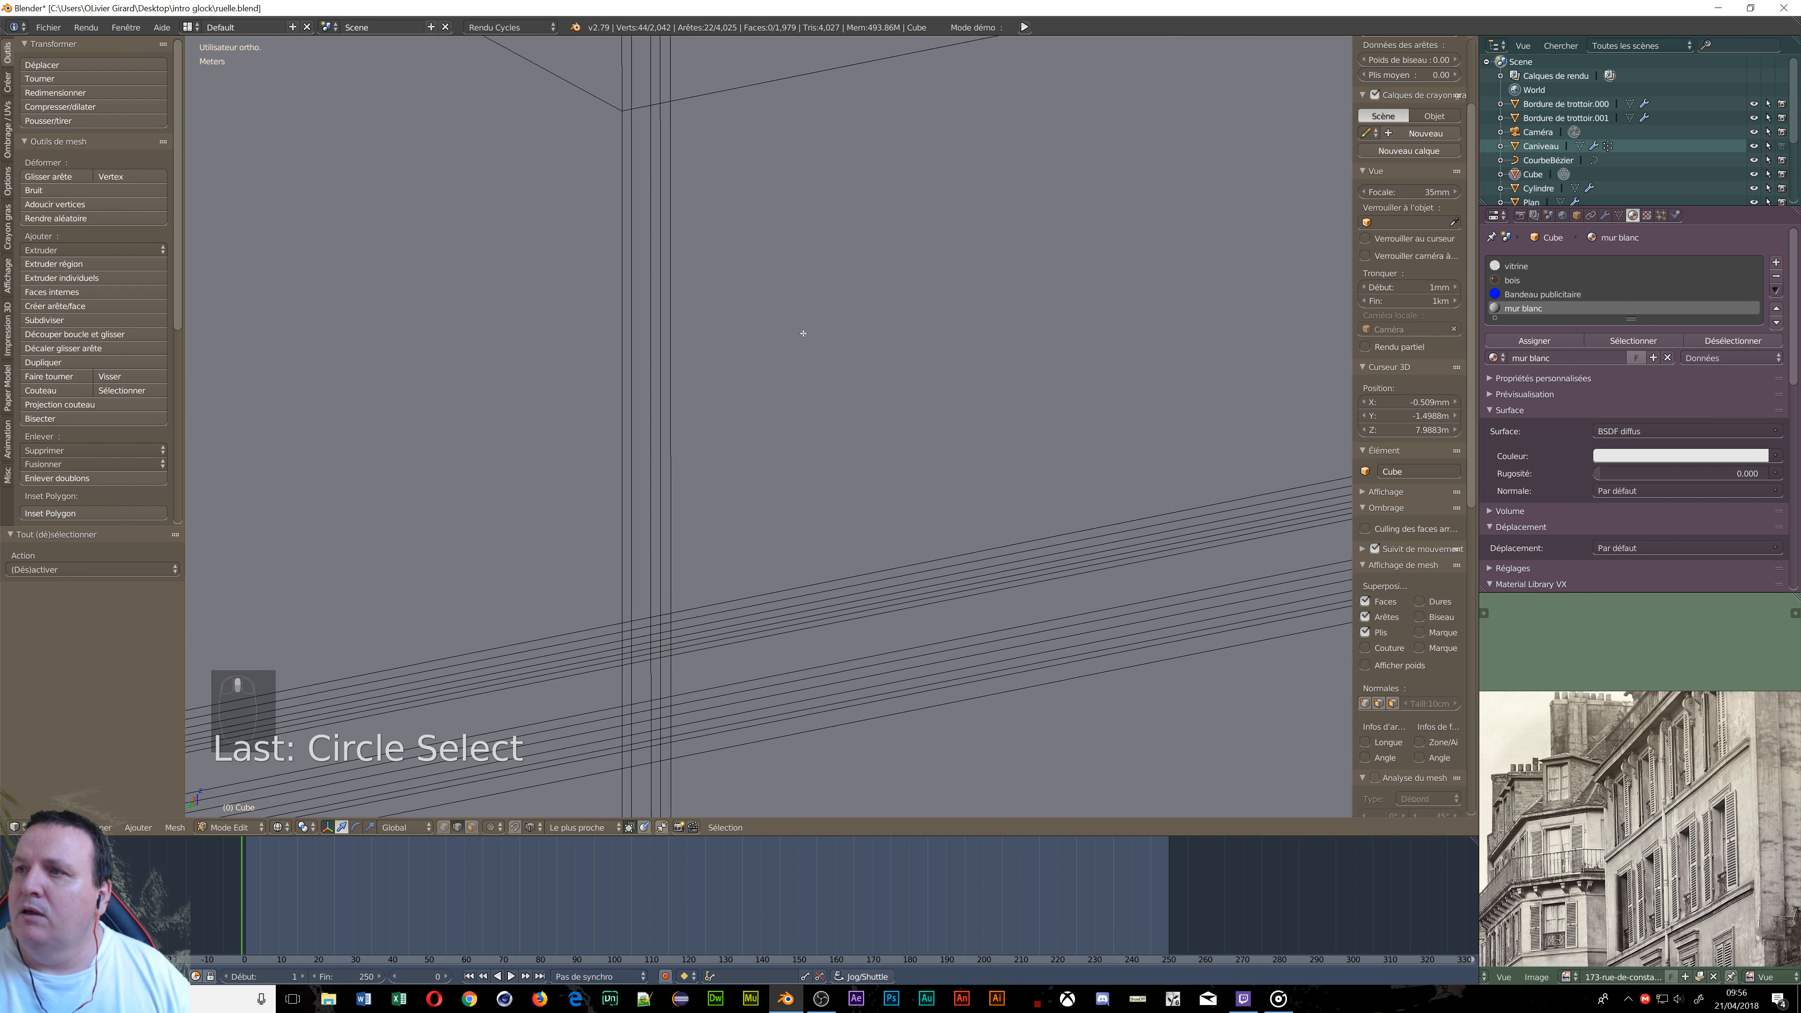
shift+middle_drag(740, 260, 893, 588)
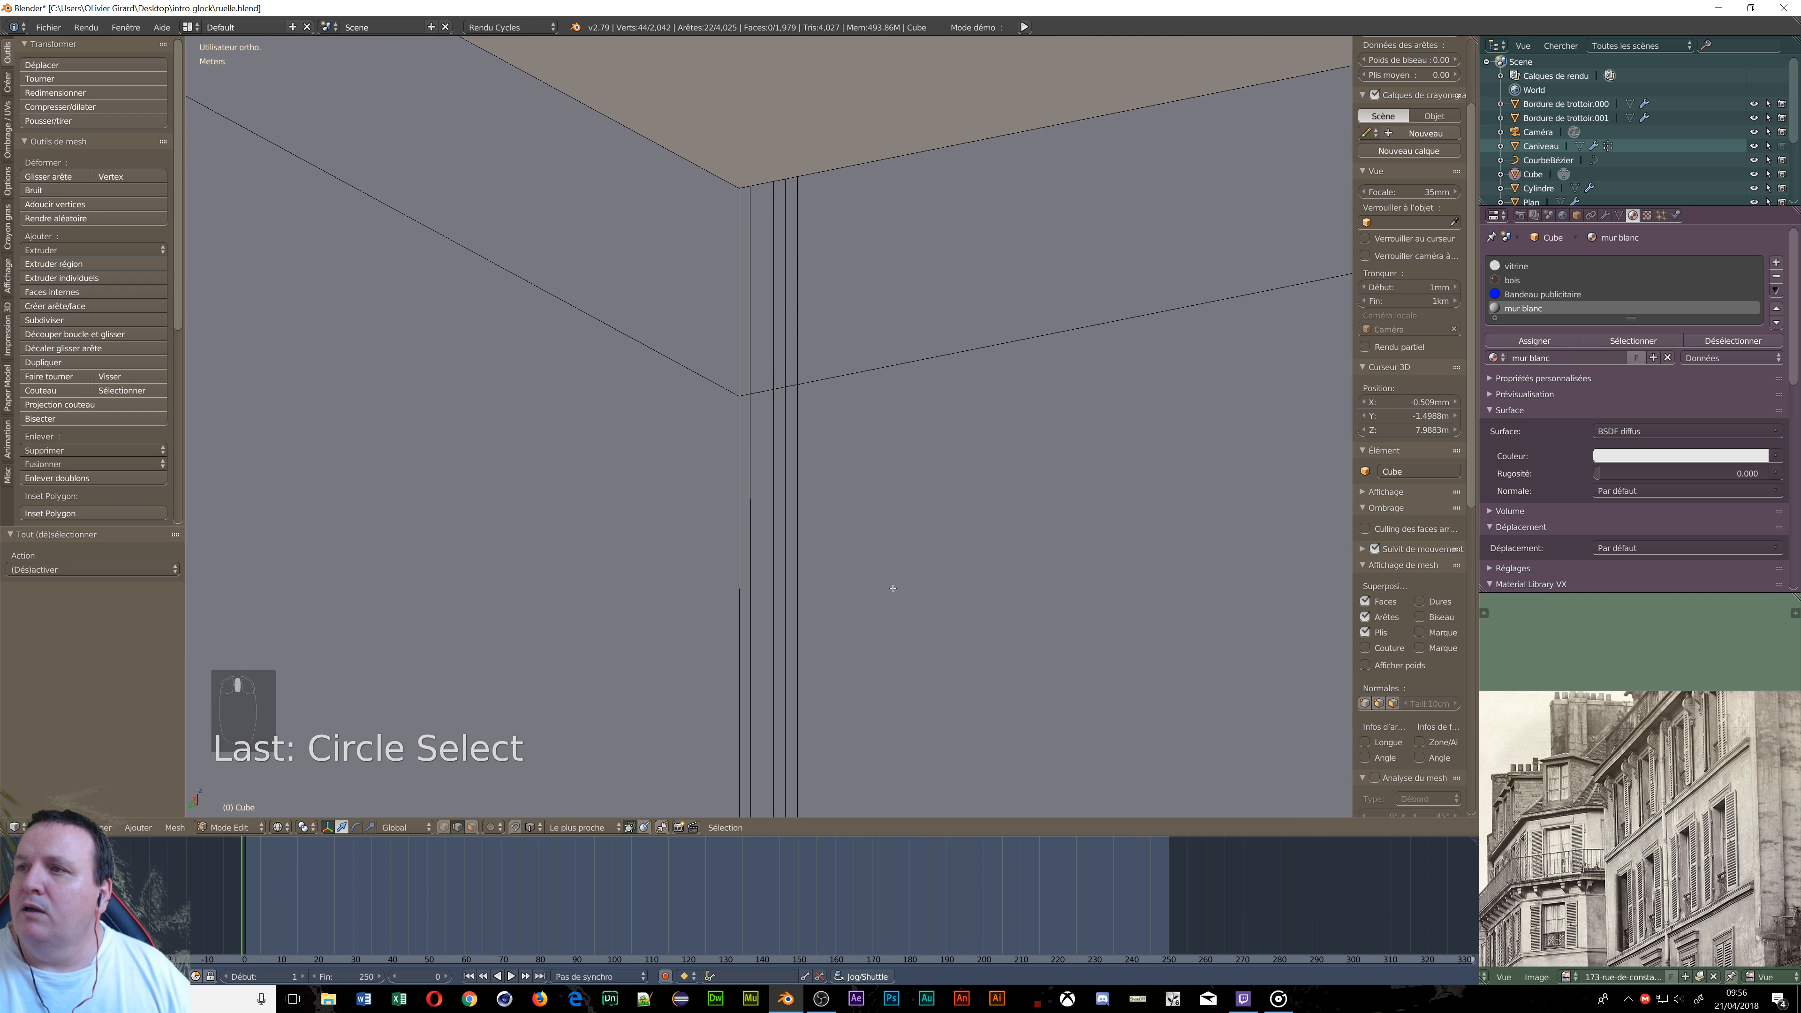
key(c)
drag(828, 266, 742, 301)
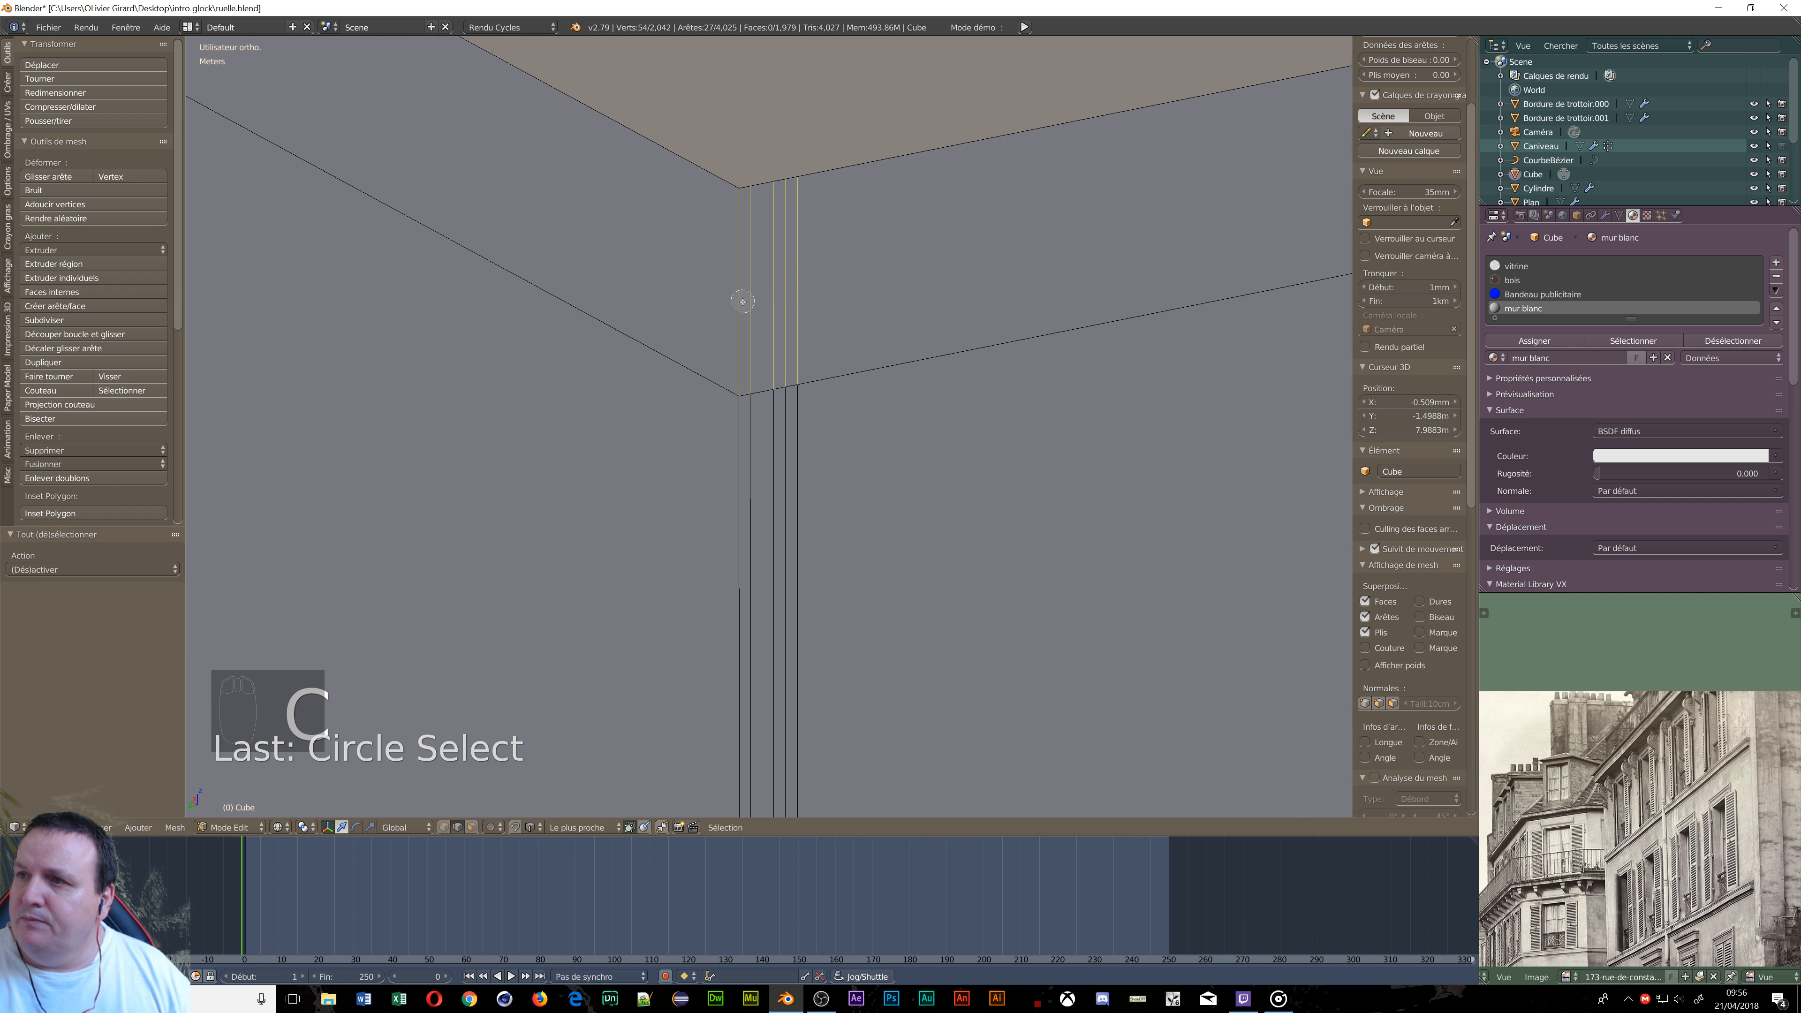
middle_click(729, 289)
right_click(826, 316)
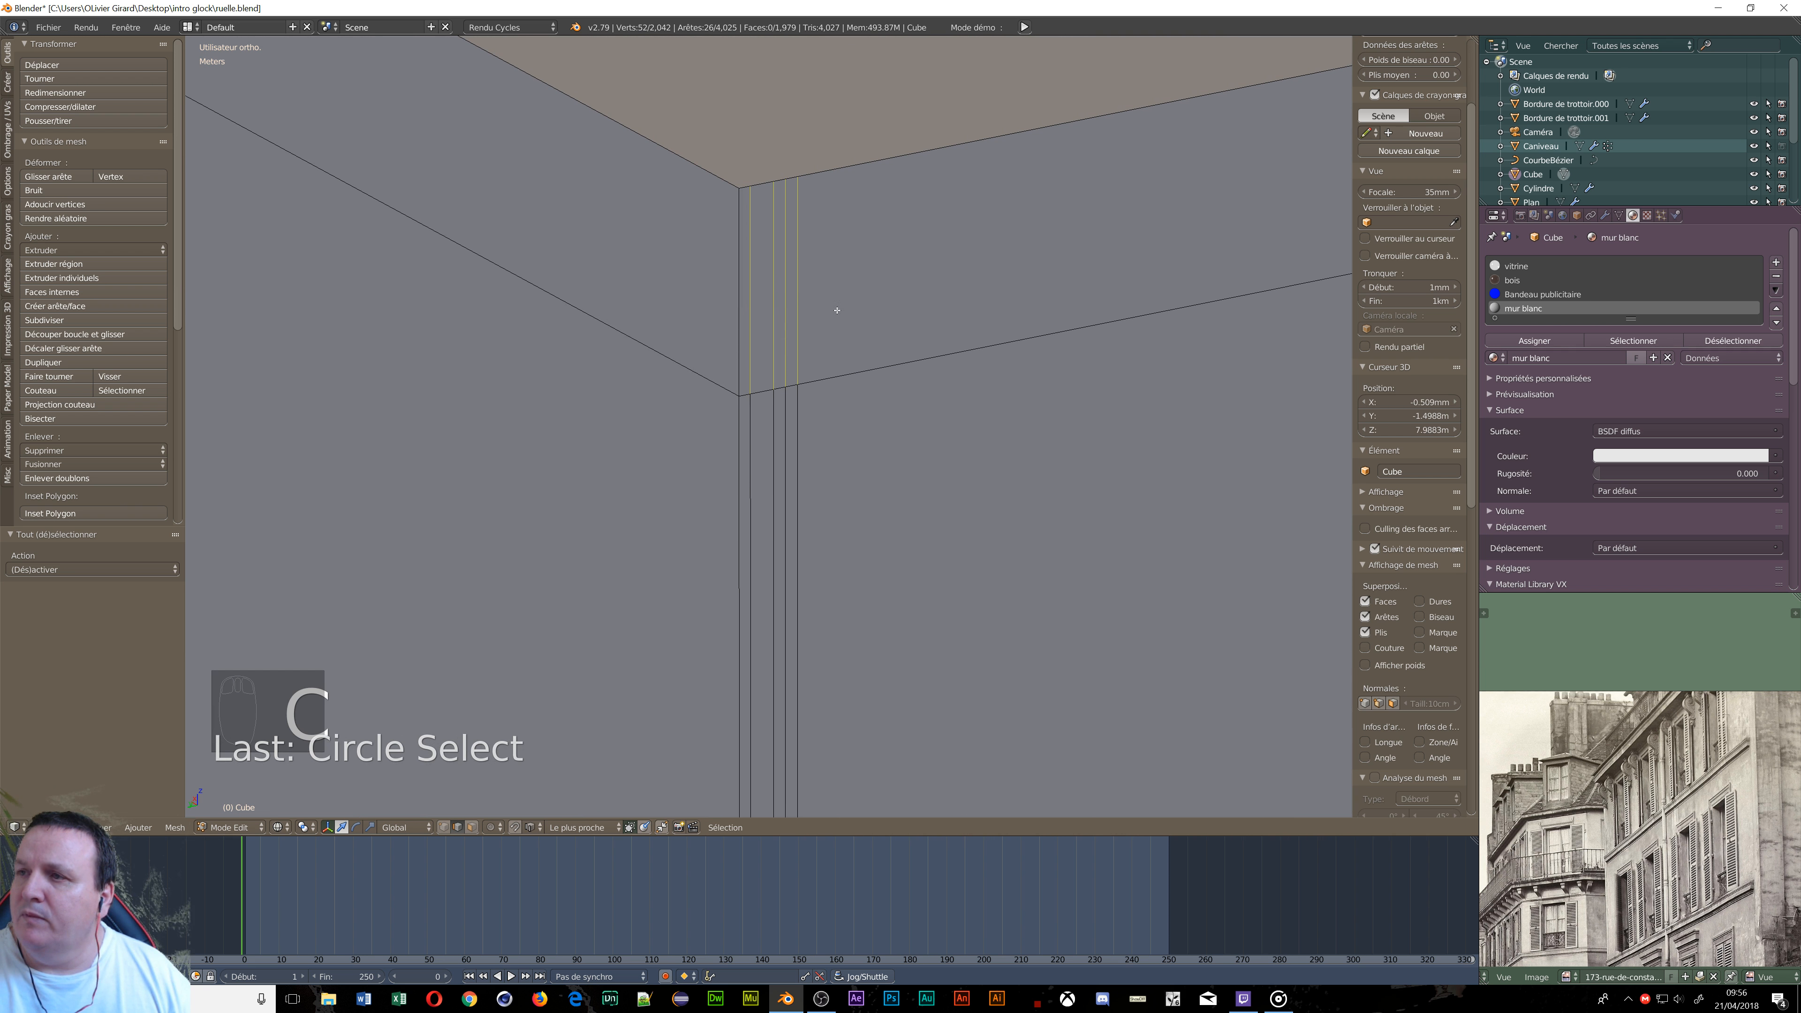
Dissolve the selected short vertical edges all around the band under the roof.
scroll(927, 360, down, 4)
shift+middle_drag(942, 451, 428, 617)
middle_drag(654, 560, 697, 588)
scroll(633, 550, down, 3)
scroll(633, 549, down, 5)
key(x)
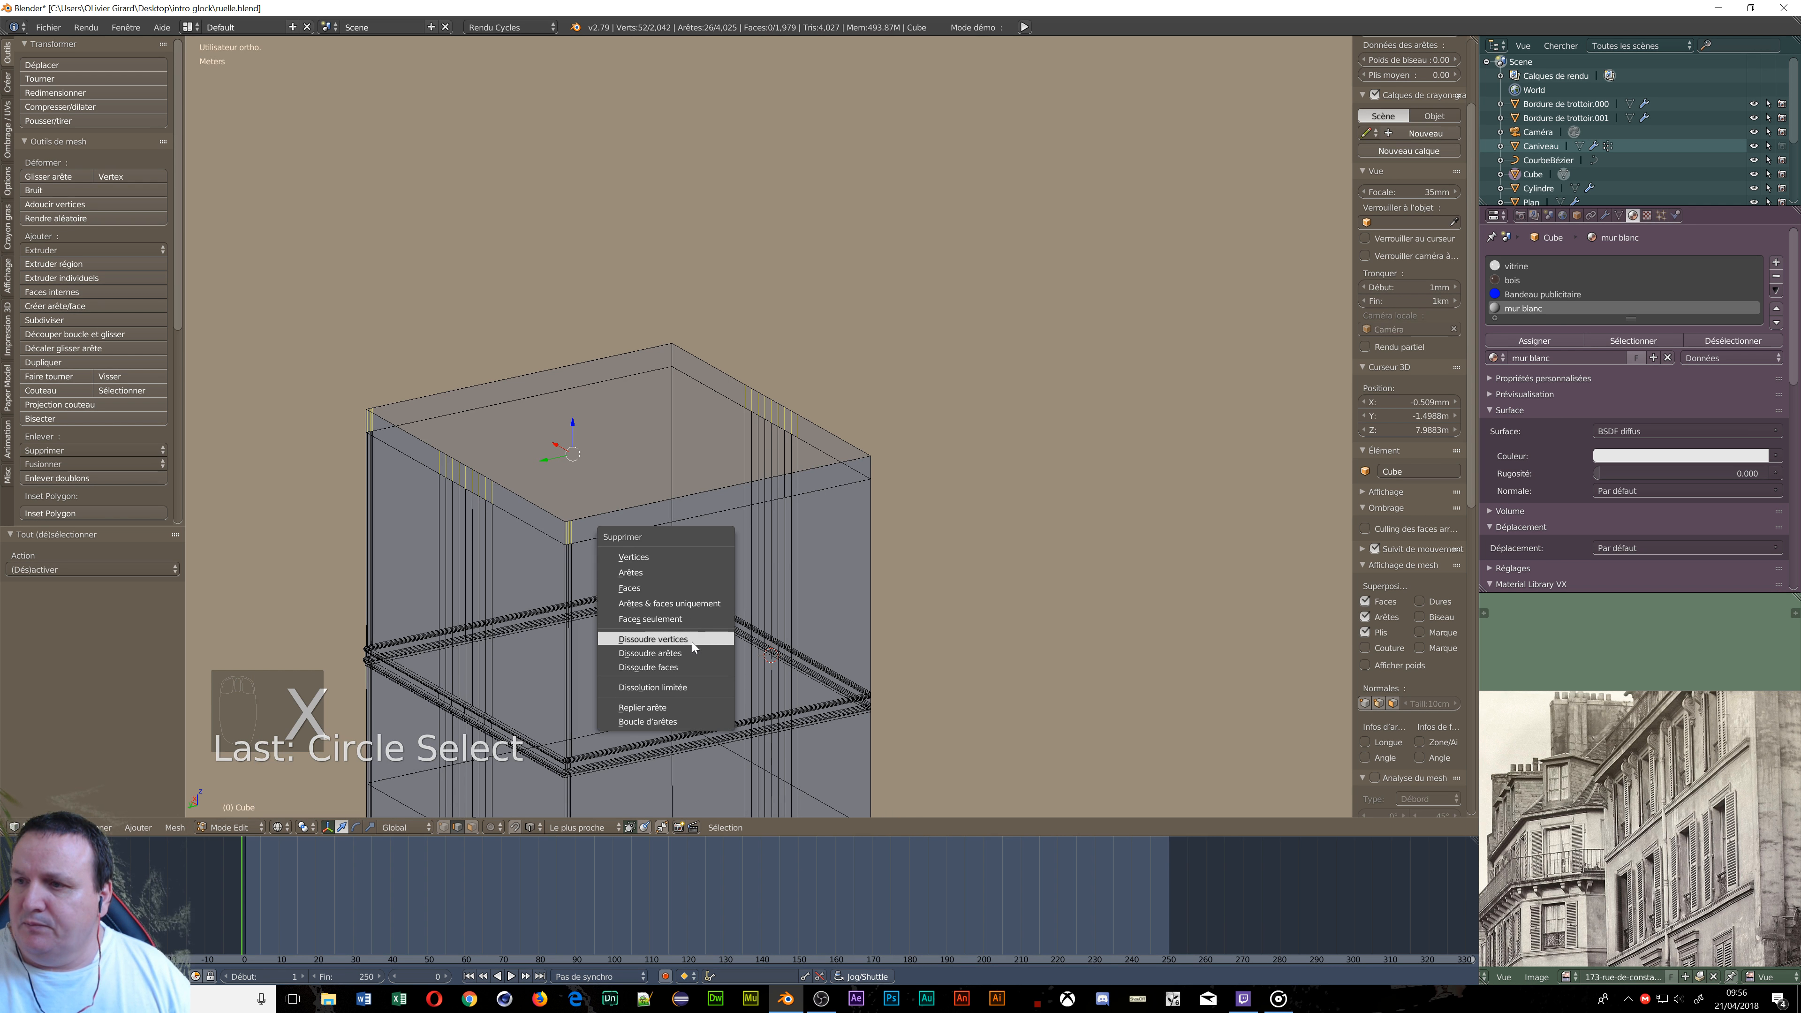
click(689, 652)
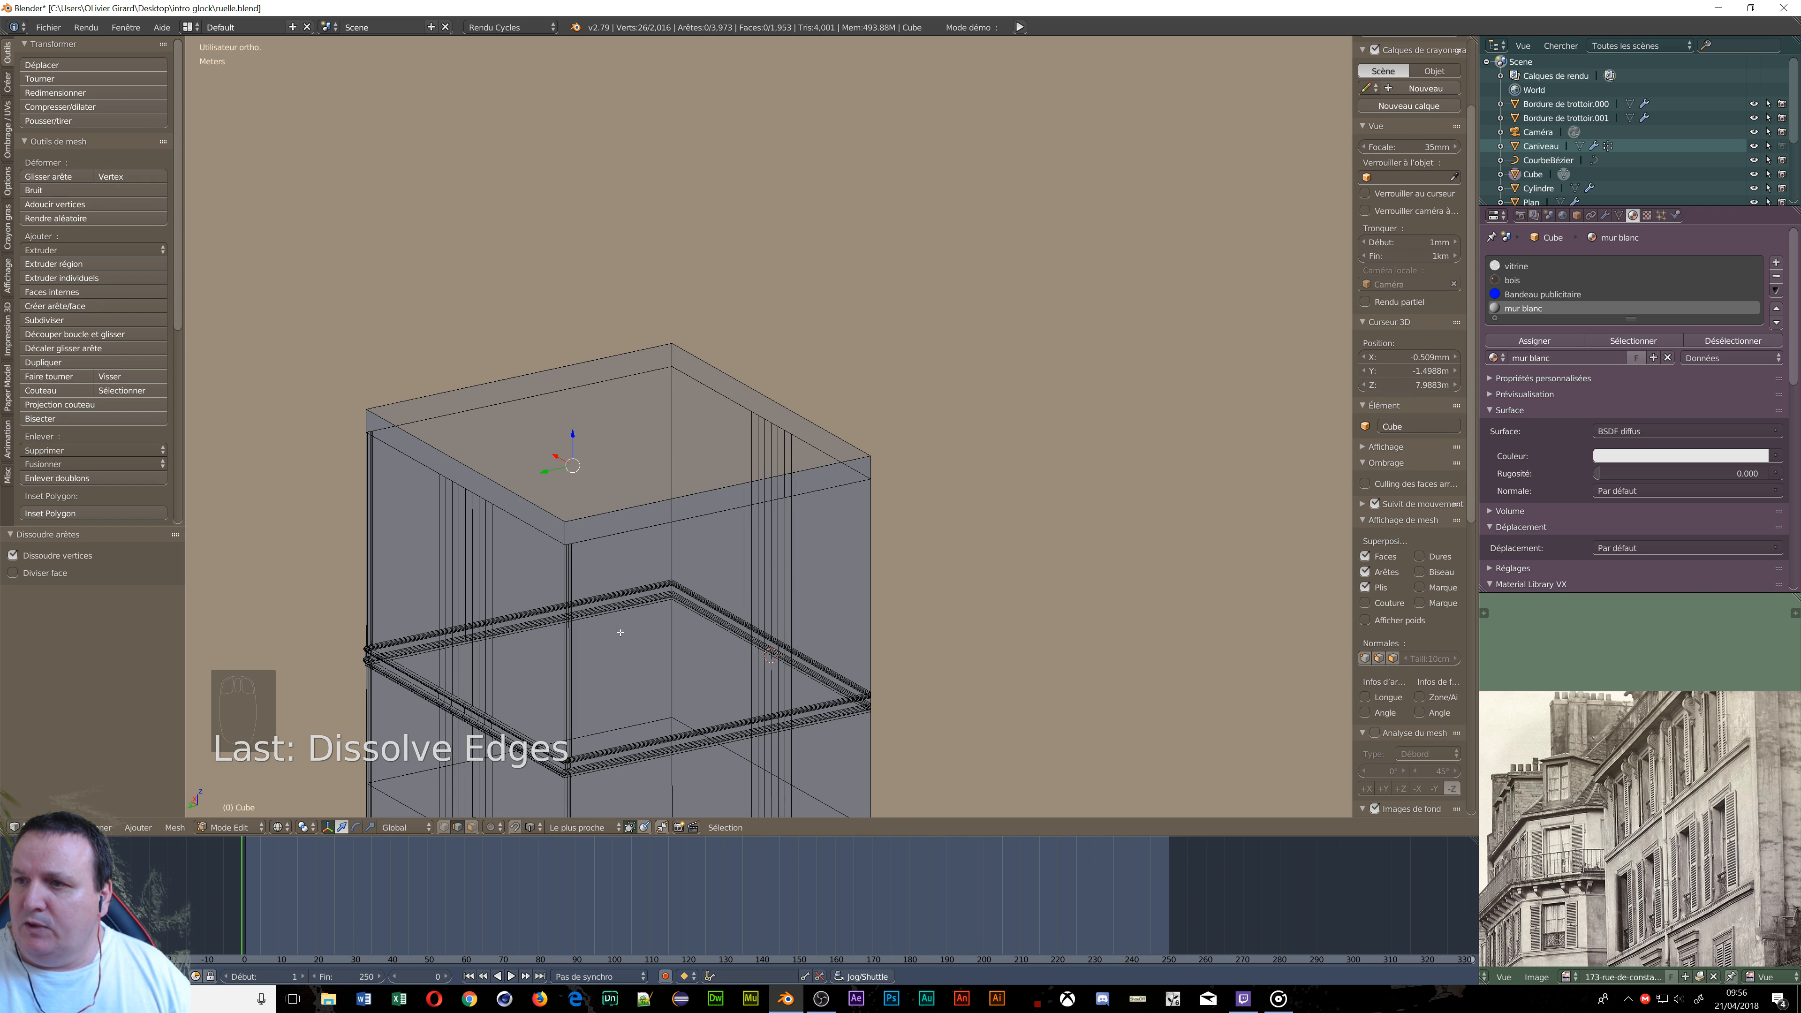
Select the edge loop around the top rim of the building and fill it with a roof face.
scroll(491, 596, up, 1)
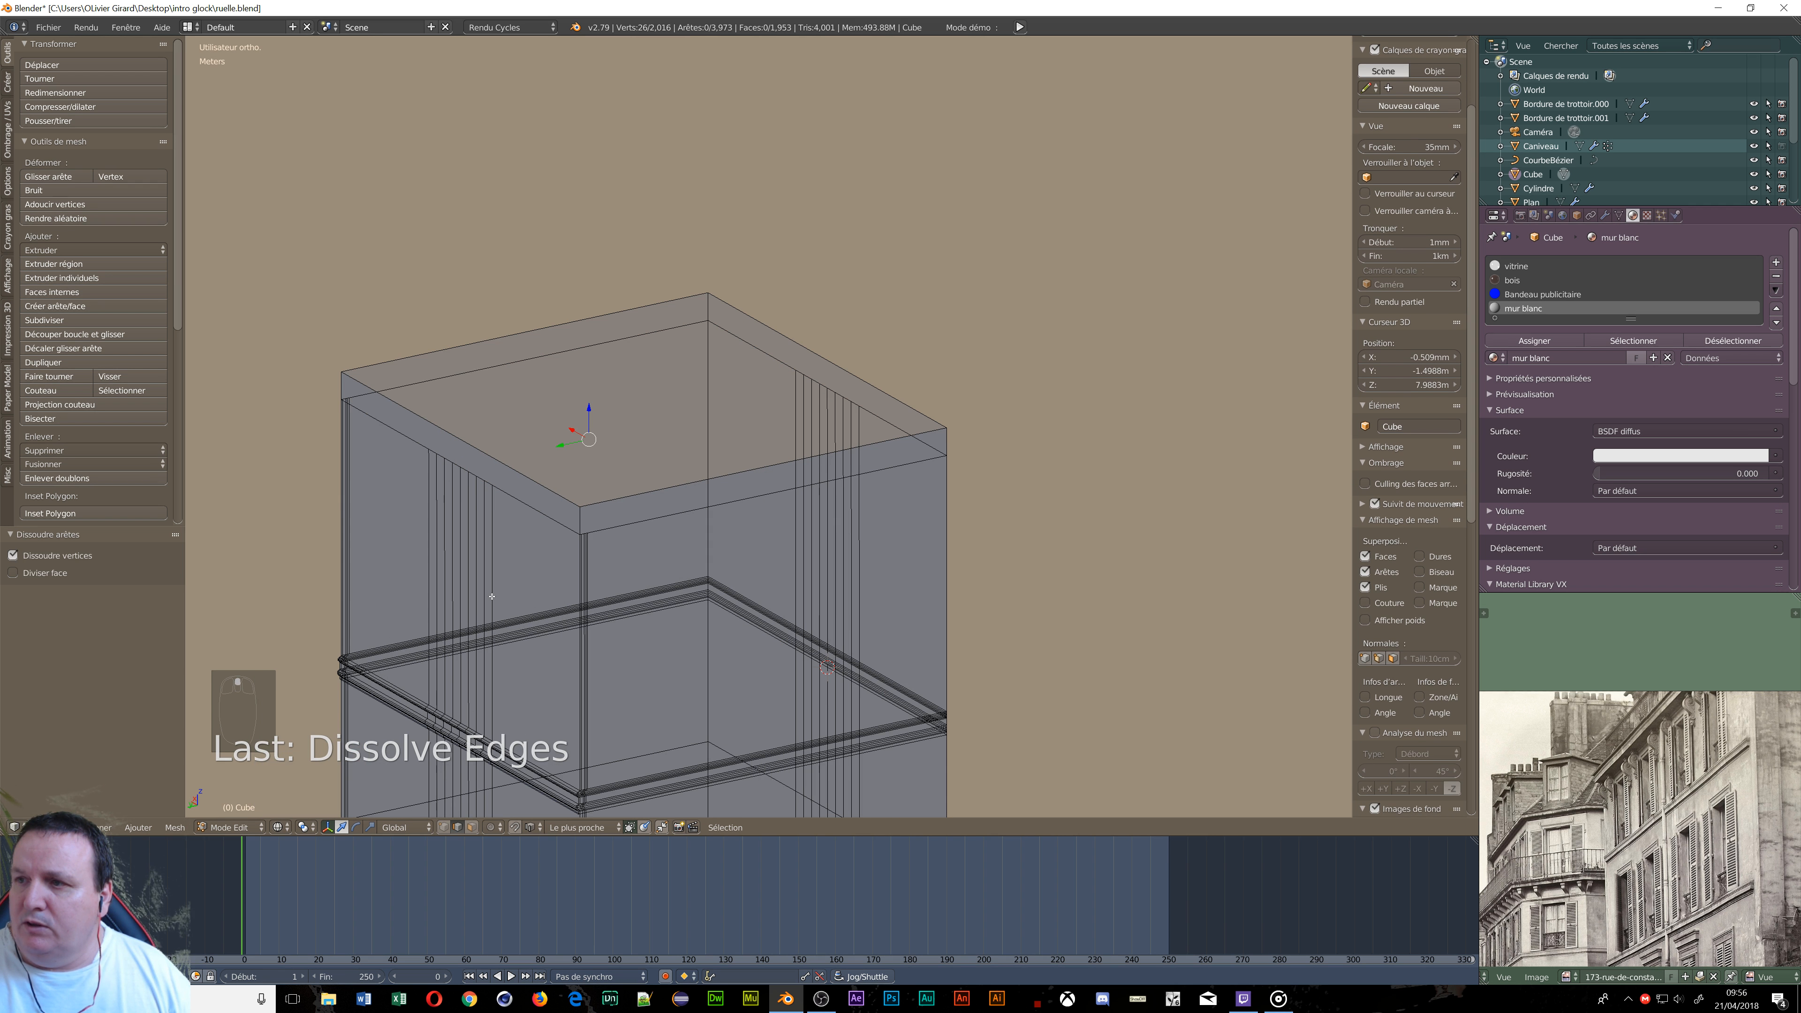
alt+right_click(665, 489)
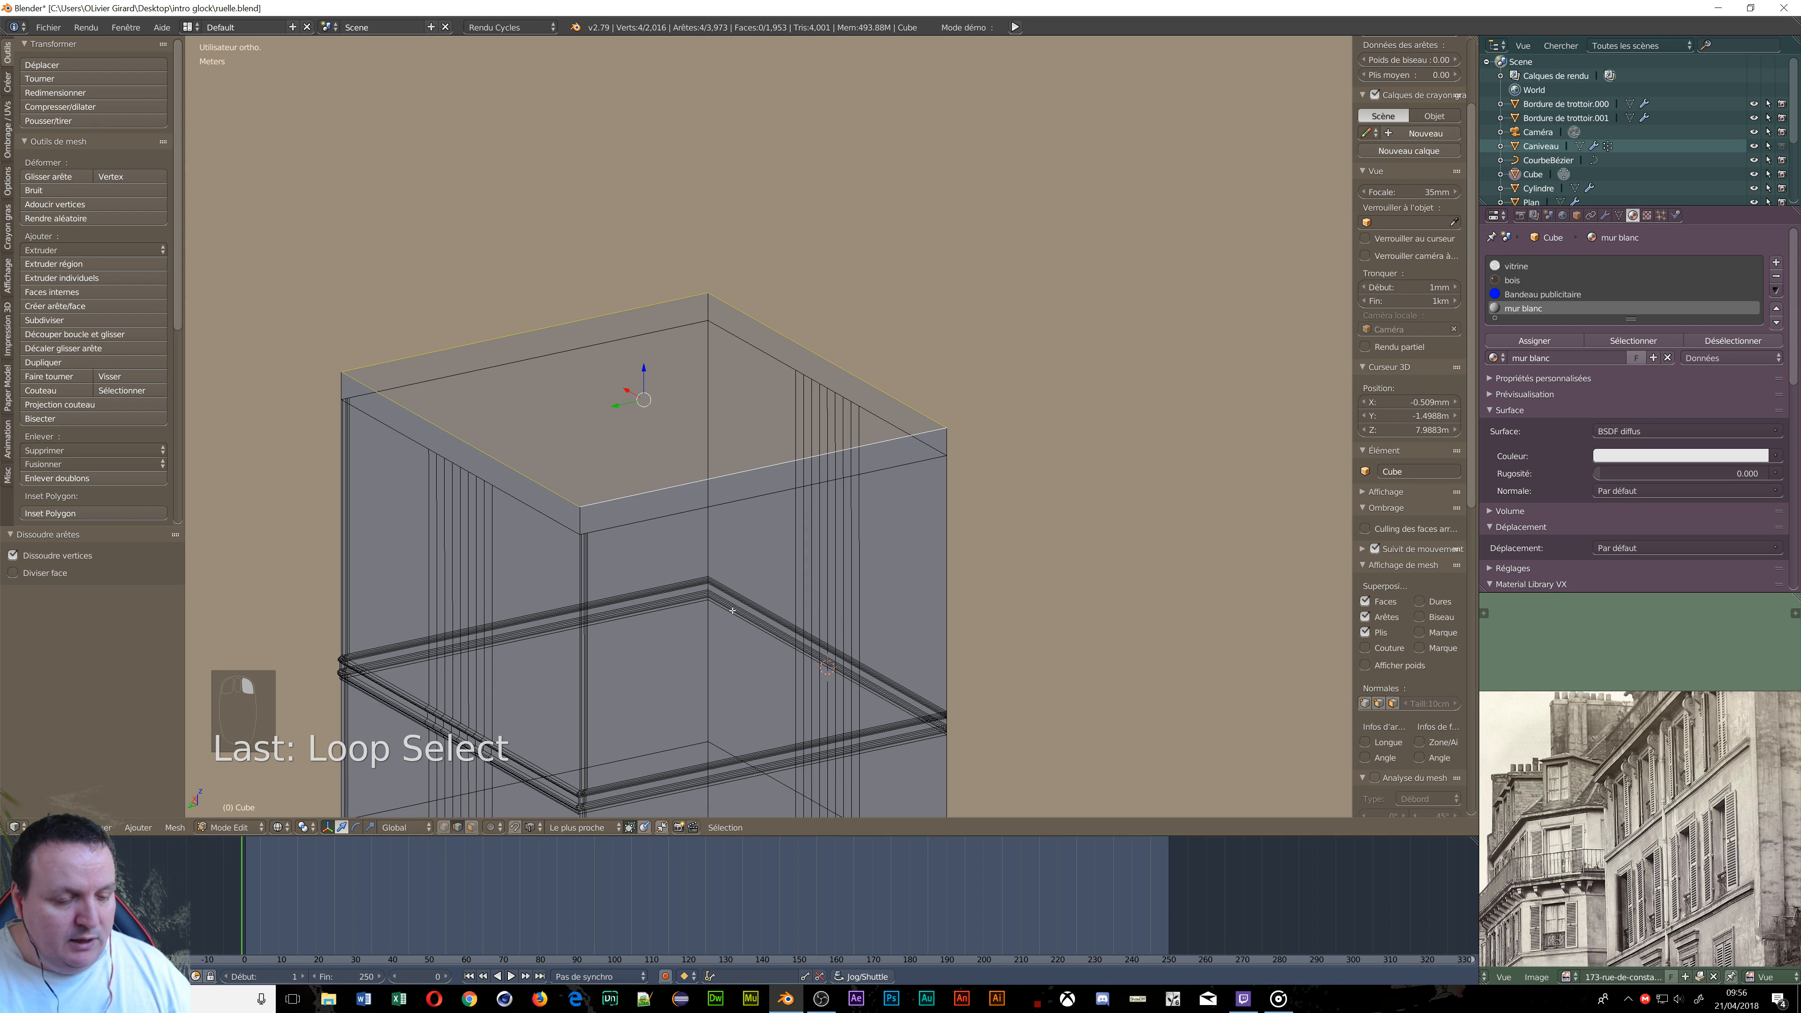
key(f)
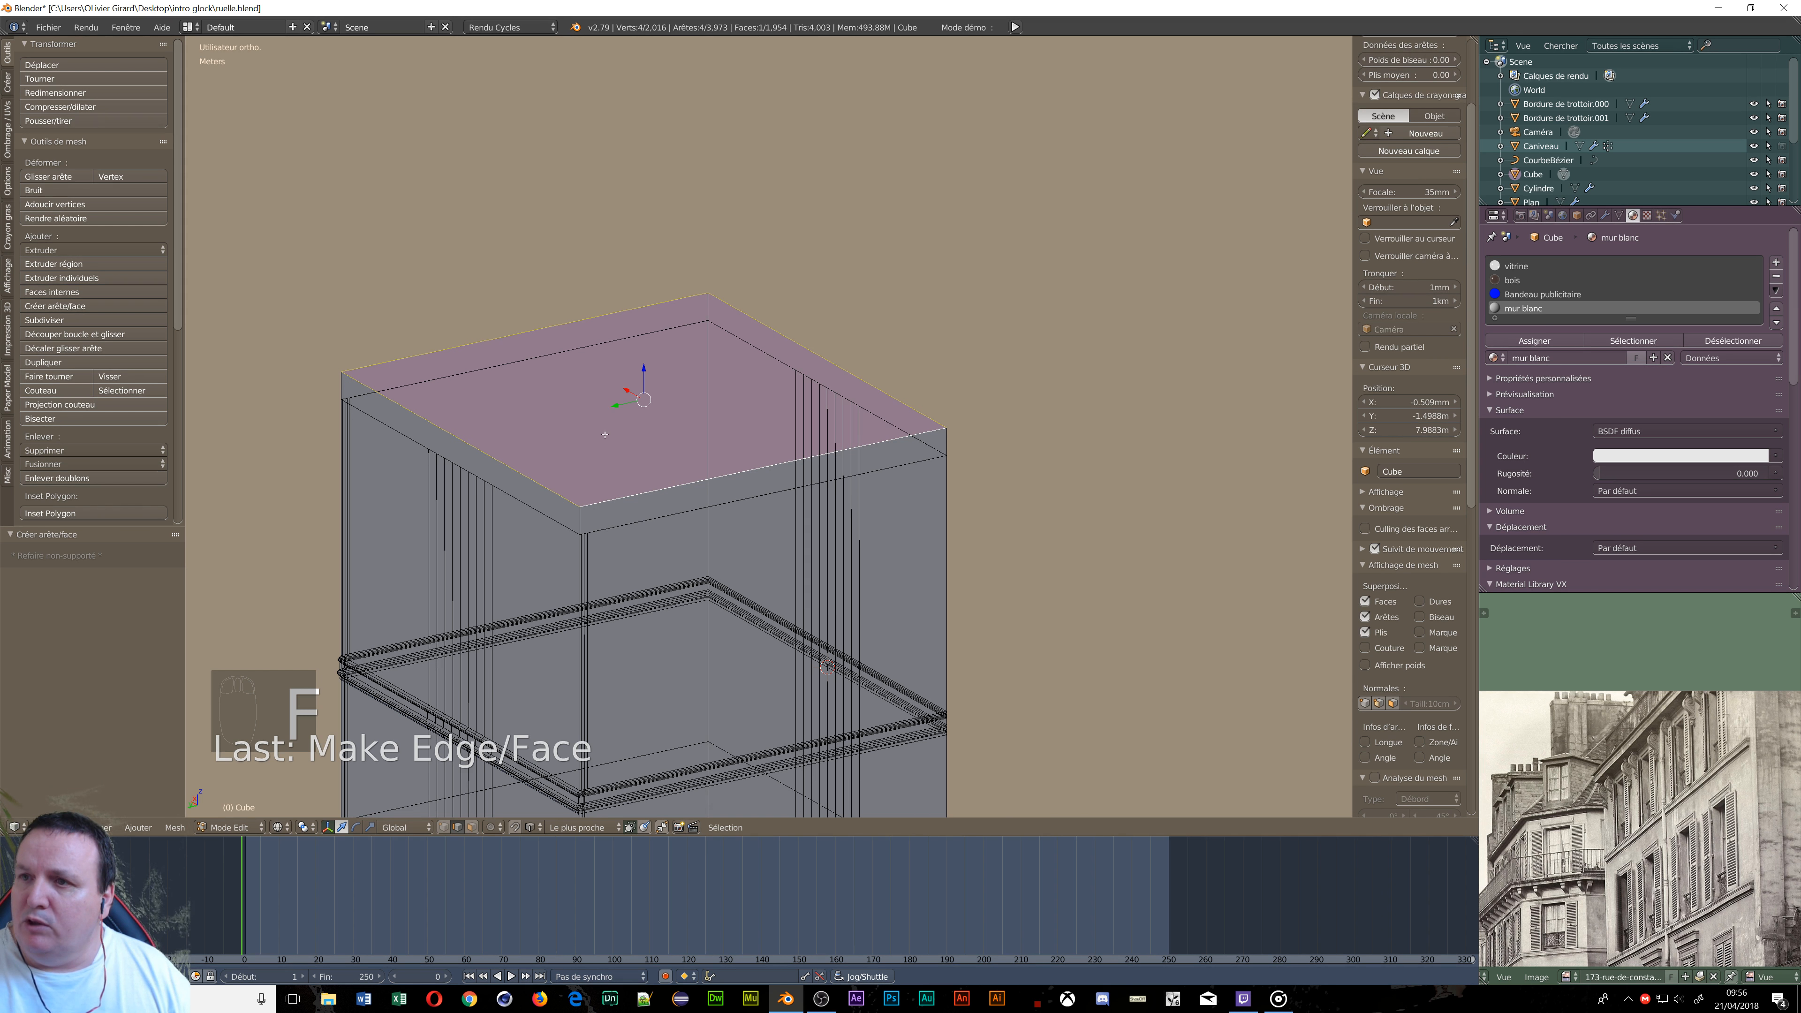
Switch to face selection, deselect everything and circle-select the narrow vertical faces of the window strip on the top storey's wall.
scroll(475, 624, up, 4)
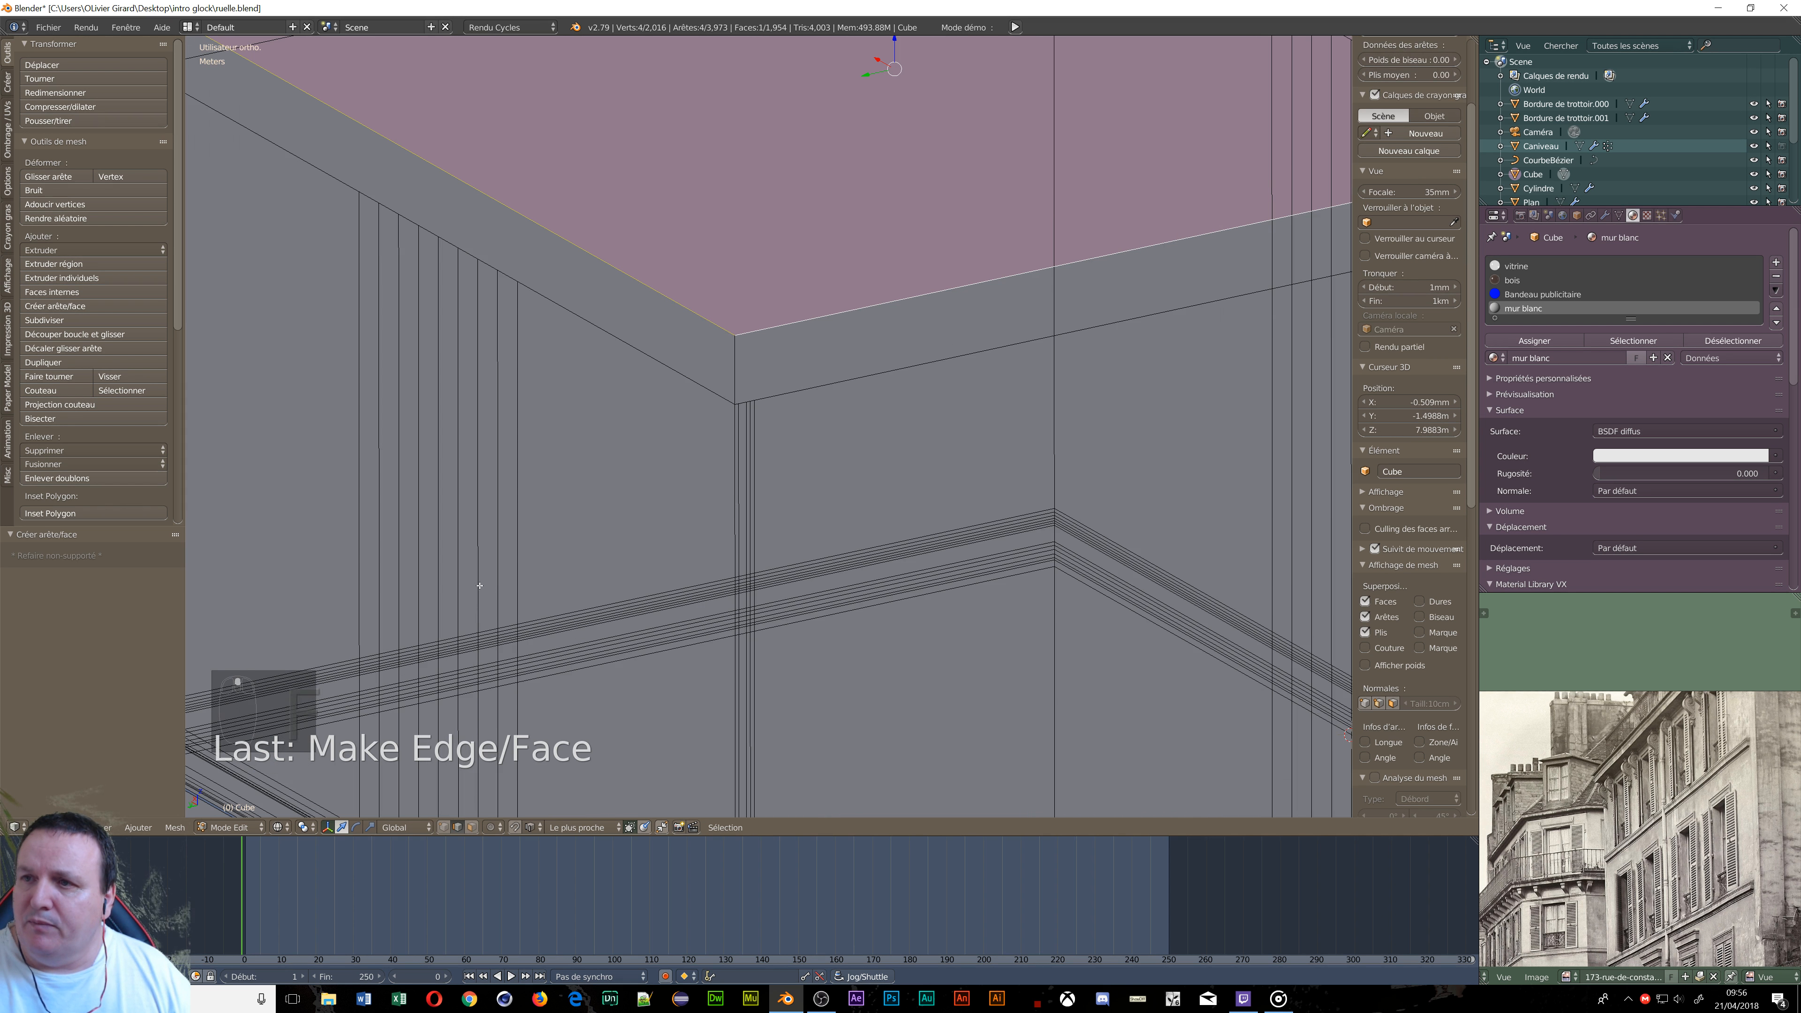
key(ctrl+Tab)
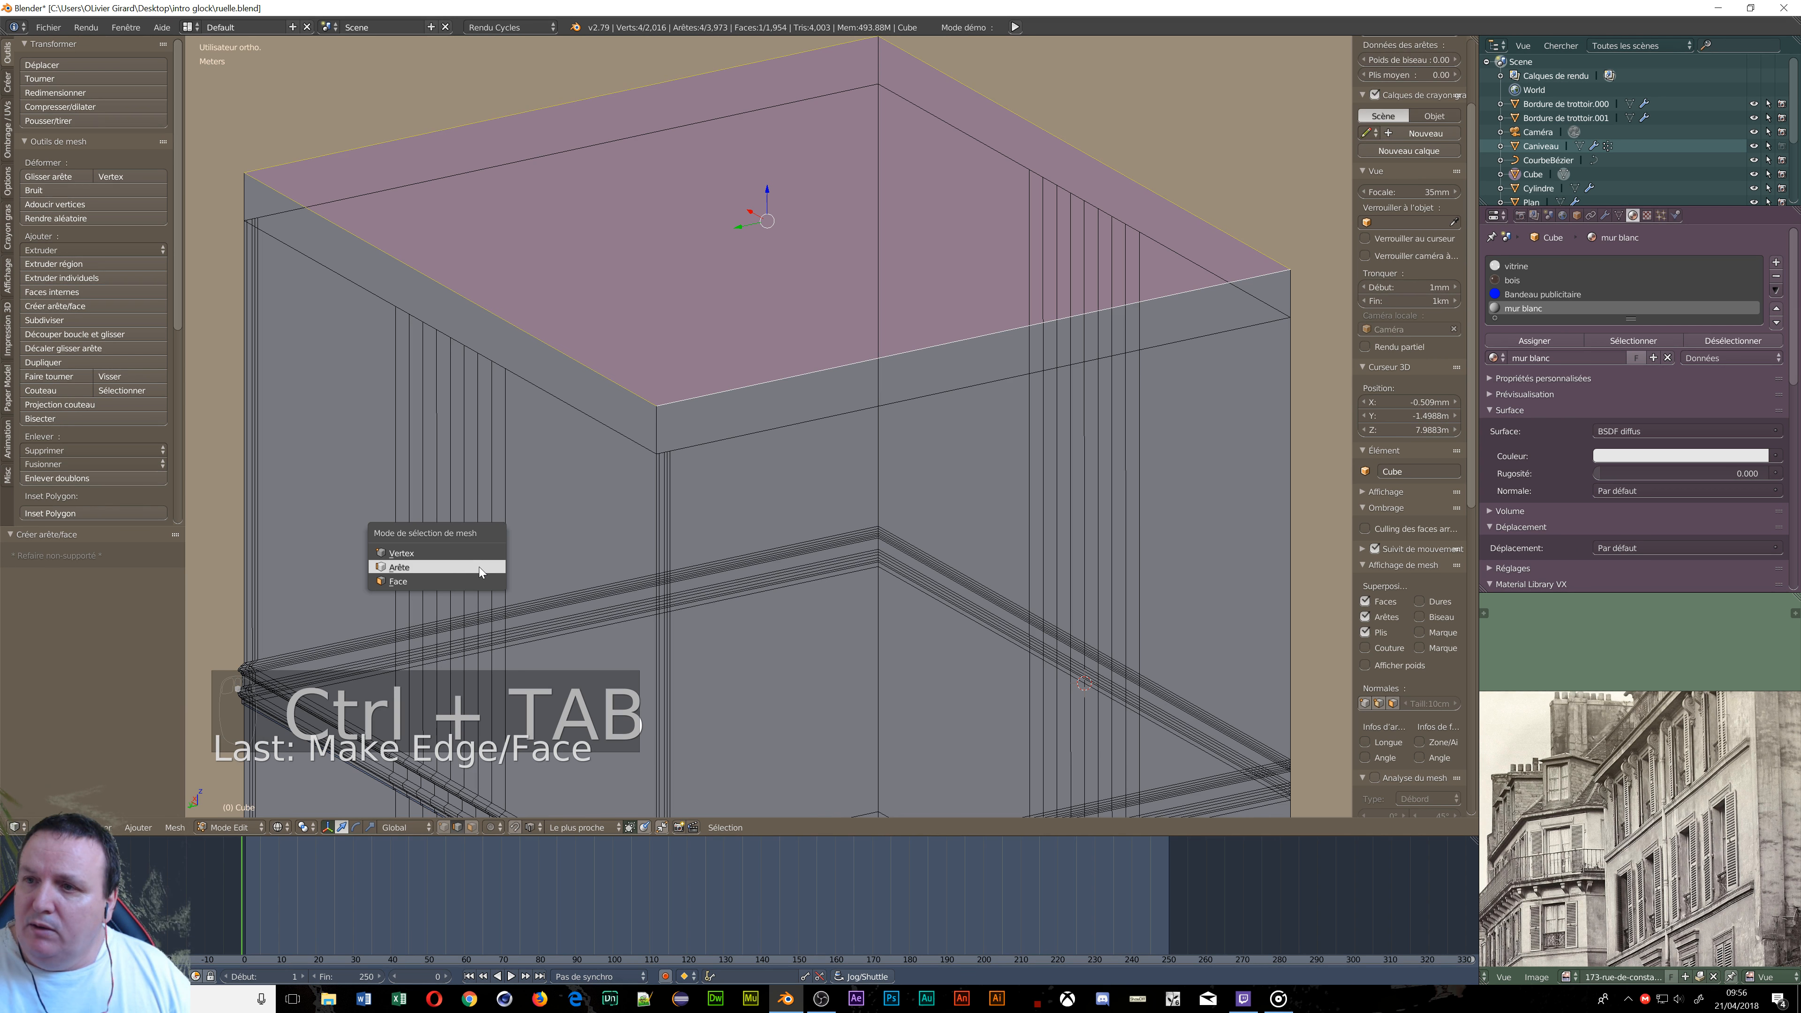
click(461, 578)
middle_drag(460, 583, 628, 636)
scroll(581, 616, down, 5)
scroll(544, 616, up, 3)
key(a)
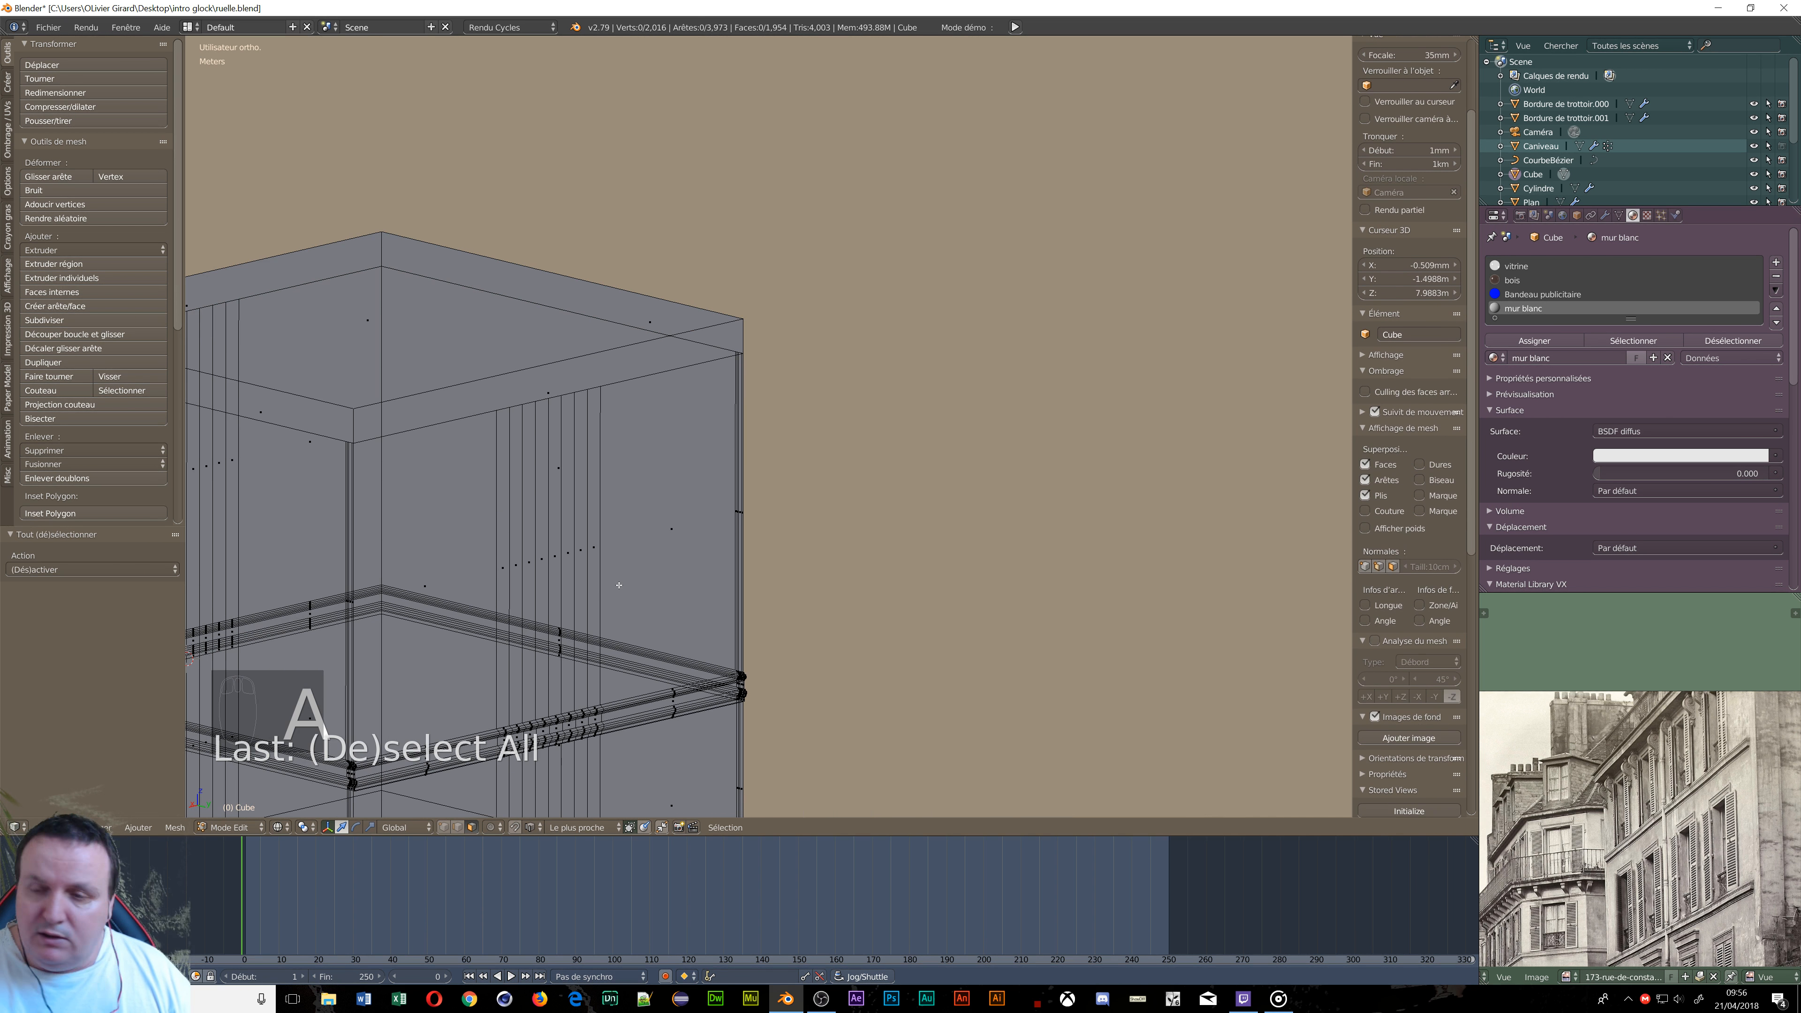
key(c)
click(599, 541)
drag(599, 541, 498, 565)
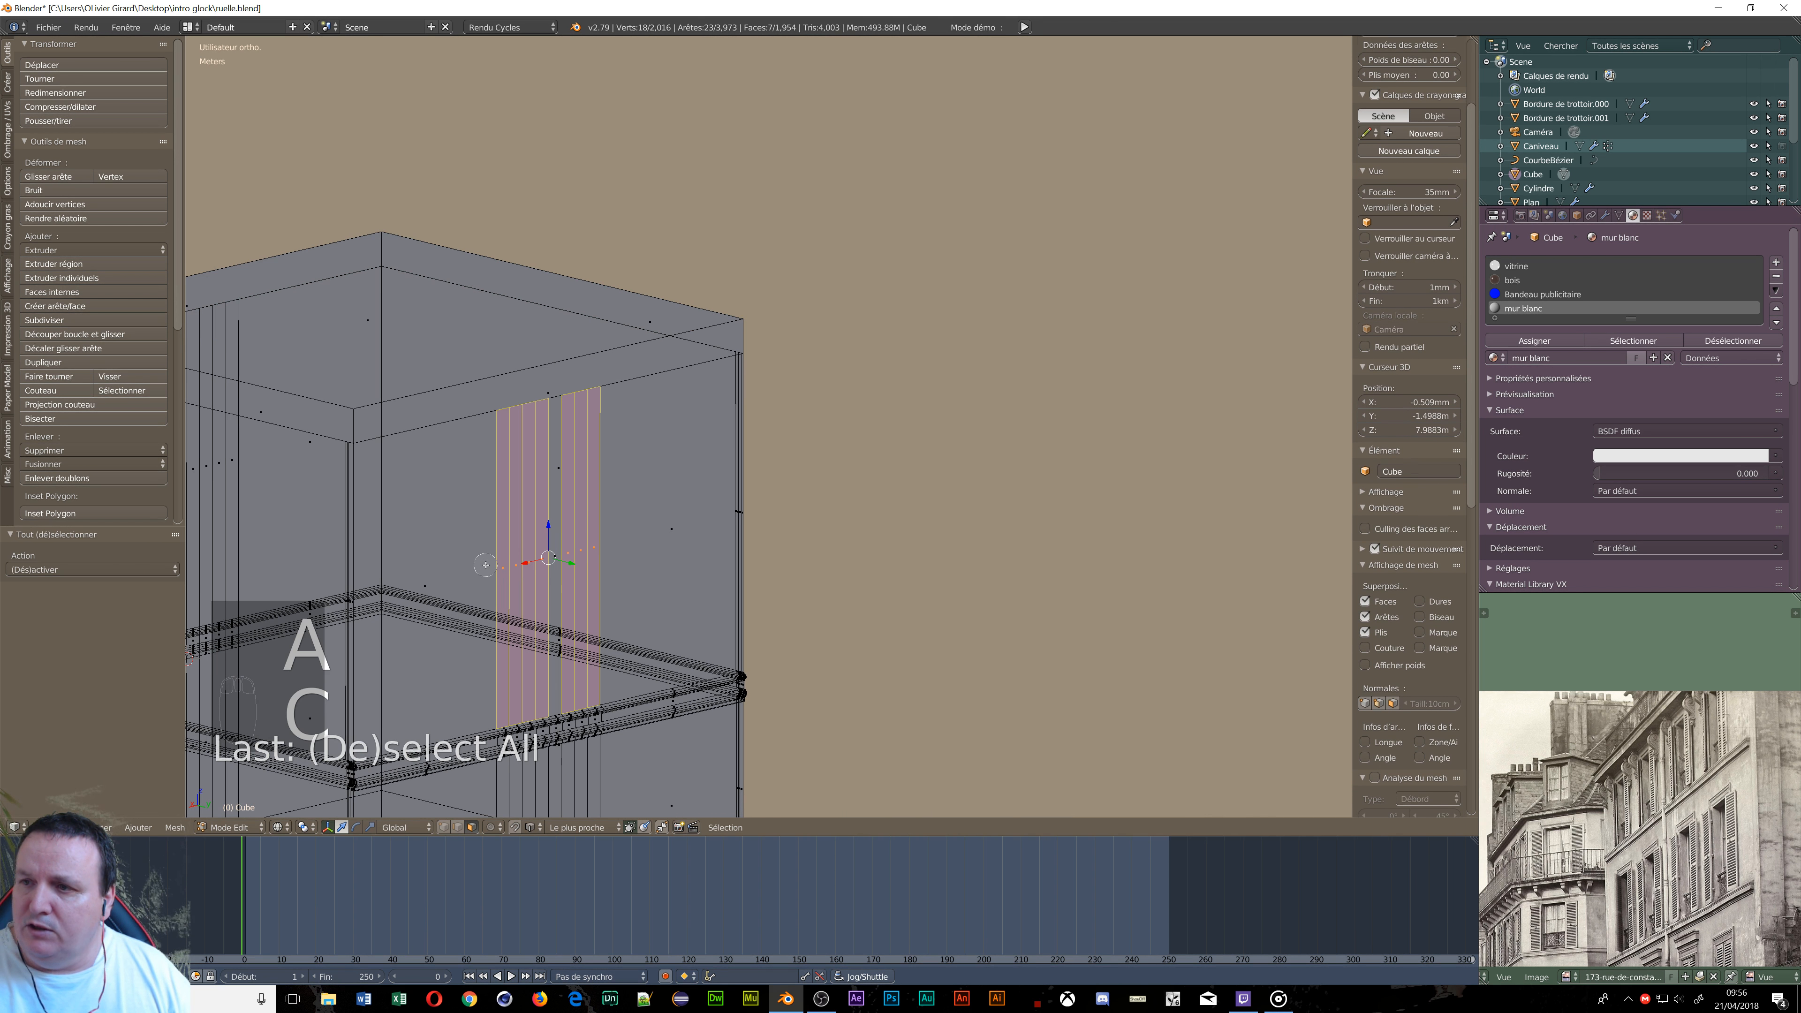
click(555, 560)
right_click(618, 555)
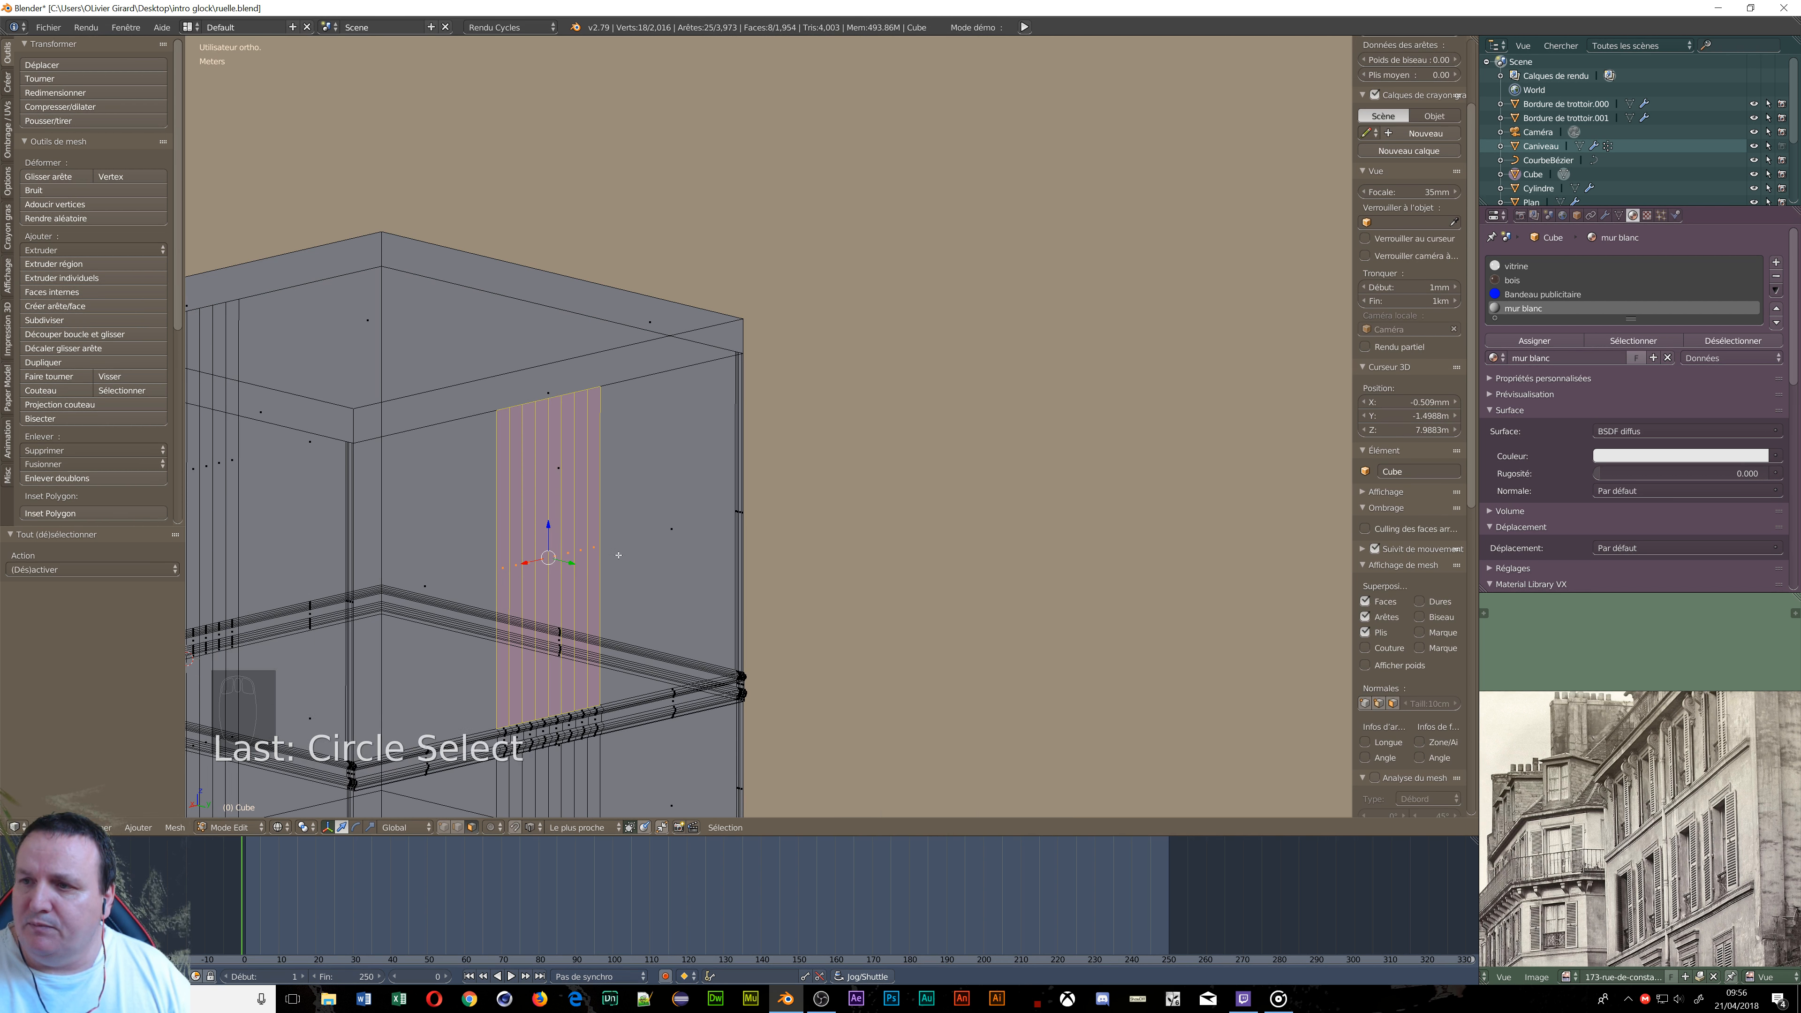
Extrude the selected window strip faces 44.5 cm into the building along their normal.
middle_drag(618, 554, 529, 651)
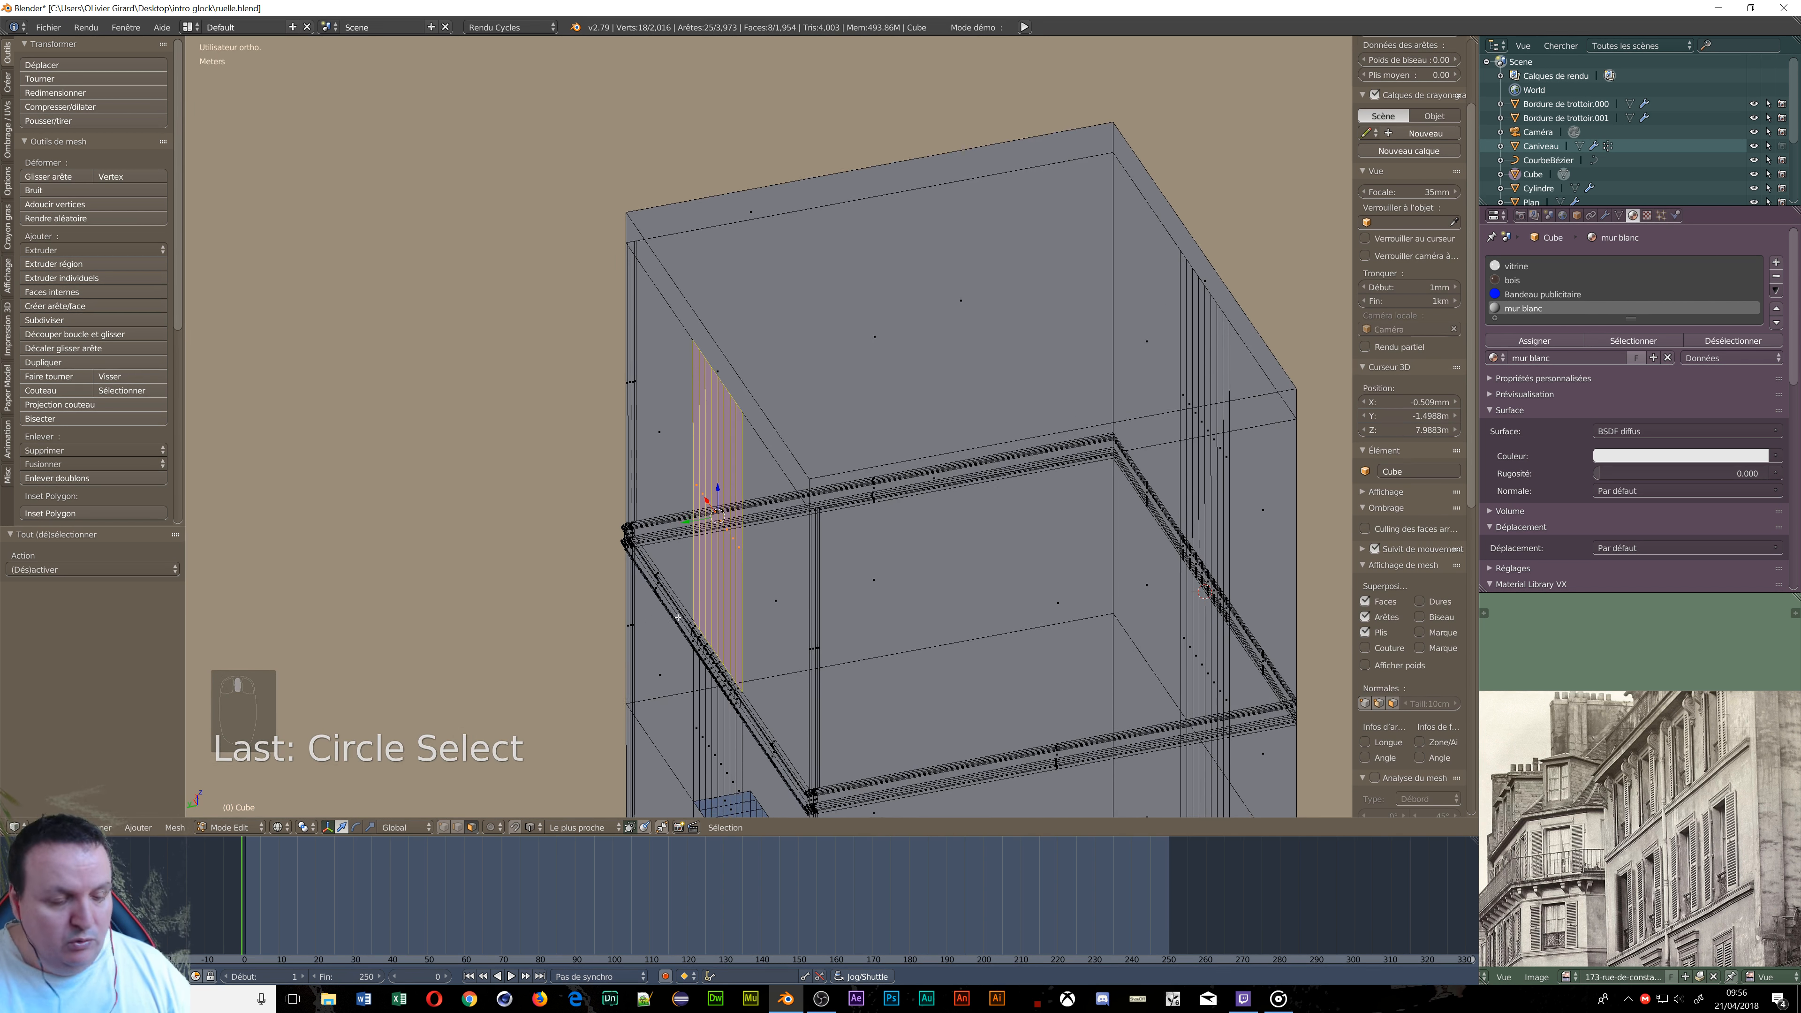
key(e)
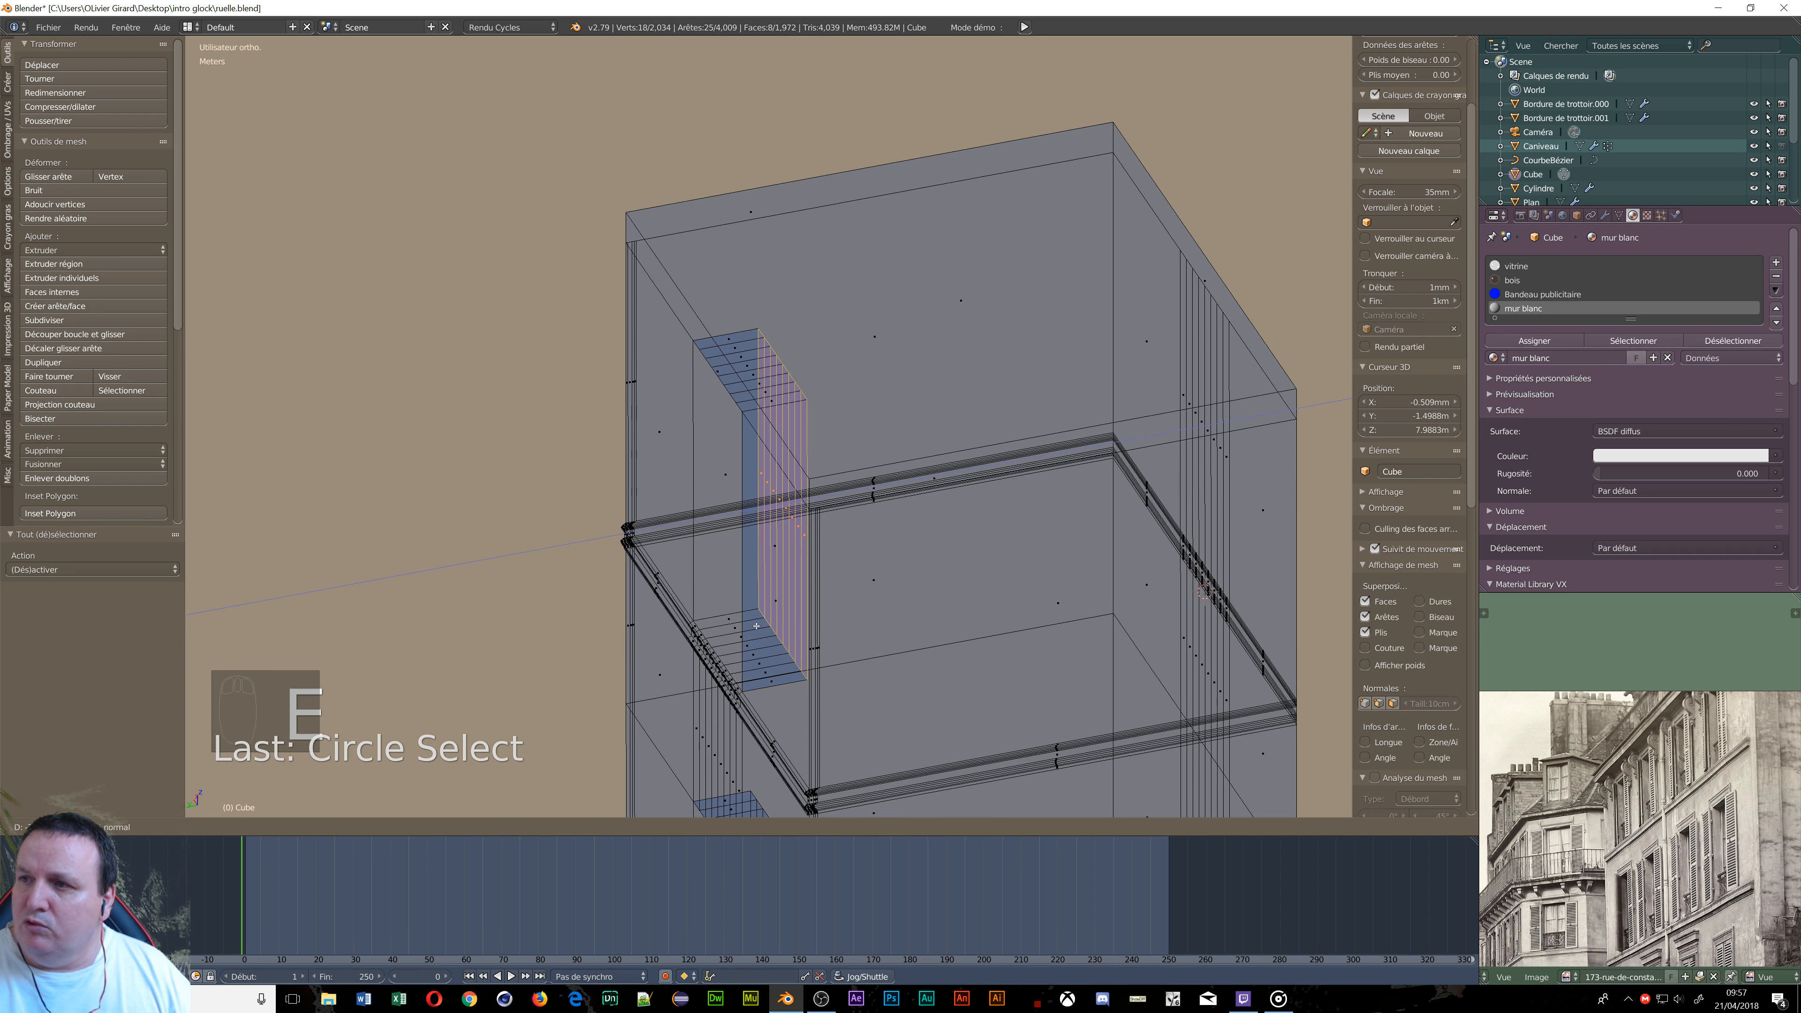
click(767, 627)
Examine the whole building with its window recesses and compare it with the balcony and cornice in the reference photo.
scroll(769, 627, down, 3)
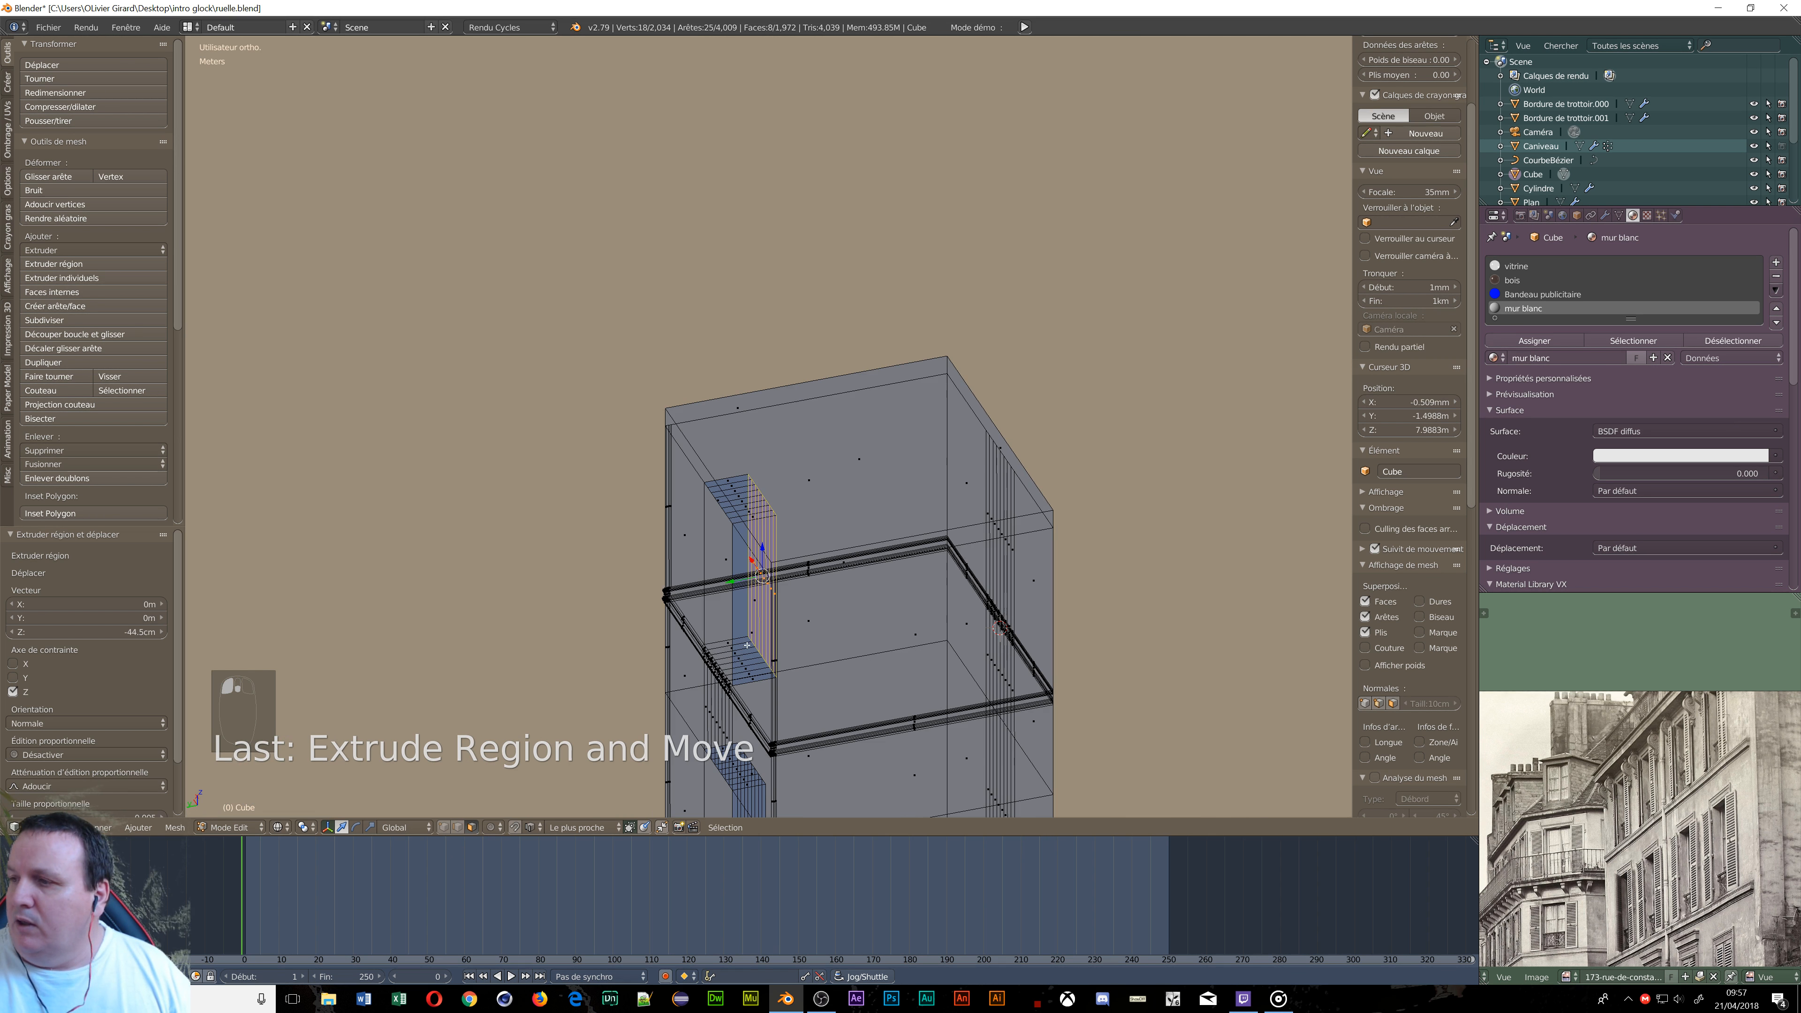
middle_drag(769, 627, 785, 627)
scroll(786, 624, down, 9)
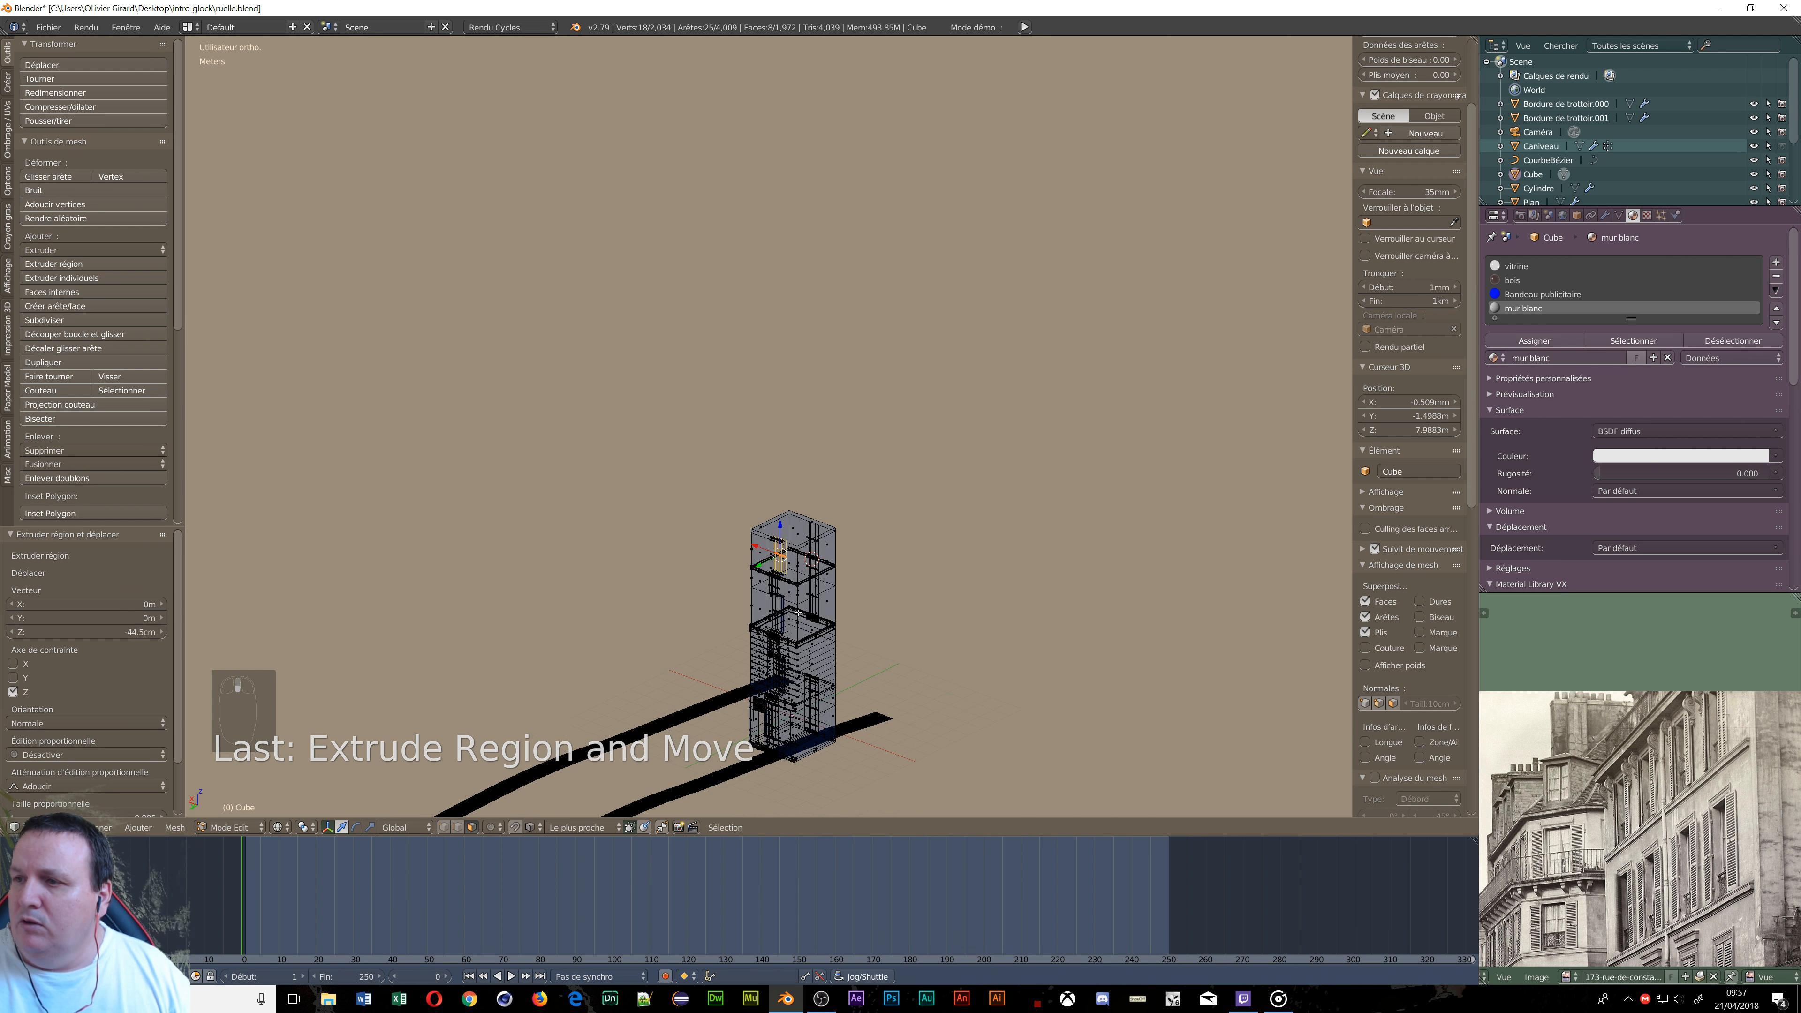
scroll(794, 607, up, 9)
middle_drag(712, 489, 645, 446)
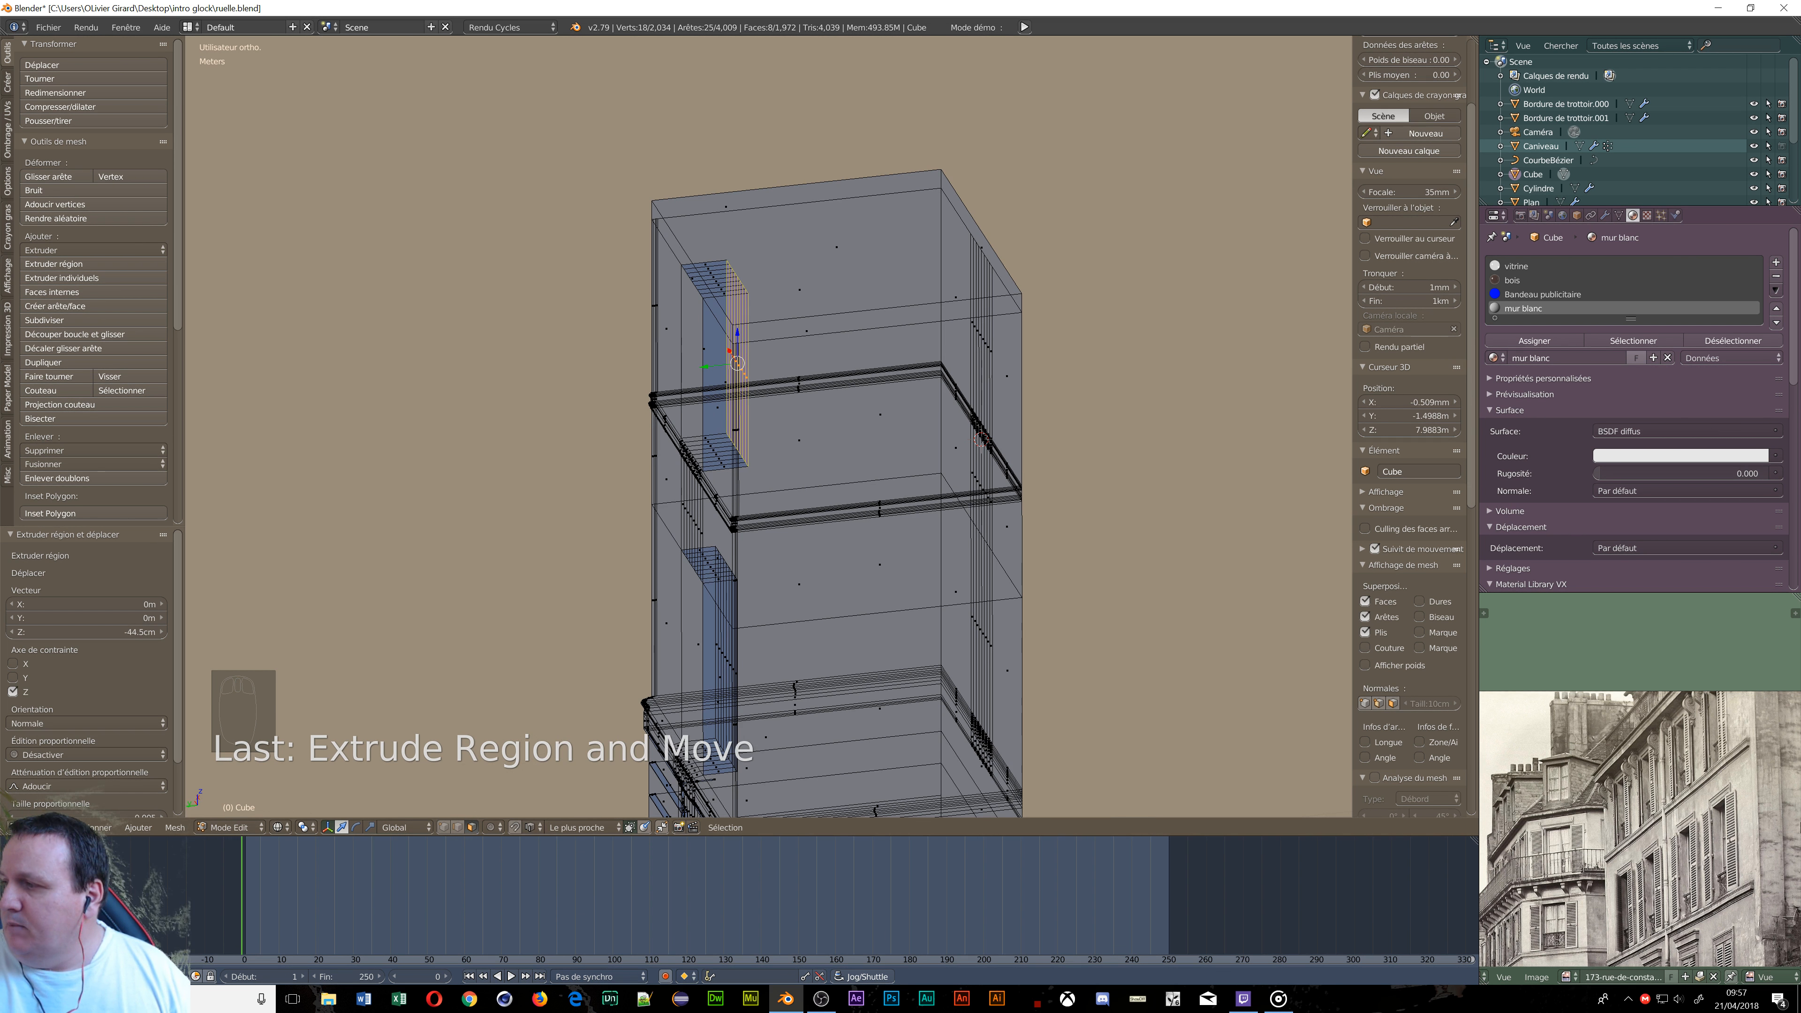
scroll(1536, 869, up, 4)
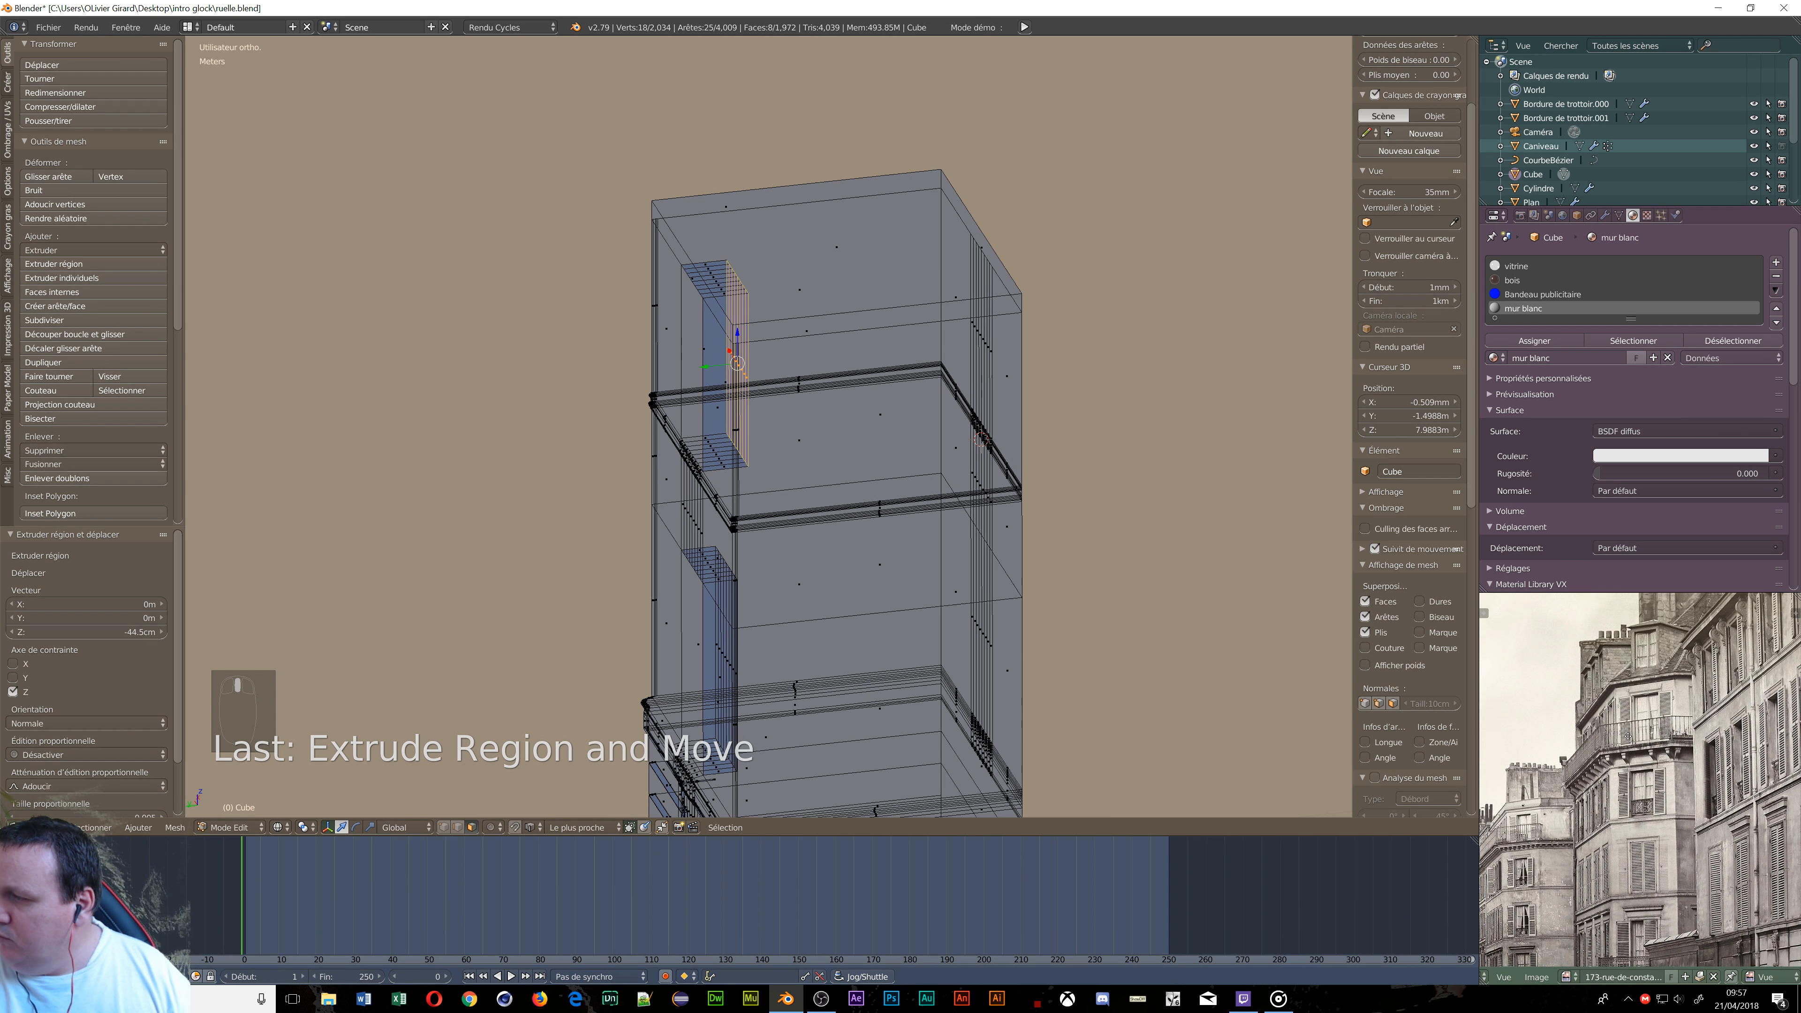
scroll(1625, 656, up, 5)
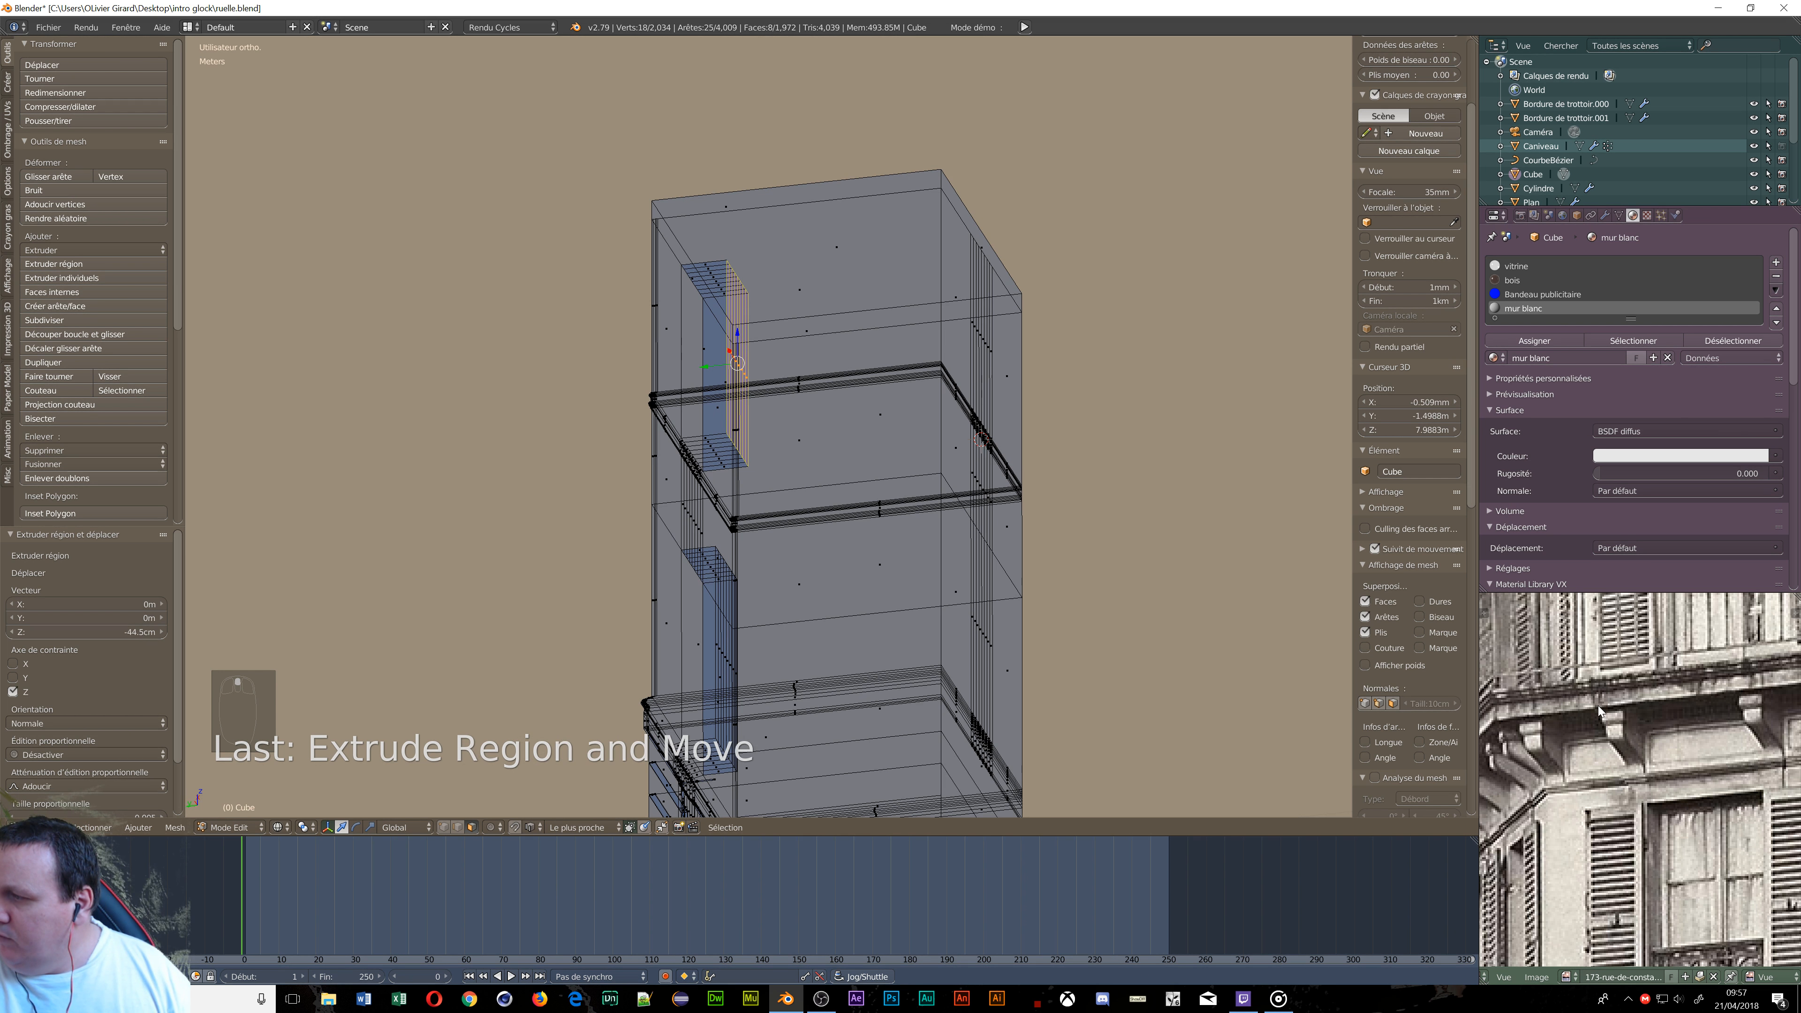
middle_drag(1679, 787, 1752, 802)
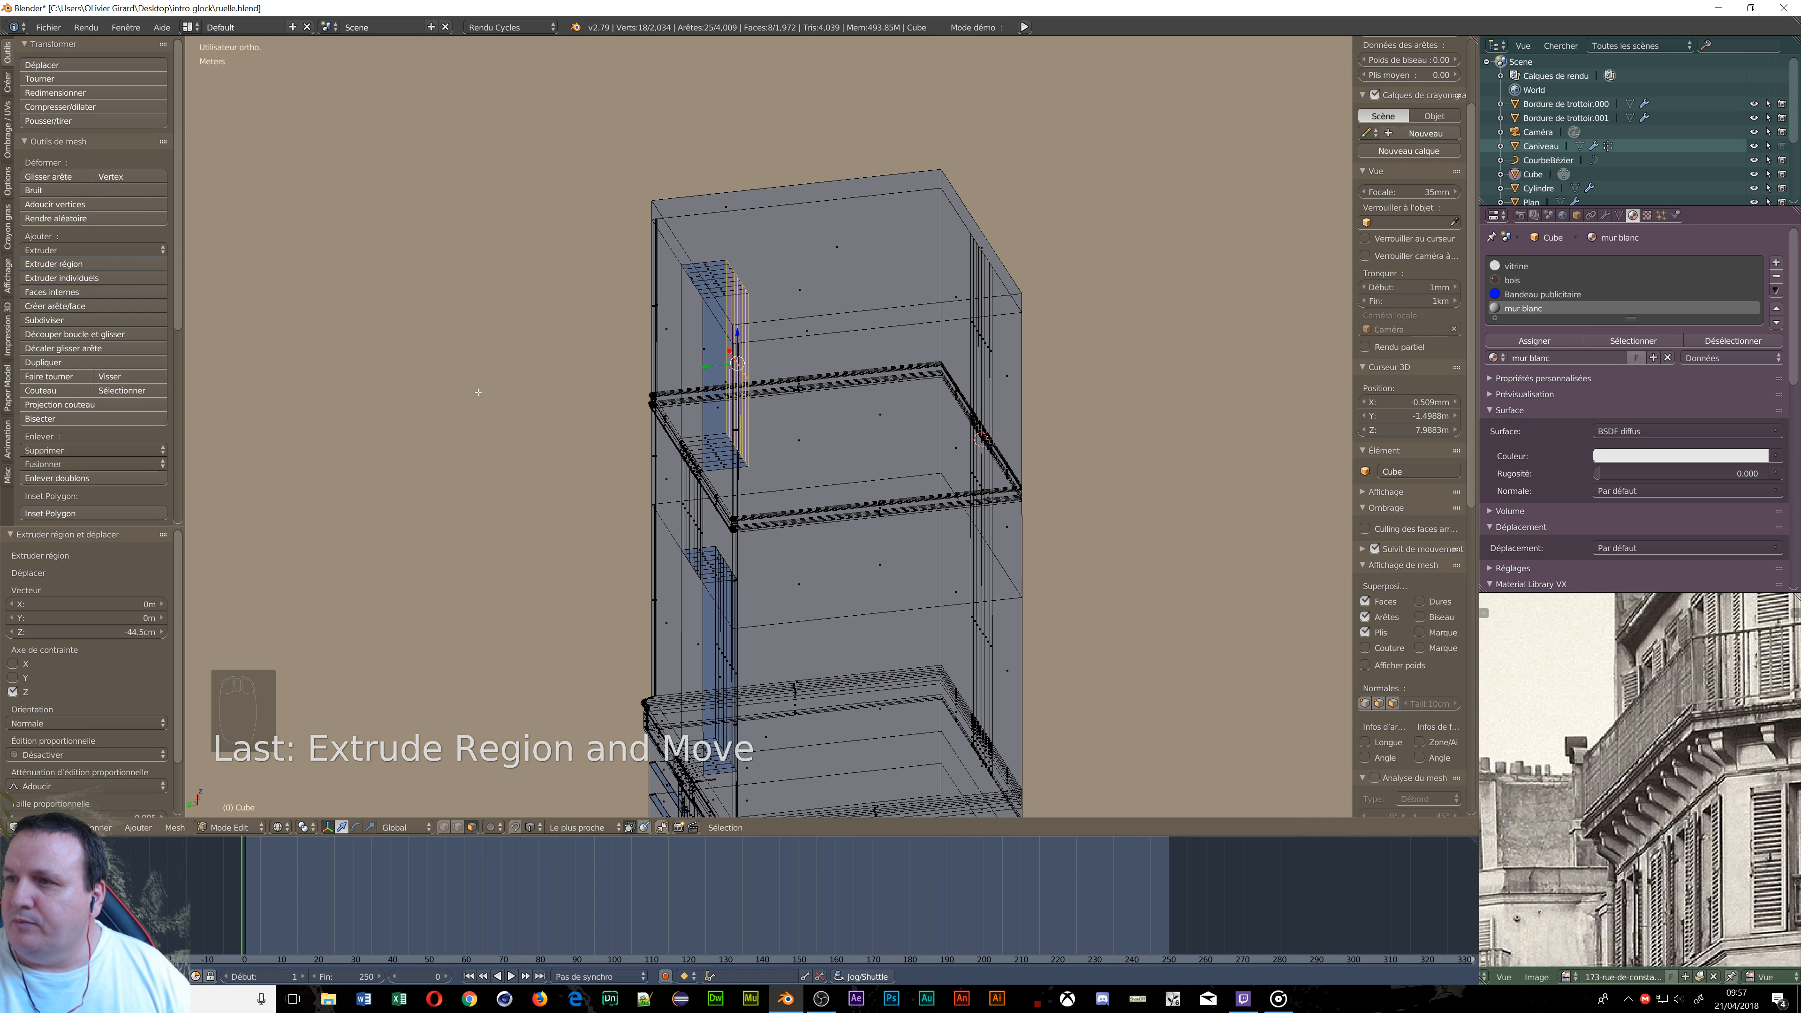
Select the roof face and extrude it upward 26.8 cm.
shift+middle_drag(724, 342, 733, 520)
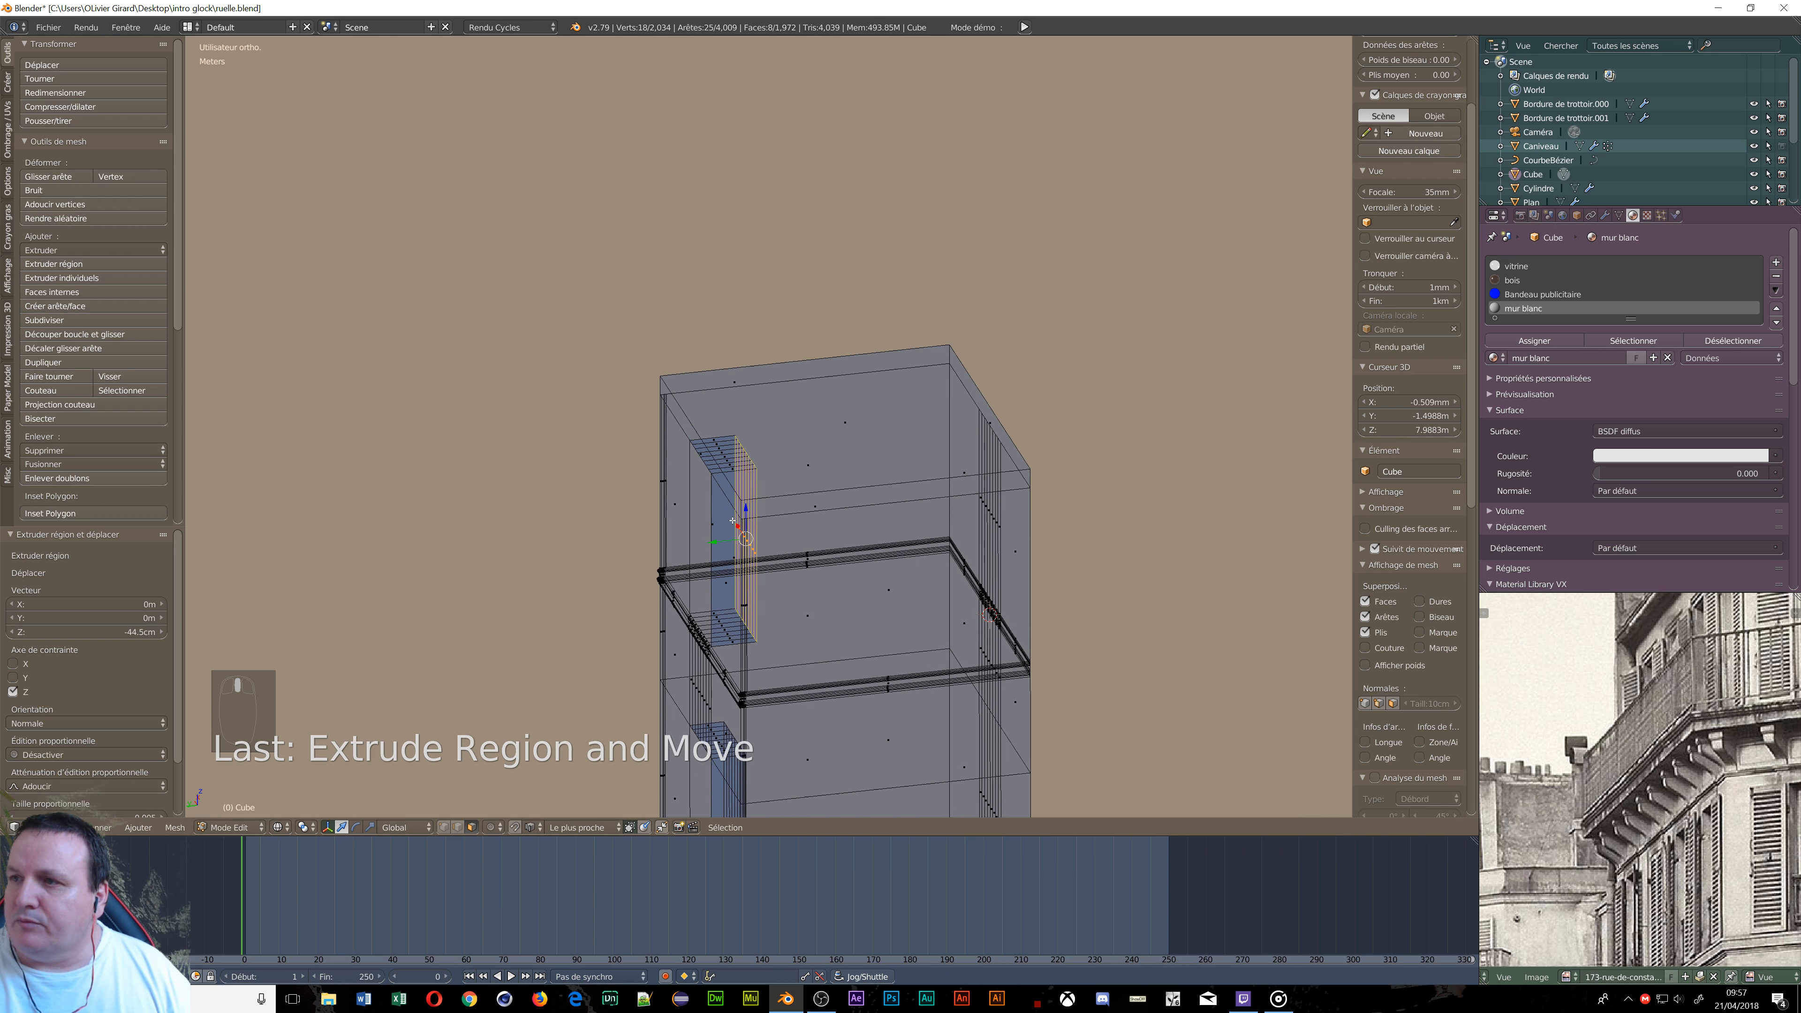
right_click(843, 436)
scroll(839, 534, up, 4)
middle_drag(831, 529, 806, 525)
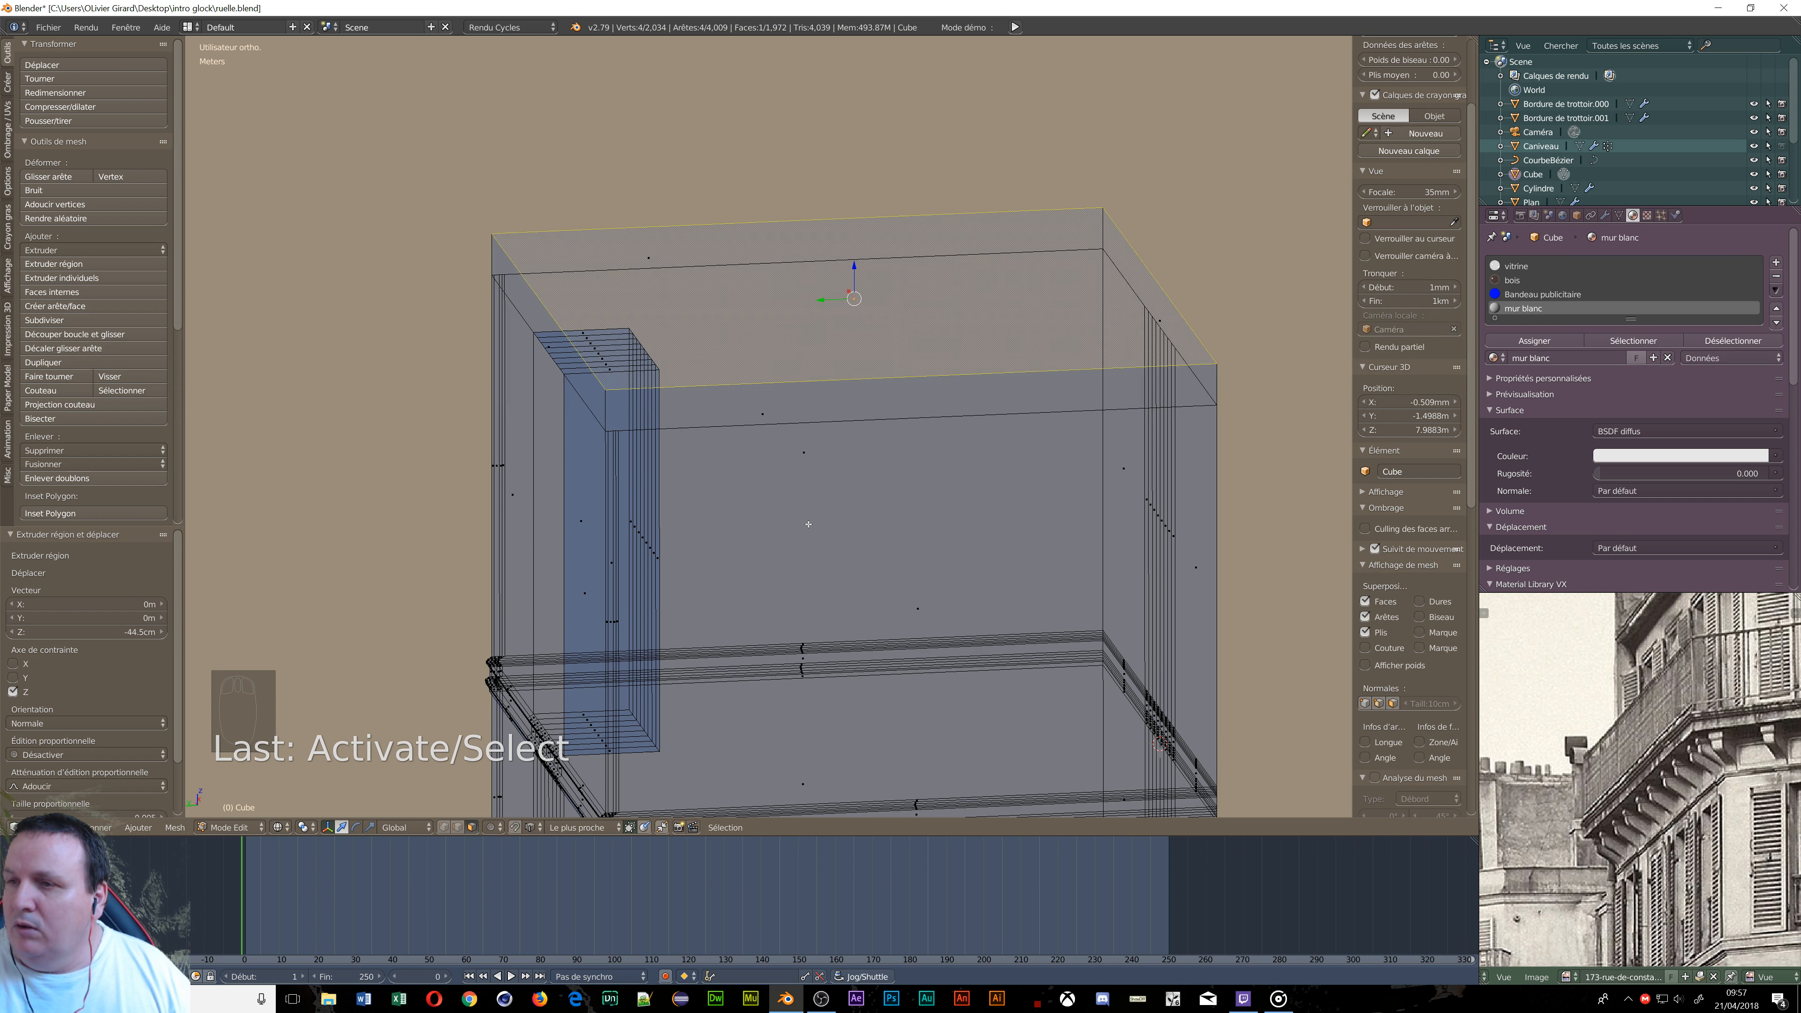
key(e)
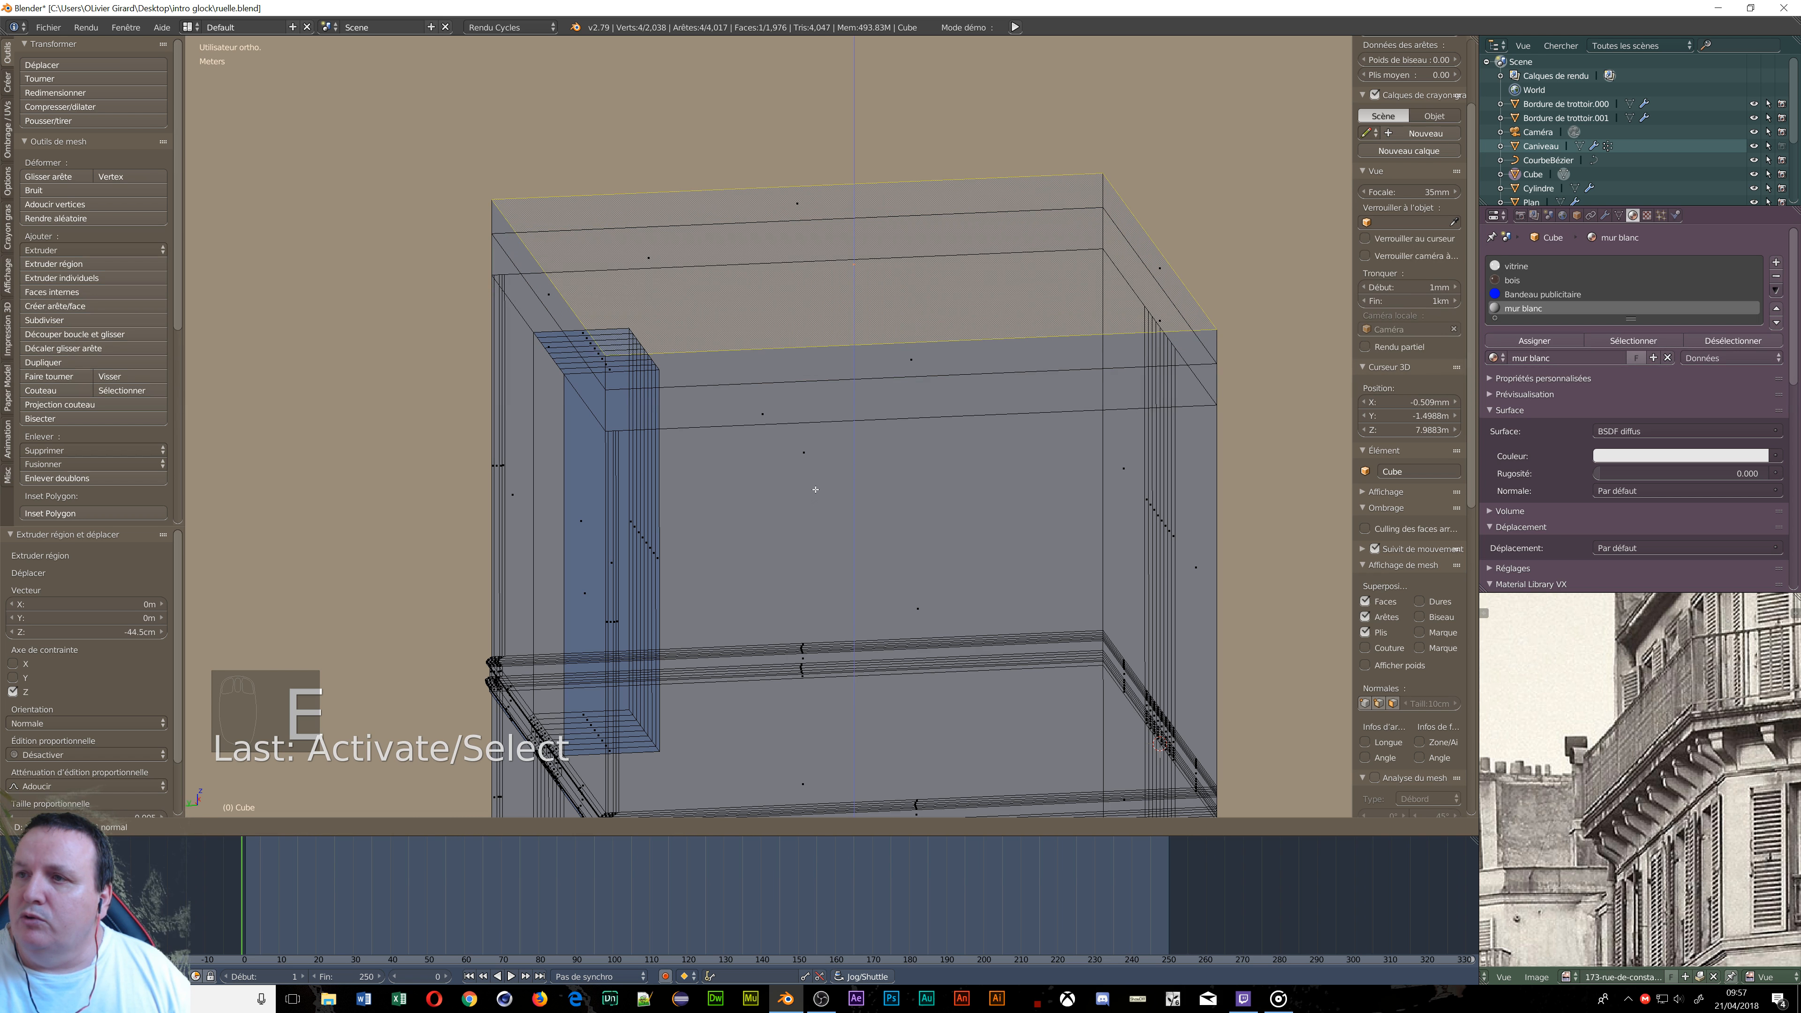
click(884, 380)
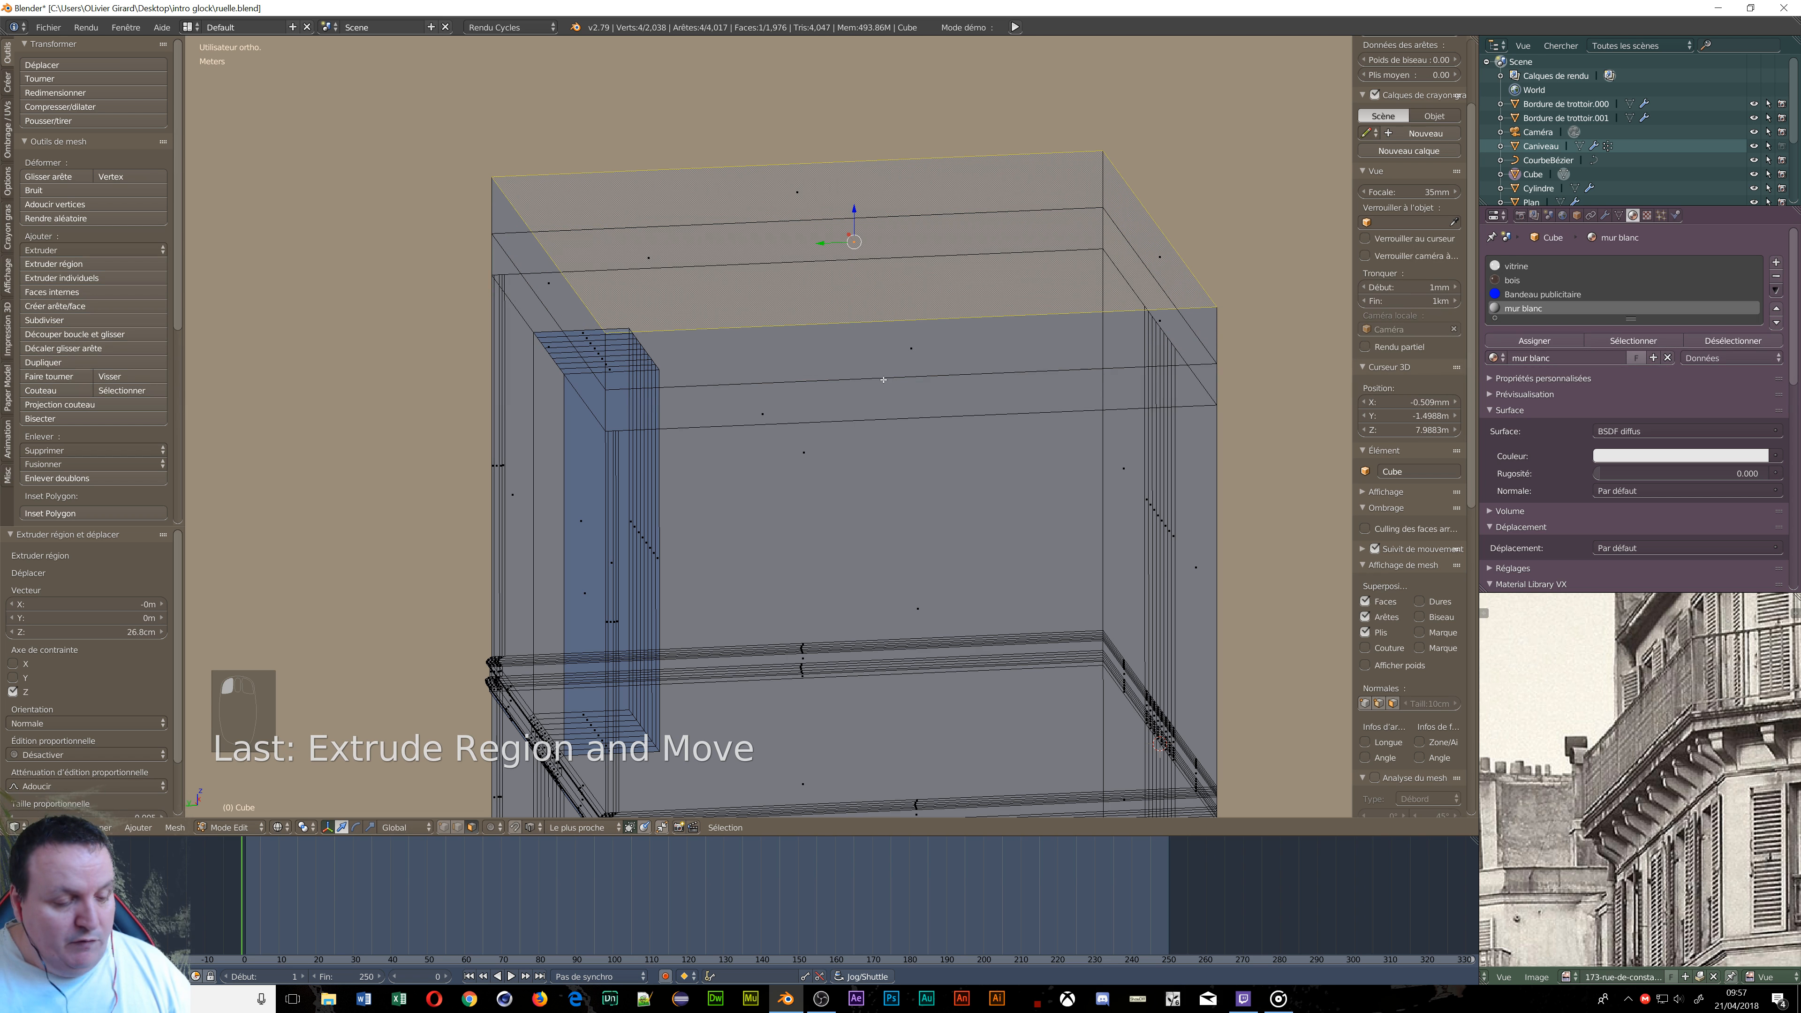
In edge selection, snap the 3D cursor to the roof's top edge opposite the window side and make the cursor the pivot point.
key(ctrl+Tab)
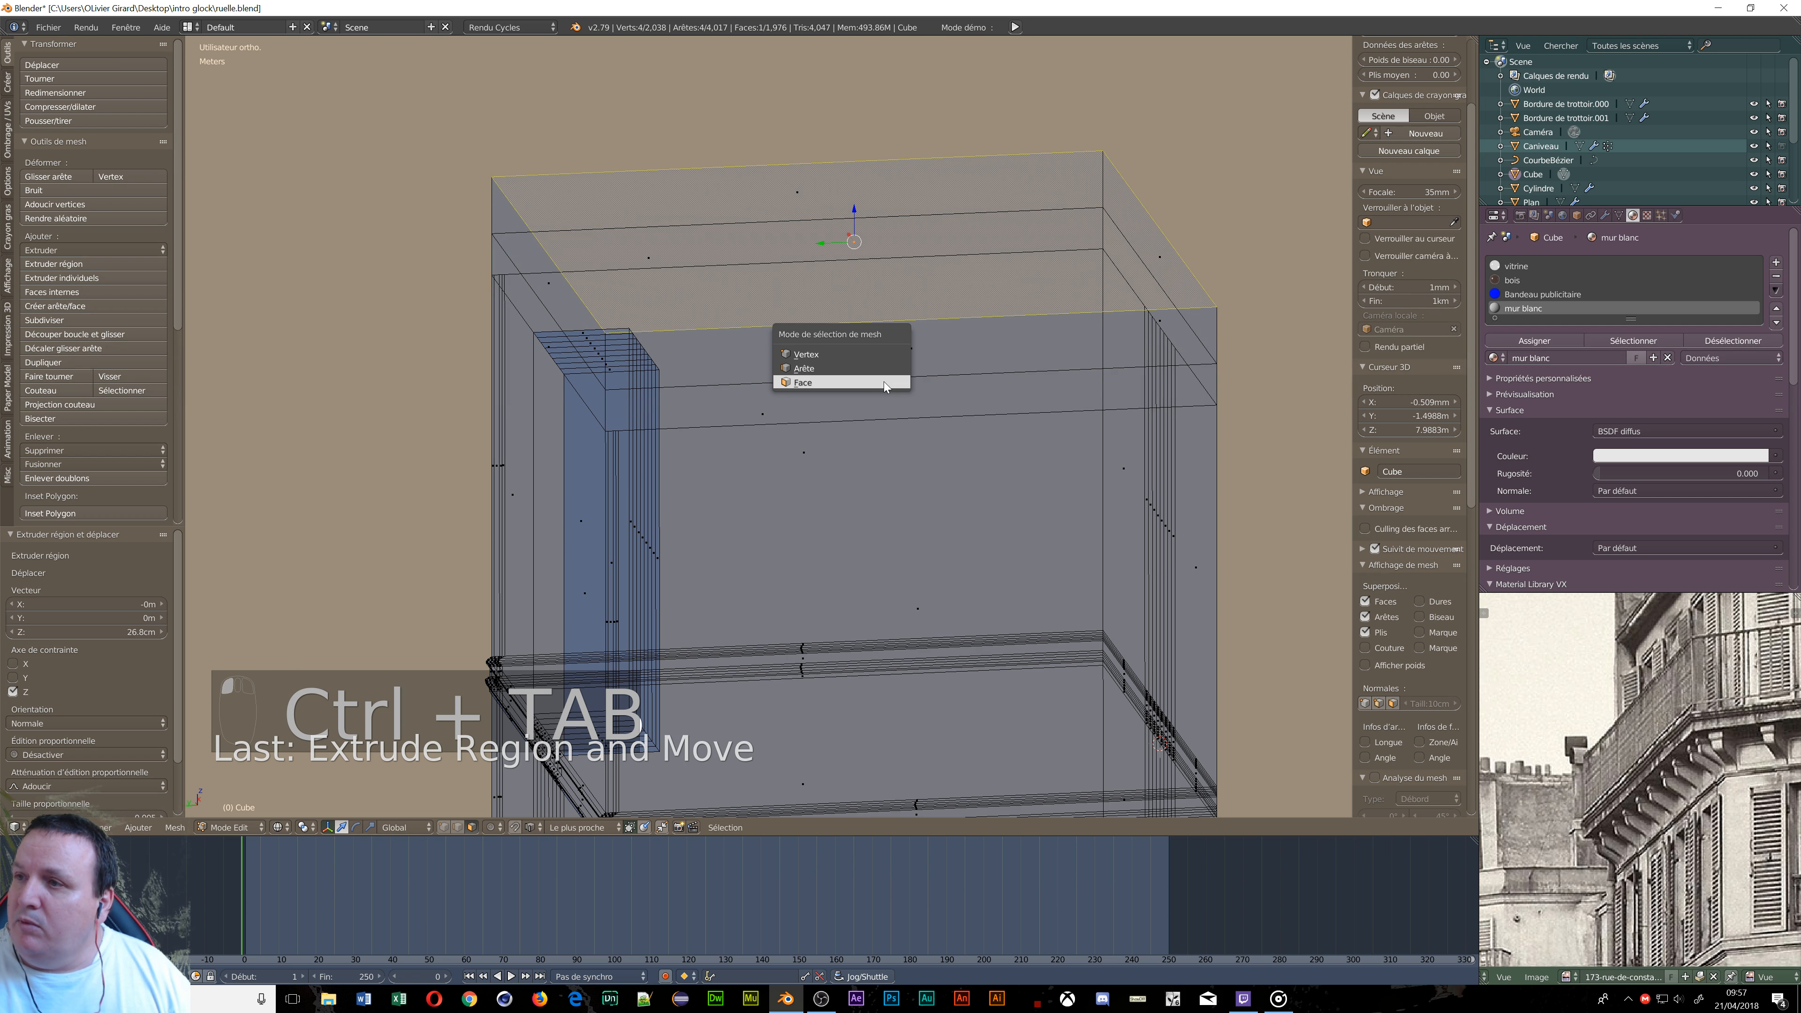
click(823, 365)
right_click(1136, 202)
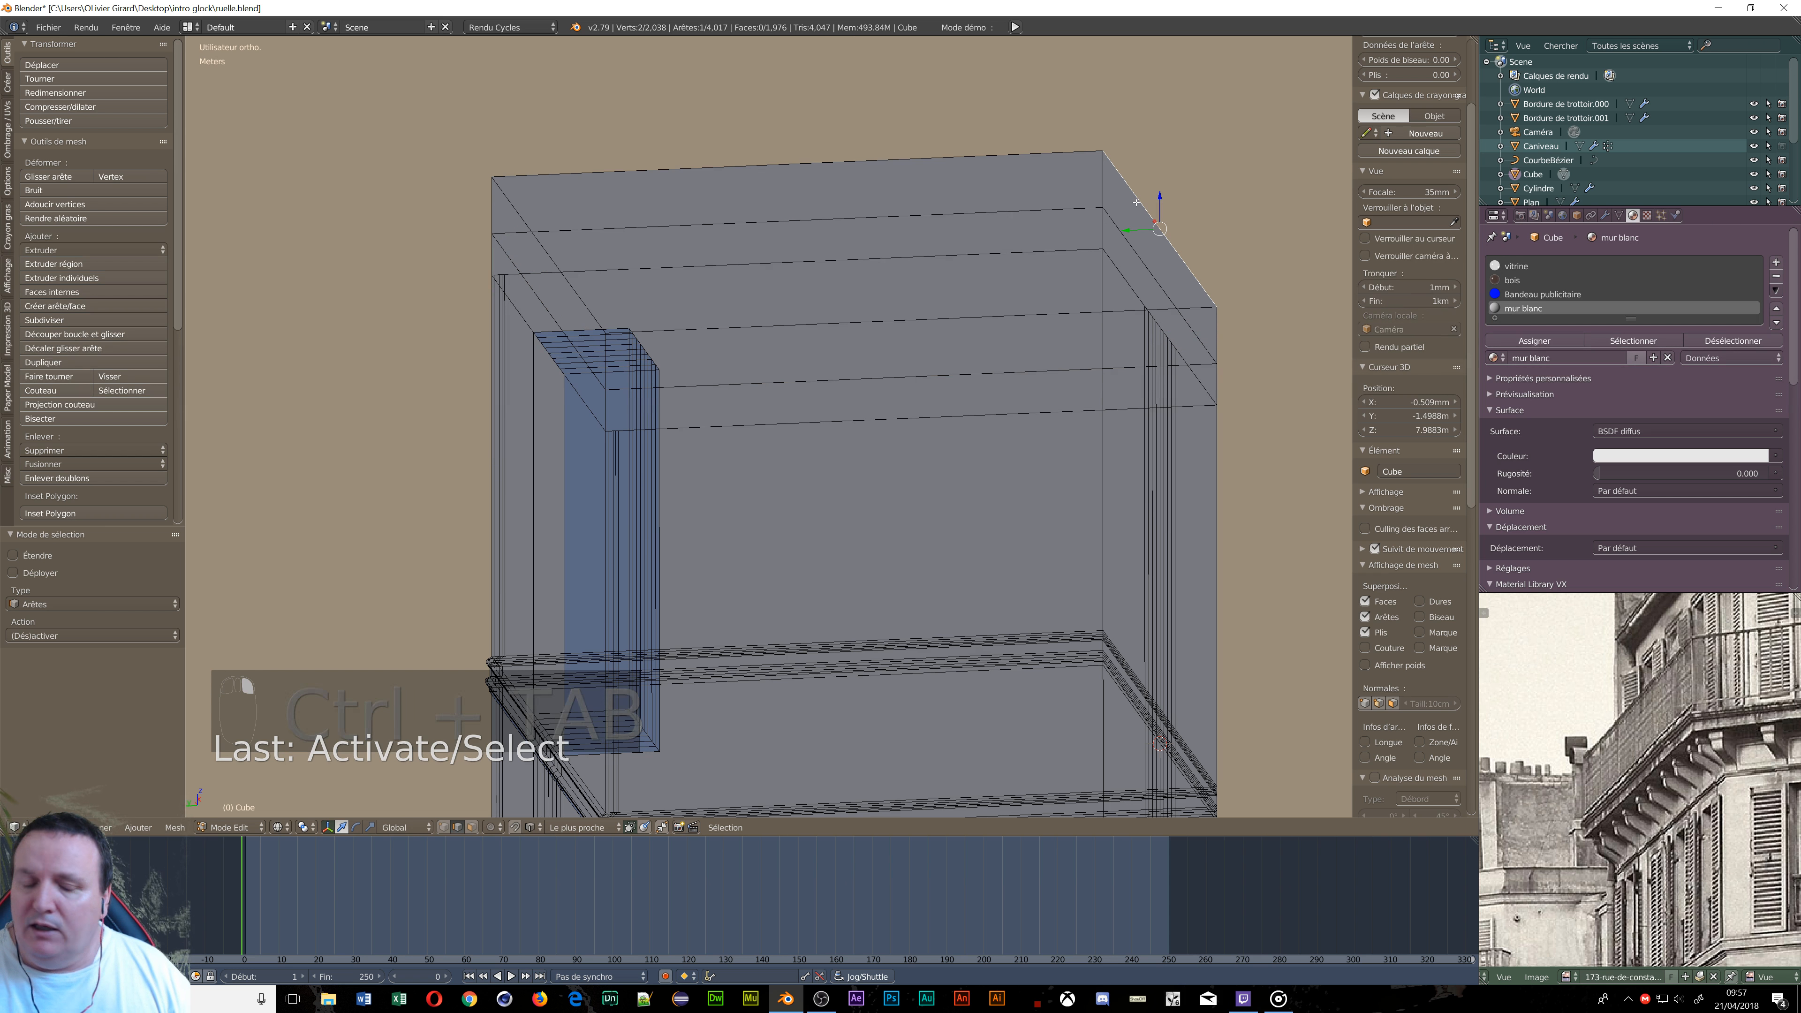
key(shift+s)
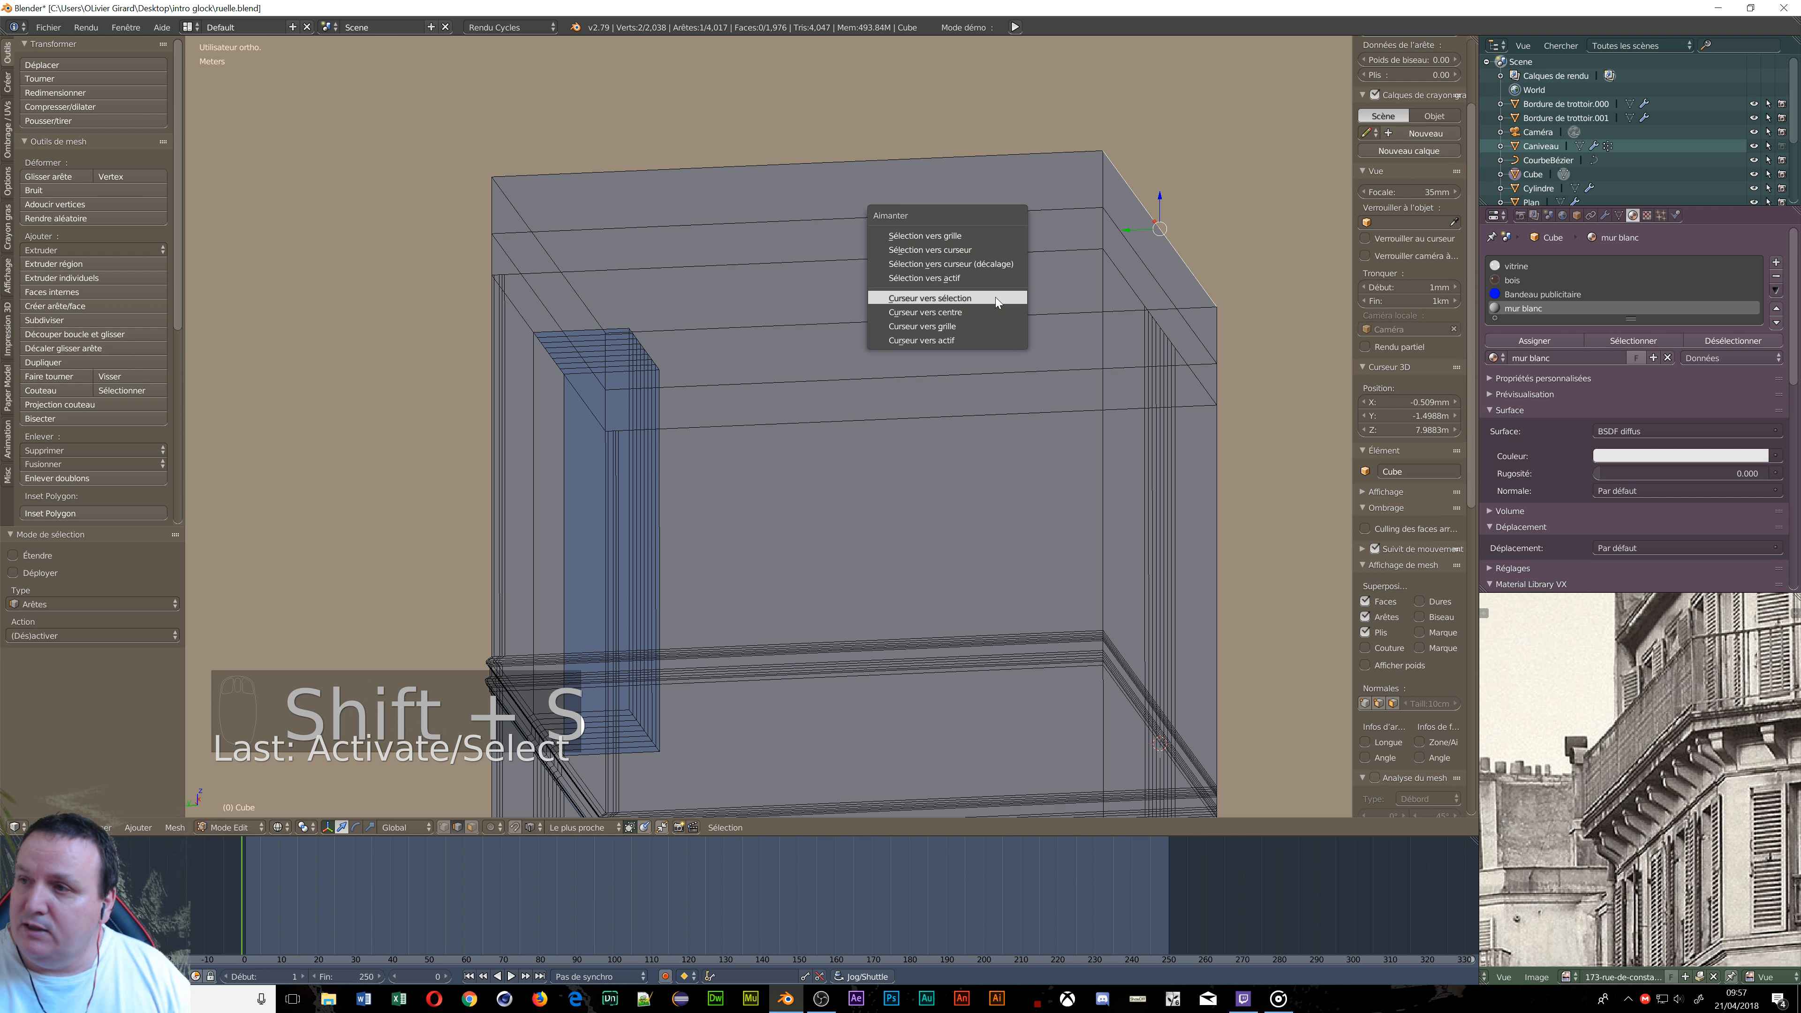
click(994, 298)
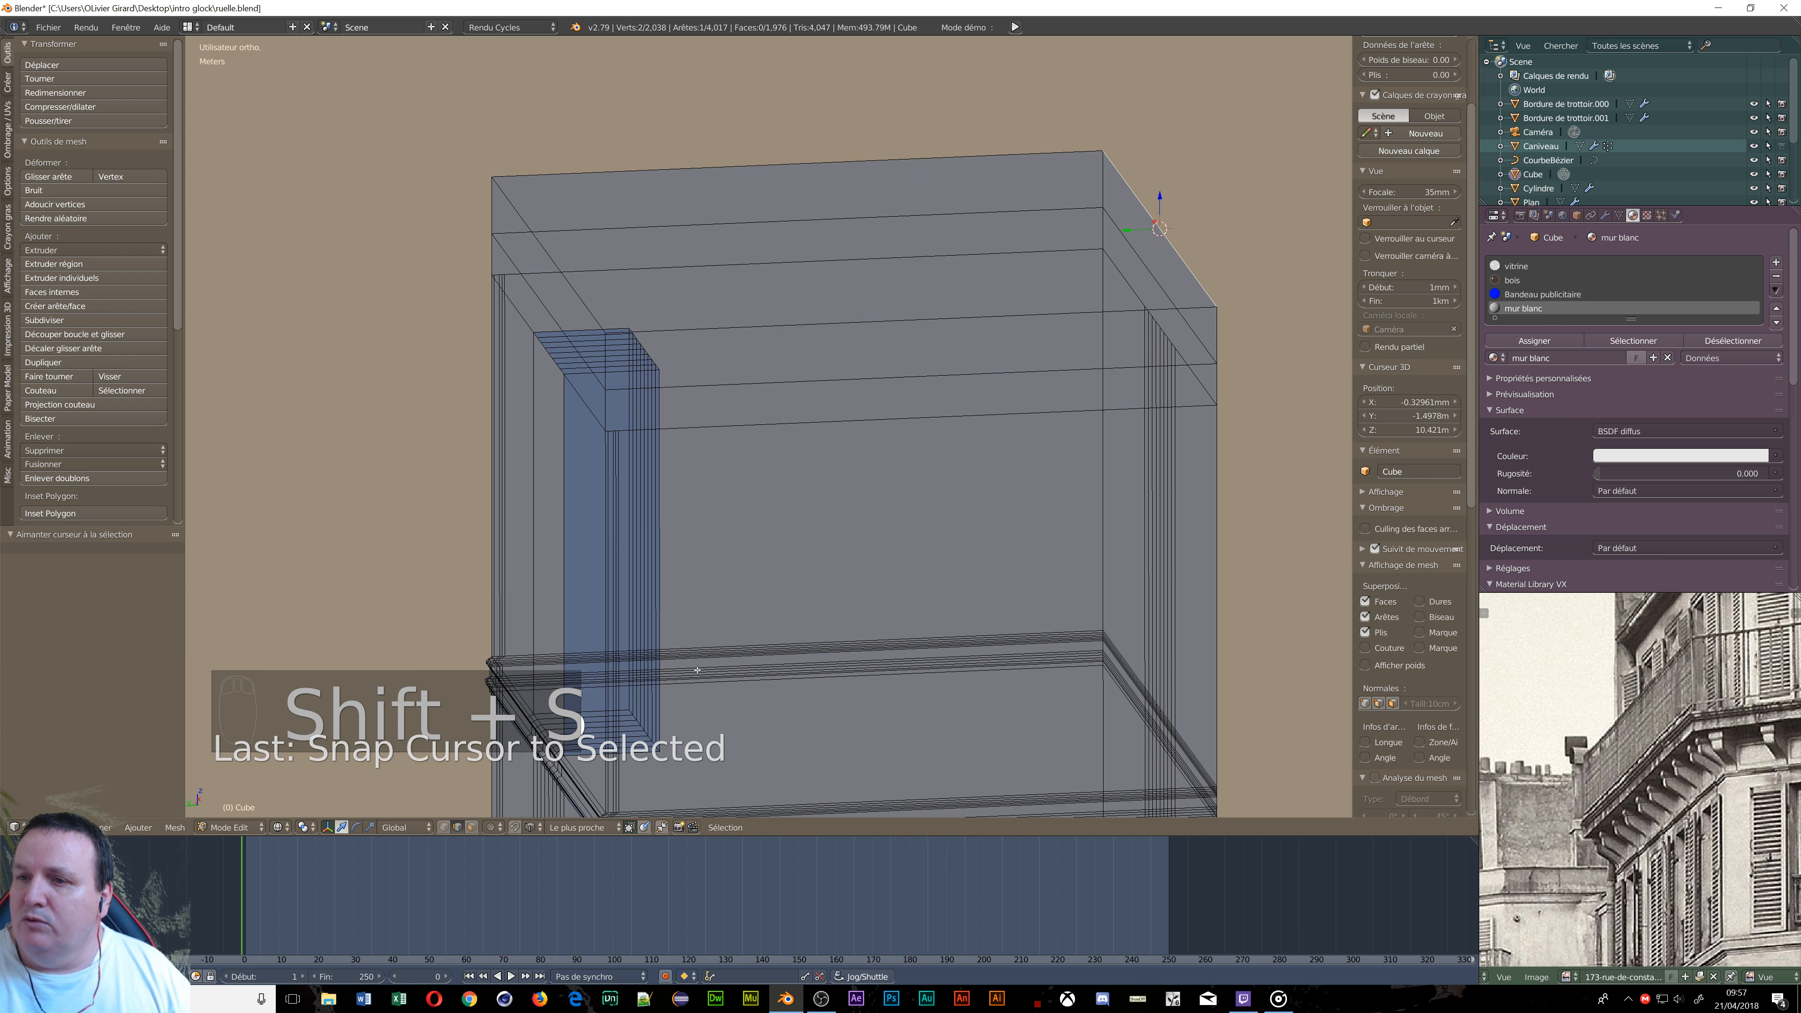
click(303, 828)
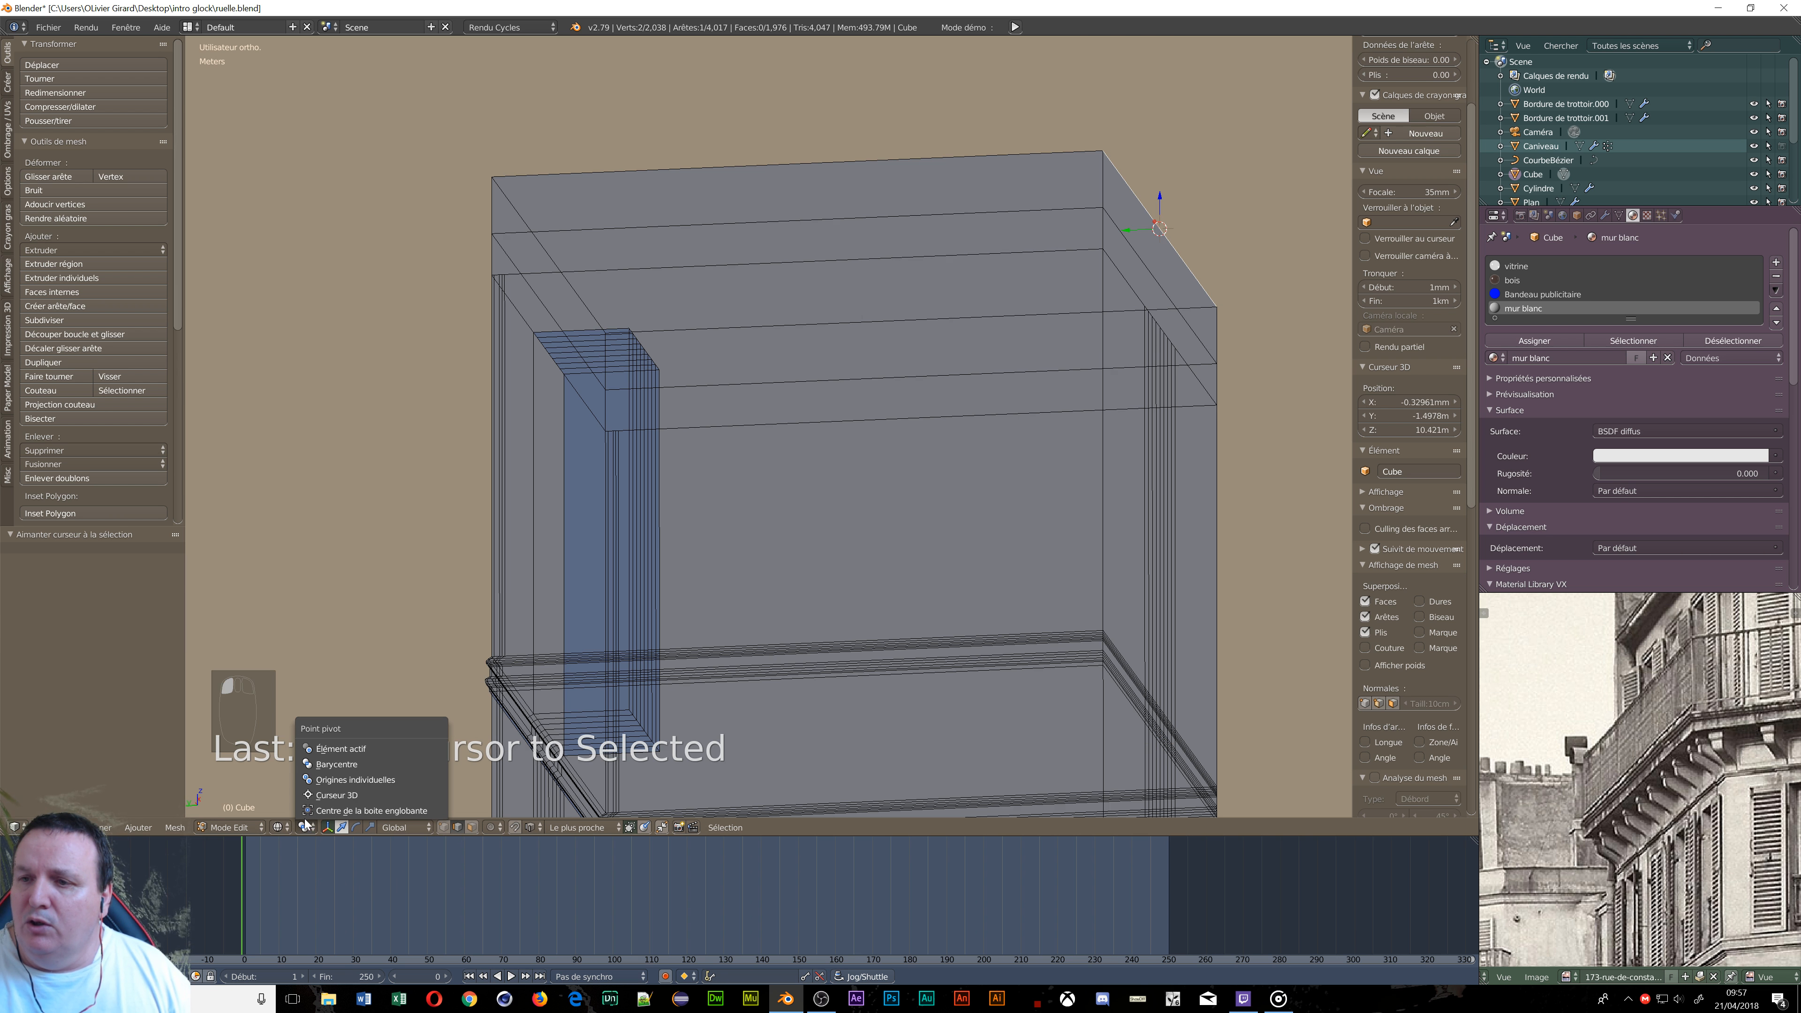
click(314, 795)
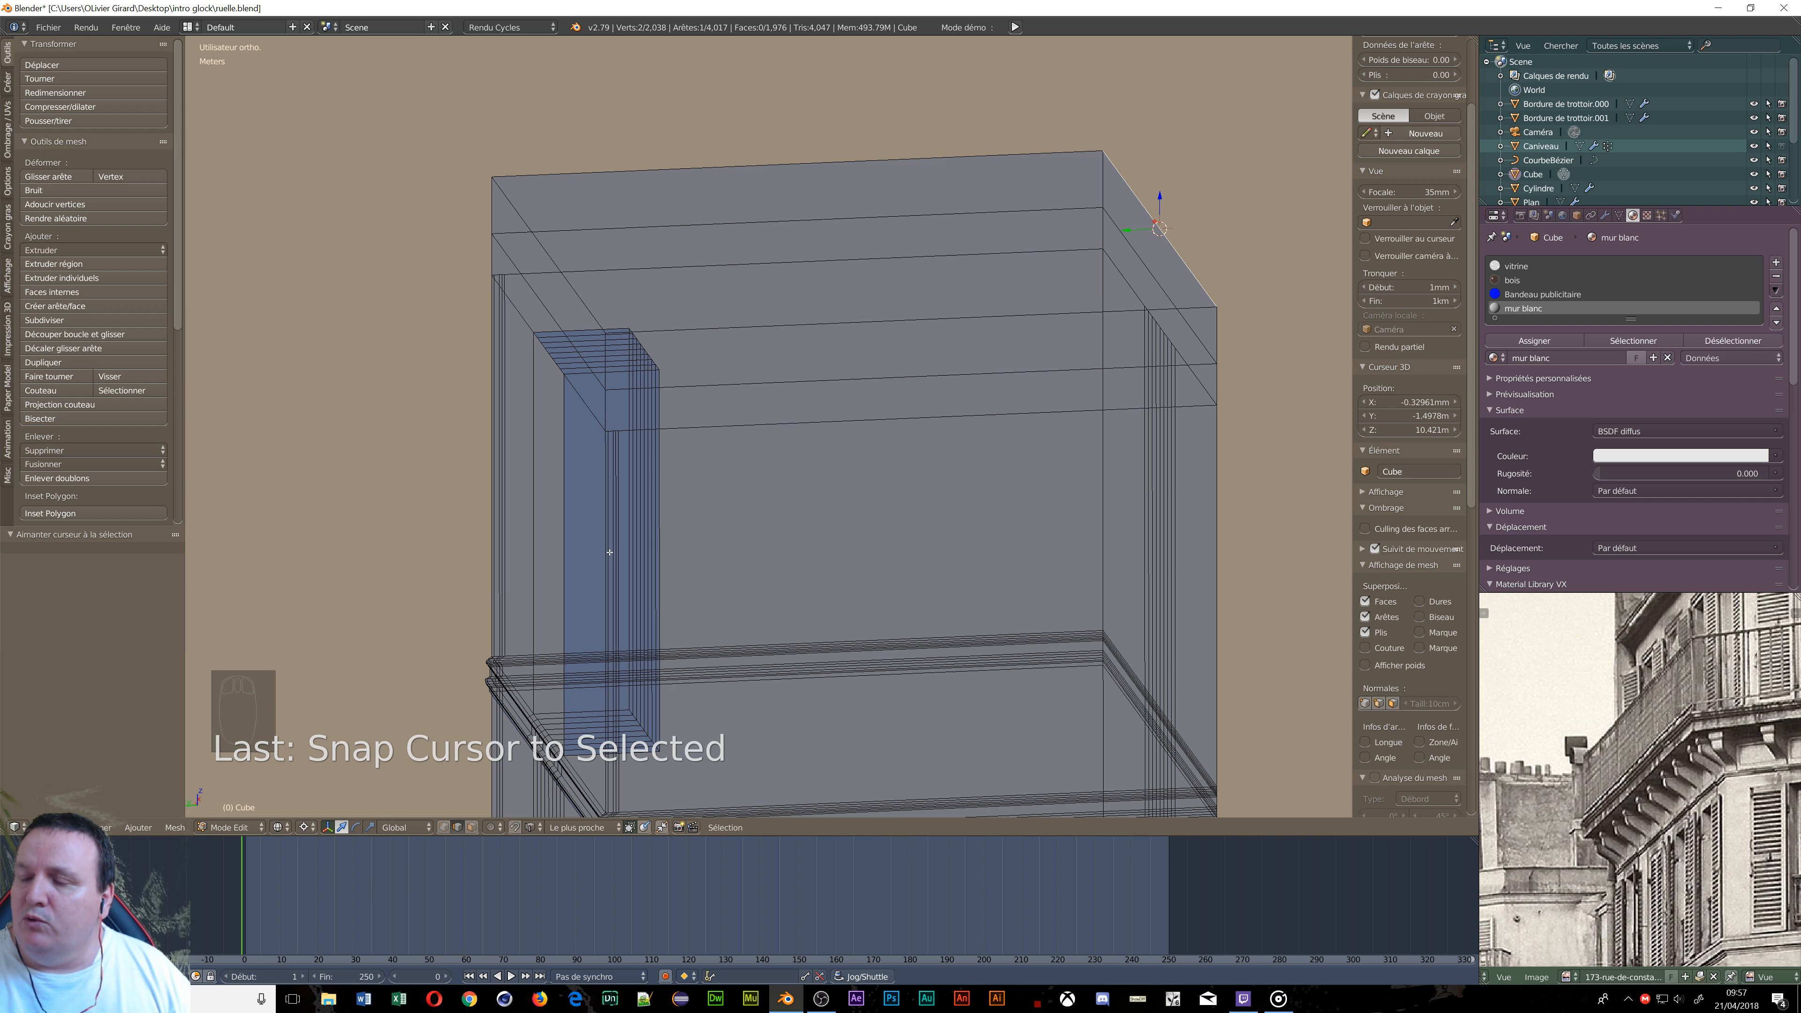
Select the top roof face in face mode and scale it along Y by 1.206 from the 3D cursor.
key(ctrl+Tab)
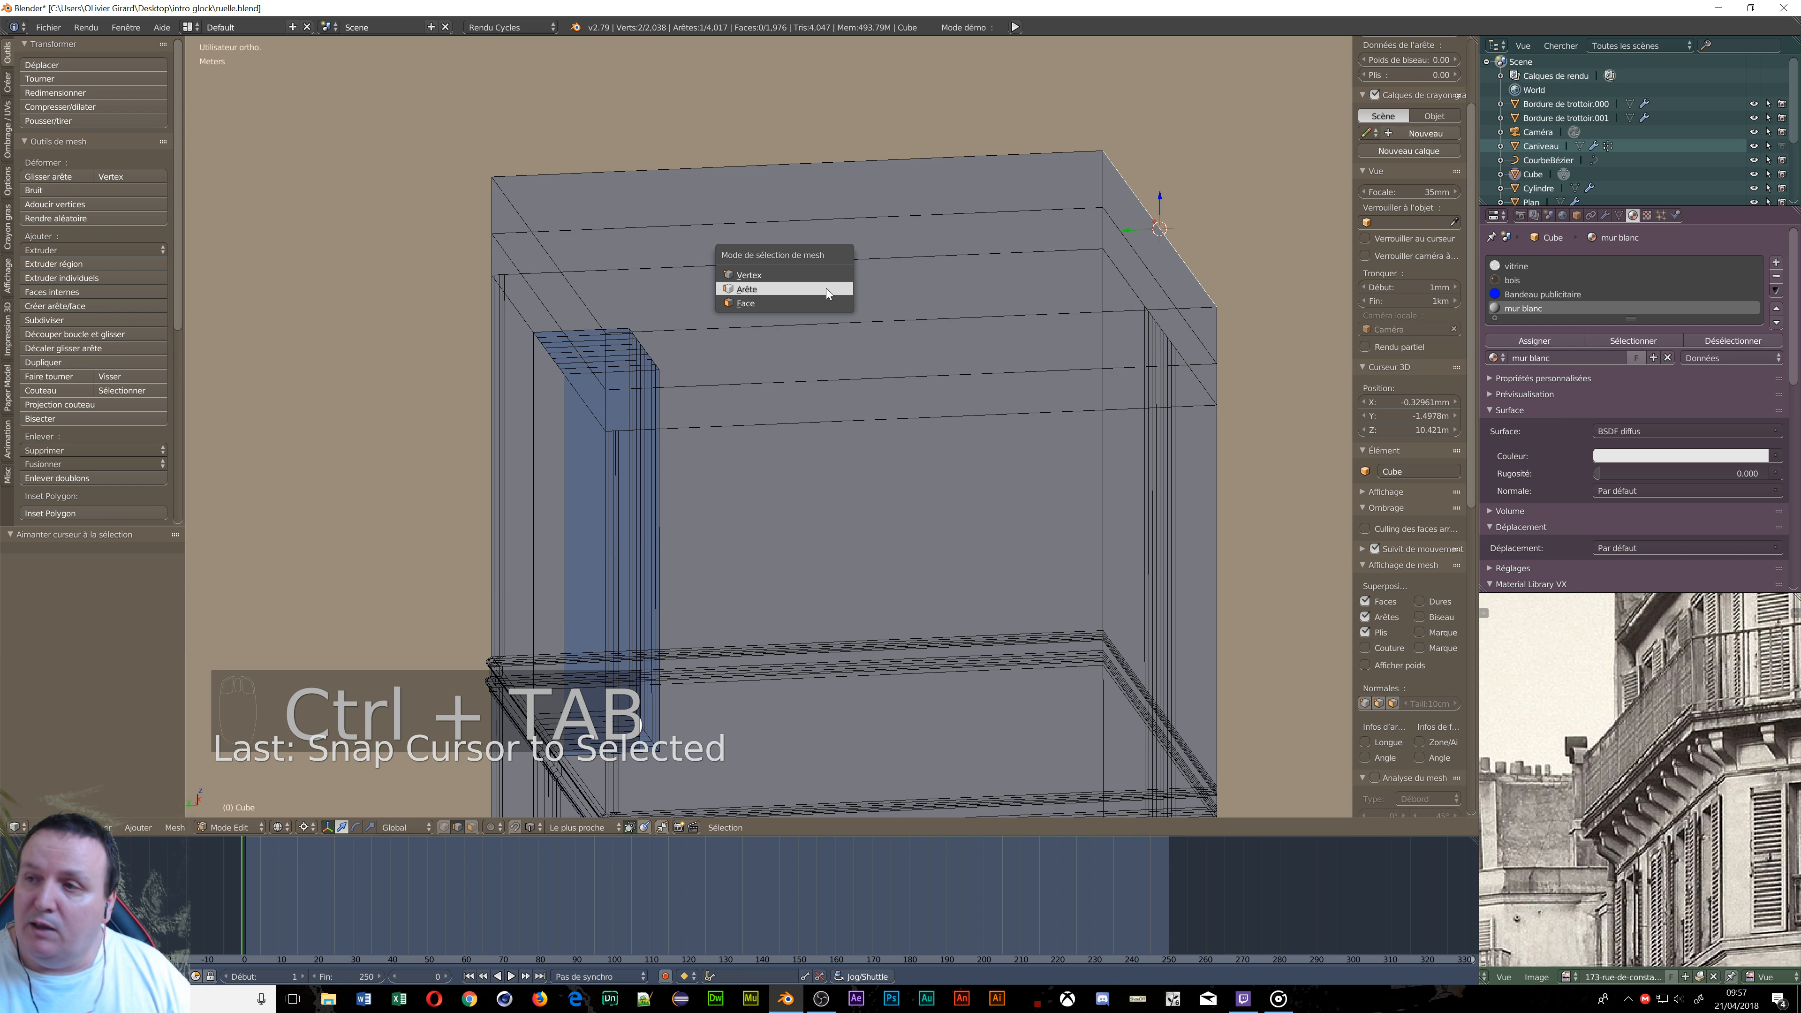
click(813, 305)
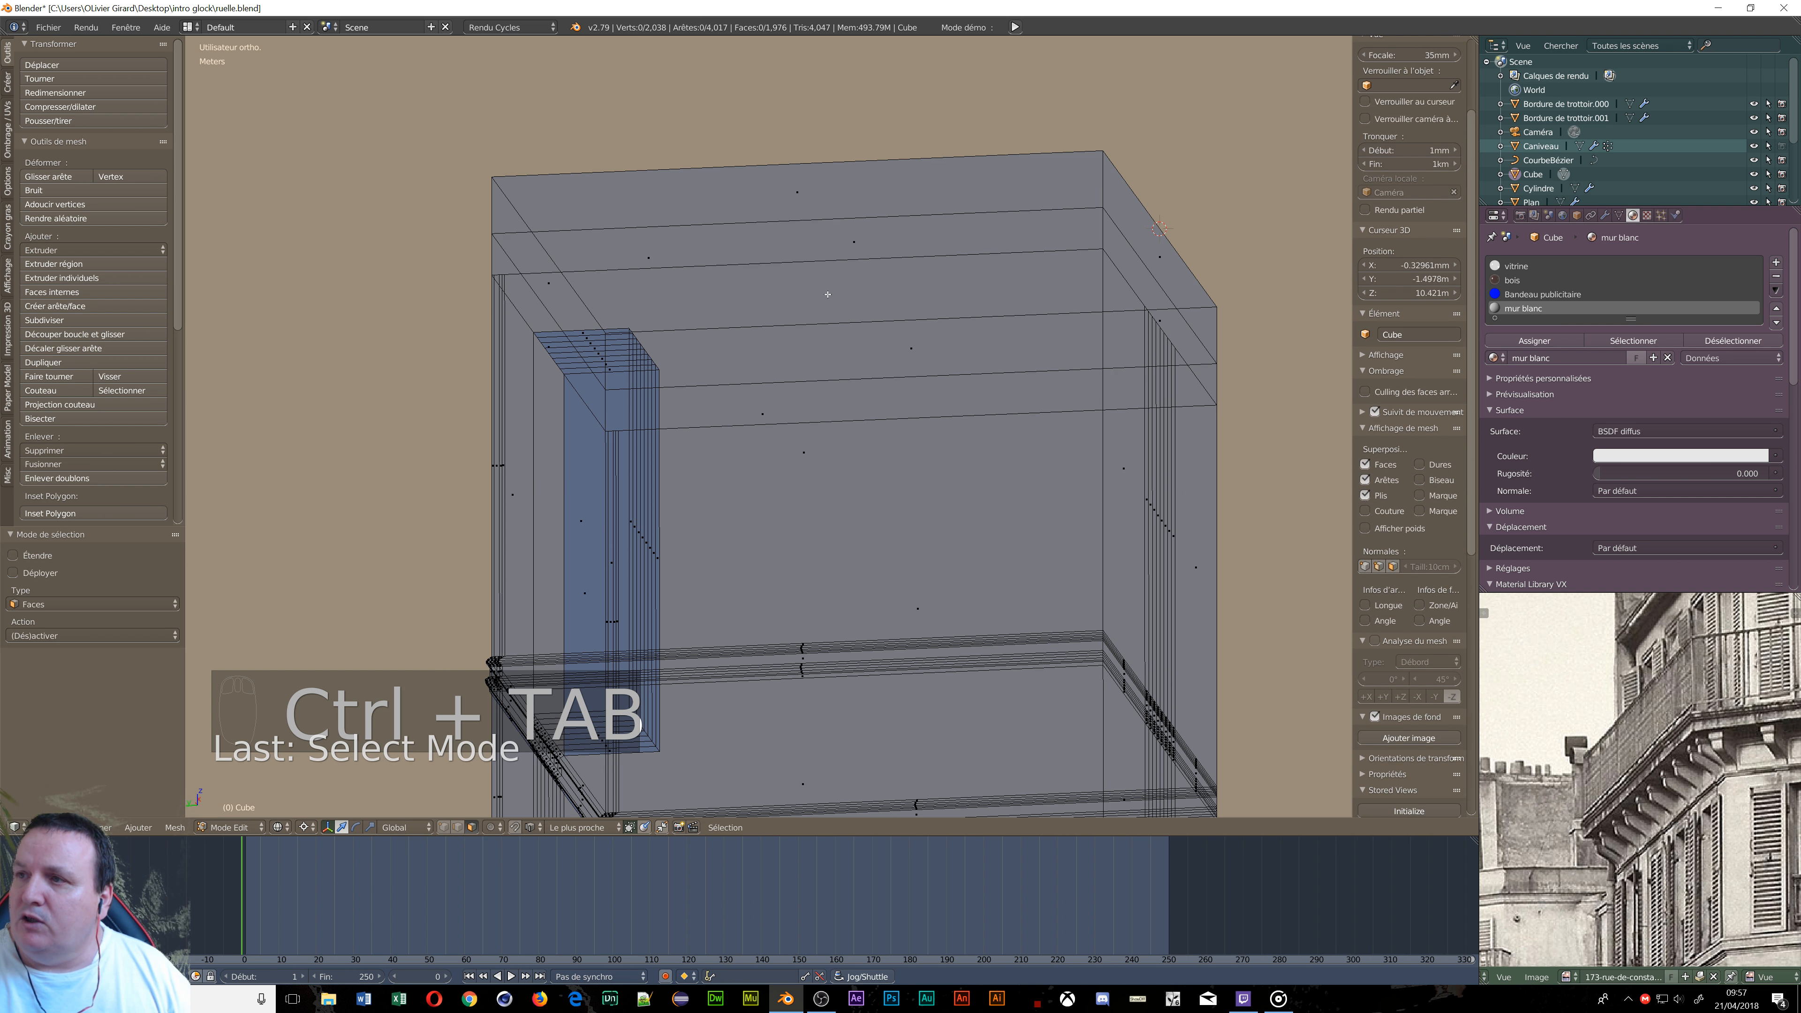
right_click(835, 265)
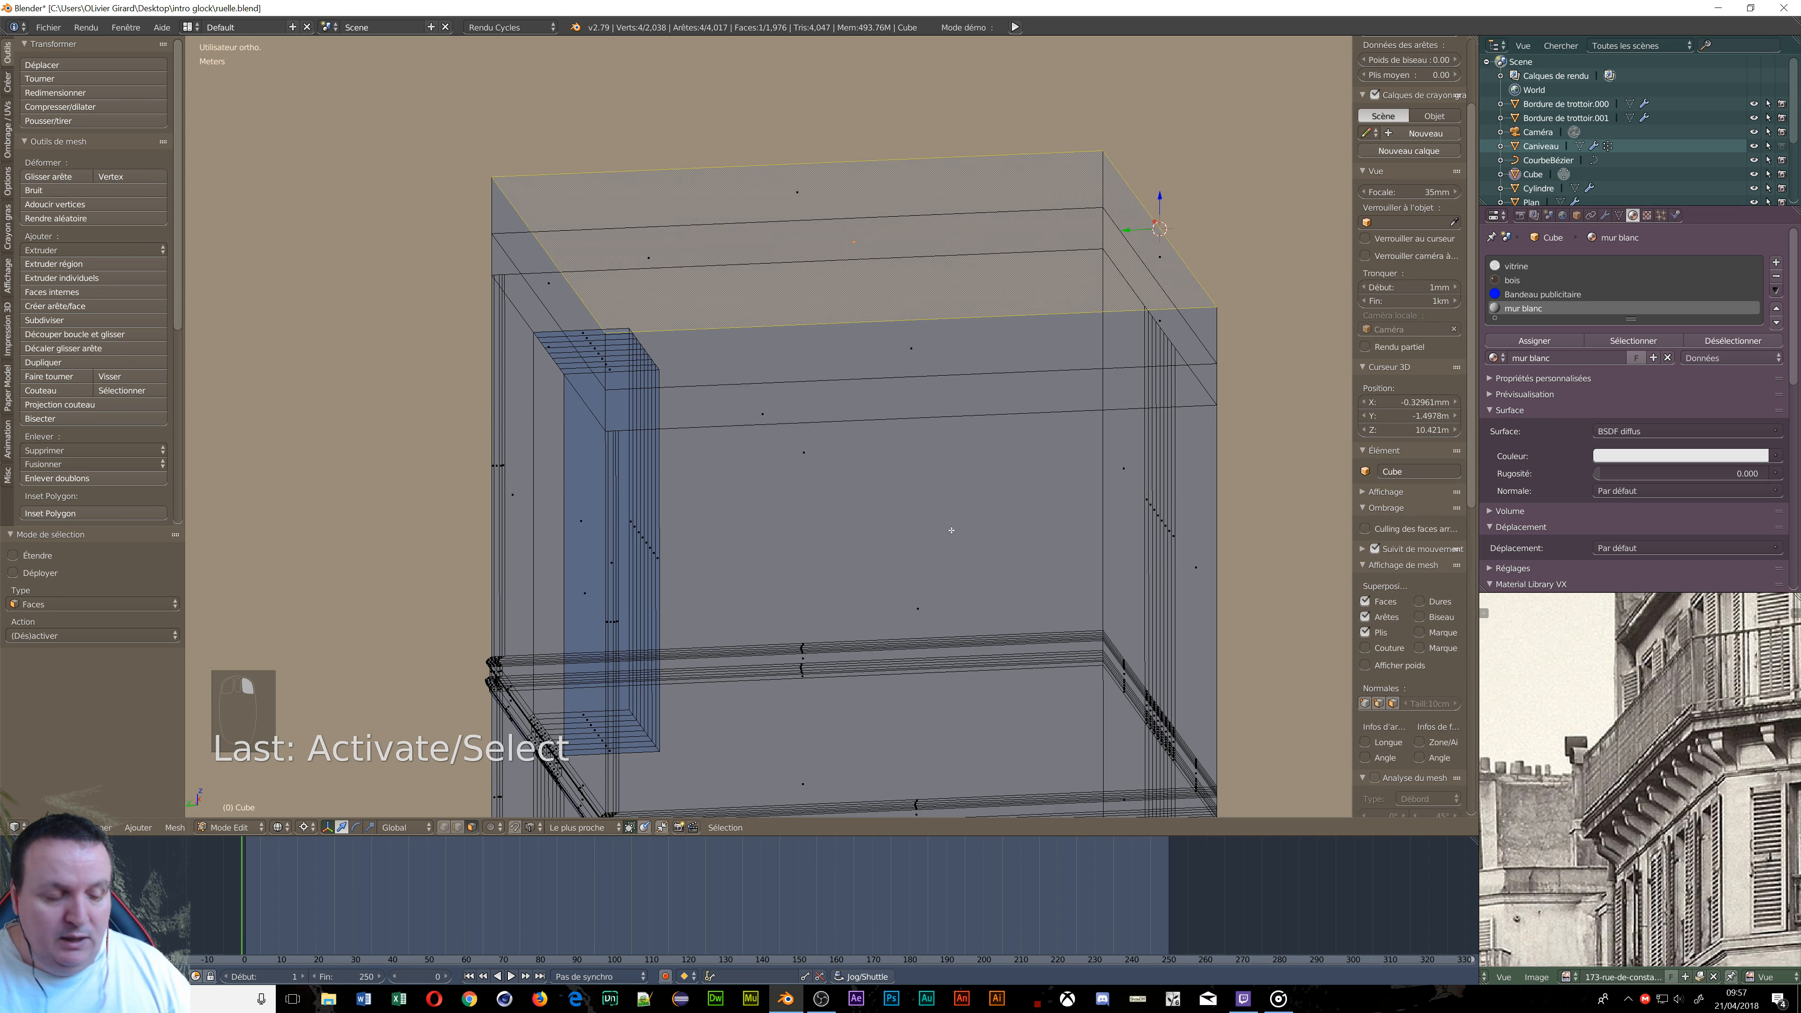
key(s)
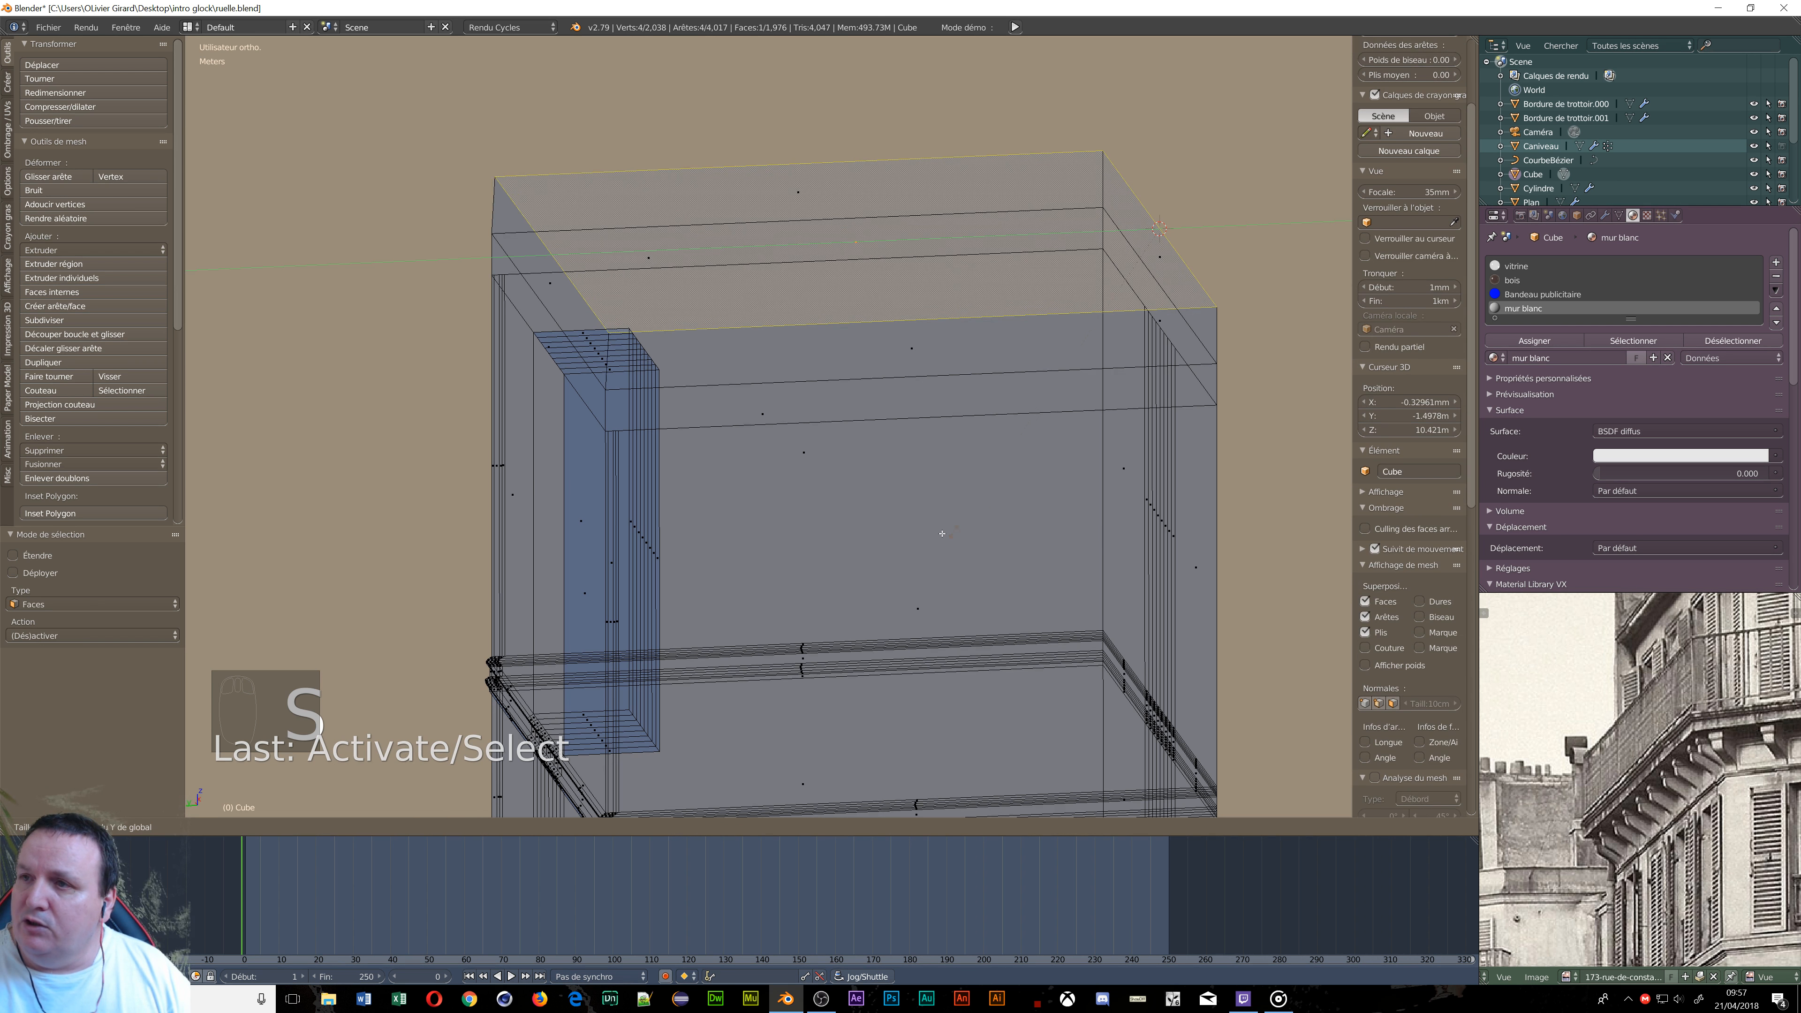
key(y)
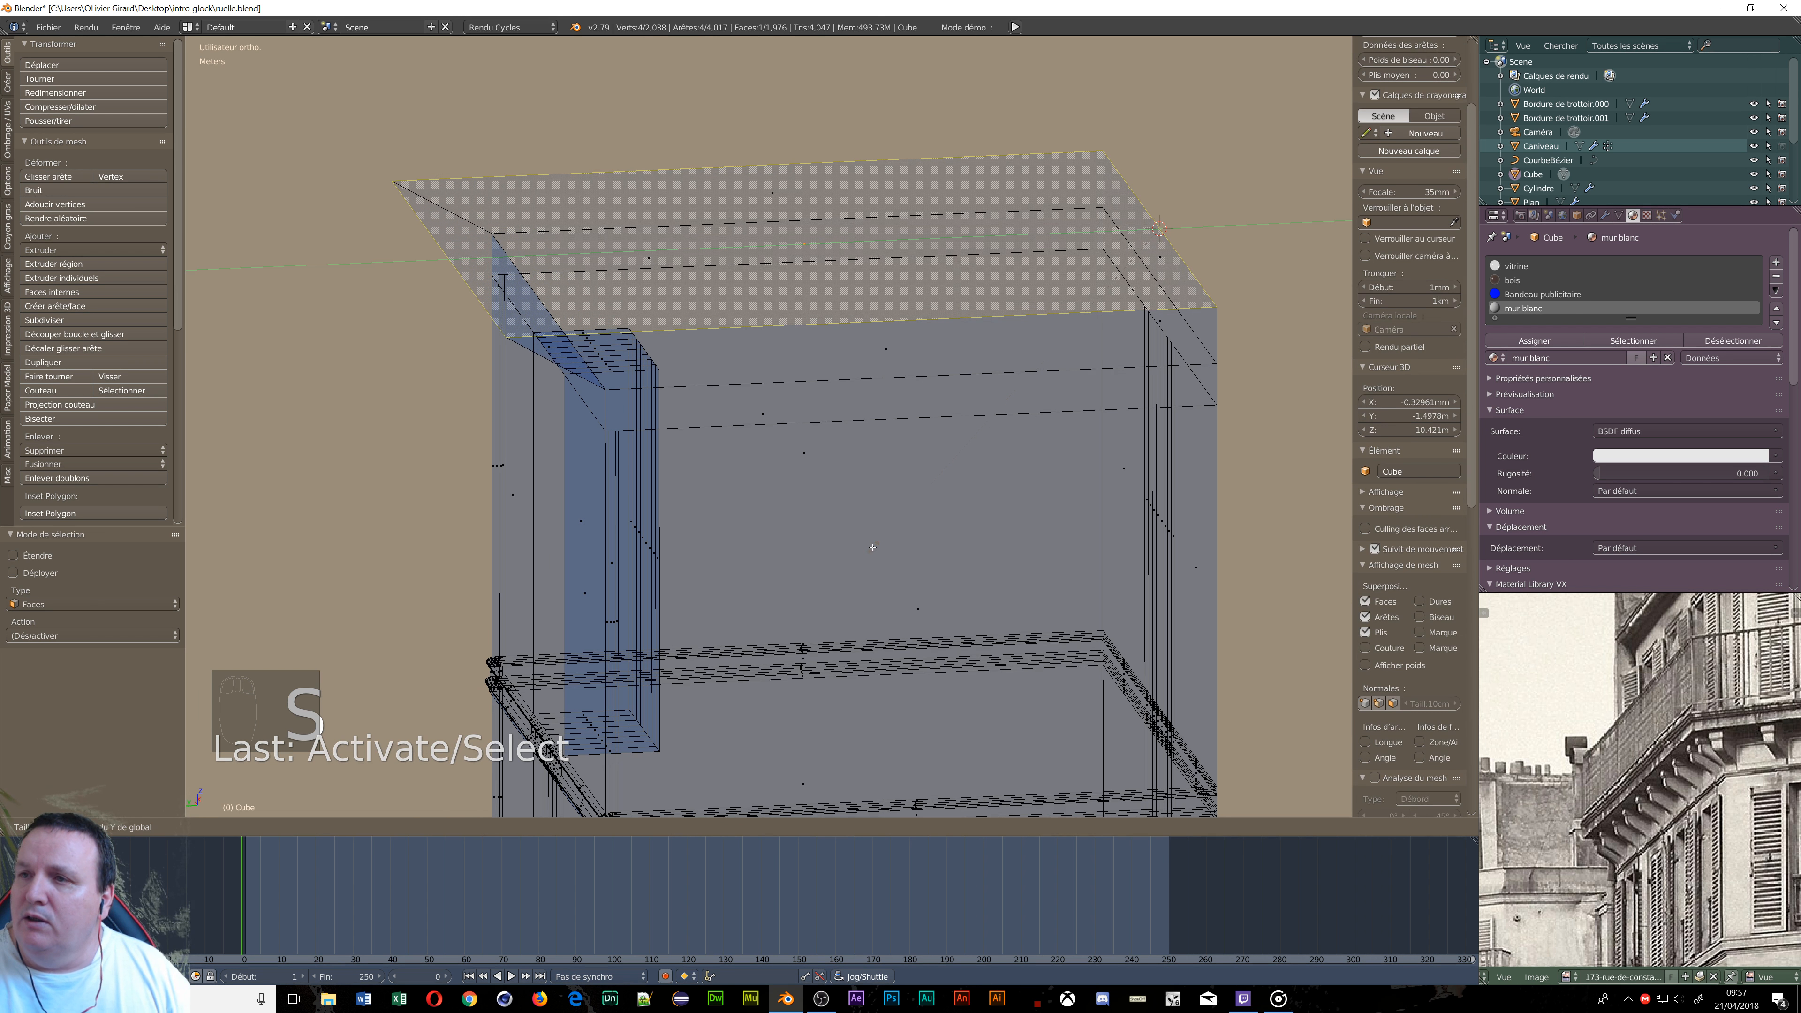
click(856, 551)
Examine the flared roof overhang from the side and at an angle.
middle_drag(857, 551, 880, 550)
scroll(880, 549, up, 3)
scroll(884, 537, up, 1)
key(less)
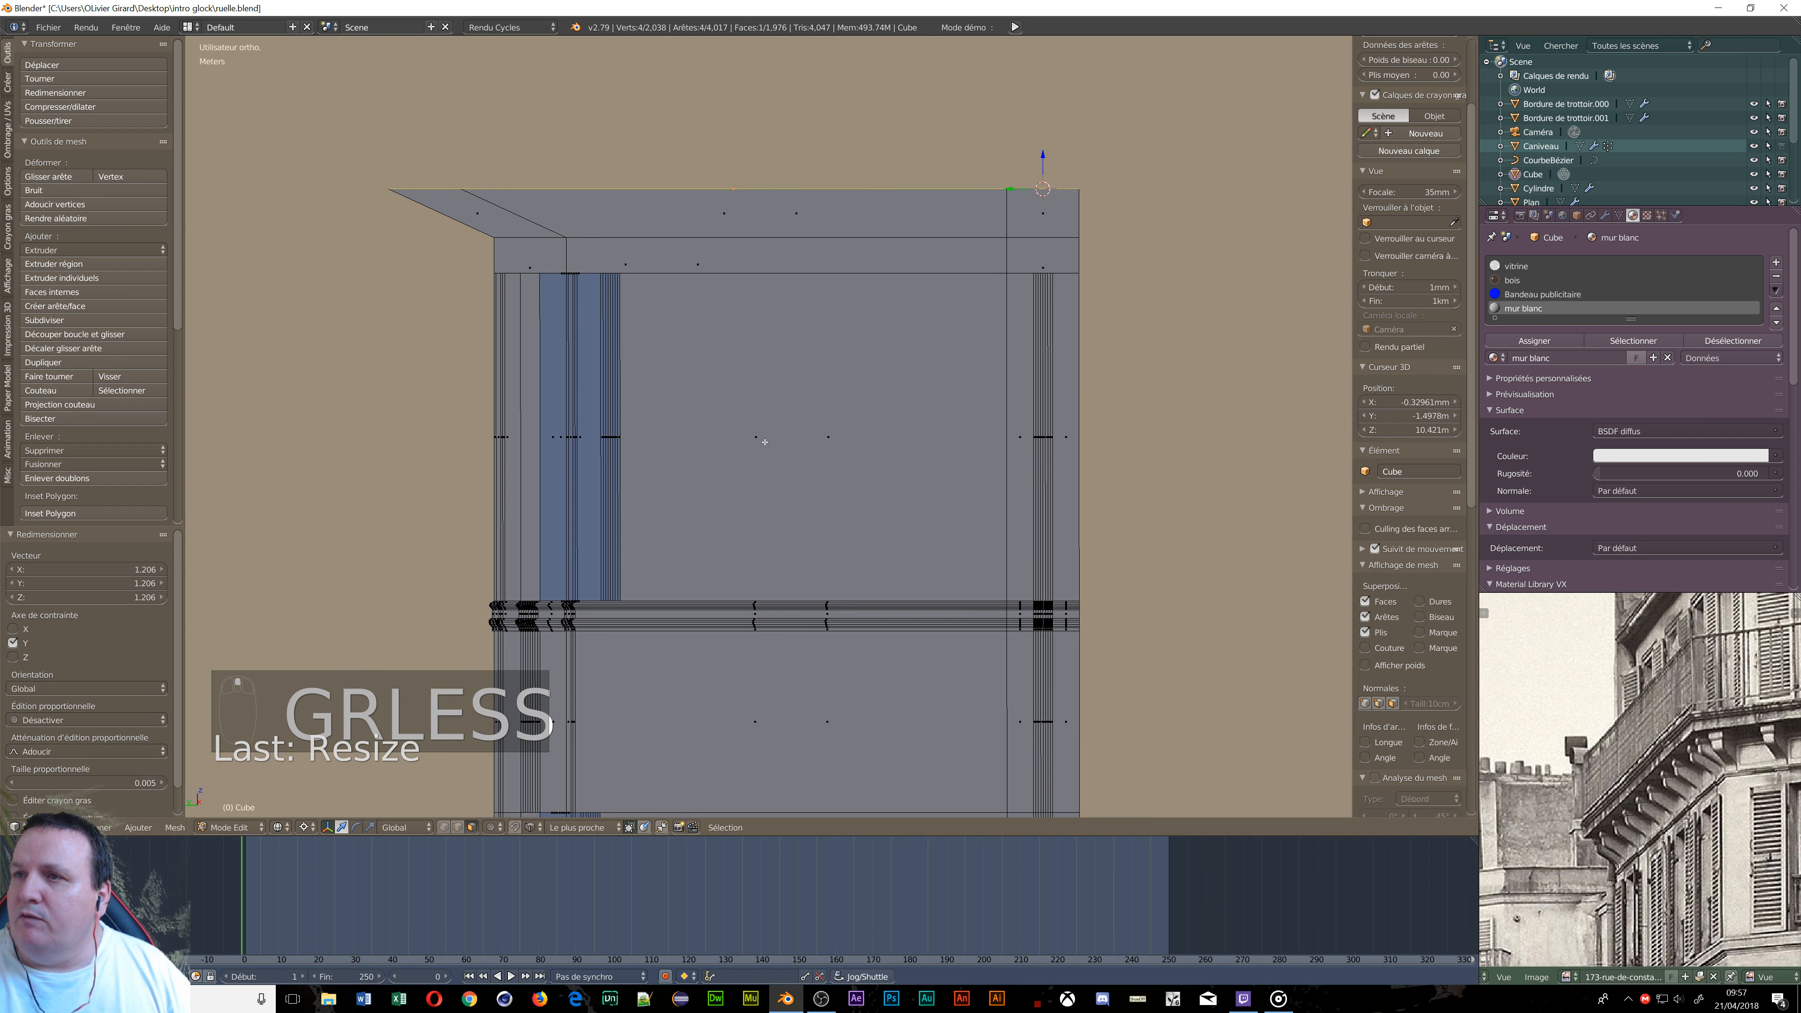
middle_drag(764, 439, 764, 500)
key(less)
key(less)
key(super)
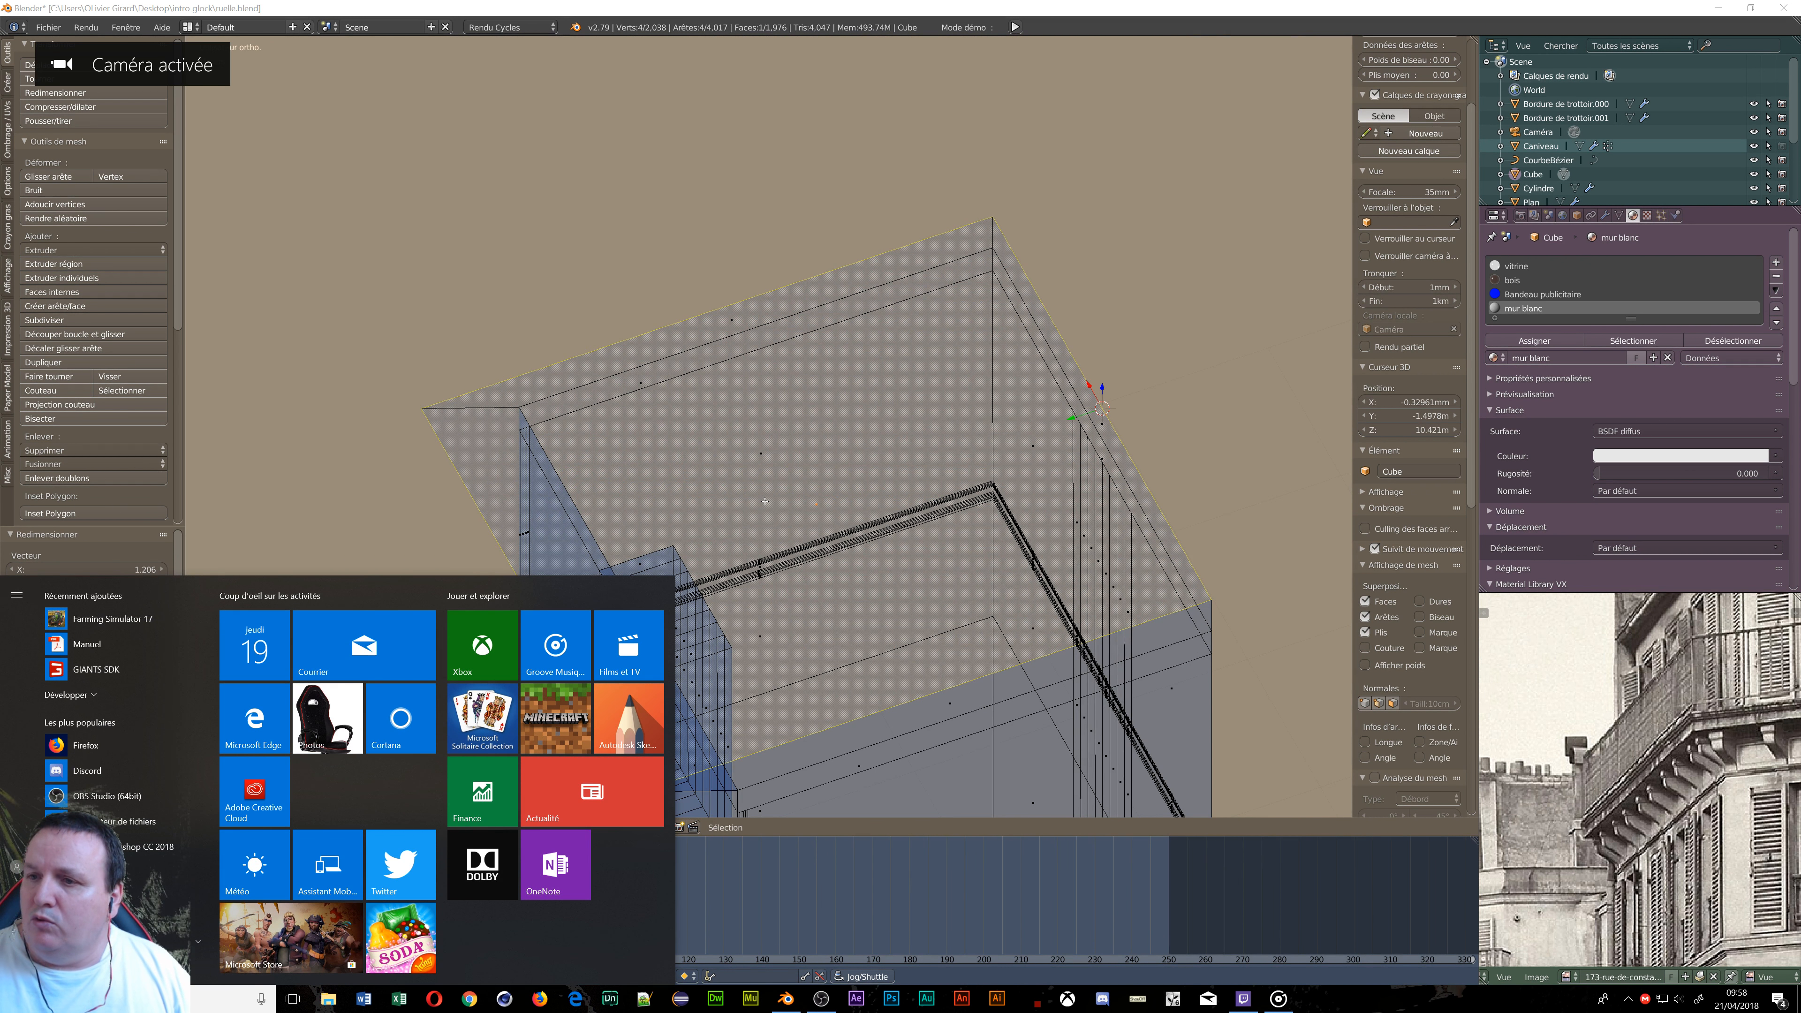
click(774, 94)
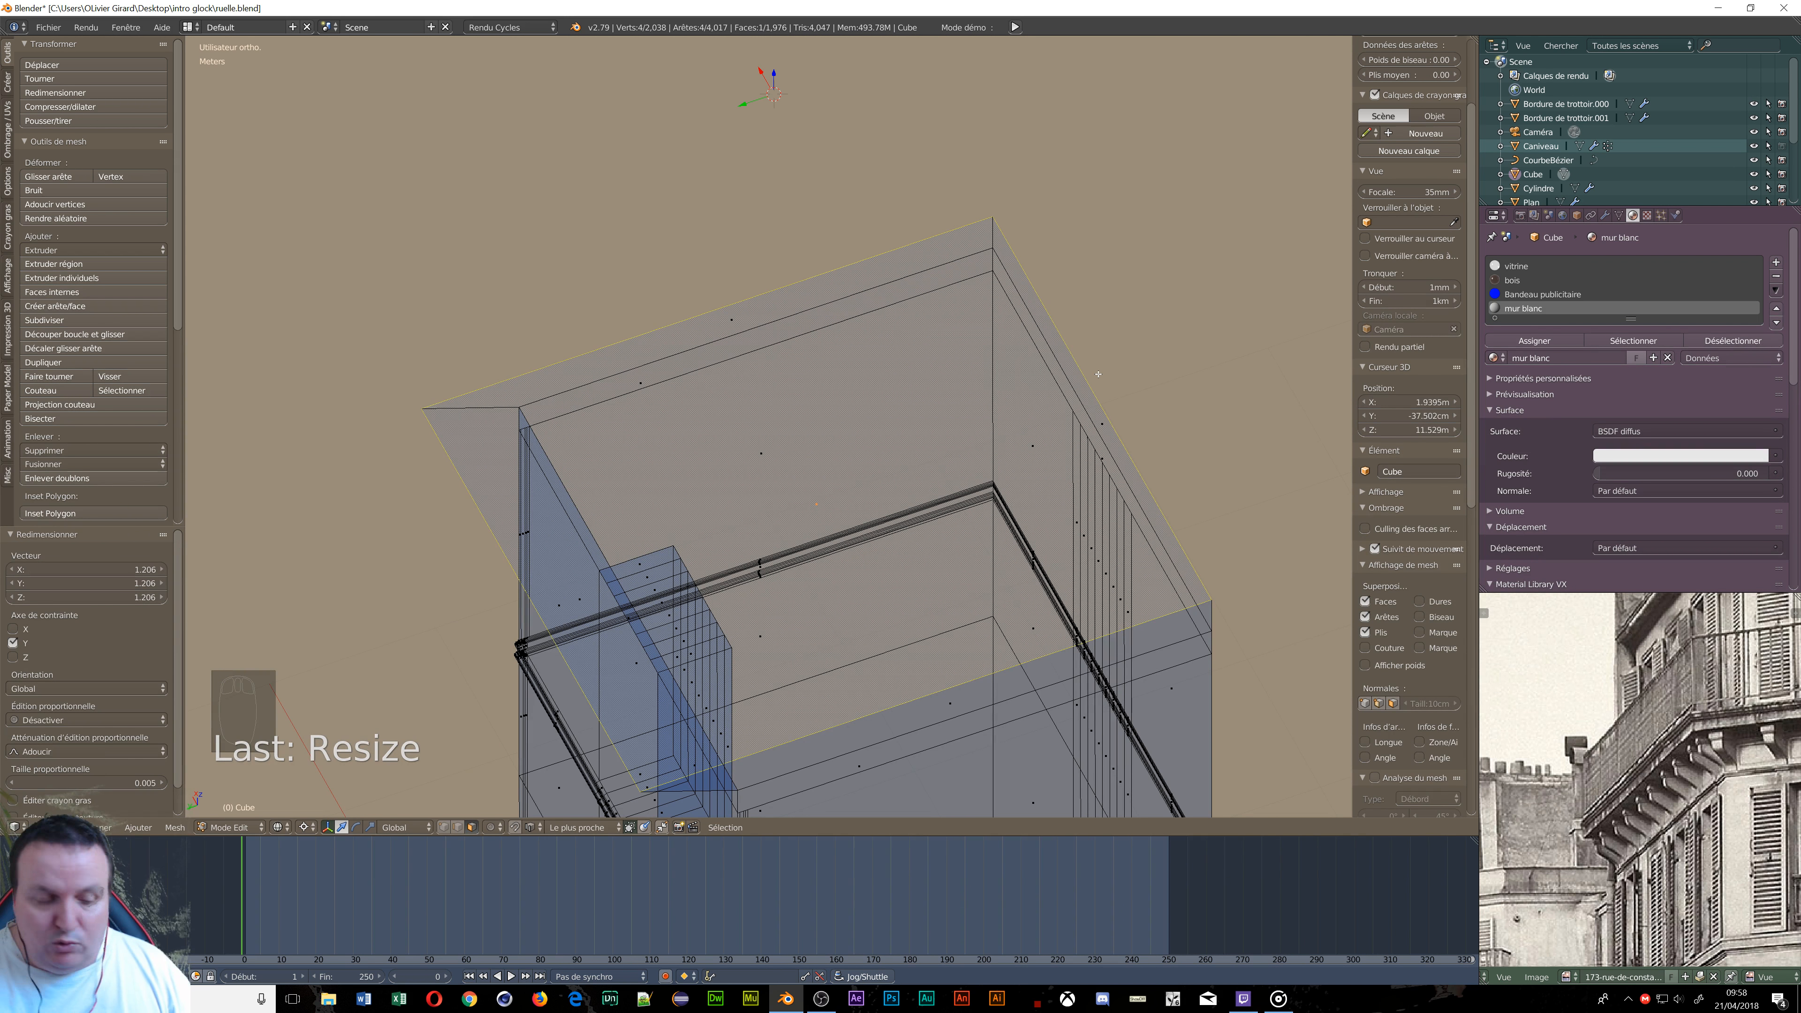
Reselect the roof's top edge opposite the overhang and snap the 3D cursor back to it.
key(ctrl+Tab)
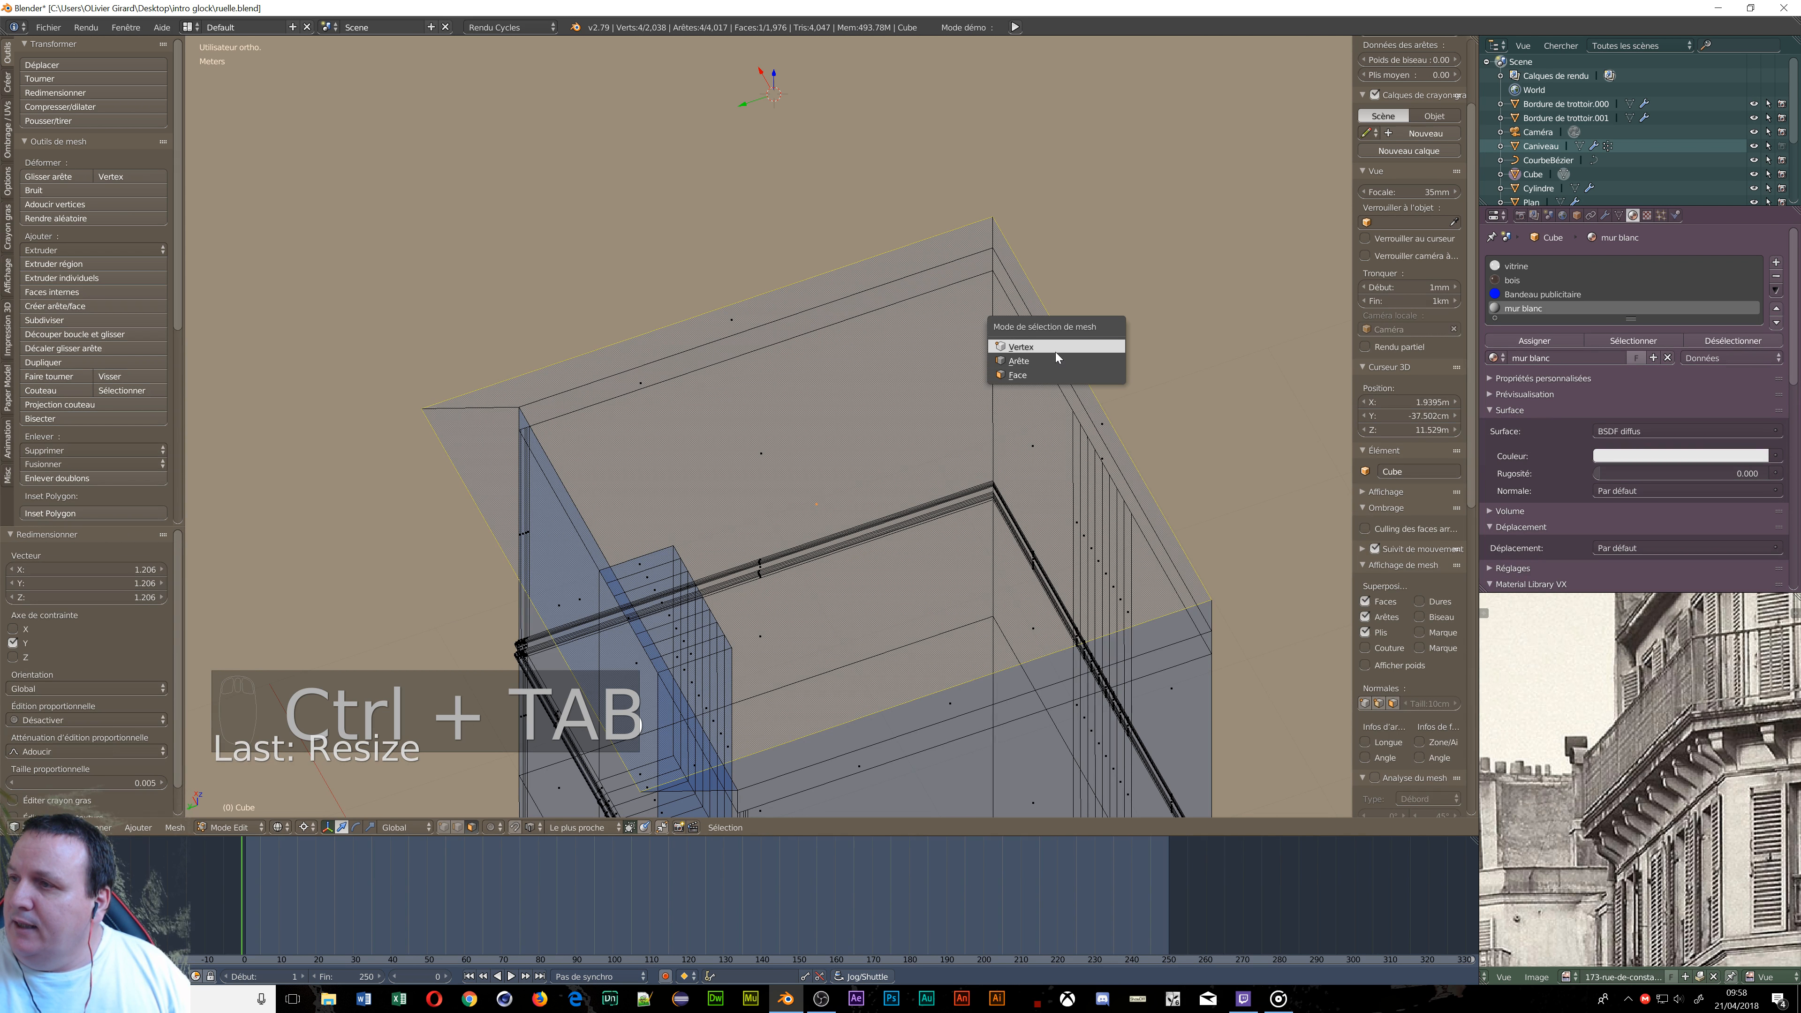
click(1048, 366)
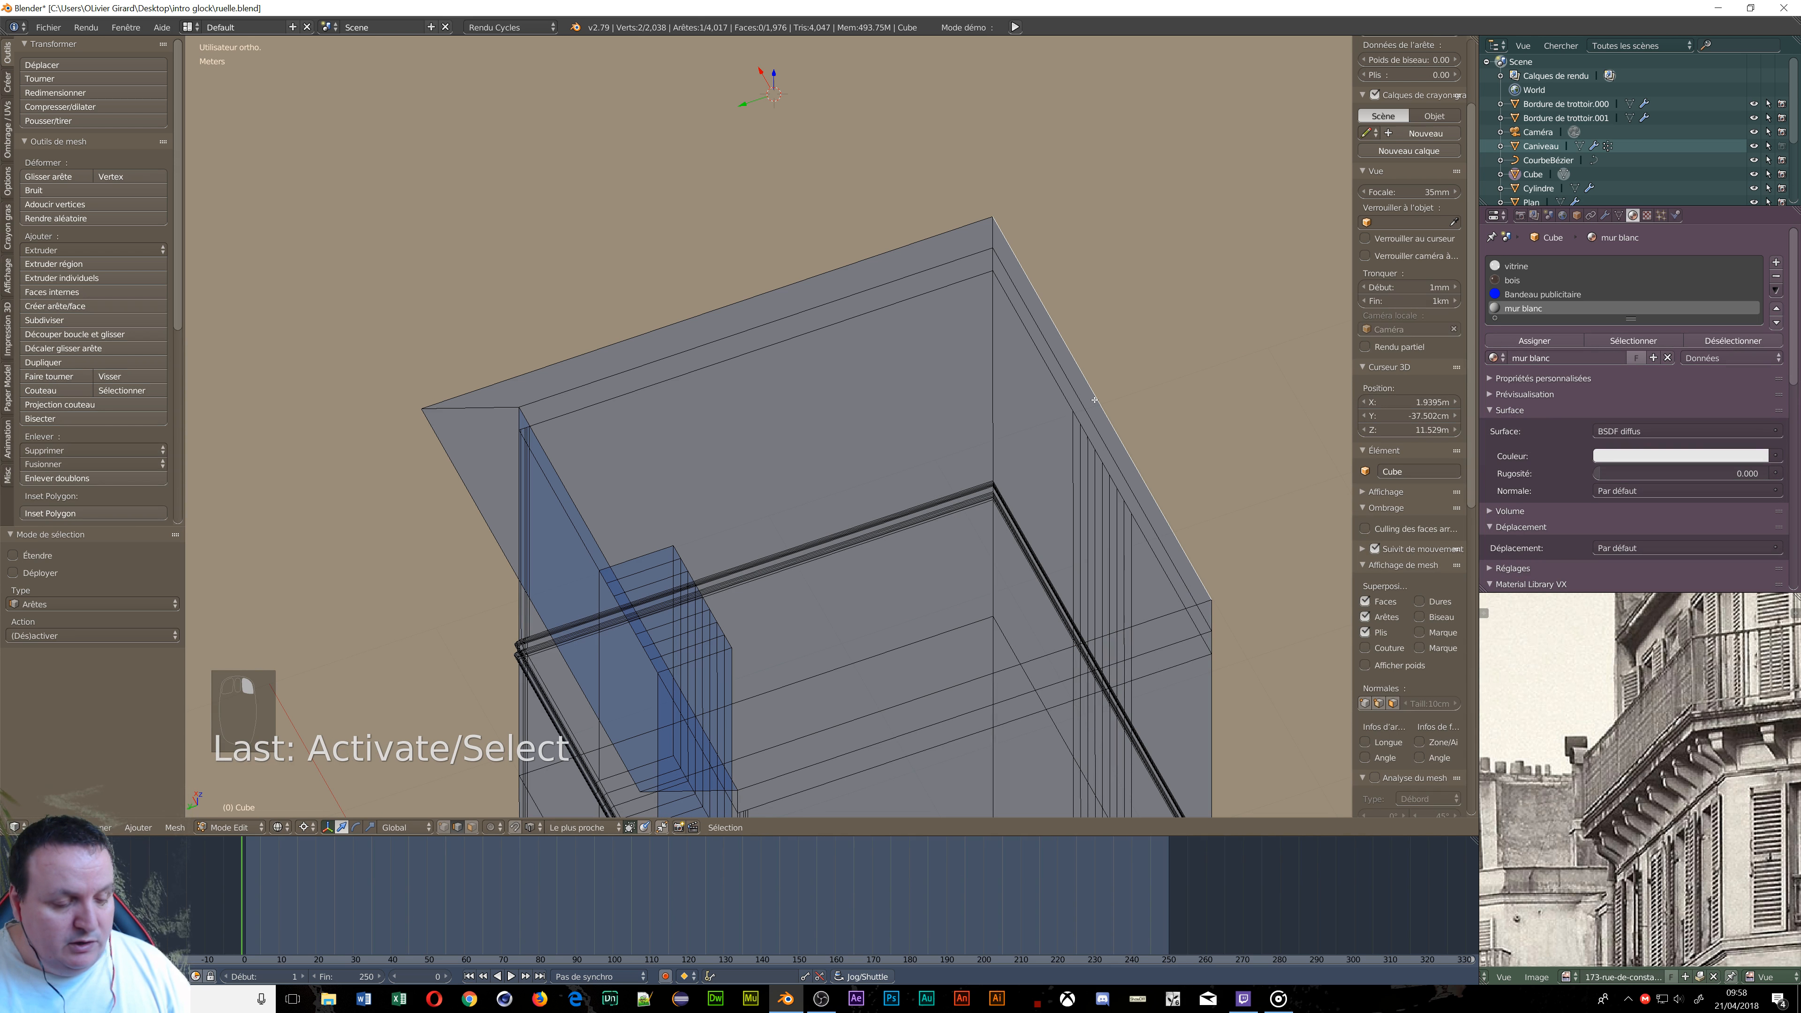
key(shift+s)
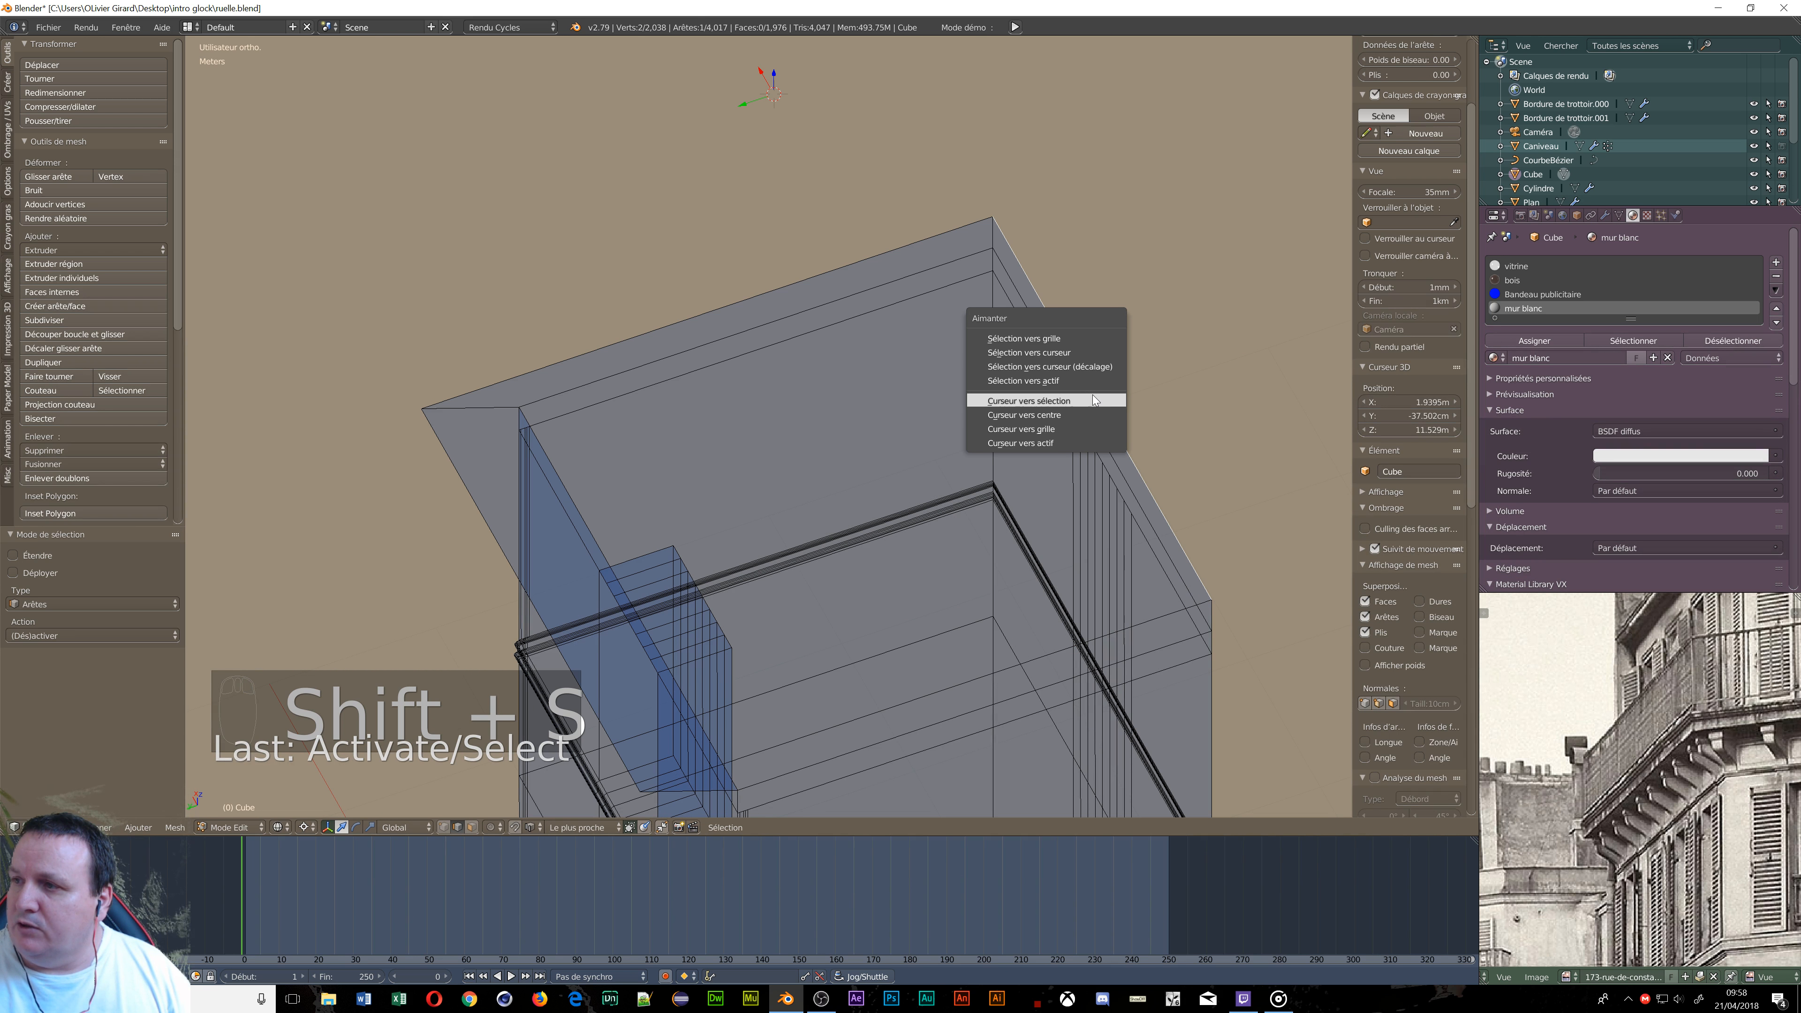
click(1093, 401)
Select the top roof face again and lower it 25.1 cm along Z to flatten the overhang.
key(ctrl+Tab)
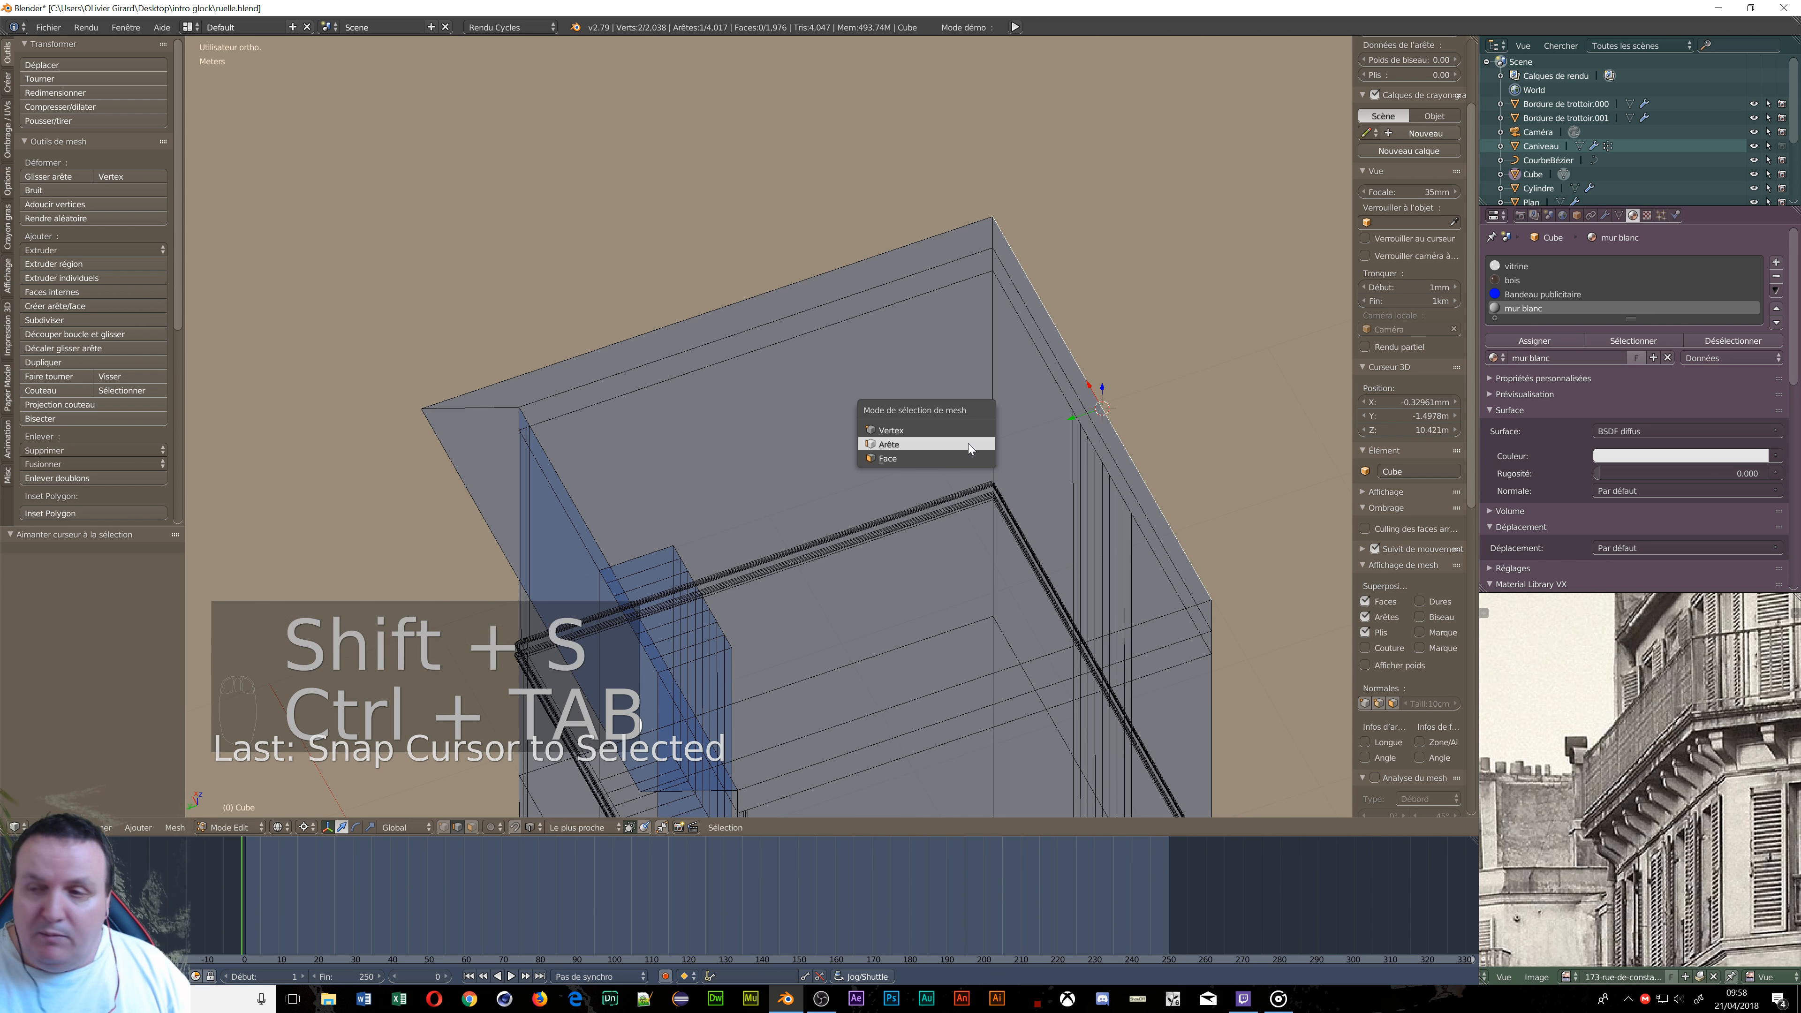
click(885, 459)
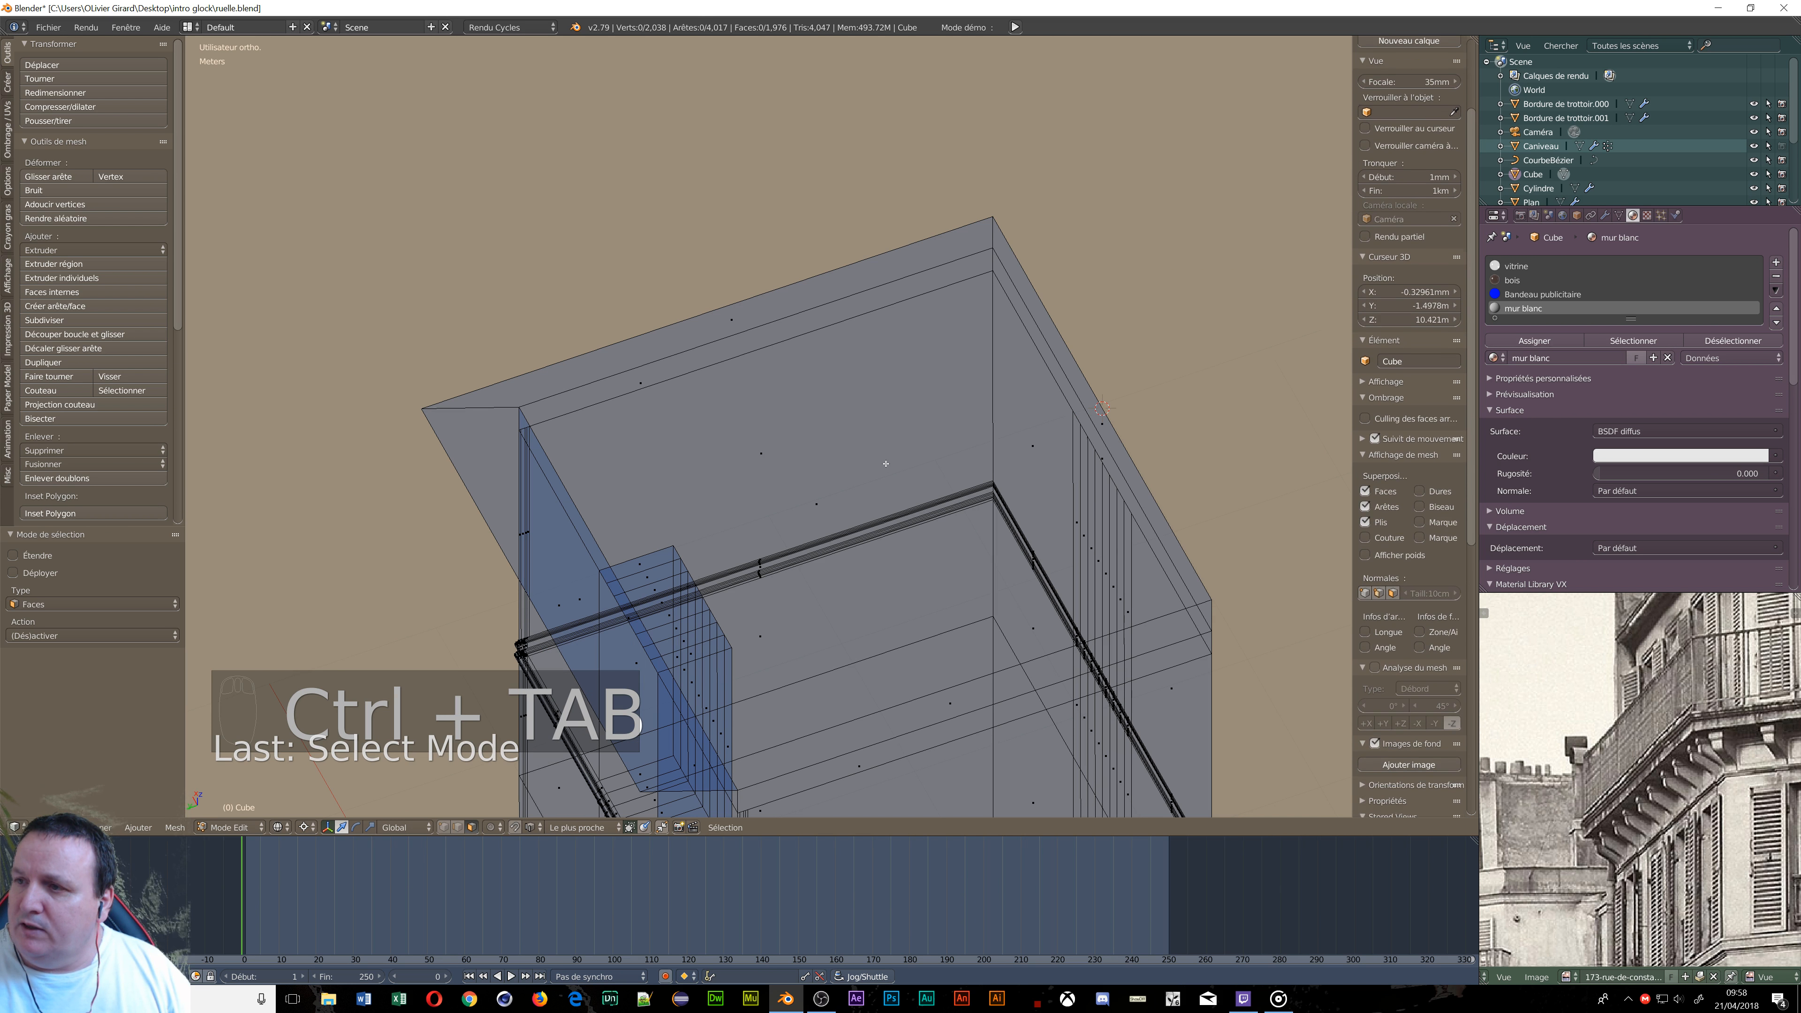
middle_drag(786, 486, 826, 603)
right_click(797, 554)
key(ctrl+KP_3)
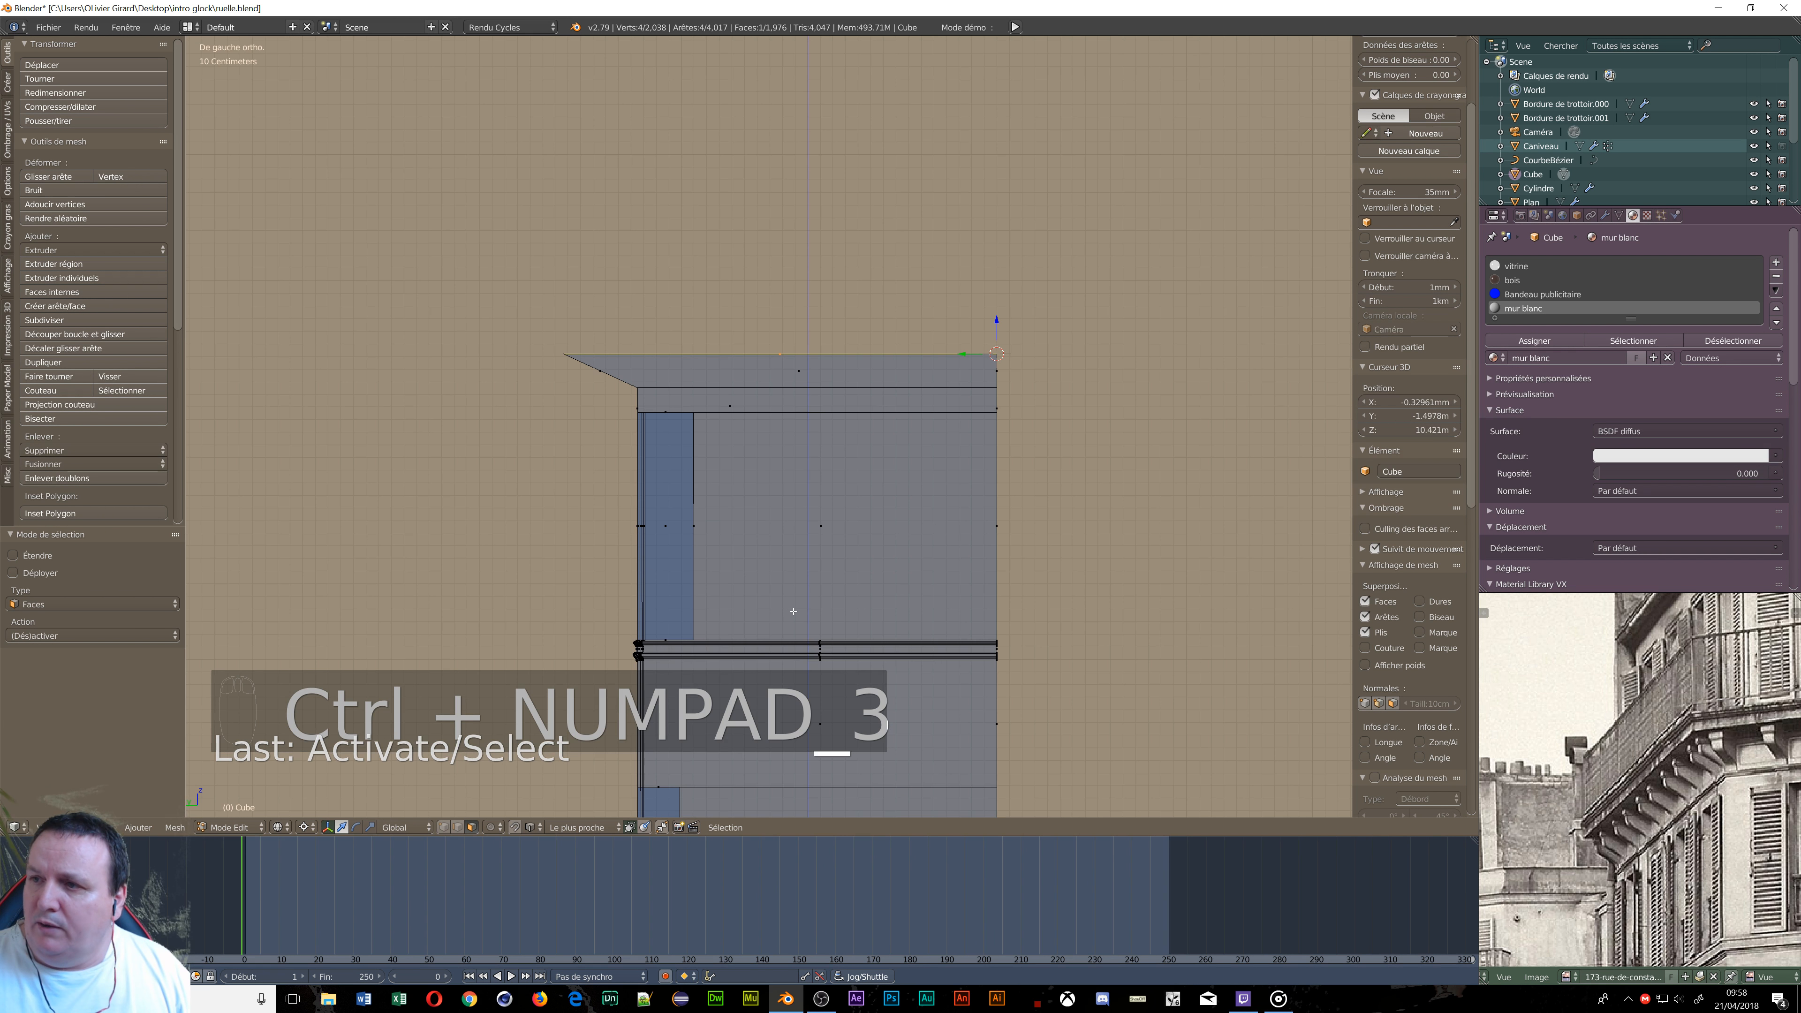
scroll(794, 611, up, 4)
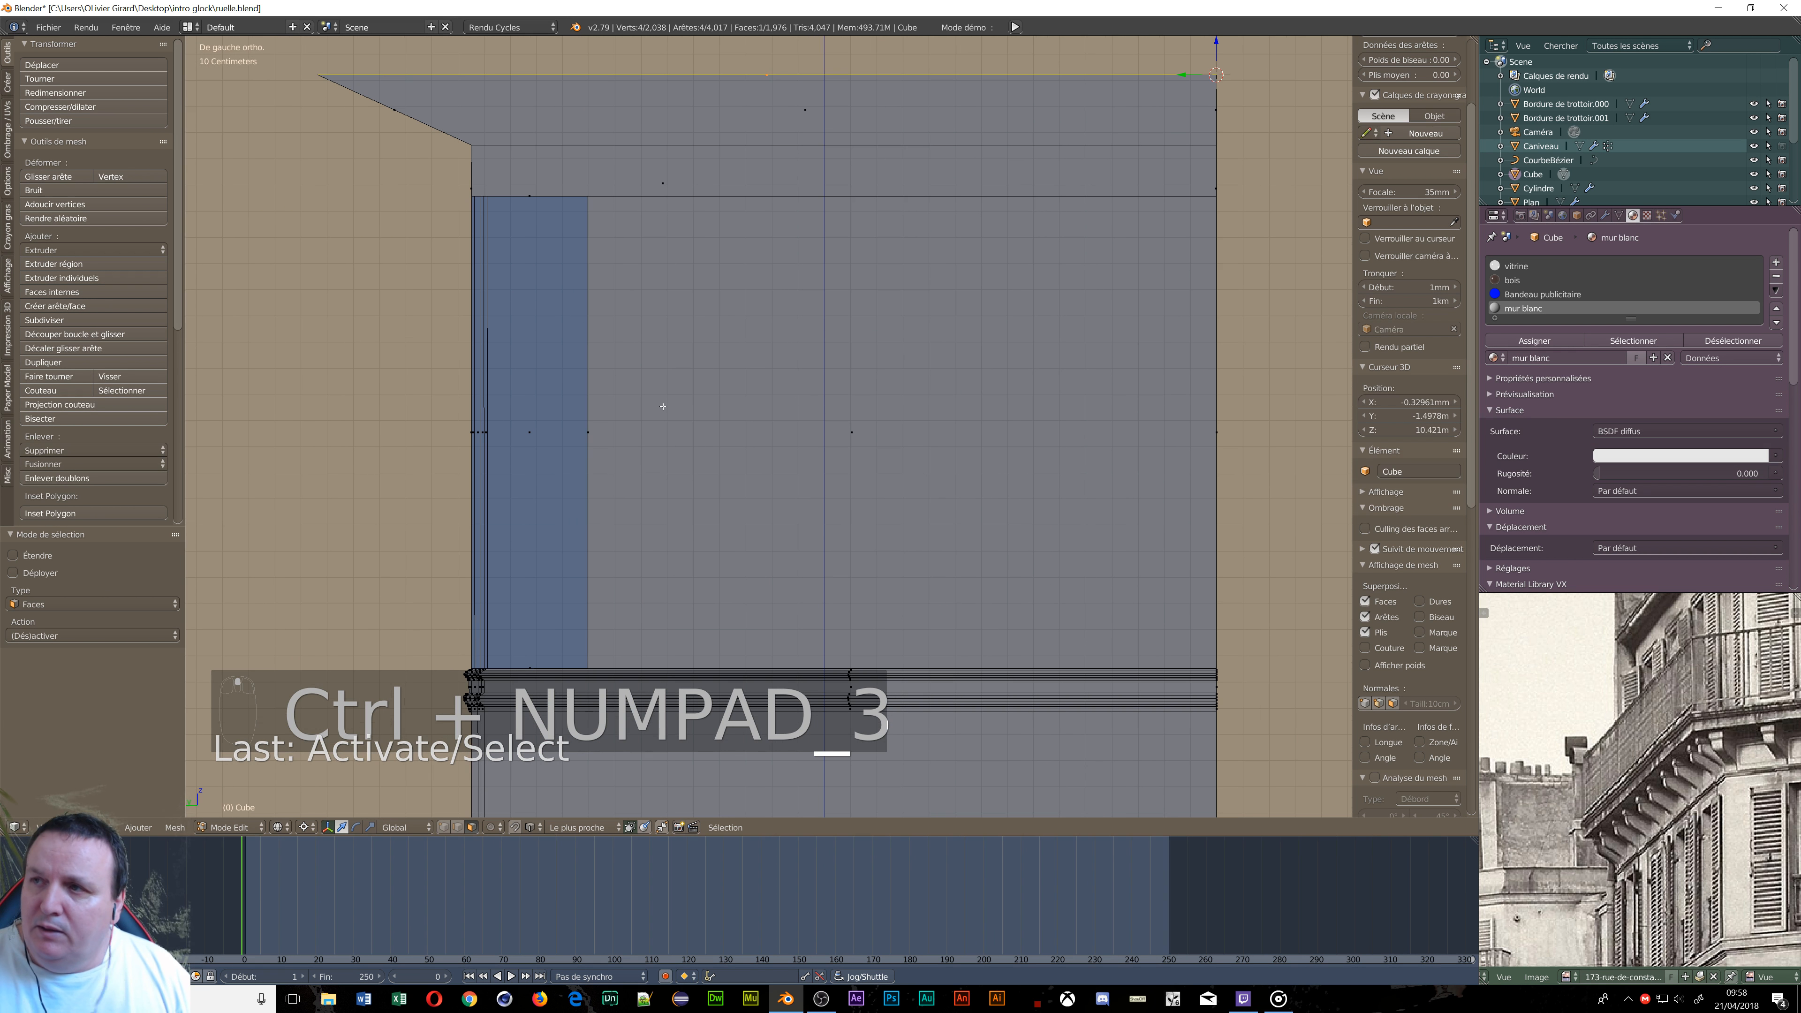
shift+middle_drag(663, 407, 823, 529)
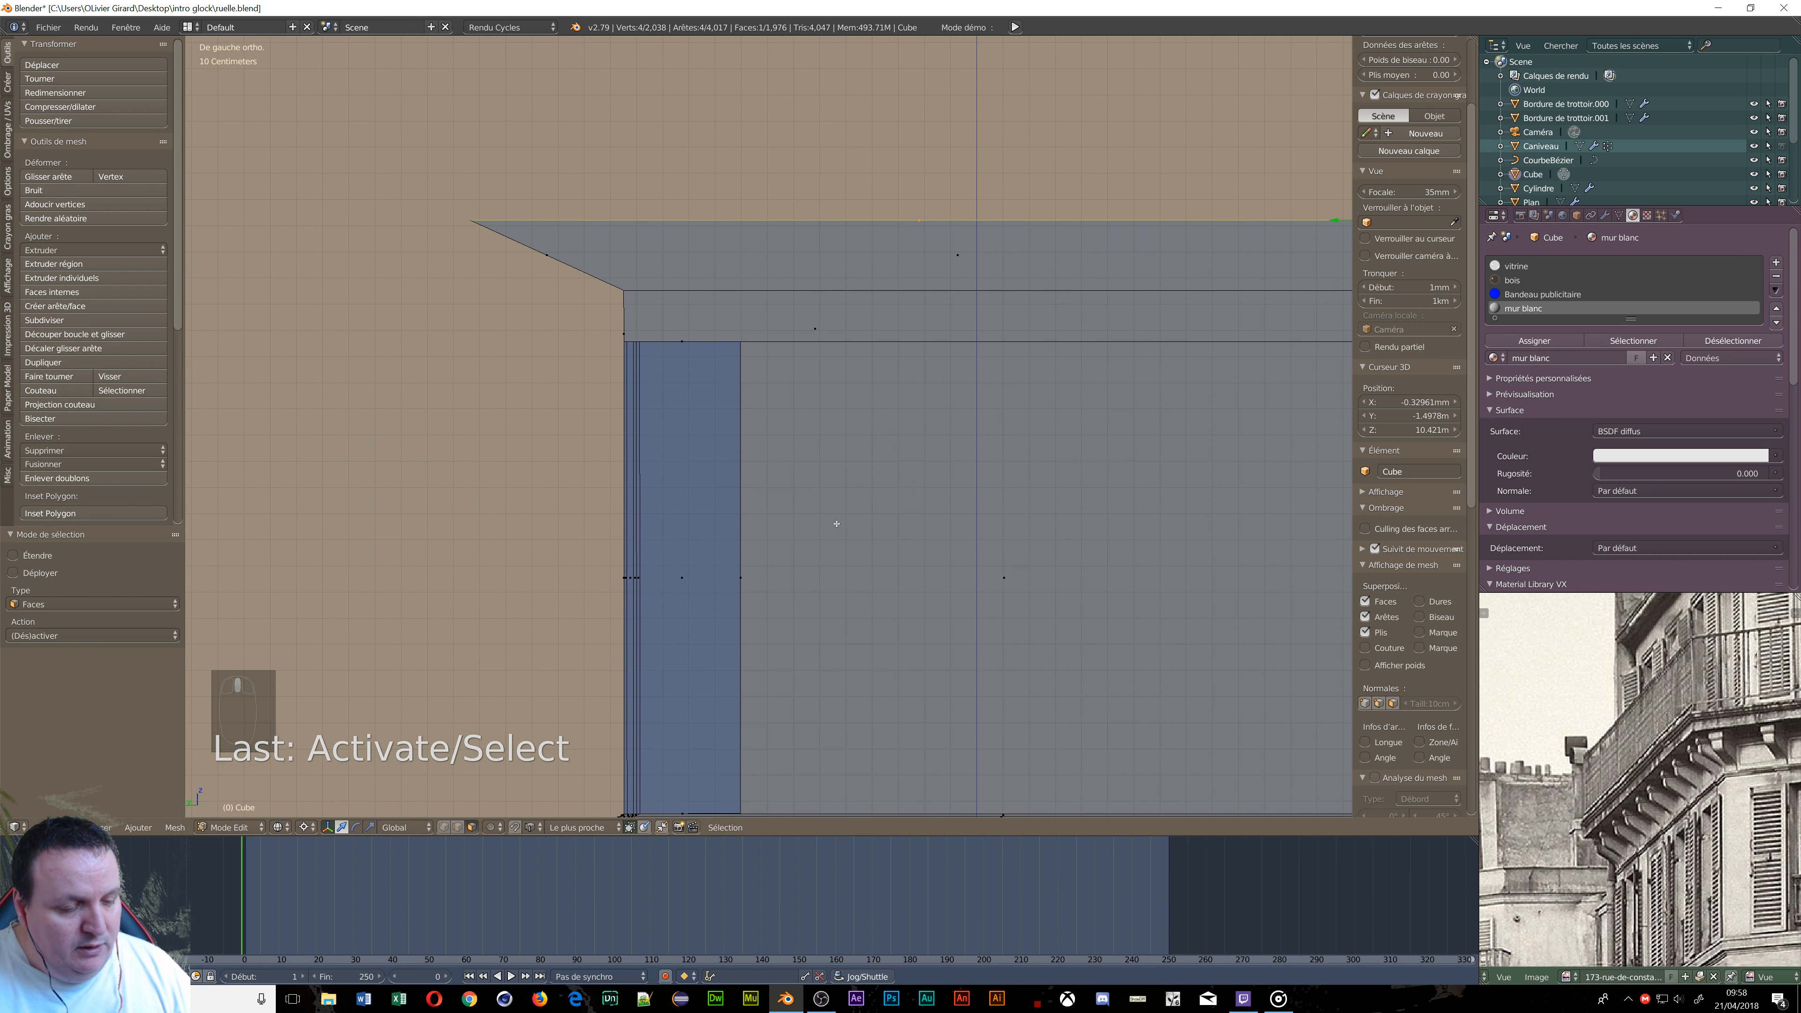
key(g)
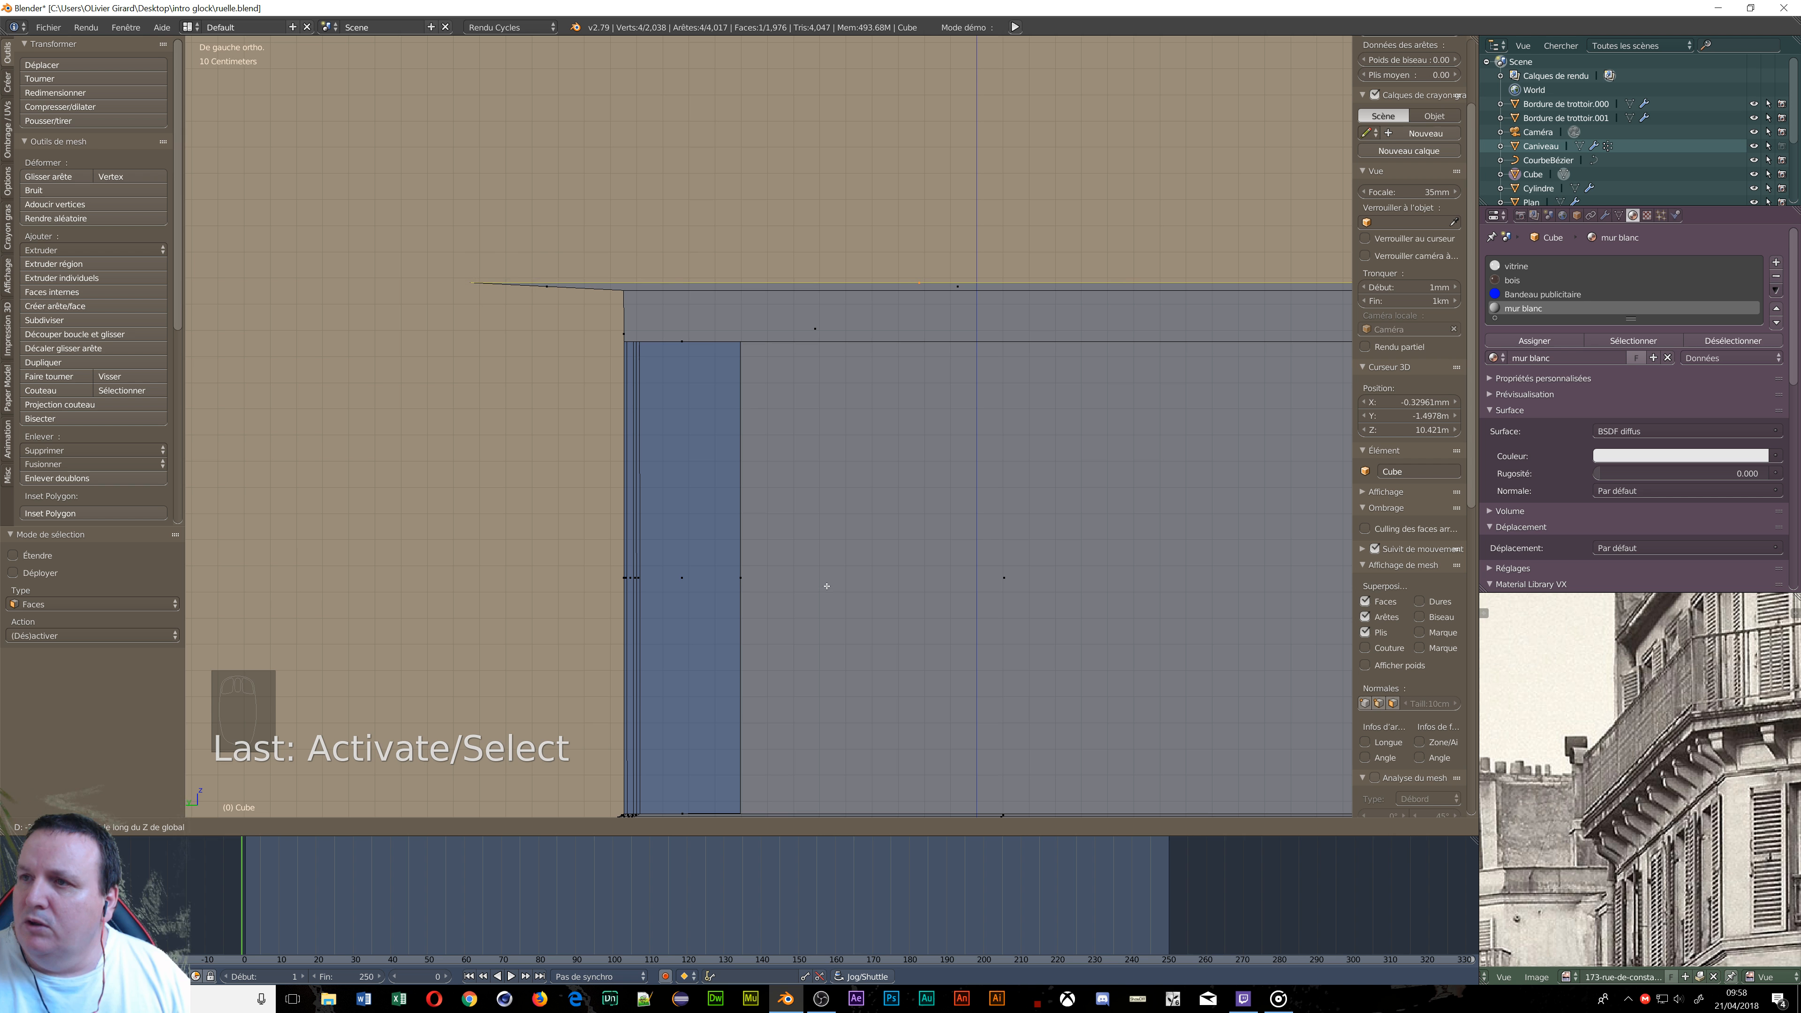
click(792, 547)
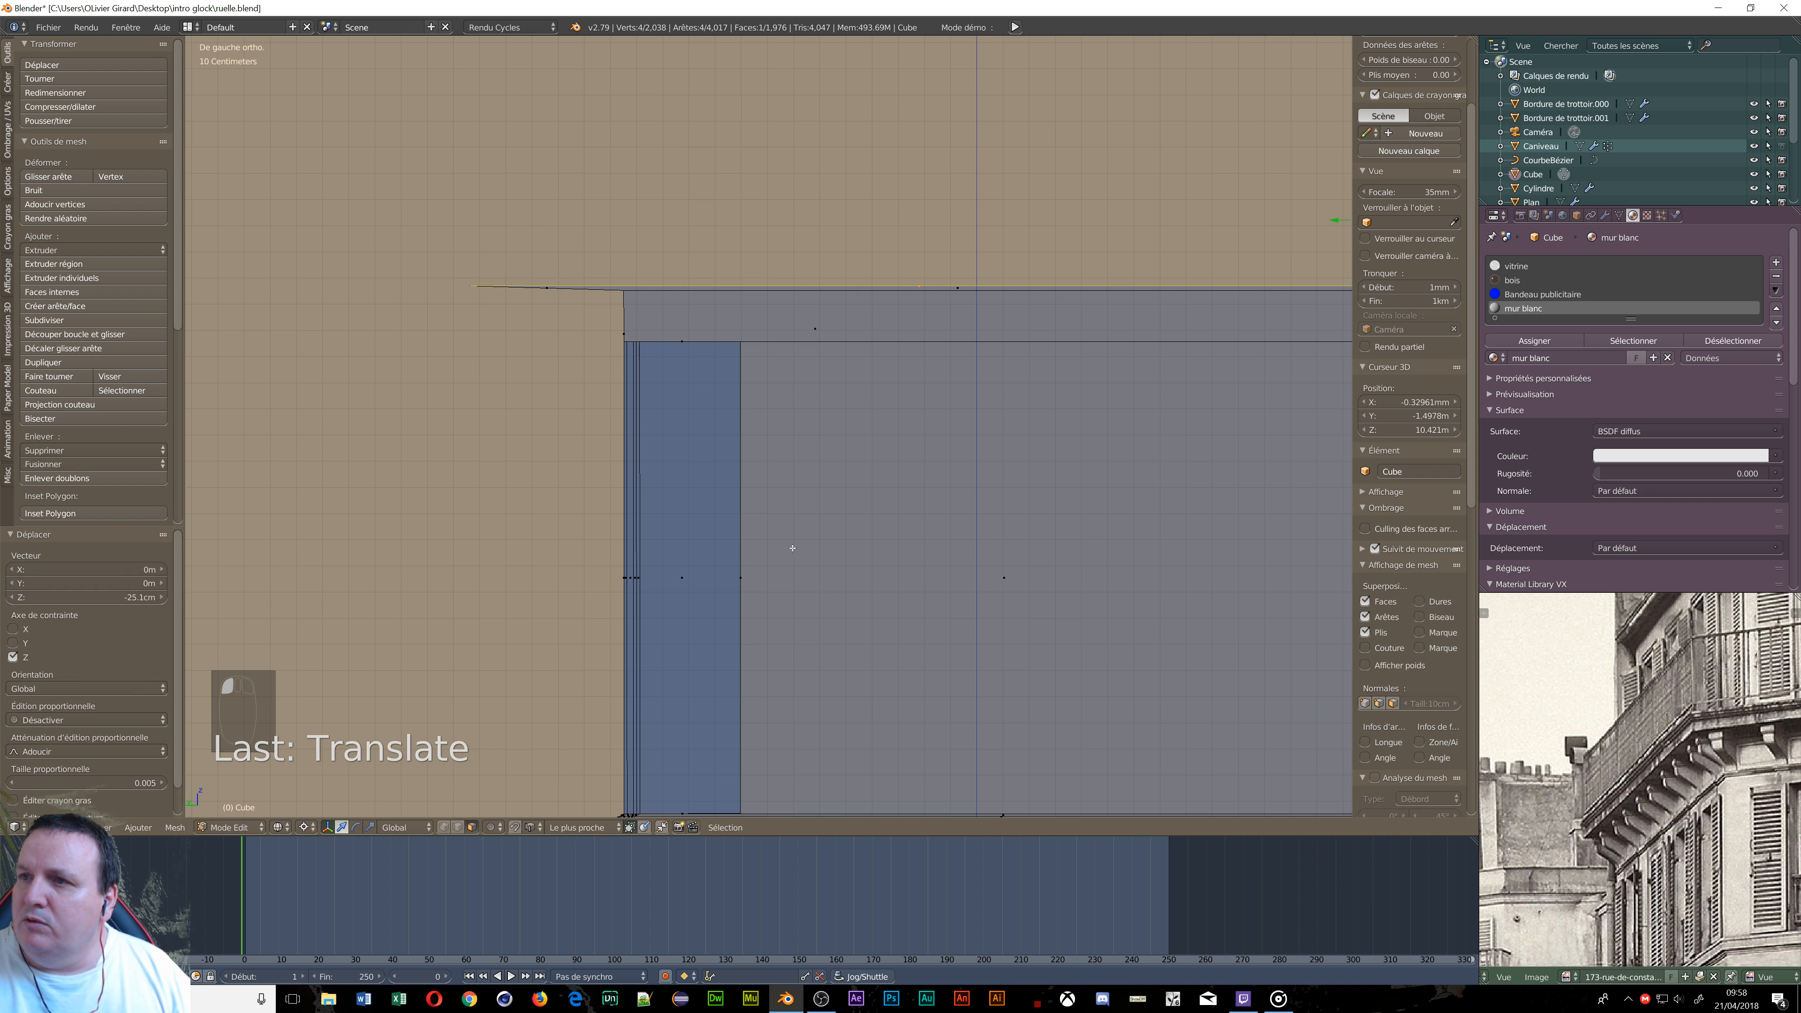
Extrude the overhanging roof face upward 18.6 cm to give the cornice its thickness.
middle_drag(620, 300, 708, 425)
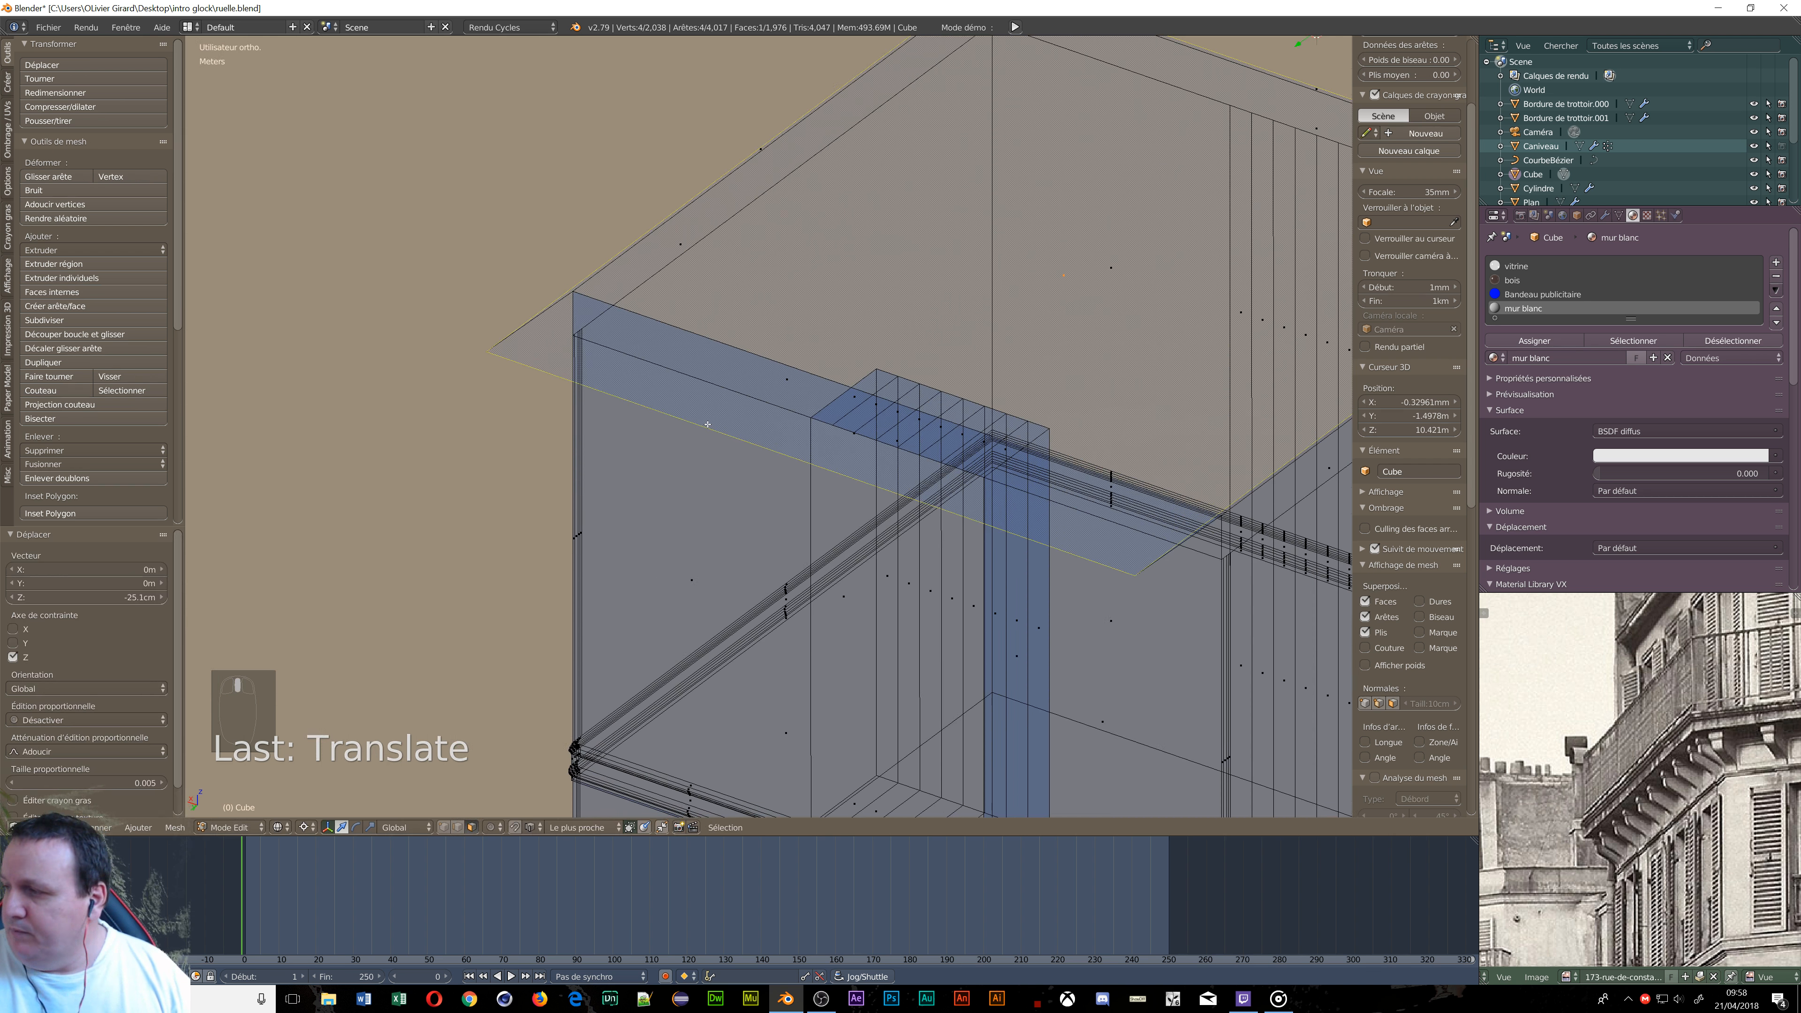
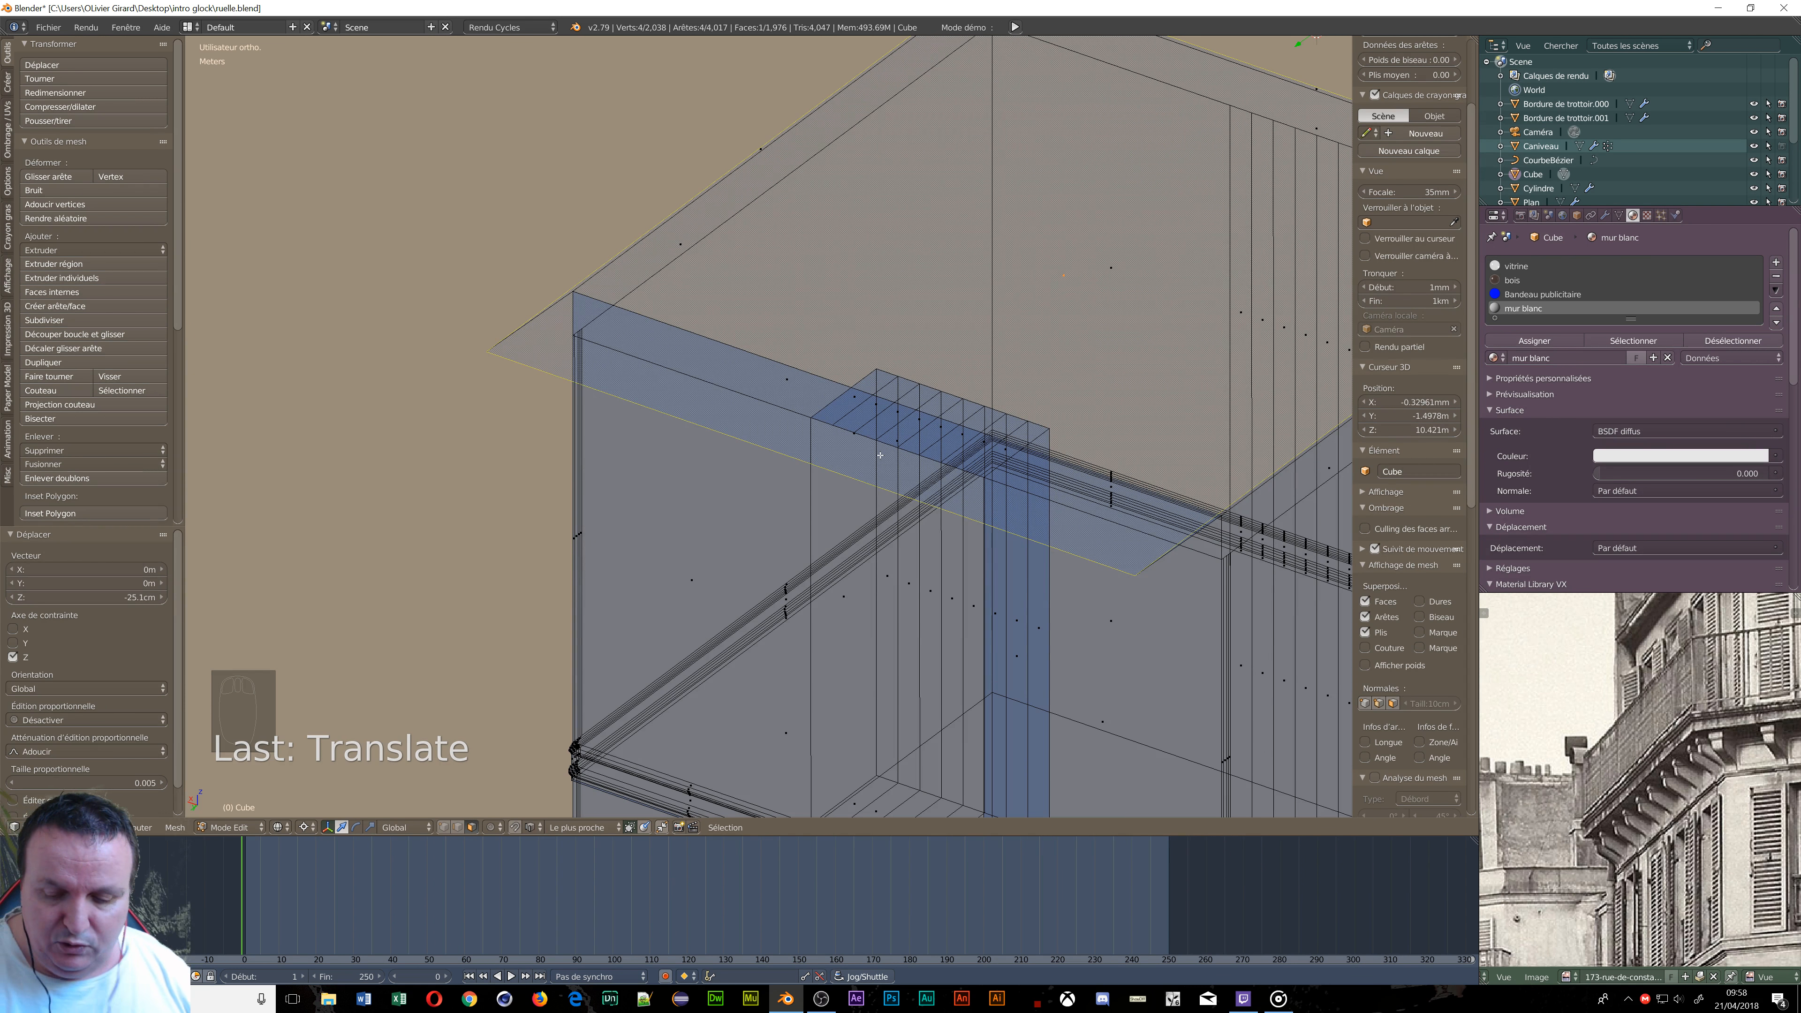
key(ctrl+KP_3)
key(e)
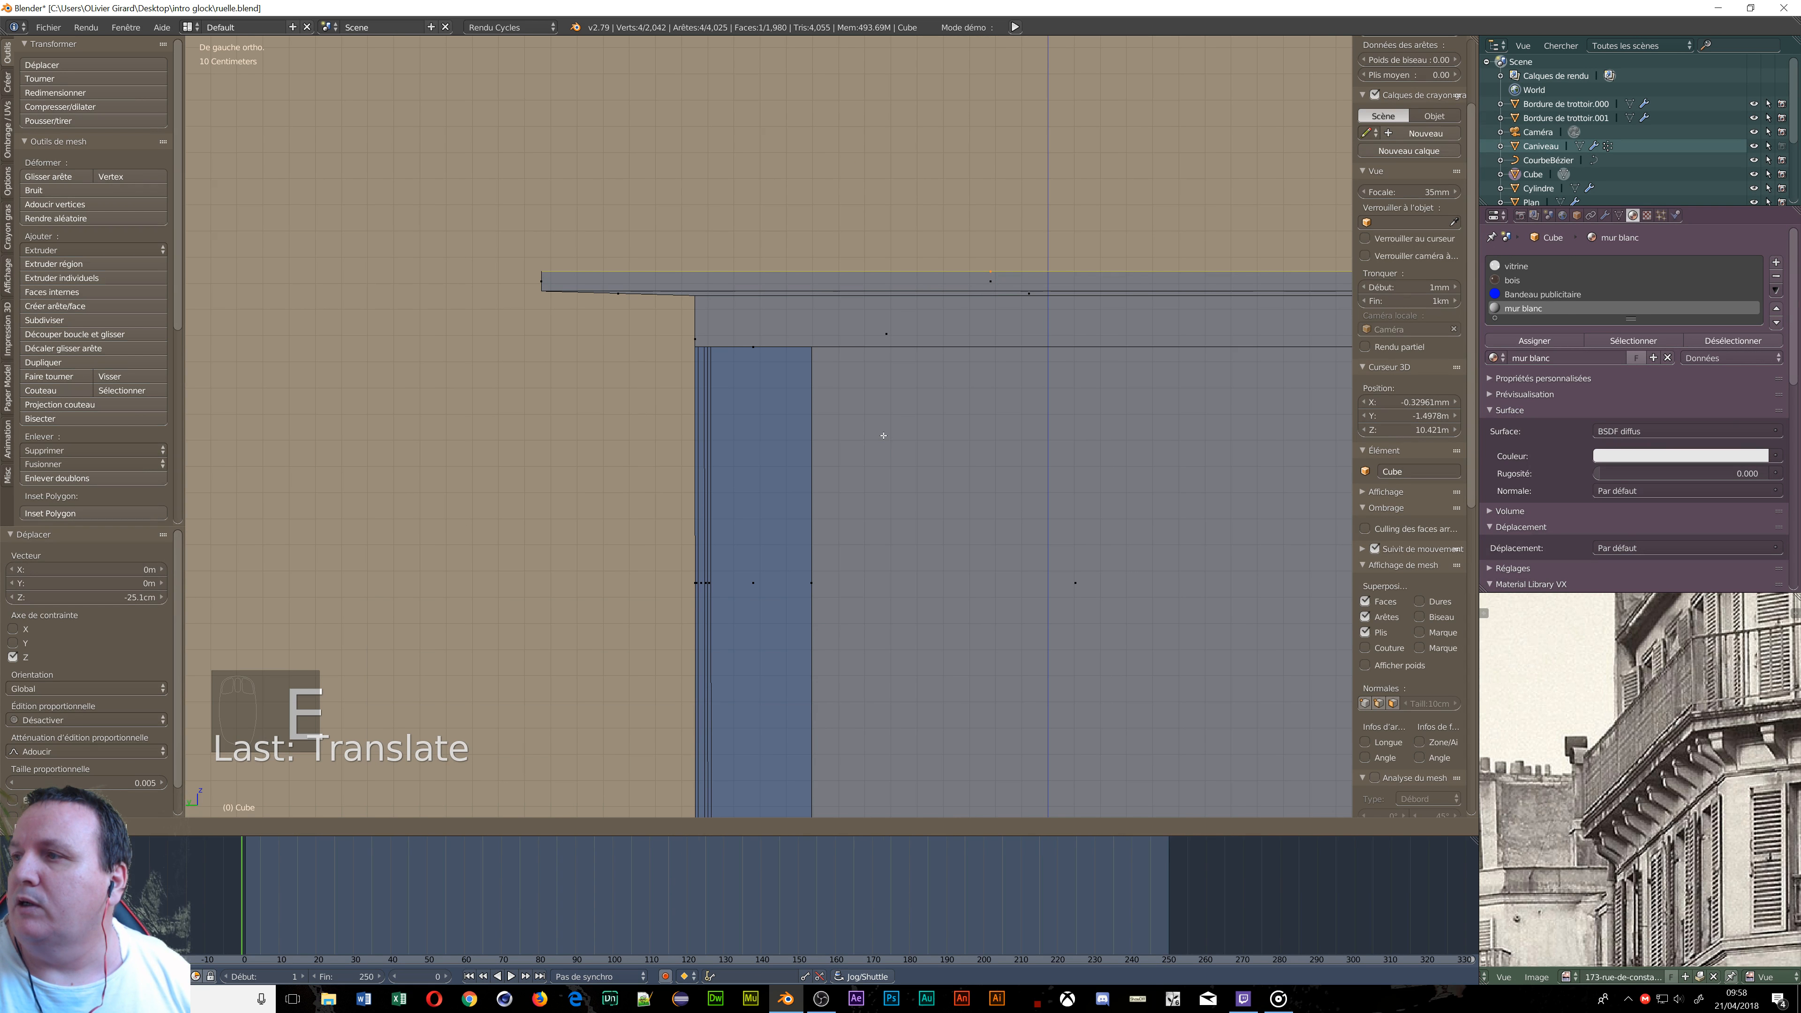
click(882, 405)
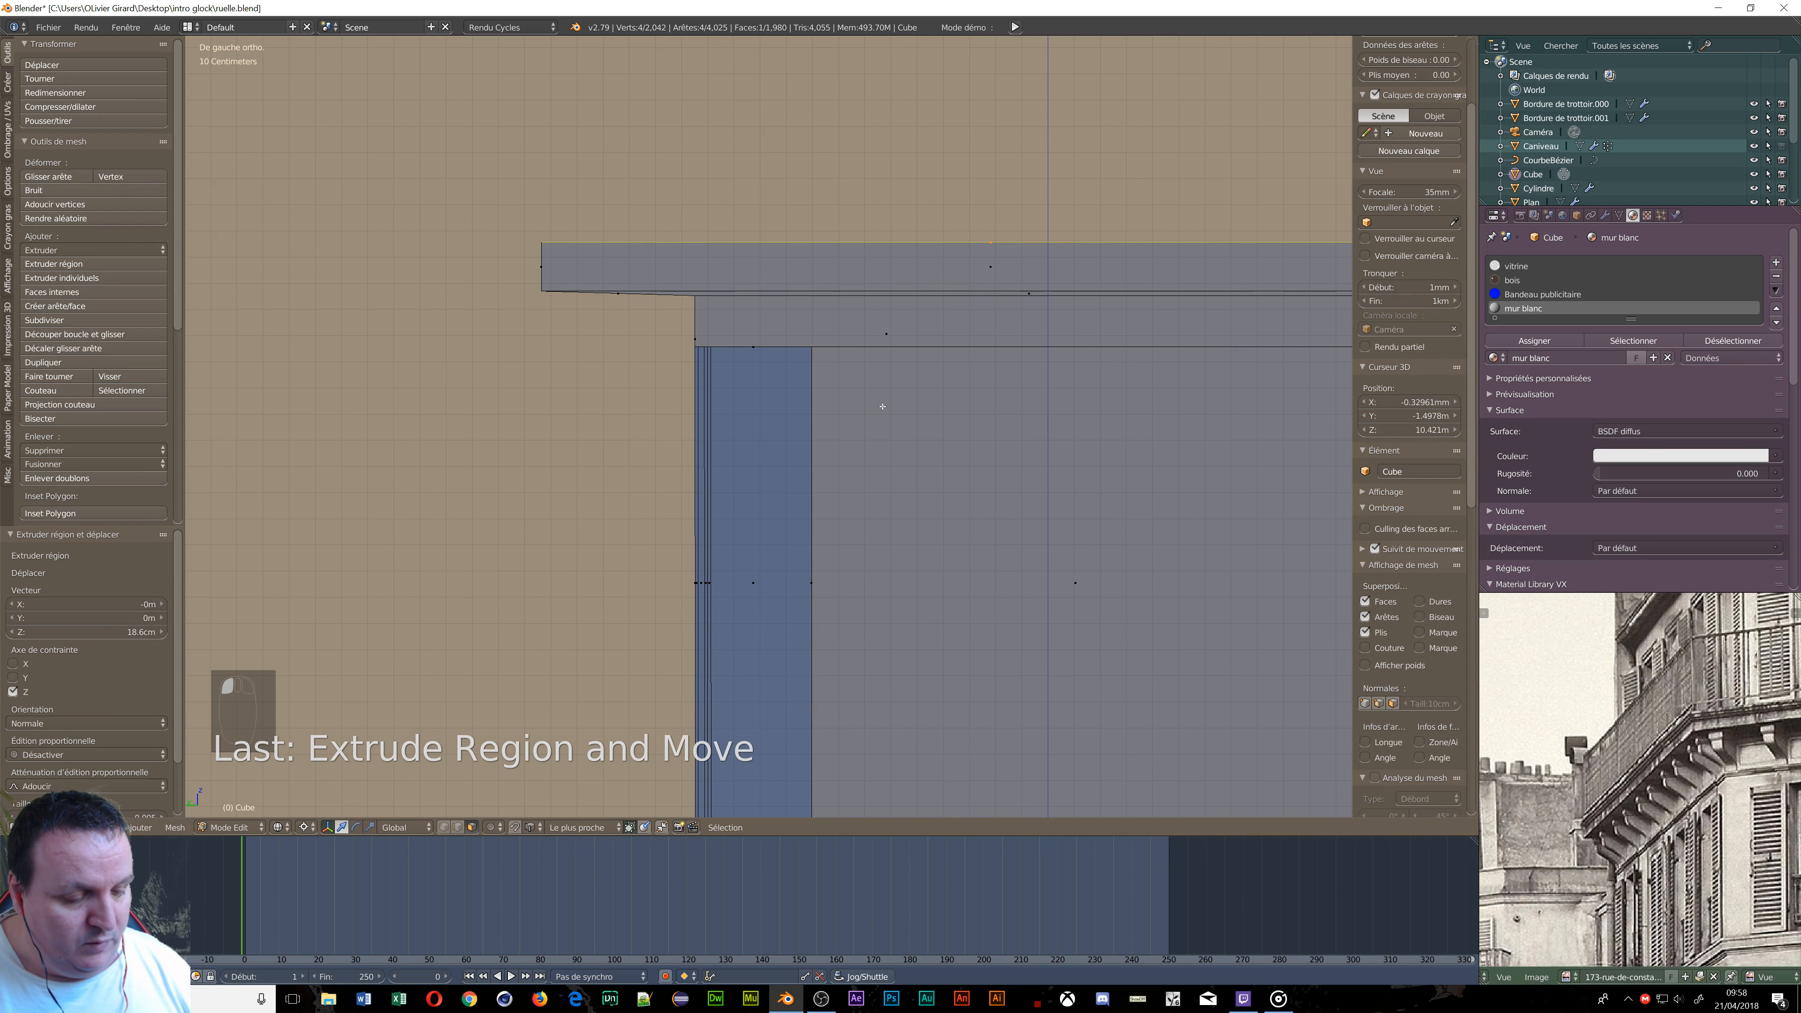
Extrude the roof face upward 4.66 cm and scale it along Y by 1.015 to form a flared cornice moulding.
key(e)
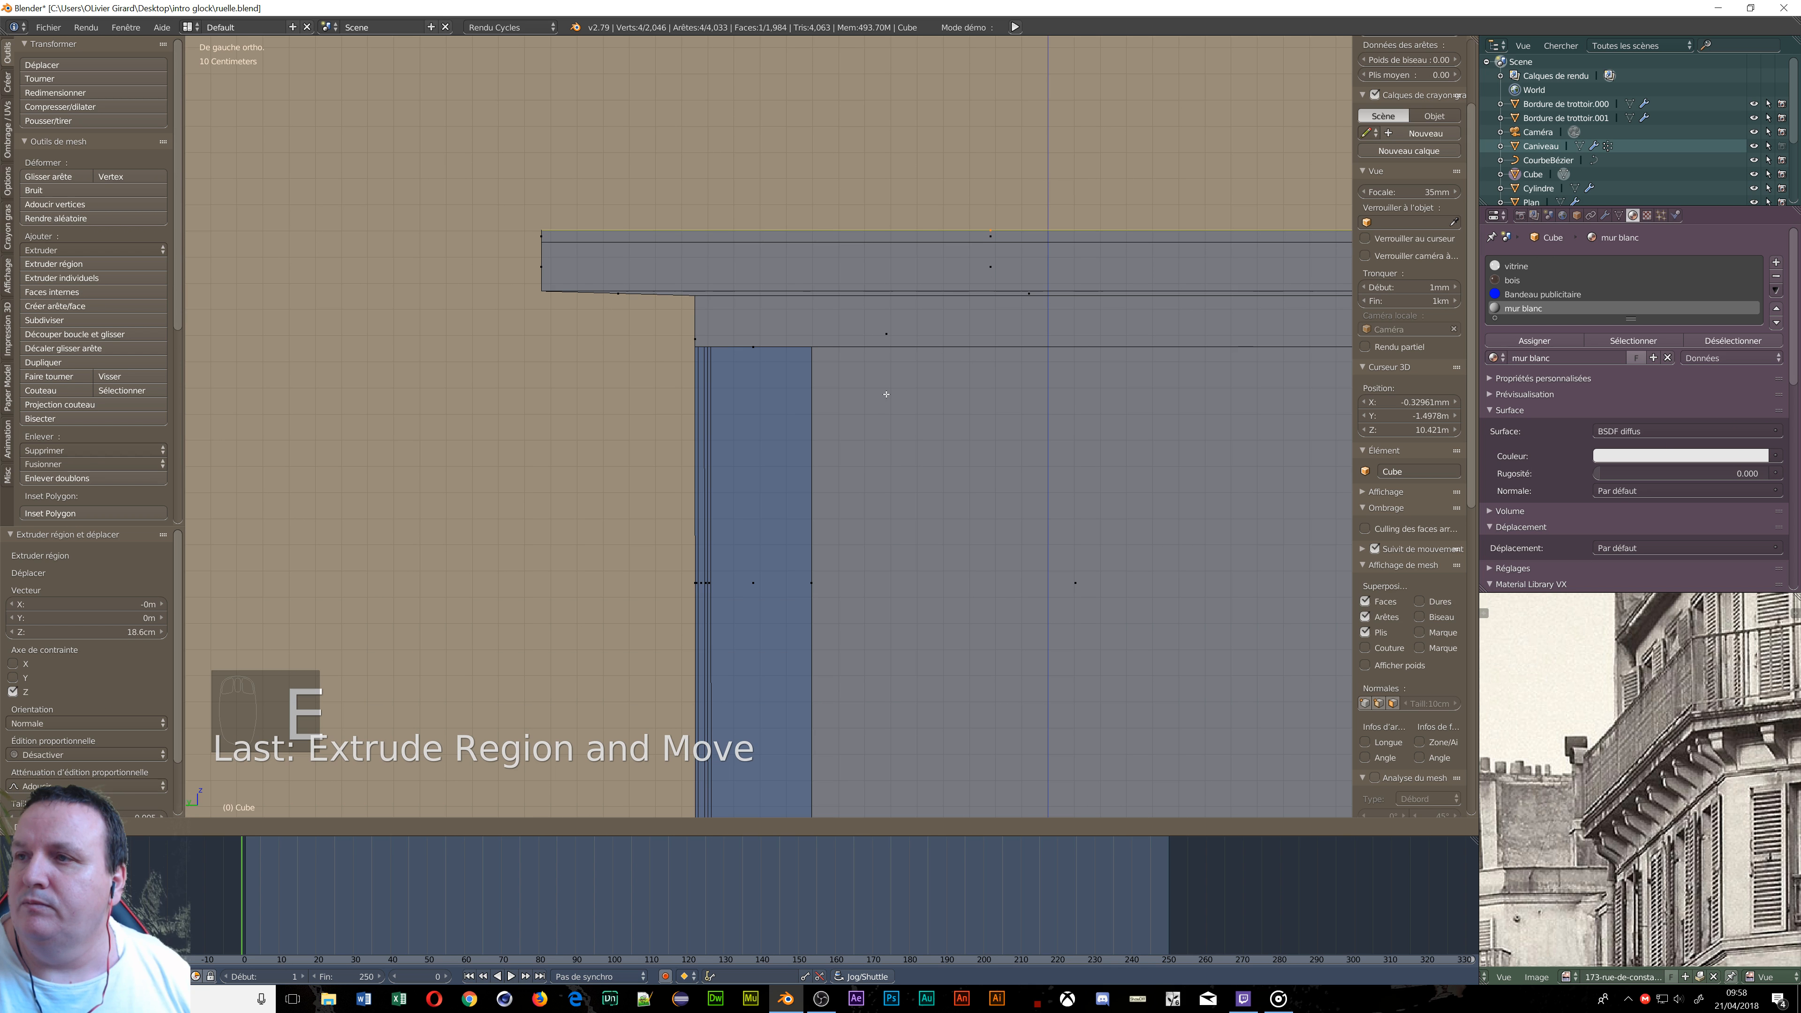
key(s)
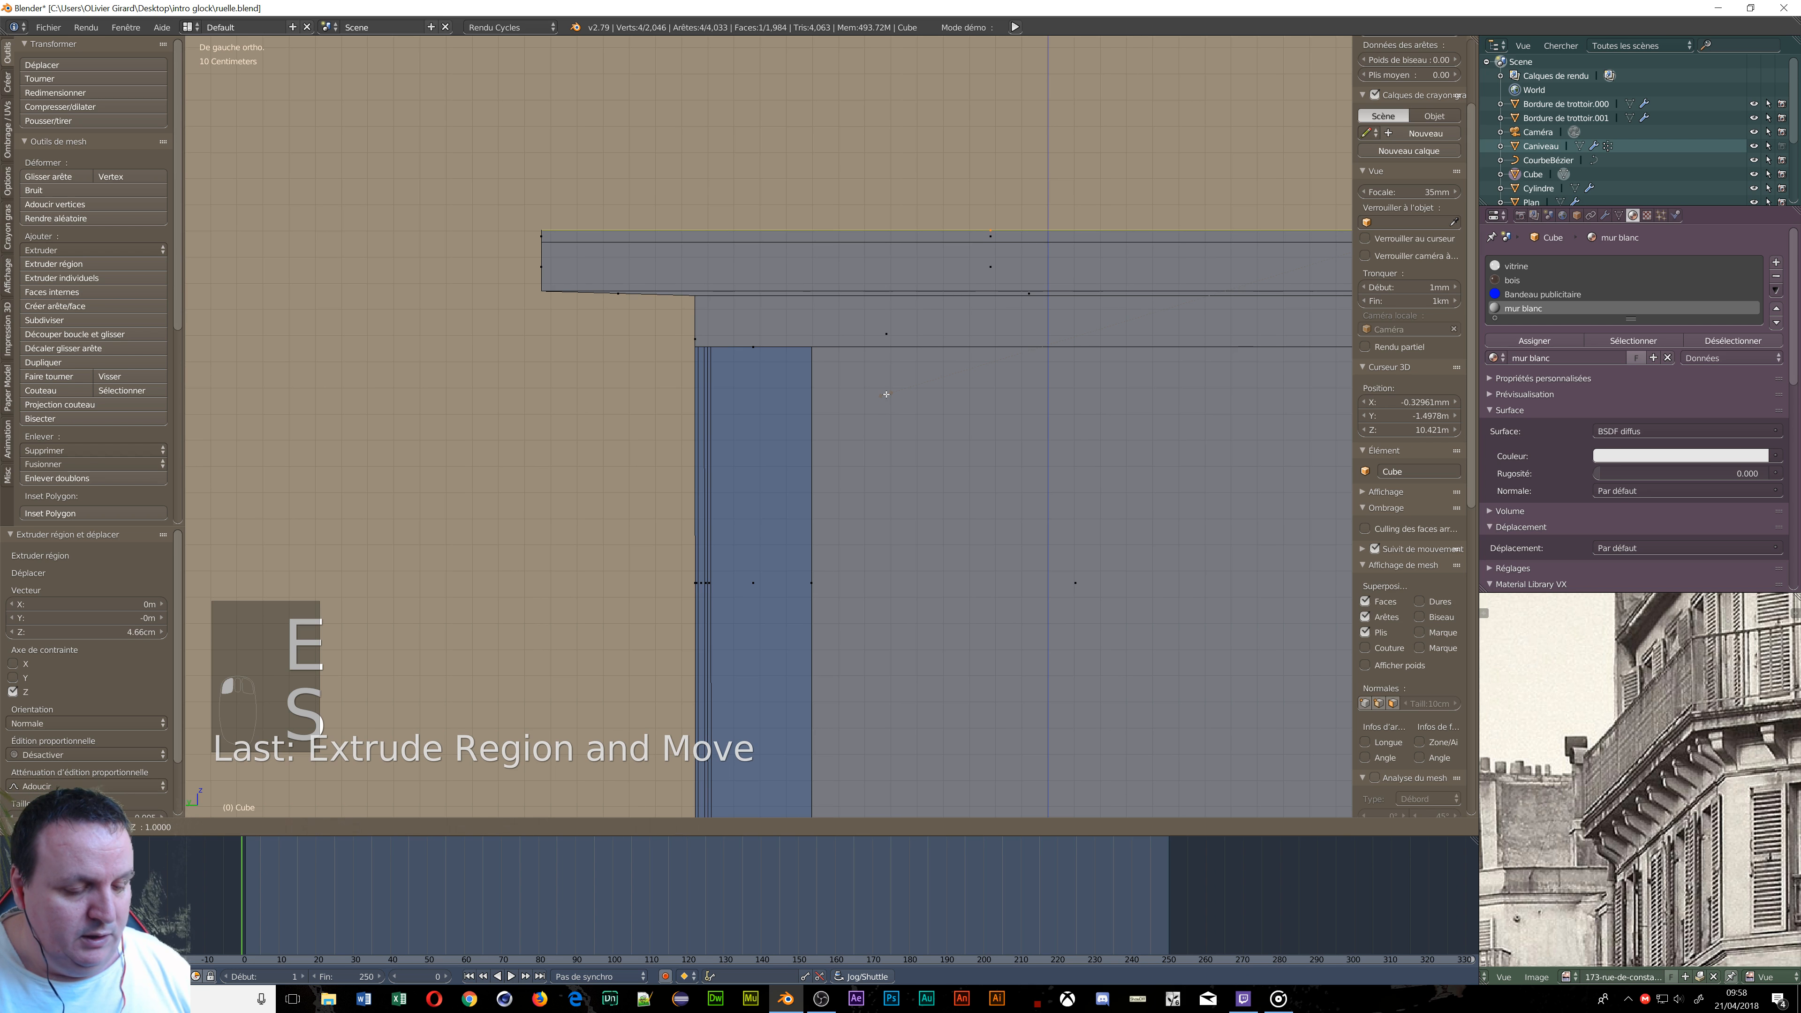
click(886, 393)
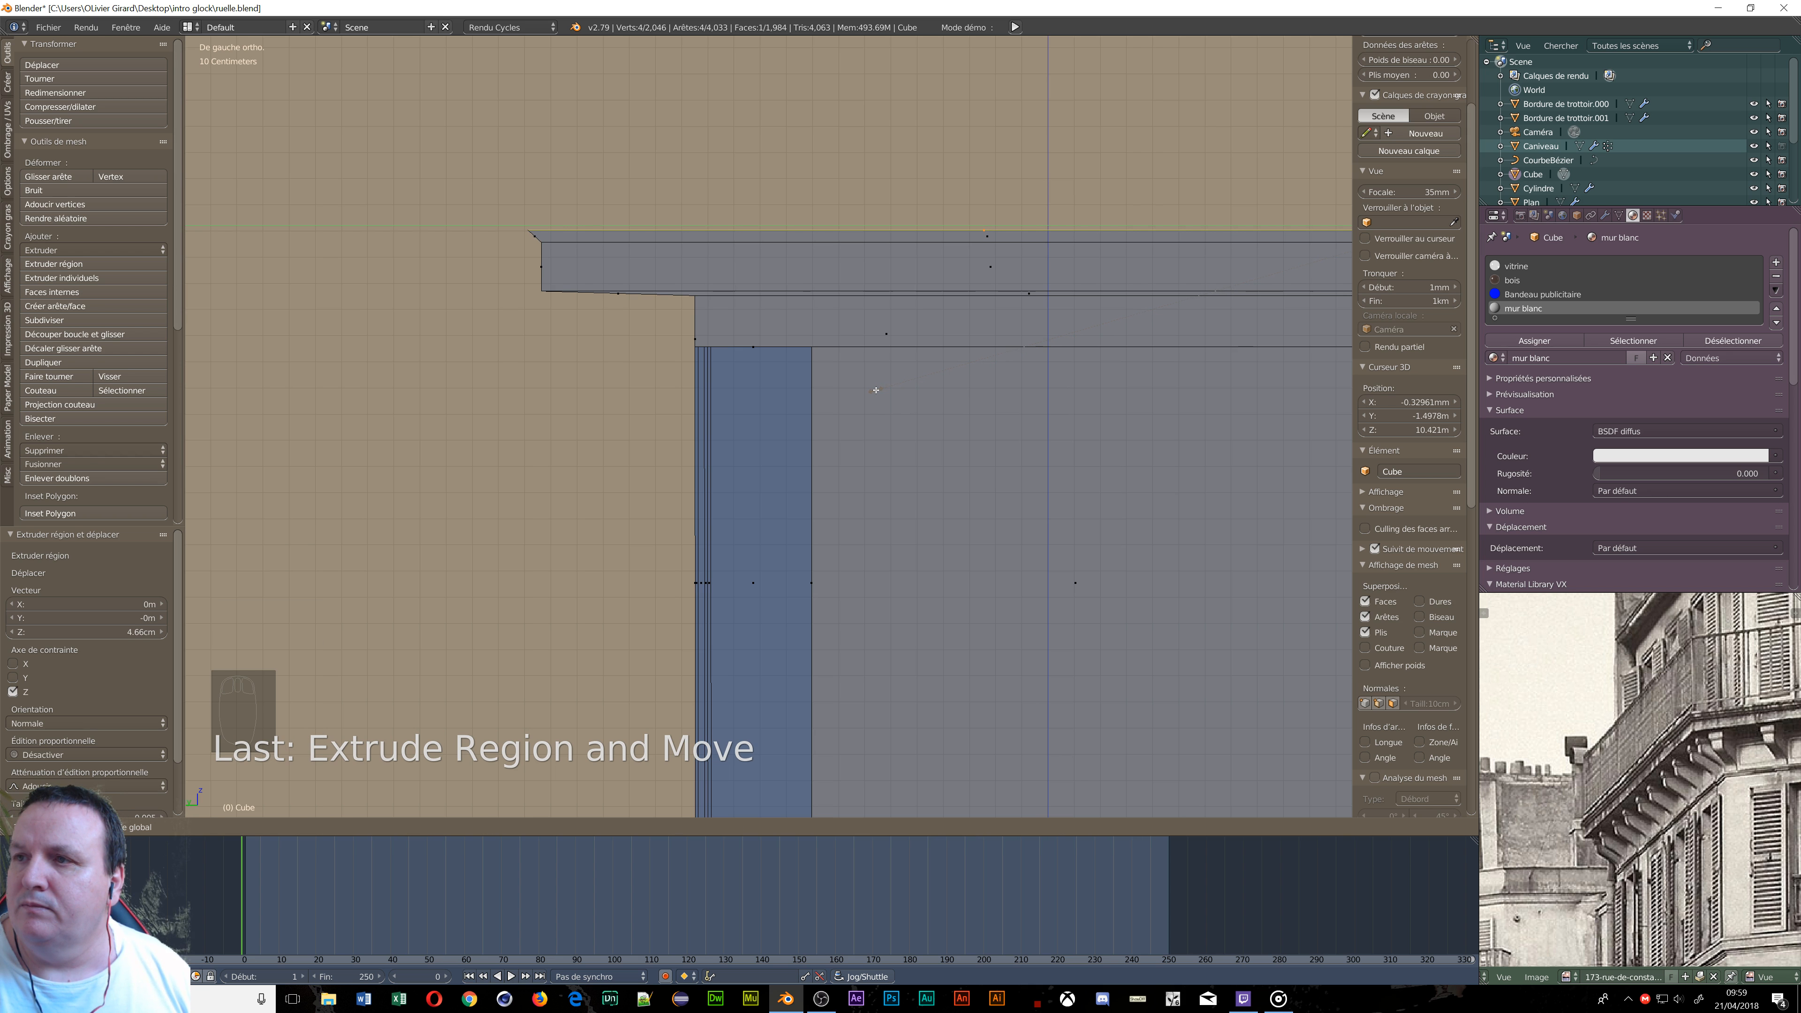
click(875, 389)
Extrude the cornice's top face upward 2.51 cm and another 3.41 cm, and scale it along Y by 1.013 to flare the moulding.
key(e)
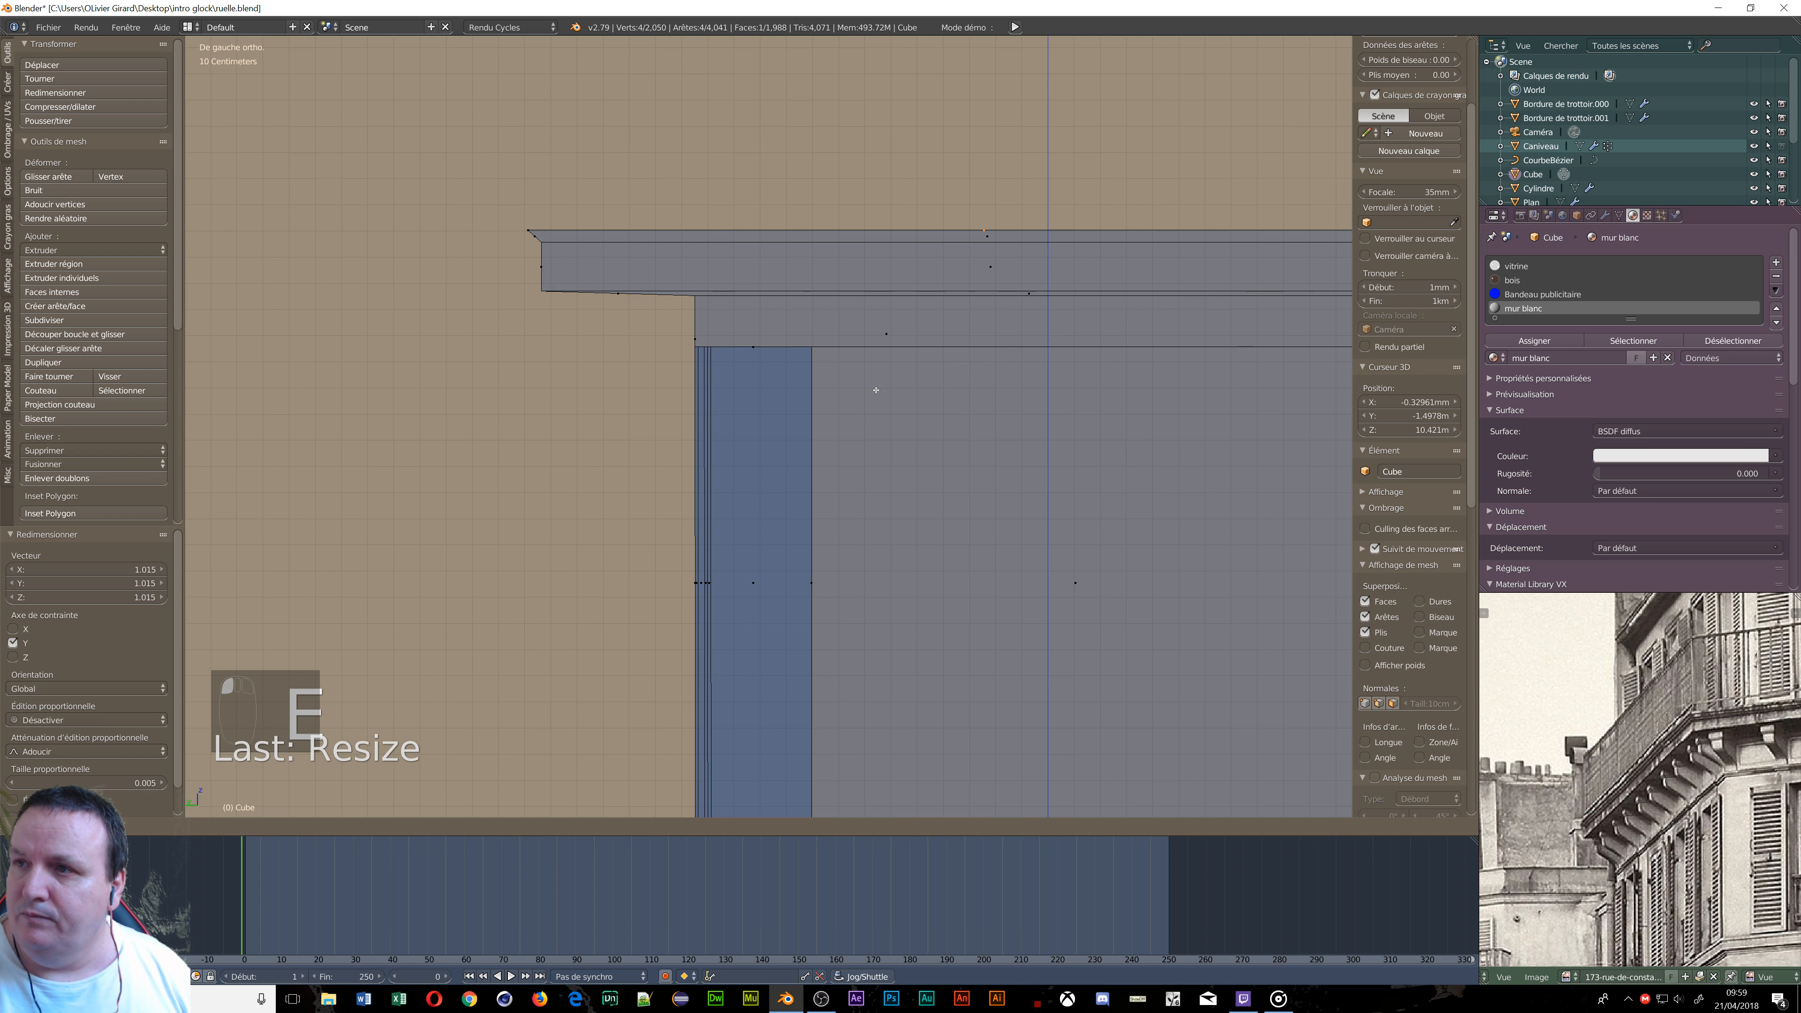
click(876, 383)
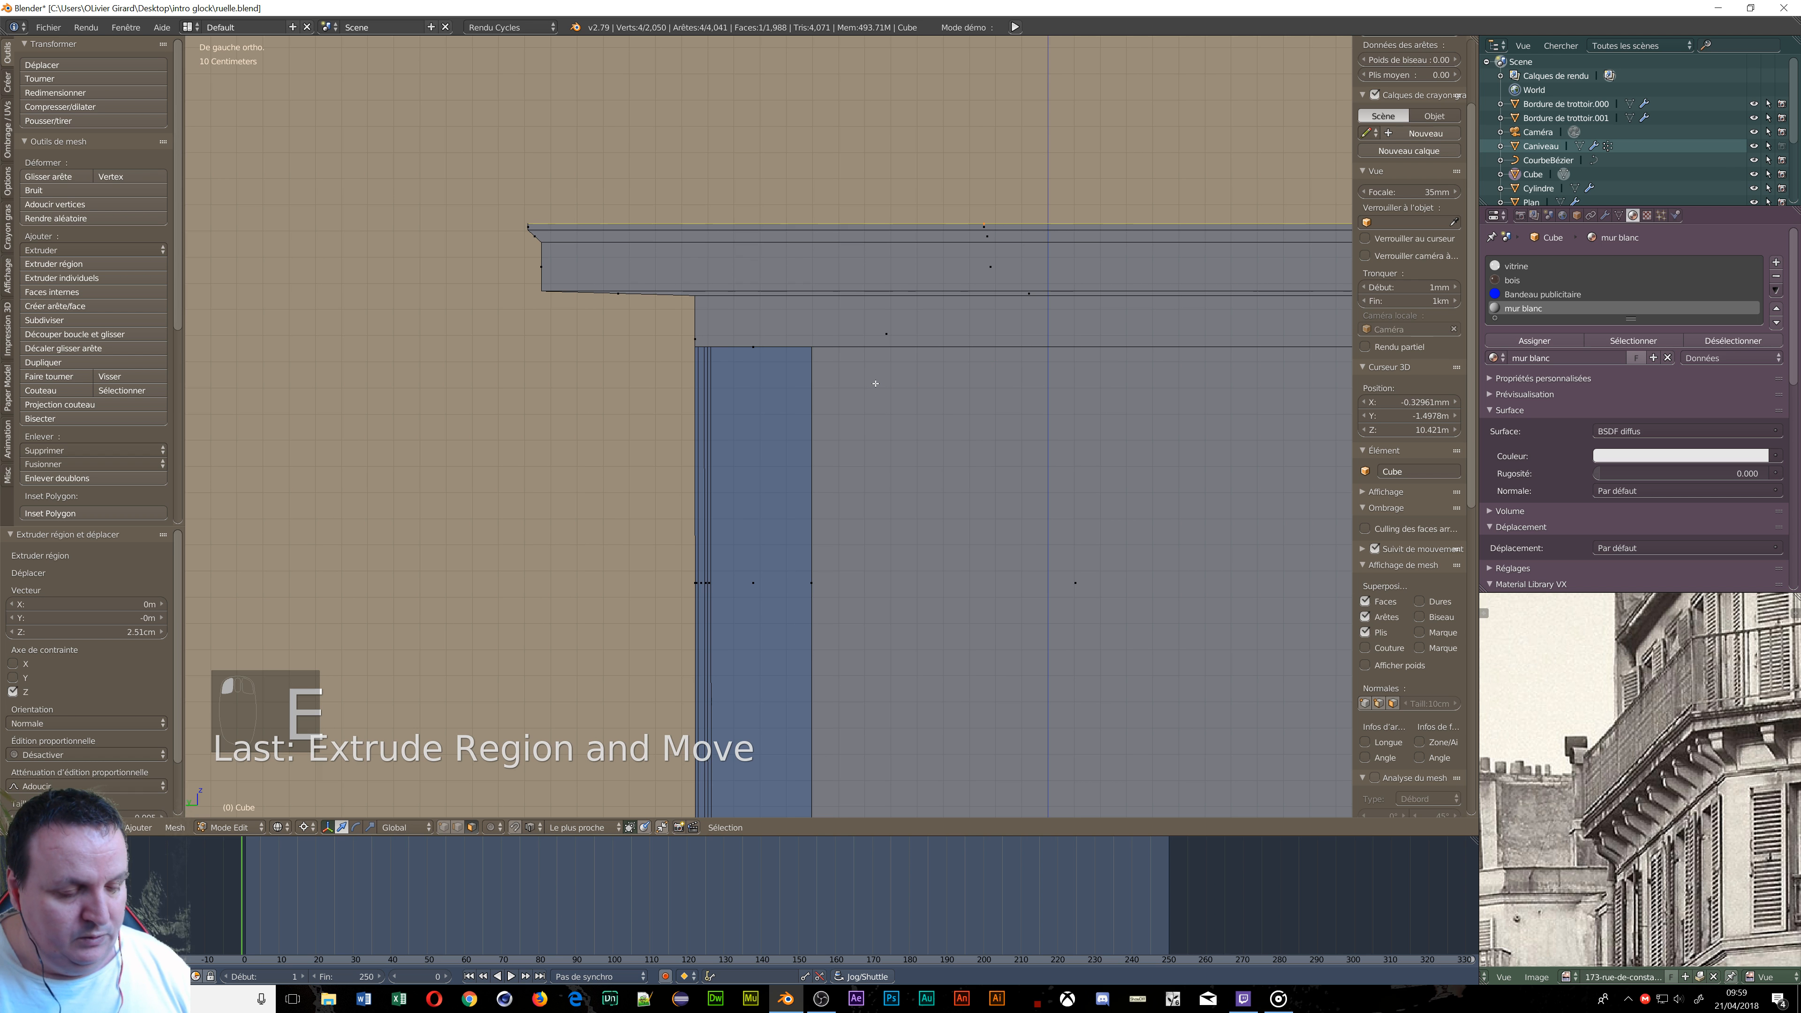
key(e)
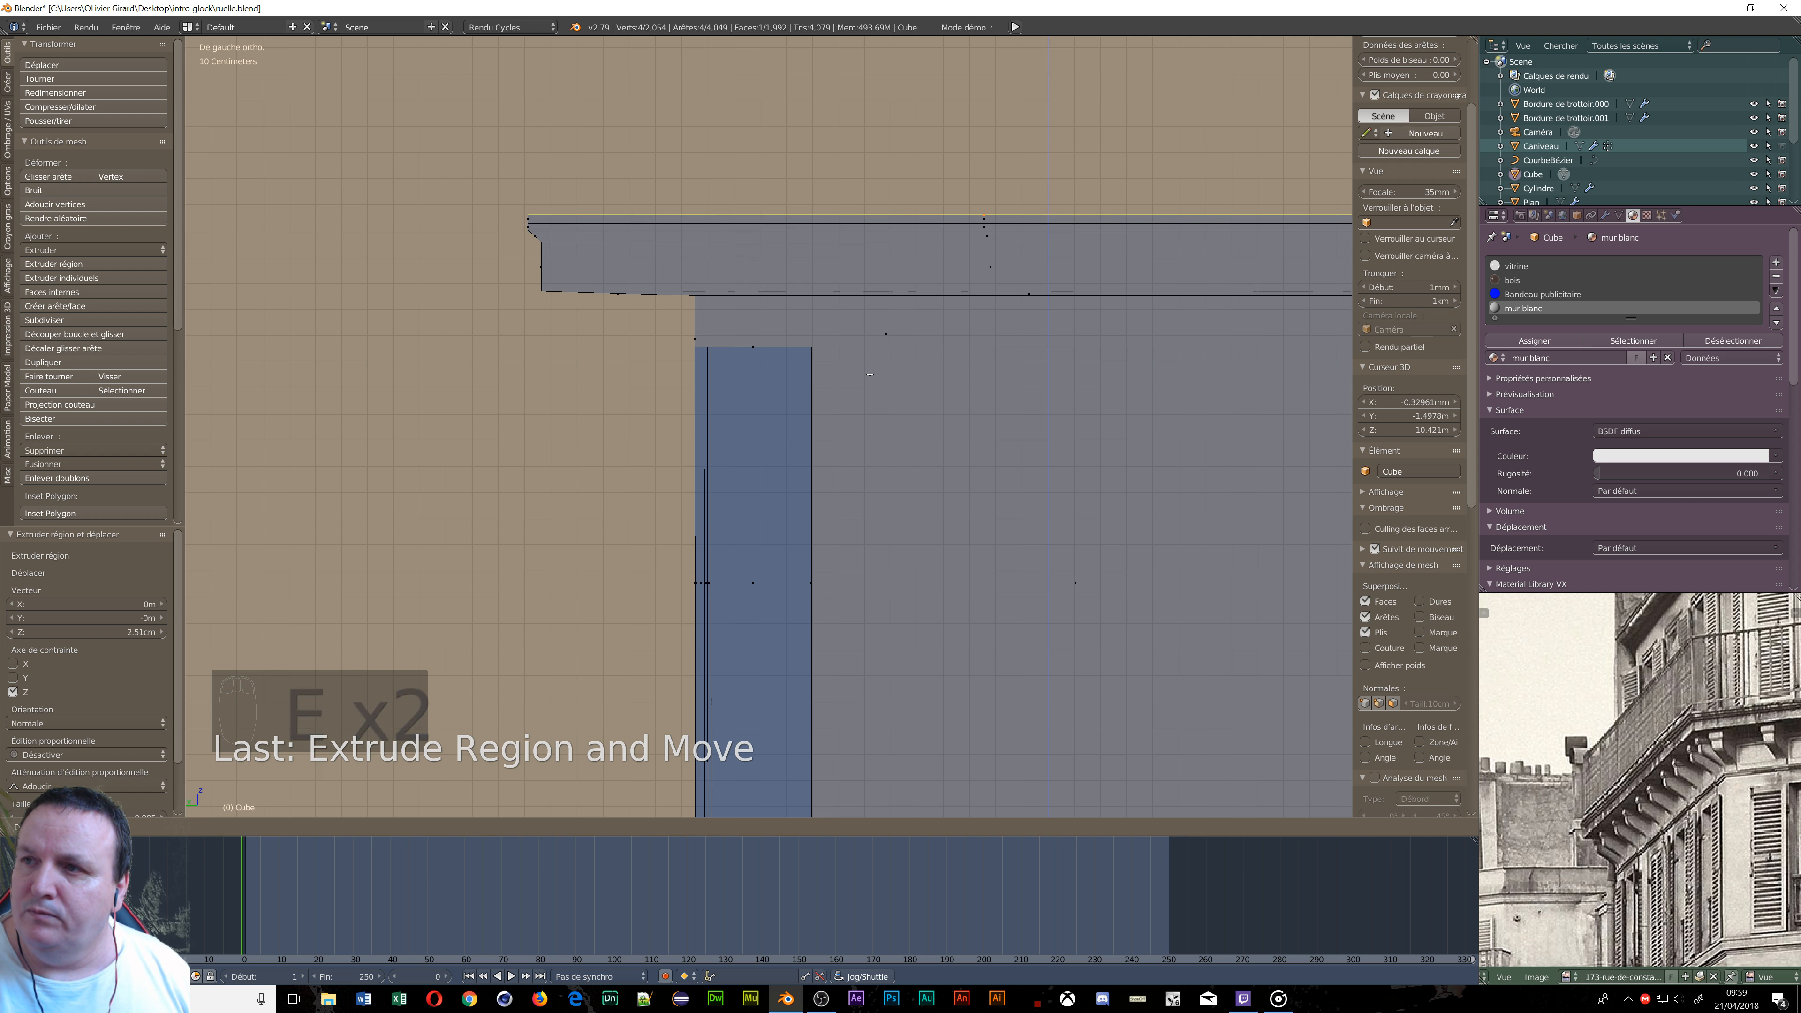
click(869, 375)
key(s)
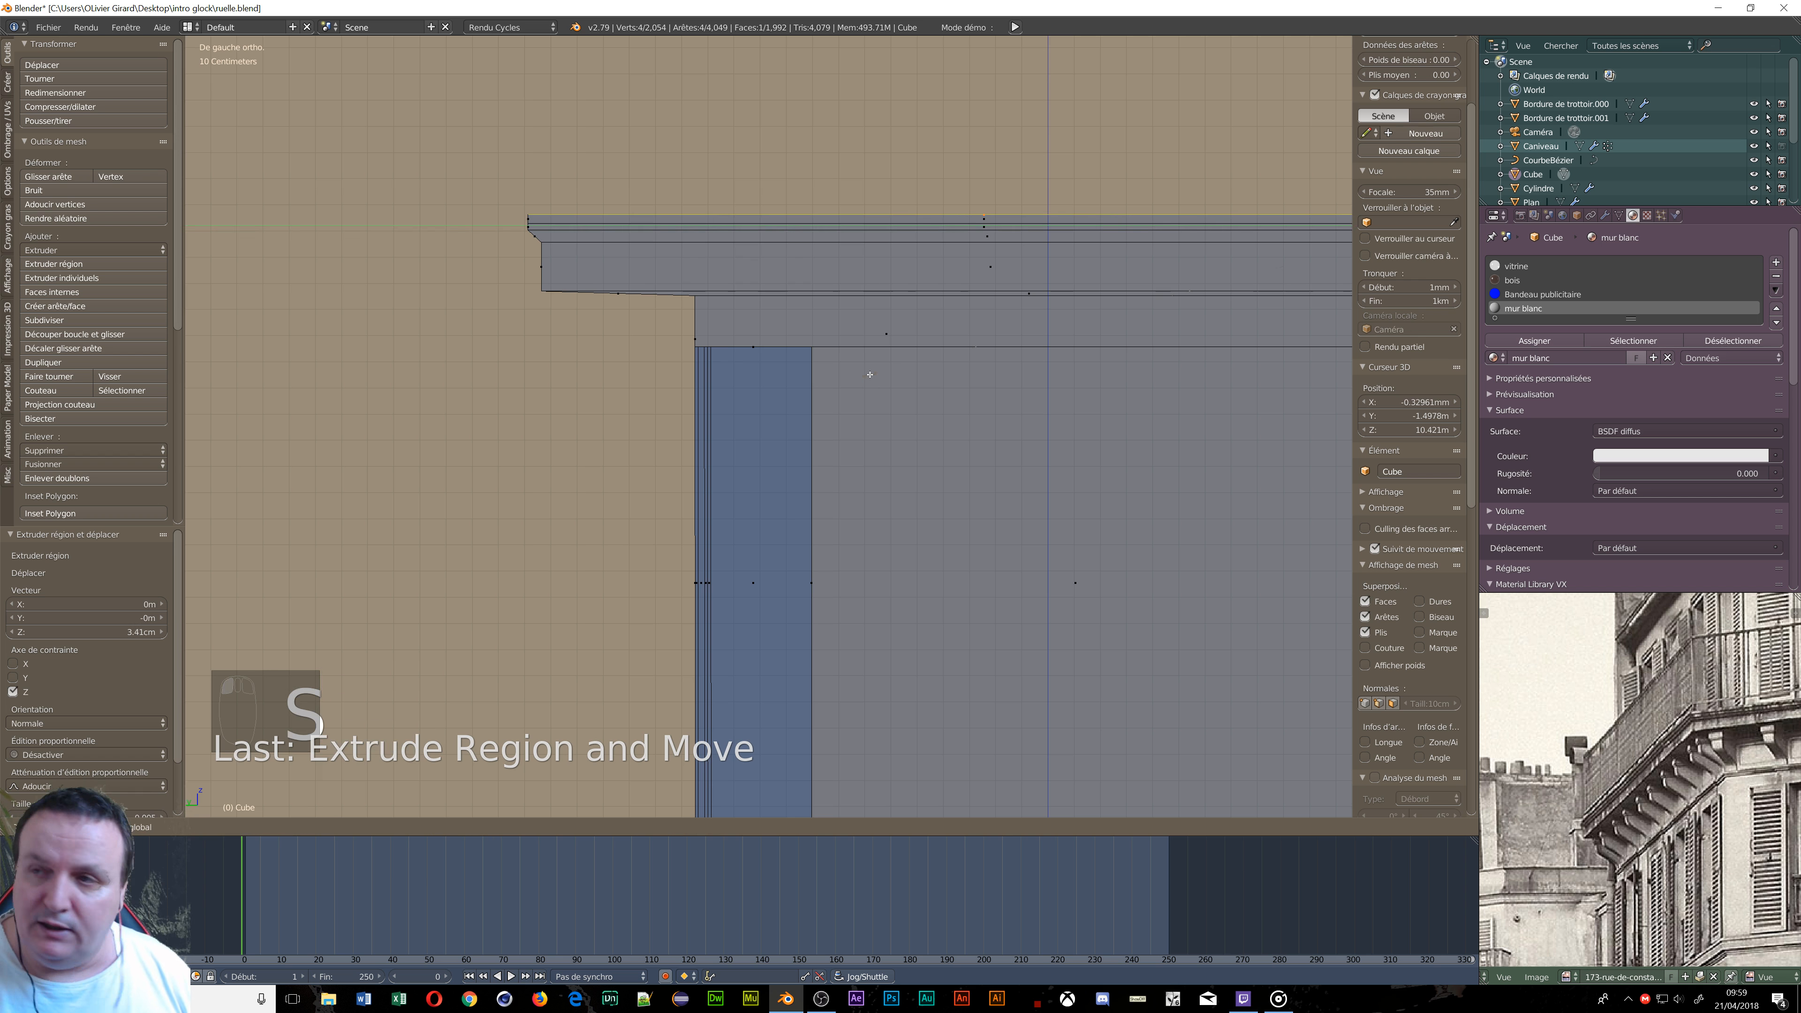
click(862, 376)
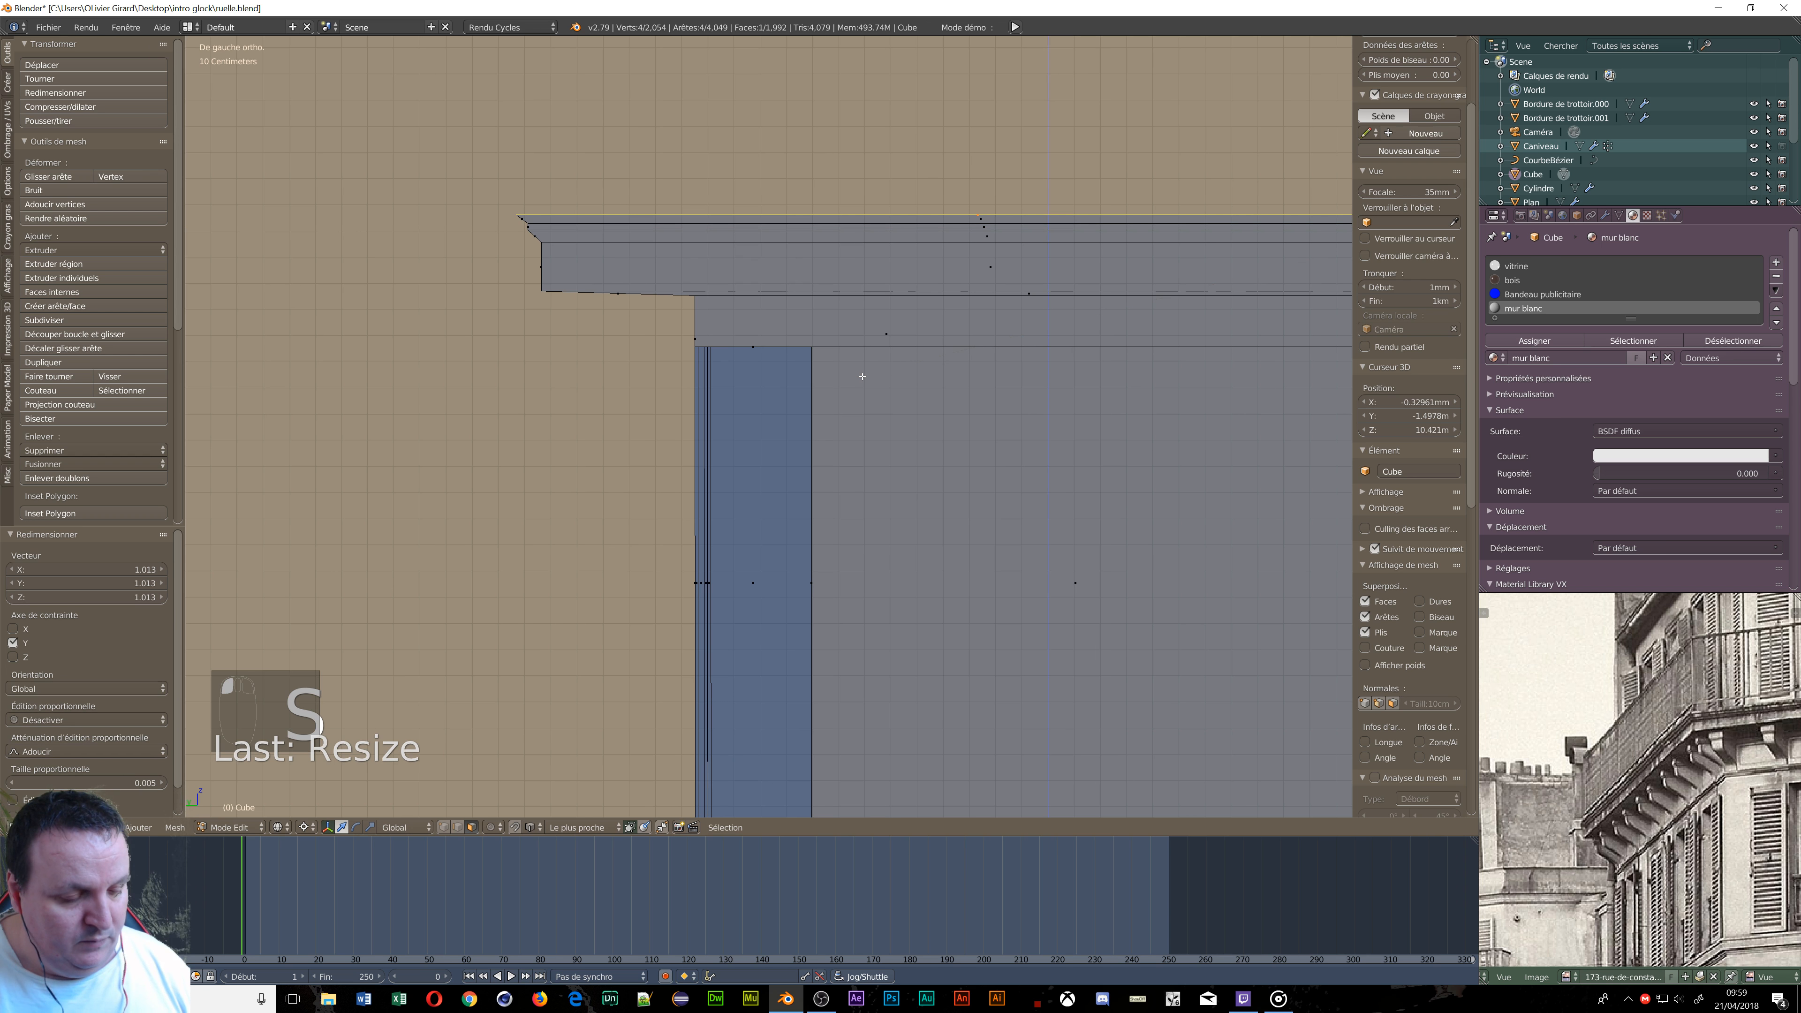
Add two more bands to the cornice by extruding its top face upward 3.76 cm and another 3.41 cm.
key(e)
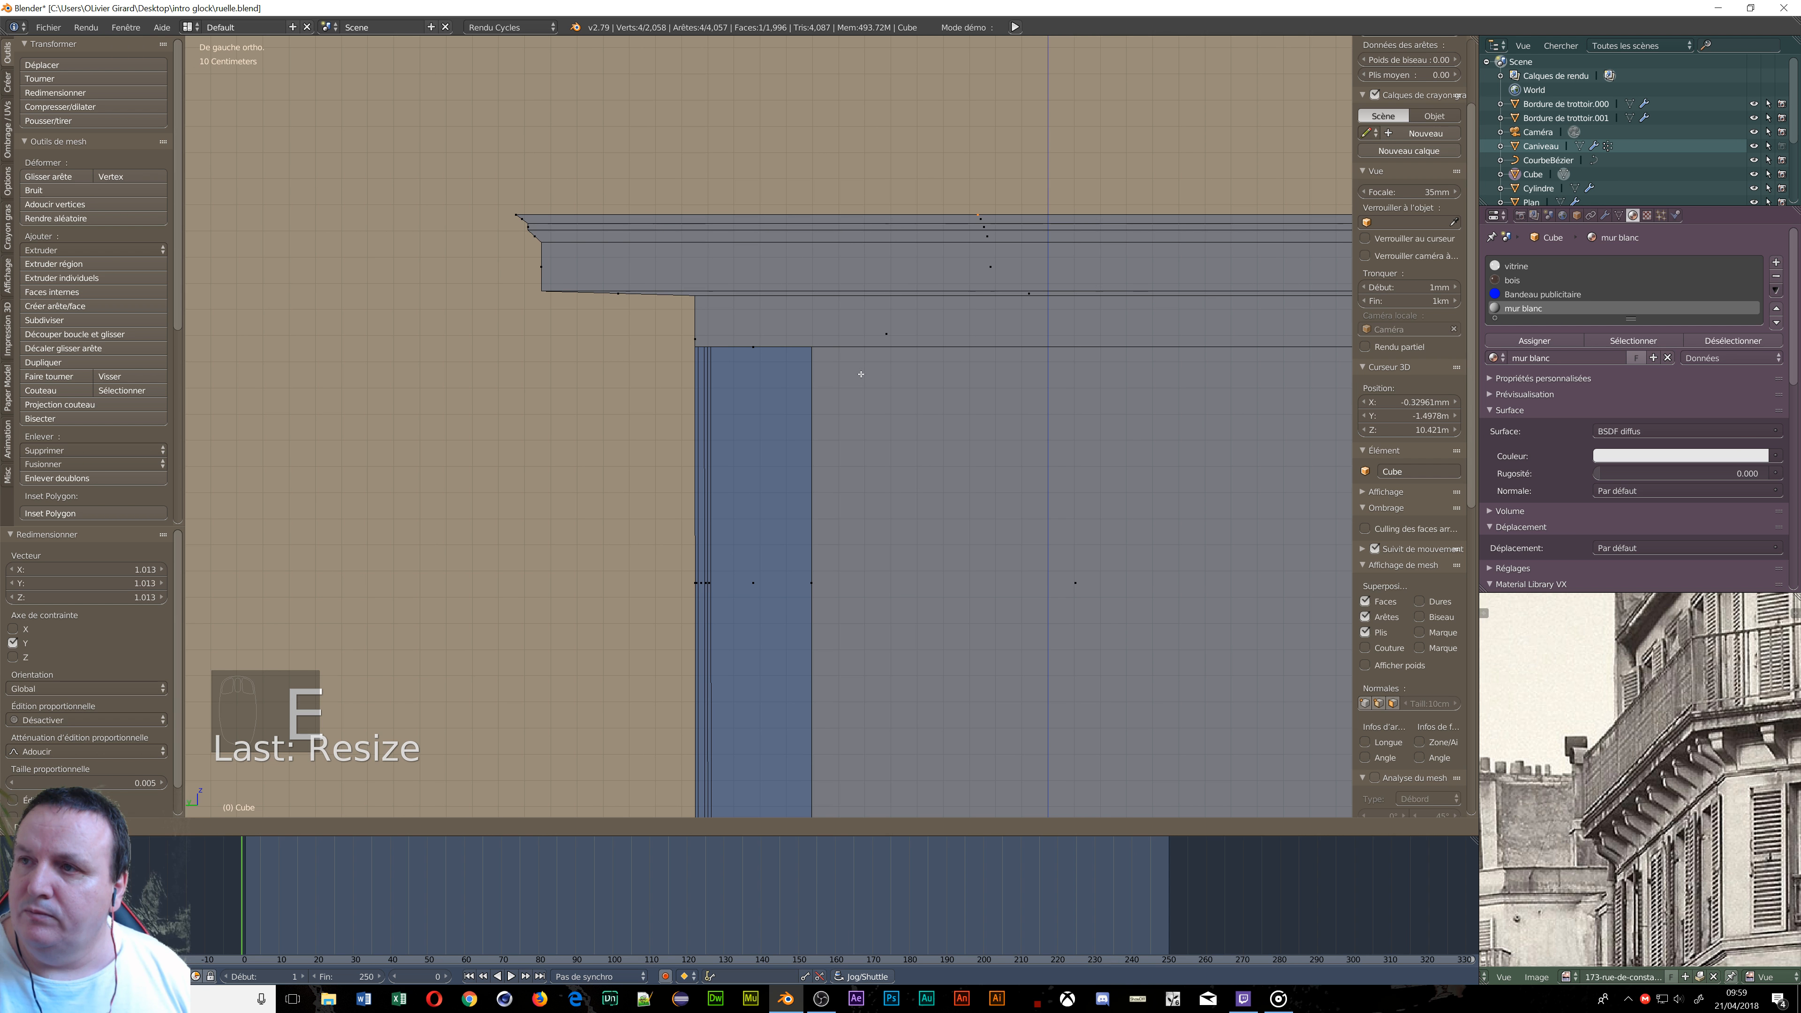
click(858, 366)
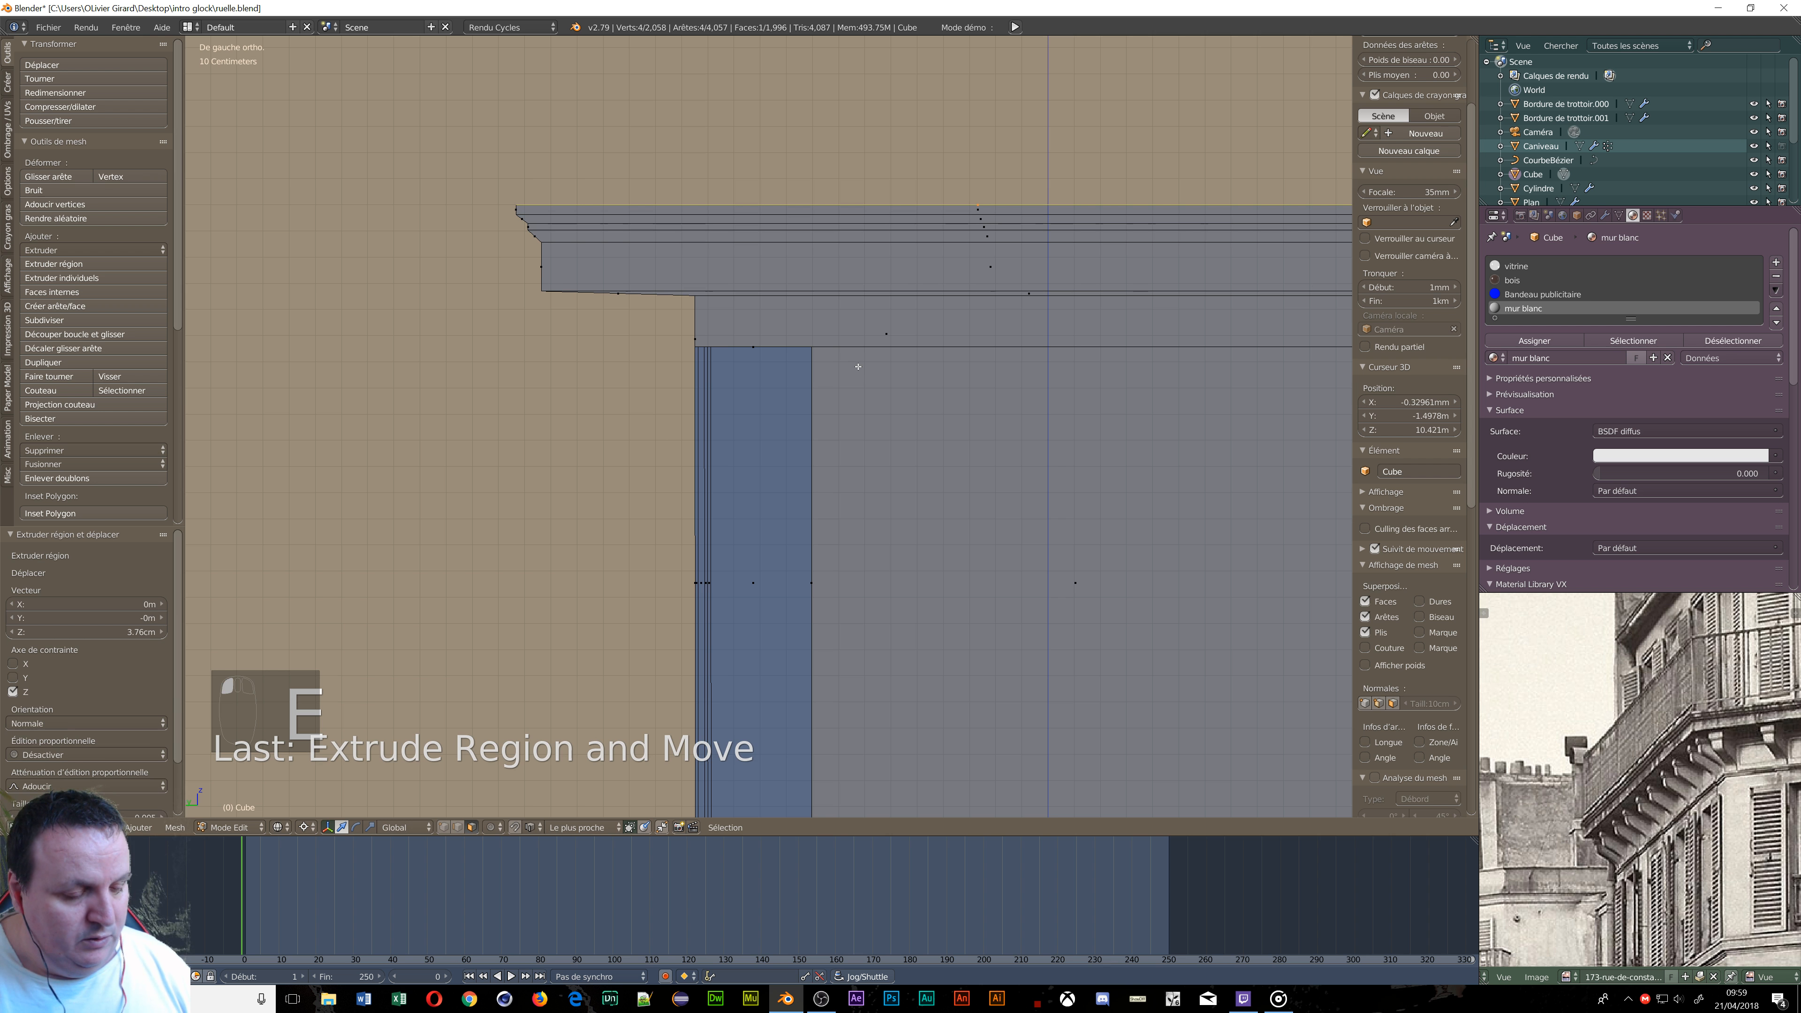
key(e)
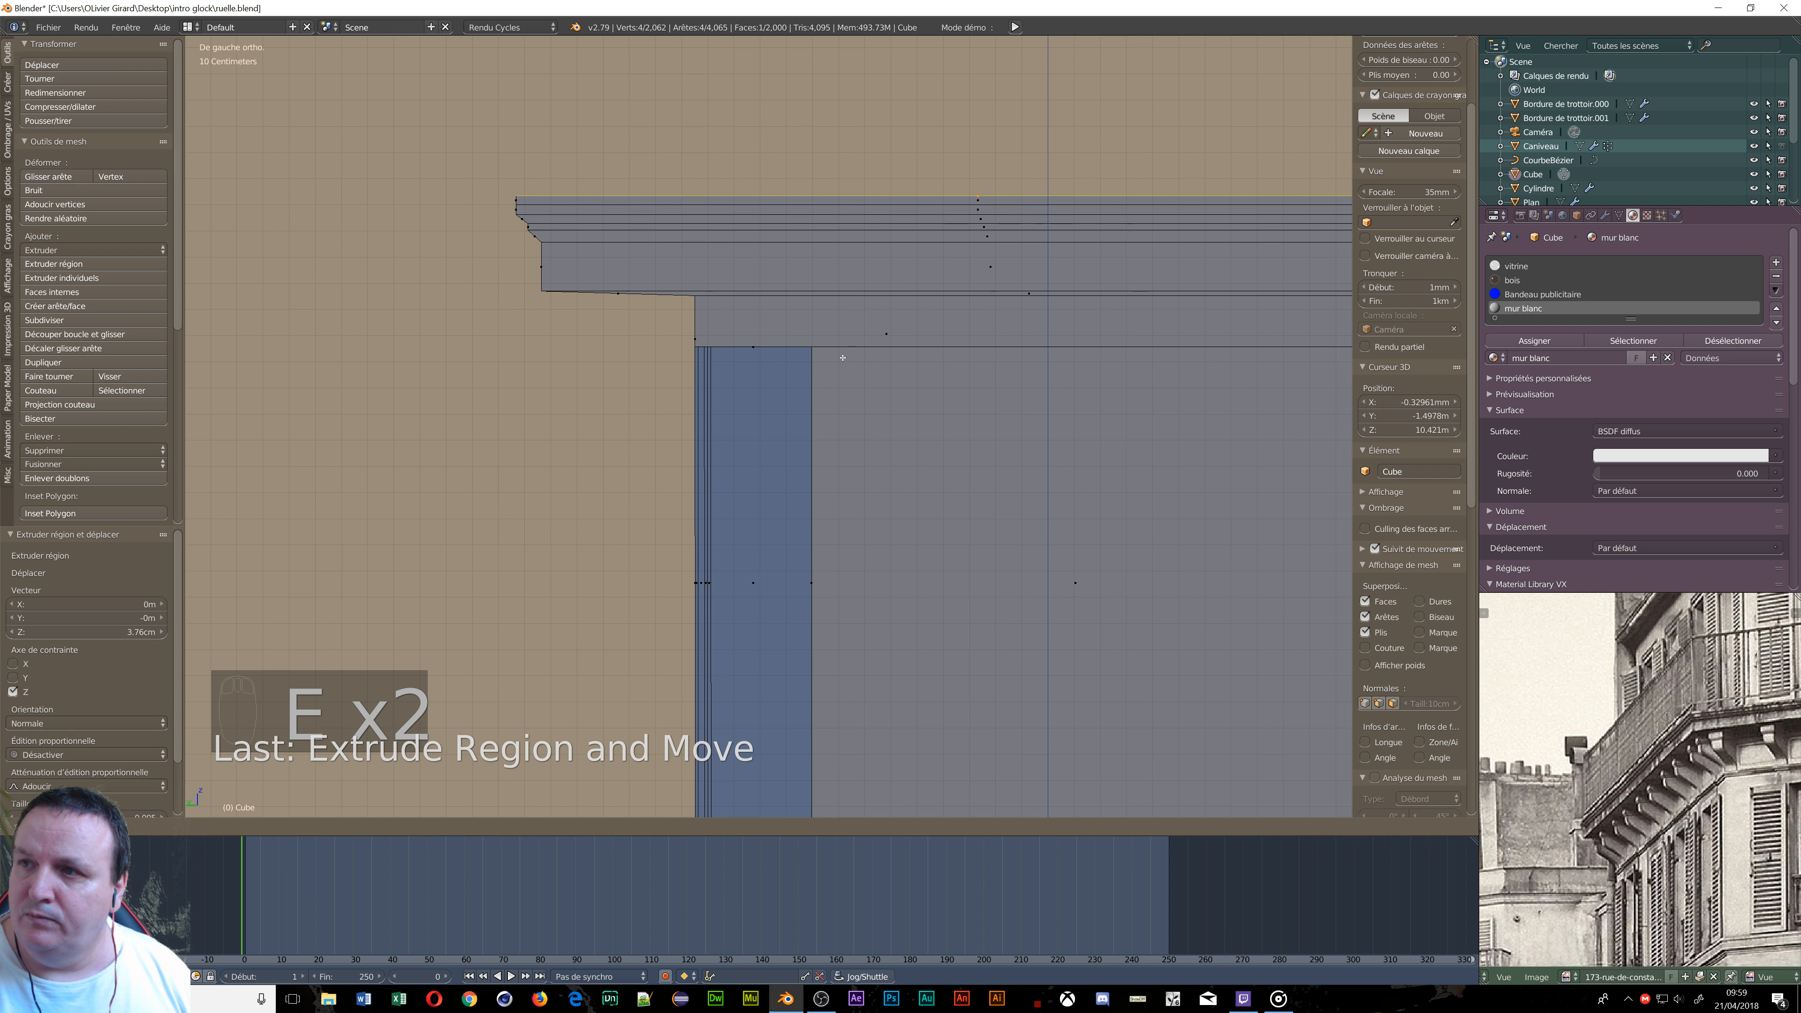
click(843, 357)
Scale the cornice's top face along Y by 1.016 and extrude it upward 7.53 cm as the final band.
key(s)
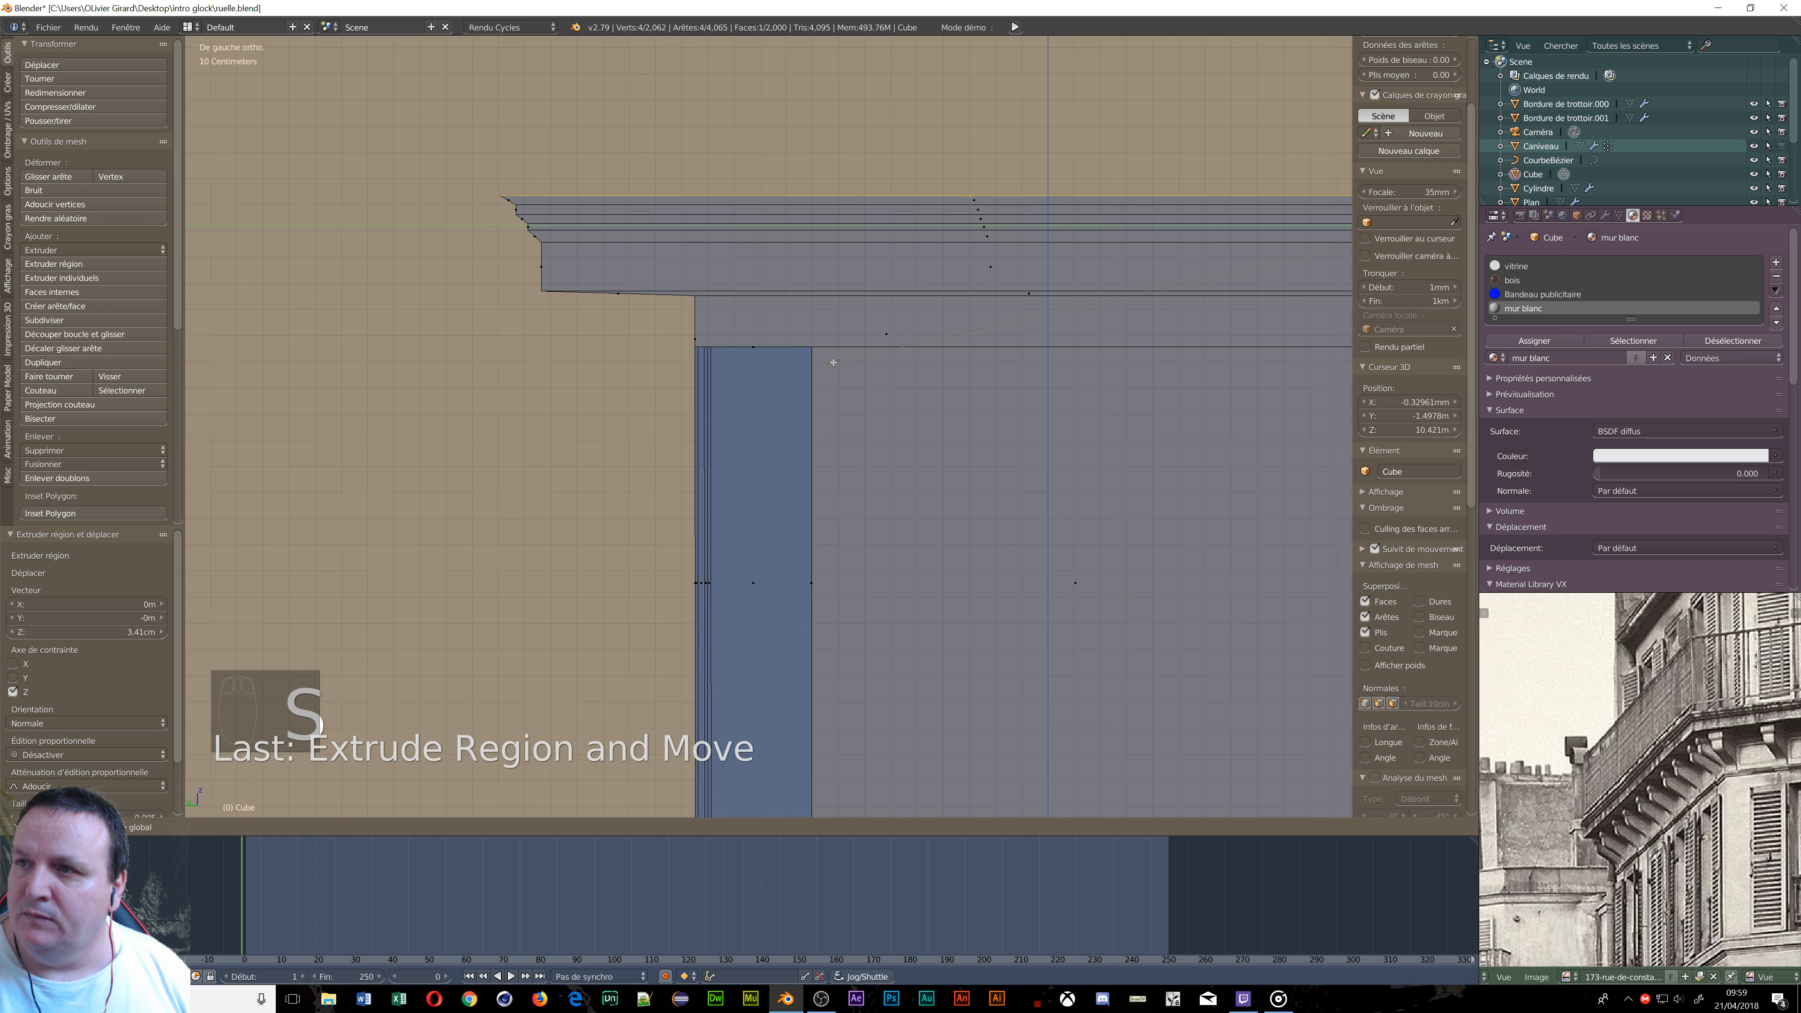
click(833, 362)
key(e)
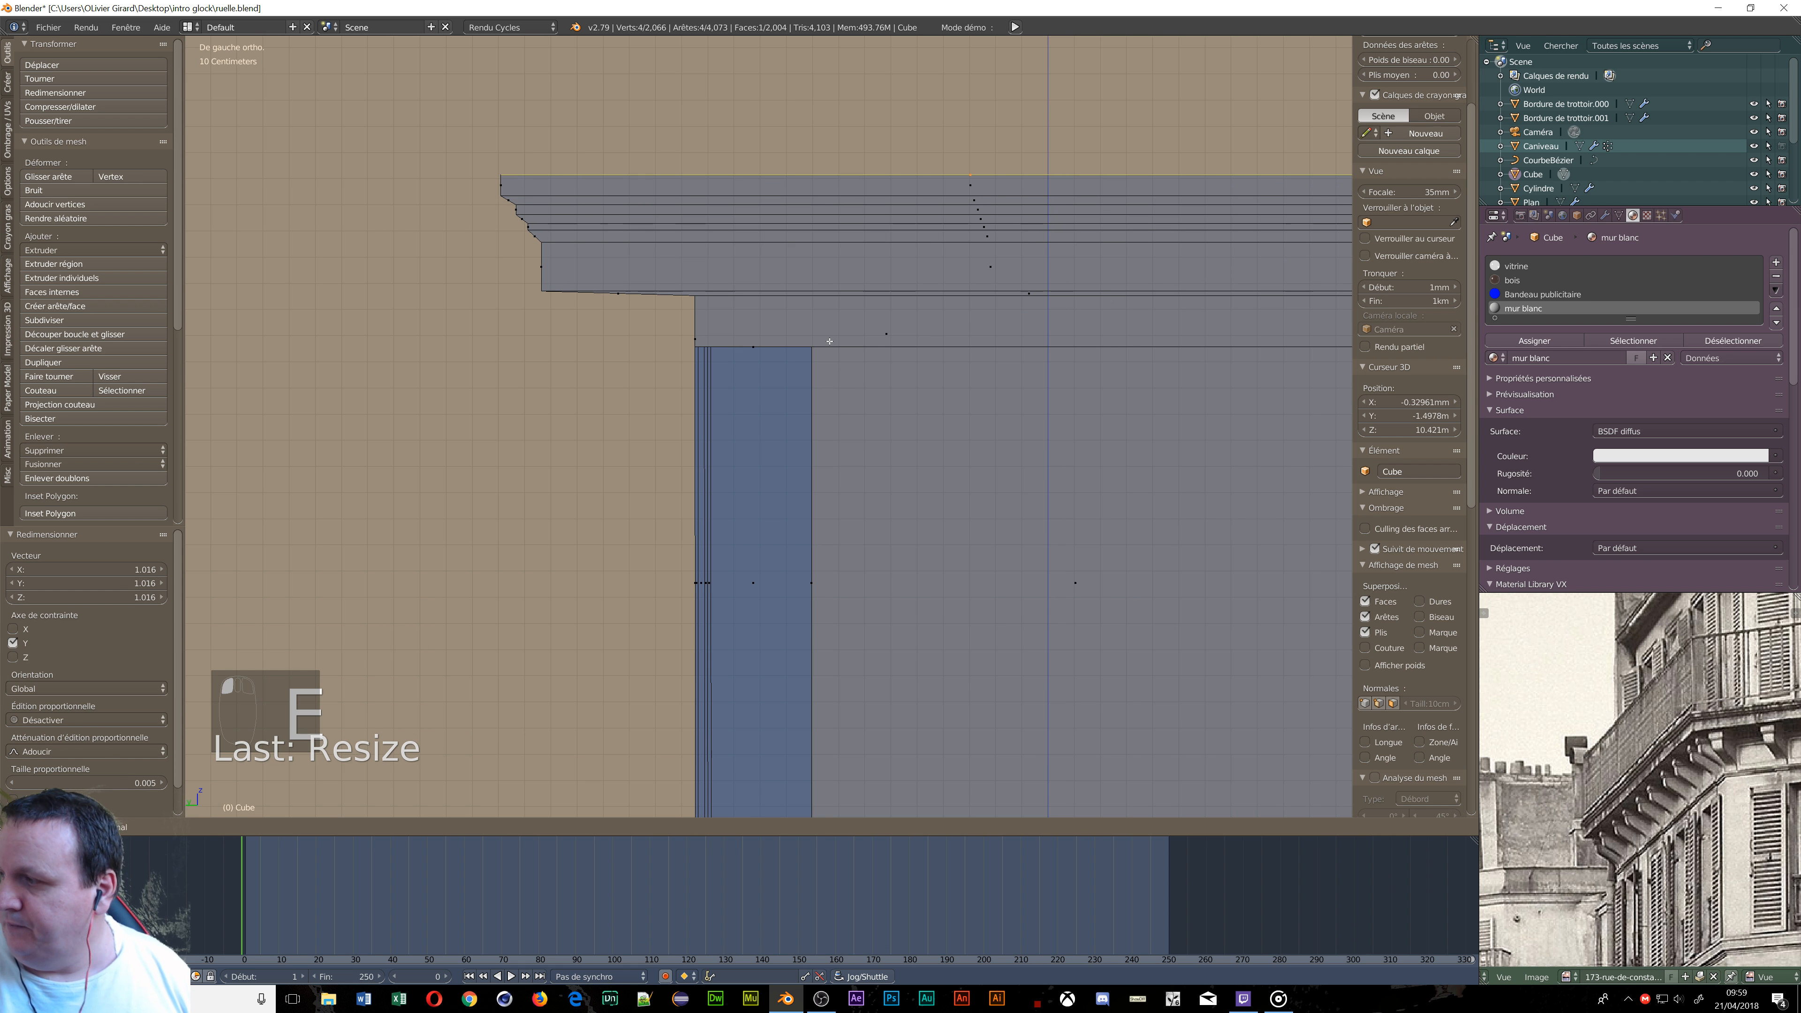
click(829, 345)
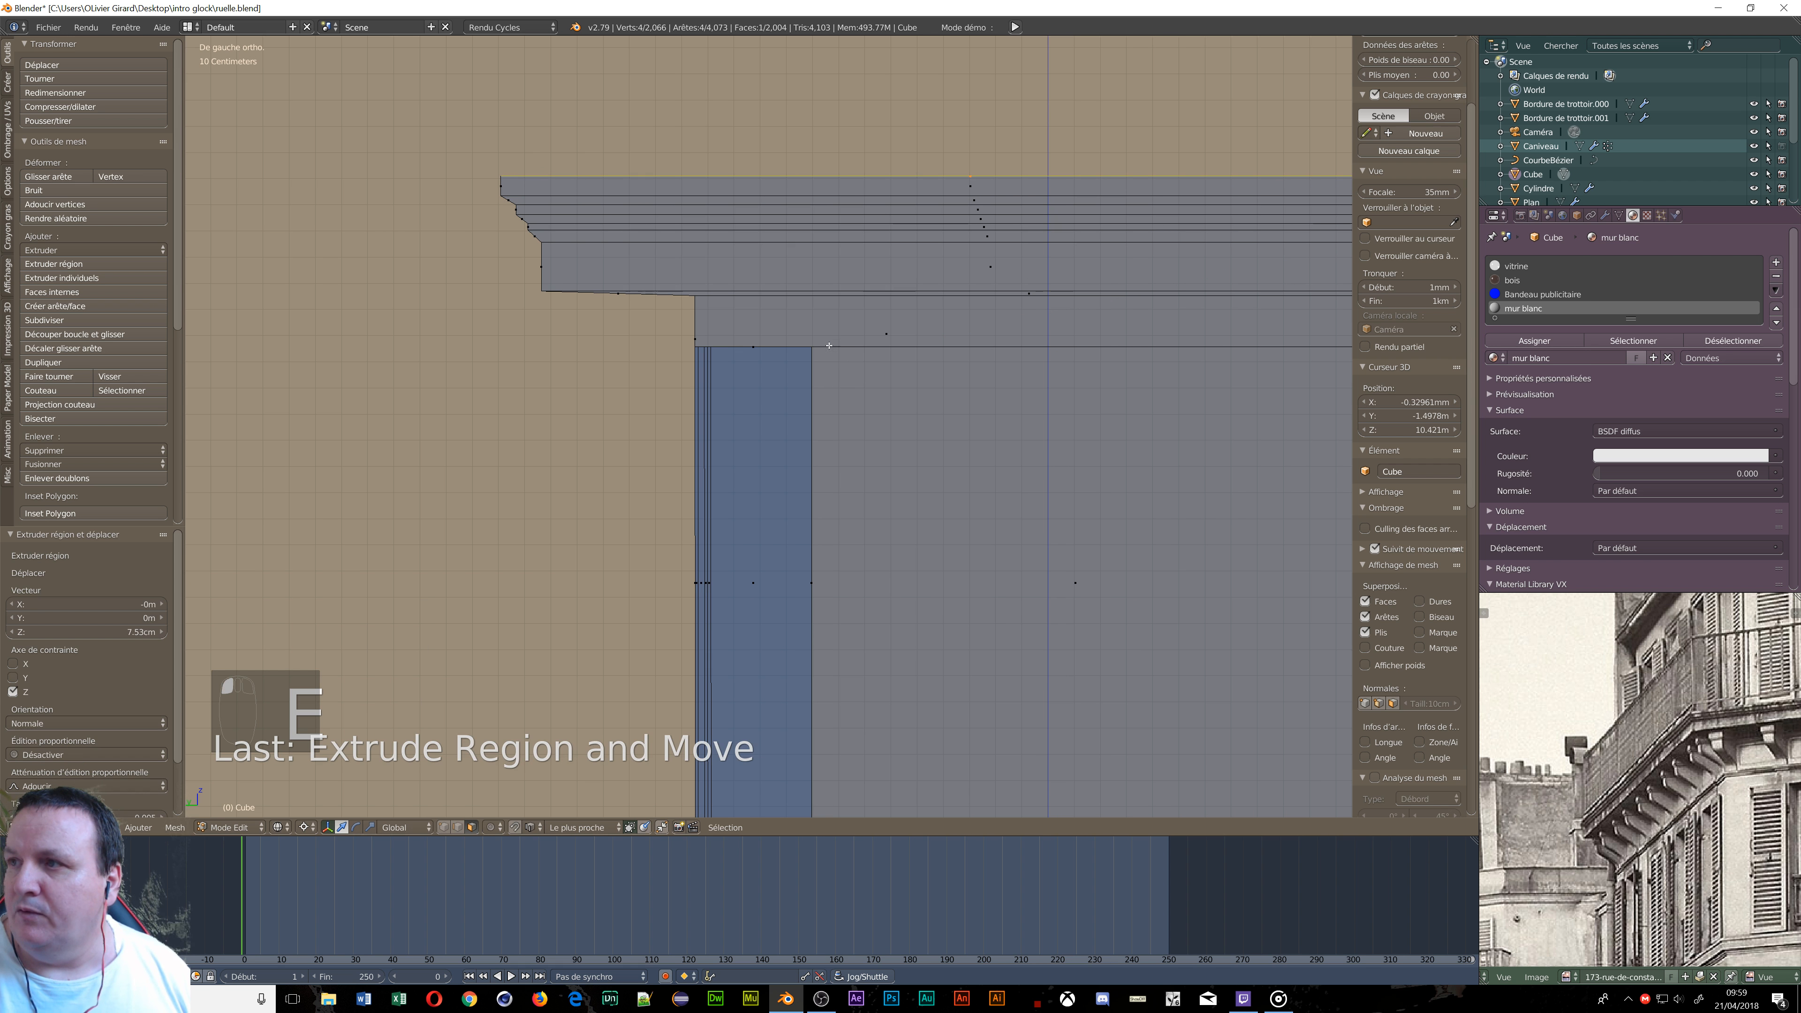
Cut a single edge loop across the roof's overhanging cornice and slide it by a factor of 0.114.
scroll(828, 345, down, 6)
middle_drag(829, 346, 873, 491)
scroll(792, 441, up, 6)
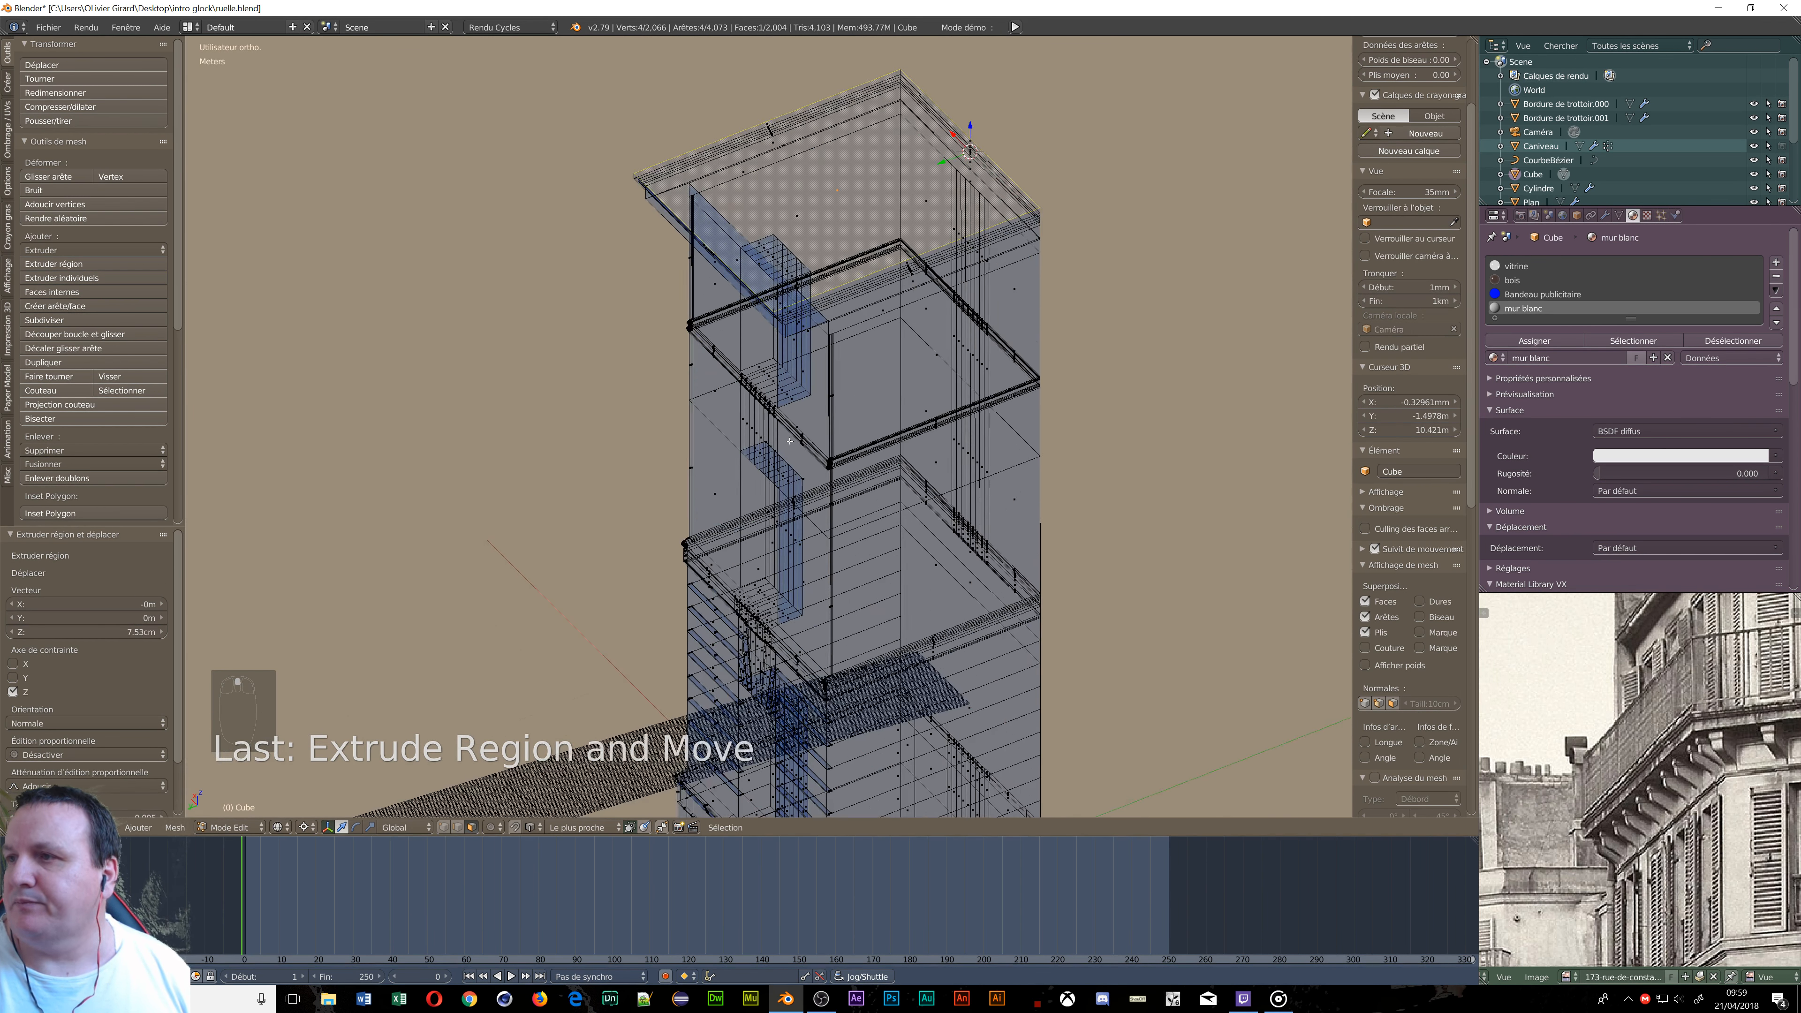
scroll(830, 412, down, 4)
middle_drag(830, 412, 802, 183)
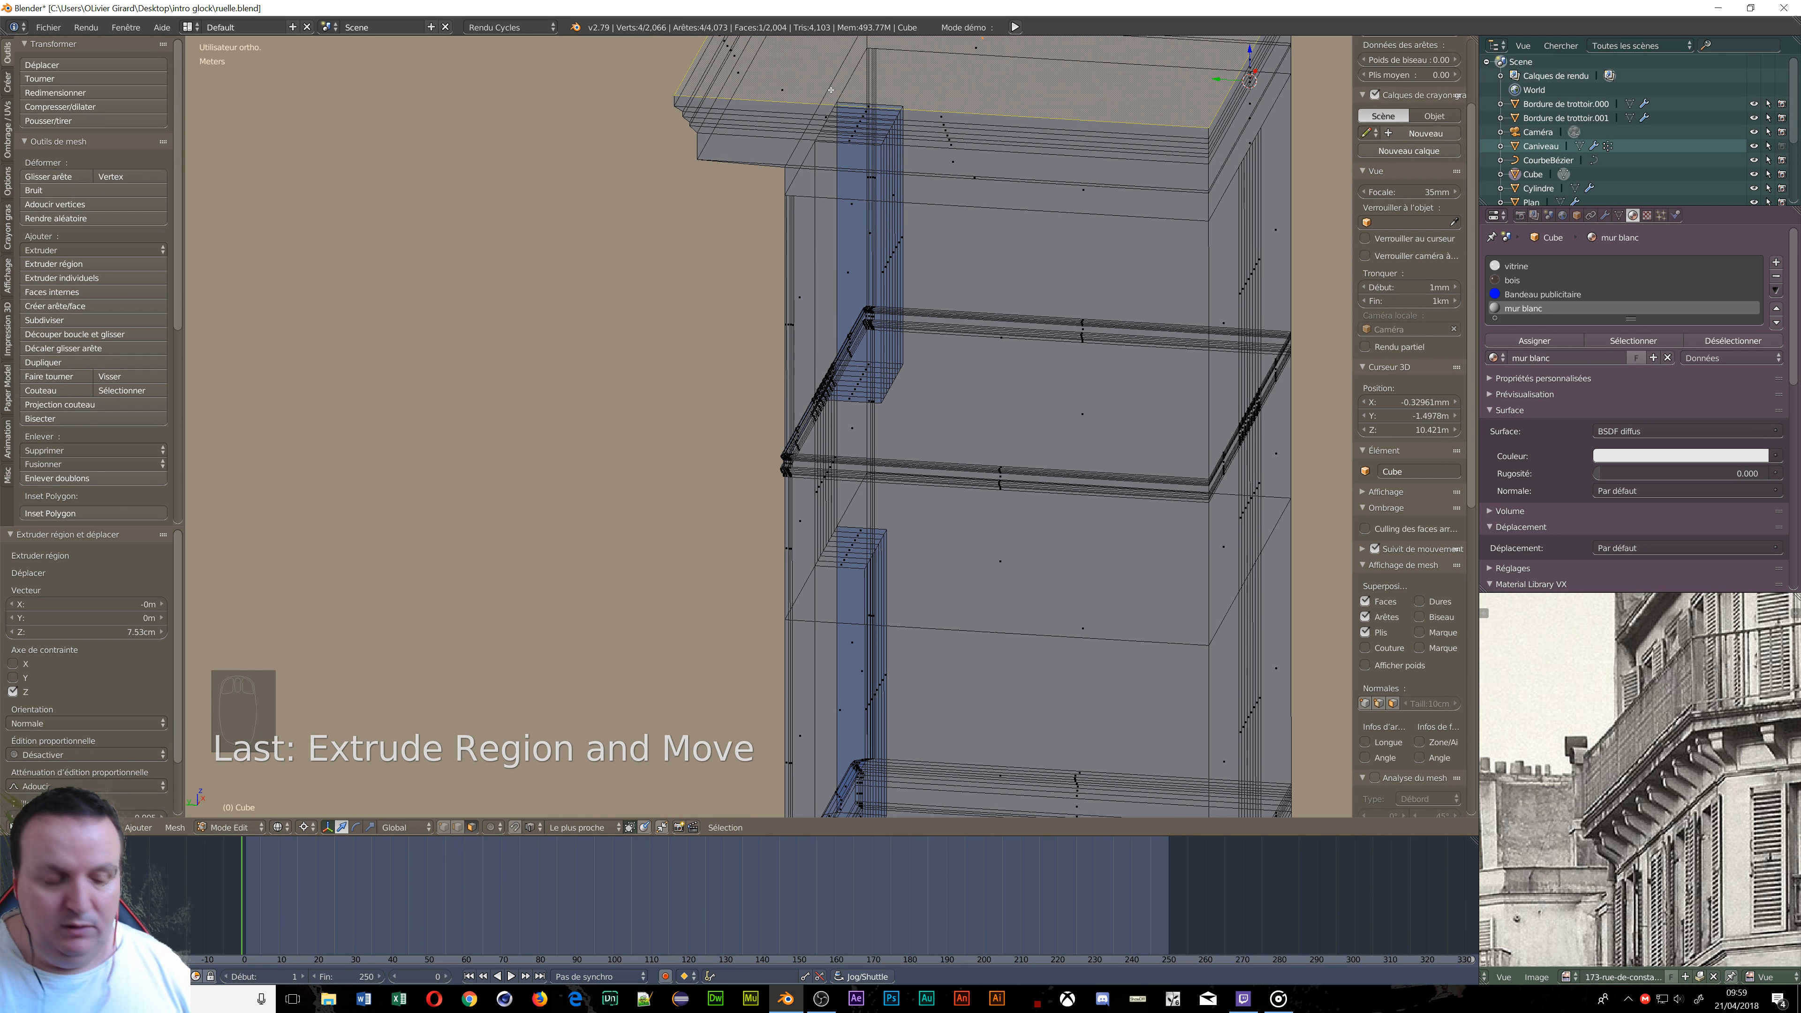
scroll(831, 90, down, 2)
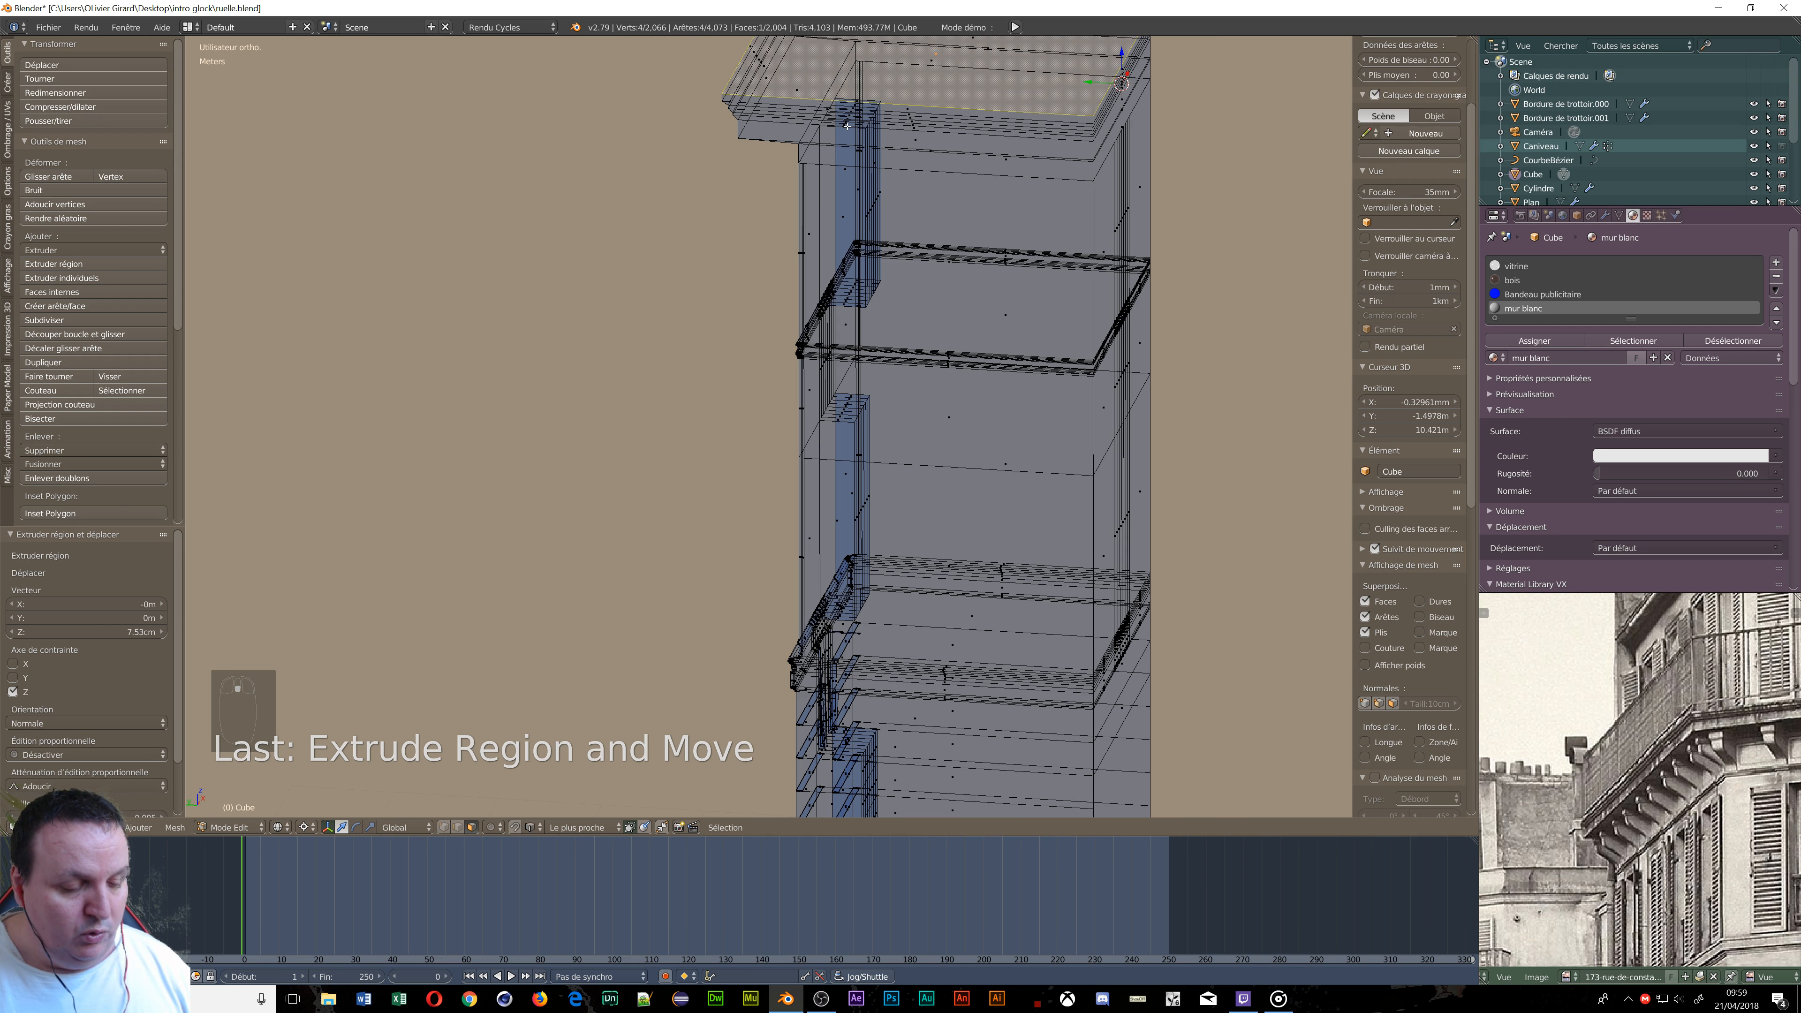
key(ctrl+r)
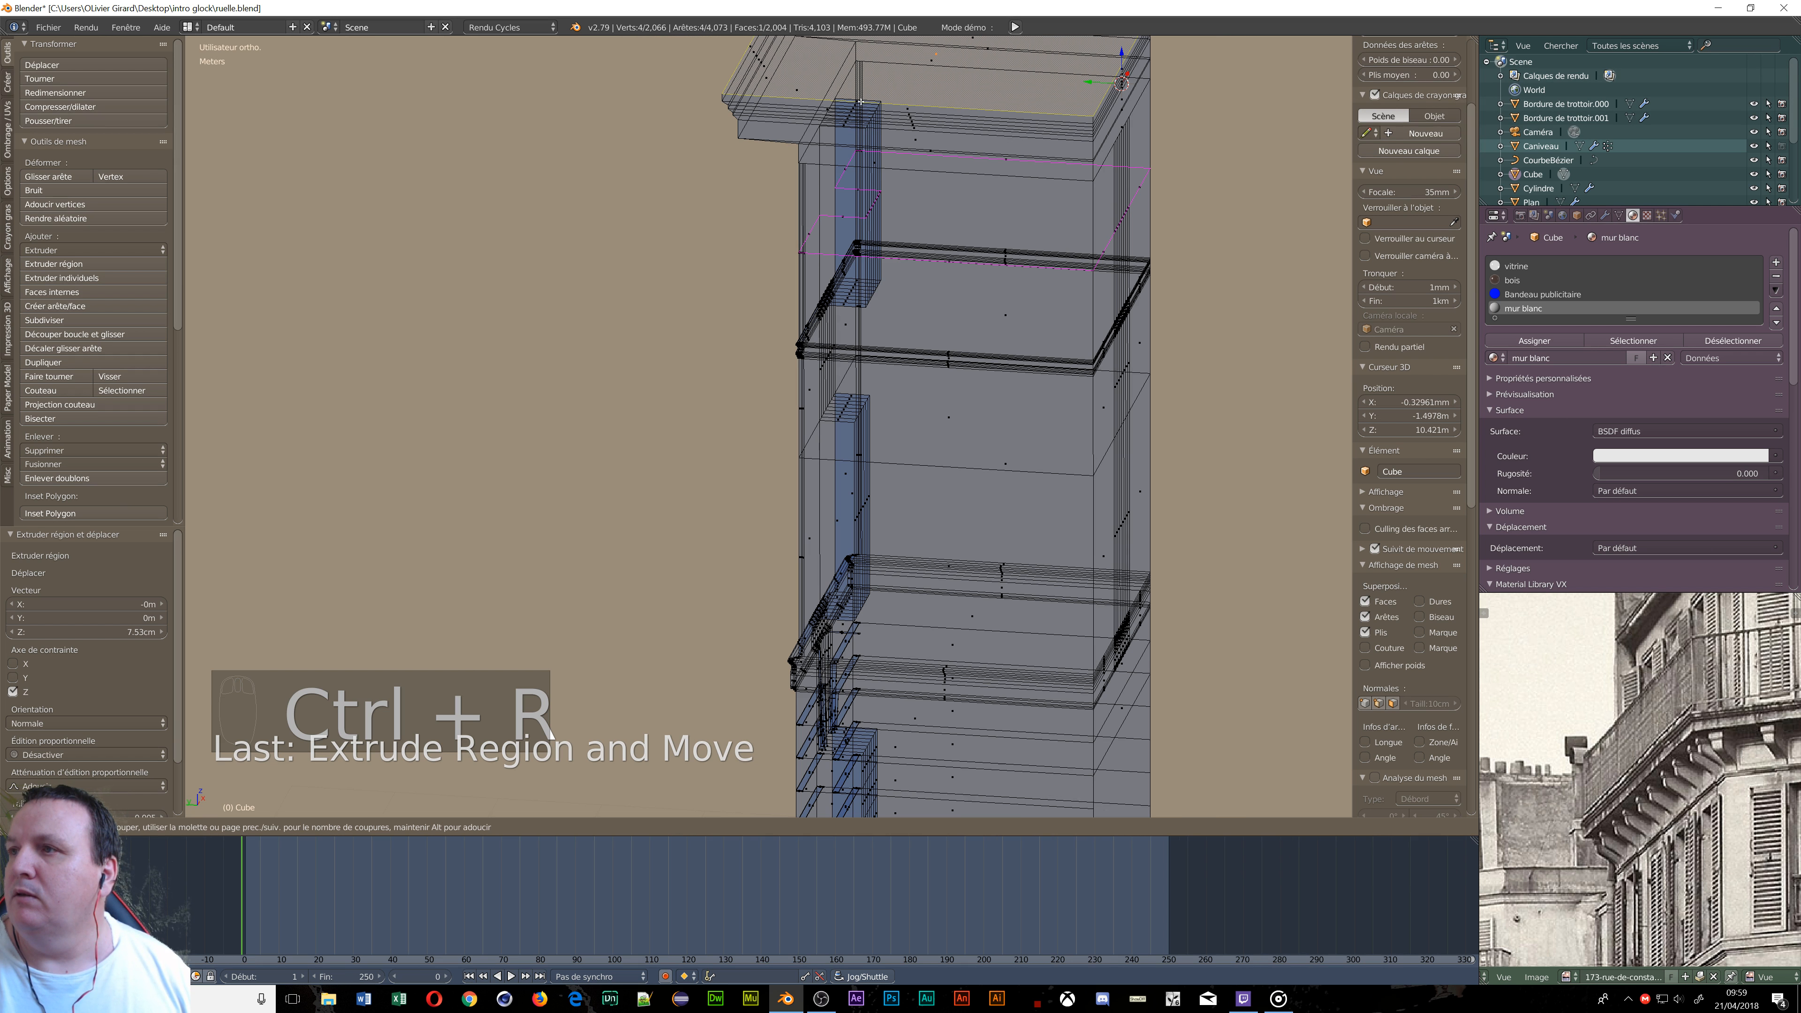
click(980, 30)
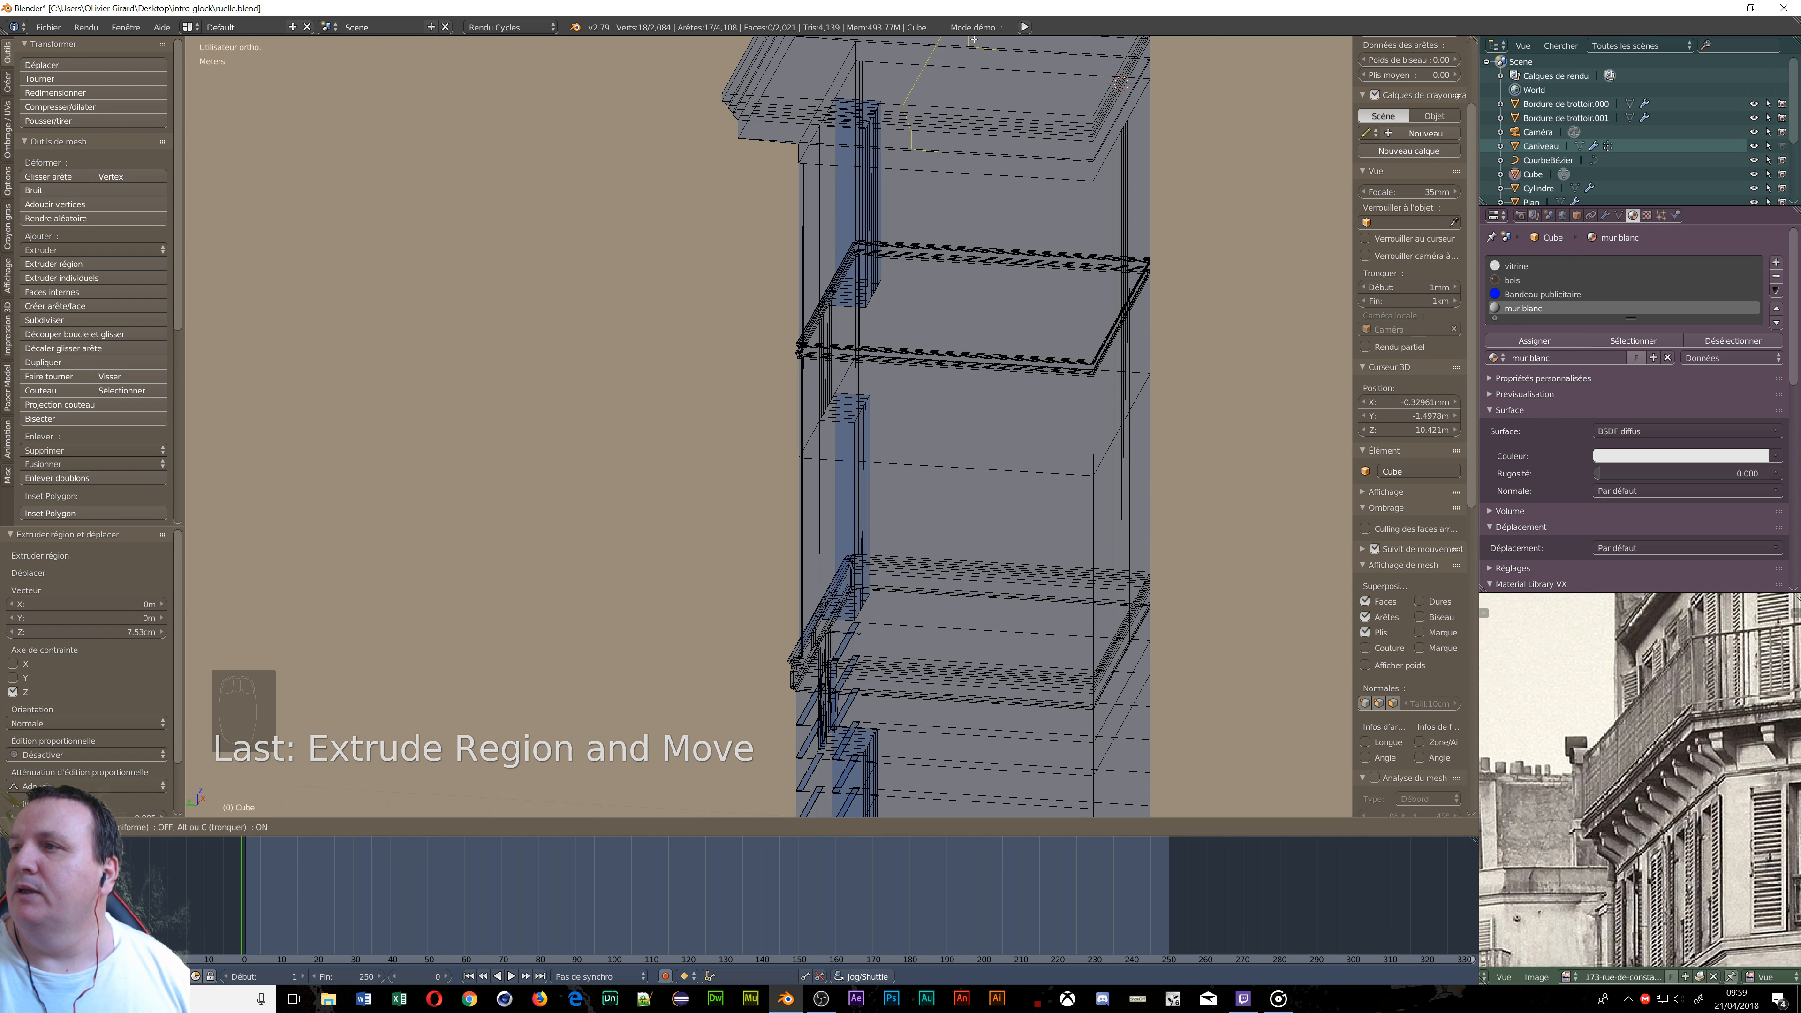
click(997, 50)
click(1028, 242)
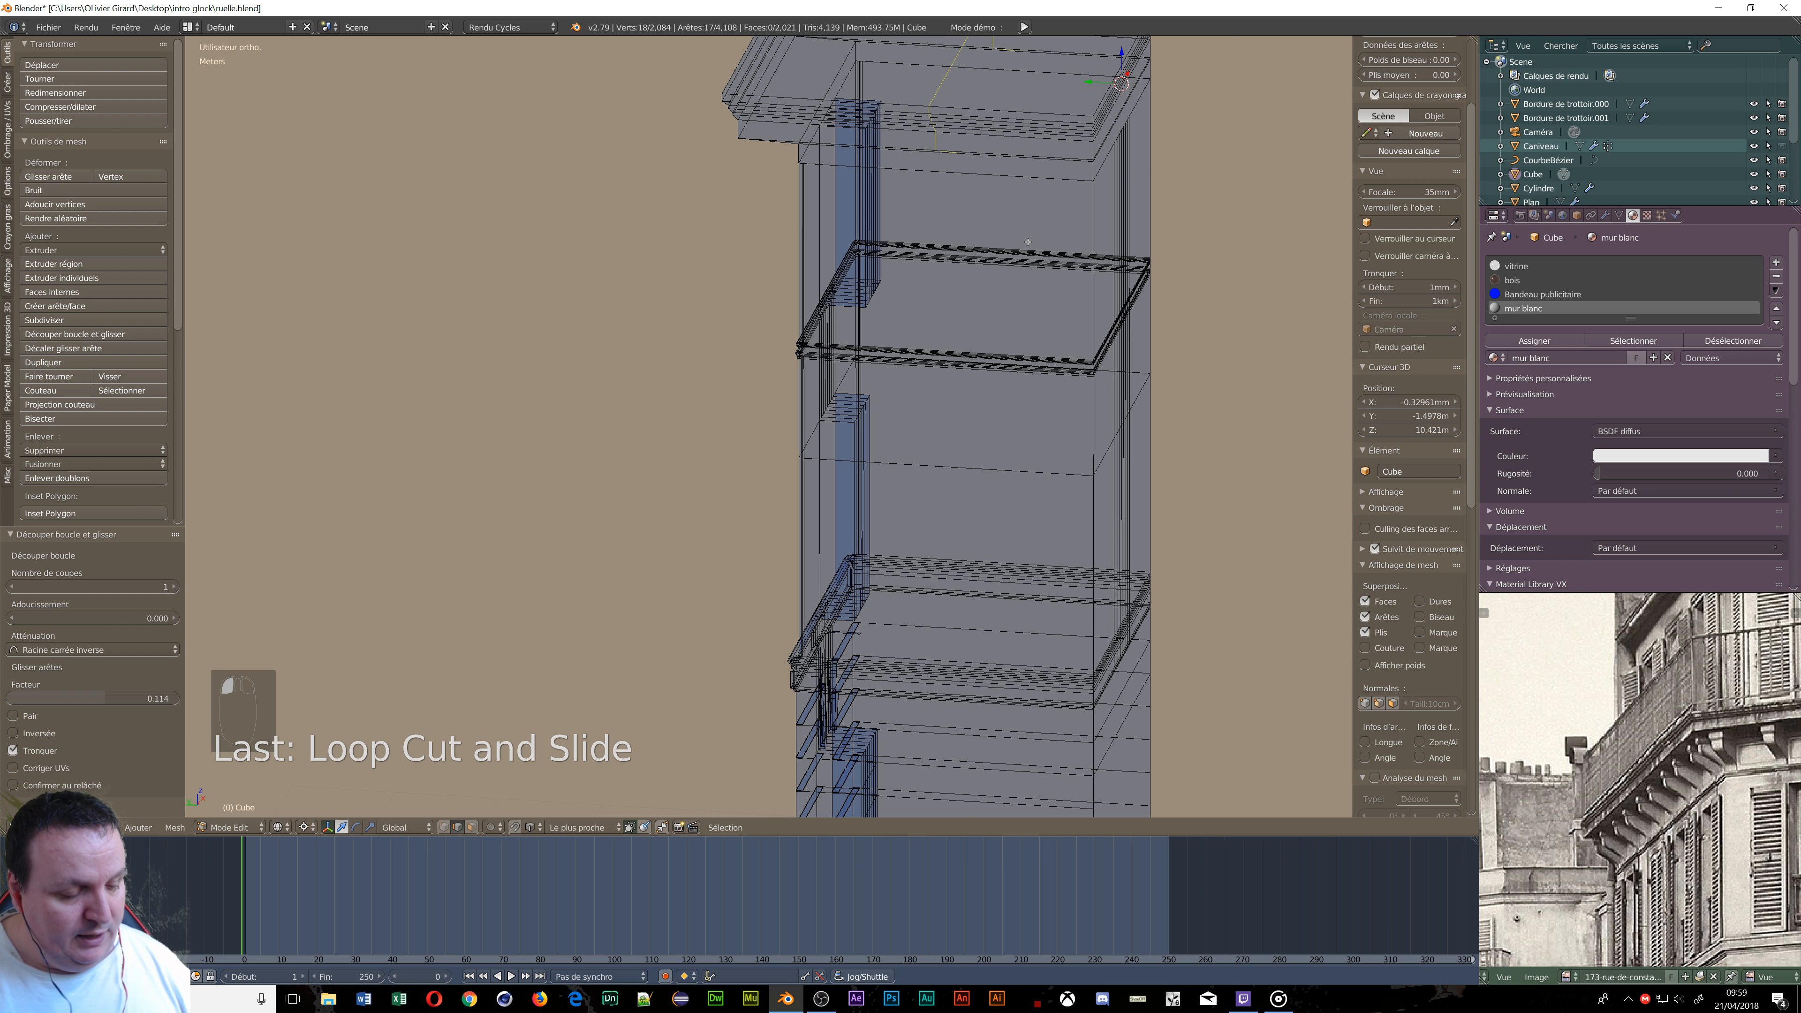
Change the pivot point from the 3D cursor to individual origins and scale the new edge loop along Y.
key(s)
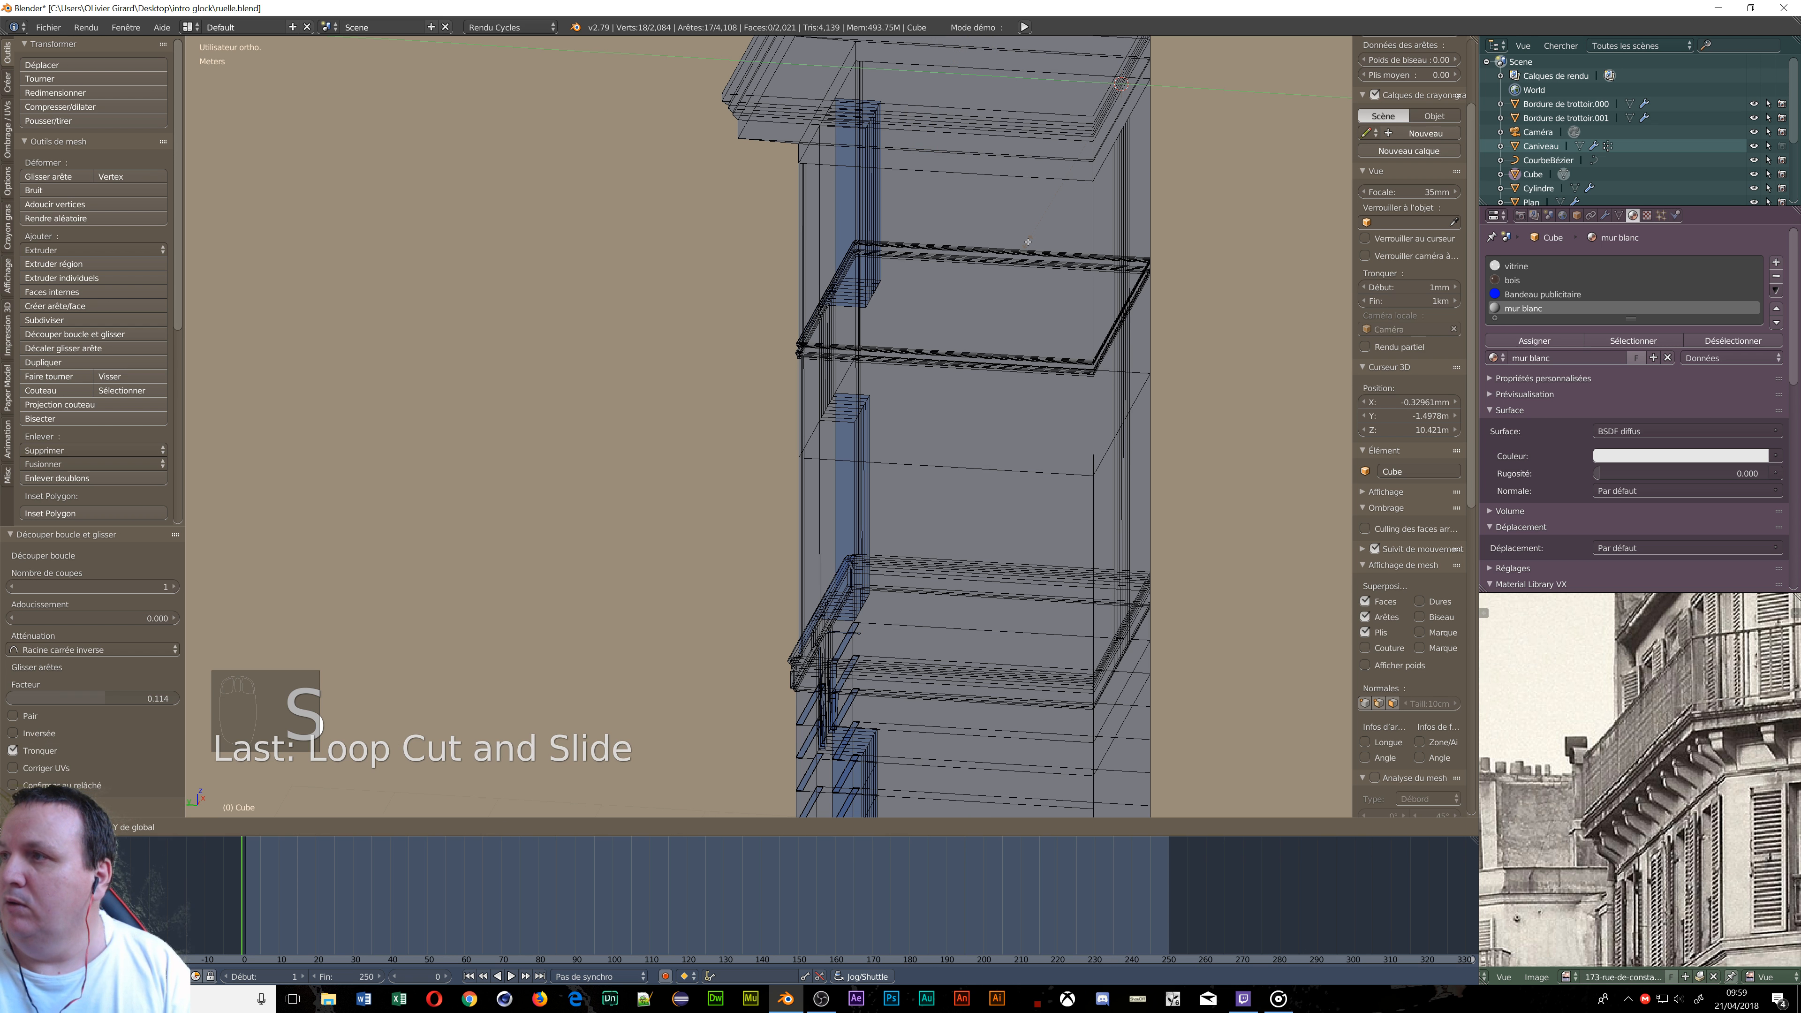
right_click(972, 240)
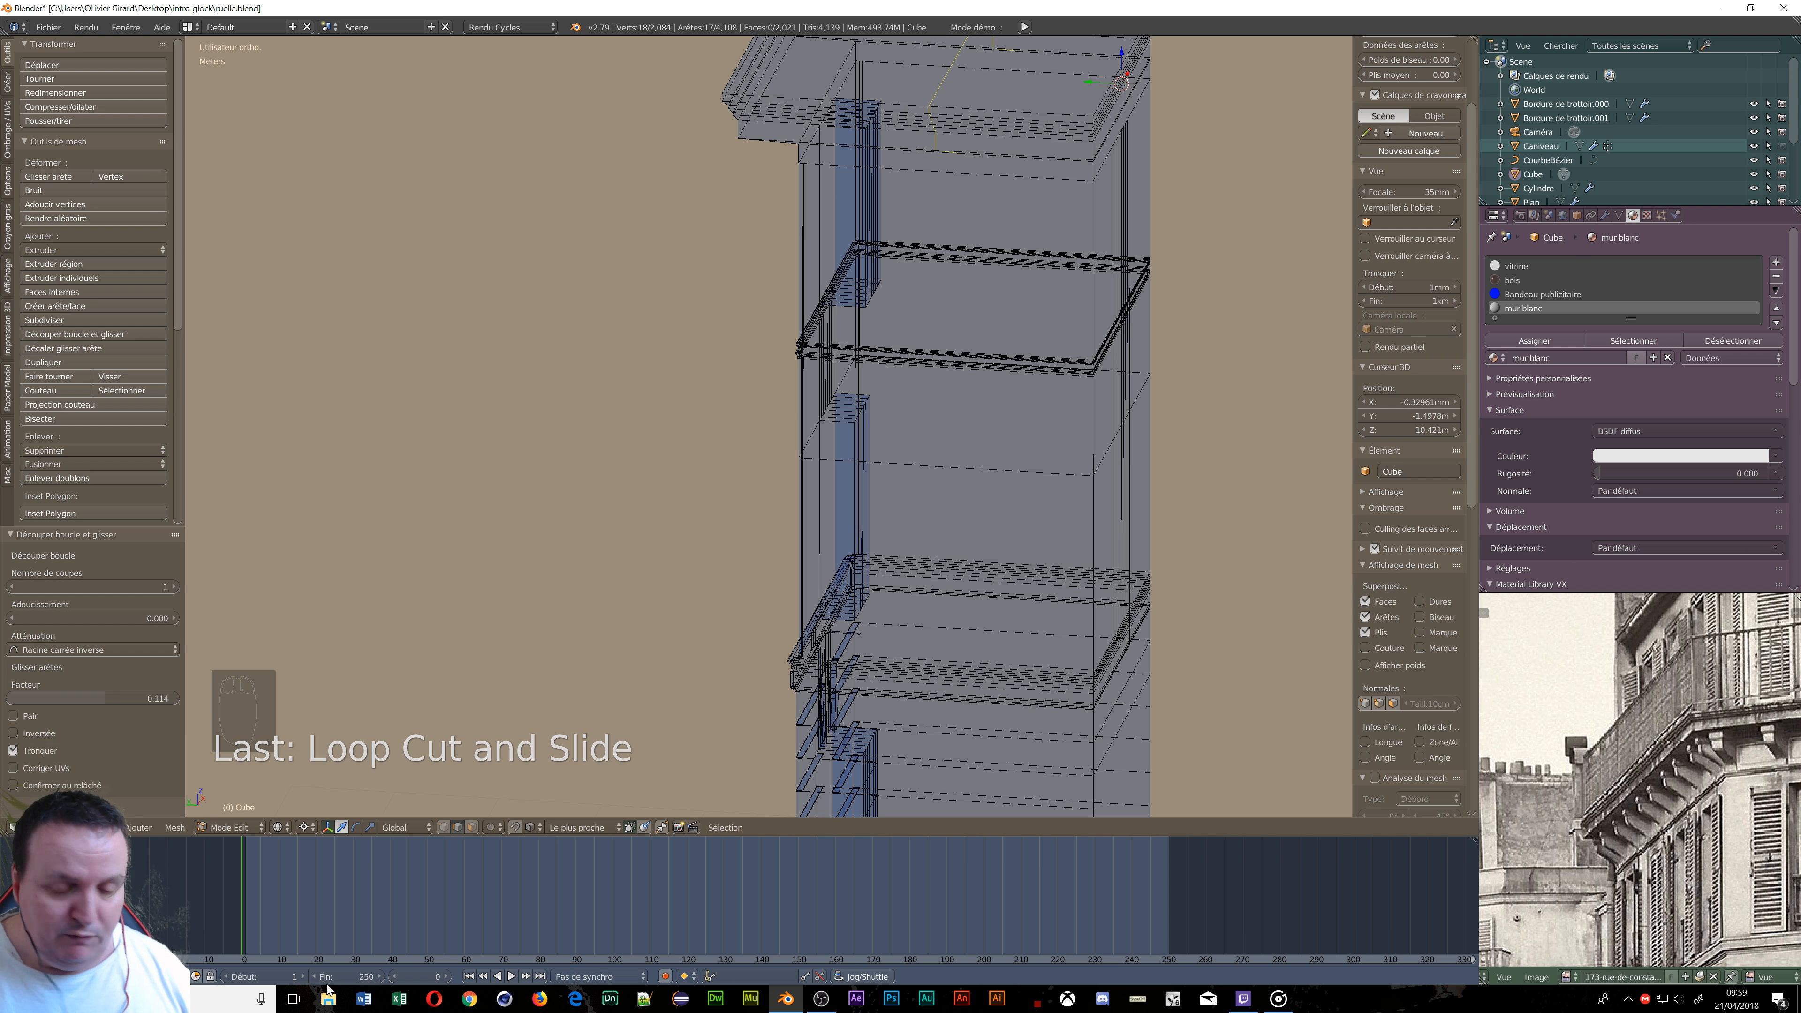
click(303, 828)
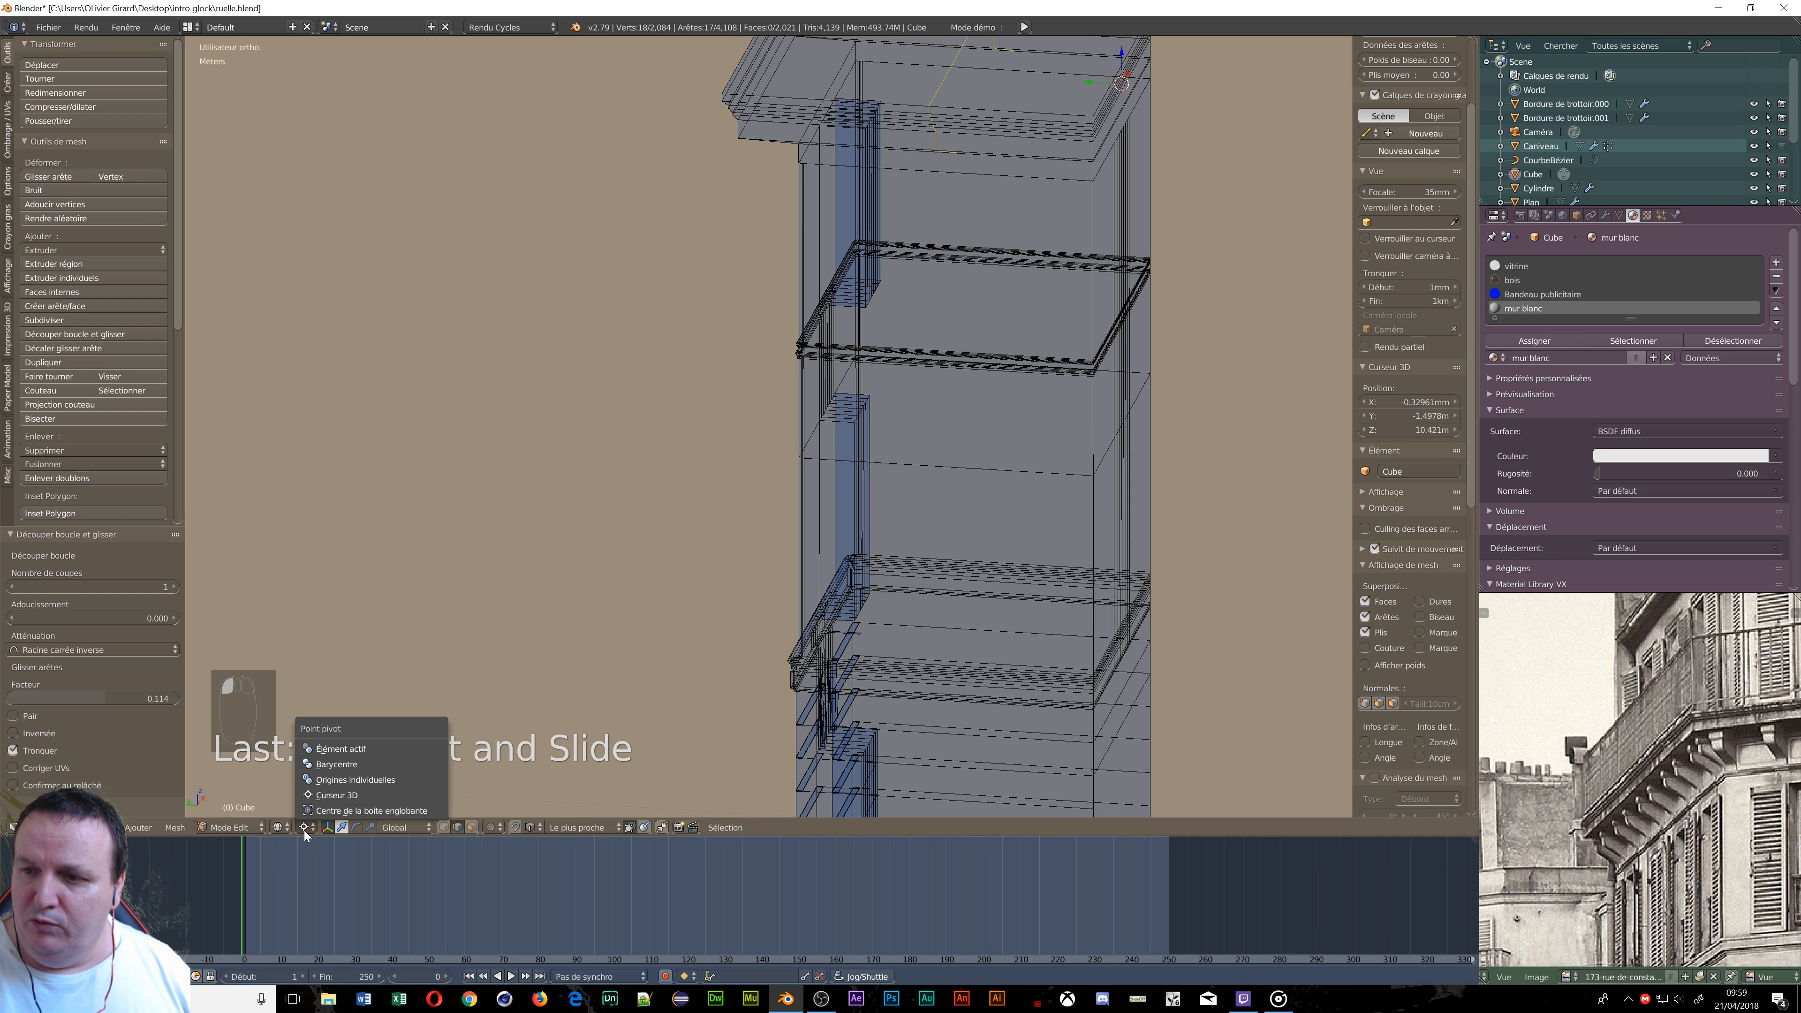
click(332, 780)
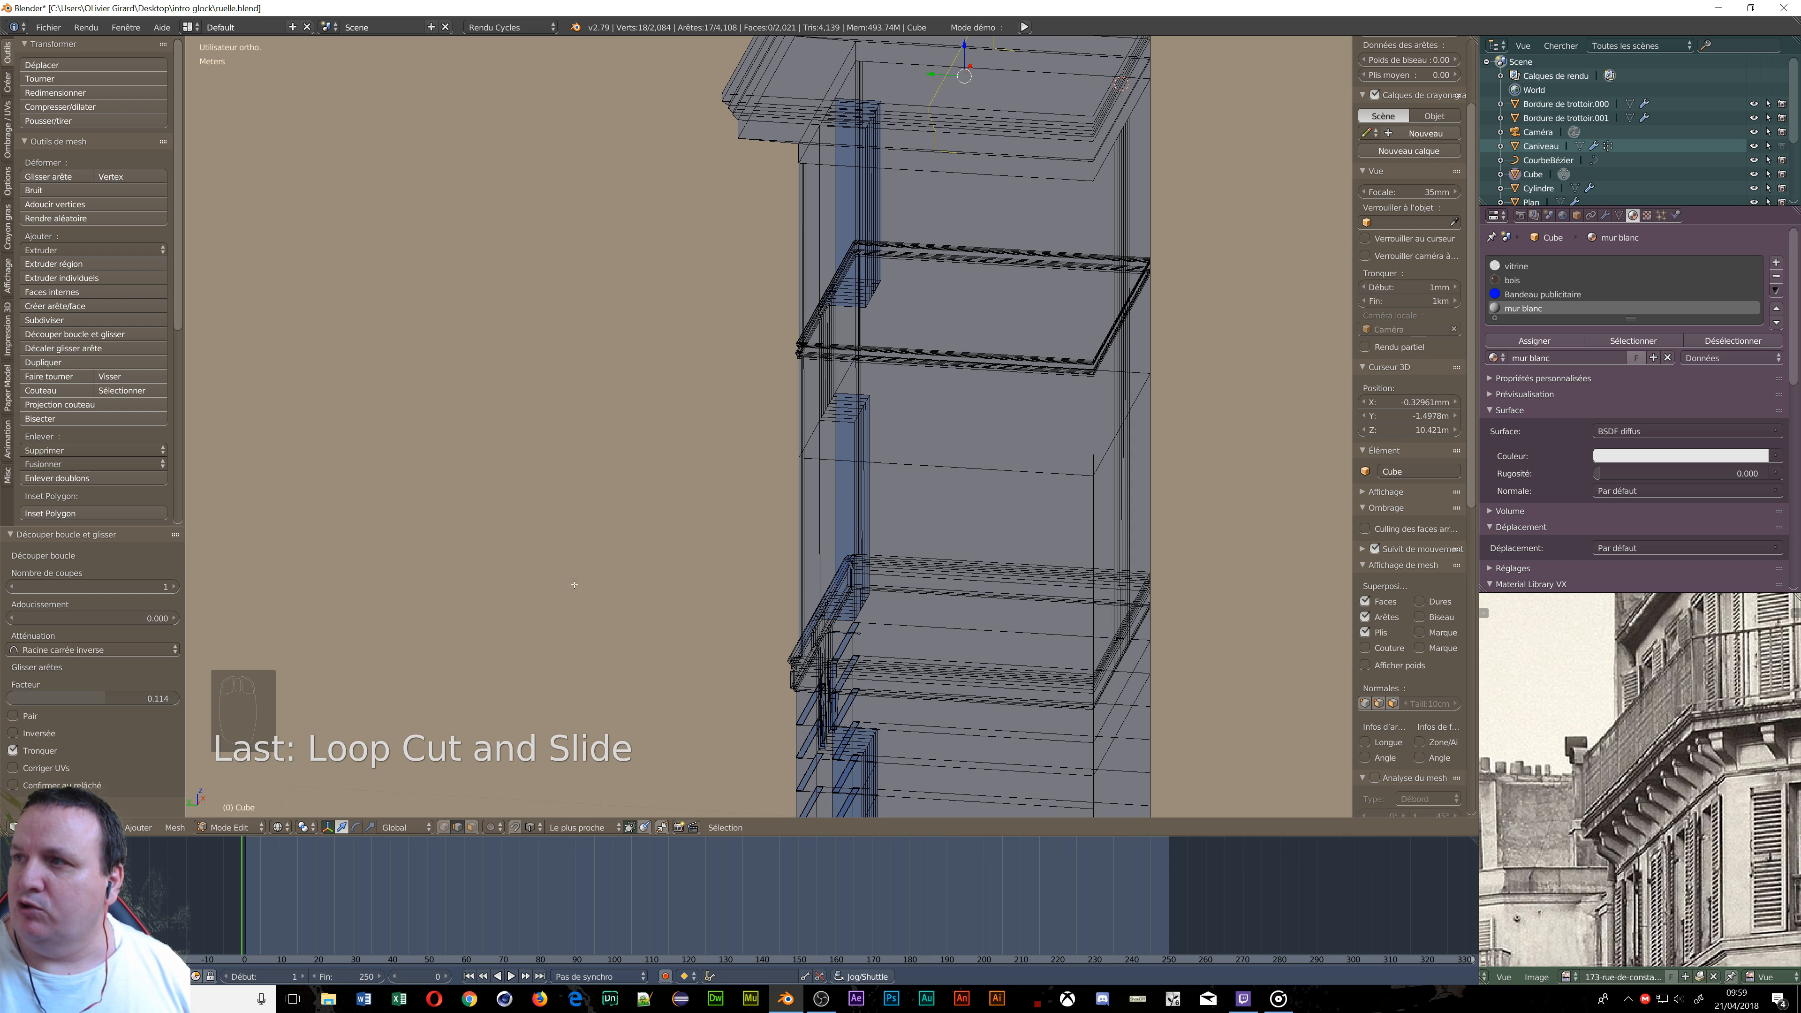
key(s)
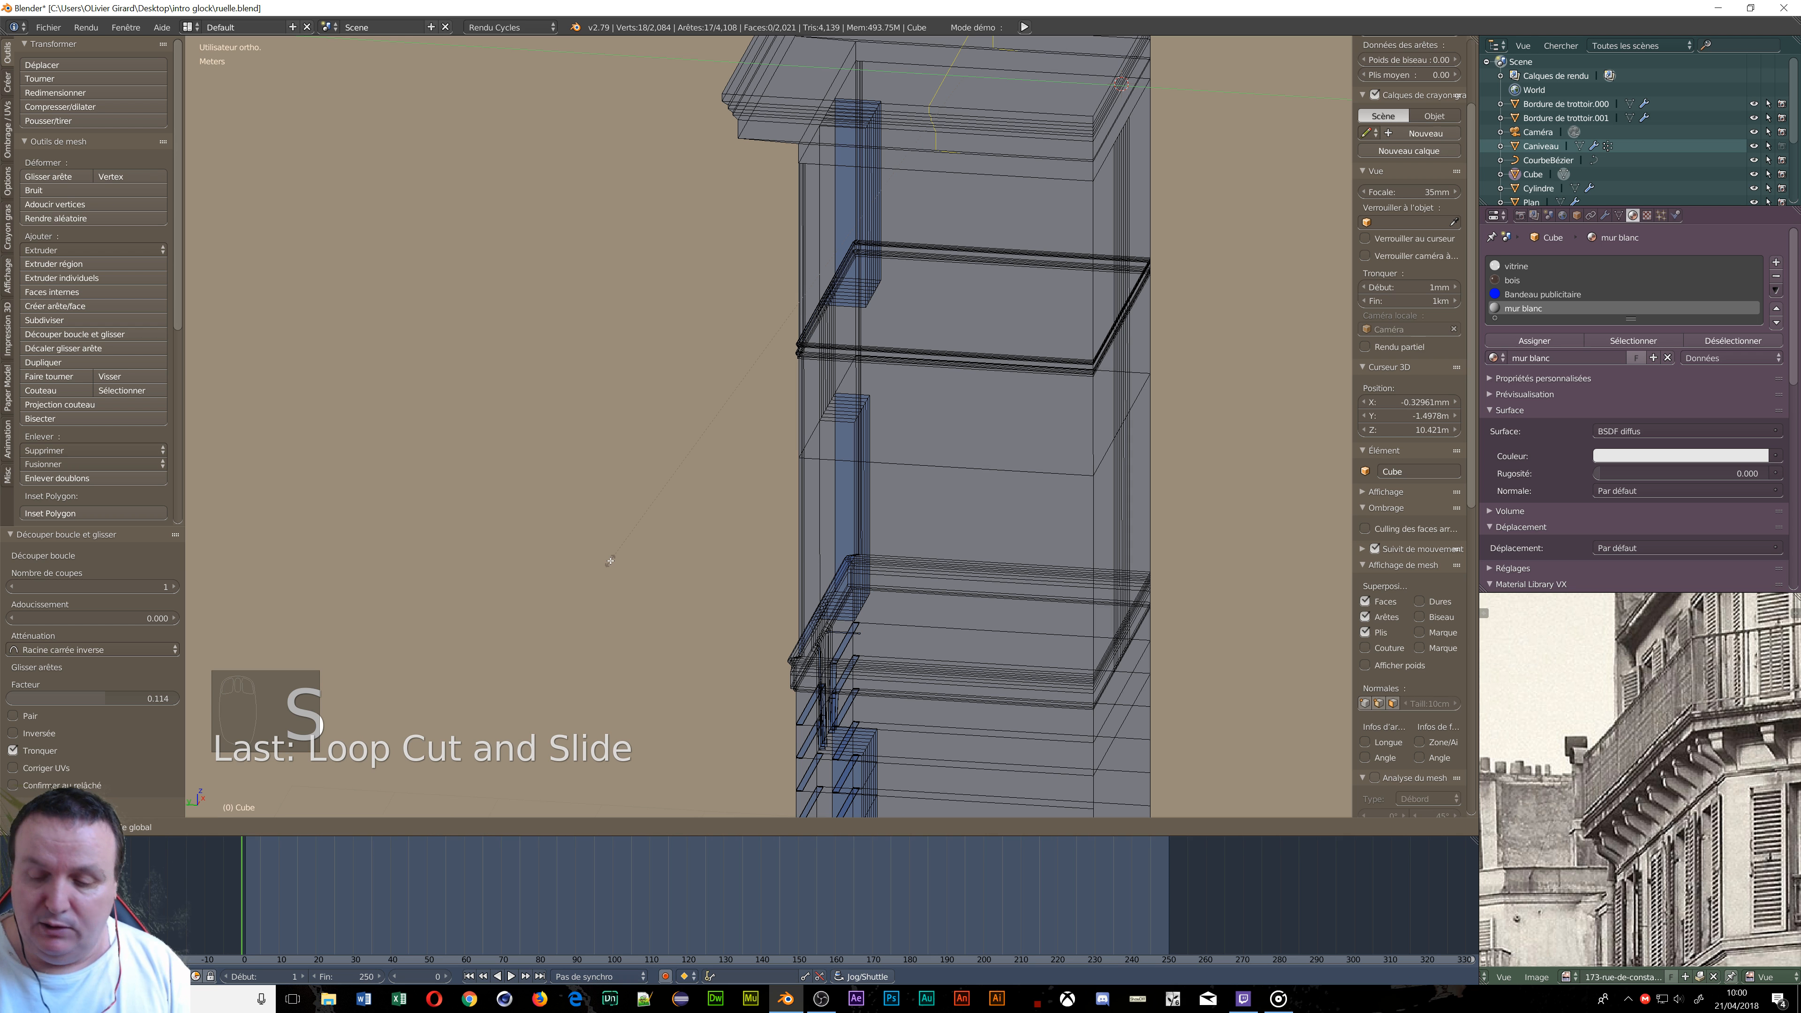
Flatten the new cornice edge loop by scaling it to 0 along Y, and move it about 1.33 m along Y.
click(611, 560)
scroll(659, 439, up, 1)
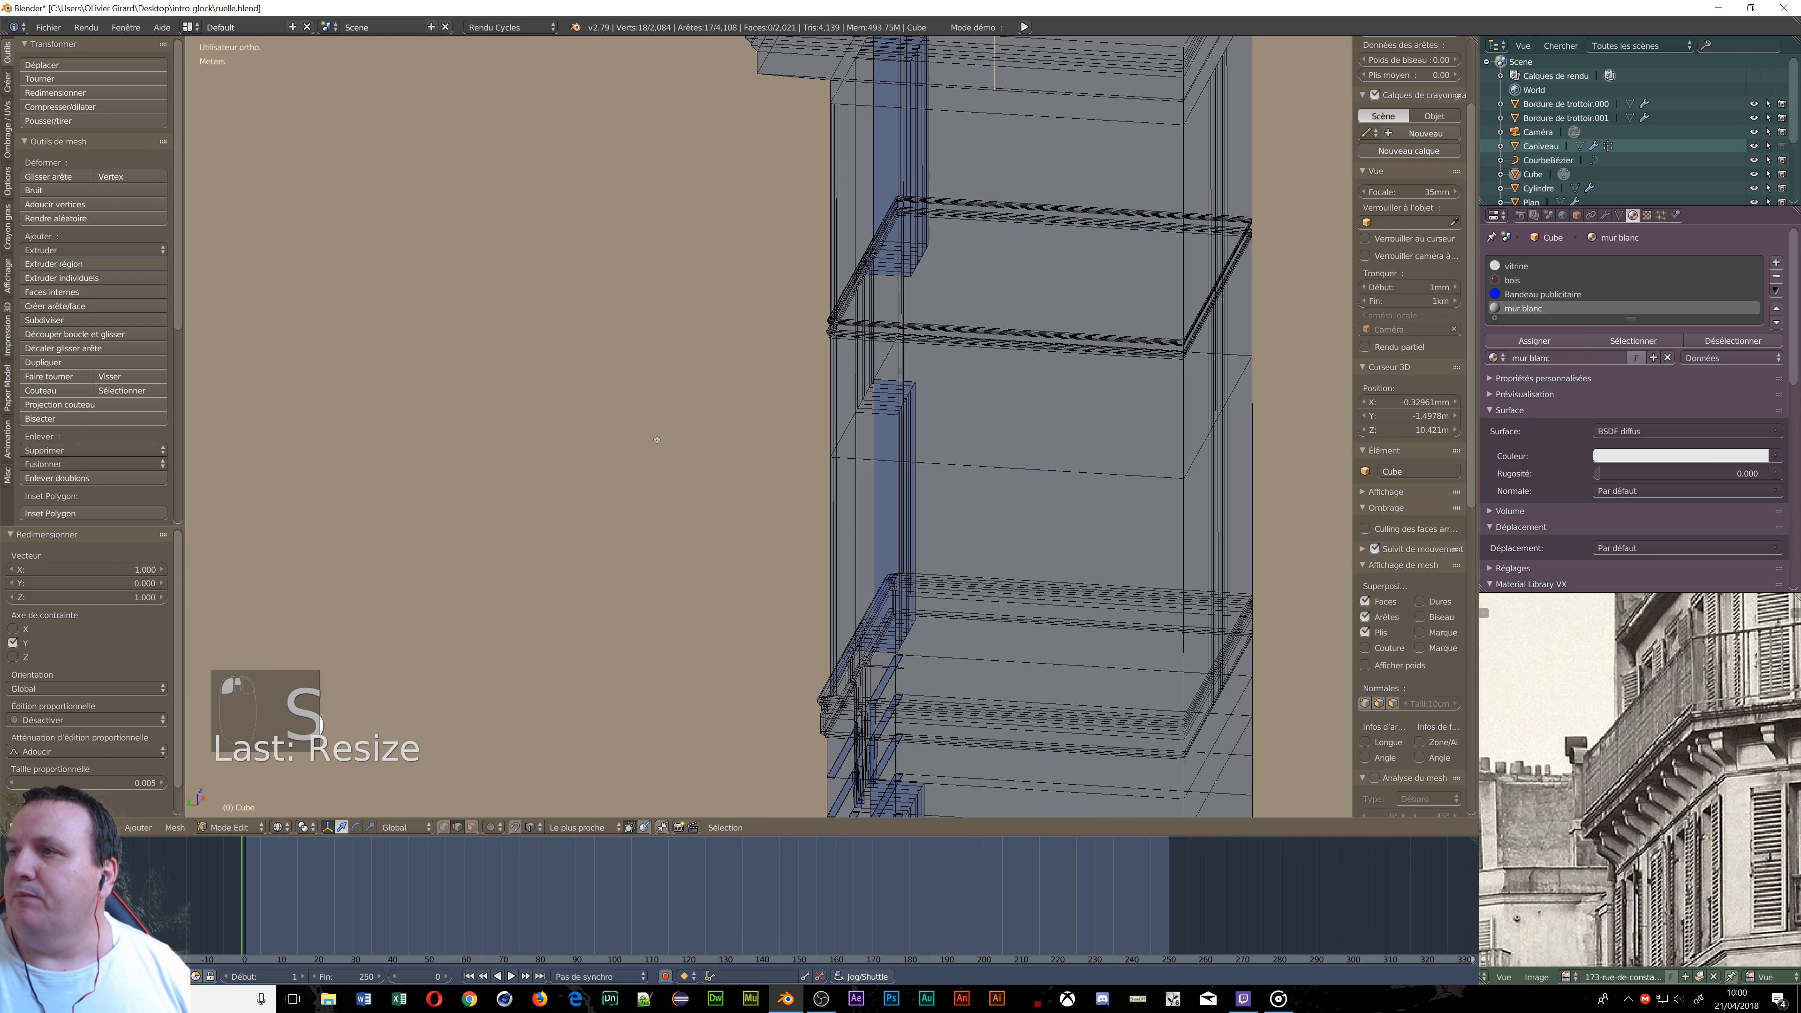
shift+middle_drag(661, 439, 750, 629)
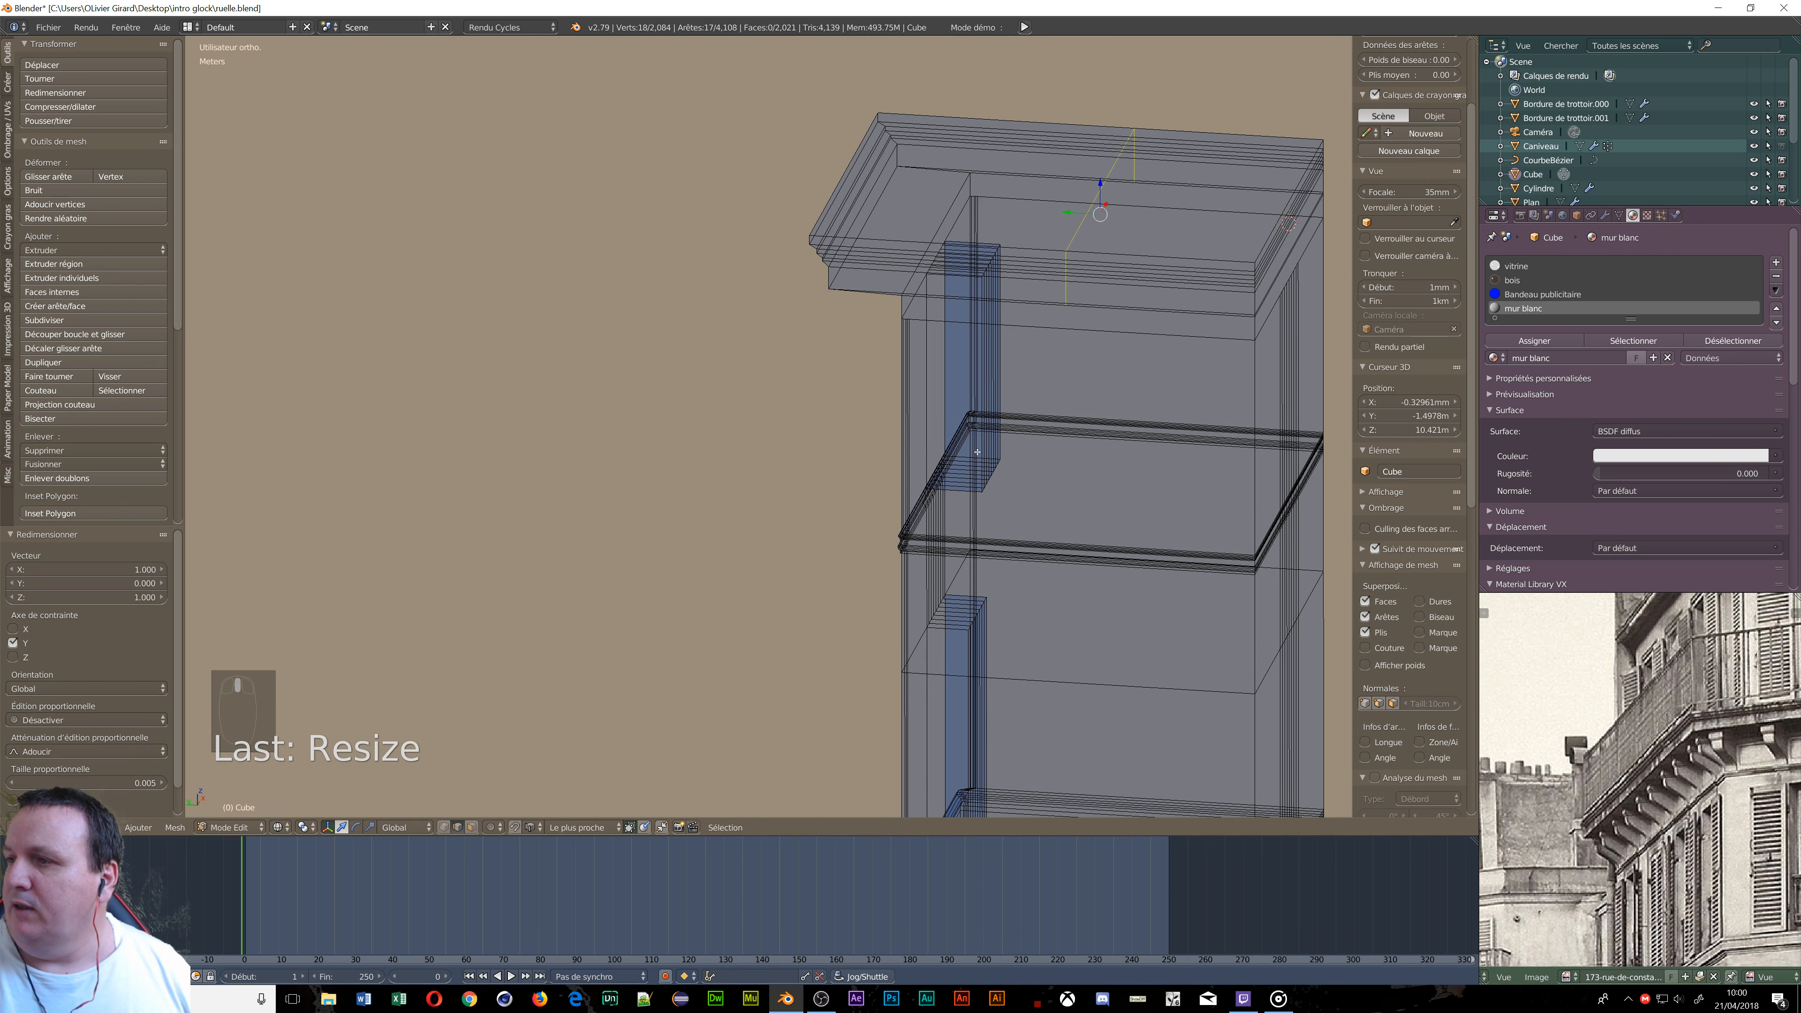
scroll(977, 452, up, 5)
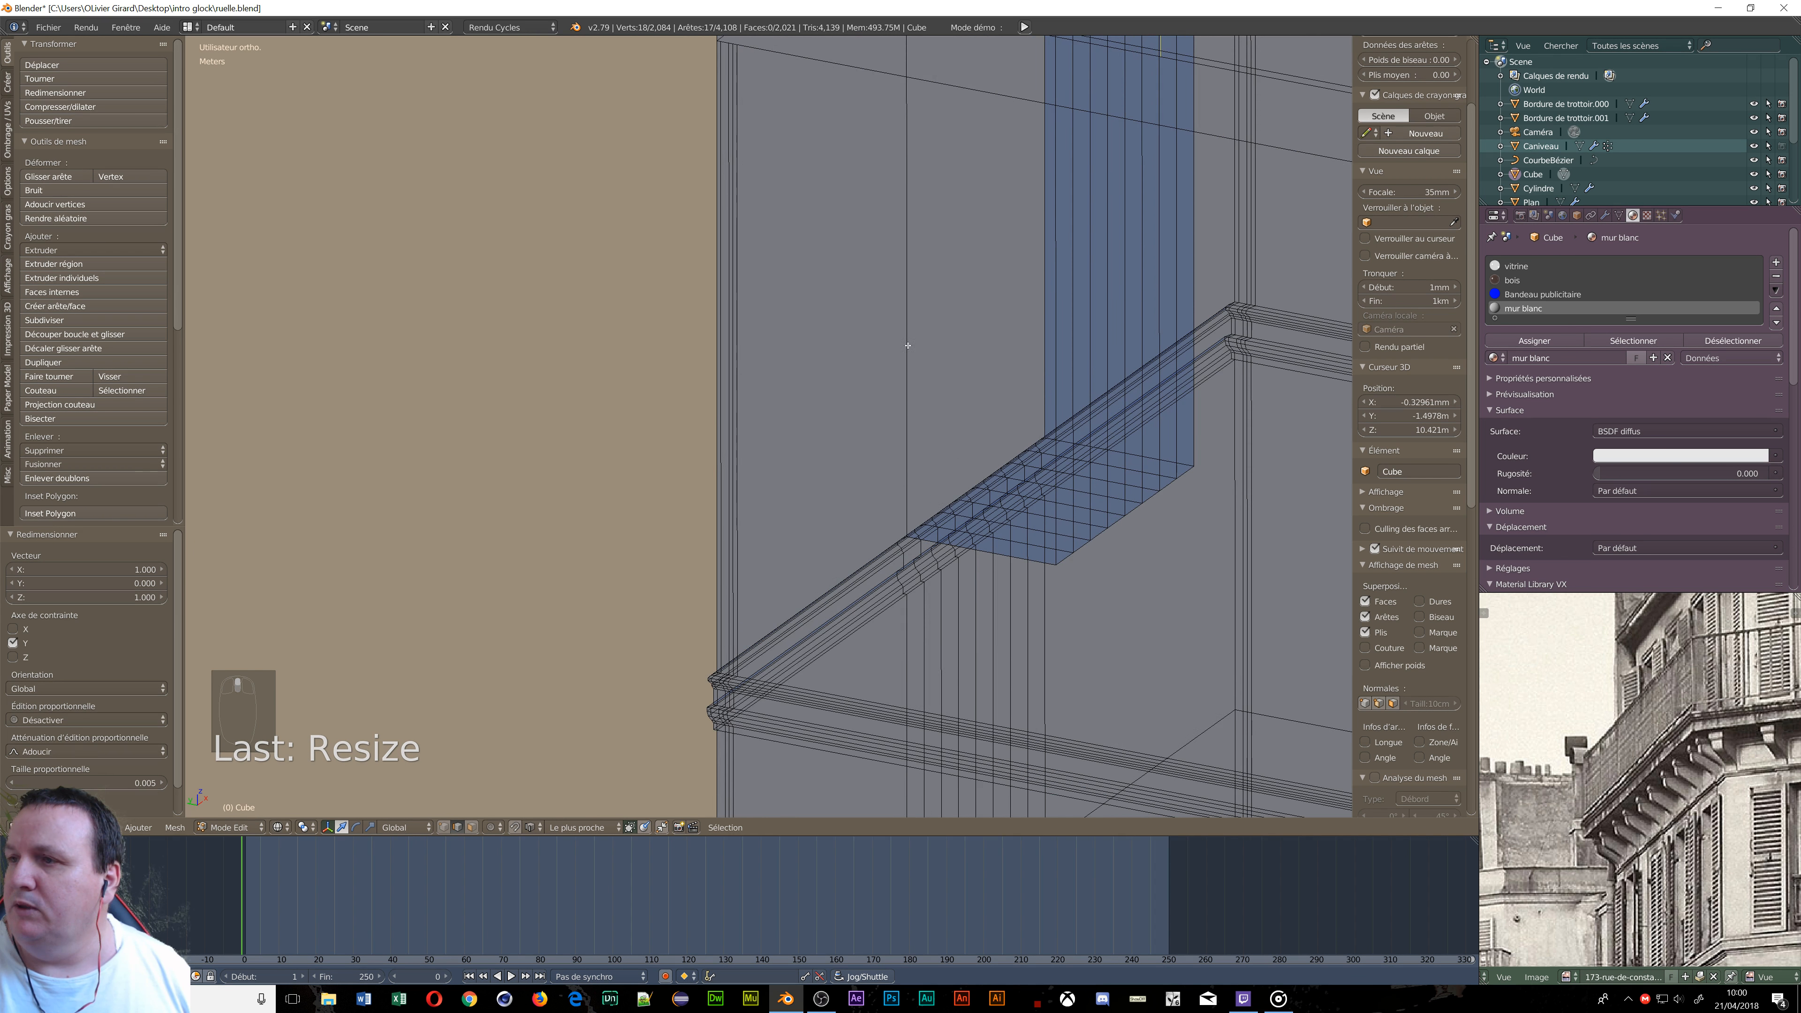
scroll(901, 210, down, 2)
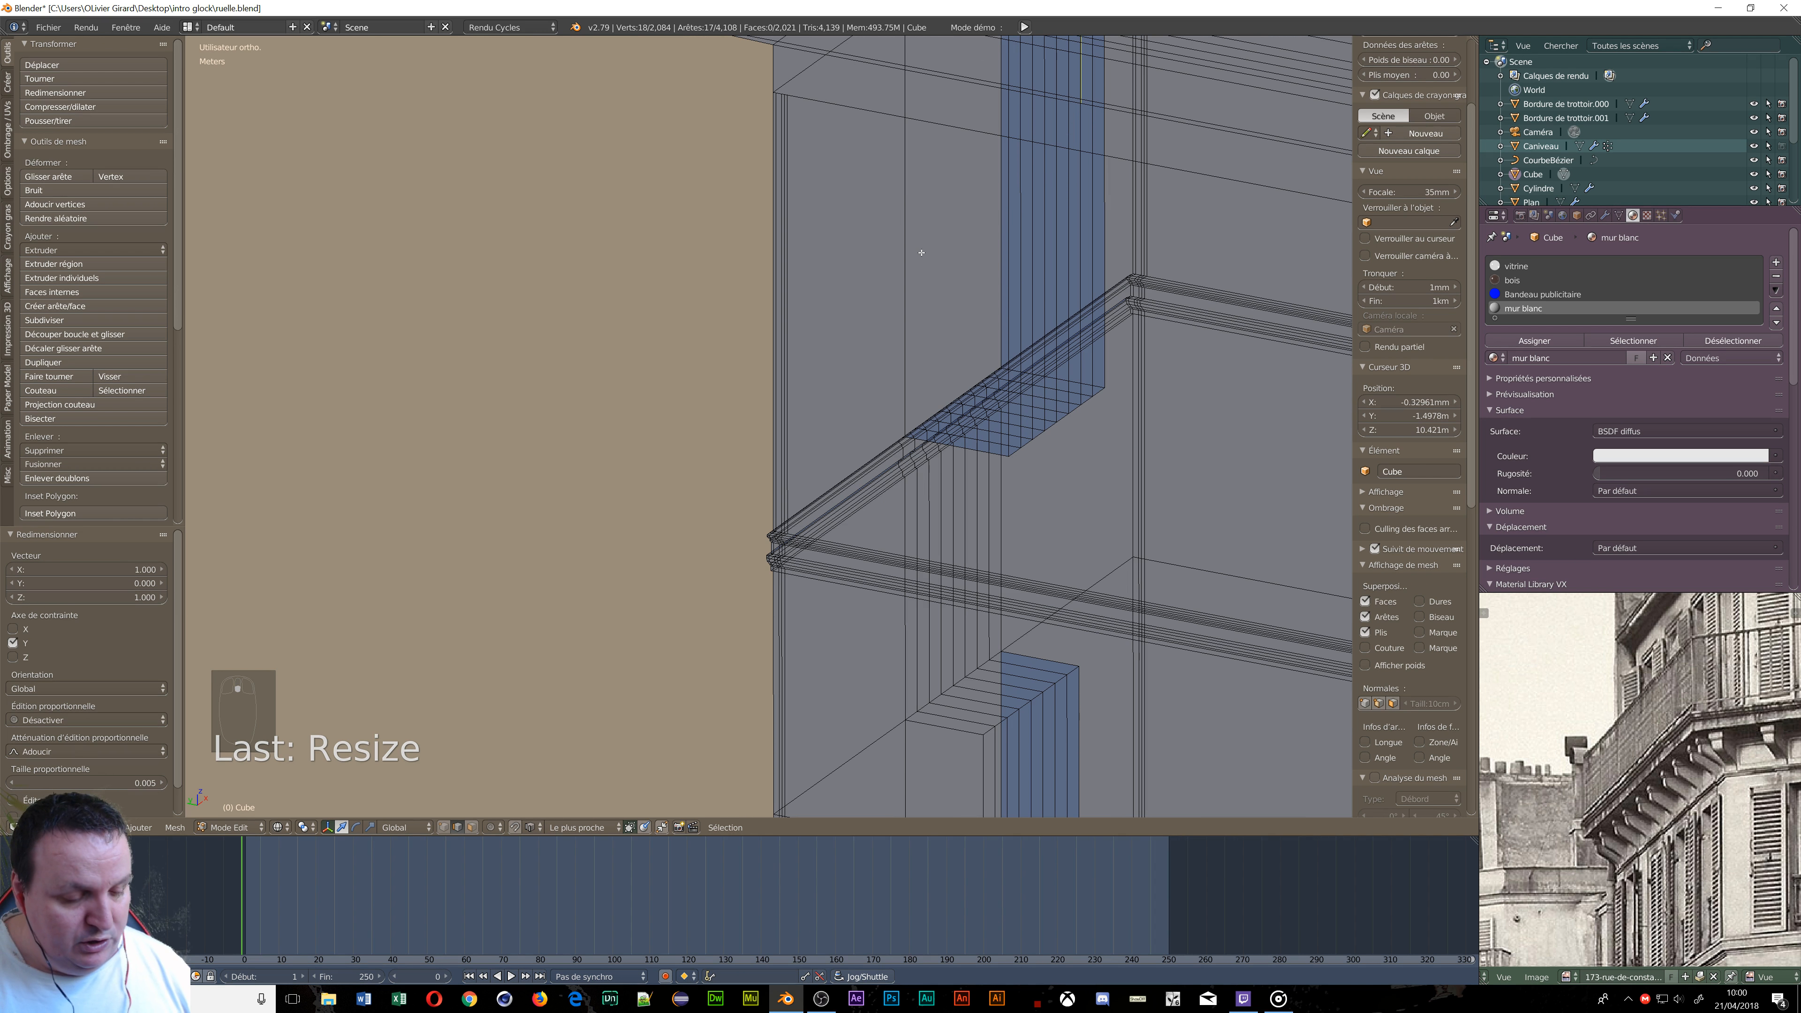
scroll(921, 252, down, 2)
scroll(987, 121, down, 2)
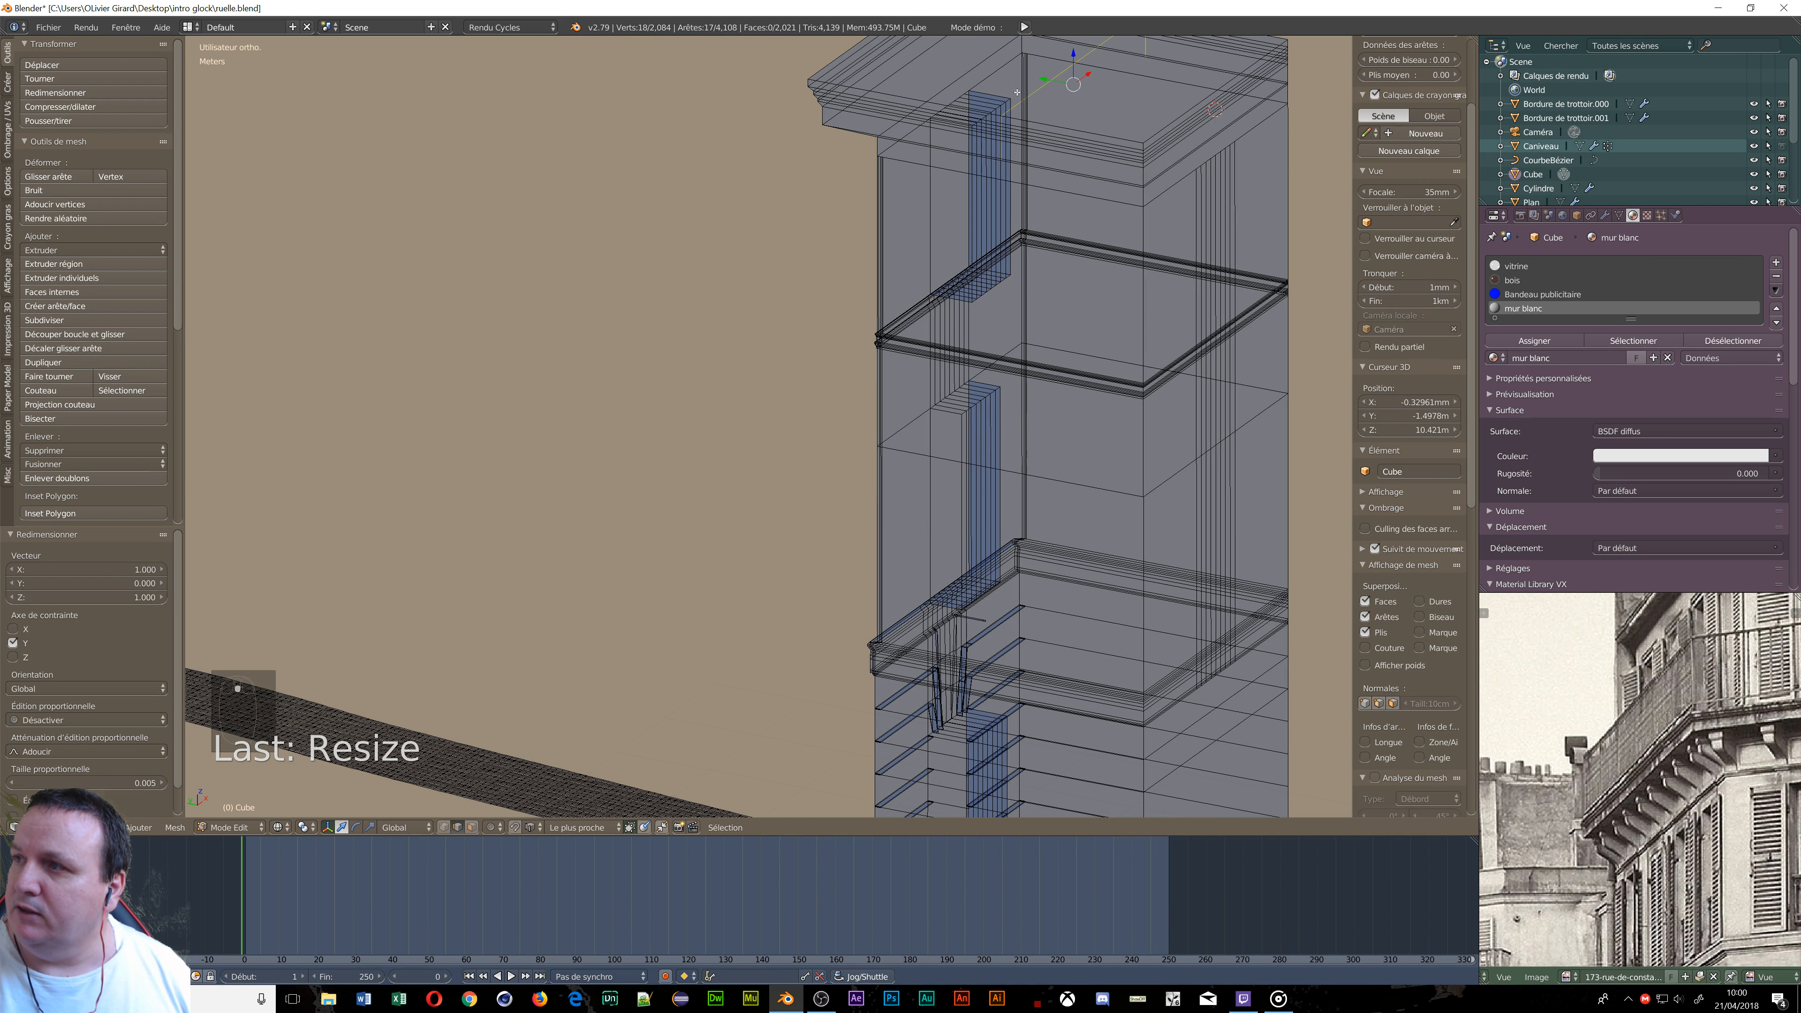
drag(1042, 80, 866, 217)
In face selection mode, select the roof face behind the cornice ledge and extrude it 2 m upward.
middle_drag(898, 114, 910, 473)
scroll(917, 205, up, 1)
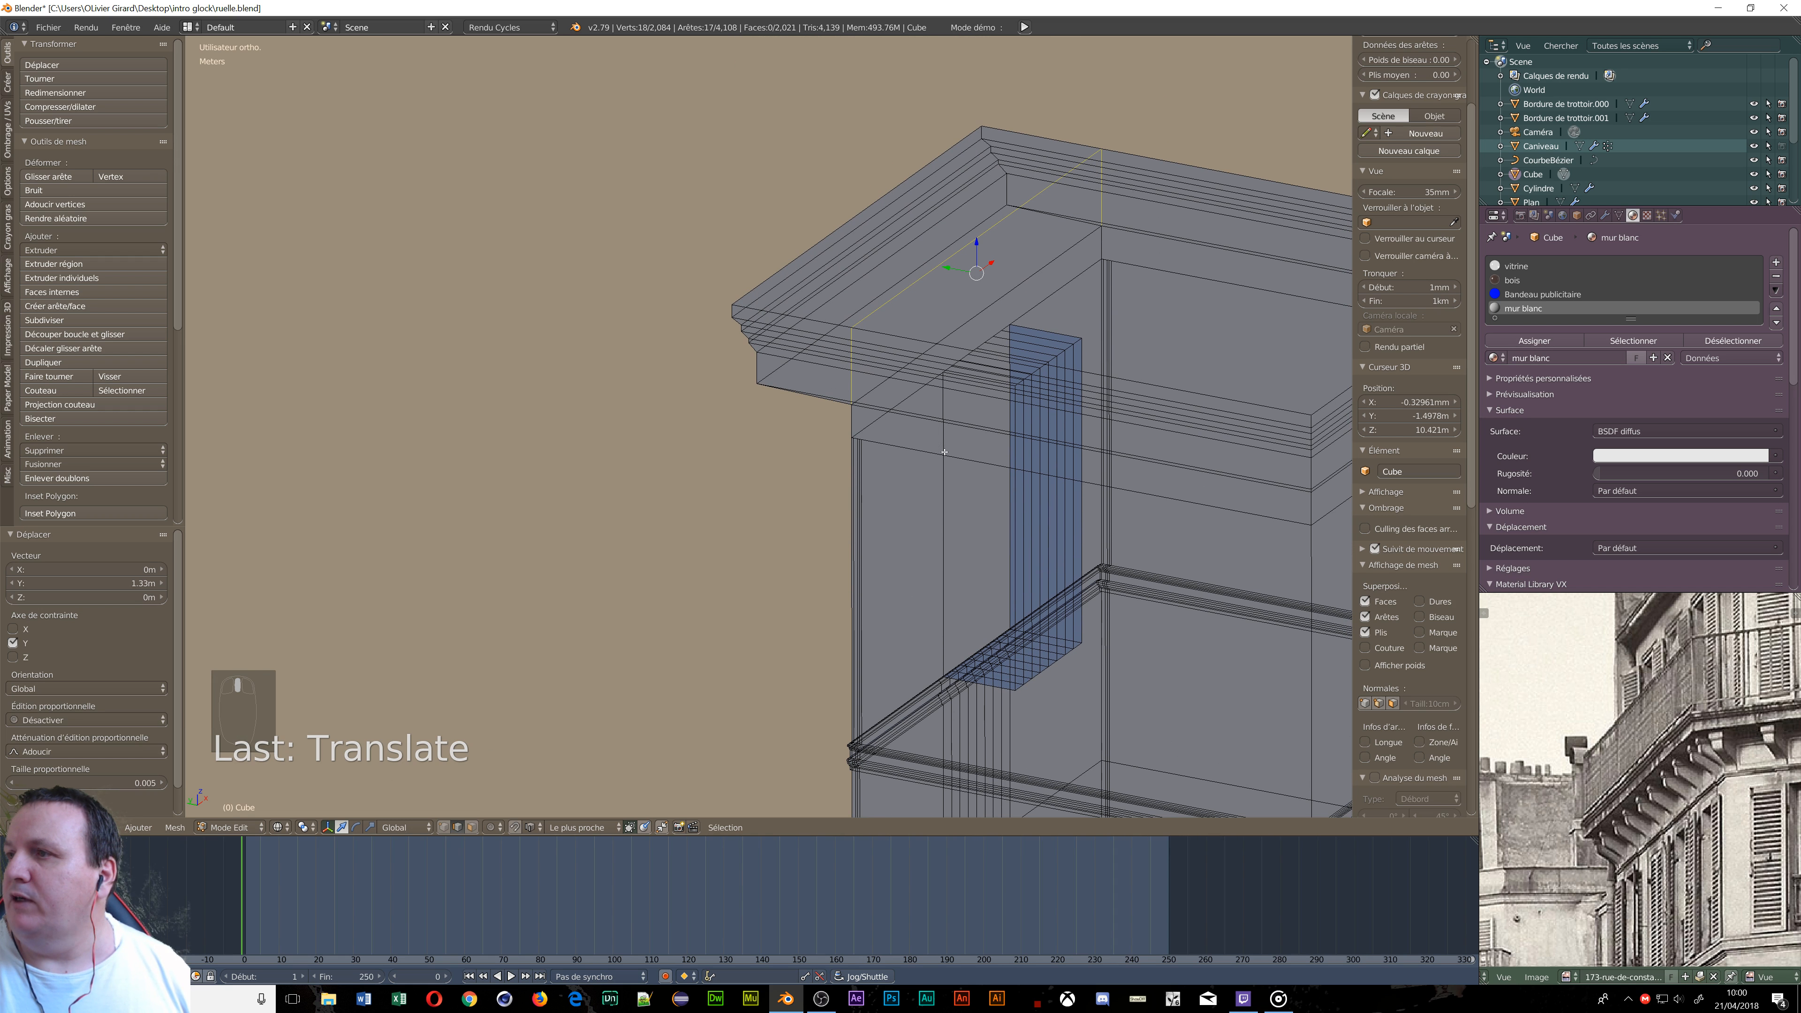
key(ctrl+Tab)
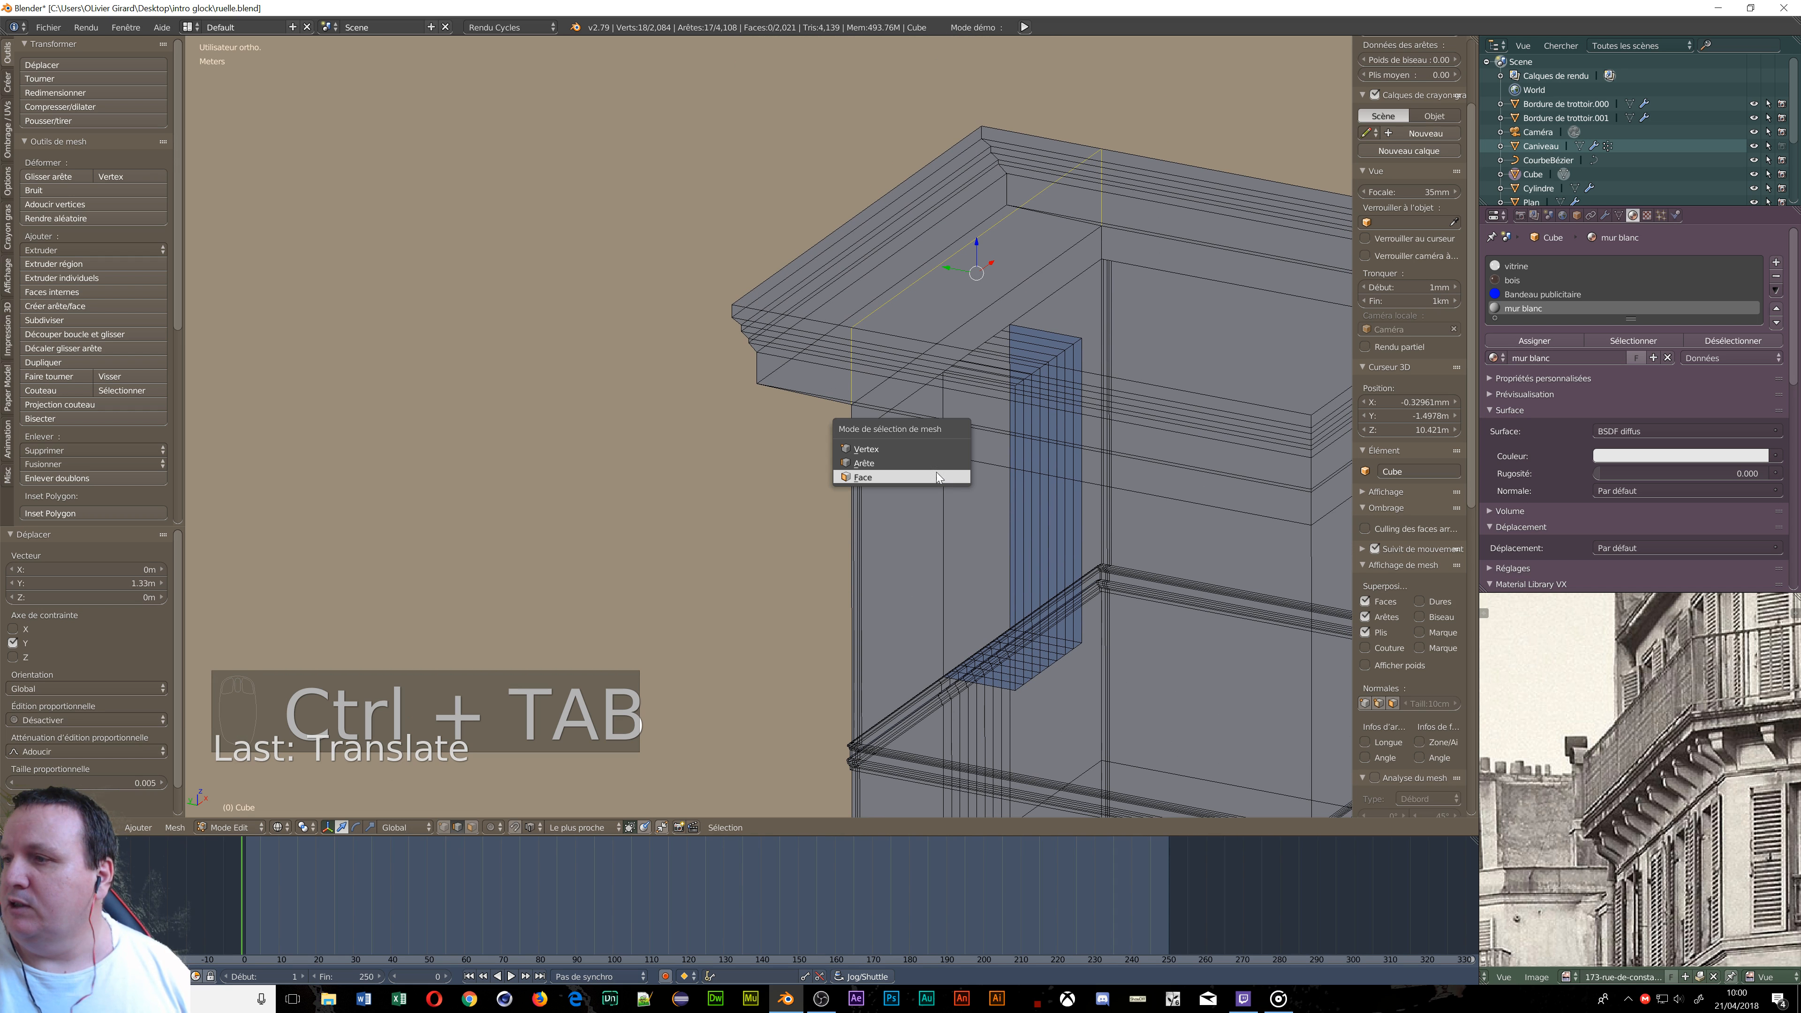
click(908, 476)
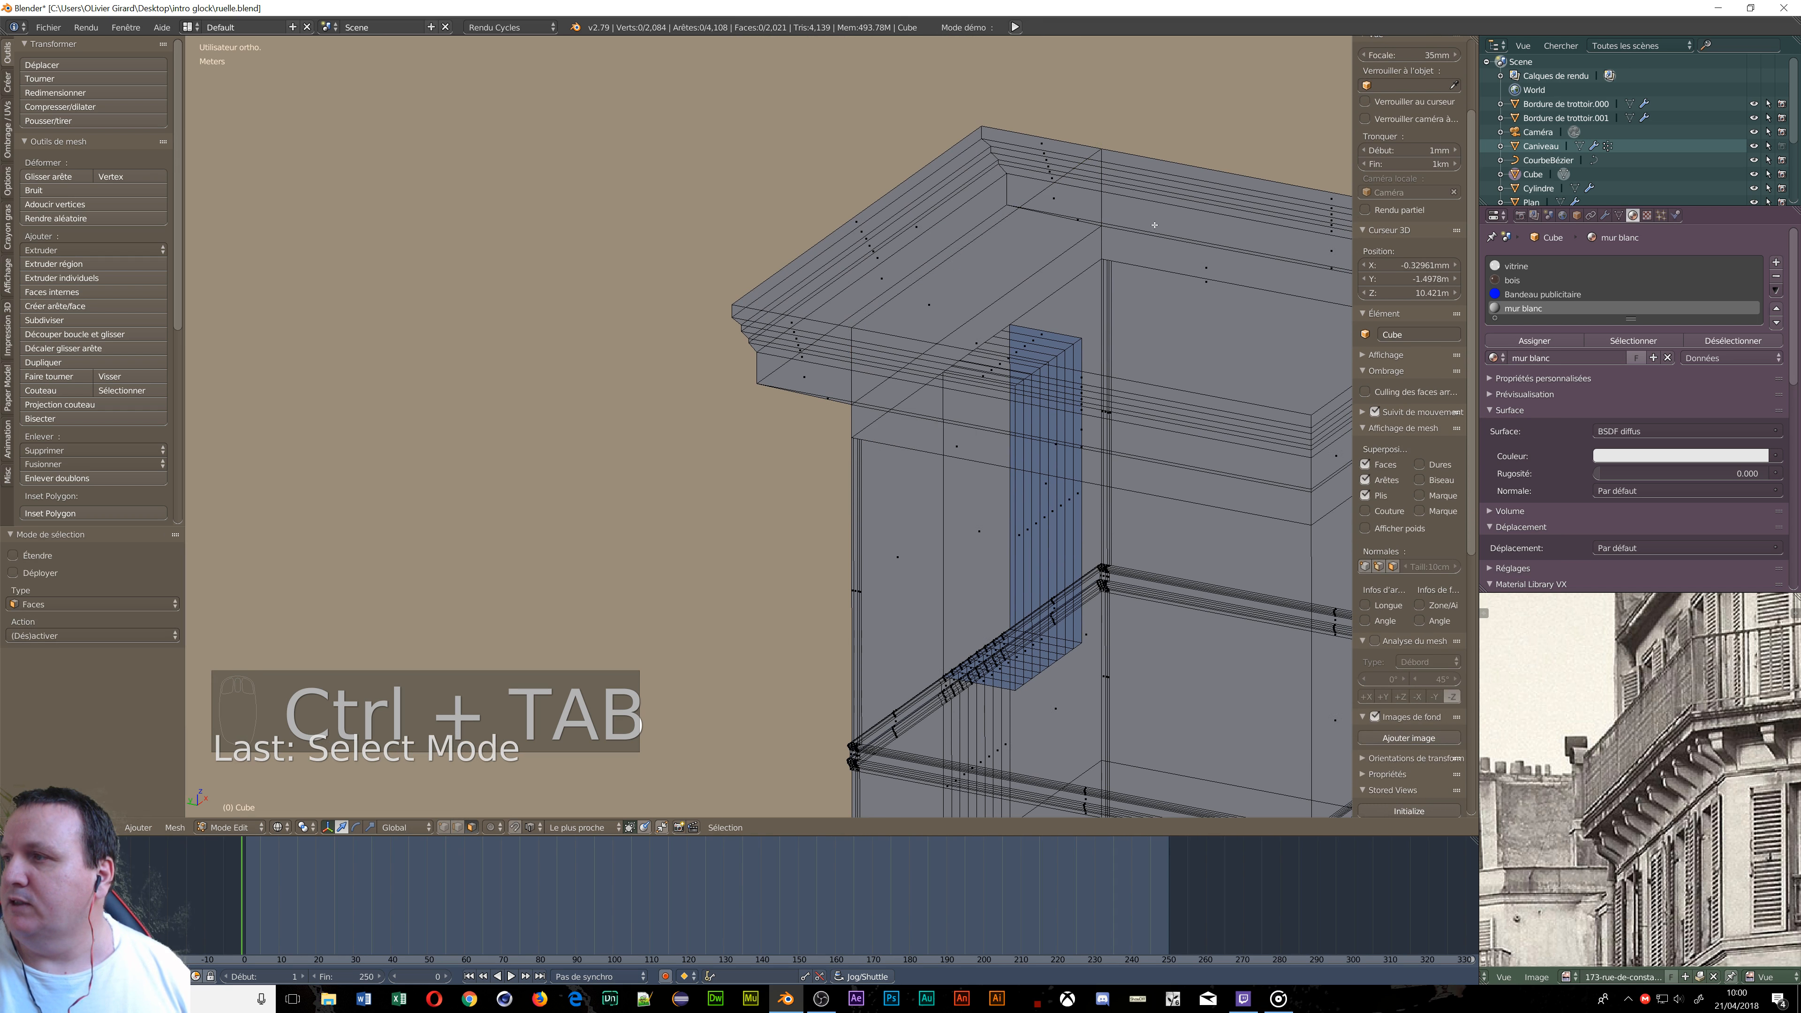
right_click(1206, 267)
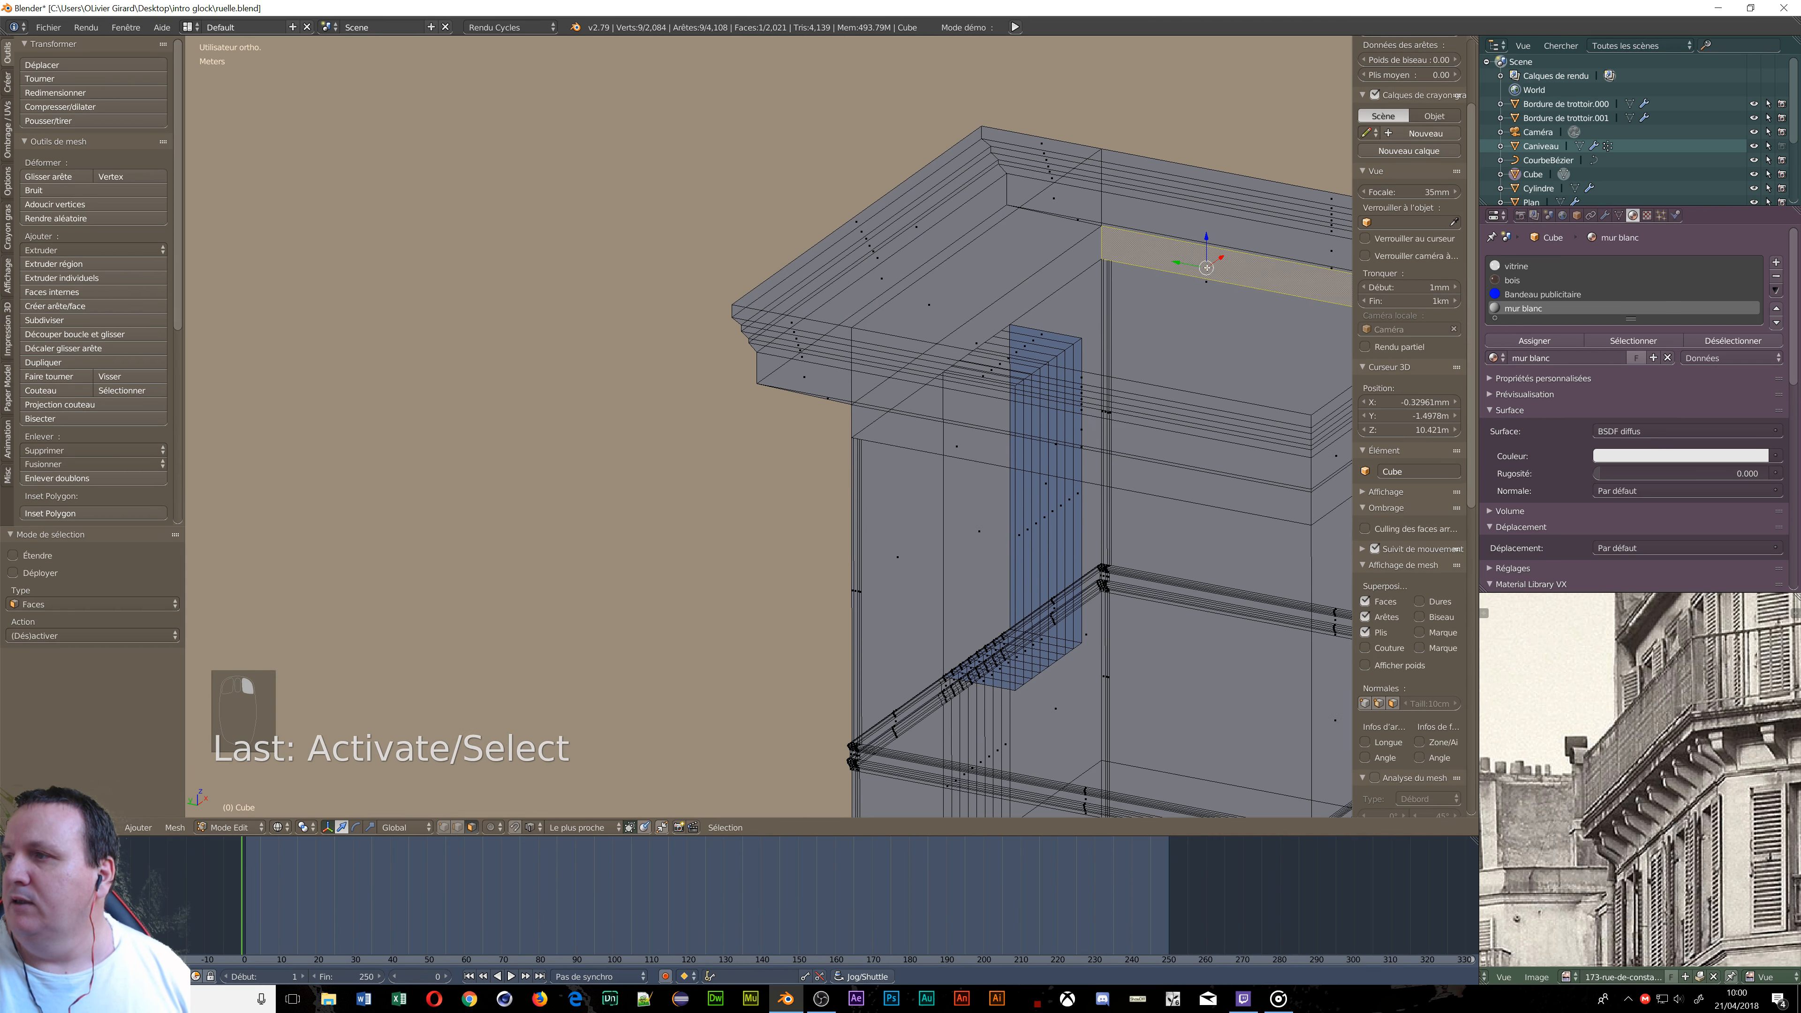
right_click(1206, 276)
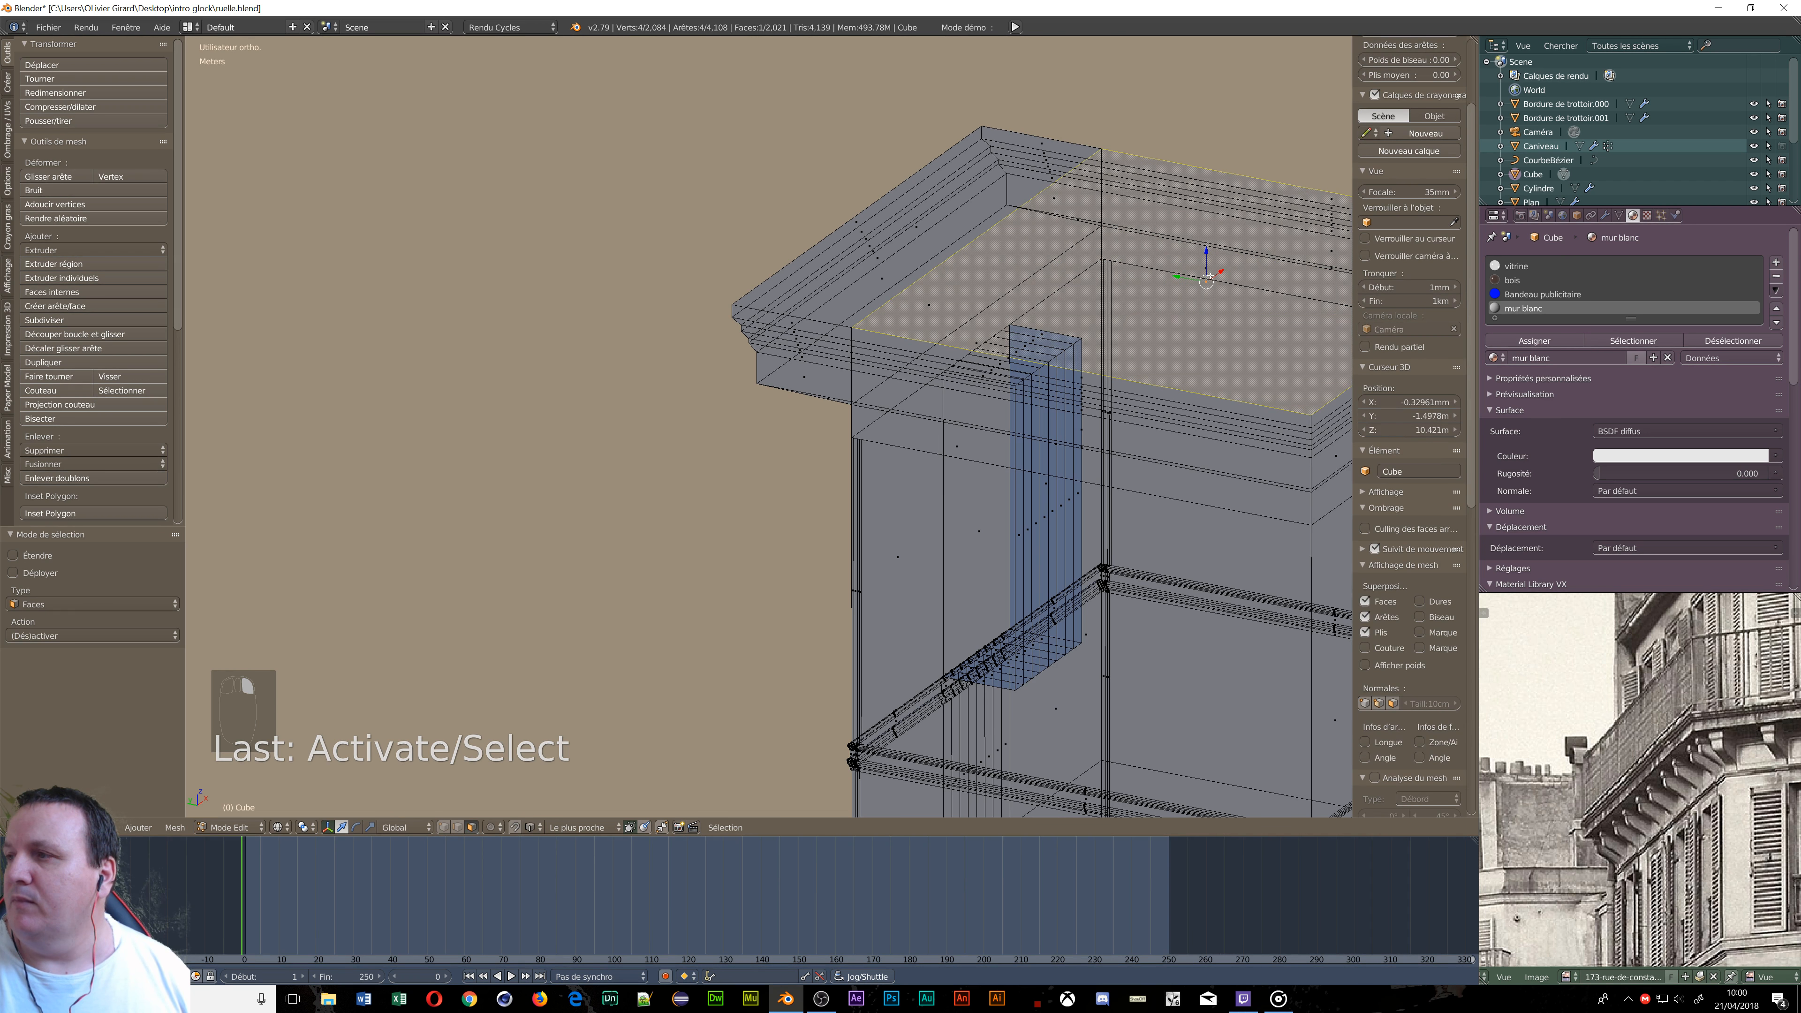
middle_drag(1209, 275, 1071, 578)
scroll(1019, 520, down, 3)
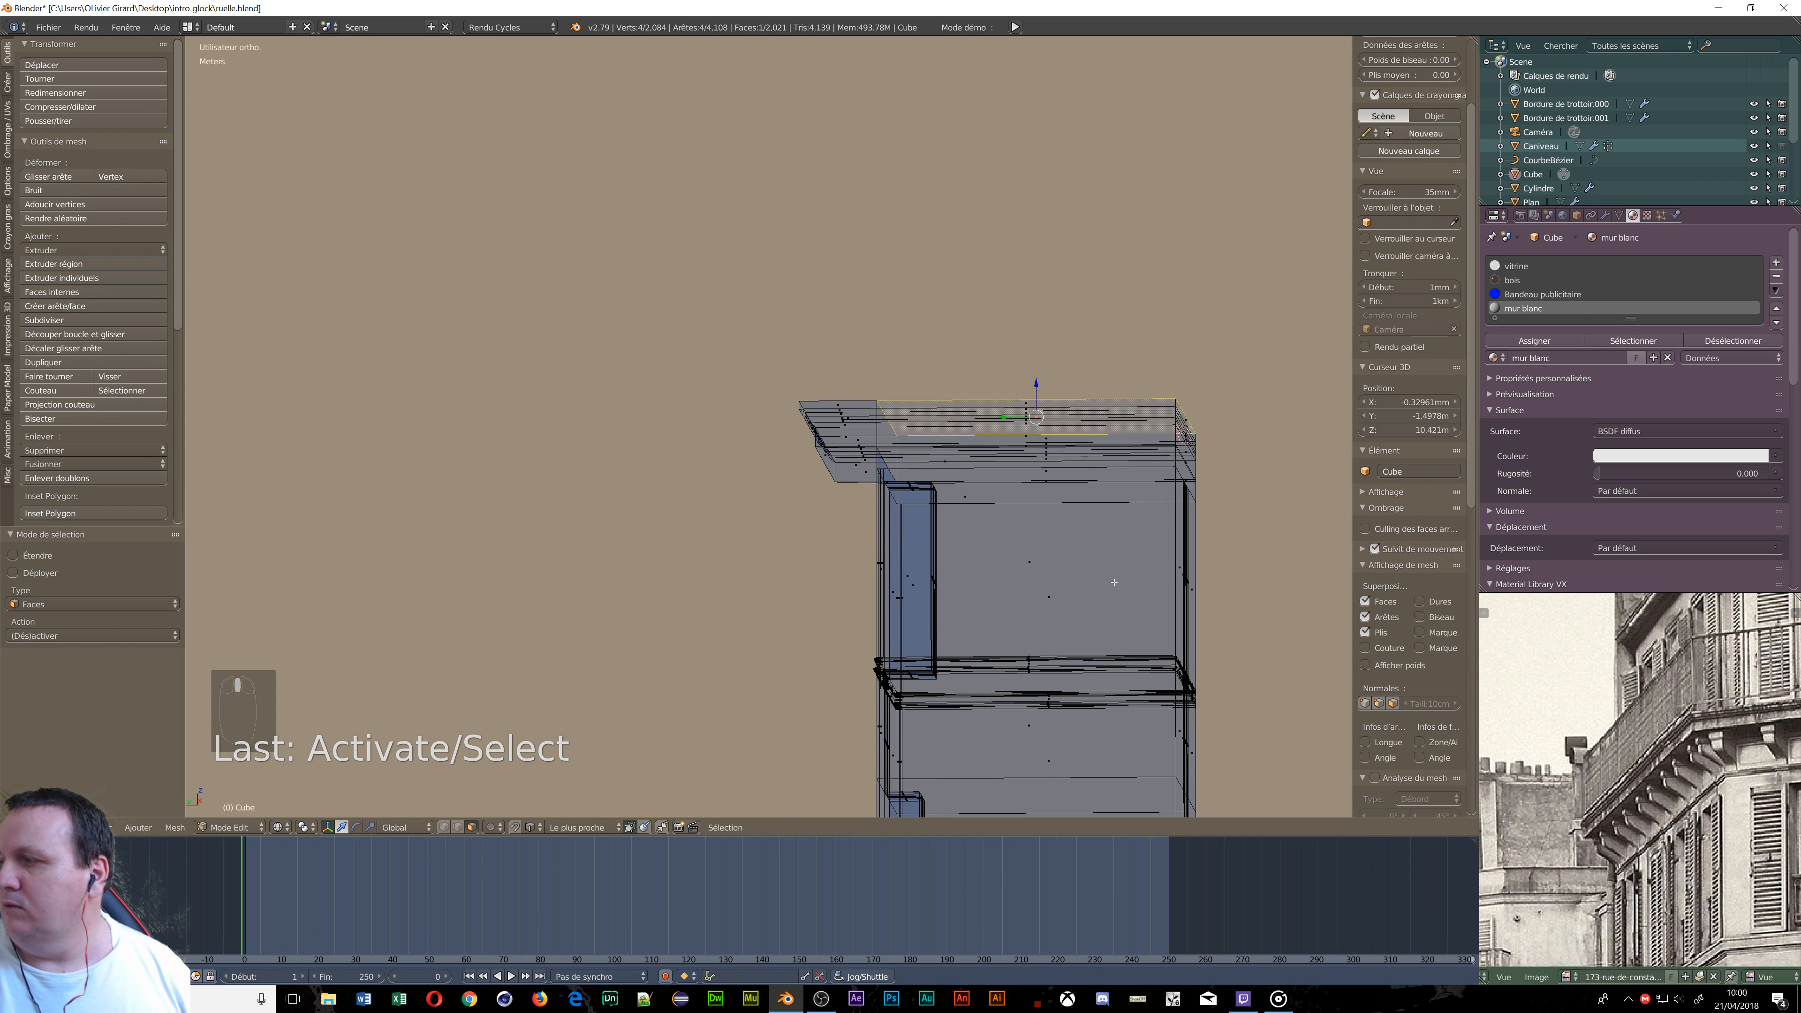
scroll(1680, 842, down, 2)
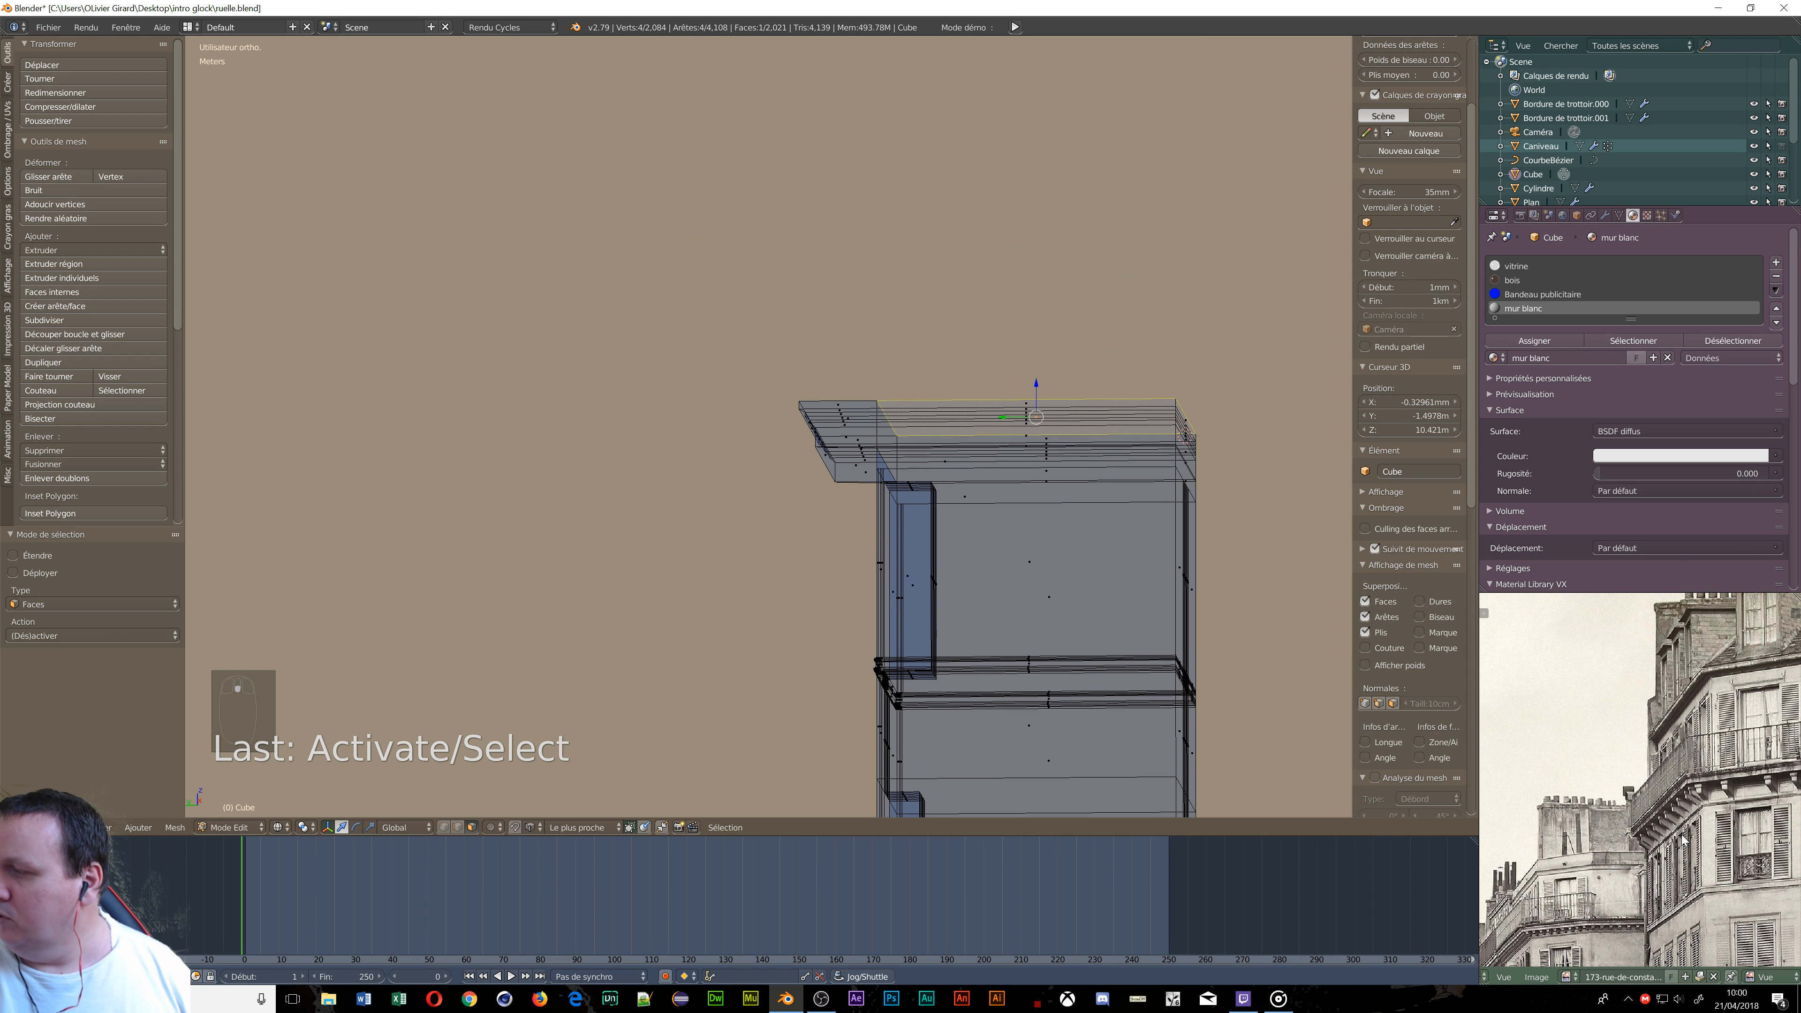
scroll(1229, 542, up, 2)
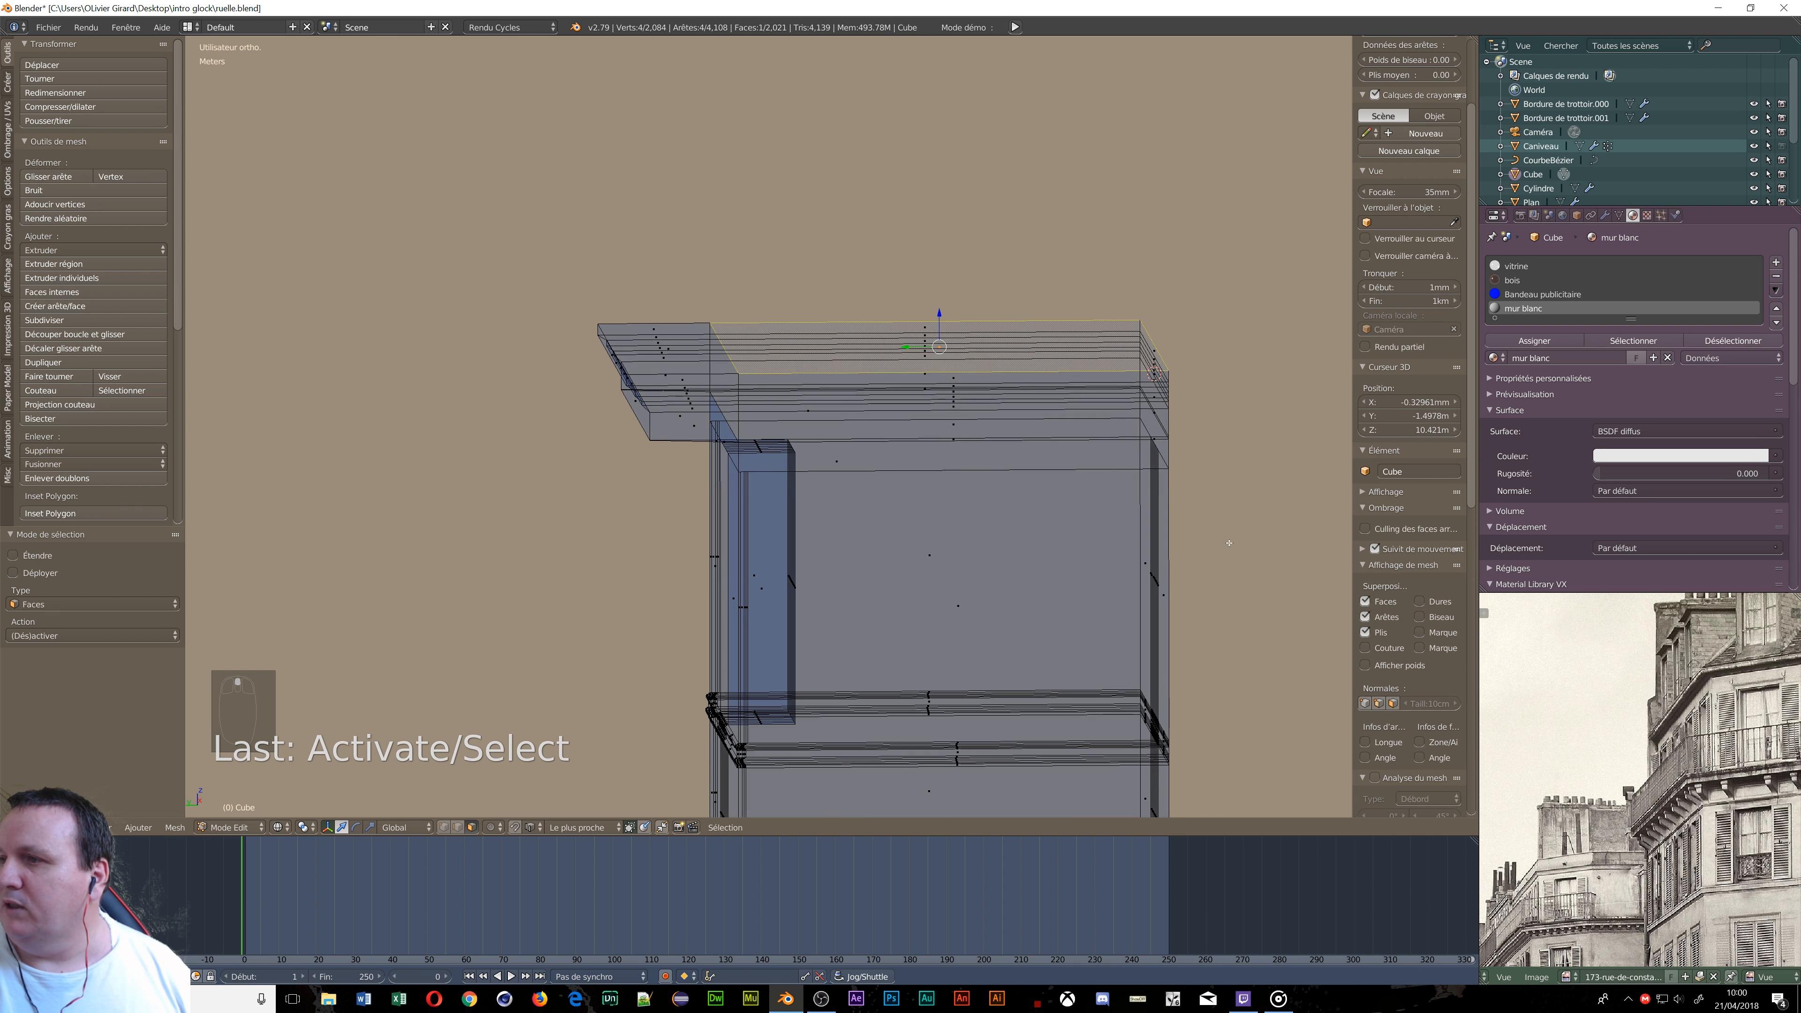
shift+middle_drag(1066, 521, 1071, 578)
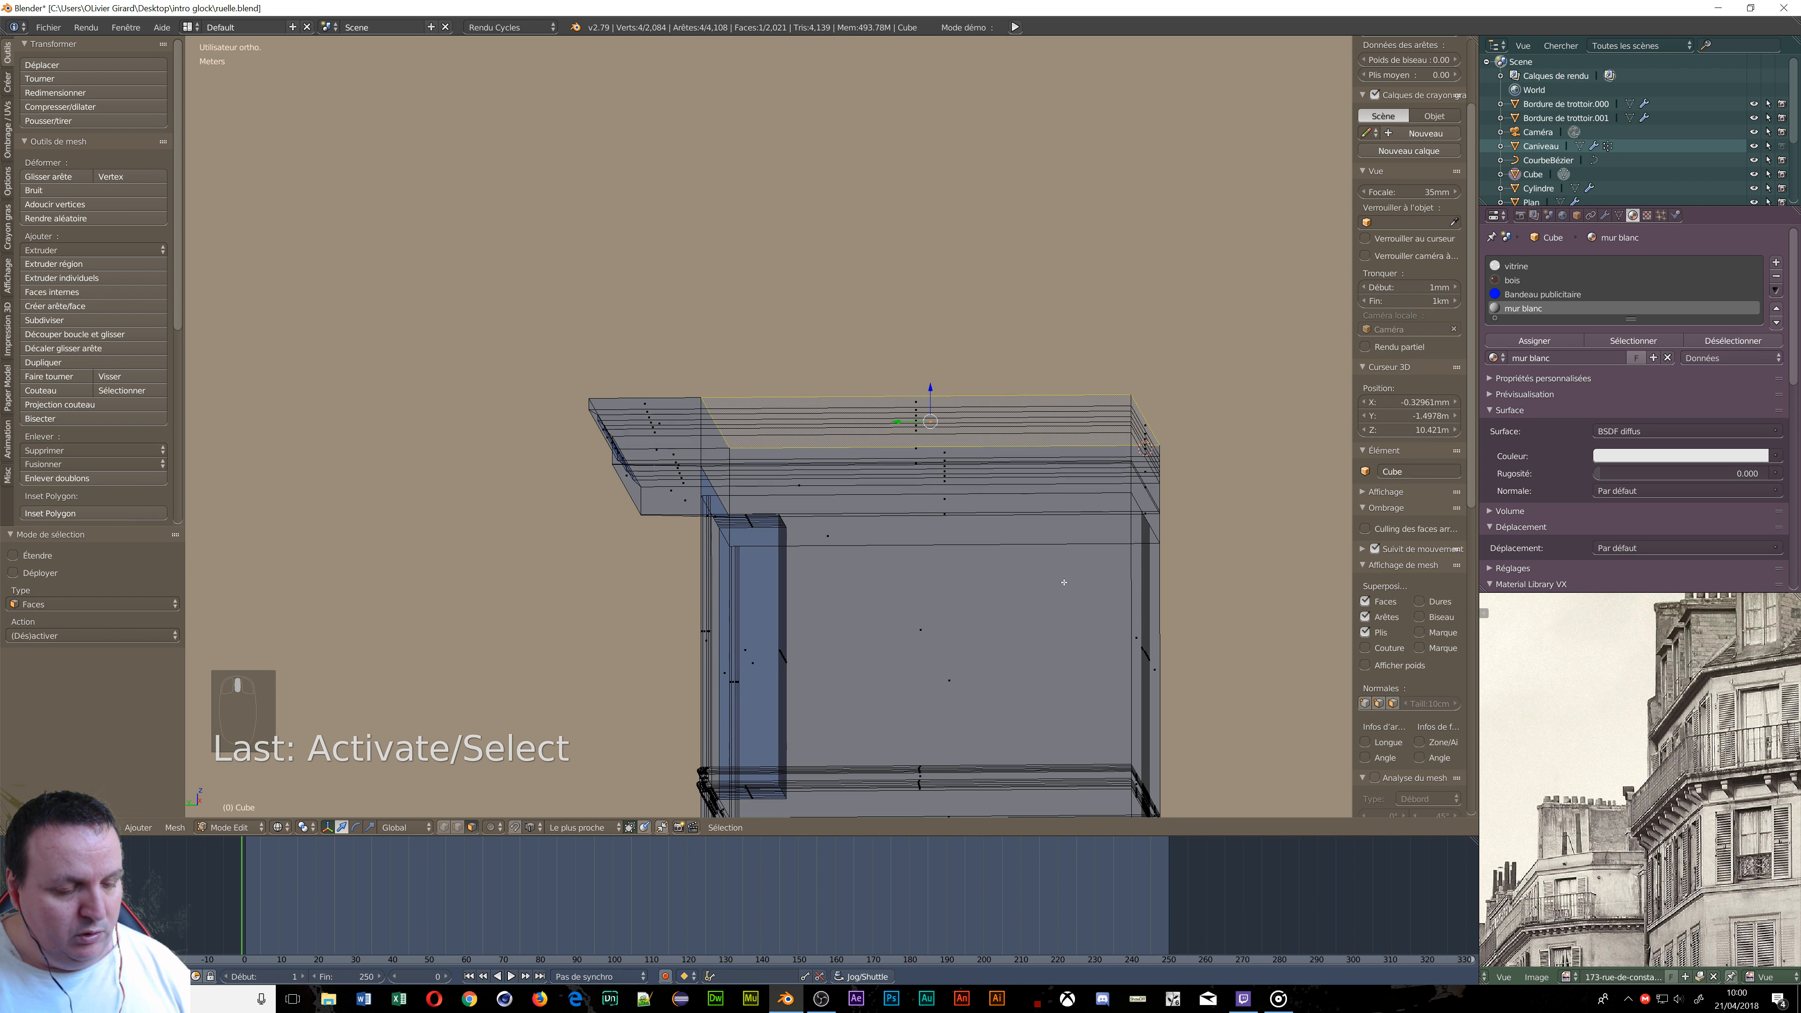
text(e2)
key(Return)
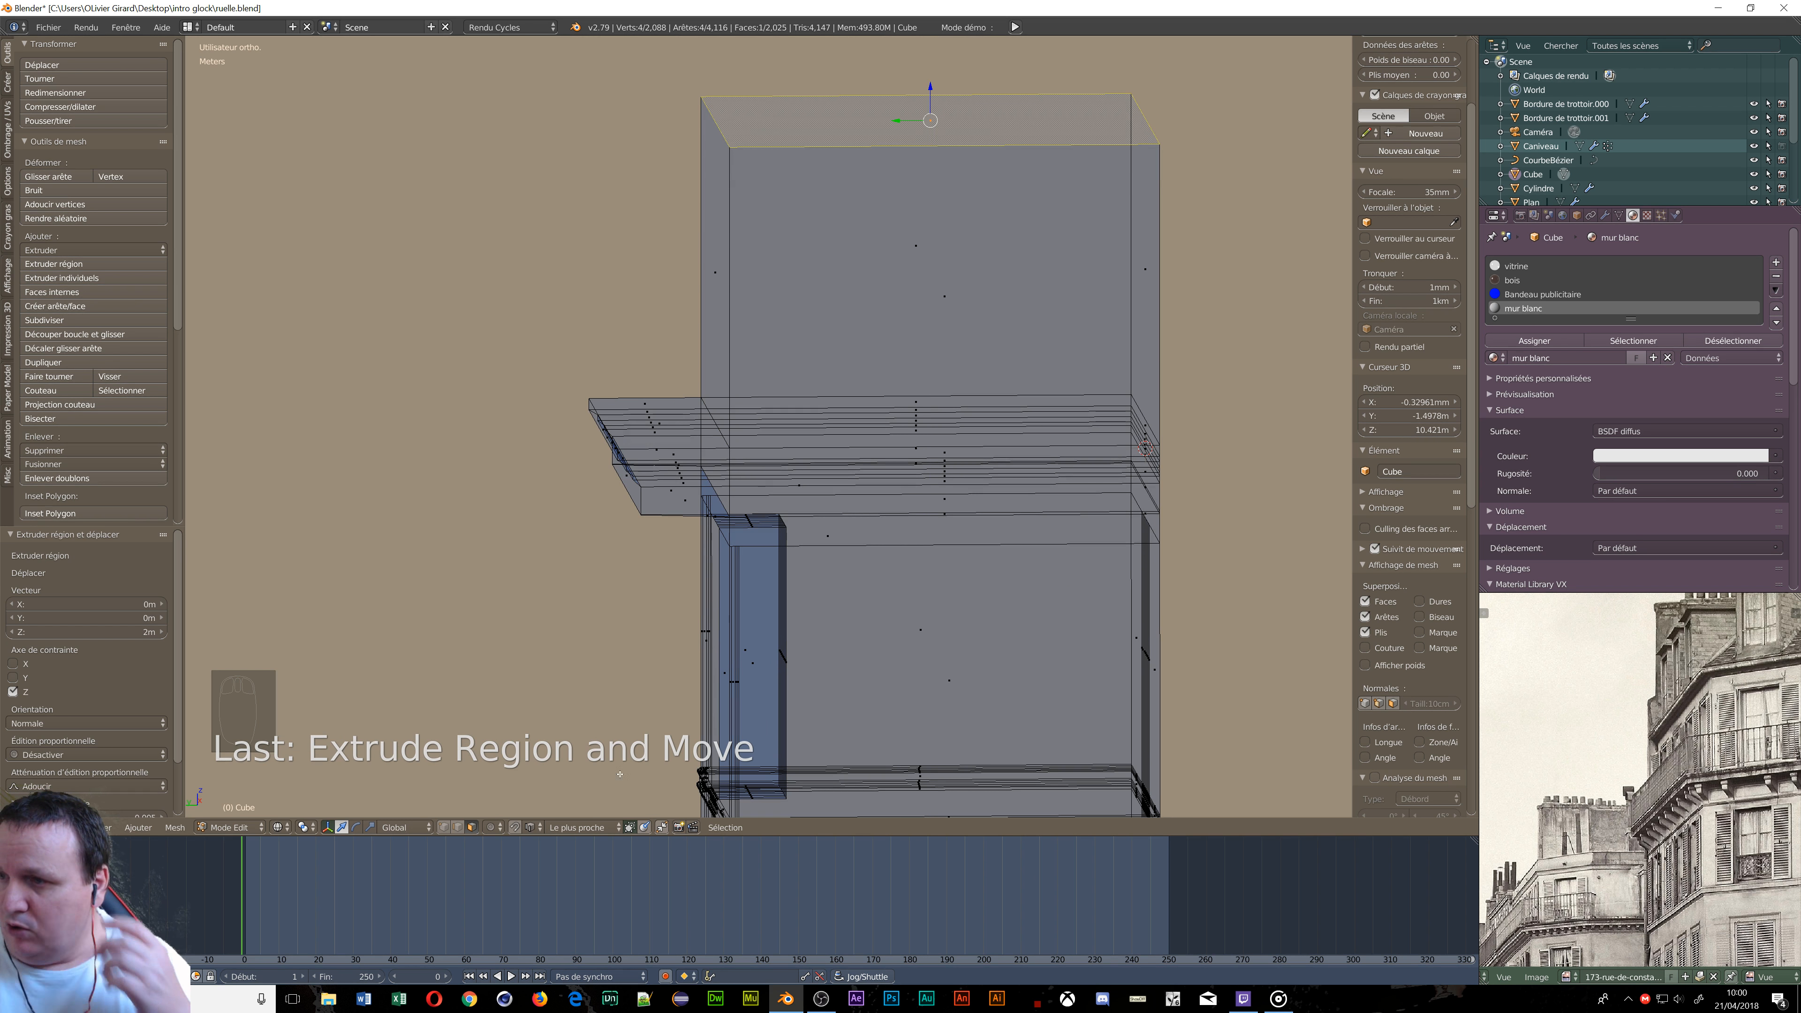
Add two evenly spaced vertical loop cuts across the width of the extruded top storey.
middle_drag(1063, 582, 694, 759)
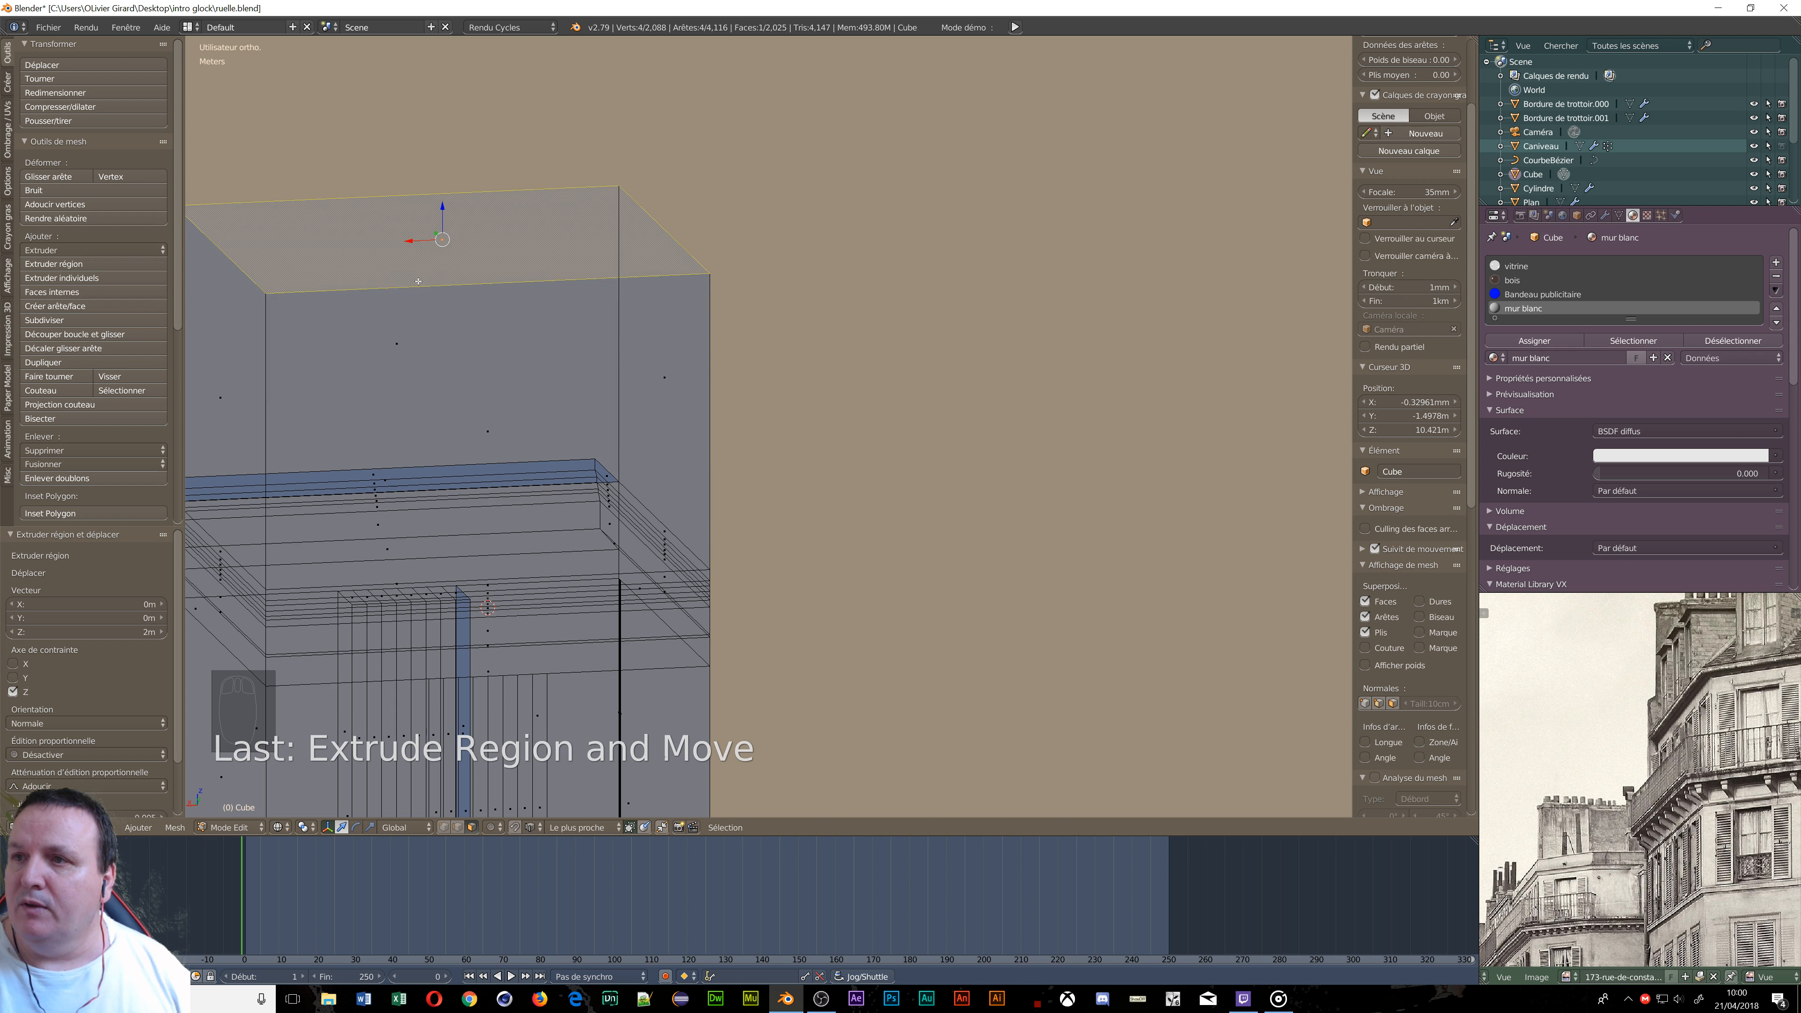
key(ctrl+r)
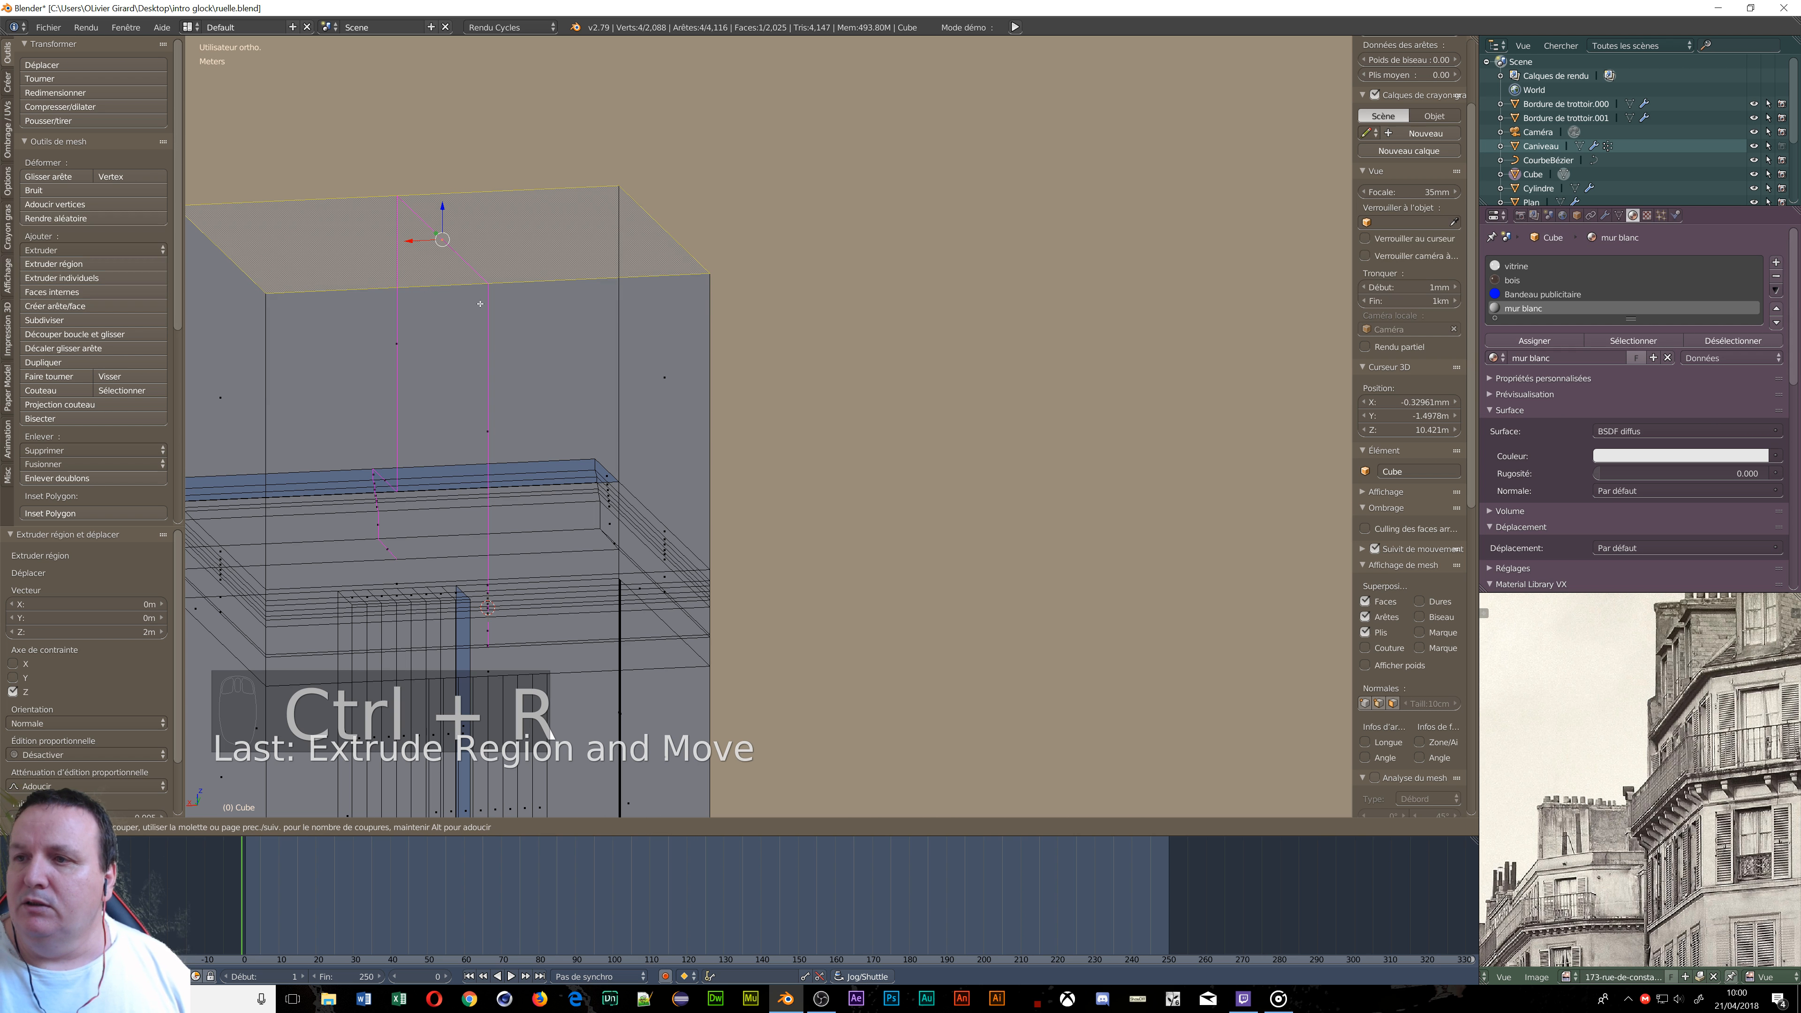
scroll(480, 304, up, 2)
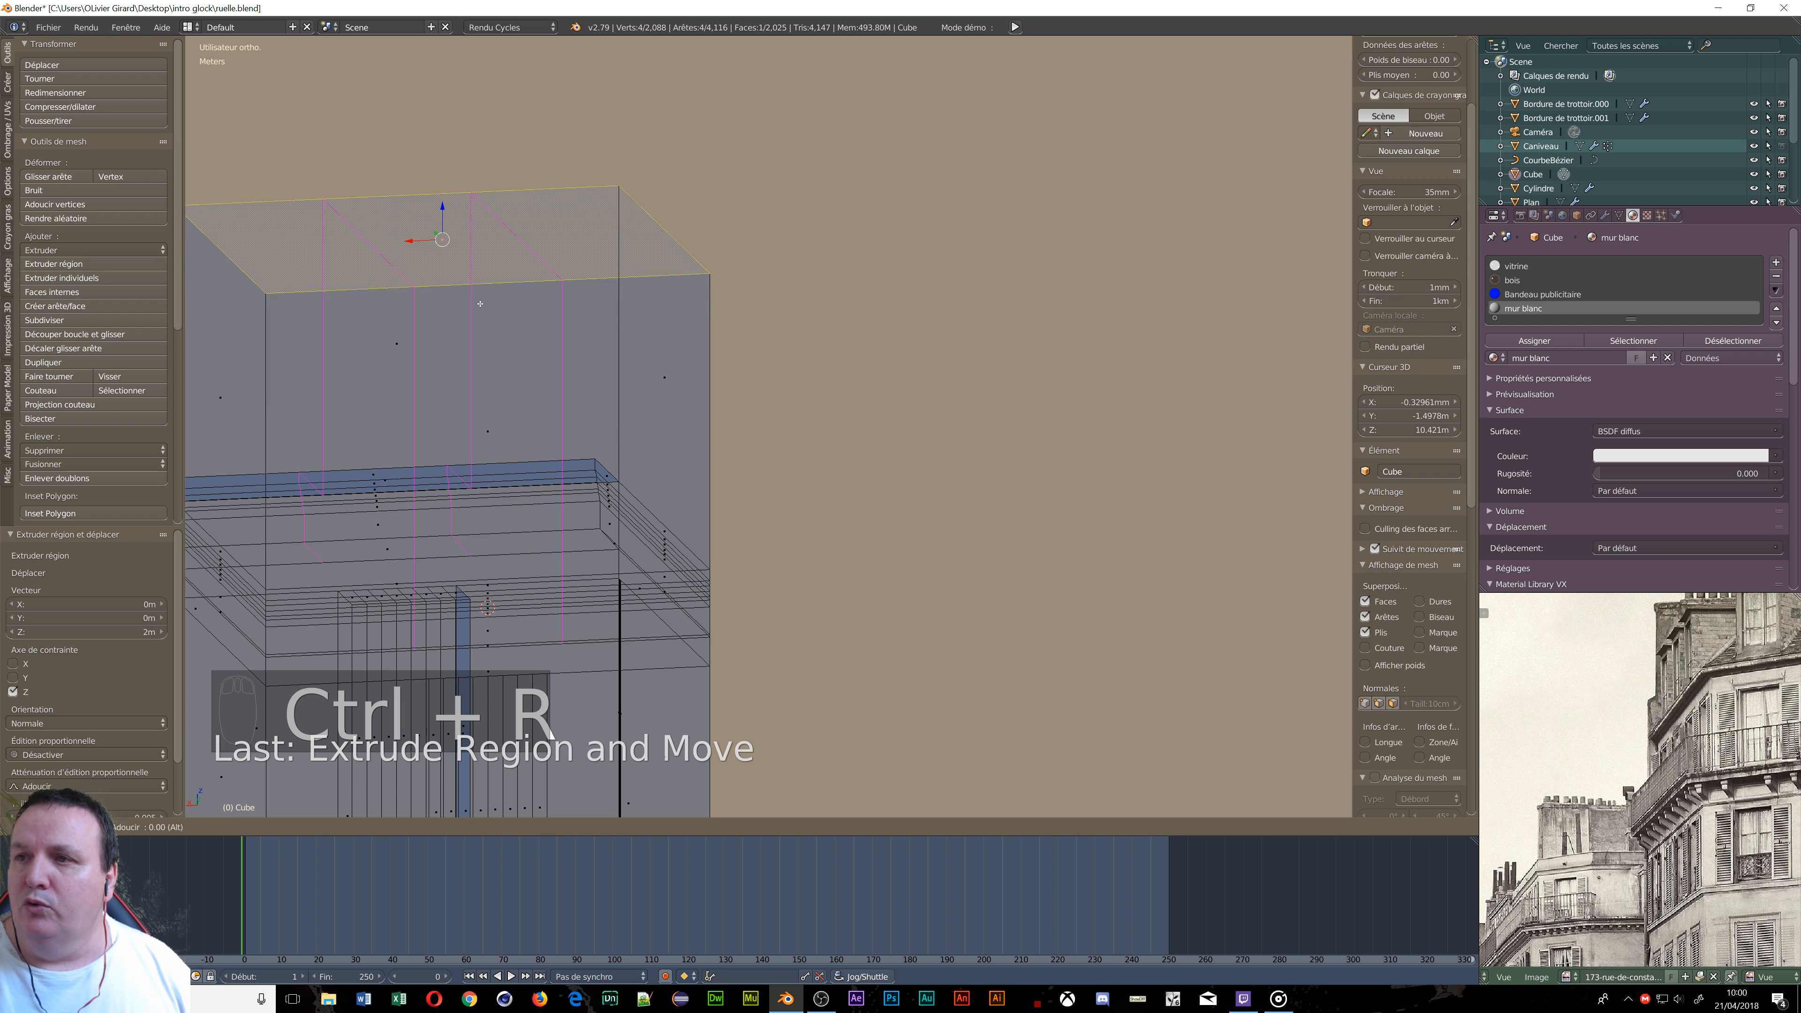
click(480, 303)
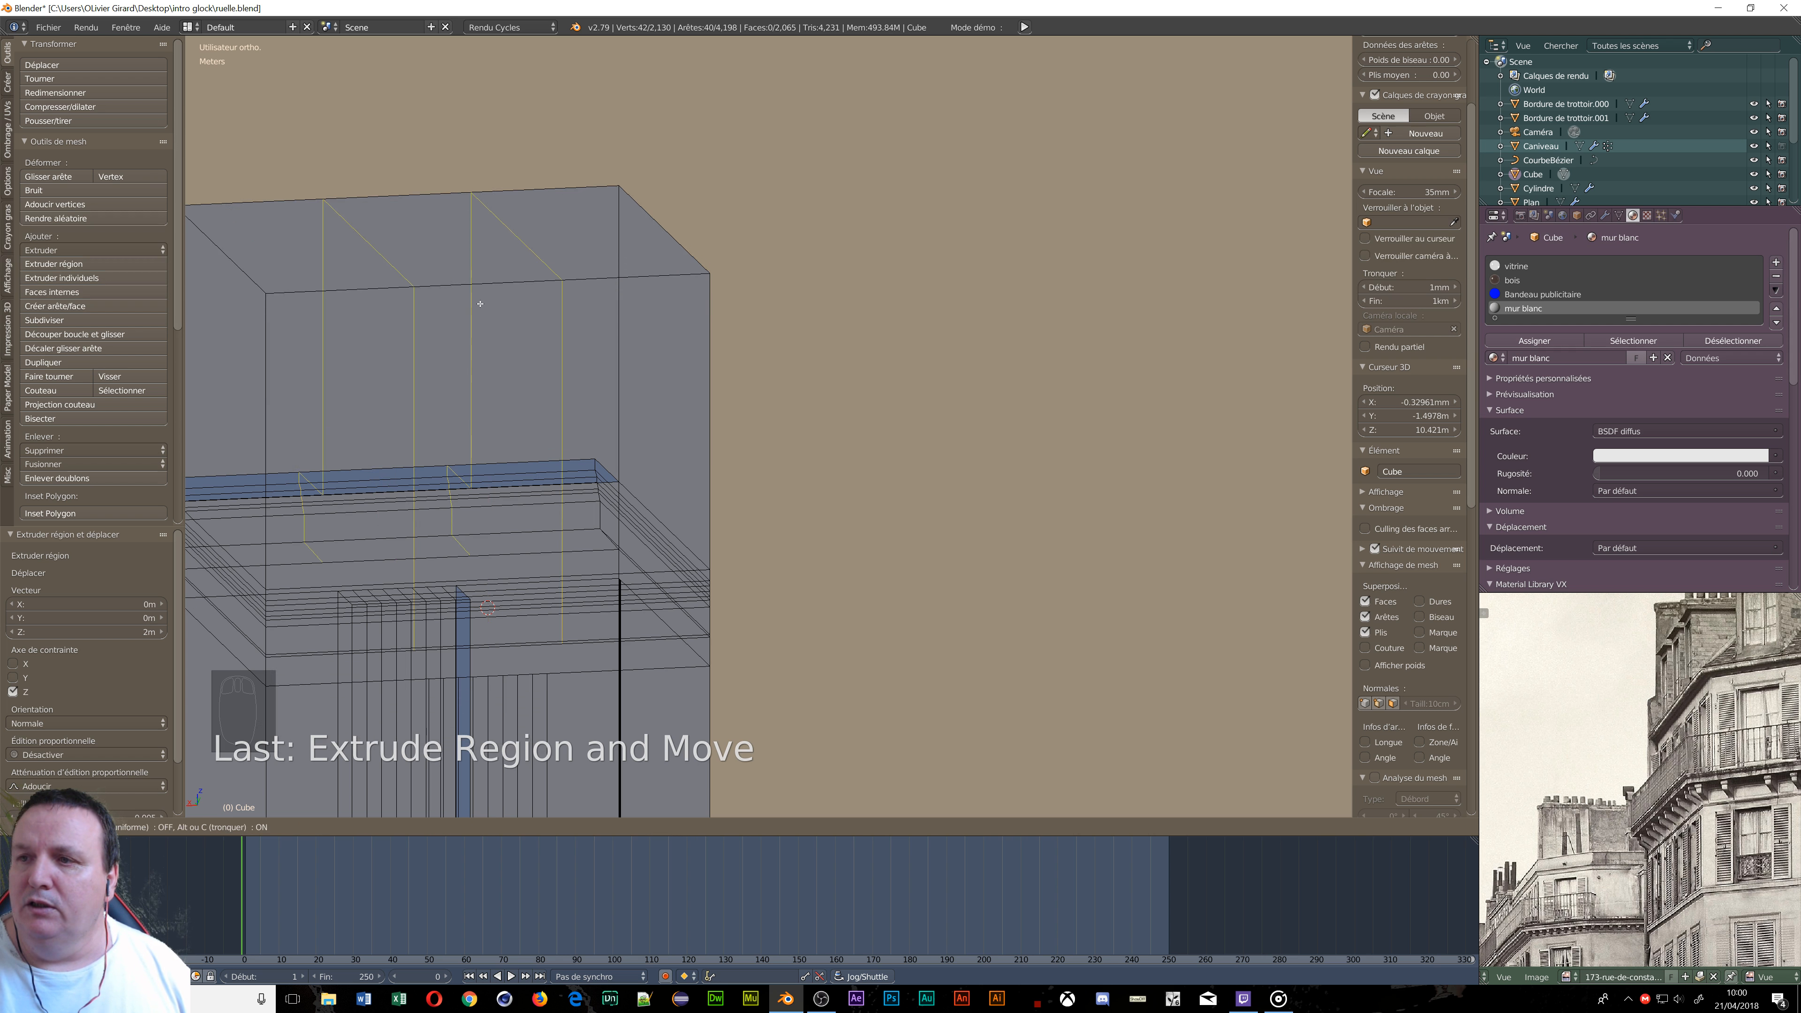
click(480, 304)
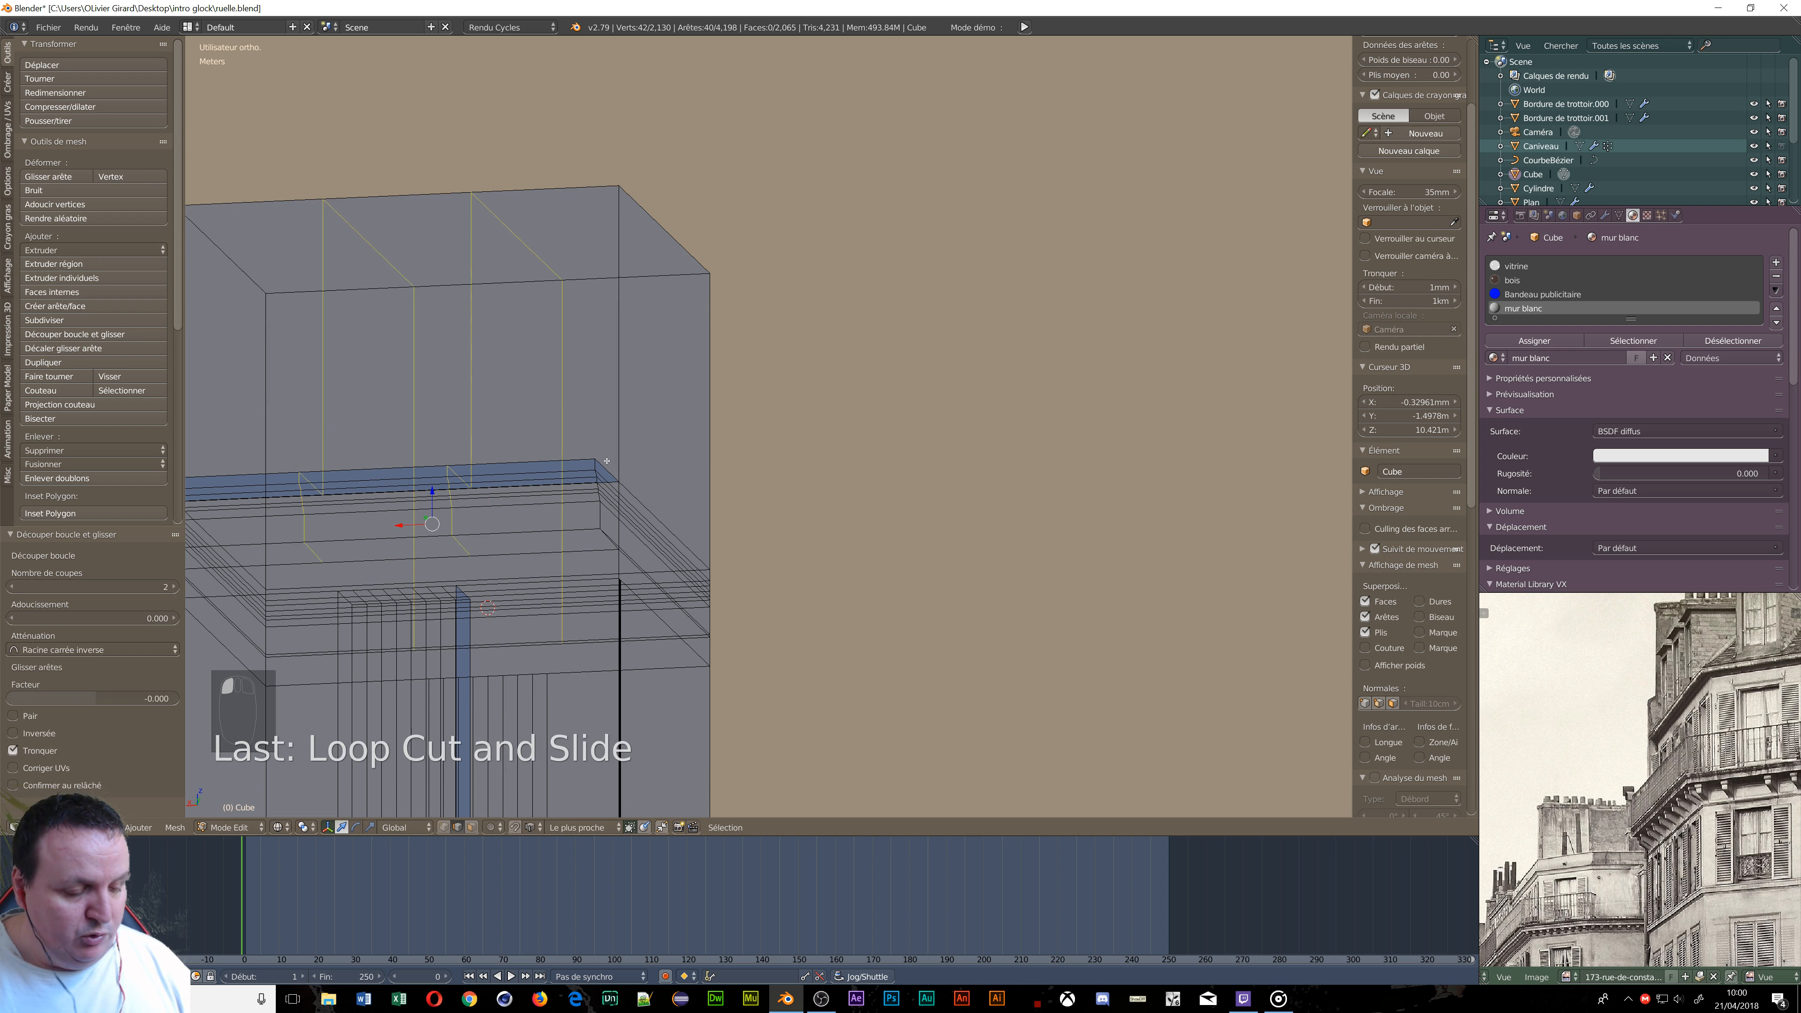
In front view, align the two vertical loops with the window edges below, moving them about 9.96 cm and -10.1 cm along X.
alt+right_click(564, 418)
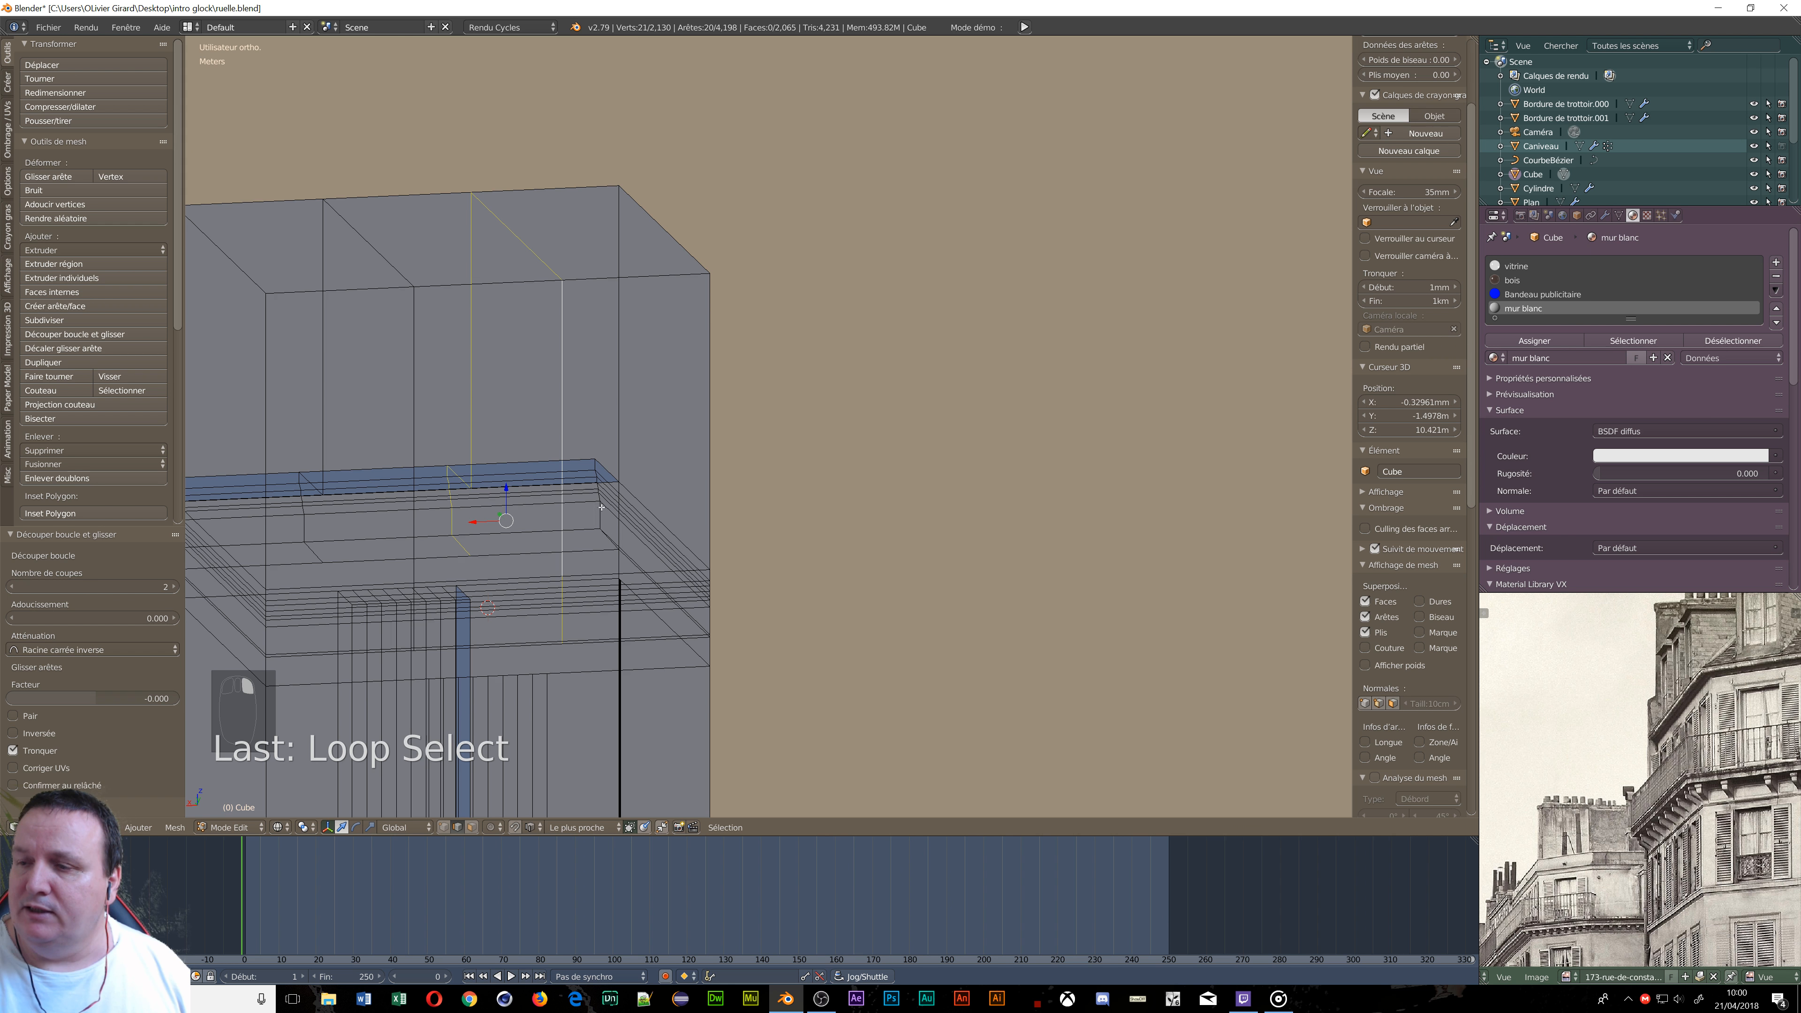
middle_drag(629, 617, 778, 568)
key(KP_1)
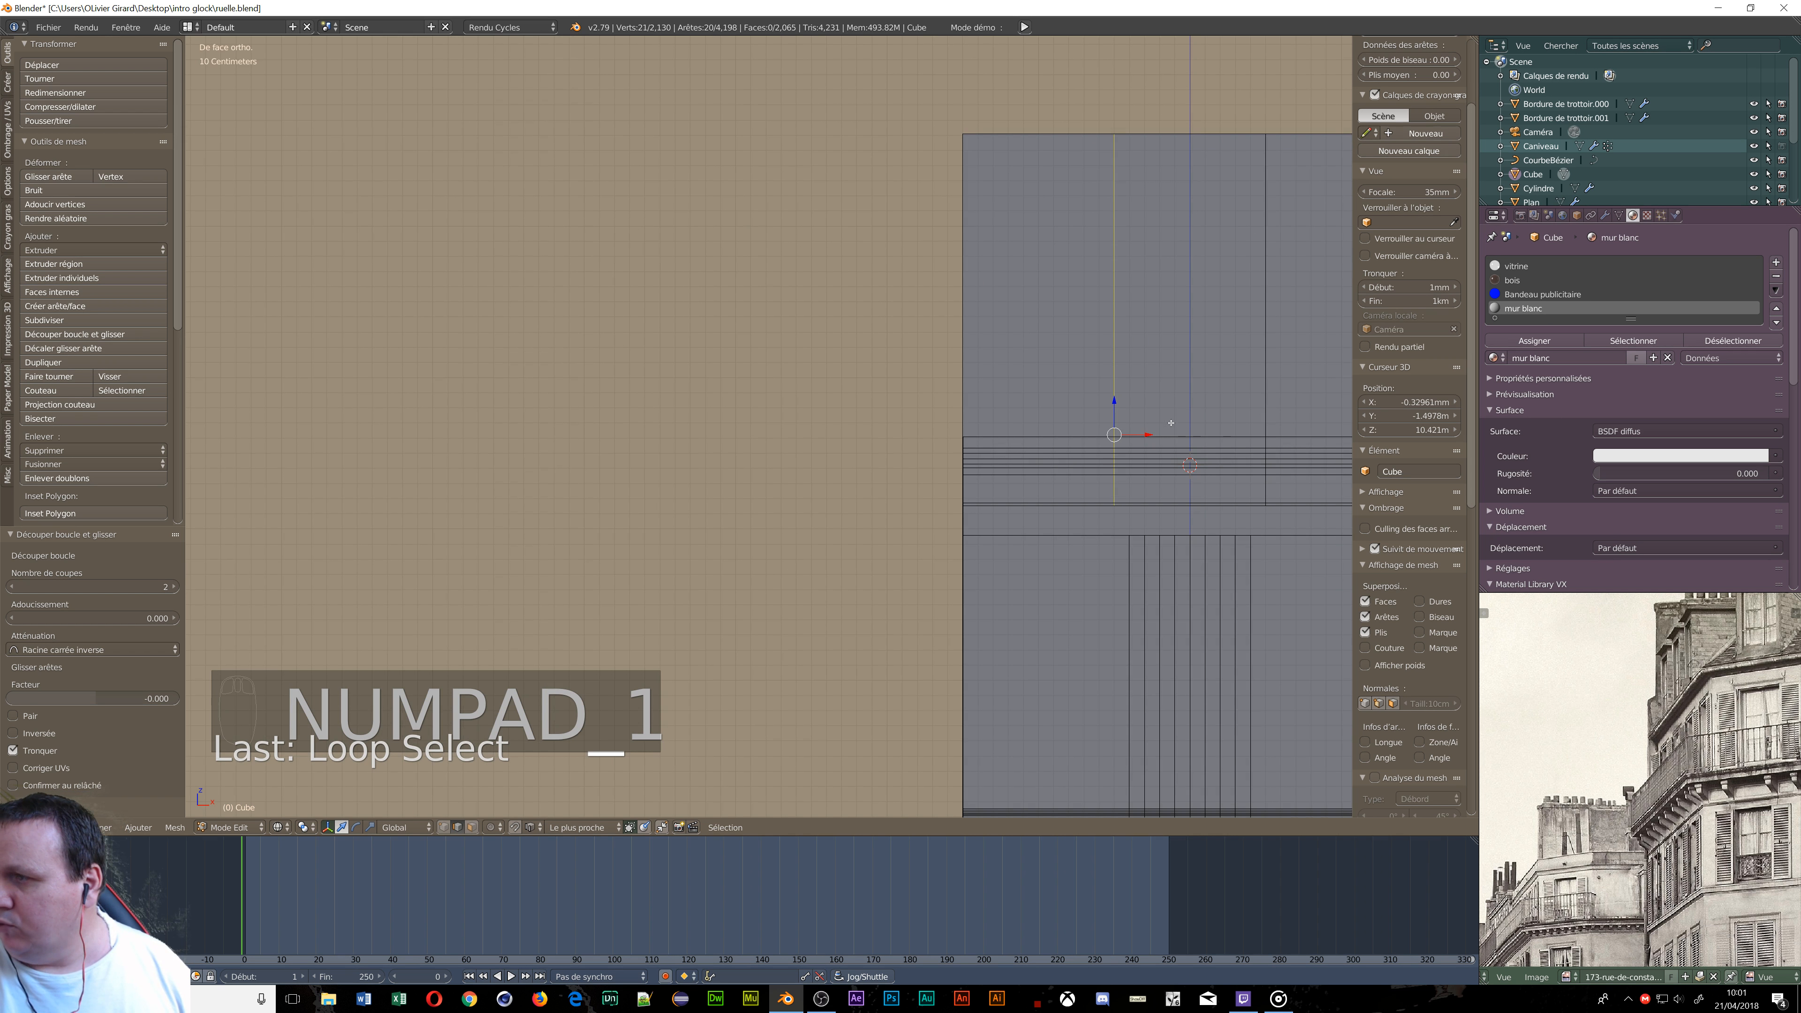
drag(1148, 434, 1163, 520)
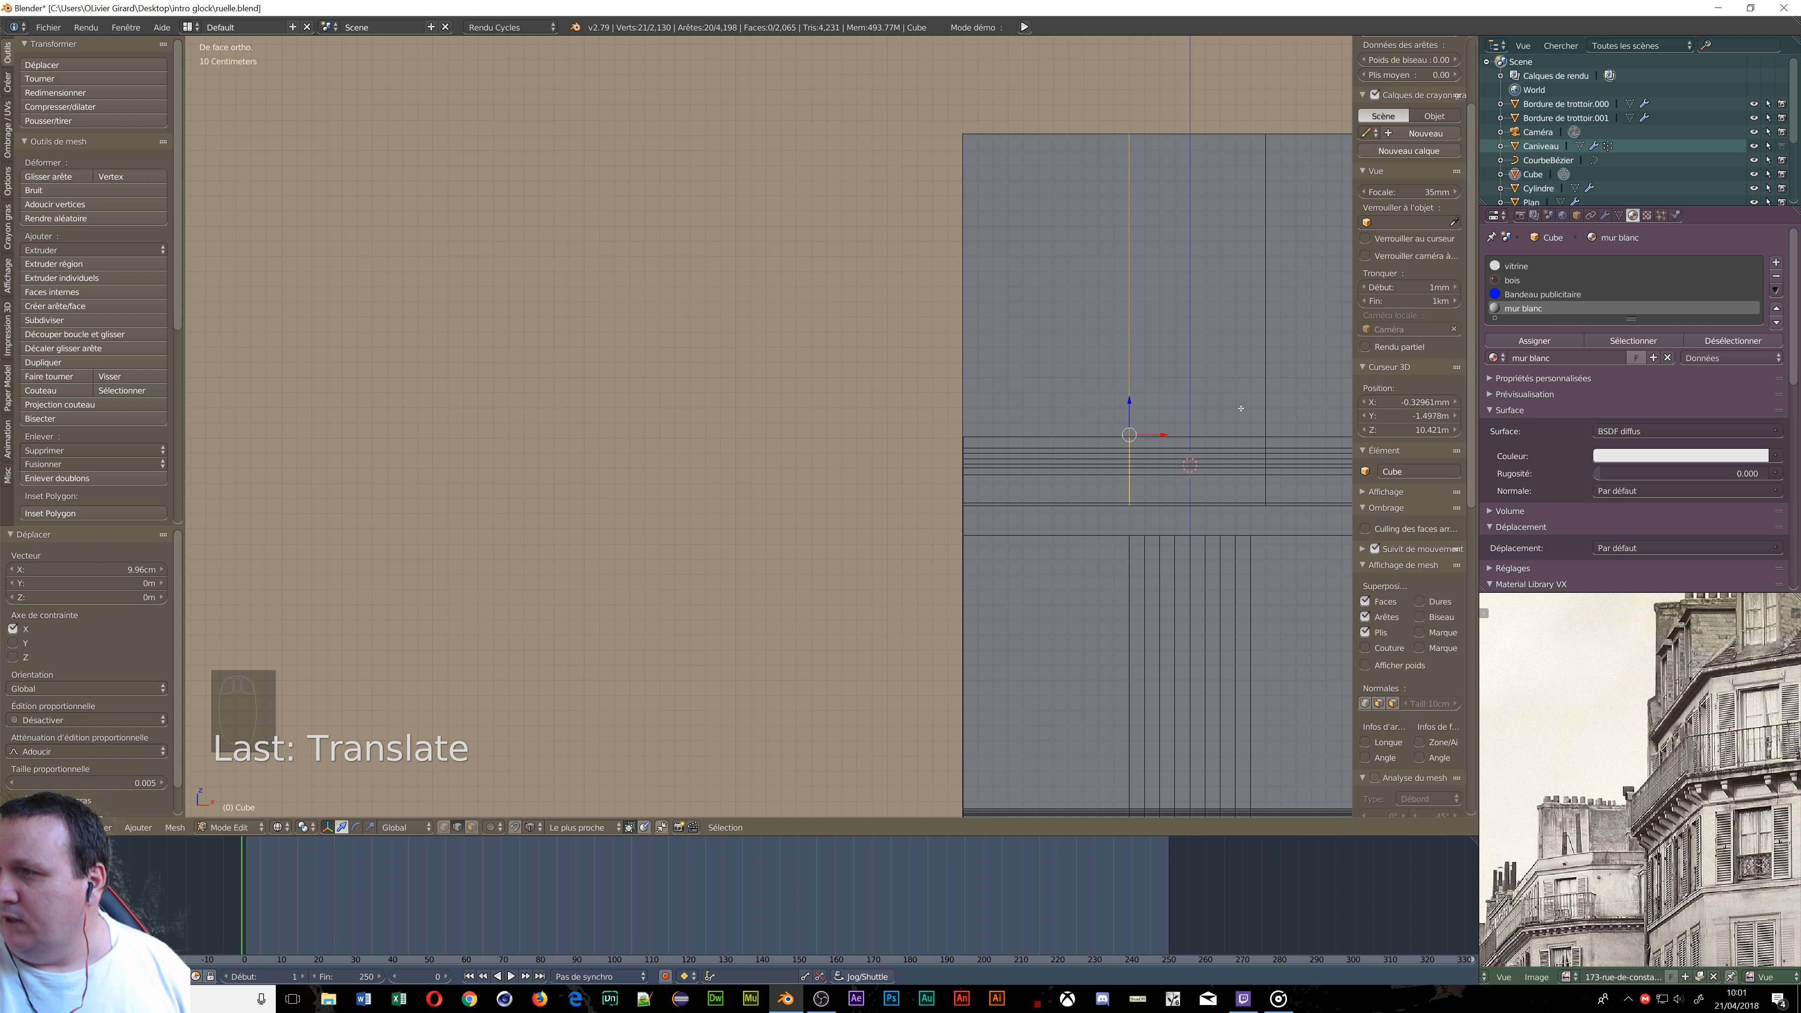
alt+right_click(1266, 362)
drag(1302, 433, 1251, 551)
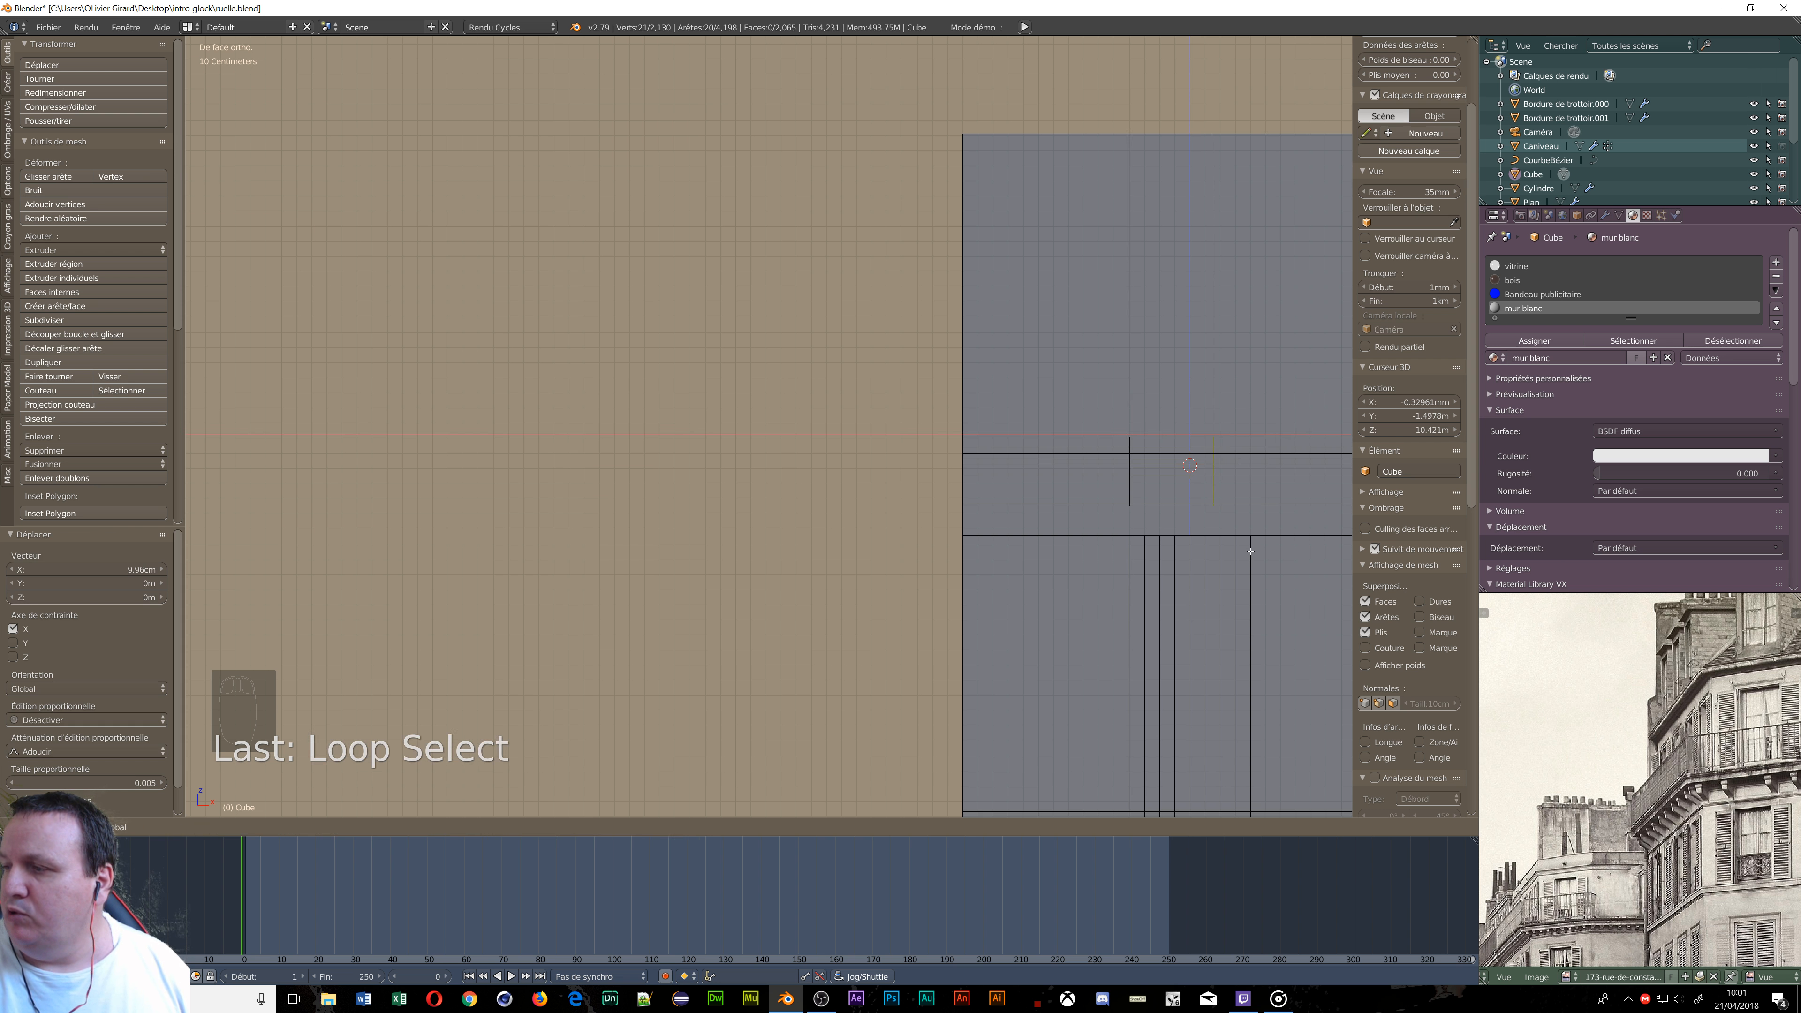
click(1251, 551)
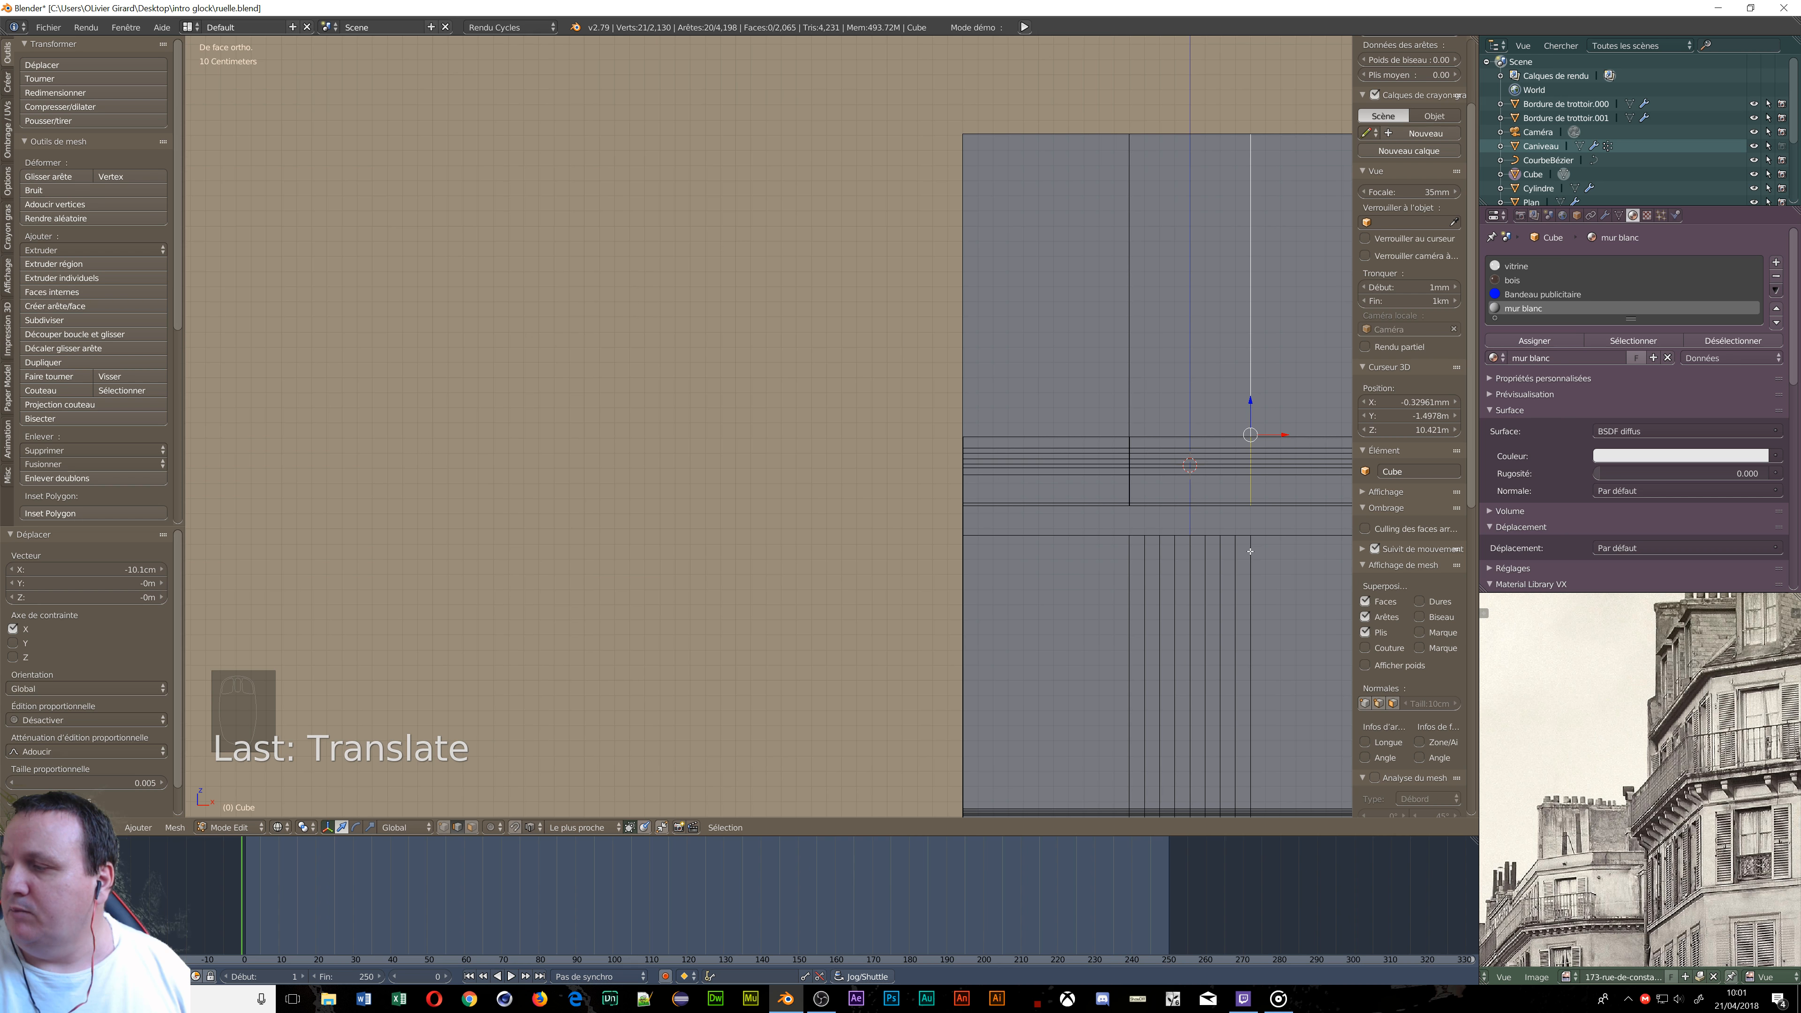
Add a horizontal loop cut around the top storey and slide it up near the roof, with a factor of about -0.770.
scroll(1250, 551, down, 2)
middle_drag(1250, 551, 227, 572)
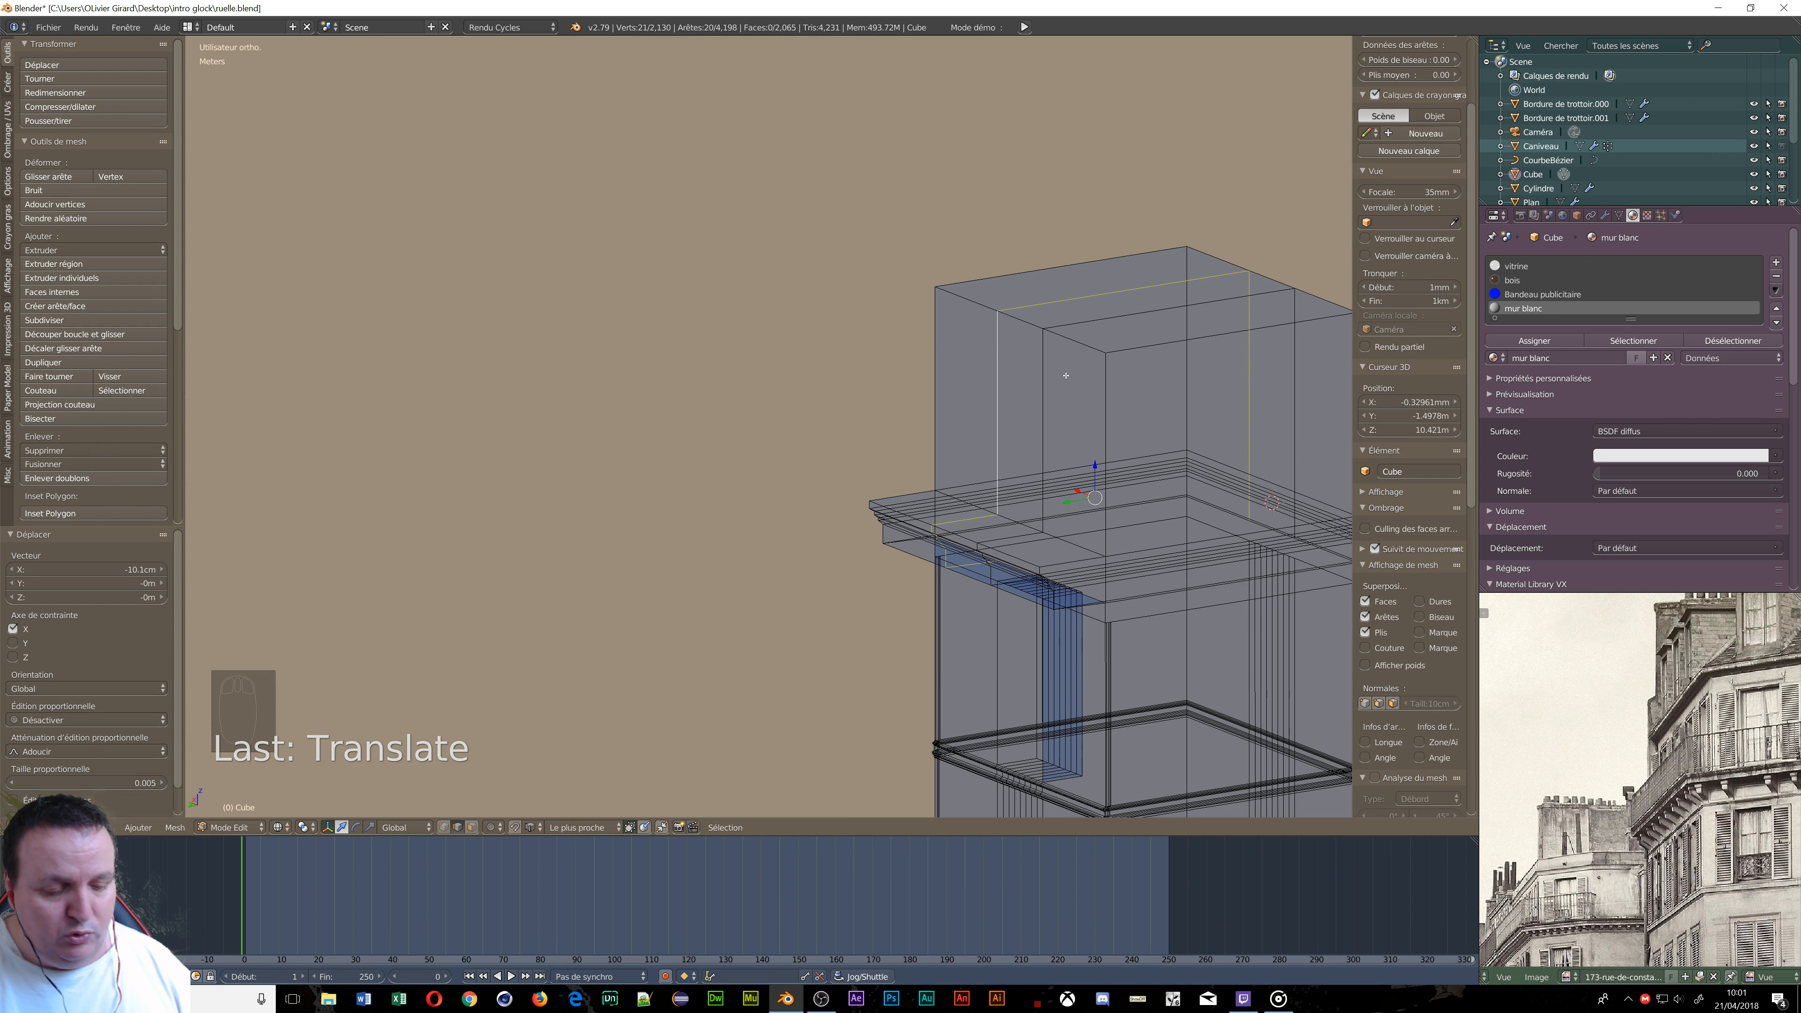
key(ctrl+r)
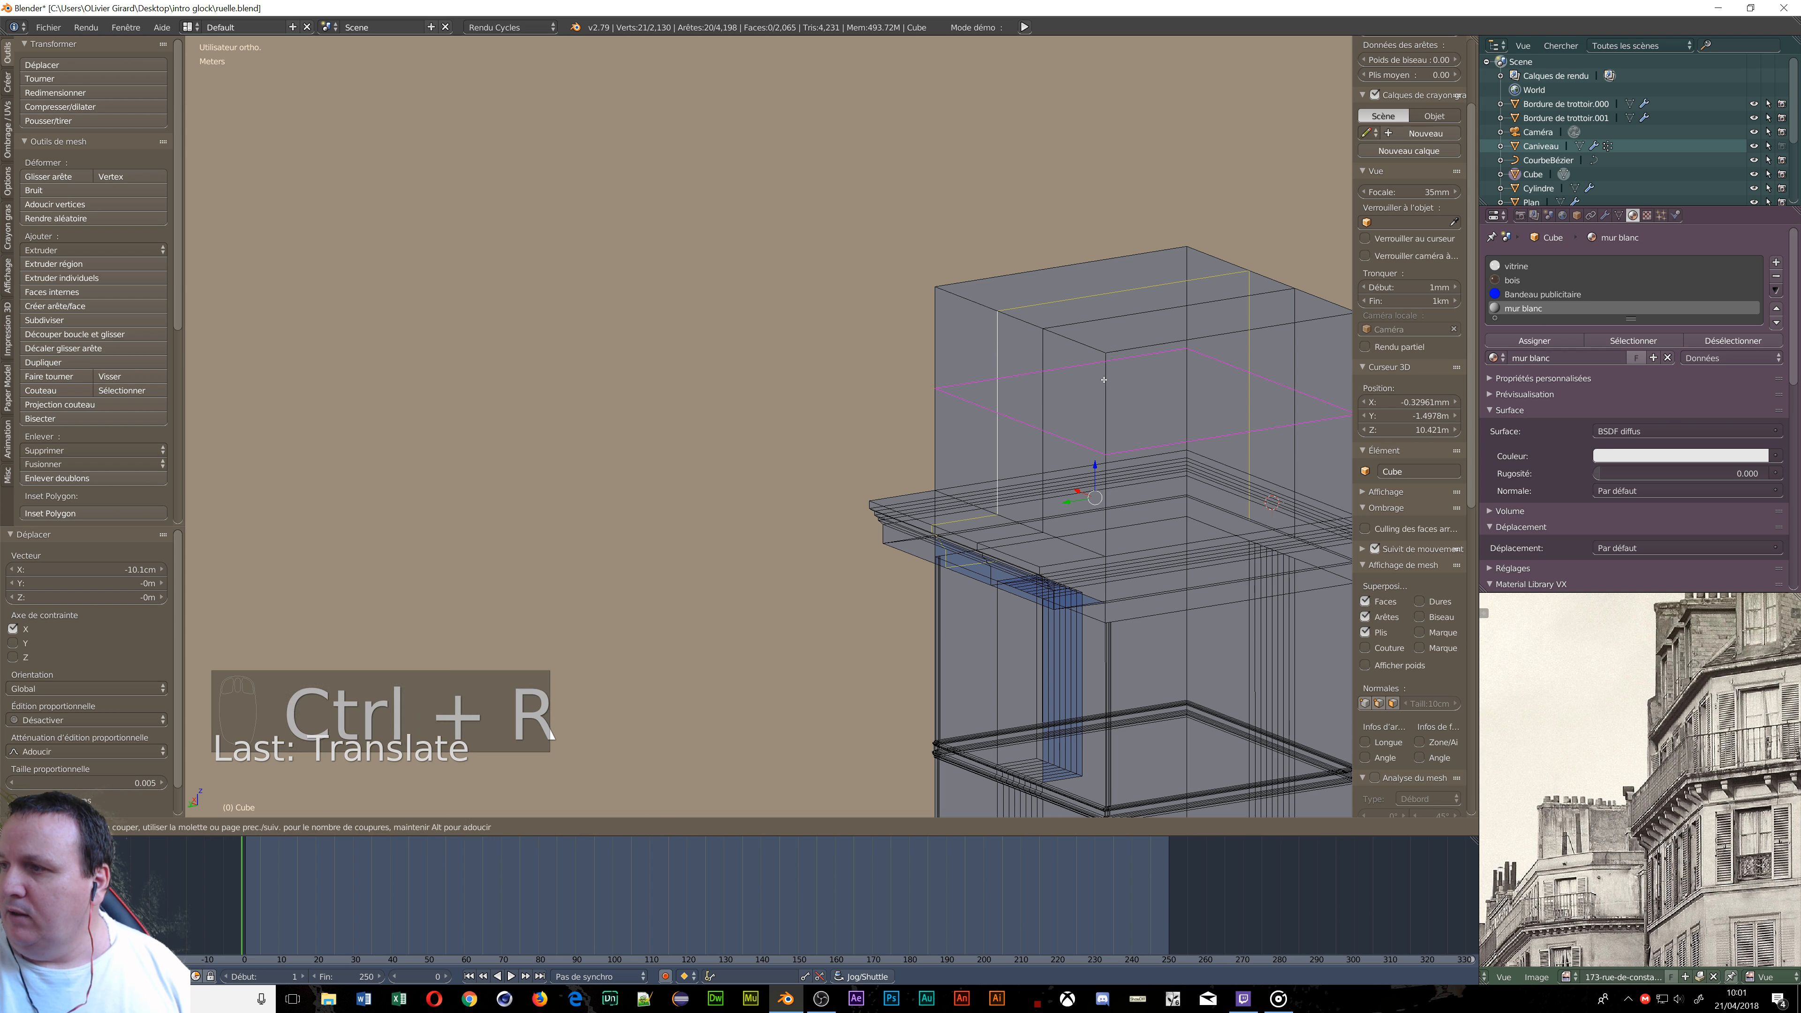
click(1104, 380)
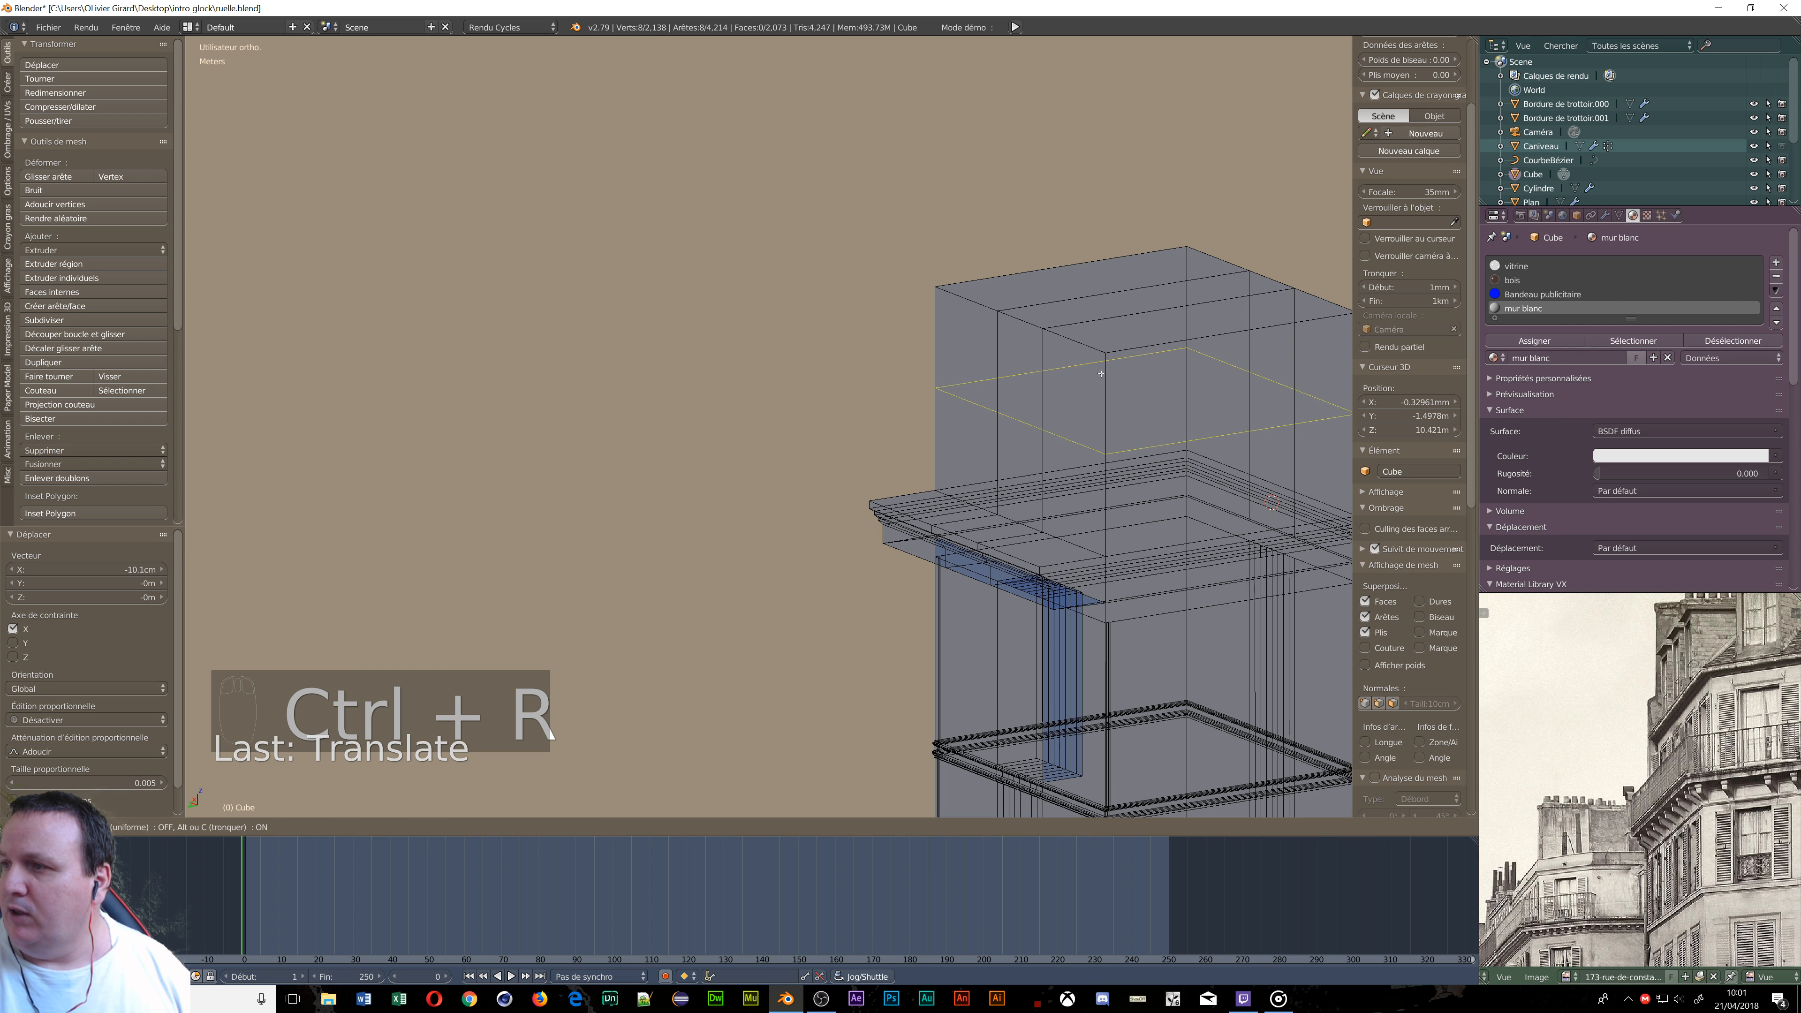
click(1104, 299)
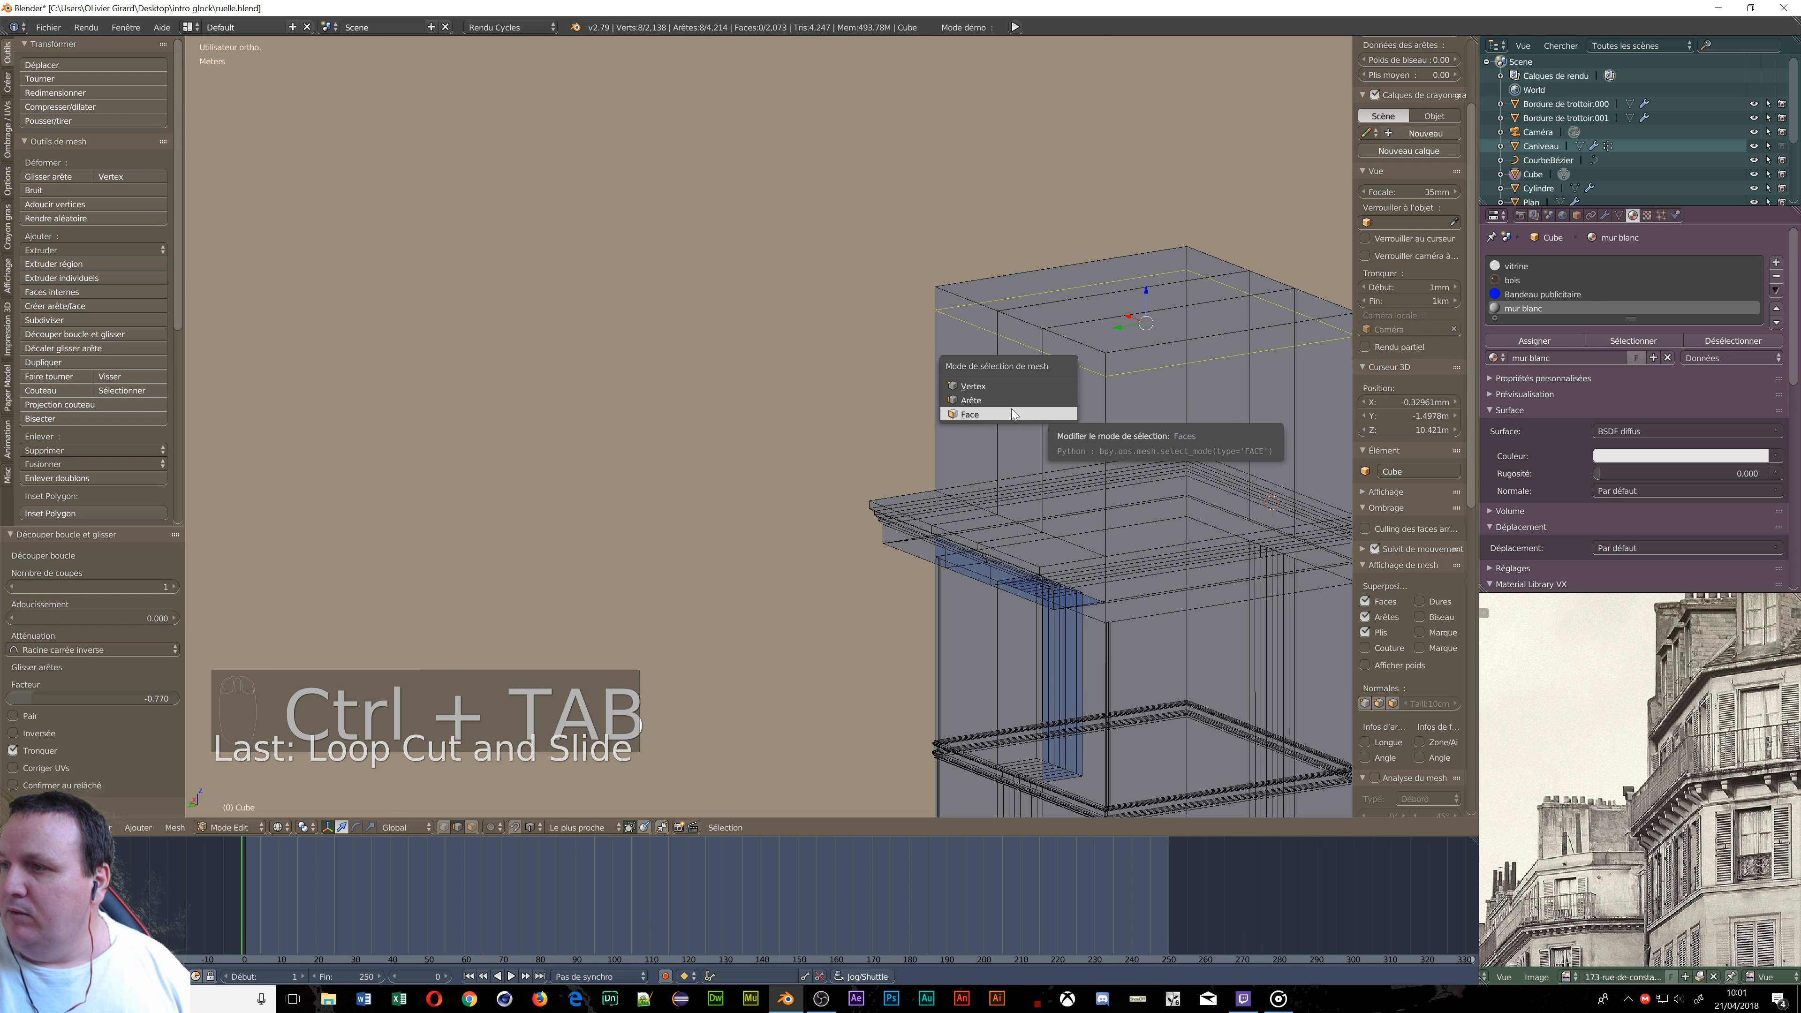
Select the central front face of the top storey and extrude it about 52.5 cm inward to form a window recess.
click(1005, 416)
right_click(1019, 429)
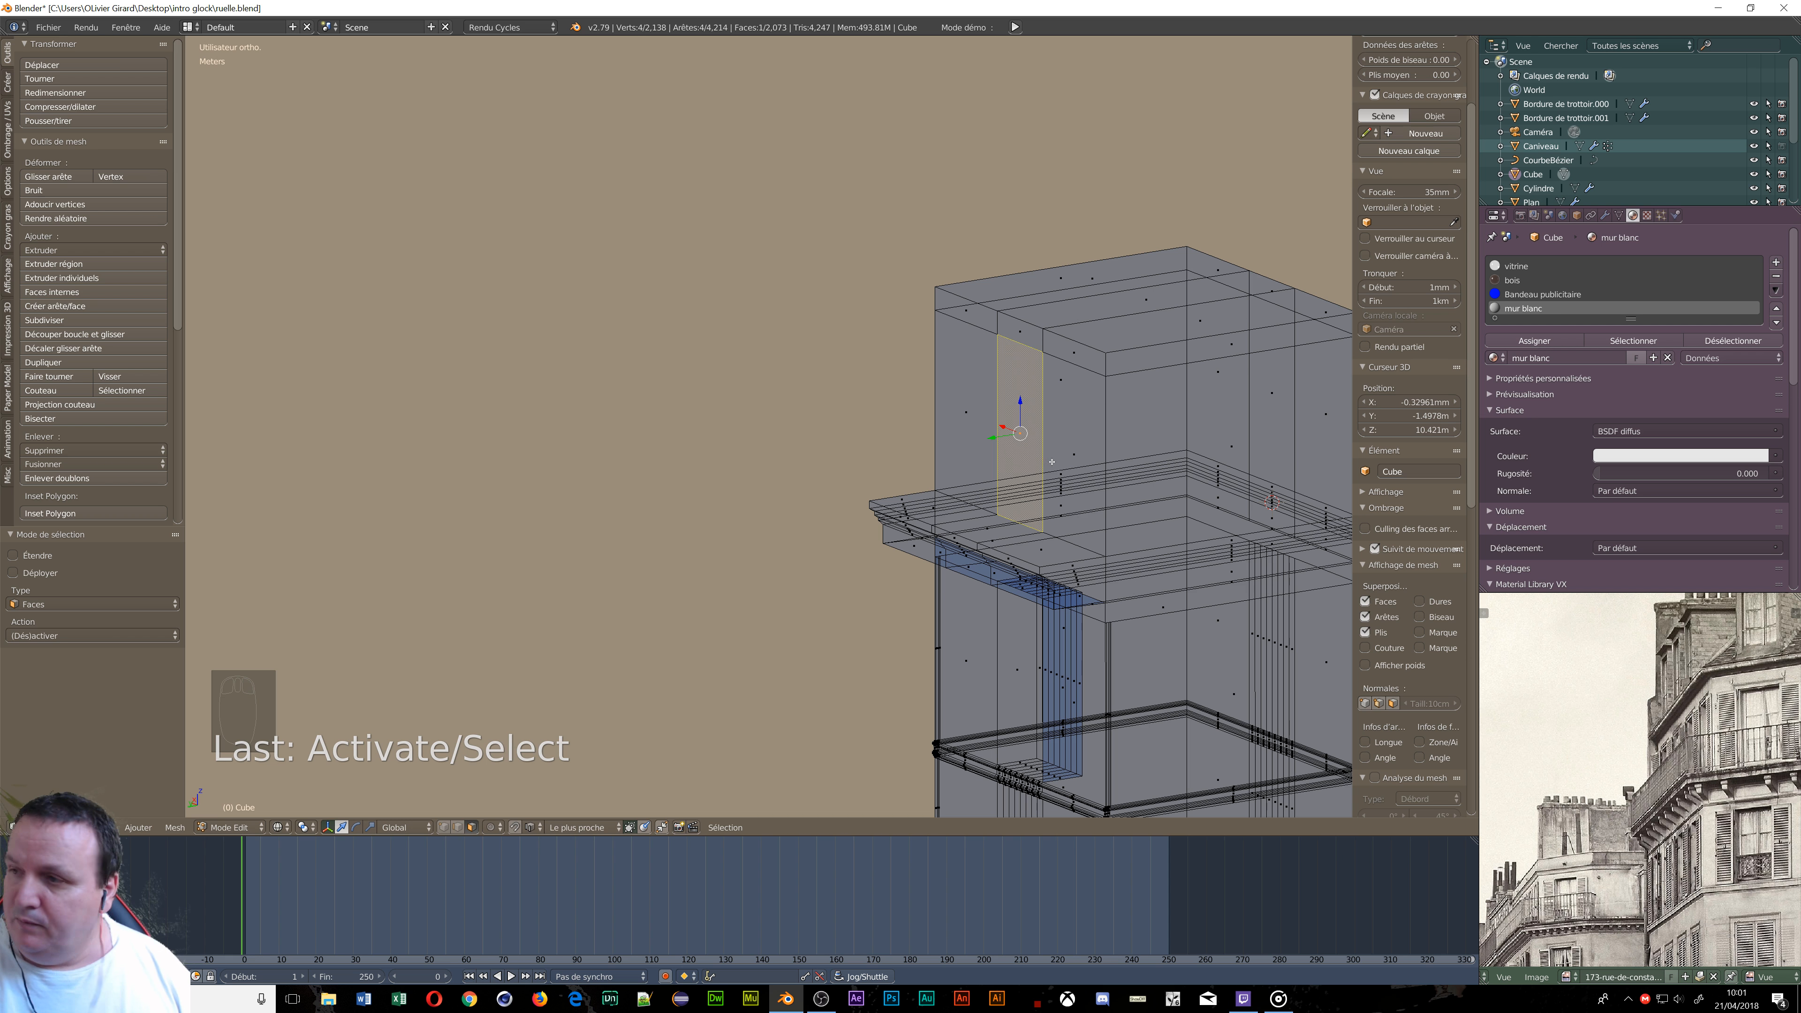
key(e)
click(1097, 457)
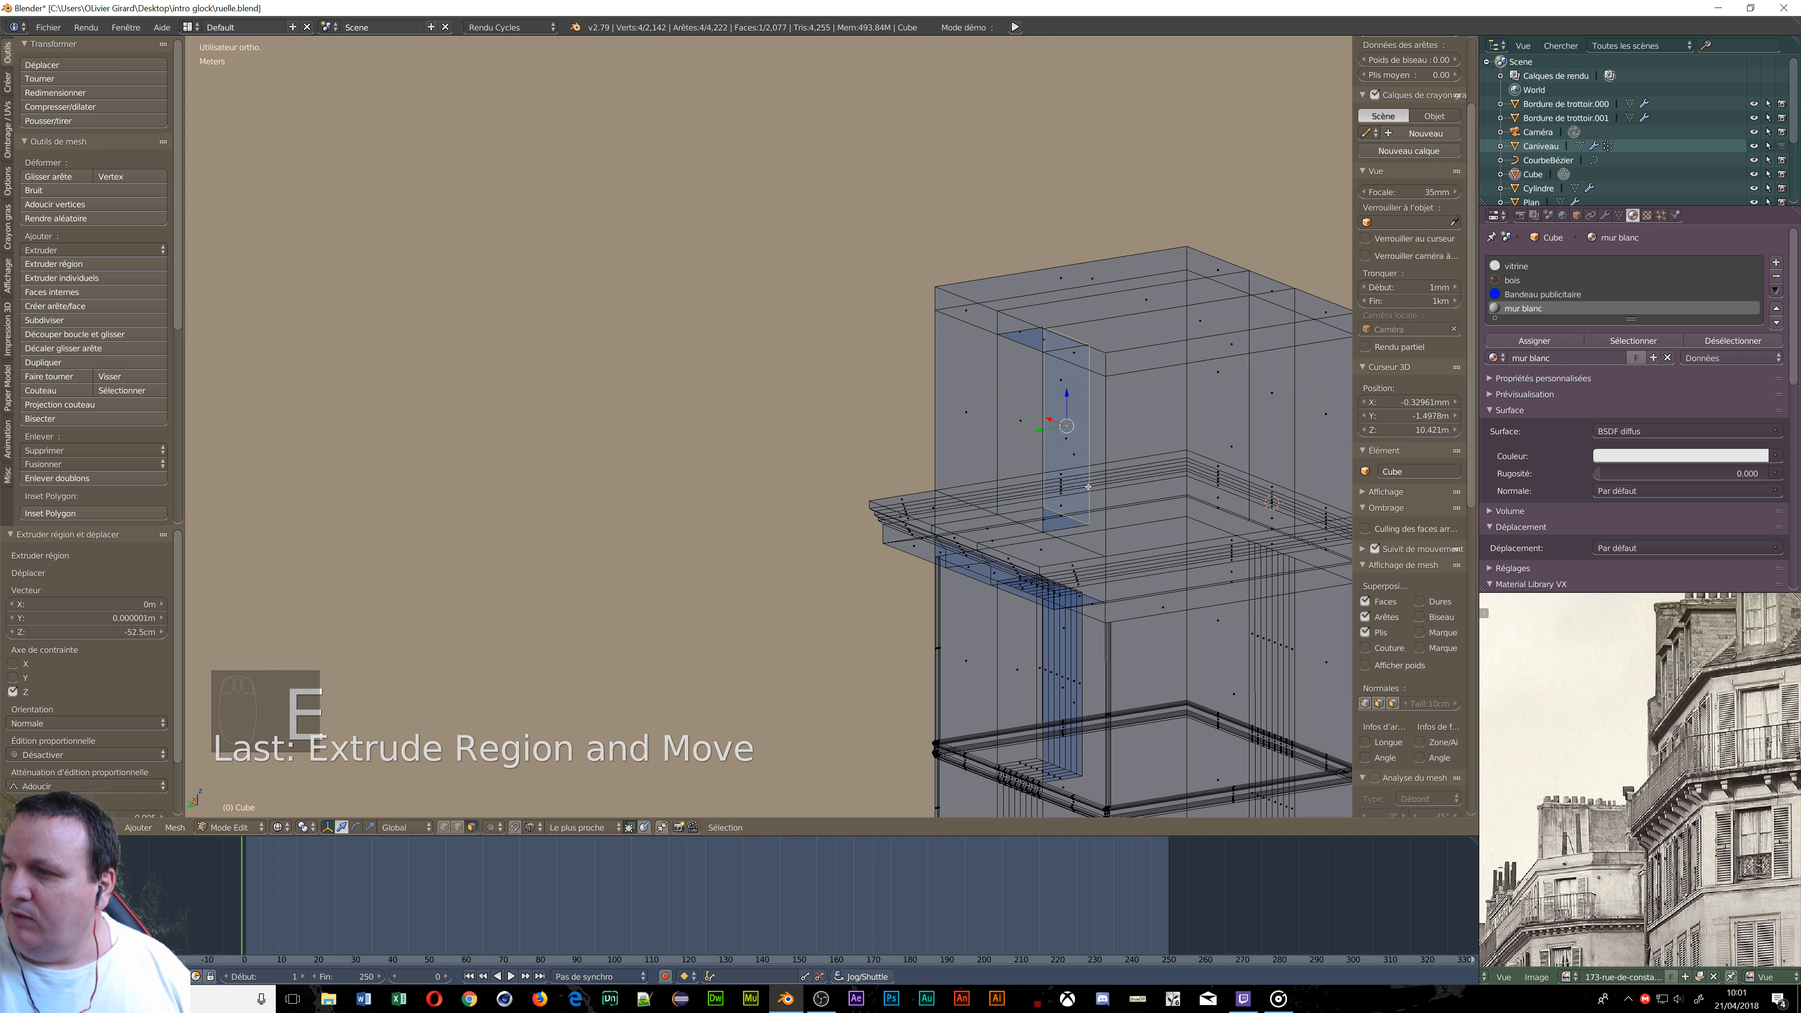
Switch the viewport to solid shading and compare the building's upper storeys with the reference photo.
scroll(1086, 561, down, 8)
middle_drag(1086, 561, 1198, 561)
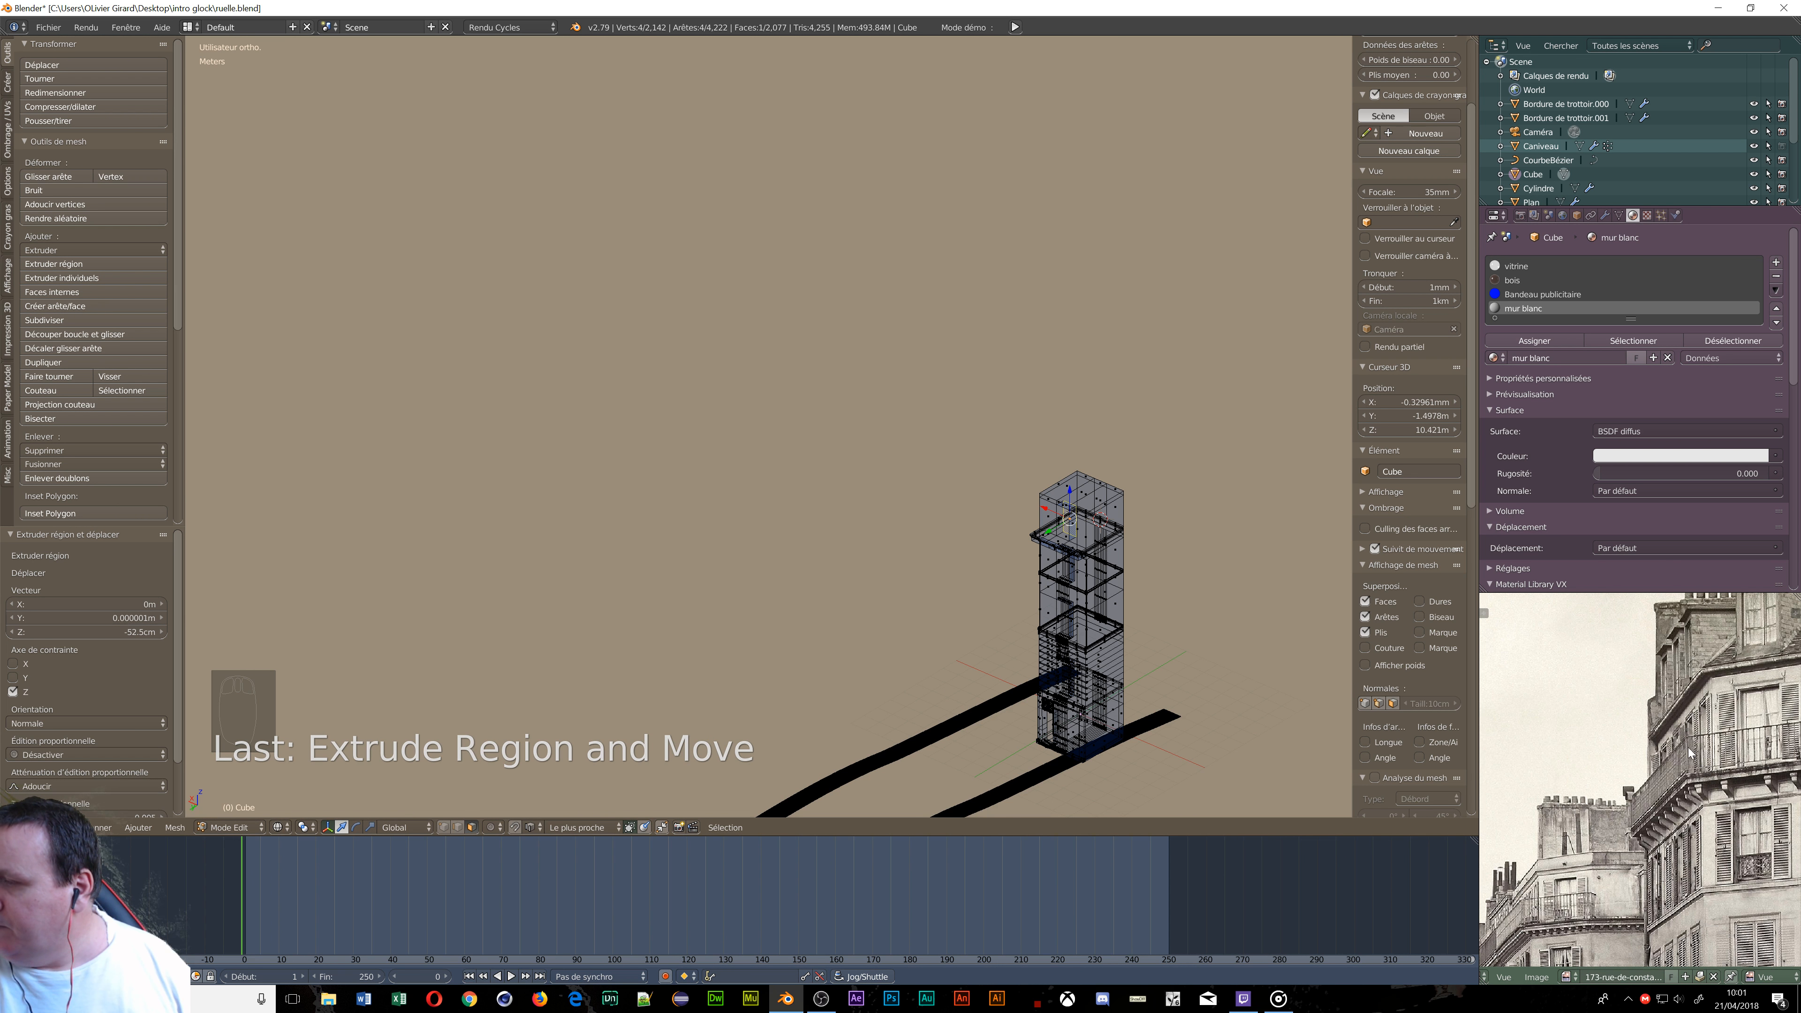
scroll(927, 530, up, 8)
scroll(927, 531, up, 5)
key(z)
click(822, 364)
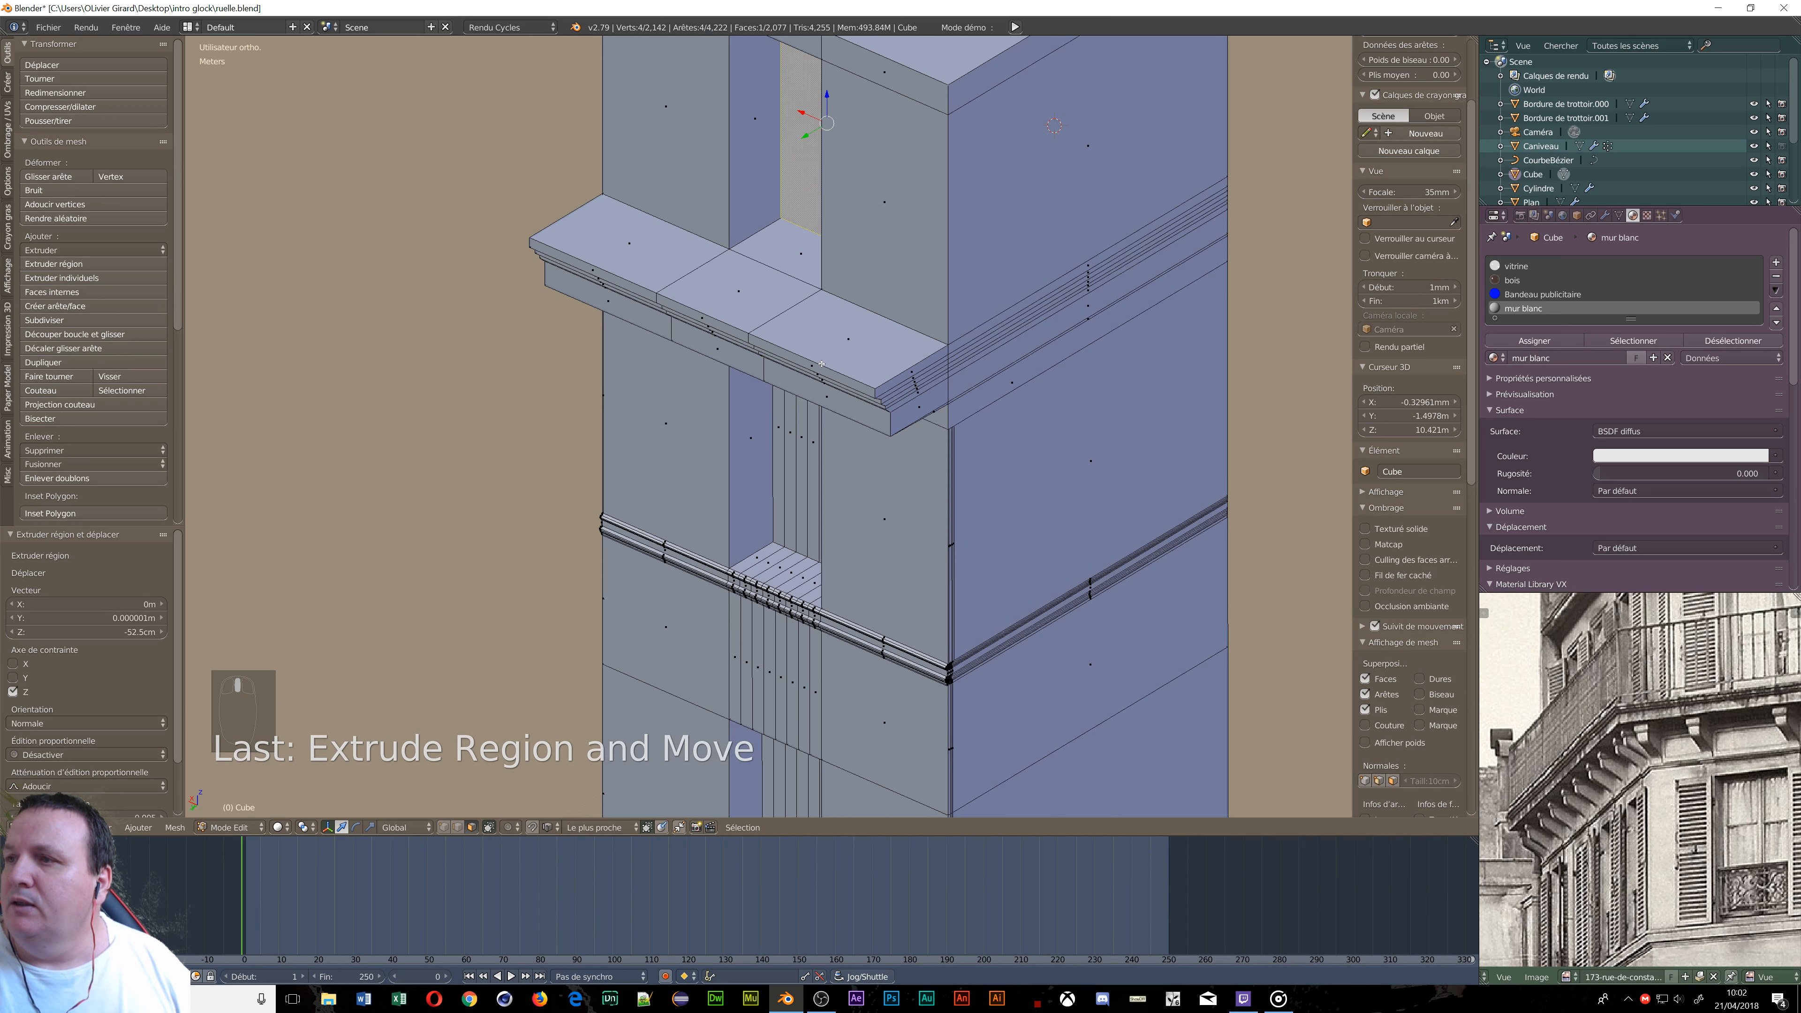
Select the top storey's front faces around the window opening and move them about -26.1 cm along Y.
middle_drag(821, 364, 833, 354)
right_click(863, 210)
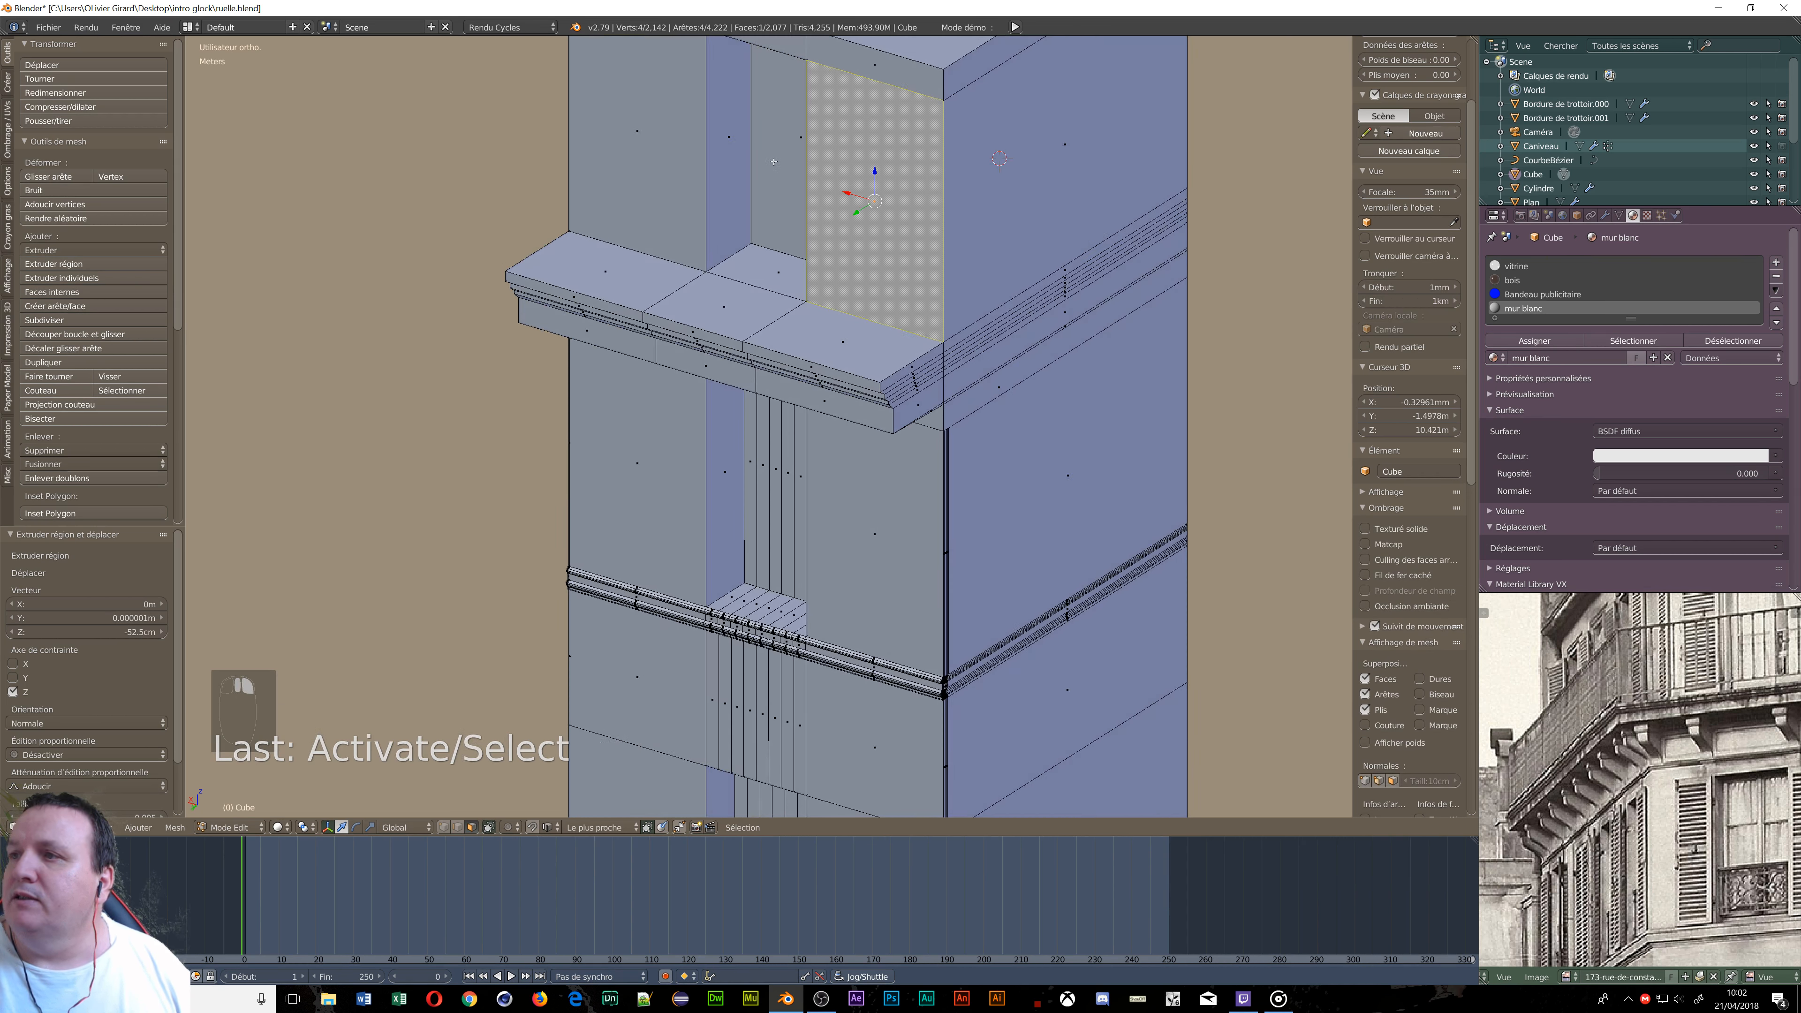
shift+right_click(632, 111)
shift+middle_drag(604, 36, 598, 226)
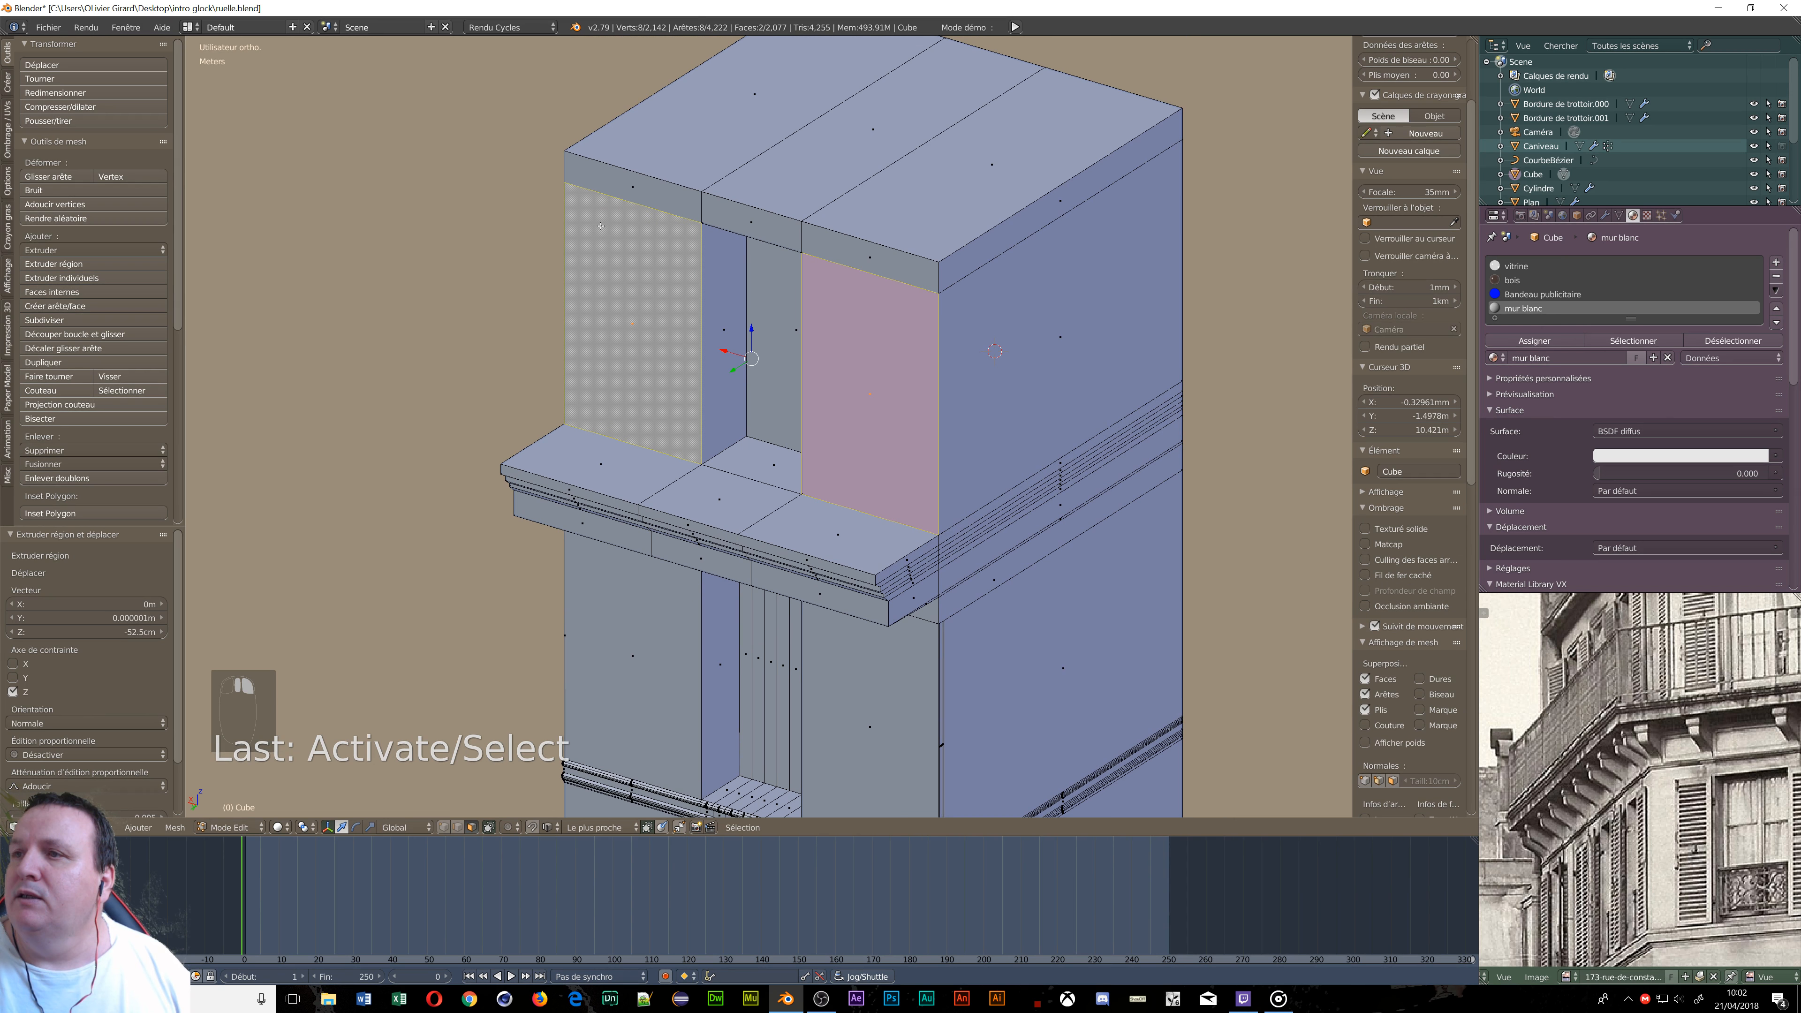
shift+right_click(612, 187)
shift+right_click(751, 222)
shift+right_click(878, 247)
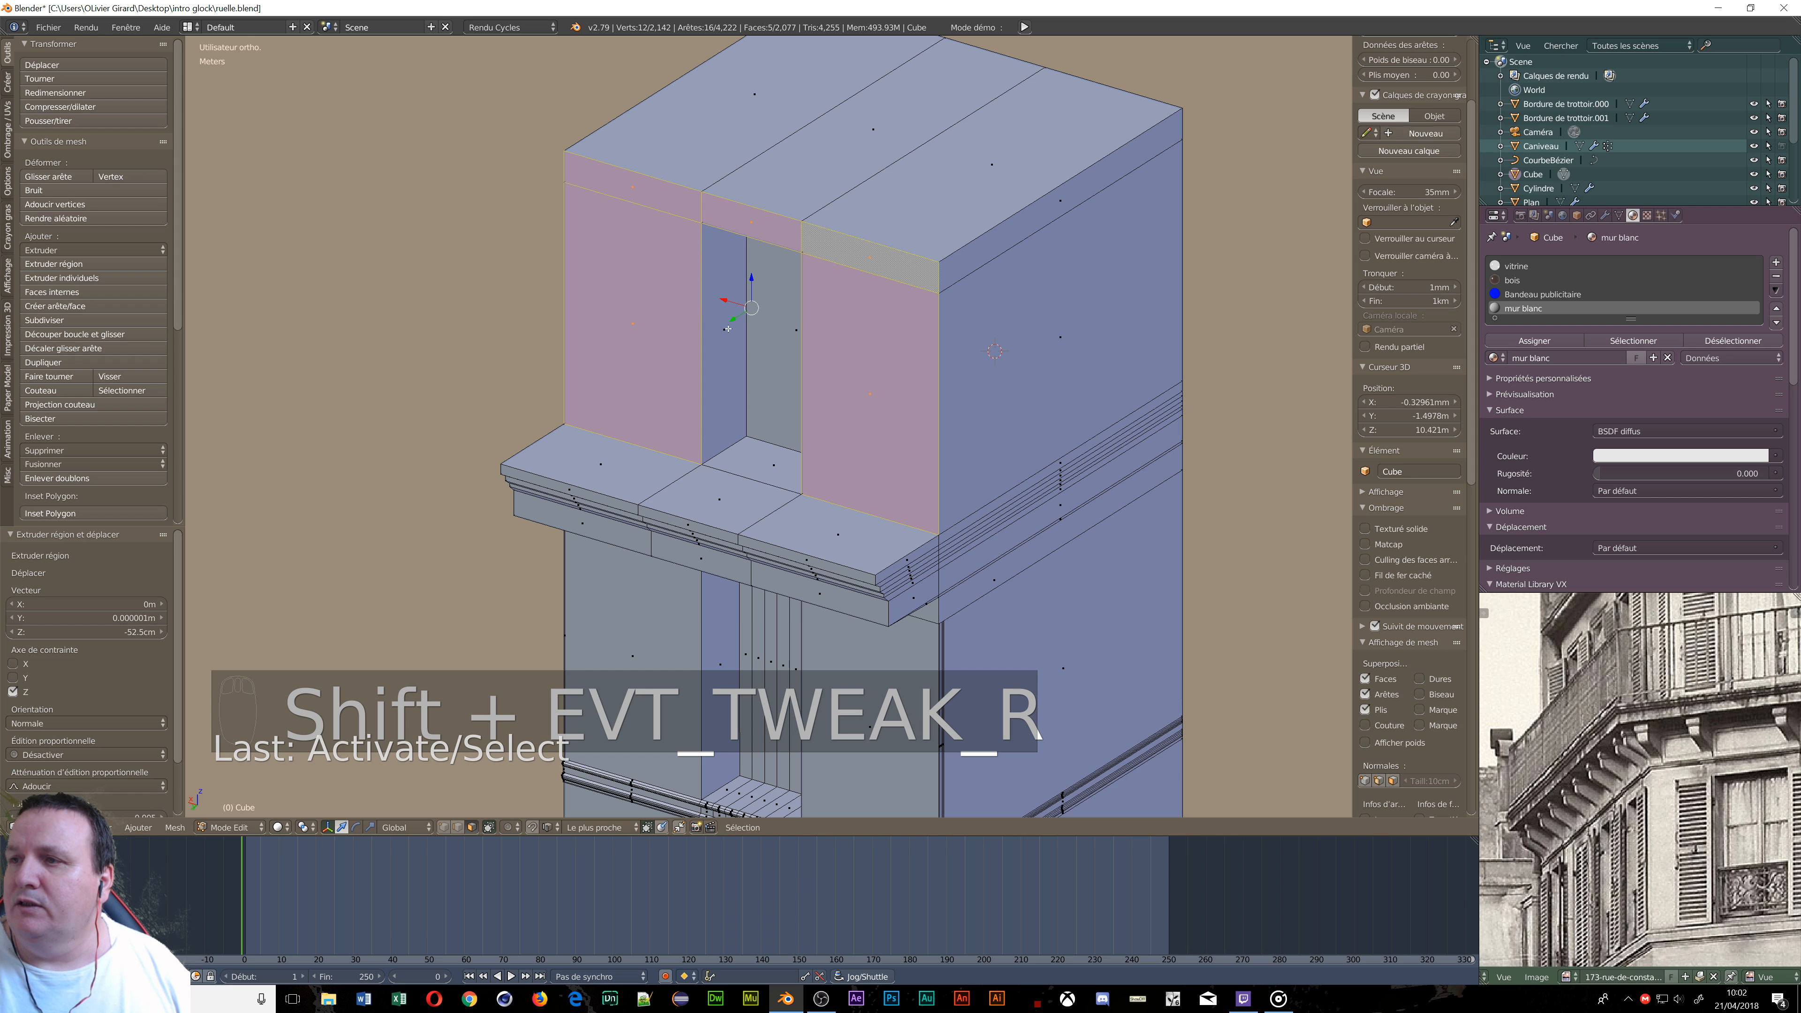
key(g)
key(y)
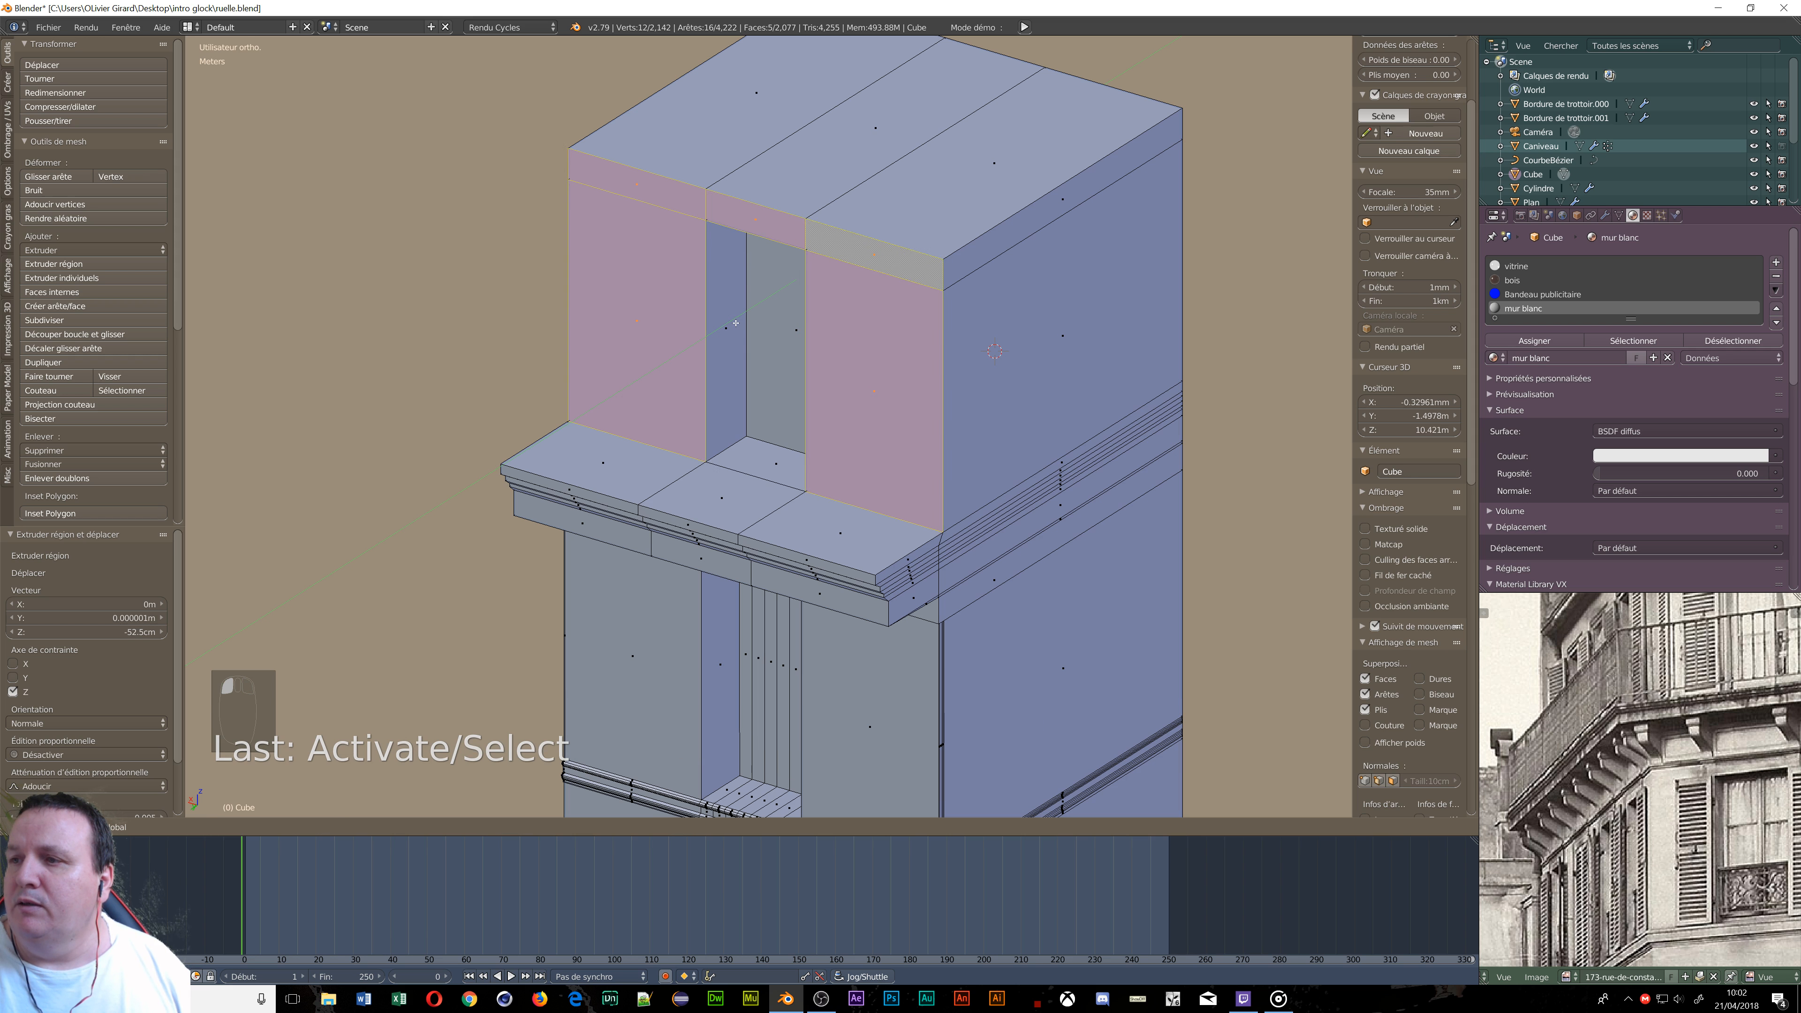
click(759, 319)
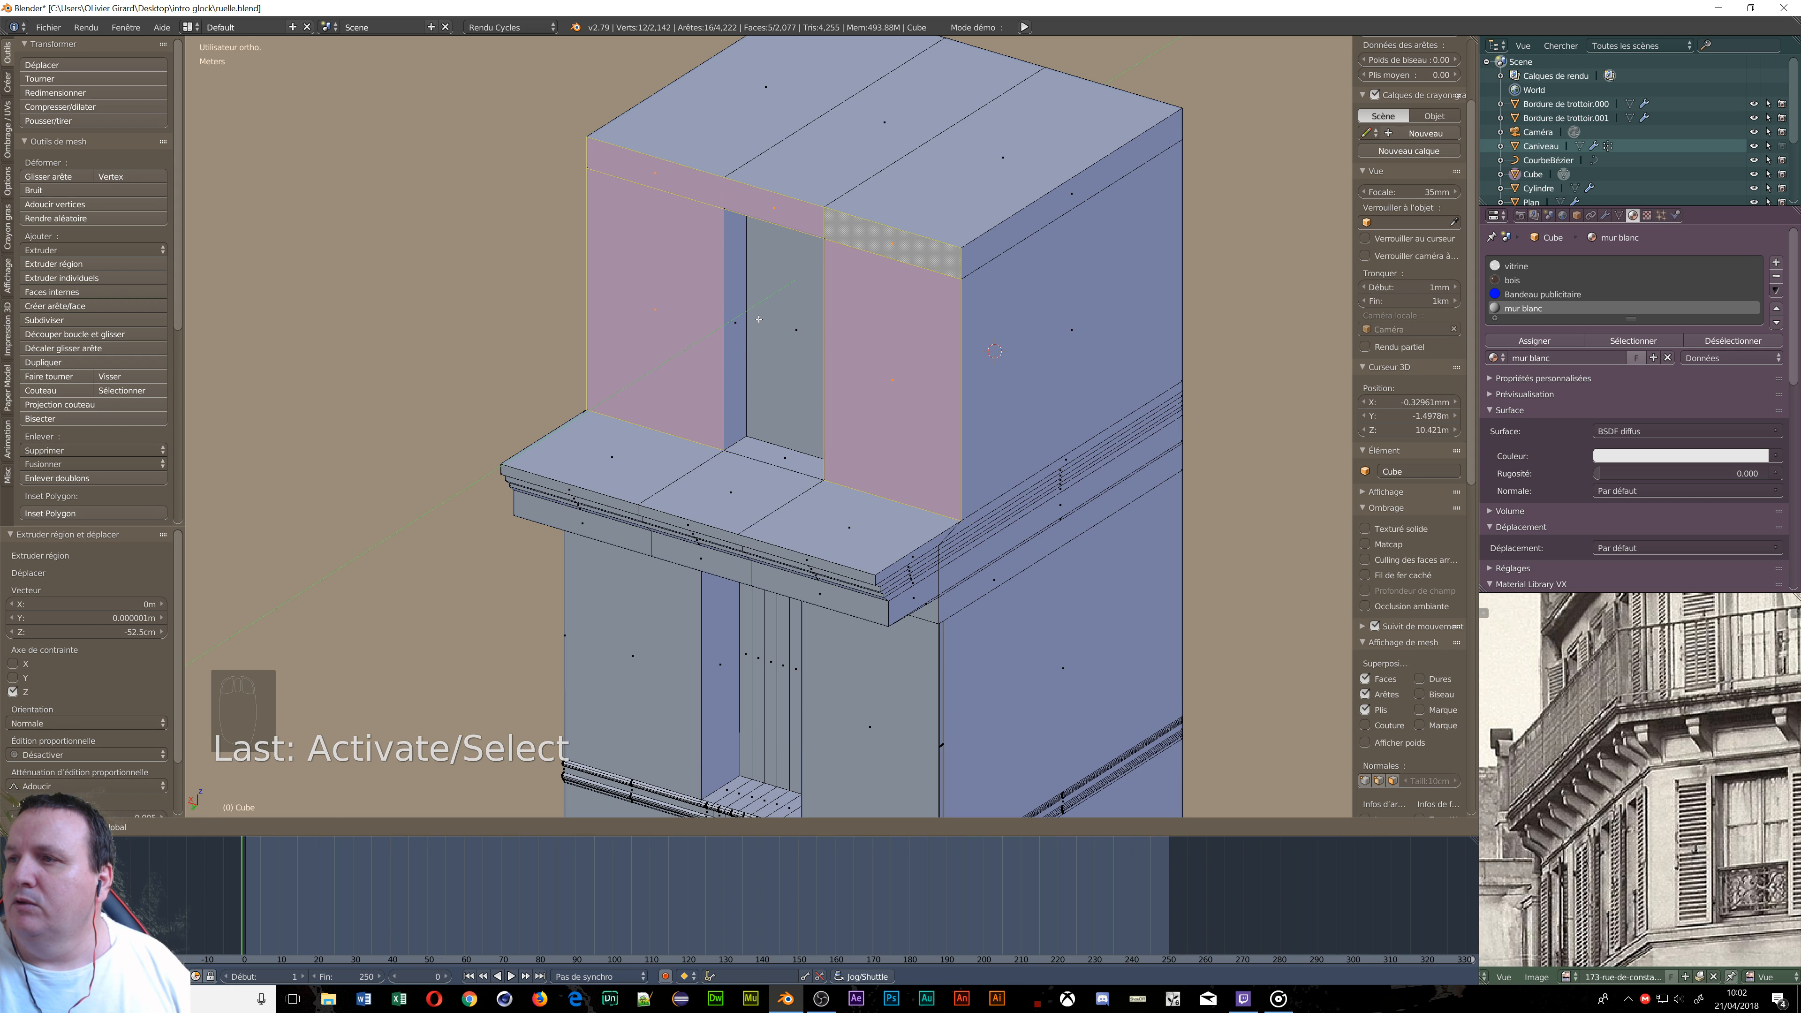
Move the back face of the window recess about -38.9 cm along Y to deepen the opening.
right_click(779, 305)
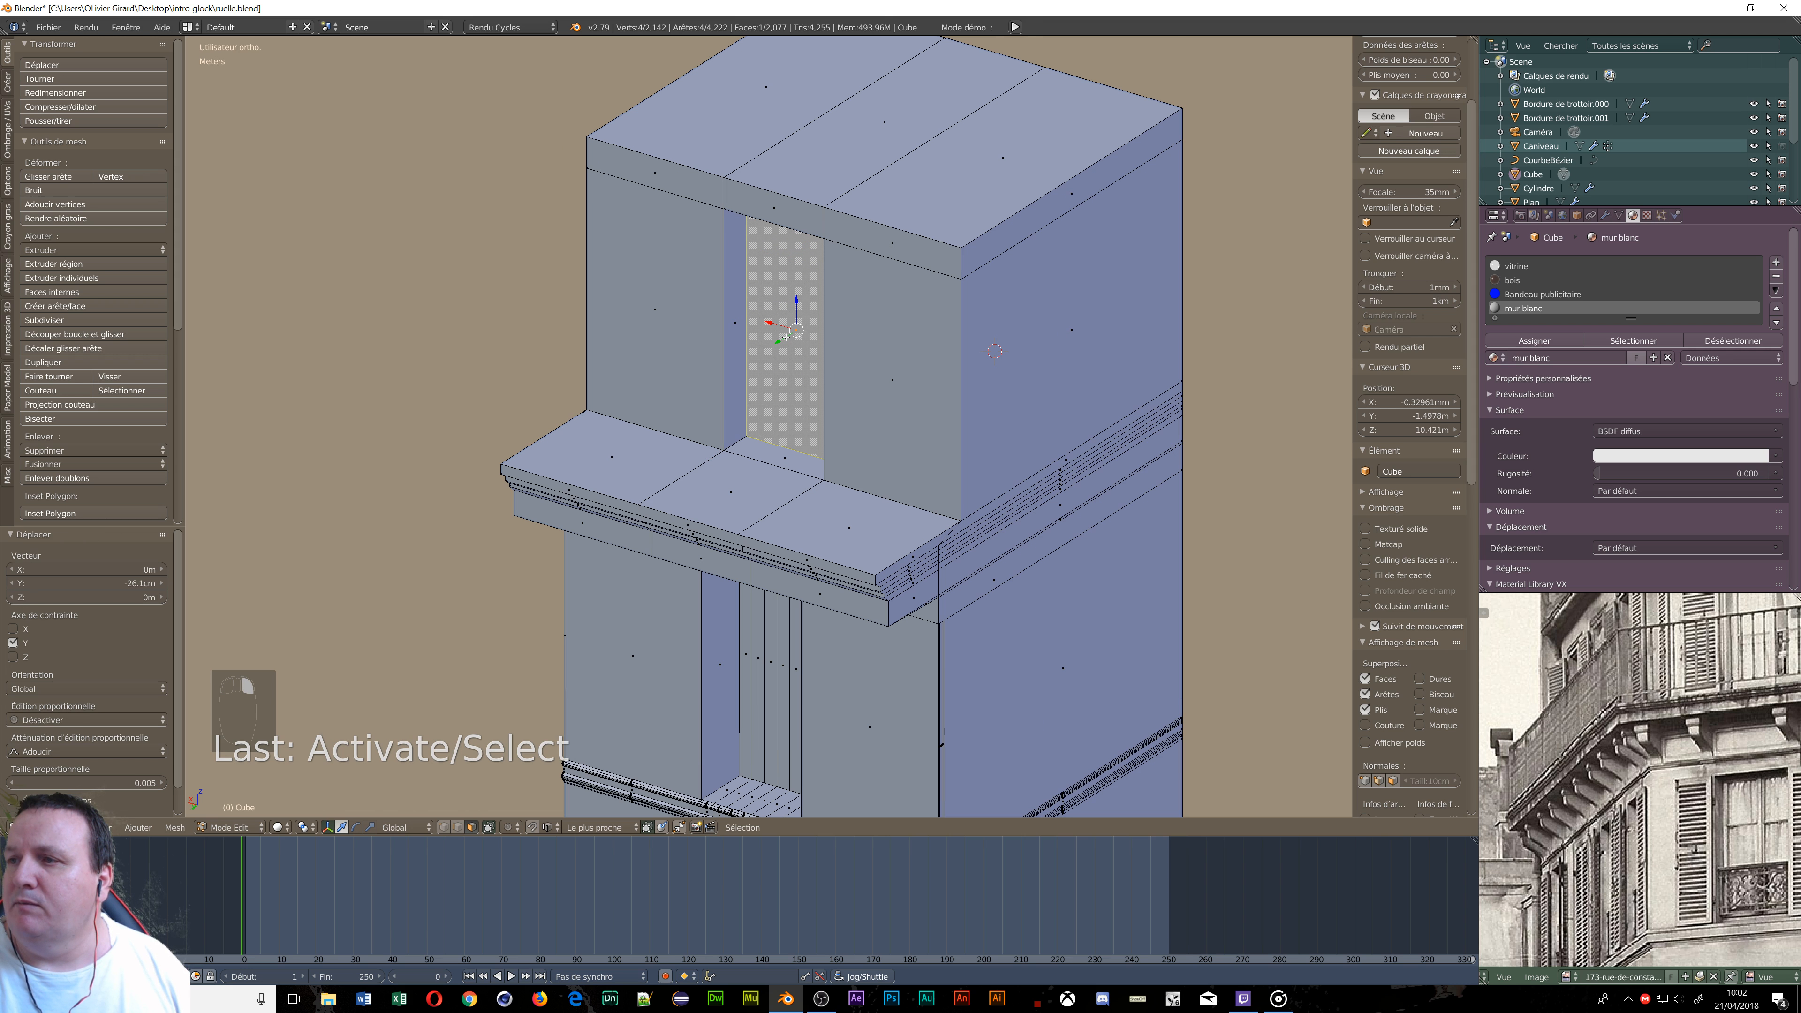
drag(786, 338, 815, 323)
Compare the top storey's side profile with the roof area in the reference photo.
scroll(937, 517, down, 10)
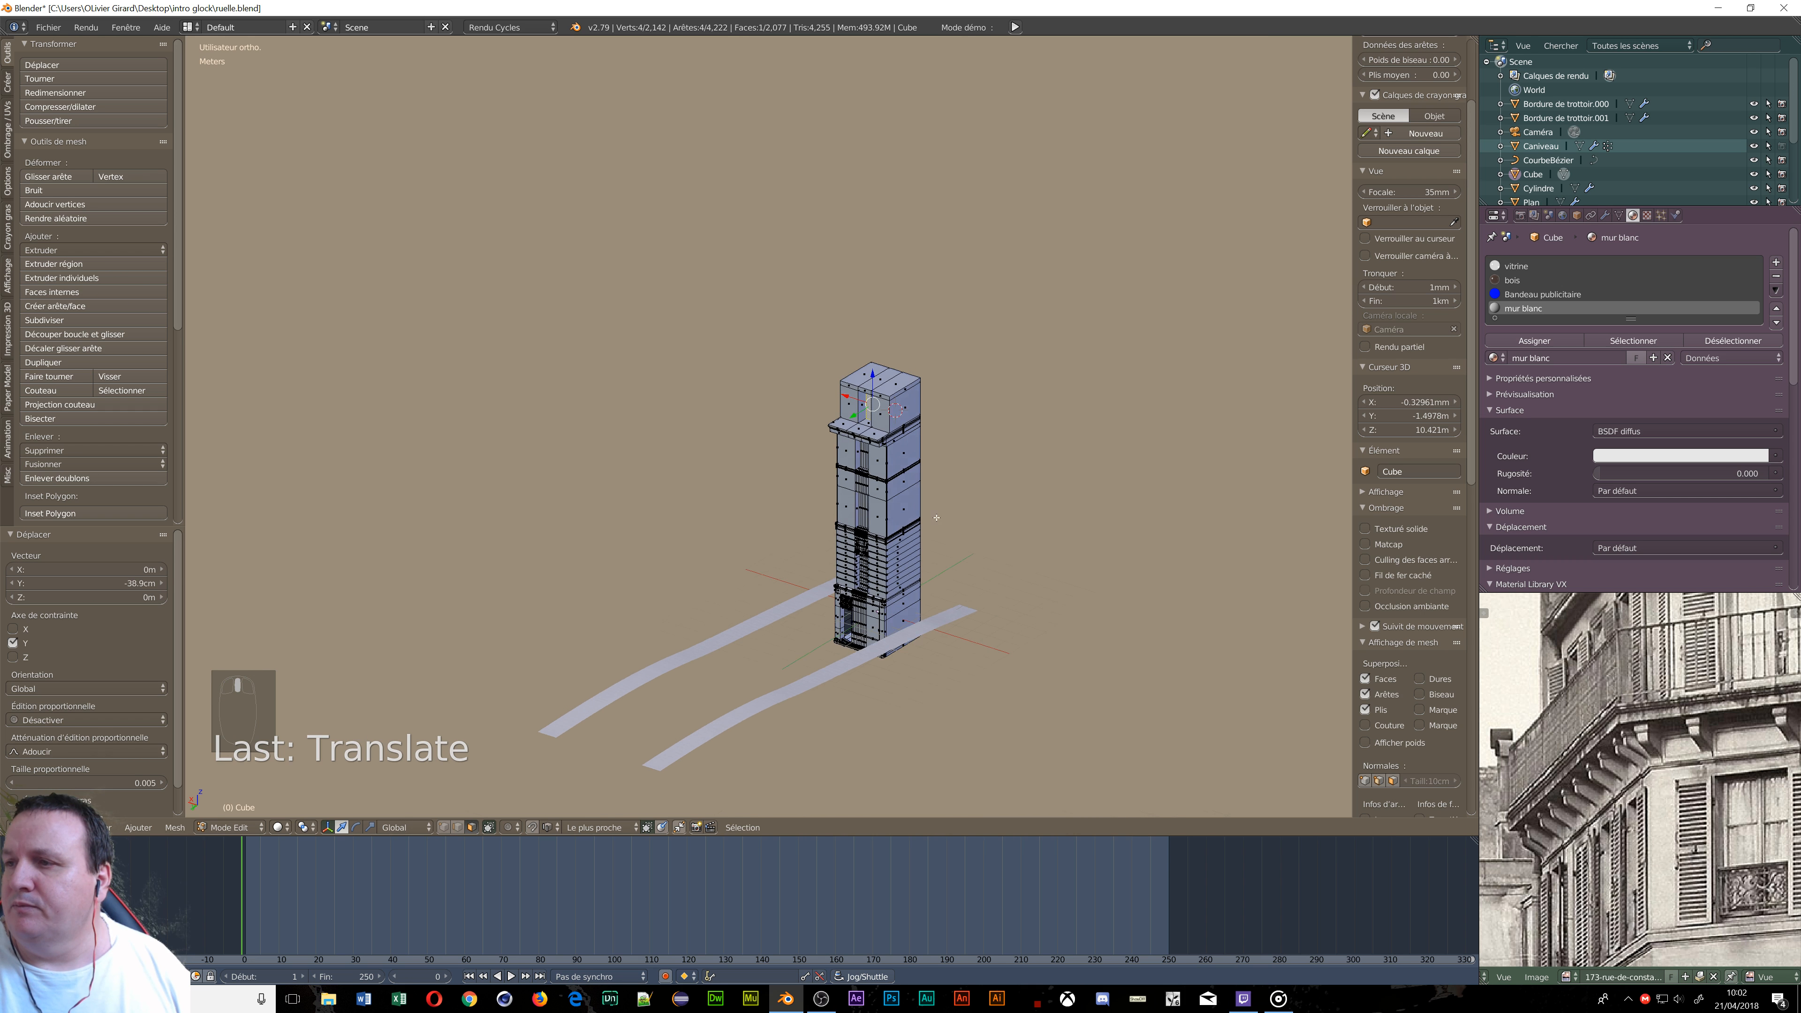
middle_drag(936, 518, 888, 481)
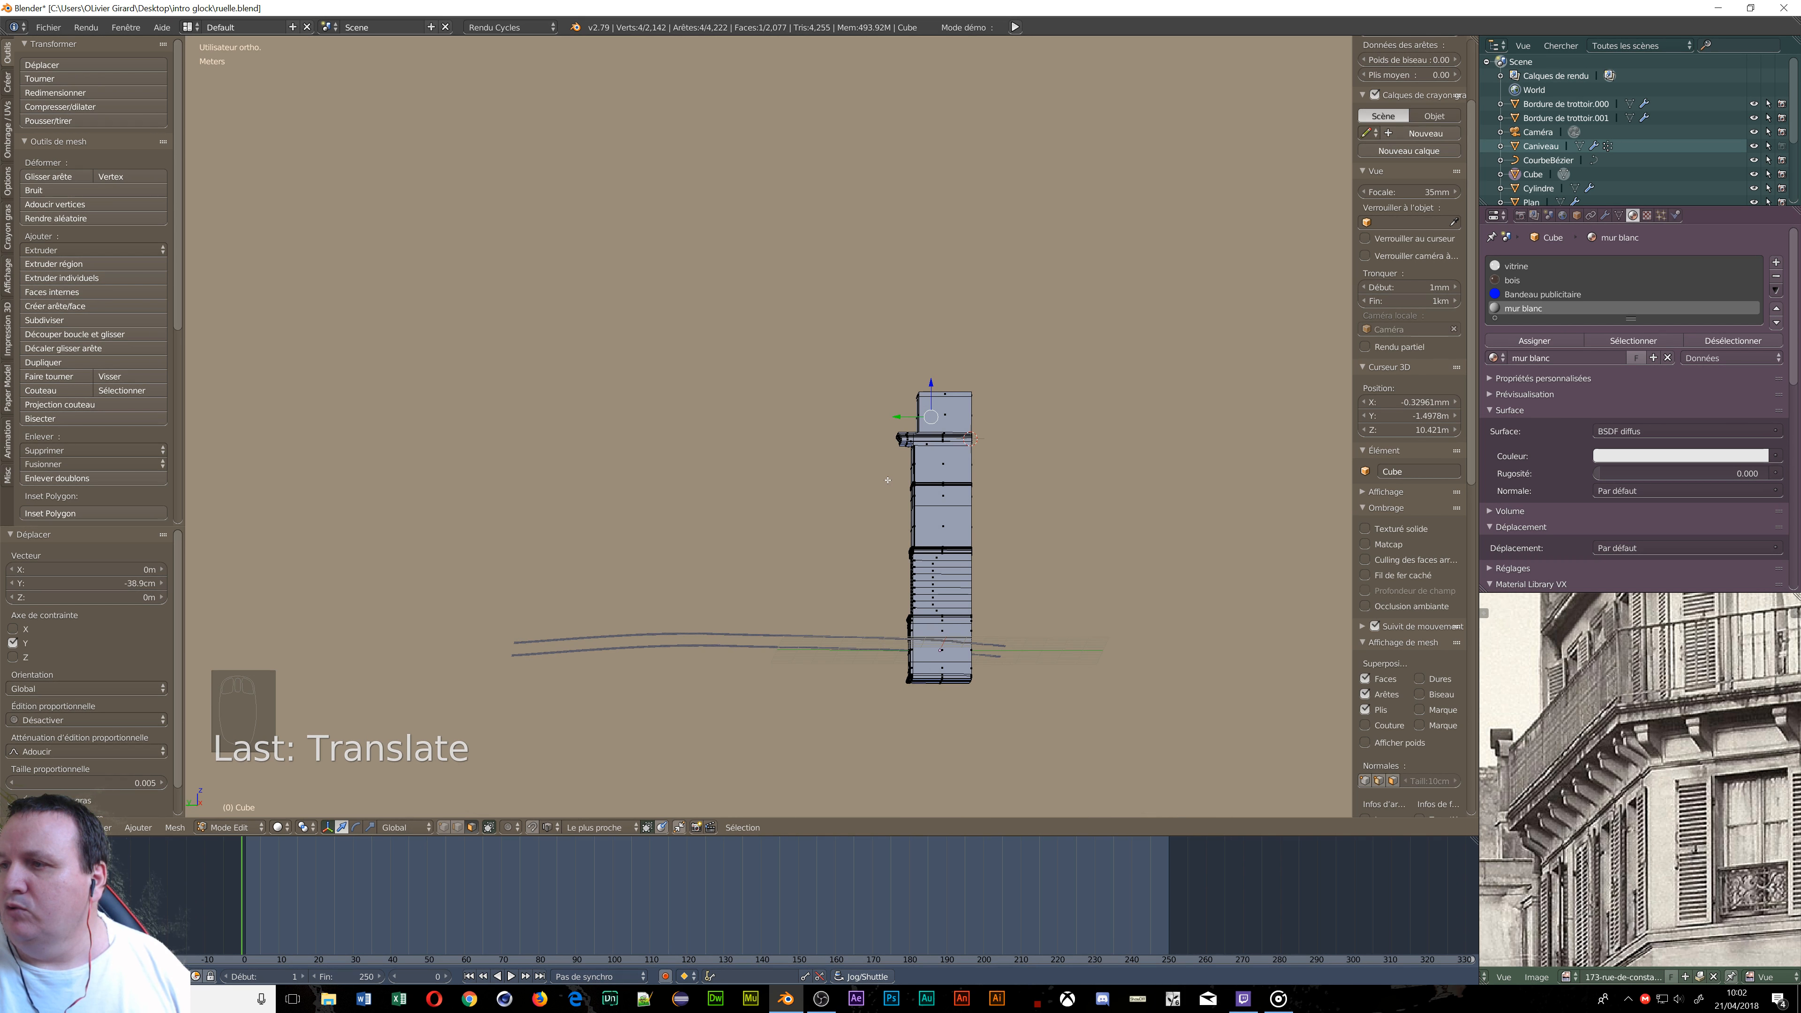
scroll(888, 480, up, 6)
middle_drag(1630, 744, 1621, 607)
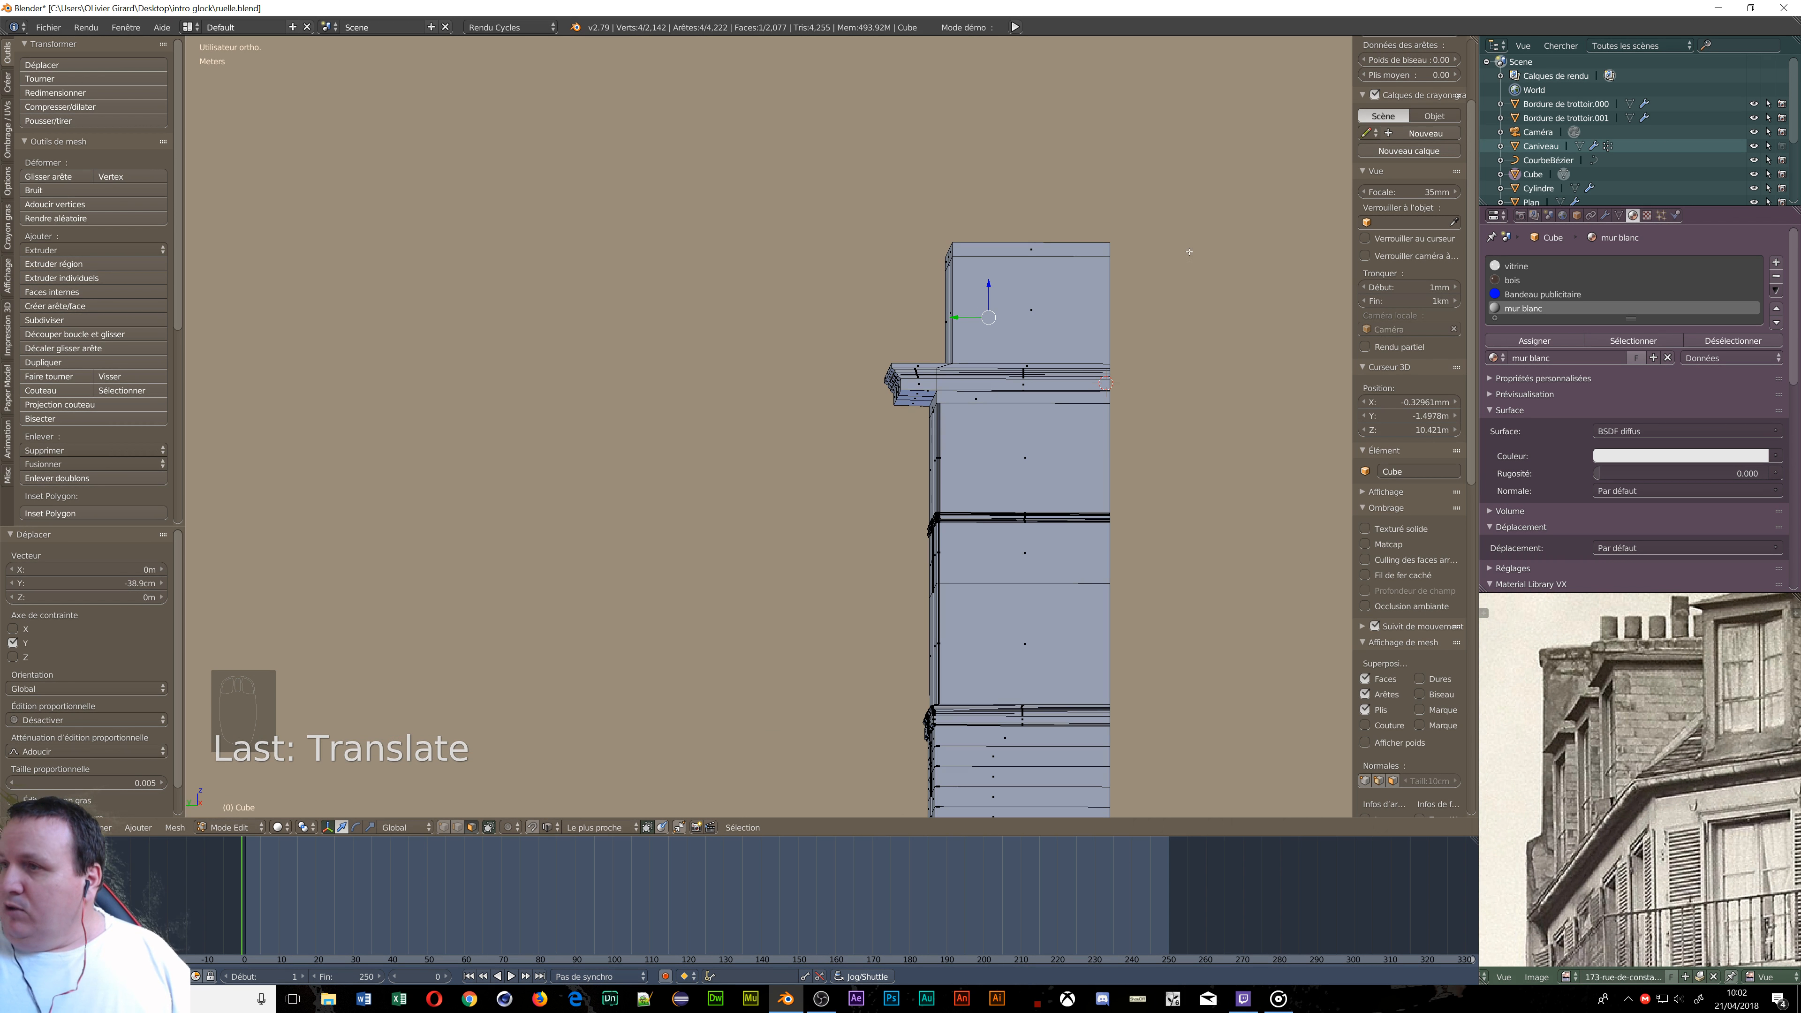
scroll(1088, 324, up, 5)
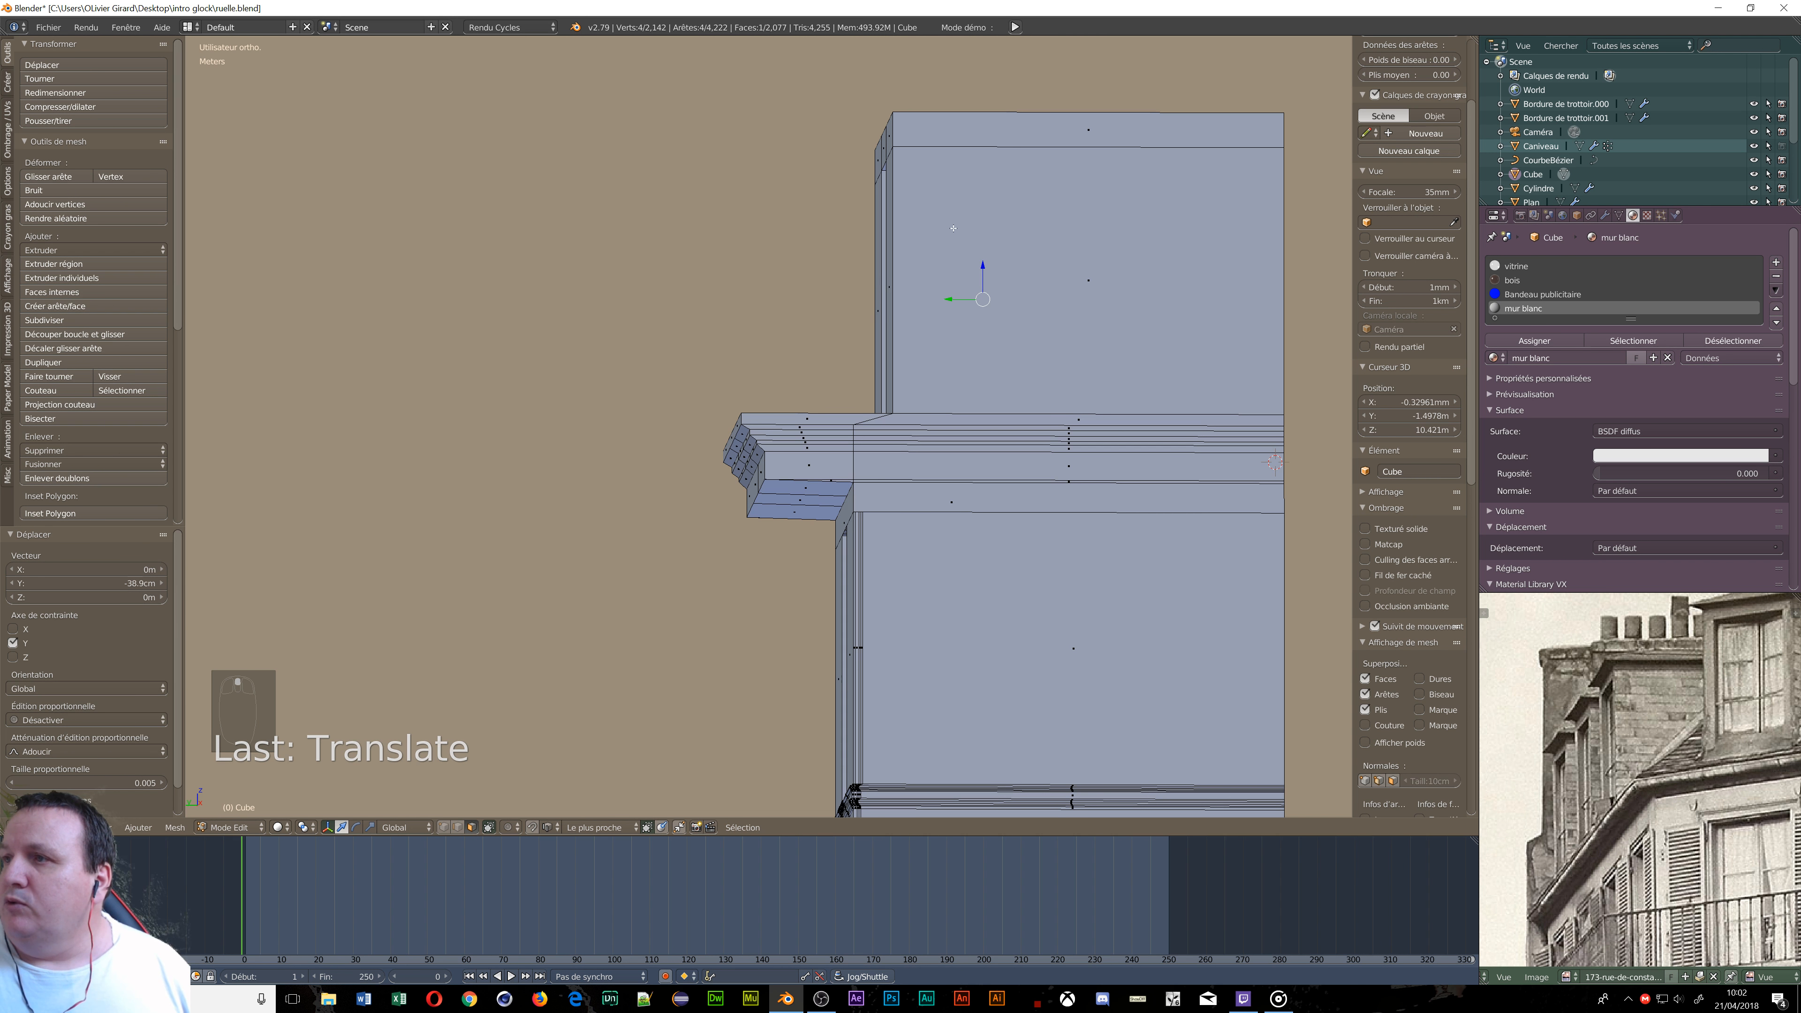
shift+middle_drag(952, 249, 979, 361)
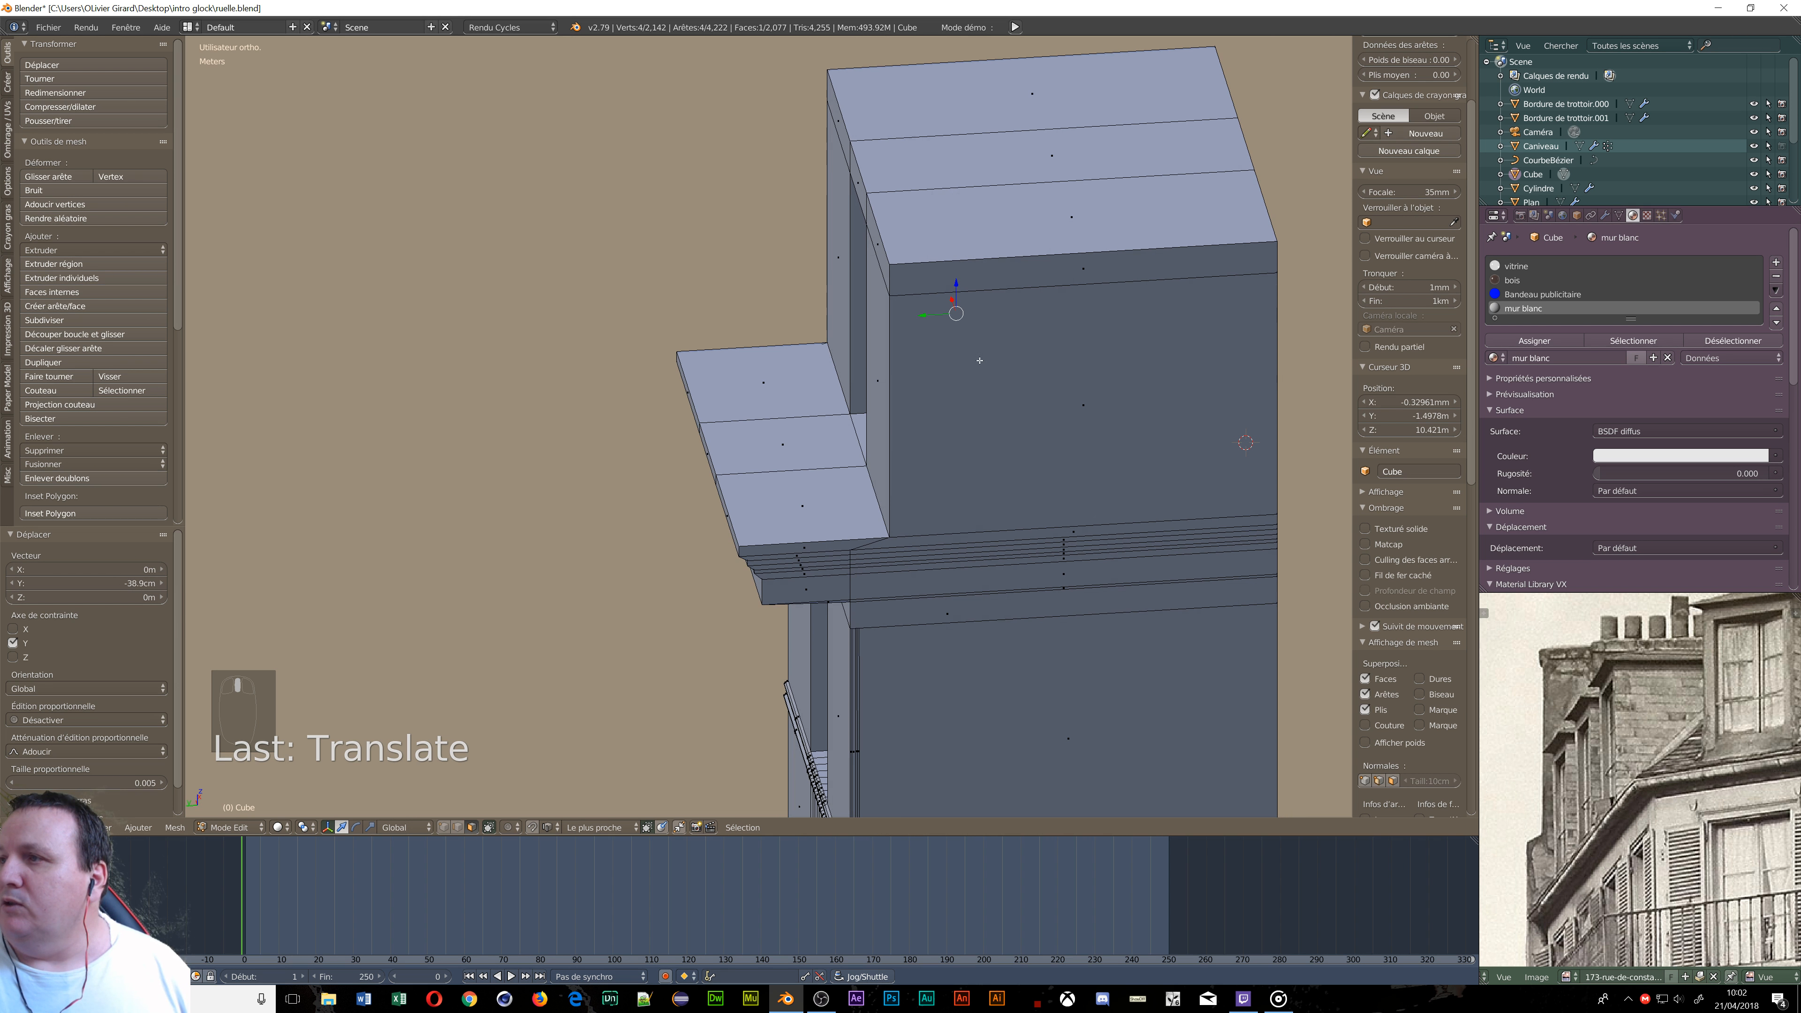
right_click(1049, 223)
shift+right_click(1061, 159)
shift+right_click(1060, 100)
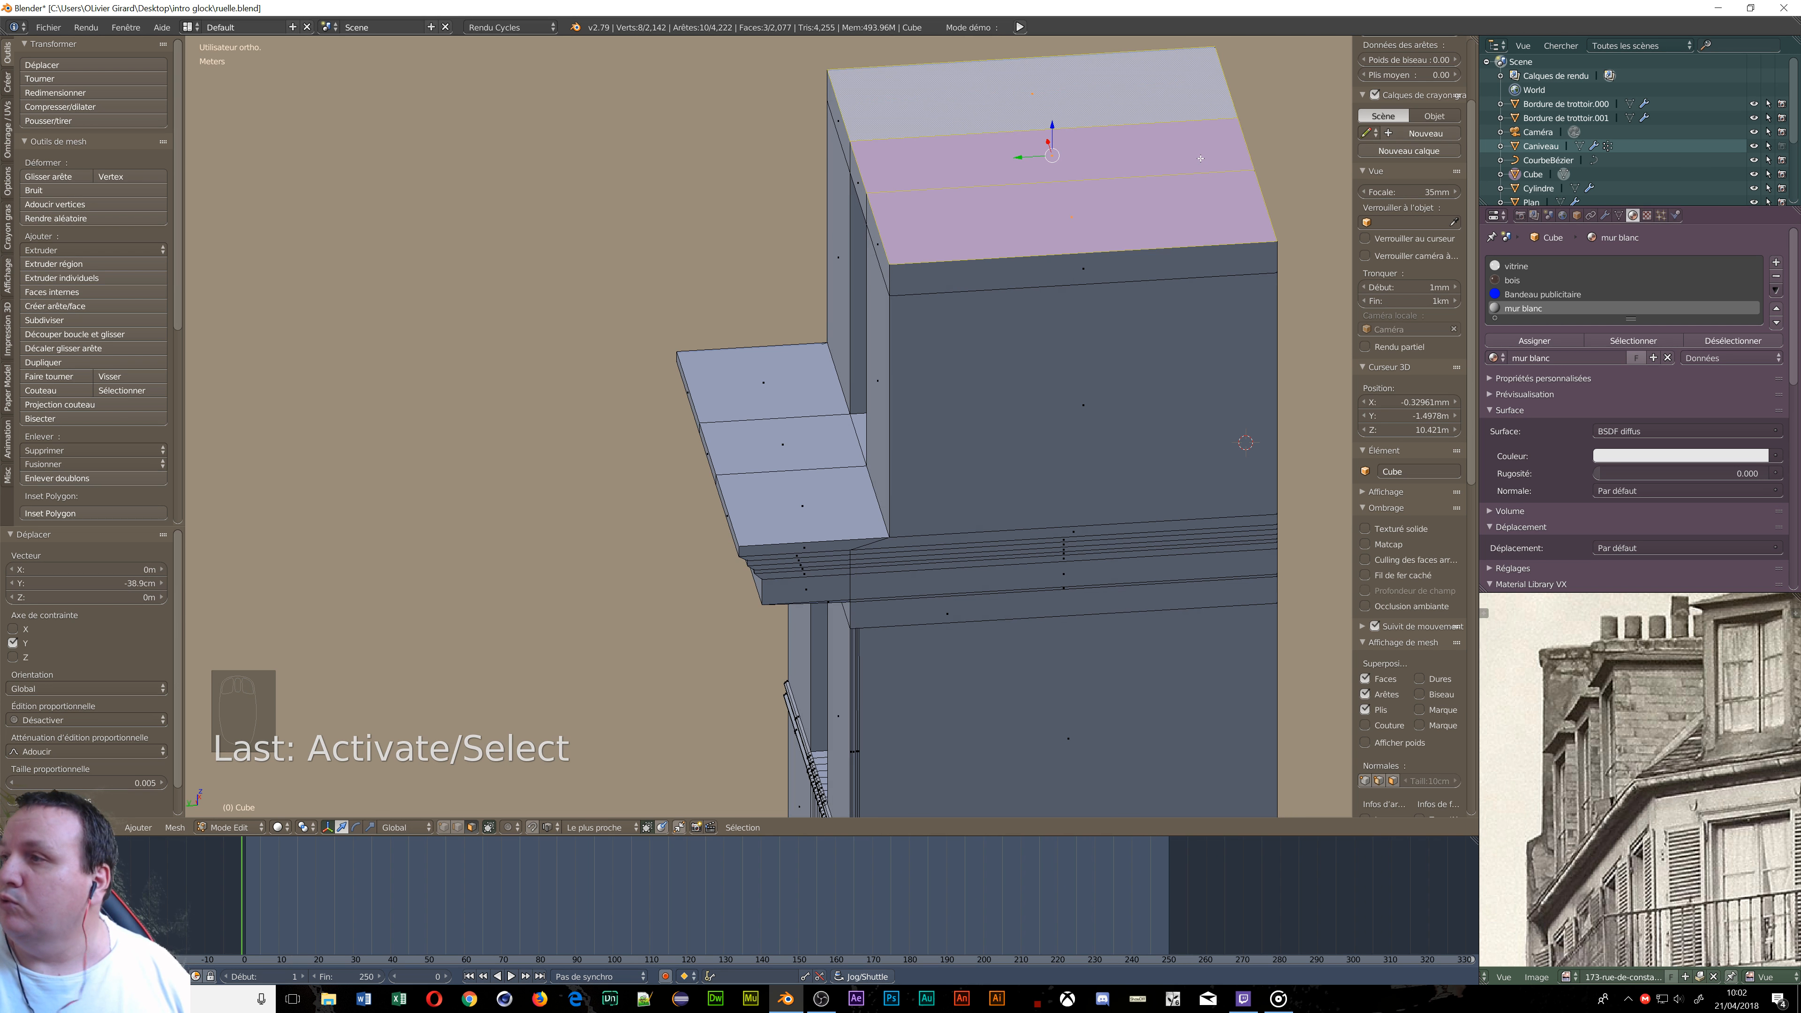
Select the rear edge loop of the flat roof, snap the 3D cursor to it and use the 3D cursor as pivot point.
key(ctrl+Tab)
click(1172, 150)
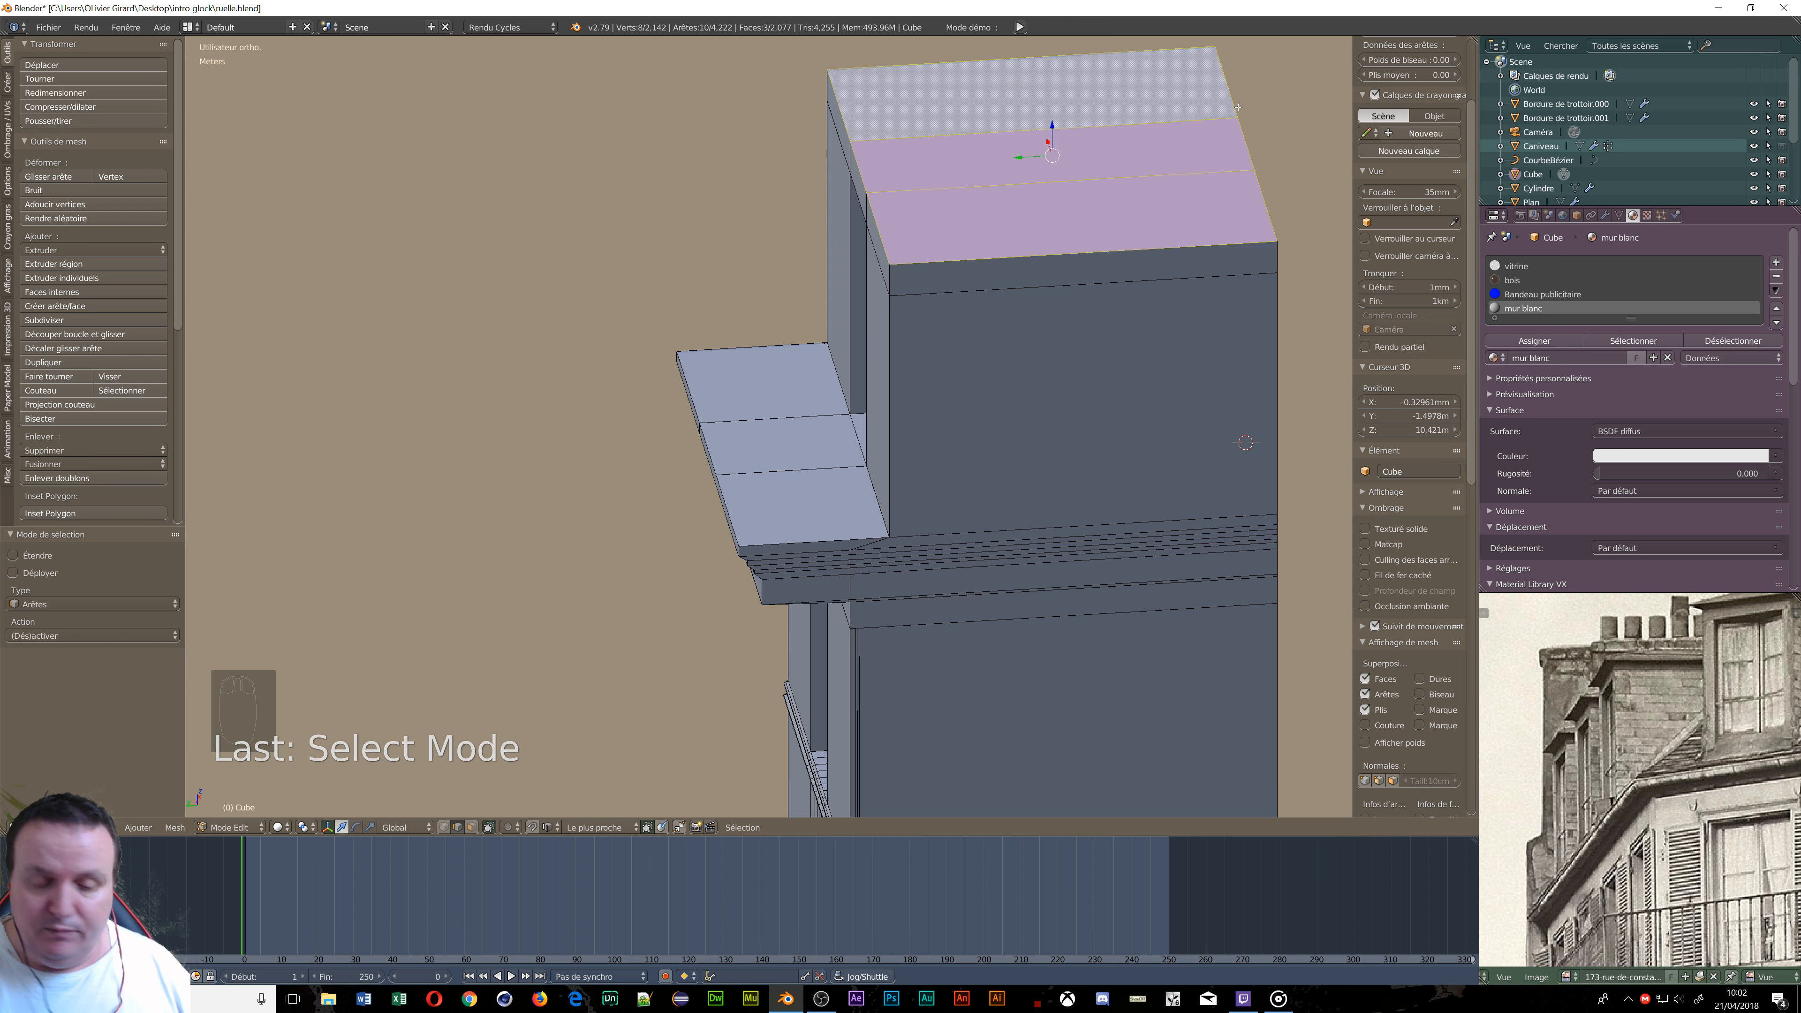
alt+right_click(1237, 110)
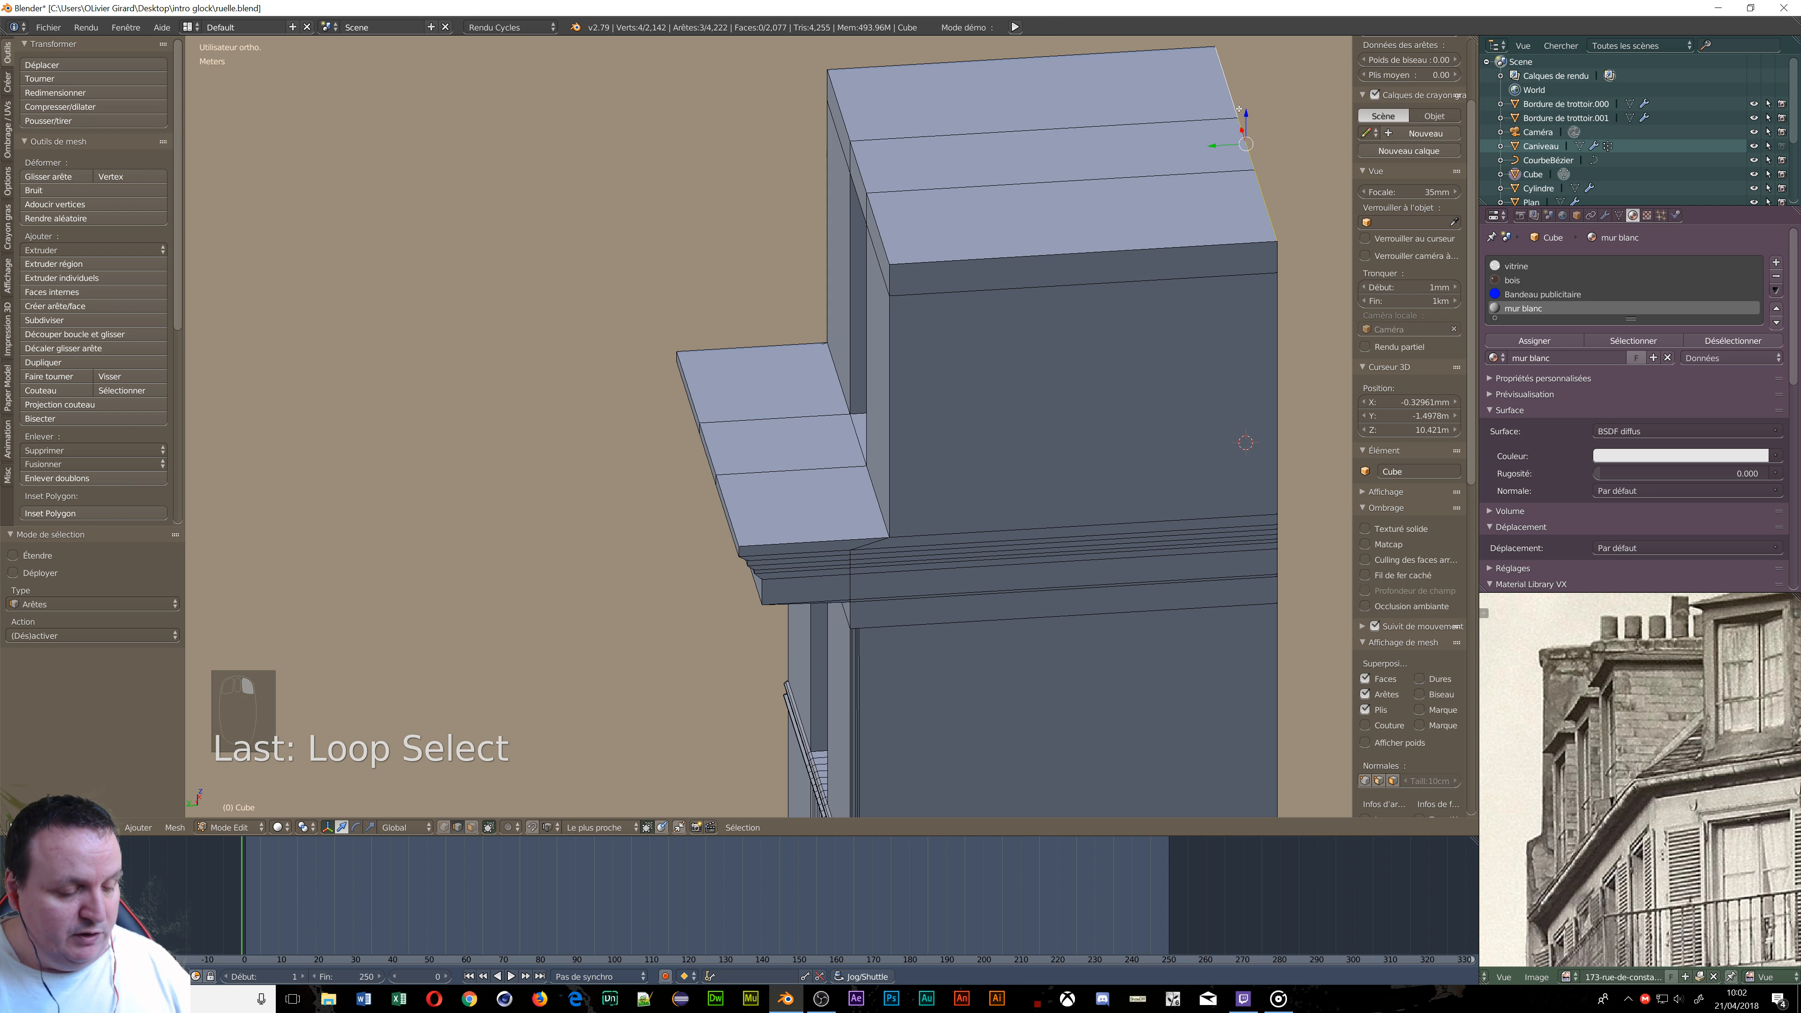
key(shift+s)
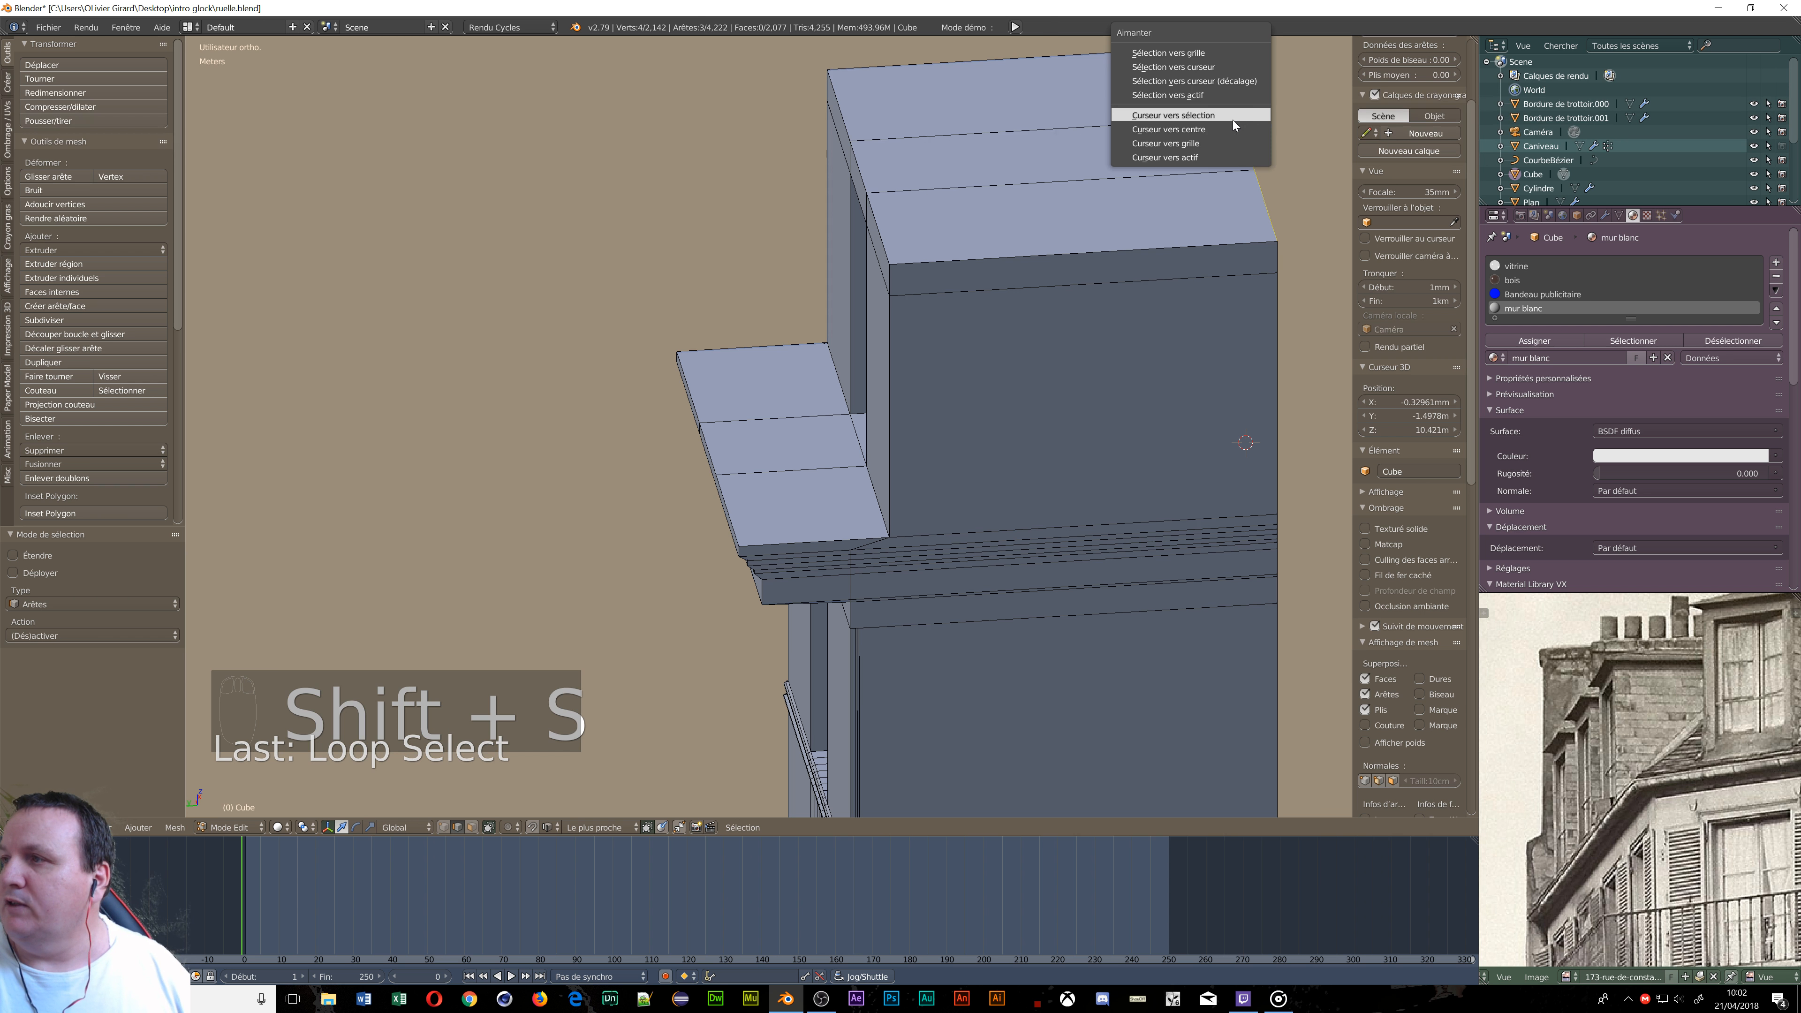
click(1234, 118)
click(279, 827)
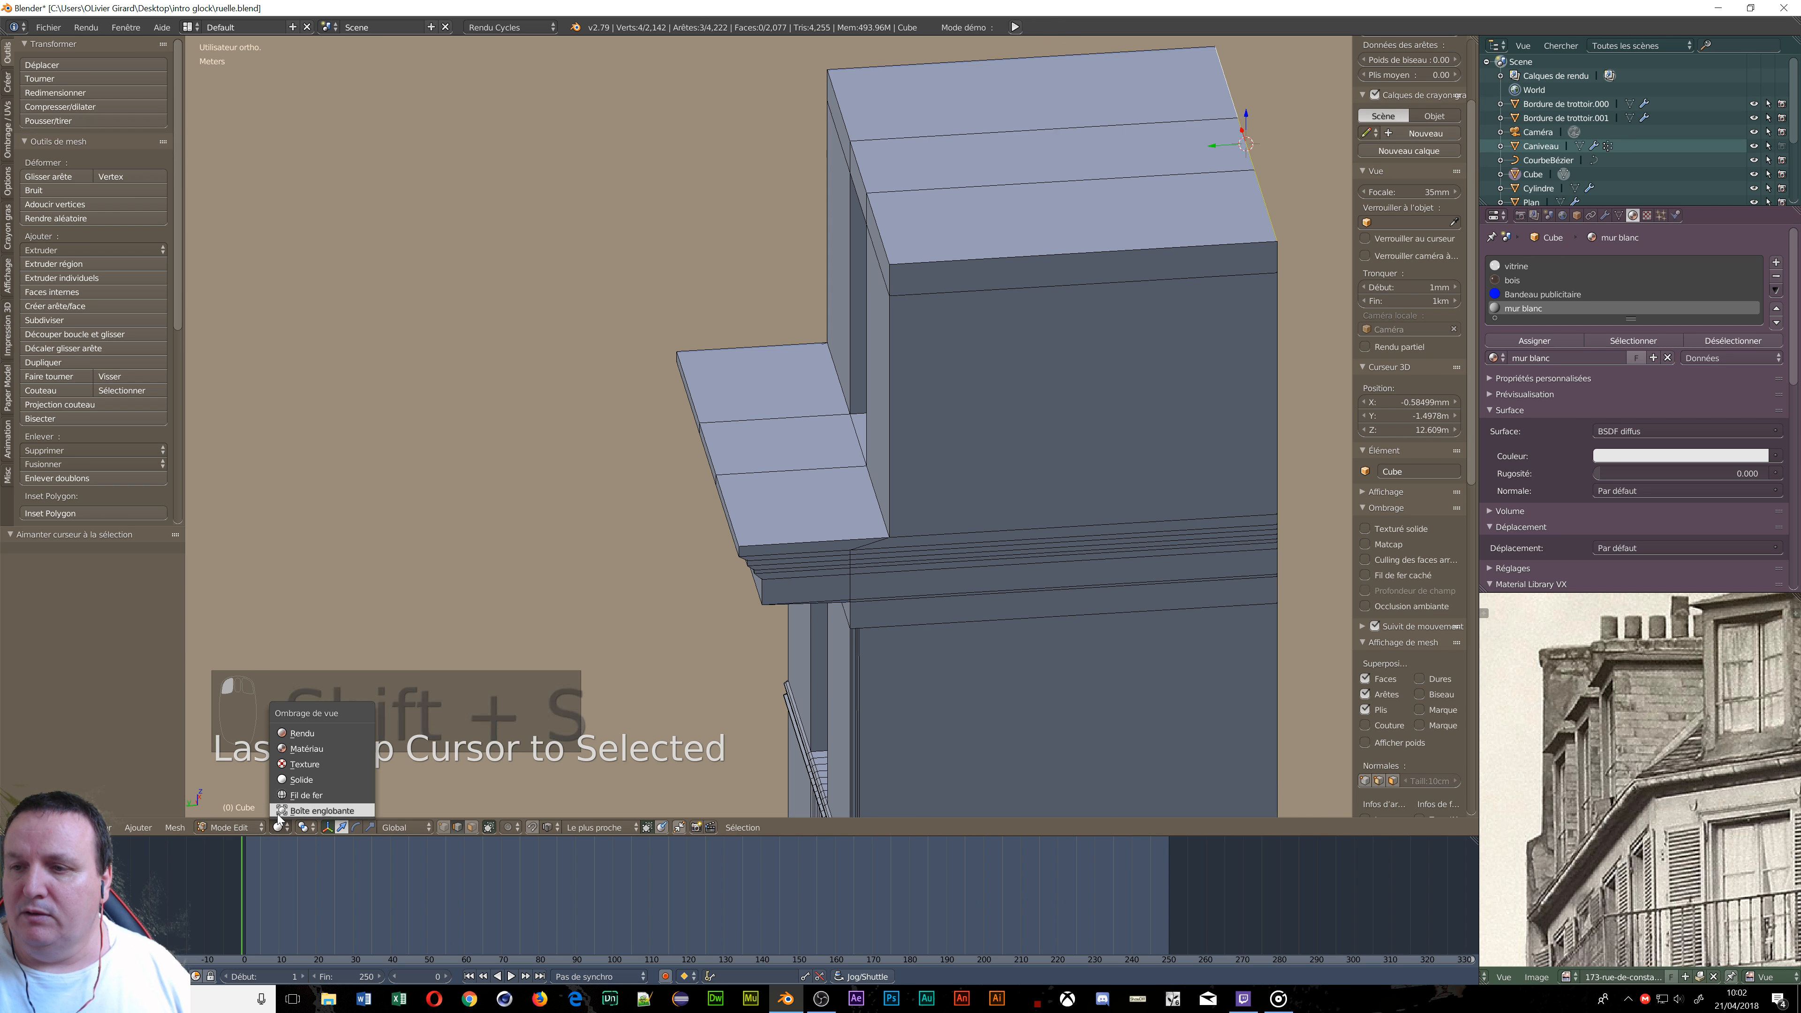
click(303, 828)
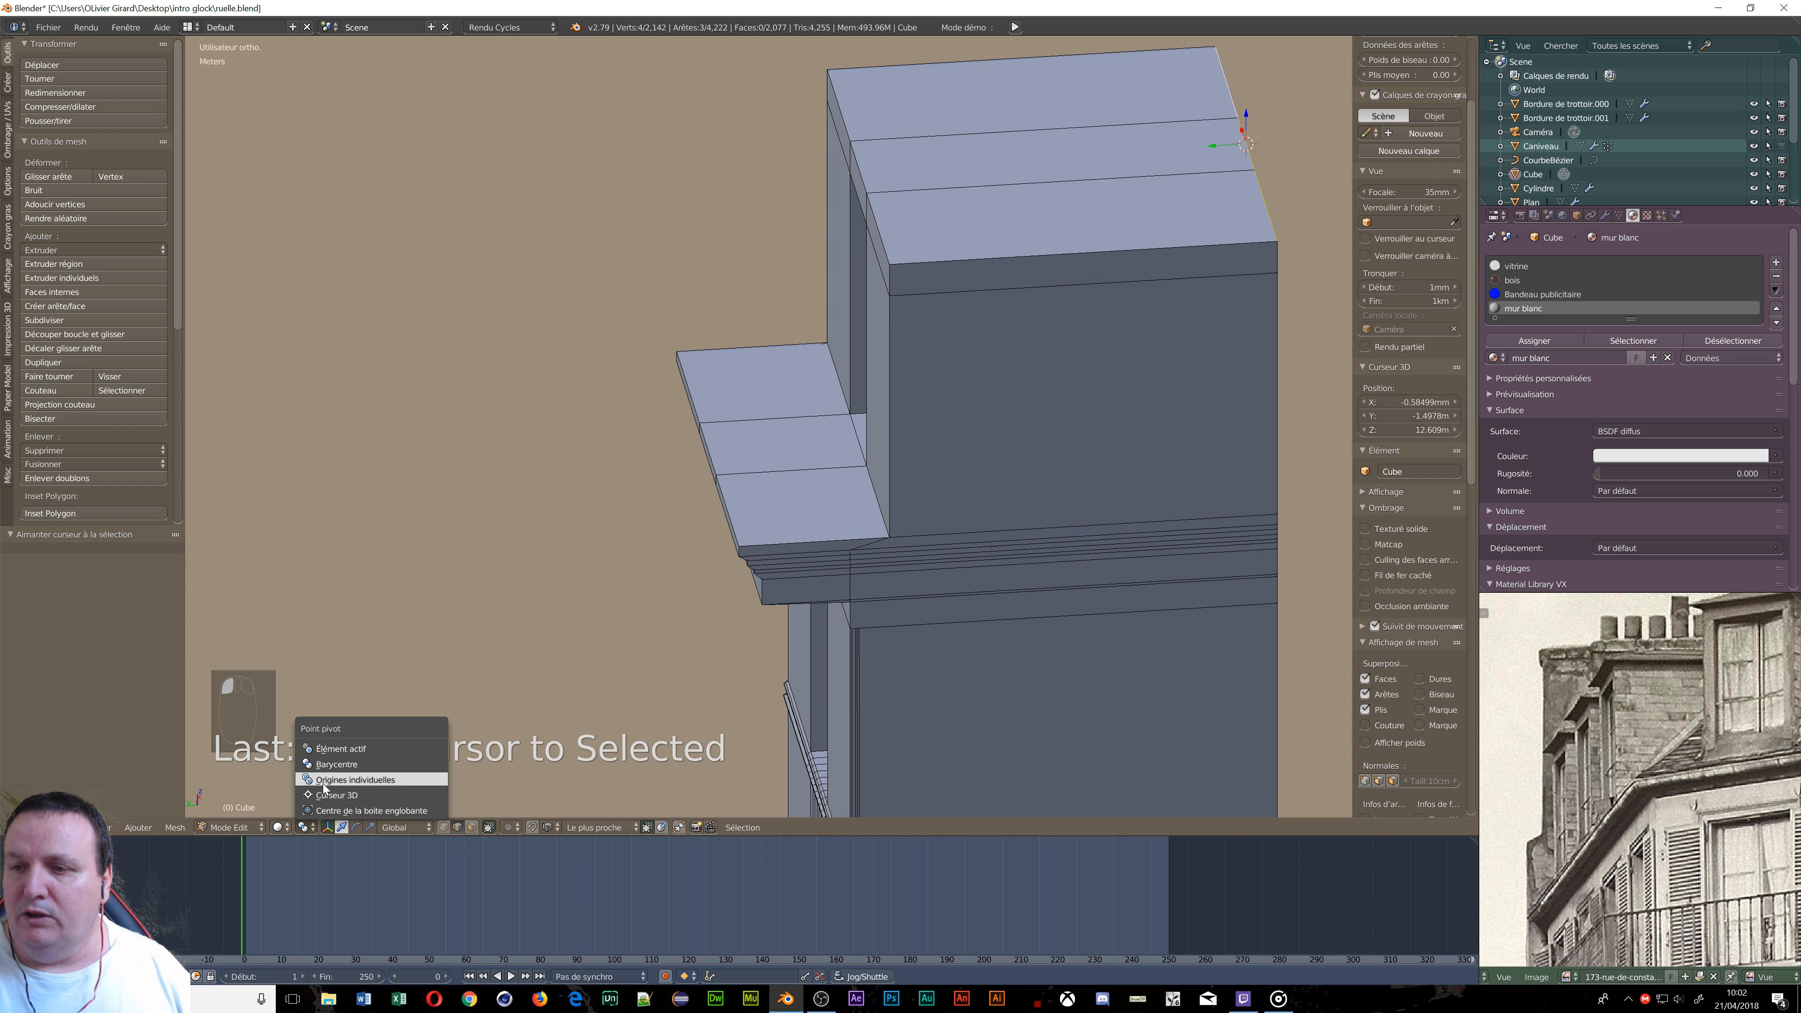
click(328, 794)
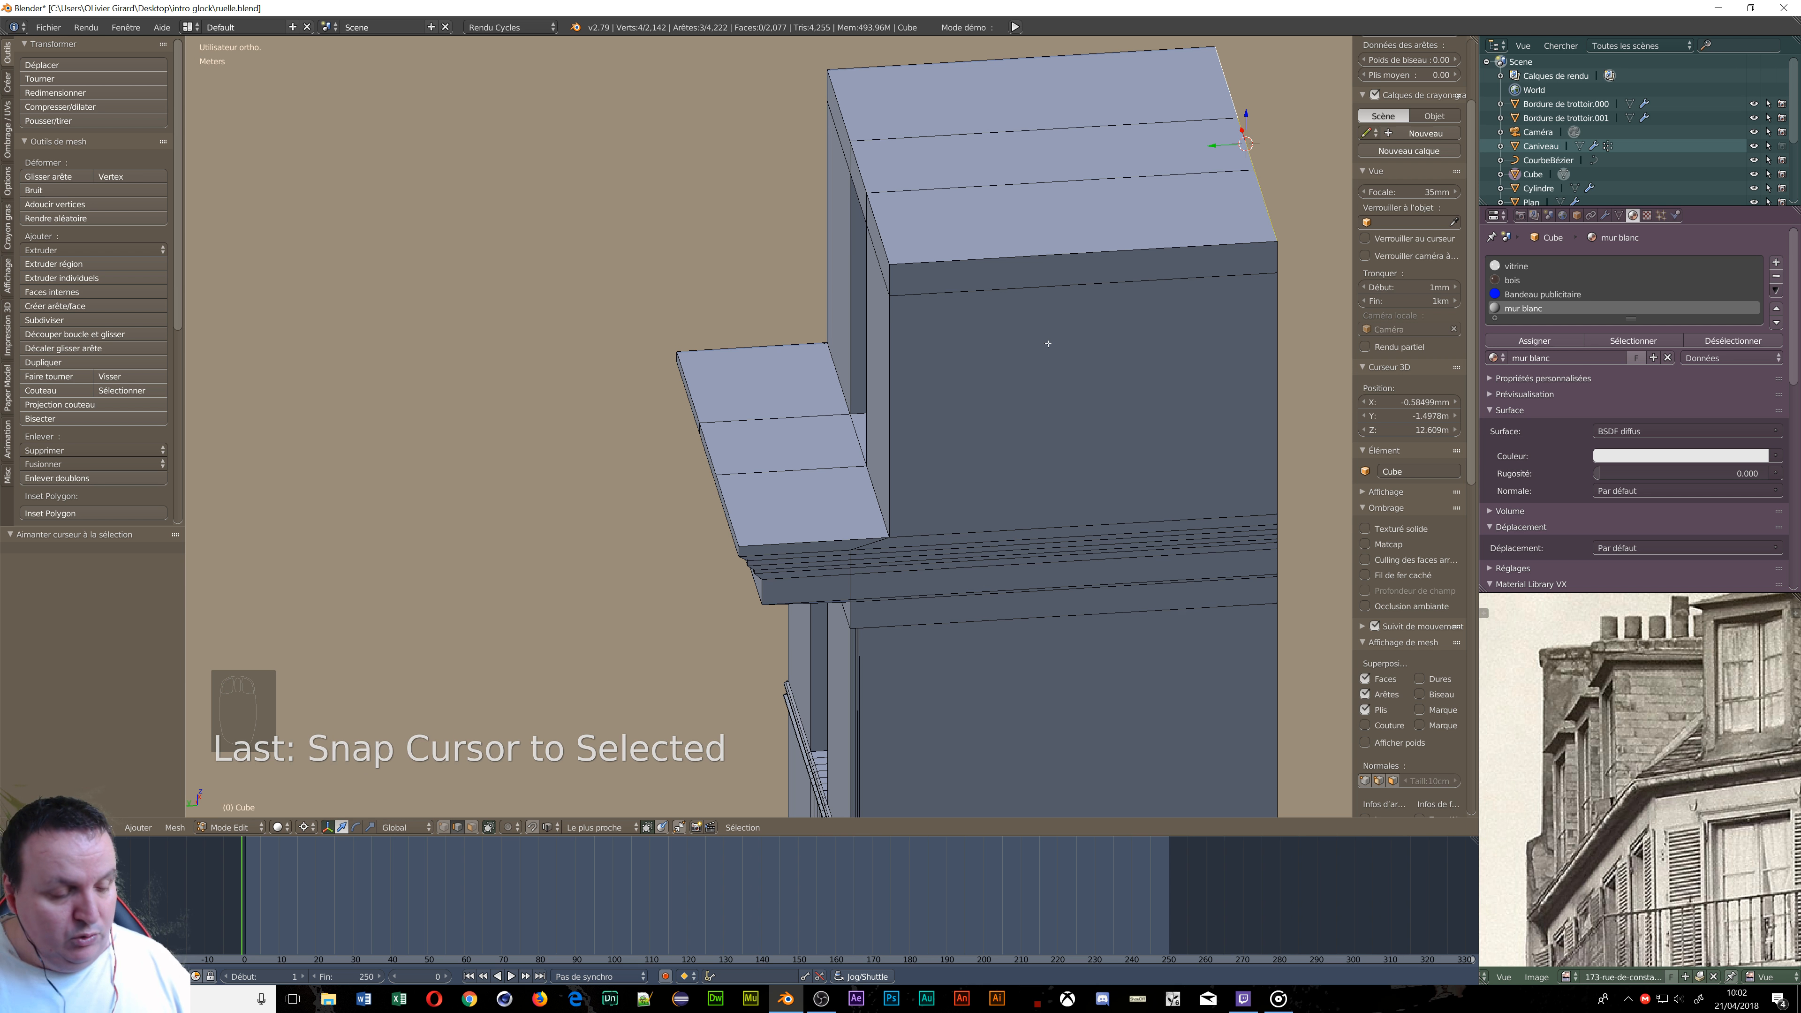
In left view, extrude the three roof faces about 4.96 cm upward and scale them along Y by about 1.048.
key(ctrl+Tab)
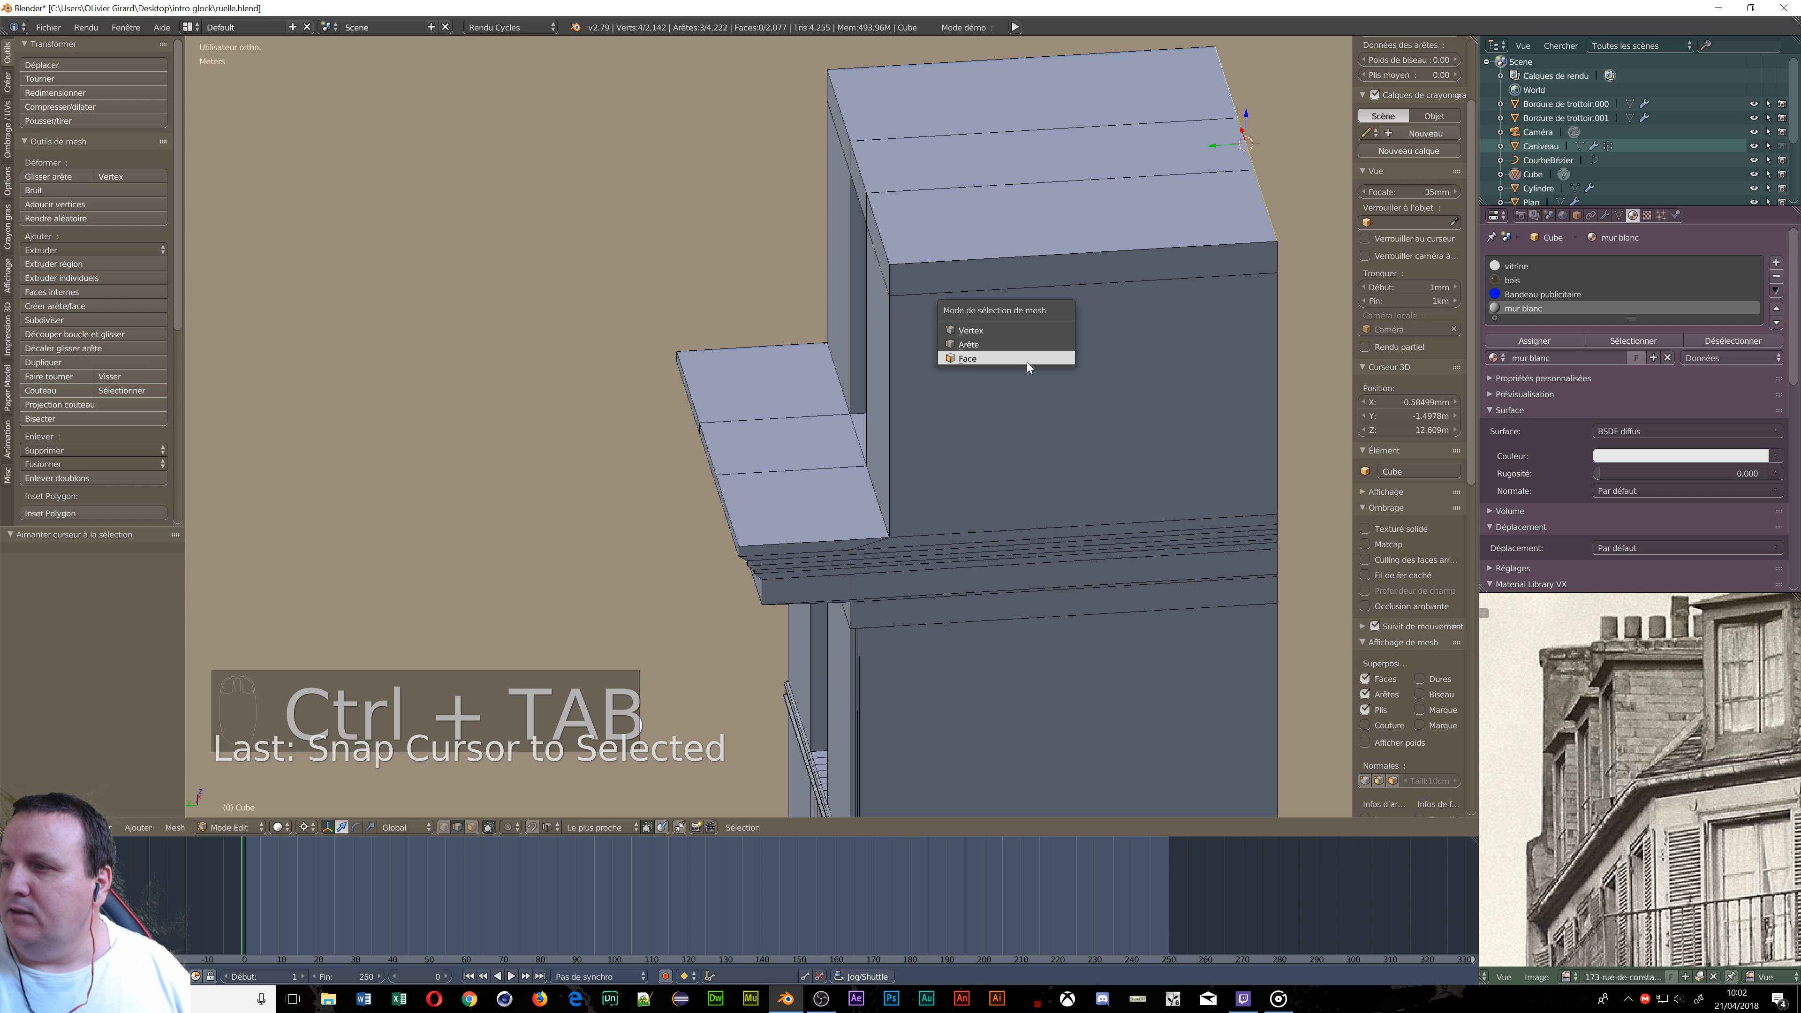
click(1027, 360)
click(1035, 195)
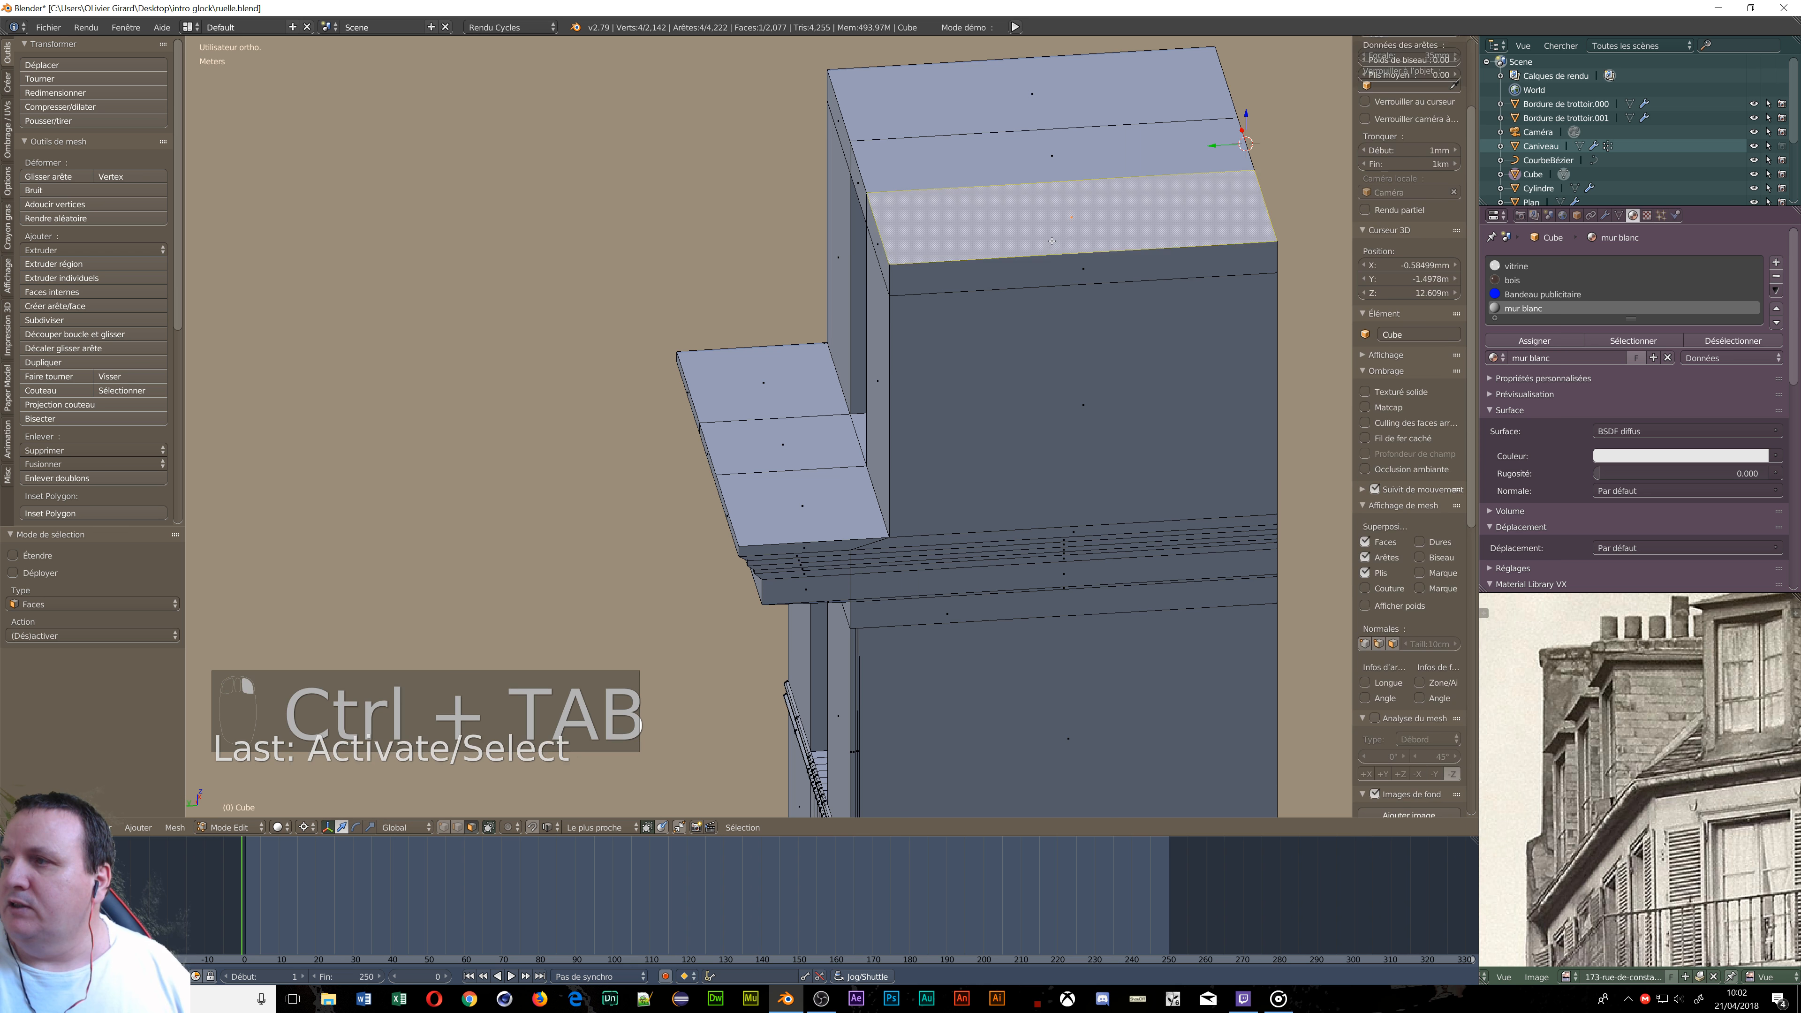
shift+right_click(1034, 165)
shift+right_click(1025, 105)
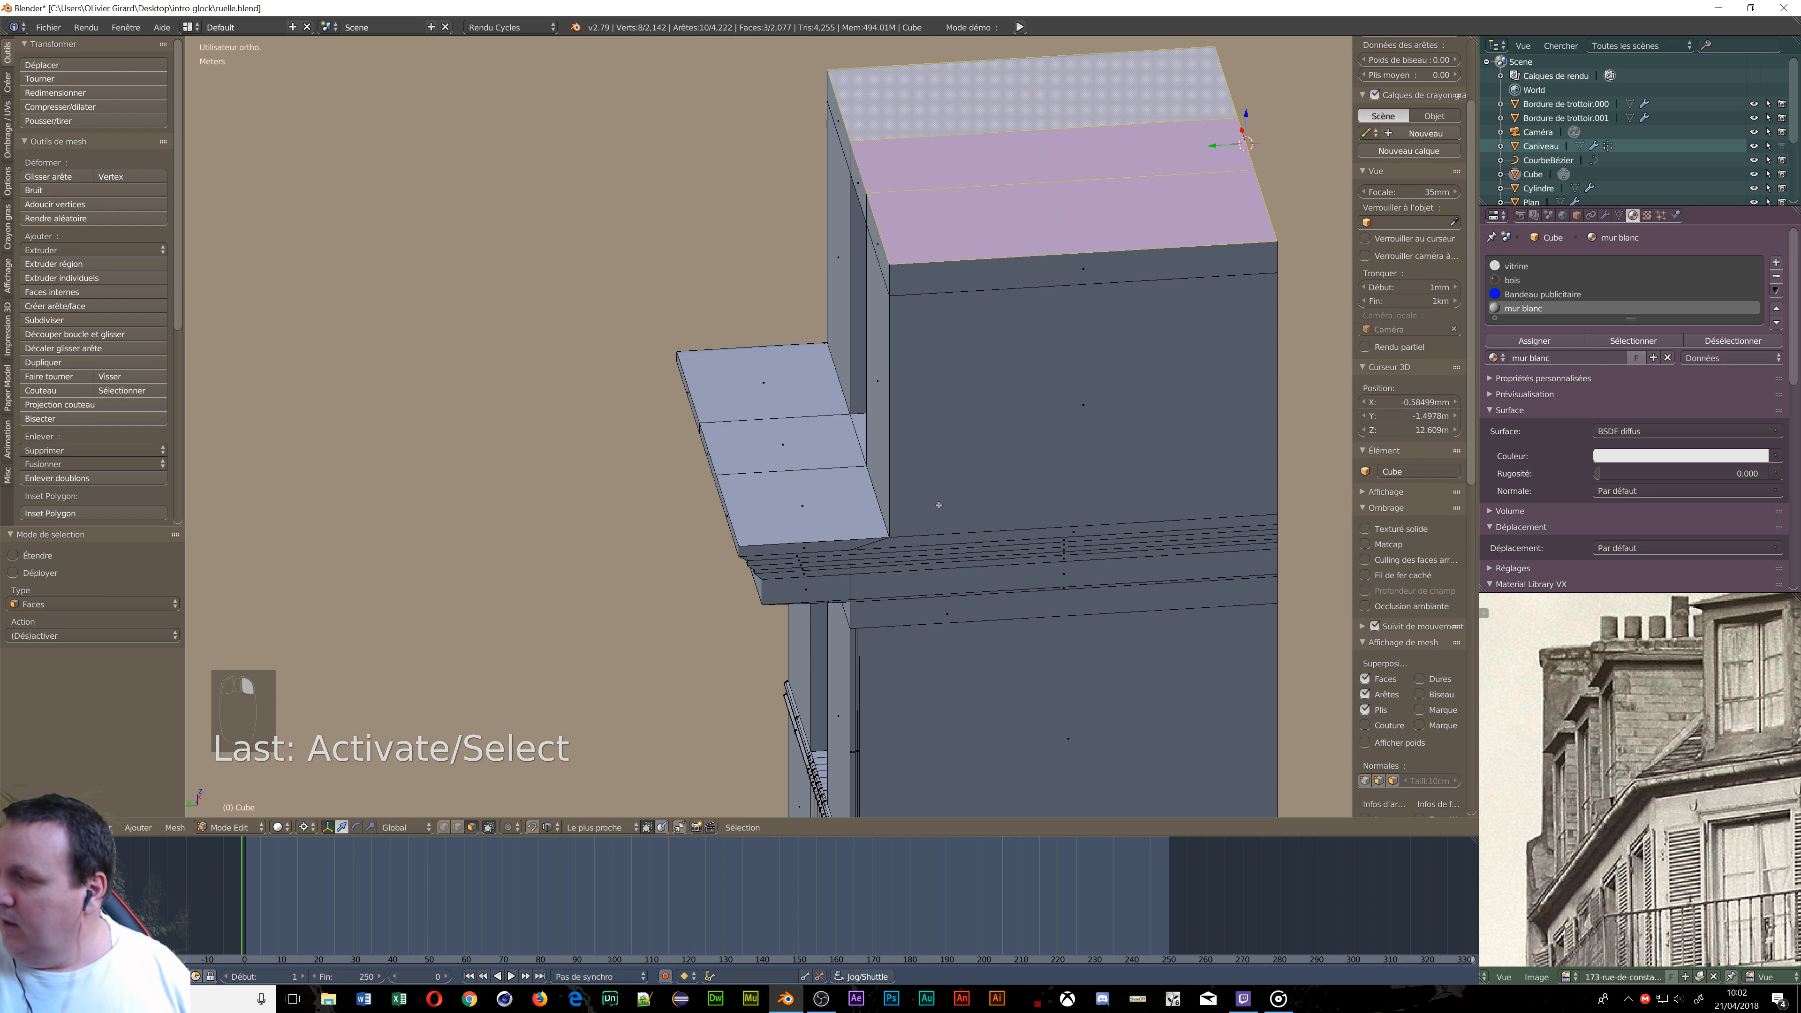
middle_drag(939, 504, 1083, 493)
scroll(1089, 457, up, 2)
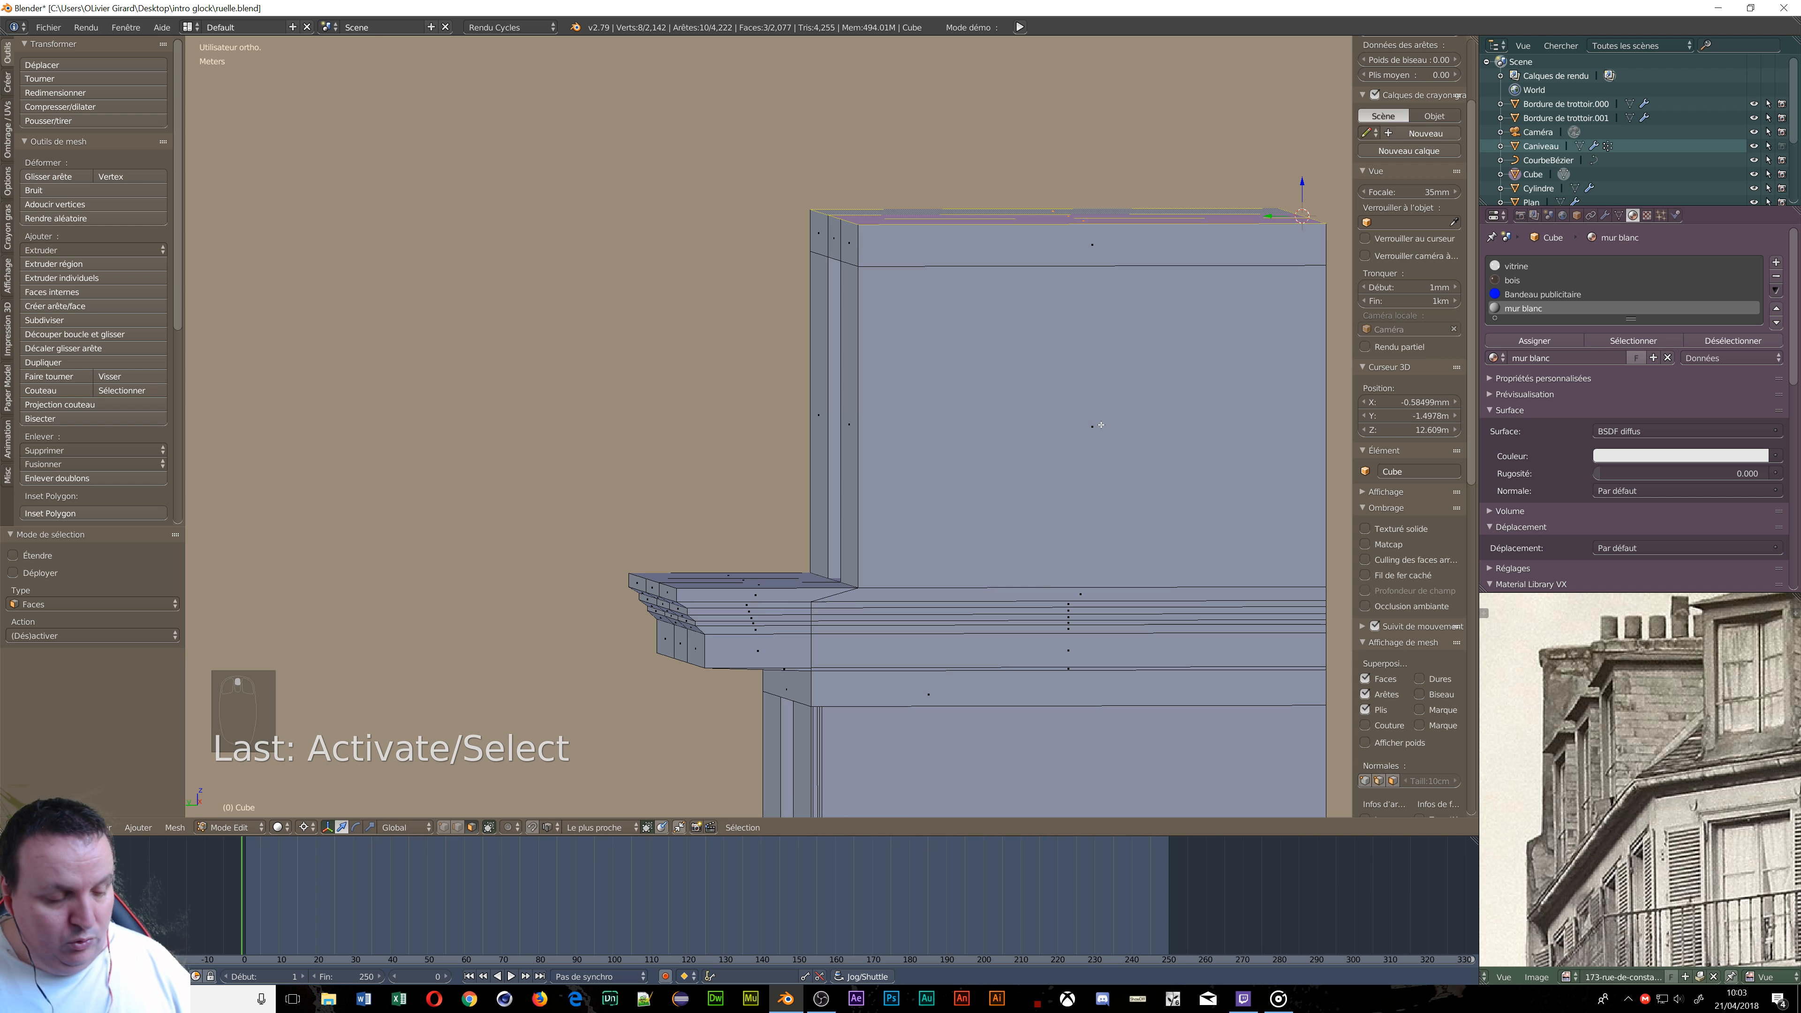
key(ctrl+KP_3)
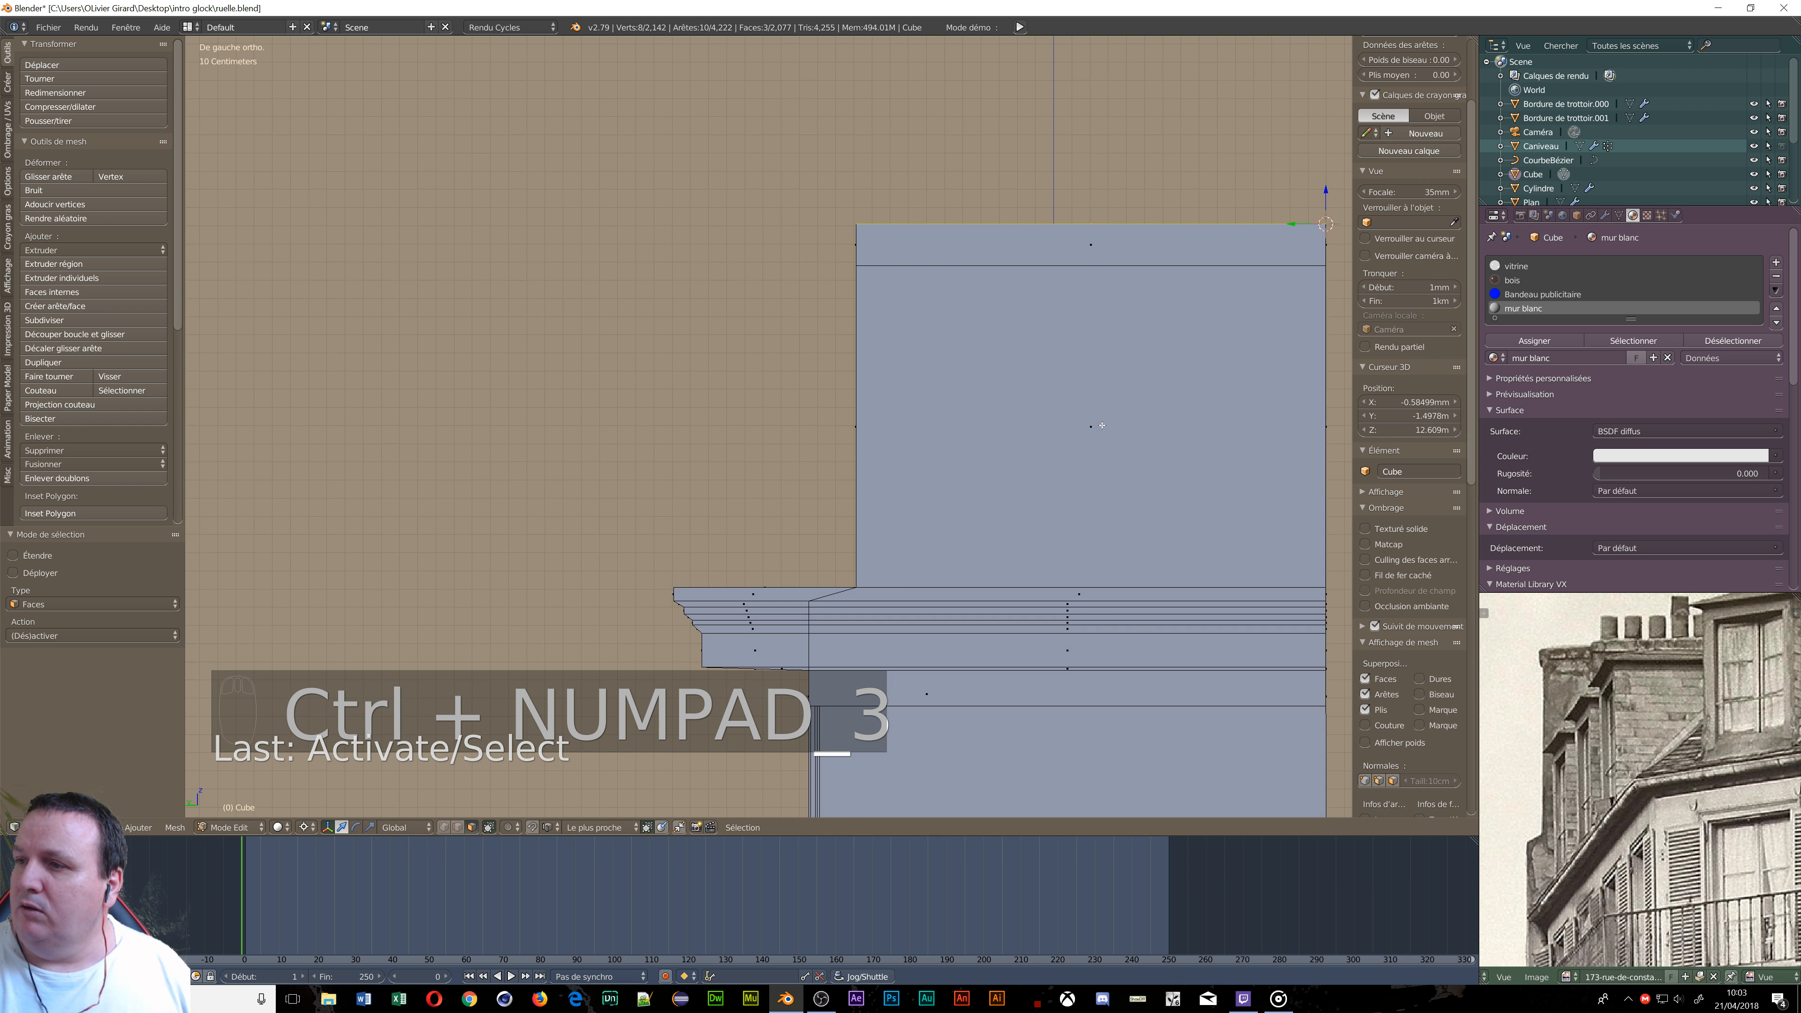
scroll(1101, 422, down, 1)
shift+middle_drag(1101, 422, 1061, 497)
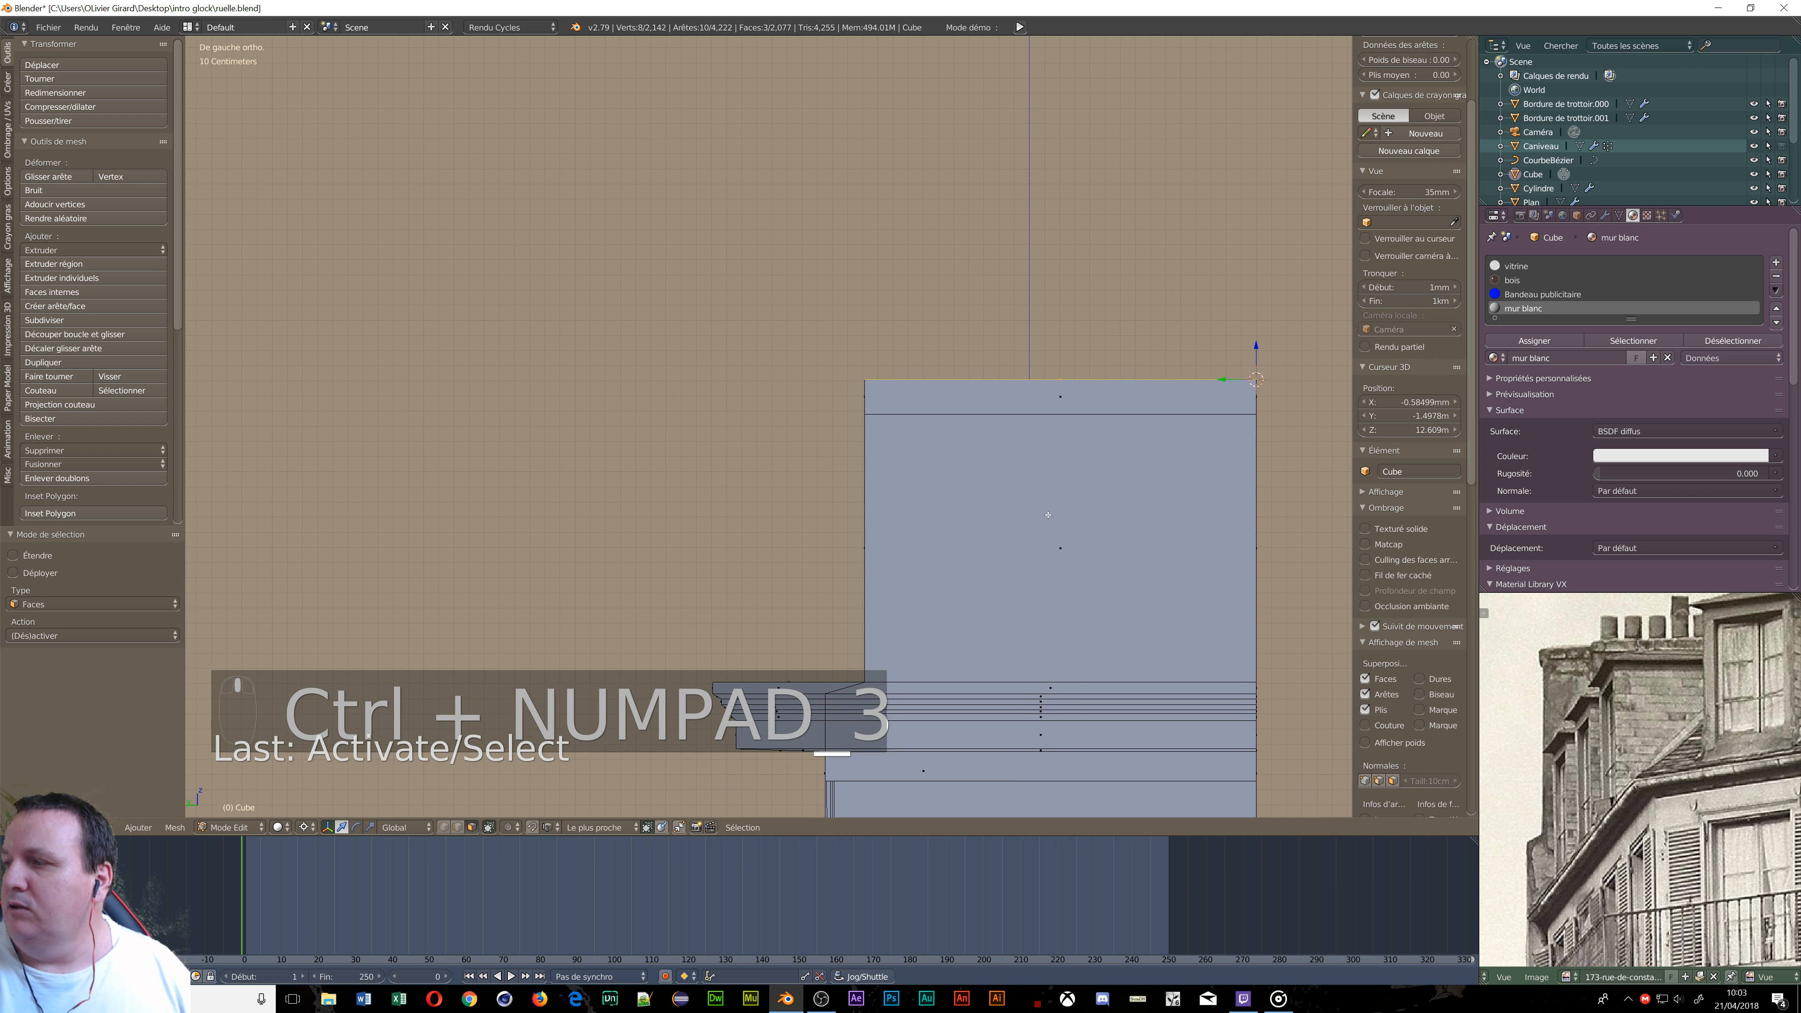
key(e)
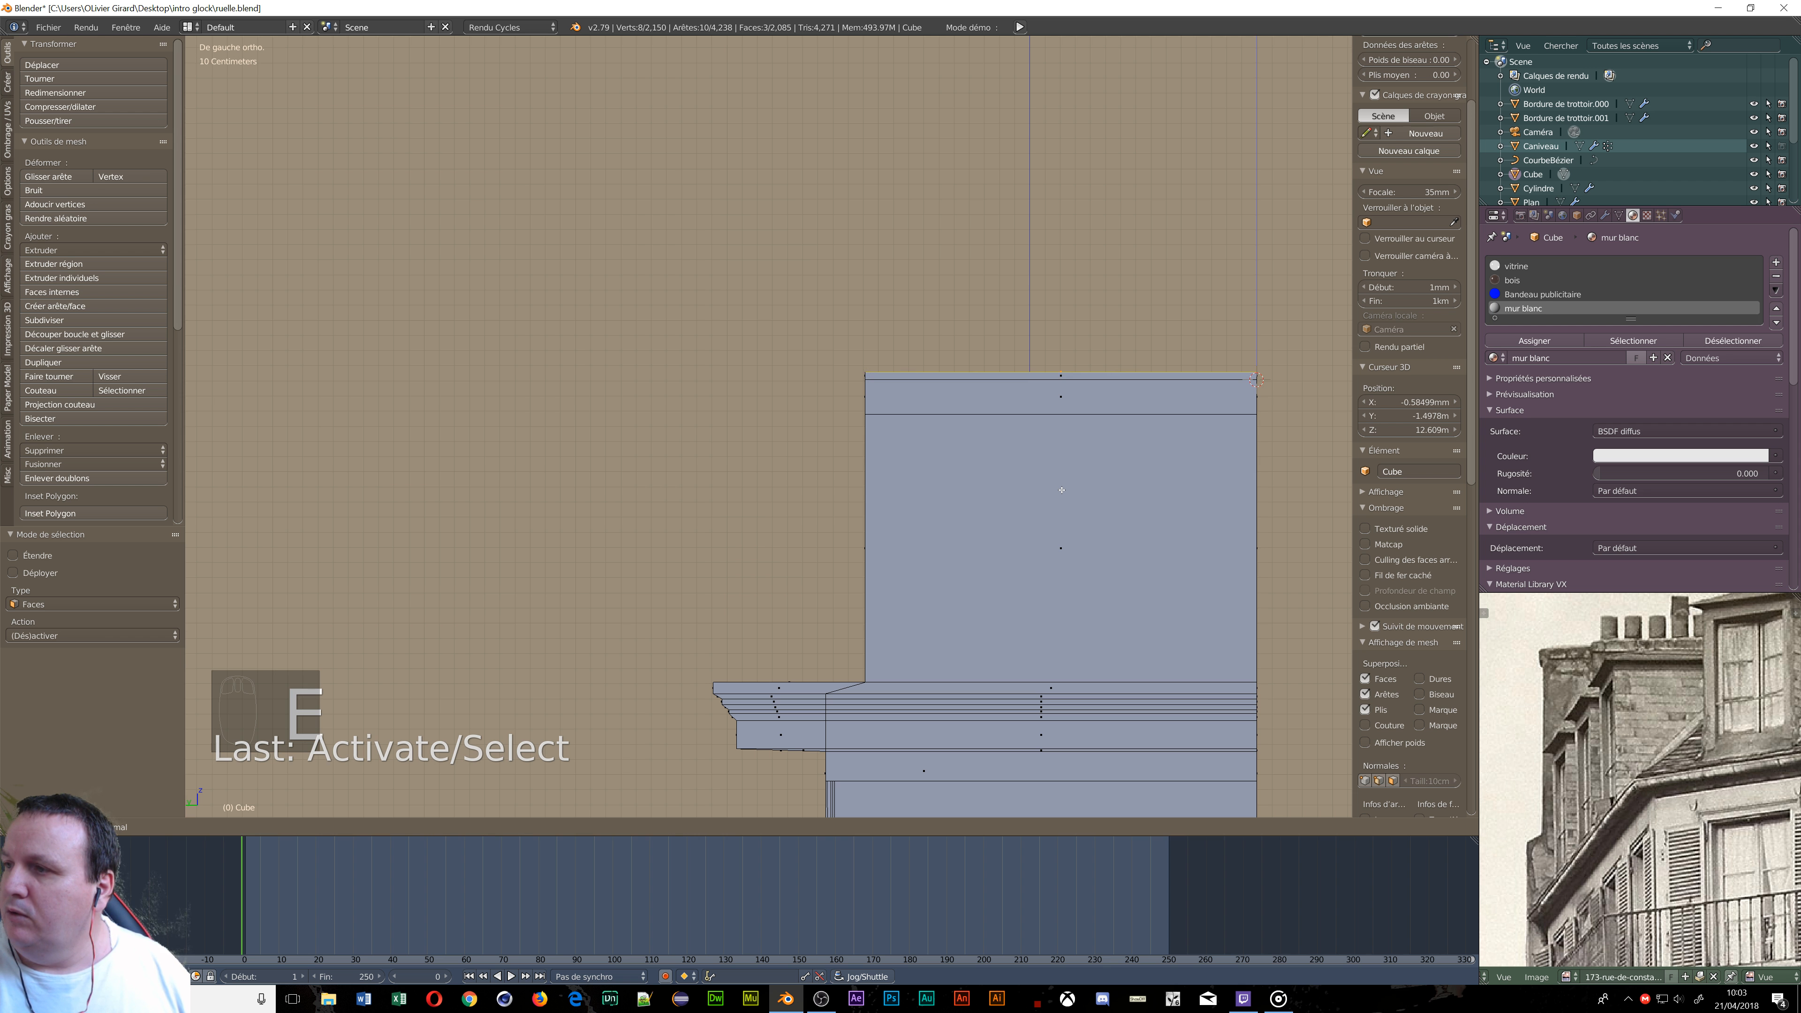
click(1061, 489)
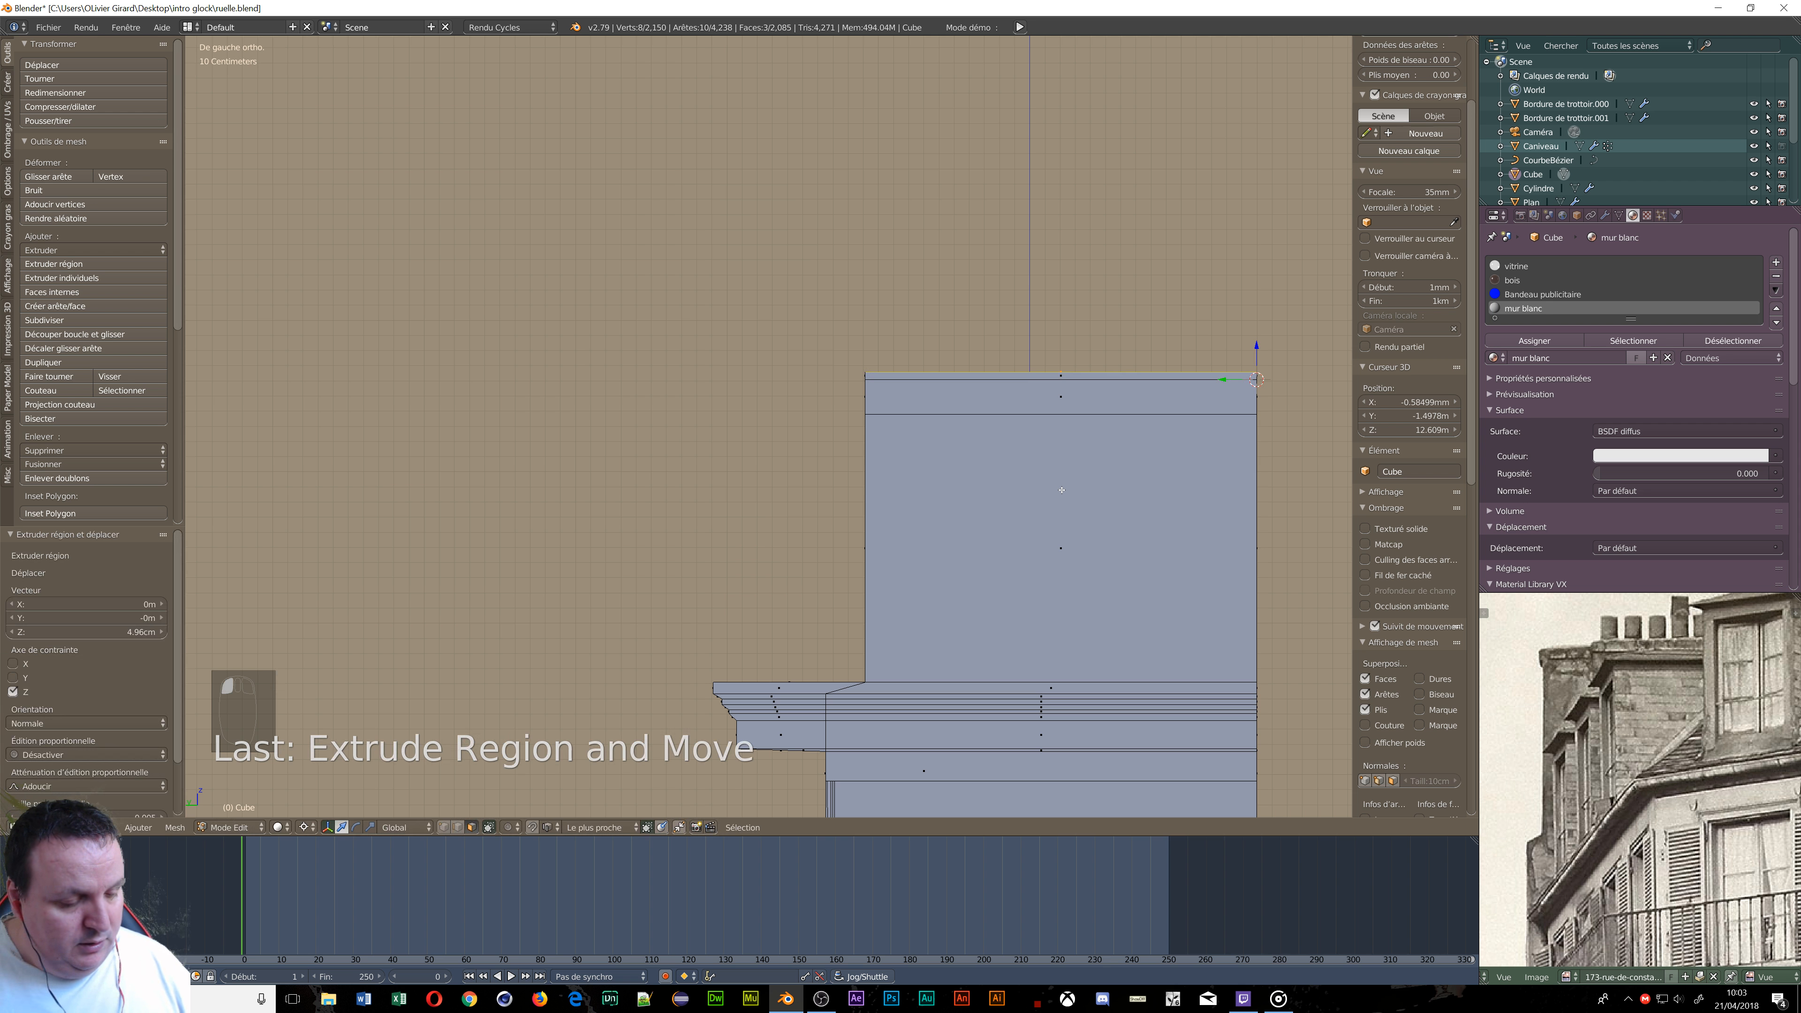
key(s)
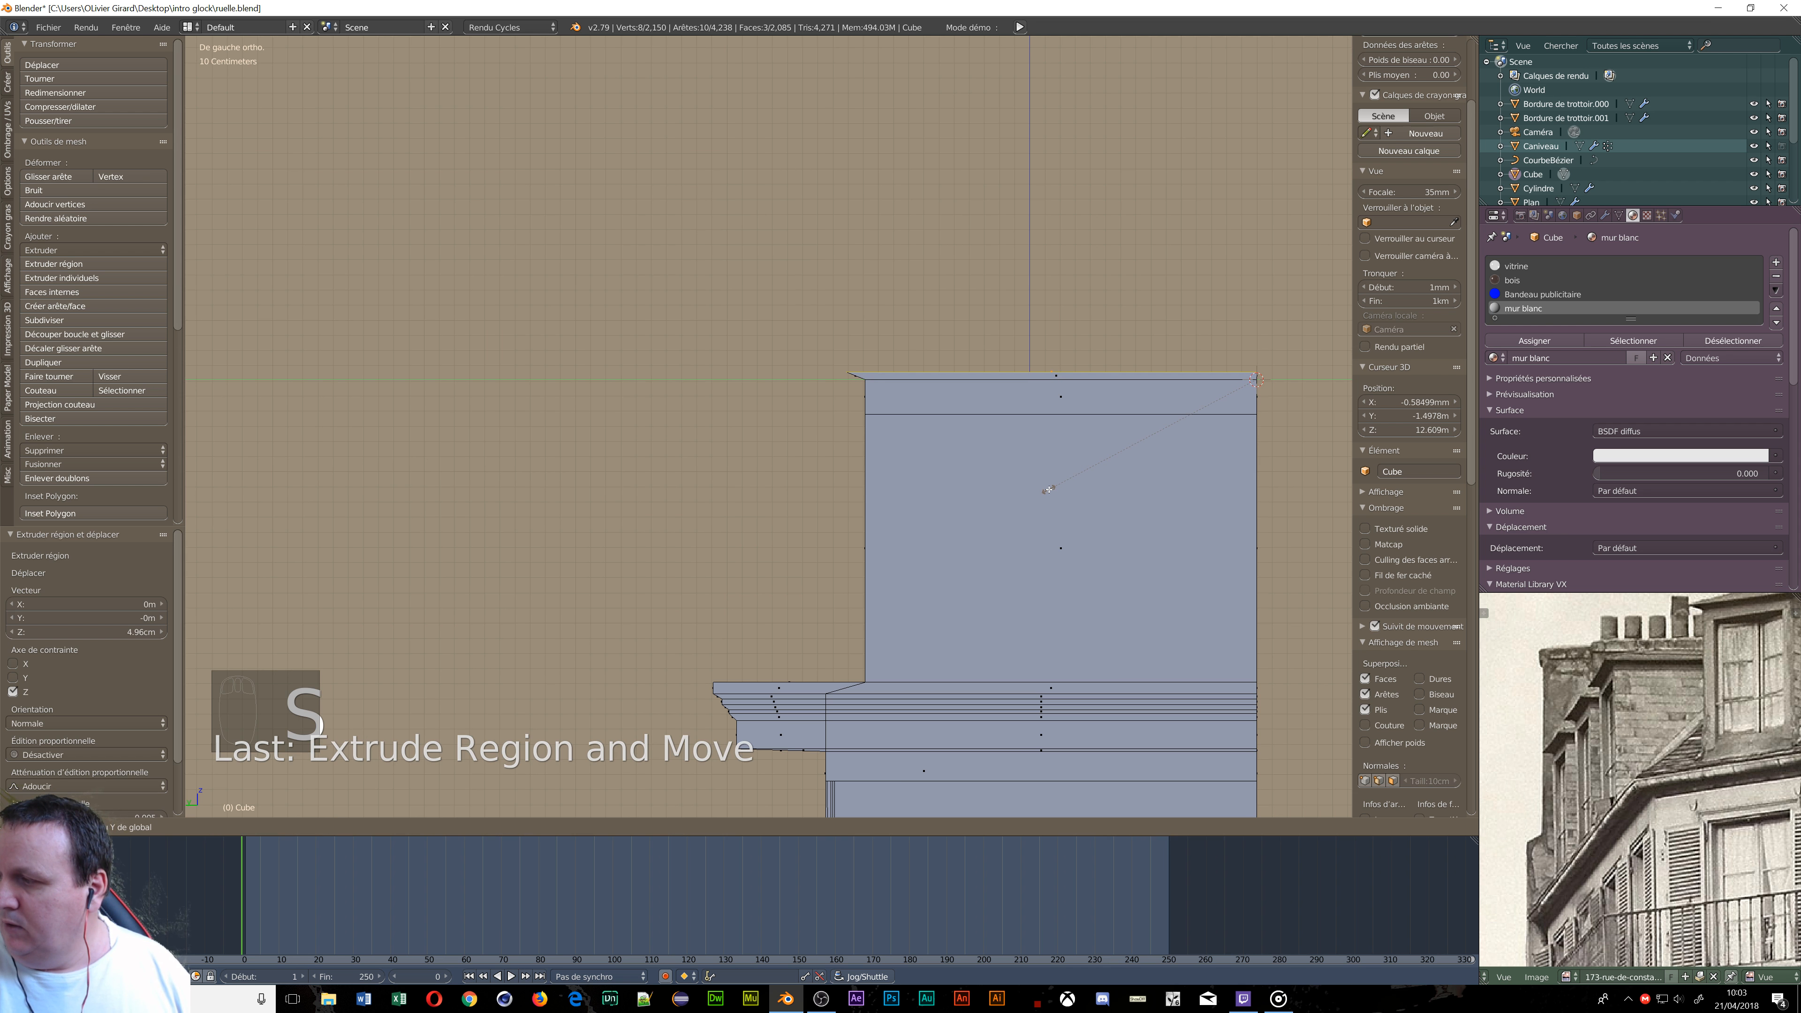
click(1049, 489)
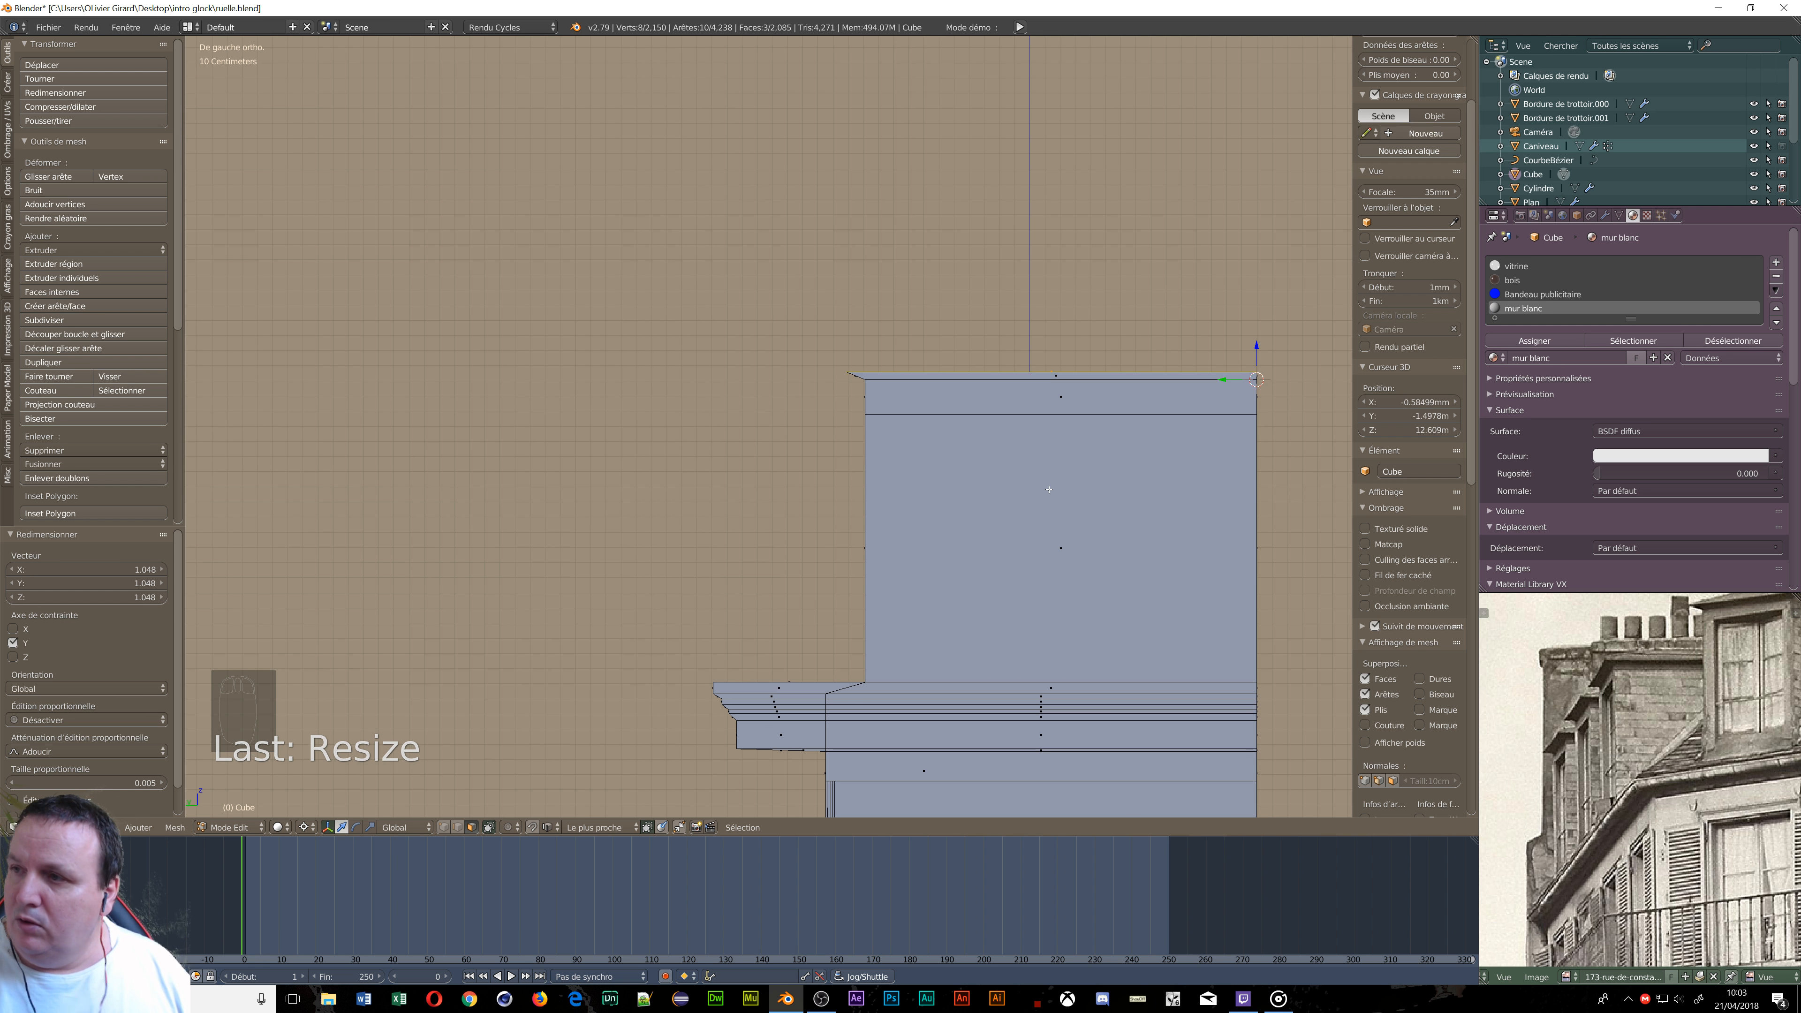
Extrude the roof faces about 13.3 cm upward and scale them along Y by about 1.060 to flare the cornice.
key(e)
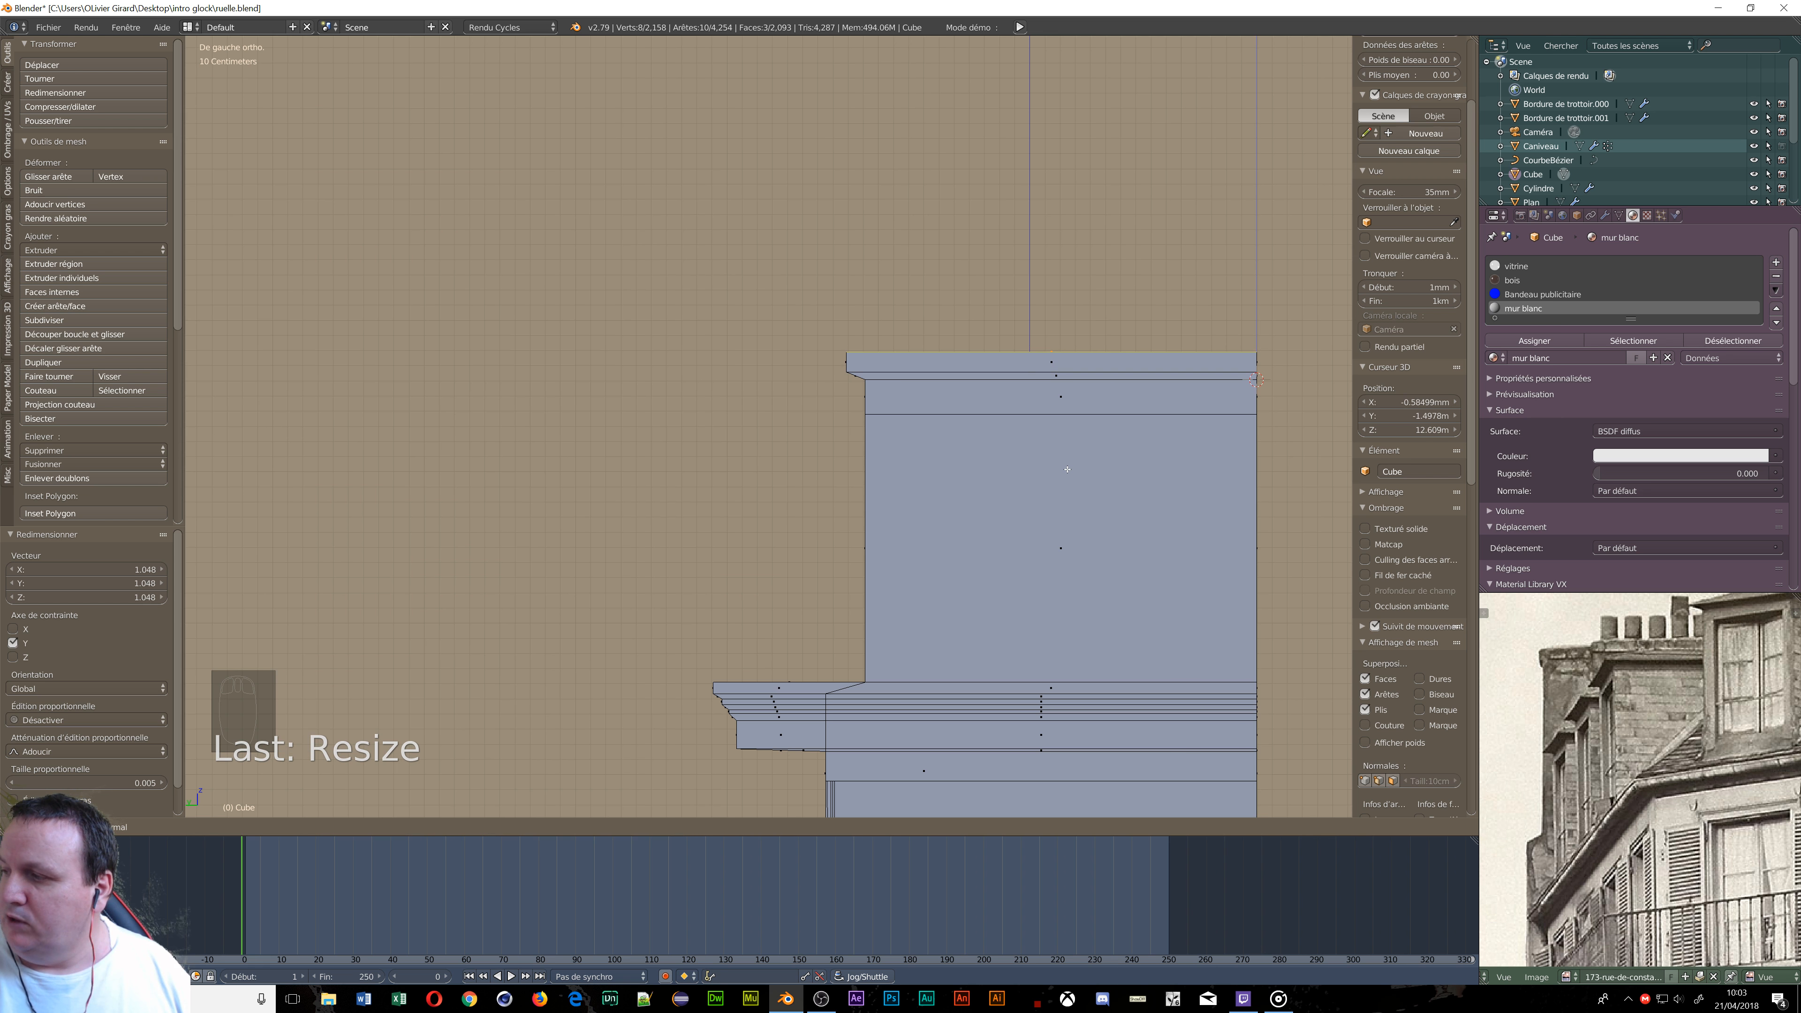
click(1067, 469)
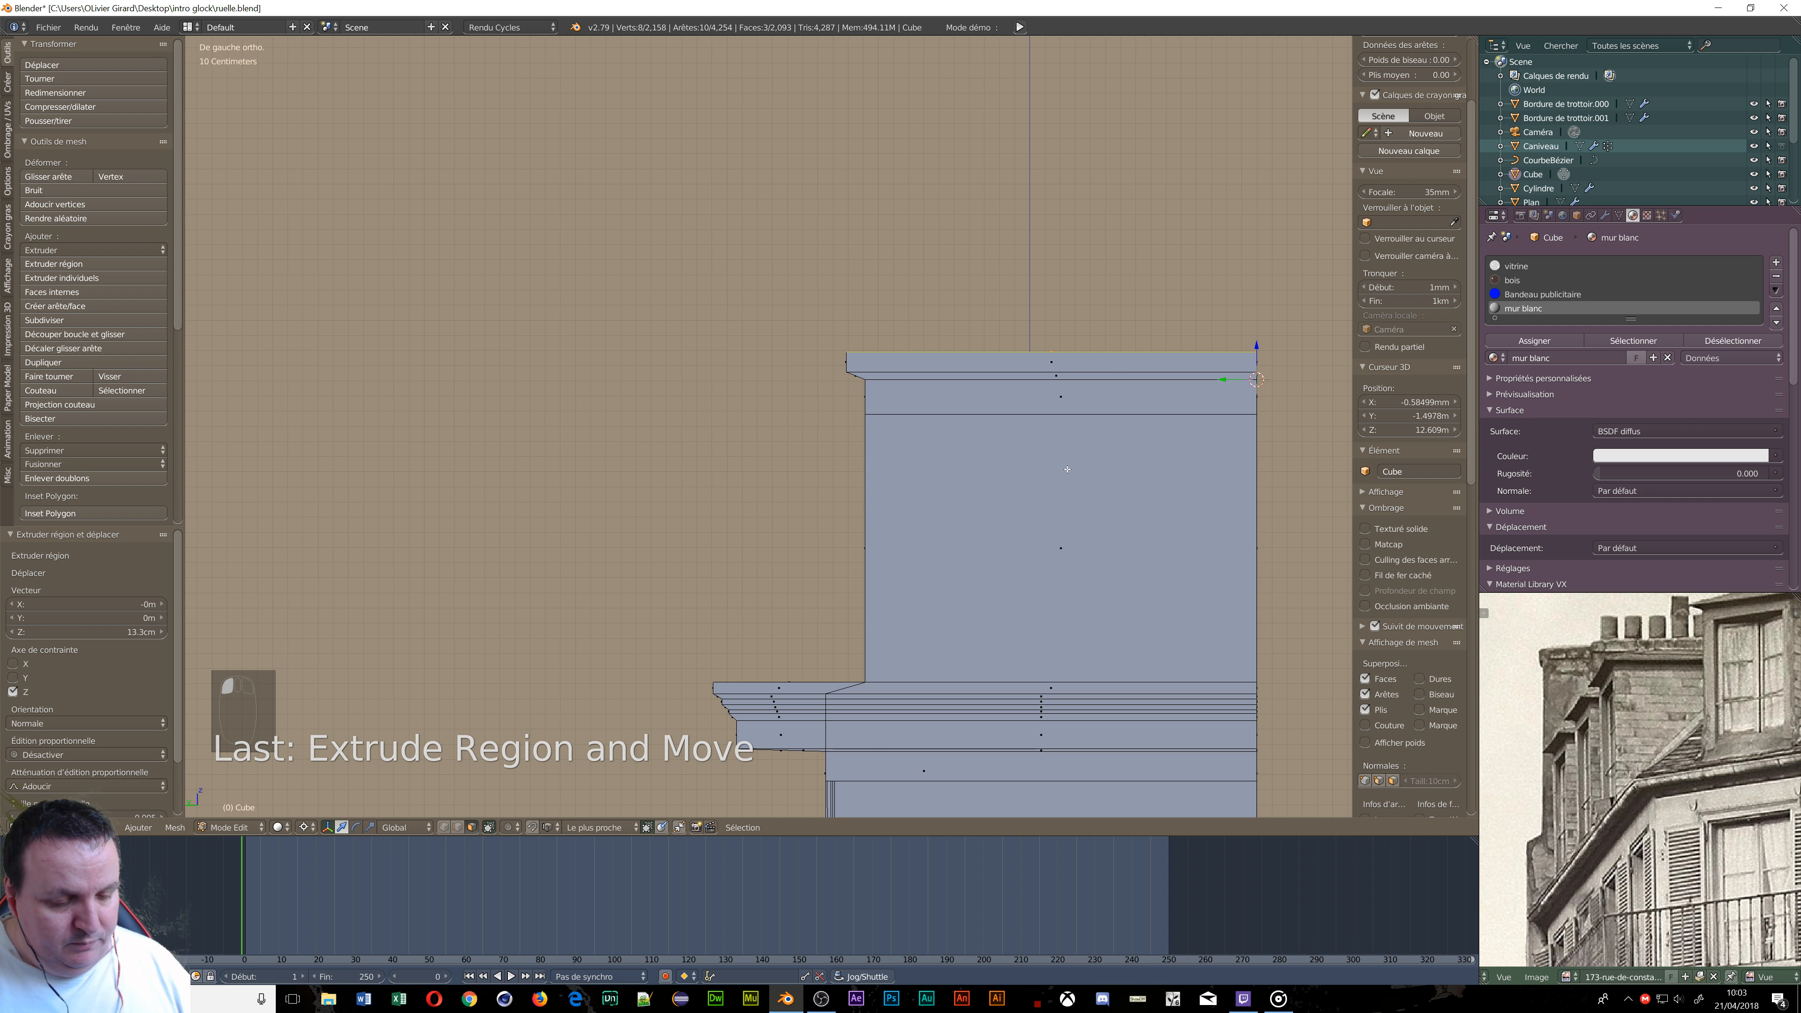
key(s)
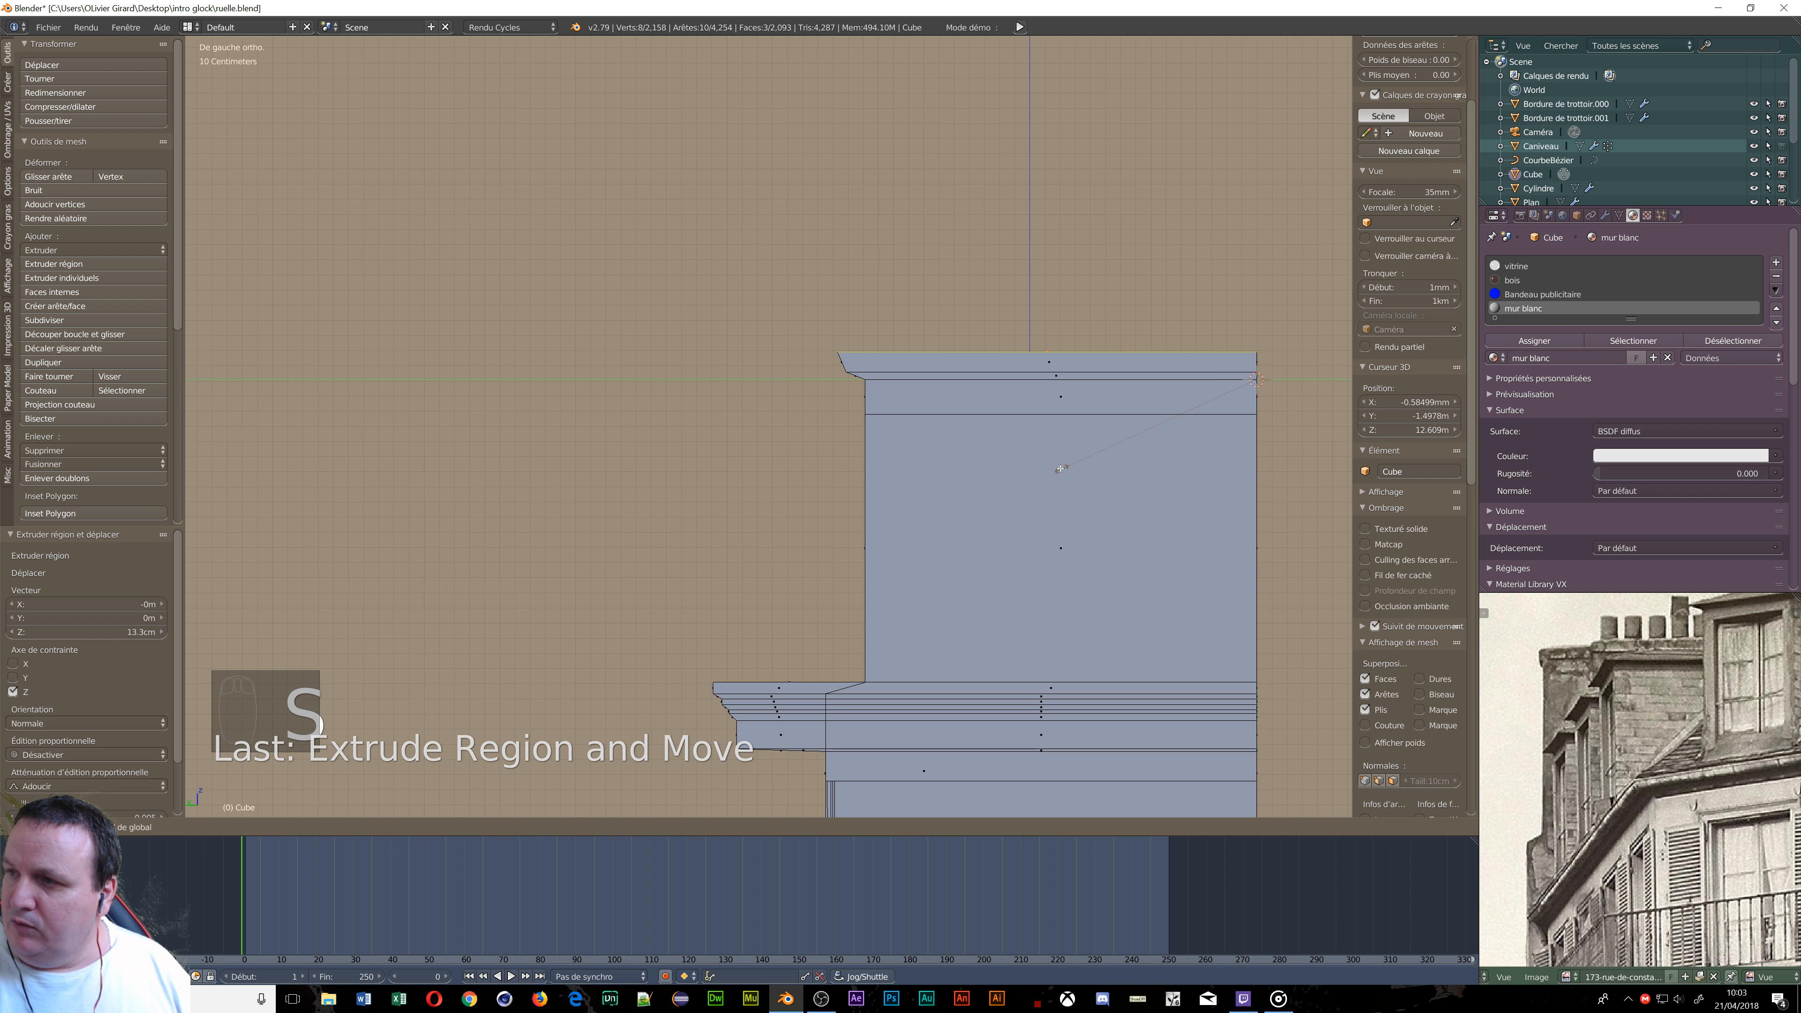
click(1053, 468)
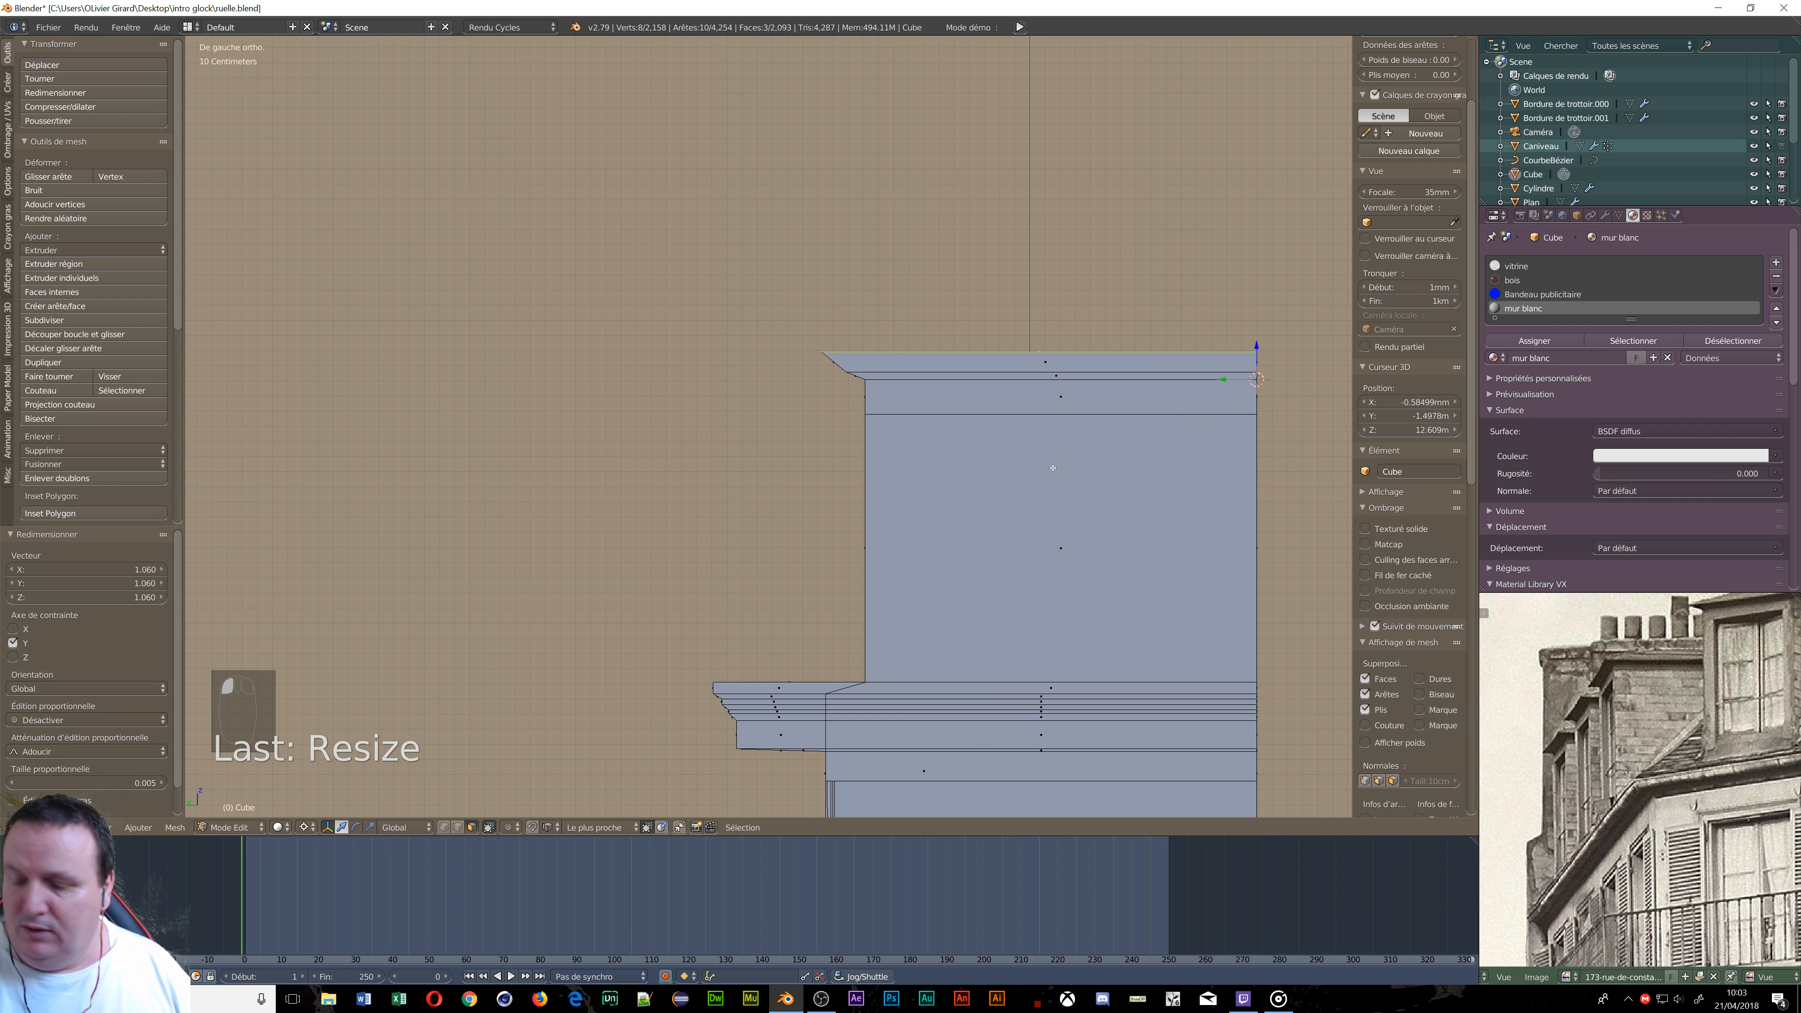
Extrude the roof faces about 2.04 m upward and scale them along Y by about 0.053 to form the sloping roof.
scroll(1052, 468, down, 2)
key(e)
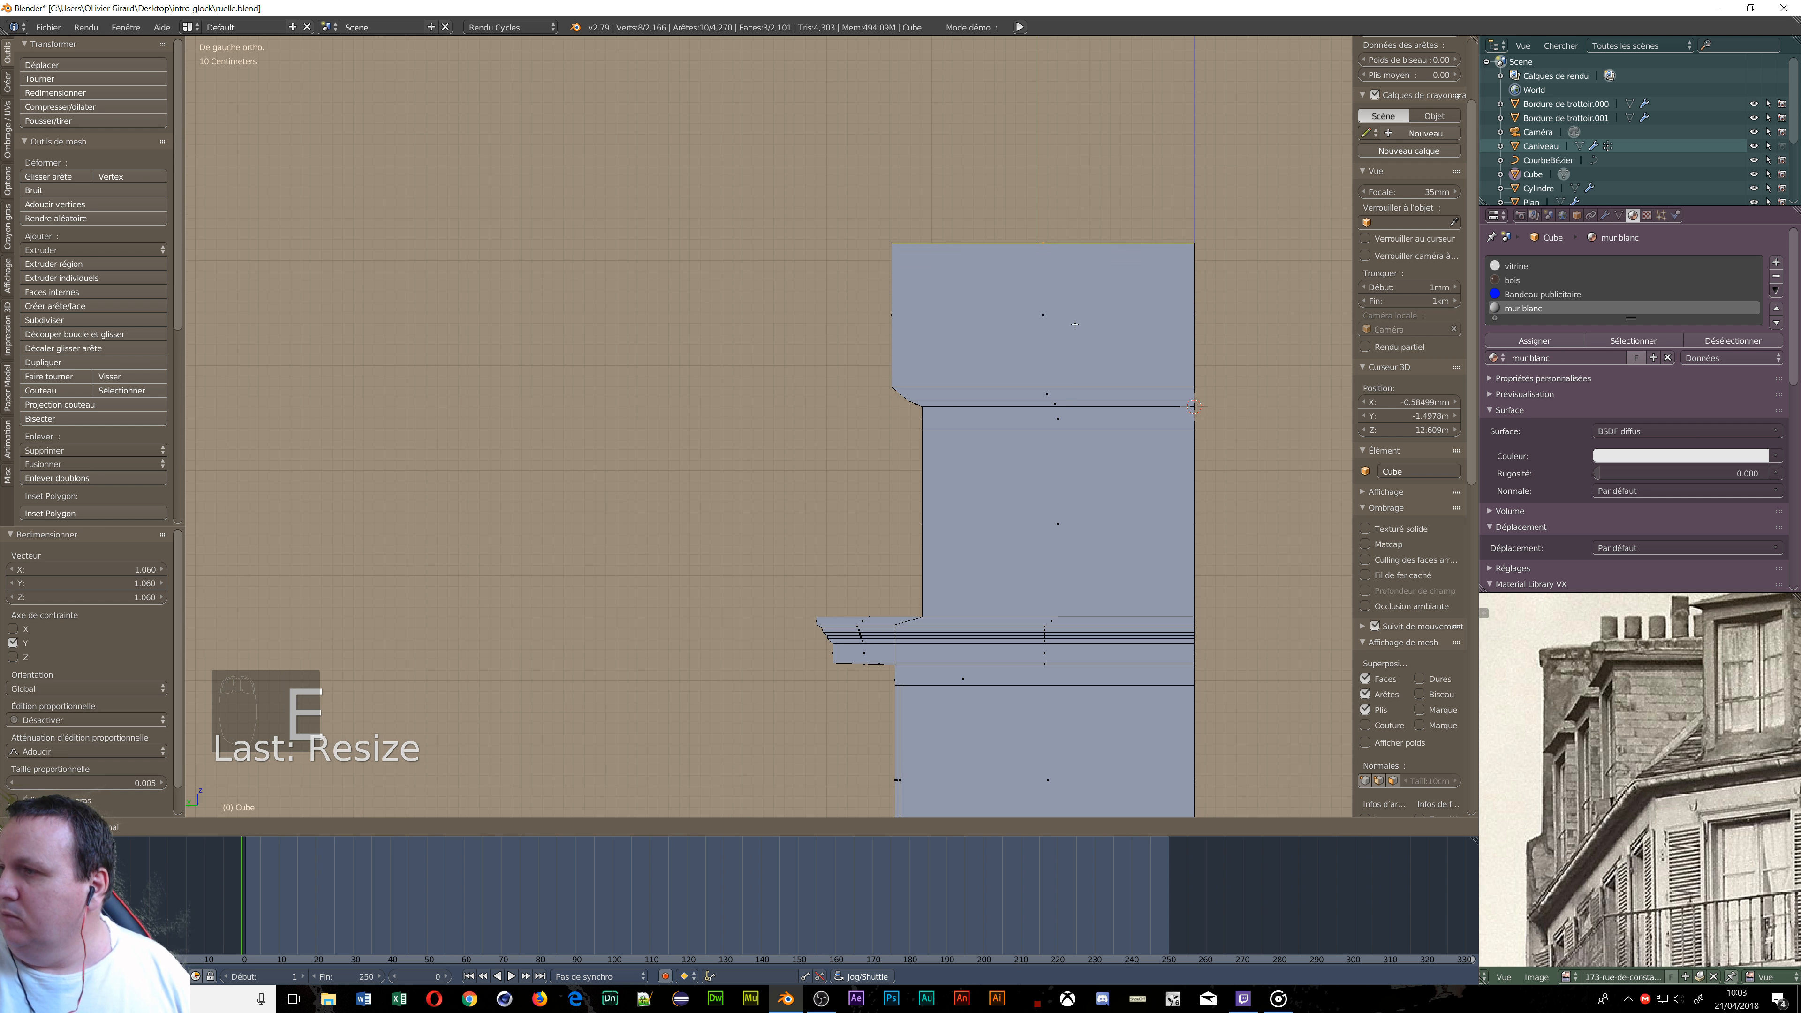
click(1074, 253)
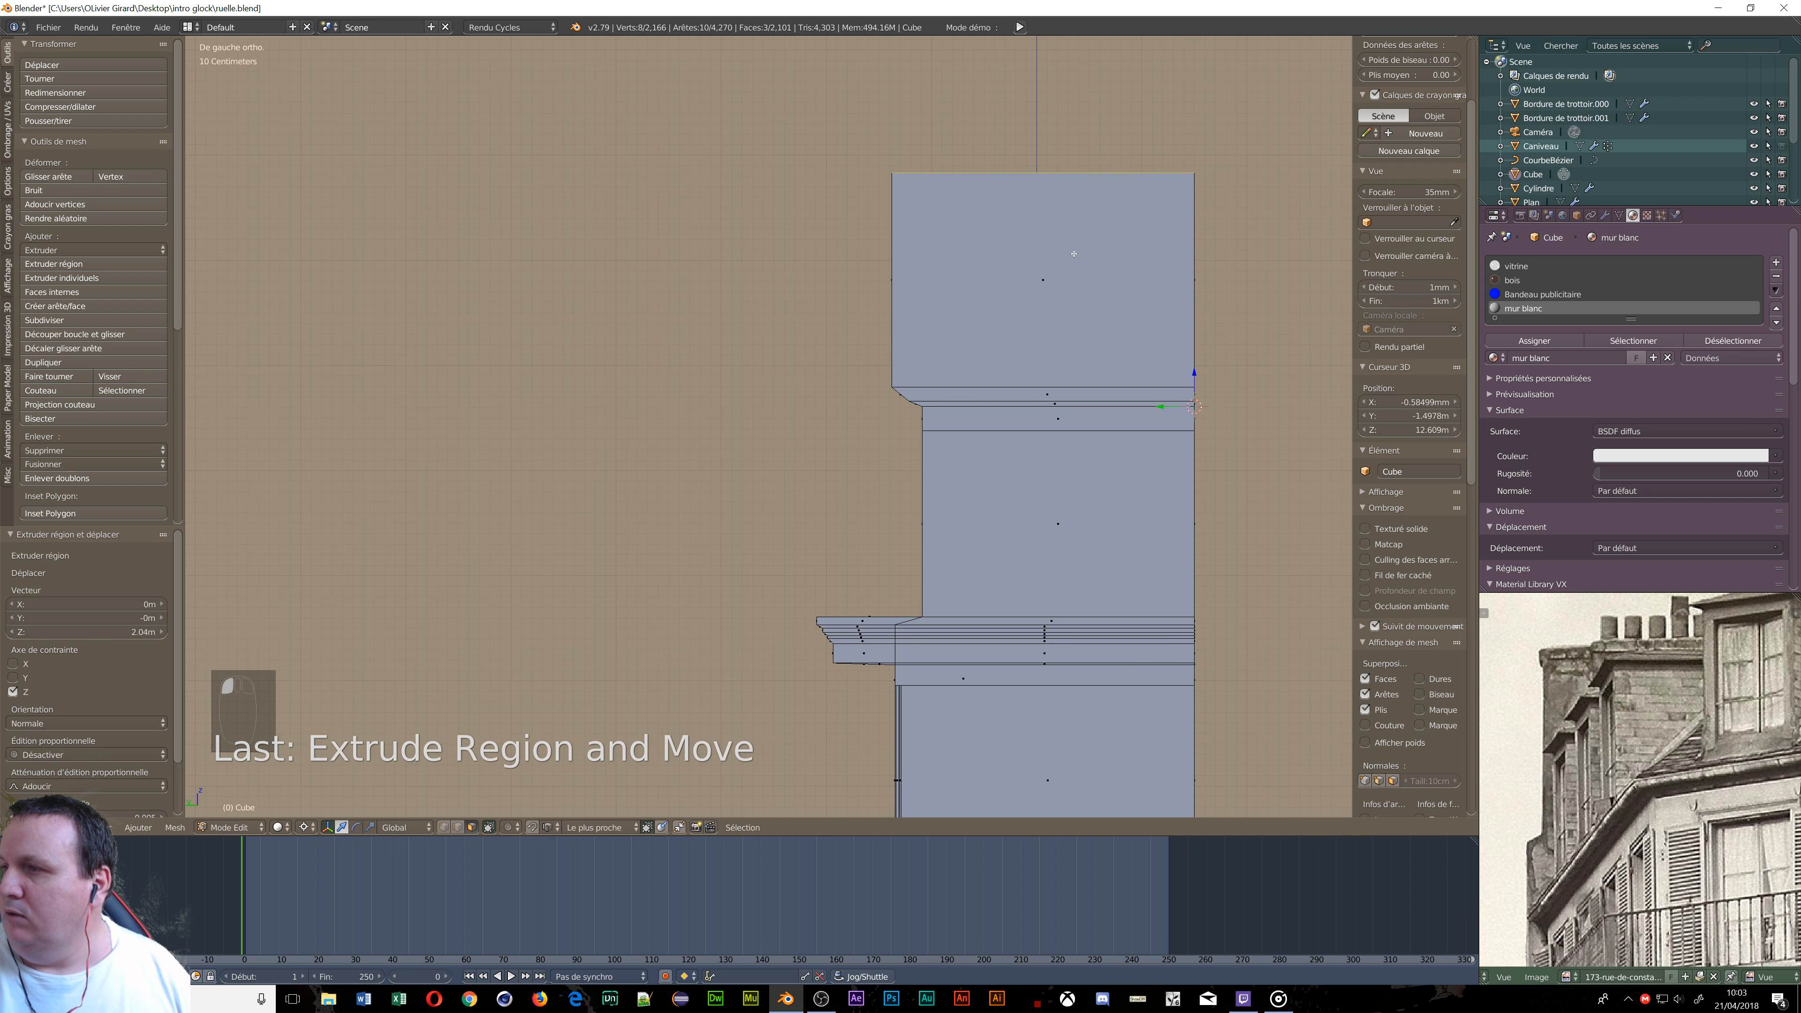
key(s)
key(y)
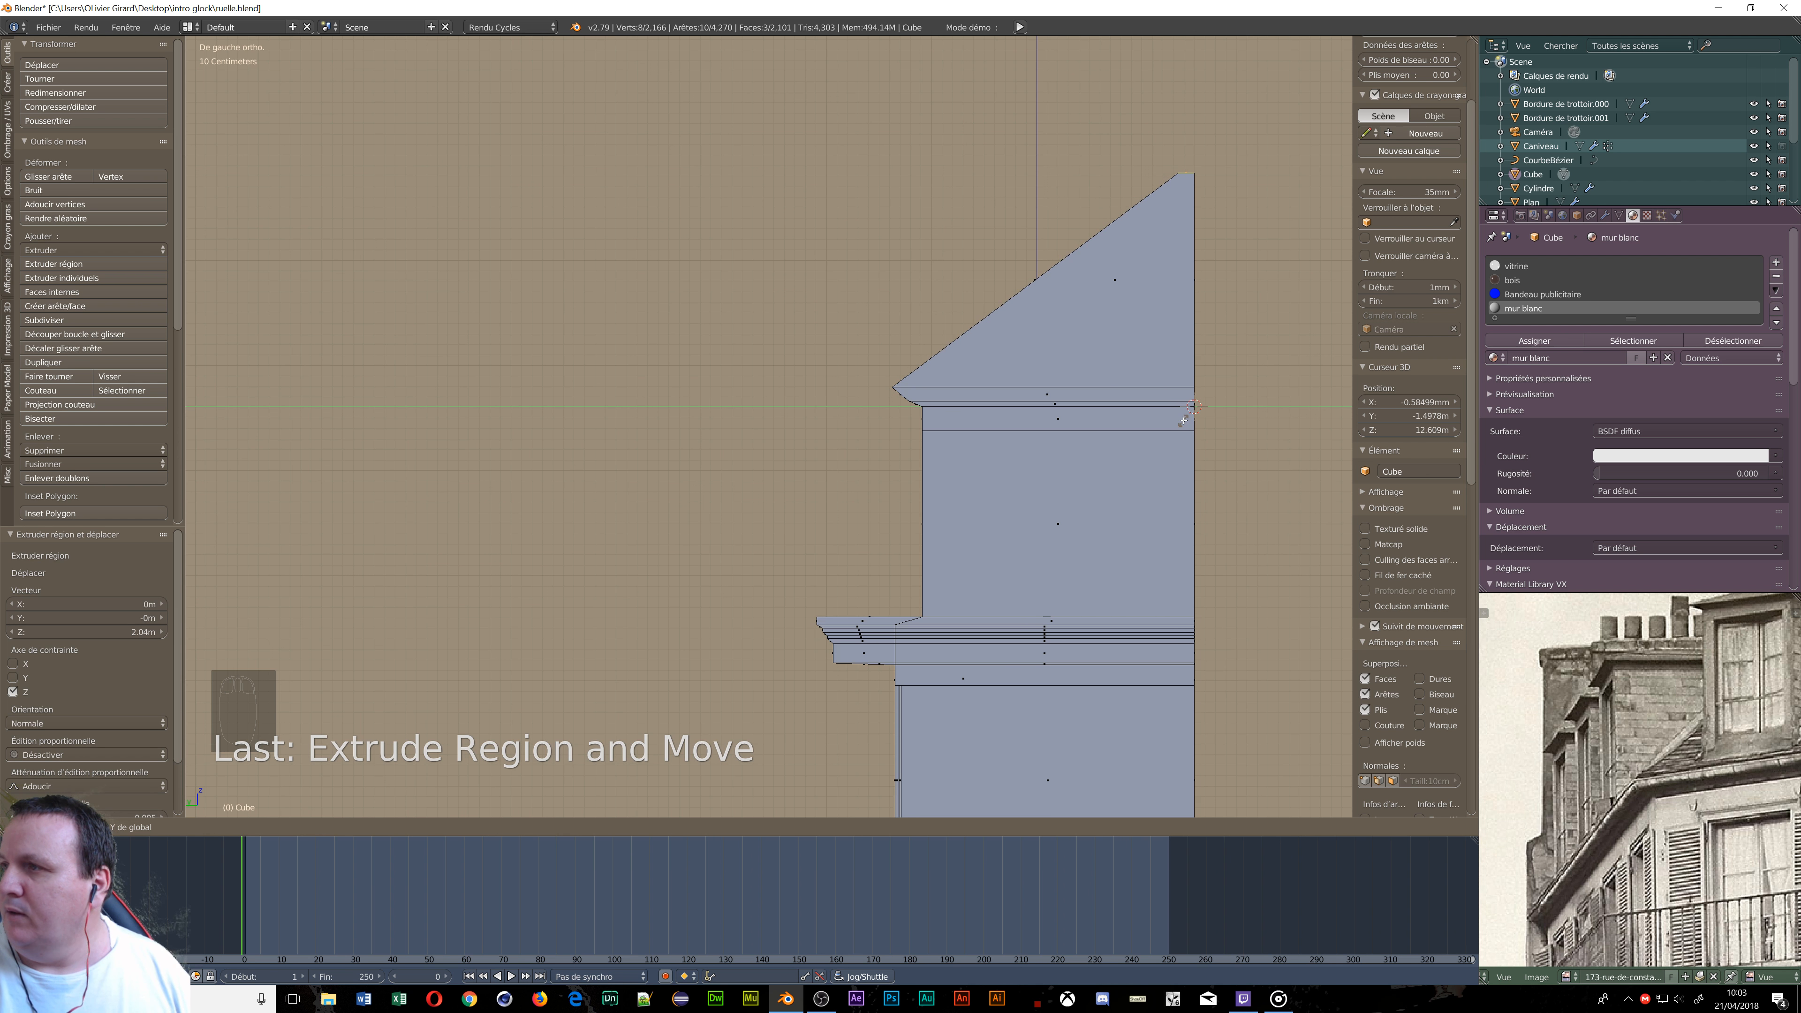
click(1189, 424)
Examine the proportions of the whole building and its sloping roof from the front, side and above.
scroll(1068, 508, down, 4)
middle_drag(1065, 504, 1079, 515)
scroll(1080, 514, down, 6)
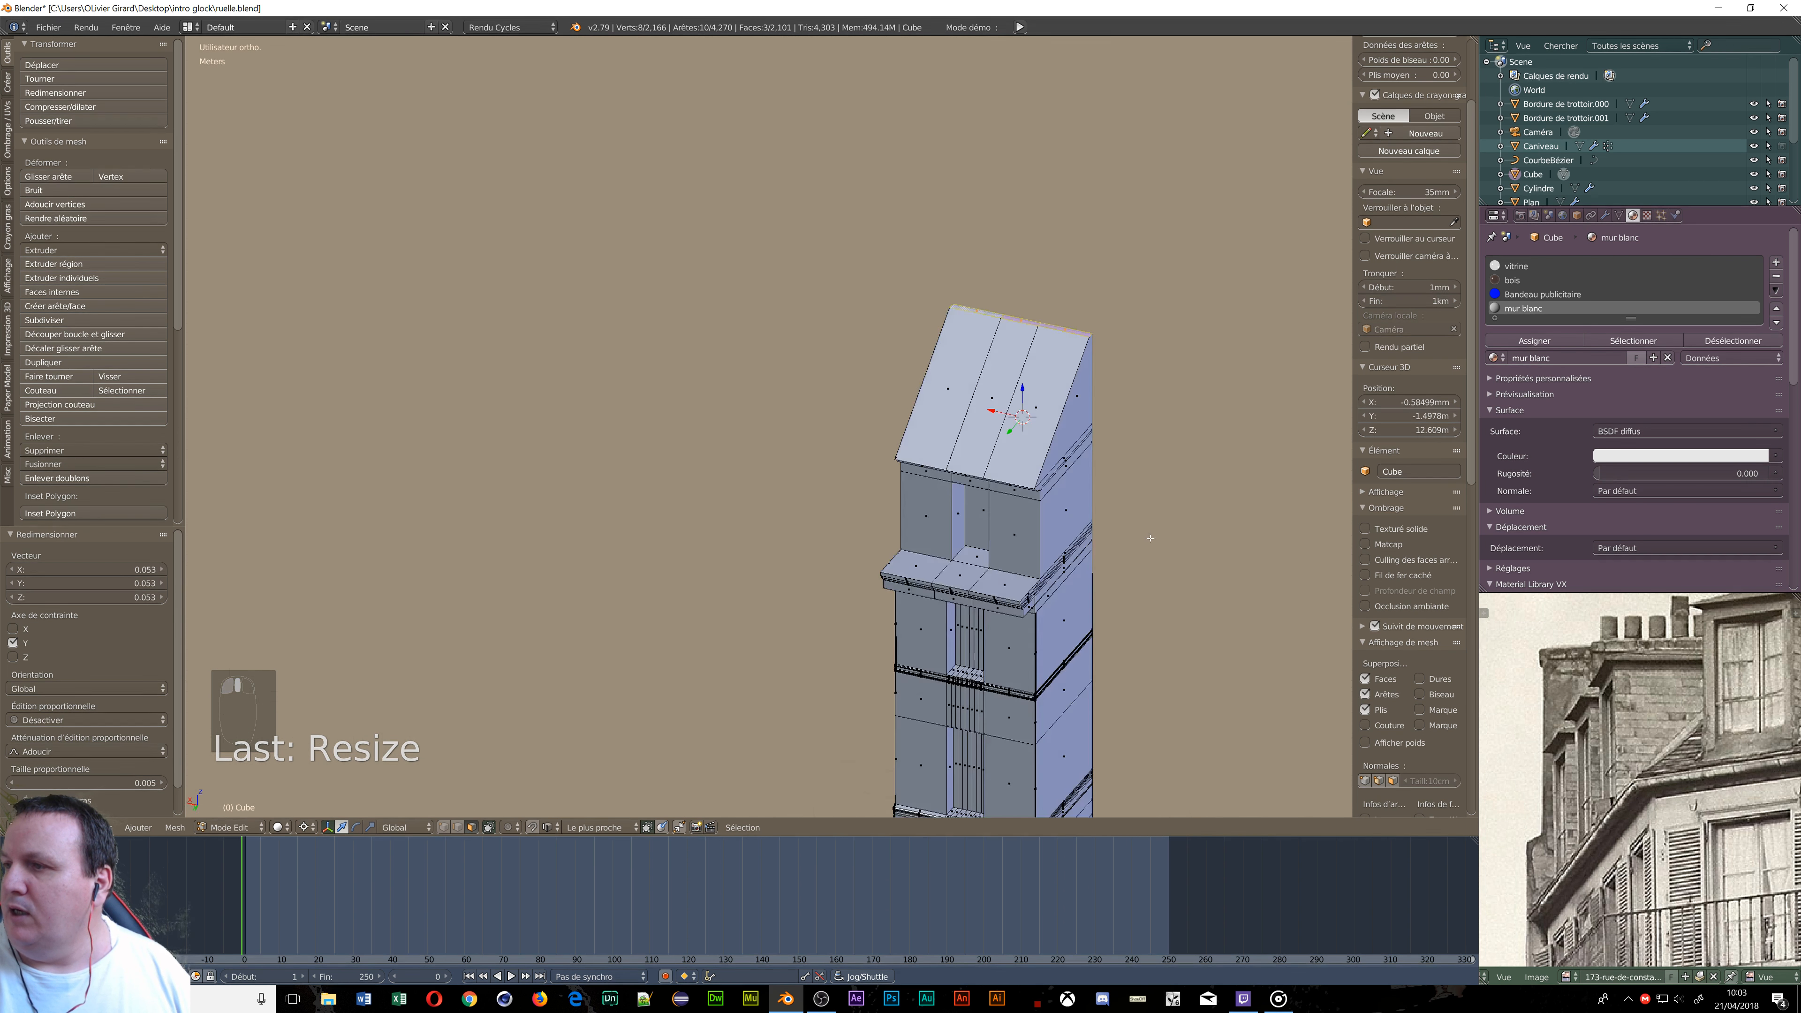
scroll(1150, 622, up, 6)
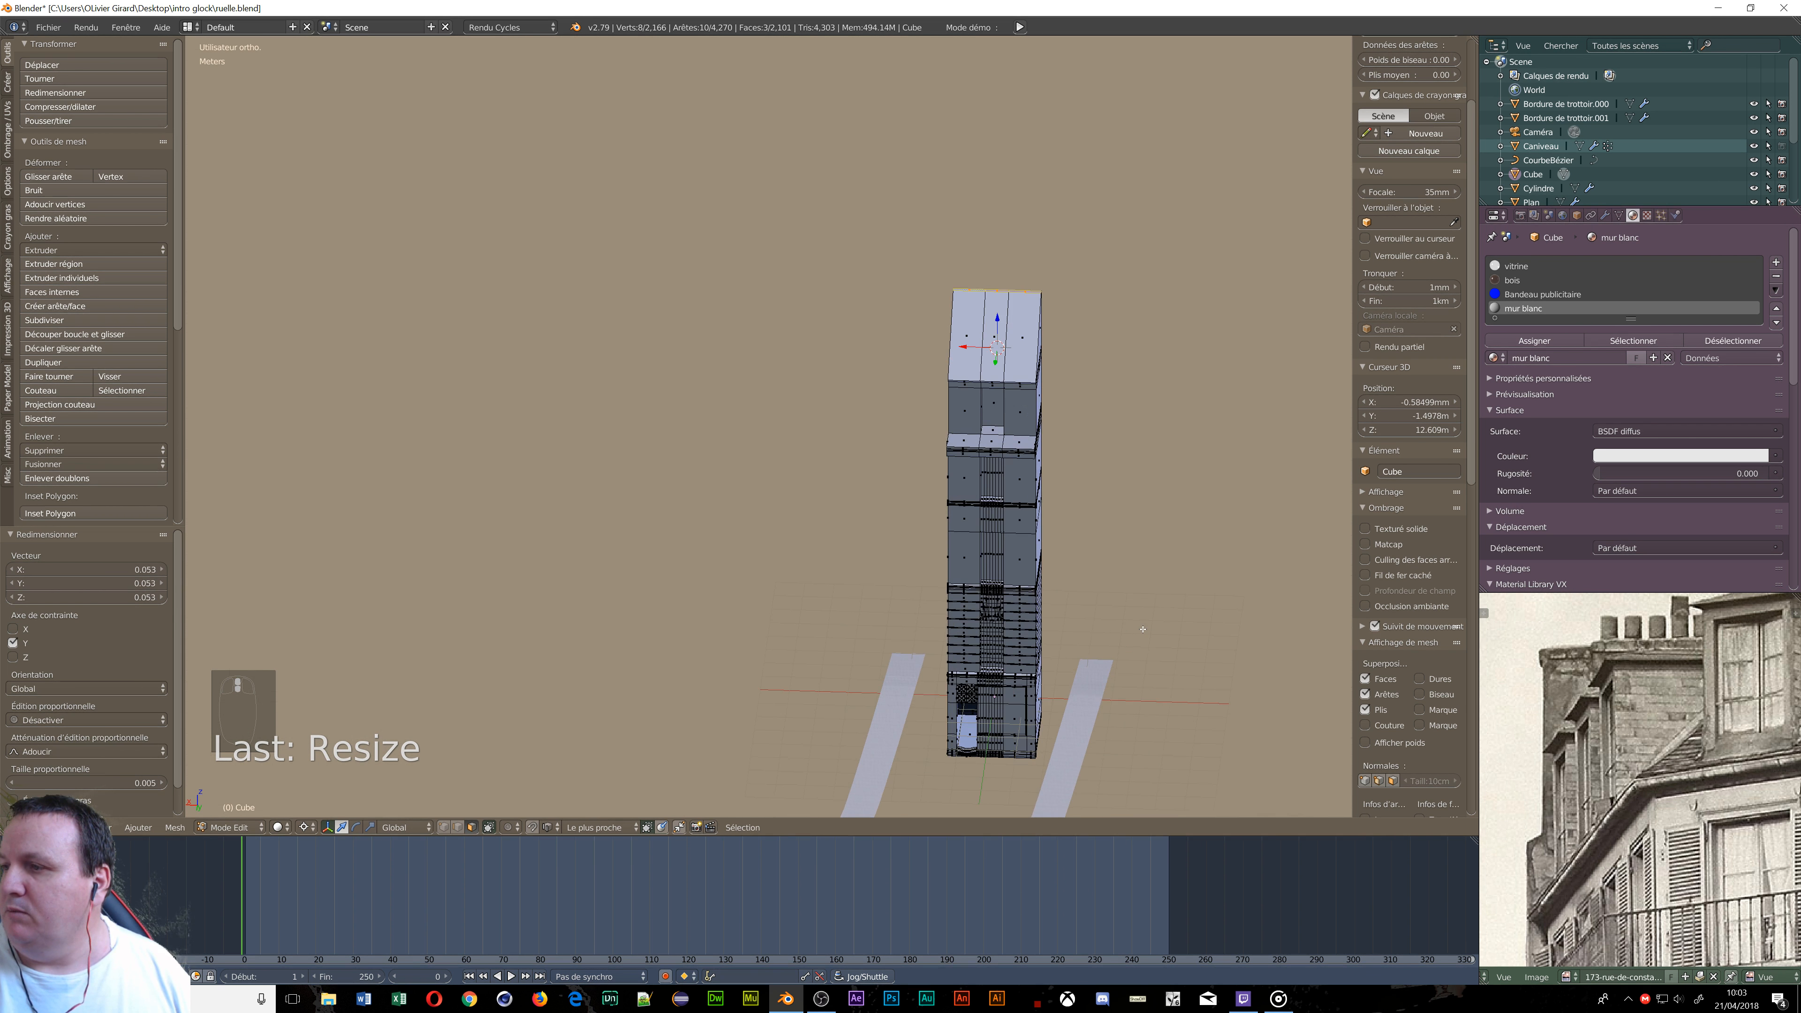
middle_drag(936, 603, 765, 511)
scroll(848, 553, down, 5)
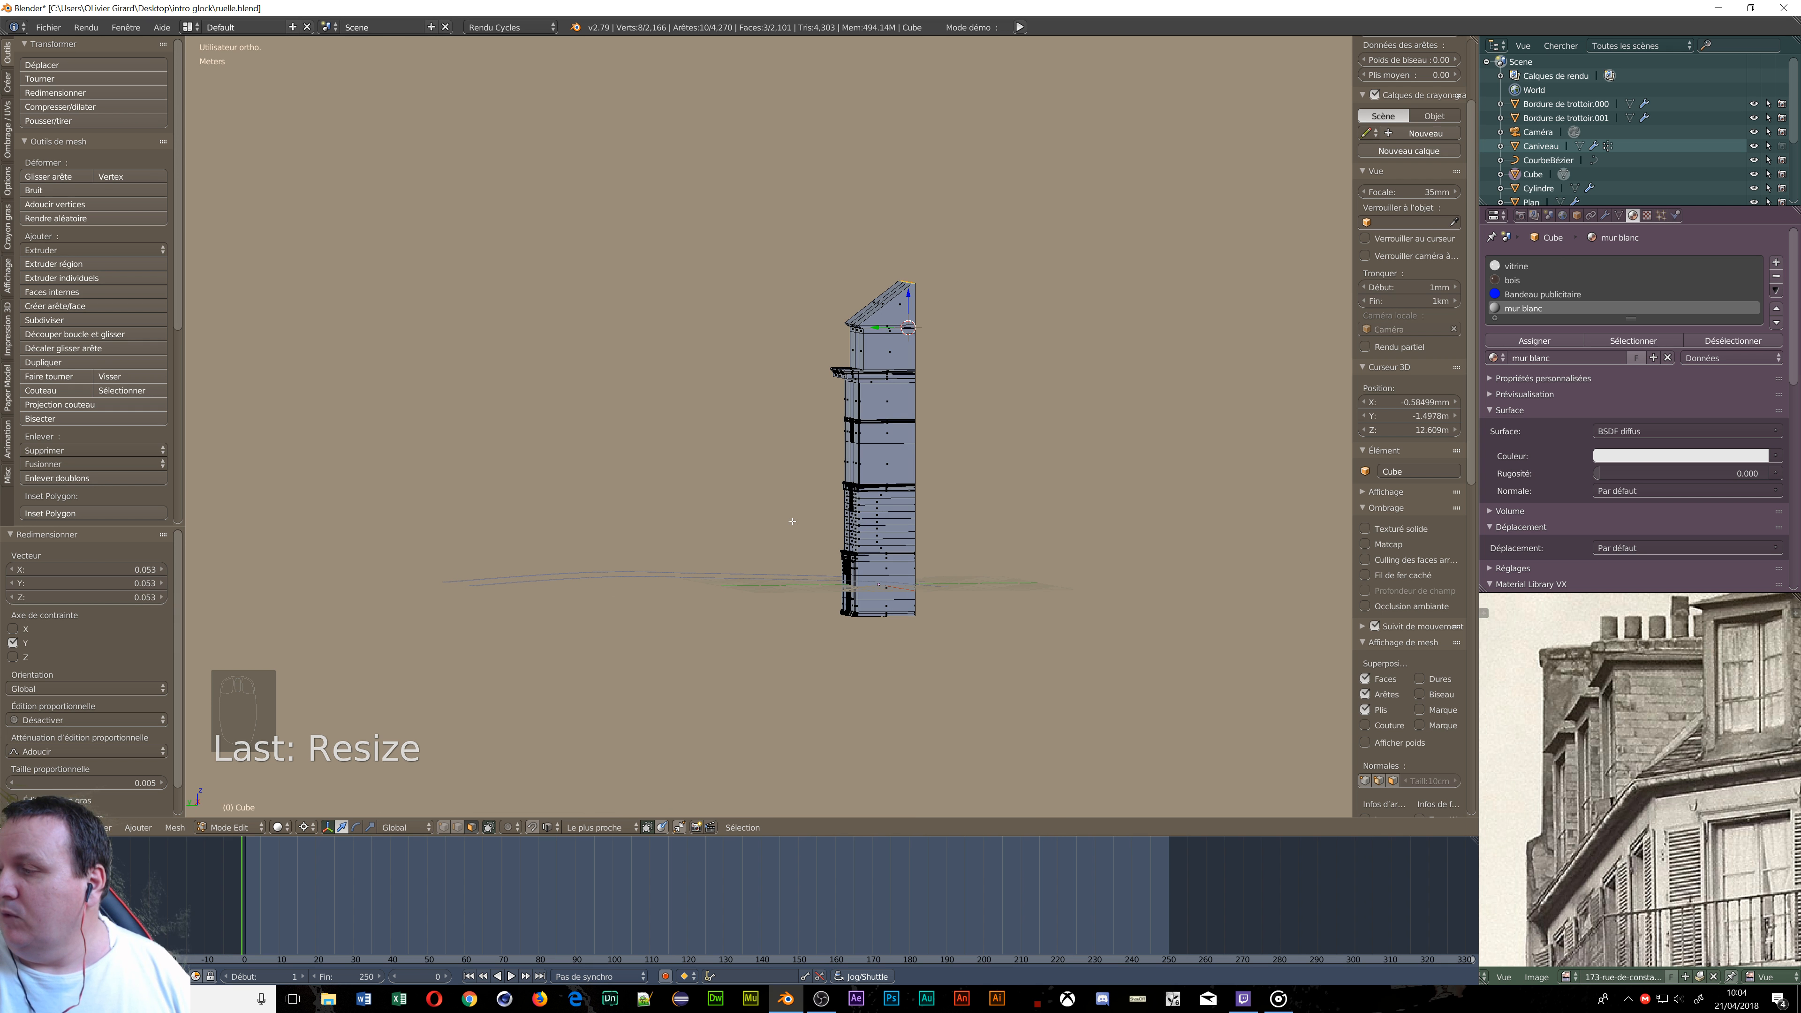
scroll(765, 615, up, 8)
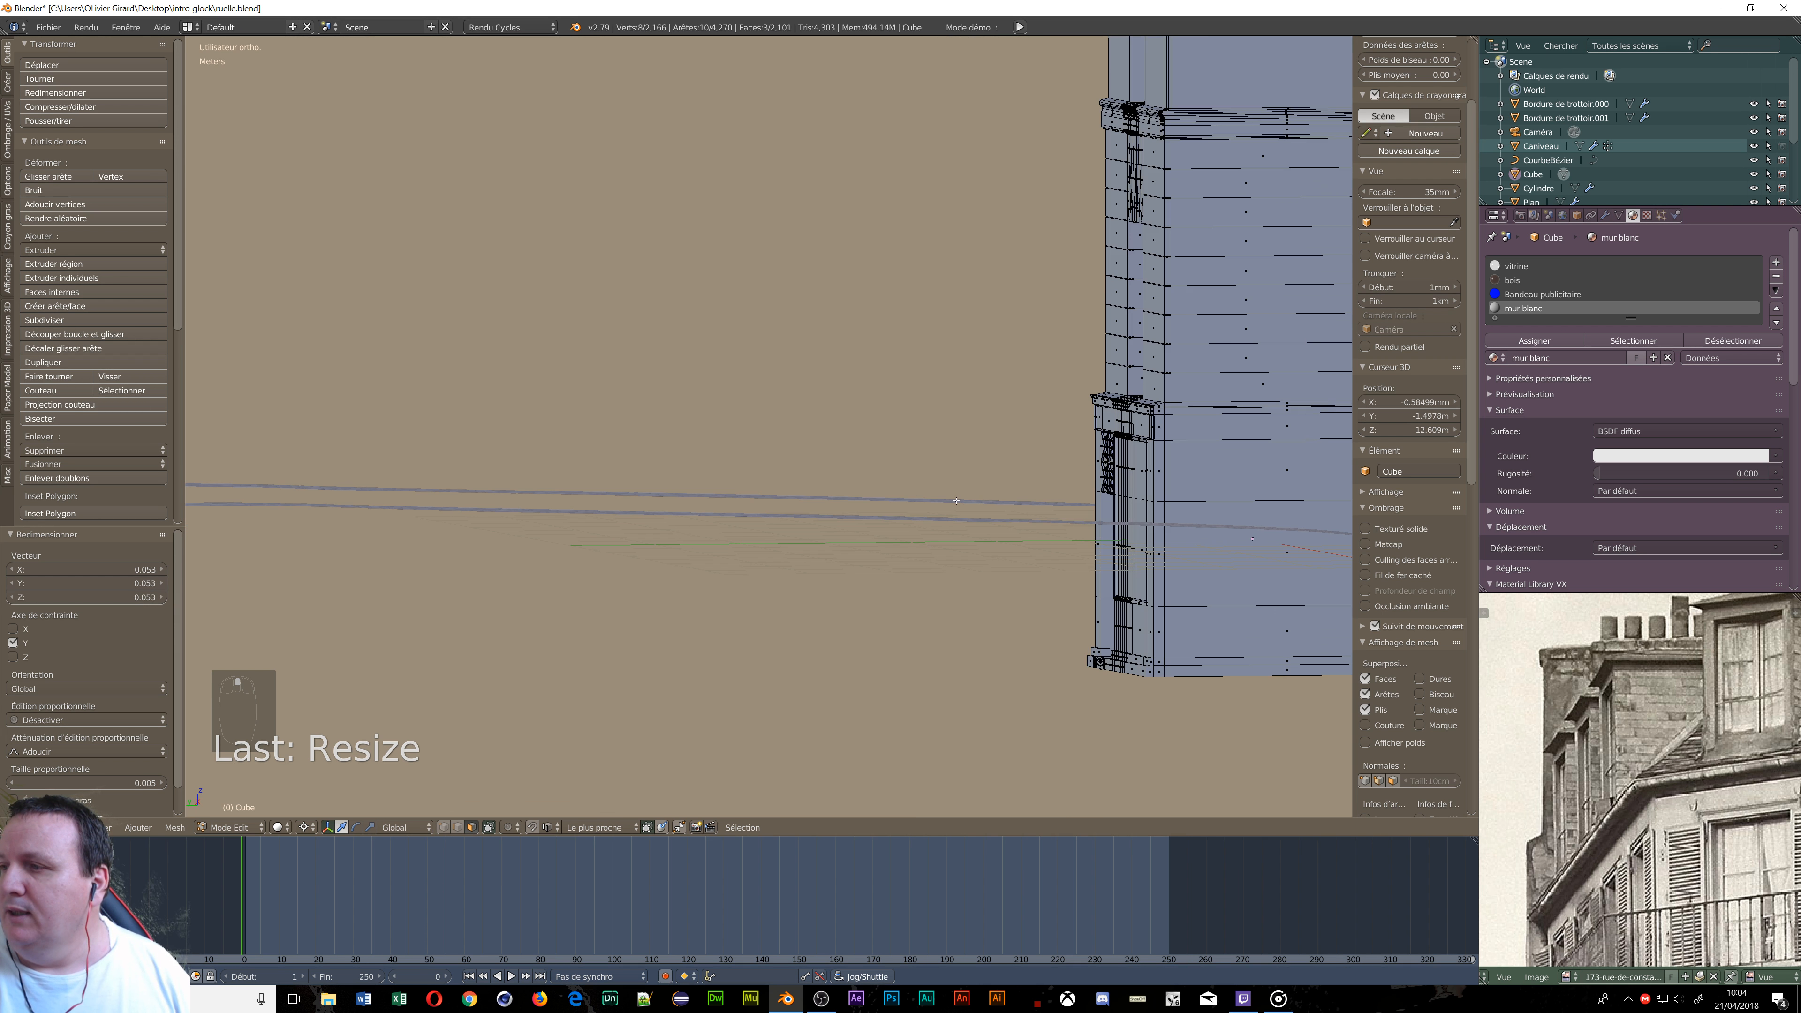
scroll(958, 498, down, 4)
scroll(1074, 202, down, 2)
shift+middle_drag(1074, 202, 1045, 592)
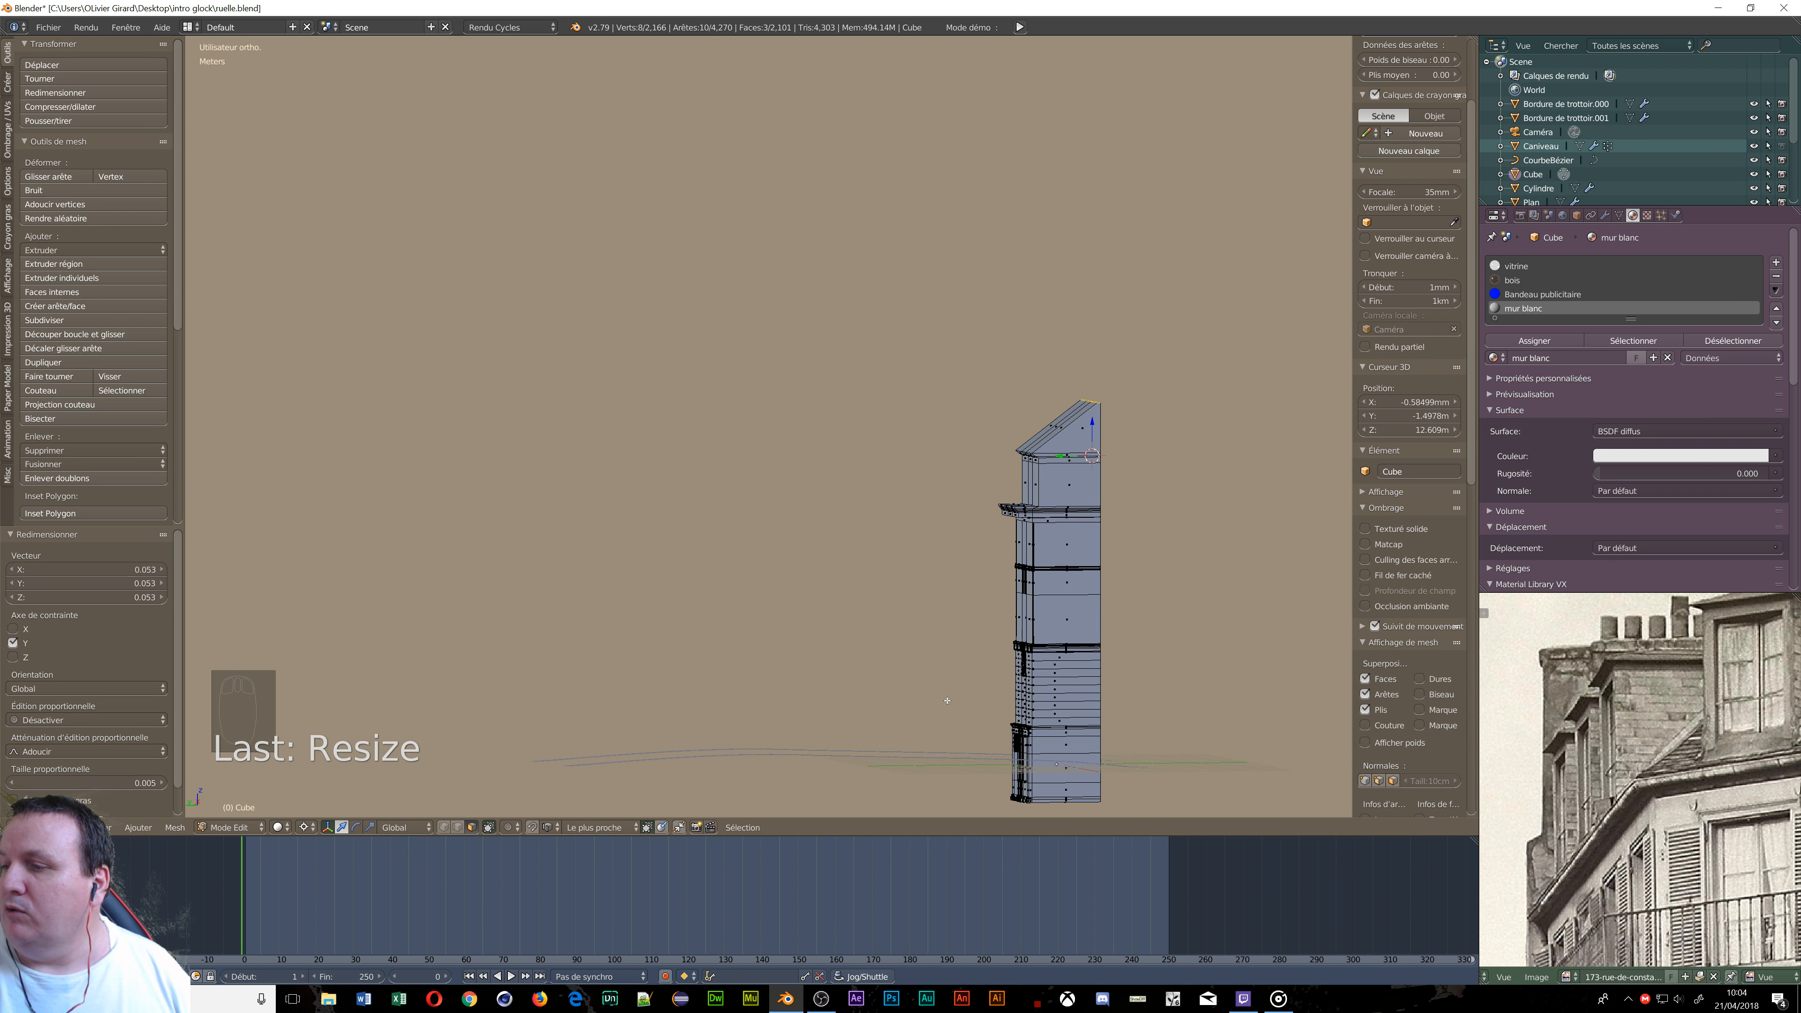
scroll(1090, 539, up, 10)
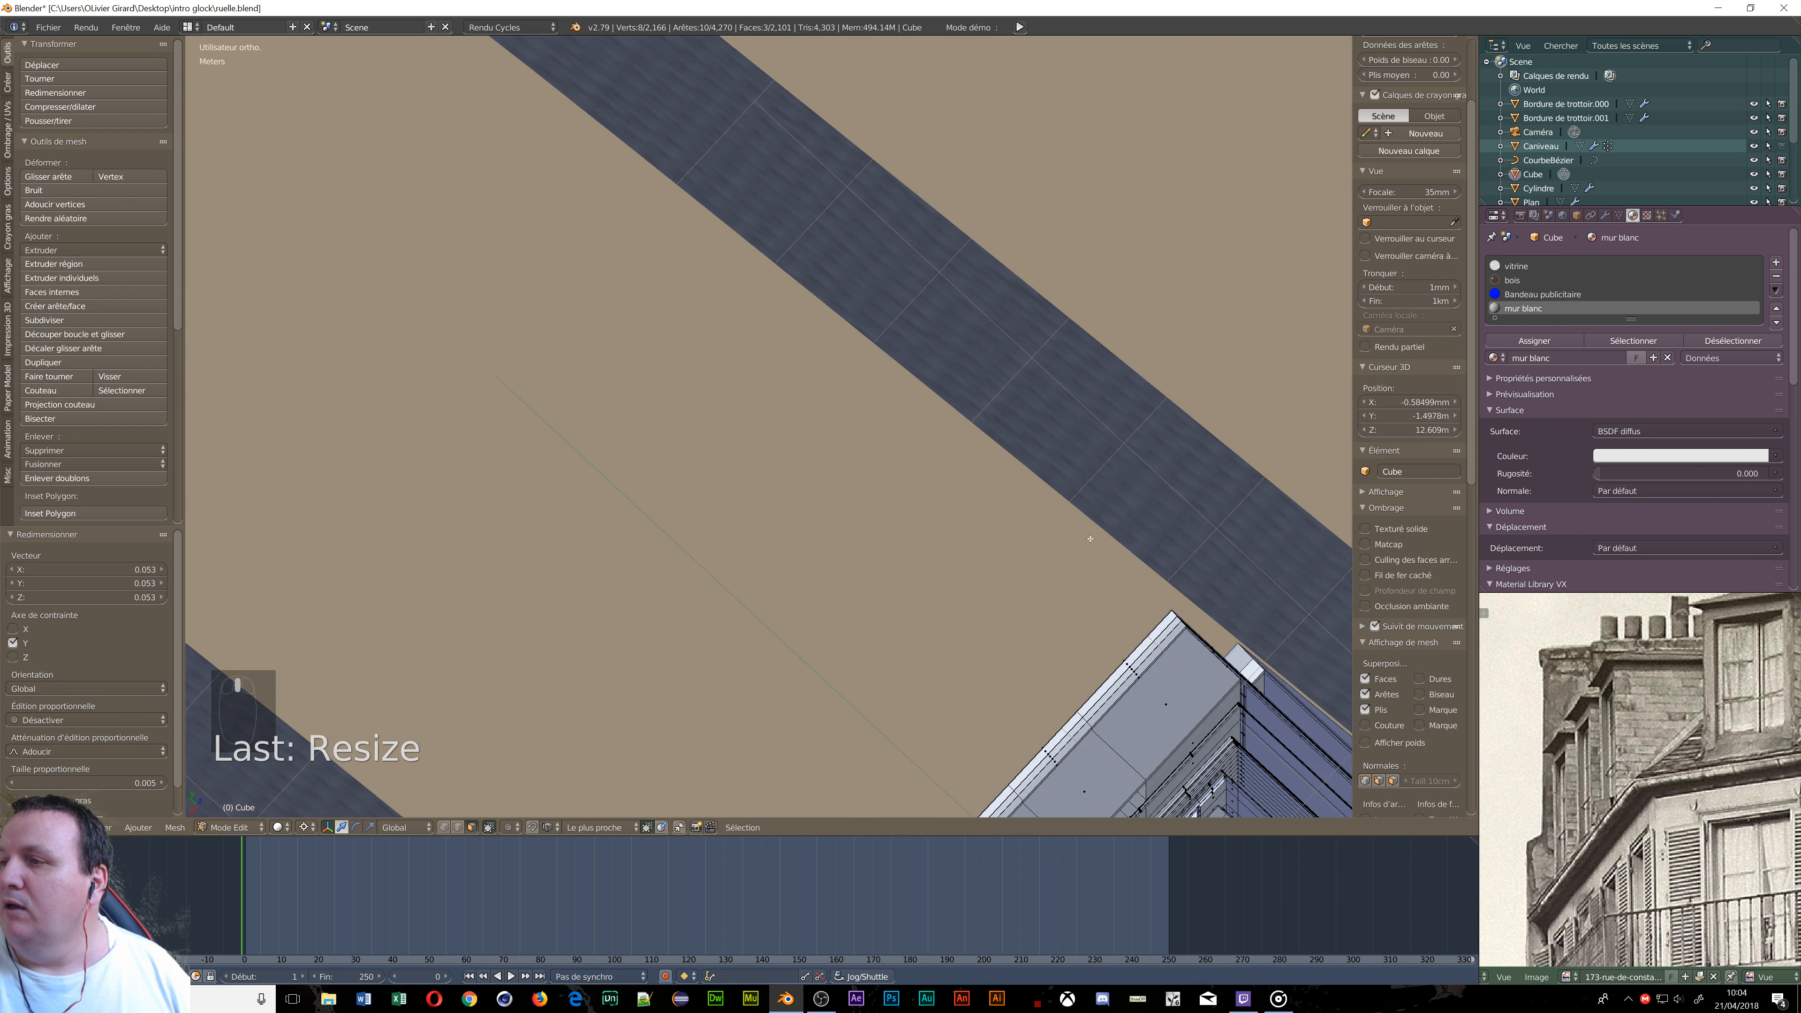
middle_drag(1090, 539, 1111, 644)
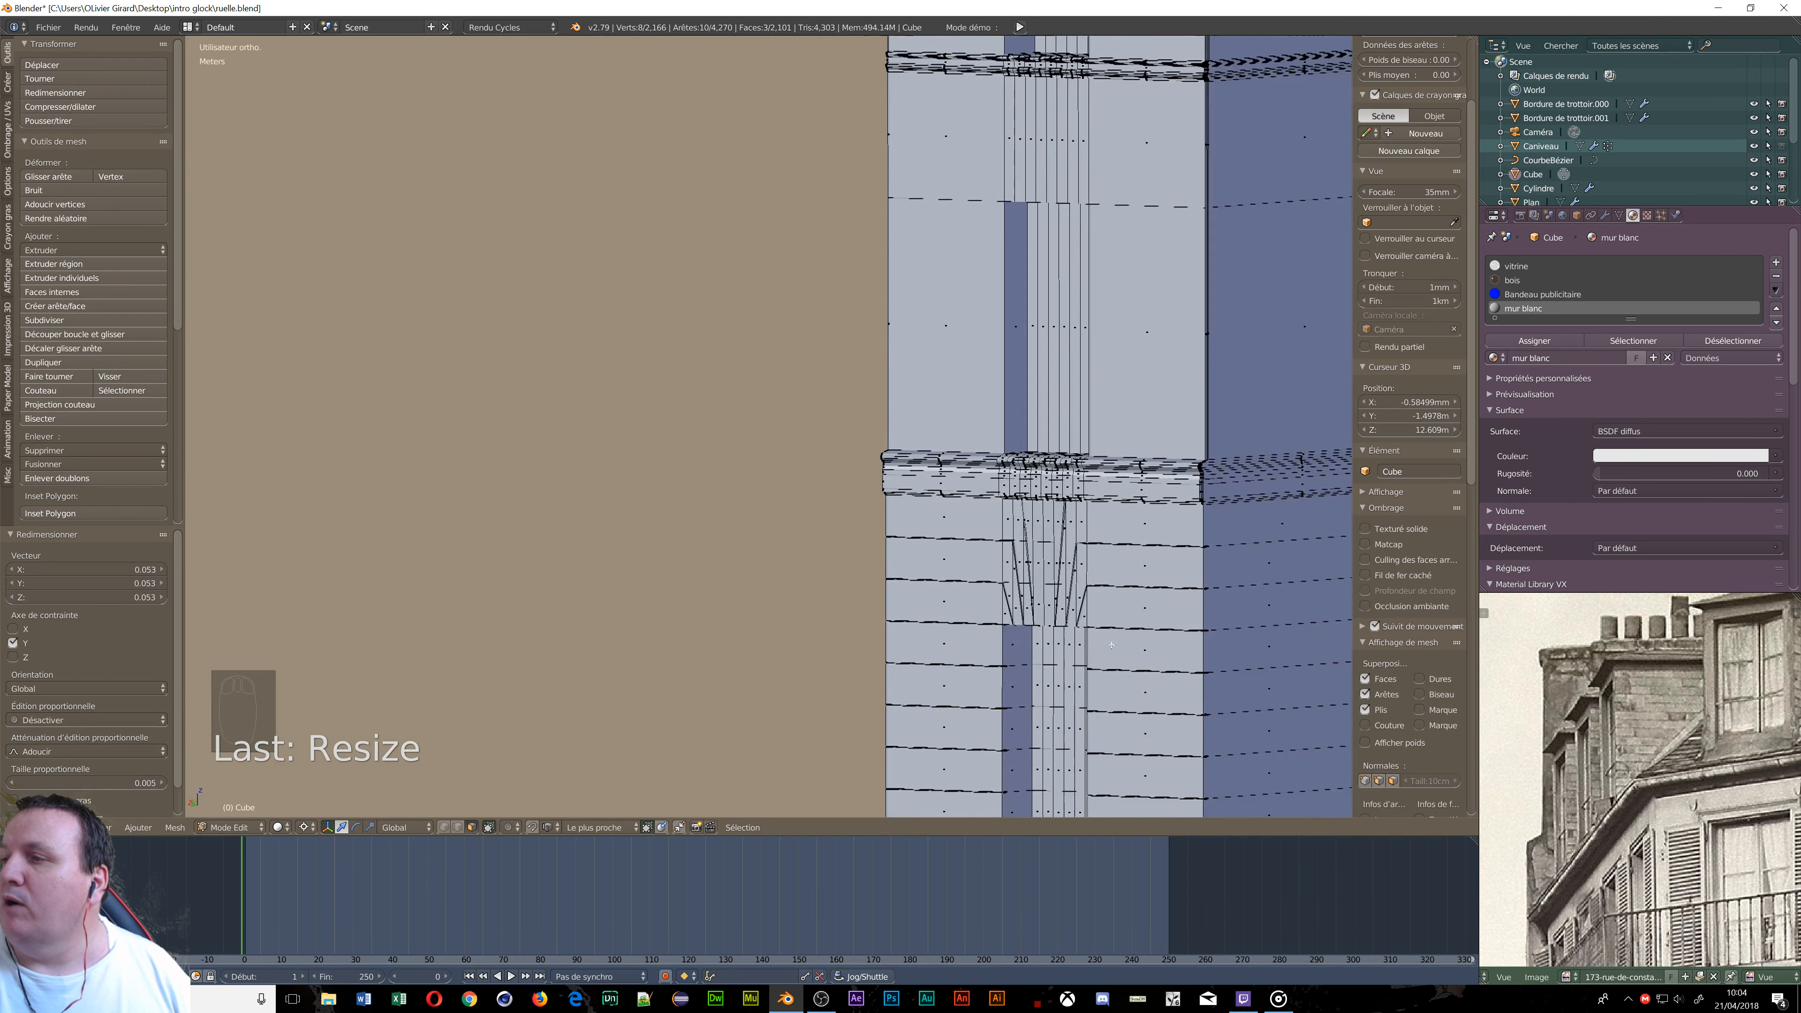
scroll(1111, 644, down, 8)
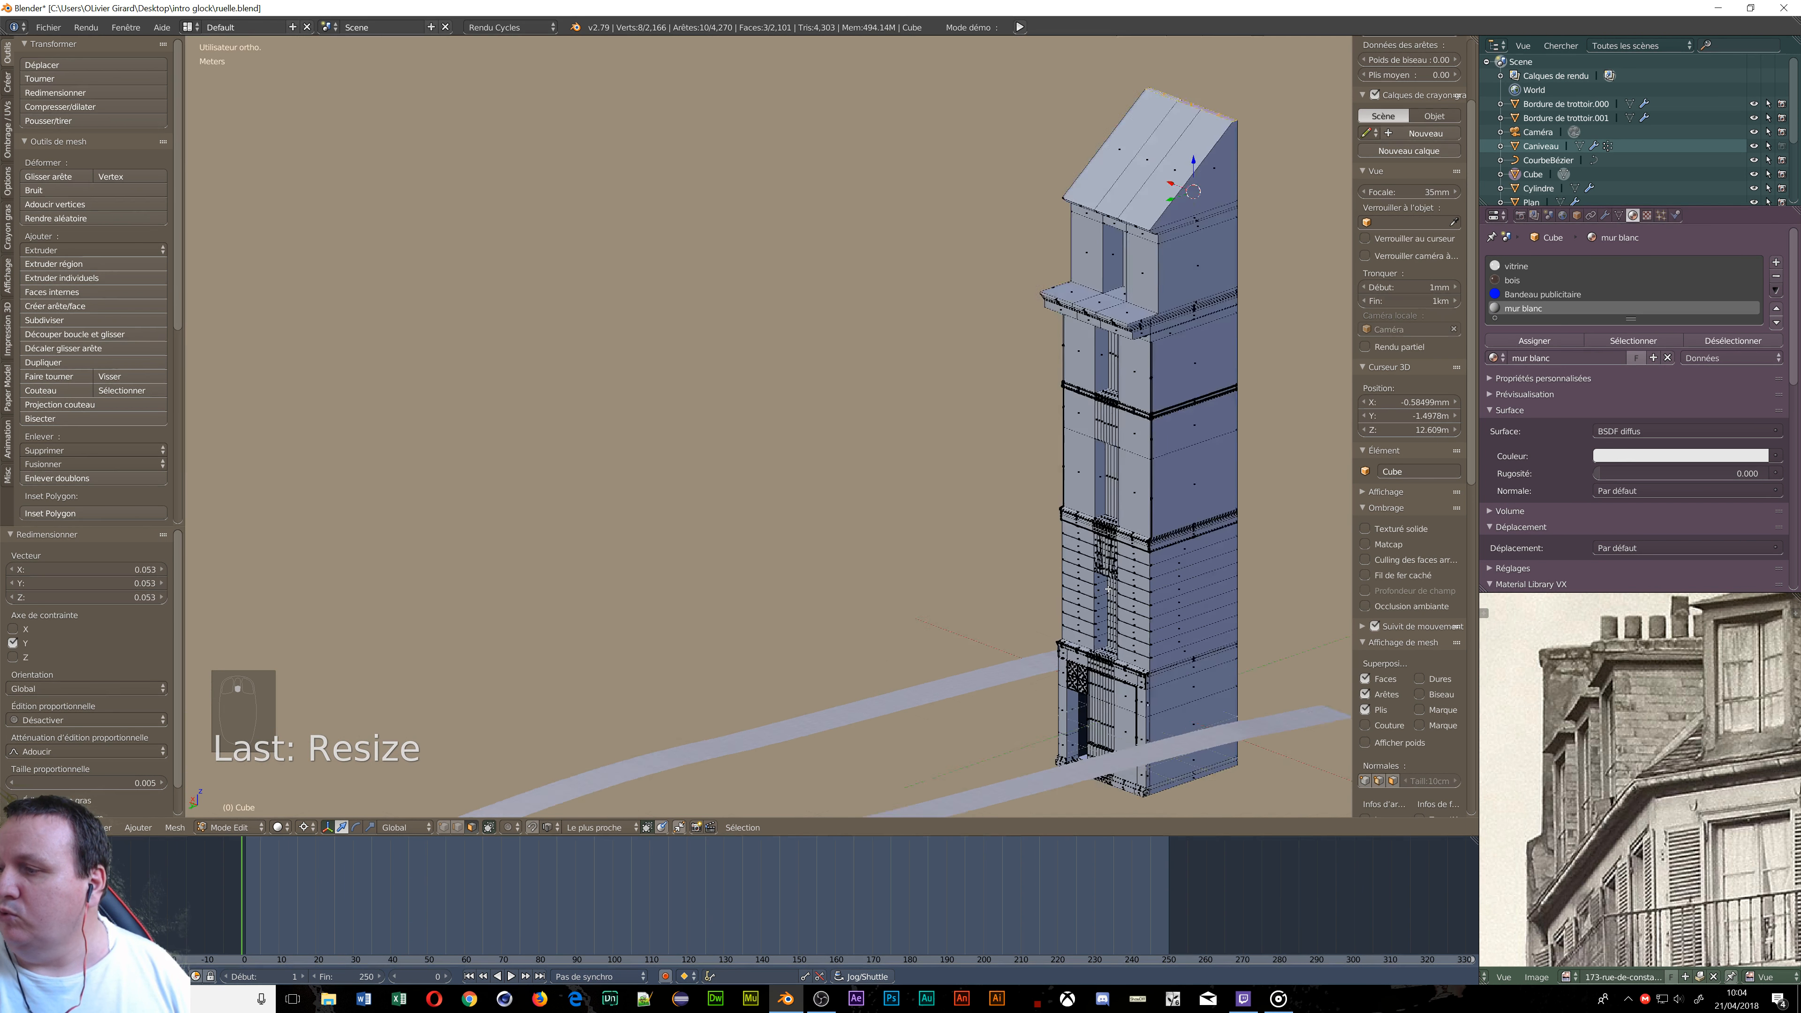
scroll(1108, 589, down, 2)
shift+middle_drag(1108, 589, 961, 499)
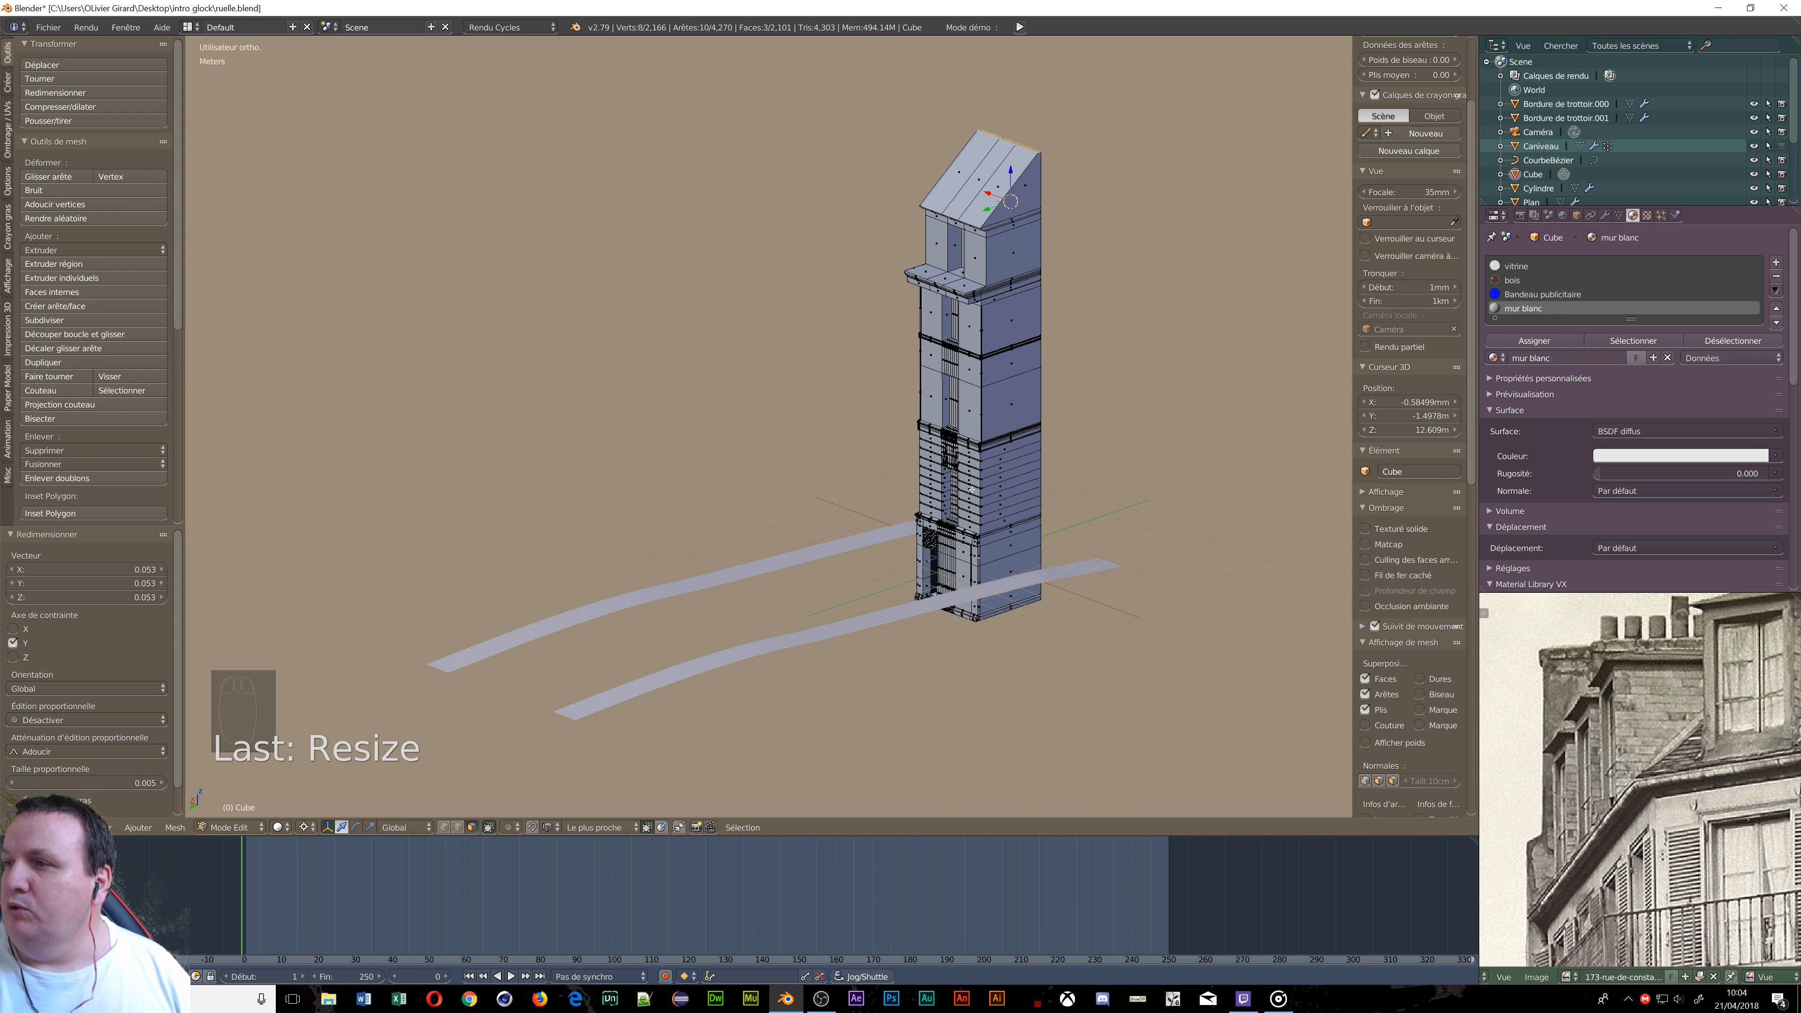
middle_drag(961, 500, 1033, 494)
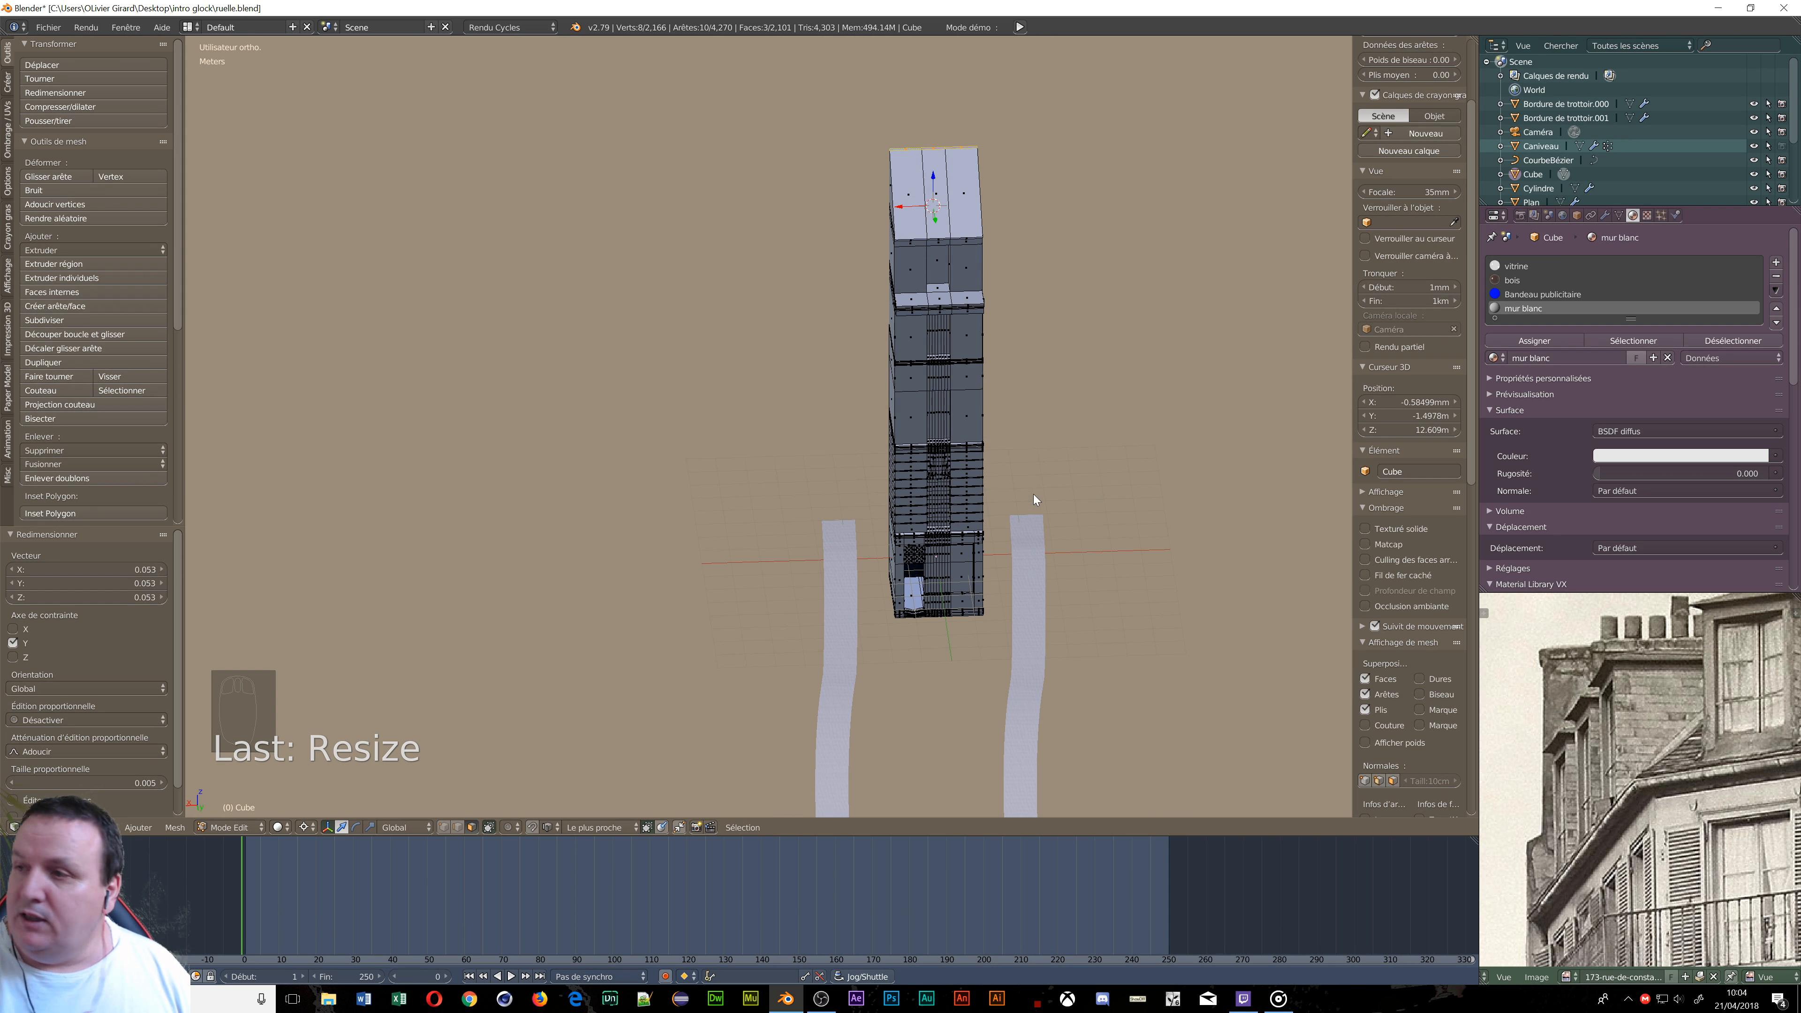
Preview the building in Object Mode with Texture shading, and return to Edit Mode.
key(z)
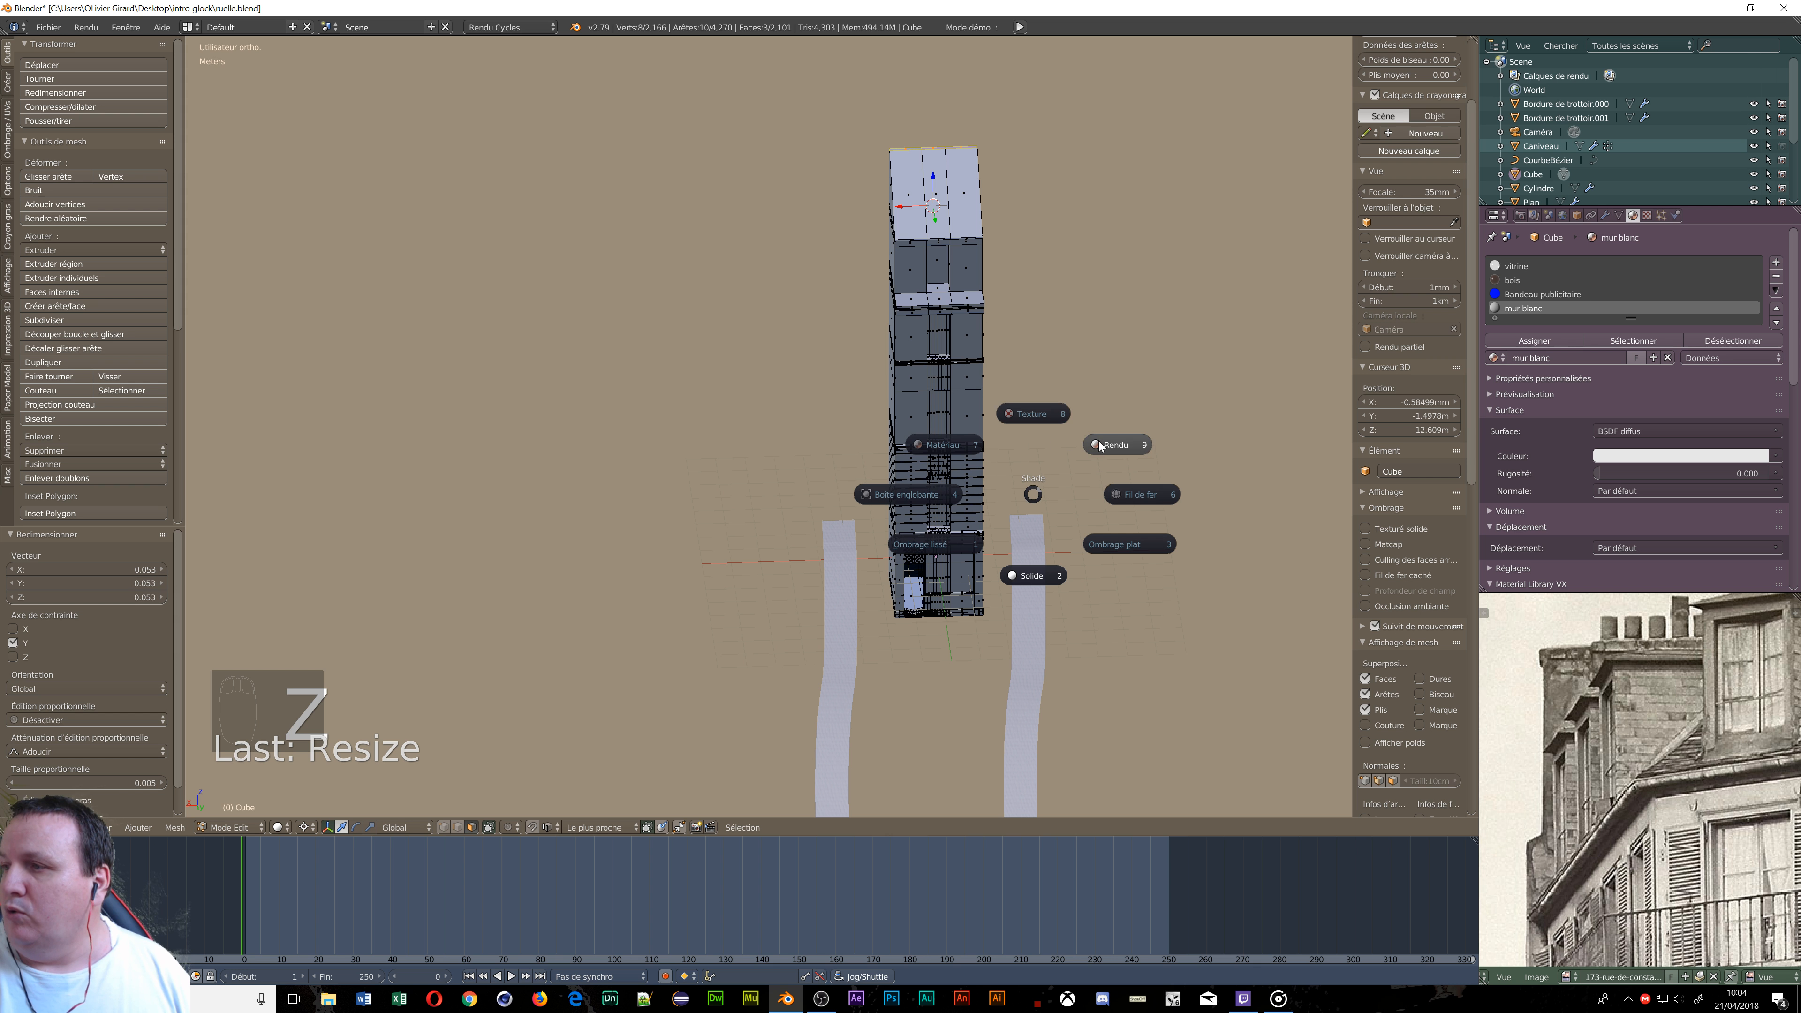
click(1035, 412)
middle_drag(1035, 410, 988, 528)
key(Tab)
scroll(1048, 501, up, 2)
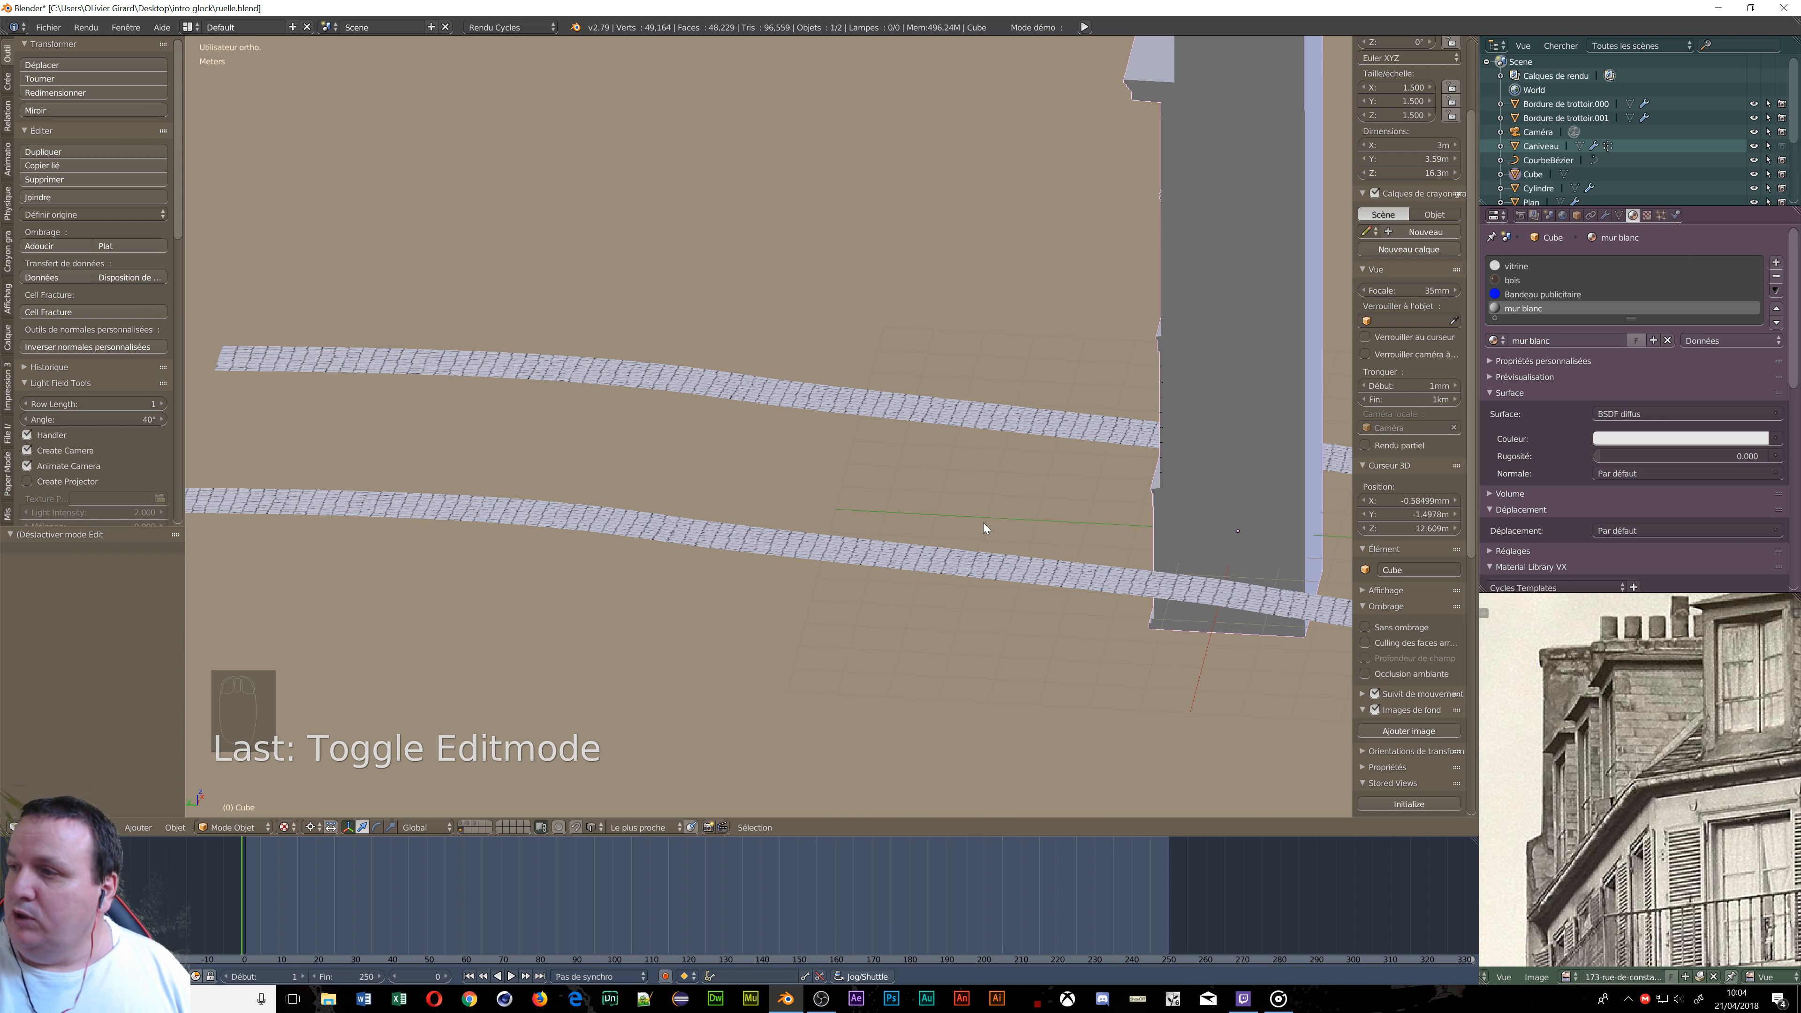
key(Tab)
Inspect the facade's window openings, horizontal wall bands and mouldings on the lower floors up close.
middle_drag(983, 522, 1076, 476)
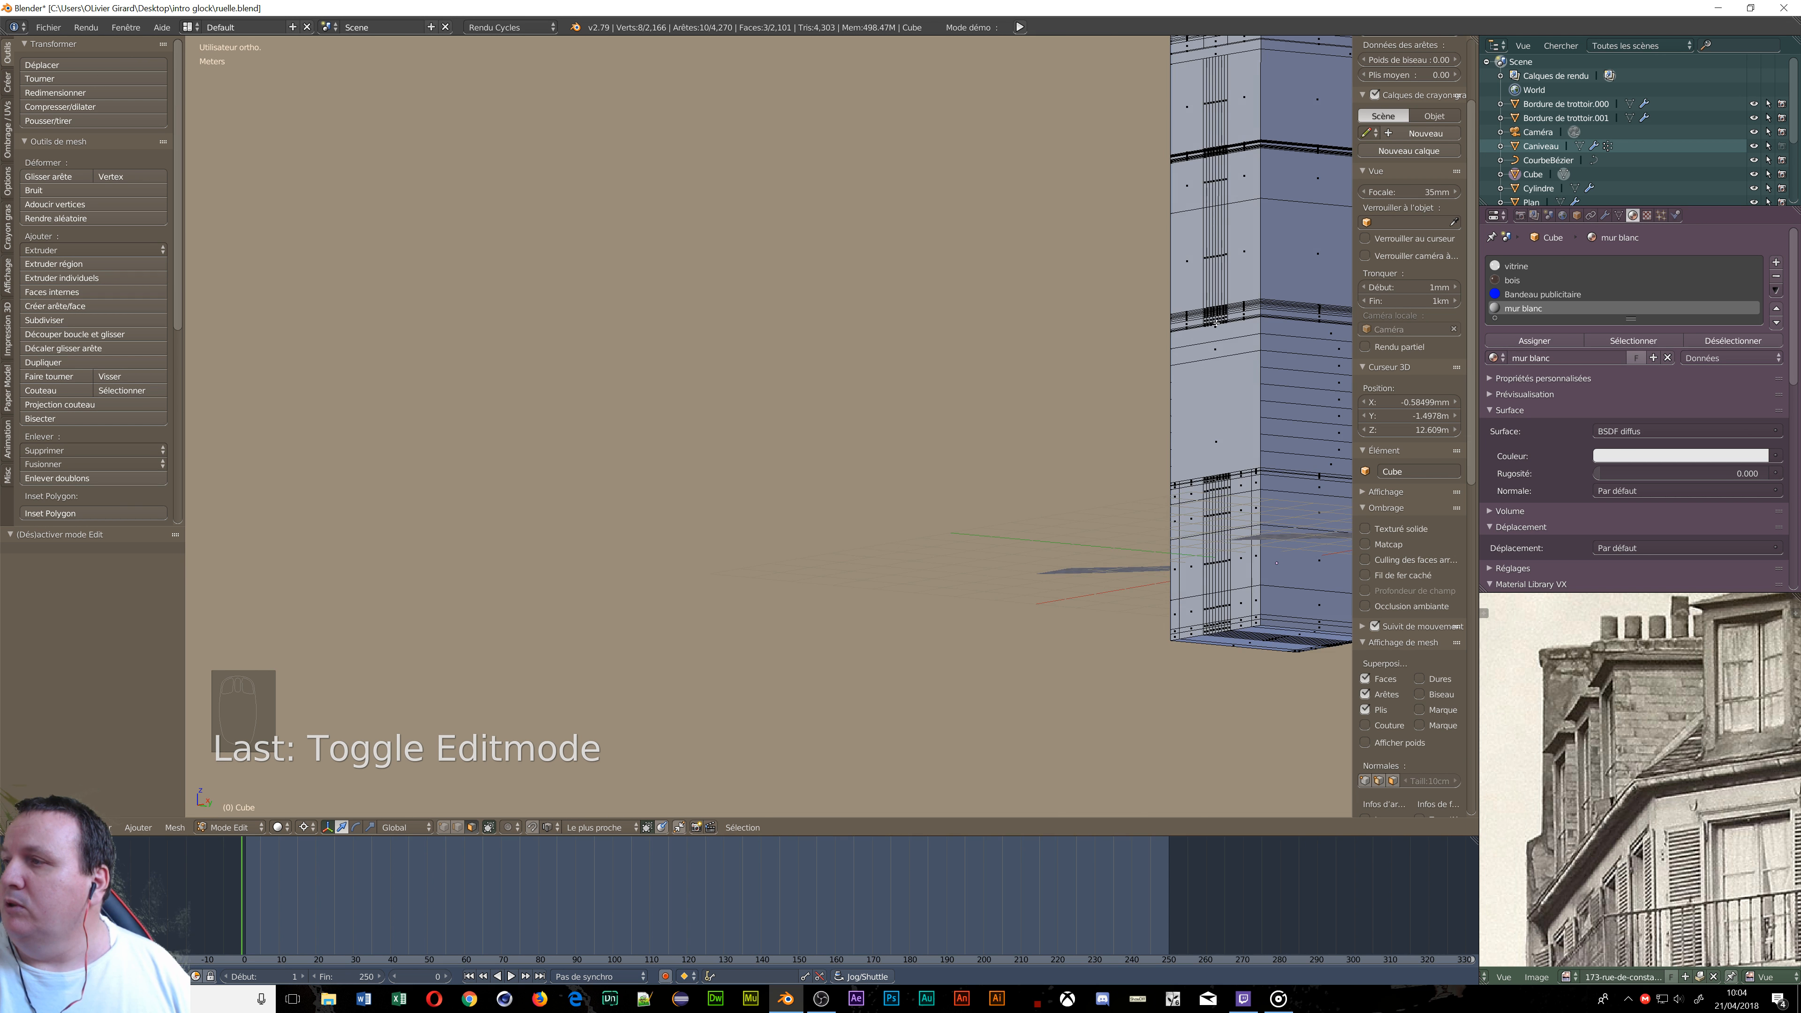
shift+middle_drag(1213, 326, 1007, 386)
middle_drag(1064, 439, 930, 452)
middle_drag(929, 452, 948, 503)
scroll(1110, 553, up, 3)
scroll(1110, 553, up, 2)
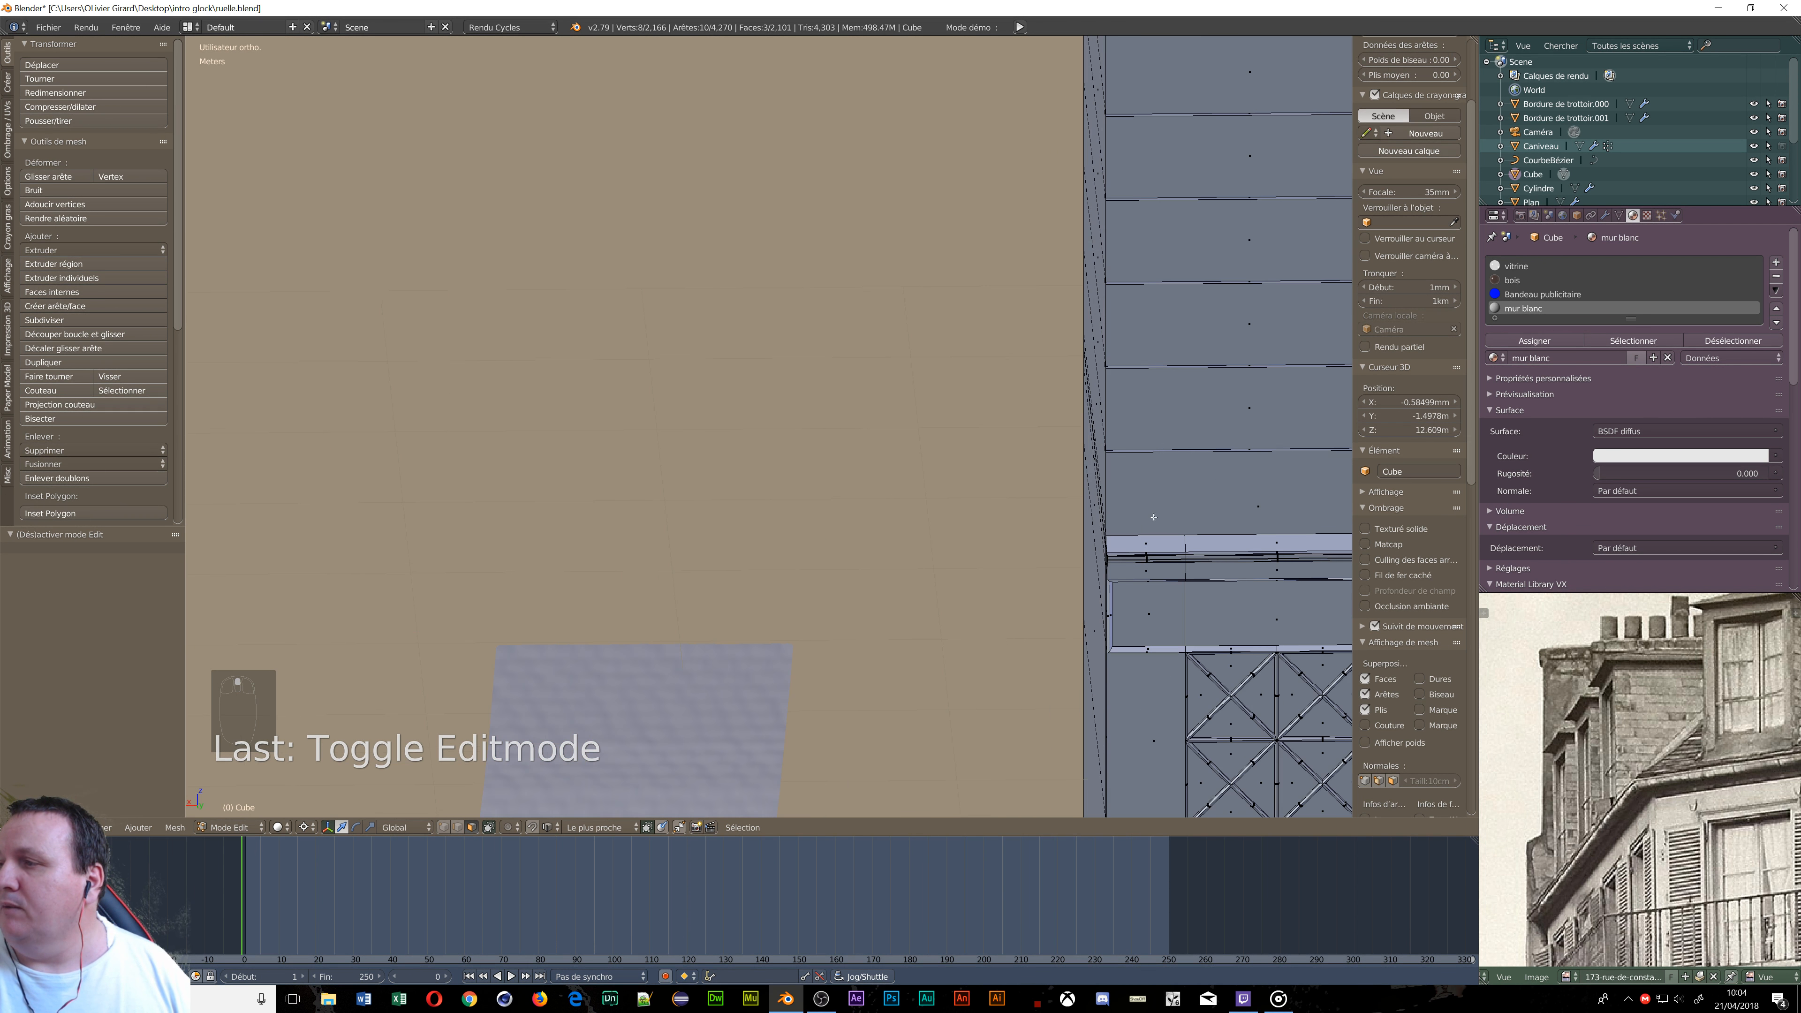
scroll(1198, 481, down, 3)
middle_drag(1198, 482, 1077, 489)
shift+middle_drag(1078, 489, 851, 639)
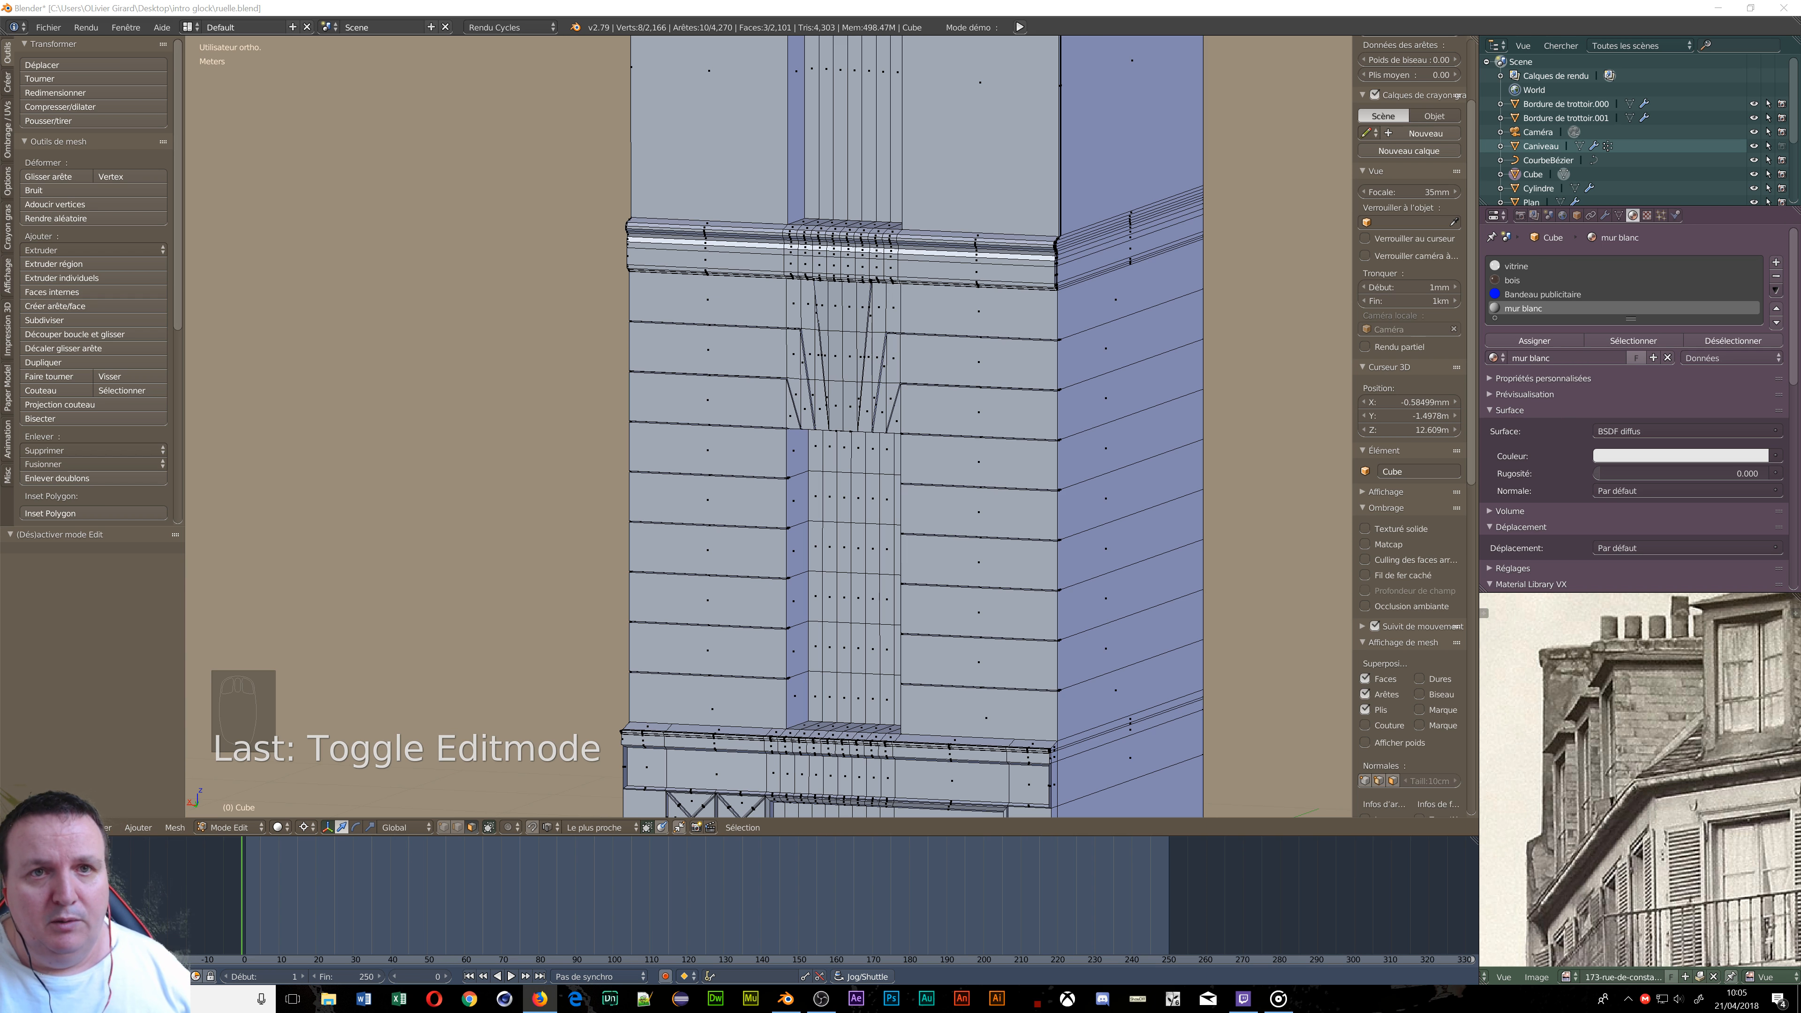
Switch to Firefox, open textures.com from the search results and go to the Bare category under Concrete.
click(539, 999)
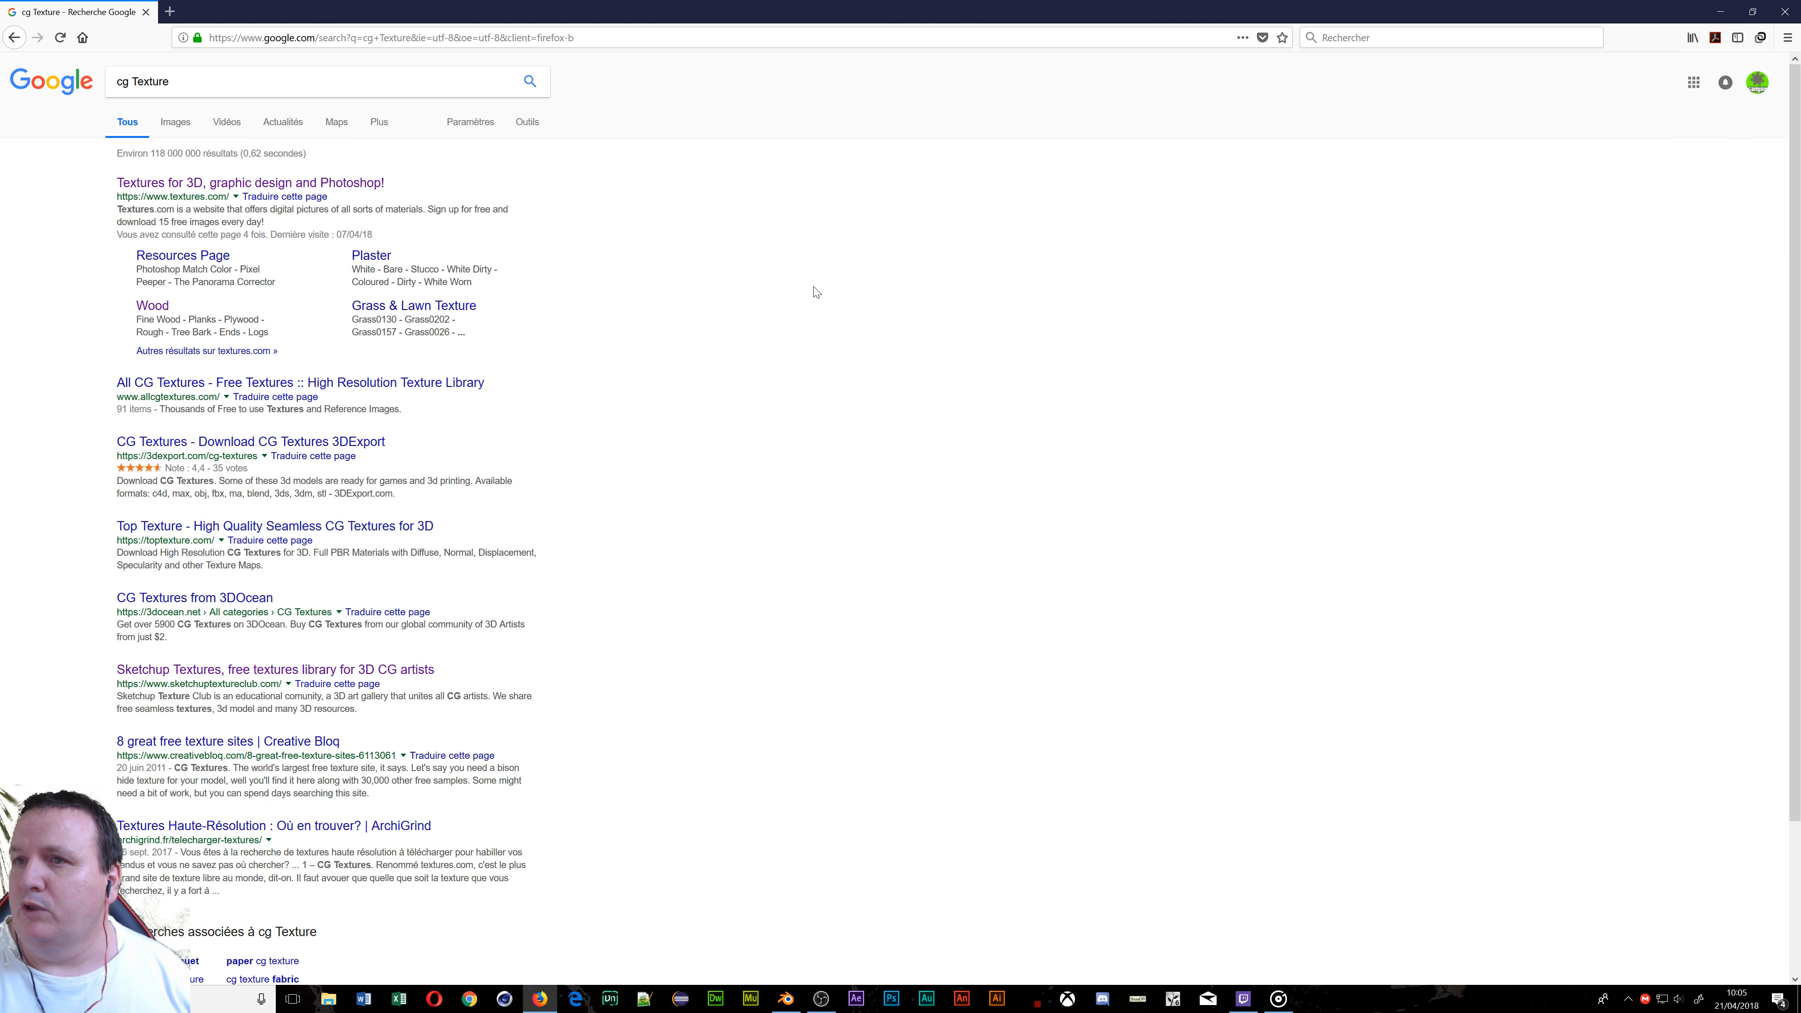
click(250, 183)
click(41, 277)
click(290, 298)
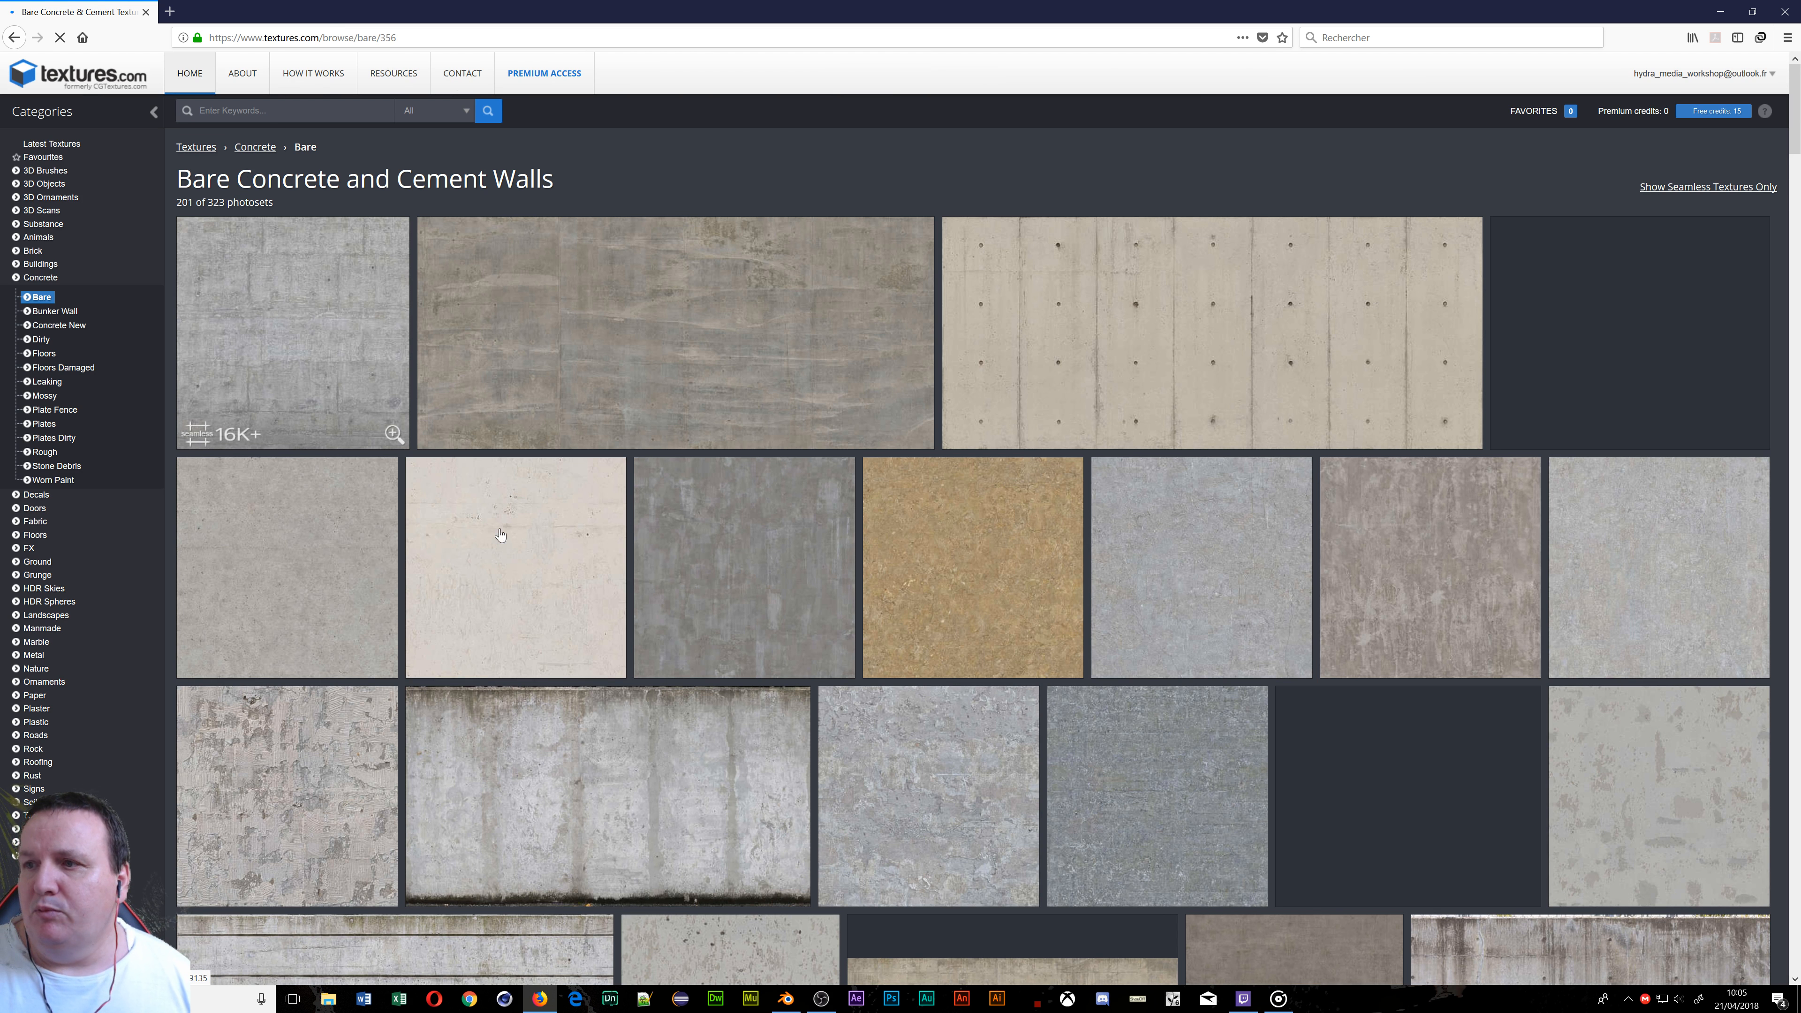
Choose the wide grey concrete wall texture with vertical stains and a dark base, and get its small seamless version.
scroll(907, 633, down, 1)
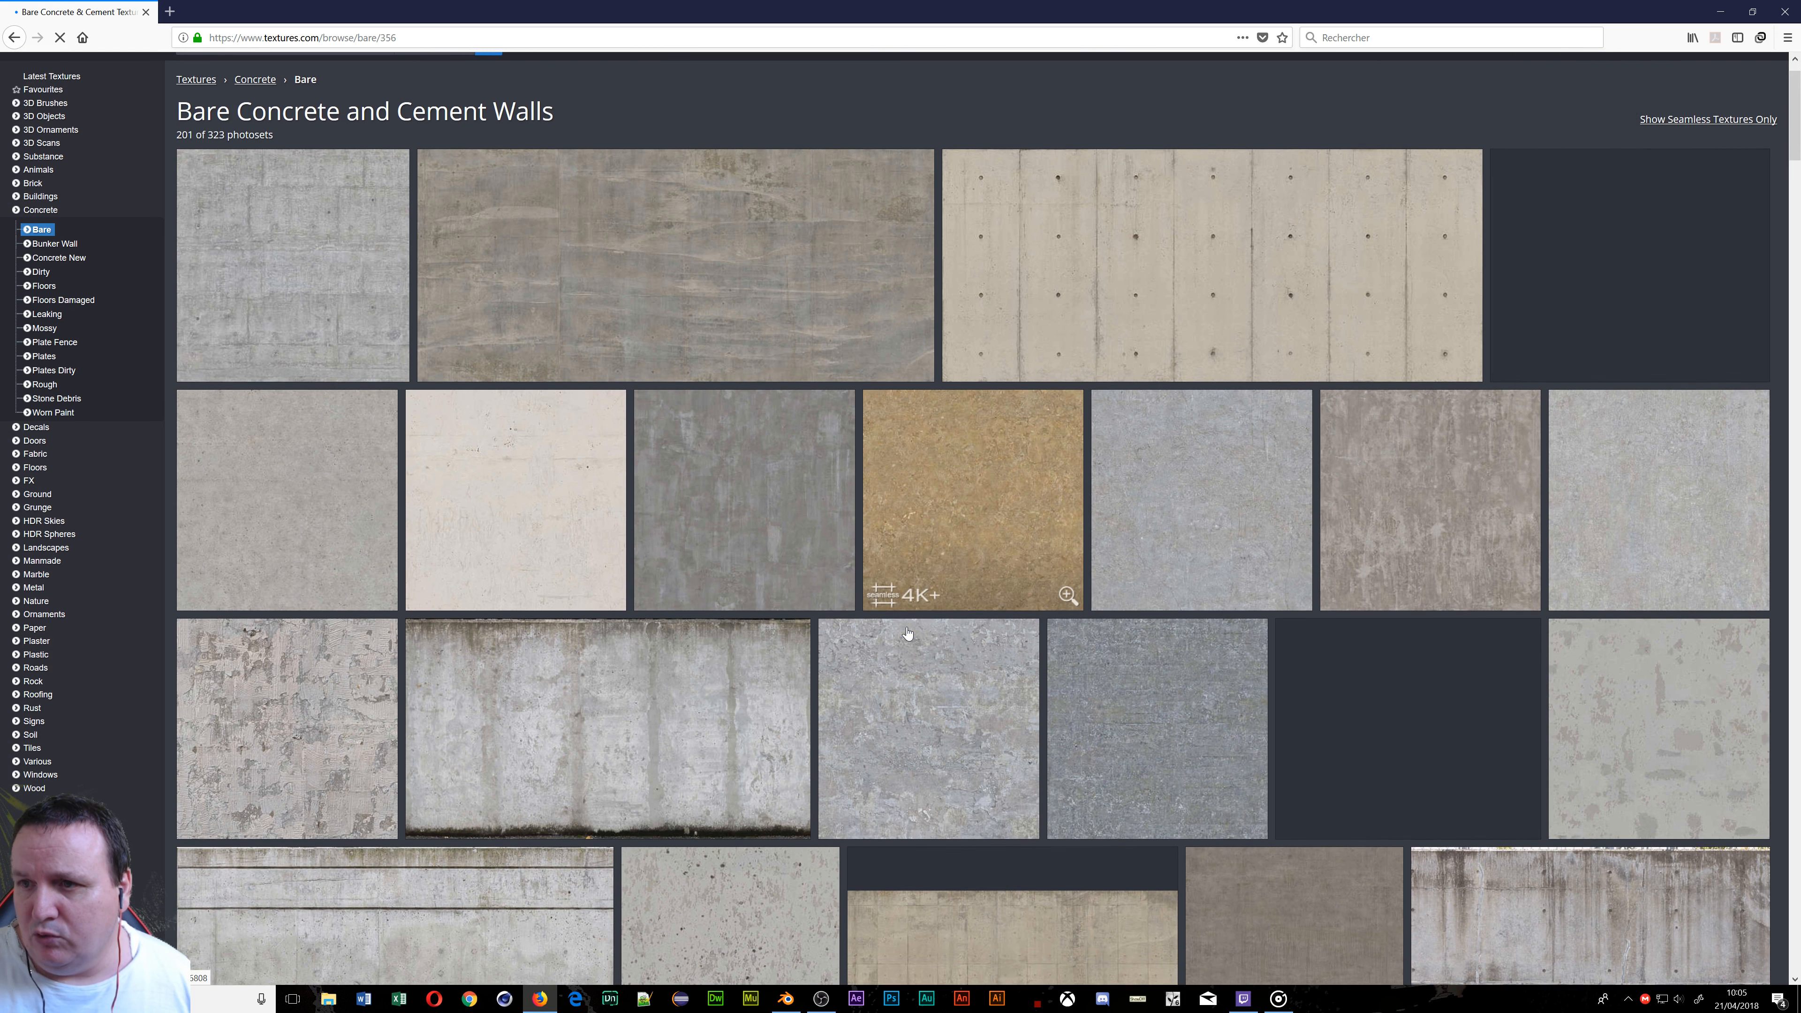
scroll(907, 634, down, 1)
click(608, 639)
click(516, 515)
Switch to Photoshop and hide the grid overlay on the concrete image by turning off Extras, enlarging the view to 213%.
click(891, 999)
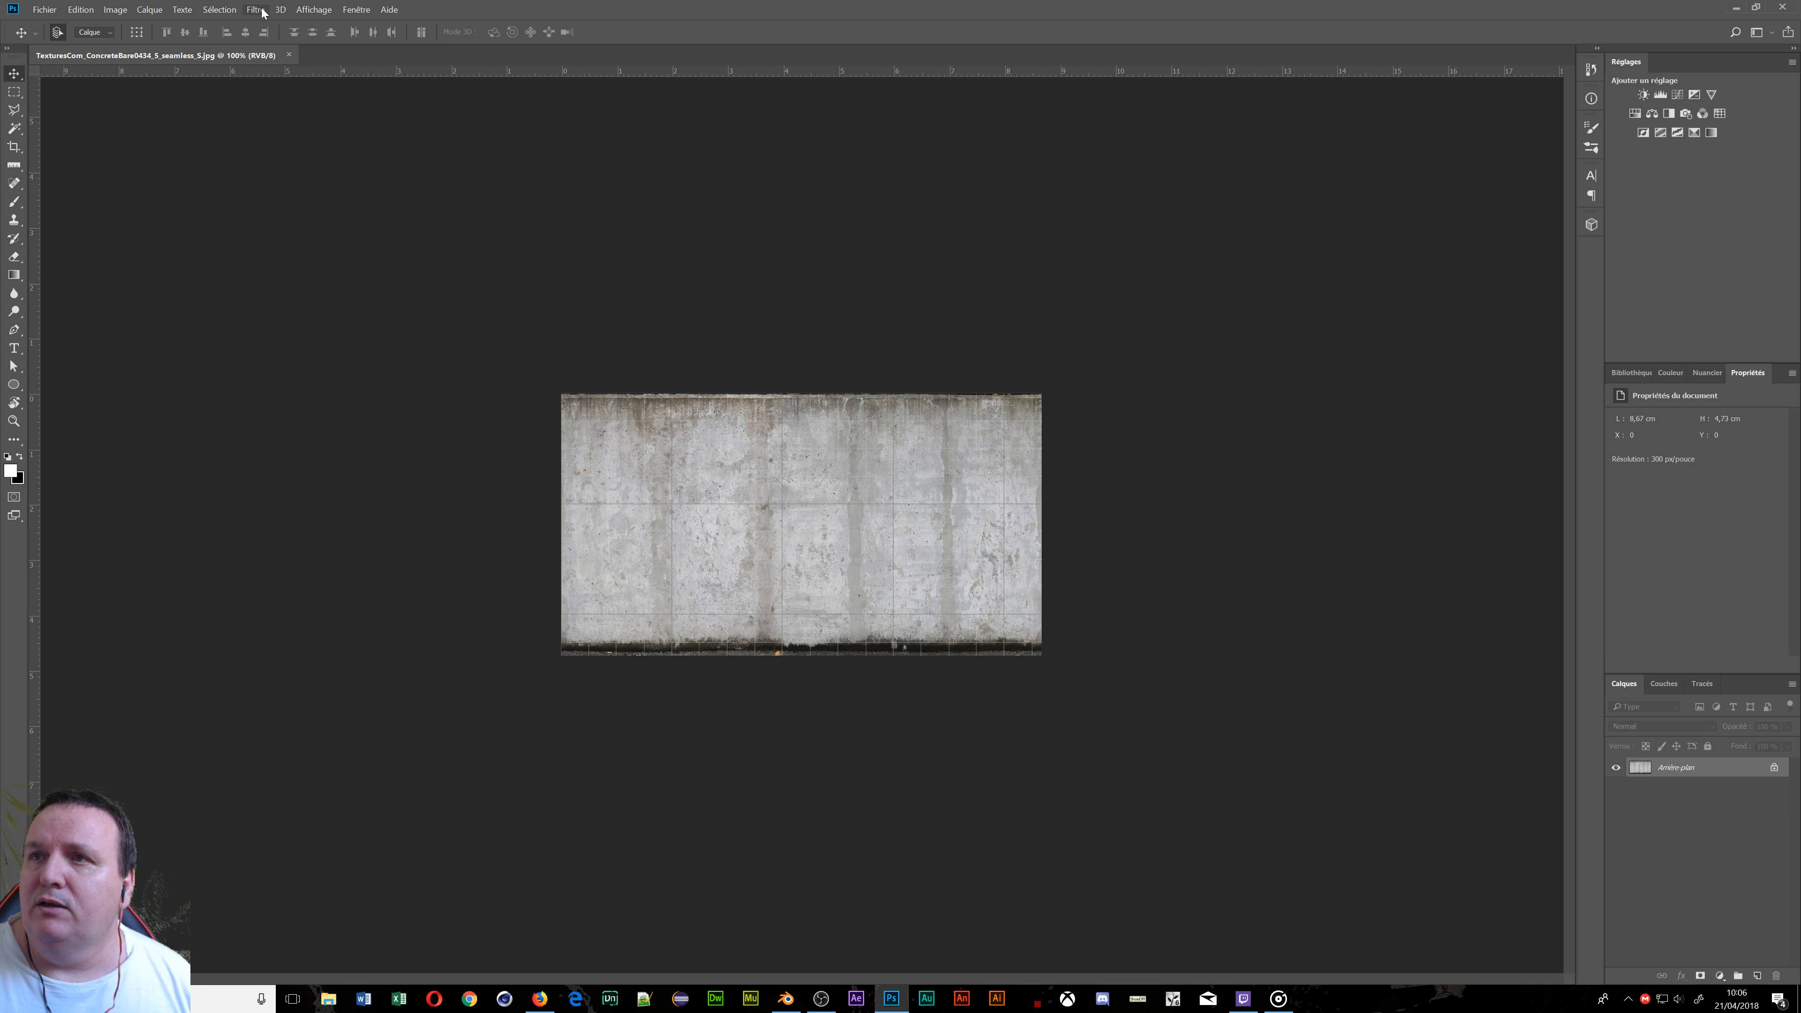
click(313, 10)
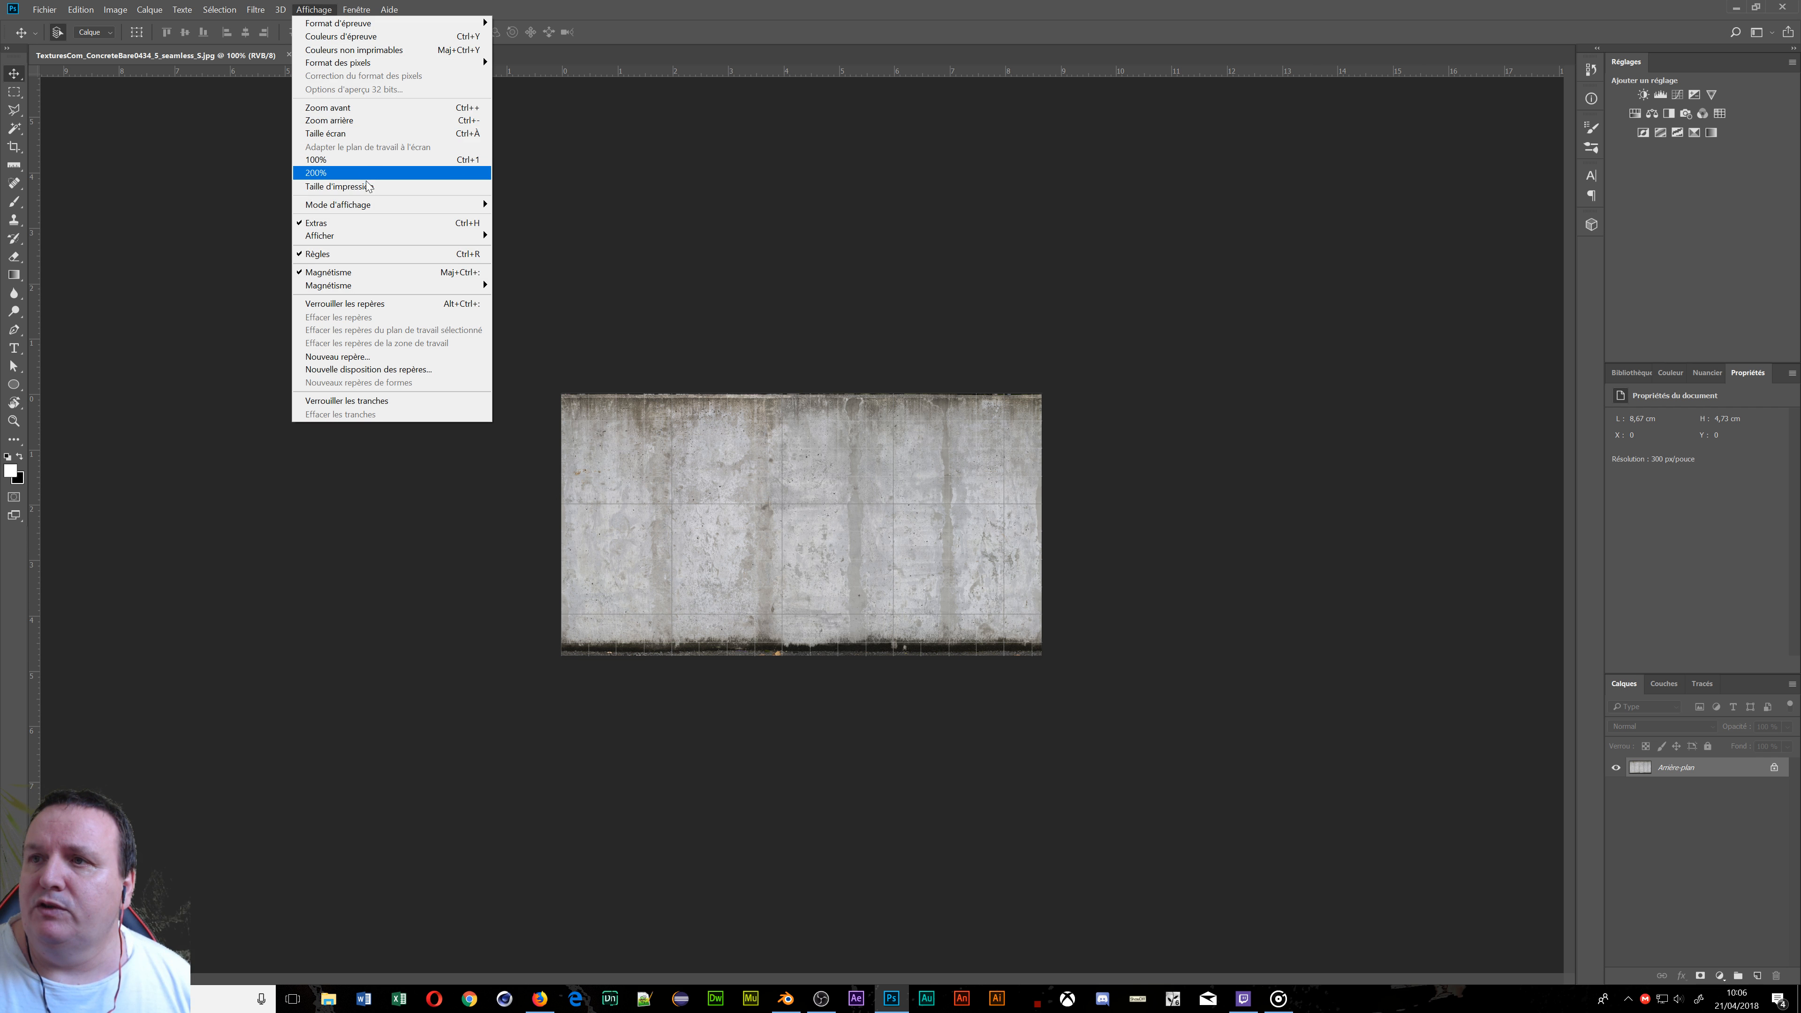
click(368, 225)
alt+scroll(815, 476, up, 5)
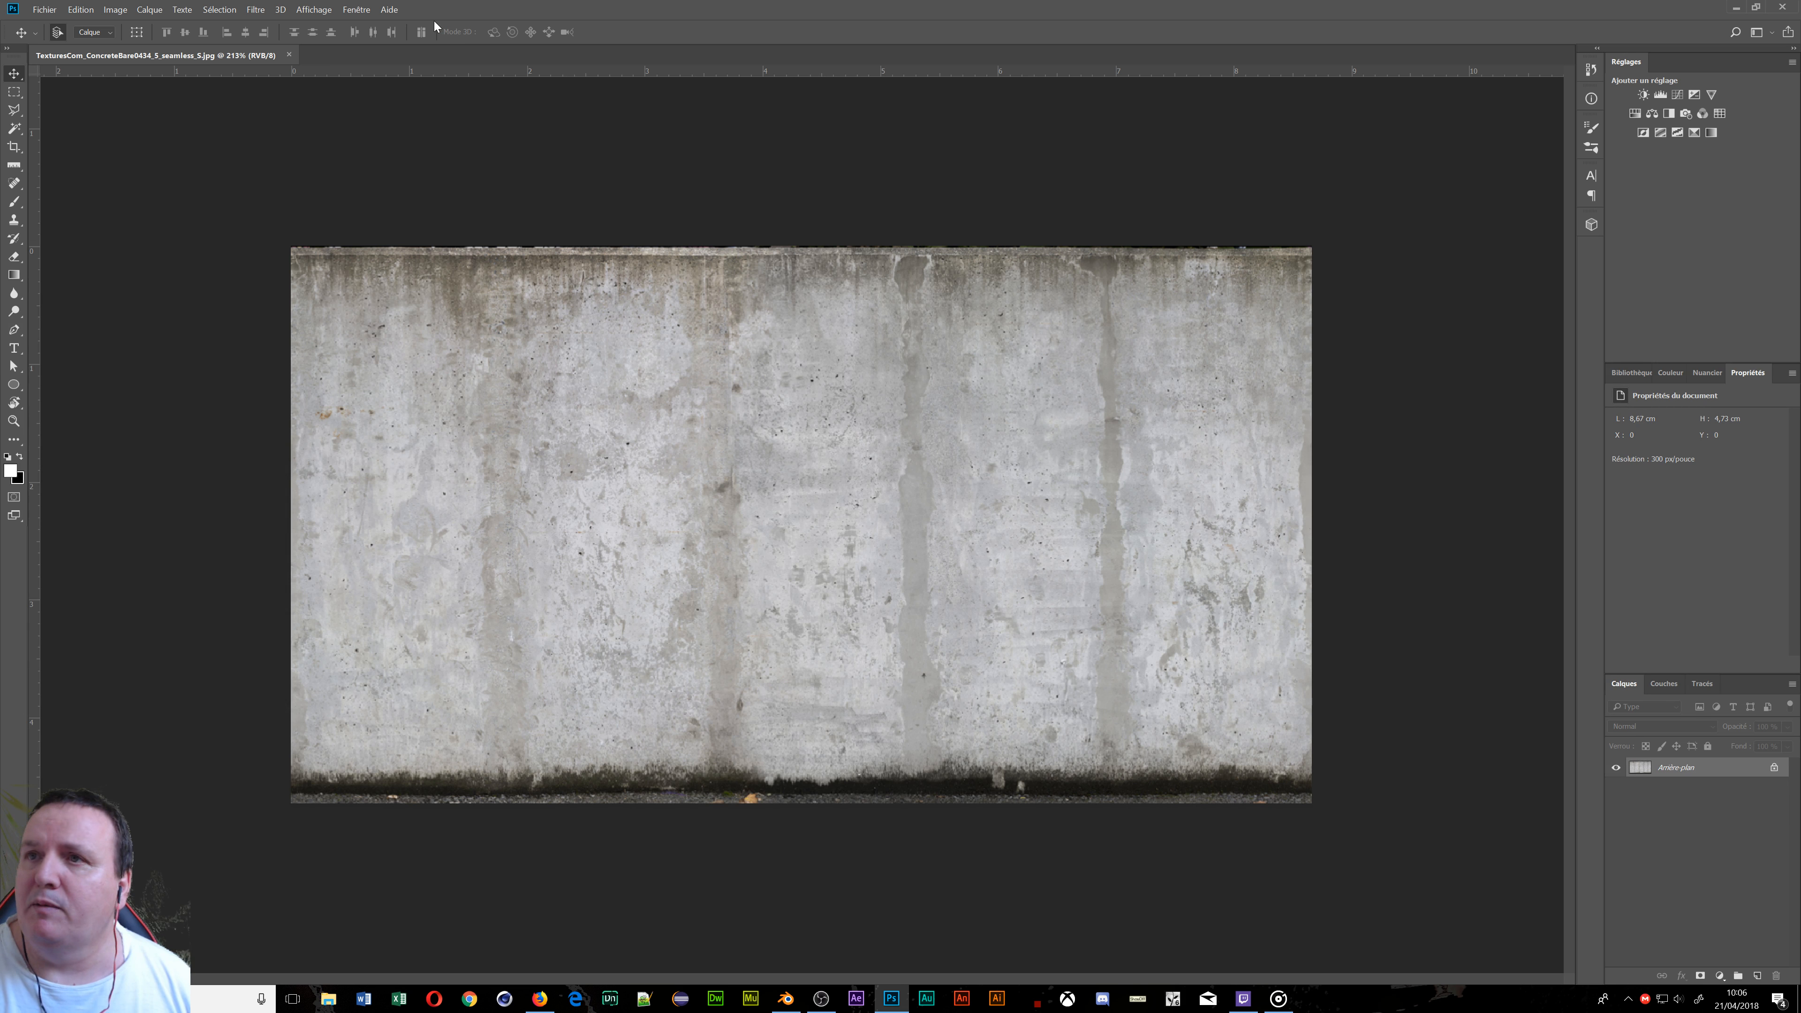
Start saving the concrete image as a new file and choose the folder Bureau > intro glock > Ruelle > texture.
click(116, 10)
mouse_move(234, 13)
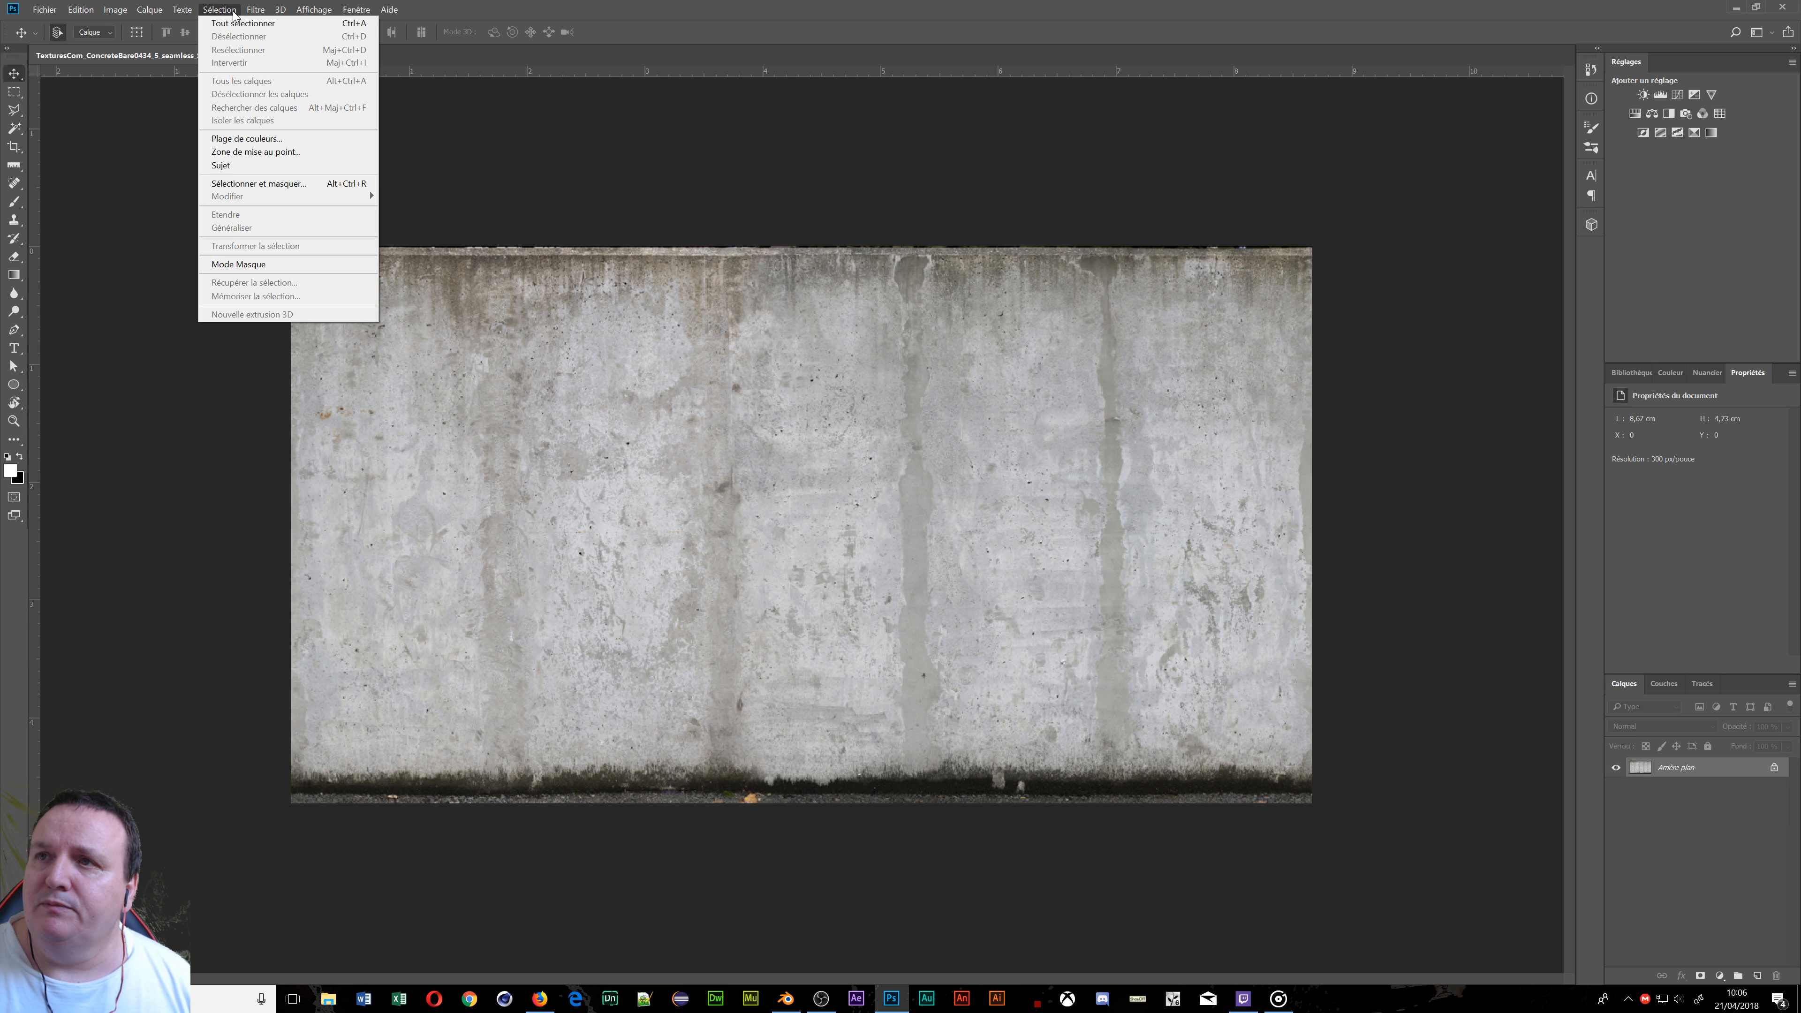
click(44, 10)
click(44, 10)
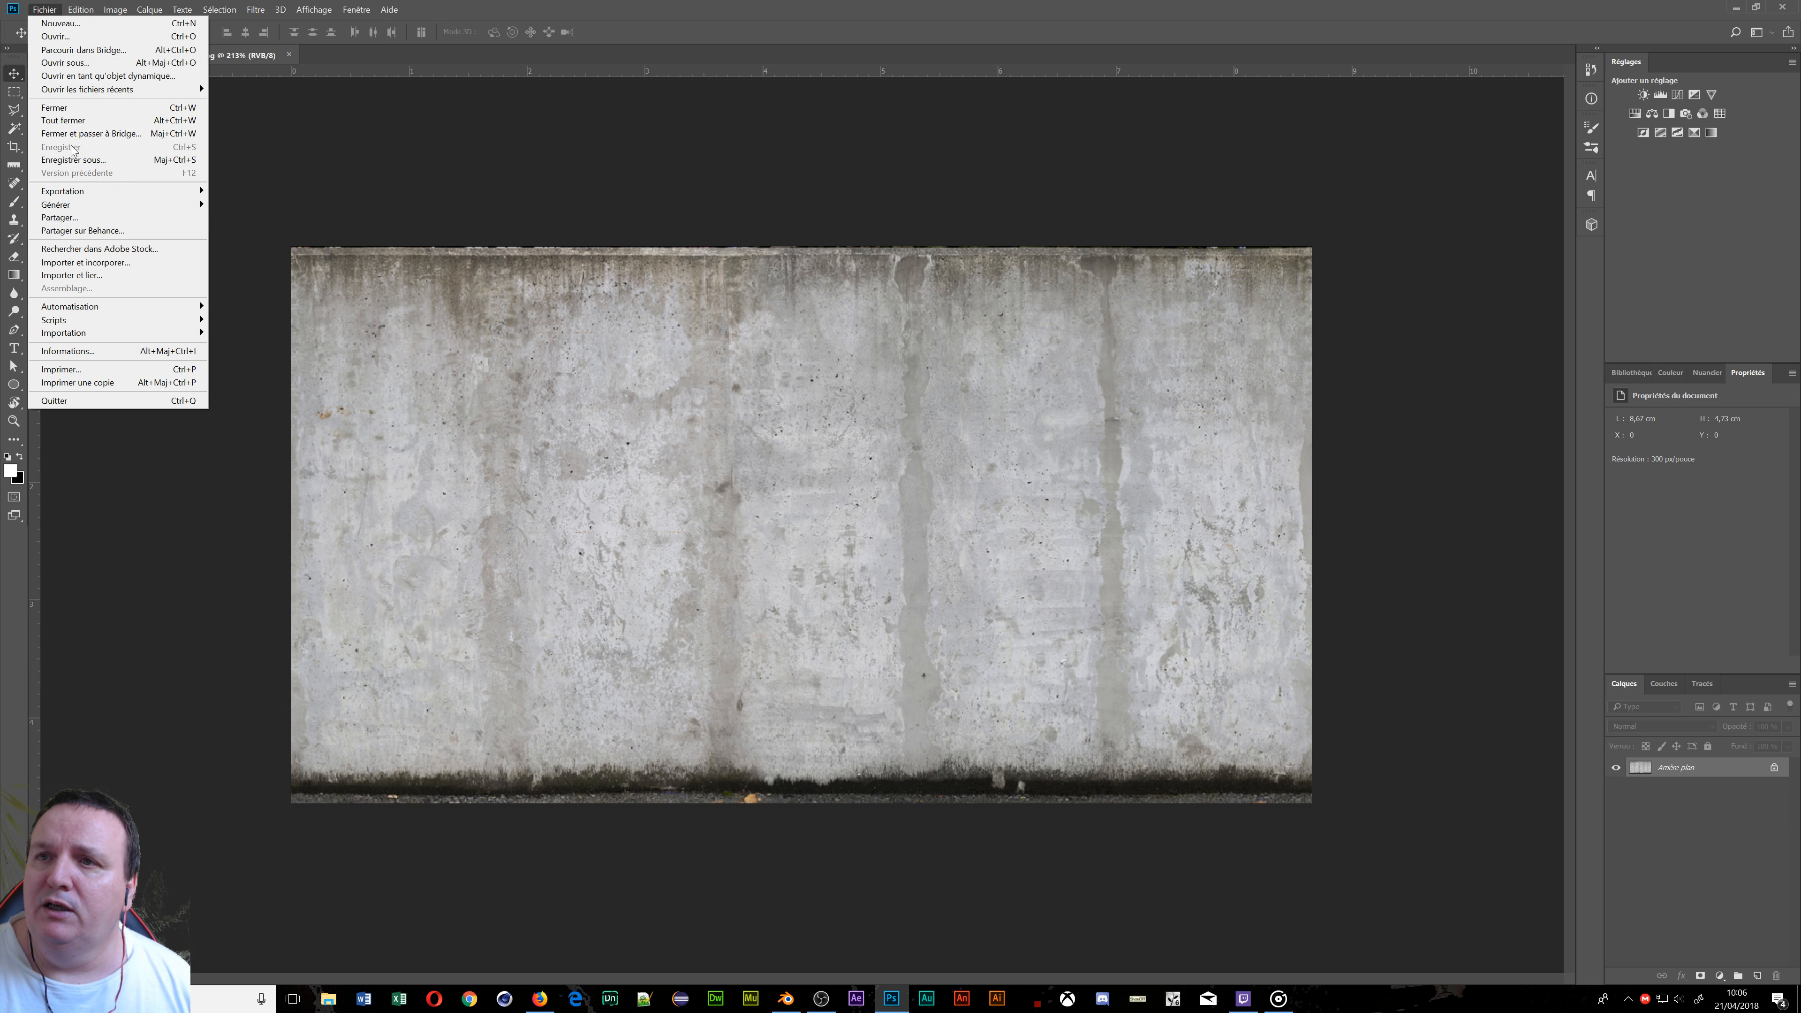
click(73, 161)
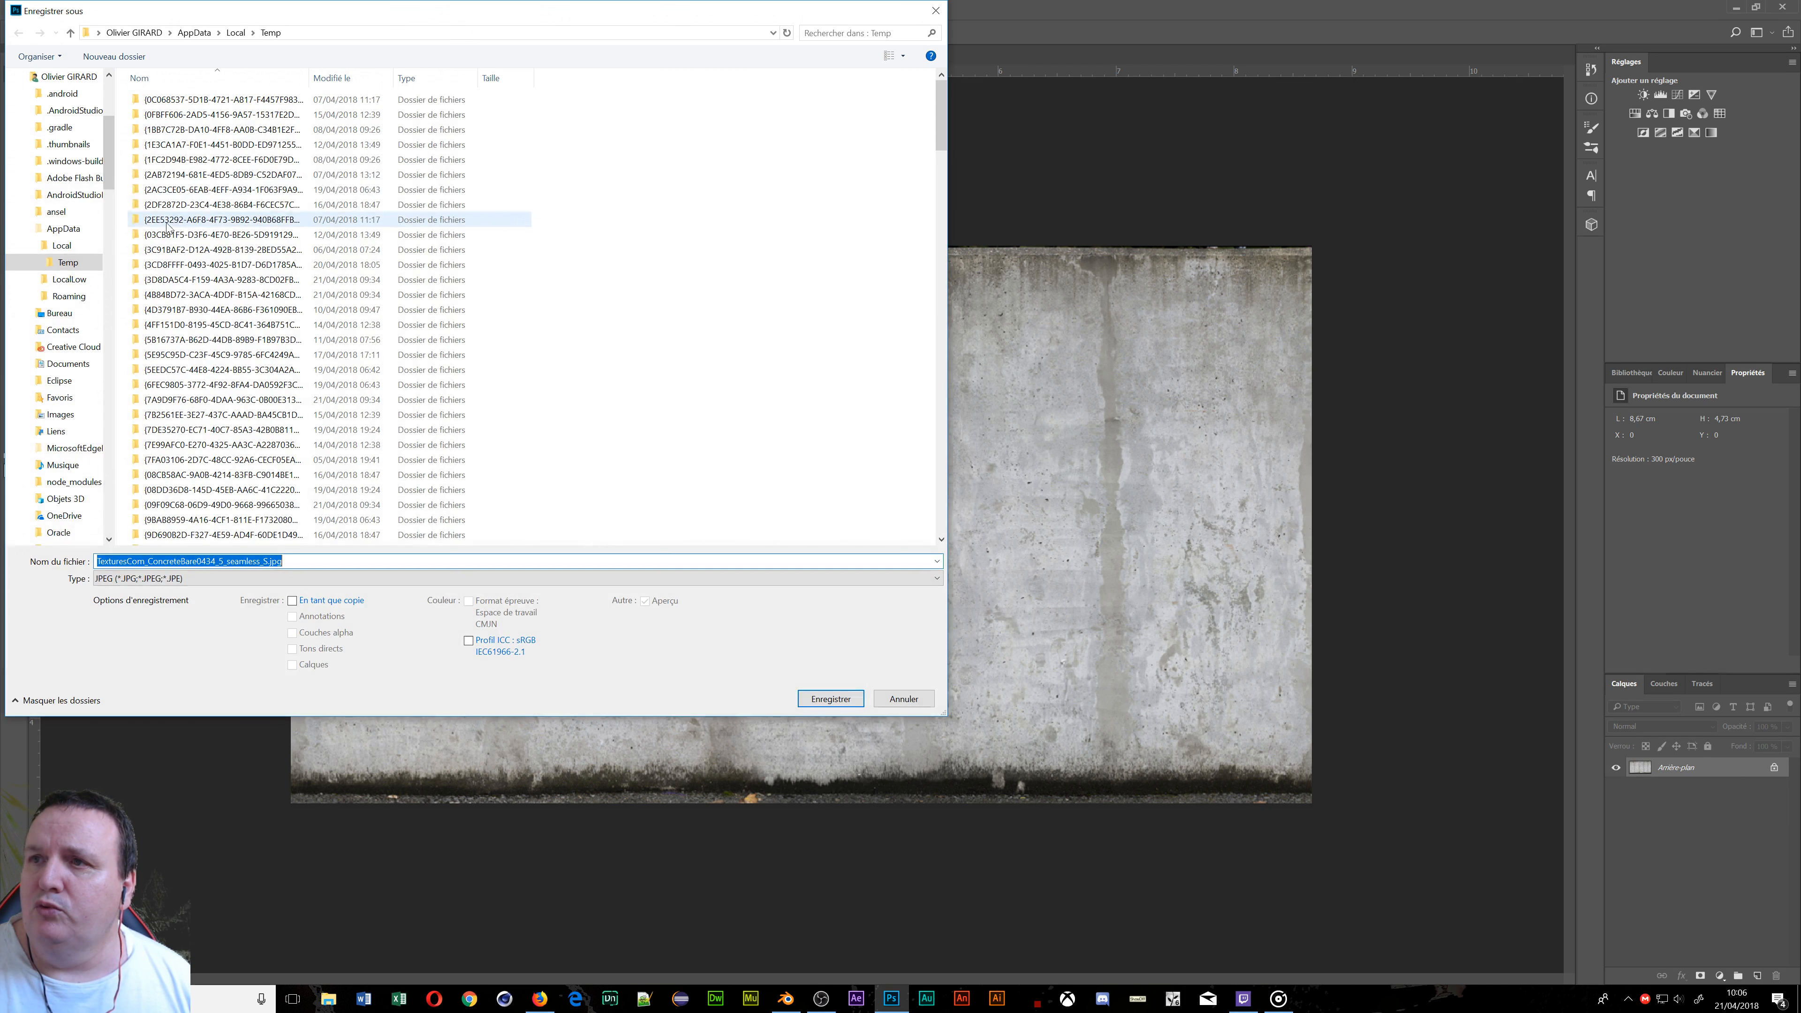
drag(112, 145, 93, 80)
click(53, 98)
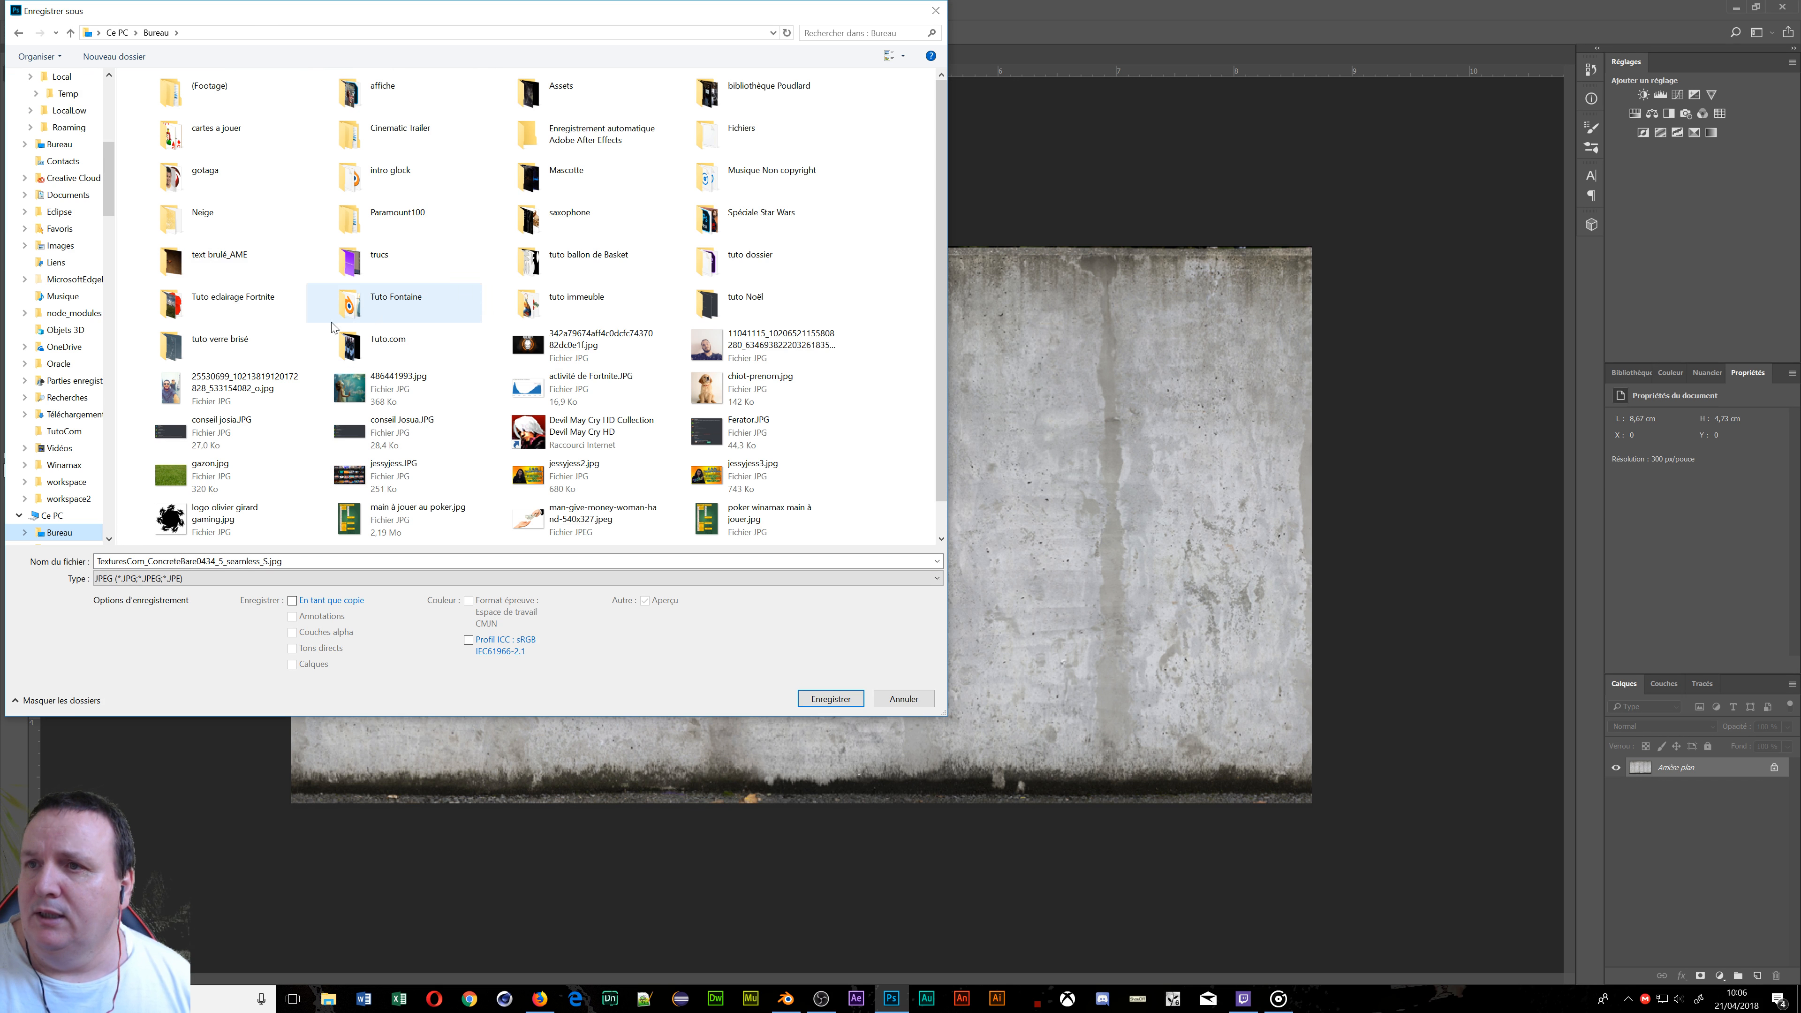
double_click(390, 174)
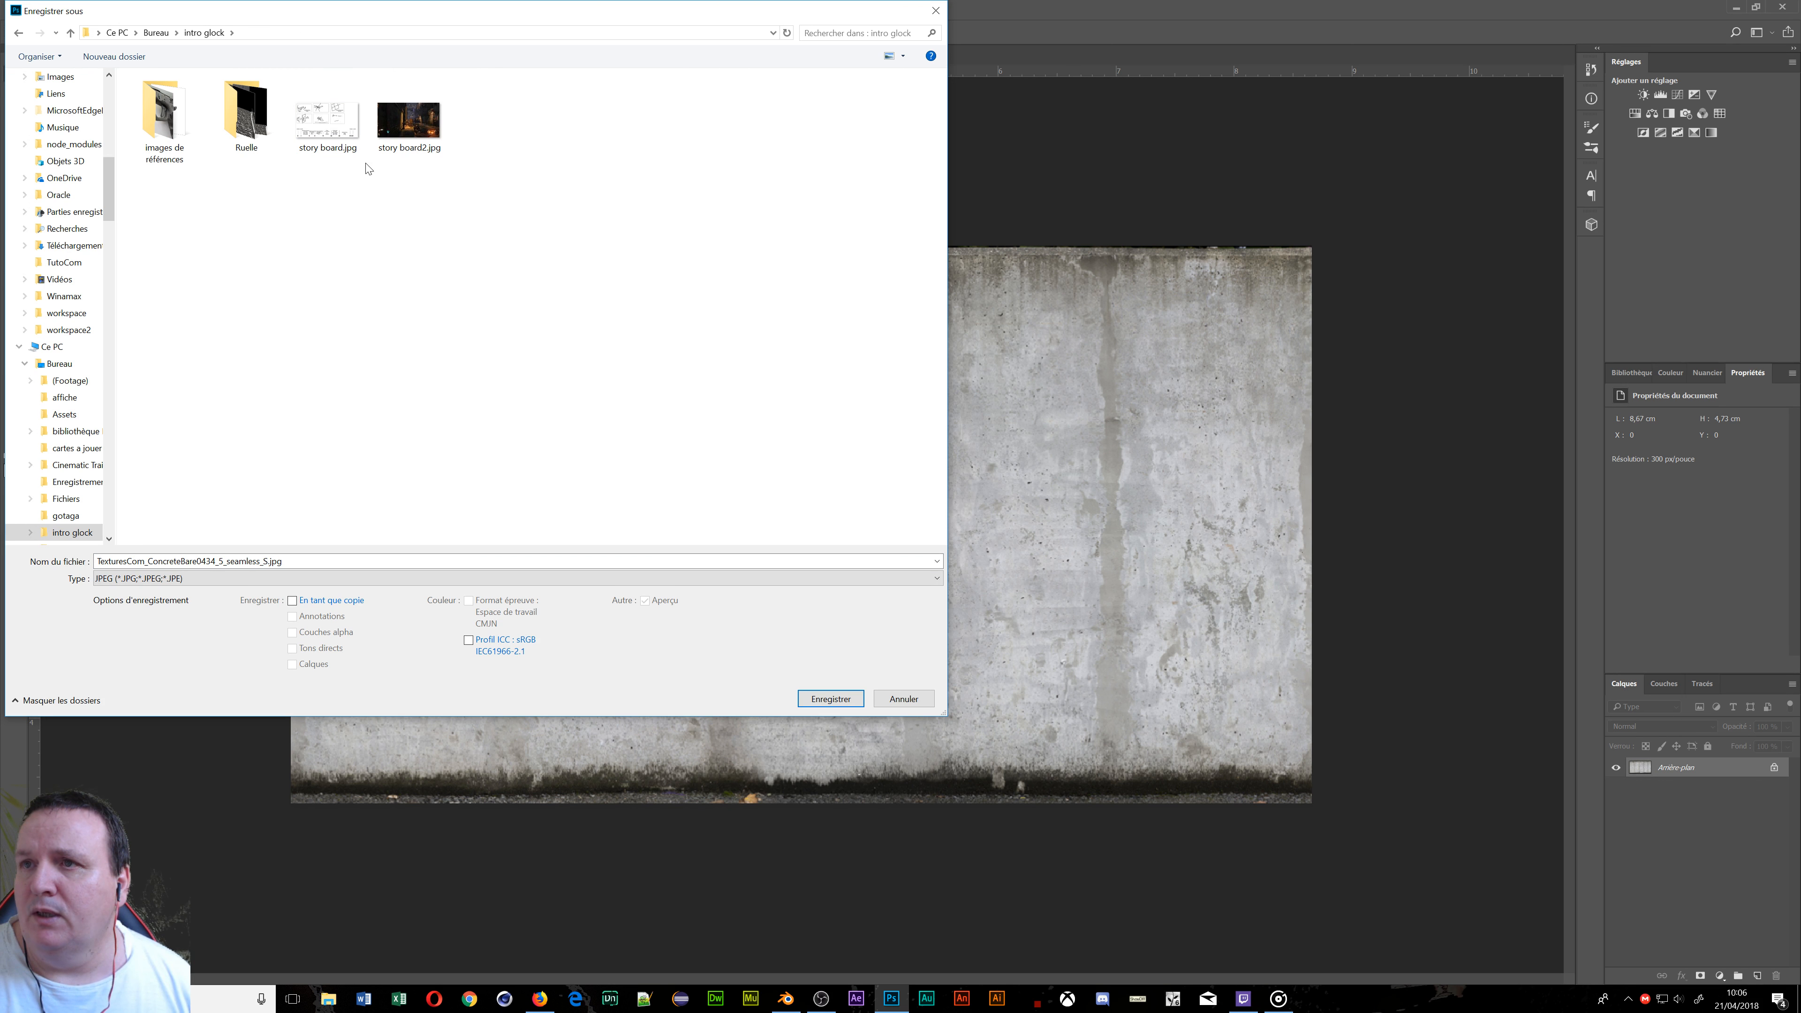
double_click(236, 135)
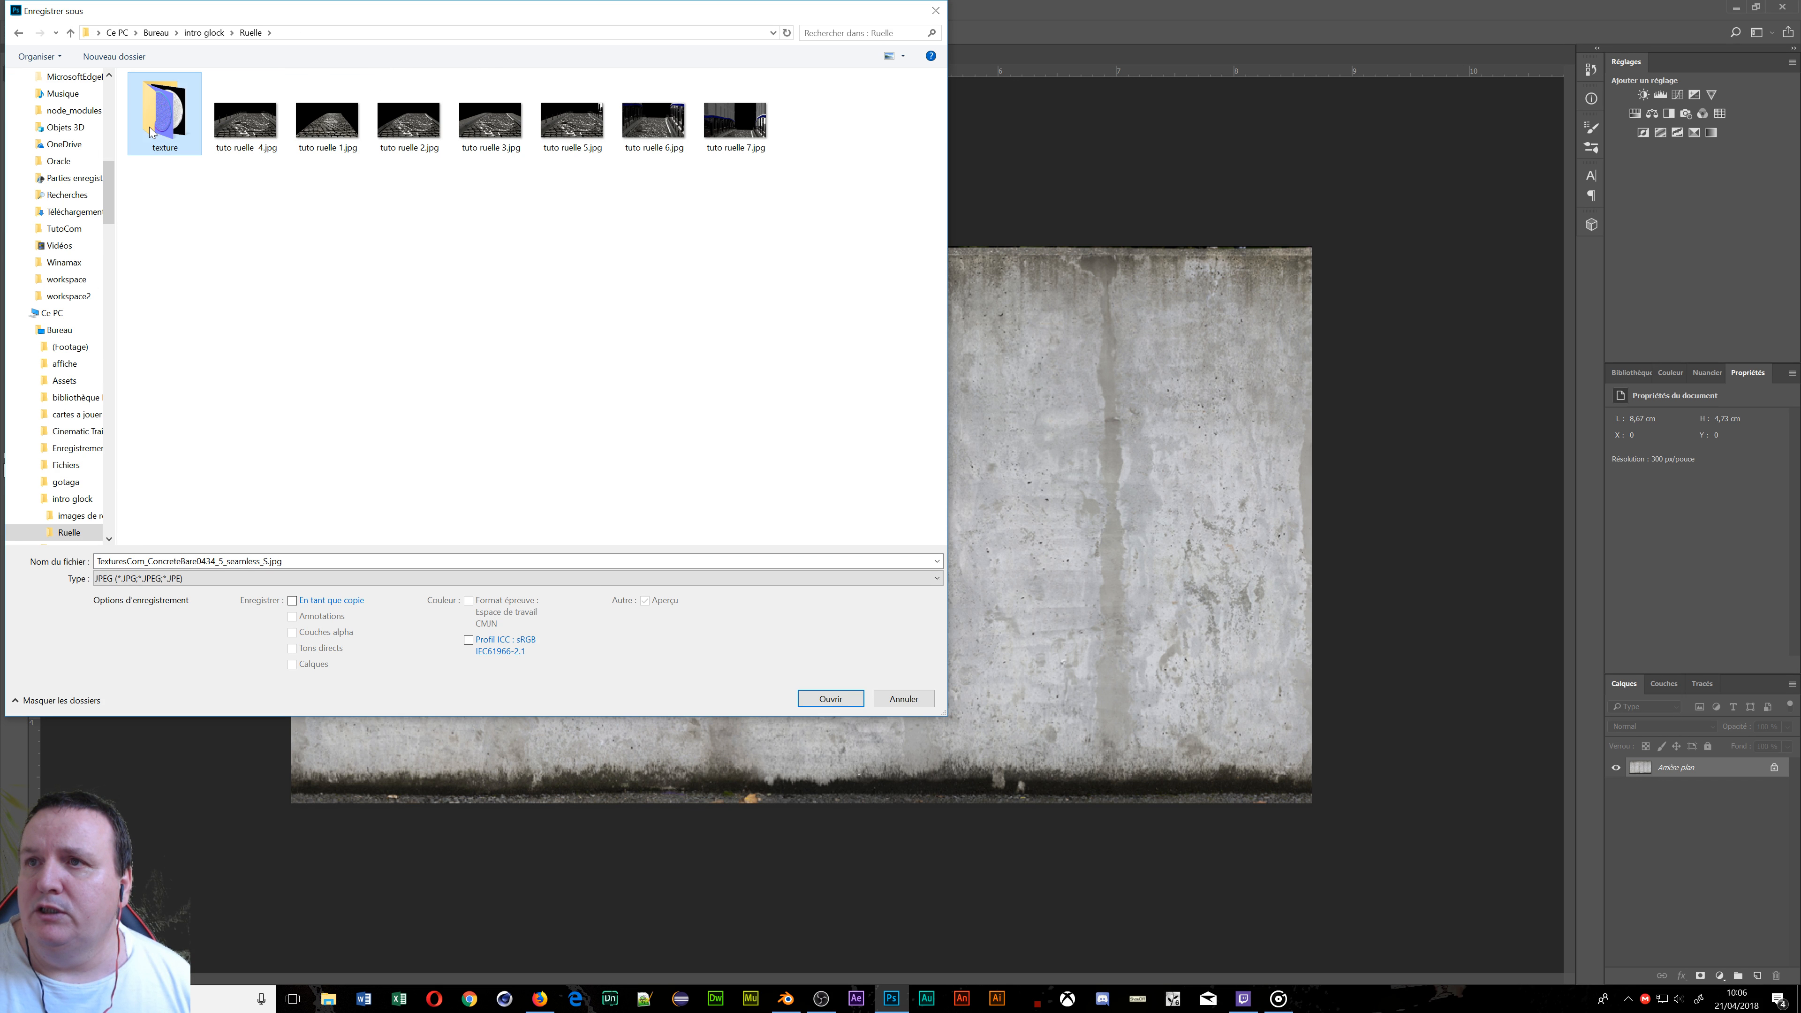
double_click(163, 117)
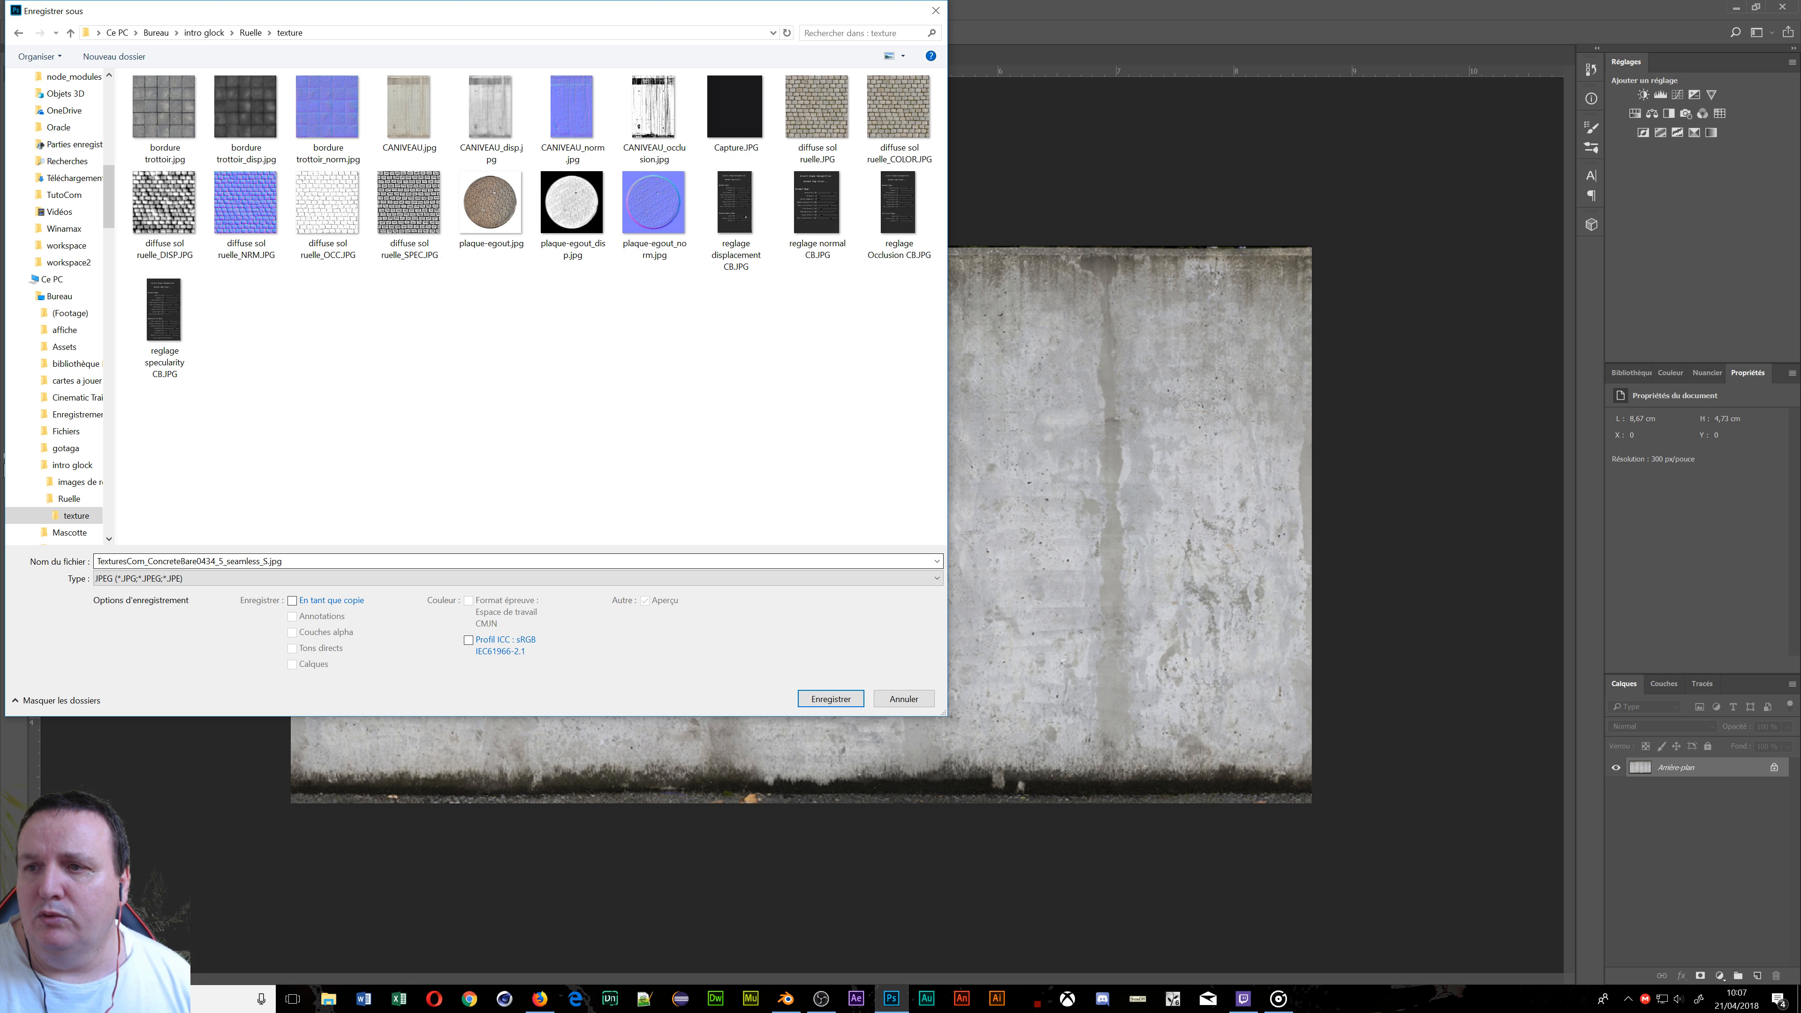
Save the concrete image in the texture folder as MurBlanc diffuse.jpg at maximum JPEG quality 12.
click(307, 561)
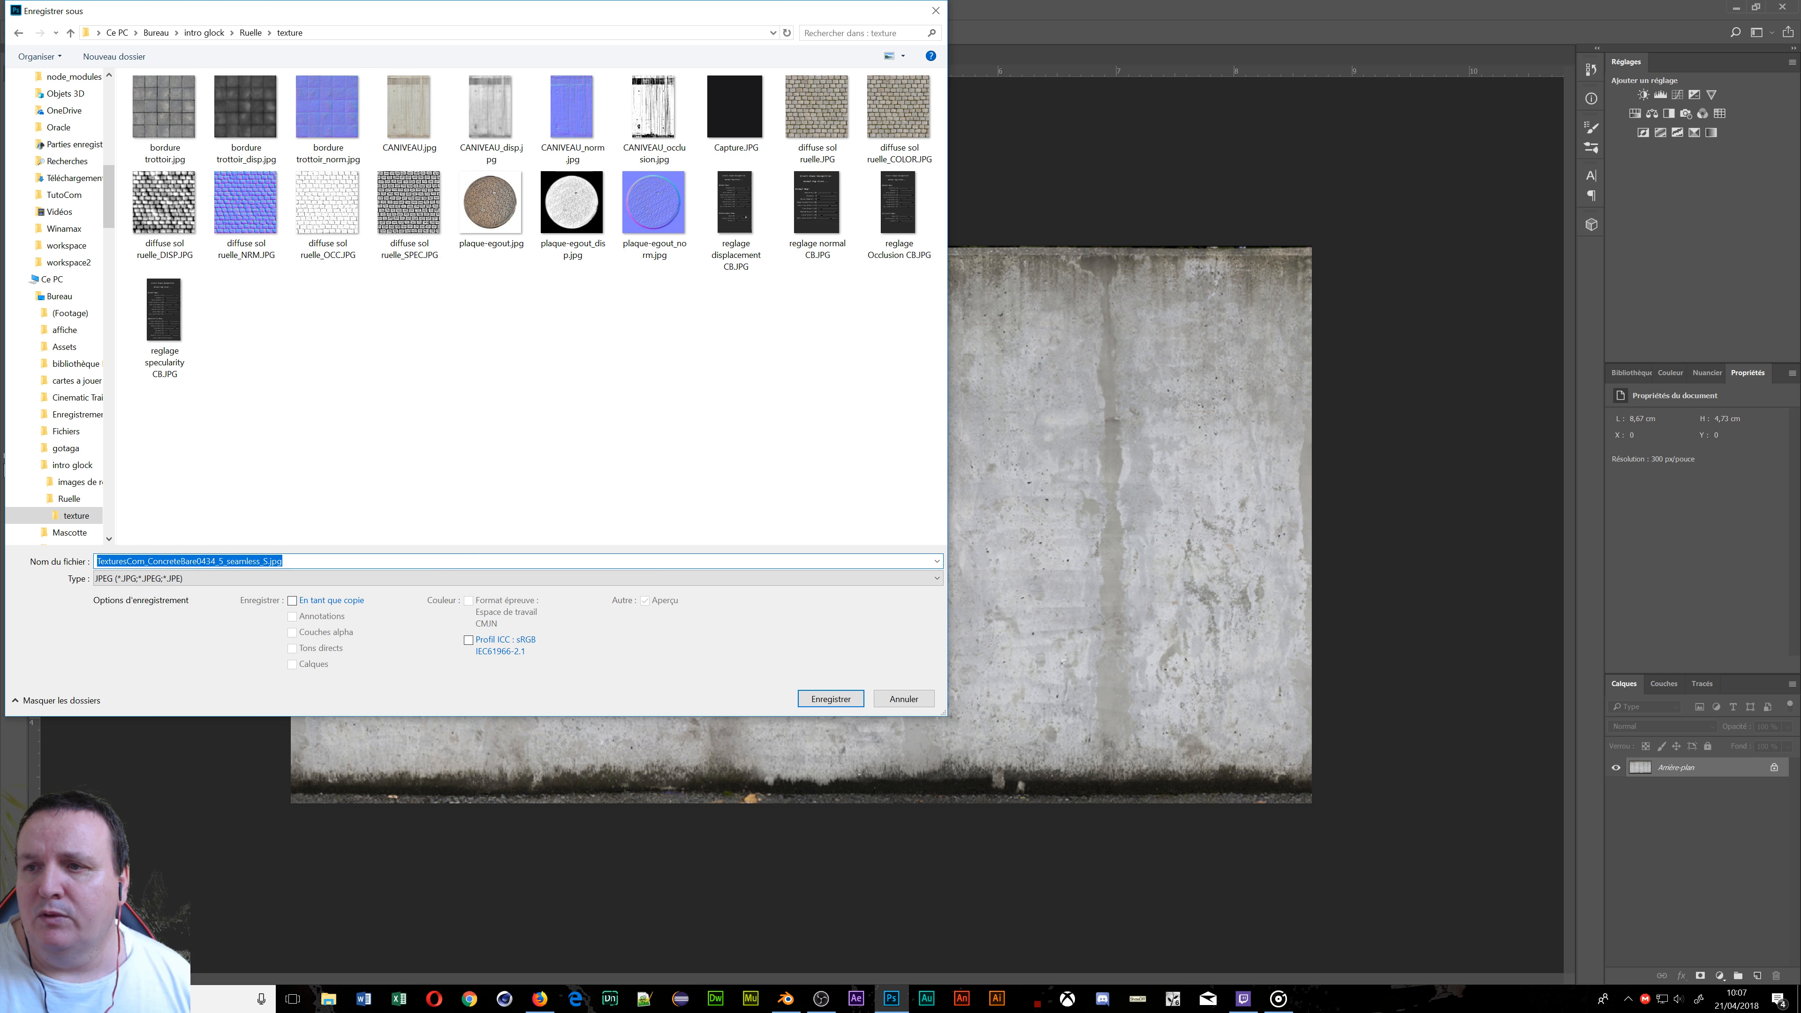
click(263, 561)
drag(263, 561, 95, 561)
key(BackSpace)
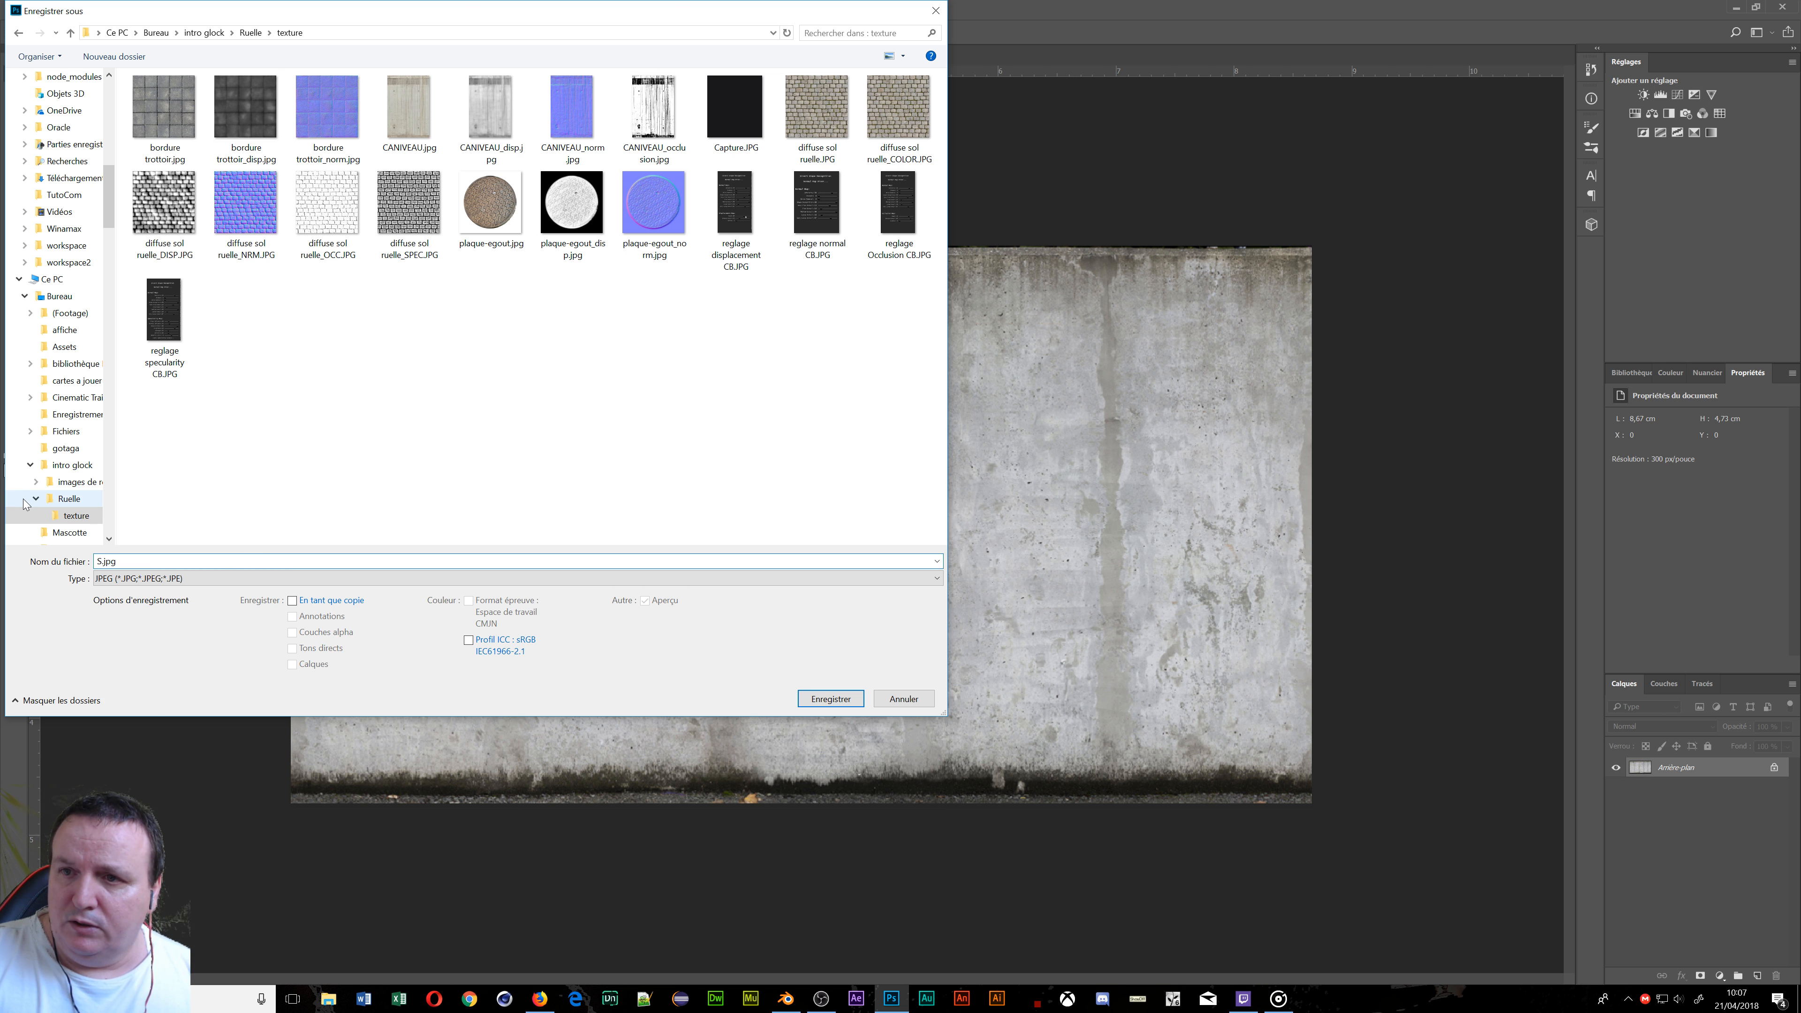
key(Delete)
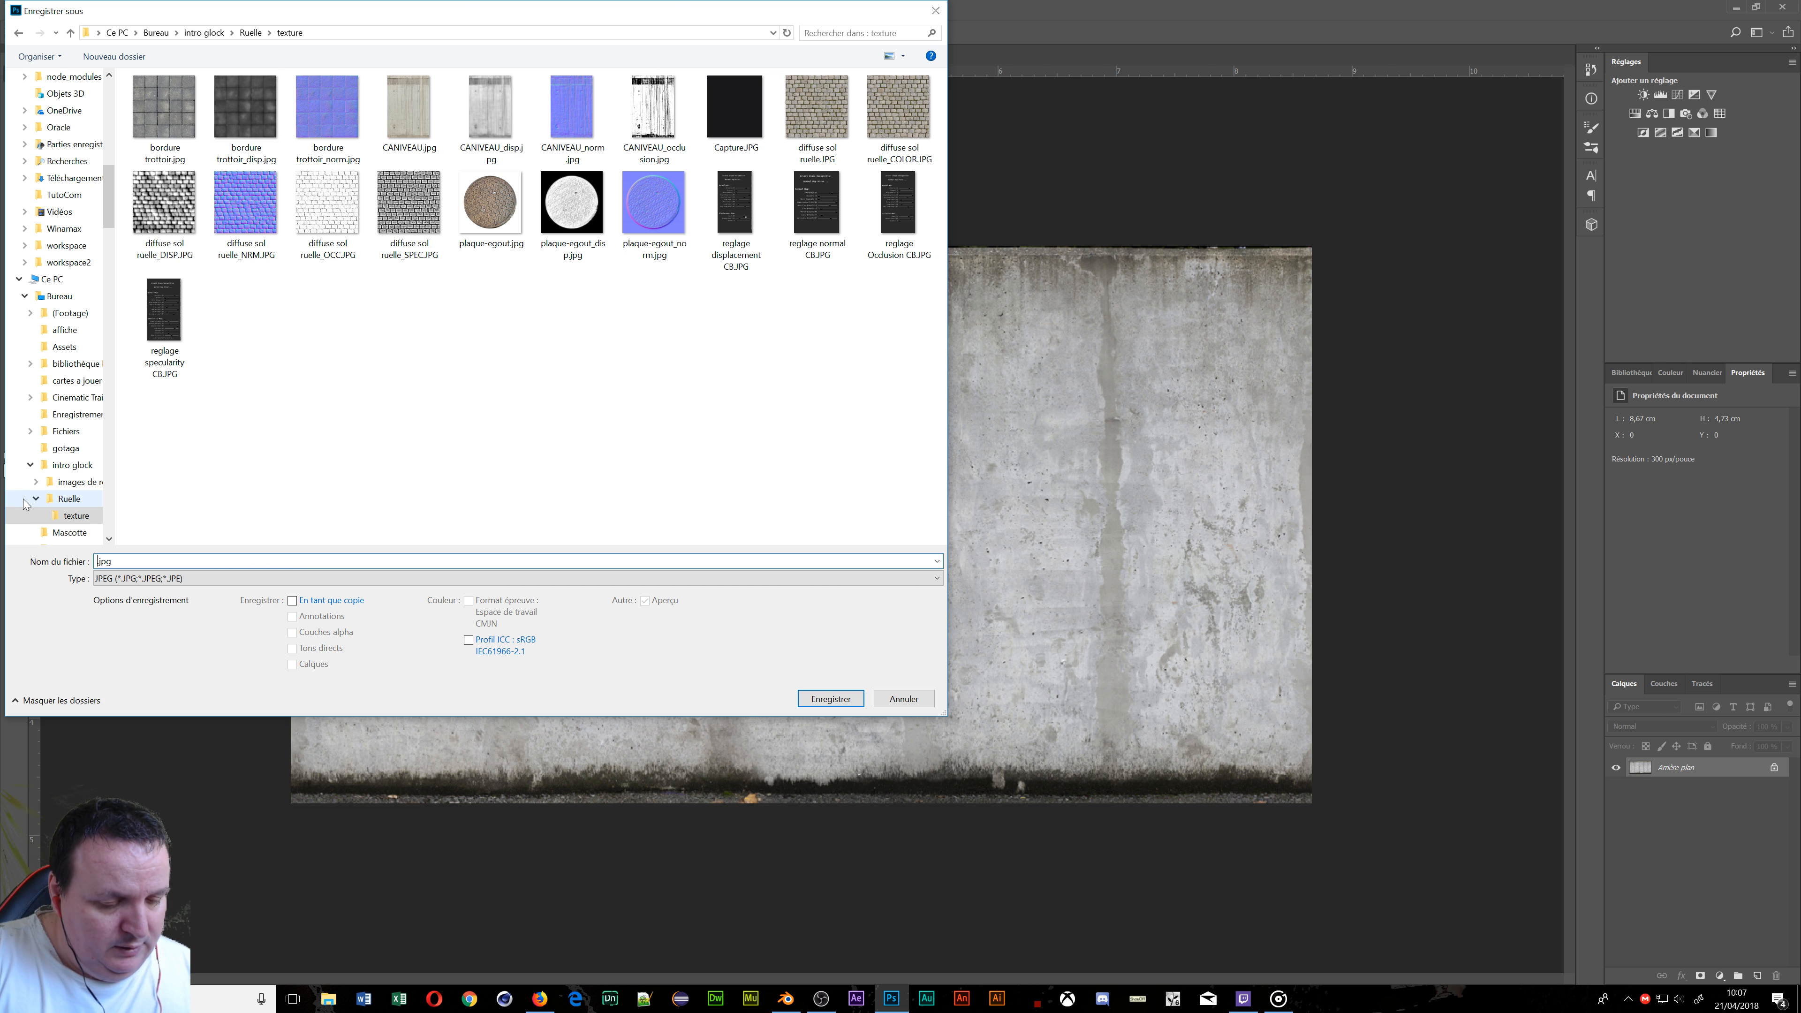
text(D)
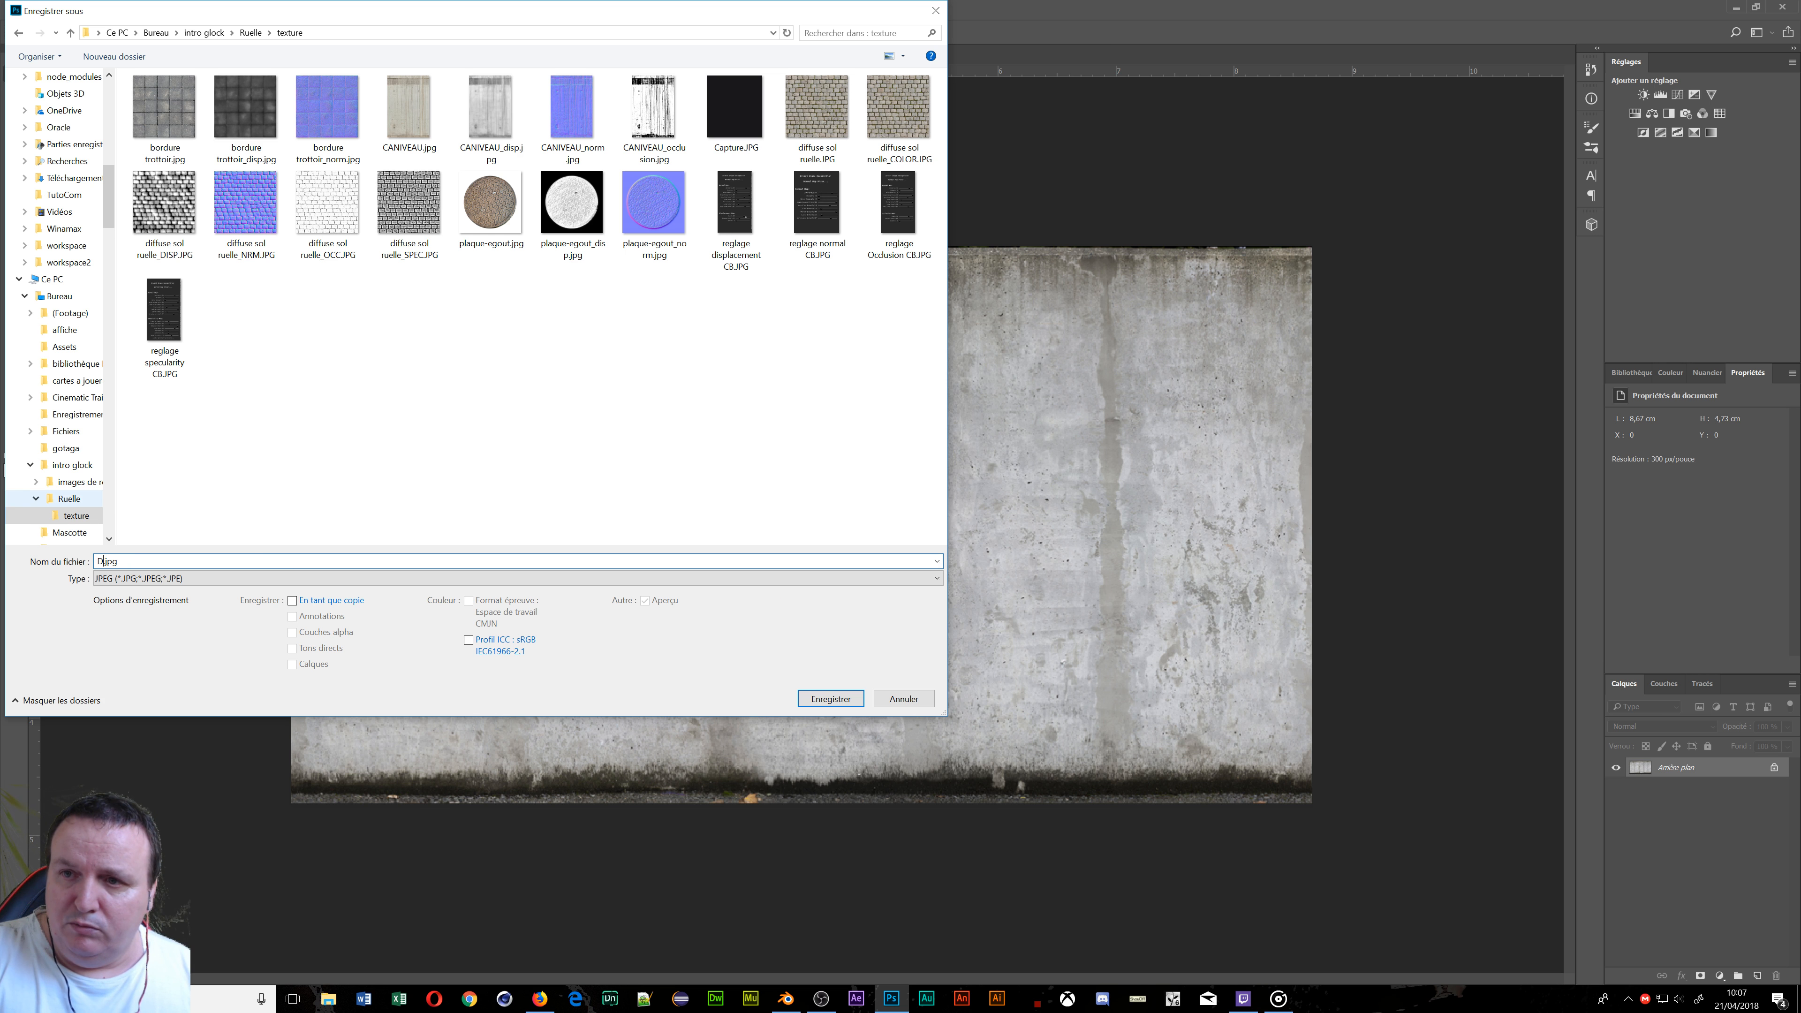
key(BackSpace)
text(Mur)
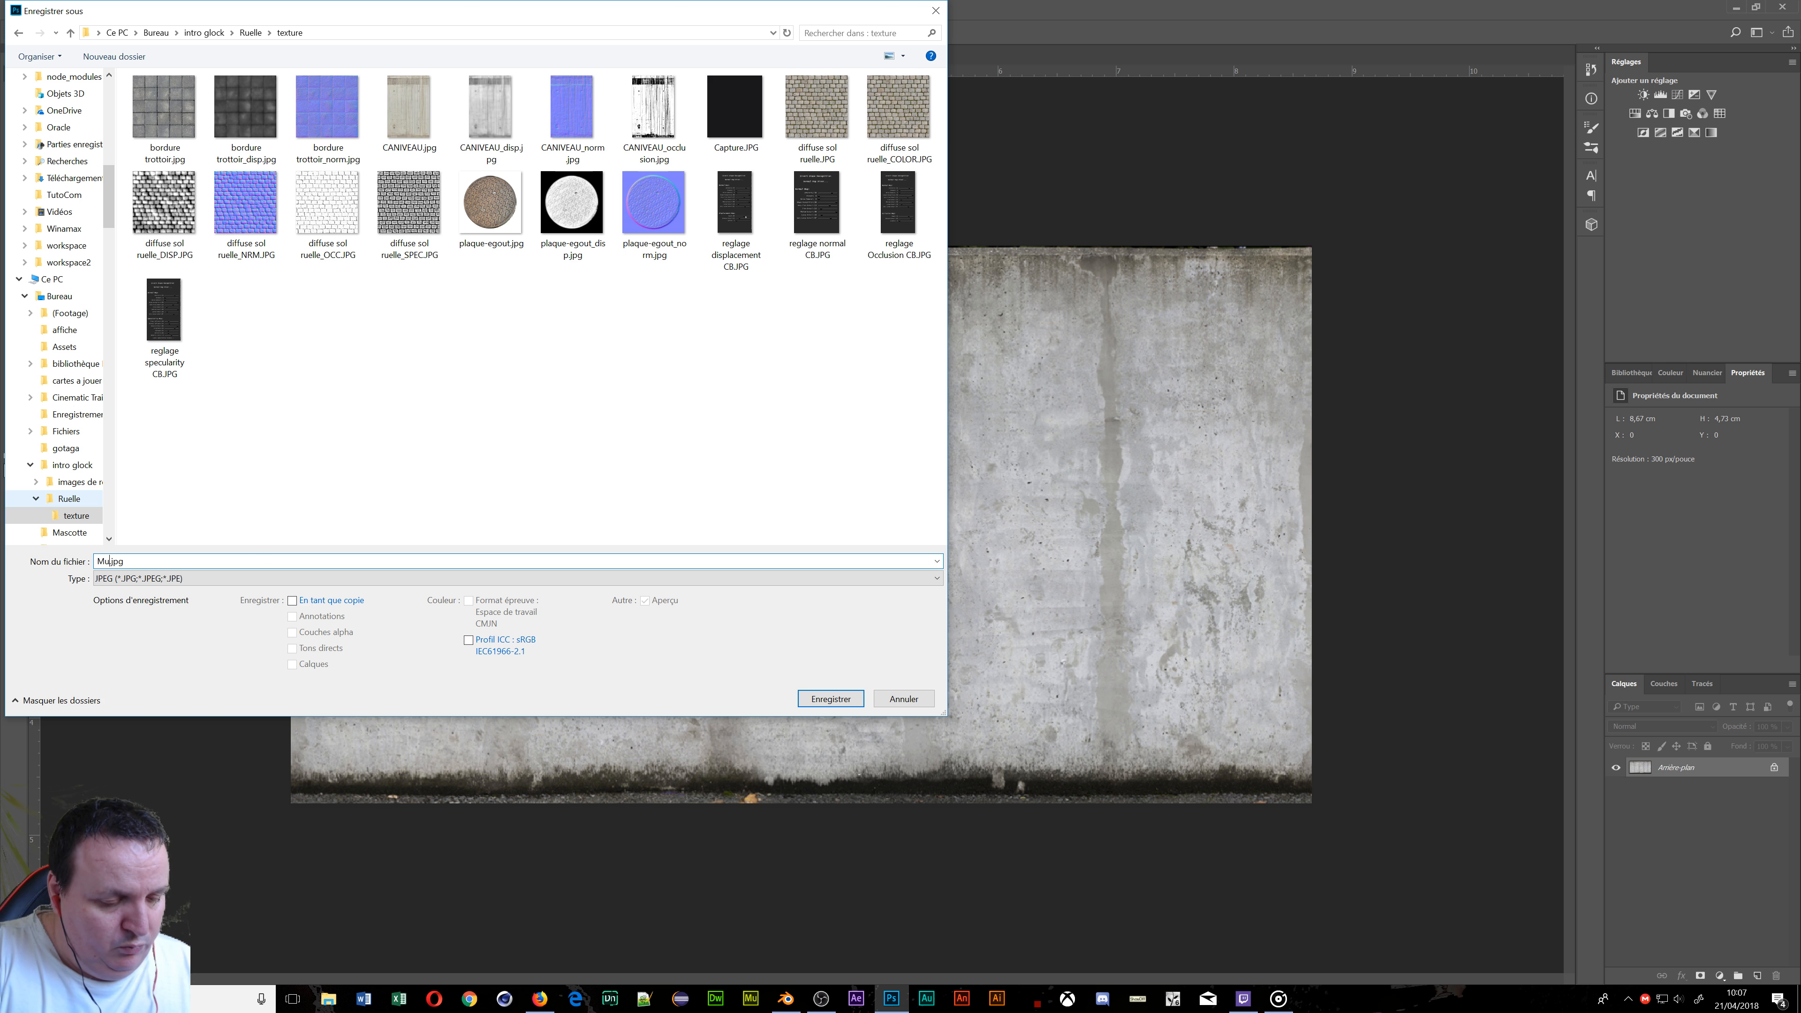
text(B)
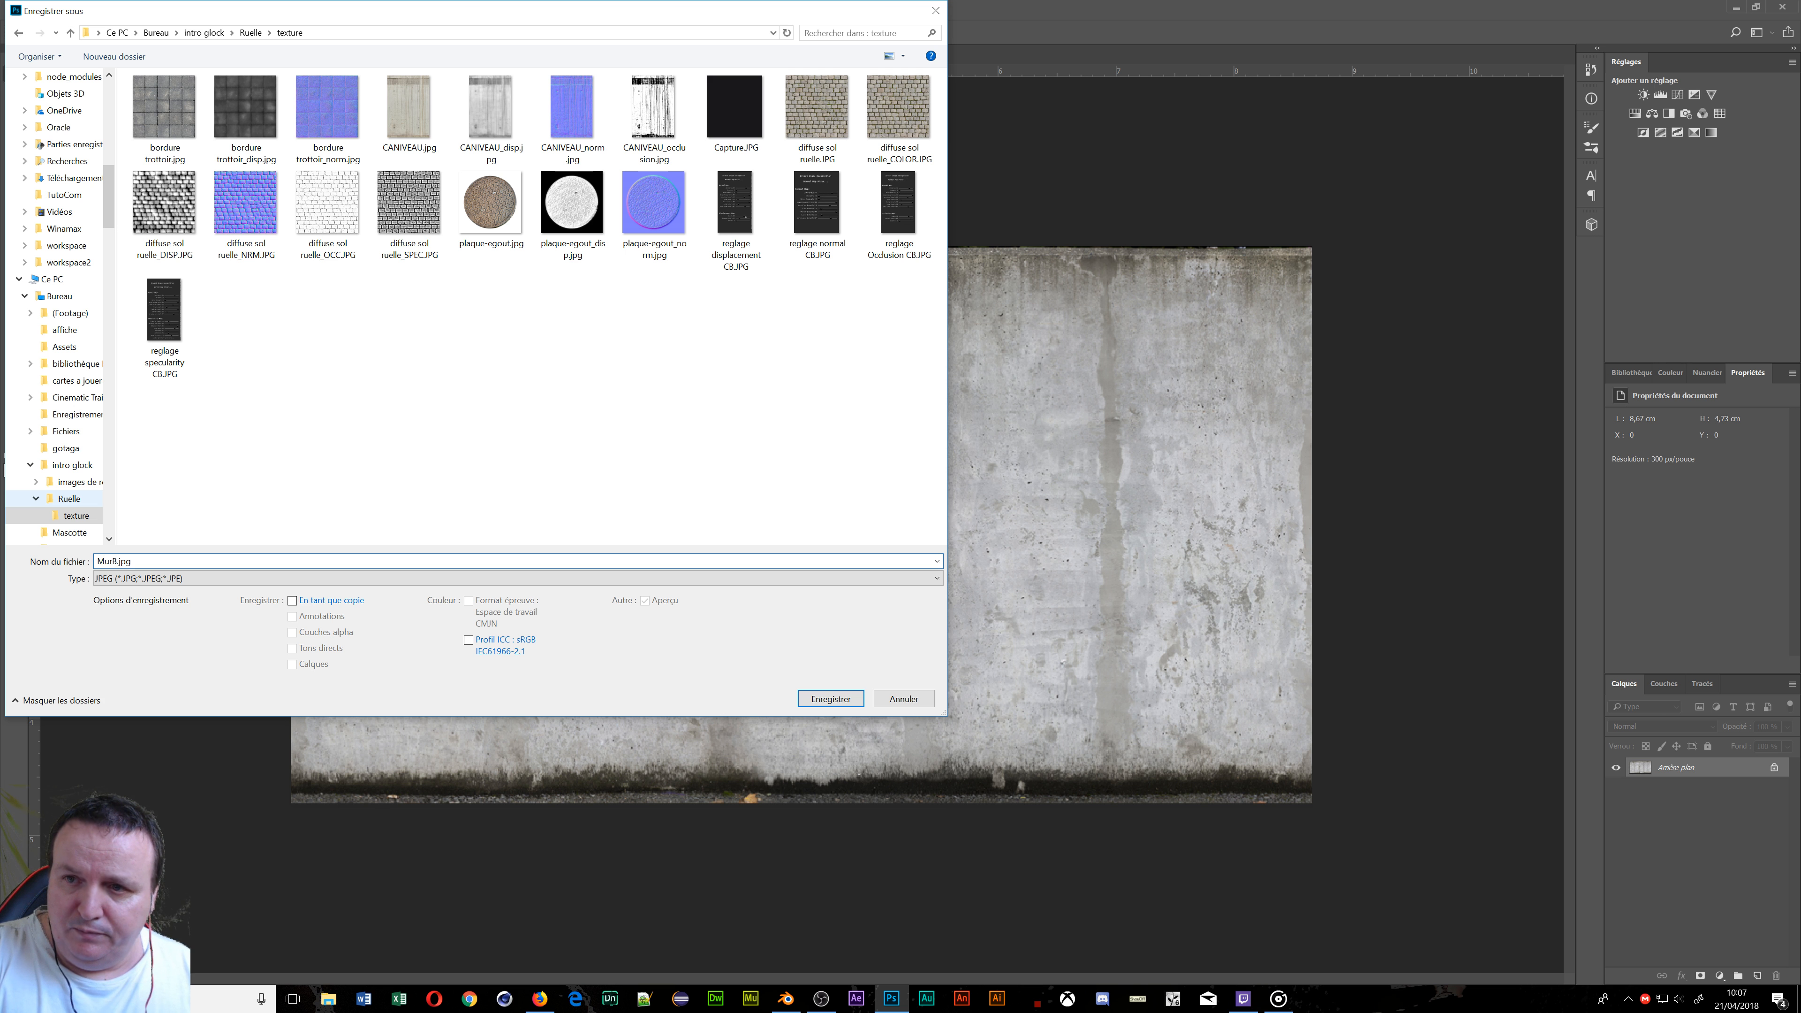
text(lanc diffu)
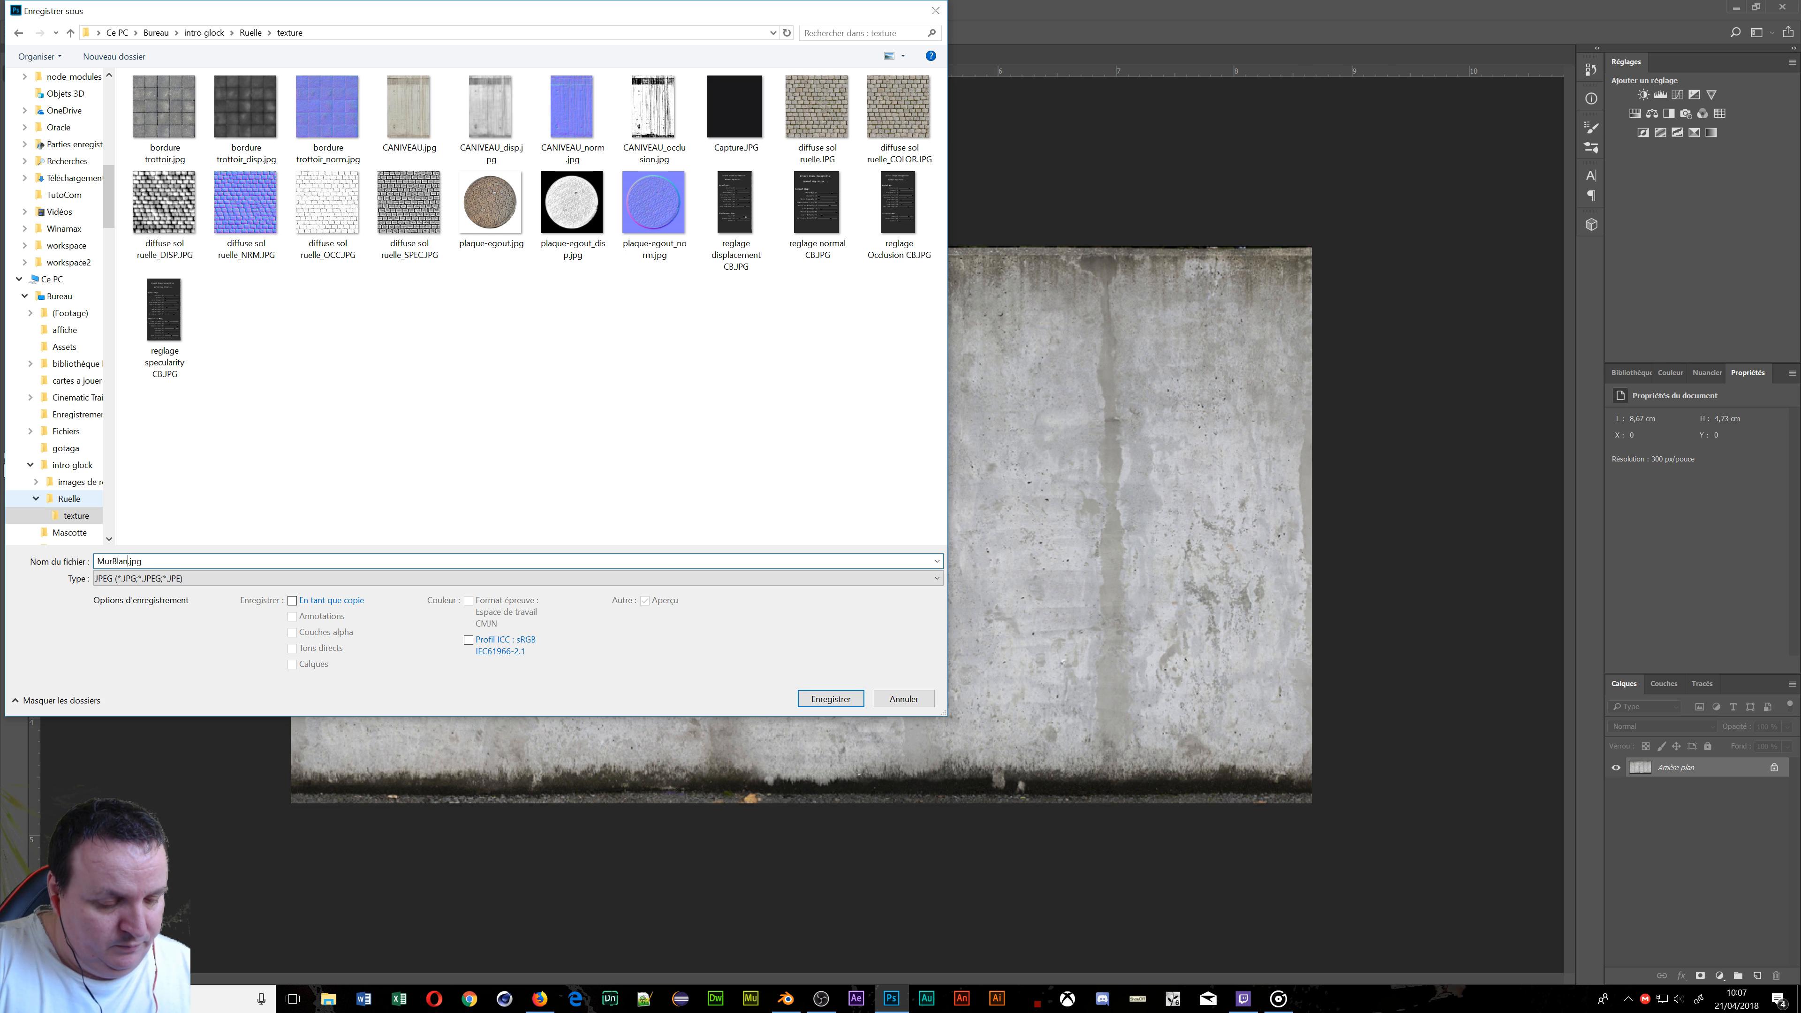
text(se)
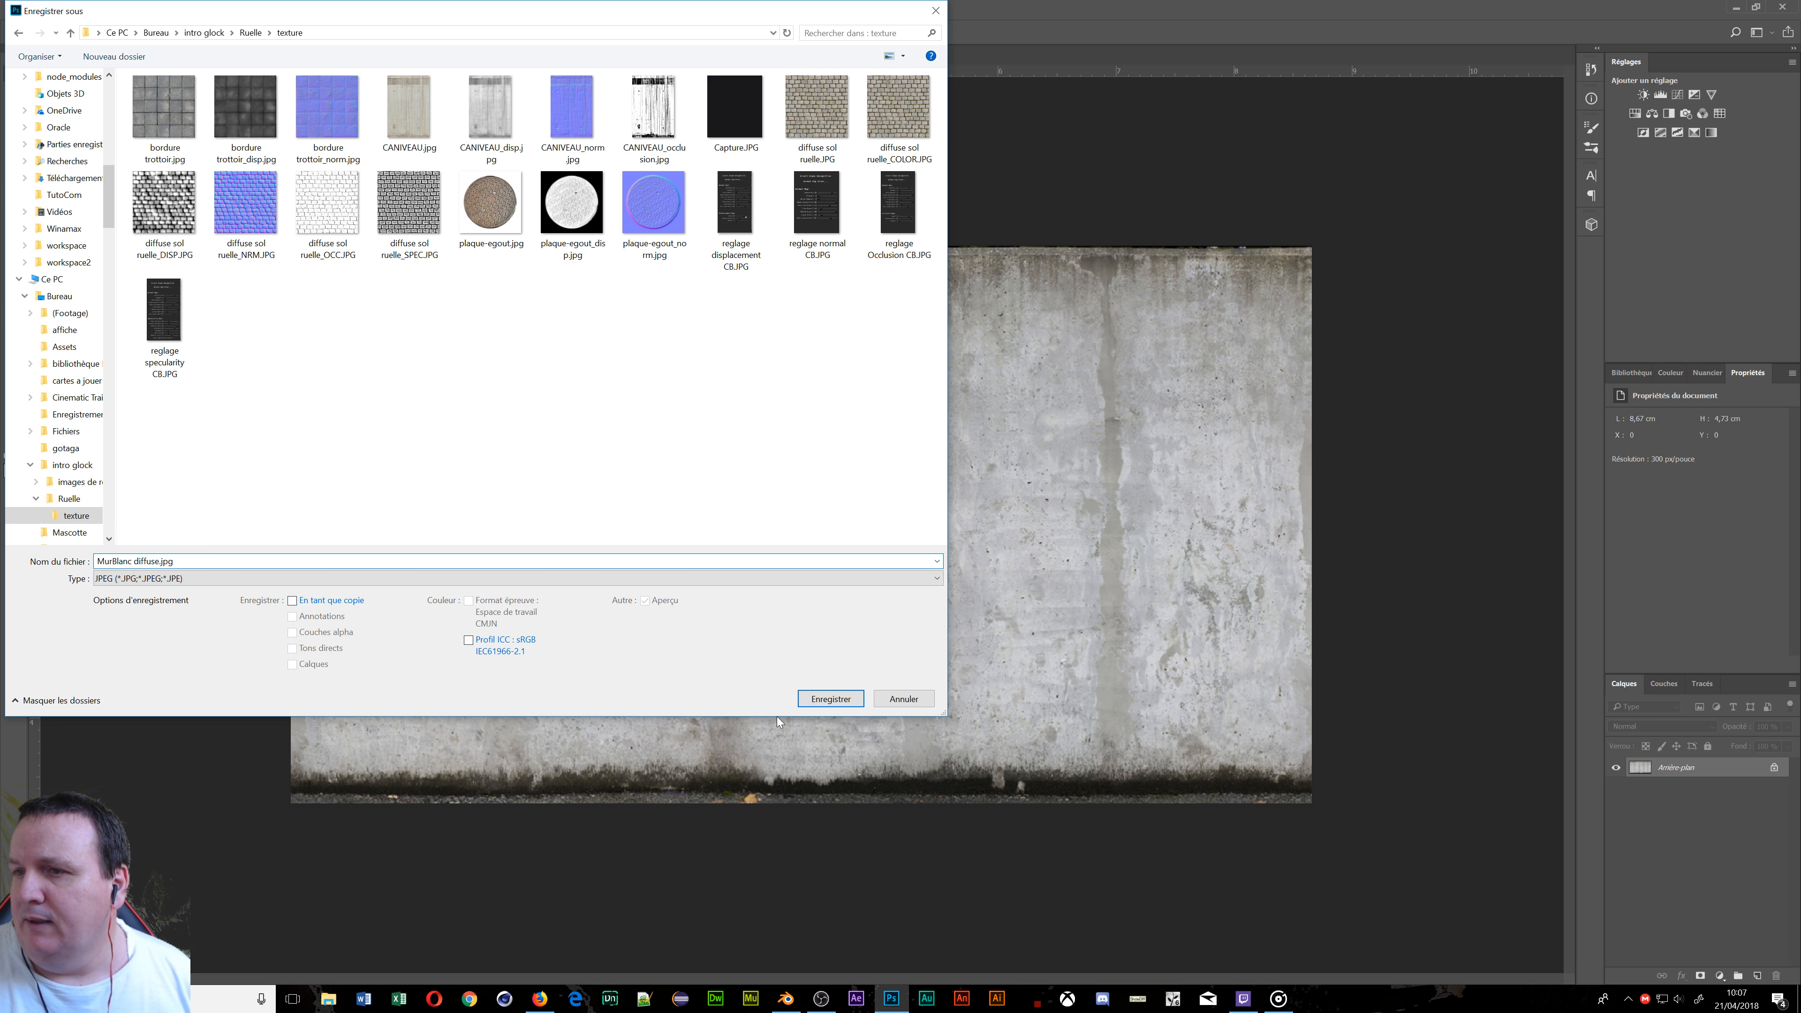
click(845, 702)
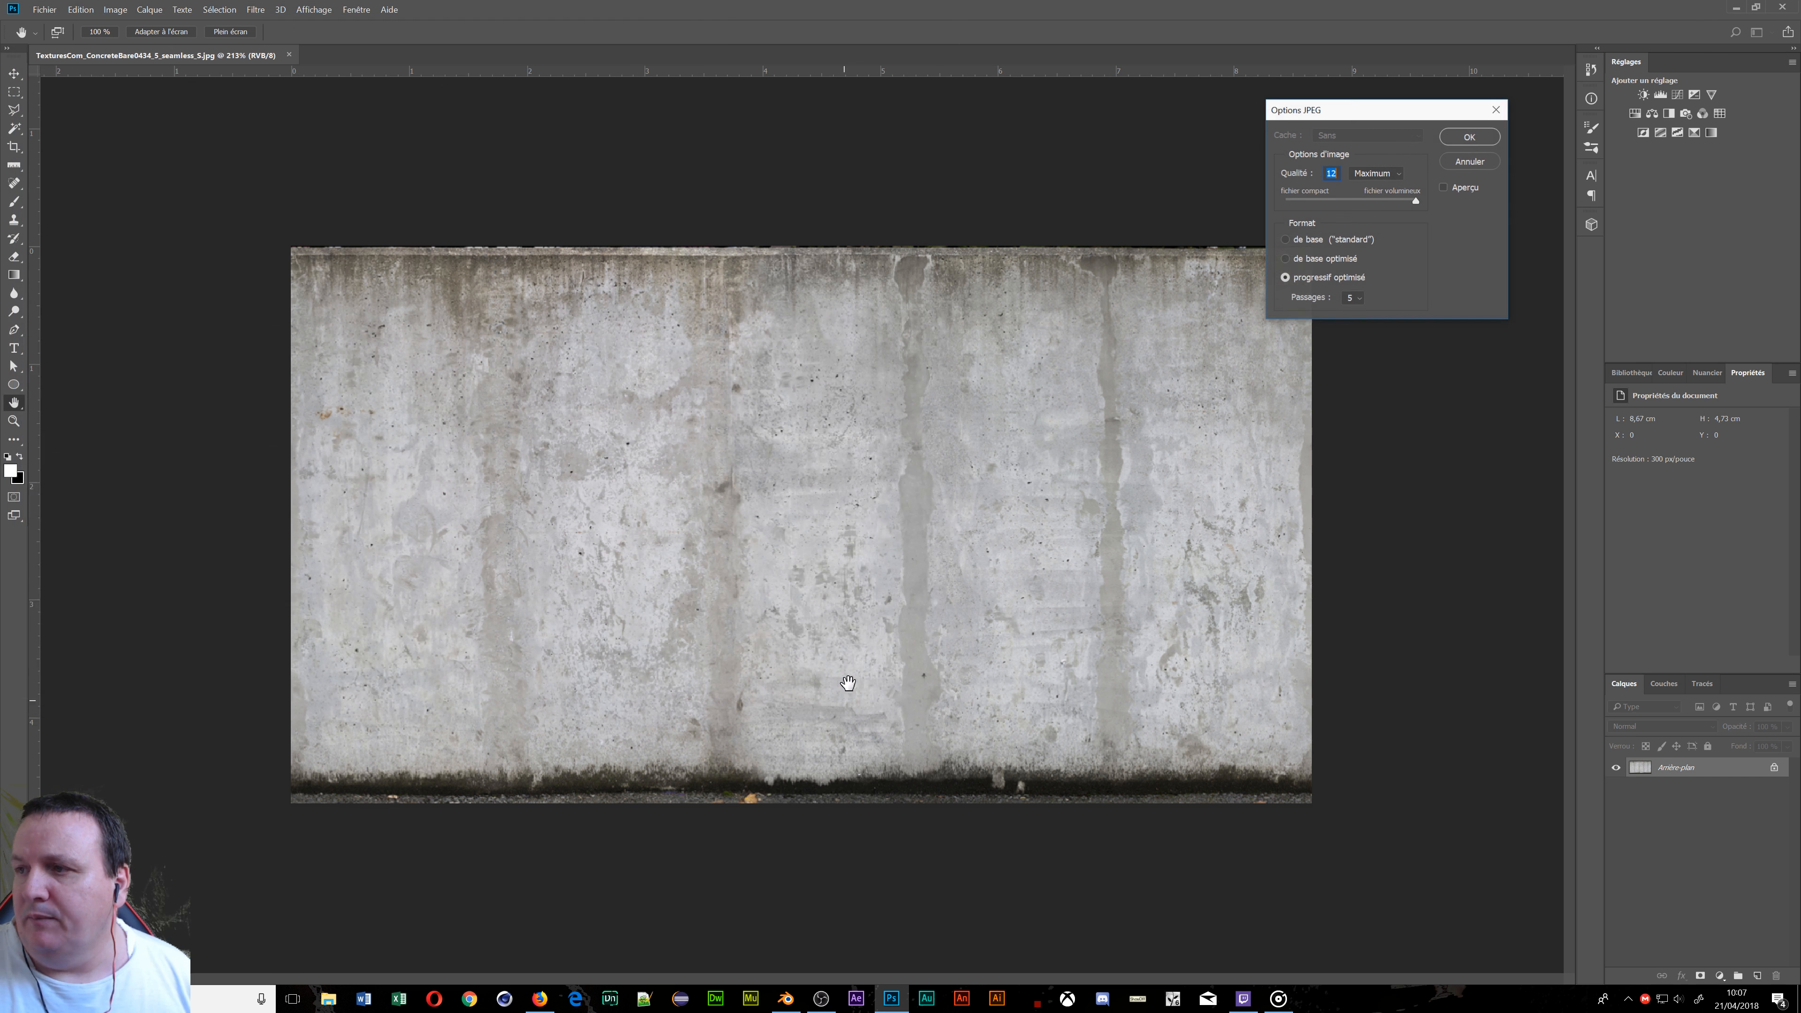
click(1472, 135)
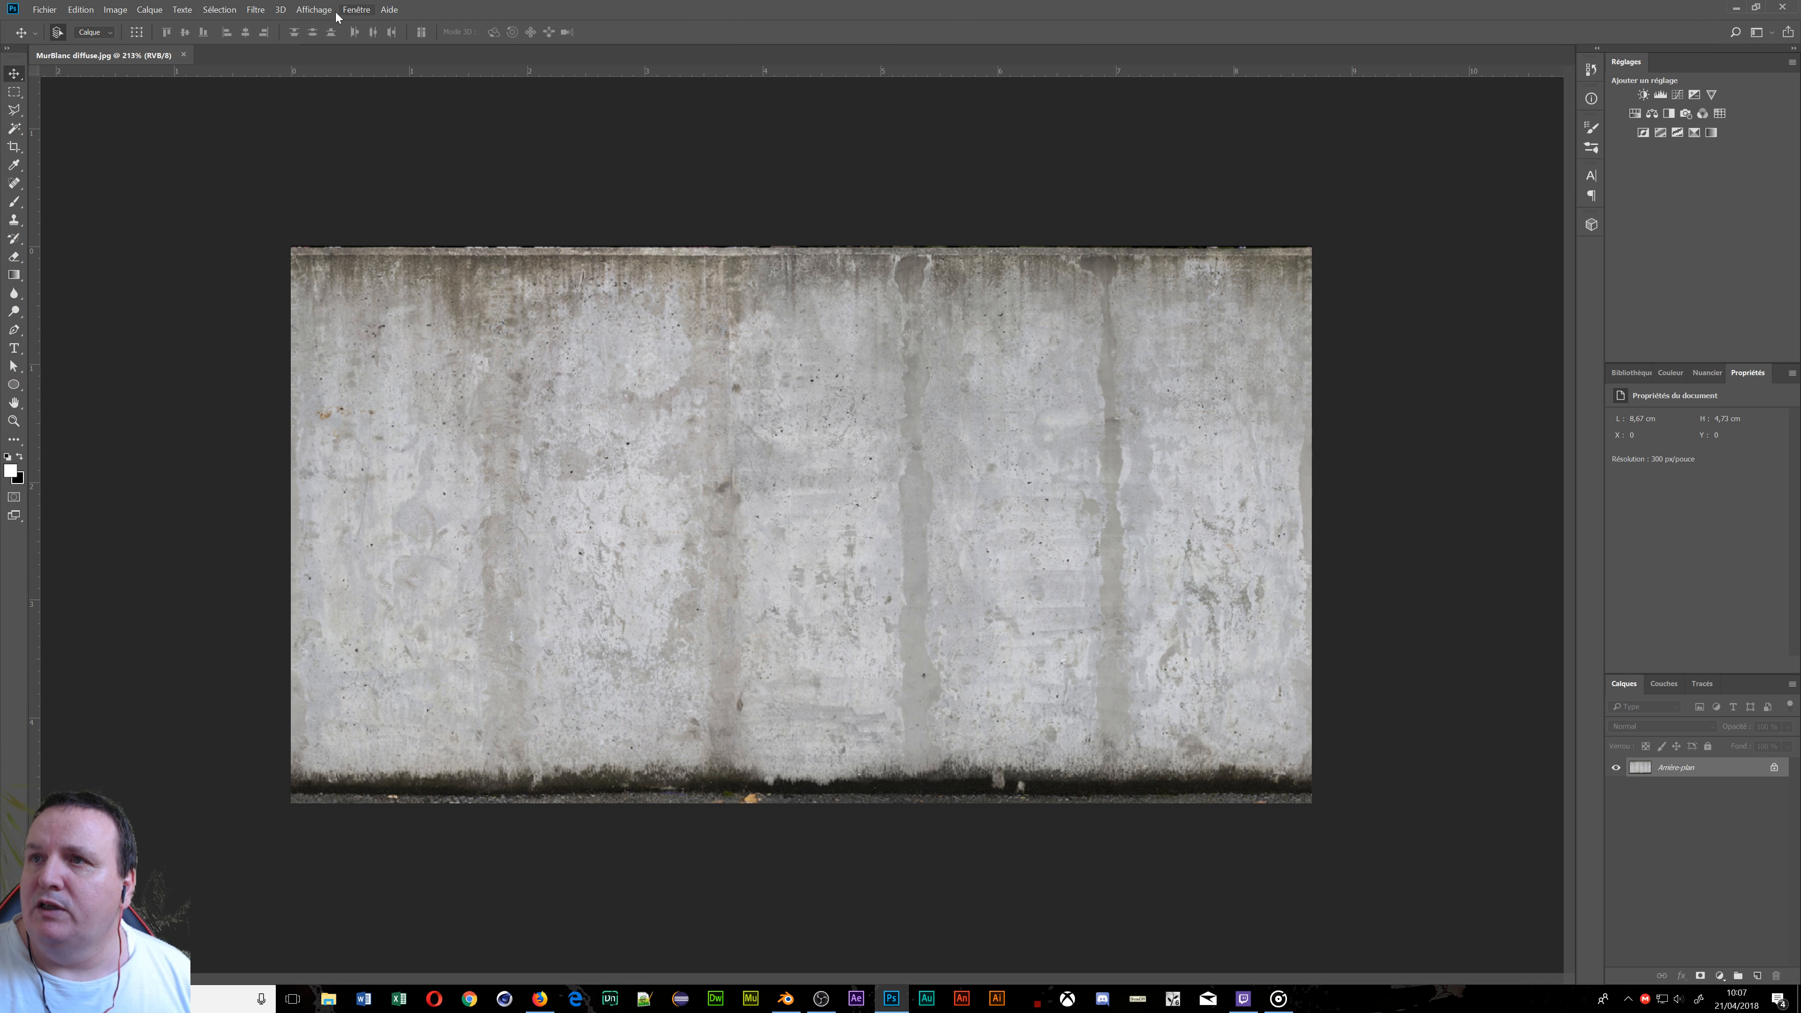
Generate a normal map from the concrete image with the 3D filter, using blur 0 and a detail scale of 120%.
click(253, 10)
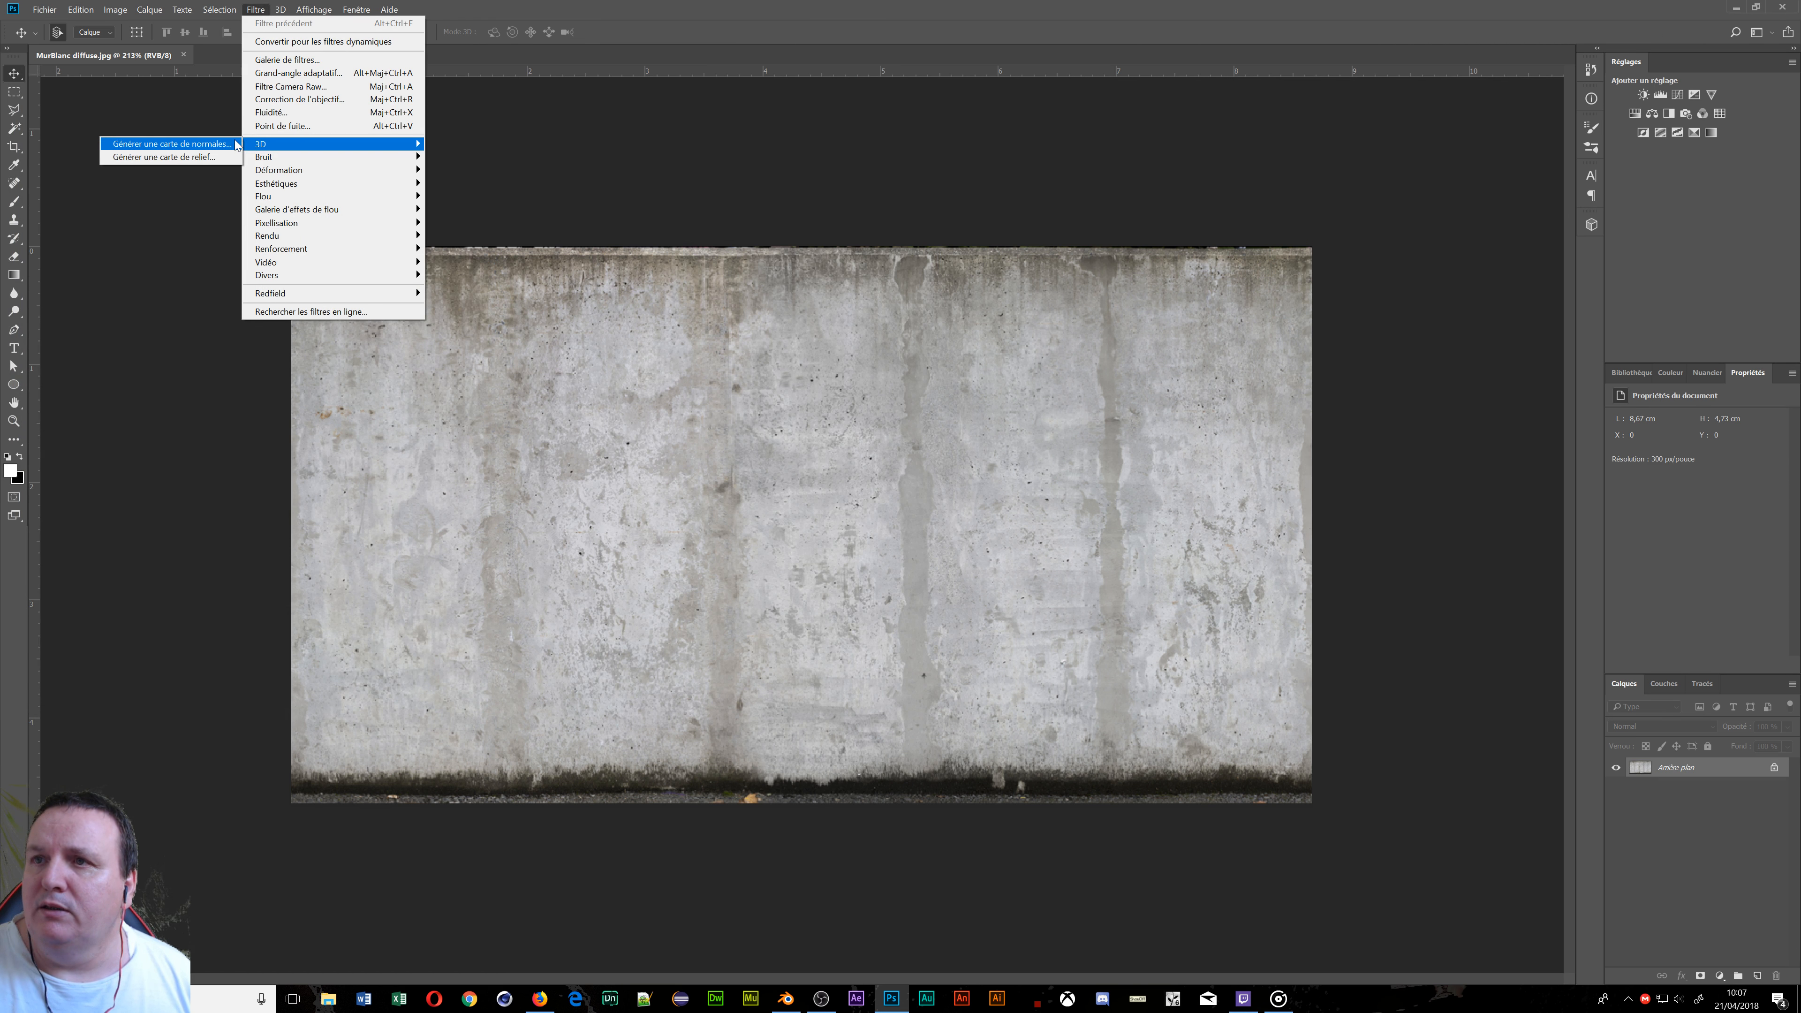
click(236, 145)
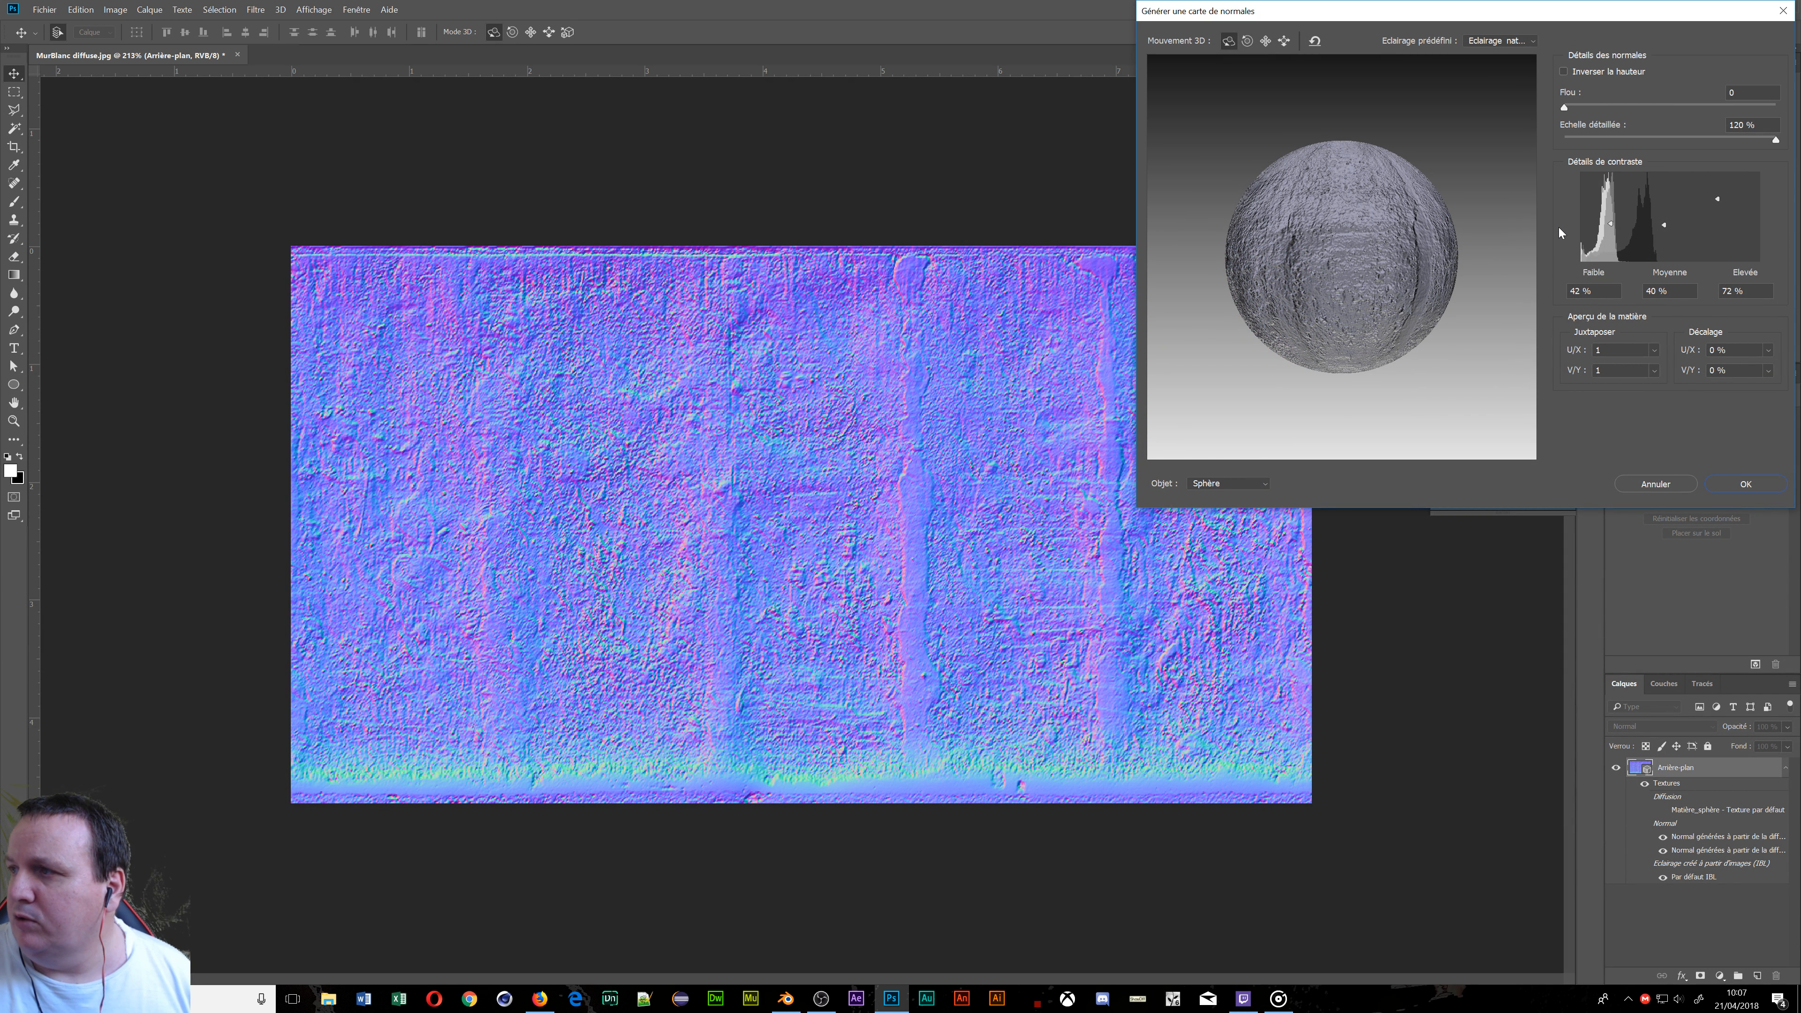
click(1739, 481)
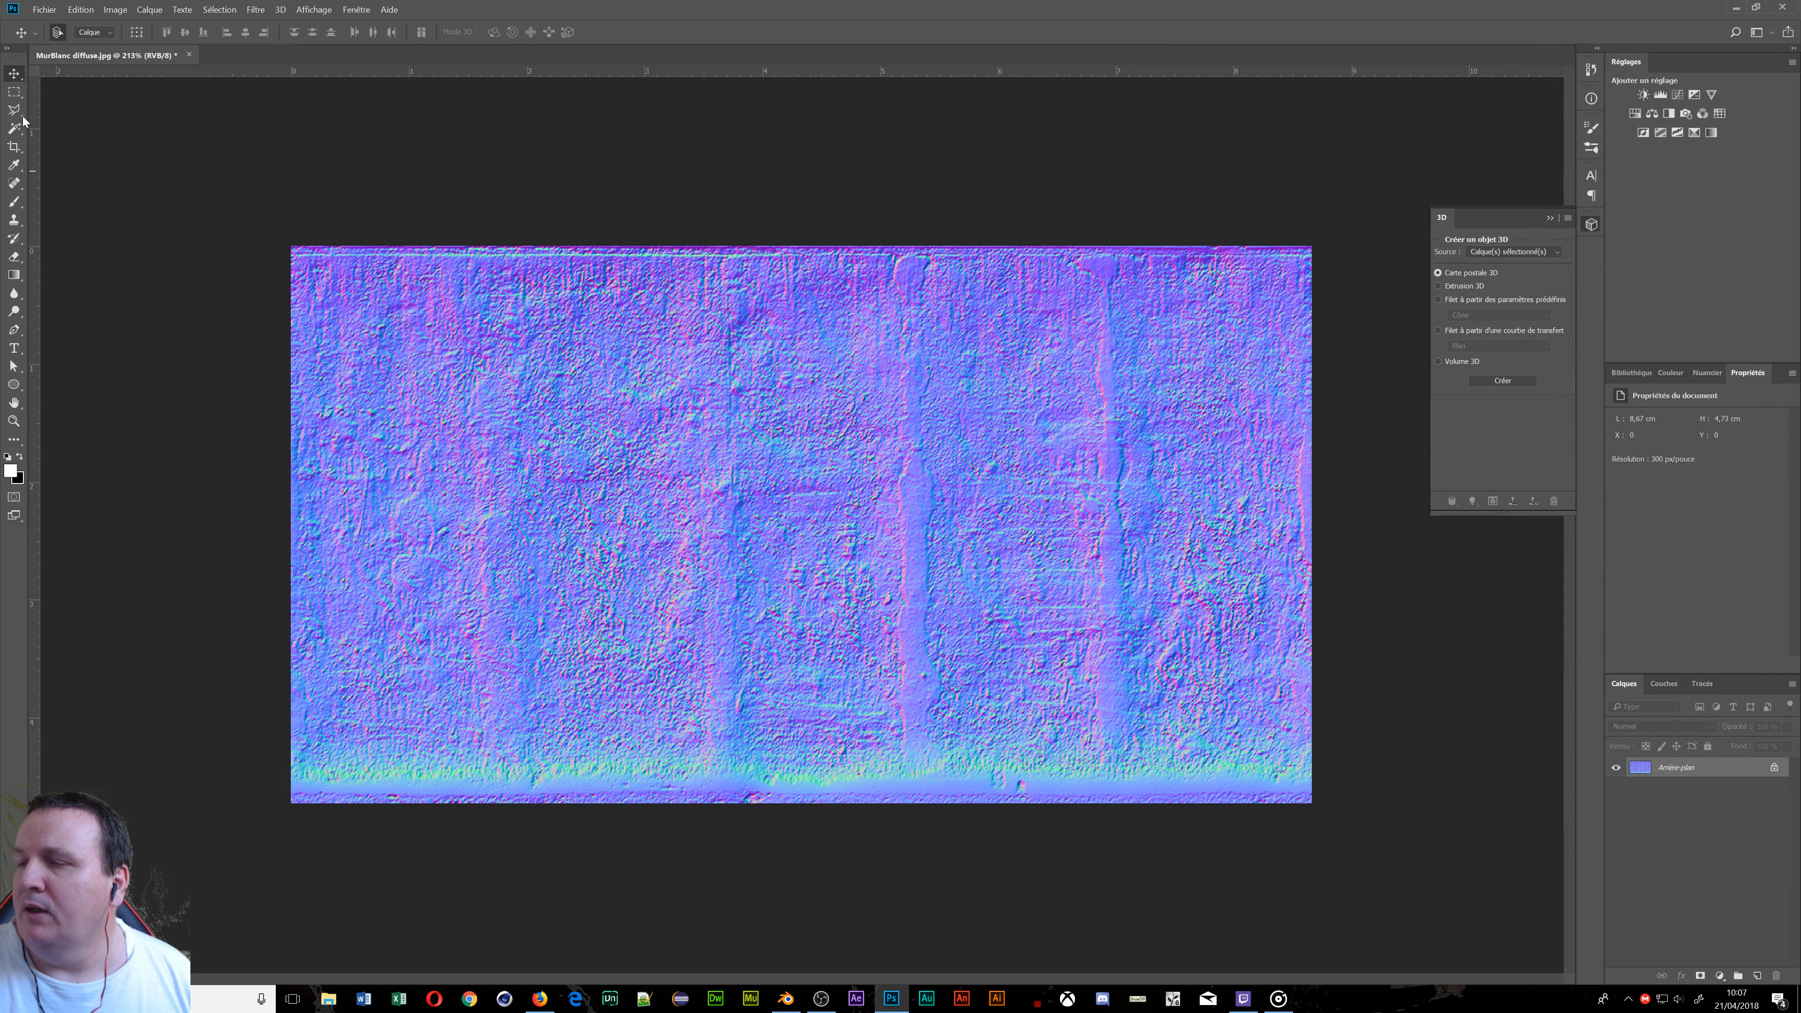
Save the generated normal map as a separate file named MurBlanc normal.jpg in the texture folder.
click(44, 9)
click(78, 187)
click(134, 561)
drag(133, 561, 160, 561)
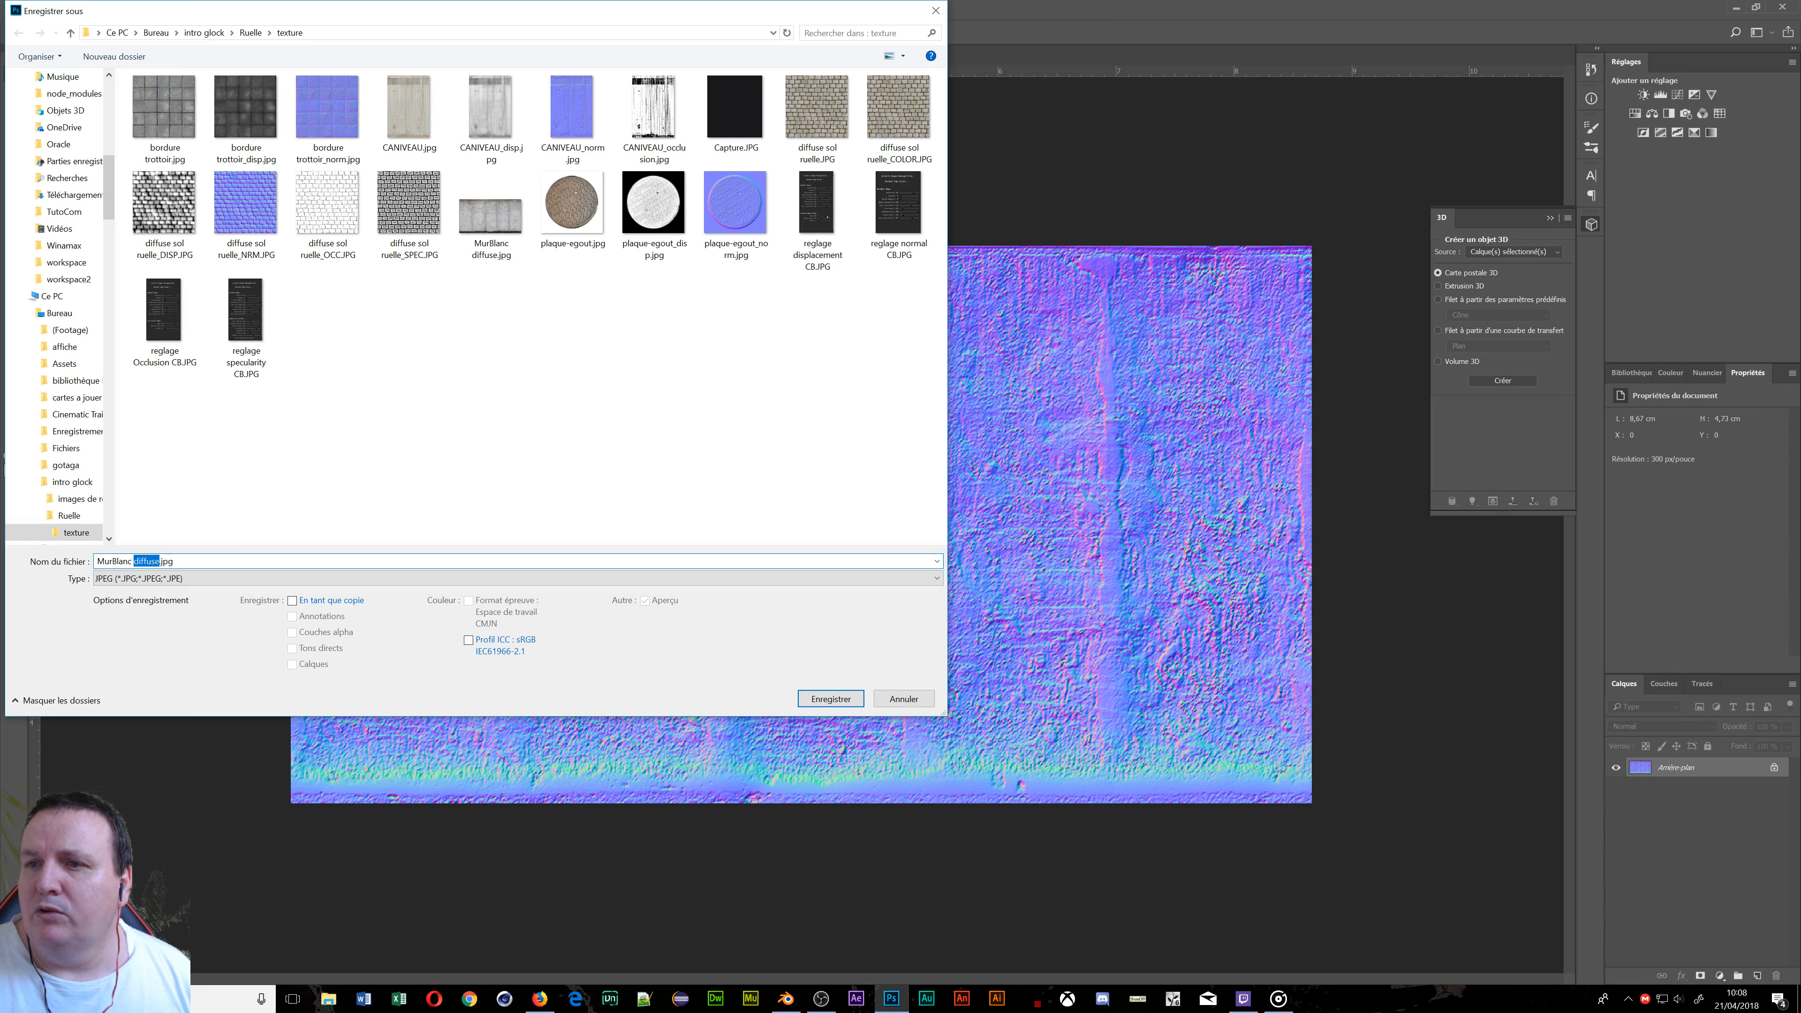
text(normal)
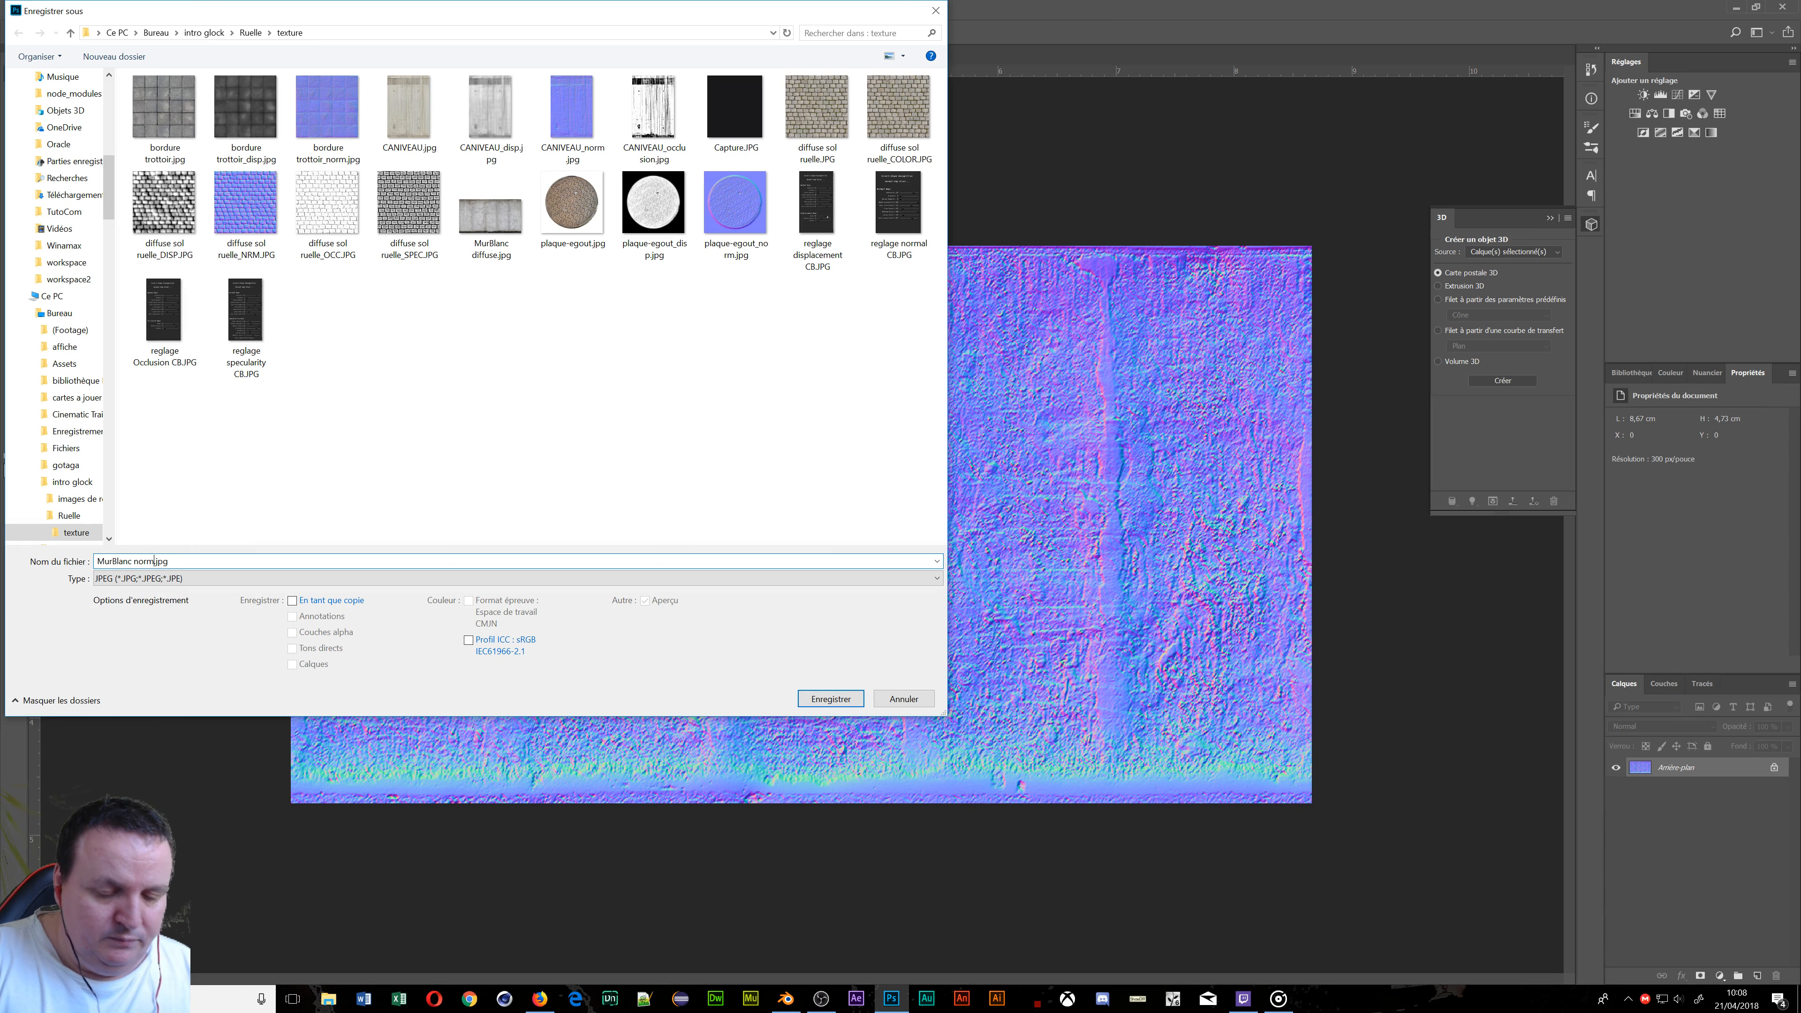
key(Return)
Save the greyscale relief map as MurBlanc DISP.jpg in the texture folder at maximum JPEG quality 12.
key(ctrl+shift+s)
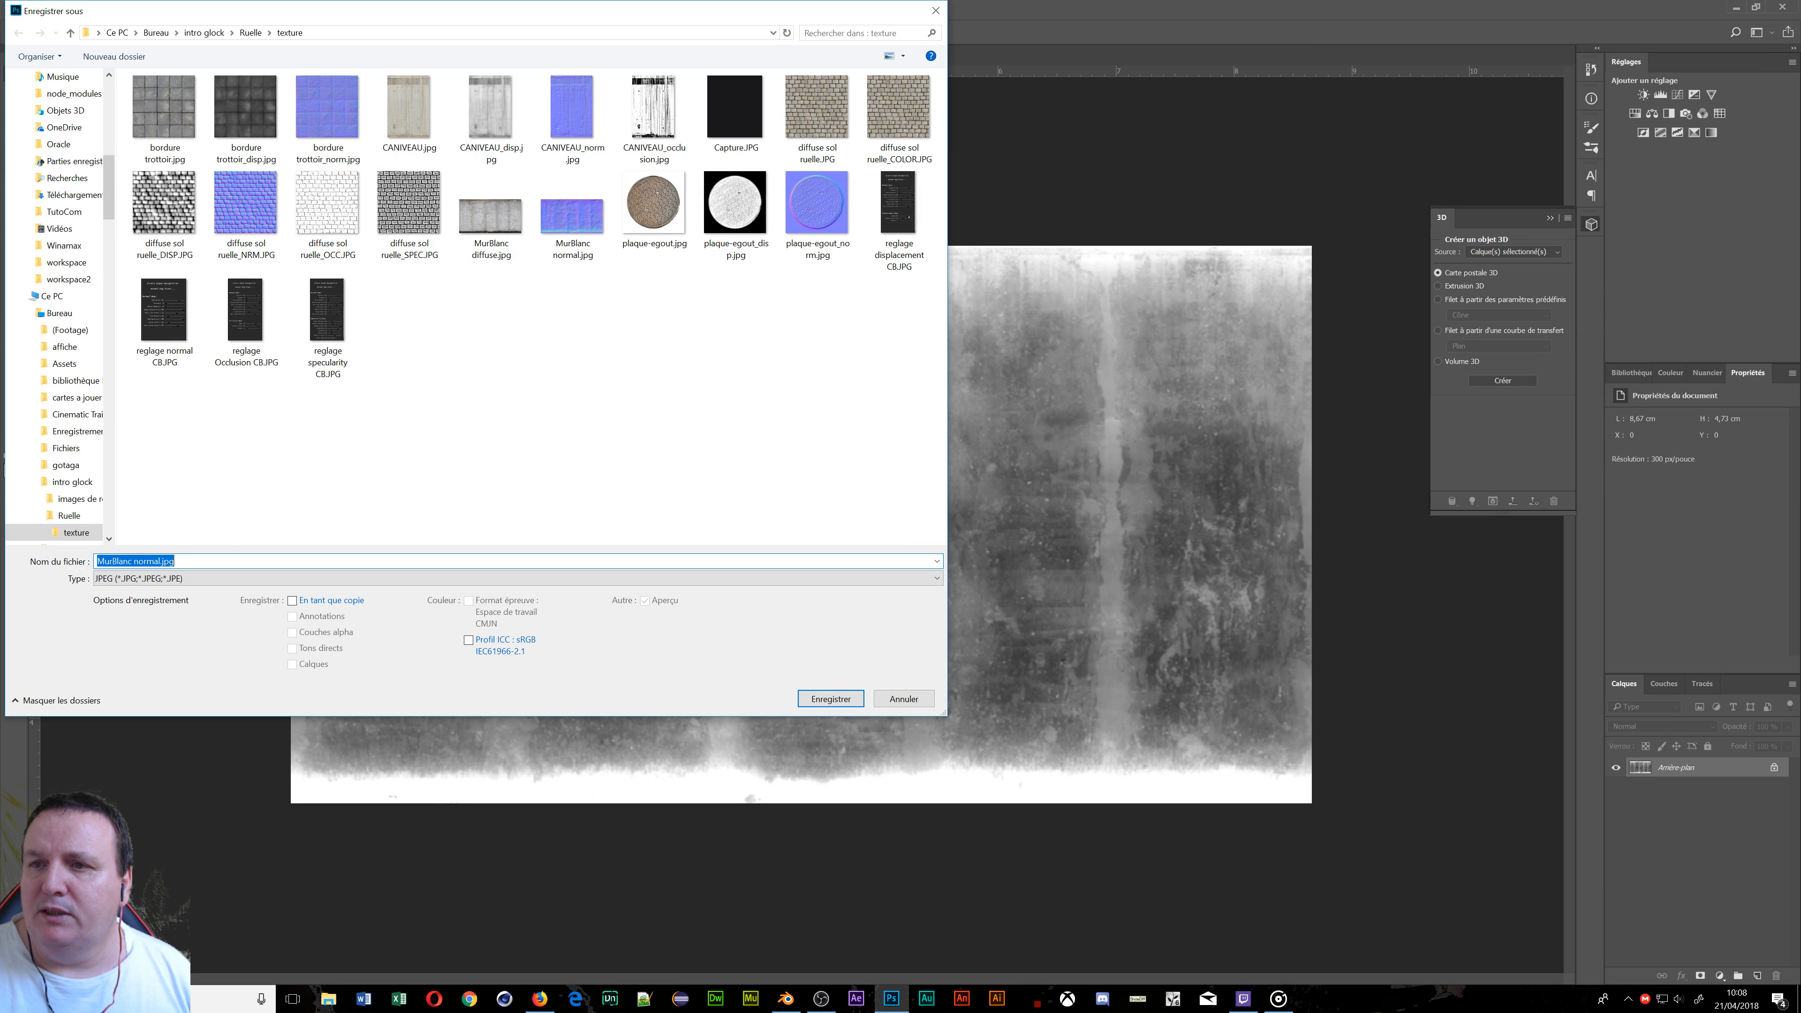
click(142, 561)
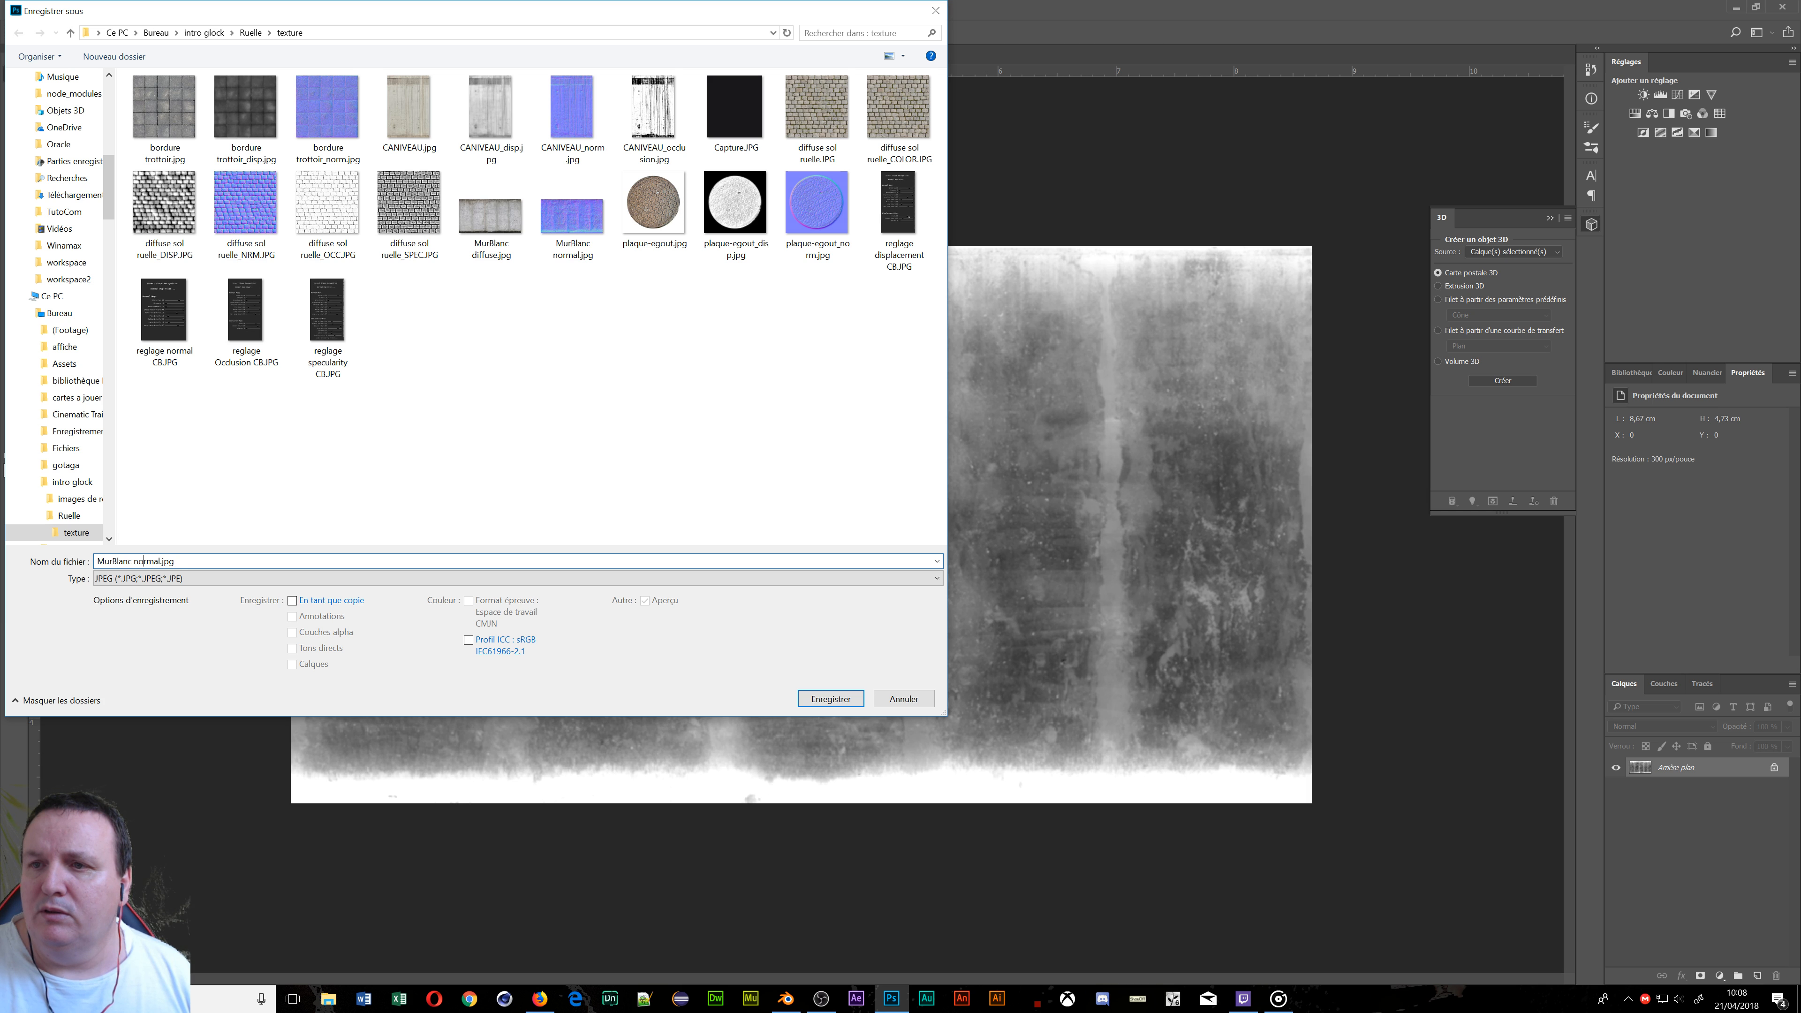
key(shift+Right)
key(shift+Right)
key(shift+Right)
key(shift+Right)
key(shift+Right)
key(shift+Right)
text(DISP)
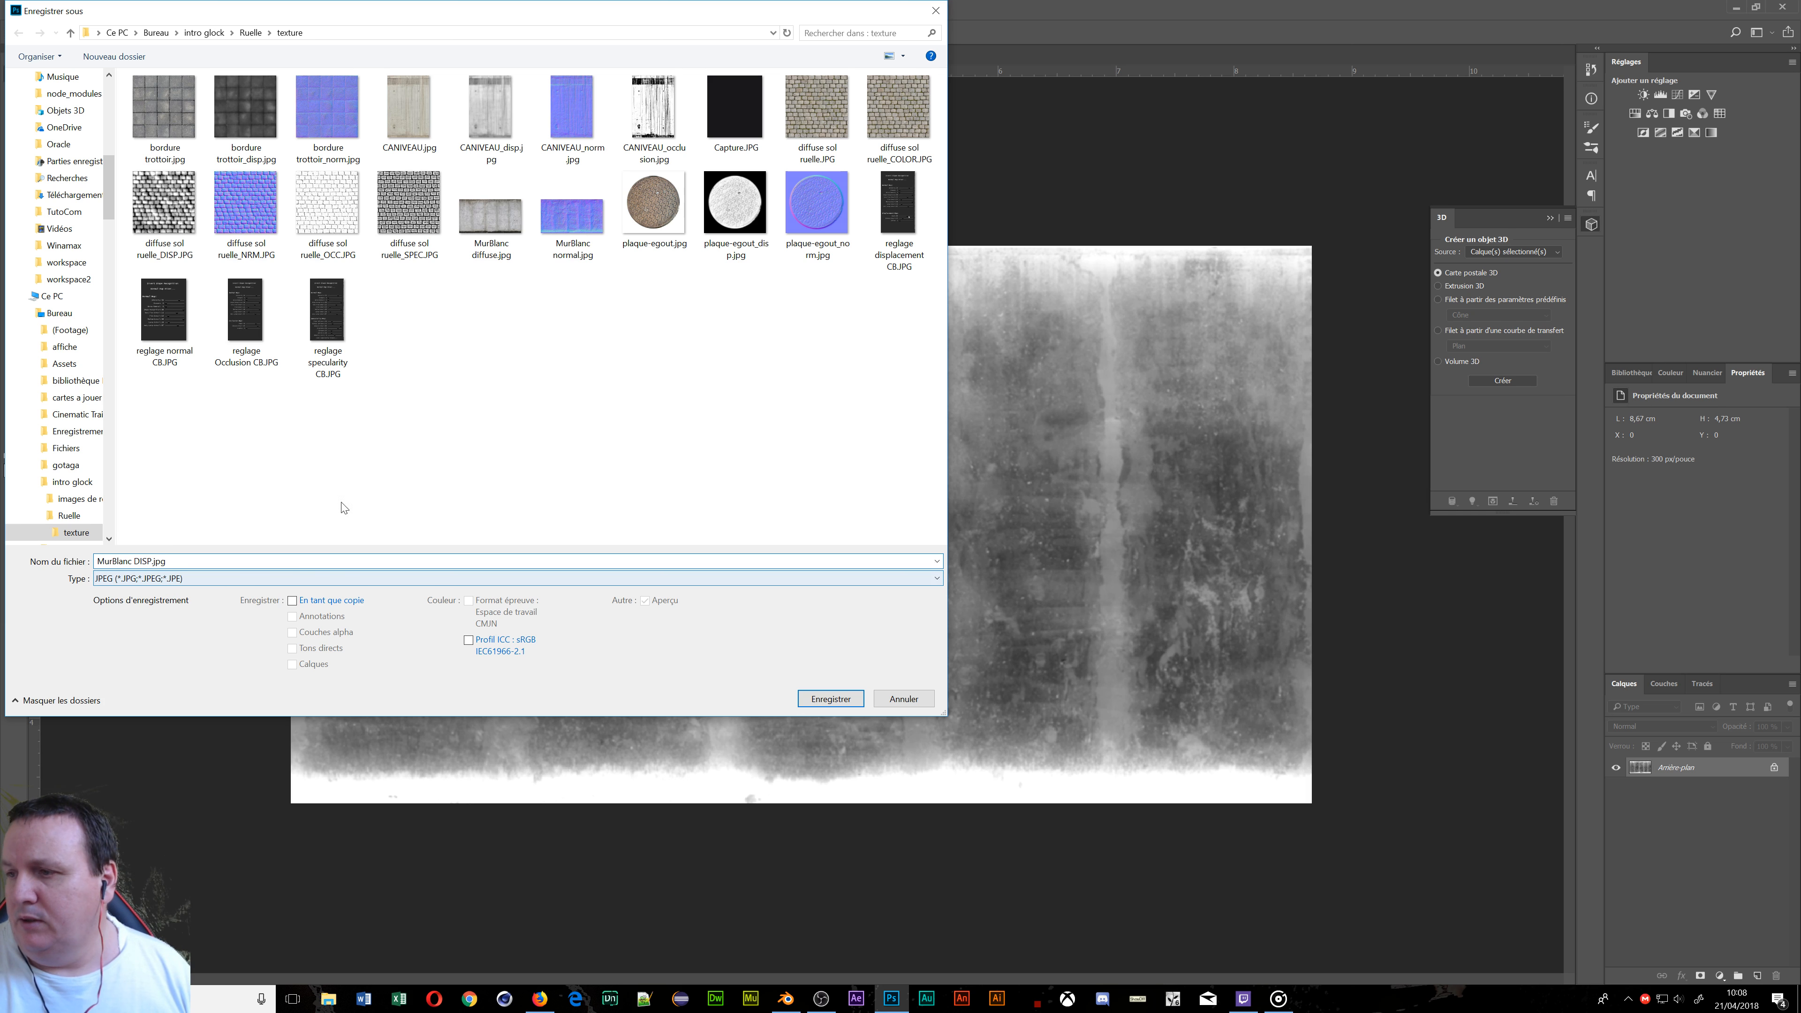
click(828, 698)
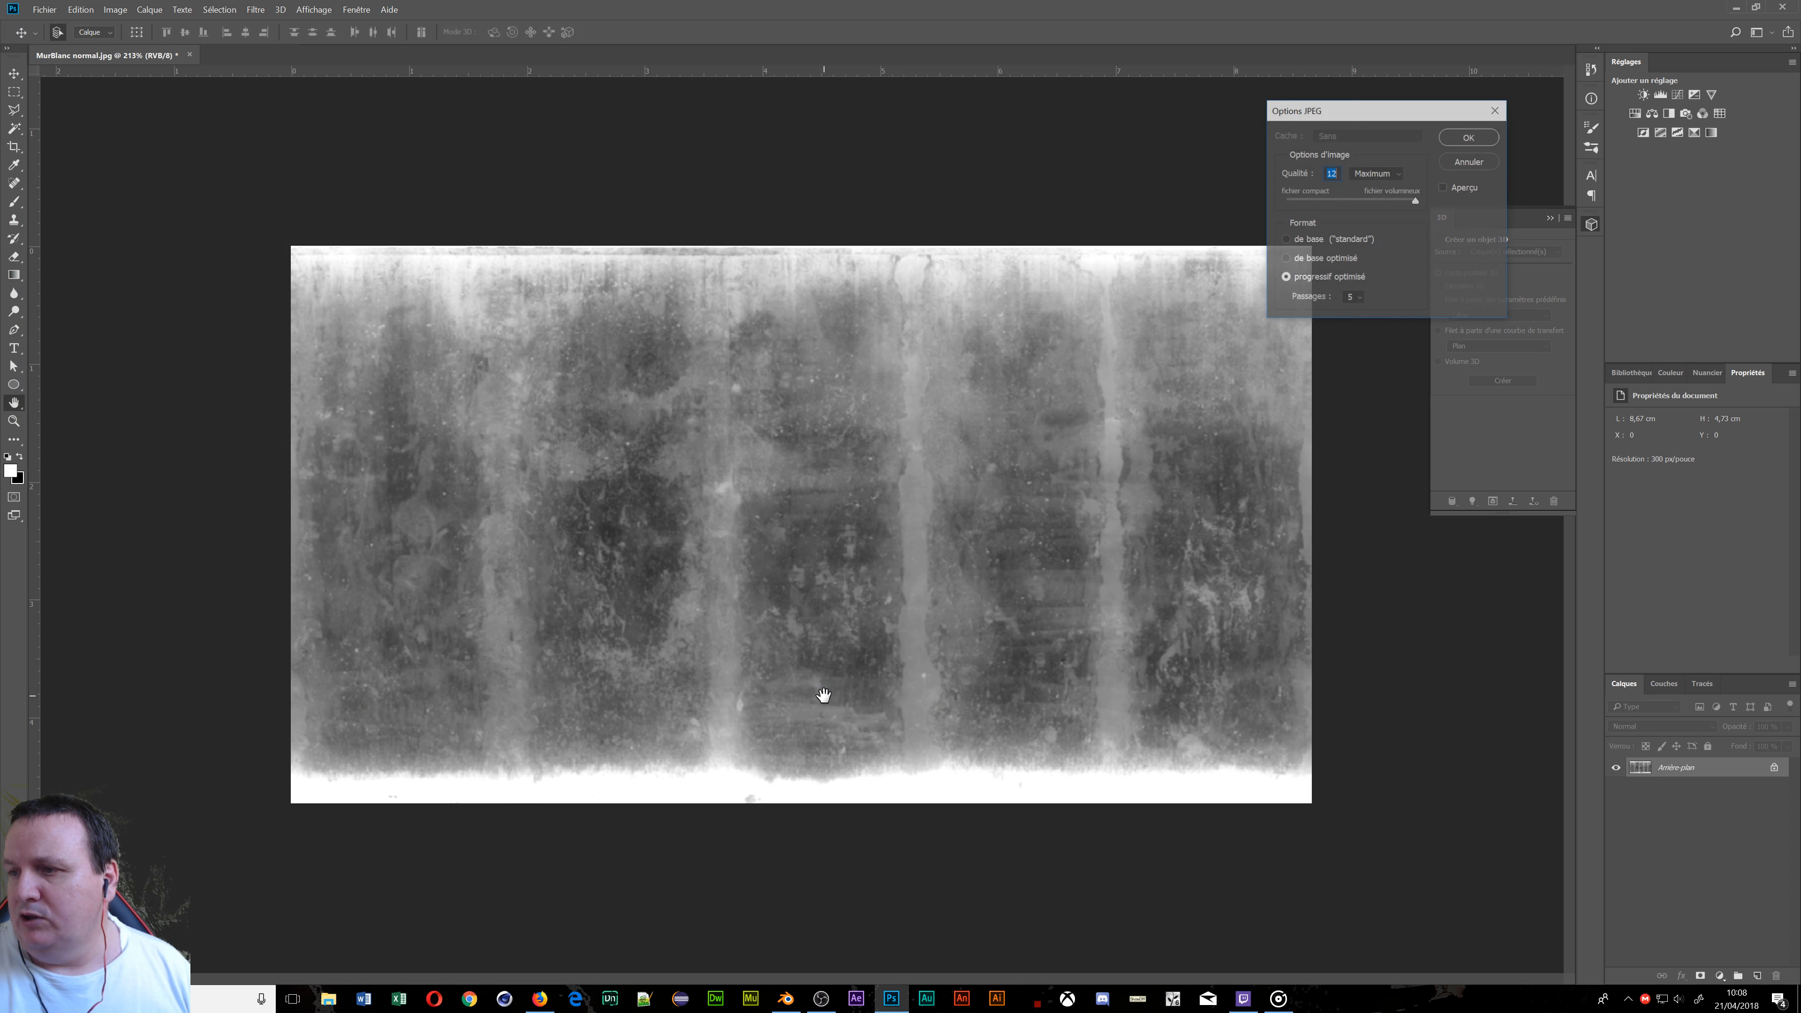
click(1469, 137)
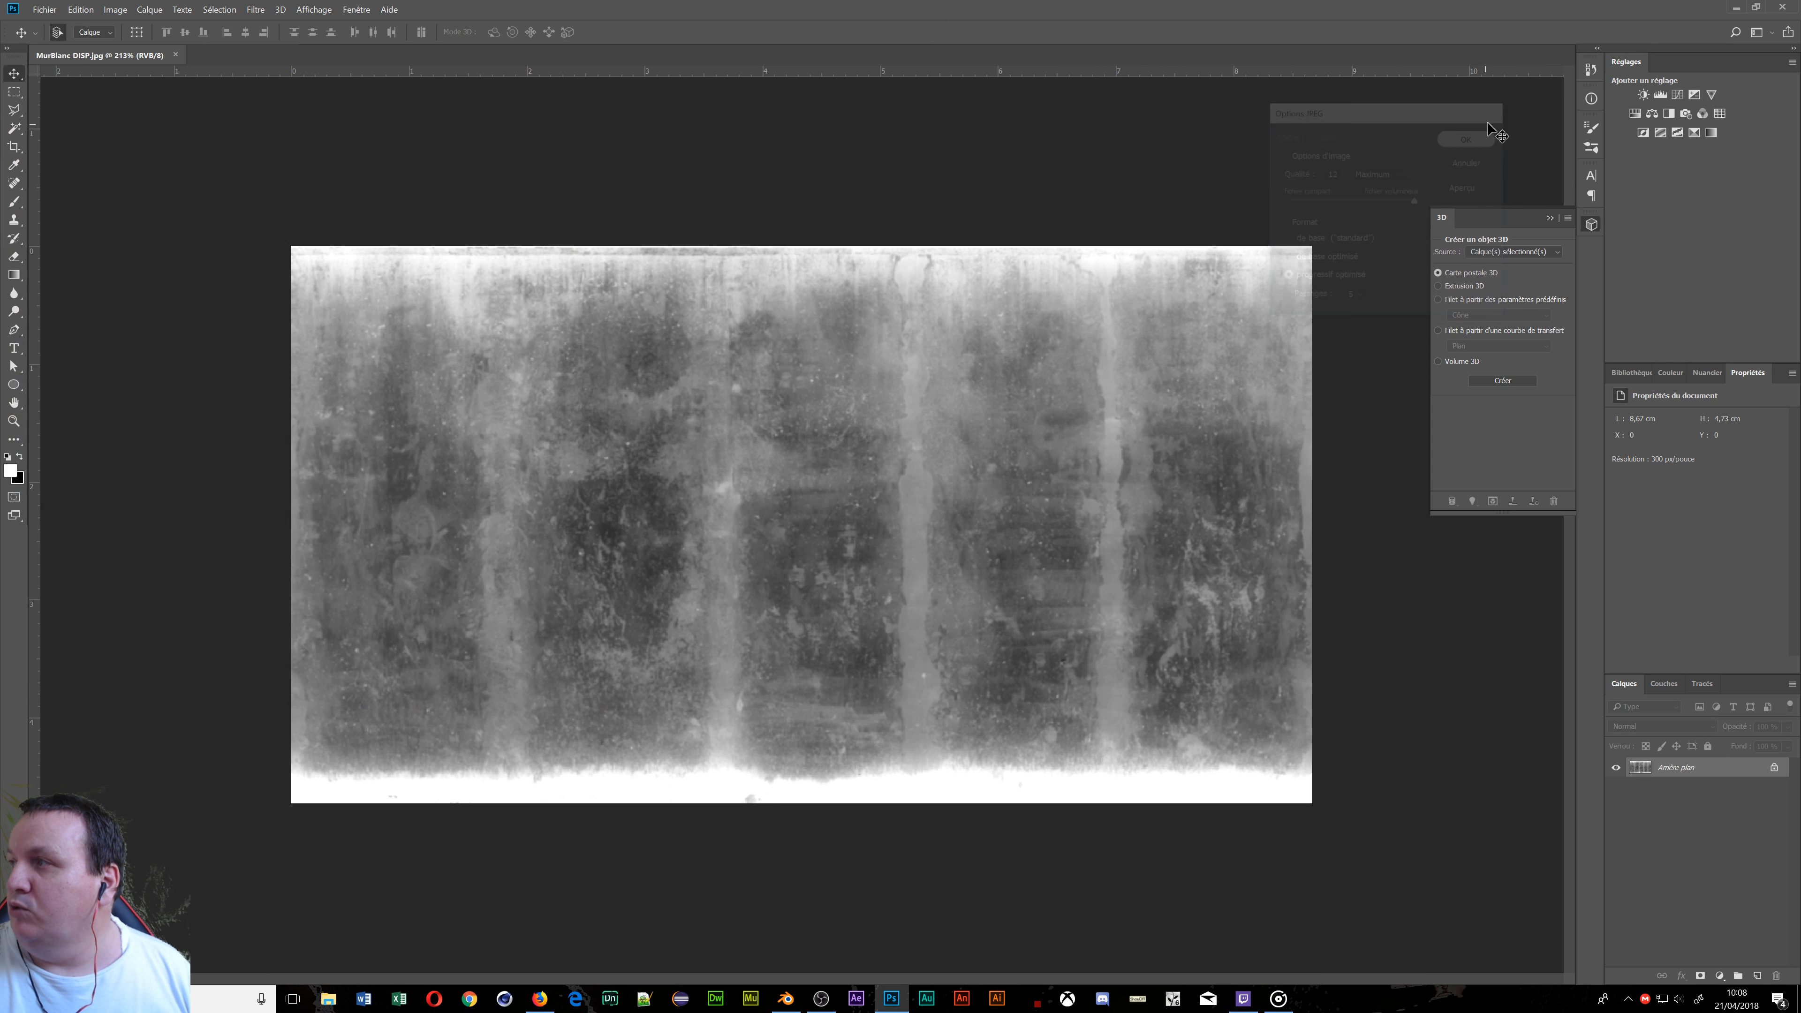
Switch to Blender, isolate the building in local view and display it in the orthographic back view.
click(1736, 7)
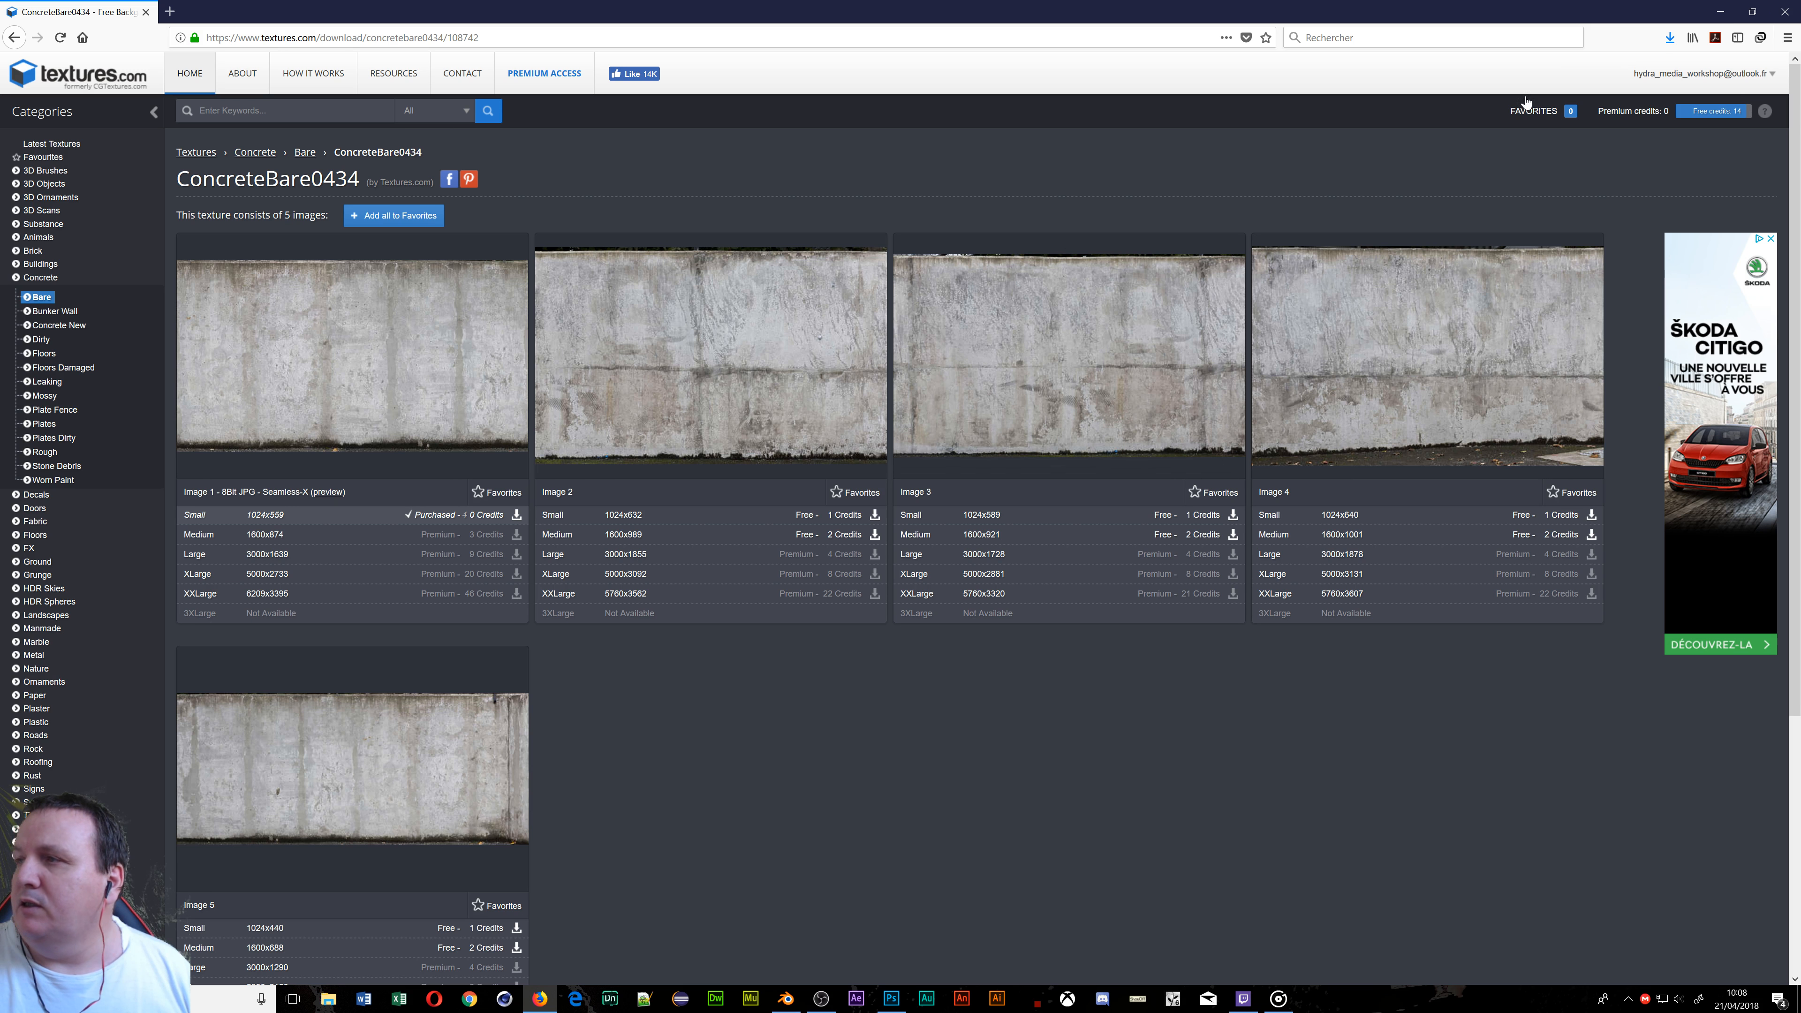
click(1720, 11)
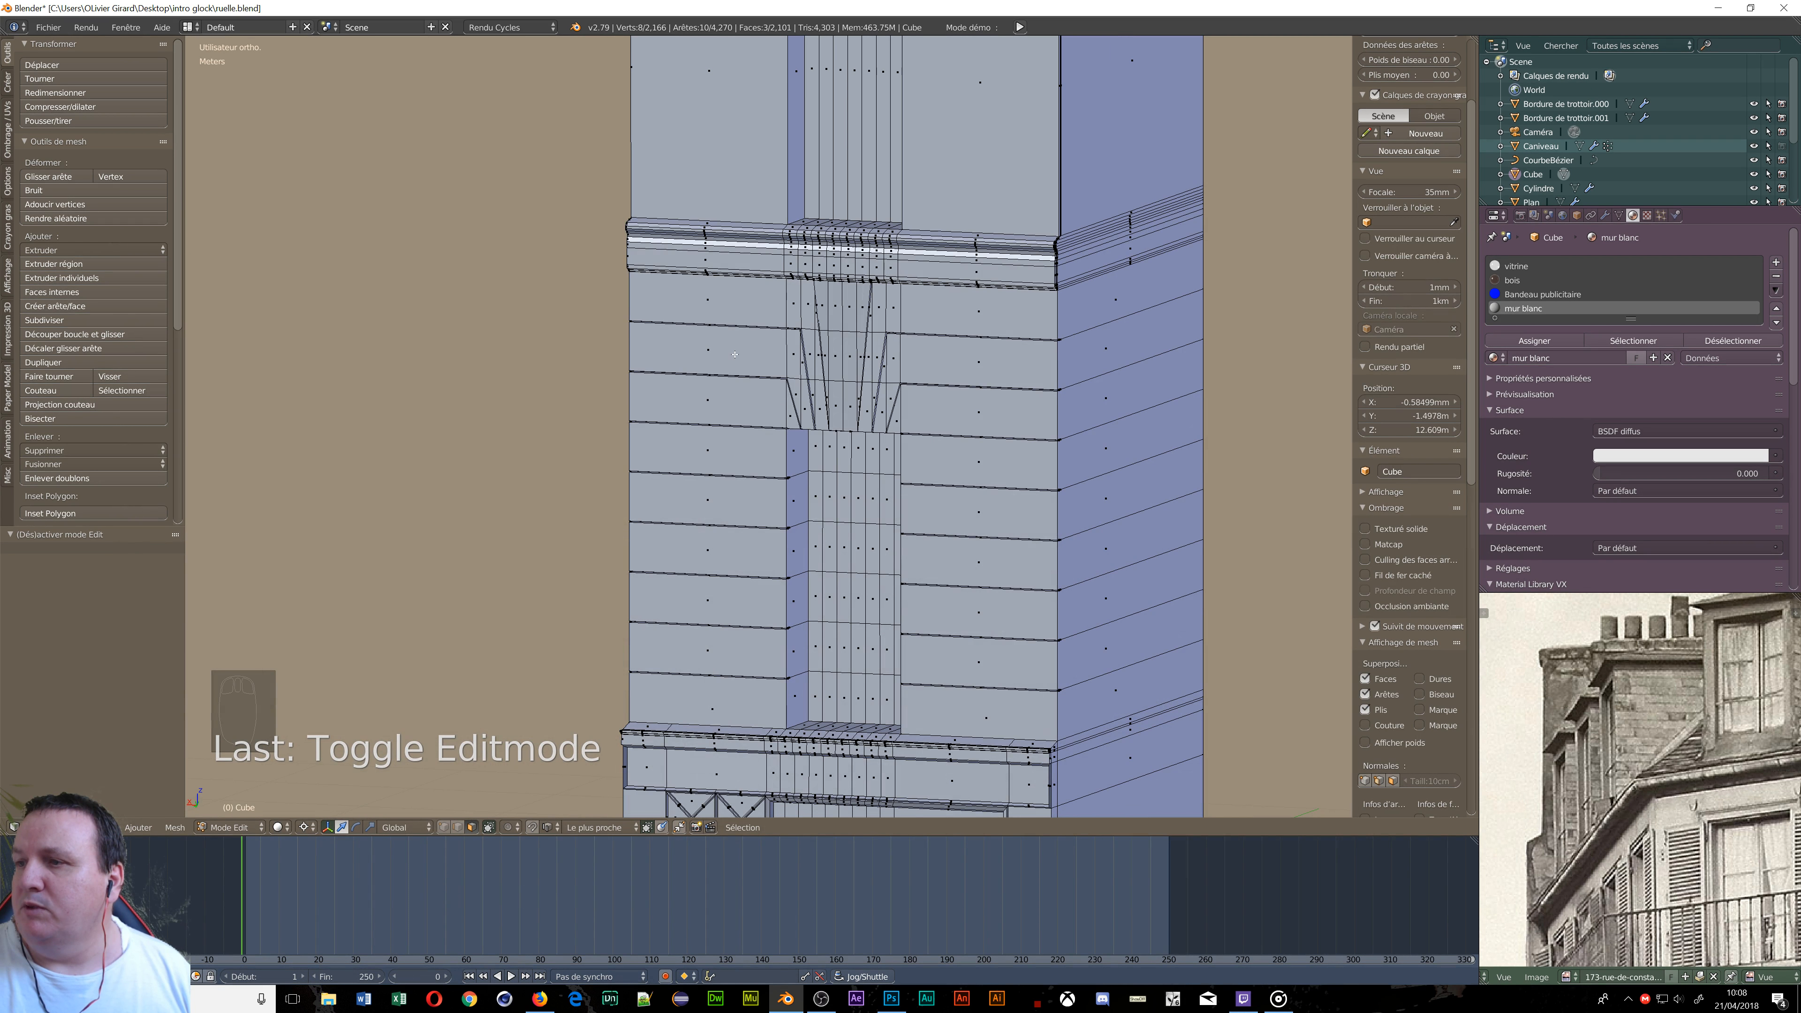
scroll(734, 354, down, 5)
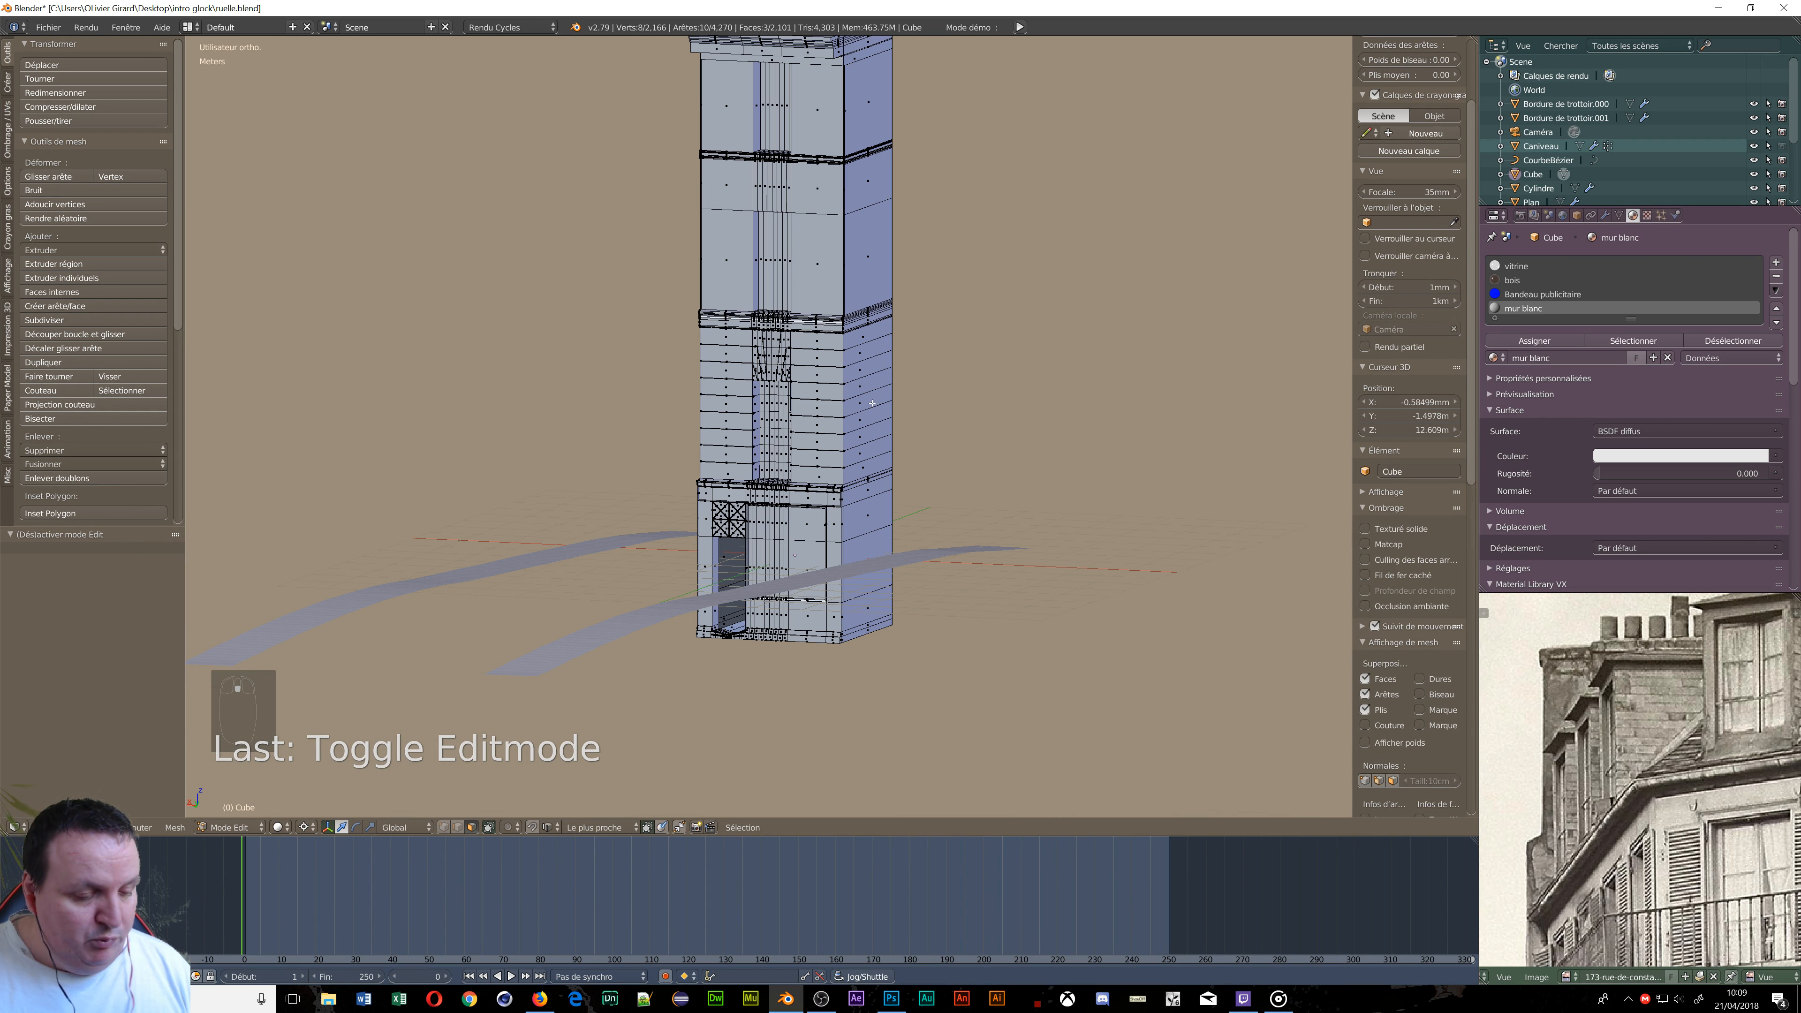
key(KP_Divide)
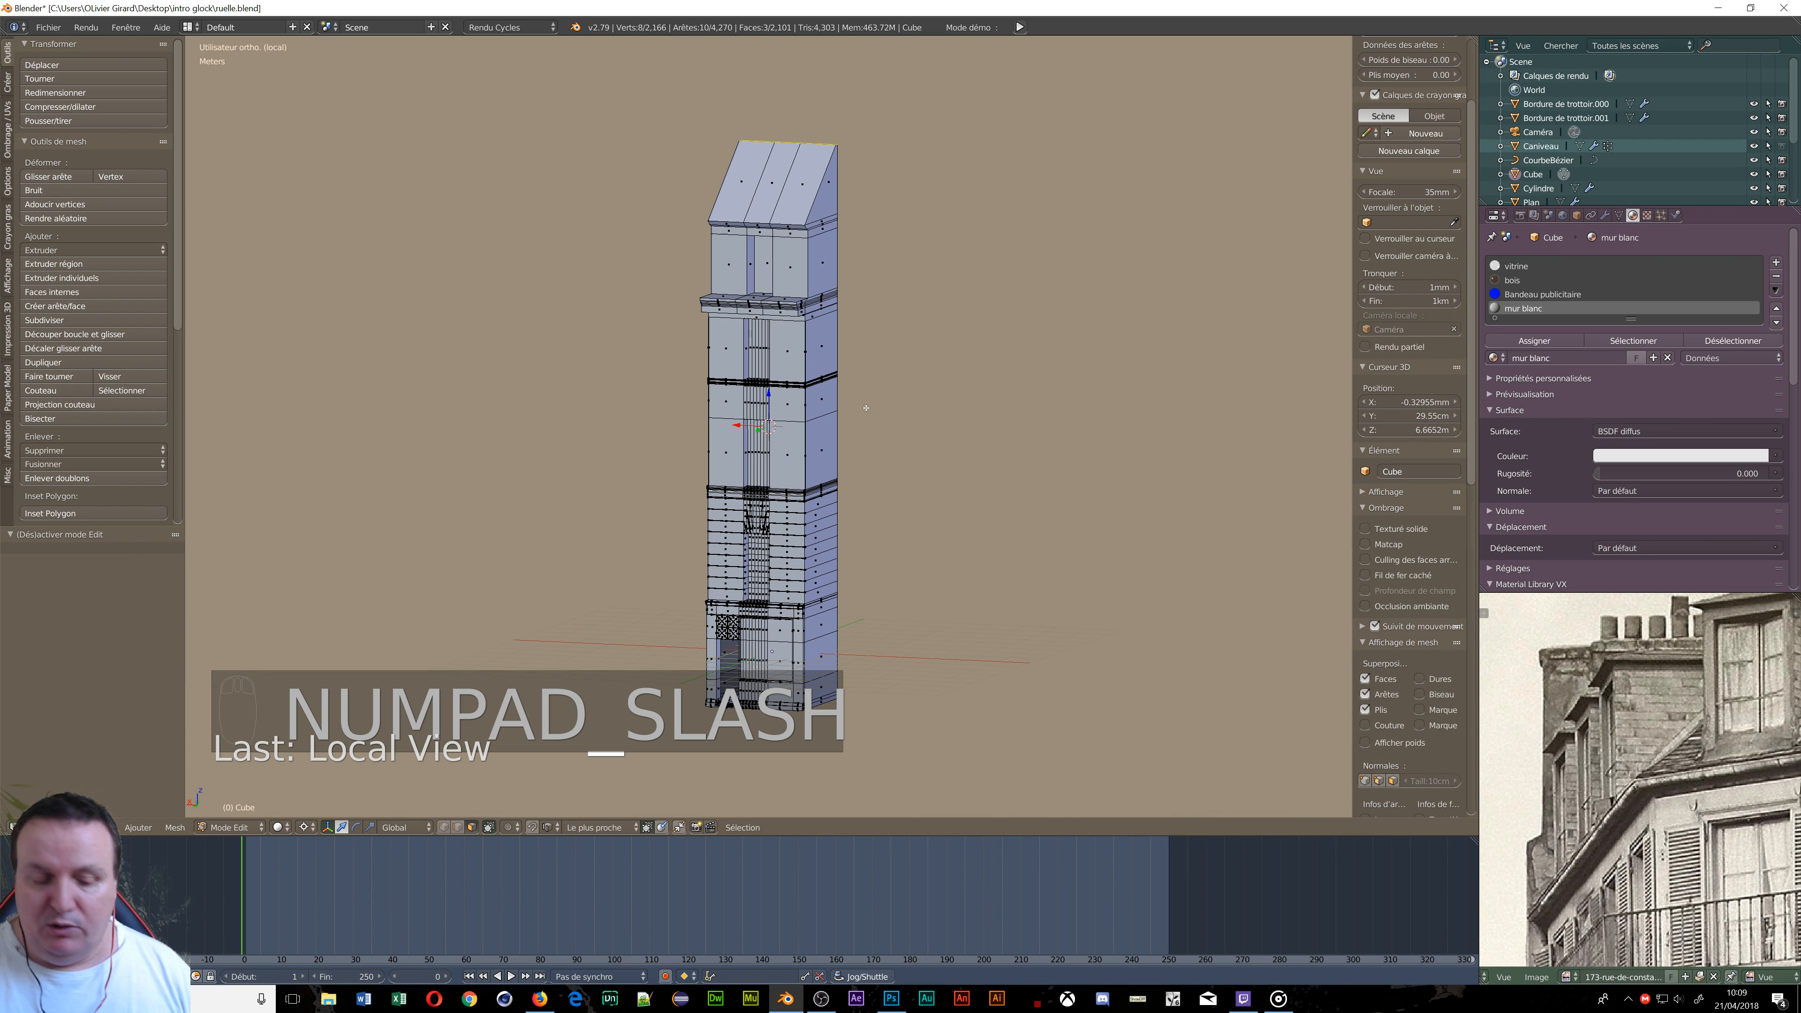
key(KP_1)
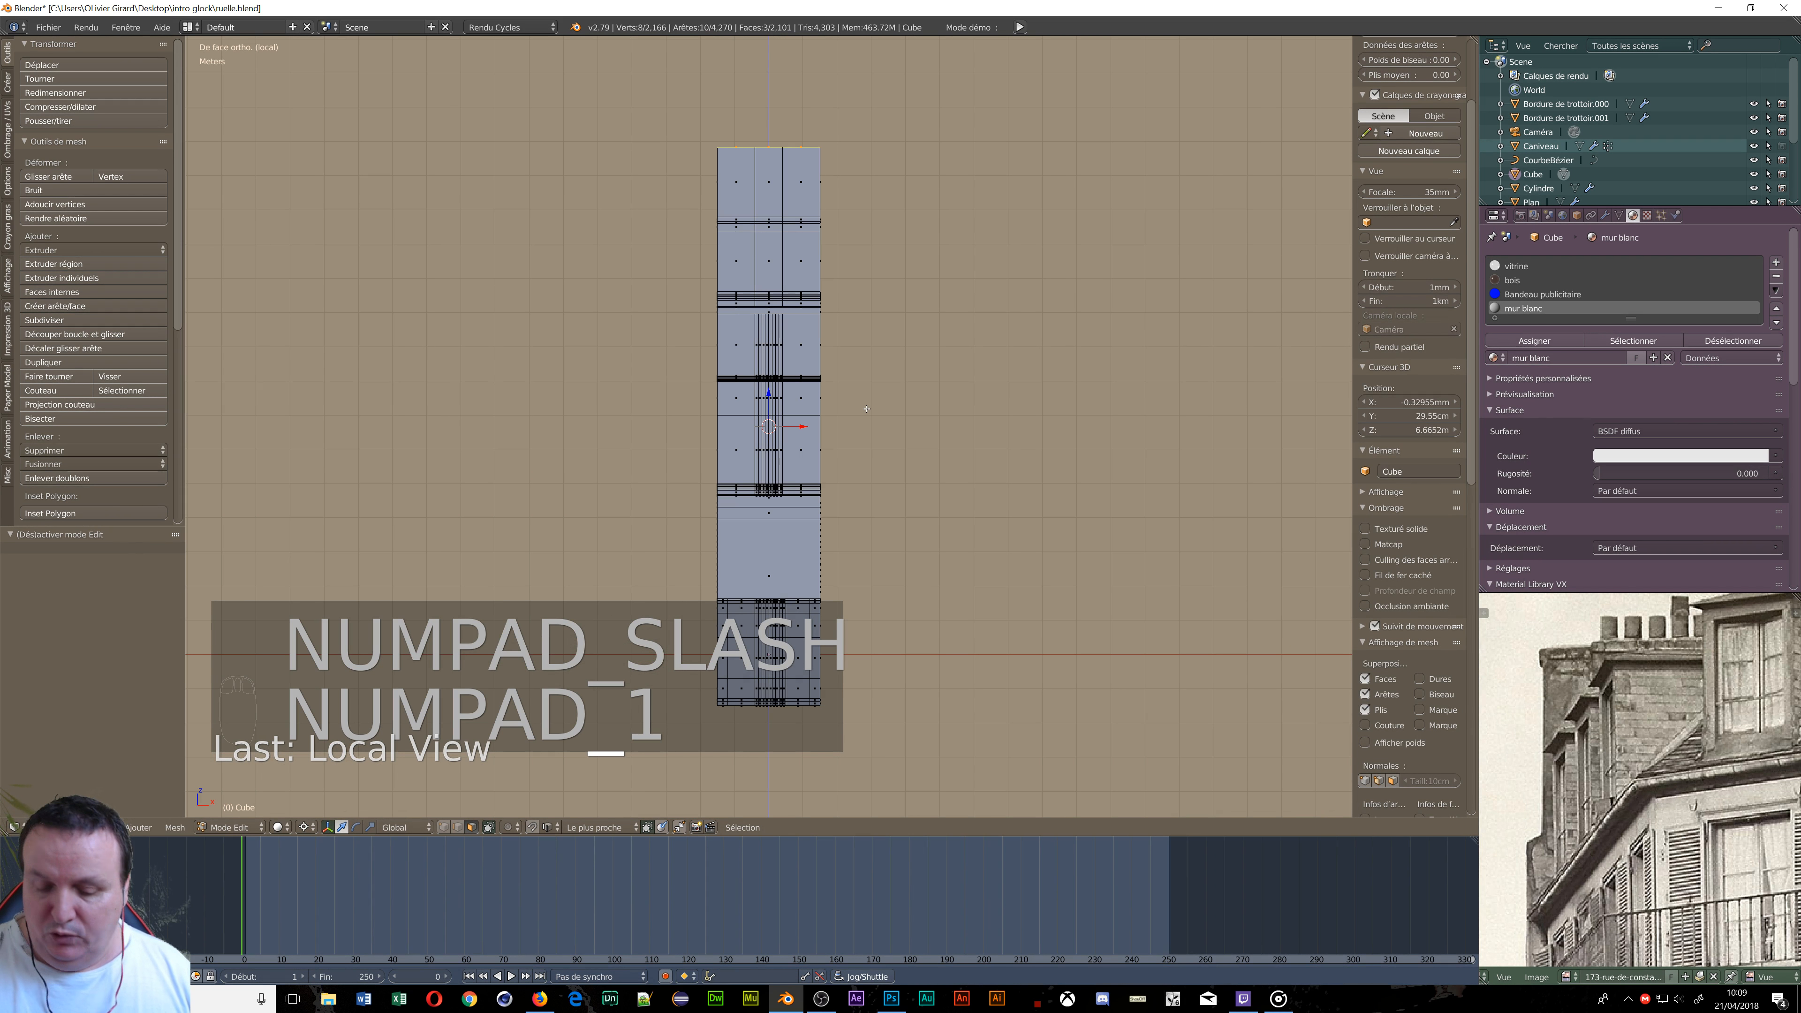
key(ctrl+KP_1)
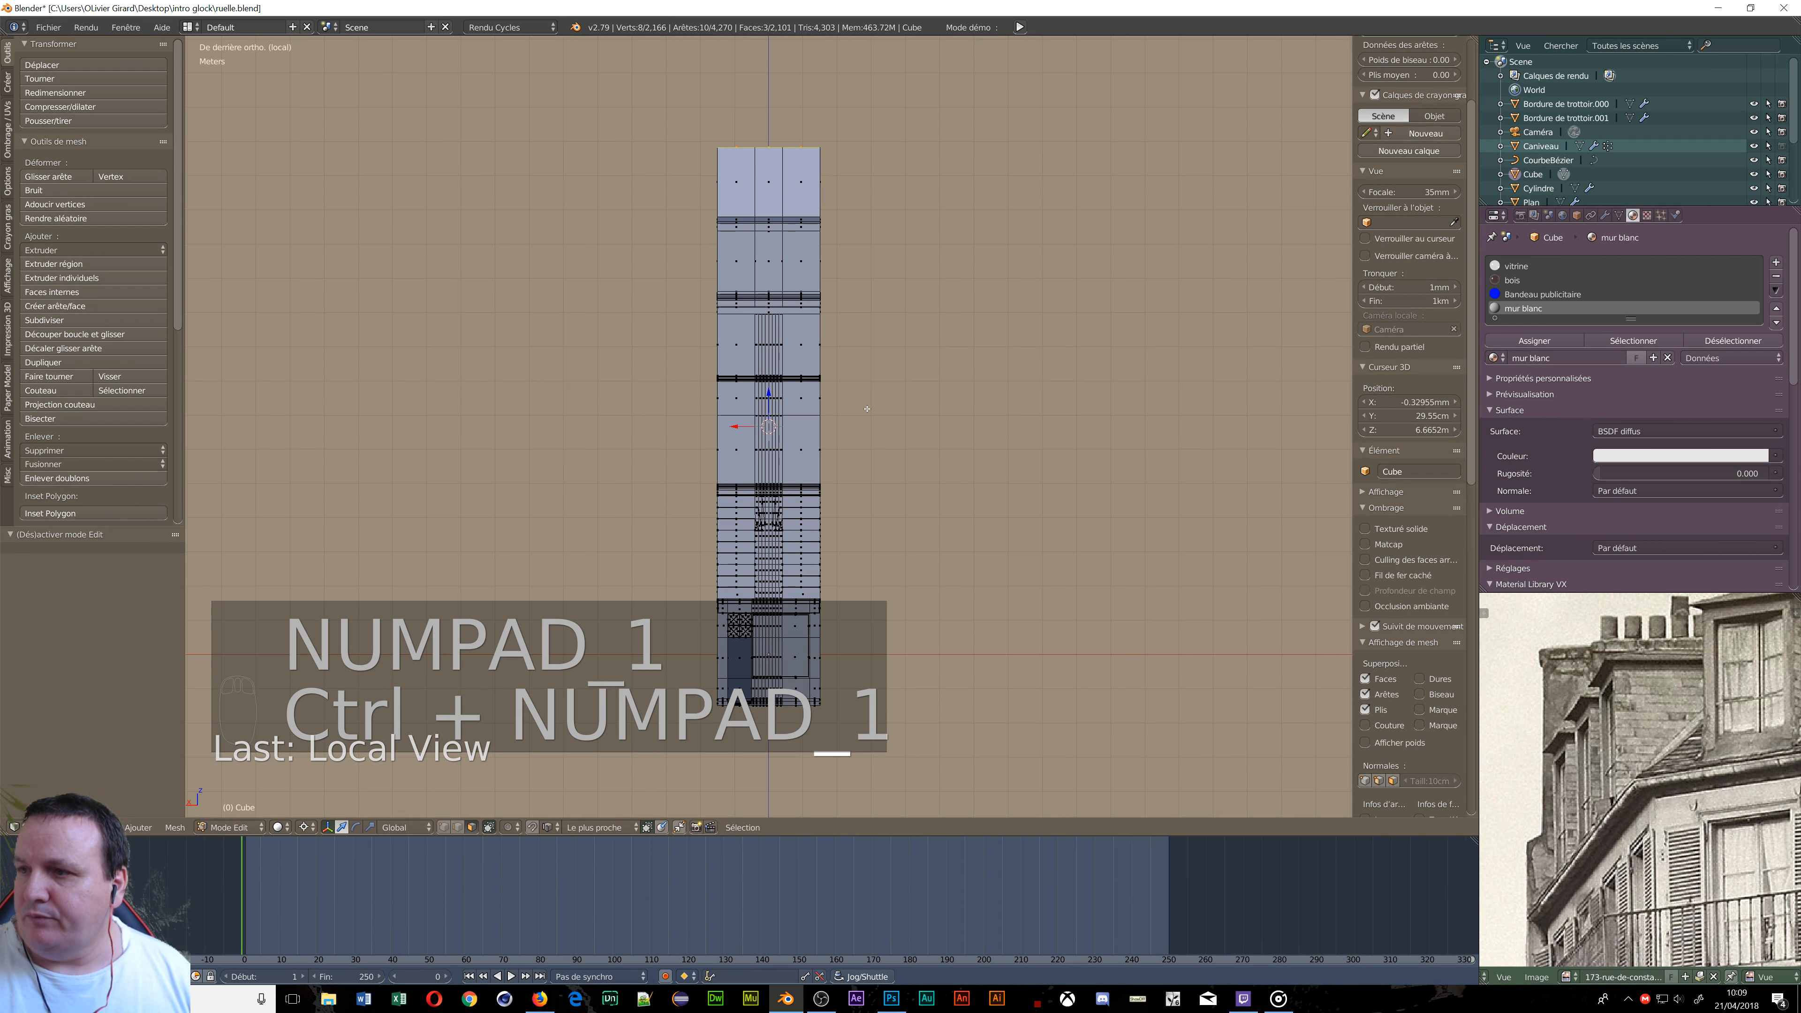
Border-select the building's wall faces between the cornice under the sloping roof and the cornice above the ground floor.
scroll(866, 409, down, 1)
scroll(866, 409, up, 3)
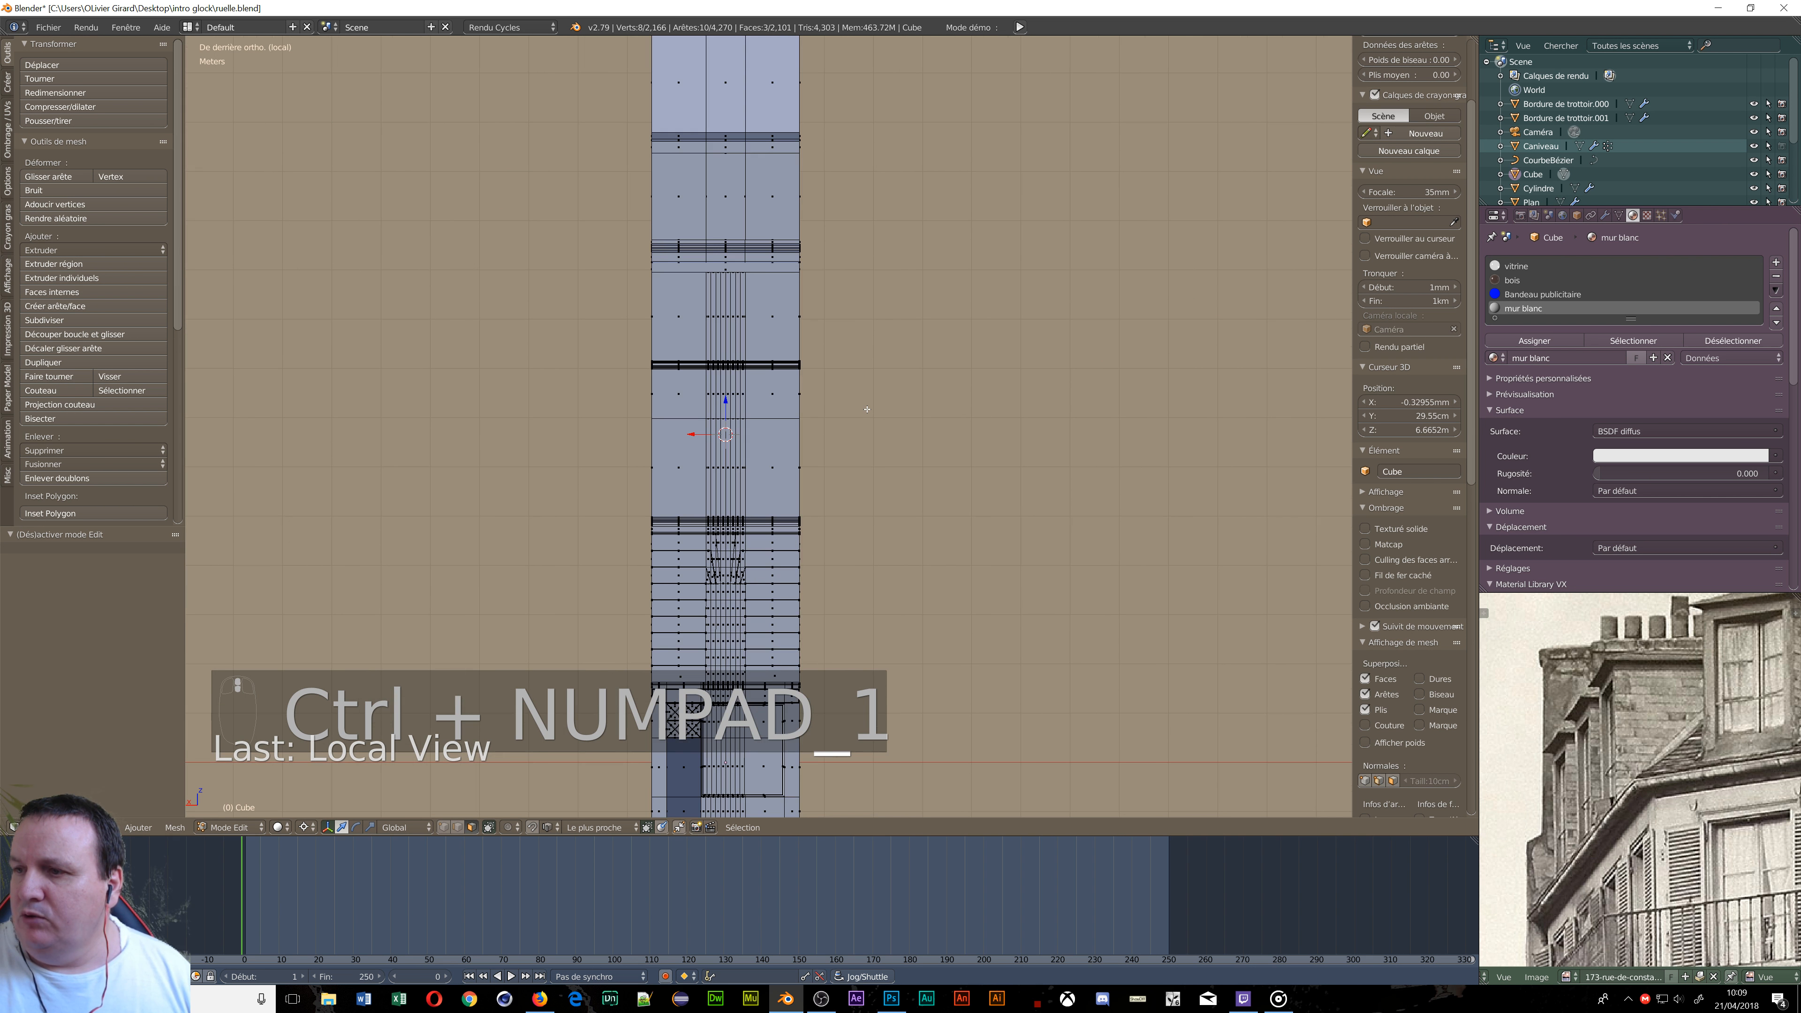
shift+middle_drag(866, 409, 932, 187)
scroll(935, 194, down, 2)
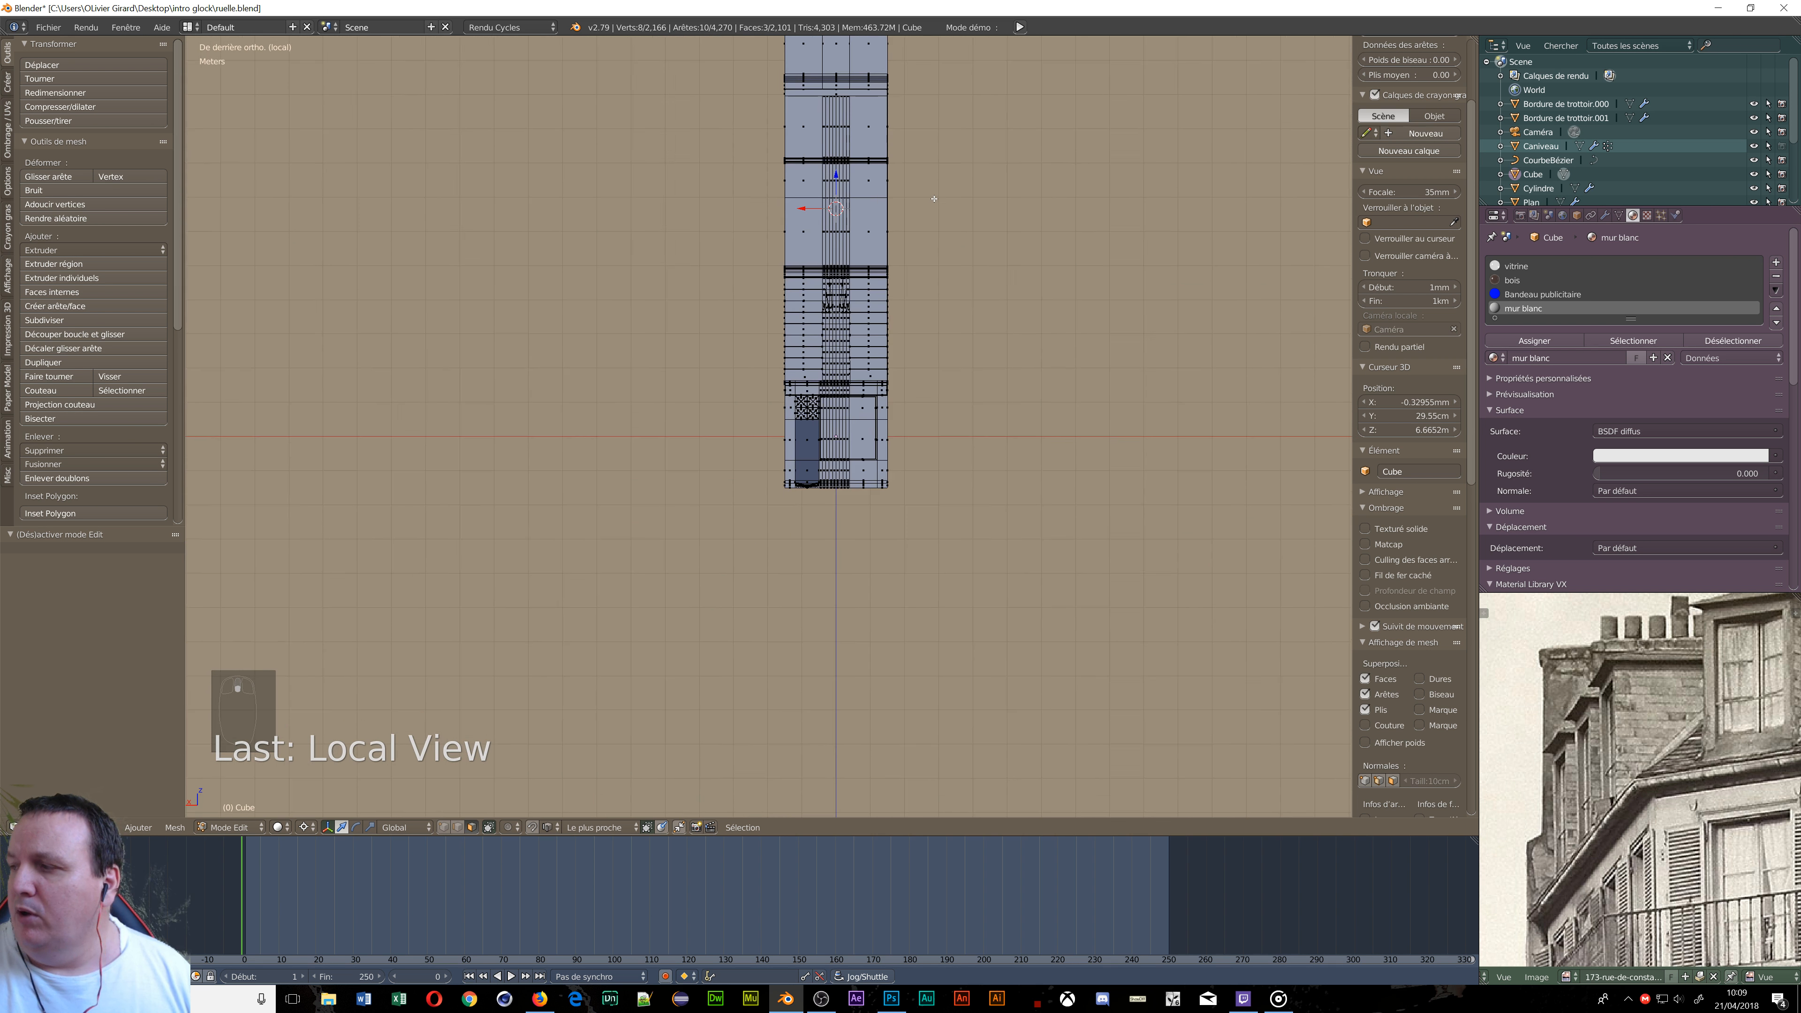
scroll(953, 263, up, 3)
shift+middle_drag(953, 263, 964, 533)
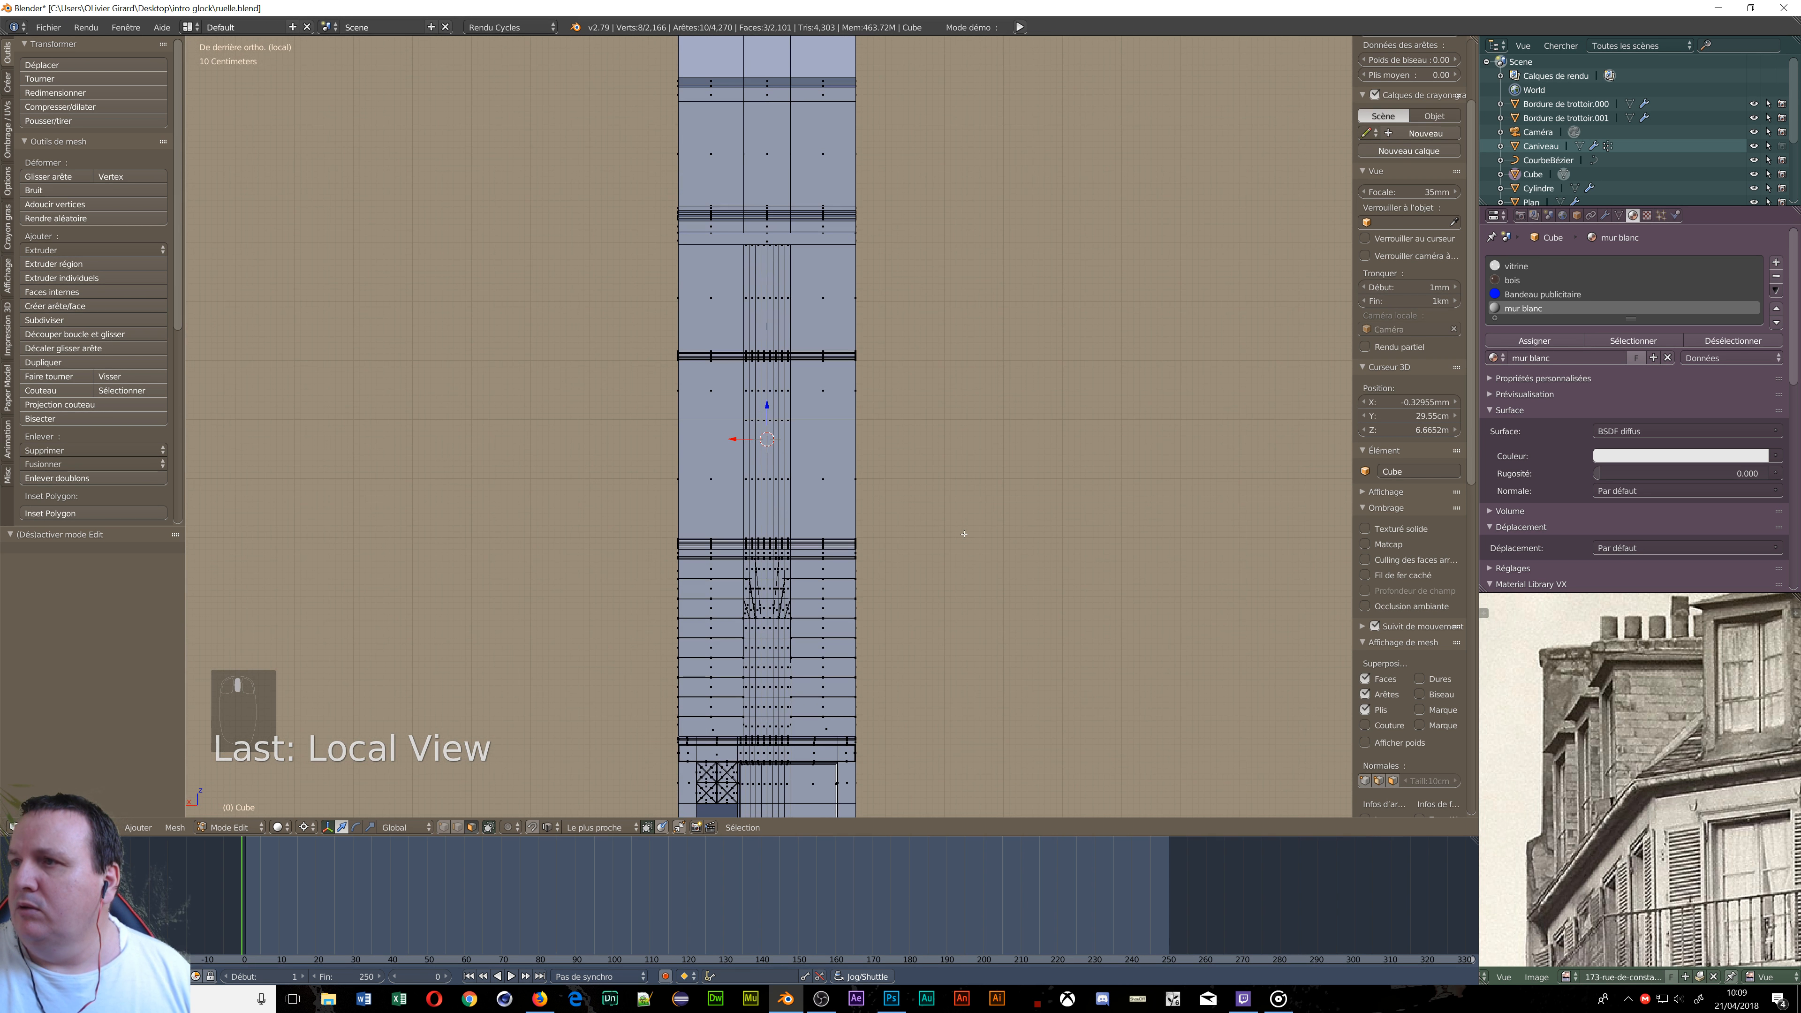
scroll(958, 439, down, 4)
scroll(959, 429, up, 2)
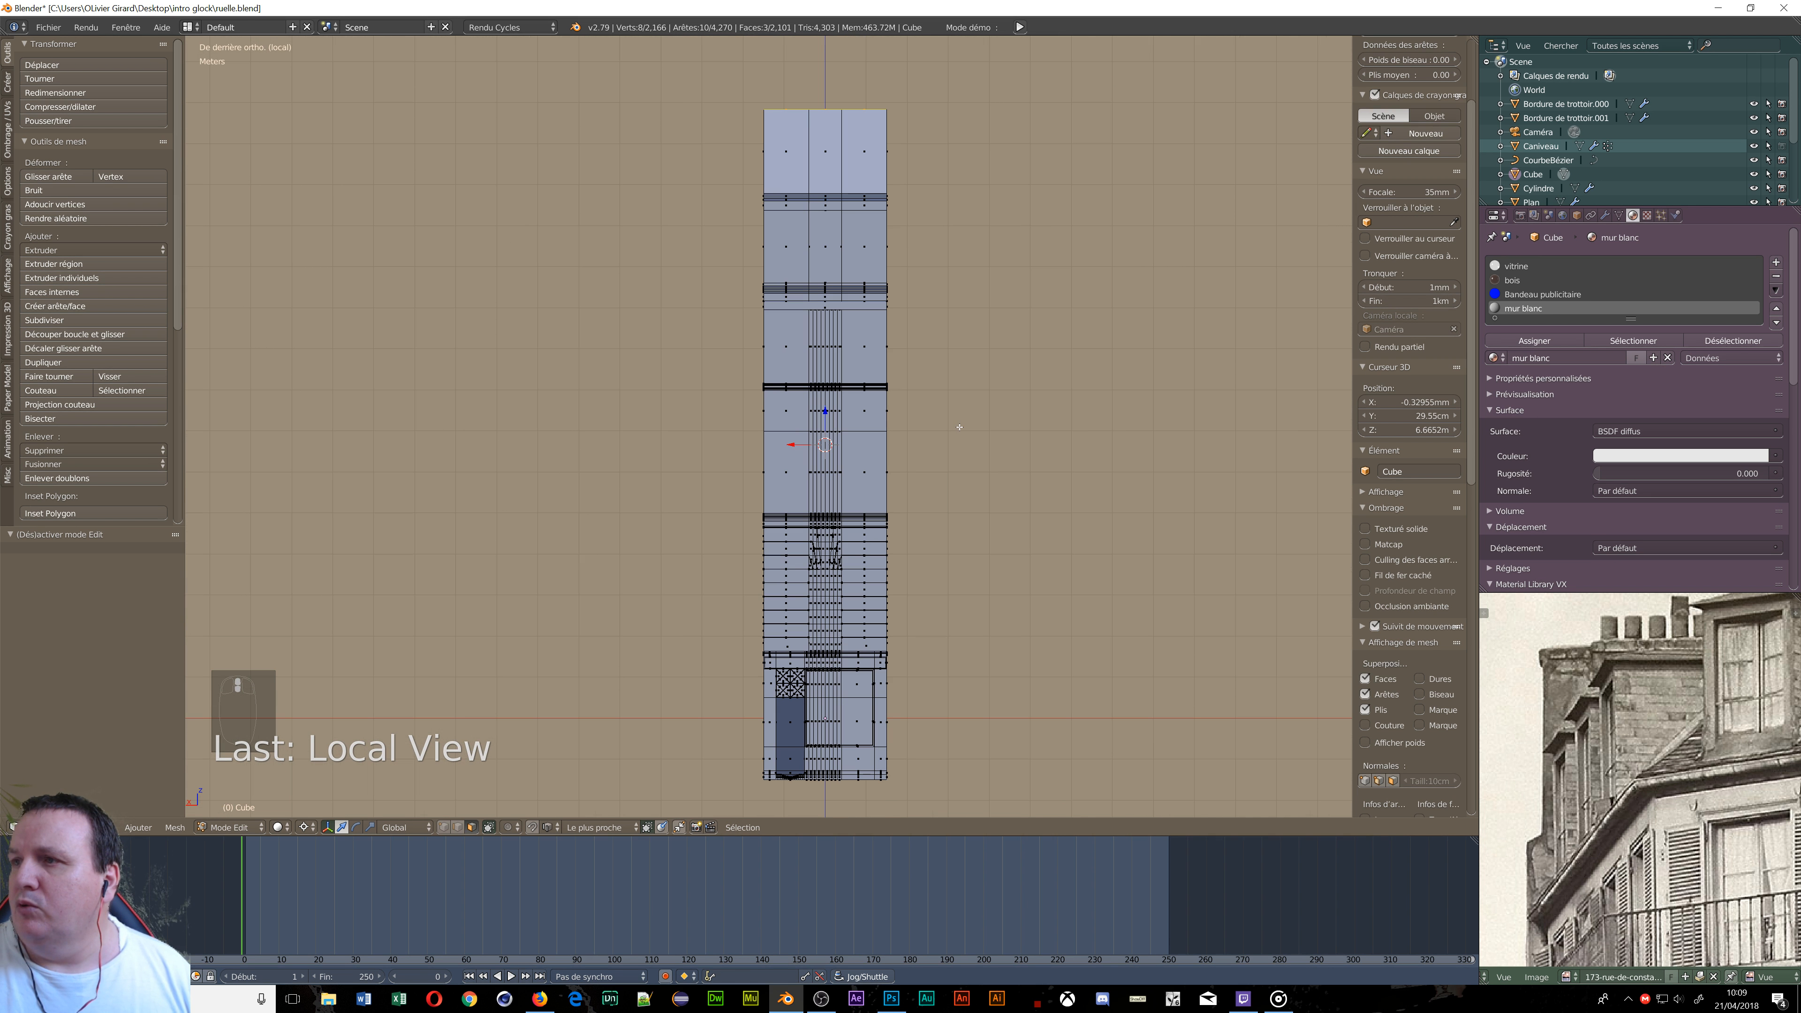
middle_drag(954, 315, 950, 307)
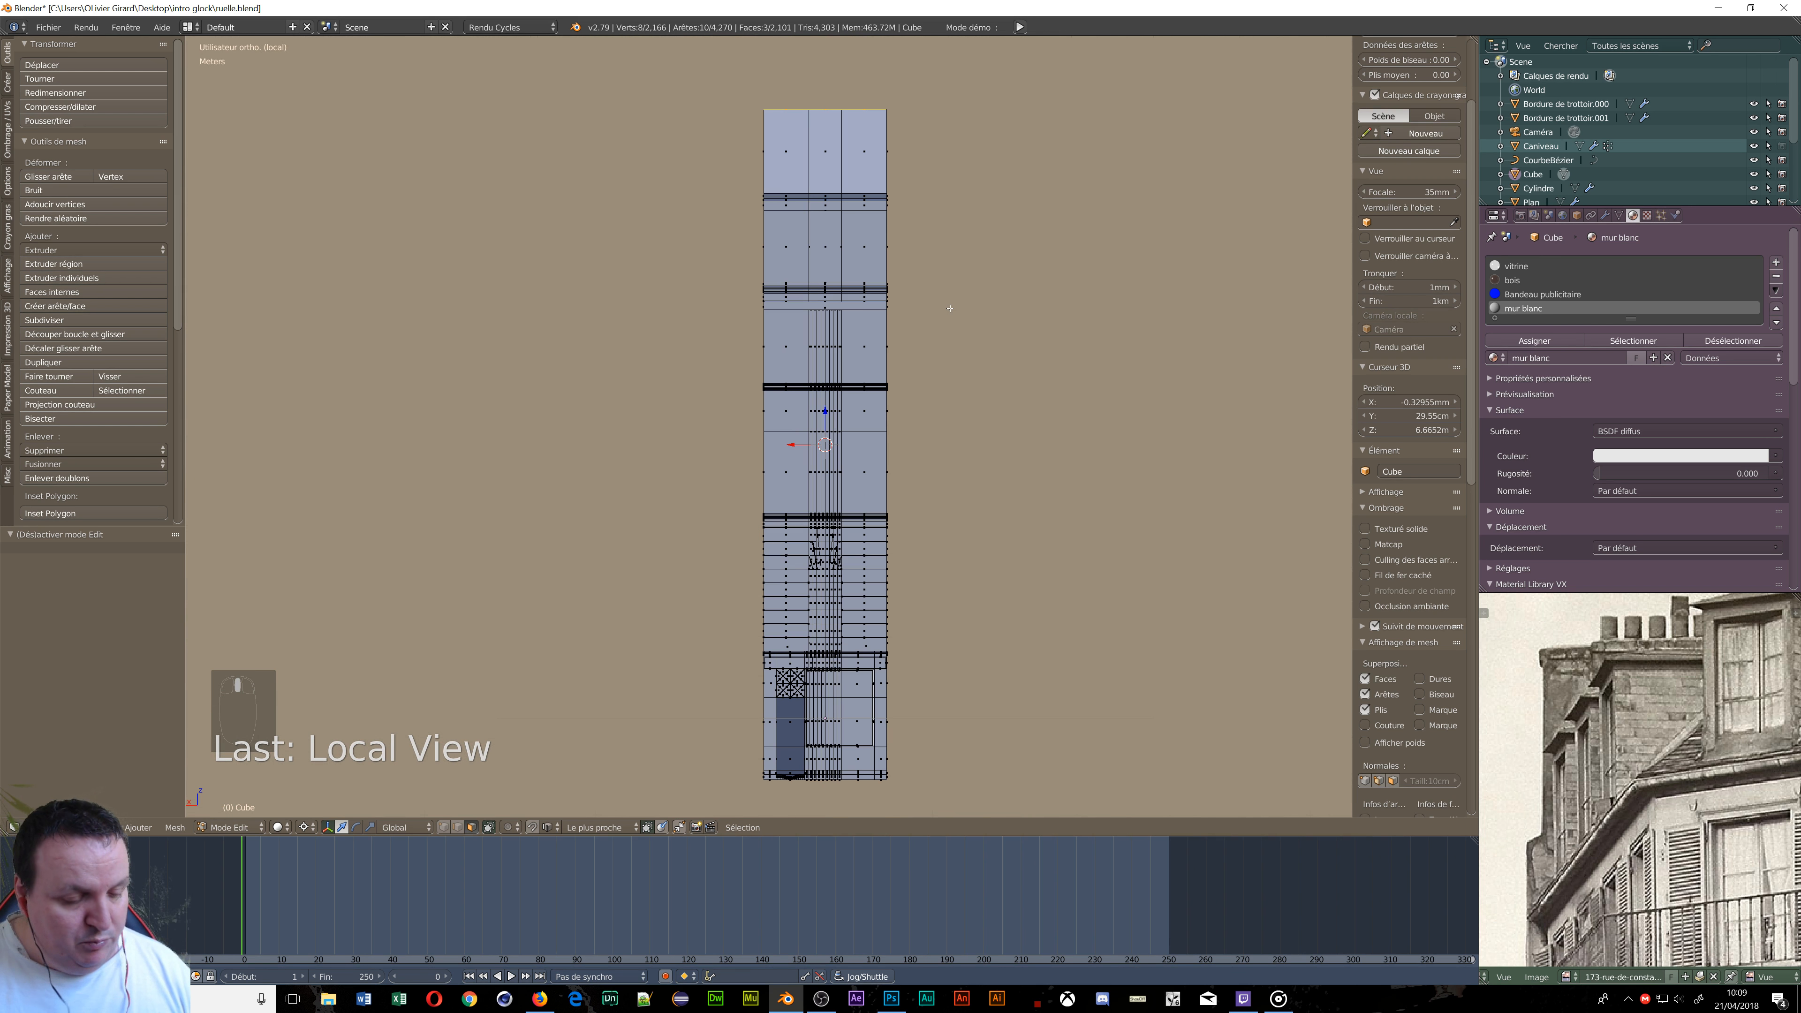
key(b)
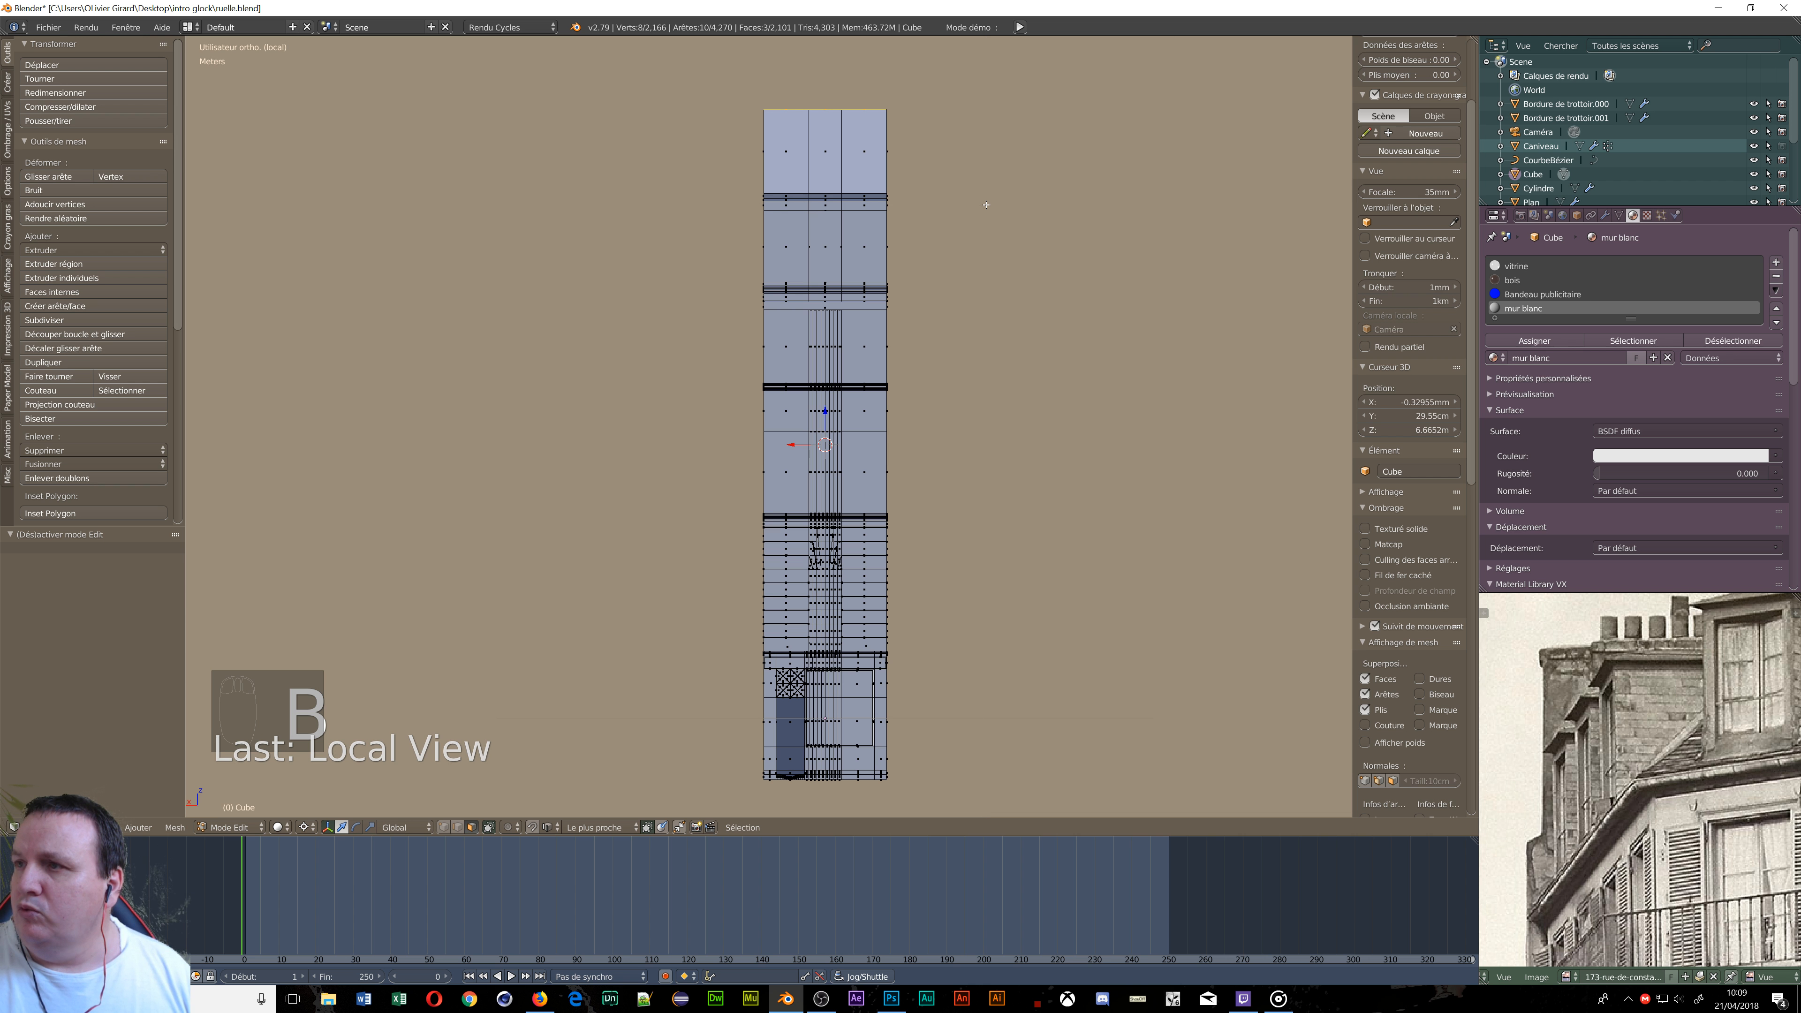
drag(985, 204, 678, 646)
scroll(826, 677, up, 8)
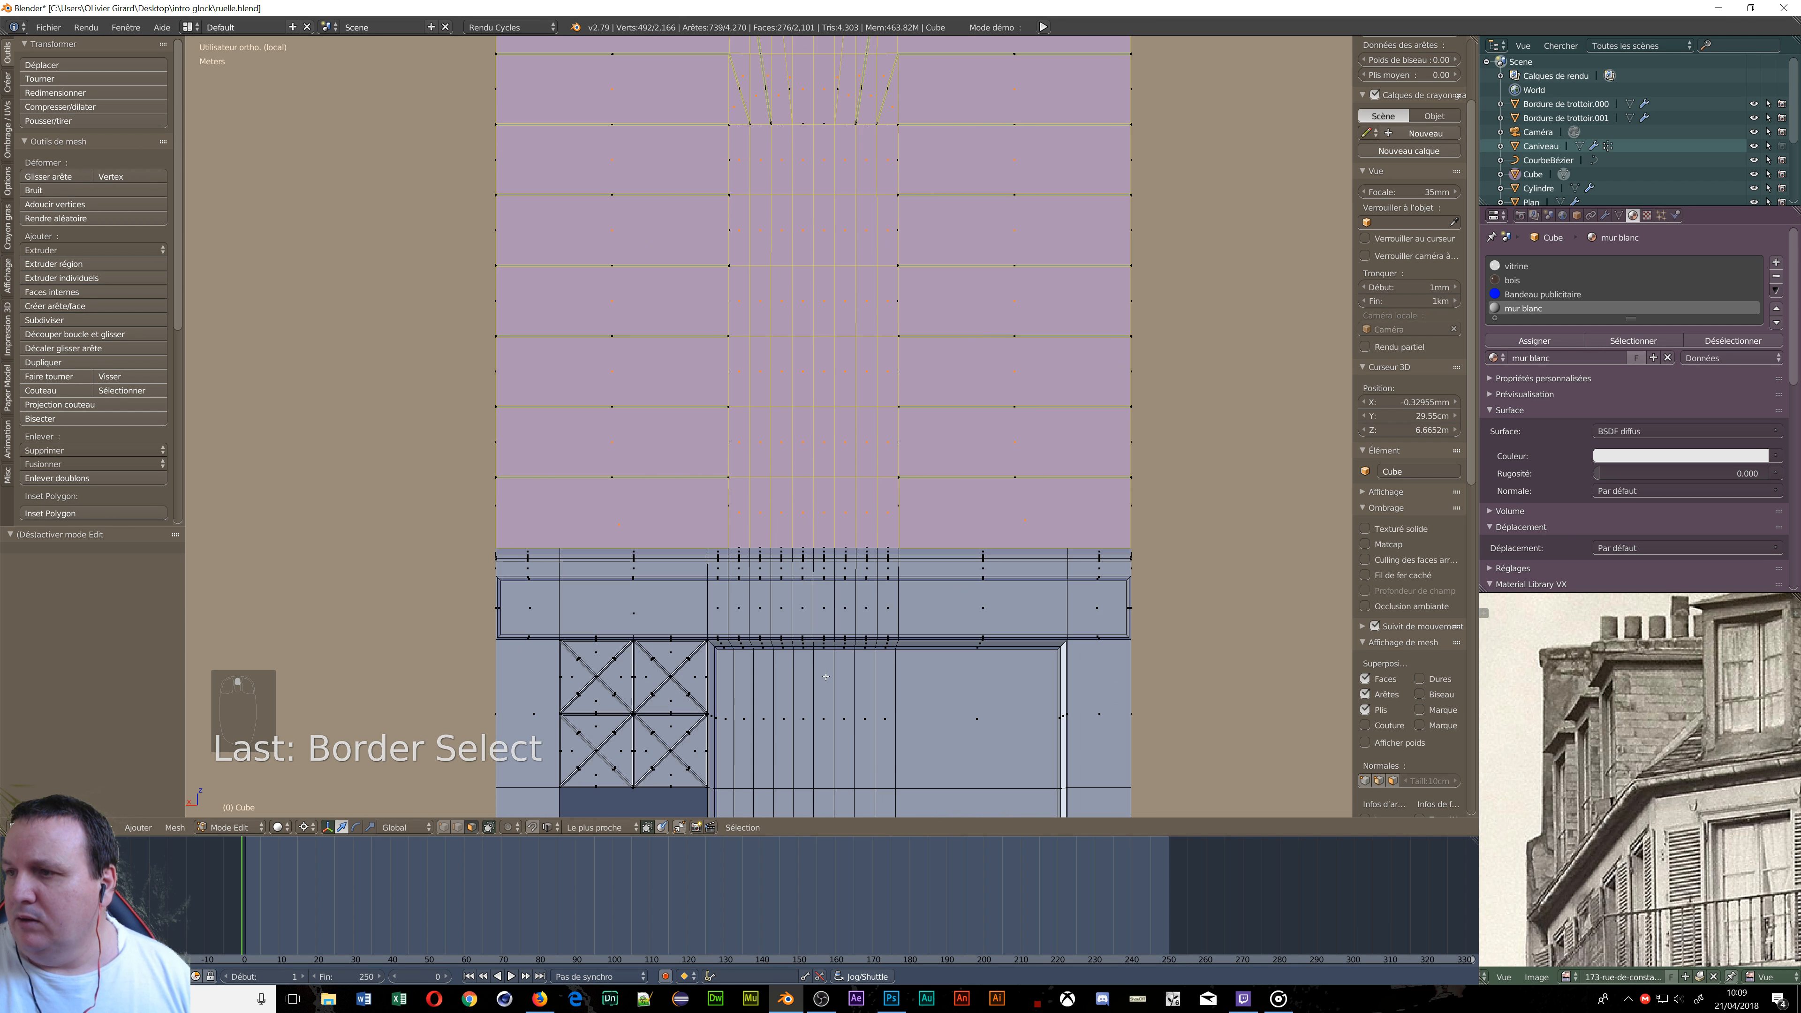
scroll(825, 676, down, 7)
scroll(797, 551, up, 3)
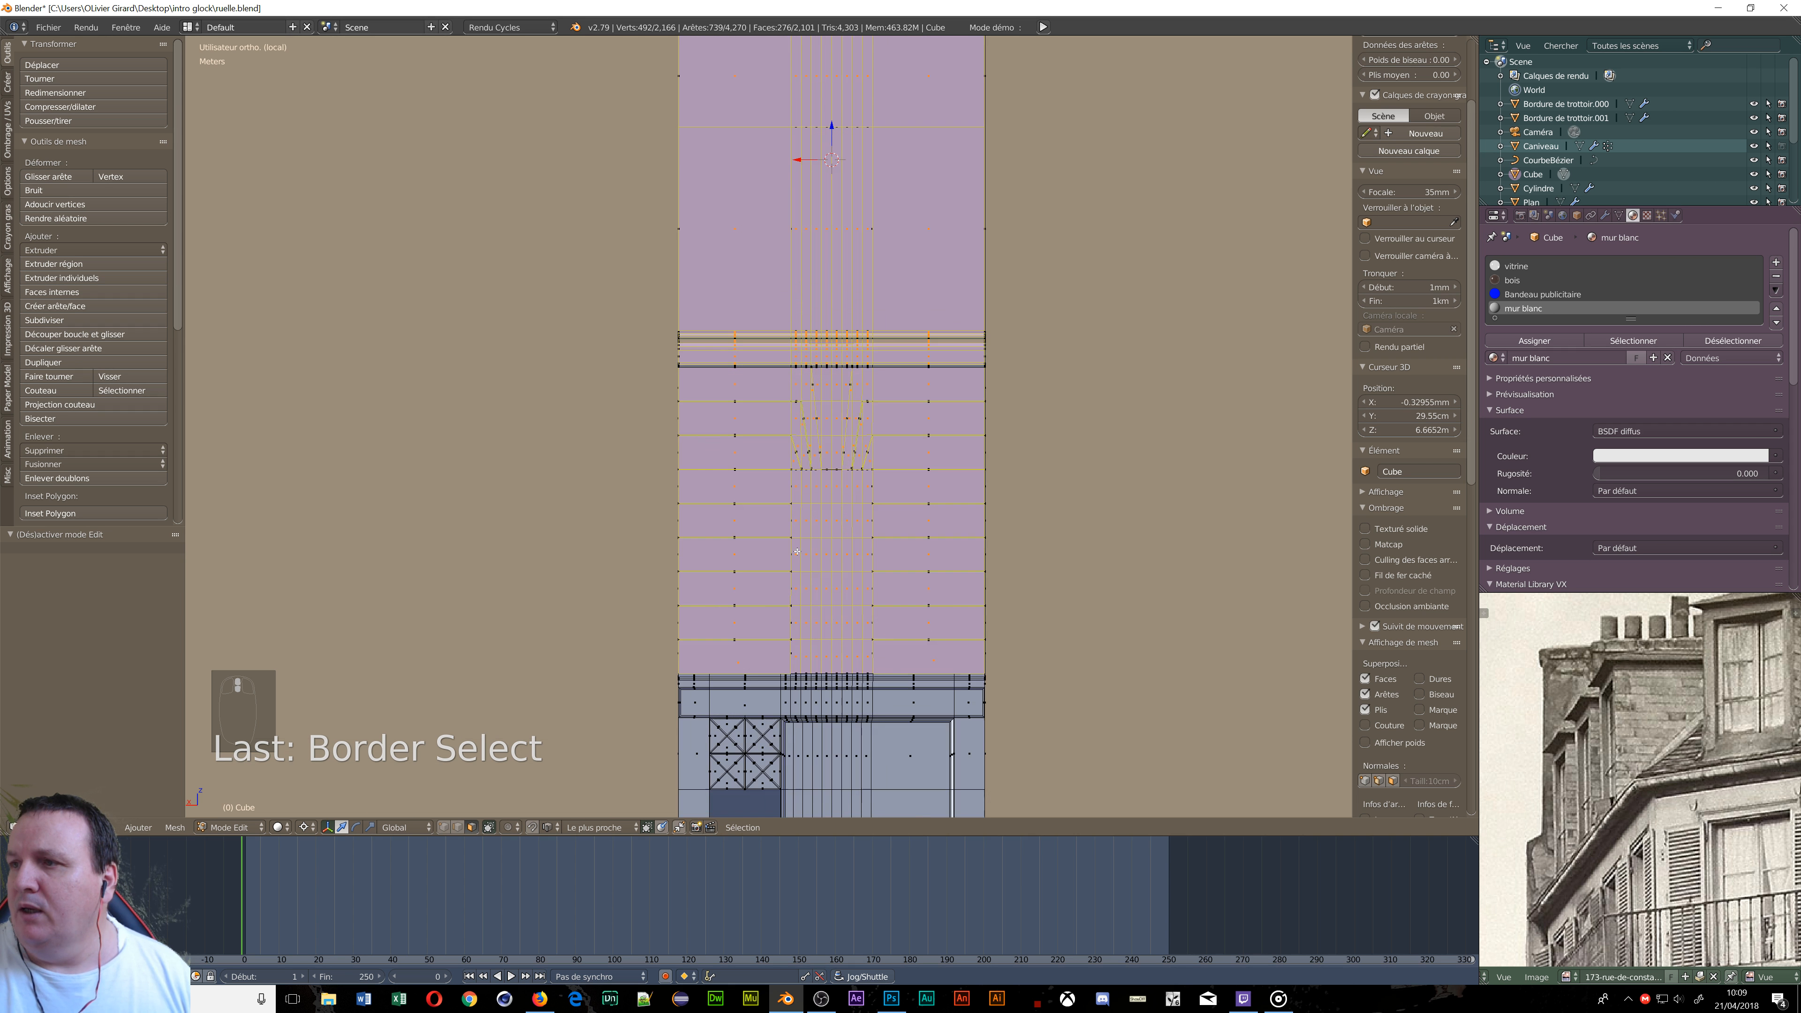
scroll(796, 551, up, 1)
scroll(796, 552, down, 1)
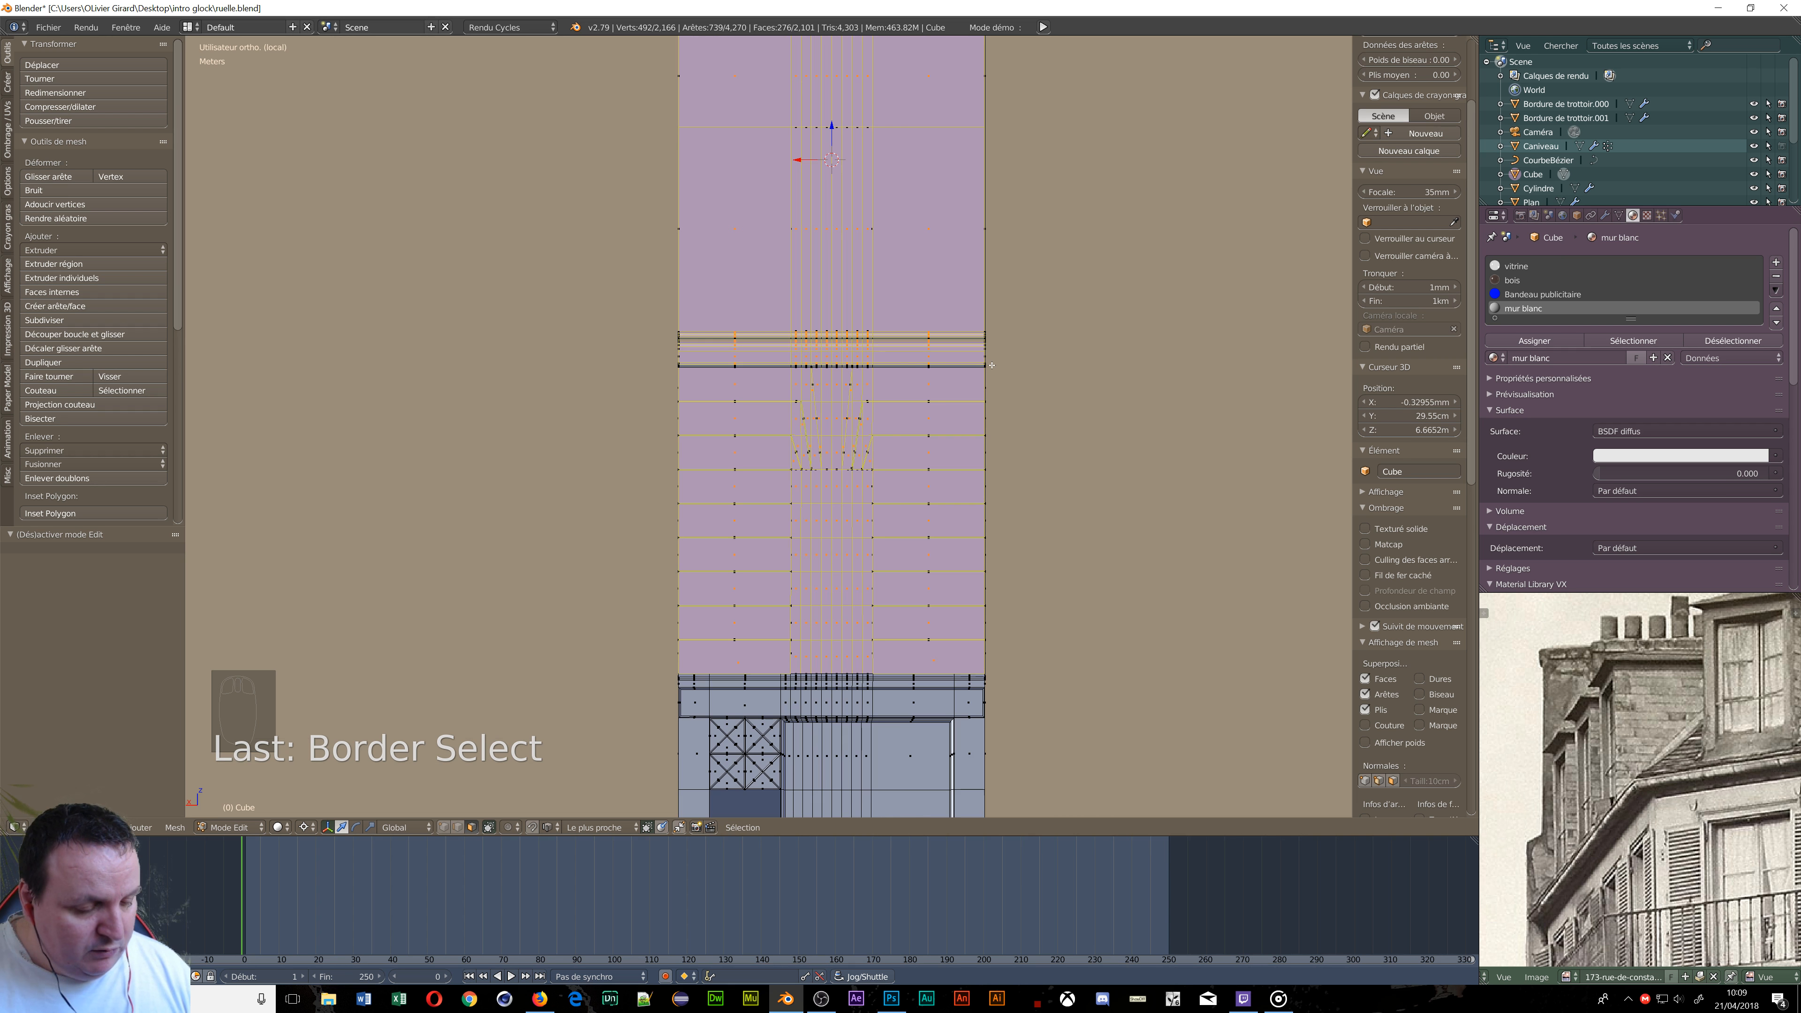
Border-deselect the banded stonework faces of the storey directly above the ground floor cornice.
key(b)
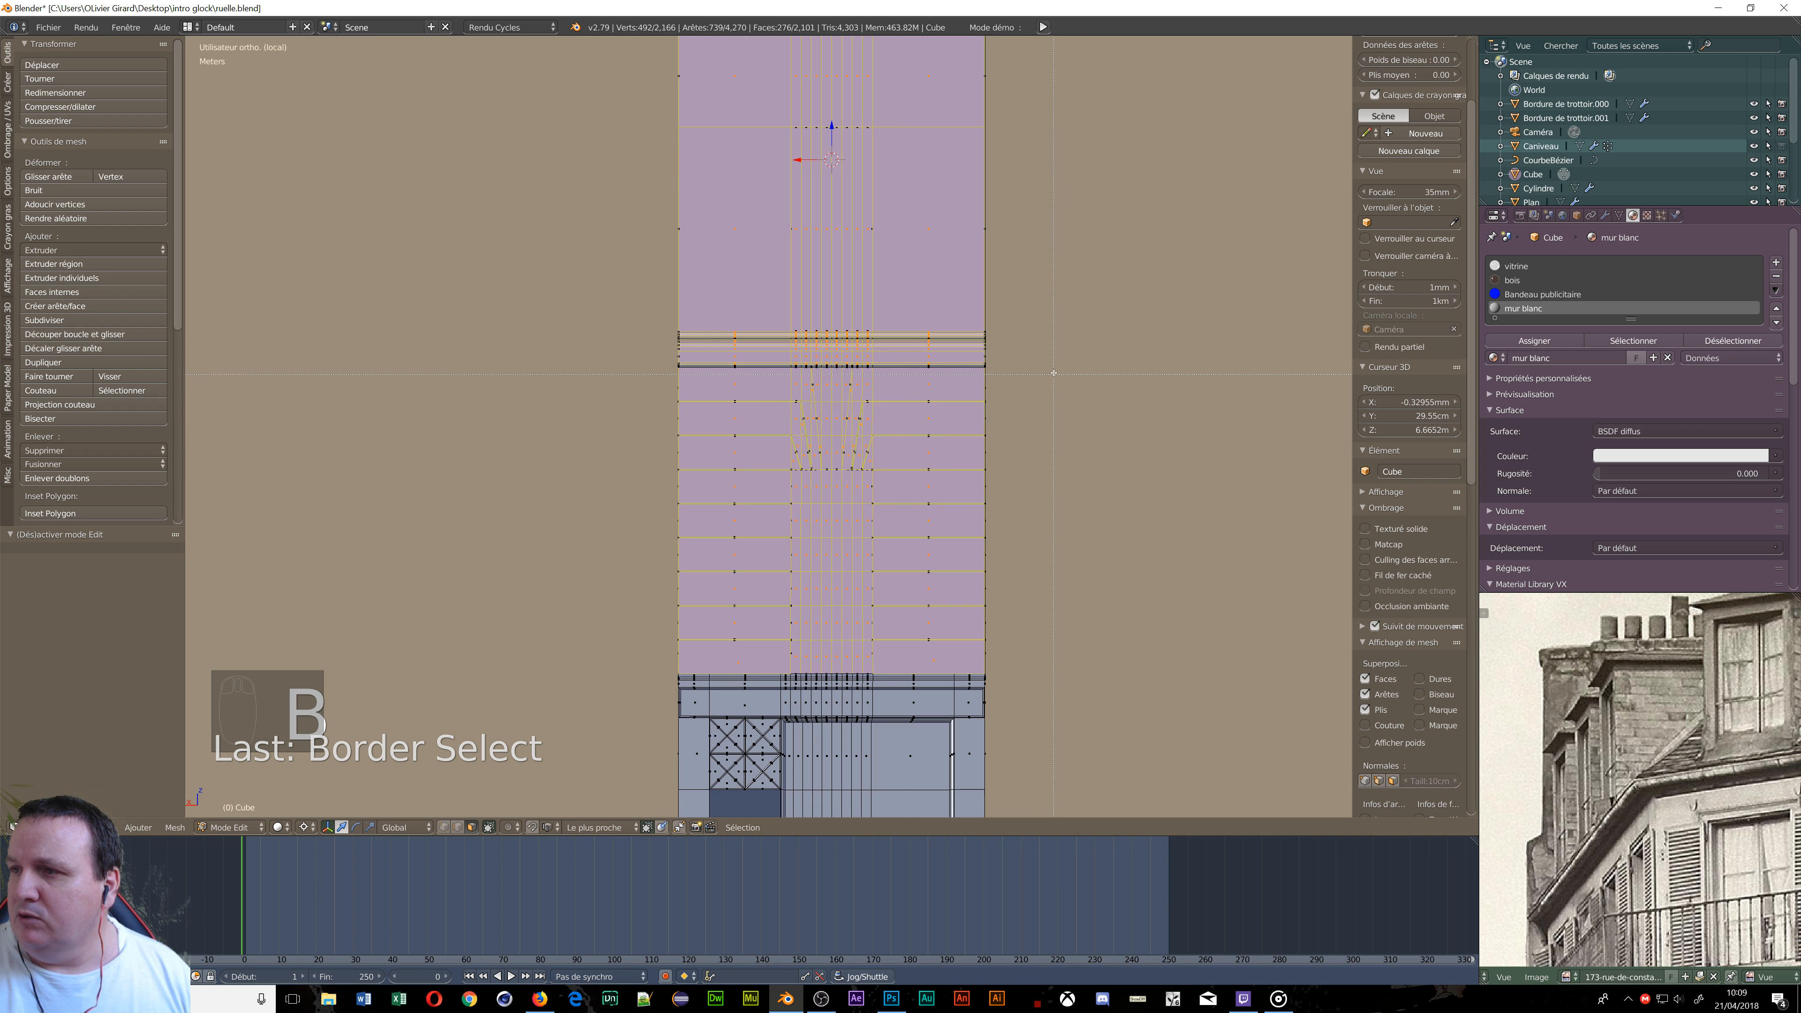
middle_drag(809, 704, 562, 699)
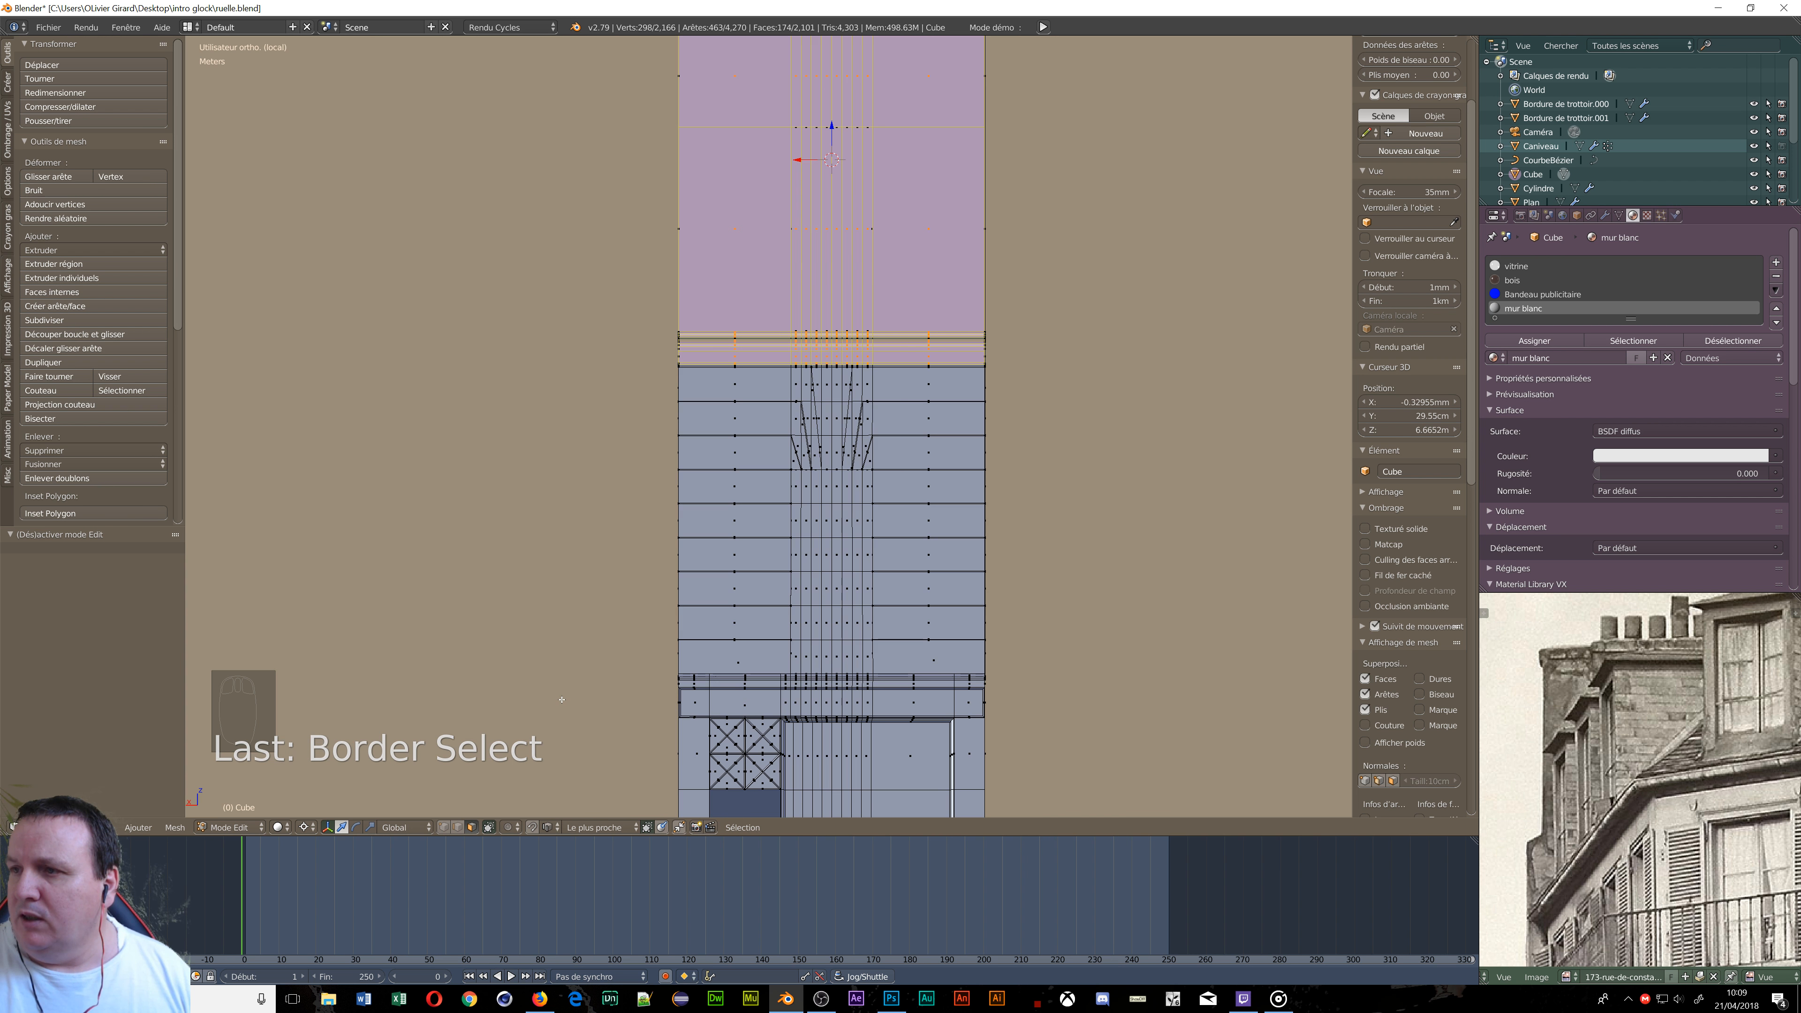
shift+middle_drag(847, 158, 838, 548)
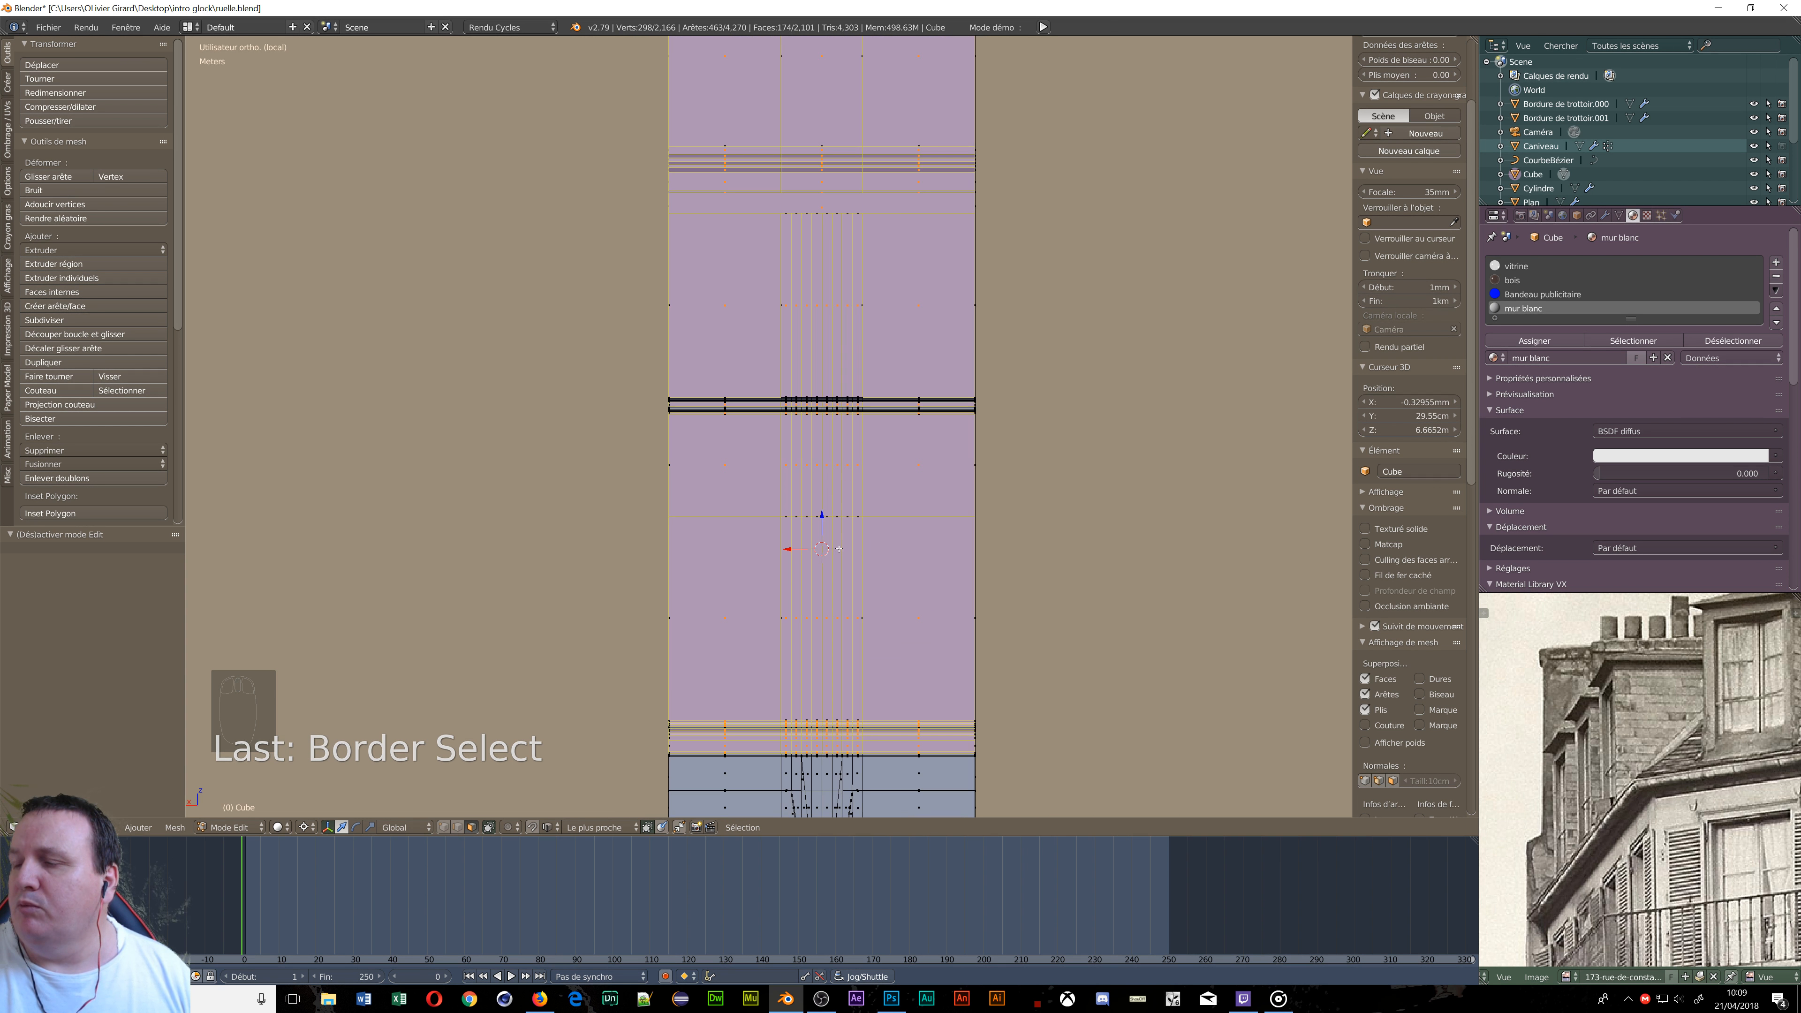
scroll(838, 548, up, 8)
shift+middle_drag(813, 370, 816, 717)
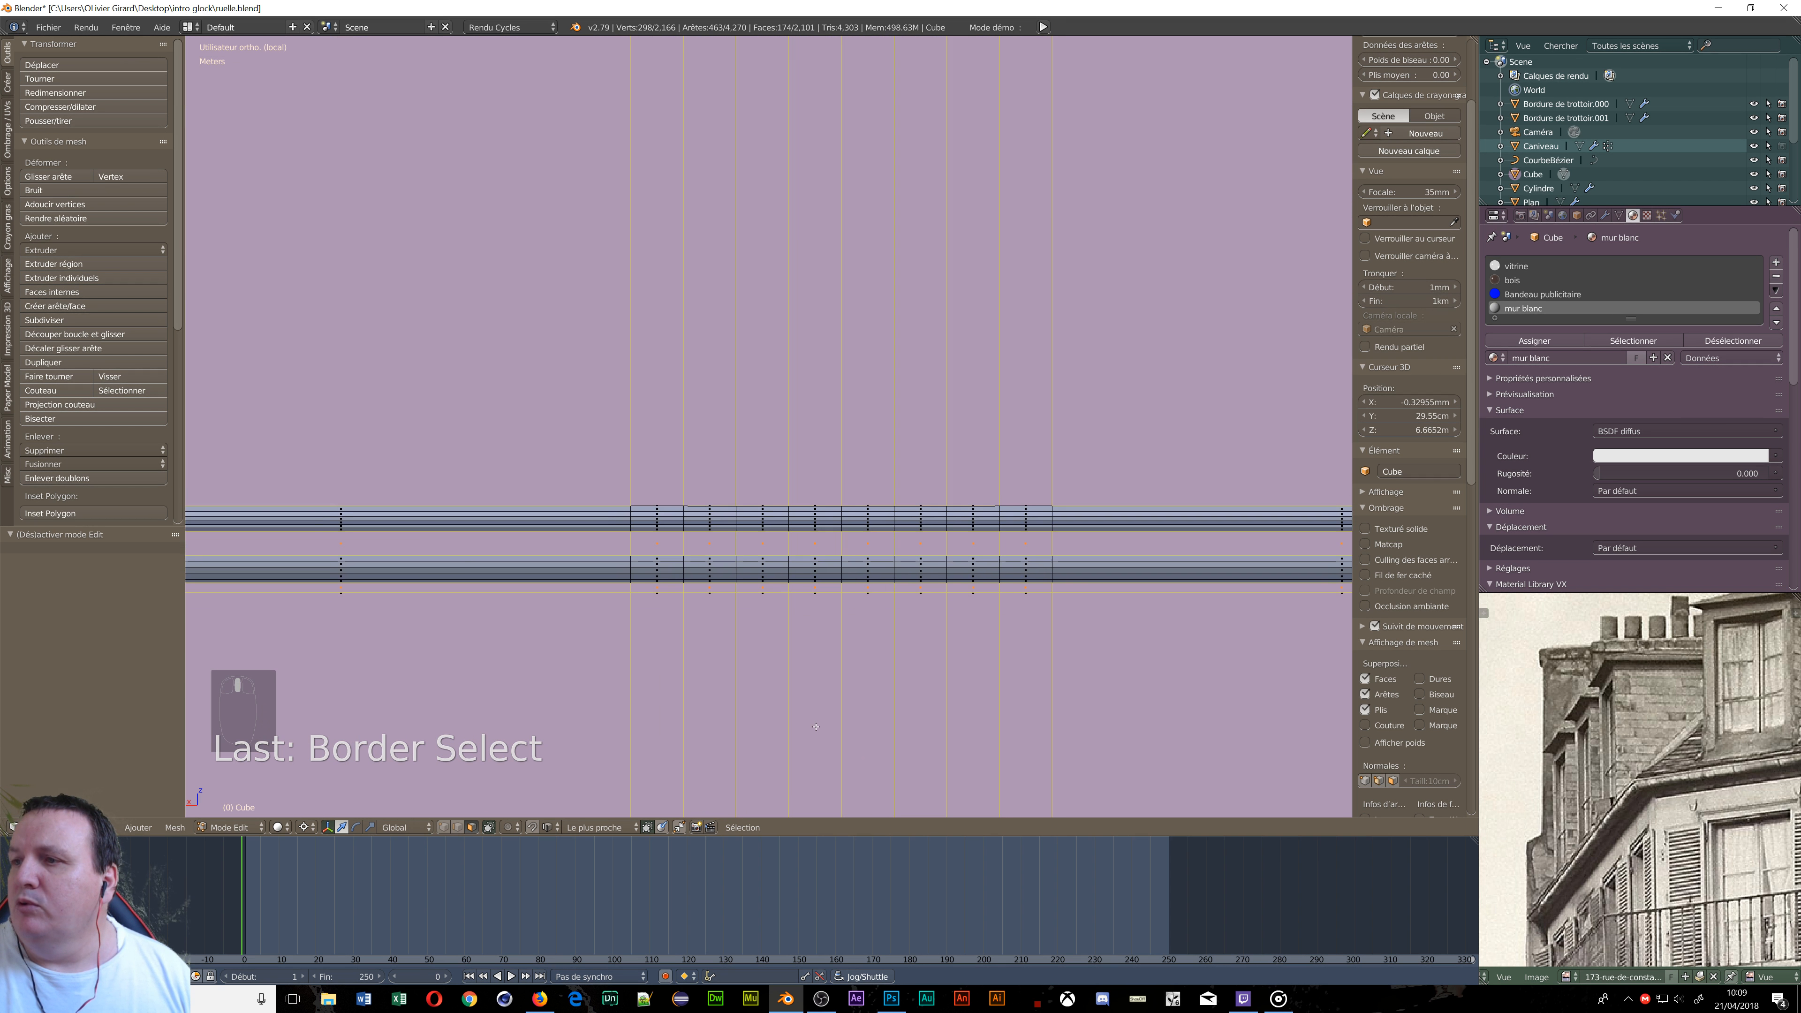
scroll(816, 719, down, 3)
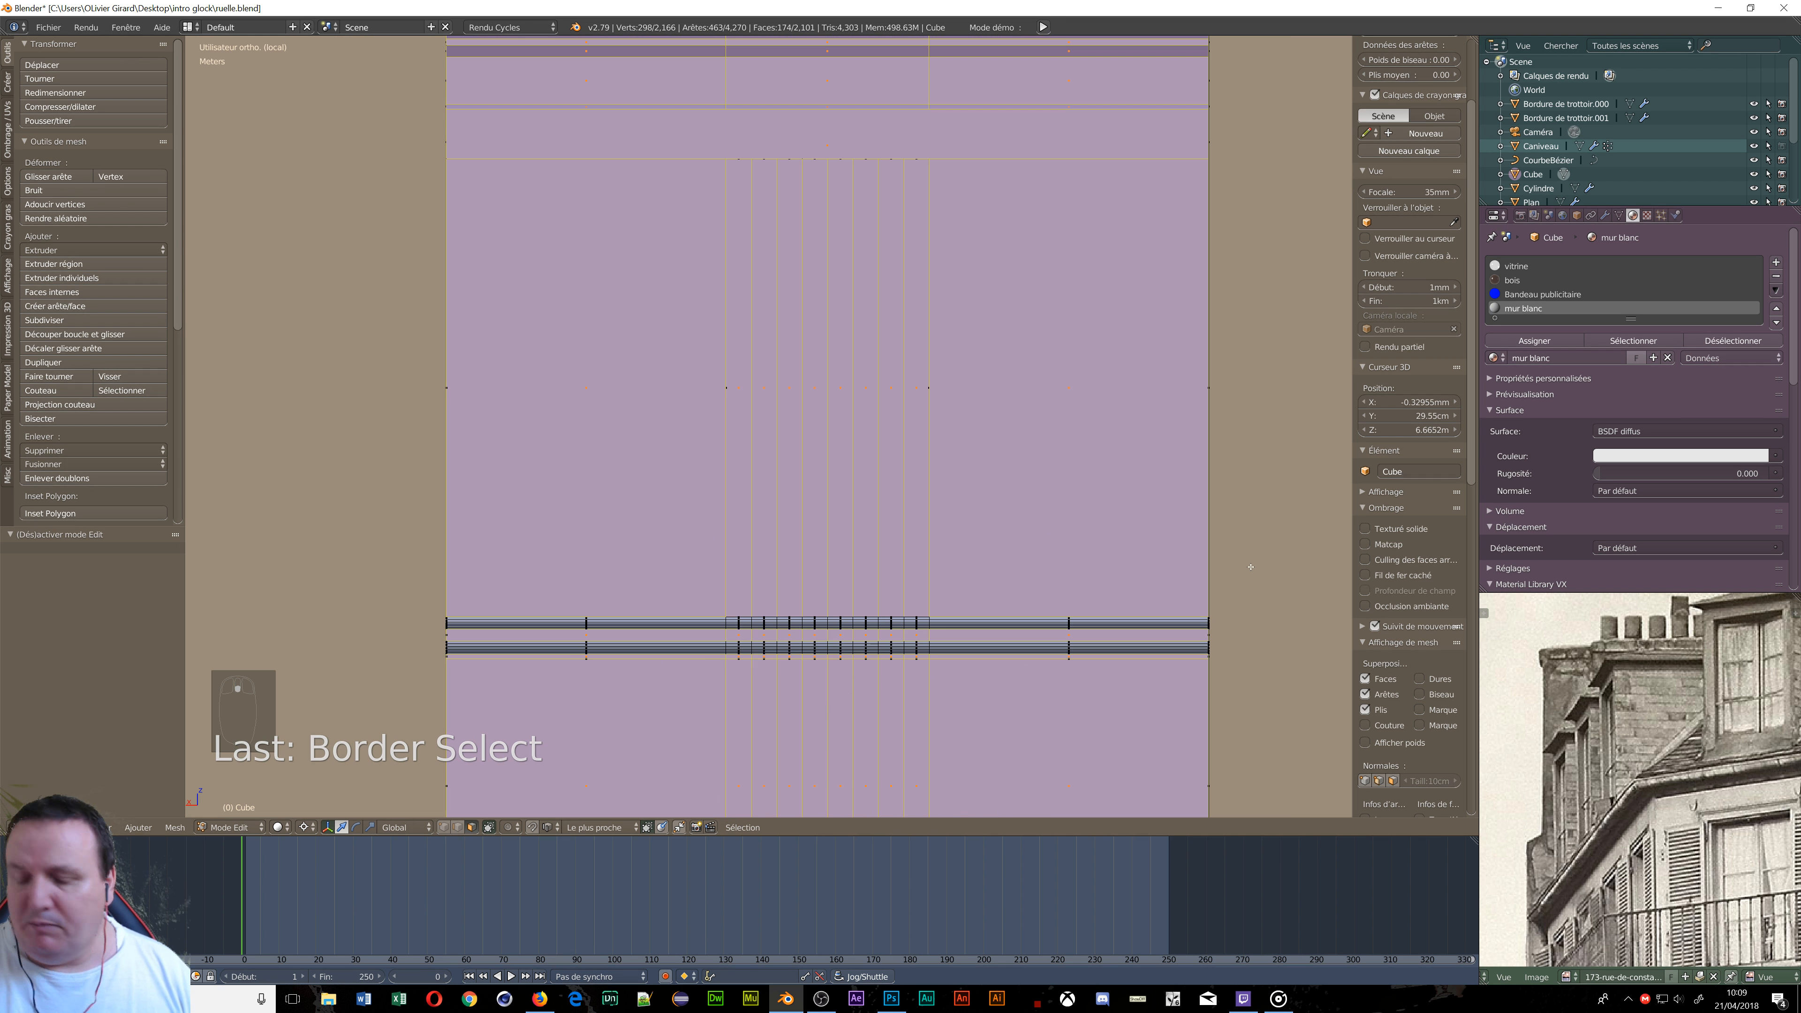
scroll(1240, 603, up, 4)
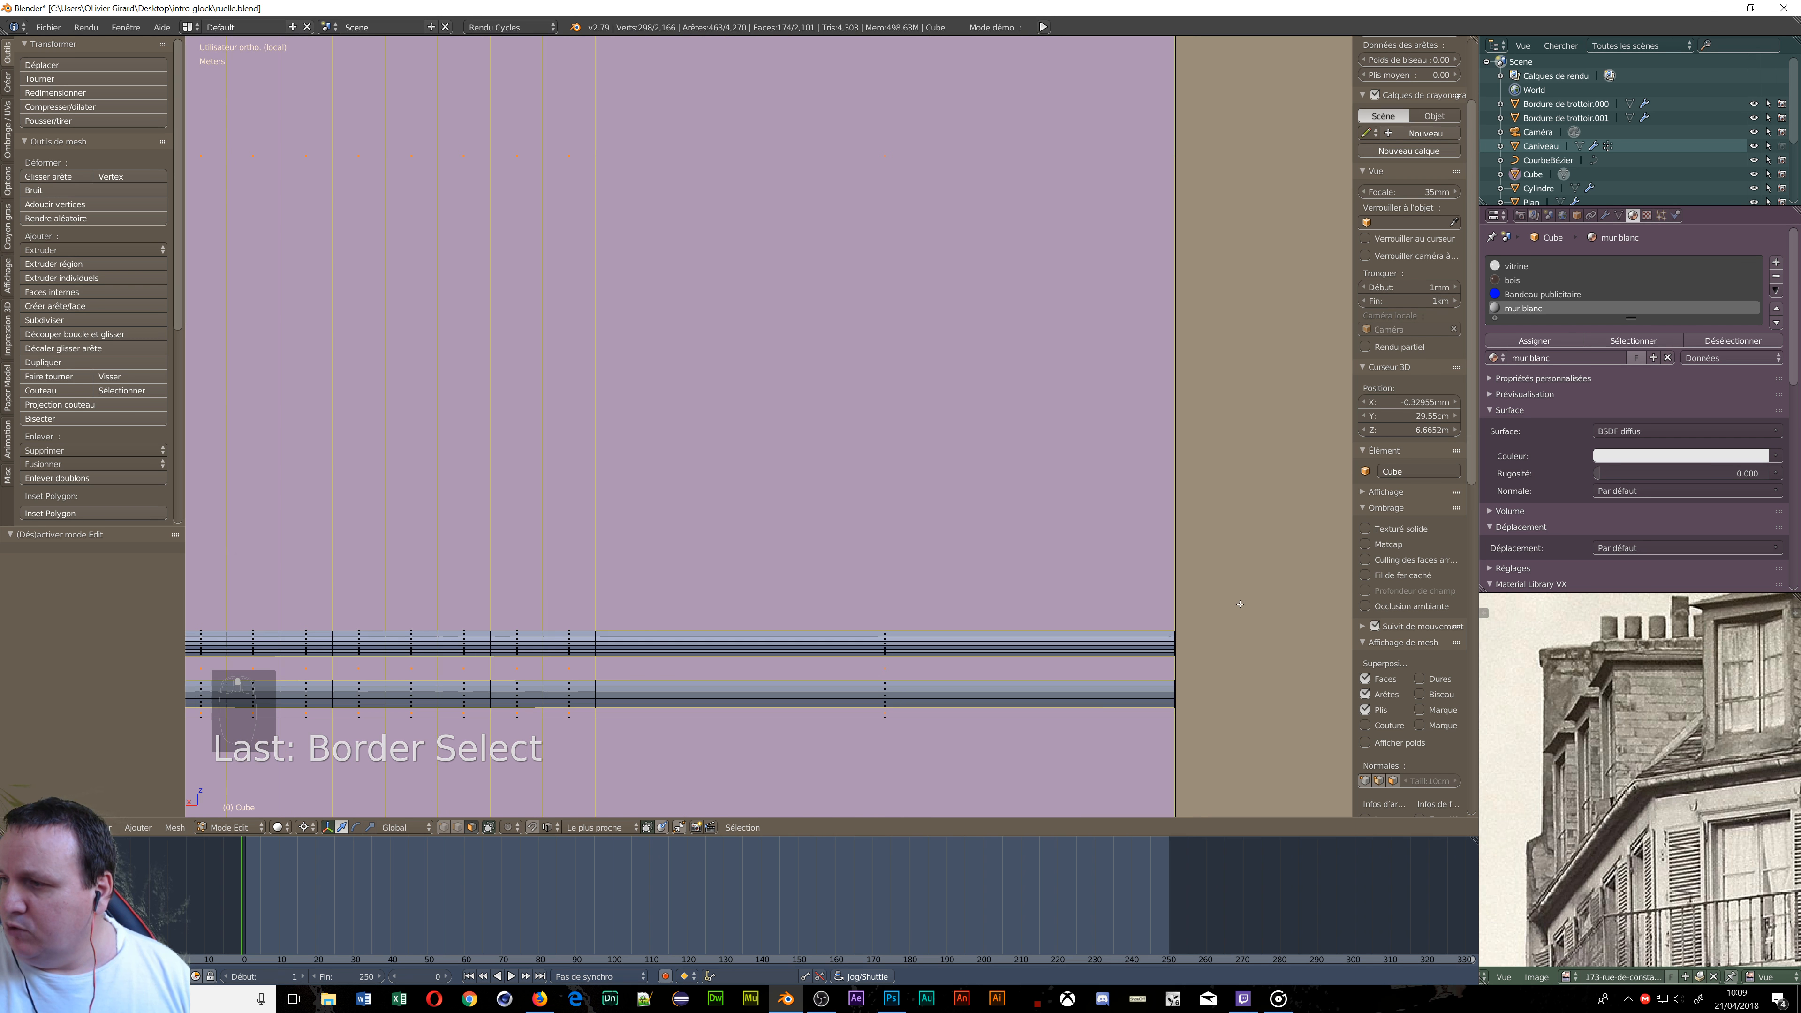
key(b)
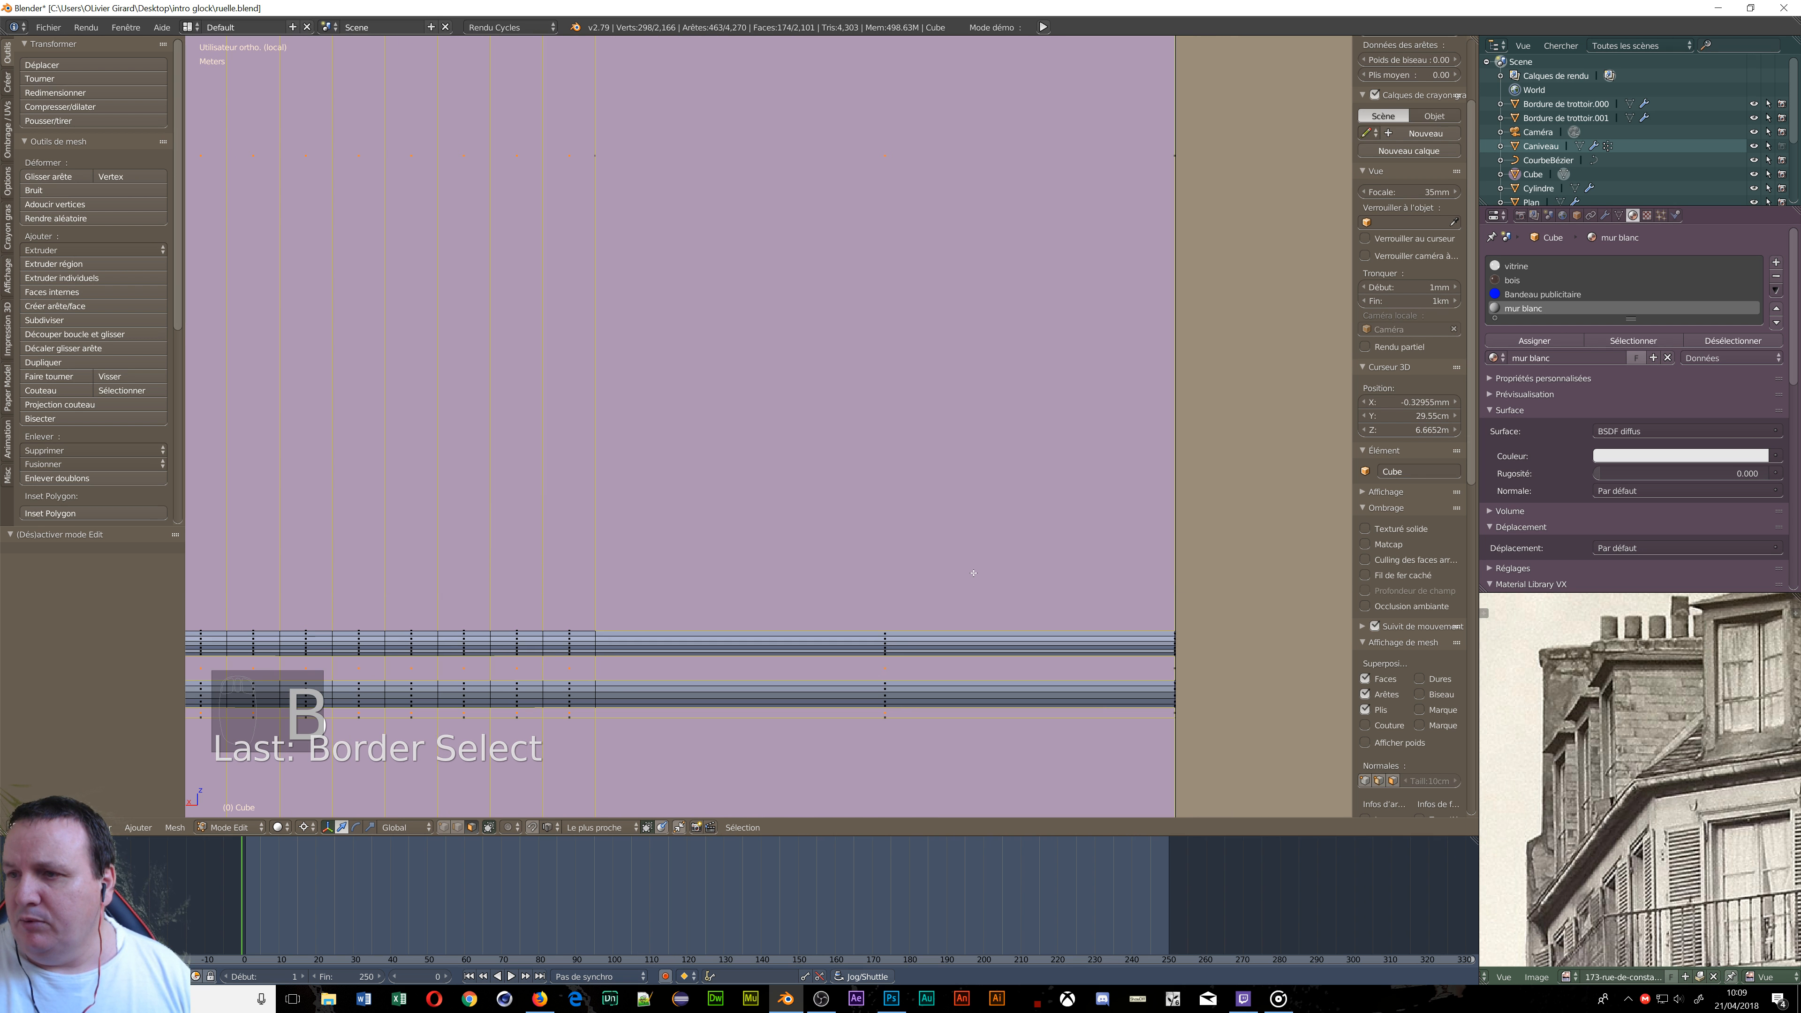
scroll(974, 573, down, 3)
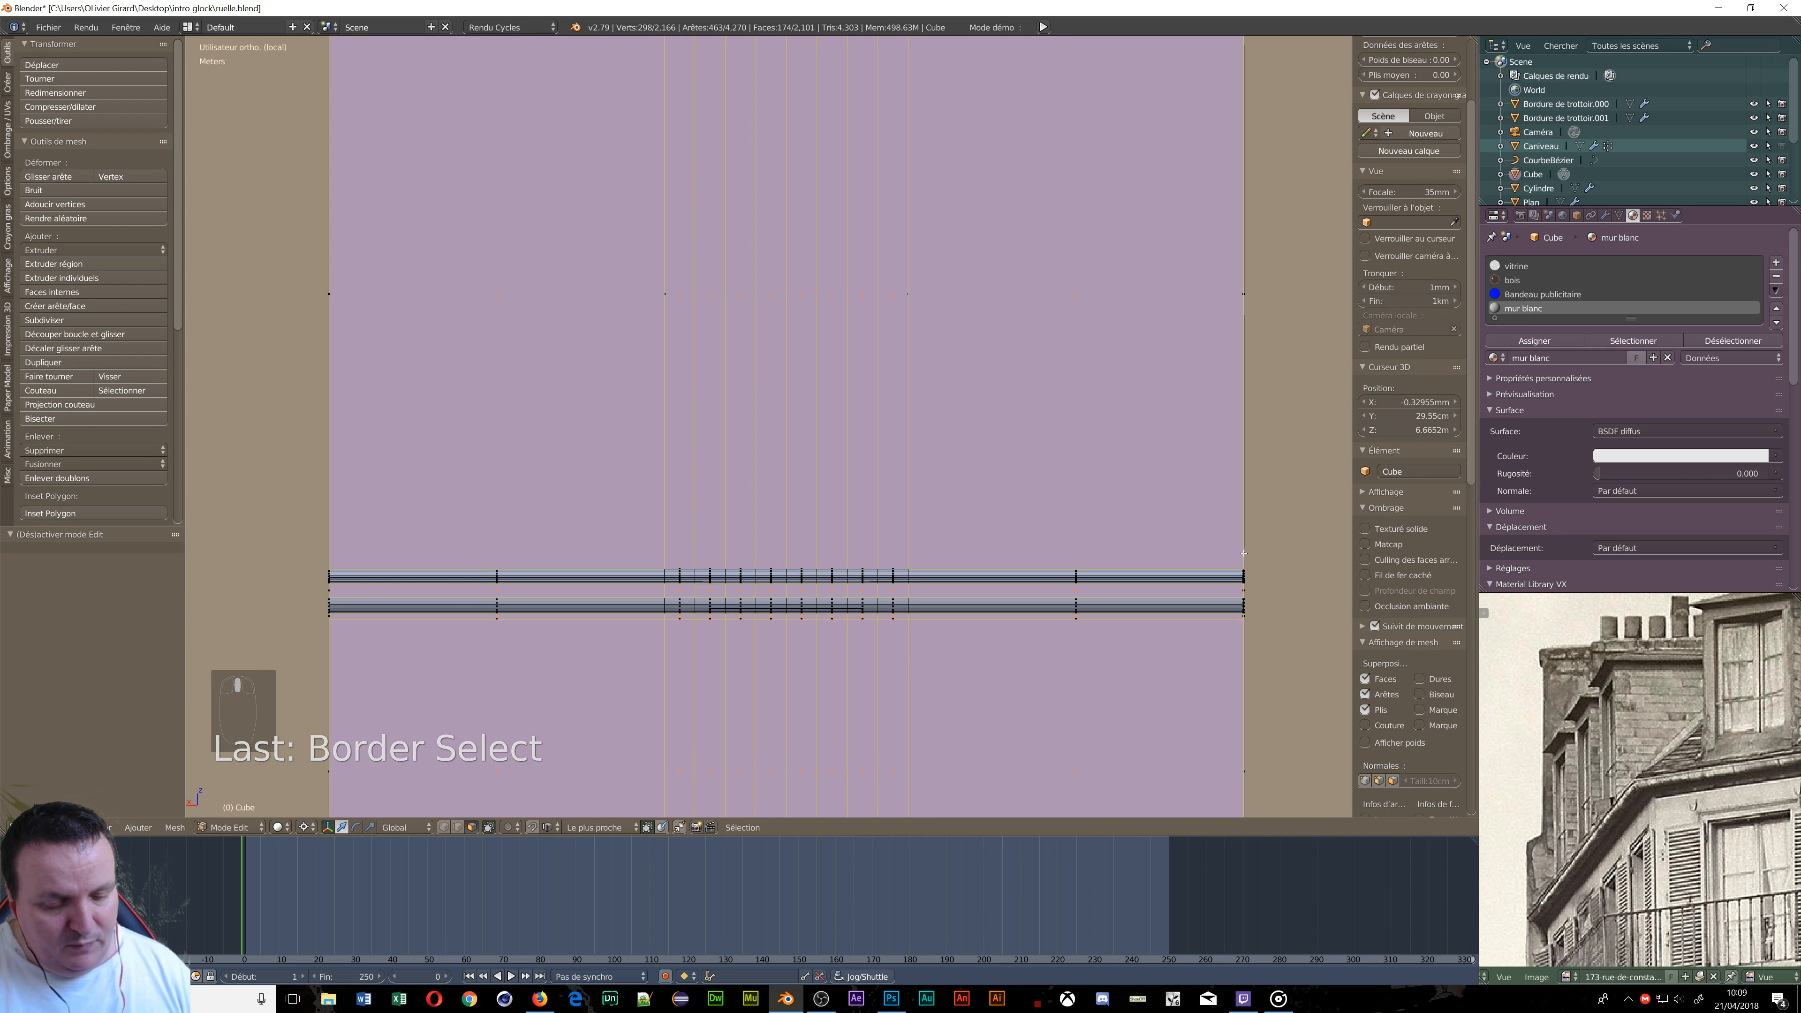
key(b)
middle_drag(1248, 590, 273, 628)
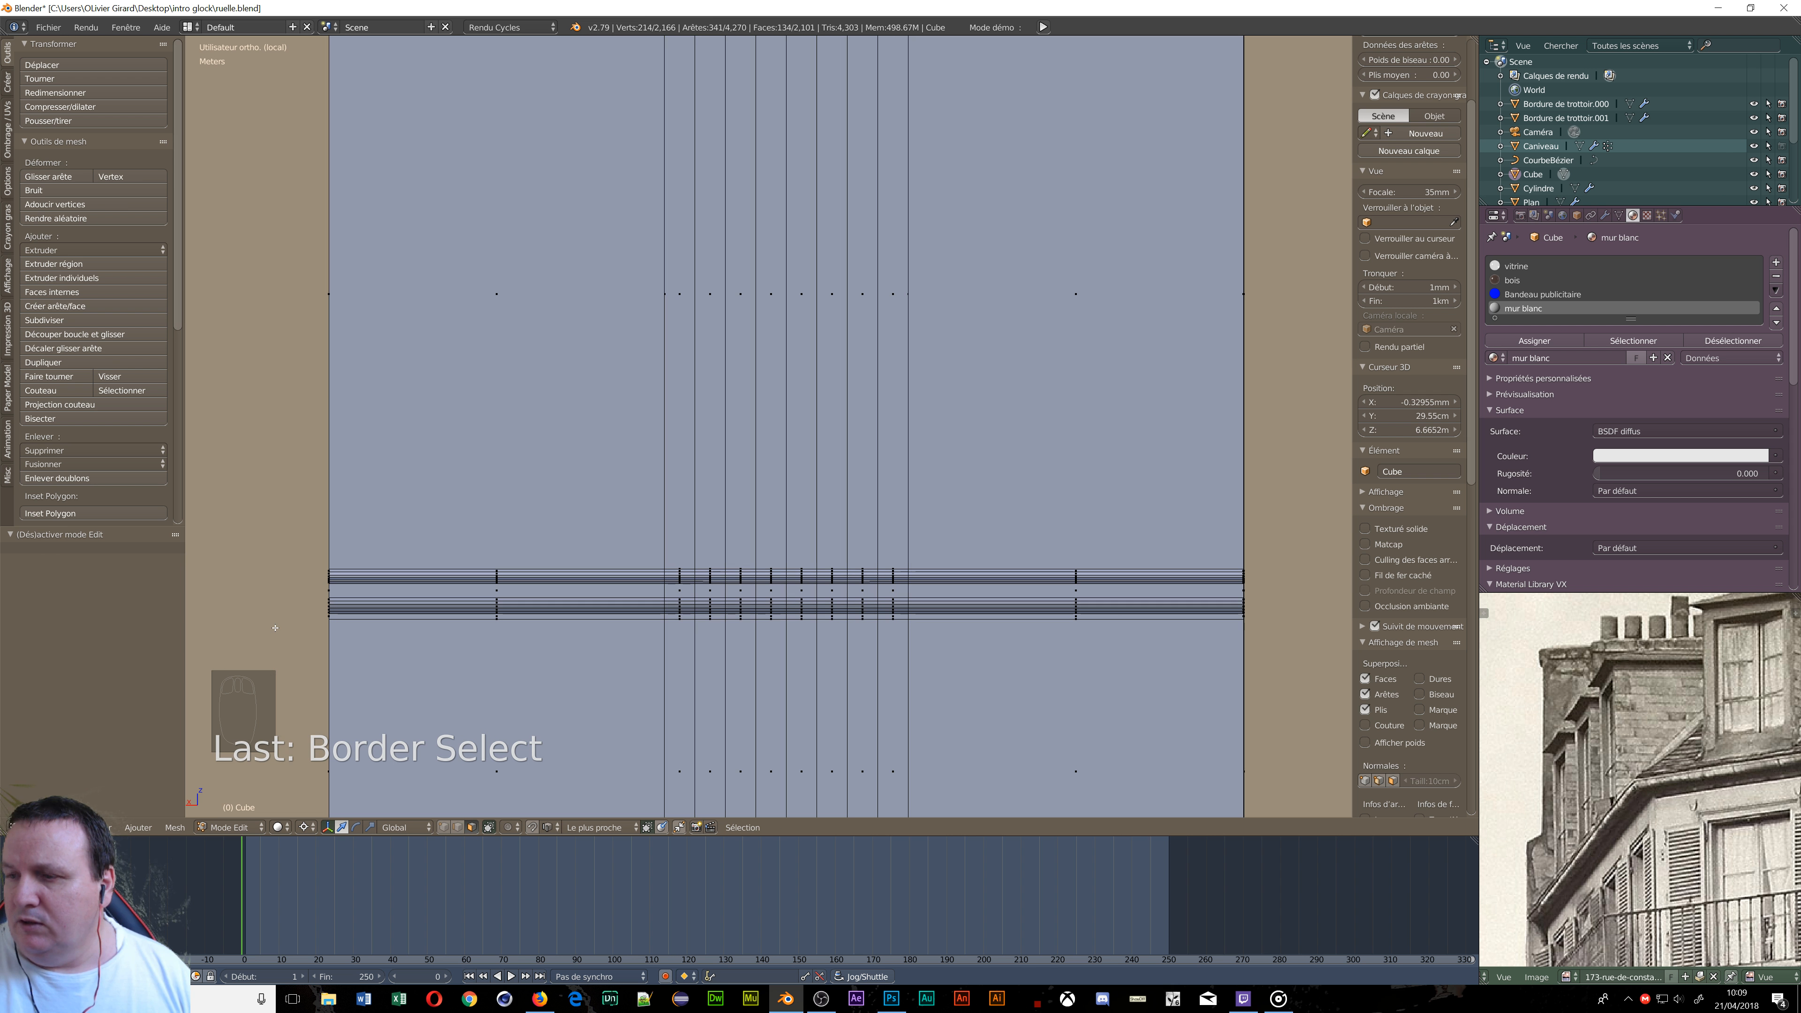
key(ctrl+z)
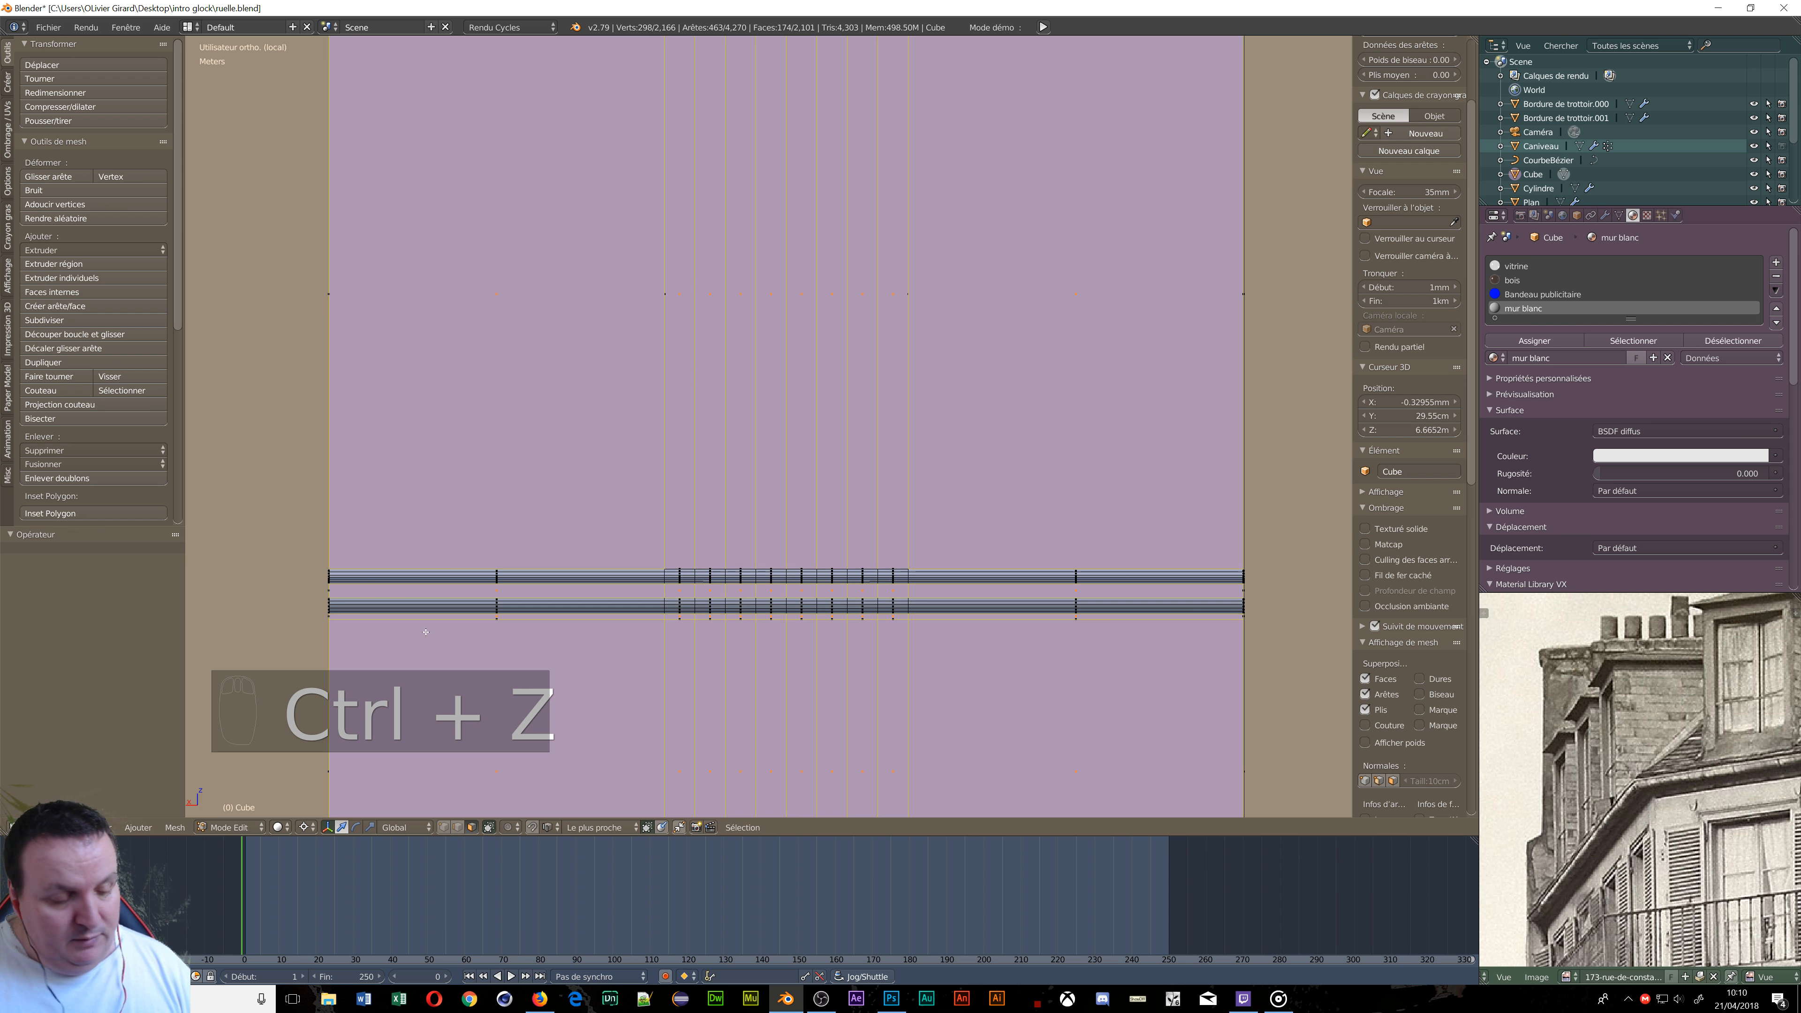
Border-select the faces of the horizontal moulding between the two upper storeys, adding them to the wall selection.
key(b)
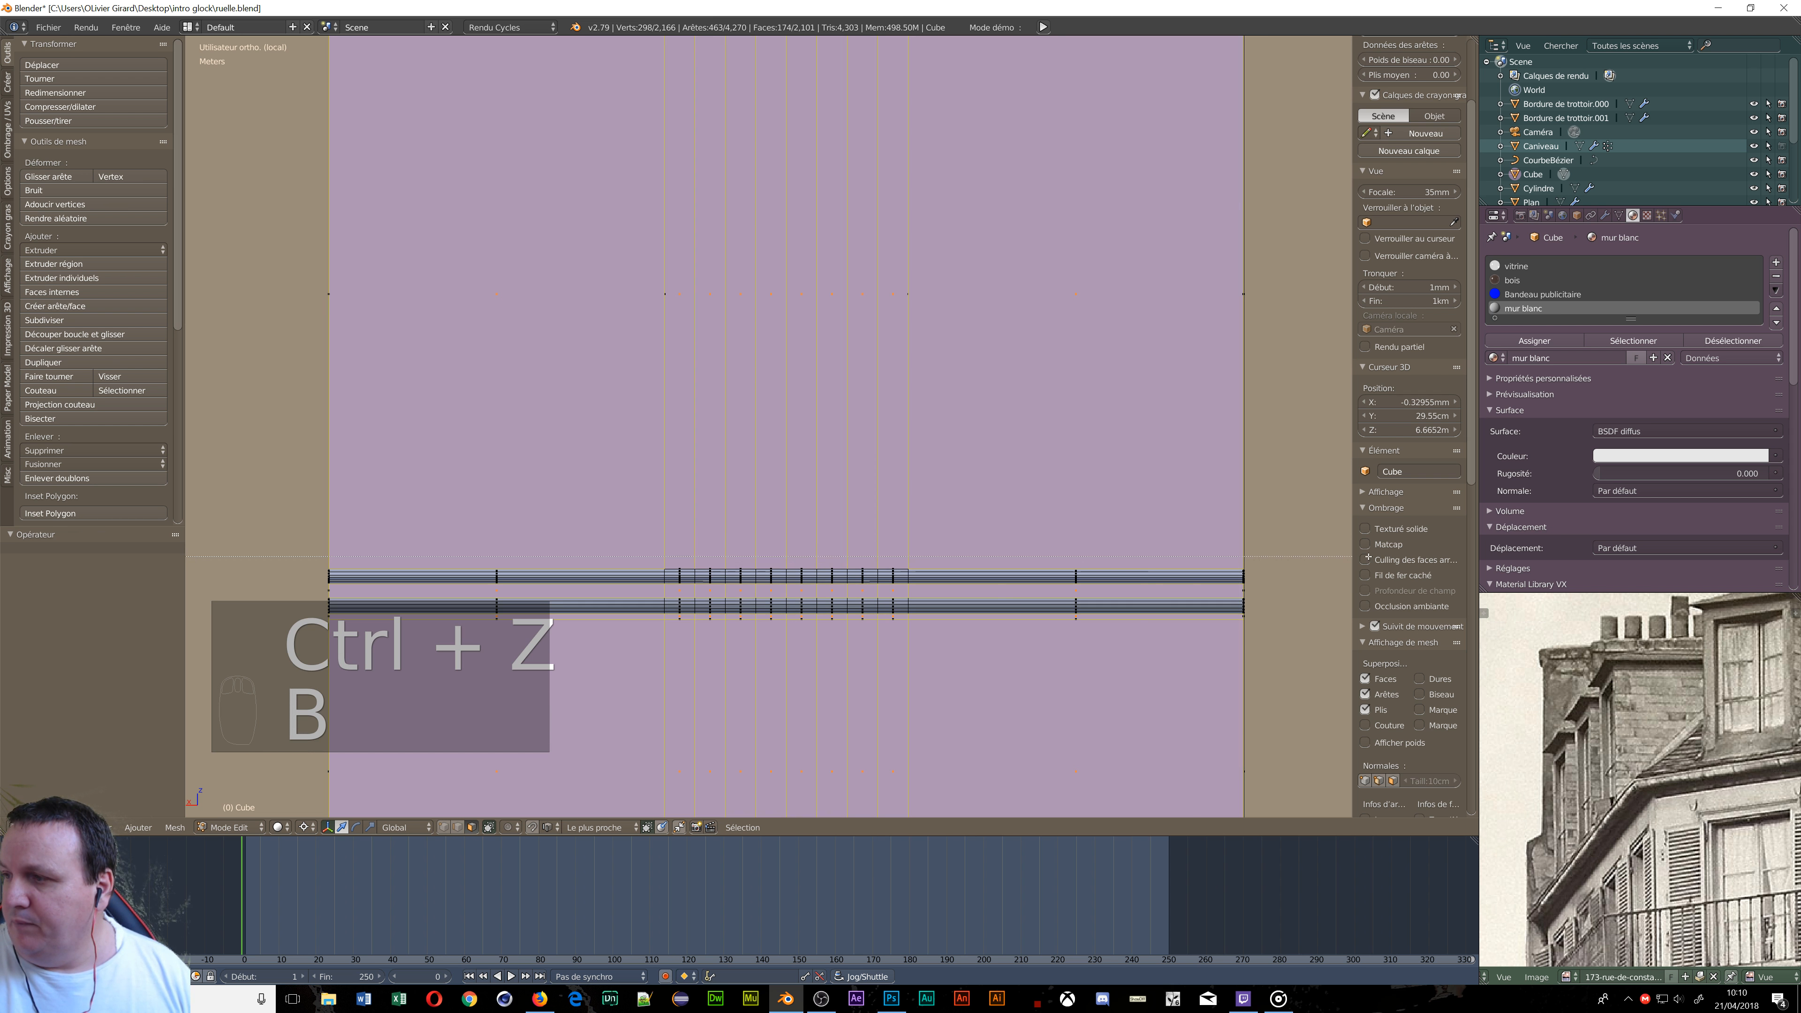
drag(1368, 556, 198, 631)
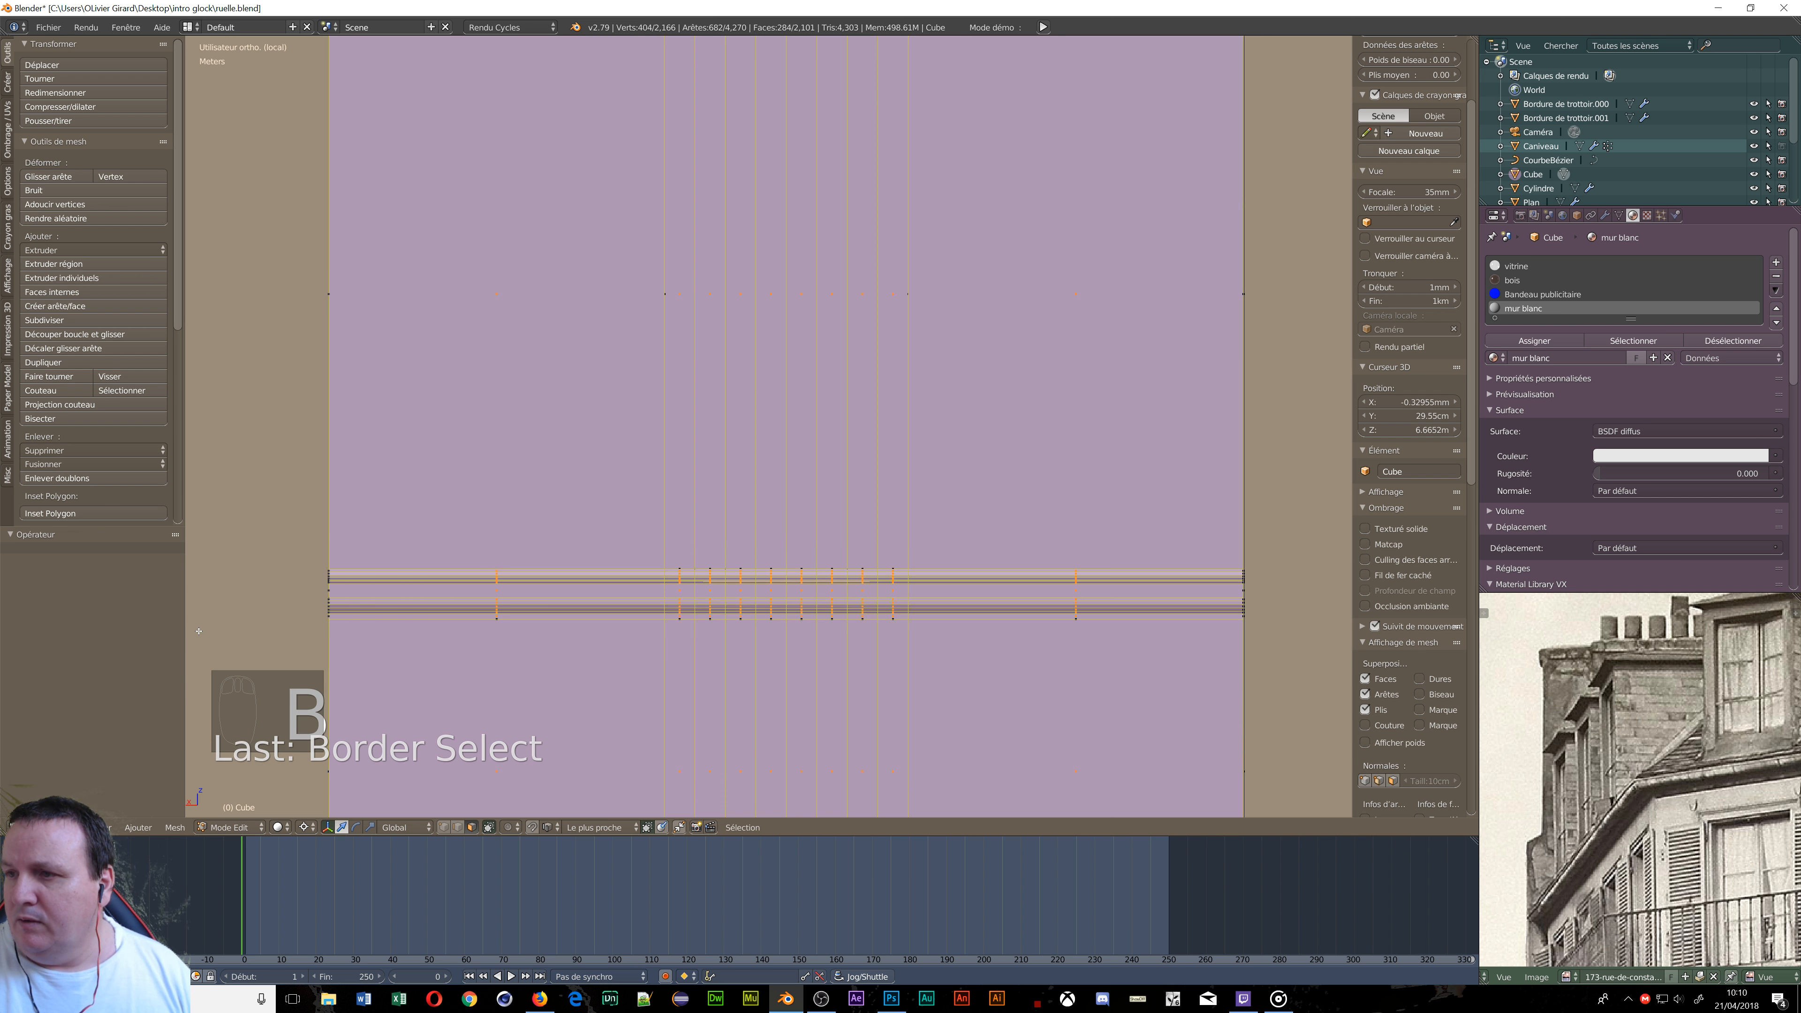
Add all the narrow faces on the underside of the upper window's head to the selection.
scroll(548, 598, up, 5)
middle_drag(548, 599, 553, 644)
scroll(590, 592, down, 1)
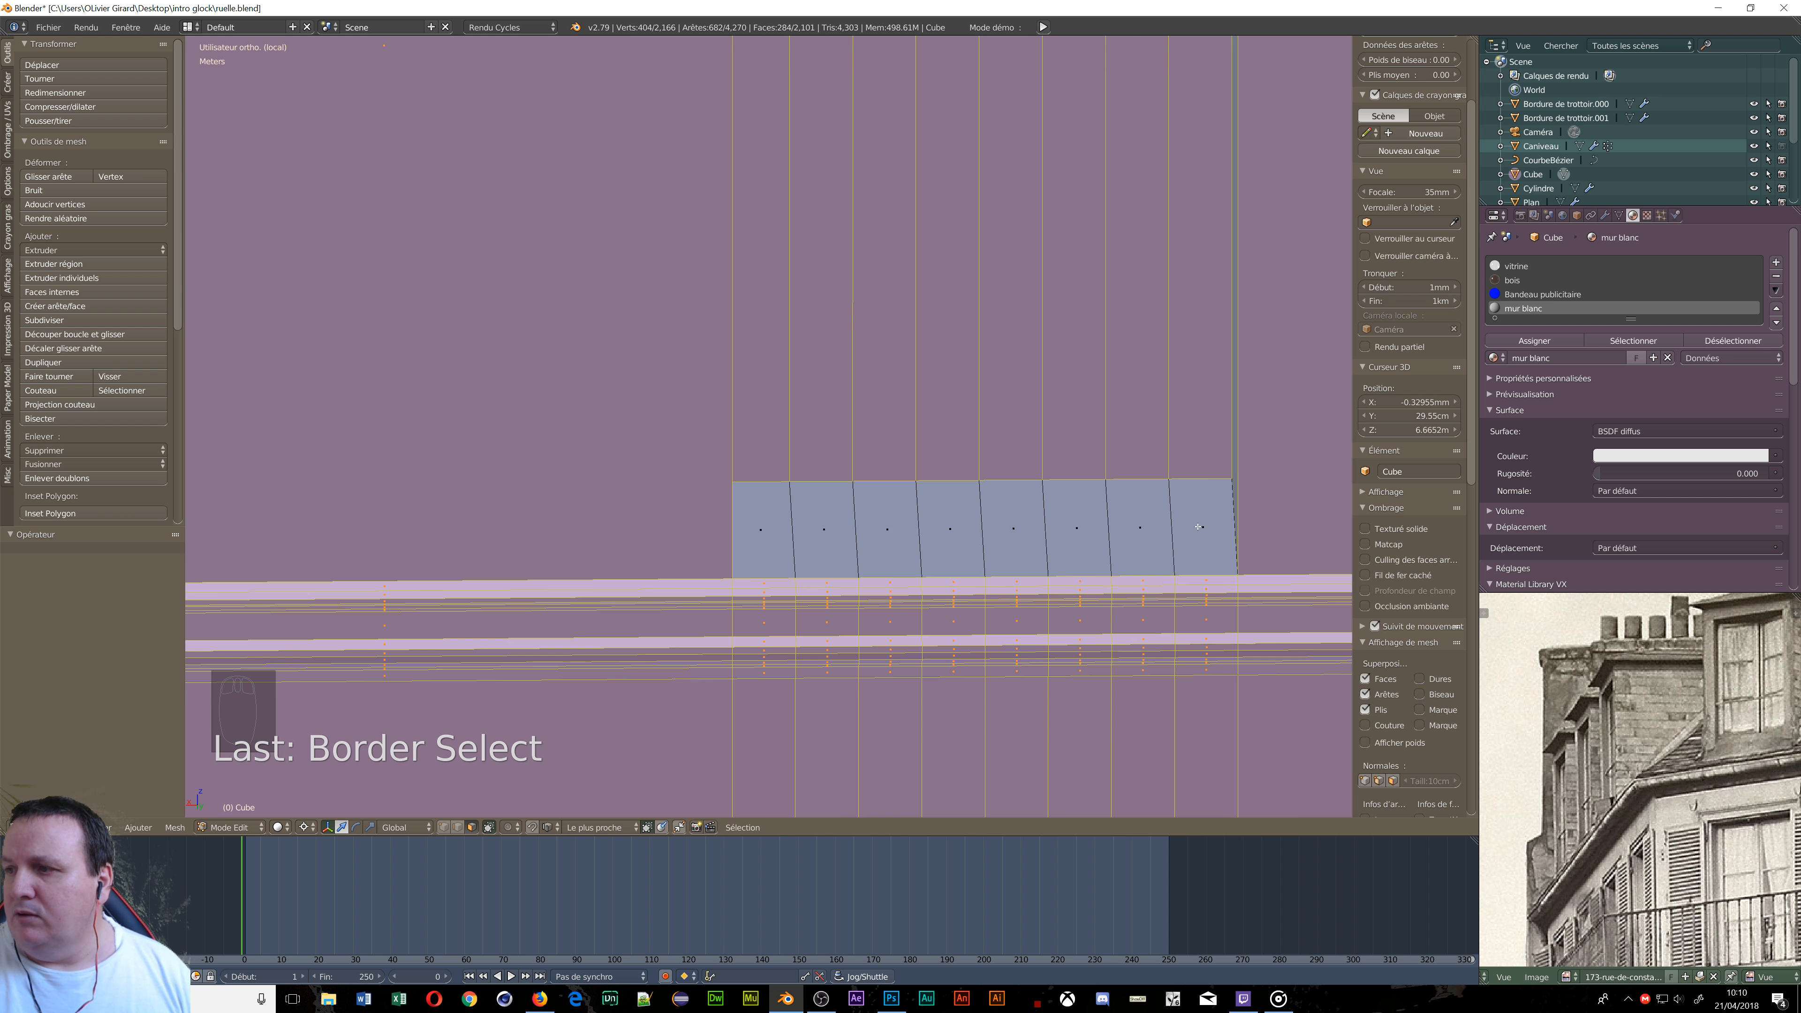
middle_drag(1198, 526, 1192, 424)
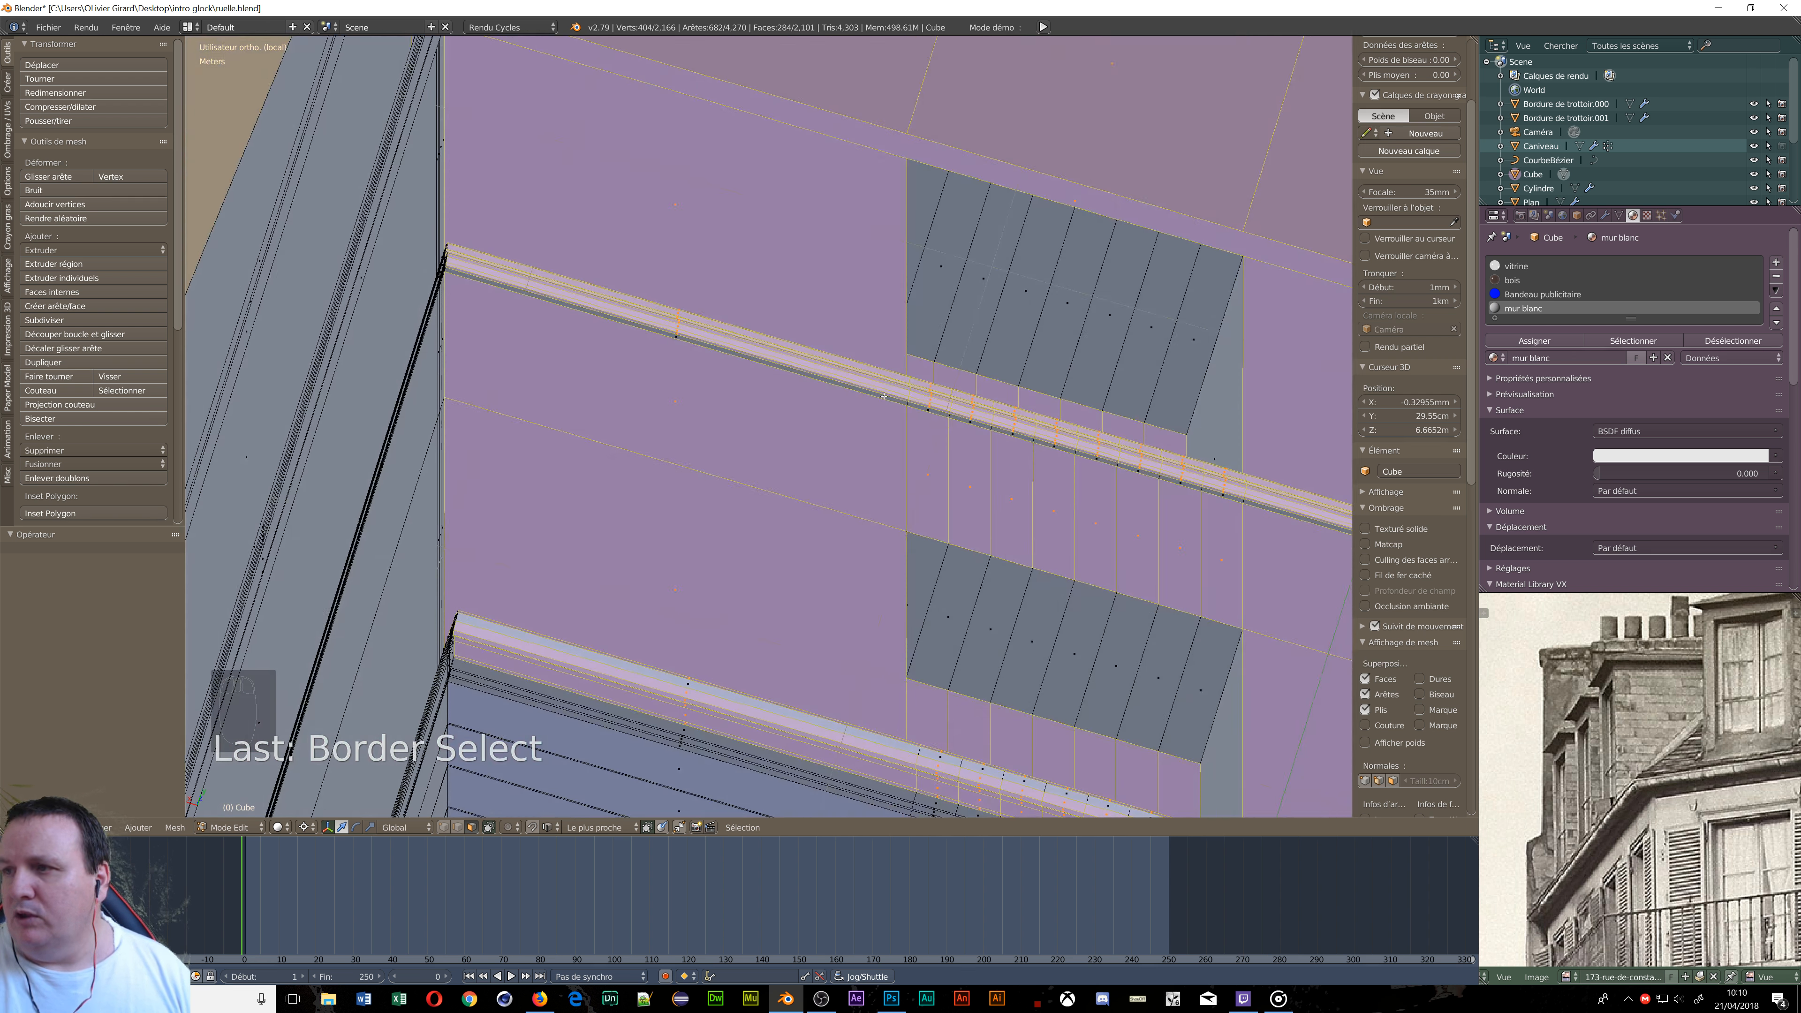
middle_drag(836, 387, 1012, 512)
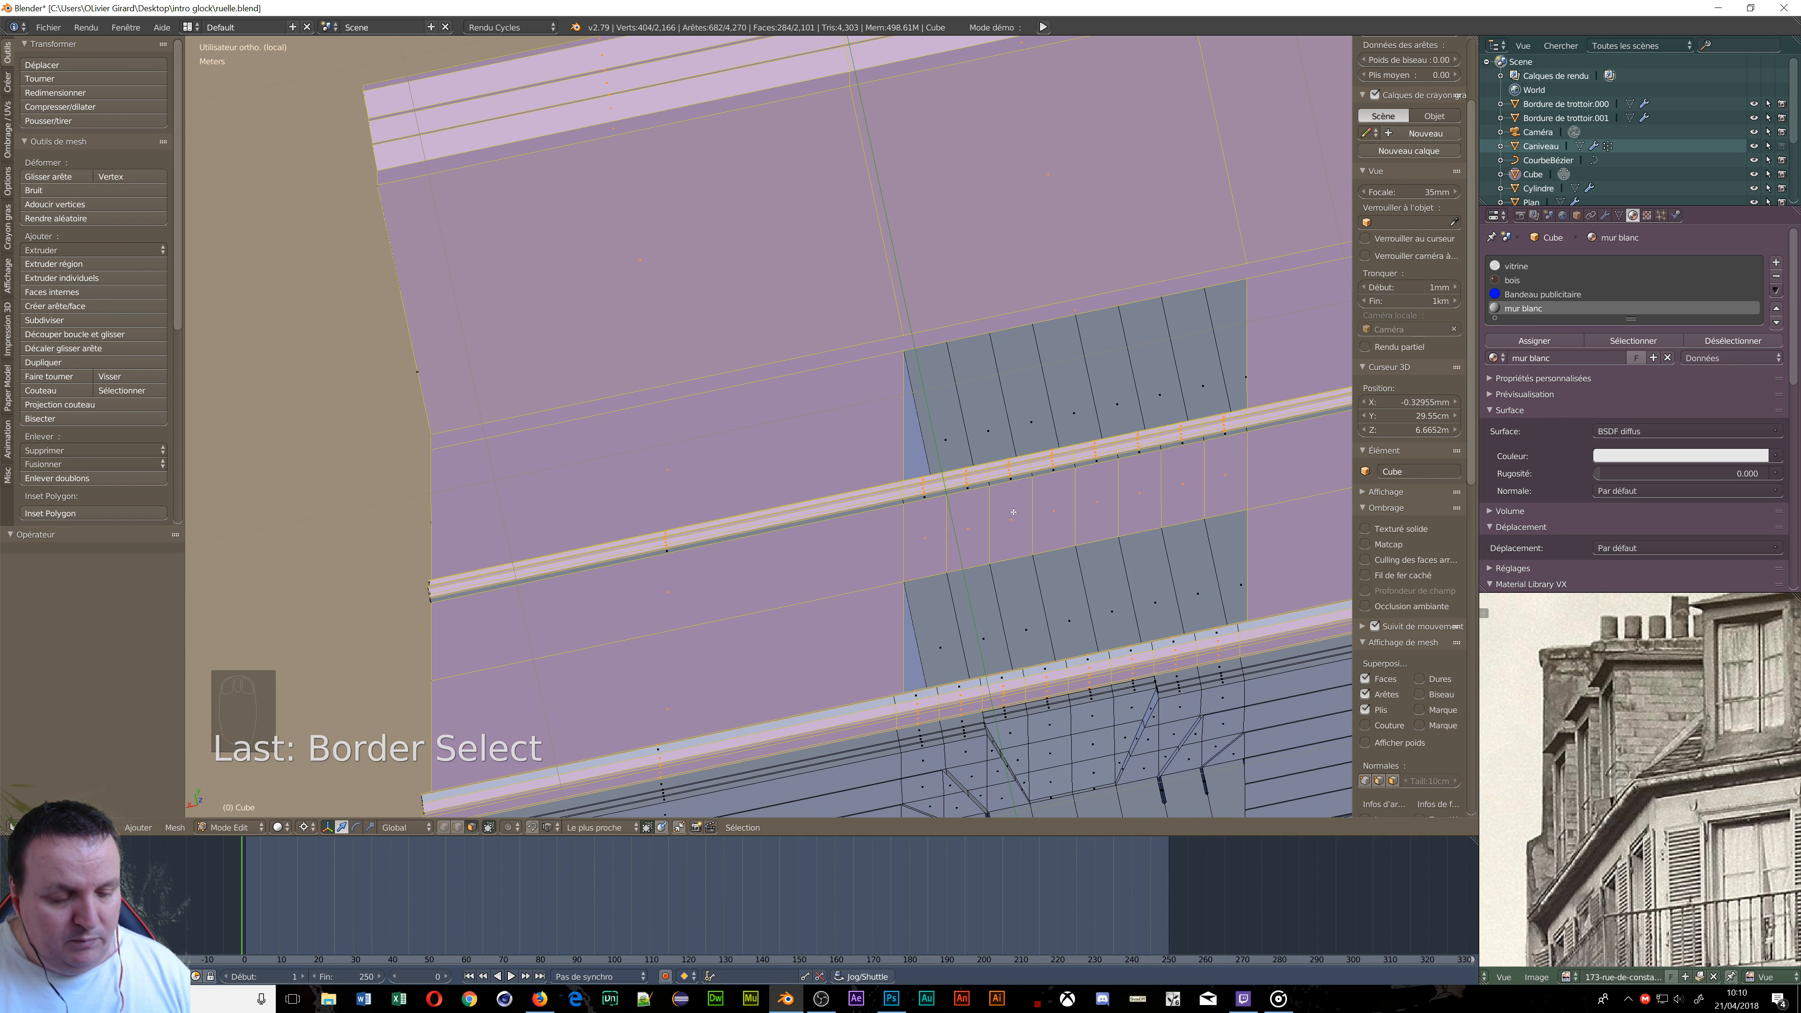
key(b)
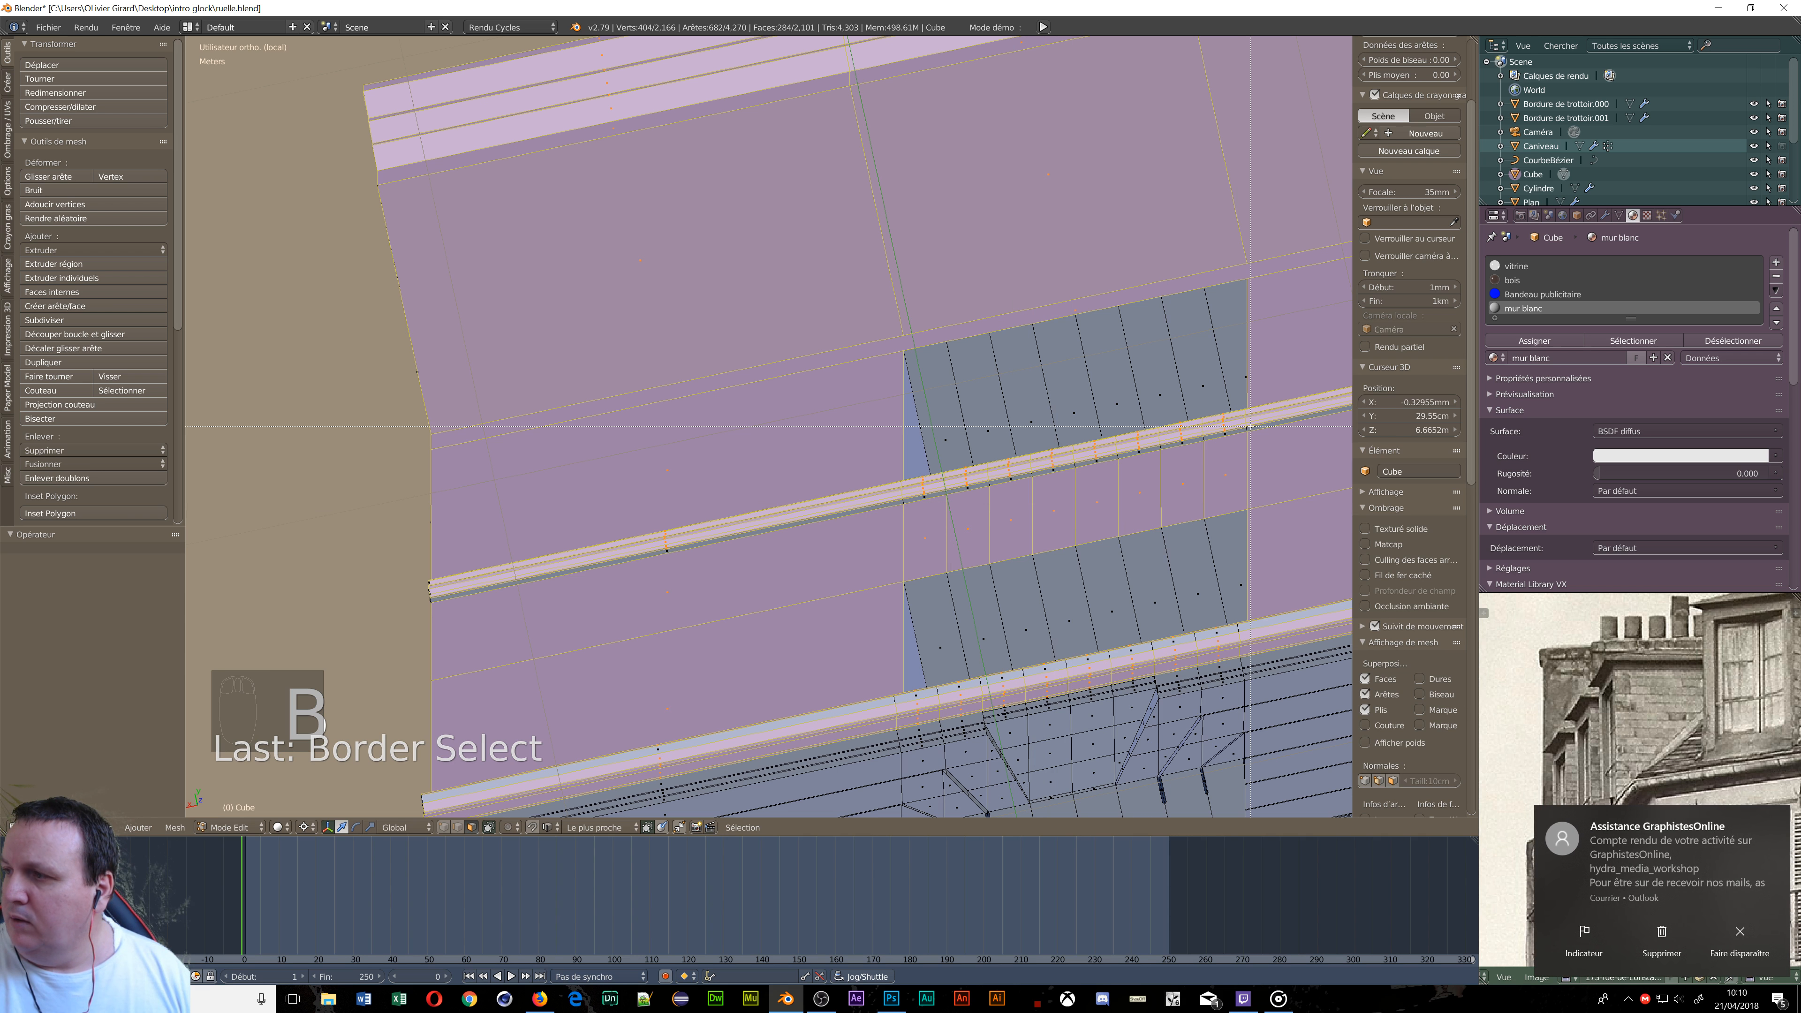
drag(1250, 428, 838, 518)
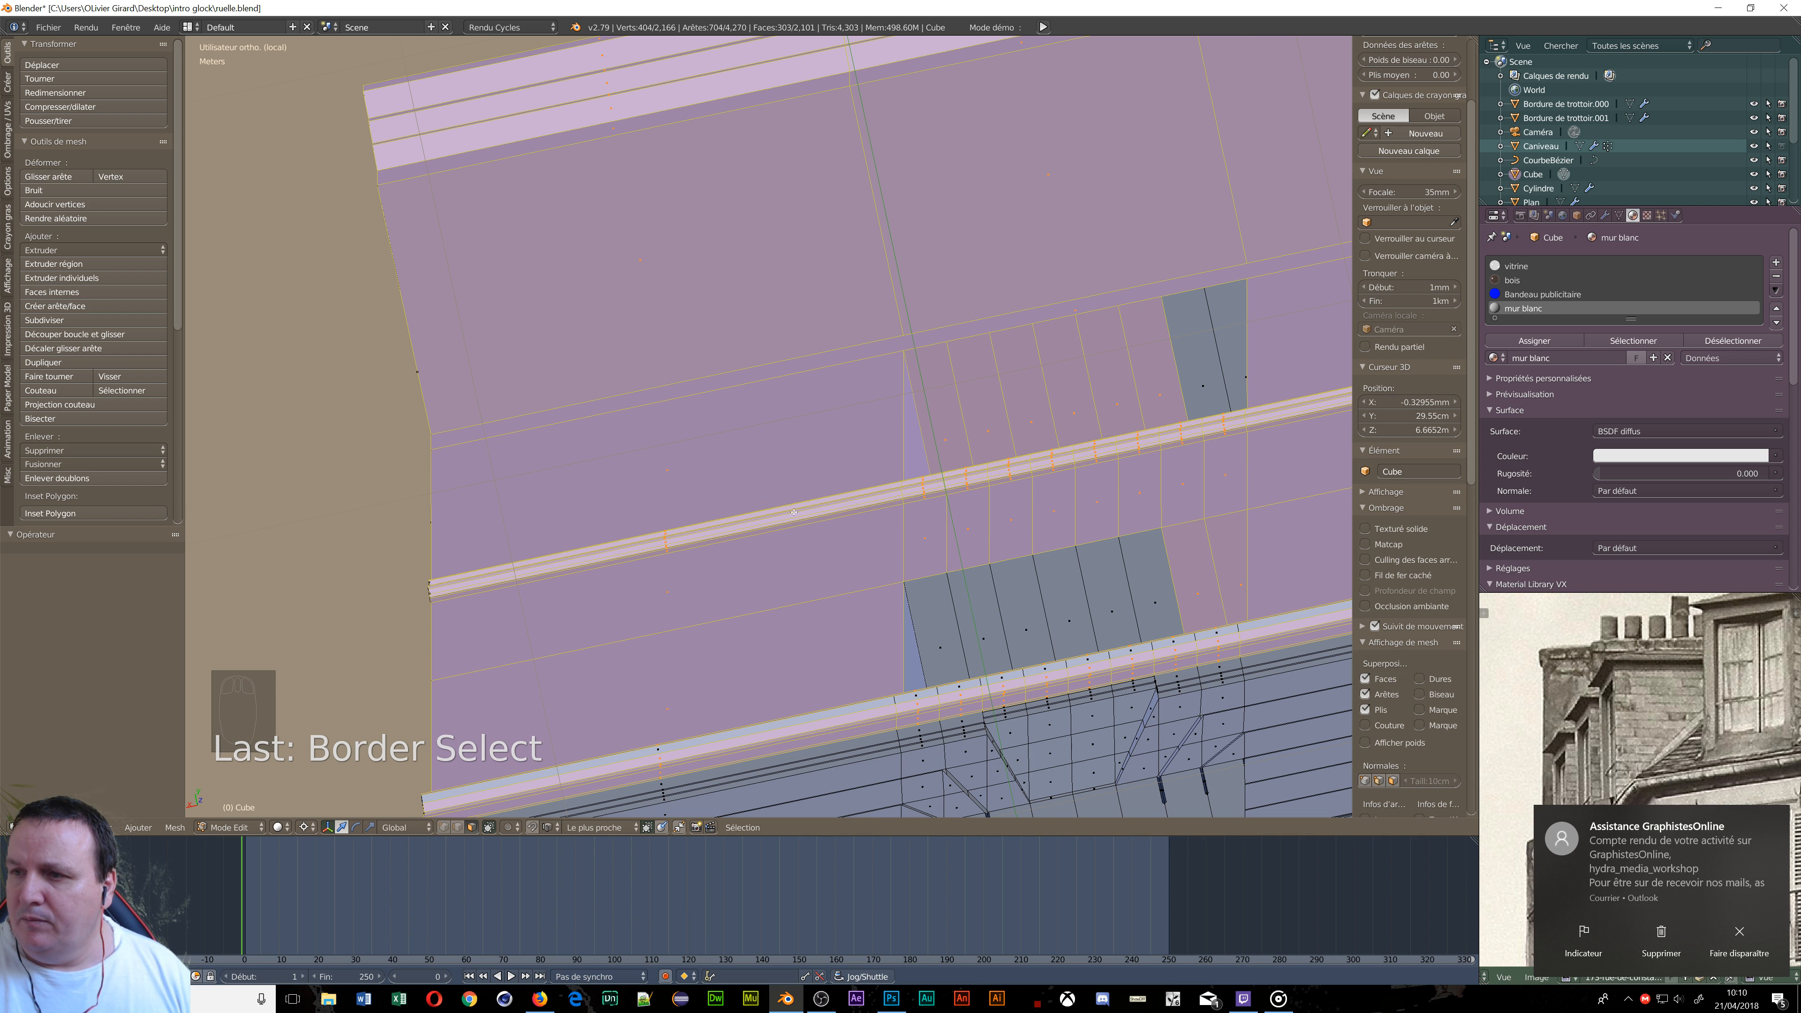
scroll(1219, 453, down, 1)
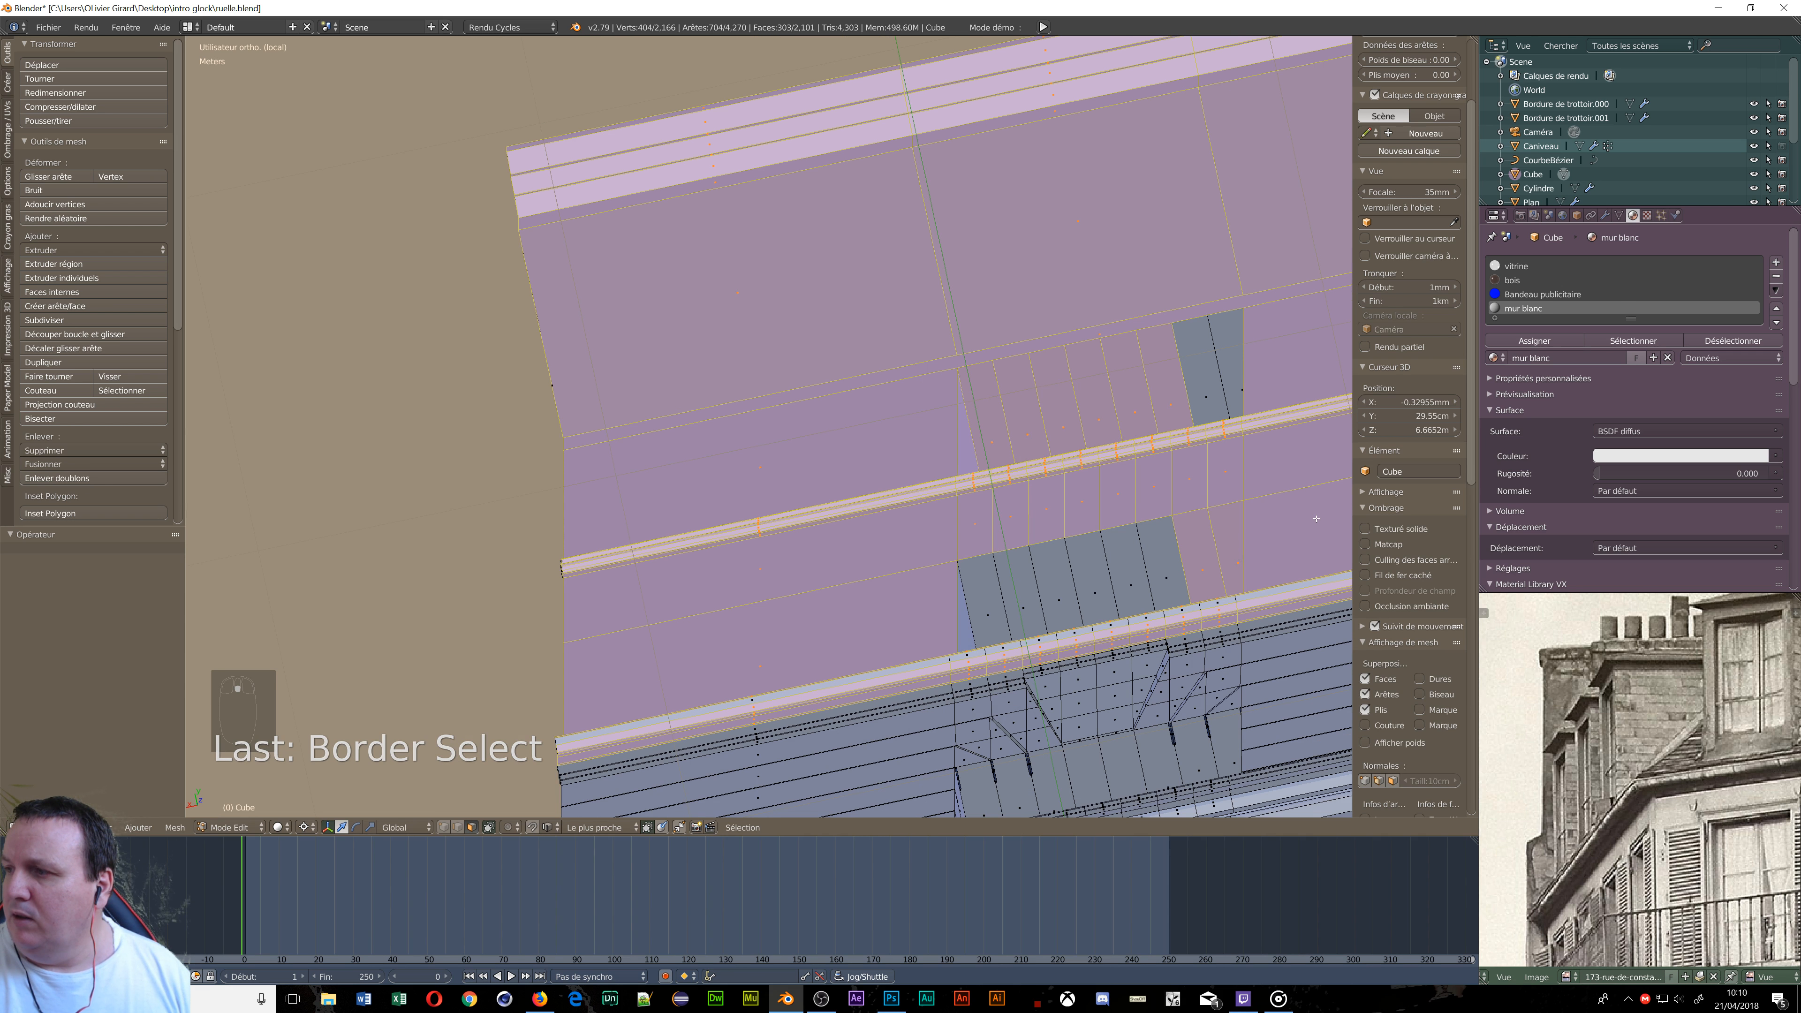
shift+middle_drag(1316, 519, 908, 641)
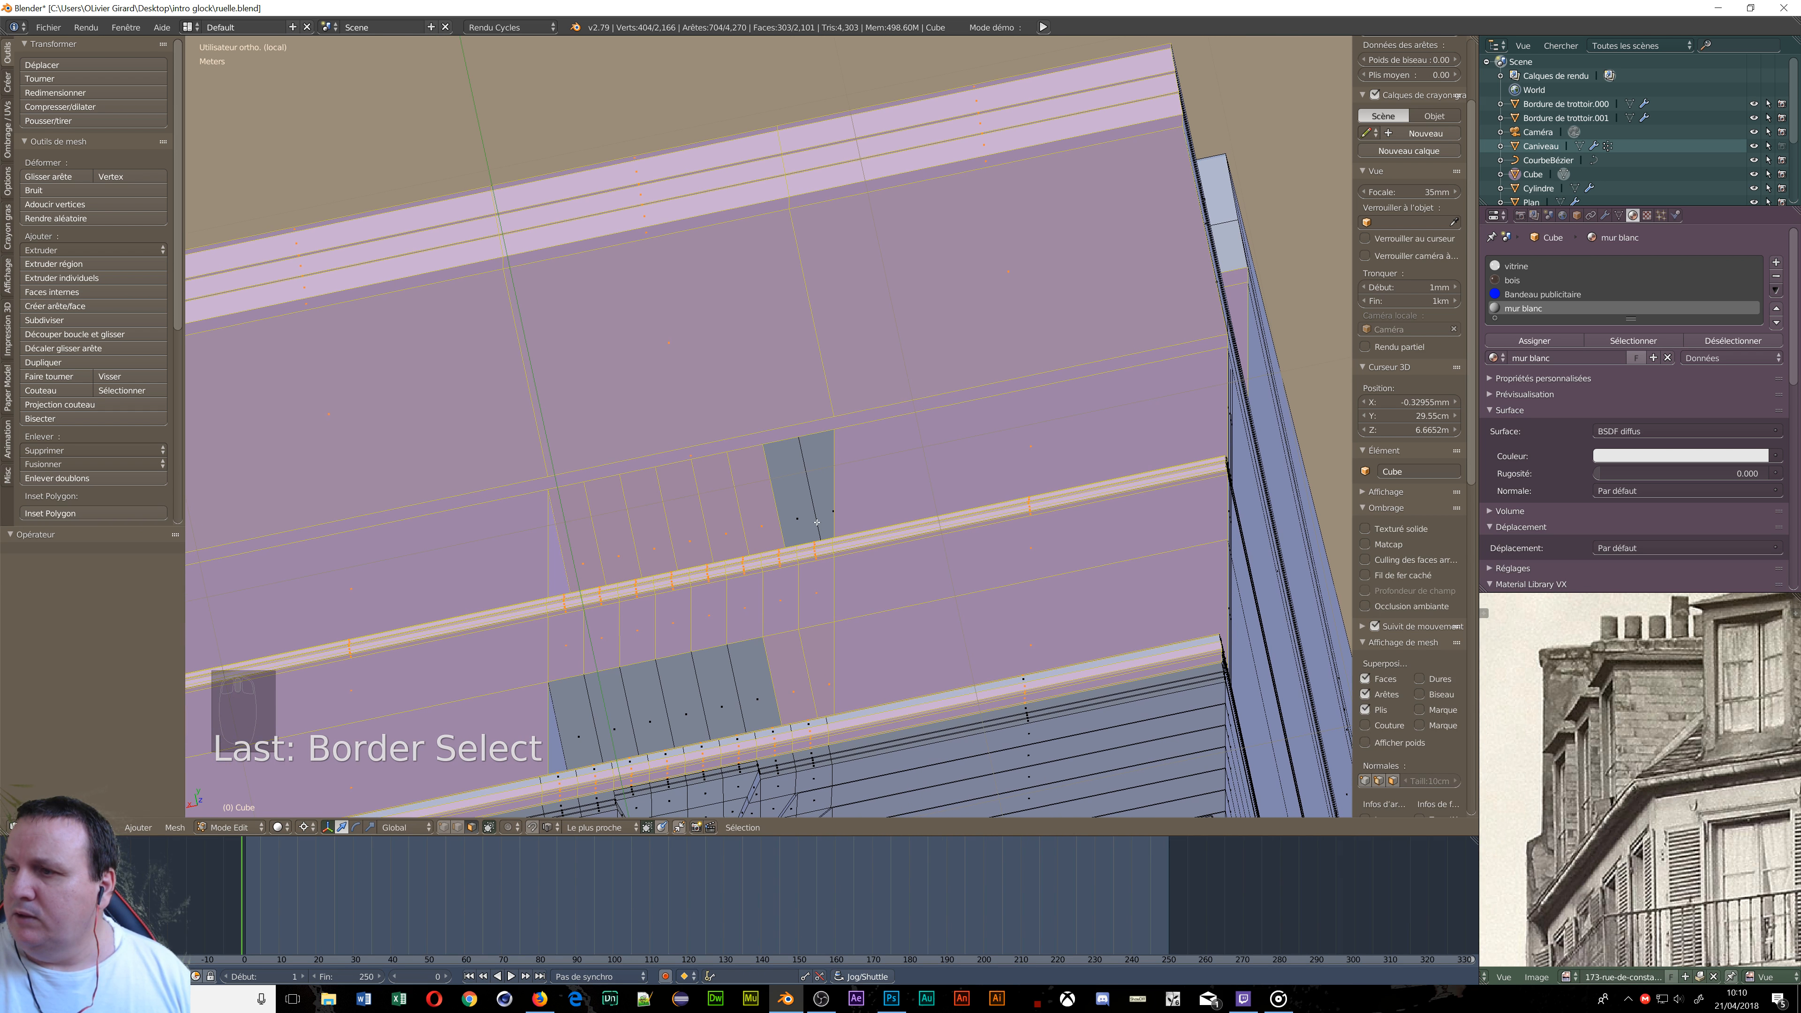
shift+right_click(802, 513)
shift+right_click(823, 509)
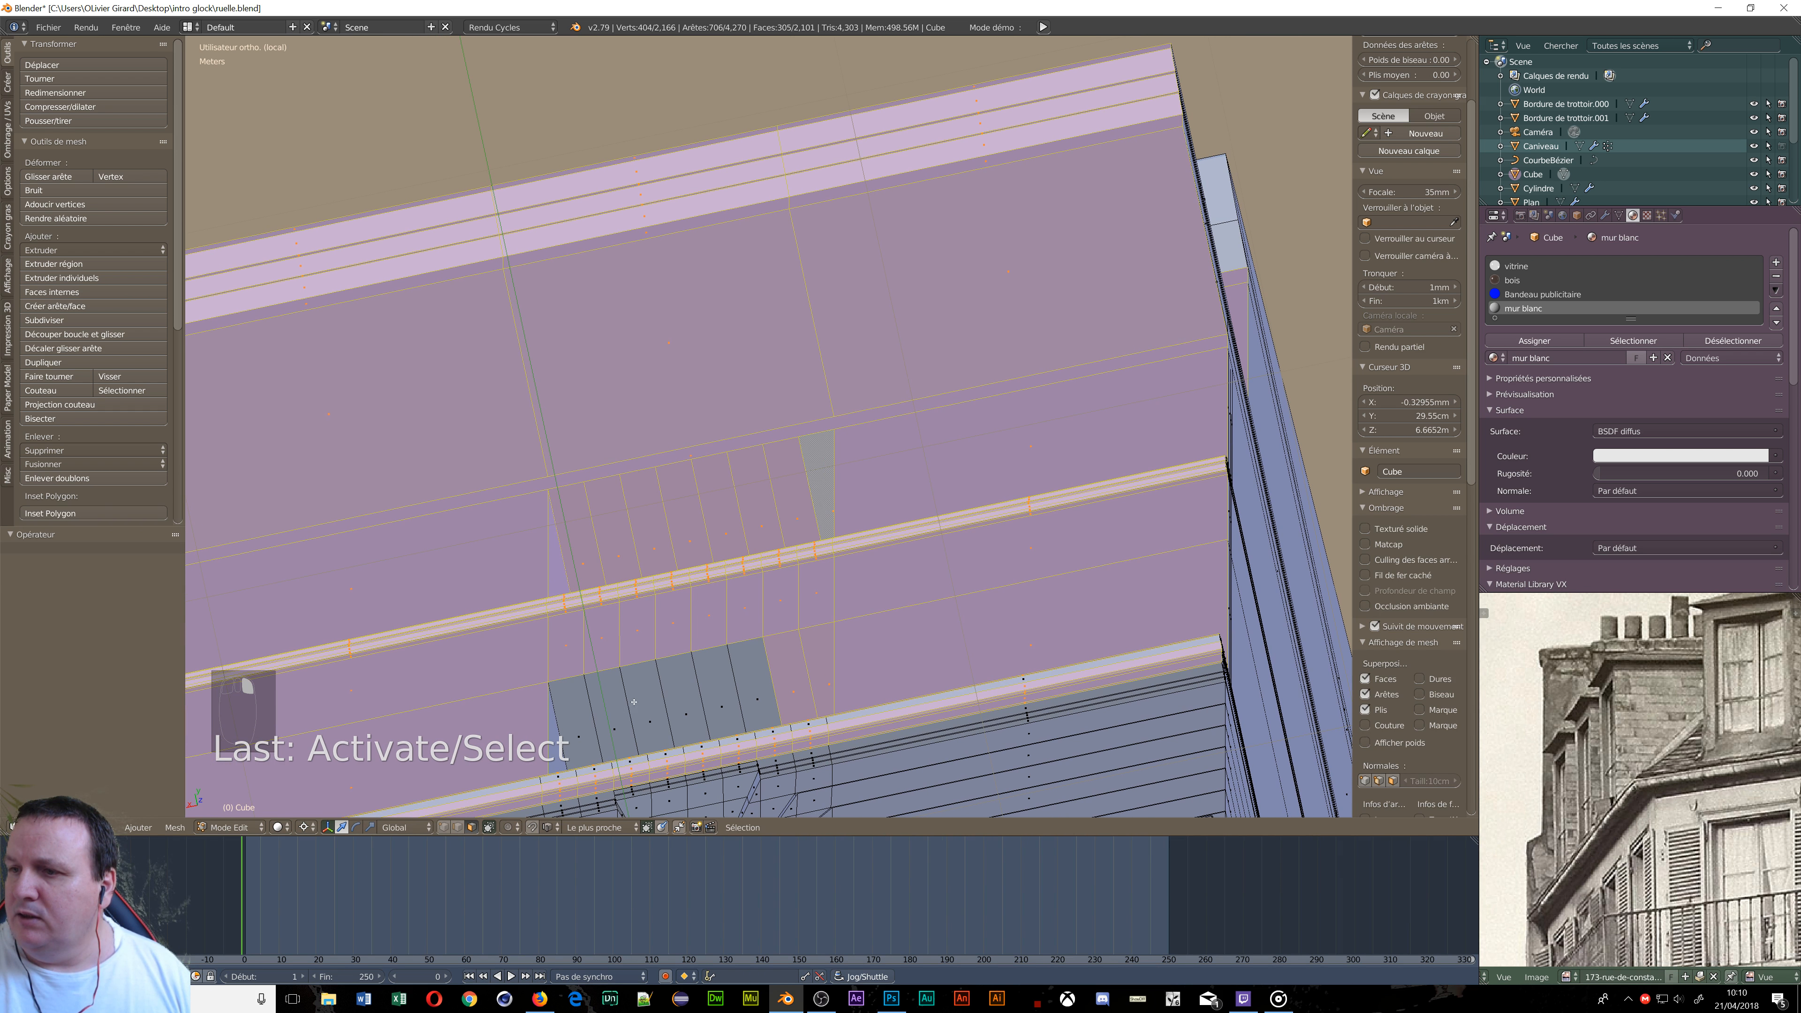
Add the narrow faces on the underside of the lower window's head to the selection.
shift+right_click(589, 724)
shift+right_drag(605, 724, 658, 706)
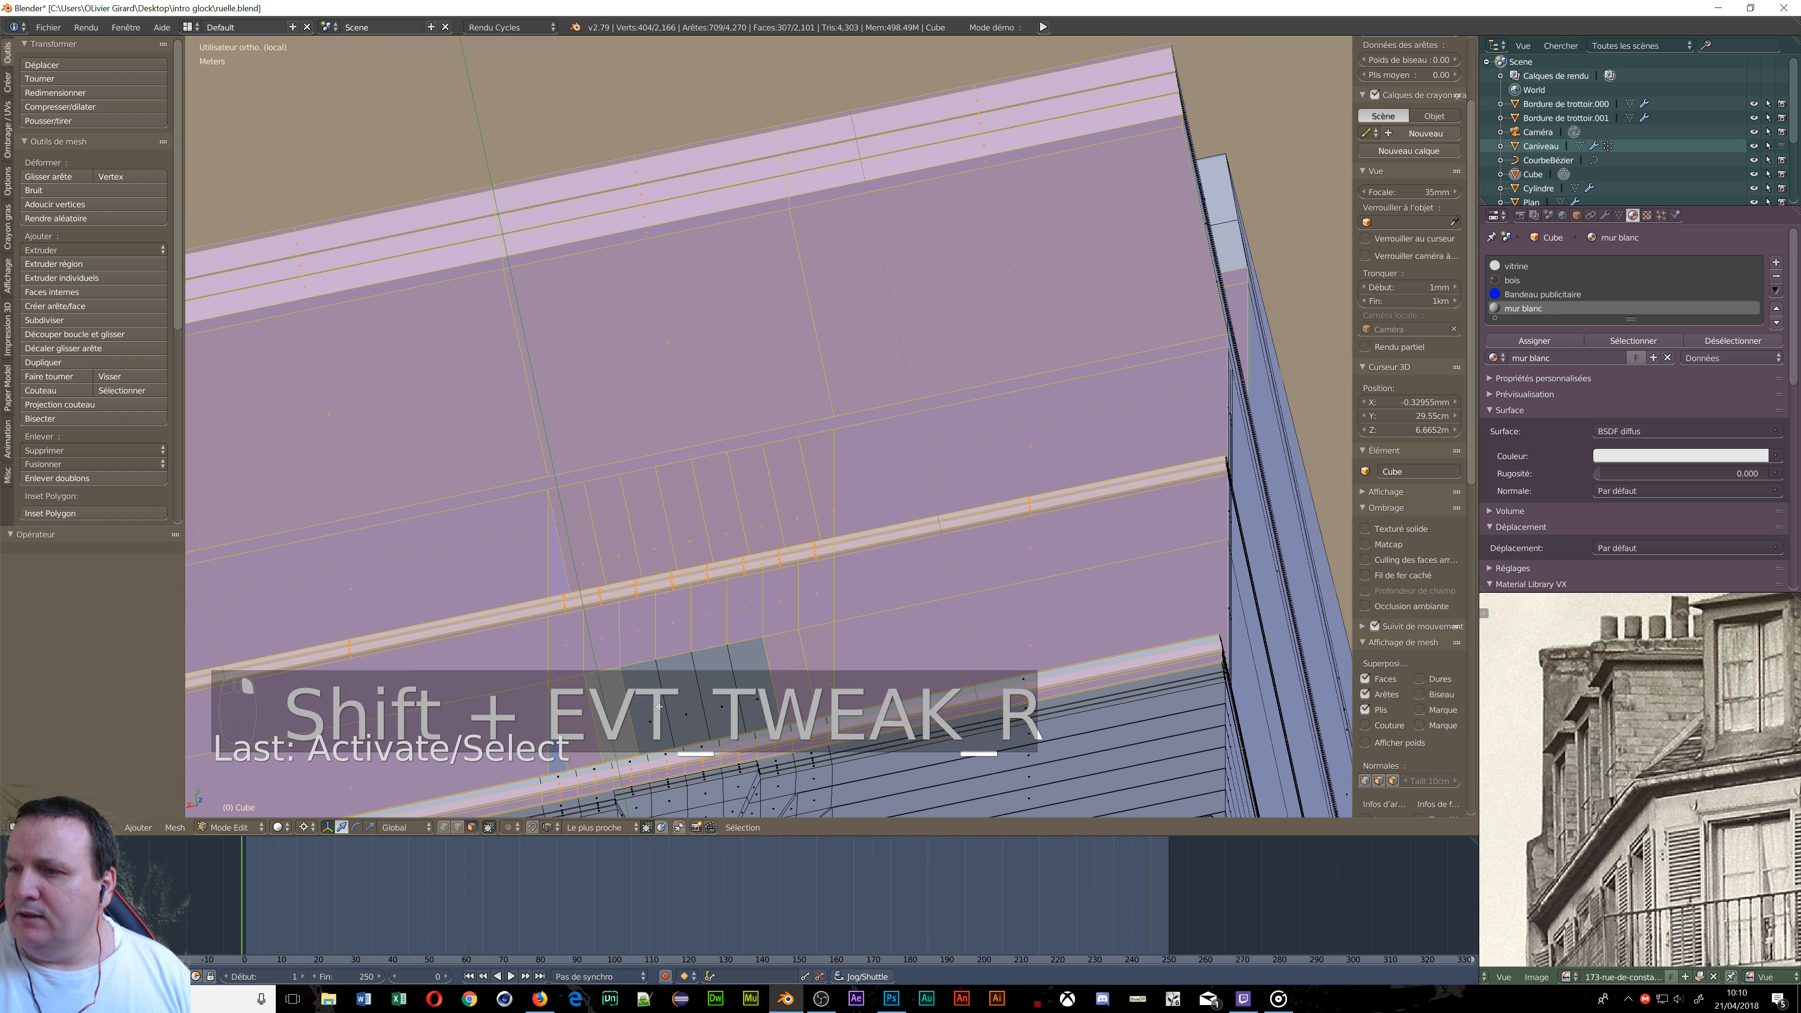
right_click(650, 674)
key(ctrl+z)
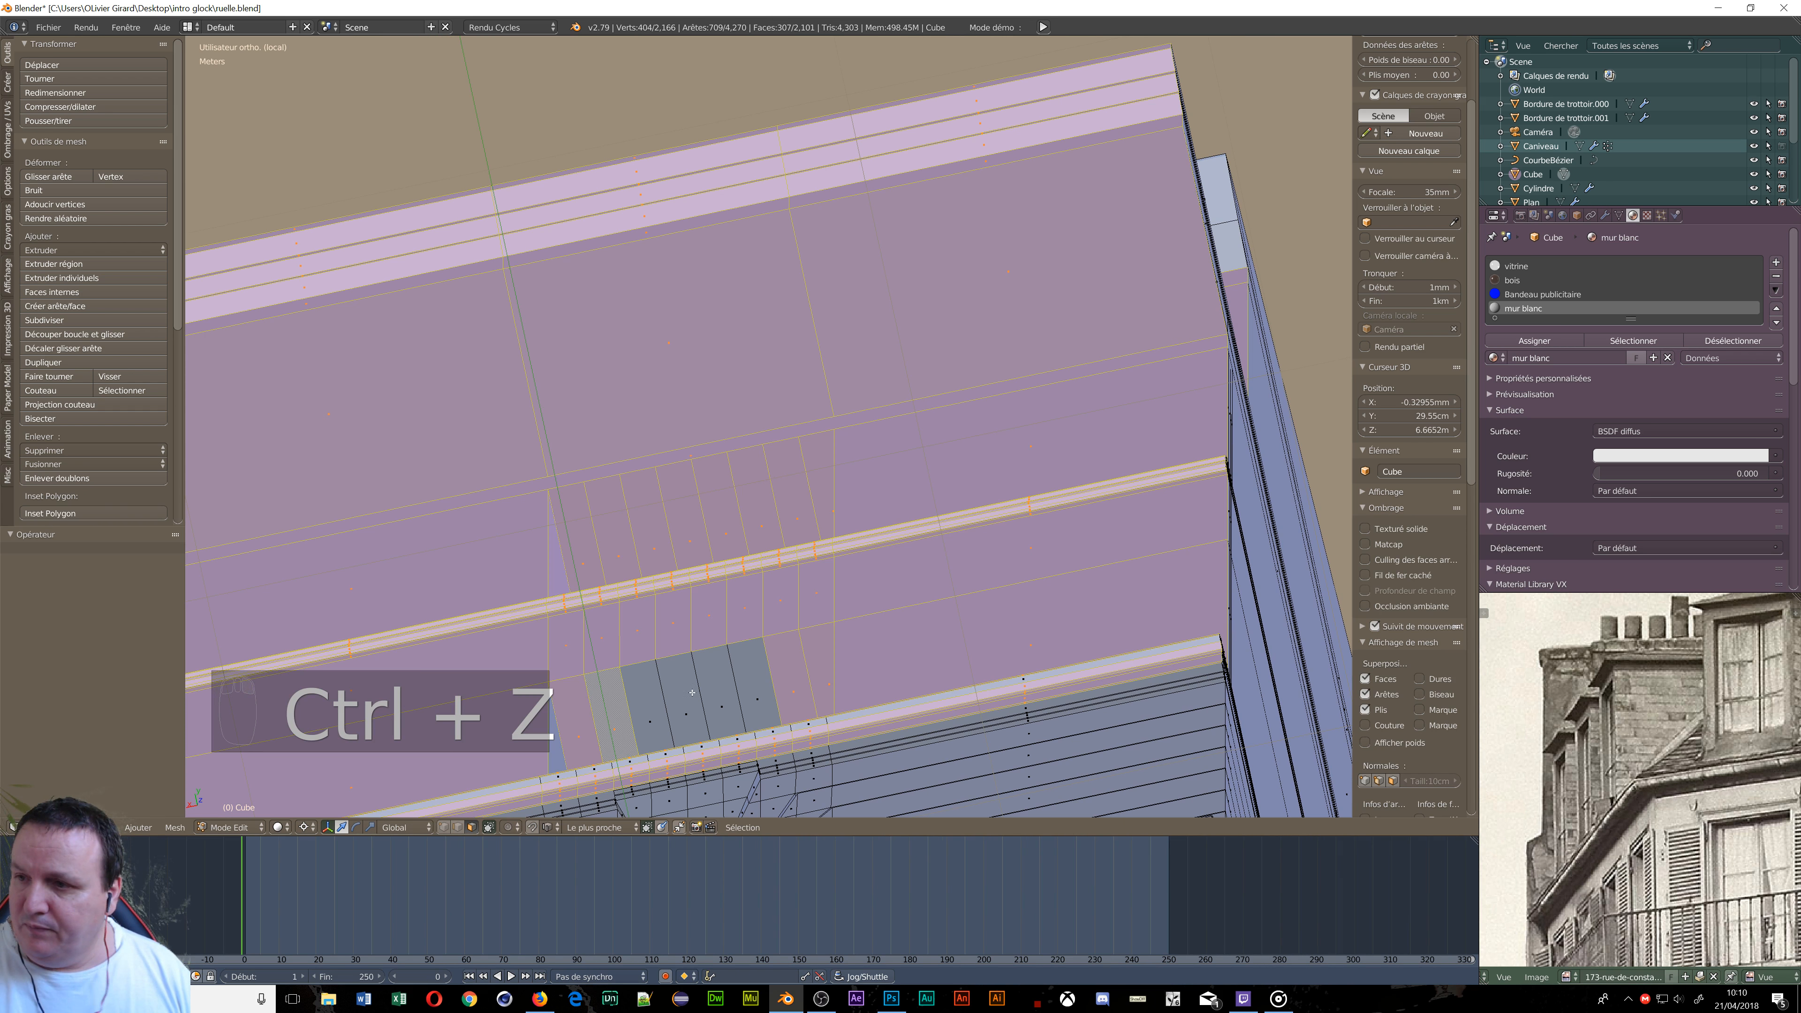
shift+right_click(686, 716)
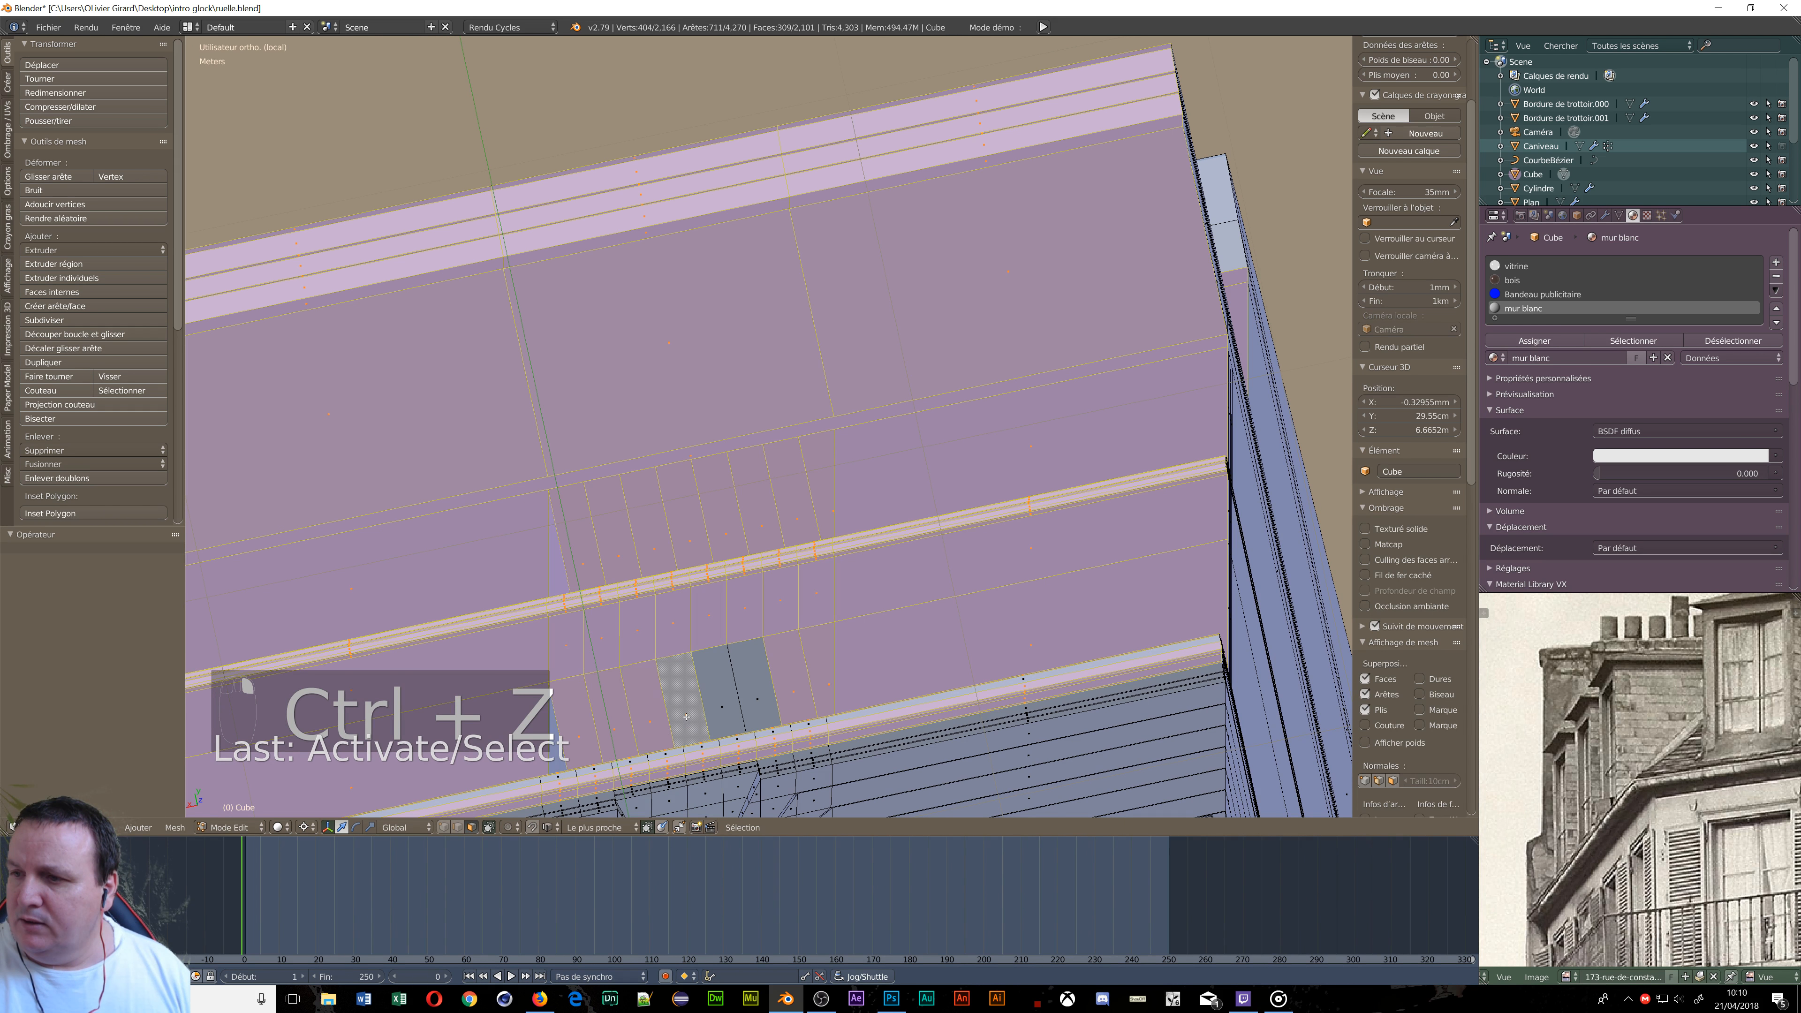
shift+right_click(716, 709)
shift+right_click(754, 700)
Add the lower window's unselected jamb face and all its narrow sill faces to the selection.
middle_drag(757, 671, 675, 770)
shift+middle_drag(691, 710, 849, 355)
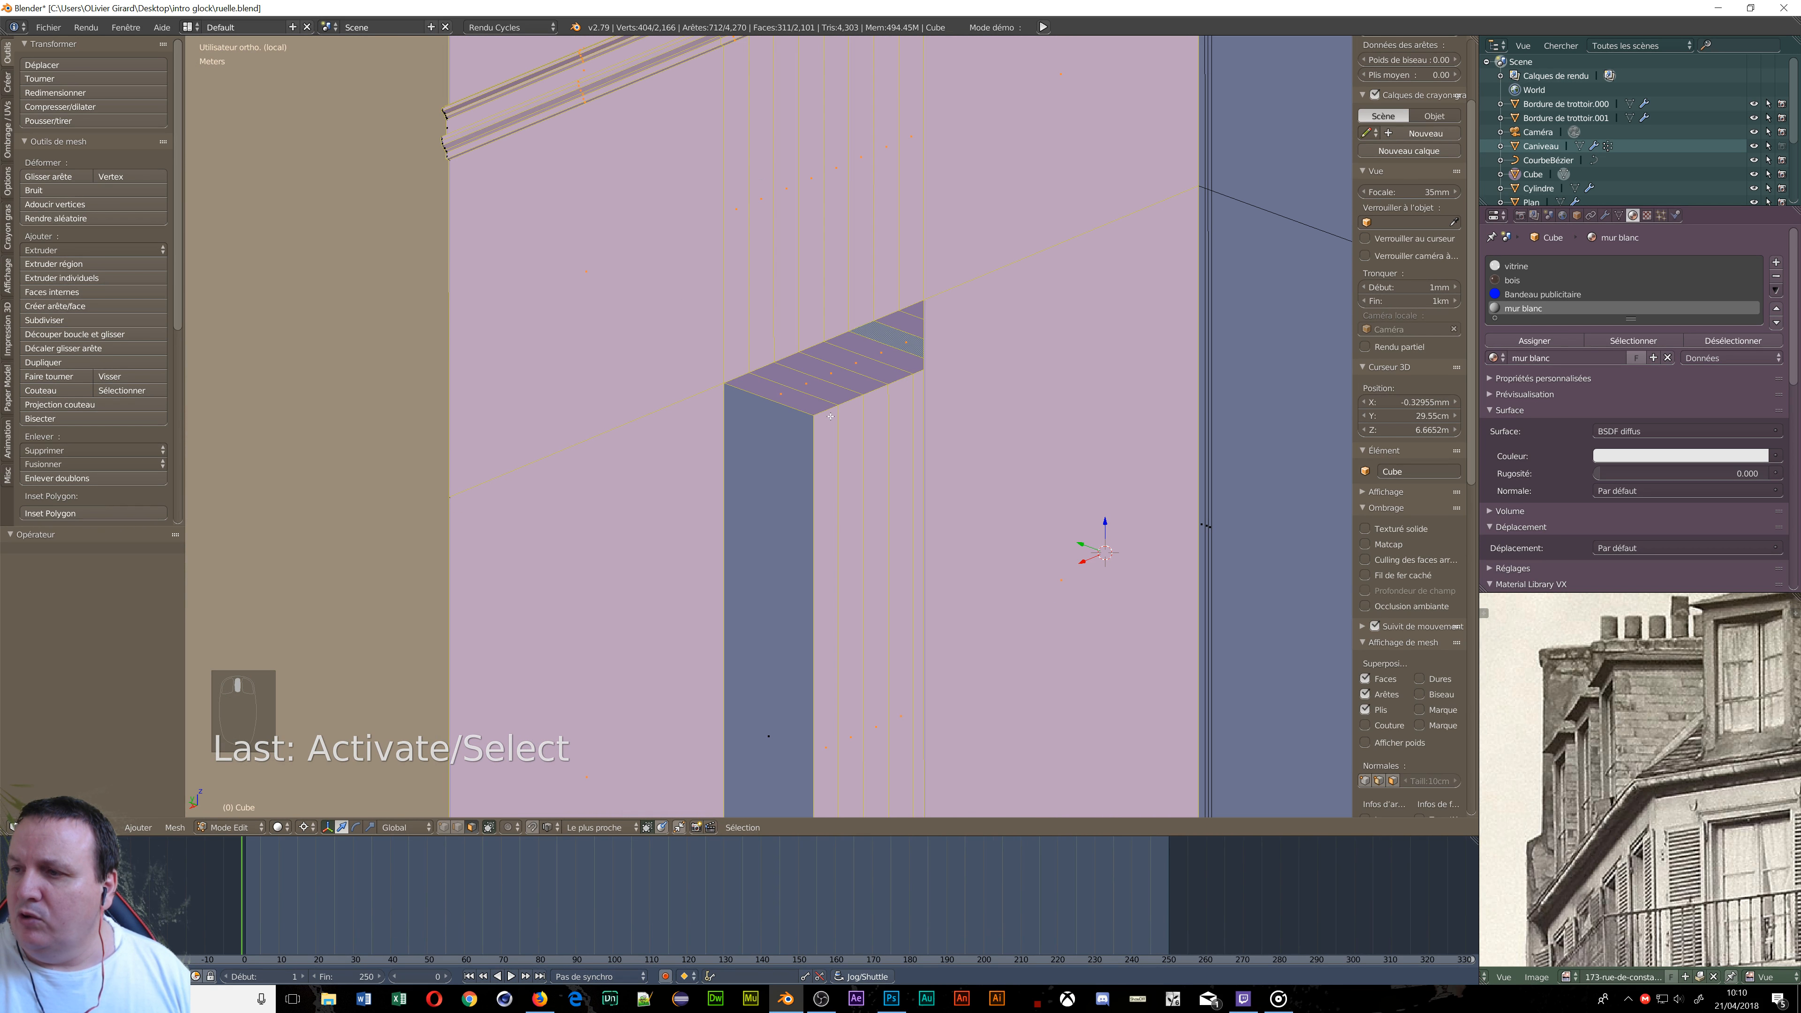
shift+right_click(812, 659)
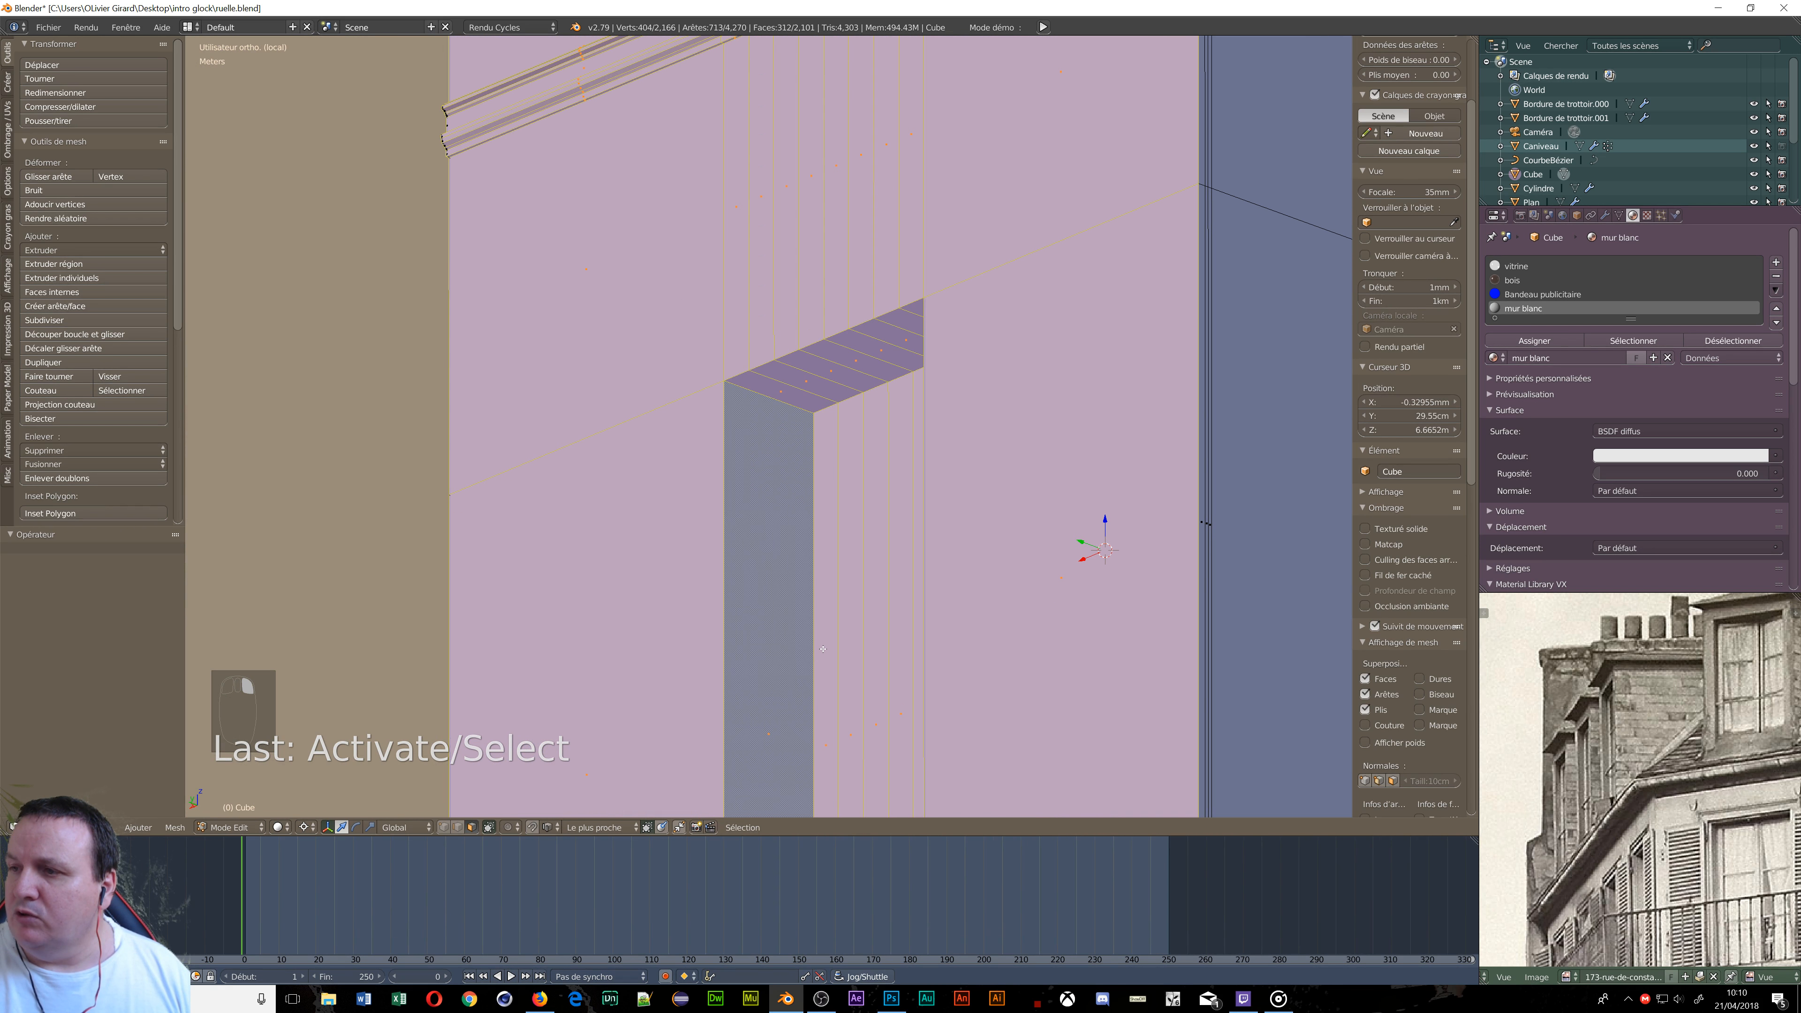
middle_drag(836, 686, 850, 787)
shift+right_drag(811, 785, 899, 790)
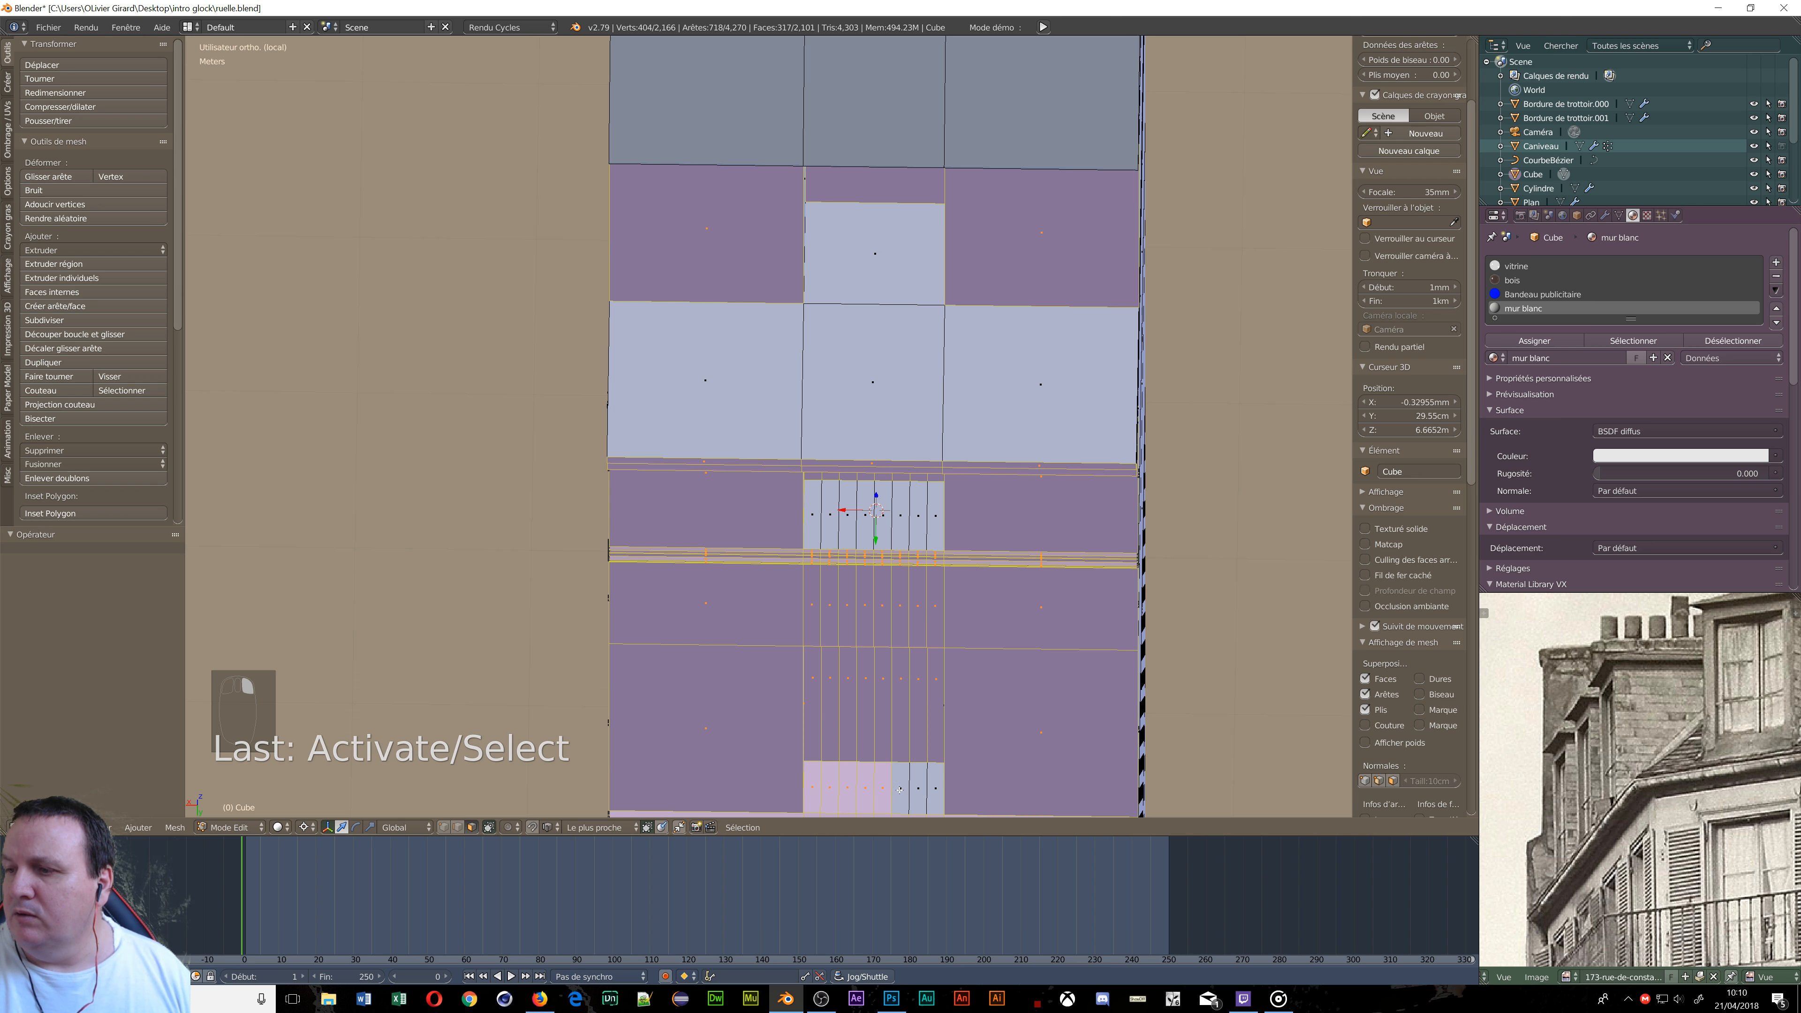
shift+right_click(899, 790)
shift+right_click(918, 791)
shift+right_click(938, 792)
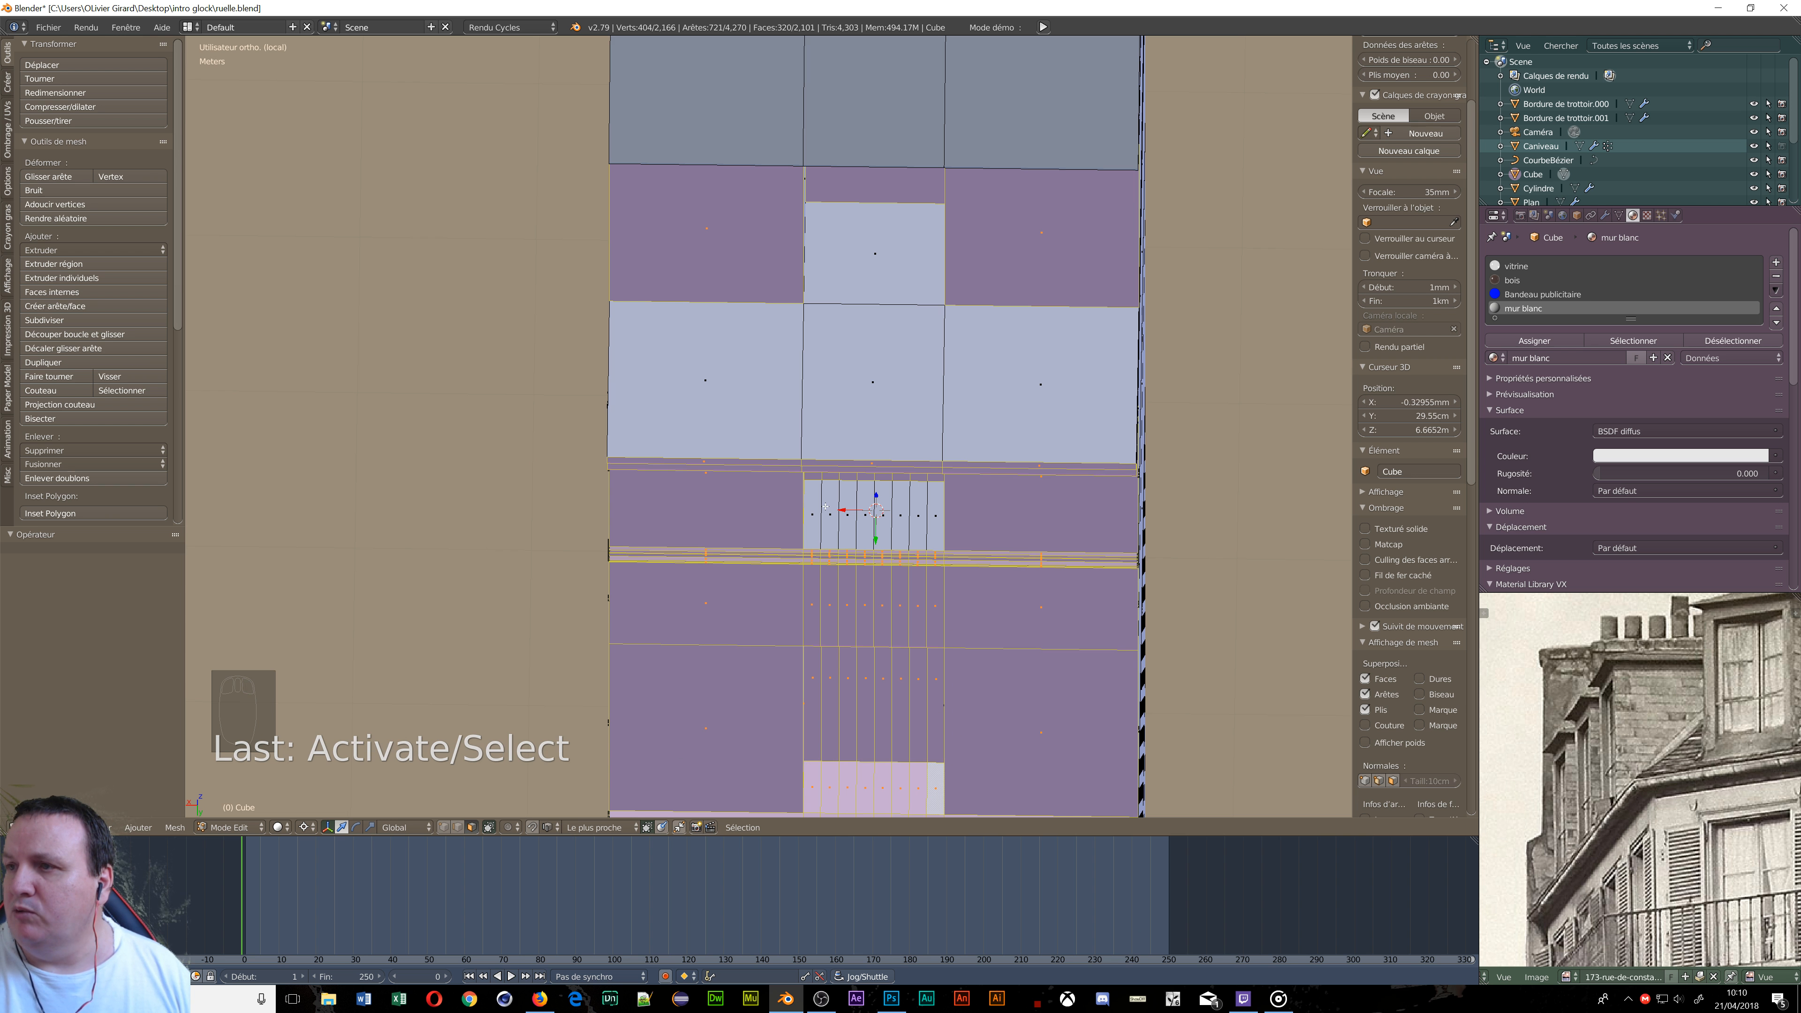
Add the three sloping top faces of the cornice above the upper window to the selection.
middle_drag(826, 508, 728, 84)
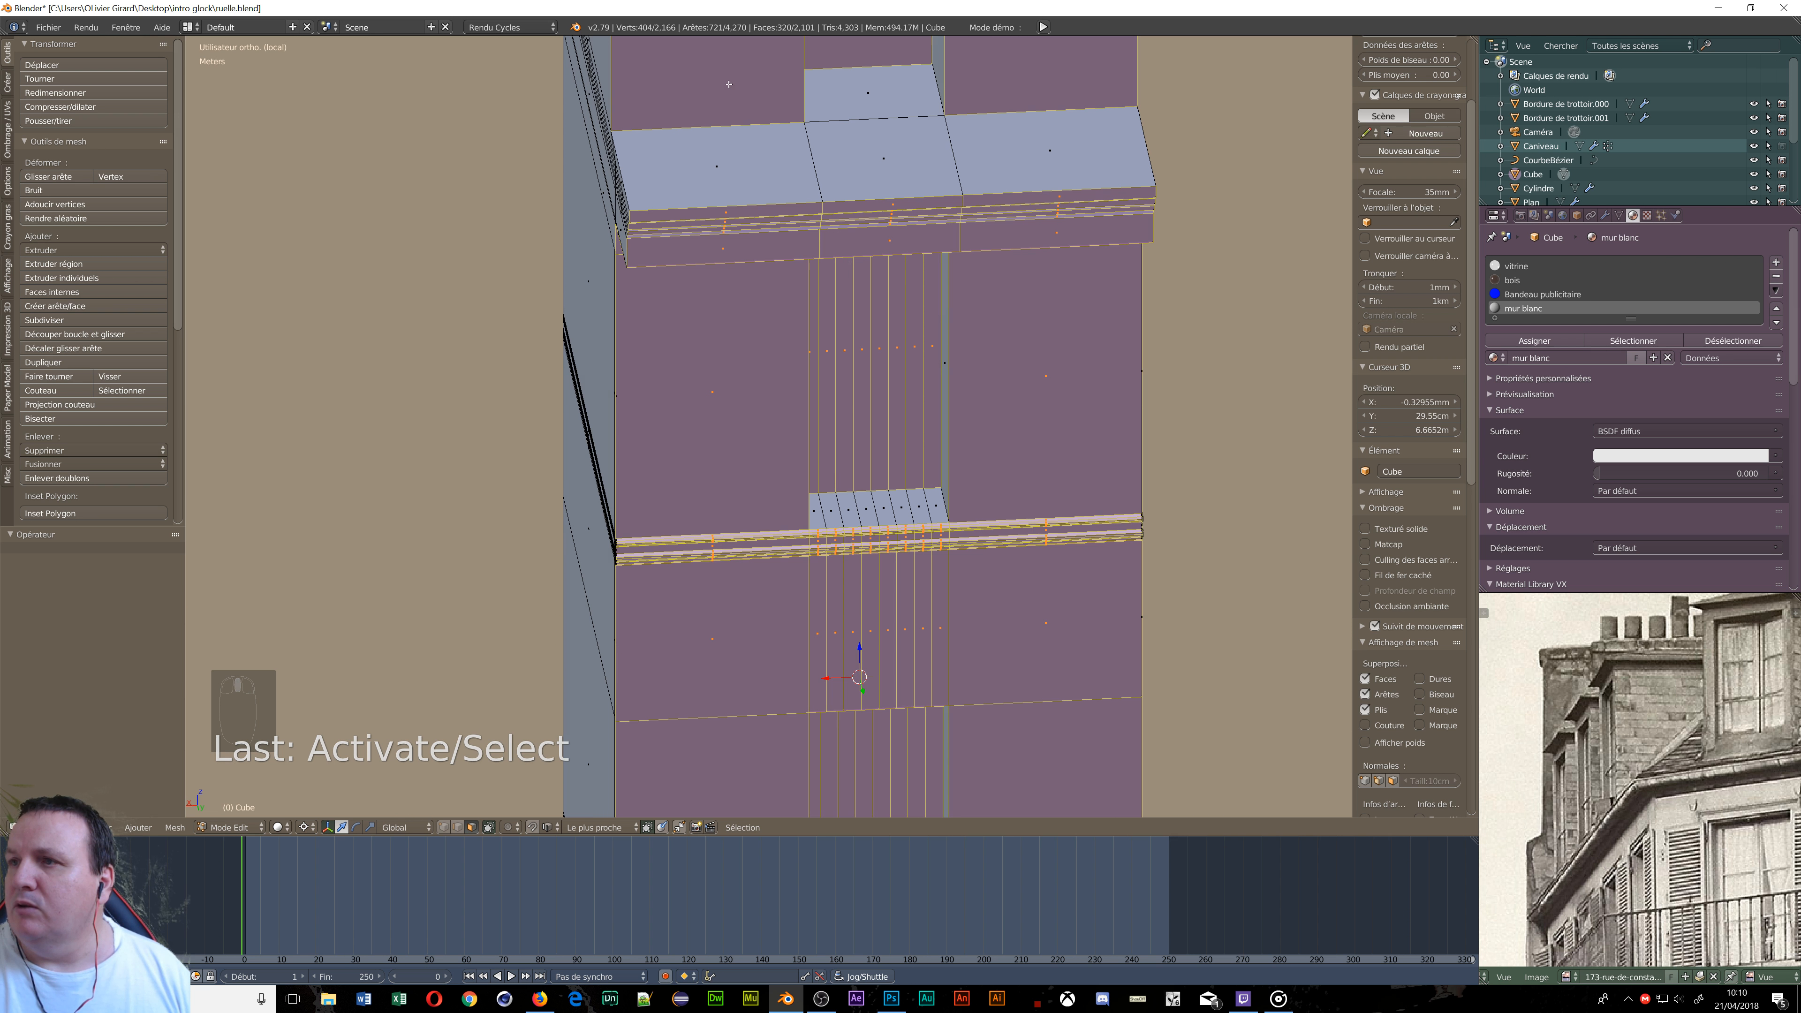
shift+right_click(737, 166)
shift+right_click(901, 146)
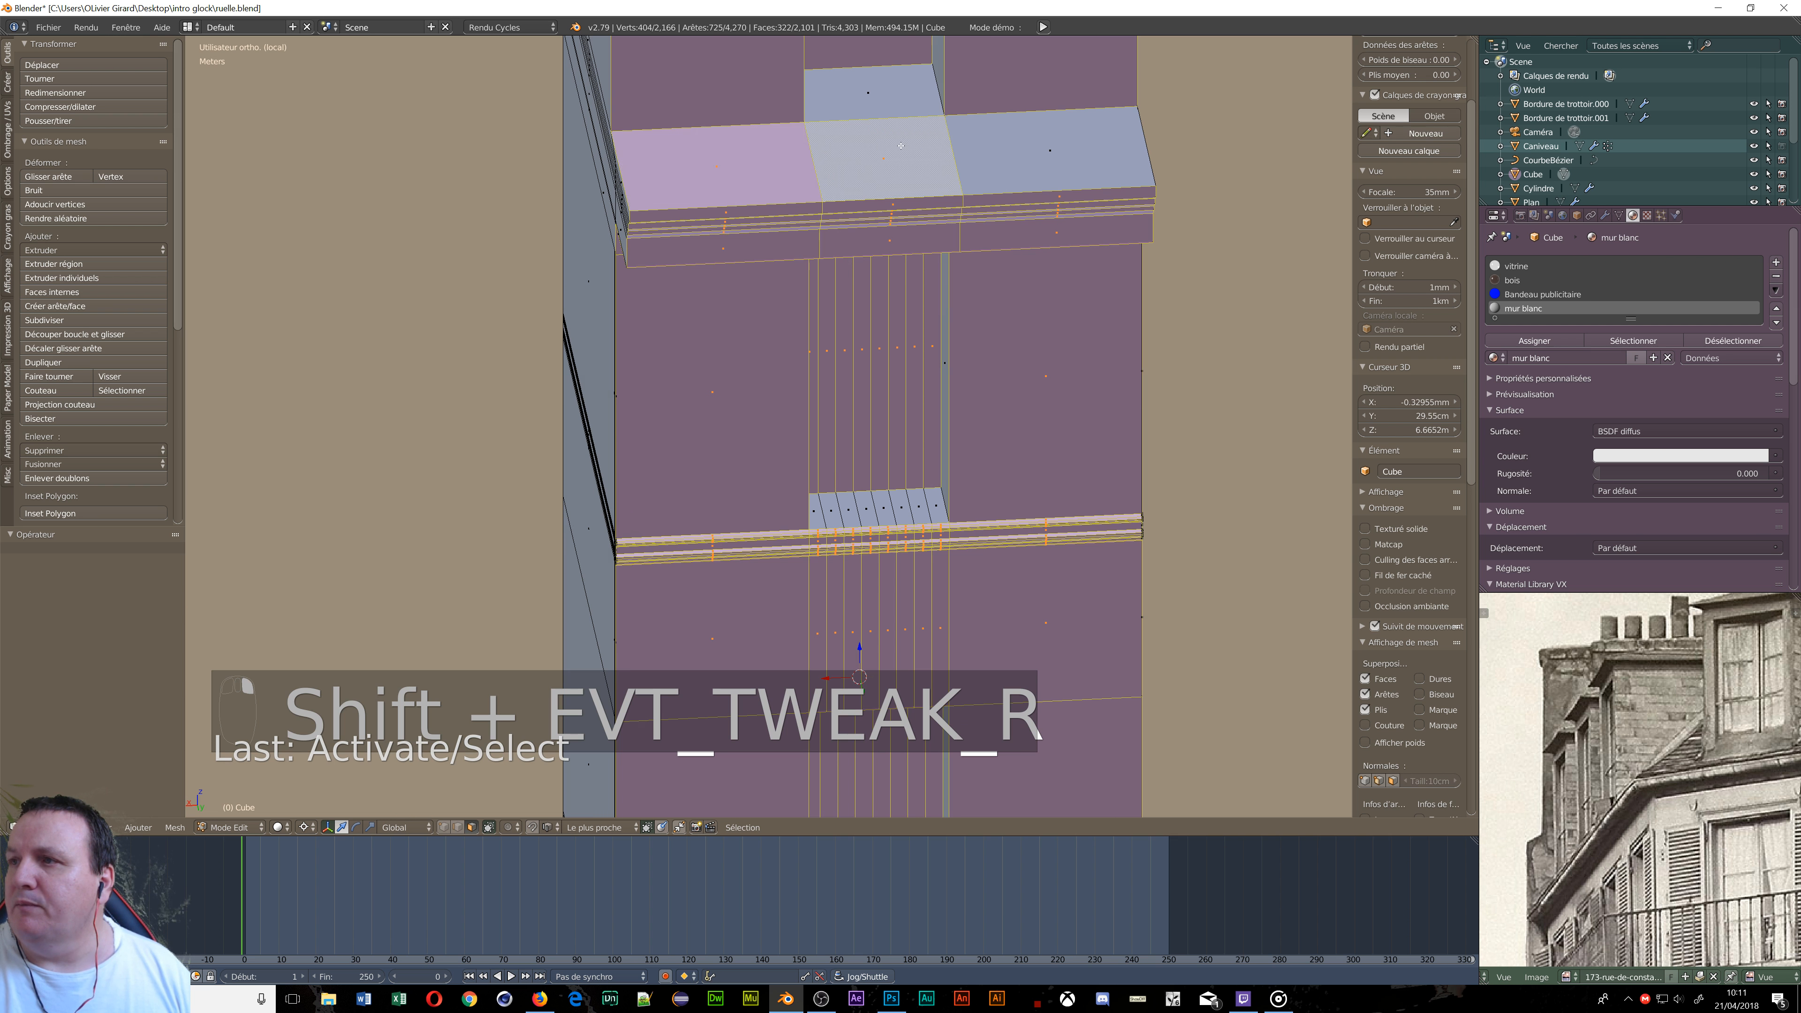
shift+right_click(971, 145)
Add the upper window's remaining jamb face and its narrow sill faces to the selection.
shift+right_click(954, 366)
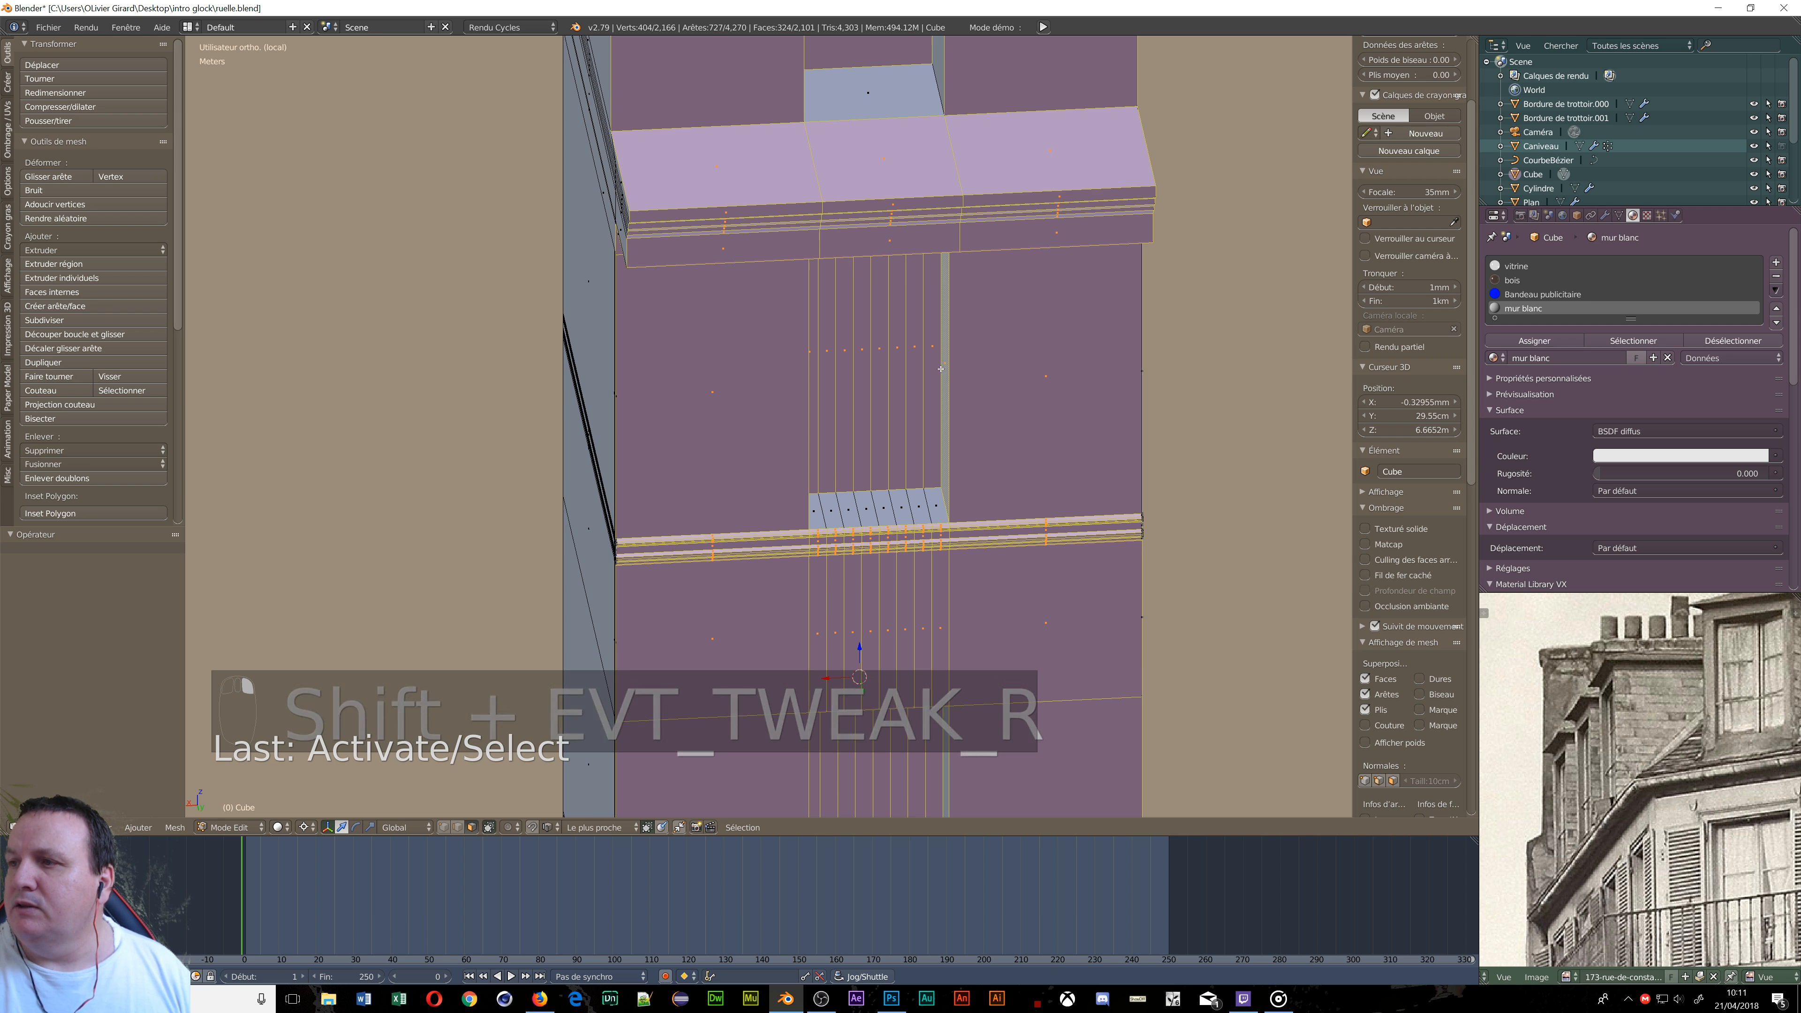
middle_drag(954, 366, 1040, 417)
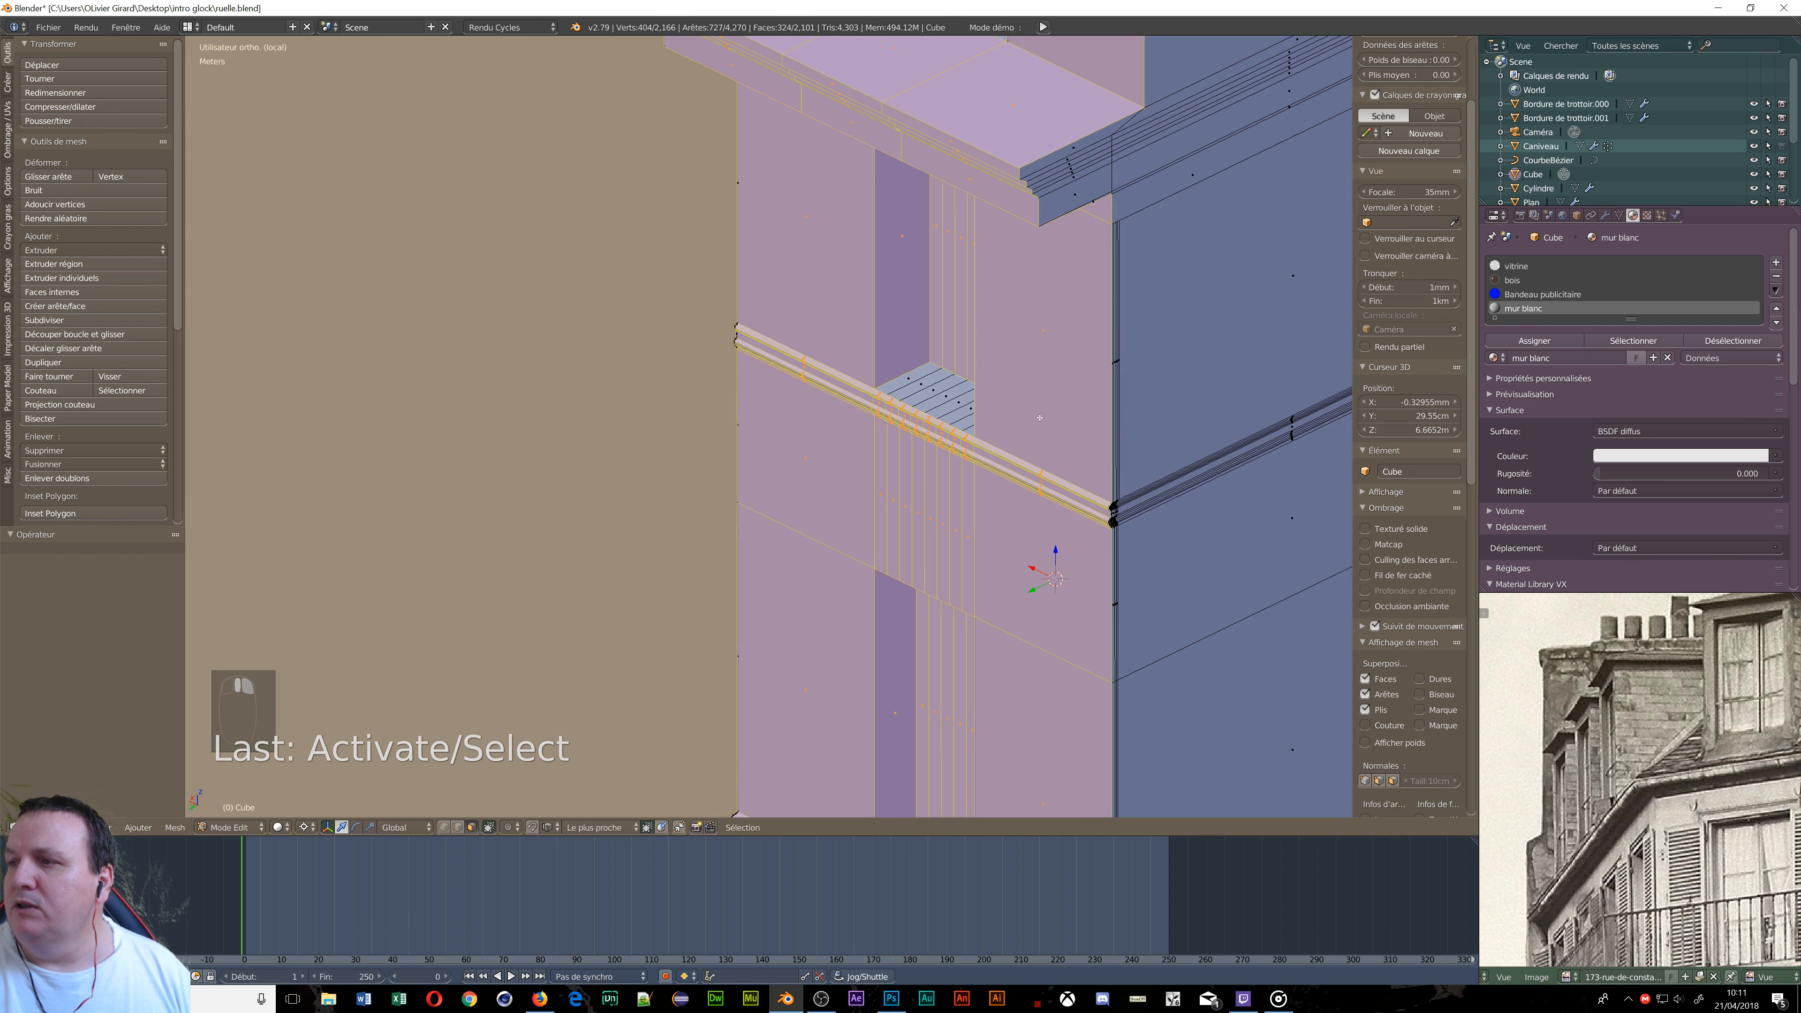
shift+right_click(909, 373)
shift+right_click(934, 390)
shift+right_click(971, 409)
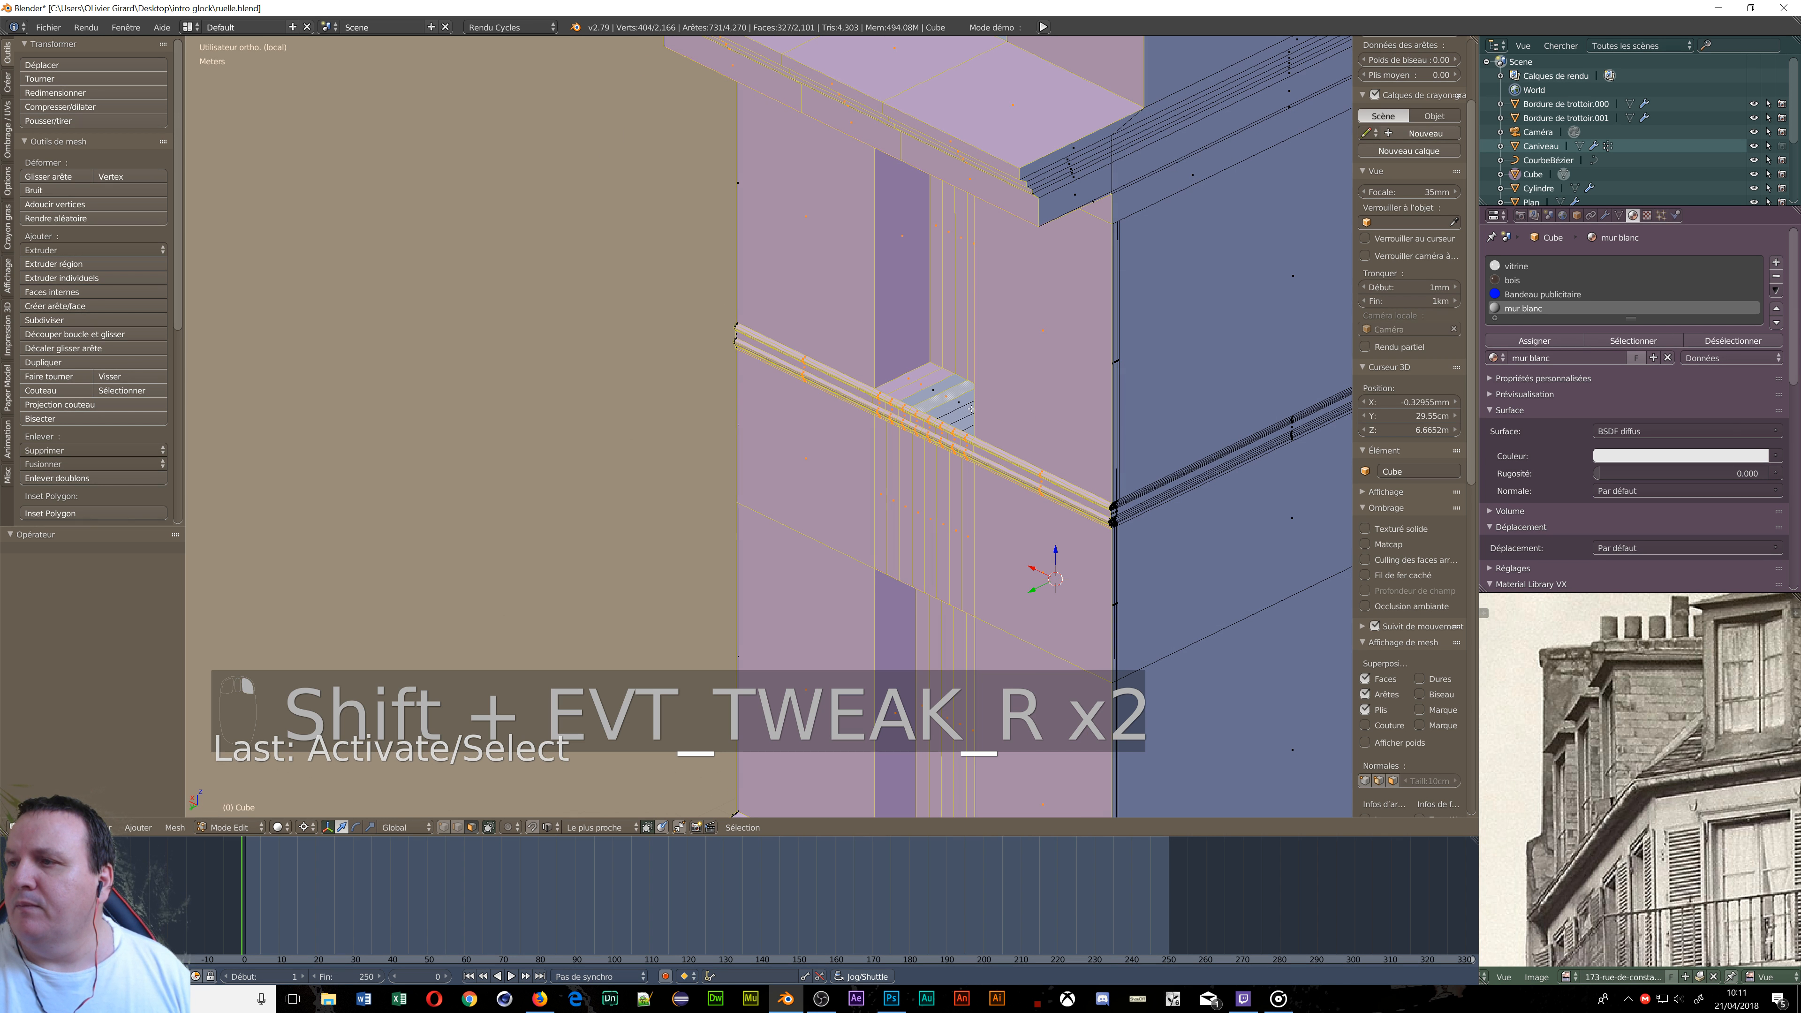
shift+right_click(965, 414)
shift+right_click(968, 421)
shift+right_click(972, 430)
shift+right_click(958, 405)
shift+right_click(936, 389)
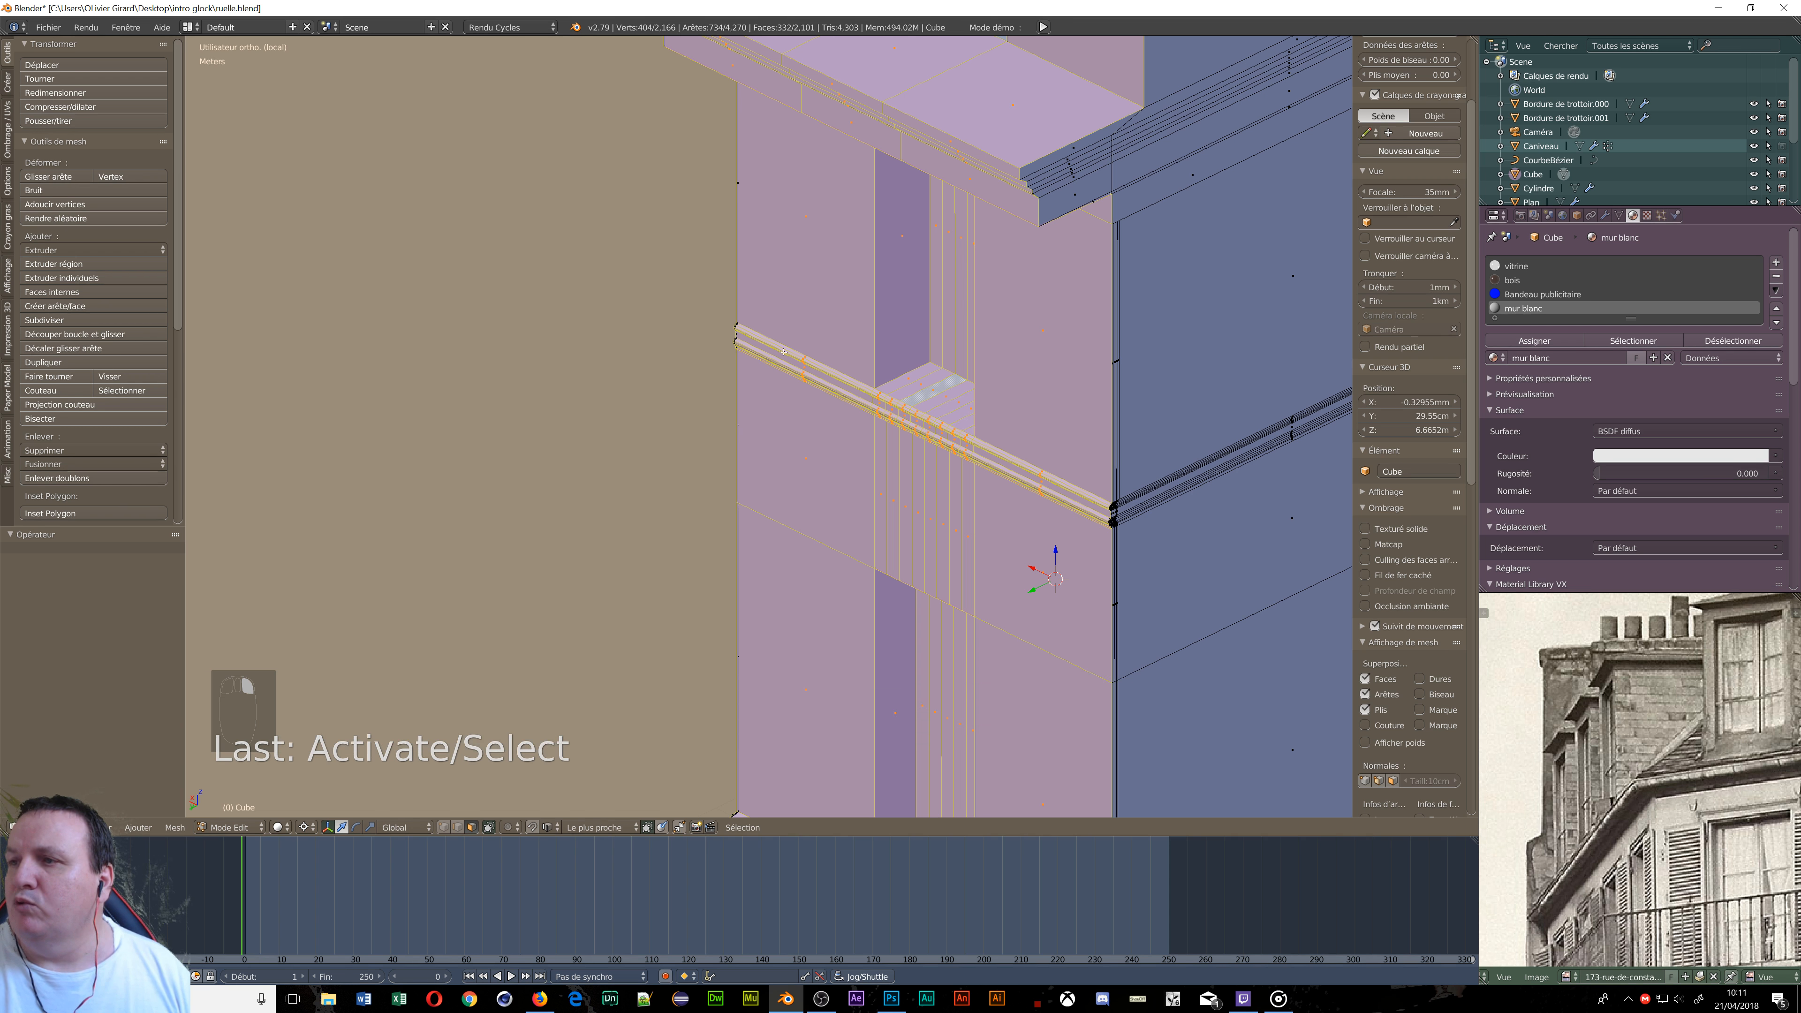
middle_drag(631, 335, 863, 291)
scroll(862, 291, down, 7)
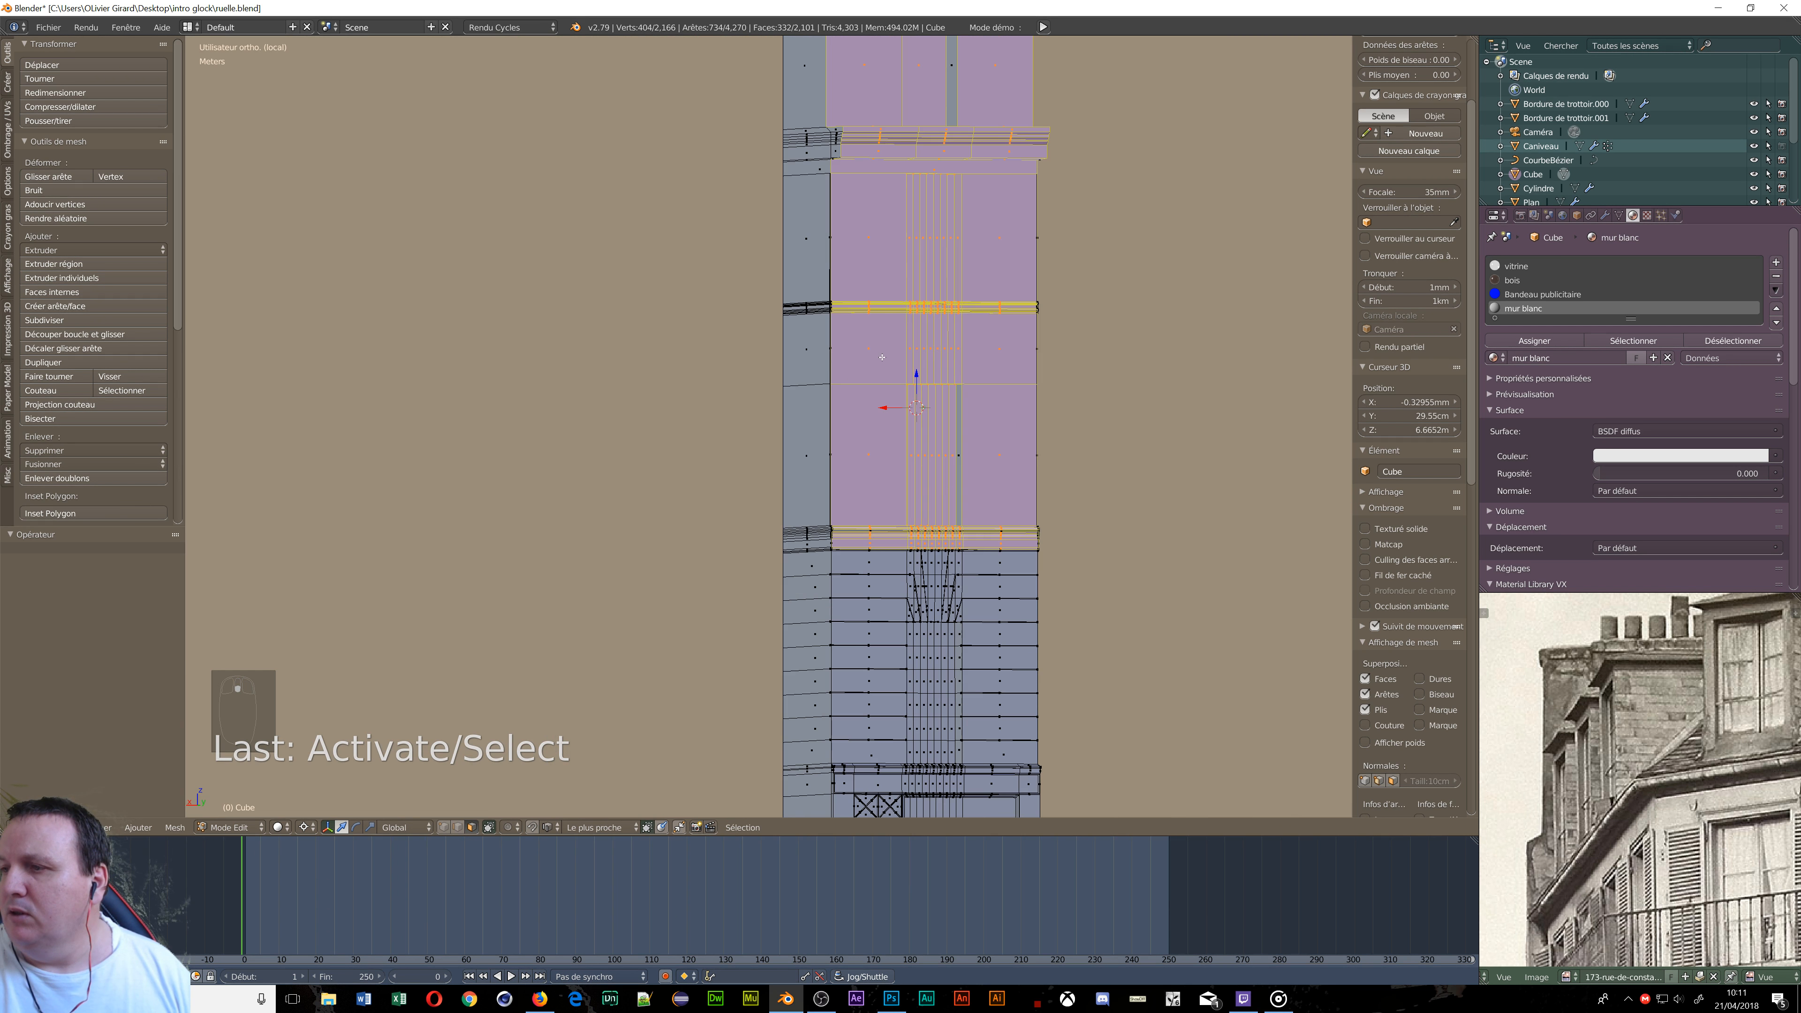
mouse_move(887, 355)
middle_down()
mouse_move(845, 389)
mouse_move(902, 387)
middle_up()
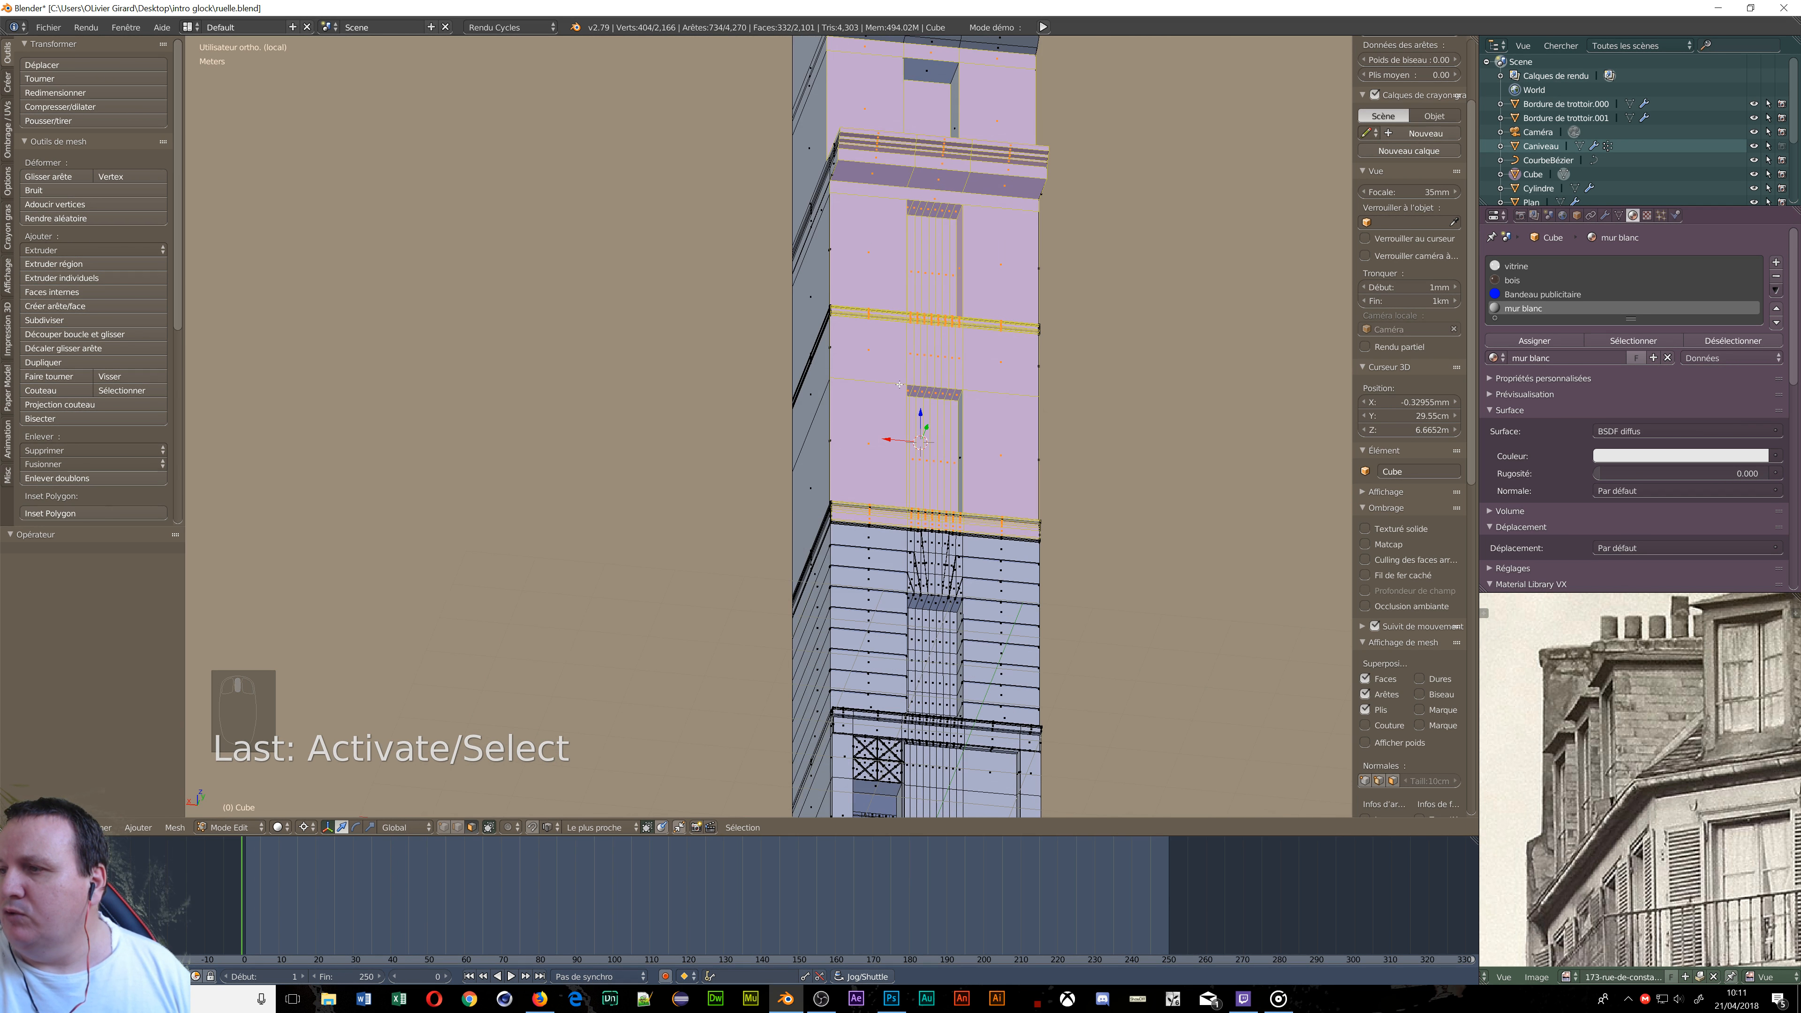
Add the narrow strip faces along the moulding beneath the lower window, plus the adjoining jamb face, to the selection.
scroll(902, 387, up, 8)
middle_drag(957, 507, 815, 777)
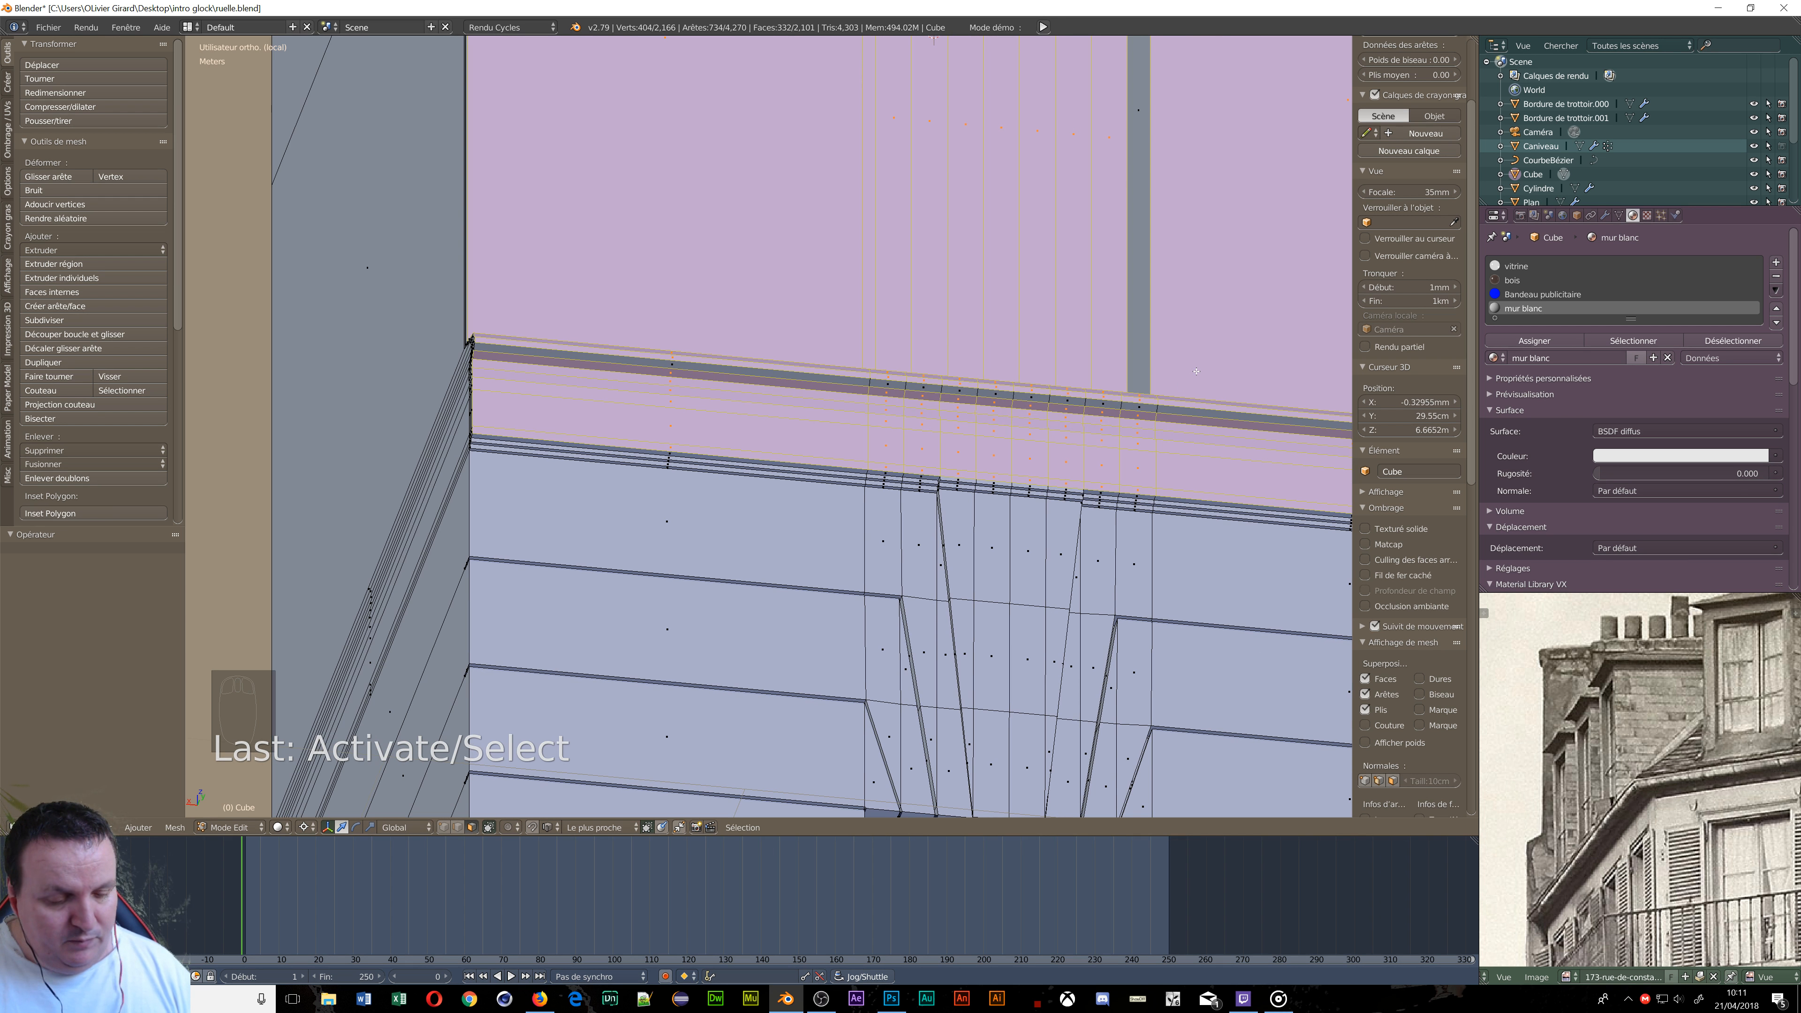
key(b)
drag(966, 426, 609, 407)
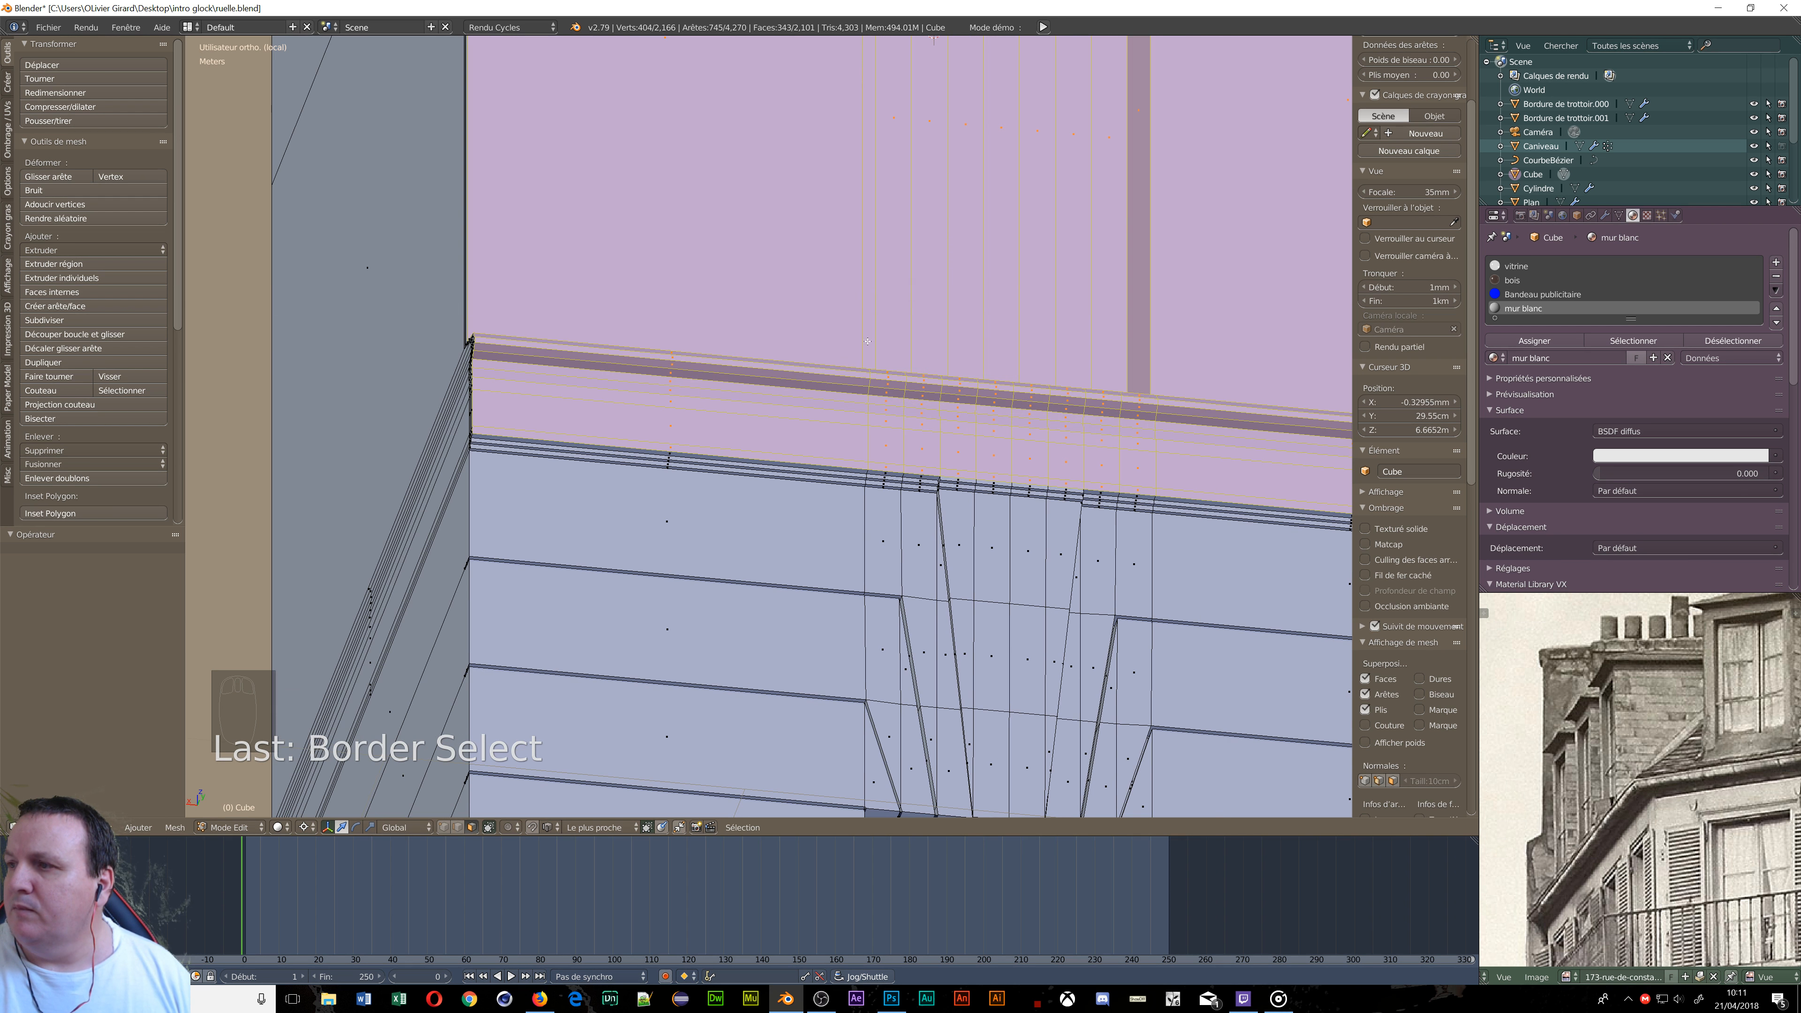
Project the selected wall faces' UVs from the orthographic back view.
middle_drag(1187, 398, 1115, 491)
middle_drag(1115, 491, 1205, 488)
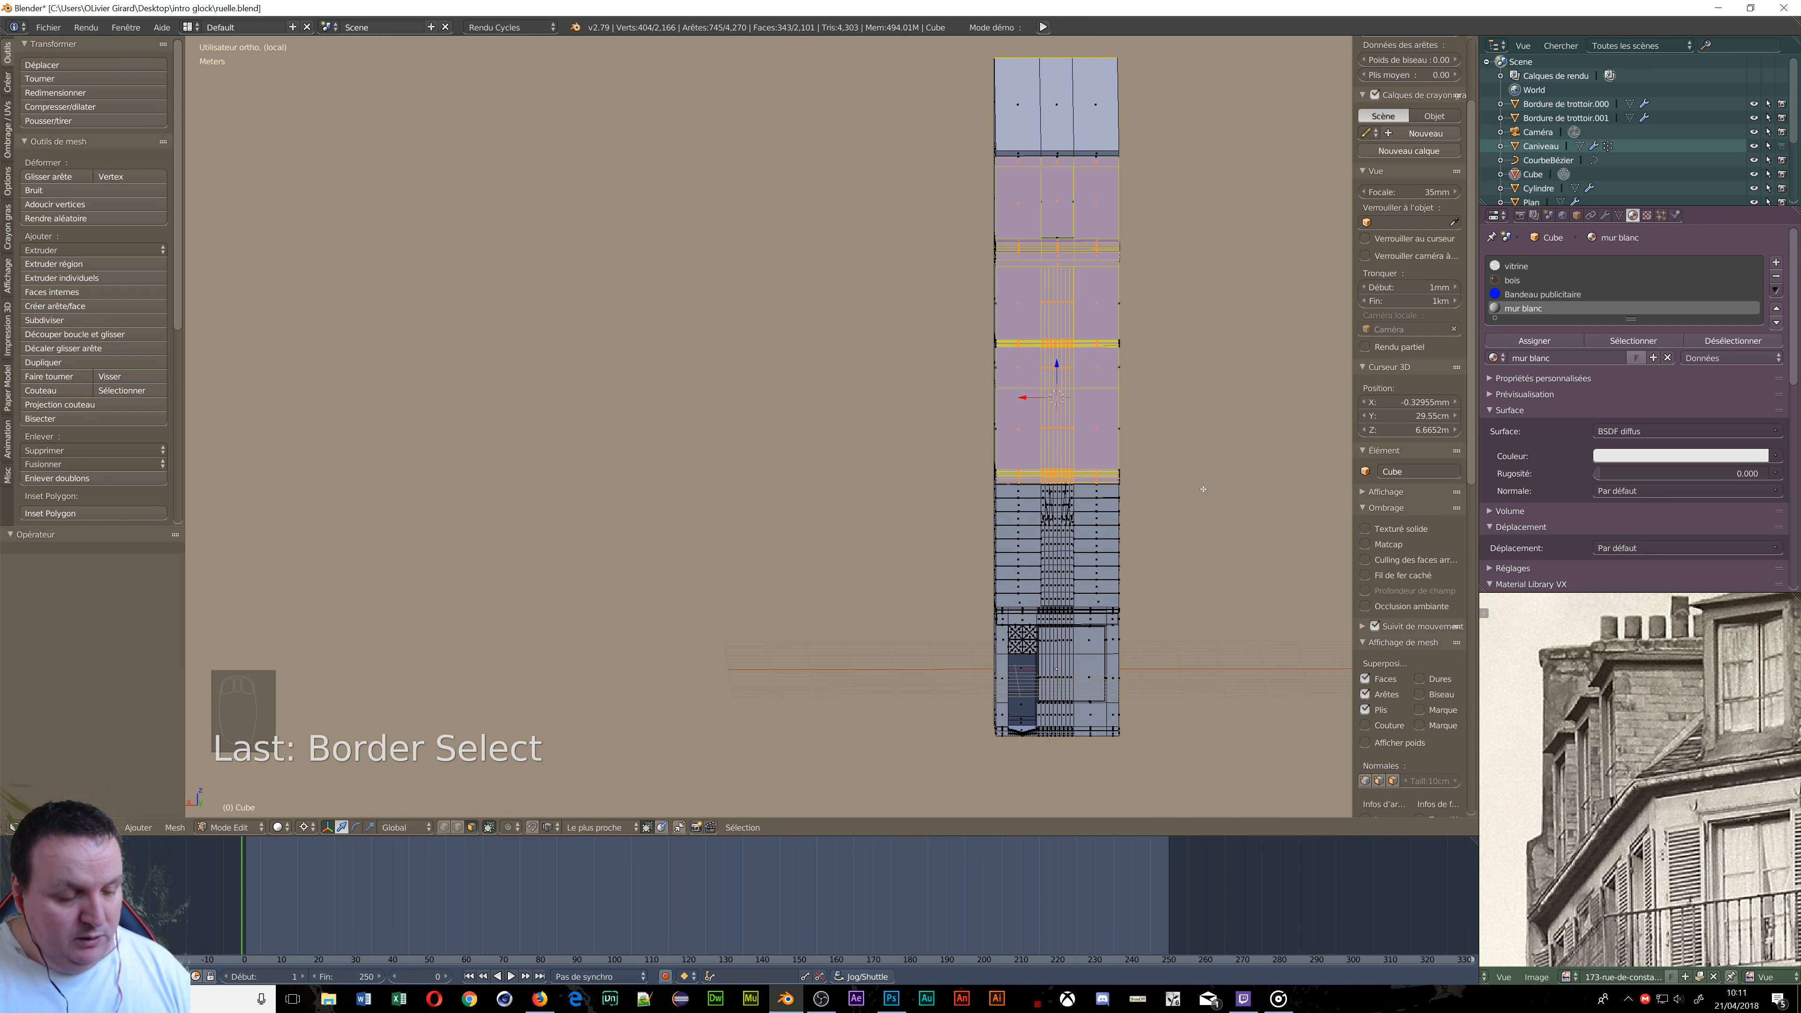
key(ctrl+KP_1)
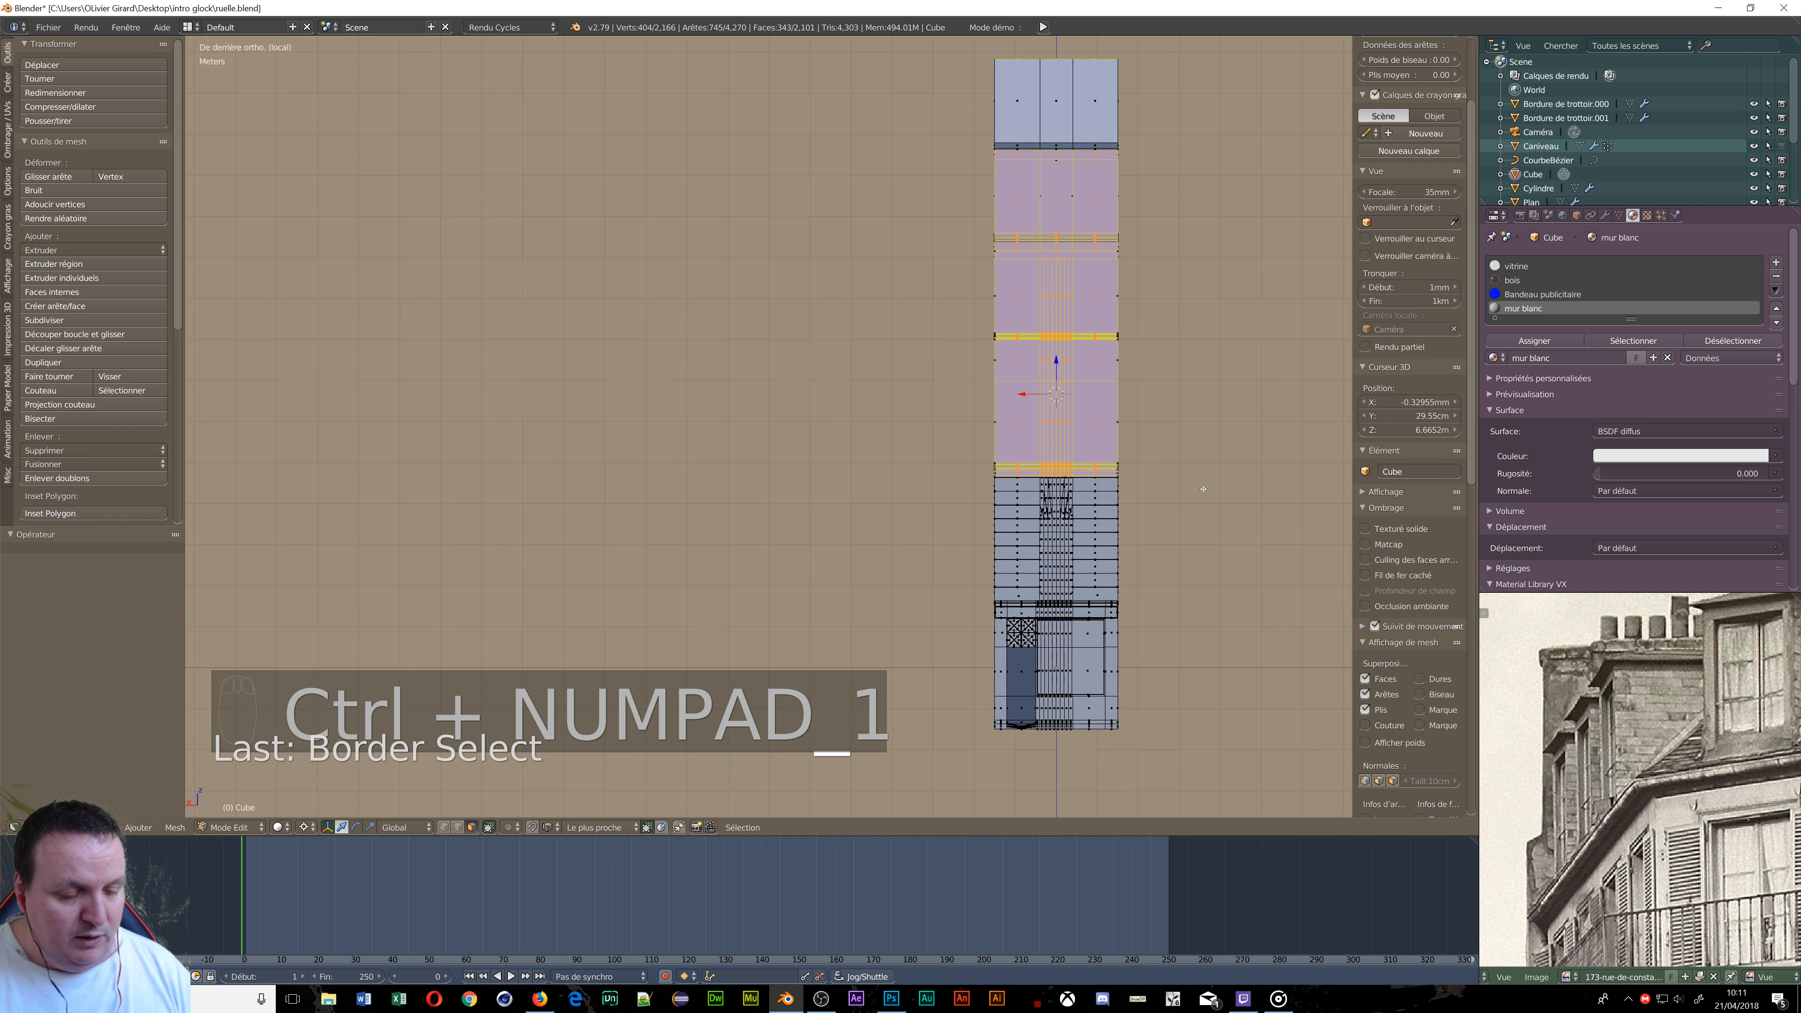
key(u)
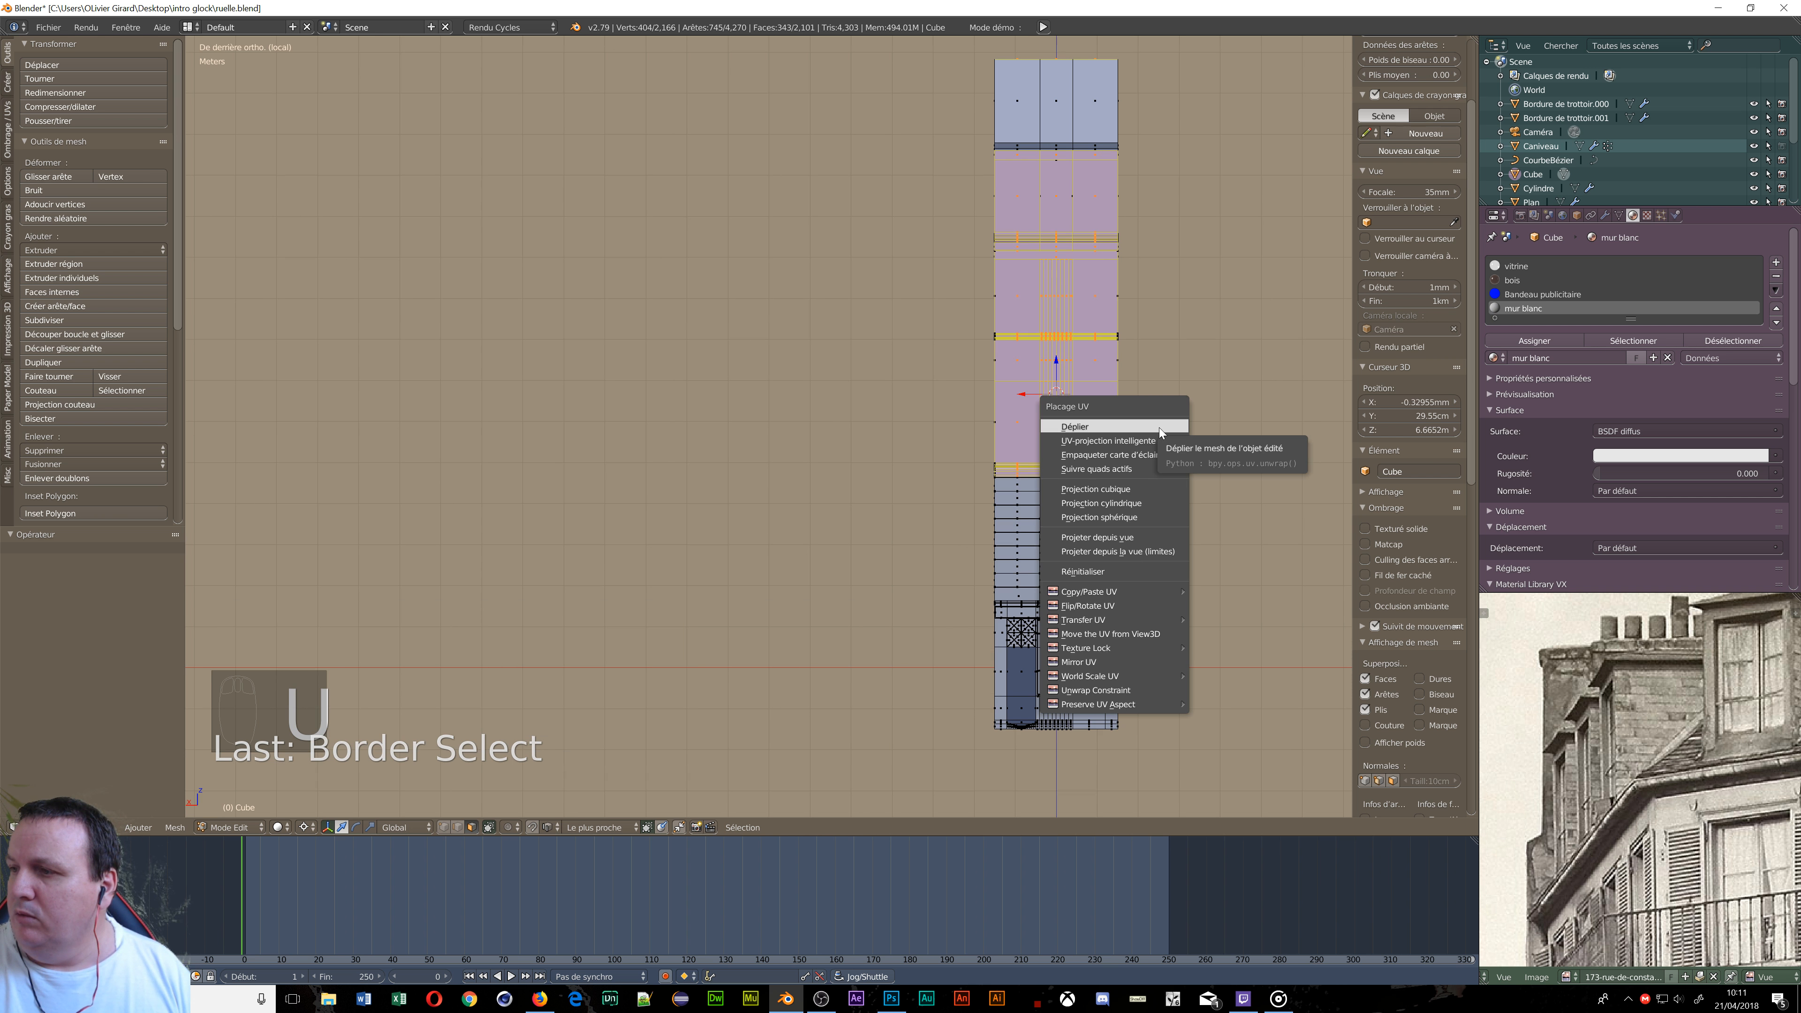
click(1157, 539)
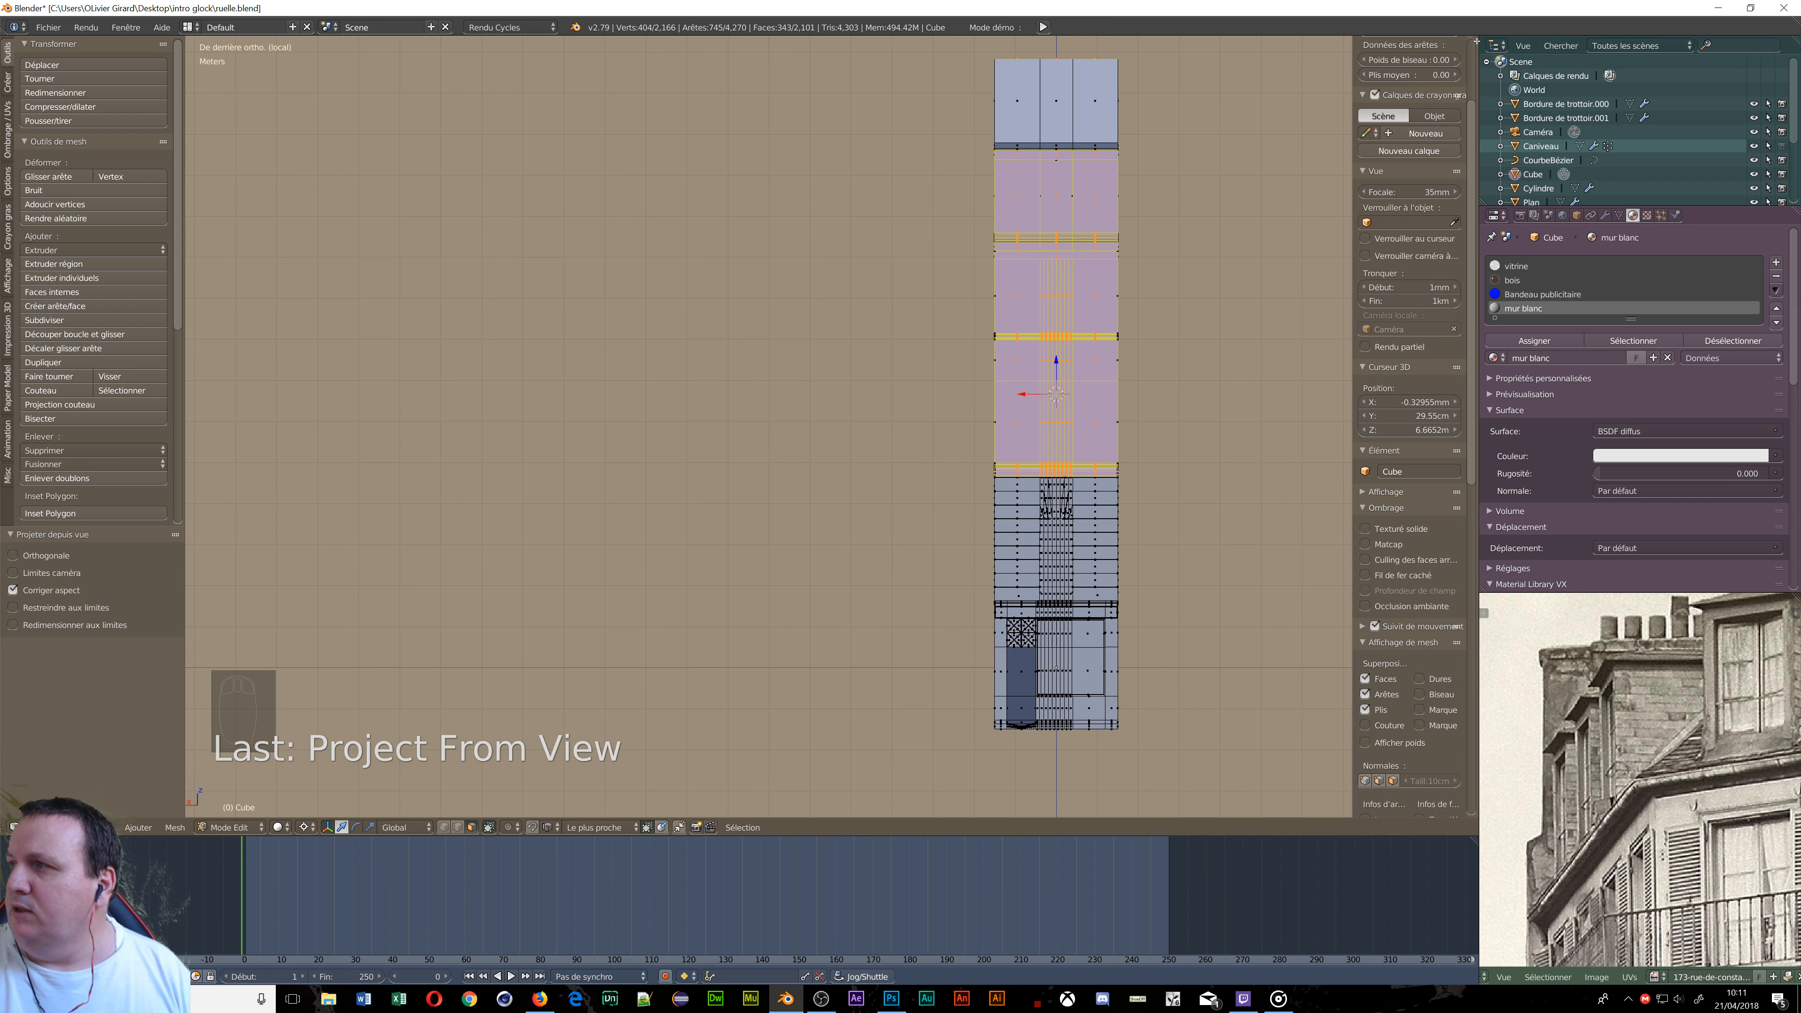
Split the 3D view vertically and change the new area beside it into a UV/Image editor.
drag(1476, 41, 1209, 50)
drag(1210, 147, 709, 146)
shift+middle_drag(403, 675, 230, 650)
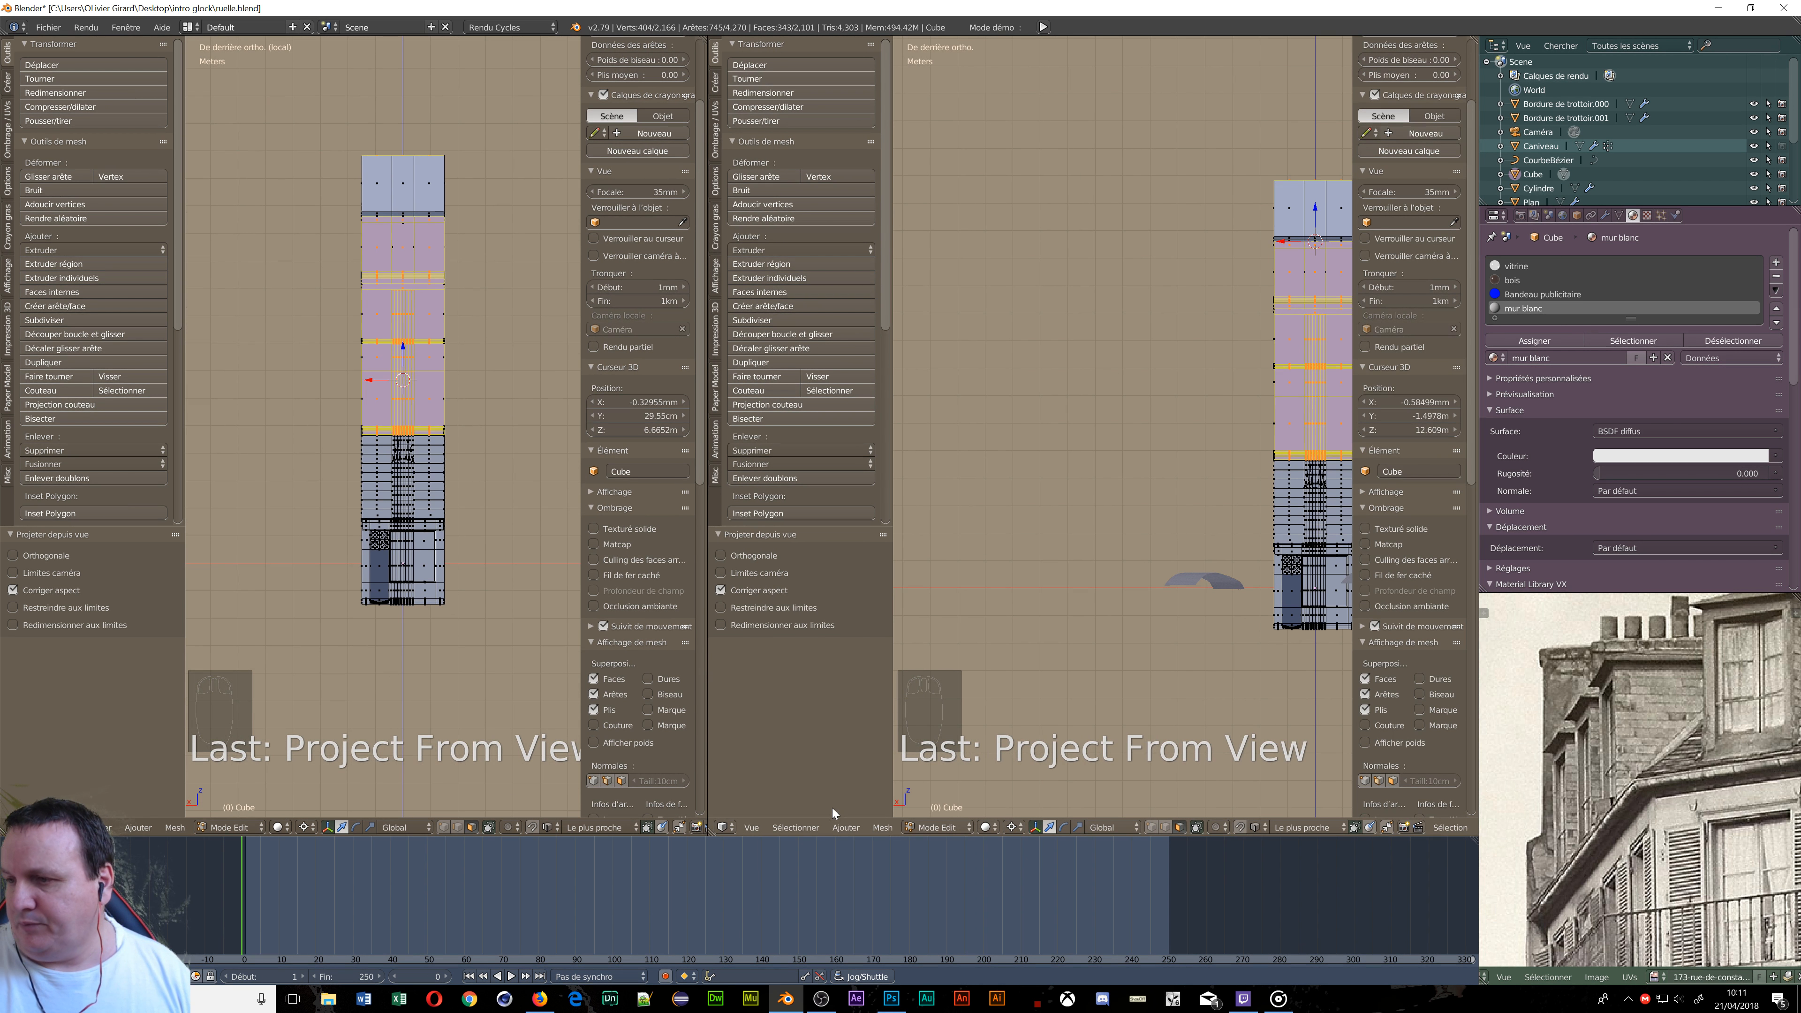
click(725, 828)
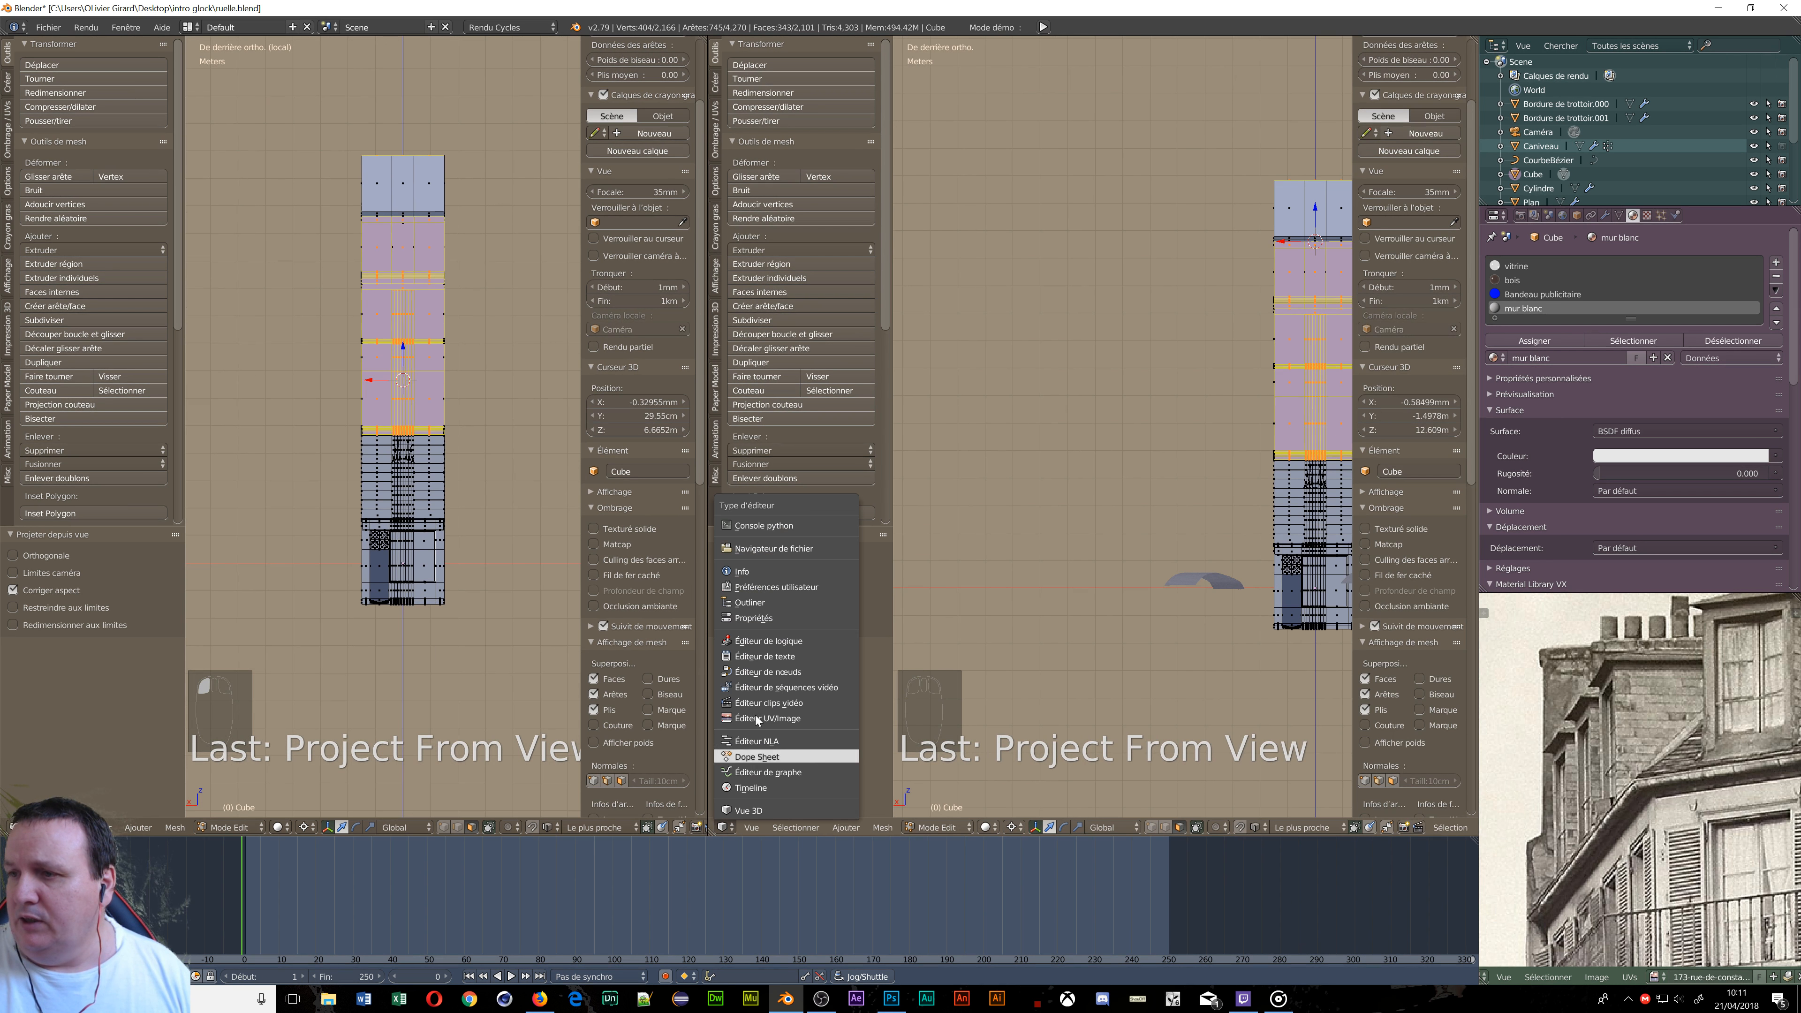
click(769, 719)
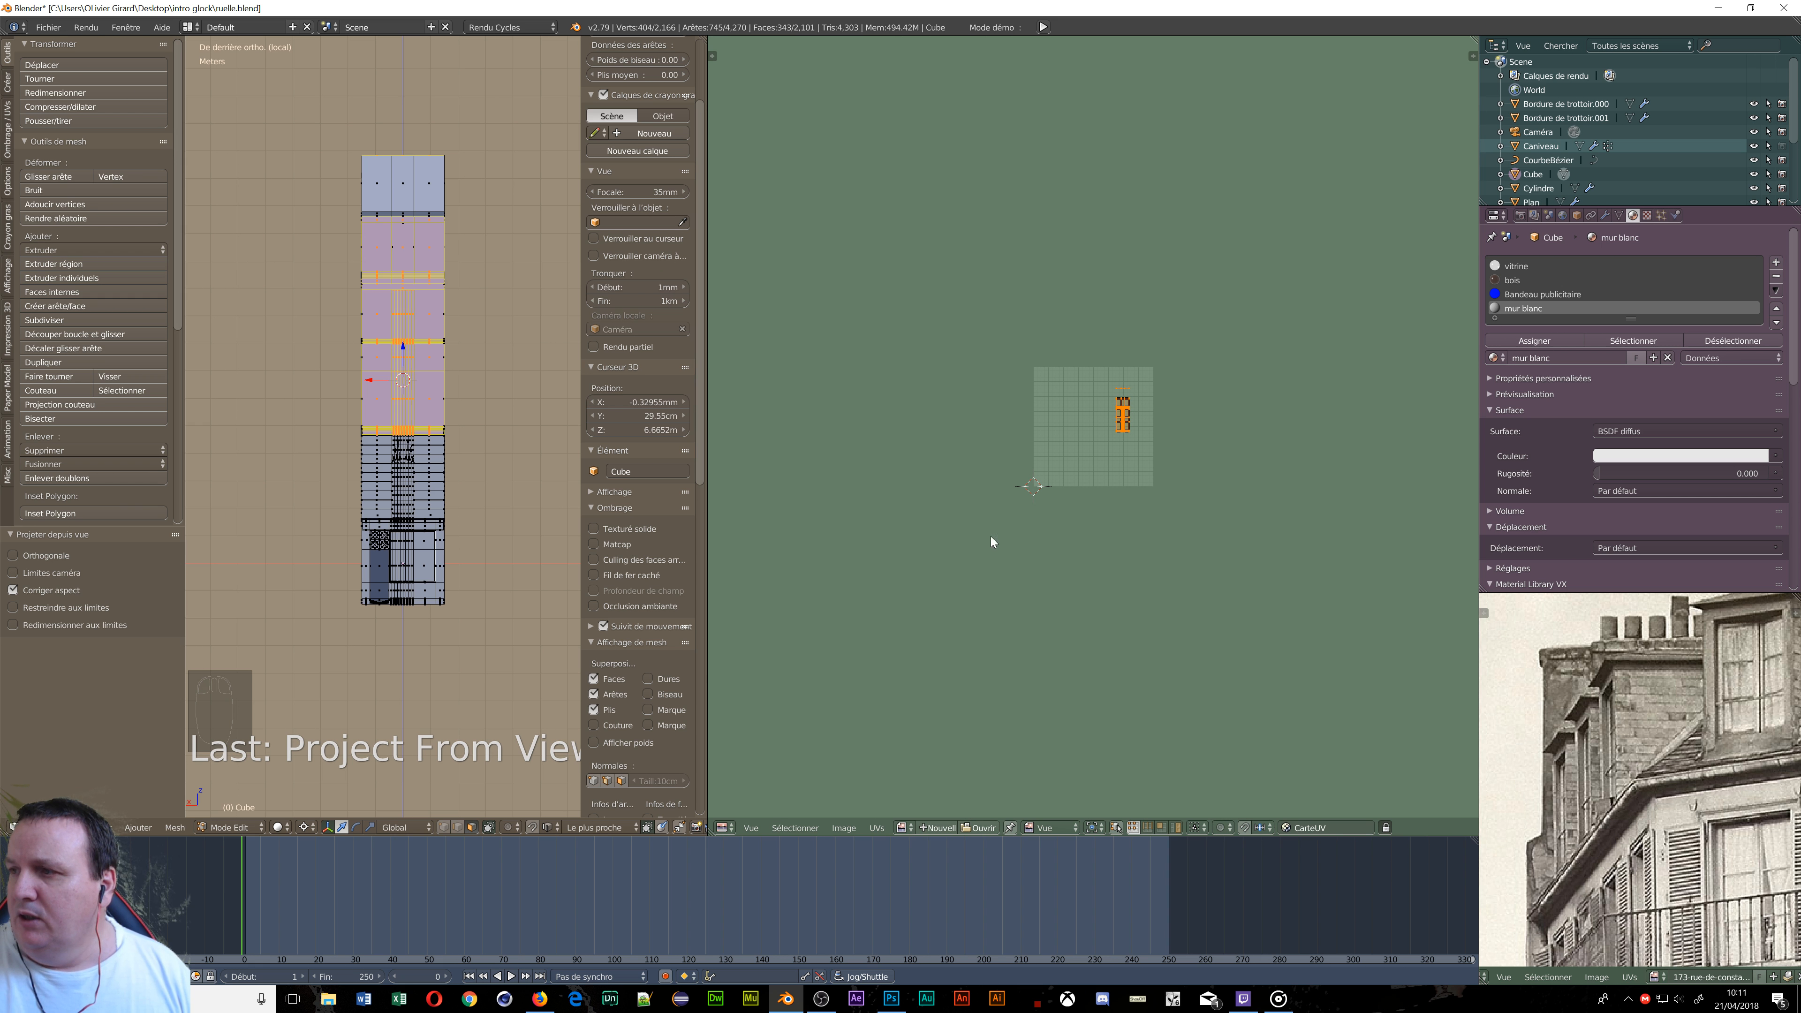
Deselect the stray faces at the very top of the roof to remove their separate strip from the UV layout.
scroll(1227, 419, up, 4)
scroll(702, 349, up, 2)
scroll(994, 383, up, 5)
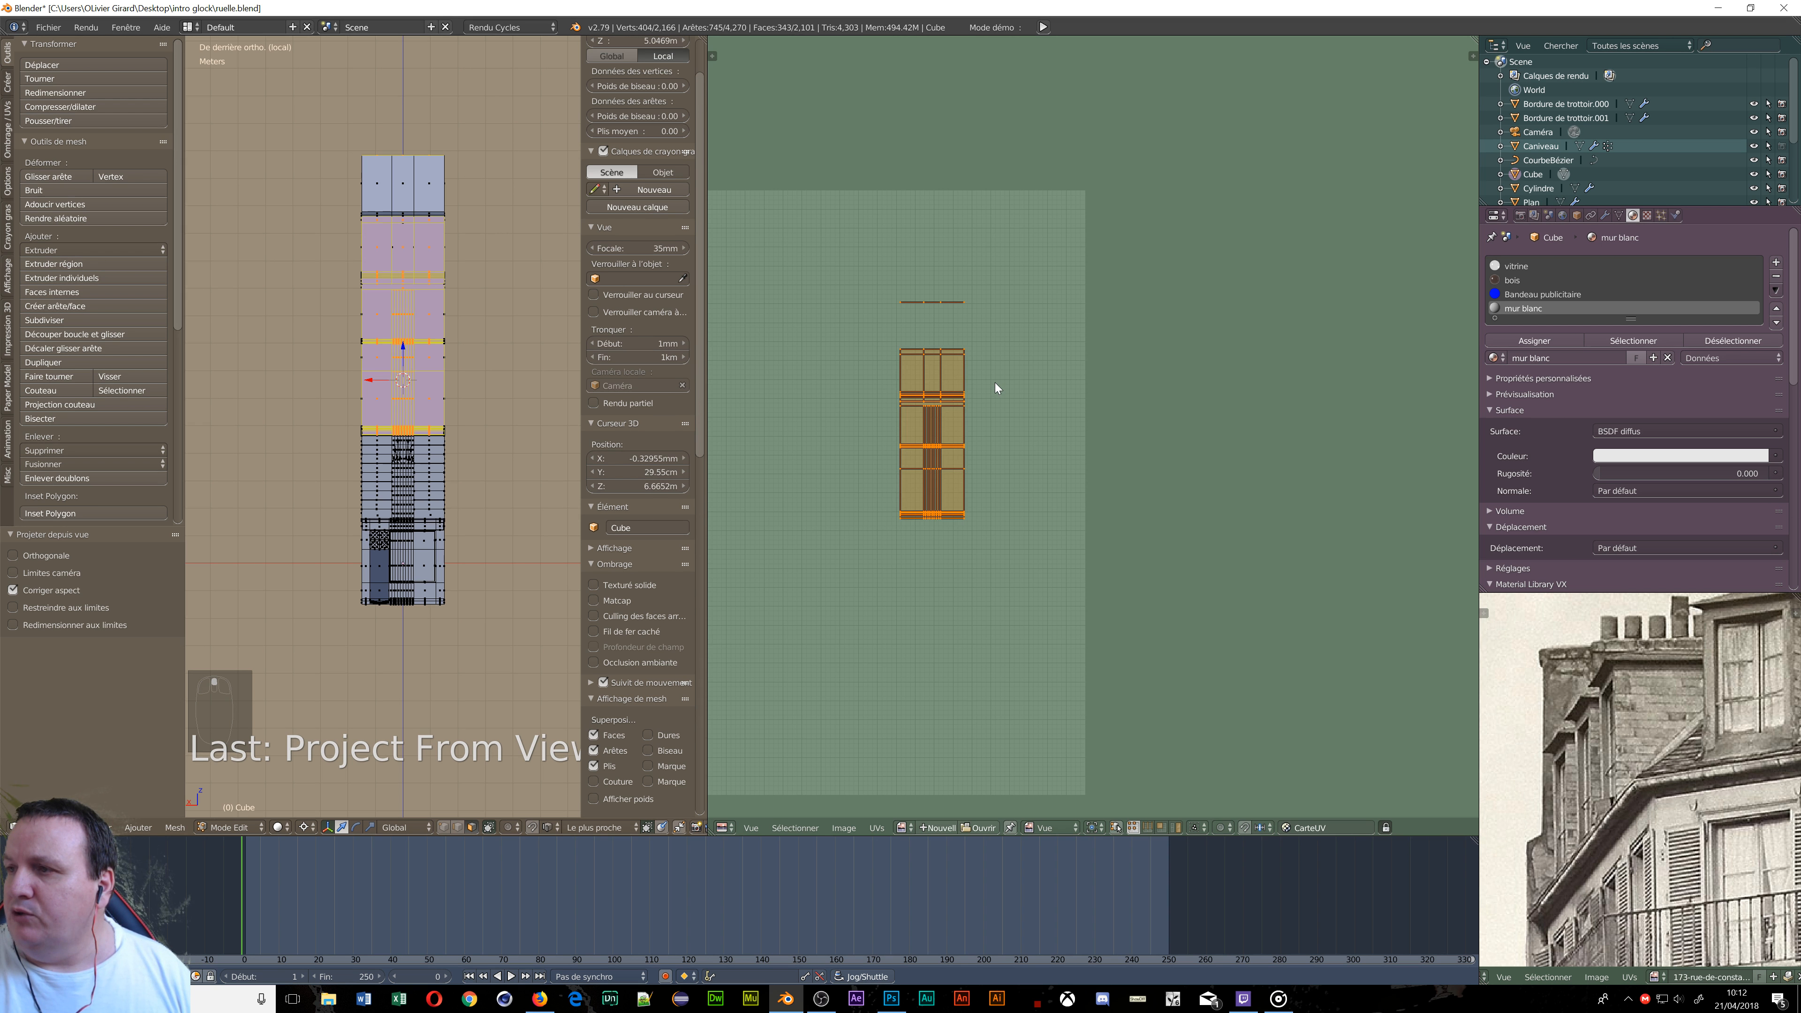
middle_drag(1021, 401, 1074, 401)
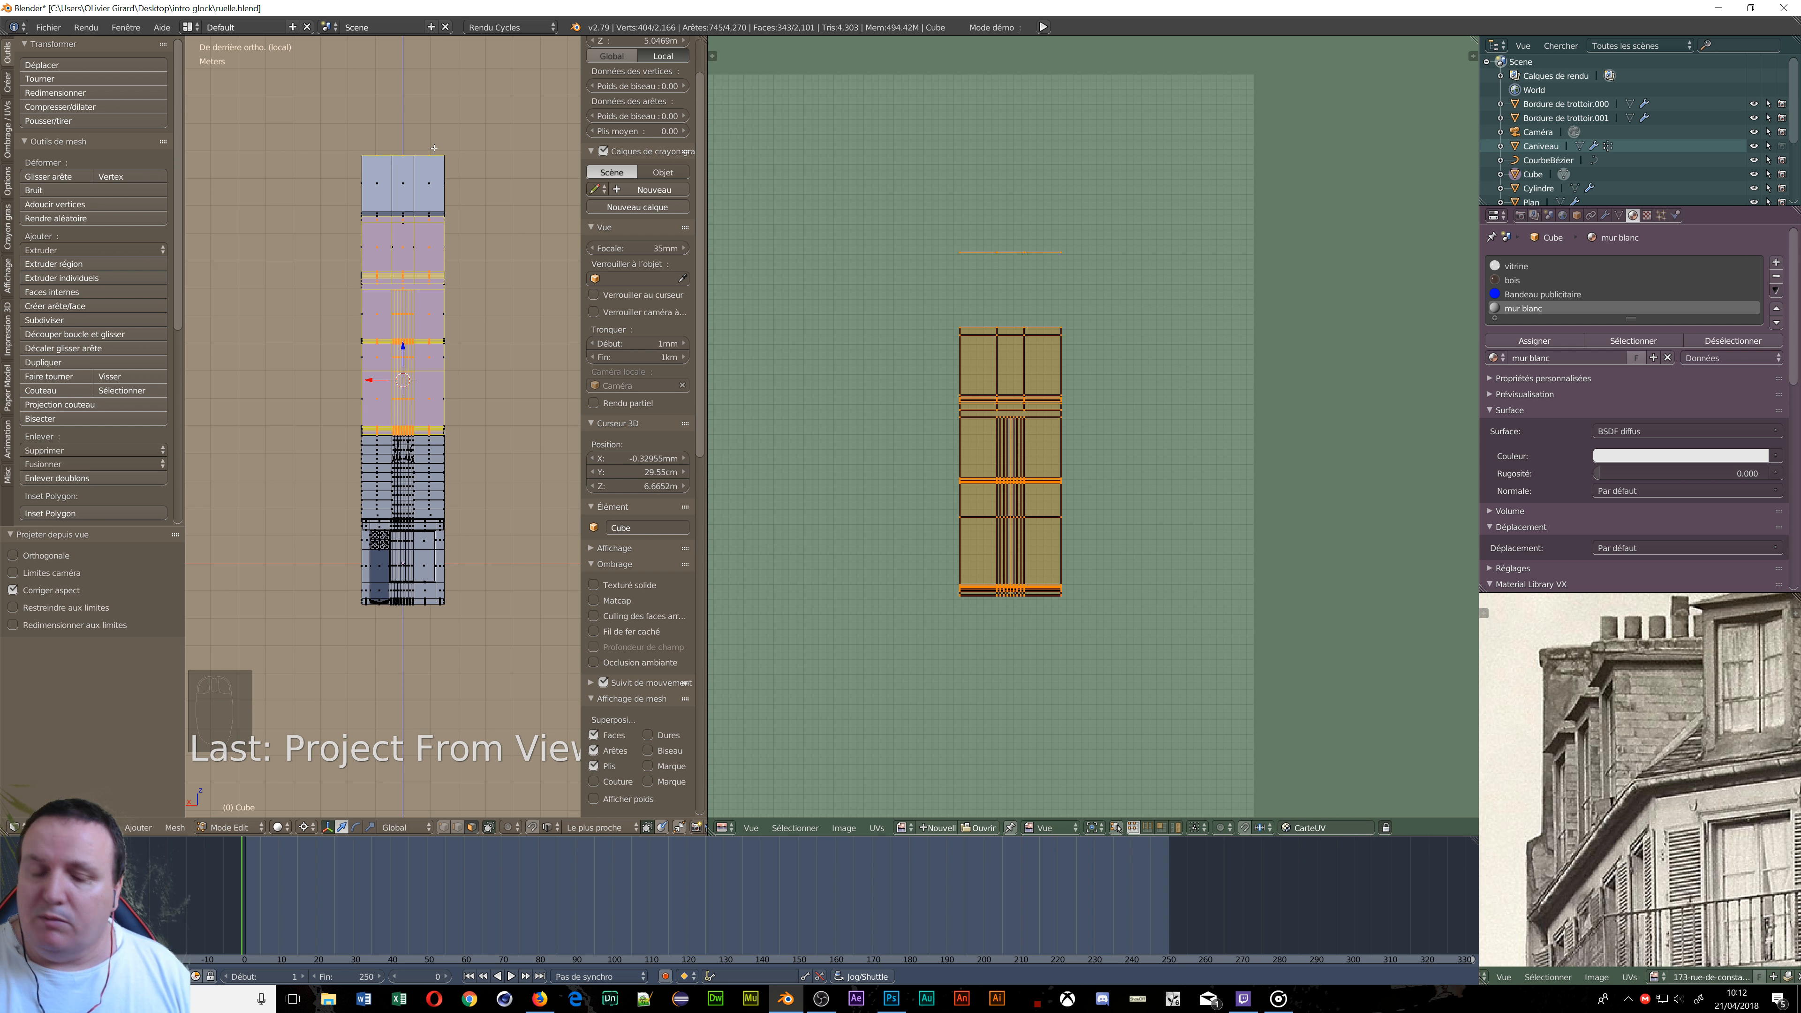
key(b)
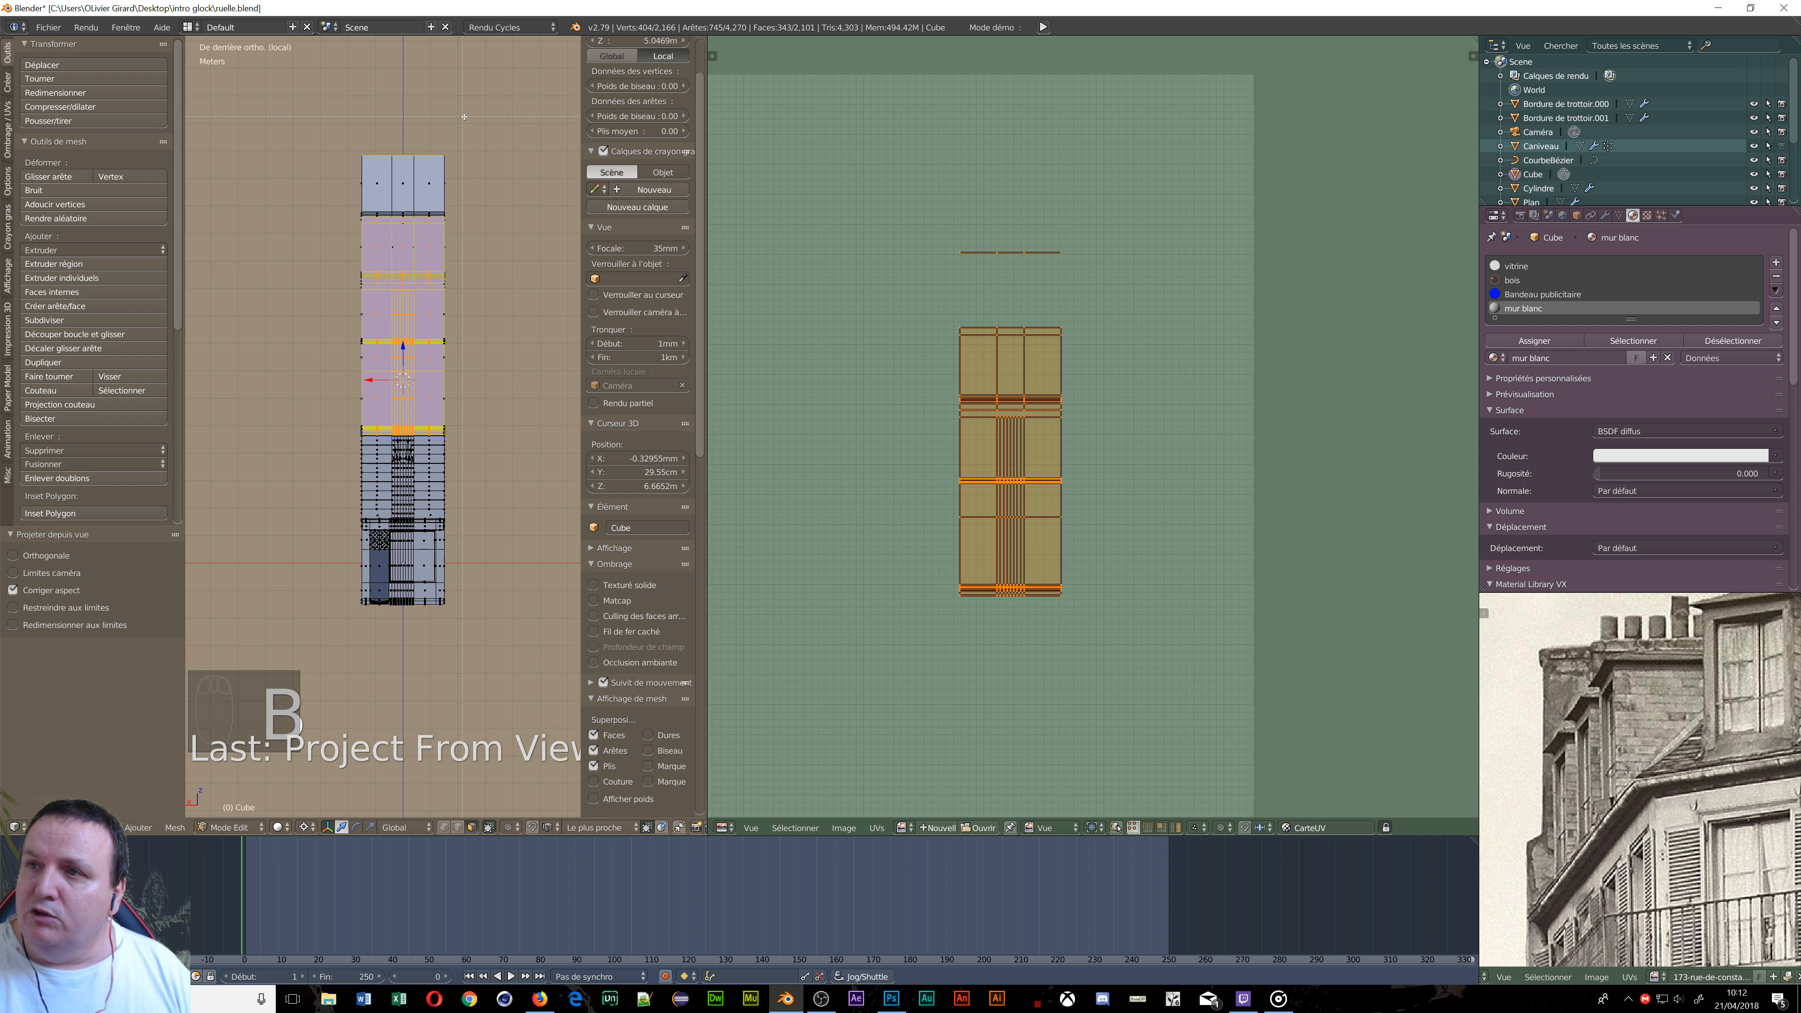
drag(454, 123, 327, 173)
middle_drag(327, 173, 525, 96)
key(b)
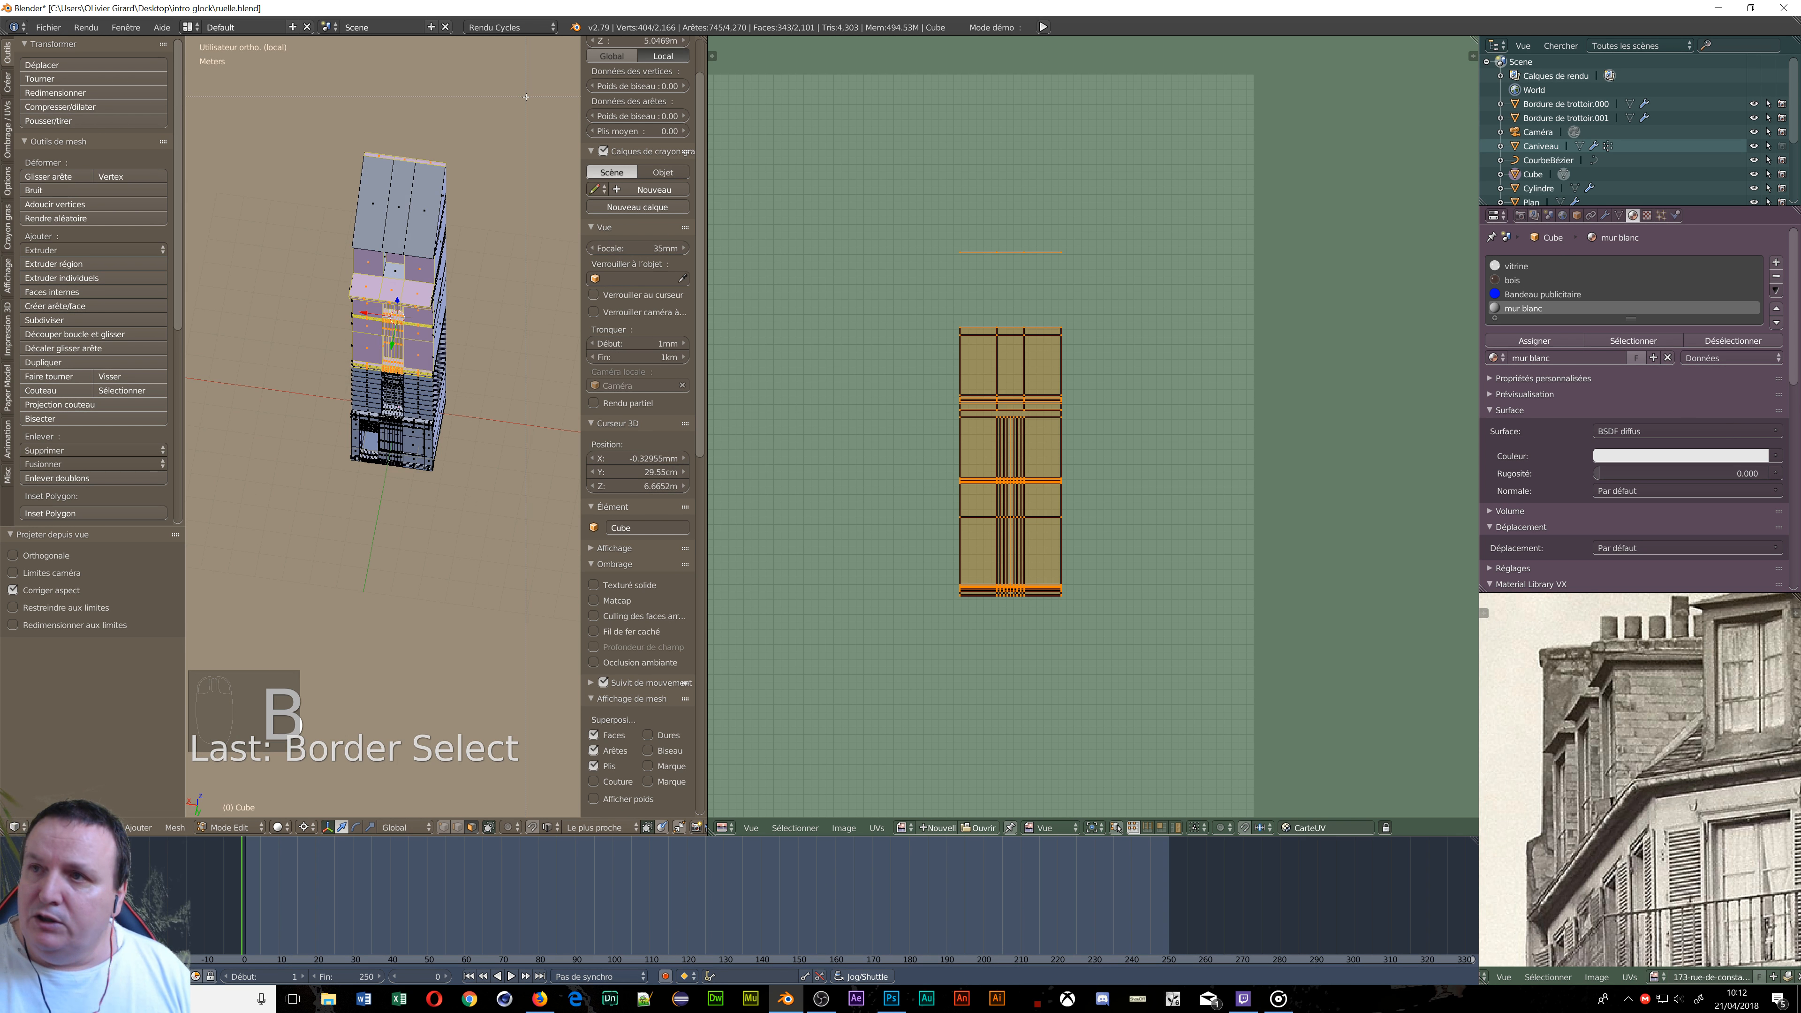
drag(521, 103, 272, 171)
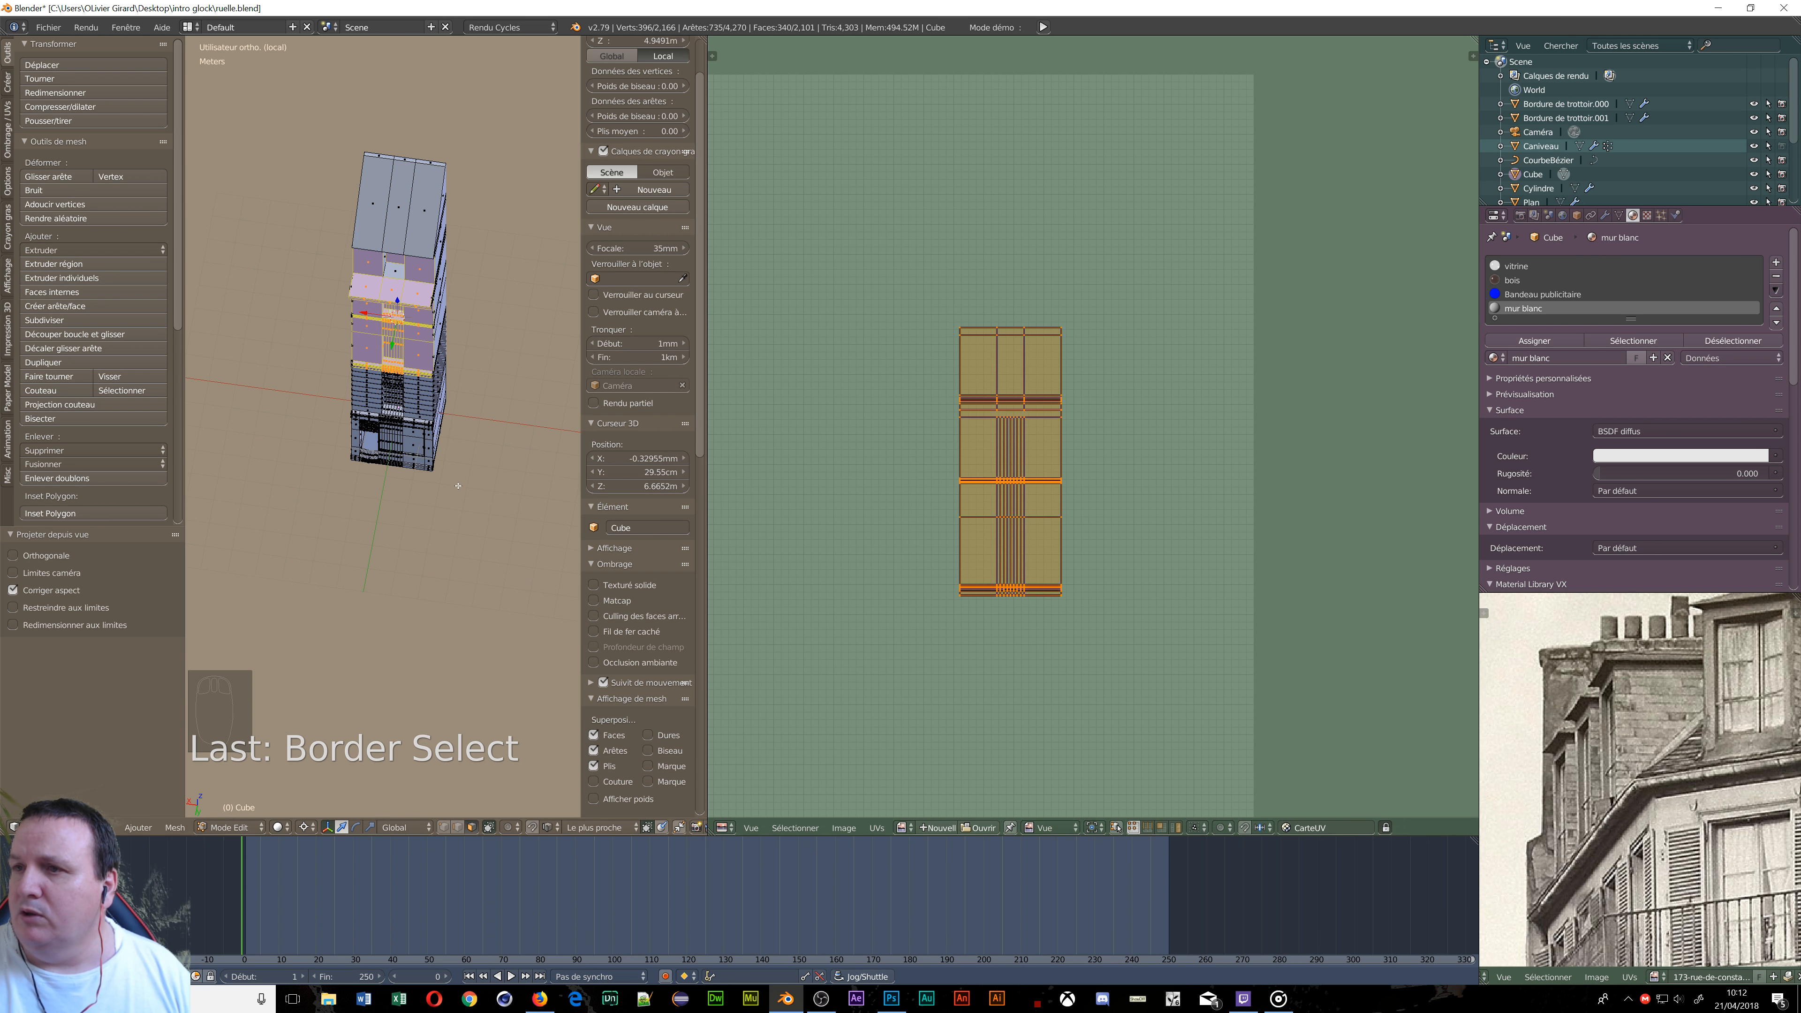
middle_drag(425, 386, 450, 392)
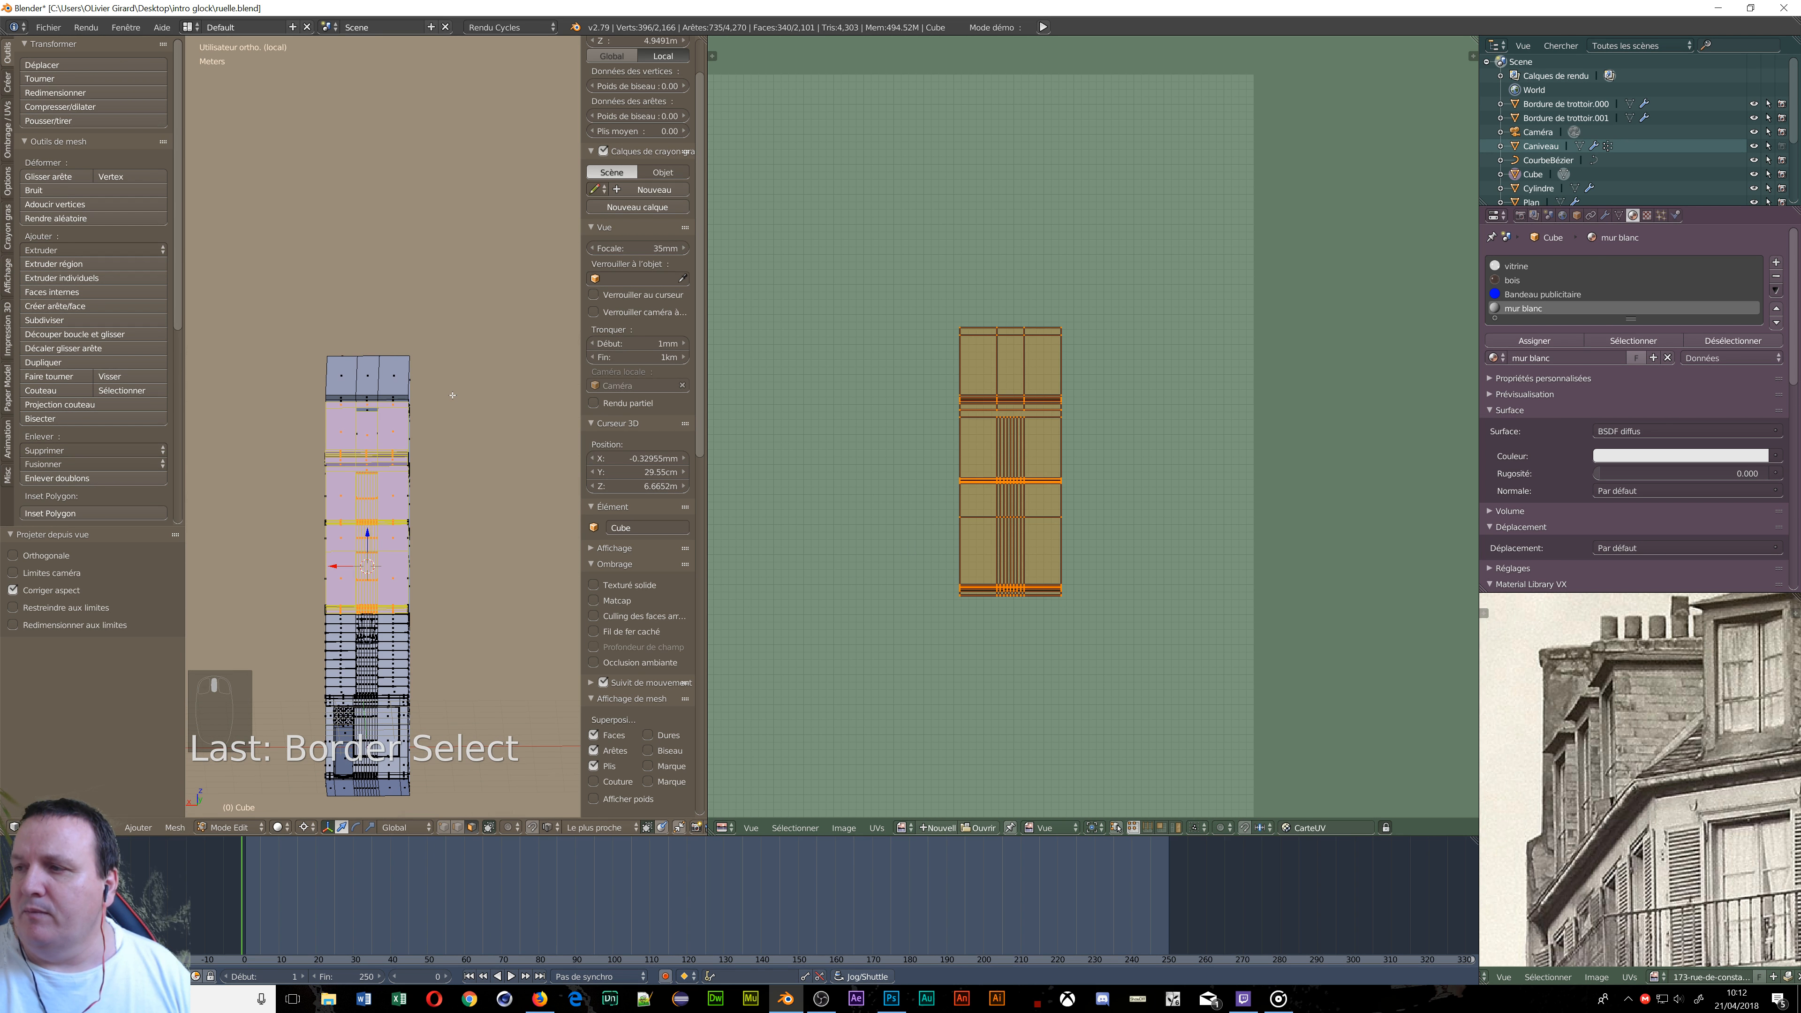
Start opening an image in the UV editor and browse to the Ruelle texture folder with files shown as thumbnails.
scroll(1005, 563, down, 3)
middle_drag(799, 736, 916, 620)
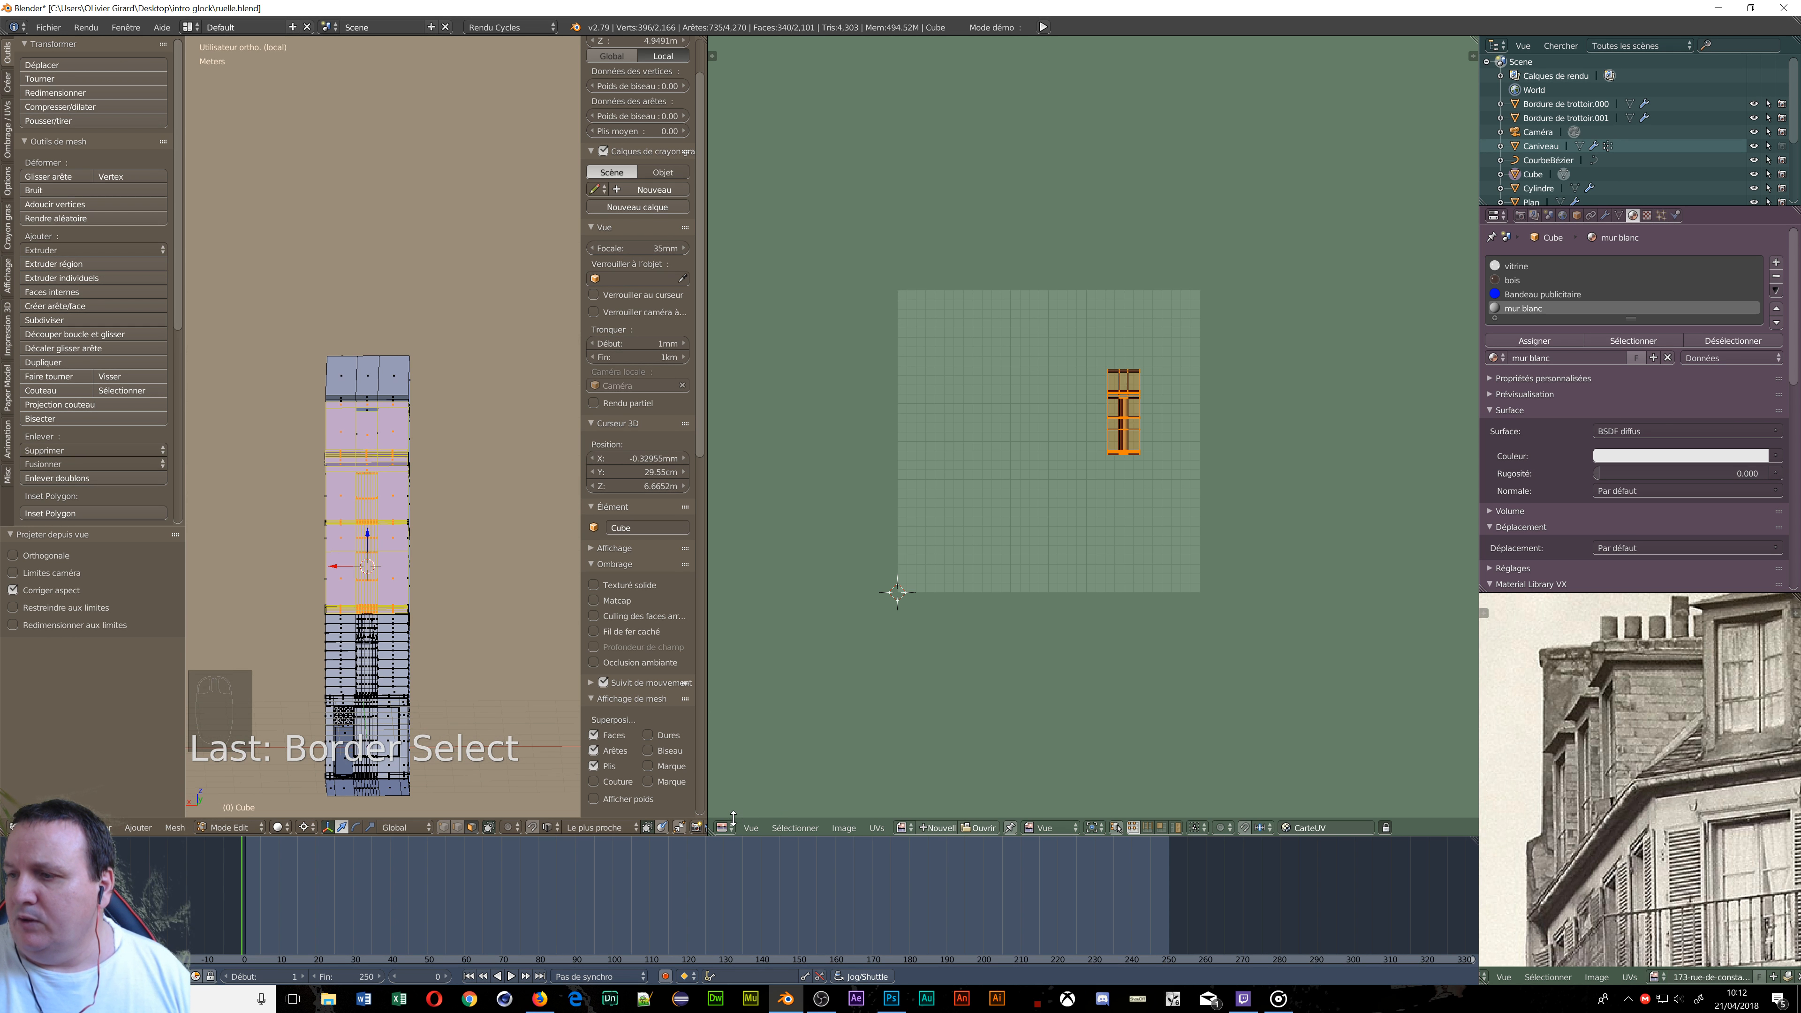
click(978, 828)
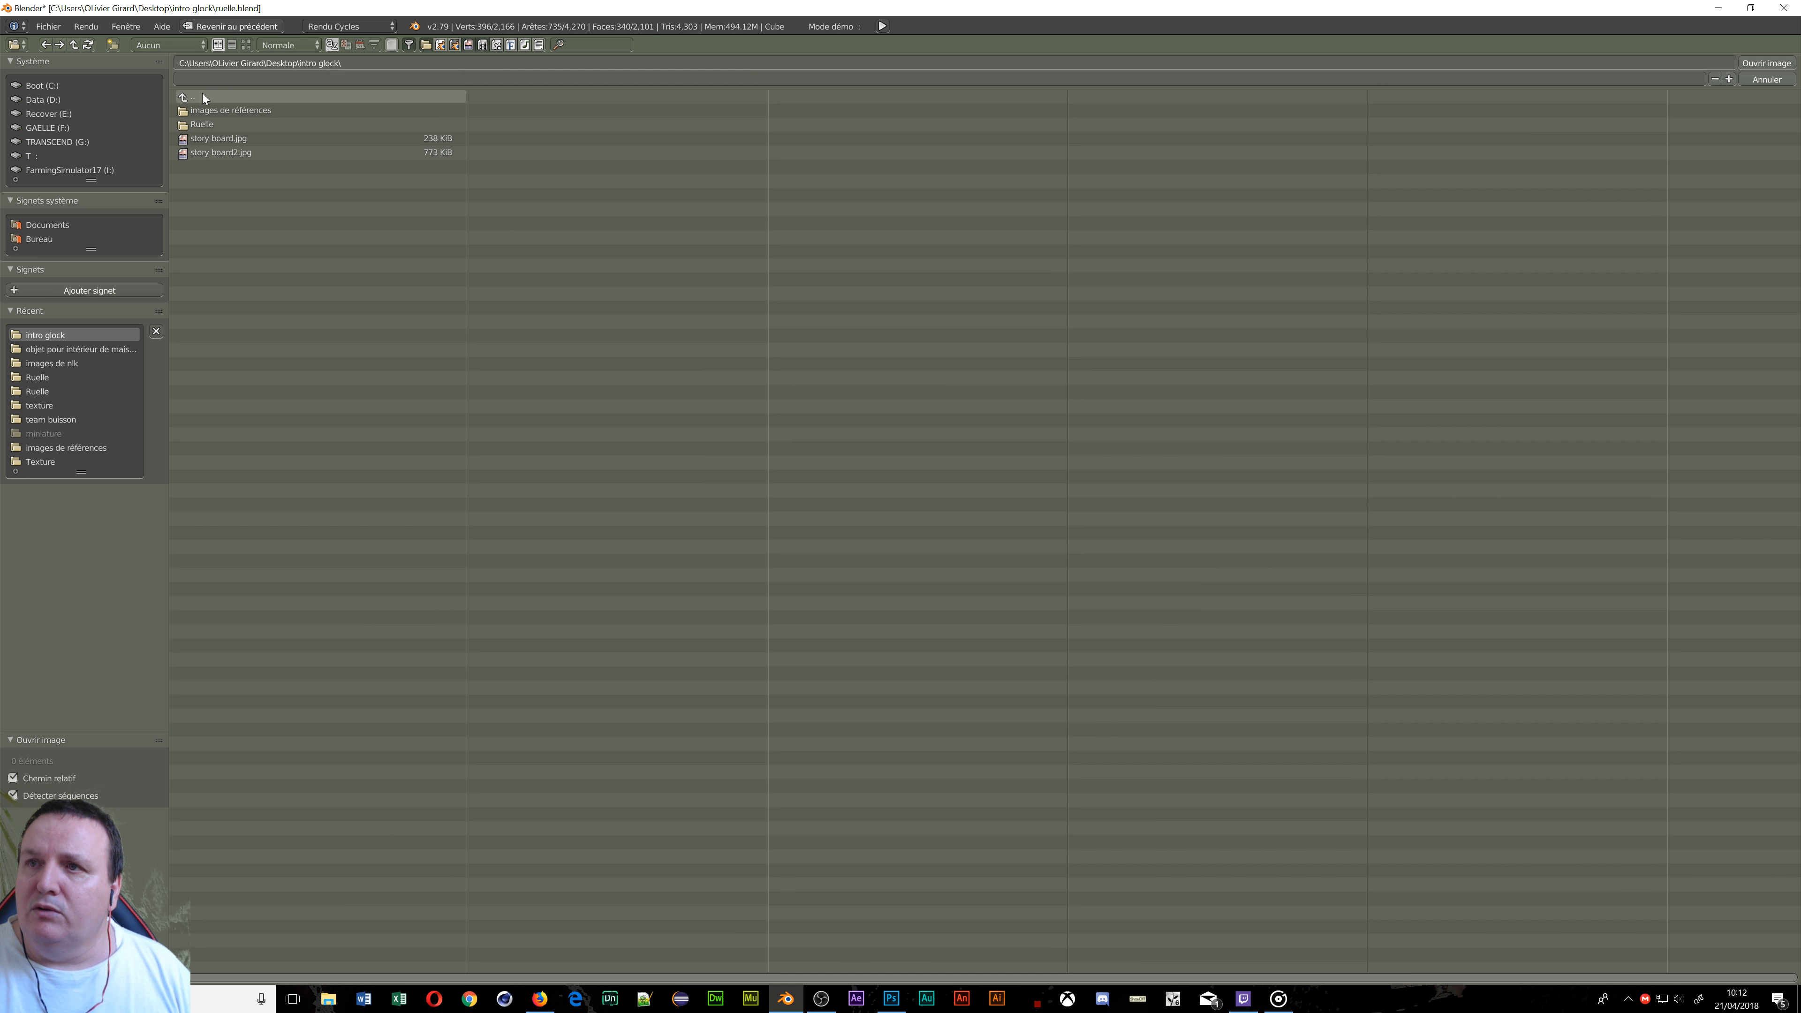
click(201, 125)
click(209, 108)
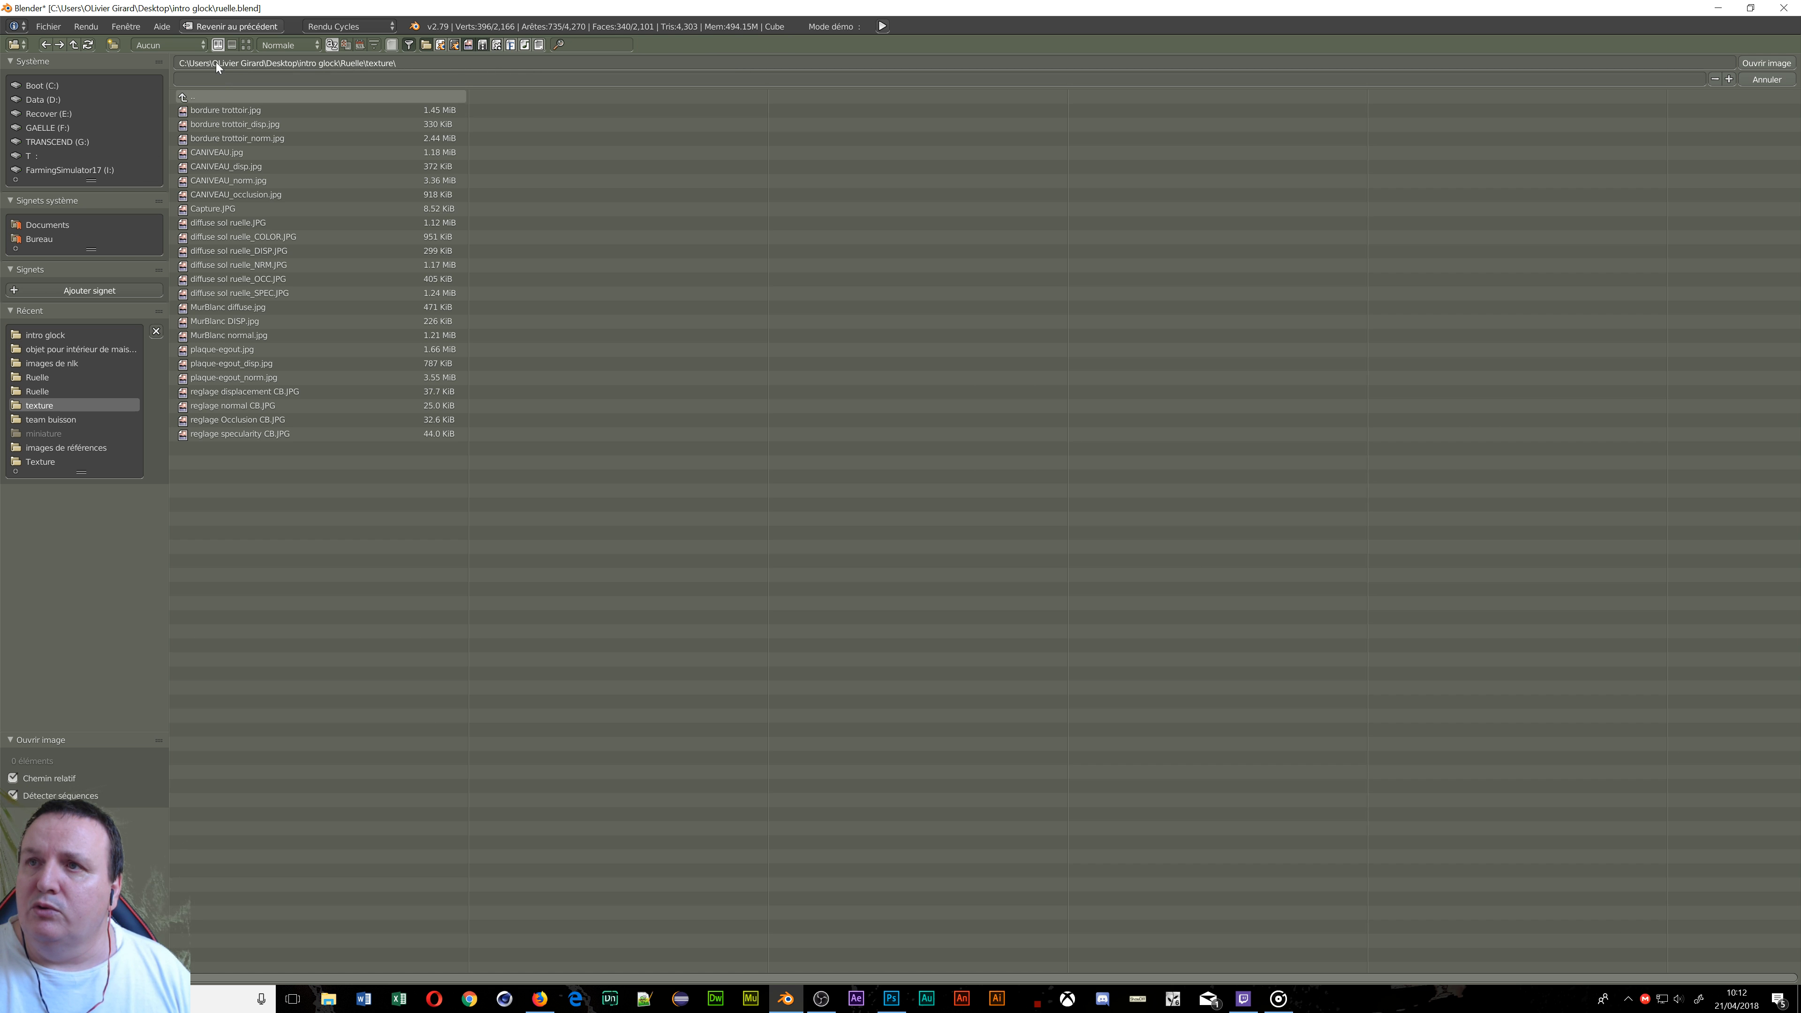
click(245, 44)
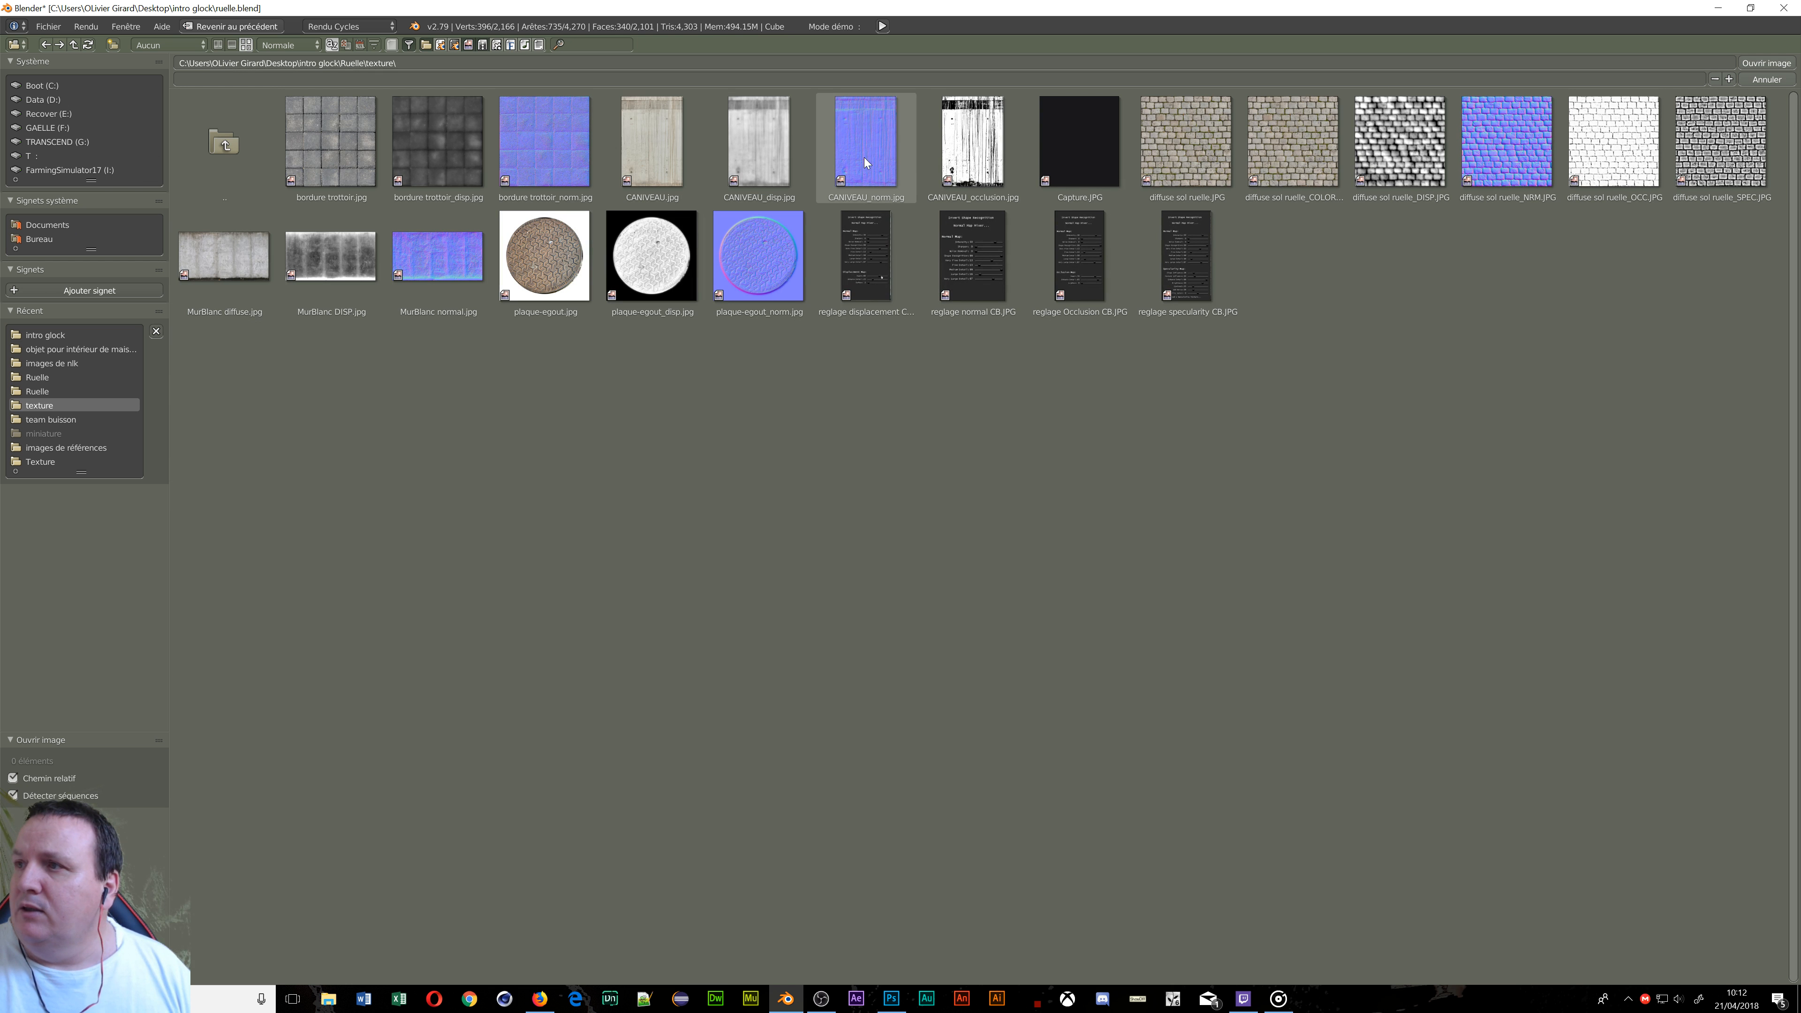
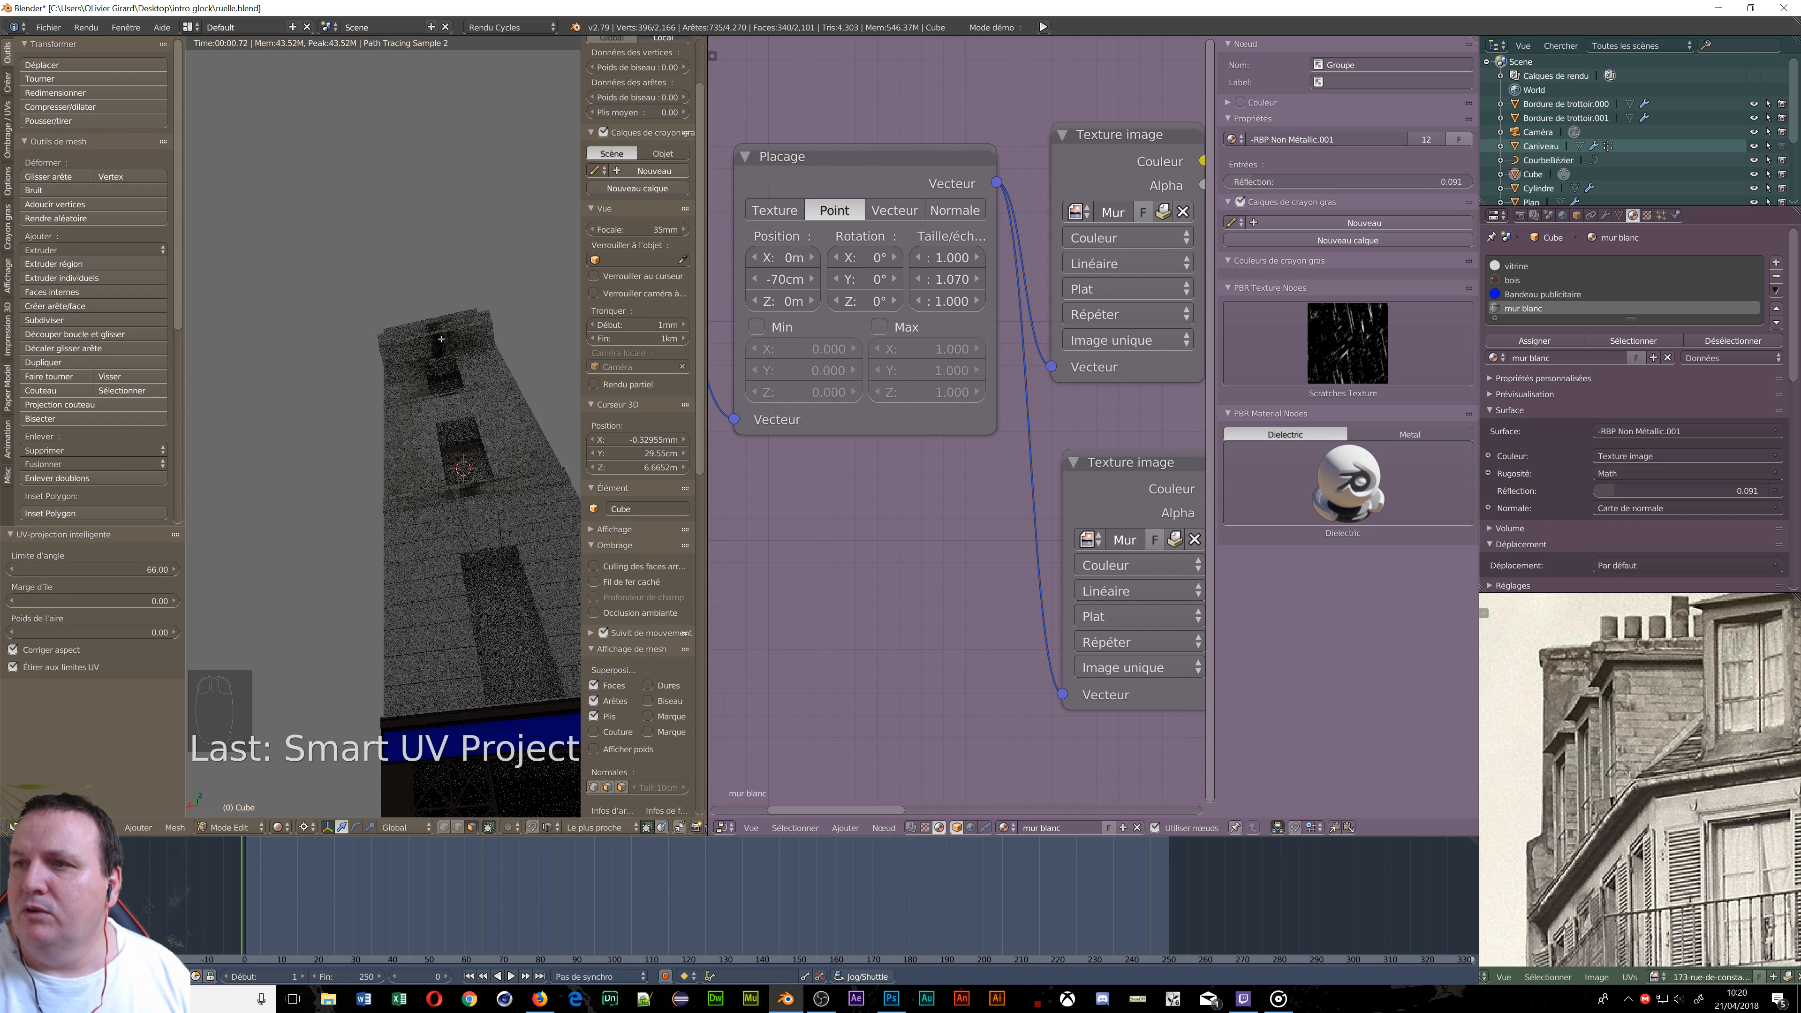
Set the mapping node's Y position to -1.14 m and inspect the texture placement on the rendered facade.
scroll(414, 467, up, 6)
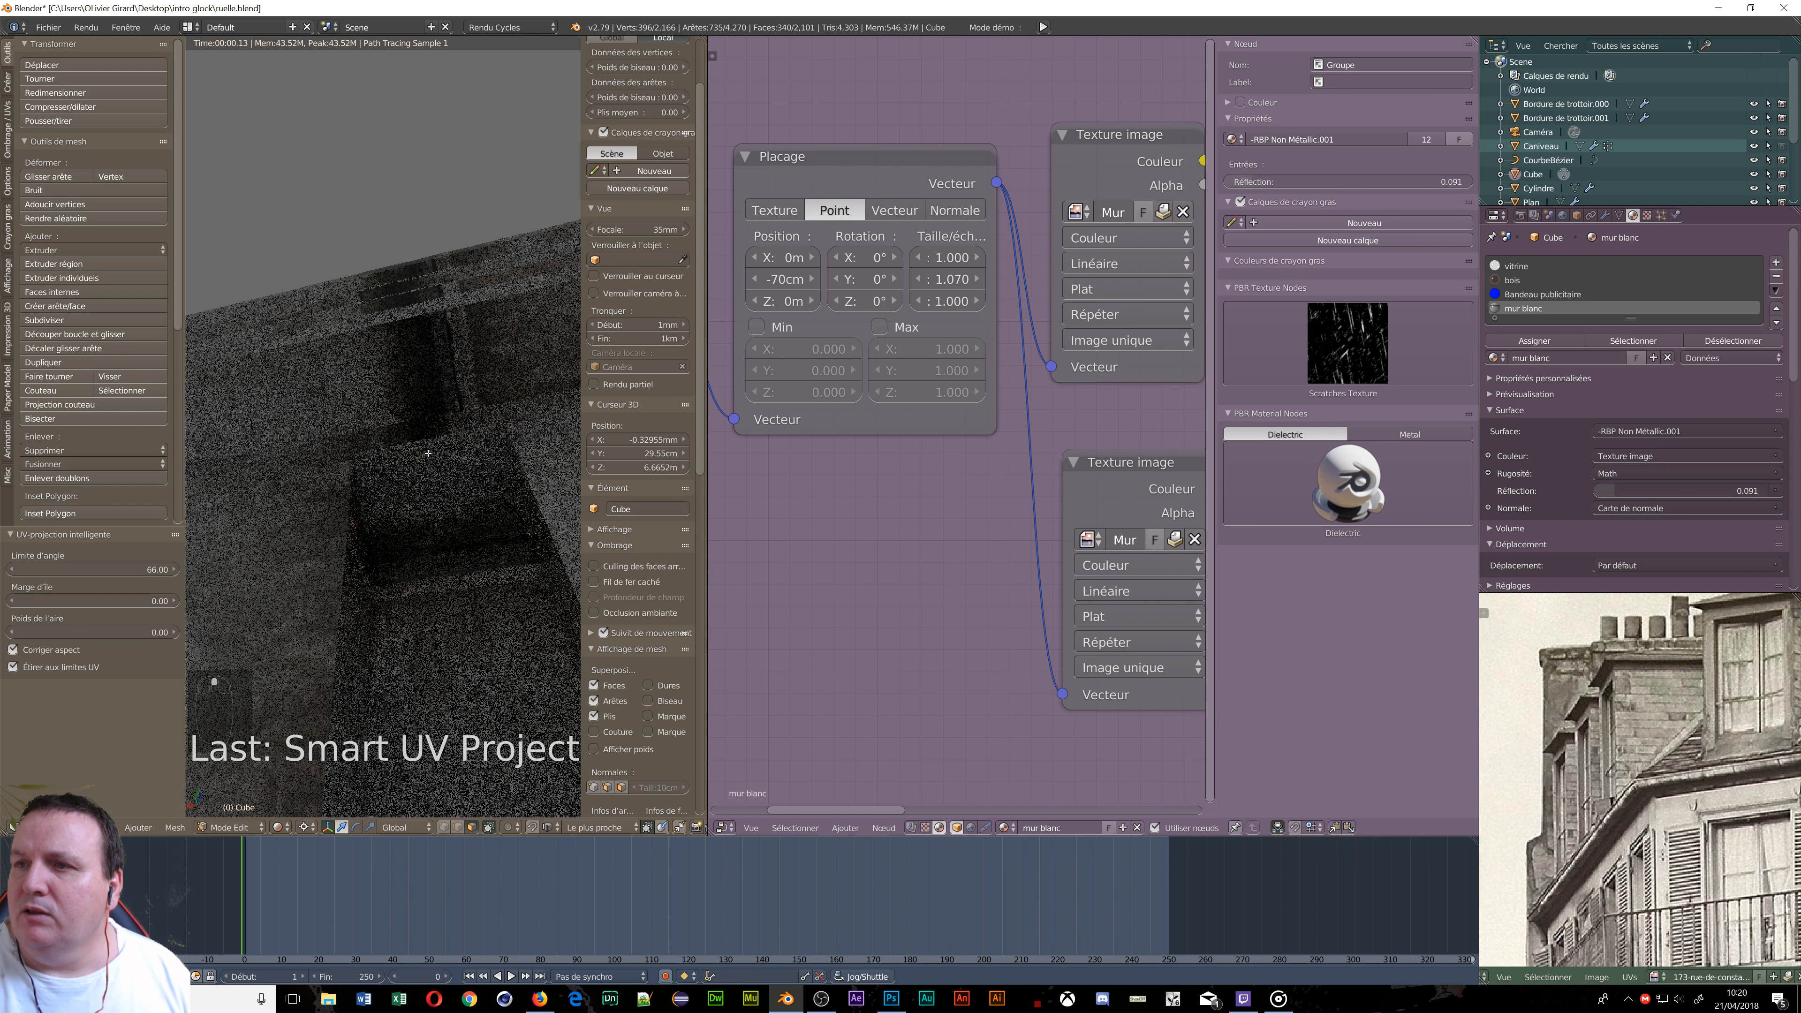
click(756, 284)
drag(756, 283, 745, 283)
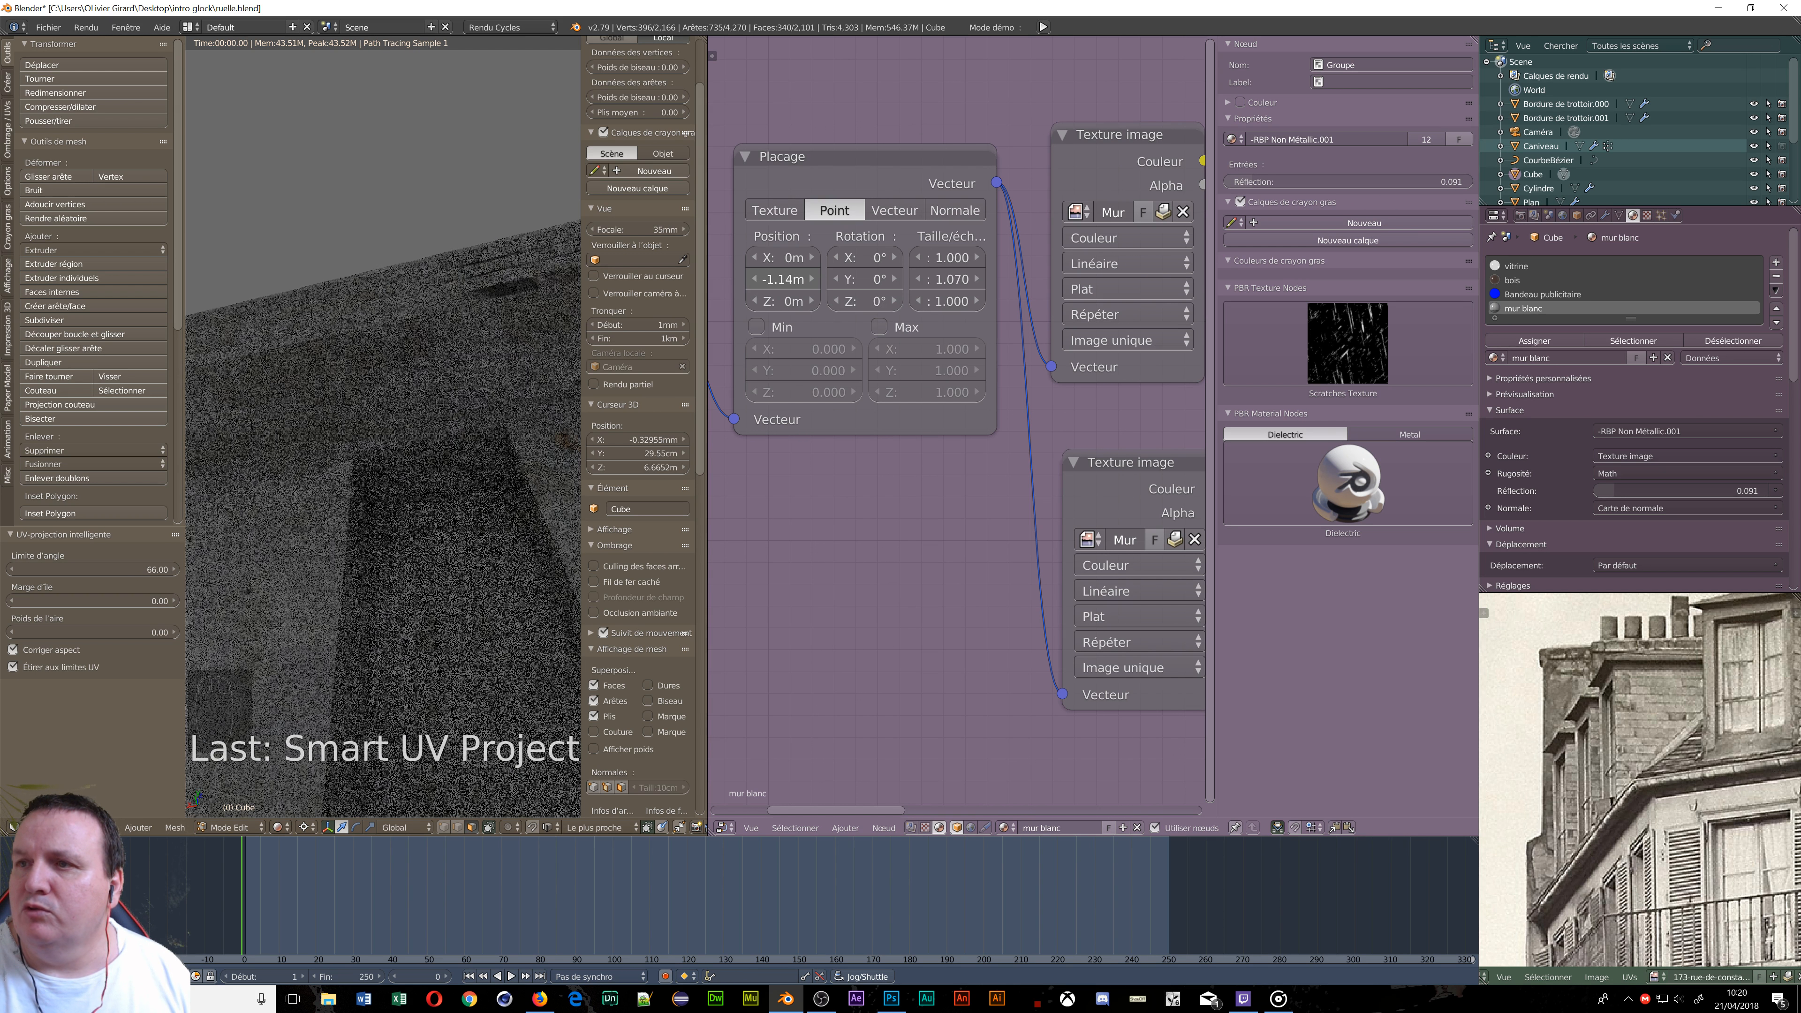
middle_drag(490, 491, 353, 511)
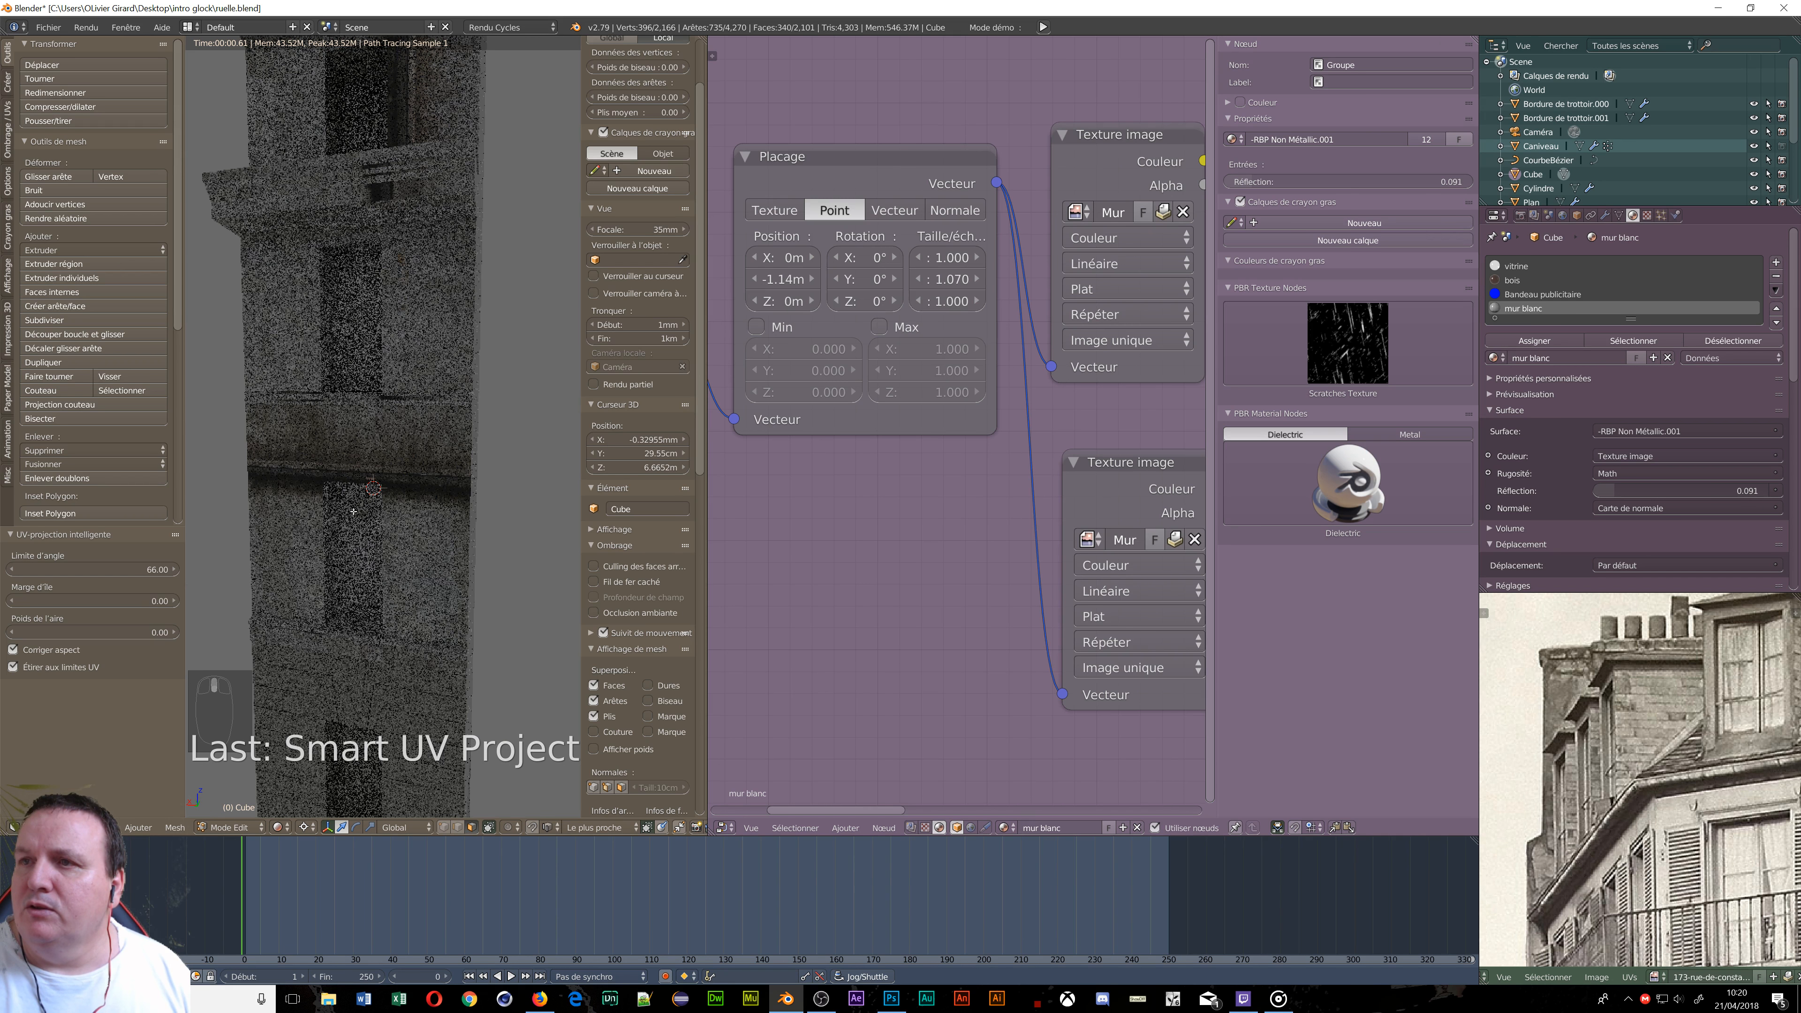
scroll(354, 510, down, 3)
scroll(966, 650, down, 3)
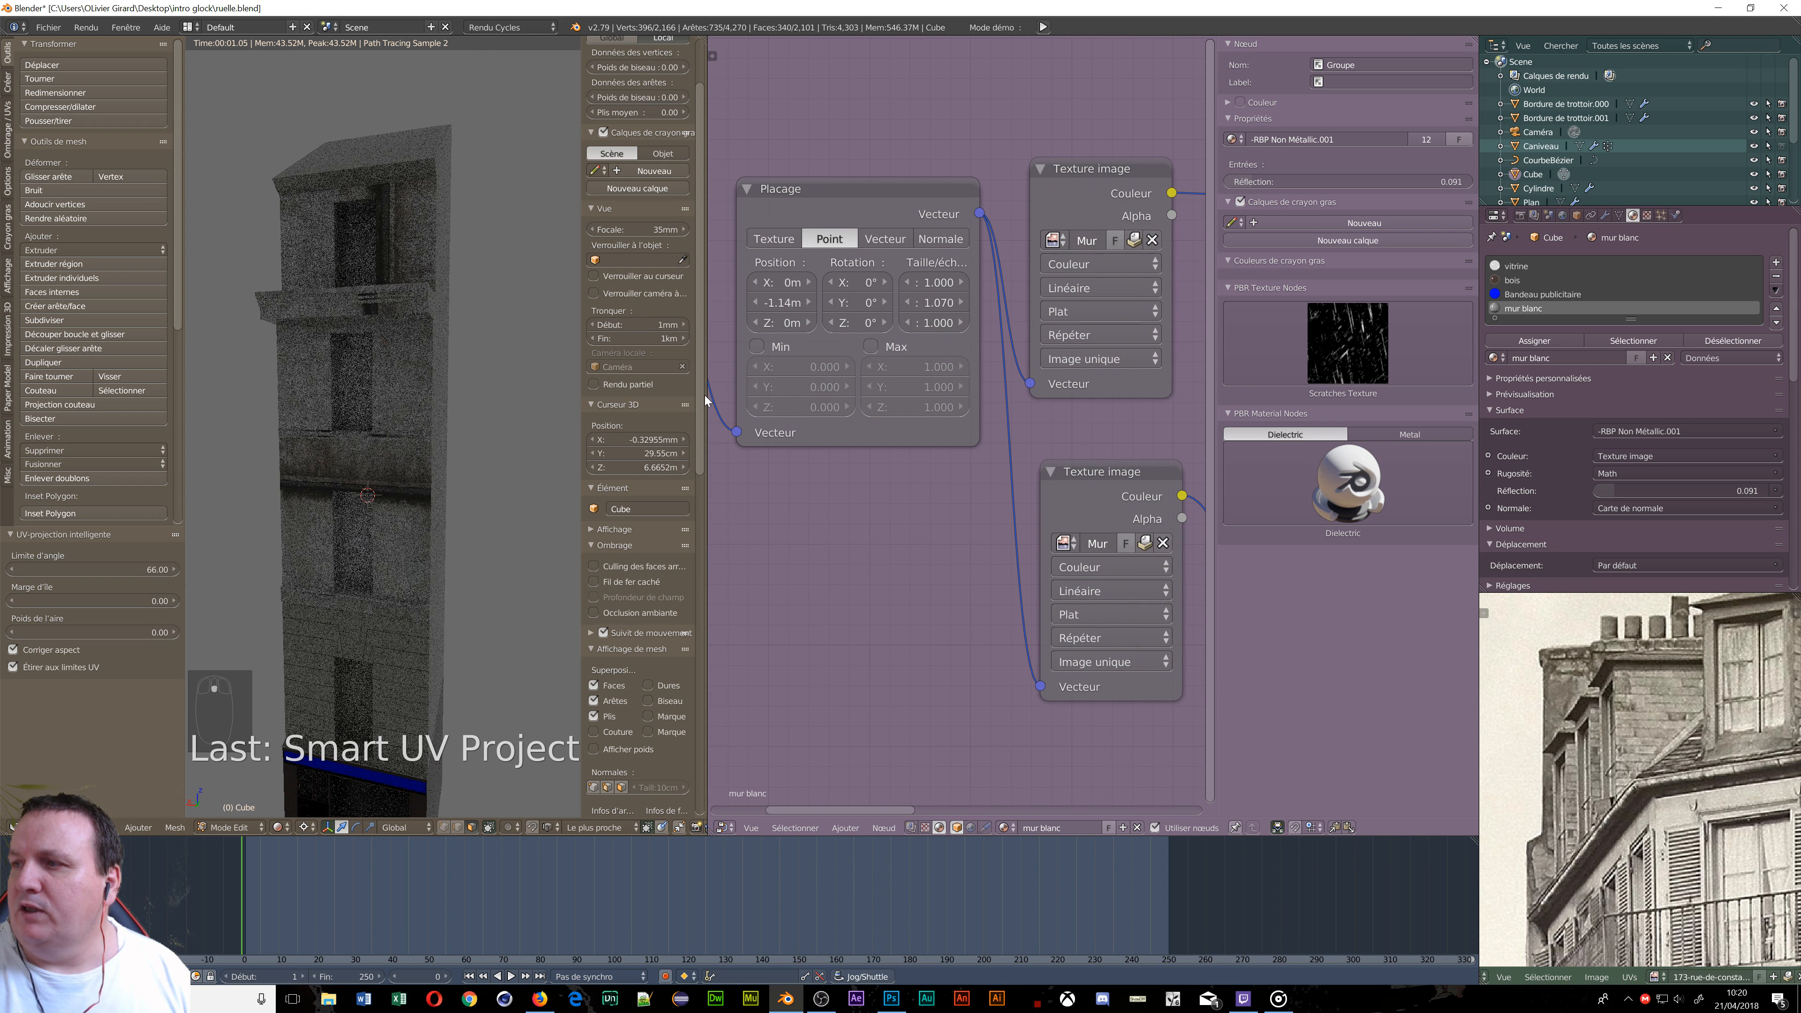
Move the Material Output node farther from the shader group, down and away from the node chain.
middle_drag(1150, 541, 971, 265)
scroll(996, 386, down, 6)
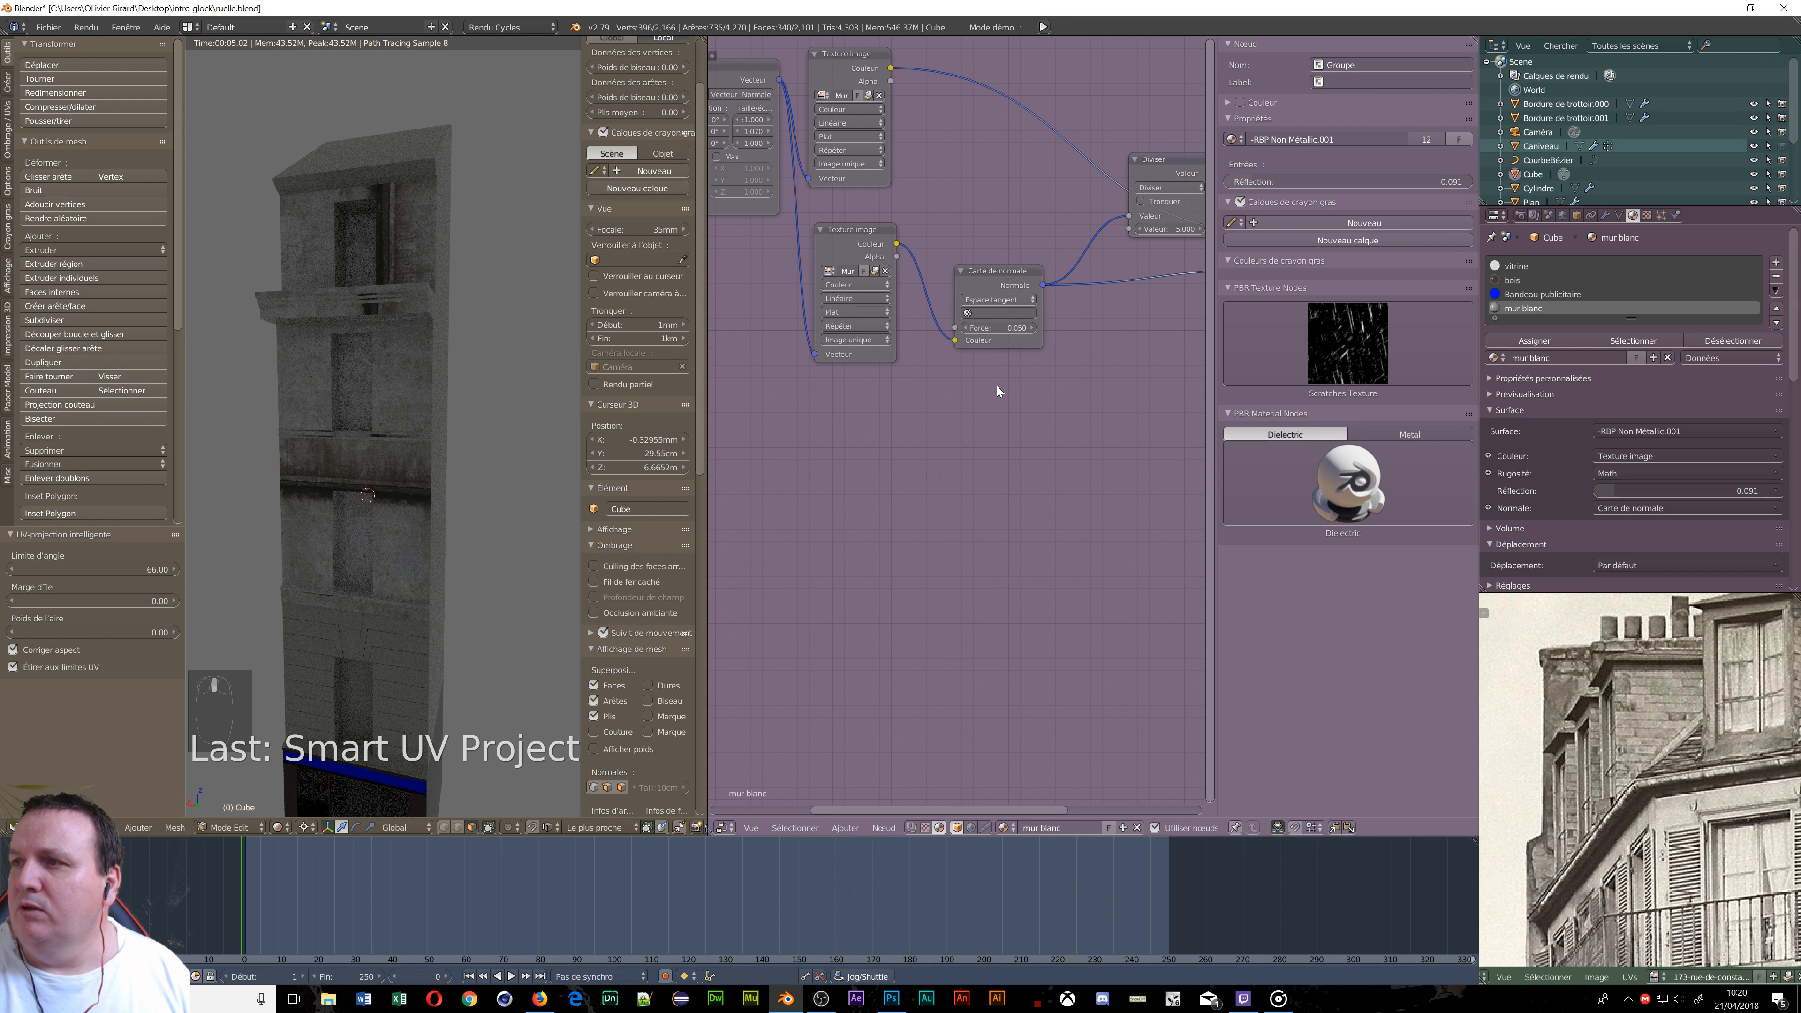
scroll(1005, 393, down, 1)
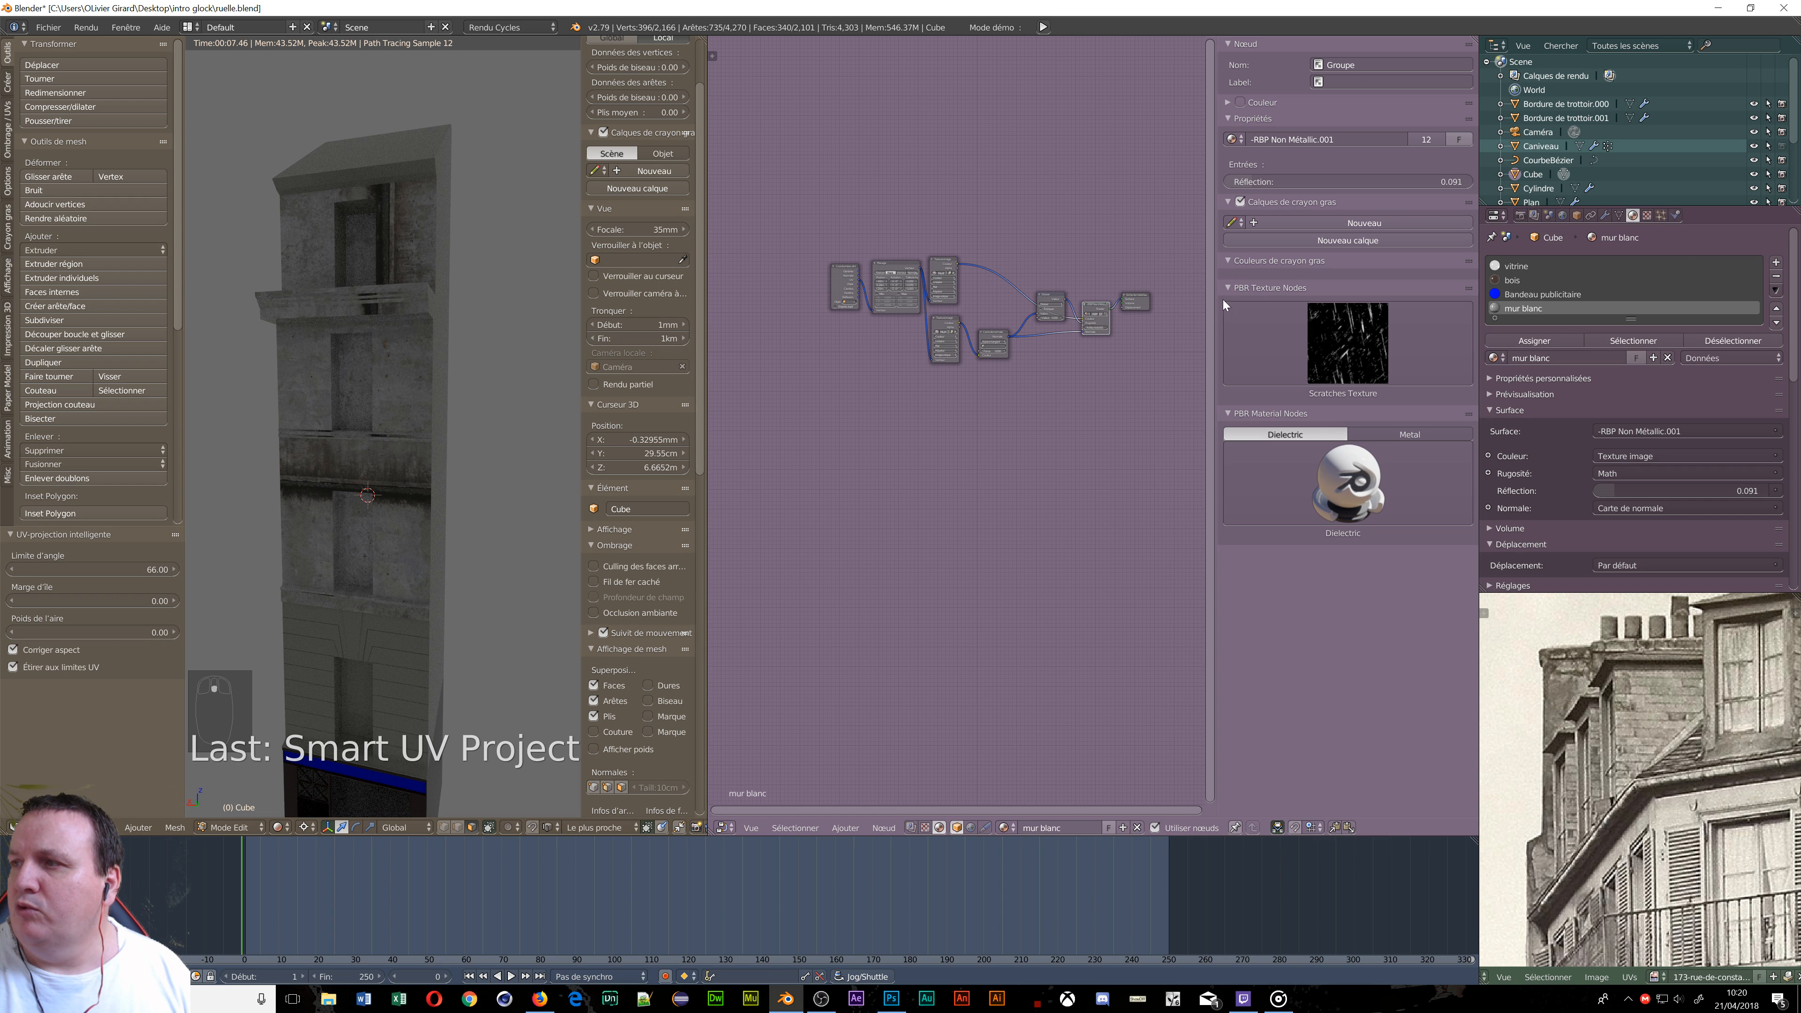
drag(1143, 300, 1182, 381)
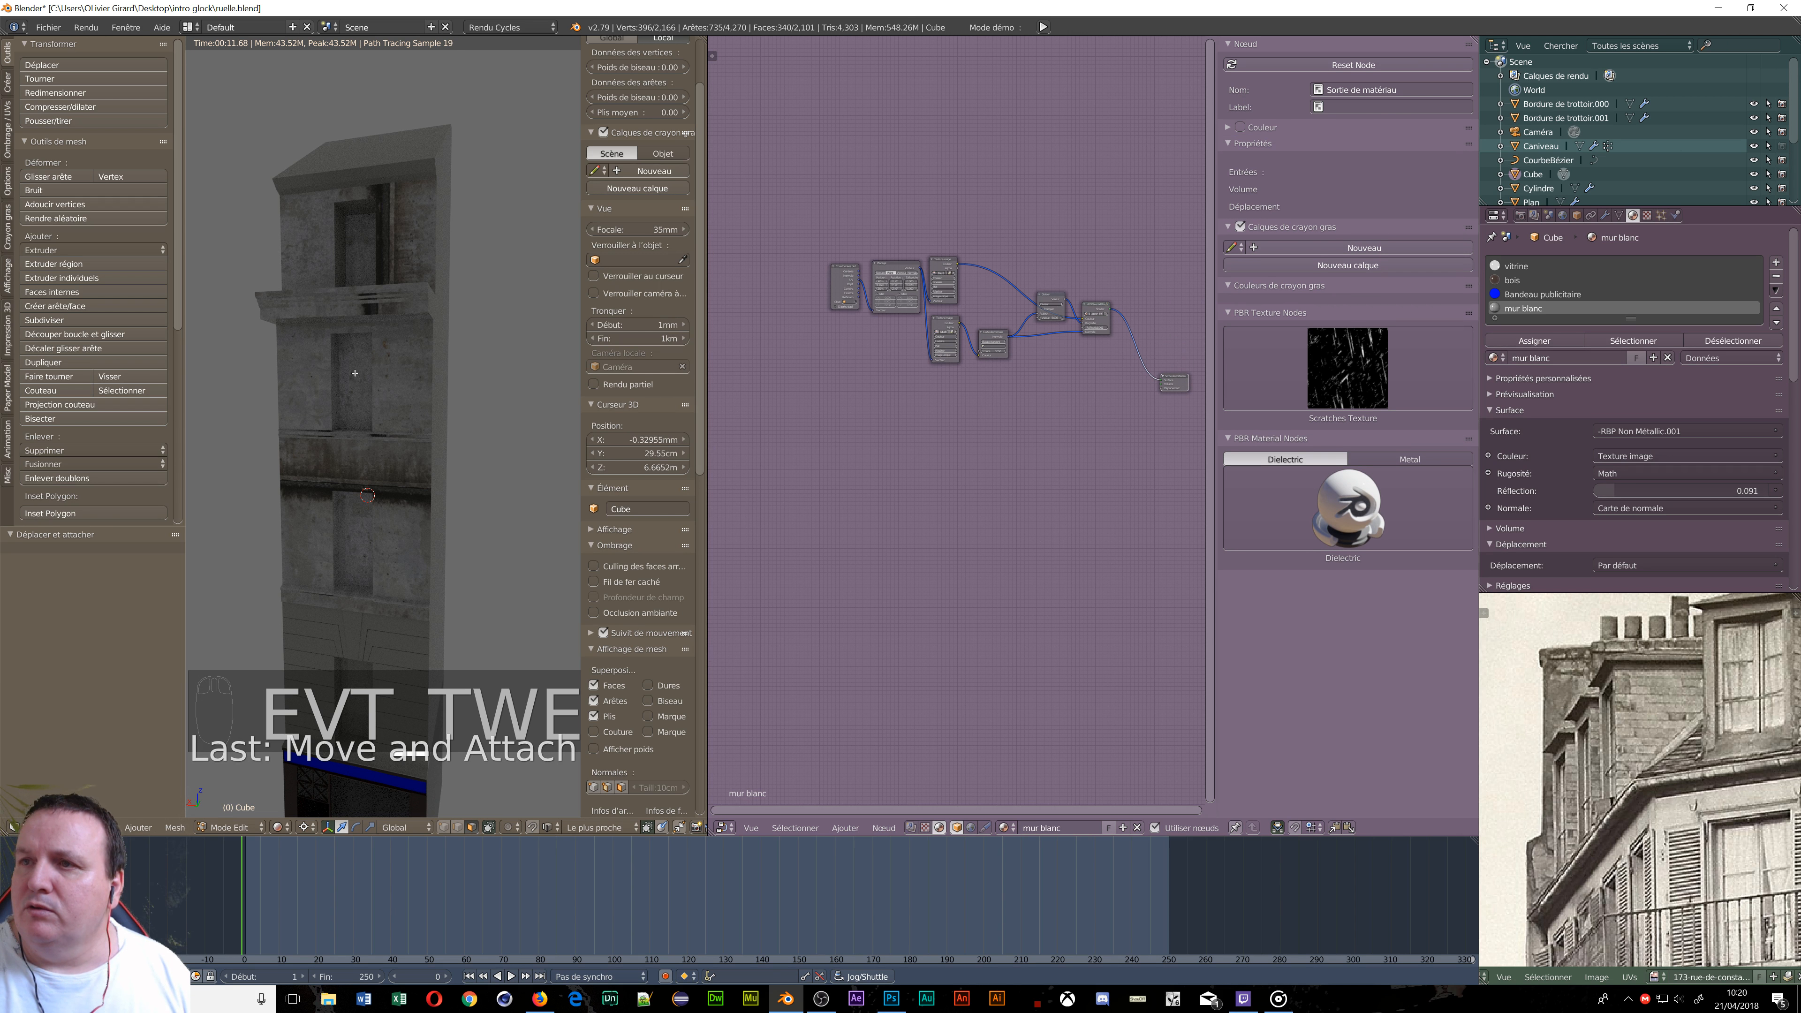
Unwrap the selected wall faces in solid shading with the standard Unwrap method, and return the viewport to rendered shading.
scroll(355, 373, up, 2)
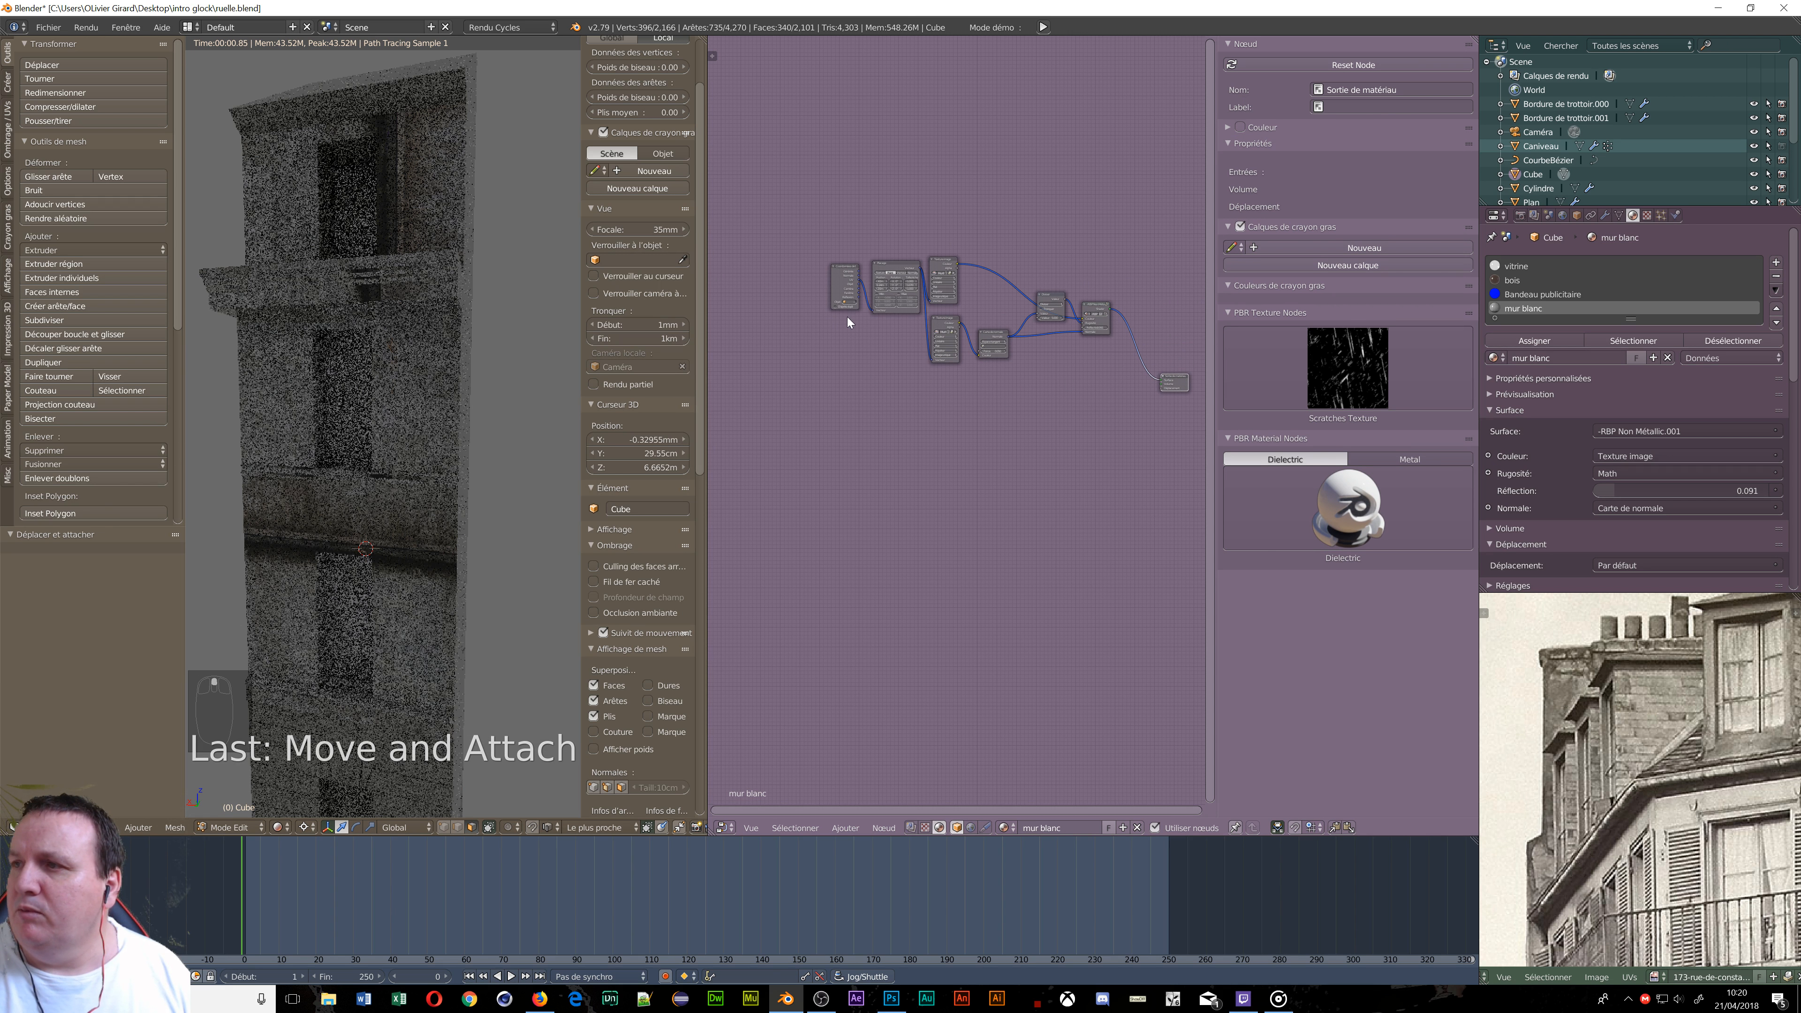
scroll(851, 315, up, 1)
scroll(853, 317, up, 1)
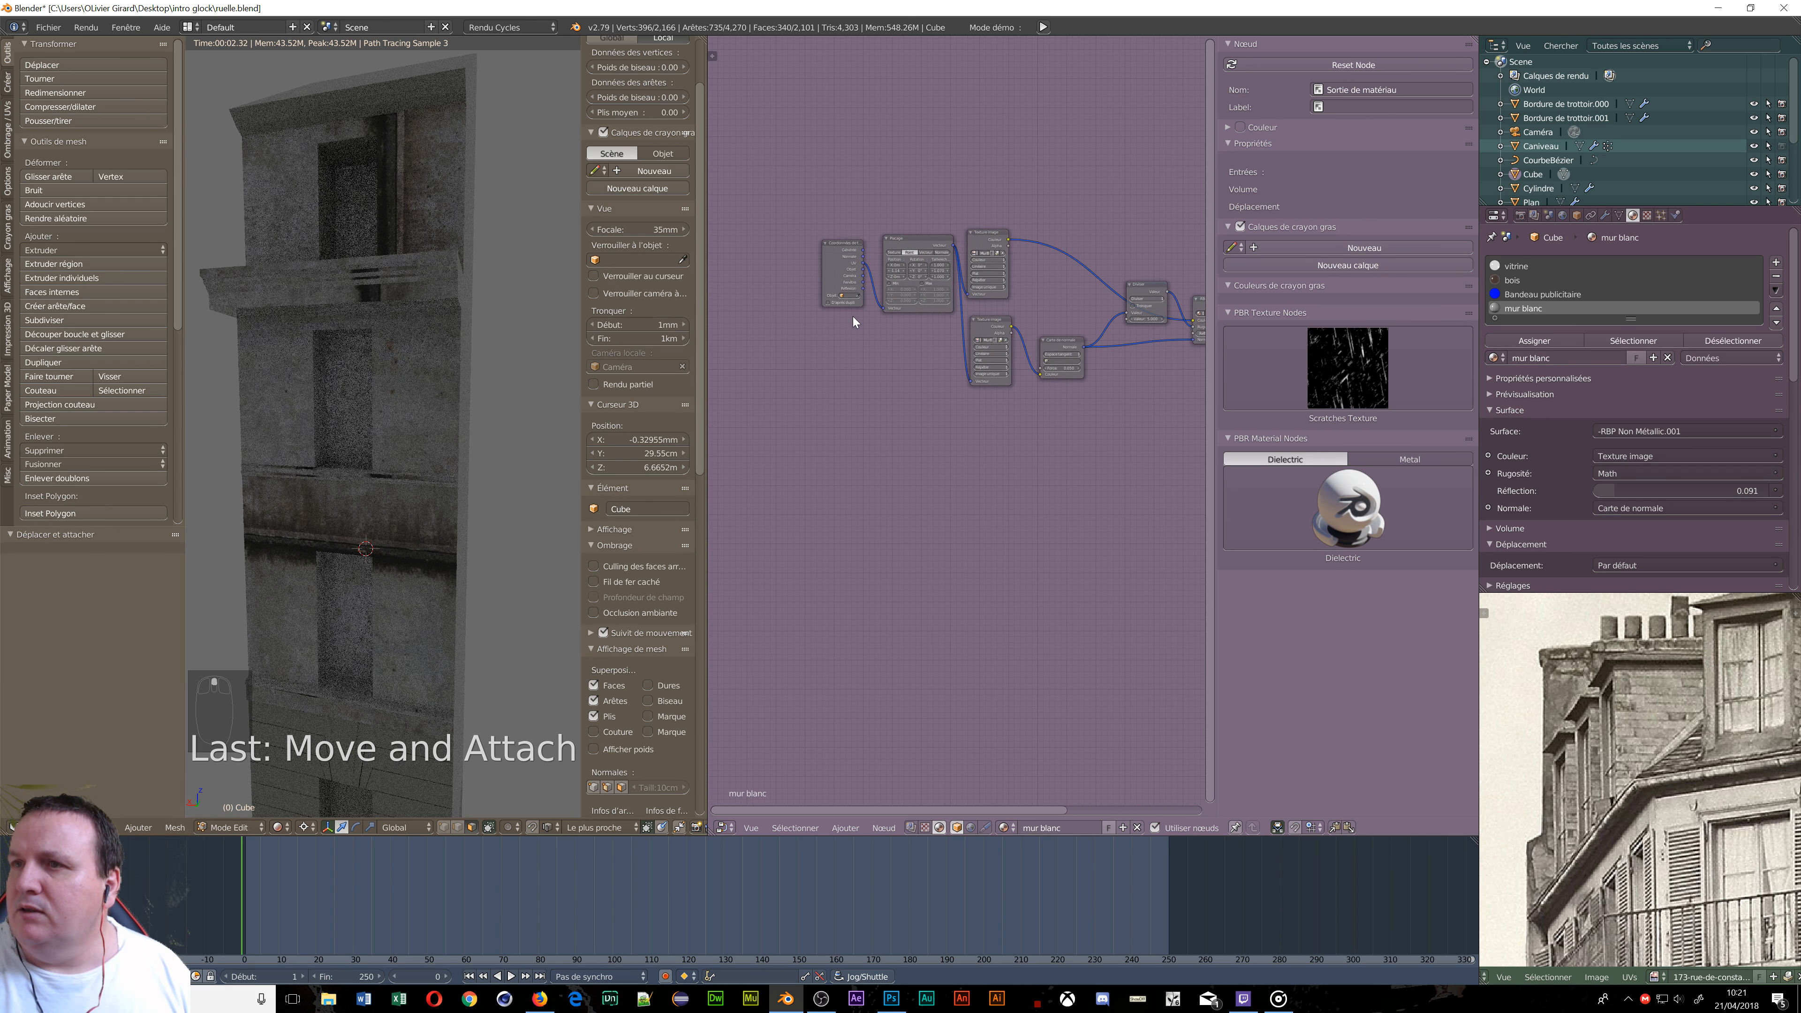
scroll(853, 316, up, 1)
scroll(853, 317, up, 1)
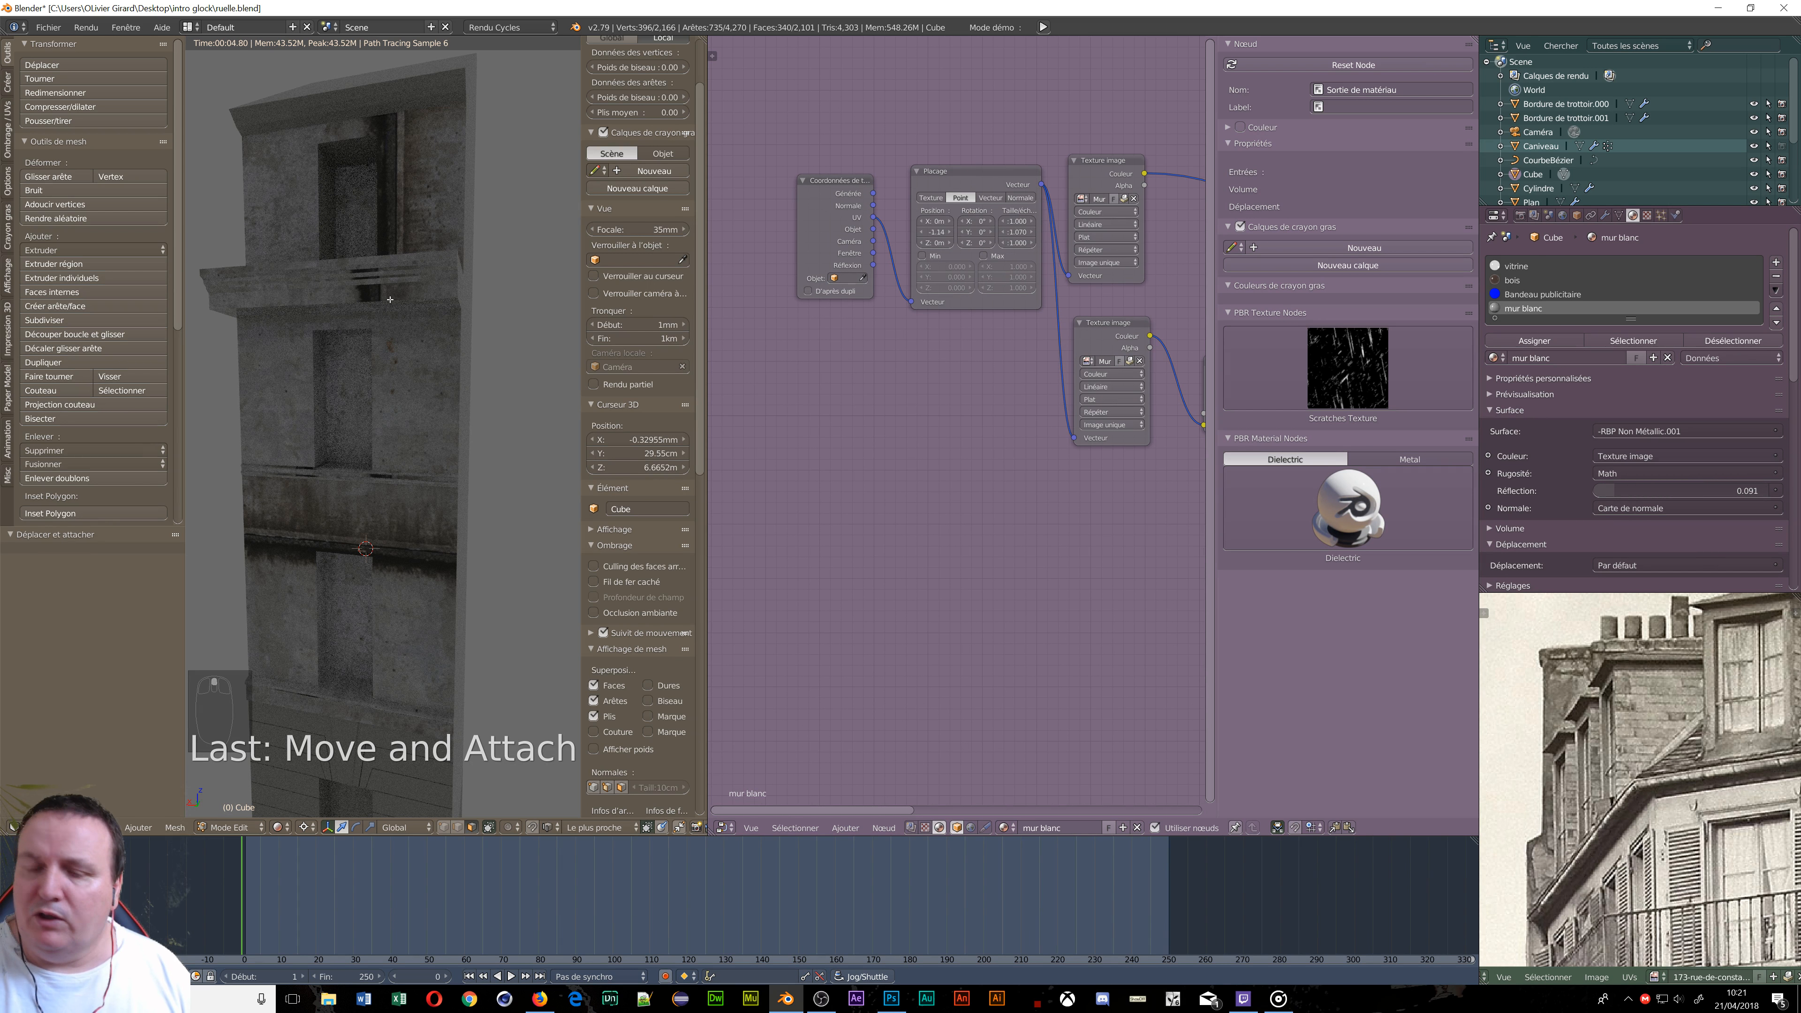
key(z)
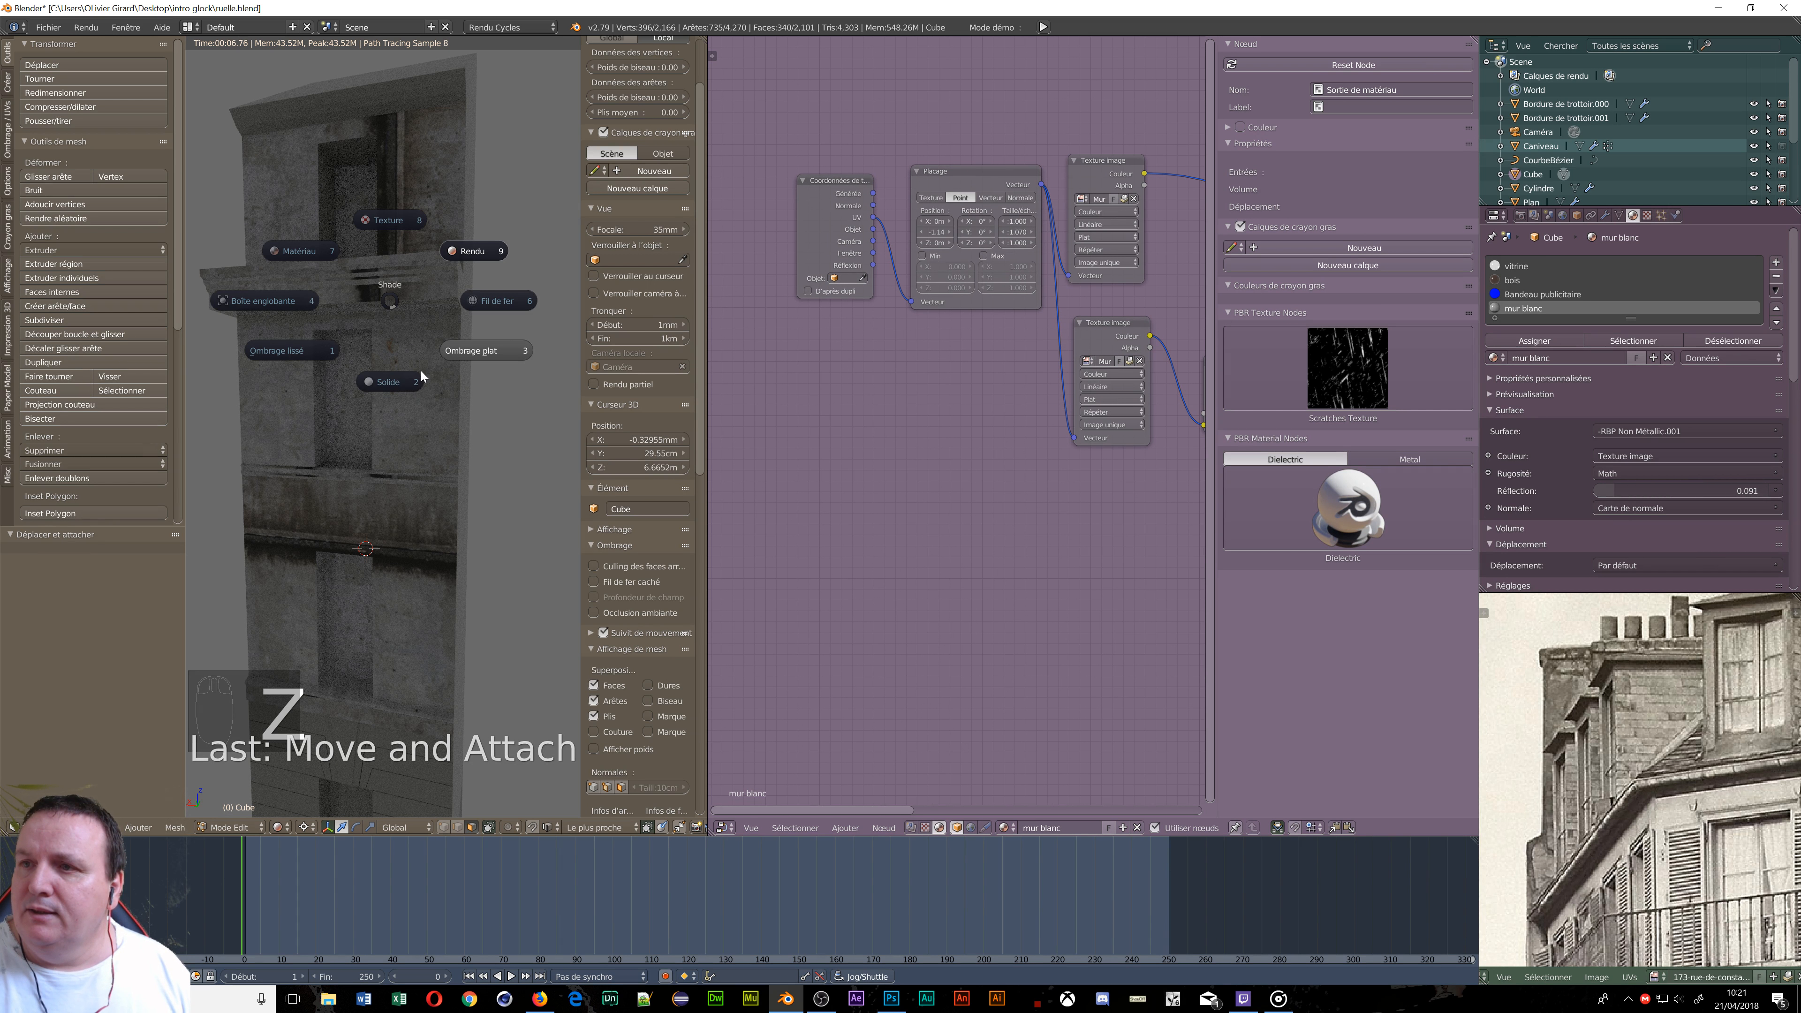
click(390, 386)
scroll(388, 403, down, 2)
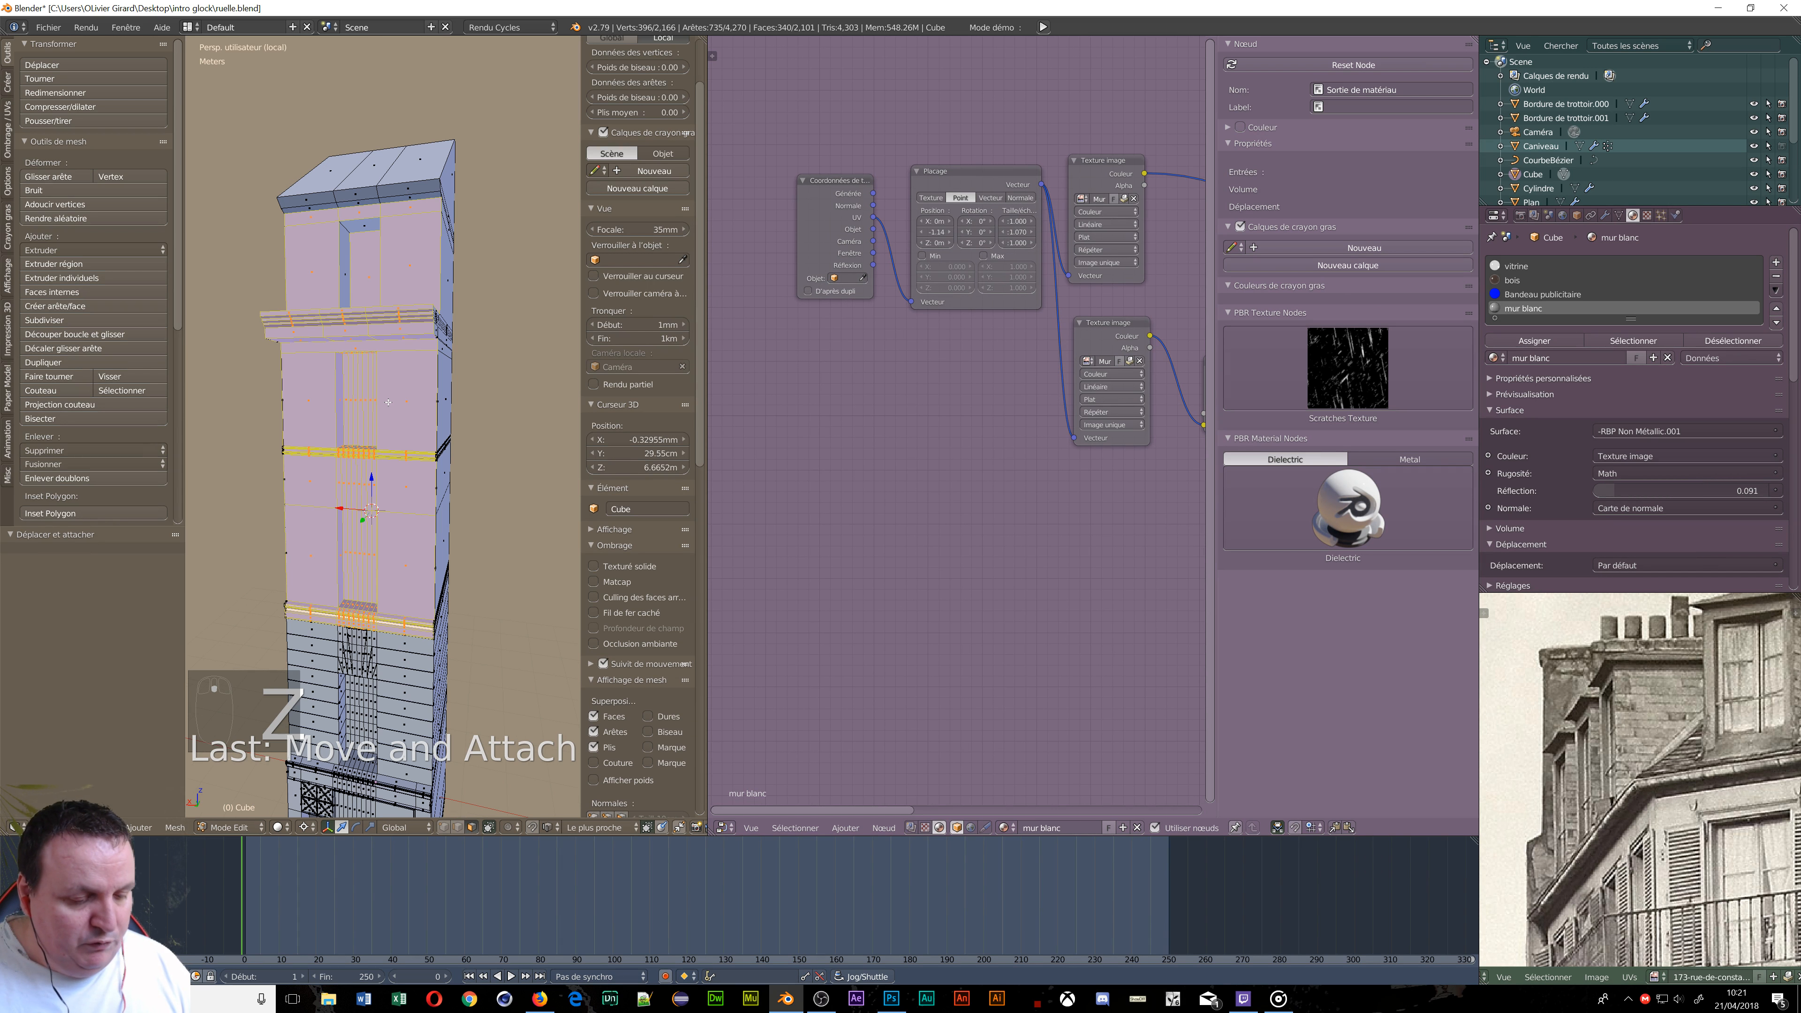
key(u)
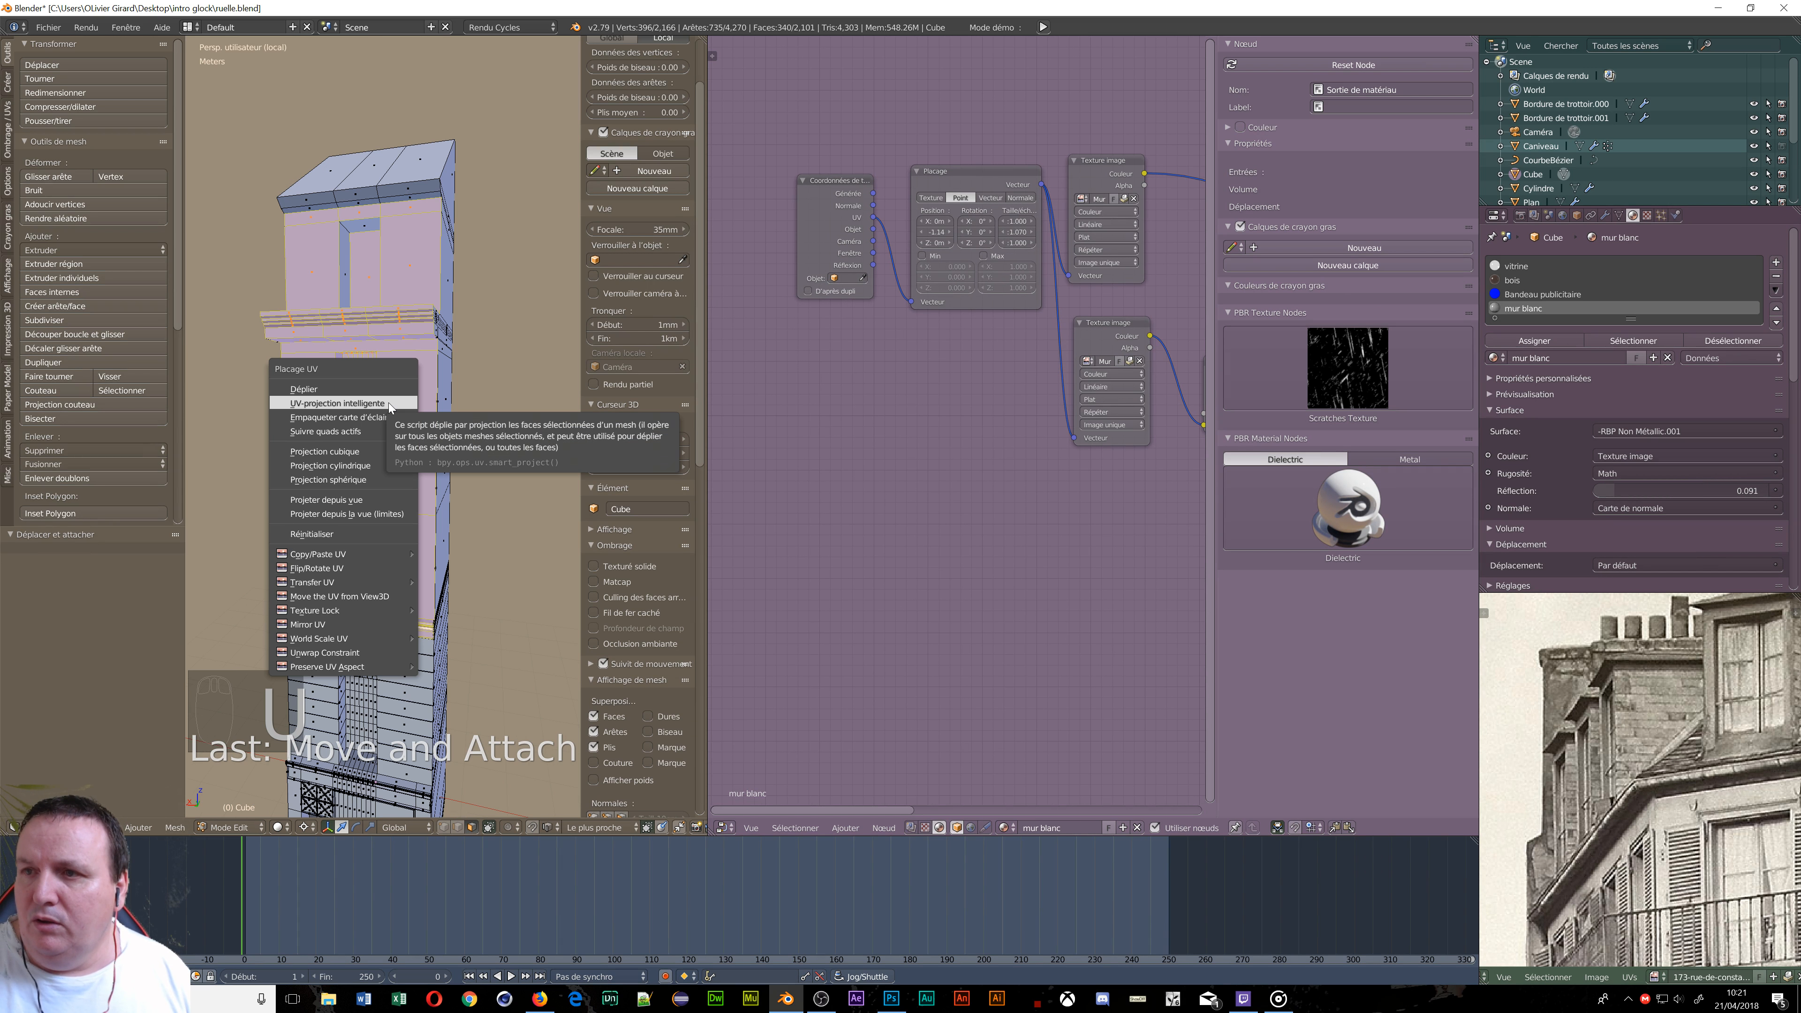
click(339, 390)
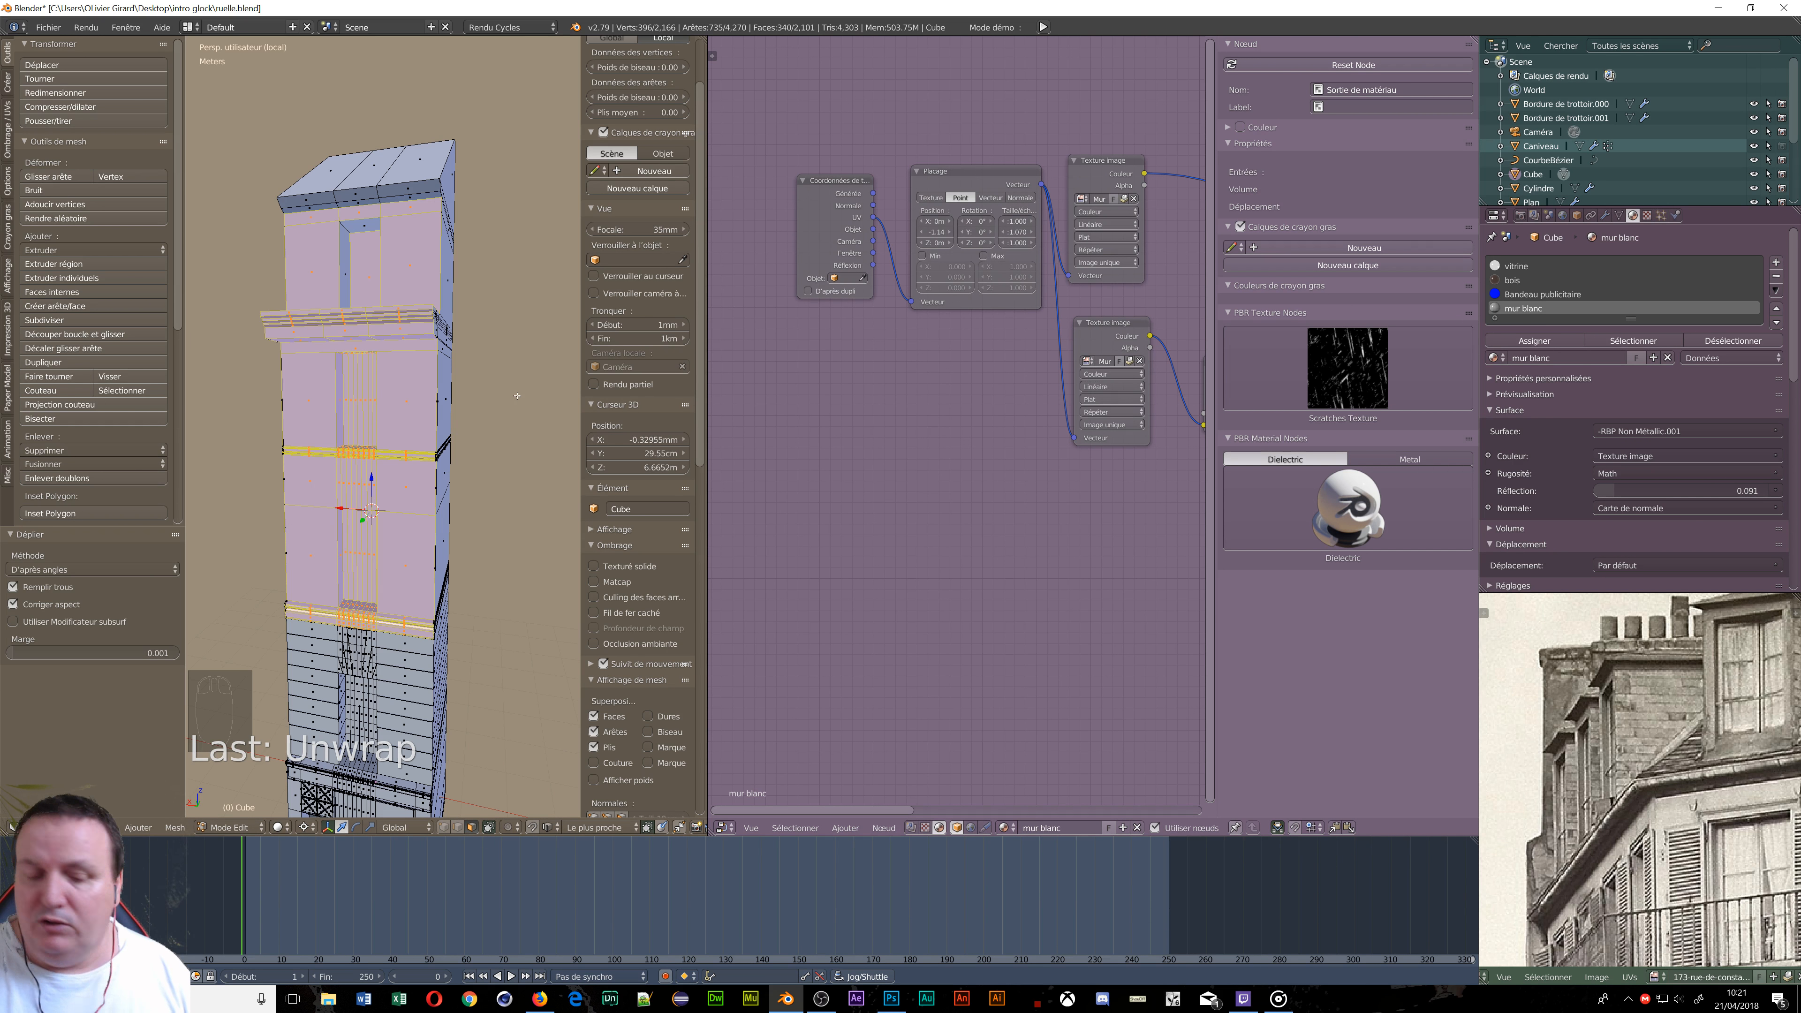
key(shift+z)
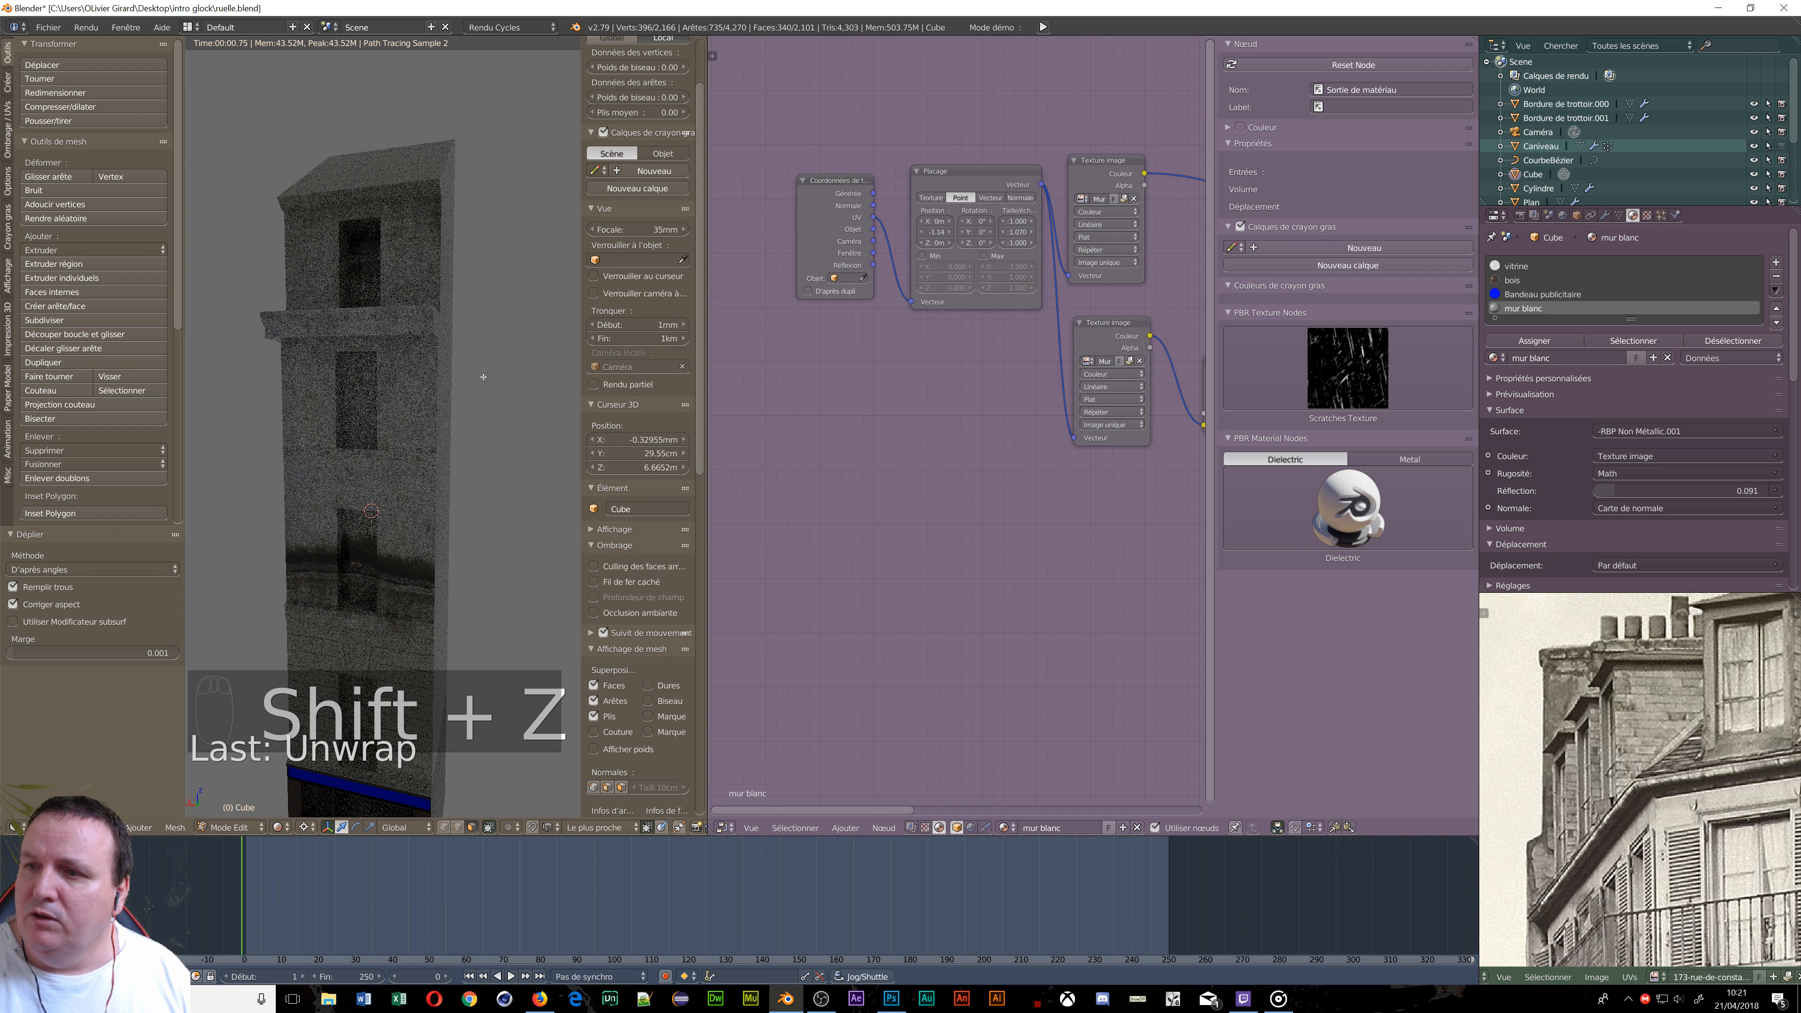
Reset the mapping node's Y position to 0 m and check the texture placement on the rendered upper facade.
scroll(320, 511, up, 6)
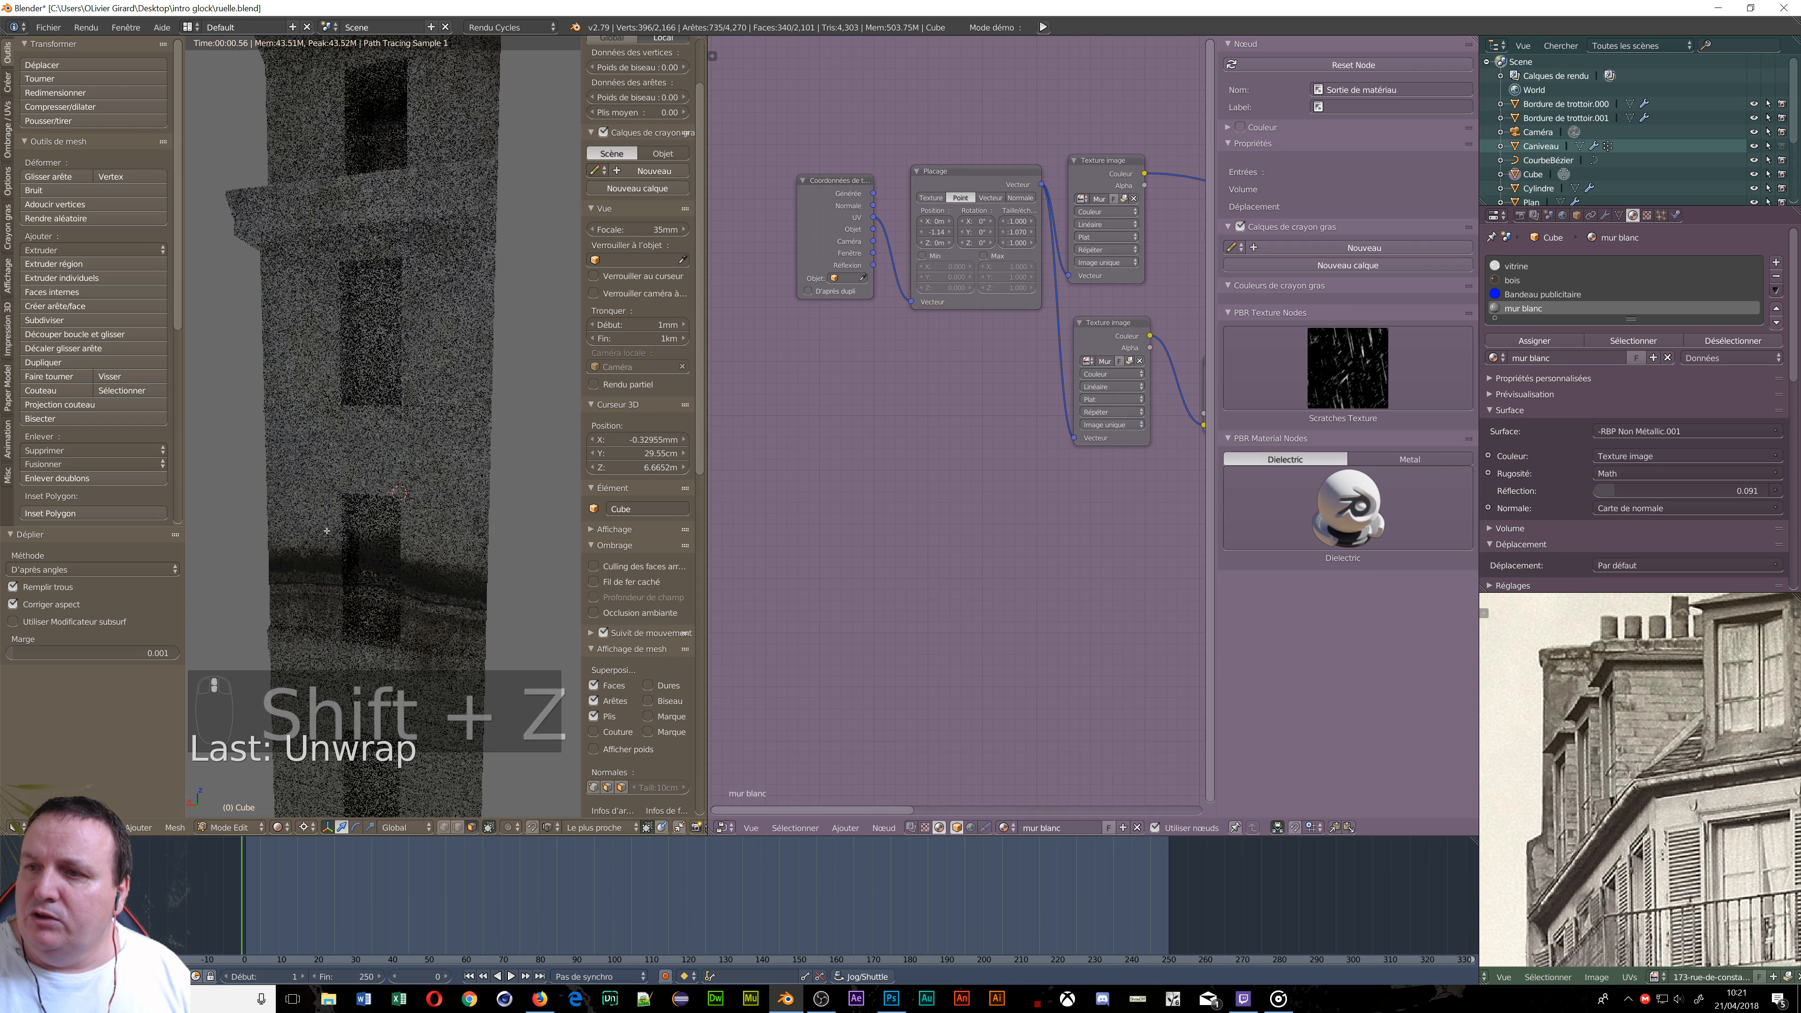
scroll(327, 530, down, 6)
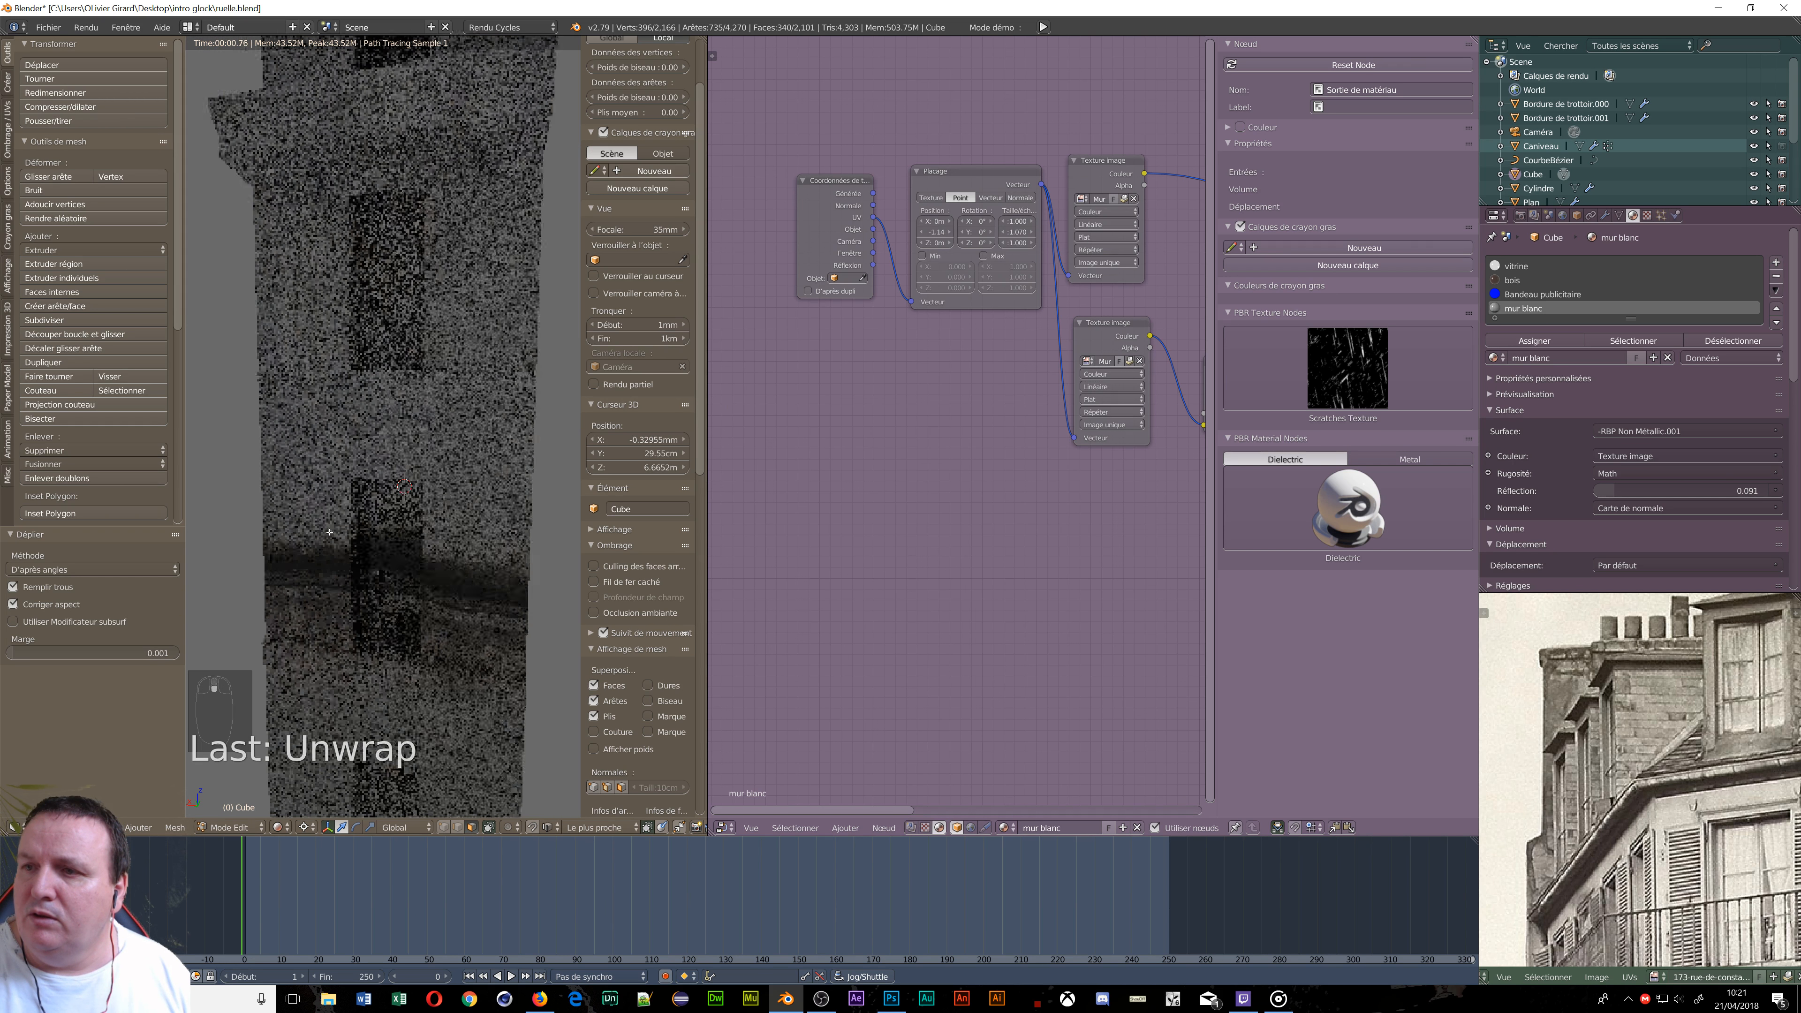
scroll(329, 531, down, 2)
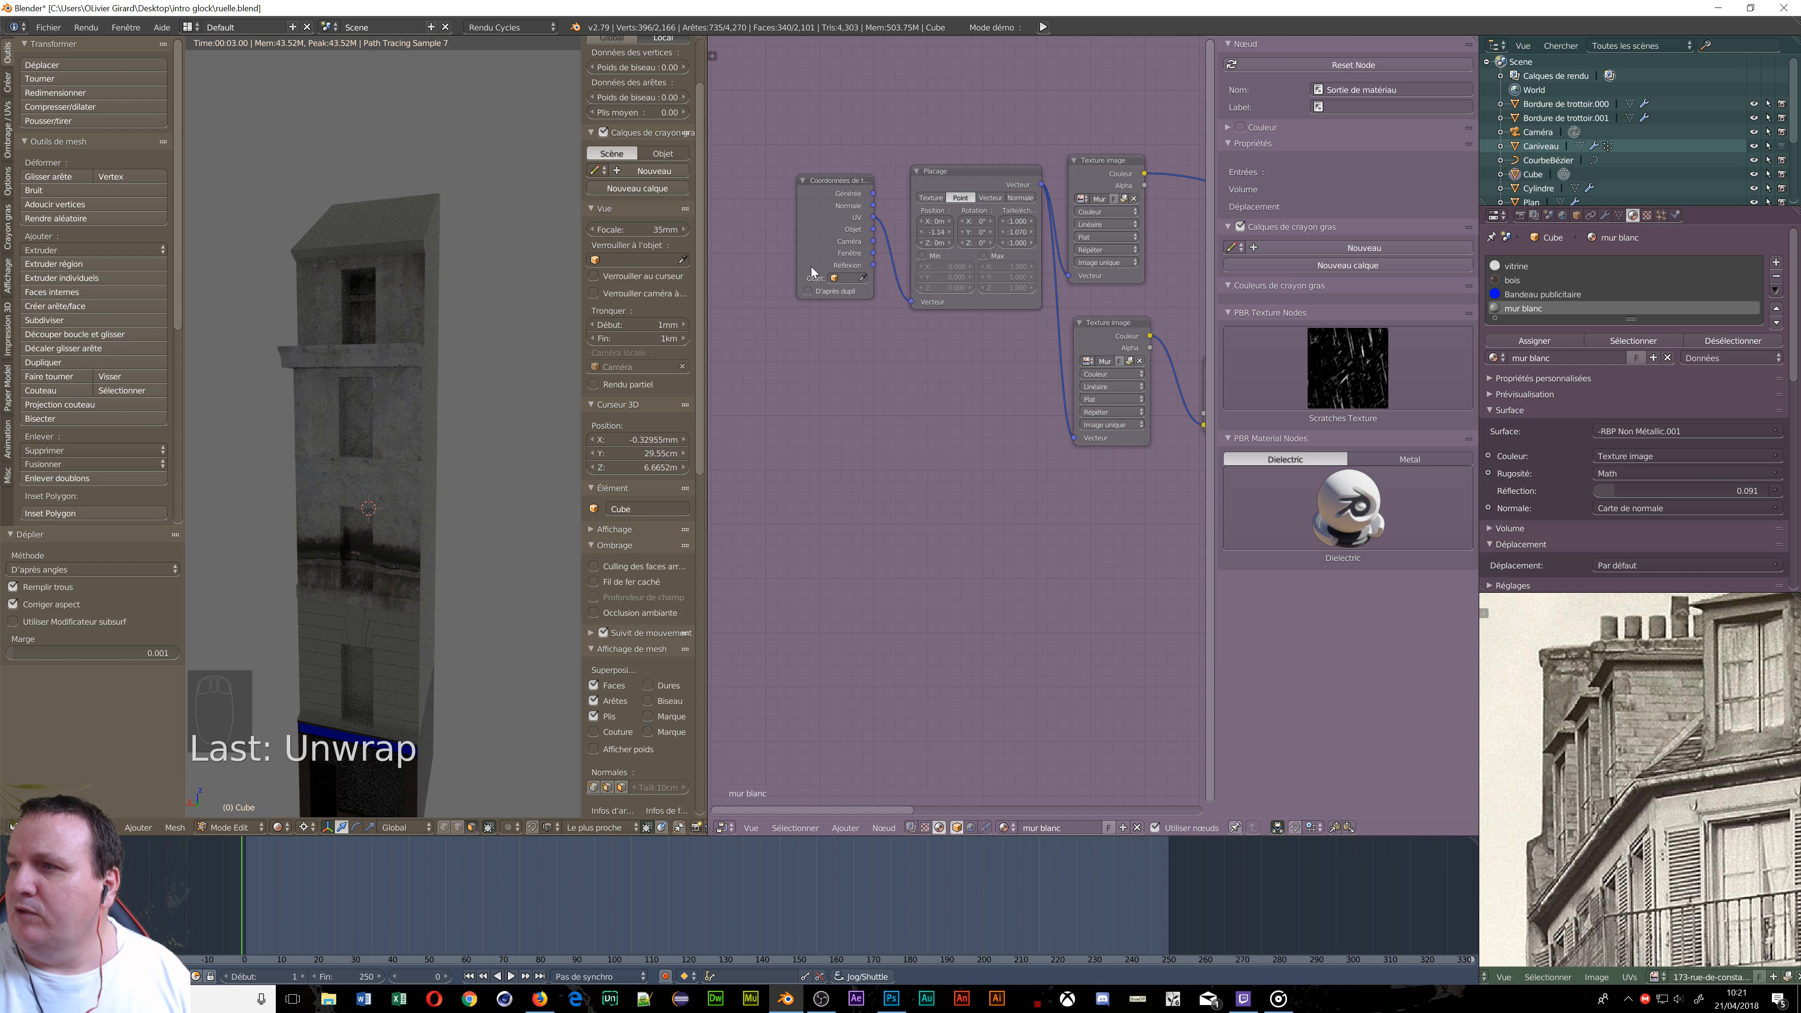
click(931, 235)
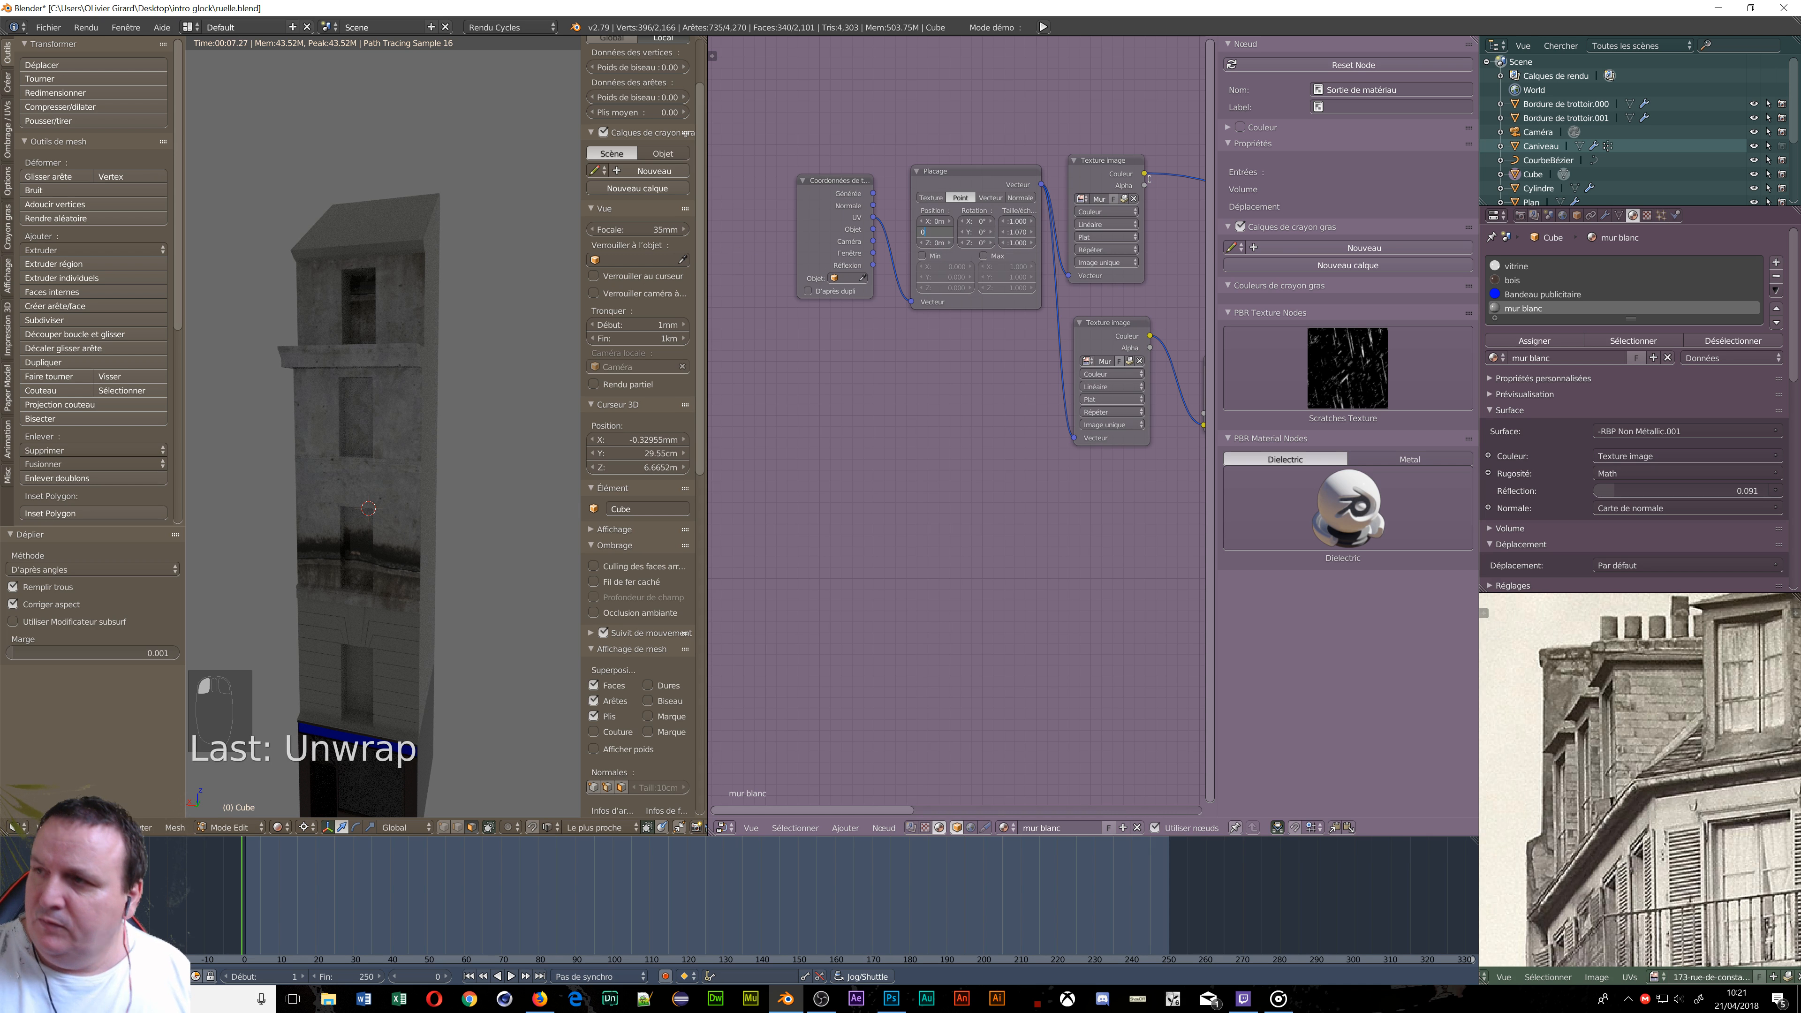
text(0)
key(Return)
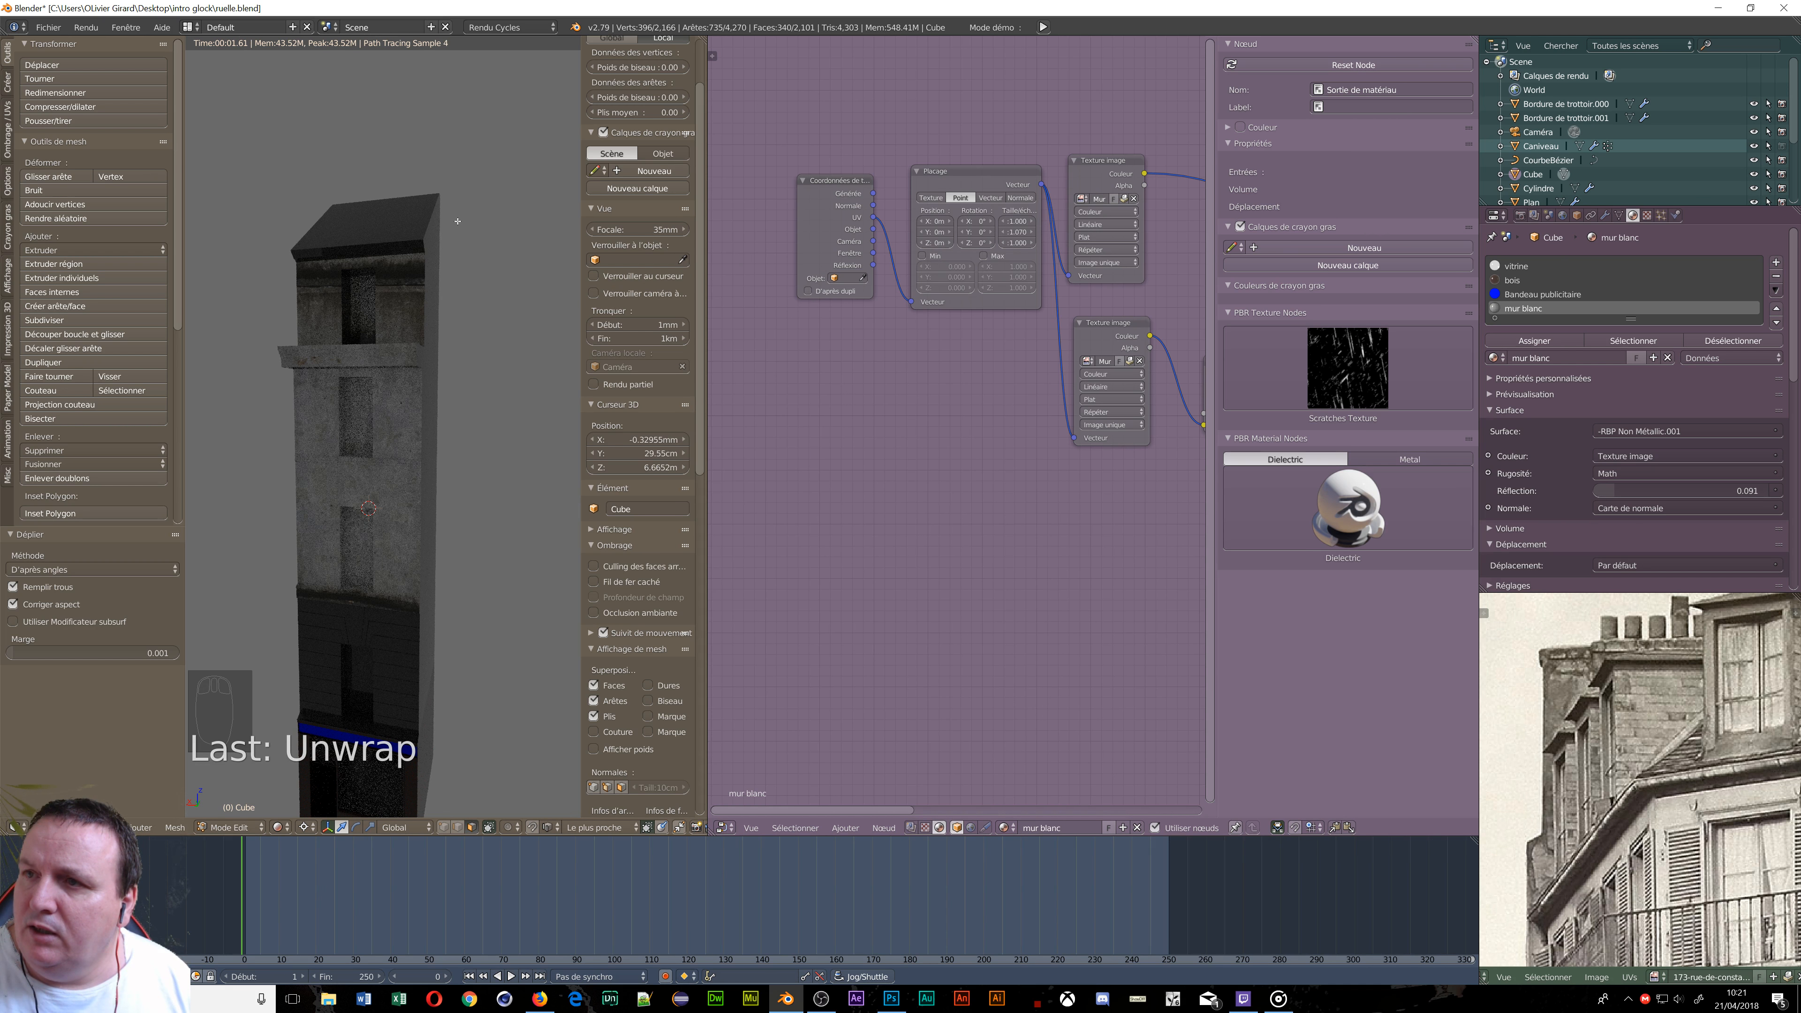
scroll(358, 339, up, 6)
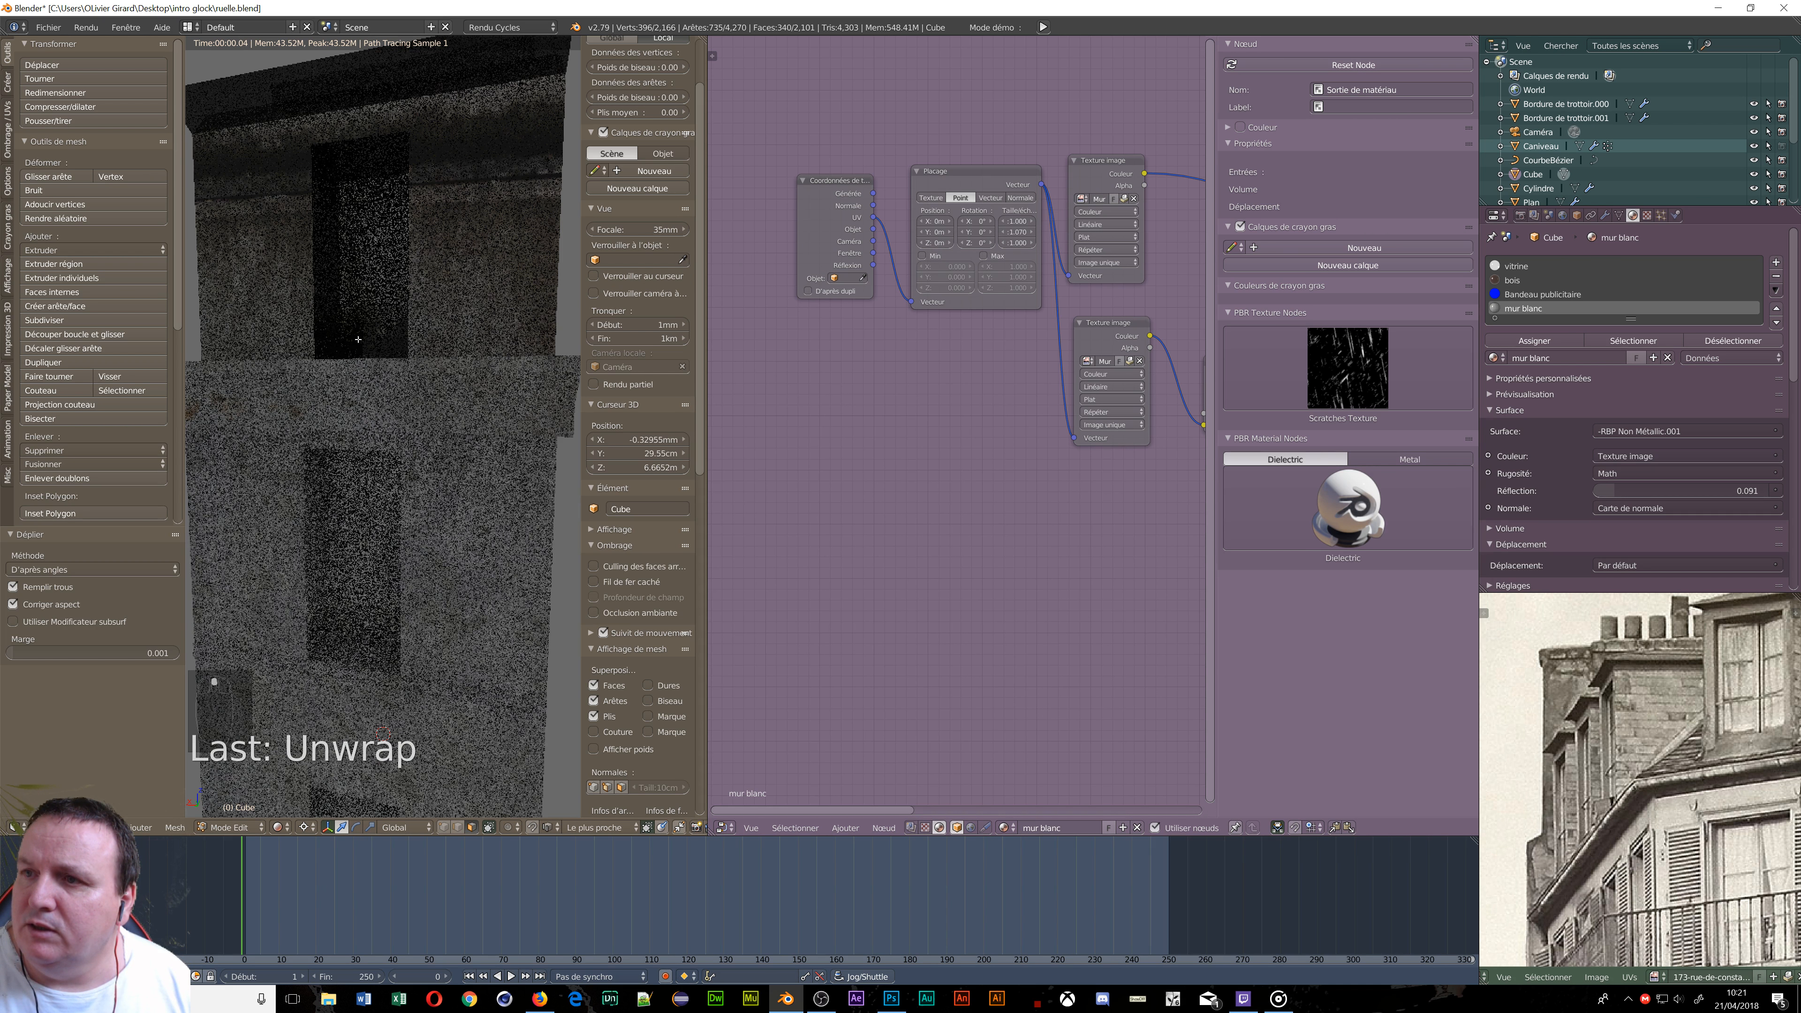
middle_drag(371, 339, 432, 344)
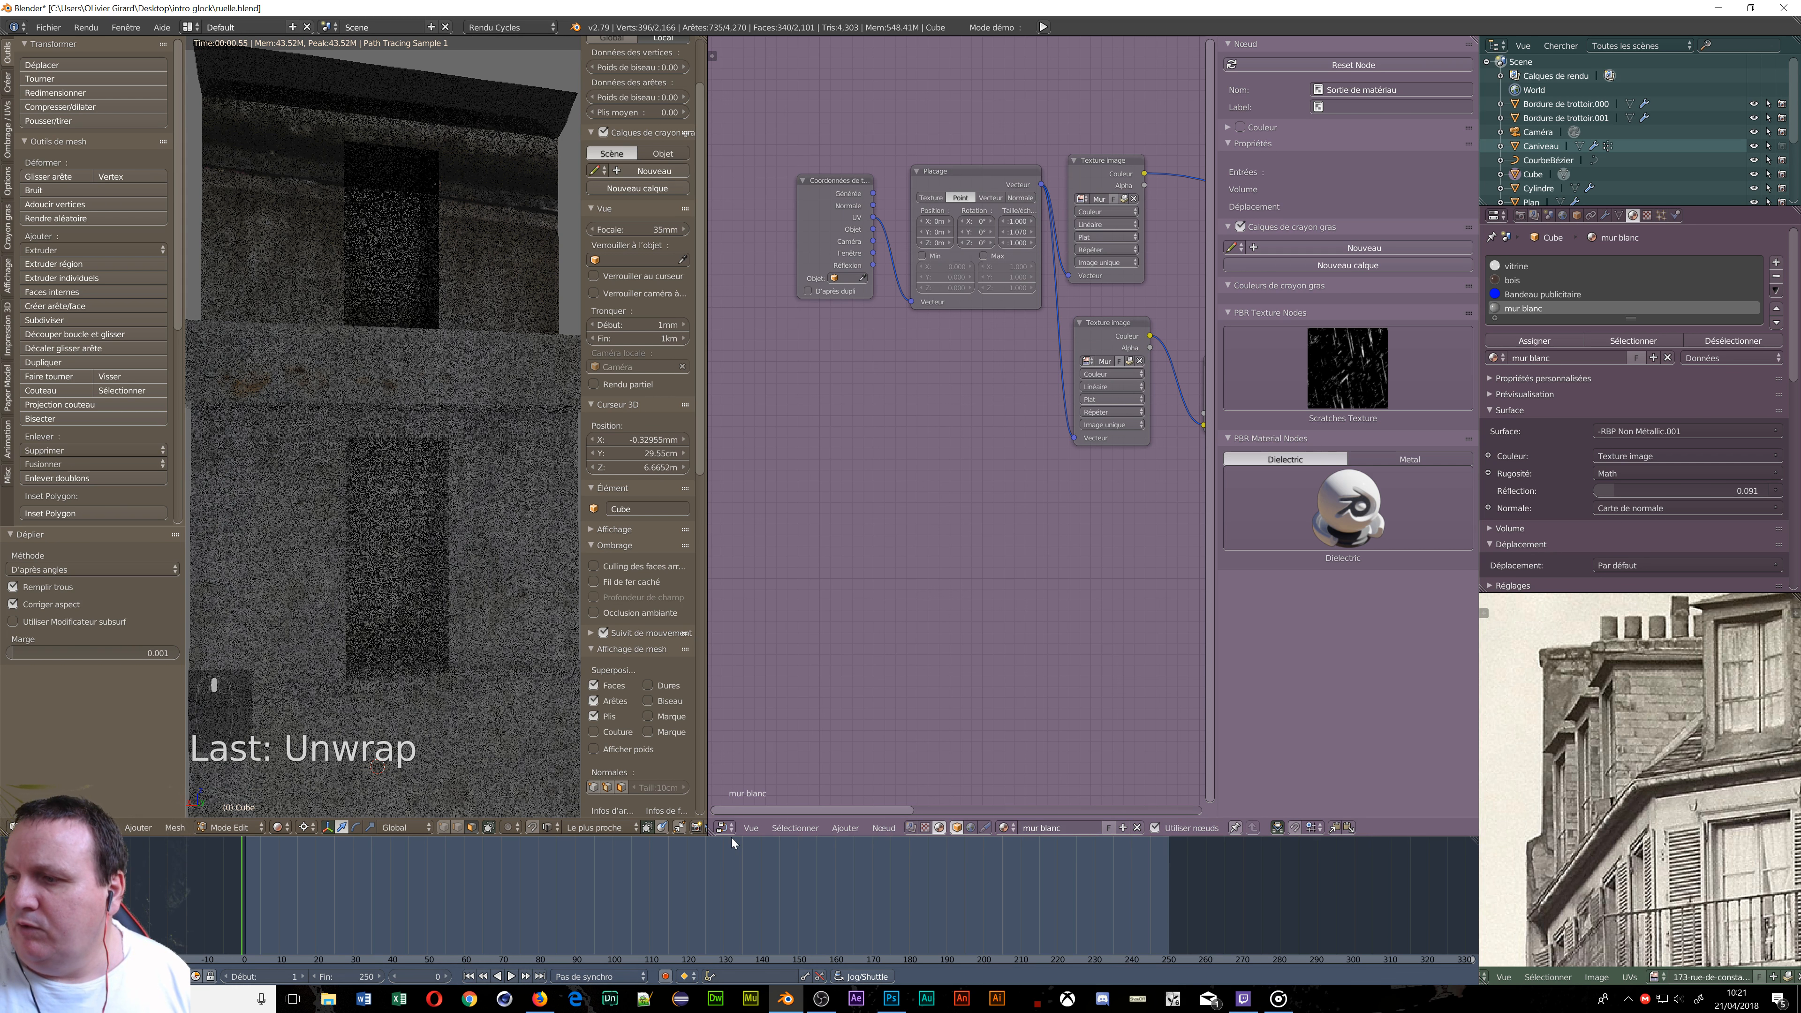
Show the wall faces in the UV editor and reproject their UVs with Project from View (Bounds) from the orthographic back view.
click(724, 828)
click(766, 718)
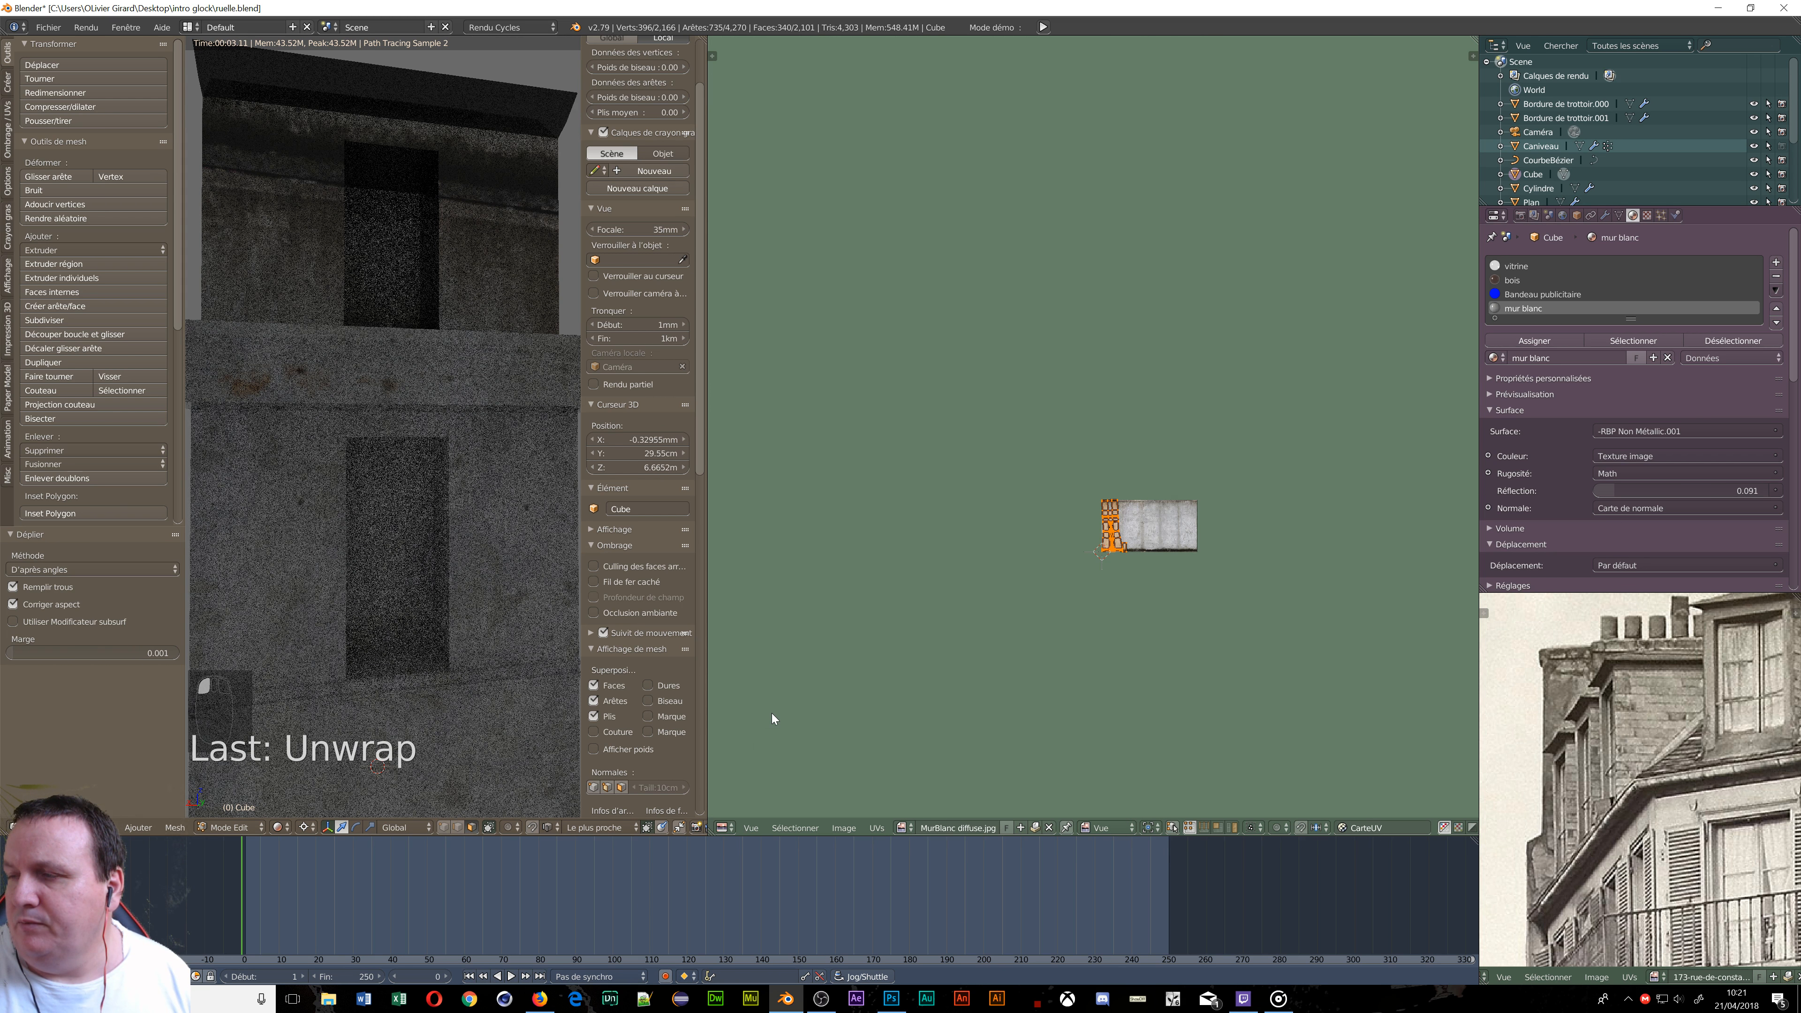
scroll(1138, 530, up, 5)
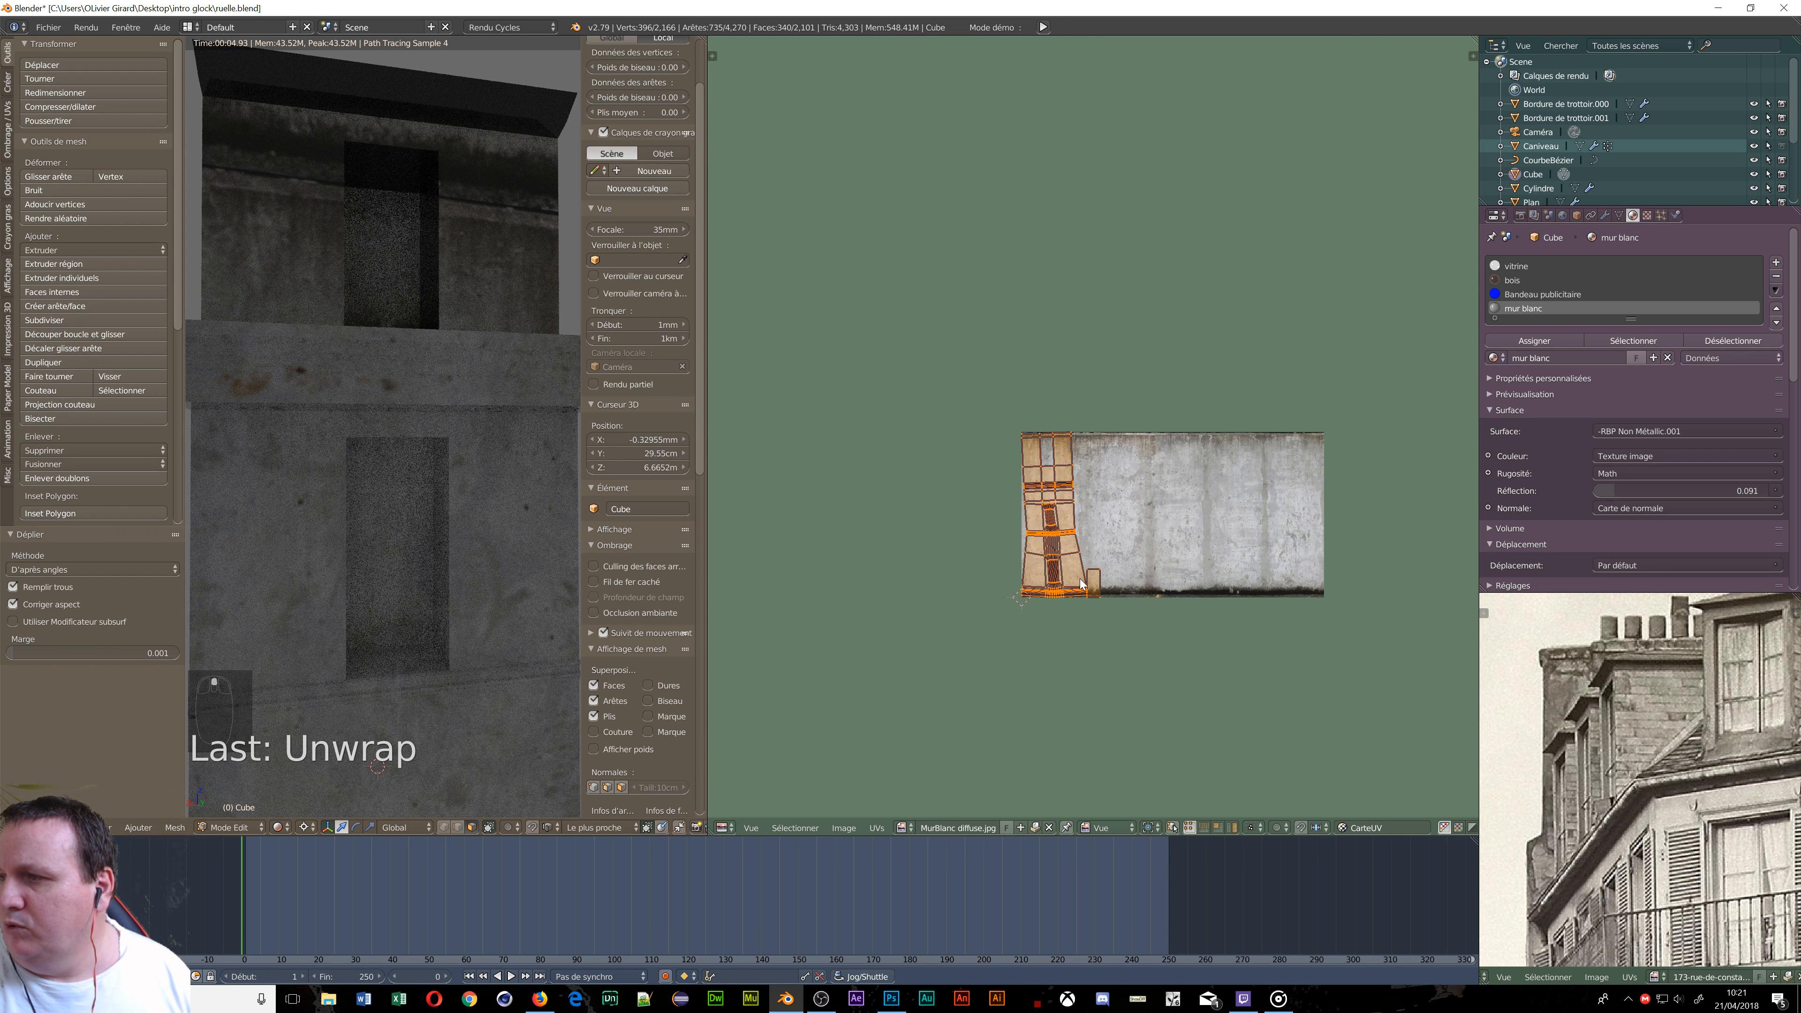
scroll(1064, 568, up, 6)
scroll(1072, 583, down, 4)
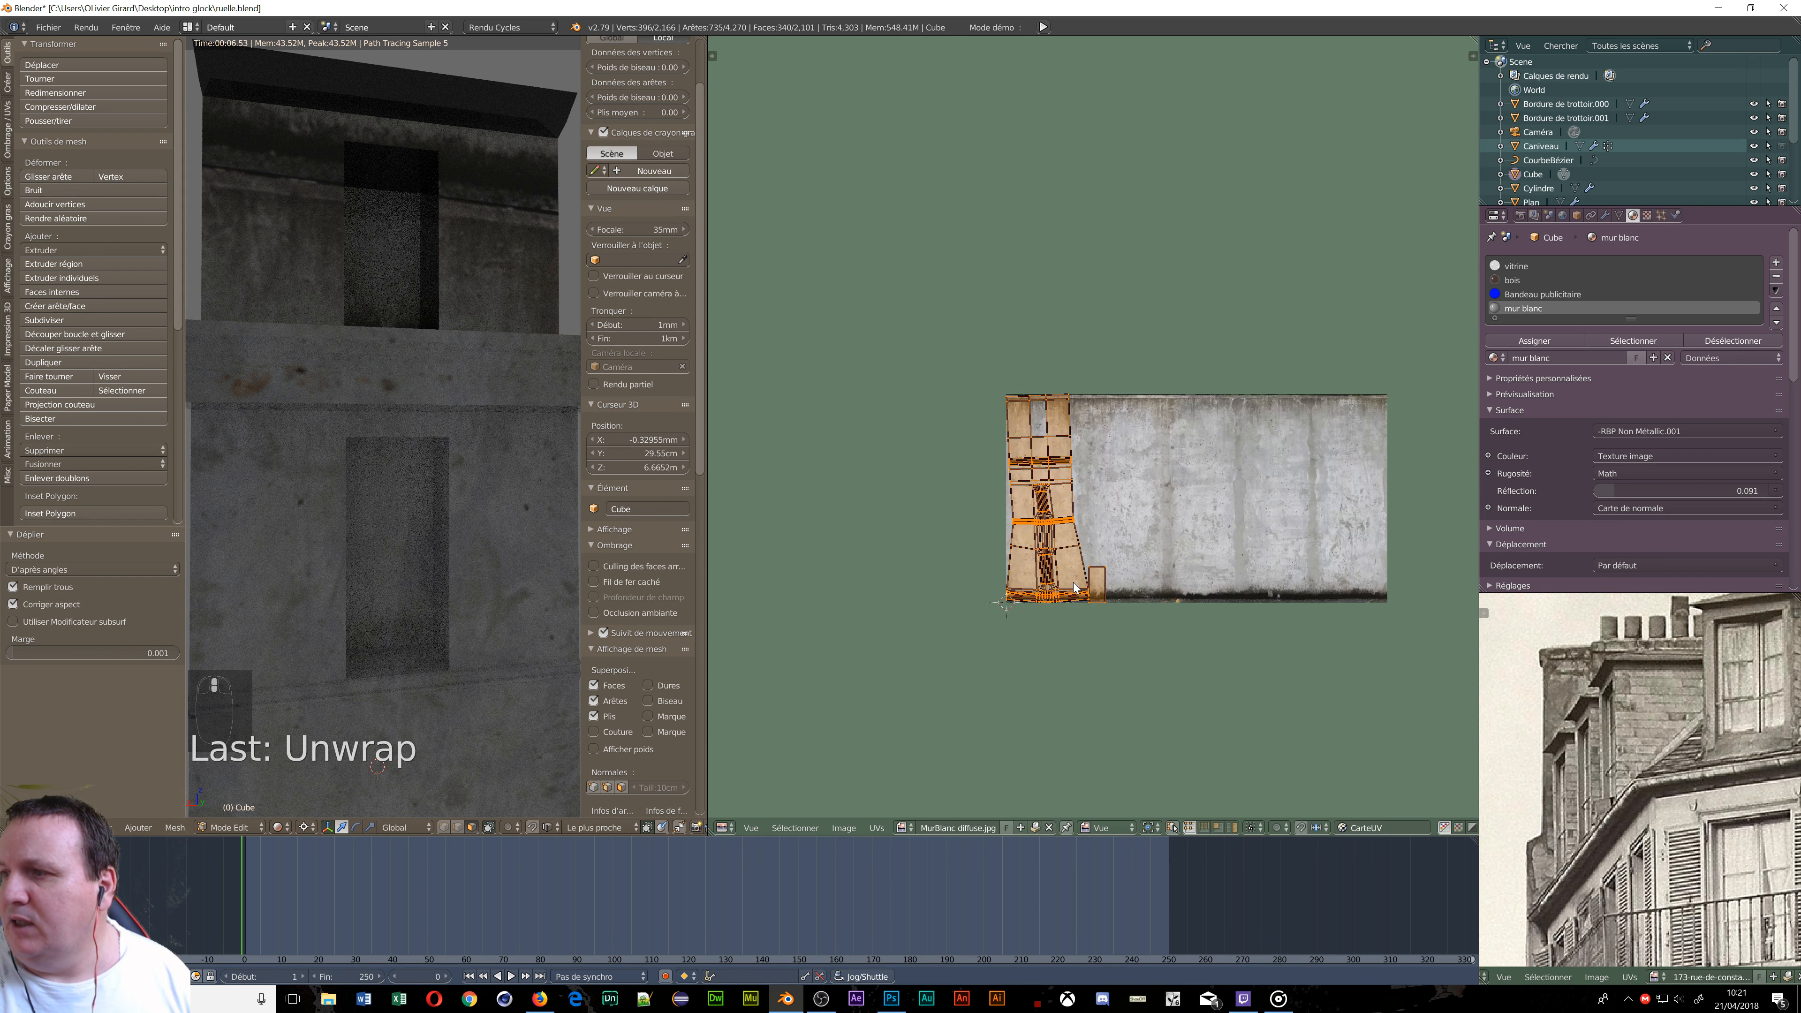
scroll(384, 441, down, 5)
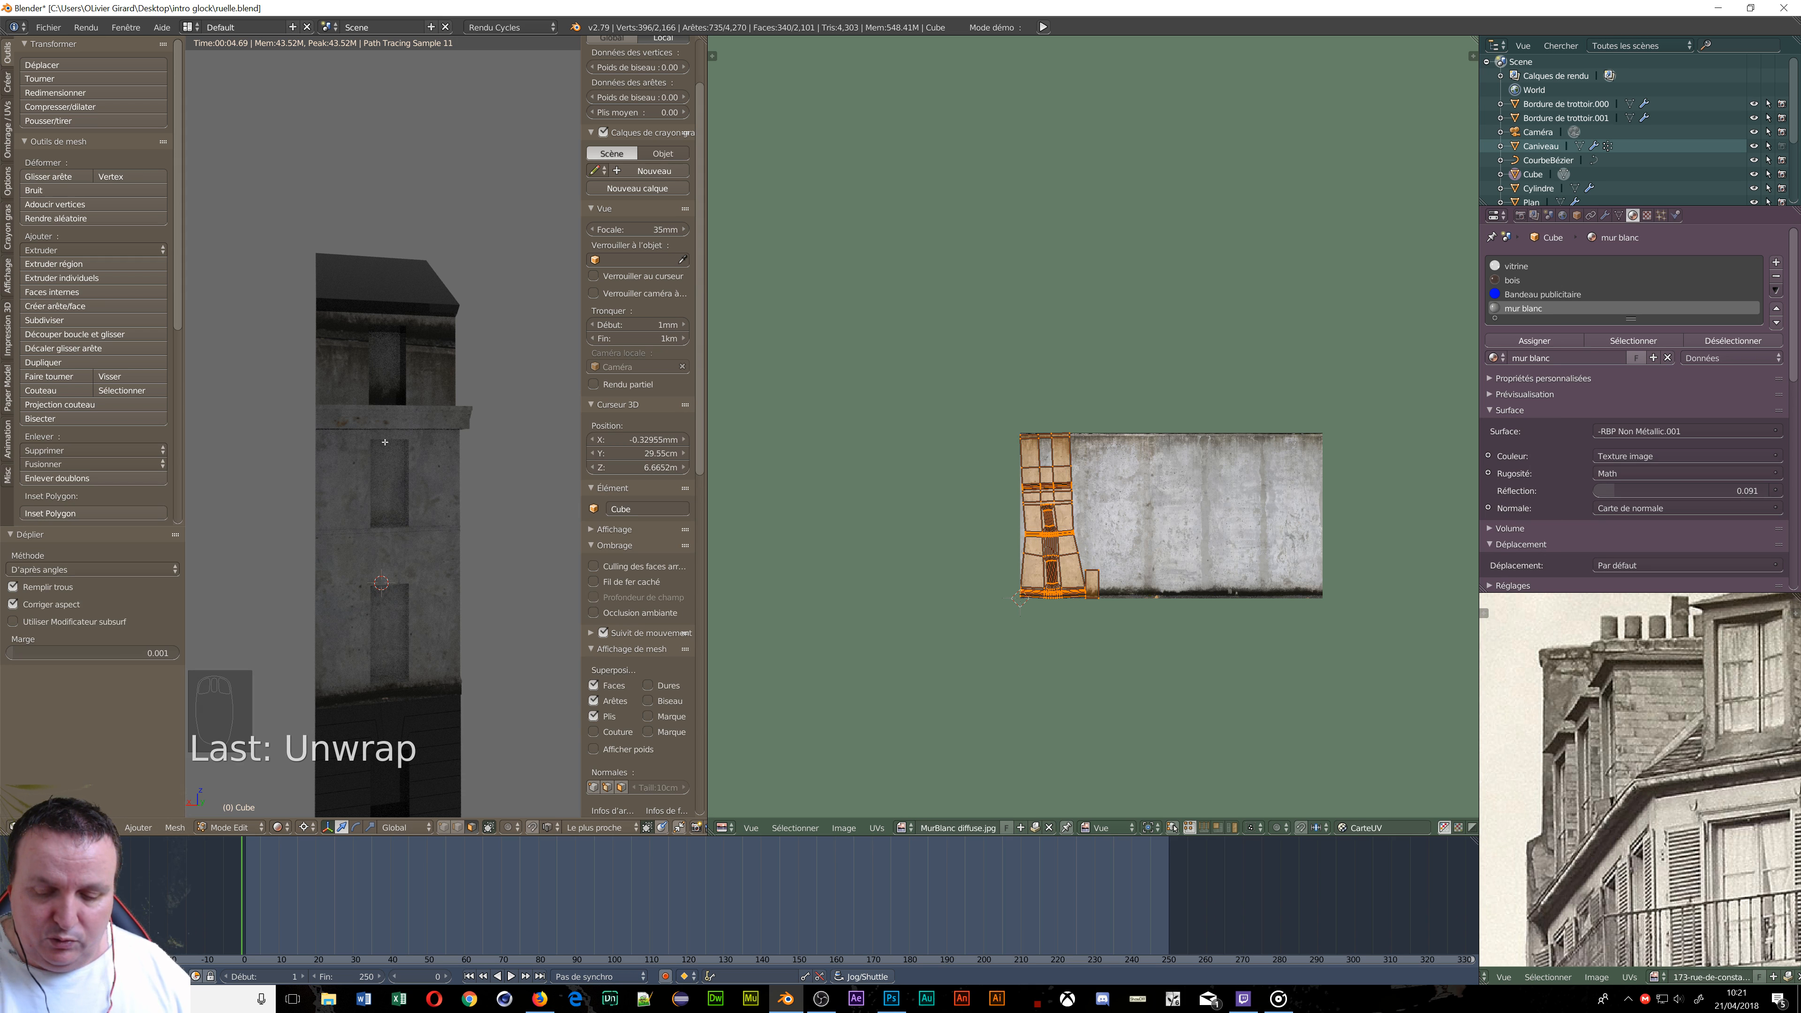
key(ctrl+KP_1)
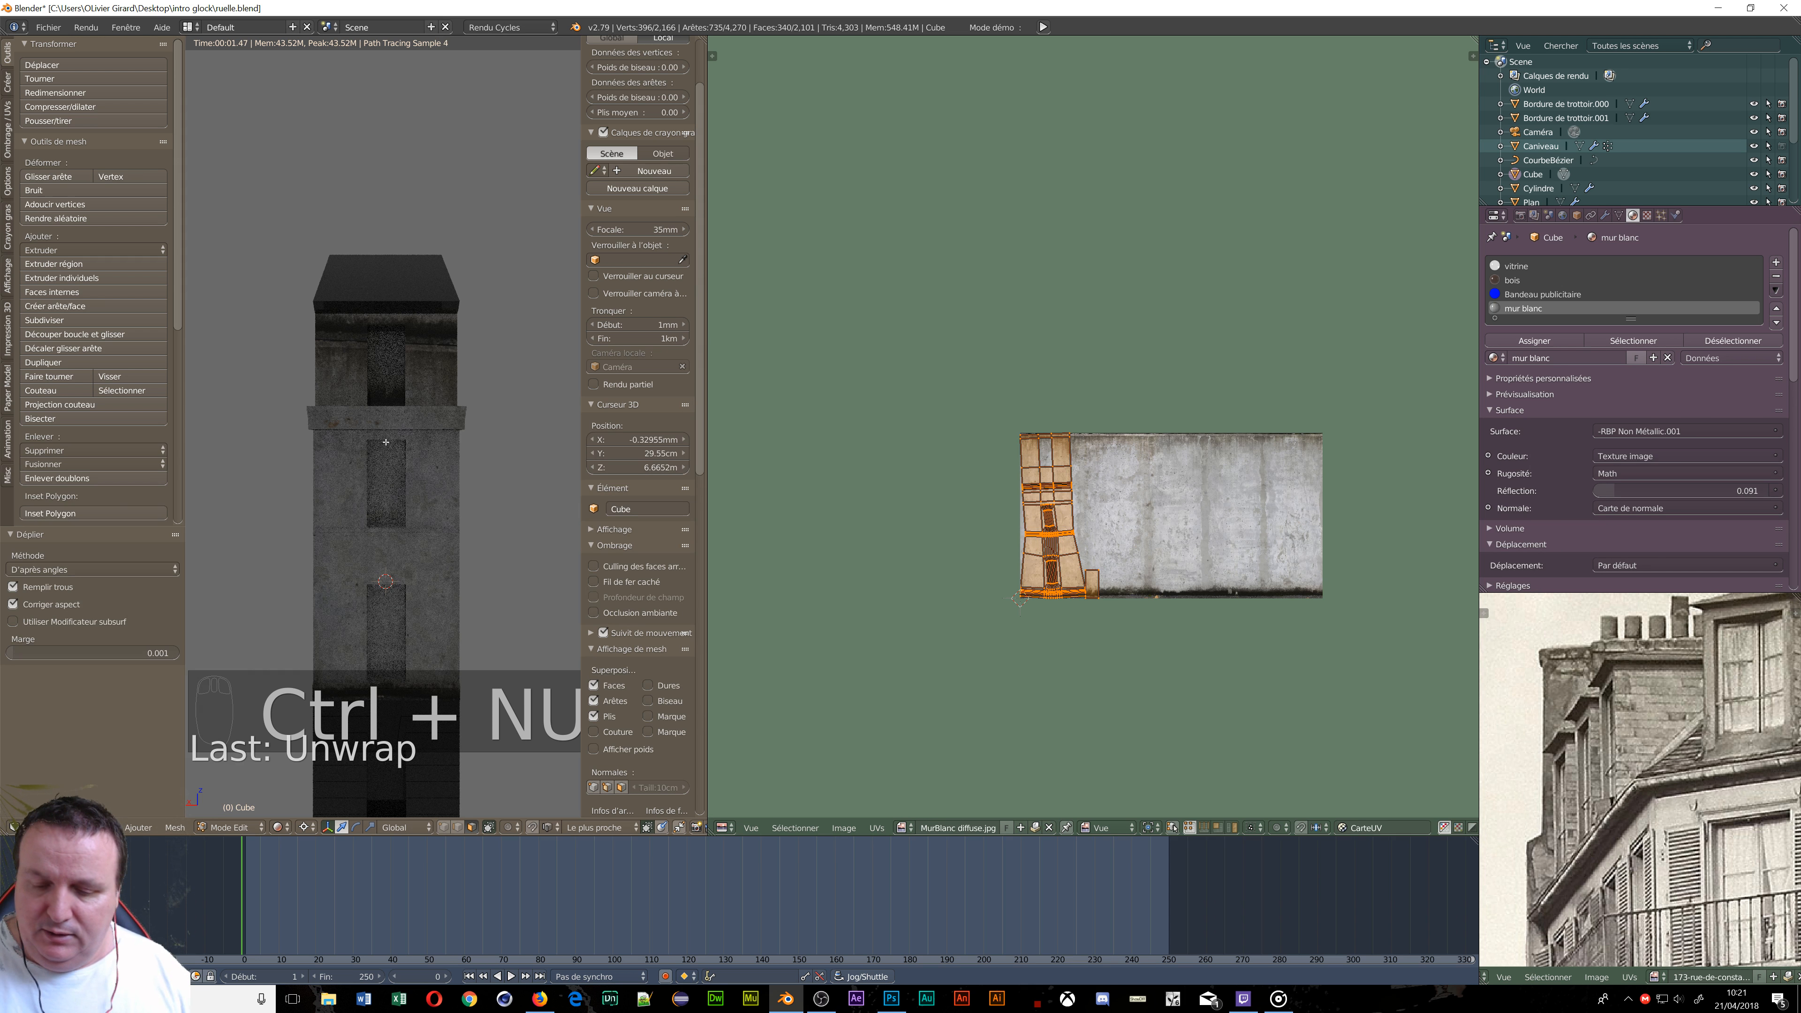
key(KP_5)
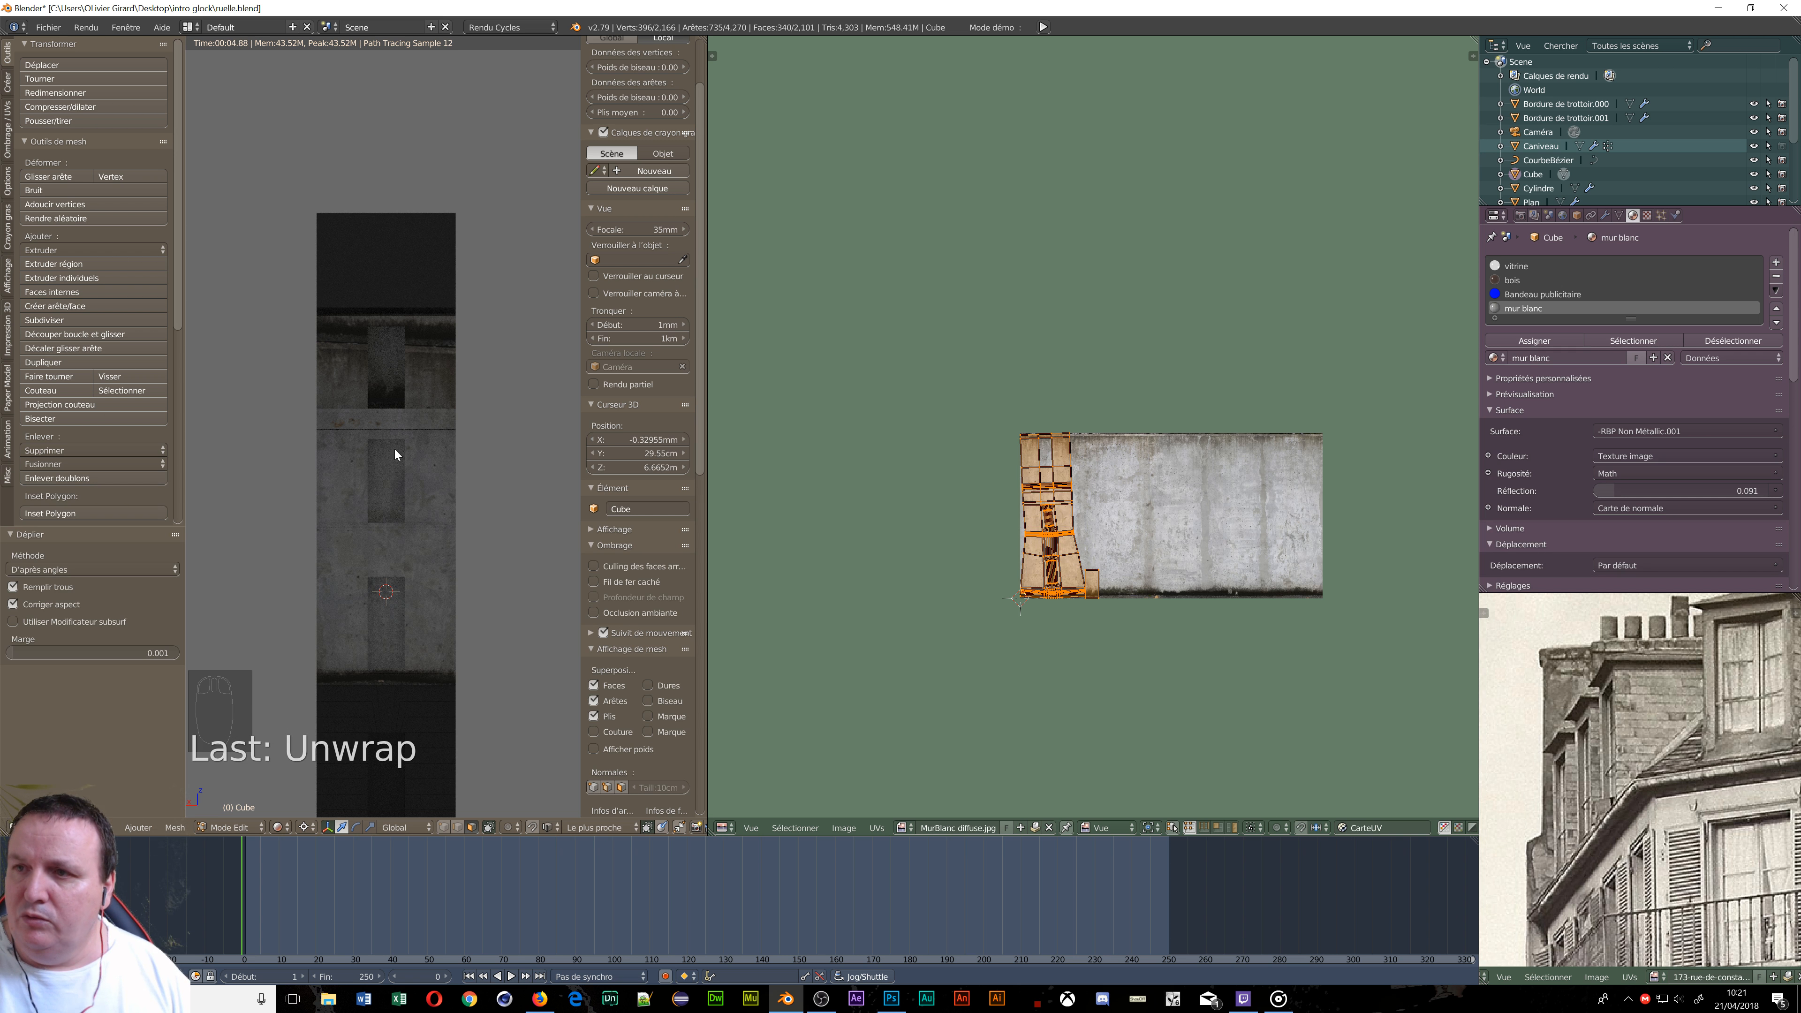
key(u)
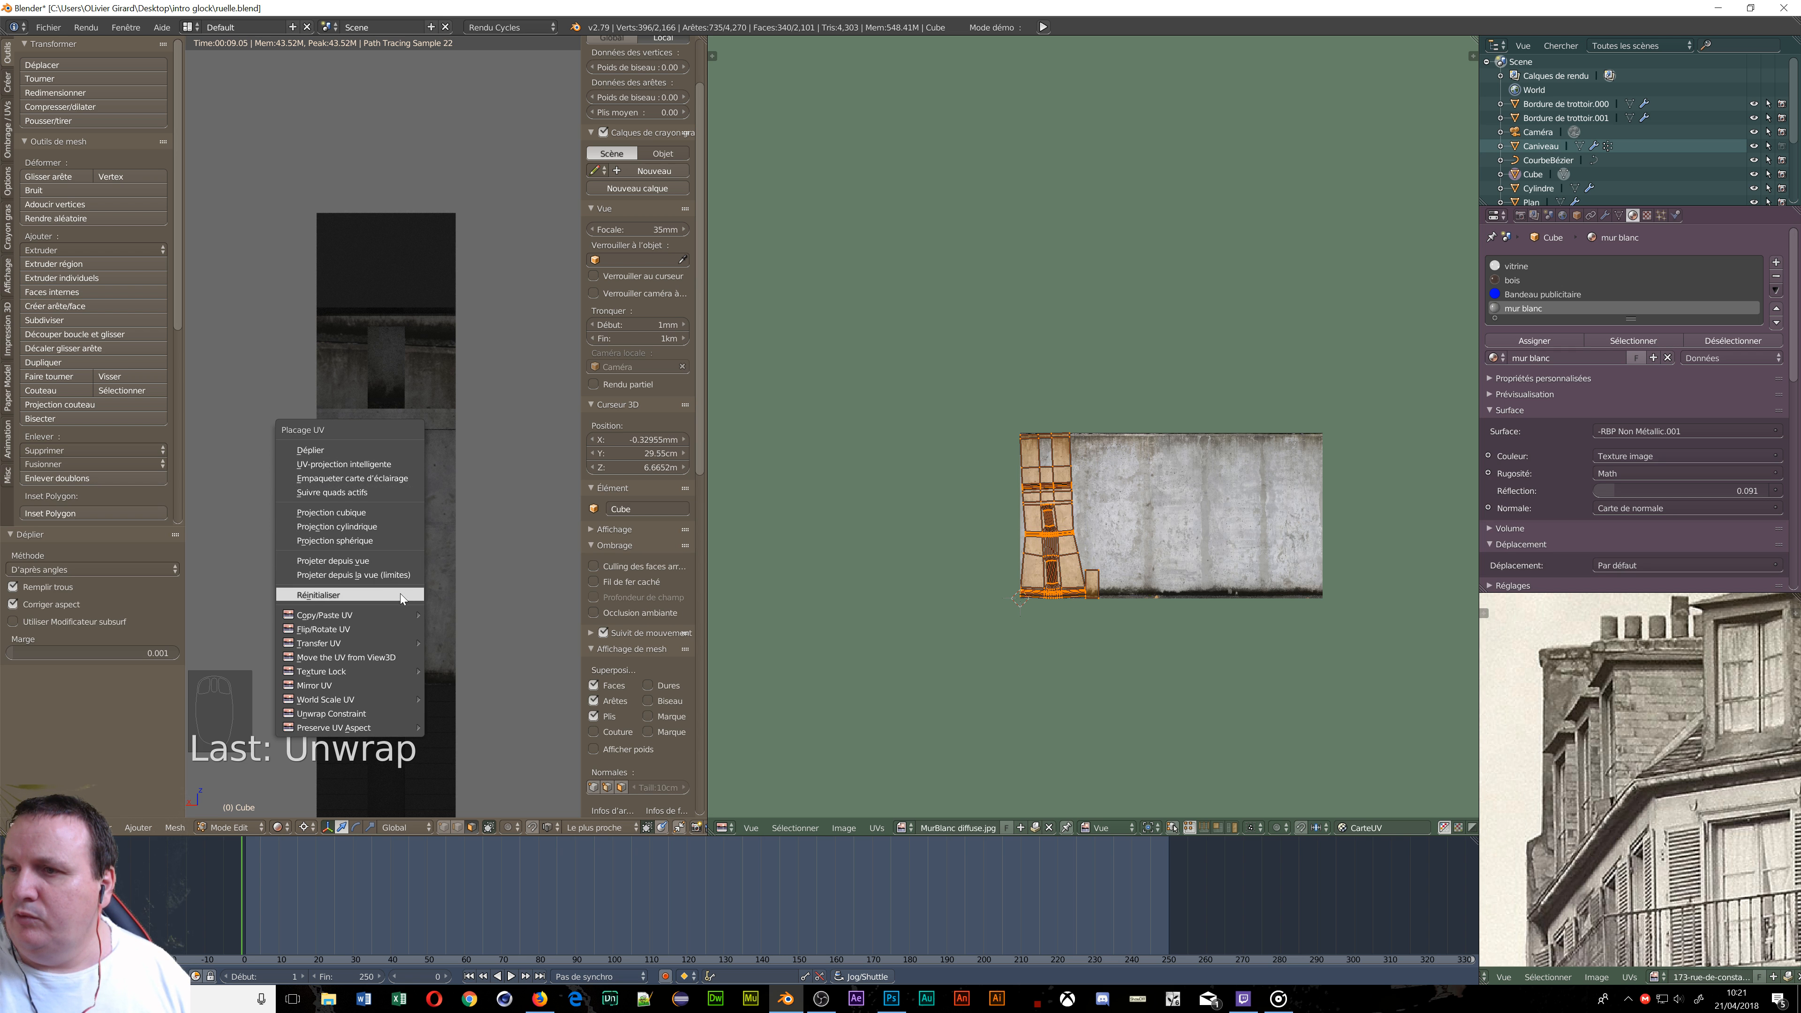
click(382, 575)
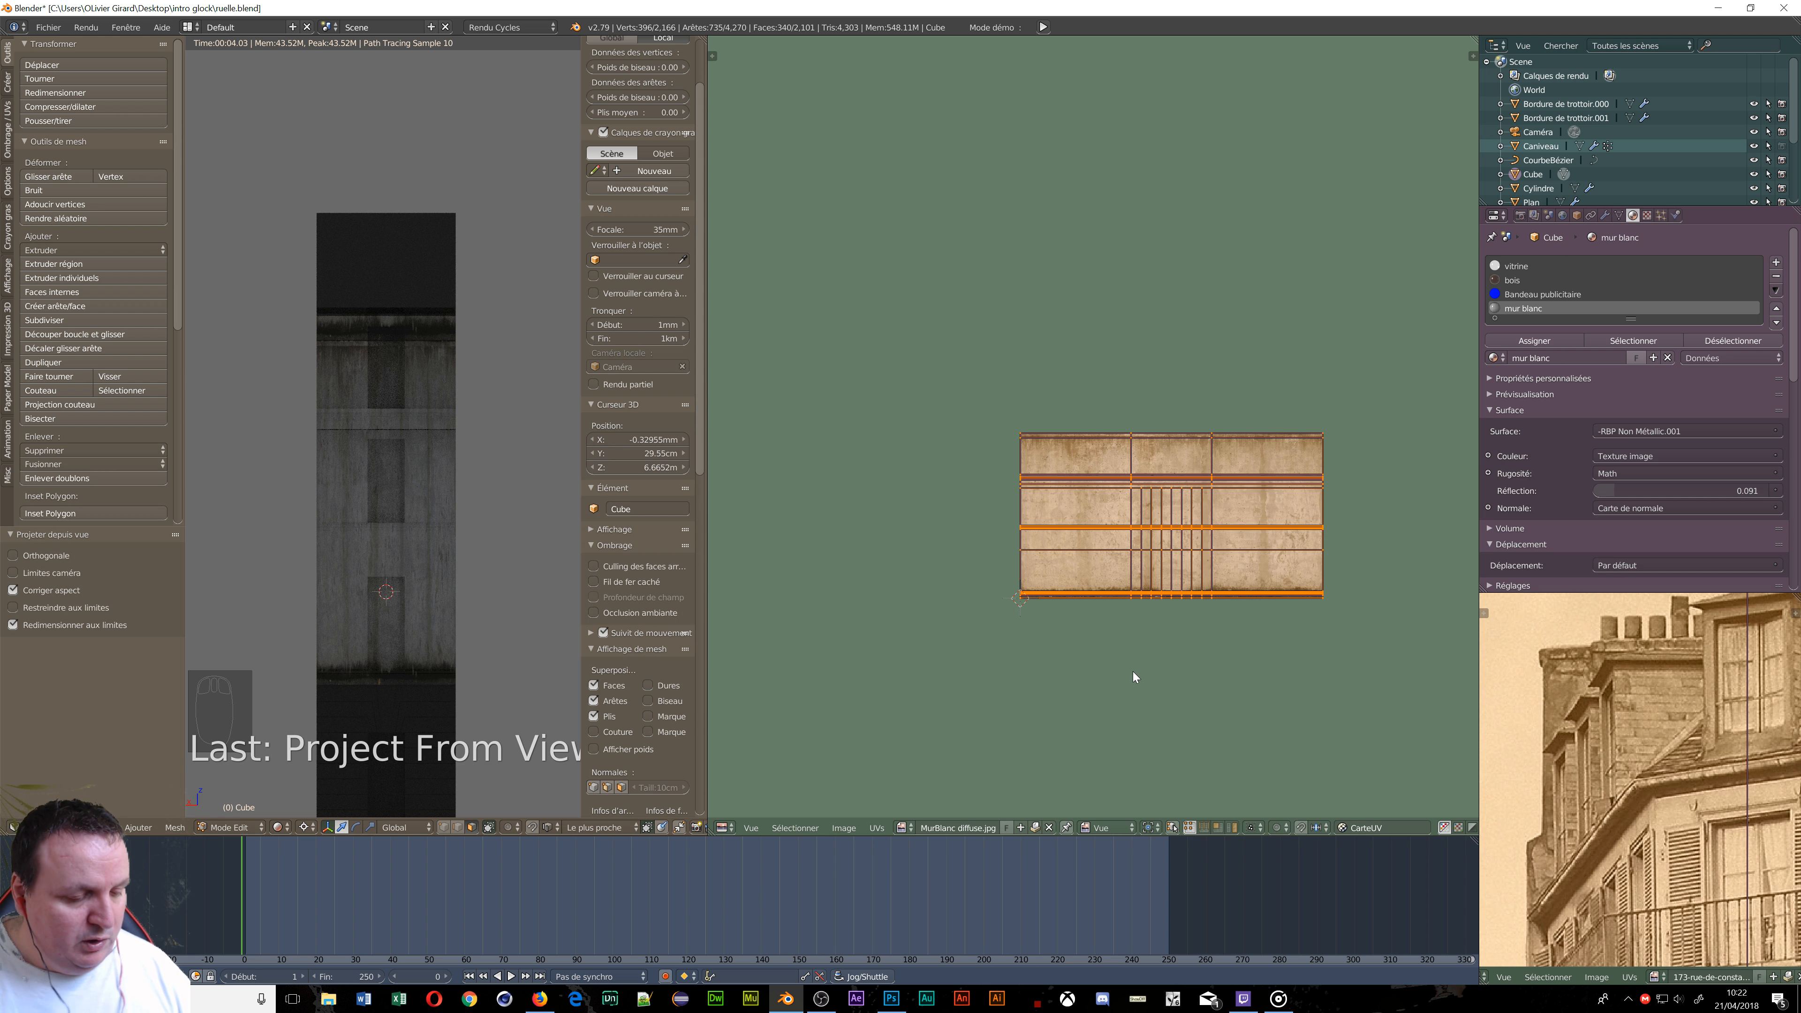
Scale the wall's projected UV layout along Y by about 2.0 and inspect the result on the rendered building.
key(s)
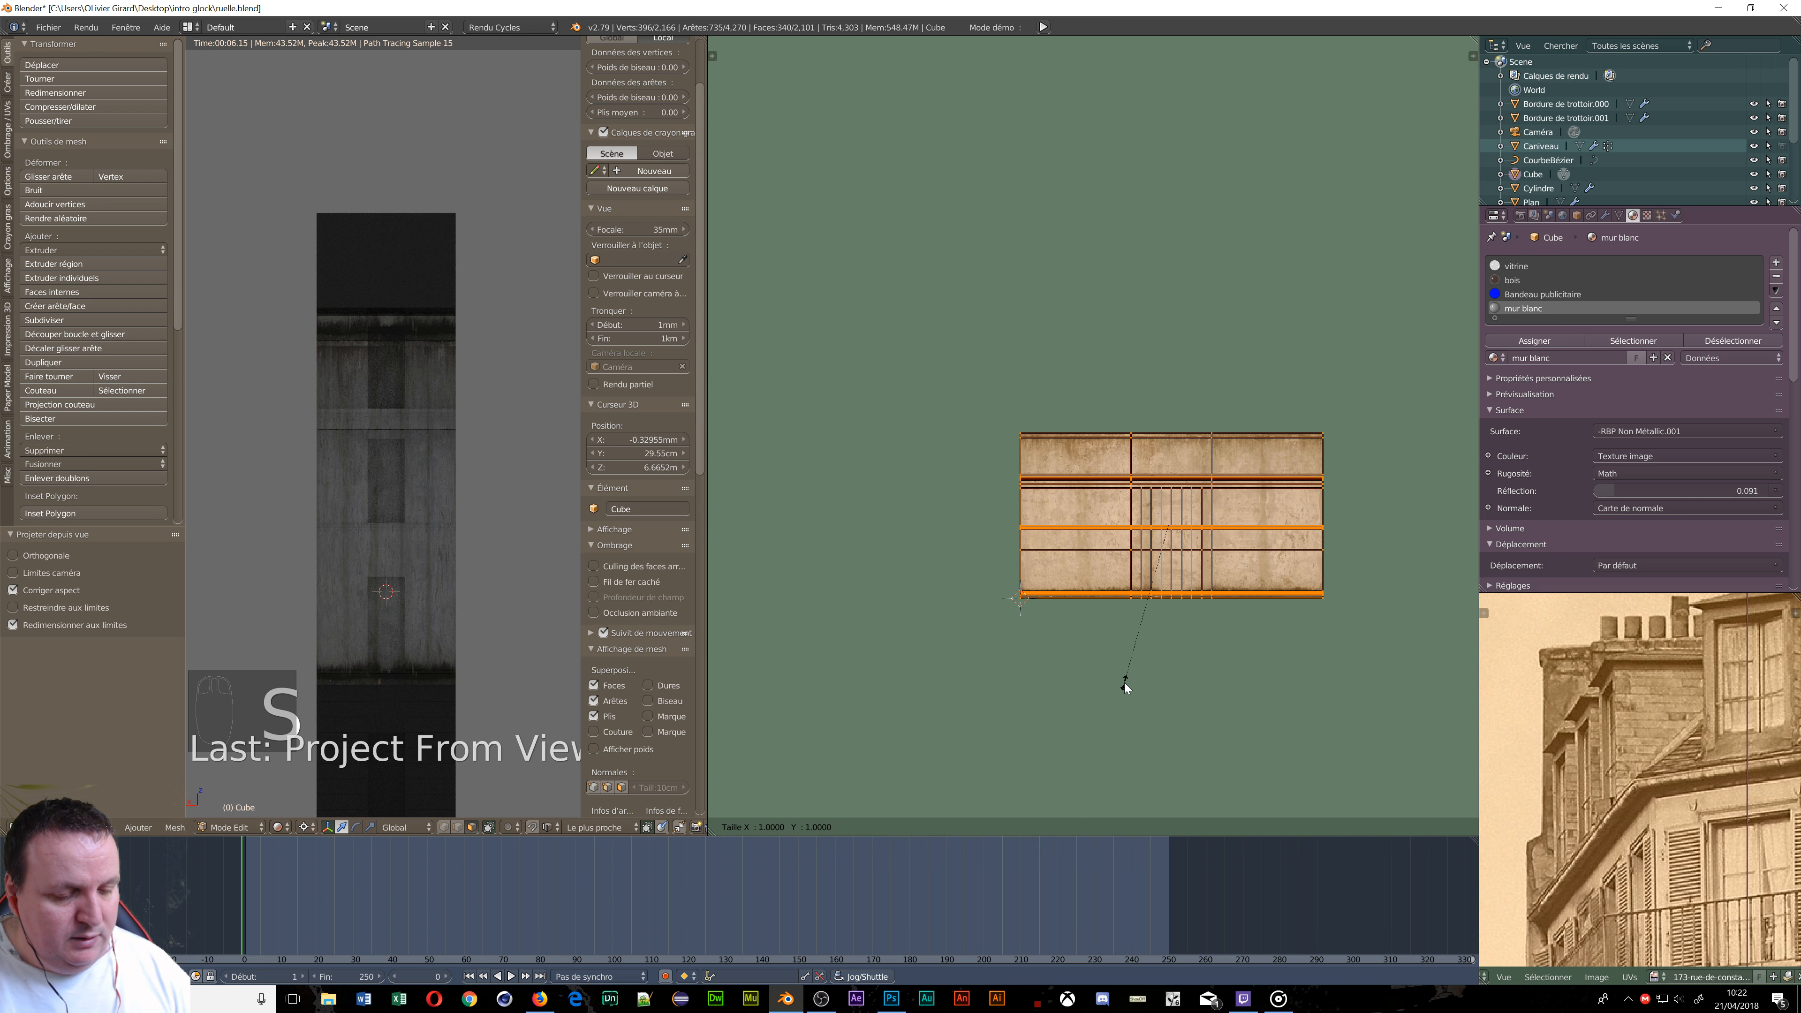
key(y)
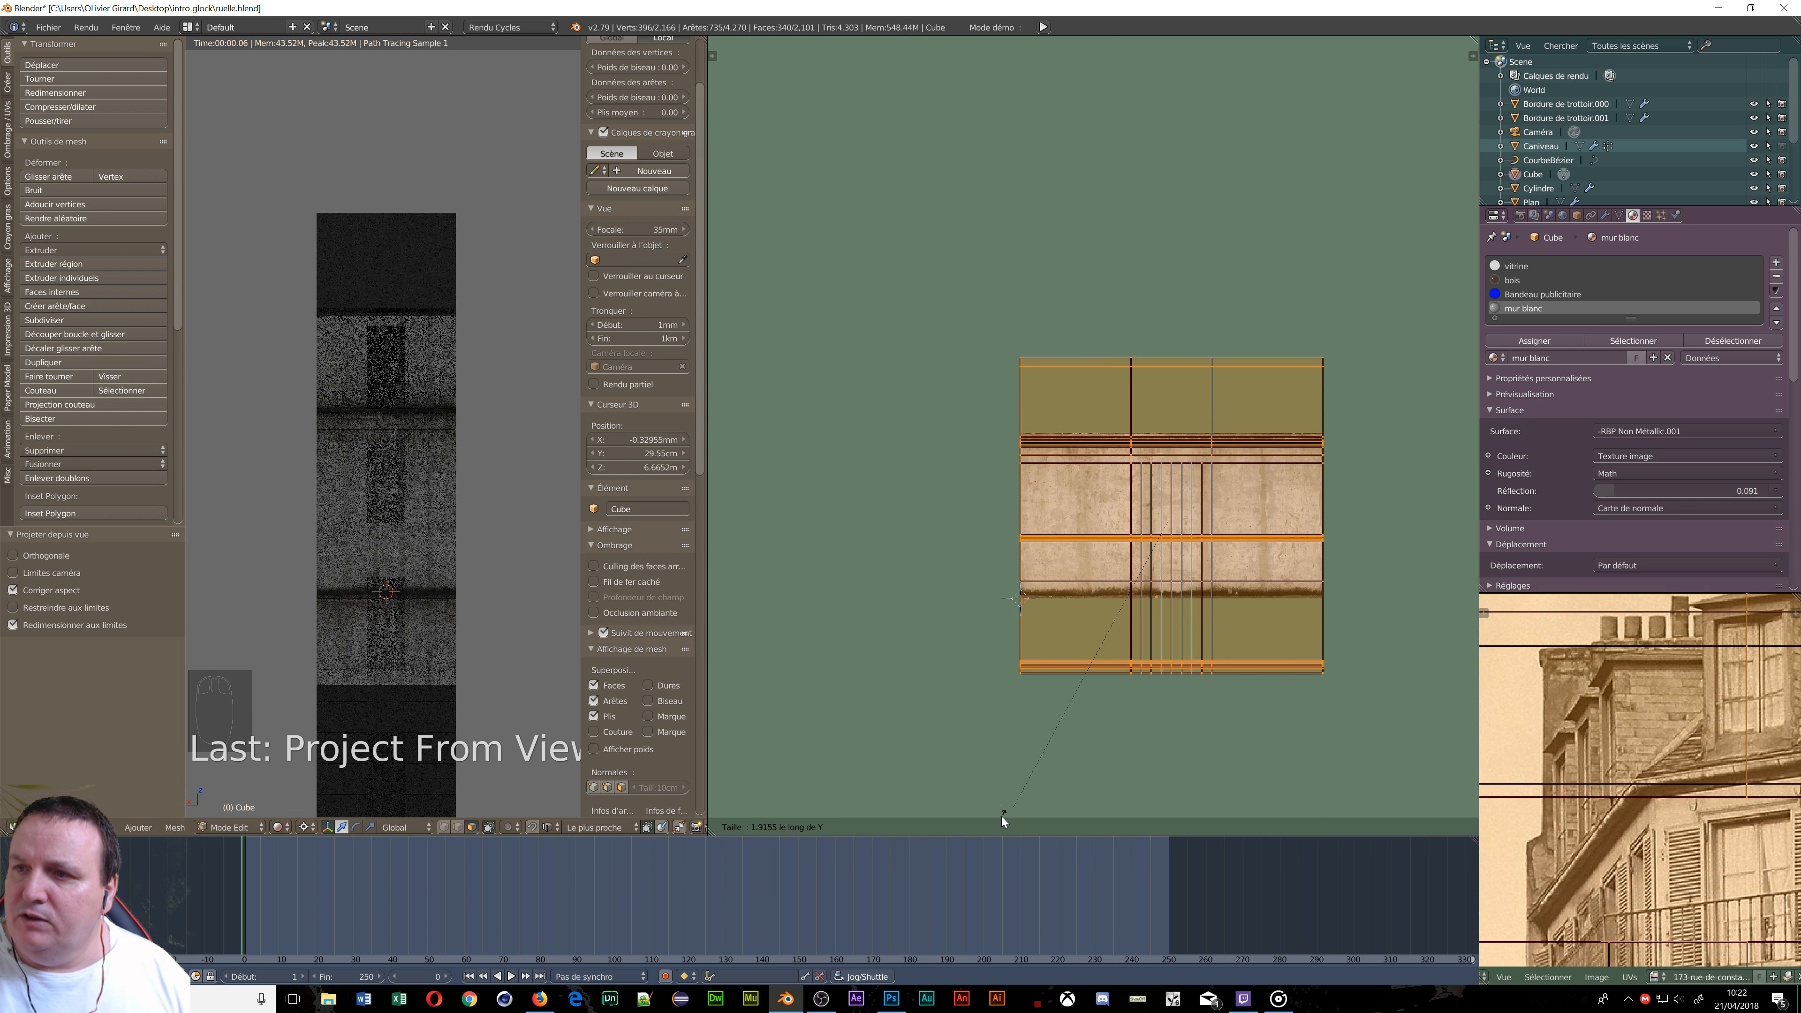
click(1000, 39)
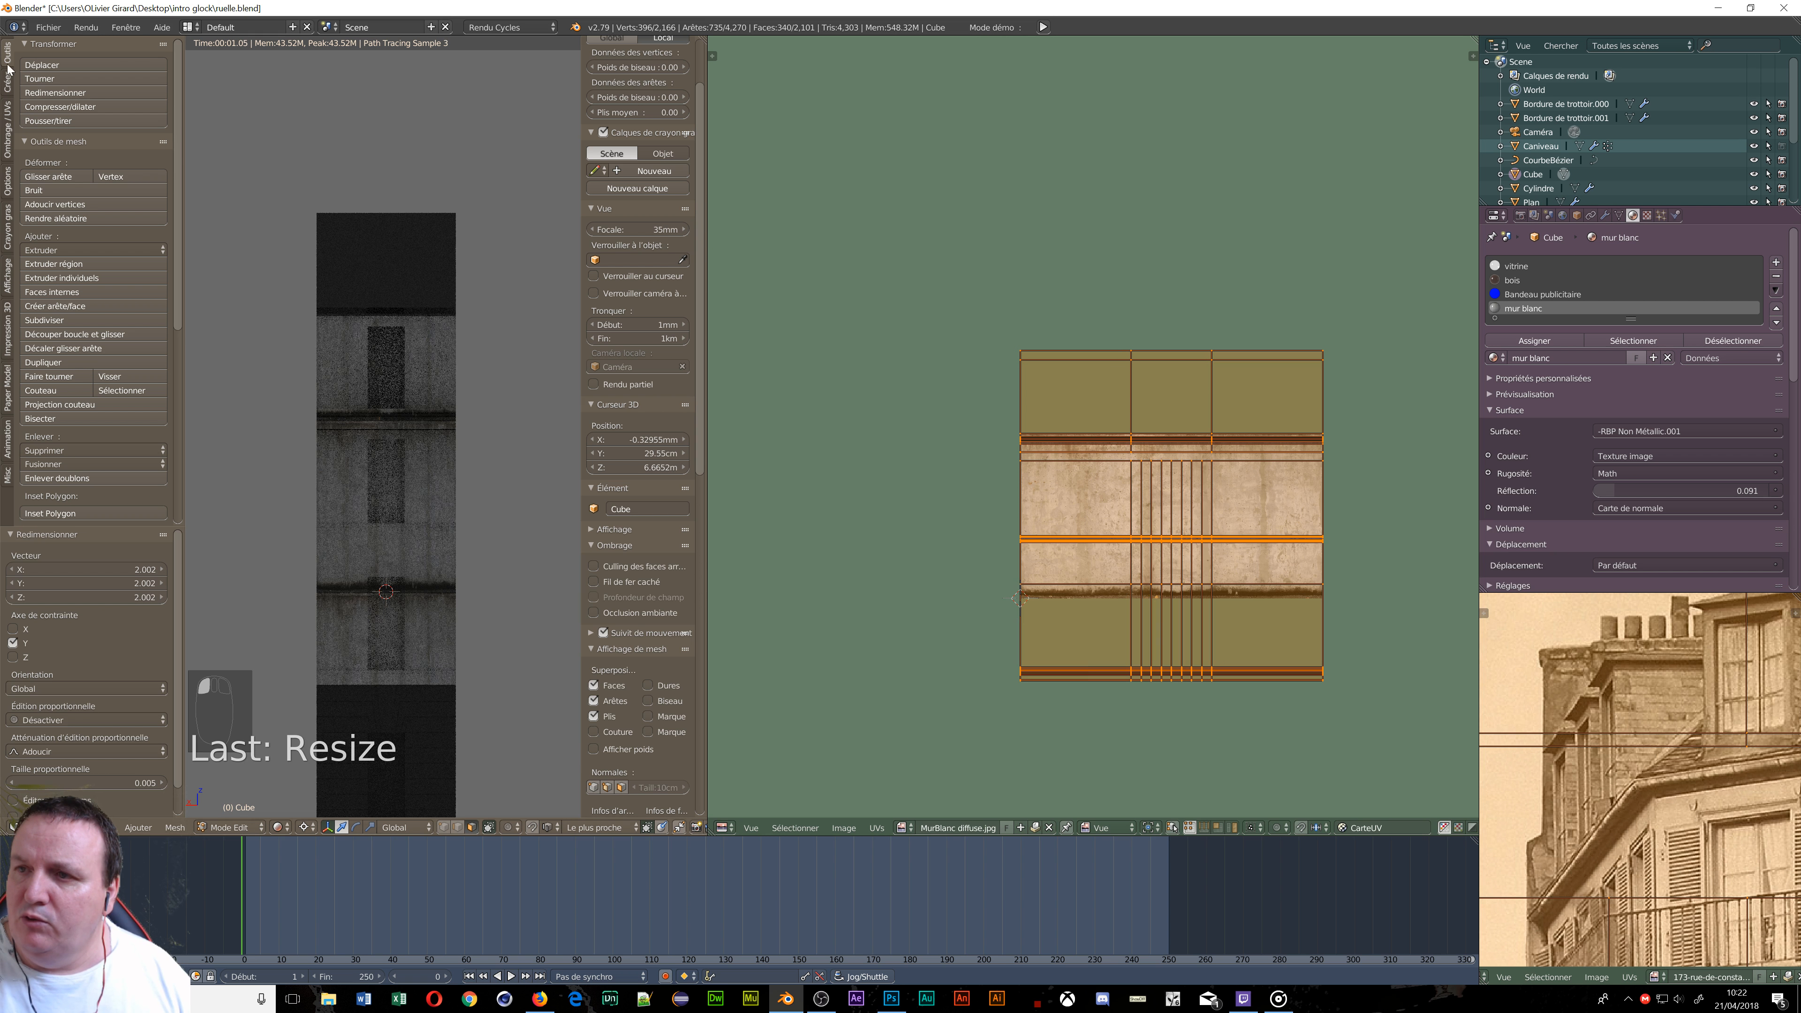
scroll(357, 567, up, 4)
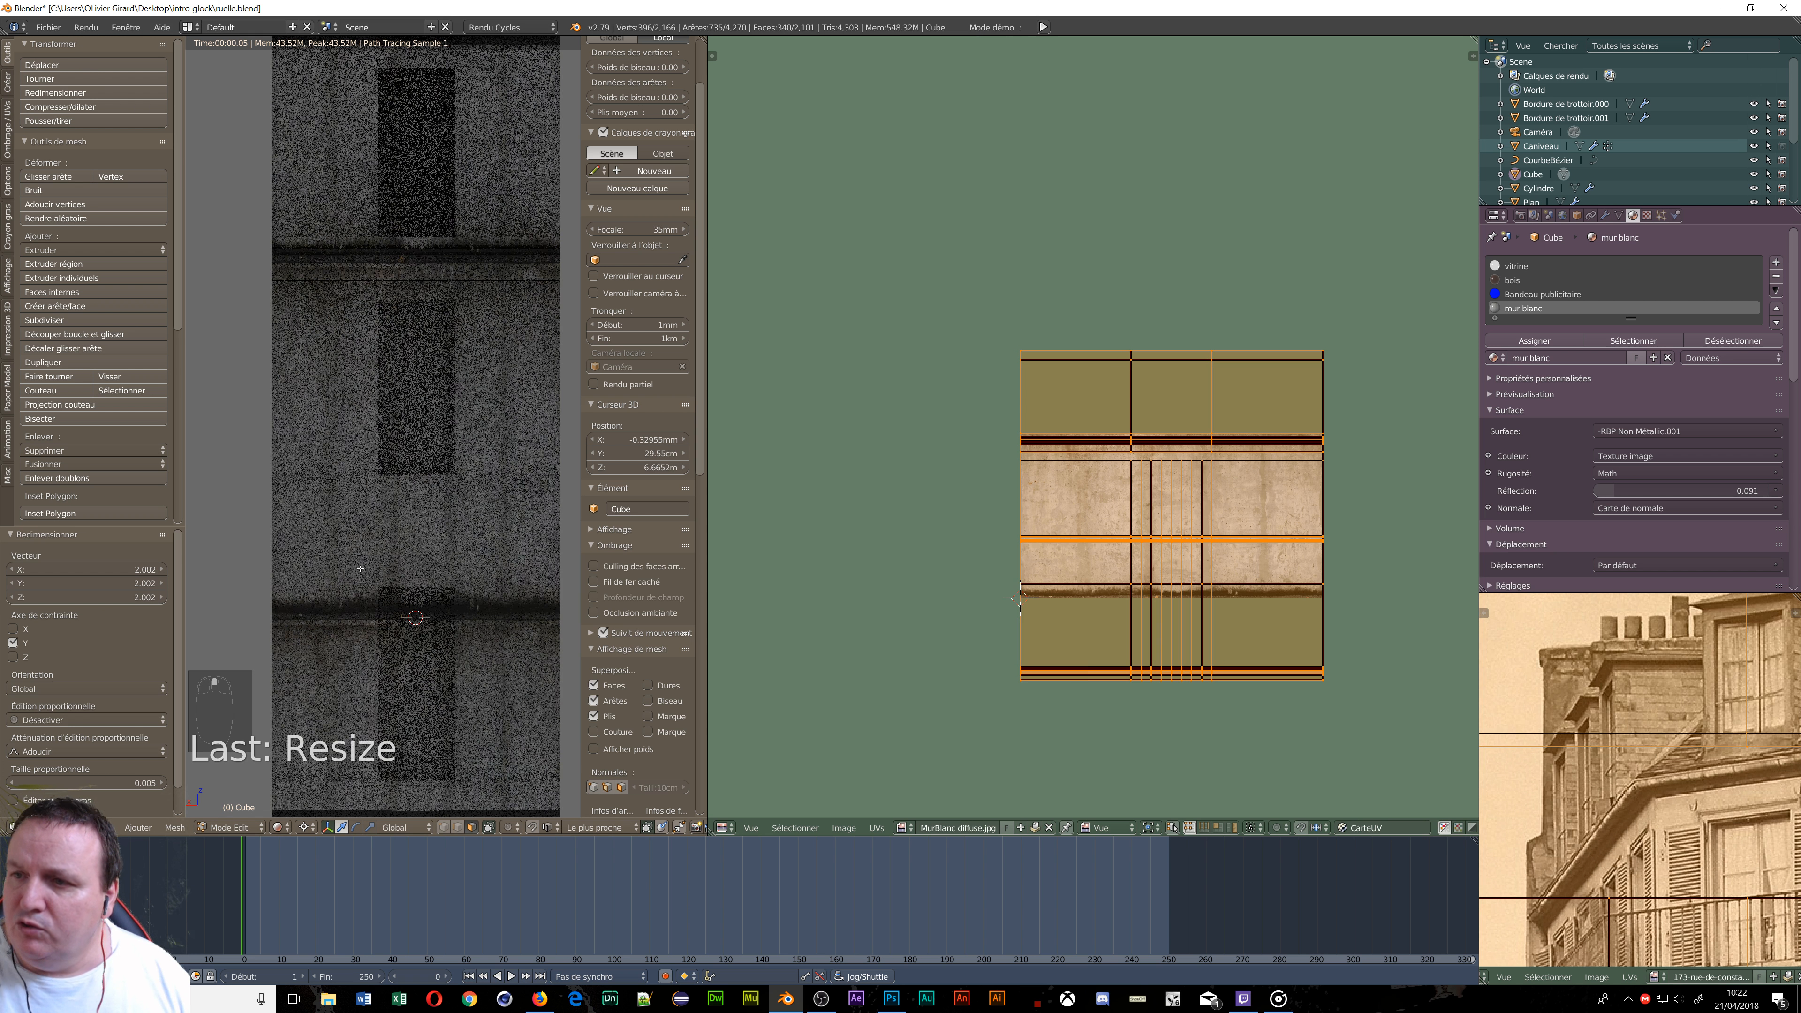
scroll(361, 569, up, 5)
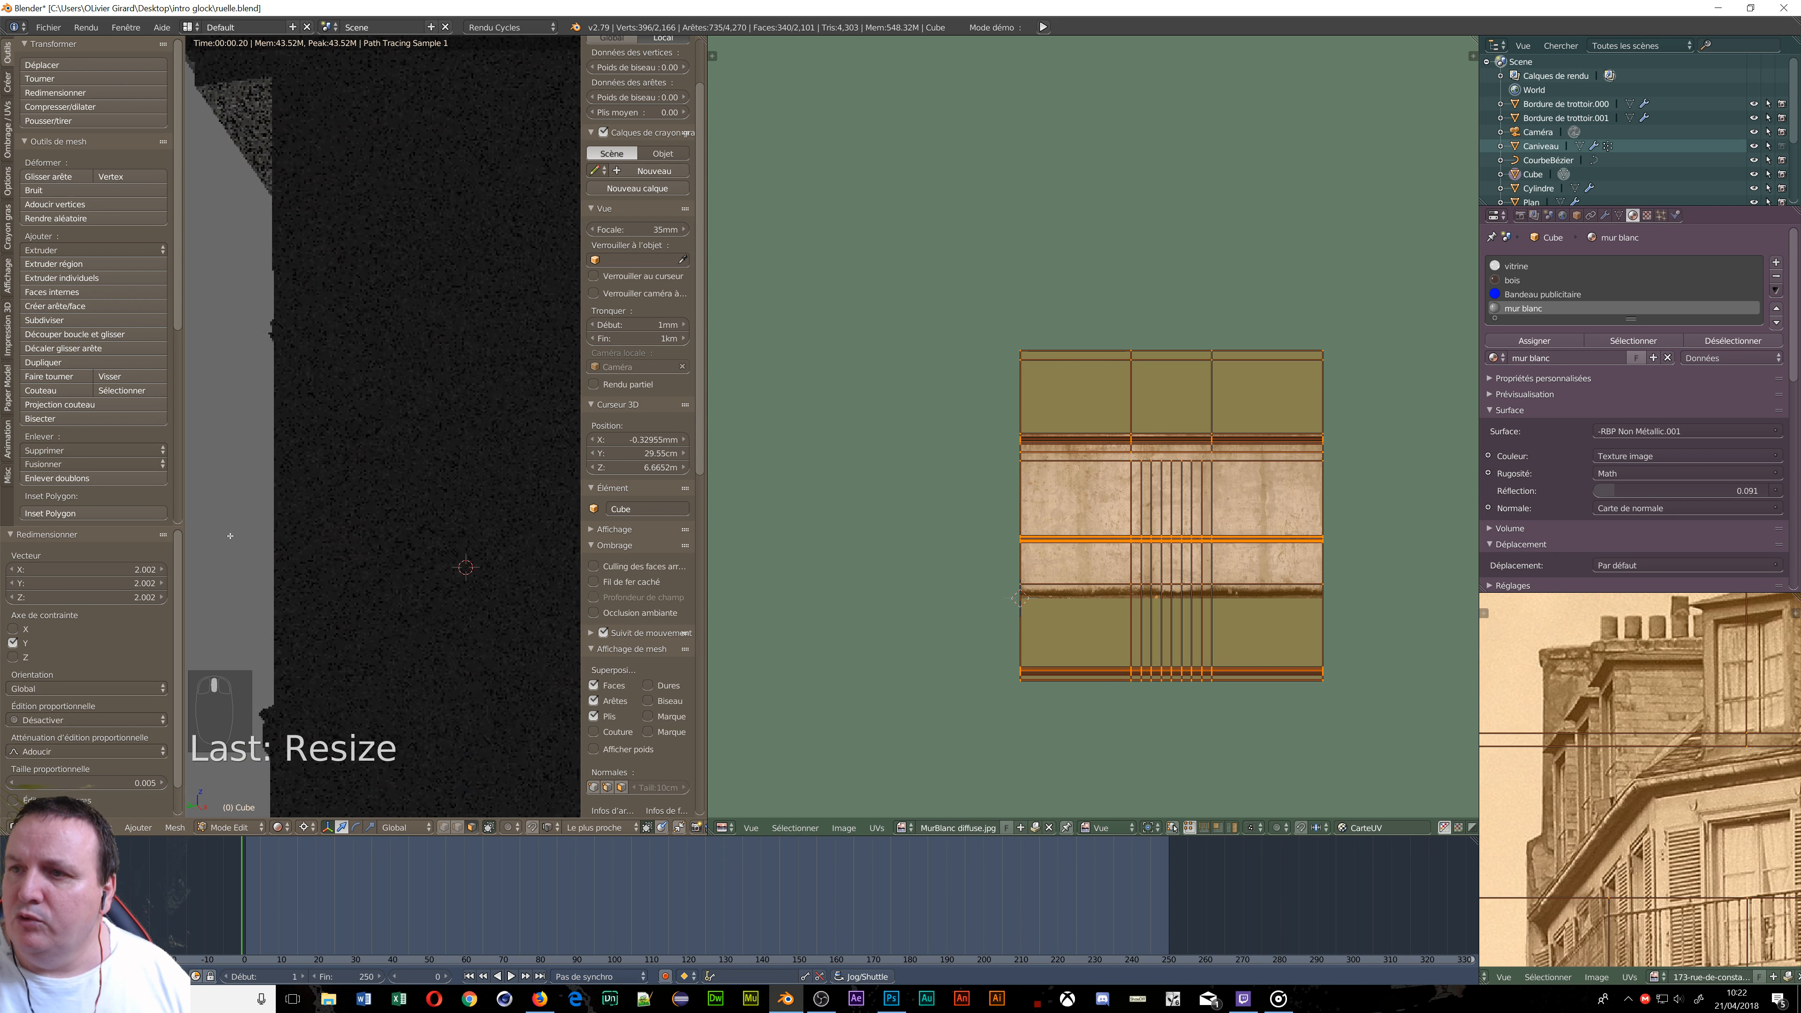
scroll(281, 554, down, 6)
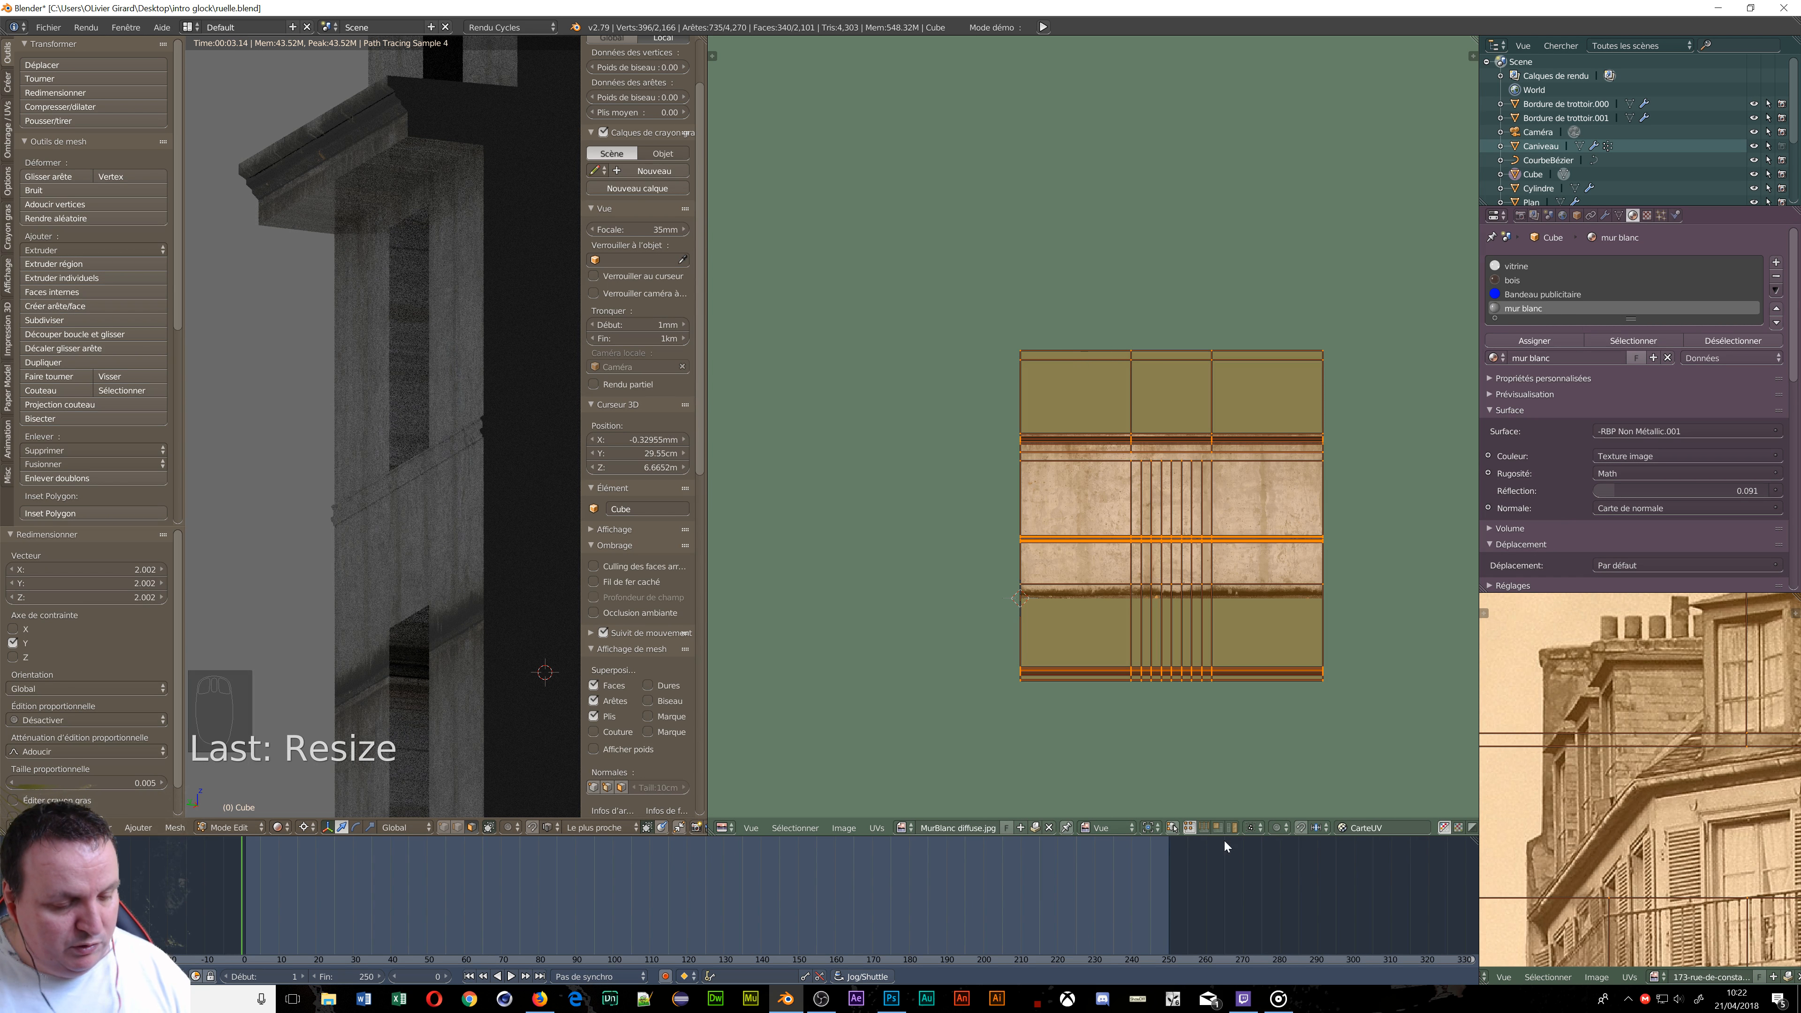
Stretch the UV layout further along Y by a factor of about 1.65.
key(s)
key(y)
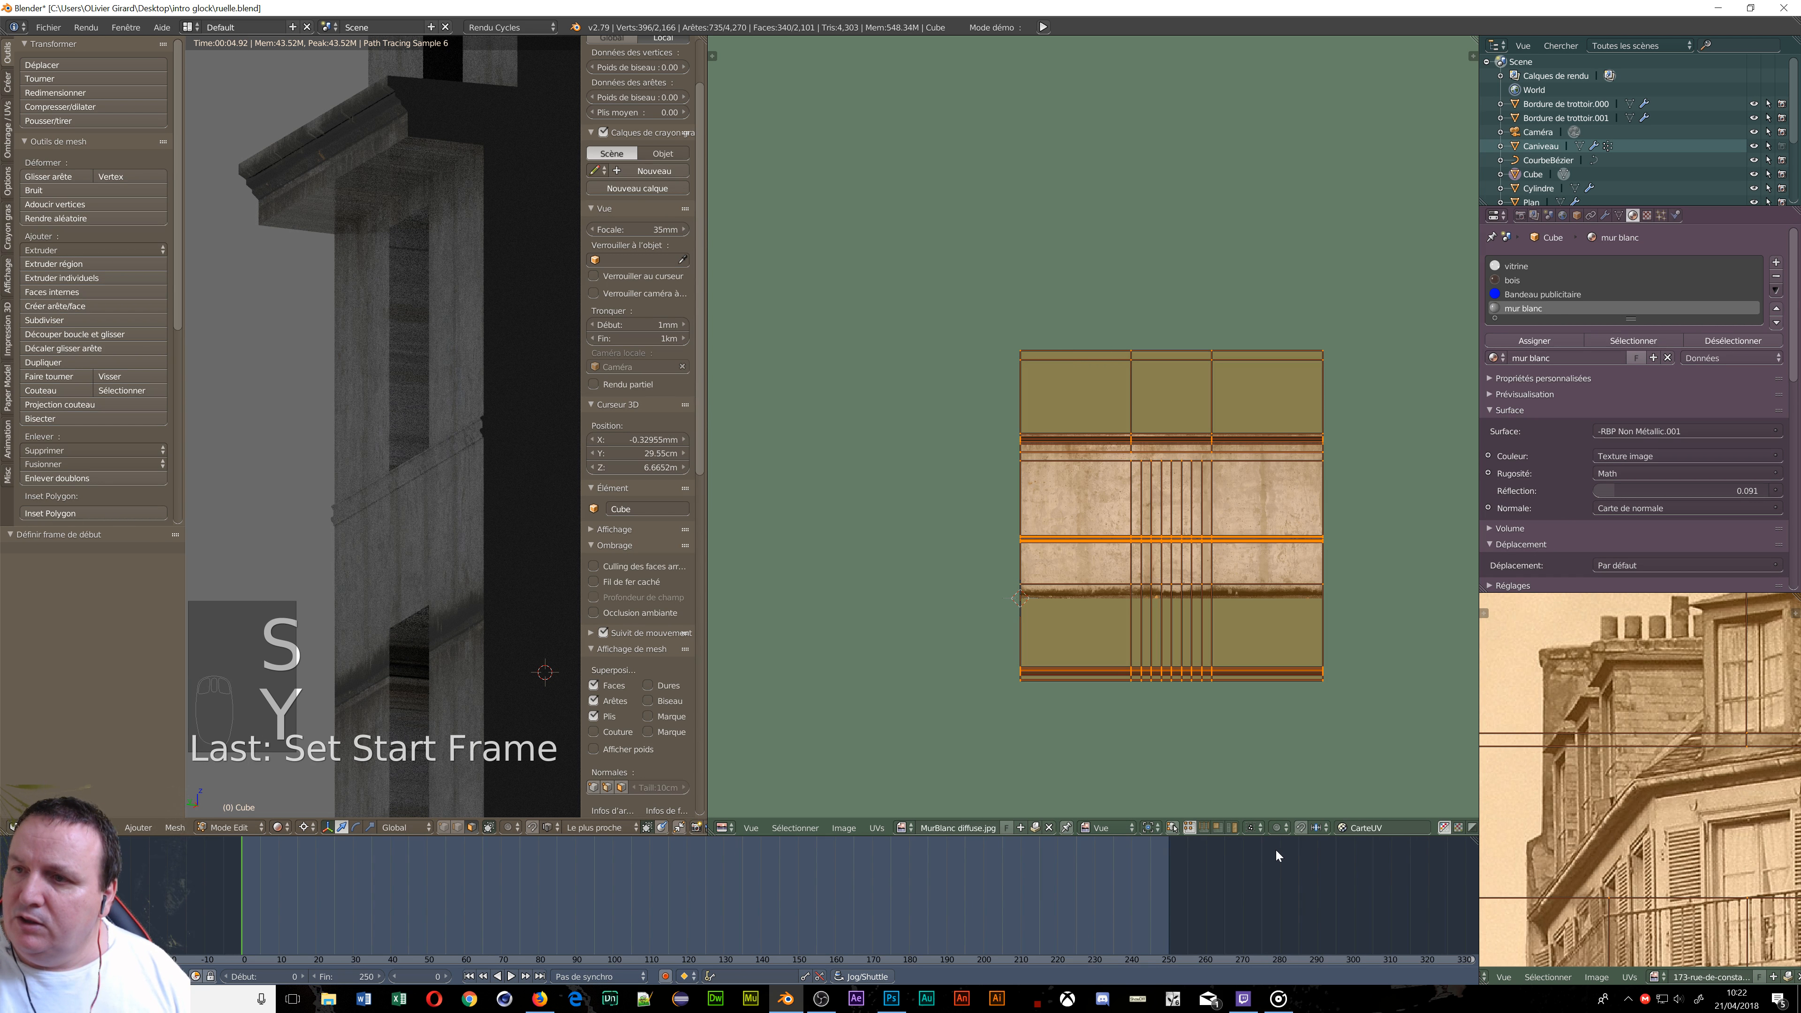
key(s)
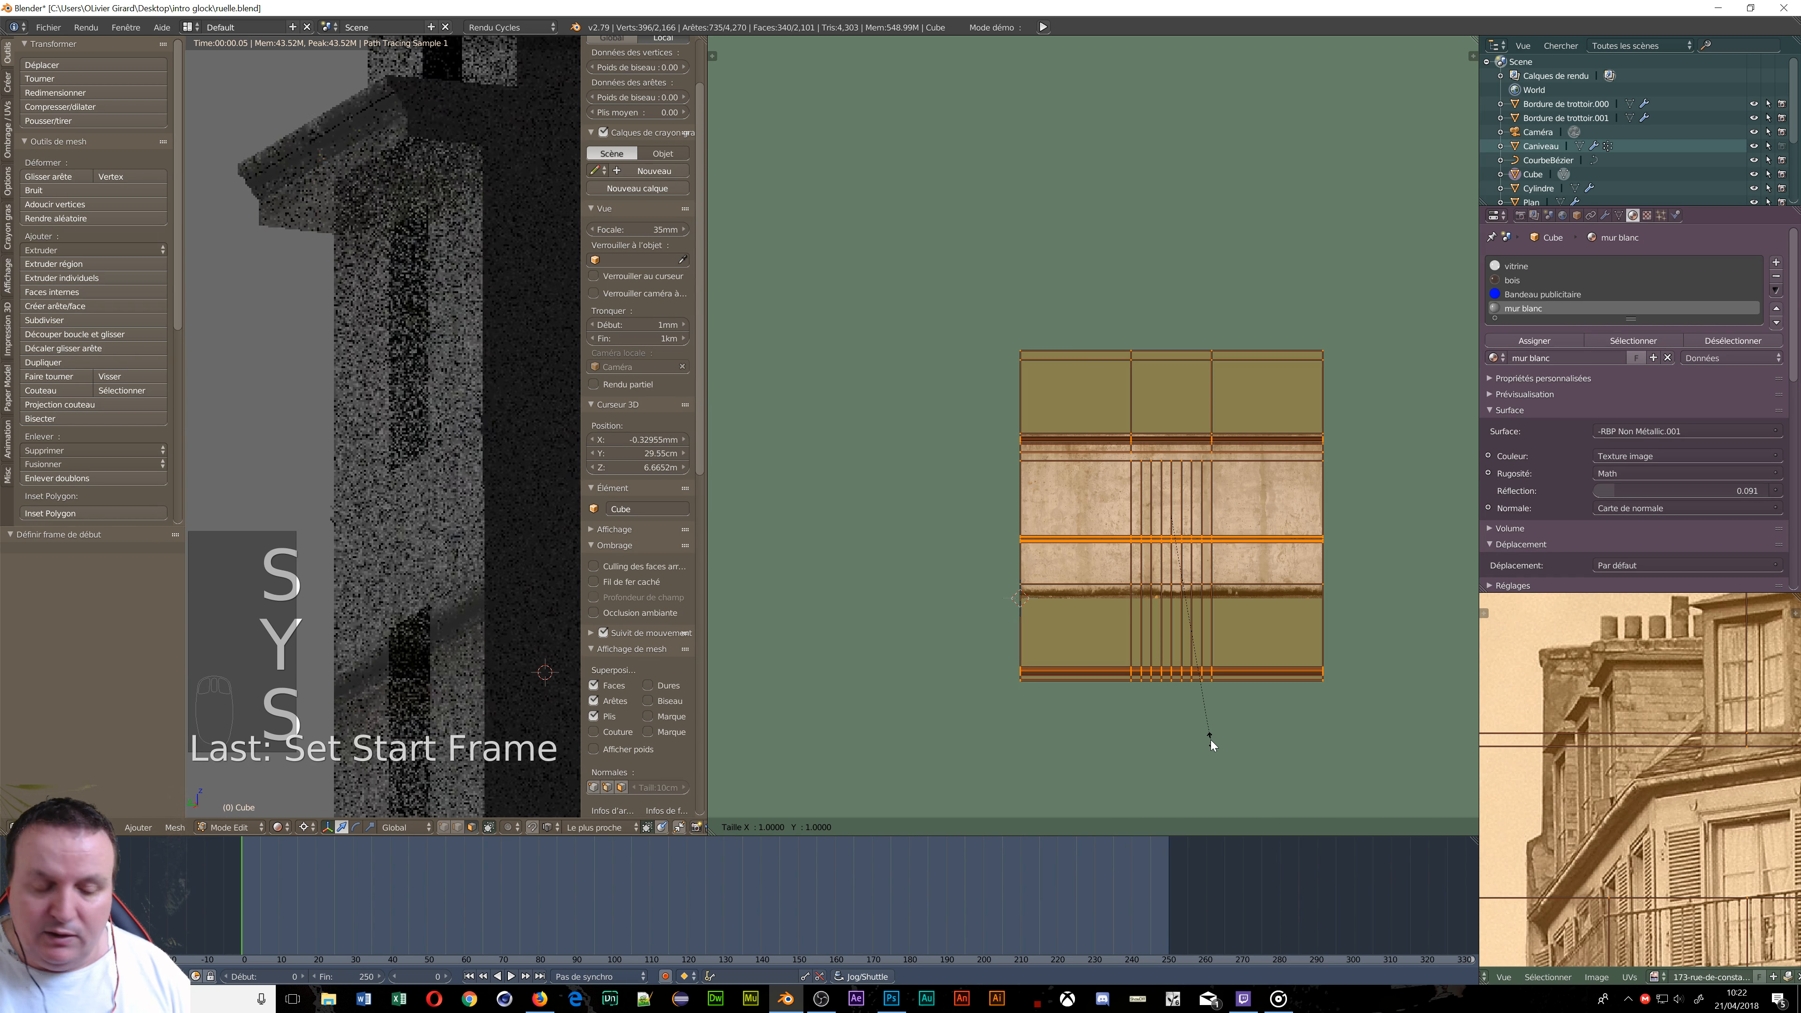
key(y)
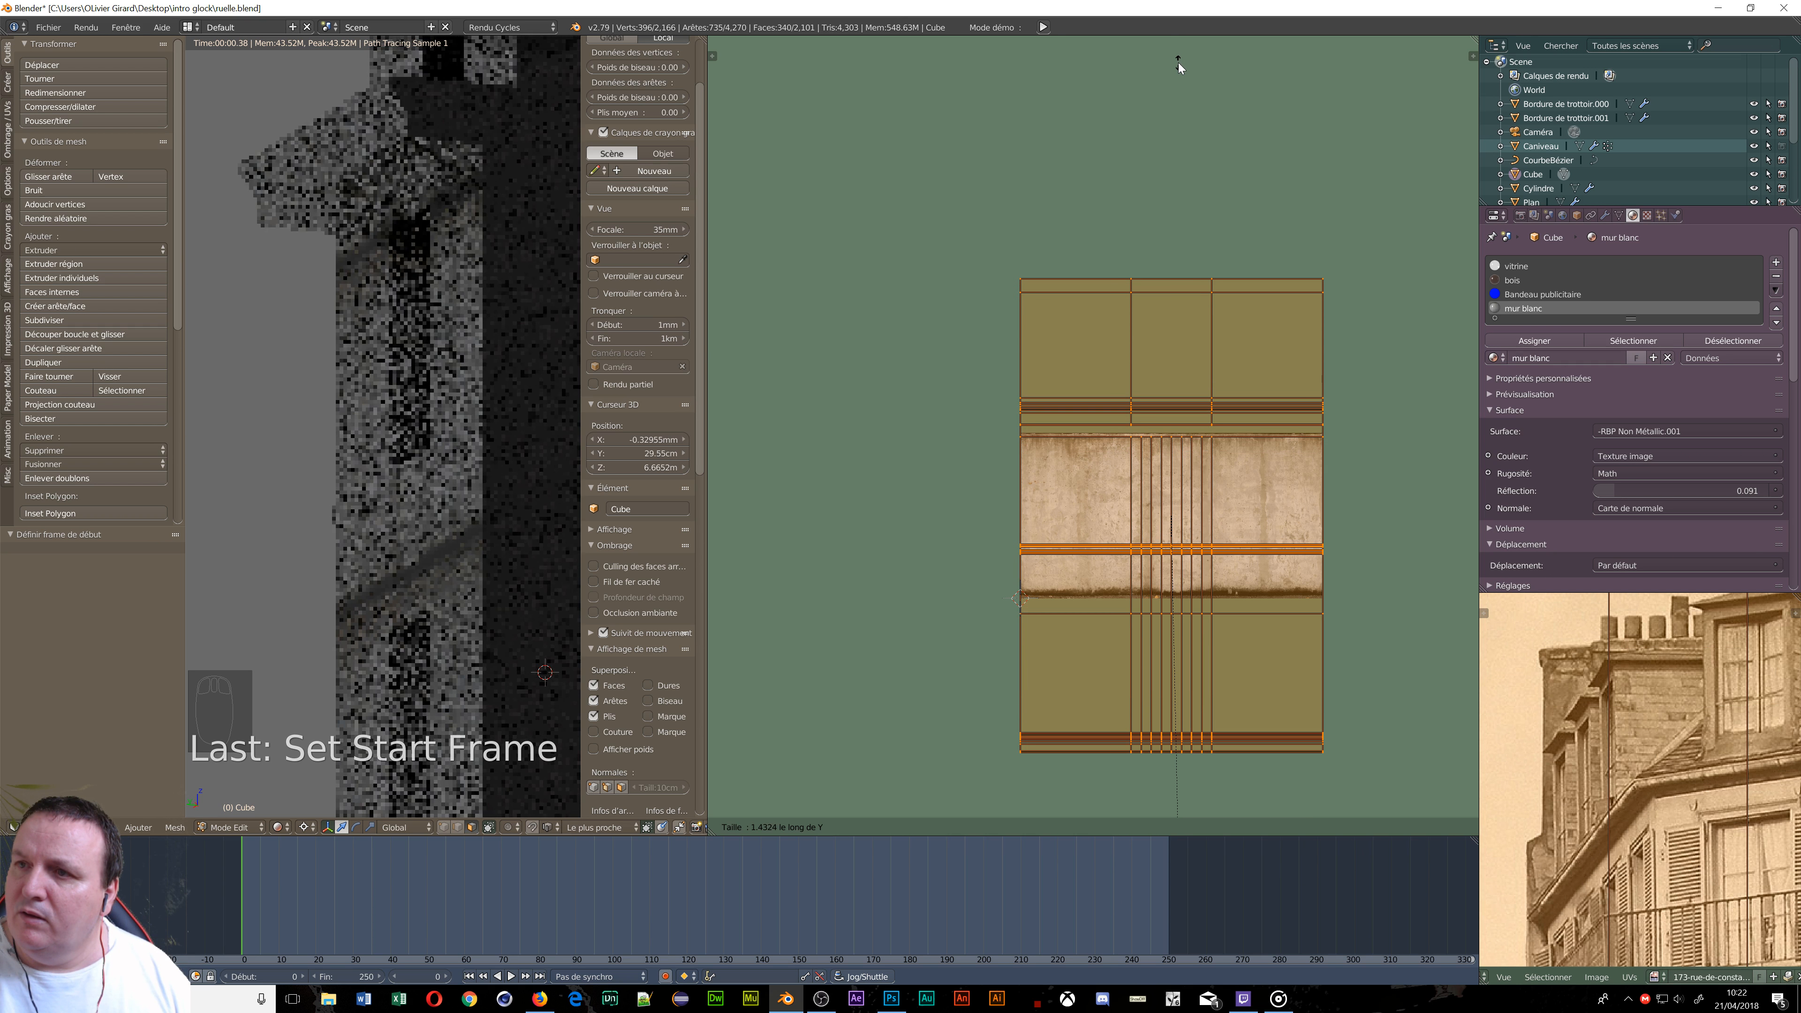
click(1170, 111)
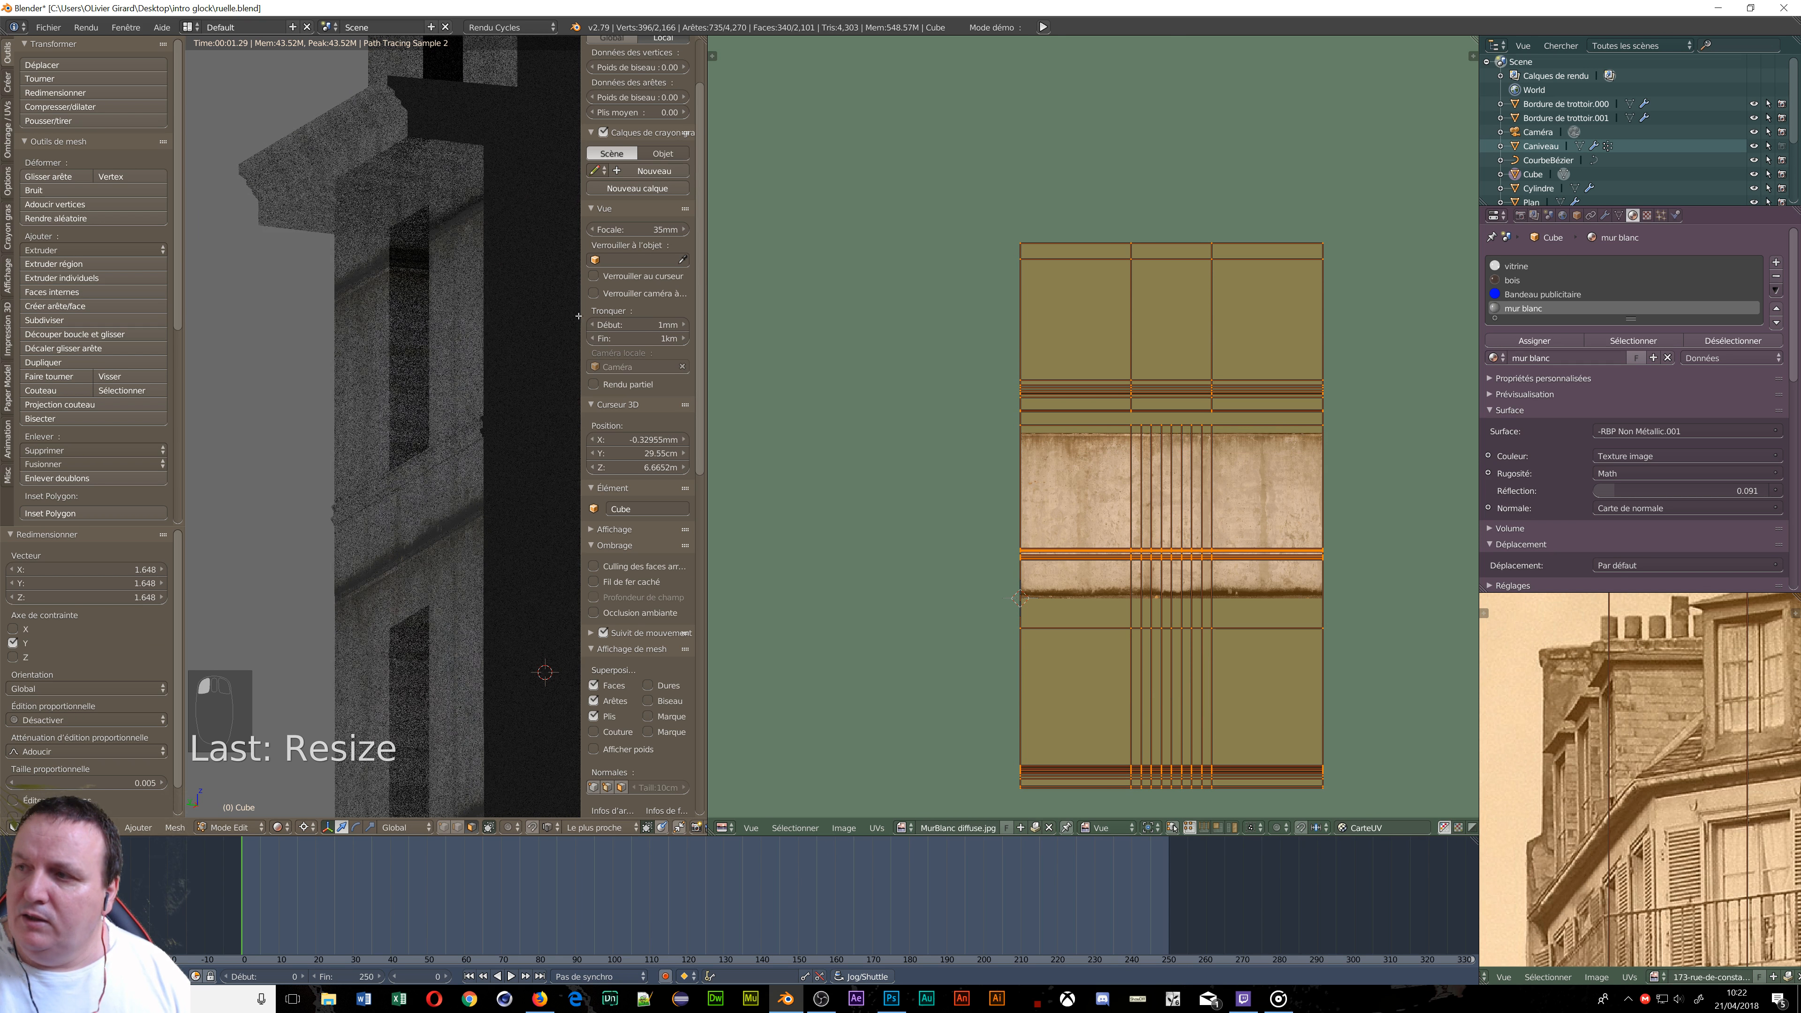
Return to the node editor, set the mapping node's Y position to -29 cm and inspect the facade's texture bands.
click(724, 827)
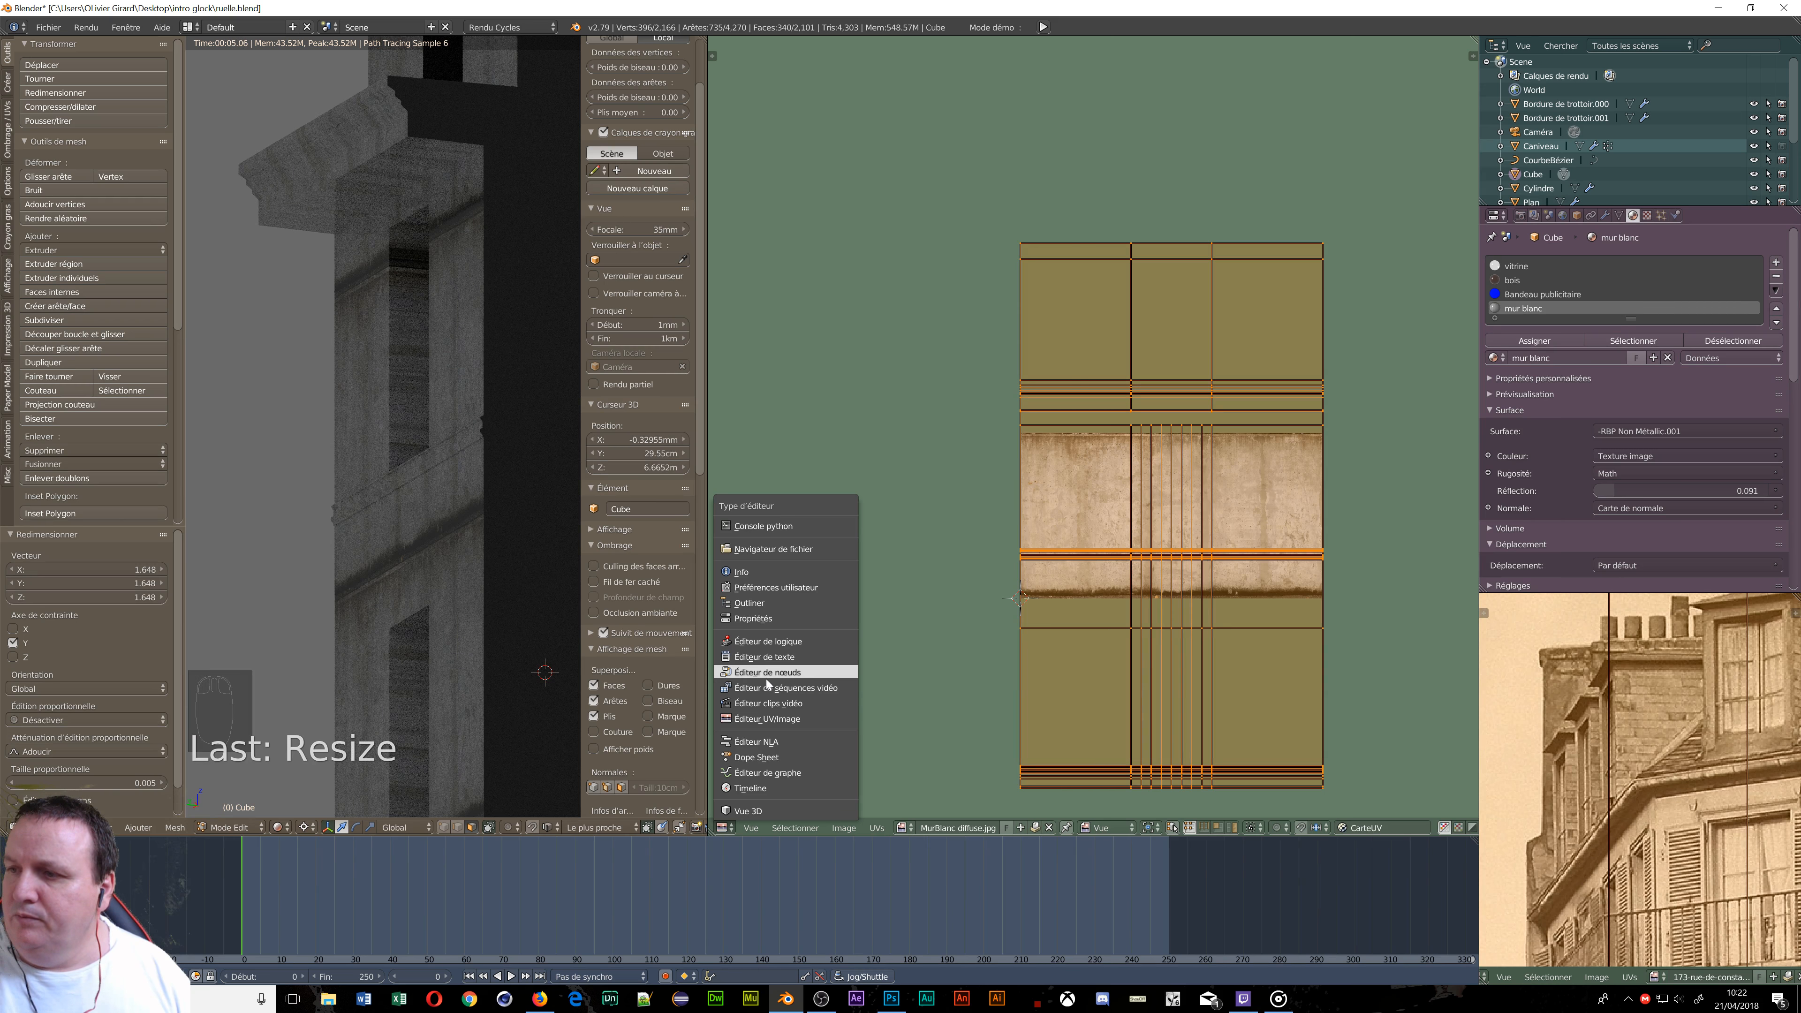
click(765, 673)
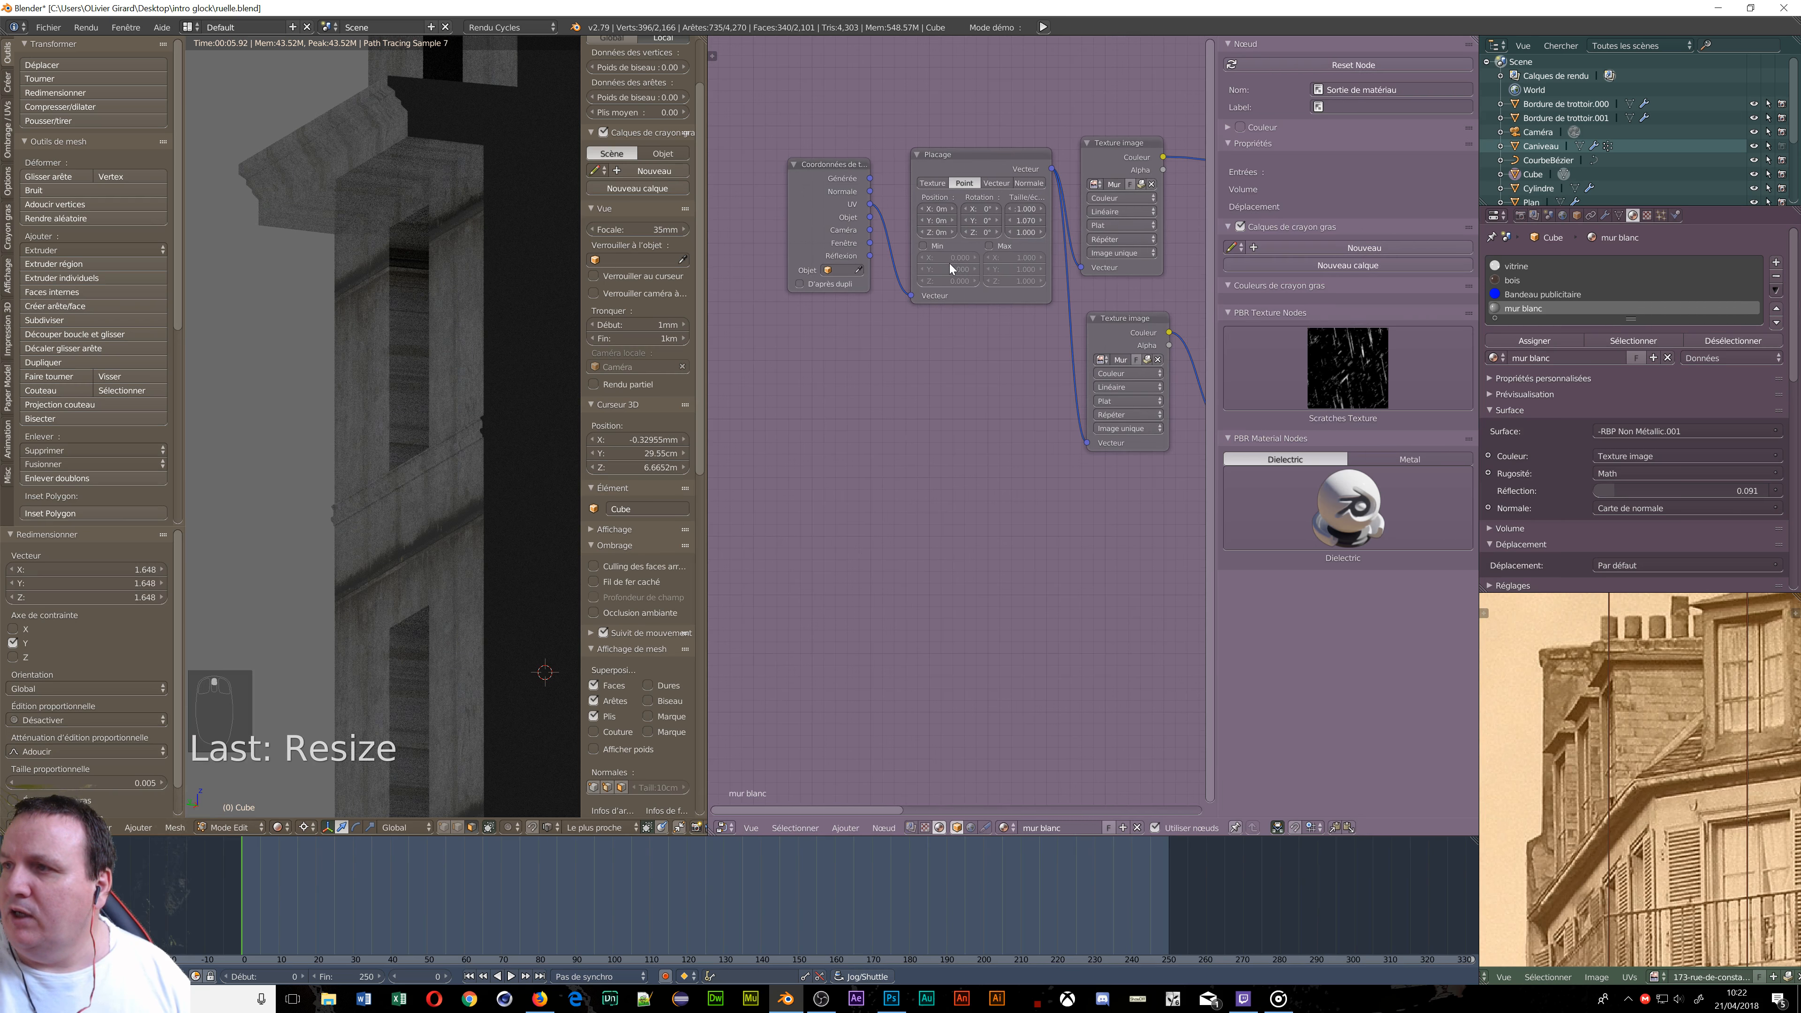
scroll(958, 615, up, 2)
middle_drag(965, 636, 967, 678)
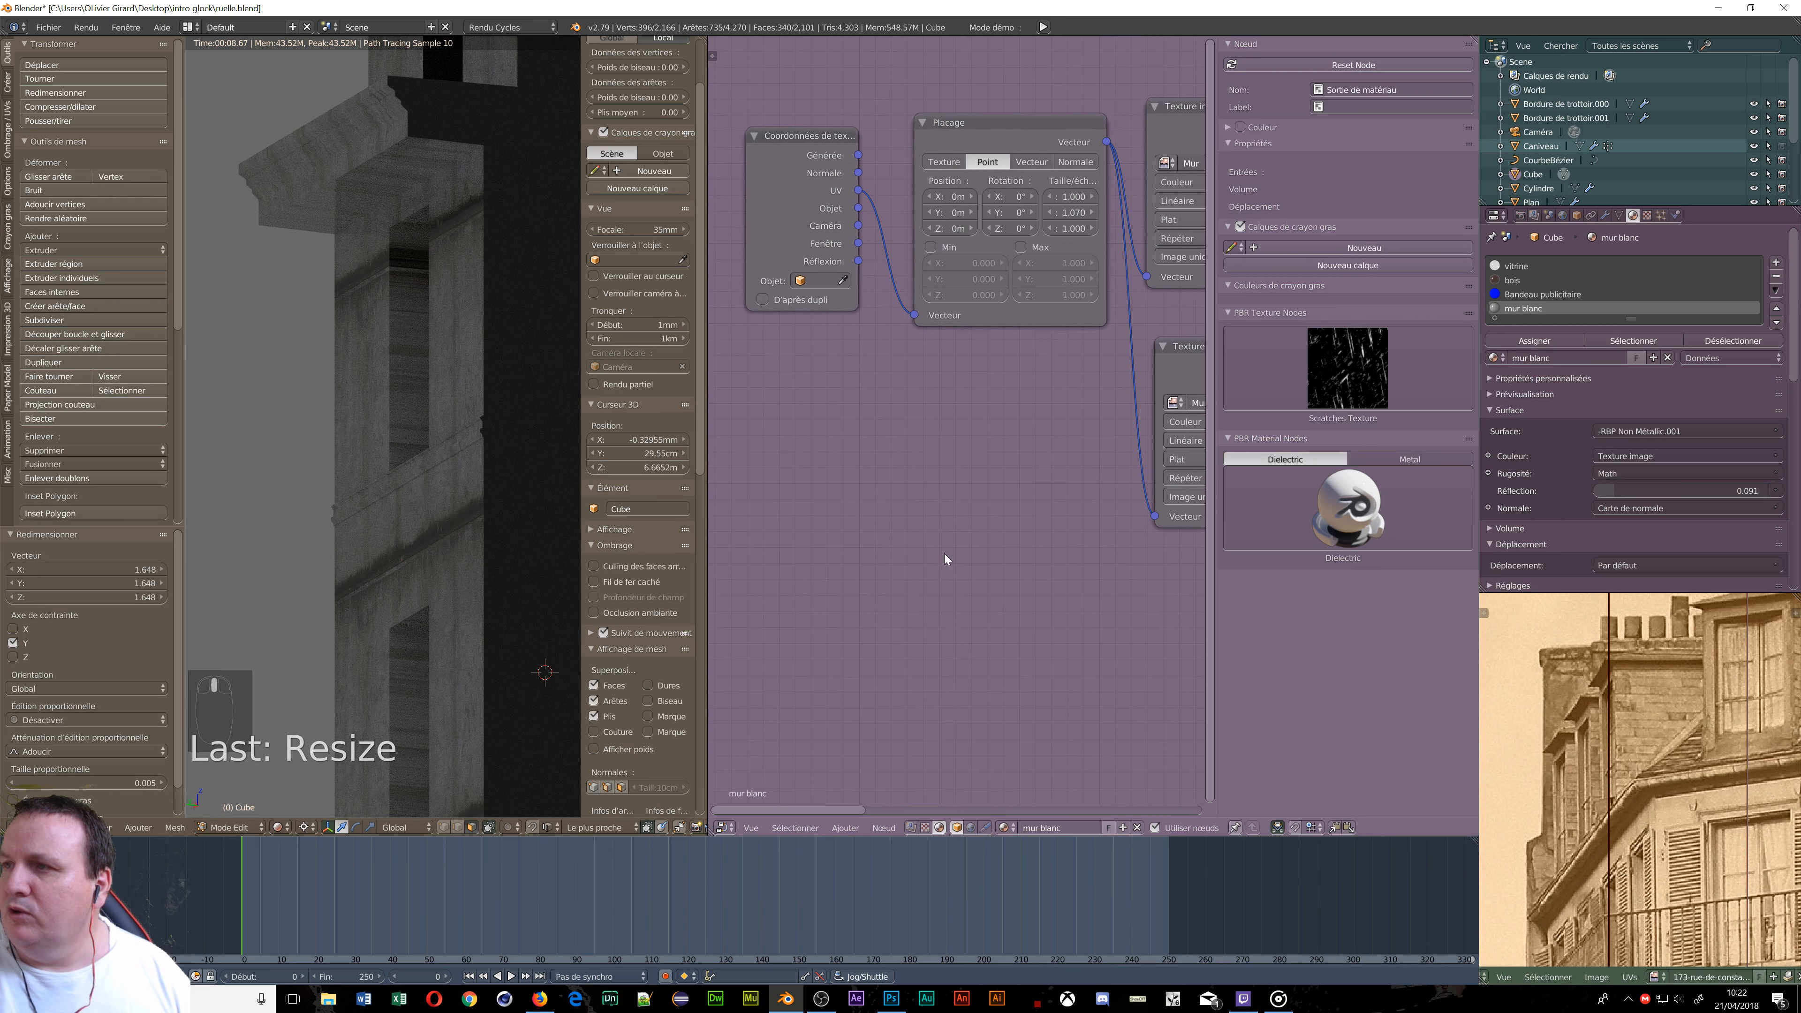
click(969, 215)
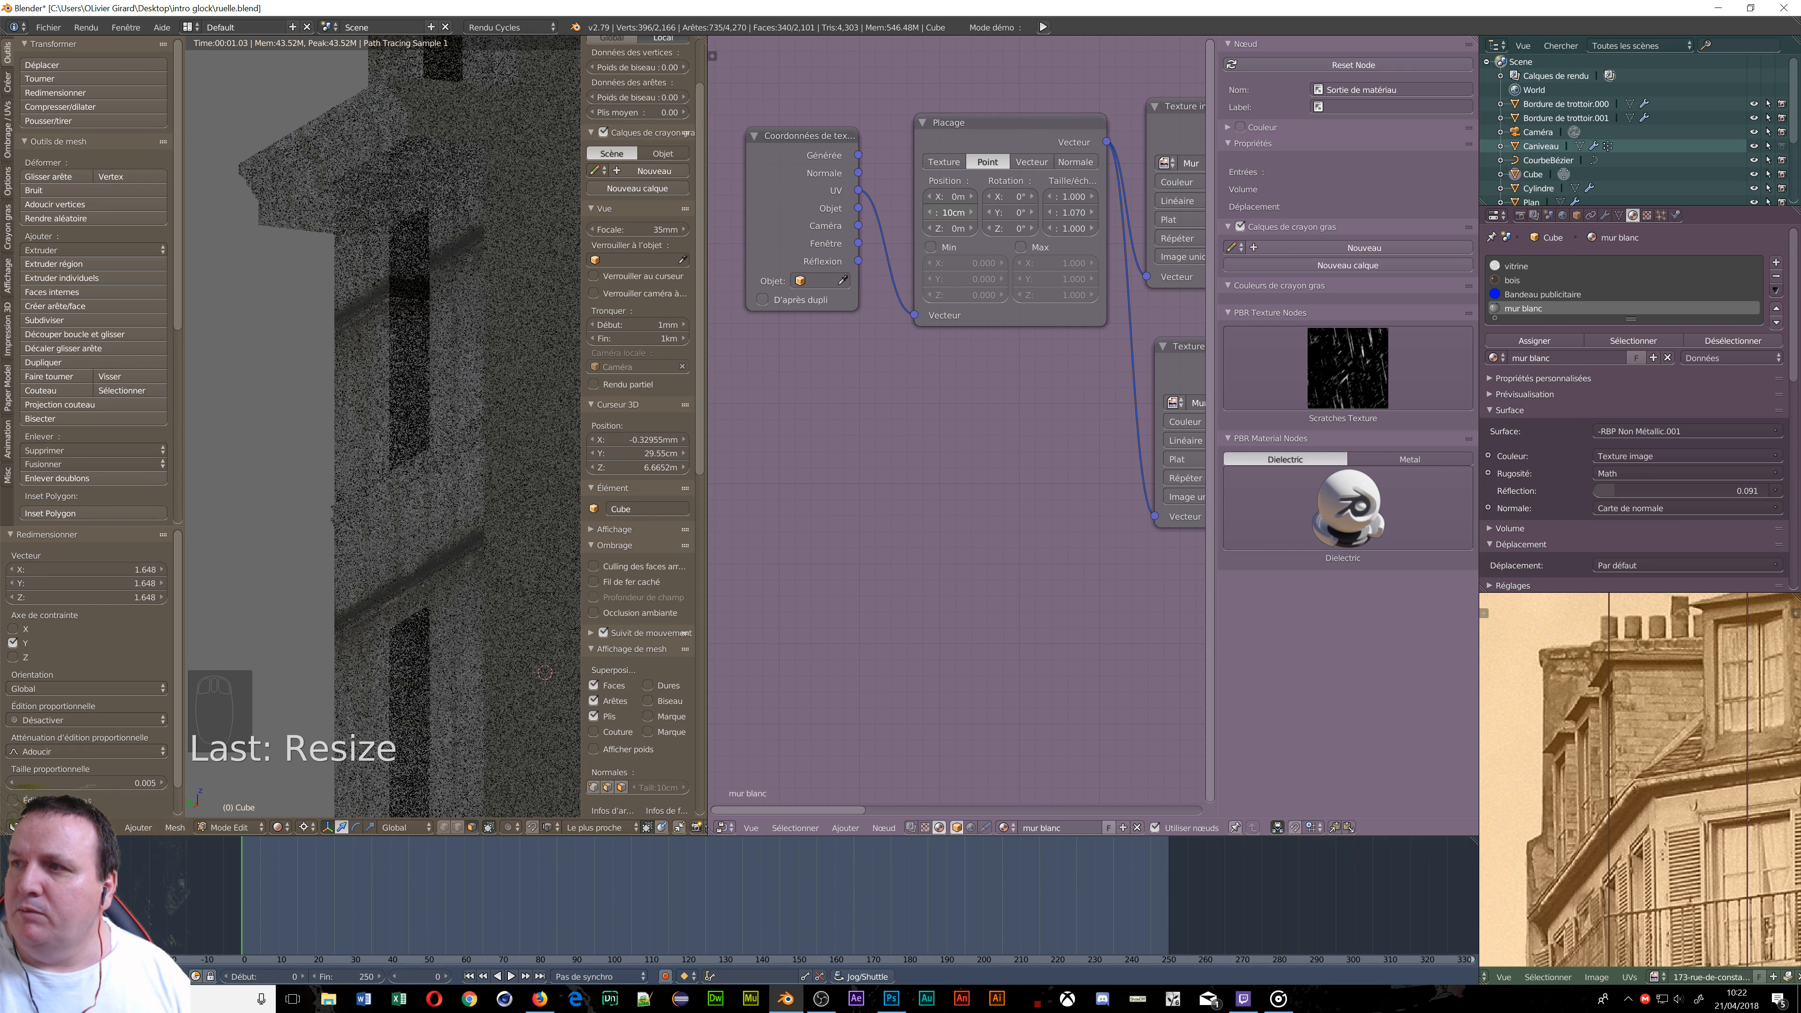
drag(966, 213, 912, 212)
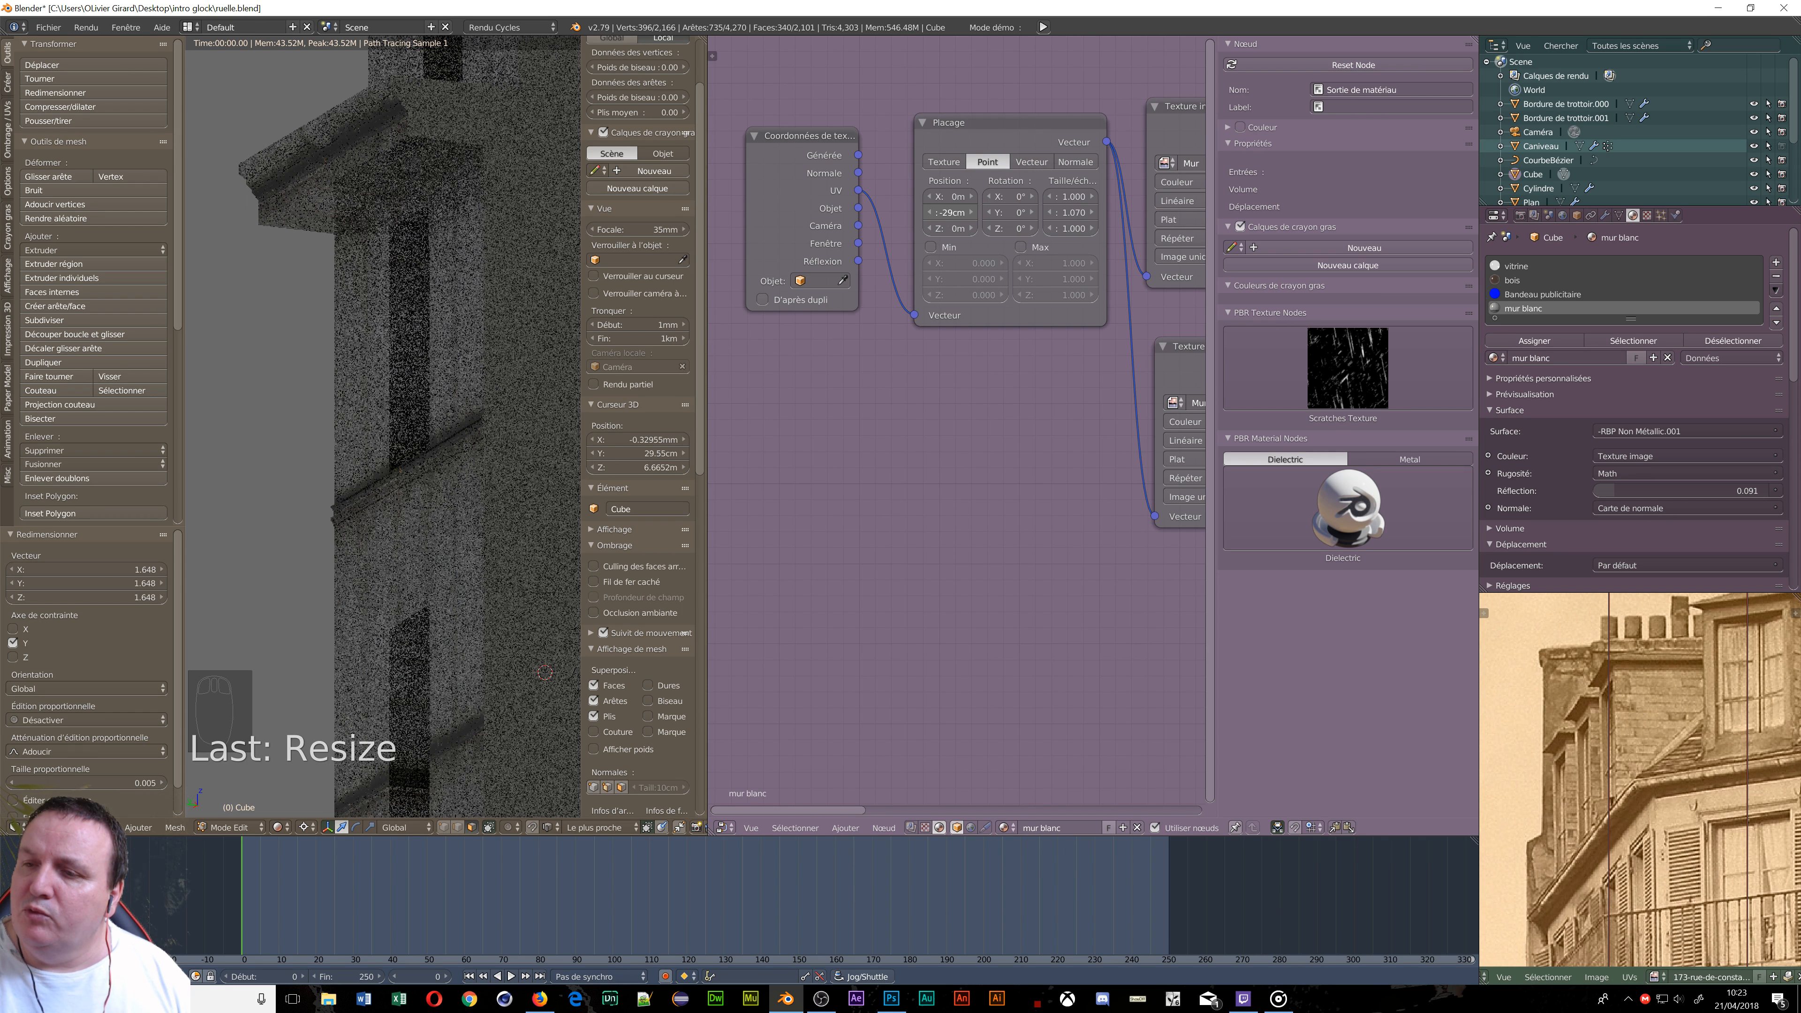
scroll(315, 585, down, 3)
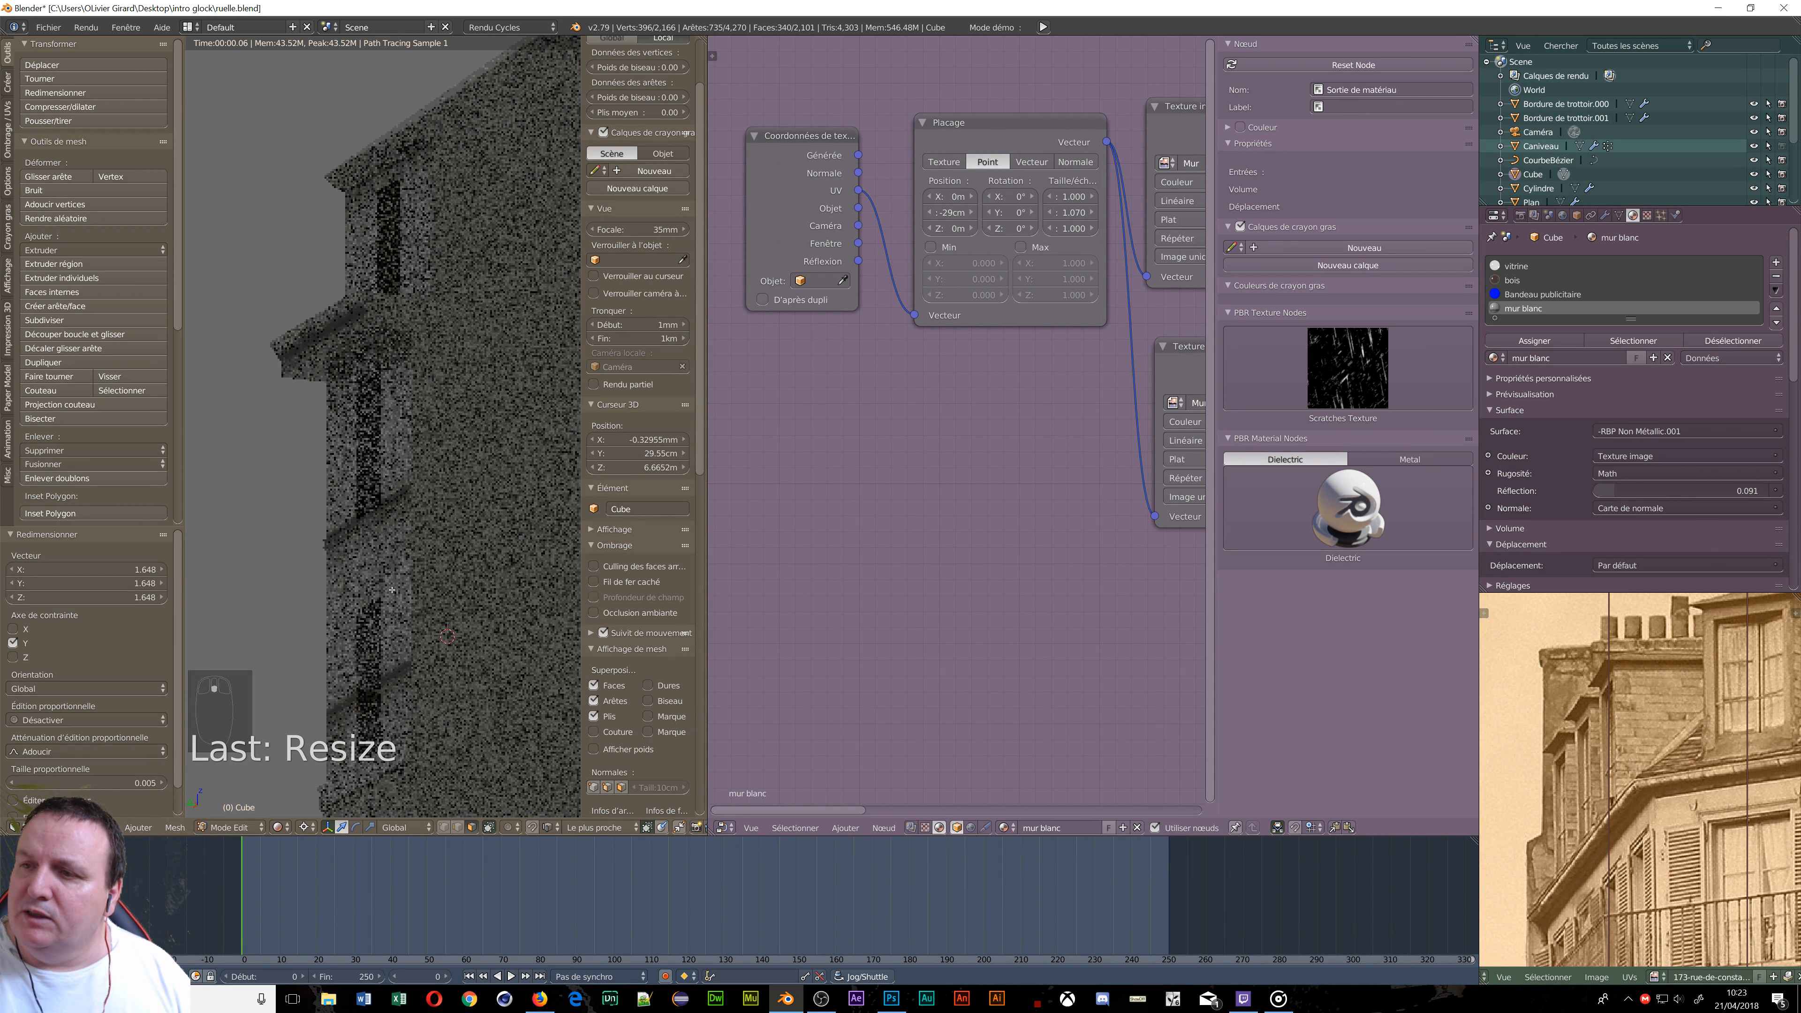
shift+middle_drag(393, 692, 463, 465)
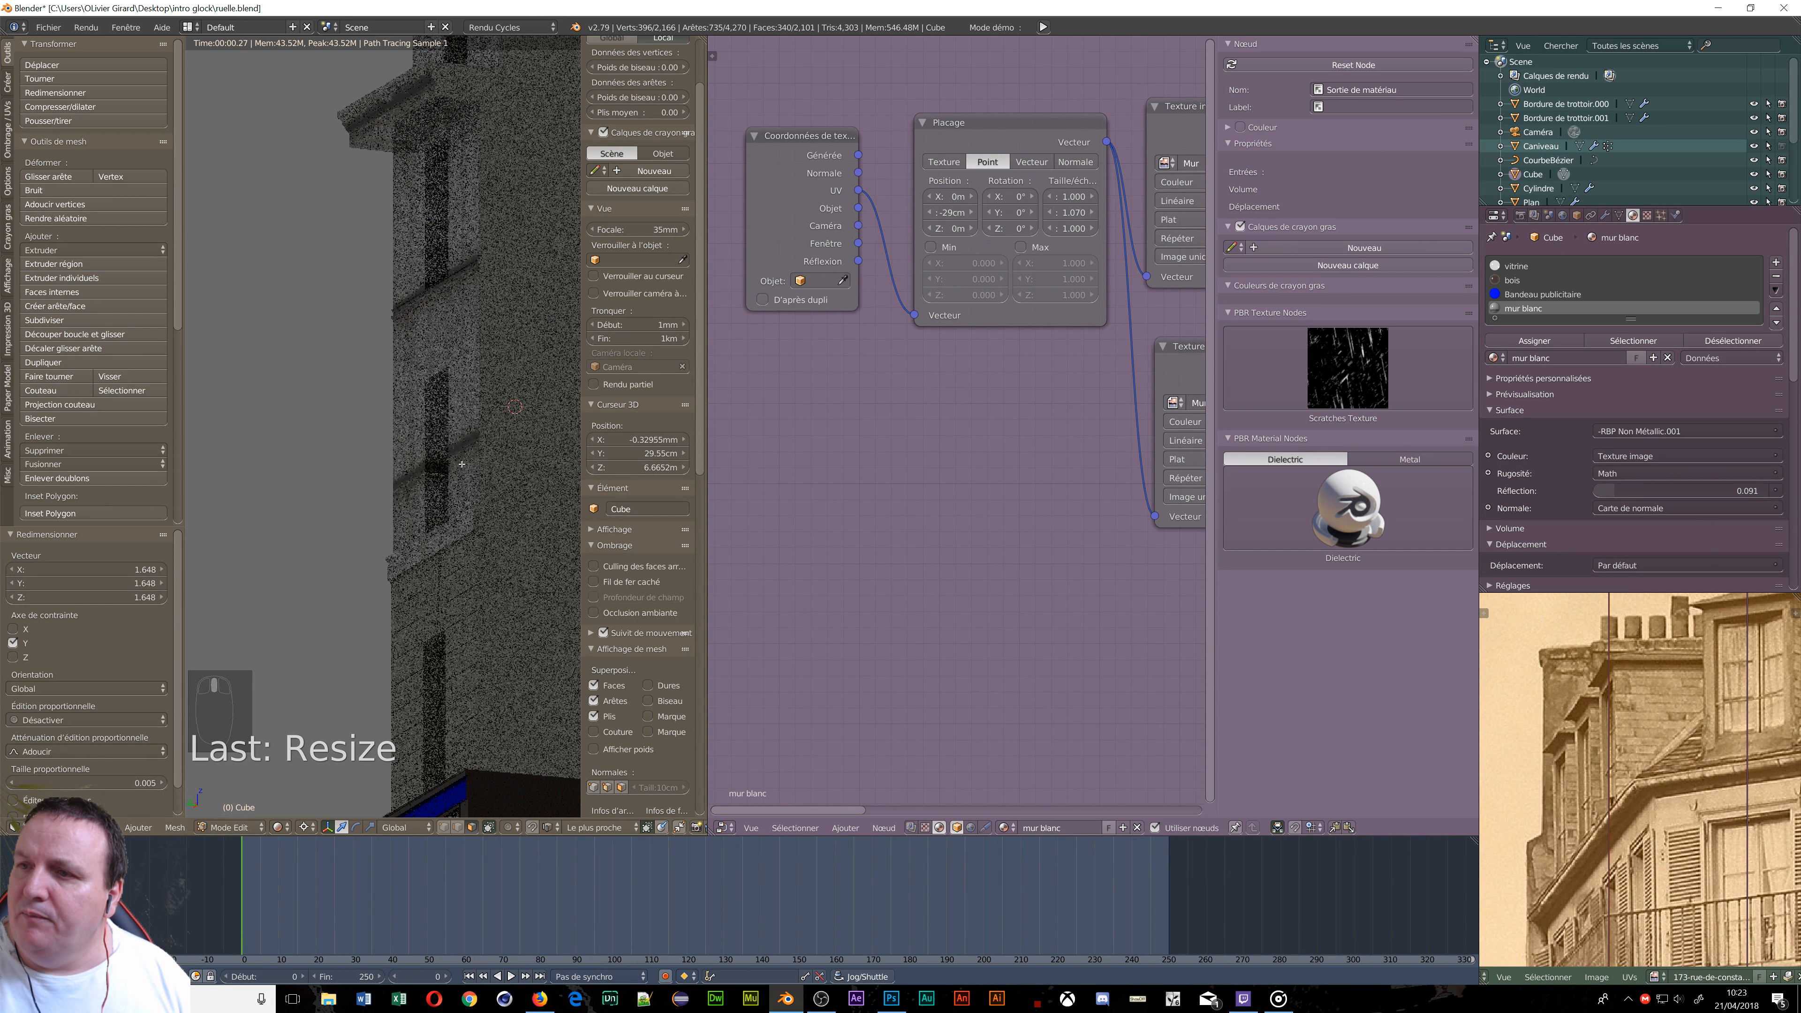
scroll(463, 465, up, 3)
scroll(463, 465, down, 3)
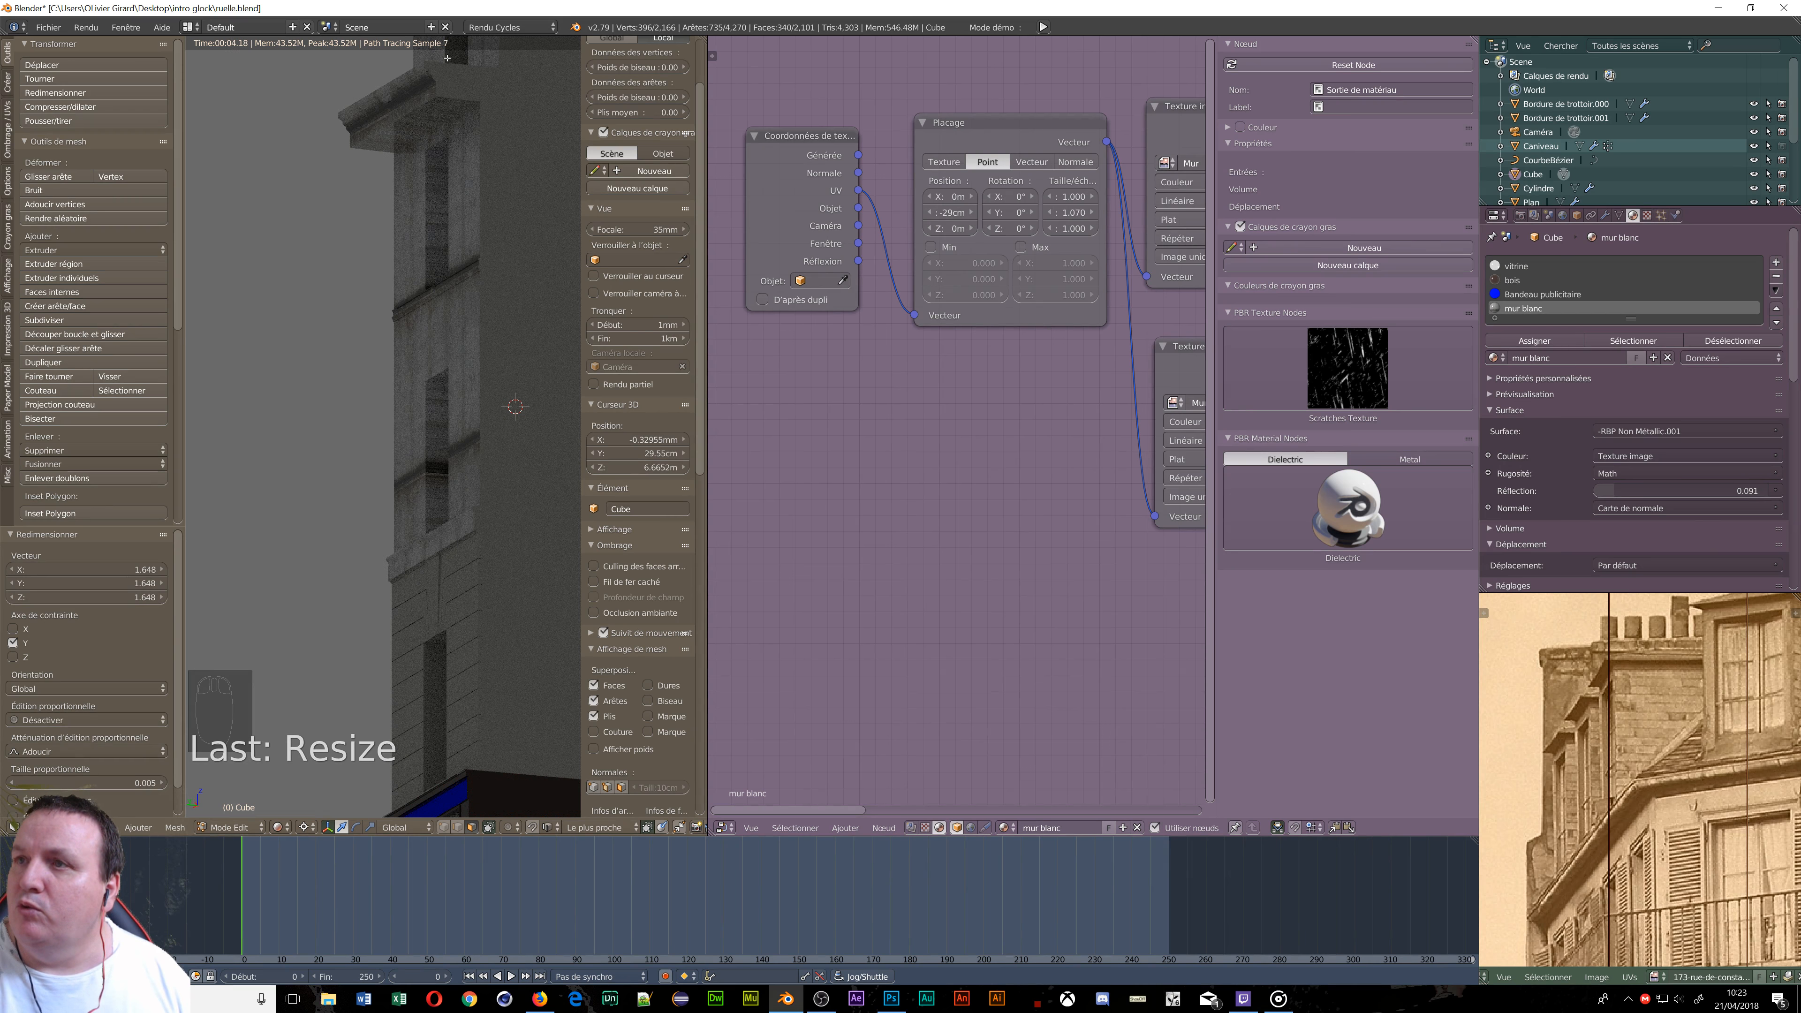
Show the wall's UV layout in the UV editor again and compress it along Y by a factor of about 0.715.
click(737, 828)
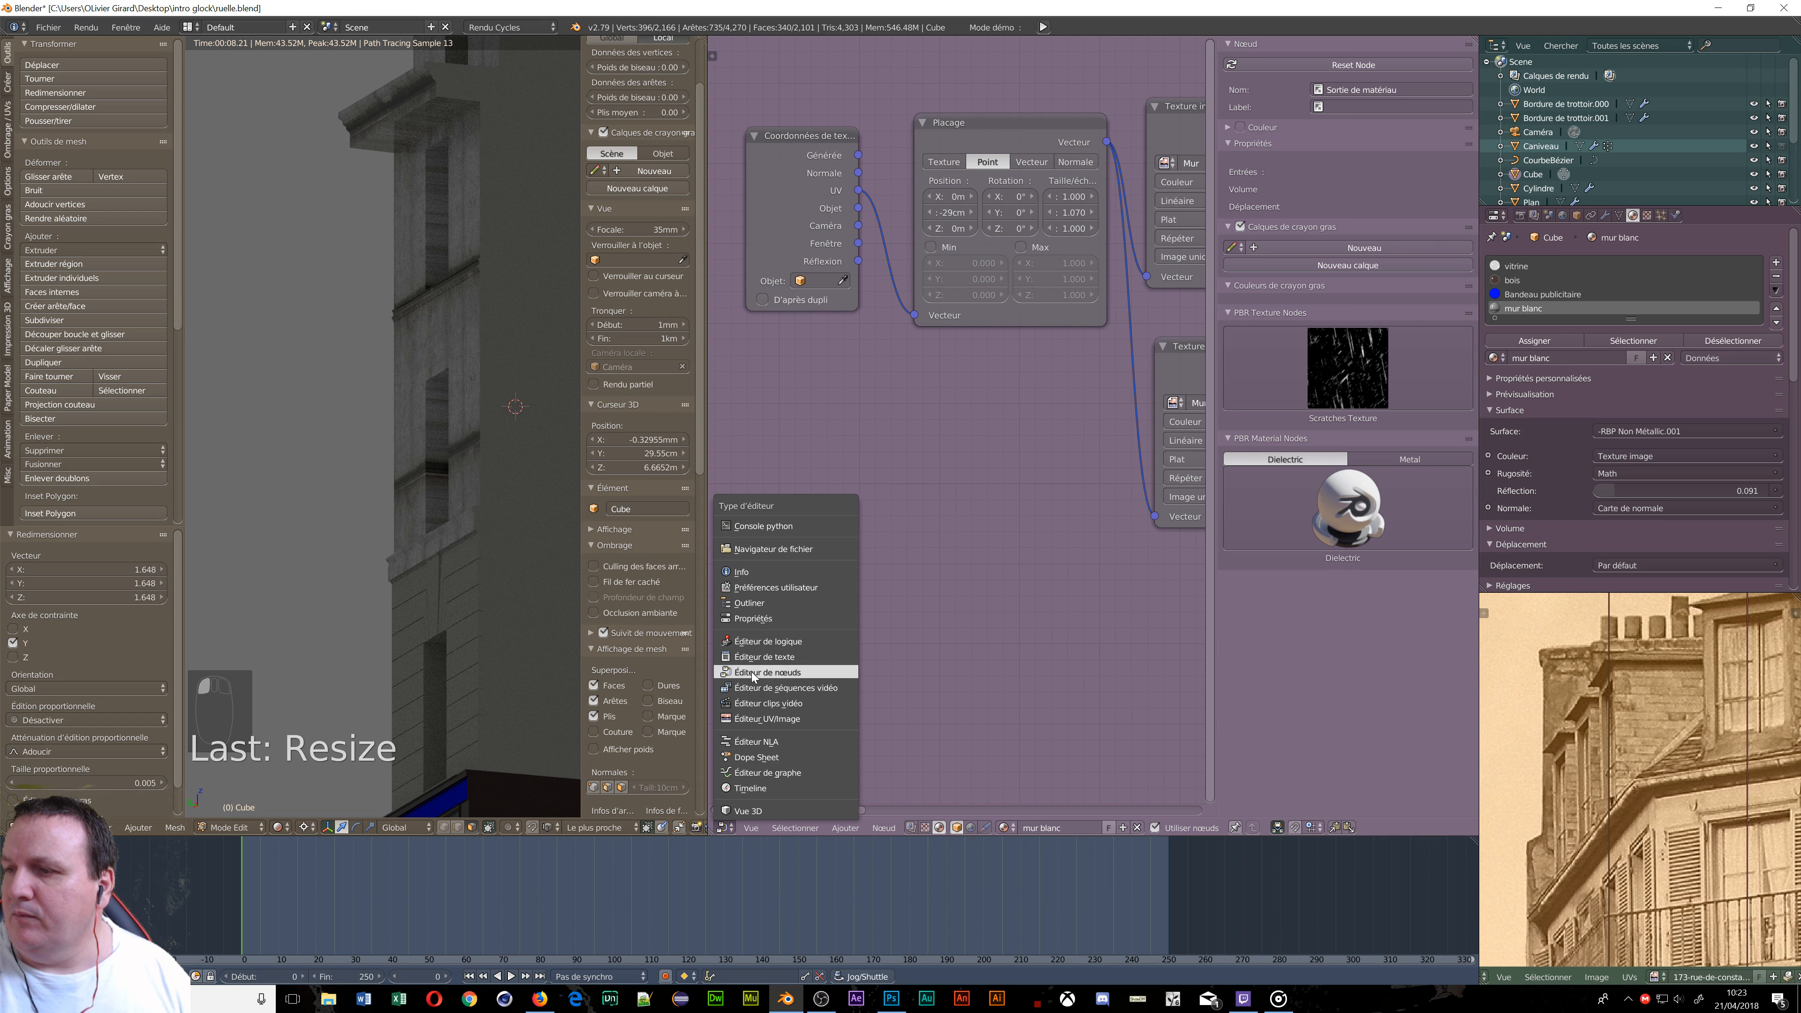
click(779, 719)
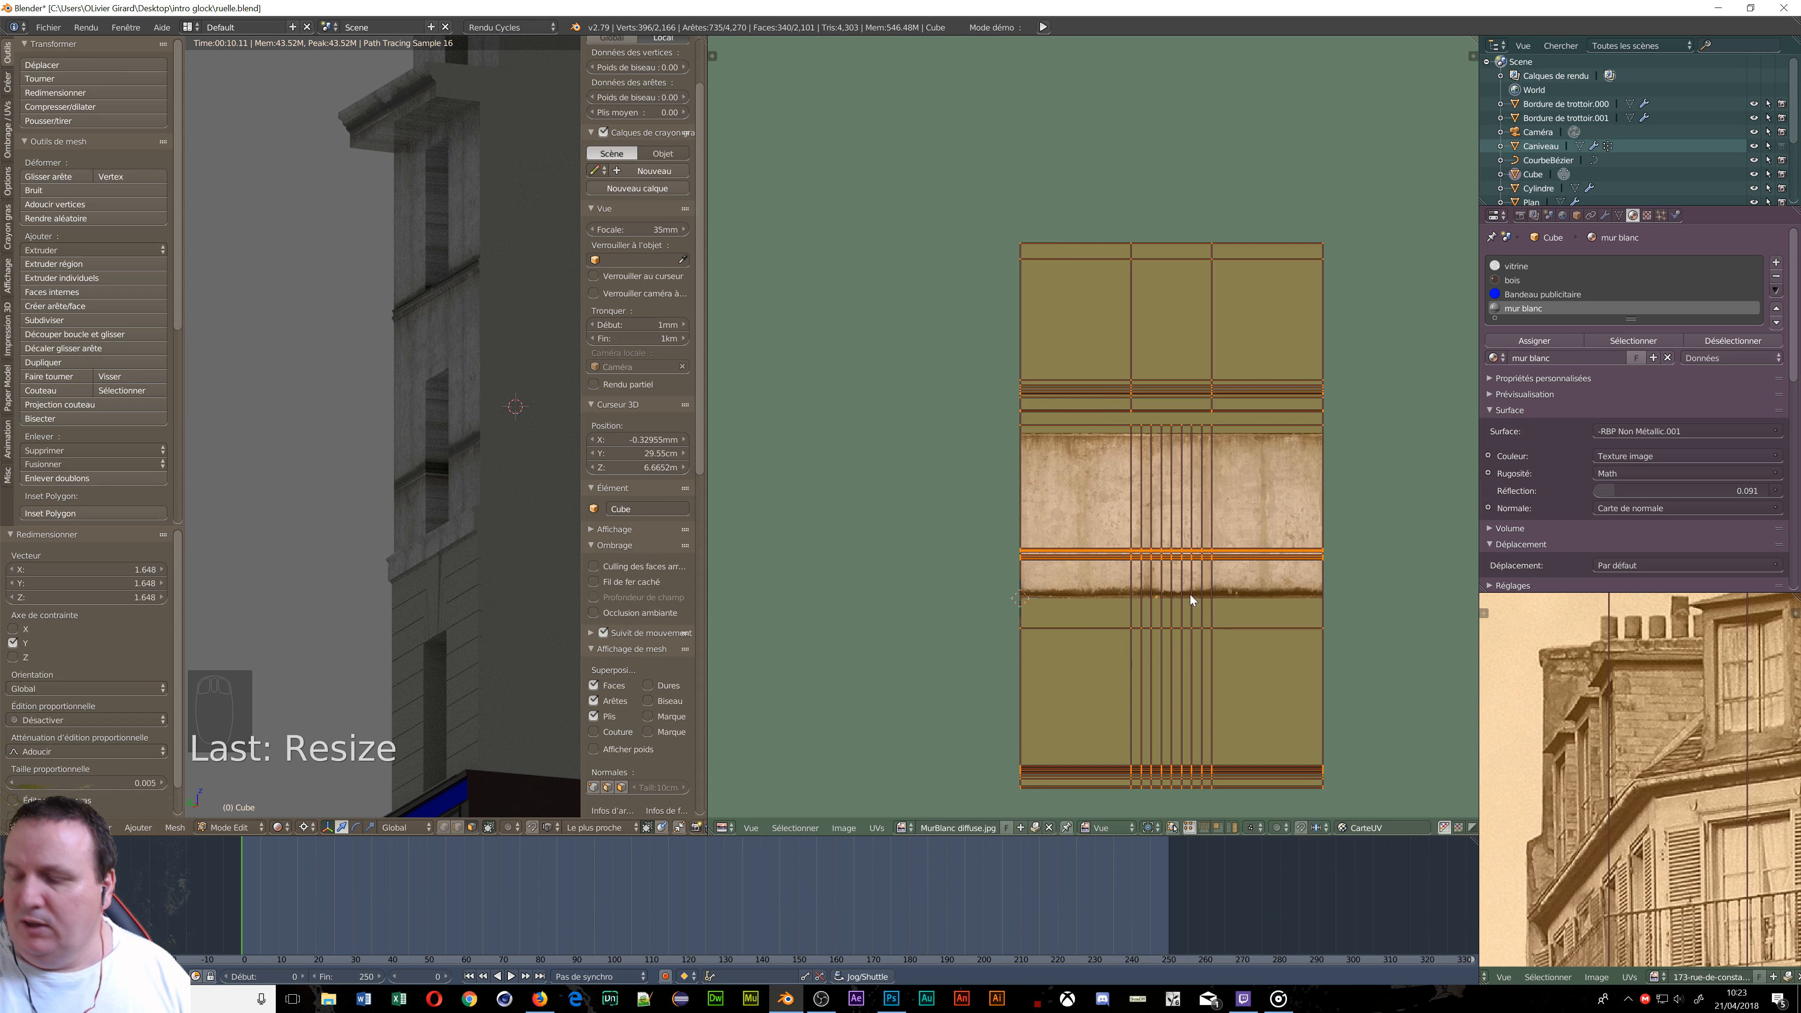
key(s)
key(y)
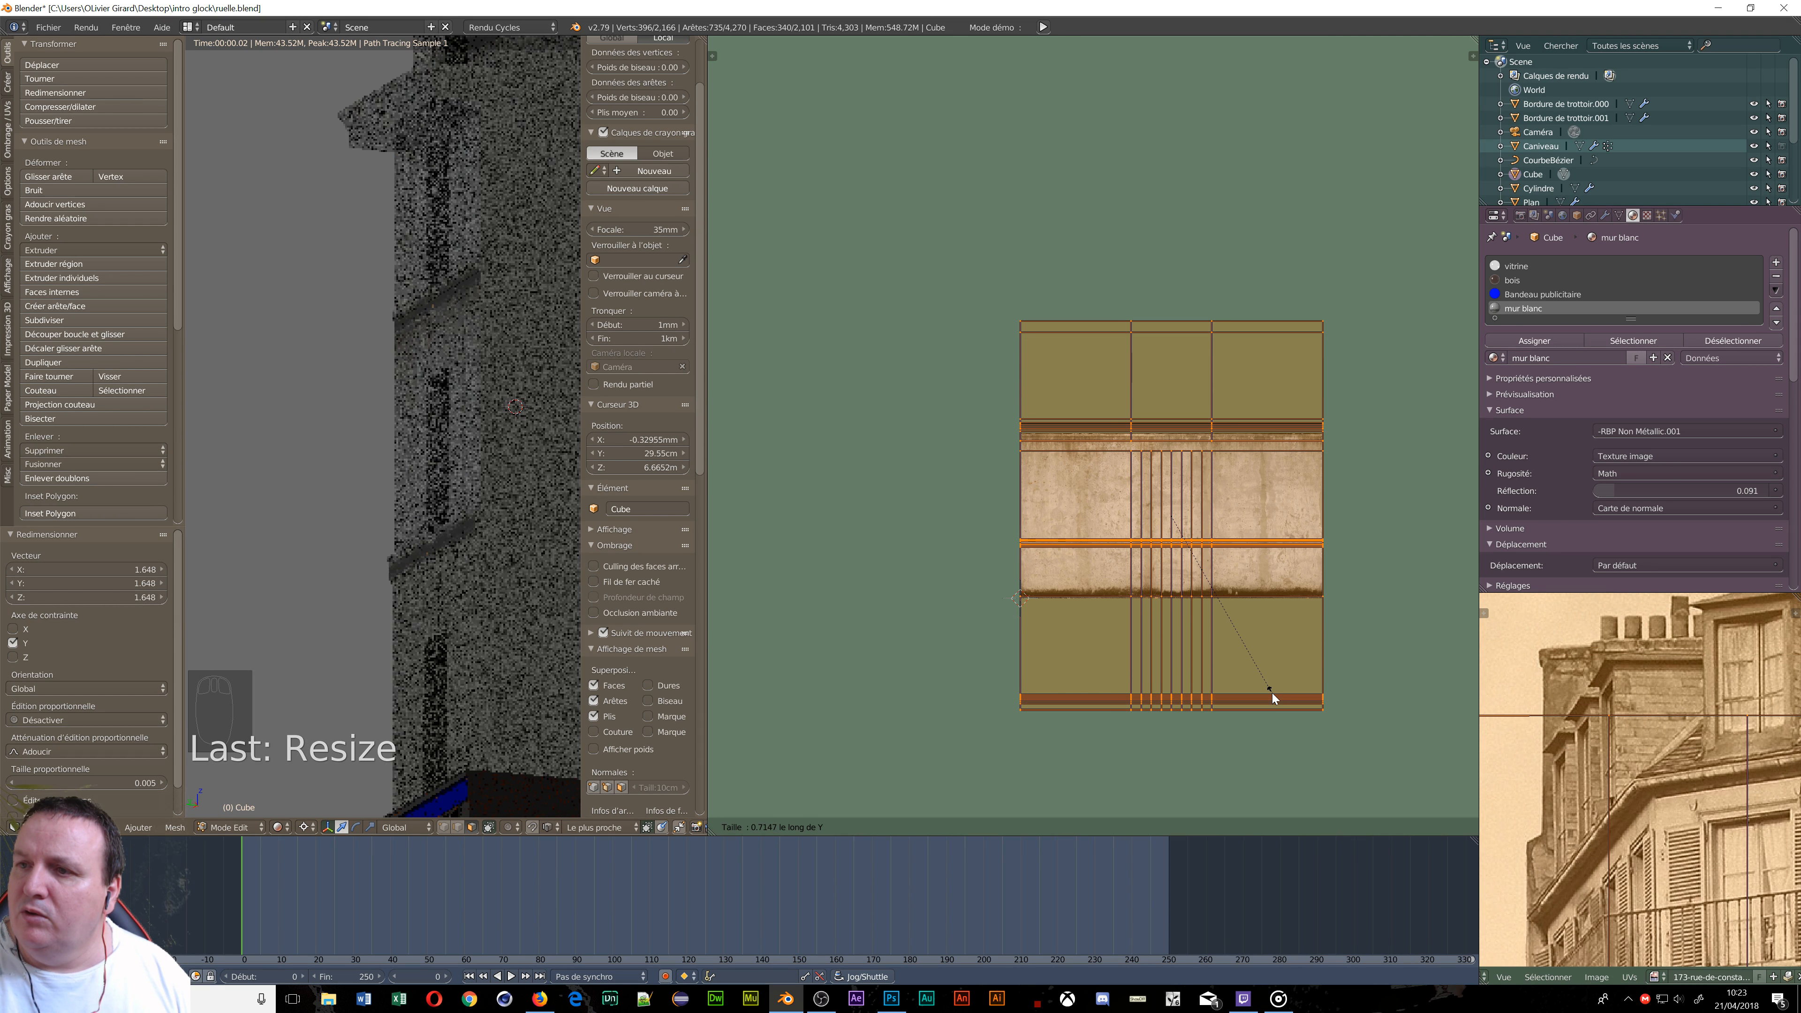
click(1272, 692)
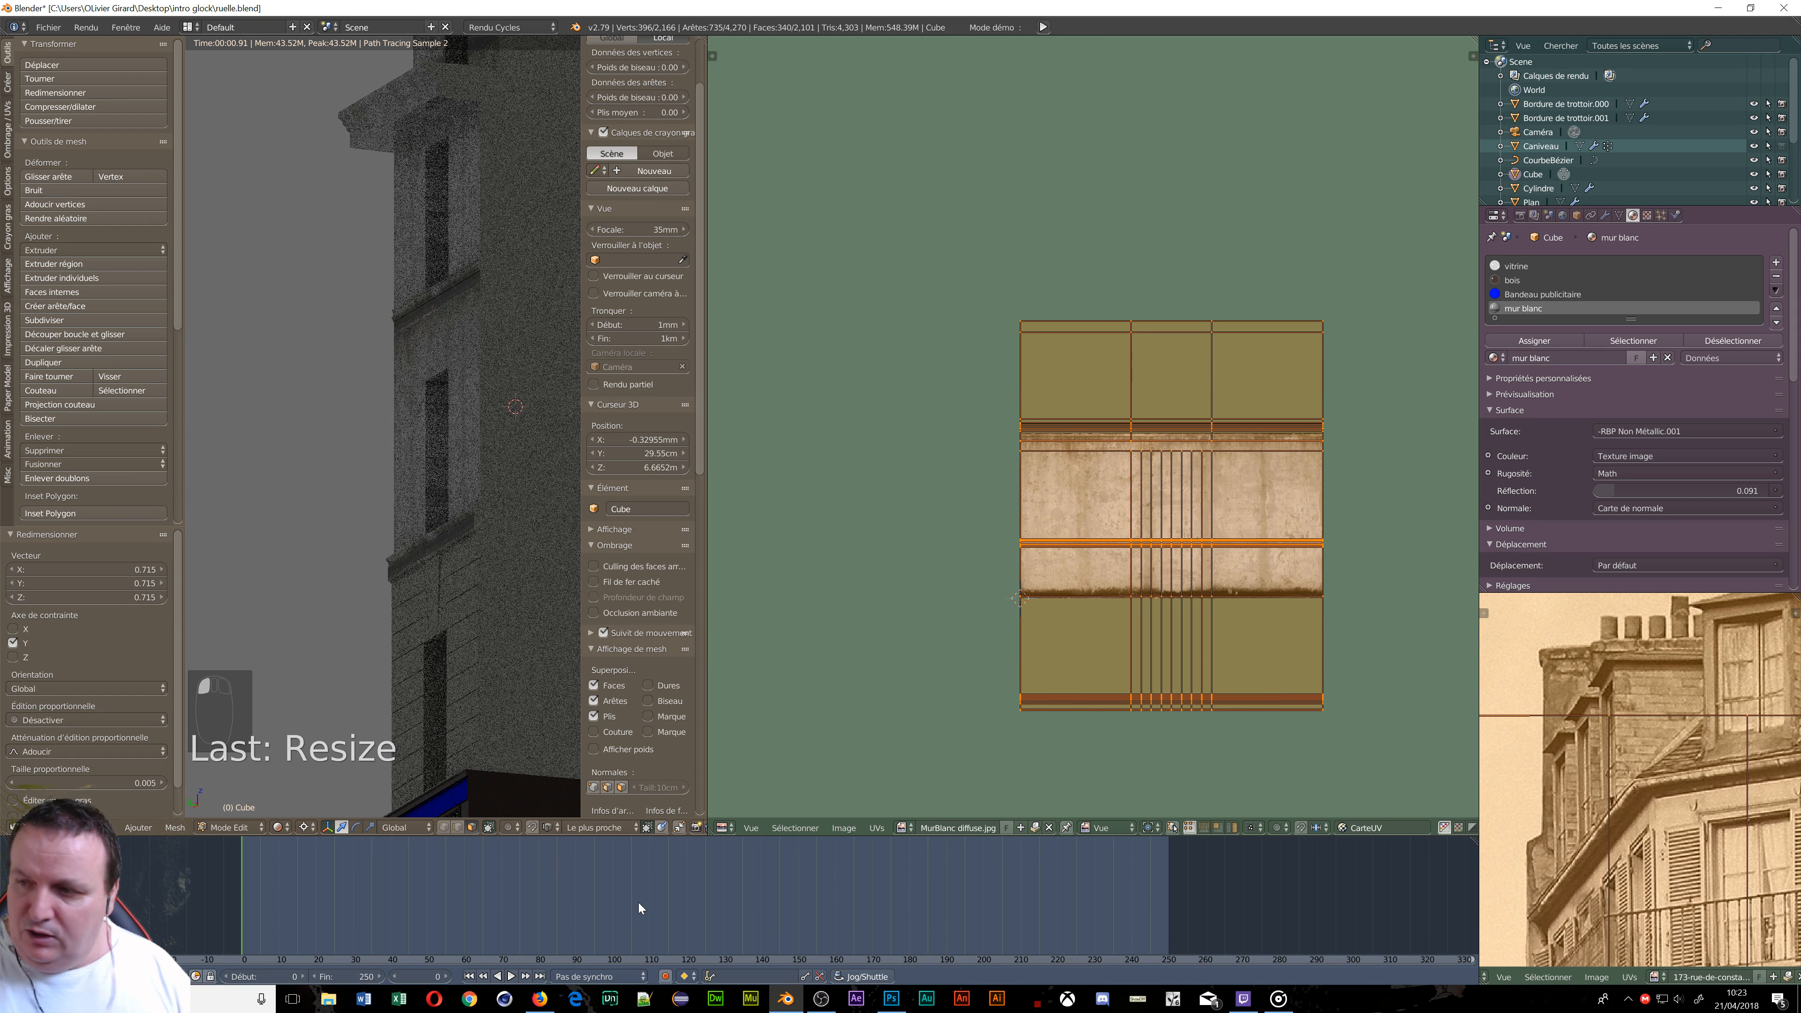
Return to the node editor, set the mapping node's Y position to -34 cm and inspect the whole building's texture bands.
click(721, 828)
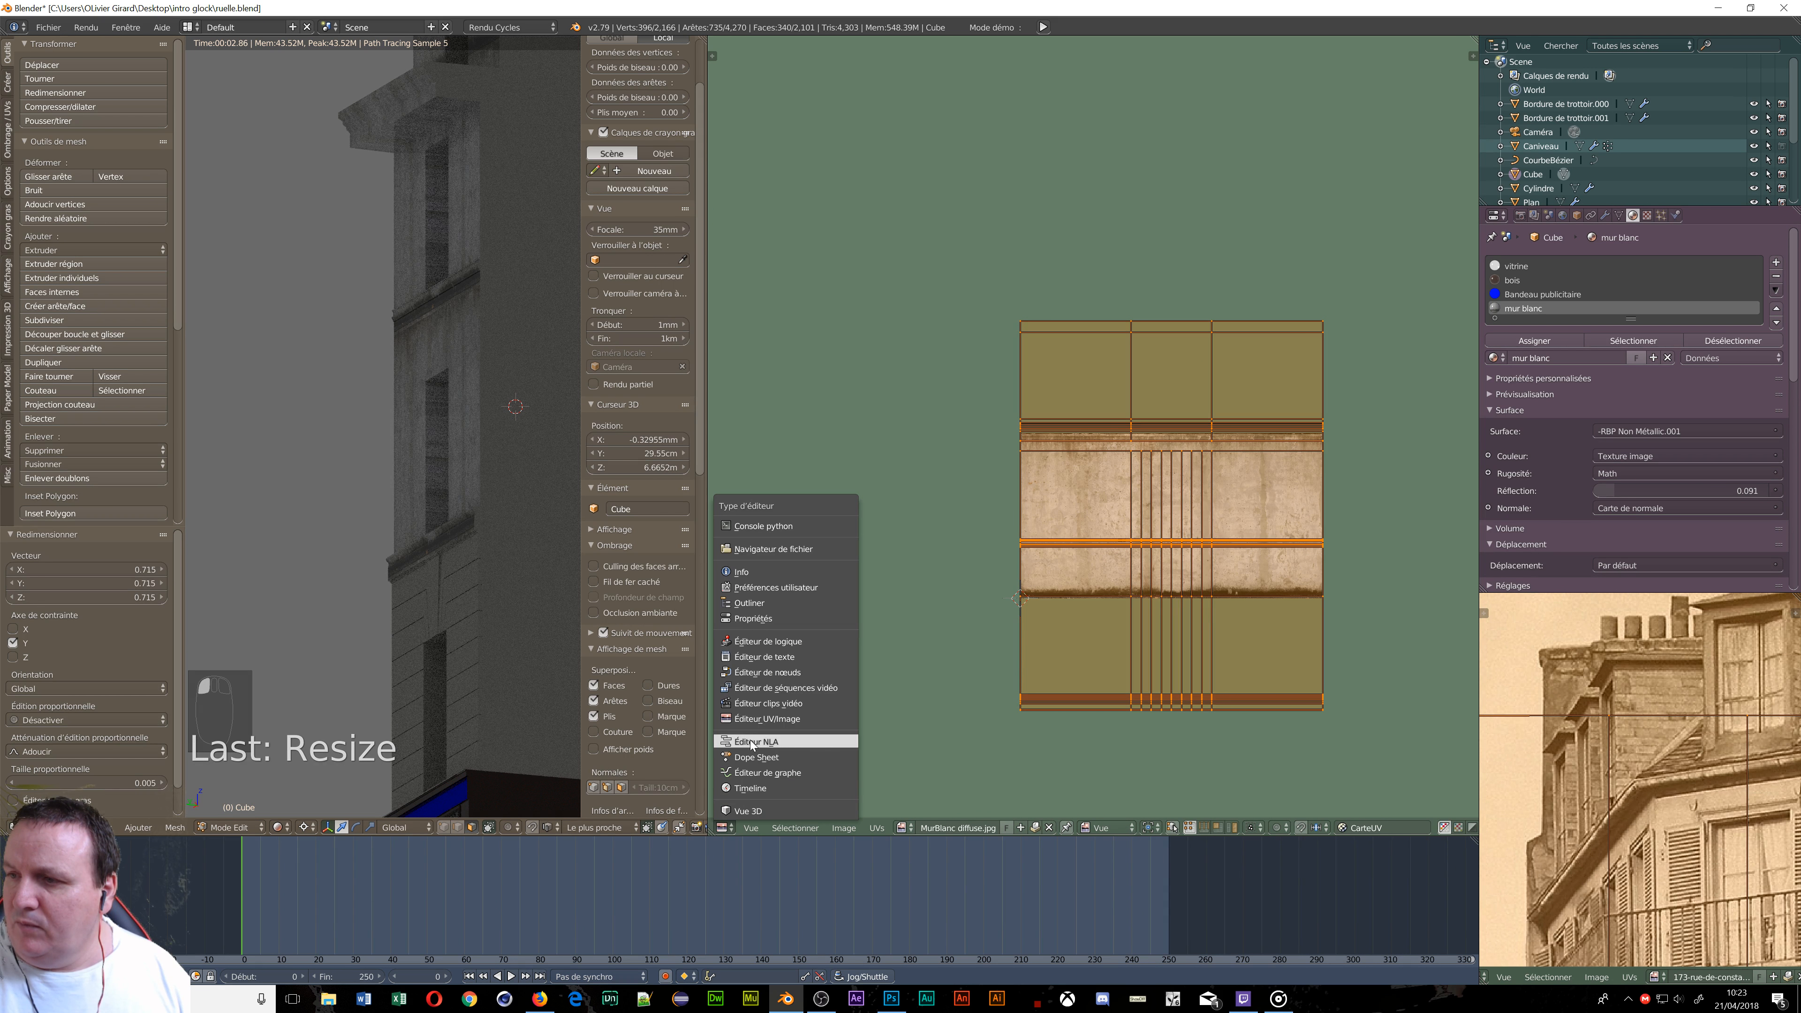
click(761, 672)
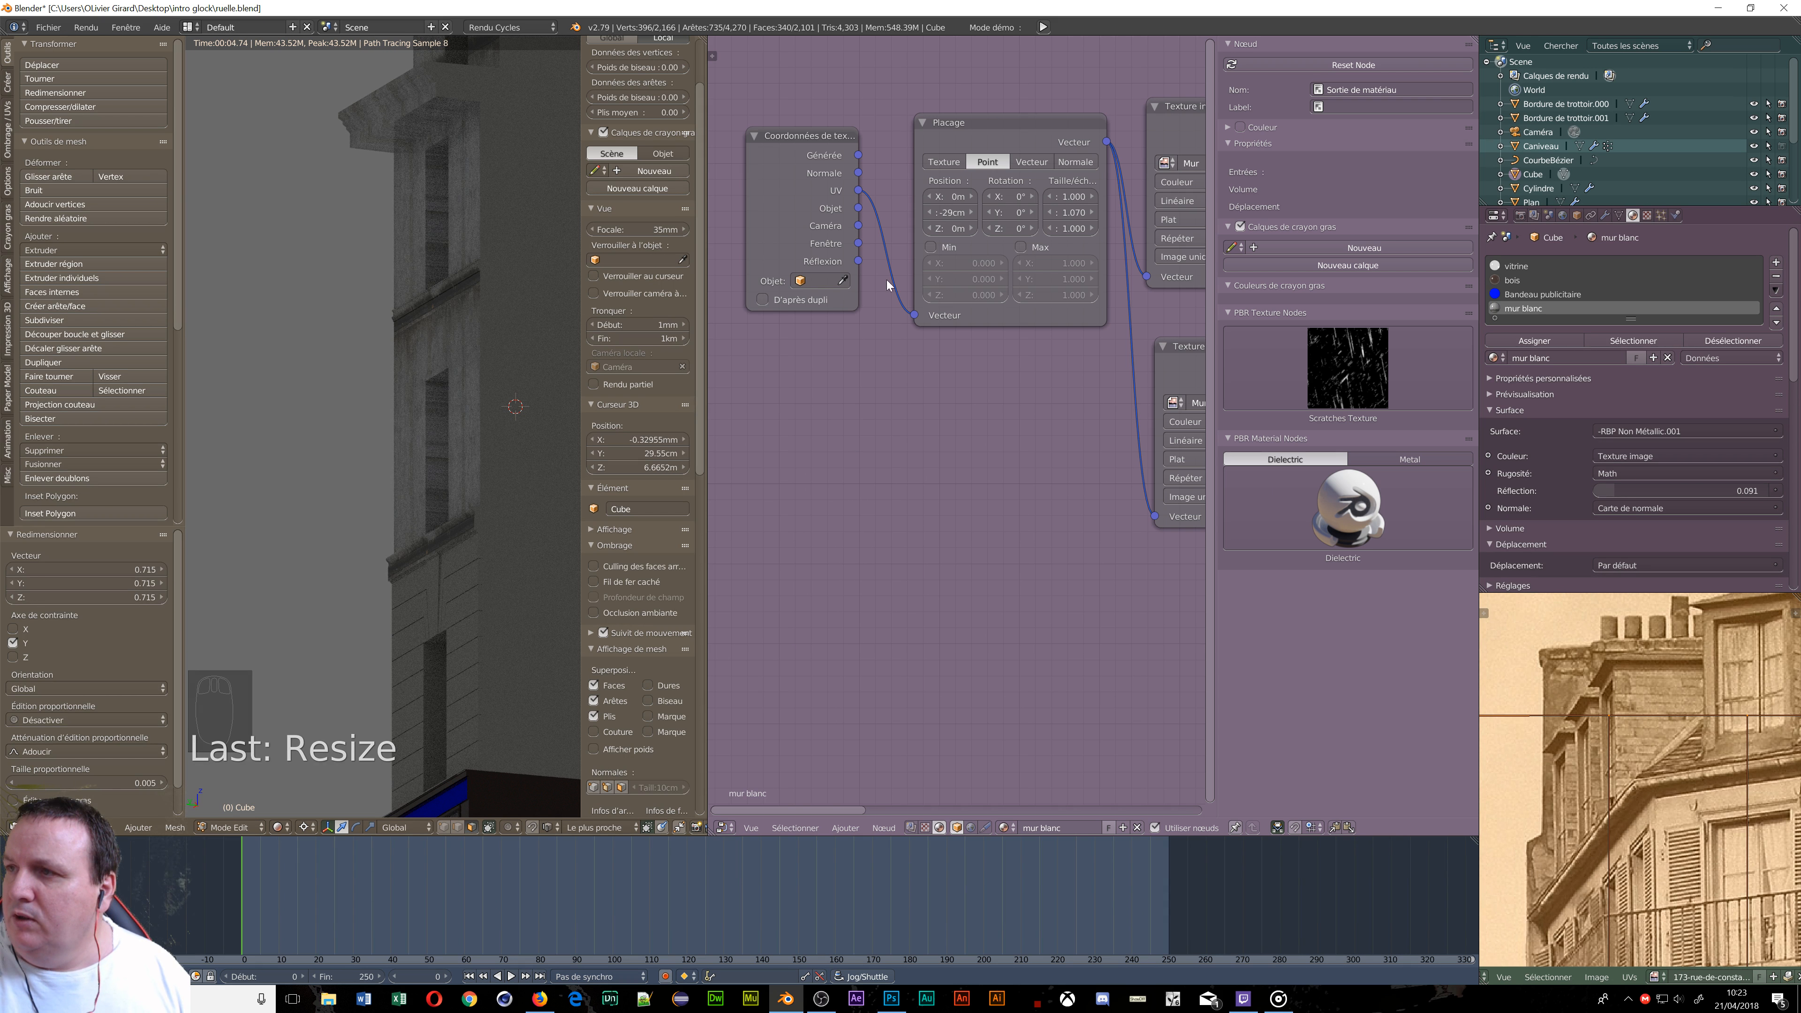
click(930, 214)
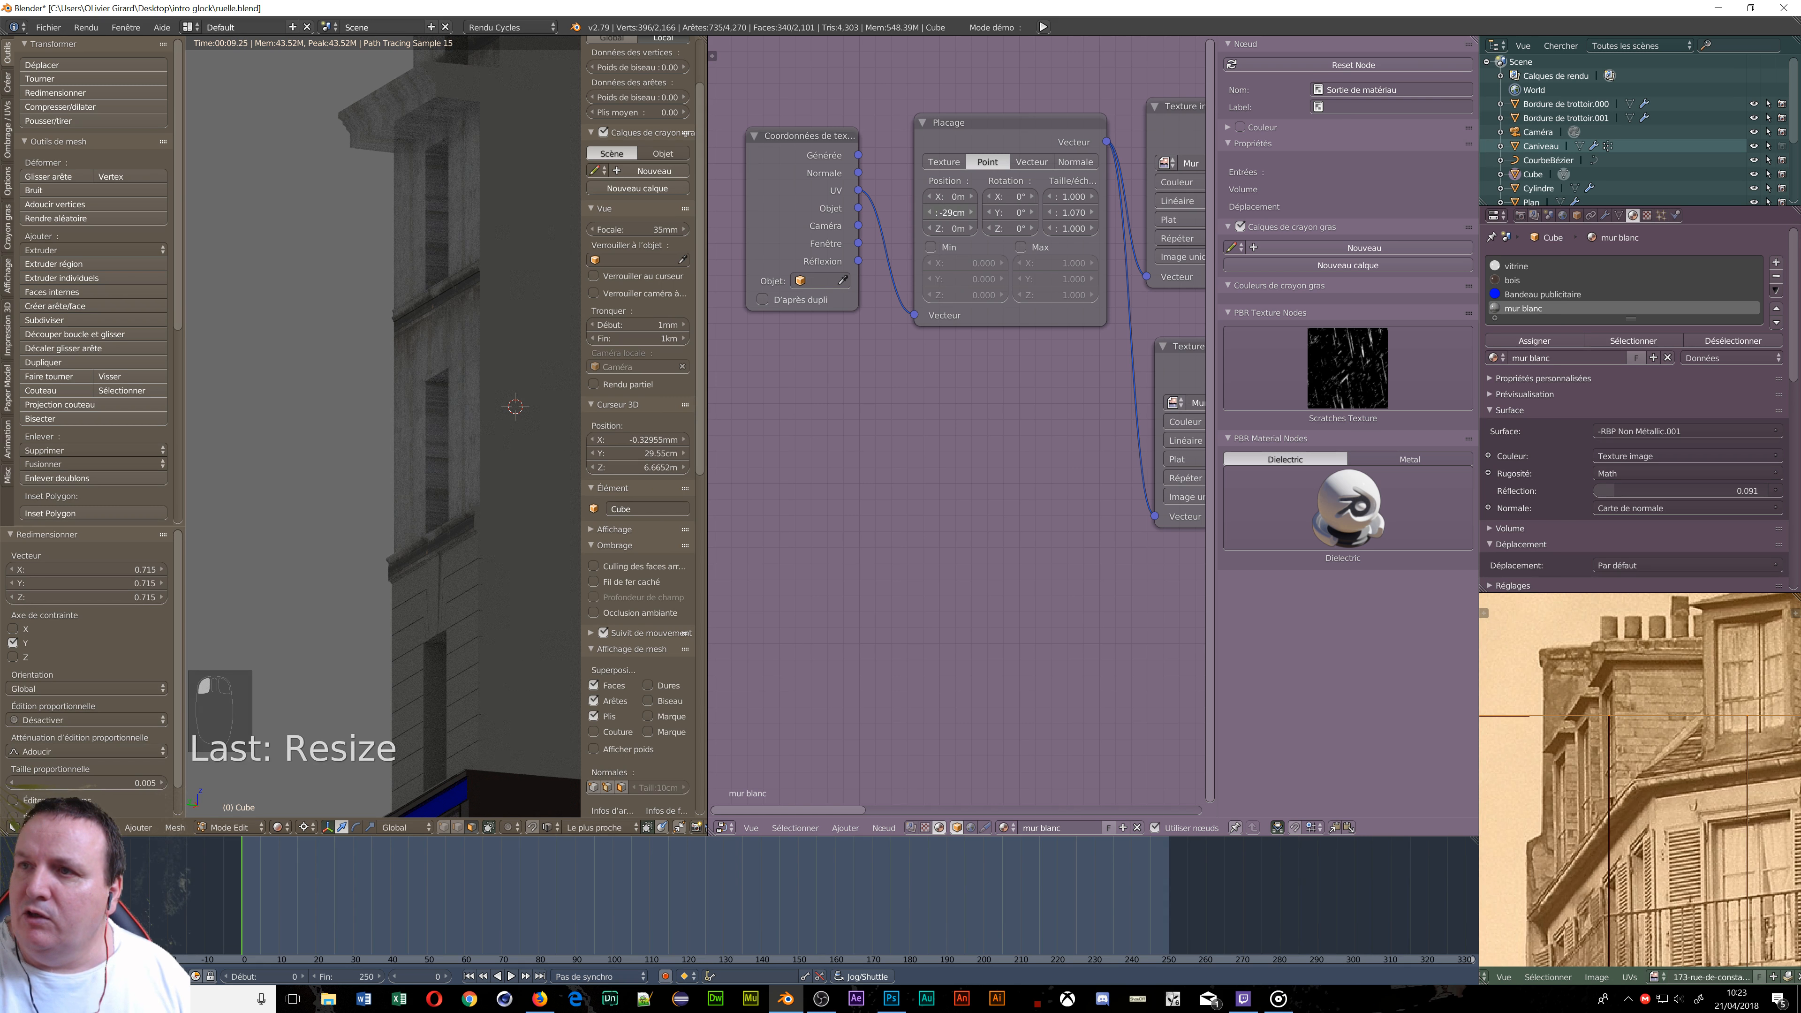
drag(931, 214, 927, 215)
scroll(366, 367, down, 4)
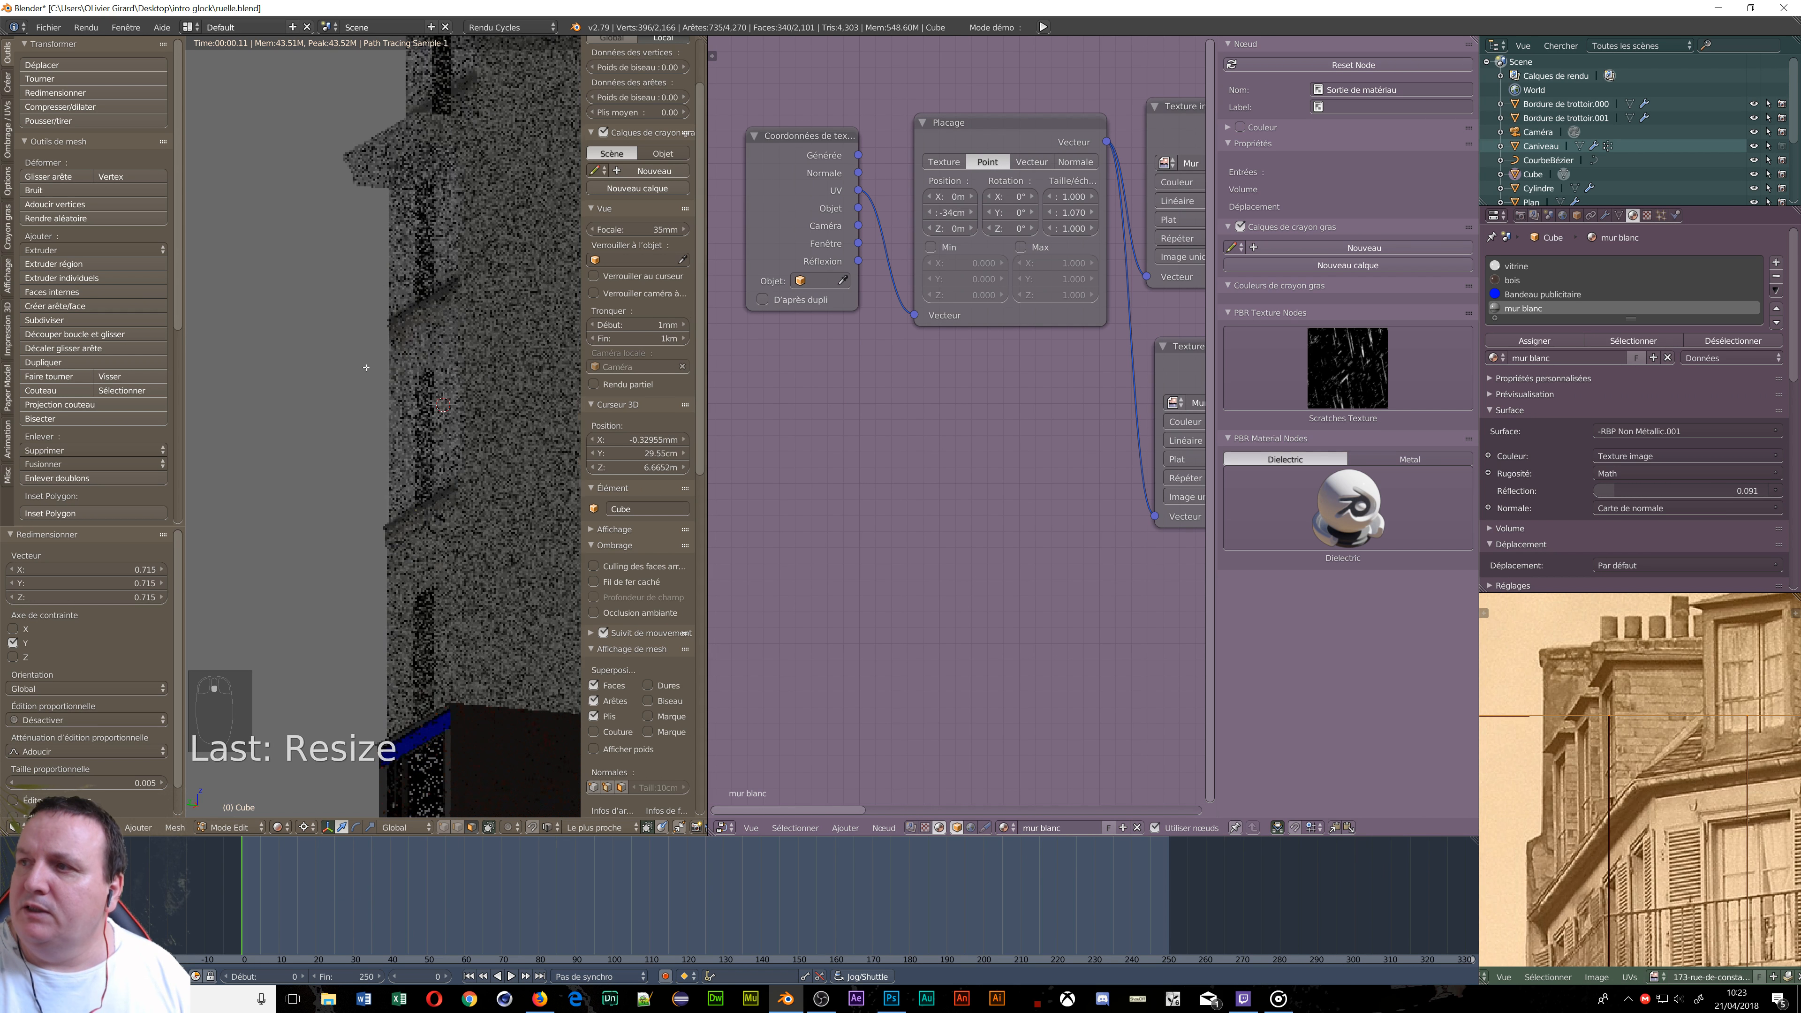
scroll(912, 546, down, 1)
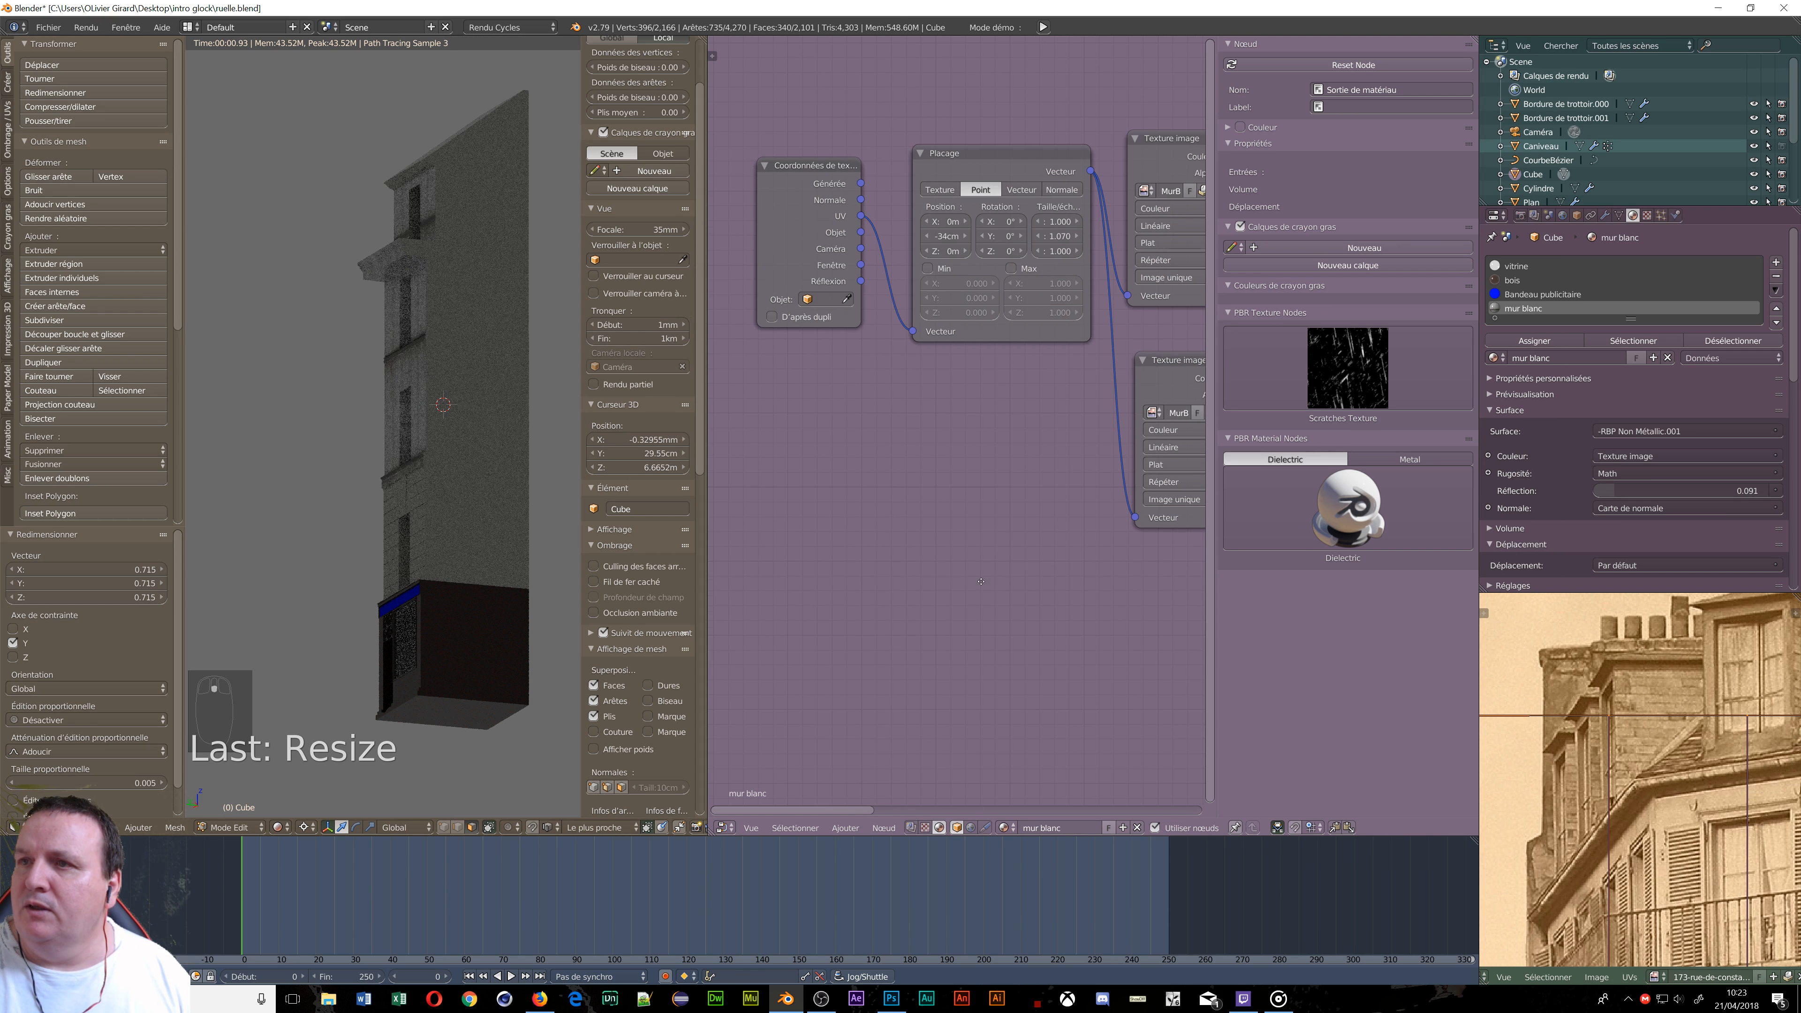
scroll(980, 581, down, 2)
middle_drag(980, 581, 776, 494)
middle_drag(319, 441, 527, 407)
middle_drag(543, 412, 535, 471)
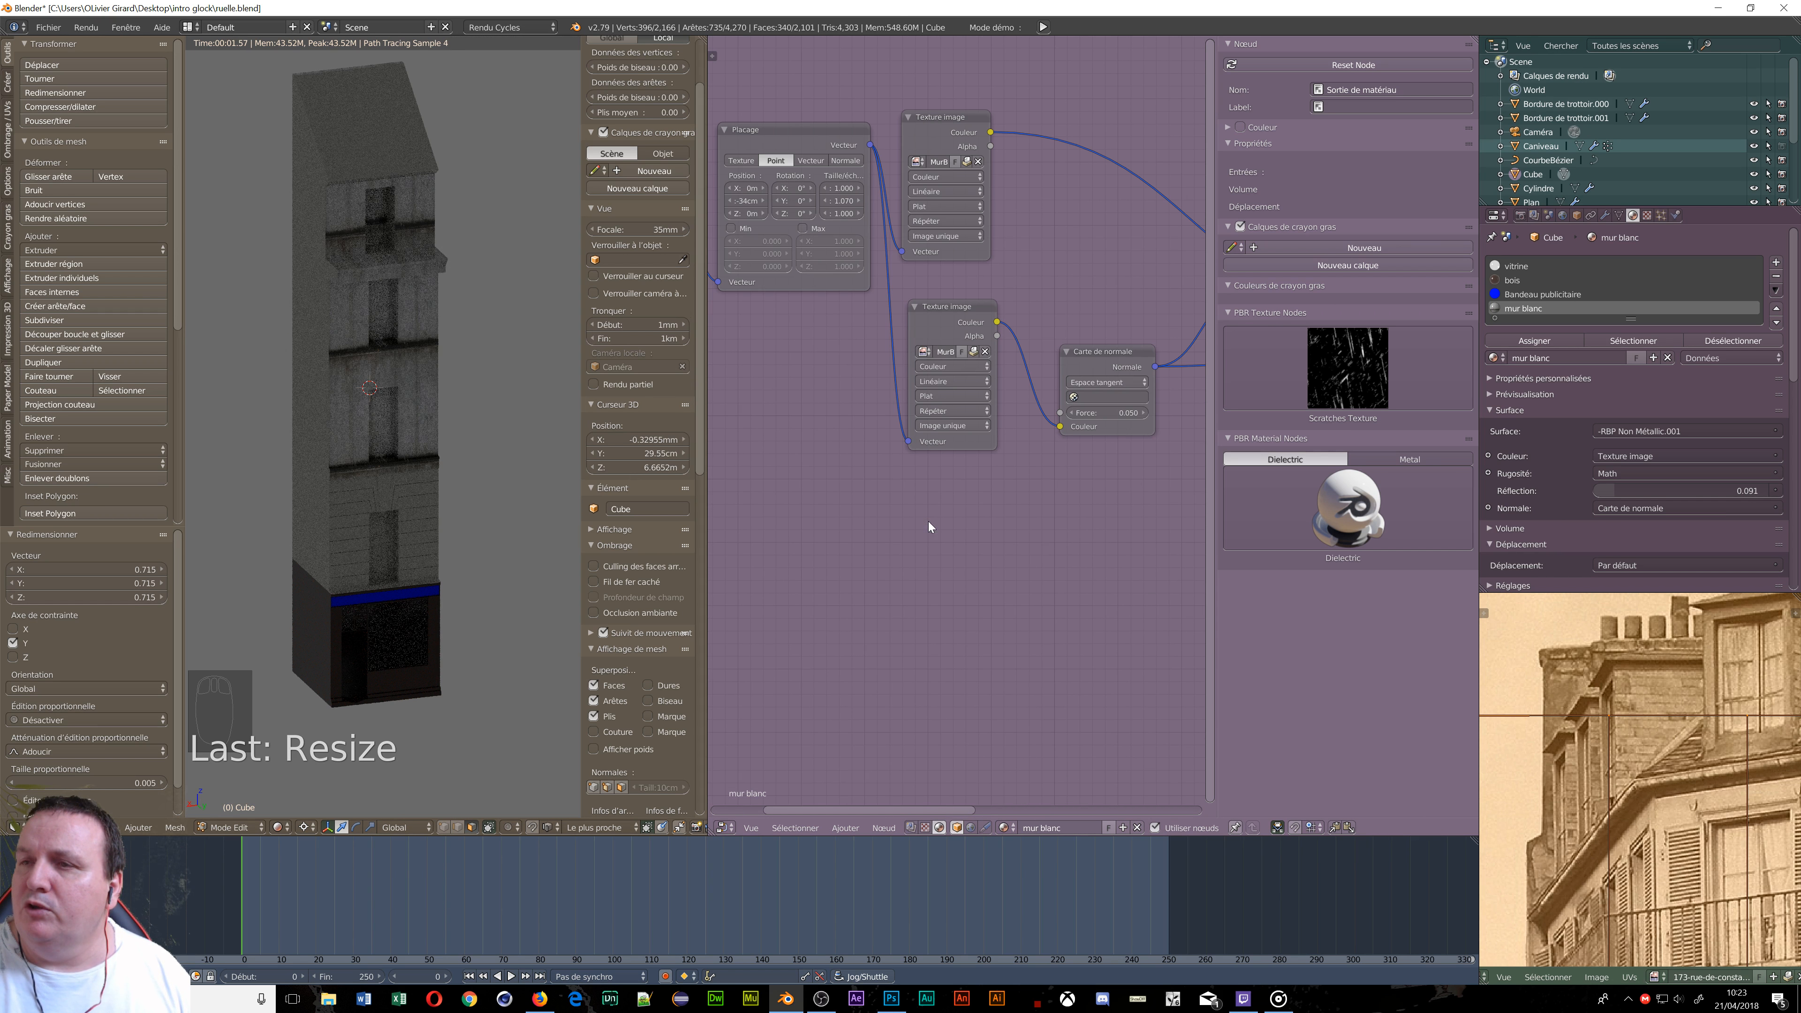
Duplicate the normal map's image texture node below the original and link the mapping node's vector output to the copy.
middle_drag(999, 315, 881, 252)
click(839, 246)
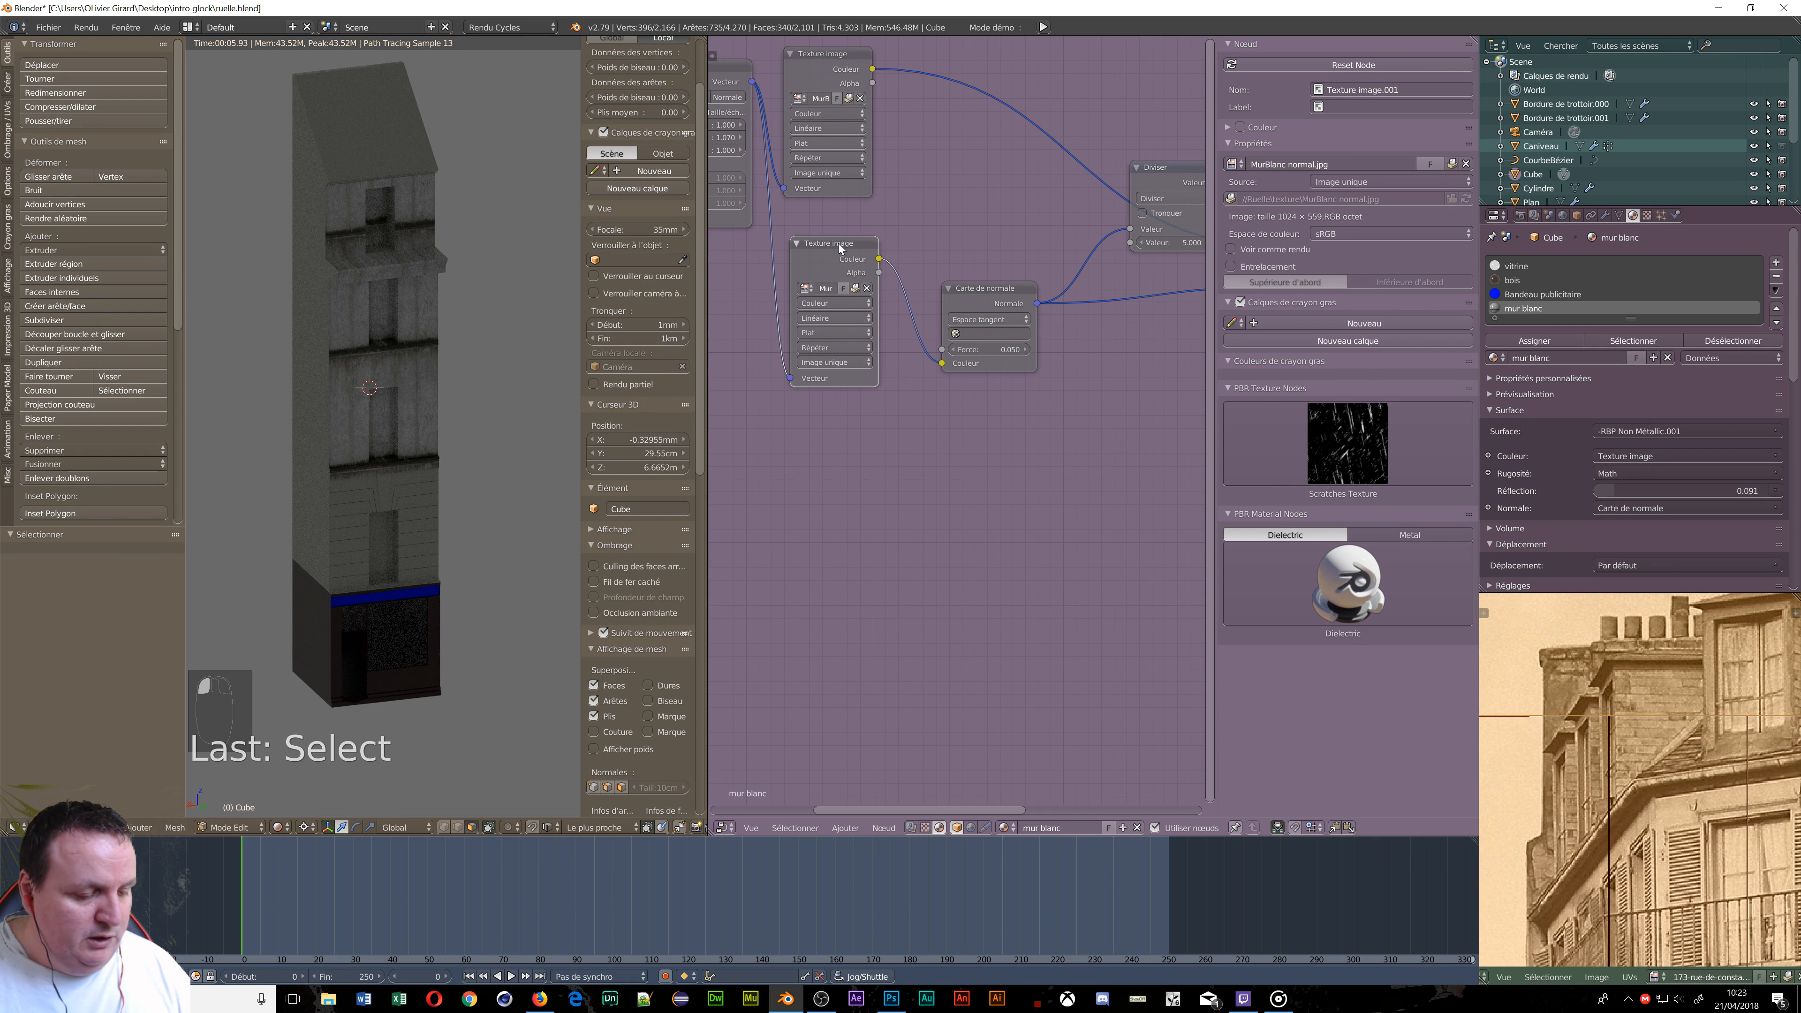
key(shift+d)
click(834, 457)
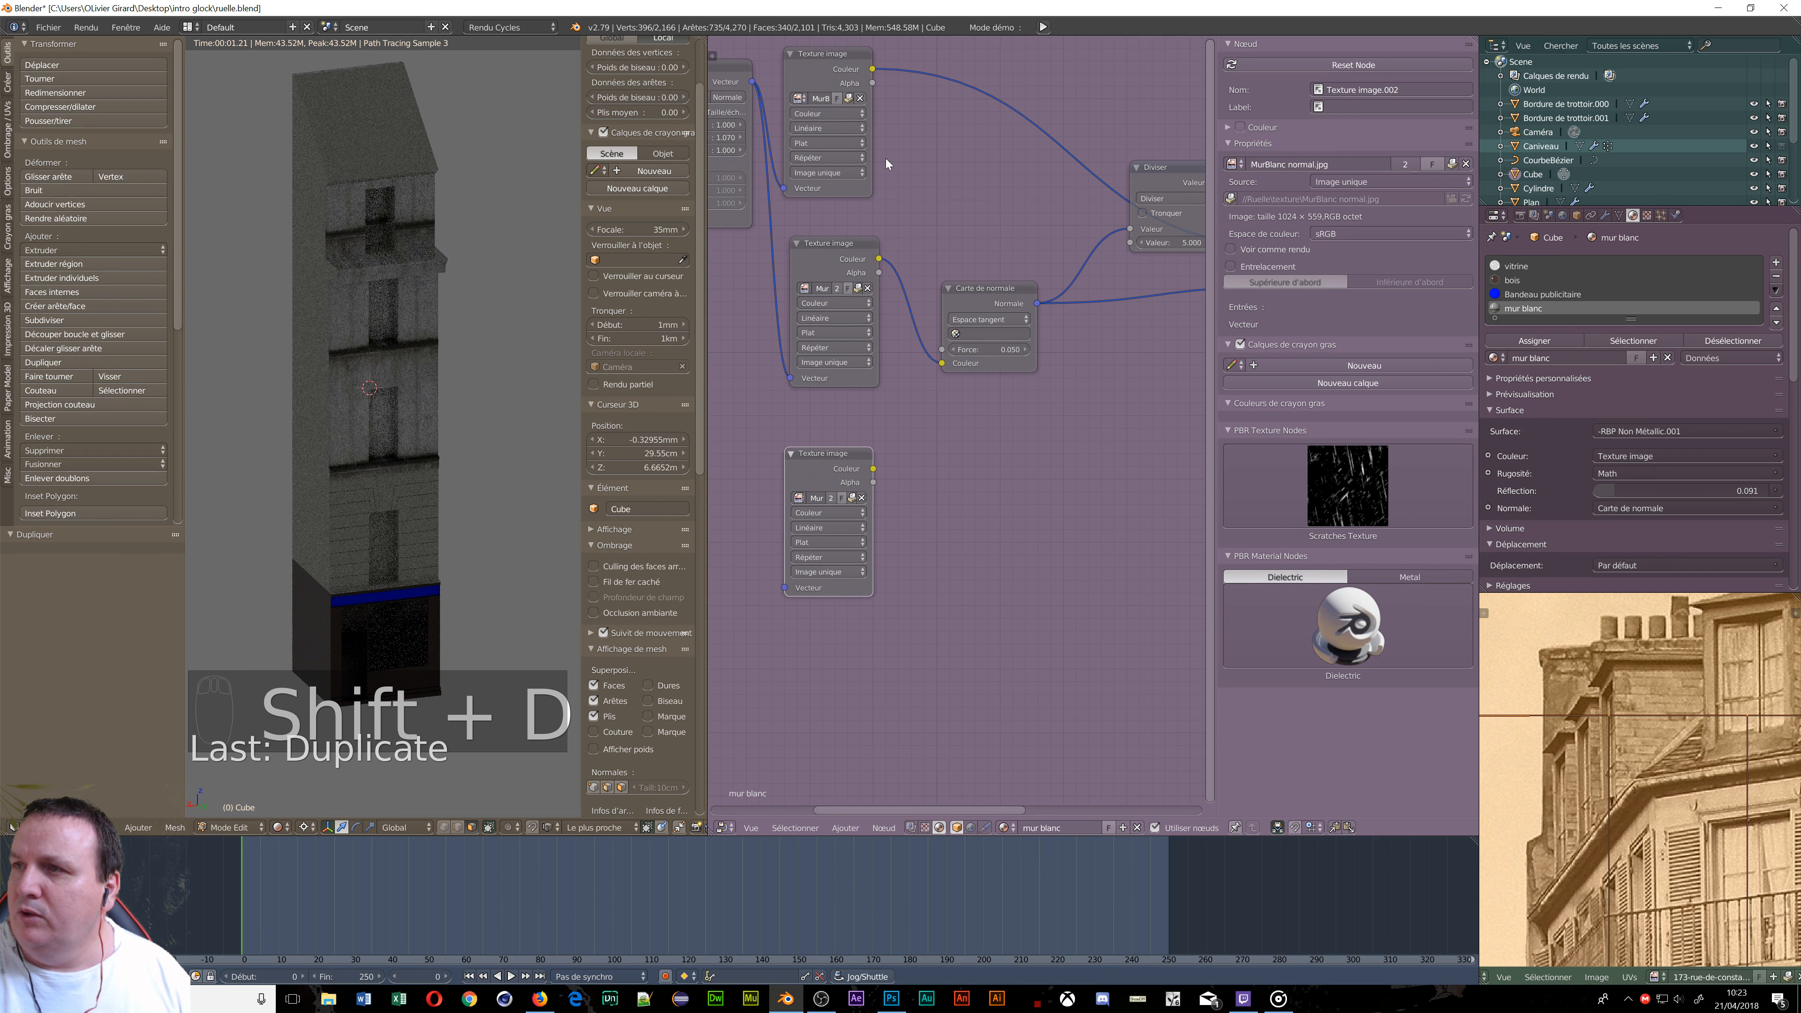
drag(751, 82, 783, 587)
Replace the duplicated texture node's image with MurBlanc DISP.jpg from the texture folder.
click(847, 490)
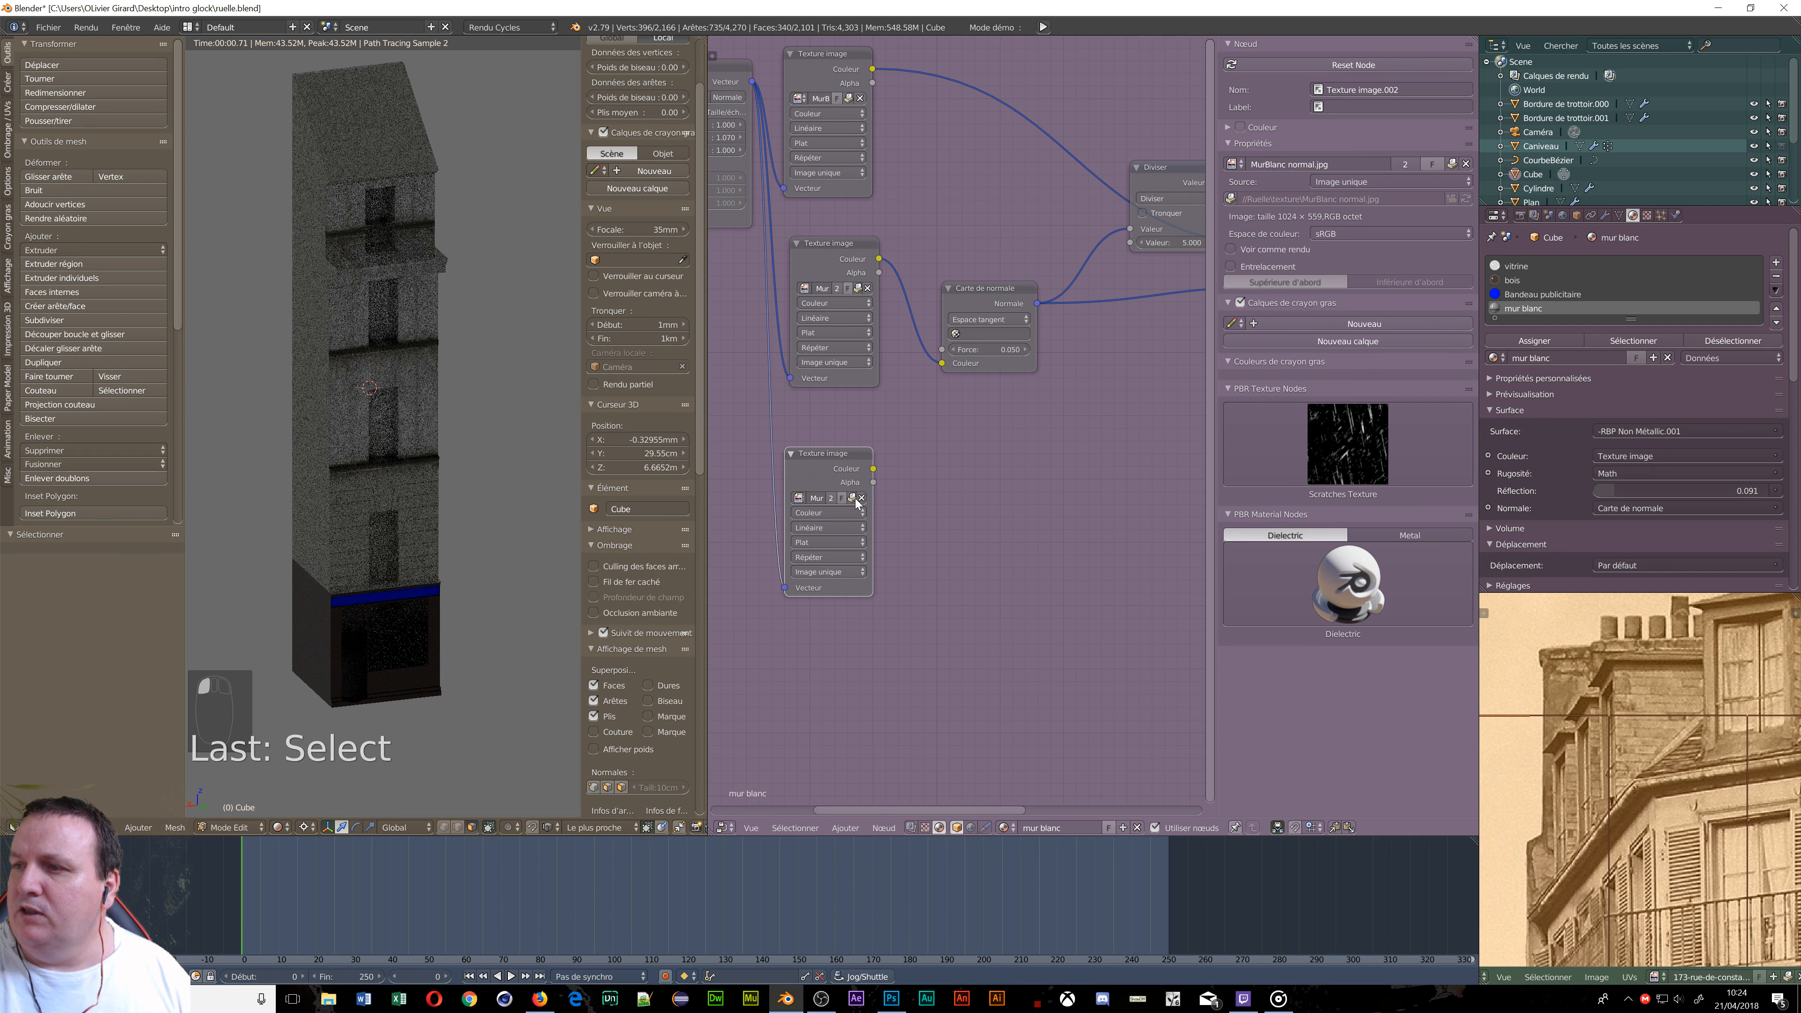
click(852, 497)
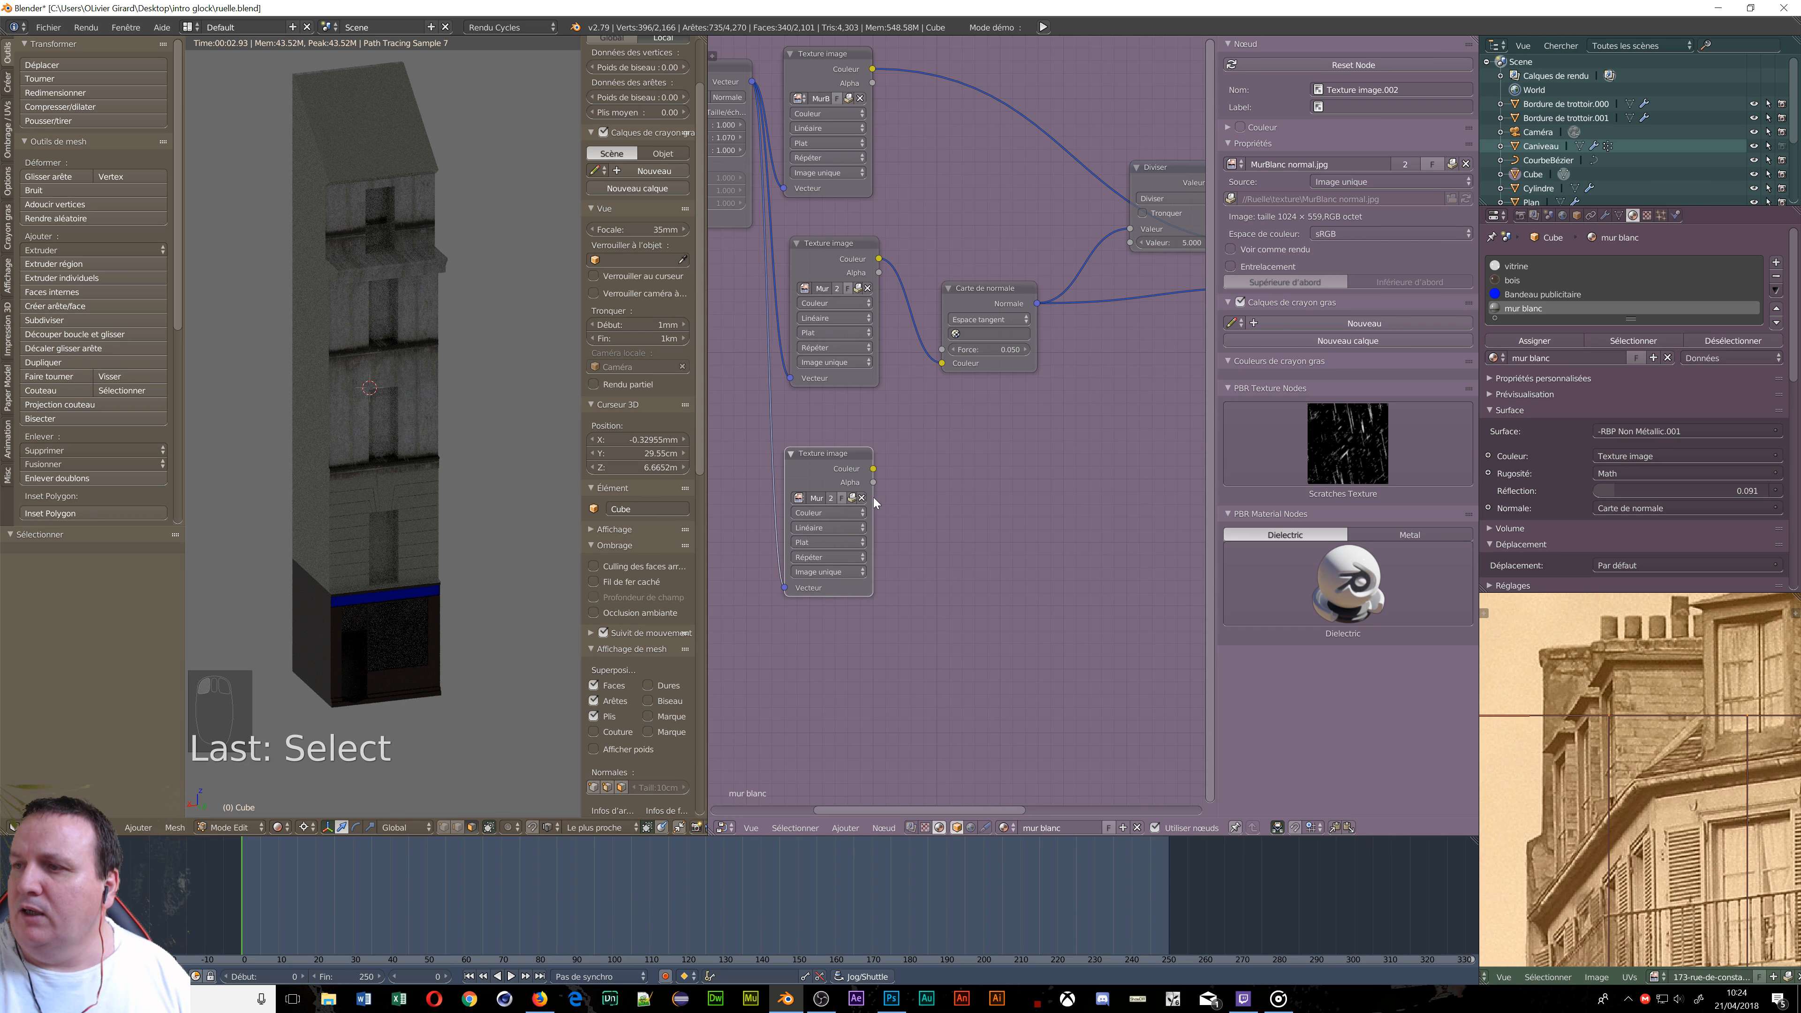
click(862, 497)
click(840, 501)
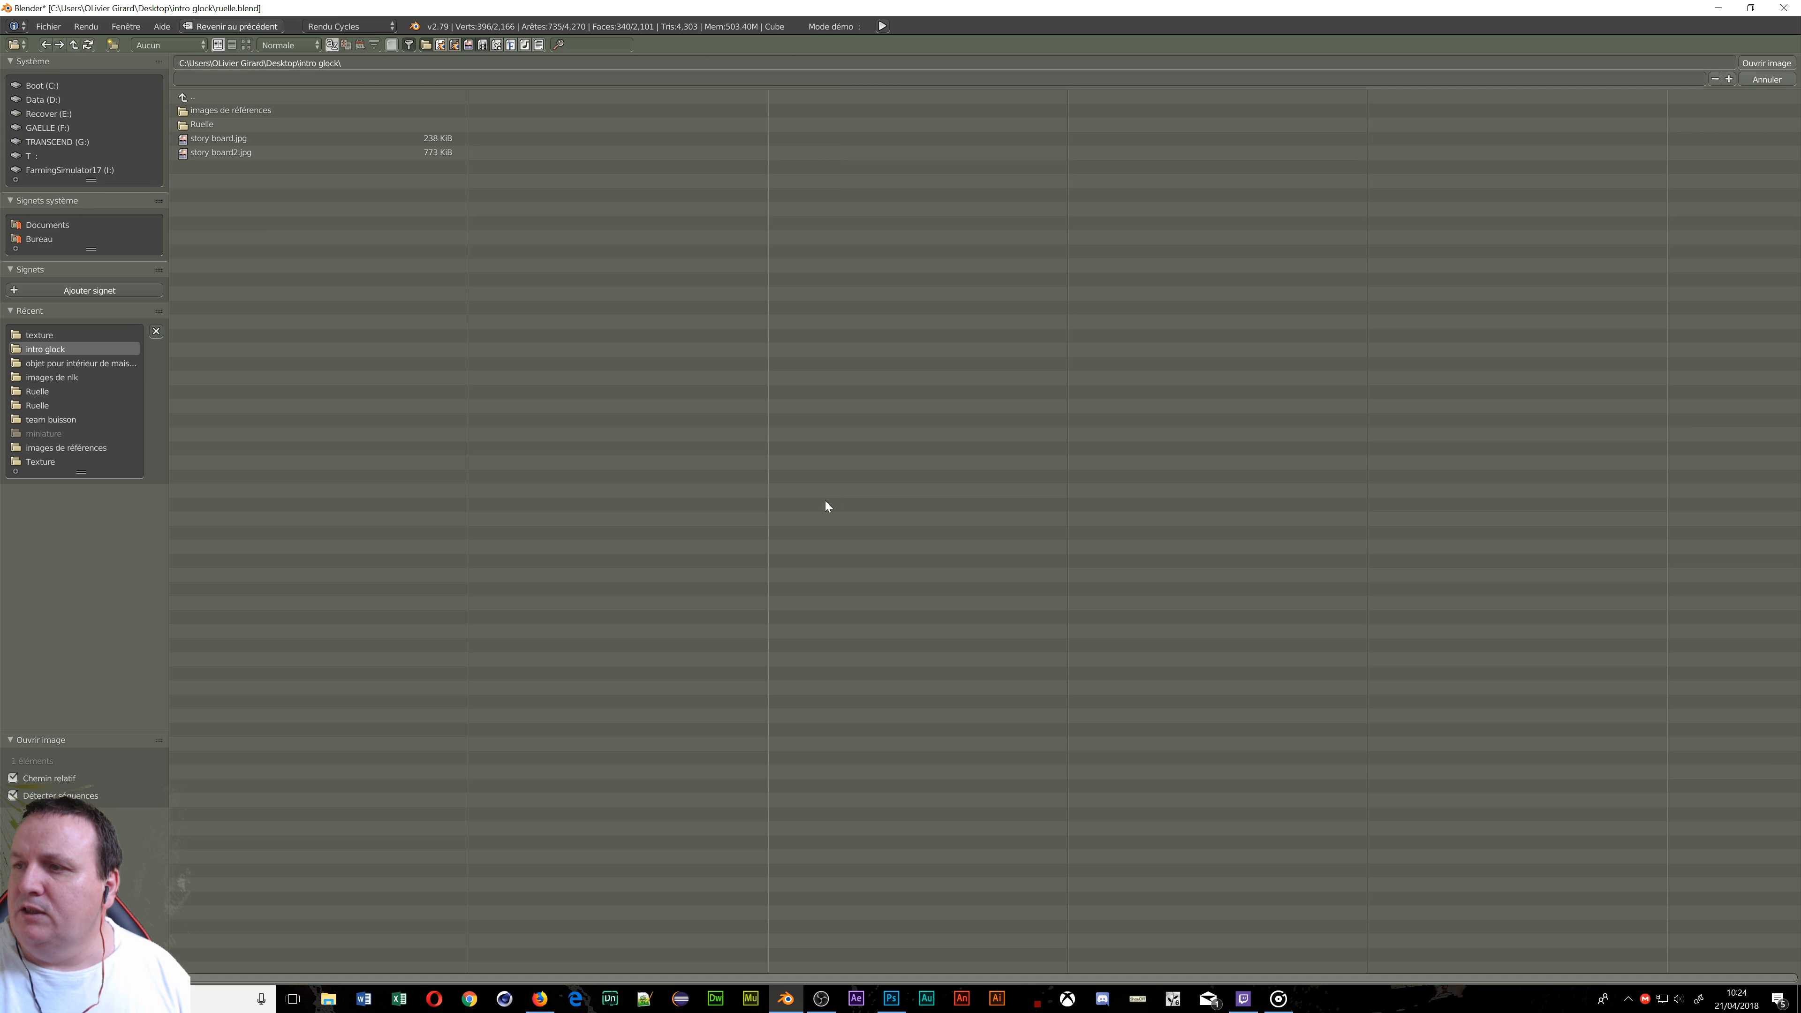
click(46, 332)
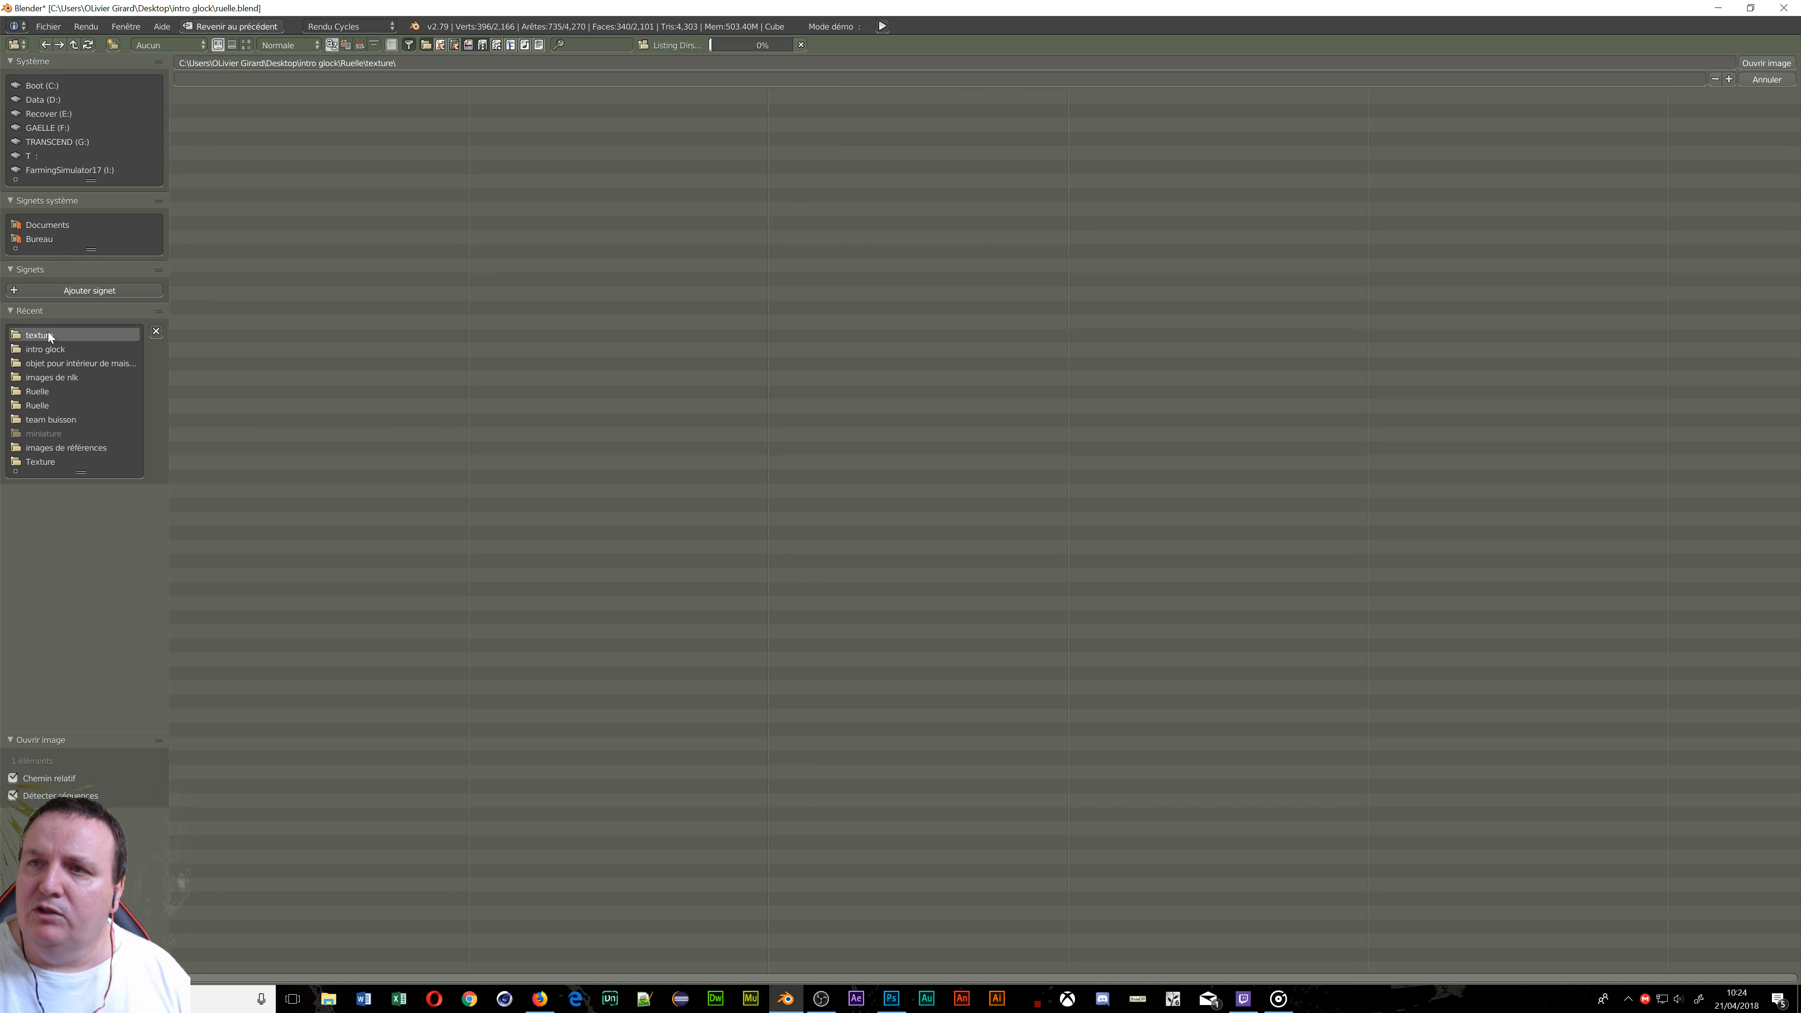
click(250, 46)
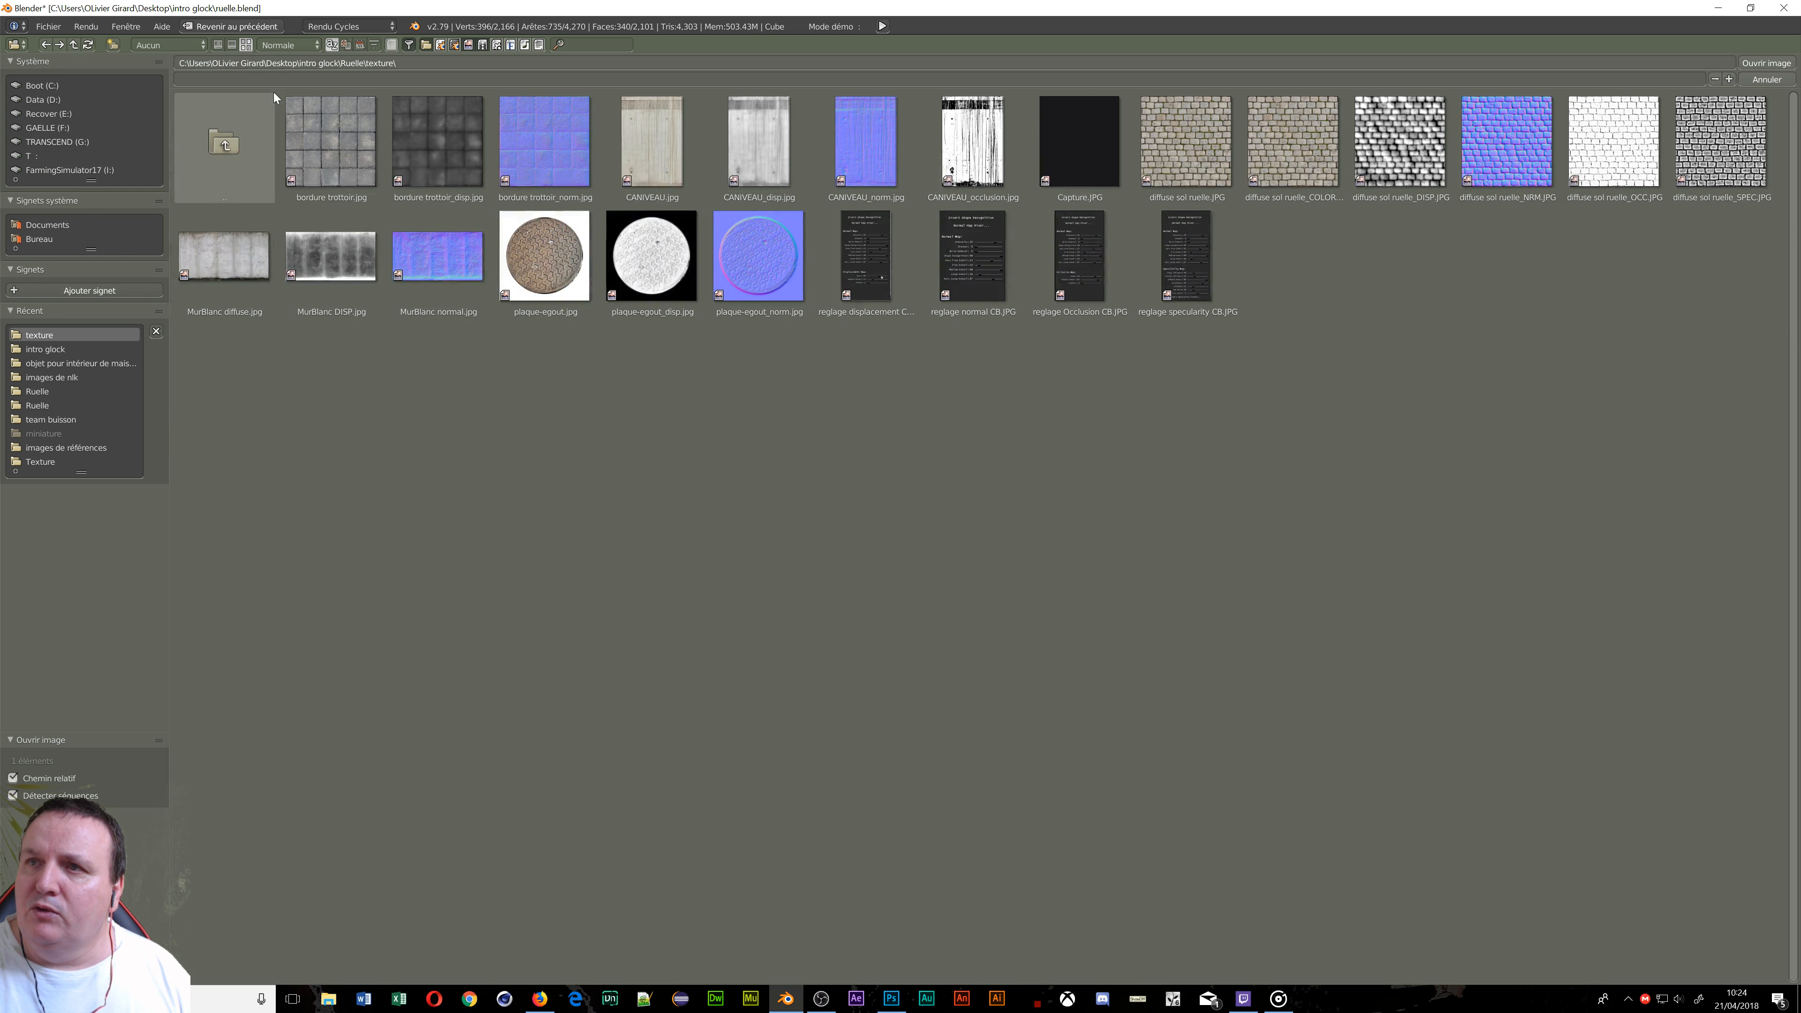
click(347, 269)
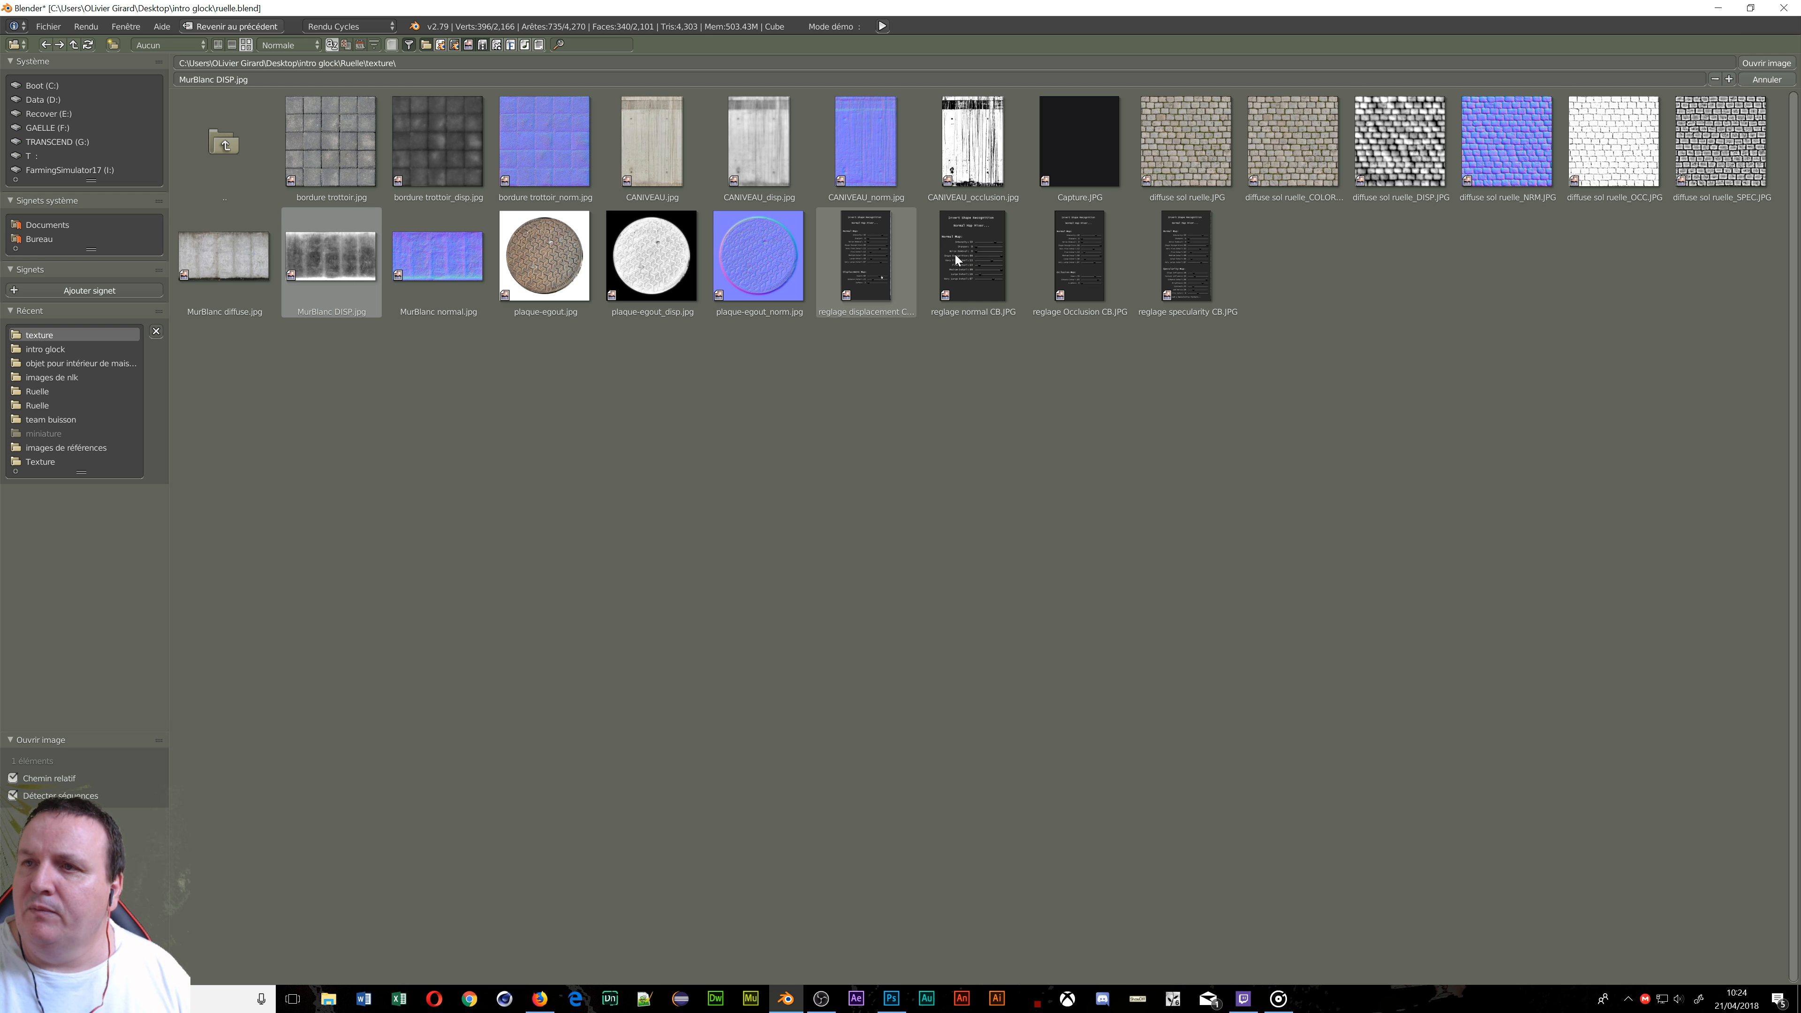
click(1761, 64)
scroll(1075, 521, down, 1)
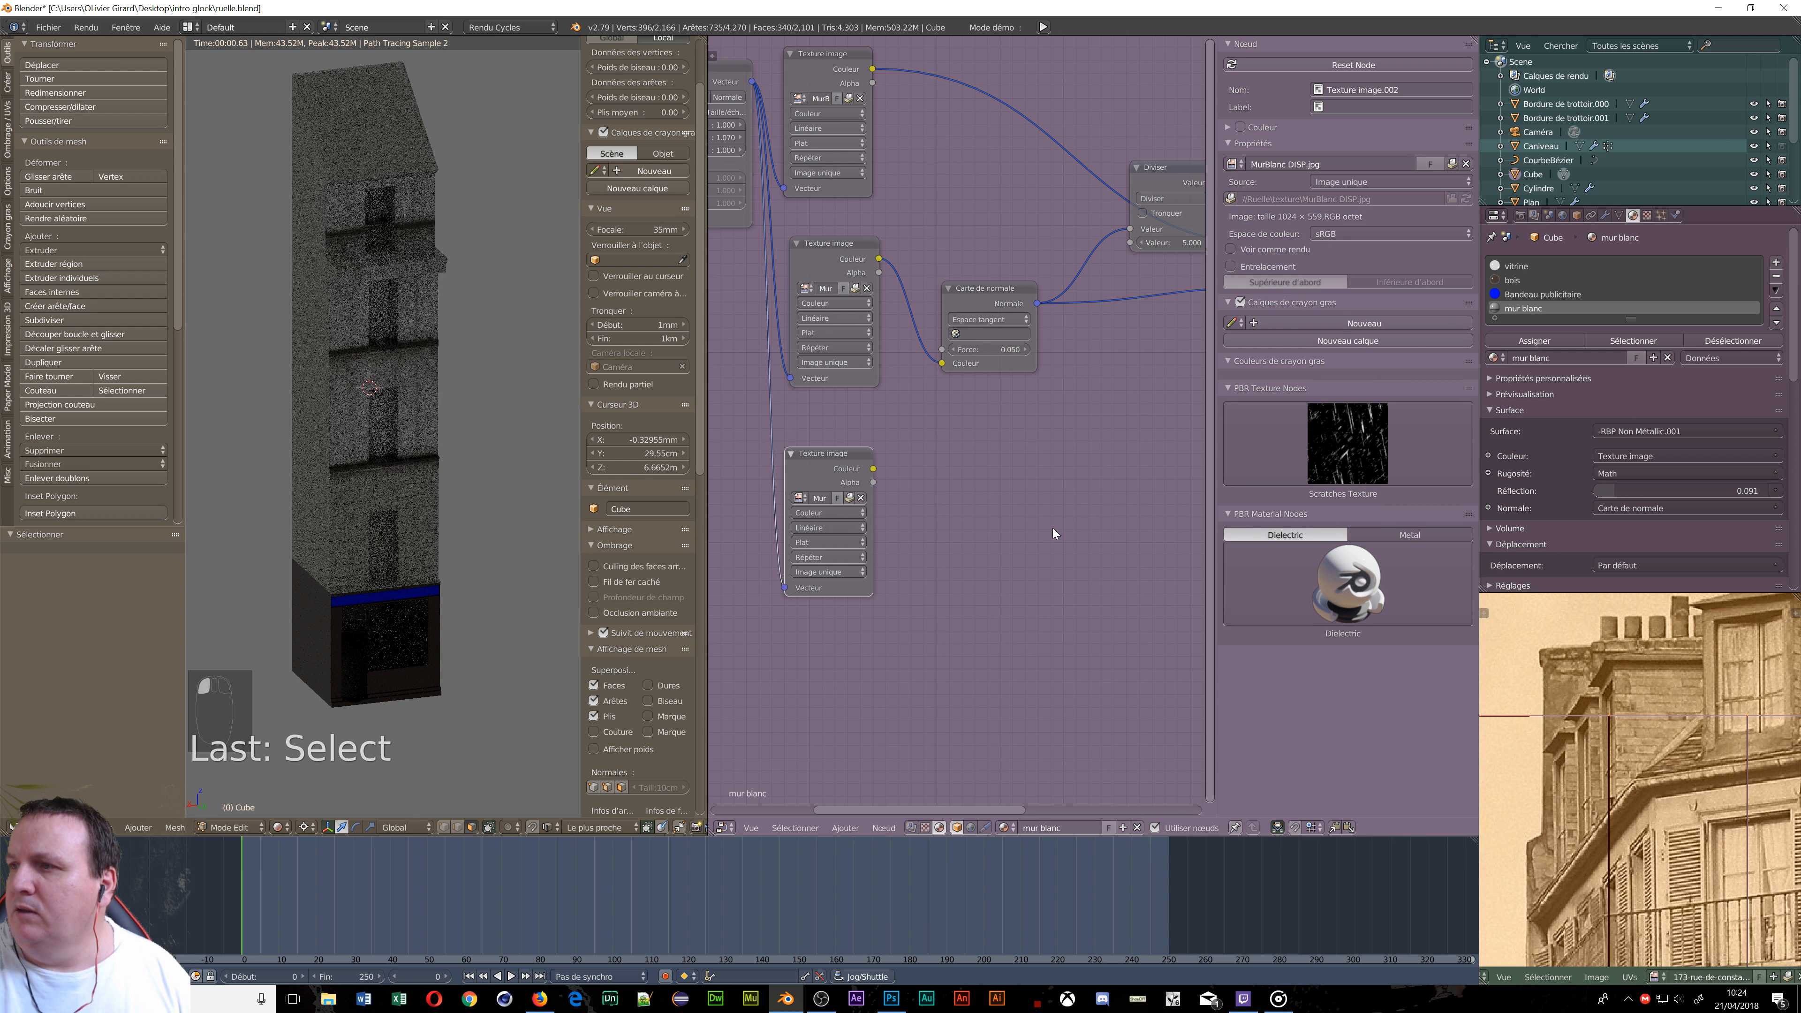
Maximize the node editor and link the displacement texture's colour output to the material output's displacement input.
middle_drag(907, 481, 801, 336)
scroll(802, 336, down, 1)
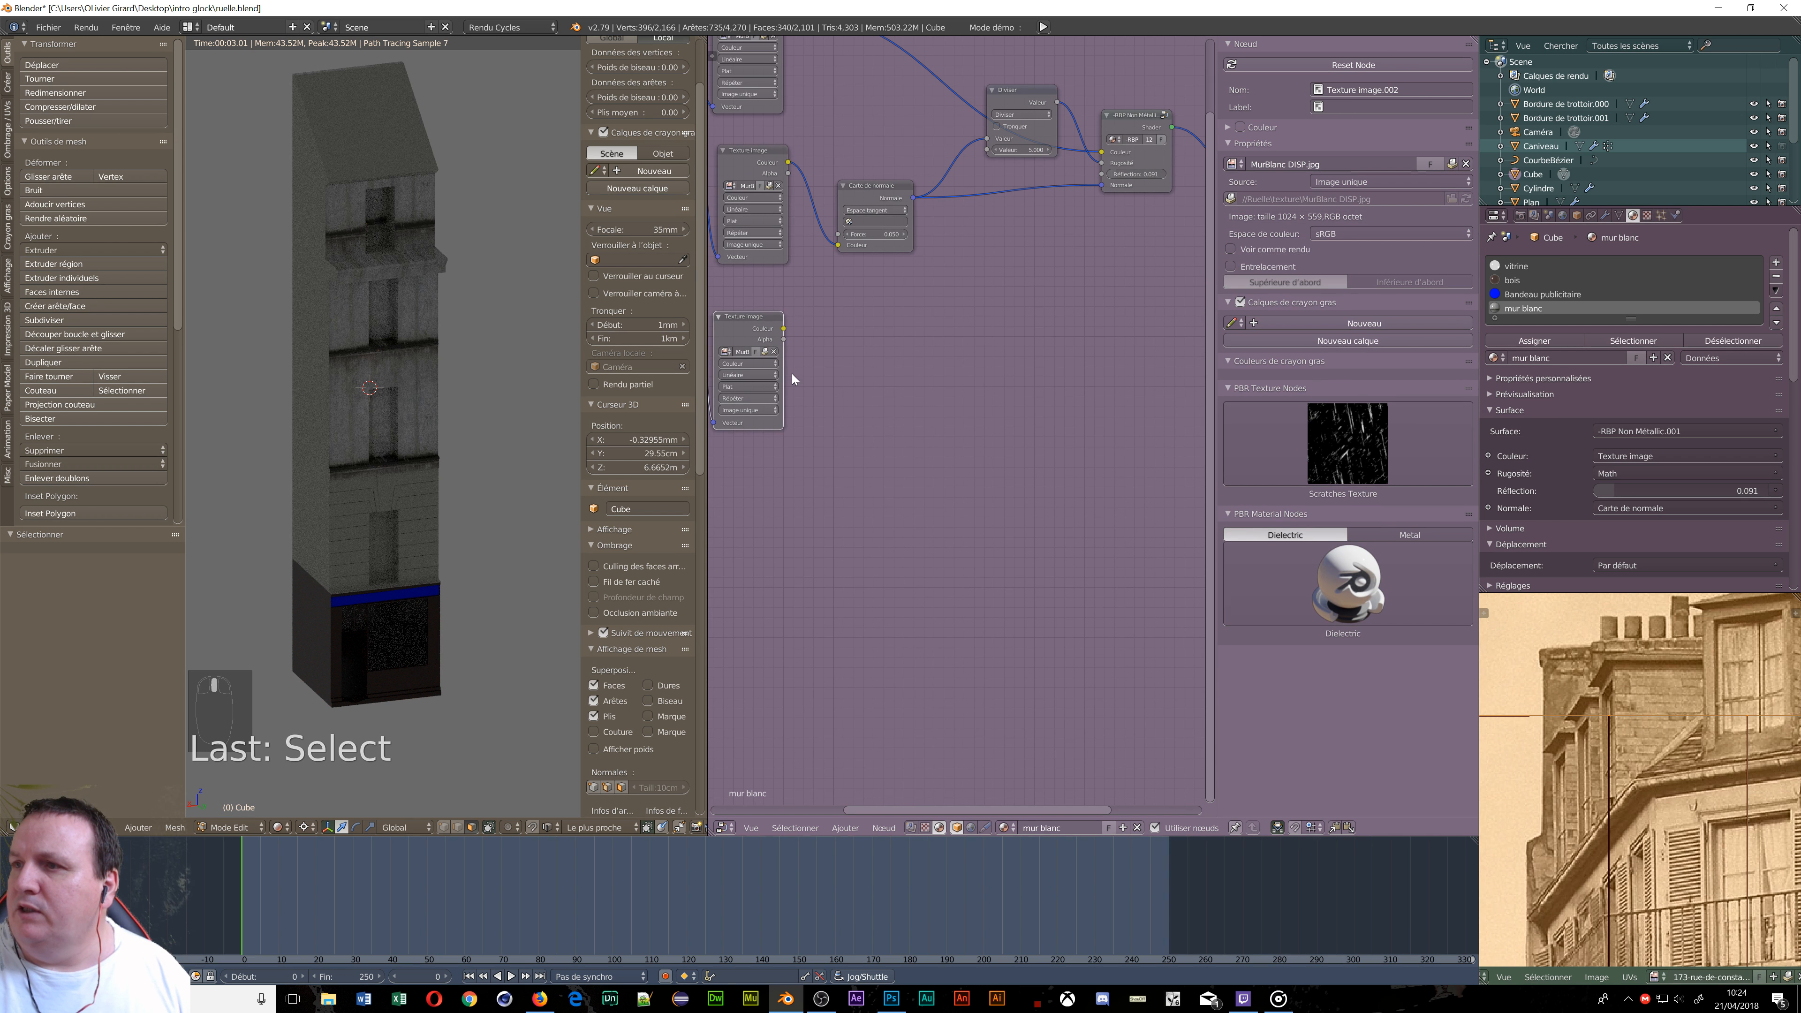
drag(784, 328, 1067, 356)
scroll(1070, 354, down, 1)
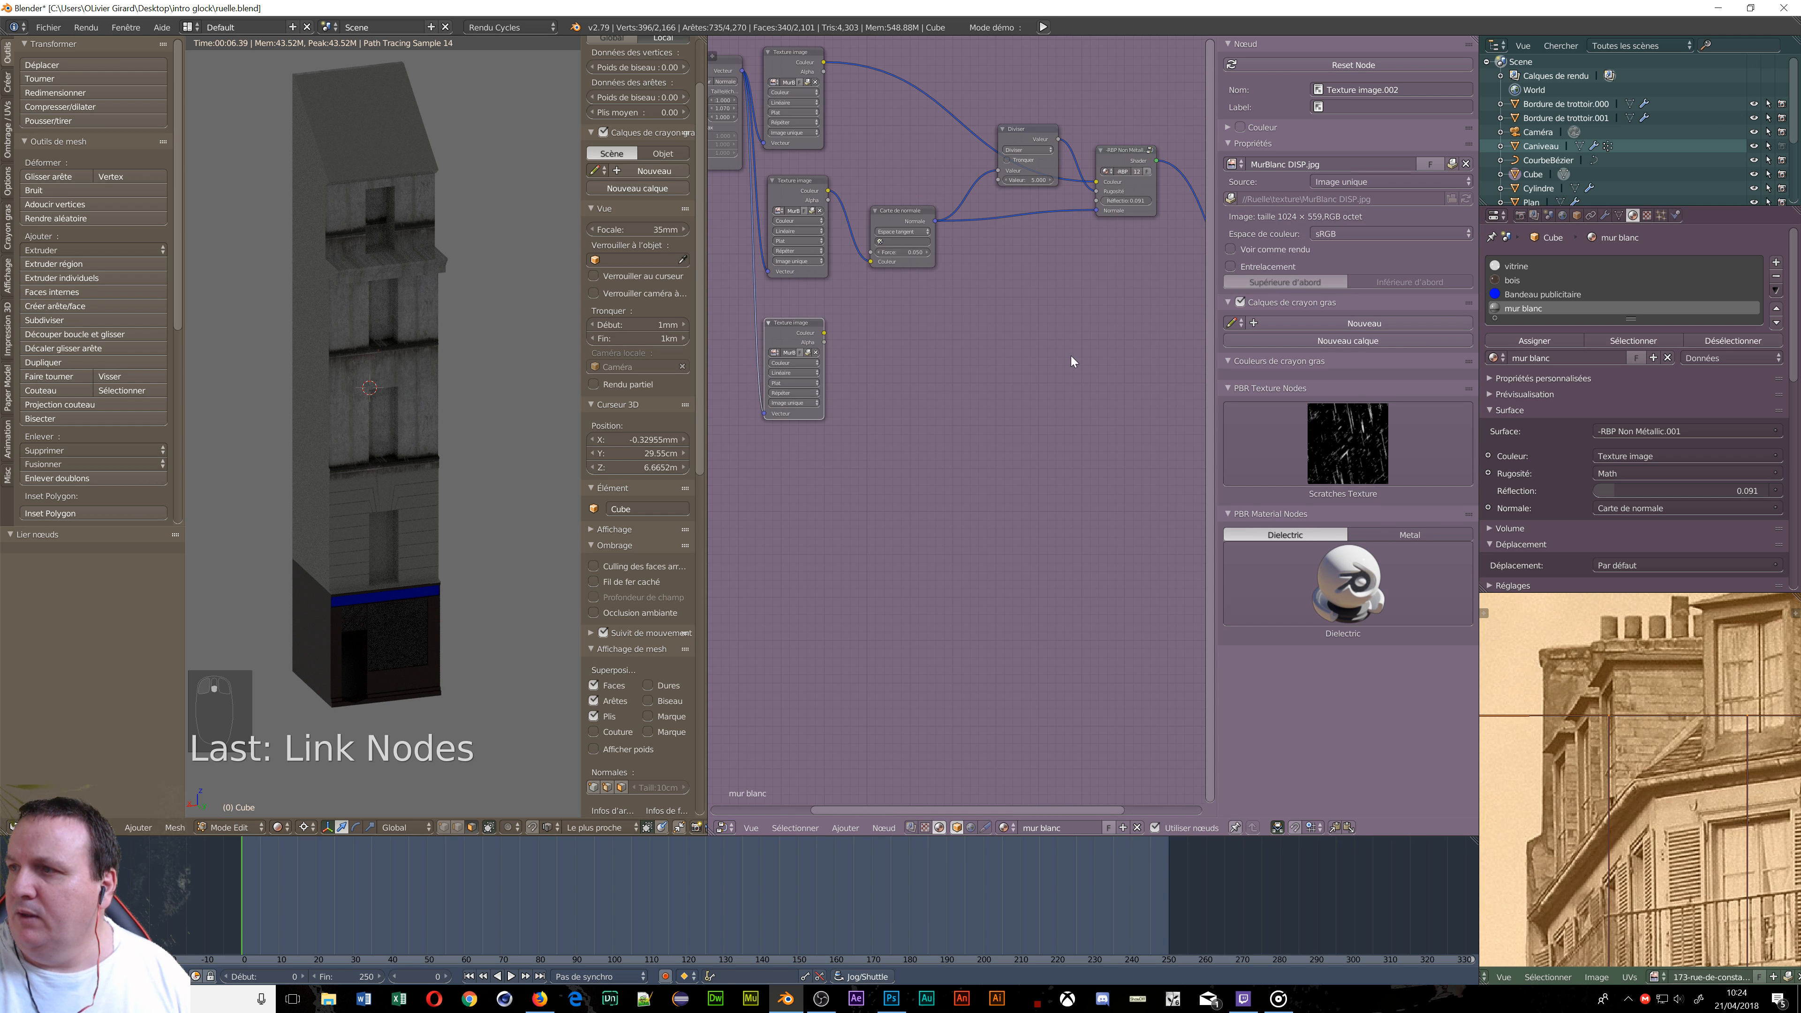
scroll(1071, 356, down, 2)
scroll(1020, 365, down, 4)
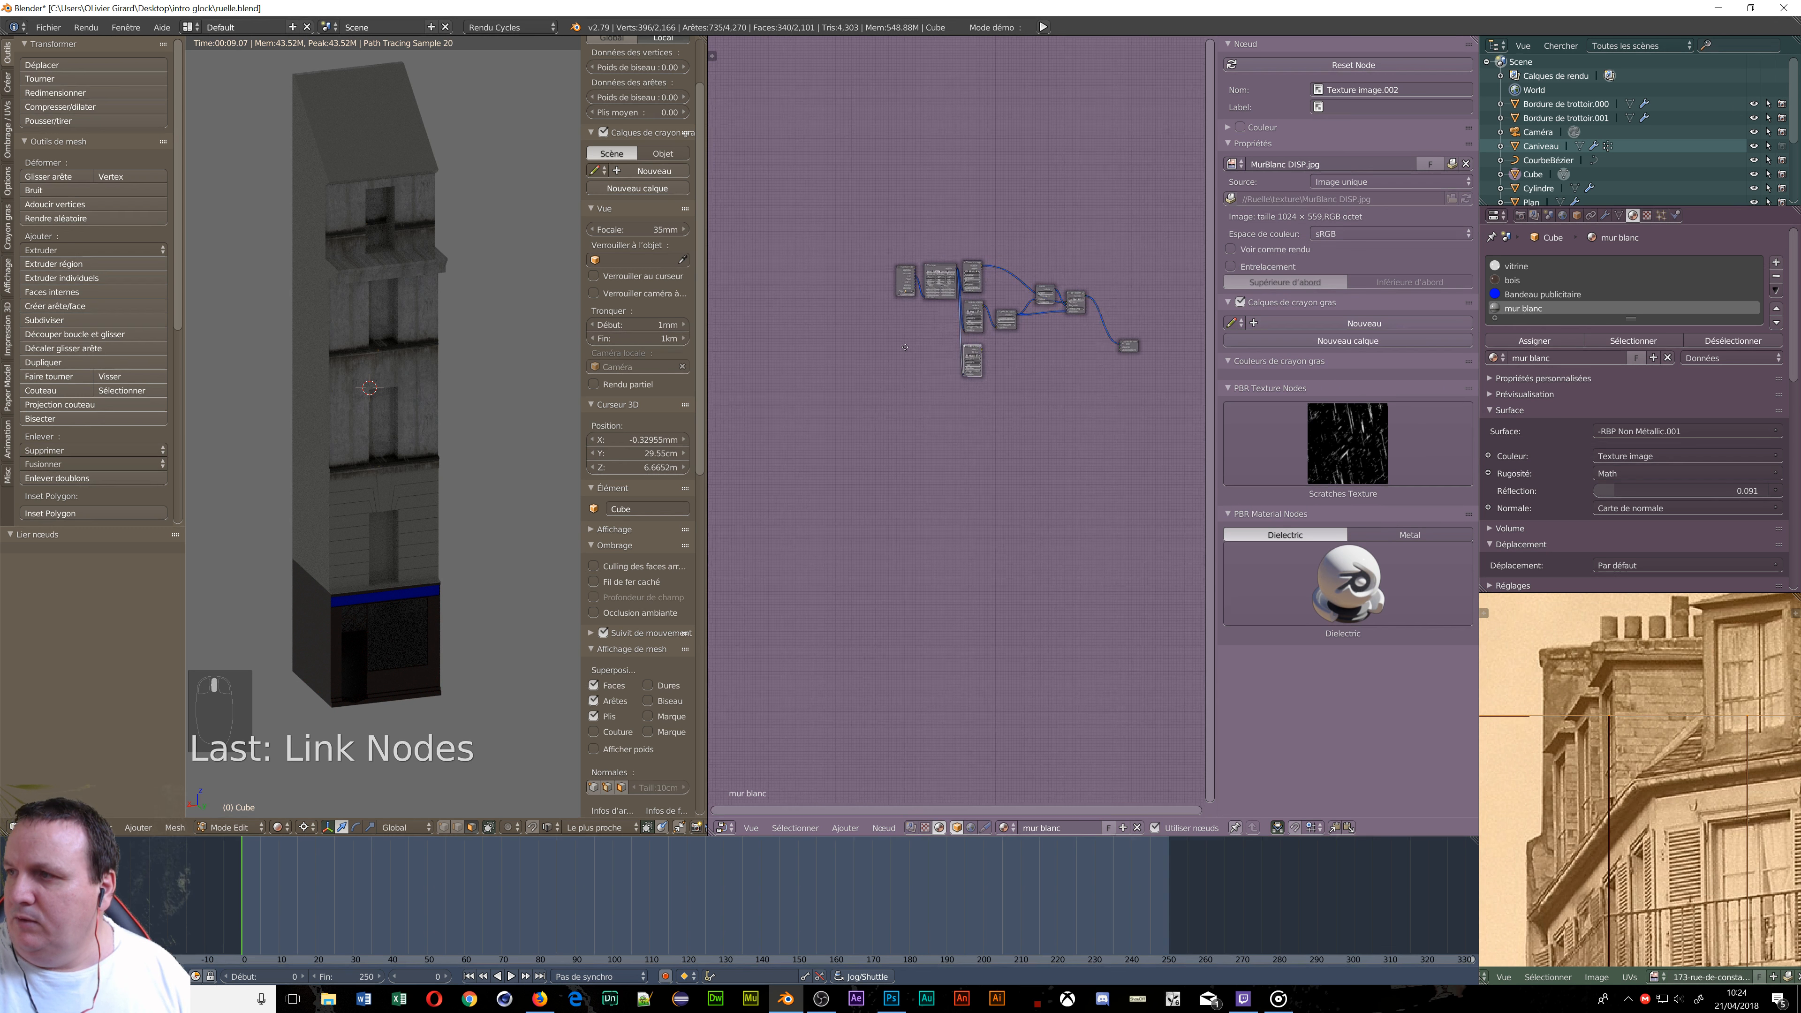
middle_drag(978, 381, 883, 389)
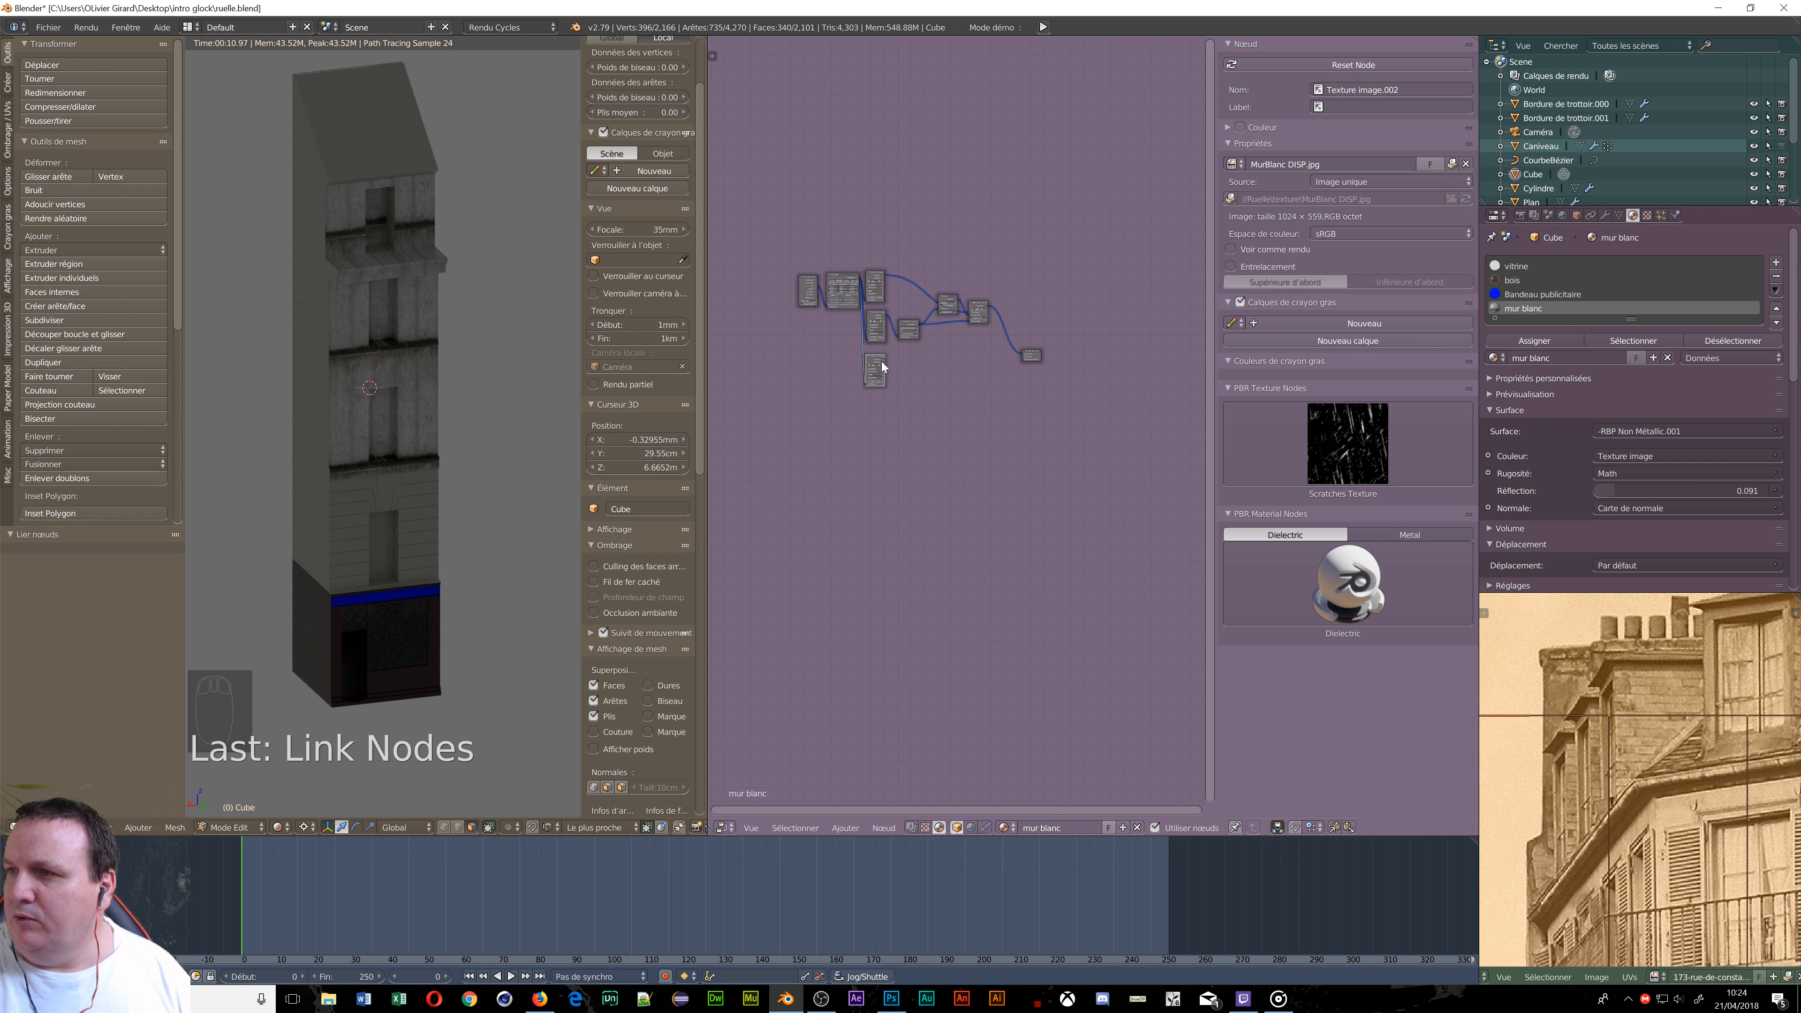
scroll(887, 361, up, 3)
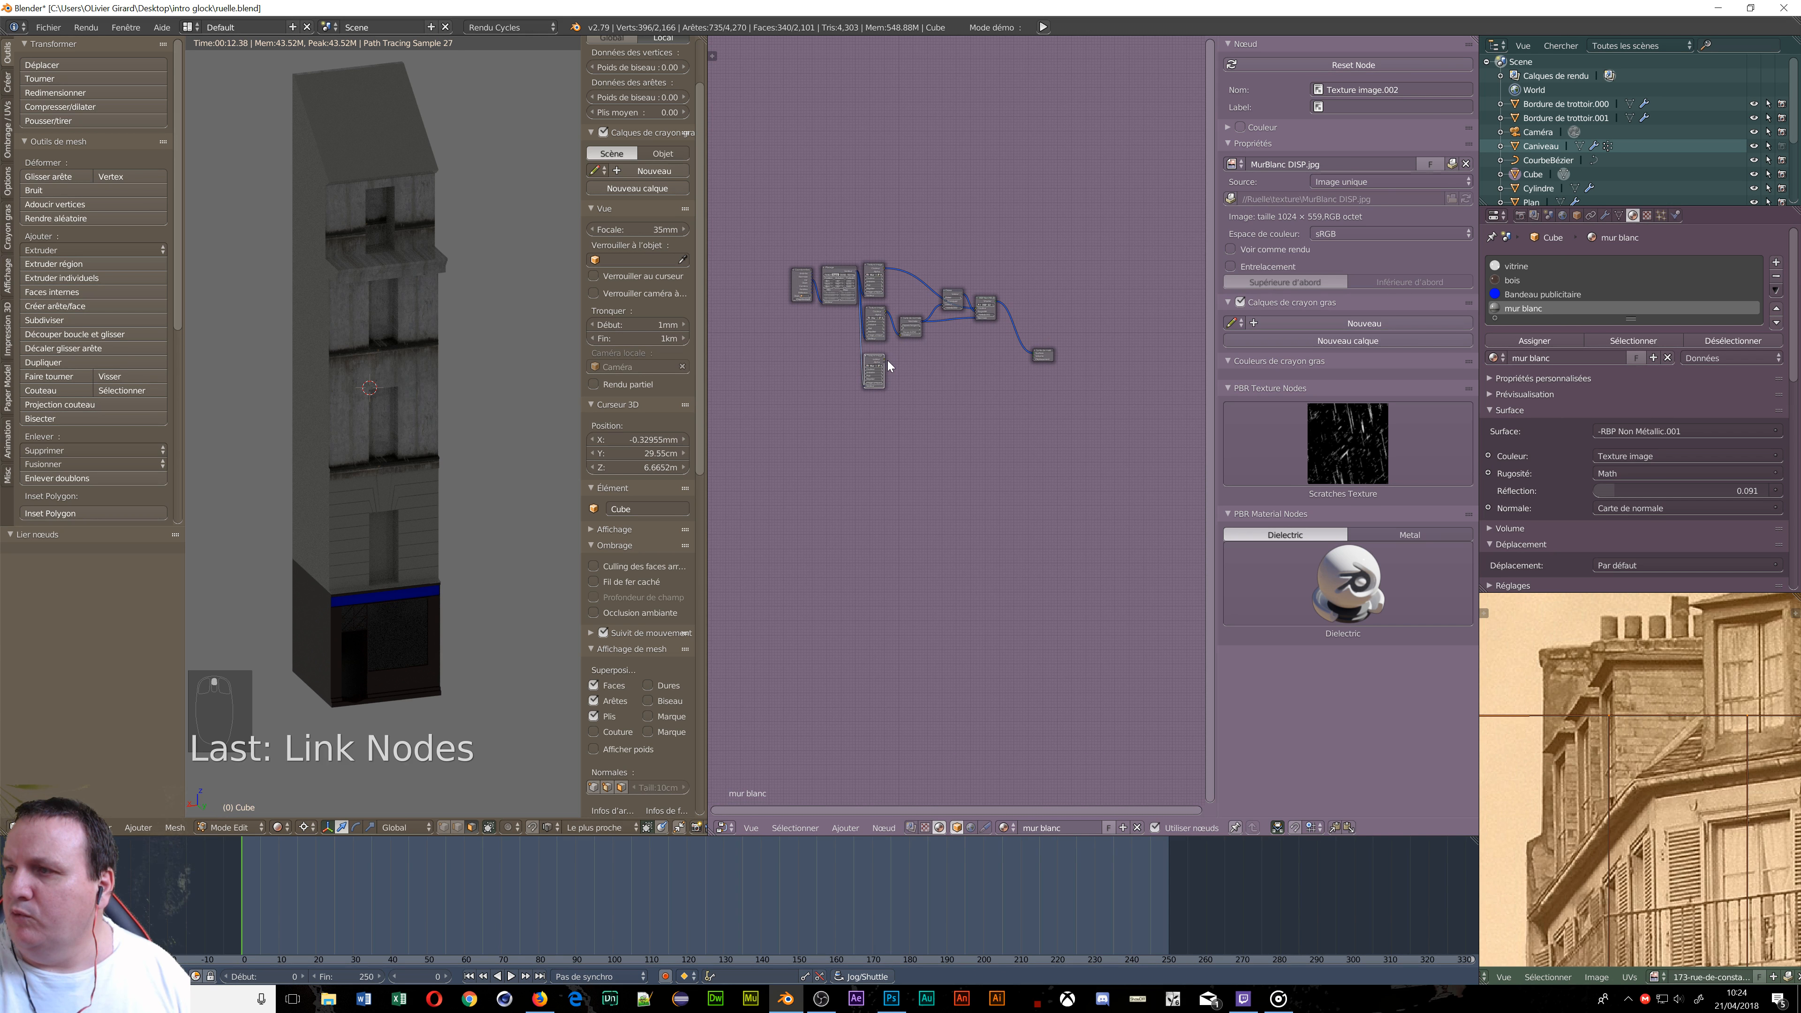
scroll(888, 360, up, 2)
scroll(972, 410, up, 2)
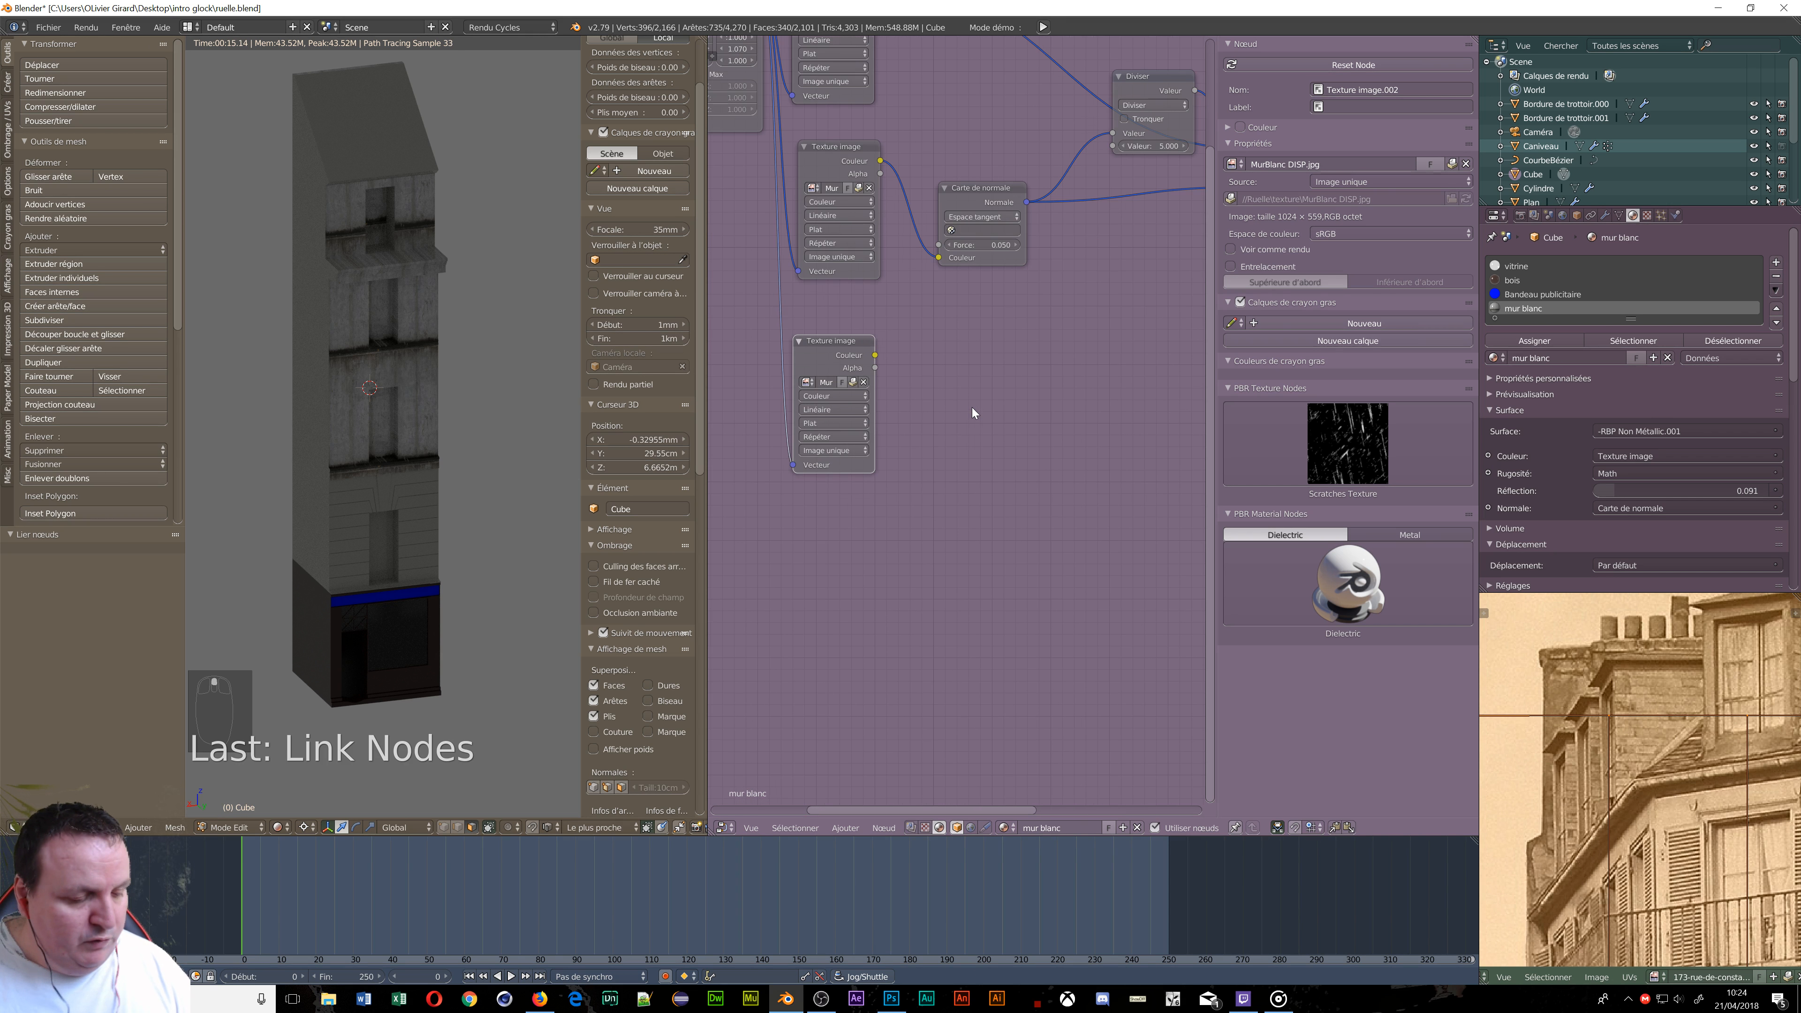
key(ctrl+space)
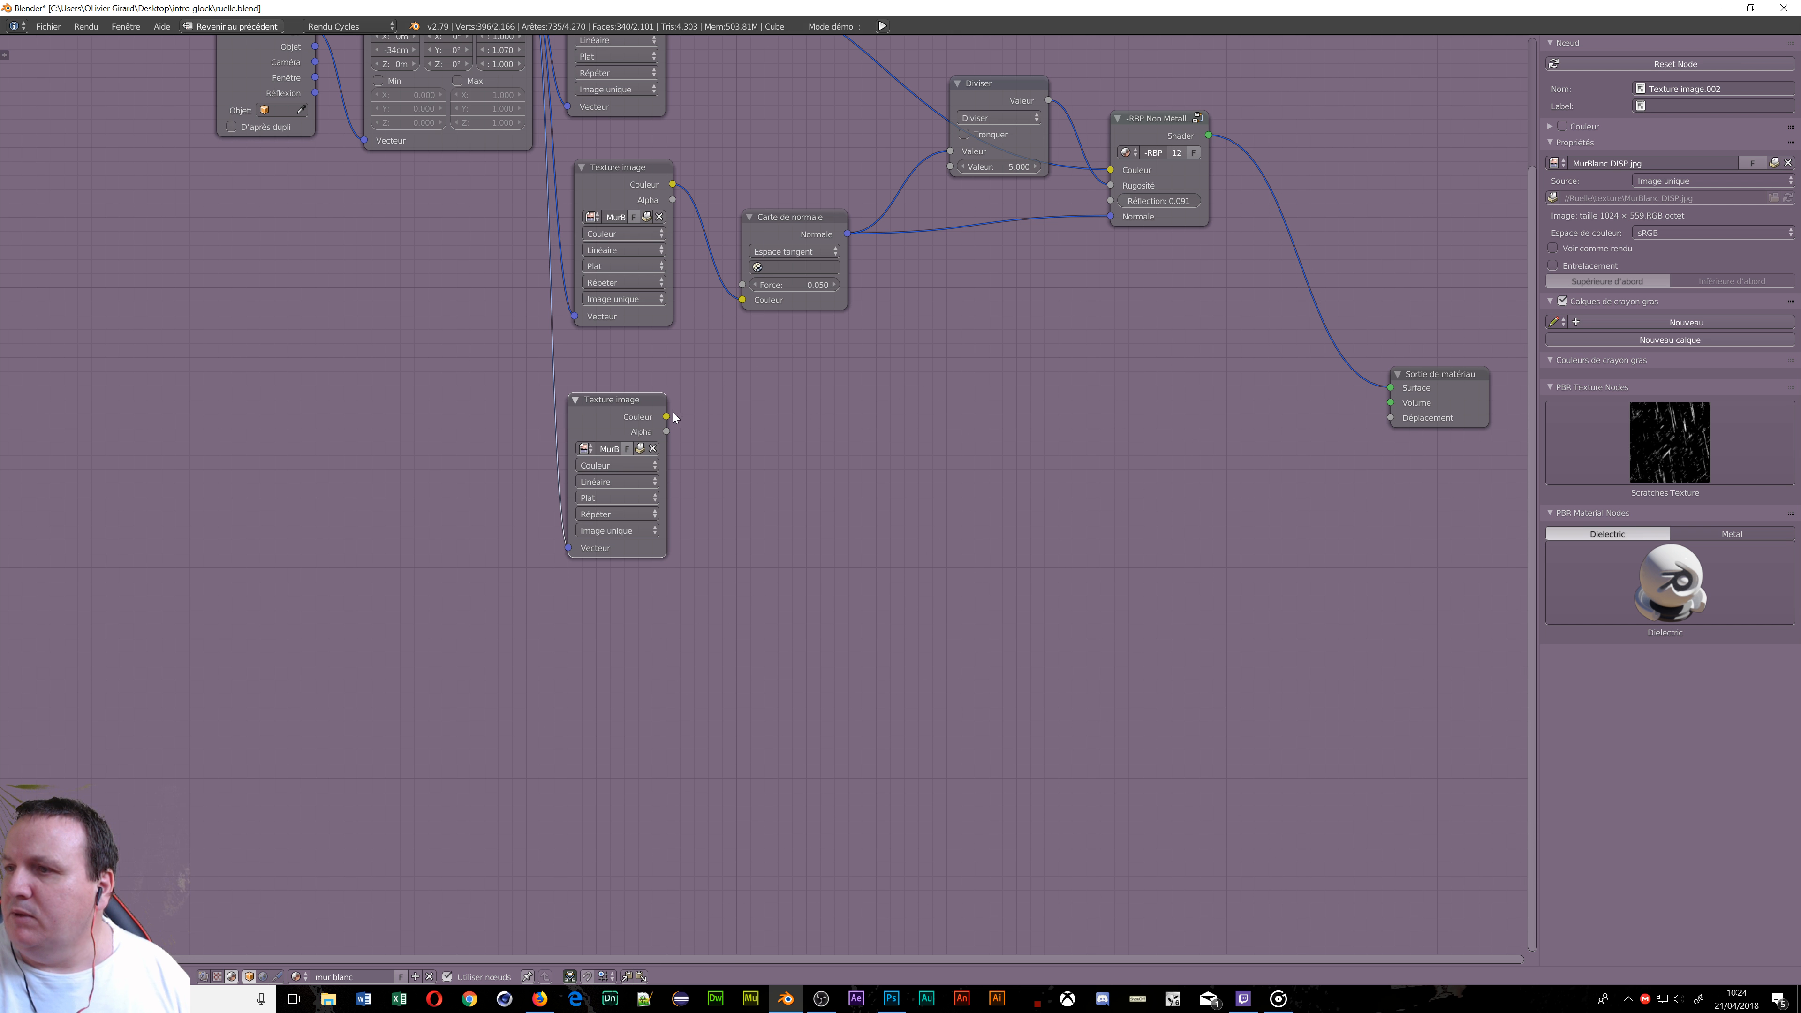
drag(666, 416, 1390, 416)
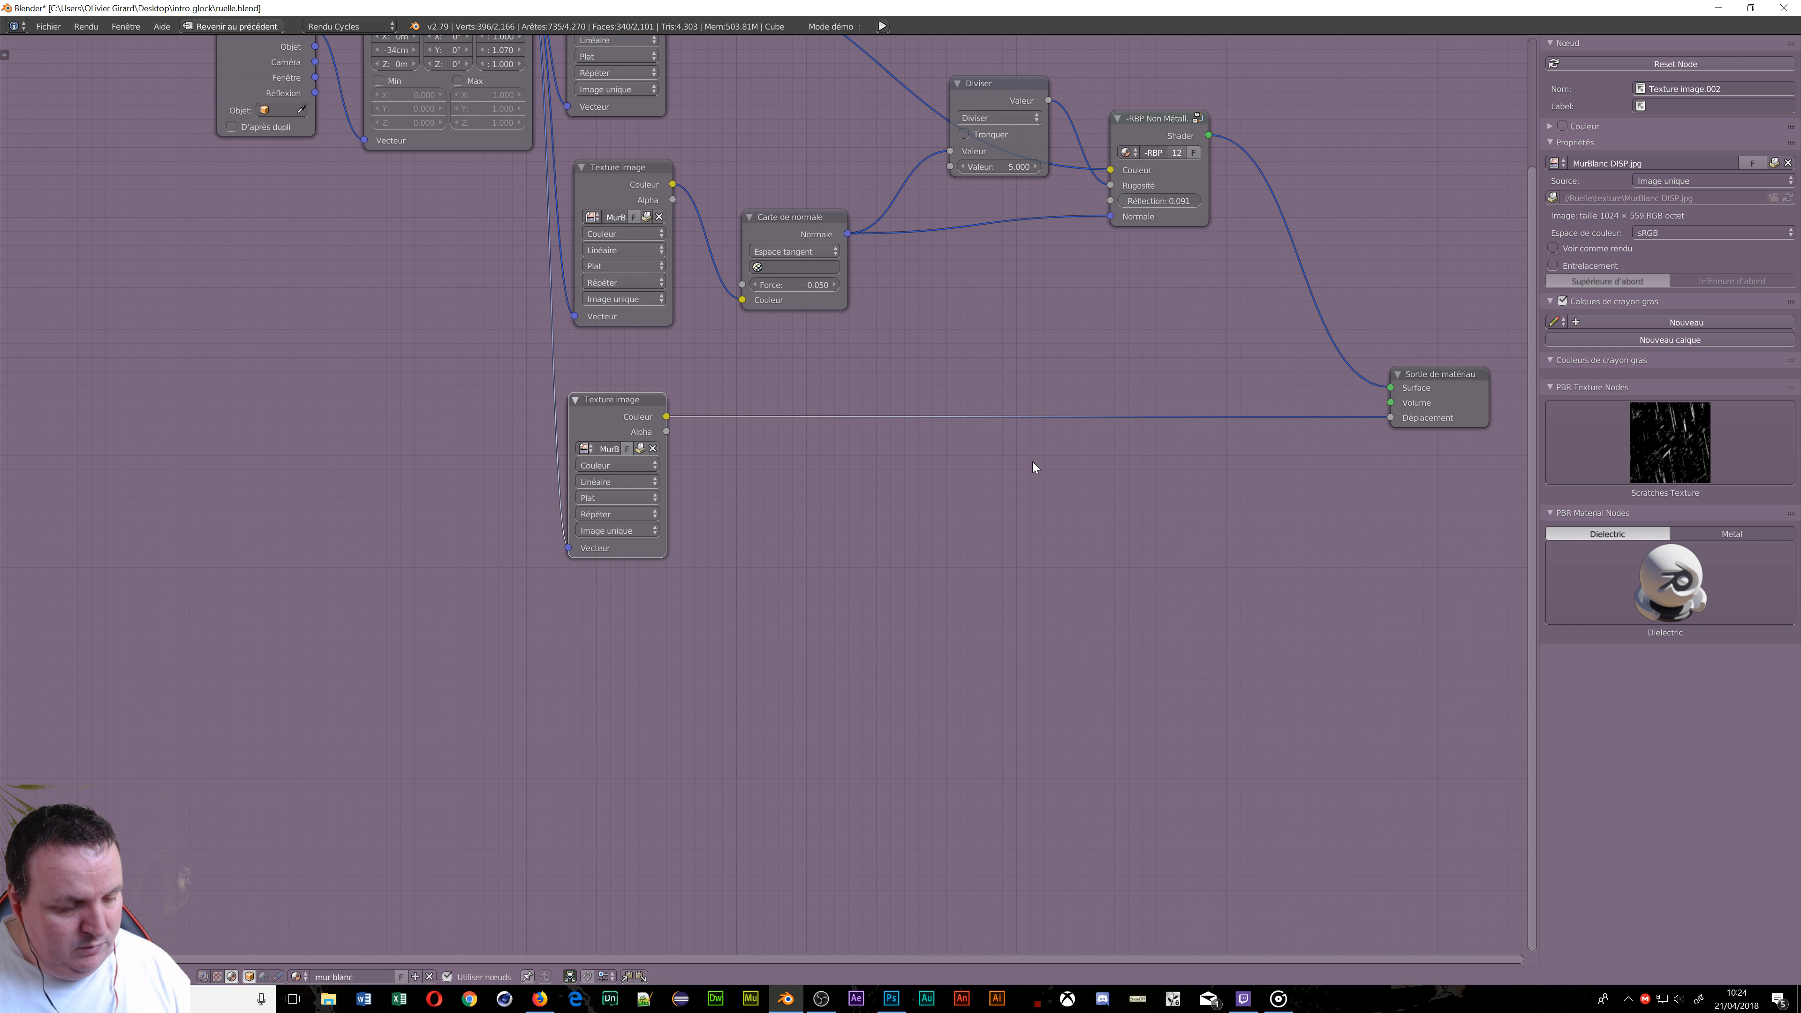
Insert a Math node set to Multiply between the displacement texture and the material output, restore the layout and inspect the facade.
key(shift+a)
mouse_move(1031, 463)
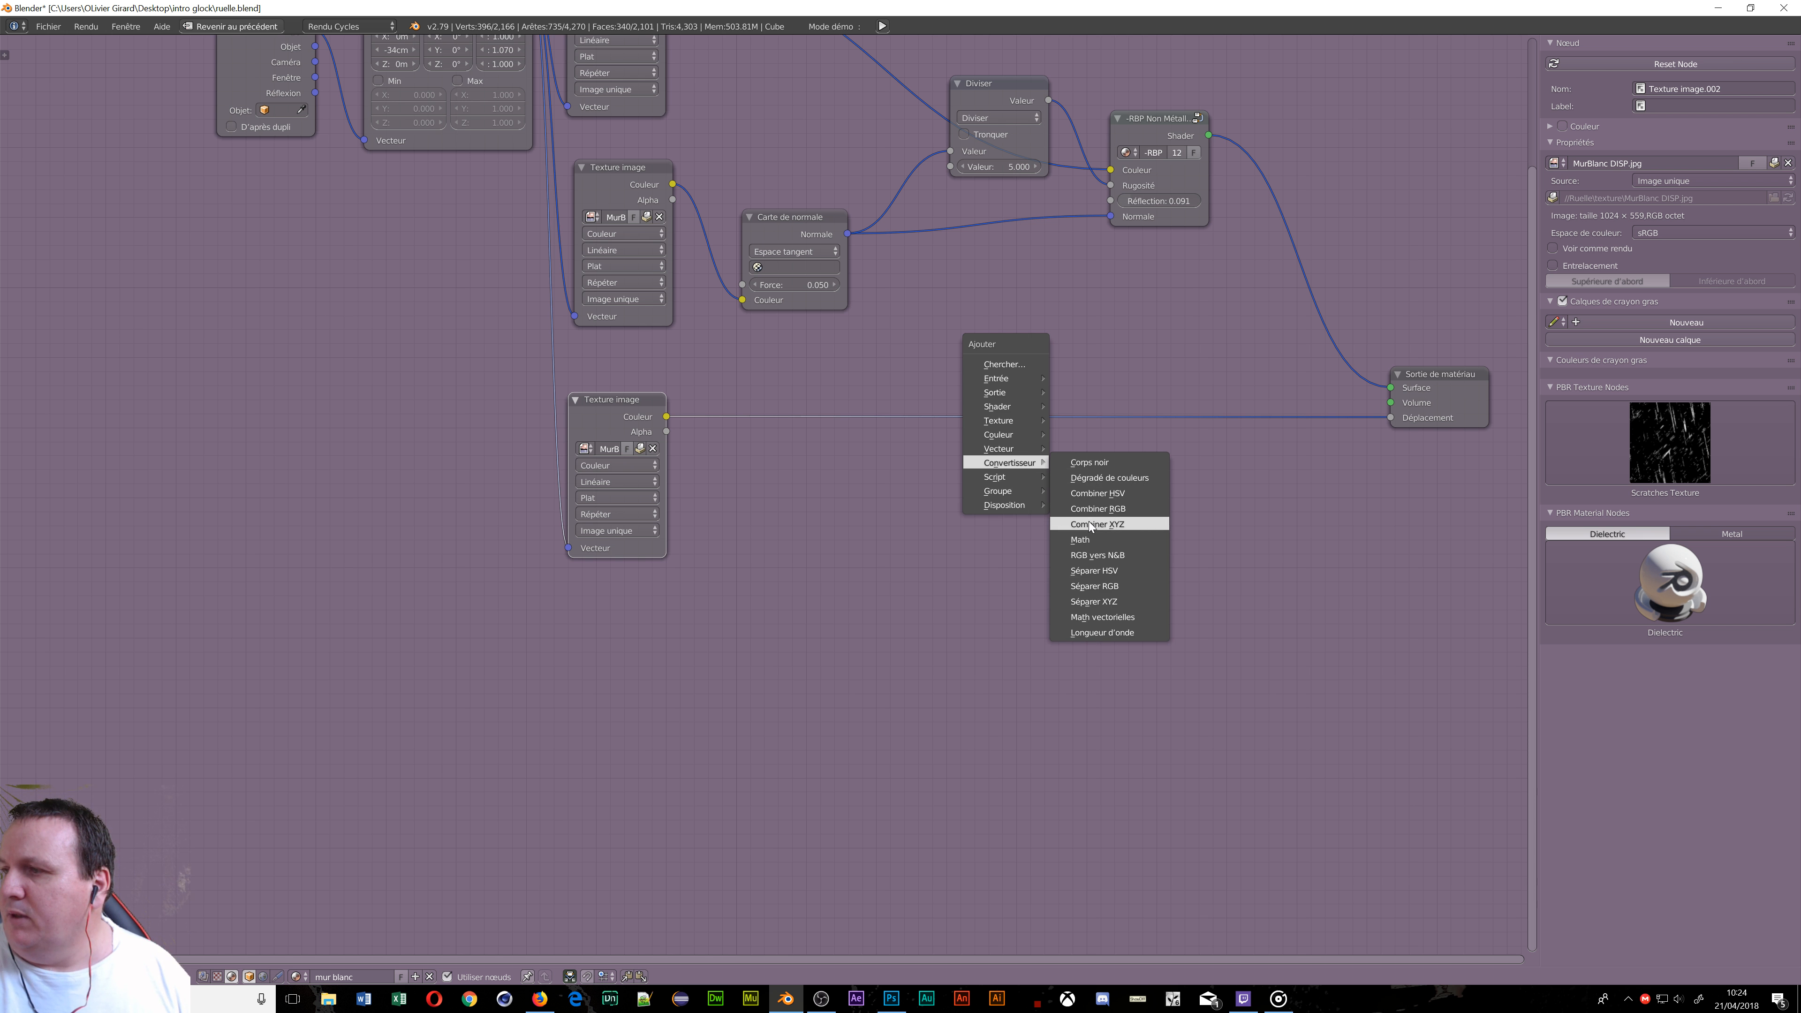
click(1084, 539)
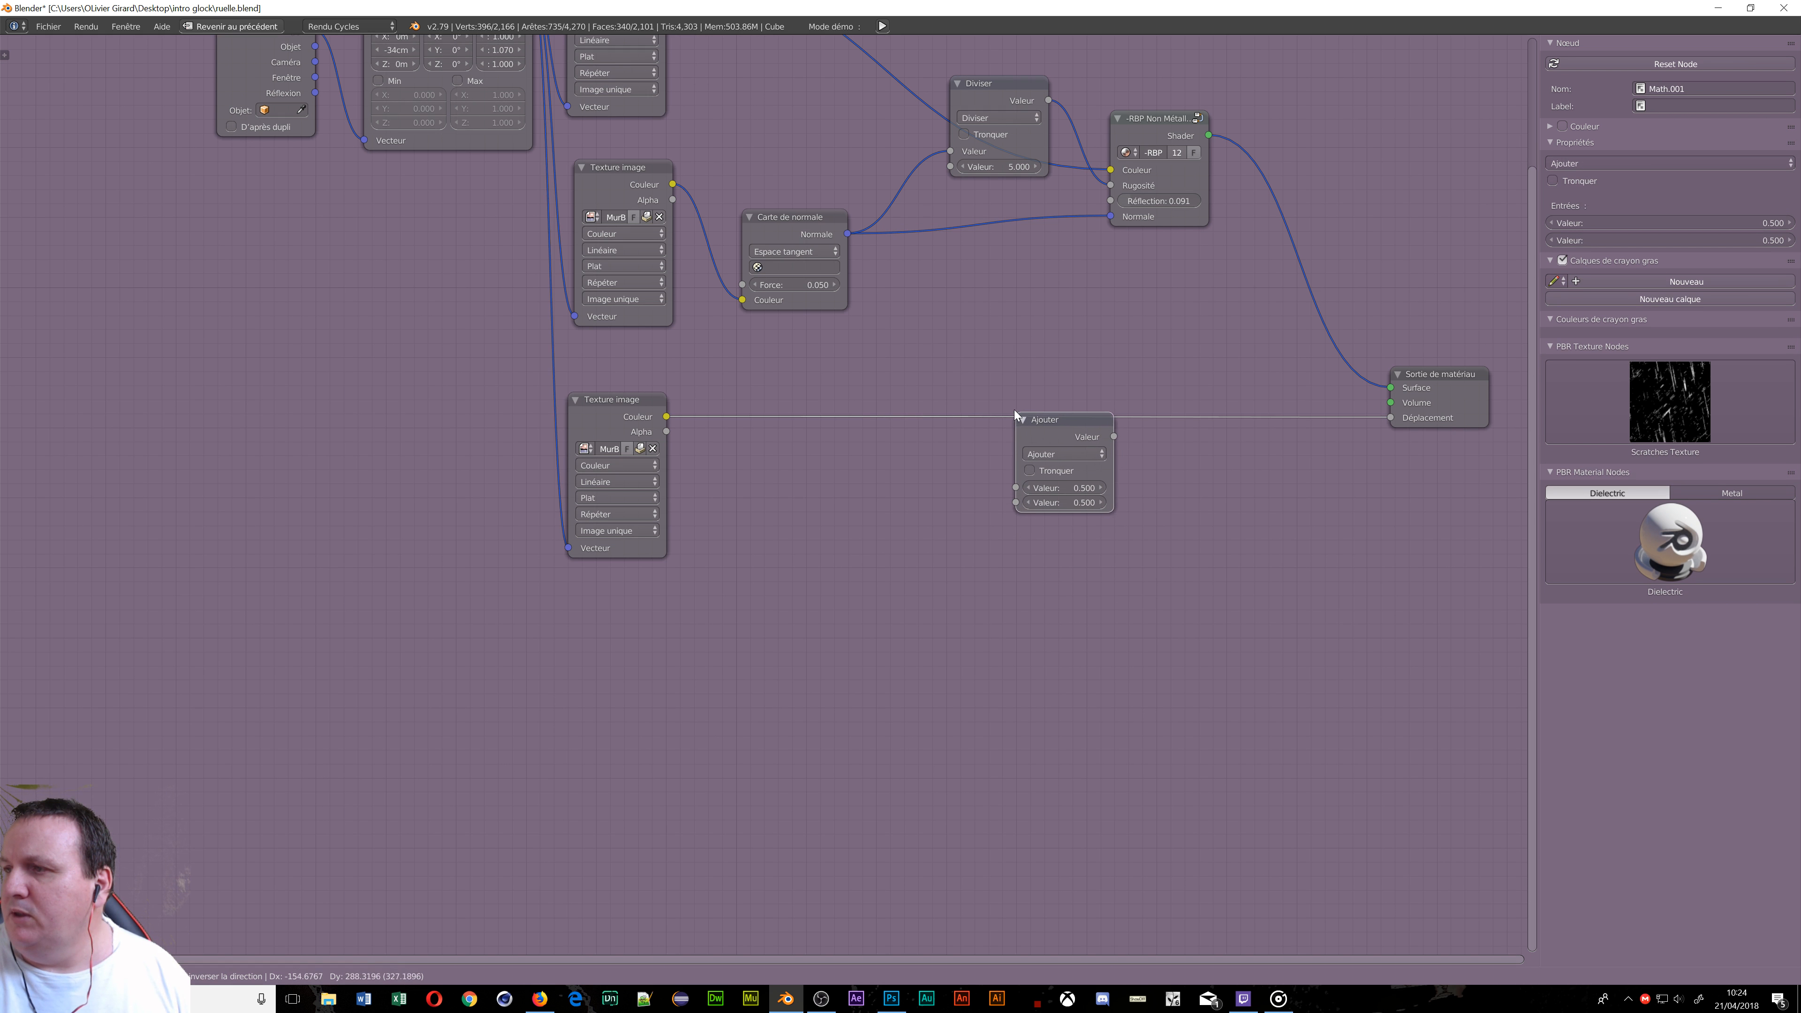
click(1018, 415)
click(1057, 446)
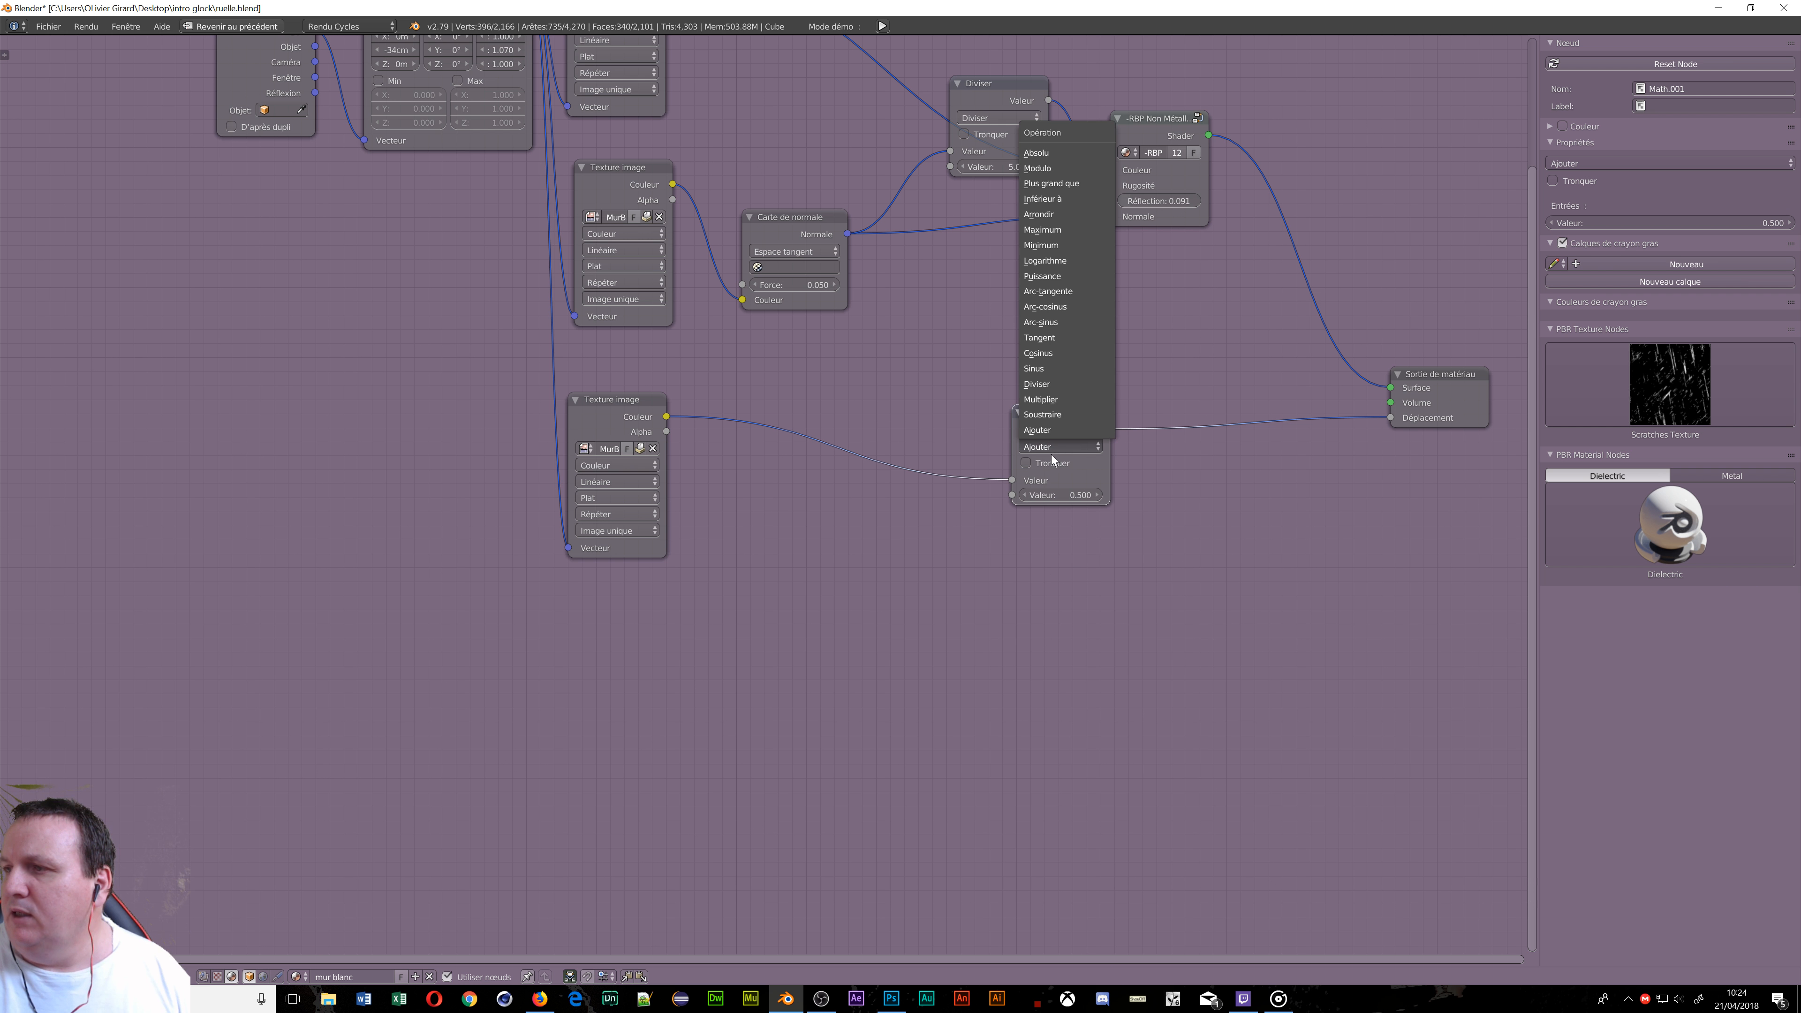
click(1040, 400)
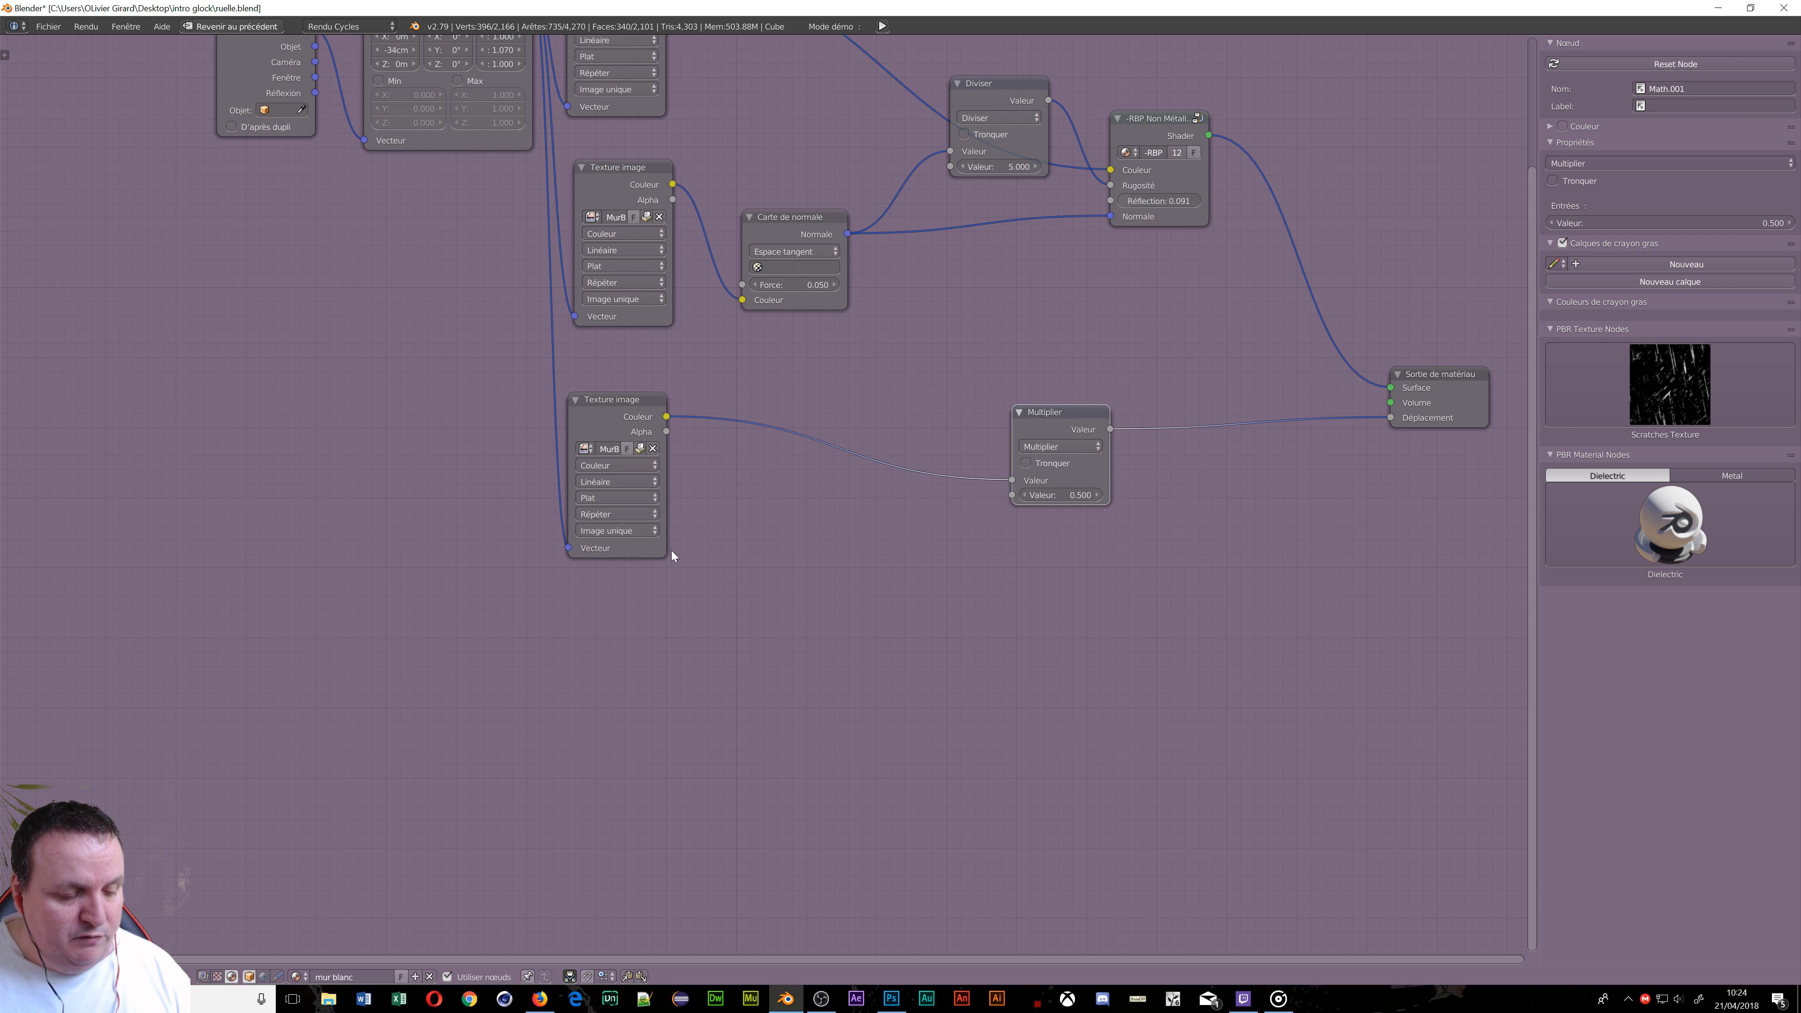
key(shift+space)
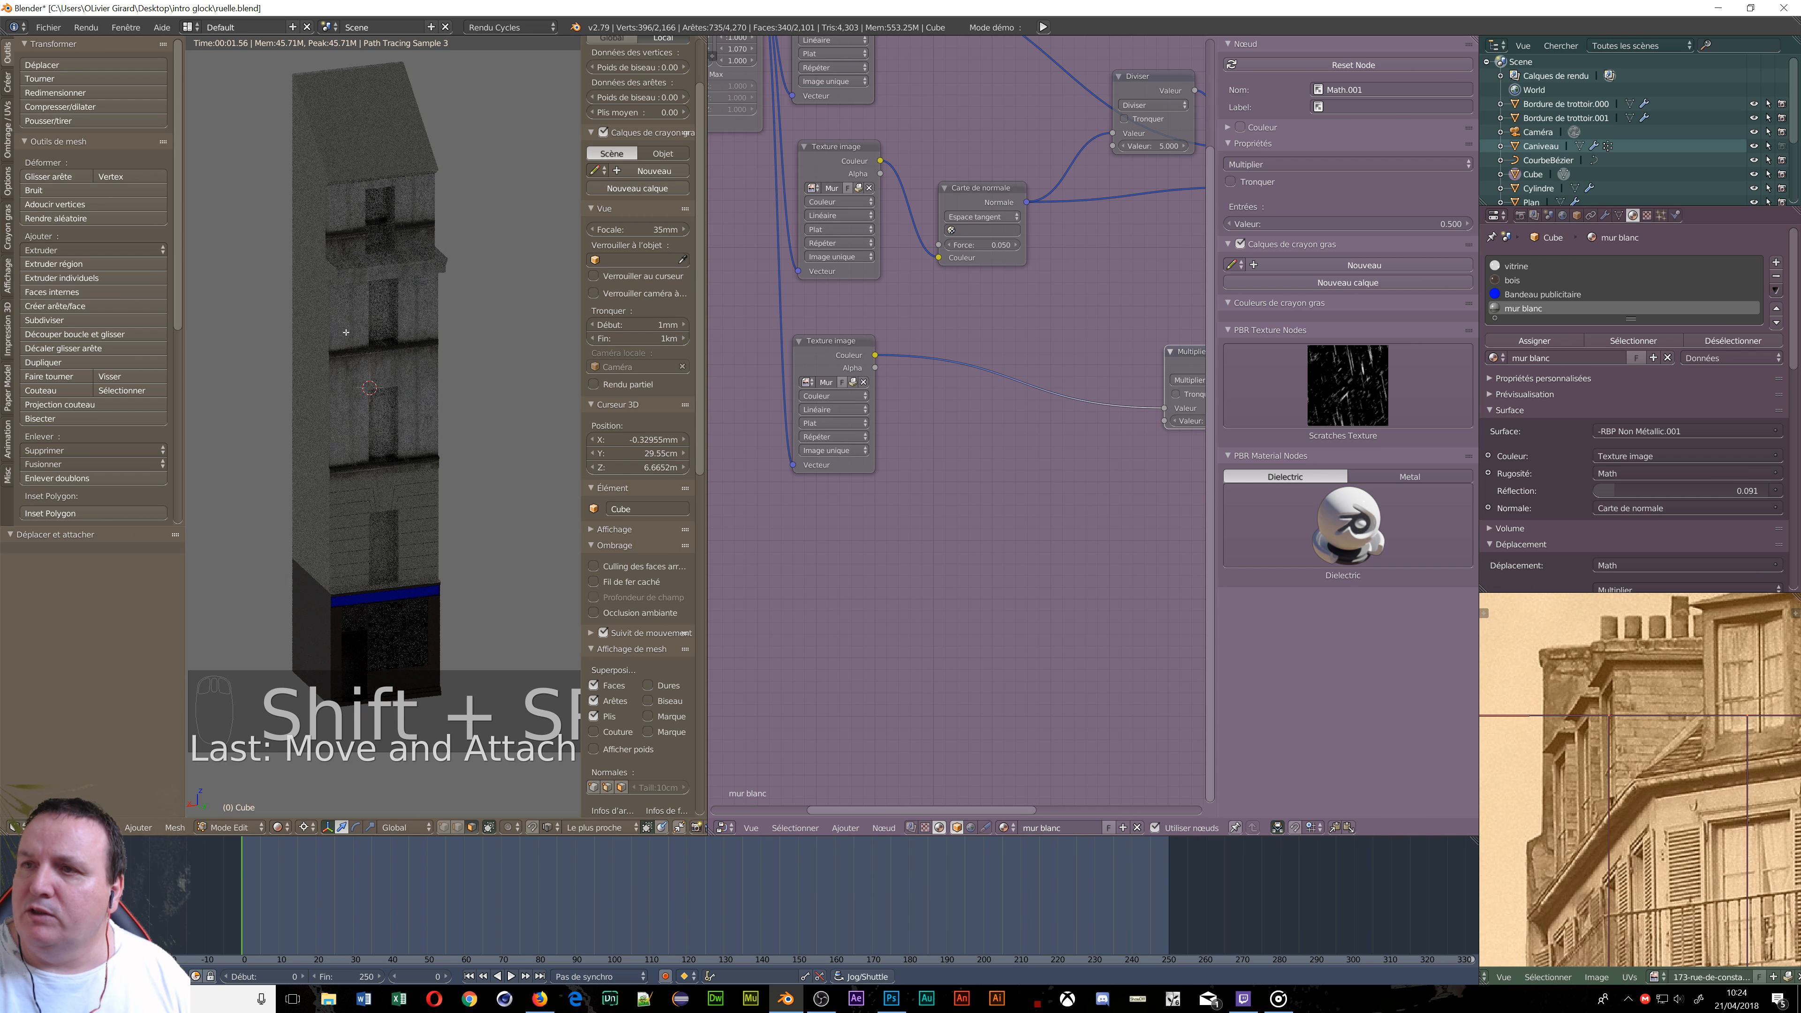
scroll(346, 332, up, 9)
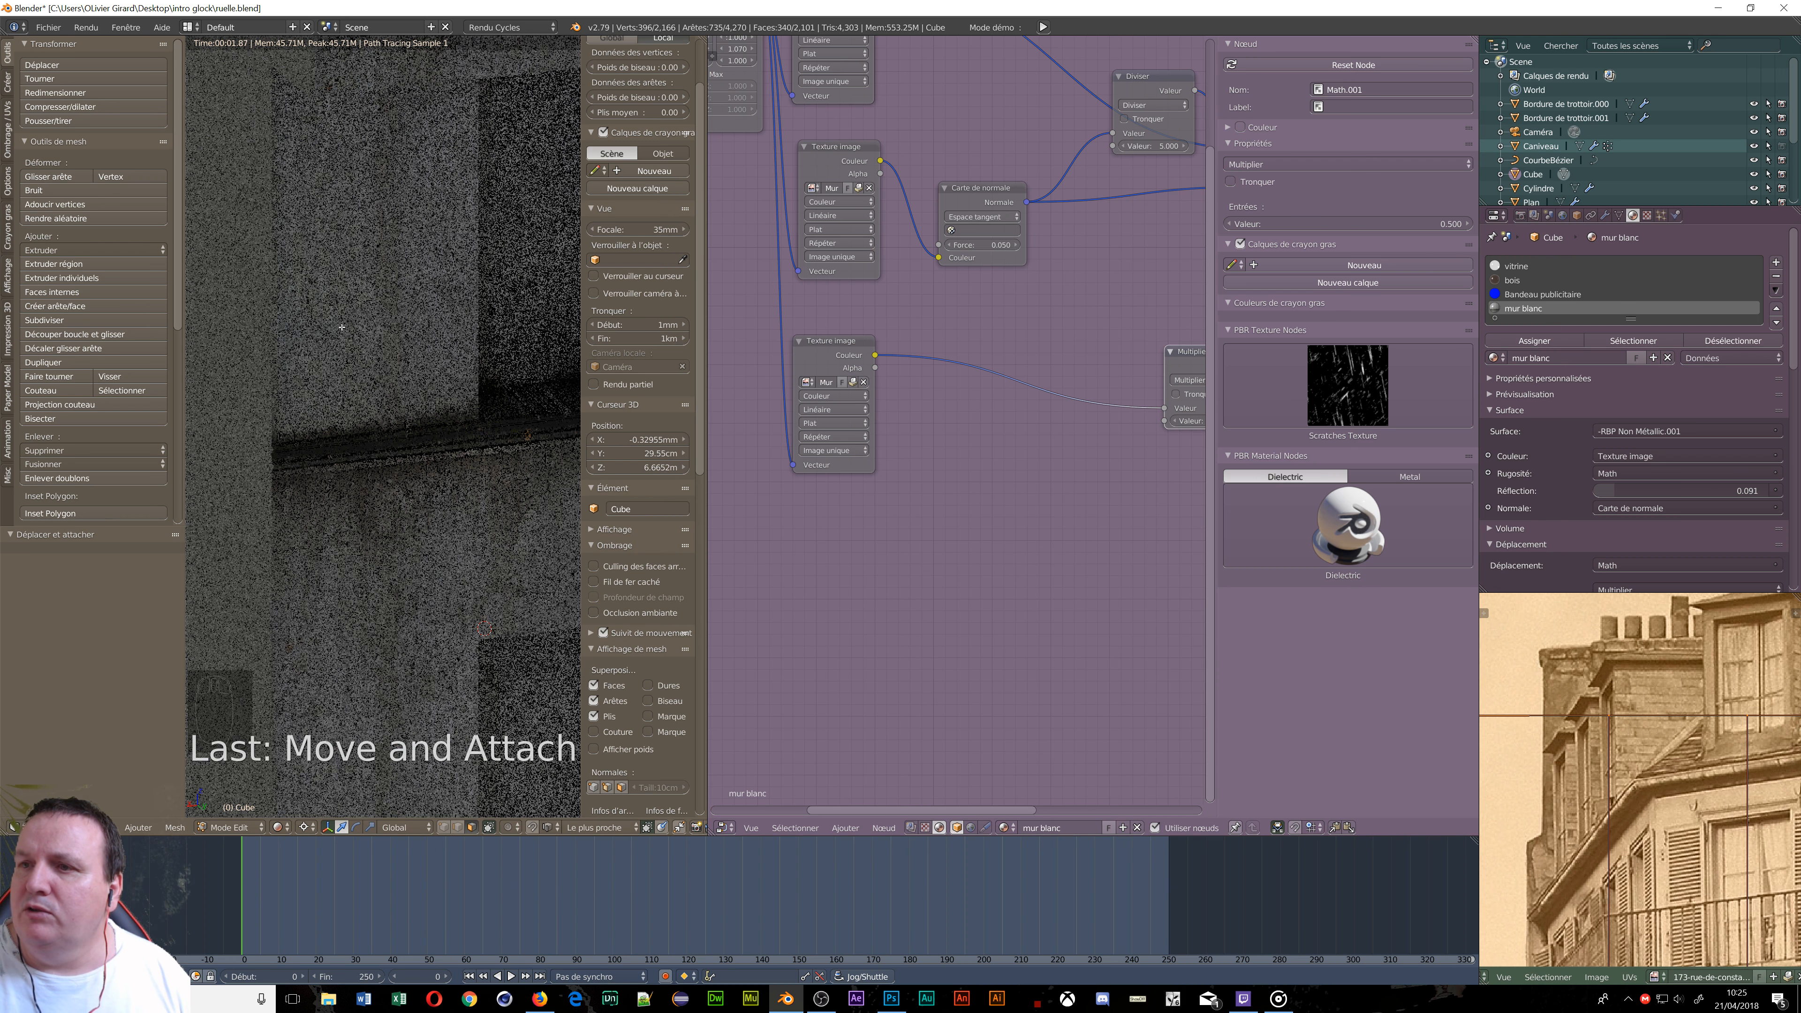
scroll(342, 326, down, 8)
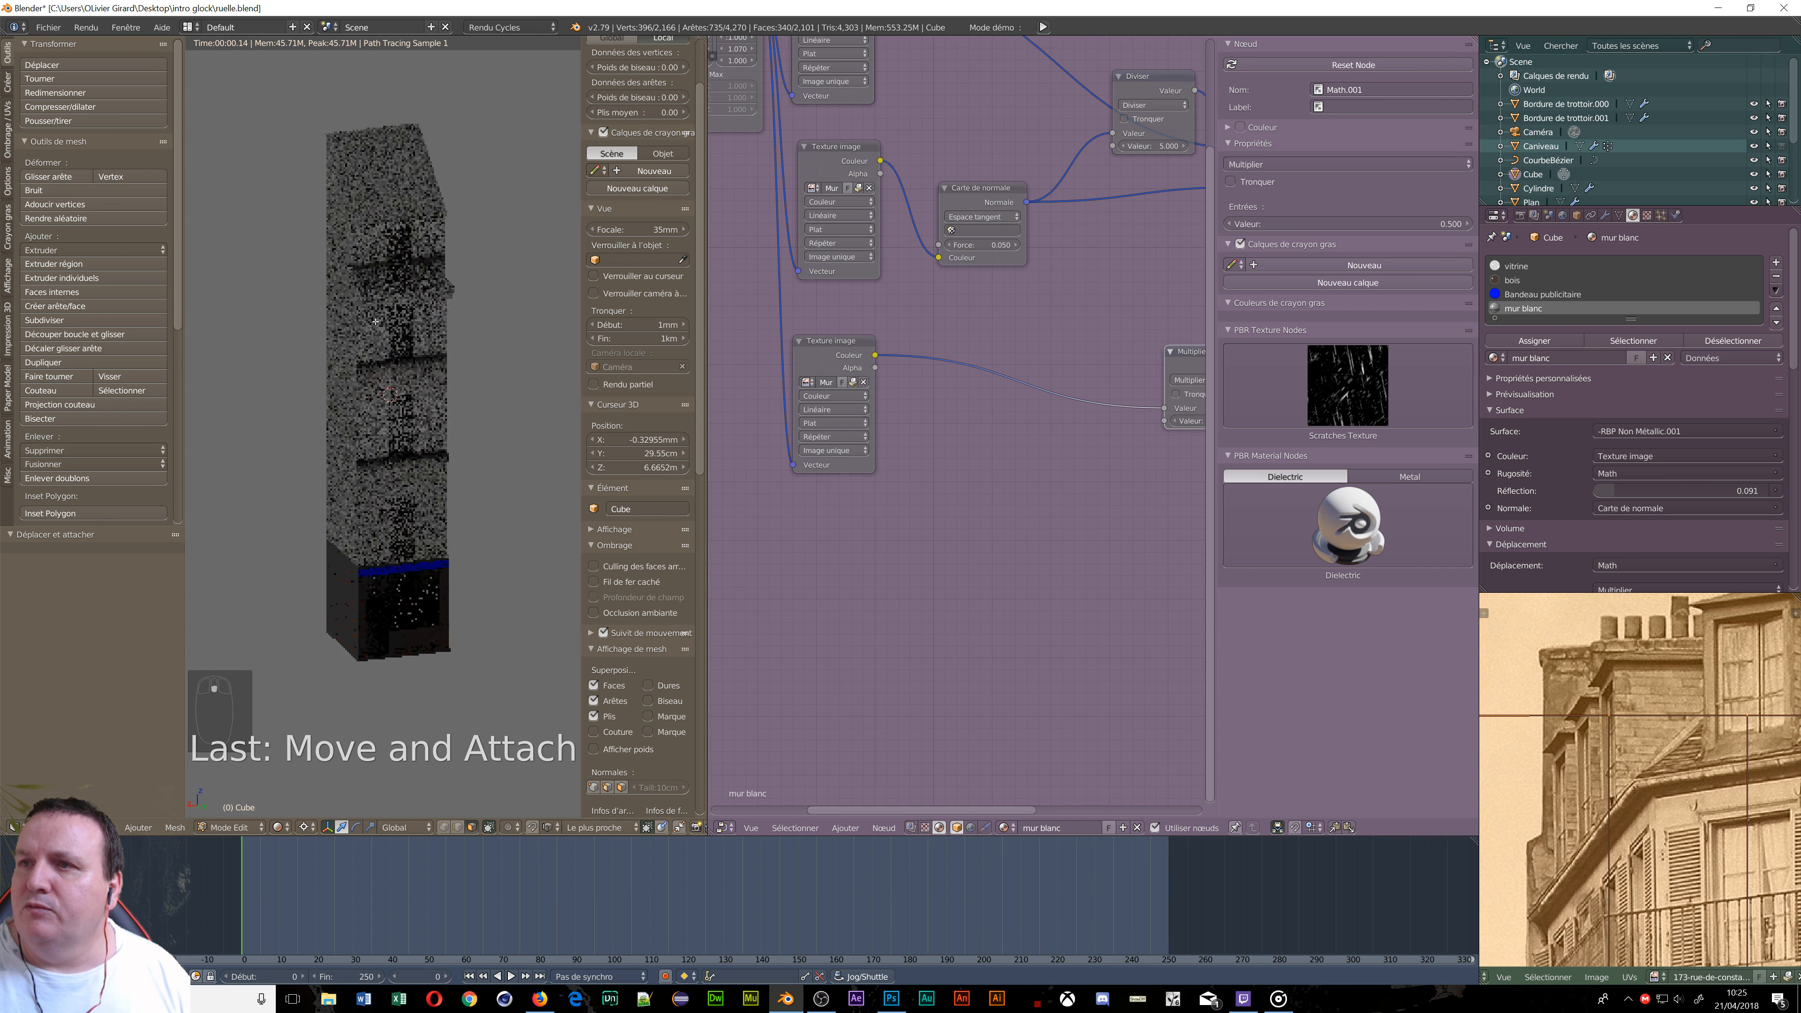
middle_drag(375, 321, 321, 291)
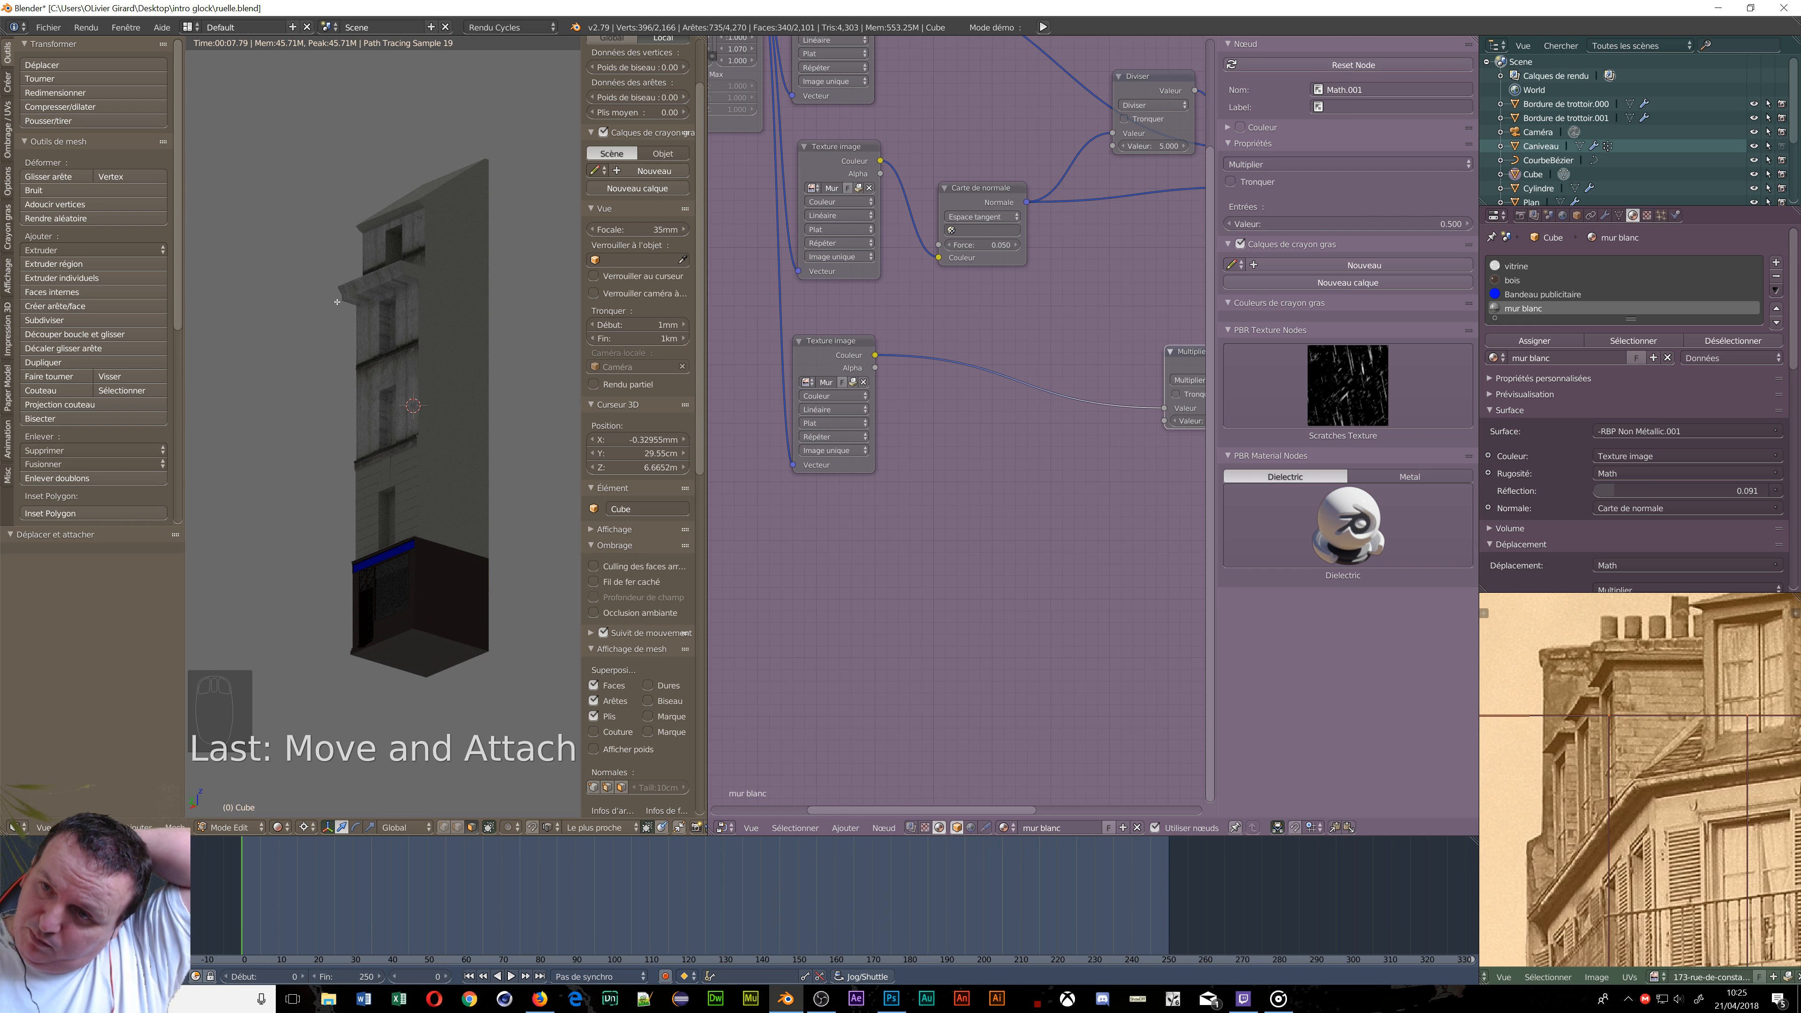
Add a new material slot to the building and create a material named Blanc in it.
scroll(356, 388, up, 6)
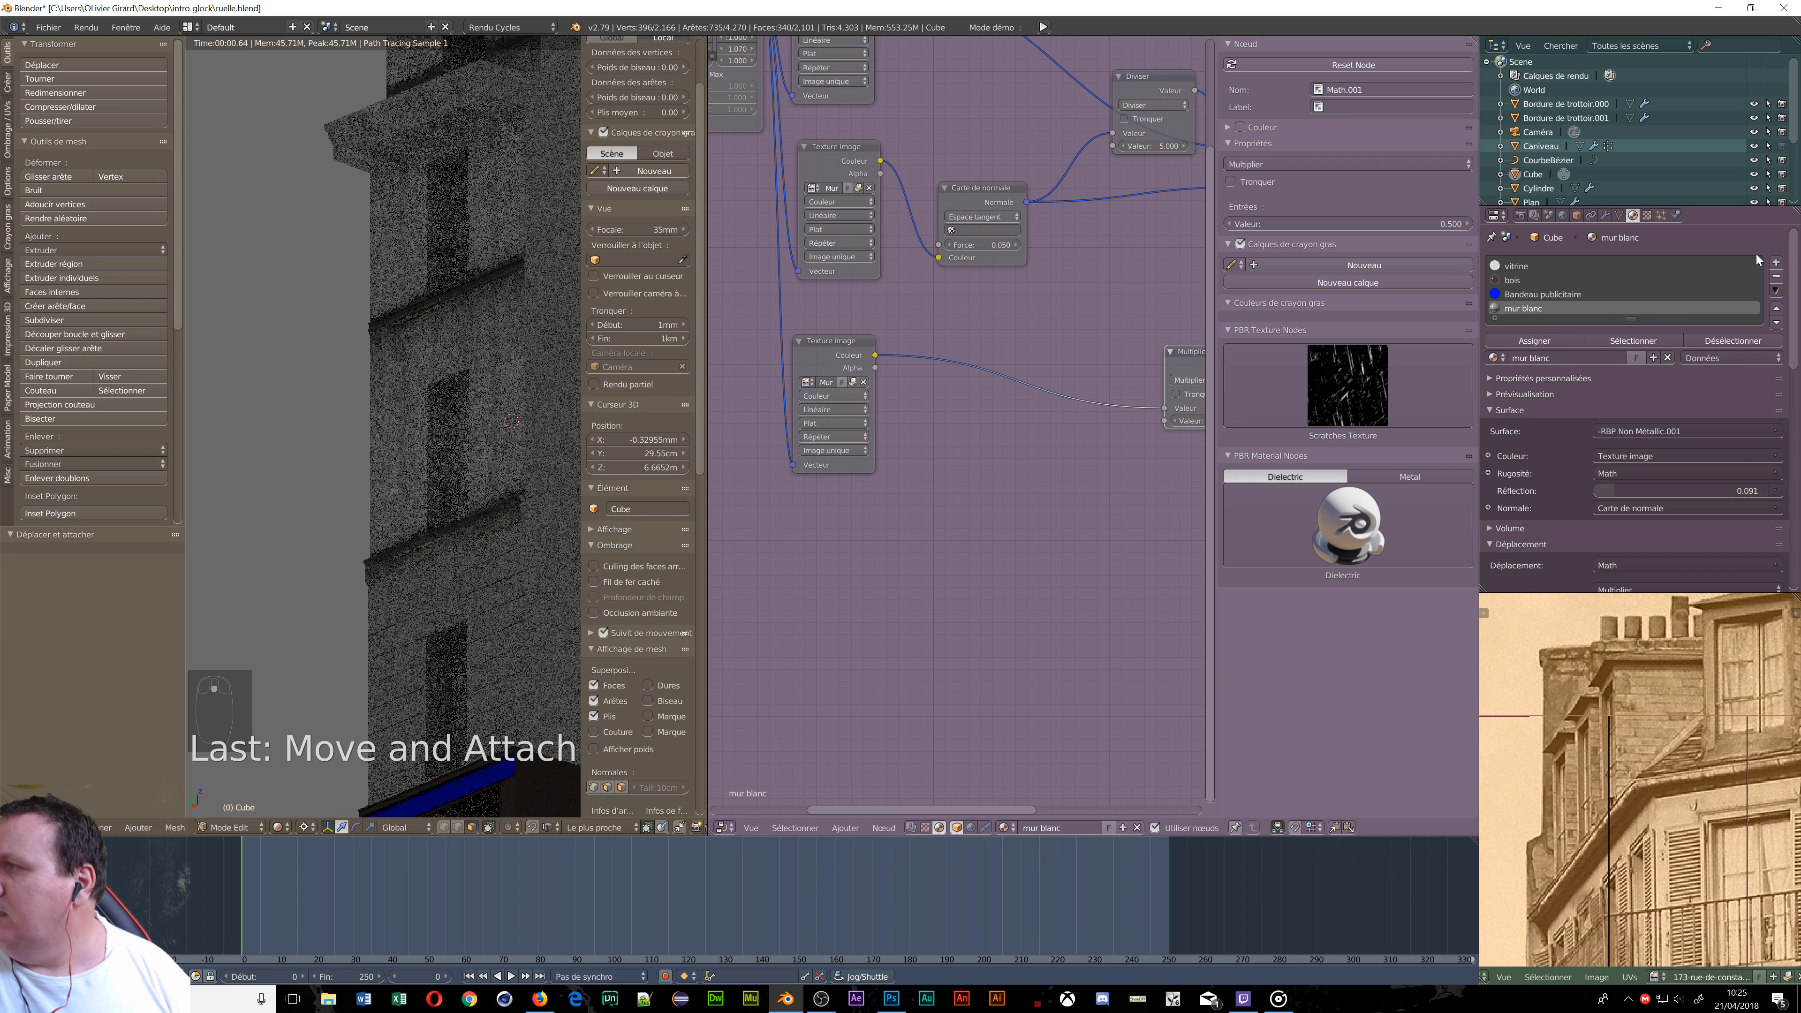
click(1776, 263)
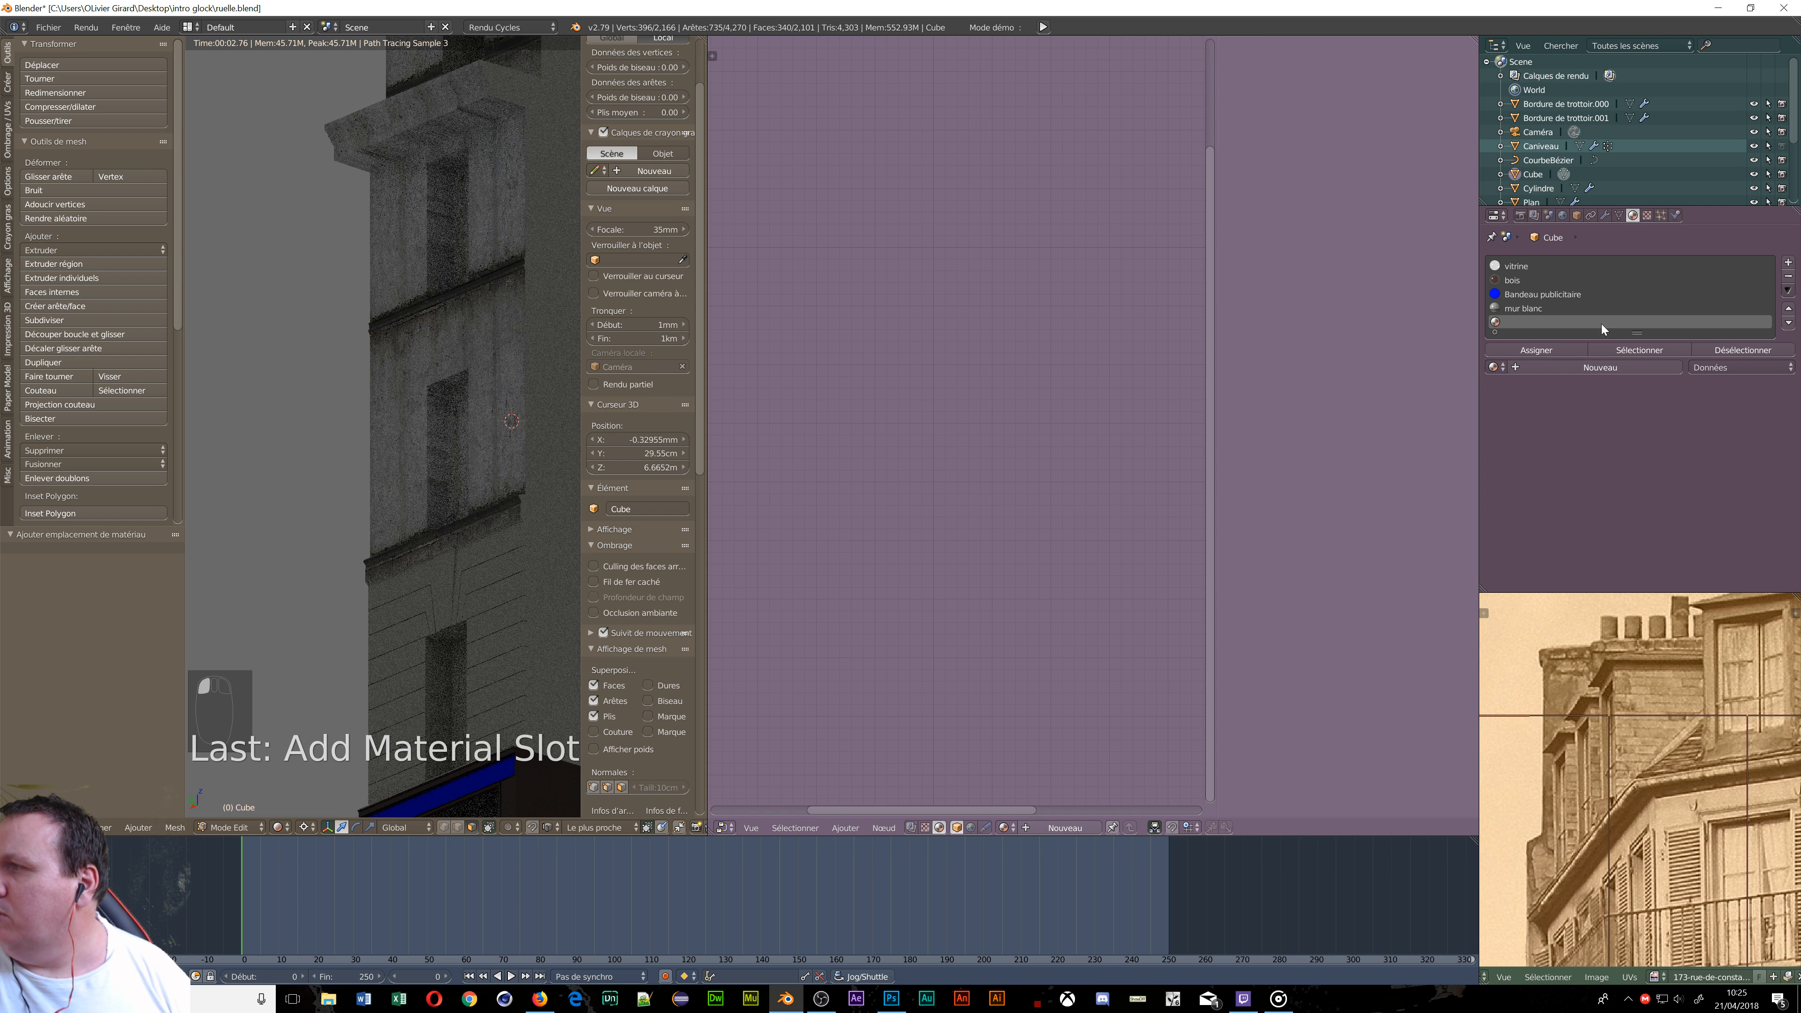
click(1558, 364)
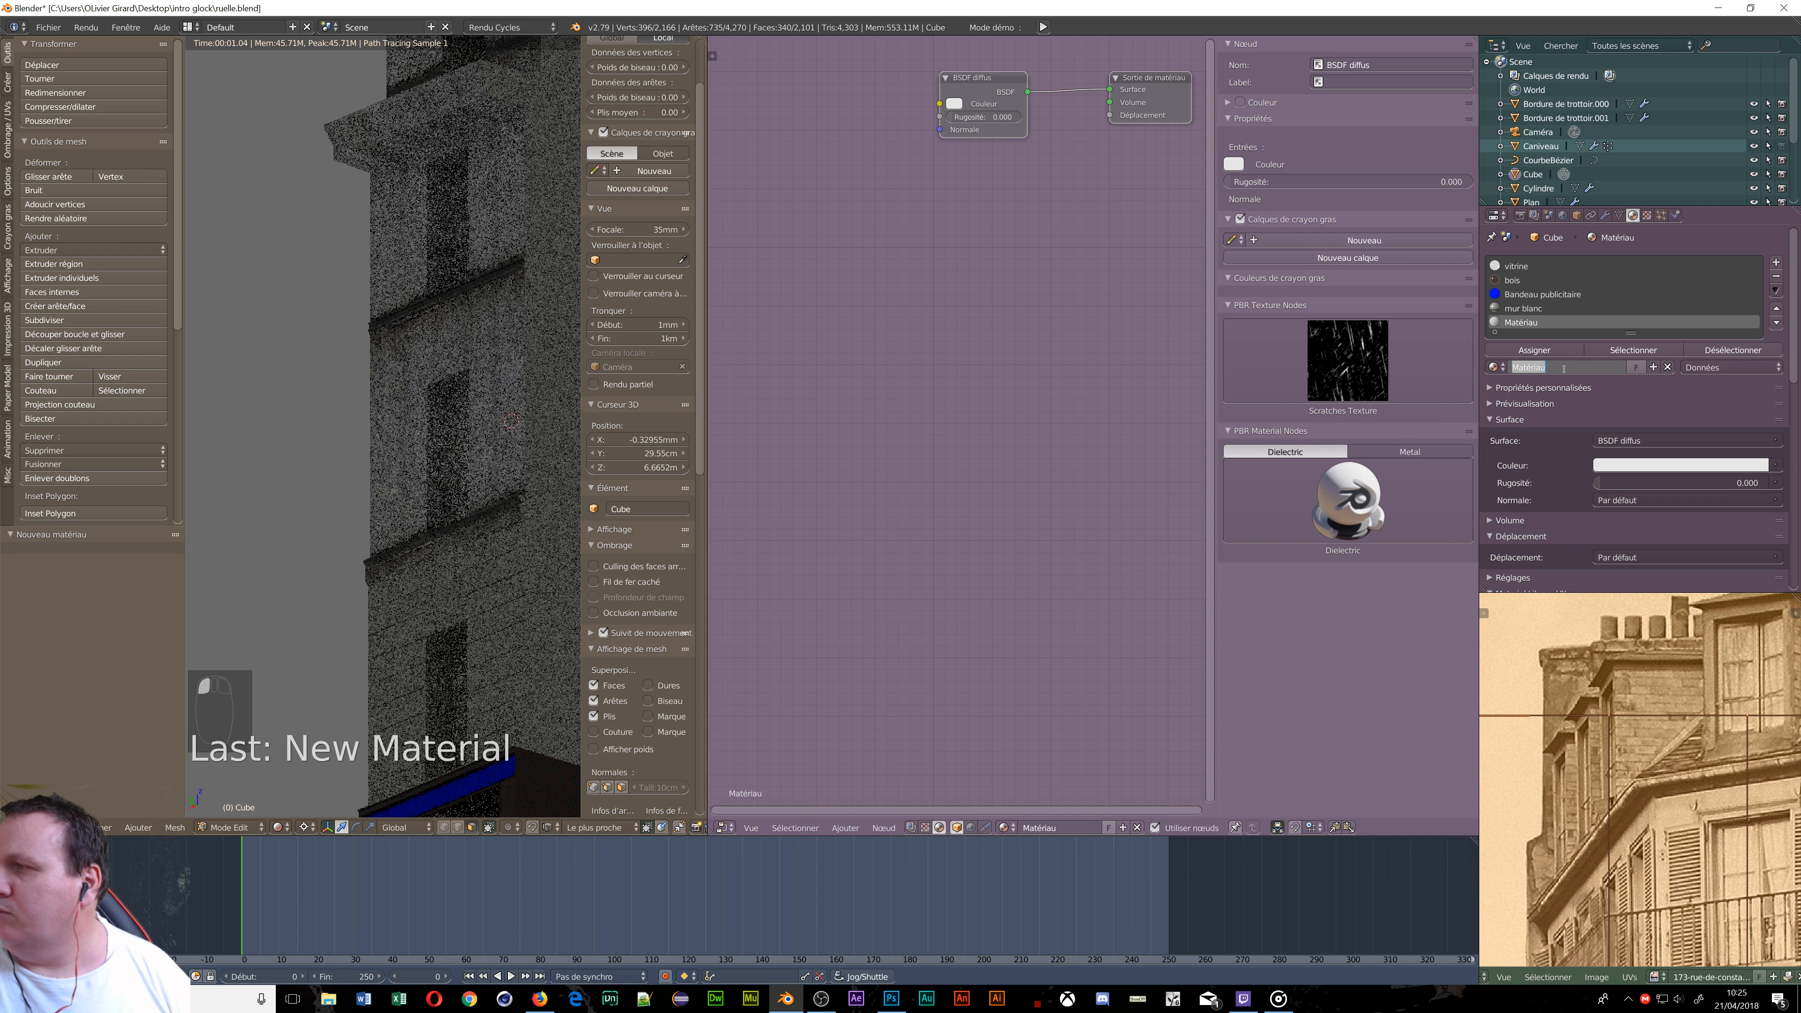
text(Bla)
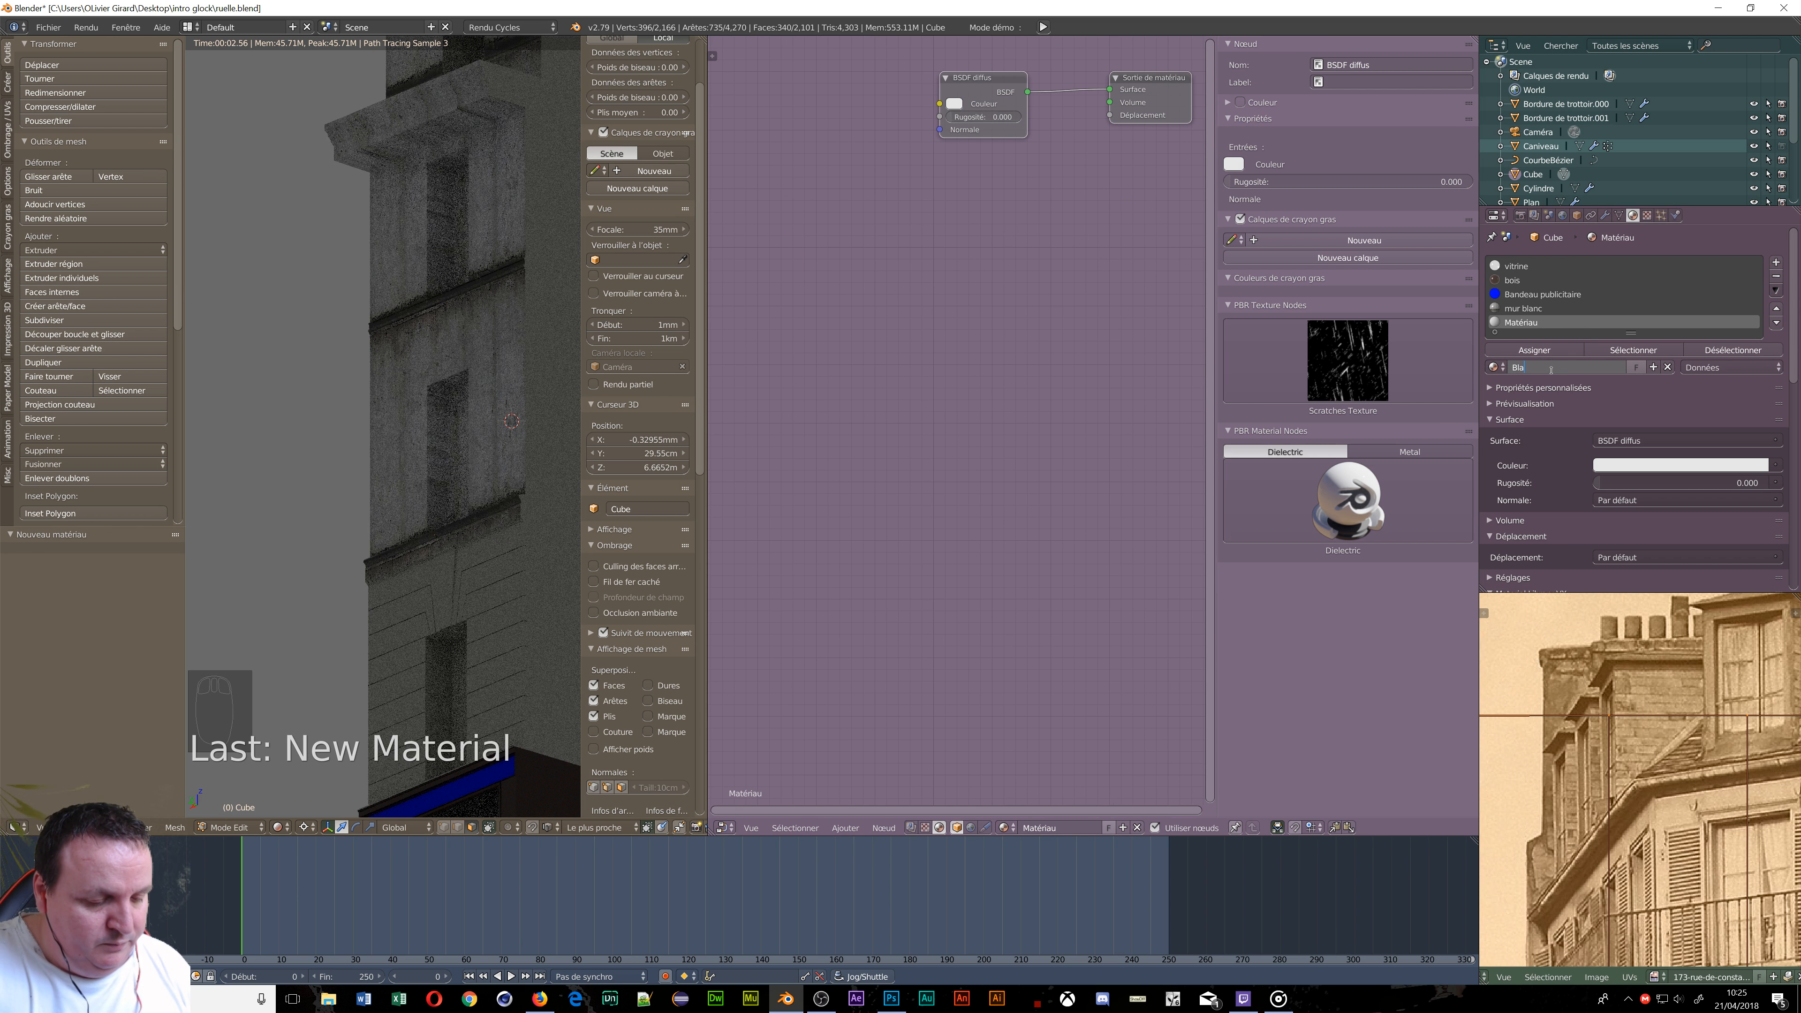
text(nc)
key(Return)
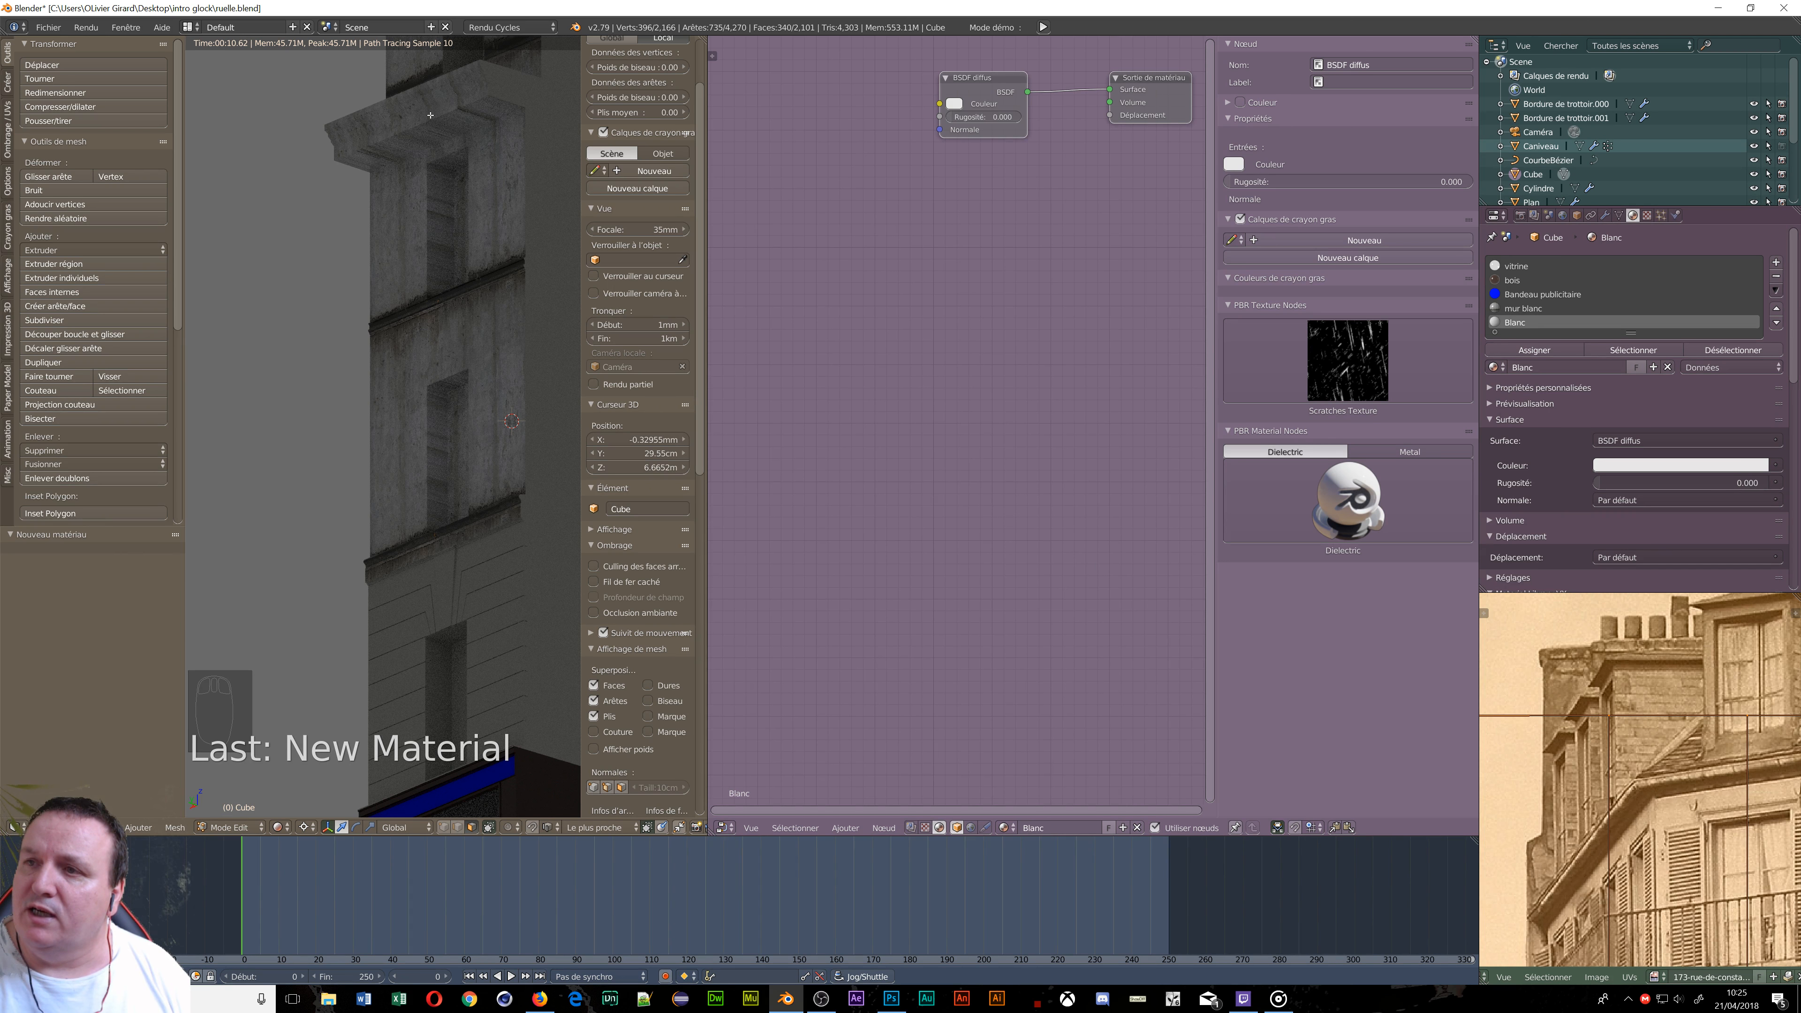
Switch the 3D viewport from rendered to solid shading with the building's facade in view.
scroll(507, 667, down, 3)
shift+middle_drag(517, 723, 435, 447)
shift+middle_drag(388, 101, 403, 223)
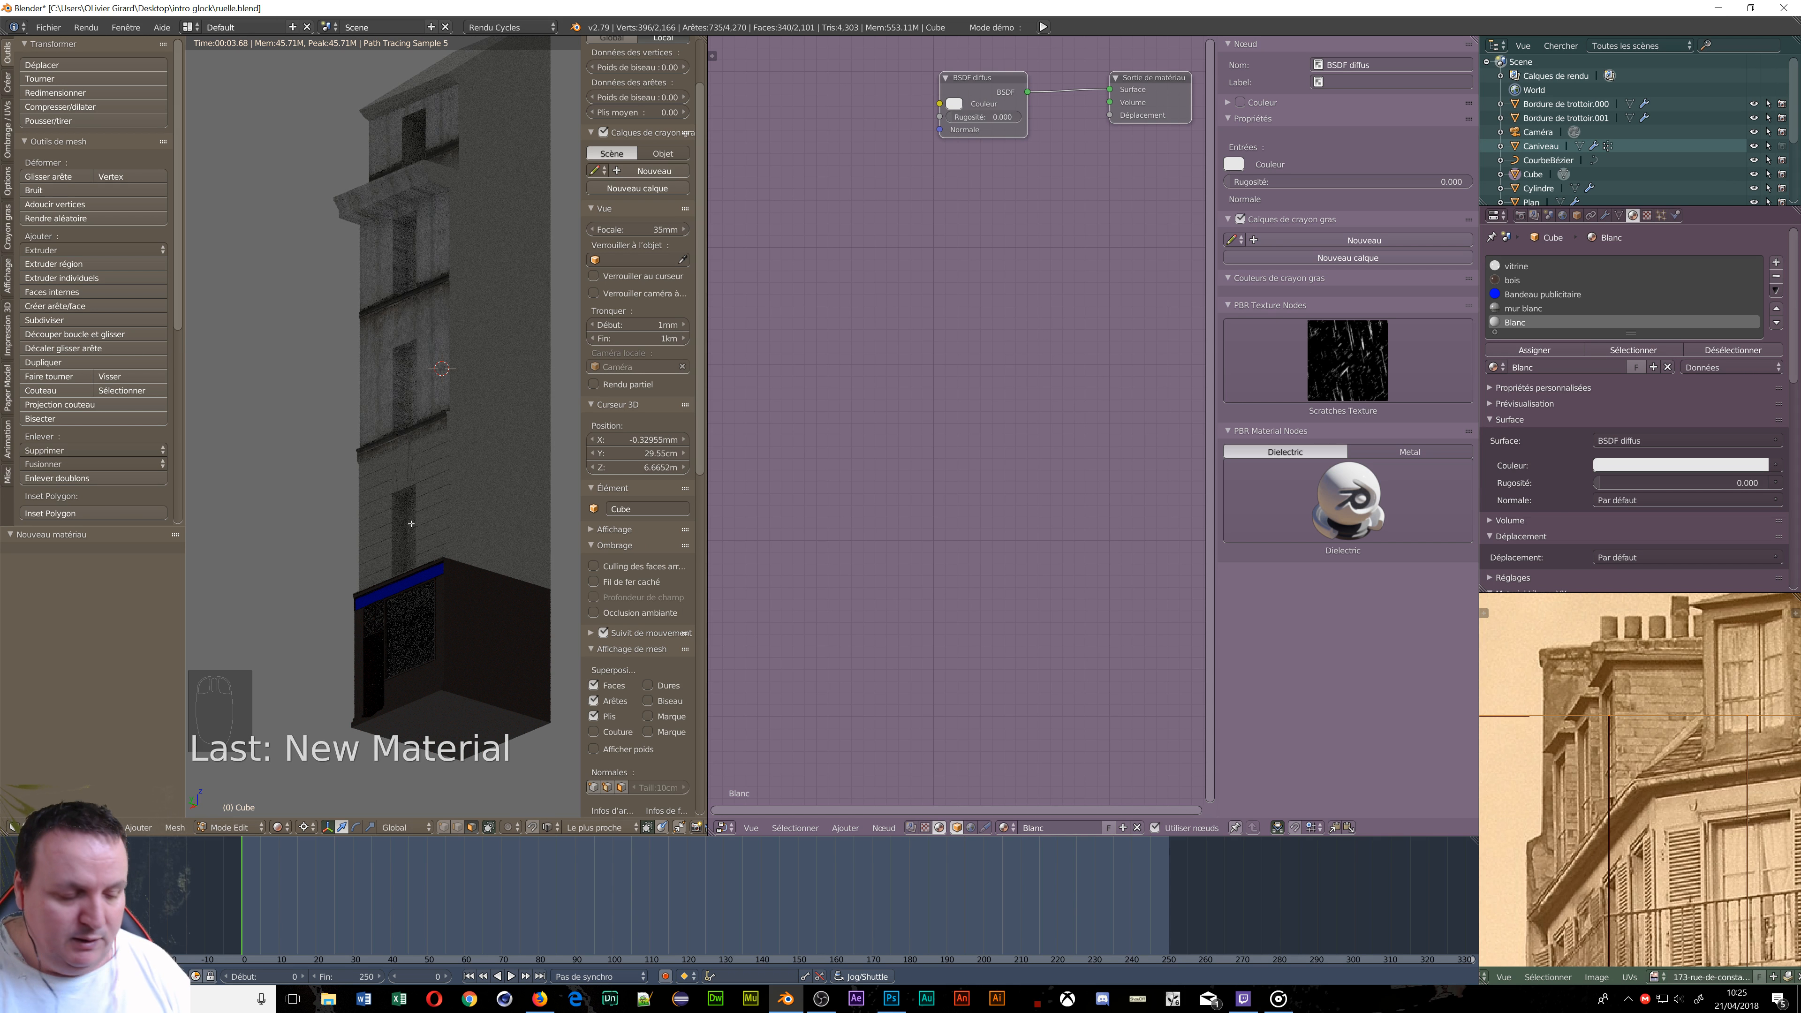
key(z)
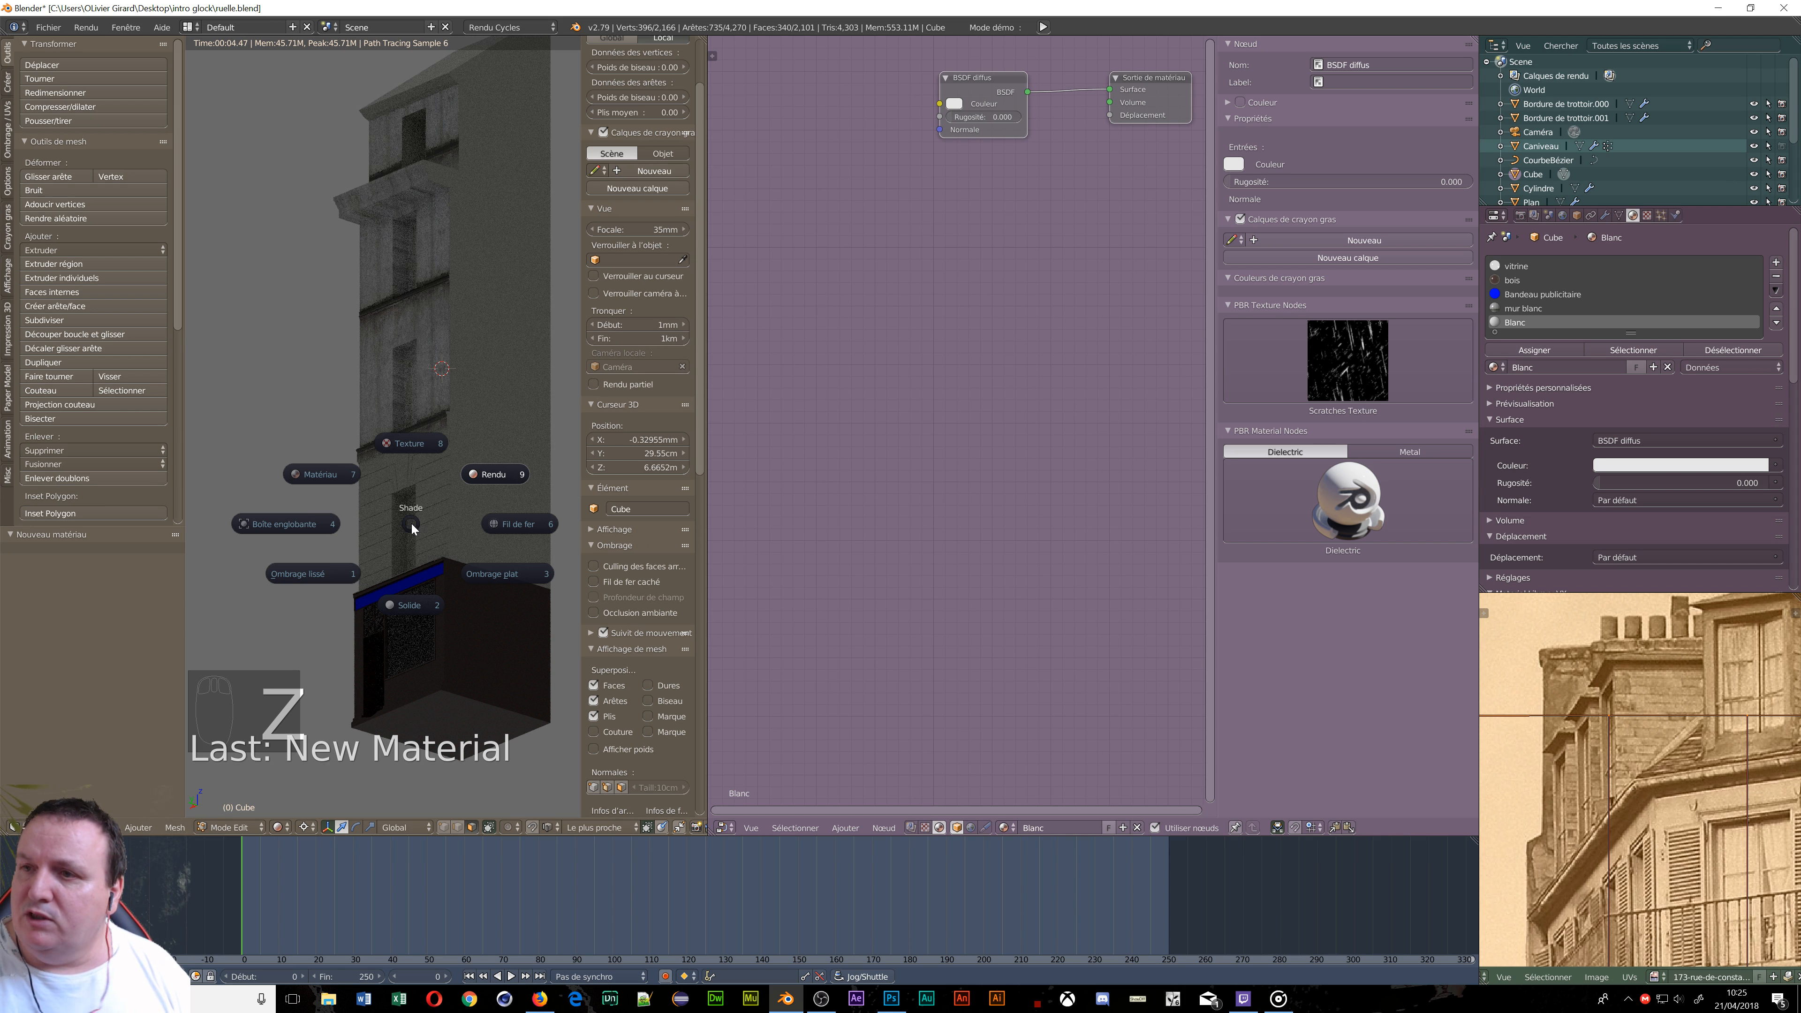
click(368, 600)
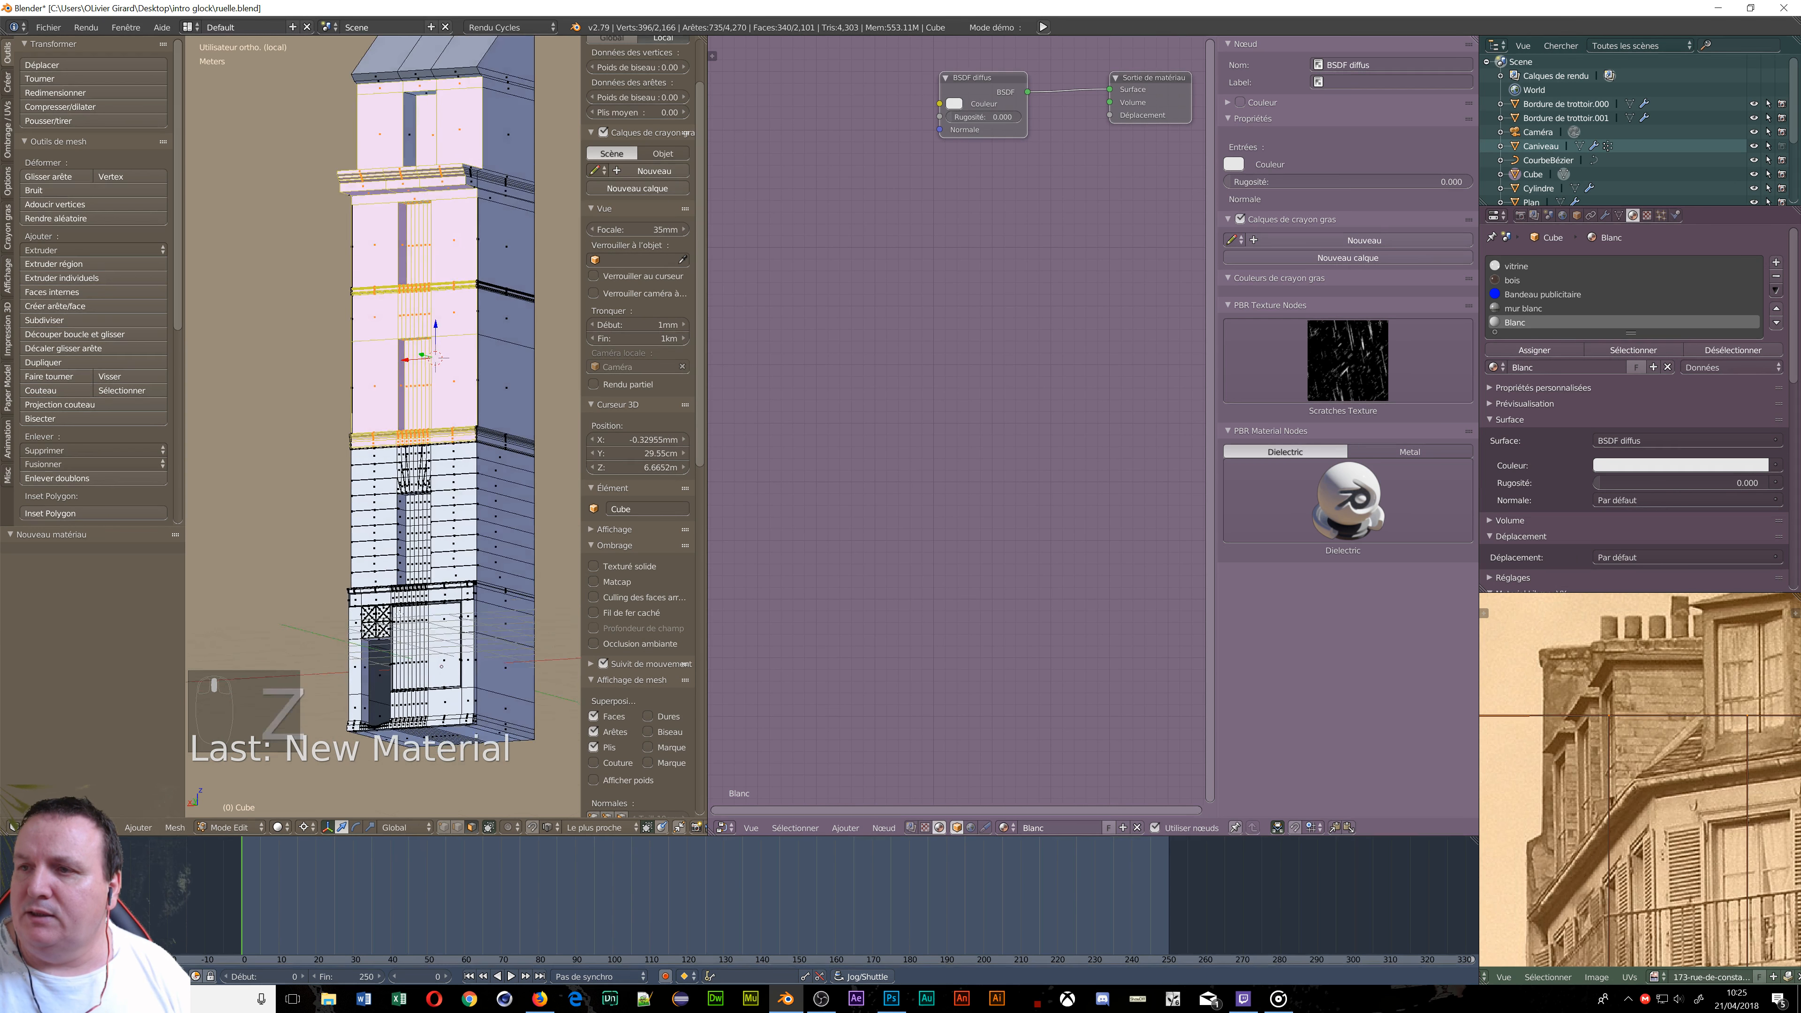
scroll(398, 611, up, 5)
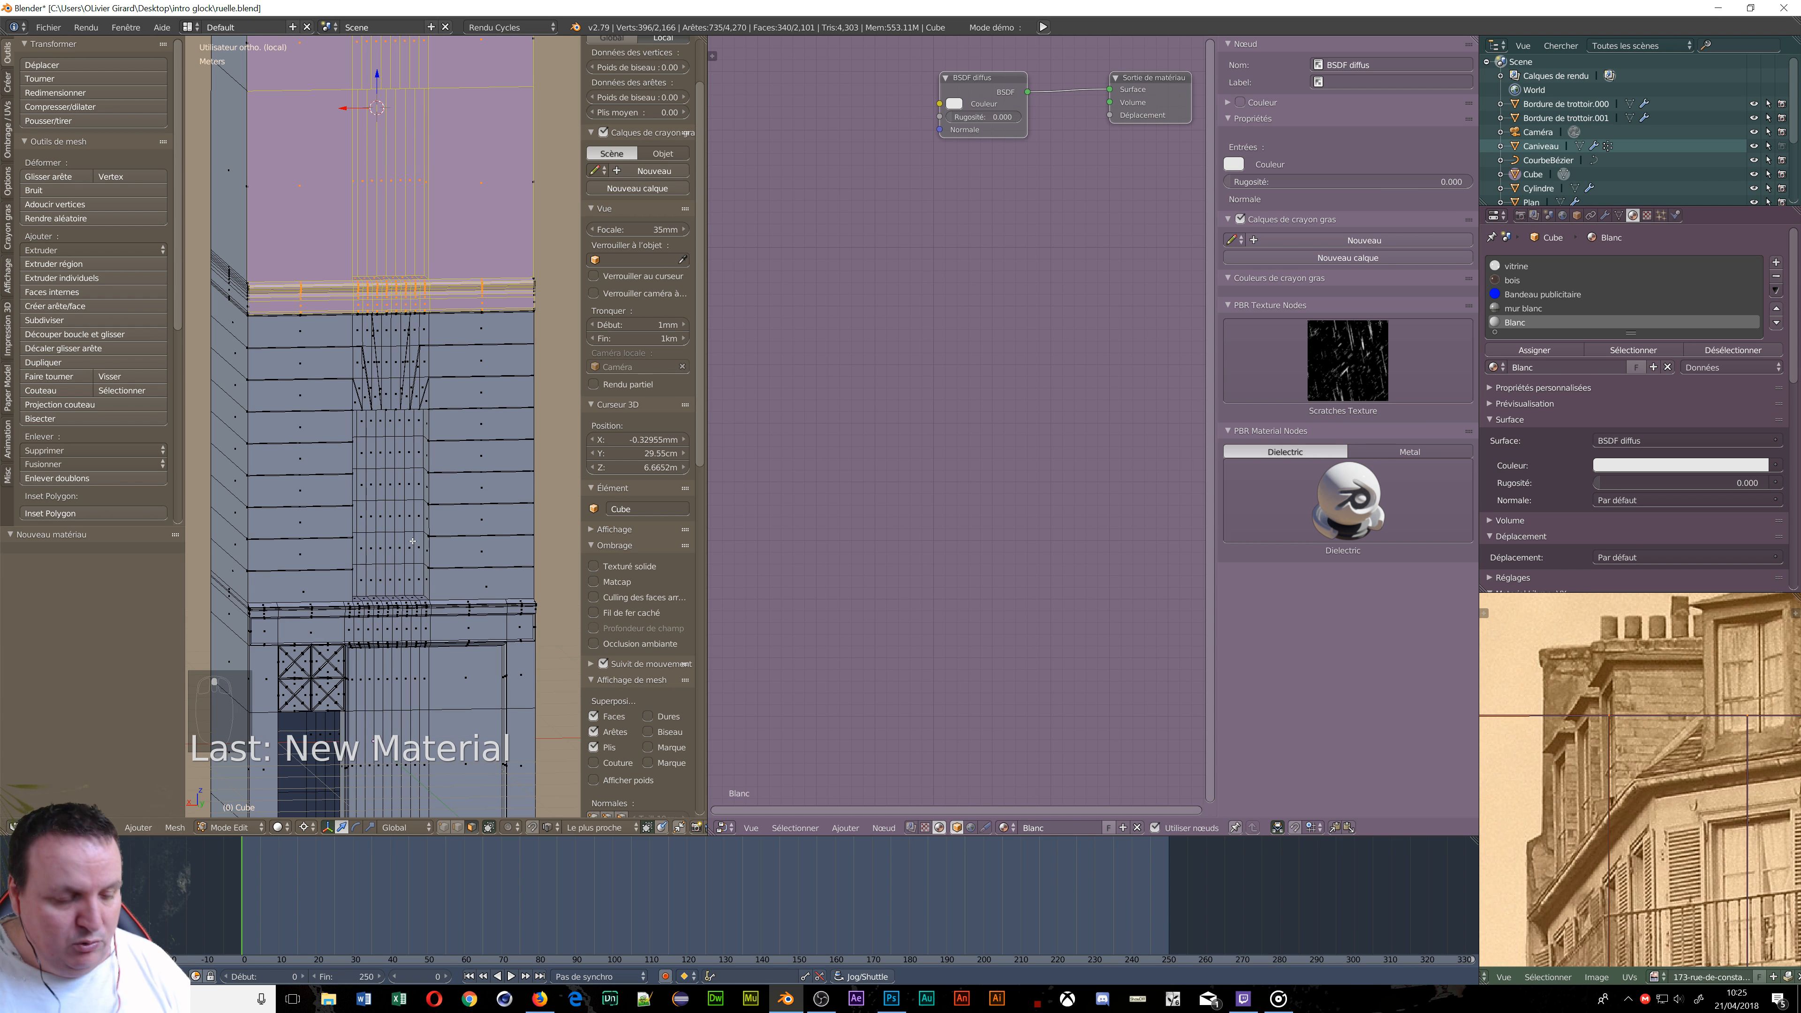
key(a)
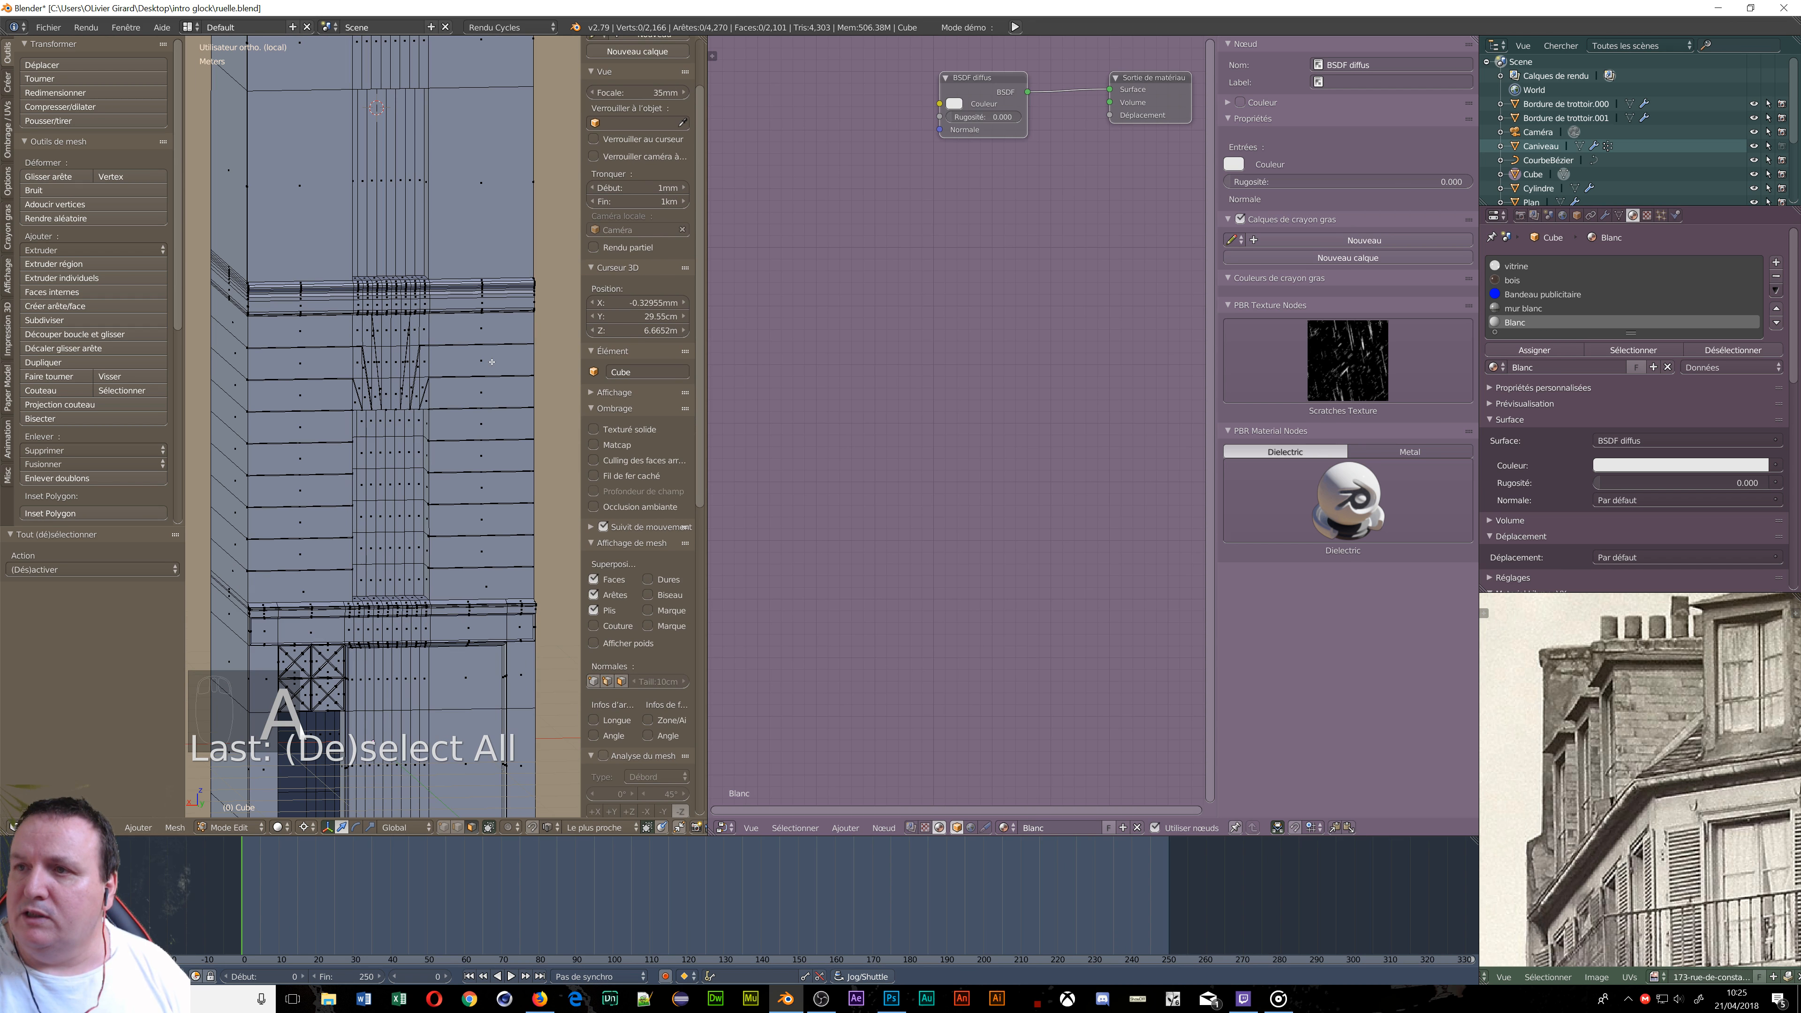
middle_drag(500, 350, 492, 335)
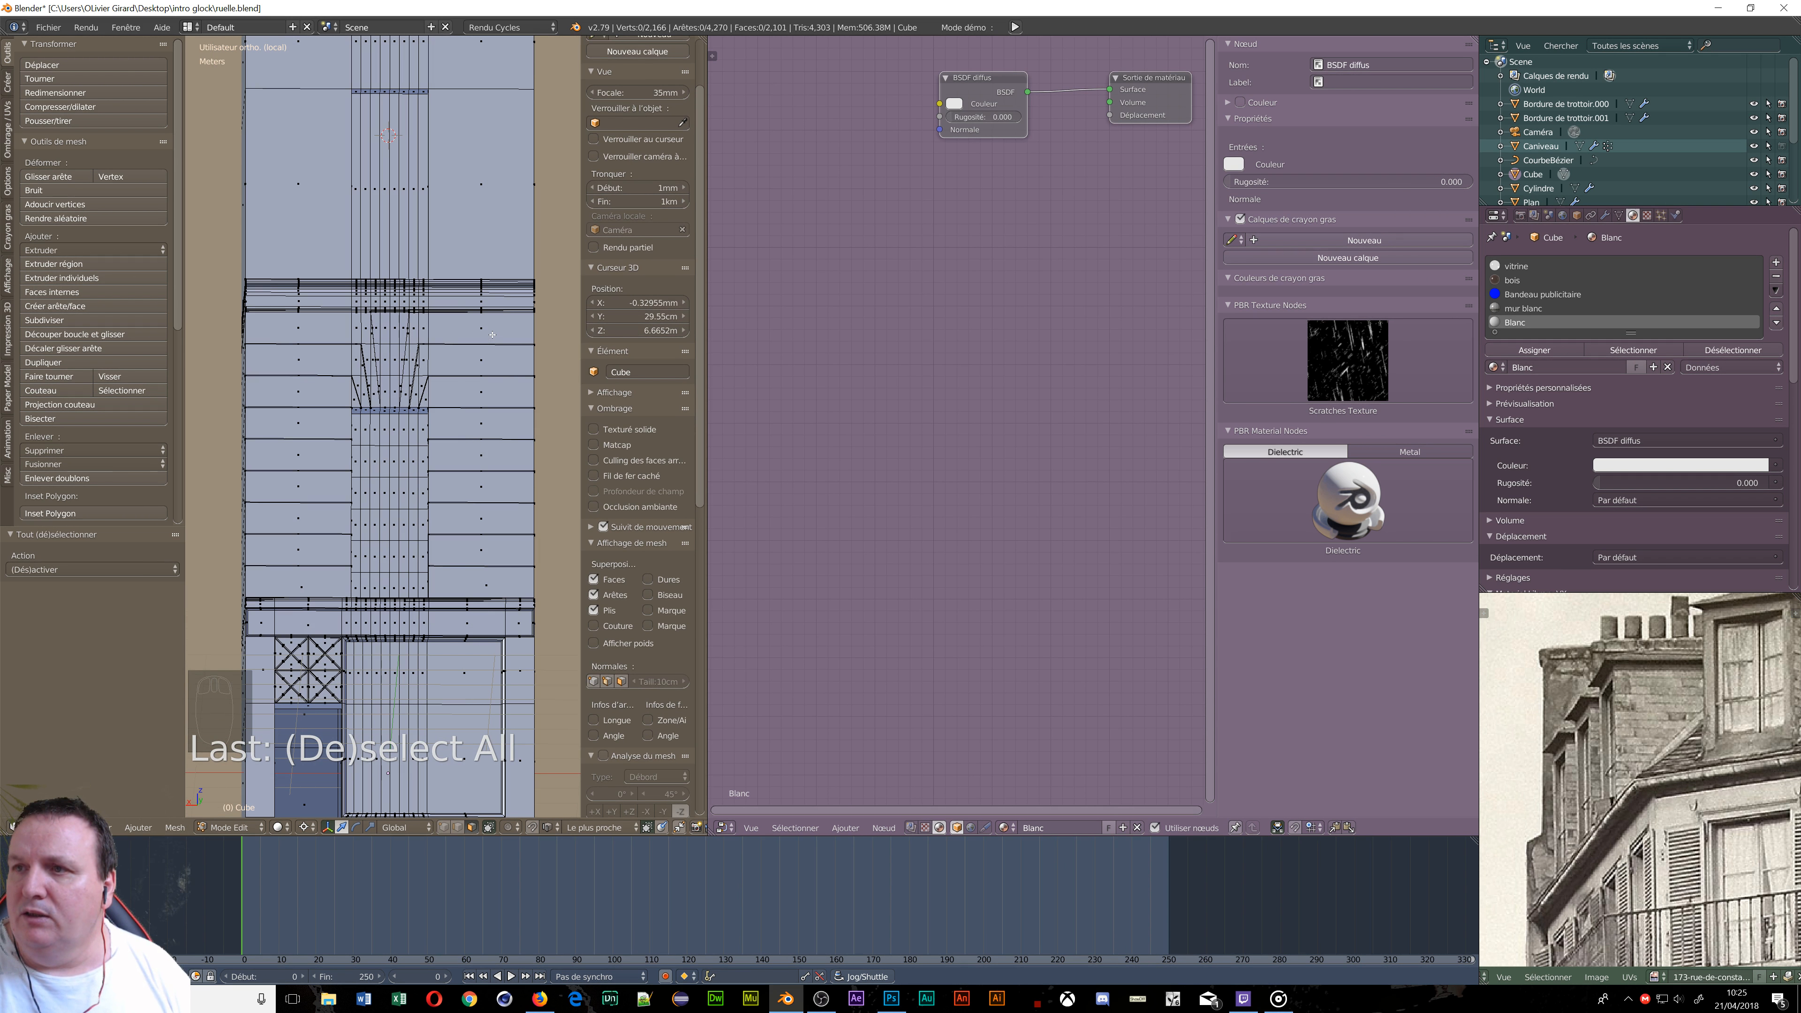
scroll(492, 335, down, 2)
scroll(493, 338, down, 1)
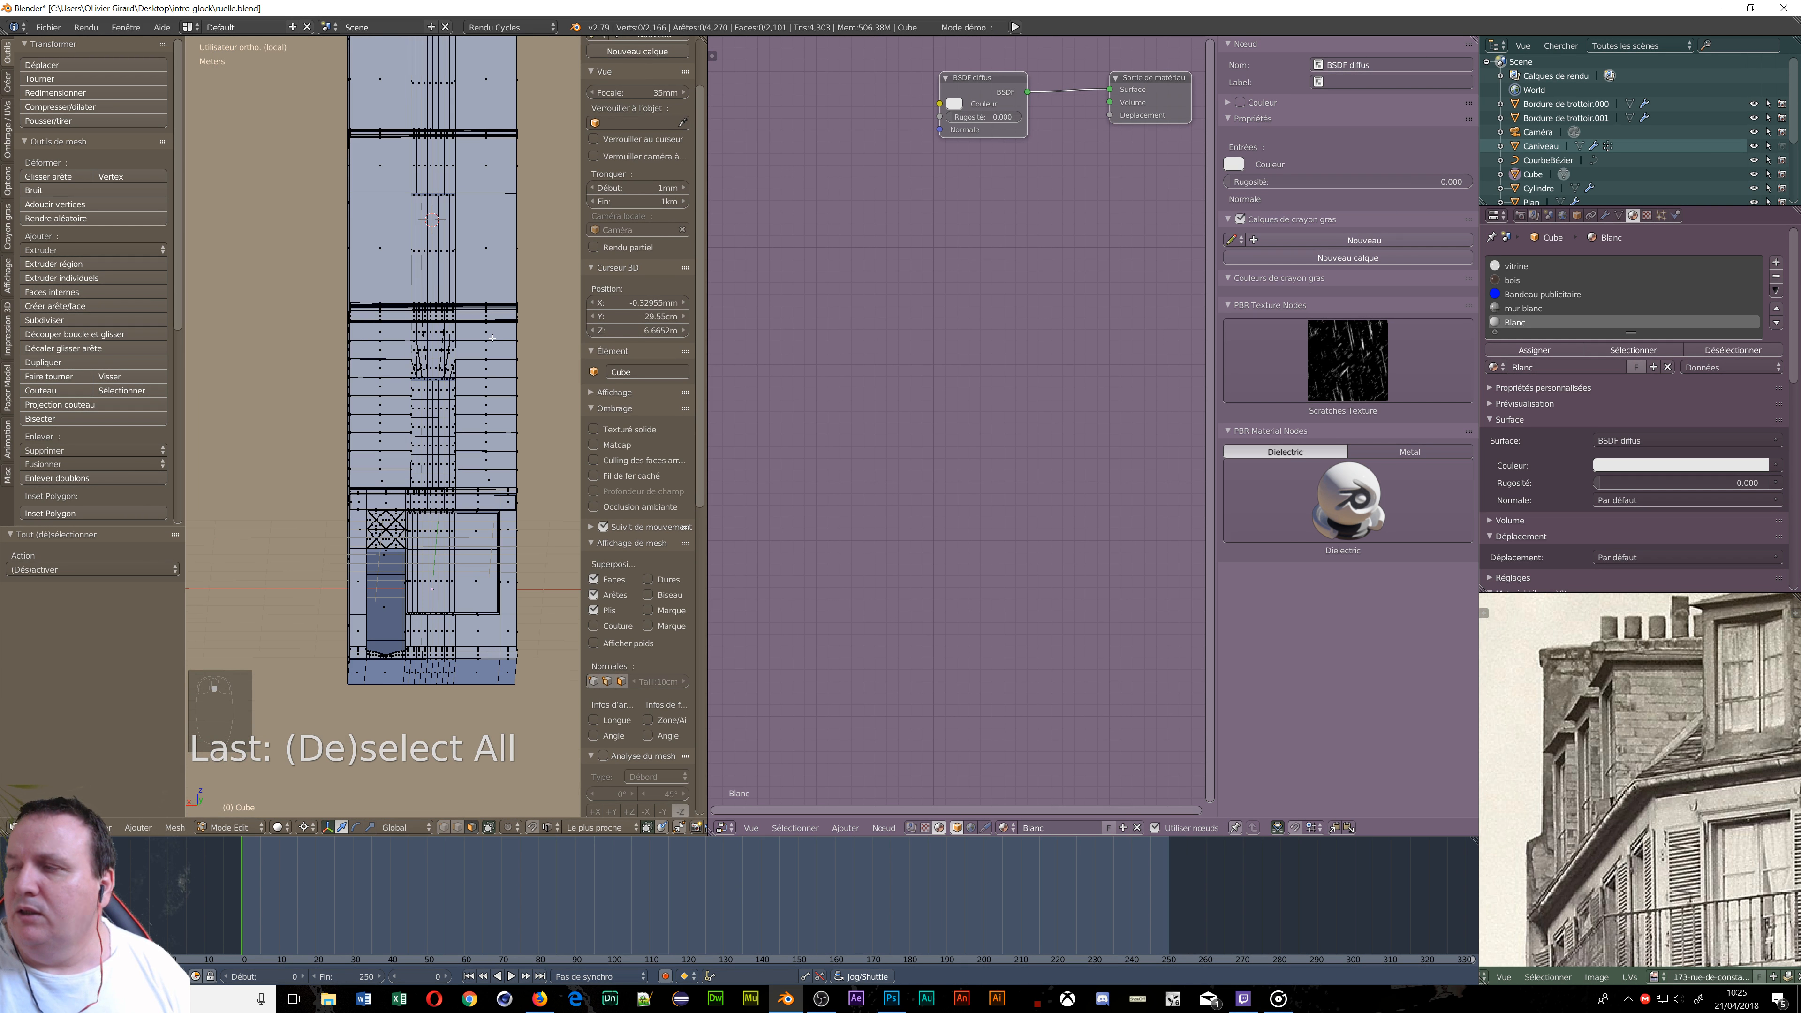
scroll(492, 338, up, 1)
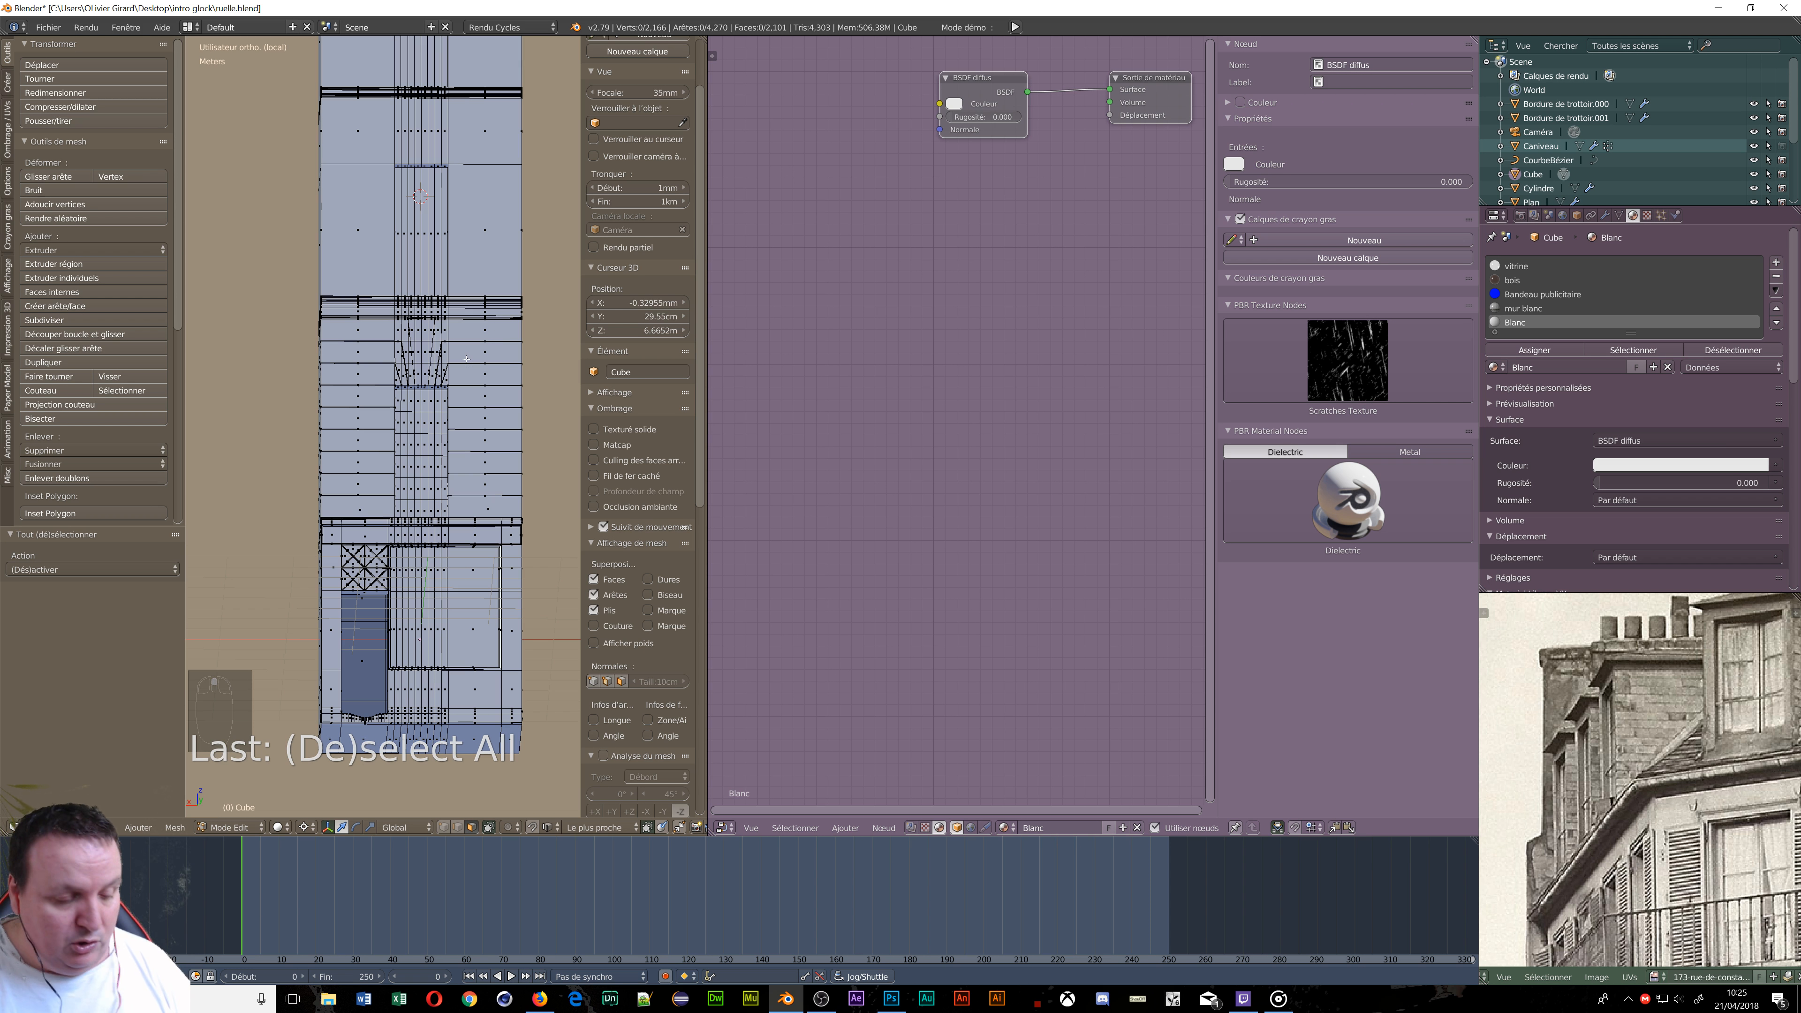
key(ctrl+z)
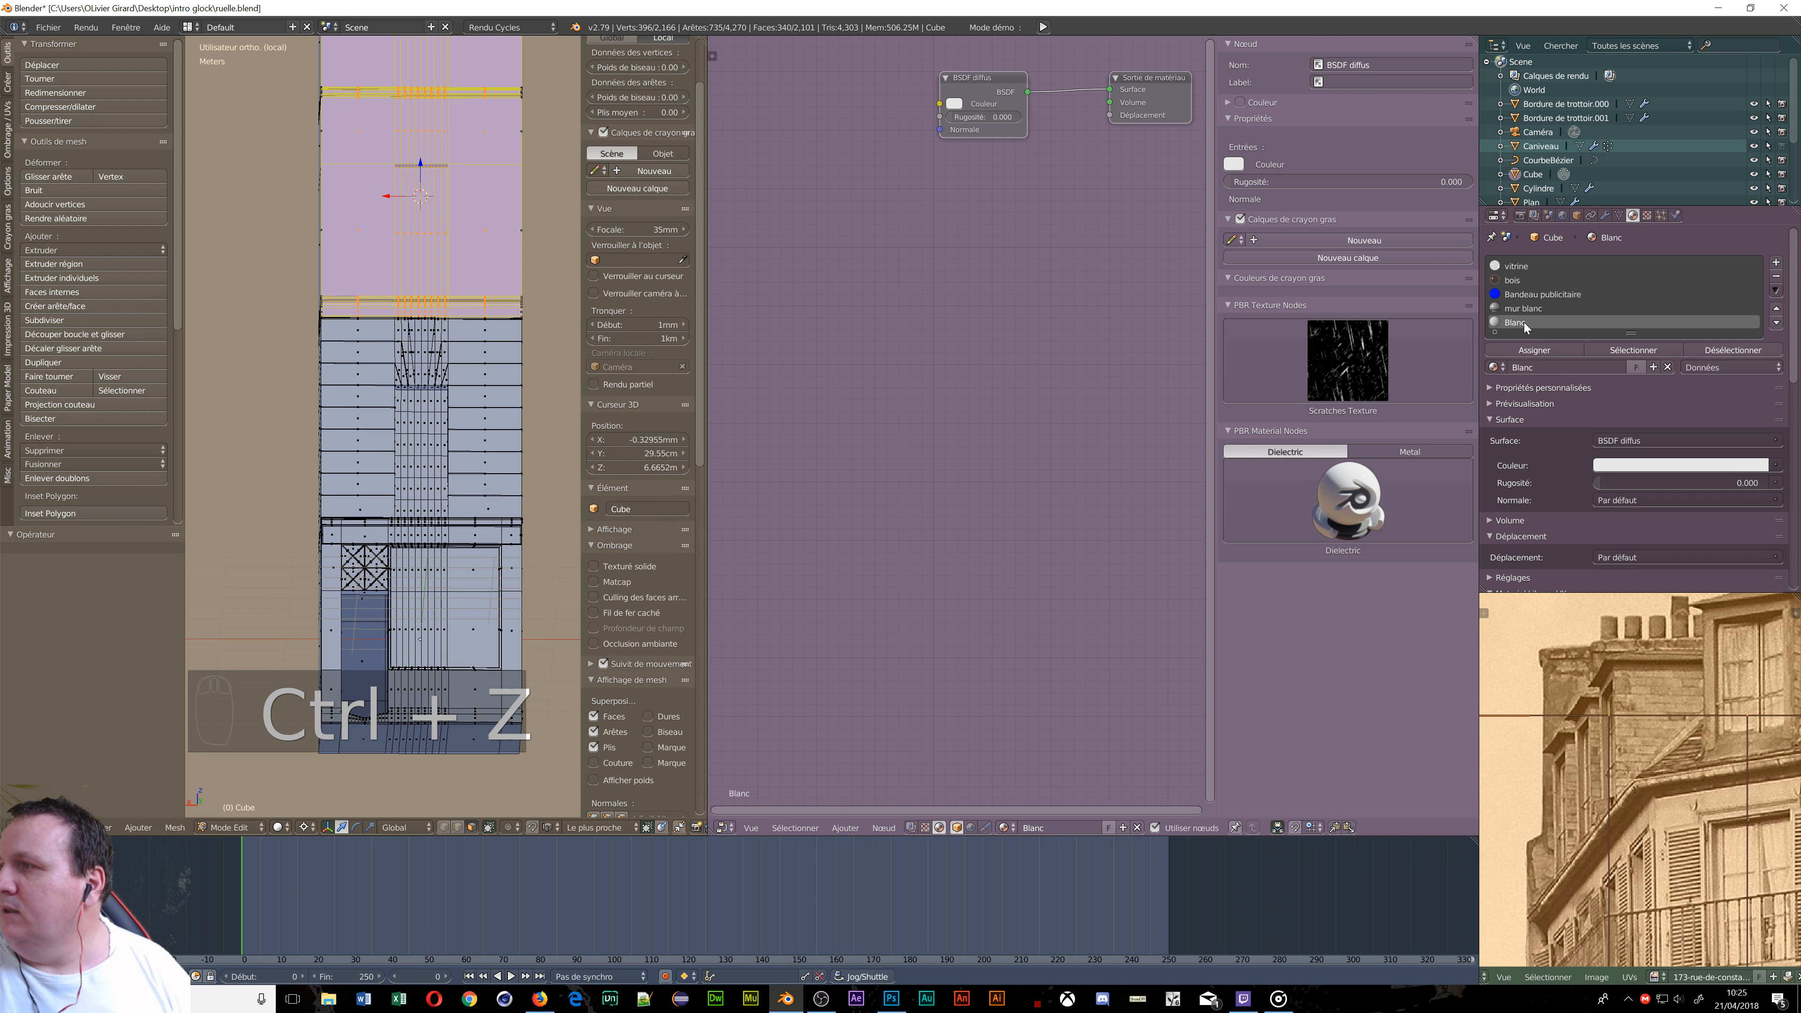
Assign the mur blanc material to the selected upper-floor faces, then make the Blanc slot active again.
click(1523, 308)
click(1523, 349)
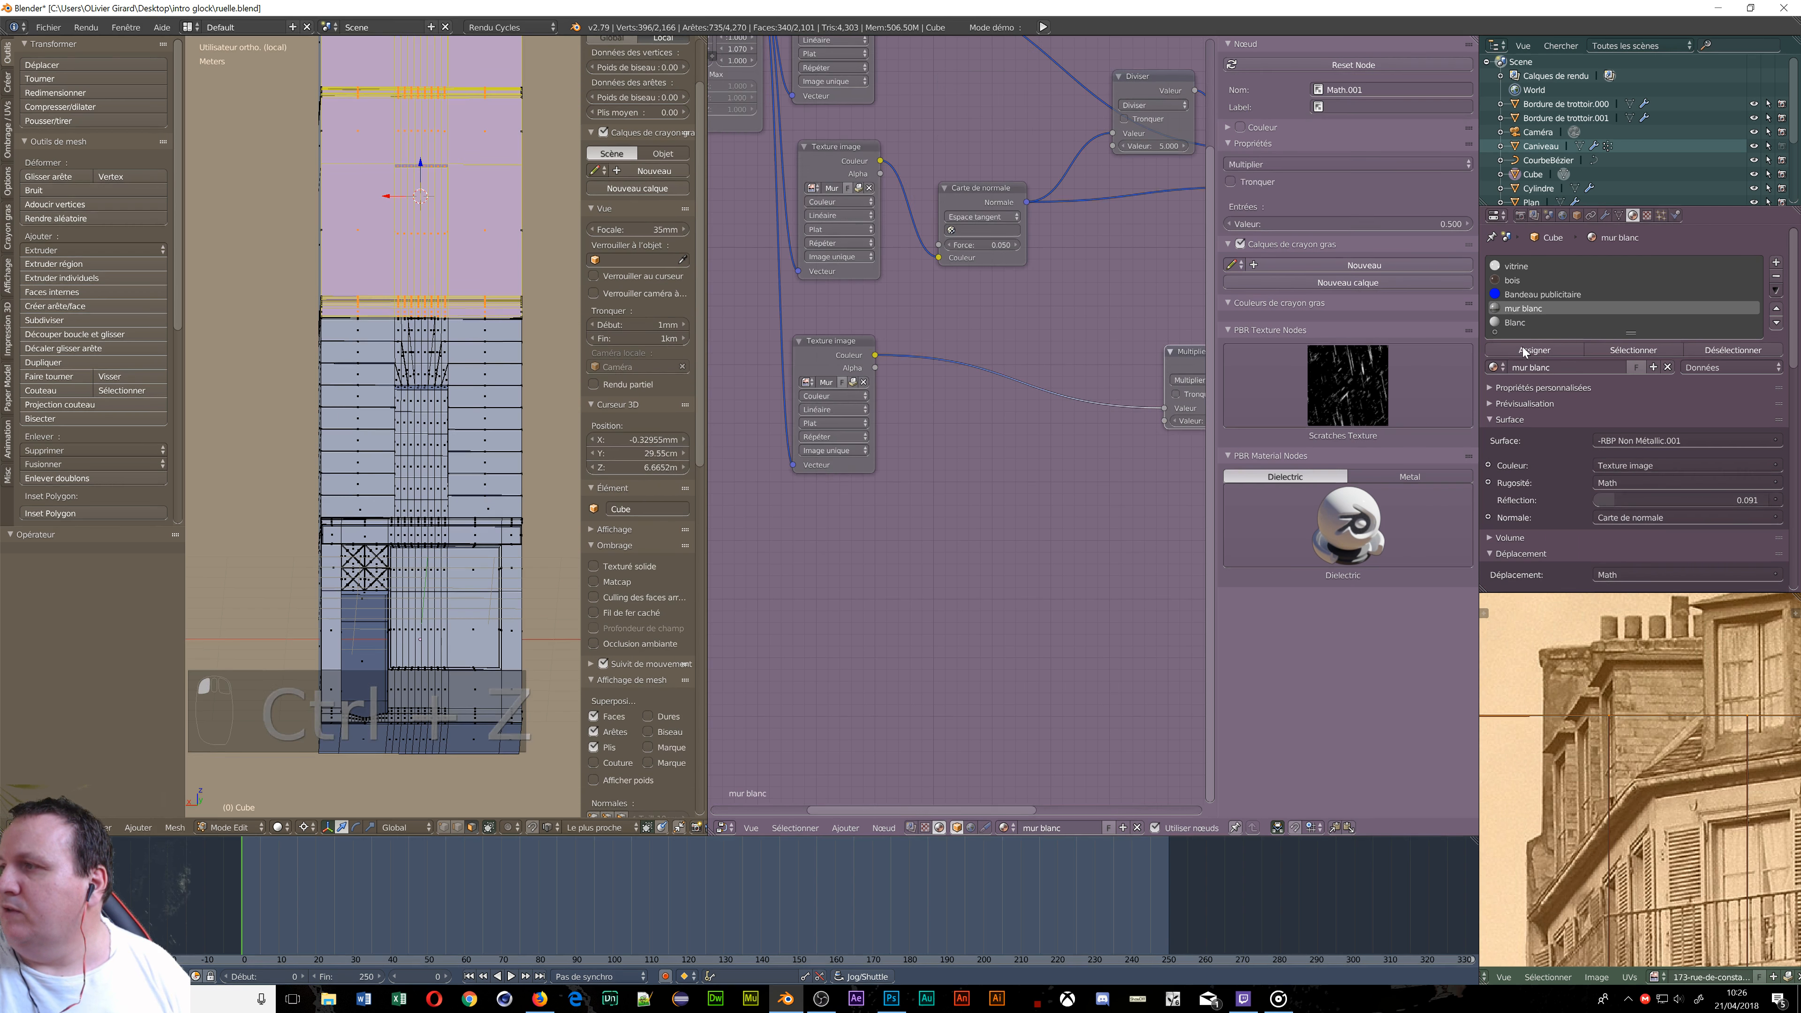
click(1515, 322)
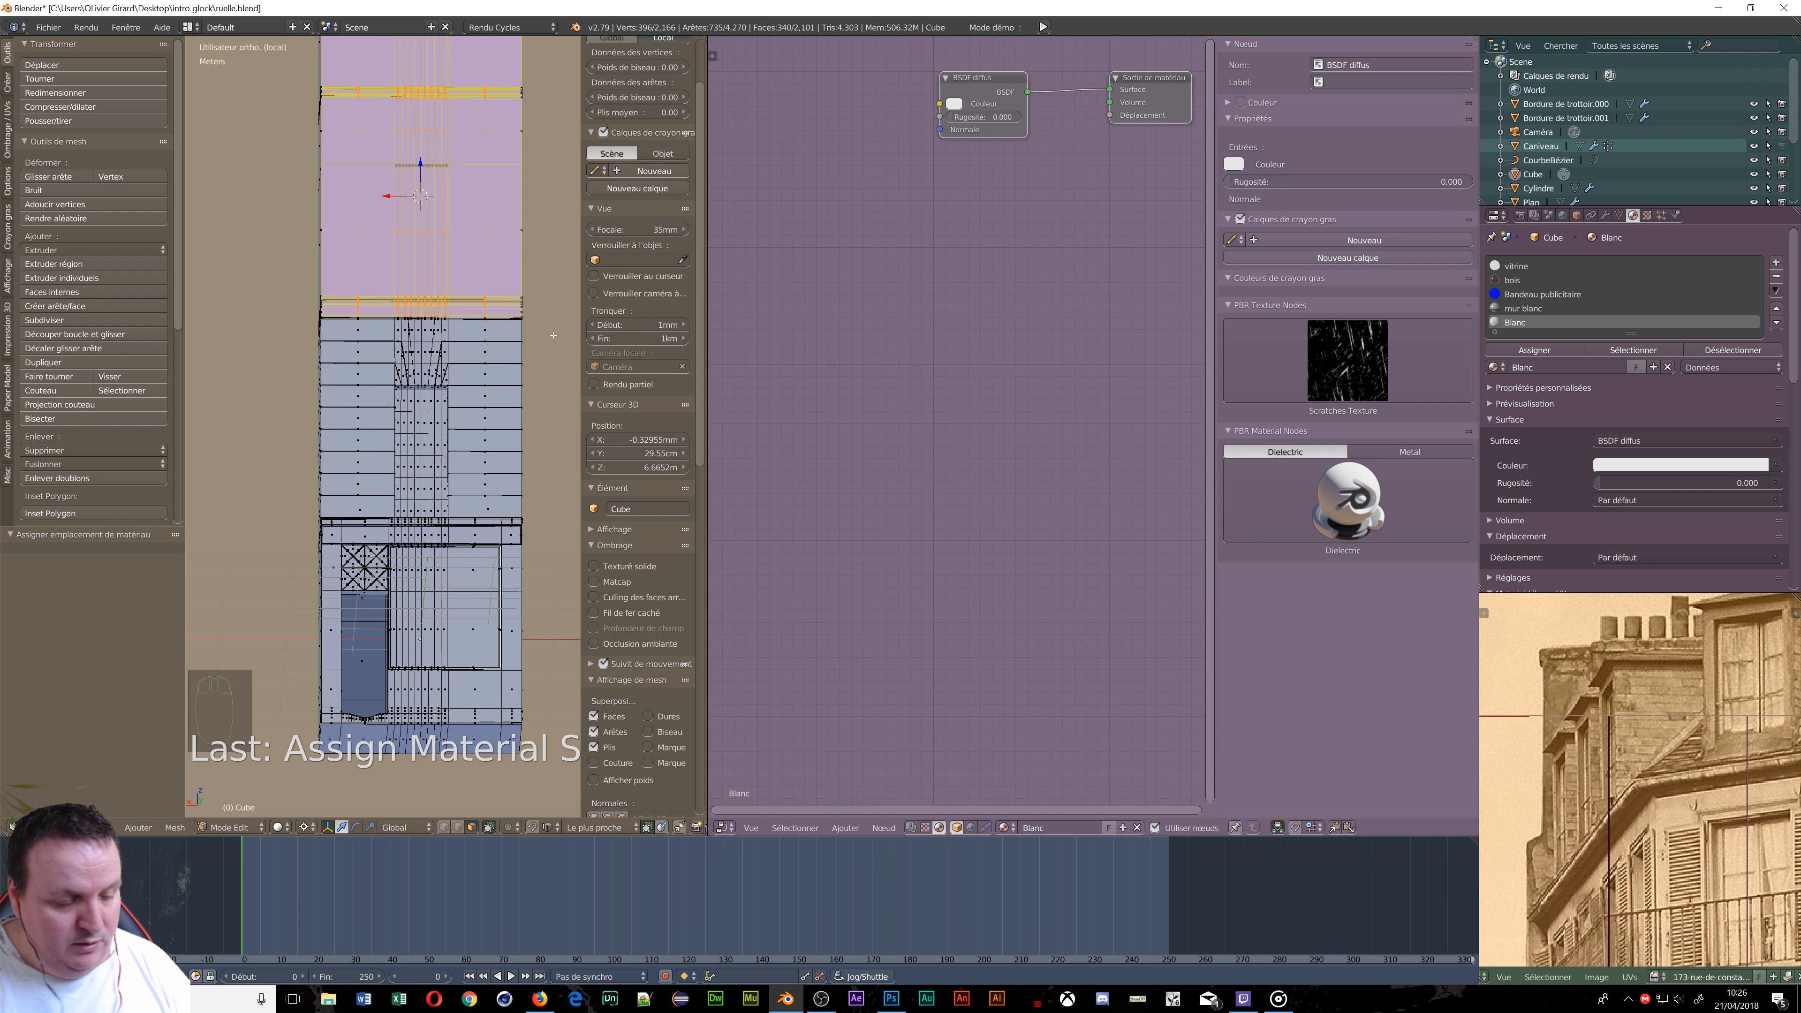
Select only the grooved first-floor wall faces between the shop banner and the cornice above, and assign the Blanc material to them.
key(a)
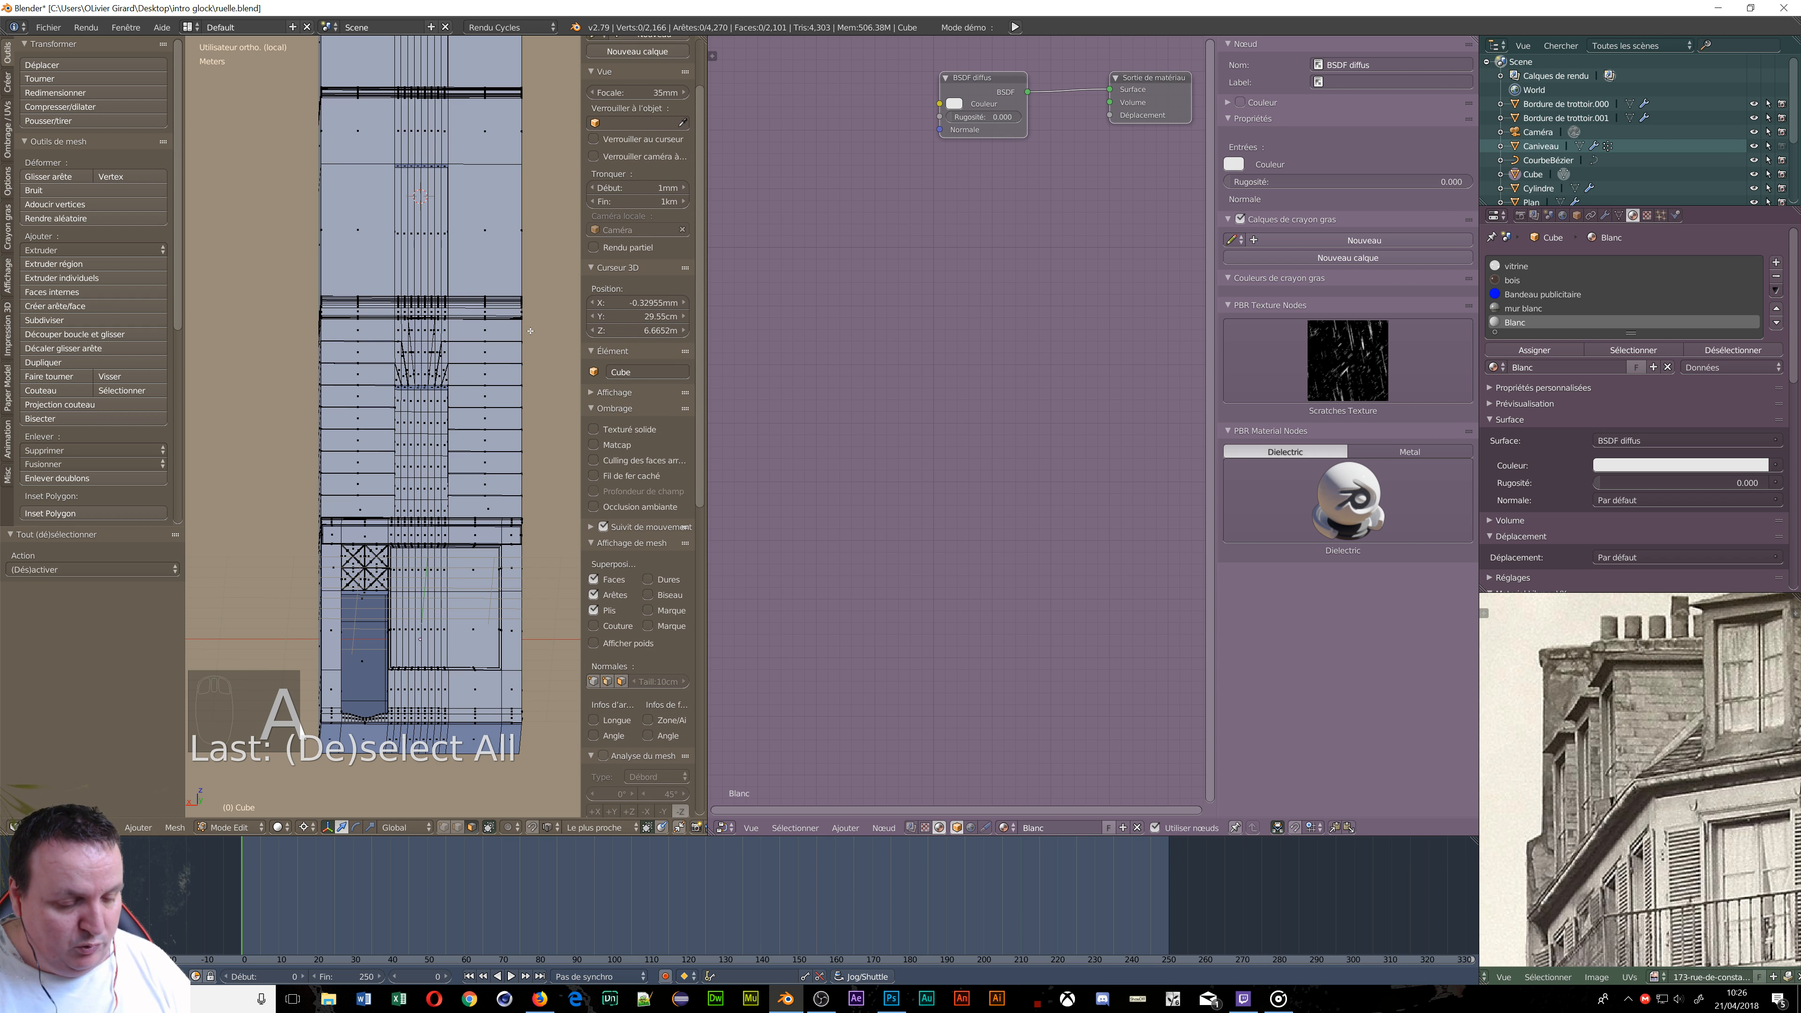
key(b)
drag(530, 330, 299, 519)
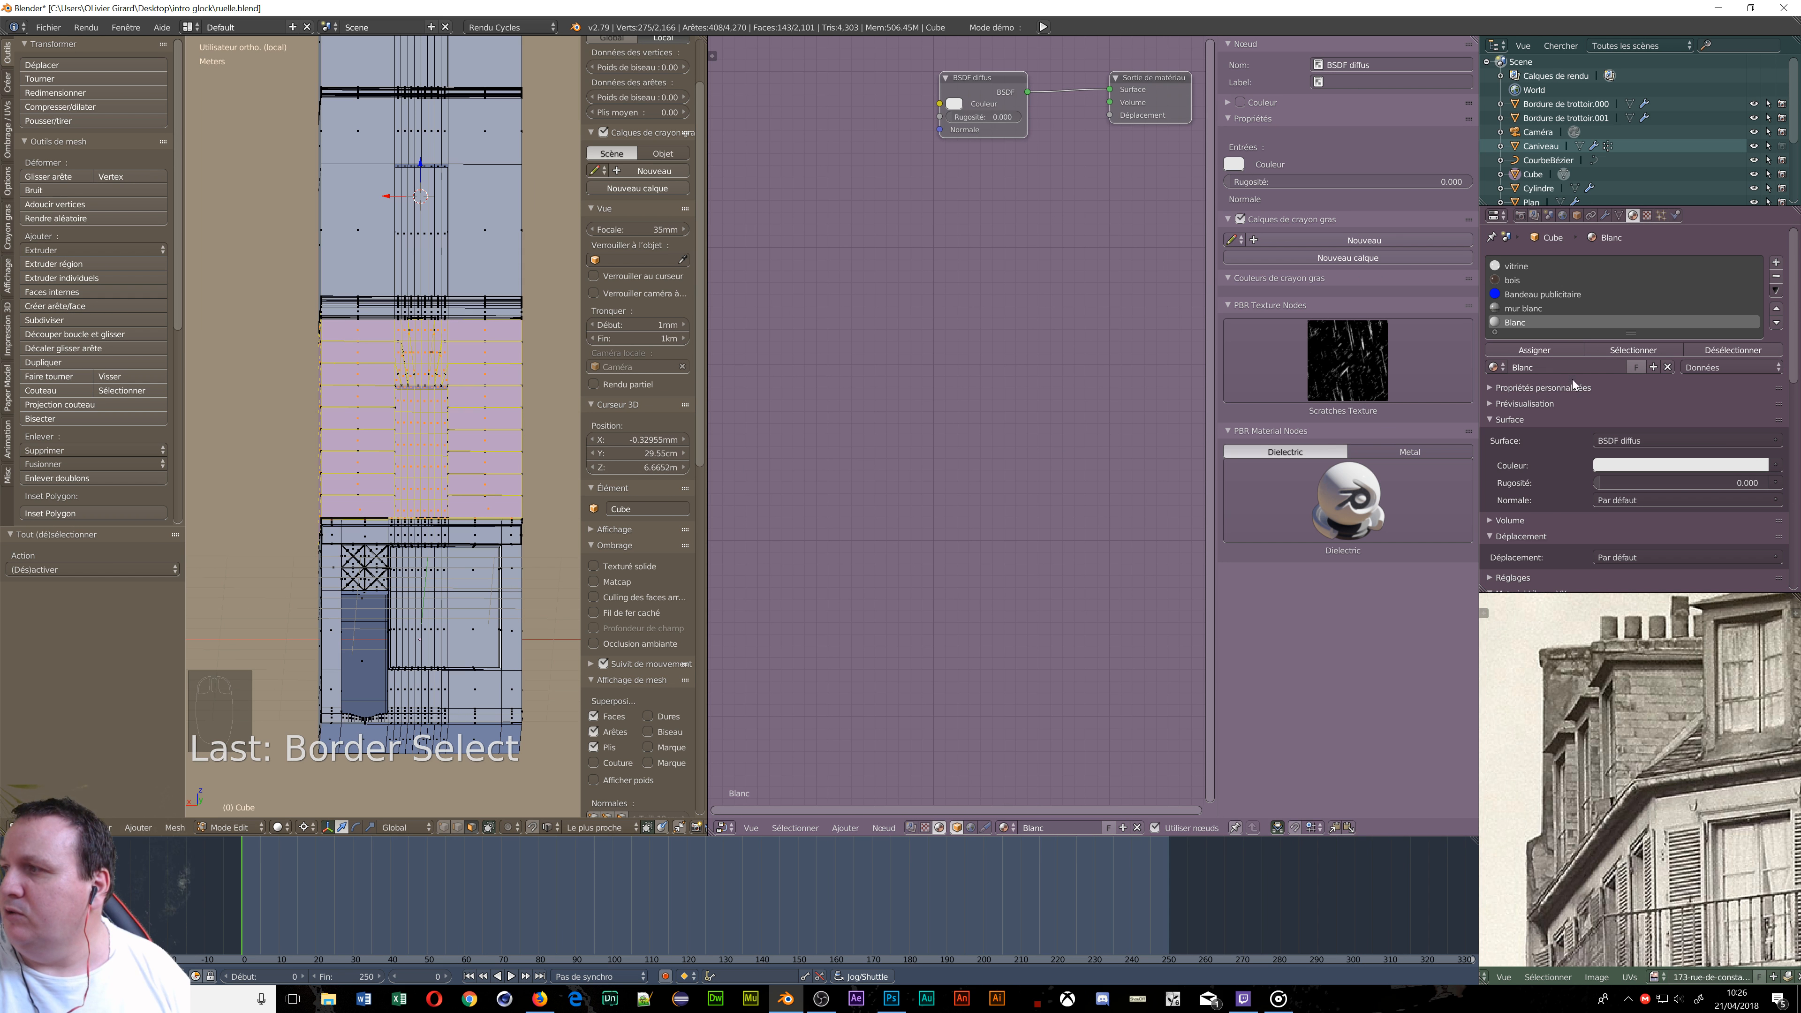
click(1545, 351)
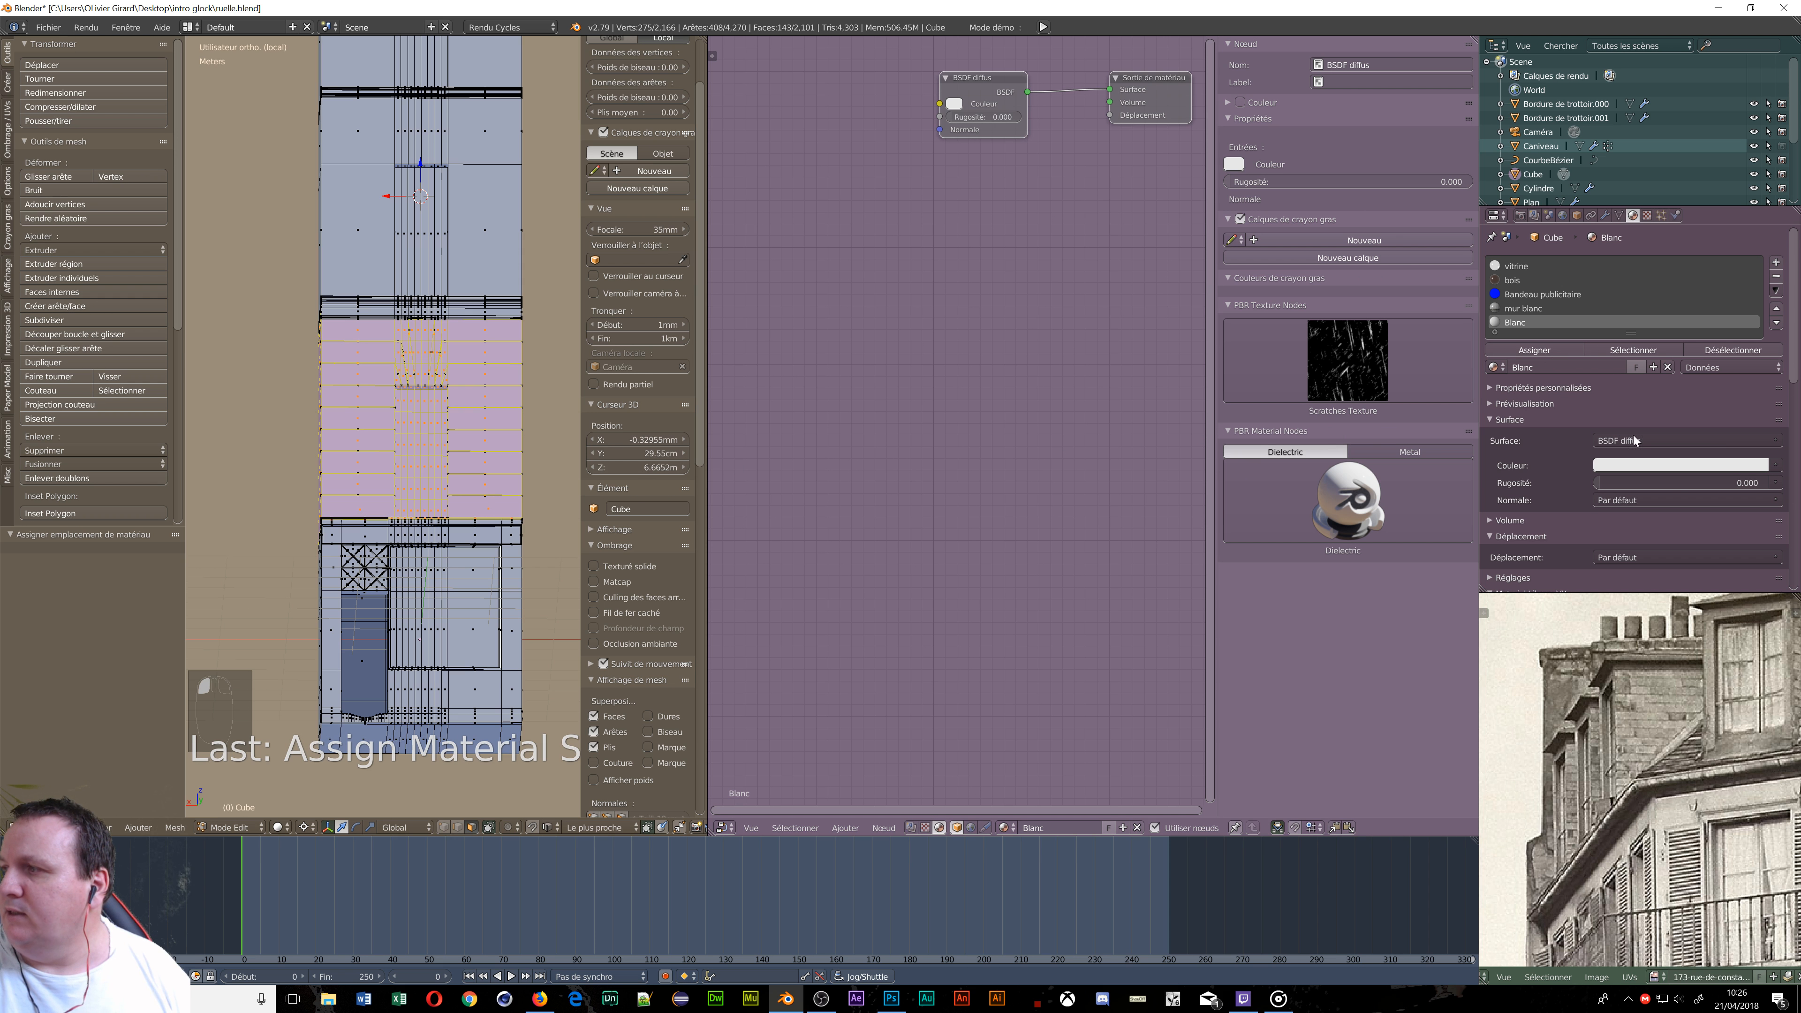
Set Blanc's surface to the RBP Non Métallic.001 shader group with roughness 0.570 and reassign it to the selected faces.
click(1662, 444)
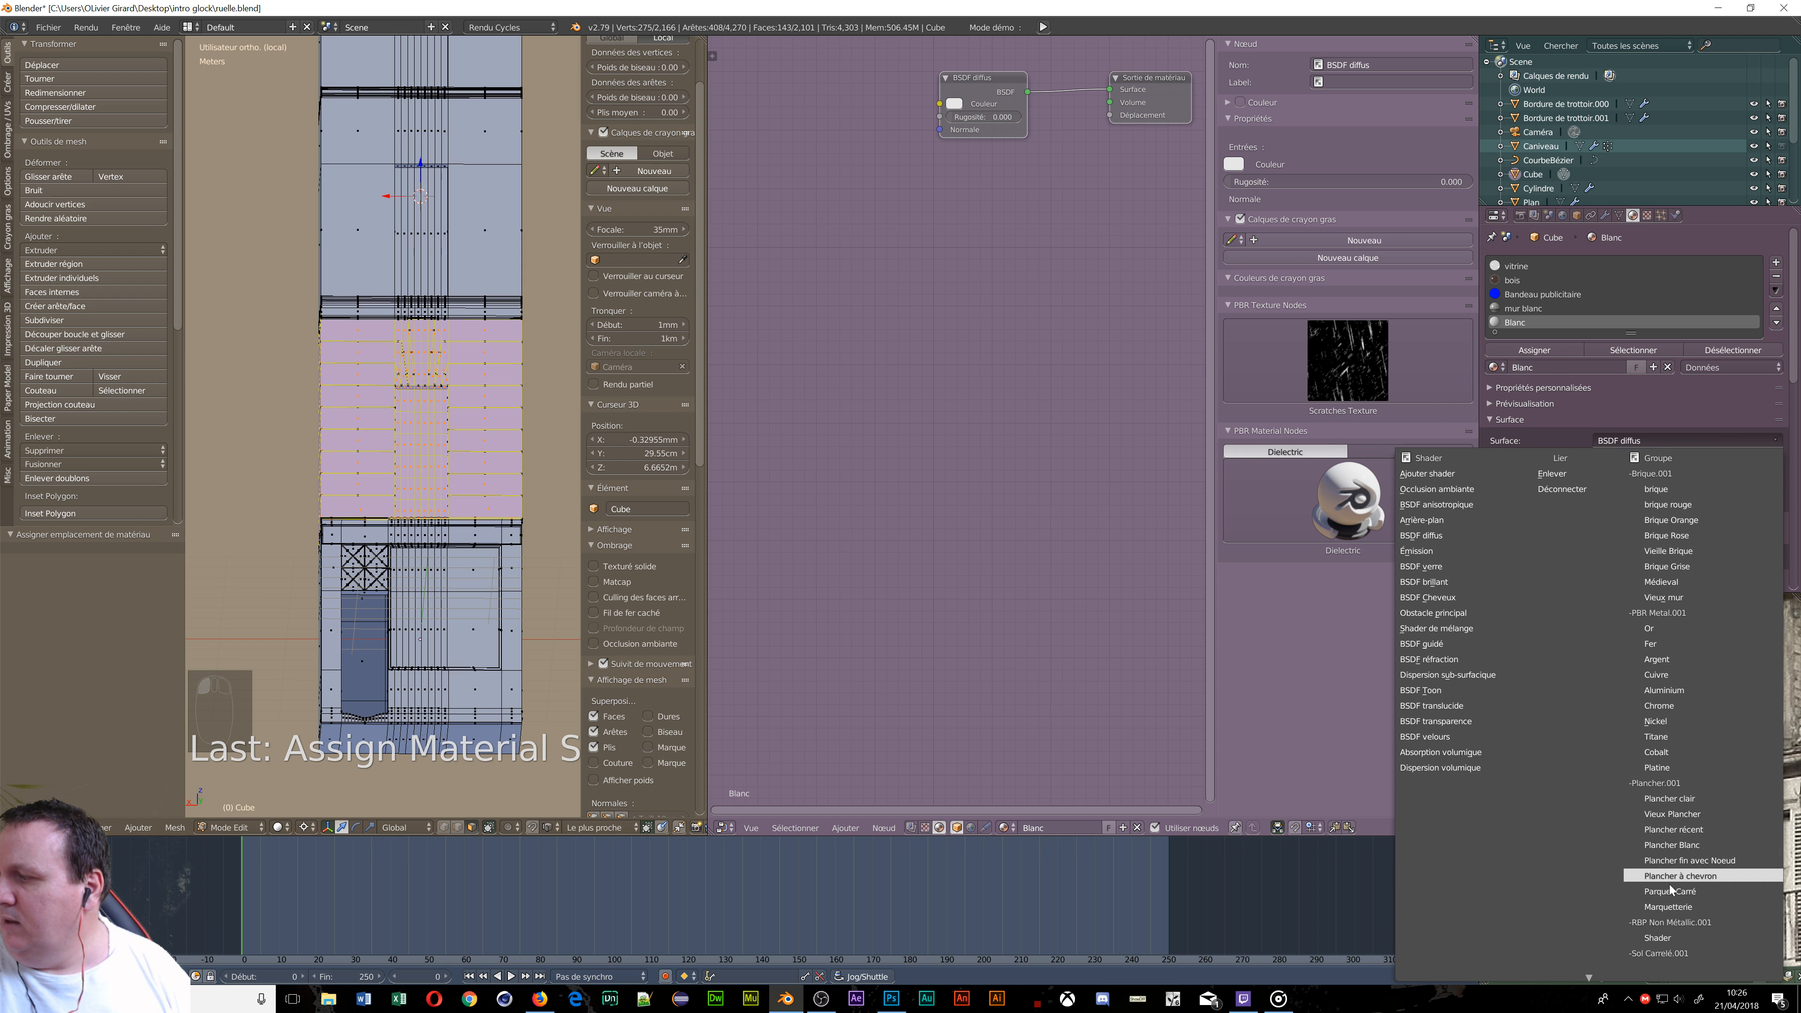
click(1650, 937)
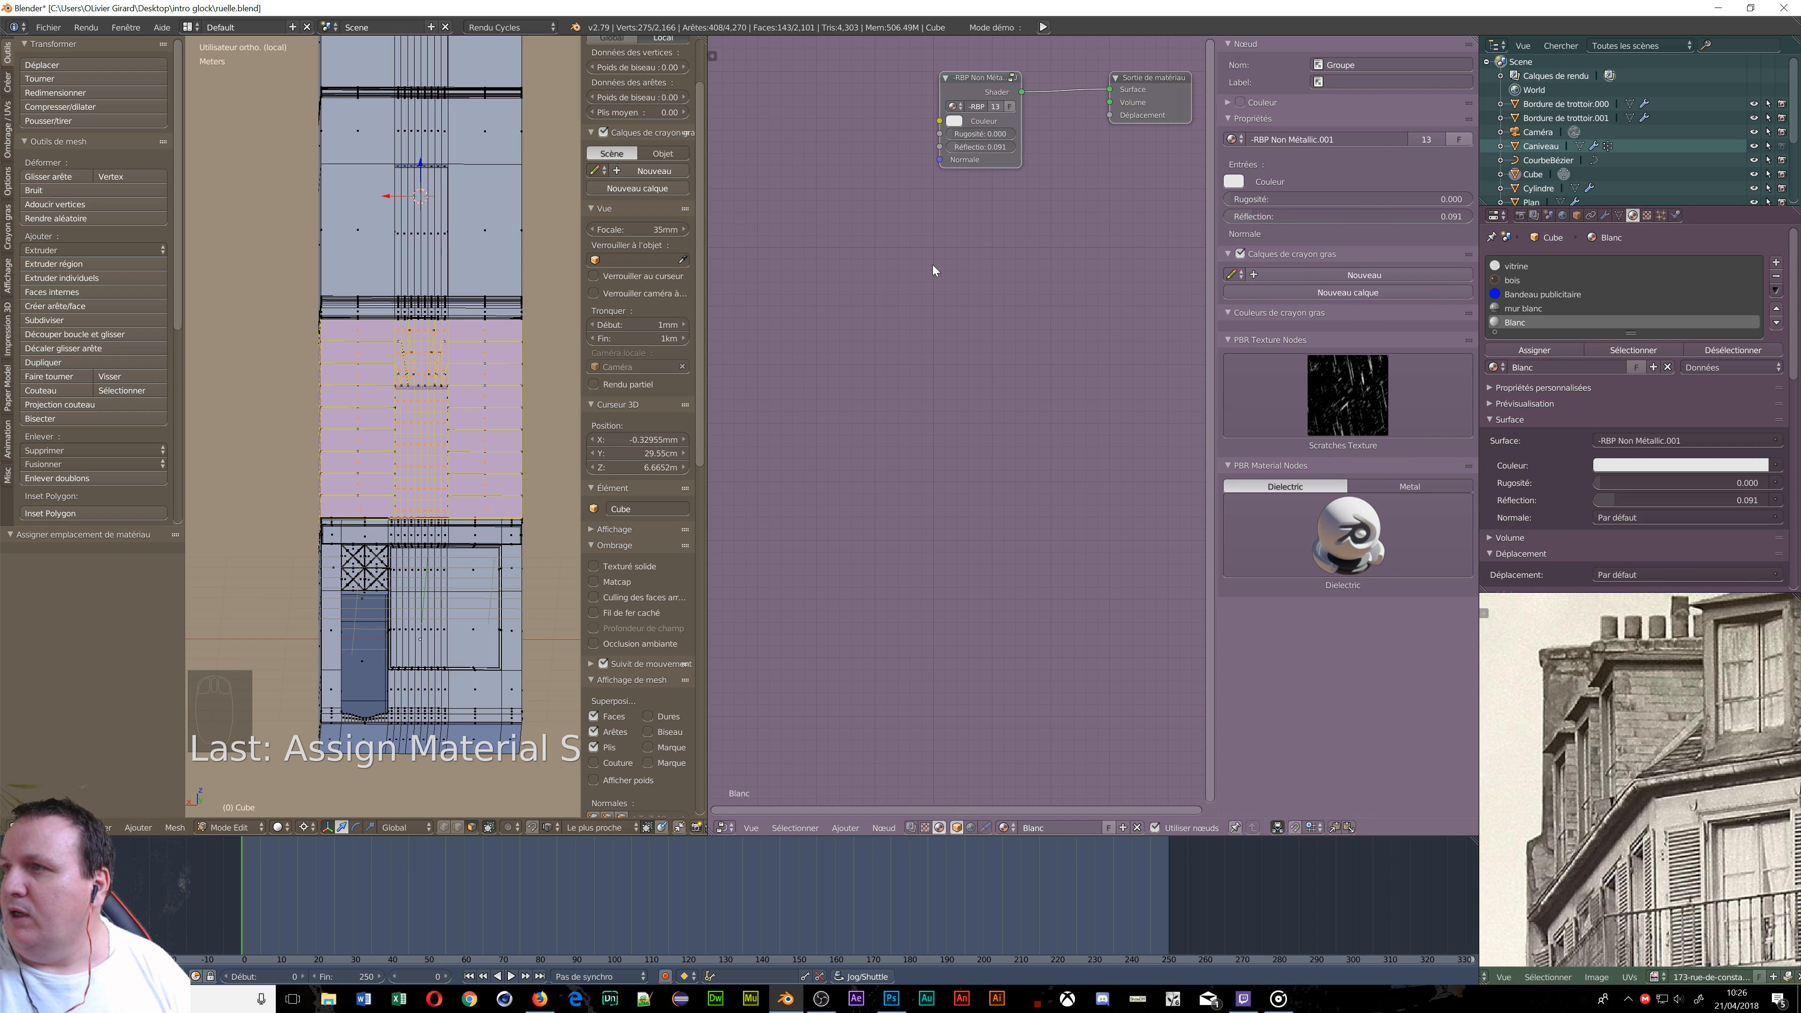
drag(956, 140, 792, 326)
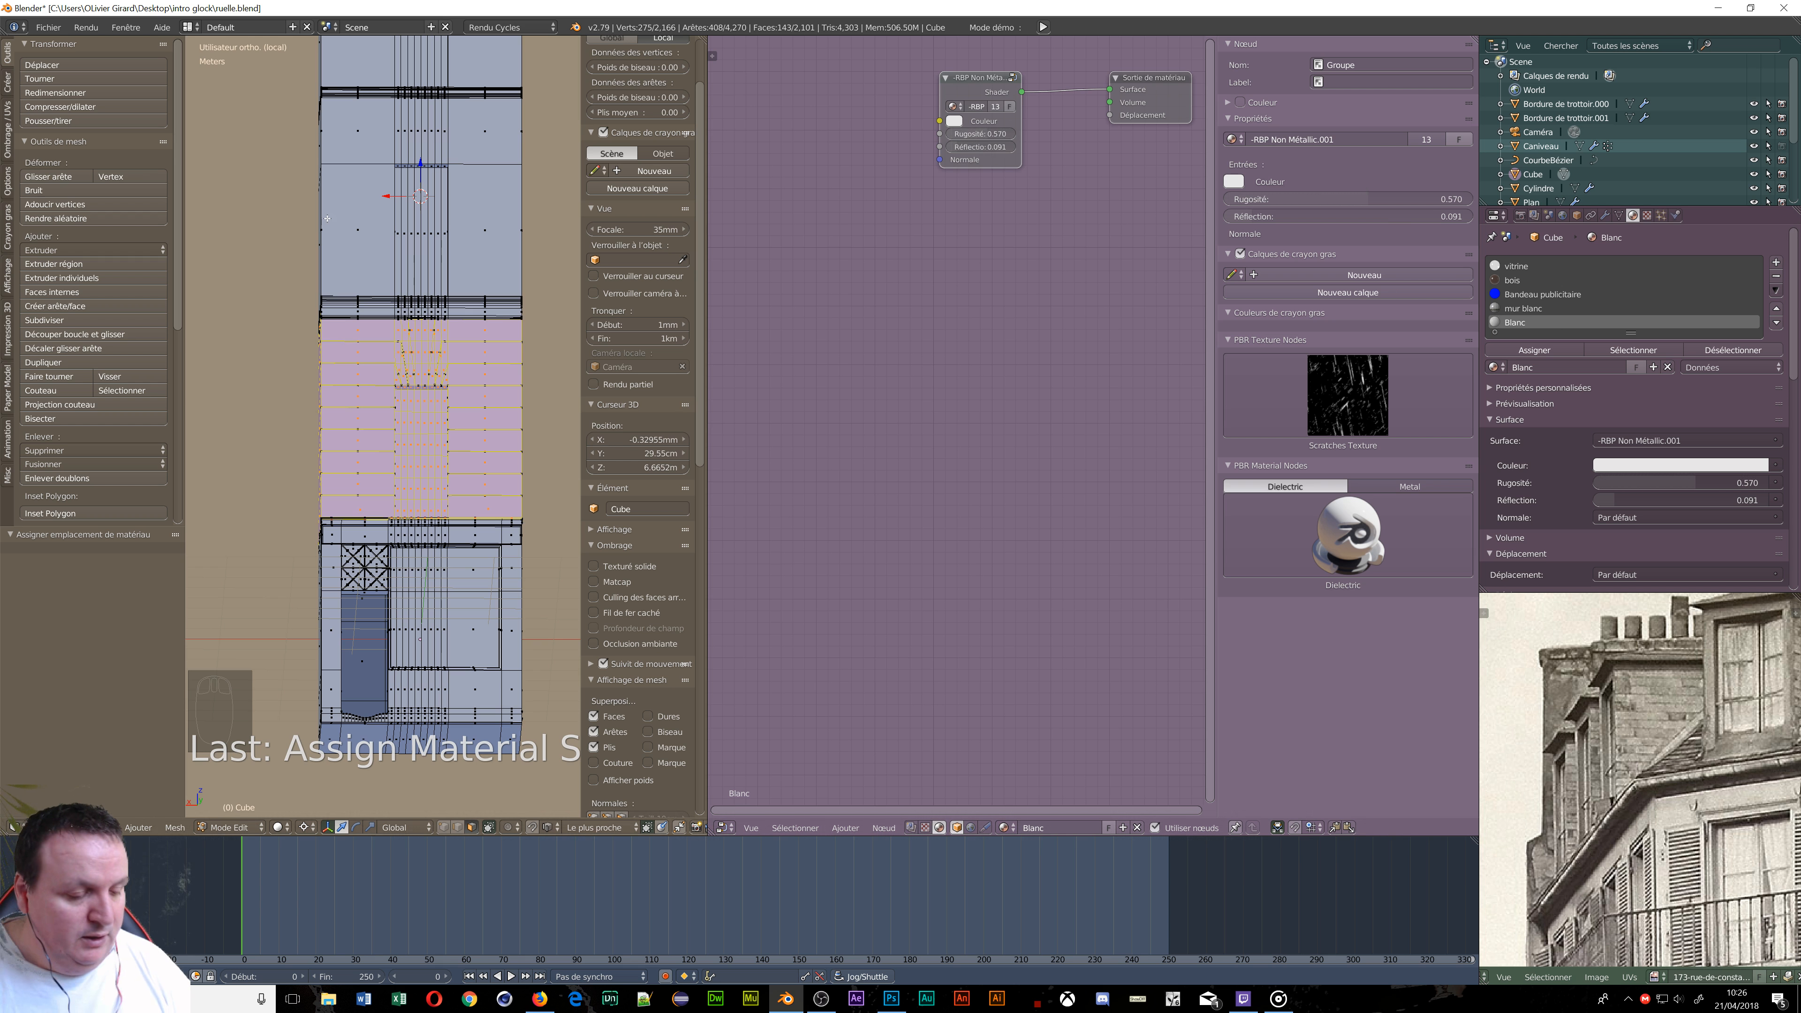
click(1539, 350)
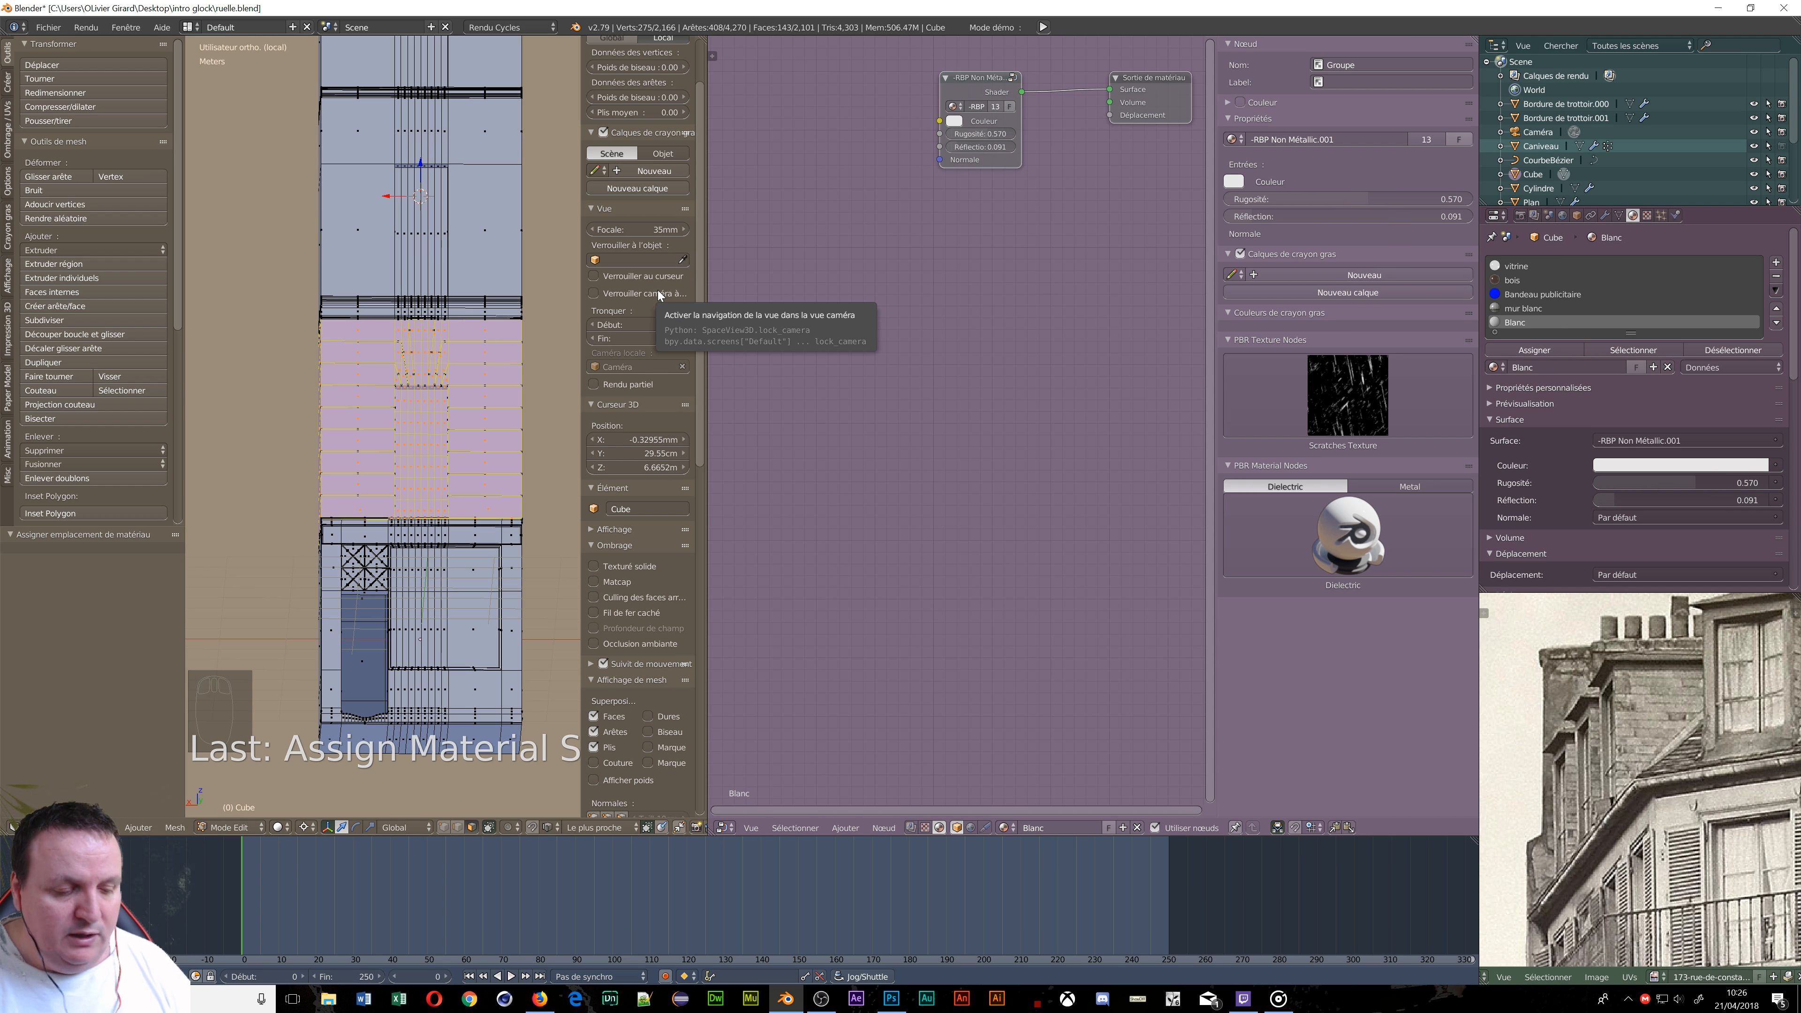
Show the building in rendered shading and brighten the Blanc material's colour to pure white, with R, V and B at 1.000.
key(shift+z)
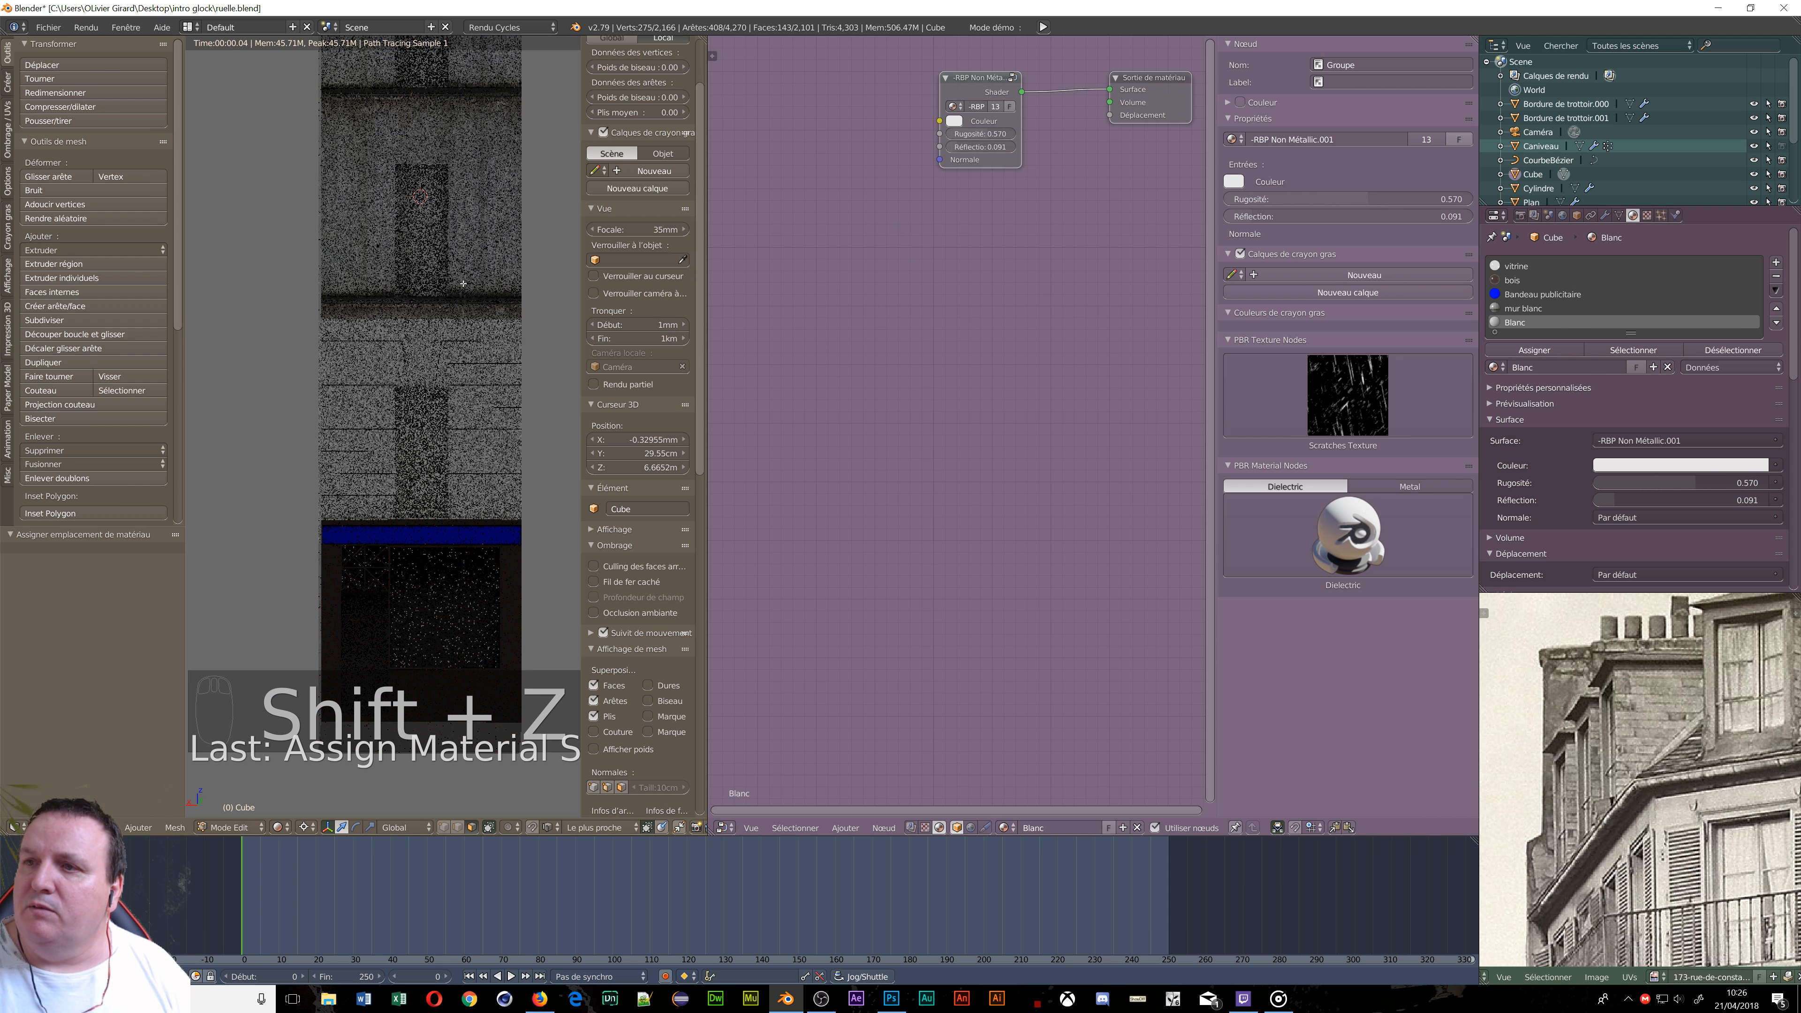
middle_drag(463, 284, 393, 266)
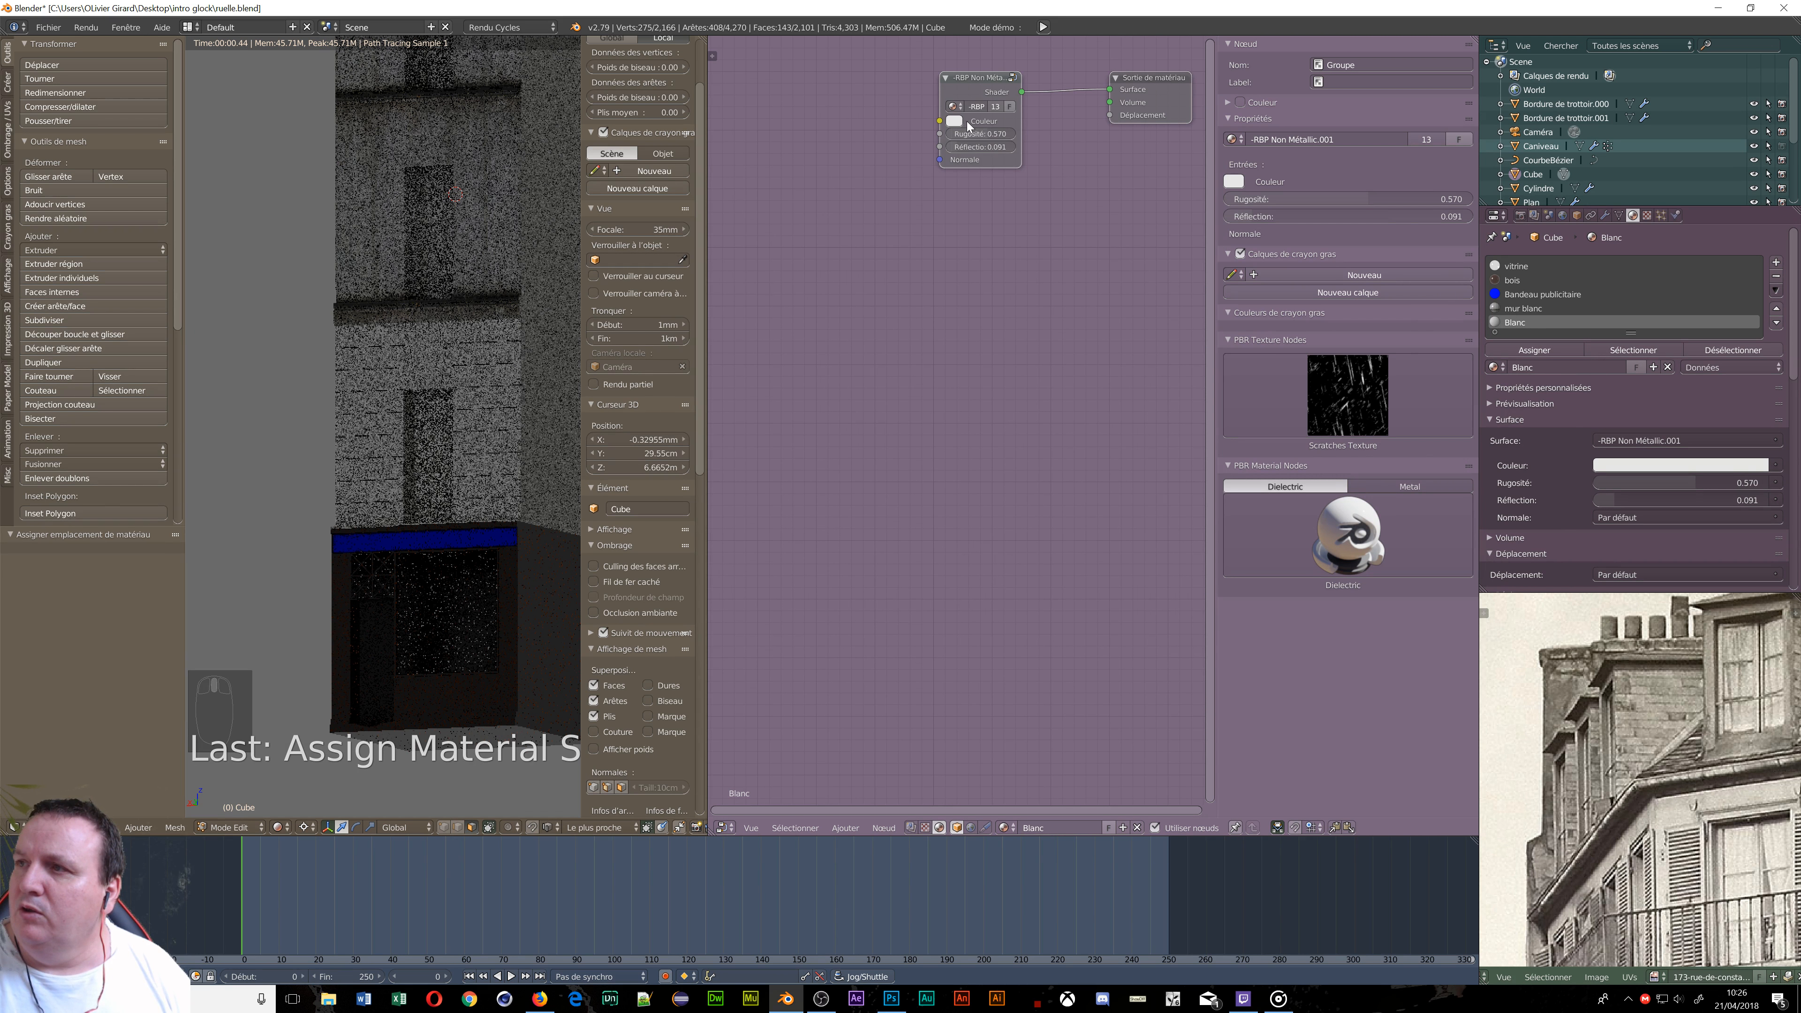
scroll(969, 125, up, 1)
click(960, 120)
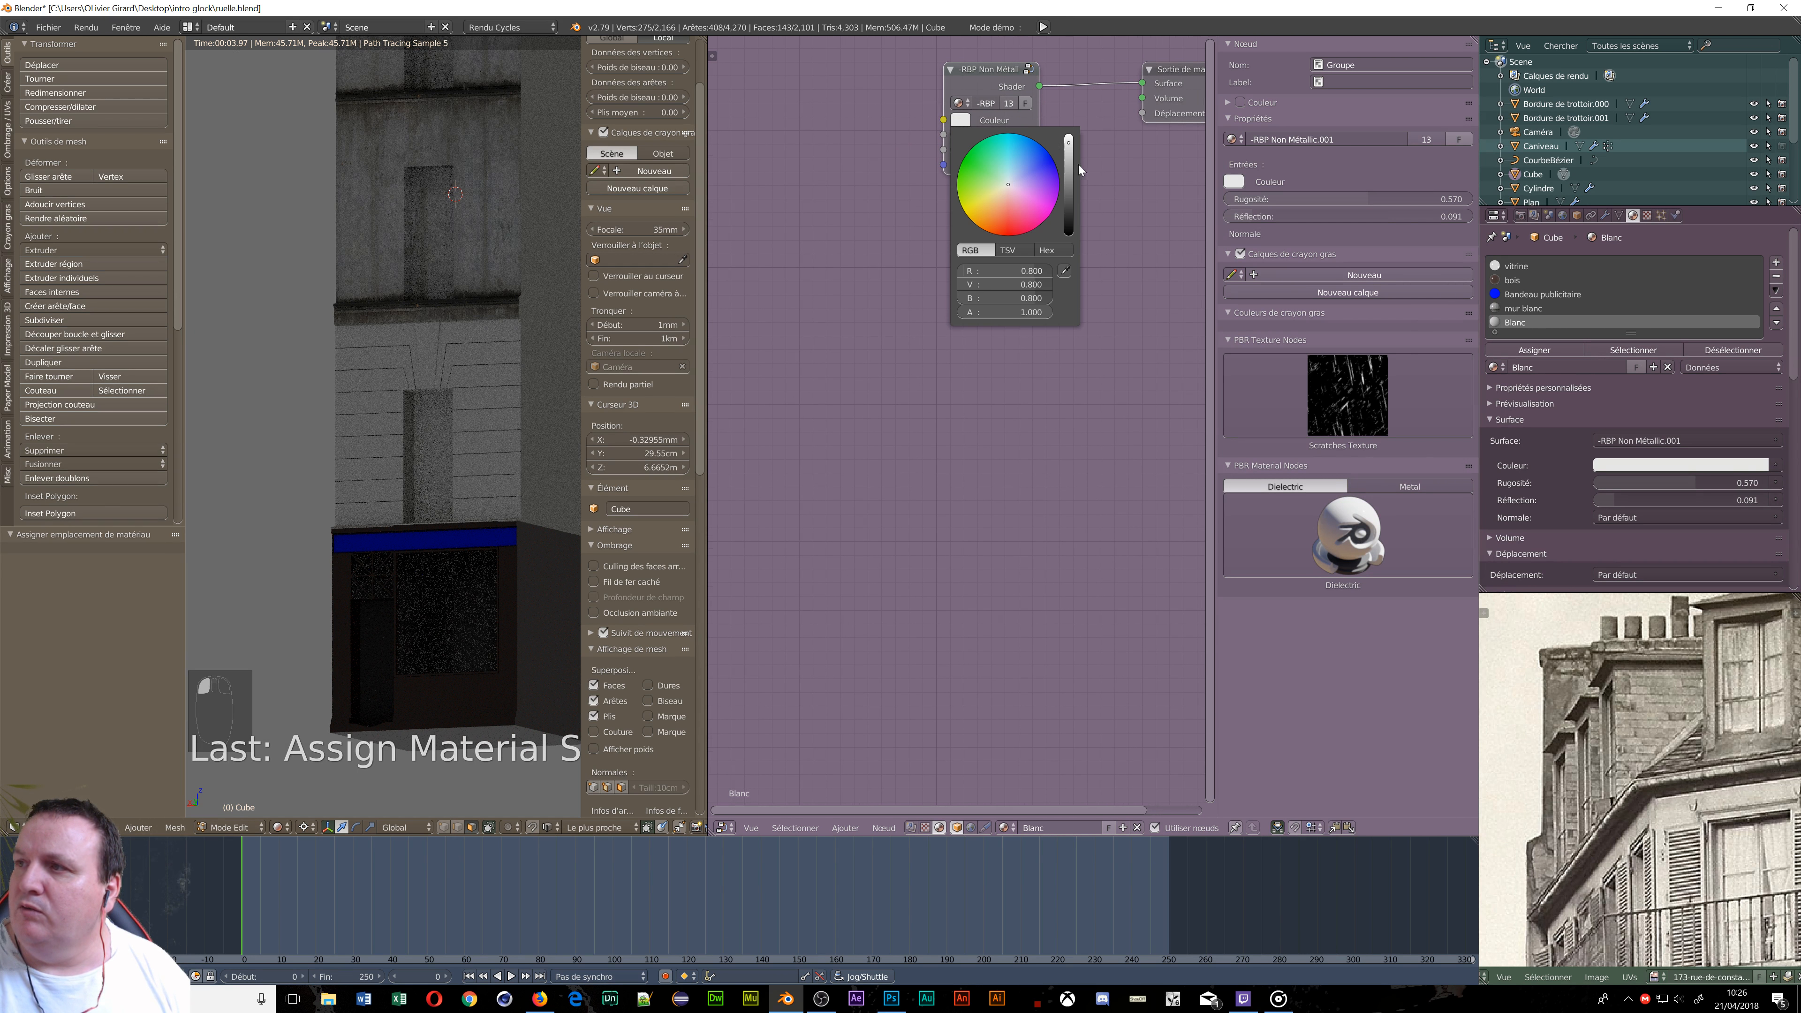
drag(1068, 162, 1069, 134)
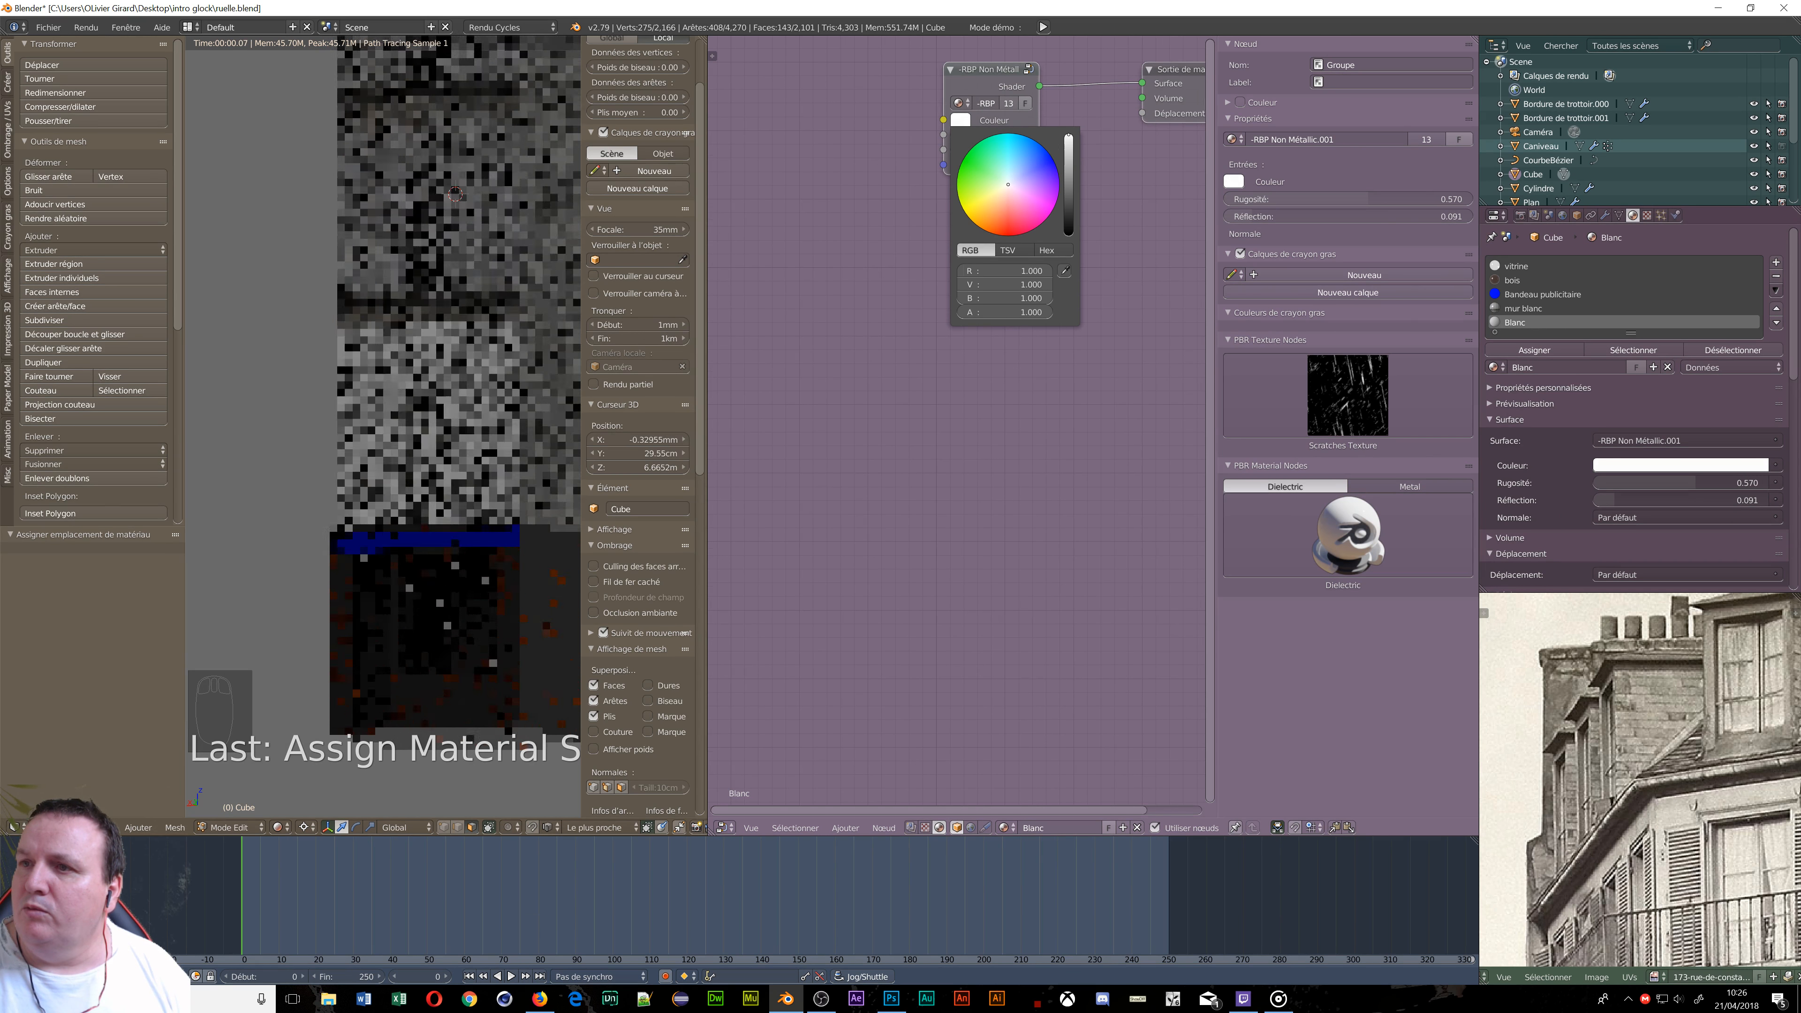
Examine the rendered white first-floor wall, its window opening and the shopfront up close, from a distance and in perspective.
scroll(443, 418, up, 4)
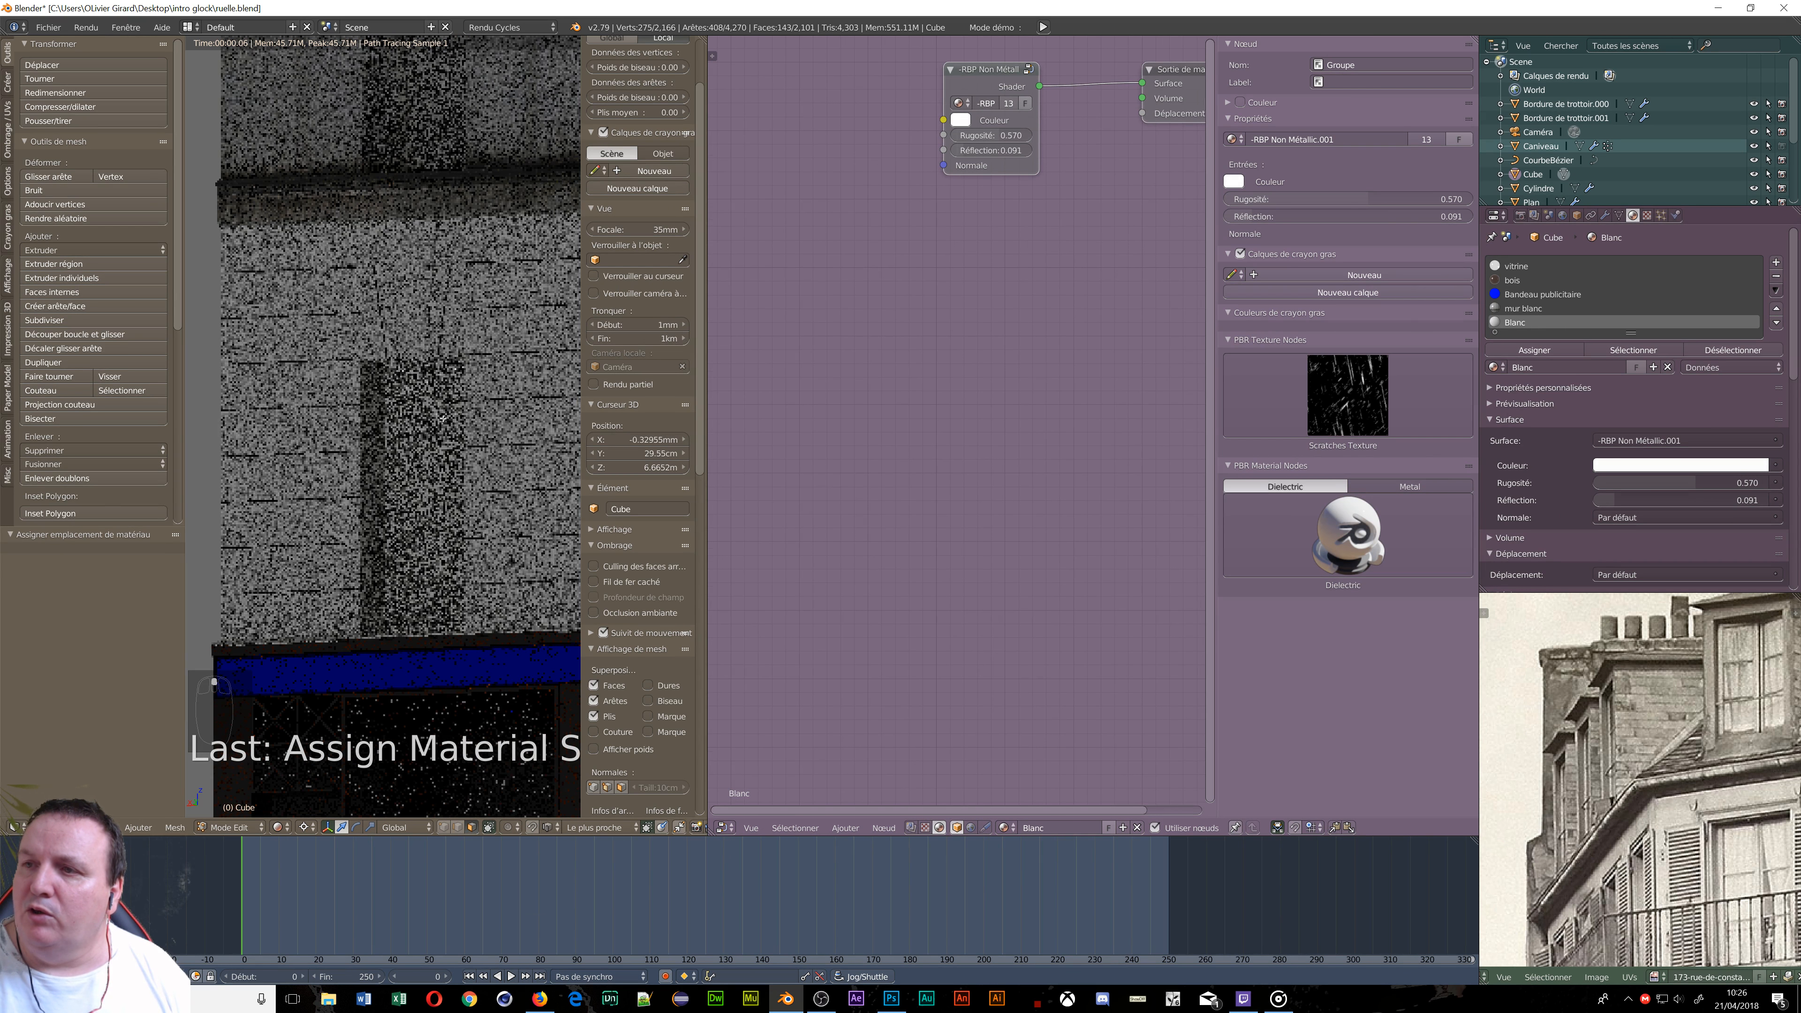
scroll(444, 419, up, 4)
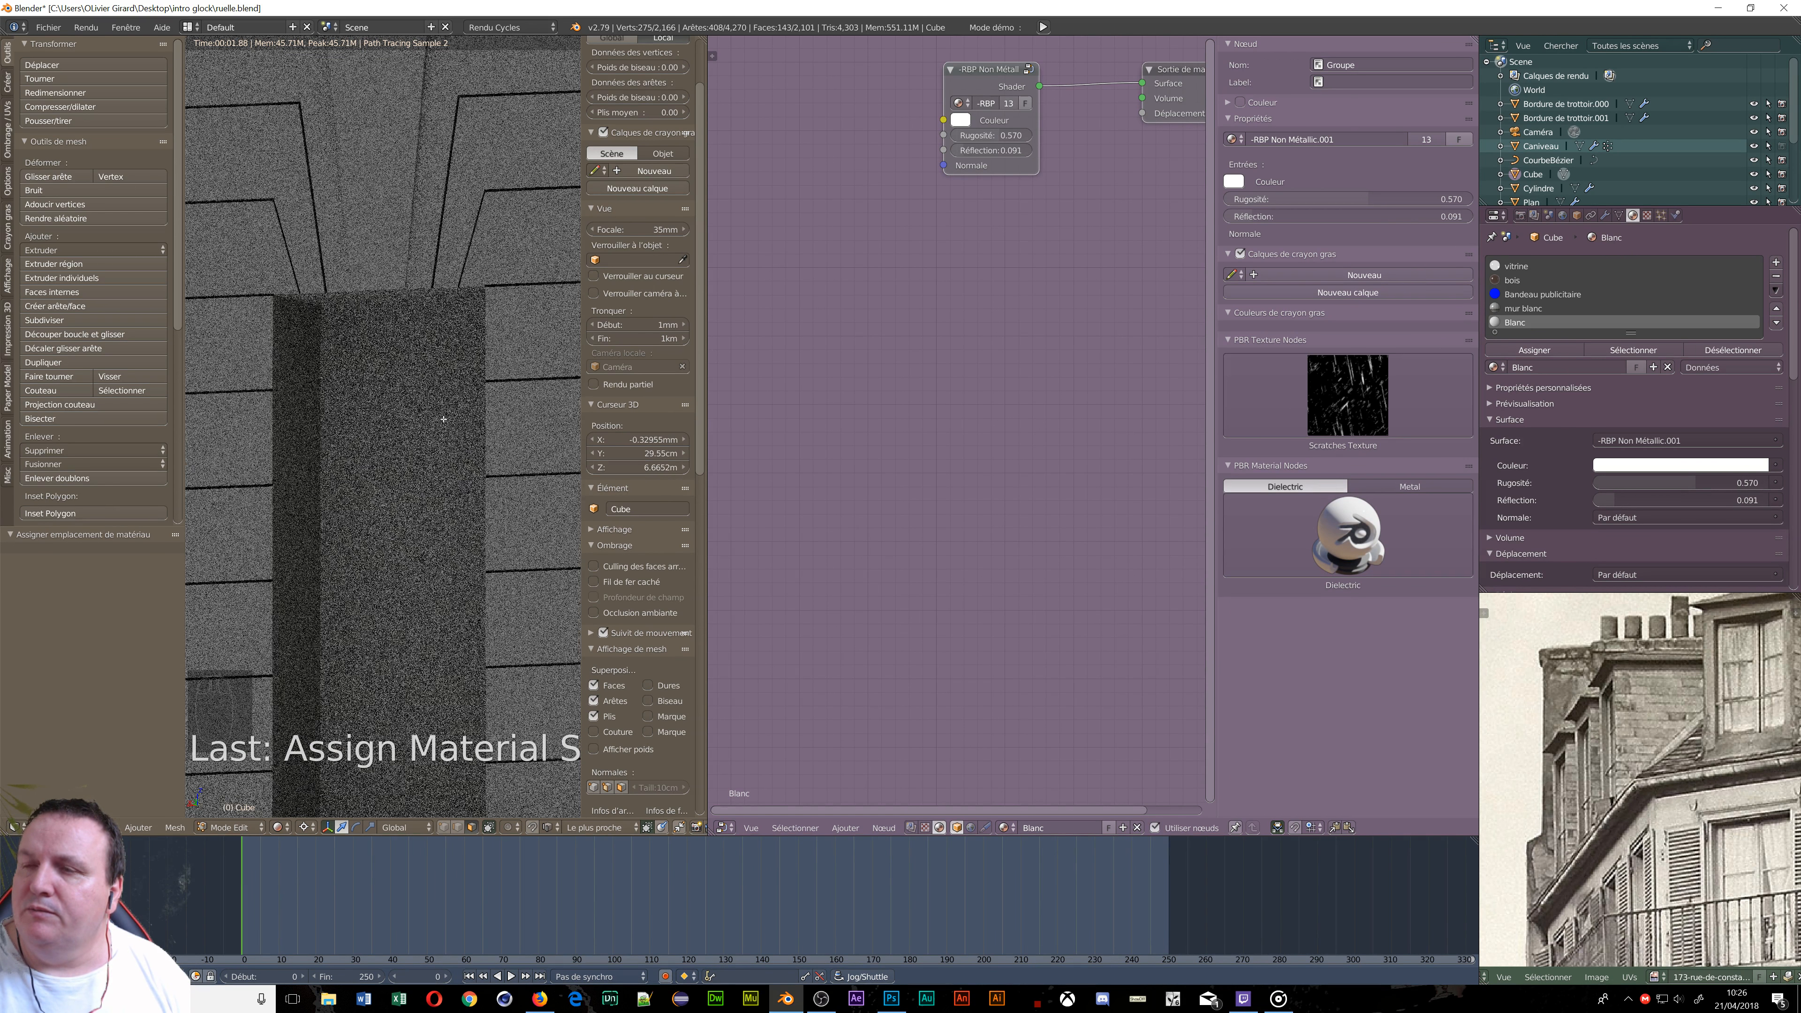
scroll(443, 418, down, 8)
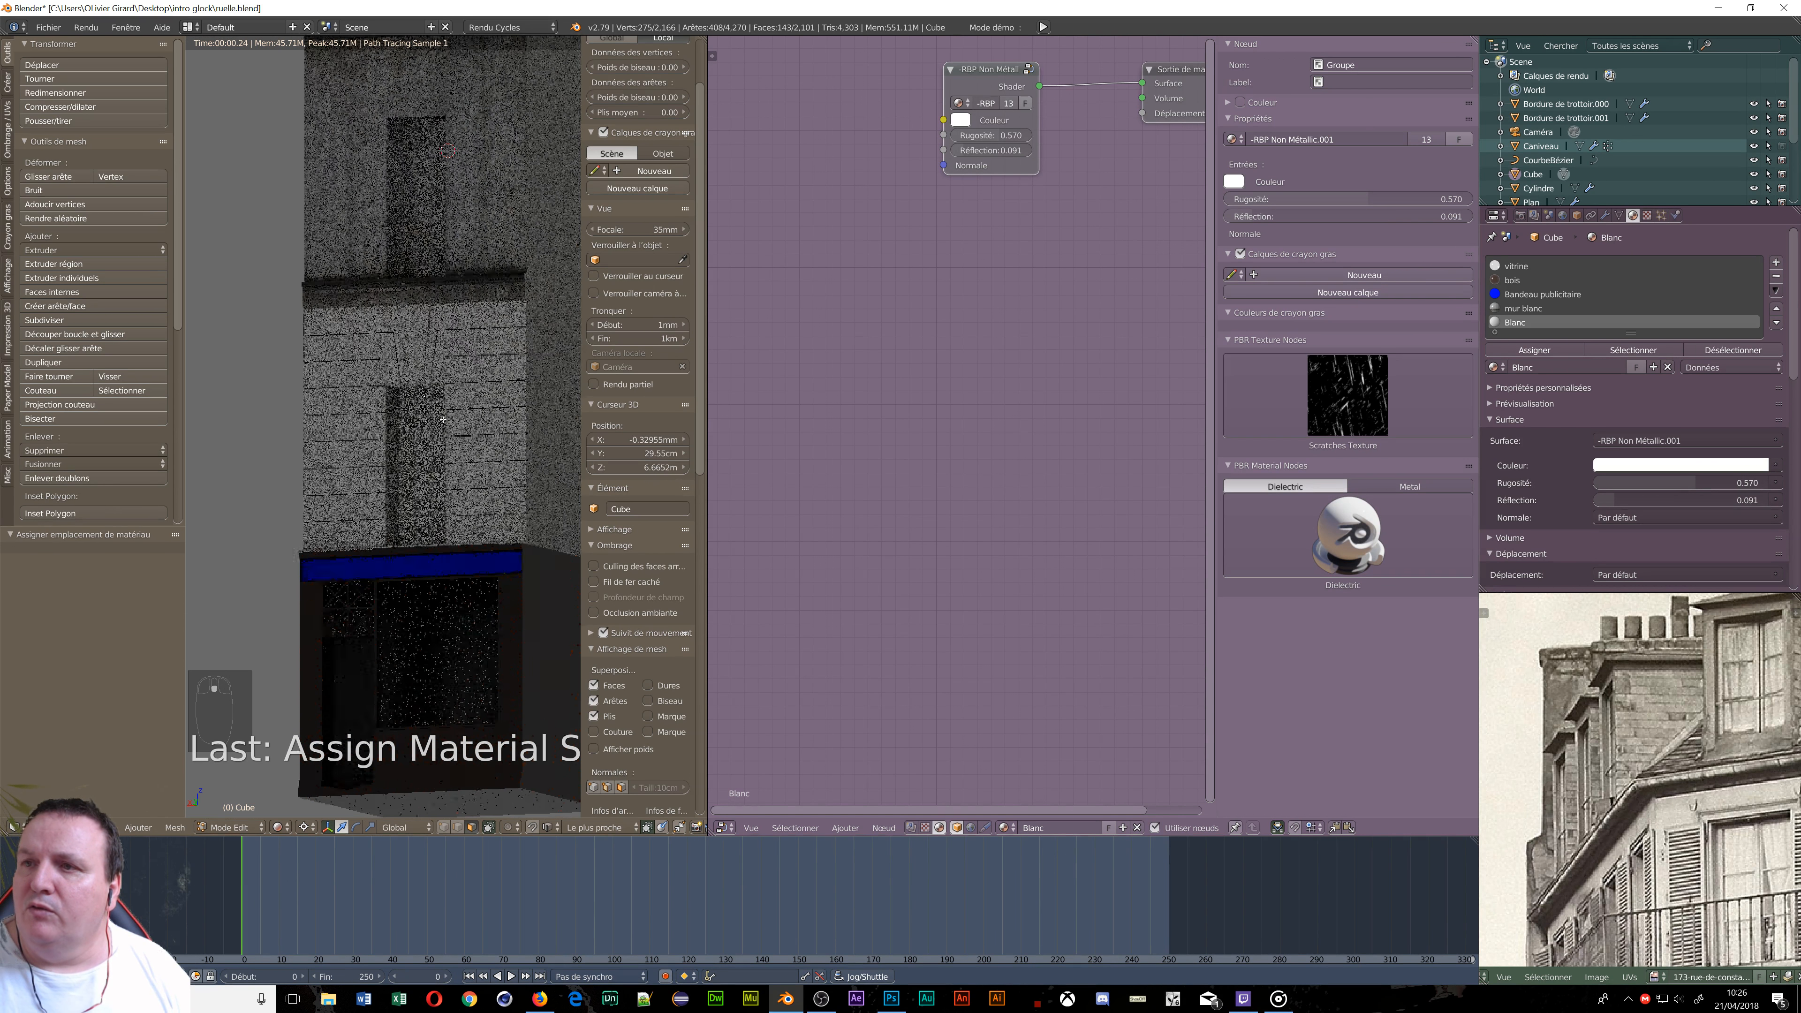
middle_drag(443, 419, 406, 432)
scroll(406, 431, down, 3)
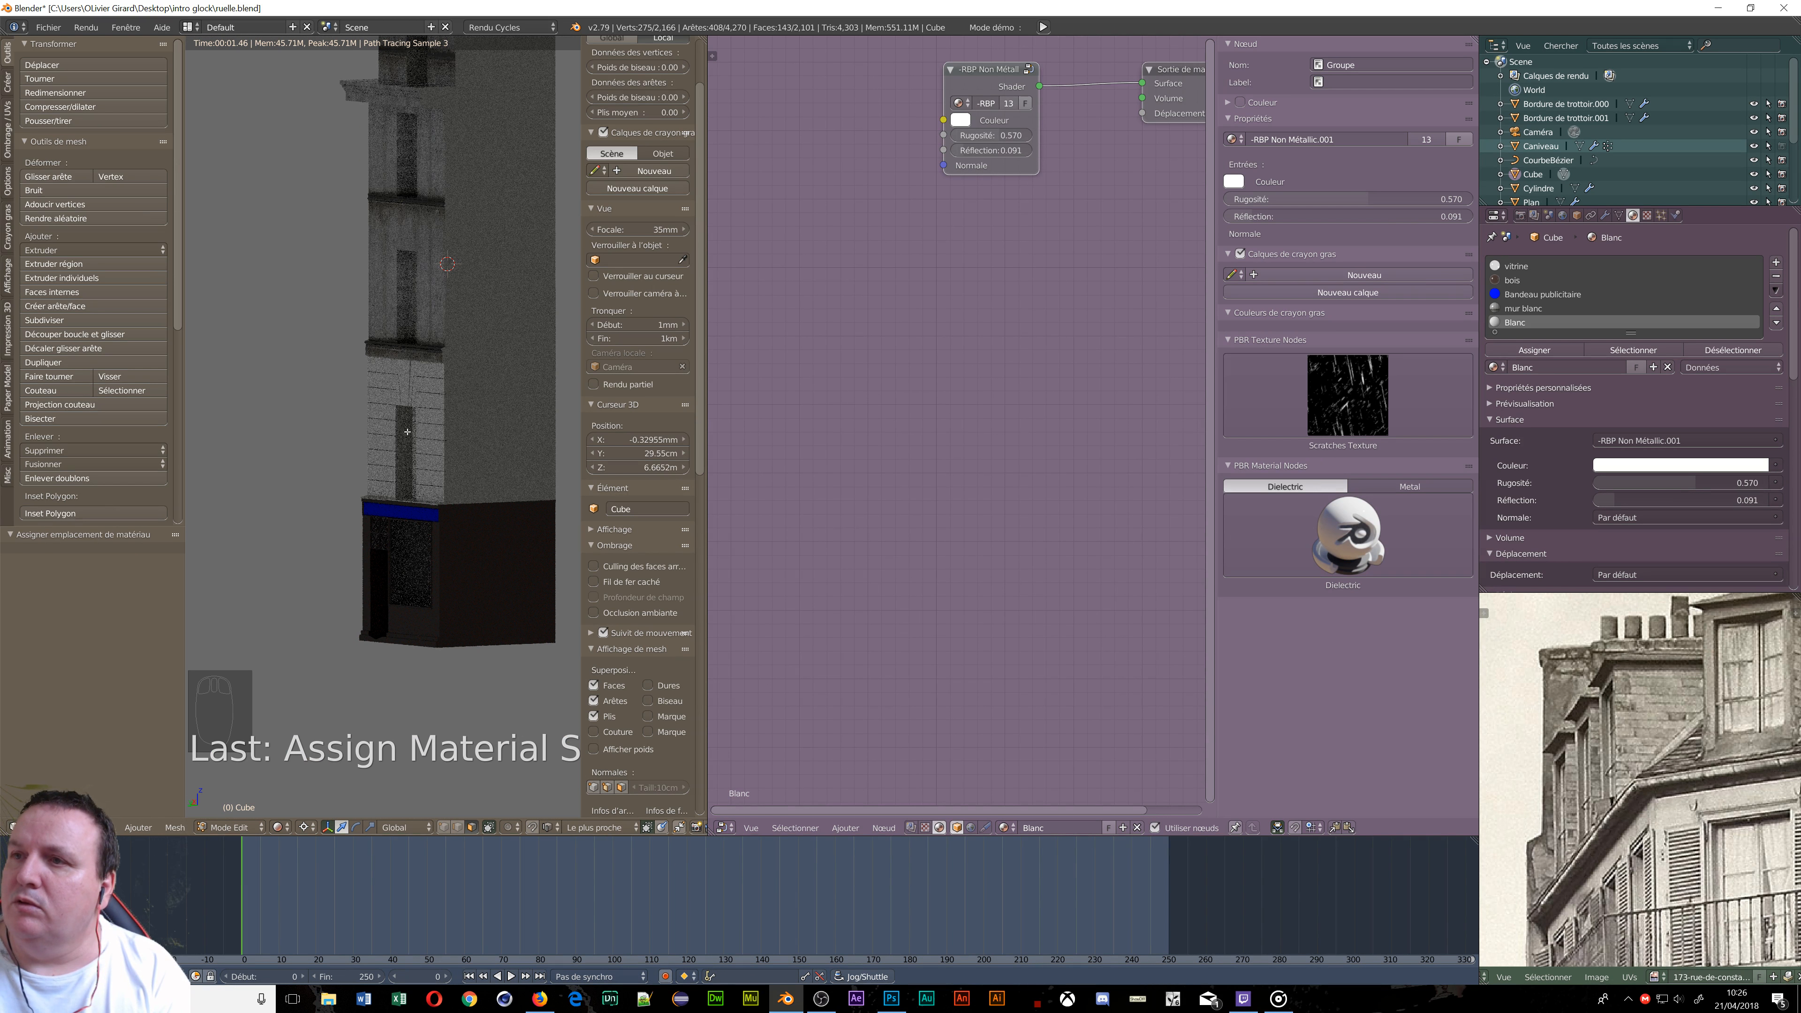
key(KP_5)
scroll(445, 471, up, 3)
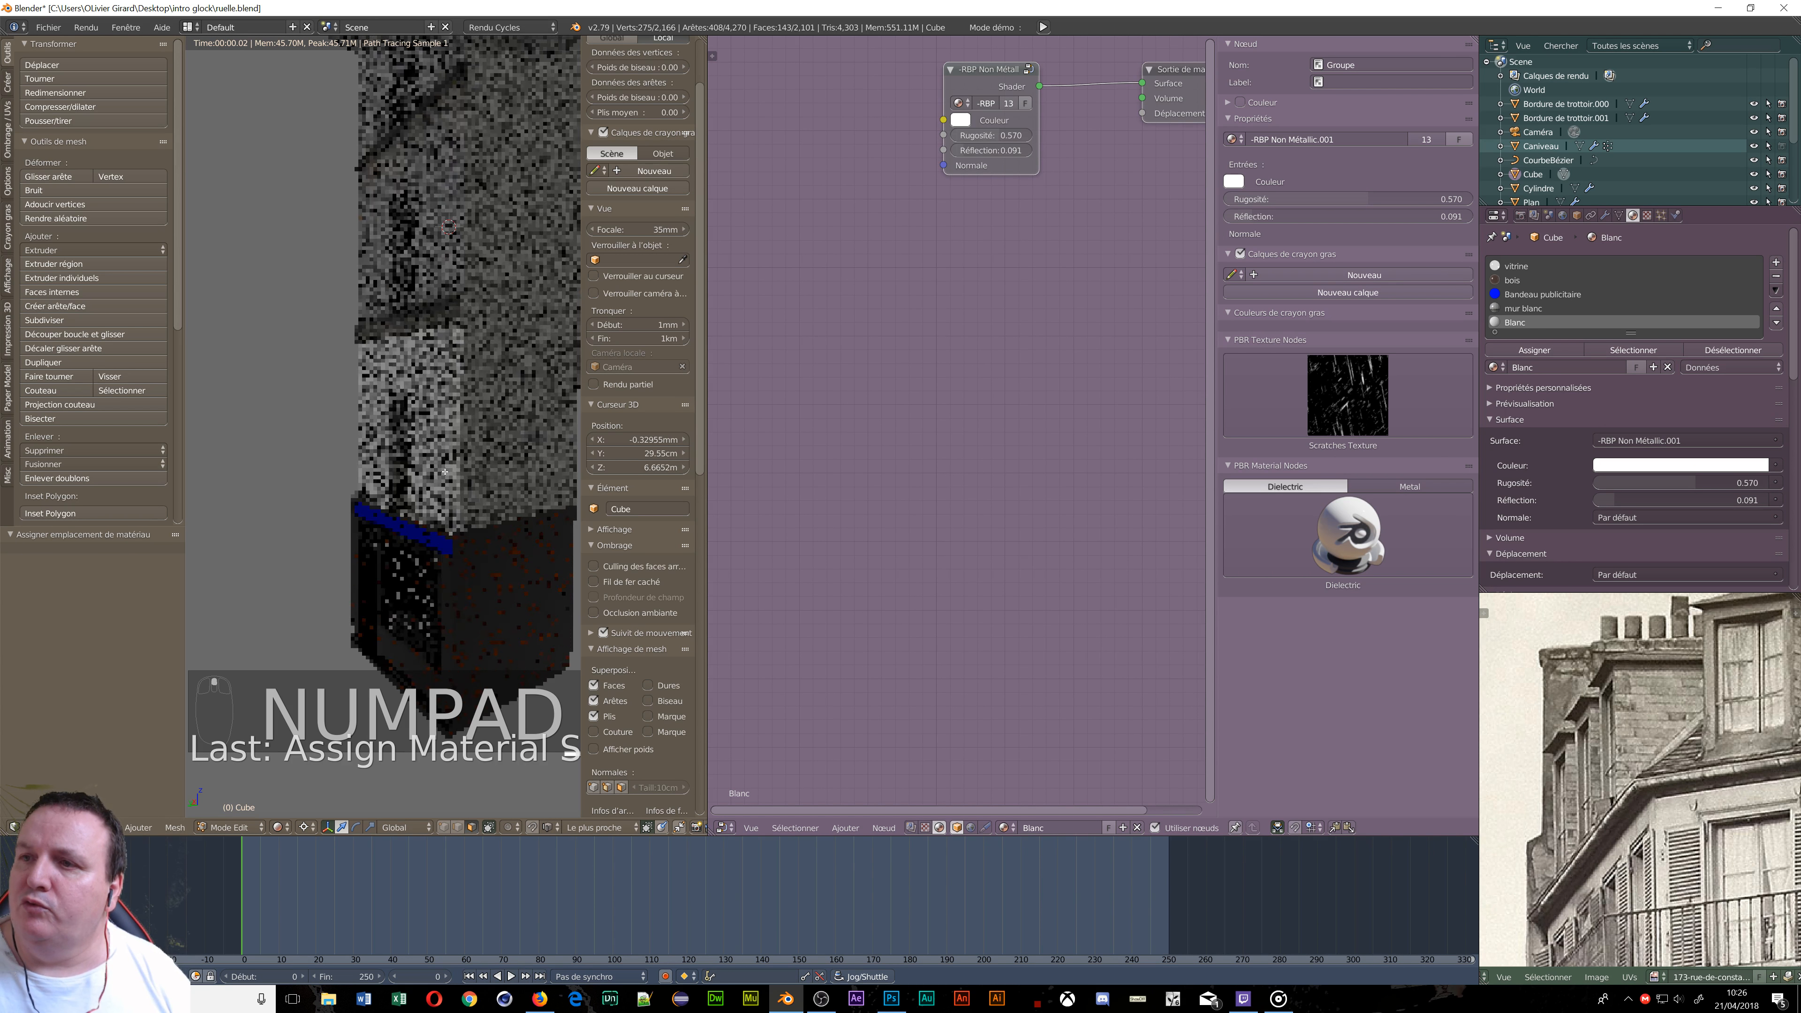
shift+middle_drag(446, 471, 447, 356)
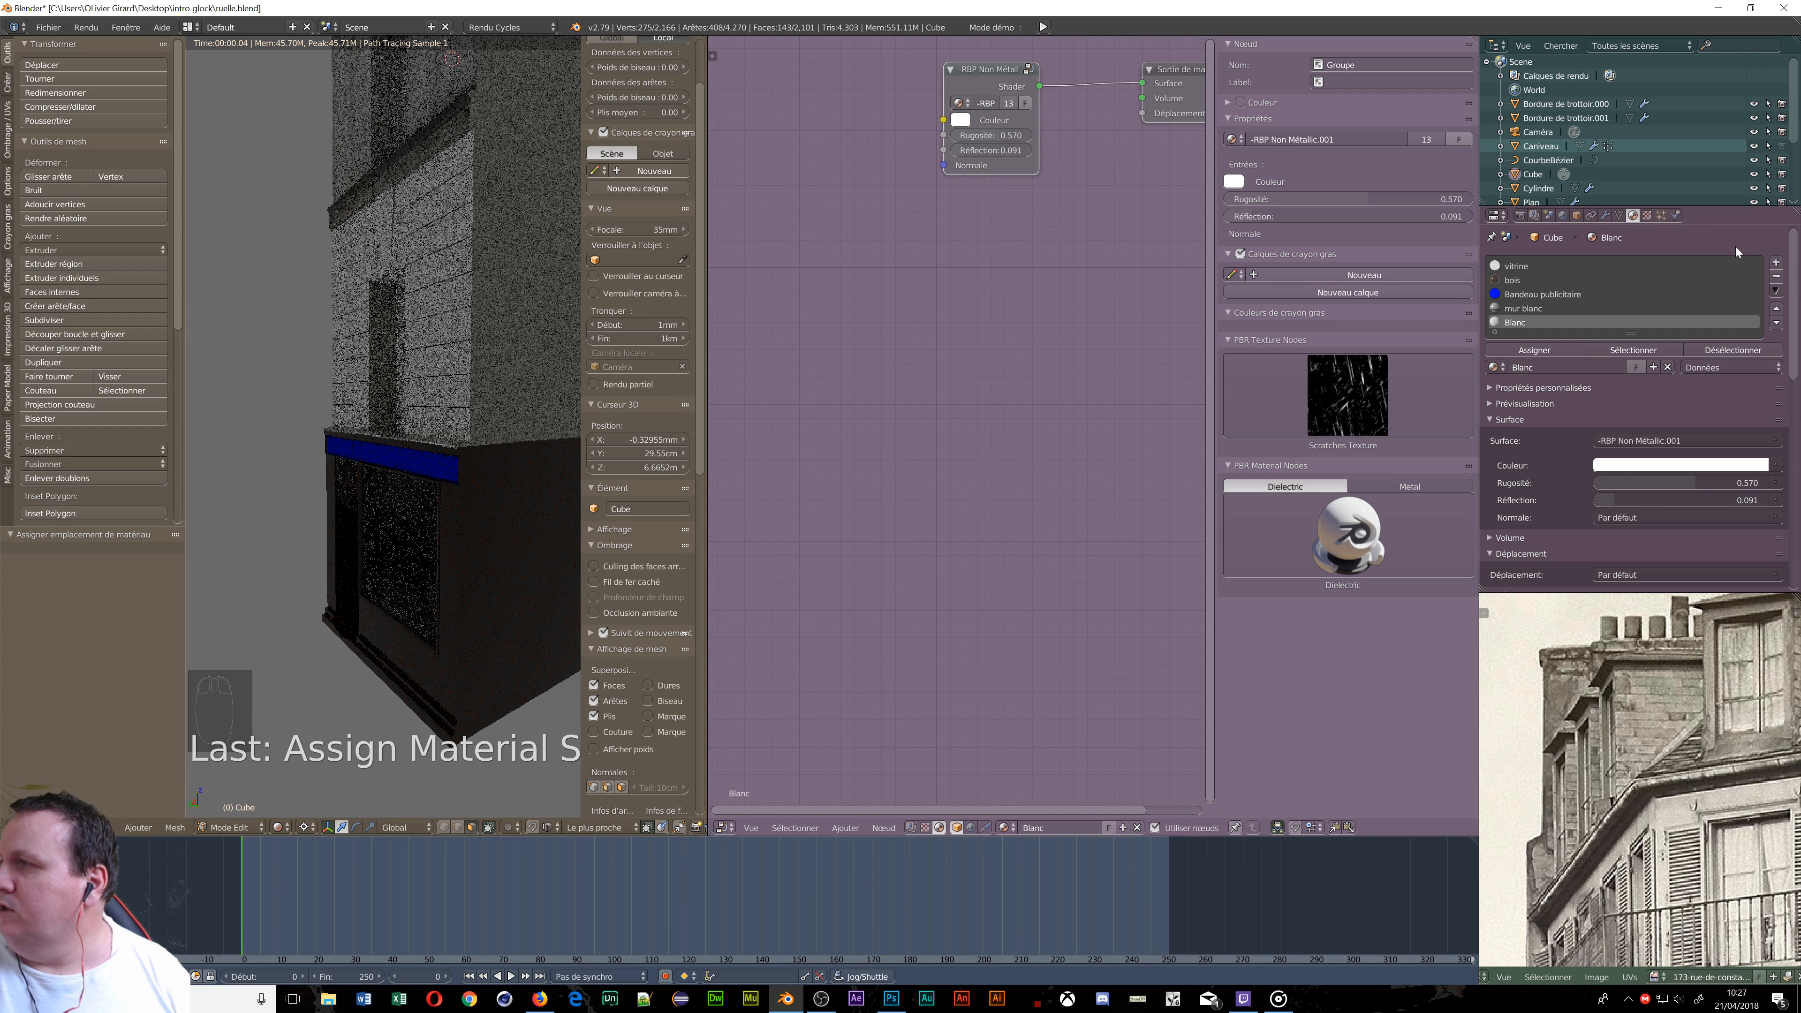
Set the World background colour to an environment texture and load Stadium_Center_8k.jpg from G:\texture 3d\Stadium_Center into it.
click(1563, 216)
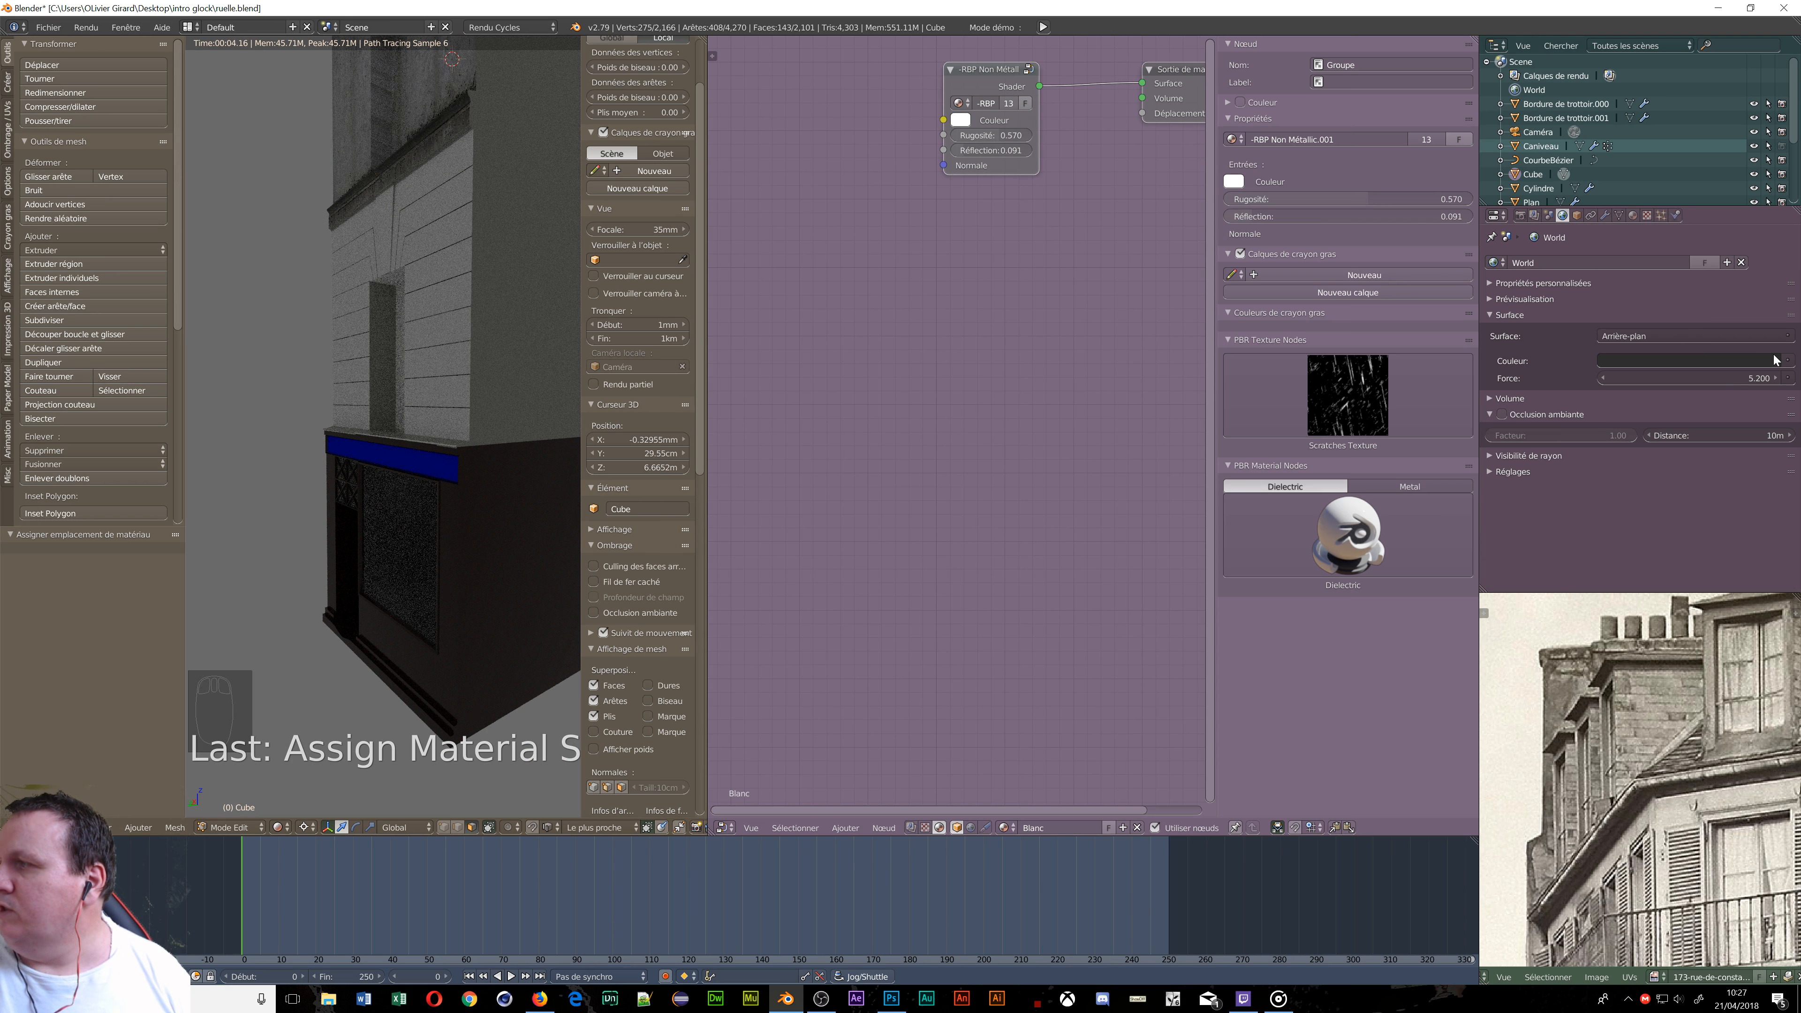
click(1788, 361)
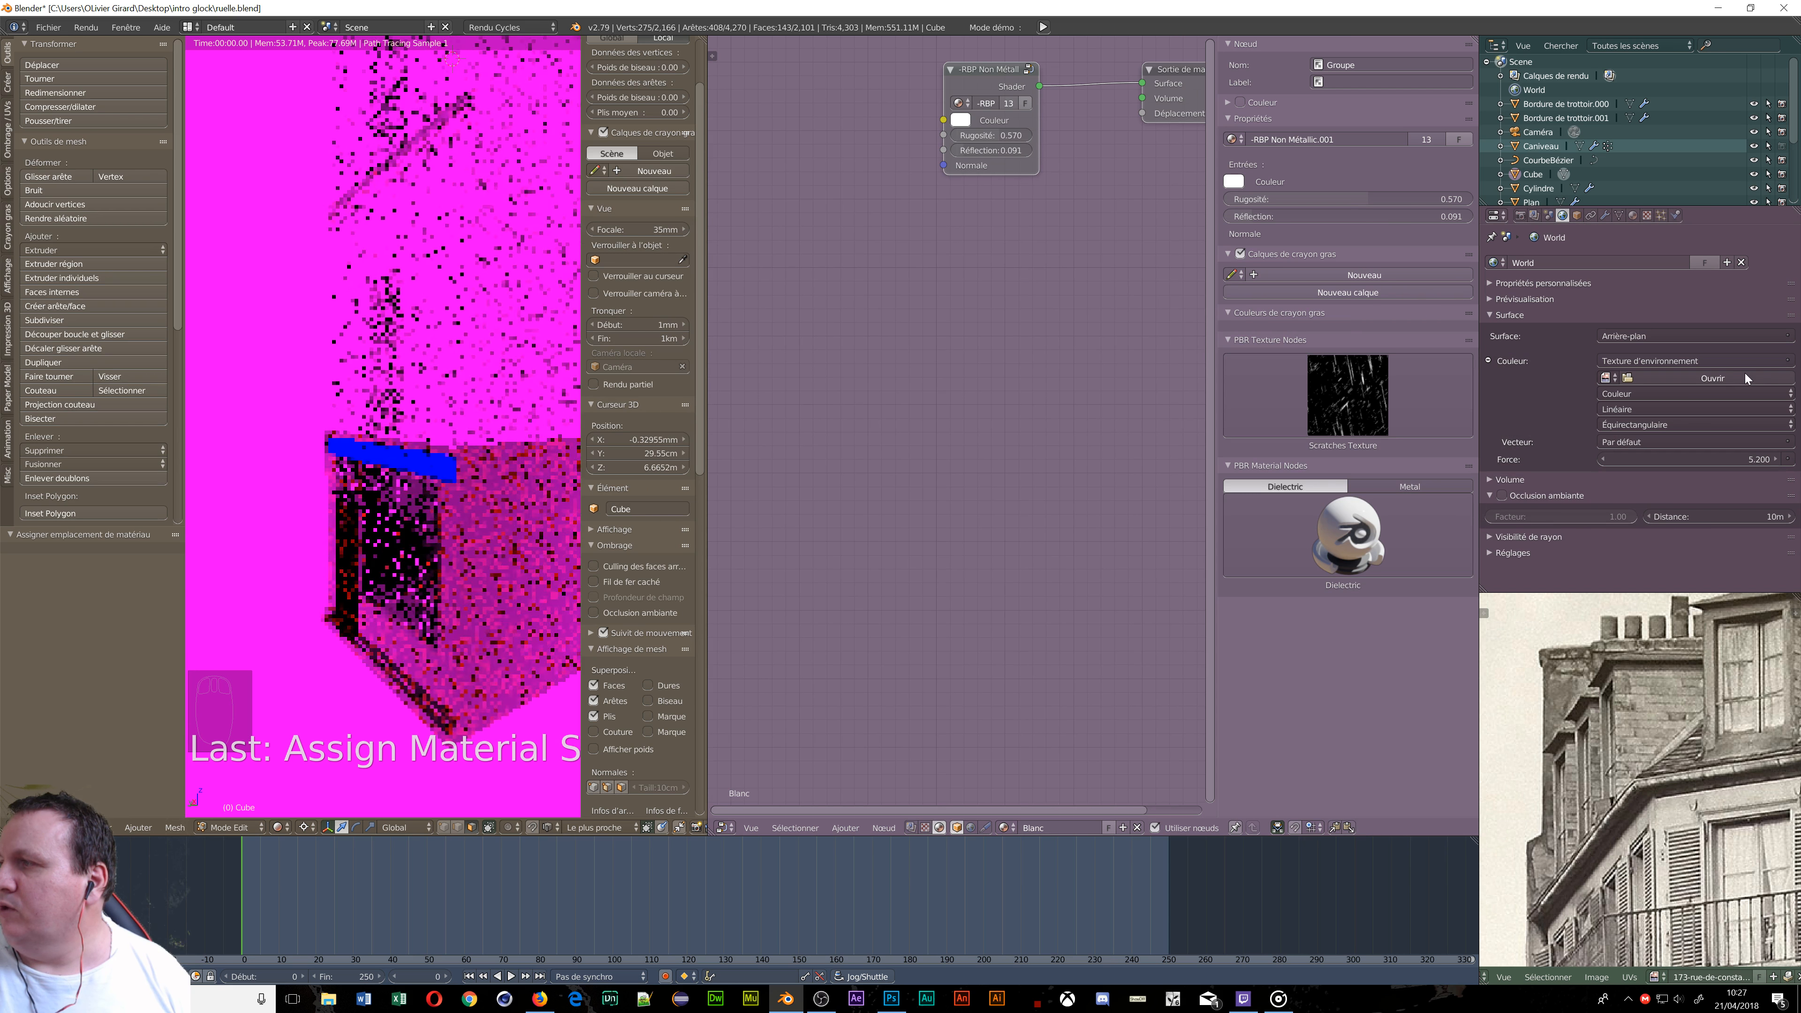
click(1729, 375)
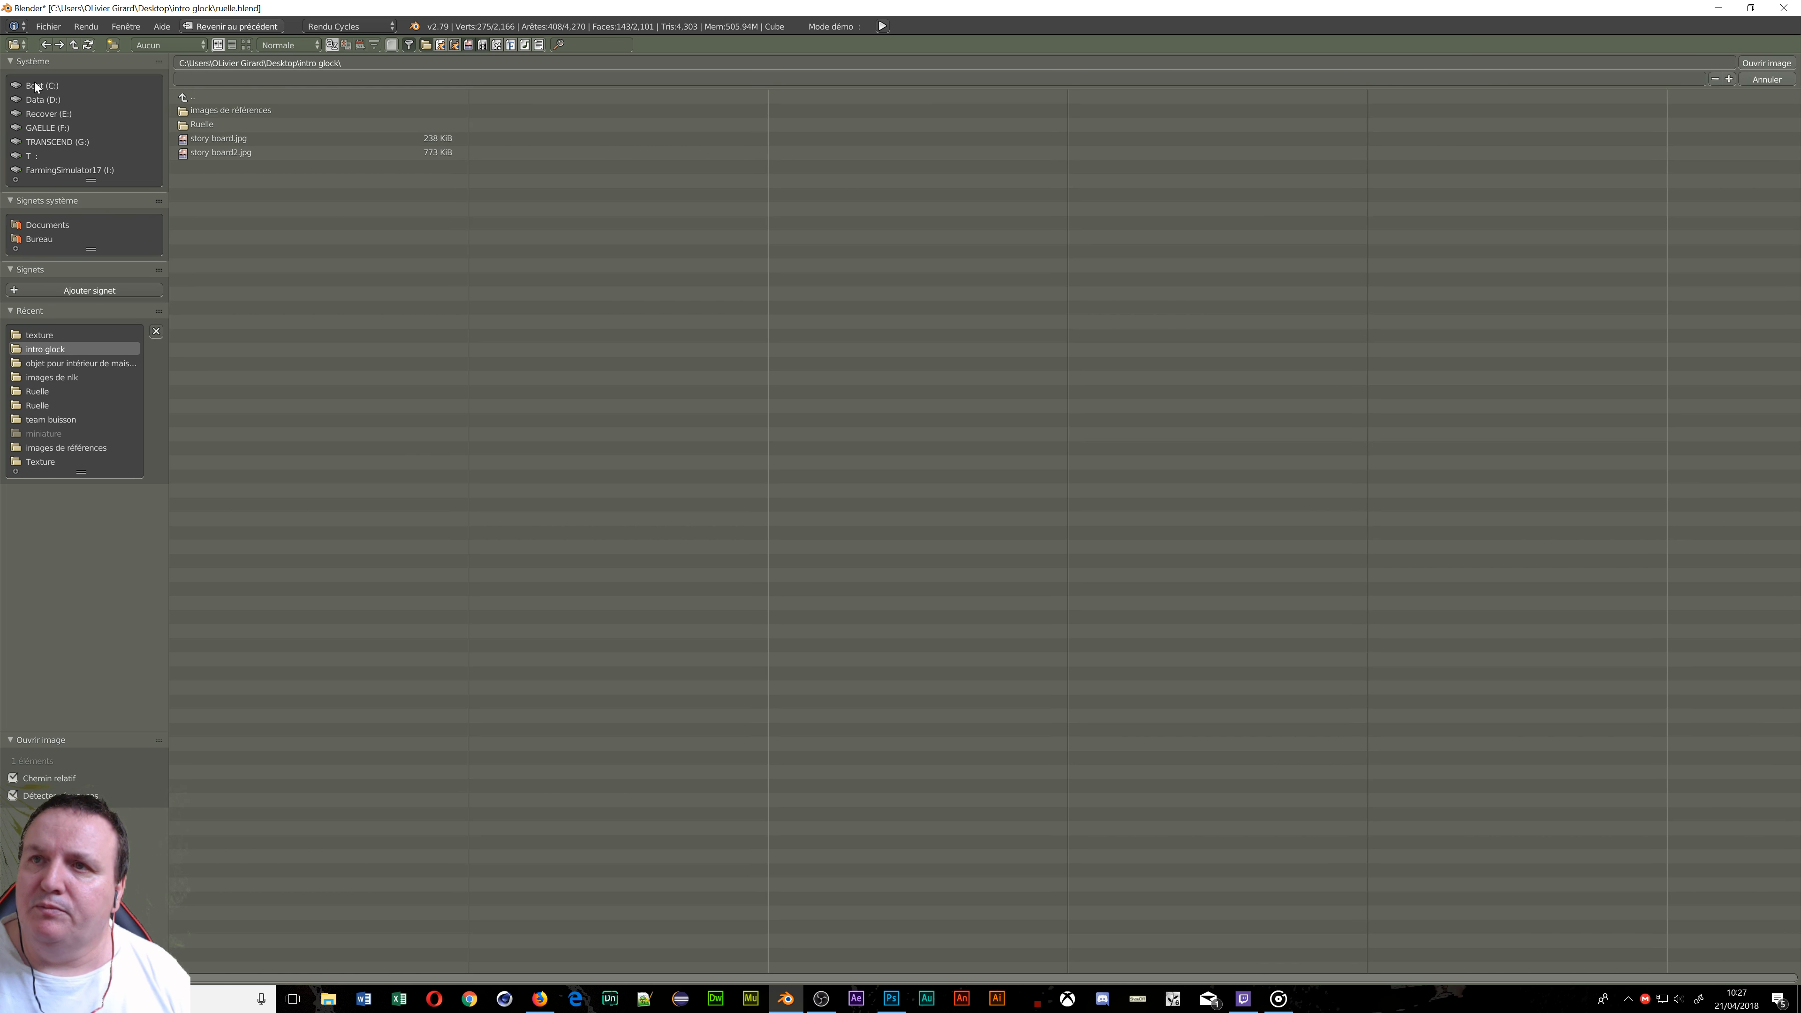
click(42, 100)
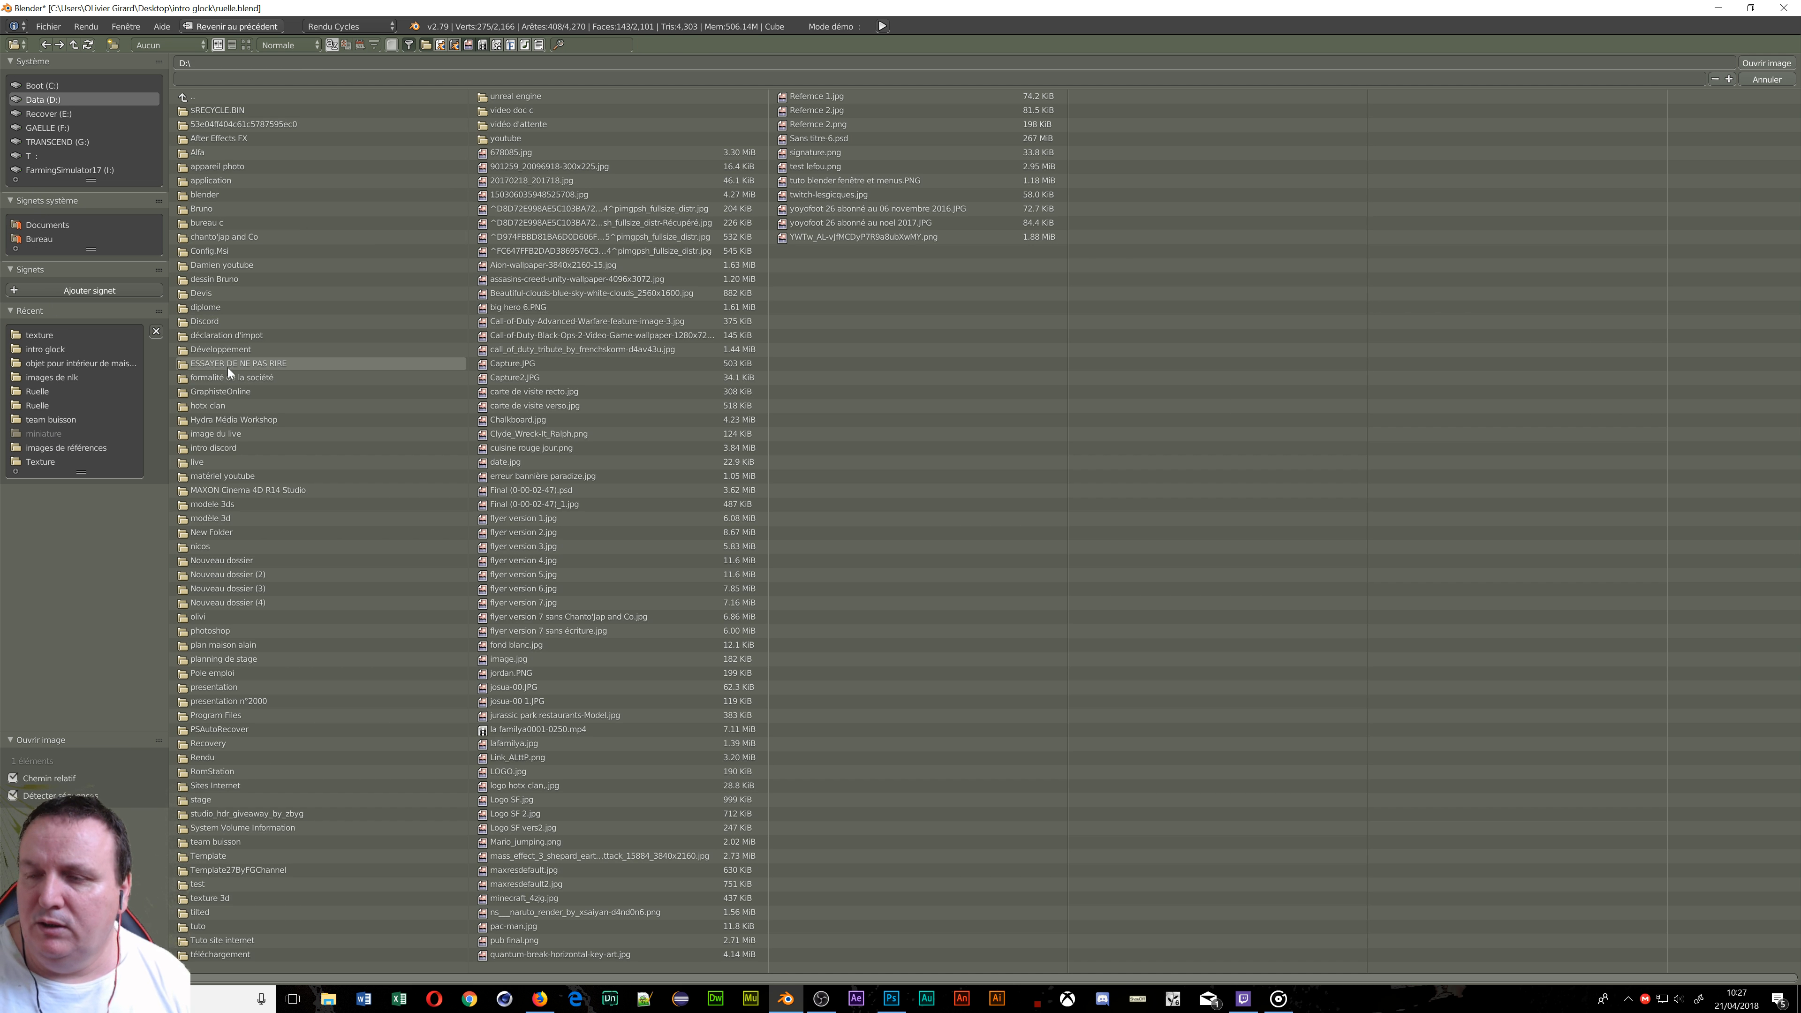
click(65, 141)
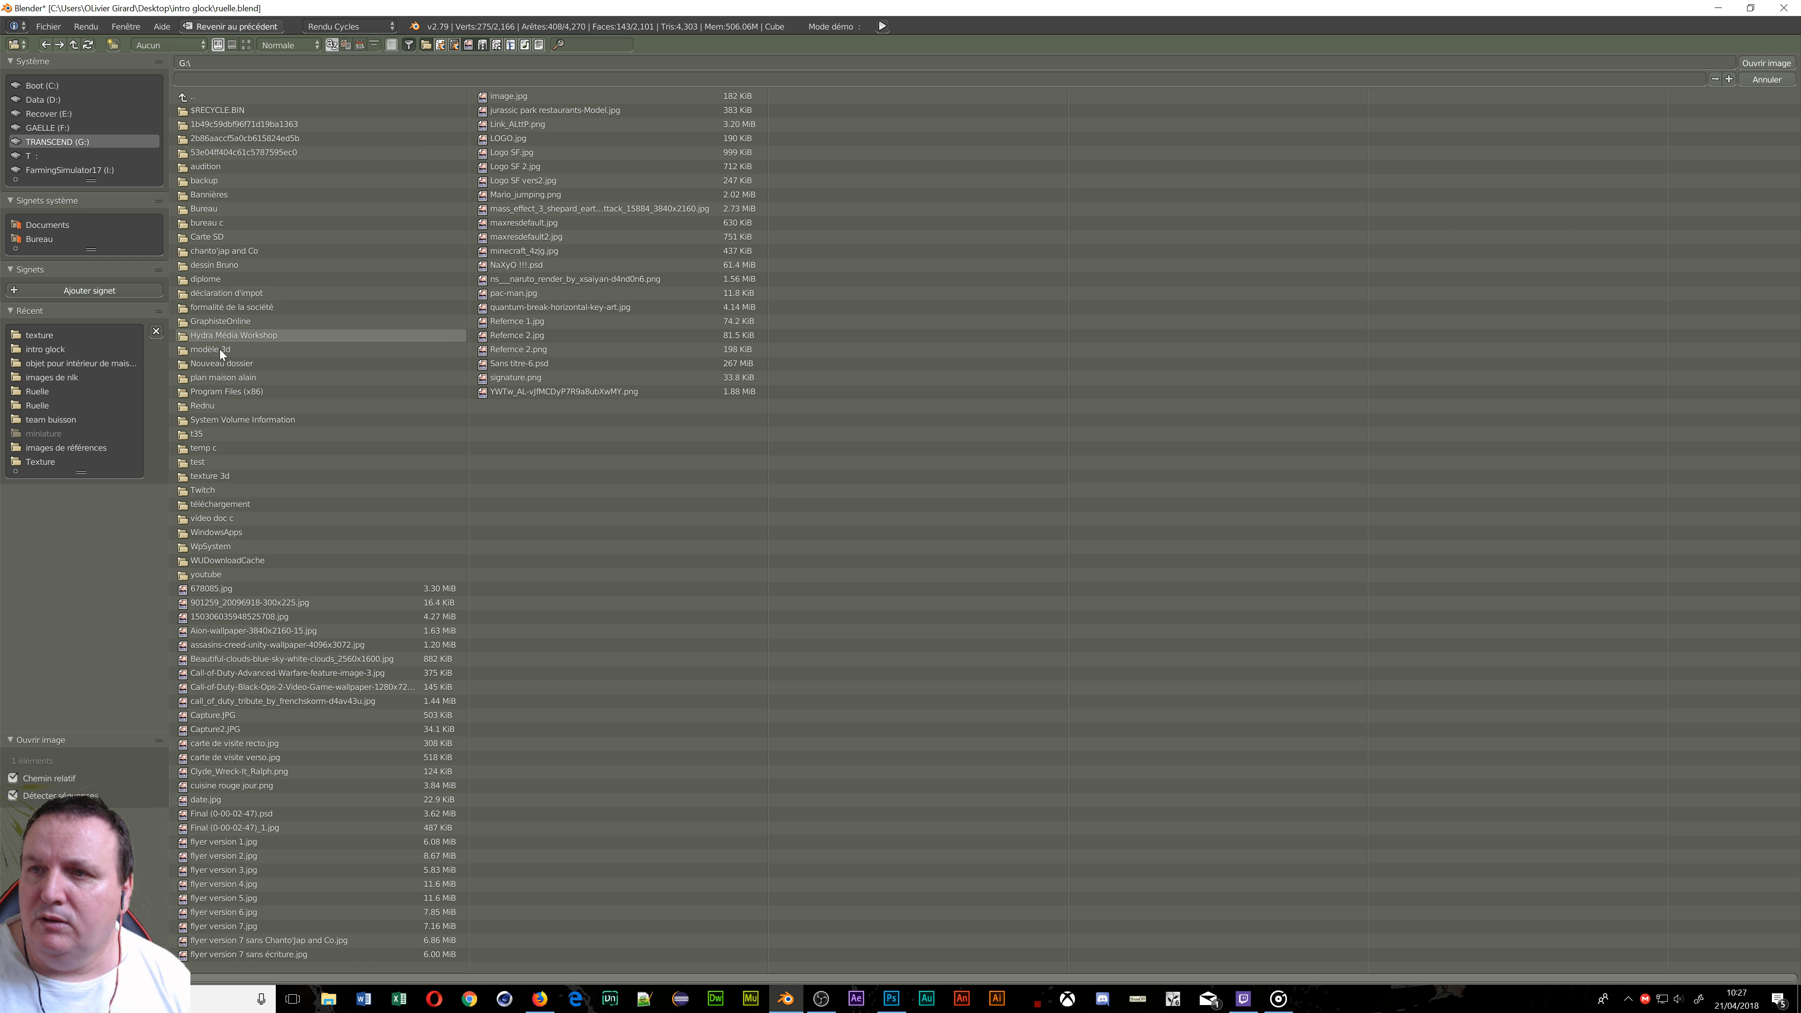
click(210, 480)
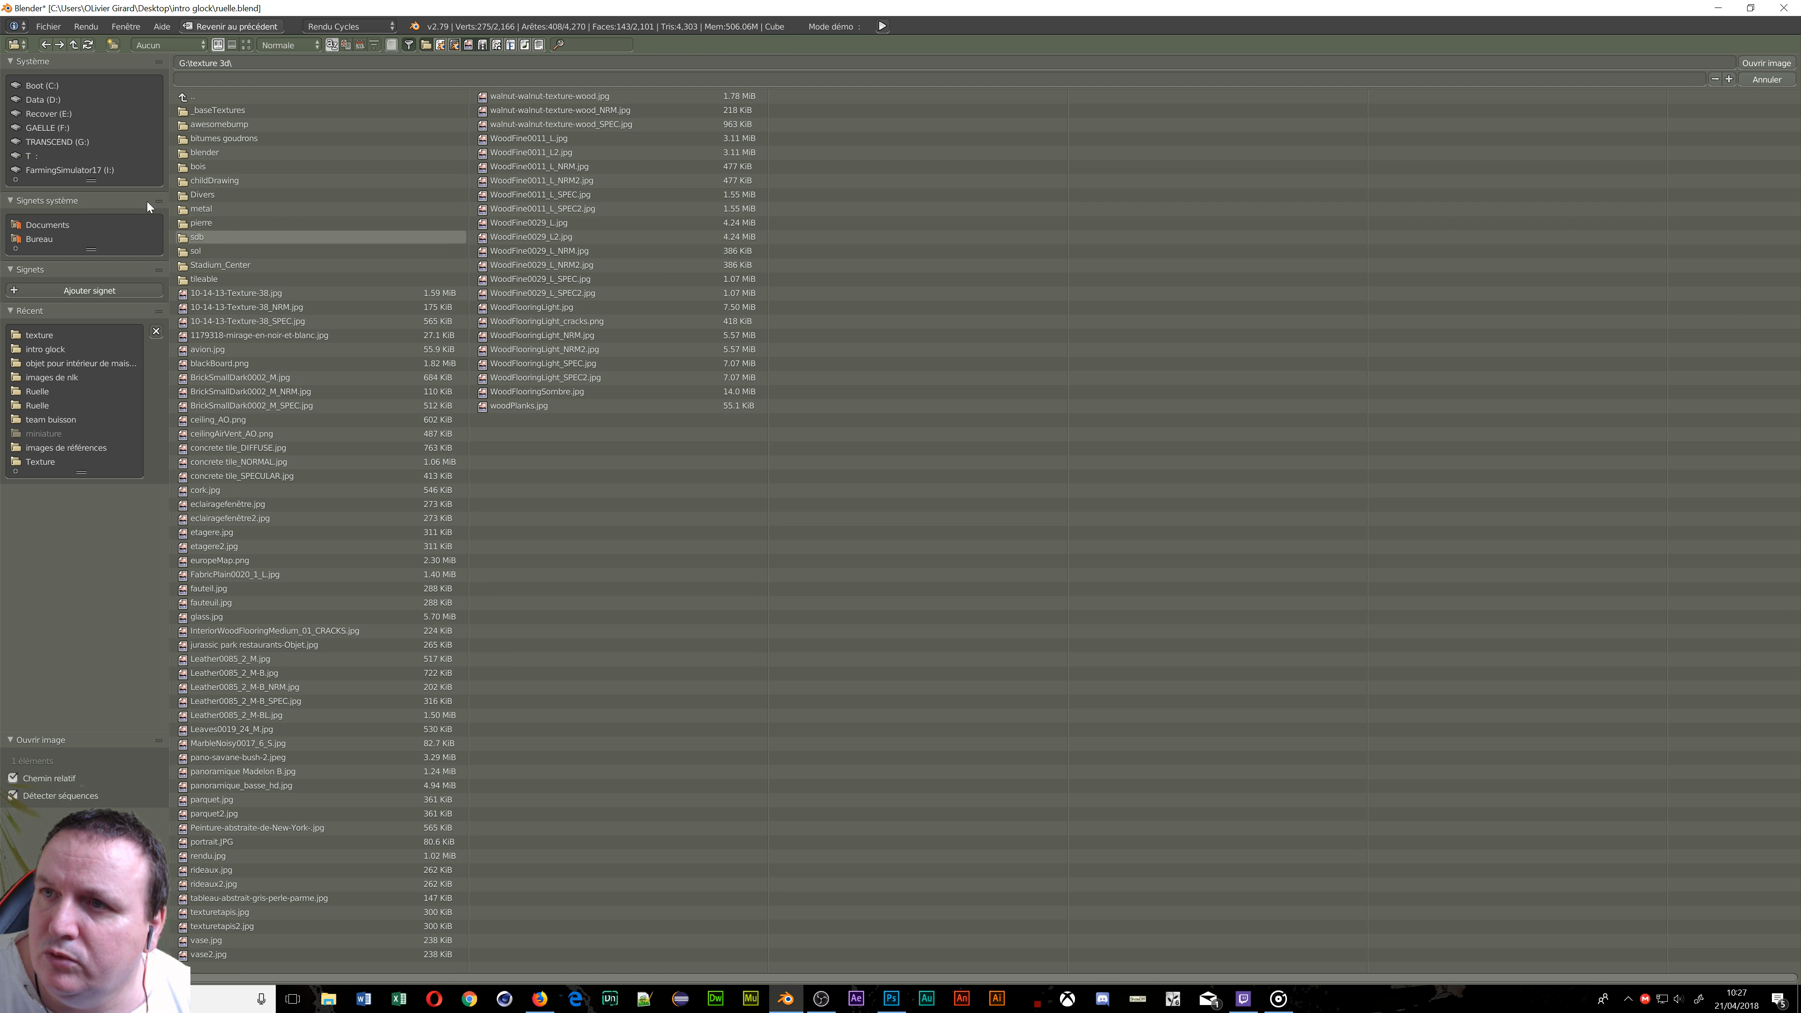
click(213, 267)
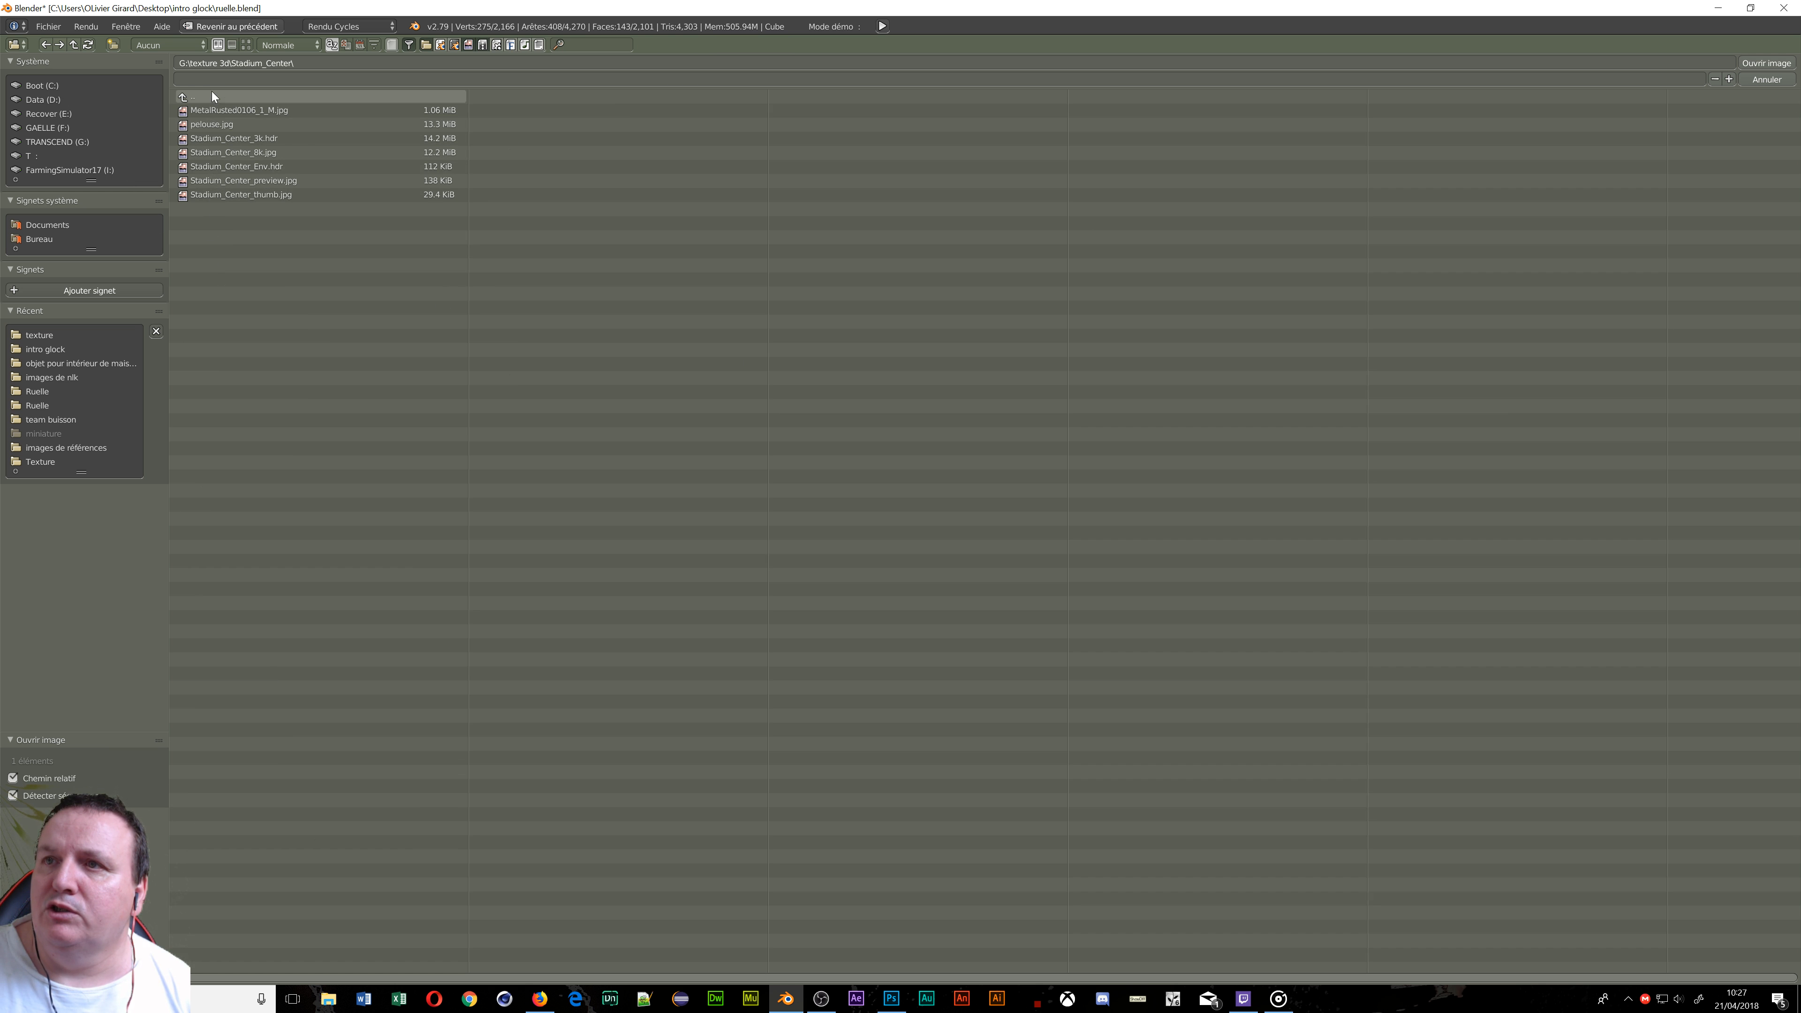
click(246, 45)
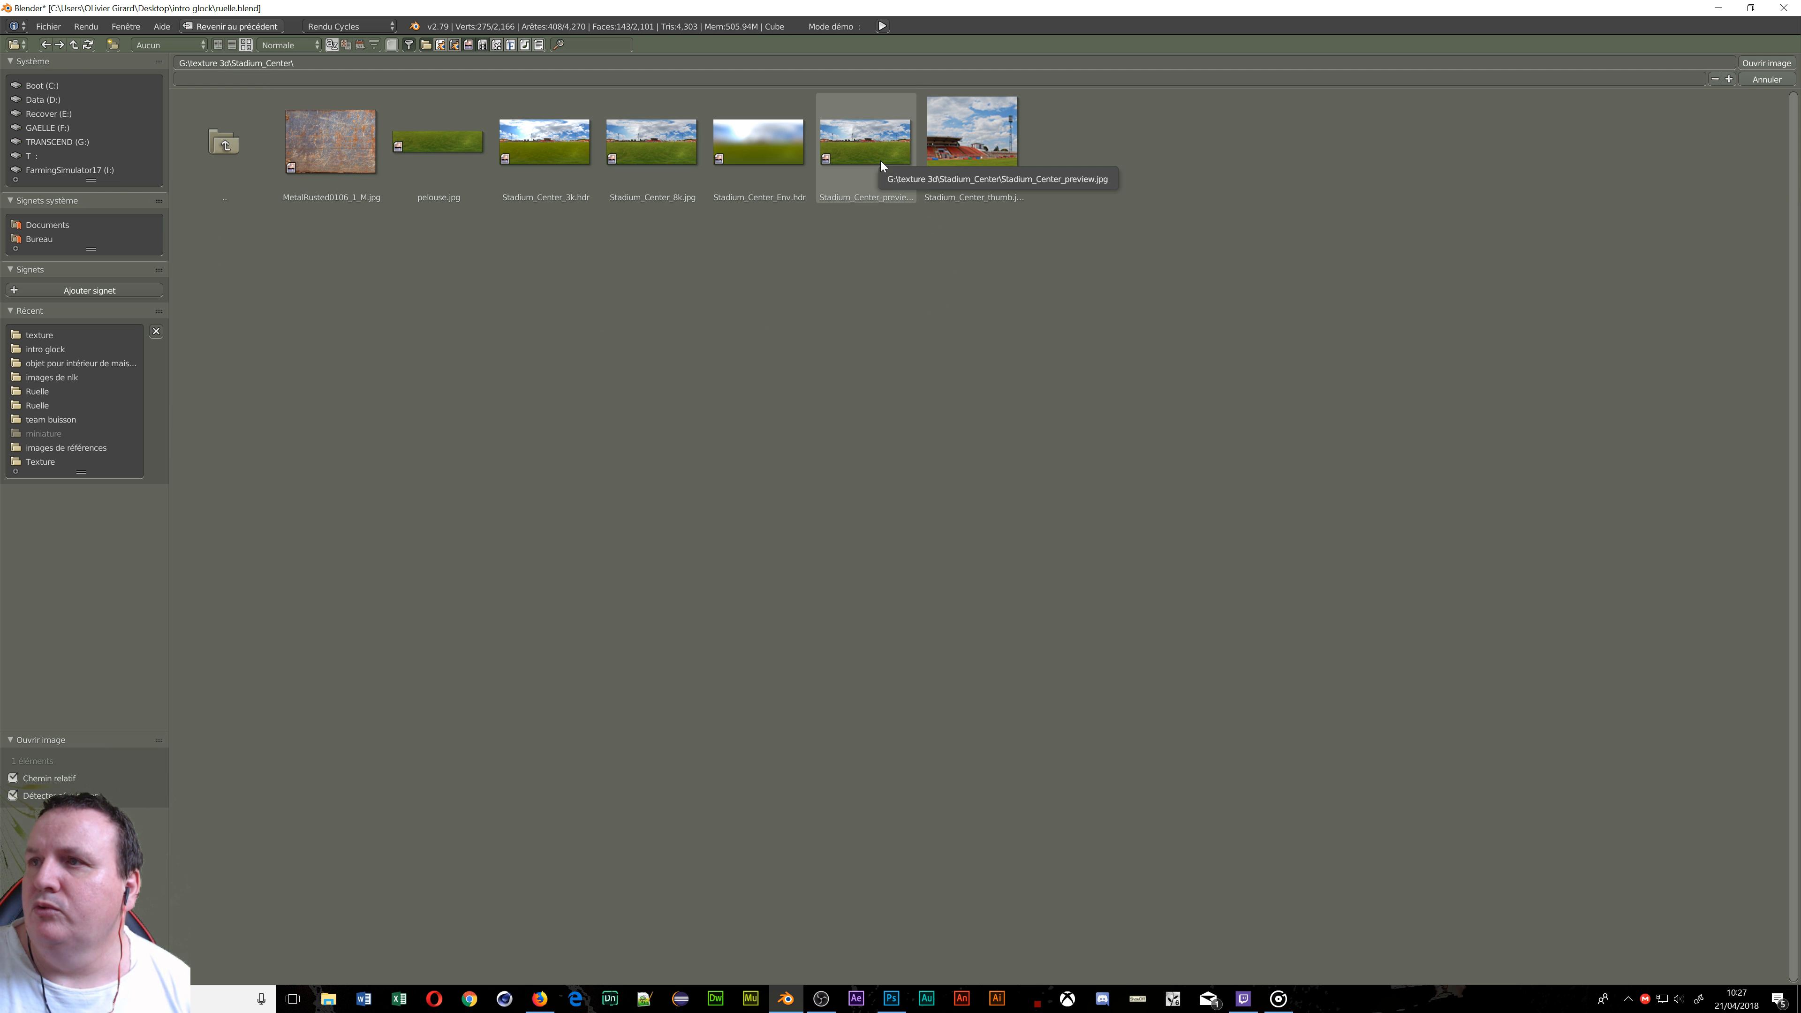
click(572, 128)
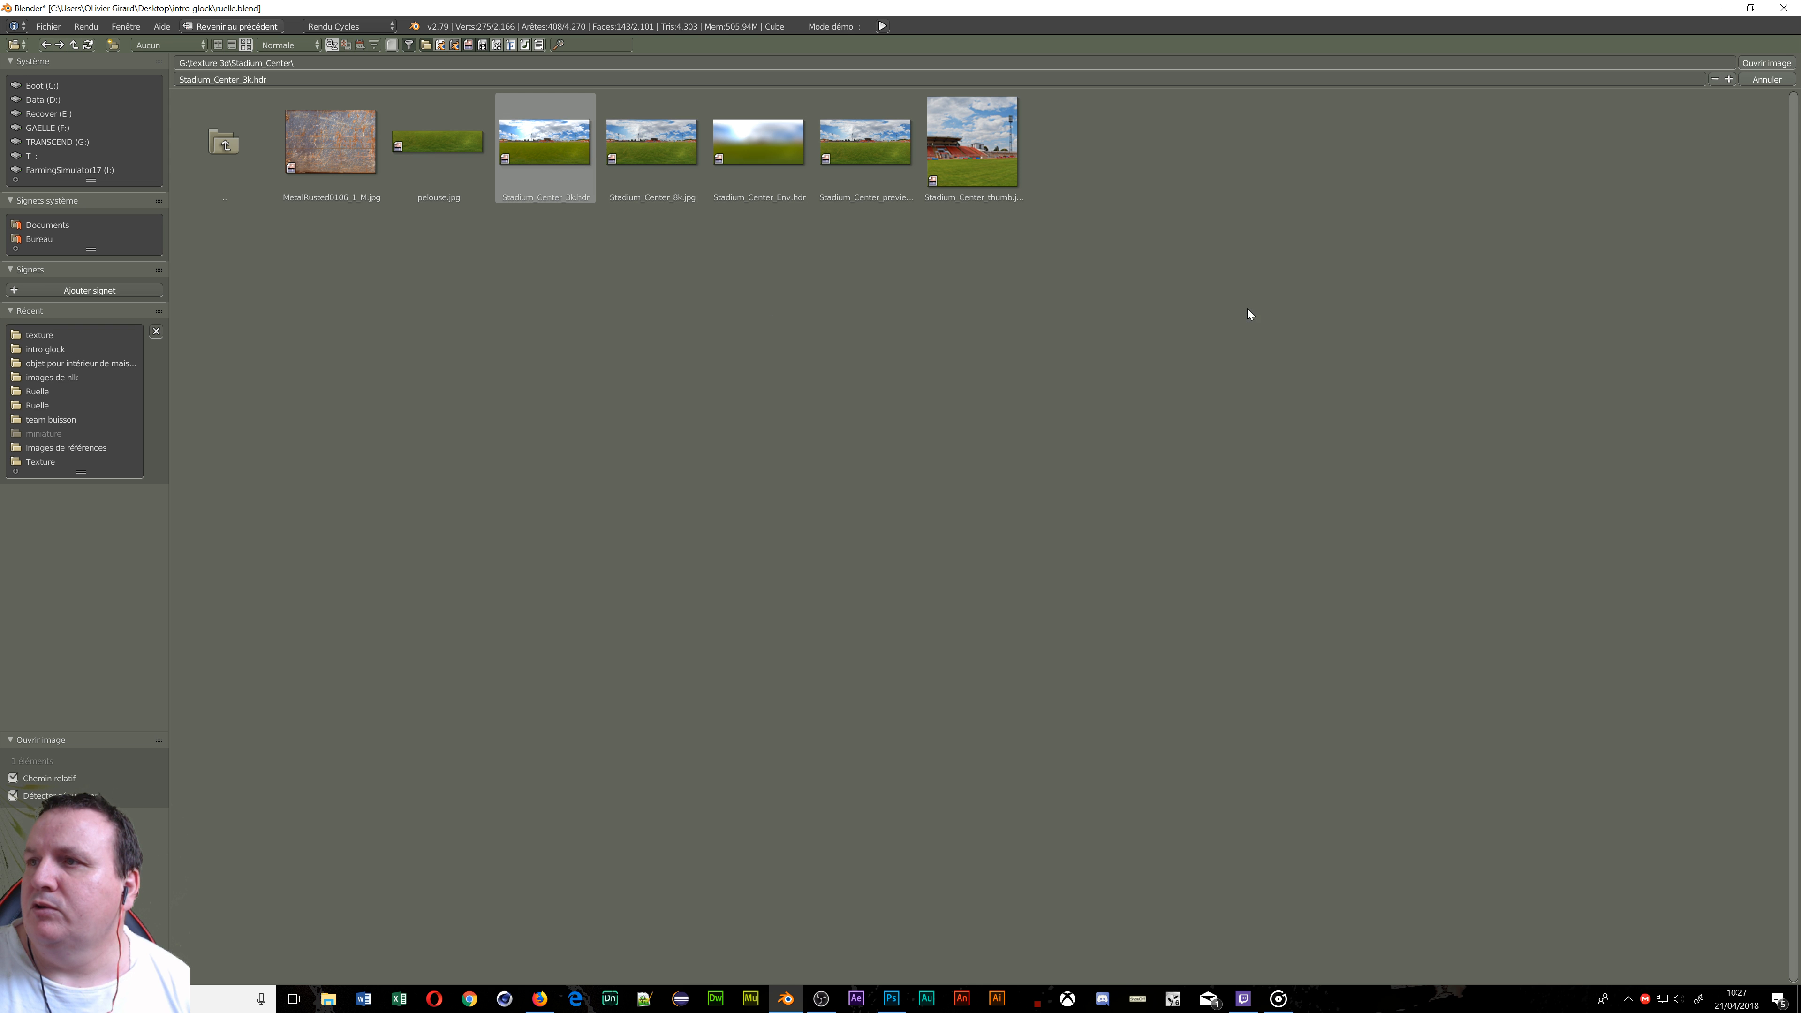
click(638, 136)
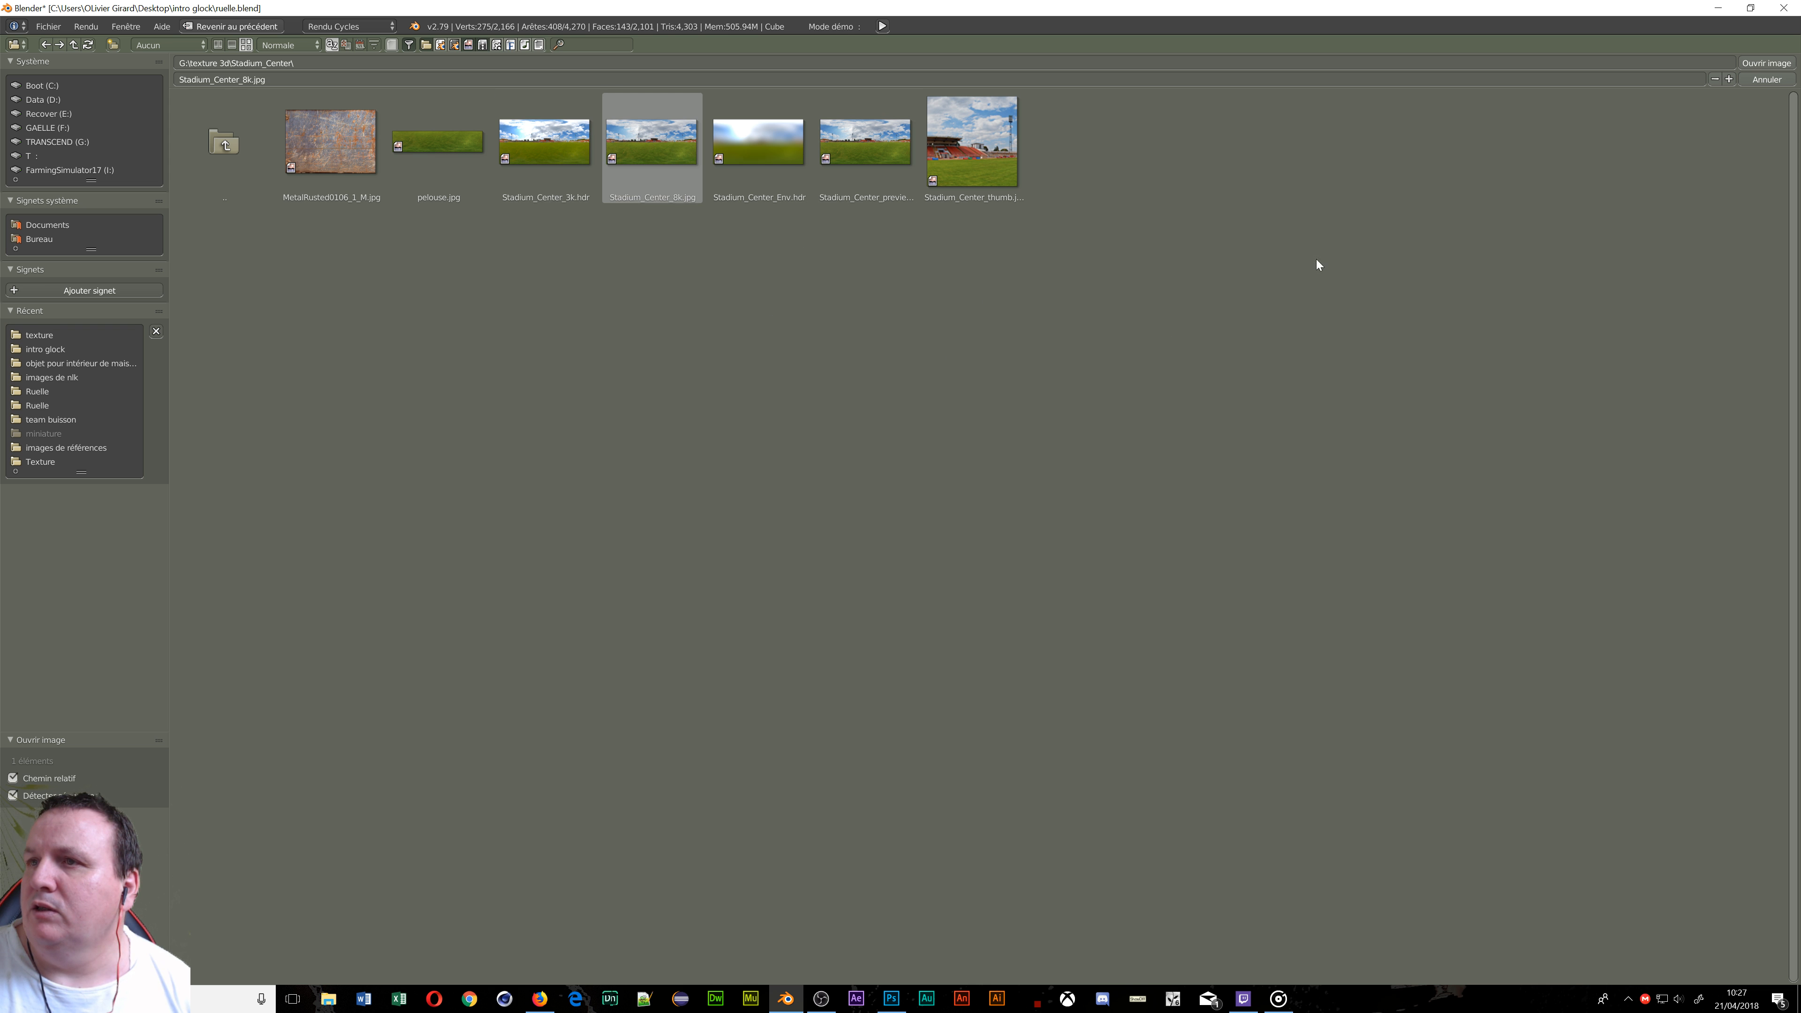
click(1756, 64)
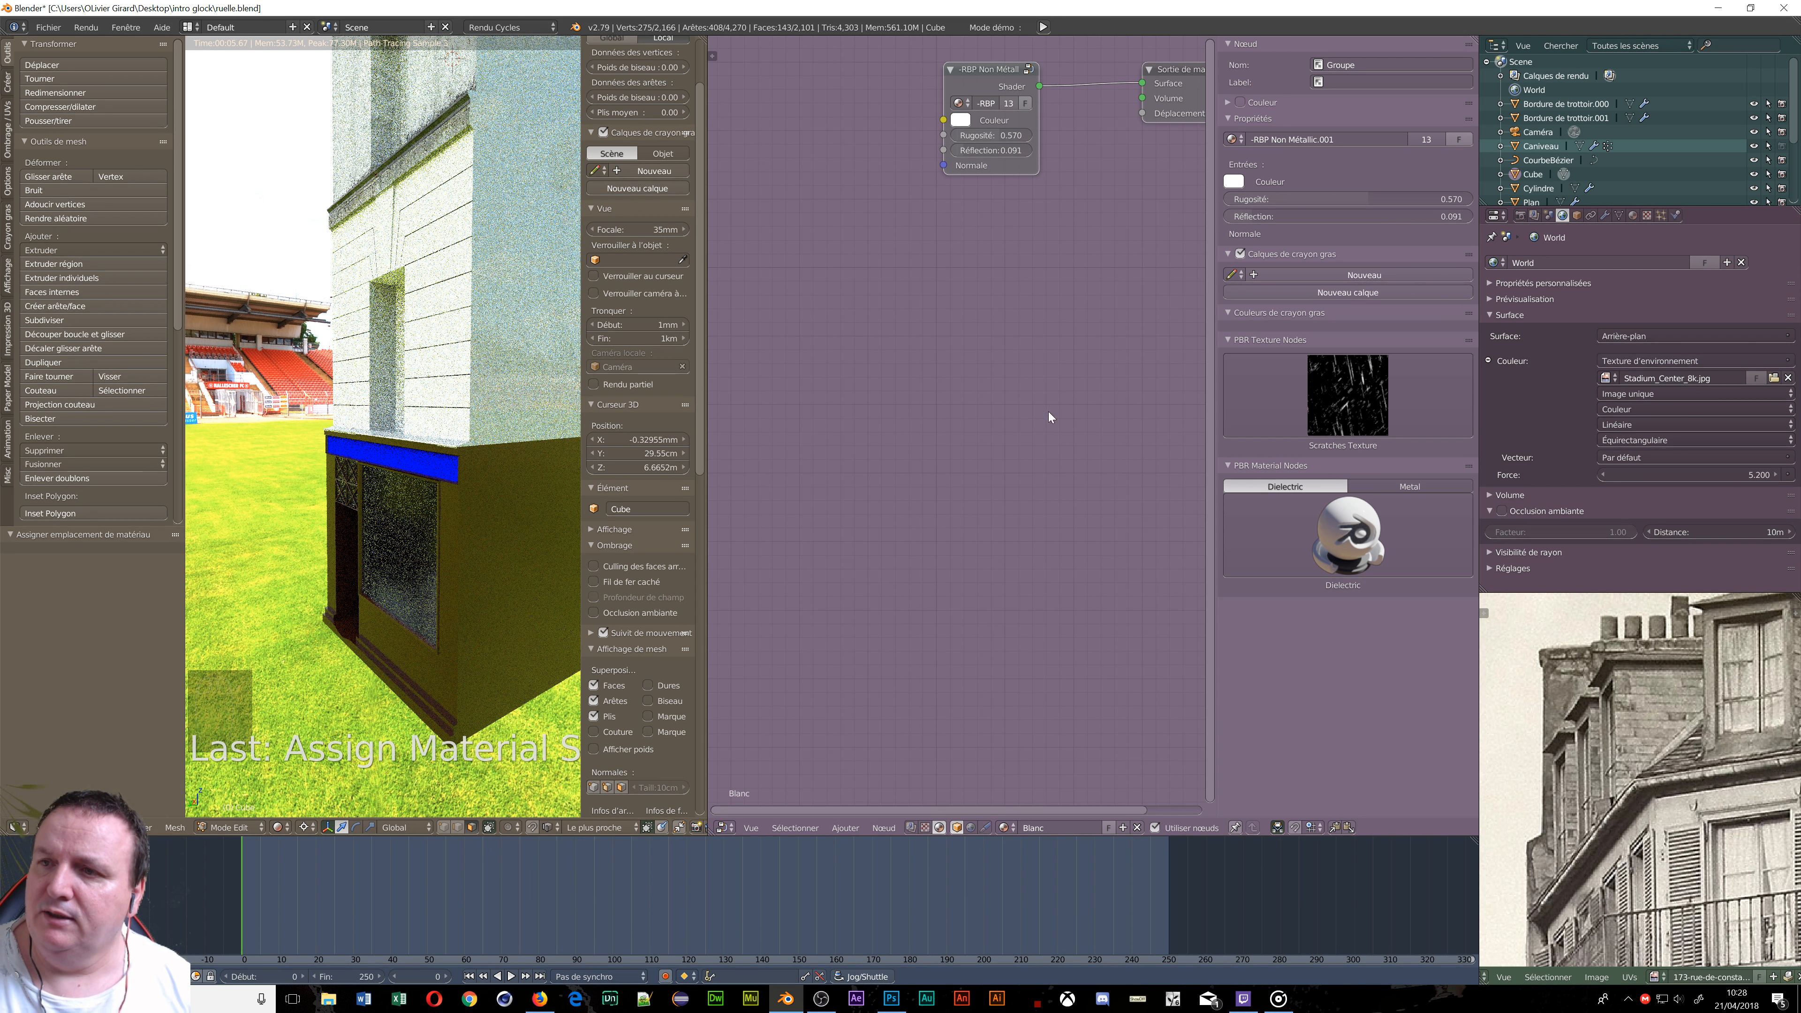
Frame the whole building against the environment and set the Cycles render device to Calculs GPU.
scroll(371, 361, down, 3)
scroll(370, 361, down, 2)
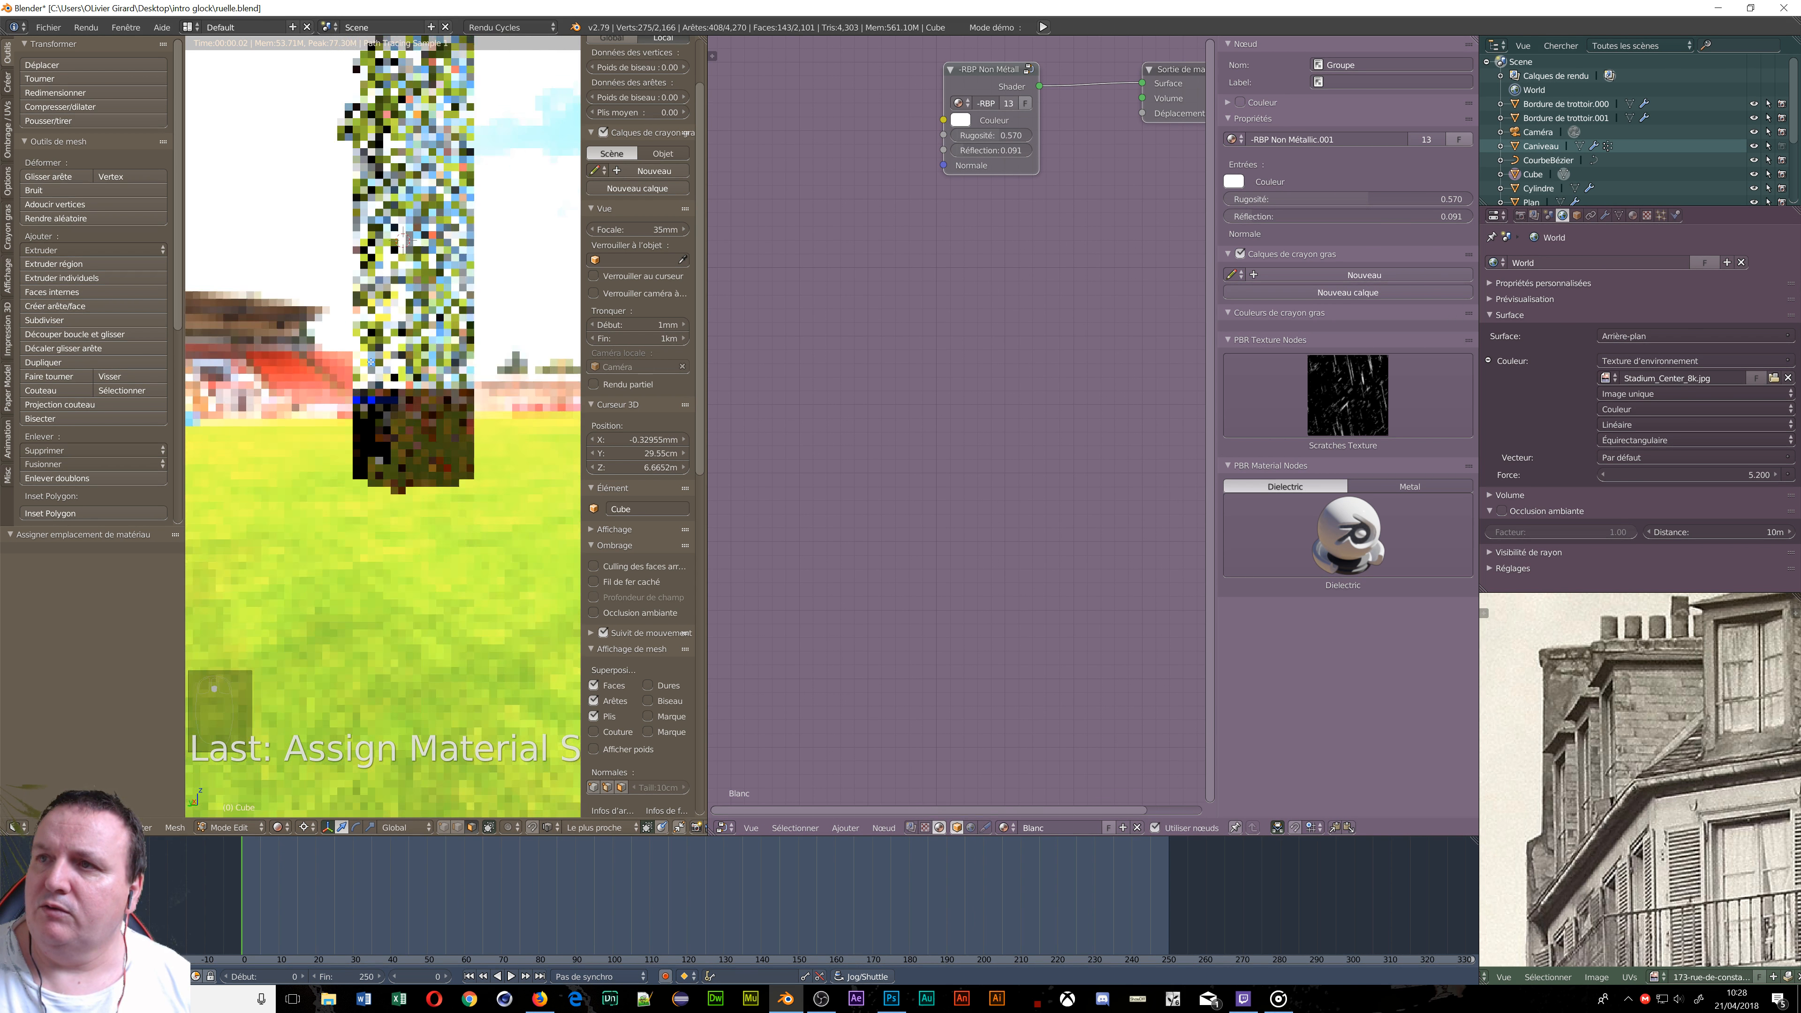
middle_drag(369, 361, 374, 437)
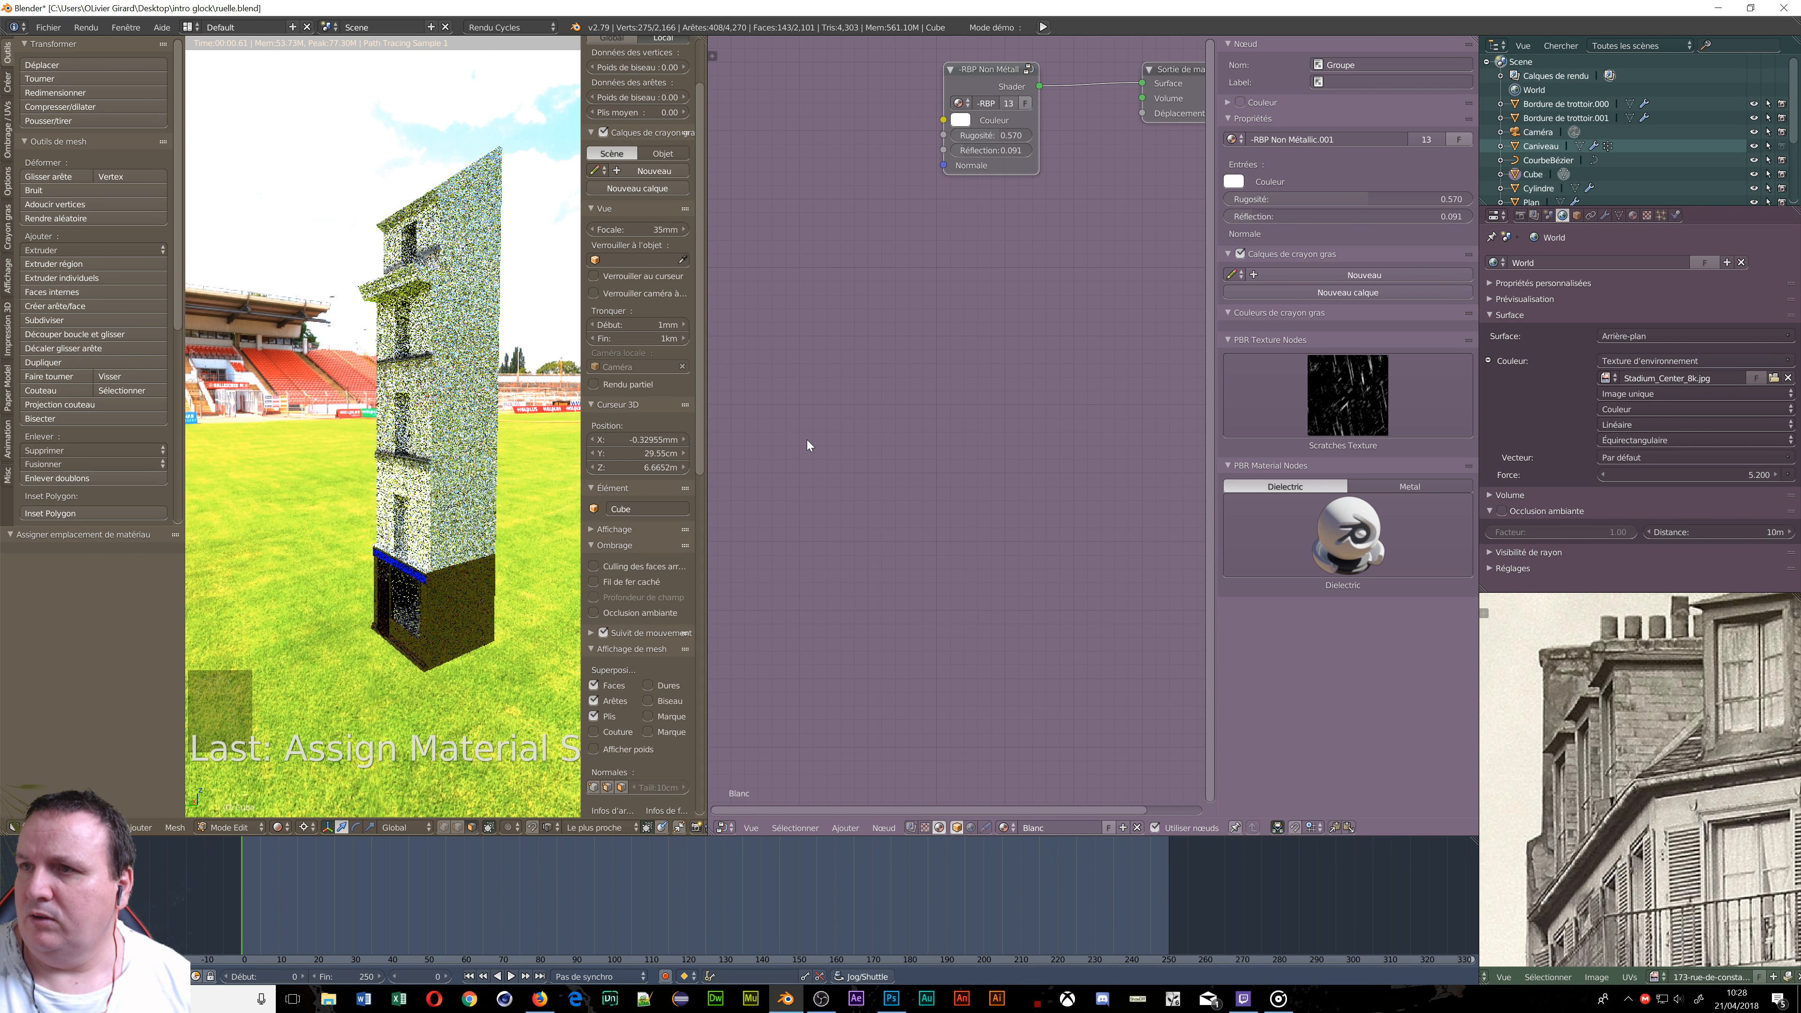
click(1521, 216)
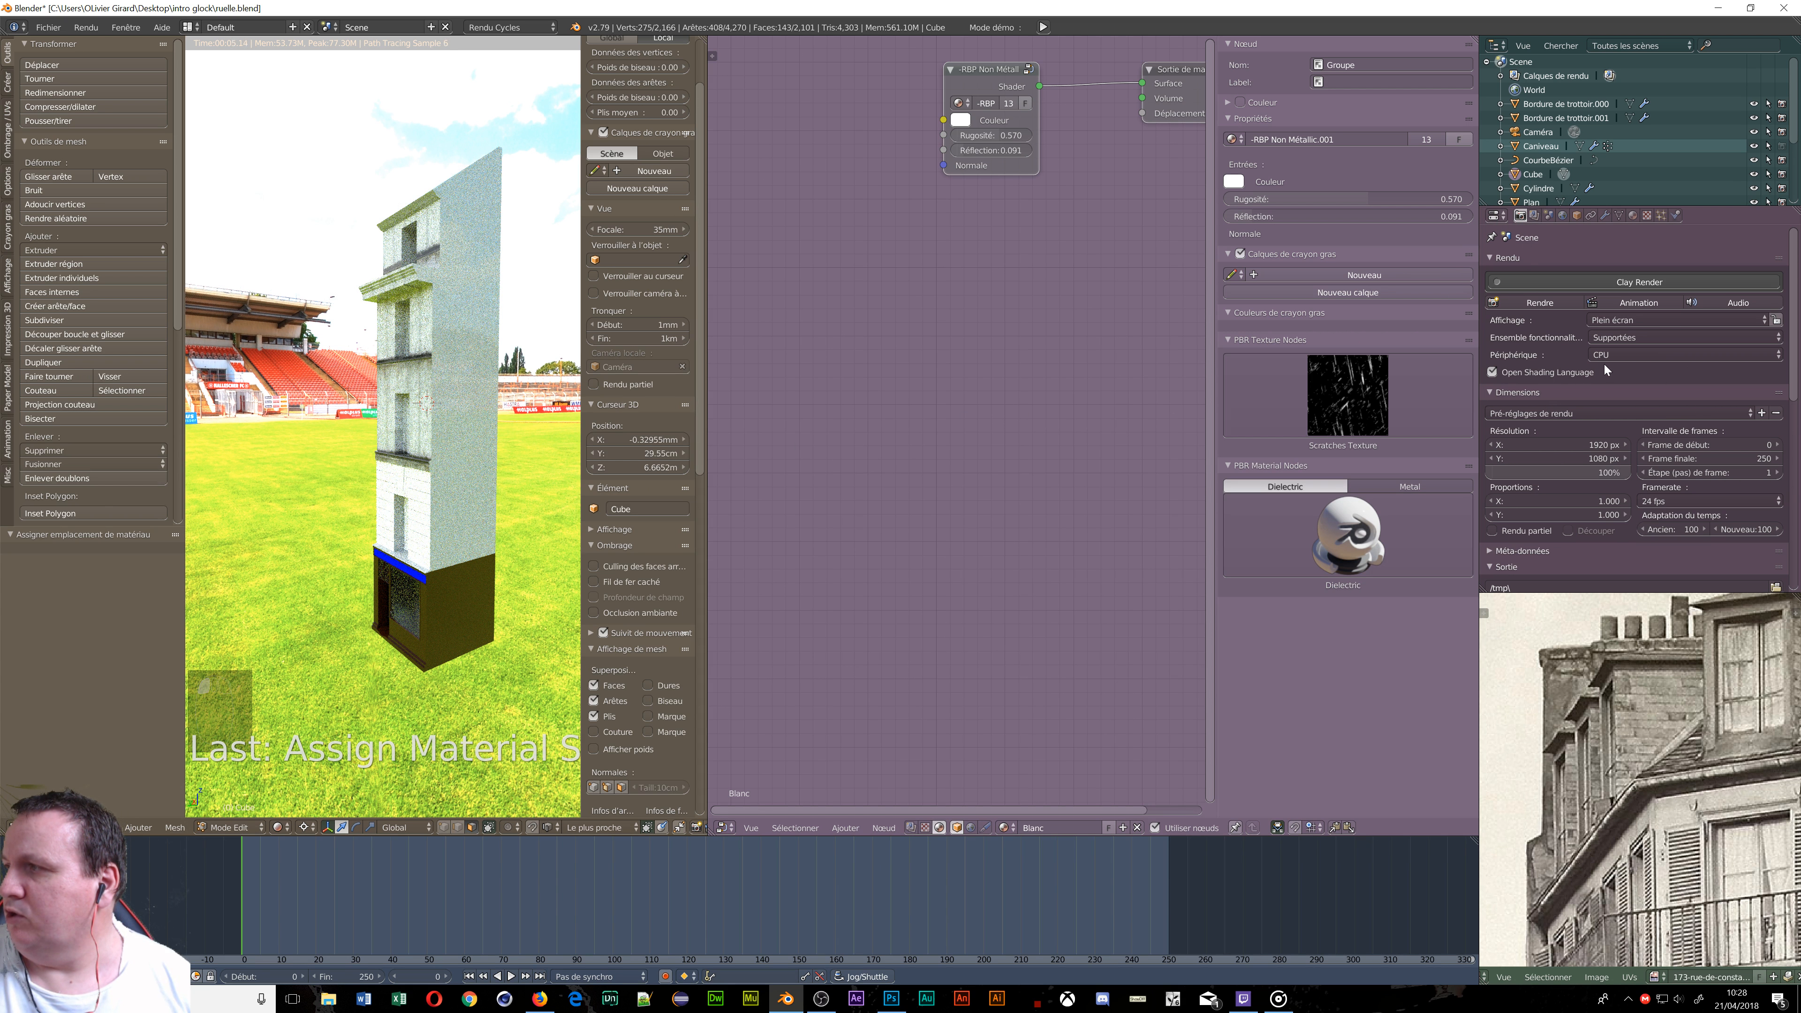
click(1612, 355)
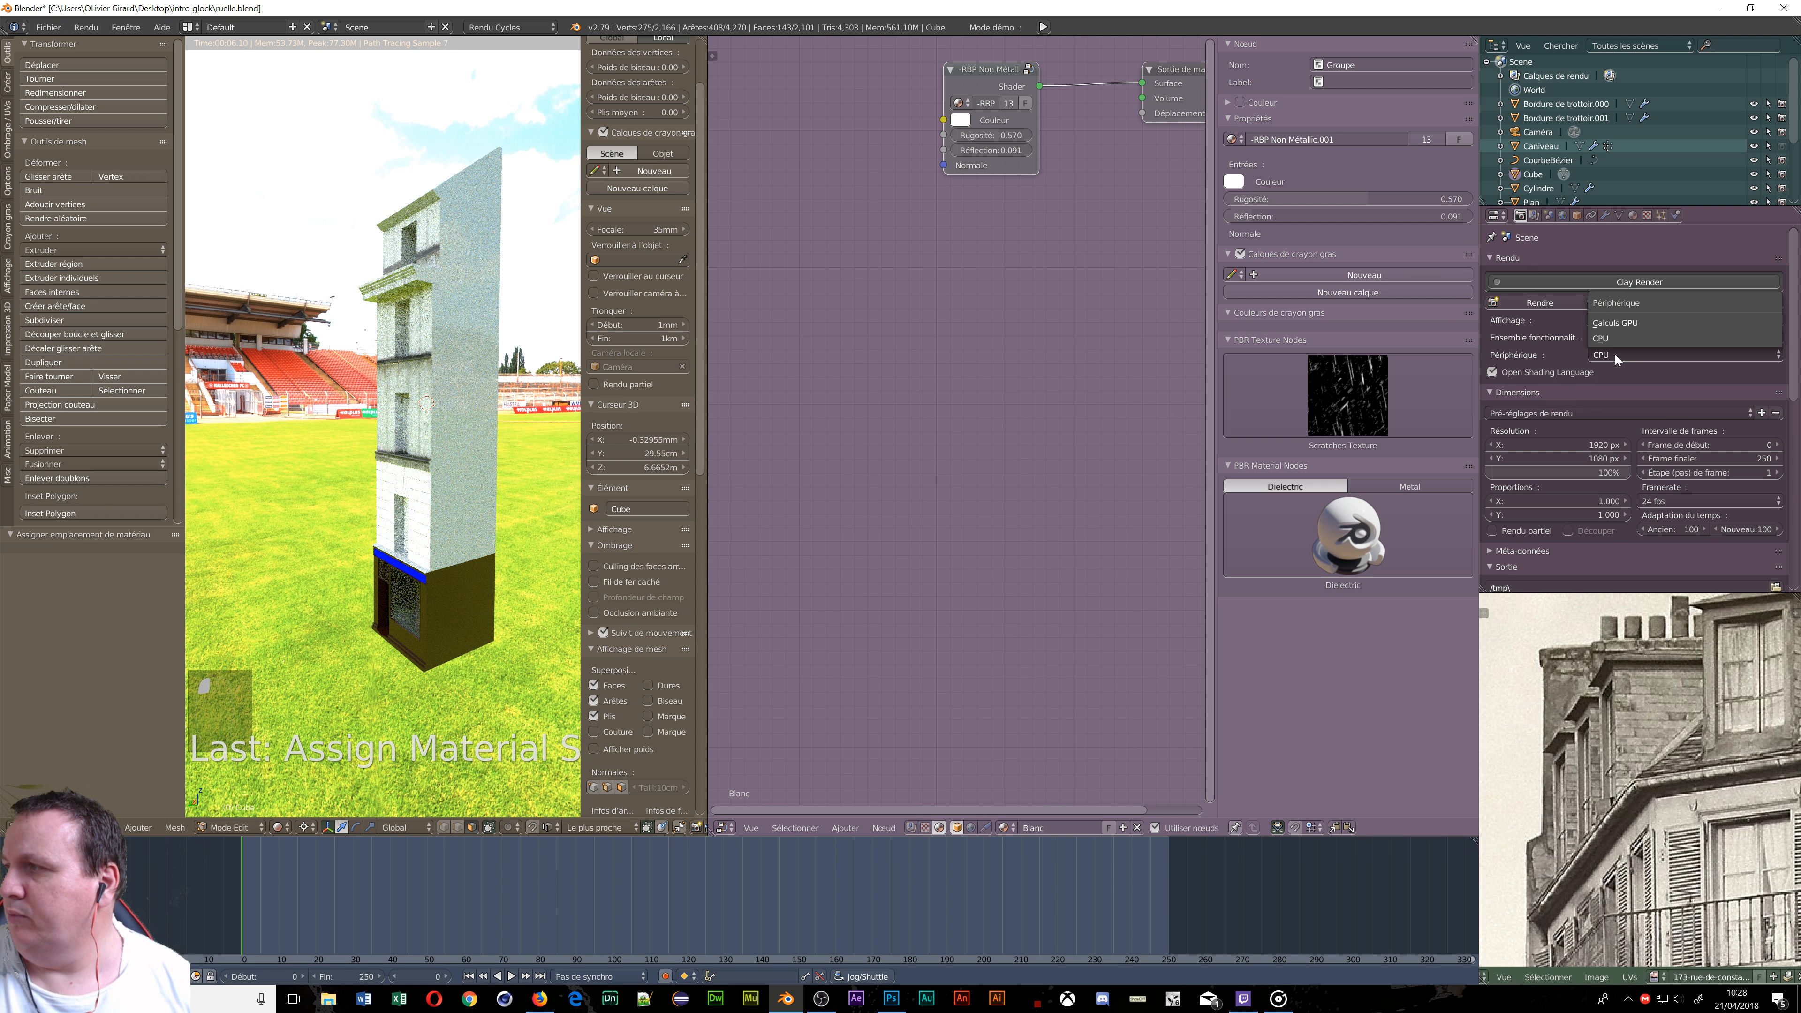
click(1631, 322)
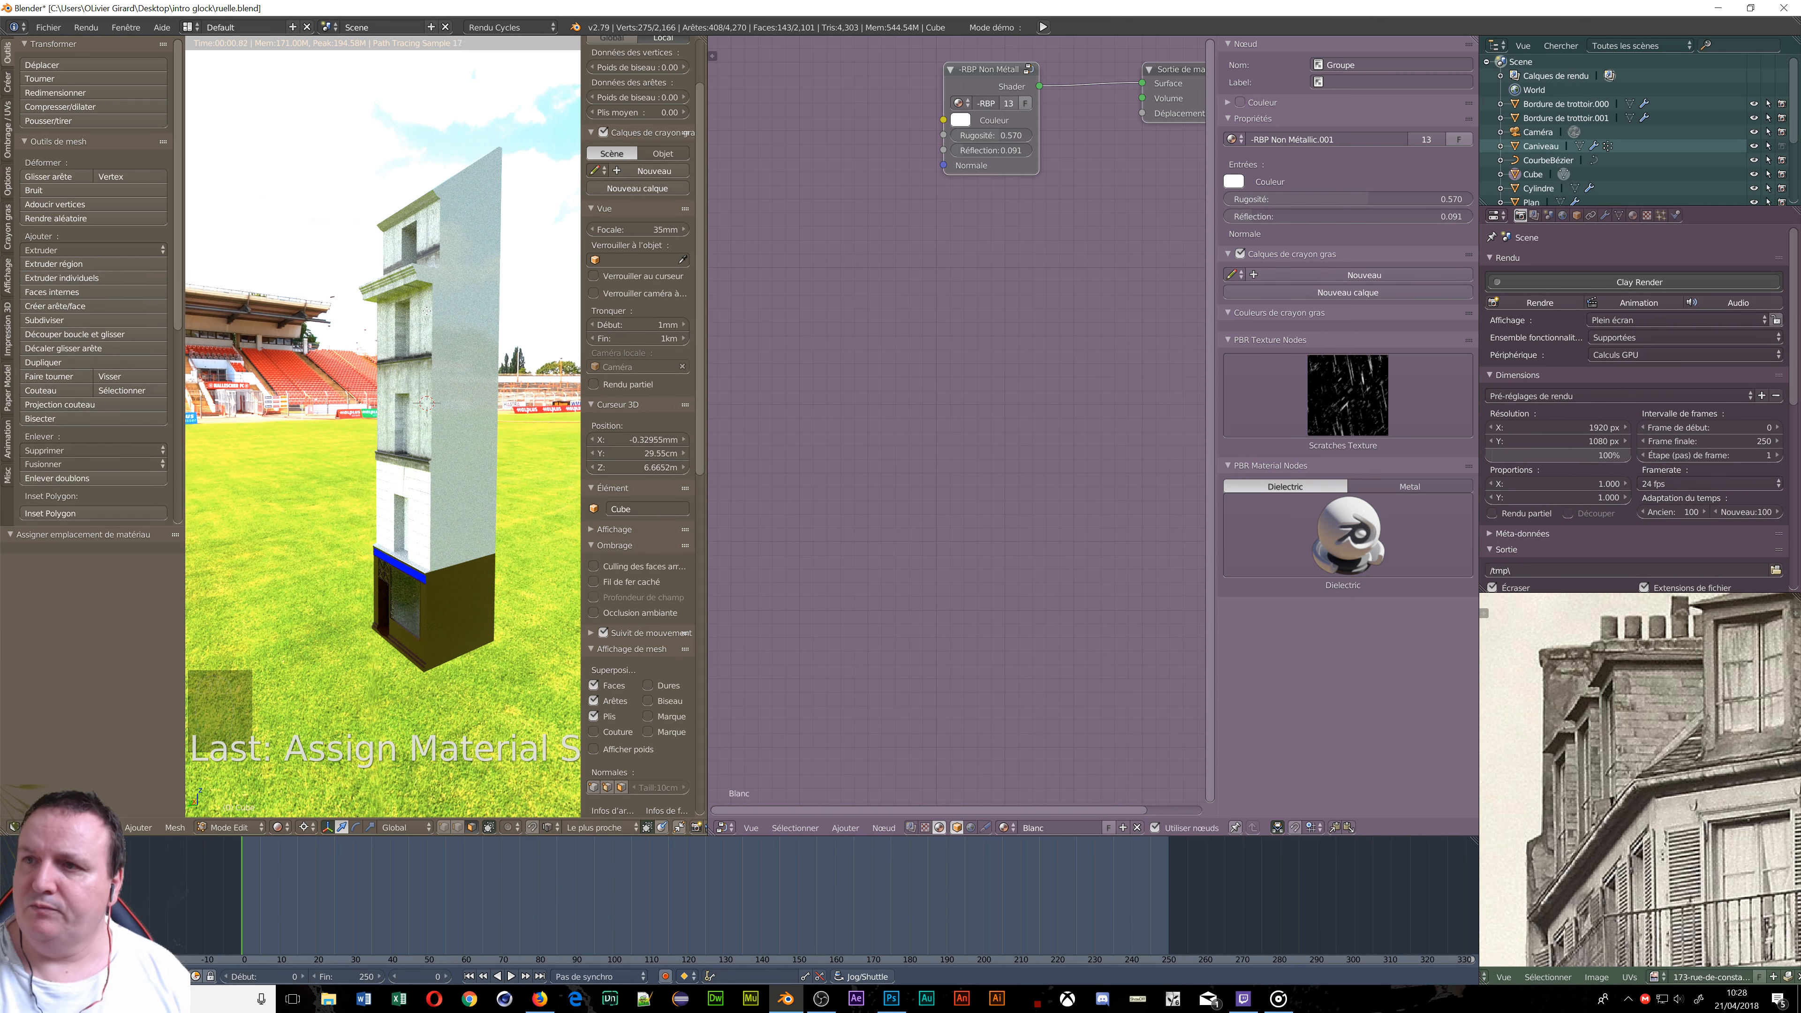
Enlarge the 3D view to full screen and examine the rendered building in the stadium environment from close up, farther away and another angle.
scroll(426, 311, up, 5)
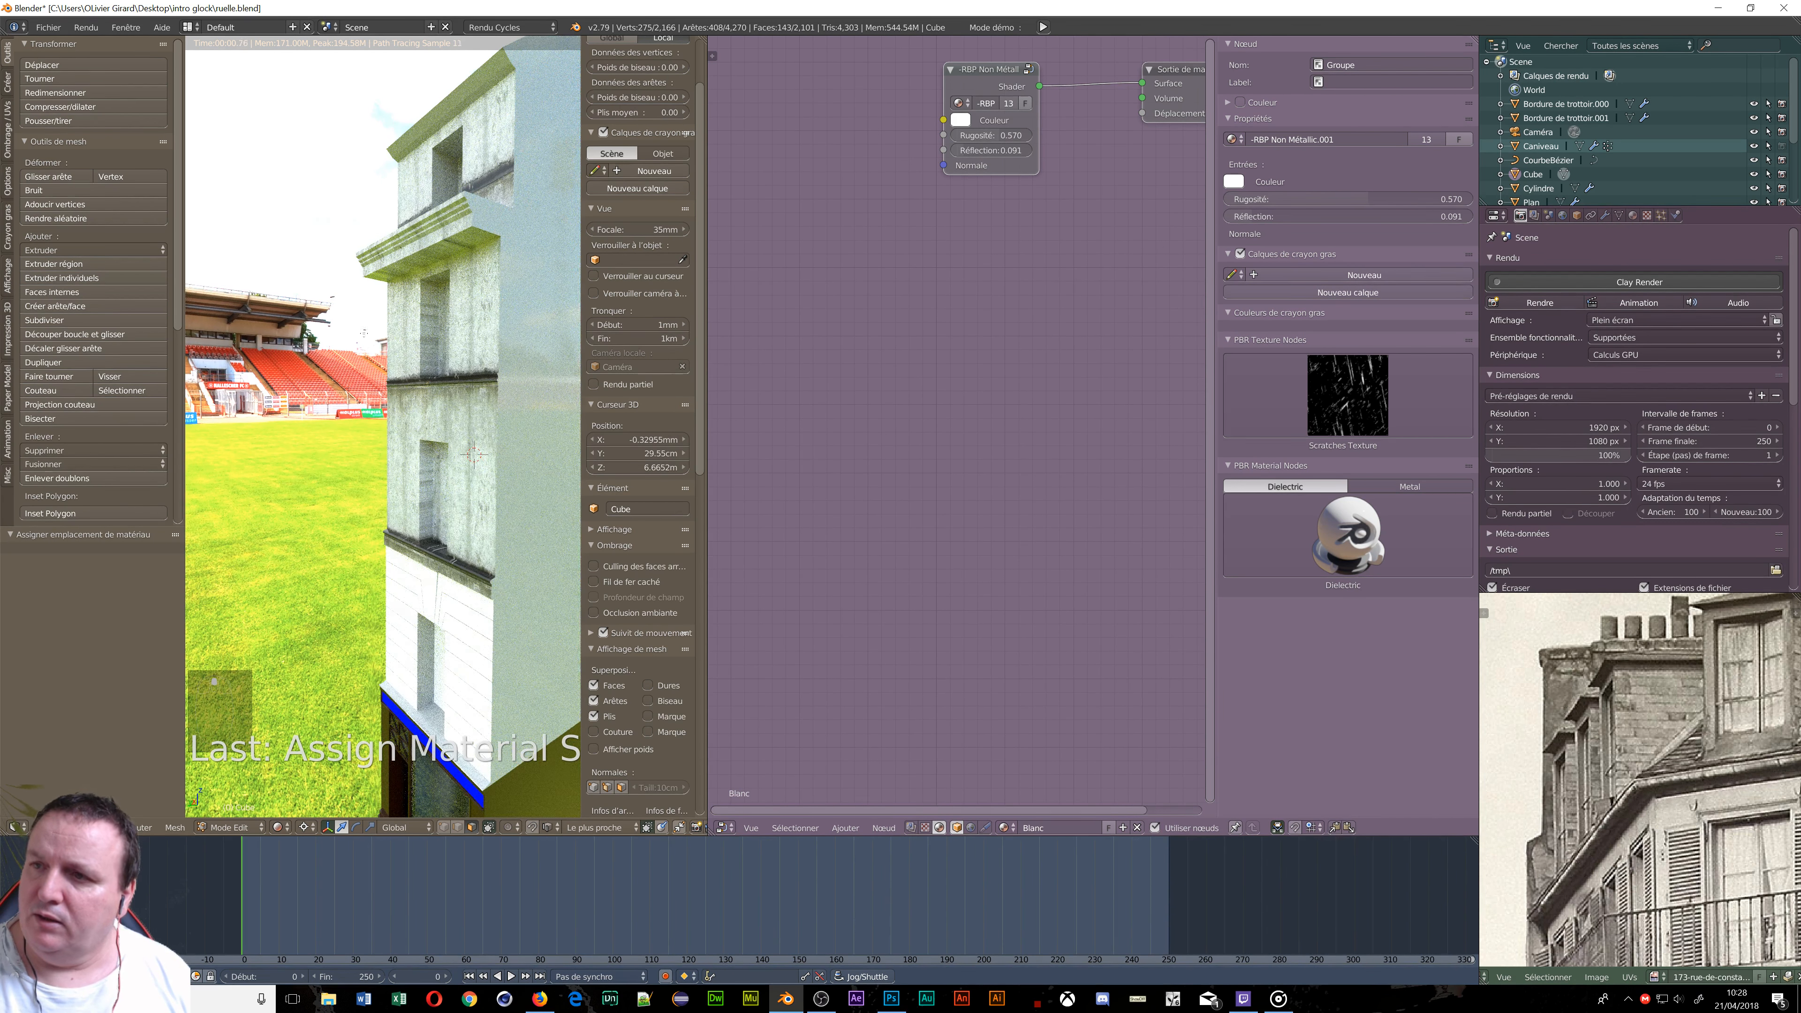
key(shift+space)
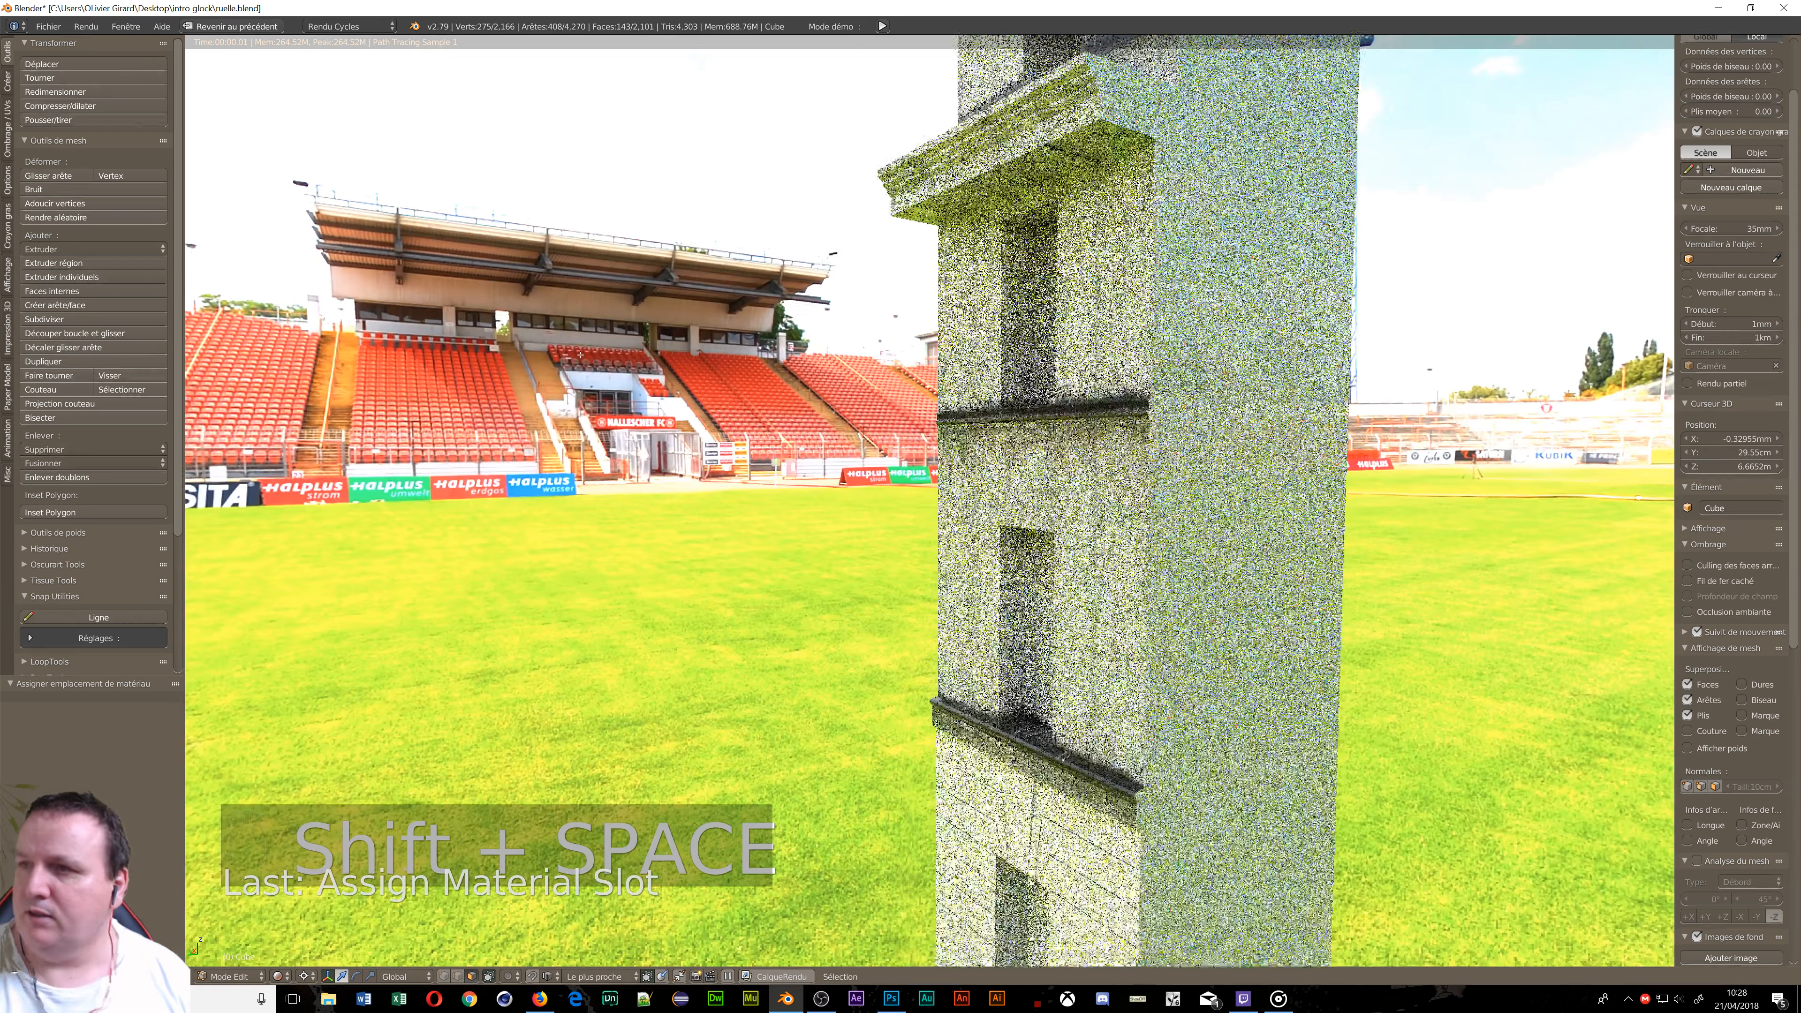
scroll(1244, 320, down, 2)
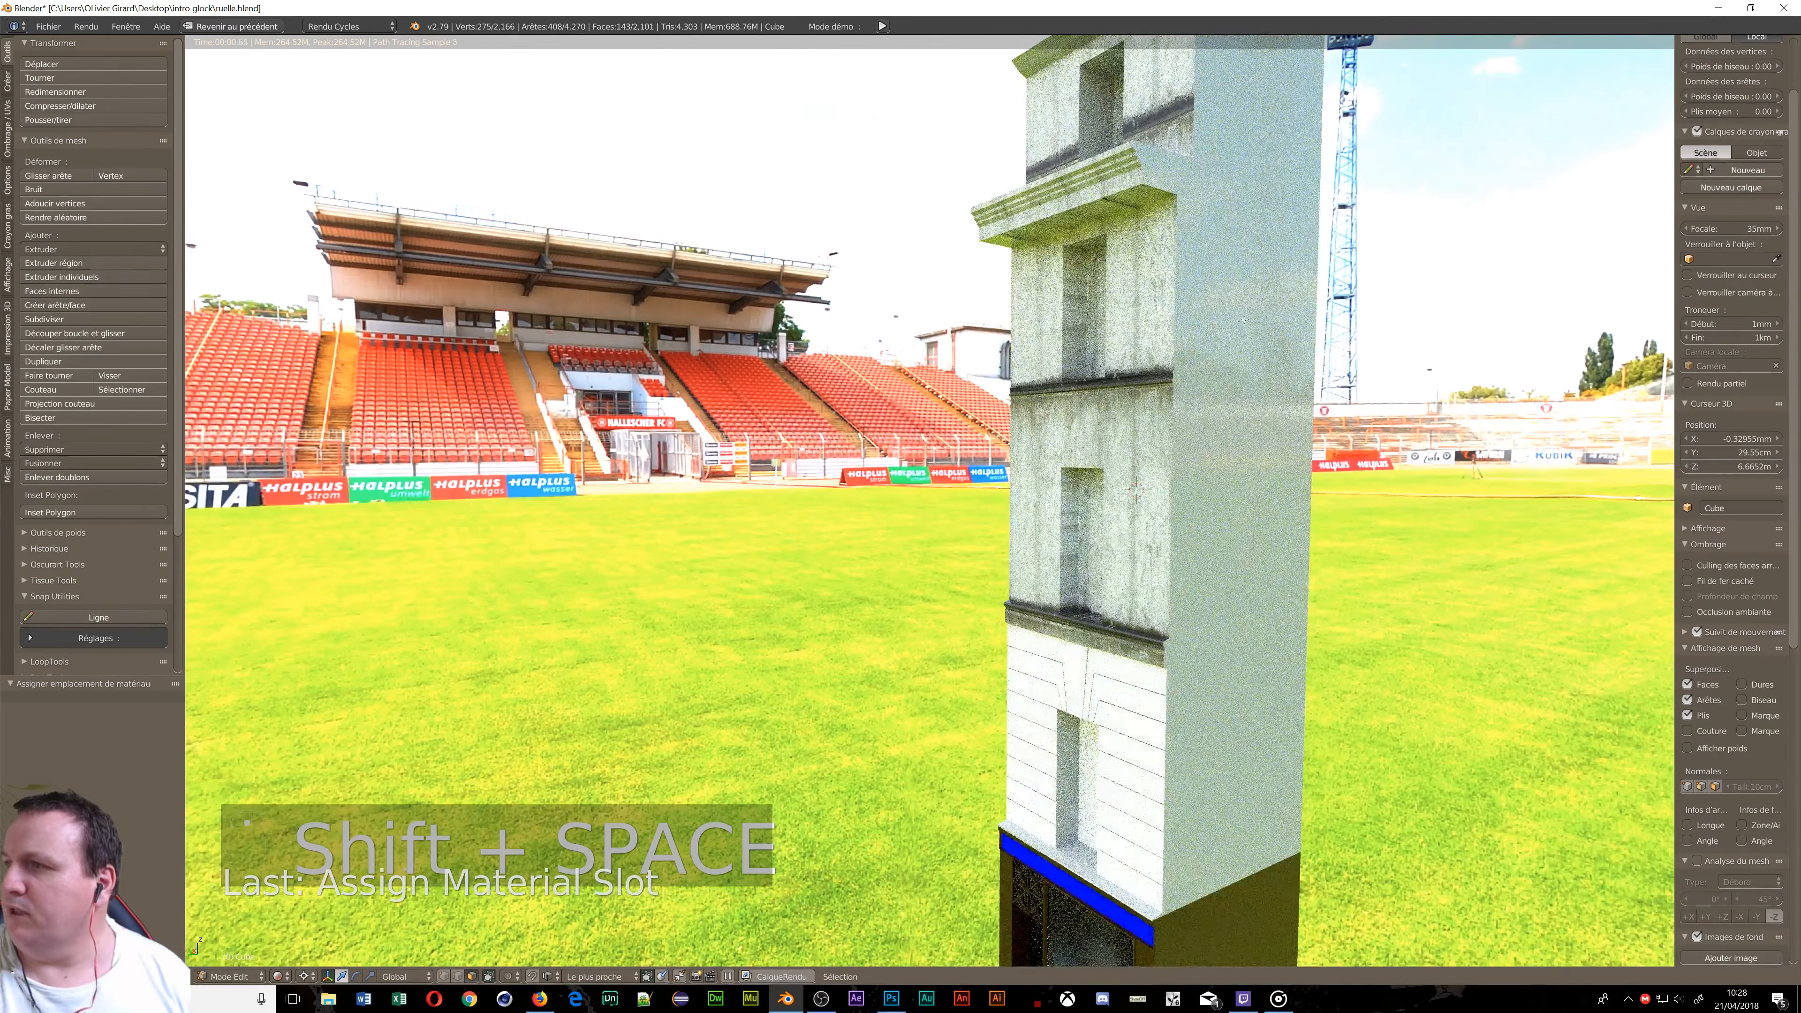
scroll(1244, 320, down, 2)
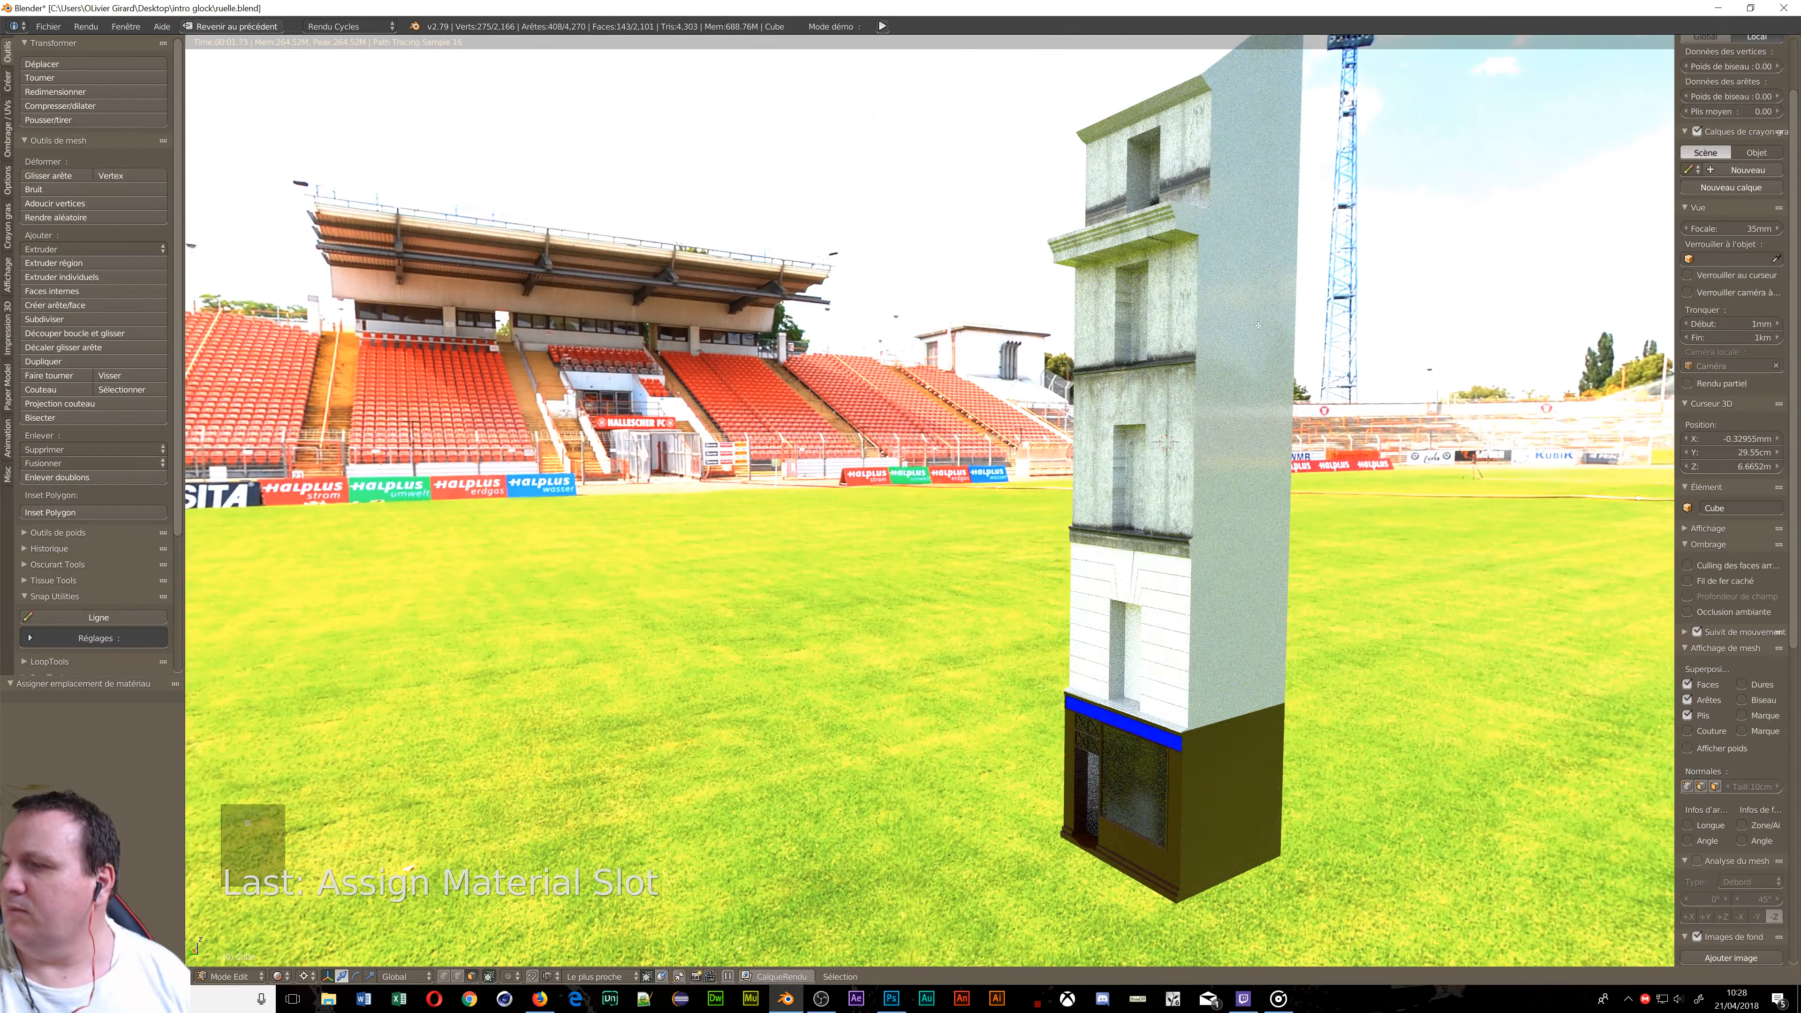
middle_drag(1258, 325, 1219, 318)
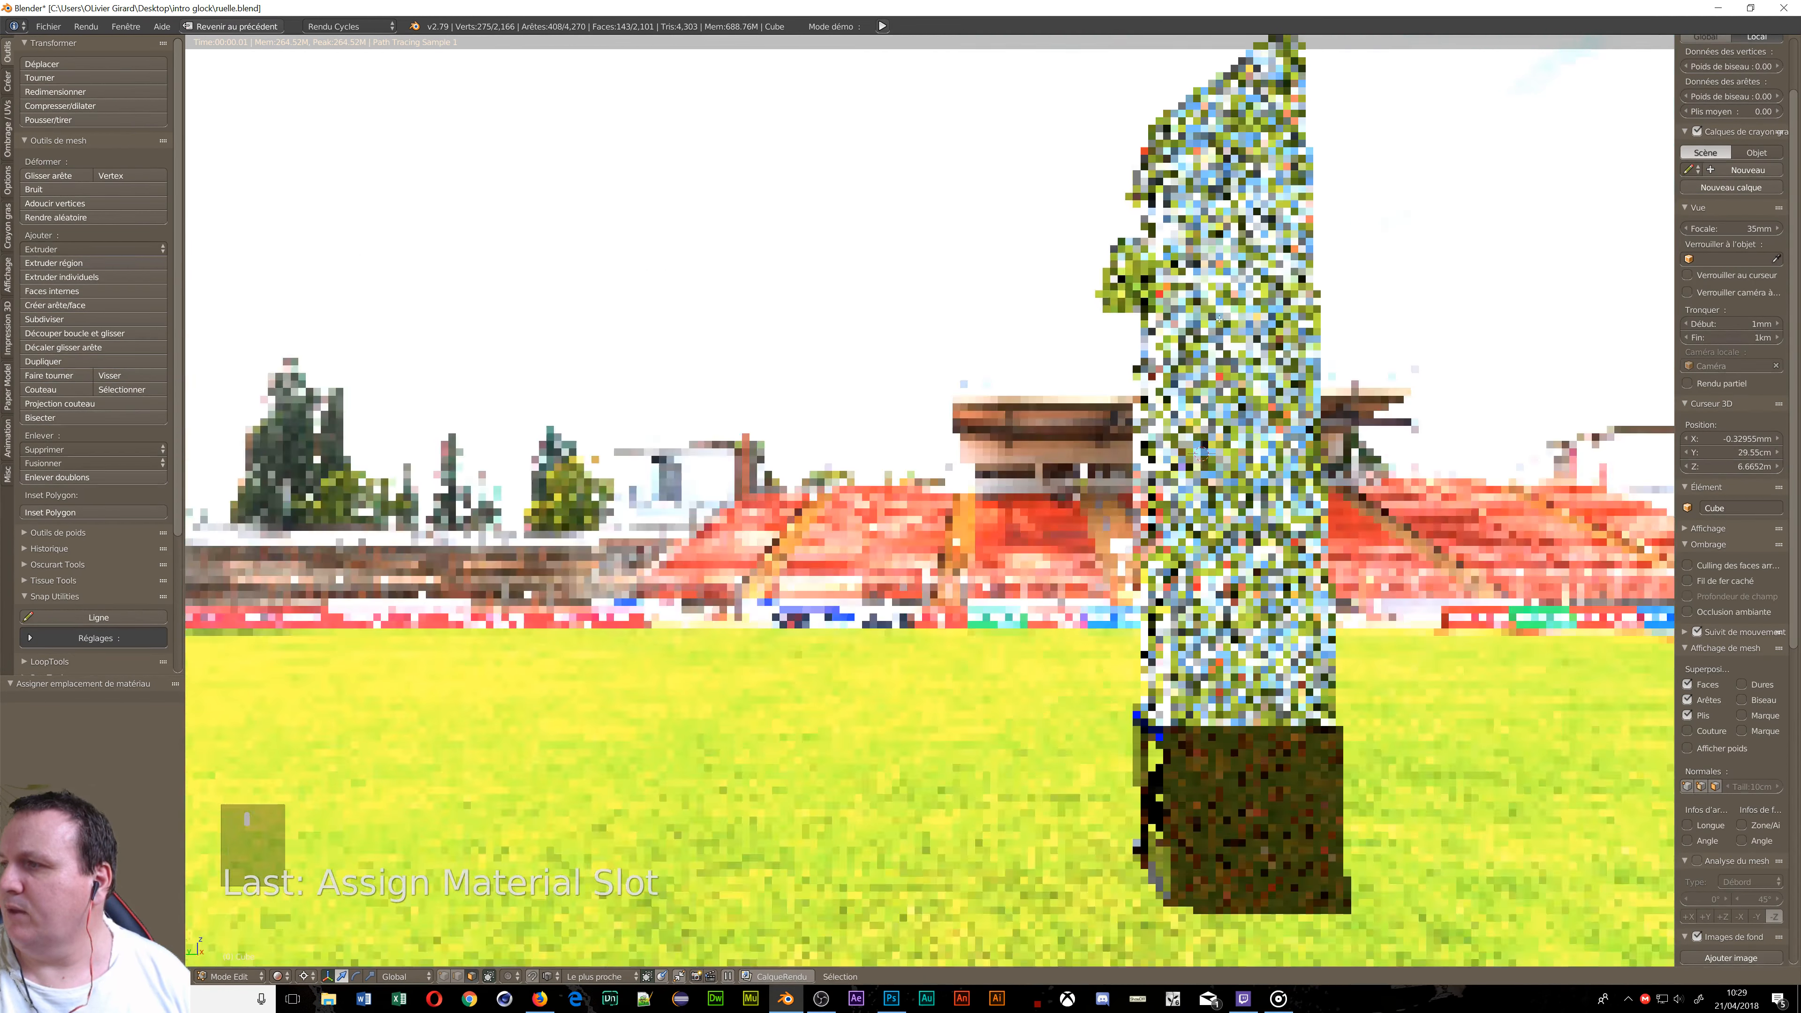